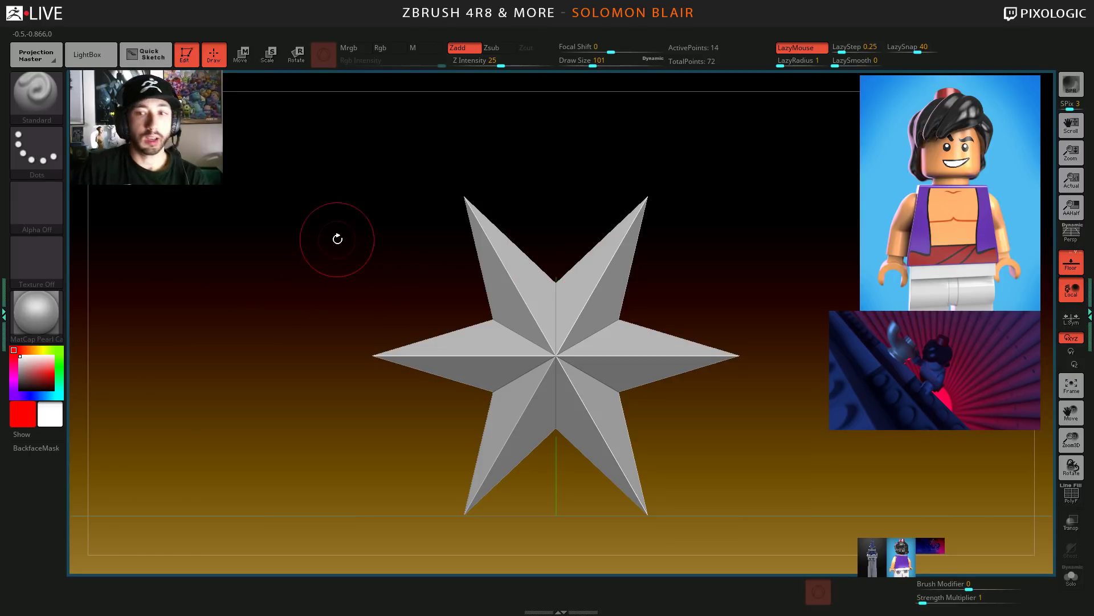
# - In SpotLight, move the small film still, Aladdin back view and tower reference images up beneath the Lego scene render
pyautogui.press('z')
pyautogui.click(933, 546)
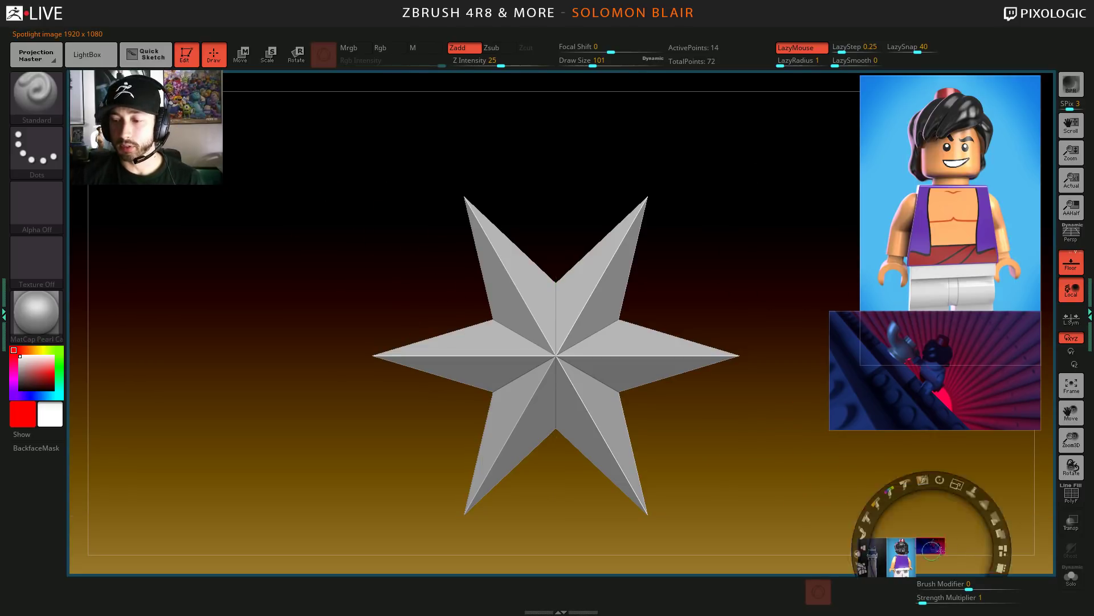
pyautogui.click(900, 555)
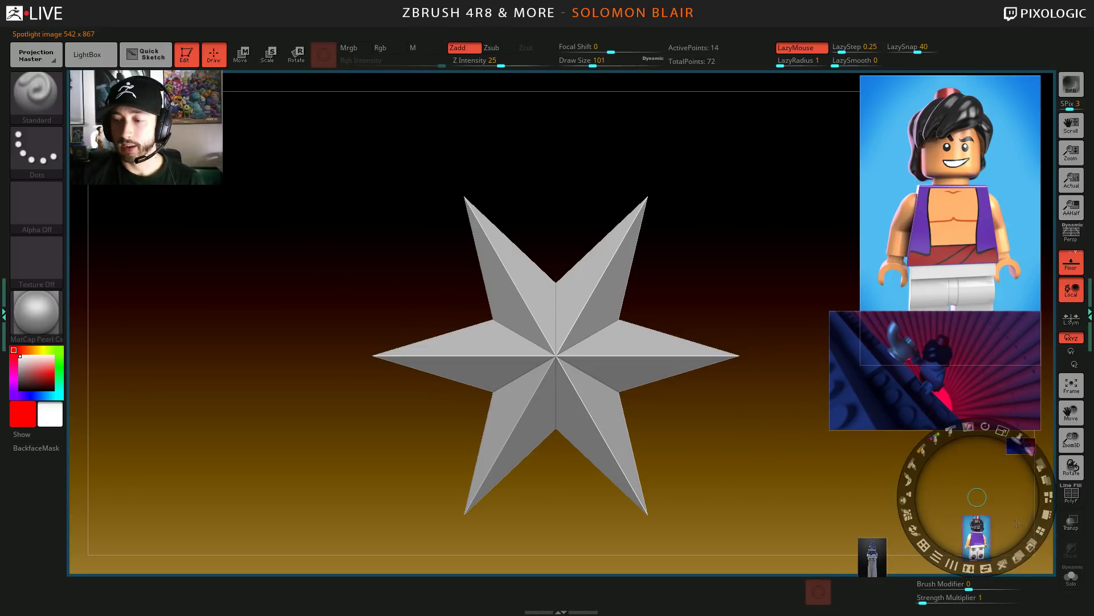
pyautogui.click(872, 556)
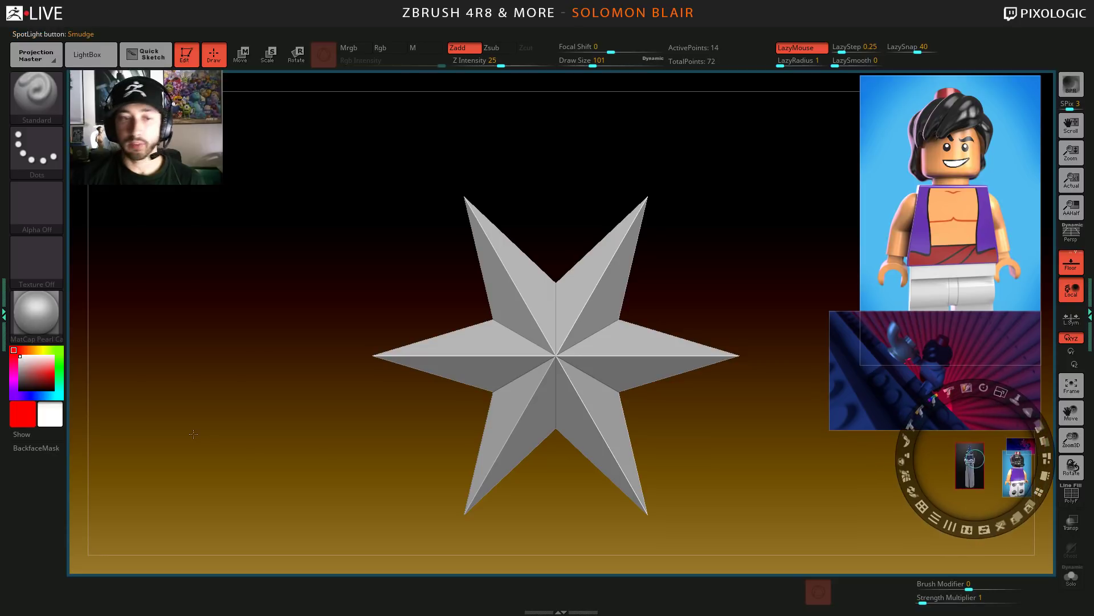
pyautogui.press('z')
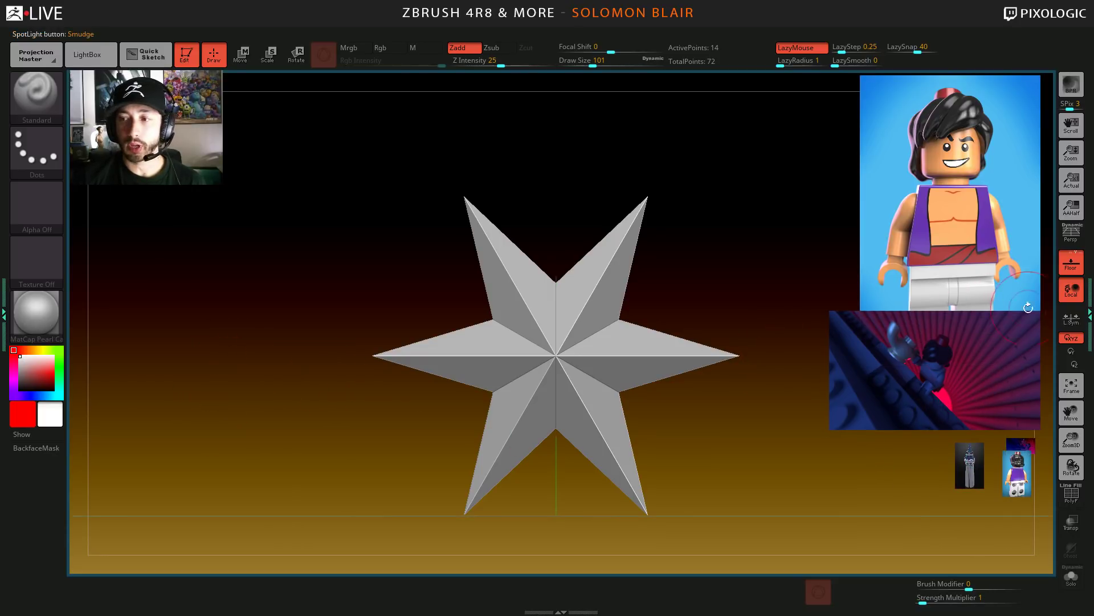
# - Show the tool palette and load the Genie Lamp tool to view the Aladdin minifigure holding the lamp
pyautogui.click(1089, 315)
pyautogui.press('s')
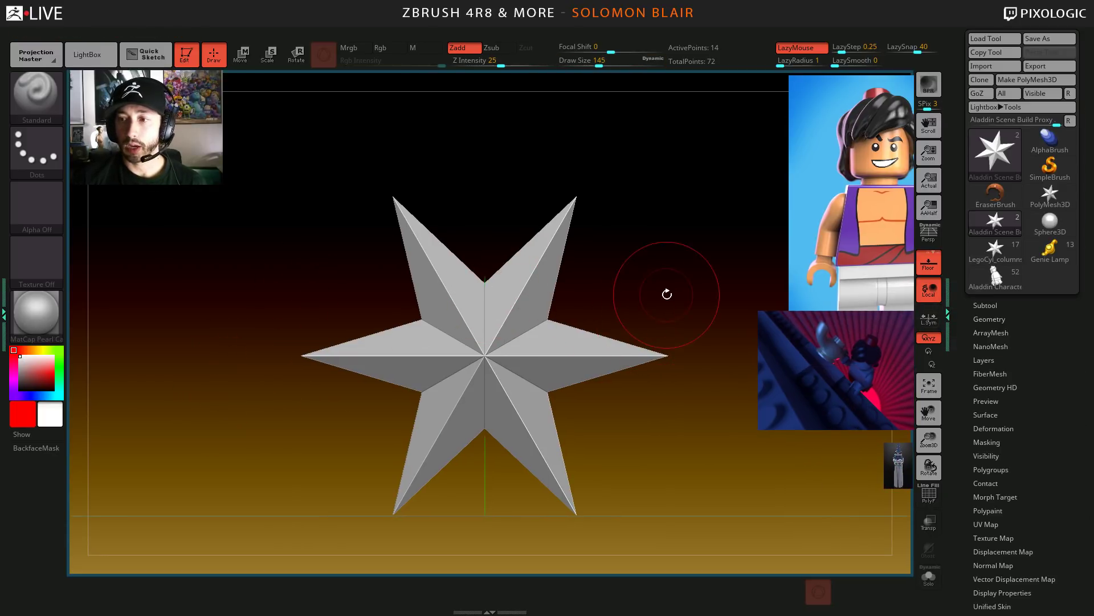
pyautogui.press('[')
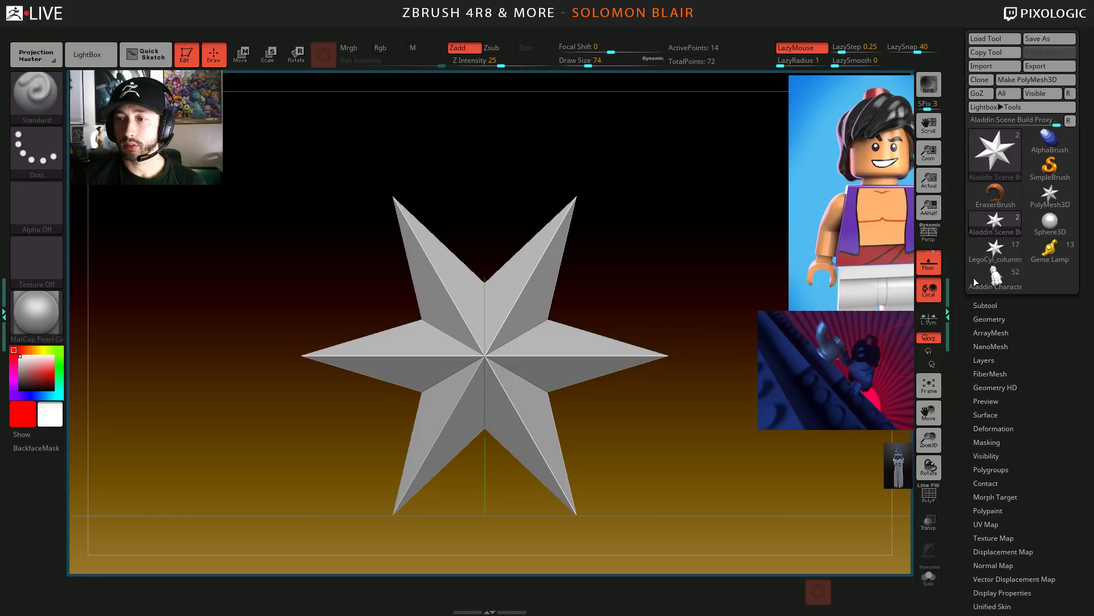
pyautogui.click(1064, 249)
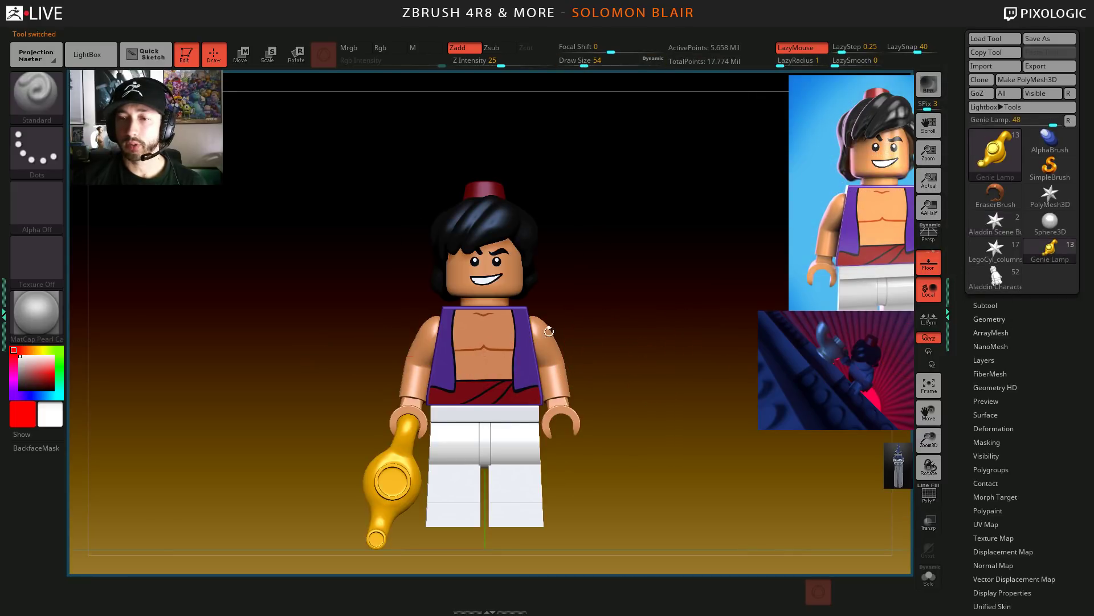
# - Load the LegoCyl_columns tool, frame the upper part of the brick column and set the Draw Size to 468
pyautogui.click(995, 251)
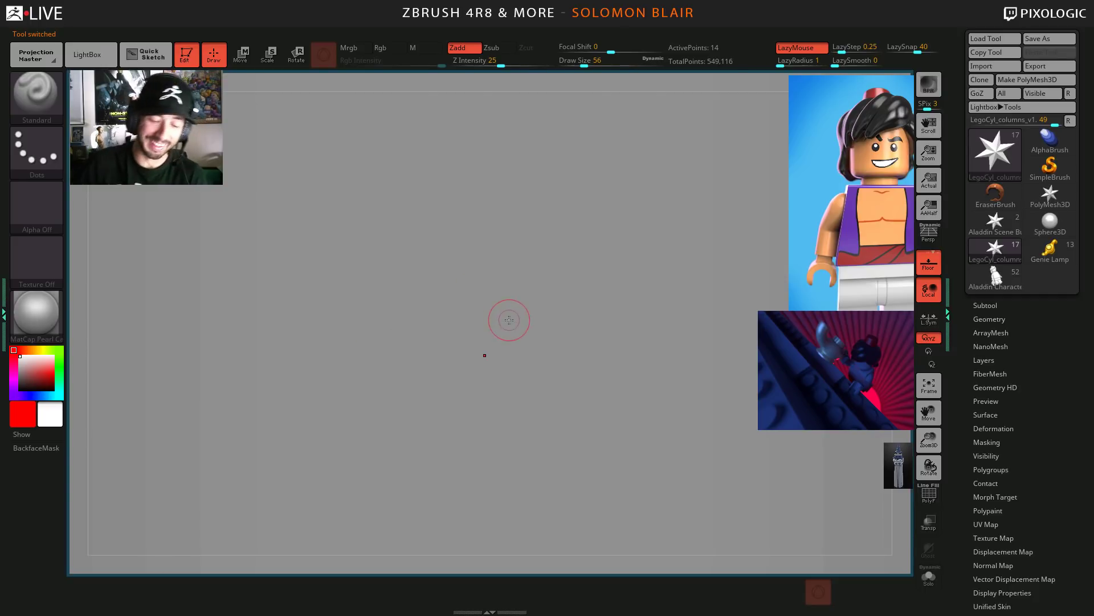
pyautogui.press('f')
pyautogui.press('s')
pyautogui.keyDown('alt'); pyautogui.moveTo(442, 325); pyautogui.dragTo(467, 328); pyautogui.keyUp('alt')
pyautogui.press('s')
pyautogui.moveTo(463, 329); pyautogui.dragTo(453, 329)
pyautogui.moveTo(453, 329)
pyautogui.mouseDown(button='right')
pyautogui.moveTo(383, 403)
pyautogui.moveTo(410, 436)
pyautogui.mouseUp(button='right')
pyautogui.moveTo(513, 419)
pyautogui.keyDown('alt'); pyautogui.mouseDown(button='right')
pyautogui.moveTo(571, 450)
pyautogui.moveTo(468, 455)
pyautogui.mouseUp(button='right'); pyautogui.keyUp('alt')
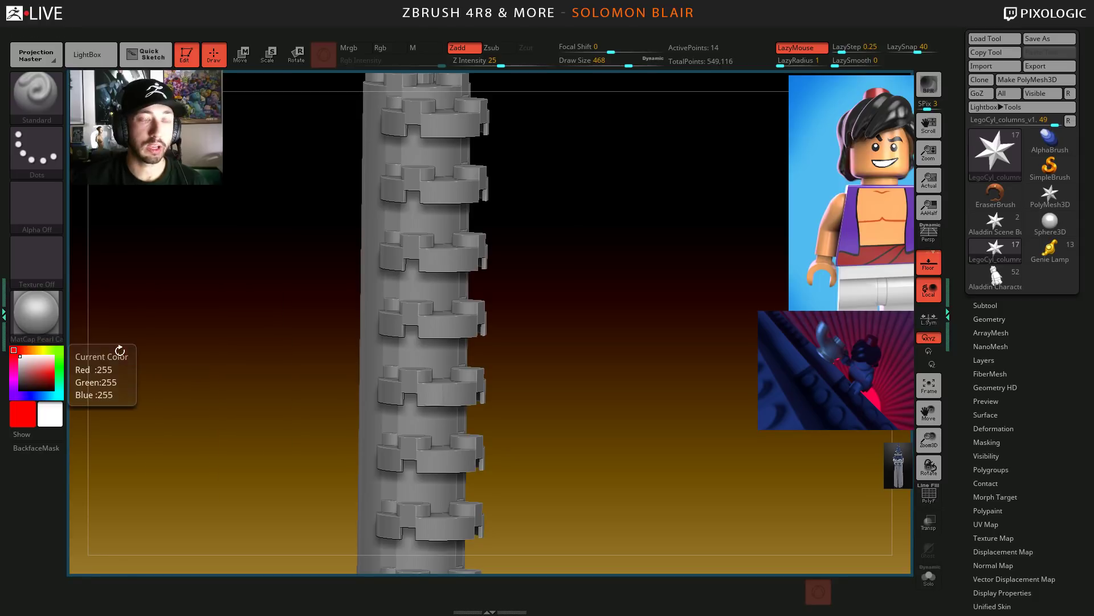
pyautogui.moveTo(461, 337); pyautogui.dragTo(414, 298, button='right')
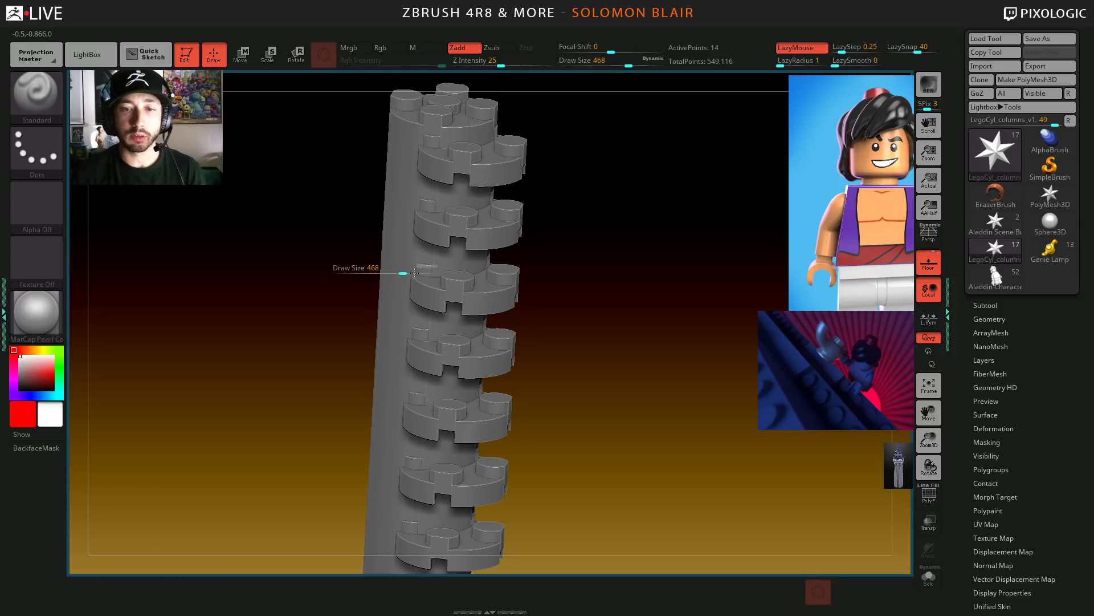
pyautogui.moveTo(325, 267); pyautogui.dragTo(251, 285, button='right')
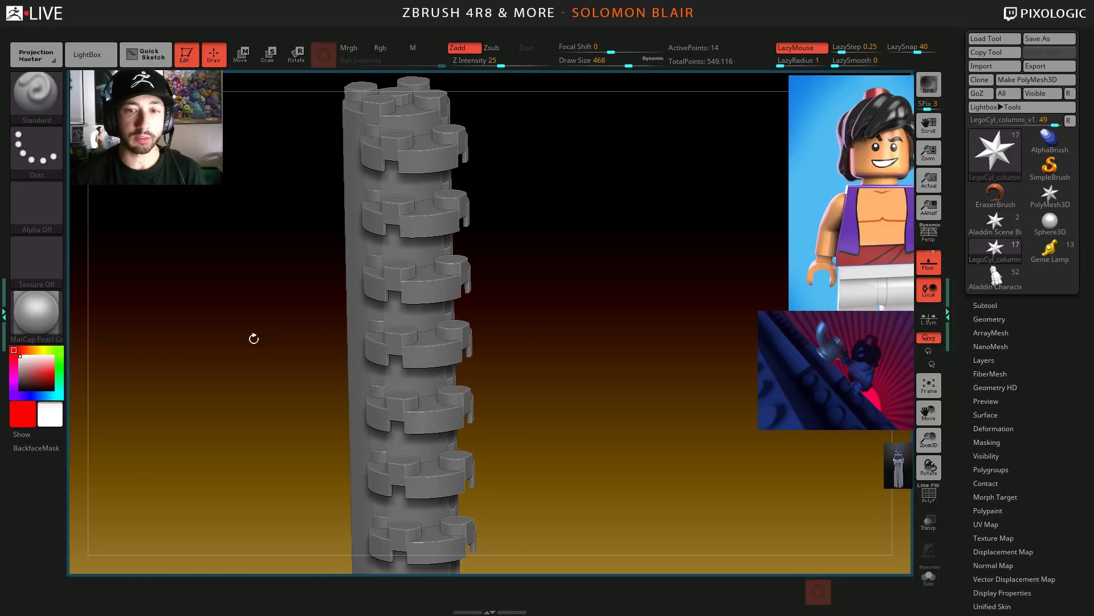
pyautogui.moveTo(254, 338)
pyautogui.keyDown('ctrl'); pyautogui.mouseDown(button='right')
pyautogui.moveTo(388, 344)
pyautogui.moveTo(394, 355)
pyautogui.moveTo(474, 262)
pyautogui.moveTo(294, 359)
pyautogui.mouseUp(button='right'); pyautogui.keyUp('ctrl')
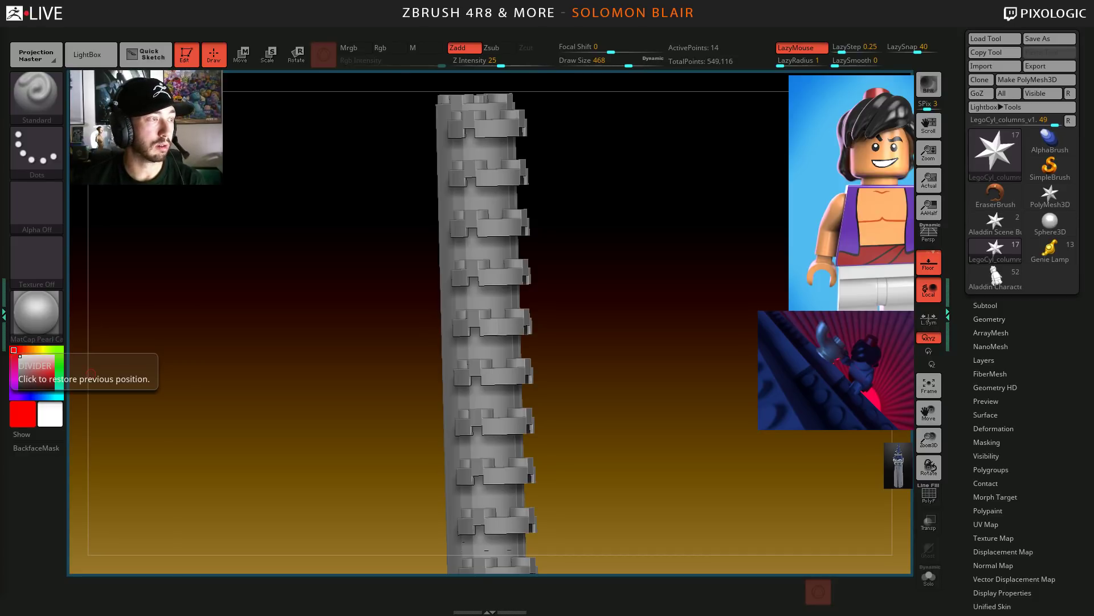
# - Raise the Draw Size to 743 and hide the tool palette to give the canvas its full width
pyautogui.press('s')
pyautogui.moveTo(268, 337)
pyautogui.mouseDown()
pyautogui.moveTo(291, 353)
pyautogui.moveTo(571, 378)
pyautogui.mouseUp()
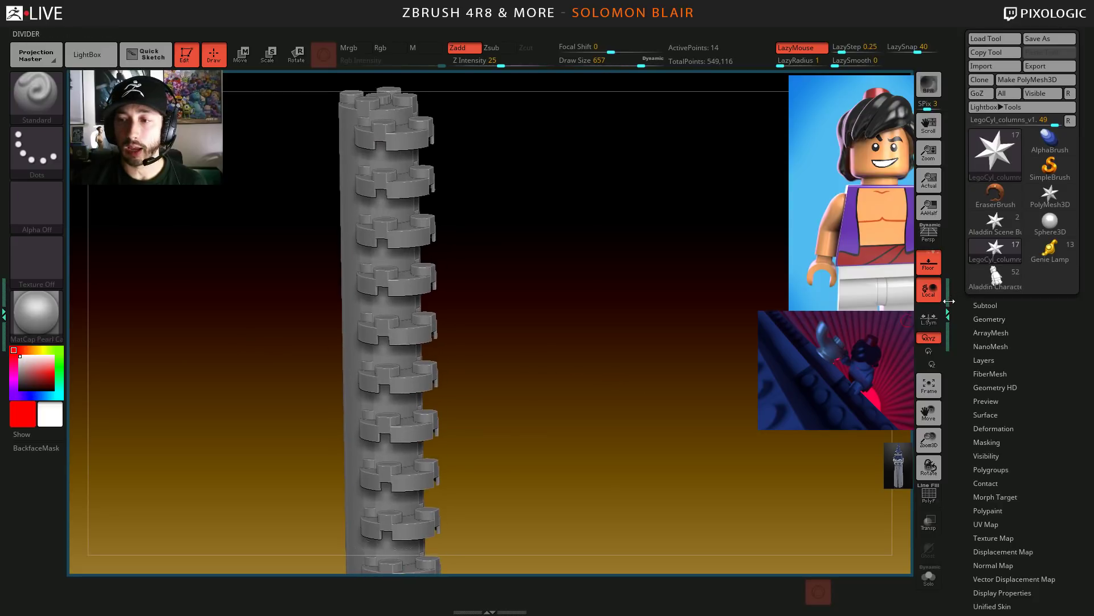
pyautogui.click(949, 301)
pyautogui.press('s')
pyautogui.moveTo(656, 342); pyautogui.dragTo(662, 344)
# - Tile the SpotLight reference images with the Lego scene render enlarged and the other images as thumbnails below it
pyautogui.press('z')
pyautogui.click(947, 369)
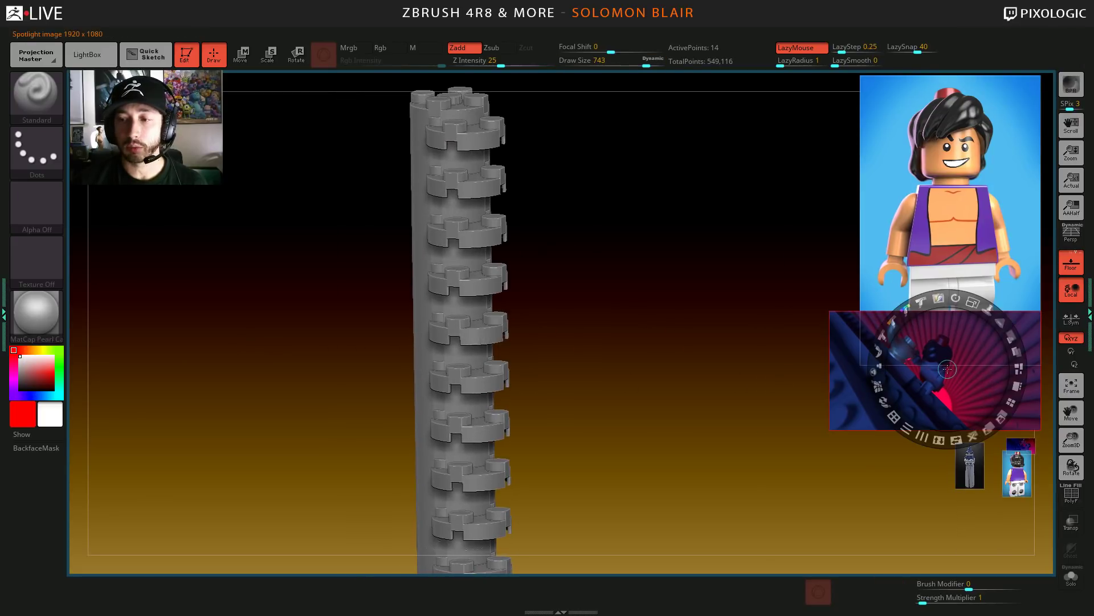
pyautogui.moveTo(947, 369); pyautogui.dragTo(651, 296)
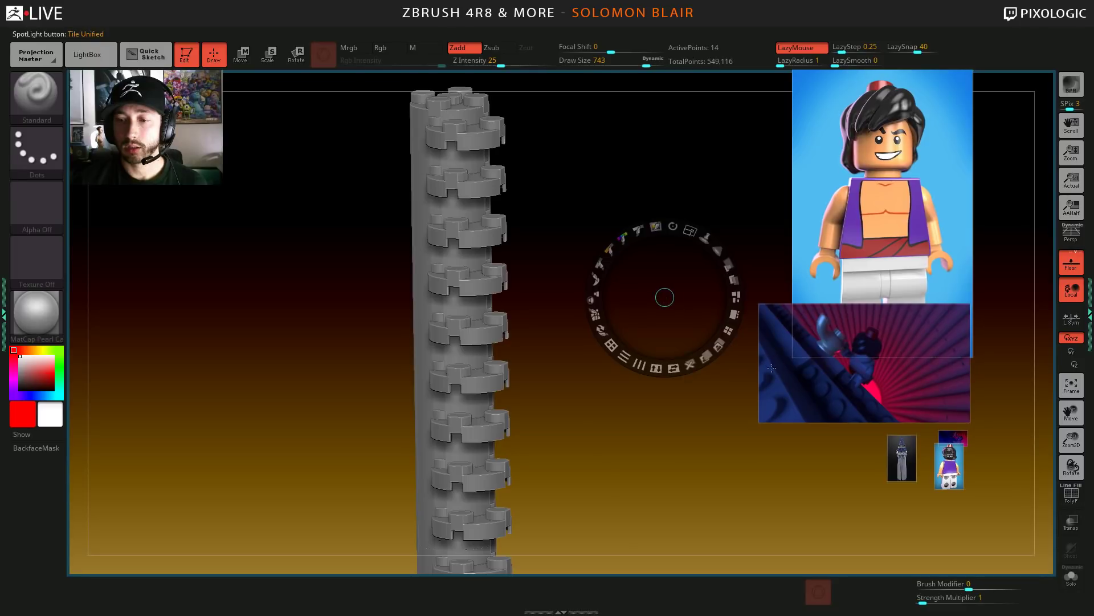
pyautogui.moveTo(771, 368); pyautogui.dragTo(694, 371)
pyautogui.click(764, 389)
pyautogui.click(518, 498)
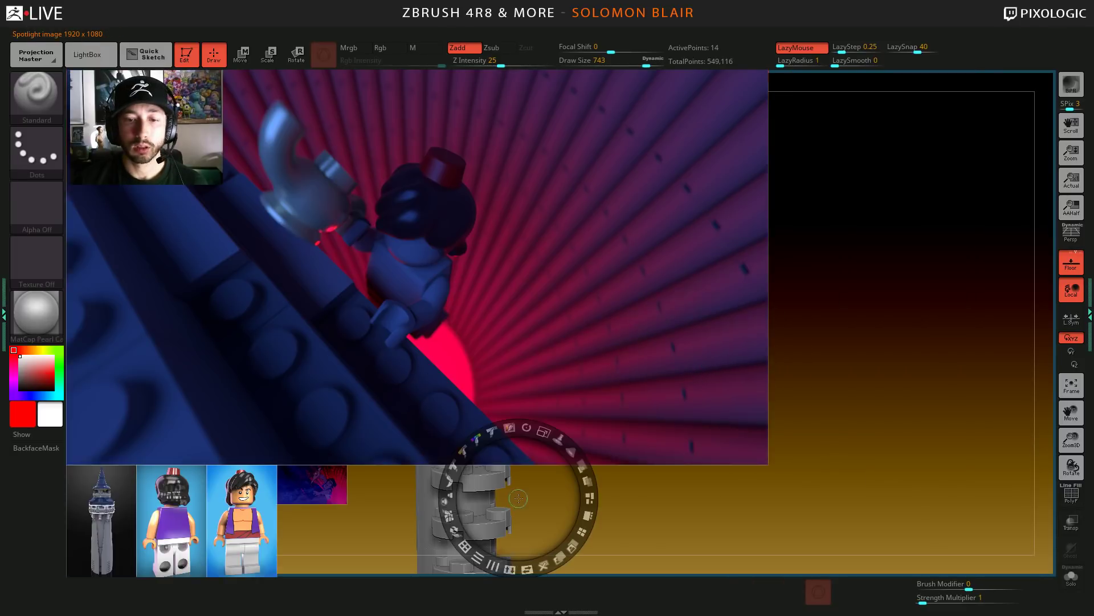
# - Shrink the whole set of tiled reference images and shift it toward the upper part of the canvas
pyautogui.moveTo(518, 499); pyautogui.dragTo(527, 491)
pyautogui.moveTo(552, 424); pyautogui.dragTo(530, 421)
pyautogui.click(395, 506)
pyautogui.moveTo(394, 505); pyautogui.dragTo(272, 425)
pyautogui.moveTo(298, 359); pyautogui.dragTo(282, 354)
pyautogui.moveTo(300, 446); pyautogui.dragTo(359, 413)
pyautogui.moveTo(722, 476); pyautogui.dragTo(663, 458)
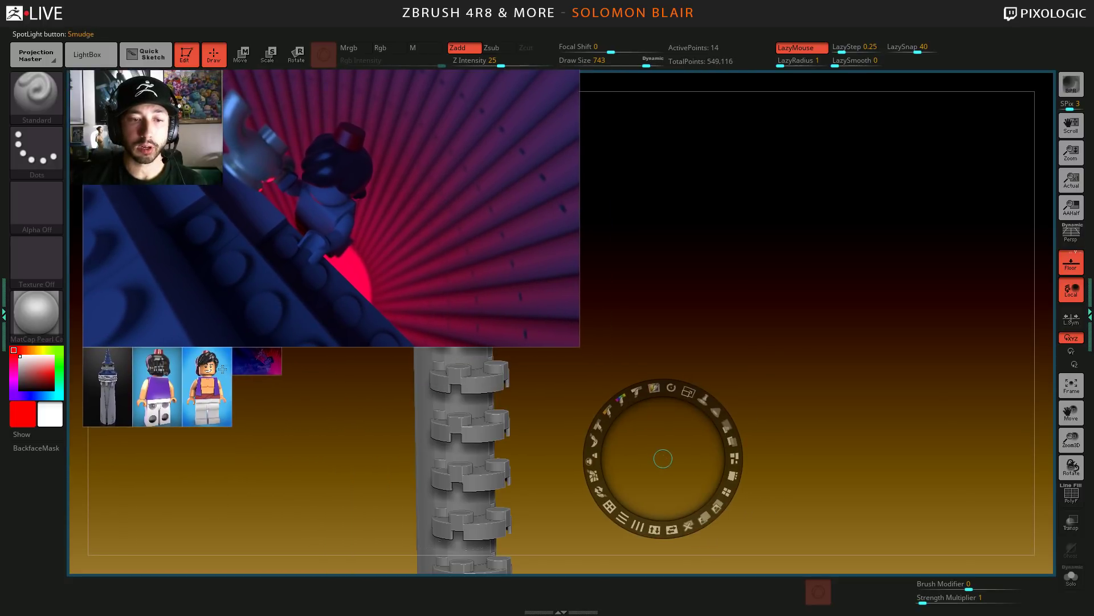
# - Pull the Aladdin front and back view images out of the set and enlarge them side by side
pyautogui.moveTo(214, 374); pyautogui.dragTo(713, 368)
pyautogui.moveTo(740, 301); pyautogui.dragTo(781, 390)
pyautogui.moveTo(734, 348); pyautogui.dragTo(761, 194)
pyautogui.moveTo(176, 378); pyautogui.dragTo(890, 252)
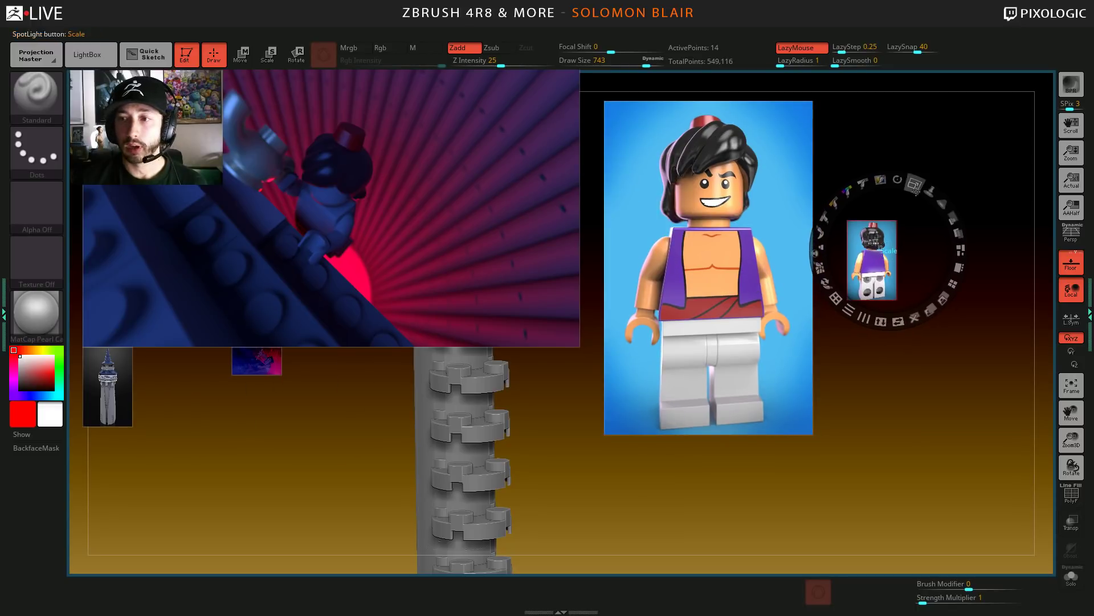
pyautogui.moveTo(914, 185); pyautogui.dragTo(998, 257)
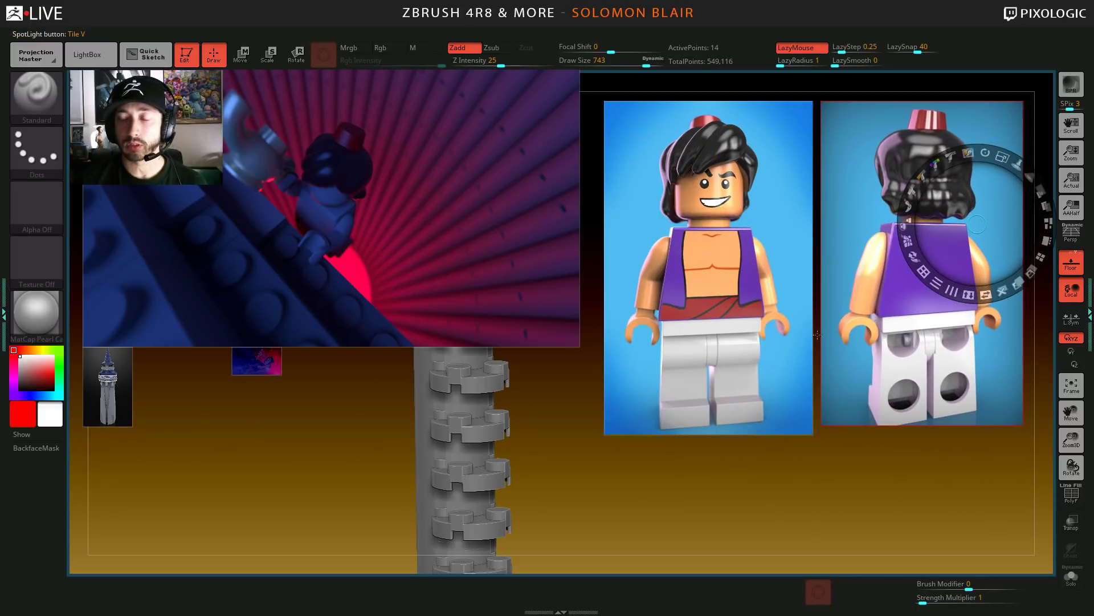
pyautogui.press('z')
pyautogui.press('z')
# - Enlarge the Lego tower reference and retile the SpotLight images with it as the largest one
pyautogui.moveTo(110, 382); pyautogui.dragTo(115, 427)
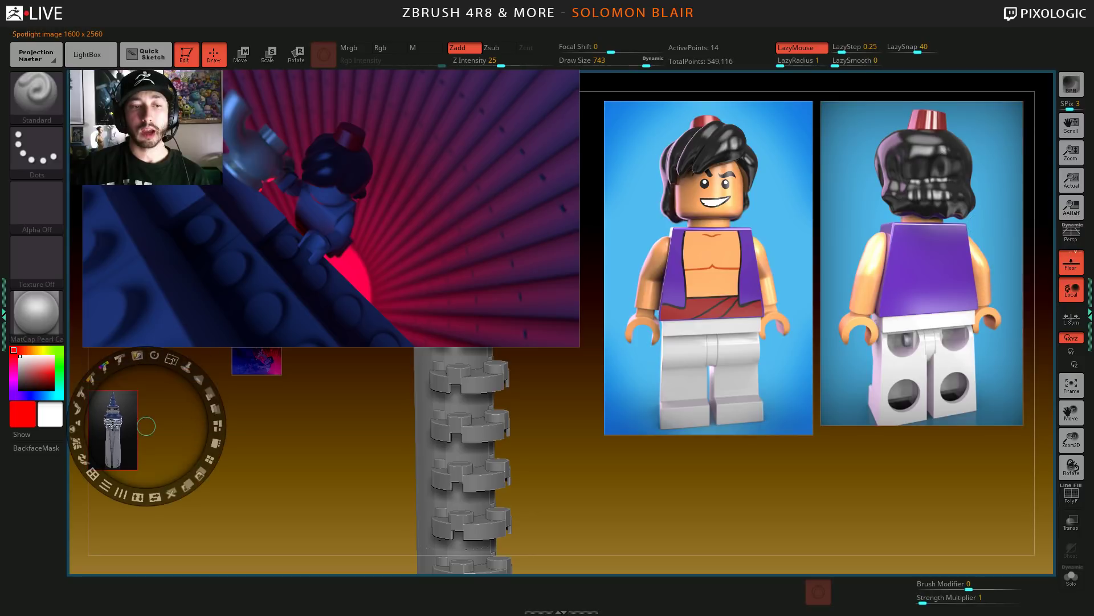
pyautogui.moveTo(168, 360); pyautogui.dragTo(214, 450)
pyautogui.moveTo(154, 431); pyautogui.dragTo(337, 501)
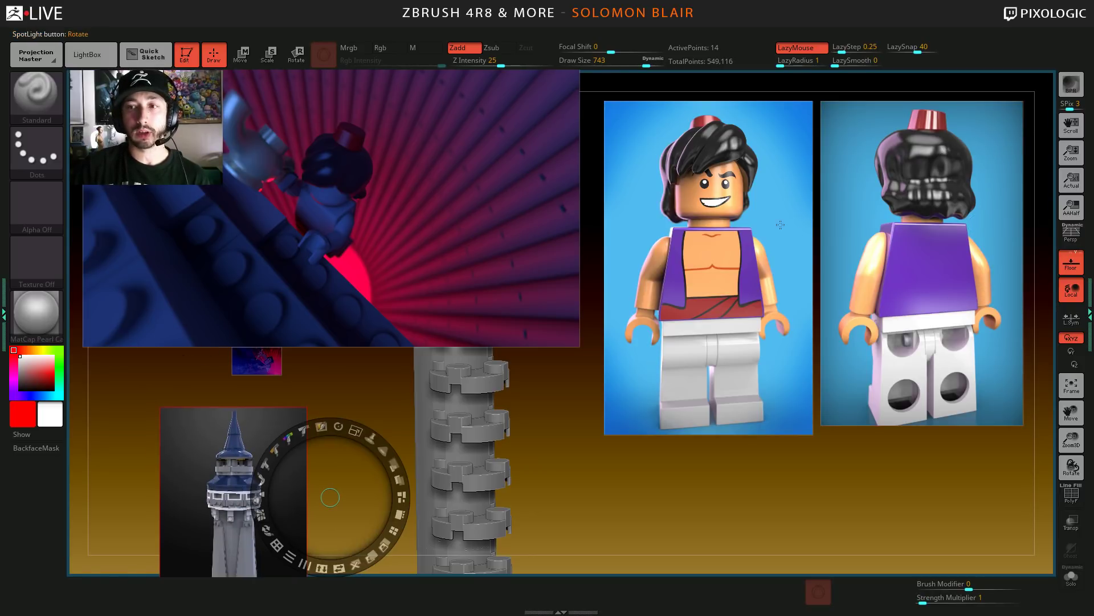
pyautogui.moveTo(232, 437); pyautogui.dragTo(253, 395)
pyautogui.moveTo(281, 330); pyautogui.dragTo(561, 377)
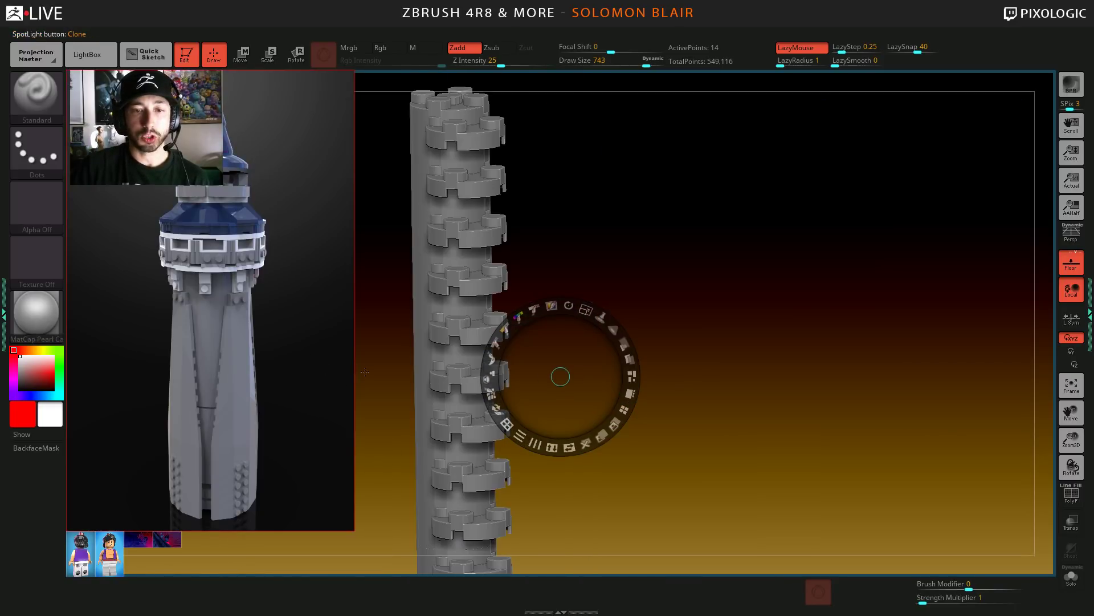
pyautogui.moveTo(365, 372); pyautogui.dragTo(366, 368)
pyautogui.press('z')
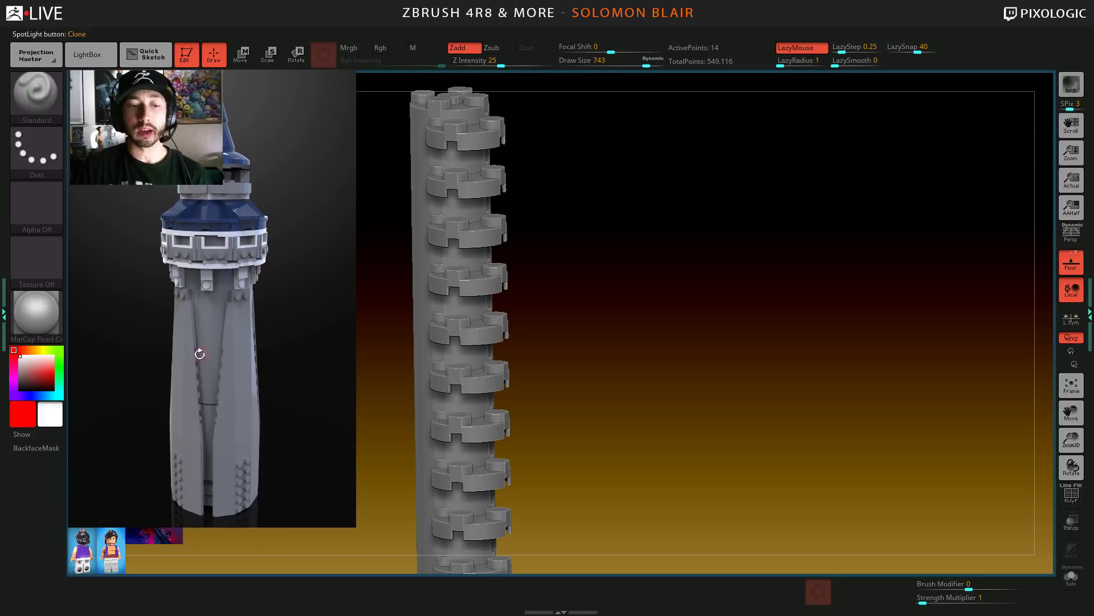
# - Select the Lego scene render and retile the references so that it is the large image
pyautogui.press('z')
pyautogui.click(166, 538)
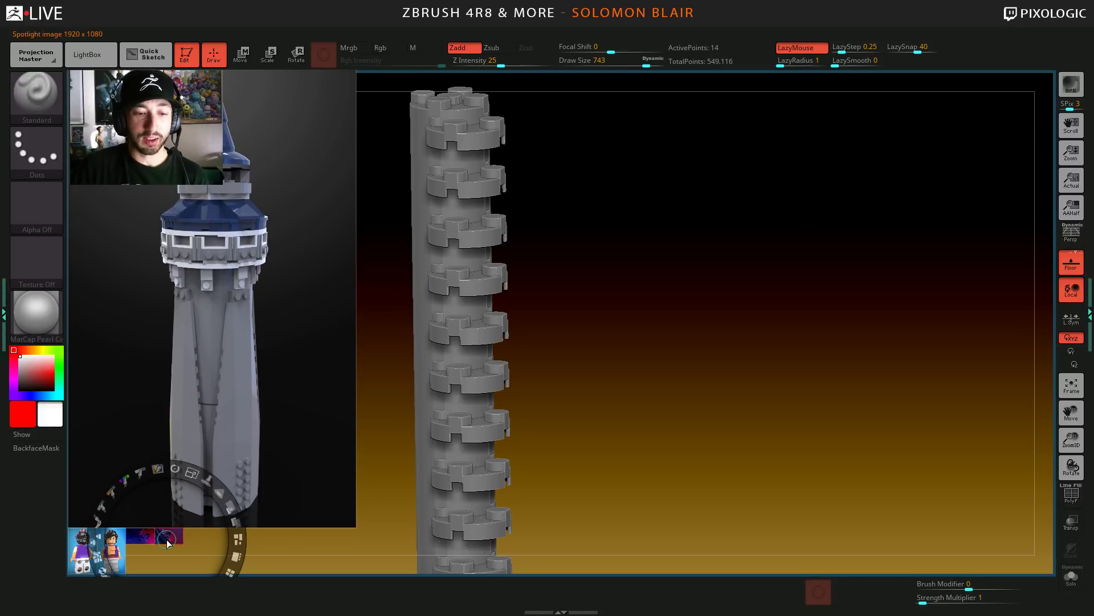
pyautogui.click(236, 554)
pyautogui.moveTo(391, 480); pyautogui.dragTo(403, 497)
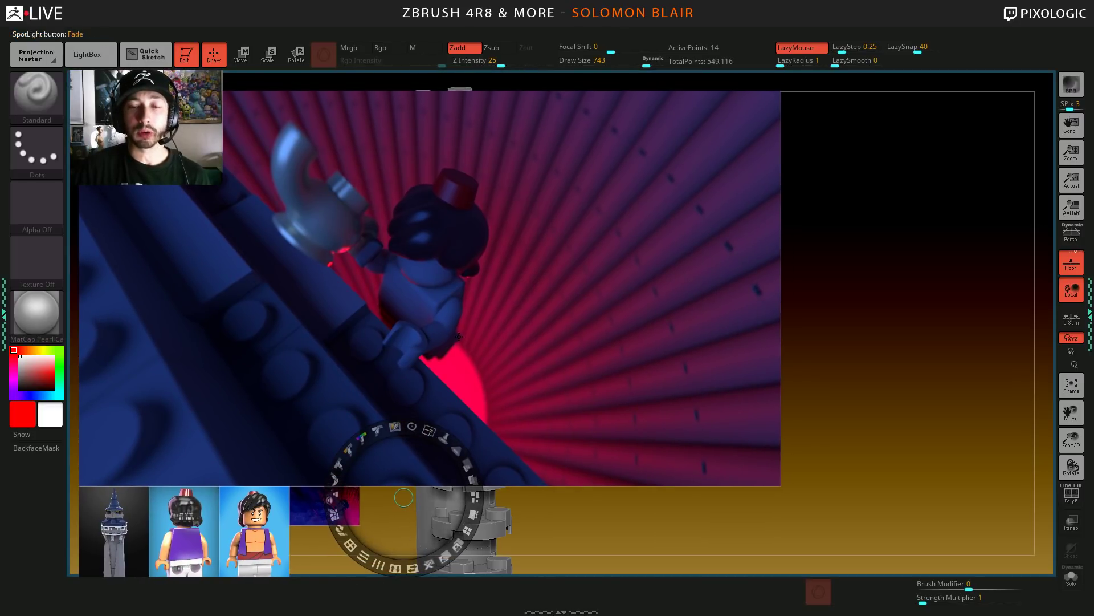
# - Retile the references with the animated Aladdin film still as the large image and adjust the set's position
pyautogui.click(312, 516)
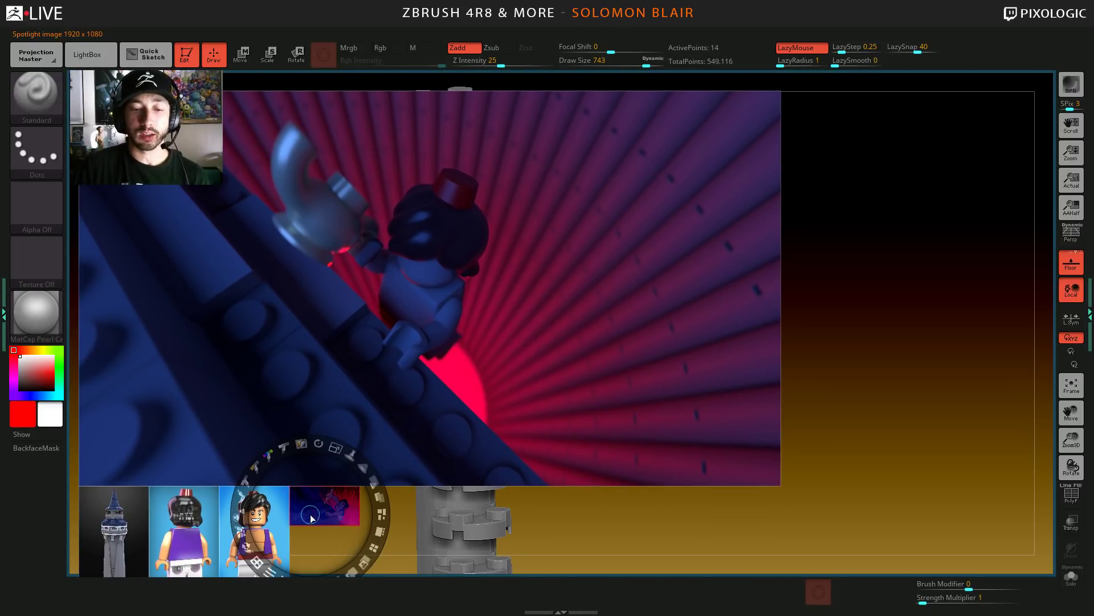
pyautogui.click(379, 531)
pyautogui.moveTo(585, 545); pyautogui.dragTo(550, 536)
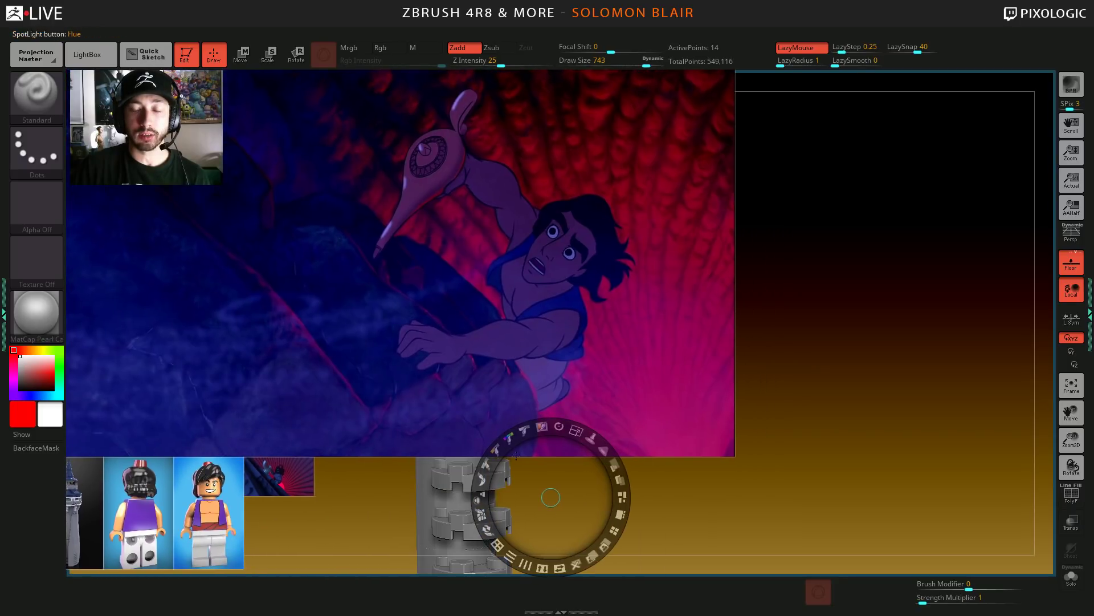
pyautogui.moveTo(388, 479); pyautogui.dragTo(402, 475)
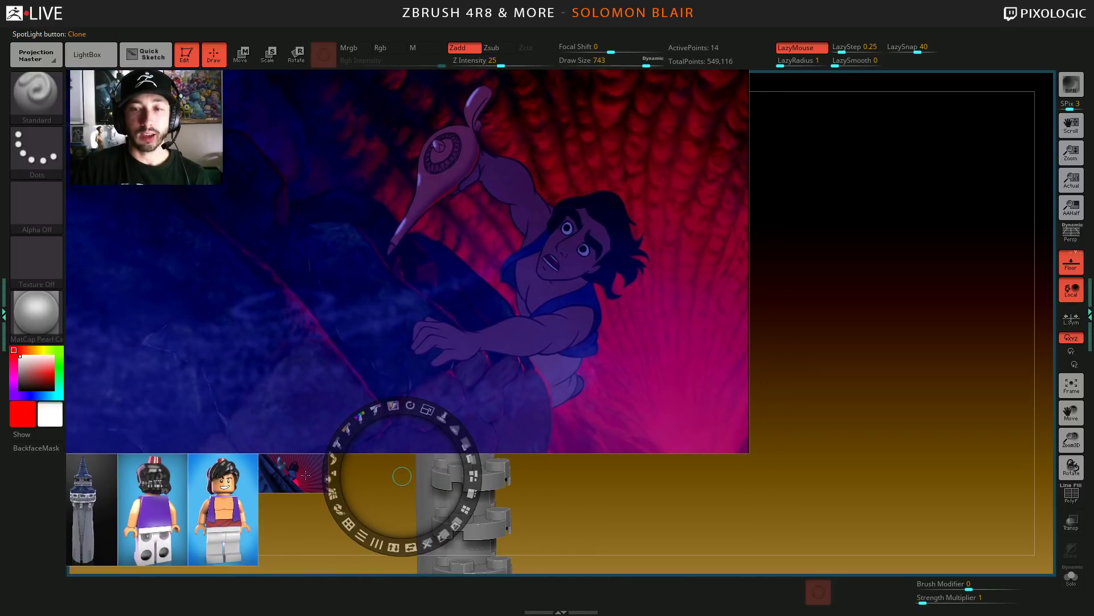
pyautogui.moveTo(501, 498); pyautogui.dragTo(503, 515)
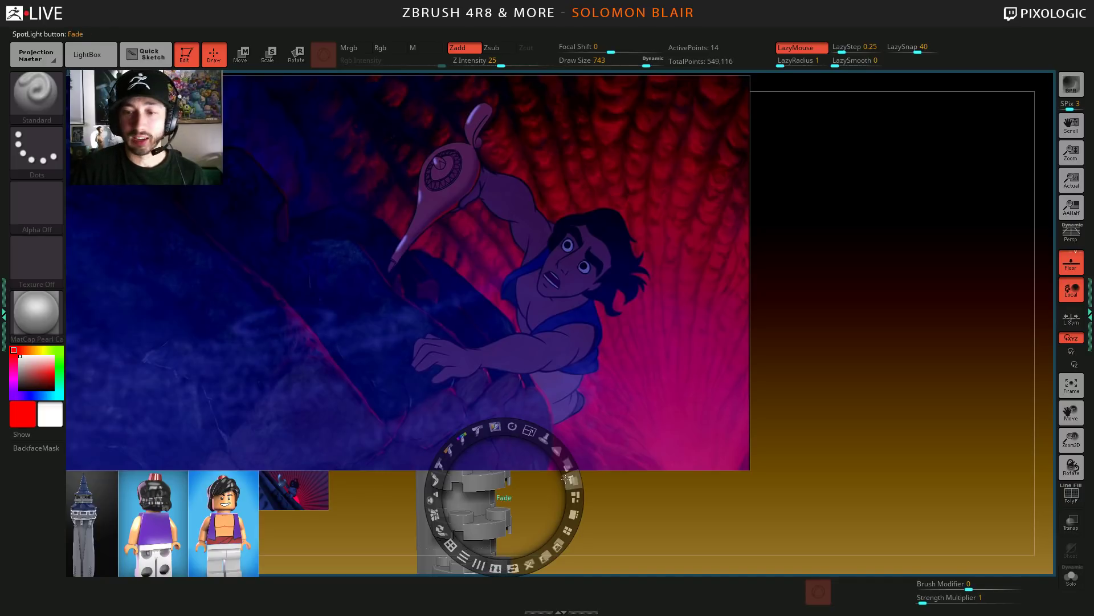
# - Reposition the reference set and retile it to bring the Lego scene render back as the main image
pyautogui.moveTo(621, 503); pyautogui.dragTo(664, 433)
pyautogui.click(267, 442)
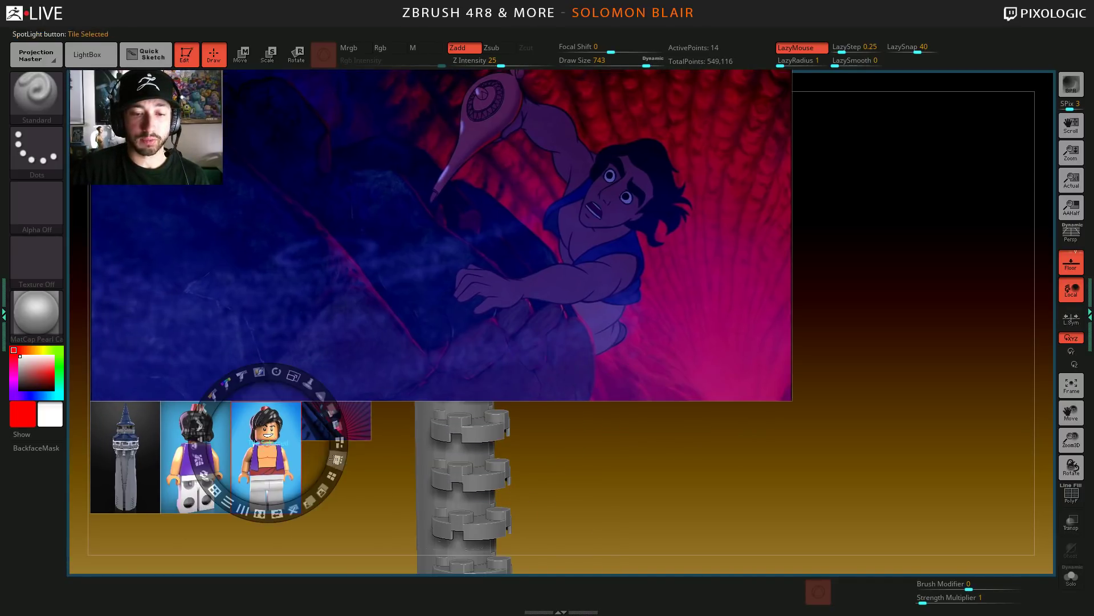
pyautogui.moveTo(373, 474); pyautogui.dragTo(326, 470)
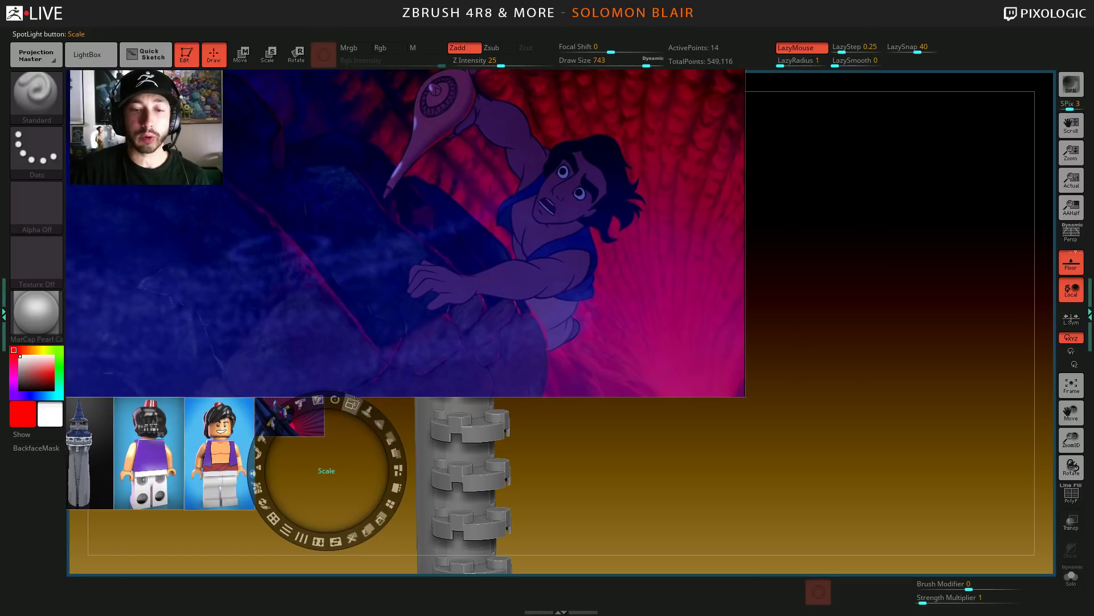
pyautogui.click(258, 402)
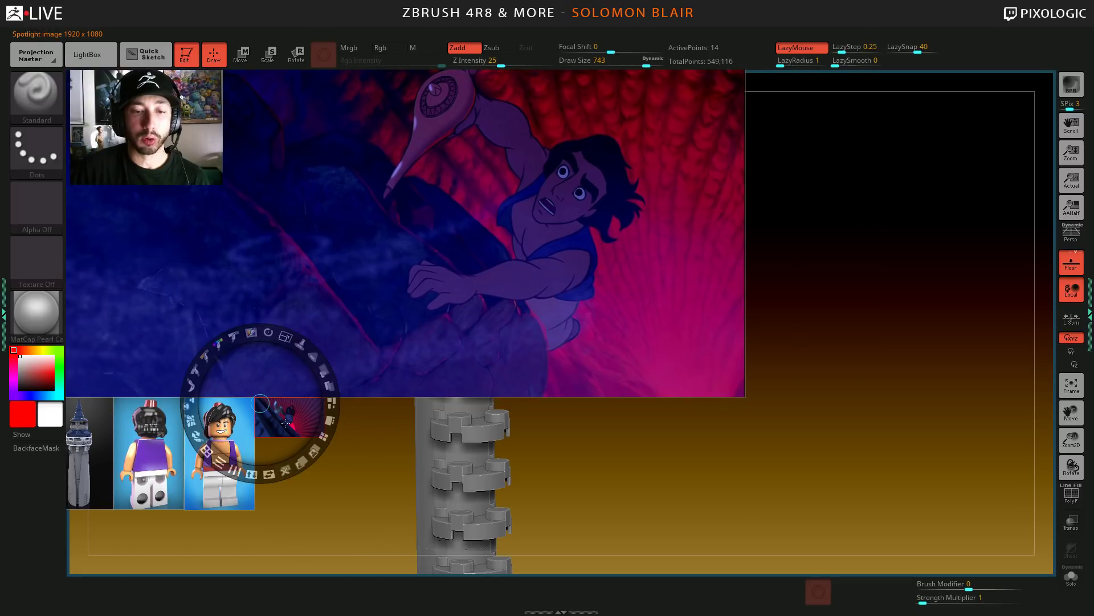
pyautogui.click(323, 436)
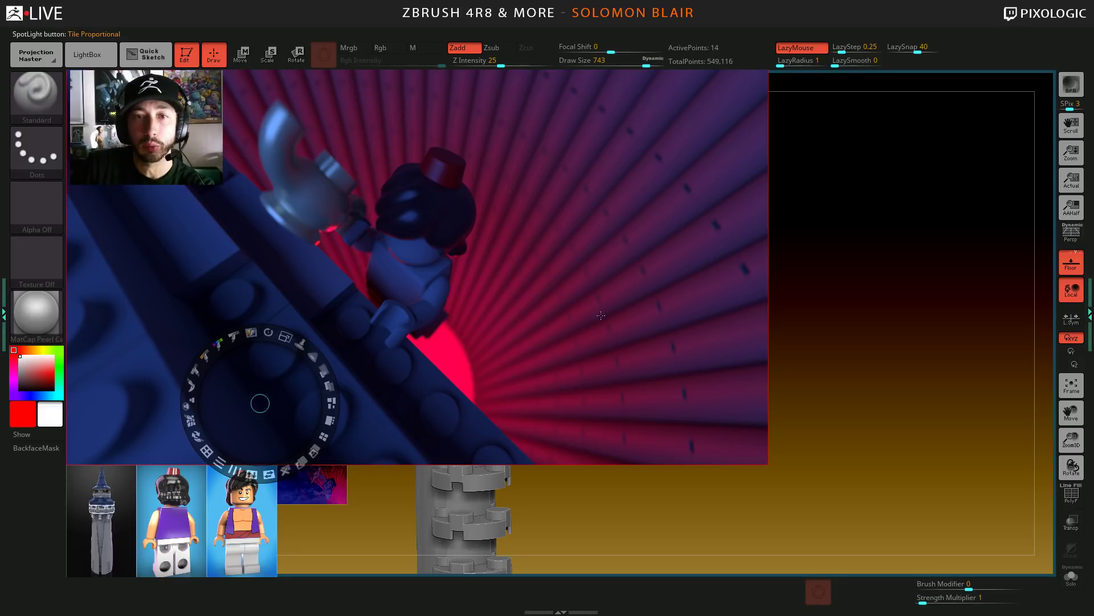
# - Set the film still thumbnail apart in the empty canvas area, then scale down and reposition the Lego scene render
pyautogui.moveTo(314, 486); pyautogui.dragTo(856, 333)
pyautogui.moveTo(599, 320); pyautogui.dragTo(561, 326)
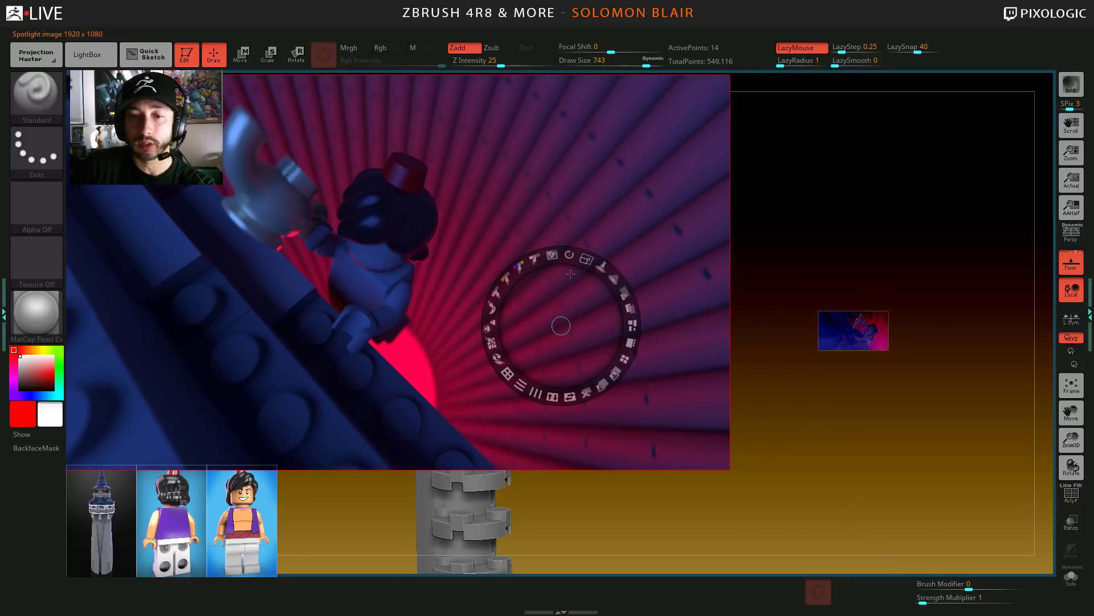
pyautogui.moveTo(586, 258); pyautogui.dragTo(513, 268)
pyautogui.moveTo(430, 261); pyautogui.dragTo(283, 237)
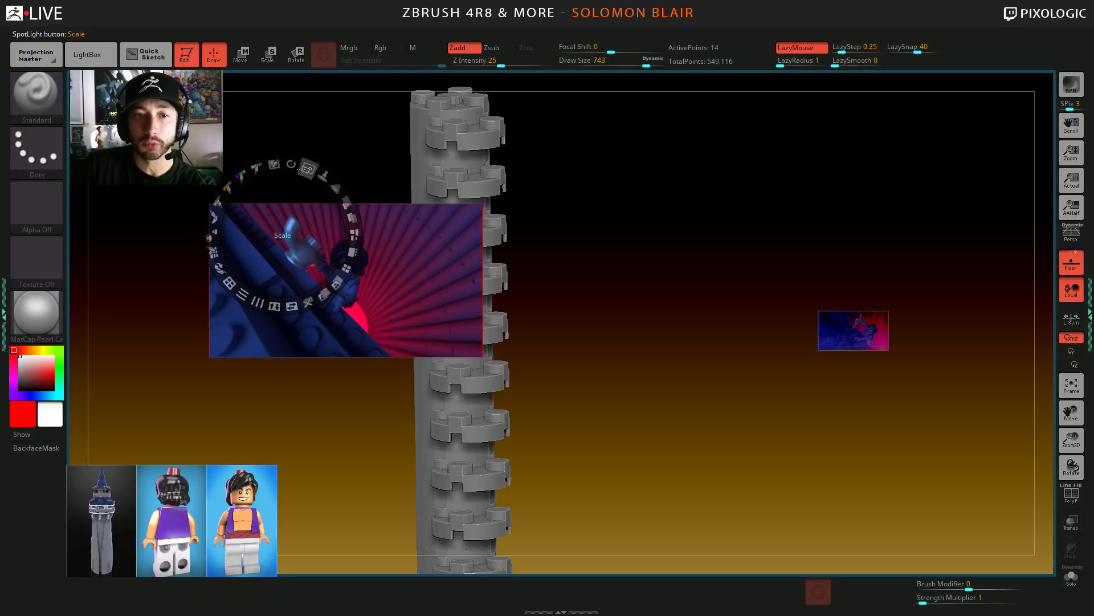
# - Enlarge the Lego scene render and reposition it to fill the left half of the canvas
pyautogui.moveTo(308, 169); pyautogui.dragTo(224, 181)
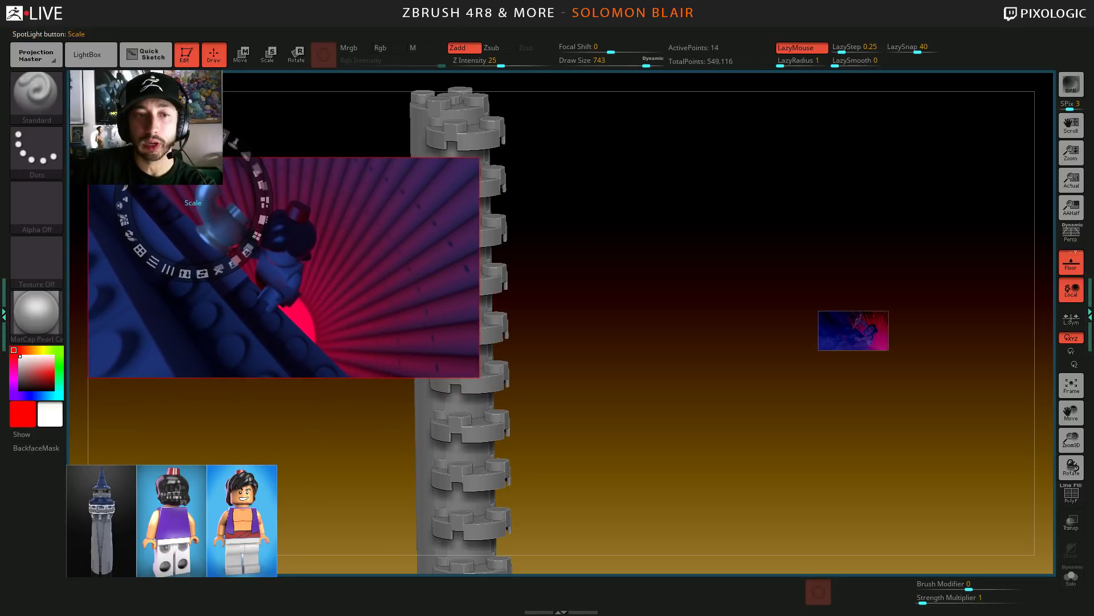
pyautogui.moveTo(216, 138); pyautogui.dragTo(234, 149)
pyautogui.moveTo(224, 219); pyautogui.dragTo(234, 183)
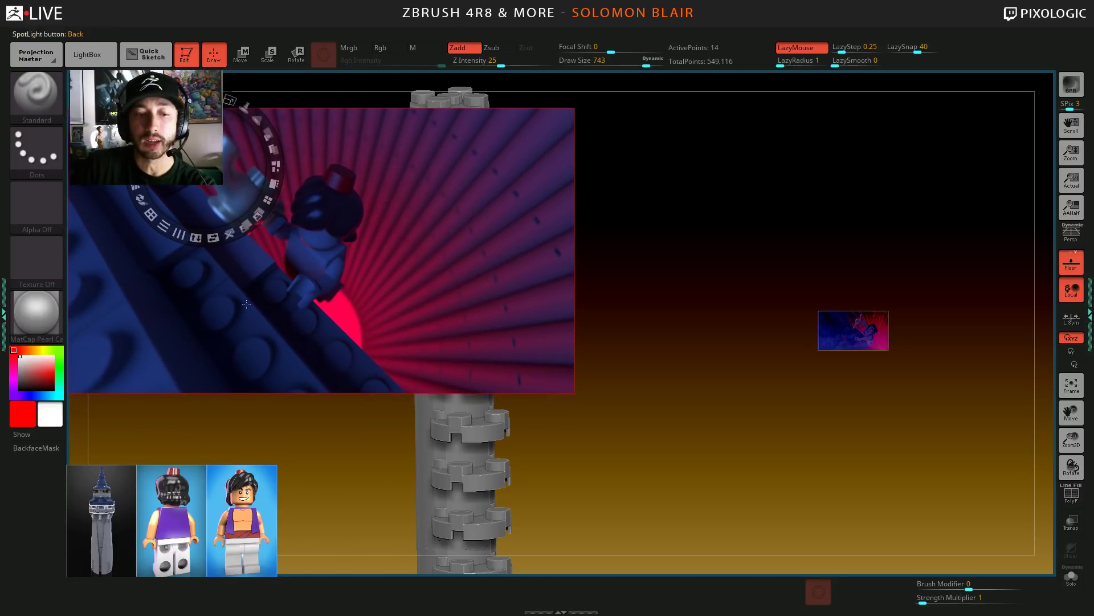
# - Enlarge the animated film still to nearly the Lego render's size, align it alongside the render, and leave SpotLight editing with the references visible
pyautogui.click(823, 331)
pyautogui.moveTo(802, 268); pyautogui.dragTo(812, 367)
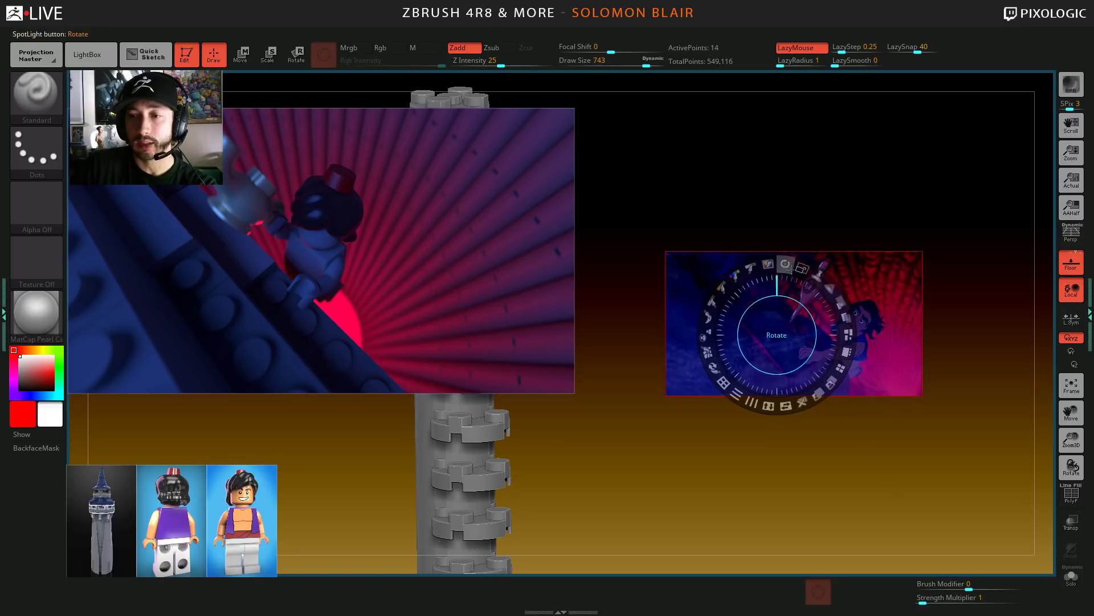
pyautogui.moveTo(801, 268); pyautogui.dragTo(833, 291)
pyautogui.moveTo(789, 322); pyautogui.dragTo(793, 272)
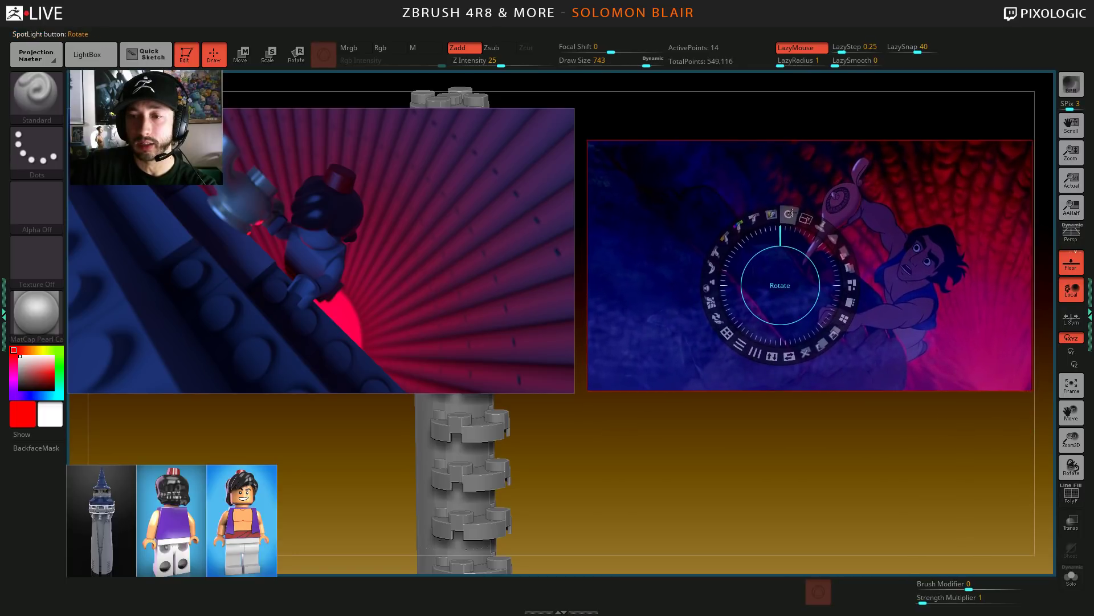
pyautogui.moveTo(805, 218); pyautogui.dragTo(791, 240)
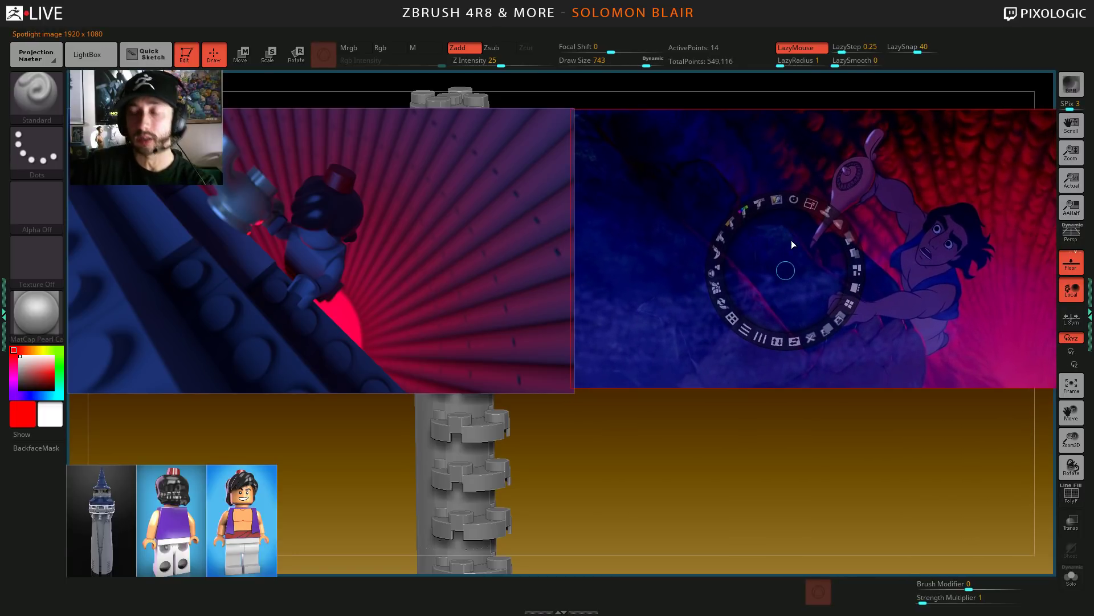
pyautogui.press('z')
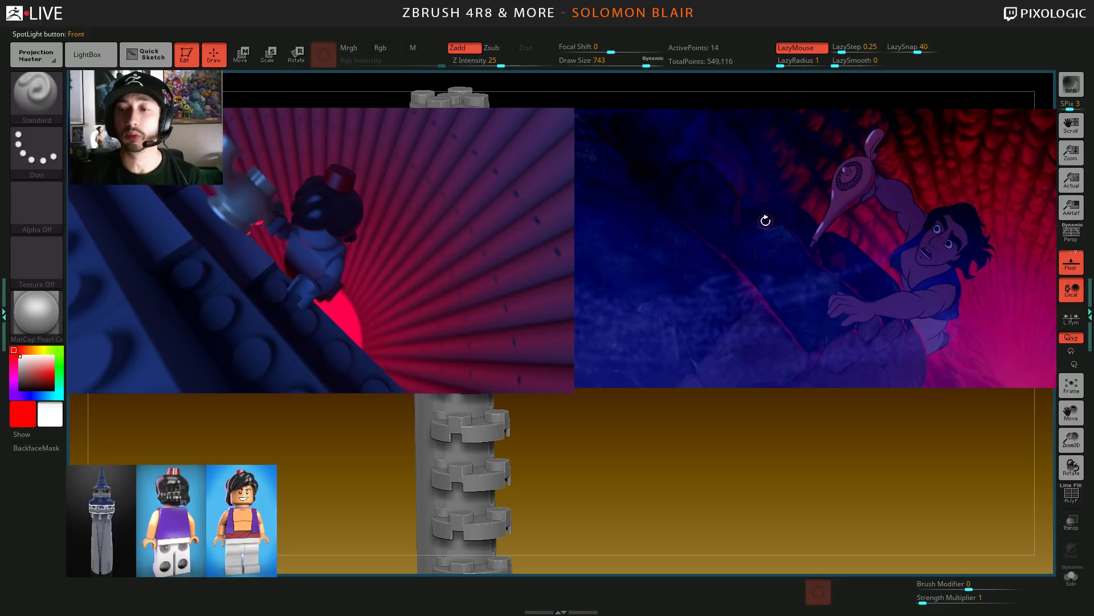
pyautogui.hotkey('shift', 'z')
pyautogui.press('z')
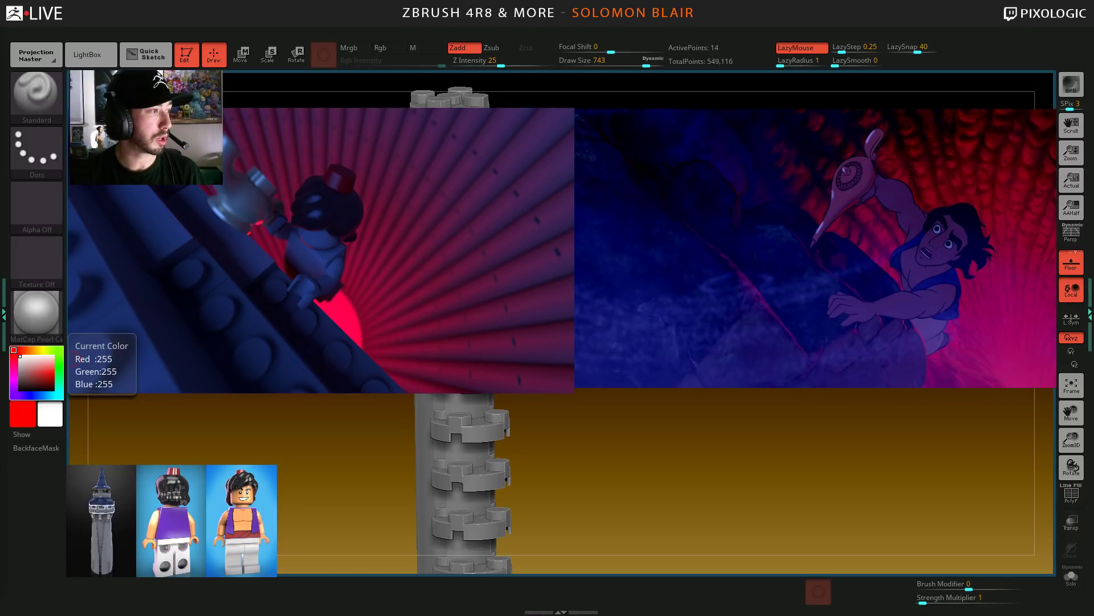
# - Switch to the browser and open the ZBrushLive Twitch Stream thread from the ZBrushCentral main forum
pyautogui.moveTo(1, 245); pyautogui.dragTo(406, 1)
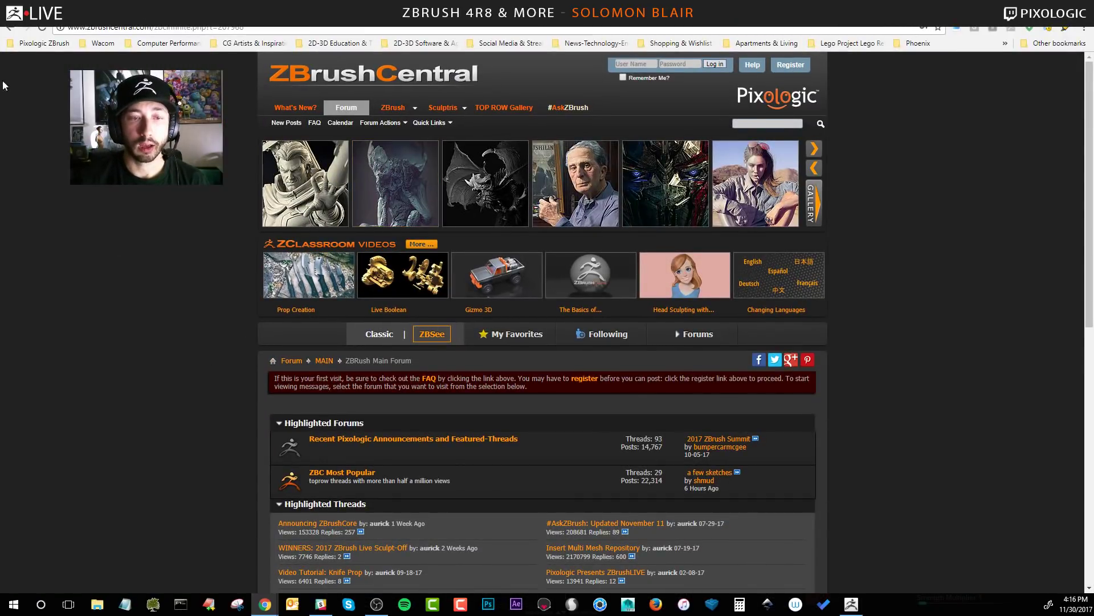
pyautogui.click(11, 28)
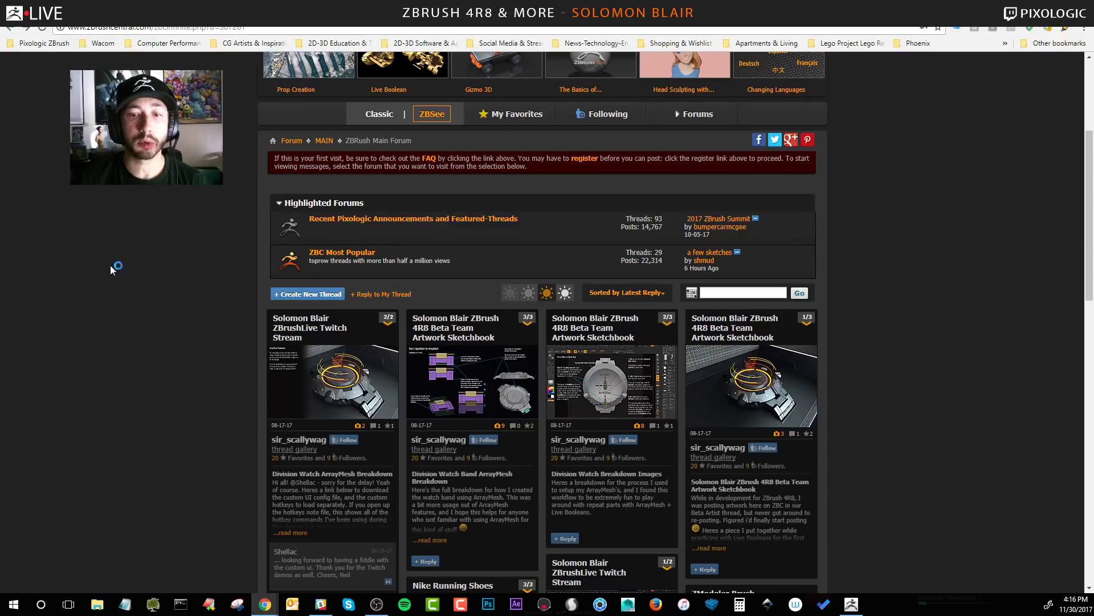
pyautogui.scroll(-3, 179, 390)
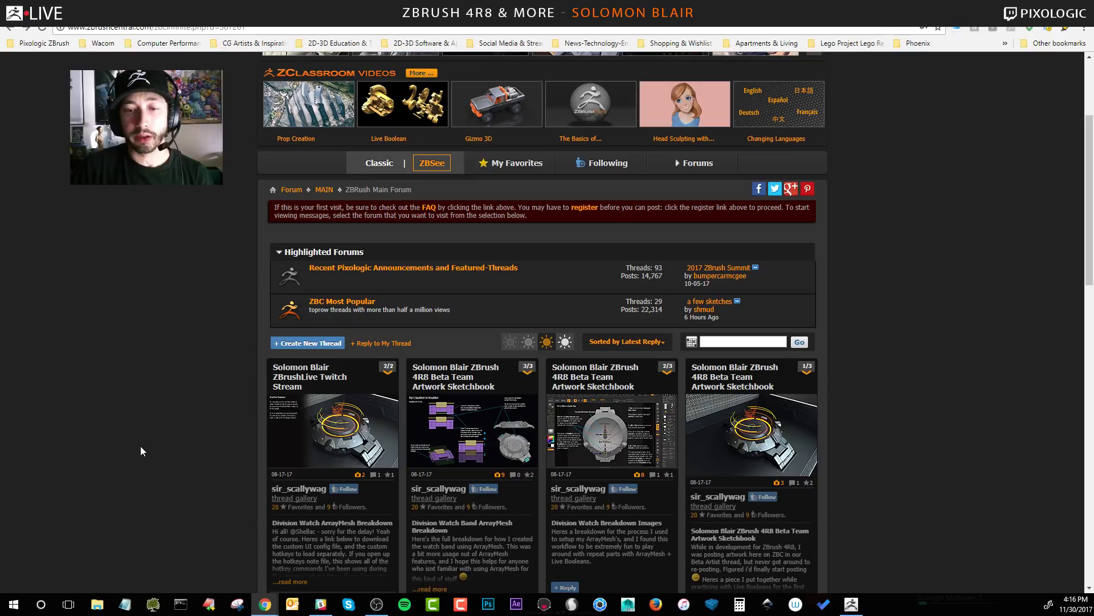
pyautogui.scroll(-1, 138, 444)
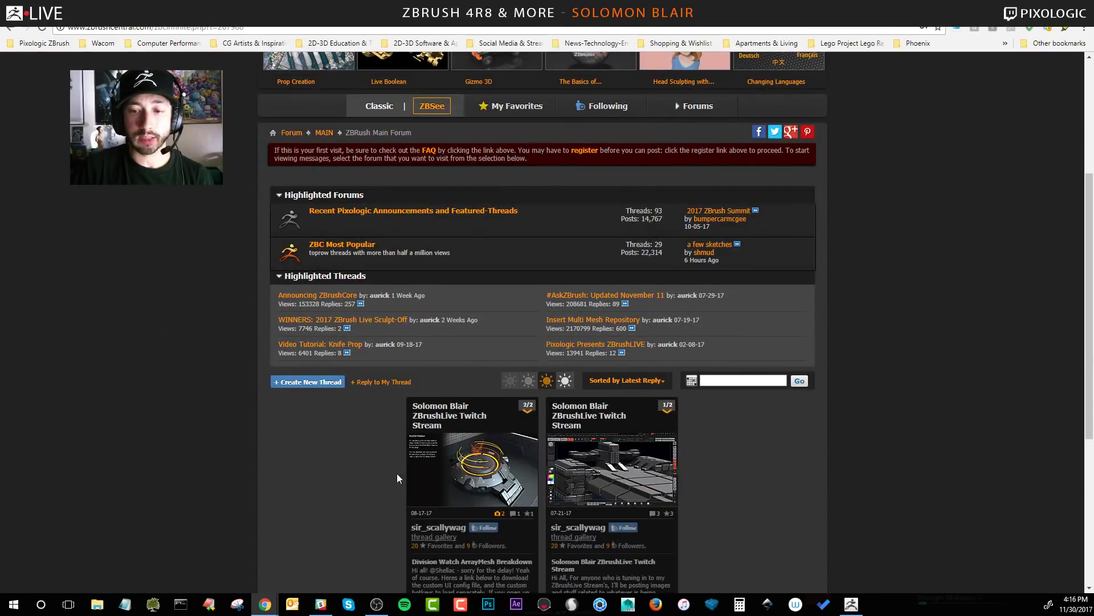
pyautogui.click(567, 419)
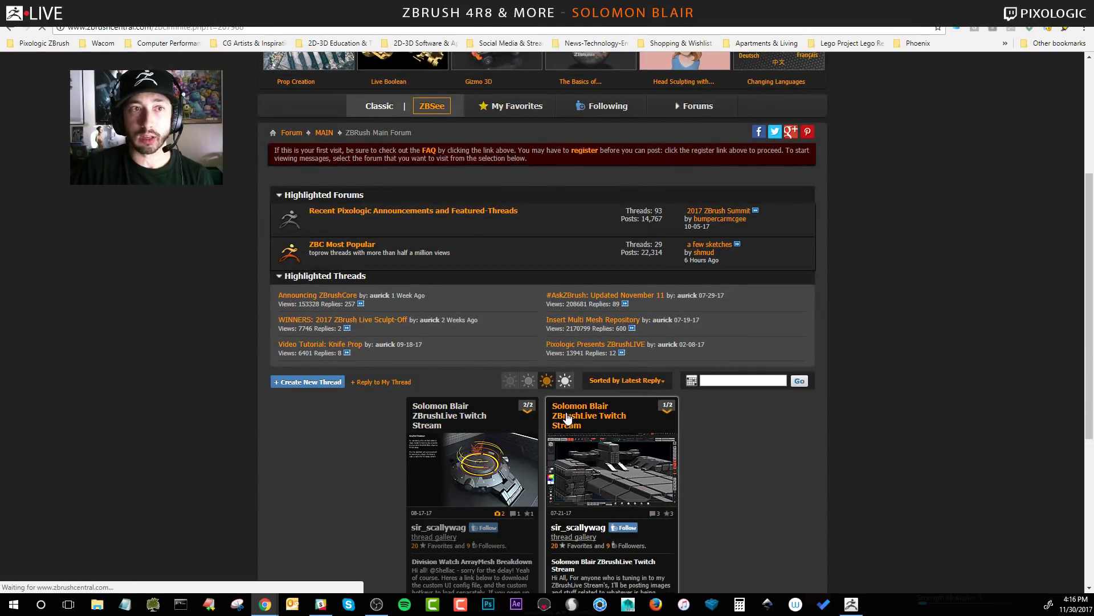
pyautogui.scroll(-5, 194, 382)
pyautogui.scroll(4, 199, 380)
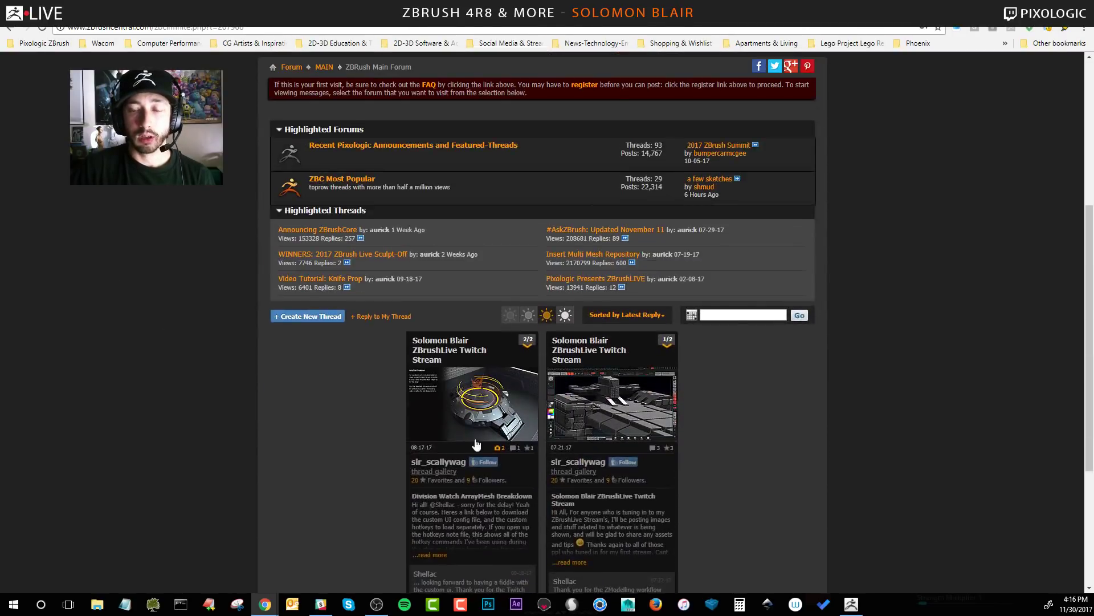
pyautogui.click(610, 406)
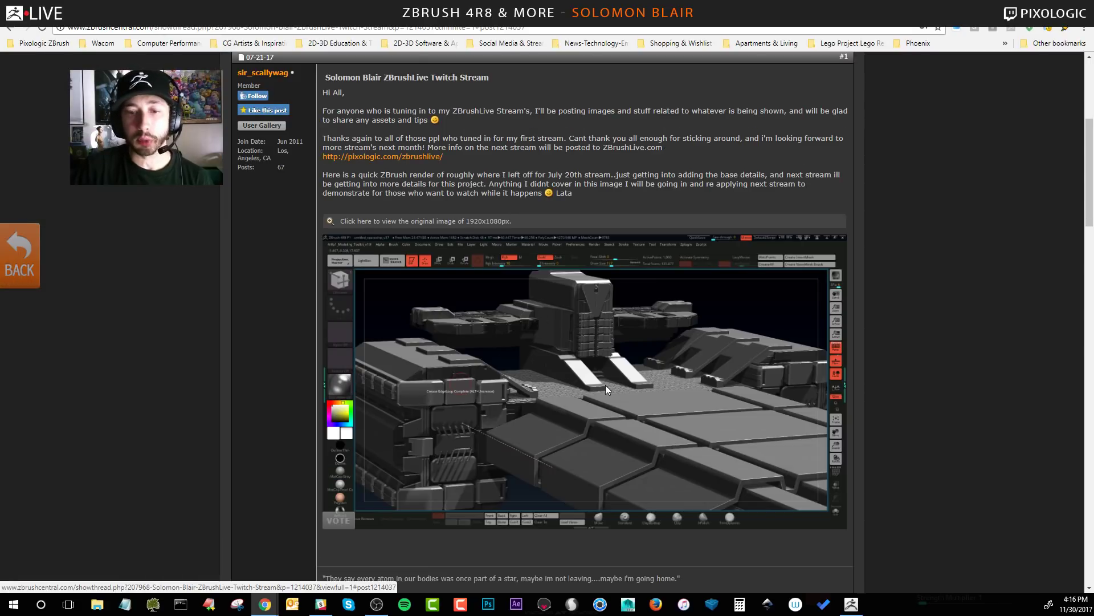
# - Skim the stream thread from the opening hard-surface render post through the replies to the last post
pyautogui.scroll(-20, 605, 385)
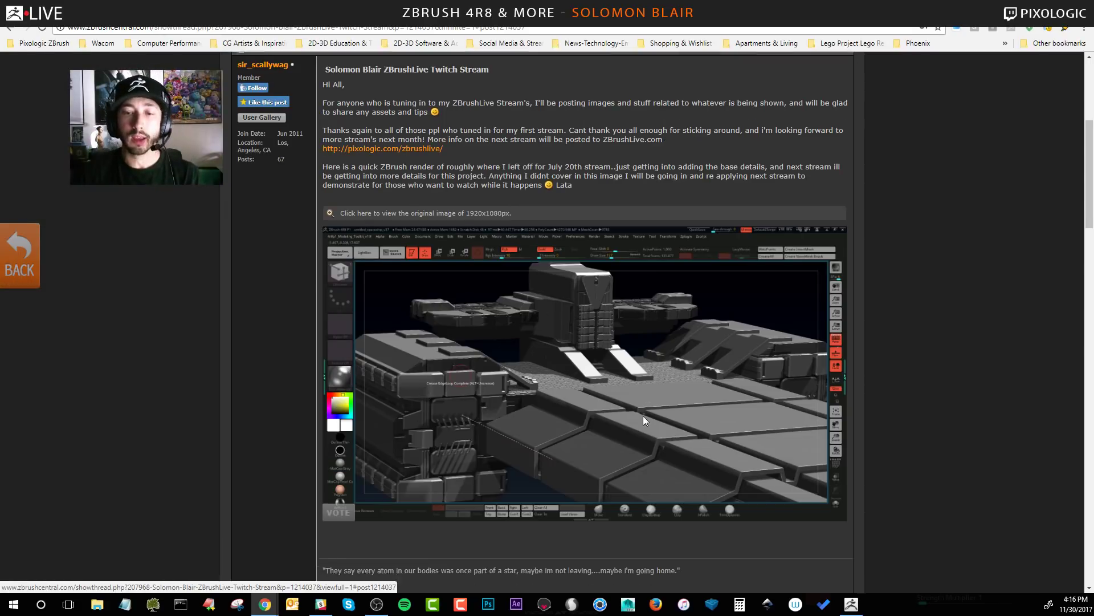
pyautogui.scroll(-15, 642, 383)
pyautogui.scroll(20, 645, 377)
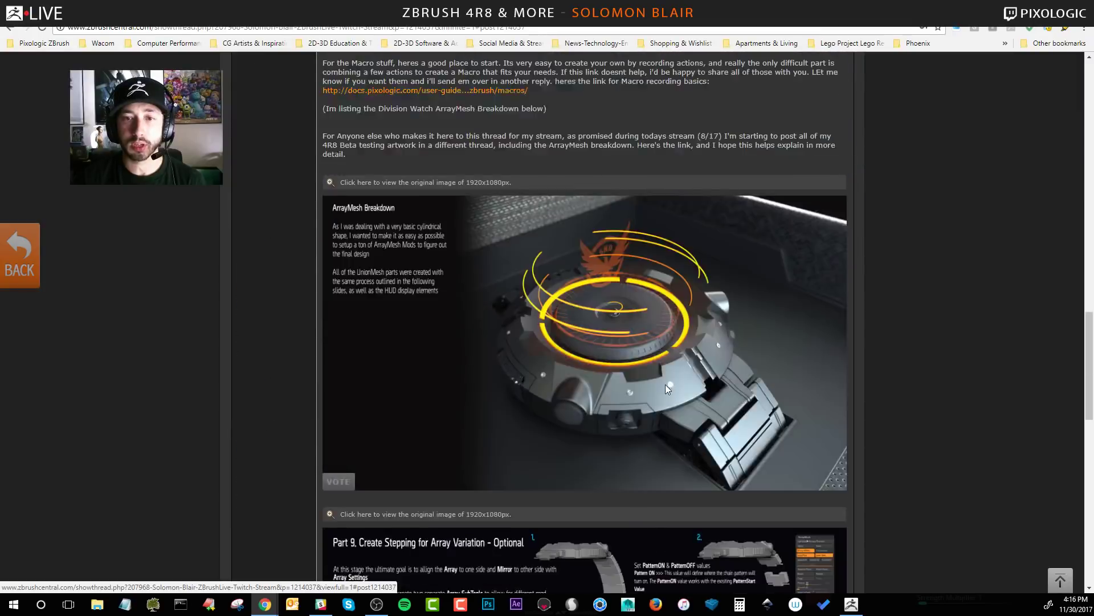
pyautogui.scroll(5, 665, 384)
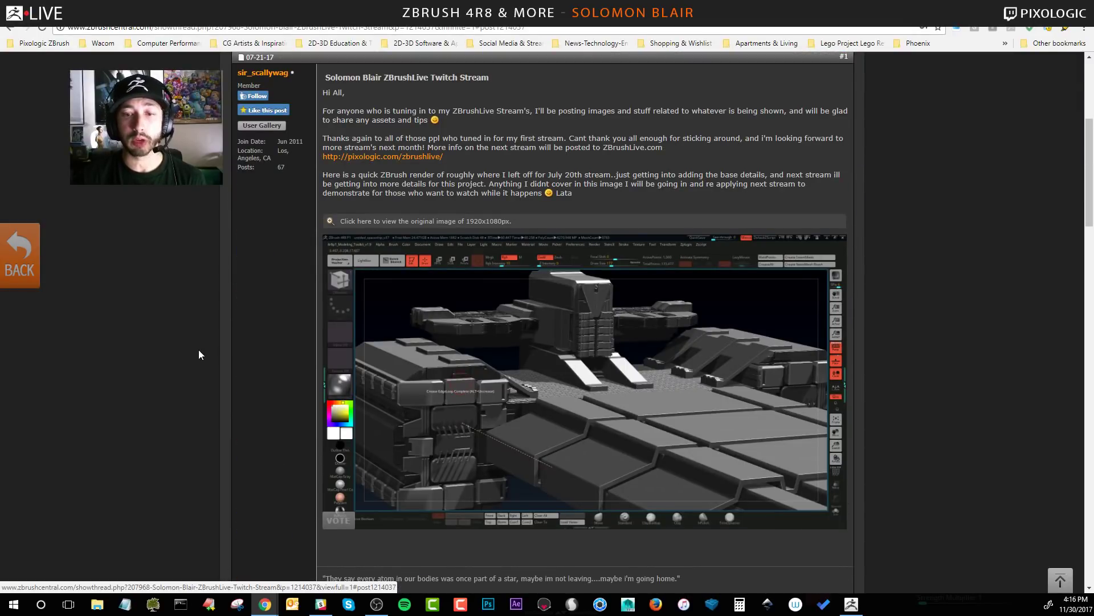
pyautogui.scroll(-20, 281, 369)
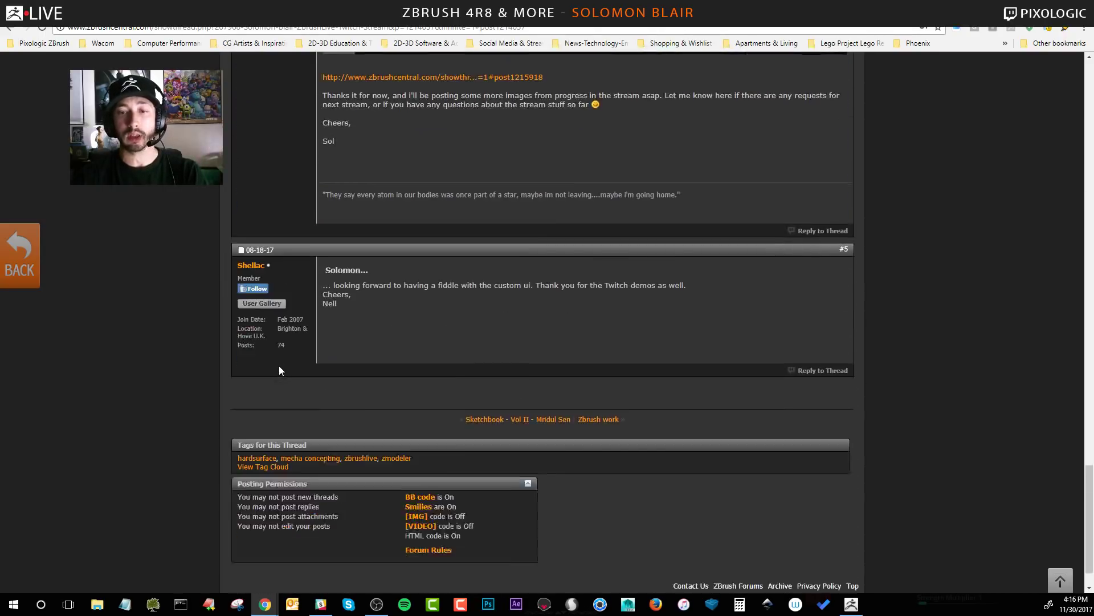
pyautogui.scroll(20, 397, 416)
pyautogui.scroll(-15, 447, 395)
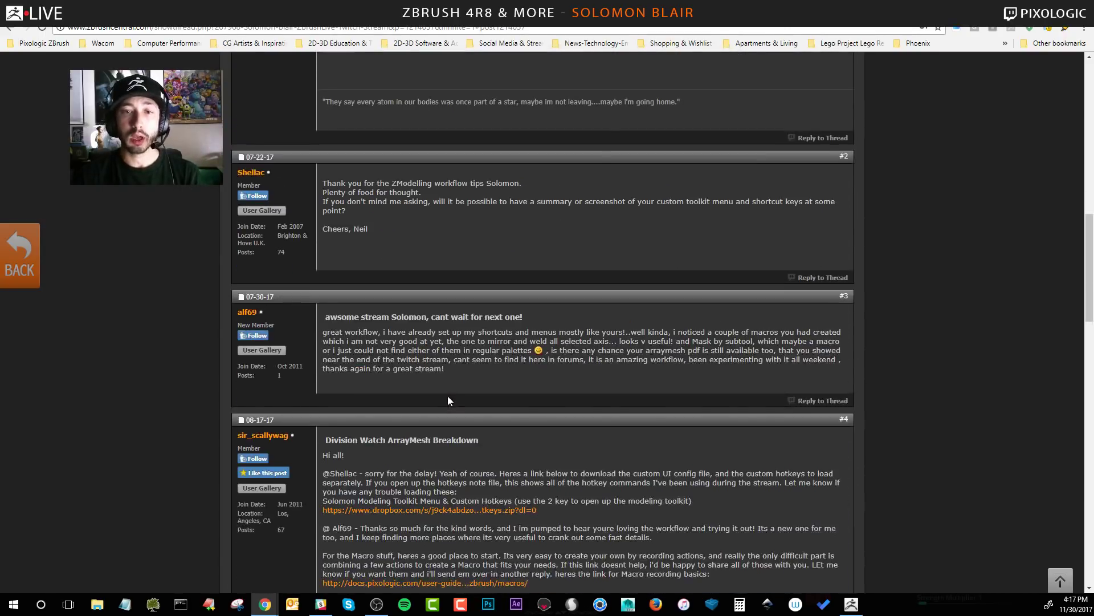
pyautogui.scroll(7, 448, 397)
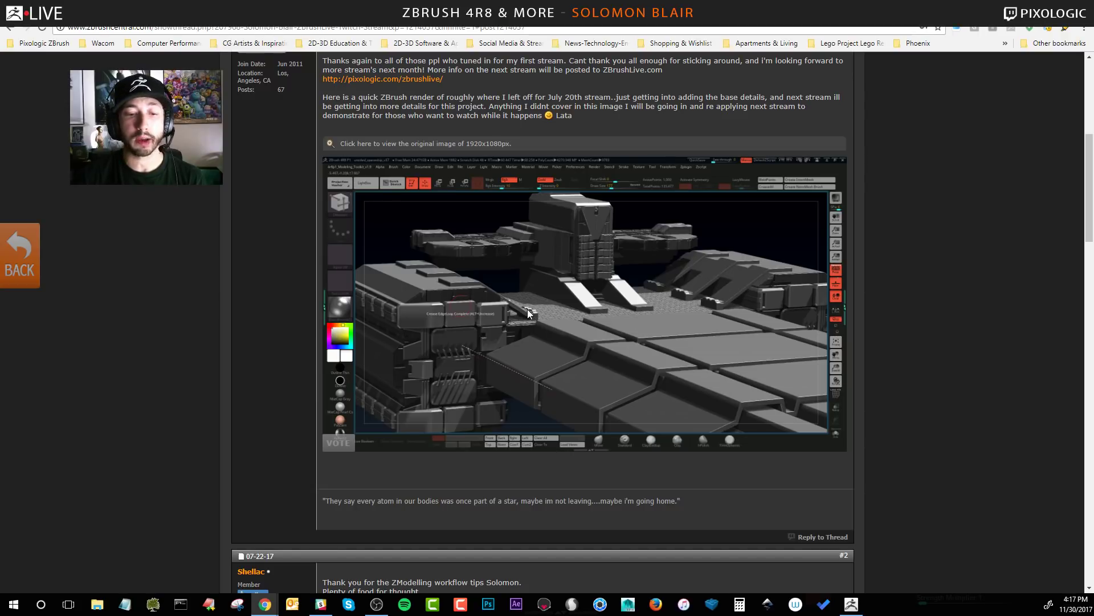
pyautogui.scroll(-20, 518, 314)
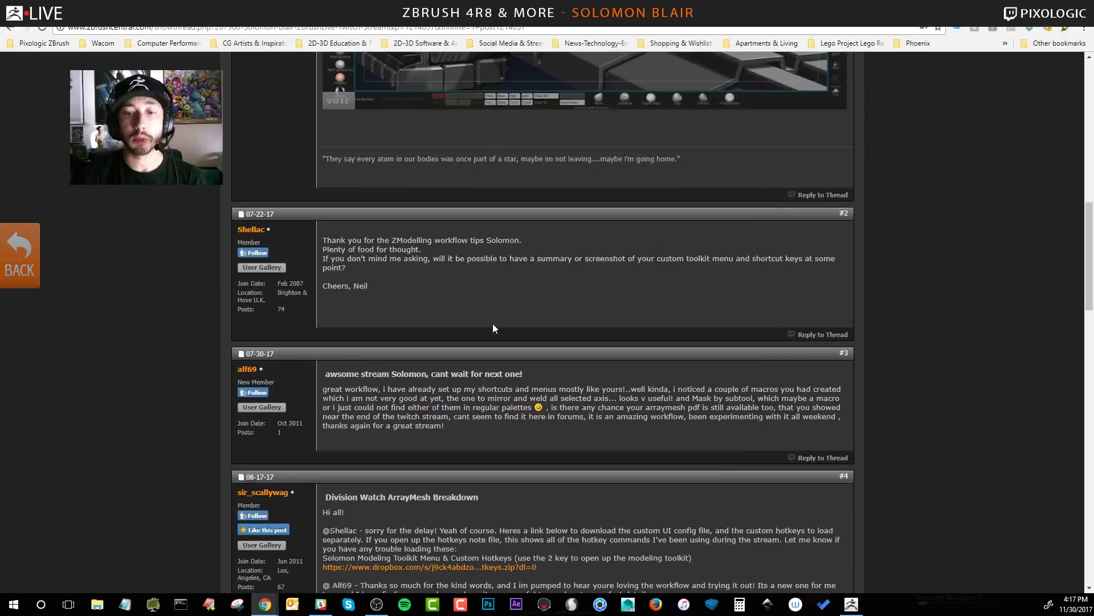
pyautogui.scroll(-3, 508, 312)
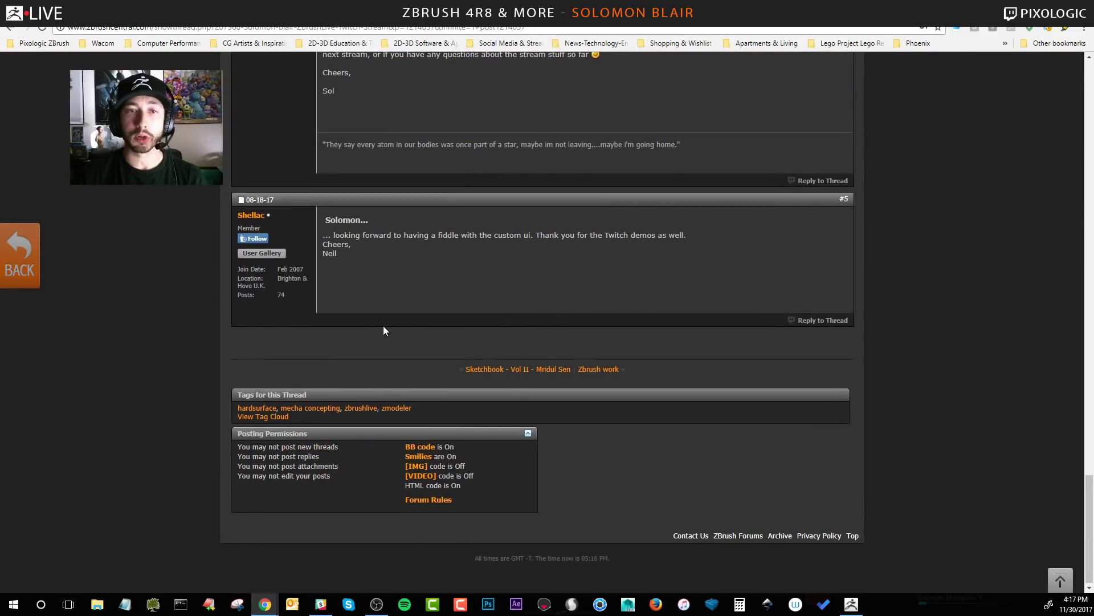
# - Review the Division Watch ArrayMesh Breakdown post, including its images and the toolkit, hotkeys and macro links
pyautogui.scroll(9, 700, 355)
pyautogui.scroll(5, 520, 205)
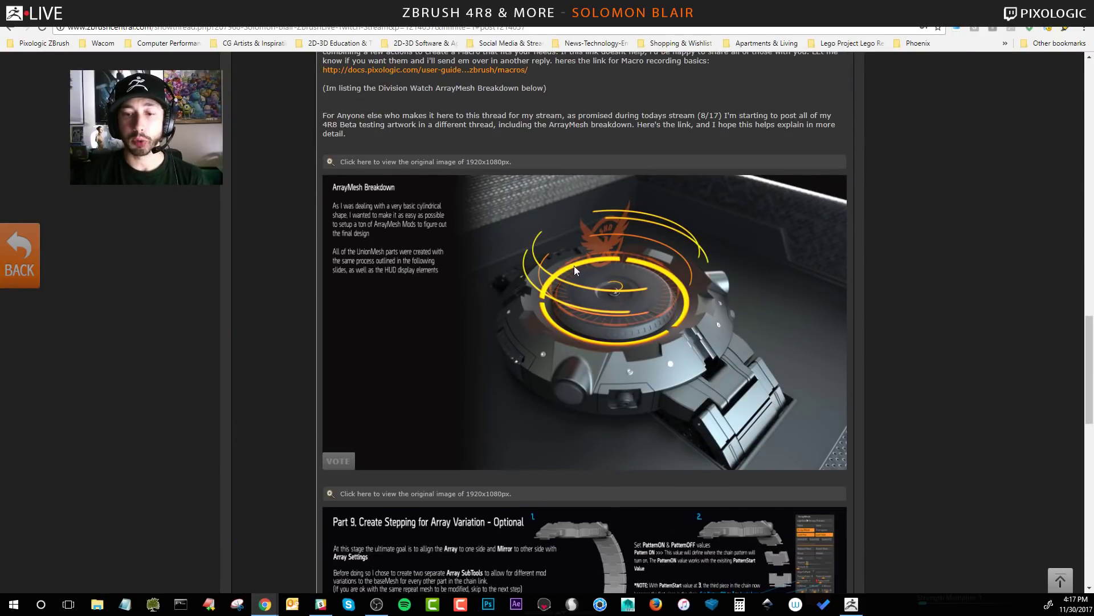
pyautogui.scroll(-2, 574, 267)
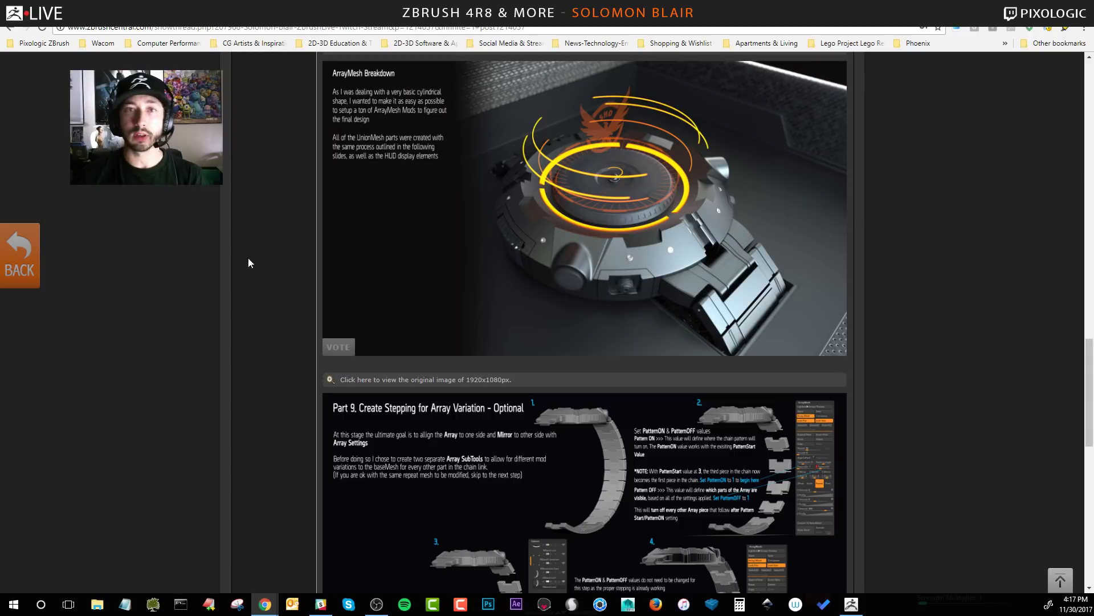
pyautogui.scroll(3, 178, 308)
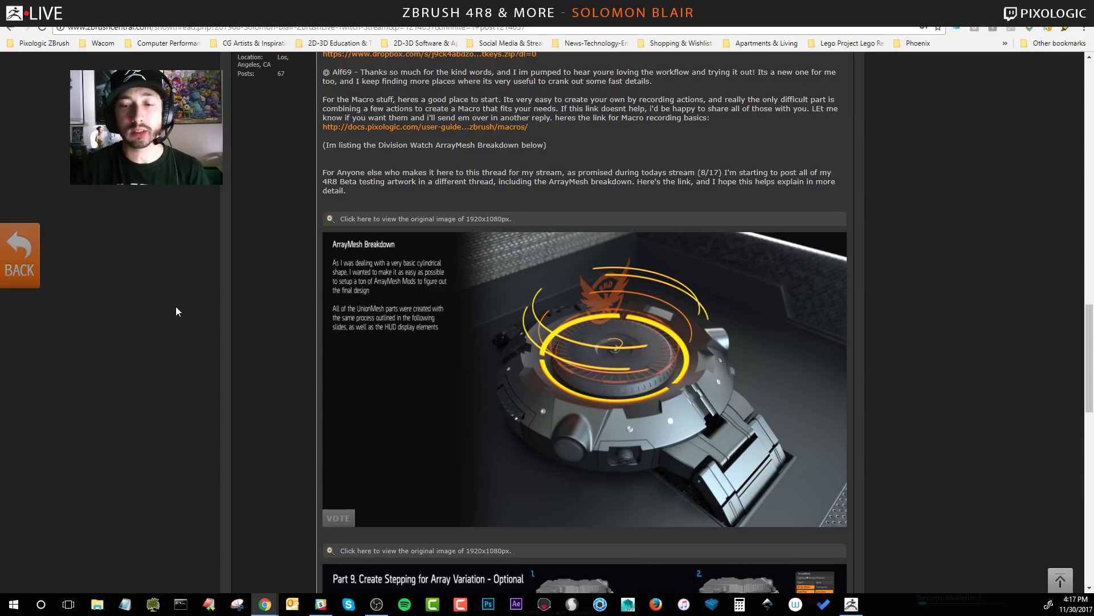
pyautogui.scroll(2, 173, 311)
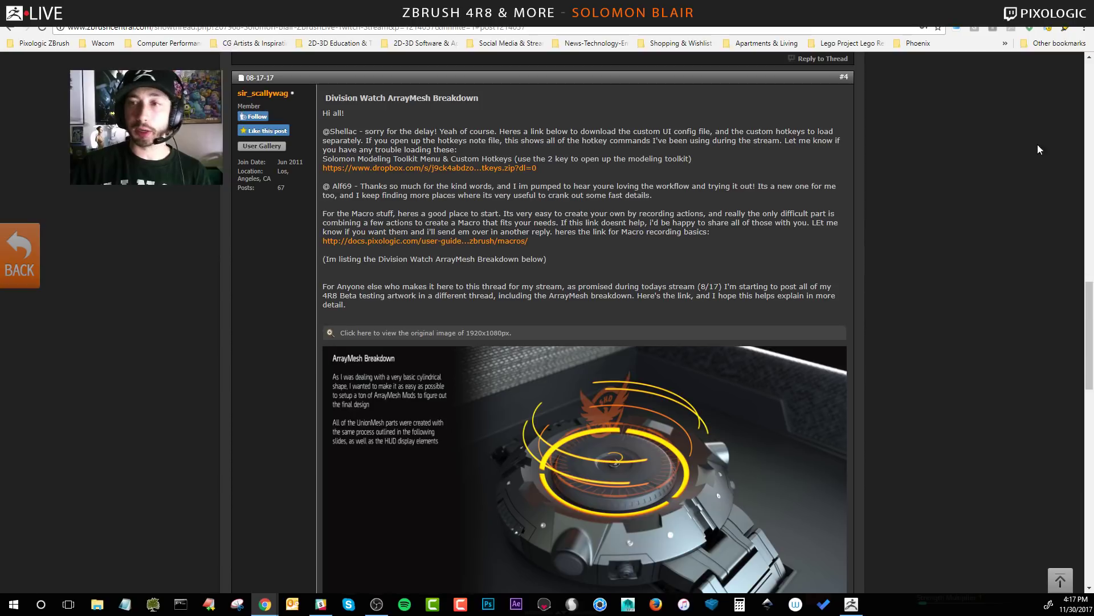
# - Switch back to ZBrush, hide the SpotLight references and frame the whole Lego column
pyautogui.hotkey('alt', 'Tab')
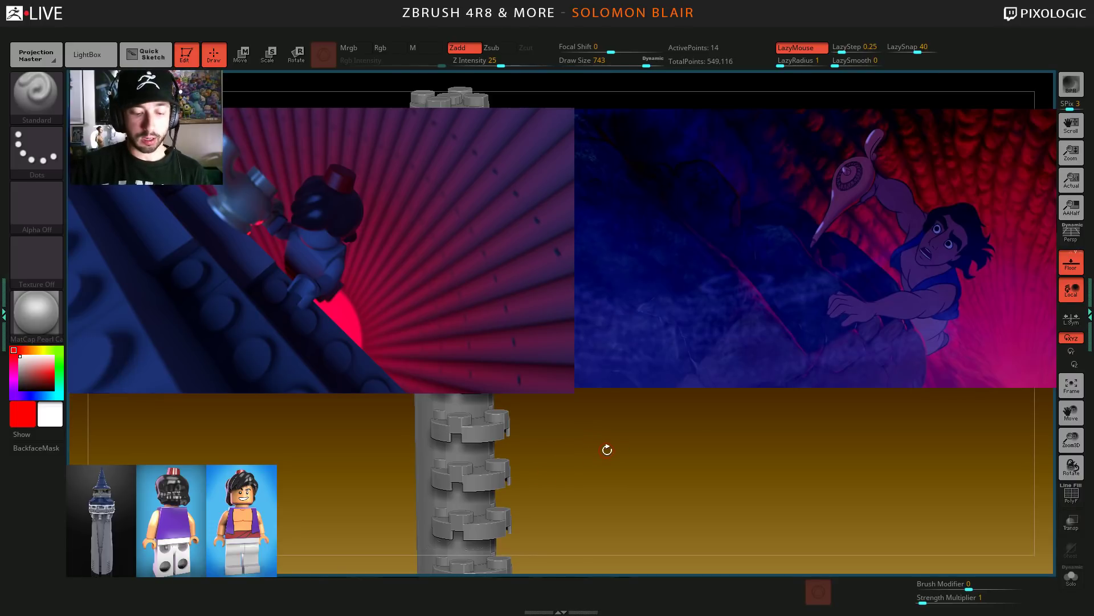
pyautogui.hotkey('shift', 'z')
pyautogui.hotkey('shift', 'z')
pyautogui.press('s')
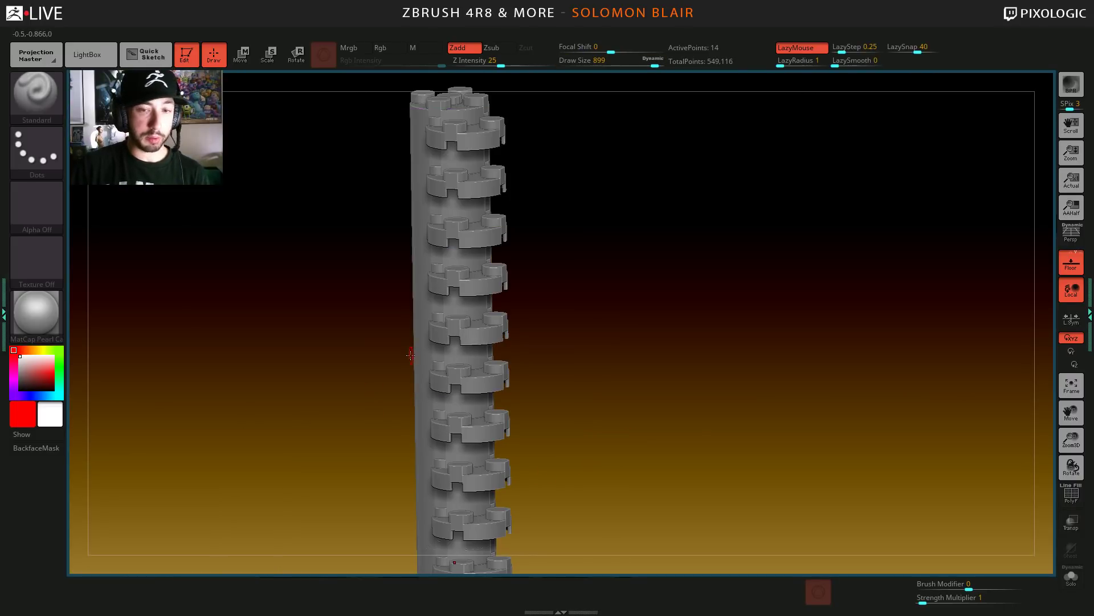
pyautogui.moveTo(370, 384)
pyautogui.mouseDown()
pyautogui.moveTo(436, 399)
pyautogui.moveTo(464, 385)
pyautogui.moveTo(480, 355)
pyautogui.mouseUp()
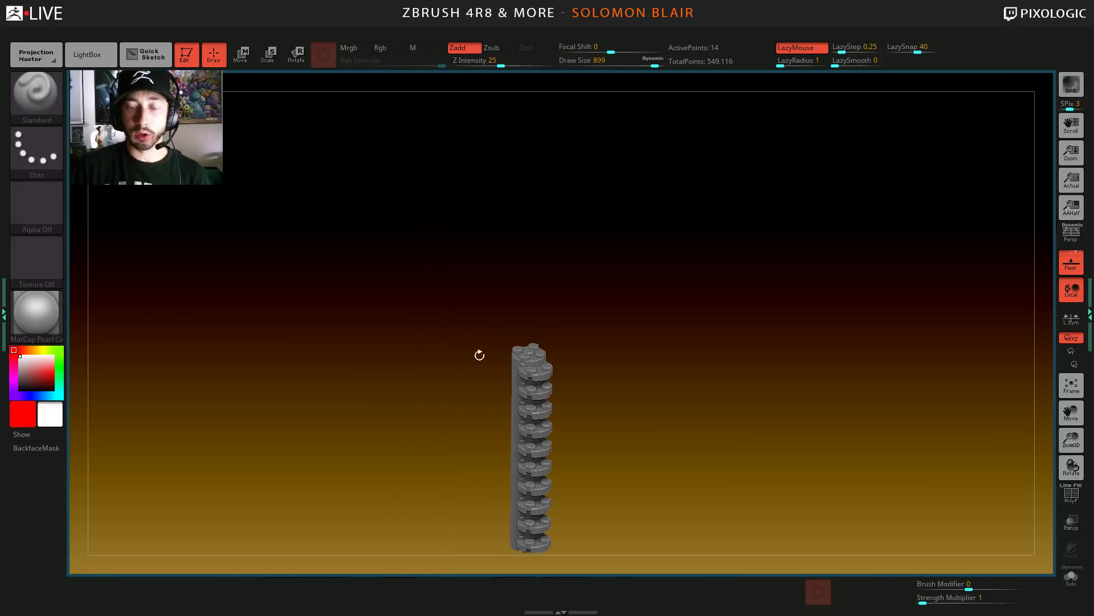
# - Reveal the Tool palette, look up Scale Master among the plugins, and reveal the Brush palette with the custom toolkit
pyautogui.click(1090, 314)
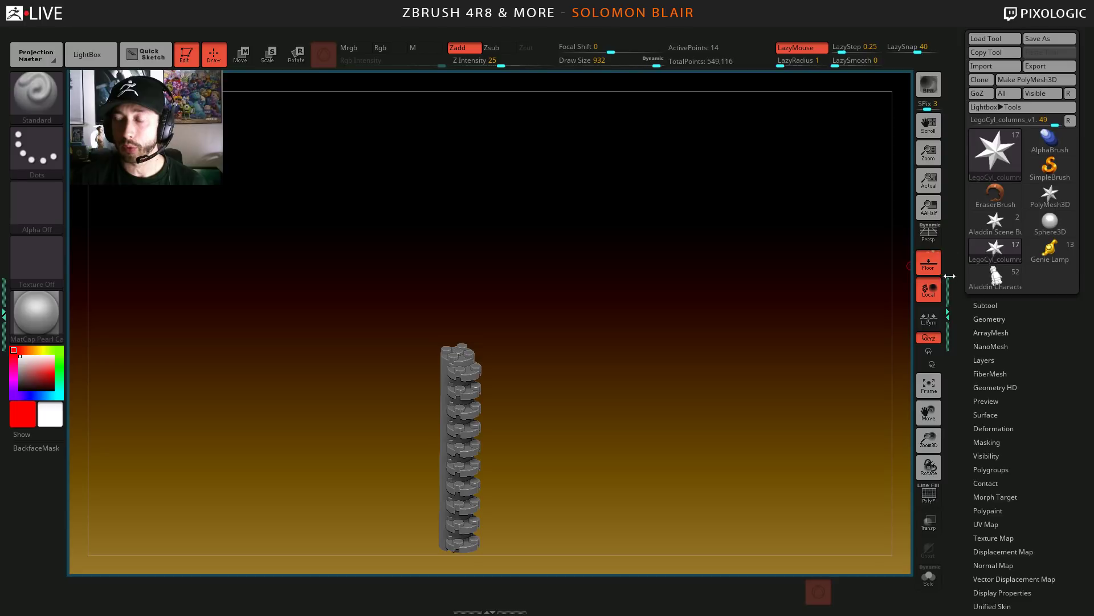
pyautogui.moveTo(667, 356); pyautogui.dragTo(686, 330)
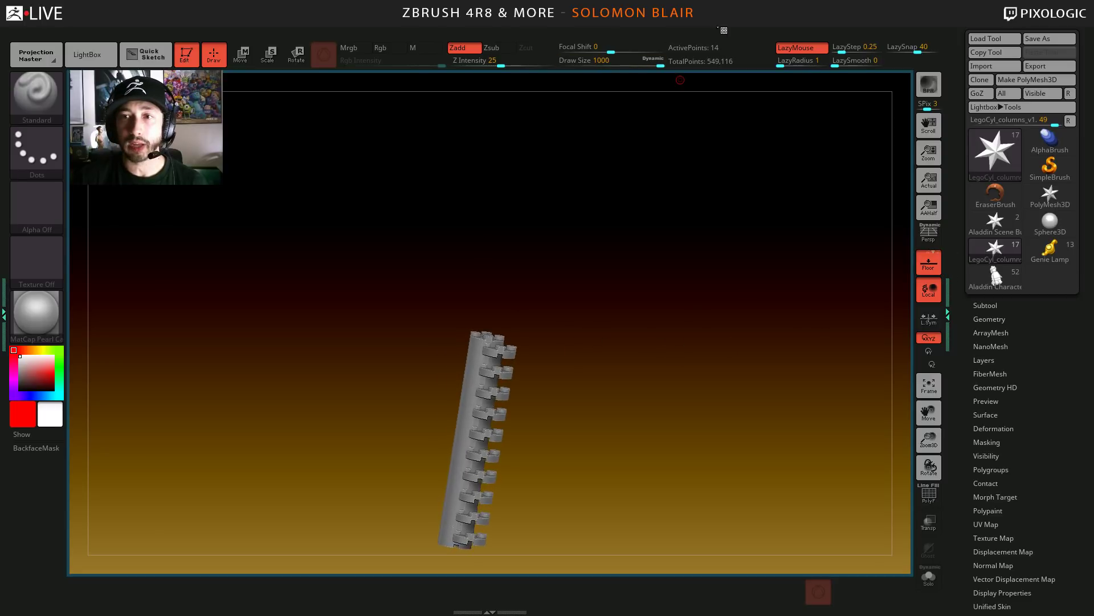
pyautogui.click(741, 27)
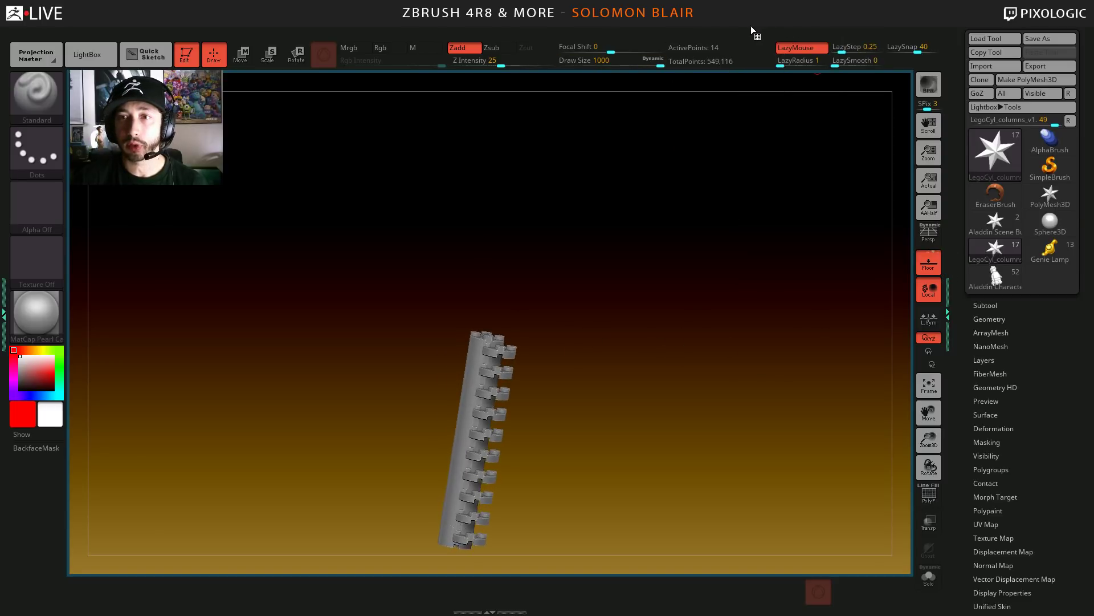
pyautogui.click(752, 28)
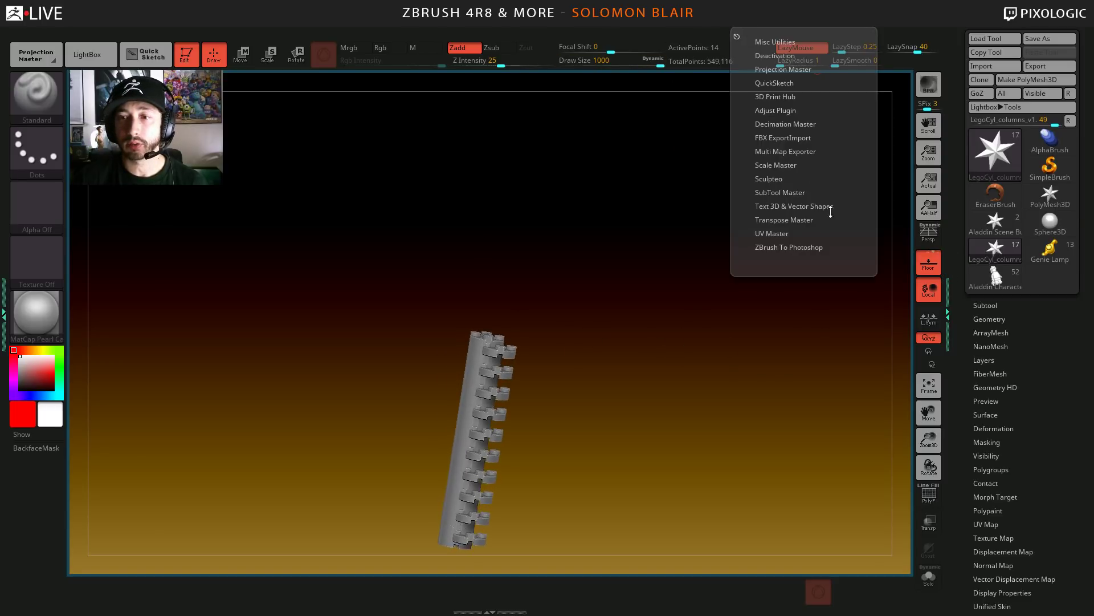
pyautogui.click(776, 166)
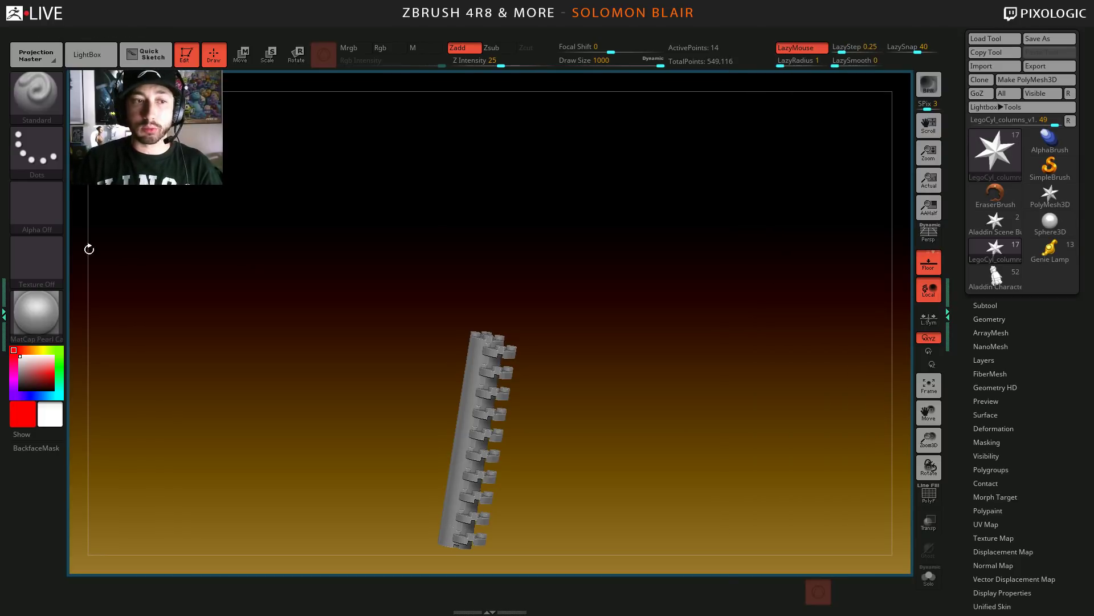
pyautogui.click(3, 311)
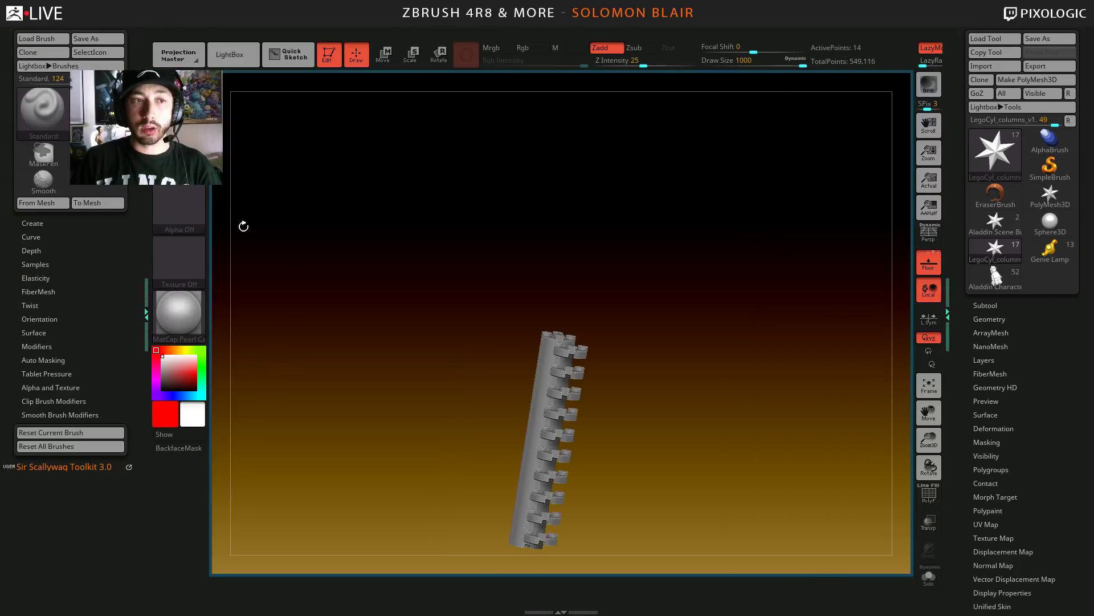
# - Collapse the Brush palette and dock the Zplugin palette with Scale Master below the custom toolkit
pyautogui.click(45, 24)
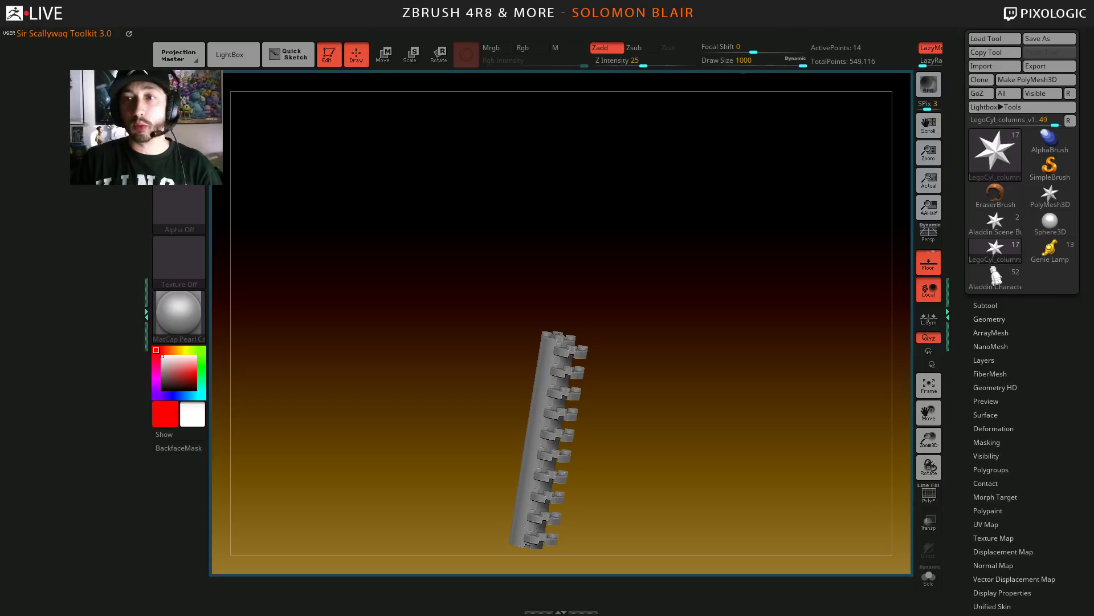
pyautogui.click(893, 27)
pyautogui.moveTo(880, 38); pyautogui.dragTo(63, 114)
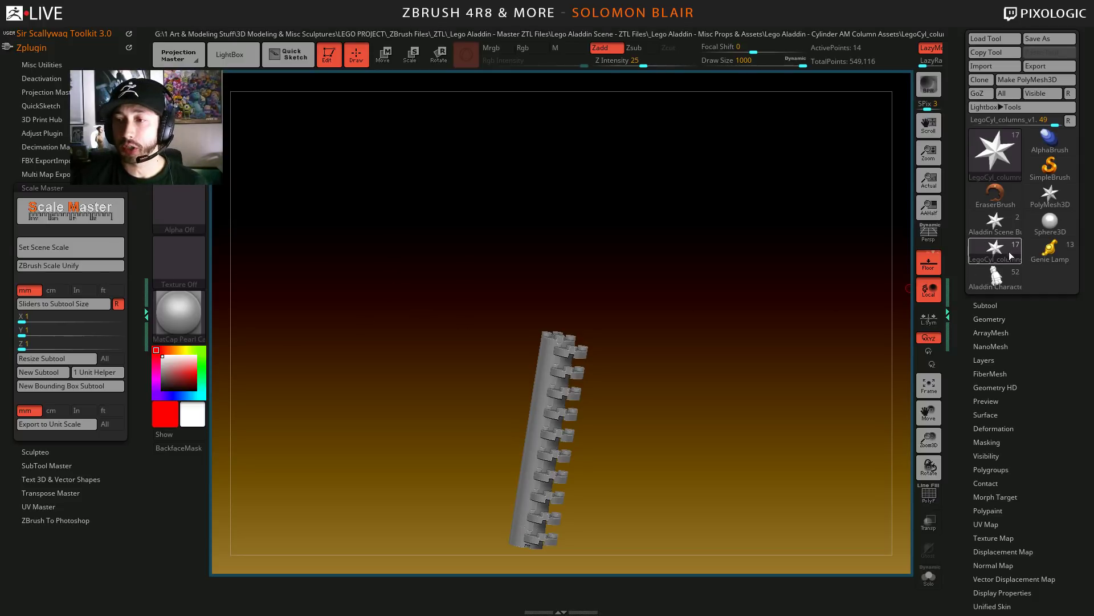
# - Expand the subtool list of the Lego columns tool and look through its column variants
pyautogui.click(986, 305)
pyautogui.keyDown('alt'); pyautogui.moveTo(739, 390); pyautogui.dragTo(737, 315); pyautogui.keyUp('alt')
pyautogui.press('s')
pyautogui.keyDown('ctrl'); pyautogui.moveTo(733, 341); pyautogui.dragTo(859, 344, button='right'); pyautogui.keyUp('ctrl')
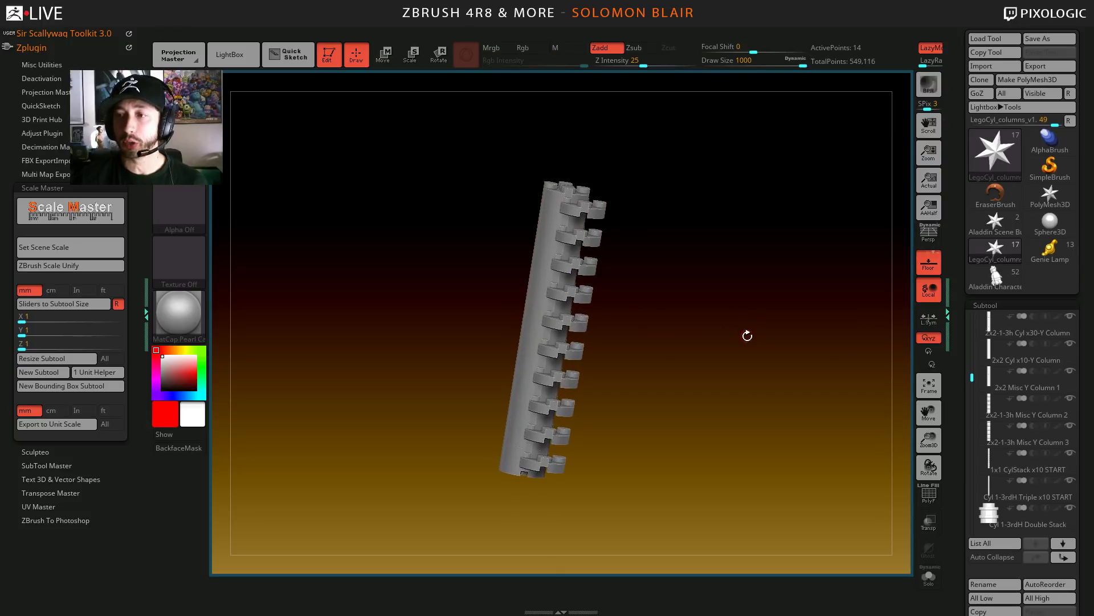
pyautogui.keyDown('alt'); pyautogui.moveTo(747, 335); pyautogui.dragTo(749, 360, button='right'); pyautogui.keyUp('alt')
pyautogui.moveTo(964, 378); pyautogui.dragTo(959, 292)
# - Switch to the Aladdin Character tool, toggle the visibility of its decimated character subtool and bring the Lego stall into view
pyautogui.click(985, 233)
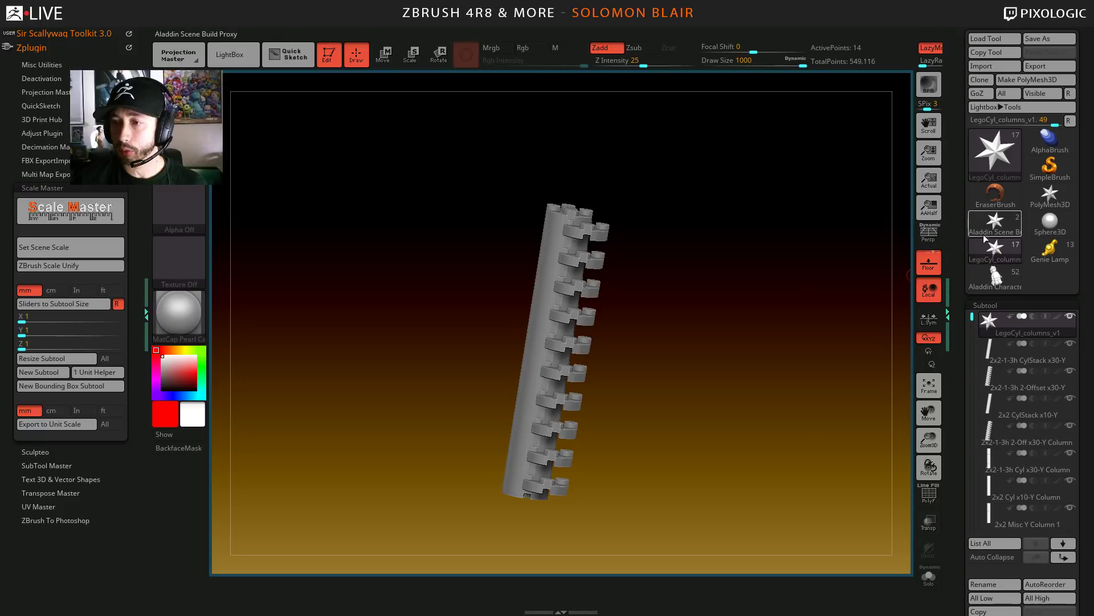
pyautogui.click(995, 278)
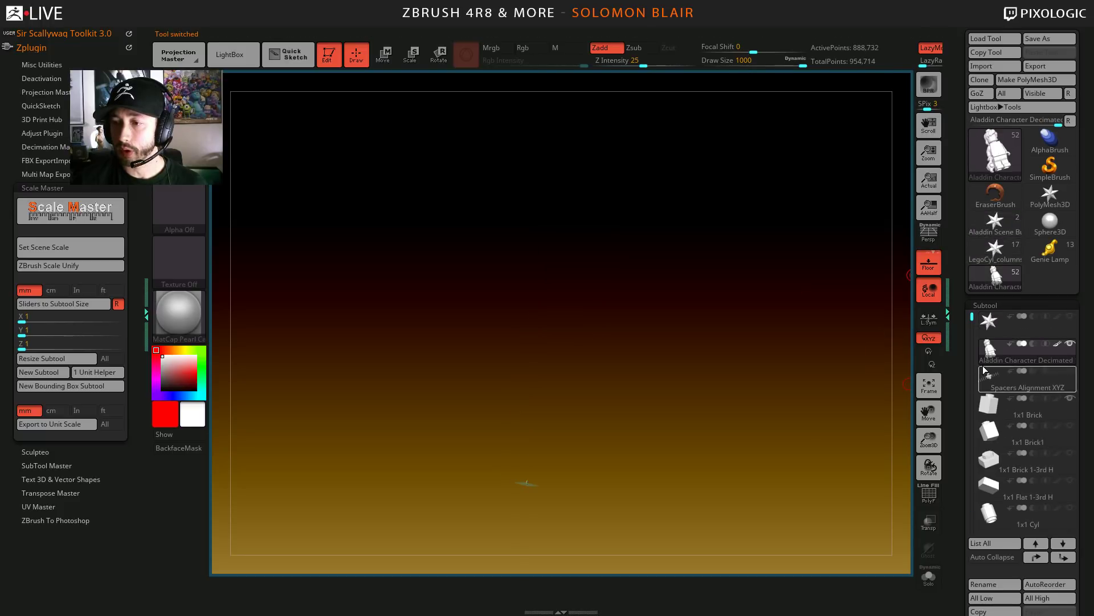
pyautogui.moveTo(975, 313)
pyautogui.mouseDown()
pyautogui.moveTo(971, 378)
pyautogui.moveTo(971, 317)
pyautogui.mouseUp()
pyautogui.click(1060, 349)
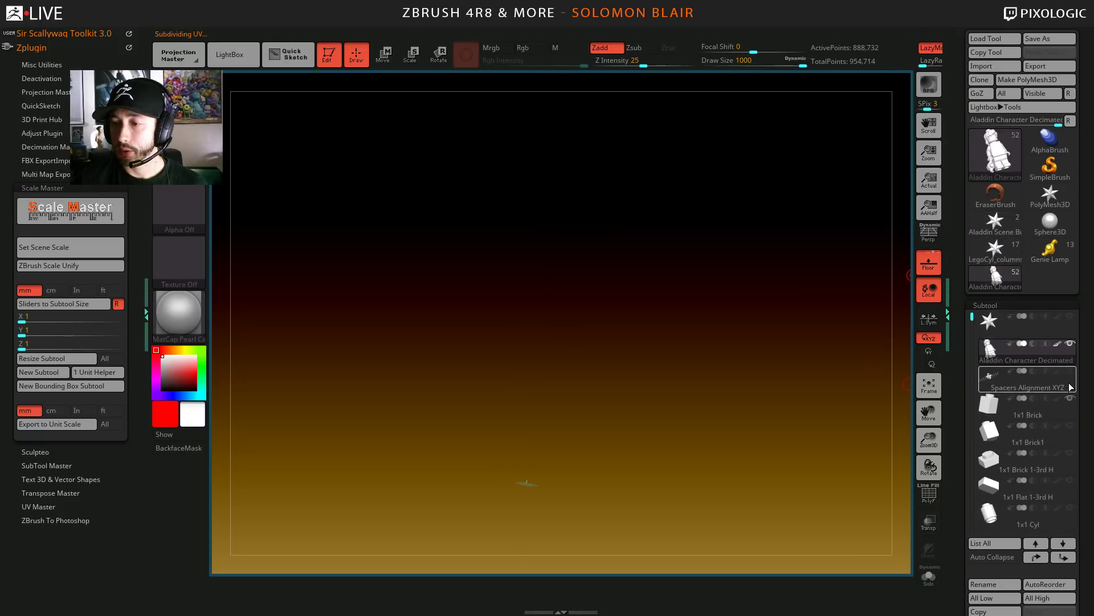
pyautogui.keyDown('shift'); pyautogui.click(1071, 347); pyautogui.keyUp('shift')
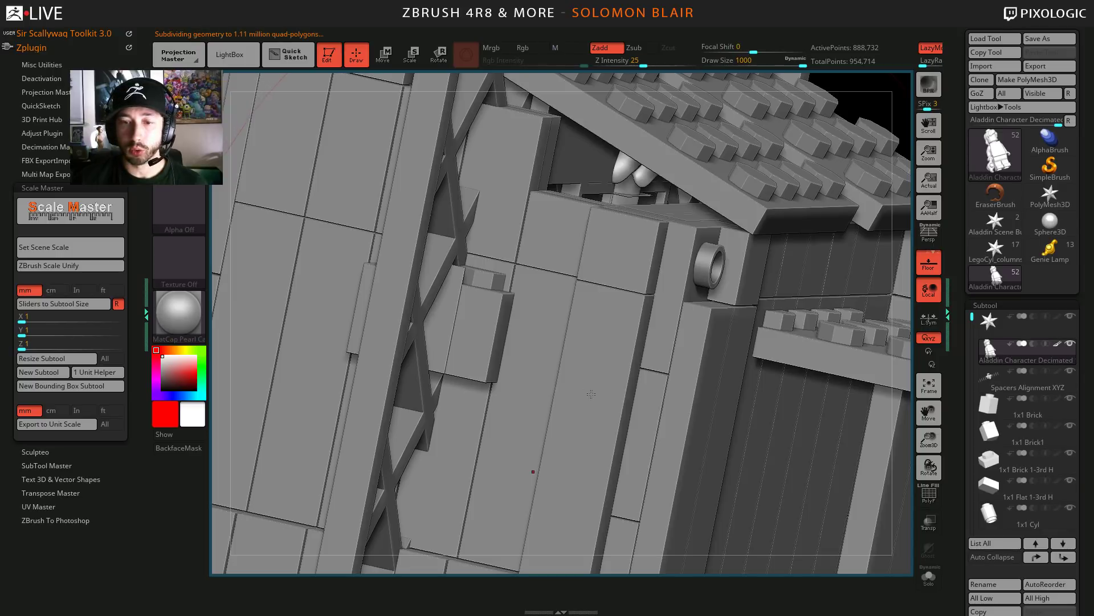
pyautogui.keyDown('ctrl'); pyautogui.moveTo(532, 469); pyautogui.dragTo(273, 321, button='right'); pyautogui.keyUp('ctrl')
pyautogui.moveTo(555, 363)
pyautogui.mouseDown(button='right')
pyautogui.moveTo(548, 388)
pyautogui.moveTo(496, 336)
pyautogui.moveTo(541, 348)
pyautogui.moveTo(590, 387)
pyautogui.moveTo(818, 447)
pyautogui.mouseUp(button='right')
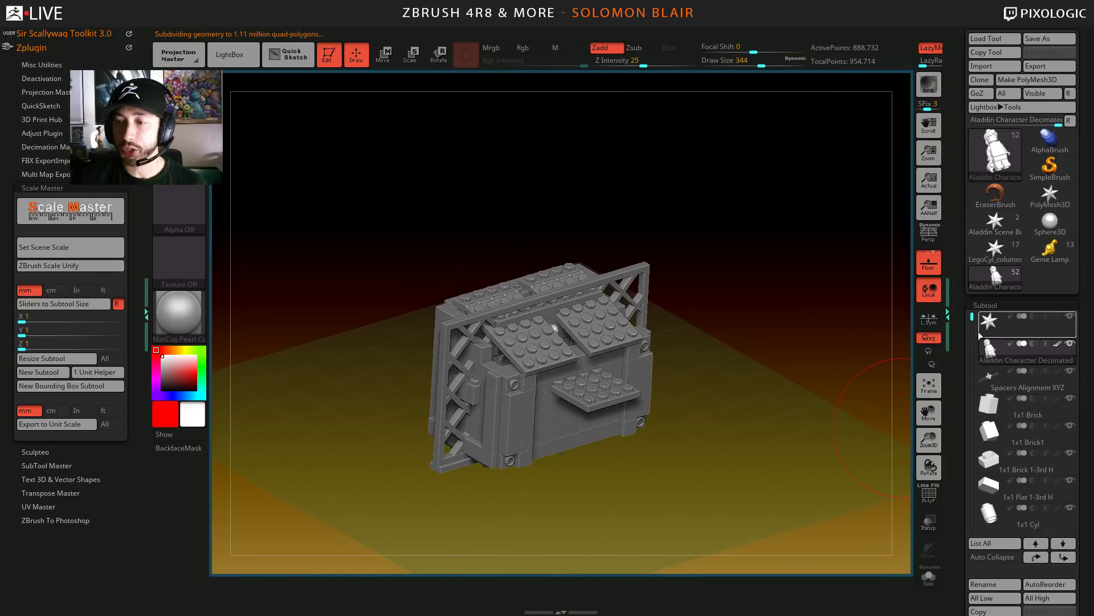
pyautogui.moveTo(972, 319)
pyautogui.mouseDown()
pyautogui.moveTo(970, 411)
pyautogui.moveTo(971, 319)
pyautogui.mouseUp()
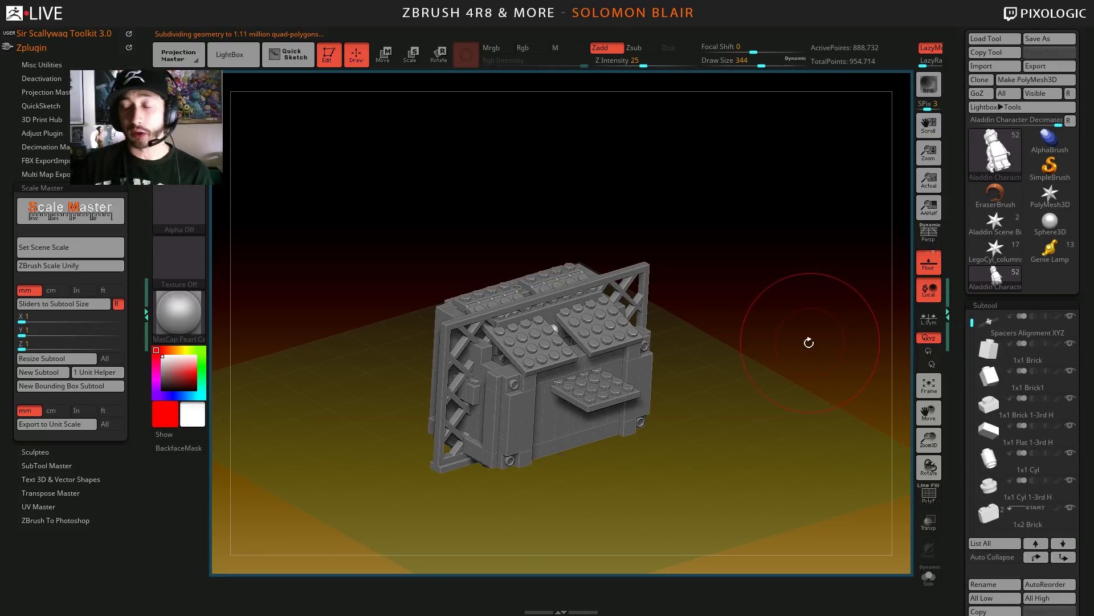
# - Reduce the brush draw size to 124 and view the Lego stall from a lower angle
pyautogui.press('s')
pyautogui.moveTo(782, 350); pyautogui.dragTo(776, 351)
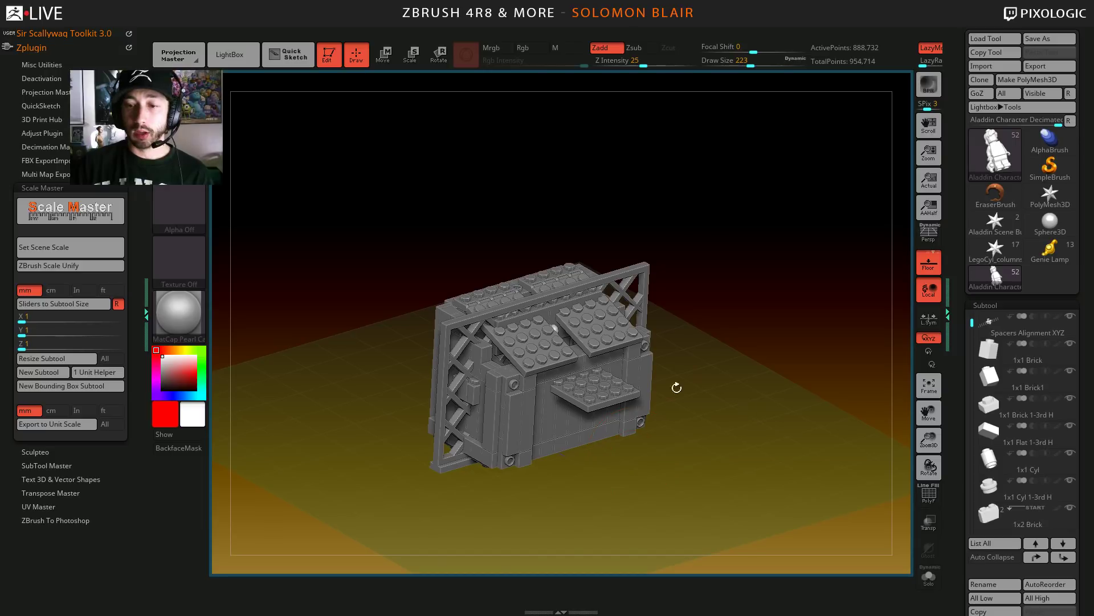
pyautogui.press('[')
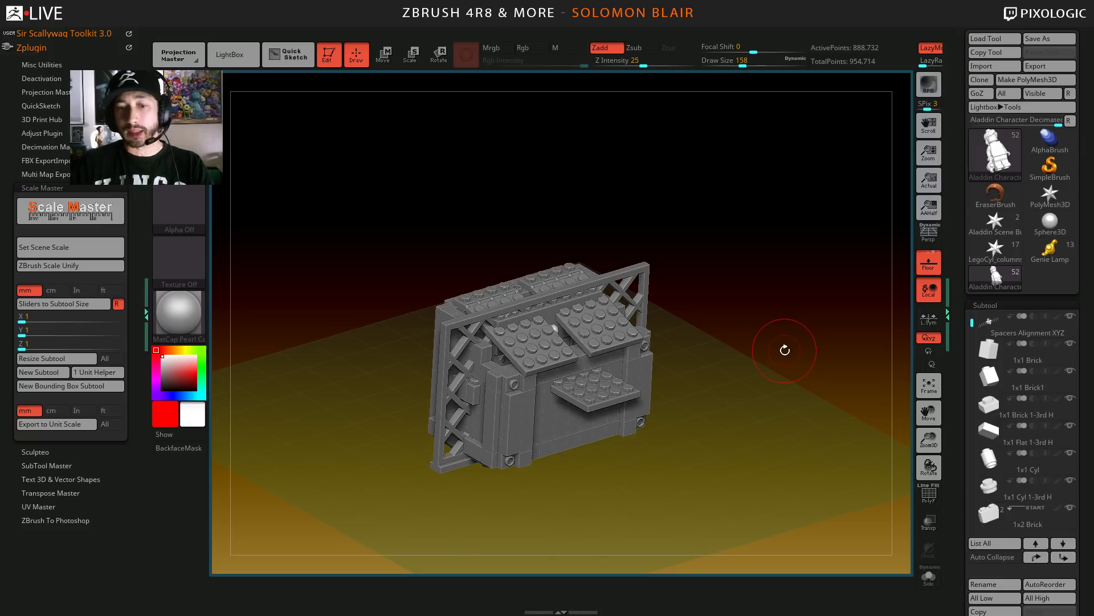
pyautogui.press('[')
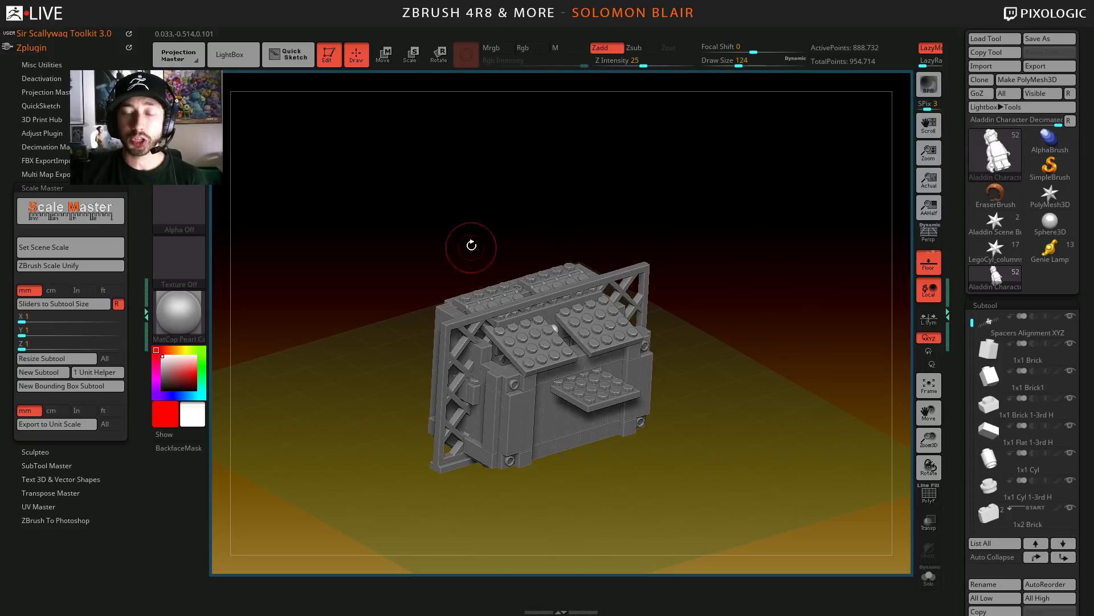
pyautogui.moveTo(472, 245); pyautogui.dragTo(433, 297)
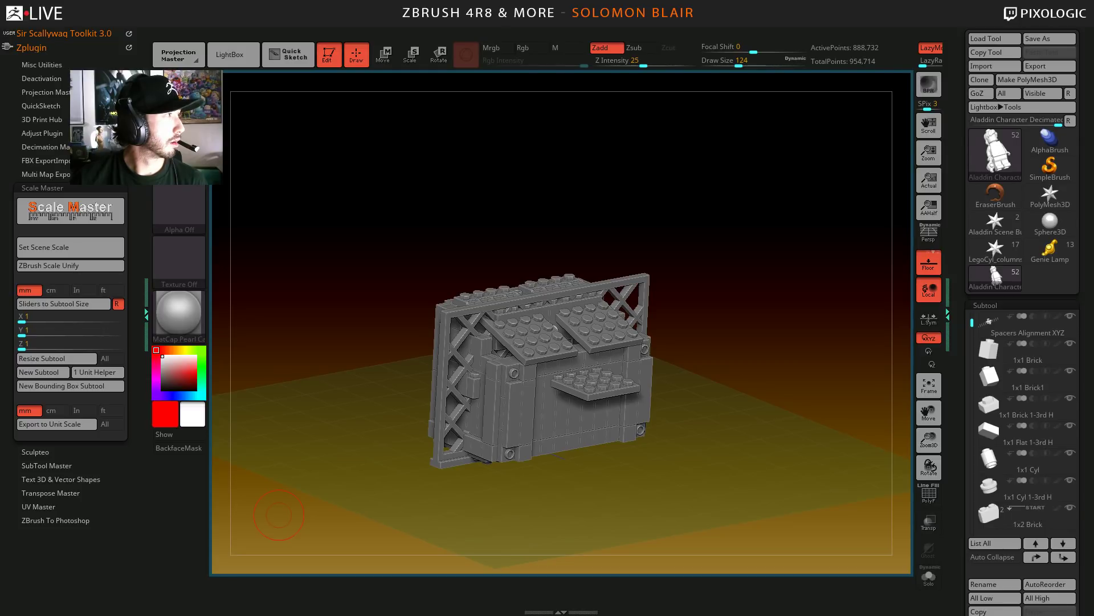
# - Switch to File Explorer, open Master_Lego_Brick_Dimensions_Chart_v1.docx in Word and skim its NanoMesh and ArrayMesh preset values
pyautogui.hotkey('alt', 'Tab')
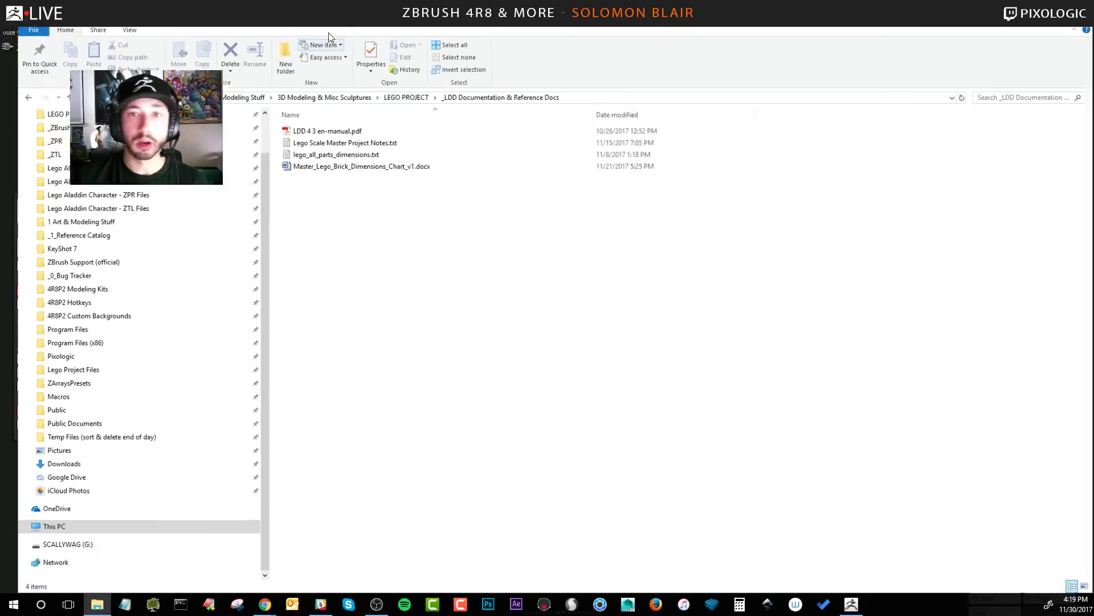
pyautogui.doubleClick(342, 159)
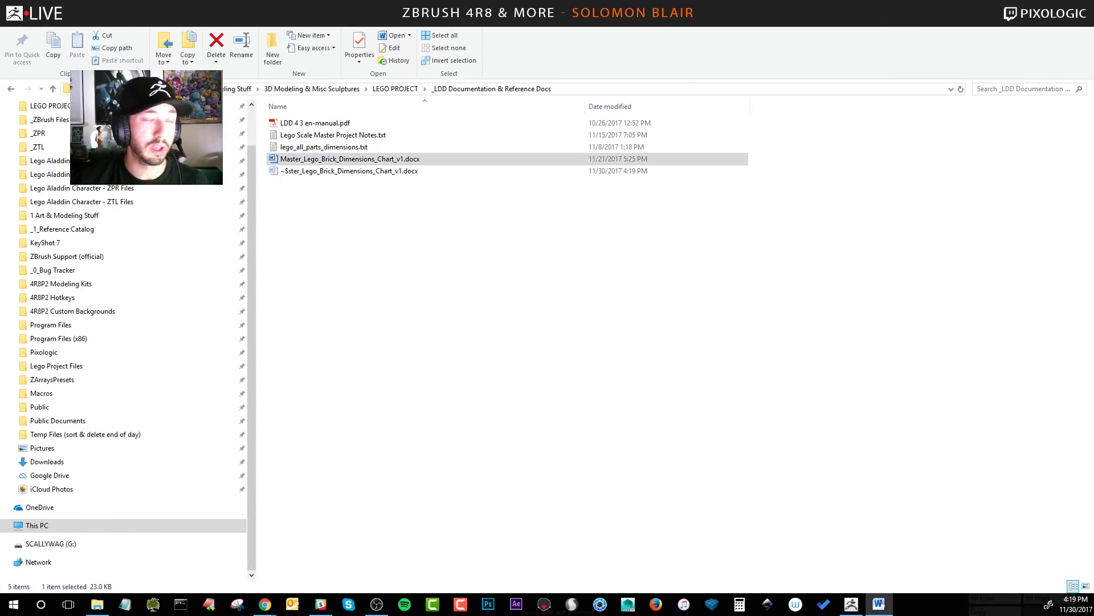
pyautogui.scroll(-6, 509, 350)
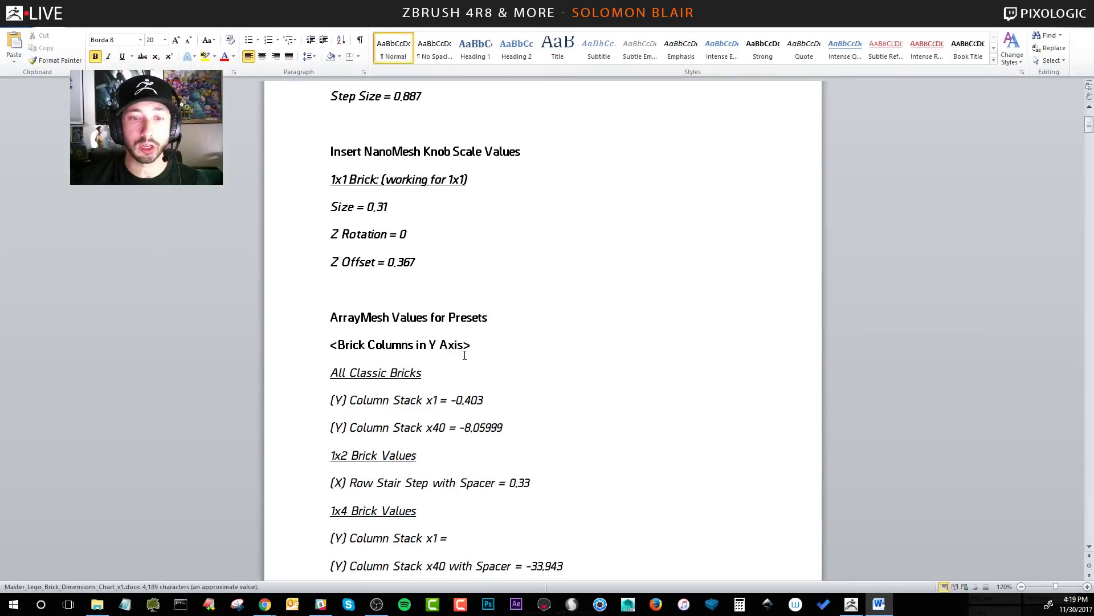
pyautogui.scroll(2, 509, 350)
pyautogui.scroll(-9, 547, 361)
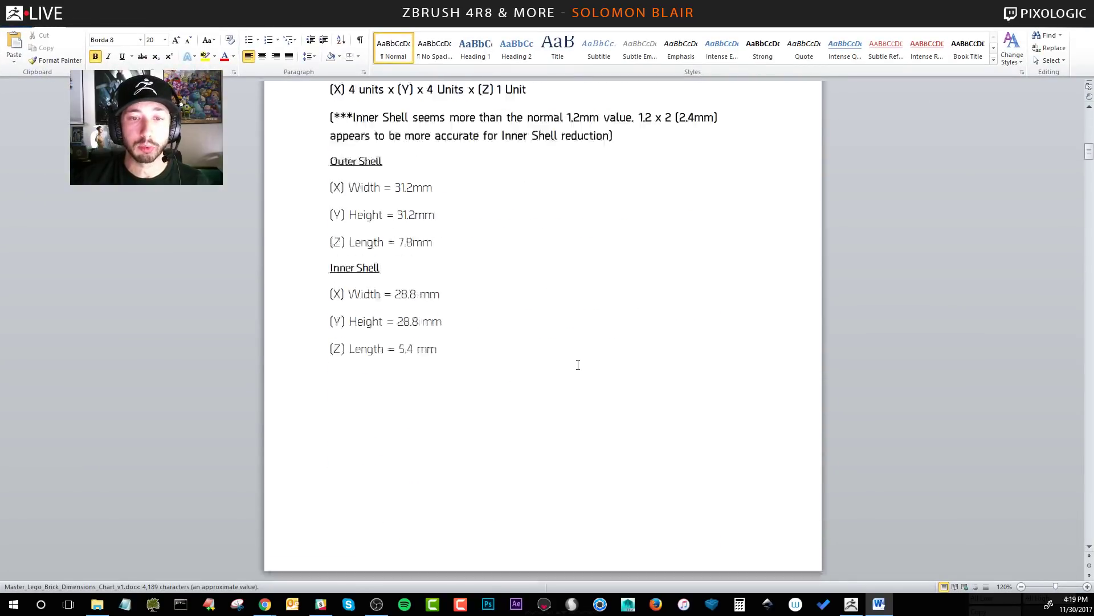
# - Review the chart's window frame and pane dimensions, the single knob dimensions and the single row brick entries
pyautogui.scroll(2, 581, 359)
pyautogui.scroll(-1, 513, 299)
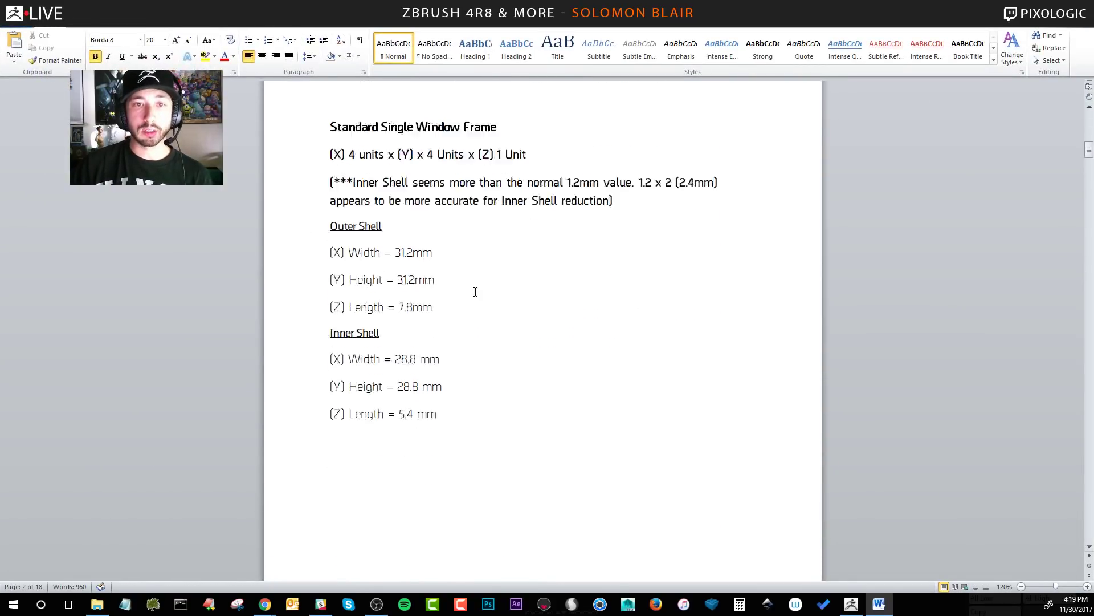
pyautogui.scroll(3, 444, 308)
pyautogui.scroll(-15, 448, 324)
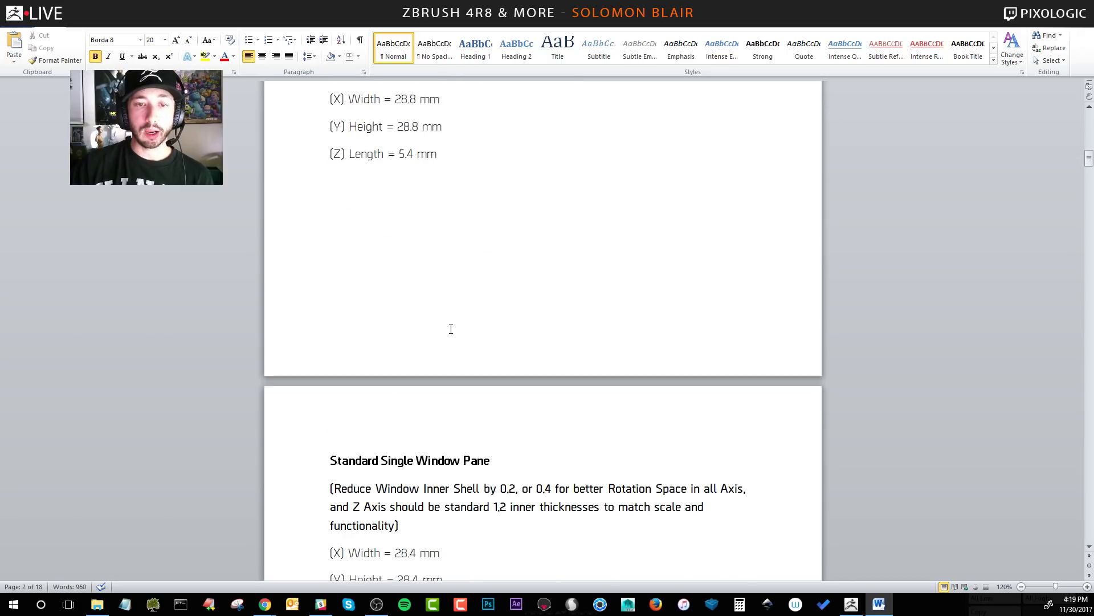
pyautogui.scroll(3, 449, 324)
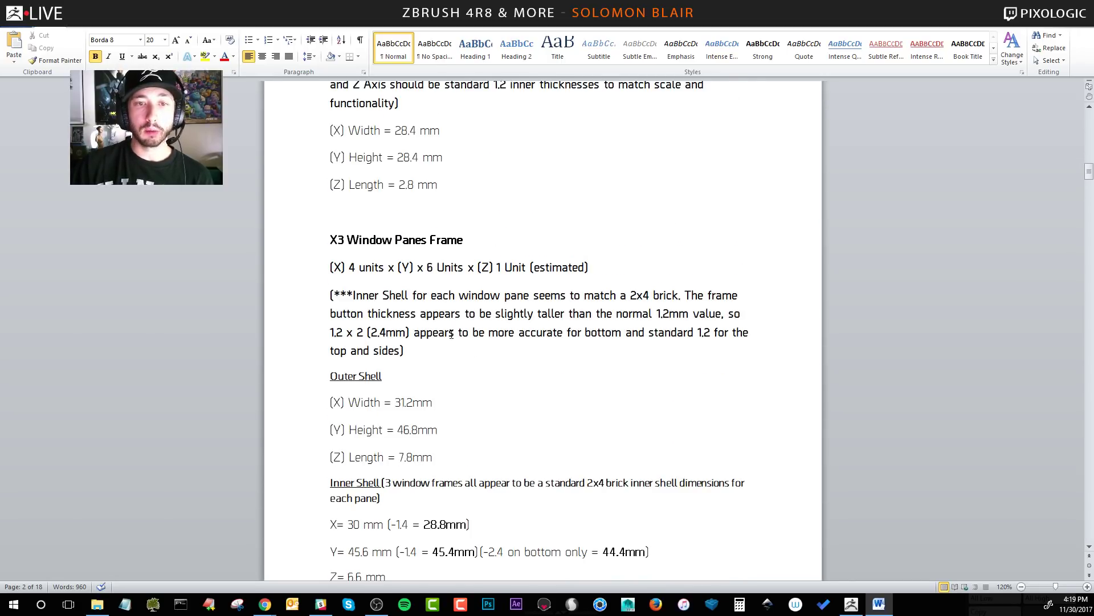
pyautogui.scroll(-13, 508, 287)
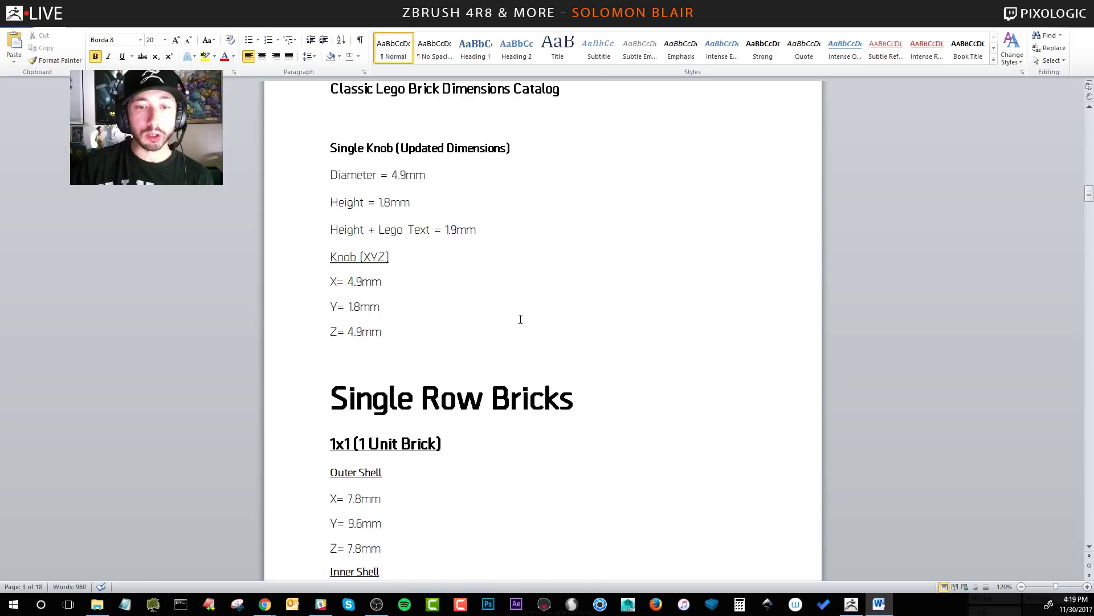
pyautogui.scroll(-5, 447, 313)
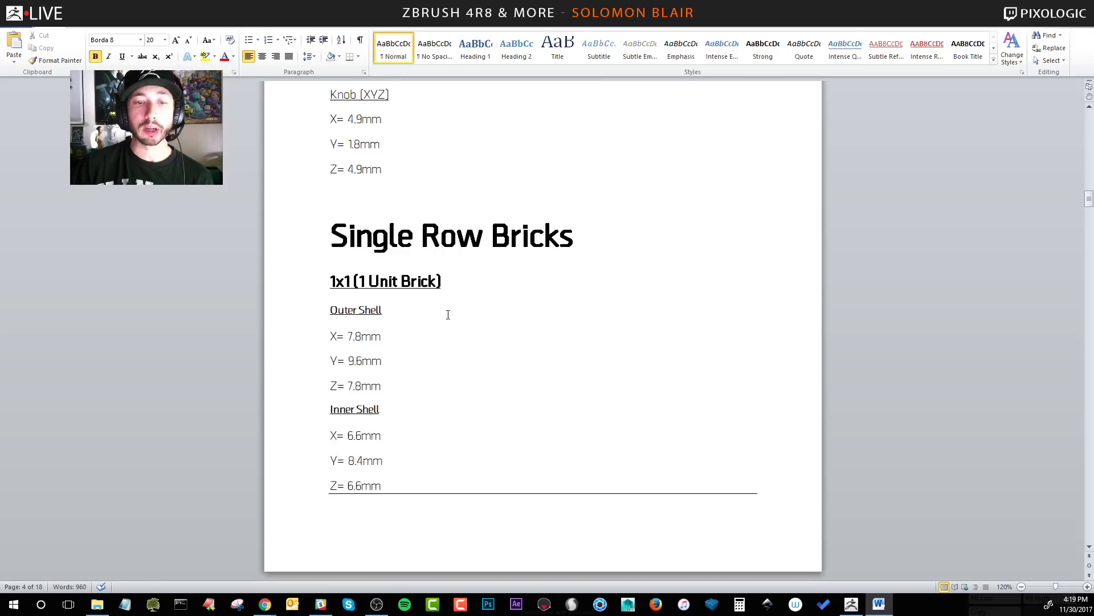
pyautogui.scroll(-8, 487, 333)
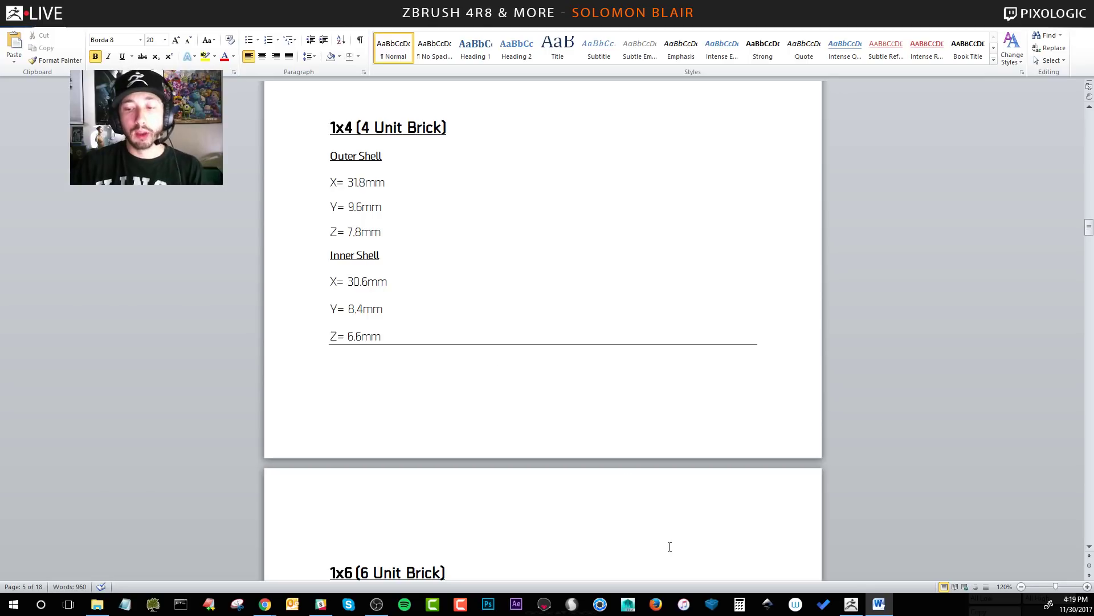
# - Switch to LEGO Digital Designer and open the recent Lego fence scale reference model
pyautogui.click(713, 609)
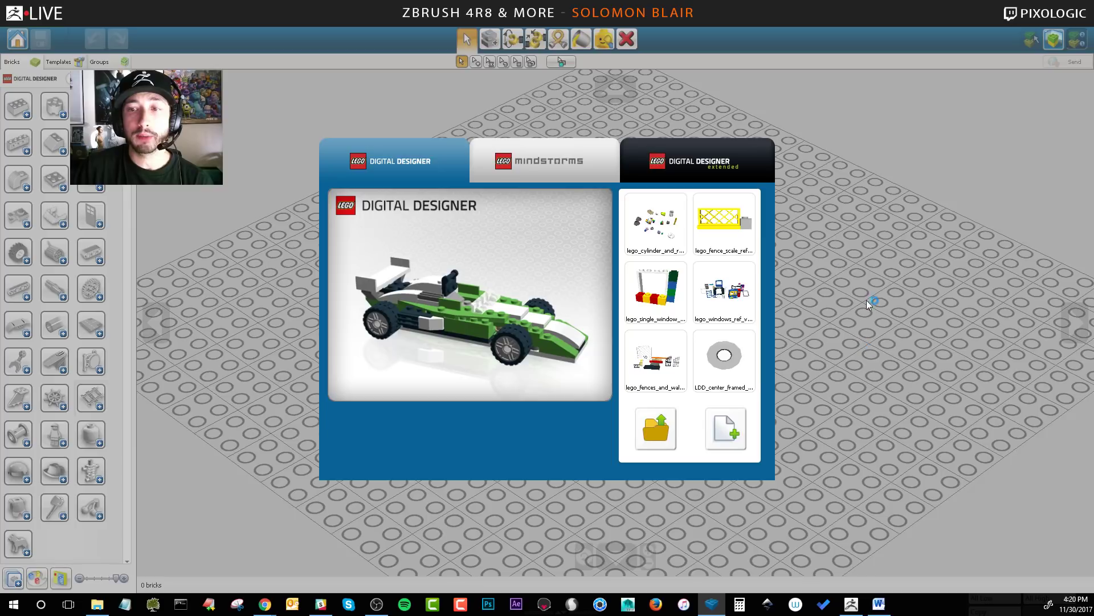
pyautogui.click(712, 223)
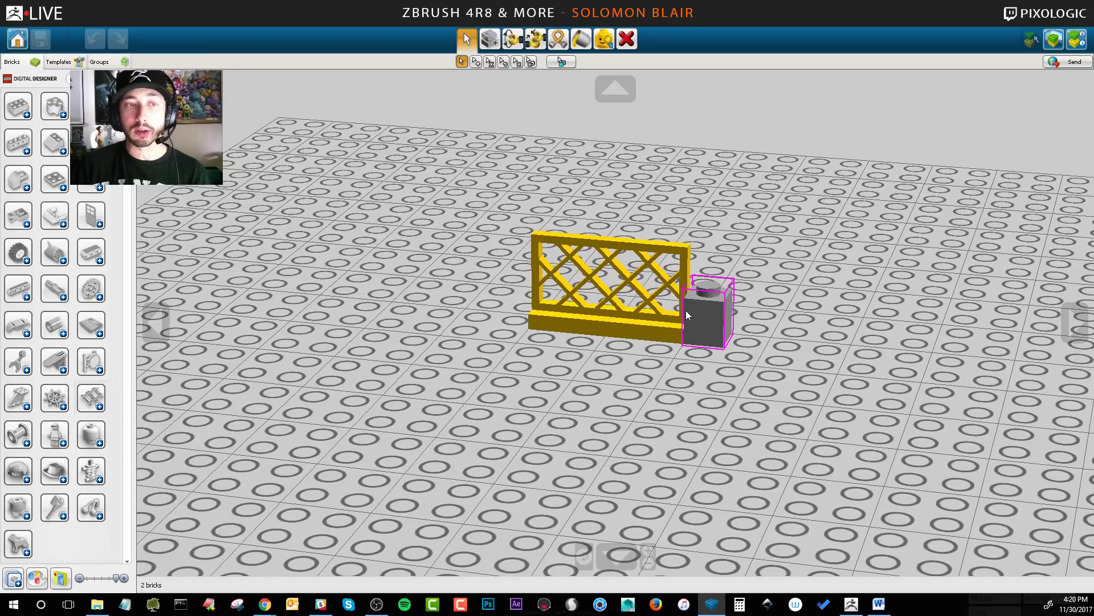
# - Place a dark green window shutter in front of the yellow fence, then delete it
pyautogui.click(88, 219)
pyautogui.click(92, 287)
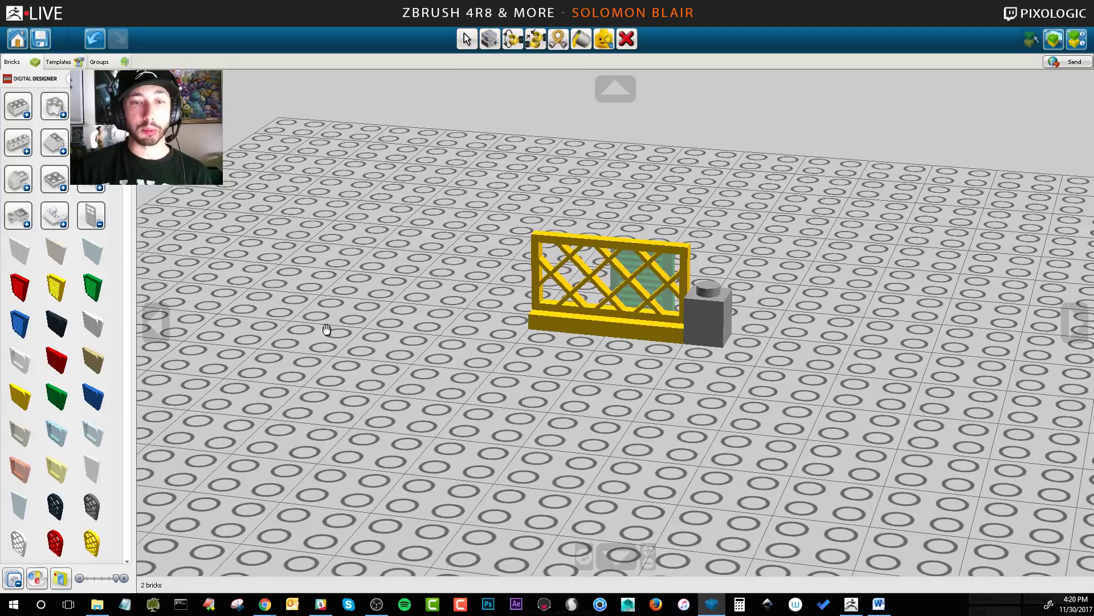
pyautogui.click(410, 387)
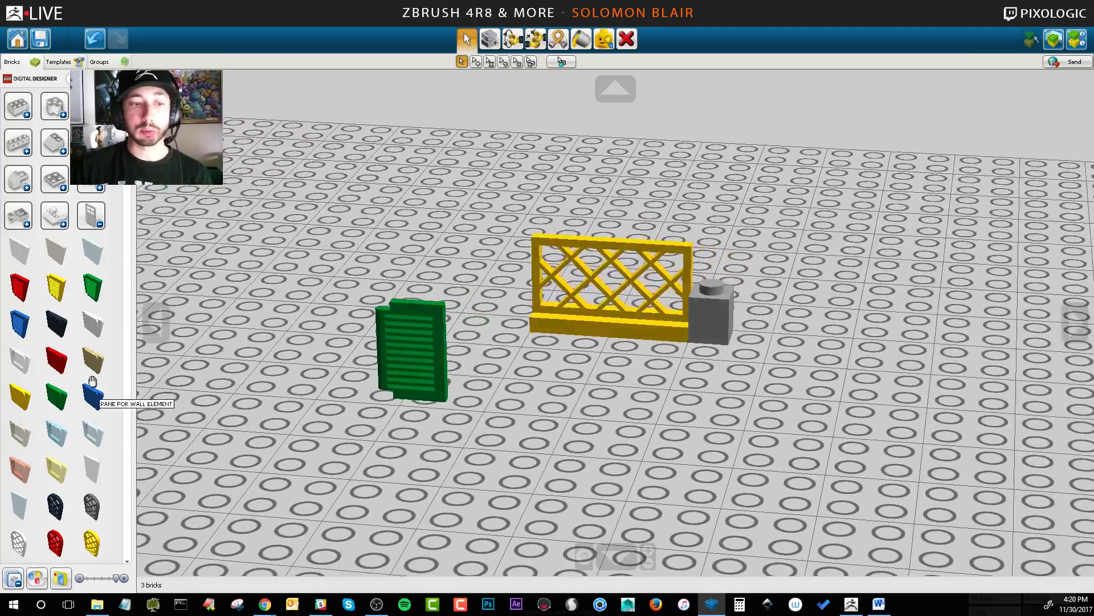
pyautogui.scroll(-3, 86, 226)
pyautogui.click(399, 361)
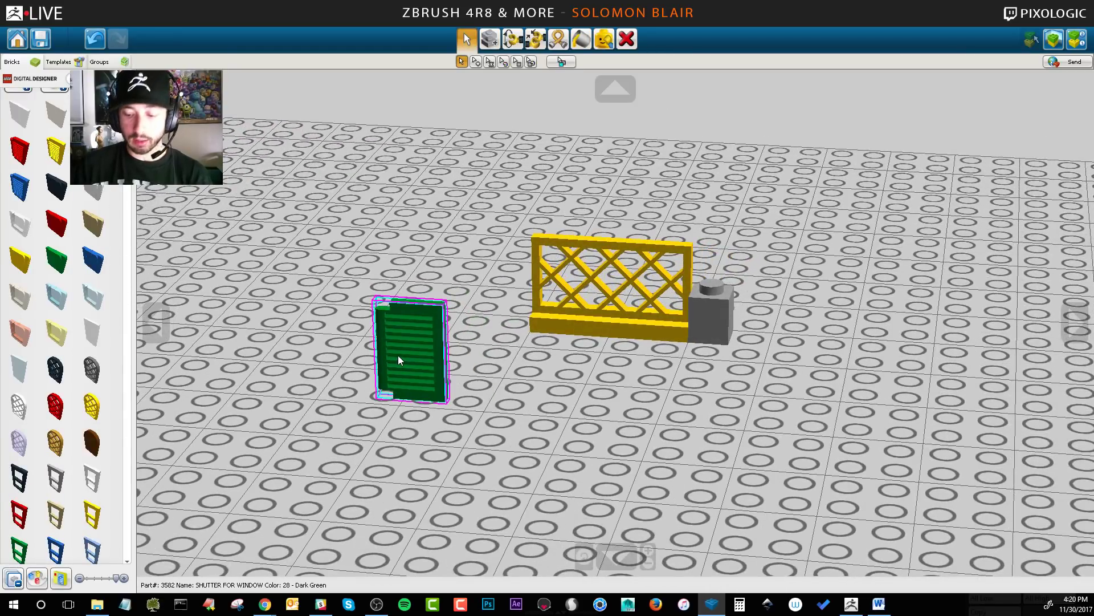
pyautogui.press('Delete')
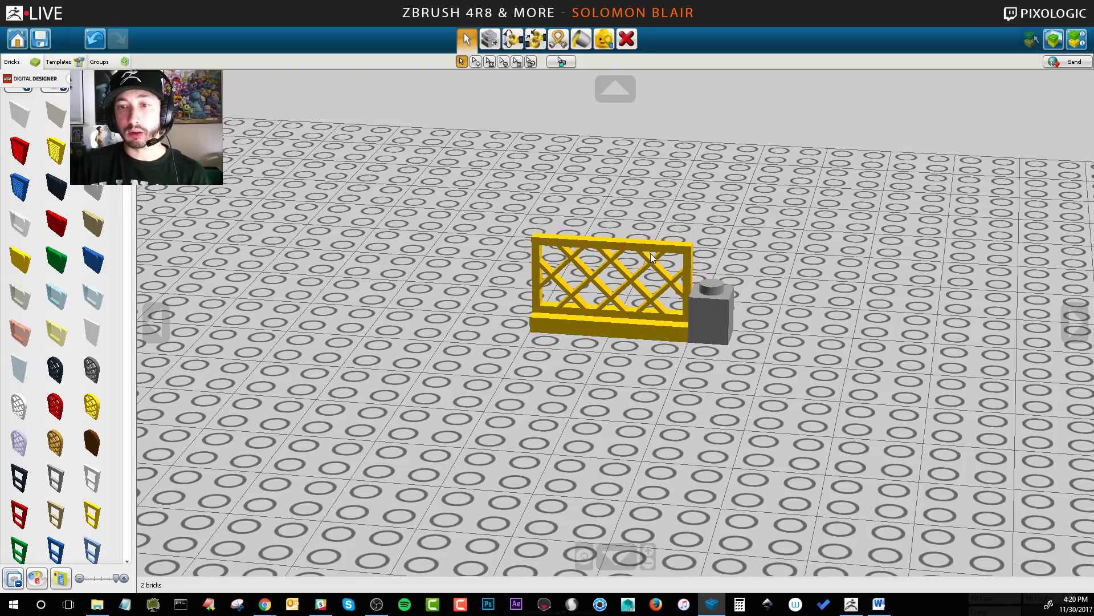
# - Stack a grey 1x1 brick on the grey brick beside the fence and compare the stack's height with the fence
pyautogui.moveTo(717, 397); pyautogui.dragTo(698, 403, button='right')
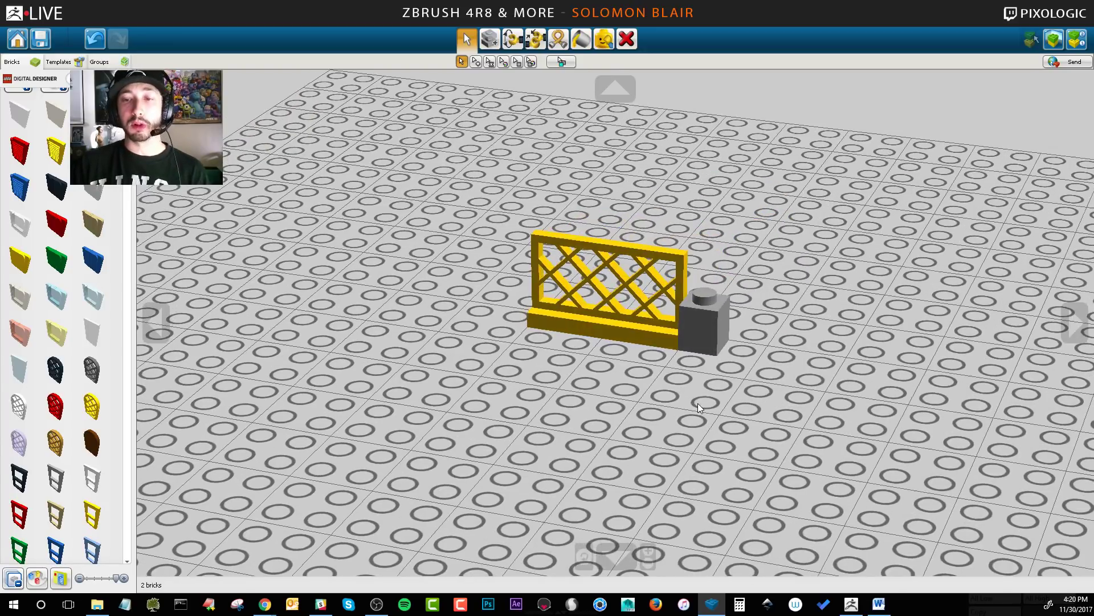
pyautogui.moveTo(709, 321)
pyautogui.mouseDown(button='right')
pyautogui.moveTo(638, 326)
pyautogui.moveTo(713, 324)
pyautogui.mouseUp(button='right')
pyautogui.scroll(3, 36, 148)
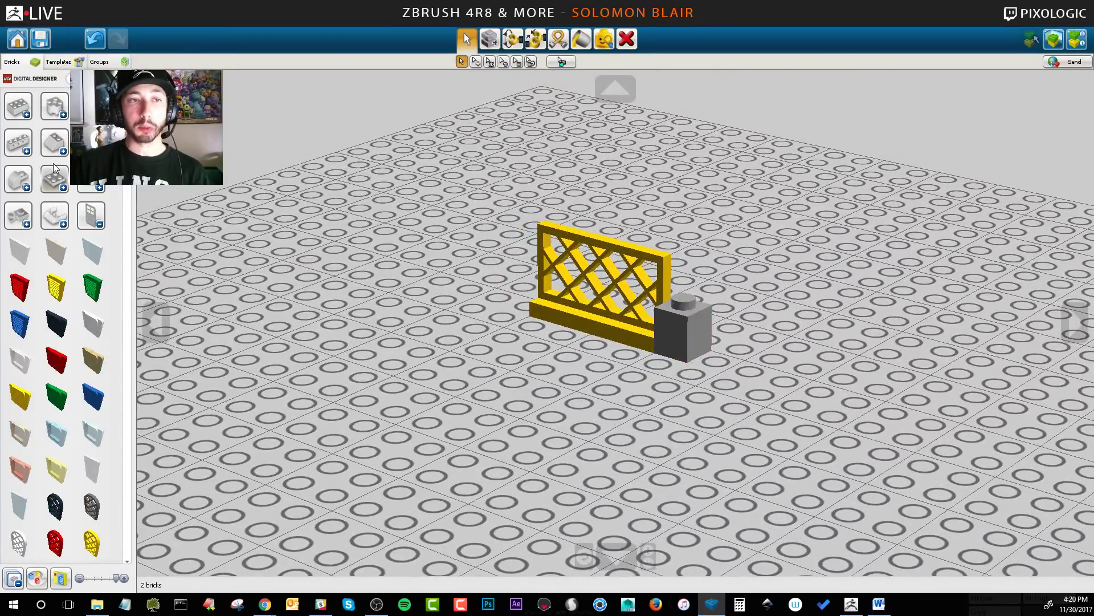
pyautogui.click(18, 106)
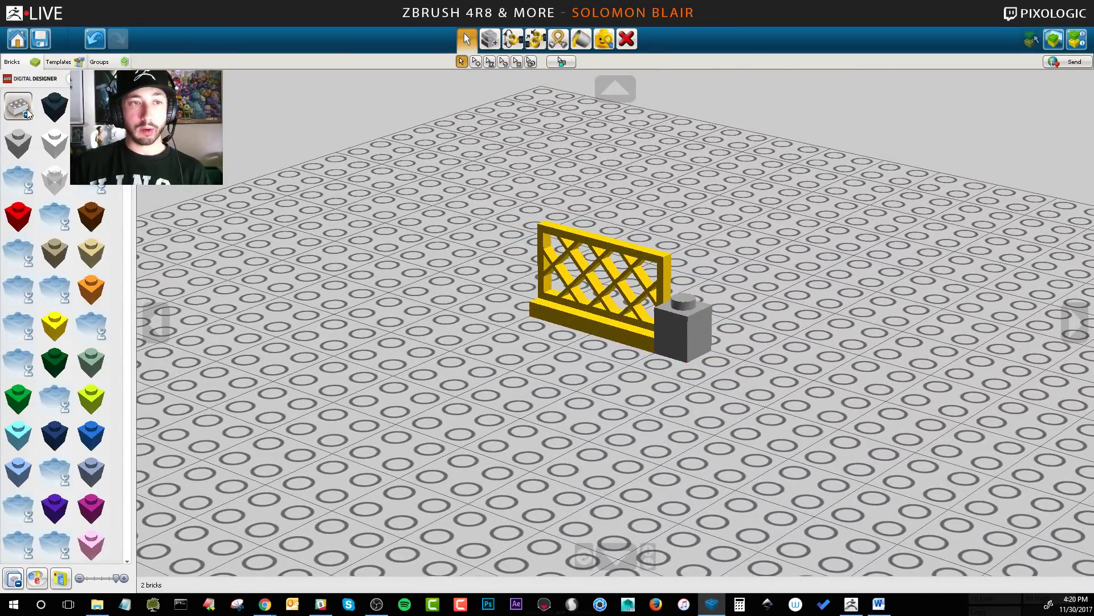
pyautogui.click(42, 174)
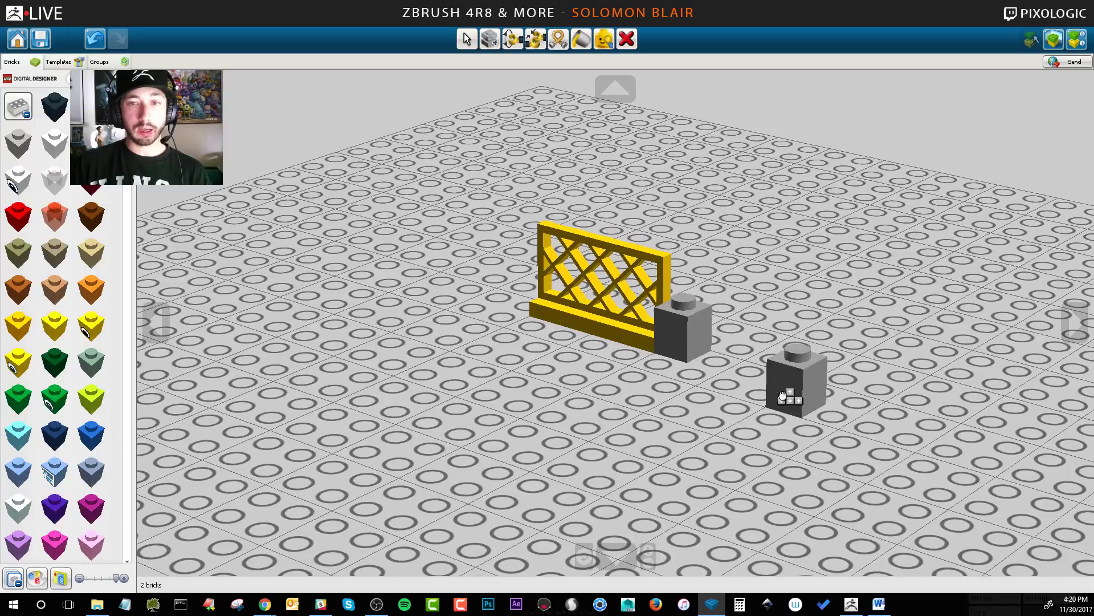
pyautogui.click(682, 309)
pyautogui.moveTo(683, 309); pyautogui.dragTo(709, 251, button='right')
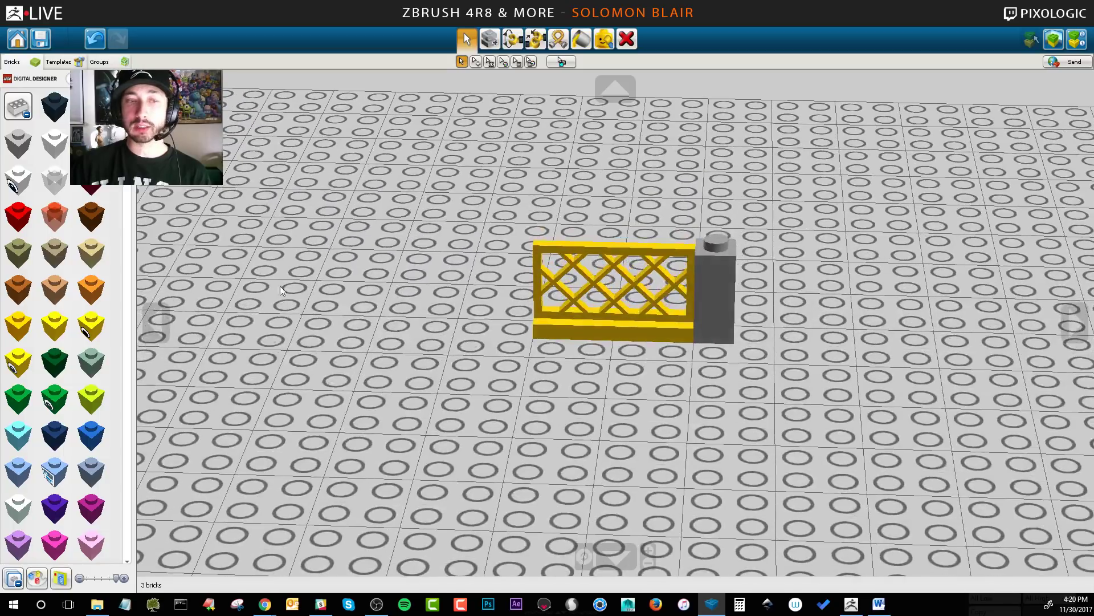
# - Place a red 1x1 brick and an orange 1x1 brick side by side in front of the yellow fence
pyautogui.click(18, 219)
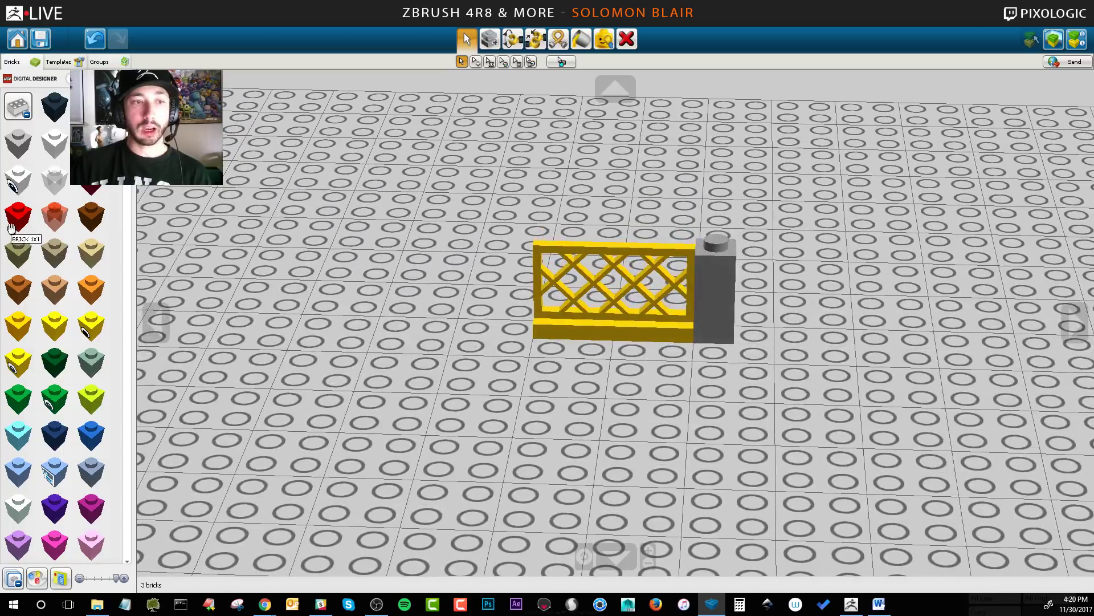
pyautogui.click(537, 343)
pyautogui.click(90, 289)
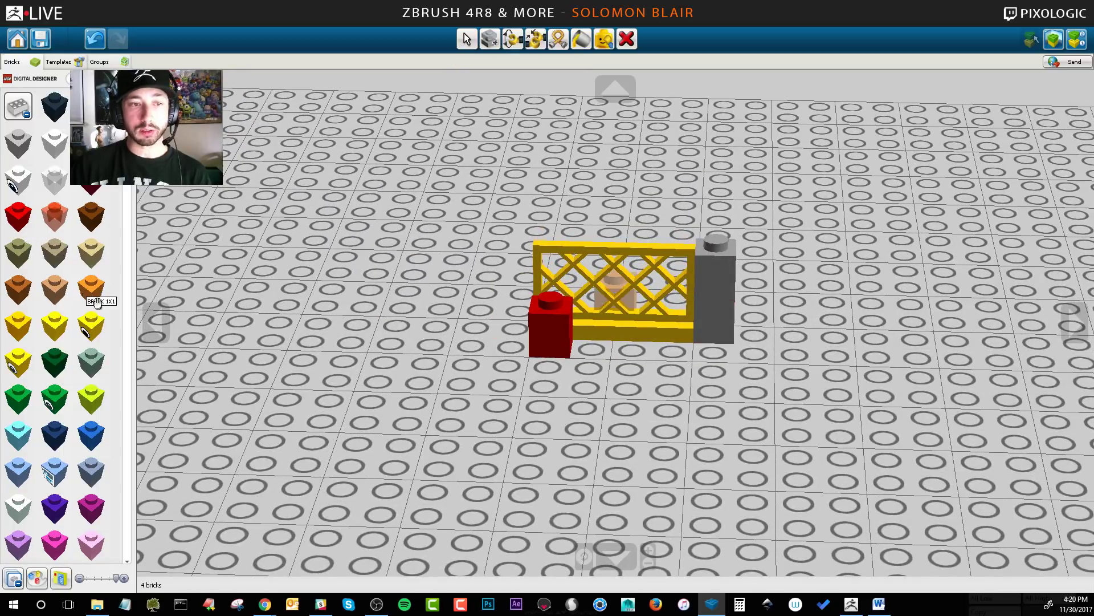
pyautogui.click(587, 358)
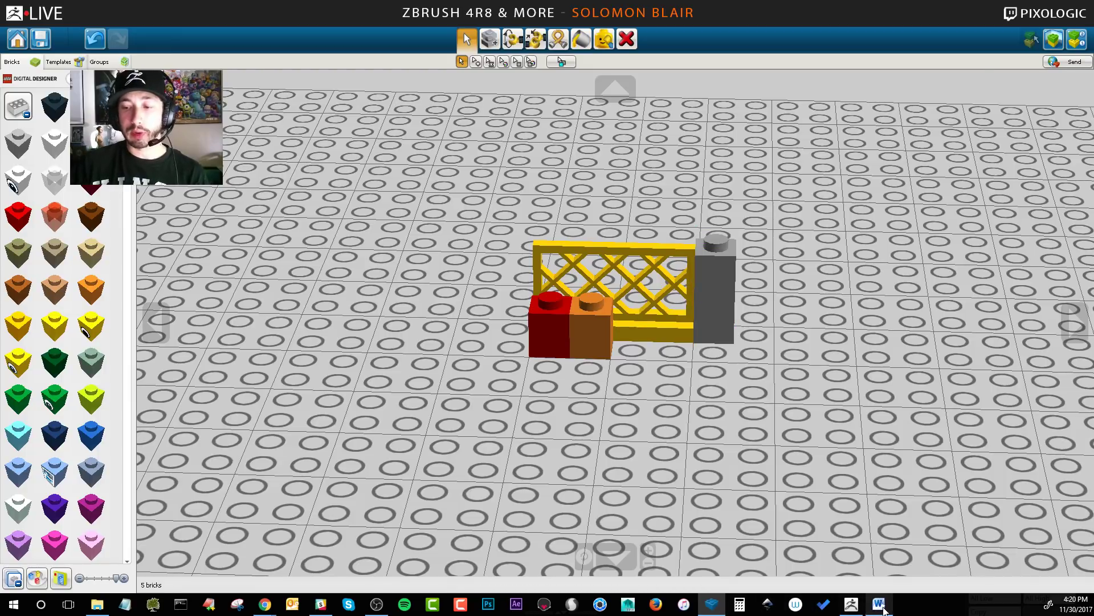
# - Check the dimensions chart in Word, switch to ZBrush and select the Dumpster Misc Flat Bricks subtool
pyautogui.click(878, 604)
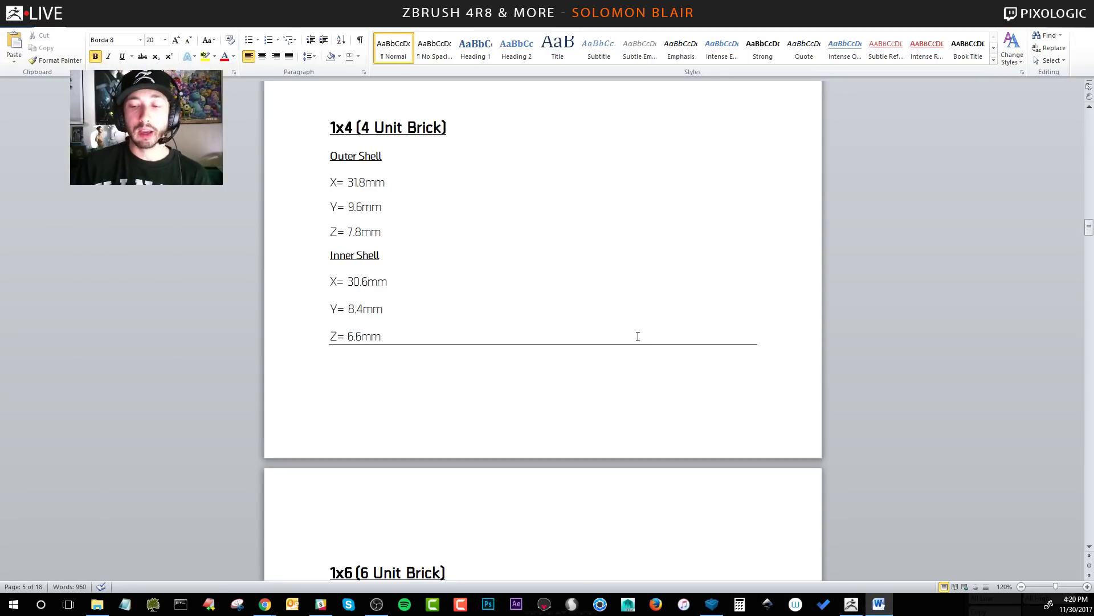
pyautogui.click(1029, 7)
pyautogui.click(851, 604)
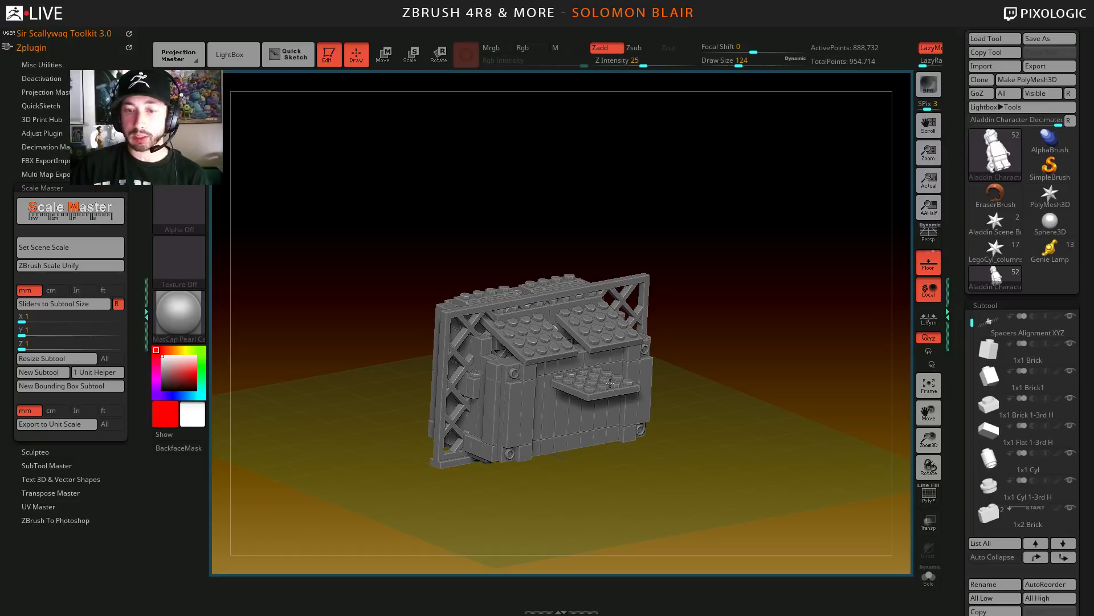
pyautogui.keyDown('alt'); pyautogui.click(524, 409); pyautogui.keyUp('alt')
pyautogui.moveTo(661, 456); pyautogui.dragTo(798, 493)
pyautogui.moveTo(972, 515); pyautogui.dragTo(972, 502)
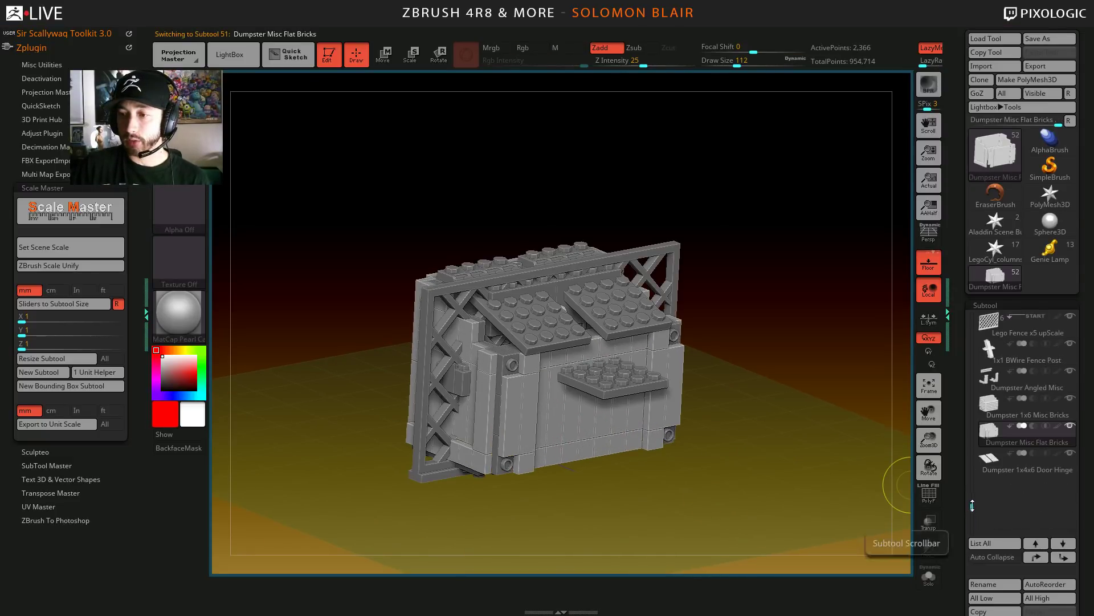
# - Isolate Dumpster Misc Flat Bricks, show the Dumpster 1x6 Misc Bricks and Dumpster Angled Misc subtools with it, and inspect the dumpster
pyautogui.click(1074, 426)
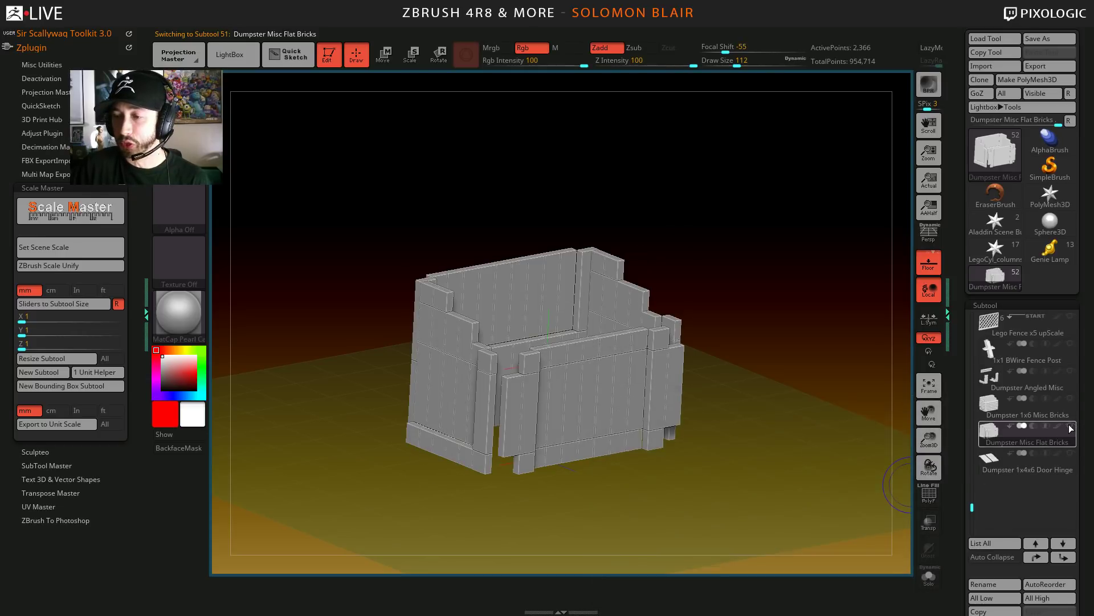
pyautogui.click(1070, 402)
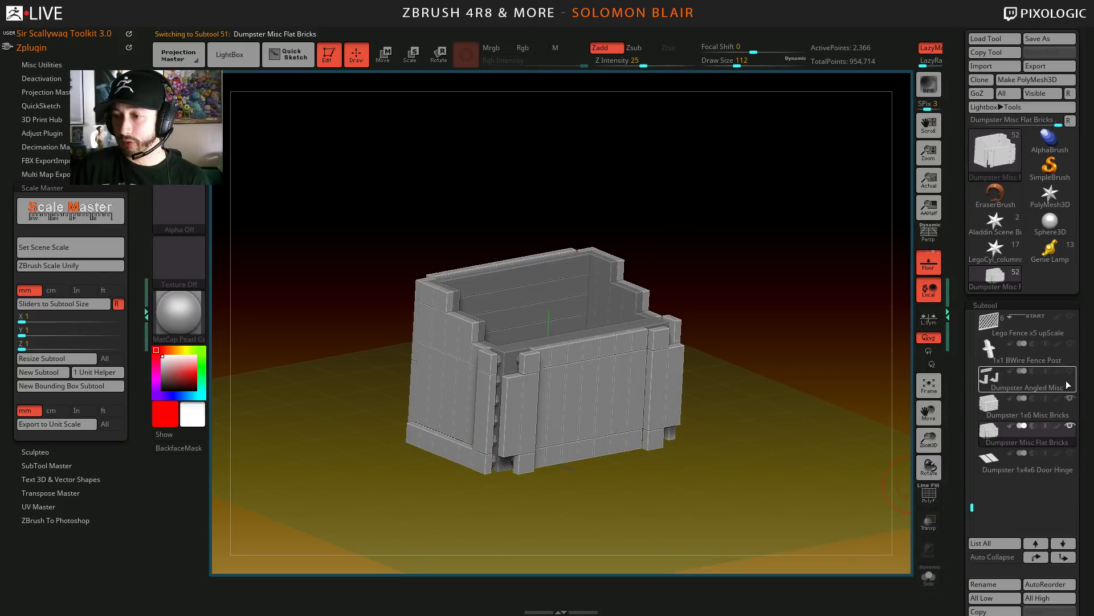
pyautogui.click(1069, 374)
pyautogui.moveTo(758, 354); pyautogui.dragTo(713, 410)
pyautogui.press('s')
pyautogui.moveTo(629, 419); pyautogui.dragTo(633, 419)
pyautogui.moveTo(550, 448)
pyautogui.mouseDown(button='right')
pyautogui.moveTo(590, 384)
pyautogui.moveTo(569, 393)
pyautogui.mouseUp(button='right')
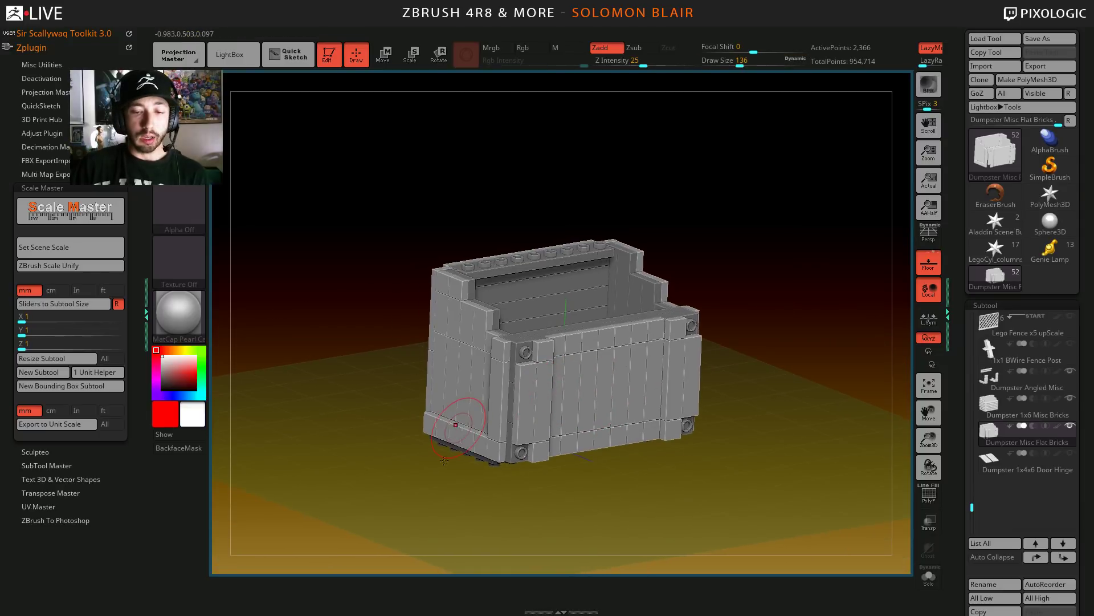
# - Switch to File Explorer and look through the Test Render JPGs folder inside the LEGO PROJECT's Renders & Comps folder
pyautogui.hotkey('alt', 'Tab')
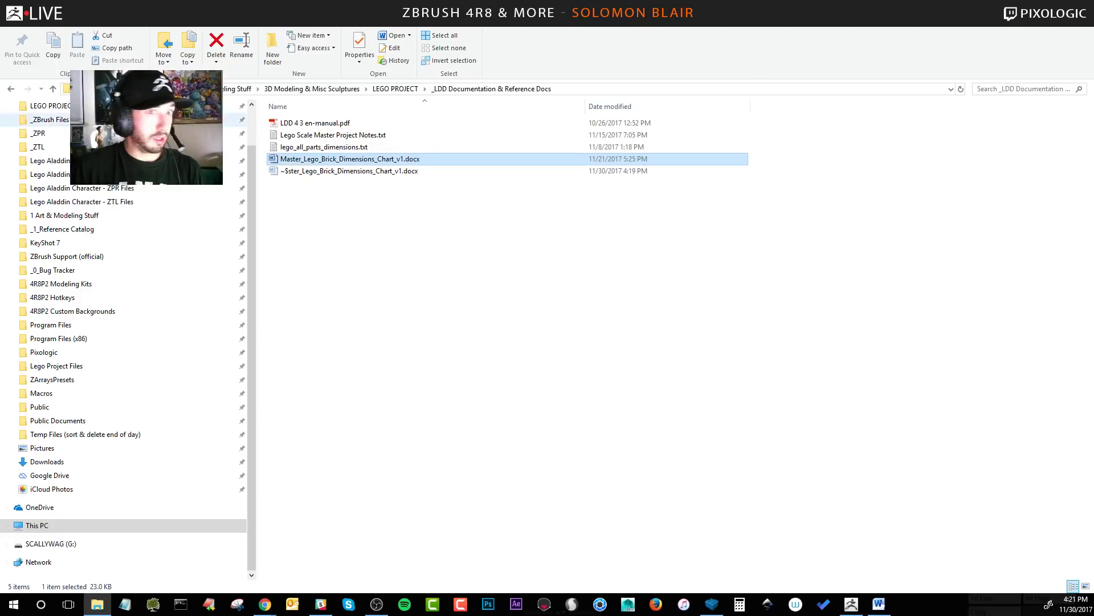
pyautogui.scroll(1, 142, 150)
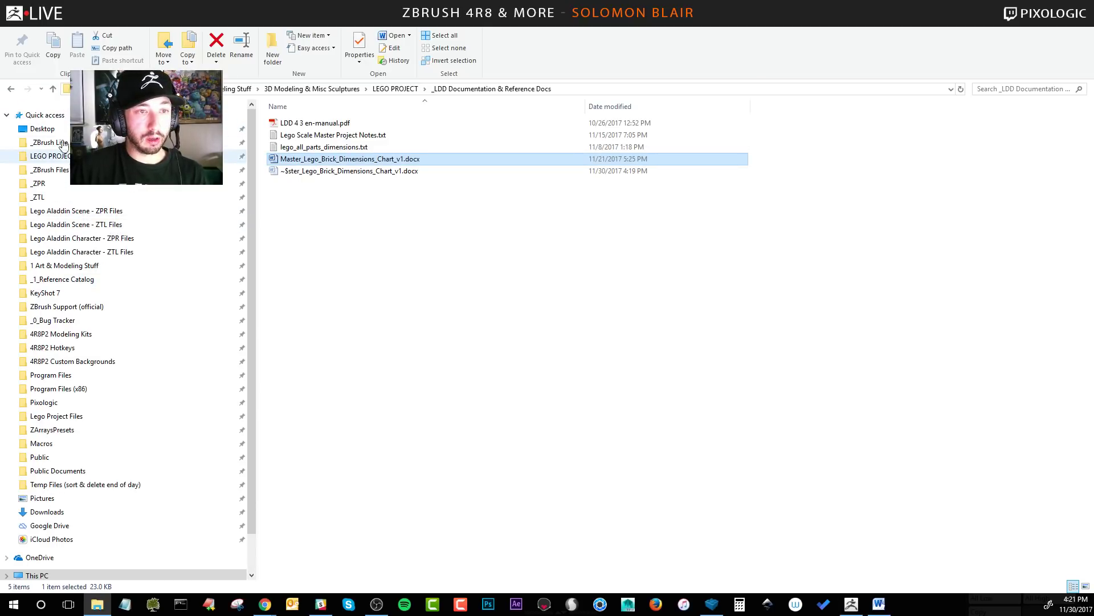
pyautogui.click(66, 159)
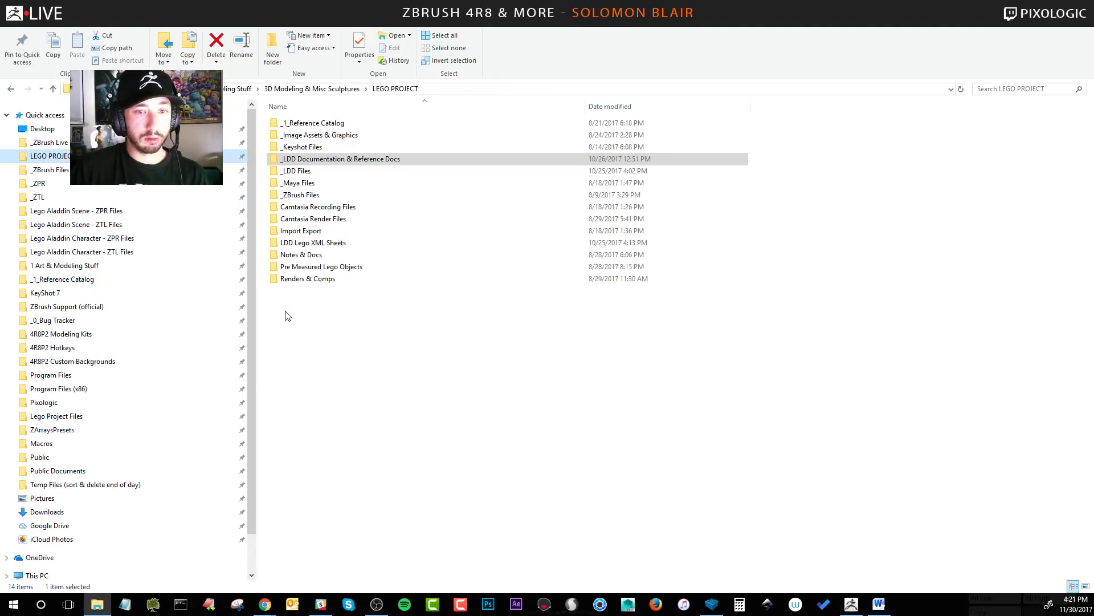
pyautogui.doubleClick(293, 280)
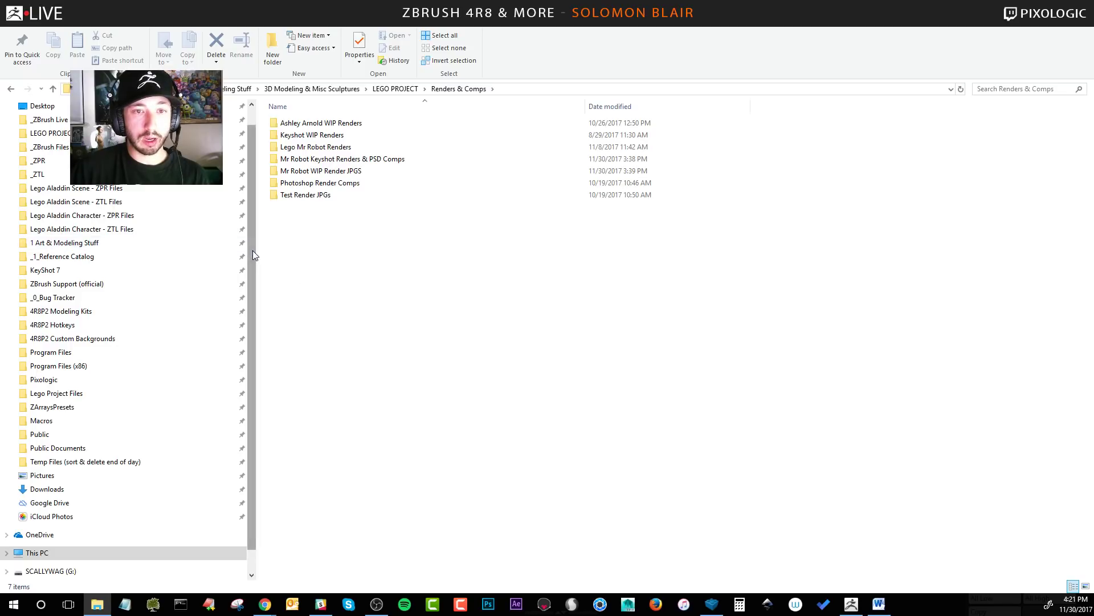
pyautogui.doubleClick(318, 195)
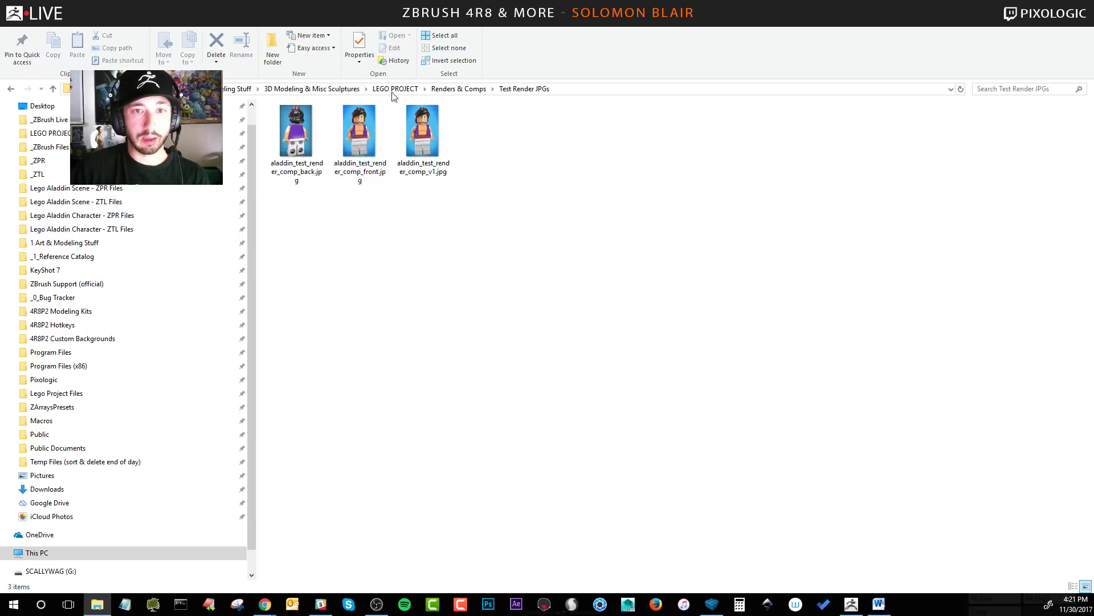
pyautogui.click(442, 90)
pyautogui.click(445, 90)
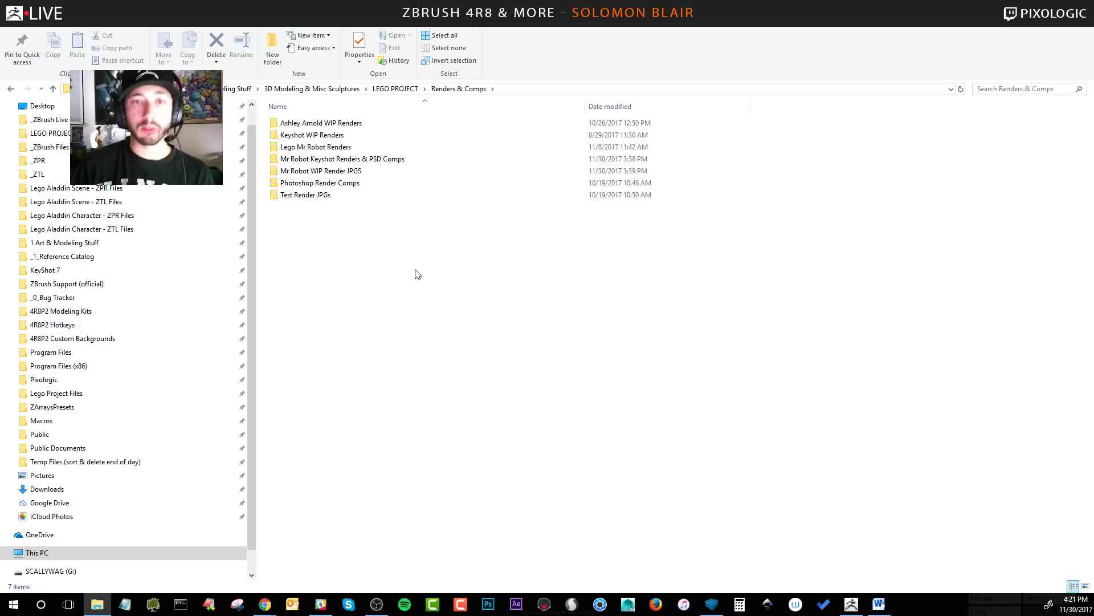
# - Check the Mr Robot Keyshot Renders & PSD Comps folder, then open Mr_robot_scene_wip_comp_1.jpg from Mr Robot WIP Render JPGS
pyautogui.doubleClick(375, 160)
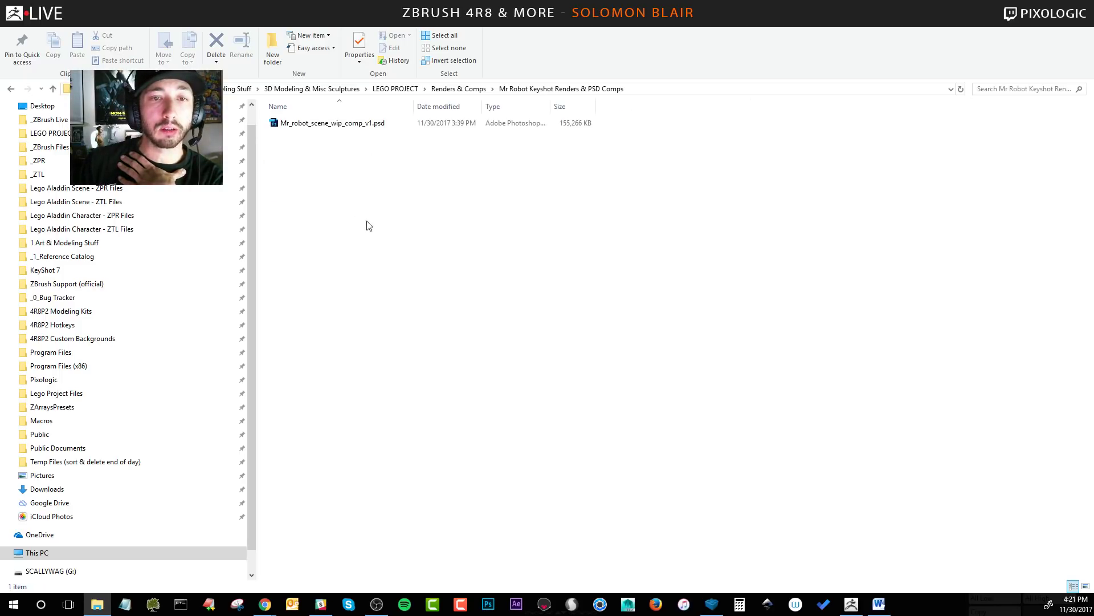
pyautogui.click(477, 88)
pyautogui.doubleClick(306, 172)
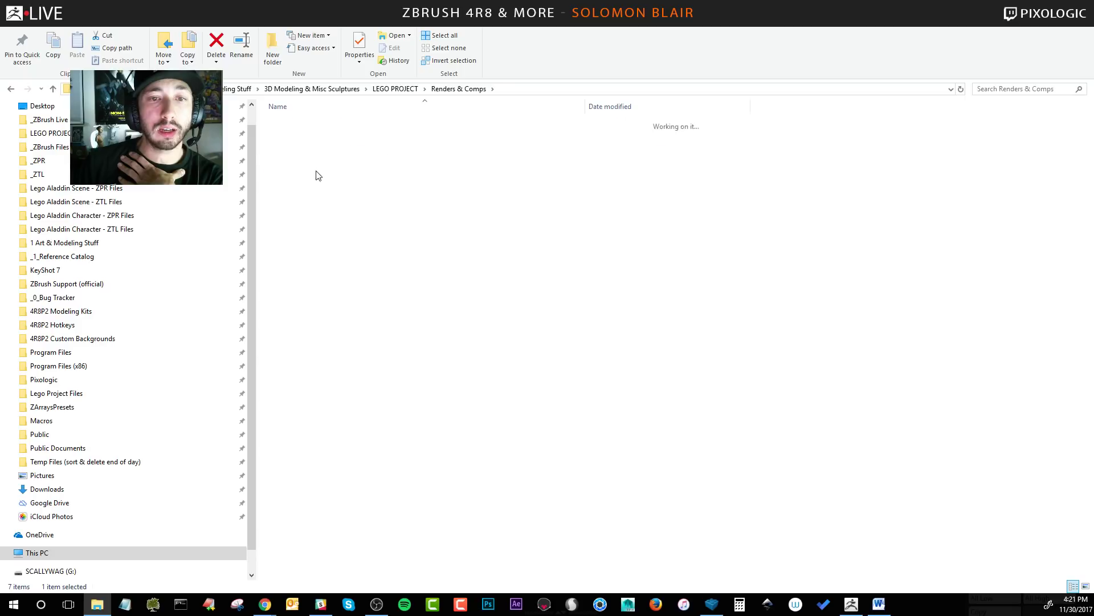
pyautogui.doubleClick(315, 171)
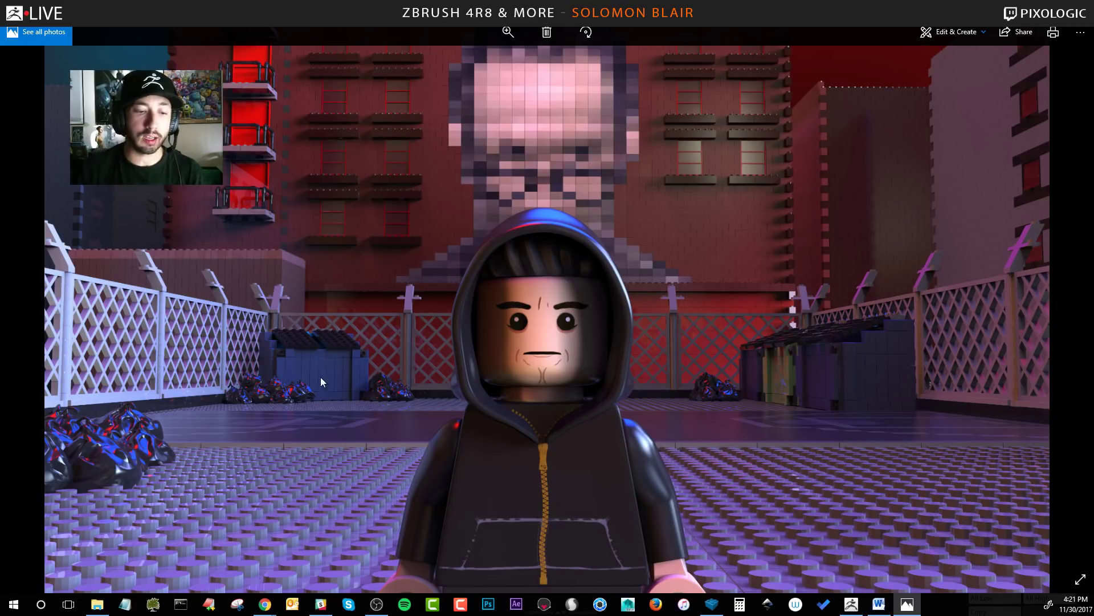
# - Open burn_the_evidence_S01_Ep10_1.JPG from Scene Ref - Stills For Scene Ideas in the reference catalog's 4_Lego Mr Robot Catalog folder
pyautogui.click(97, 604)
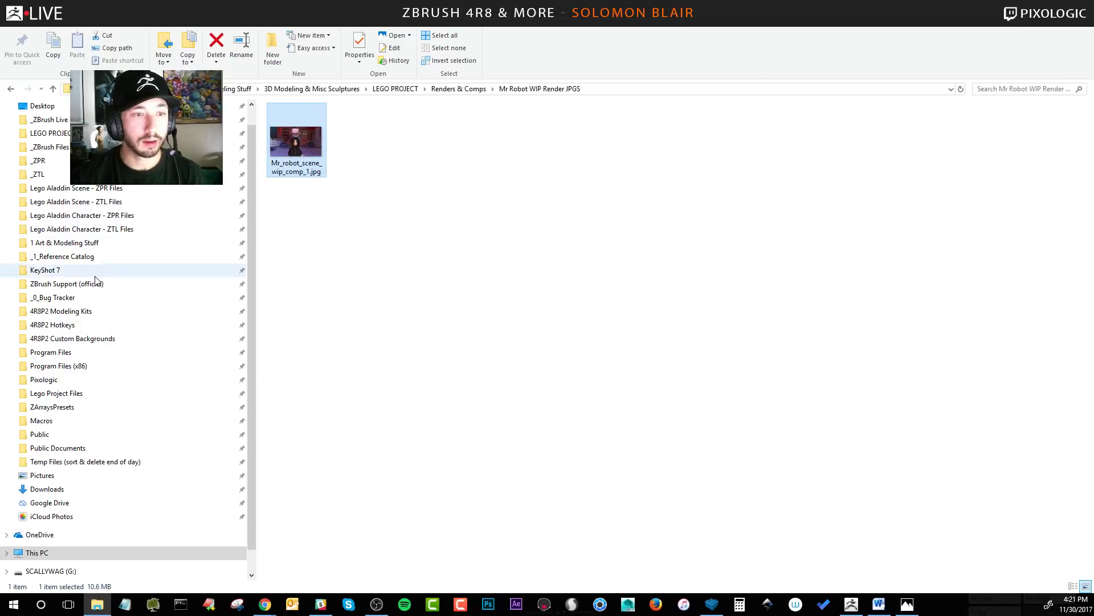
pyautogui.click(48, 132)
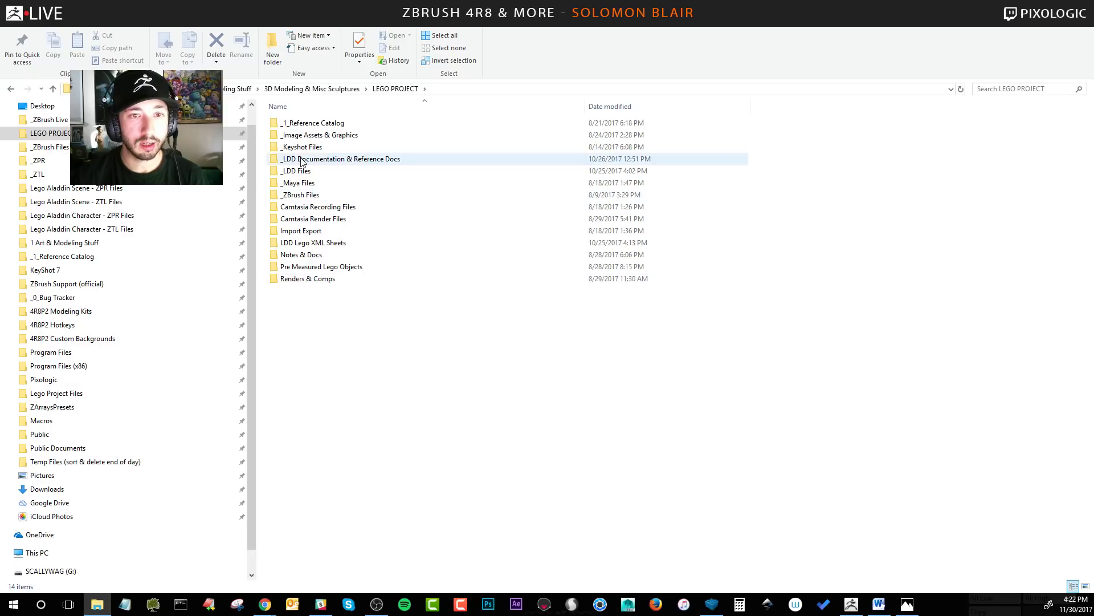
pyautogui.doubleClick(312, 123)
pyautogui.doubleClick(376, 234)
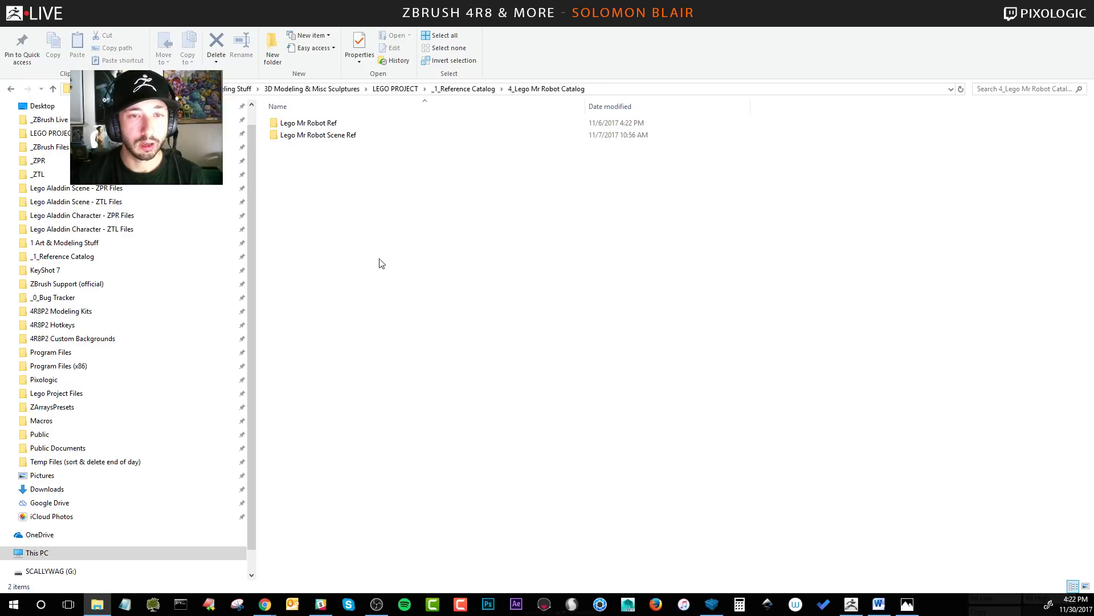
pyautogui.doubleClick(322, 135)
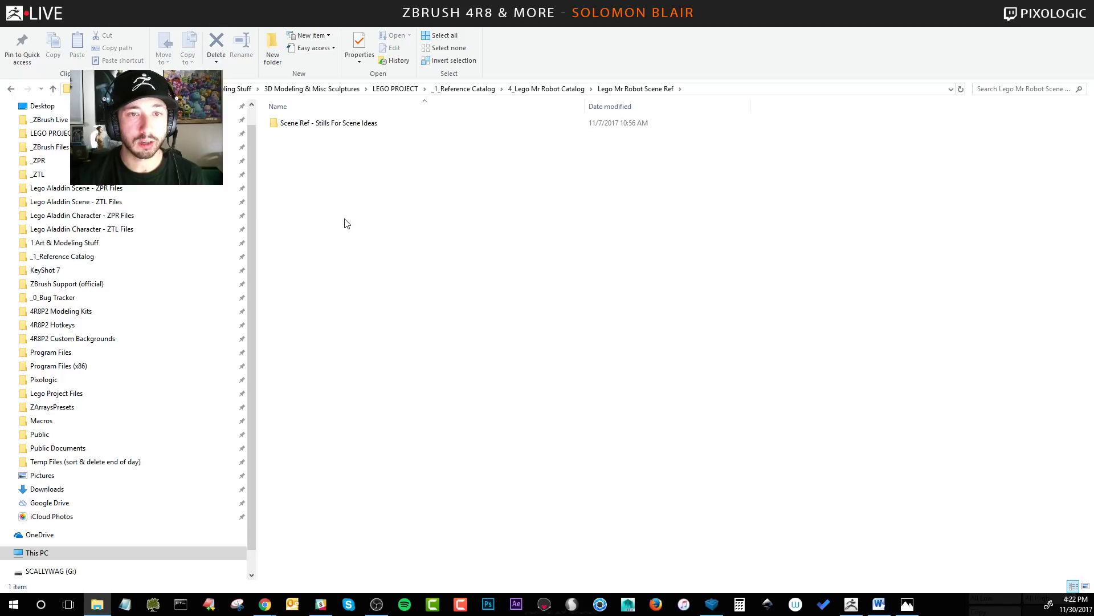
pyautogui.doubleClick(328, 123)
pyautogui.doubleClick(331, 123)
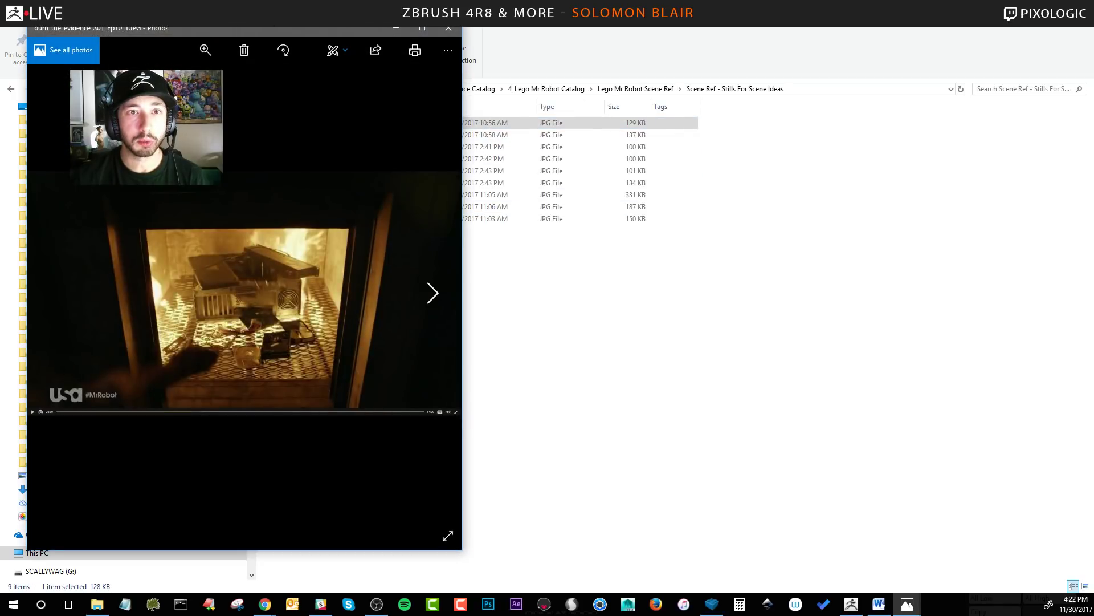
# - Browse the stills at full size up to Elliot walking past the trash bags, then return to the Lego Mr Robot render
pyautogui.doubleClick(291, 26)
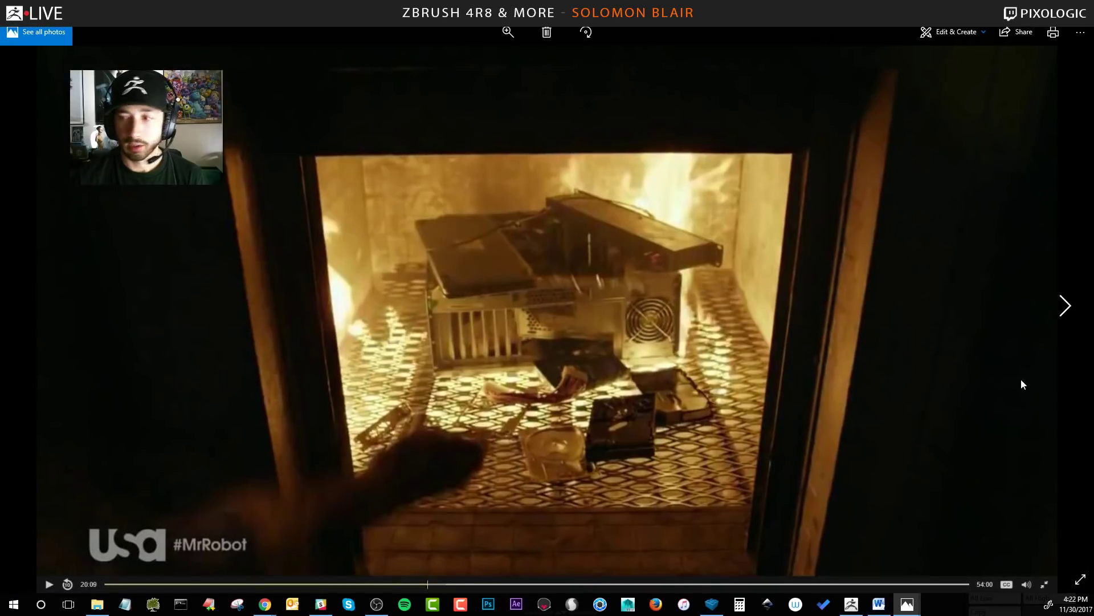
pyautogui.click(1054, 305)
pyautogui.click(1053, 305)
pyautogui.click(1053, 305)
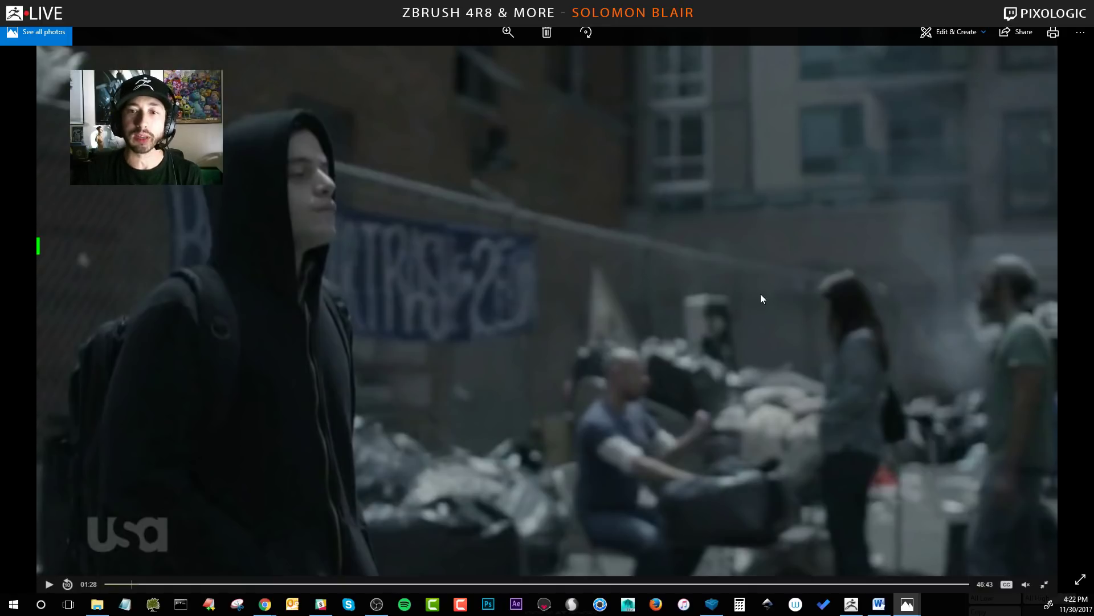
pyautogui.click(1080, 8)
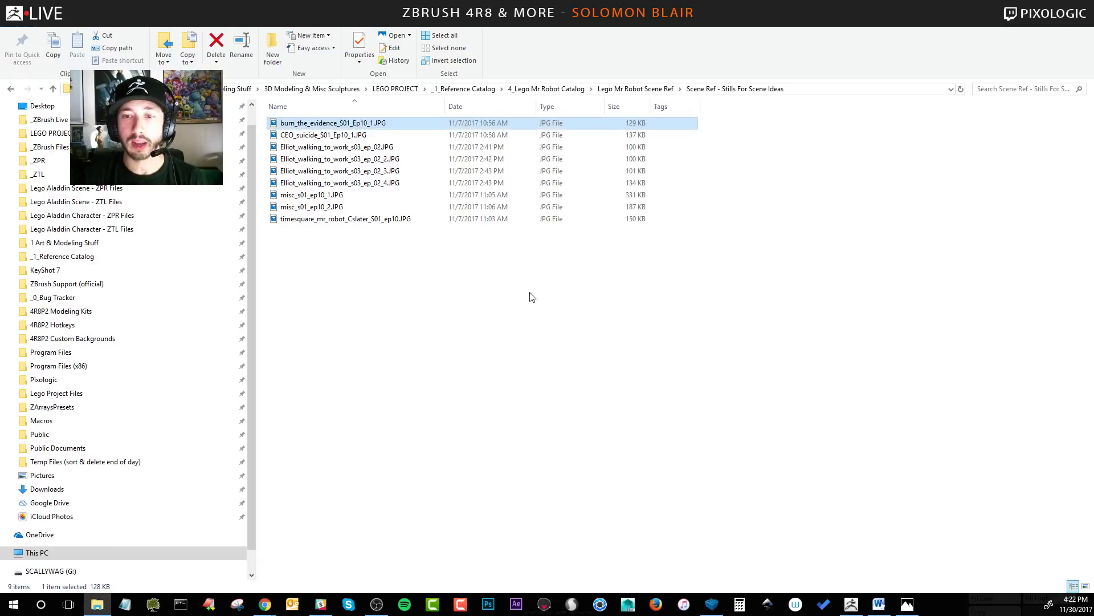
pyautogui.click(1028, 8)
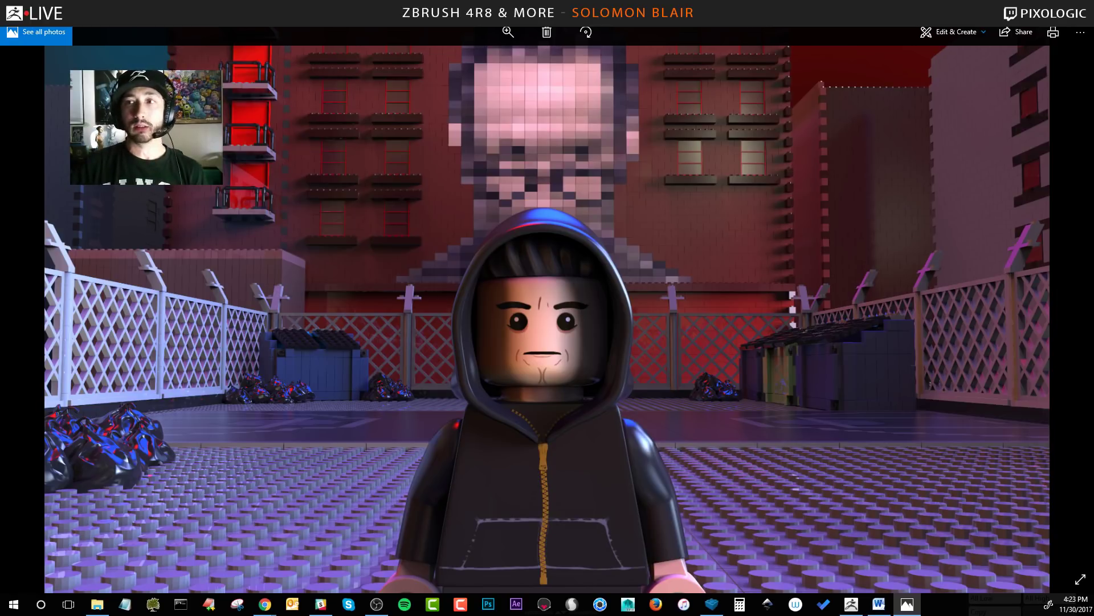
# - Switch to LEGO Digital Designer and view the fence and 1x1 bricks from another angle
pyautogui.click(714, 606)
pyautogui.click(730, 562)
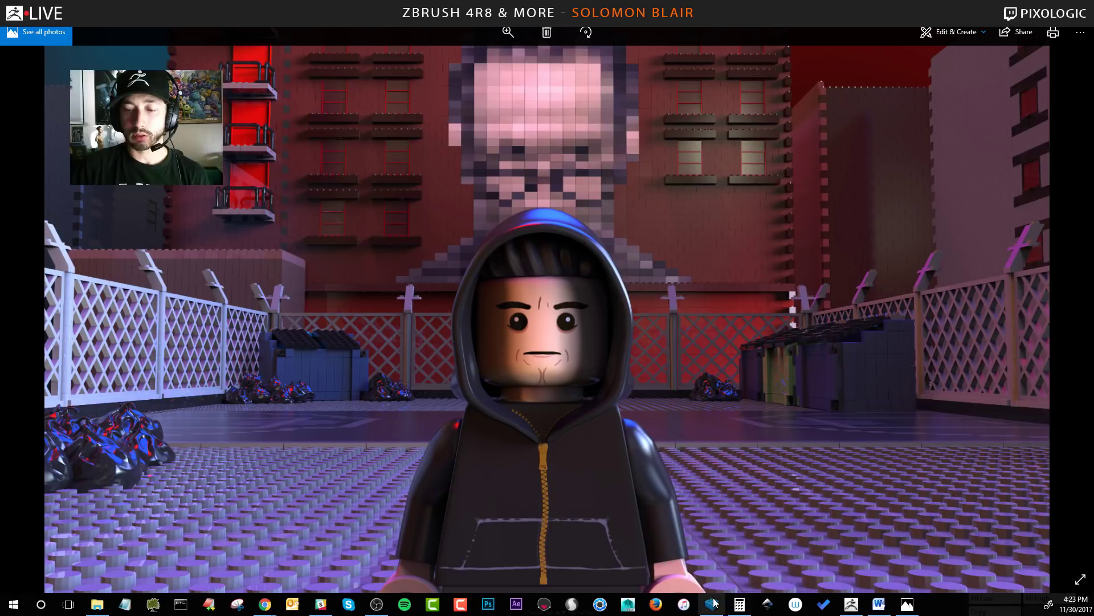
pyautogui.moveTo(597, 278); pyautogui.dragTo(645, 269, button='right')
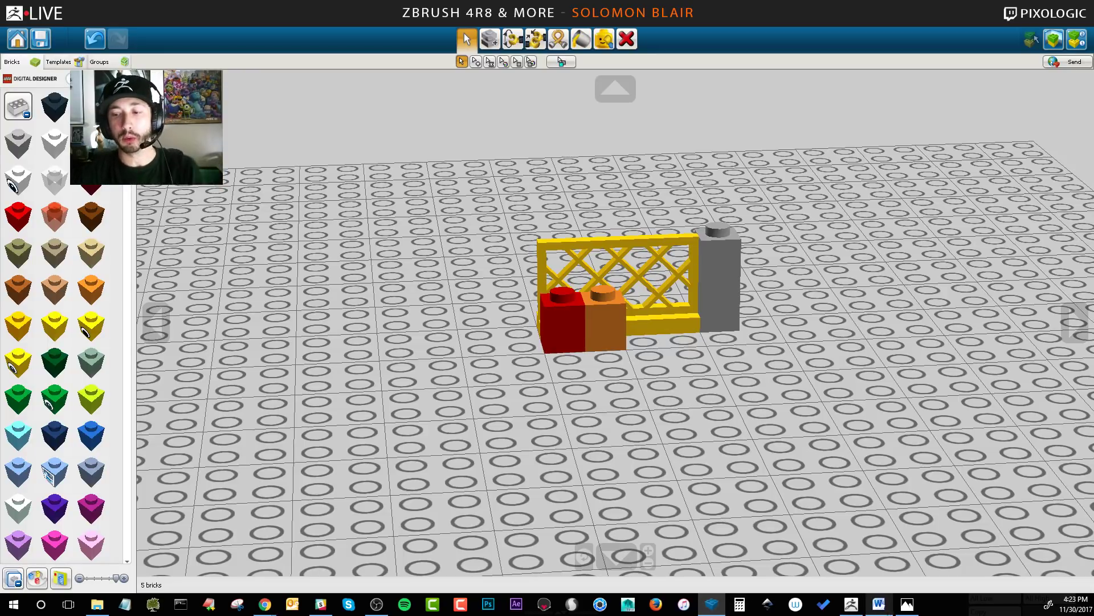
# - Switch to ZBrush, select the Lego Fence x5 upScale subtool, isolate it with Solo and inspect it framed in the view
pyautogui.click(851, 603)
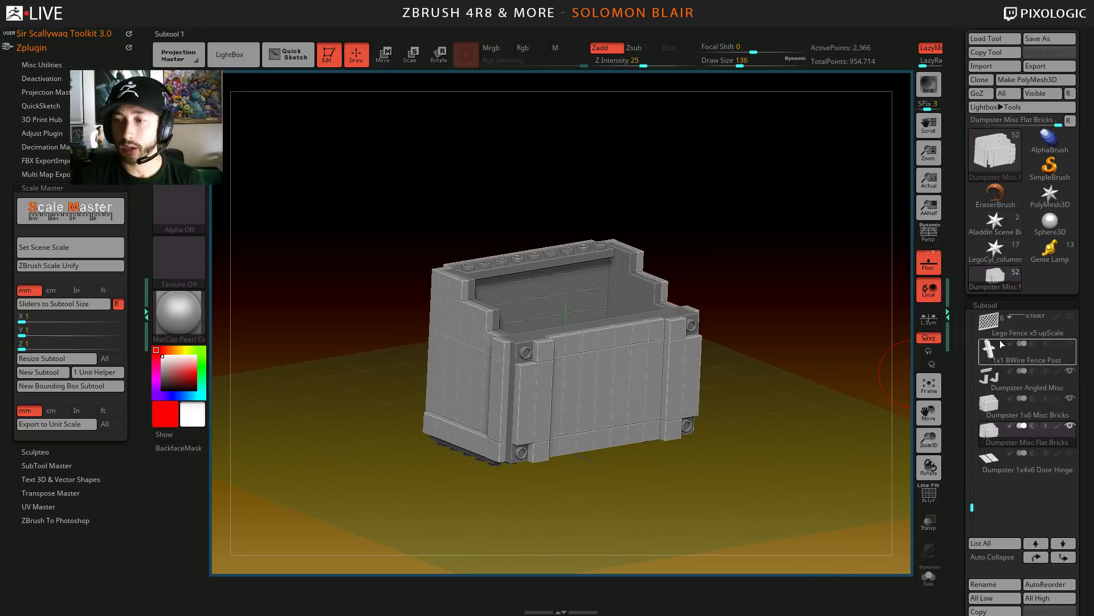
pyautogui.click(1000, 325)
pyautogui.click(929, 577)
pyautogui.press('f')
pyautogui.moveTo(575, 395); pyautogui.dragTo(542, 339, button='right')
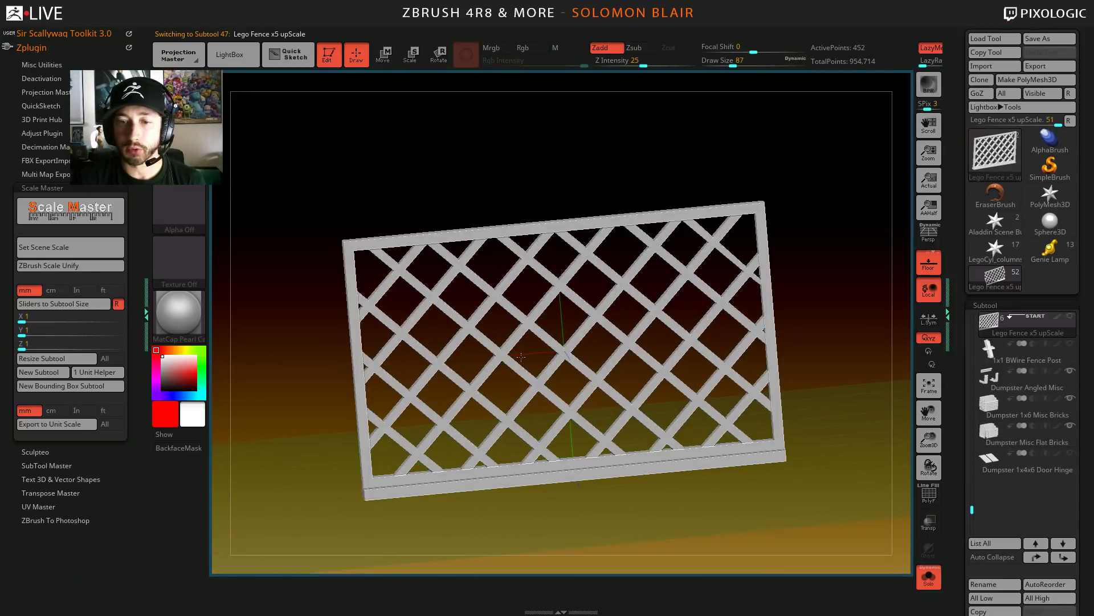
pyautogui.moveTo(627, 308)
pyautogui.mouseDown(button='right')
pyautogui.moveTo(534, 319)
pyautogui.moveTo(549, 329)
pyautogui.mouseUp(button='right')
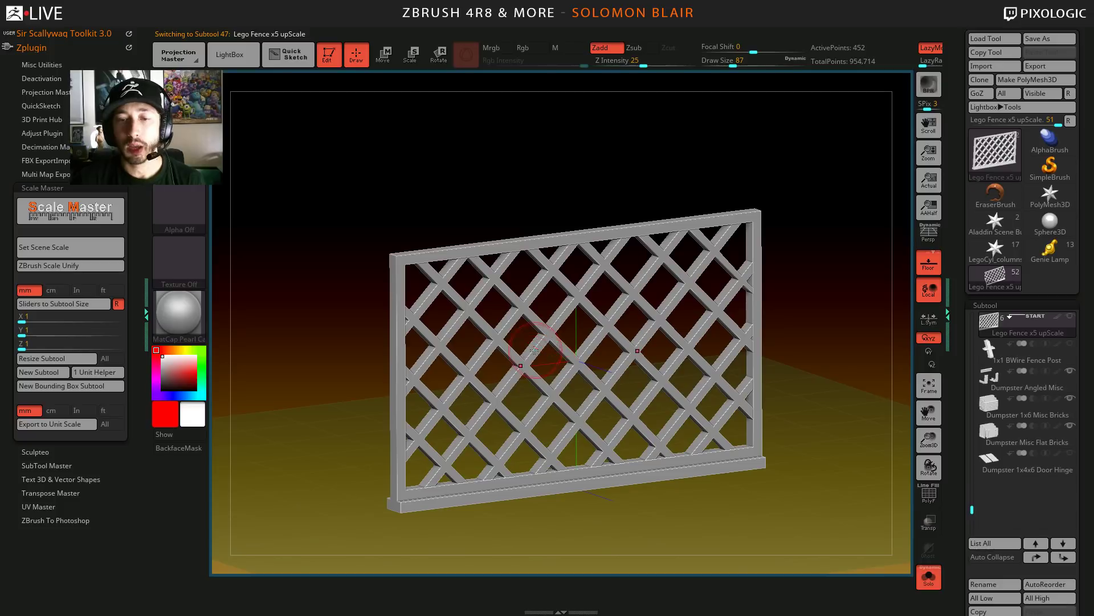
# - Compare the upscaled fence with the Lego Mr Robot render, then turn off Solo in ZBrush to show the dumpster with it
pyautogui.hotkey('alt', 'Tab')
pyautogui.hotkey('alt', 'Tab')
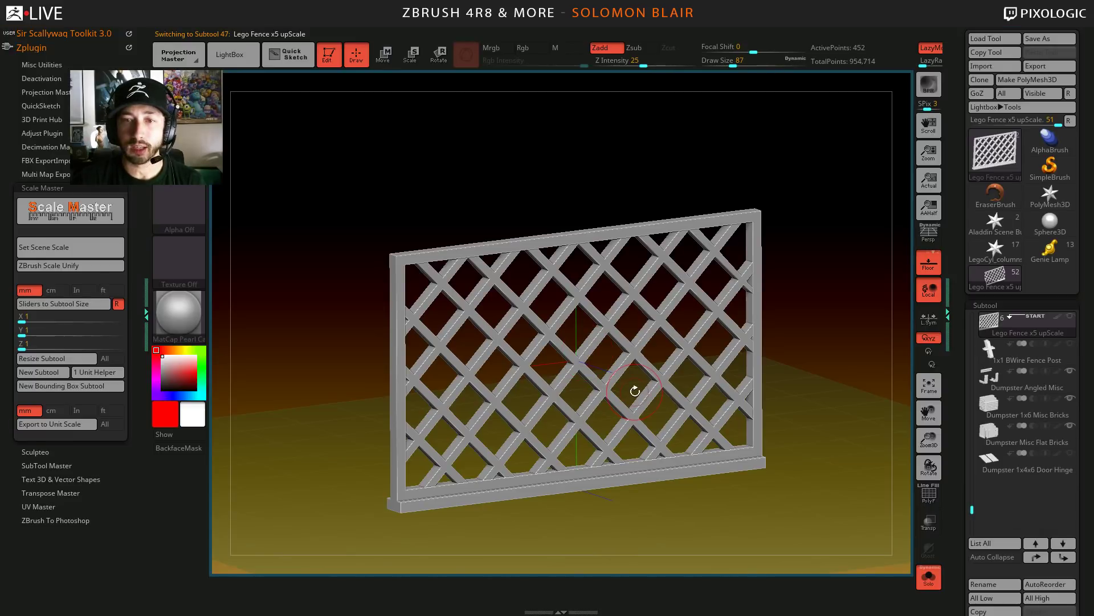
pyautogui.hotkey('alt', 'Tab')
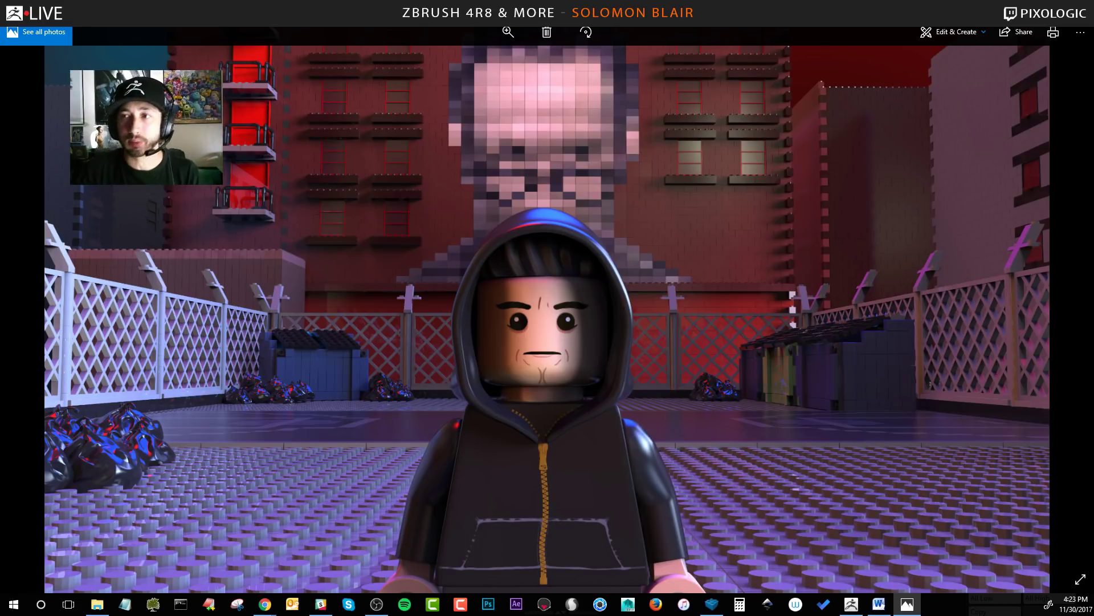
pyautogui.hotkey('alt', 'Tab')
pyautogui.moveTo(838, 473); pyautogui.dragTo(818, 492)
pyautogui.click(928, 576)
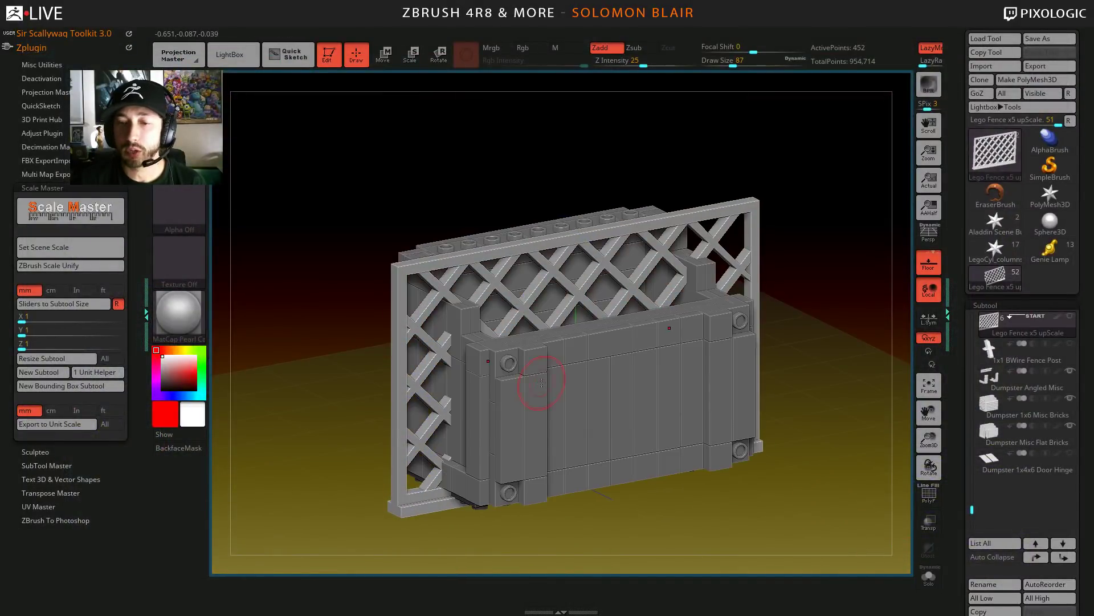
# - Collapse the plugin tray and view the smaller dumpster and fence model in the wider canvas
pyautogui.keyDown('alt'); pyautogui.moveTo(383, 393); pyautogui.dragTo(371, 425); pyautogui.keyUp('alt')
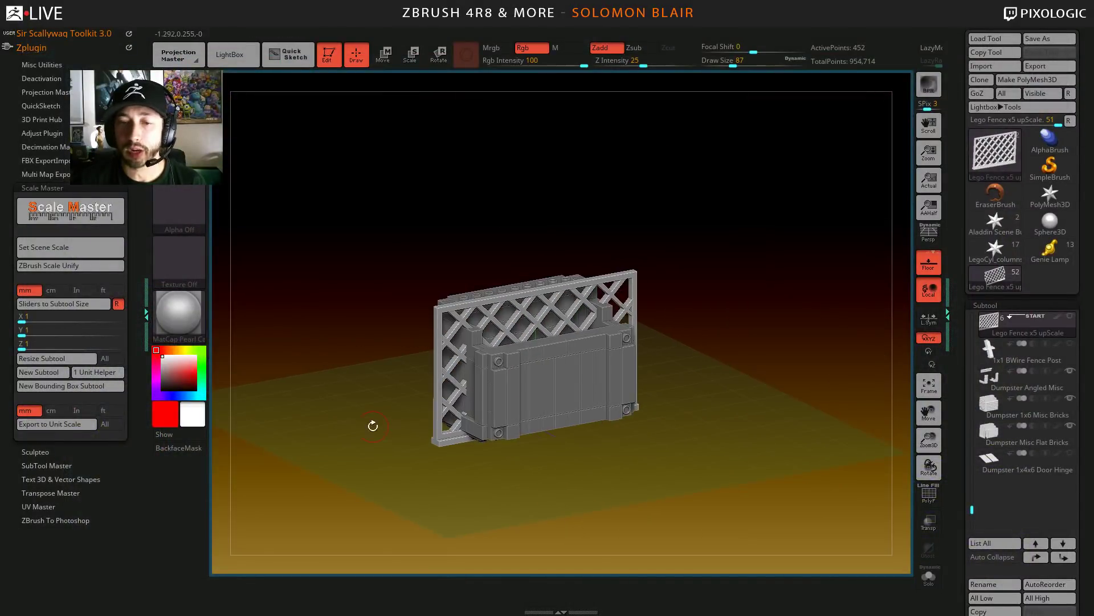
pyautogui.click(146, 285)
pyautogui.moveTo(573, 405); pyautogui.dragTo(675, 422)
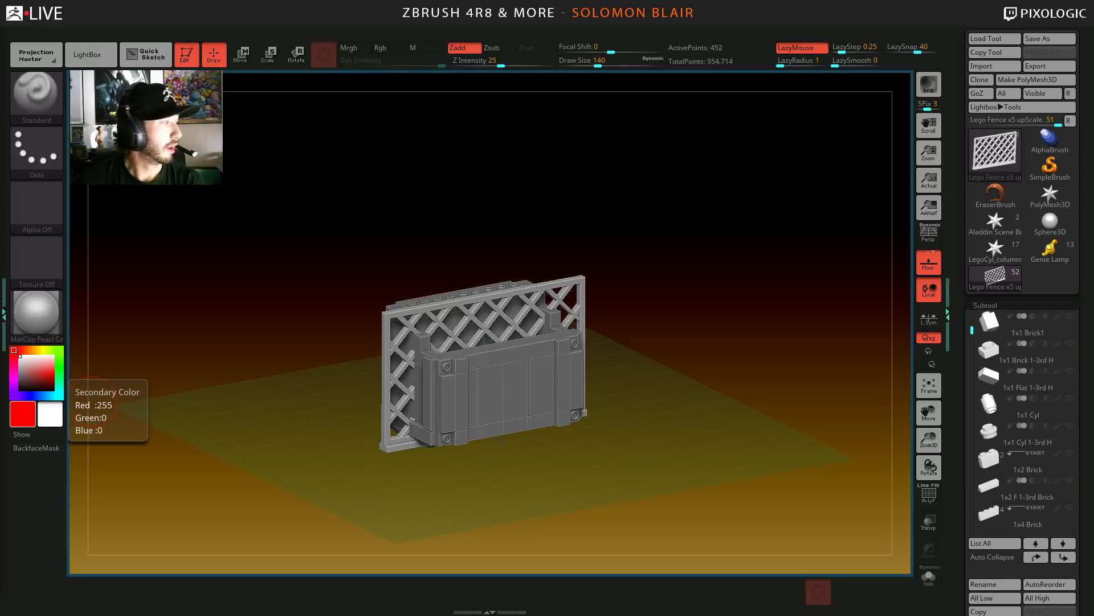
pyautogui.press('s')
pyautogui.keyDown('alt'); pyautogui.moveTo(347, 368); pyautogui.dragTo(364, 371); pyautogui.keyUp('alt')
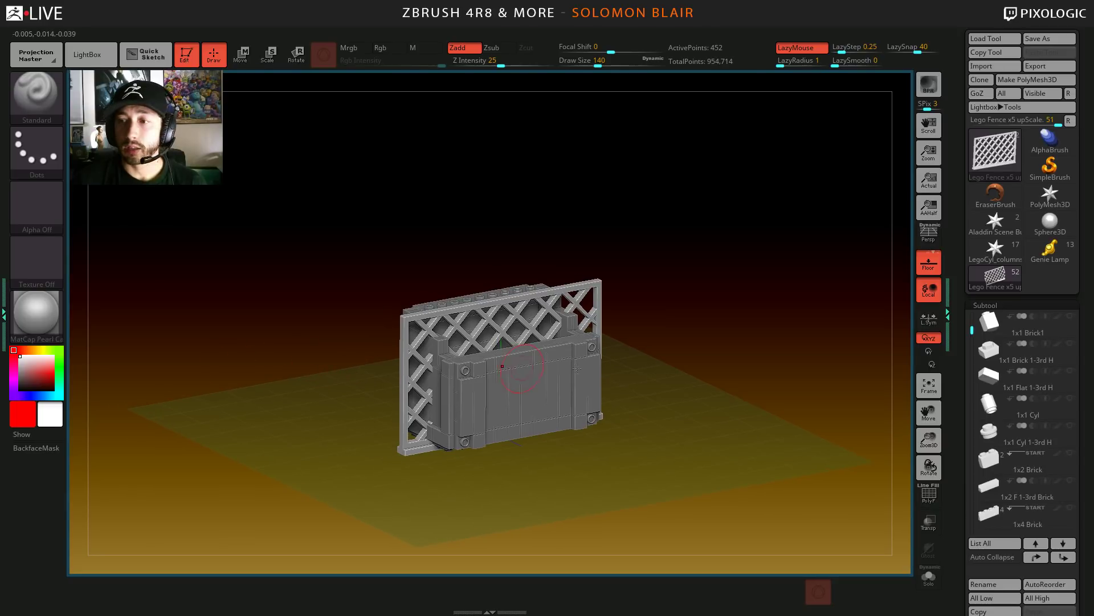
# - Bring up the Aladdin reference images in Spotlight, reposition the dial below them, and hide Spotlight again
pyautogui.hotkey('shift', 'z')
pyautogui.click(443, 447)
pyautogui.moveTo(443, 447); pyautogui.dragTo(452, 433)
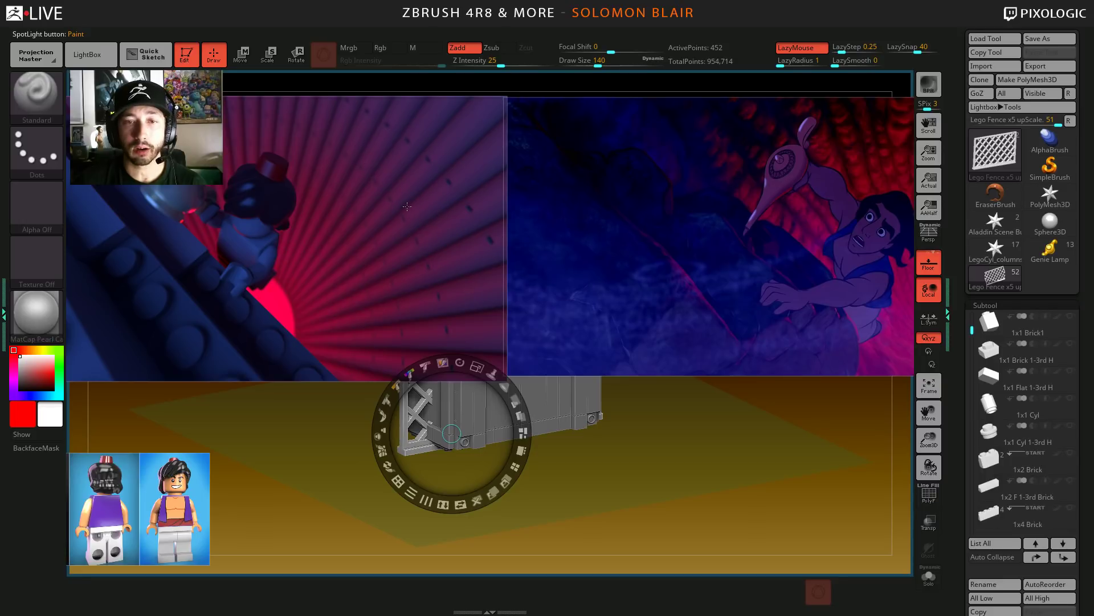
pyautogui.hotkey('shift', 'z')
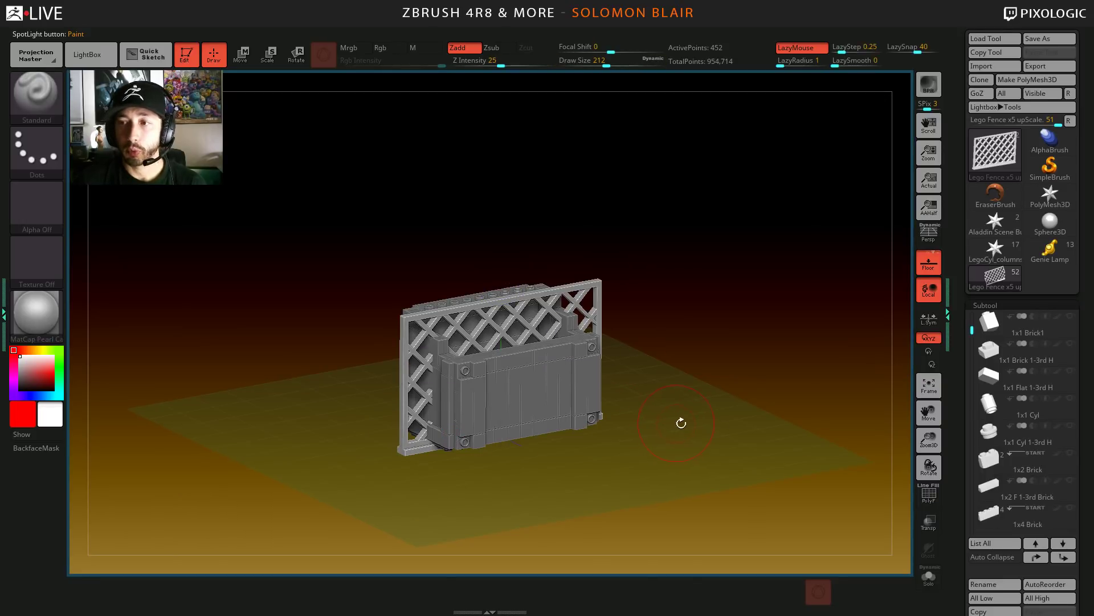
# - Select the 2x2 Cyl 1-3rdH UMDM subtool, isolate it with Solo and inspect it with the polyframe toggled
pyautogui.moveTo(973, 334); pyautogui.dragTo(973, 399)
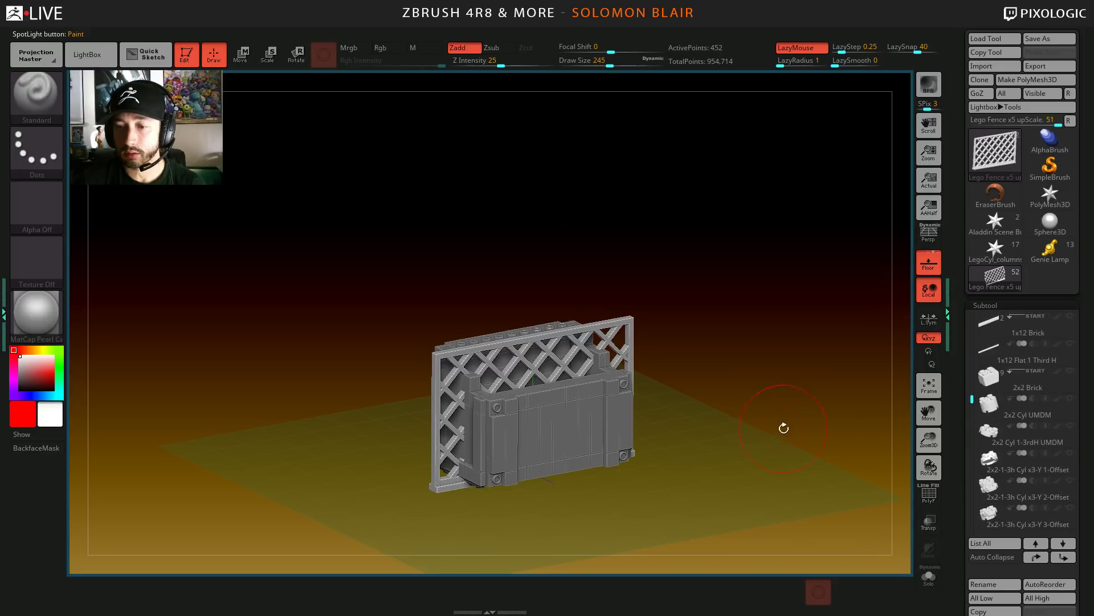
pyautogui.click(998, 433)
pyautogui.moveTo(804, 437); pyautogui.dragTo(608, 450)
pyautogui.keyDown('alt'); pyautogui.moveTo(600, 419); pyautogui.dragTo(565, 406, button='right'); pyautogui.keyUp('alt')
pyautogui.moveTo(566, 365); pyautogui.dragTo(556, 399, button='right')
pyautogui.moveTo(556, 399)
pyautogui.keyDown('ctrl'); pyautogui.mouseDown(button='right')
pyautogui.moveTo(550, 419)
pyautogui.moveTo(602, 444)
pyautogui.moveTo(610, 496)
pyautogui.moveTo(618, 293)
pyautogui.moveTo(510, 432)
pyautogui.moveTo(519, 533)
pyautogui.mouseUp(button='right'); pyautogui.keyUp('ctrl')
pyautogui.hotkey('shift', 'f')
pyautogui.hotkey('shift', 'f')
pyautogui.press('s')
pyautogui.moveTo(534, 433); pyautogui.dragTo(528, 433)
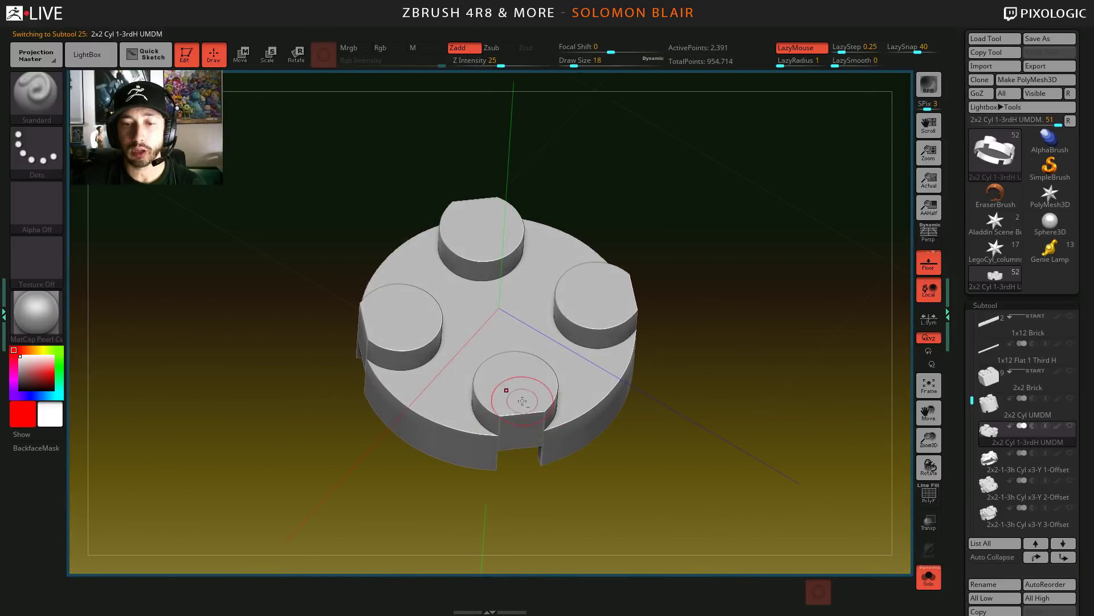
# - Turn off the floor grid and inspect the notched round plate from other angles
pyautogui.keyDown('alt'); pyautogui.moveTo(522, 398); pyautogui.dragTo(533, 430, button='right'); pyautogui.keyUp('alt')
pyautogui.moveTo(533, 429)
pyautogui.mouseDown(button='right')
pyautogui.moveTo(536, 393)
pyautogui.moveTo(629, 406)
pyautogui.moveTo(642, 484)
pyautogui.mouseUp(button='right')
pyautogui.click(928, 263)
pyautogui.moveTo(496, 339)
pyautogui.mouseDown(button='right')
pyautogui.moveTo(479, 353)
pyautogui.moveTo(501, 358)
pyautogui.mouseUp(button='right')
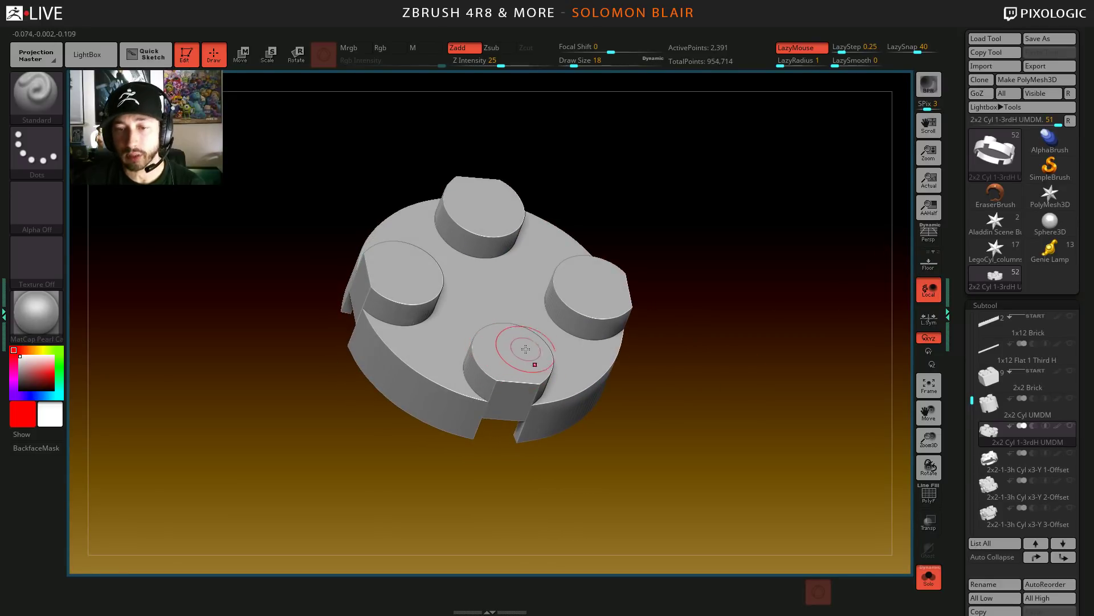
pyautogui.moveTo(425, 353); pyautogui.dragTo(456, 279, button='right')
pyautogui.moveTo(376, 416)
pyautogui.mouseDown(button='right')
pyautogui.moveTo(501, 395)
pyautogui.moveTo(517, 493)
pyautogui.mouseUp(button='right')
# - Turn off Solo to examine the round plate inside the dumpster from above
pyautogui.hotkey('ctrl', 'alt', 's')
pyautogui.keyDown('ctrl'); pyautogui.moveTo(249, 358); pyautogui.dragTo(434, 334, button='right'); pyautogui.keyUp('ctrl')
pyautogui.hotkey('shift', 'f')
pyautogui.moveTo(513, 399); pyautogui.dragTo(661, 433, button='right')
pyautogui.keyDown('ctrl'); pyautogui.moveTo(661, 433); pyautogui.dragTo(693, 100, button='right'); pyautogui.keyUp('ctrl')
pyautogui.hotkey('shift', 'f')
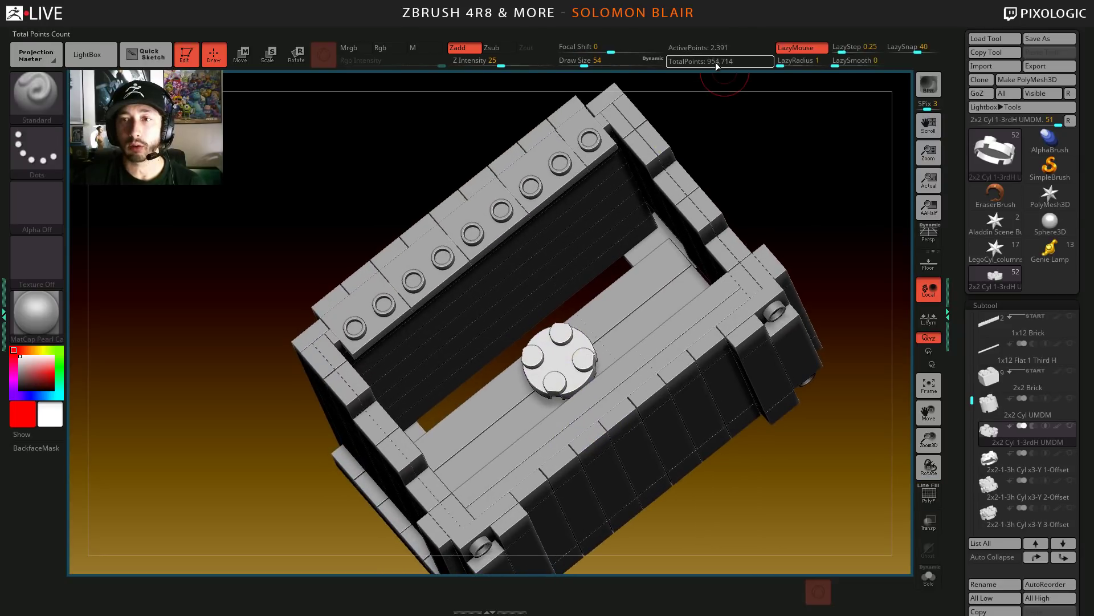
# - Isolate the round plate with Solo again and examine its cut studs and side notches up close
pyautogui.hotkey('shift', 's')
pyautogui.keyDown('ctrl'); pyautogui.moveTo(552, 315); pyautogui.dragTo(764, 412, button='right'); pyautogui.keyUp('ctrl')
pyautogui.hotkey('shift', 'f')
pyautogui.moveTo(581, 379)
pyautogui.mouseDown(button='right')
pyautogui.moveTo(594, 350)
pyautogui.moveTo(551, 360)
pyautogui.moveTo(479, 288)
pyautogui.moveTo(493, 320)
pyautogui.moveTo(478, 327)
pyautogui.moveTo(503, 336)
pyautogui.moveTo(516, 313)
pyautogui.mouseUp(button='right')
pyautogui.hotkey('shift', 'f')
pyautogui.moveTo(453, 356); pyautogui.dragTo(399, 401, button='right')
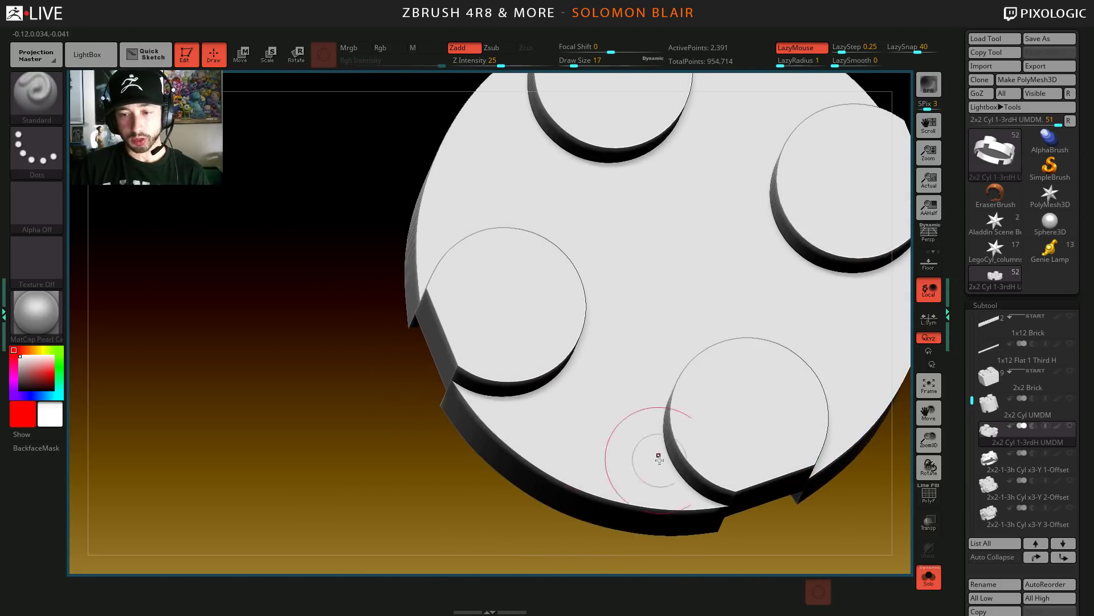
pyautogui.moveTo(781, 462)
pyautogui.mouseDown(button='right')
pyautogui.moveTo(778, 426)
pyautogui.moveTo(750, 520)
pyautogui.mouseUp(button='right')
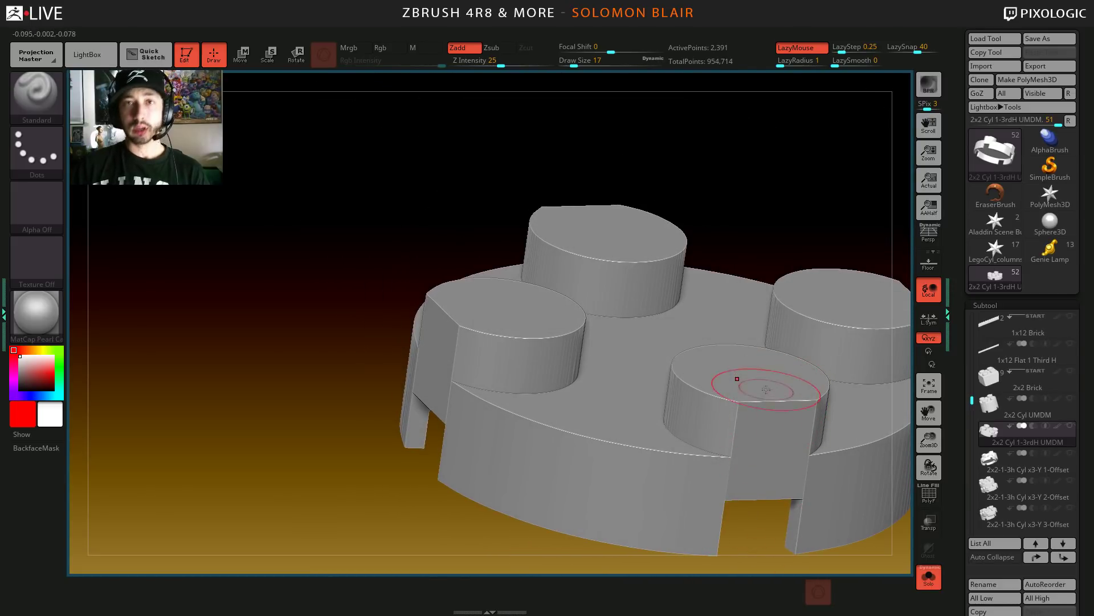
pyautogui.keyDown('alt'); pyautogui.moveTo(755, 423); pyautogui.dragTo(573, 392, button='right'); pyautogui.keyUp('alt')
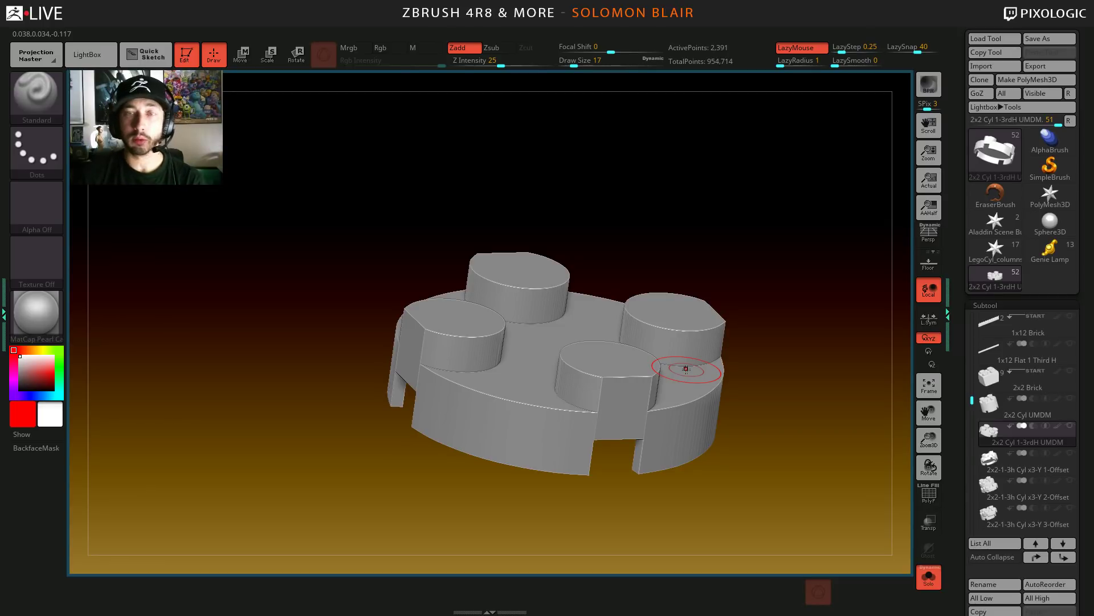
pyautogui.moveTo(686, 369)
pyautogui.mouseDown(button='right')
pyautogui.moveTo(557, 367)
pyautogui.moveTo(582, 349)
pyautogui.moveTo(506, 359)
pyautogui.moveTo(484, 349)
pyautogui.mouseUp(button='right')
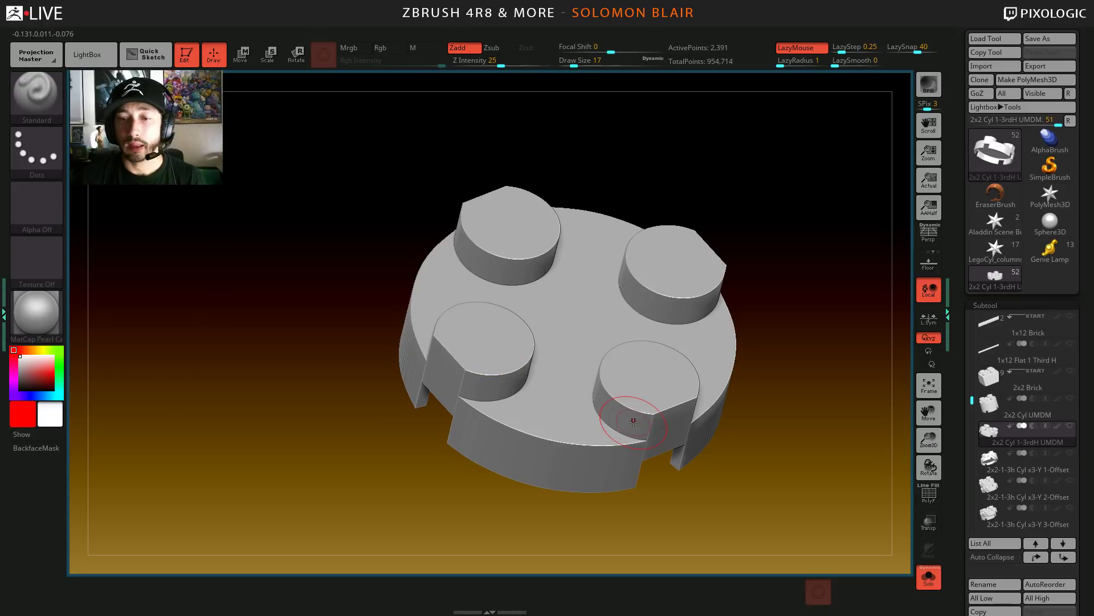
# - Show the polyframe on the round plate, then on the 2x2 Cyl UMDM subtool
pyautogui.moveTo(618, 391); pyautogui.dragTo(533, 355, button='right')
pyautogui.hotkey('shift', 'f')
pyautogui.hotkey('shift', 'f')
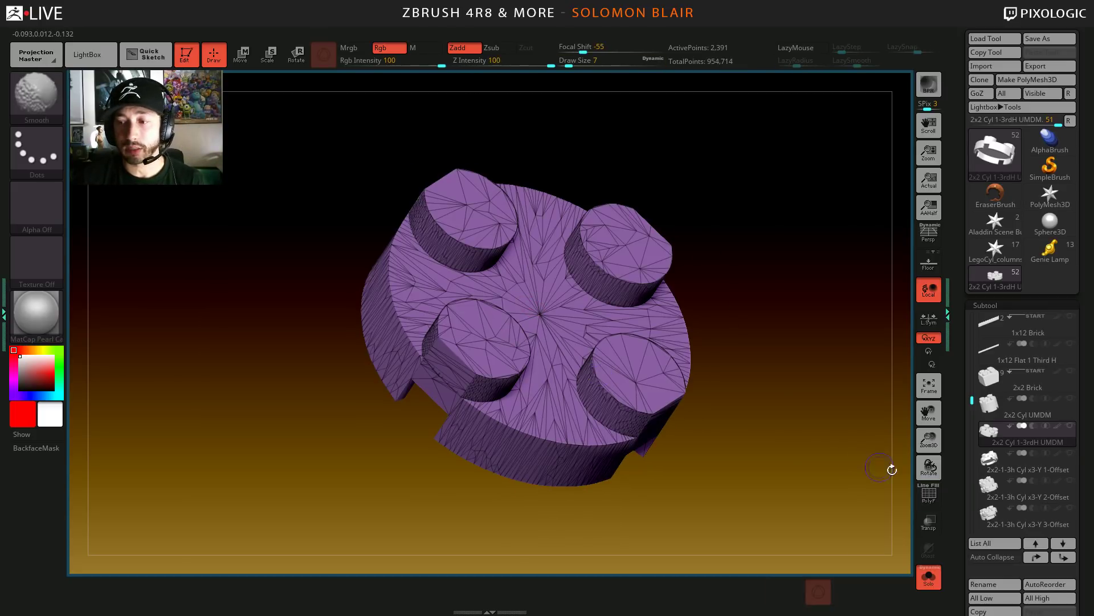
pyautogui.keyDown('ctrl'); pyautogui.moveTo(712, 439); pyautogui.dragTo(708, 383, button='right'); pyautogui.keyUp('ctrl')
pyautogui.click(1027, 408)
pyautogui.hotkey('shift', 'f')
# - Compare the 2x2 Brick and 2x2 Cyl 1-3rdH UMDM subtools without polyframe, then select 2x2 Cyl UMDM again
pyautogui.click(994, 382)
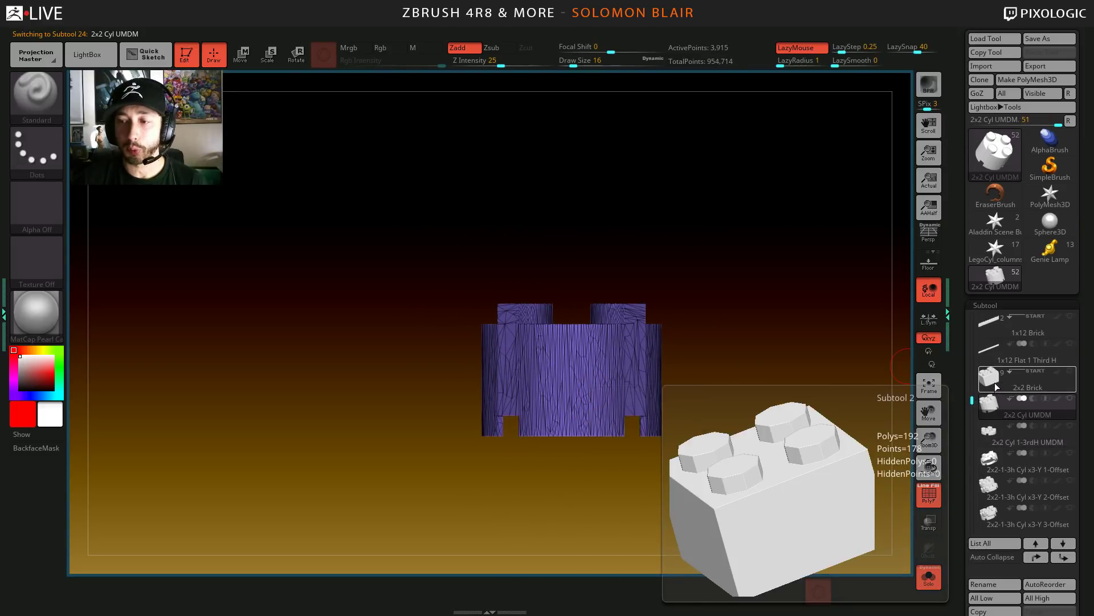
pyautogui.moveTo(522, 365); pyautogui.dragTo(563, 397, button='right')
pyautogui.hotkey('shift', 'f')
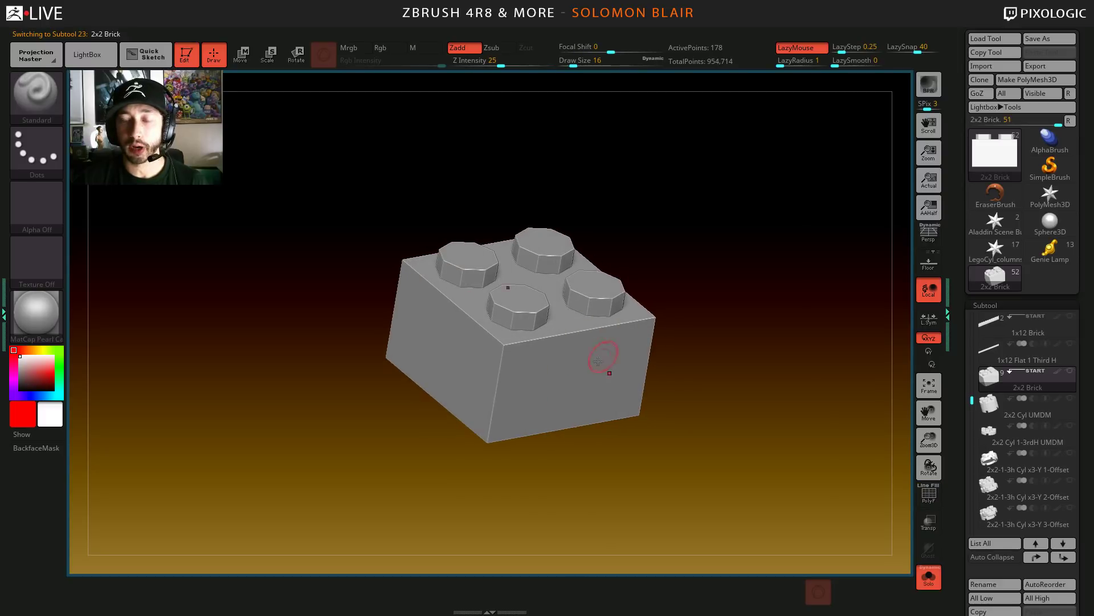
pyautogui.click(996, 430)
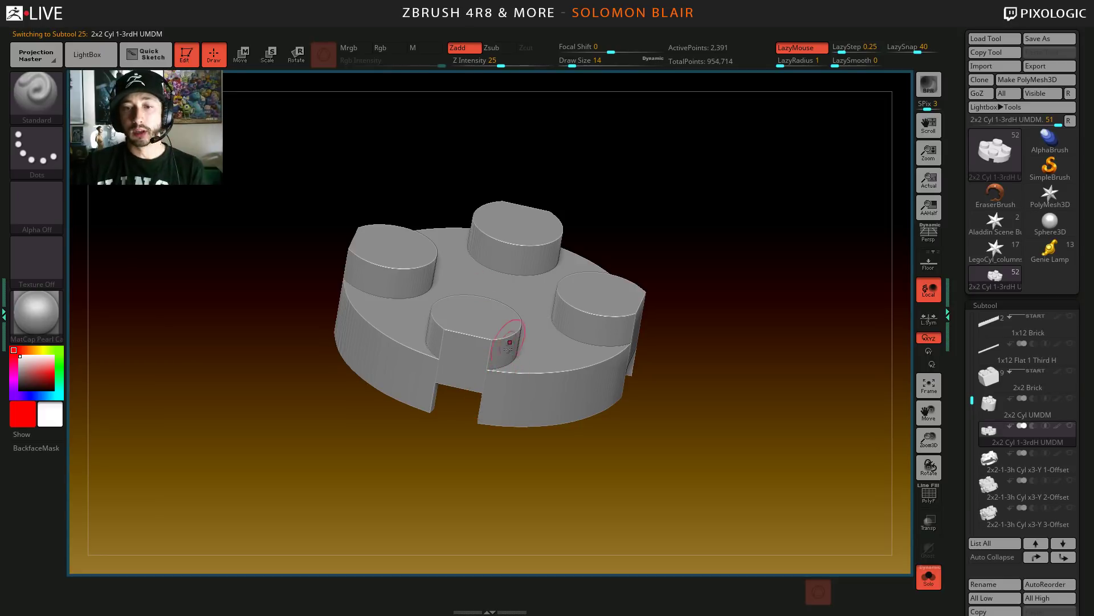
pyautogui.click(991, 409)
pyautogui.moveTo(537, 373)
pyautogui.keyDown('ctrl'); pyautogui.mouseDown(button='right')
pyautogui.moveTo(555, 374)
pyautogui.moveTo(547, 404)
pyautogui.mouseUp(button='right'); pyautogui.keyUp('ctrl')
pyautogui.press('s')
pyautogui.moveTo(555, 394); pyautogui.dragTo(560, 394)
# - Bring up the Aladdin reference images in Spotlight and tile them on the canvas
pyautogui.hotkey('shift', 'z')
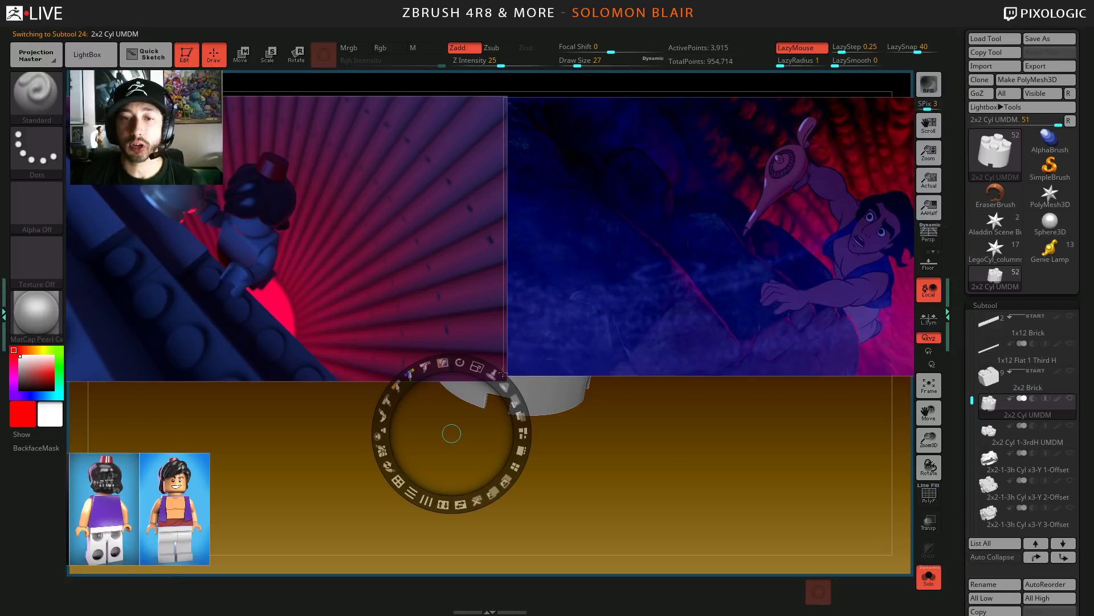
pyautogui.moveTo(668, 408); pyautogui.dragTo(544, 433)
pyautogui.click(599, 285)
pyautogui.click(667, 302)
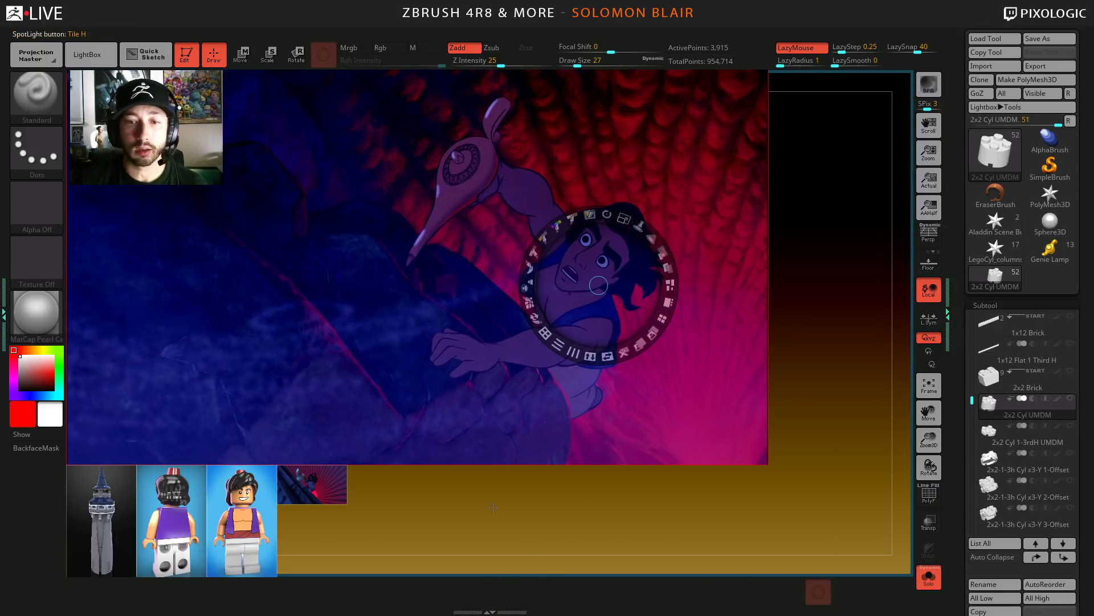
pyautogui.moveTo(587, 271); pyautogui.dragTo(418, 497)
pyautogui.click(387, 476)
pyautogui.click(455, 493)
# - Rearrange the Spotlight references with the Lego render above the minifigure, and delete the tower and back-view minifigure images
pyautogui.moveTo(444, 438); pyautogui.dragTo(174, 358)
pyautogui.moveTo(173, 411); pyautogui.dragTo(149, 573)
pyautogui.click(394, 373)
pyautogui.moveTo(85, 338); pyautogui.dragTo(324, 415)
pyautogui.moveTo(147, 556); pyautogui.dragTo(146, 463)
pyautogui.moveTo(172, 395)
pyautogui.mouseDown()
pyautogui.moveTo(182, 497)
pyautogui.moveTo(262, 445)
pyautogui.moveTo(245, 388)
pyautogui.moveTo(186, 374)
pyautogui.moveTo(168, 411)
pyautogui.mouseUp()
pyautogui.moveTo(306, 404); pyautogui.dragTo(216, 498)
pyautogui.moveTo(242, 431); pyautogui.dragTo(287, 507)
pyautogui.moveTo(222, 469); pyautogui.dragTo(256, 469)
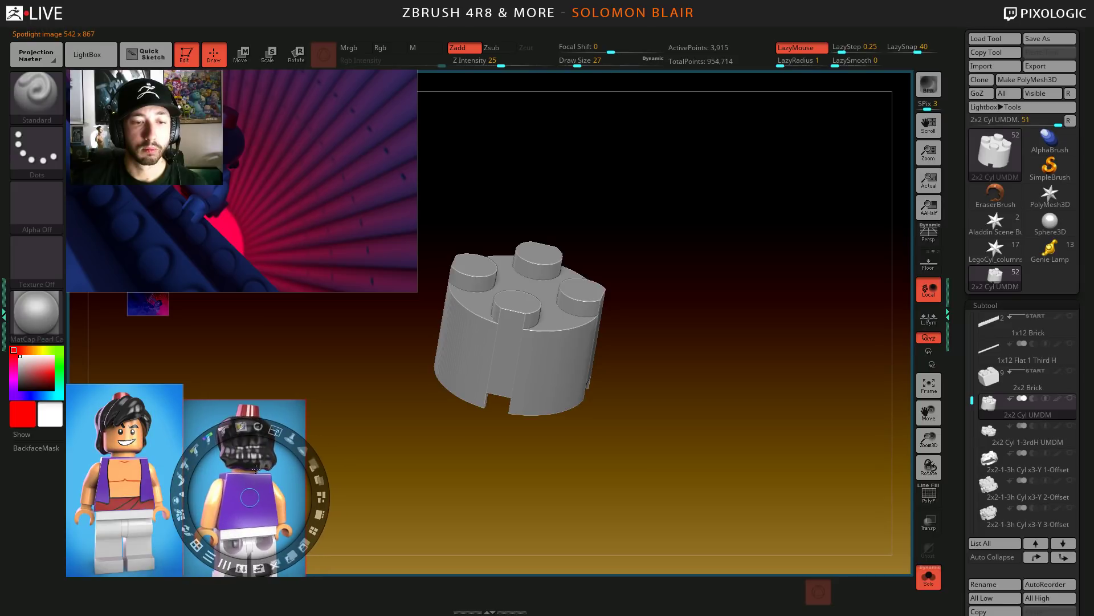
pyautogui.click(275, 564)
# - Enlarge the Aladdin cartoon still and stack it directly below the shrunken Lego Aladdin render
pyautogui.click(157, 308)
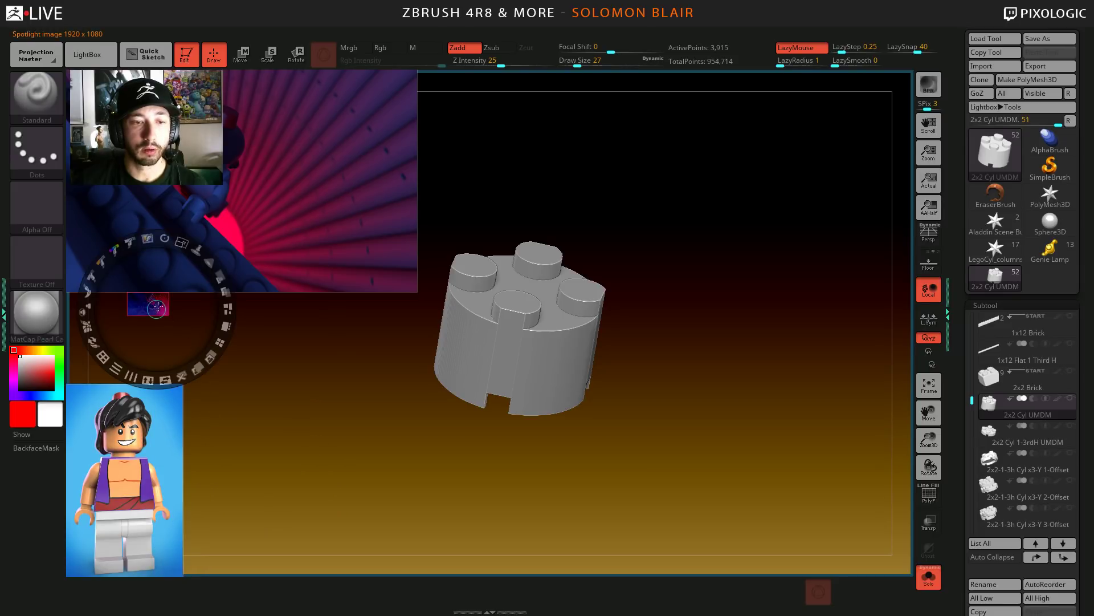
pyautogui.moveTo(181, 243); pyautogui.dragTo(238, 395)
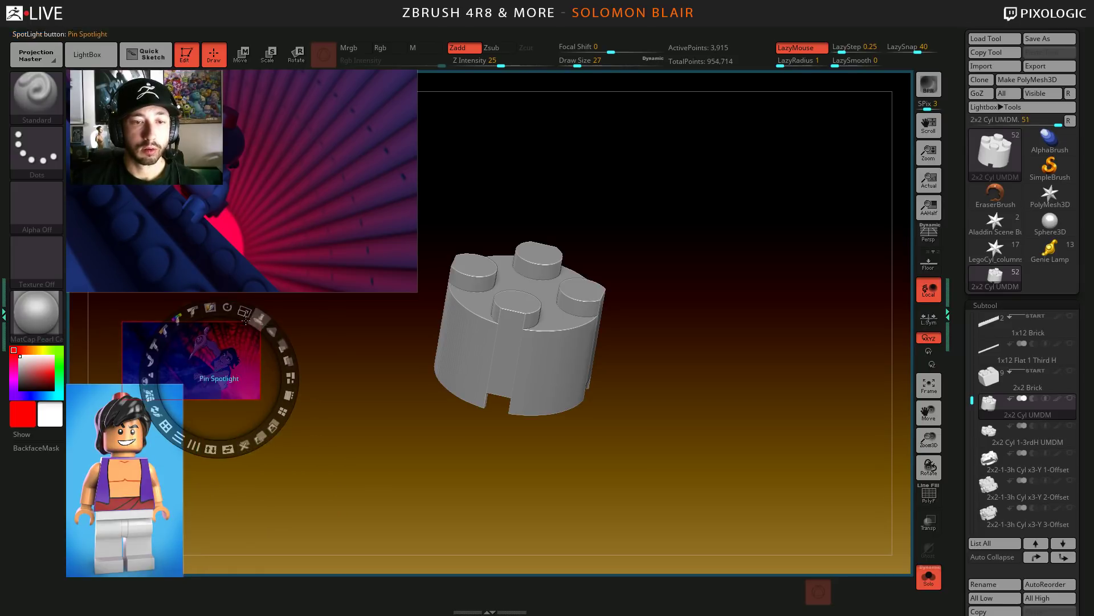
pyautogui.moveTo(245, 312); pyautogui.dragTo(263, 358)
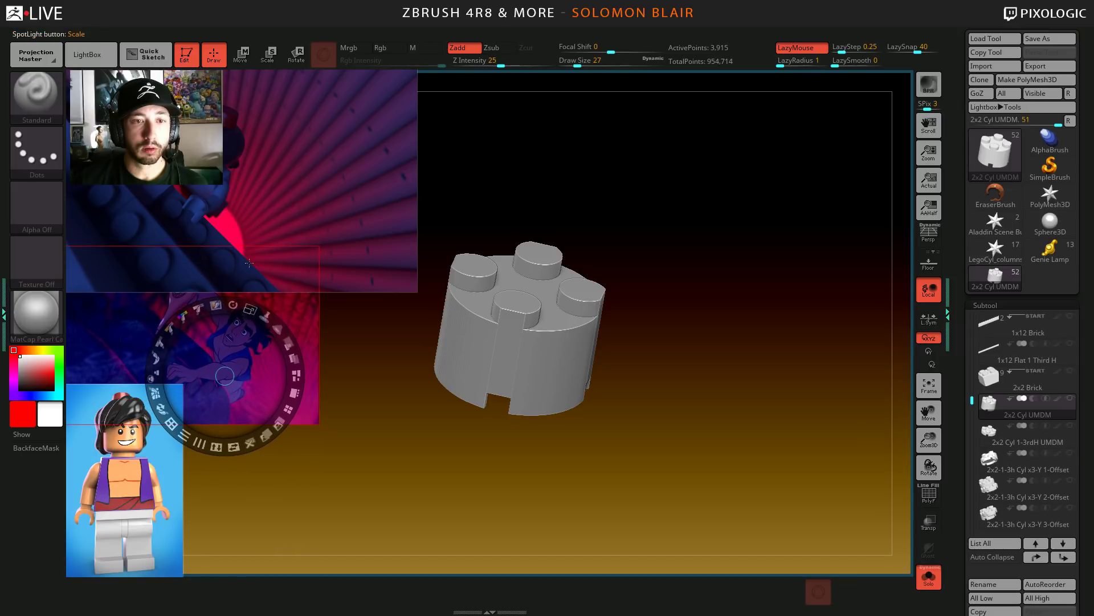
pyautogui.click(254, 217)
pyautogui.moveTo(280, 150); pyautogui.dragTo(233, 148)
pyautogui.moveTo(245, 194); pyautogui.dragTo(264, 177)
pyautogui.moveTo(207, 300); pyautogui.dragTo(227, 286)
# - Place the front-view minifigure image below and behind the cartoon still, then leave Spotlight editing
pyautogui.moveTo(139, 482); pyautogui.dragTo(147, 486)
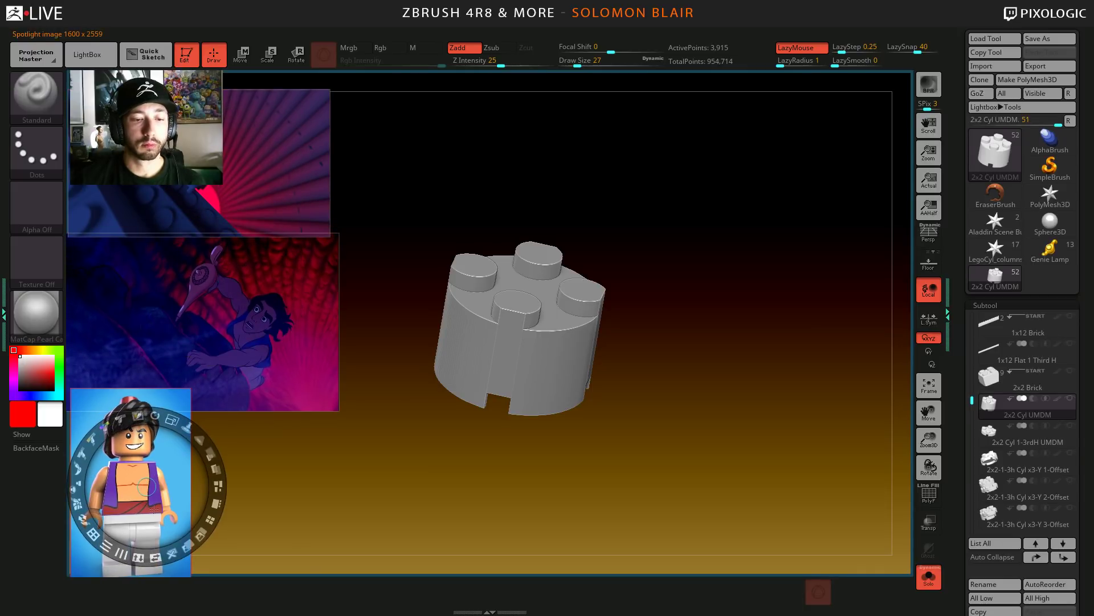
pyautogui.click(188, 545)
pyautogui.click(280, 495)
pyautogui.press('z')
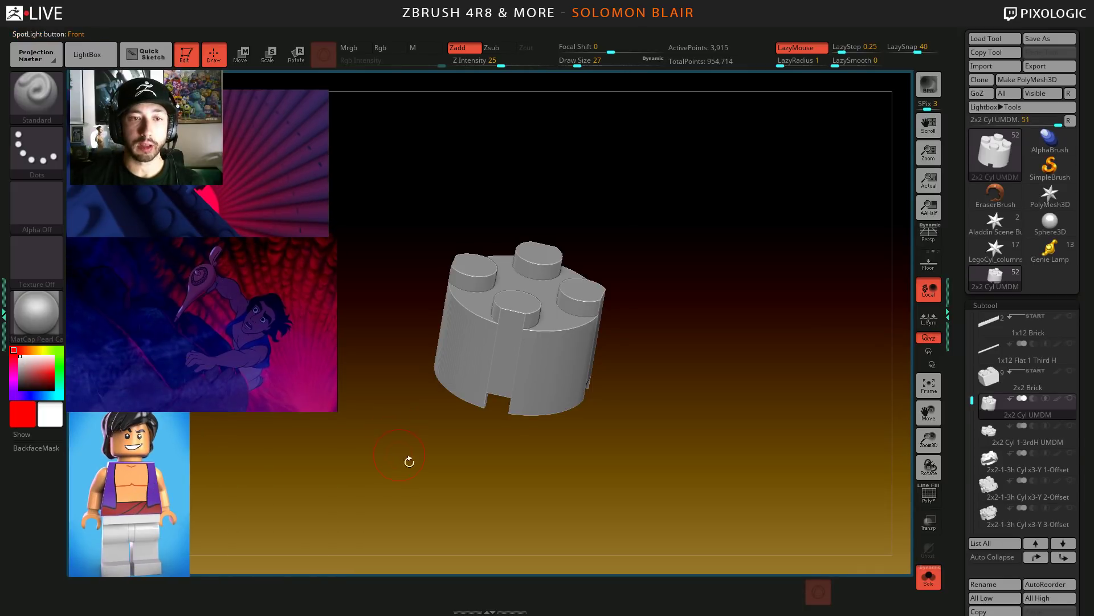
# - Scale the Lego Aladdin render to about the cartoon still's width and QuickSave the project
pyautogui.press('z')
pyautogui.click(242, 174)
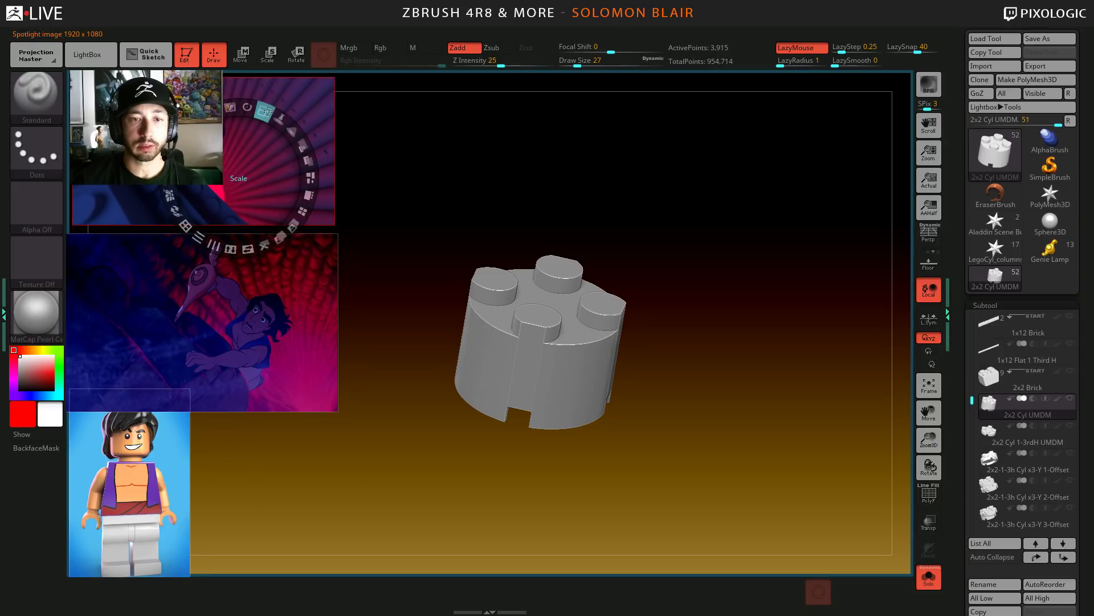
pyautogui.moveTo(267, 111); pyautogui.dragTo(275, 107)
pyautogui.press('z')
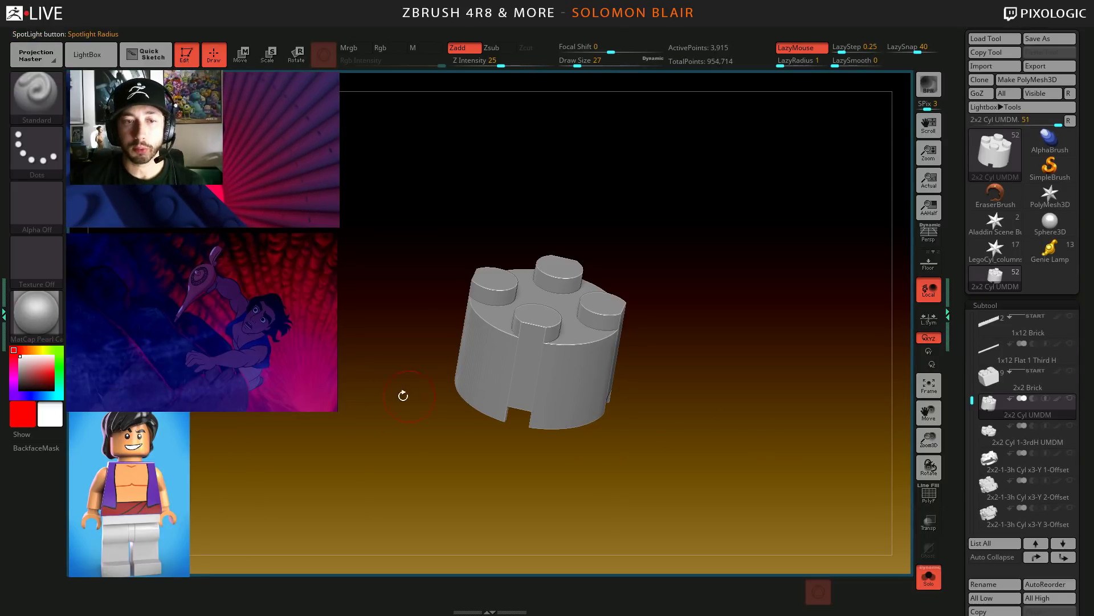
pyautogui.moveTo(406, 405); pyautogui.dragTo(366, 416)
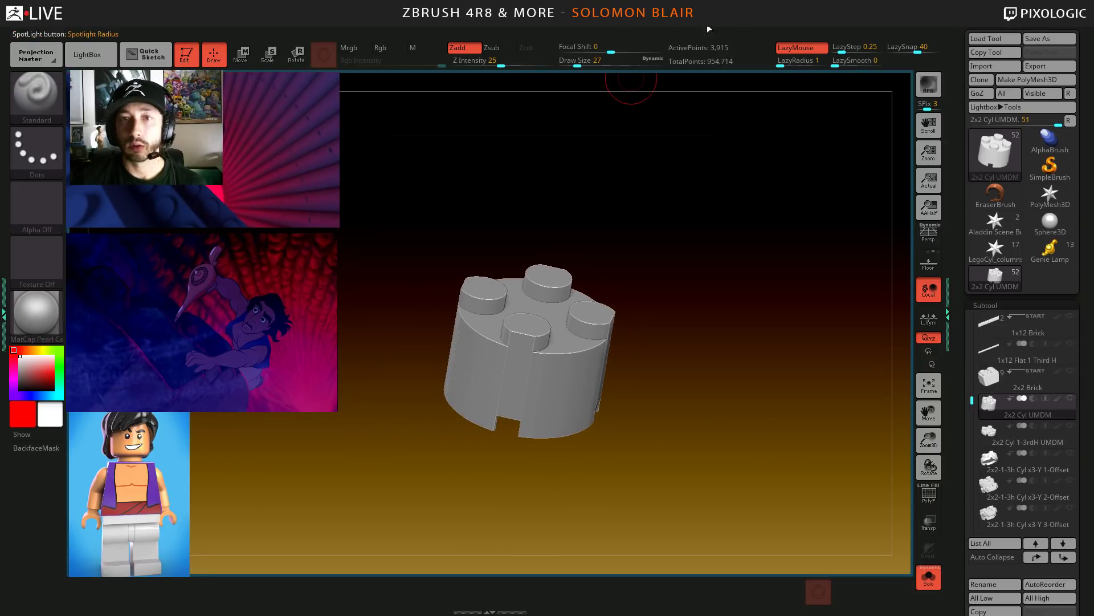
pyautogui.hotkey('ctrl', 's')
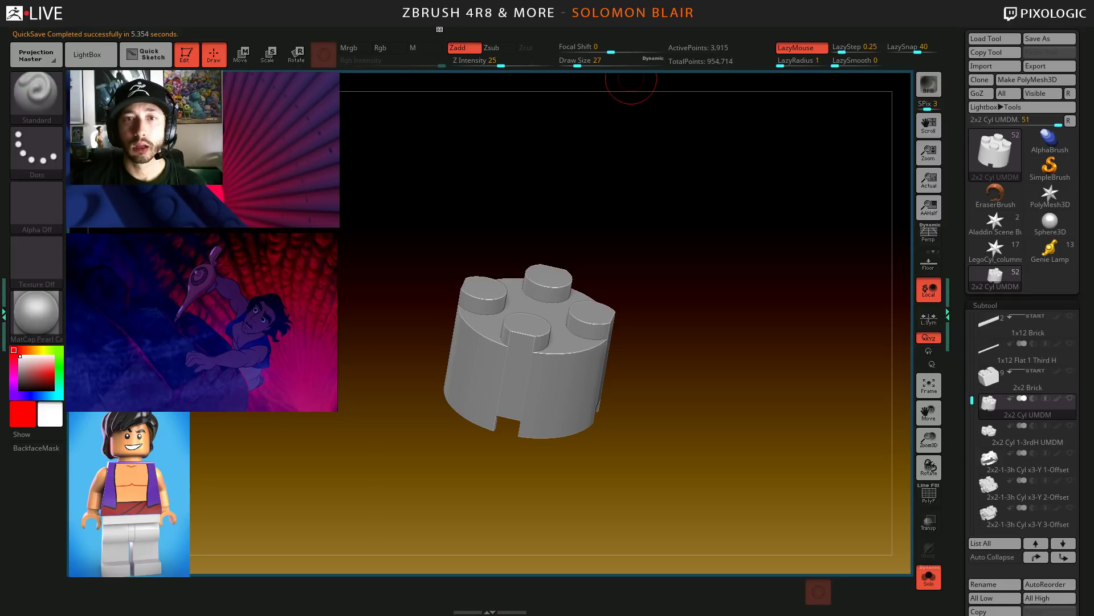
# - Reopen the plugin tray, collapse Zplugin and expand Sir Scallywag Toolkit 3.0 with its sections folded to headings
pyautogui.click(3, 202)
pyautogui.click(67, 186)
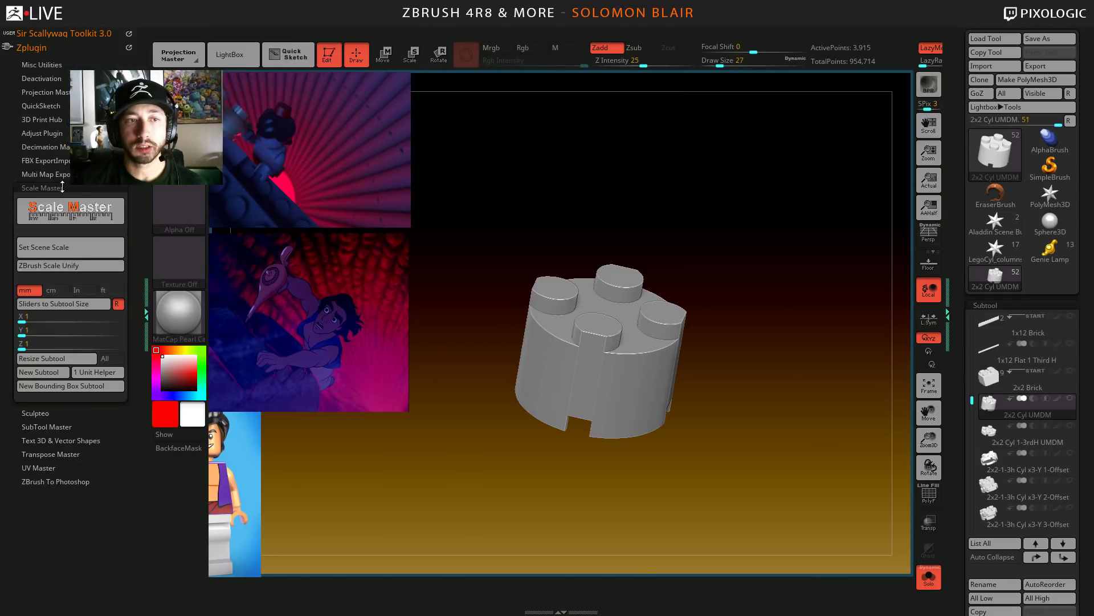
pyautogui.click(47, 48)
pyautogui.click(57, 36)
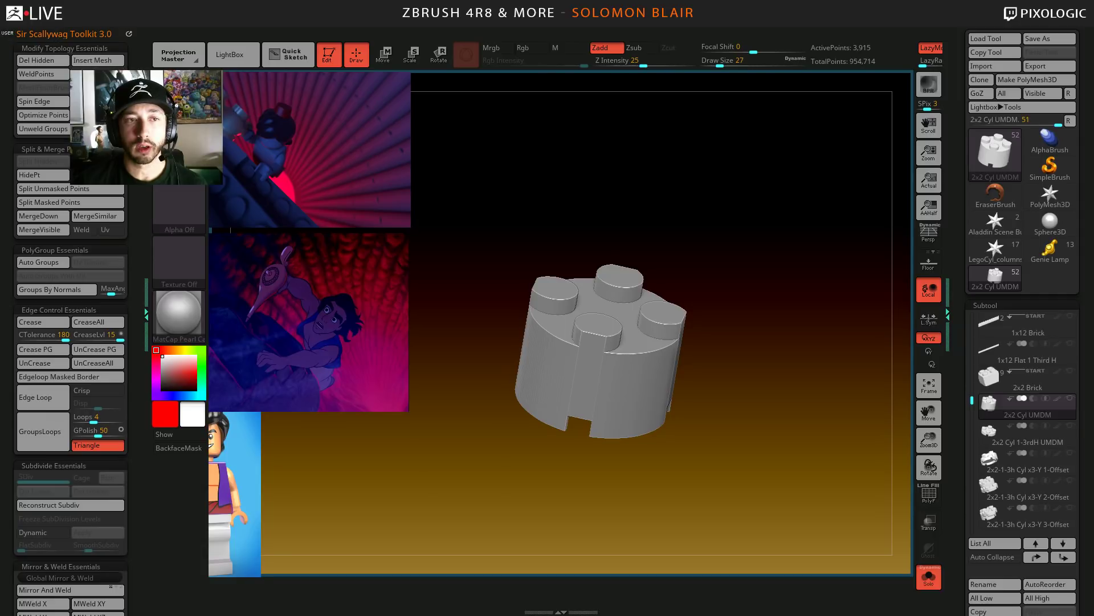
pyautogui.click(64, 48)
pyautogui.click(67, 62)
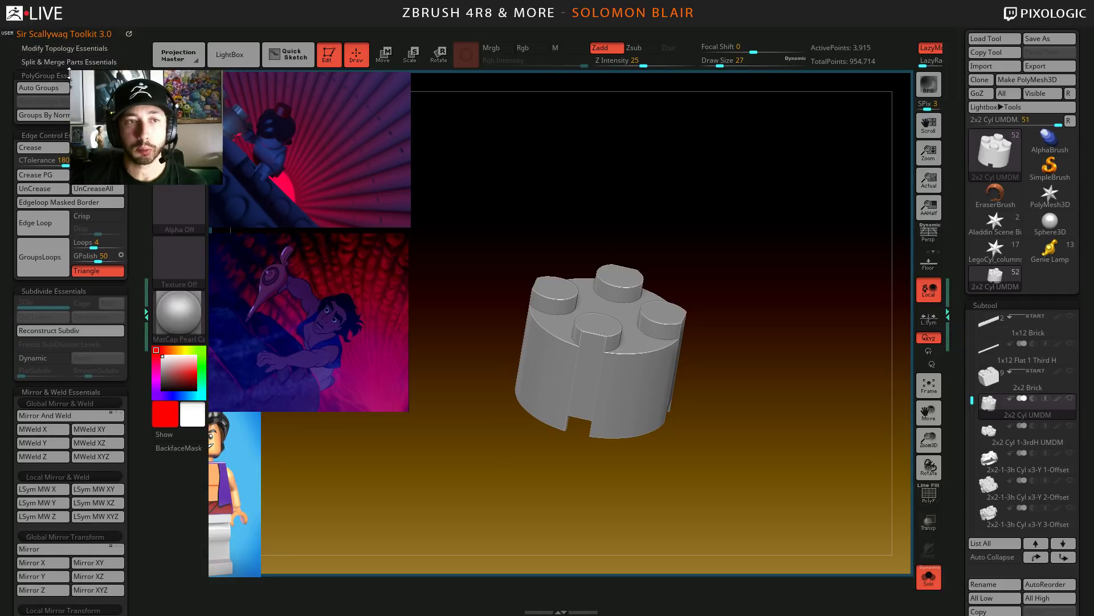
pyautogui.click(69, 74)
pyautogui.click(66, 89)
pyautogui.click(66, 89)
pyautogui.click(66, 89)
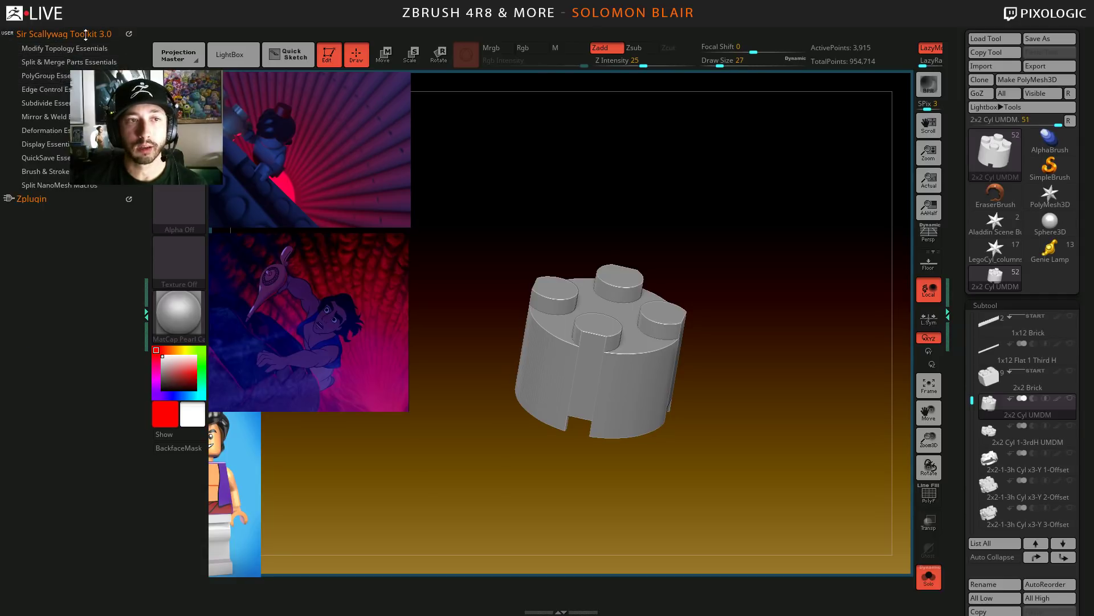
# - Set the draw size to 41 and acknowledge the abnormal termination dialog
pyautogui.press('s')
pyautogui.moveTo(592, 223)
pyautogui.mouseDown()
pyautogui.moveTo(601, 223)
pyautogui.moveTo(537, 219)
pyautogui.moveTo(559, 194)
pyautogui.mouseUp()
pyautogui.press('s')
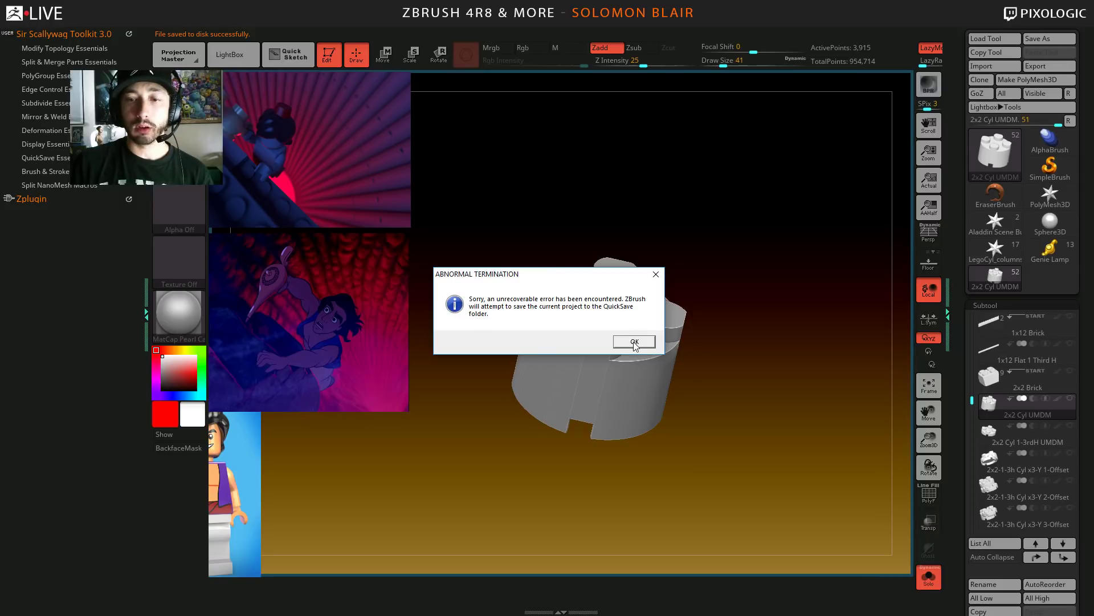
pyautogui.click(633, 341)
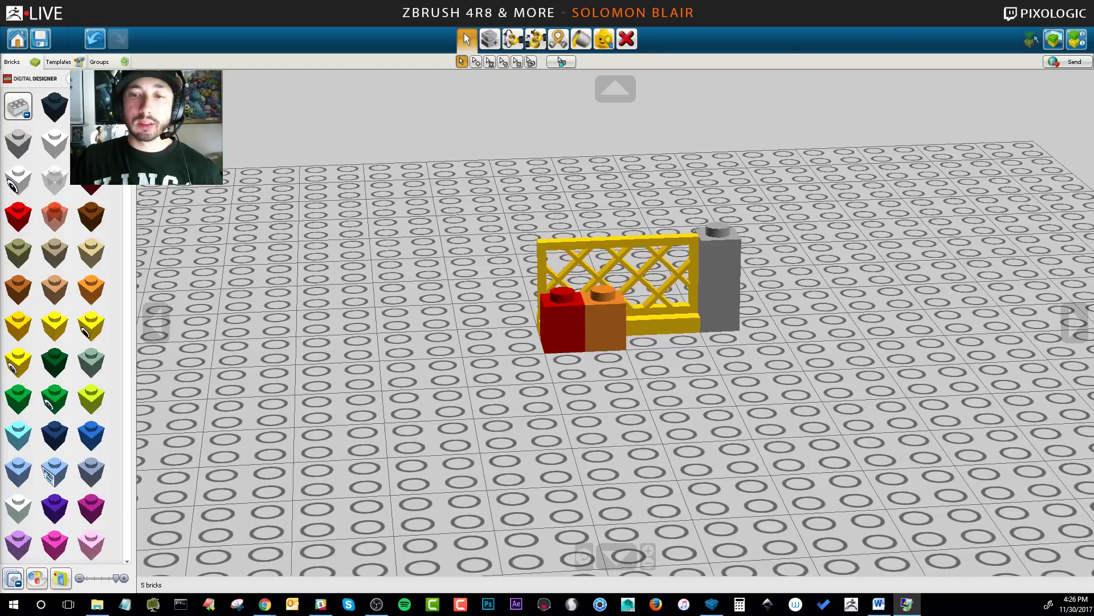
# - Cancel closing lego_fence_scale_ref_v1.lxf so the brick scene stays open, and minimise LEGO Digital Designer
pyautogui.click(1081, 6)
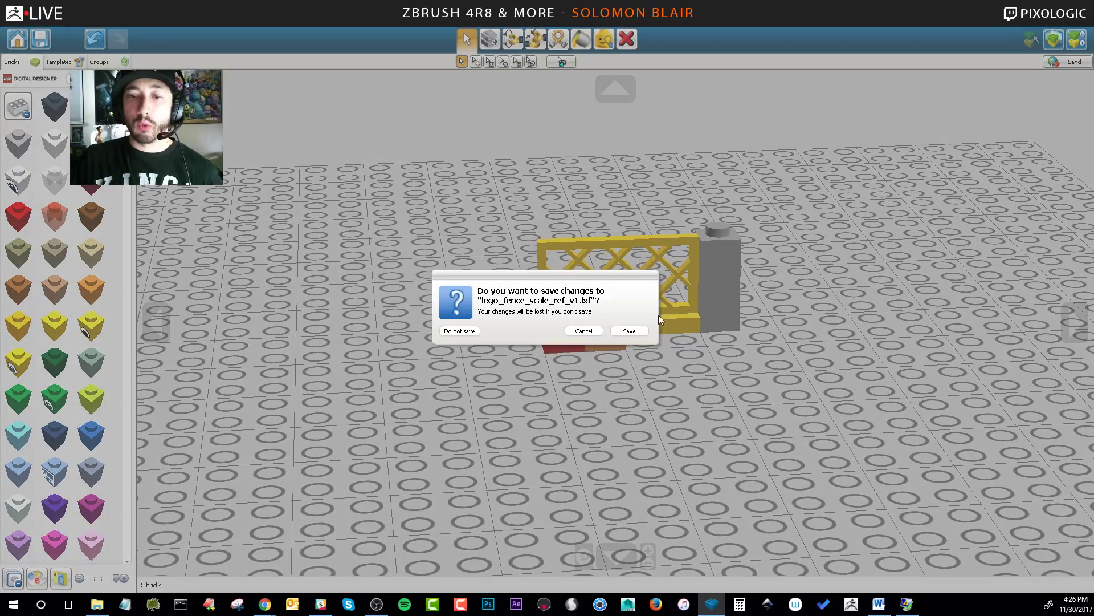
pyautogui.click(584, 330)
pyautogui.click(1029, 6)
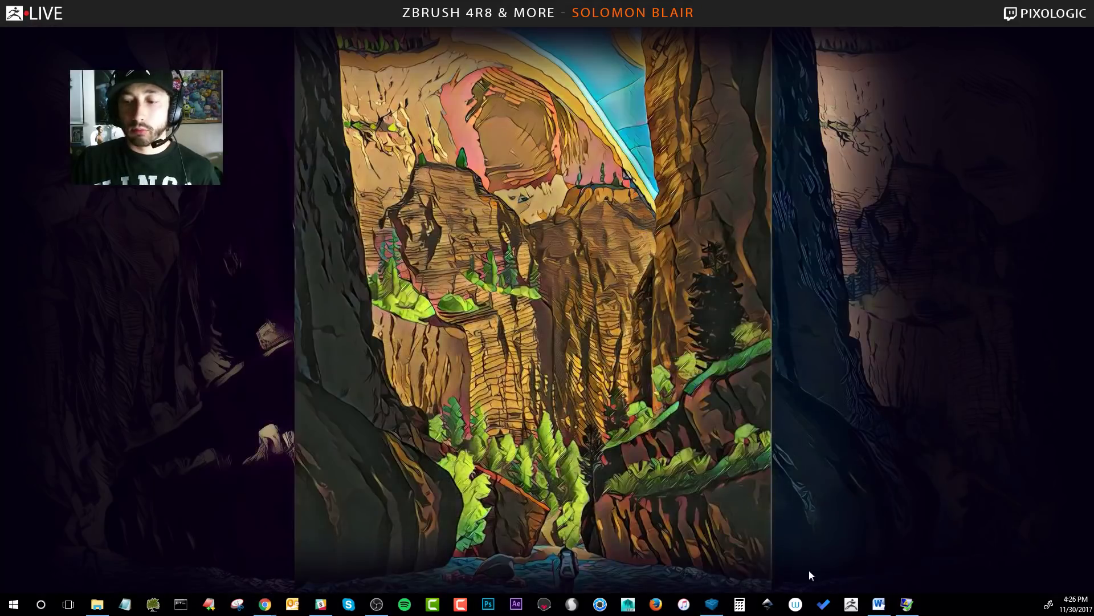
# - Relaunch ZBrush and restore the QuickSave project QS_285.ZPR from LightBox
pyautogui.click(851, 604)
pyautogui.rightClick(852, 604)
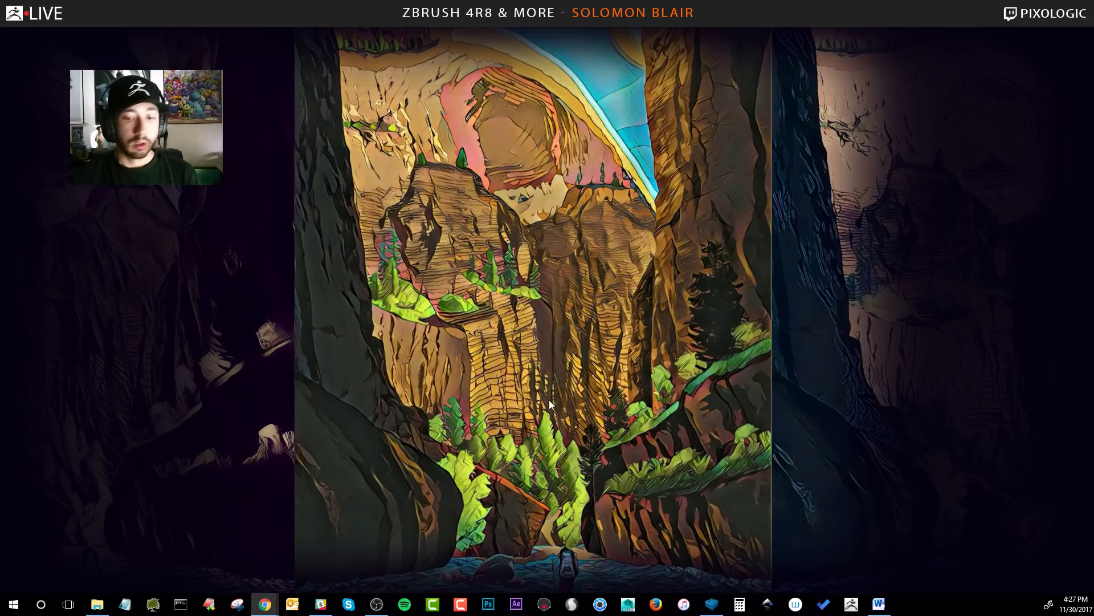
pyautogui.click(852, 604)
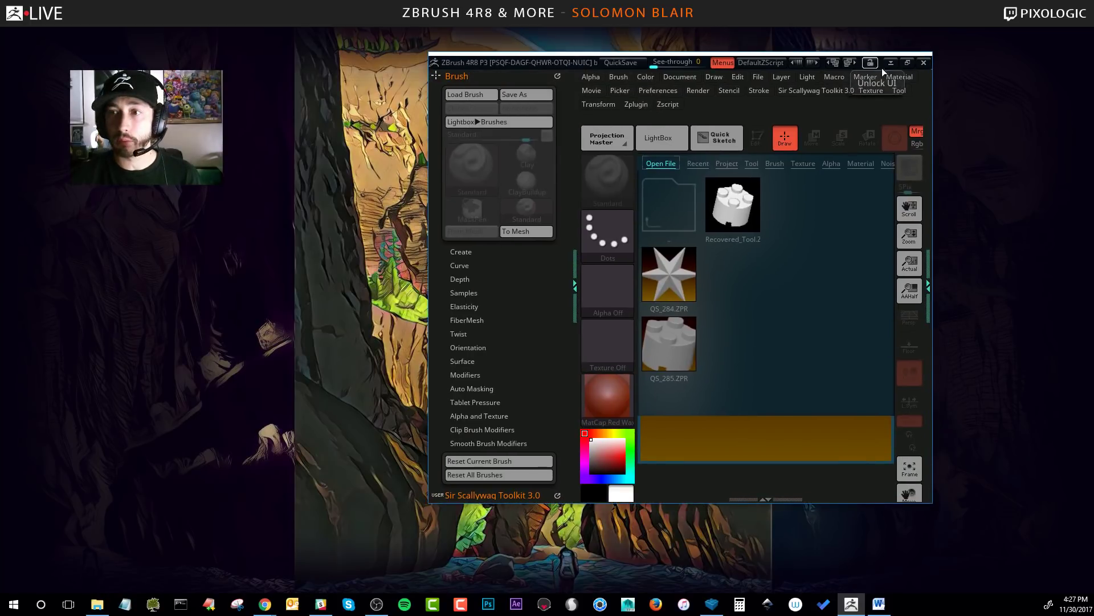
pyautogui.click(872, 65)
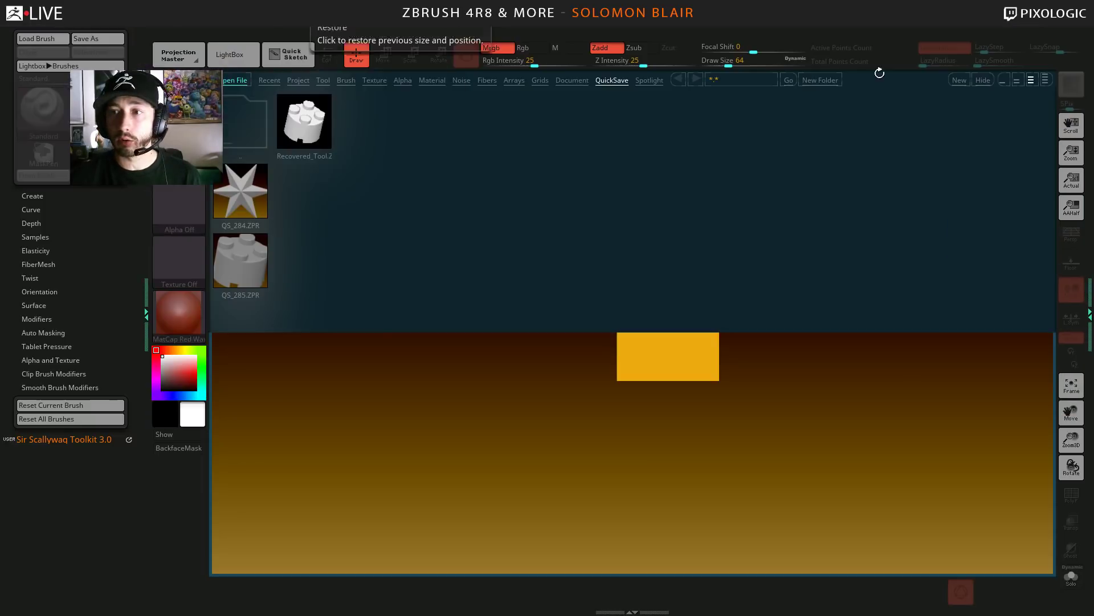
pyautogui.click(236, 268)
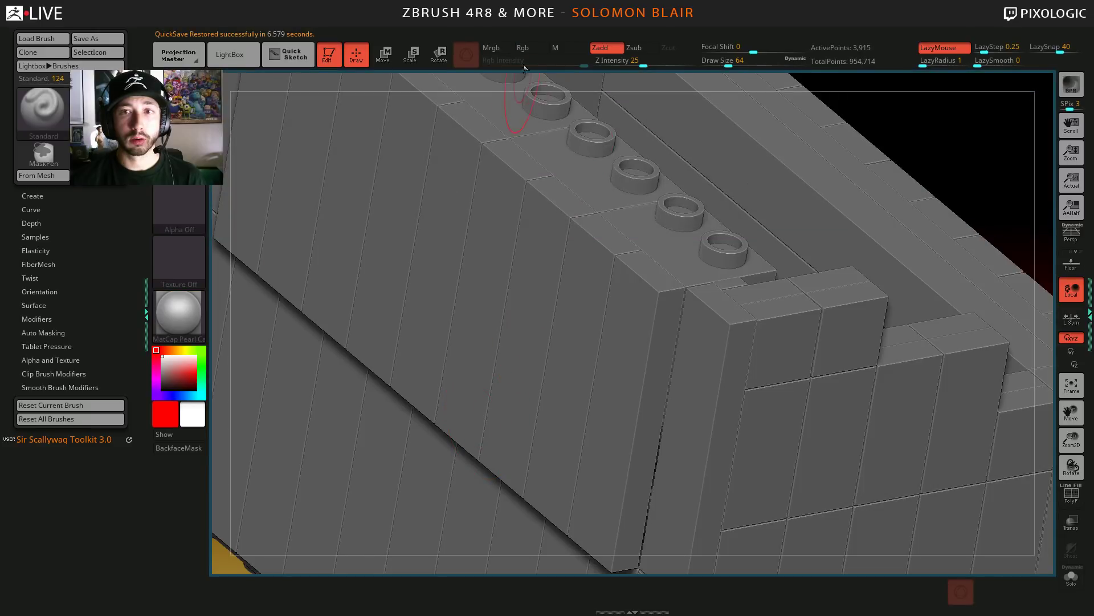
# - Load the custom interface configuration stored in the 4R8P2 Modeling Kits folder
pyautogui.click(558, 29)
pyautogui.click(585, 64)
pyautogui.click(603, 114)
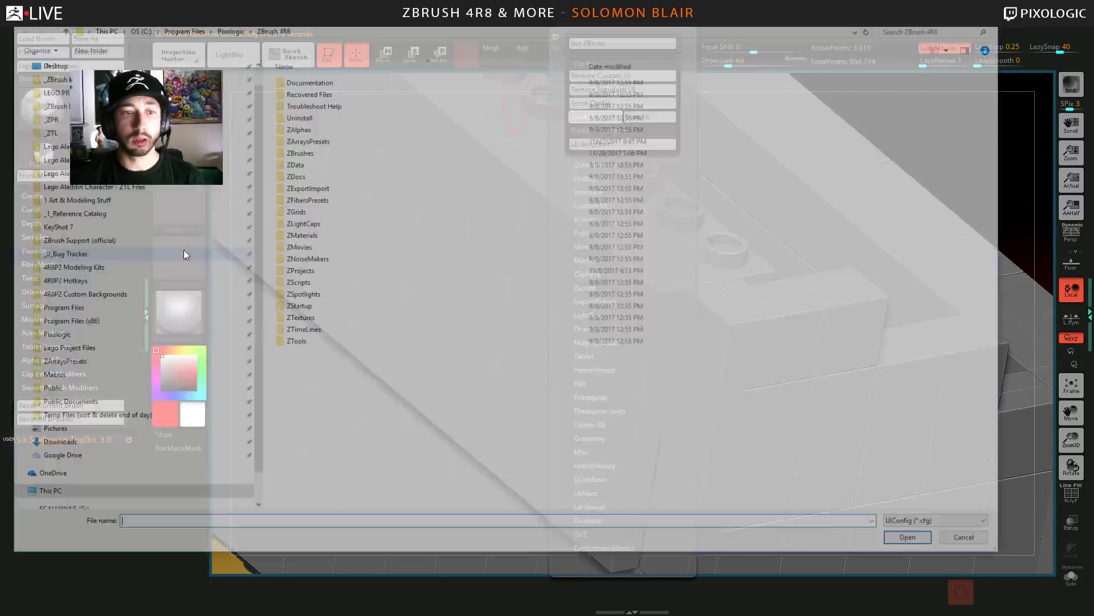
pyautogui.click(66, 267)
pyautogui.doubleClick(344, 151)
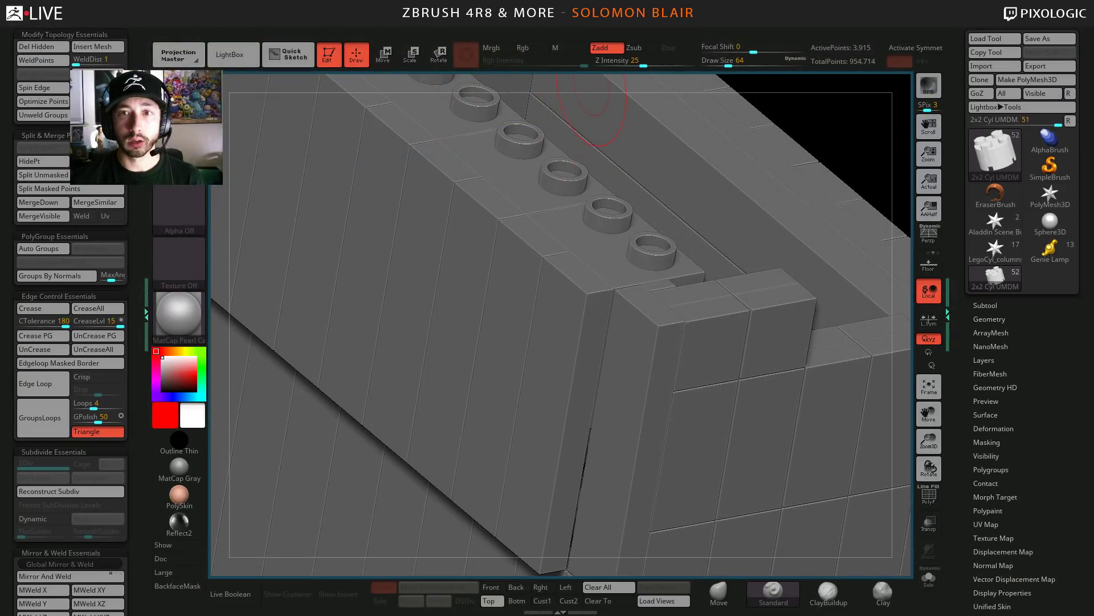
# - Load the custom hotkeys file from the 4R8P2 Hotkeys folder
pyautogui.click(563, 31)
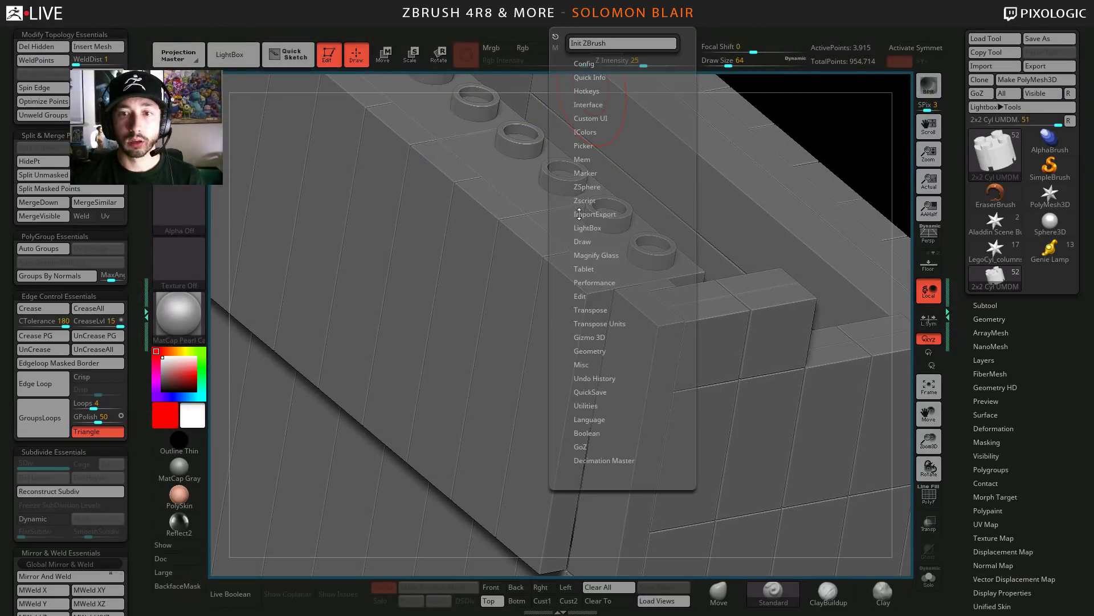
pyautogui.click(587, 91)
pyautogui.click(581, 120)
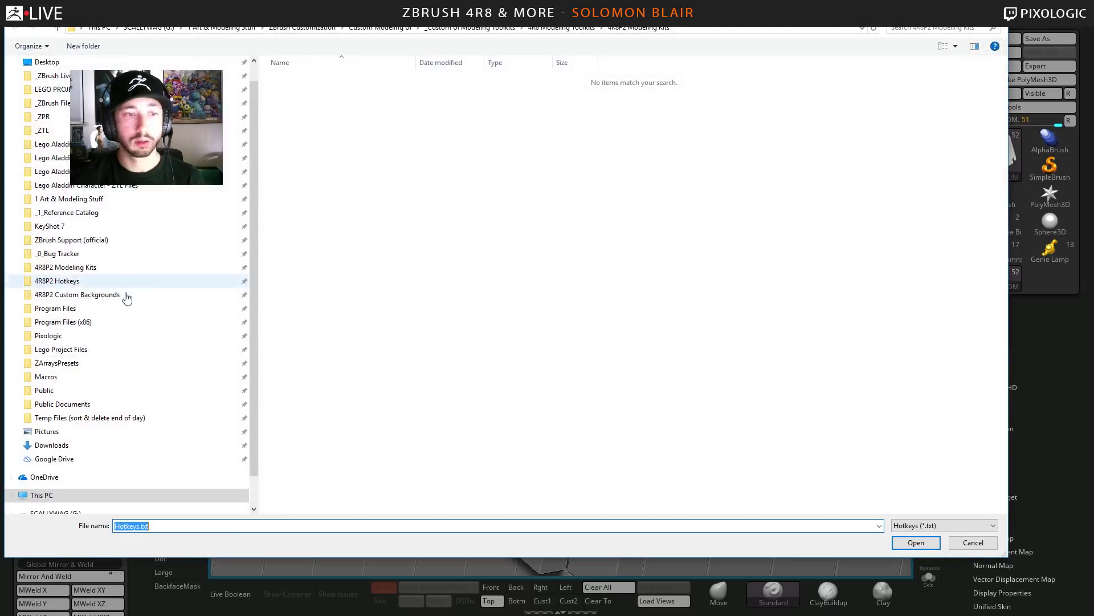
pyautogui.click(74, 281)
pyautogui.doubleClick(379, 127)
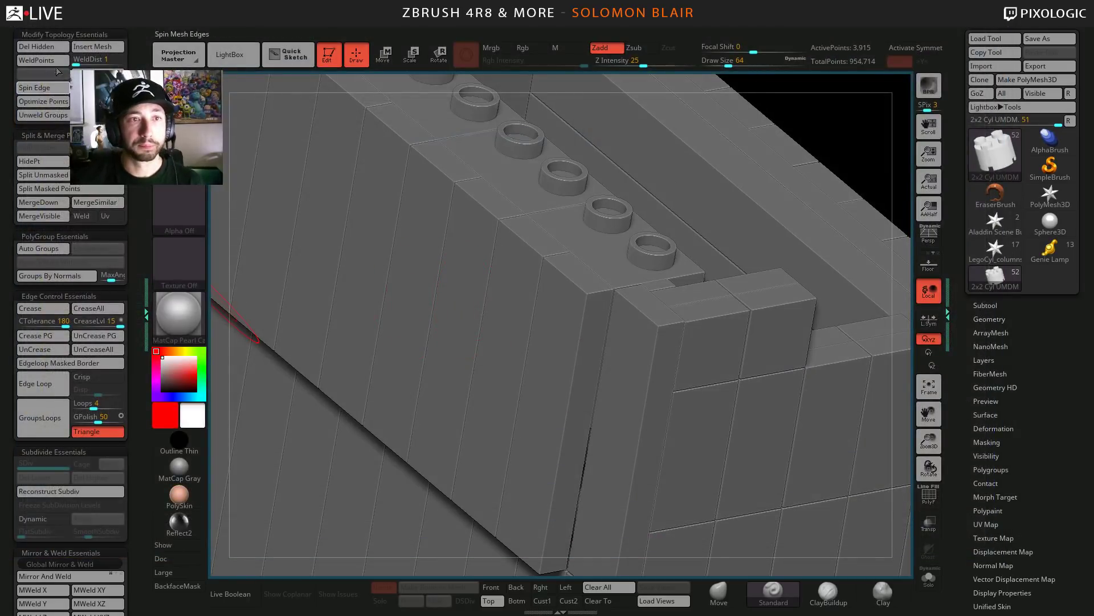
# - Fold the modeling toolkit sections to headings, hide their tray and bring the whole brick crate into view
pyautogui.click(88, 35)
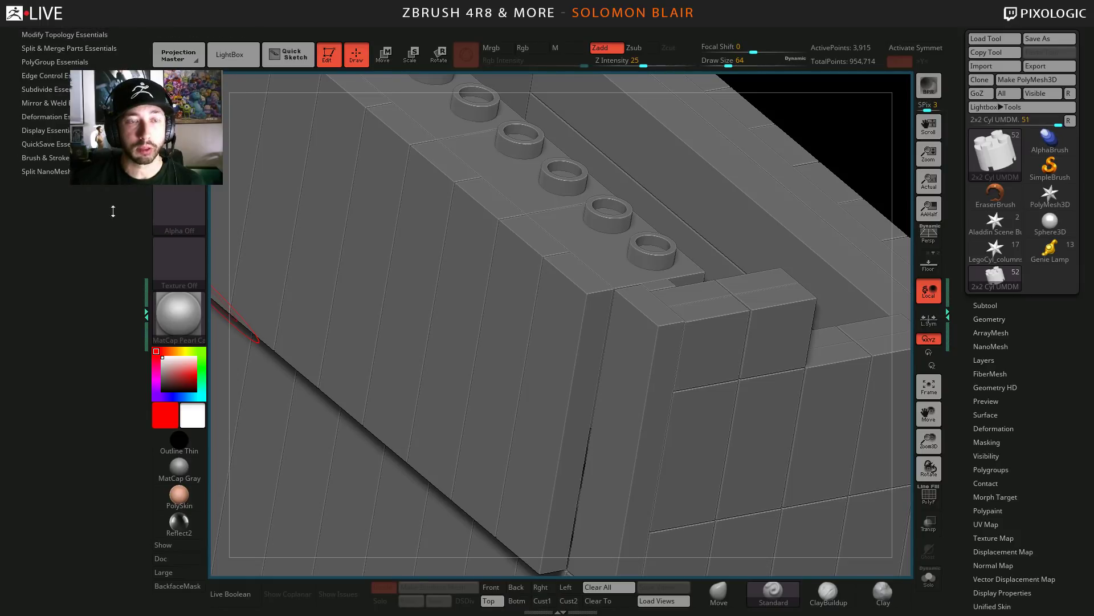
pyautogui.click(147, 301)
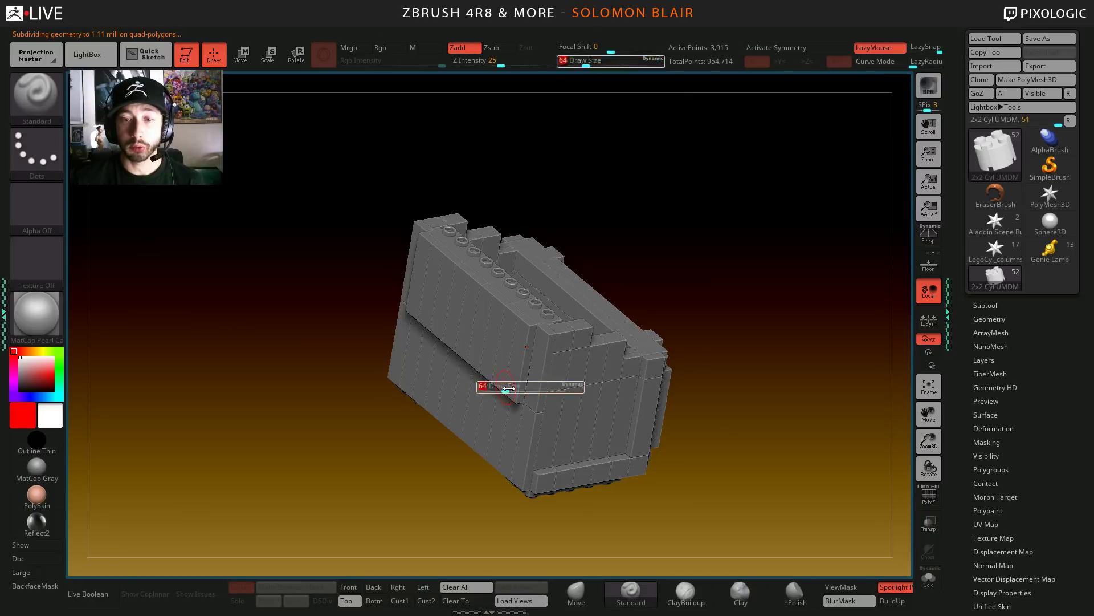
pyautogui.moveTo(488, 383)
pyautogui.mouseDown()
pyautogui.moveTo(196, 330)
pyautogui.moveTo(288, 255)
pyautogui.mouseUp()
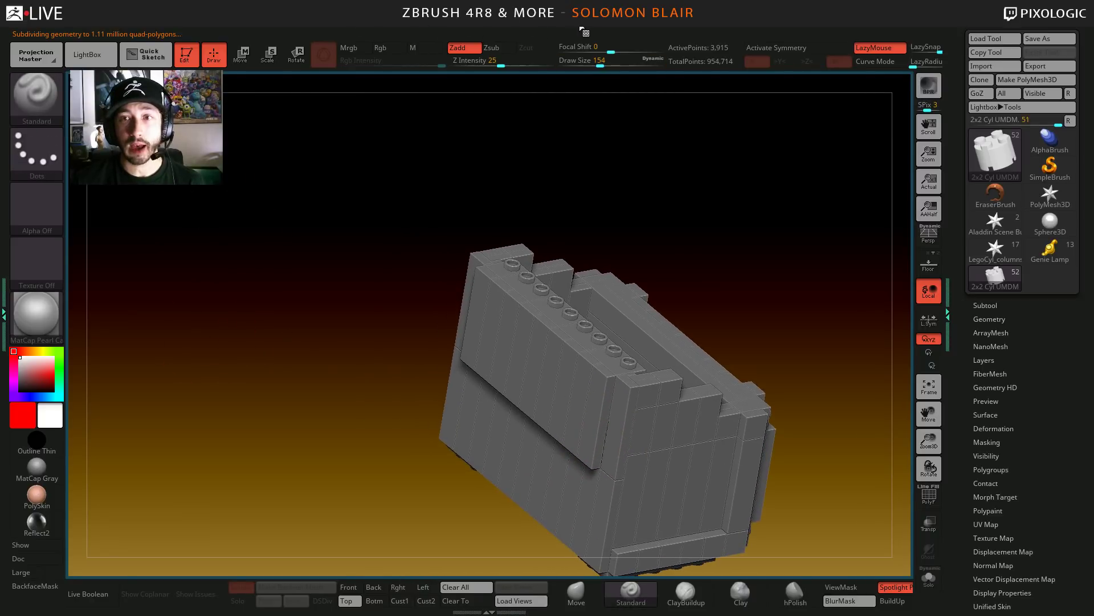
pyautogui.moveTo(371, 231); pyautogui.dragTo(333, 269)
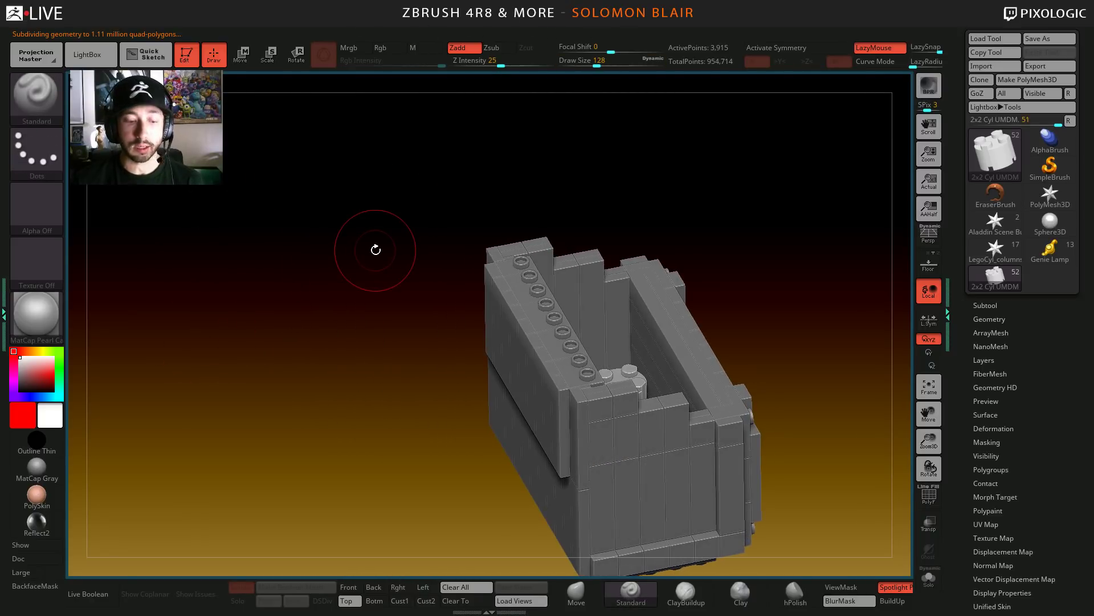
# - Show the modeling toolkit as a pop-up at the cursor, expanding and refolding sections such as Modify Topology Essentials
pyautogui.press('space')
pyautogui.click(400, 232)
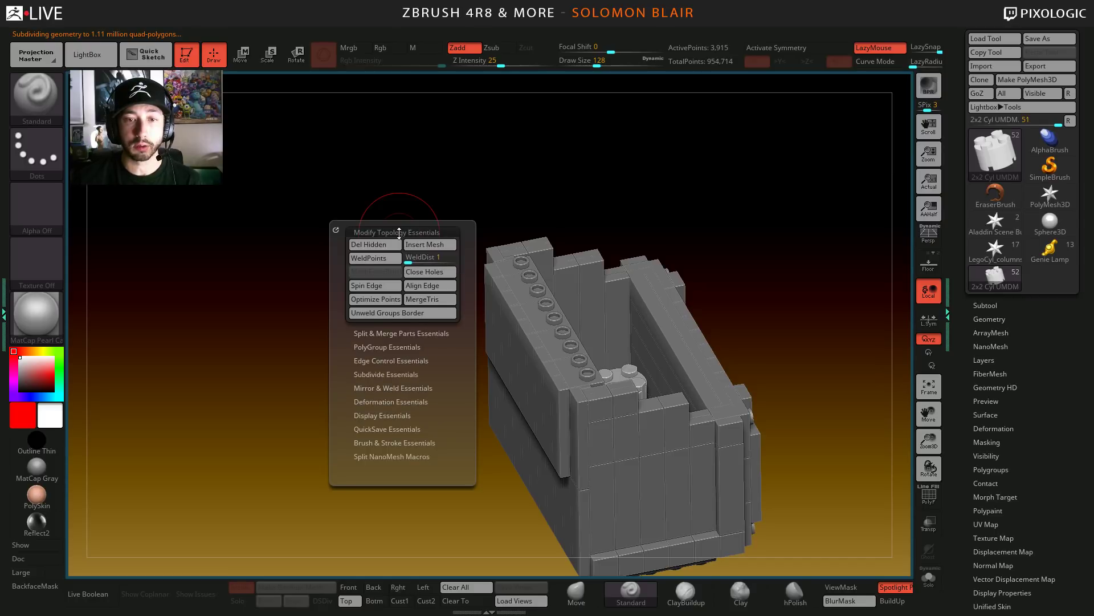
pyautogui.click(398, 232)
pyautogui.click(387, 286)
pyautogui.click(387, 286)
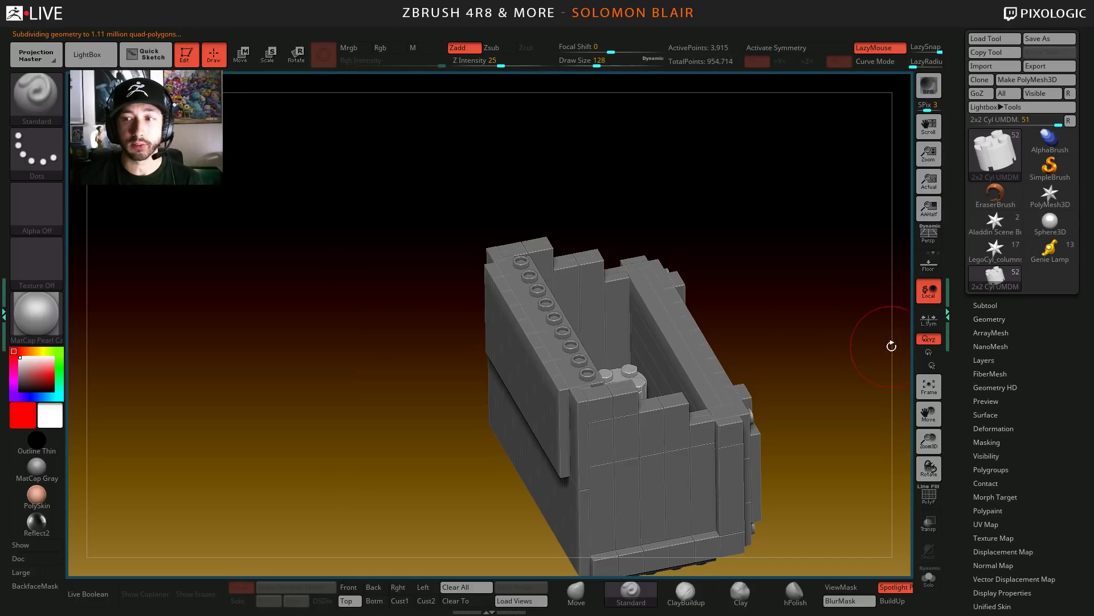
# - Hide the Tool palette tray and load the saved Spotlight from the Spotlight Reference Board folder
pyautogui.click(948, 312)
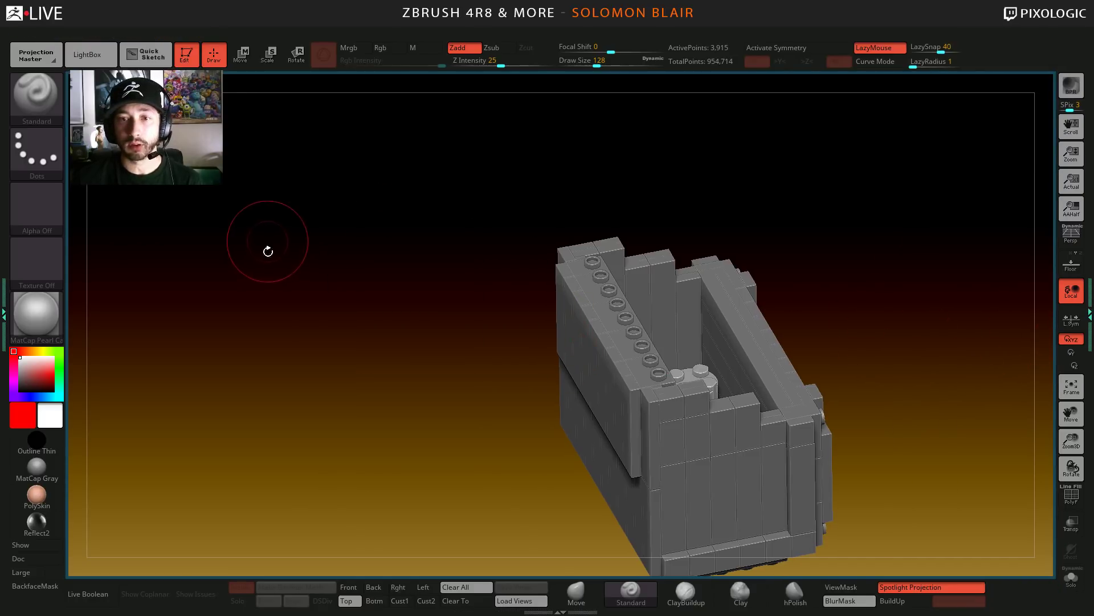
pyautogui.keyDown('alt'); pyautogui.moveTo(378, 329); pyautogui.dragTo(212, 304); pyautogui.keyUp('alt')
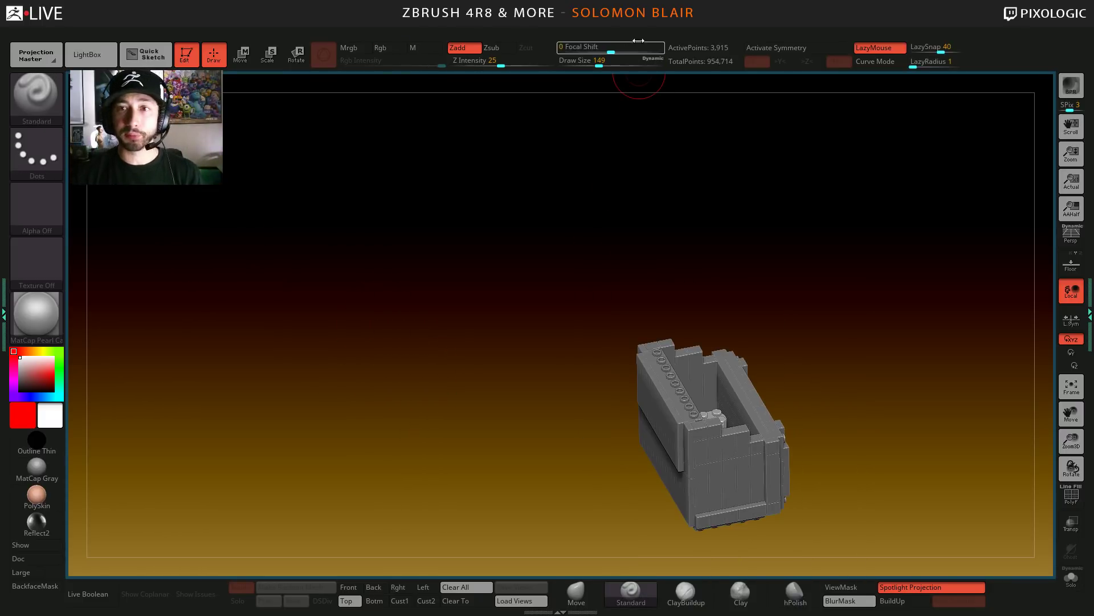
pyautogui.click(652, 29)
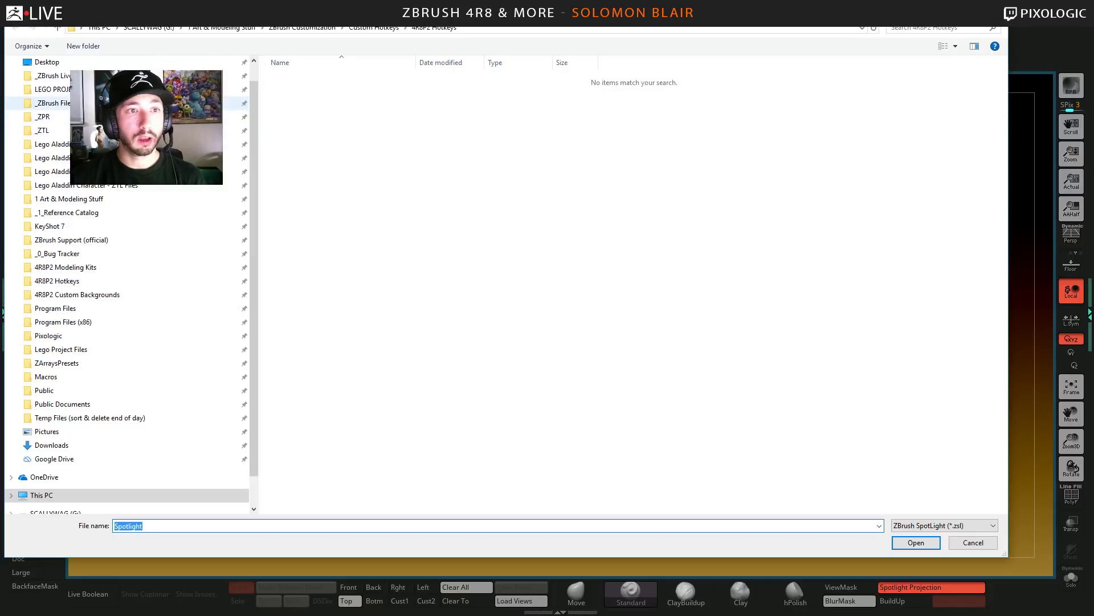
pyautogui.click(114, 76)
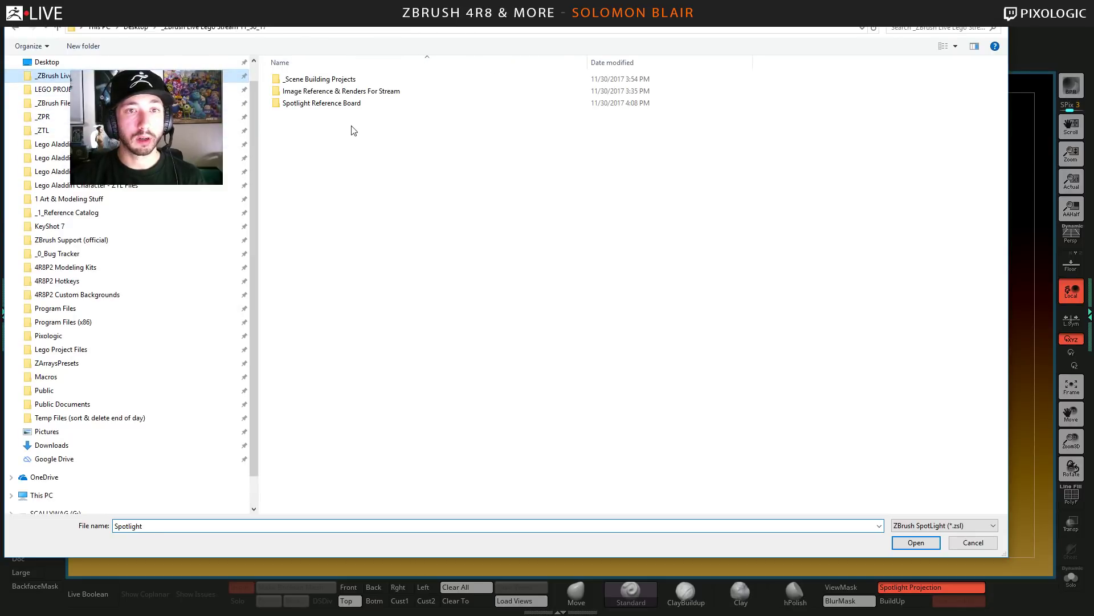
pyautogui.doubleClick(317, 105)
pyautogui.doubleClick(313, 85)
pyautogui.press('z')
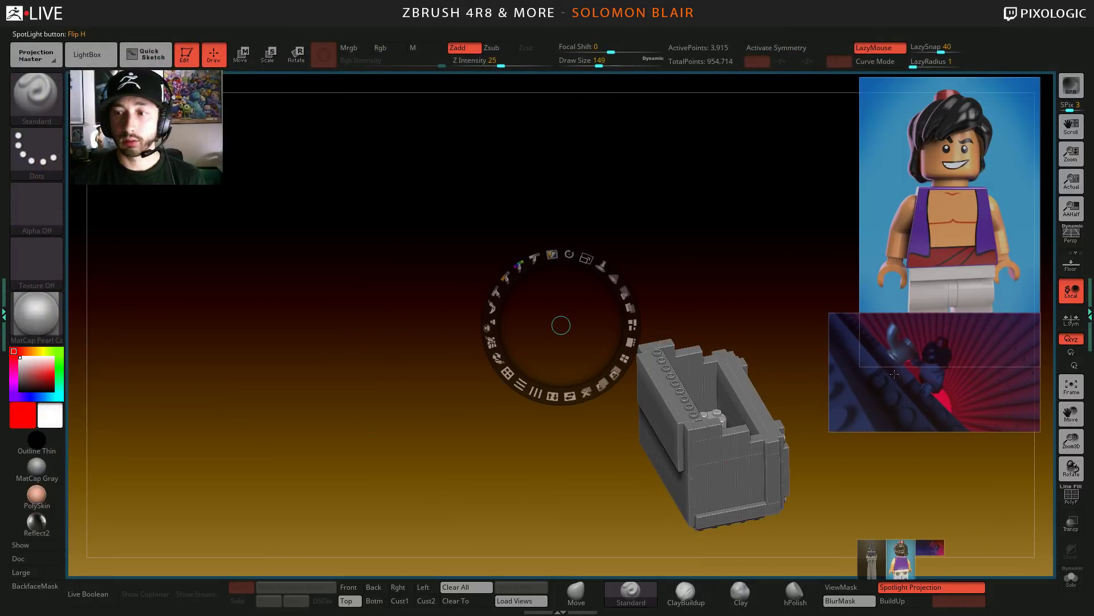
# - Scale down the Lego Aladdin render in Spotlight and place it in the upper-left area of the canvas
pyautogui.moveTo(902, 392); pyautogui.dragTo(198, 273)
pyautogui.click(307, 294)
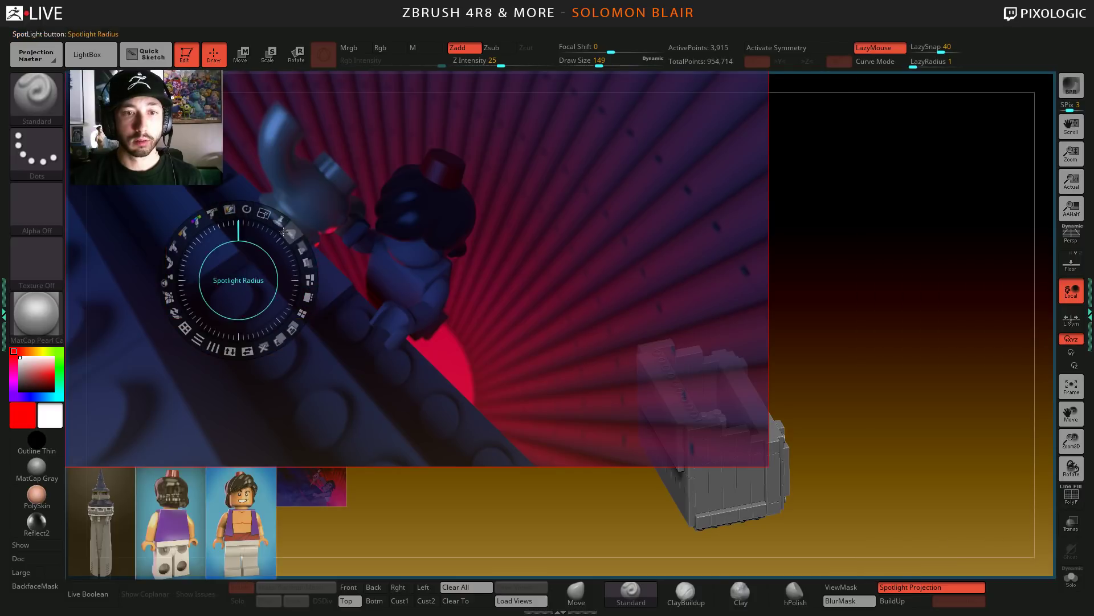
pyautogui.moveTo(264, 214); pyautogui.dragTo(203, 220)
pyautogui.moveTo(372, 268); pyautogui.dragTo(306, 185)
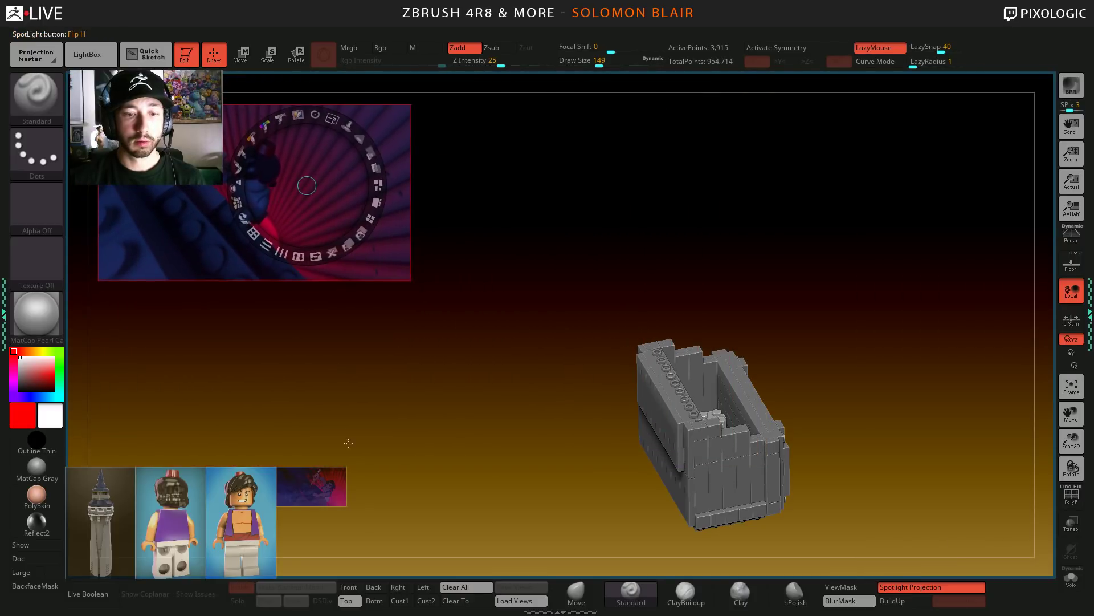
# - Place the cartoon still directly below the Lego render and enlarge it to slightly more than the render's width
pyautogui.moveTo(325, 479); pyautogui.dragTo(259, 354)
pyautogui.moveTo(282, 288)
pyautogui.mouseDown()
pyautogui.moveTo(326, 368)
pyautogui.moveTo(299, 279)
pyautogui.mouseUp()
pyautogui.moveTo(293, 323); pyautogui.dragTo(317, 313)
# - Move the front-view minifigure, tower and back-view minifigure images down to the canvas edge, out of the way
pyautogui.moveTo(245, 489); pyautogui.dragTo(240, 593)
pyautogui.click(107, 509)
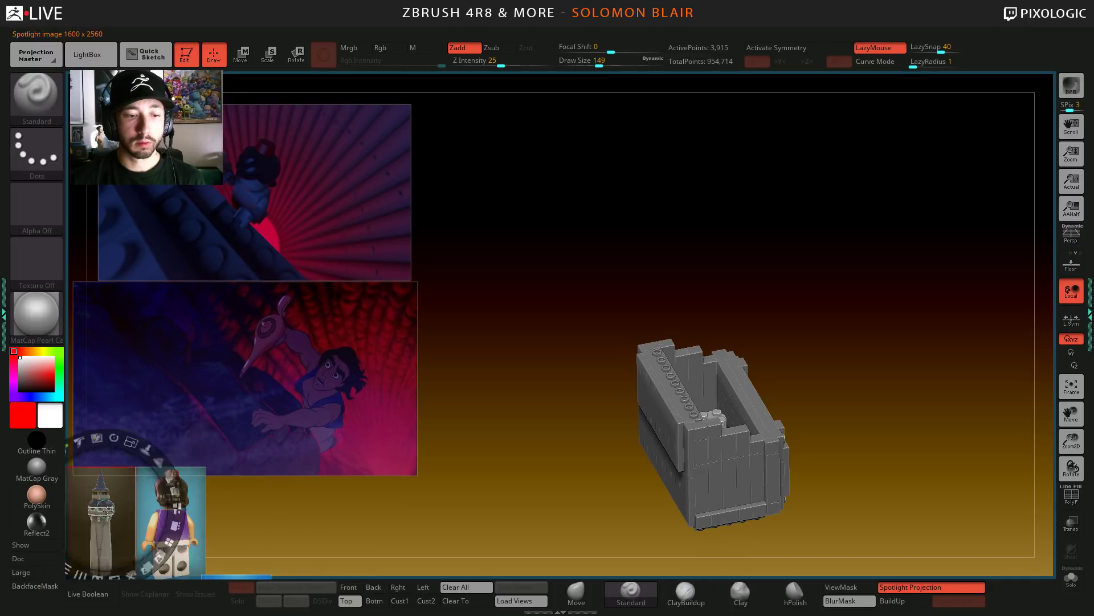
pyautogui.click(160, 515)
pyautogui.click(343, 534)
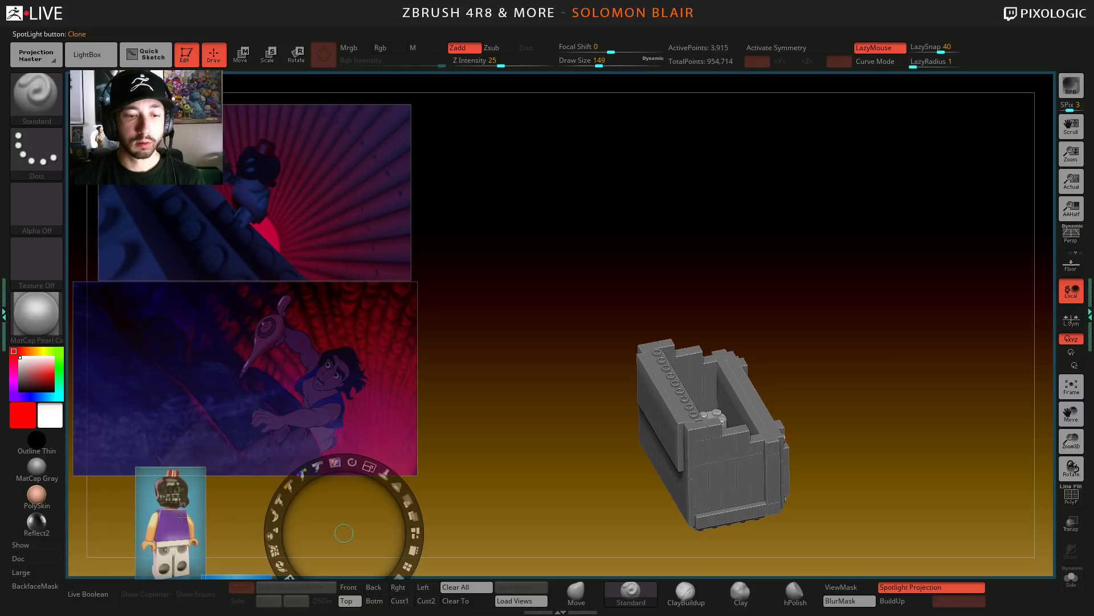
pyautogui.moveTo(166, 505); pyautogui.dragTo(63, 592)
# - Shift the whole reference set toward the canvas's upper-left corner, adjust its opacity and leave Spotlight editing
pyautogui.press('z')
pyautogui.press('z')
pyautogui.click(467, 491)
pyautogui.moveTo(467, 491); pyautogui.dragTo(415, 444)
pyautogui.press('z')
pyautogui.press('z')
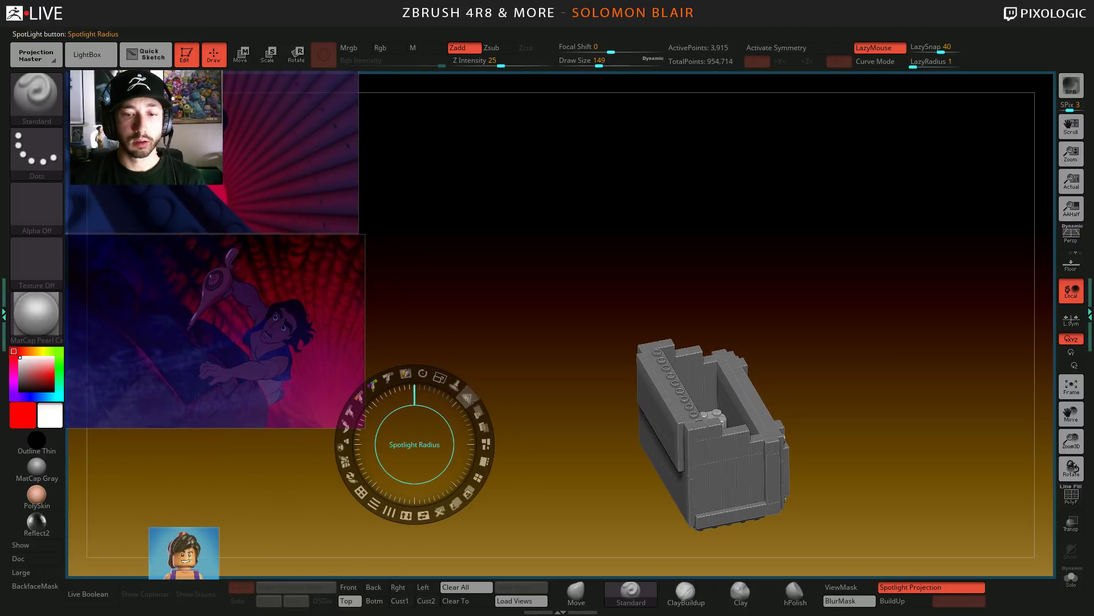
pyautogui.moveTo(479, 411); pyautogui.dragTo(484, 440)
pyautogui.press('z')
# - Reopen the Tool palette, expand its Subtool list and select the 2x2-1-3h Cyl x3-Y 1-Offset brick
pyautogui.moveTo(536, 385)
pyautogui.keyDown('alt'); pyautogui.mouseDown()
pyautogui.moveTo(437, 369)
pyautogui.moveTo(435, 403)
pyautogui.moveTo(496, 439)
pyautogui.moveTo(511, 419)
pyautogui.mouseUp(); pyautogui.keyUp('alt')
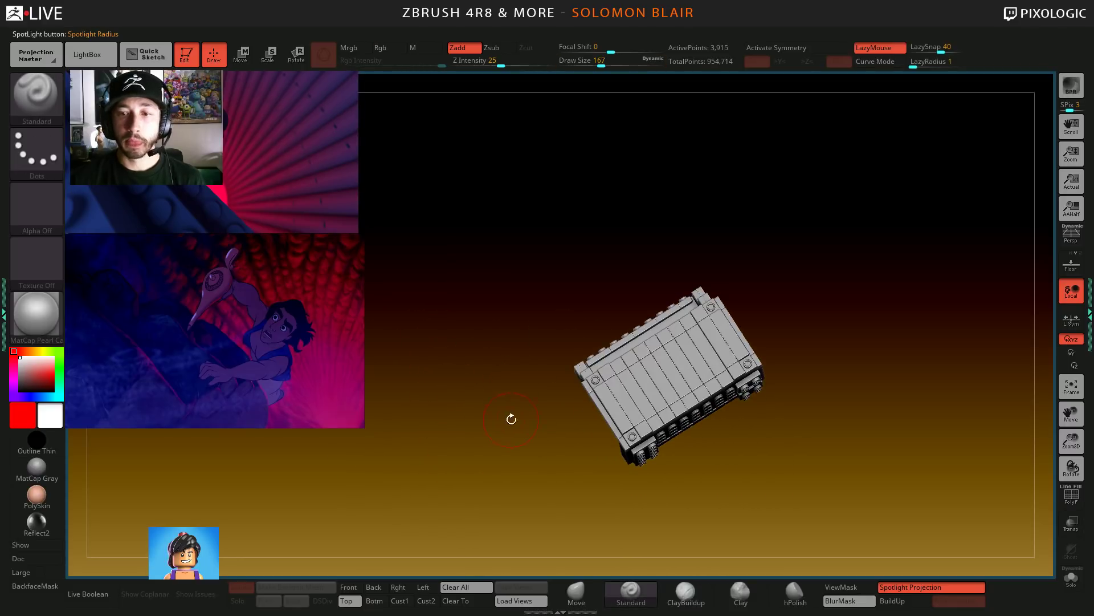
pyautogui.click(1090, 317)
pyautogui.click(981, 305)
pyautogui.click(981, 305)
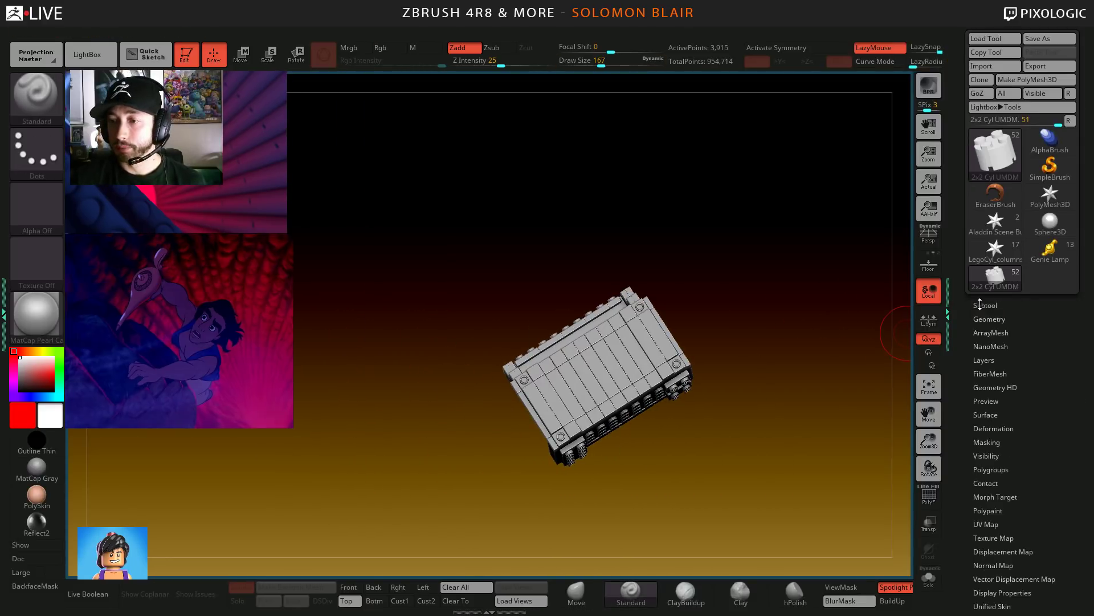
pyautogui.click(981, 305)
pyautogui.moveTo(973, 399); pyautogui.dragTo(951, 407)
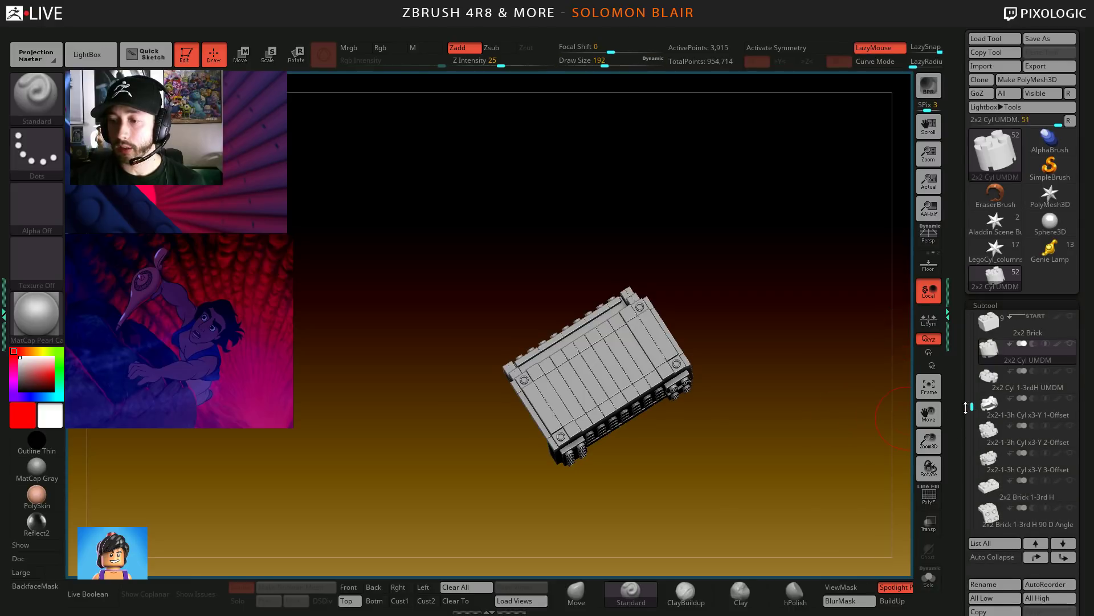
pyautogui.click(990, 403)
pyautogui.moveTo(761, 390); pyautogui.dragTo(721, 418)
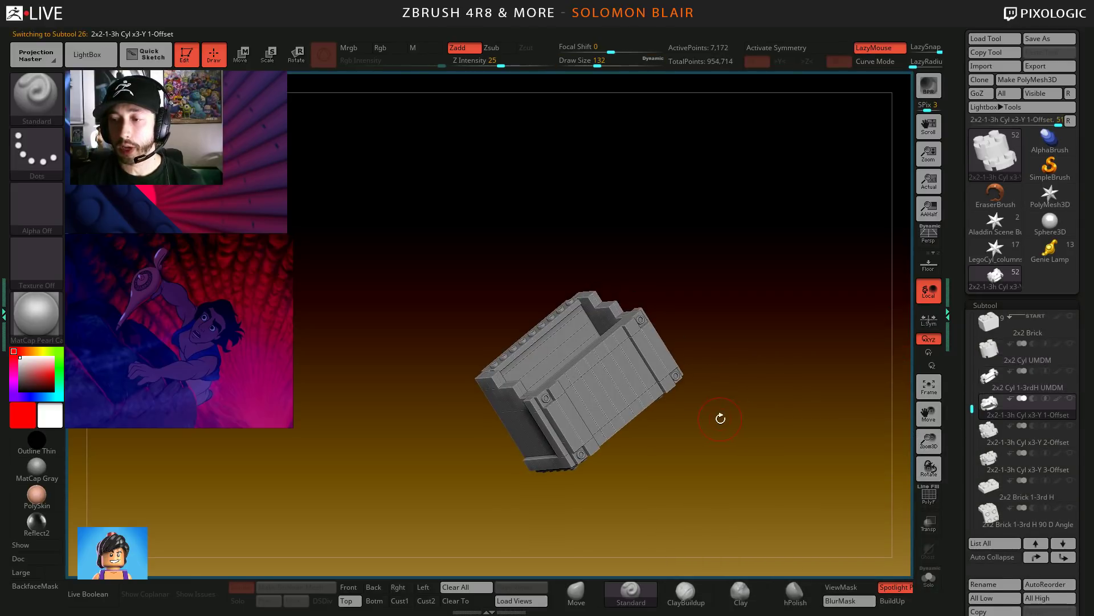
# - Switch to the LegoCyl_columns_v1 tool and frame its columns with PolyFrame displayed
pyautogui.click(1008, 248)
pyautogui.keyDown('ctrl'); pyautogui.moveTo(888, 354); pyautogui.dragTo(457, 444, button='right'); pyautogui.keyUp('ctrl')
pyautogui.moveTo(457, 443); pyautogui.dragTo(736, 469)
pyautogui.hotkey('shift', 'f')
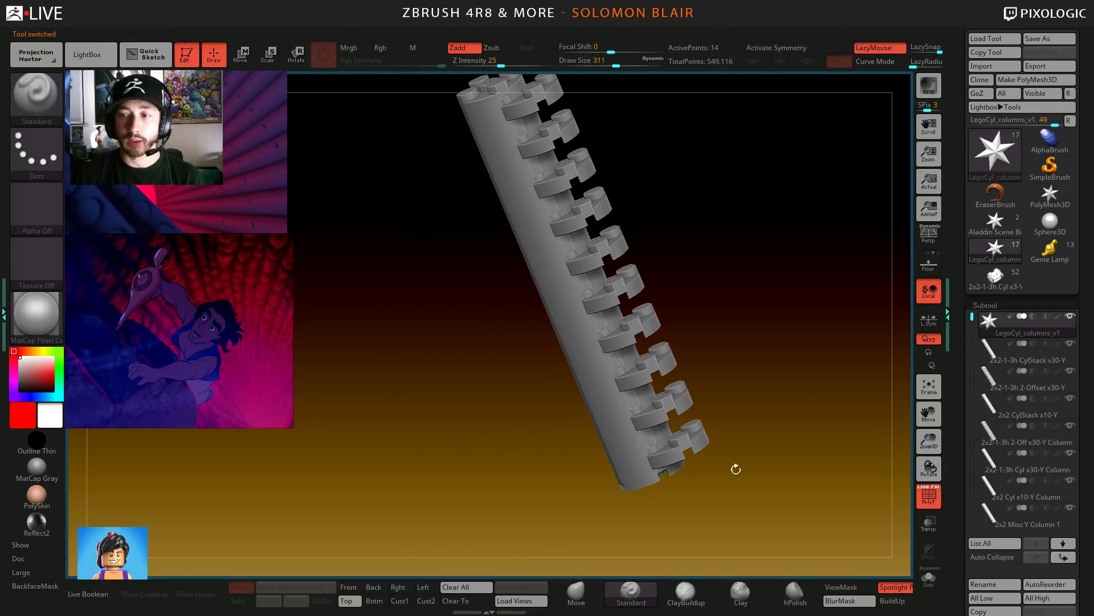
# - Select the 2x2-1-3h CylStack x30-Y subtool, turn off PolyFrame and isolate it with Solo to examine its stacked bricks
pyautogui.click(999, 352)
pyautogui.hotkey('shift', 'f')
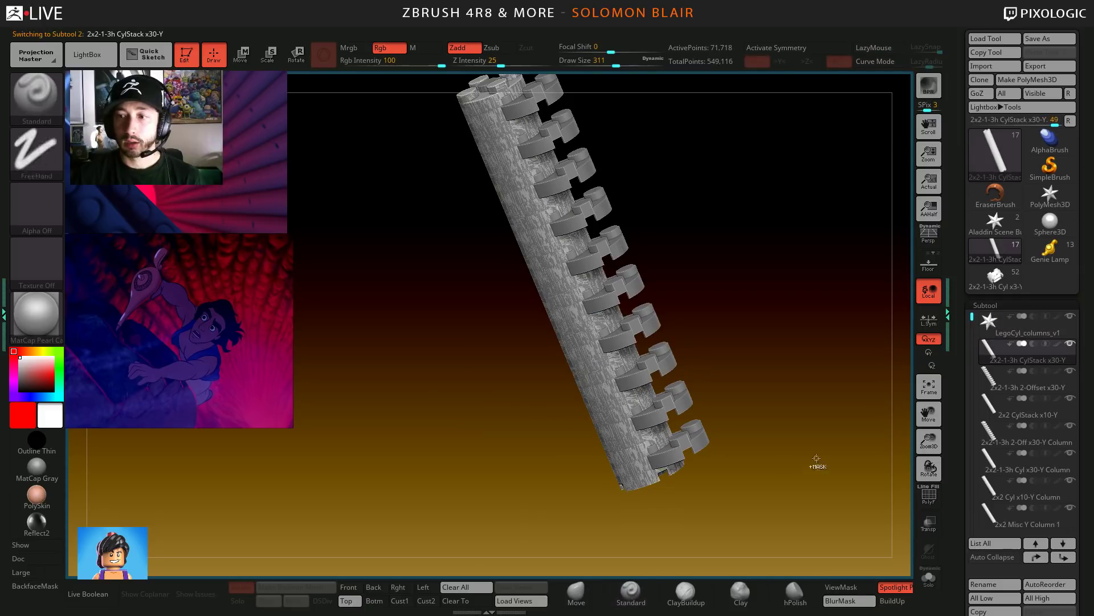
pyautogui.click(928, 578)
pyautogui.keyDown('ctrl'); pyautogui.moveTo(561, 410); pyautogui.dragTo(590, 417, button='right'); pyautogui.keyUp('ctrl')
pyautogui.keyDown('alt'); pyautogui.moveTo(536, 485); pyautogui.dragTo(562, 494, button='right'); pyautogui.keyUp('alt')
pyautogui.keyDown('alt'); pyautogui.moveTo(551, 385); pyautogui.dragTo(547, 398, button='right'); pyautogui.keyUp('alt')
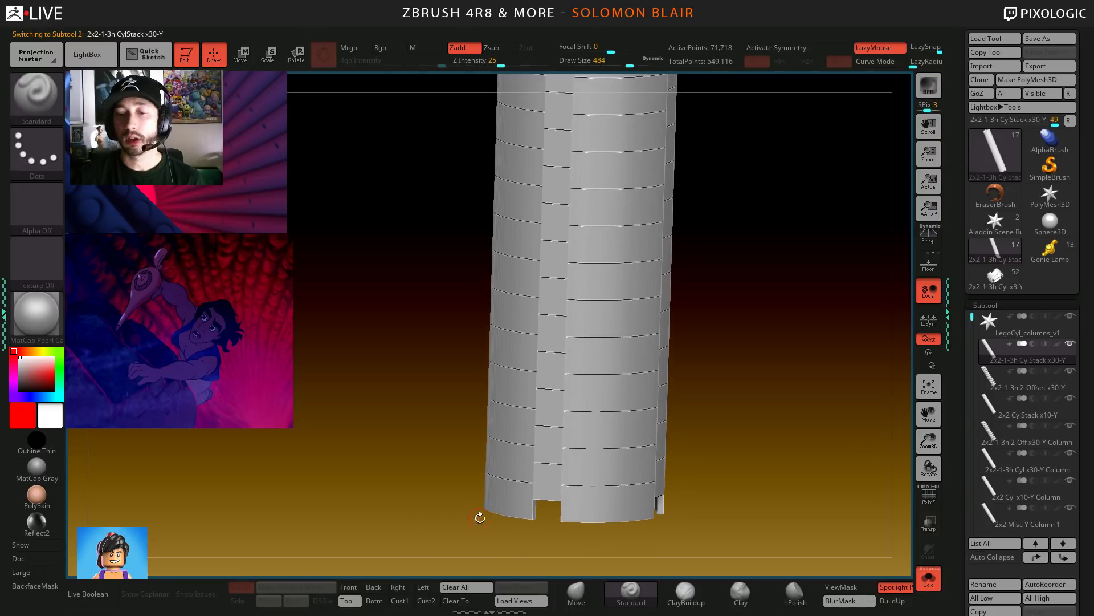
pyautogui.keyDown('ctrl'); pyautogui.moveTo(575, 296); pyautogui.dragTo(584, 327, button='right'); pyautogui.keyUp('ctrl')
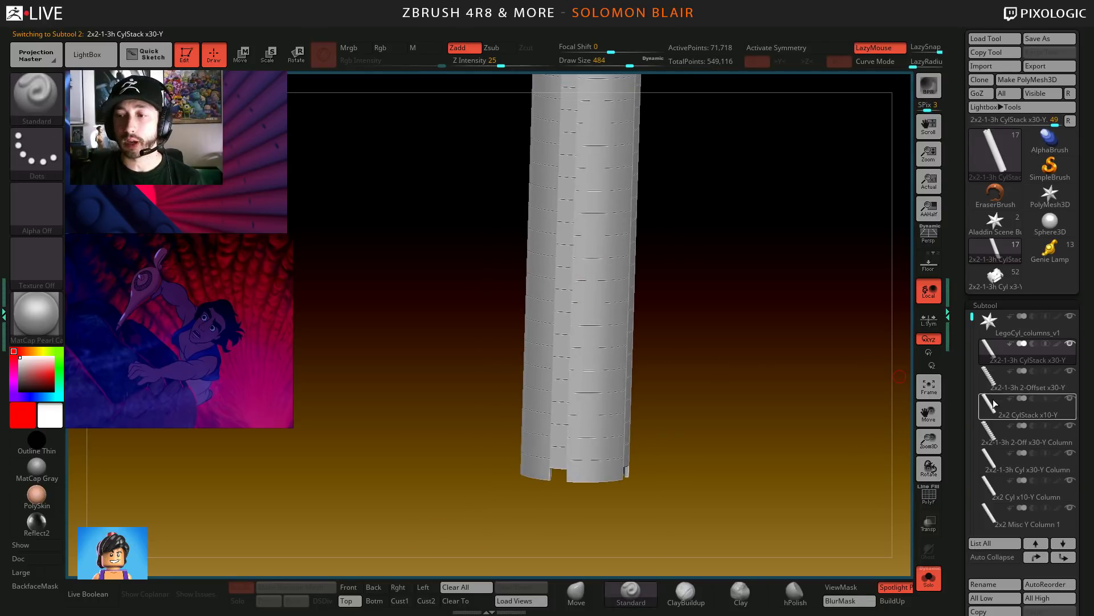
# - Switch to the 2x2-1-3h 2-Offset x30-Y subtool and examine its stack of offset cylinder bricks up close
pyautogui.moveTo(700, 362)
pyautogui.keyDown('ctrl'); pyautogui.mouseDown(button='right')
pyautogui.moveTo(644, 303)
pyautogui.moveTo(590, 397)
pyautogui.moveTo(561, 345)
pyautogui.mouseUp(button='right'); pyautogui.keyUp('ctrl')
pyautogui.press('s')
pyautogui.moveTo(558, 342); pyautogui.dragTo(594, 341)
pyautogui.moveTo(594, 341)
pyautogui.mouseDown(button='right')
pyautogui.moveTo(587, 313)
pyautogui.moveTo(605, 285)
pyautogui.moveTo(549, 331)
pyautogui.mouseUp(button='right')
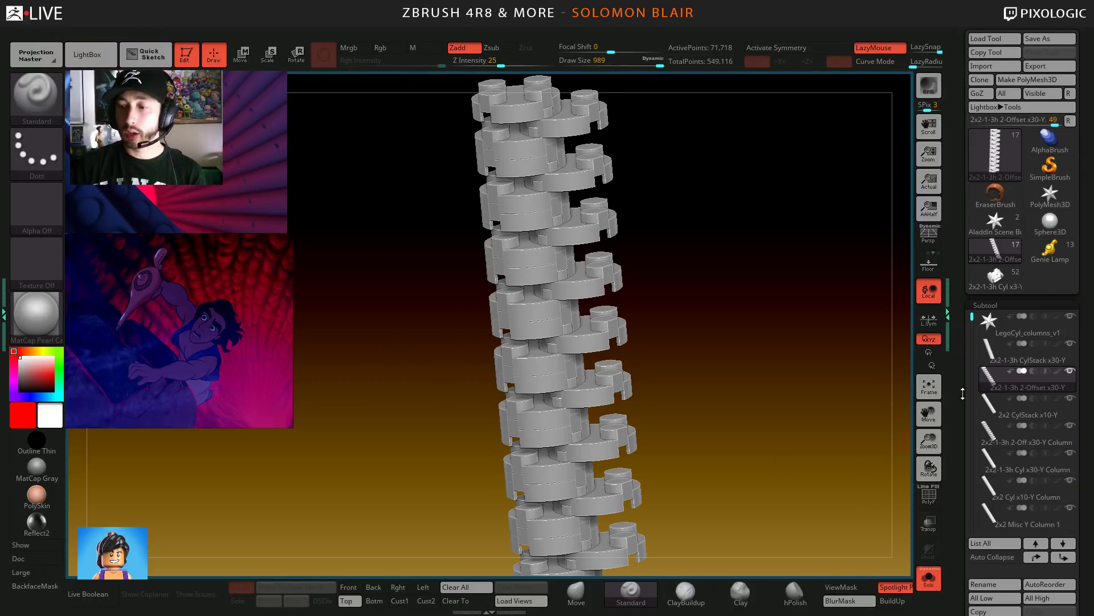
# - Review the column subtools from 2x2 CylStack x10-Y through 2x2 Misc Y Column 1 with PolyFrame displayed
pyautogui.click(1018, 409)
pyautogui.hotkey('shift', 'f')
pyautogui.keyDown('alt'); pyautogui.moveTo(603, 409); pyautogui.dragTo(733, 405); pyautogui.keyUp('alt')
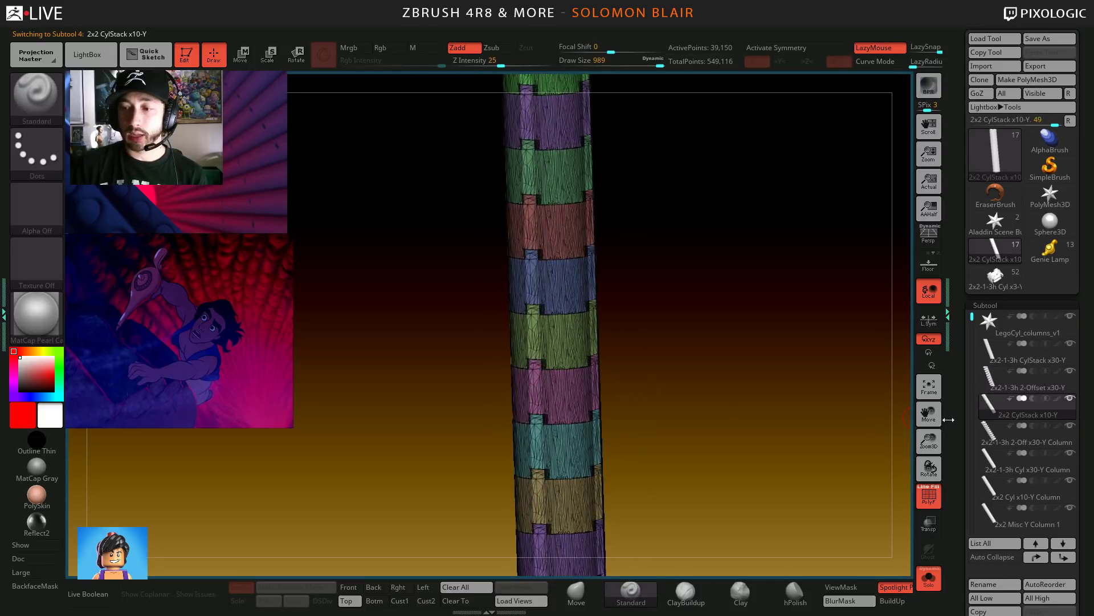
pyautogui.click(995, 439)
pyautogui.click(990, 482)
pyautogui.click(989, 518)
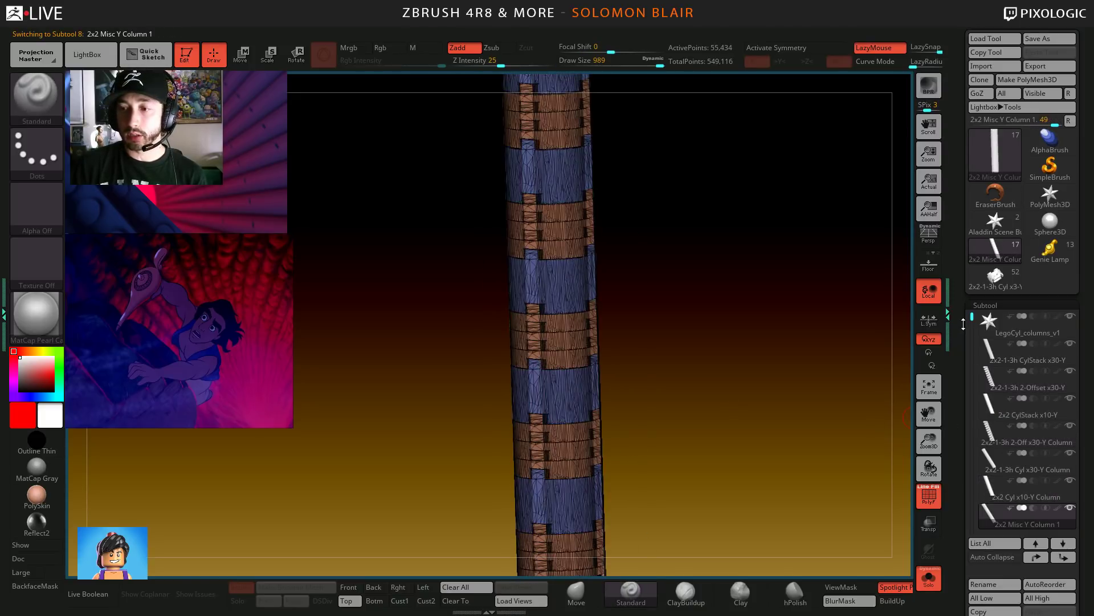
# - Select the 2x2-1-3h Misc Y Column 3 subtool and turn off PolyFrame to view its mixed bricks
pyautogui.moveTo(975, 324); pyautogui.dragTo(980, 395)
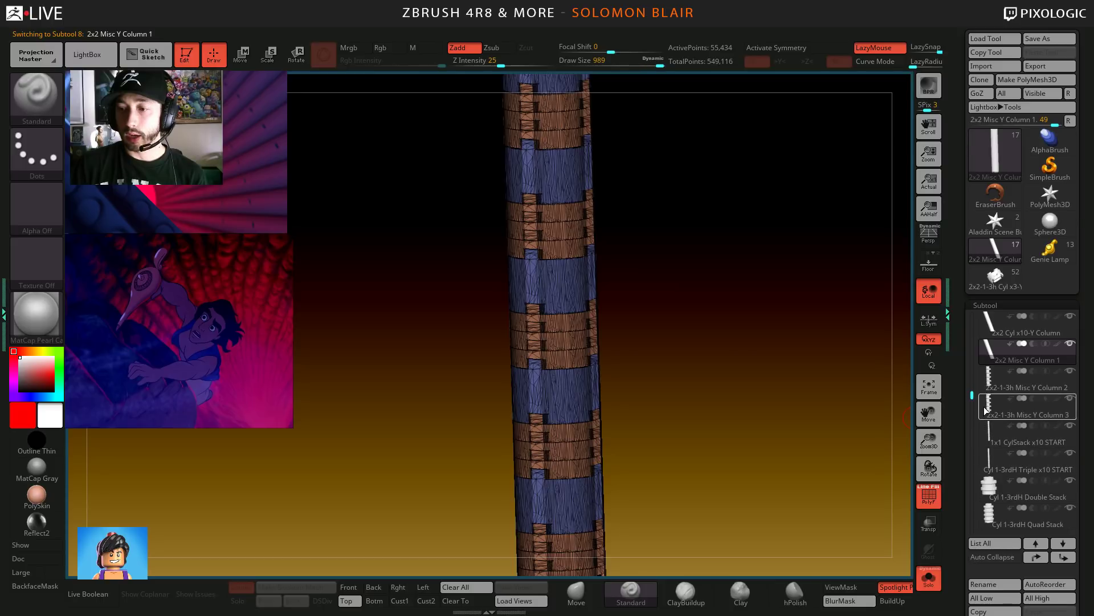
pyautogui.click(986, 409)
pyautogui.hotkey('shift', 'f')
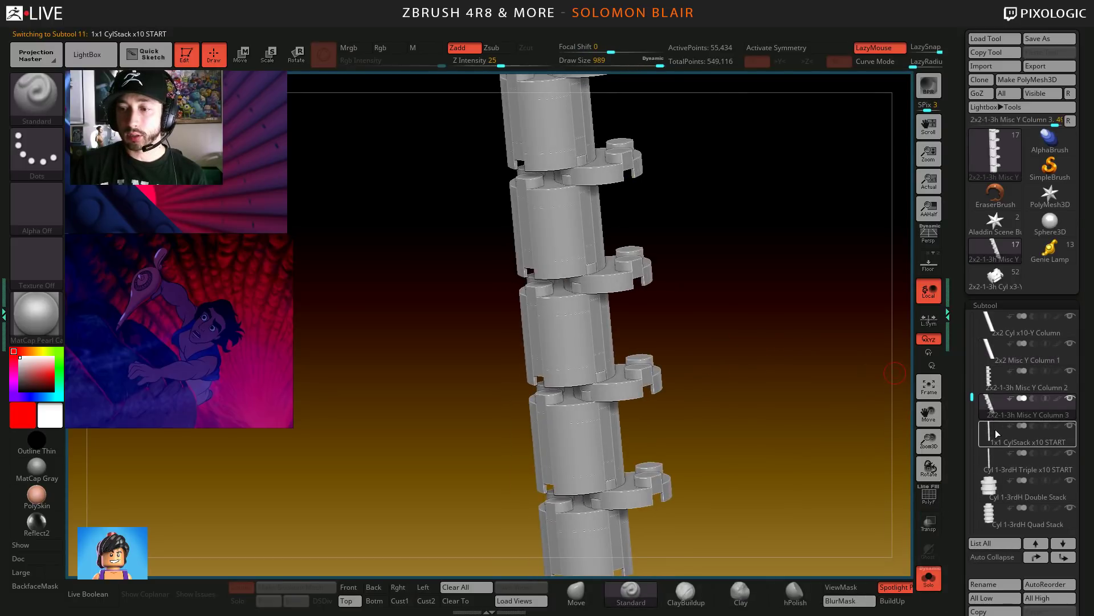
# - Examine the 1x1 CylStack x10 START subtool, then the Cyl 1-3rdH Double Stack and Quad Stack pieces
pyautogui.click(996, 434)
pyautogui.keyDown('ctrl'); pyautogui.moveTo(673, 382); pyautogui.dragTo(575, 330, button='right'); pyautogui.keyUp('ctrl')
pyautogui.keyDown('ctrl'); pyautogui.moveTo(575, 330); pyautogui.dragTo(538, 163, button='right'); pyautogui.keyUp('ctrl')
pyautogui.keyDown('alt'); pyautogui.moveTo(538, 164); pyautogui.dragTo(617, 342, button='right'); pyautogui.keyUp('alt')
pyautogui.keyDown('ctrl'); pyautogui.moveTo(617, 342); pyautogui.dragTo(723, 310, button='right'); pyautogui.keyUp('ctrl')
pyautogui.click(999, 489)
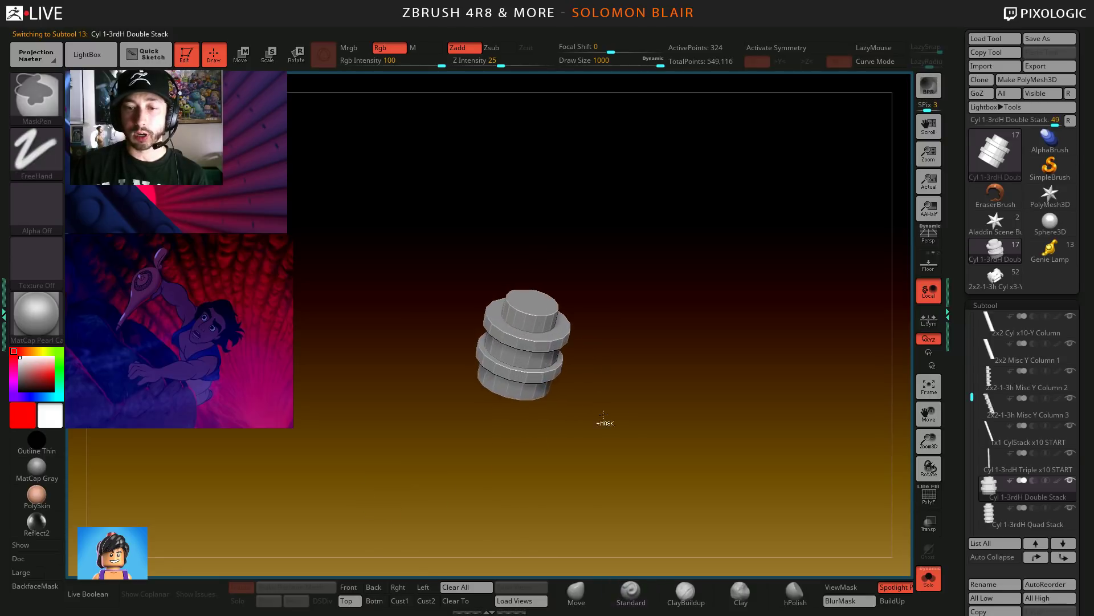
pyautogui.click(988, 520)
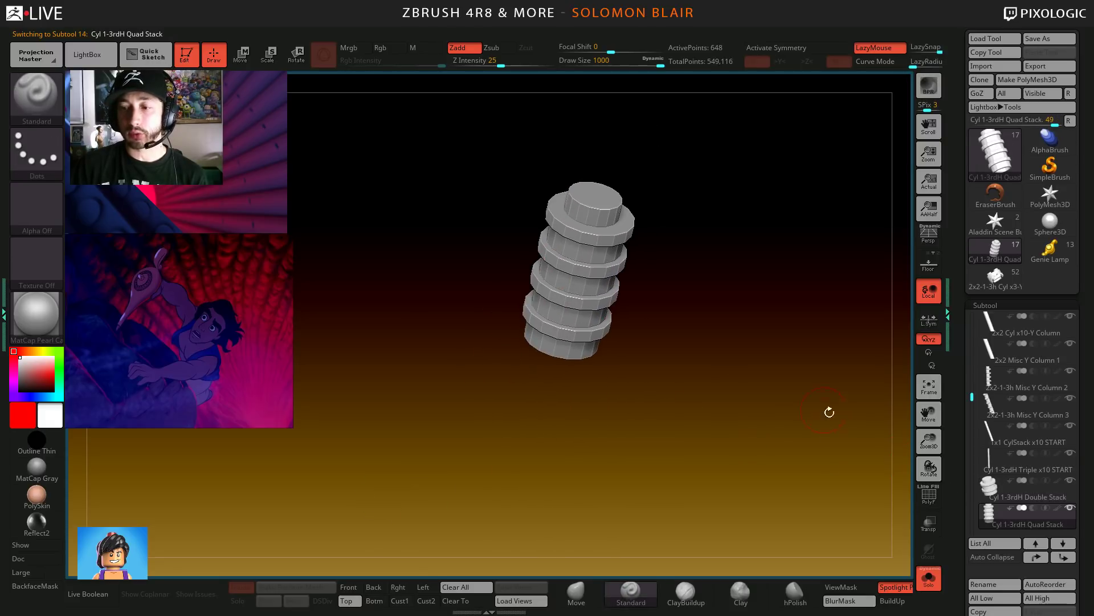
# - Select the Cyl Misc Array Column 1 subtool, turn off Solo and view it among the complete column set
pyautogui.scroll(-5, 992, 412)
pyautogui.click(992, 408)
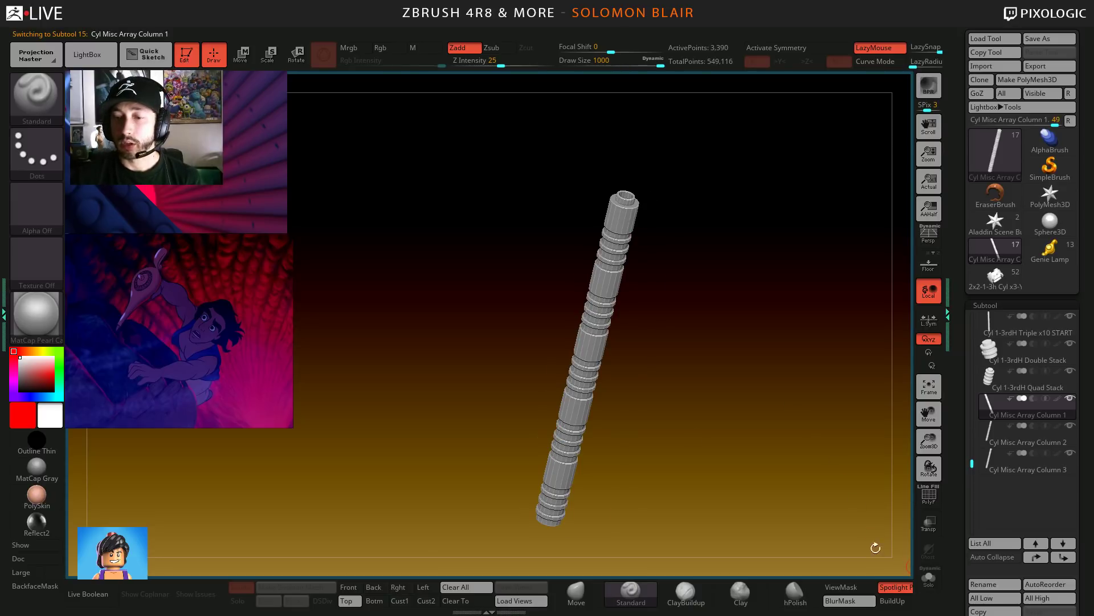
pyautogui.keyDown('alt'); pyautogui.moveTo(670, 362); pyautogui.dragTo(650, 403); pyautogui.keyUp('alt')
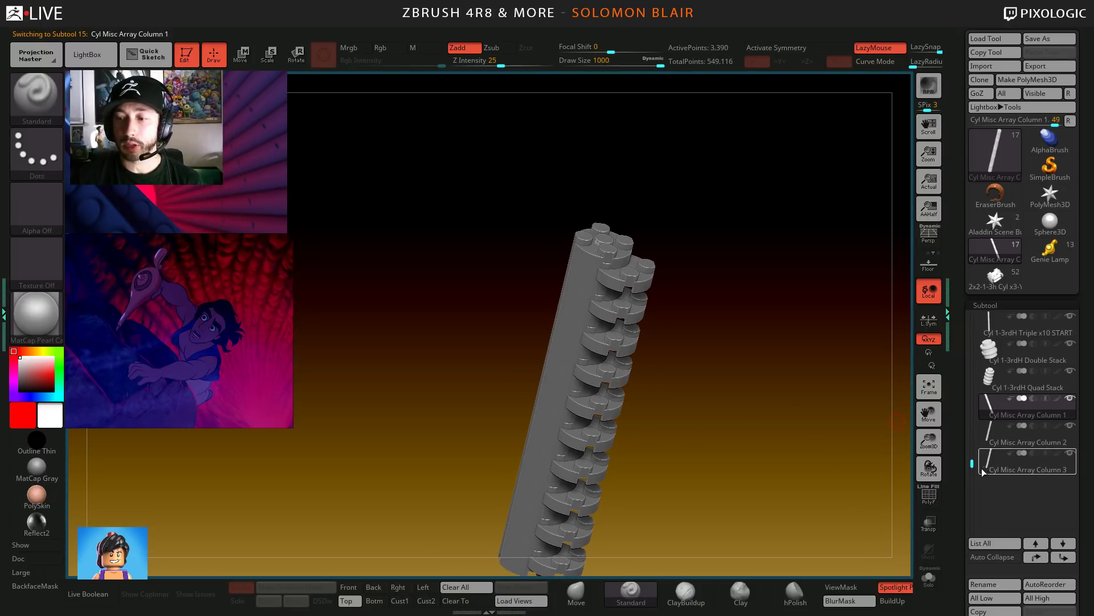
pyautogui.moveTo(973, 464); pyautogui.dragTo(973, 317)
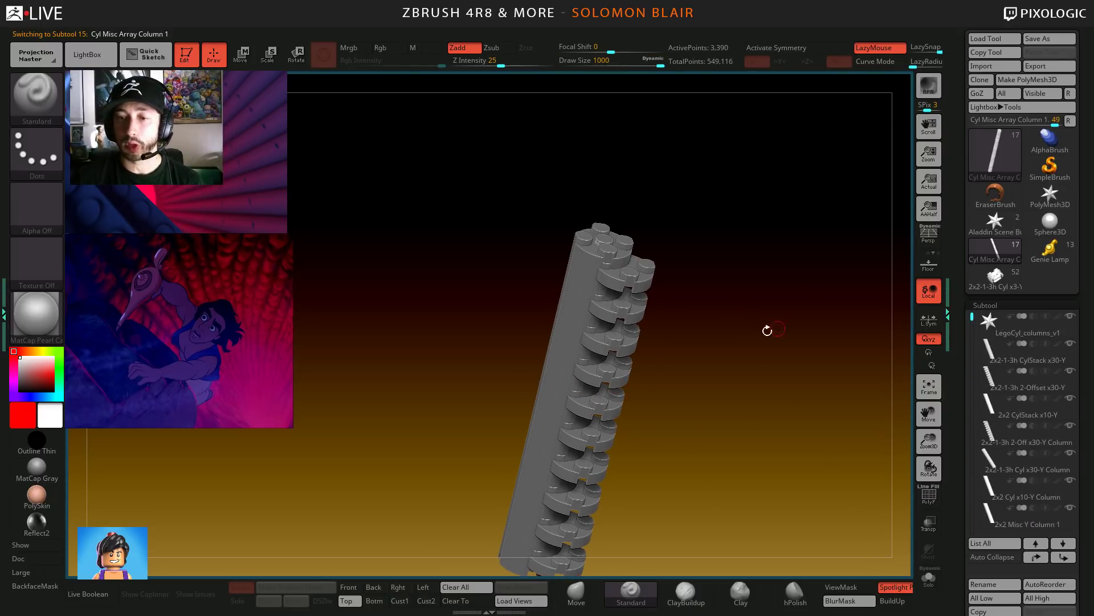
pyautogui.moveTo(767, 330); pyautogui.dragTo(601, 277)
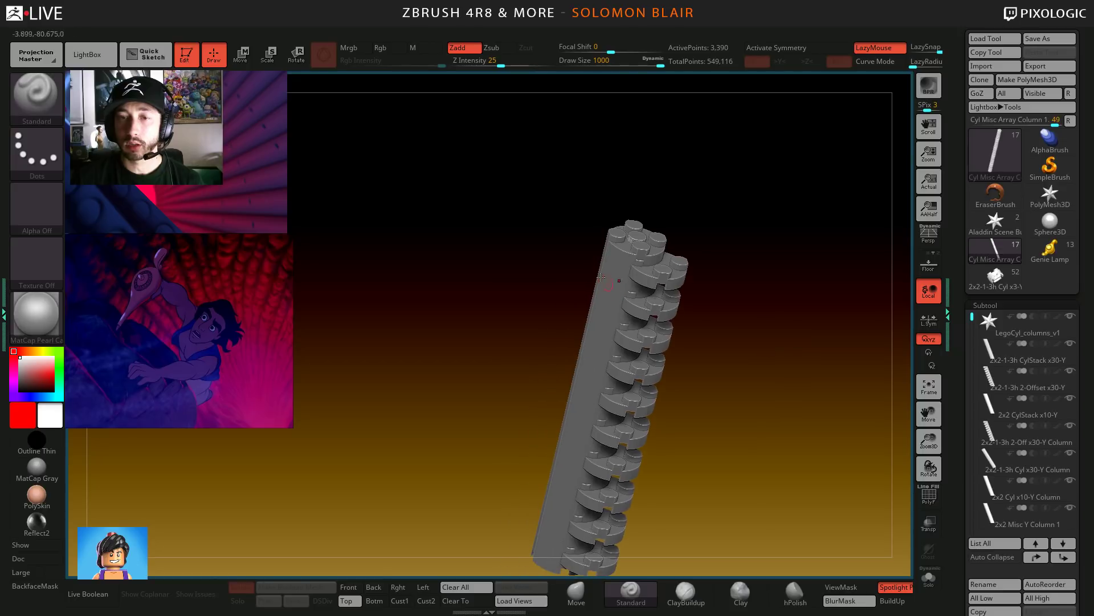
# - Dock the Zplugin palette in the side tray, look into SubTool Master and expand the Scale Master section
pyautogui.click(5, 277)
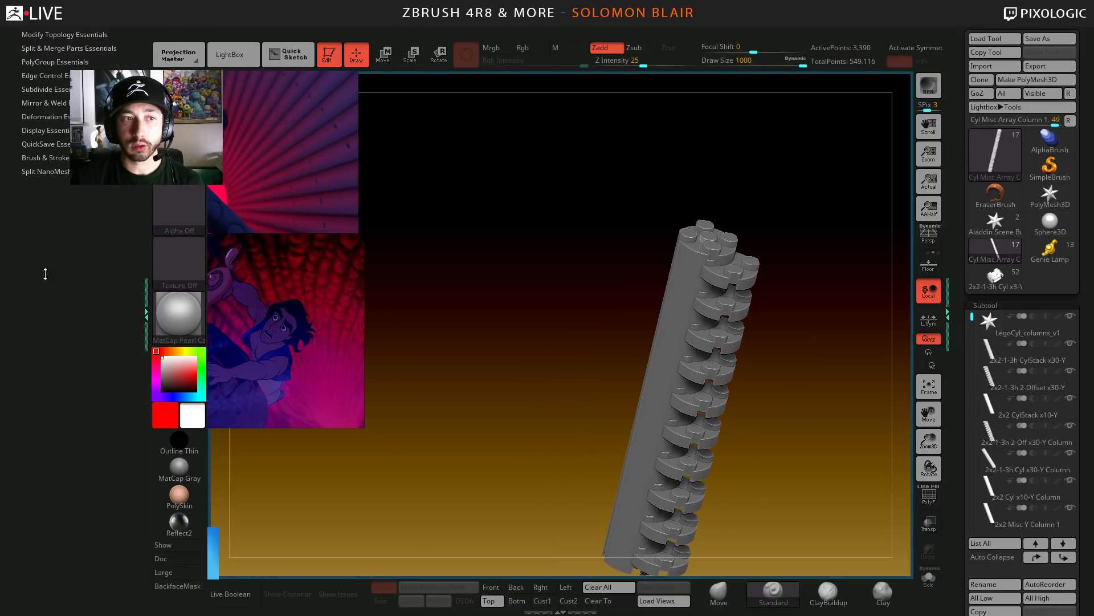
pyautogui.click(882, 31)
pyautogui.moveTo(247, 130); pyautogui.dragTo(57, 218)
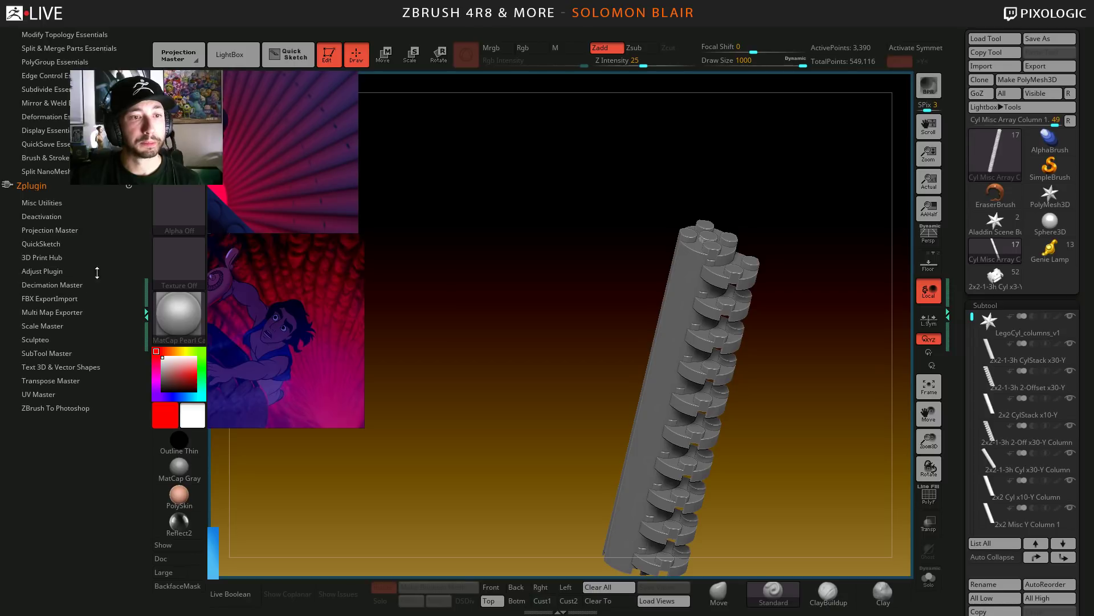
pyautogui.click(41, 353)
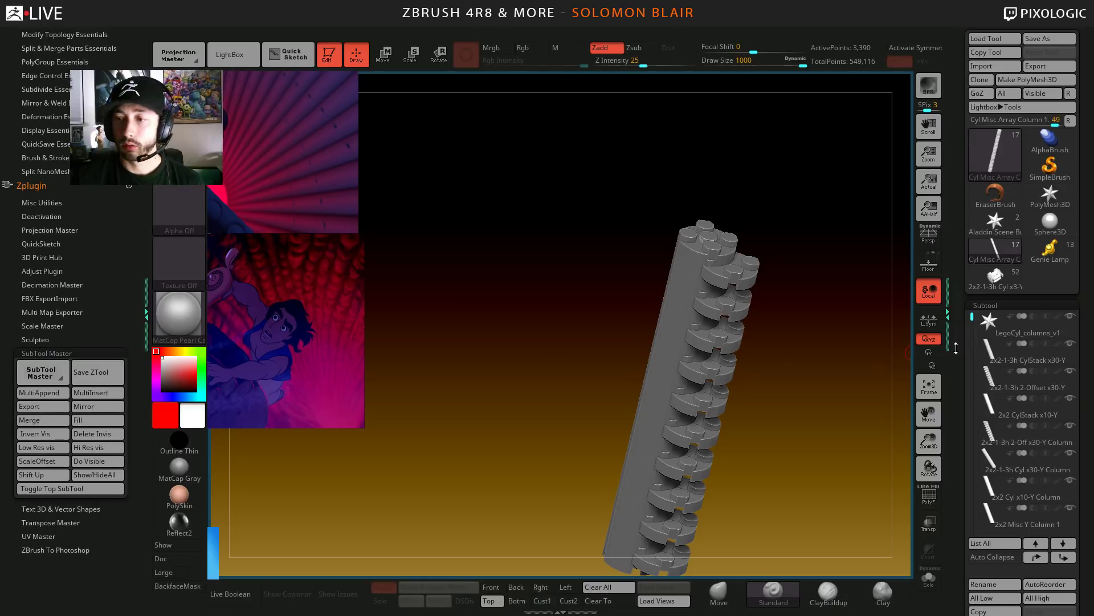
pyautogui.click(54, 326)
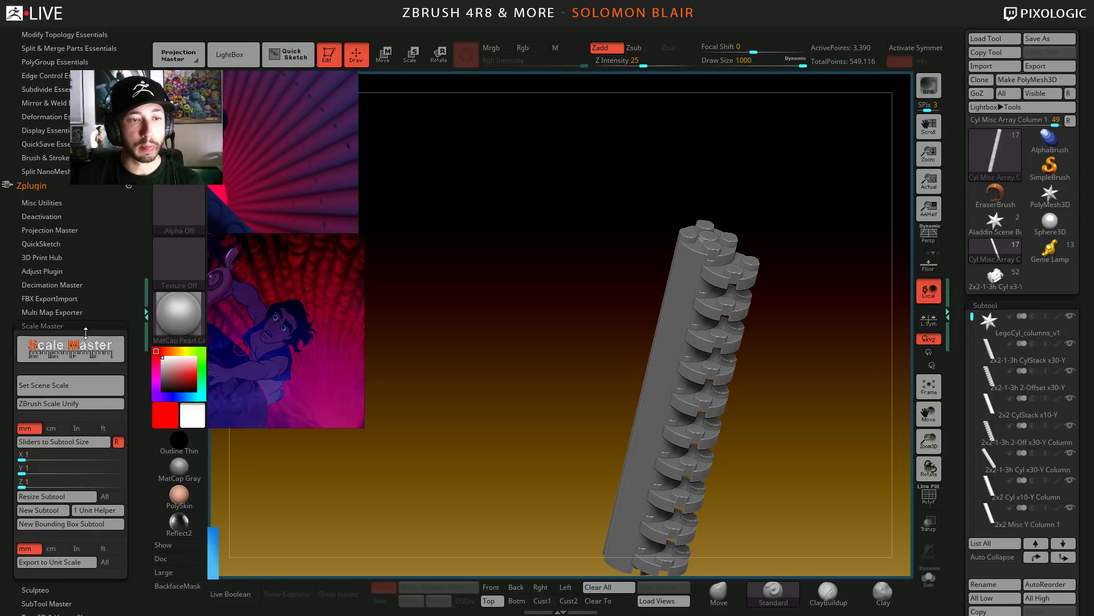
# - Look at the Aladdin Scene Build Proxy tool, then switch to the brick kit tool and browse its subtool list
pyautogui.click(995, 224)
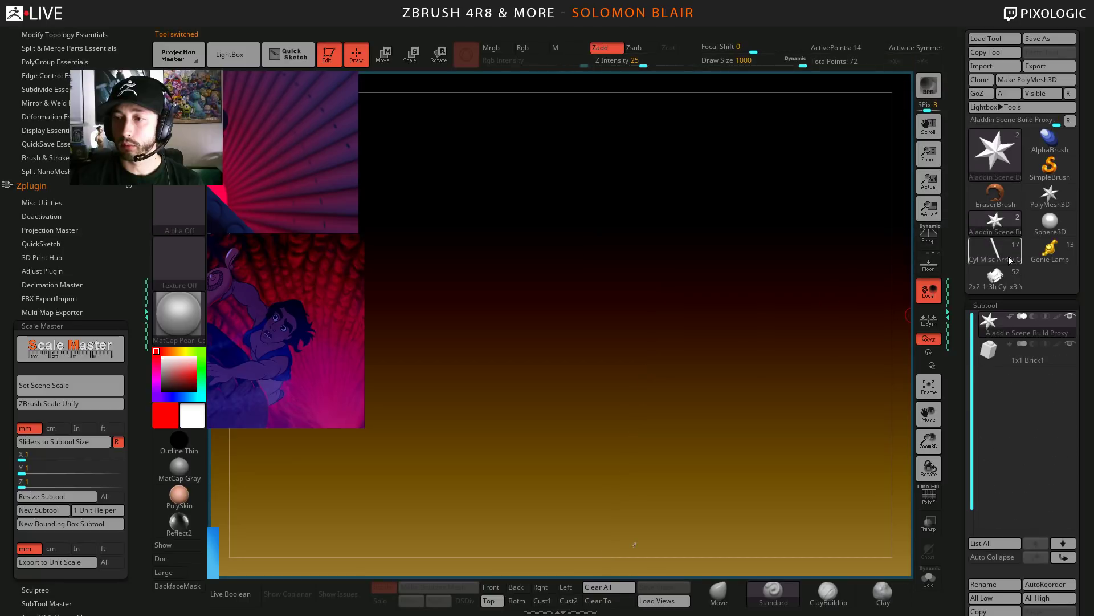
pyautogui.click(997, 275)
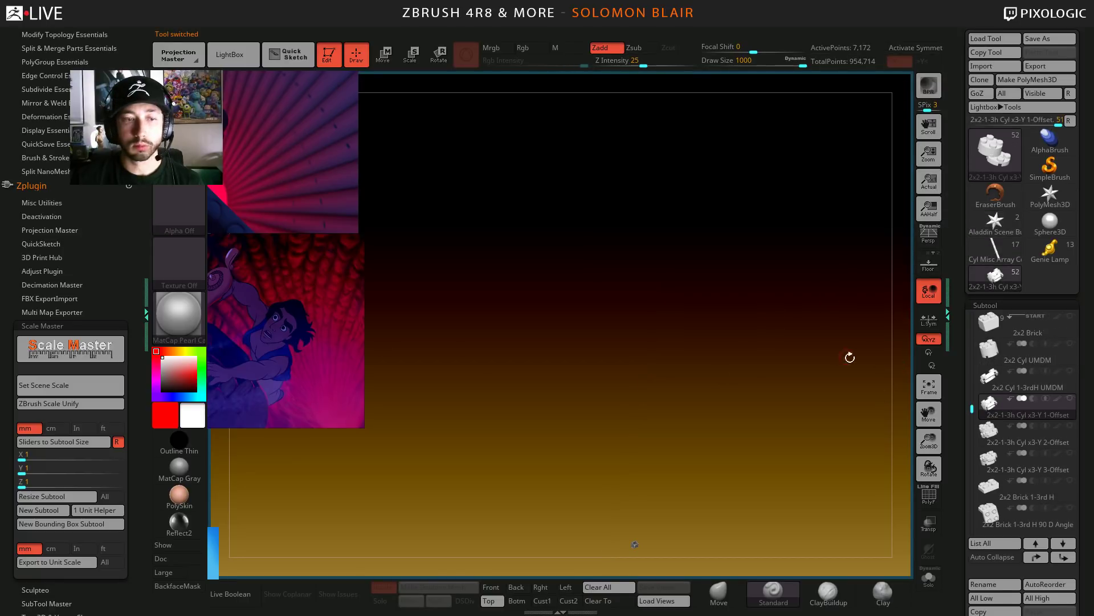
pyautogui.scroll(-2, 972, 407)
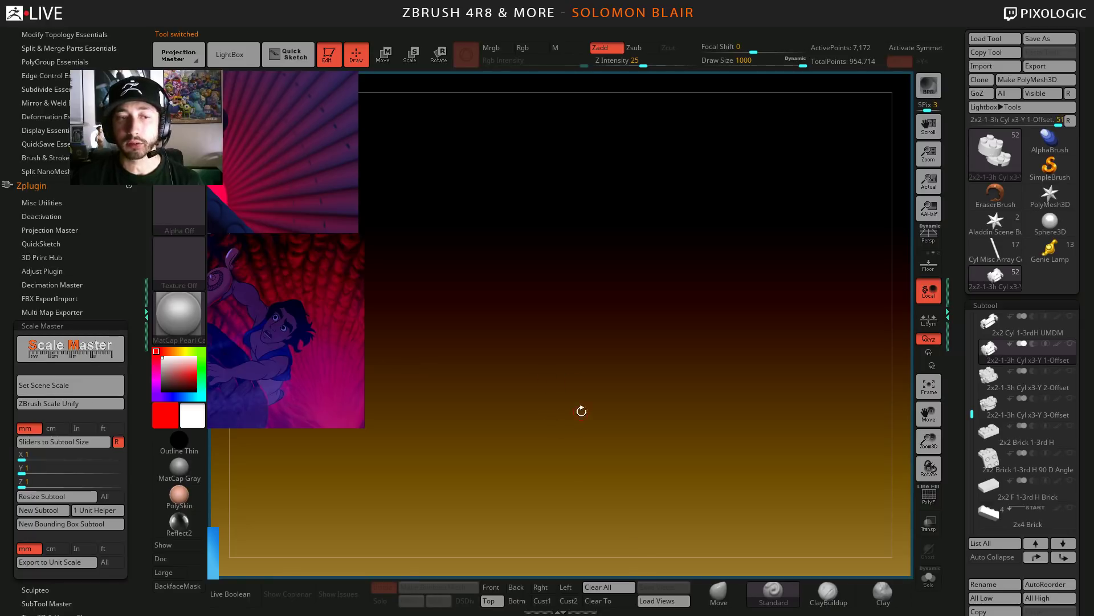
pyautogui.moveTo(972, 416); pyautogui.dragTo(962, 304)
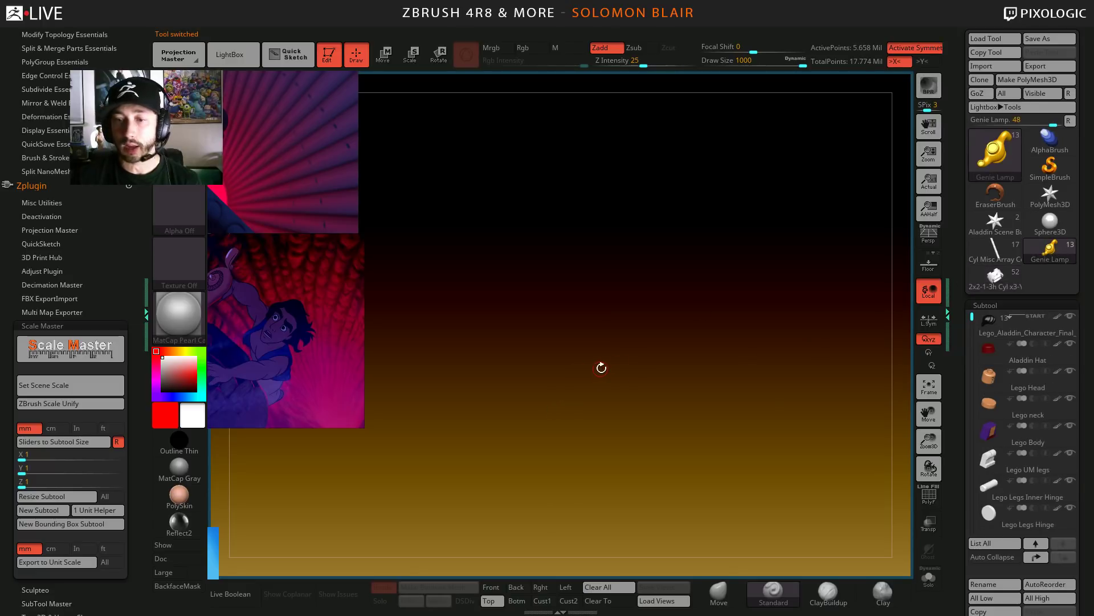
# - Switch to the Genie Lamp tool and frame the Lego Aladdin character with his lamp, viewing it from the front
pyautogui.press('f')
pyautogui.moveTo(652, 360)
pyautogui.keyDown('ctrl'); pyautogui.mouseDown(button='right')
pyautogui.moveTo(230, 338)
pyautogui.moveTo(222, 319)
pyautogui.mouseUp(button='right'); pyautogui.keyUp('ctrl')
pyautogui.keyDown('alt'); pyautogui.moveTo(507, 320); pyautogui.dragTo(501, 399, button='right'); pyautogui.keyUp('alt')
pyautogui.press('s')
pyautogui.moveTo(527, 401); pyautogui.dragTo(513, 401)
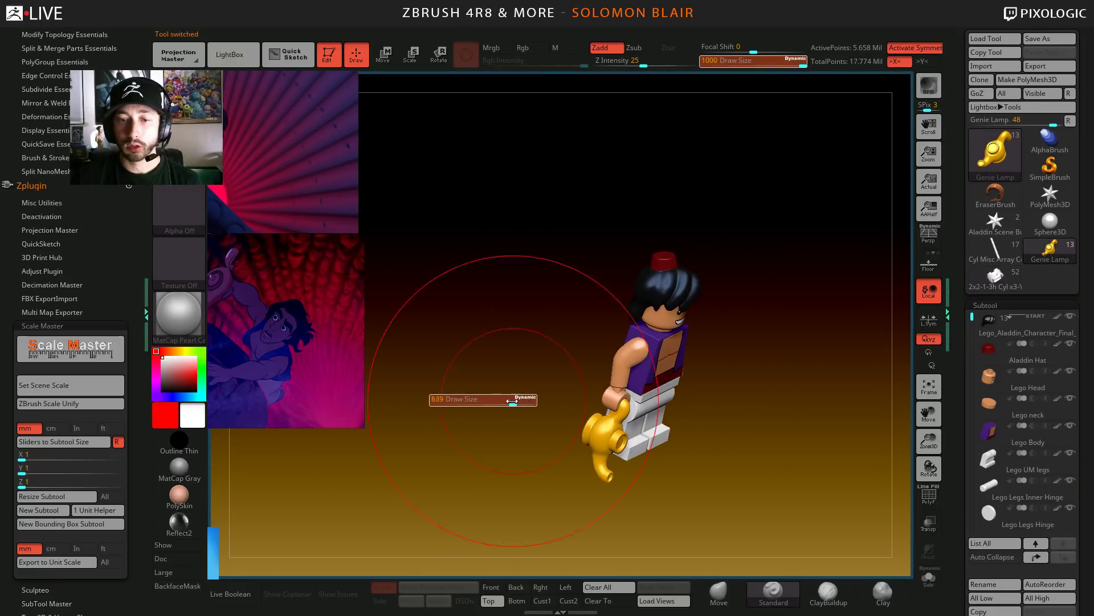
pyautogui.keyDown('ctrl'); pyautogui.moveTo(507, 401); pyautogui.dragTo(526, 399, button='right'); pyautogui.keyUp('ctrl')
pyautogui.press('s')
pyautogui.moveTo(522, 395)
pyautogui.mouseDown()
pyautogui.moveTo(507, 395)
pyautogui.moveTo(538, 366)
pyautogui.moveTo(500, 354)
pyautogui.mouseUp()
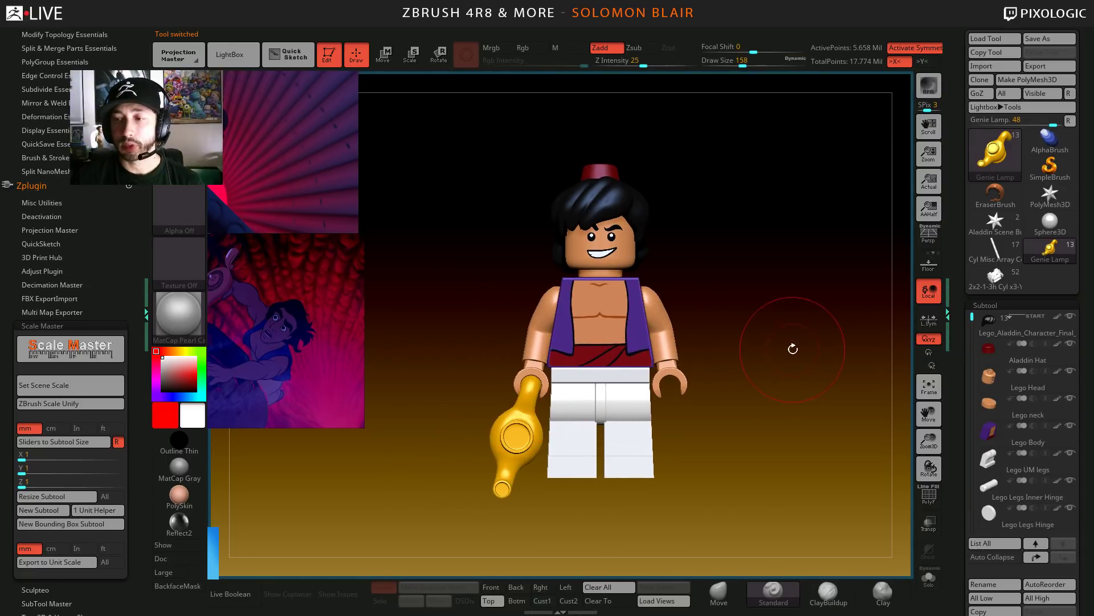
# - Switch to the Aladdin Scene Build Proxy tool, set the draw size to 197 and select its 1x1 Brick1 subtool
pyautogui.moveTo(1006, 286)
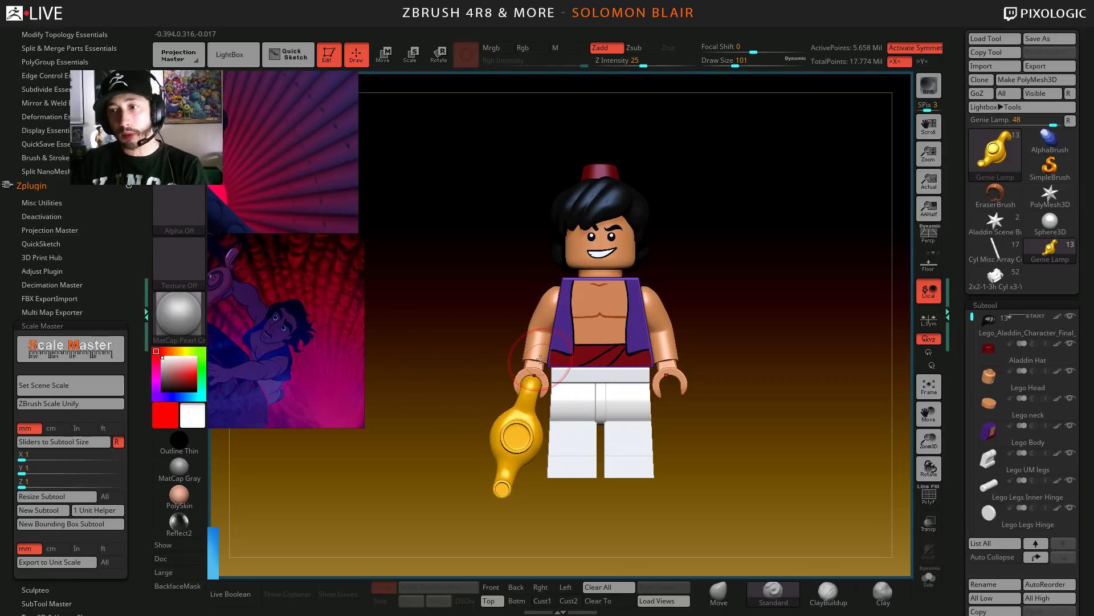
pyautogui.click(991, 229)
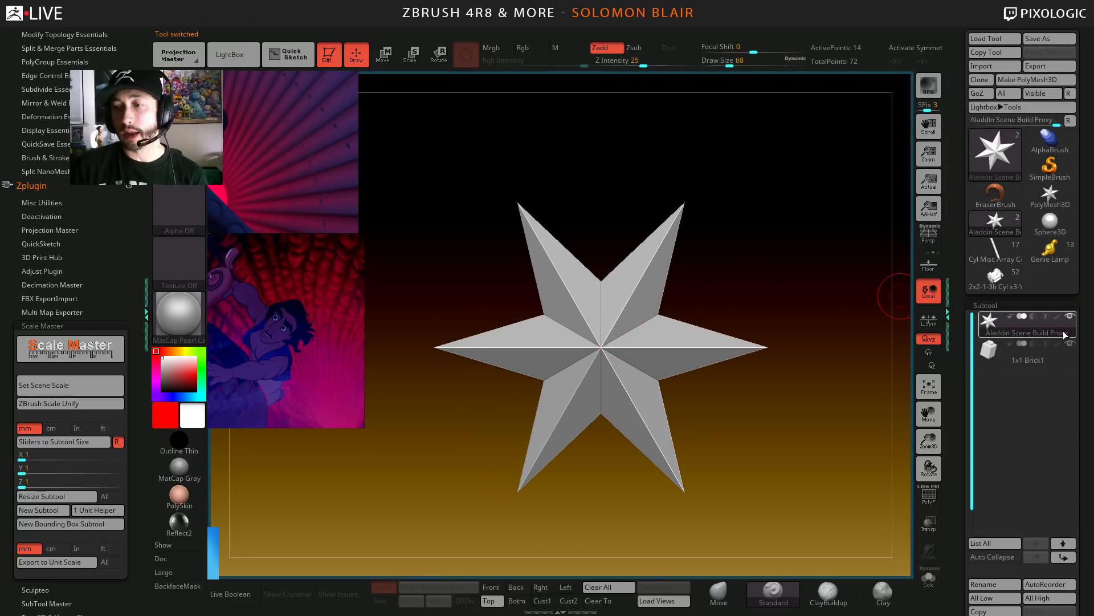
pyautogui.press('s')
pyautogui.moveTo(609, 368); pyautogui.dragTo(627, 367)
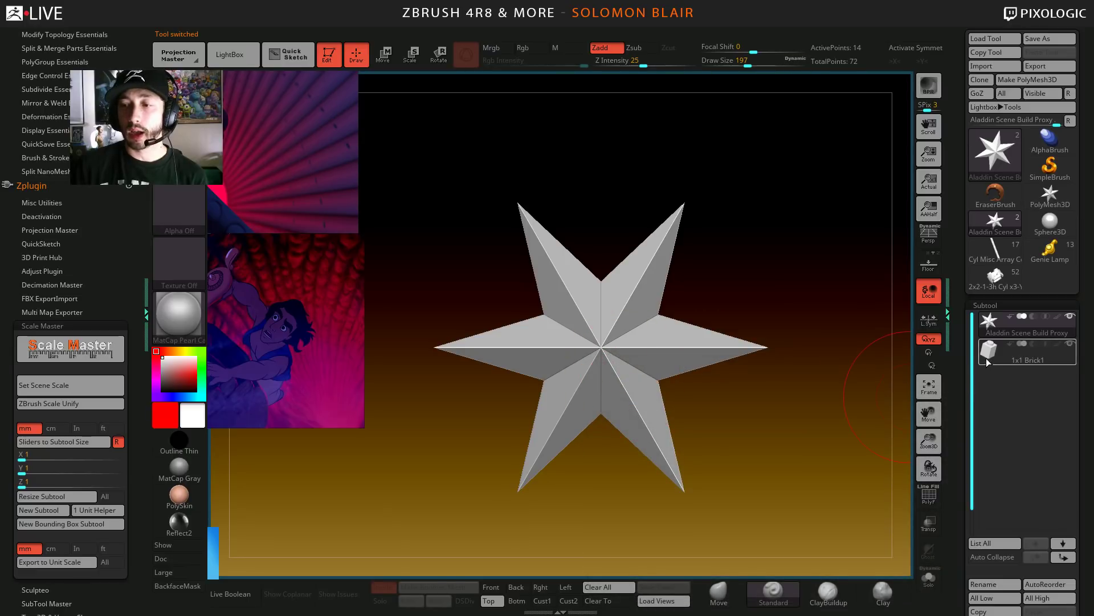
pyautogui.click(988, 357)
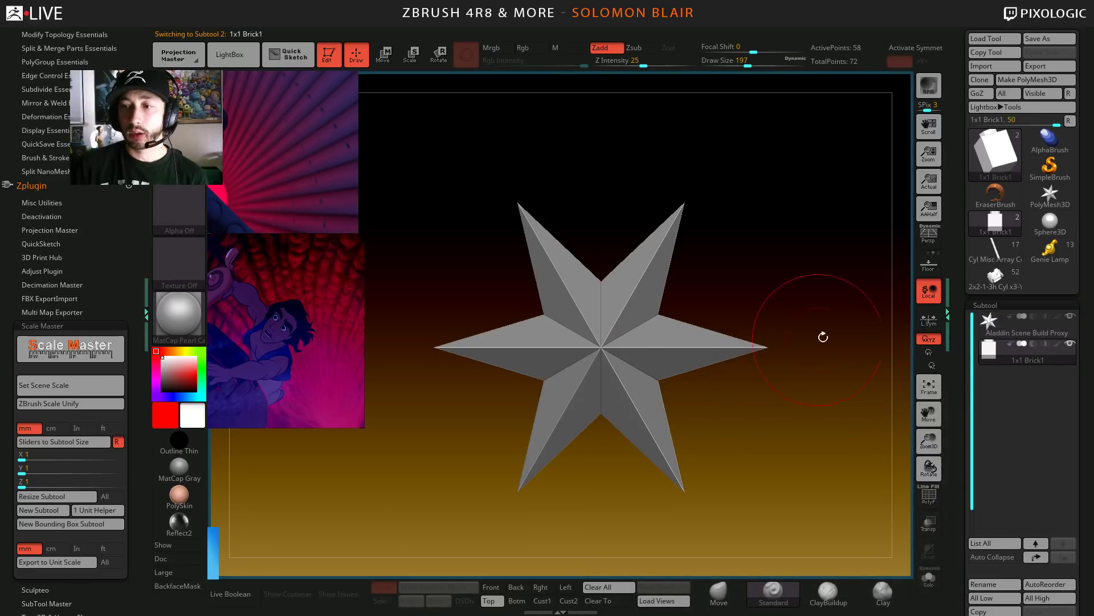
# - Switch to the brick kit tool, select its 1x1 Brick subtool and examine it isolated with Solo and PolyFrame
pyautogui.click(998, 290)
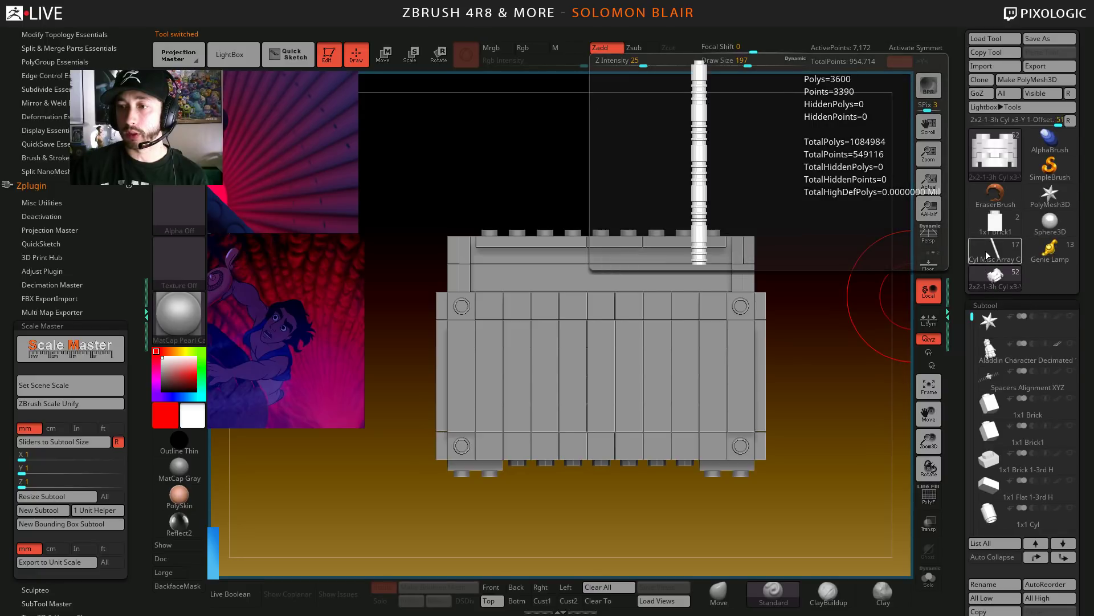
pyautogui.click(992, 226)
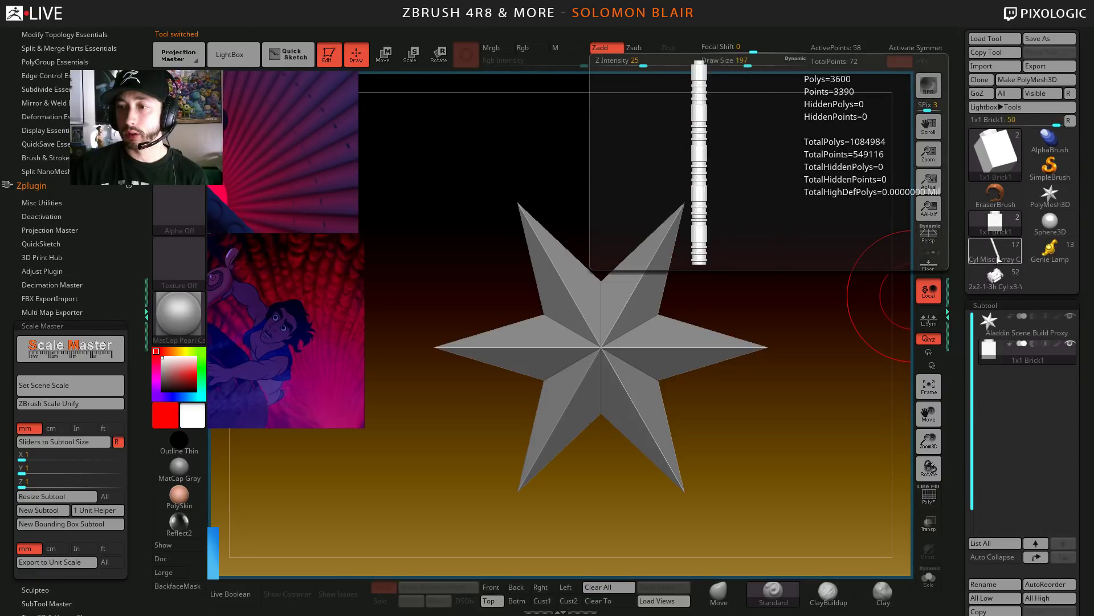
pyautogui.click(996, 280)
pyautogui.moveTo(970, 318); pyautogui.dragTo(969, 347)
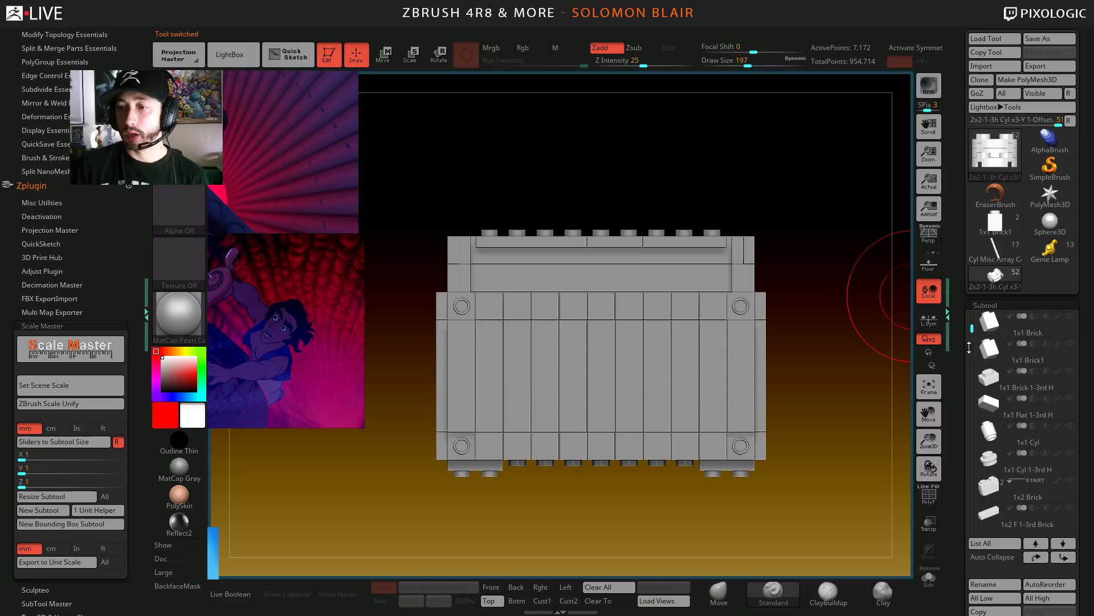
pyautogui.click(985, 323)
pyautogui.hotkey('shift', 's')
pyautogui.moveTo(600, 368); pyautogui.dragTo(625, 362)
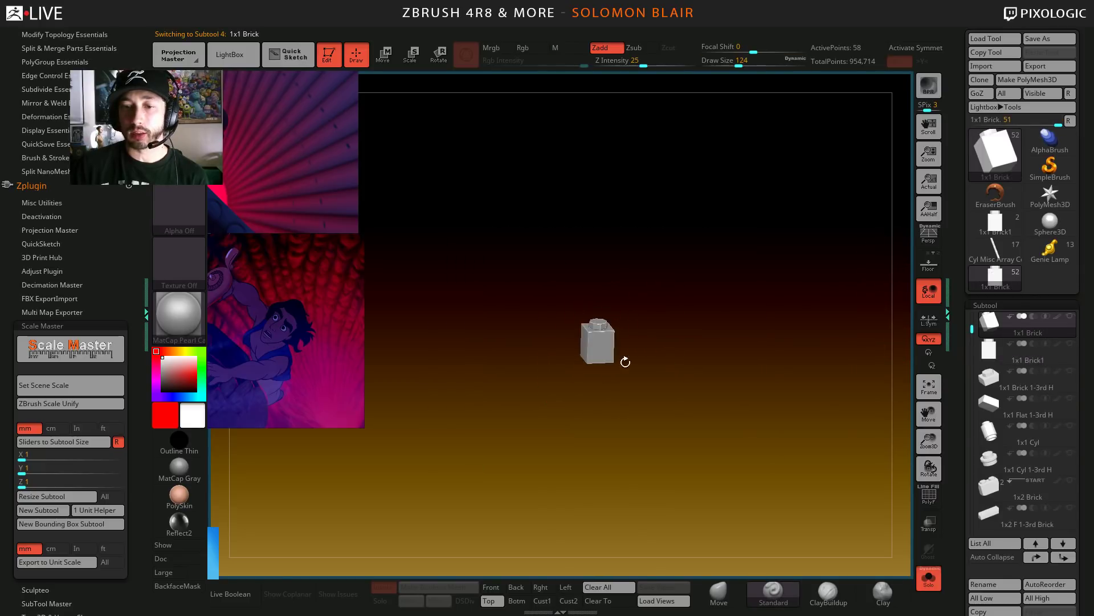
pyautogui.keyDown('ctrl'); pyautogui.moveTo(625, 362); pyautogui.dragTo(659, 382, button='right'); pyautogui.keyUp('ctrl')
pyautogui.hotkey('shift', 'f')
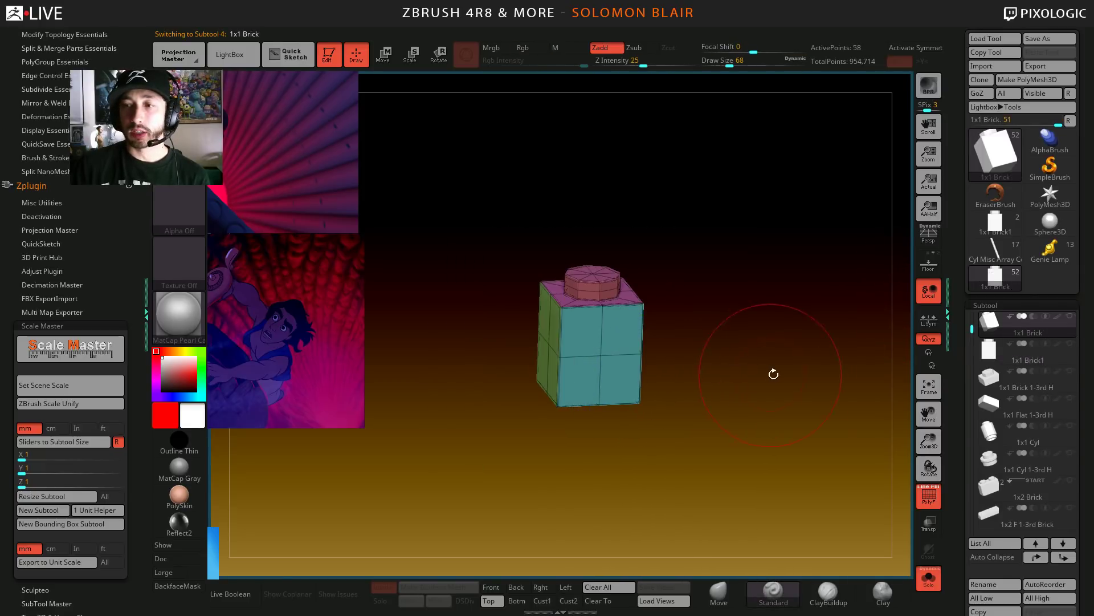
# - Return to the proxy tool's 1x1 Brick1, set the scene scale to 7.8 x 11.37 x 7.8 mm with Scale Master, and hide PolyFrame
pyautogui.click(994, 253)
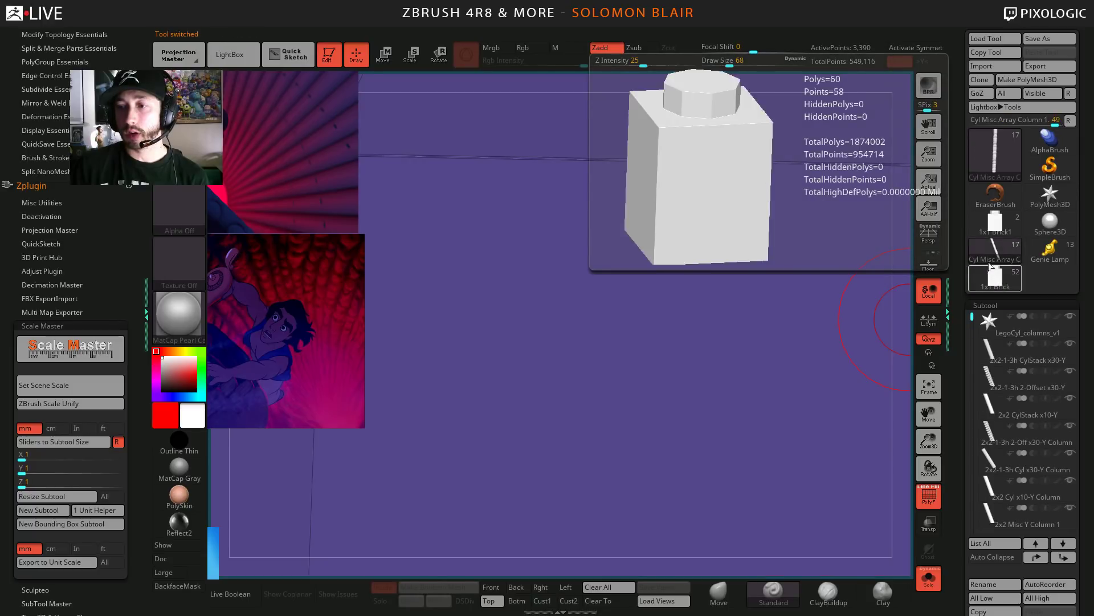
pyautogui.click(993, 268)
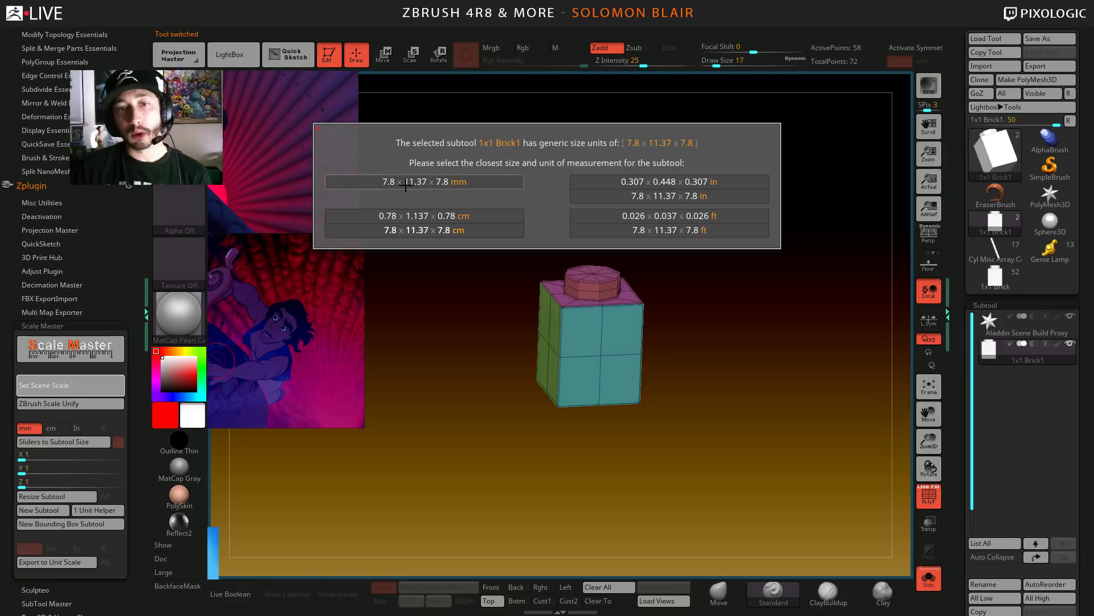
pyautogui.click(426, 182)
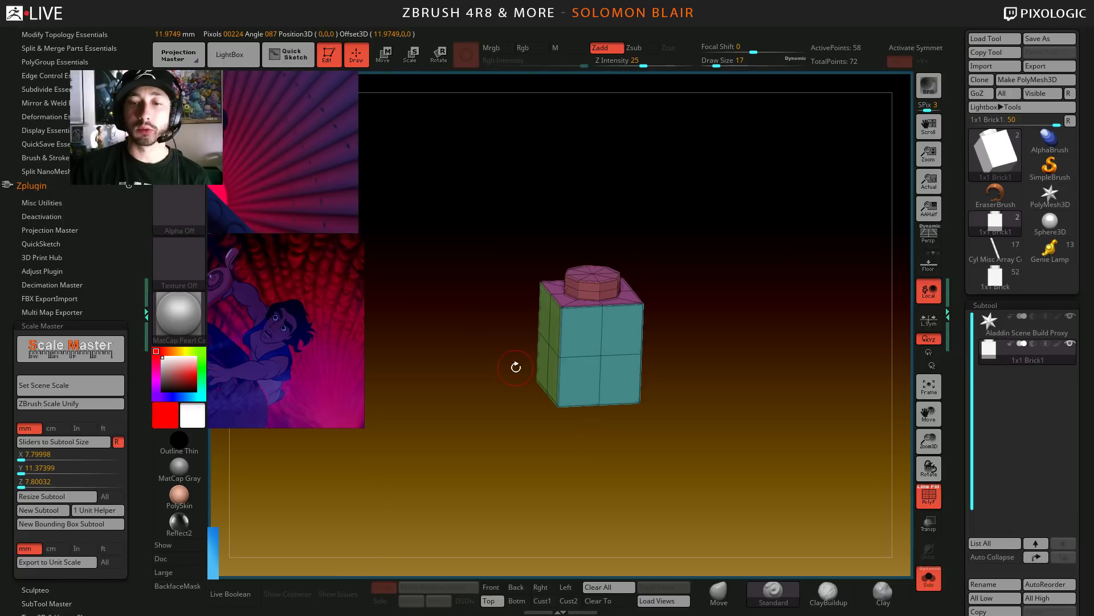
pyautogui.moveTo(583, 399)
pyautogui.keyDown('ctrl'); pyautogui.mouseDown(button='right')
pyautogui.moveTo(625, 369)
pyautogui.moveTo(596, 371)
pyautogui.mouseUp(button='right'); pyautogui.keyUp('ctrl')
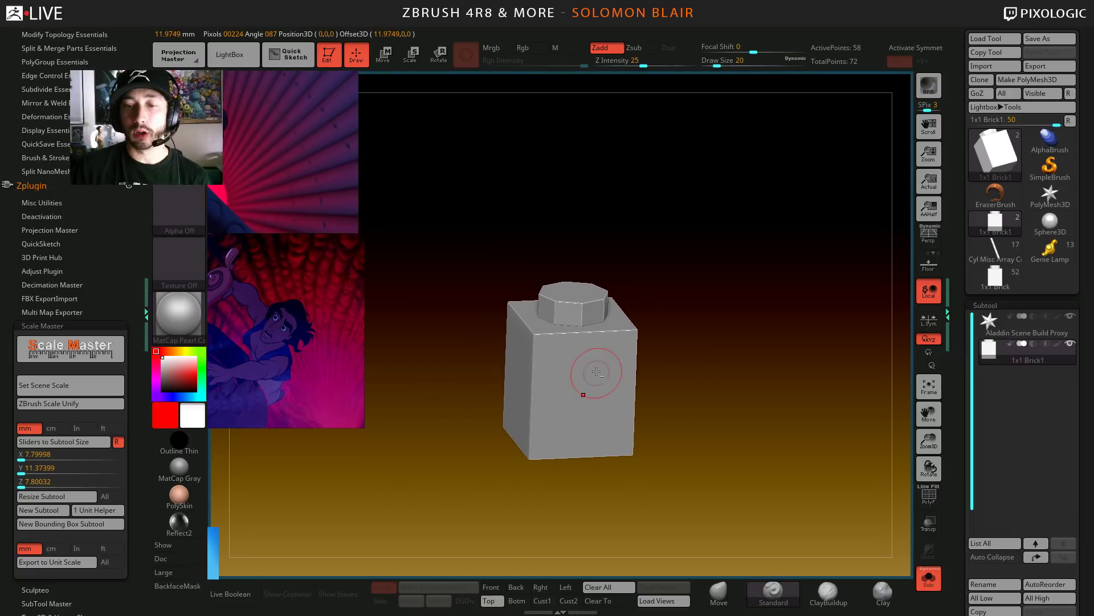
pyautogui.press('s')
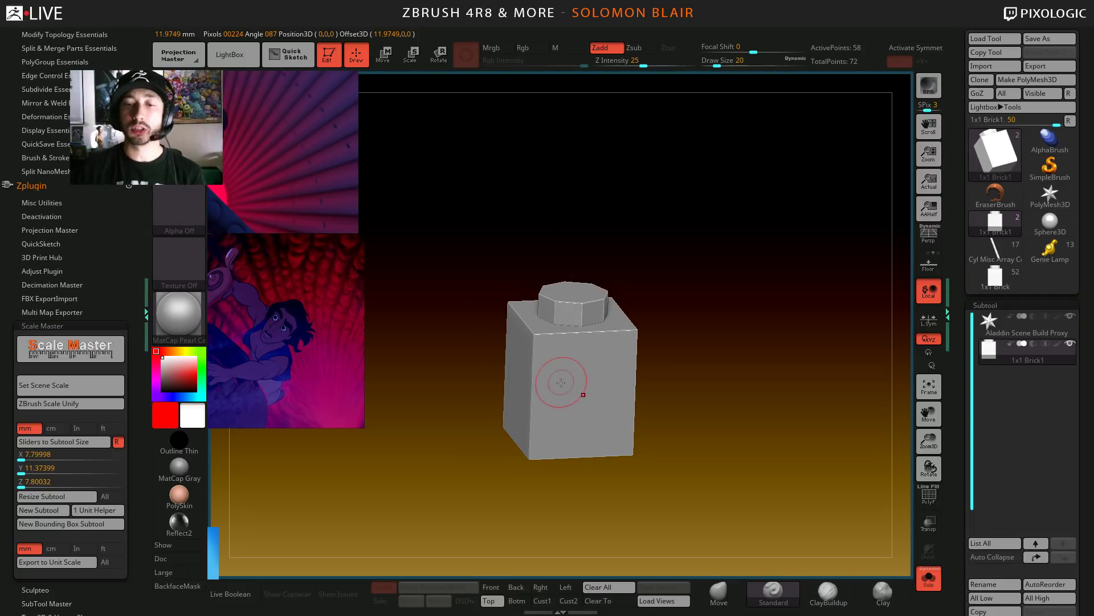
# - Set the draw size to 33 and shift the Aladdin reference images in Spotlight
pyautogui.press('s')
pyautogui.moveTo(590, 396); pyautogui.dragTo(582, 396)
pyautogui.moveTo(582, 395)
pyautogui.keyDown('alt'); pyautogui.mouseDown(button='right')
pyautogui.moveTo(586, 372)
pyautogui.moveTo(645, 412)
pyautogui.mouseUp(button='right'); pyautogui.keyUp('alt')
pyautogui.press('s')
pyautogui.moveTo(623, 410); pyautogui.dragTo(631, 410)
pyautogui.keyDown('alt'); pyautogui.moveTo(630, 411); pyautogui.dragTo(649, 415, button='right'); pyautogui.keyUp('alt')
pyautogui.press('z')
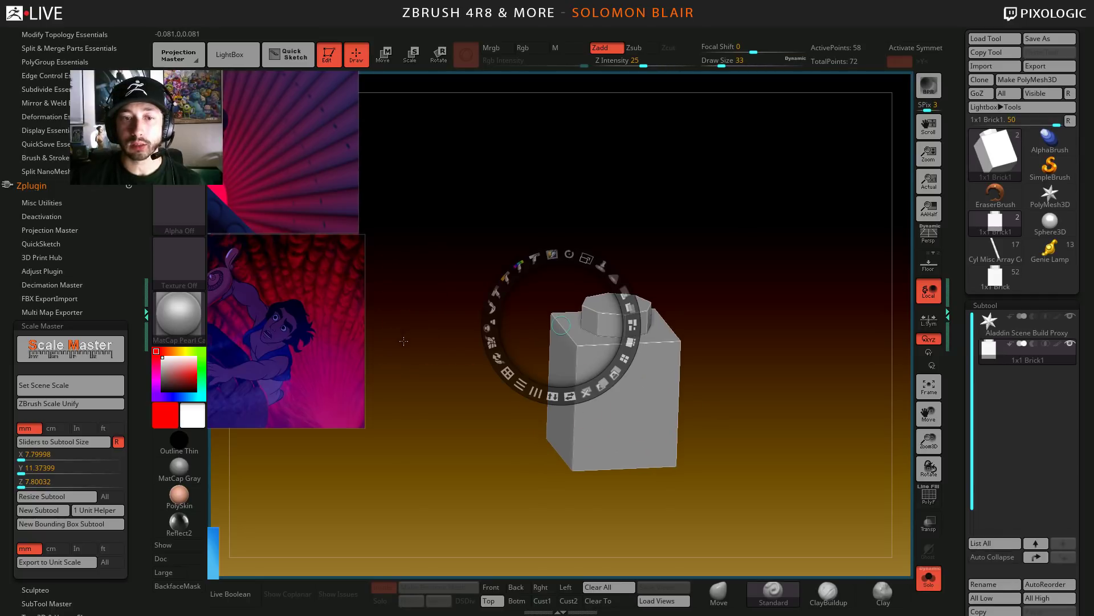
pyautogui.moveTo(408, 342); pyautogui.dragTo(425, 354)
pyautogui.press('z')
# - Switch to the cylinder column tool, select its 2x2-1-3h 2-Offset x30-Y subtool, frame it and set the draw size to 299
pyautogui.click(992, 254)
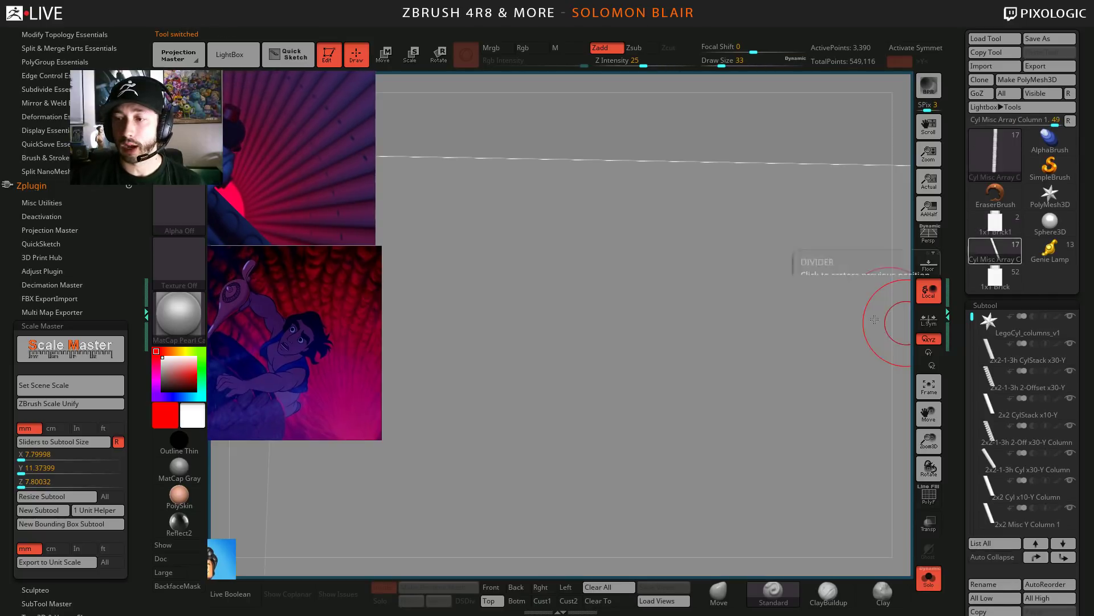
pyautogui.click(1001, 383)
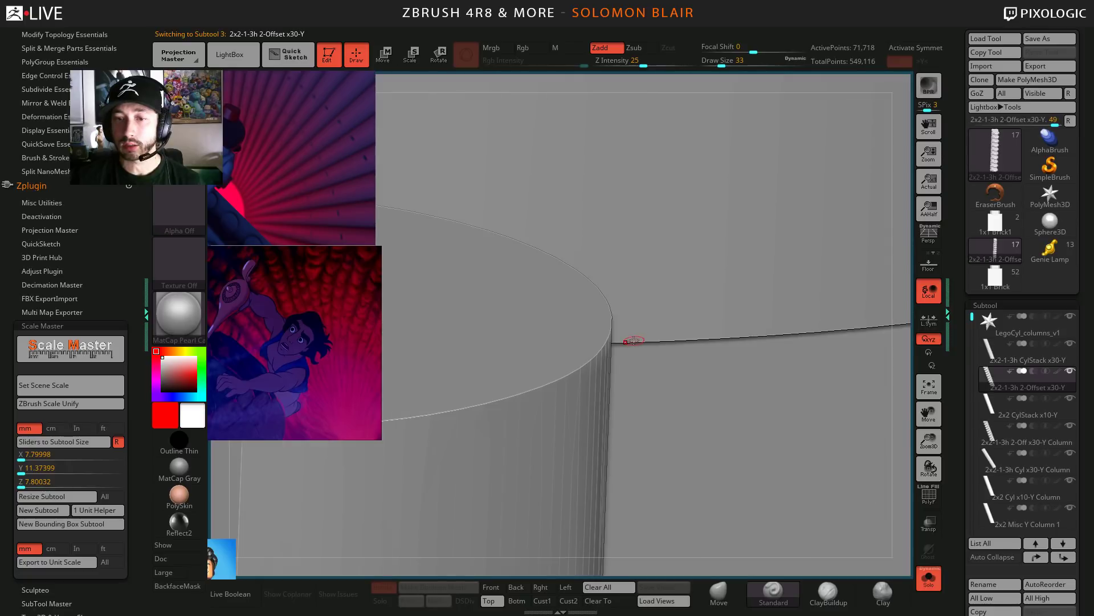
pyautogui.press('f')
pyautogui.moveTo(722, 388); pyautogui.dragTo(748, 398)
pyautogui.press('s')
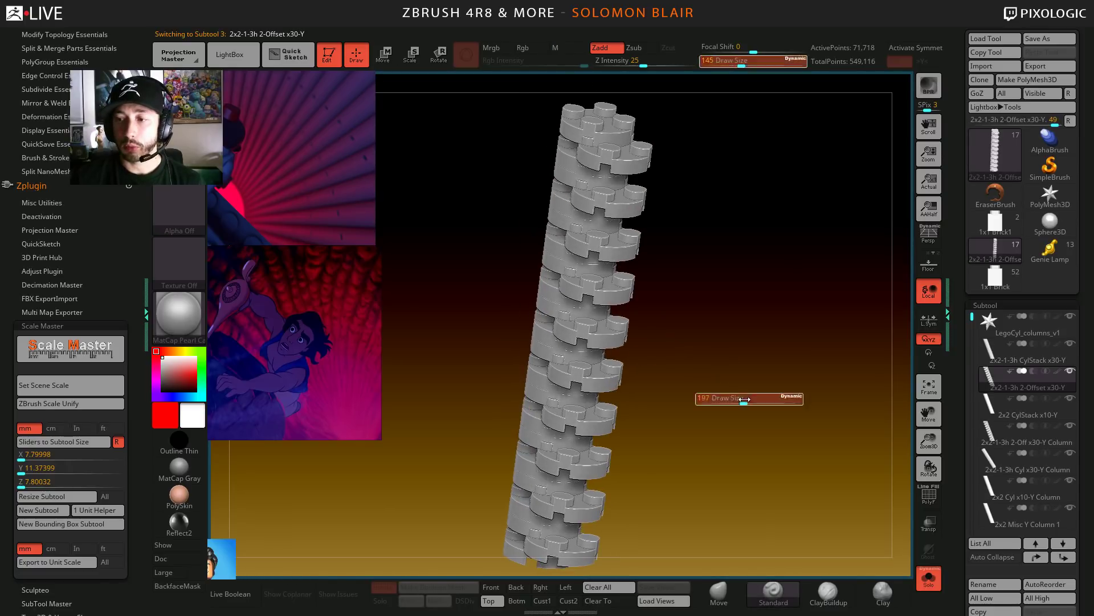
pyautogui.press('s')
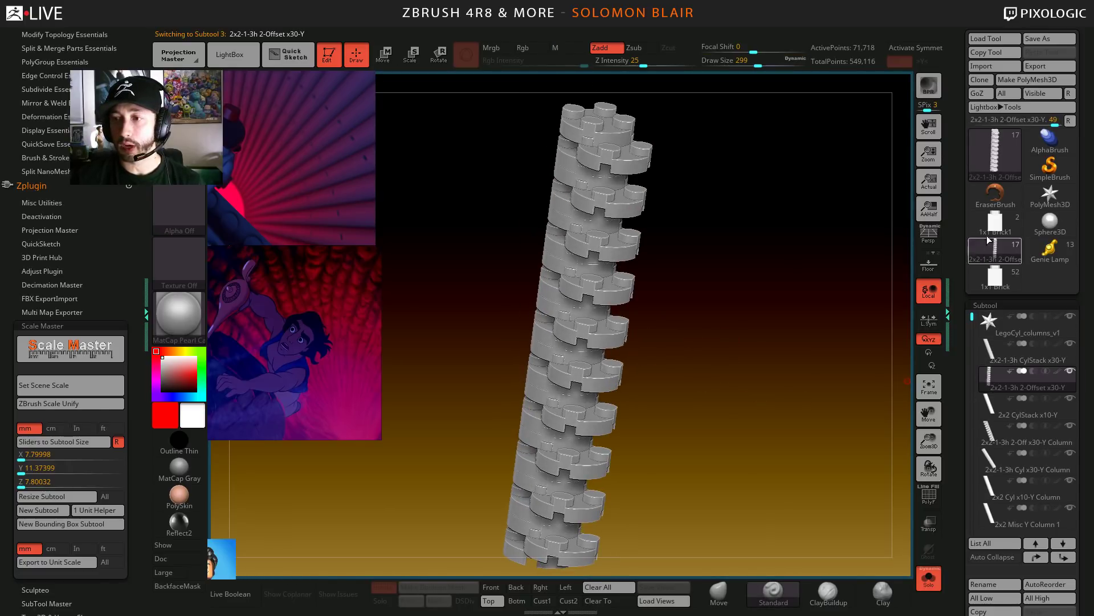
# - Reset the recent tools list and reload the column tool beside the Aladdin Scene Build Proxy tool for quick switching
pyautogui.click(992, 228)
pyautogui.click(1070, 120)
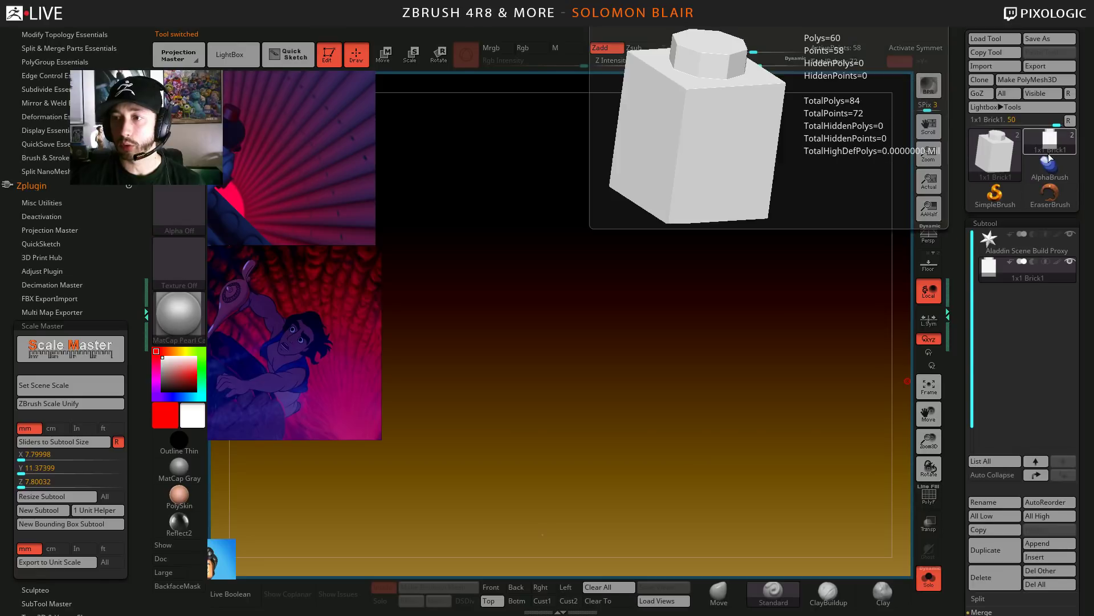
pyautogui.click(995, 151)
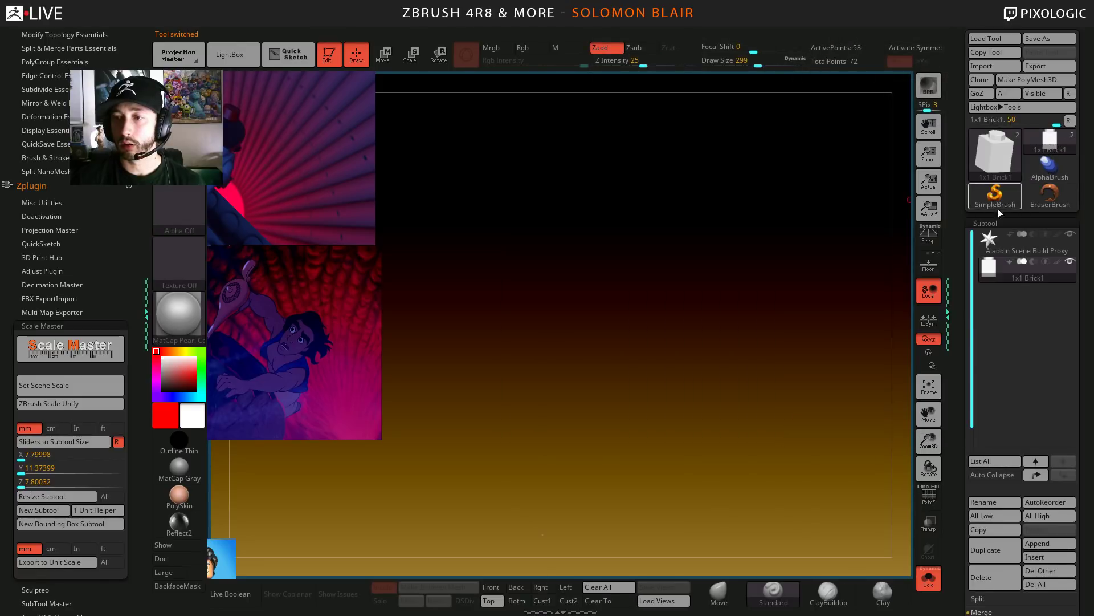
pyautogui.click(1053, 142)
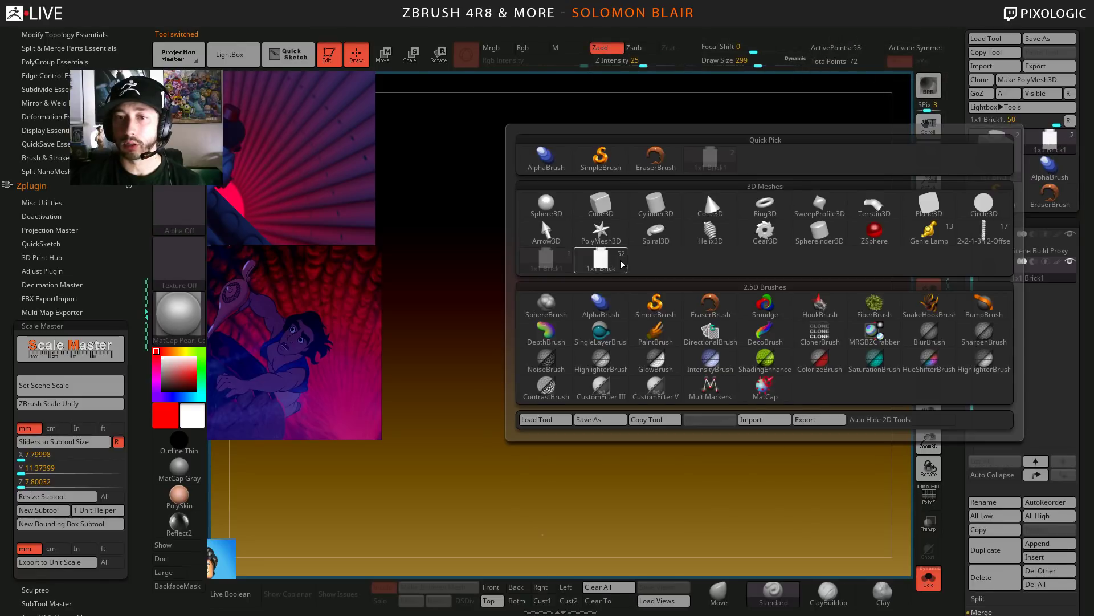
pyautogui.click(983, 234)
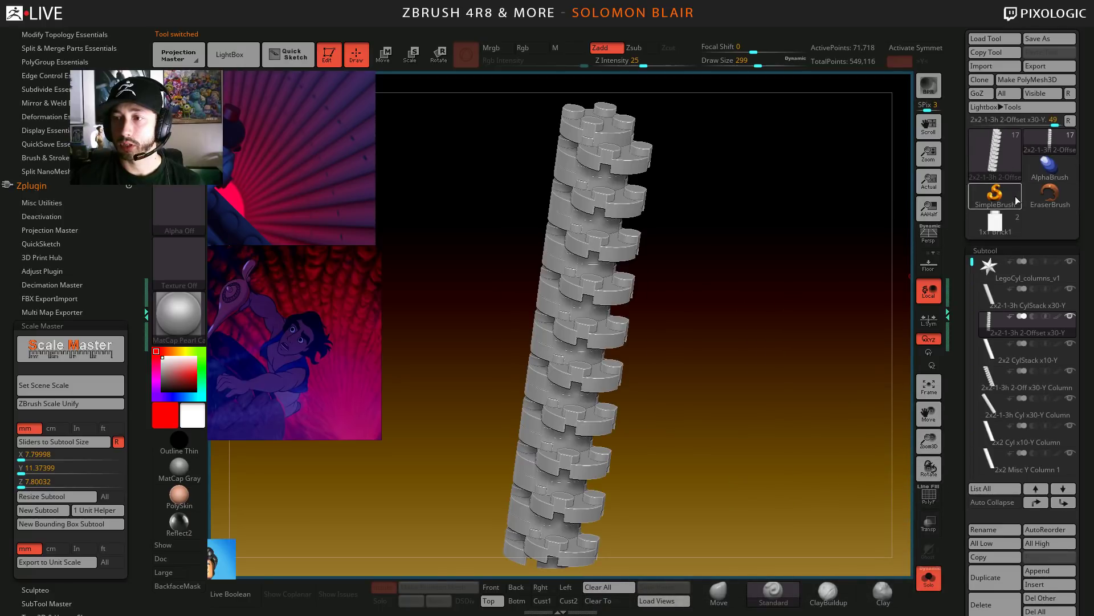
pyautogui.click(1002, 219)
pyautogui.click(1050, 144)
pyautogui.click(997, 225)
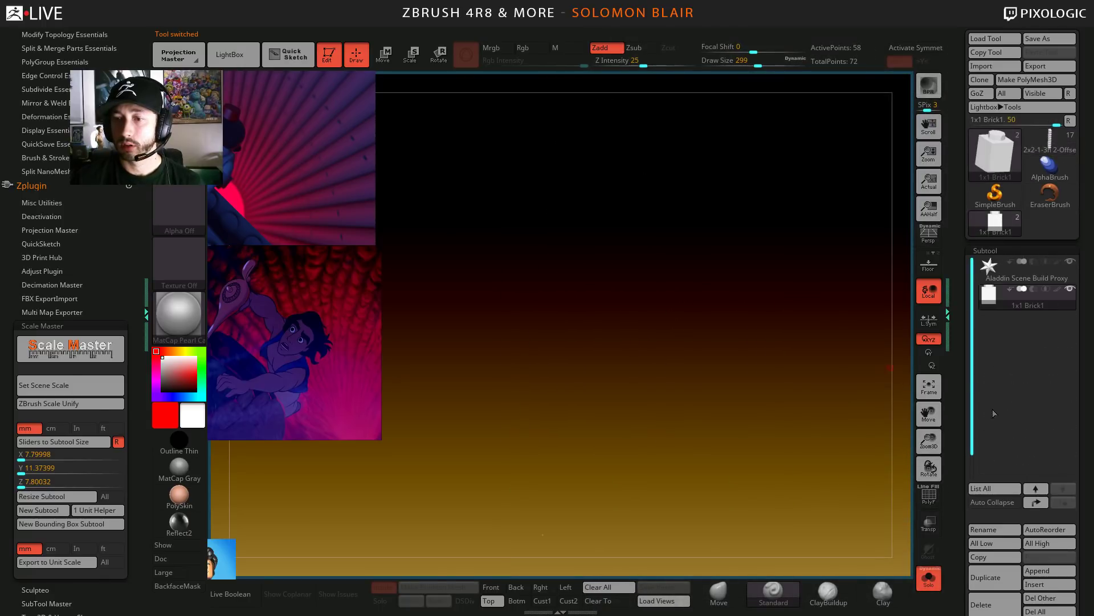
pyautogui.click(1062, 146)
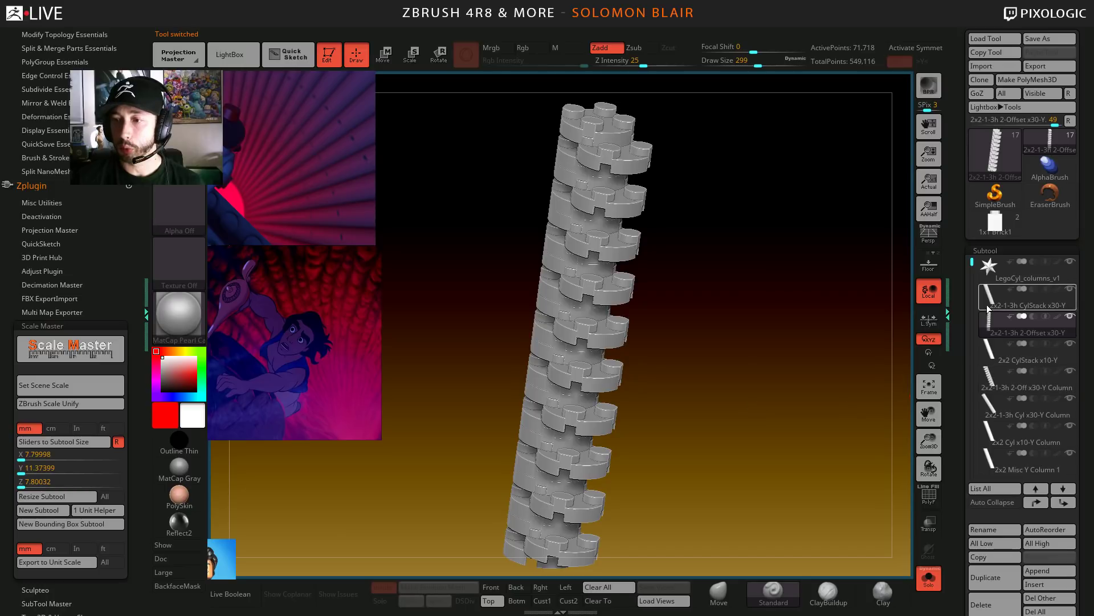
# - Insert the 2x2-1-3h 2-Offset x30-Y column into the Aladdin Scene Build Proxy tool and frame it in a widened canvas
pyautogui.moveTo(987, 338)
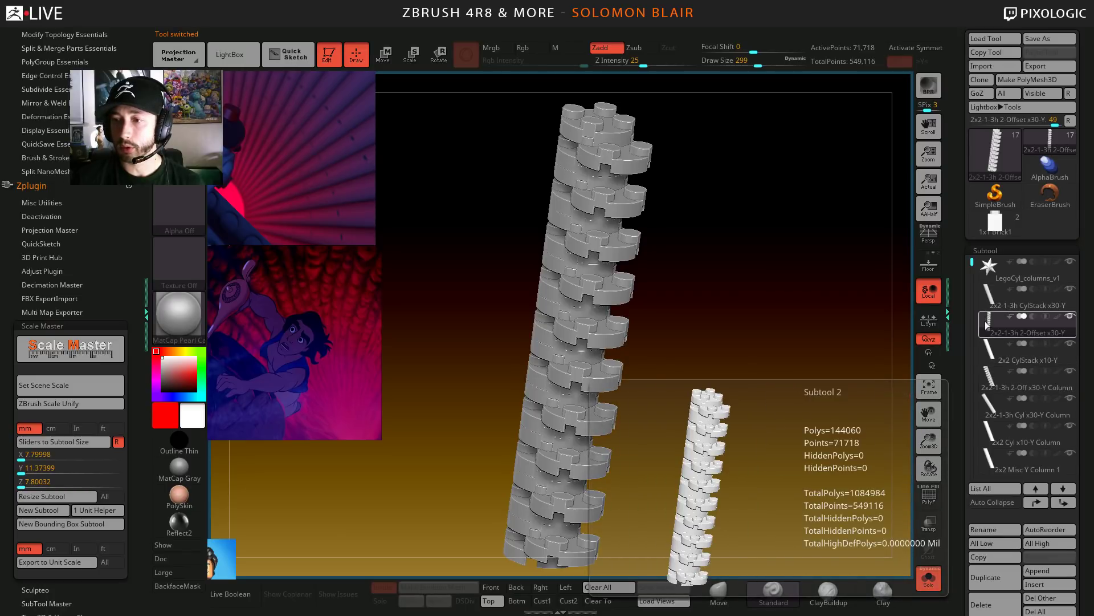
pyautogui.click(994, 228)
pyautogui.click(1039, 585)
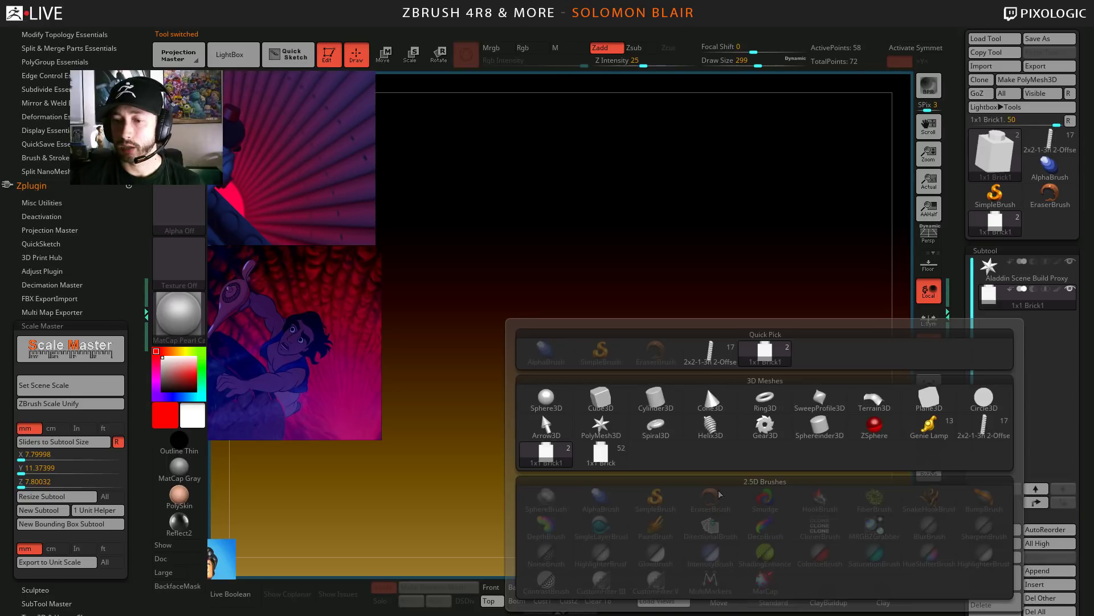
pyautogui.click(721, 350)
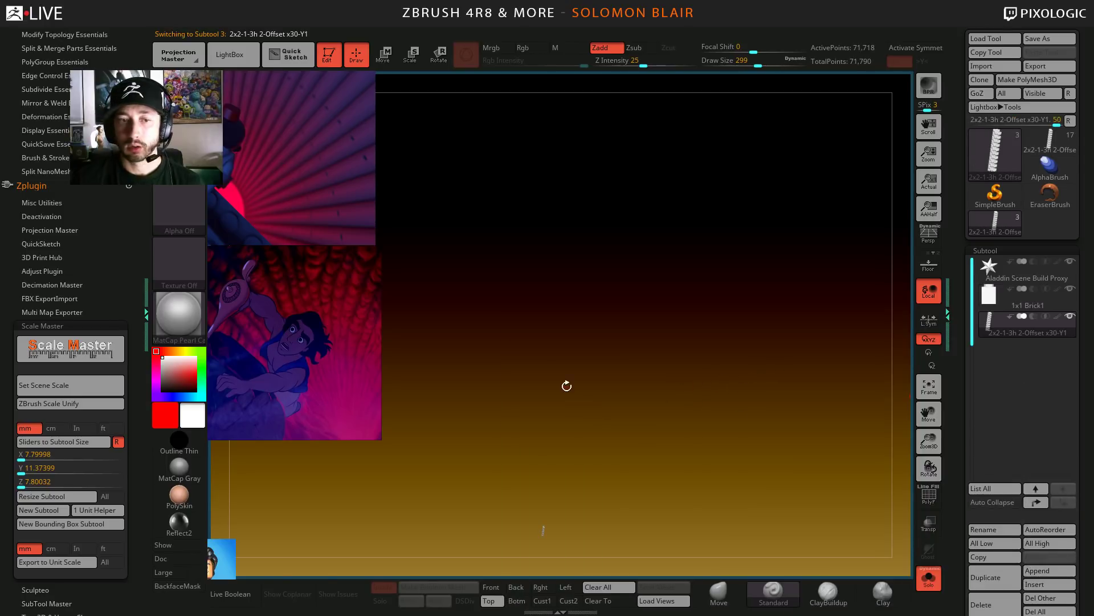
pyautogui.click(146, 313)
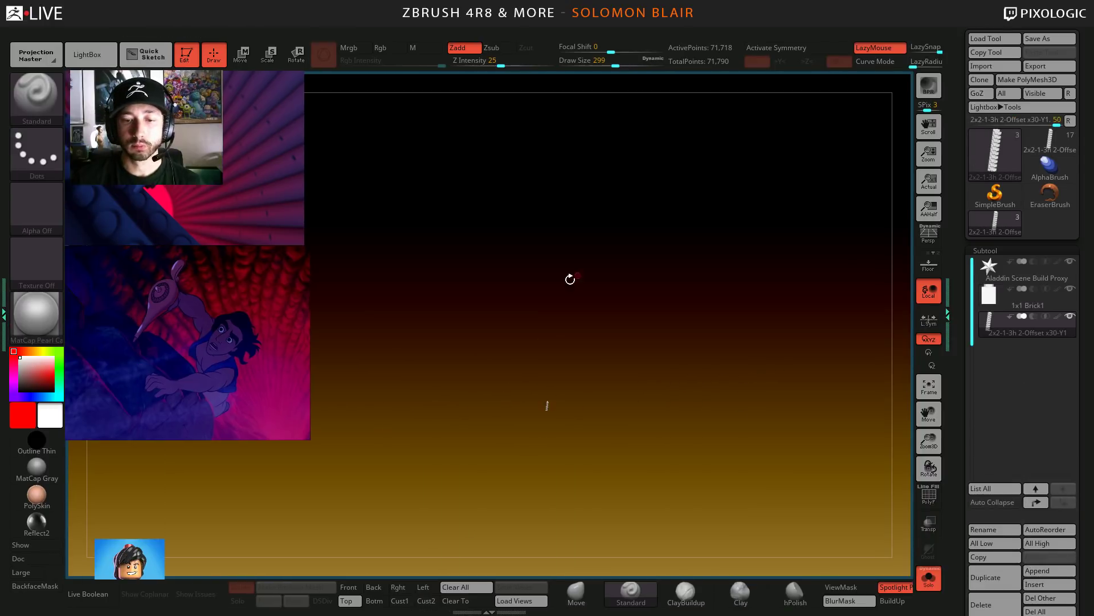
pyautogui.press('f')
pyautogui.keyDown('ctrl'); pyautogui.moveTo(818, 410); pyautogui.dragTo(817, 349, button='right'); pyautogui.keyUp('ctrl')
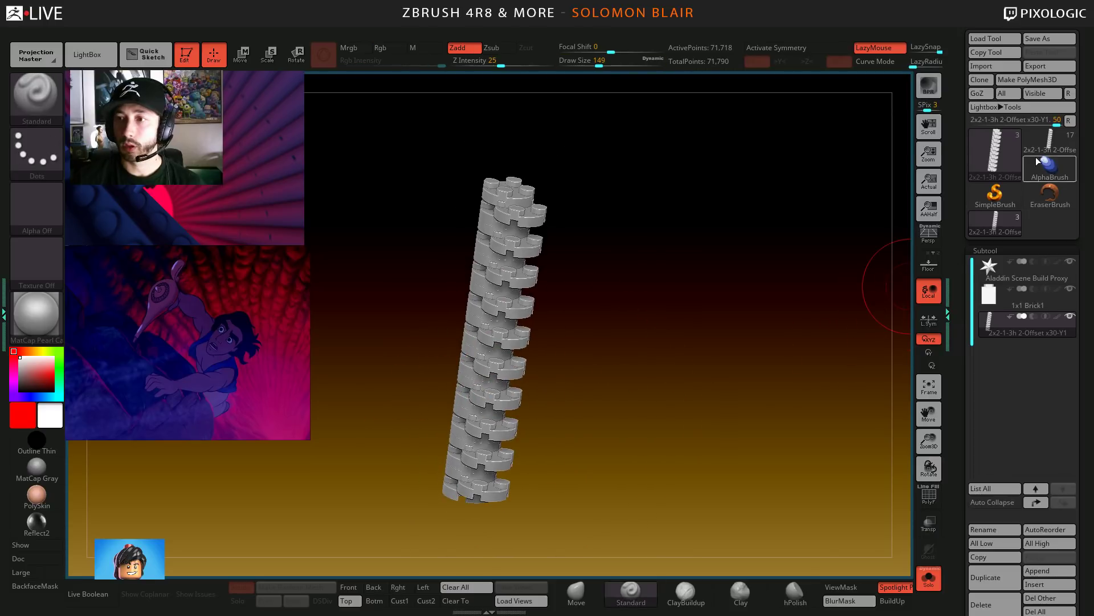
# - Select the column tool's 2x2-1-3h 2-Off x30-Y Column, examine its polygroups with PolyFrame and set the draw size to 1000
pyautogui.click(1046, 146)
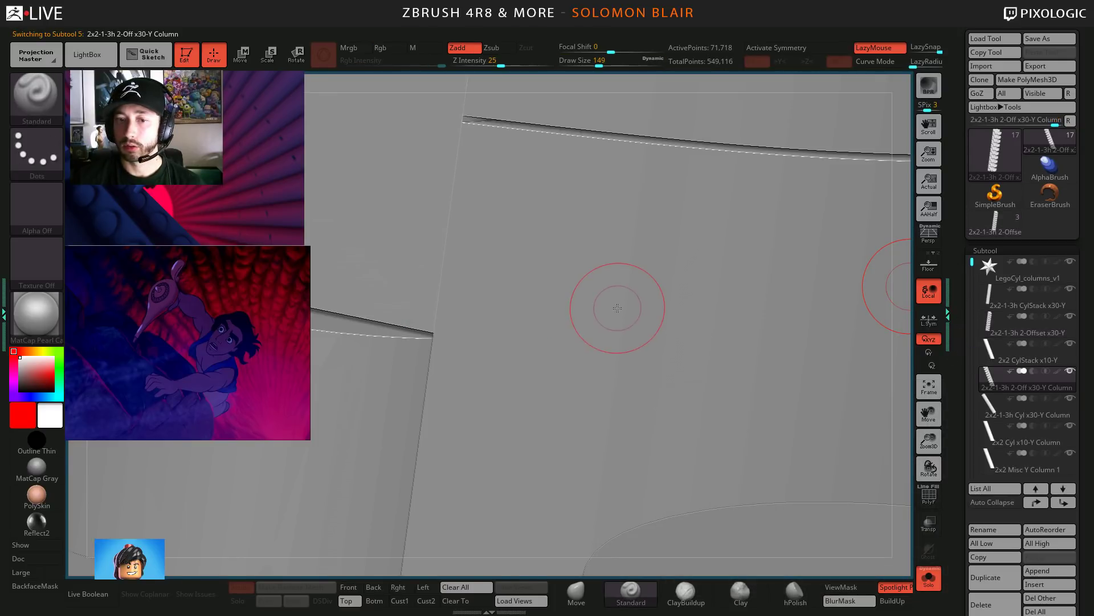
pyautogui.hotkey('shift', 'f')
pyautogui.keyDown('ctrl'); pyautogui.moveTo(658, 288); pyautogui.dragTo(512, 355, button='right'); pyautogui.keyUp('ctrl')
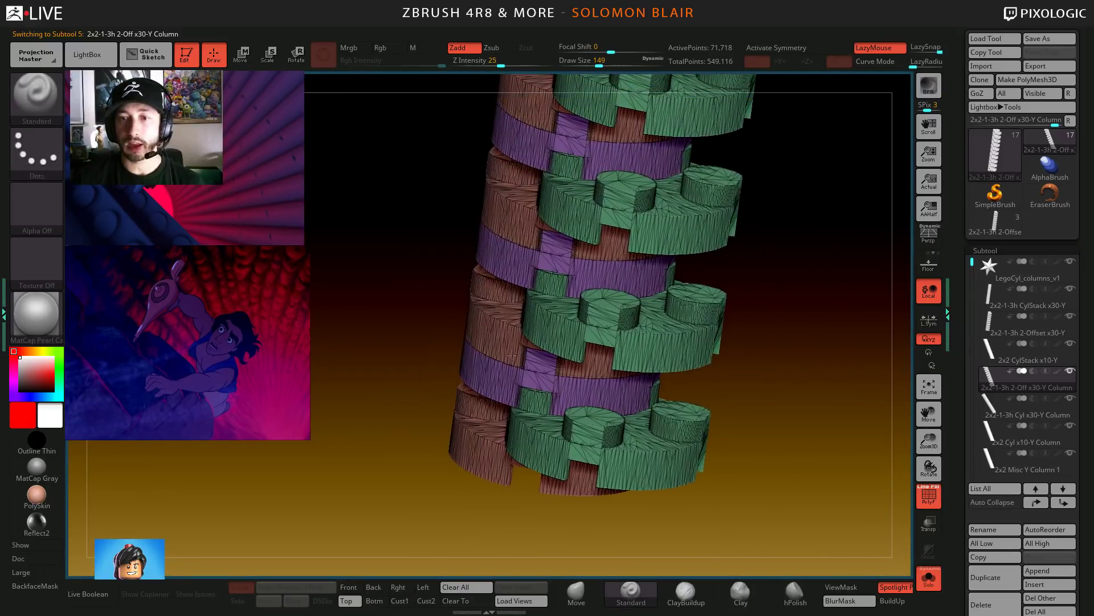
pyautogui.press('s')
pyautogui.moveTo(557, 308); pyautogui.dragTo(621, 308)
pyautogui.press('s')
pyautogui.moveTo(612, 248)
pyautogui.keyDown('alt'); pyautogui.mouseDown(button='right')
pyautogui.moveTo(572, 341)
pyautogui.moveTo(574, 391)
pyautogui.mouseUp(button='right'); pyautogui.keyUp('alt')
pyautogui.press('s')
pyautogui.press('s')
pyautogui.moveTo(544, 311)
pyautogui.mouseDown(button='right')
pyautogui.moveTo(560, 345)
pyautogui.moveTo(587, 336)
pyautogui.mouseUp(button='right')
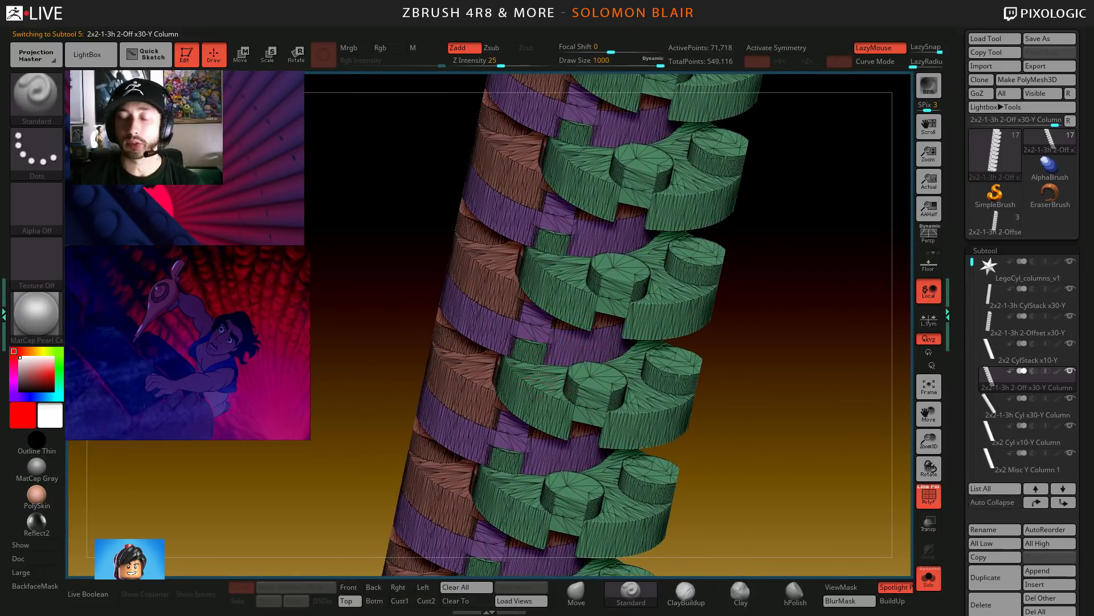
pyautogui.moveTo(539, 369); pyautogui.dragTo(784, 327, button='right')
# - Alternate between the proxy and column tools, viewing the offset column's stacked polygroups from several angles
pyautogui.click(1003, 230)
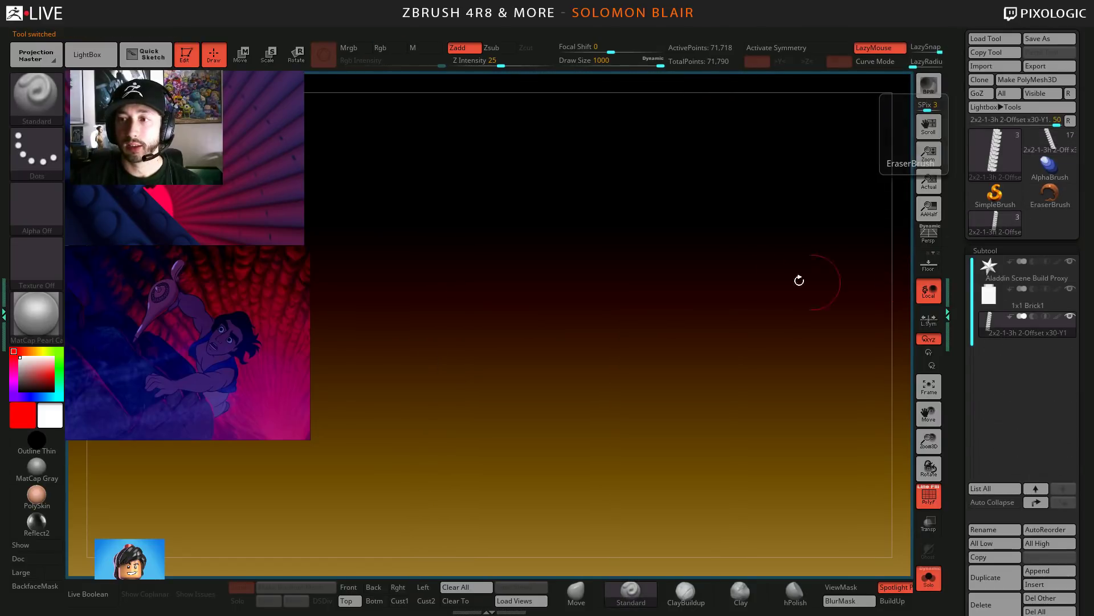
pyautogui.click(1051, 139)
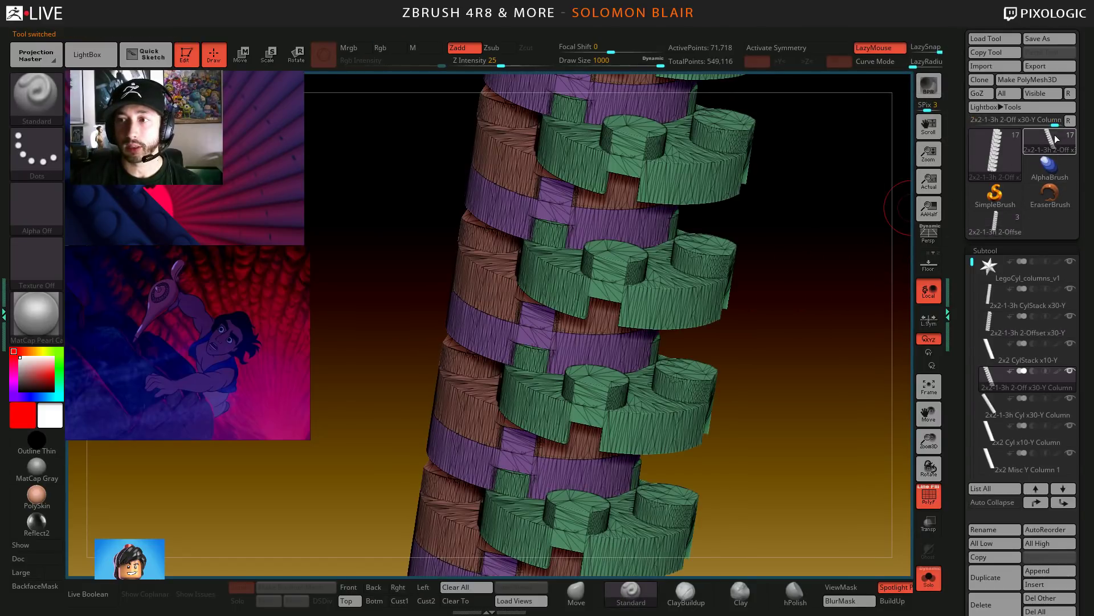
pyautogui.keyDown('alt'); pyautogui.moveTo(698, 289); pyautogui.dragTo(669, 347, button='right'); pyautogui.keyUp('alt')
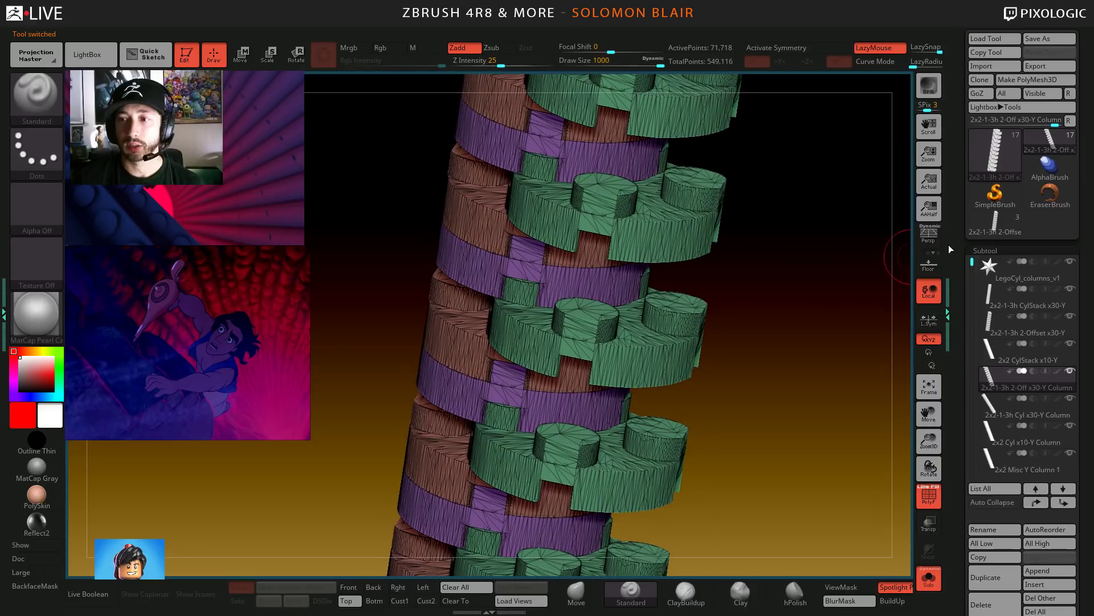
pyautogui.moveTo(738, 332); pyautogui.dragTo(722, 290, button='right')
pyautogui.moveTo(779, 319); pyautogui.dragTo(843, 288, button='right')
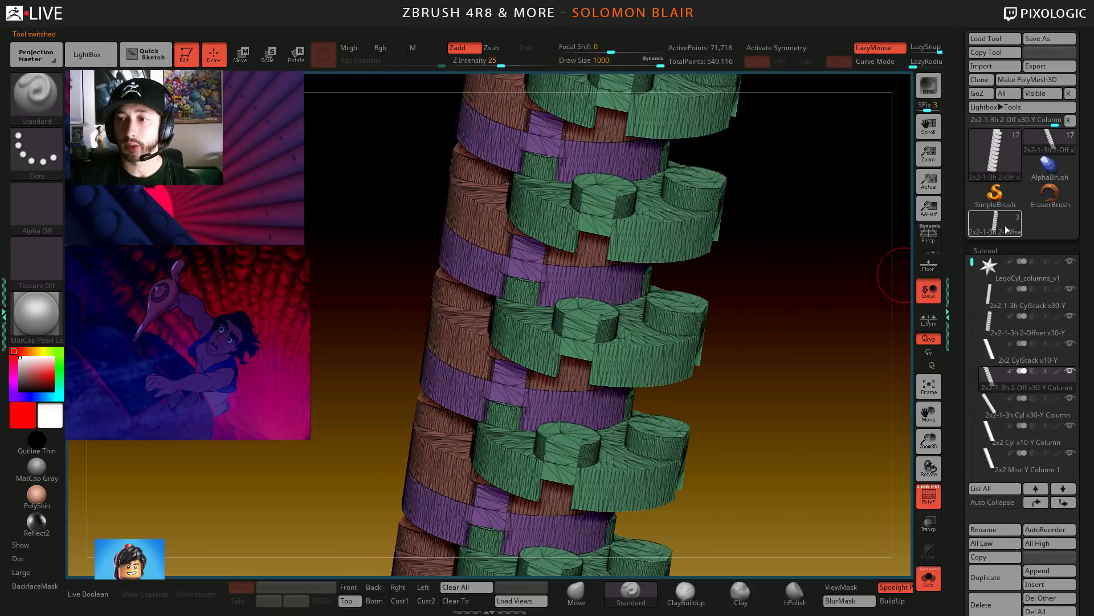
pyautogui.click(1004, 230)
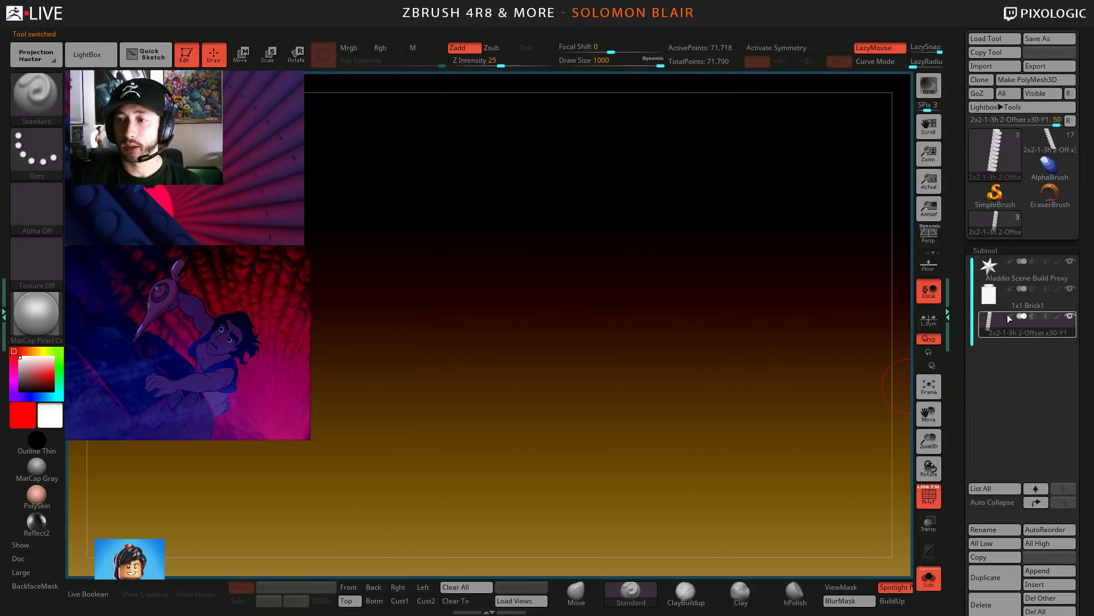
# - Browse the column tool's cylinder column variants with PolyFrame off, ending on the 2x2-1-3h Misc Y Column 2 subtool
pyautogui.click(1048, 141)
pyautogui.click(987, 408)
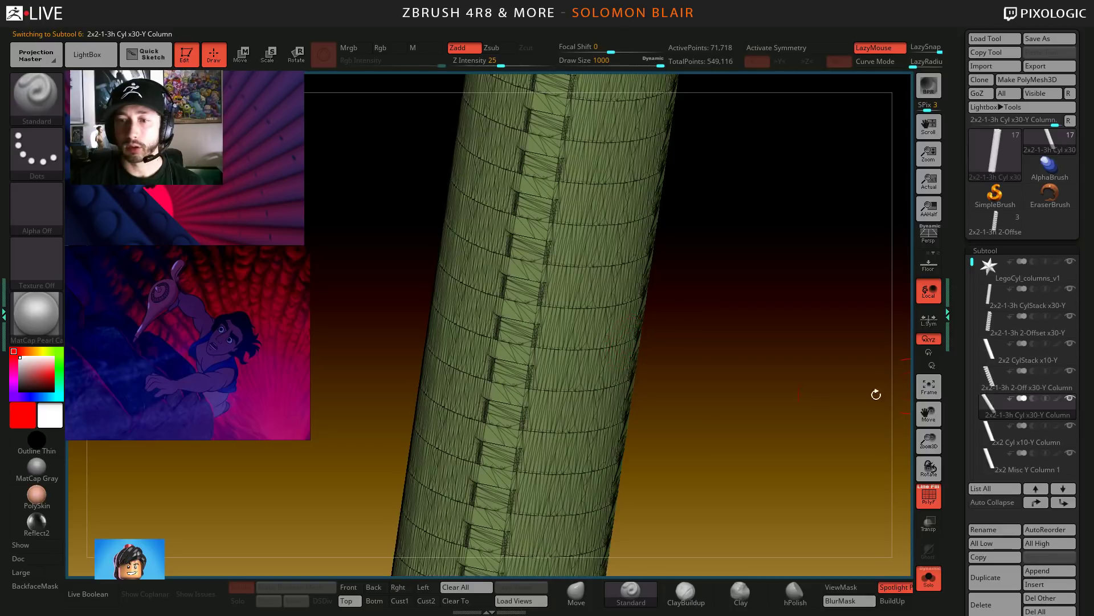
pyautogui.click(989, 435)
pyautogui.keyDown('ctrl'); pyautogui.moveTo(877, 508); pyautogui.dragTo(863, 453, button='right'); pyautogui.keyUp('ctrl')
pyautogui.hotkey('shift', 'f')
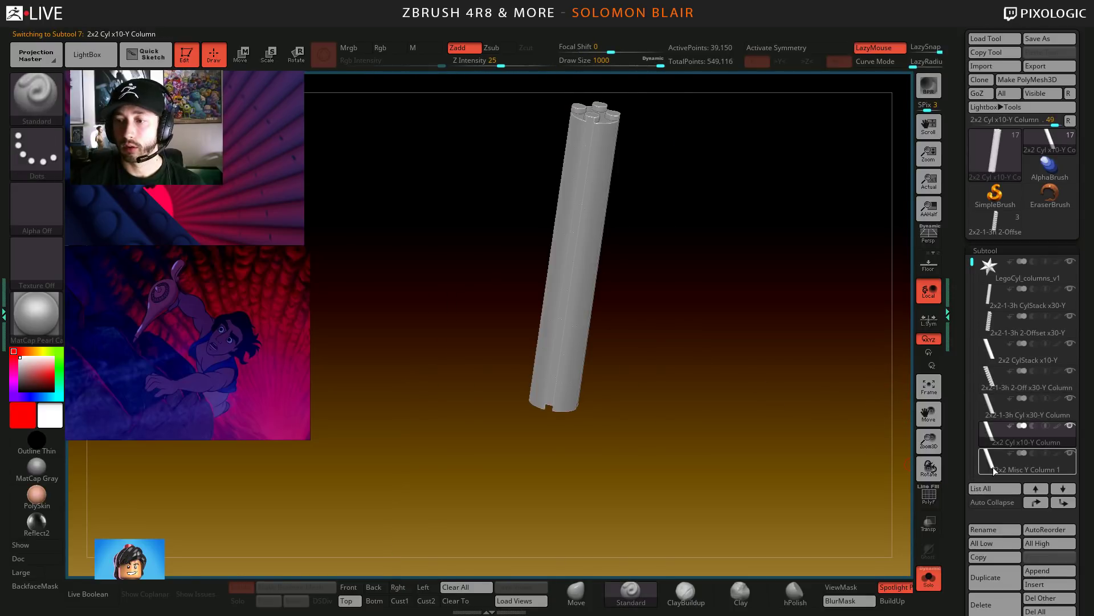
pyautogui.click(989, 459)
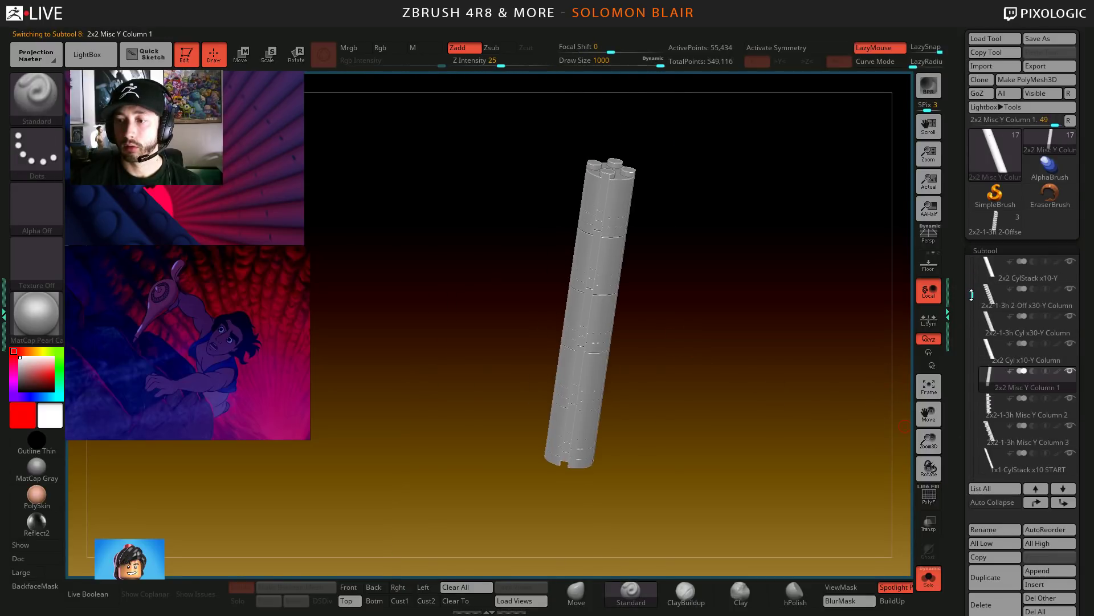
pyautogui.press('Down')
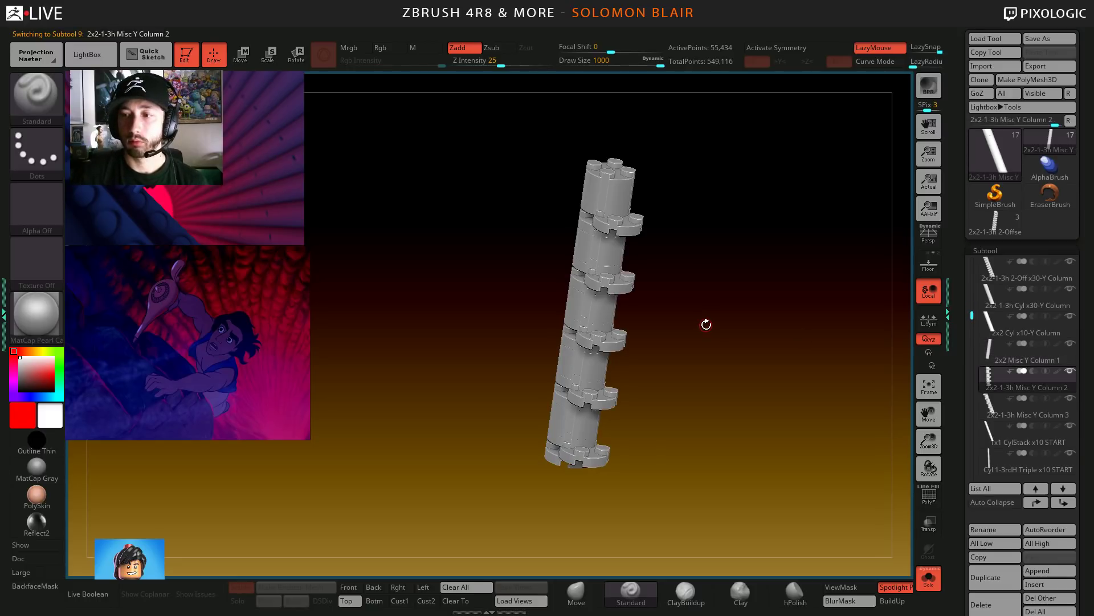
# - Append the 2x2-1-3h Misc Y Column 2 to the Aladdin Scene Build Proxy tool as a subtool
pyautogui.click(986, 230)
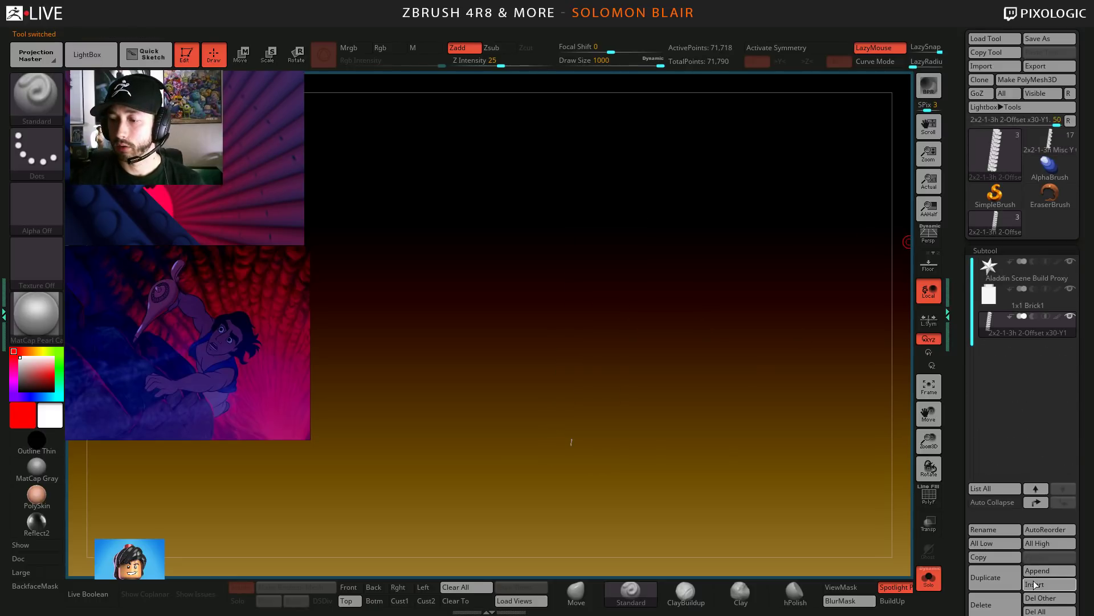
pyautogui.click(1049, 571)
pyautogui.click(721, 361)
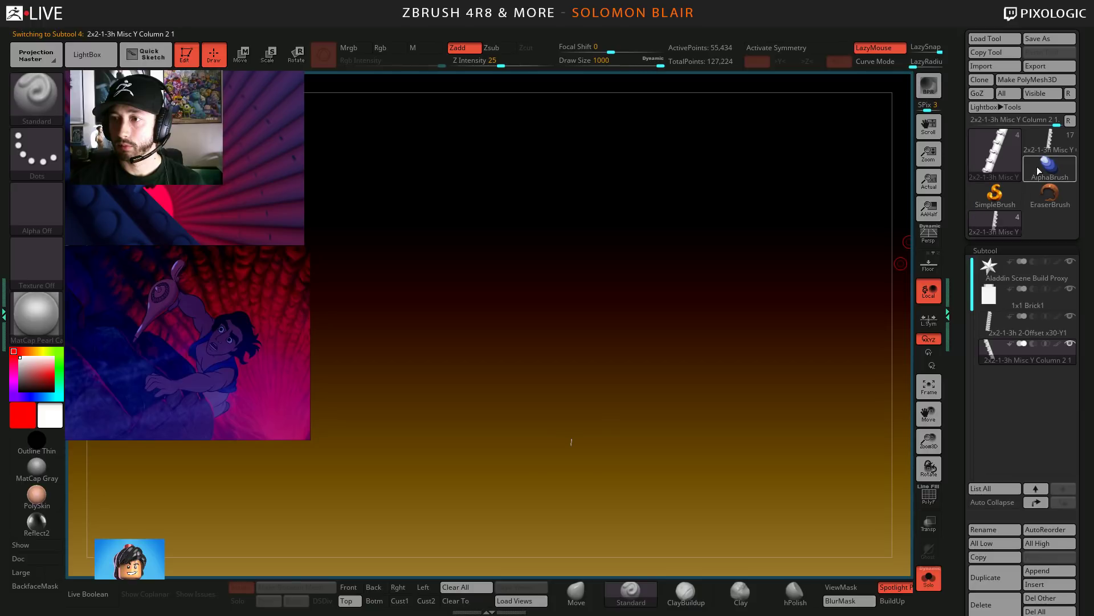
# - Return to the column tool and view its 2x2-1-3h Misc Y Column 3 subtool
pyautogui.click(998, 415)
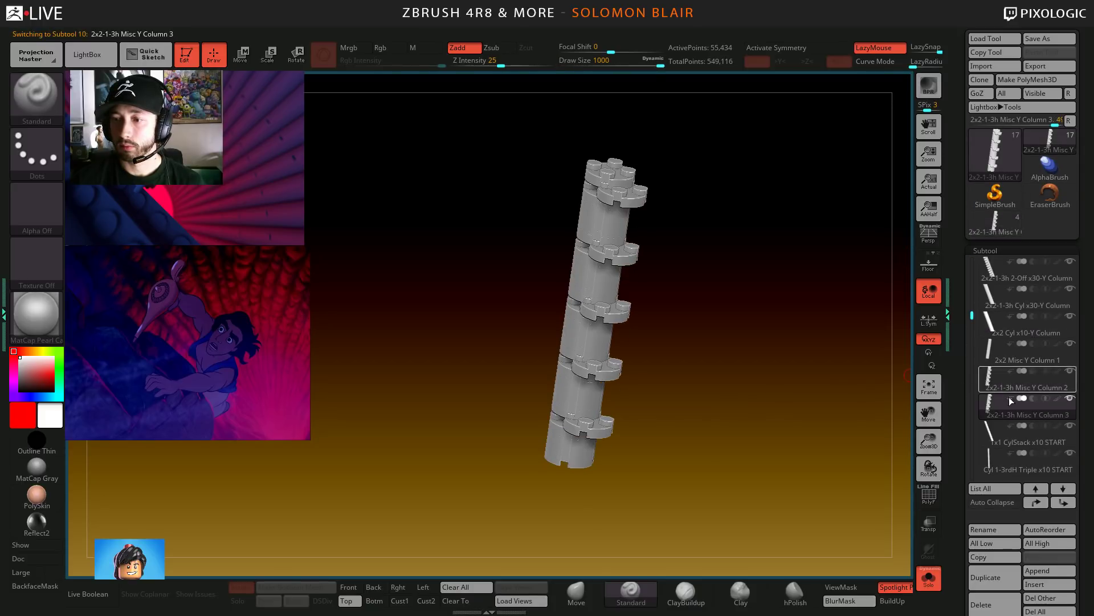
pyautogui.click(992, 228)
pyautogui.click(1047, 142)
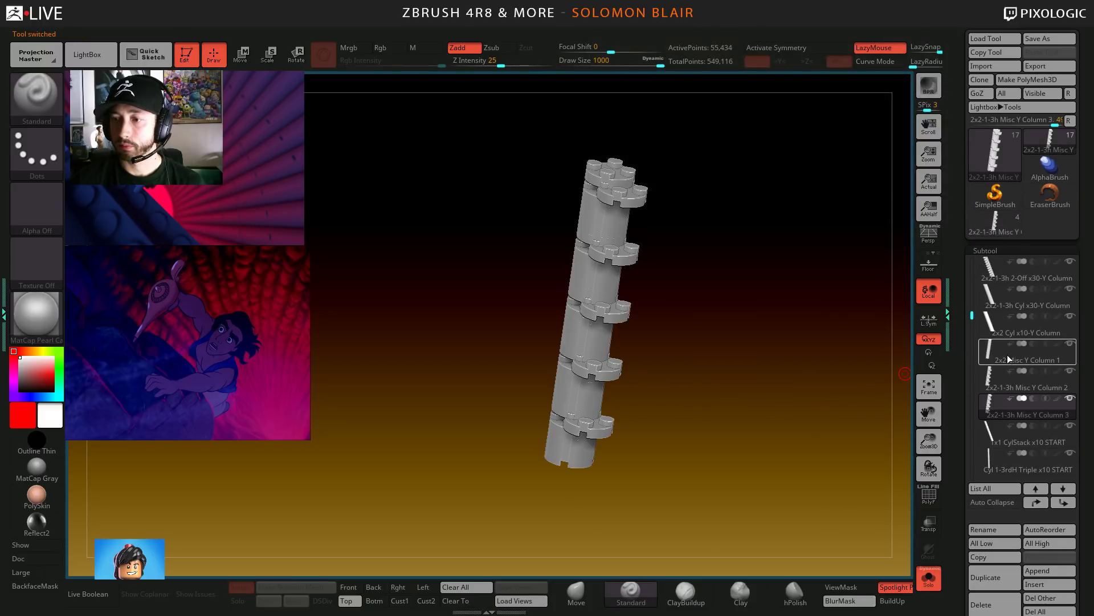
# - Select the column tool's 1x1 CylStack x10 START subtool and examine its stacked cylinders from several angles
pyautogui.moveTo(973, 319); pyautogui.dragTo(973, 337)
pyautogui.click(992, 380)
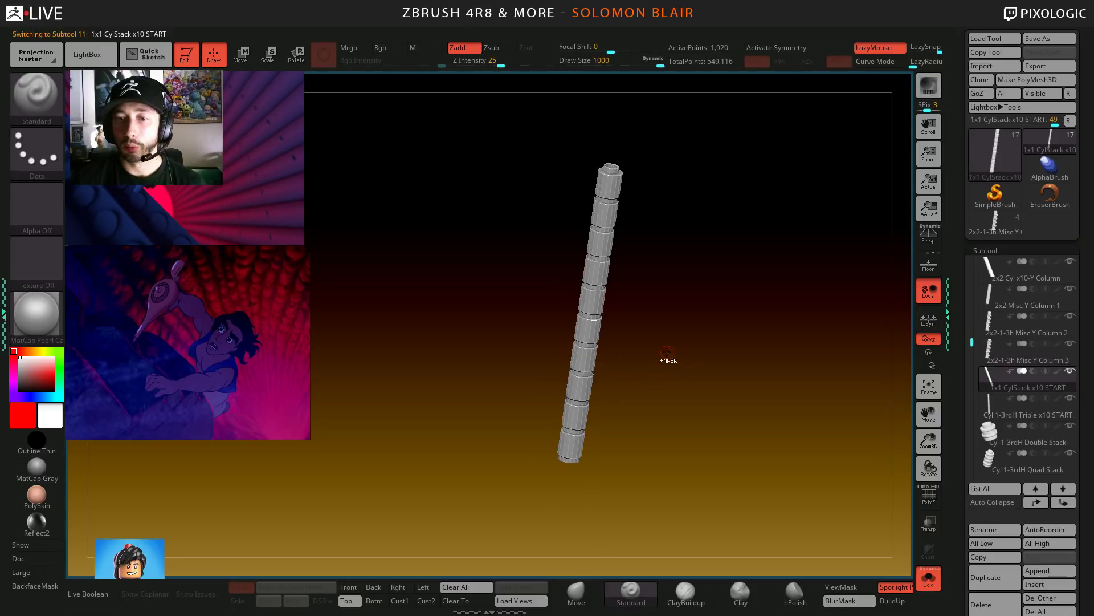
pyautogui.keyDown('ctrl'); pyautogui.moveTo(667, 352); pyautogui.dragTo(778, 412, button='right'); pyautogui.keyUp('ctrl')
pyautogui.moveTo(640, 312)
pyautogui.keyDown('alt'); pyautogui.mouseDown(button='right')
pyautogui.moveTo(587, 317)
pyautogui.moveTo(612, 315)
pyautogui.moveTo(643, 285)
pyautogui.moveTo(614, 323)
pyautogui.mouseUp(button='right'); pyautogui.keyUp('alt')
pyautogui.press('s')
pyautogui.press('s')
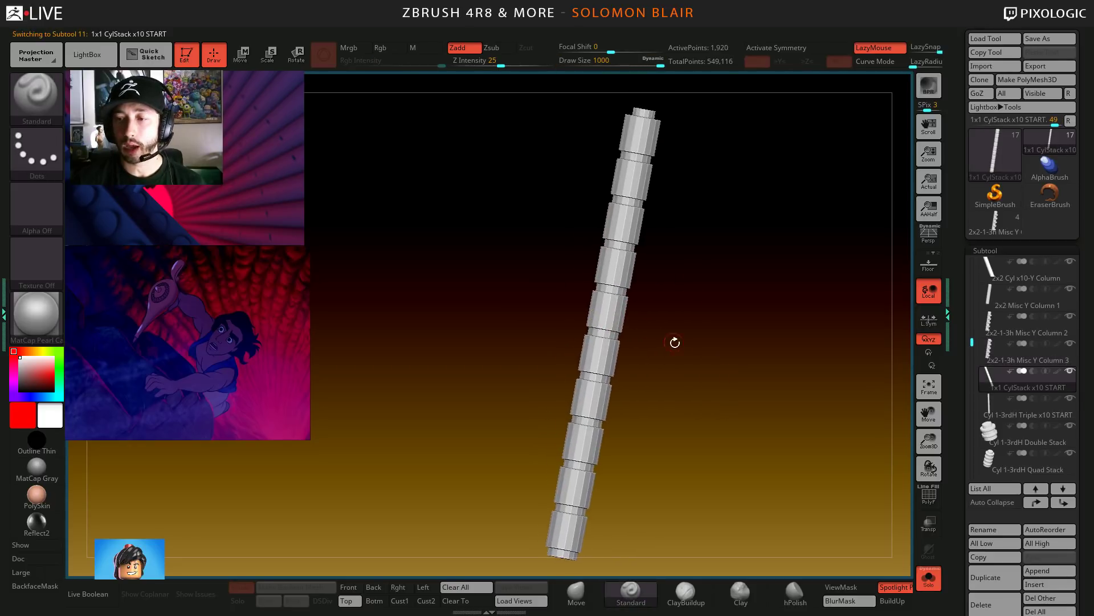
pyautogui.moveTo(676, 342)
pyautogui.mouseDown(button='right')
pyautogui.moveTo(594, 338)
pyautogui.moveTo(639, 353)
pyautogui.mouseUp(button='right')
pyautogui.press('s')
pyautogui.moveTo(542, 319); pyautogui.dragTo(523, 337)
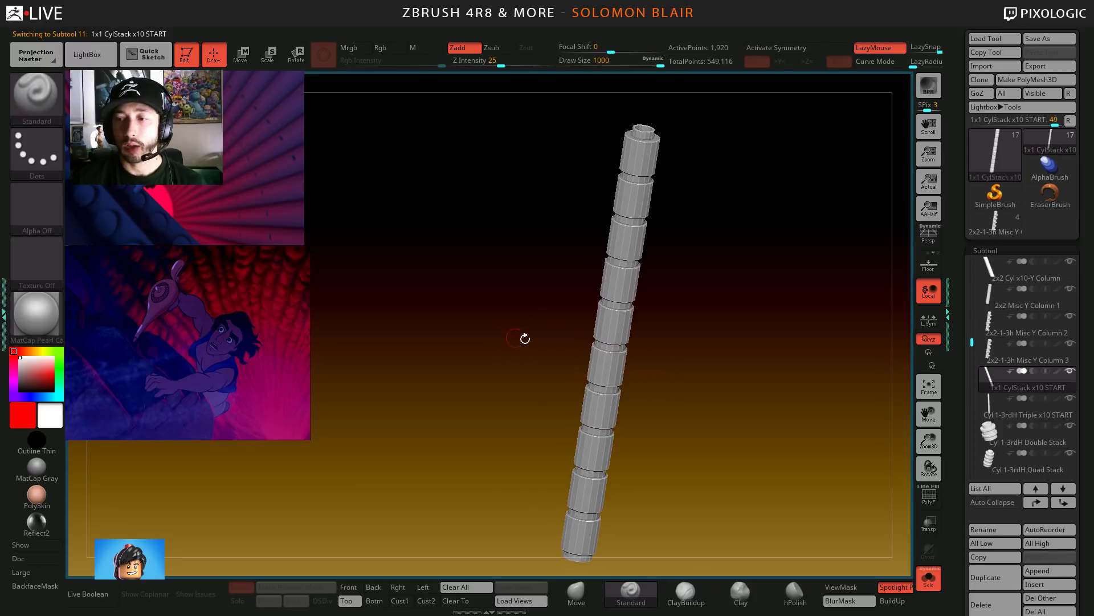
# - Compare the column tool's Cyl 1-3rdH Triple x10 START and Cyl 1-3rdH Double Stack subtools
pyautogui.moveTo(652, 359); pyautogui.dragTo(678, 335)
pyautogui.moveTo(972, 341); pyautogui.dragTo(971, 354)
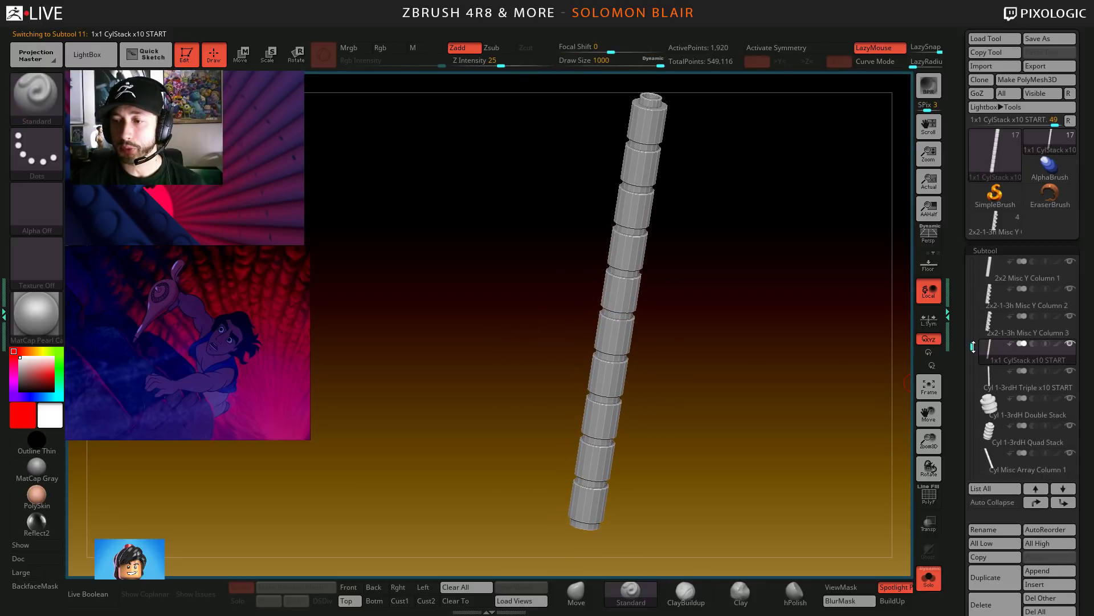
pyautogui.click(990, 377)
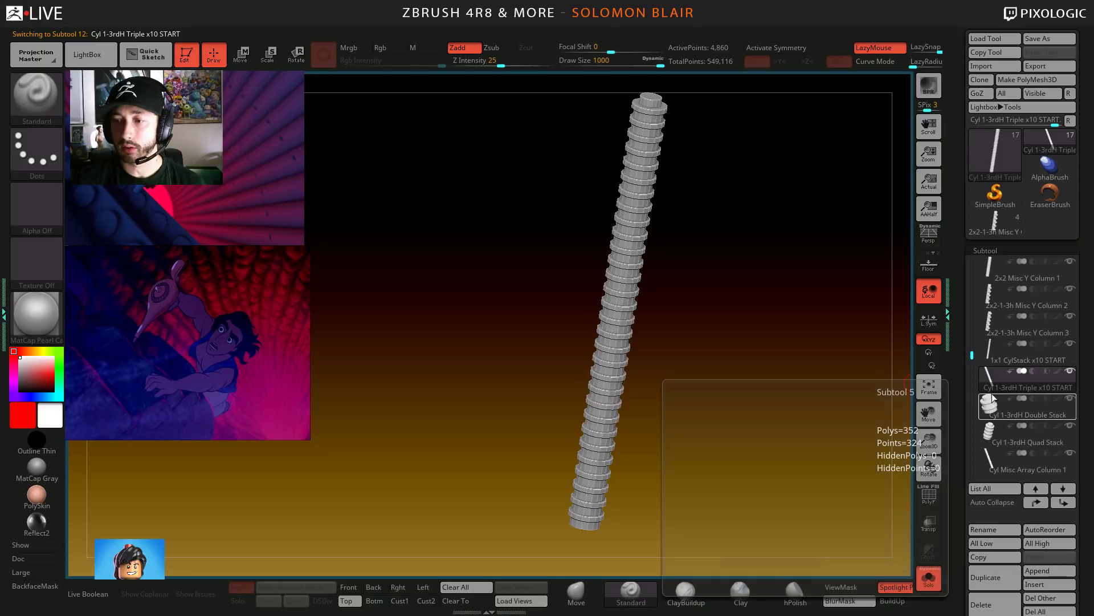
pyautogui.click(1003, 439)
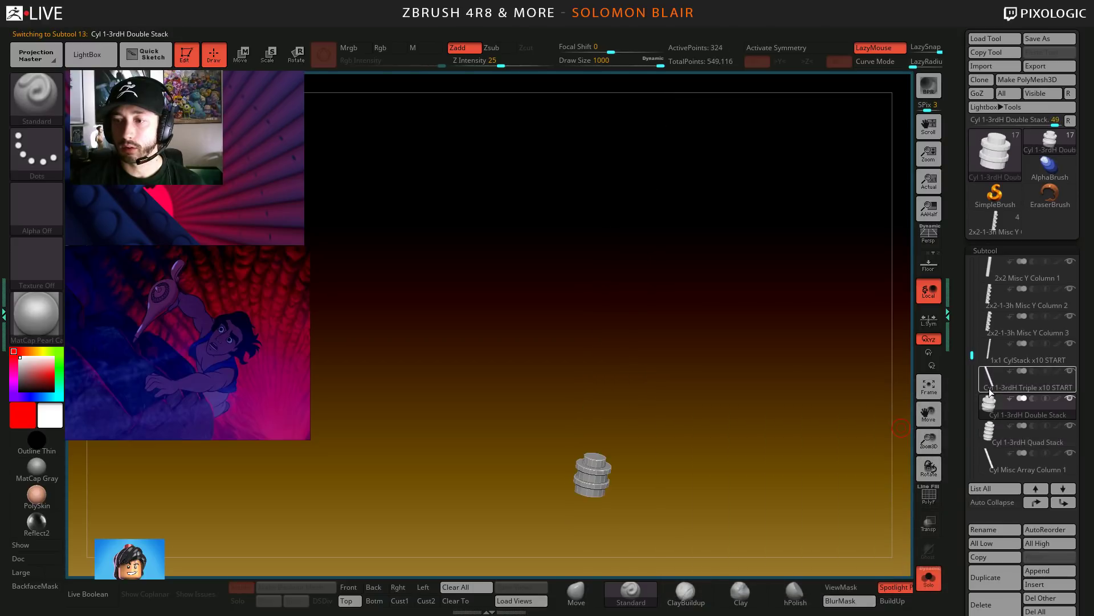
pyautogui.click(992, 380)
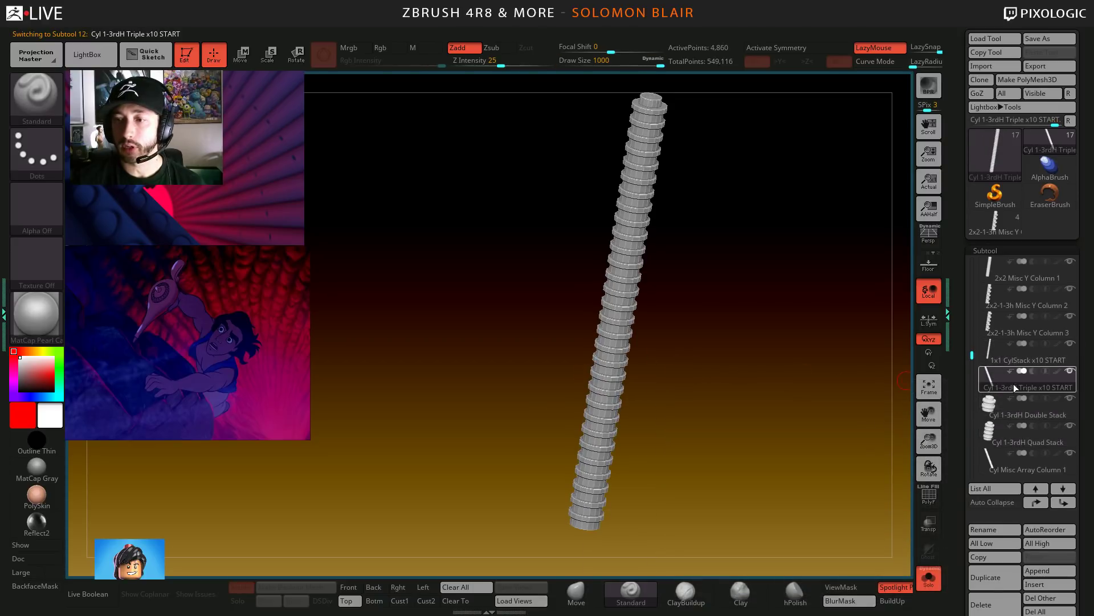
# - Select the column tool's 1x1 CylStack x10 START and append it to the Aladdin Scene Build Proxy tool as a subtool
pyautogui.click(1004, 353)
pyautogui.click(995, 196)
pyautogui.press('Escape')
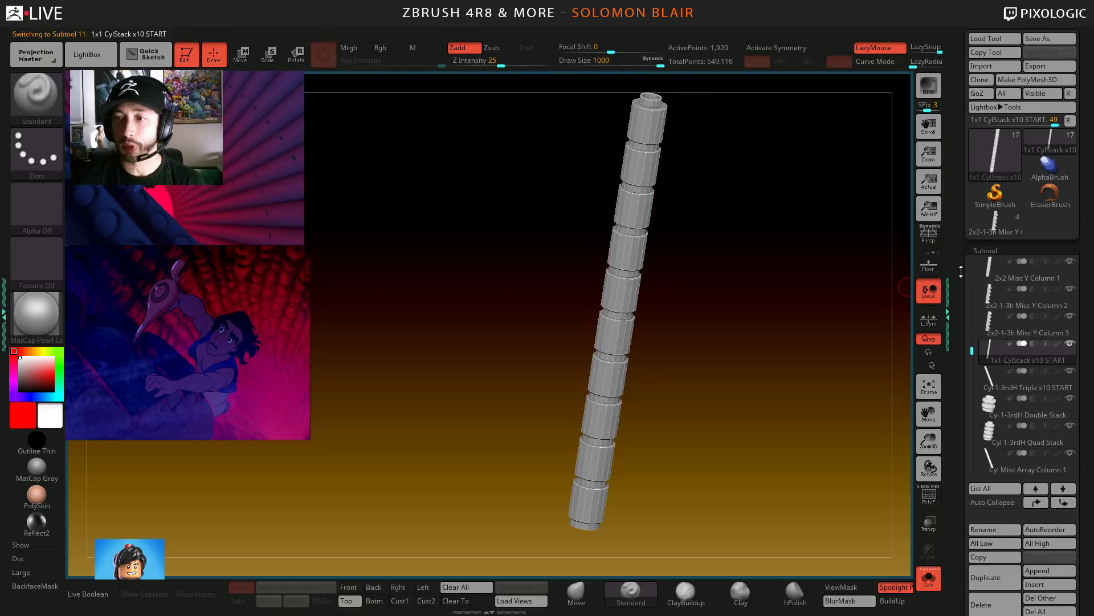
pyautogui.click(994, 224)
pyautogui.click(1040, 584)
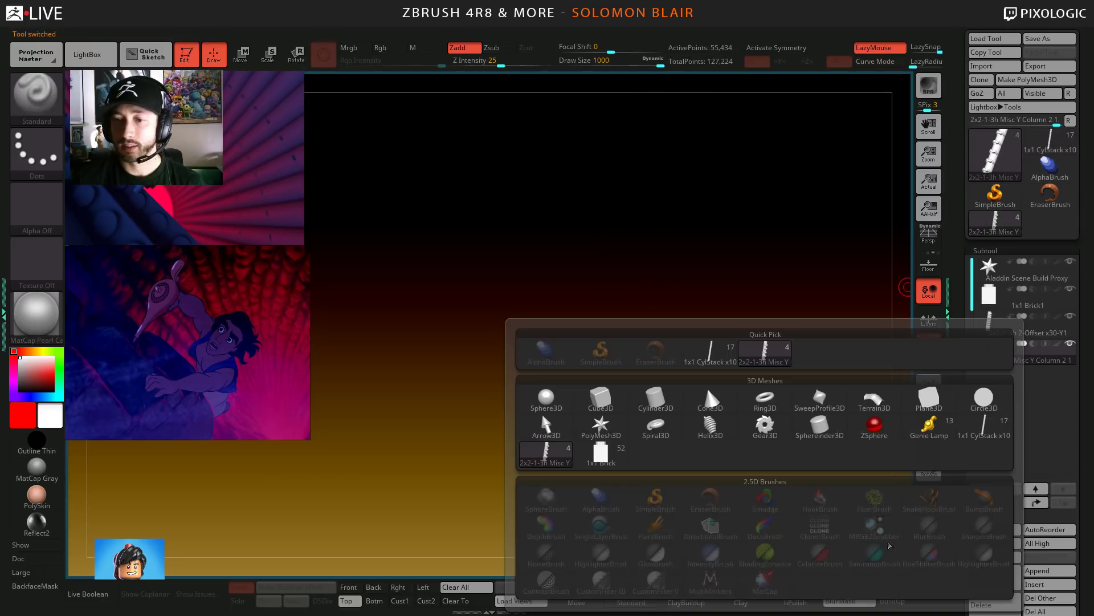
pyautogui.click(717, 354)
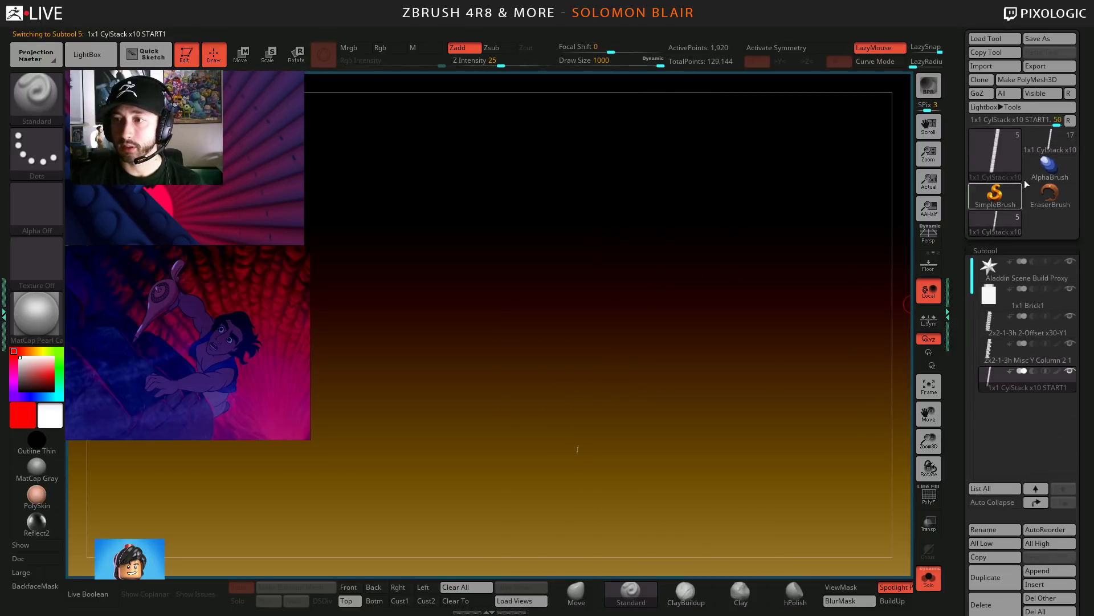
# - Select the column tool's Cyl 1-3rdH Triple x10 START and append it to the Aladdin Scene Build Proxy tool as a subtool
pyautogui.click(992, 381)
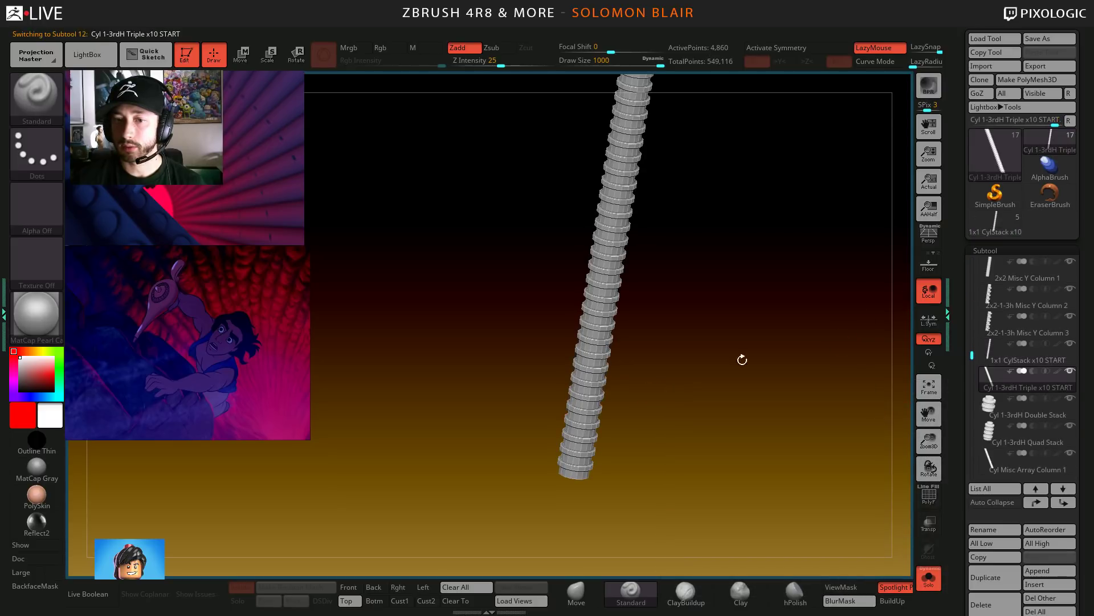
pyautogui.click(990, 227)
pyautogui.click(1043, 591)
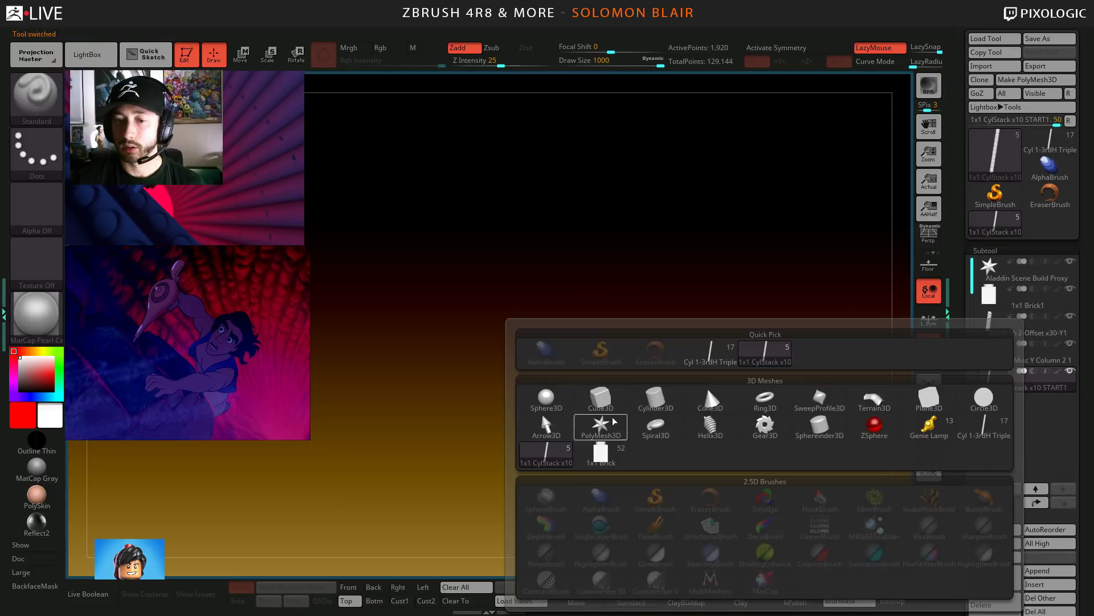
pyautogui.click(710, 352)
# - Show the collected subtools together, hide the star-shaped Aladdin Scene Build Proxy subtool, and reduce the brush draw size
pyautogui.moveTo(594, 414)
pyautogui.keyDown('ctrl'); pyautogui.mouseDown(button='right')
pyautogui.moveTo(574, 395)
pyautogui.moveTo(615, 402)
pyautogui.moveTo(680, 359)
pyautogui.mouseUp(button='right'); pyautogui.keyUp('ctrl')
pyautogui.keyDown('ctrl'); pyautogui.keyDown('shift'); pyautogui.click(630, 376); pyautogui.keyUp('shift'); pyautogui.keyUp('ctrl')
pyautogui.press('s')
pyautogui.click(686, 359)
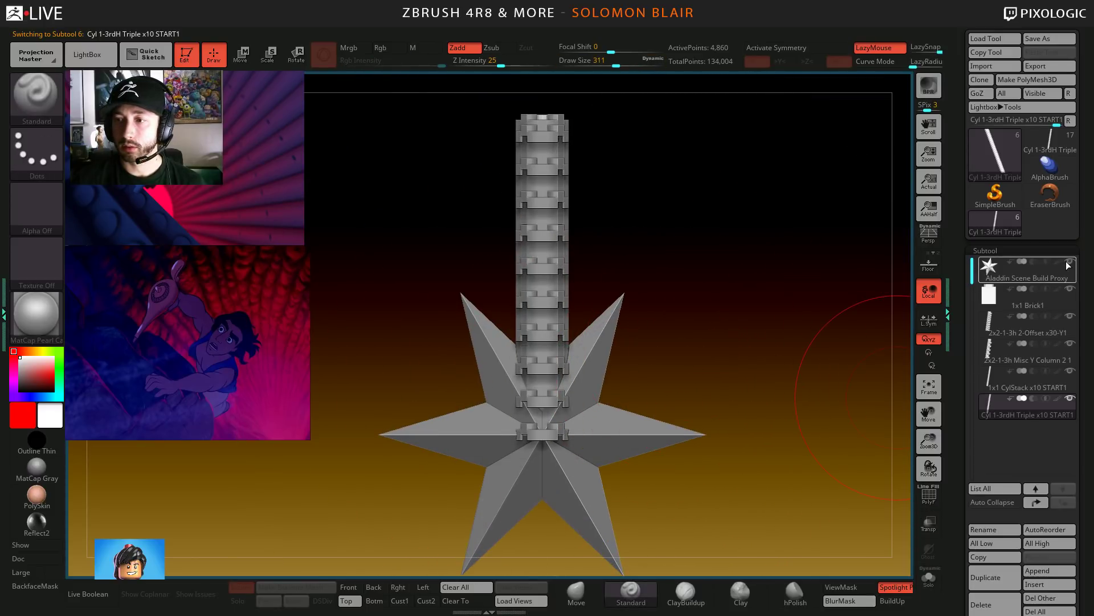
pyautogui.click(1069, 262)
pyautogui.moveTo(632, 422); pyautogui.dragTo(681, 434, button='right')
pyautogui.press('s')
pyautogui.moveTo(684, 434); pyautogui.dragTo(675, 434)
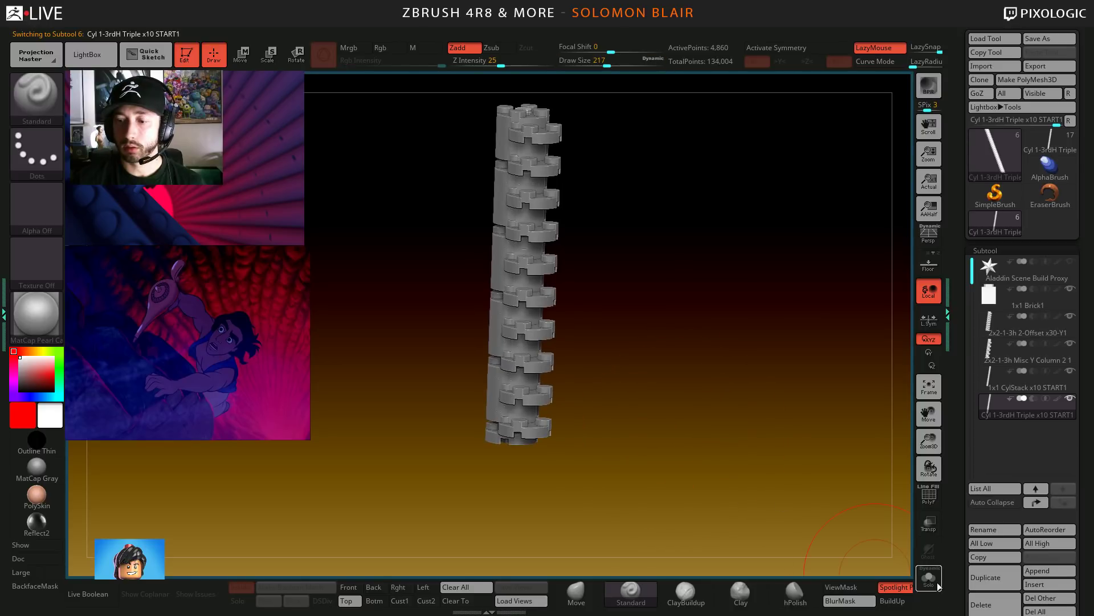
# - Isolate the active subtool and cycle through the appended column subtools, ending on Cyl 1-3rdH Triple x10 START1
pyautogui.click(935, 585)
pyautogui.press('Up')
pyautogui.press('Up')
pyautogui.press('Up')
pyautogui.press('Up')
pyautogui.press('Up')
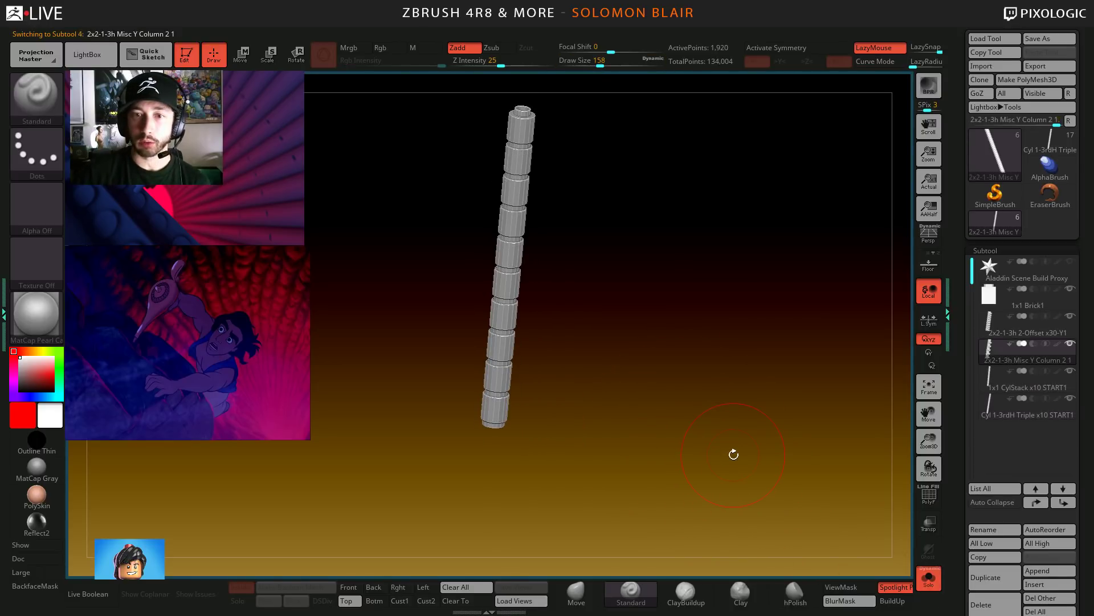
pyautogui.press('Down')
pyautogui.press('Down')
pyautogui.press('Down')
pyautogui.press('Down')
pyautogui.press('Down')
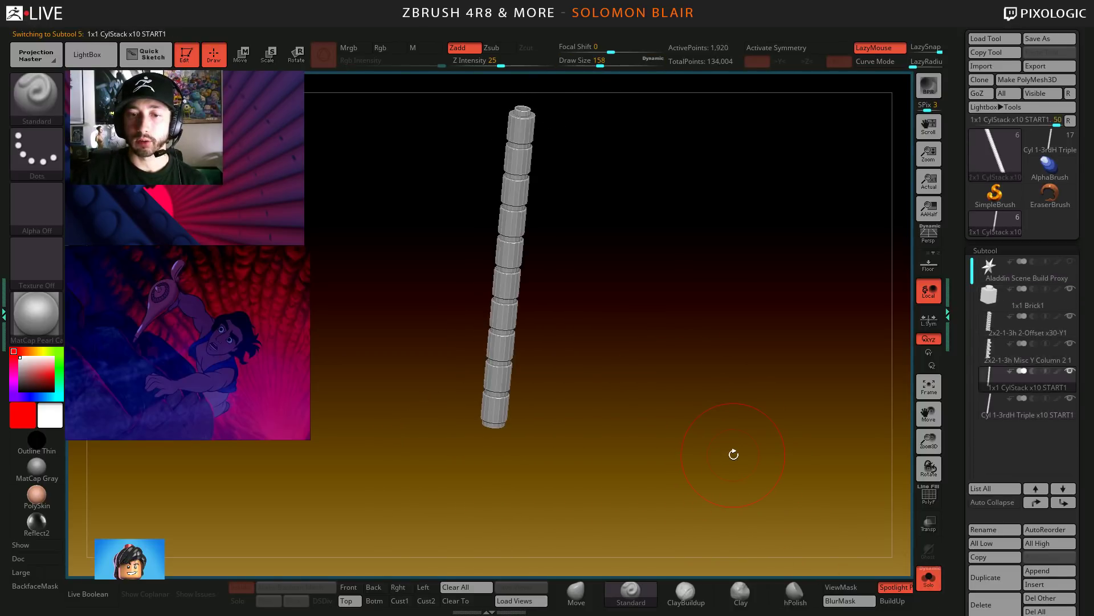
pyautogui.keyDown('alt'); pyautogui.moveTo(635, 337); pyautogui.dragTo(653, 361); pyautogui.keyUp('alt')
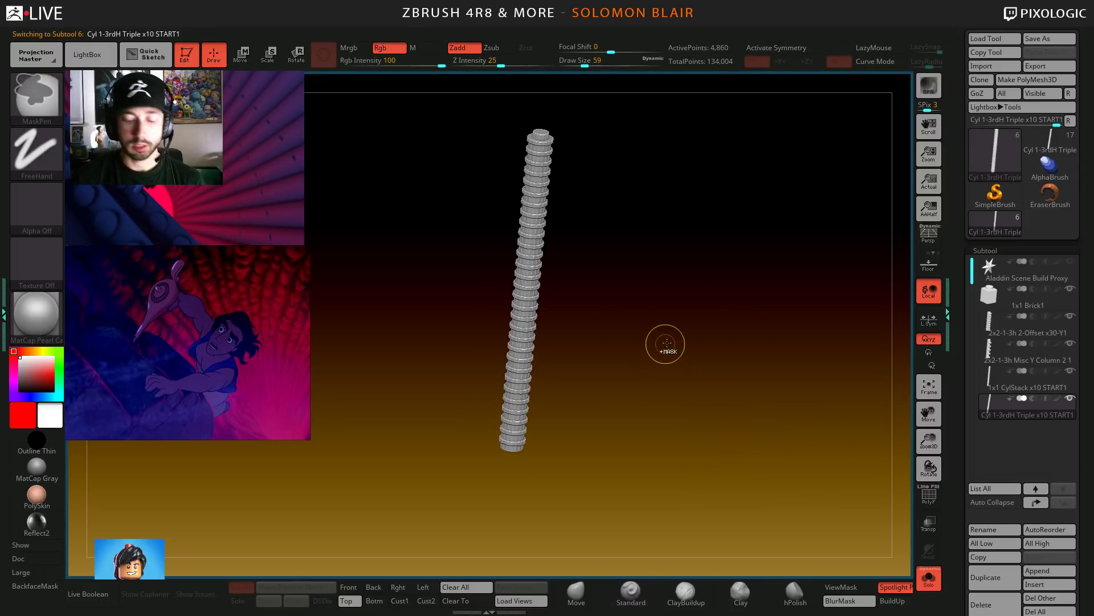
# - Save the file and acknowledge the abnormal termination notice to let the project save to the QuickSave folder
pyautogui.click(758, 8)
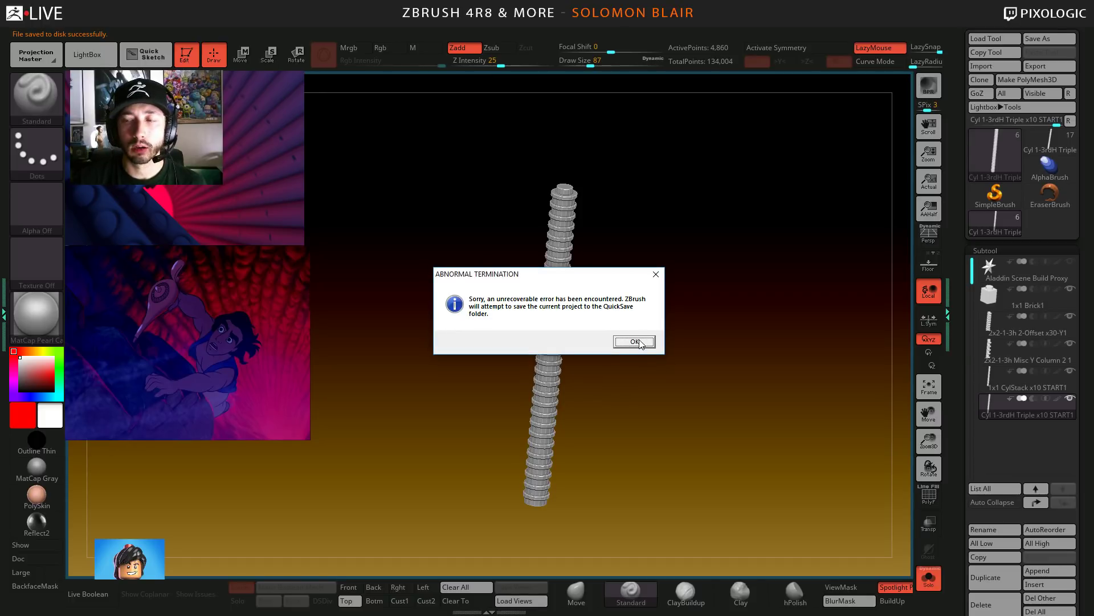
pyautogui.click(634, 341)
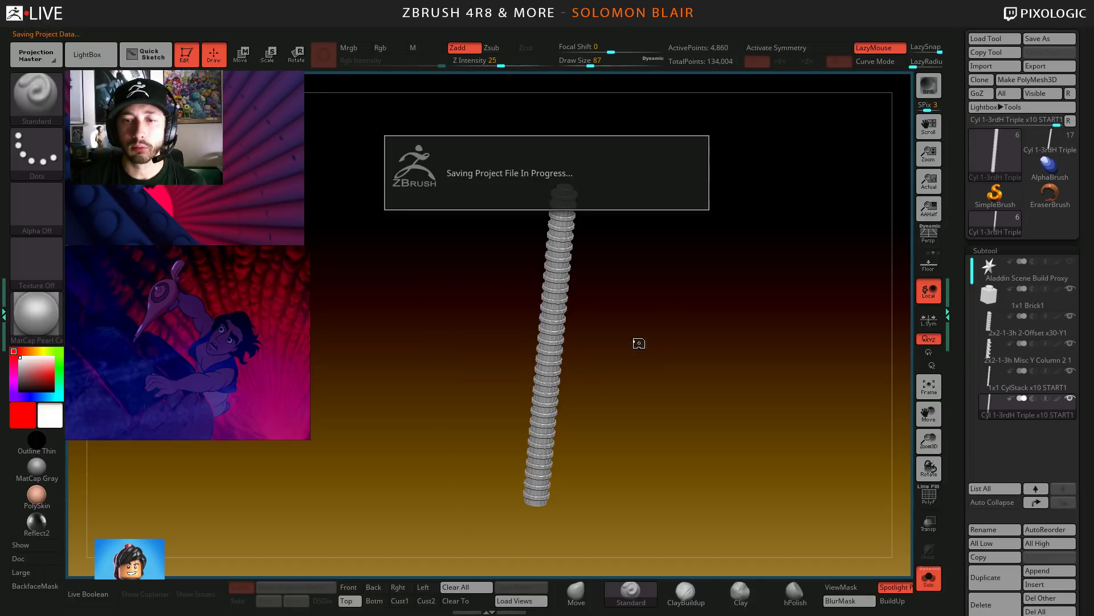
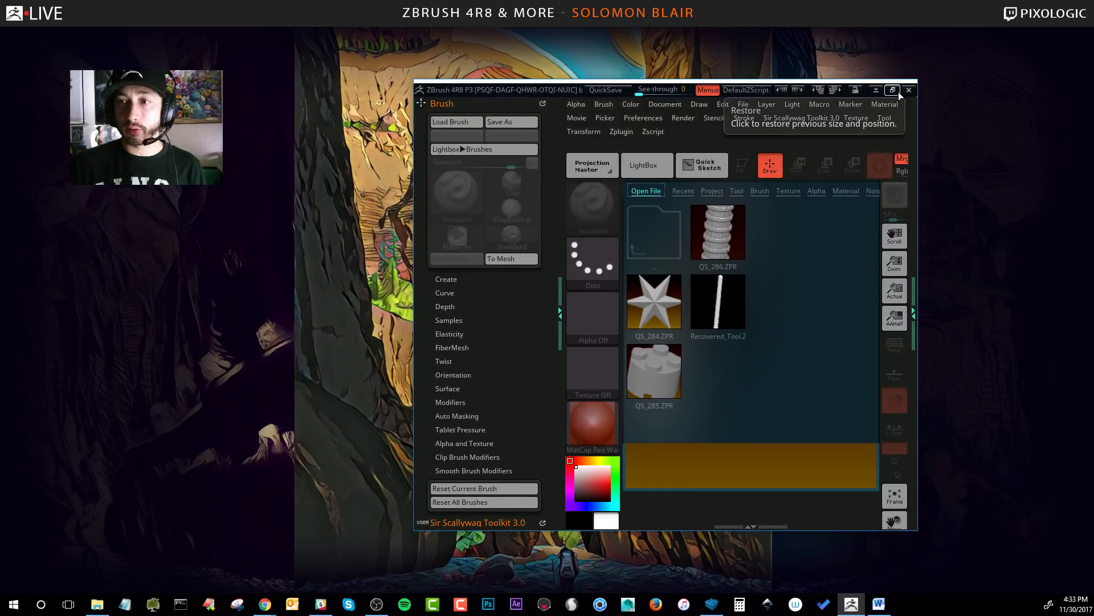
# - Maximize the ZBrush window and open the QS_286.ZPR project from the QuickSave files
pyautogui.click(894, 90)
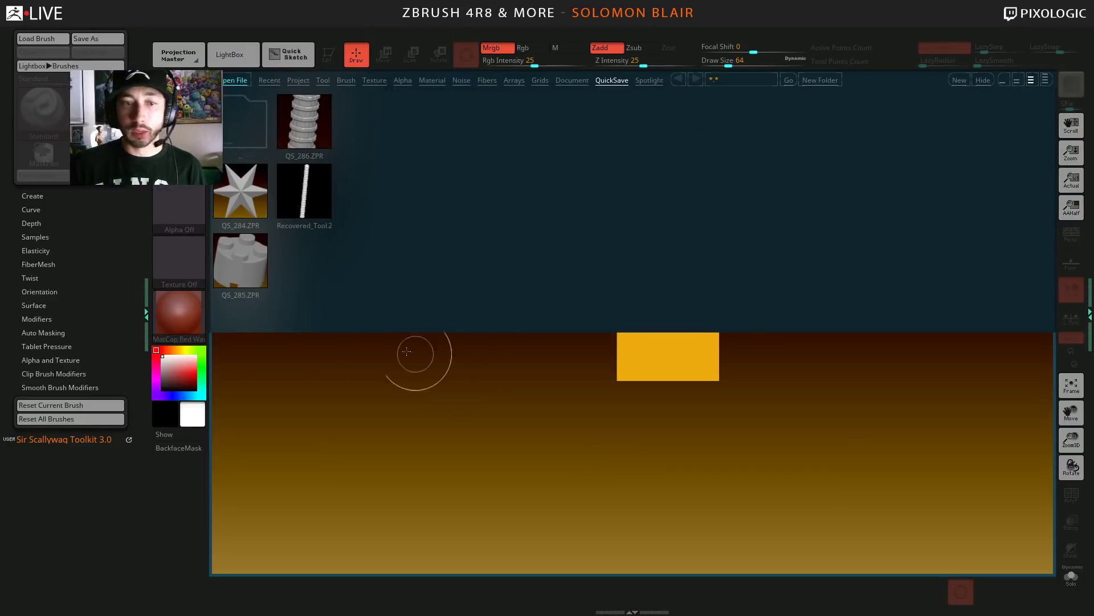
pyautogui.click(302, 131)
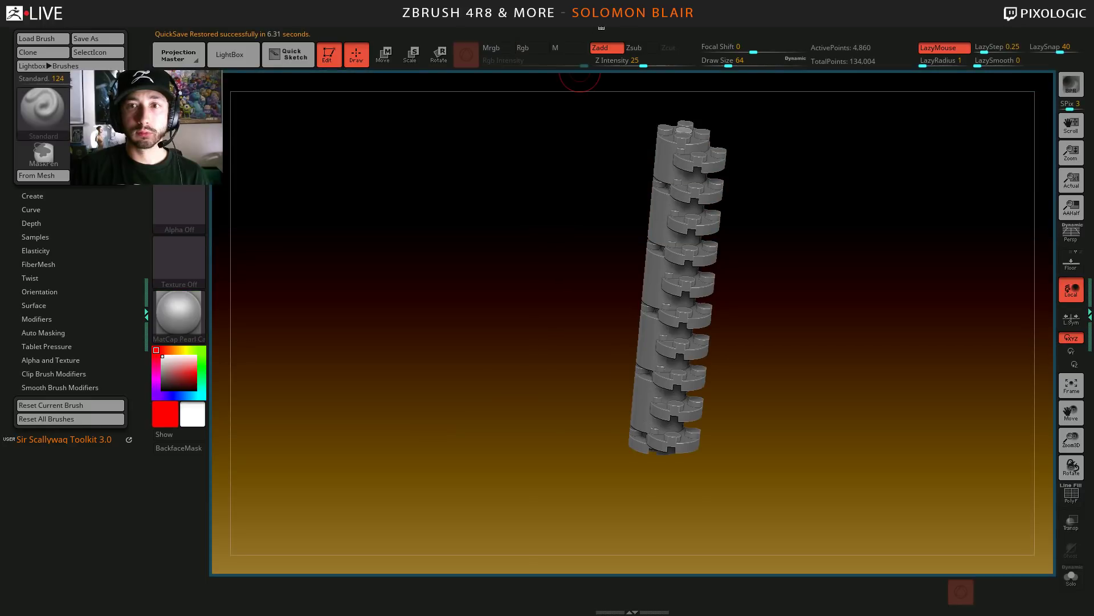
# - Load the custom user interface configuration from the 4R8P2 Modeling Kits folder
pyautogui.click(566, 30)
pyautogui.click(578, 63)
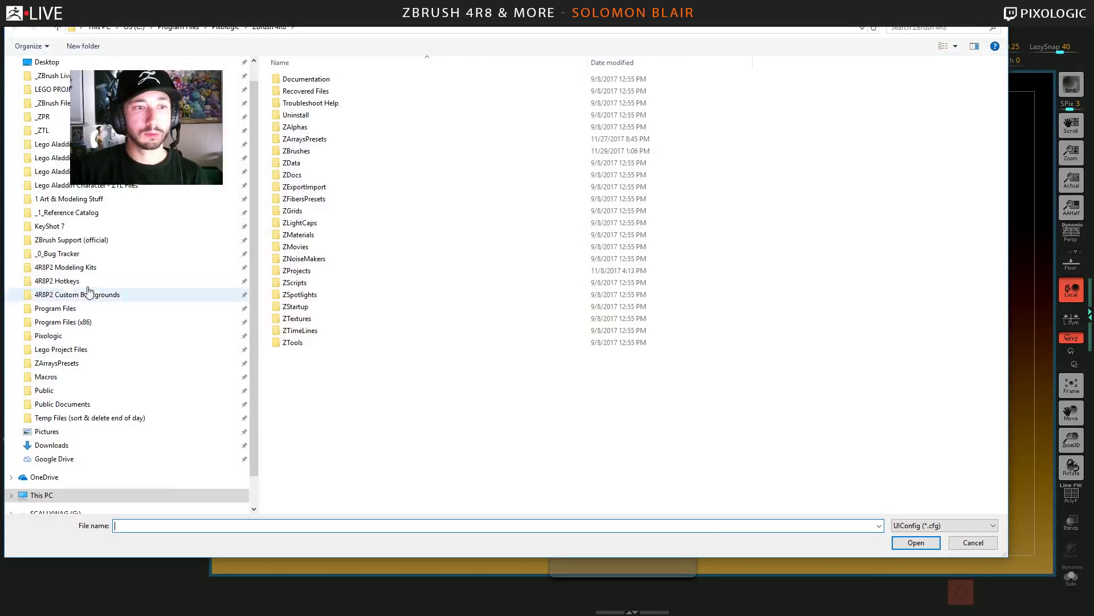
pyautogui.click(95, 267)
pyautogui.doubleClick(361, 151)
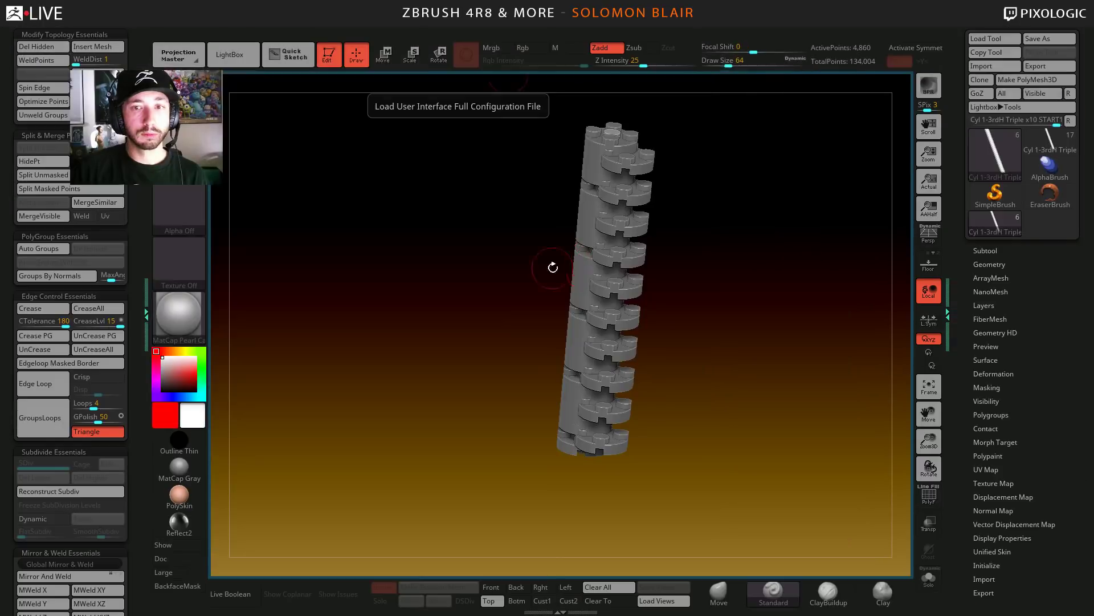
# - Load the custom hotkeys file from the 4R8P2 Hotkeys folder
pyautogui.click(568, 31)
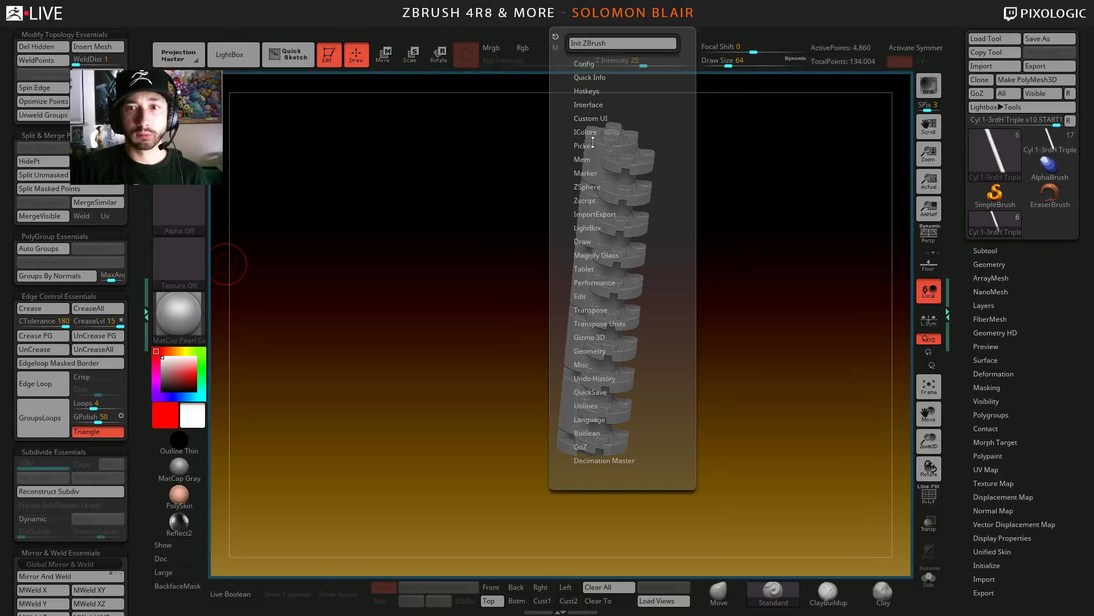
pyautogui.click(585, 91)
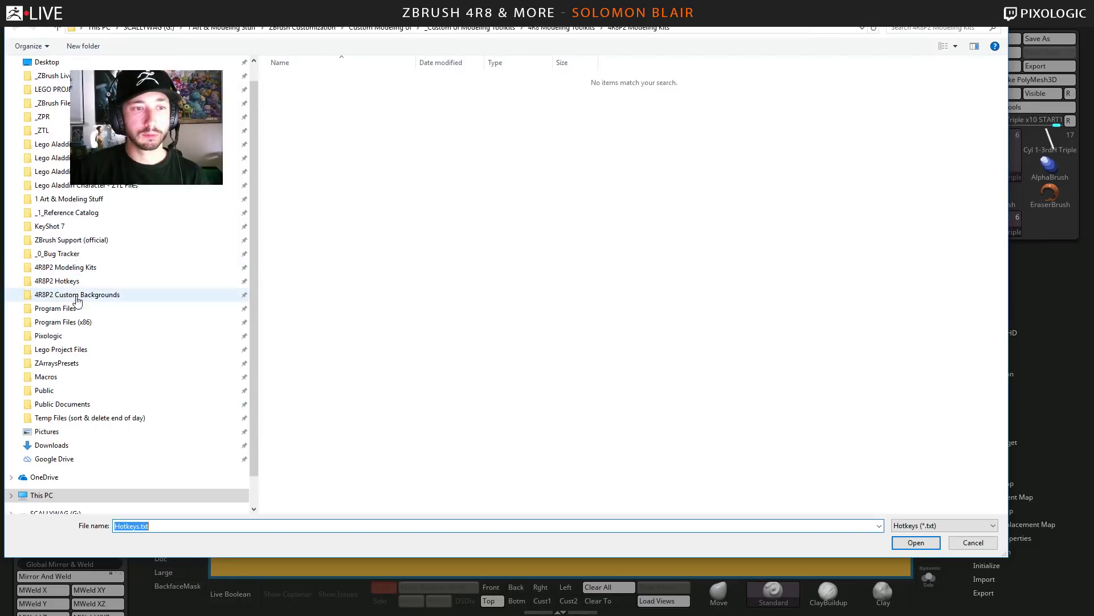
pyautogui.click(57, 280)
pyautogui.click(342, 127)
pyautogui.doubleClick(342, 127)
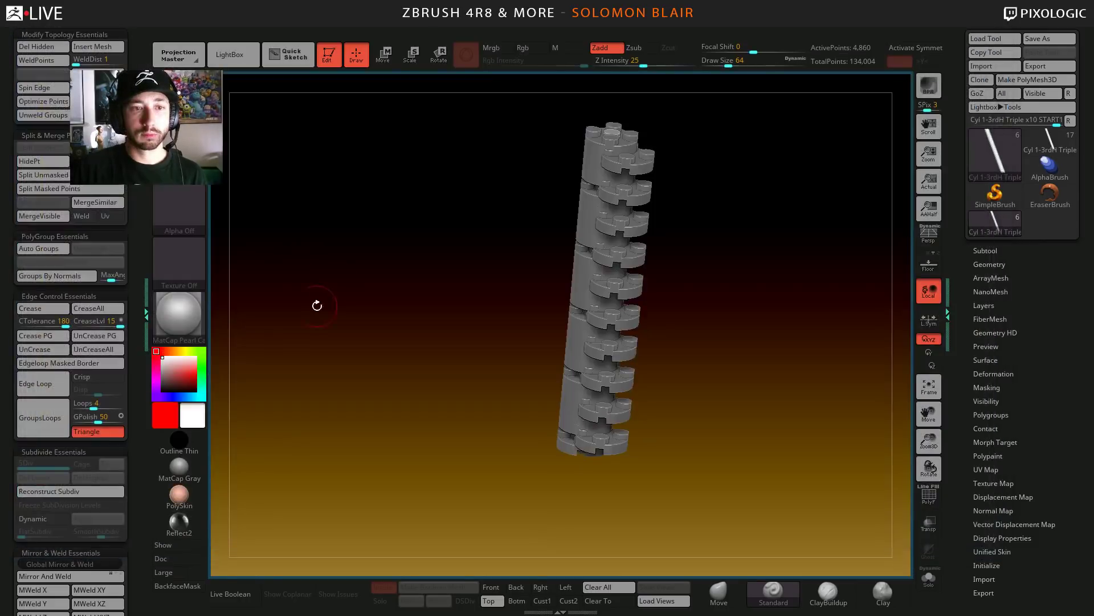
# - Collapse the custom toolkit tray and store the interface configuration and hotkeys as startup defaults
pyautogui.click(142, 295)
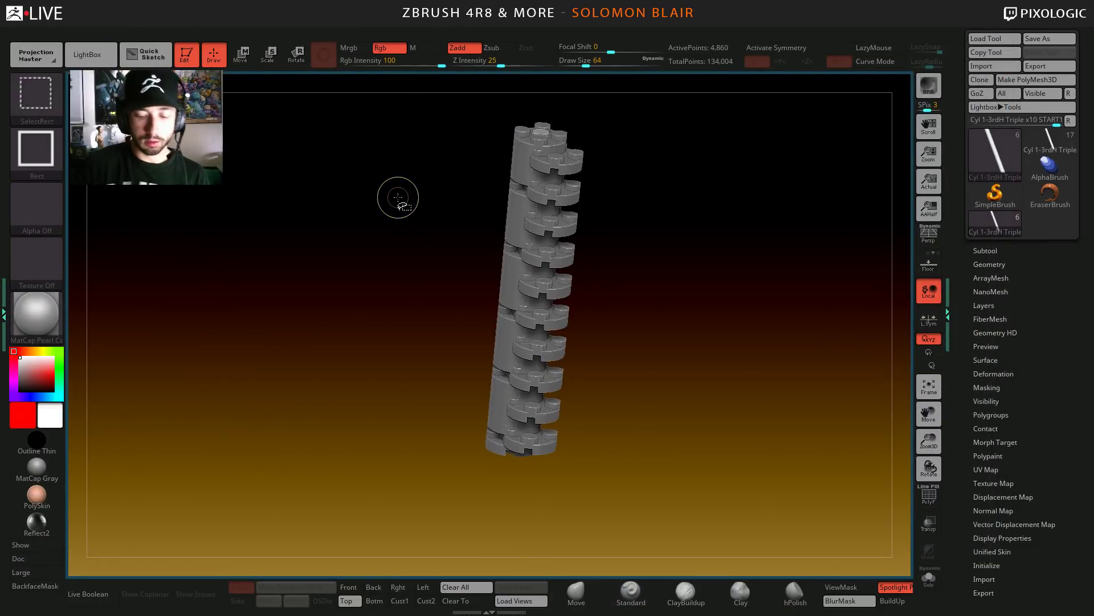
pyautogui.hotkey('ctrl', 'shift', 'i')
pyautogui.press('Return')
pyautogui.click(418, 29)
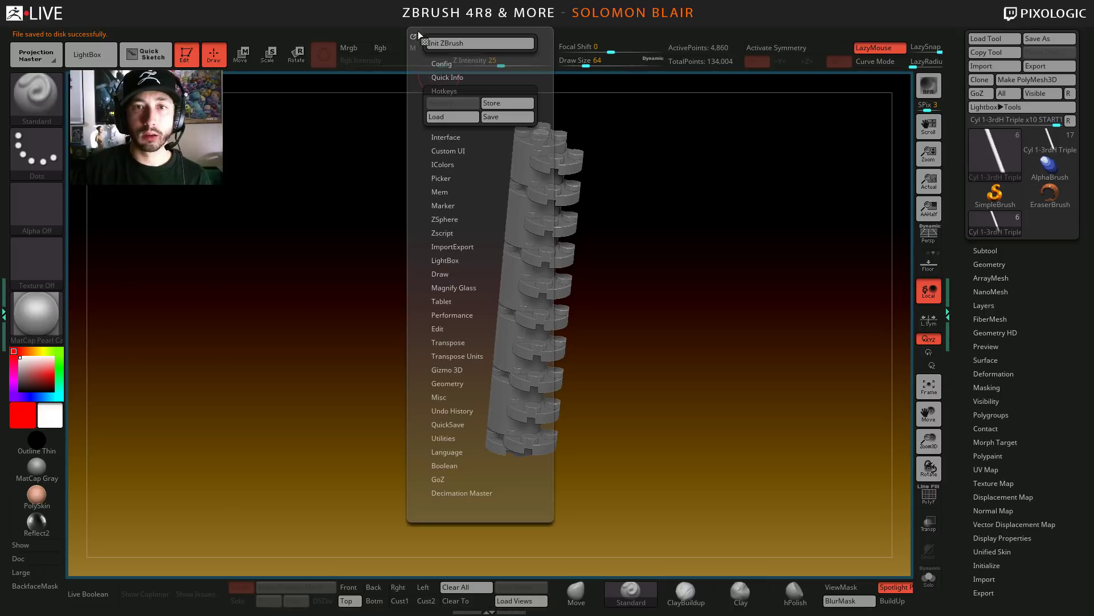
pyautogui.click(505, 103)
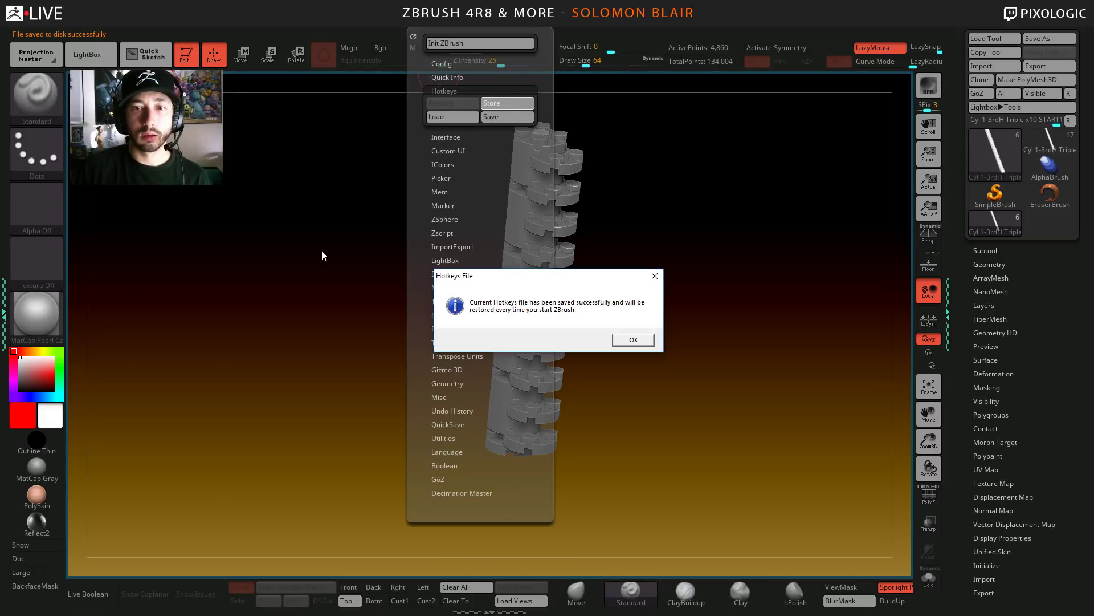
pyautogui.click(618, 342)
pyautogui.moveTo(420, 360)
pyautogui.keyDown('alt'); pyautogui.mouseDown()
pyautogui.moveTo(408, 406)
pyautogui.moveTo(439, 428)
pyautogui.moveTo(378, 394)
pyautogui.moveTo(357, 438)
pyautogui.moveTo(403, 392)
pyautogui.moveTo(434, 382)
pyautogui.mouseUp(); pyautogui.keyUp('alt')
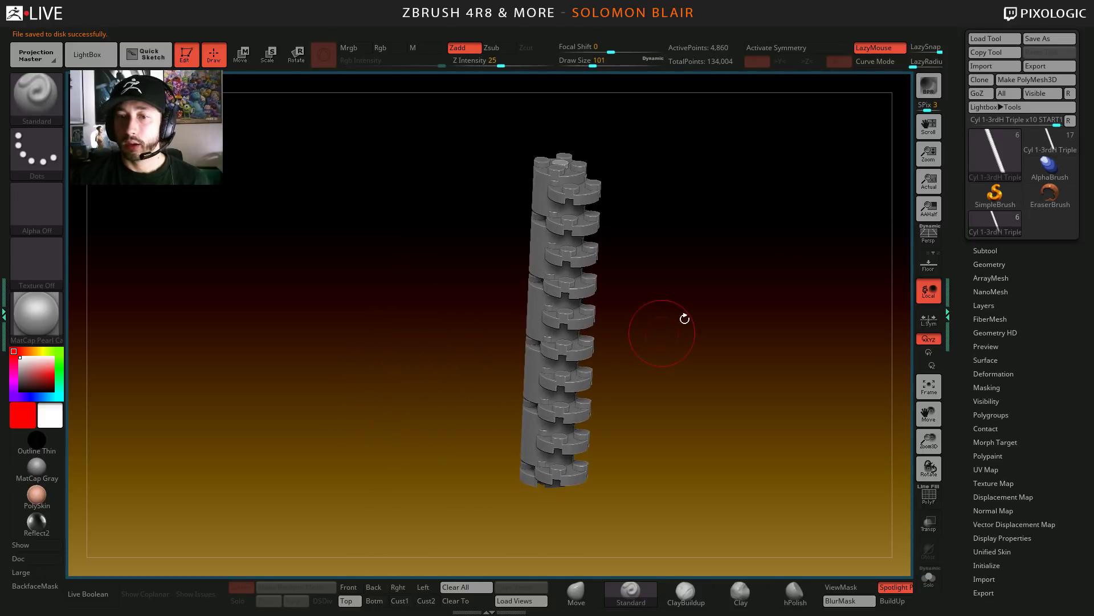
pyautogui.moveTo(803, 325)
pyautogui.mouseDown()
pyautogui.moveTo(718, 344)
pyautogui.moveTo(164, 547)
pyautogui.mouseUp()
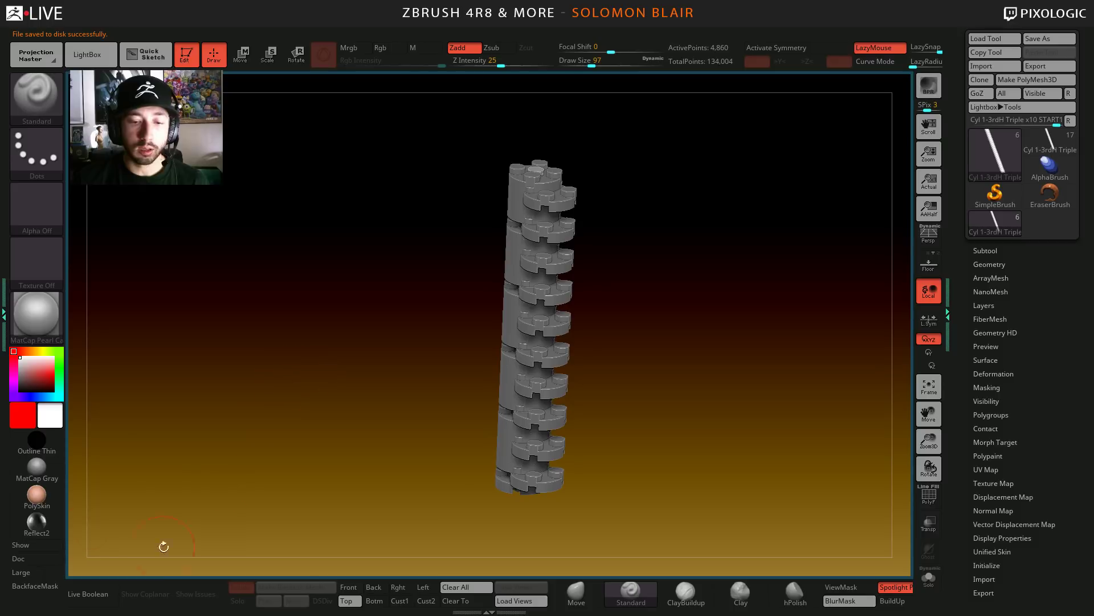
# - Switch to File Explorer, view the reference image in the Lego Aladdin Scene Ref folder, and return to ZBrush
pyautogui.hotkey('alt', 'Tab')
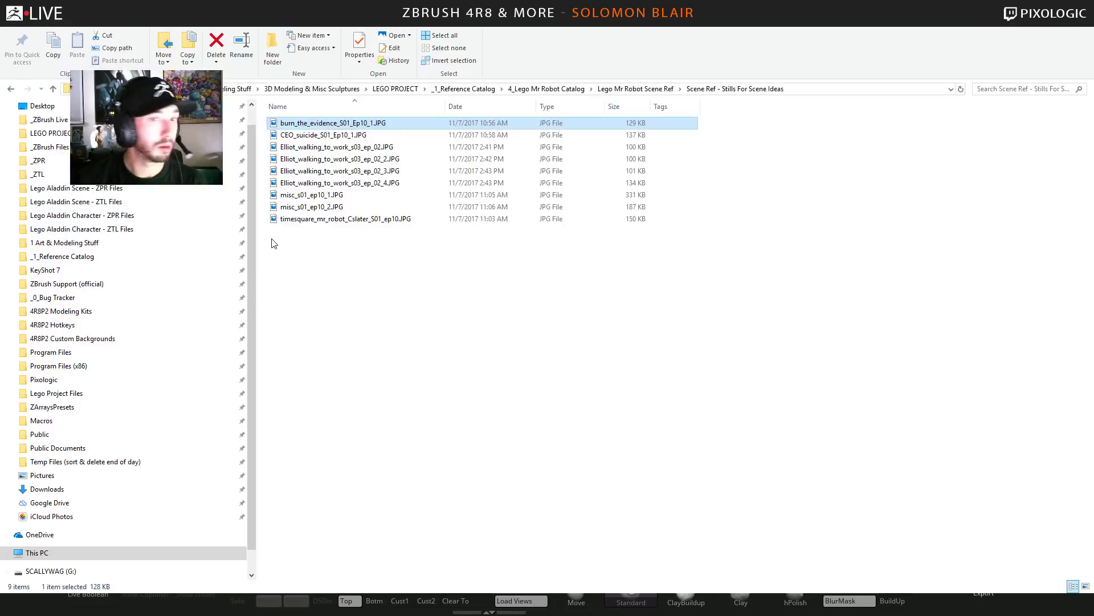
pyautogui.scroll(1, 88, 184)
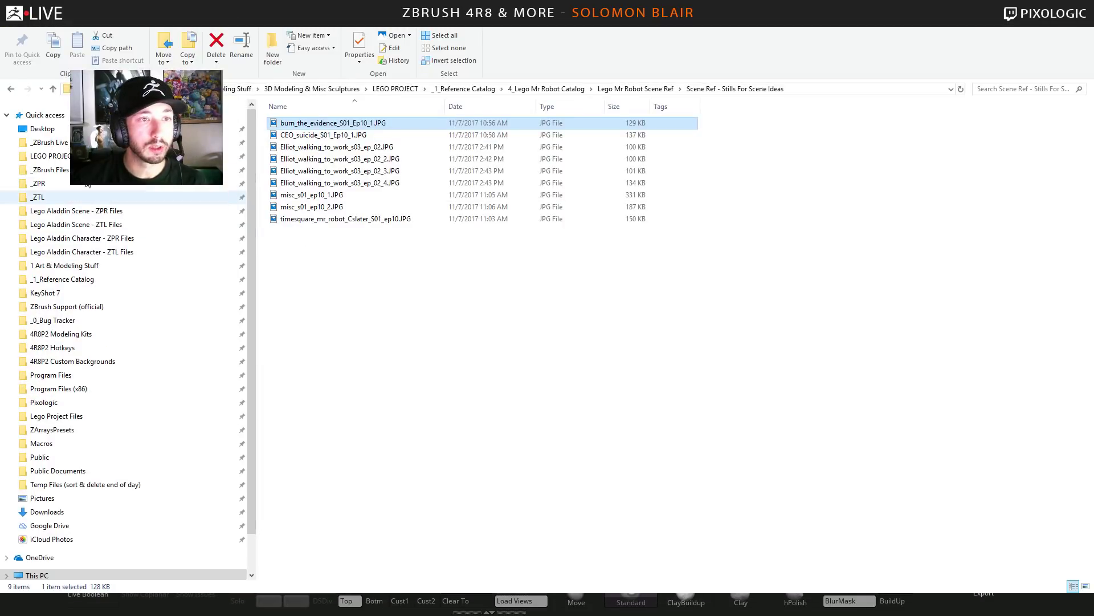
pyautogui.click(51, 155)
pyautogui.doubleClick(281, 124)
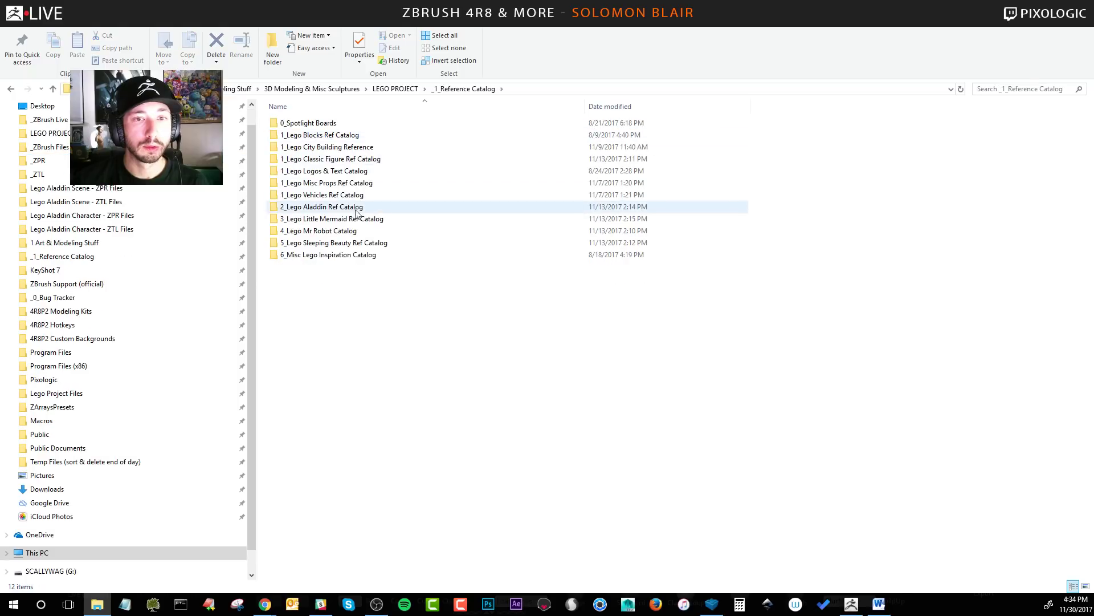
pyautogui.doubleClick(333, 207)
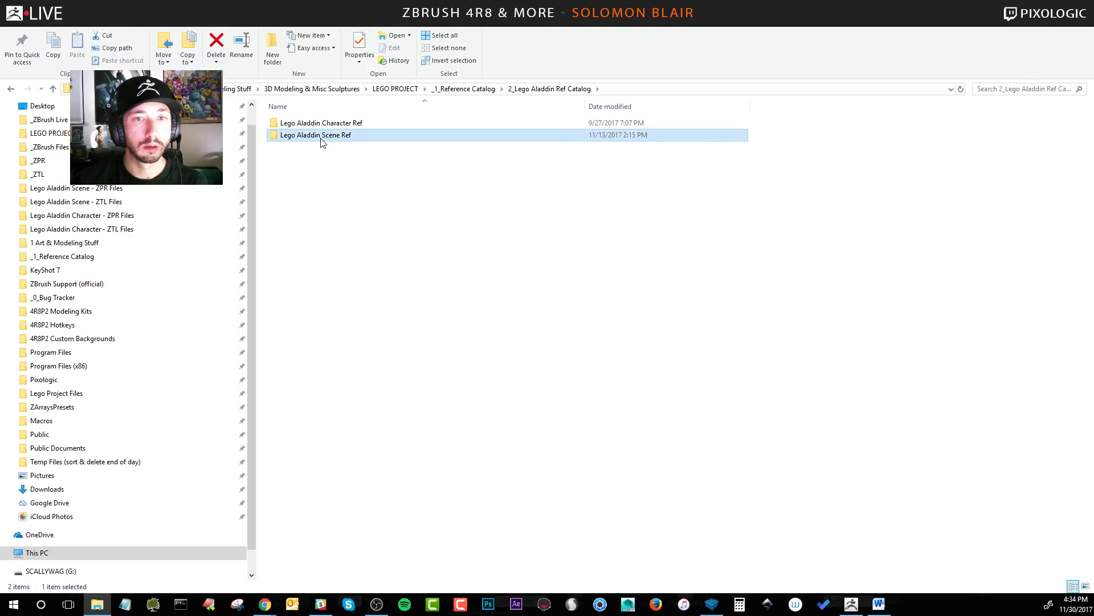
pyautogui.doubleClick(291, 135)
pyautogui.doubleClick(307, 123)
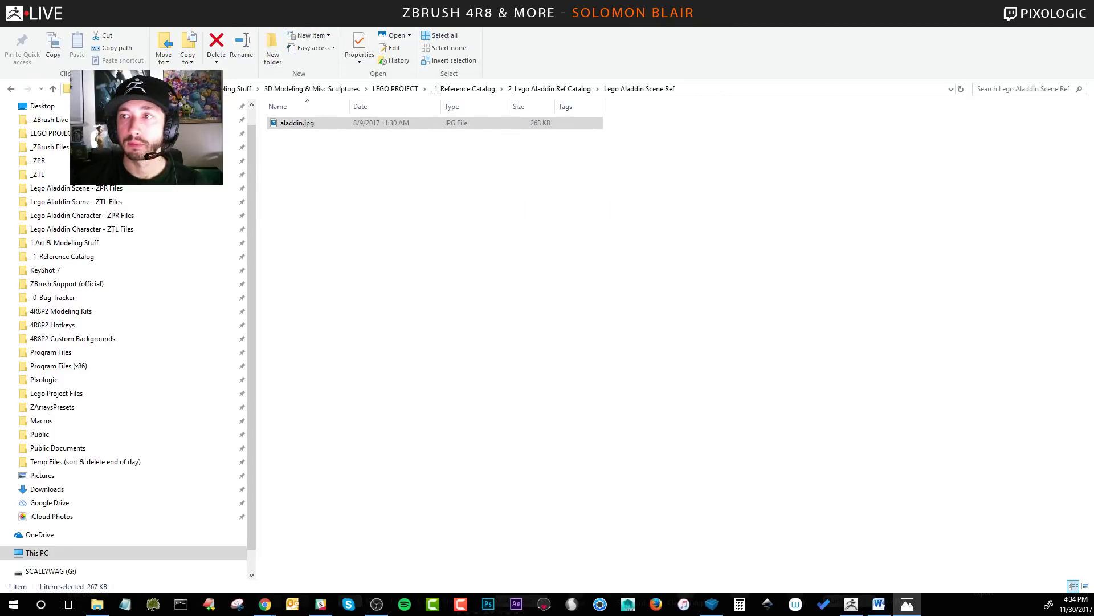
pyautogui.click(1026, 8)
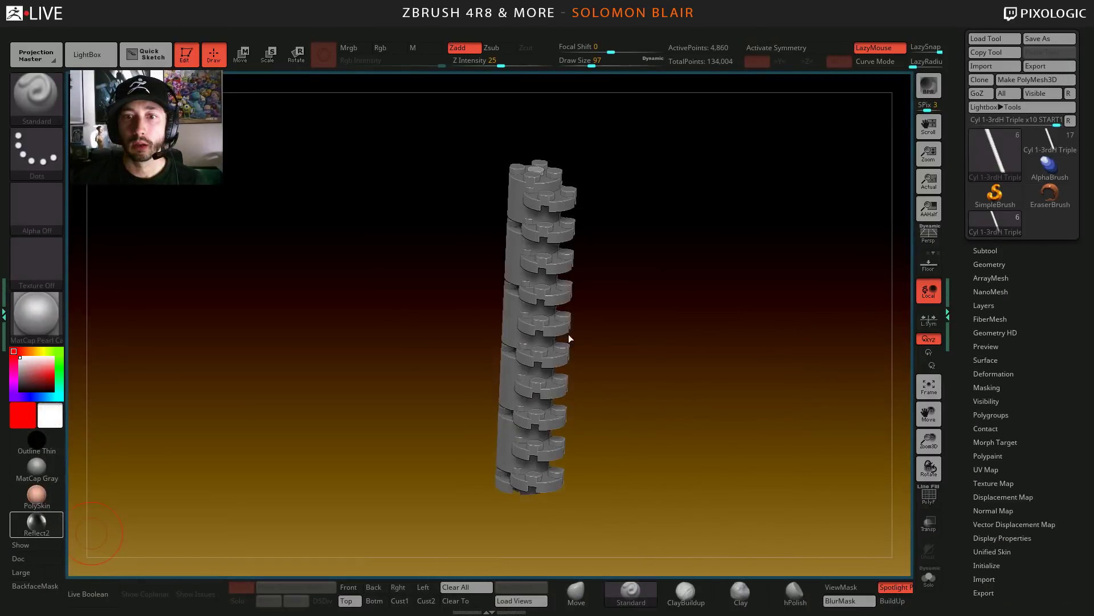
# - Isolate the active column subtool with its polyframe shown and reselect the six-subtool column tool
pyautogui.moveTo(569, 337)
pyautogui.mouseDown()
pyautogui.moveTo(586, 354)
pyautogui.moveTo(625, 358)
pyautogui.mouseUp()
pyautogui.press('s')
pyautogui.hotkey('shift', 's')
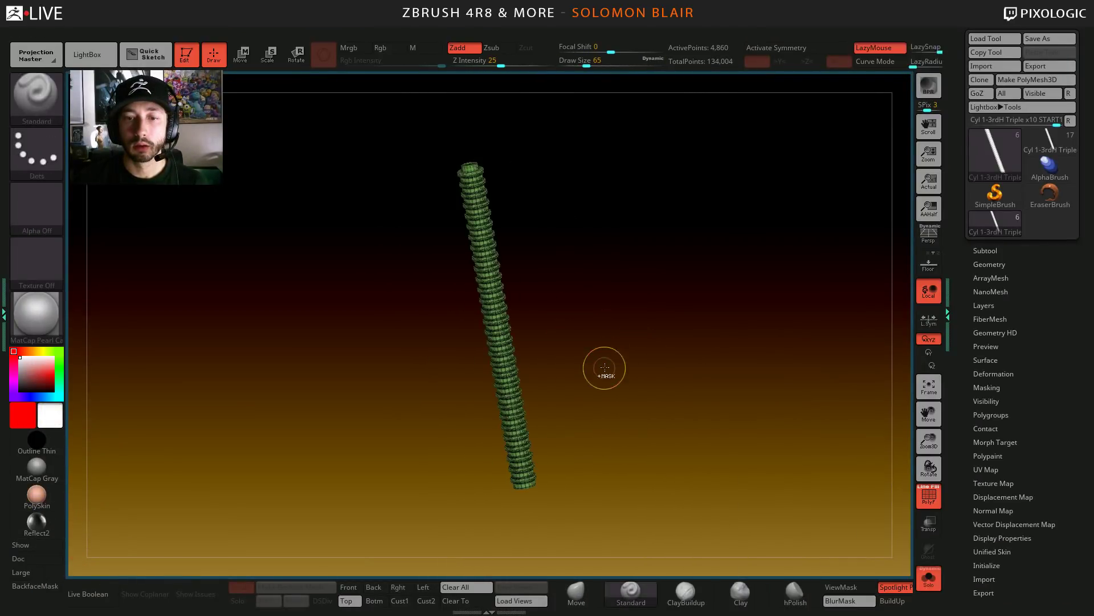
pyautogui.keyDown('ctrl'); pyautogui.moveTo(603, 368); pyautogui.dragTo(887, 300, button='right'); pyautogui.keyUp('ctrl')
pyautogui.click(990, 222)
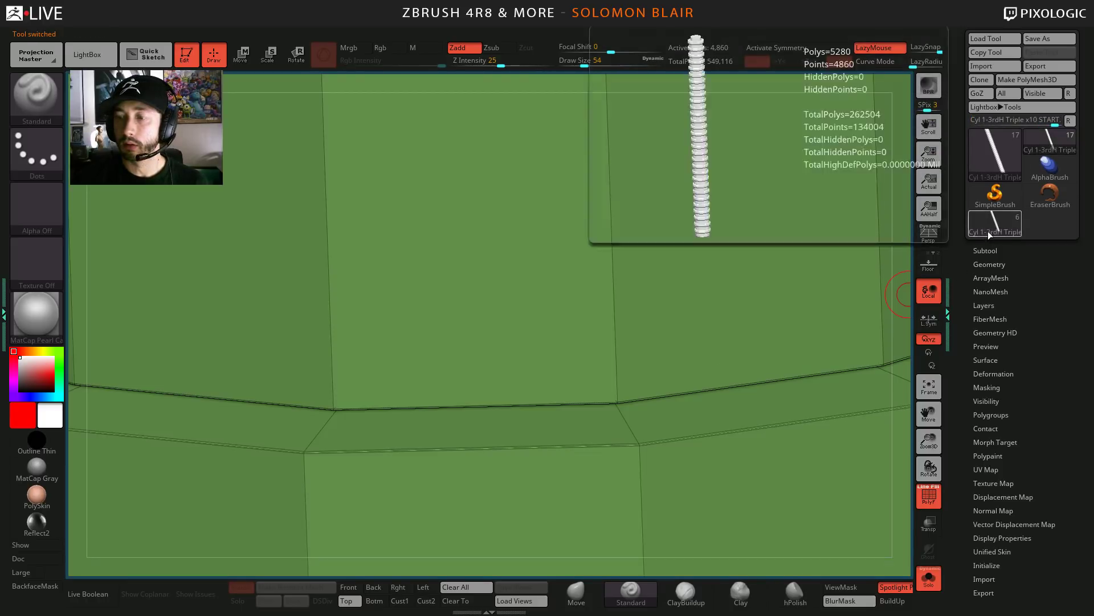
pyautogui.click(988, 231)
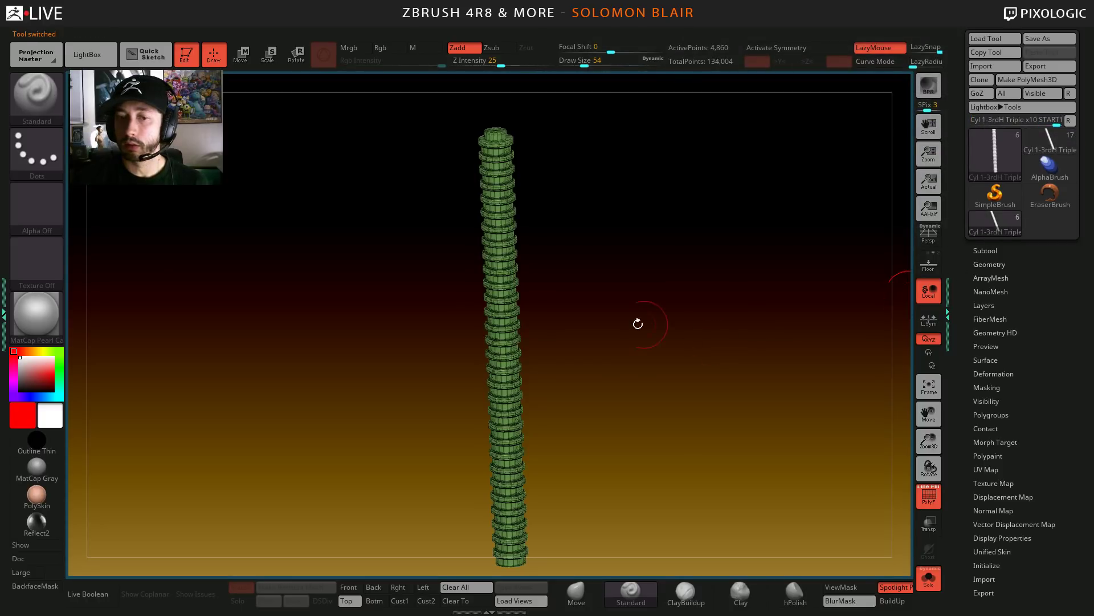
# - Hide the polyframe and cycle through the column subtools to examine 2x2-1-3h 2-Offset x30-Y1 from several sides
pyautogui.keyDown('ctrl'); pyautogui.moveTo(660, 353); pyautogui.dragTo(656, 347, button='right'); pyautogui.keyUp('ctrl')
pyautogui.press('Down')
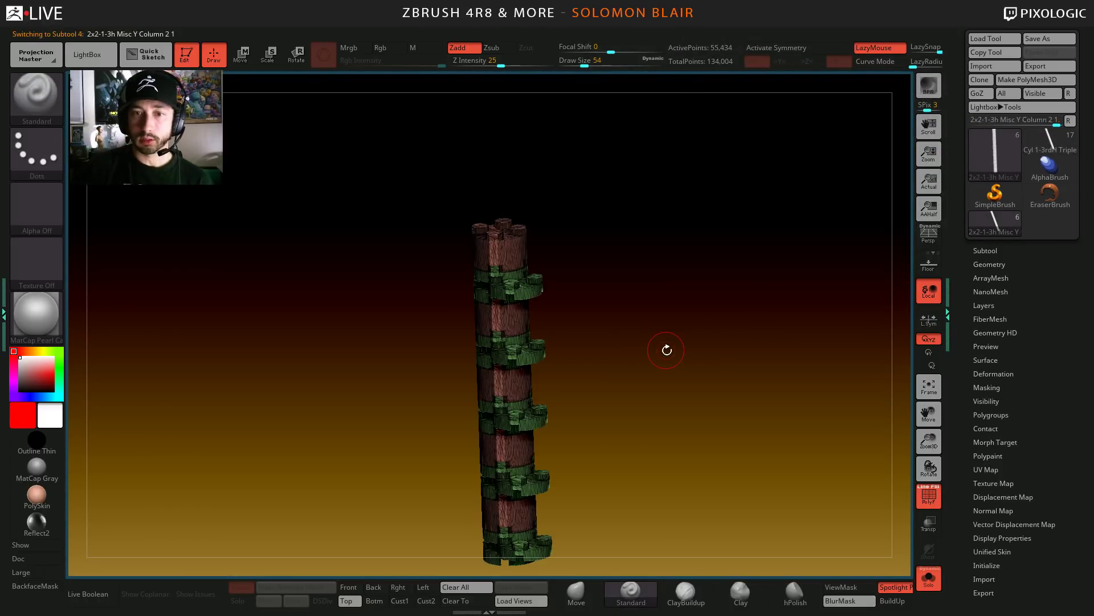
pyautogui.hotkey('shift', 'f')
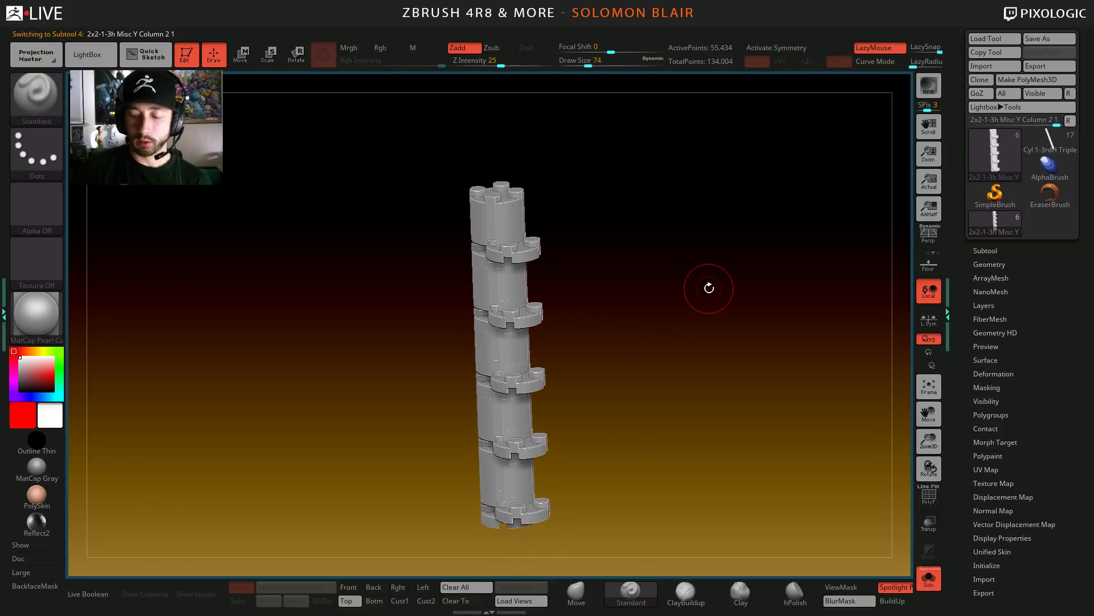
pyautogui.press('Up')
pyautogui.press('Down')
pyautogui.press('Up')
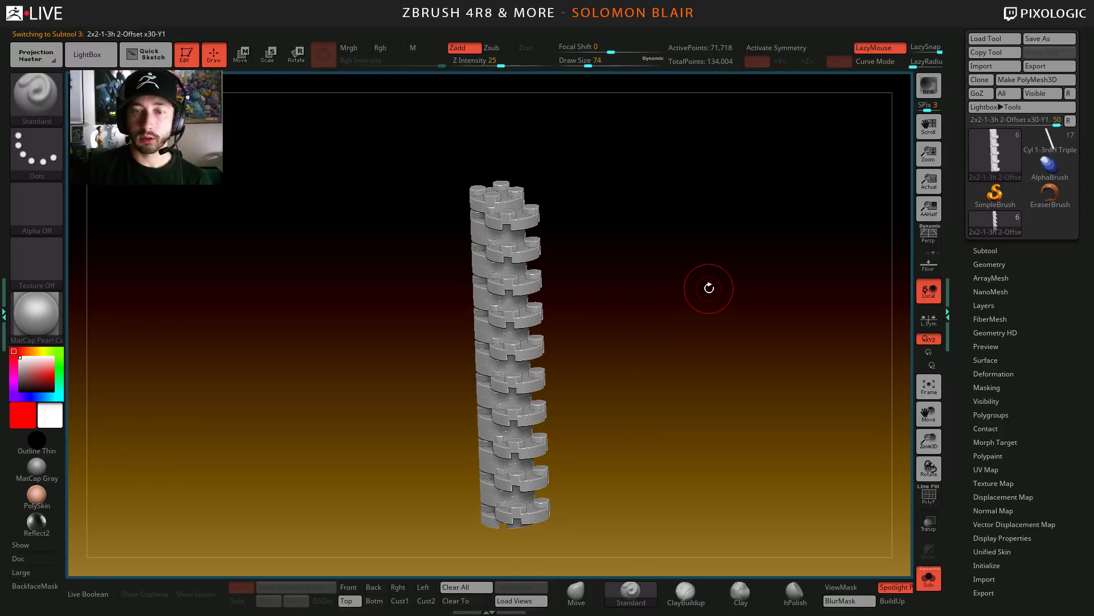
pyautogui.moveTo(662, 318)
pyautogui.keyDown('shift'); pyautogui.mouseDown()
pyautogui.moveTo(642, 330)
pyautogui.moveTo(667, 330)
pyautogui.mouseUp(); pyautogui.keyUp('shift')
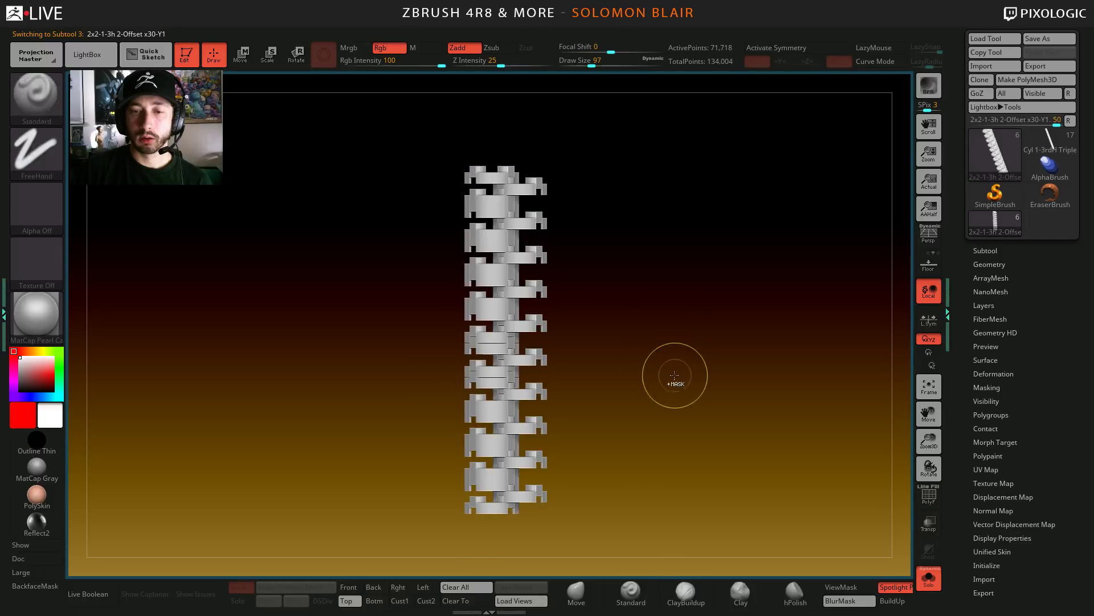
pyautogui.moveTo(675, 375)
pyautogui.keyDown('ctrl'); pyautogui.mouseDown(button='right')
pyautogui.moveTo(676, 391)
pyautogui.moveTo(659, 363)
pyautogui.mouseUp(button='right'); pyautogui.keyUp('ctrl')
pyautogui.moveTo(659, 363)
pyautogui.keyDown('shift'); pyautogui.mouseDown(button='right')
pyautogui.moveTo(630, 366)
pyautogui.moveTo(652, 378)
pyautogui.moveTo(669, 357)
pyautogui.mouseUp(button='right'); pyautogui.keyUp('shift')
pyautogui.press('s')
pyautogui.moveTo(673, 365); pyautogui.dragTo(680, 365)
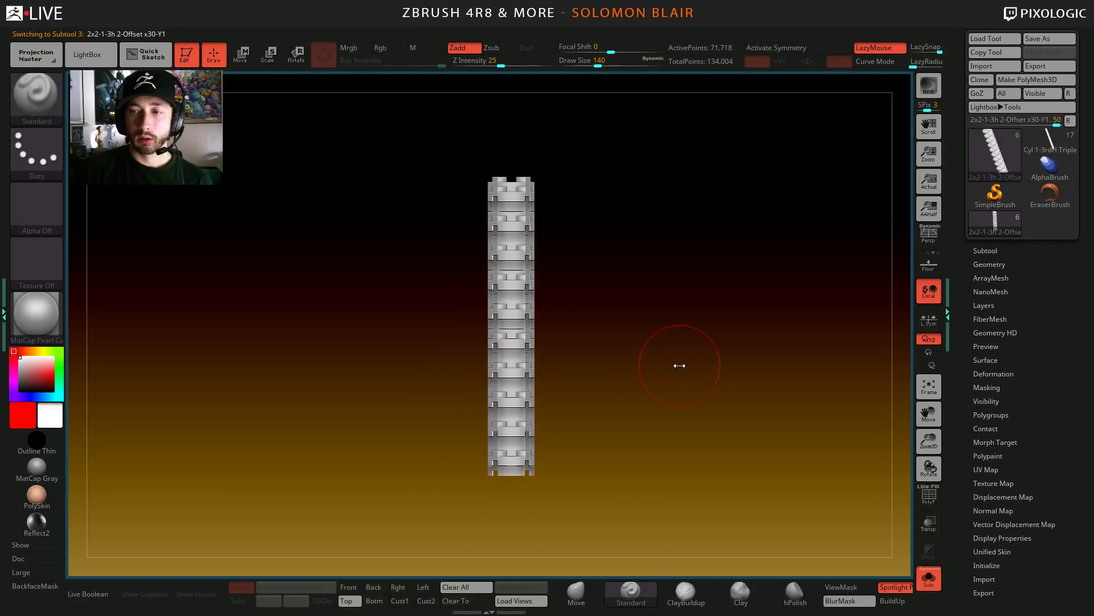
# - Switch to the 17-subtool Cyl 1-3rdH Triple x10 START tool, show its polyframe, and set the draw size to 611
pyautogui.click(1033, 149)
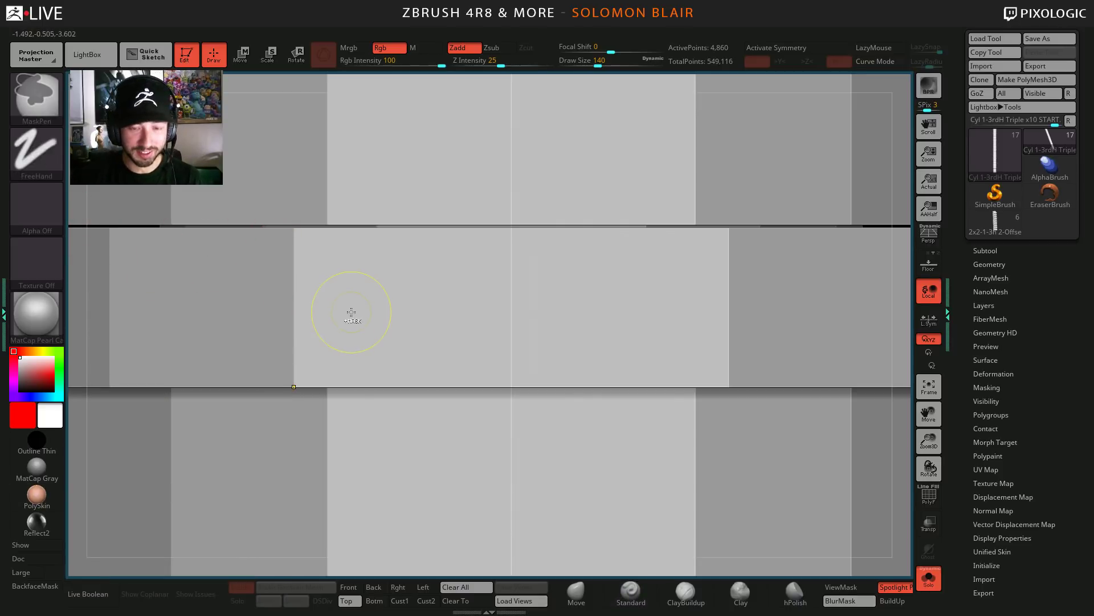
pyautogui.keyDown('ctrl'); pyautogui.moveTo(445, 327); pyautogui.dragTo(310, 339, button='right'); pyautogui.keyUp('ctrl')
pyautogui.hotkey('shift', 'f')
pyautogui.moveTo(511, 383)
pyautogui.keyDown('ctrl'); pyautogui.mouseDown(button='right')
pyautogui.moveTo(425, 358)
pyautogui.moveTo(456, 367)
pyautogui.moveTo(445, 354)
pyautogui.mouseUp(button='right'); pyautogui.keyUp('ctrl')
pyautogui.press('s')
pyautogui.click(475, 377)
pyautogui.moveTo(473, 399)
pyautogui.keyDown('ctrl'); pyautogui.mouseDown(button='right')
pyautogui.moveTo(395, 359)
pyautogui.moveTo(426, 326)
pyautogui.moveTo(454, 418)
pyautogui.mouseUp(button='right'); pyautogui.keyUp('ctrl')
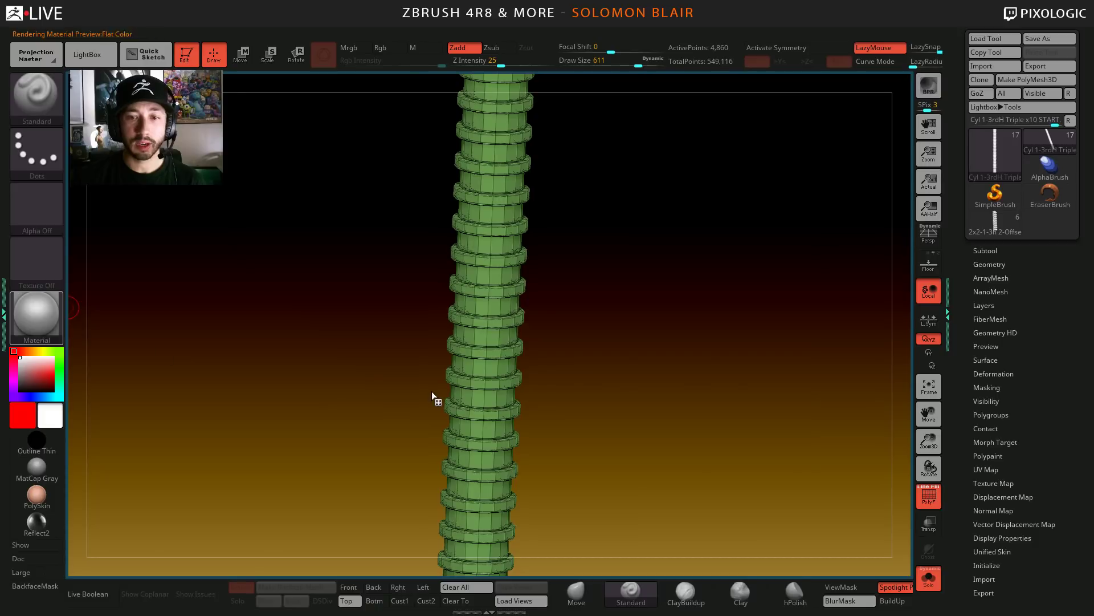
# - Try the MatCap Red Wax material on the column without polyframe and return to MatCap Pearl Cavity with polyframe shown
pyautogui.click(36, 315)
pyautogui.click(106, 273)
pyautogui.moveTo(516, 271)
pyautogui.mouseDown(button='right')
pyautogui.moveTo(535, 281)
pyautogui.moveTo(485, 360)
pyautogui.mouseUp(button='right')
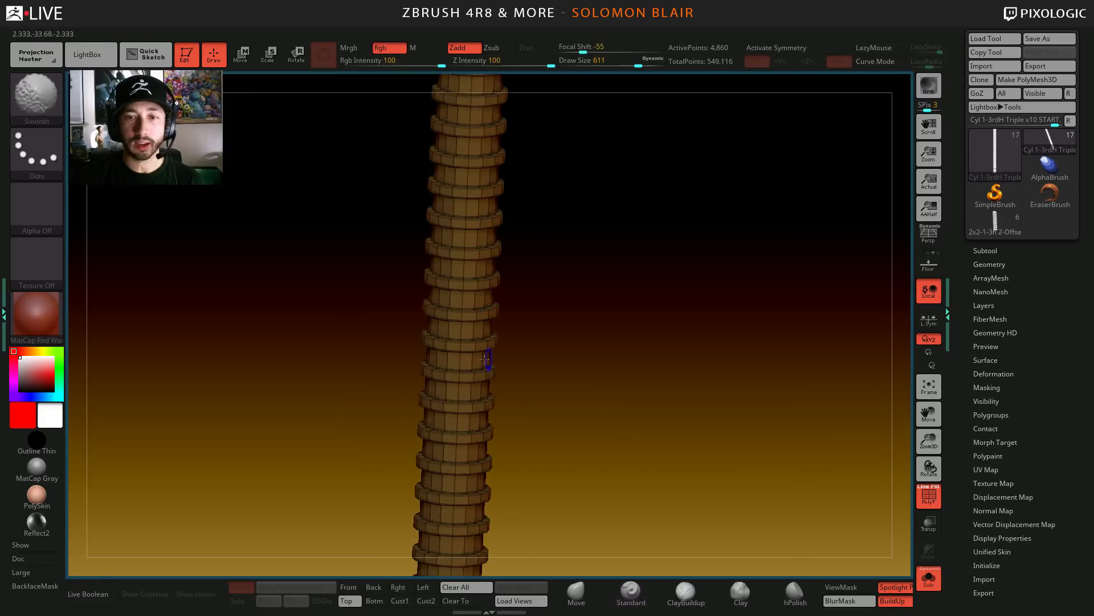
pyautogui.hotkey('shift', 'f')
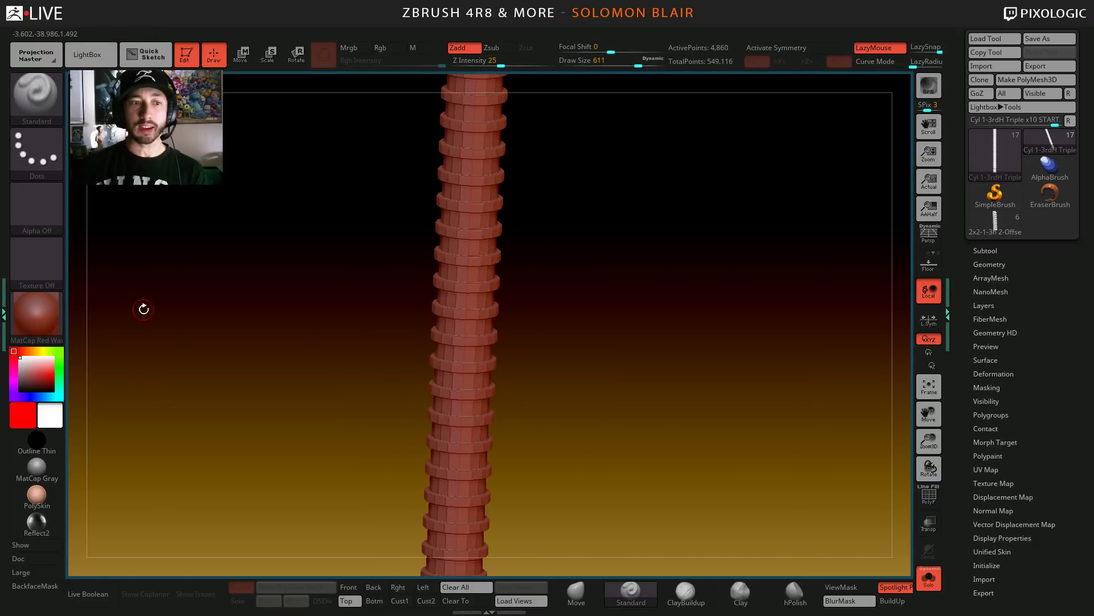
pyautogui.click(36, 314)
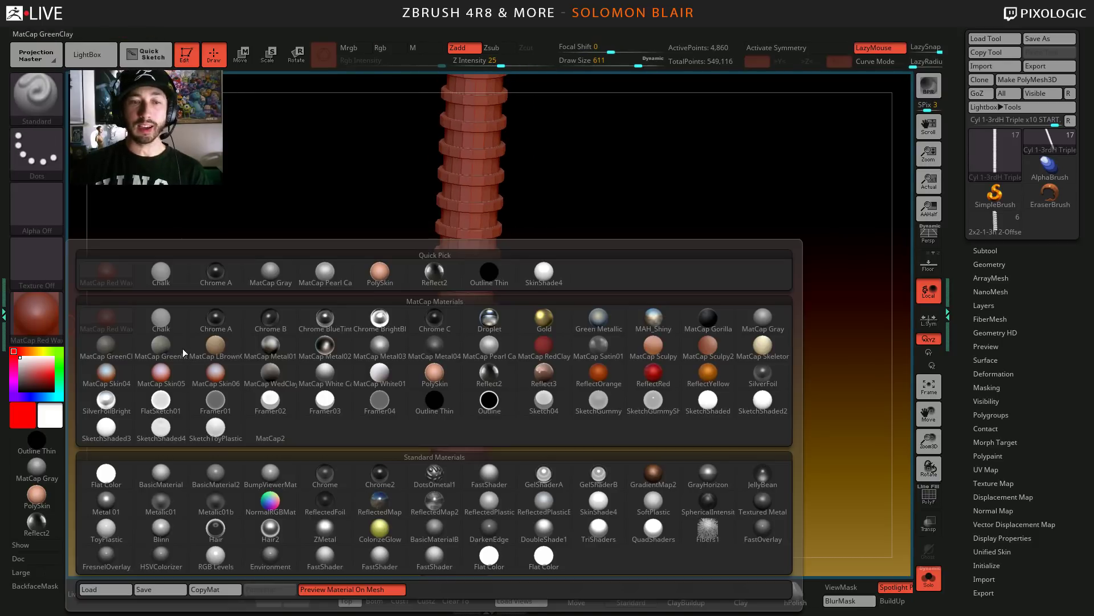
pyautogui.click(477, 342)
pyautogui.hotkey('shift', 'f')
# - Activate Dynamic Subdiv on the column with the Always YES option, and hide the polyframe to inspect the smoothed shape
pyautogui.press('d')
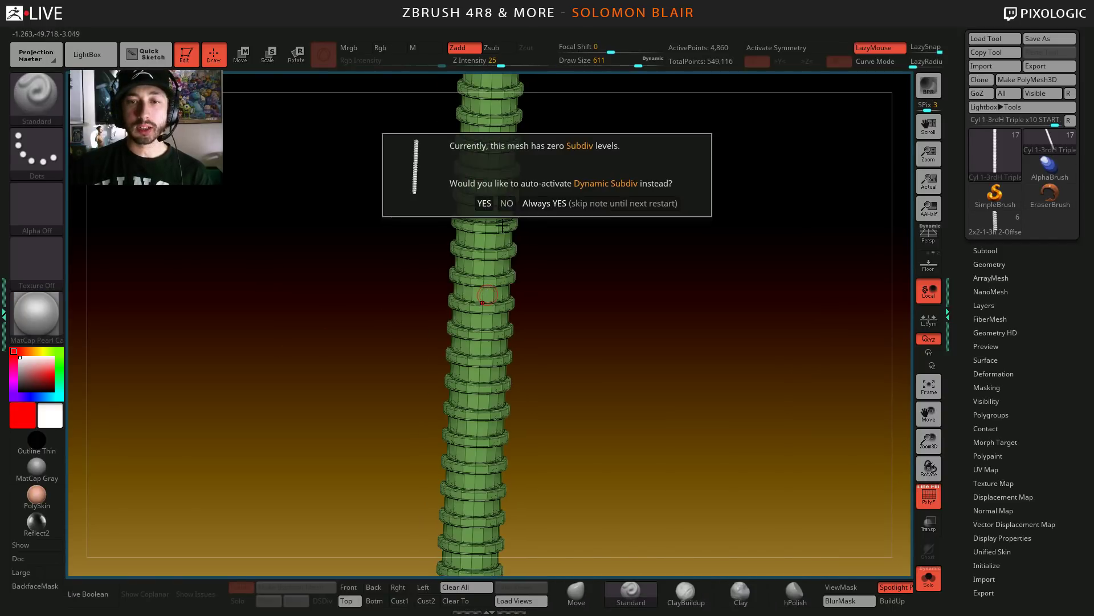
pyautogui.click(535, 204)
pyautogui.press('f')
pyautogui.keyDown('ctrl'); pyautogui.moveTo(510, 261); pyautogui.dragTo(610, 336, button='right'); pyautogui.keyUp('ctrl')
pyautogui.hotkey('shift', 'f')
pyautogui.moveTo(411, 288); pyautogui.dragTo(270, 351, button='right')
# - Assign the MatCap Gray material to the smoothed column
pyautogui.click(23, 316)
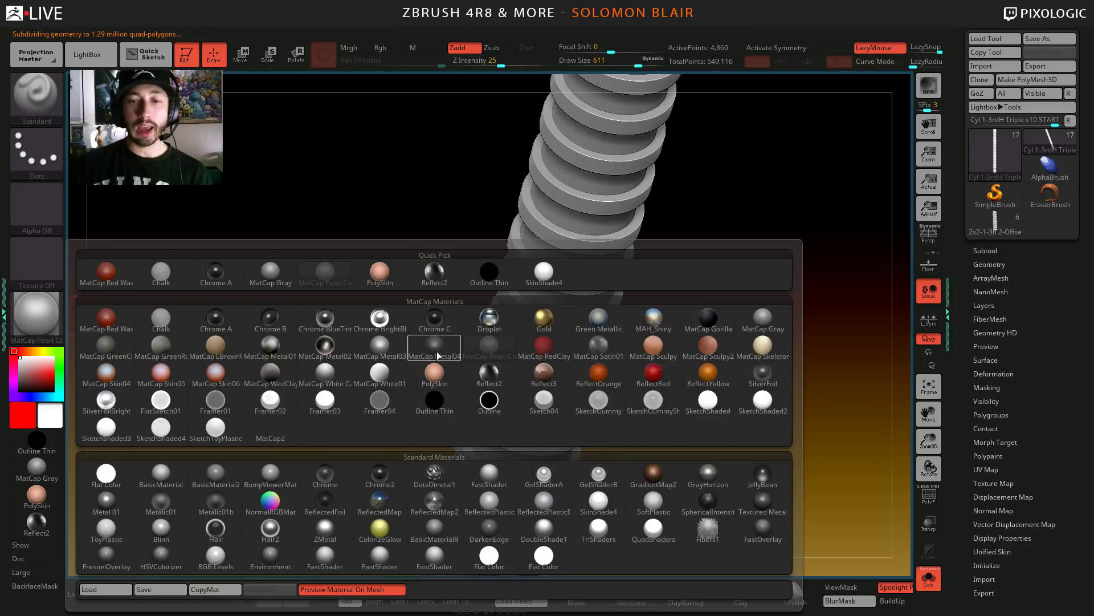
pyautogui.moveTo(438, 355)
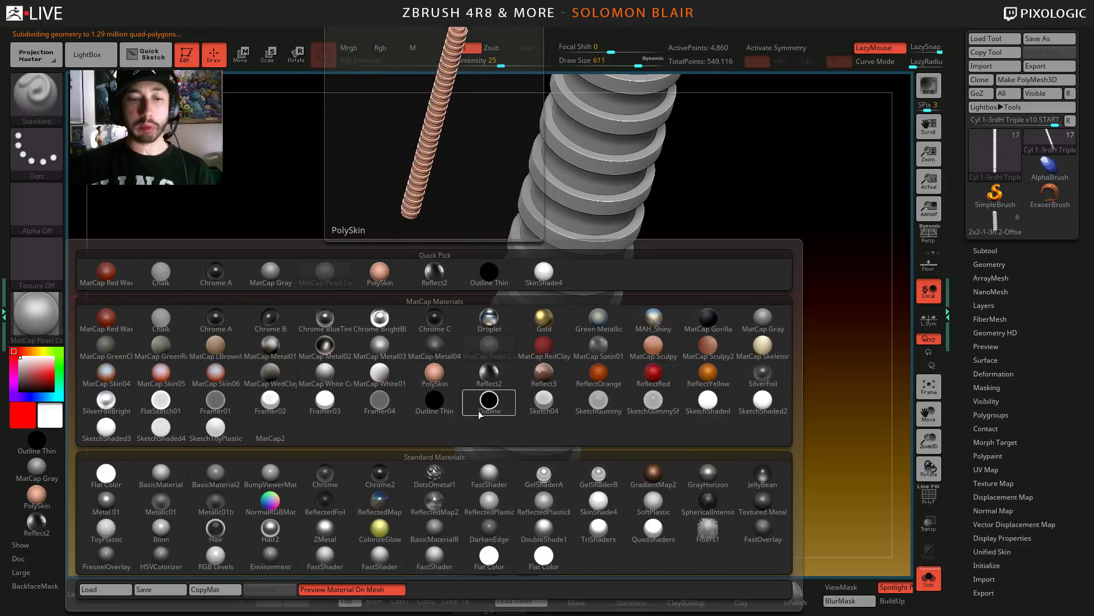
pyautogui.click(763, 319)
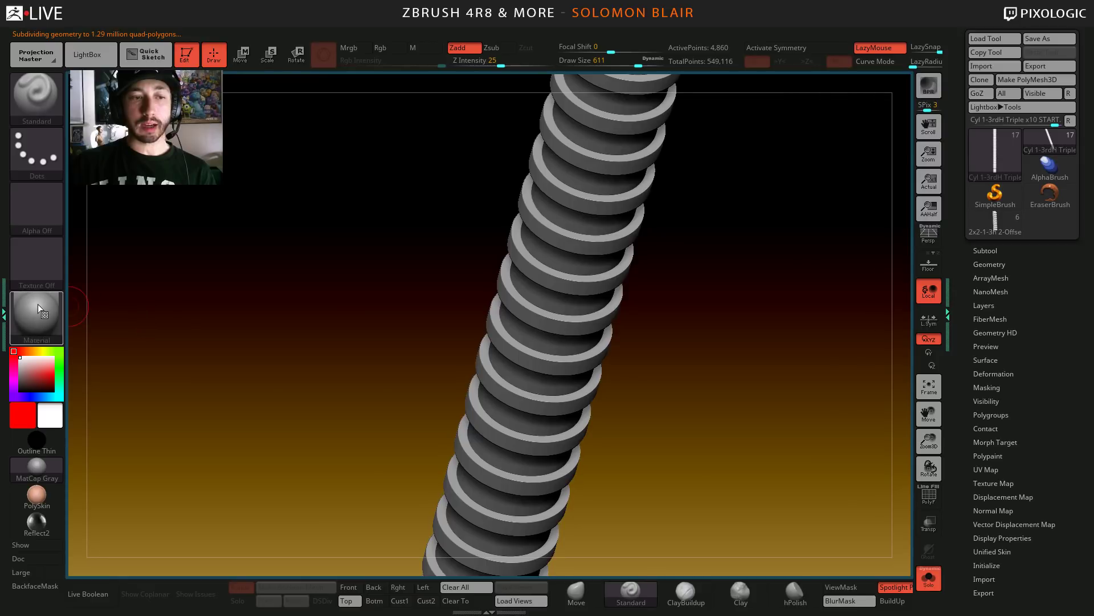
# - Assign MatCap Pearl Cavity to the column, face it frontally, and toggle its polyframe on and off
pyautogui.click(38, 307)
pyautogui.click(175, 475)
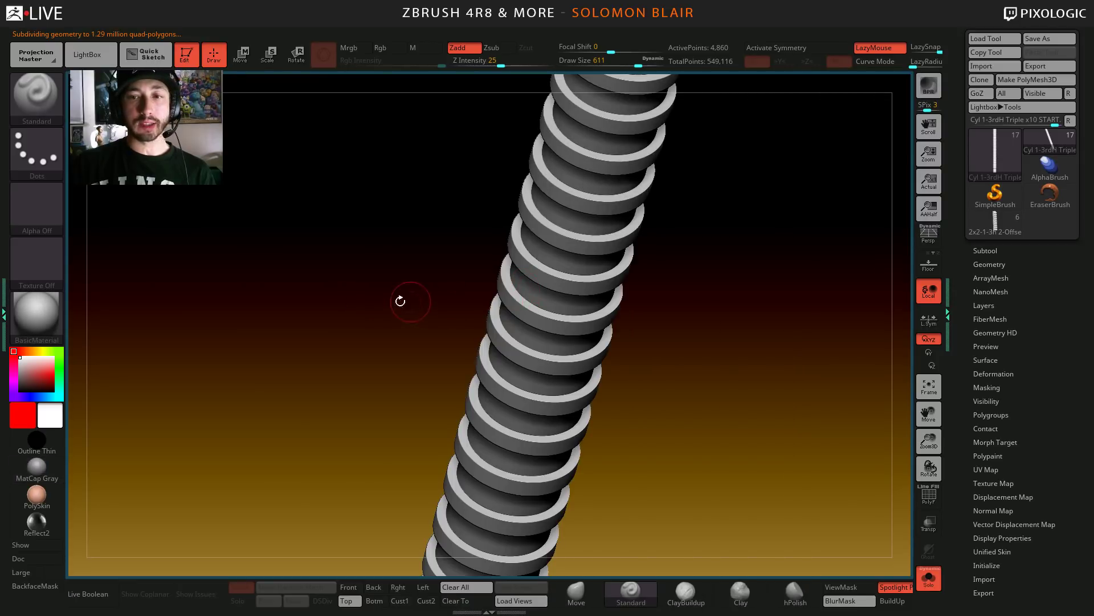
pyautogui.click(33, 314)
pyautogui.click(486, 346)
pyautogui.keyDown('ctrl'); pyautogui.moveTo(578, 247); pyautogui.dragTo(339, 265, button='right'); pyautogui.keyUp('ctrl')
pyautogui.hotkey('shift', 'f')
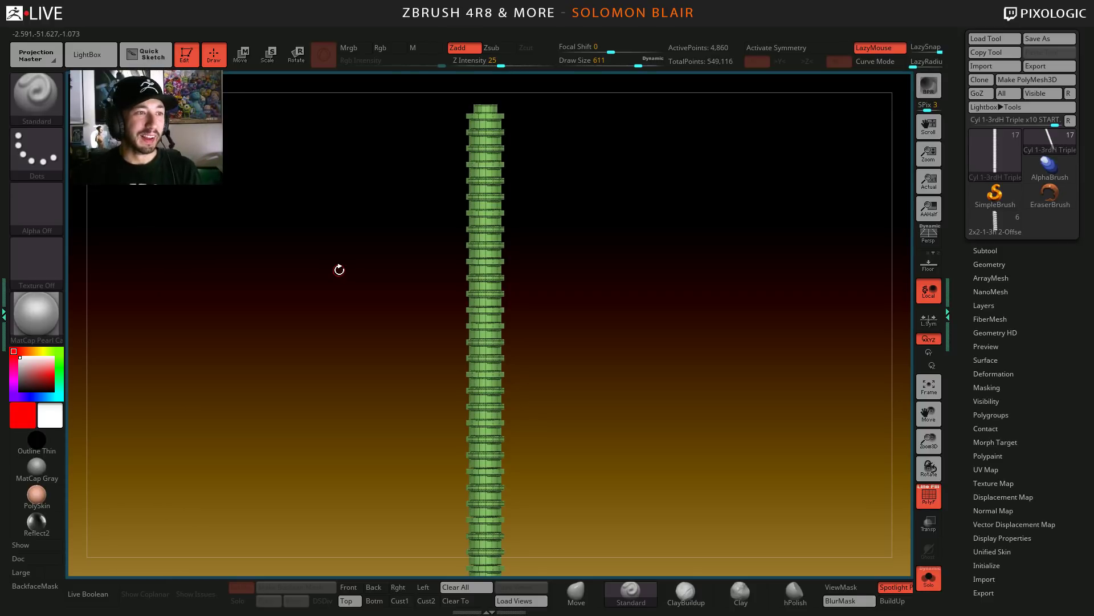
pyautogui.hotkey('shift', 'f')
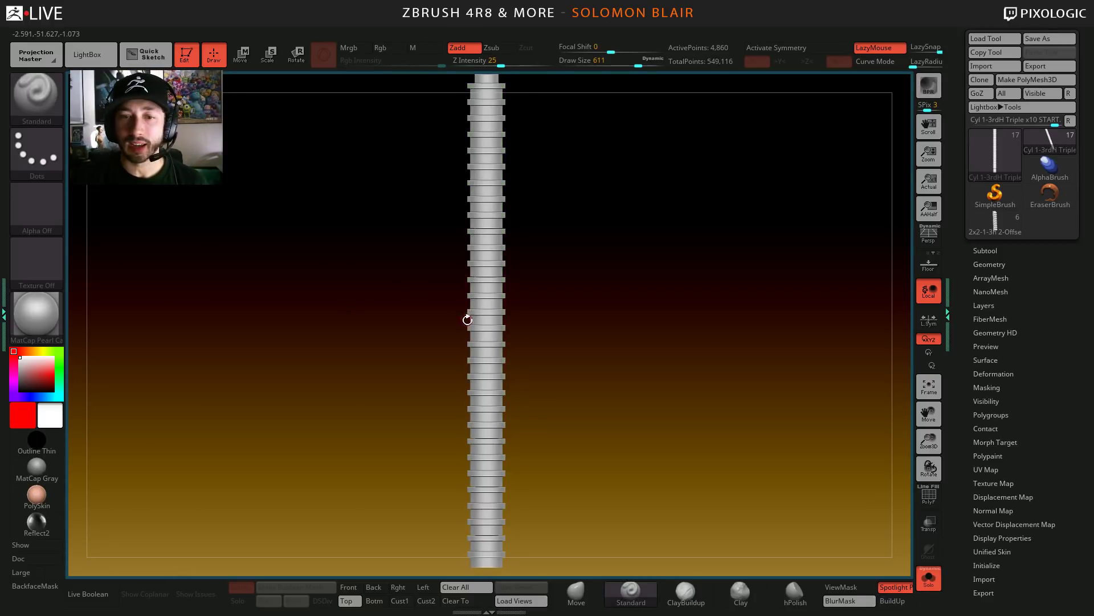
# - Switch to the 52-subtool 1x1 Brick tool and select its 2x2 Cyl 1-3rdH UMDM subtool
pyautogui.click(980, 231)
pyautogui.click(994, 151)
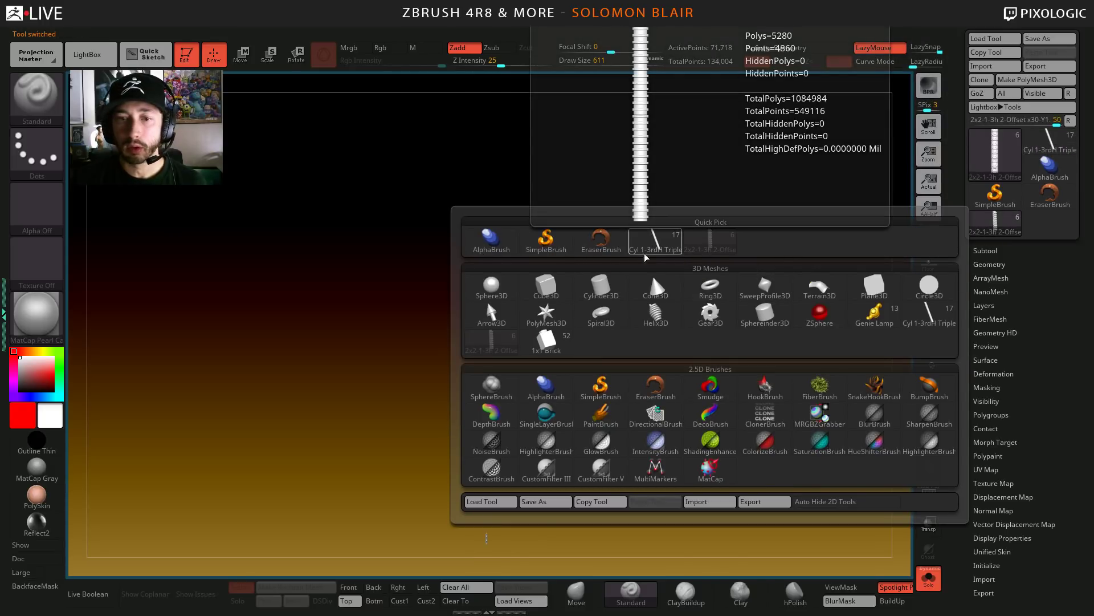
pyautogui.click(544, 341)
pyautogui.click(981, 251)
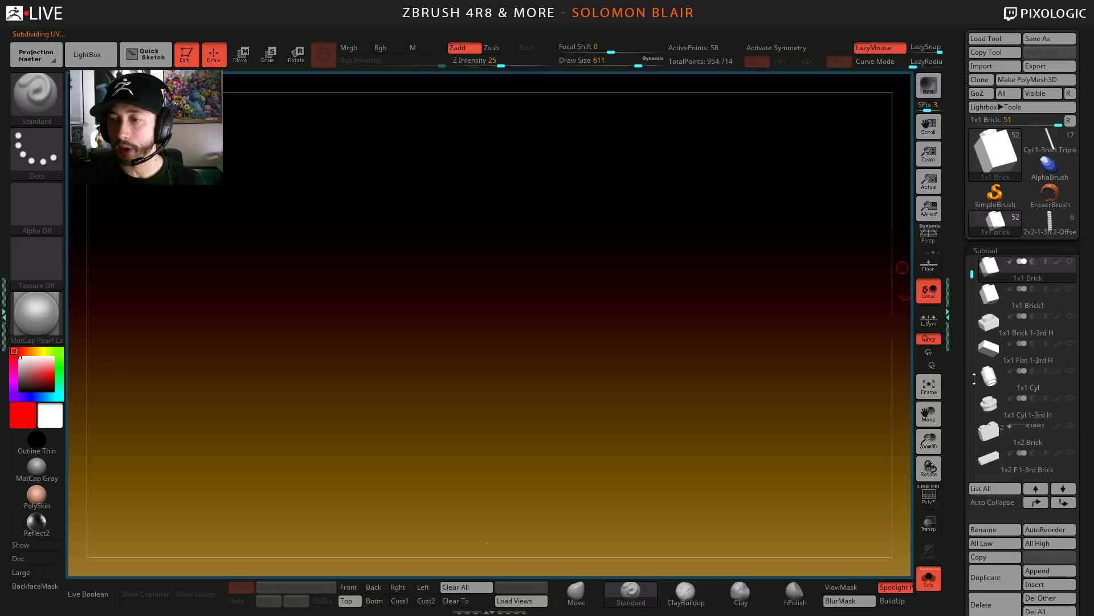
pyautogui.moveTo(973, 279); pyautogui.dragTo(972, 355)
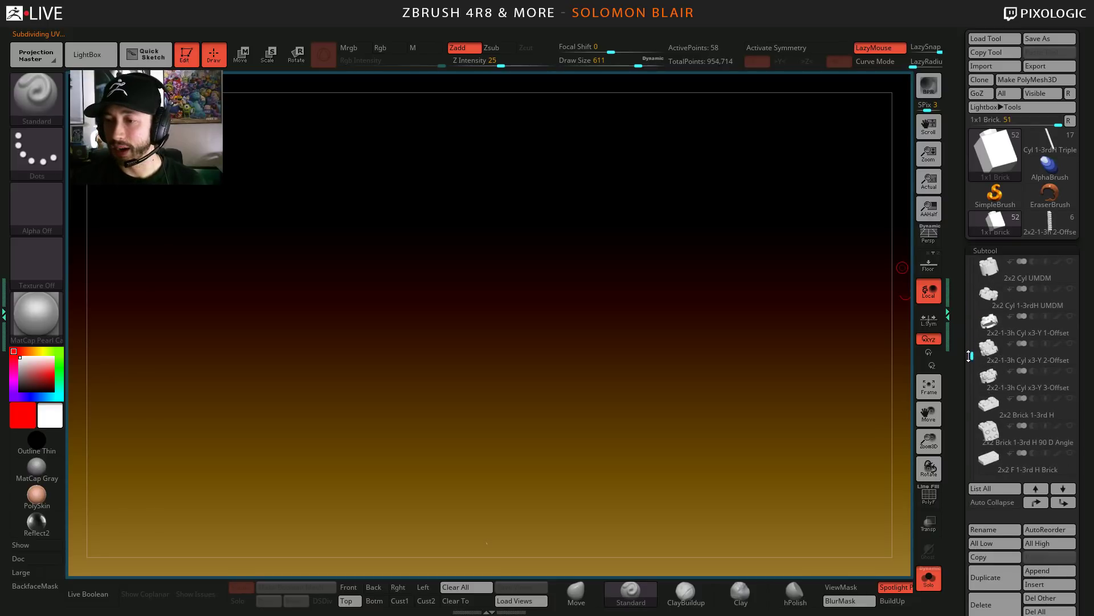
pyautogui.click(986, 309)
# - Isolate the 2x2 Cyl 1-3rdH UMDM piece with Solo and frame it to show its four studs
pyautogui.click(929, 579)
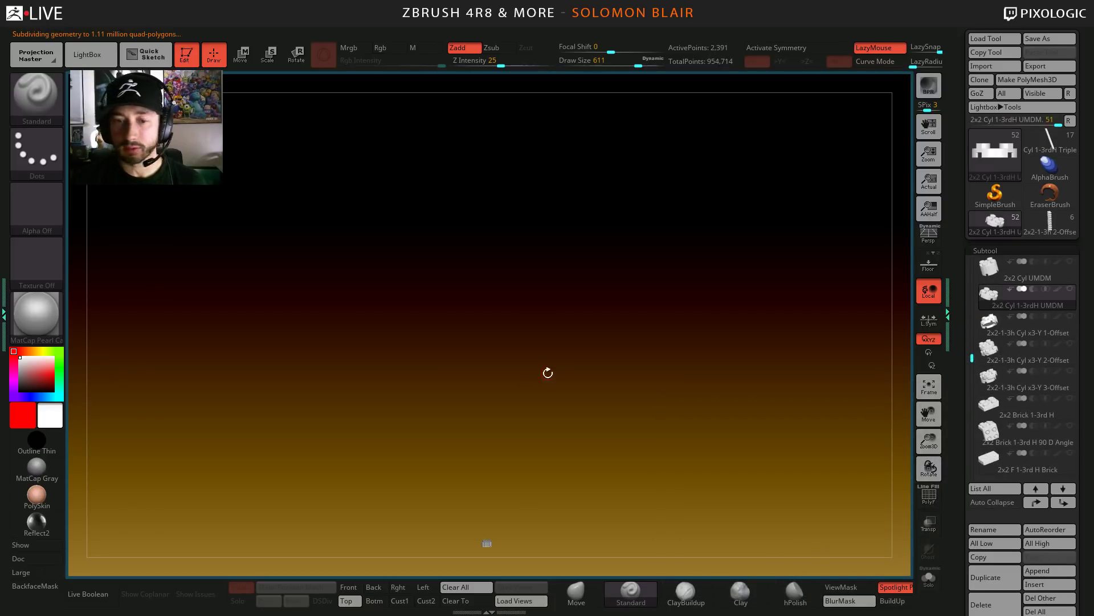
pyautogui.press('s')
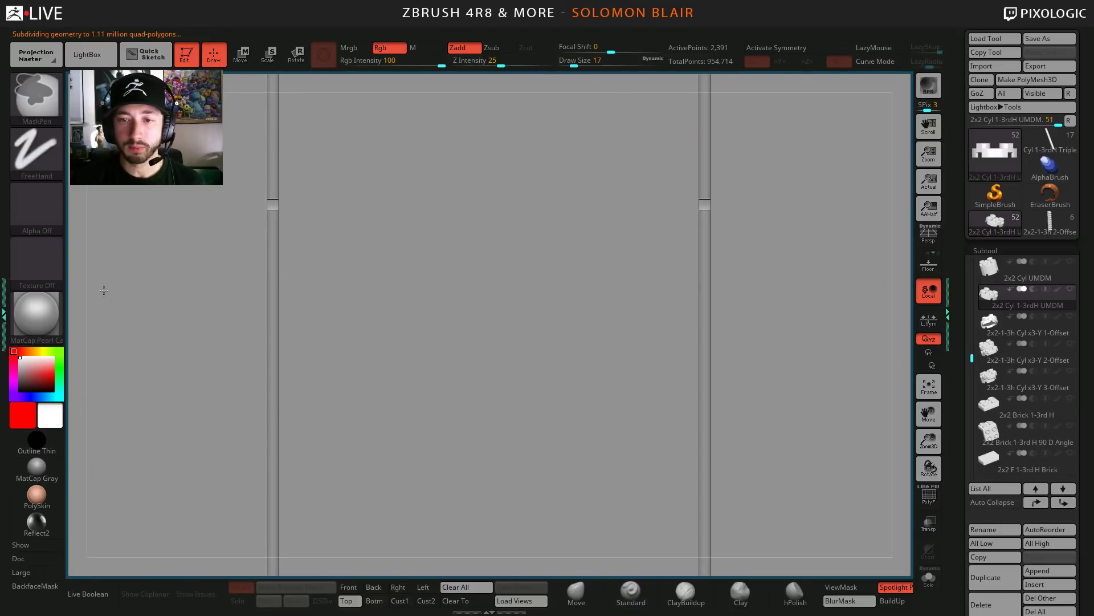
pyautogui.moveTo(103, 291)
pyautogui.keyDown('ctrl'); pyautogui.mouseDown(button='right')
pyautogui.moveTo(346, 348)
pyautogui.moveTo(438, 425)
pyautogui.moveTo(541, 472)
pyautogui.mouseUp(button='right'); pyautogui.keyUp('ctrl')
pyautogui.hotkey('ctrl', 's')
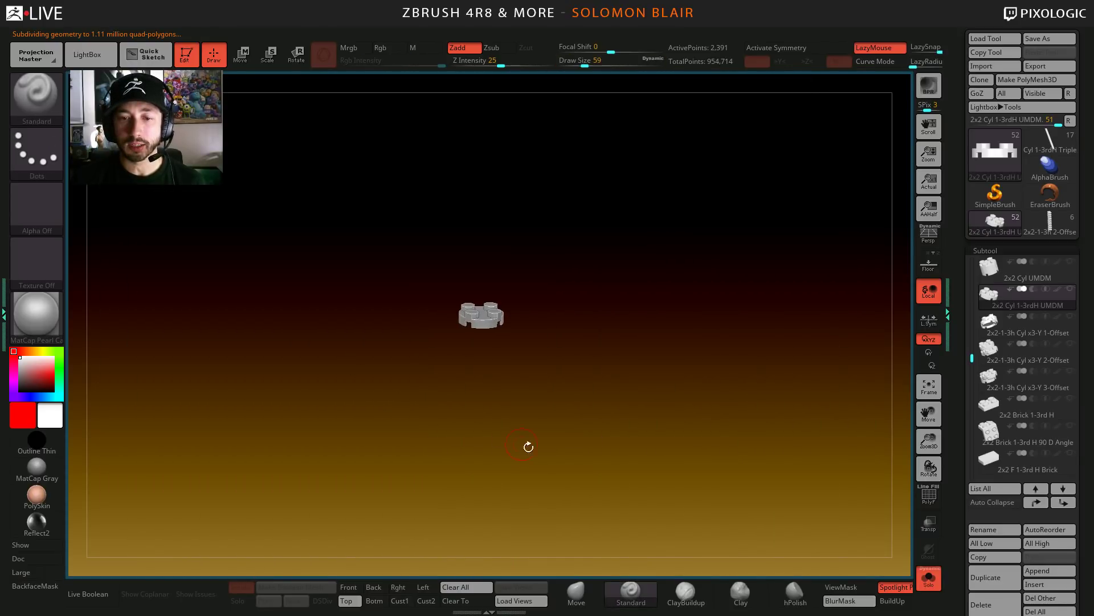
pyautogui.press('s')
pyautogui.moveTo(513, 399)
pyautogui.keyDown('alt'); pyautogui.mouseDown(button='right')
pyautogui.moveTo(537, 423)
pyautogui.moveTo(649, 467)
pyautogui.moveTo(713, 427)
pyautogui.moveTo(596, 375)
pyautogui.moveTo(547, 407)
pyautogui.moveTo(499, 419)
pyautogui.mouseUp(button='right'); pyautogui.keyUp('alt')
pyautogui.press('s')
pyautogui.press('s')
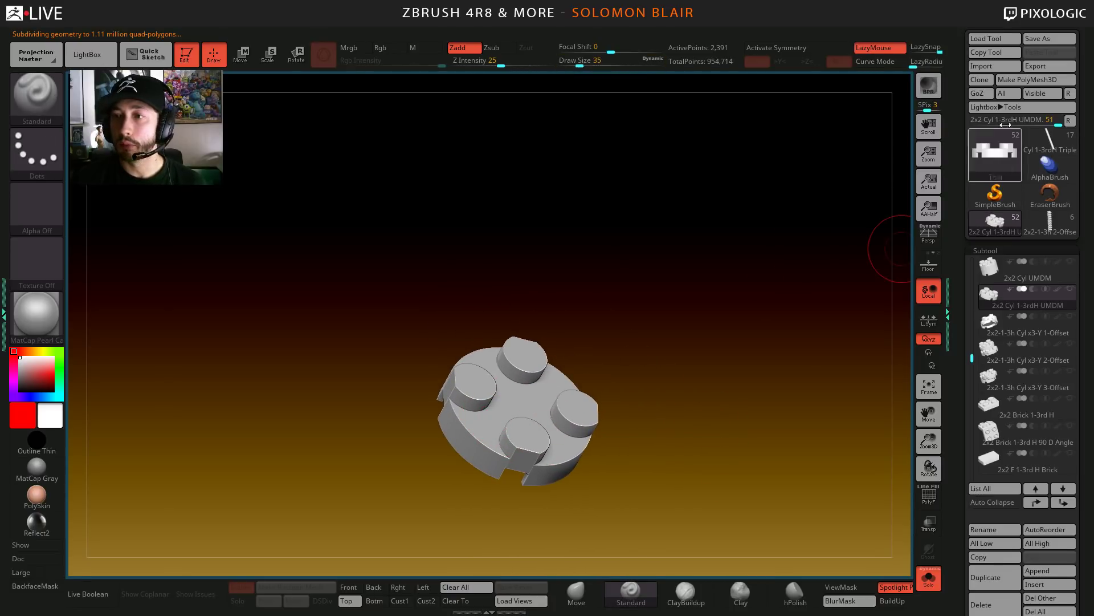
# - Clone the 2x2 Cyl 1-3rdH UMDM piece, switch to the clone, and show its polyframe in front view
pyautogui.click(980, 79)
pyautogui.click(988, 235)
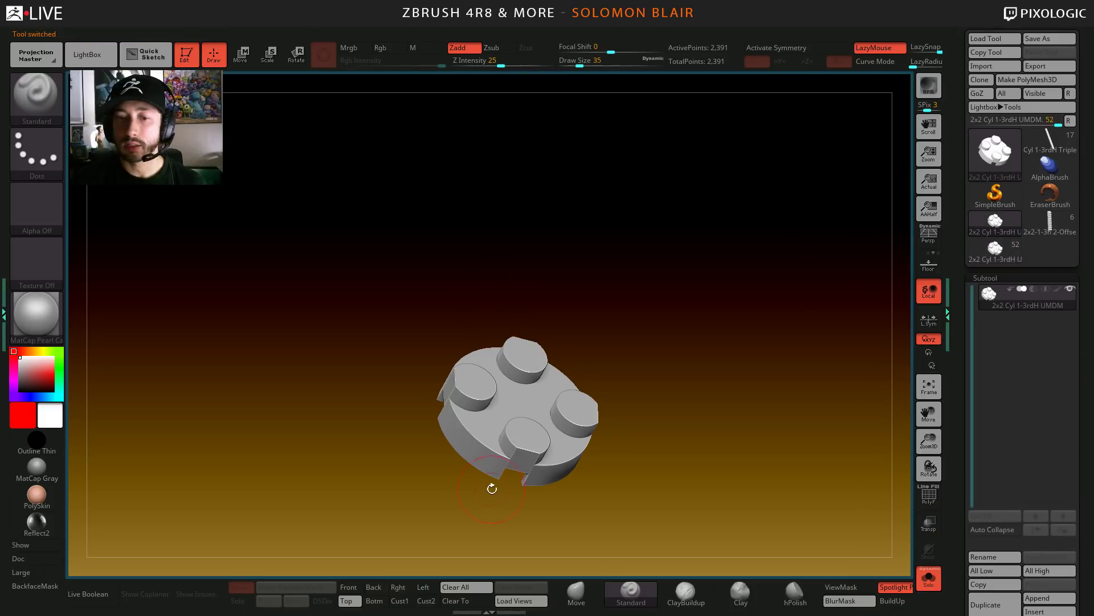
pyautogui.moveTo(488, 484)
pyautogui.mouseDown()
pyautogui.moveTo(478, 420)
pyautogui.moveTo(593, 439)
pyautogui.mouseUp()
pyautogui.hotkey('shift', 'f')
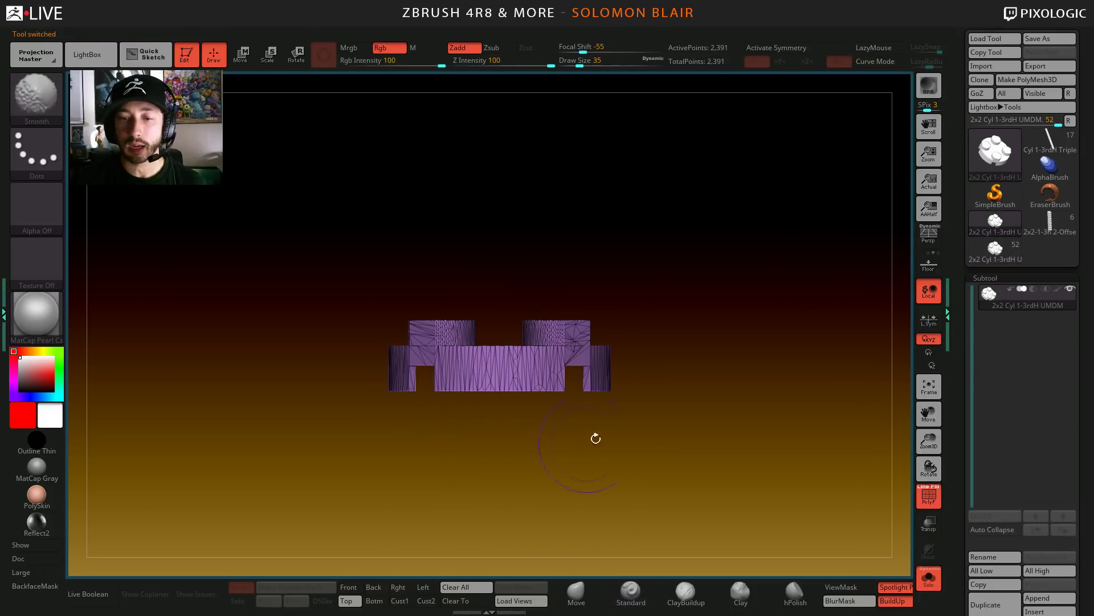
# - Activate ArrayMesh on the cloned round piece with Lock Pos and Lock Size enabled
pyautogui.click(1038, 279)
pyautogui.click(997, 305)
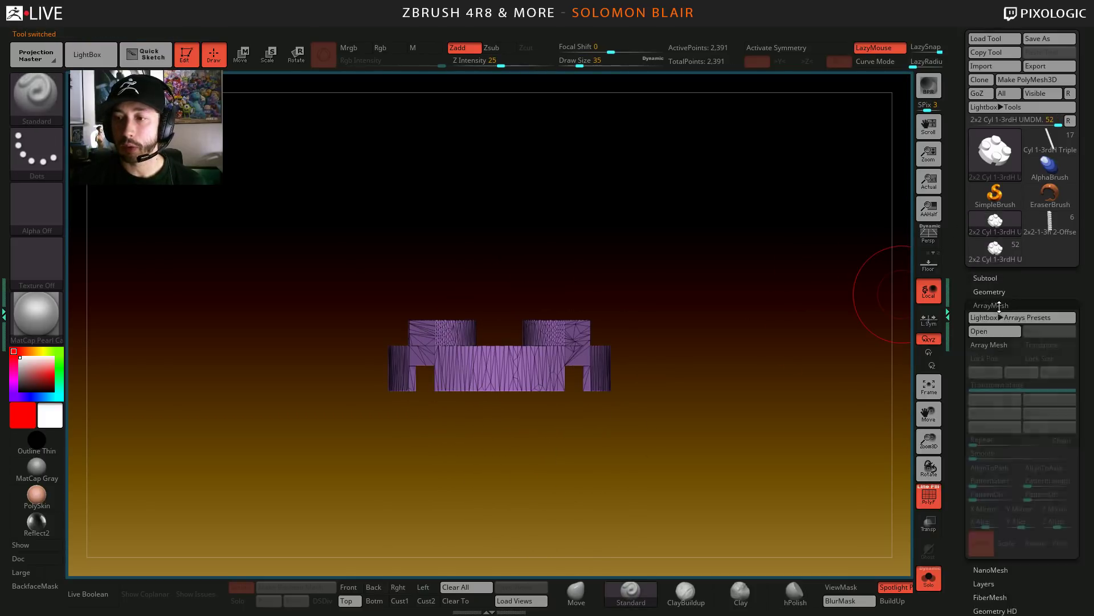
pyautogui.click(984, 328)
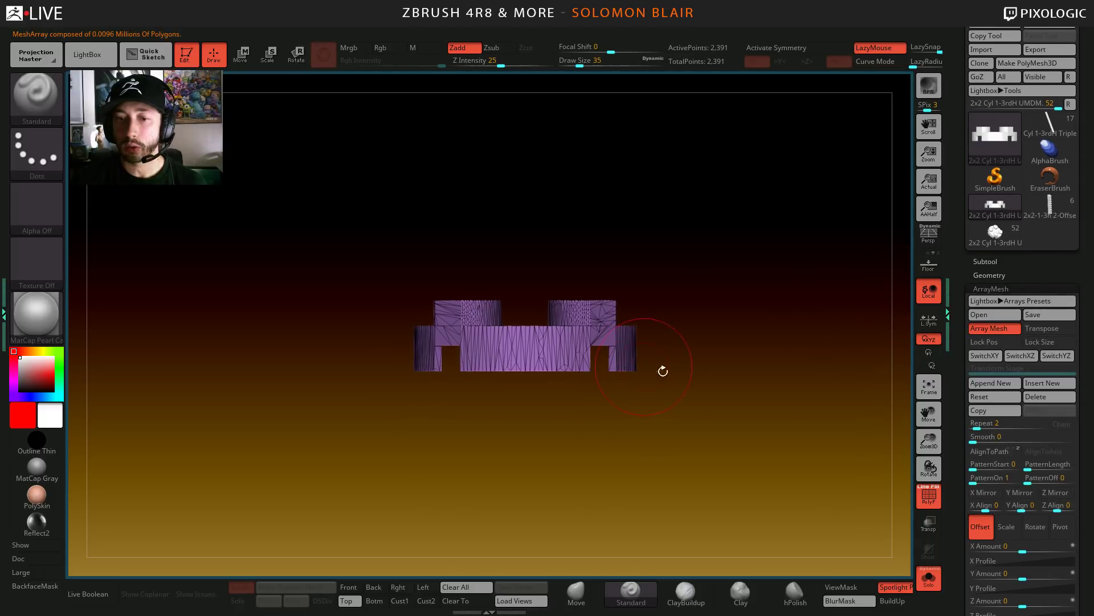
pyautogui.keyDown('alt'); pyautogui.moveTo(736, 394); pyautogui.dragTo(753, 406); pyautogui.keyUp('alt')
pyautogui.click(990, 342)
pyautogui.click(1049, 342)
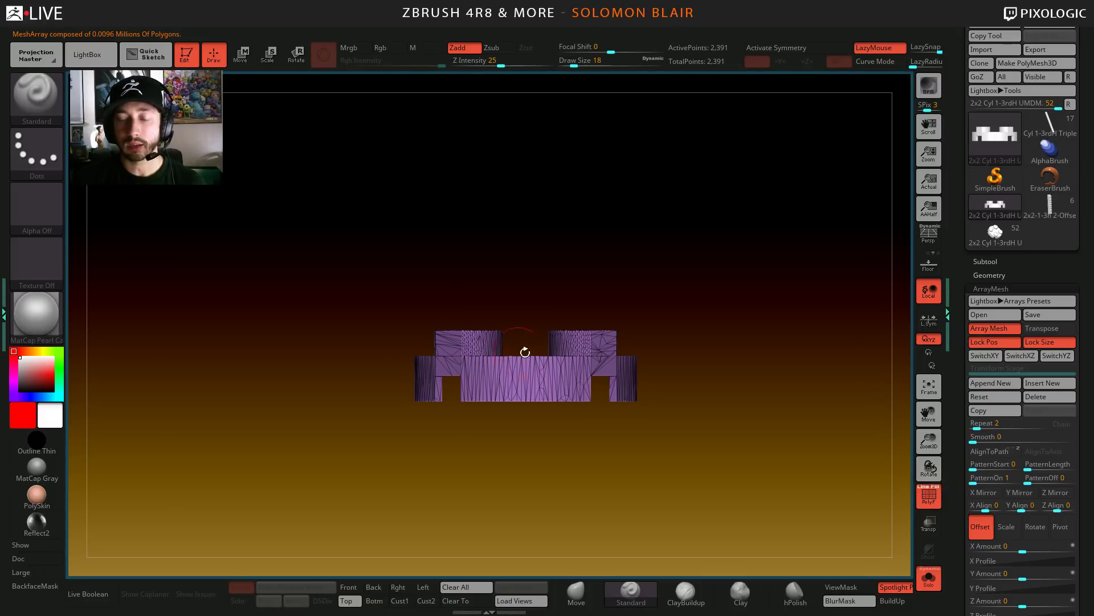
# - Set the ArrayMesh repeat count to 30
pyautogui.keyDown('alt'); pyautogui.moveTo(525, 352); pyautogui.dragTo(537, 387); pyautogui.keyUp('alt')
pyautogui.press('s')
pyautogui.click(542, 396)
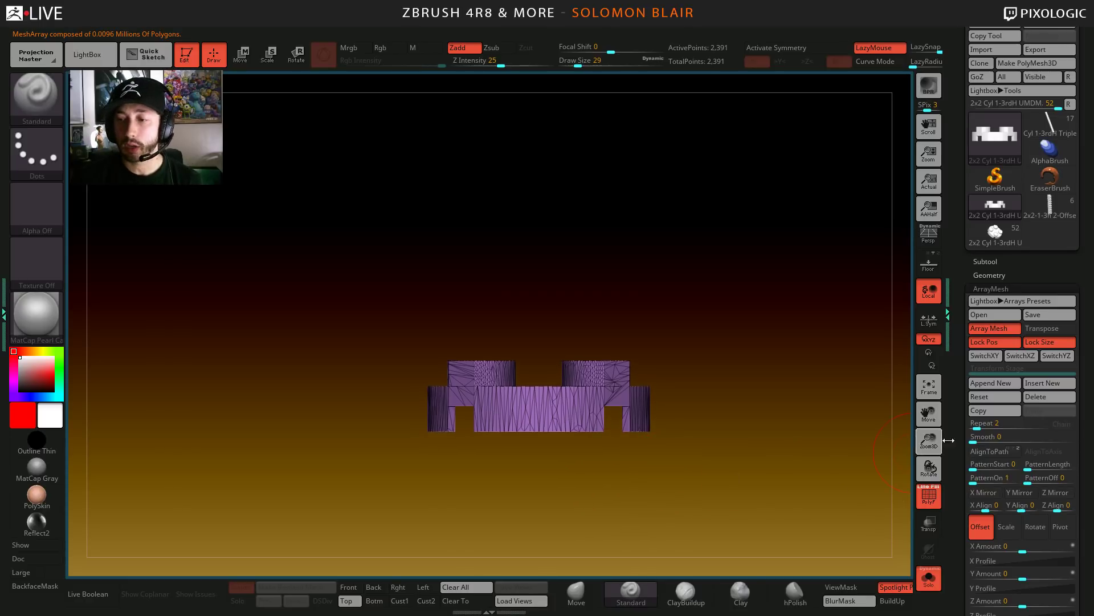
pyautogui.click(981, 426)
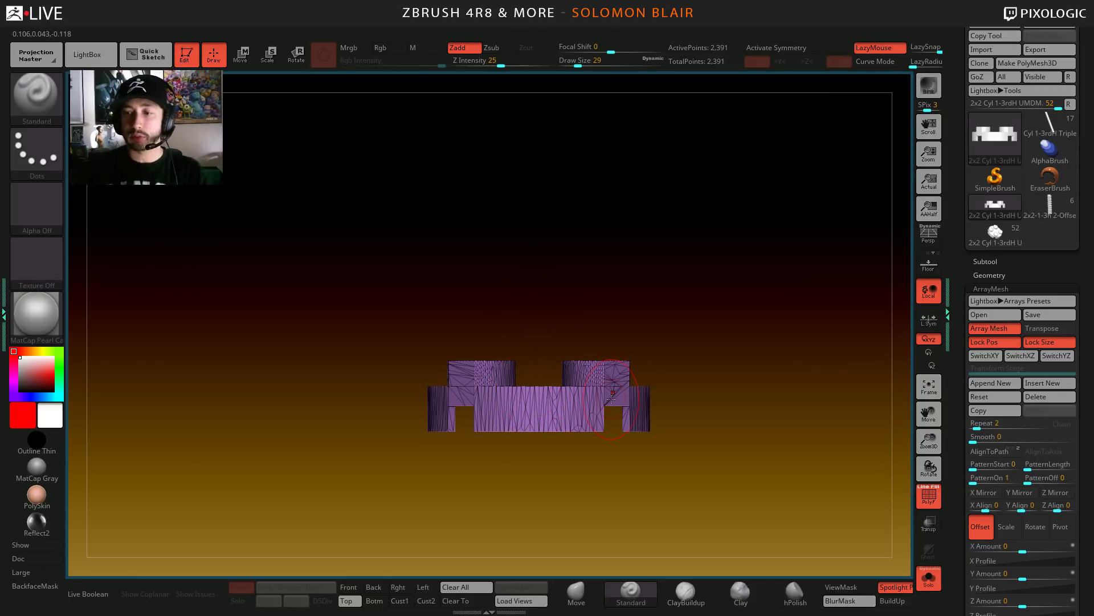
pyautogui.click(976, 426)
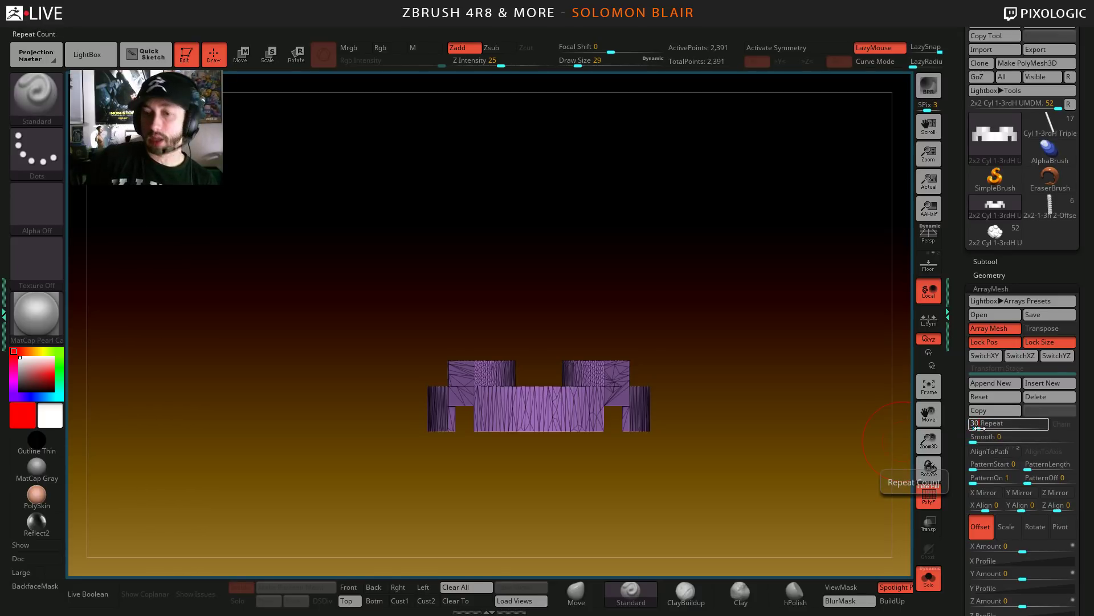
pyautogui.press('Return')
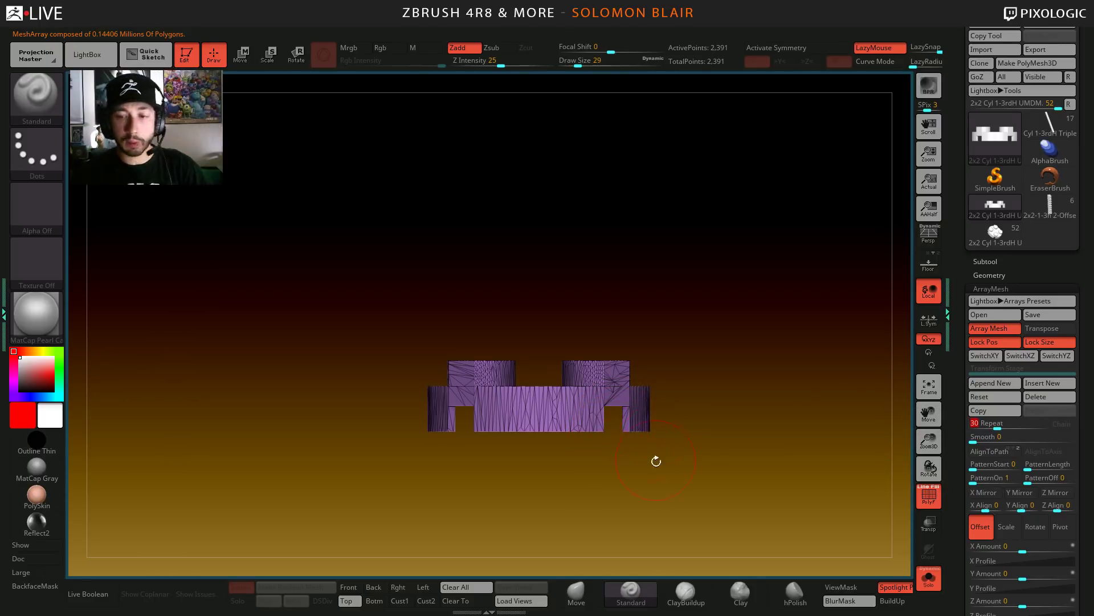
# - Try offsetting the array vertically with a Y Amount of about -3.6, and undo the offset
pyautogui.keyDown('alt'); pyautogui.moveTo(700, 436); pyautogui.dragTo(698, 457); pyautogui.keyUp('alt')
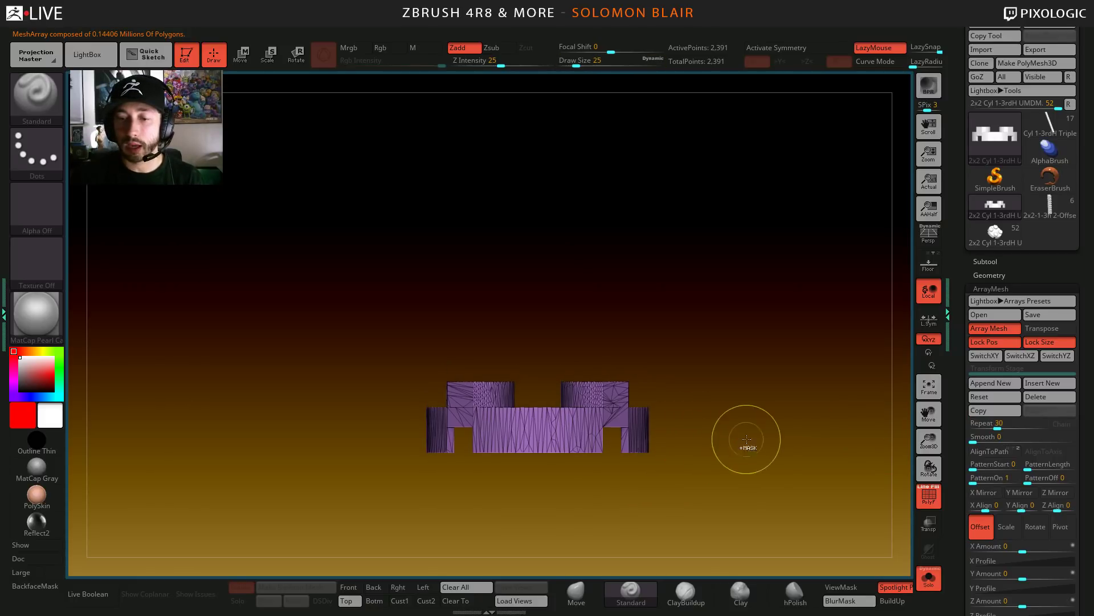
pyautogui.keyDown('ctrl'); pyautogui.moveTo(746, 439); pyautogui.dragTo(865, 470, button='right'); pyautogui.keyUp('ctrl')
pyautogui.moveTo(962, 454); pyautogui.dragTo(956, 423)
pyautogui.moveTo(704, 430)
pyautogui.keyDown('ctrl'); pyautogui.mouseDown(button='right')
pyautogui.moveTo(689, 394)
pyautogui.moveTo(675, 477)
pyautogui.mouseUp(button='right'); pyautogui.keyUp('ctrl')
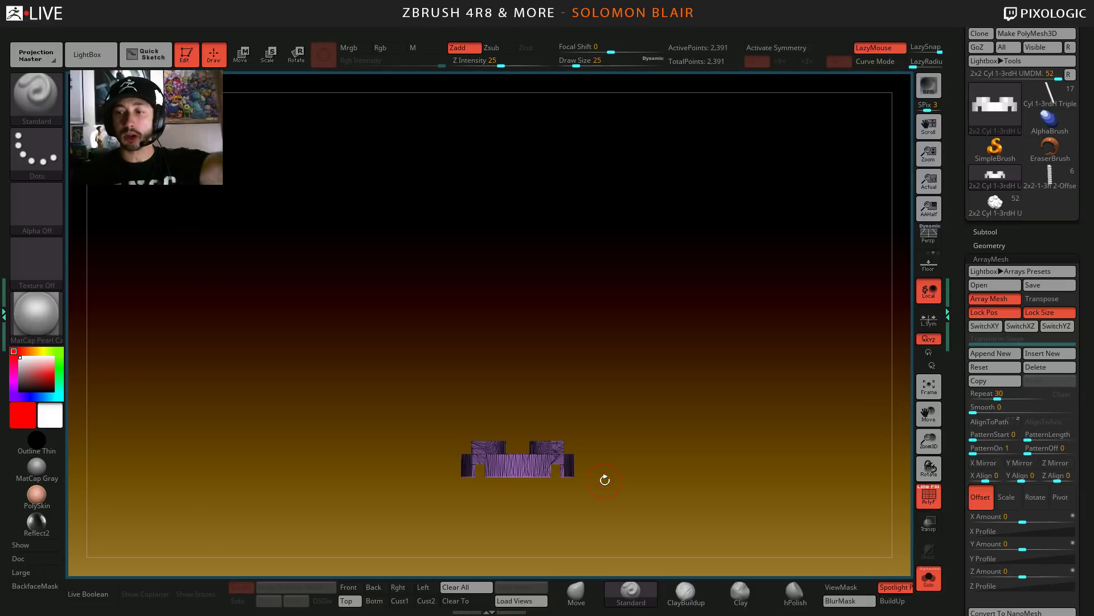
pyautogui.moveTo(1027, 548); pyautogui.dragTo(994, 548)
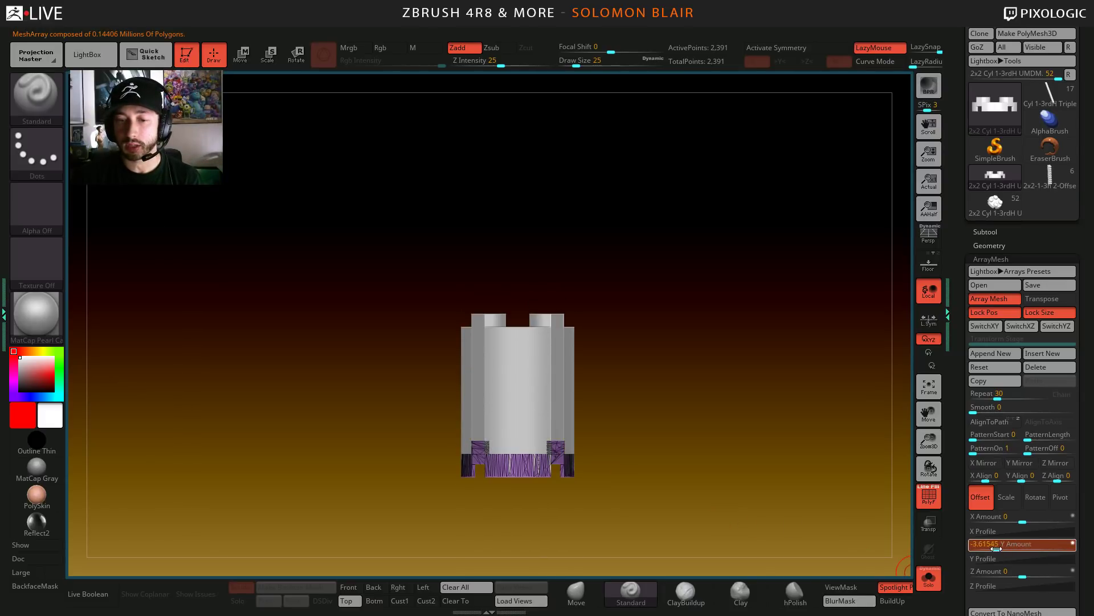
pyautogui.hotkey('ctrl', 'z')
# - Enable ArrayMesh Transpose and activate the Move transpose line in place of Gizmo 3D
pyautogui.keyDown('alt'); pyautogui.moveTo(636, 447); pyautogui.dragTo(659, 392); pyautogui.keyUp('alt')
pyautogui.press('s')
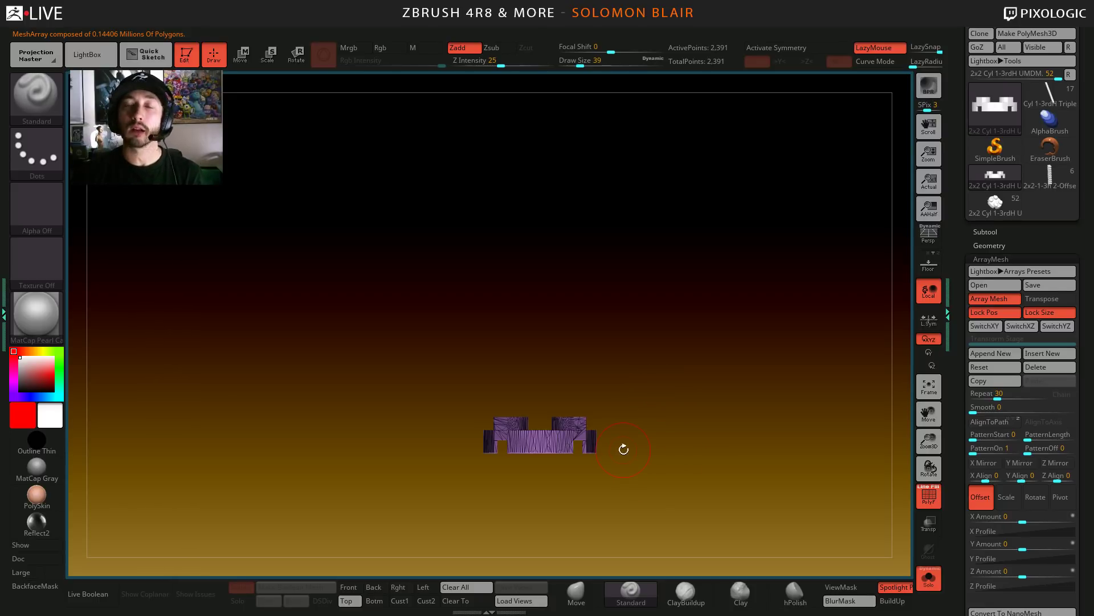
pyautogui.click(1051, 297)
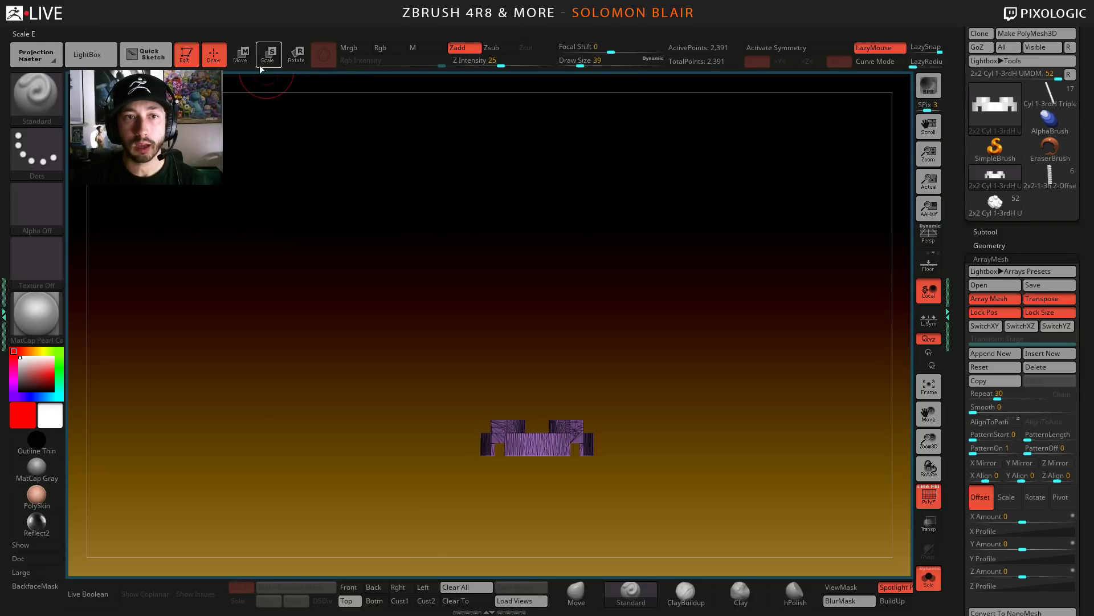
pyautogui.click(242, 55)
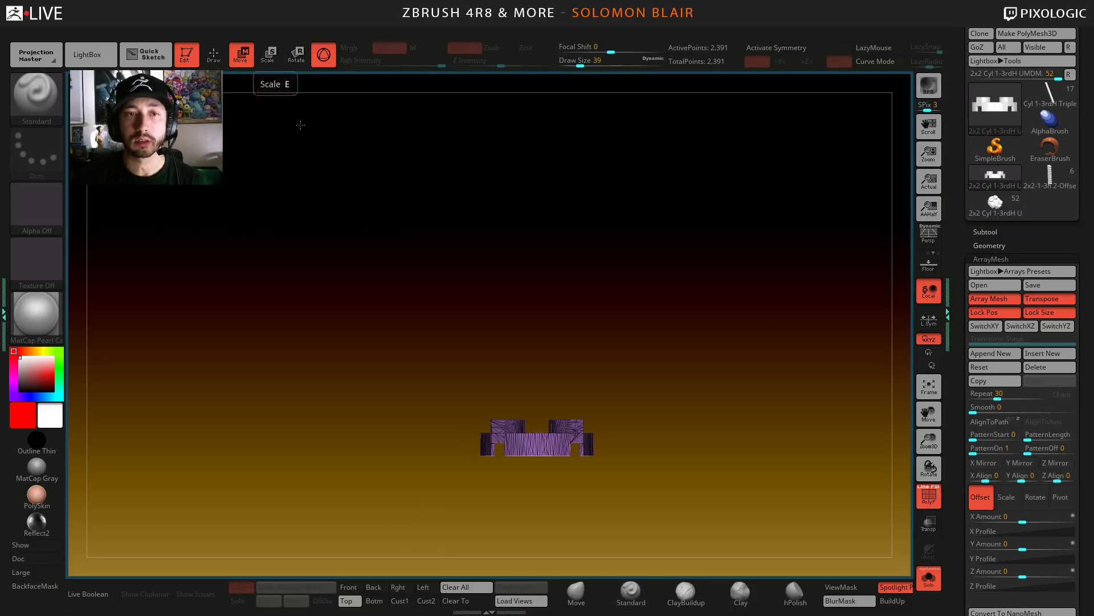
pyautogui.click(325, 54)
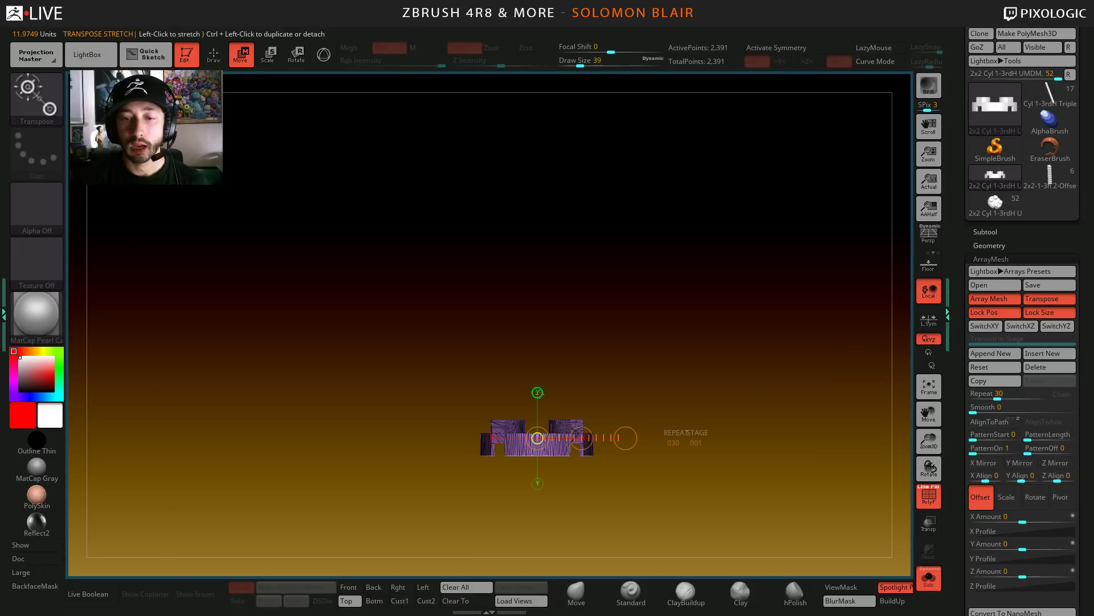
# - Stretch the array upward with the transpose line to a Y Amount of about -24.14, spacing the pieces into a column
pyautogui.moveTo(538, 392); pyautogui.dragTo(545, 107)
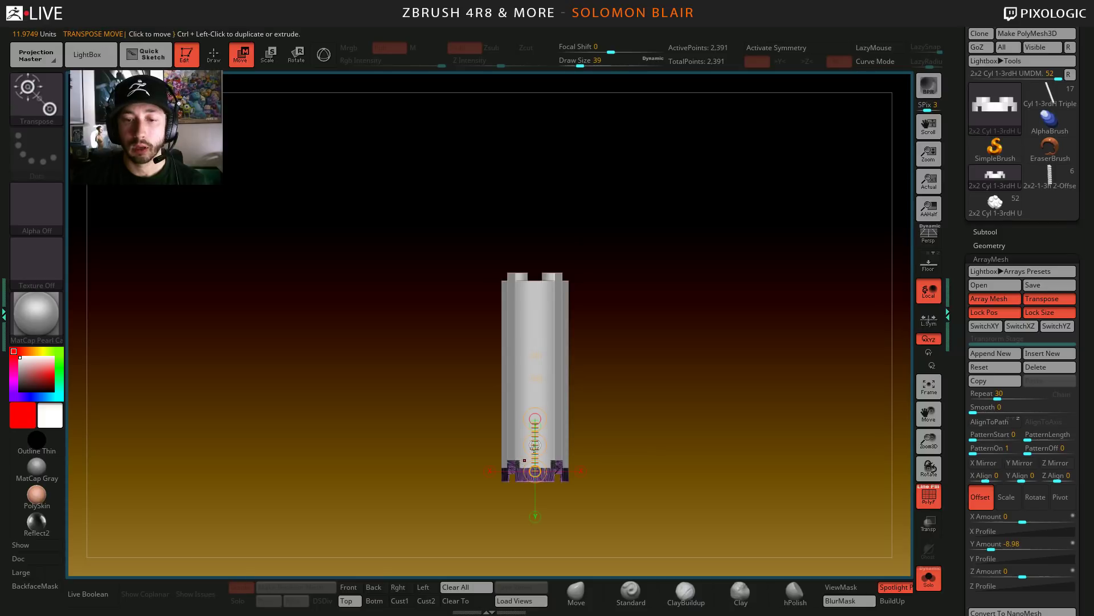
pyautogui.moveTo(535, 446); pyautogui.dragTo(535, 188)
pyautogui.keyDown('ctrl'); pyautogui.moveTo(408, 302); pyautogui.dragTo(408, 359, button='right'); pyautogui.keyUp('ctrl')
pyautogui.moveTo(290, 375)
pyautogui.keyDown('alt'); pyautogui.mouseDown(button='right')
pyautogui.moveTo(290, 316)
pyautogui.moveTo(296, 387)
pyautogui.mouseUp(button='right'); pyautogui.keyUp('alt')
pyautogui.keyDown('ctrl'); pyautogui.moveTo(346, 328); pyautogui.dragTo(425, 398, button='right'); pyautogui.keyUp('ctrl')
pyautogui.keyDown('ctrl'); pyautogui.moveTo(362, 372); pyautogui.dragTo(449, 350, button='right'); pyautogui.keyUp('ctrl')
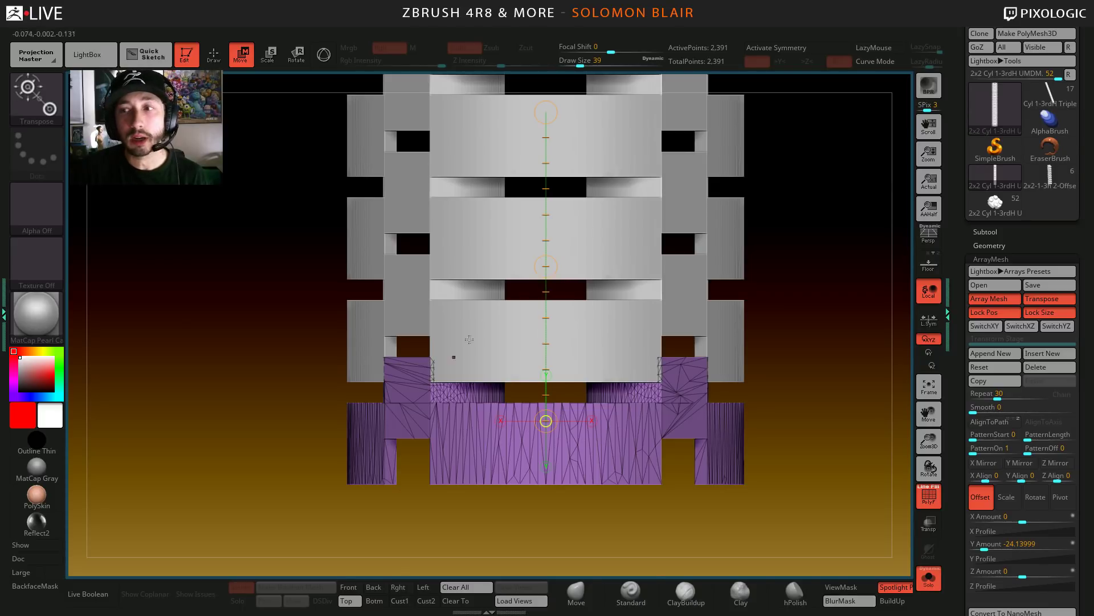
# - Return to Draw mode, switch to the 52-subtool brick tool, and examine Spacers Alignment XYZ together with the 1x1 Brick without Solo
pyautogui.press('q')
pyautogui.click(985, 232)
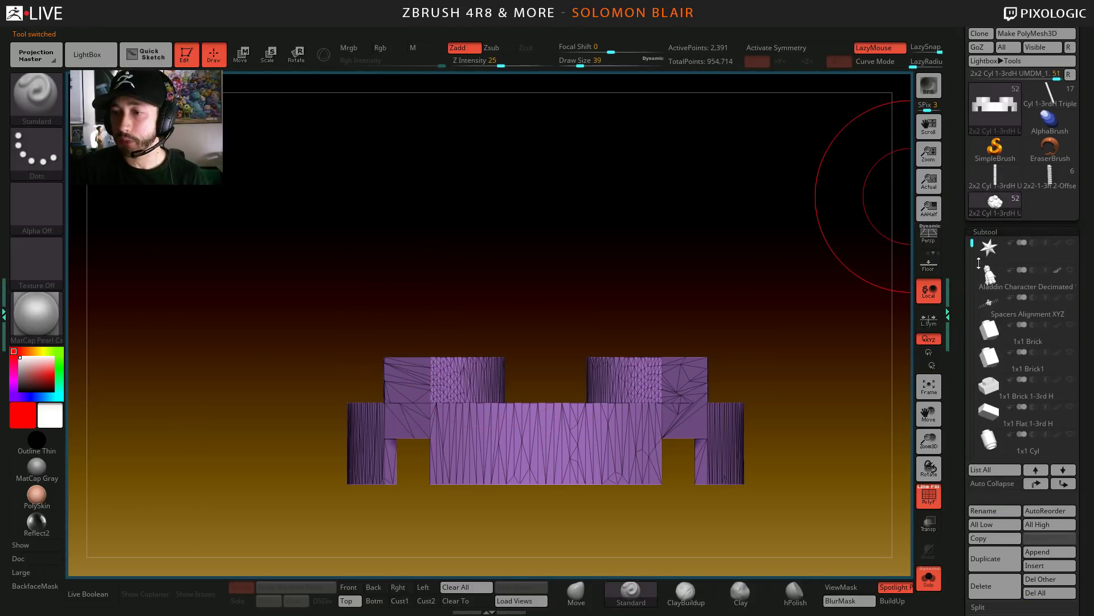
pyautogui.click(990, 310)
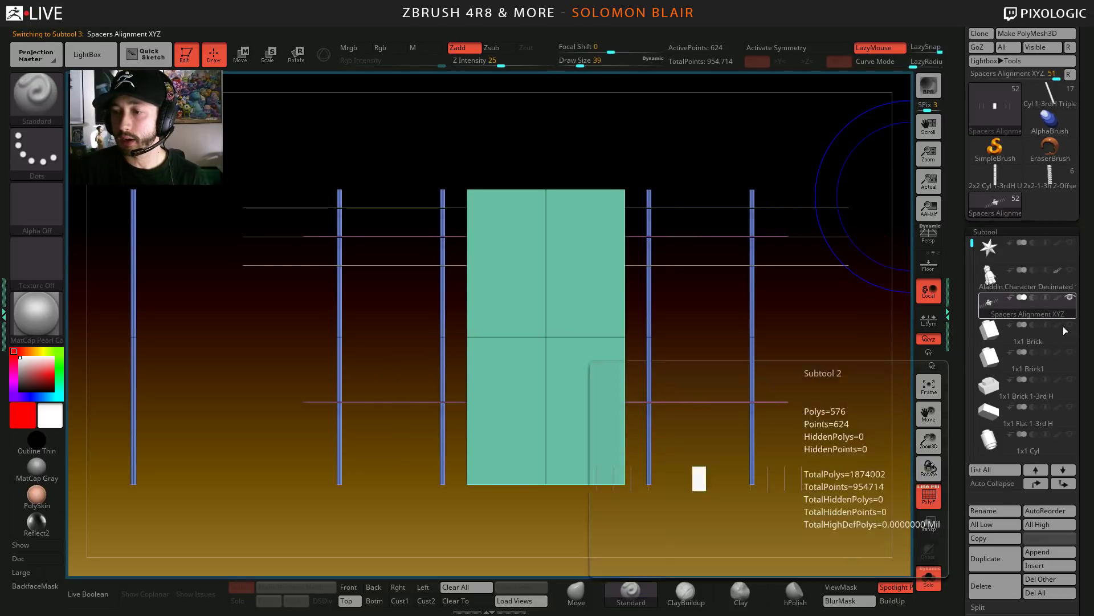
pyautogui.click(1070, 325)
pyautogui.click(929, 577)
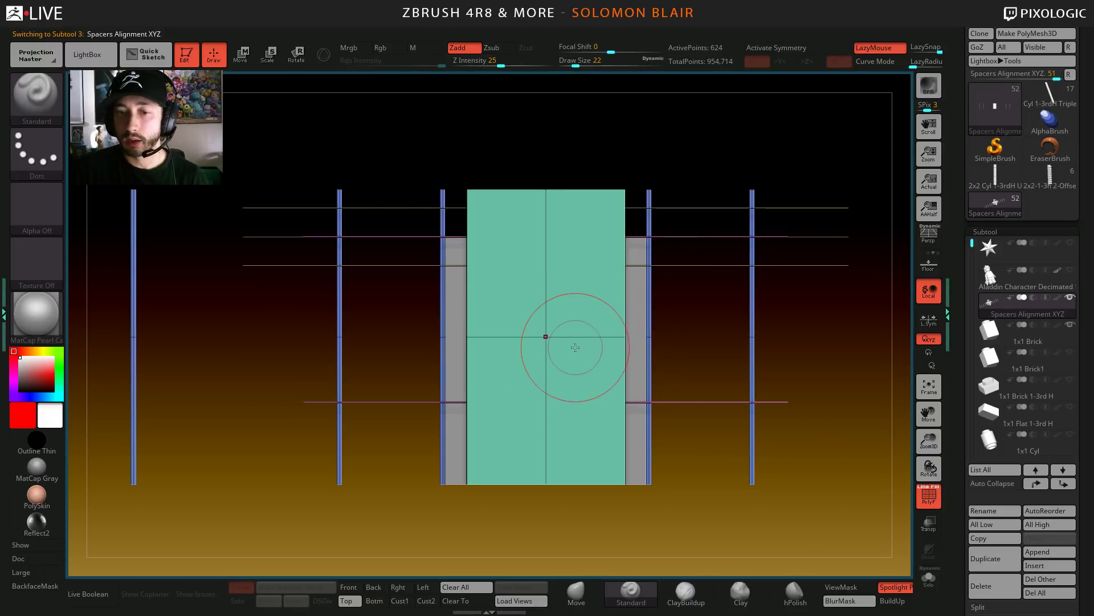
pyautogui.moveTo(562, 345)
pyautogui.mouseDown(button='right')
pyautogui.moveTo(519, 332)
pyautogui.moveTo(534, 358)
pyautogui.moveTo(472, 325)
pyautogui.moveTo(506, 243)
pyautogui.moveTo(551, 253)
pyautogui.mouseUp(button='right')
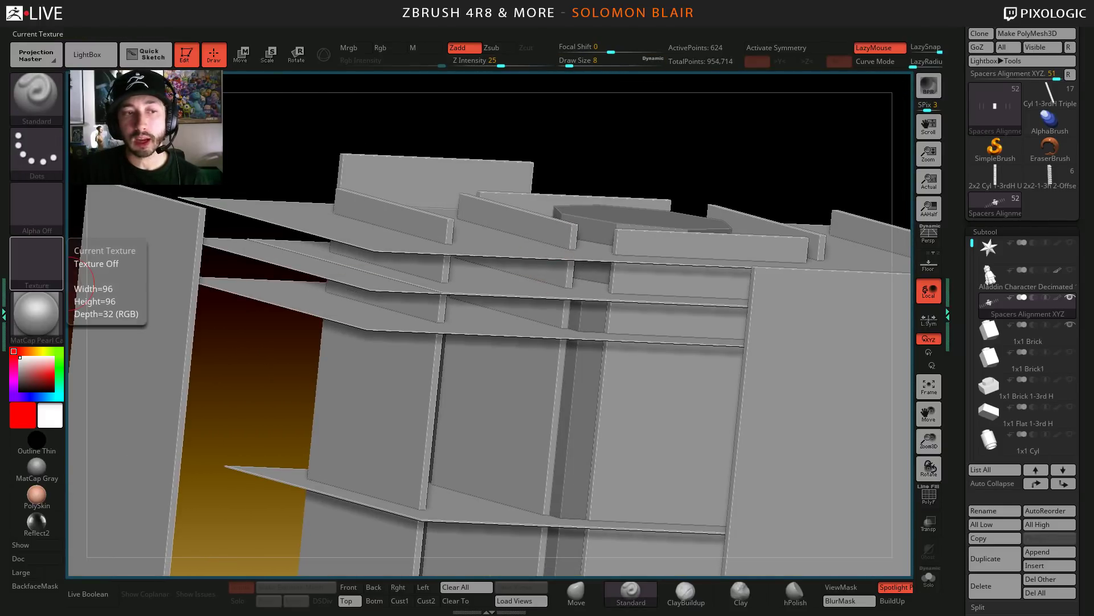
# - Switch back to the arrayed 2x2 Cyl 1-3rdH UMDM column, expand the side tray, and clear its custom essentials palette
pyautogui.click(995, 183)
pyautogui.keyDown('ctrl'); pyautogui.moveTo(522, 379); pyautogui.dragTo(76, 318, button='right'); pyautogui.keyUp('ctrl')
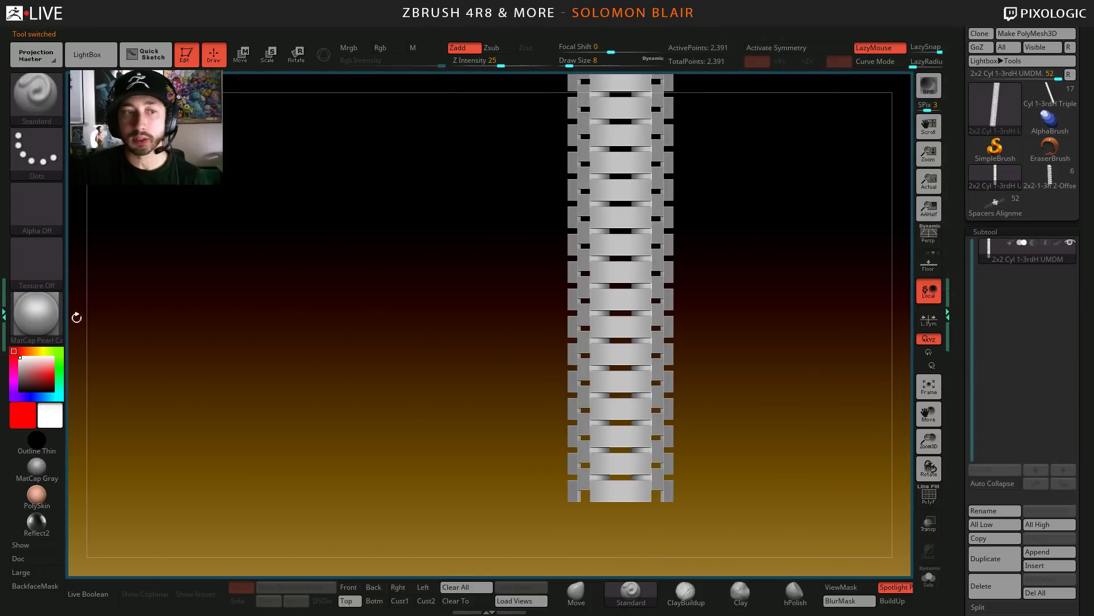
pyautogui.click(3, 311)
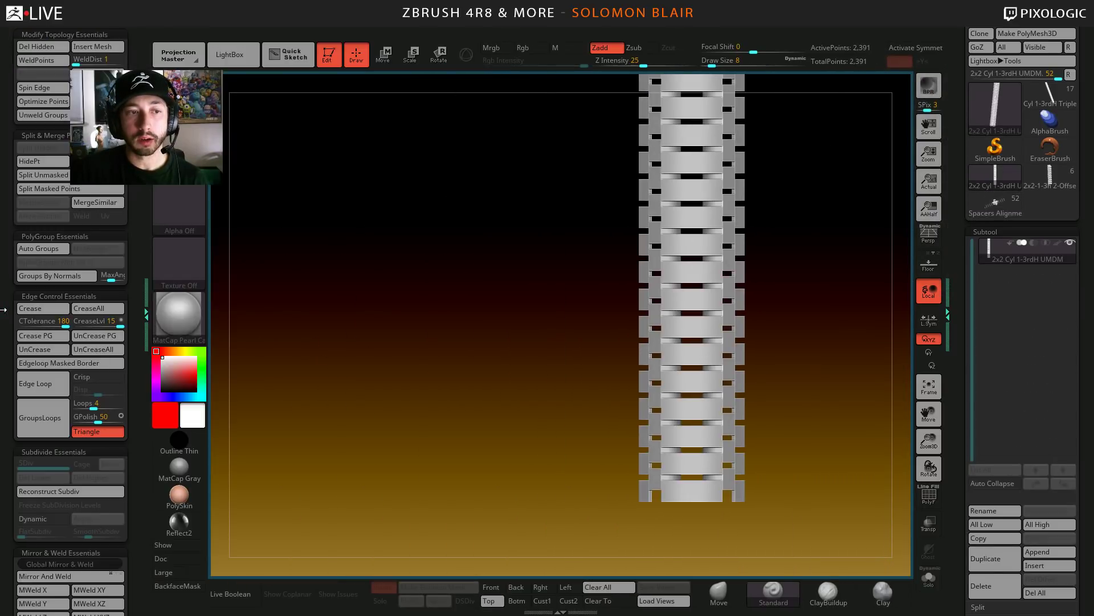
pyautogui.click(63, 34)
pyautogui.click(63, 26)
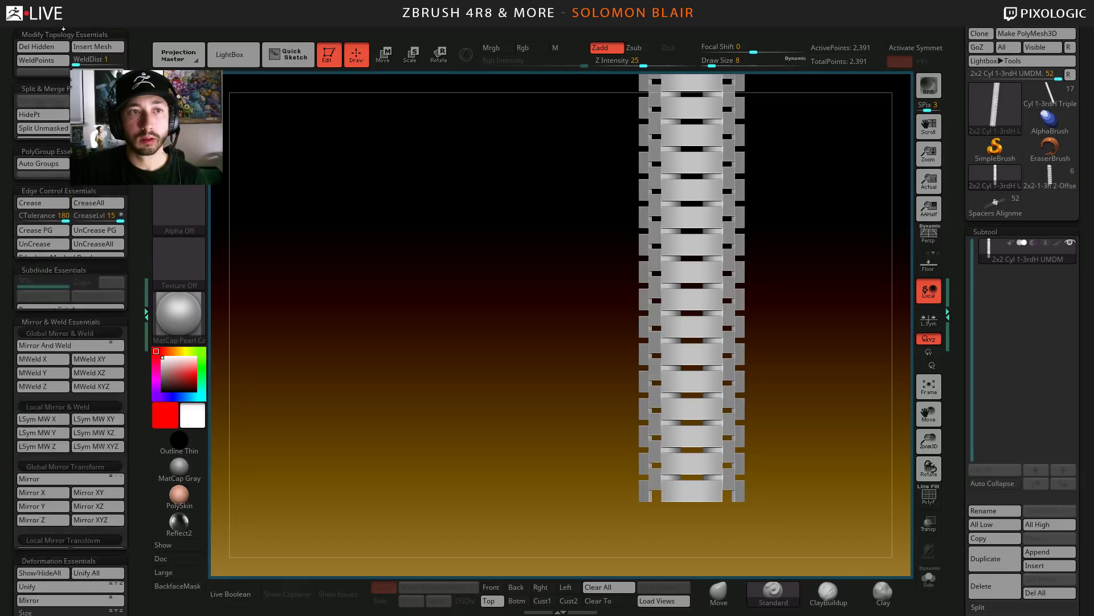
# - Dock the Zplugin palette in the side tray and expand its Scale Master section
pyautogui.click(881, 27)
pyautogui.moveTo(878, 34); pyautogui.dragTo(68, 217)
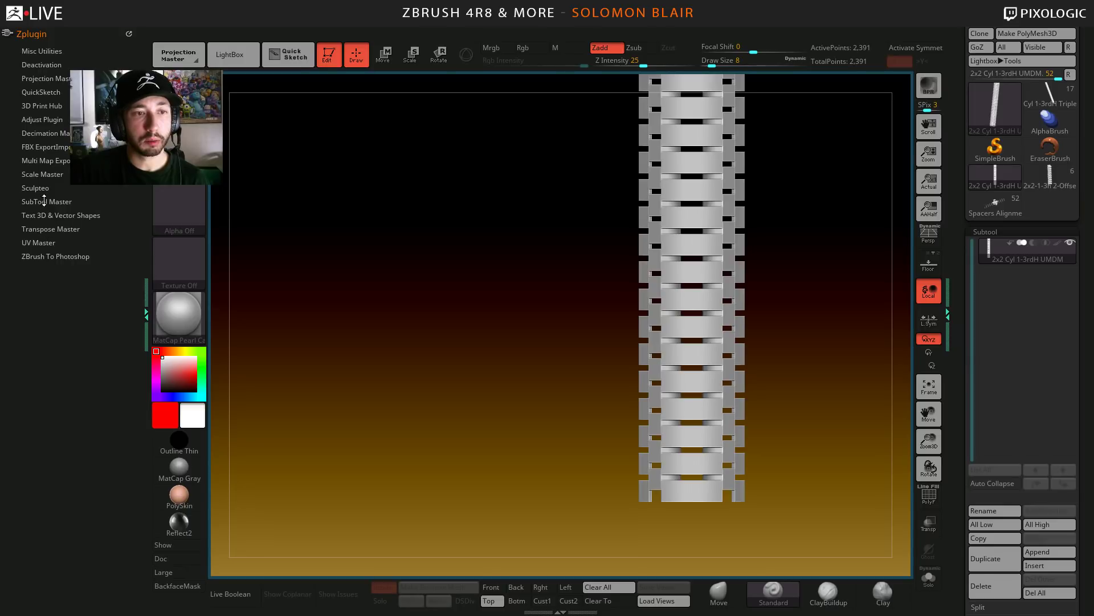
pyautogui.click(42, 174)
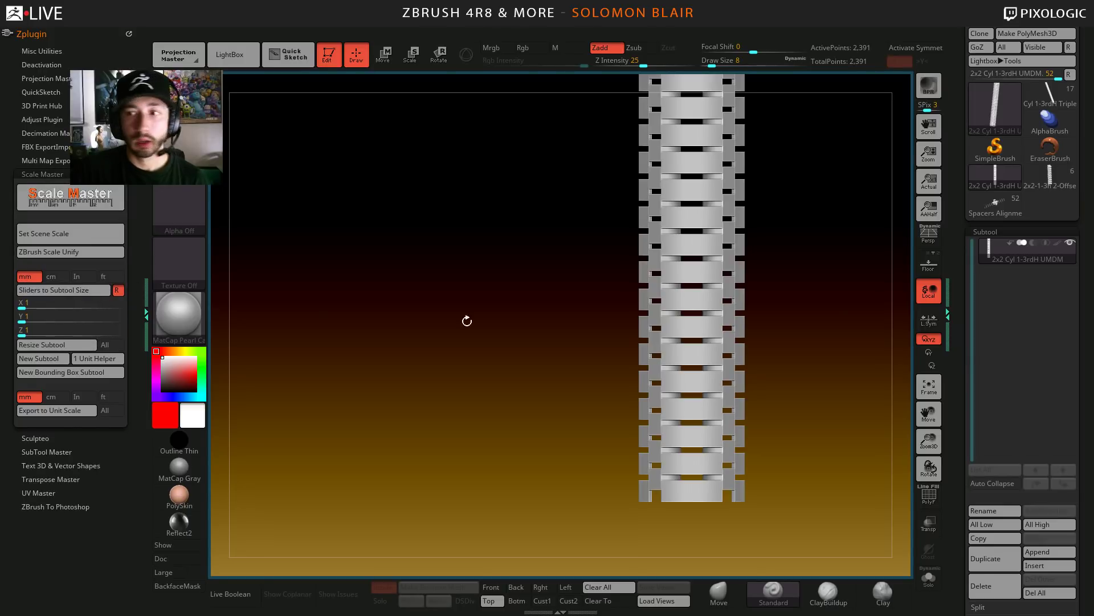
# - Turn off Array Mesh on the column piece and check the piece's size with Set Scene Scale, without choosing a unit
pyautogui.click(992, 232)
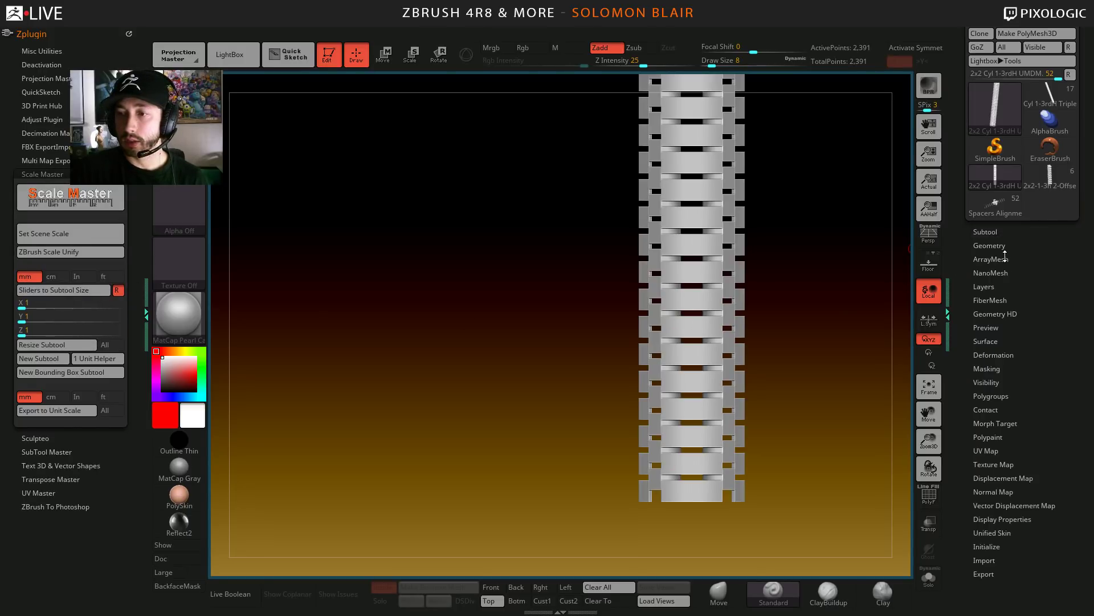
pyautogui.click(994, 259)
pyautogui.click(994, 298)
pyautogui.click(43, 233)
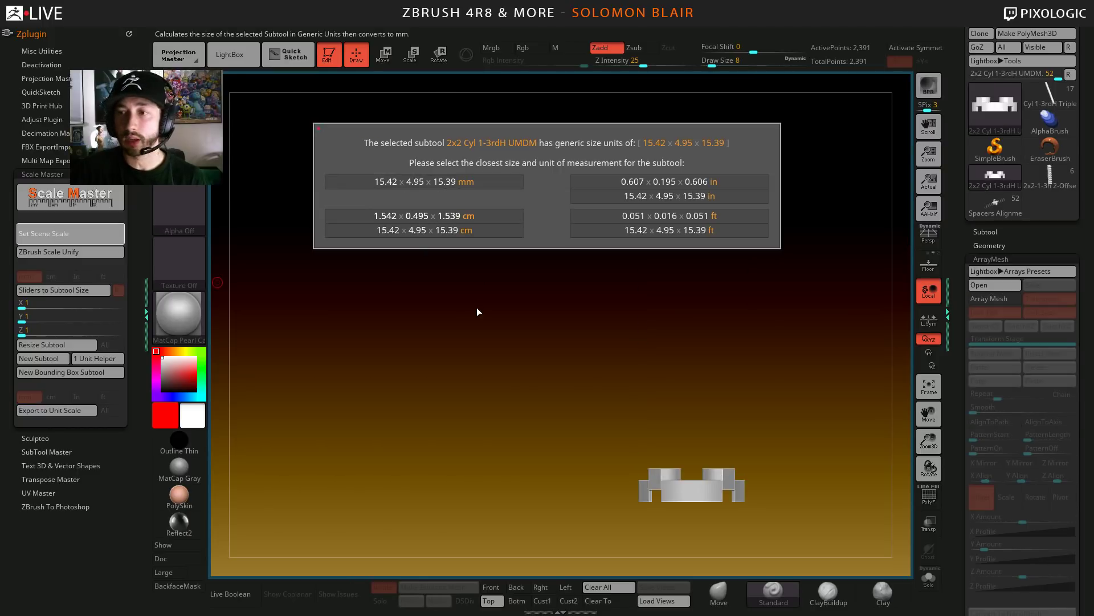
pyautogui.press('Escape')
# - Switch to the 52-subtool brick tool, select 2x2 Cyl 1-3rdH UMDM_1, and check its size with Set Scene Scale
pyautogui.click(995, 202)
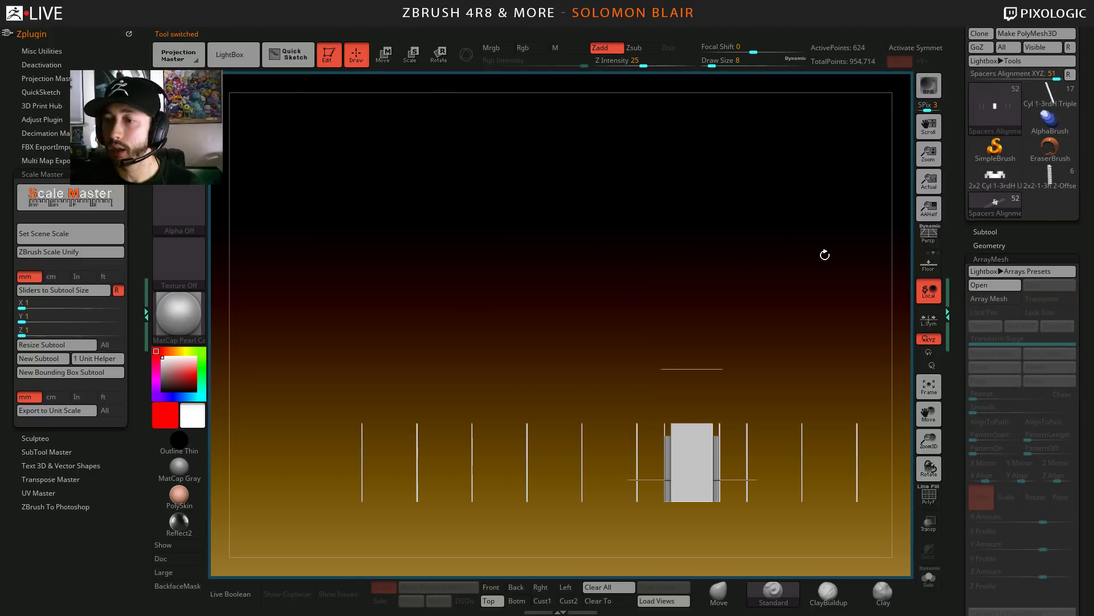
pyautogui.click(986, 232)
pyautogui.moveTo(973, 246); pyautogui.dragTo(956, 380)
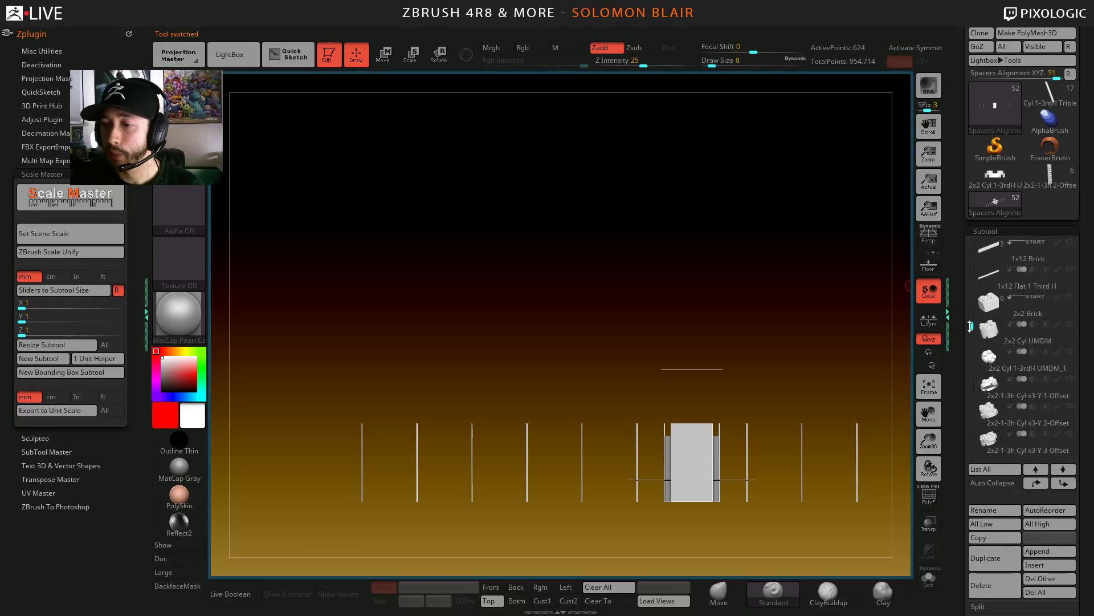
pyautogui.click(1009, 362)
pyautogui.click(85, 234)
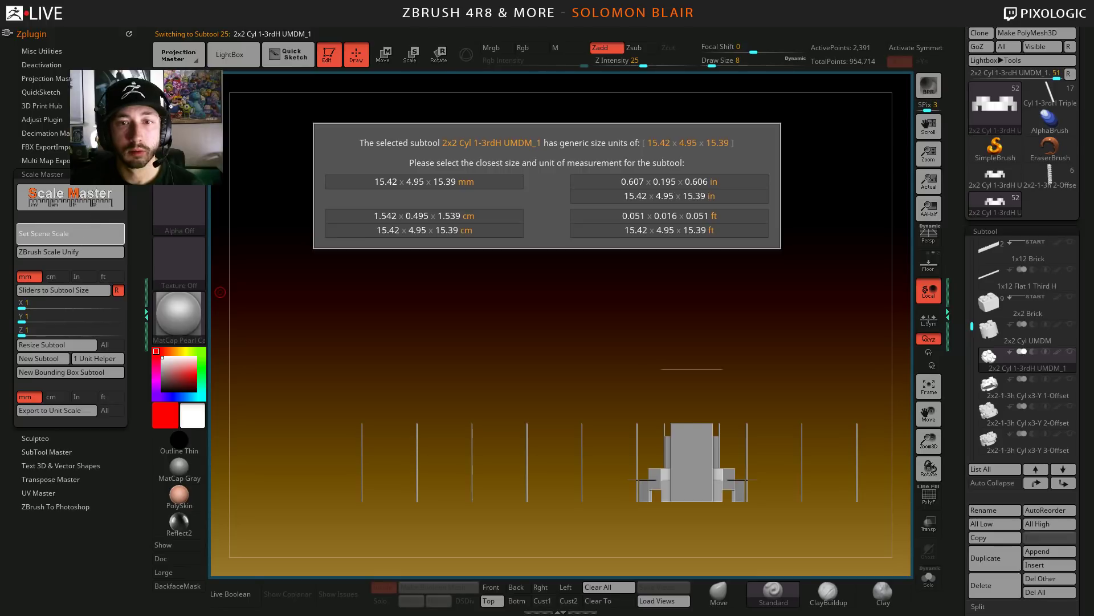
pyautogui.press('Escape')
# - Select the 1x1 Brick1 subtool and set its scene scale using the millimetre size option
pyautogui.moveTo(971, 326); pyautogui.dragTo(970, 258)
pyautogui.click(1007, 251)
pyautogui.click(68, 234)
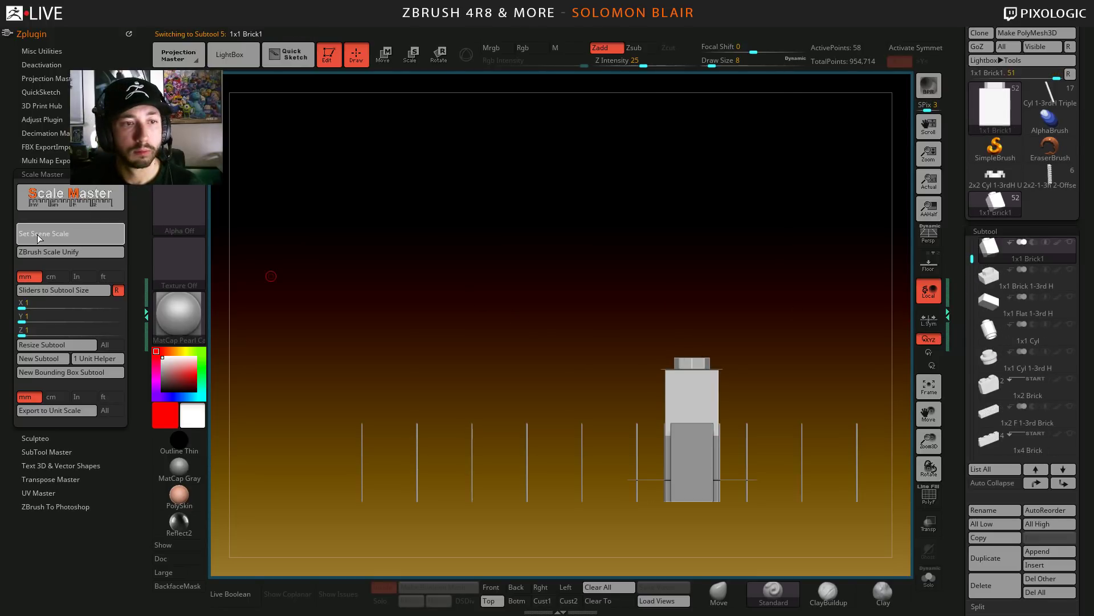
pyautogui.click(424, 181)
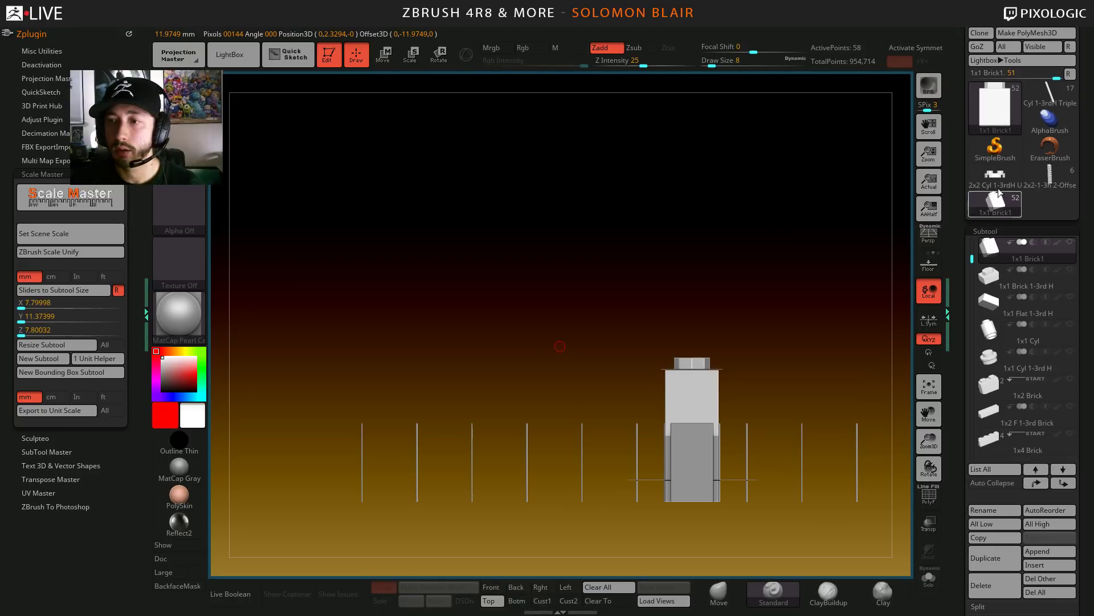
# - Switch to the separate 2x2 Cyl 1-3rdH UMDM tool and set its scene scale to 15.42 x 4.95 x 15.39 mm
pyautogui.click(69, 234)
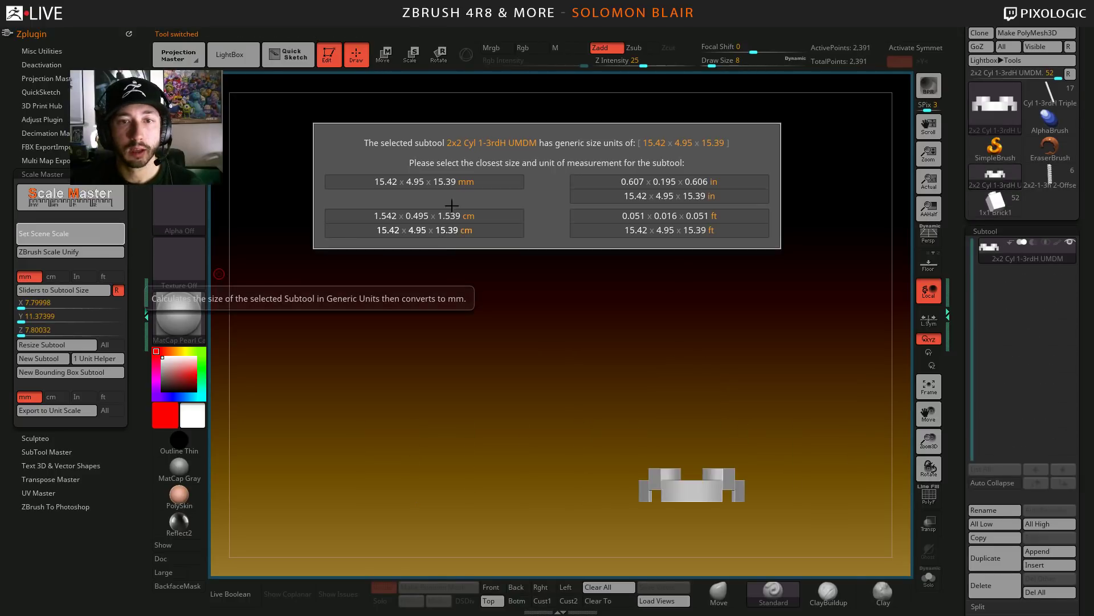
pyautogui.click(412, 183)
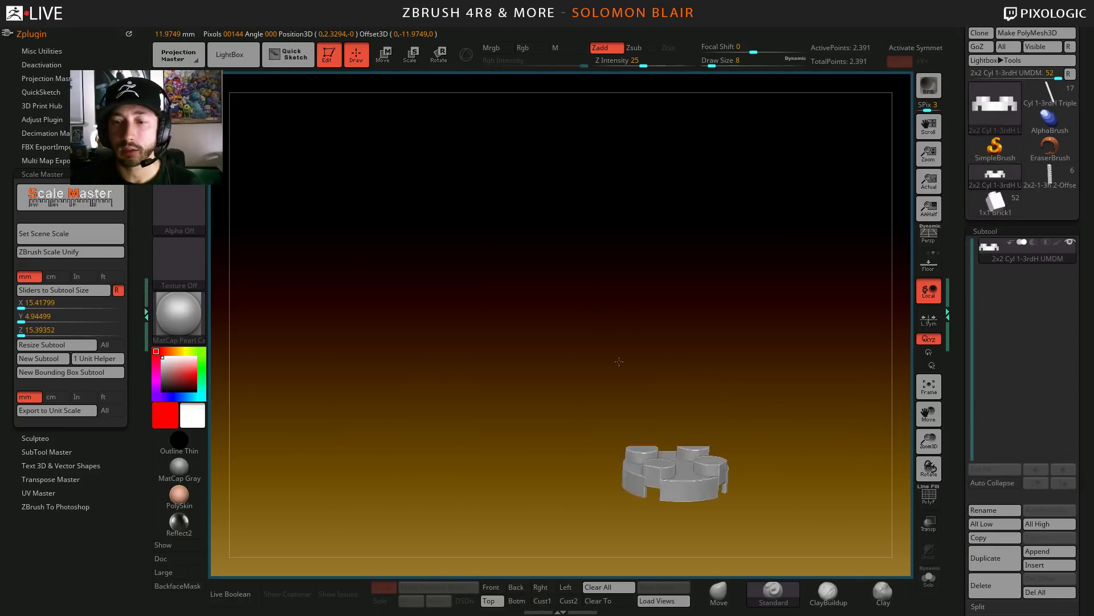
pyautogui.press('s')
pyautogui.moveTo(488, 279)
pyautogui.keyDown('alt'); pyautogui.mouseDown()
pyautogui.moveTo(505, 249)
pyautogui.moveTo(507, 266)
pyautogui.moveTo(471, 269)
pyautogui.moveTo(530, 268)
pyautogui.moveTo(535, 288)
pyautogui.moveTo(520, 313)
pyautogui.moveTo(538, 321)
pyautogui.mouseUp(); pyautogui.keyUp('alt')
pyautogui.press('s')
pyautogui.press('s')
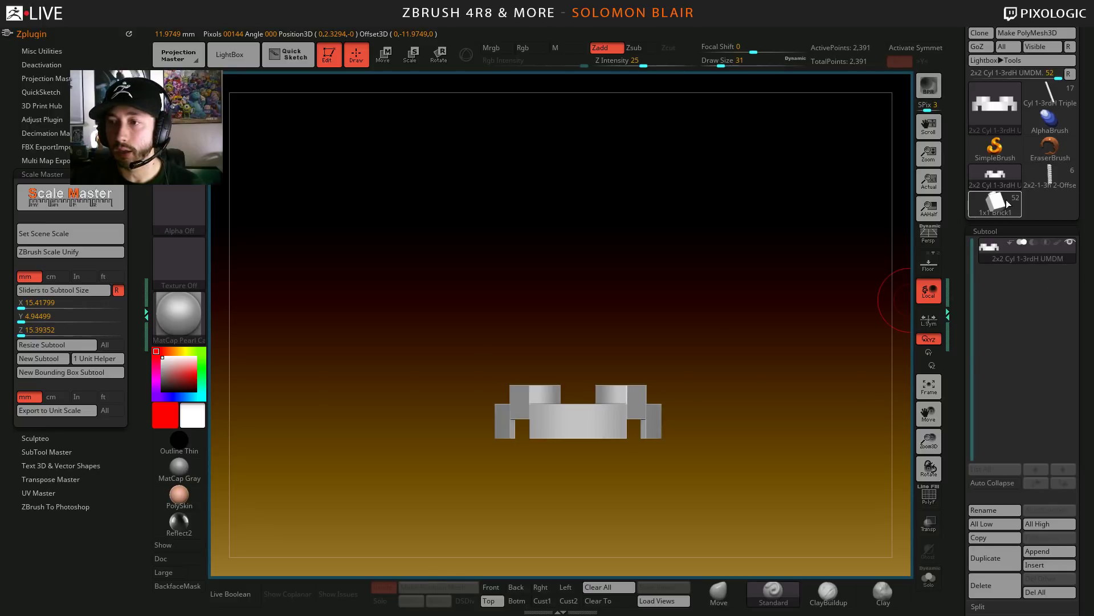
# - Select Spacers Alignment XYZ in the brick tool and insert it as a subtool beneath 2x2 Cyl 1-3rdH UMDM
pyautogui.click(995, 200)
pyautogui.click(986, 300)
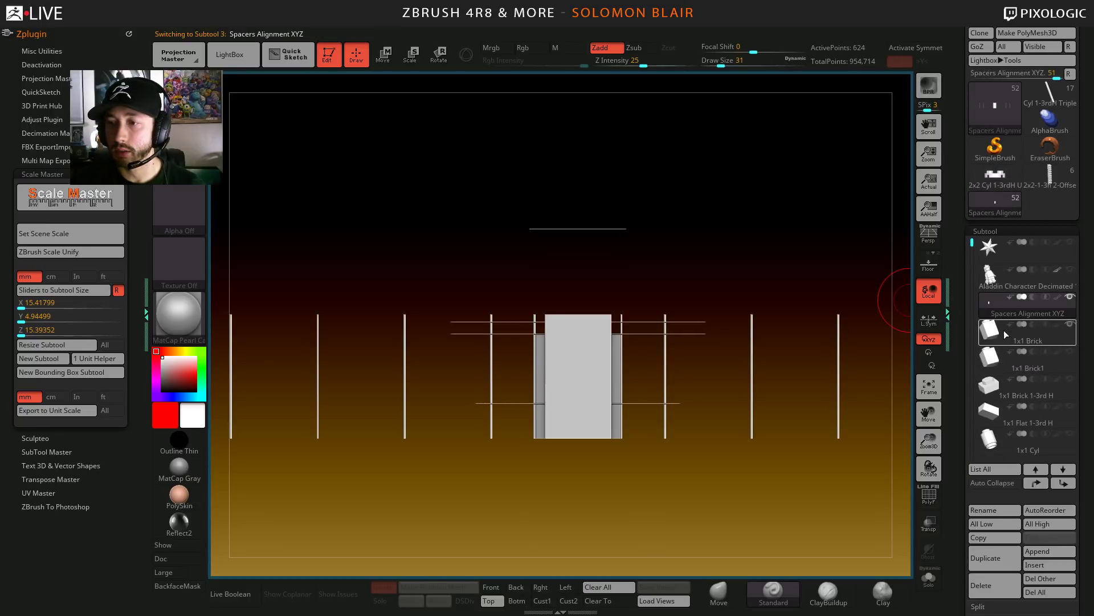
pyautogui.click(995, 175)
pyautogui.click(1043, 565)
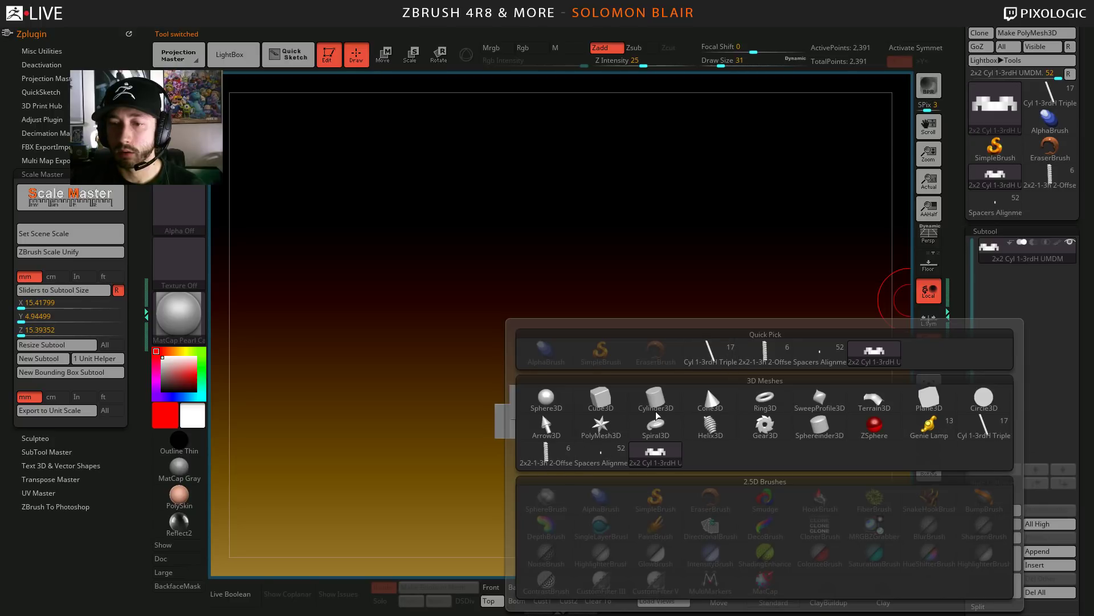
pyautogui.click(820, 350)
pyautogui.keyDown('ctrl'); pyautogui.moveTo(612, 367); pyautogui.dragTo(567, 339, button='right'); pyautogui.keyUp('ctrl')
pyautogui.click(991, 252)
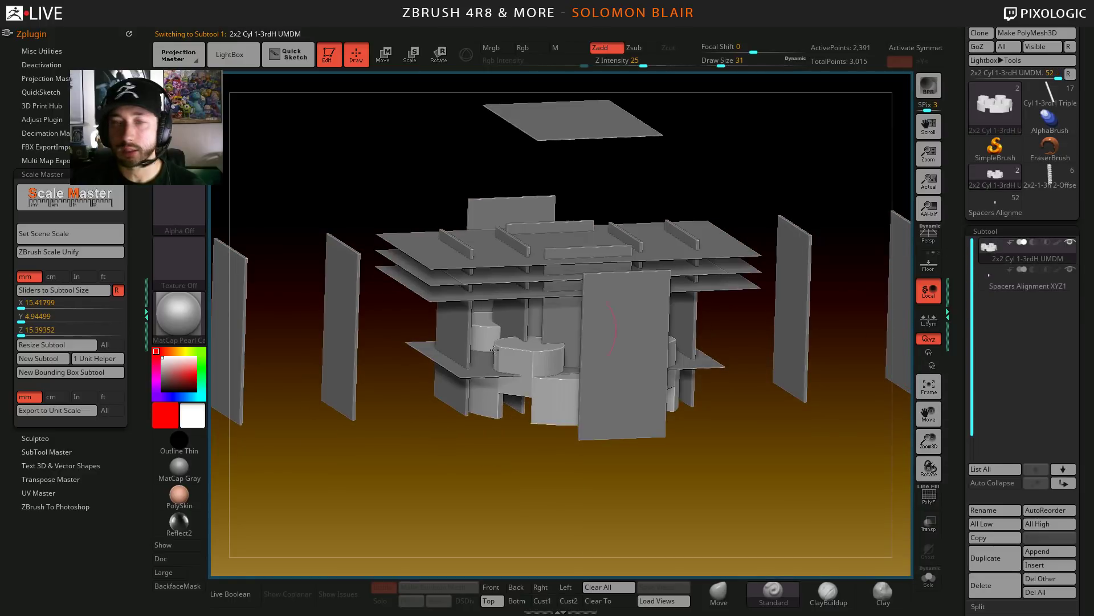
# - Generate a 1 mm unit helper cube with Scale Master and inspect it from an angle
pyautogui.click(103, 359)
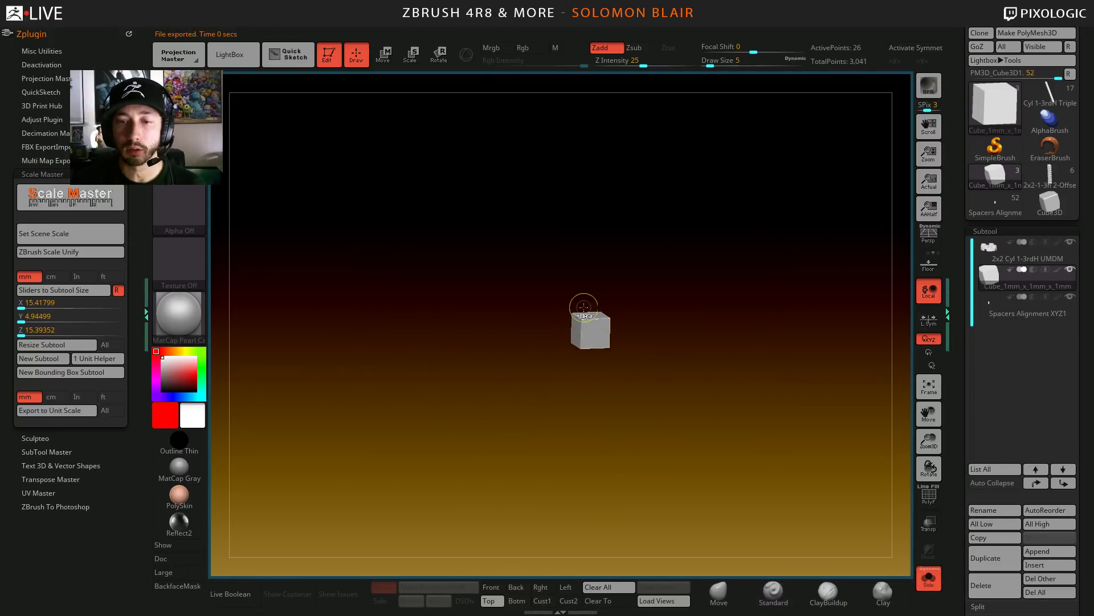
pyautogui.keyDown('ctrl'); pyautogui.moveTo(584, 306); pyautogui.dragTo(626, 361, button='right'); pyautogui.keyUp('ctrl')
pyautogui.press('s')
pyautogui.moveTo(625, 361); pyautogui.dragTo(616, 361)
pyautogui.keyDown('alt'); pyautogui.moveTo(674, 293); pyautogui.dragTo(532, 330, button='right'); pyautogui.keyUp('alt')
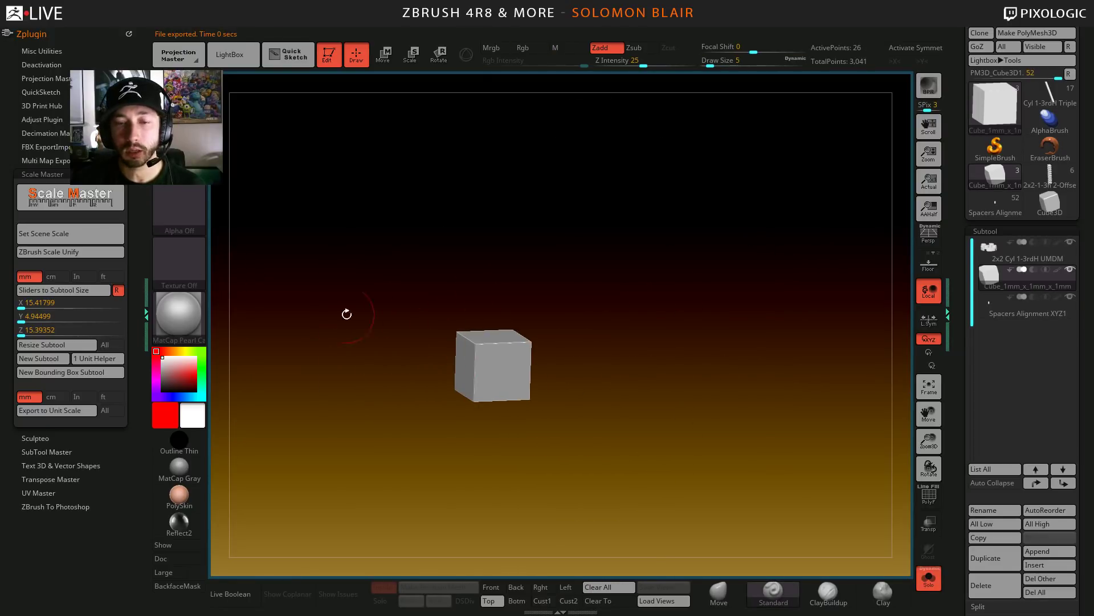
pyautogui.keyDown('alt'); pyautogui.moveTo(398, 305); pyautogui.dragTo(462, 306); pyautogui.keyUp('alt')
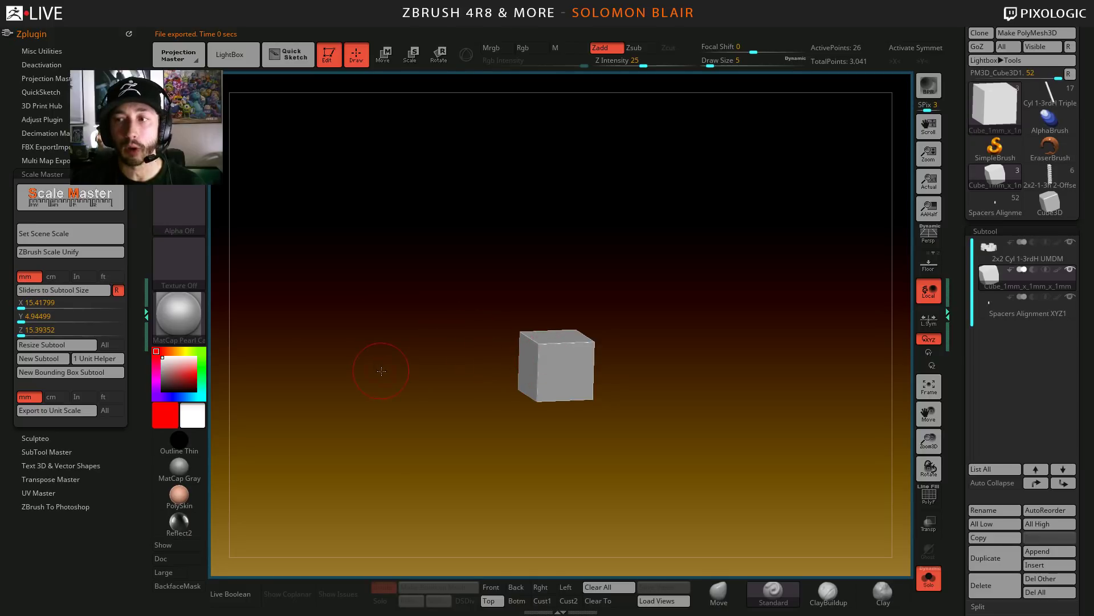
pyautogui.keyDown('alt'); pyautogui.moveTo(381, 371); pyautogui.dragTo(396, 363); pyautogui.keyUp('alt')
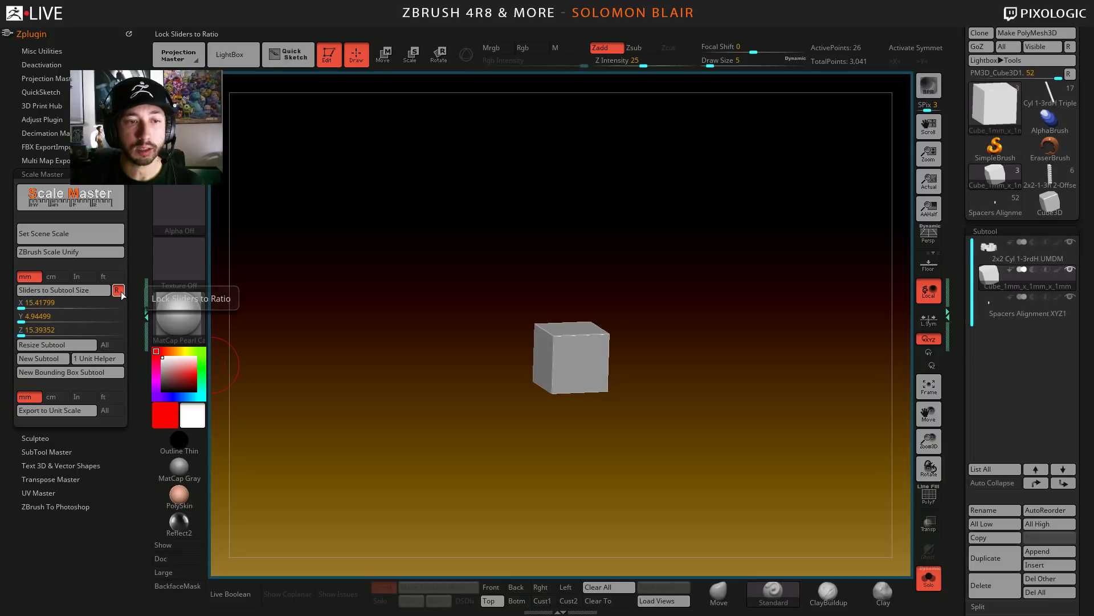
# - Unlock the slider ratio and load the helper cube's size into the Scale Master X, Y and Z sliders
pyautogui.click(79, 292)
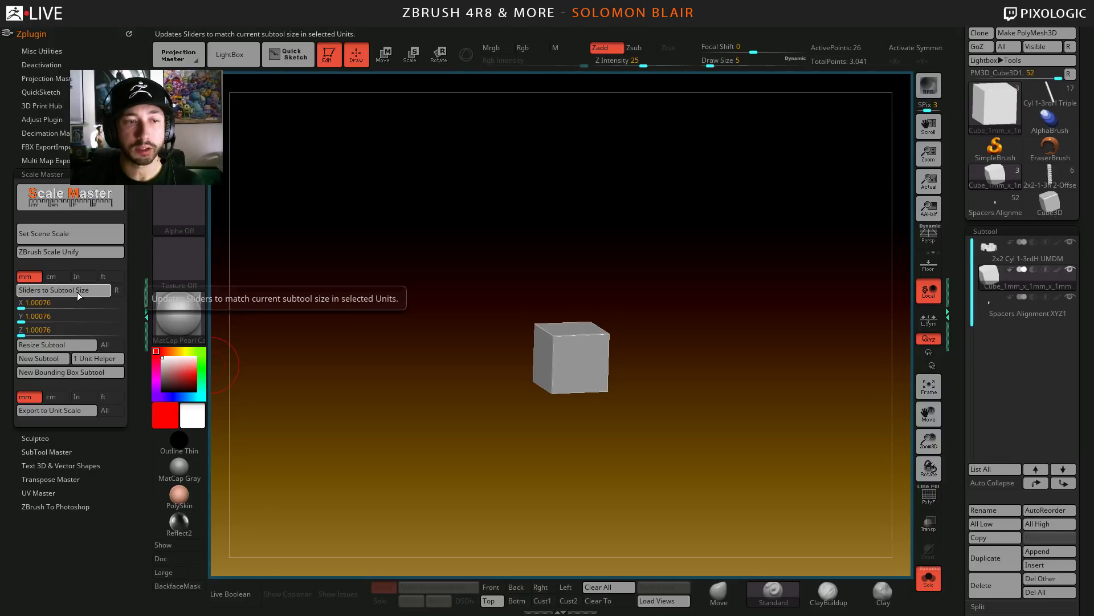
pyautogui.click(46, 328)
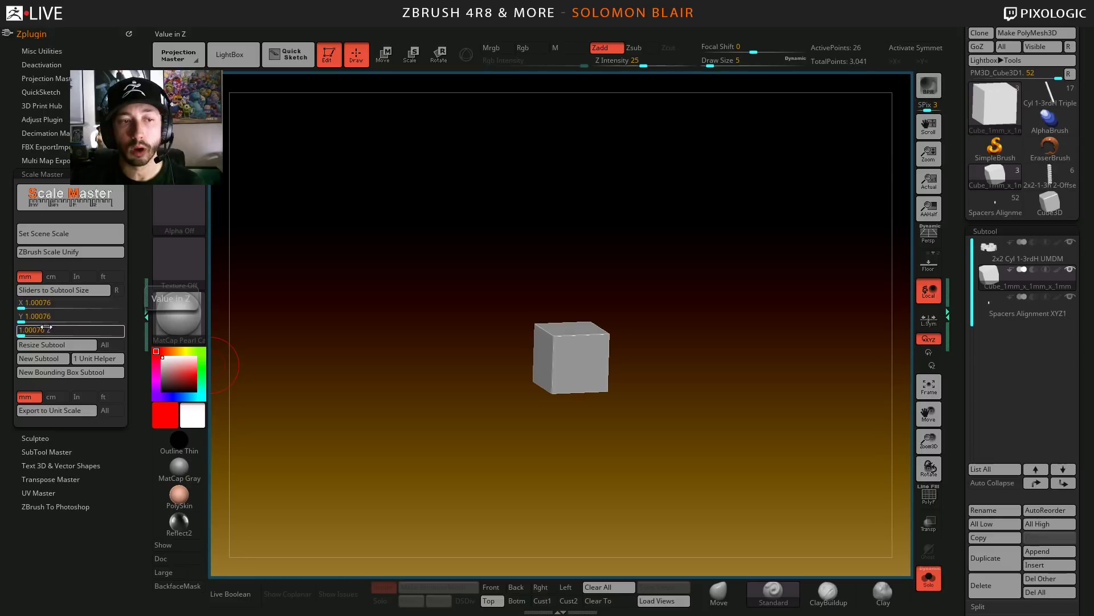
pyautogui.click(62, 304)
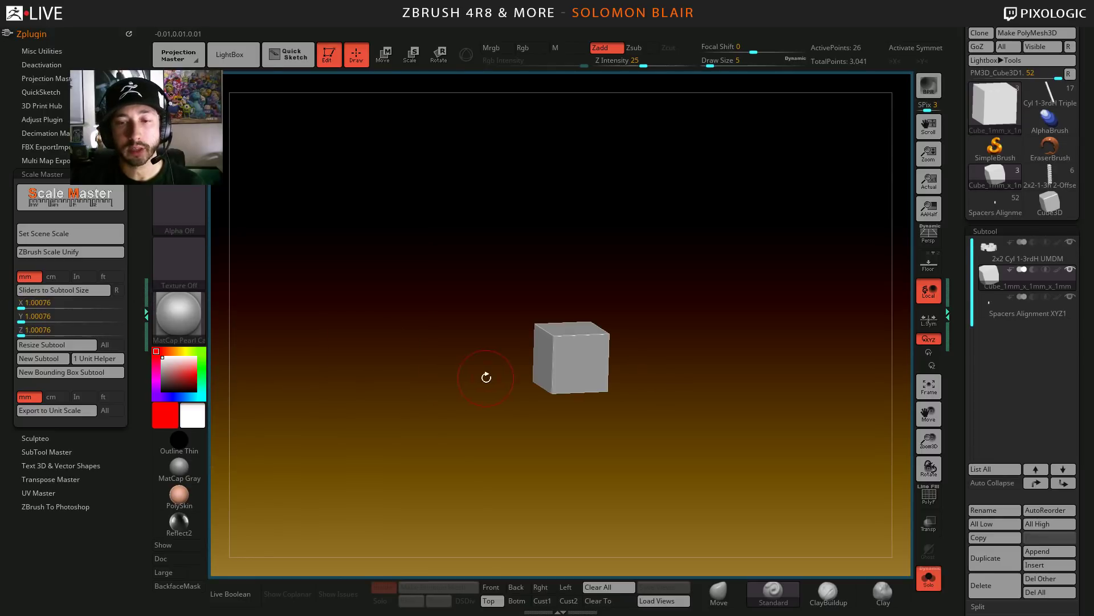
pyautogui.click(39, 314)
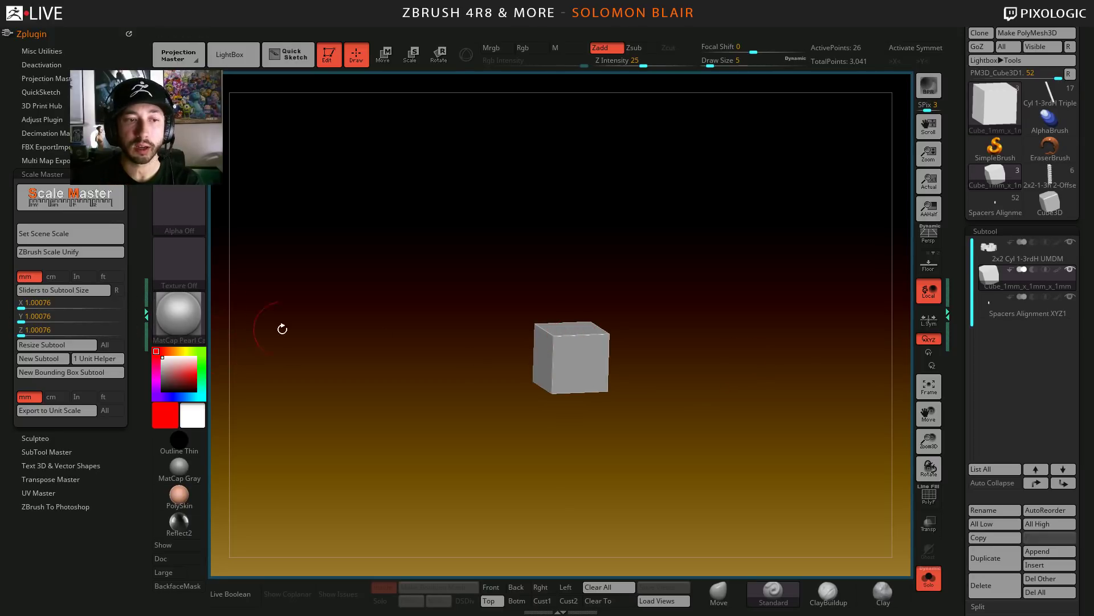
# - Turn on X symmetry and the floor grid, with the helper cube framed in a straight-on view
pyautogui.press('x')
pyautogui.press('f')
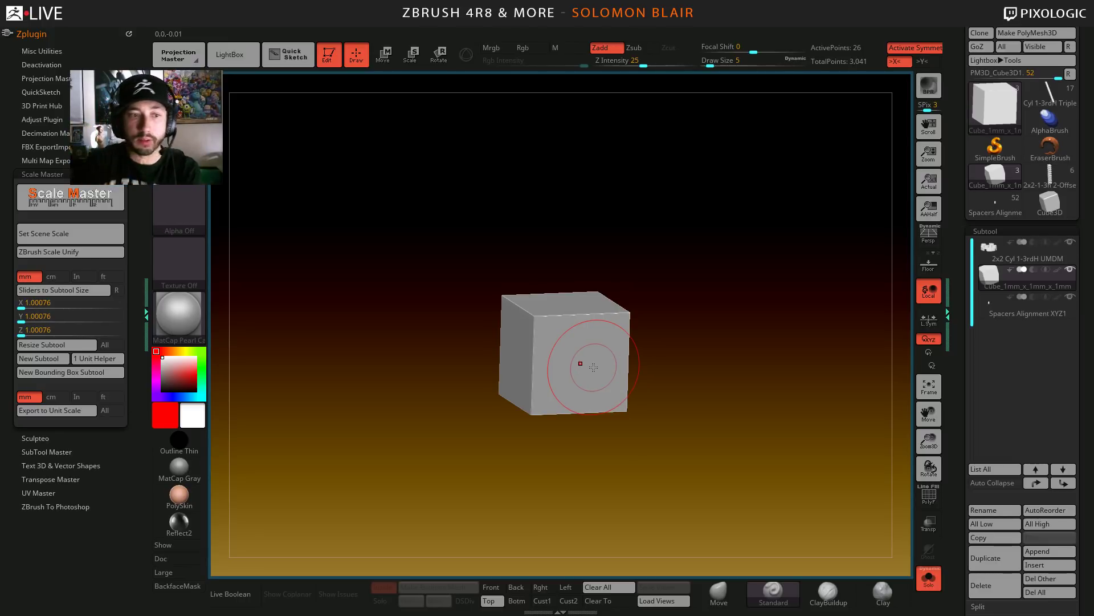
pyautogui.click(938, 268)
pyautogui.moveTo(821, 376); pyautogui.dragTo(718, 362)
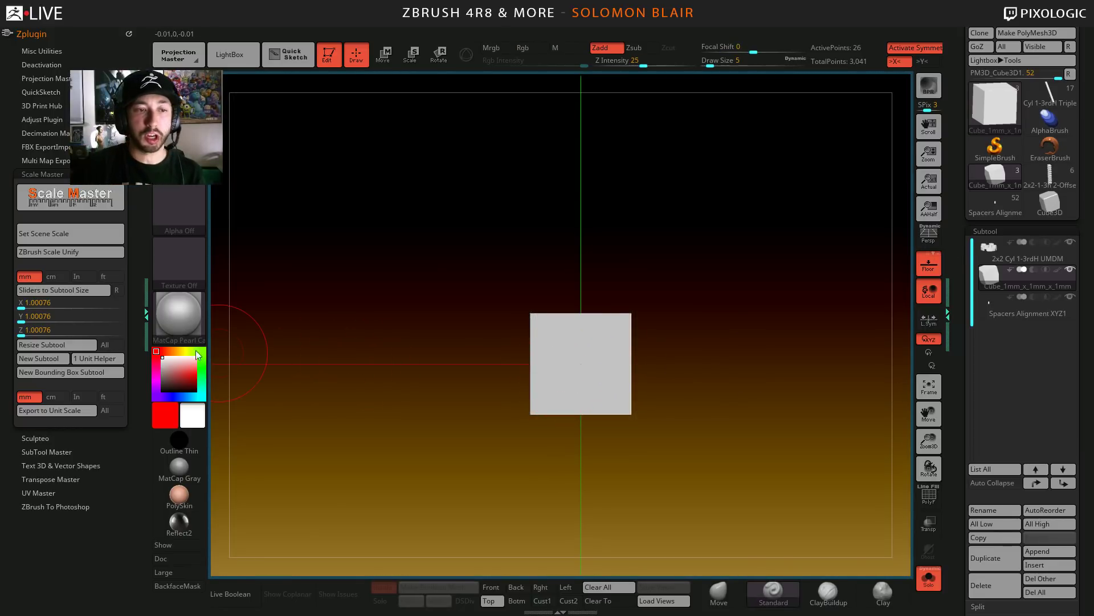
# - Set the helper cube's X size to 0.02 mm and resize the subtool into a thin plate
pyautogui.click(24, 305)
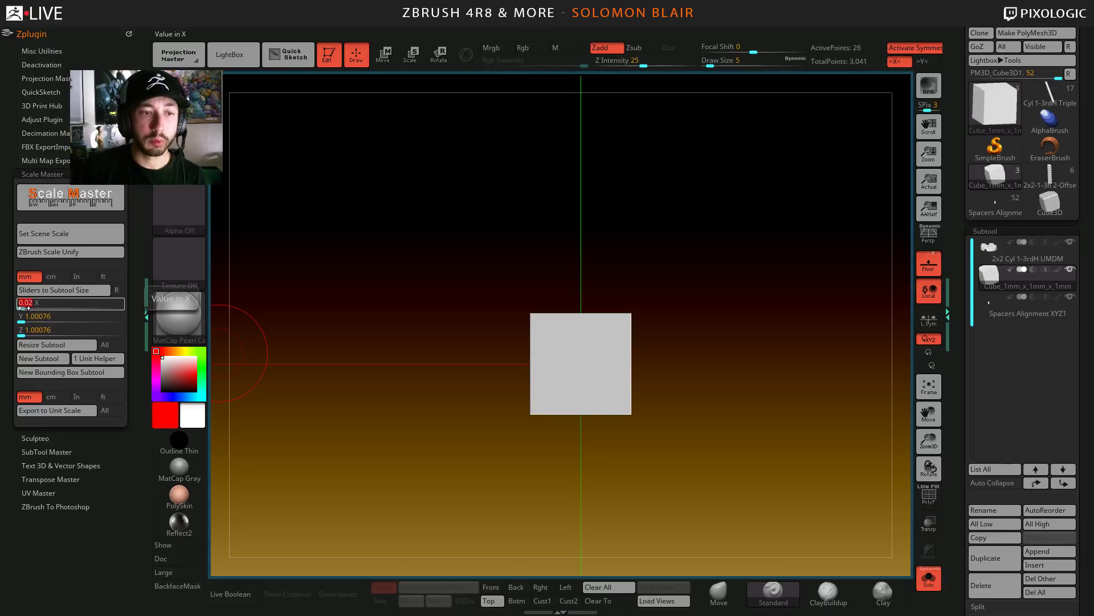
pyautogui.write('0.02')
pyautogui.click(59, 344)
pyautogui.moveTo(584, 399); pyautogui.dragTo(591, 385)
pyautogui.moveTo(591, 385)
pyautogui.mouseDown(button='right')
pyautogui.moveTo(637, 269)
pyautogui.moveTo(711, 285)
pyautogui.mouseUp(button='right')
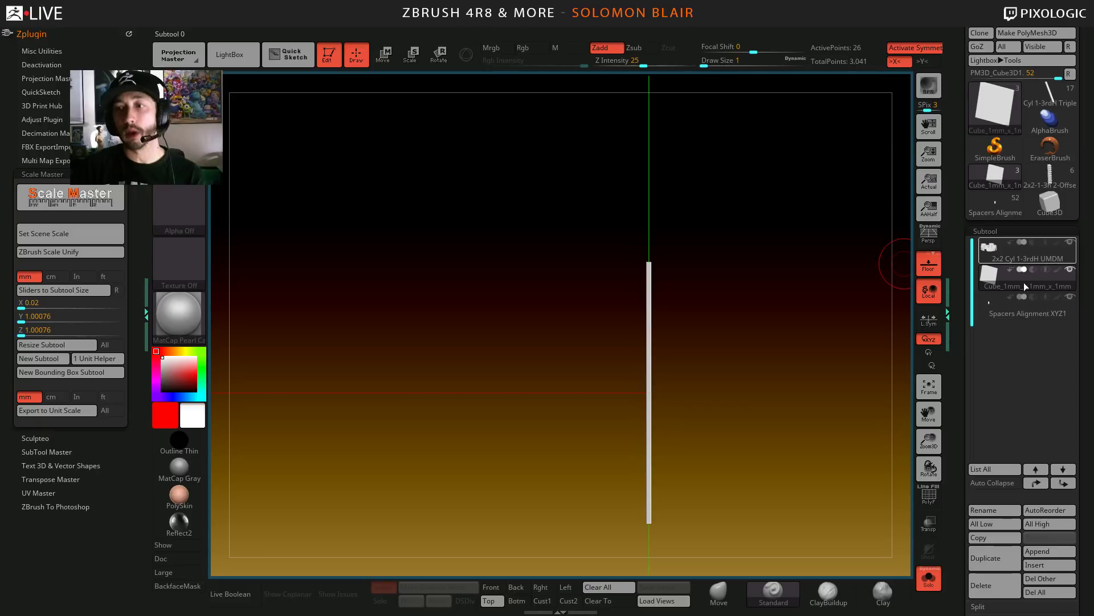
# - Select the Spacers Alignment XYZ1 subtool and examine its arrangement of thin spacer plates
pyautogui.click(1024, 305)
pyautogui.moveTo(717, 360); pyautogui.dragTo(638, 342, button='right')
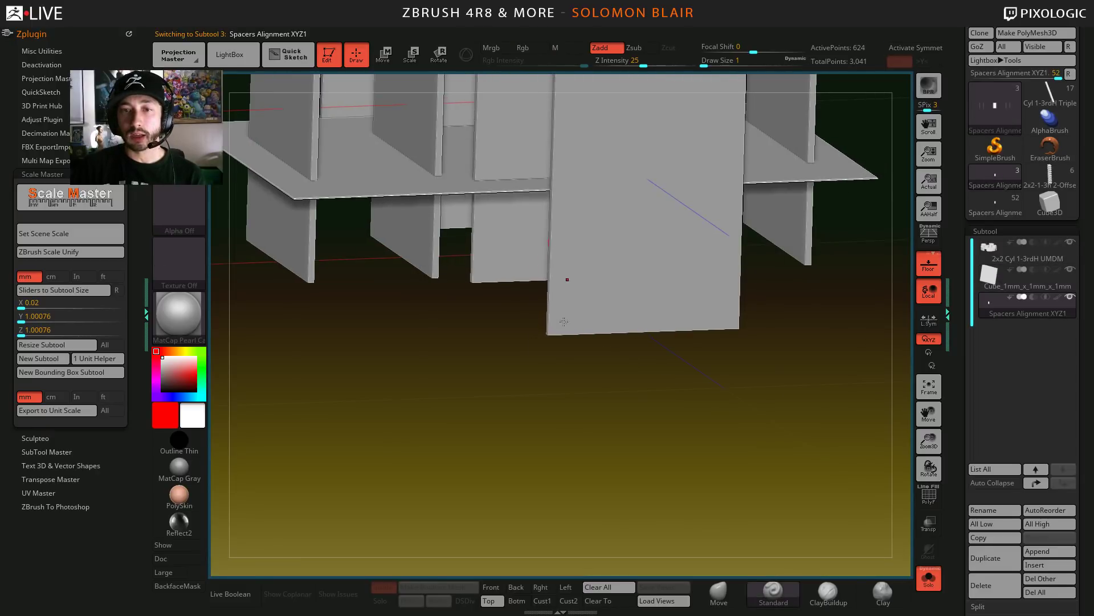
pyautogui.keyDown('ctrl'); pyautogui.moveTo(567, 280); pyautogui.dragTo(535, 276, button='right'); pyautogui.keyUp('ctrl')
pyautogui.keyDown('alt'); pyautogui.moveTo(624, 240); pyautogui.dragTo(599, 303, button='right'); pyautogui.keyUp('alt')
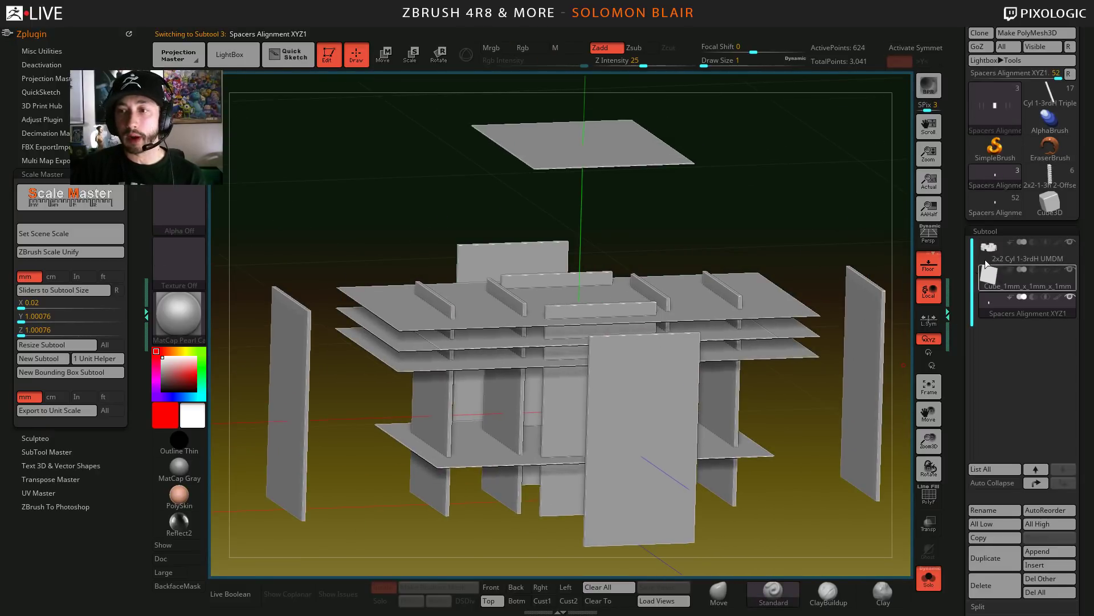
# - Select 2x2 Cyl 1-3rdH UMDM, turn off Solo, and examine how the piece's upper edge lines up with the spacer plates
pyautogui.click(1024, 251)
pyautogui.keyDown('shift'); pyautogui.moveTo(520, 435); pyautogui.dragTo(571, 477, button='right'); pyautogui.keyUp('shift')
pyautogui.press('f')
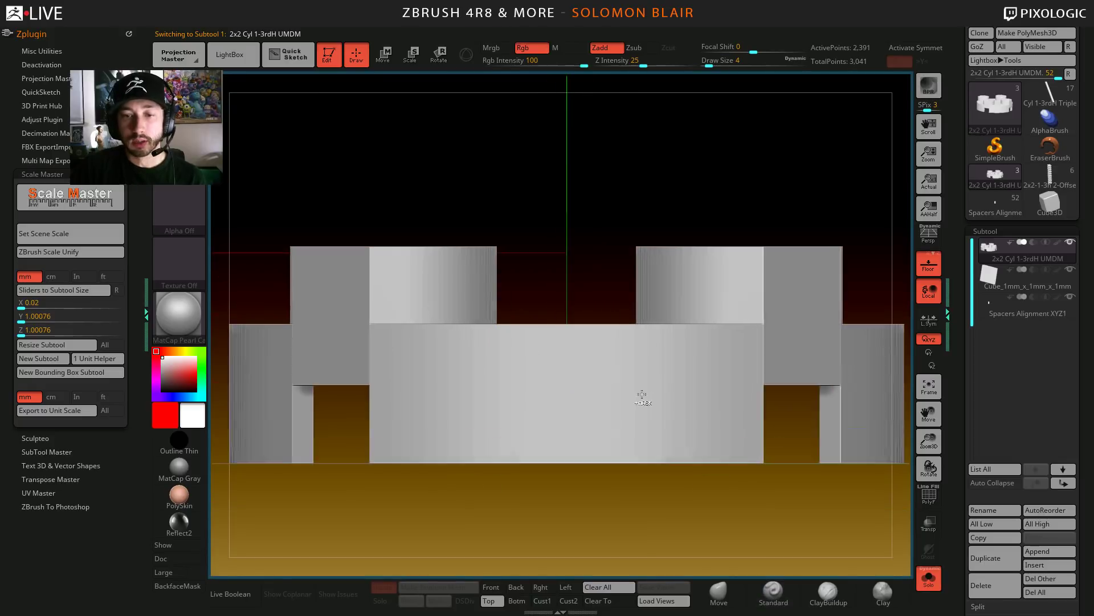
pyautogui.keyDown('alt'); pyautogui.moveTo(279, 311); pyautogui.dragTo(360, 210, button='right'); pyautogui.keyUp('alt')
pyautogui.keyDown('ctrl'); pyautogui.moveTo(355, 561); pyautogui.dragTo(440, 320, button='right'); pyautogui.keyUp('ctrl')
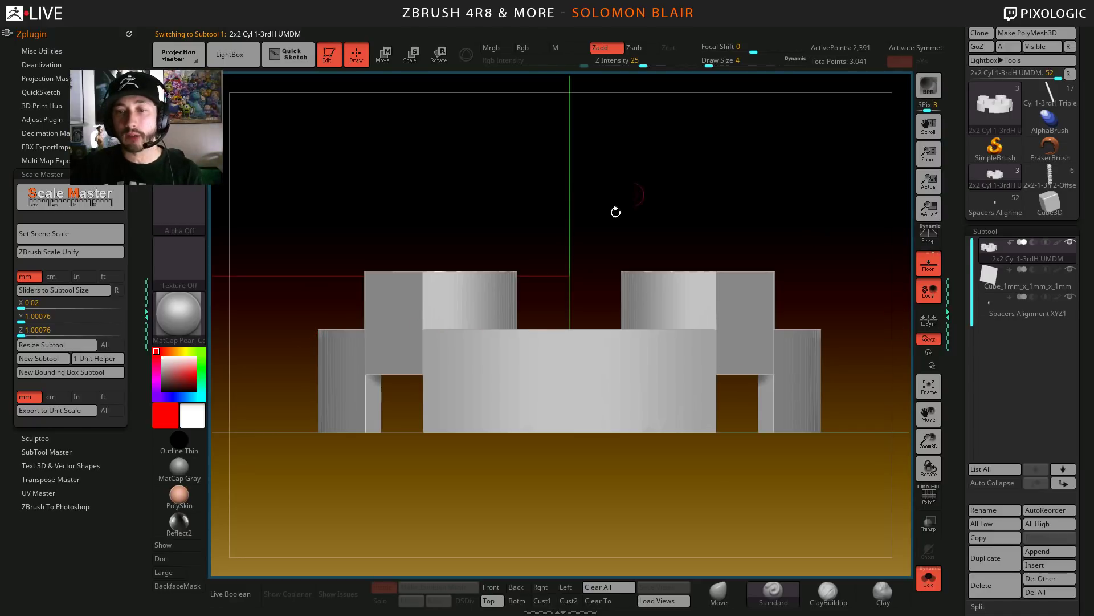
pyautogui.keyDown('ctrl'); pyautogui.moveTo(633, 370); pyautogui.dragTo(551, 450, button='right'); pyautogui.keyUp('ctrl')
pyautogui.click(929, 579)
pyautogui.keyDown('ctrl'); pyautogui.moveTo(438, 425); pyautogui.dragTo(607, 423, button='right'); pyautogui.keyUp('ctrl')
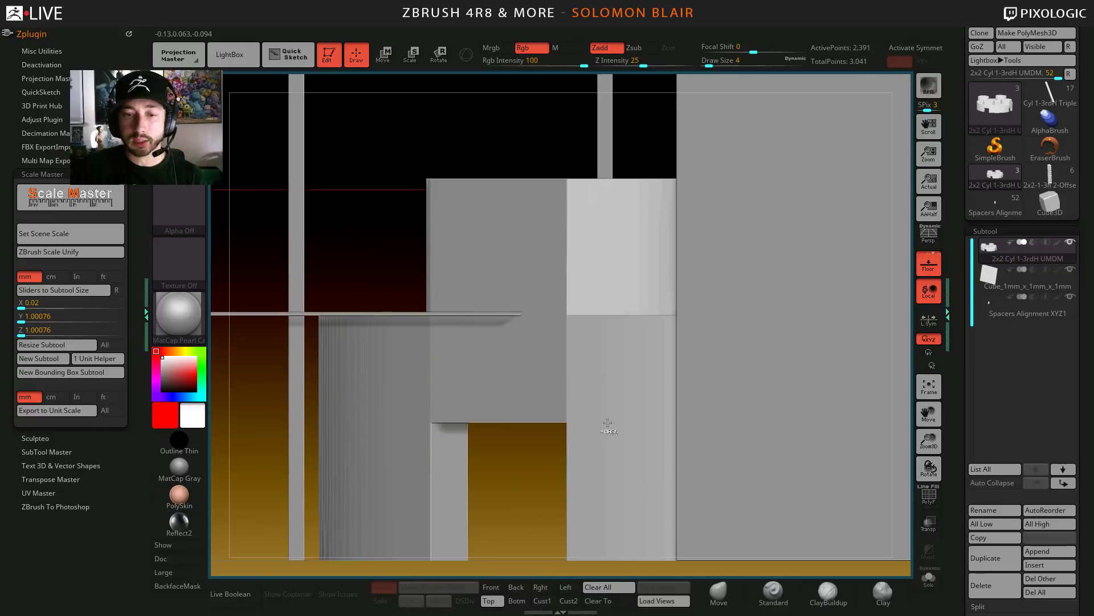
pyautogui.moveTo(407, 316)
pyautogui.mouseDown(button='right')
pyautogui.moveTo(394, 330)
pyautogui.moveTo(391, 318)
pyautogui.moveTo(412, 321)
pyautogui.moveTo(374, 315)
pyautogui.moveTo(424, 324)
pyautogui.mouseUp(button='right')
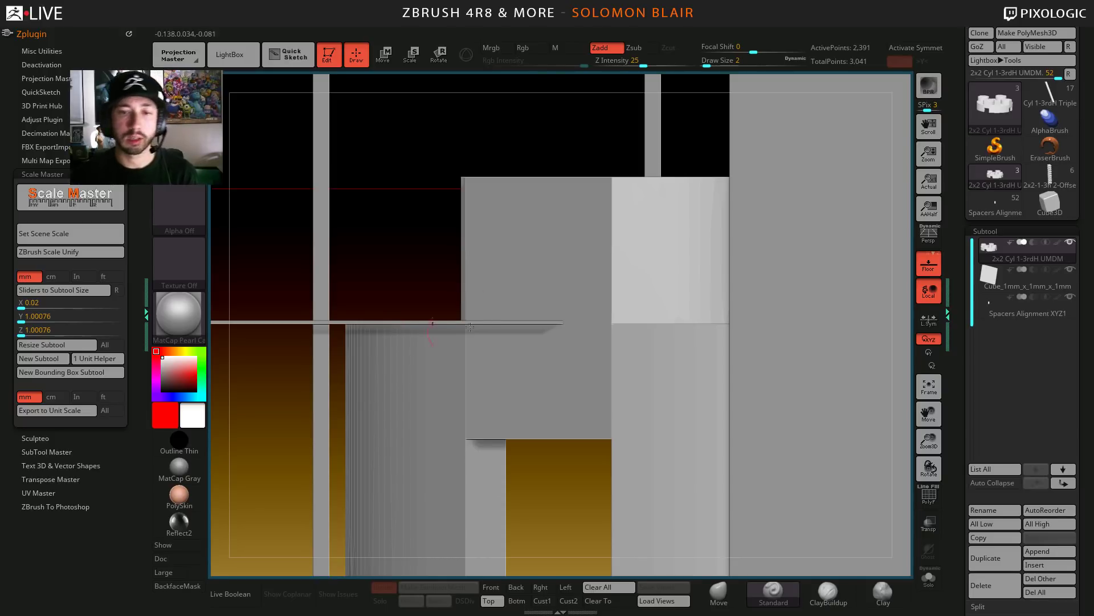
pyautogui.moveTo(469, 331)
pyautogui.keyDown('ctrl'); pyautogui.mouseDown(button='right')
pyautogui.moveTo(288, 441)
pyautogui.moveTo(418, 479)
pyautogui.moveTo(431, 444)
pyautogui.mouseUp(button='right'); pyautogui.keyUp('ctrl')
# - Turn Array Mesh back on for 2x2 Cyl 1-3rdH UMDM to show the stacked column against the spacer plates
pyautogui.press('s')
pyautogui.click(418, 480)
pyautogui.click(991, 231)
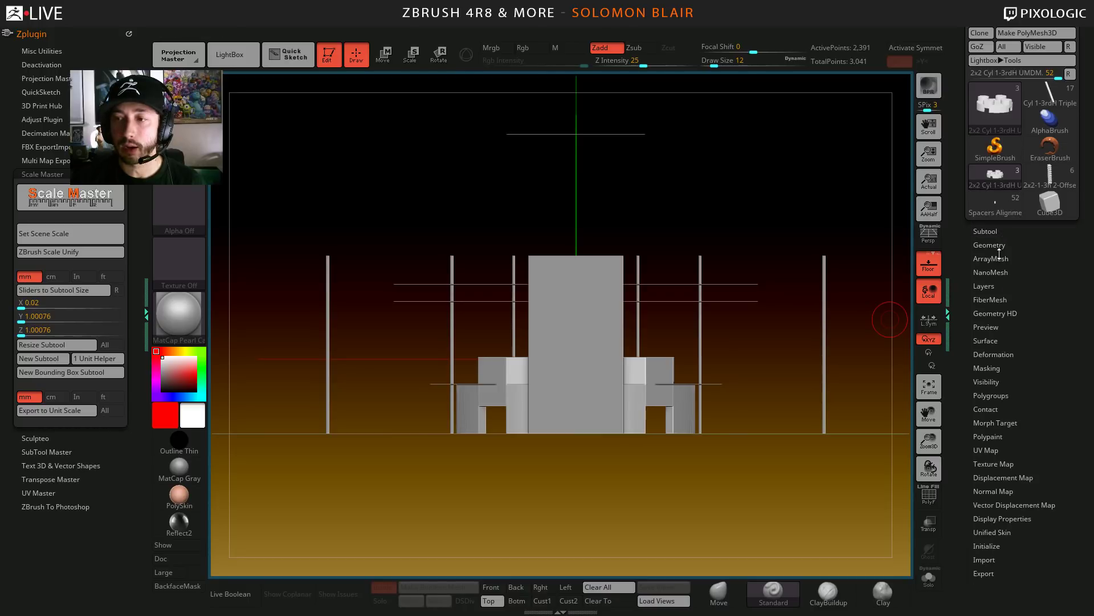
pyautogui.click(995, 257)
pyautogui.click(991, 298)
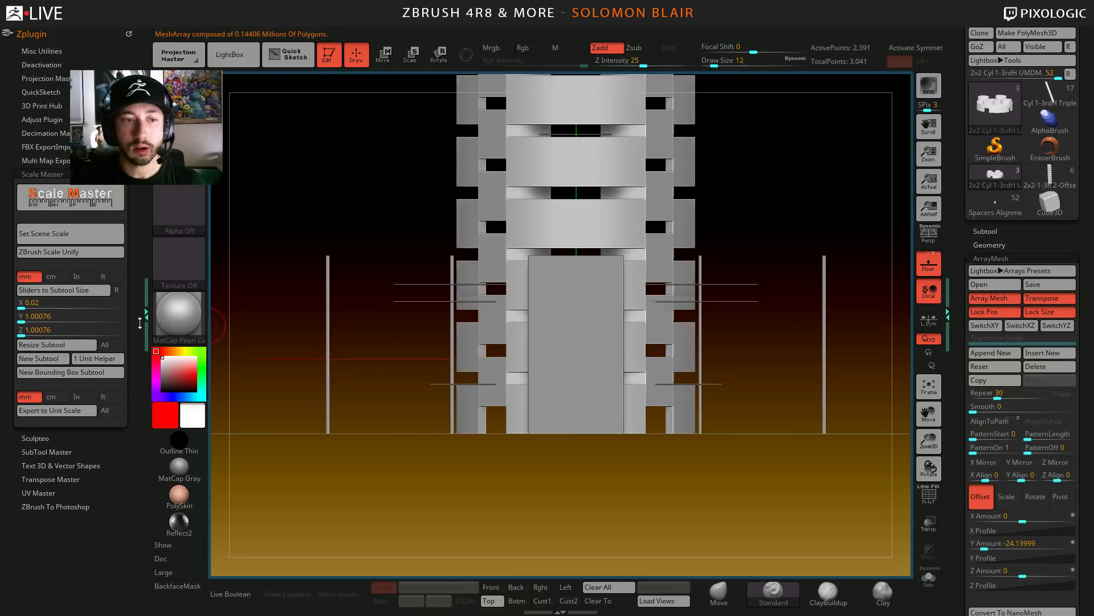
# - Hide the Scale Master tray and draw a vertical transpose line about 2.7 mm long on the column's lowest outer cylinder in Move mode
pyautogui.click(149, 317)
pyautogui.press('w')
pyautogui.keyDown('ctrl'); pyautogui.moveTo(359, 361); pyautogui.dragTo(487, 238, button='right'); pyautogui.keyUp('ctrl')
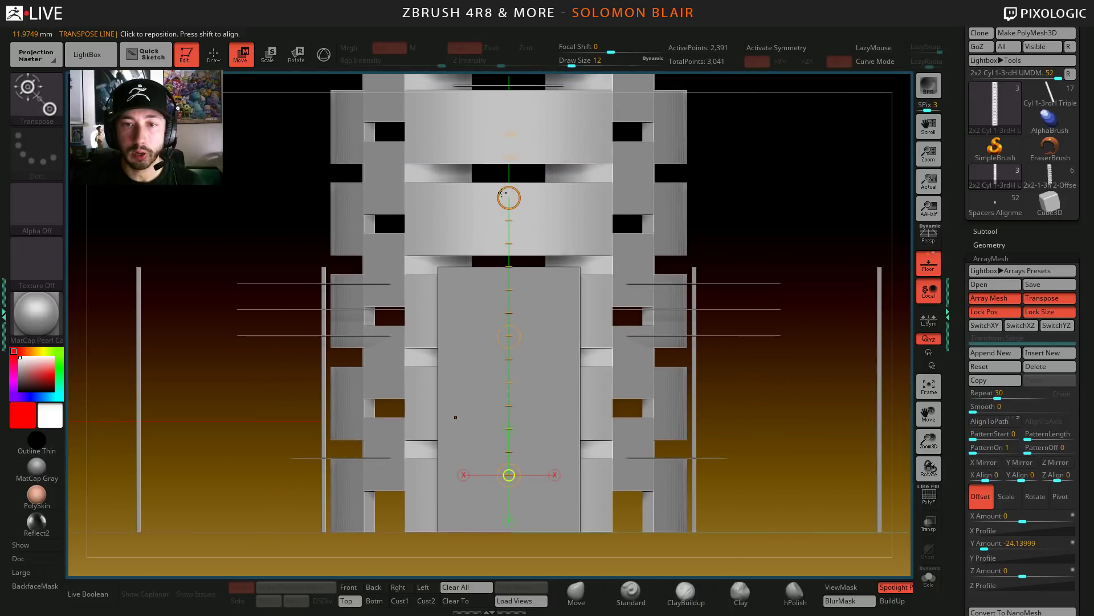
pyautogui.keyDown('shift'); pyautogui.moveTo(503, 195); pyautogui.dragTo(483, 398); pyautogui.keyUp('shift')
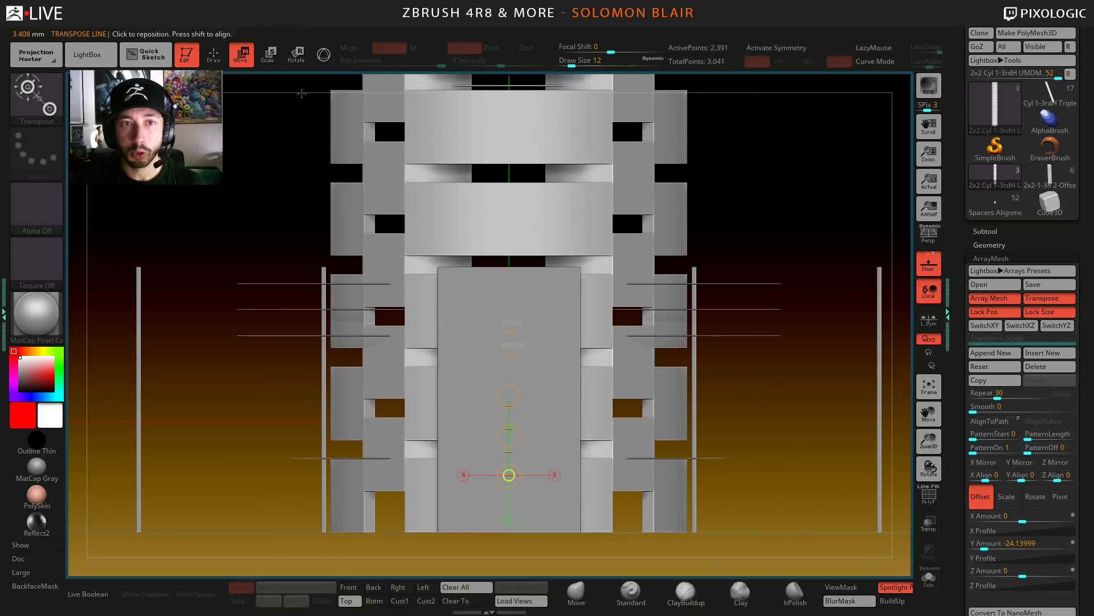
pyautogui.keyDown('alt'); pyautogui.moveTo(377, 308); pyautogui.dragTo(642, 276, button='right'); pyautogui.keyUp('alt')
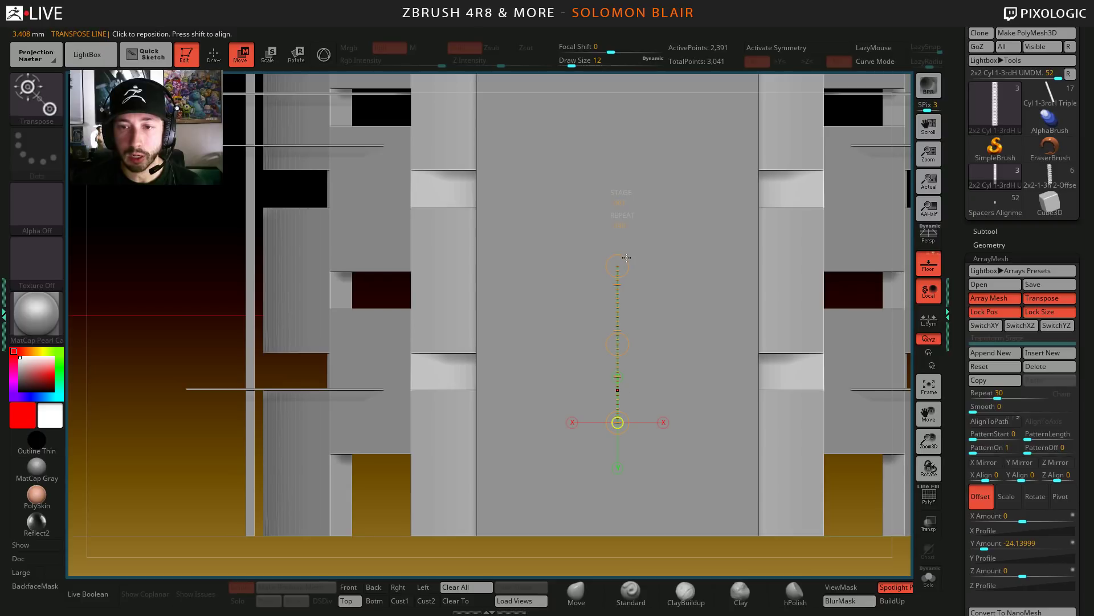
pyautogui.keyDown('shift'); pyautogui.moveTo(621, 264); pyautogui.dragTo(618, 298); pyautogui.keyUp('shift')
pyautogui.keyDown('alt'); pyautogui.moveTo(477, 370); pyautogui.dragTo(548, 321, button='right'); pyautogui.keyUp('alt')
pyautogui.click(594, 384)
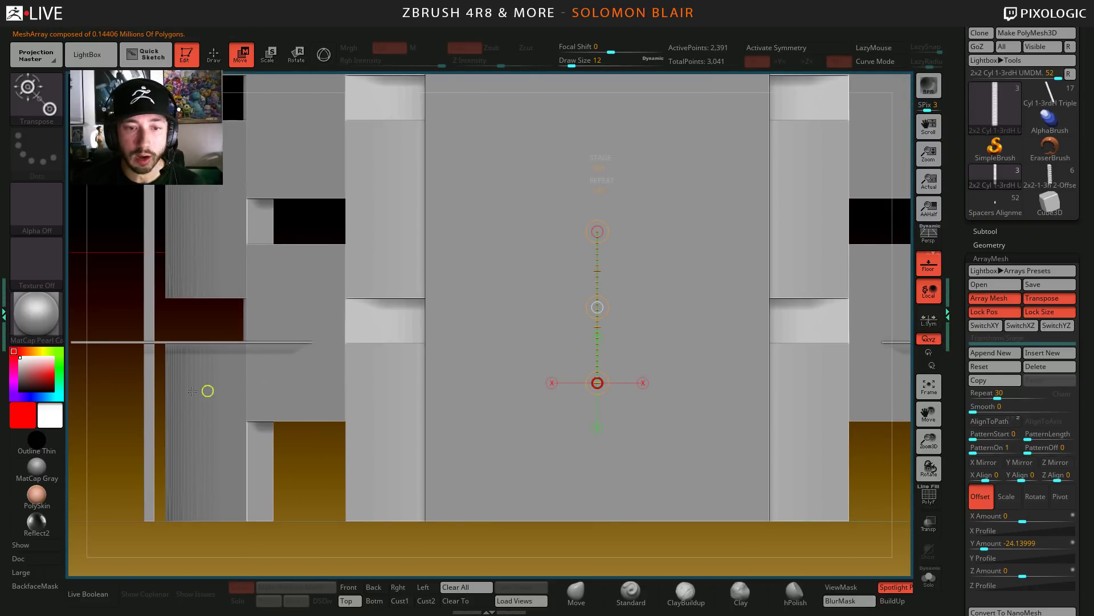
pyautogui.click(217, 386)
pyautogui.keyDown('ctrl'); pyautogui.moveTo(218, 386); pyautogui.dragTo(315, 250, button='right'); pyautogui.keyUp('ctrl')
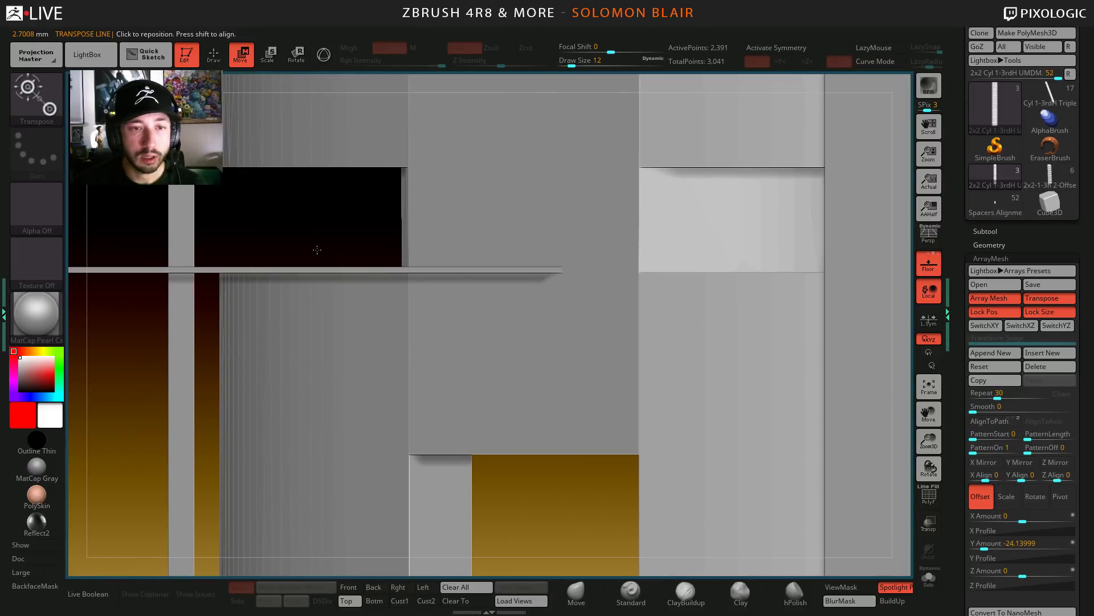
# - Move the array copies down along the transpose line until the Y Amount offset is about -21.72
pyautogui.moveTo(341, 197)
pyautogui.mouseDown()
pyautogui.moveTo(342, 210)
pyautogui.moveTo(343, 199)
pyautogui.mouseUp()
pyautogui.moveTo(346, 497); pyautogui.dragTo(346, 536)
pyautogui.moveTo(342, 196); pyautogui.dragTo(342, 223)
pyautogui.moveTo(277, 206)
pyautogui.keyDown('ctrl'); pyautogui.mouseDown(button='right')
pyautogui.moveTo(171, 183)
pyautogui.moveTo(259, 237)
pyautogui.moveTo(207, 325)
pyautogui.moveTo(266, 325)
pyautogui.moveTo(288, 354)
pyautogui.mouseUp(button='right'); pyautogui.keyUp('ctrl')
pyautogui.keyDown('ctrl'); pyautogui.moveTo(288, 354); pyautogui.dragTo(564, 360, button='right'); pyautogui.keyUp('ctrl')
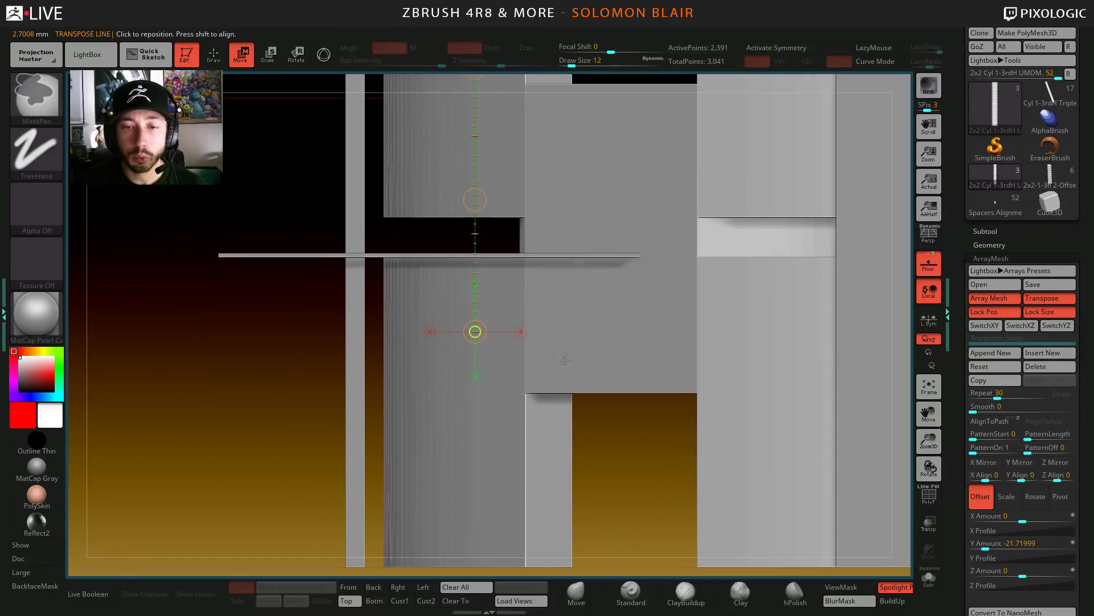
# - Tighten the gaps between the stacked copies further, bringing the array's Y Amount to about -20.29
pyautogui.moveTo(474, 198); pyautogui.dragTo(481, 610)
pyautogui.moveTo(475, 199); pyautogui.dragTo(573, 337)
pyautogui.keyDown('ctrl'); pyautogui.moveTo(573, 337); pyautogui.dragTo(570, 250, button='right'); pyautogui.keyUp('ctrl')
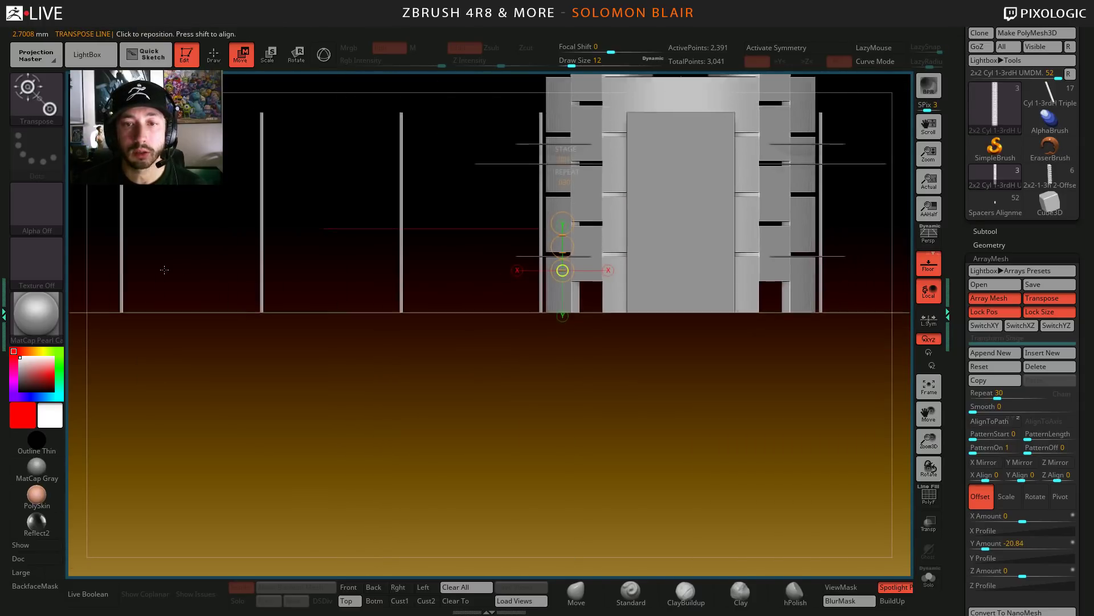
pyautogui.moveTo(563, 246); pyautogui.dragTo(479, 293)
pyautogui.keyDown('ctrl'); pyautogui.moveTo(462, 316); pyautogui.dragTo(603, 406, button='right'); pyautogui.keyUp('ctrl')
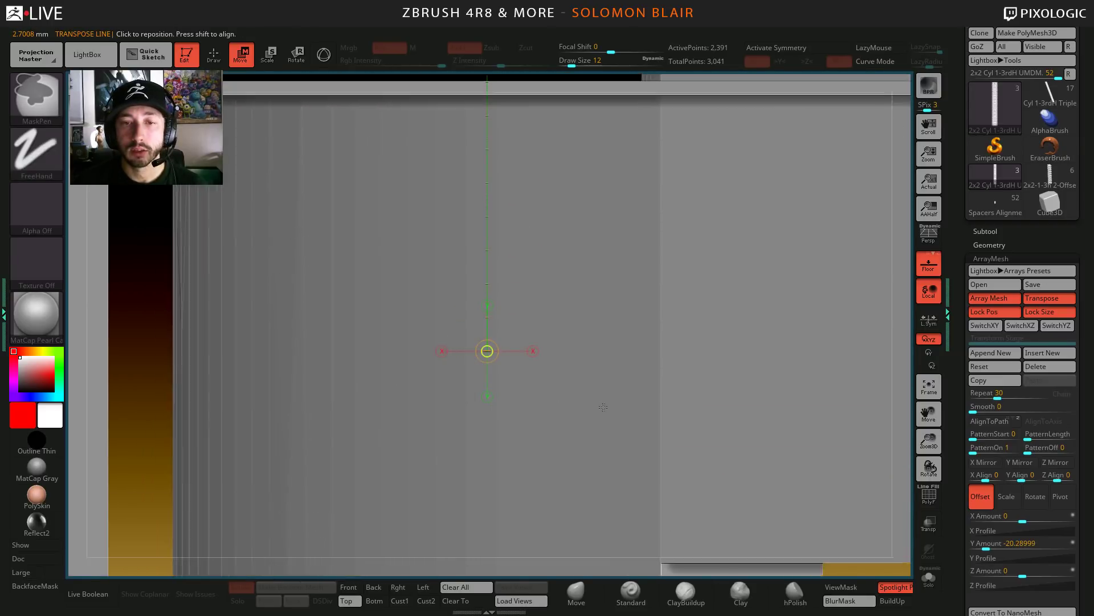
# - Lower the second copy onto the spacer plate's upper face, bringing the Y Amount to about -19.53
pyautogui.keyDown('alt'); pyautogui.moveTo(372, 102); pyautogui.dragTo(377, 270, button='right'); pyautogui.keyUp('alt')
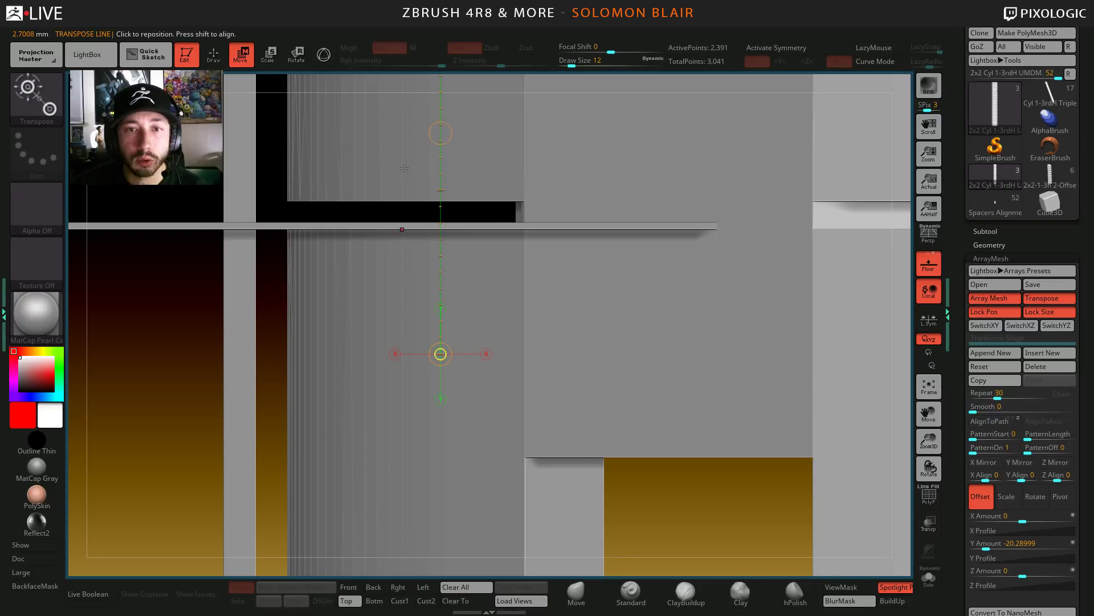
pyautogui.keyDown('ctrl'); pyautogui.moveTo(401, 139); pyautogui.dragTo(438, 187, button='right'); pyautogui.keyUp('ctrl')
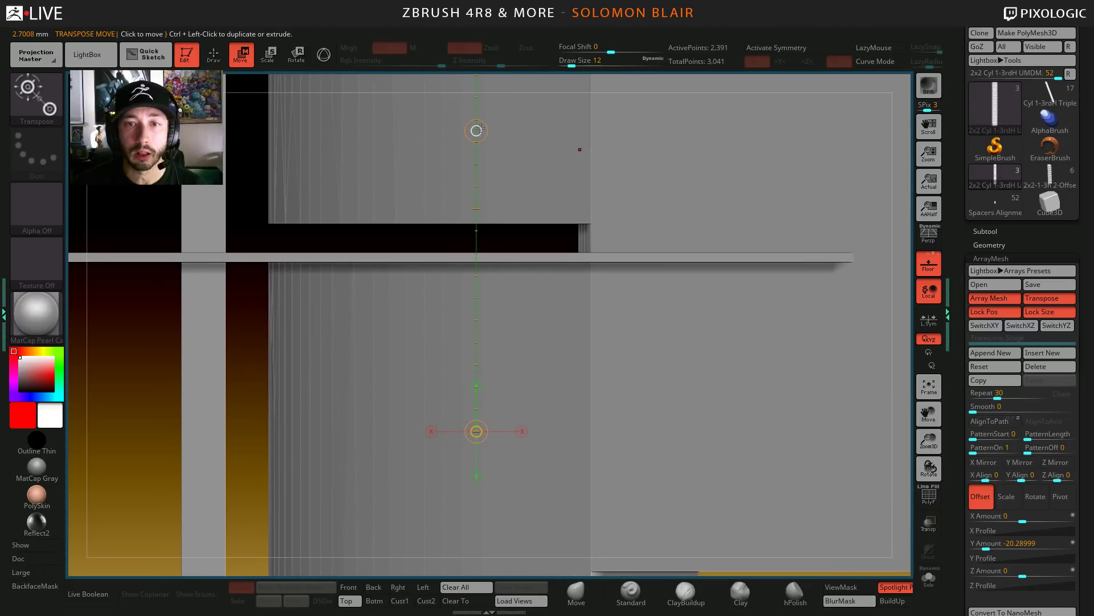
pyautogui.moveTo(478, 475); pyautogui.dragTo(484, 493)
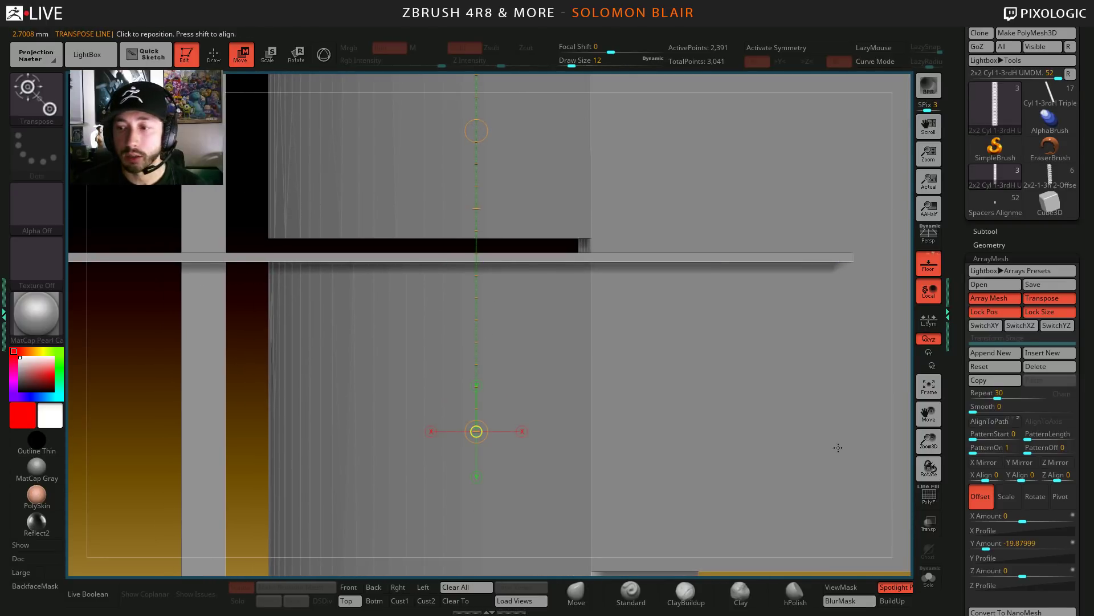
pyautogui.scroll(-3, 957, 403)
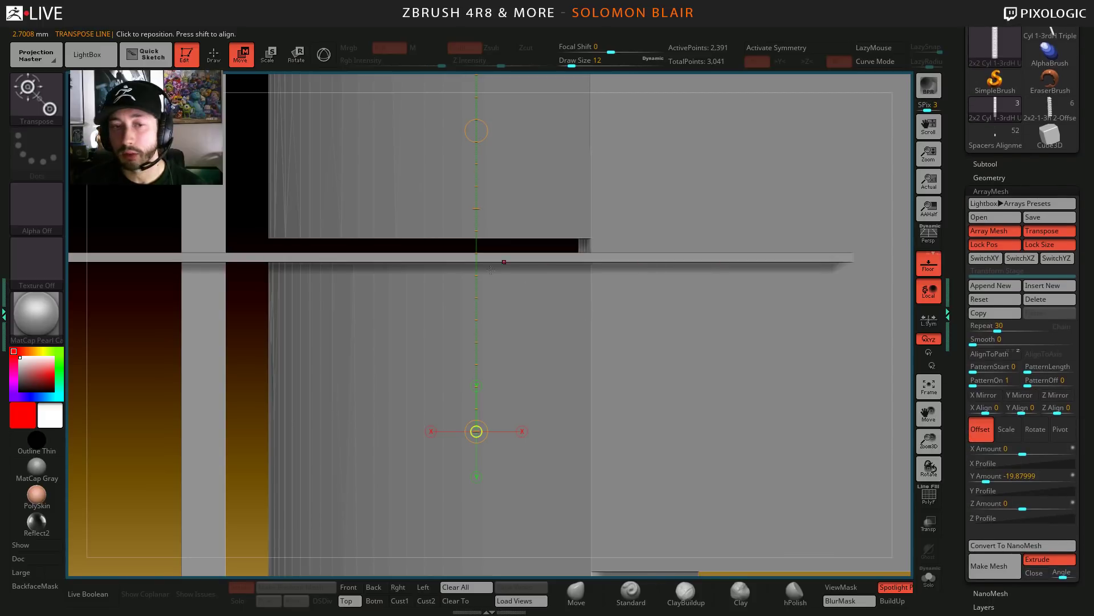
pyautogui.moveTo(479, 424); pyautogui.dragTo(496, 501)
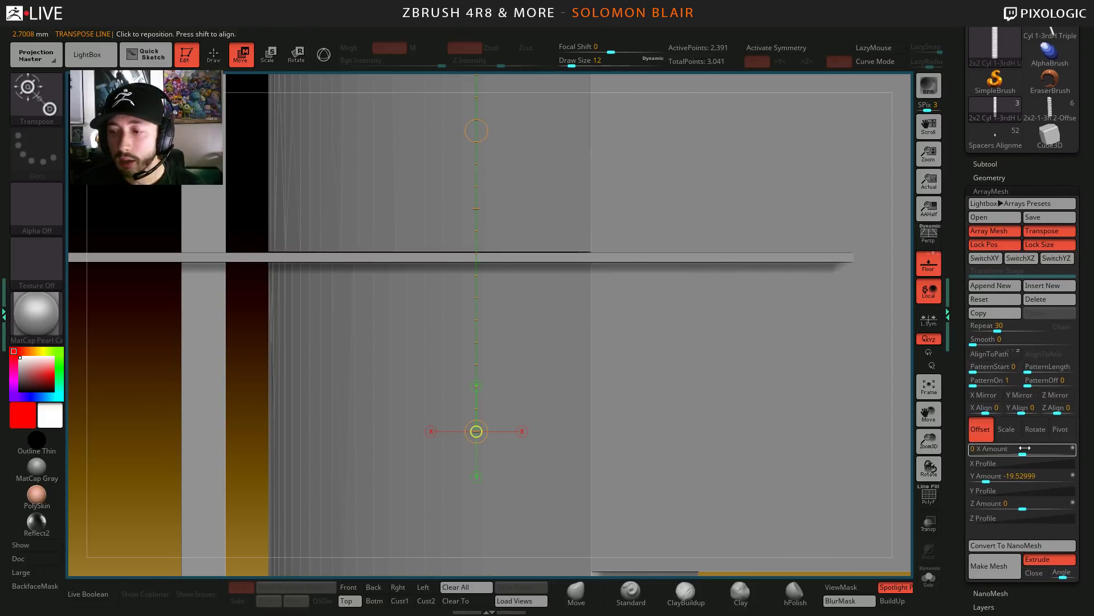
# - Fine-tune the array's Y Amount offset numerically to -19.51
pyautogui.doubleClick(986, 478)
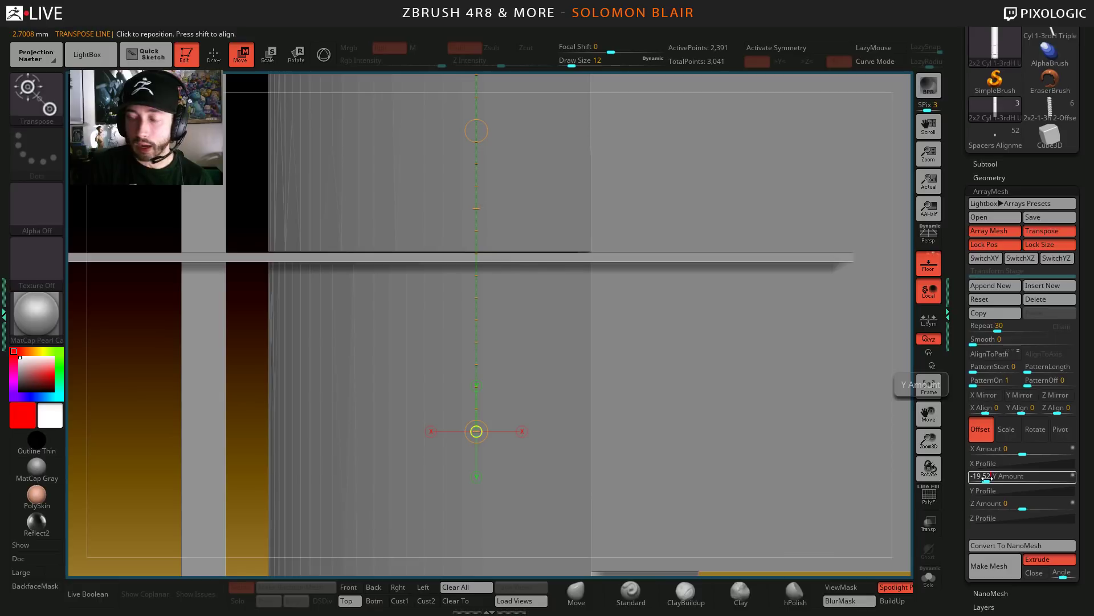
pyautogui.write('-19.53')
pyautogui.press('Return')
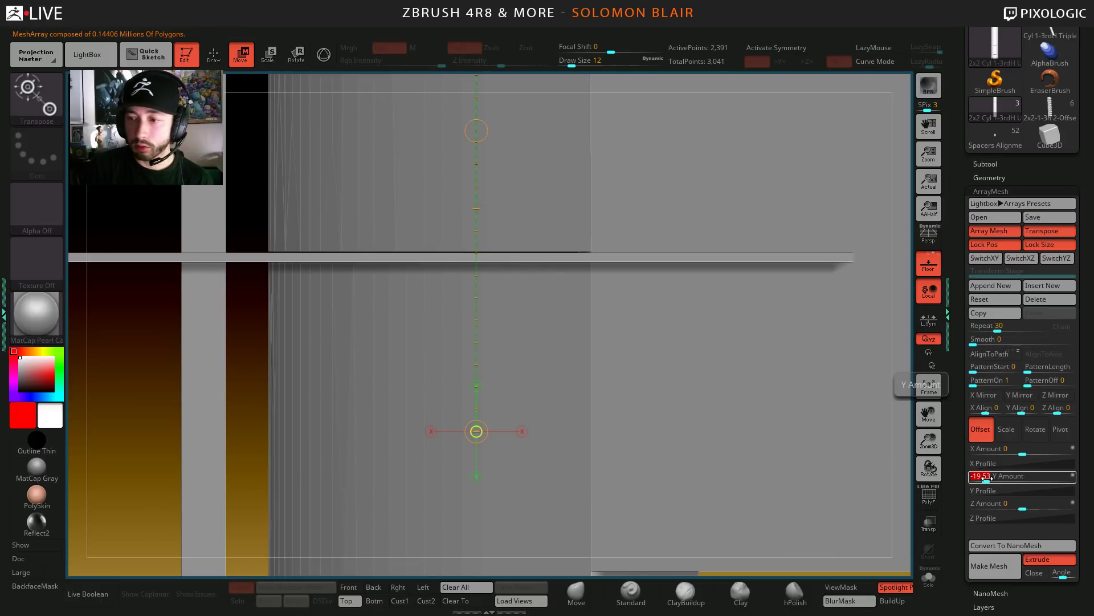
pyautogui.press('Return')
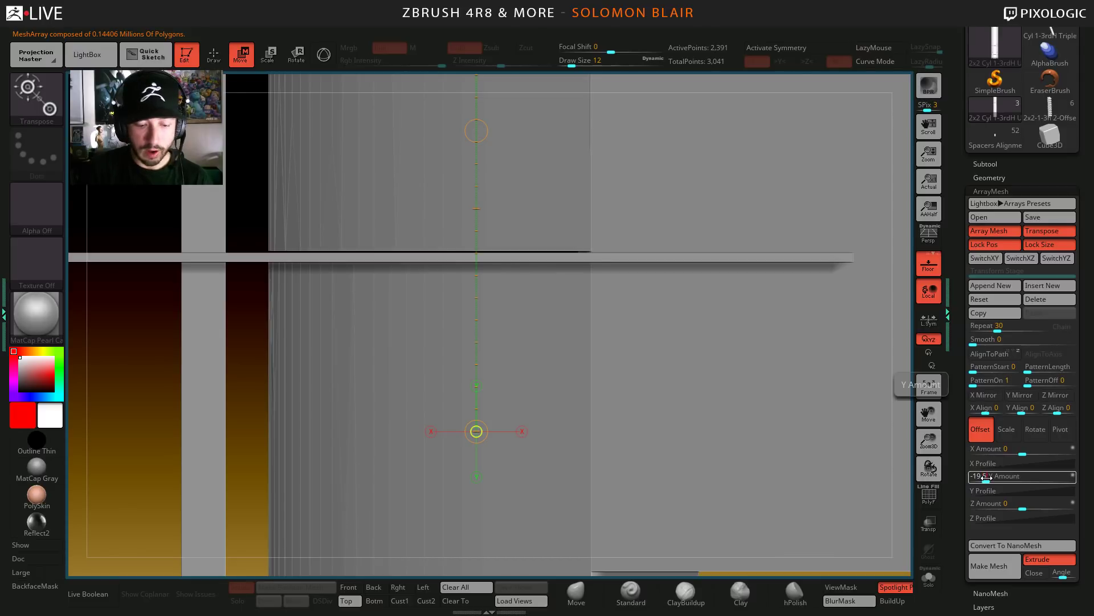
pyautogui.press('Return')
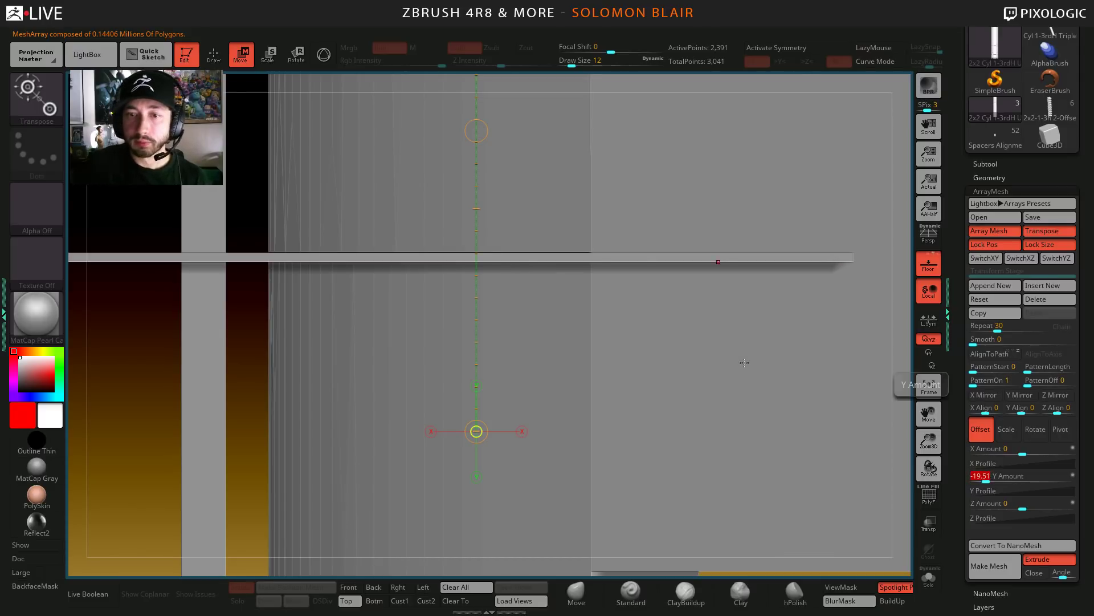
# - Turn on Transparency to check the remaining gap between the upper copy and the spacer plate
pyautogui.keyDown('ctrl'); pyautogui.moveTo(526, 262); pyautogui.dragTo(669, 399, button='right'); pyautogui.keyUp('ctrl')
pyautogui.keyDown('alt'); pyautogui.moveTo(605, 413); pyautogui.dragTo(582, 512, button='right'); pyautogui.keyUp('alt')
pyautogui.click(928, 523)
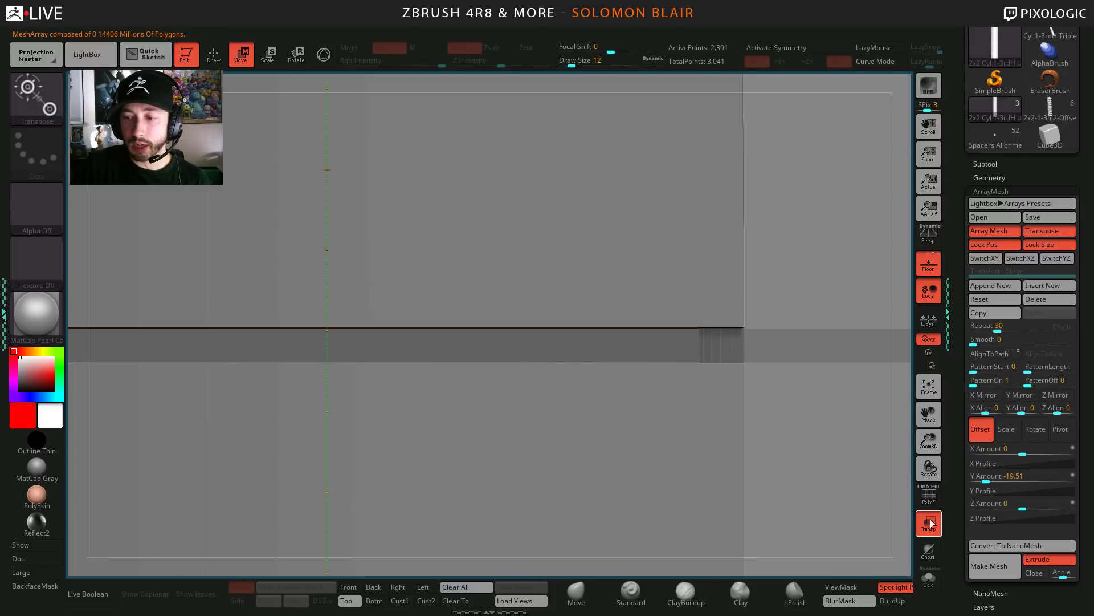
pyautogui.keyDown('ctrl'); pyautogui.moveTo(609, 335); pyautogui.dragTo(574, 541, button='right'); pyautogui.keyUp('ctrl')
pyautogui.keyDown('alt'); pyautogui.moveTo(551, 348); pyautogui.dragTo(541, 561, button='right'); pyautogui.keyUp('alt')
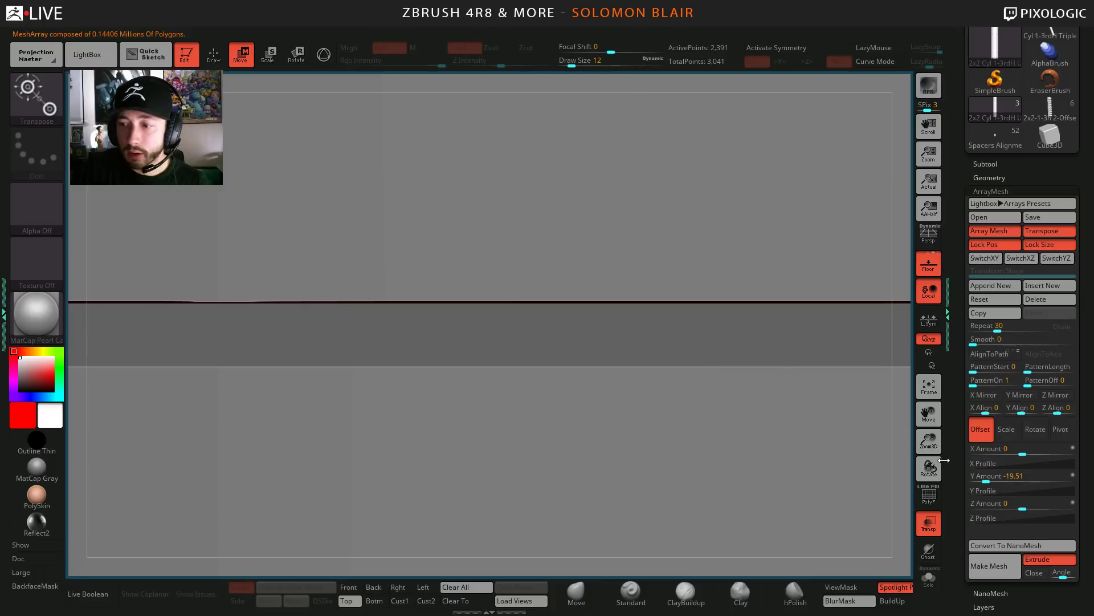
# - Refine the array's Y Amount in thousandth steps to -19.502 so the copy's lower edge meets the spacer plate
pyautogui.click(981, 479)
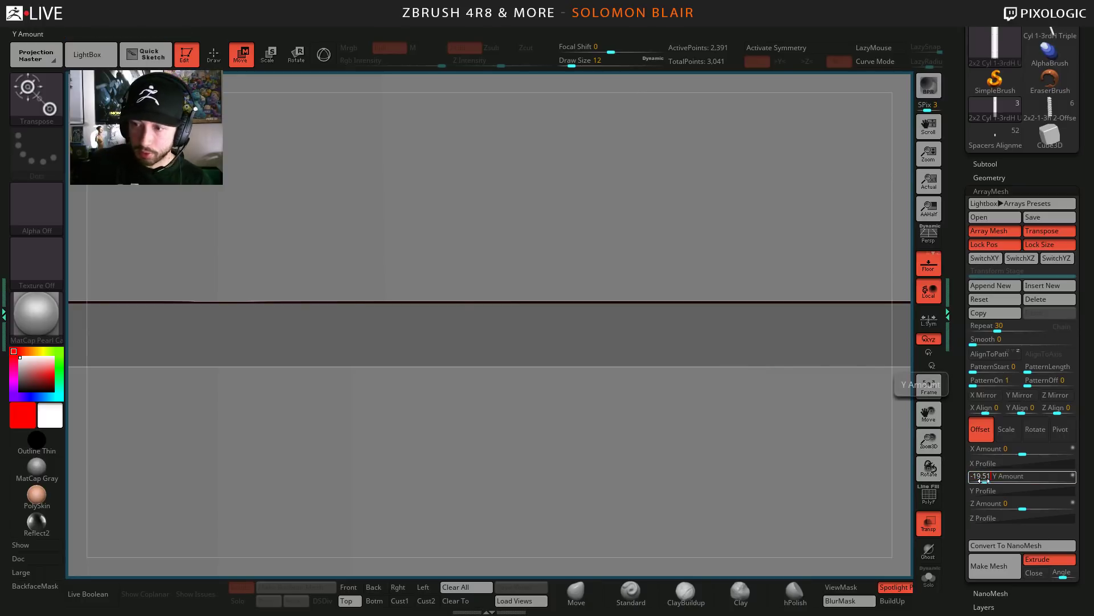
pyautogui.write('-19.515')
pyautogui.press('Return')
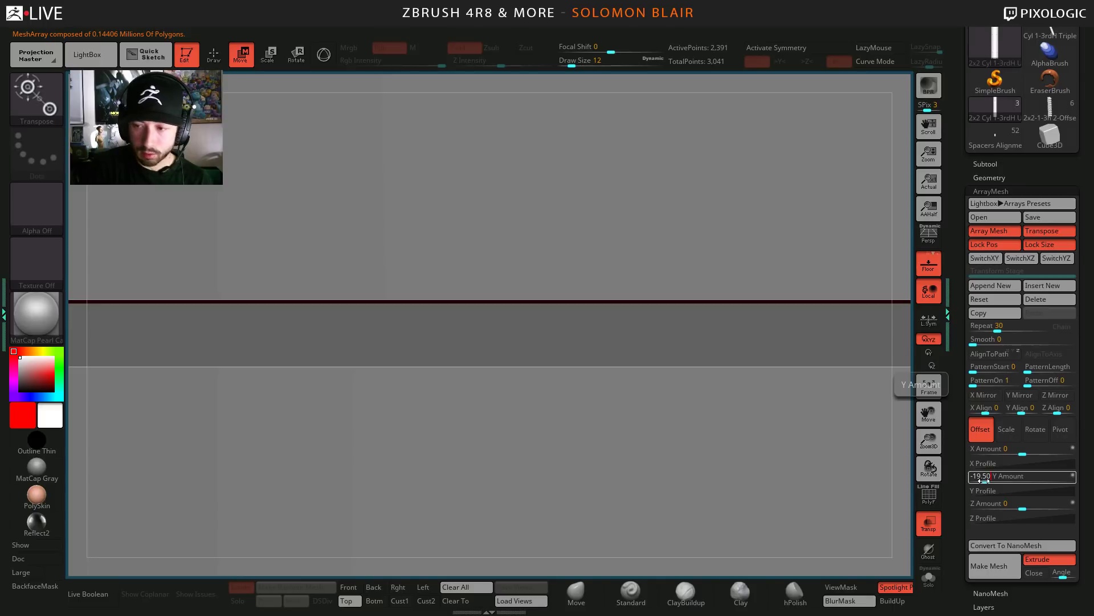
pyautogui.press('Return')
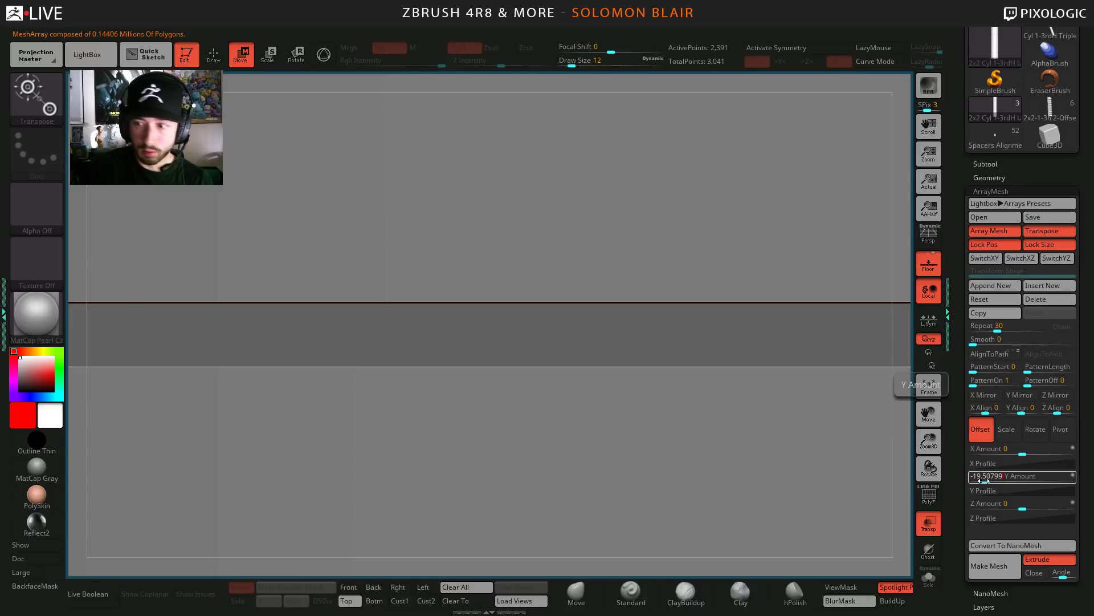
pyautogui.write('6')
pyautogui.press('Return')
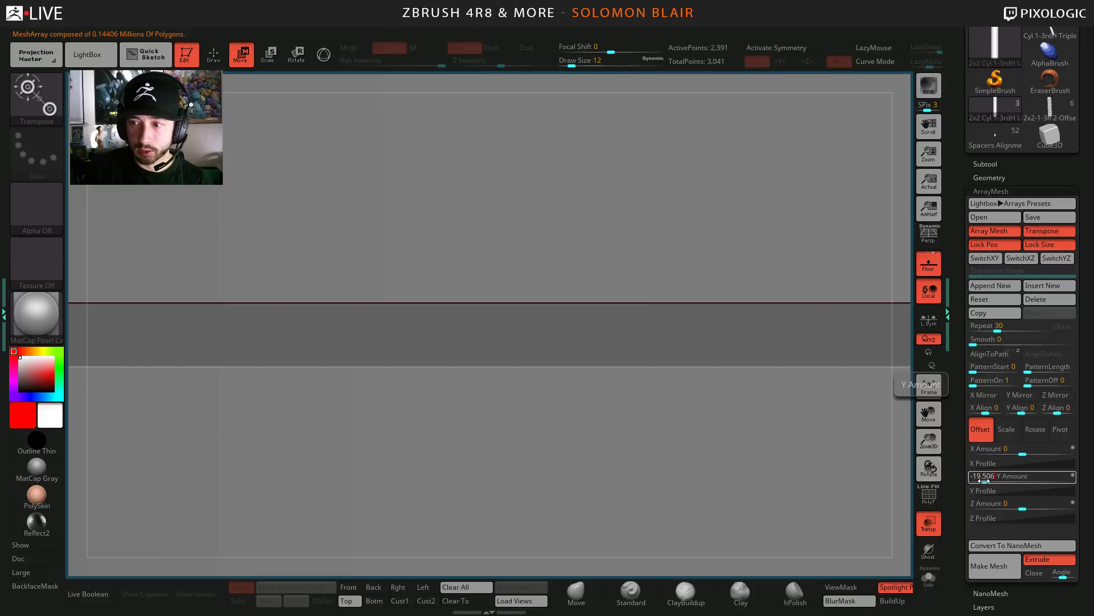
pyautogui.write('499')
pyautogui.press('Return')
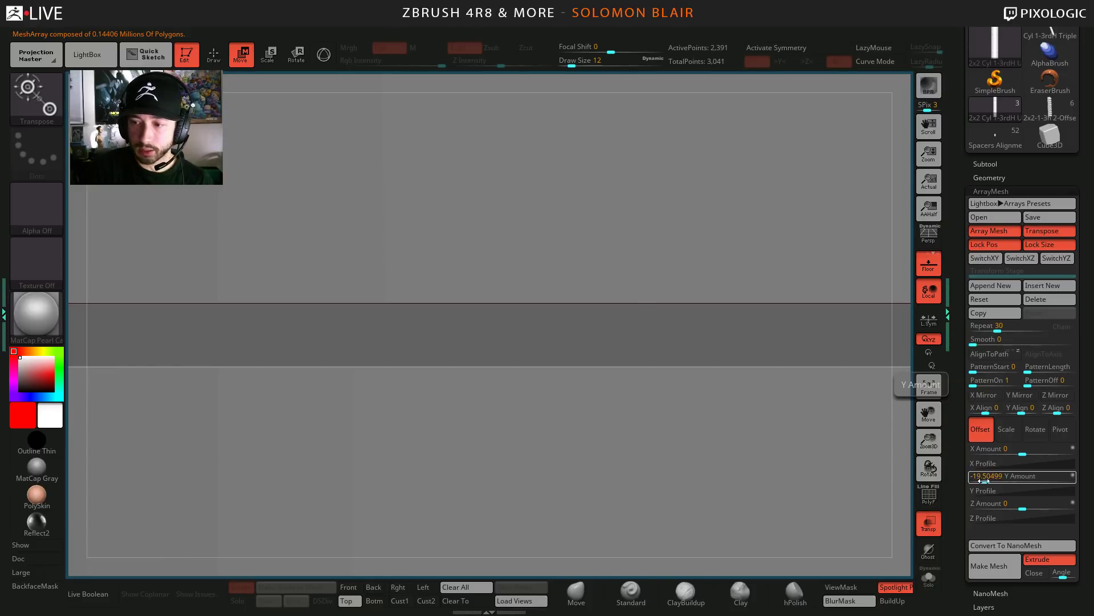
pyautogui.click(984, 481)
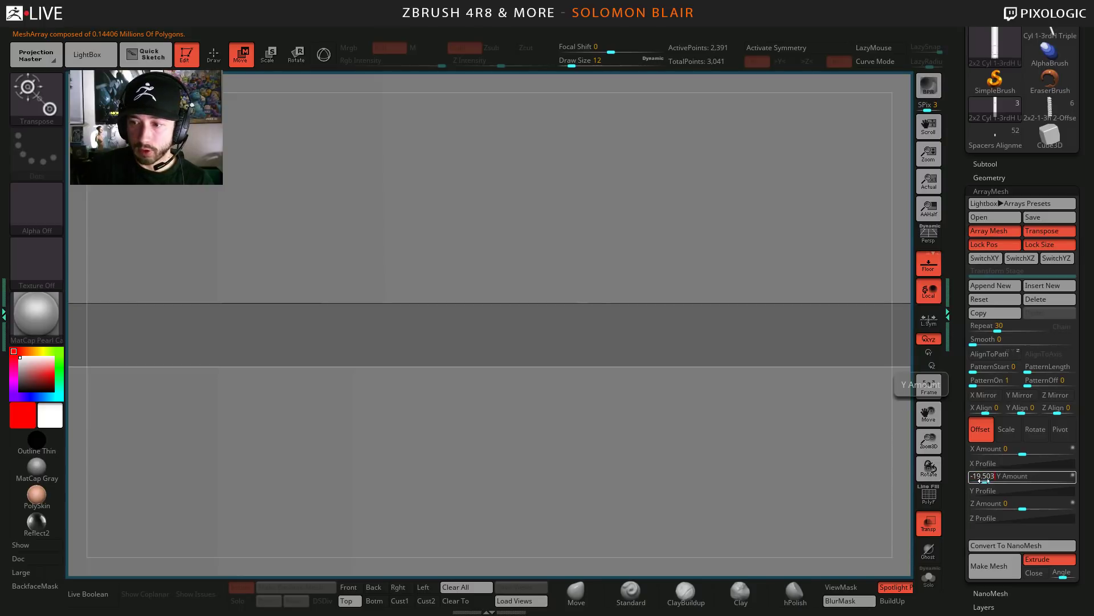
pyautogui.press('Return')
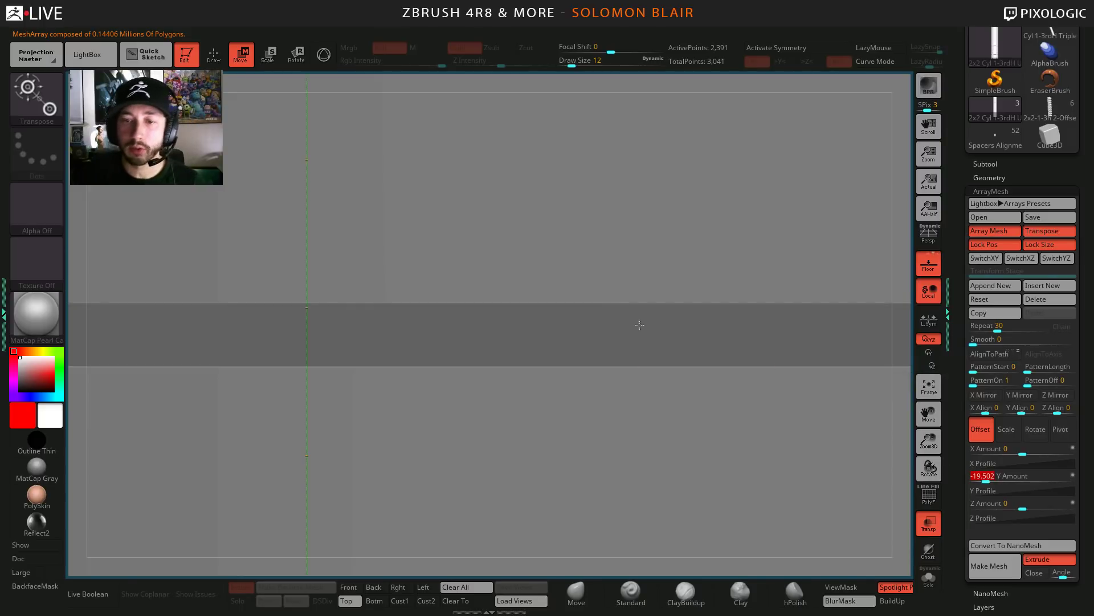
# - Return to Draw mode, reduce the Draw Size to 3, and isolate the stacked column with Solo
pyautogui.moveTo(575, 364)
pyautogui.keyDown('ctrl'); pyautogui.mouseDown(button='right')
pyautogui.moveTo(550, 501)
pyautogui.moveTo(482, 306)
pyautogui.moveTo(557, 459)
pyautogui.moveTo(460, 117)
pyautogui.moveTo(461, 420)
pyautogui.mouseUp(button='right'); pyautogui.keyUp('ctrl')
pyautogui.press('q')
pyautogui.keyDown('alt'); pyautogui.moveTo(344, 424); pyautogui.dragTo(415, 247, button='right'); pyautogui.keyUp('alt')
pyautogui.press('s')
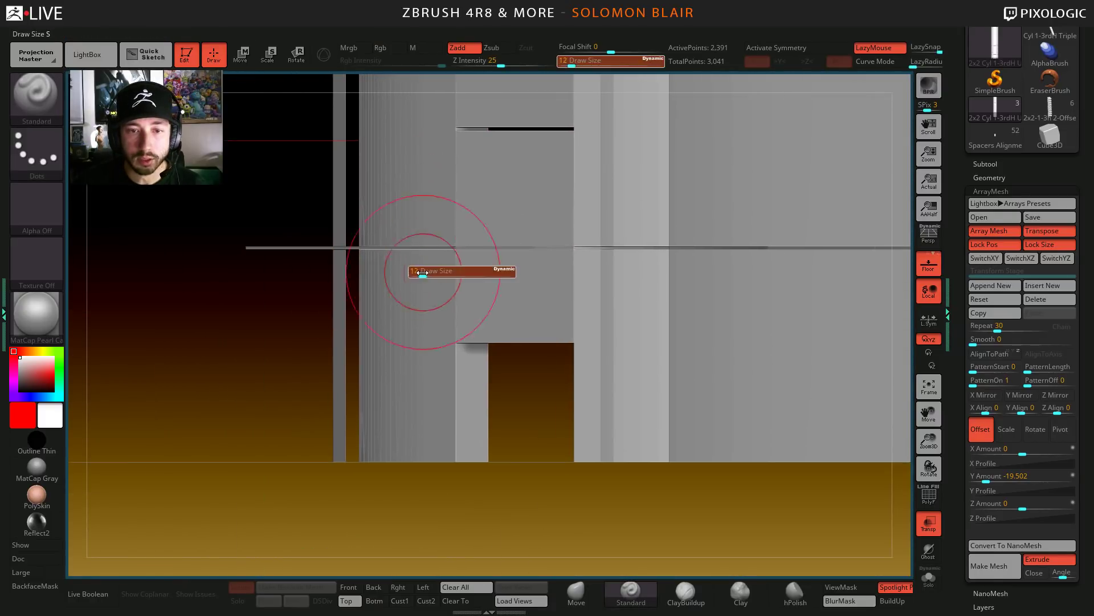
pyautogui.moveTo(421, 273); pyautogui.dragTo(415, 273)
pyautogui.keyDown('ctrl'); pyautogui.moveTo(415, 274); pyautogui.dragTo(398, 254, button='right'); pyautogui.keyUp('ctrl')
pyautogui.keyDown('ctrl'); pyautogui.moveTo(465, 255); pyautogui.dragTo(374, 266, button='right'); pyautogui.keyUp('ctrl')
pyautogui.keyDown('ctrl'); pyautogui.moveTo(596, 293); pyautogui.dragTo(592, 265, button='right'); pyautogui.keyUp('ctrl')
pyautogui.keyDown('alt'); pyautogui.moveTo(592, 265); pyautogui.dragTo(472, 343, button='right'); pyautogui.keyUp('alt')
pyautogui.keyDown('alt'); pyautogui.moveTo(443, 332); pyautogui.dragTo(452, 419, button='right'); pyautogui.keyUp('alt')
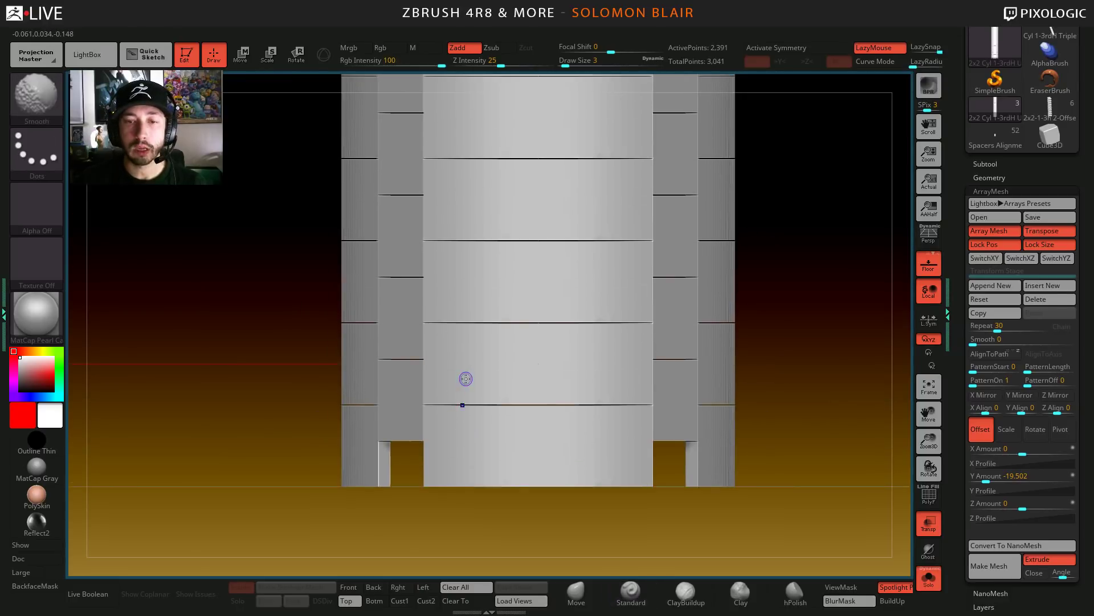
# - Set the Draw Size to 8 and examine the spacing of the seams along the isolated column
pyautogui.hotkey('shift', 'f')
pyautogui.hotkey('shift', 'f')
pyautogui.press('s')
pyautogui.click(453, 393)
pyautogui.keyDown('ctrl'); pyautogui.moveTo(535, 351); pyautogui.dragTo(479, 359, button='right'); pyautogui.keyUp('ctrl')
pyautogui.keyDown('ctrl'); pyautogui.moveTo(478, 359); pyautogui.dragTo(505, 545, button='right'); pyautogui.keyUp('ctrl')
pyautogui.moveTo(534, 189)
pyautogui.keyDown('alt'); pyautogui.mouseDown(button='right')
pyautogui.moveTo(535, 310)
pyautogui.moveTo(566, 360)
pyautogui.mouseUp(button='right'); pyautogui.keyUp('alt')
pyautogui.keyDown('alt'); pyautogui.moveTo(546, 354); pyautogui.dragTo(538, 239, button='right'); pyautogui.keyUp('alt')
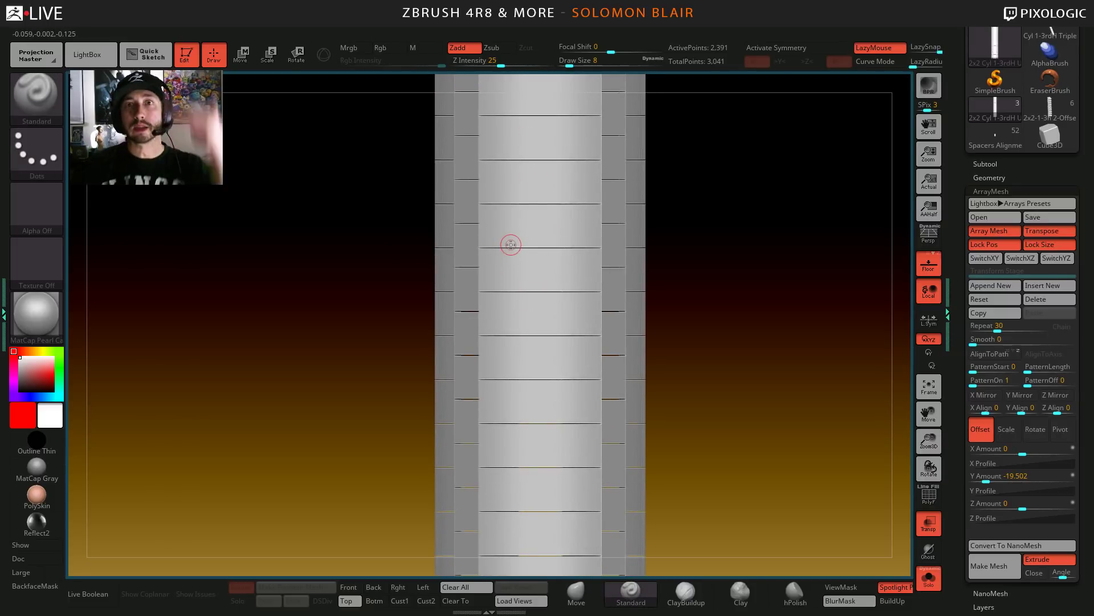
pyautogui.keyDown('shift'); pyautogui.moveTo(704, 262); pyautogui.dragTo(834, 440); pyautogui.keyUp('shift')
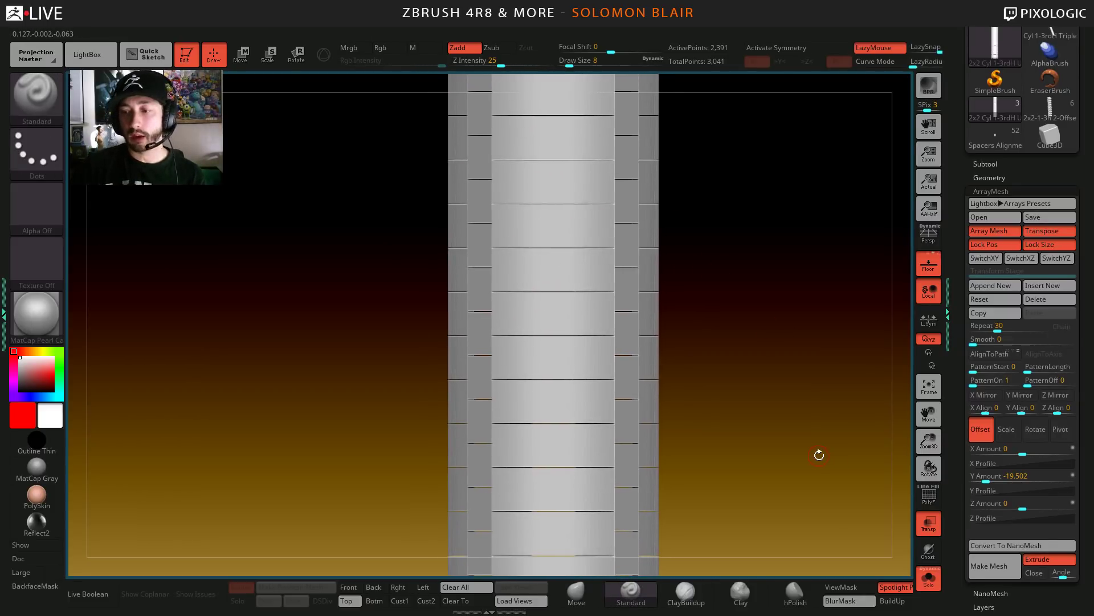
pyautogui.click(1041, 218)
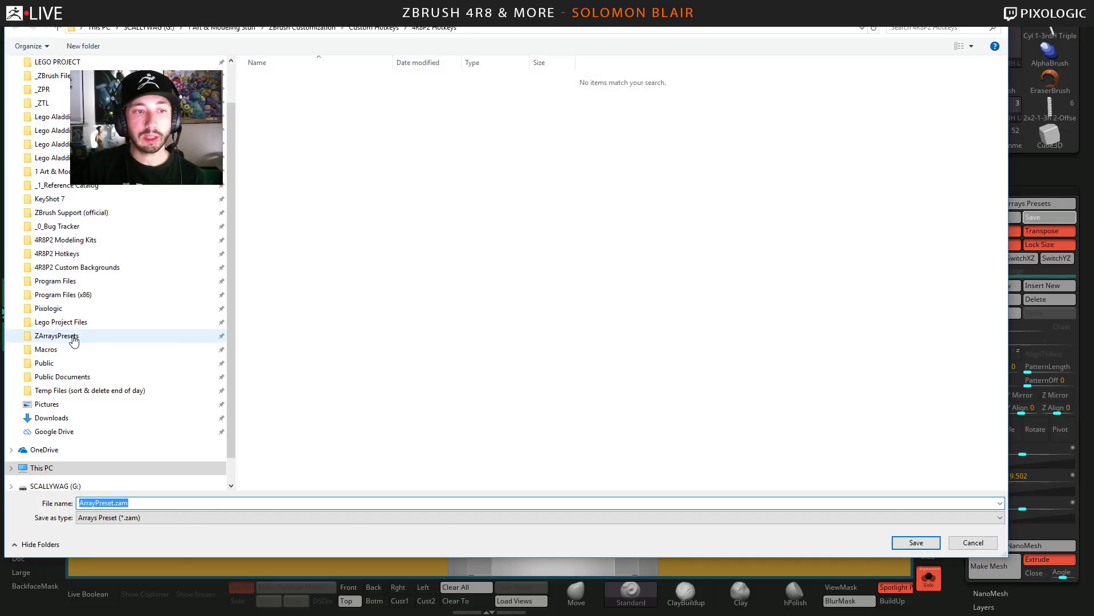
pyautogui.click(52, 309)
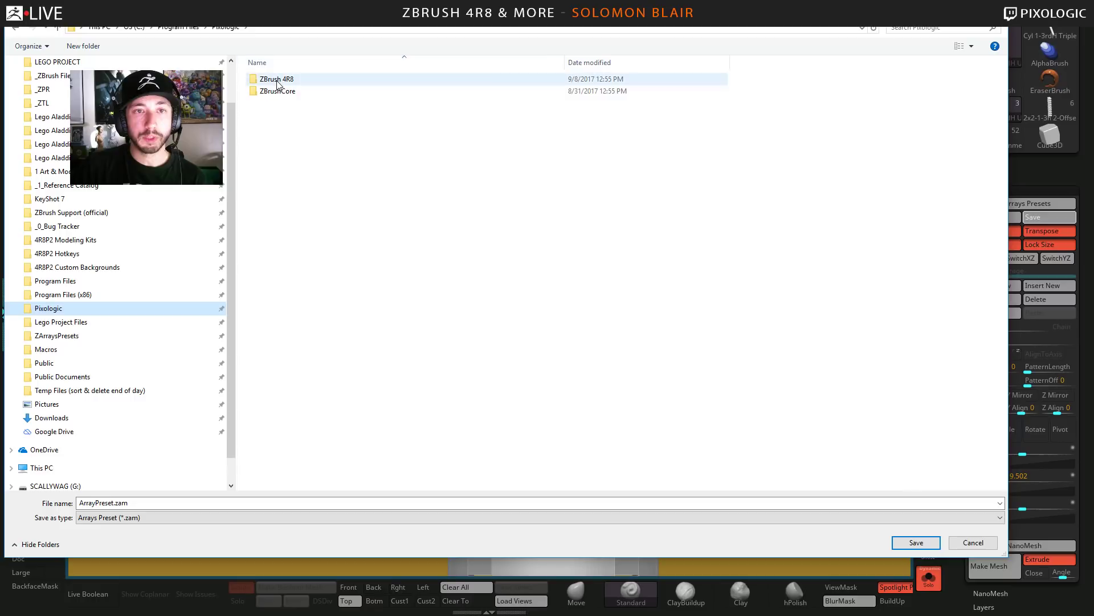
pyautogui.doubleClick(399, 79)
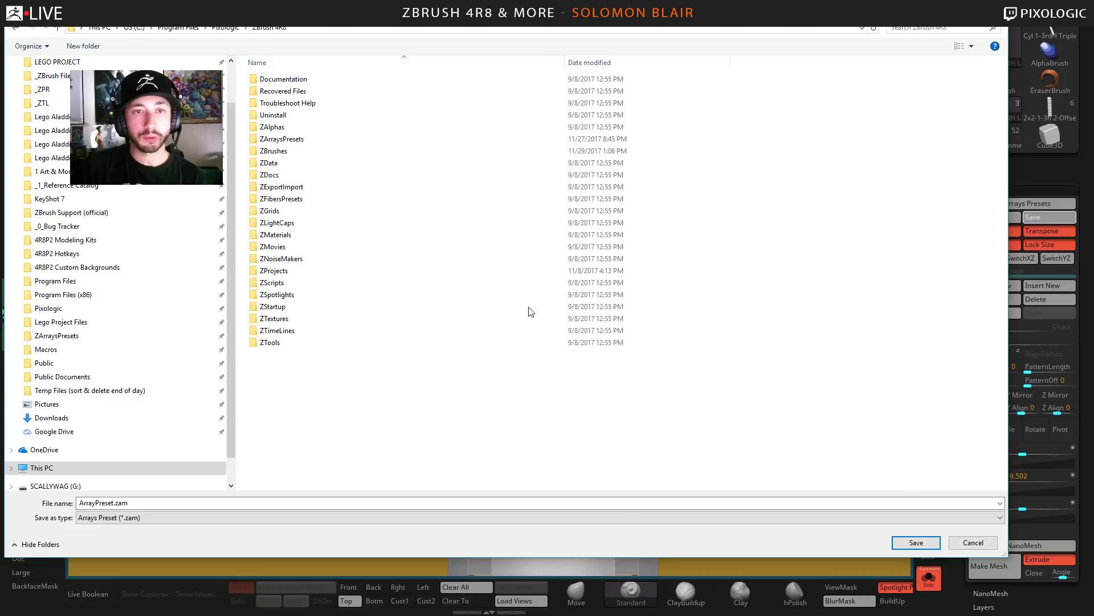
pyautogui.doubleClick(292, 144)
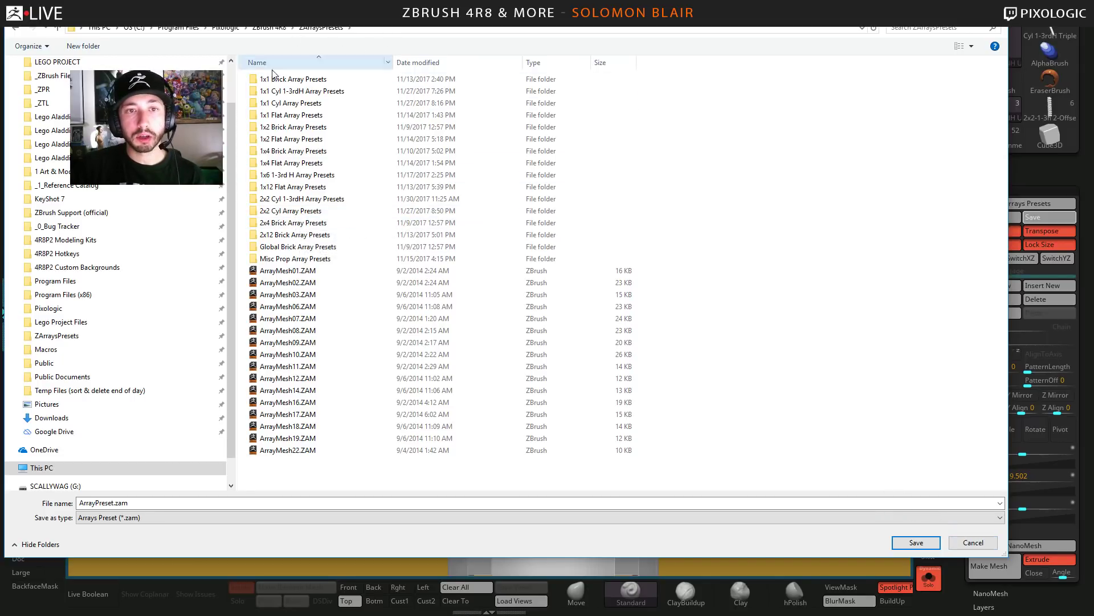
pyautogui.moveTo(259, 18); pyautogui.dragTo(270, 26)
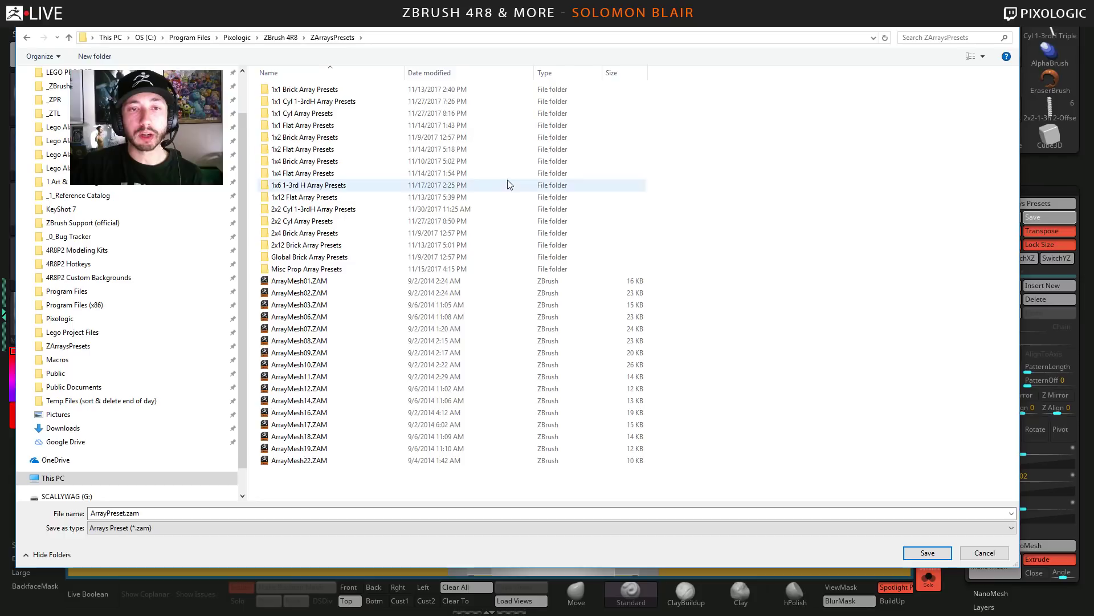
pyautogui.click(984, 550)
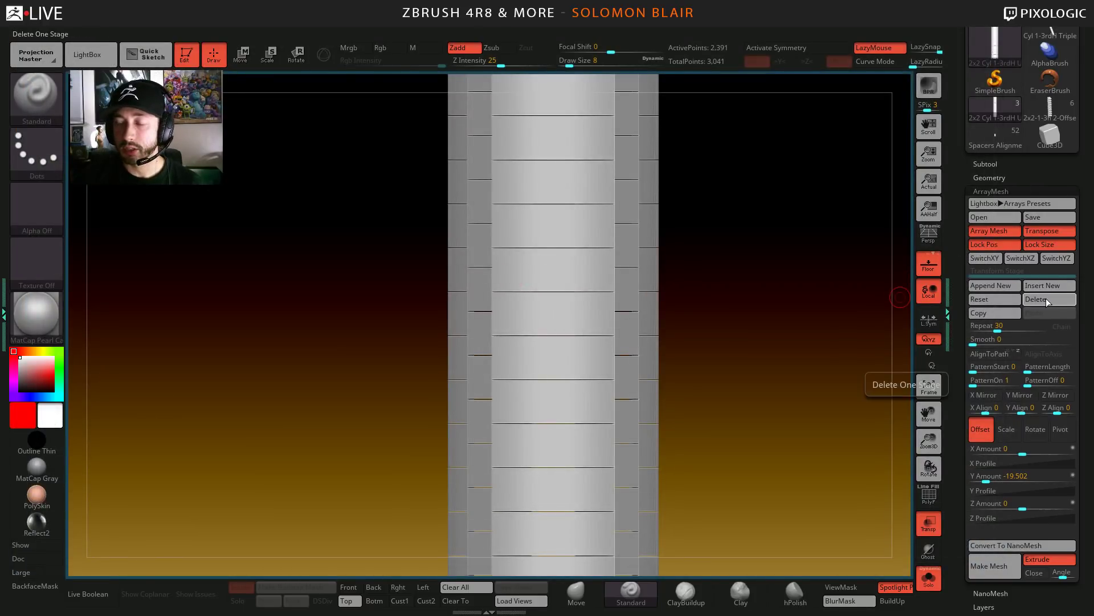
# - Turn on the PolyFrame display, bring the column's base brick close into view, and set the Draw Size to 11
pyautogui.press('s')
pyautogui.moveTo(733, 363); pyautogui.dragTo(739, 364)
pyautogui.moveTo(732, 364)
pyautogui.keyDown('ctrl'); pyautogui.mouseDown(button='right')
pyautogui.moveTo(647, 350)
pyautogui.moveTo(655, 337)
pyautogui.mouseUp(button='right'); pyautogui.keyUp('ctrl')
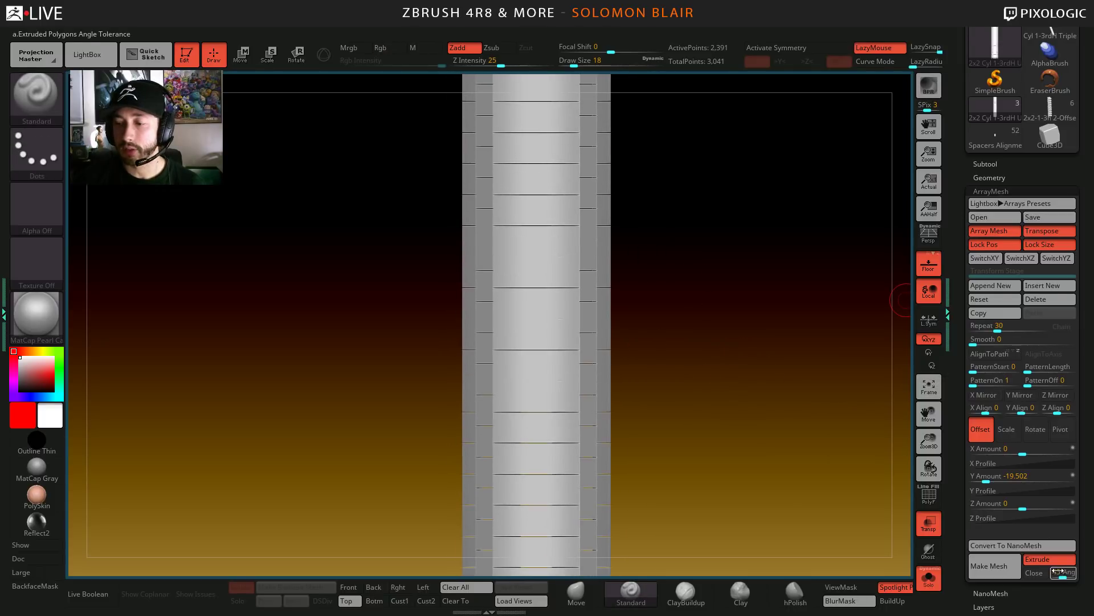
pyautogui.moveTo(615, 464)
pyautogui.keyDown('alt'); pyautogui.mouseDown(button='right')
pyautogui.moveTo(605, 359)
pyautogui.moveTo(573, 399)
pyautogui.mouseUp(button='right'); pyautogui.keyUp('alt')
pyautogui.hotkey('shift', 'f')
pyautogui.keyDown('alt'); pyautogui.moveTo(573, 399); pyautogui.dragTo(525, 138, button='right'); pyautogui.keyUp('alt')
pyautogui.moveTo(488, 308)
pyautogui.mouseDown(button='right')
pyautogui.moveTo(518, 370)
pyautogui.moveTo(459, 357)
pyautogui.moveTo(501, 349)
pyautogui.mouseUp(button='right')
pyautogui.press('s')
pyautogui.moveTo(501, 350); pyautogui.dragTo(497, 351)
# - Switch the array off, bring back the base brick's separate polygroups, and switch the array on again
pyautogui.click(994, 229)
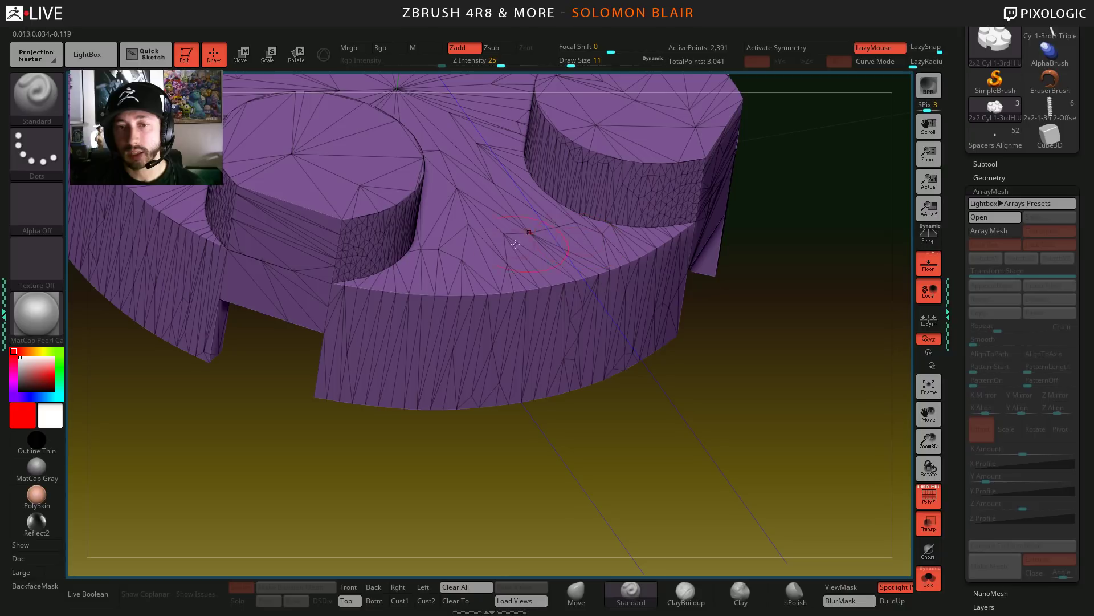
pyautogui.hotkey('ctrl', 'shift', 'z')
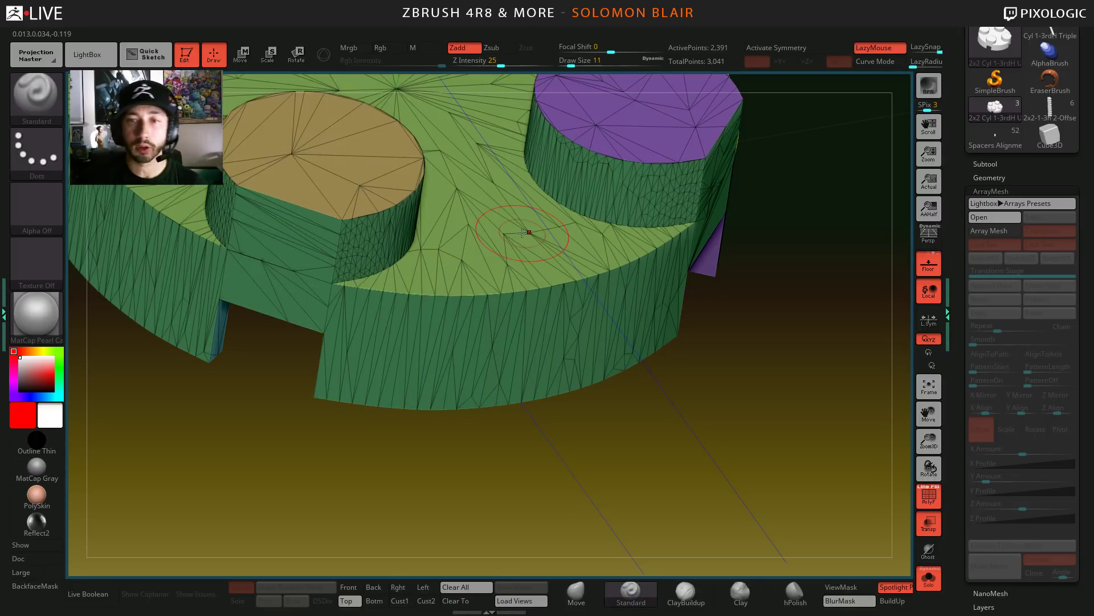
pyautogui.click(986, 230)
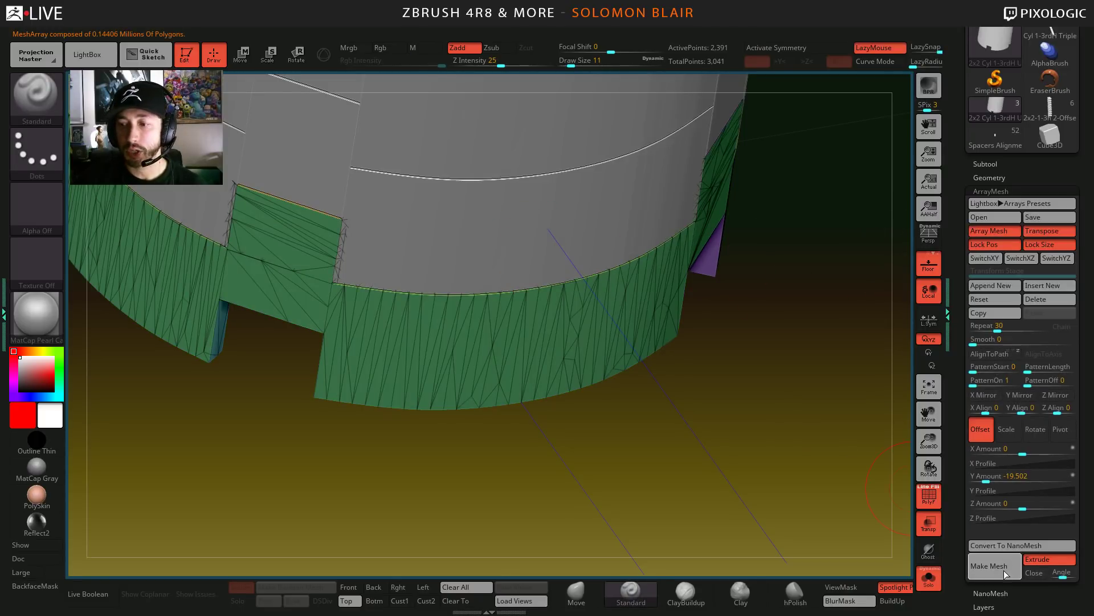
pyautogui.moveTo(591, 314); pyautogui.dragTo(555, 281)
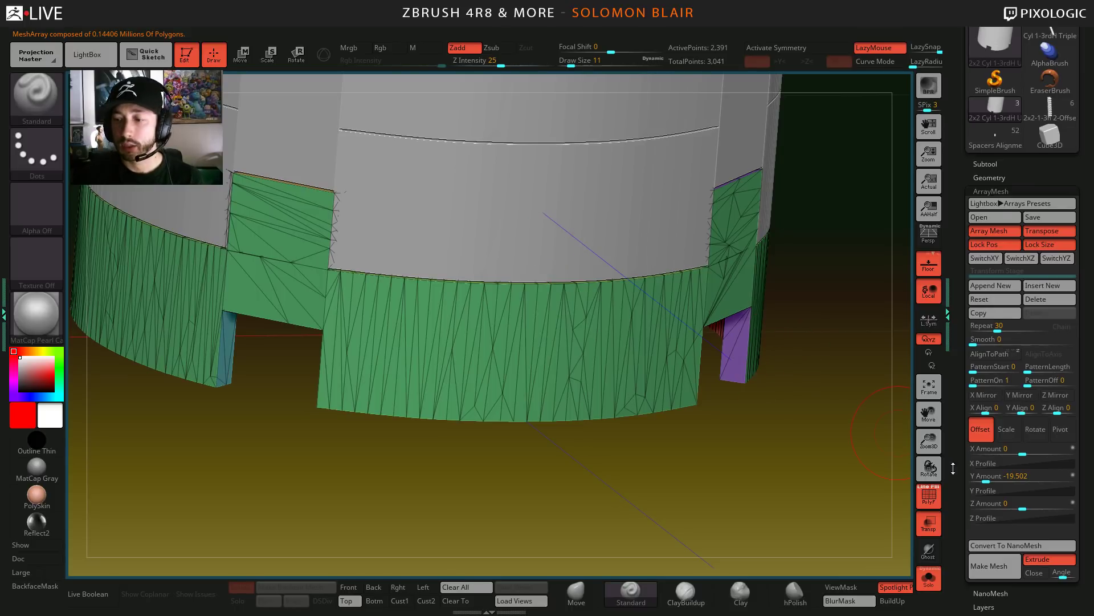
# - Turn off Extrude for the array, merge the base brick into a single polygroup, and enable Array Mesh
pyautogui.click(1045, 560)
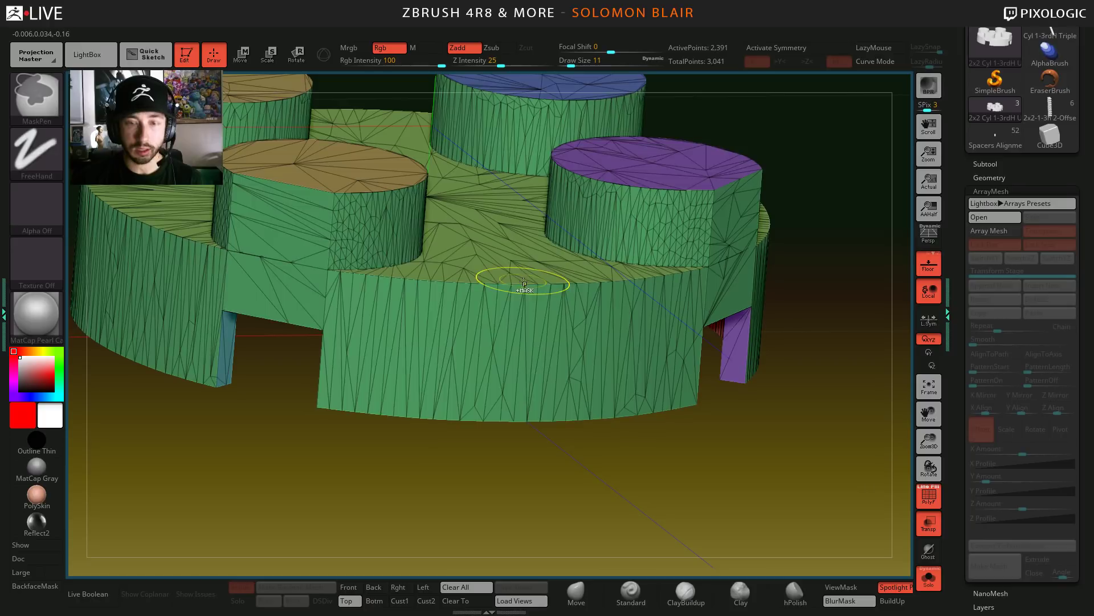
pyautogui.hotkey('ctrl', 'w')
pyautogui.hotkey('ctrl', 'w')
pyautogui.press('f')
pyautogui.press('f')
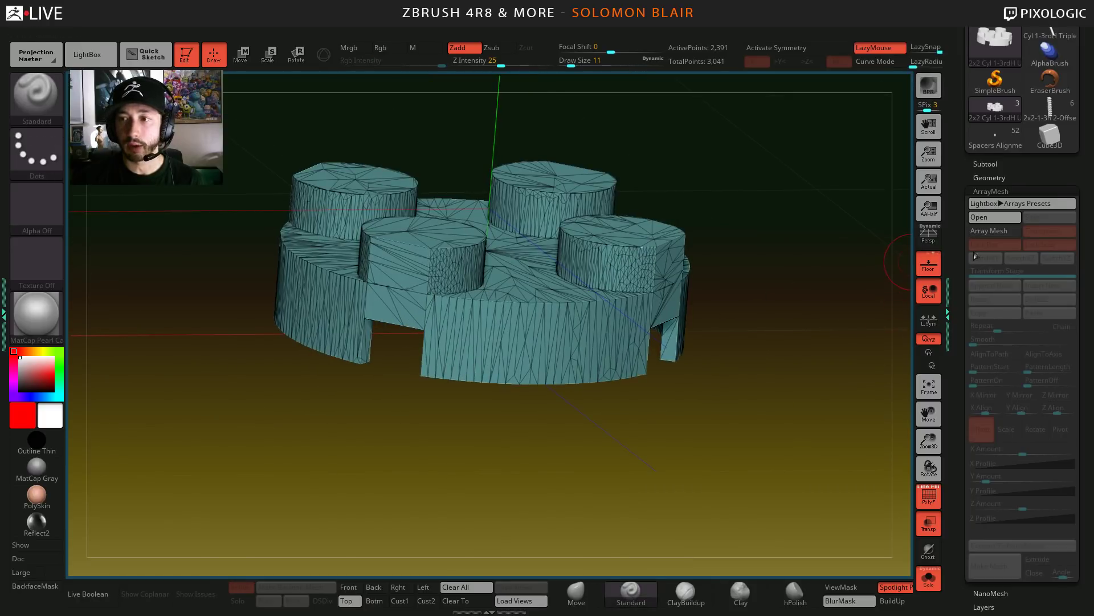
pyautogui.click(975, 238)
# - Bring the lower part of the column into view and set the Draw Size to 16
pyautogui.moveTo(532, 296)
pyautogui.keyDown('alt'); pyautogui.mouseDown(button='right')
pyautogui.moveTo(577, 365)
pyautogui.moveTo(515, 358)
pyautogui.moveTo(579, 390)
pyautogui.mouseUp(button='right'); pyautogui.keyUp('alt')
pyautogui.press('s')
pyautogui.press('s')
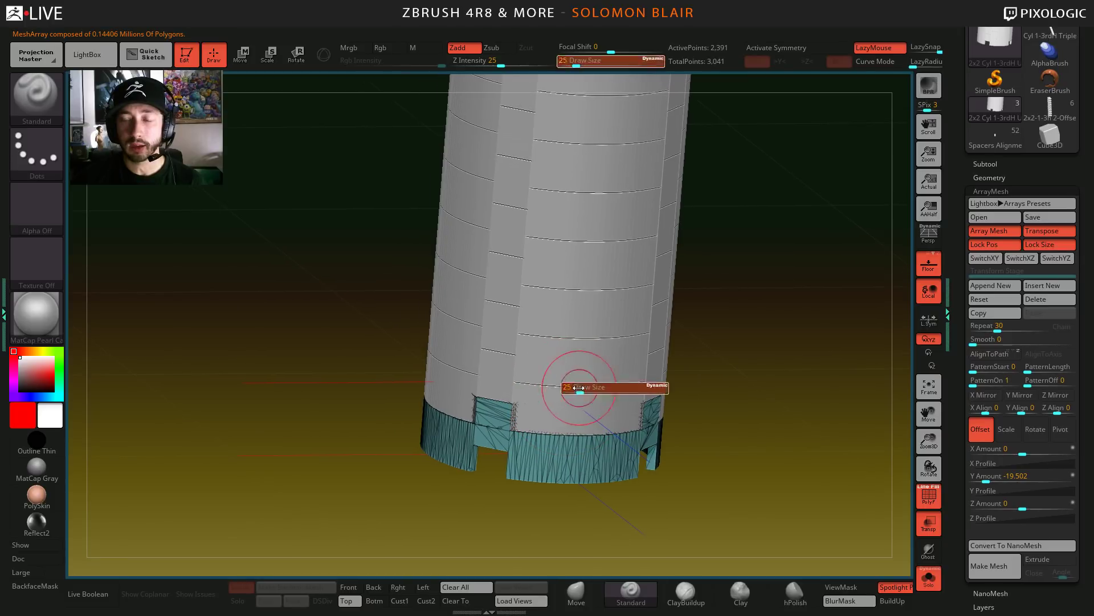
pyautogui.moveTo(579, 390); pyautogui.dragTo(573, 389)
# - Save the array preset as 2x2_cyl_1-3rdH_tripleStack_Yrep10_array_column_v2.ZAM in the ZArraysPresets subfolder 2x2 Cyl 1-3rdH Array Presets
pyautogui.click(1052, 220)
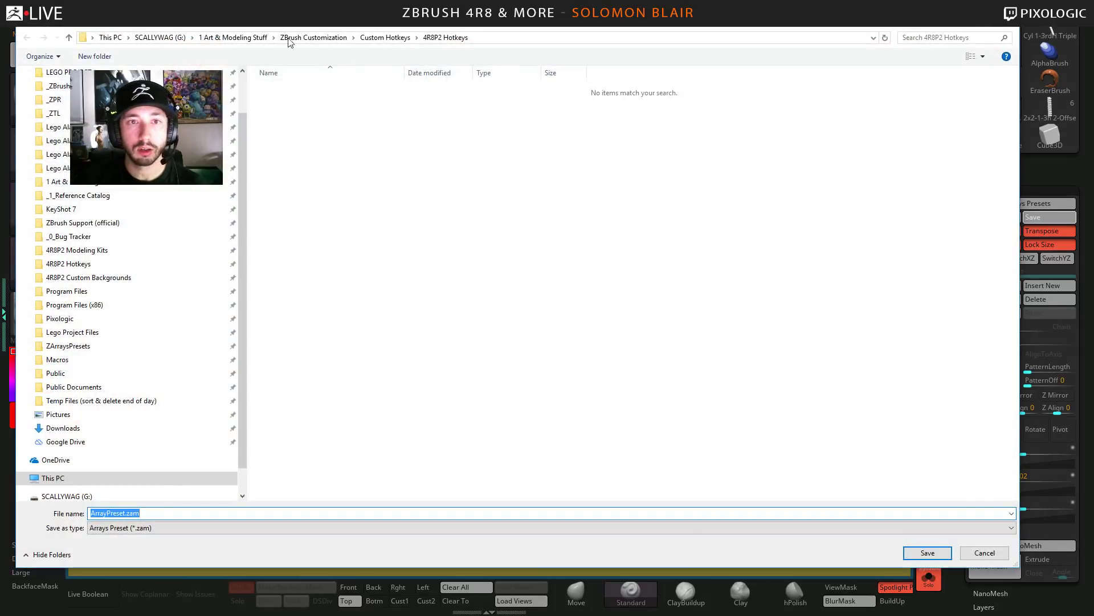
pyautogui.click(69, 346)
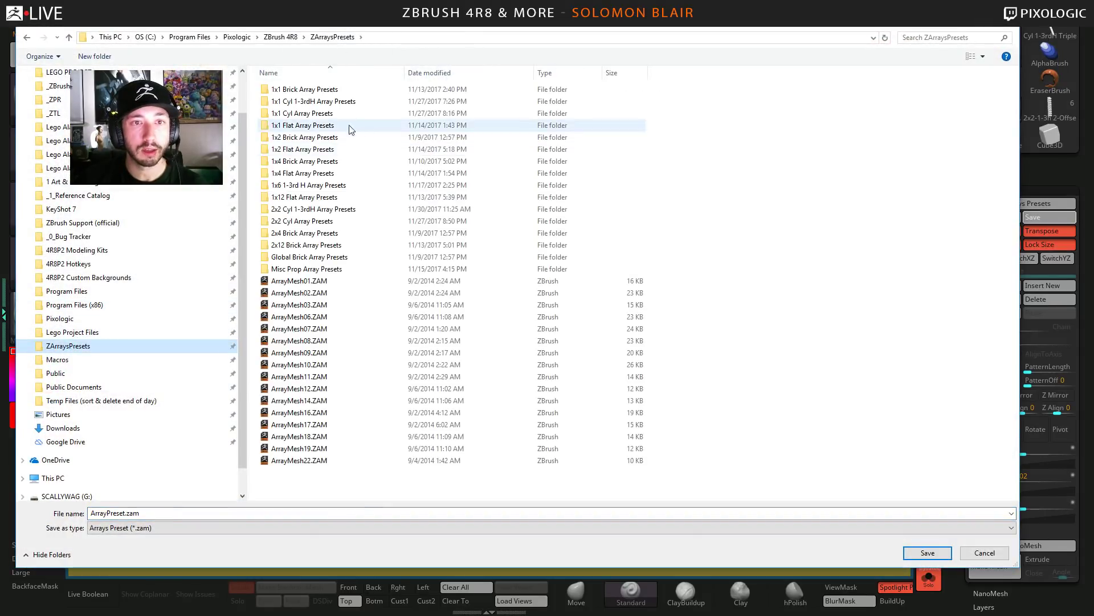
pyautogui.doubleClick(320, 211)
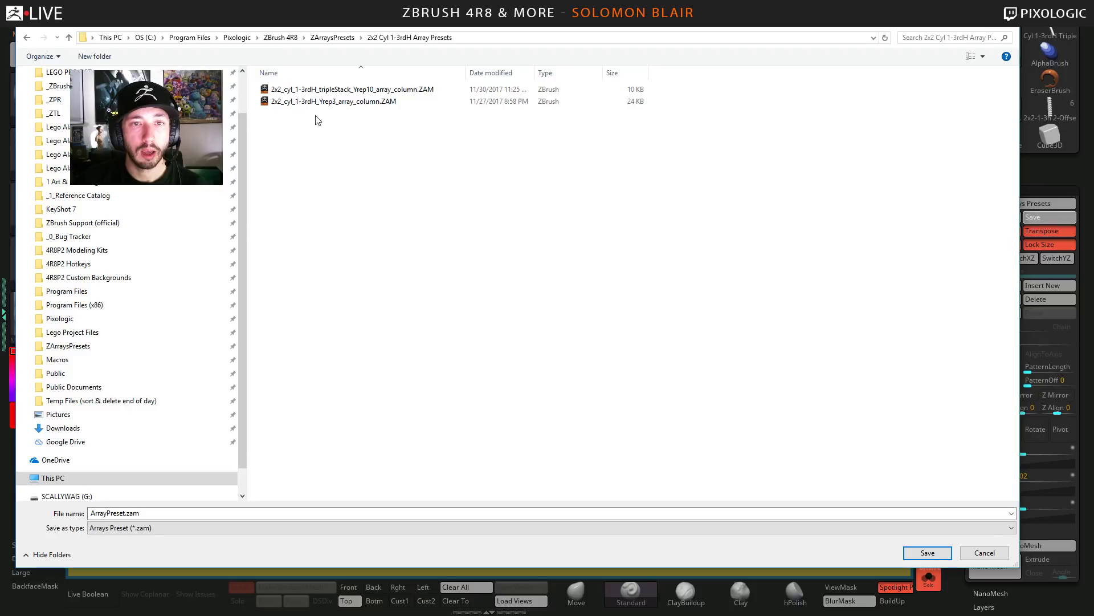
pyautogui.moveTo(325, 24); pyautogui.dragTo(357, 36)
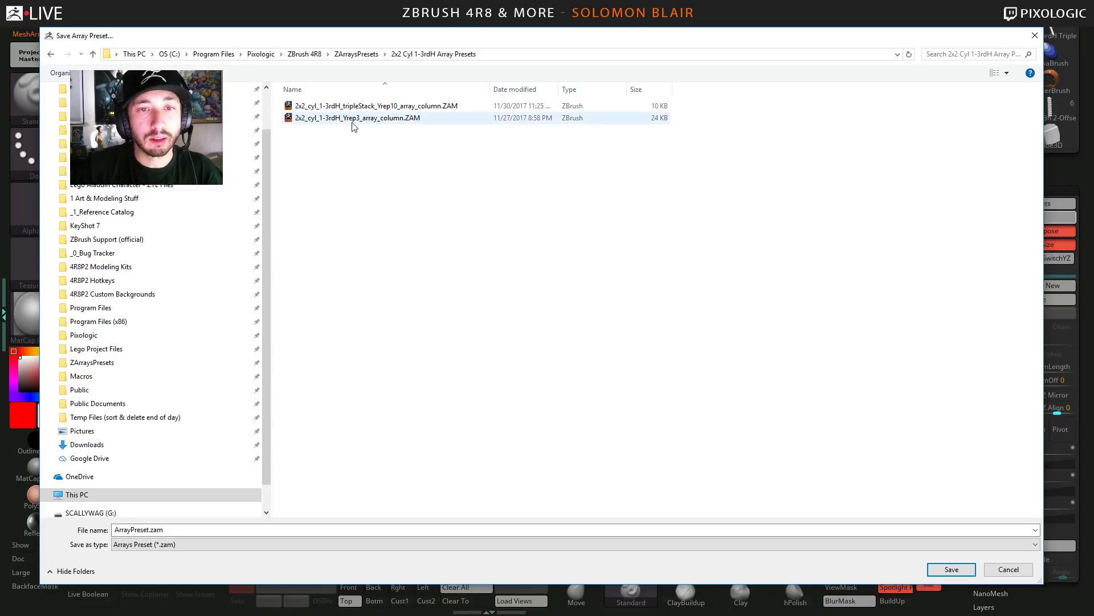
pyautogui.click(385, 108)
pyautogui.click(272, 530)
pyautogui.click(271, 530)
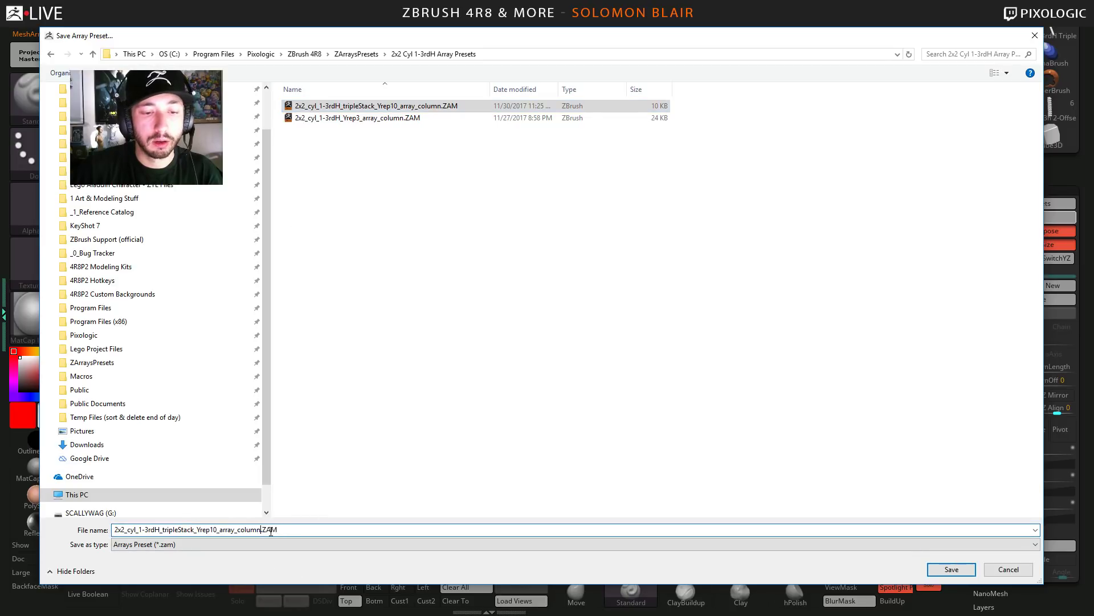
pyautogui.write('_v2')
pyautogui.press('Return')
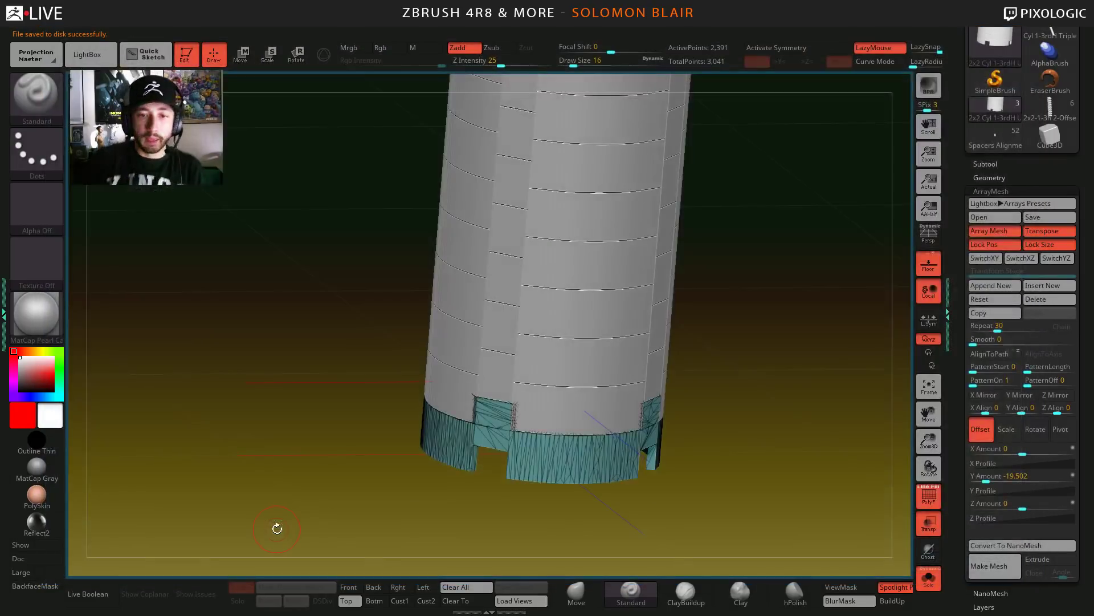
# - Delete the array stage from the base brick and set the Draw Size to 39
pyautogui.click(1038, 300)
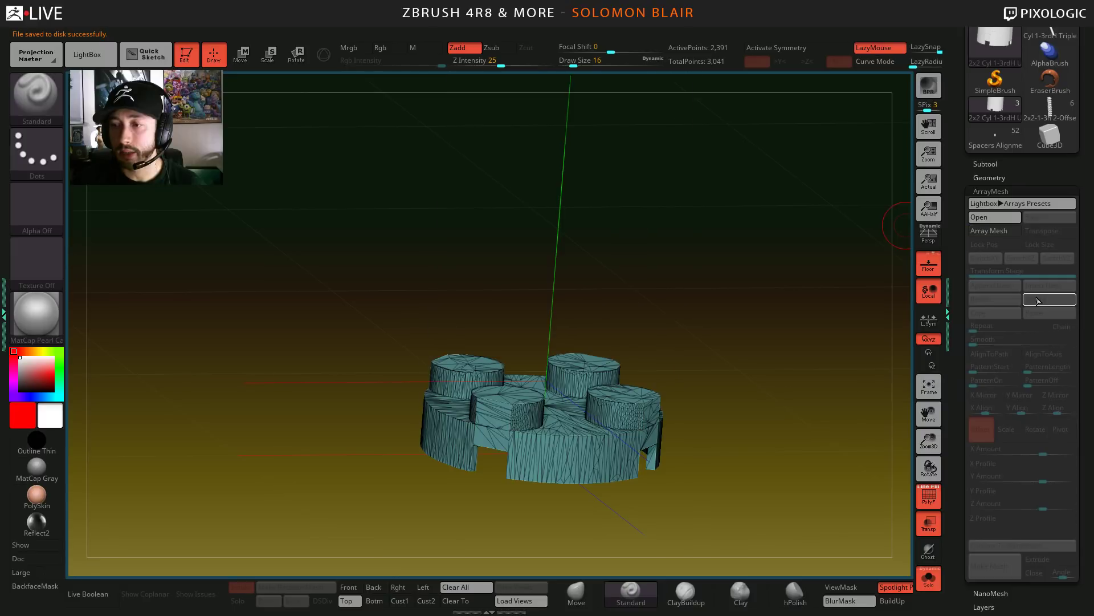
pyautogui.moveTo(712, 318); pyautogui.dragTo(707, 329)
pyautogui.hotkey('ctrl', 'shift')
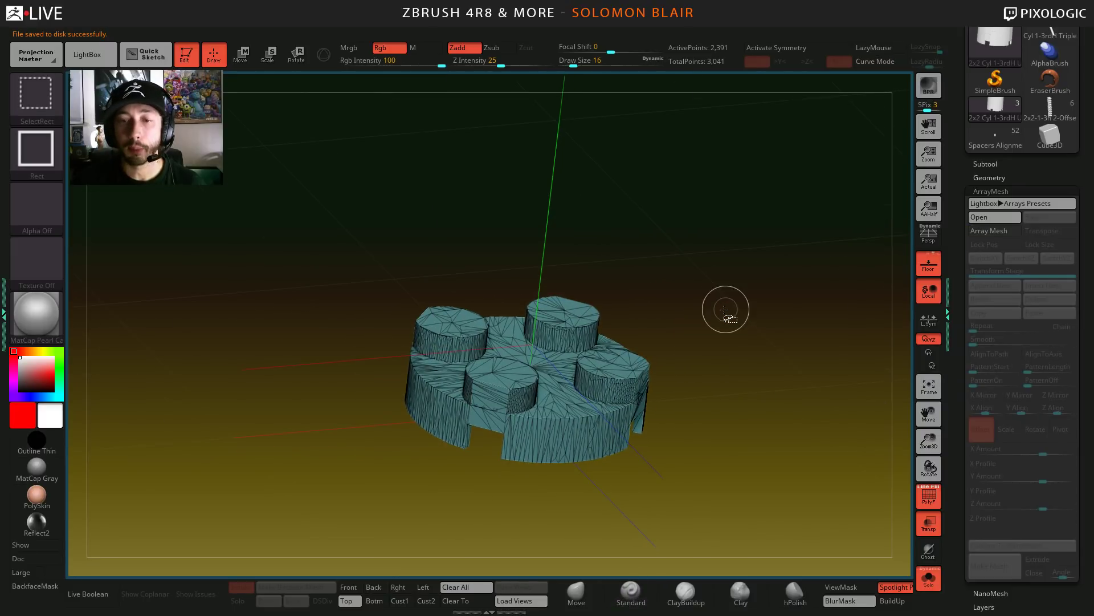
pyautogui.keyDown('alt'); pyautogui.moveTo(660, 362); pyautogui.dragTo(656, 383); pyautogui.keyUp('alt')
pyautogui.press('s')
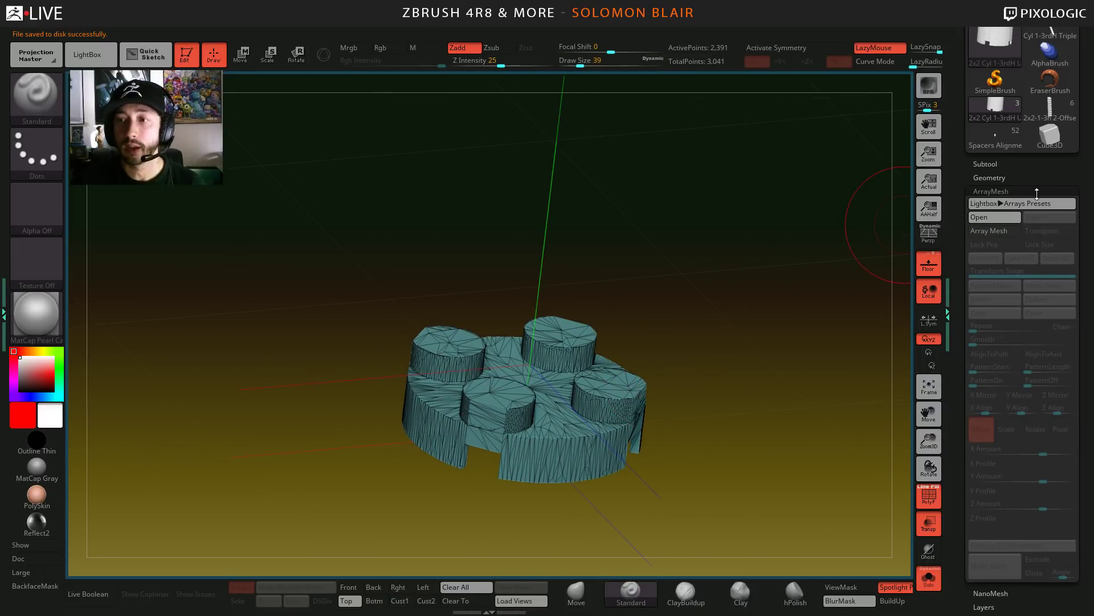
# - Browse LightBox's array presets and open the 2x2 Cyl 1-3rdH Array Presets folder
pyautogui.click(100, 63)
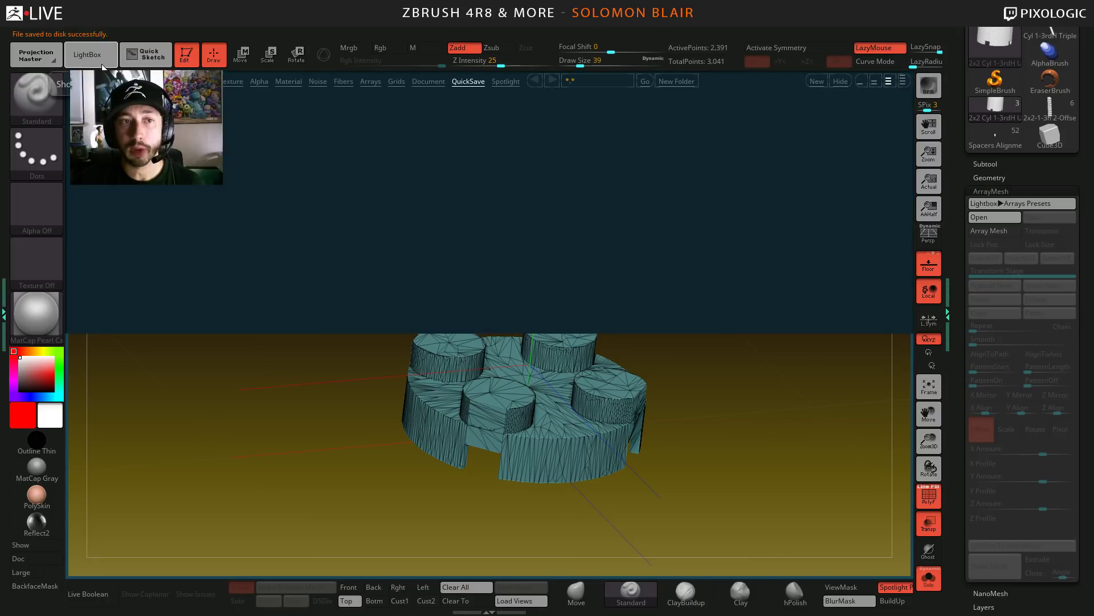
pyautogui.click(104, 64)
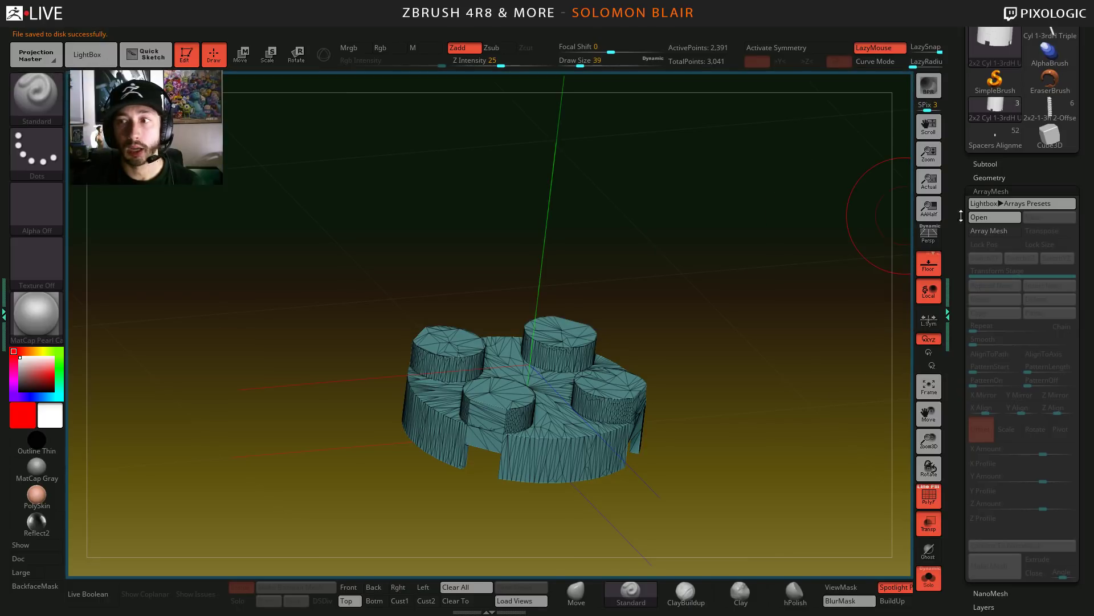
pyautogui.click(1018, 204)
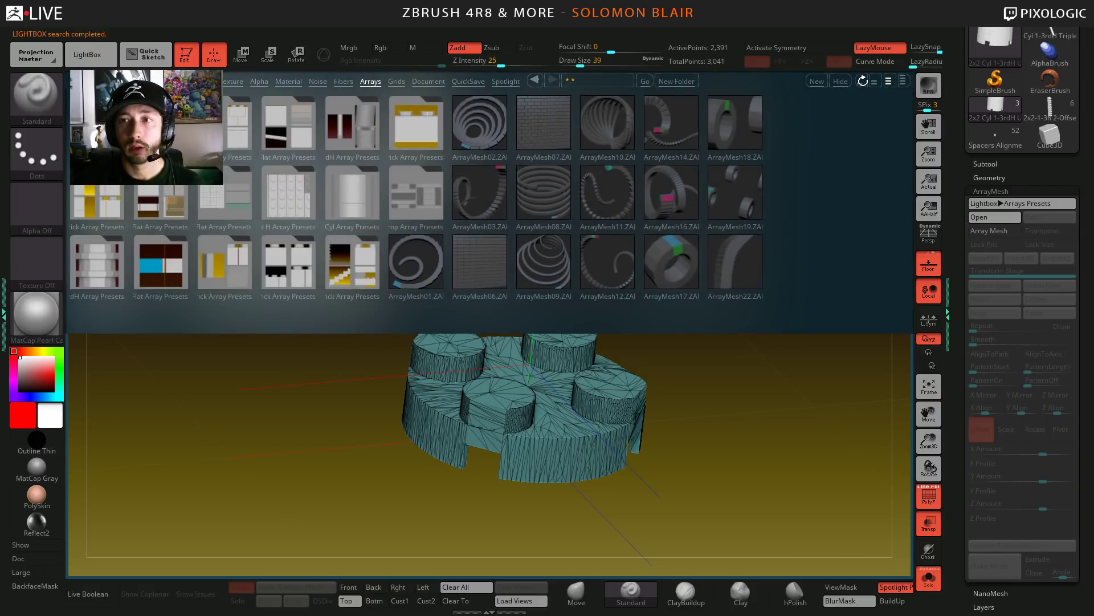
pyautogui.click(862, 82)
pyautogui.moveTo(339, 195); pyautogui.dragTo(352, 276)
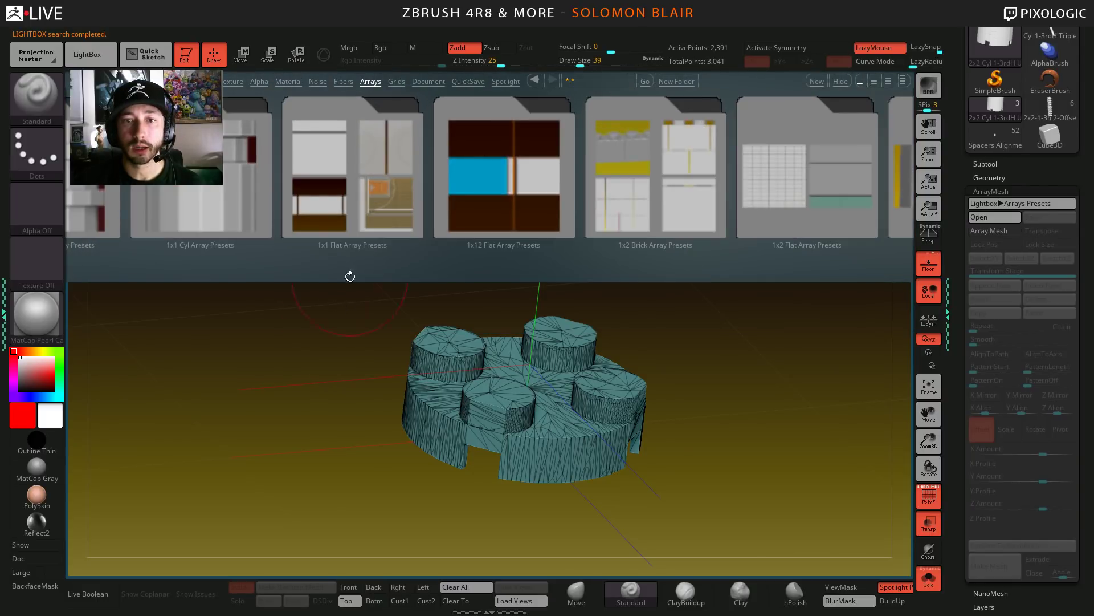
pyautogui.moveTo(265, 200)
pyautogui.mouseDown()
pyautogui.moveTo(308, 196)
pyautogui.moveTo(248, 190)
pyautogui.mouseUp()
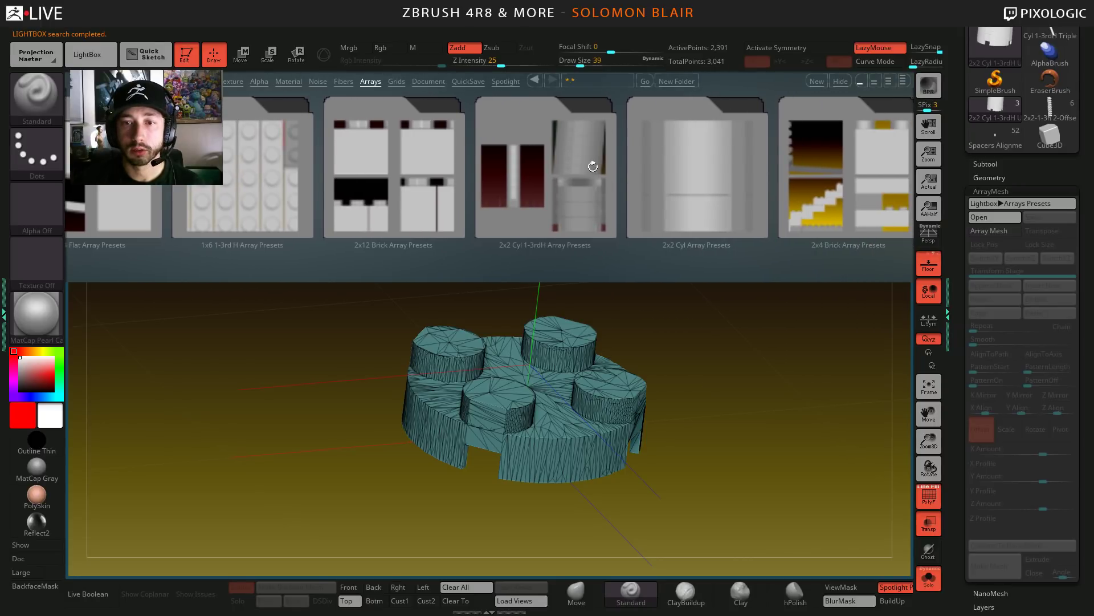
pyautogui.doubleClick(591, 165)
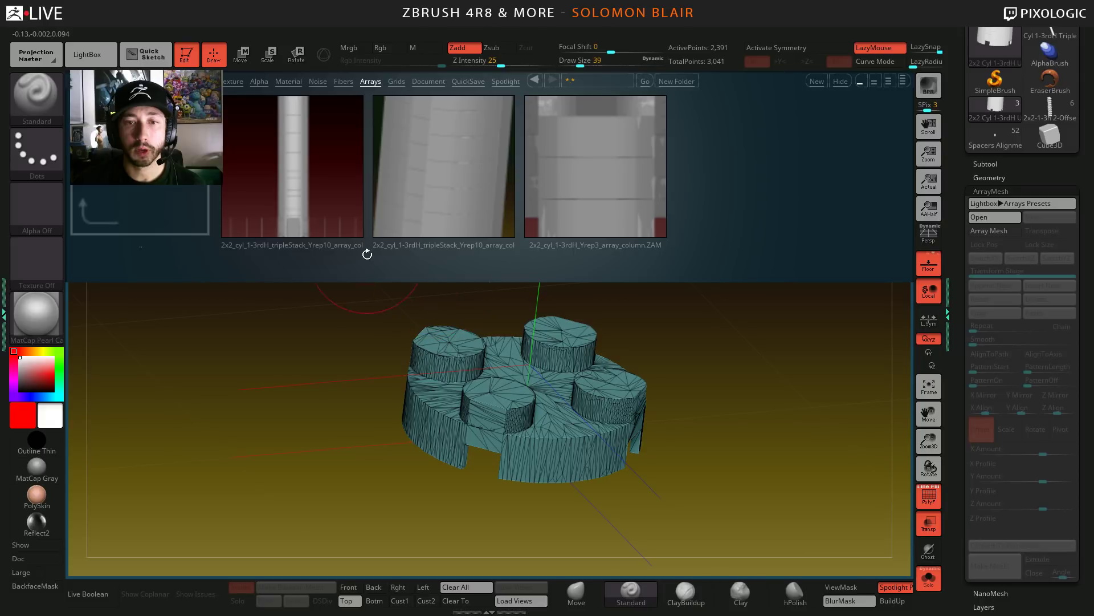
# - Load the preset 2x2_cyl_1-3rdH_tripleStack_Yrep10_array_column_v2.ZAM onto the base brick and close LightBox
pyautogui.moveTo(734, 214); pyautogui.dragTo(713, 222)
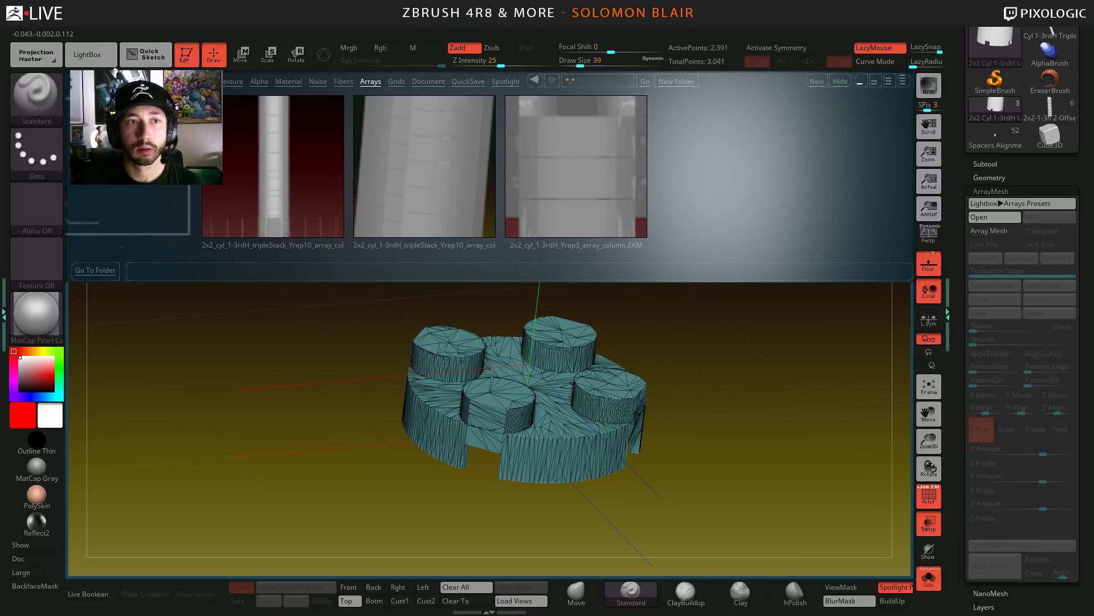
pyautogui.click(100, 57)
pyautogui.click(100, 57)
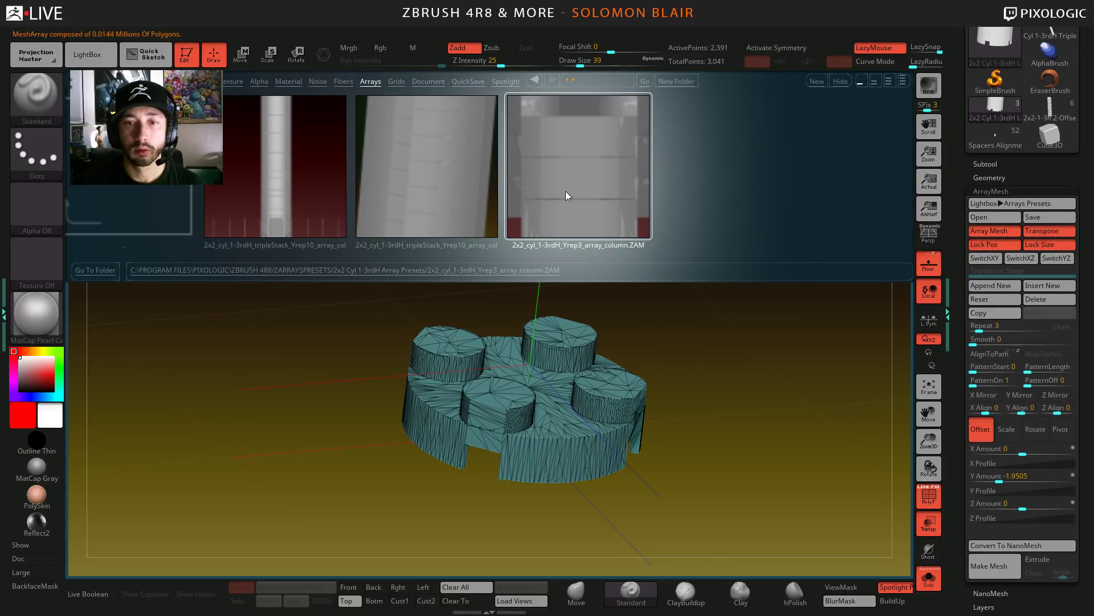
pyautogui.click(371, 173)
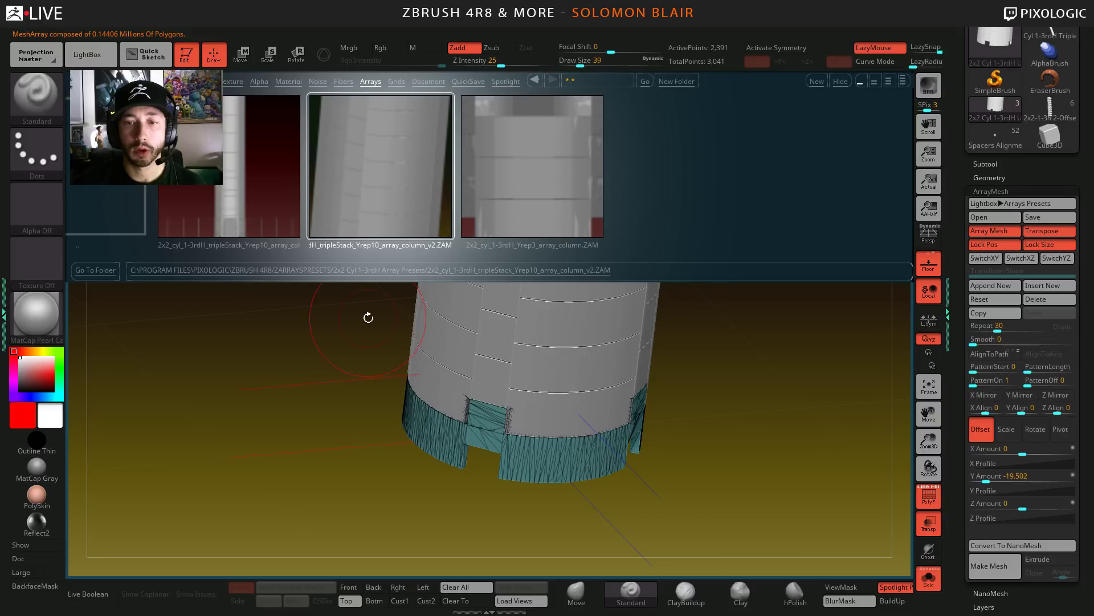
pyautogui.press(',')
# - Set the Draw Size to 59, turn off PolyFrame, and frame the full arrayed column in view
pyautogui.keyDown('ctrl'); pyautogui.moveTo(679, 191); pyautogui.dragTo(430, 338, button='right'); pyautogui.keyUp('ctrl')
pyautogui.moveTo(430, 338); pyautogui.dragTo(471, 328)
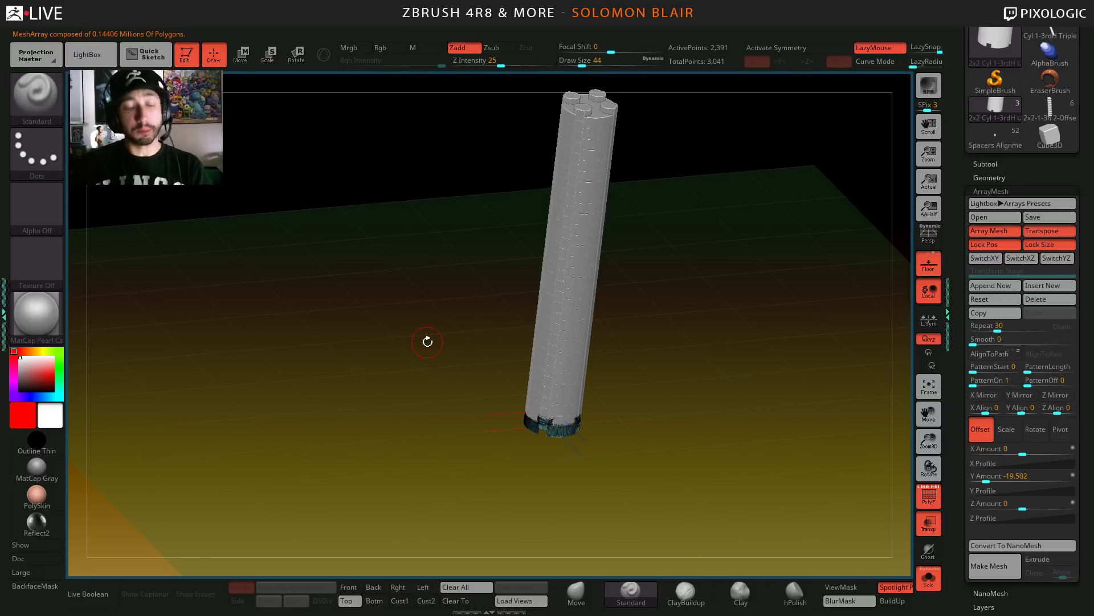
pyautogui.press('s')
pyautogui.moveTo(489, 276); pyautogui.dragTo(499, 276)
pyautogui.moveTo(433, 279)
pyautogui.keyDown('alt'); pyautogui.mouseDown()
pyautogui.moveTo(433, 340)
pyautogui.moveTo(447, 349)
pyautogui.moveTo(423, 322)
pyautogui.mouseUp(); pyautogui.keyUp('alt')
pyautogui.hotkey('shift', 'f')
pyautogui.keyDown('ctrl'); pyautogui.moveTo(601, 432); pyautogui.dragTo(556, 416, button='right'); pyautogui.keyUp('ctrl')
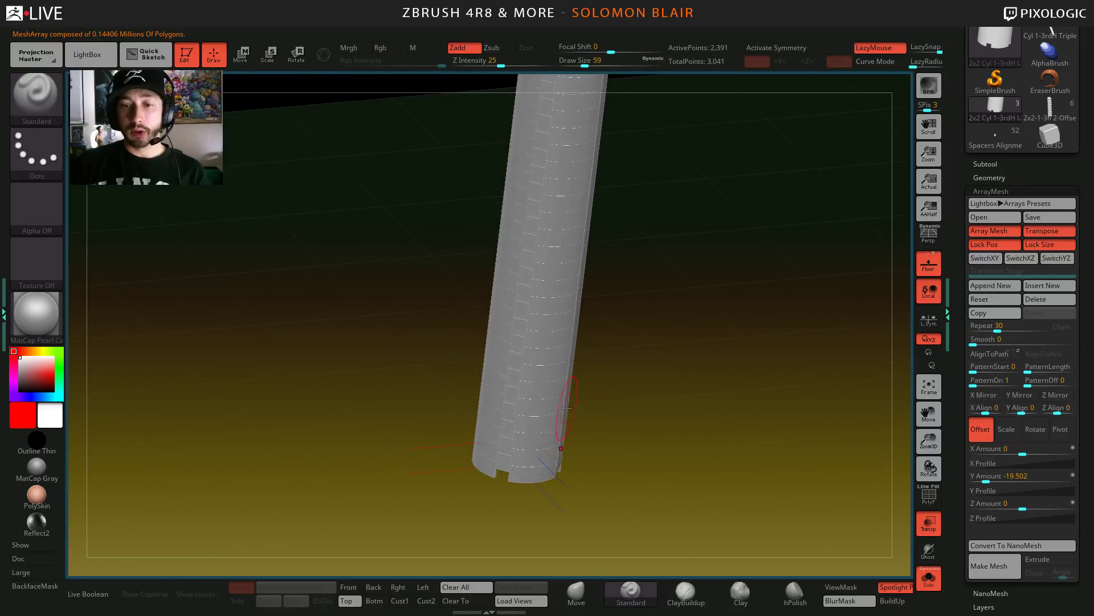
pyautogui.moveTo(677, 433)
pyautogui.mouseDown()
pyautogui.moveTo(696, 440)
pyautogui.moveTo(686, 449)
pyautogui.moveTo(931, 597)
pyautogui.mouseUp()
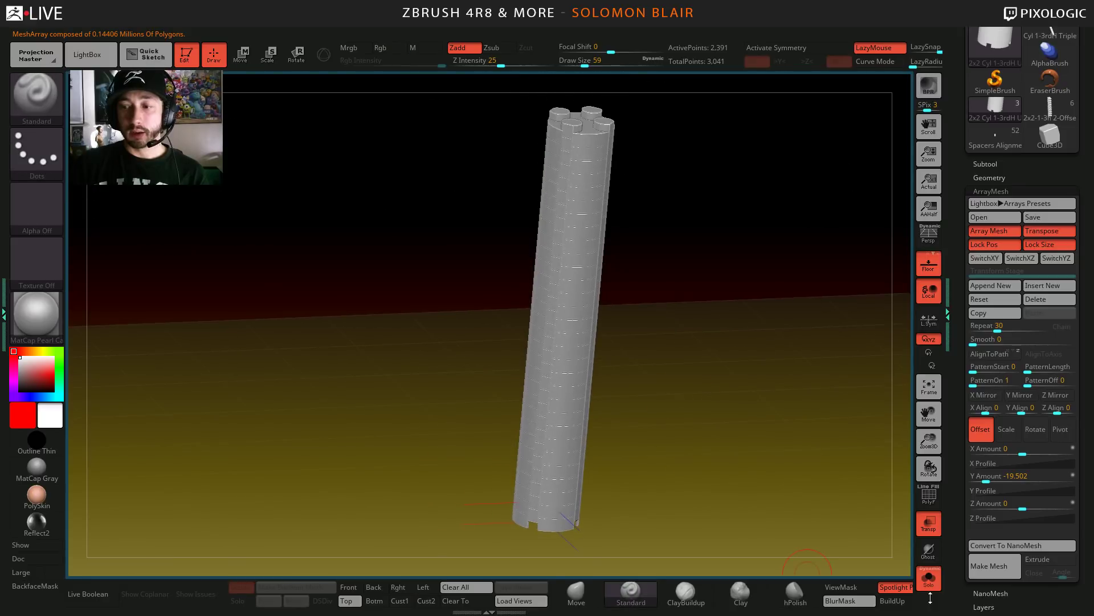
# - Convert the arrayed brick column into real geometry with Make Mesh
pyautogui.click(983, 570)
pyautogui.moveTo(659, 415); pyautogui.dragTo(735, 276)
# - Switch the active tool to the staggered 2x2-1-3h 2-Offset column
pyautogui.moveTo(1028, 175); pyautogui.dragTo(1028, 209)
pyautogui.click(995, 173)
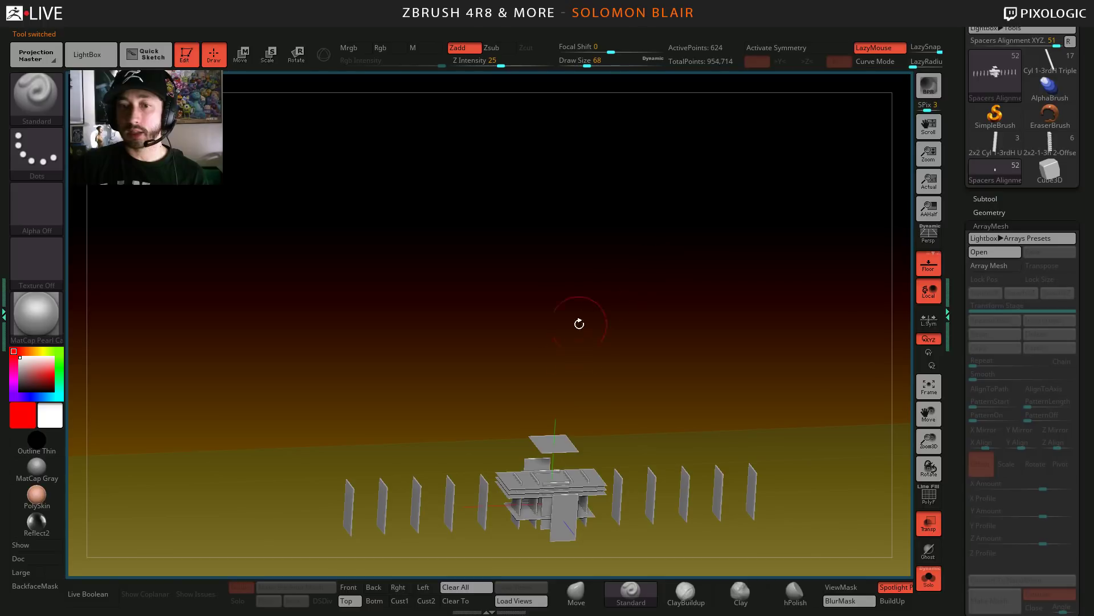
pyautogui.moveTo(579, 324); pyautogui.dragTo(723, 183)
pyautogui.click(1008, 154)
pyautogui.click(1049, 62)
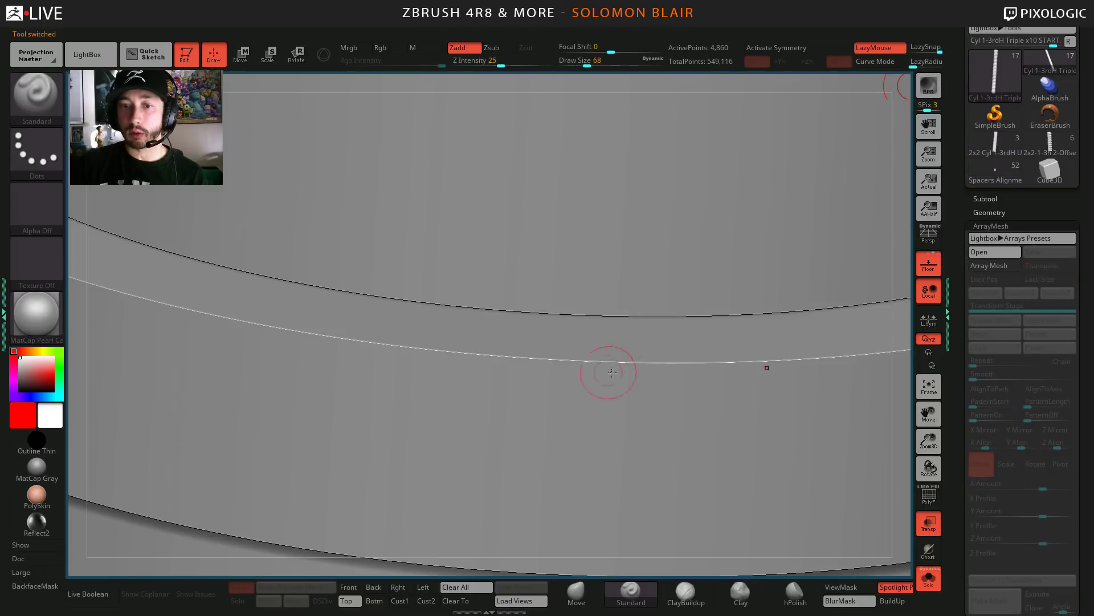
pyautogui.click(1058, 155)
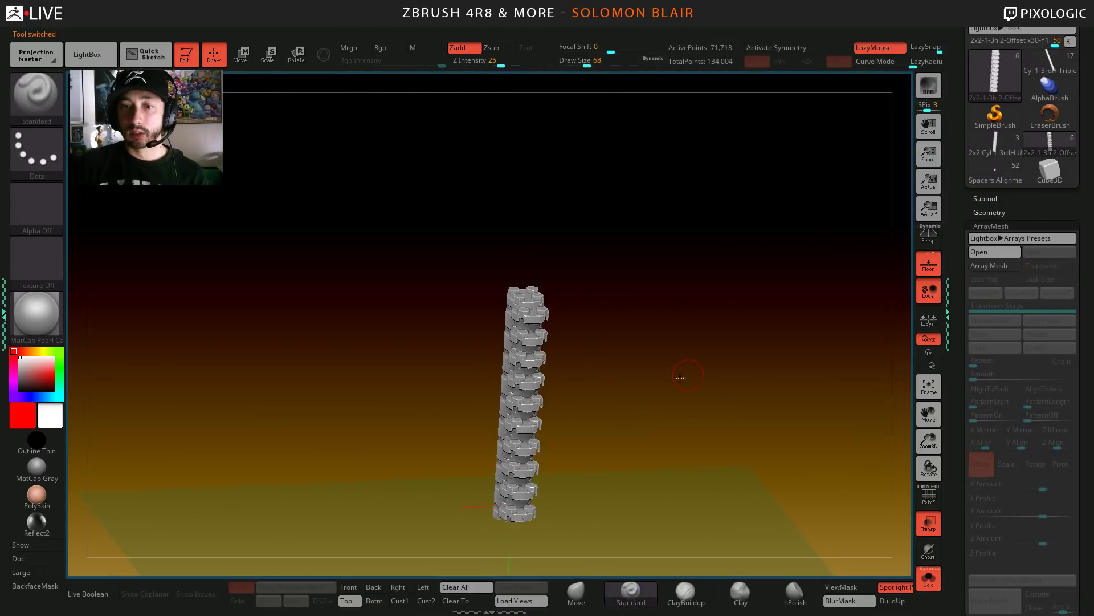
pyautogui.moveTo(621, 365)
pyautogui.mouseDown()
pyautogui.moveTo(647, 377)
pyautogui.moveTo(618, 410)
pyautogui.mouseUp()
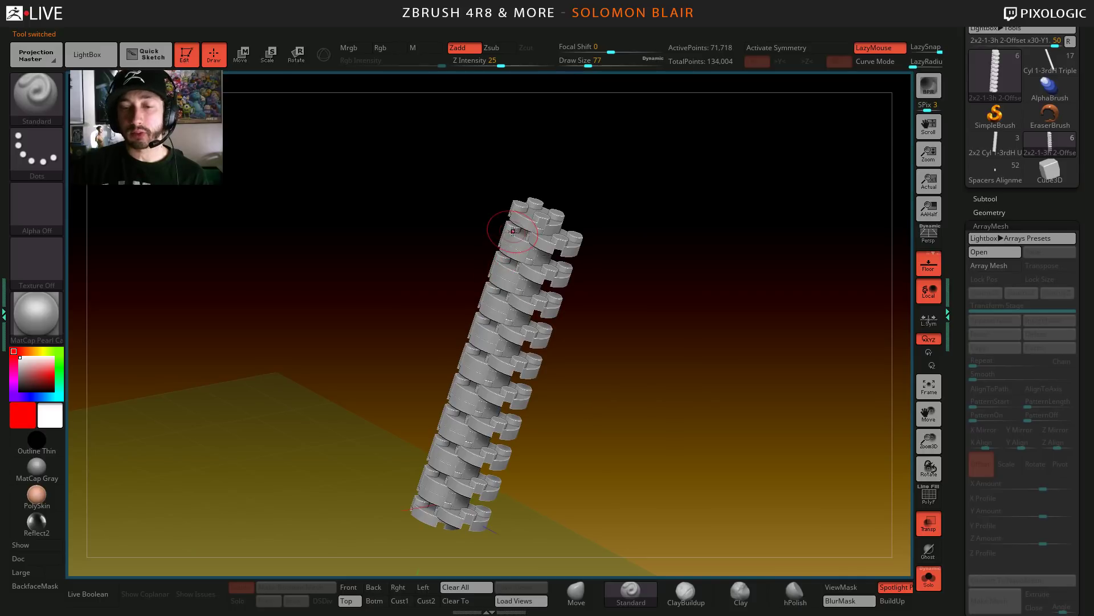
# - Examine the staggered column against the aladdin.jpg reference picture and minimize the picture
pyautogui.press('s')
pyautogui.moveTo(515, 365)
pyautogui.keyDown('alt'); pyautogui.mouseDown(button='right')
pyautogui.moveTo(539, 323)
pyautogui.moveTo(506, 271)
pyautogui.moveTo(489, 266)
pyautogui.moveTo(411, 328)
pyautogui.mouseUp(button='right'); pyautogui.keyUp('alt')
pyautogui.click(521, 302)
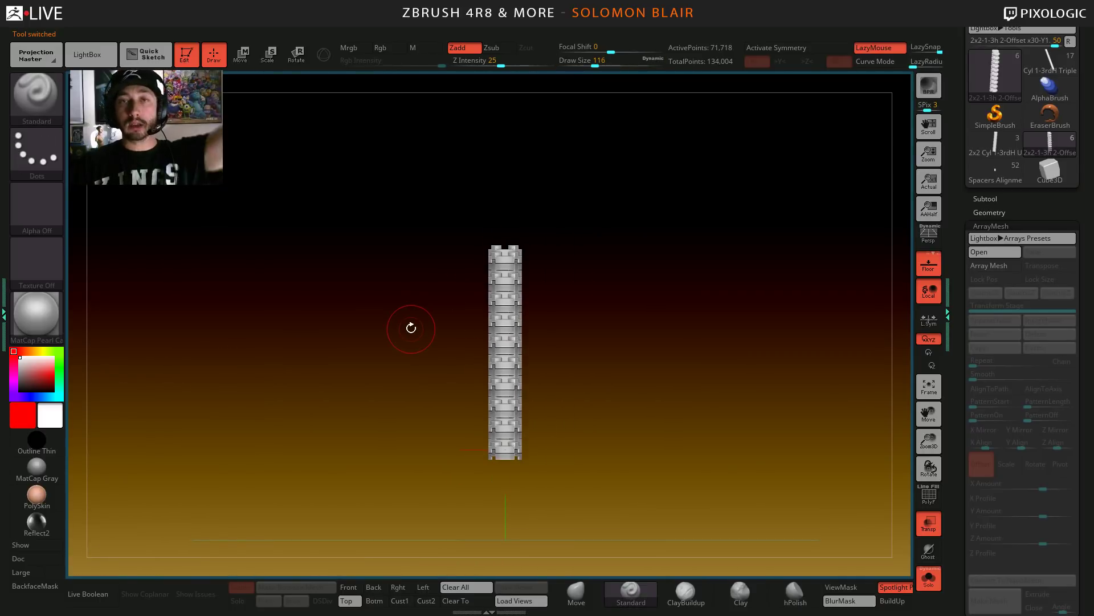
pyautogui.hotkey('alt', 'Tab')
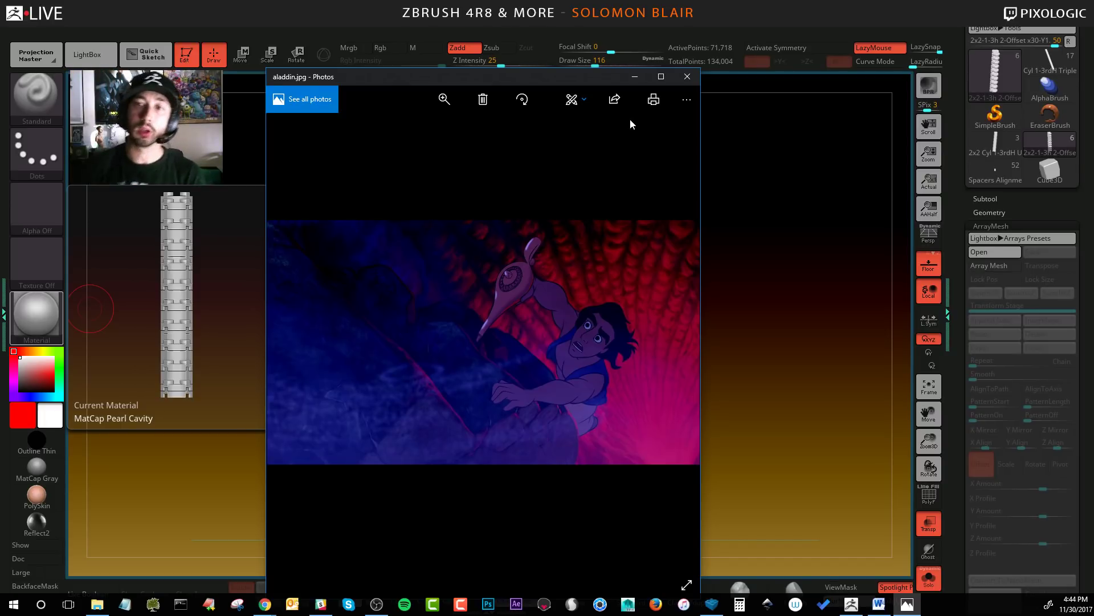
pyautogui.click(635, 76)
pyautogui.moveTo(595, 246); pyautogui.dragTo(707, 393)
pyautogui.moveTo(645, 410); pyautogui.dragTo(652, 366)
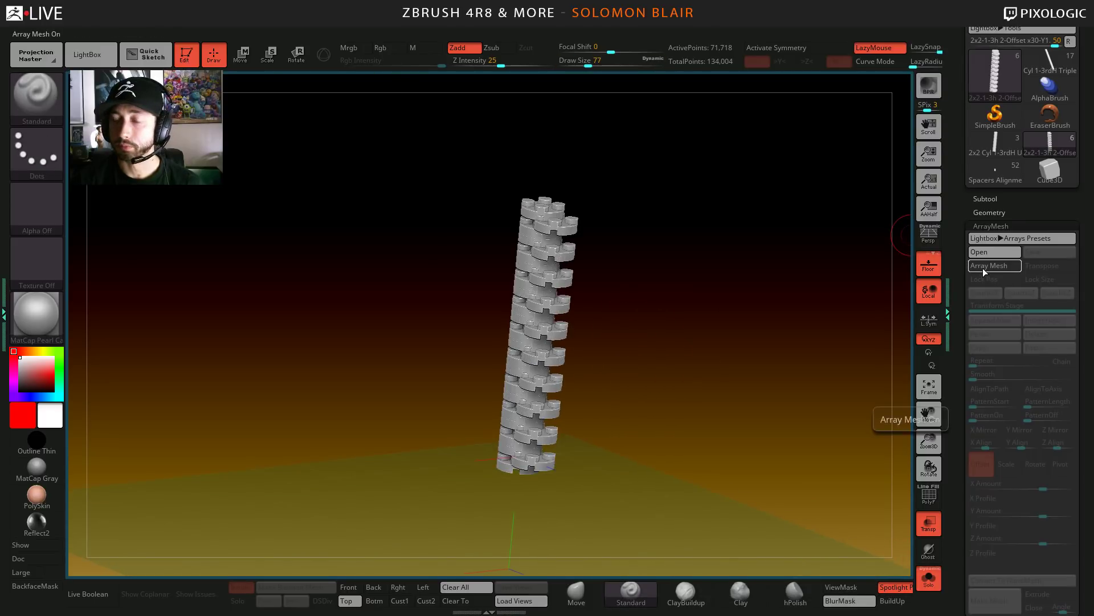
# - Enable Array Mesh on the staggered column with Lock Size on and a Repeat of 10
pyautogui.click(989, 266)
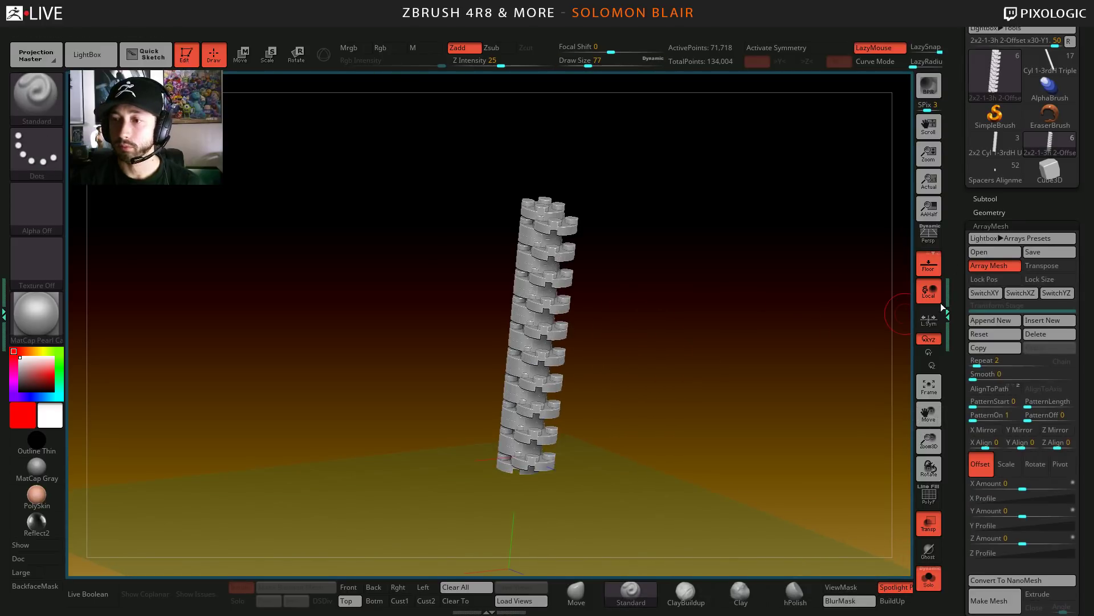
pyautogui.click(1043, 281)
pyautogui.moveTo(624, 393)
pyautogui.keyDown('alt'); pyautogui.mouseDown()
pyautogui.moveTo(552, 418)
pyautogui.moveTo(586, 385)
pyautogui.moveTo(613, 382)
pyautogui.mouseUp(); pyautogui.keyUp('alt')
pyautogui.keyDown('ctrl'); pyautogui.moveTo(612, 381); pyautogui.dragTo(620, 406, button='right'); pyautogui.keyUp('ctrl')
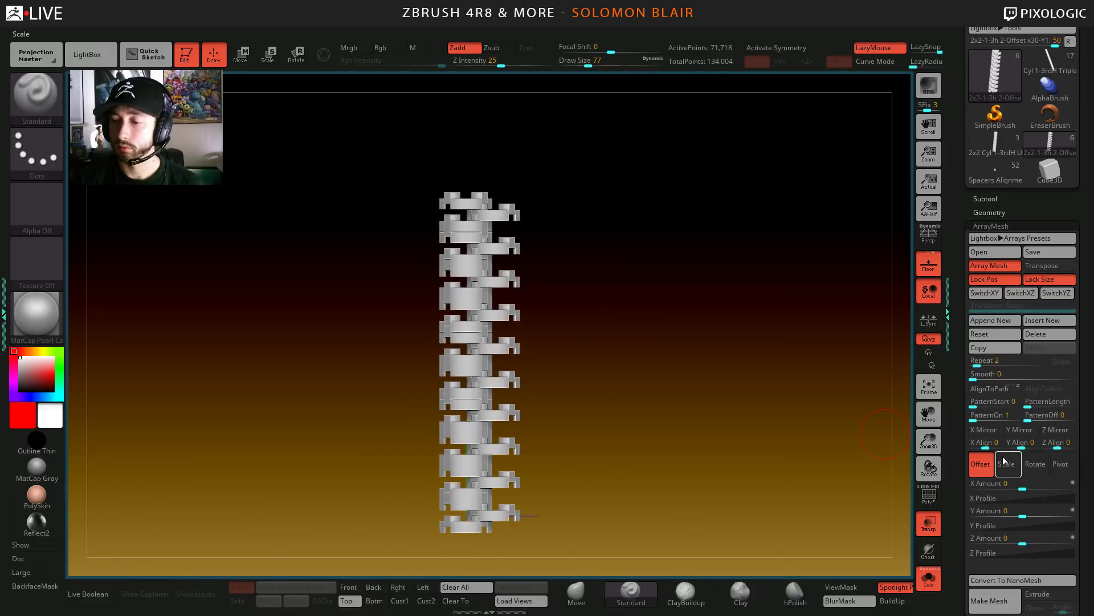
pyautogui.moveTo(961, 482); pyautogui.dragTo(962, 433)
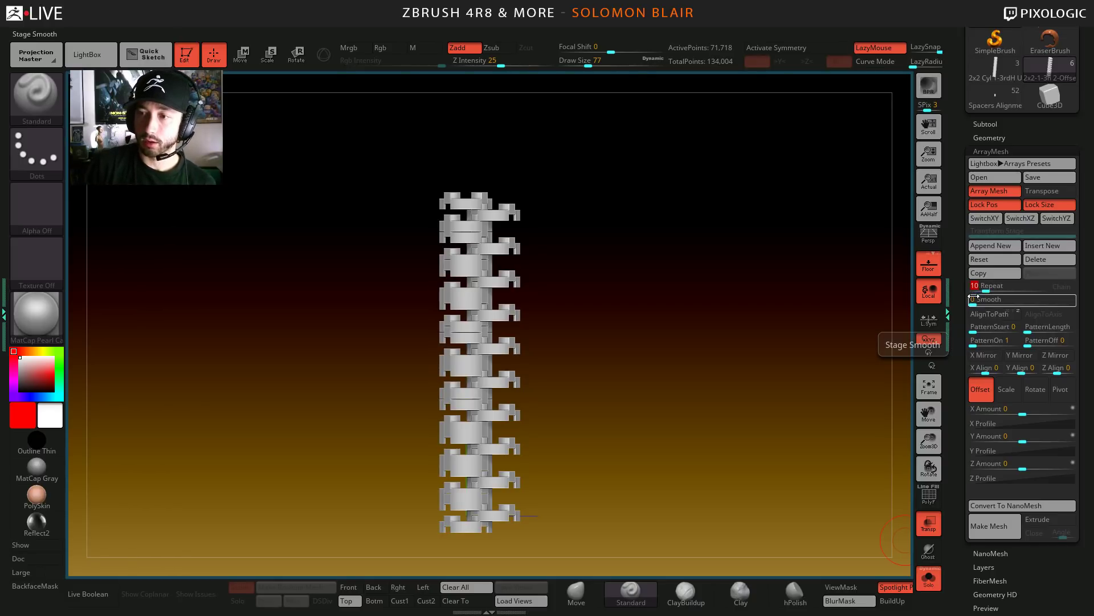
# - Enable array Transpose and move the column copies apart vertically to a Y Amount of about -11.04
pyautogui.click(1047, 193)
pyautogui.keyDown('ctrl'); pyautogui.moveTo(601, 302); pyautogui.dragTo(537, 310, button='right'); pyautogui.keyUp('ctrl')
pyautogui.press('w')
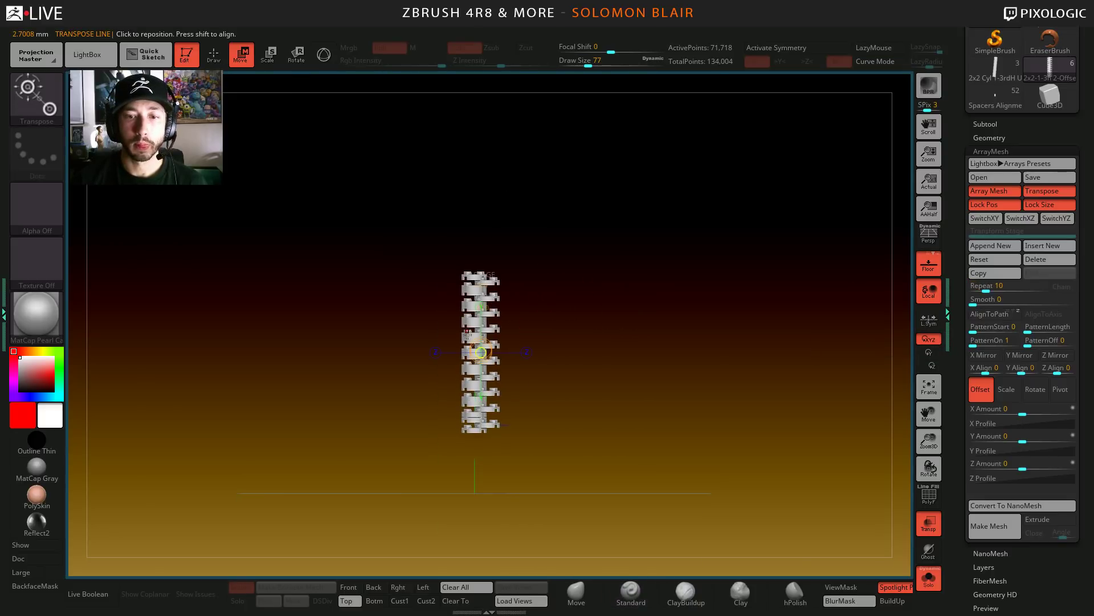
pyautogui.moveTo(478, 342); pyautogui.dragTo(481, 180)
pyautogui.keyDown('alt'); pyautogui.moveTo(545, 302); pyautogui.dragTo(610, 313); pyautogui.keyUp('alt')
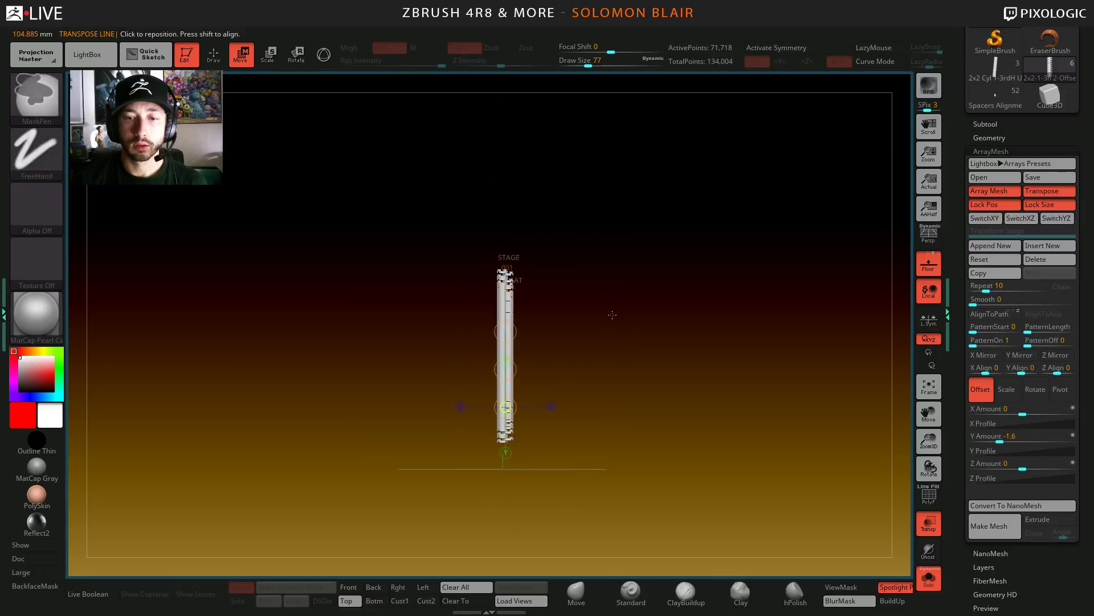
pyautogui.keyDown('alt'); pyautogui.moveTo(536, 365); pyautogui.dragTo(487, 35); pyautogui.keyUp('alt')
pyautogui.keyDown('alt'); pyautogui.moveTo(410, 287); pyautogui.dragTo(427, 325); pyautogui.keyUp('alt')
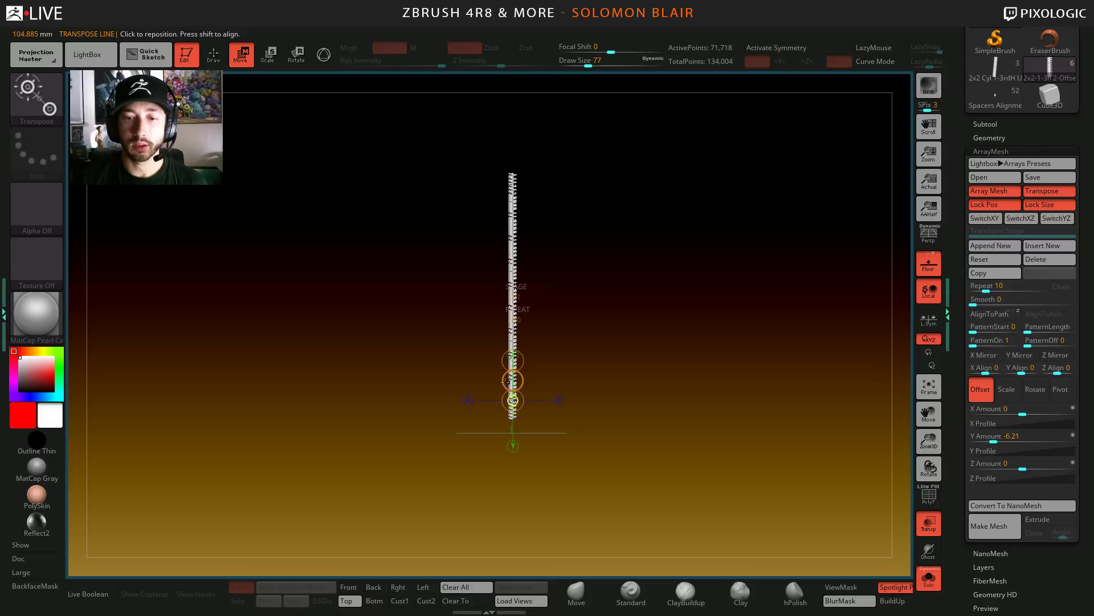
pyautogui.moveTo(507, 381); pyautogui.dragTo(396, 245)
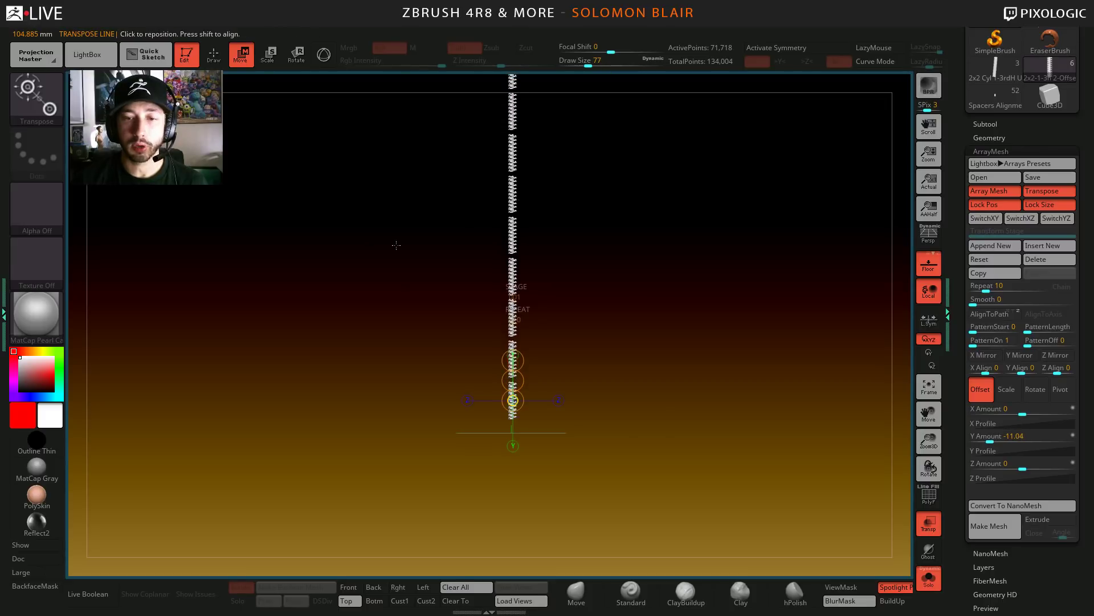
# - Narrow the vertical gap between the column copies to a Y Amount of about -10.06
pyautogui.keyDown('ctrl'); pyautogui.moveTo(672, 251); pyautogui.dragTo(689, 374, button='right'); pyautogui.keyUp('ctrl')
pyautogui.moveTo(509, 325); pyautogui.dragTo(512, 336)
pyautogui.keyDown('ctrl'); pyautogui.moveTo(564, 377); pyautogui.dragTo(721, 335, button='right'); pyautogui.keyUp('ctrl')
pyautogui.keyDown('alt'); pyautogui.moveTo(563, 77); pyautogui.dragTo(571, 254, button='right'); pyautogui.keyUp('alt')
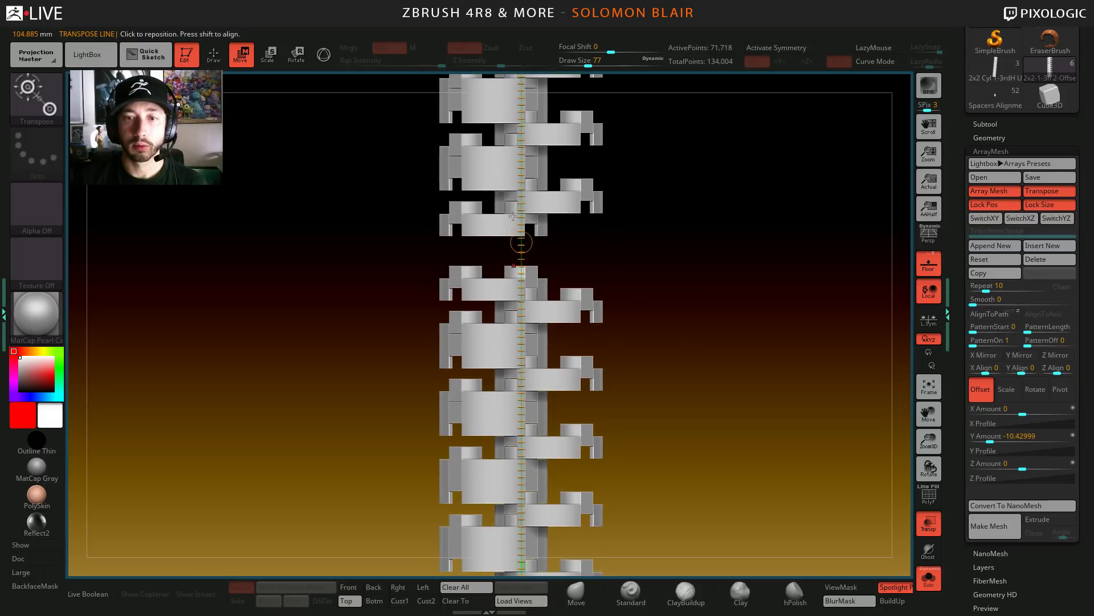
pyautogui.moveTo(528, 242); pyautogui.dragTo(527, 266)
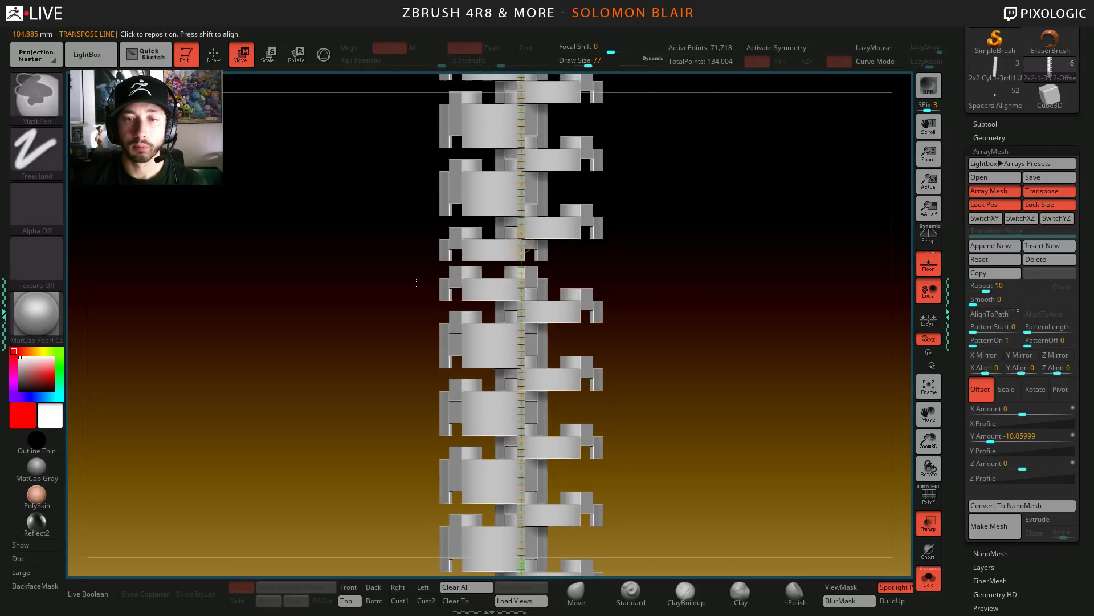
# - Nudge the column copies closer together until the Y Amount is about -9.83
pyautogui.keyDown('ctrl'); pyautogui.moveTo(441, 279); pyautogui.dragTo(423, 321, button='right'); pyautogui.keyUp('ctrl')
pyautogui.keyDown('ctrl'); pyautogui.moveTo(423, 321); pyautogui.dragTo(468, 275, button='right'); pyautogui.keyUp('ctrl')
pyautogui.moveTo(516, 244); pyautogui.dragTo(516, 268)
pyautogui.keyDown('ctrl'); pyautogui.moveTo(461, 301); pyautogui.dragTo(550, 177, button='right'); pyautogui.keyUp('ctrl')
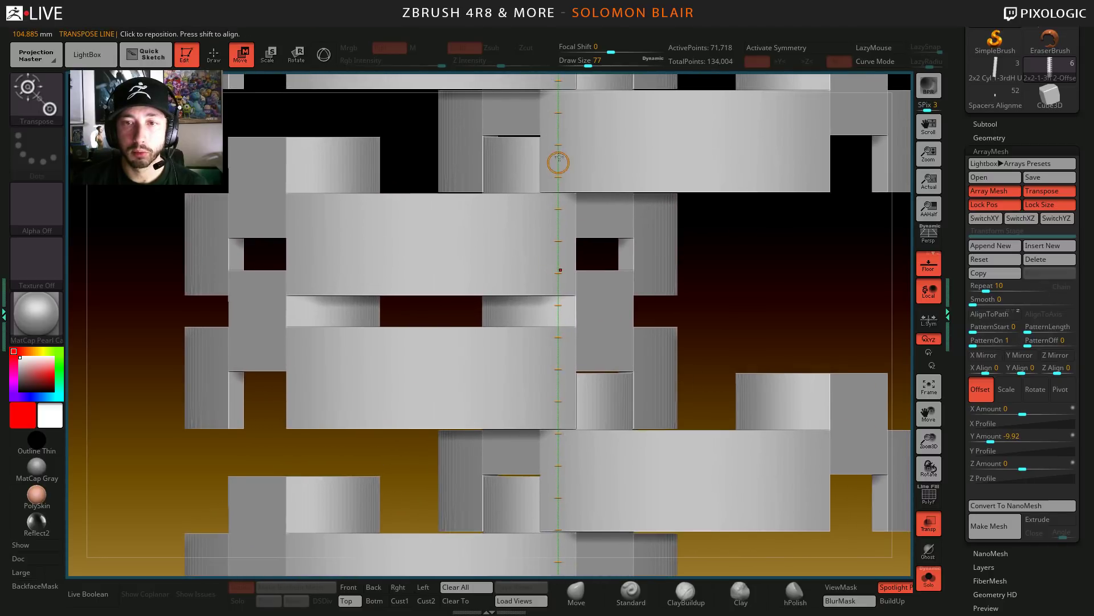
pyautogui.moveTo(559, 157); pyautogui.dragTo(559, 179)
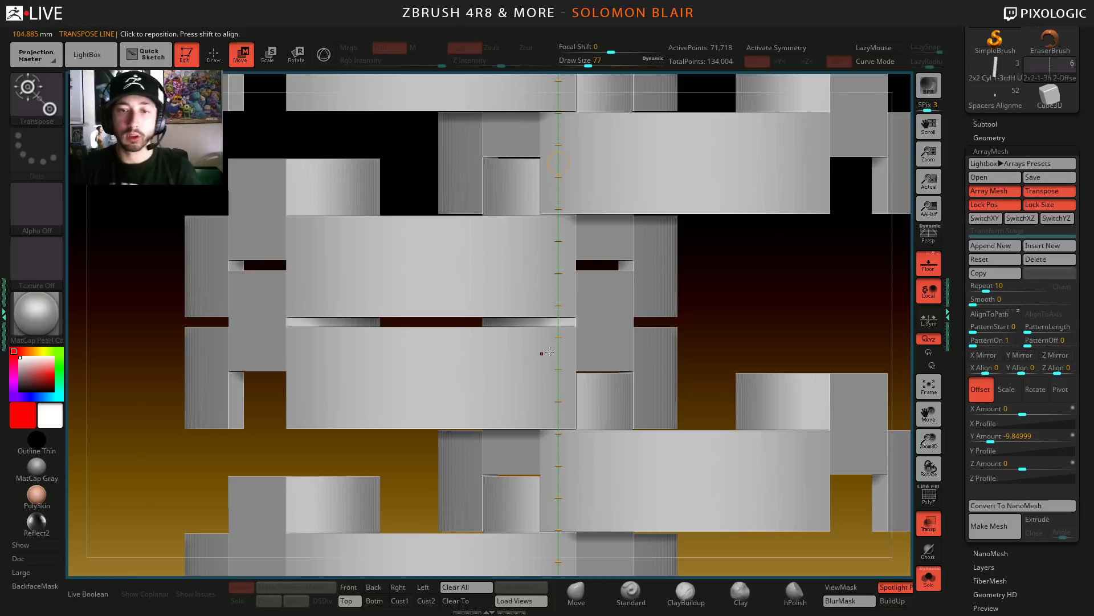
pyautogui.moveTo(559, 162); pyautogui.dragTo(558, 220)
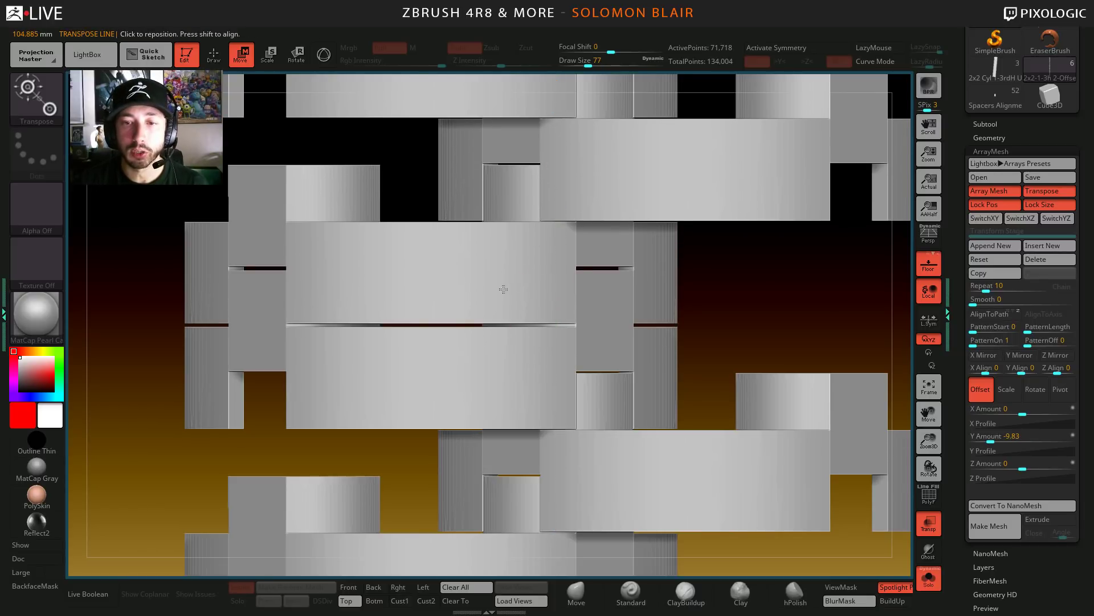
# - Fine-tune the seam between the stacked column copies to a Y Amount of about -9.82
pyautogui.keyDown('ctrl'); pyautogui.moveTo(503, 289); pyautogui.dragTo(564, 329, button='right'); pyautogui.keyUp('ctrl')
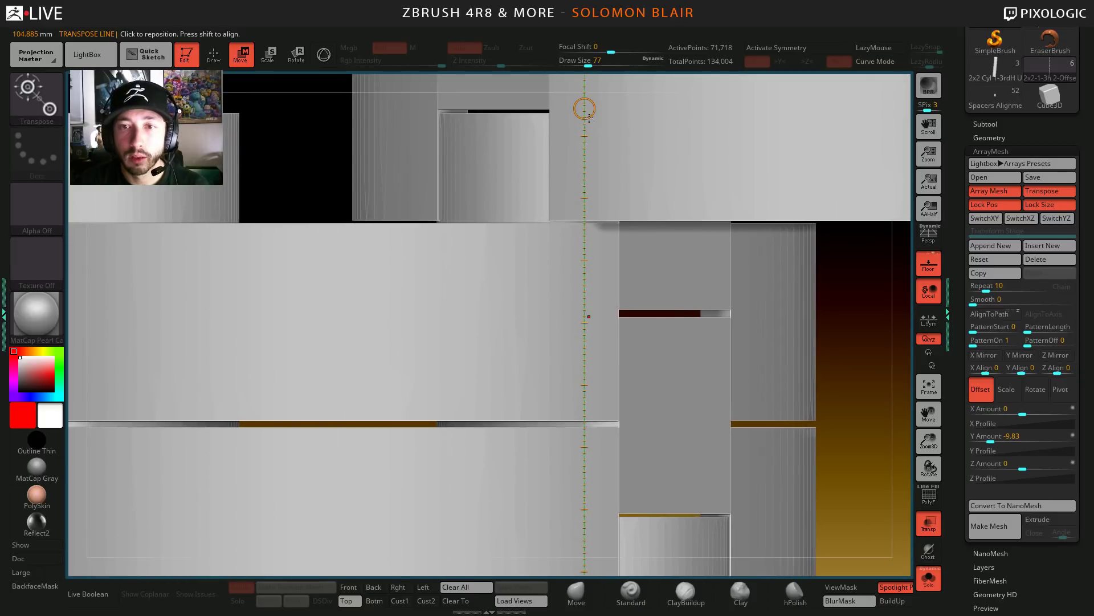
pyautogui.click(585, 108)
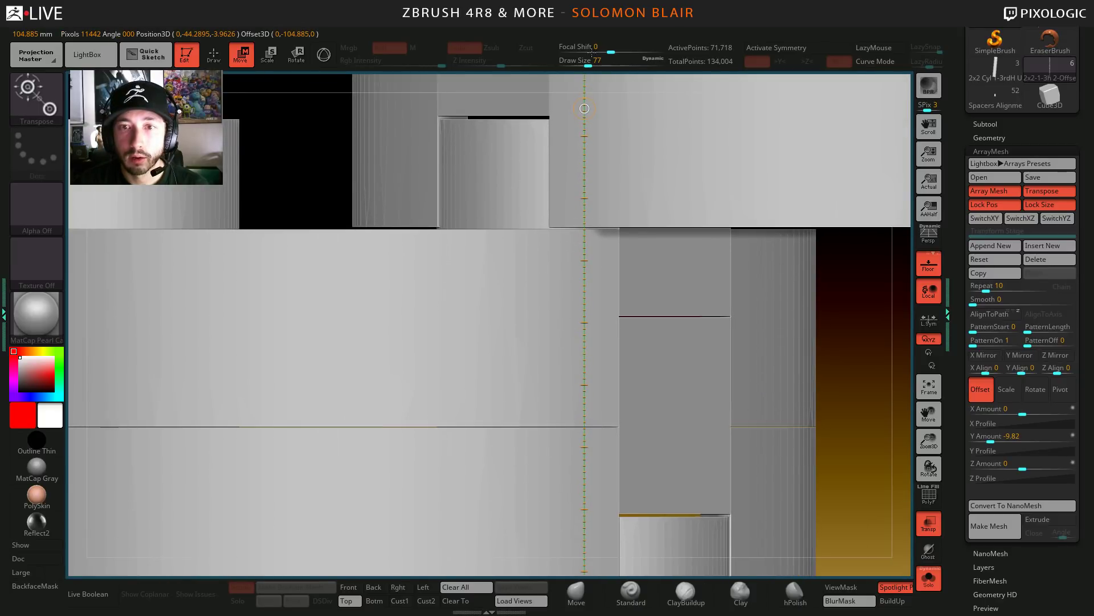
pyautogui.moveTo(591, 53); pyautogui.dragTo(581, 137)
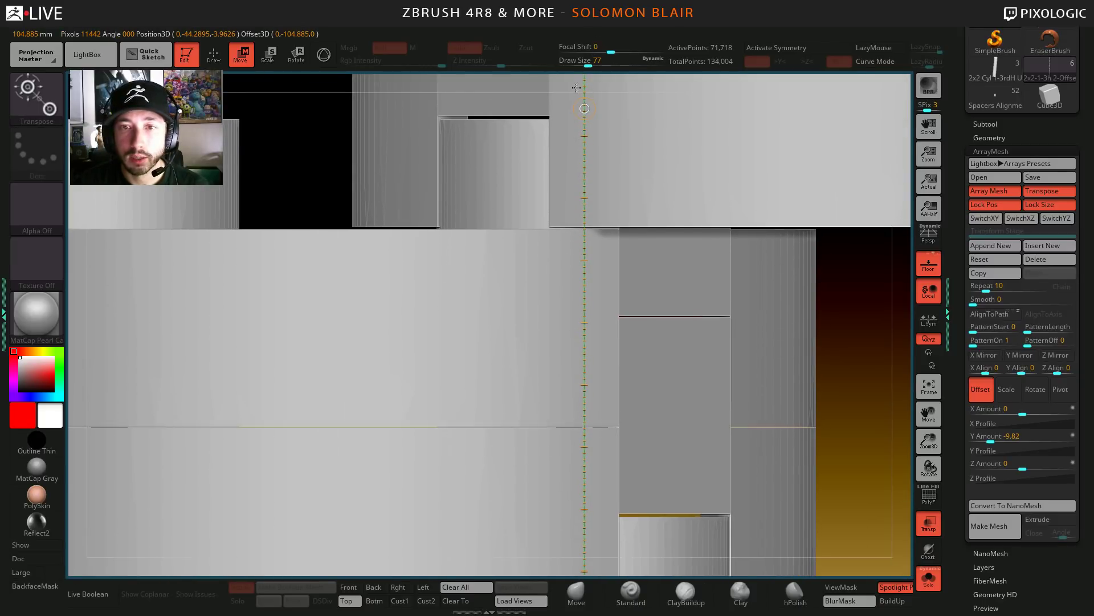
# - Return to Draw mode, set the array's Y Amount to exactly -9.83, and reduce the Draw Size to 7
pyautogui.press('q')
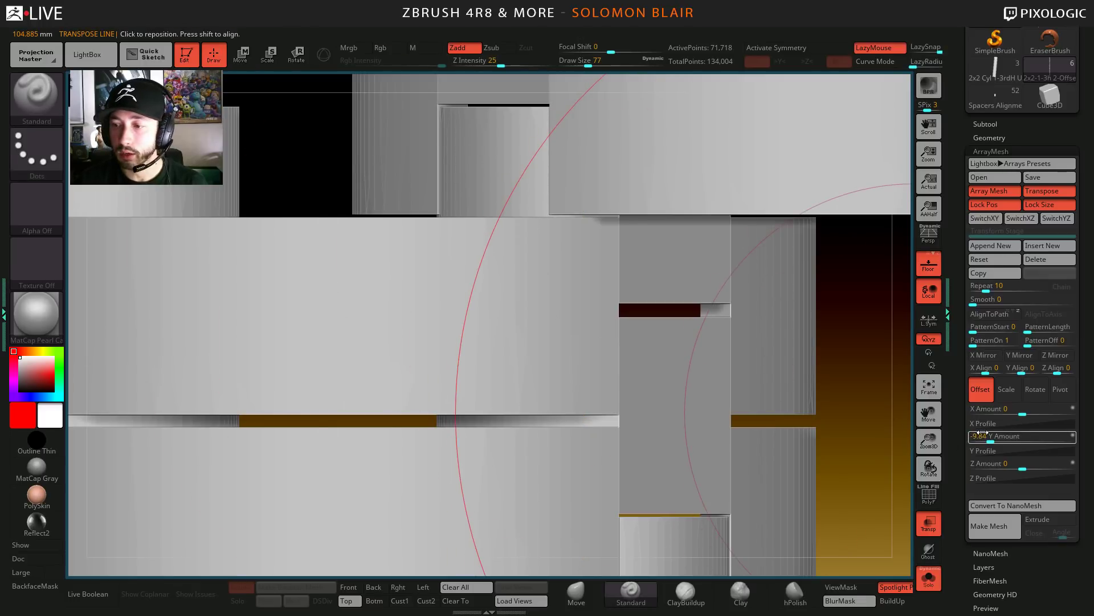
pyautogui.press('s')
pyautogui.moveTo(496, 399); pyautogui.dragTo(468, 399)
pyautogui.press('s')
pyautogui.moveTo(777, 412); pyautogui.dragTo(791, 413)
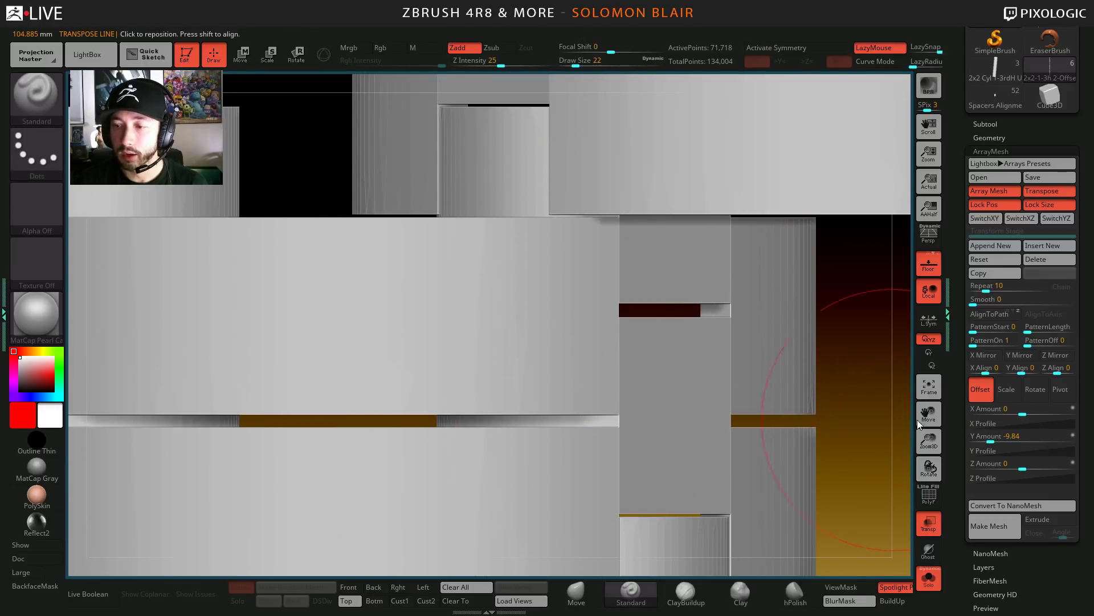
pyautogui.click(993, 438)
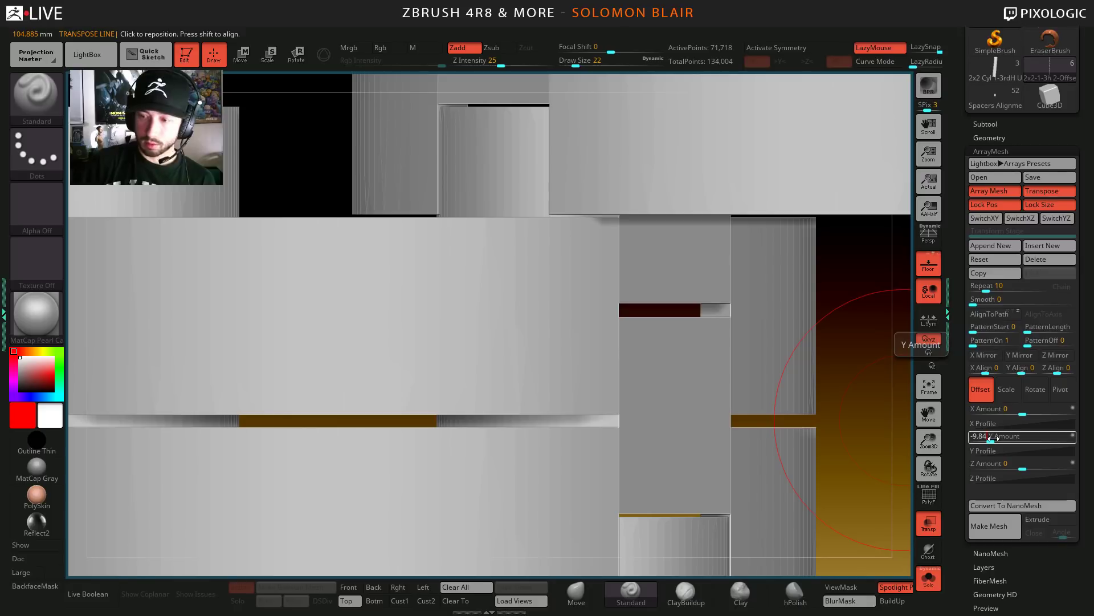
pyautogui.write('-9.83')
pyautogui.press('Return')
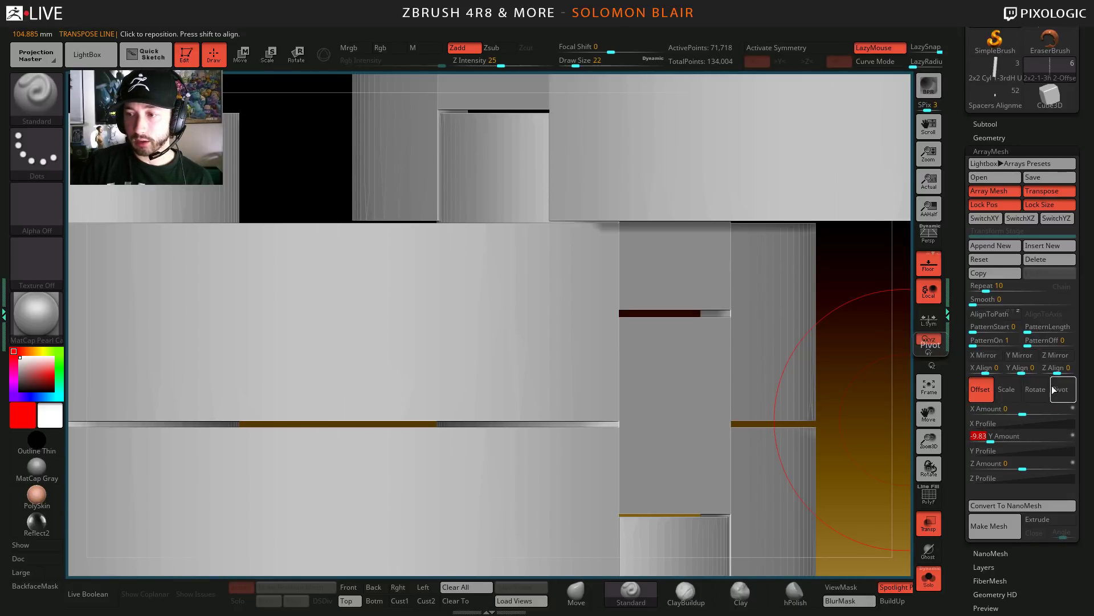
pyautogui.press('s')
pyautogui.moveTo(580, 357); pyautogui.dragTo(572, 358)
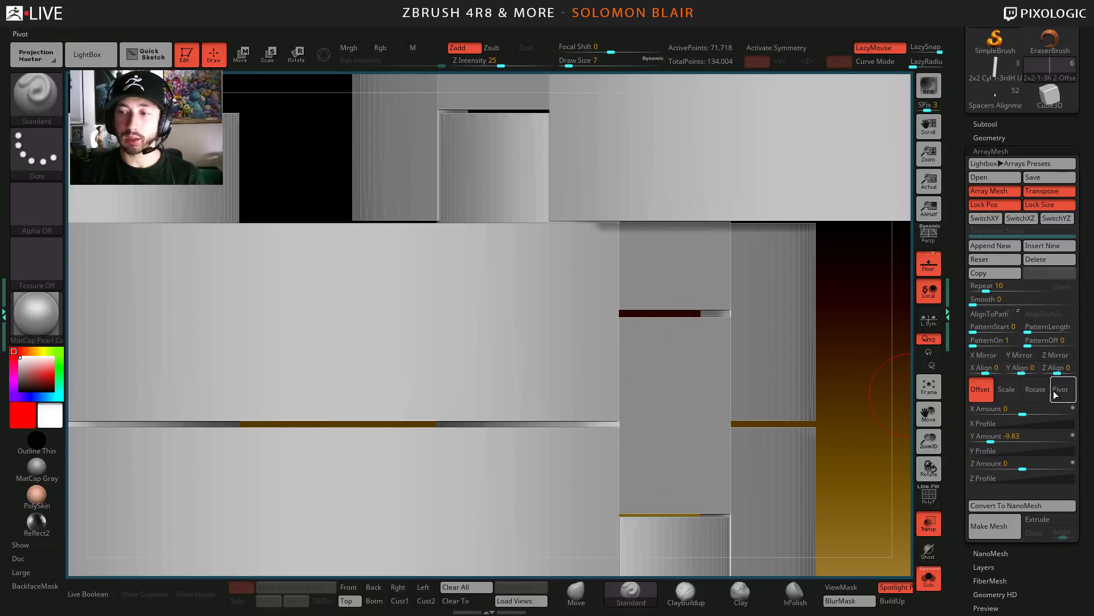
pyautogui.click(1007, 390)
pyautogui.click(1035, 390)
pyautogui.click(1061, 390)
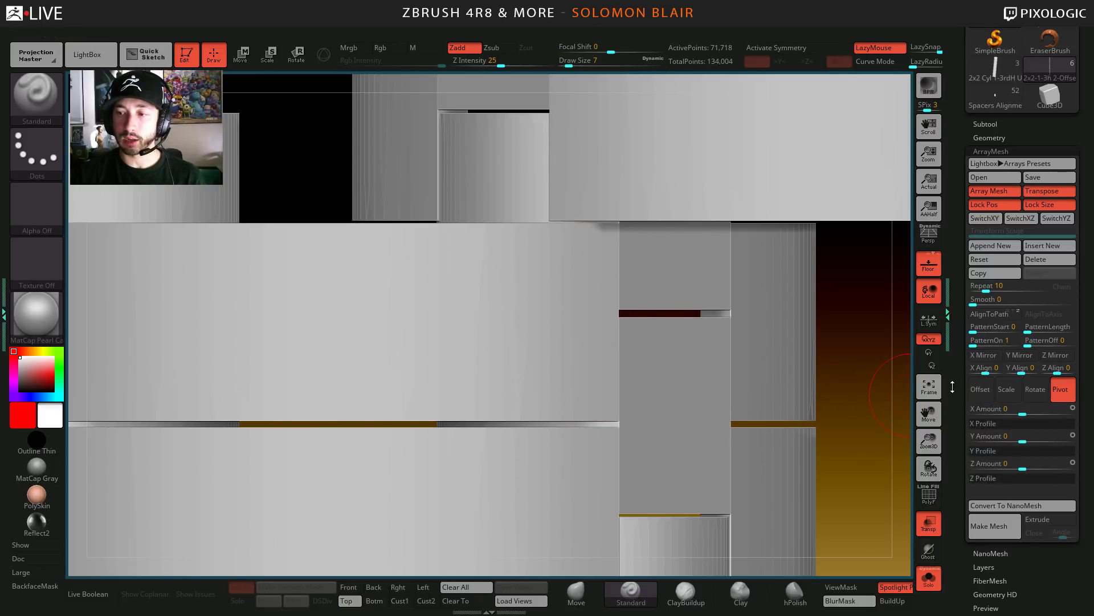
pyautogui.click(980, 389)
# - Set the array's Y Amount to -9.825 and check the full stacked column
pyautogui.keyDown('alt'); pyautogui.moveTo(508, 330); pyautogui.dragTo(523, 308, button='right'); pyautogui.keyUp('alt')
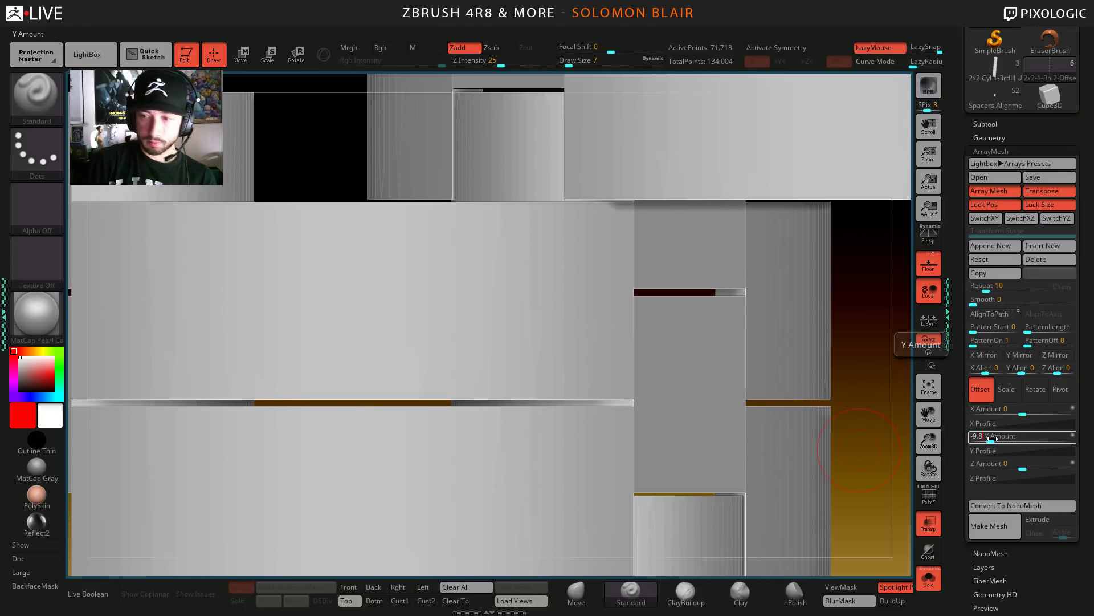
pyautogui.press('Return')
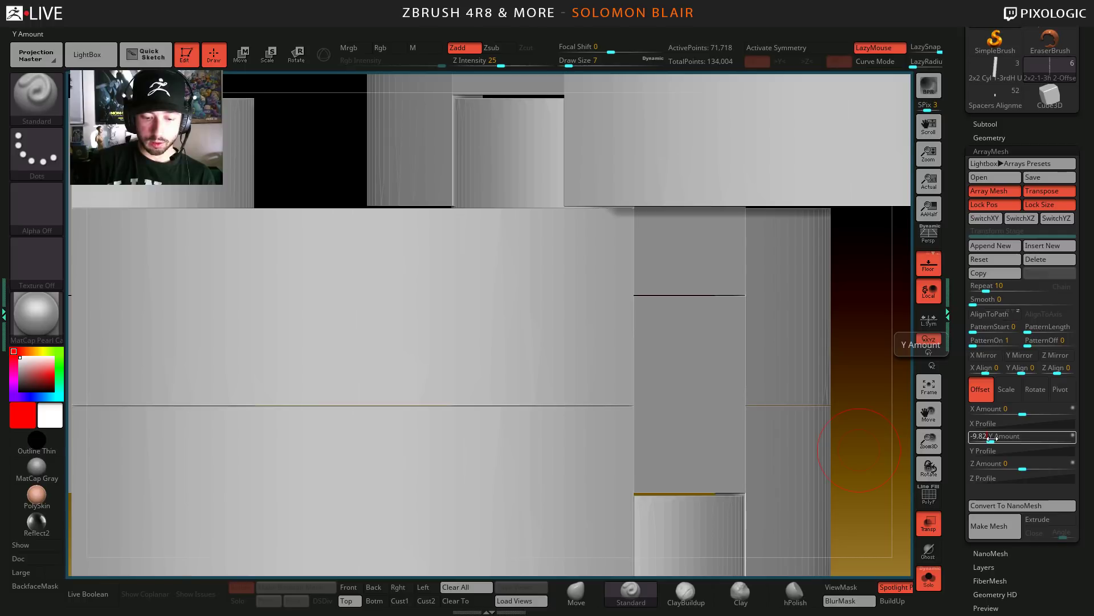
pyautogui.write('5')
pyautogui.press('Return')
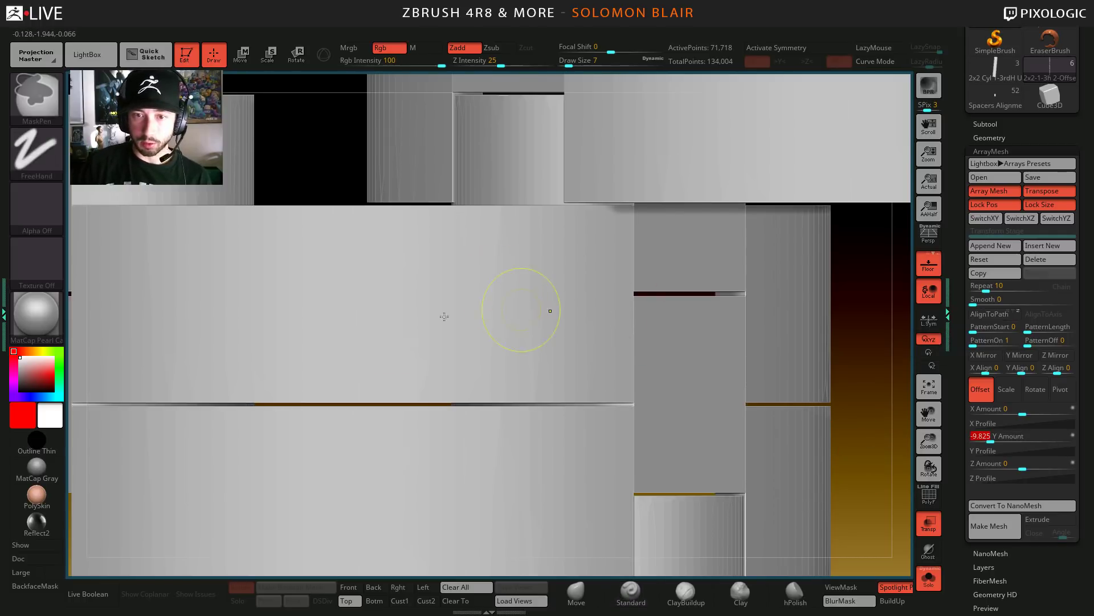
pyautogui.press('f')
pyautogui.keyDown('ctrl'); pyautogui.moveTo(393, 456); pyautogui.dragTo(399, 399, button='right'); pyautogui.keyUp('ctrl')
pyautogui.moveTo(399, 399); pyautogui.dragTo(376, 462, button='right')
pyautogui.keyDown('alt'); pyautogui.moveTo(367, 424); pyautogui.dragTo(440, 401, button='right'); pyautogui.keyUp('alt')
pyautogui.moveTo(365, 376)
pyautogui.mouseDown()
pyautogui.moveTo(396, 357)
pyautogui.moveTo(437, 362)
pyautogui.moveTo(416, 347)
pyautogui.moveTo(644, 290)
pyautogui.mouseUp()
pyautogui.keyDown('ctrl'); pyautogui.moveTo(644, 291); pyautogui.dragTo(701, 269, button='right'); pyautogui.keyUp('ctrl')
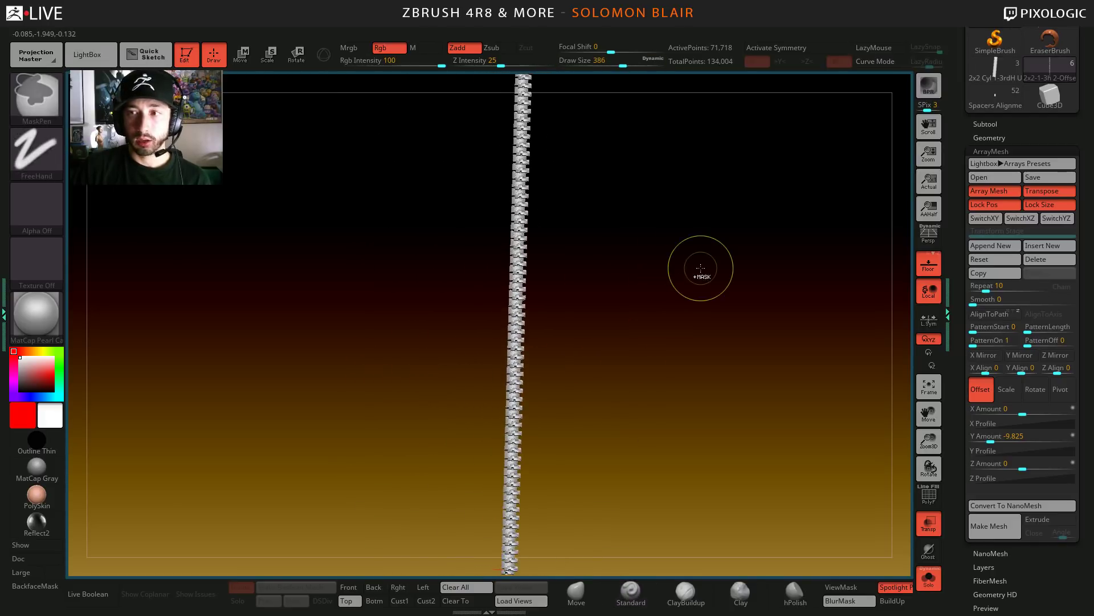
# - Start saving the array as a preset and create a "2x2 Cyl Column Array Presets" folder inside ZArraysPresets
pyautogui.click(1048, 178)
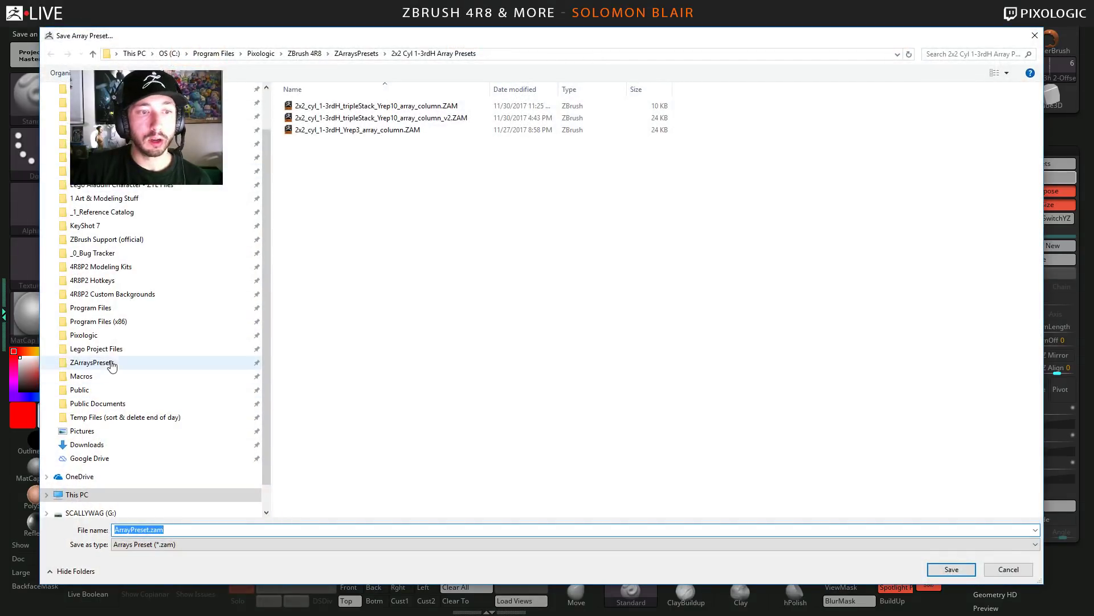
pyautogui.click(91, 362)
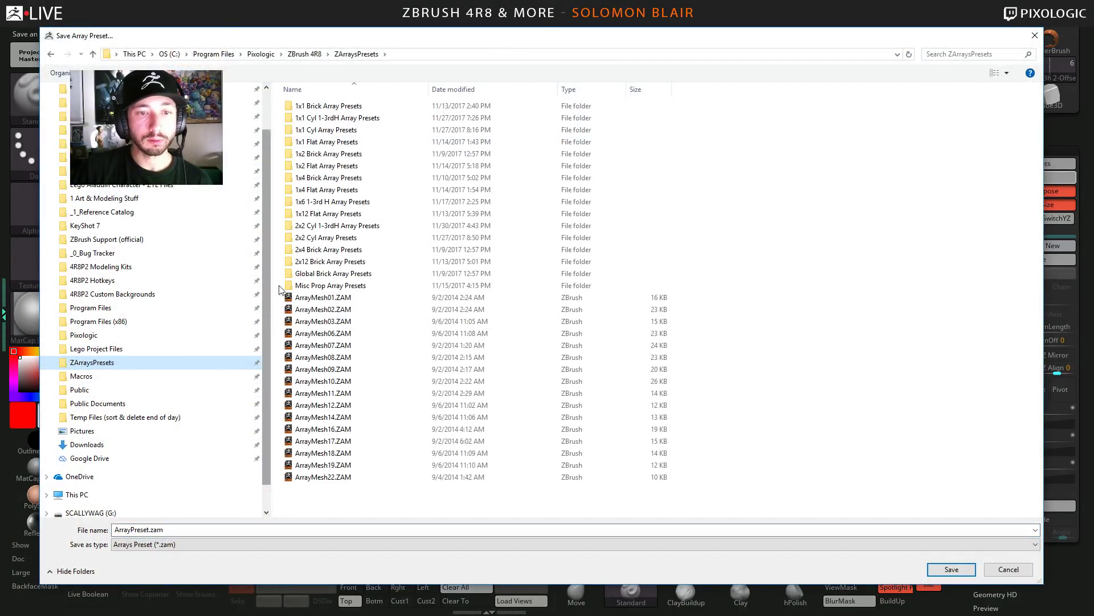
pyautogui.click(124, 69)
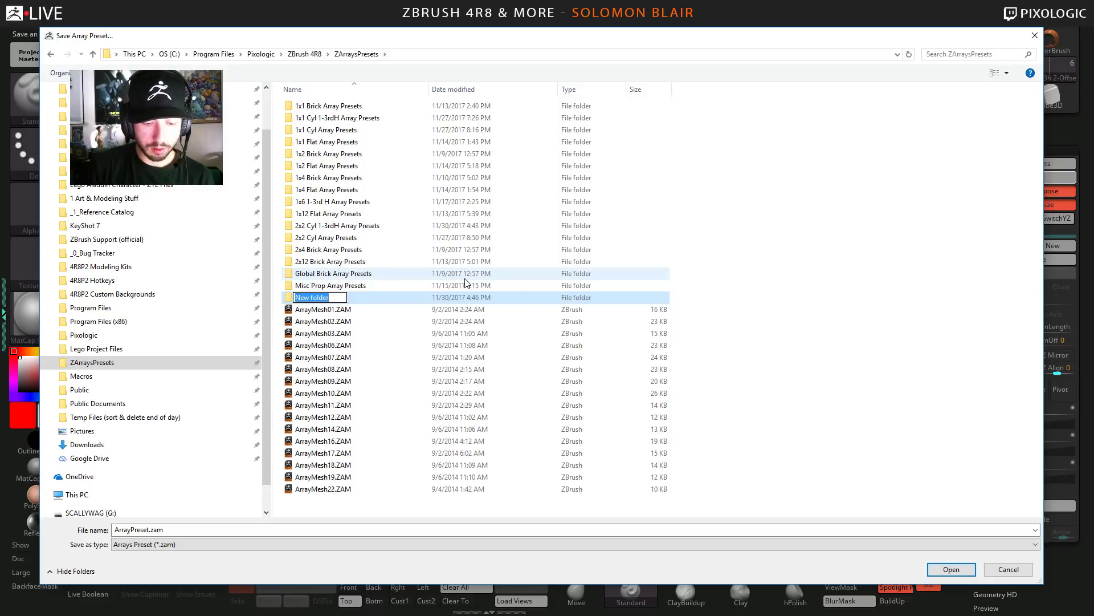
pyautogui.write('2x2 Cyl Column Array Presets')
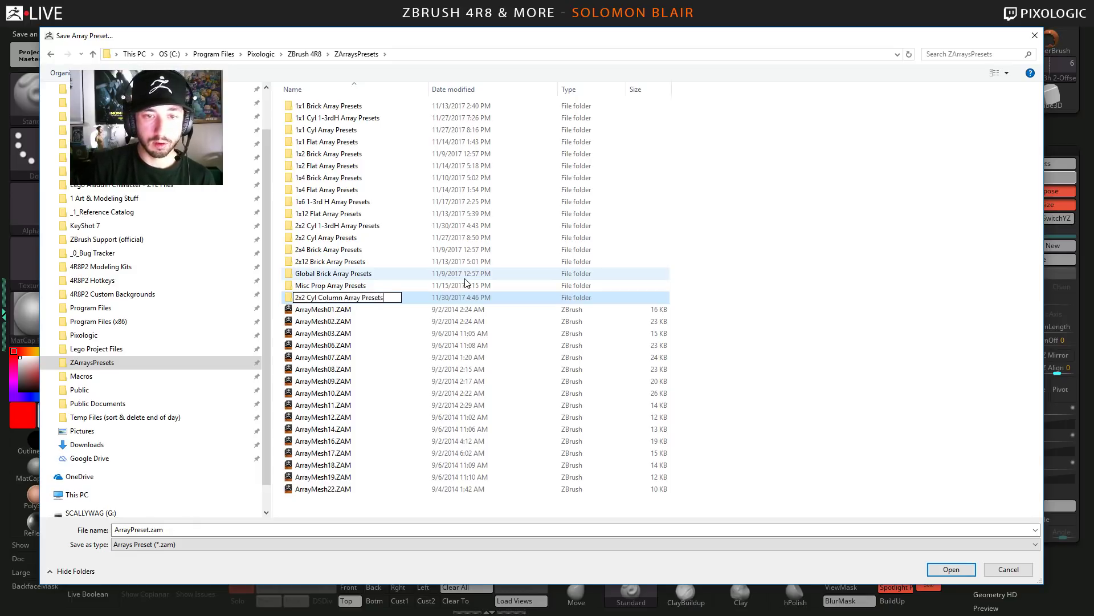
pyautogui.press('Return')
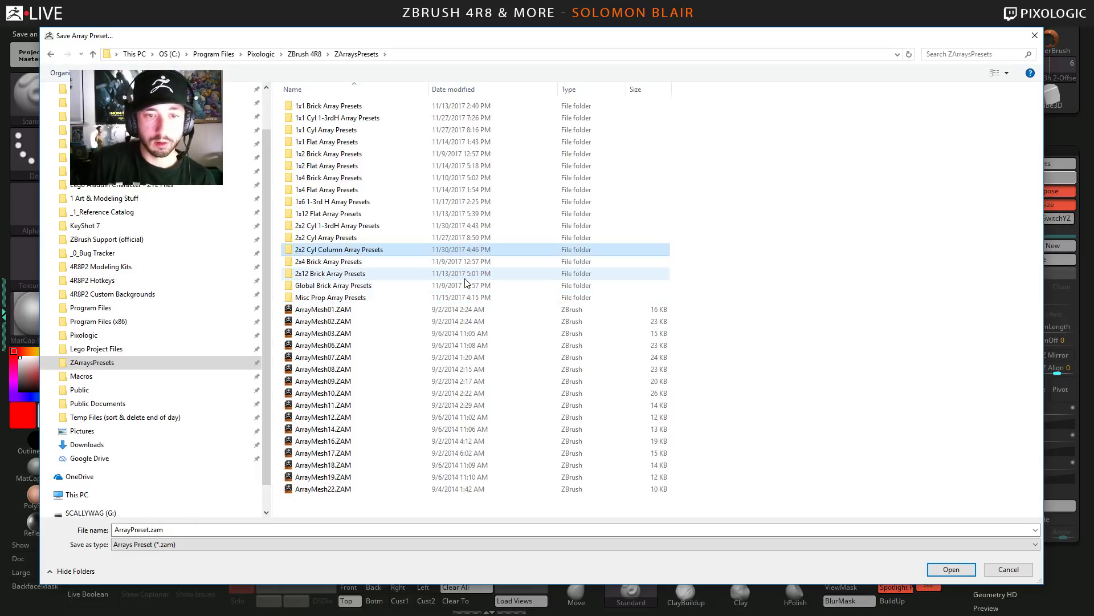
# - Save the array preset as 2x2_Stack_x10.zam in the 2x2 Cyl Column Array Presets folder
pyautogui.doubleClick(318, 253)
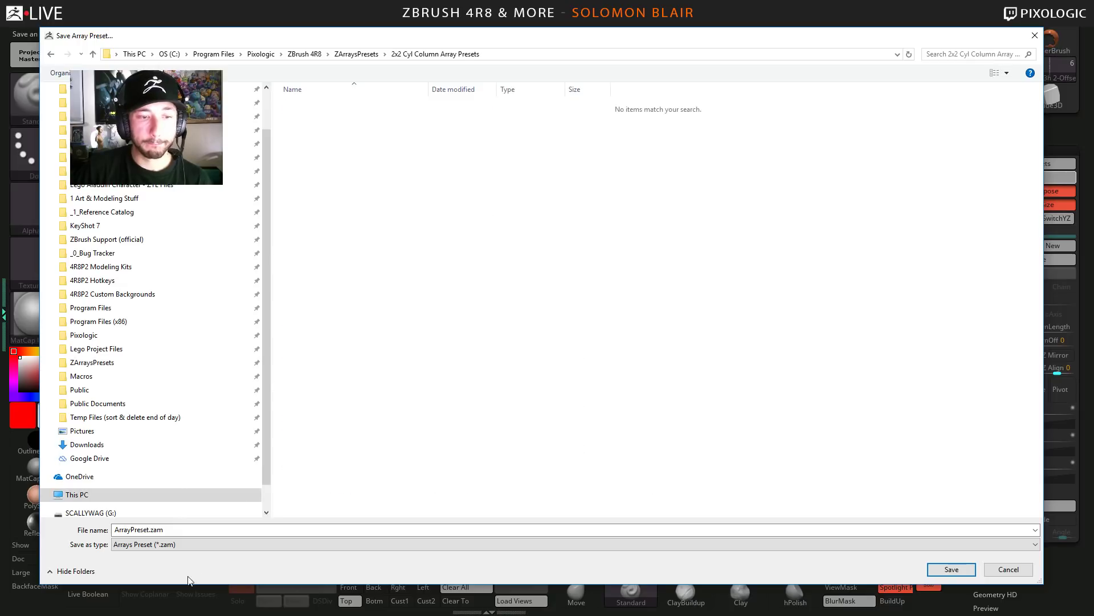
pyautogui.click(149, 530)
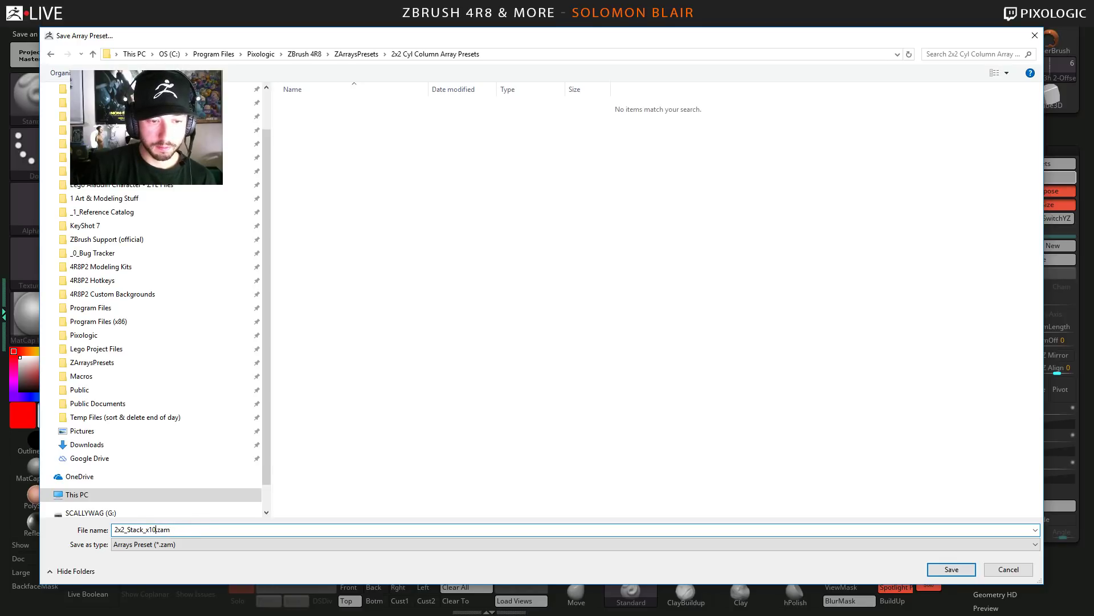
pyautogui.press('Return')
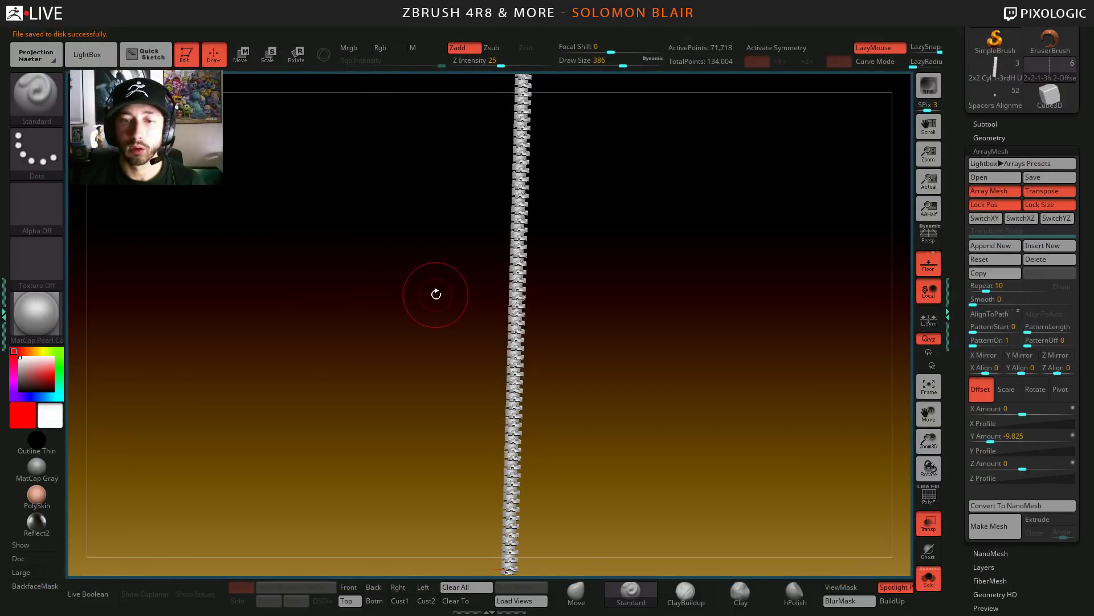
# - Isolate the 2x2-1-3h 2-Offset x30 column and inspect it along its length
pyautogui.moveTo(430, 350)
pyautogui.mouseDown()
pyautogui.moveTo(399, 378)
pyautogui.moveTo(419, 363)
pyautogui.moveTo(458, 381)
pyautogui.mouseUp()
pyautogui.moveTo(462, 384)
pyautogui.keyDown('ctrl'); pyautogui.mouseDown(button='right')
pyautogui.moveTo(613, 415)
pyautogui.moveTo(630, 365)
pyautogui.mouseUp(button='right'); pyautogui.keyUp('ctrl')
pyautogui.moveTo(630, 364); pyautogui.dragTo(668, 406)
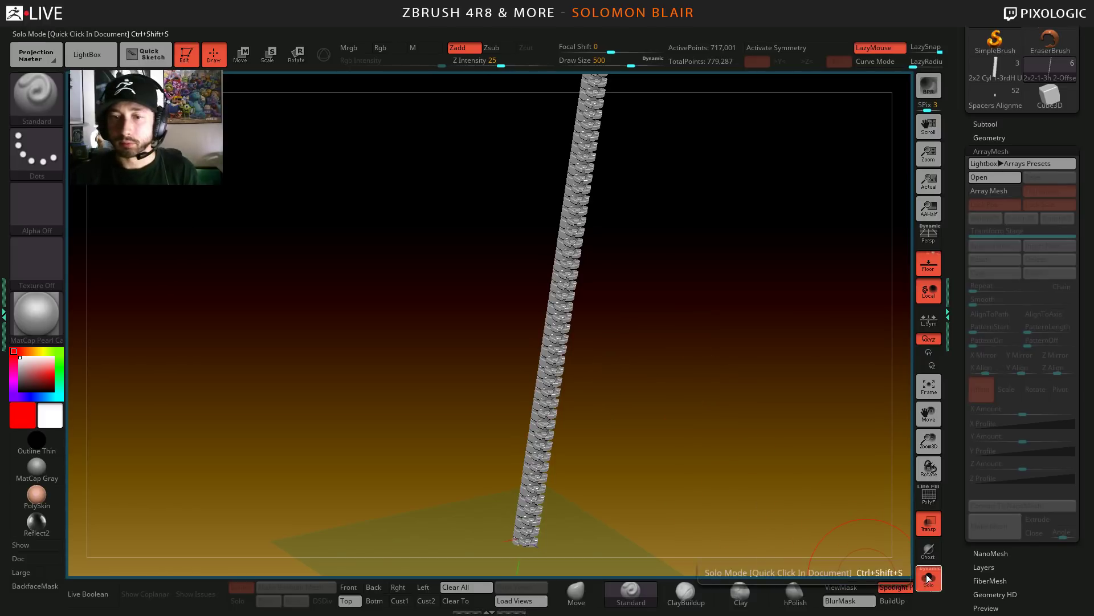
pyautogui.press('s')
pyautogui.moveTo(614, 397); pyautogui.dragTo(606, 396)
pyautogui.keyDown('alt'); pyautogui.moveTo(631, 361); pyautogui.dragTo(637, 439); pyautogui.keyUp('alt')
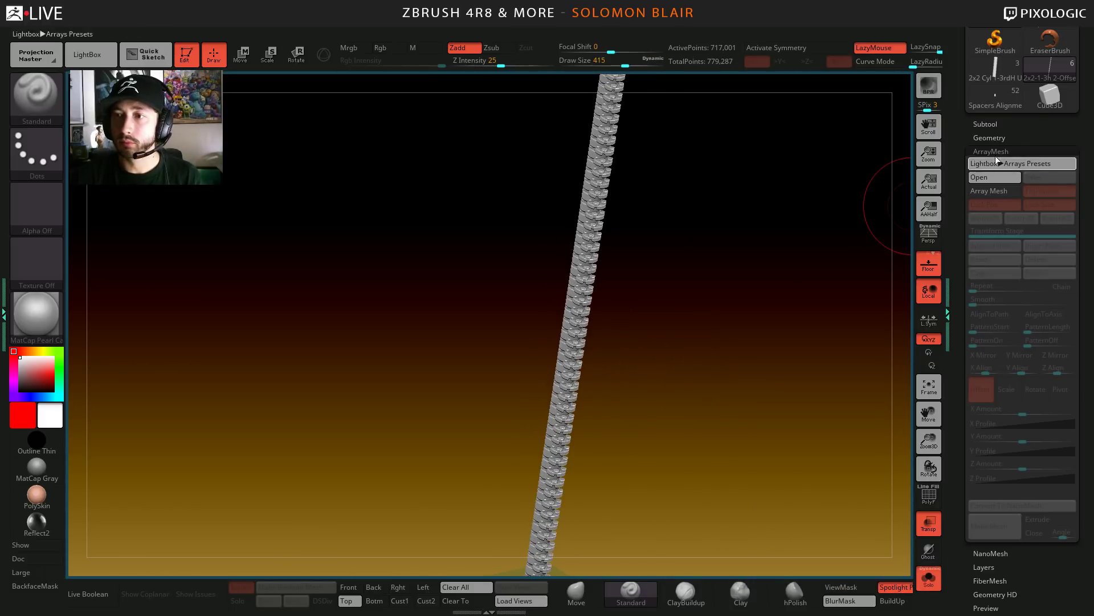
# - Expand the scene's subtool list and reset the number of tools shown in the quick-pick thumbnails
pyautogui.moveTo(994, 125); pyautogui.dragTo(994, 240)
pyautogui.click(994, 239)
pyautogui.keyDown('ctrl'); pyautogui.moveTo(715, 354); pyautogui.dragTo(650, 331, button='right'); pyautogui.keyUp('ctrl')
pyautogui.press('s')
pyautogui.moveTo(660, 366)
pyautogui.mouseDown()
pyautogui.moveTo(672, 350)
pyautogui.moveTo(720, 339)
pyautogui.moveTo(684, 365)
pyautogui.moveTo(720, 368)
pyautogui.moveTo(849, 251)
pyautogui.mouseUp()
pyautogui.scroll(2, 1073, 121)
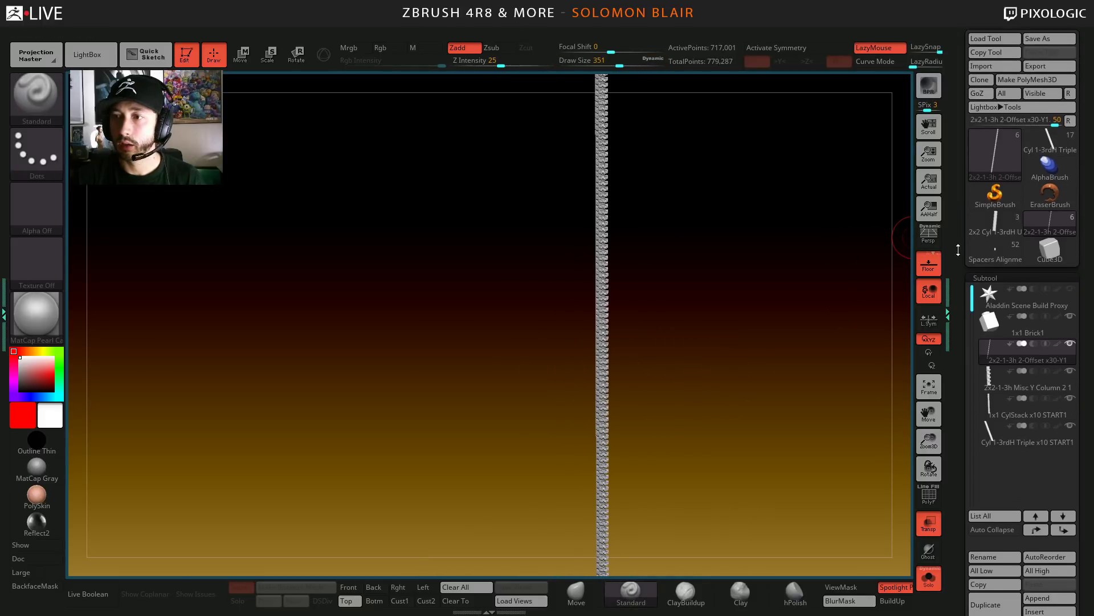
pyautogui.click(1072, 121)
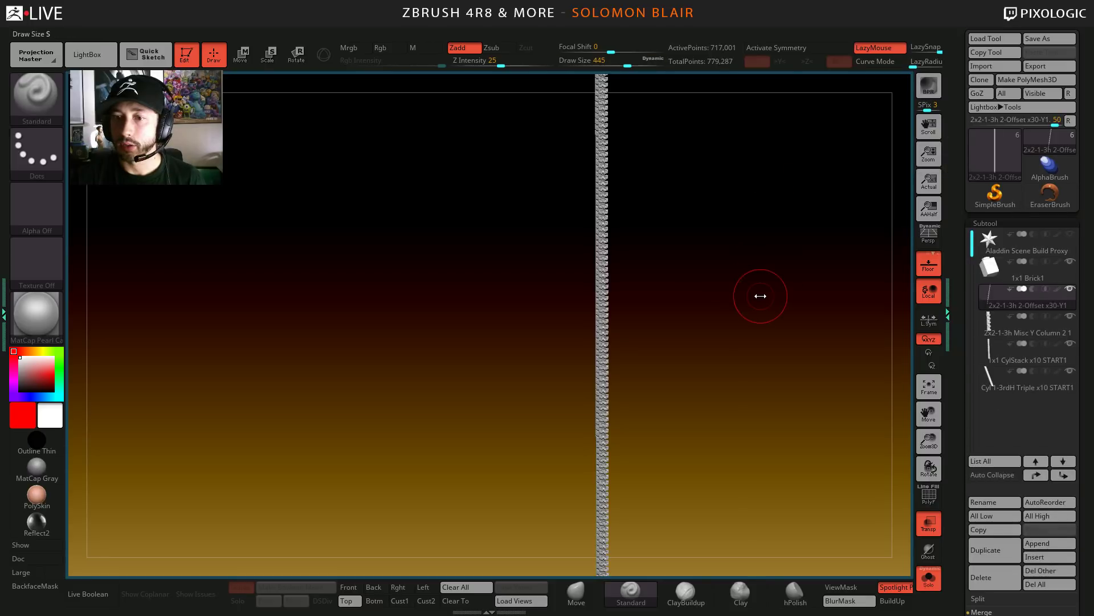
# - Move the 1x1 Brick1 subtool directly below the 2x2-1-3h 2-Offset x30 column in the subtool order
pyautogui.moveTo(759, 295)
pyautogui.mouseDown()
pyautogui.moveTo(728, 337)
pyautogui.moveTo(707, 307)
pyautogui.mouseUp()
pyautogui.keyDown('ctrl'); pyautogui.moveTo(708, 308); pyautogui.dragTo(725, 316, button='right'); pyautogui.keyUp('ctrl')
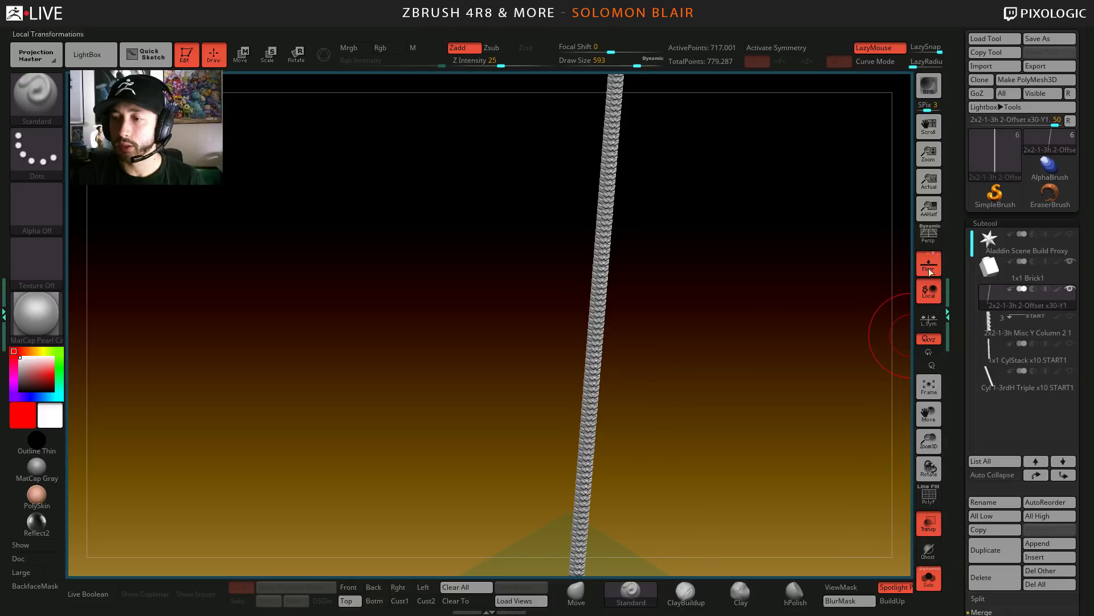
pyautogui.keyDown('ctrl'); pyautogui.moveTo(615, 342); pyautogui.dragTo(648, 344, button='right'); pyautogui.keyUp('ctrl')
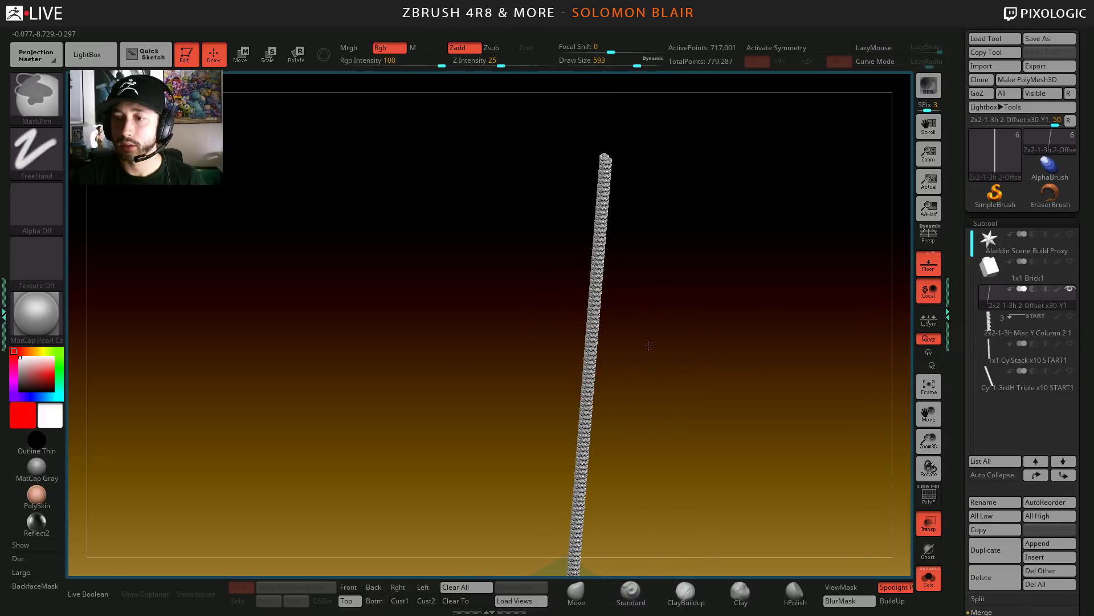
pyautogui.click(1009, 271)
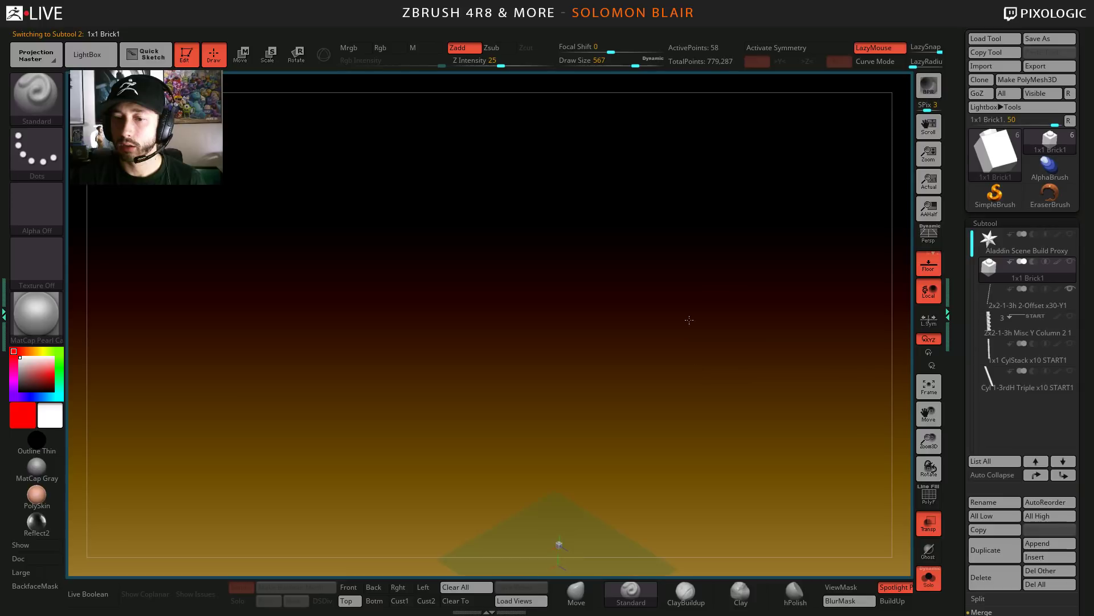
pyautogui.press('ctrl')
pyautogui.hotkey('ctrl', 'Down')
pyautogui.hotkey('ctrl', 'Down')
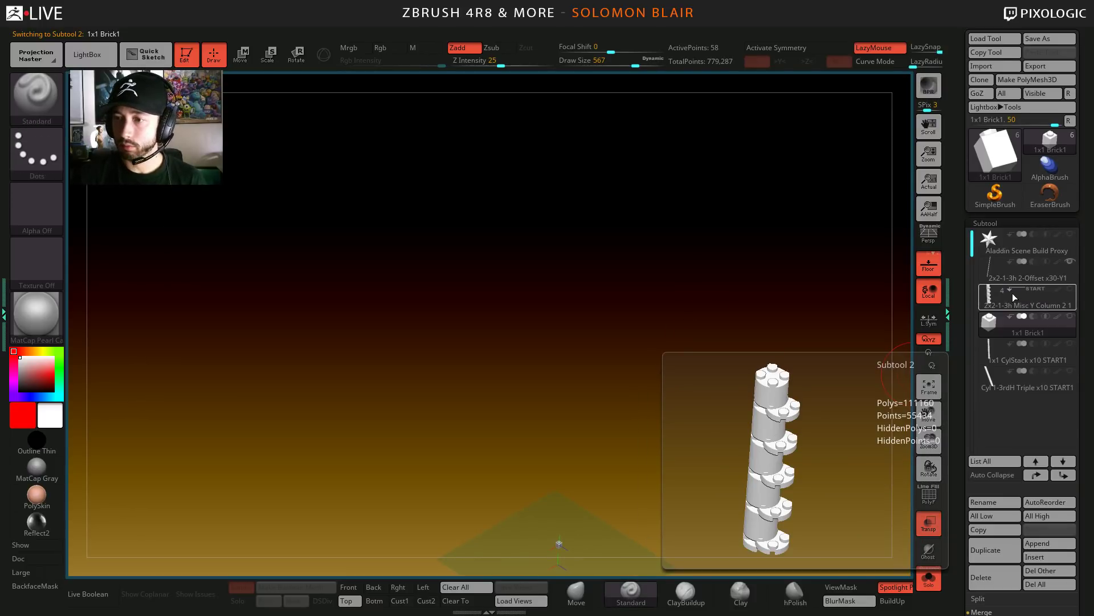
pyautogui.hotkey('ctrl', 'Up')
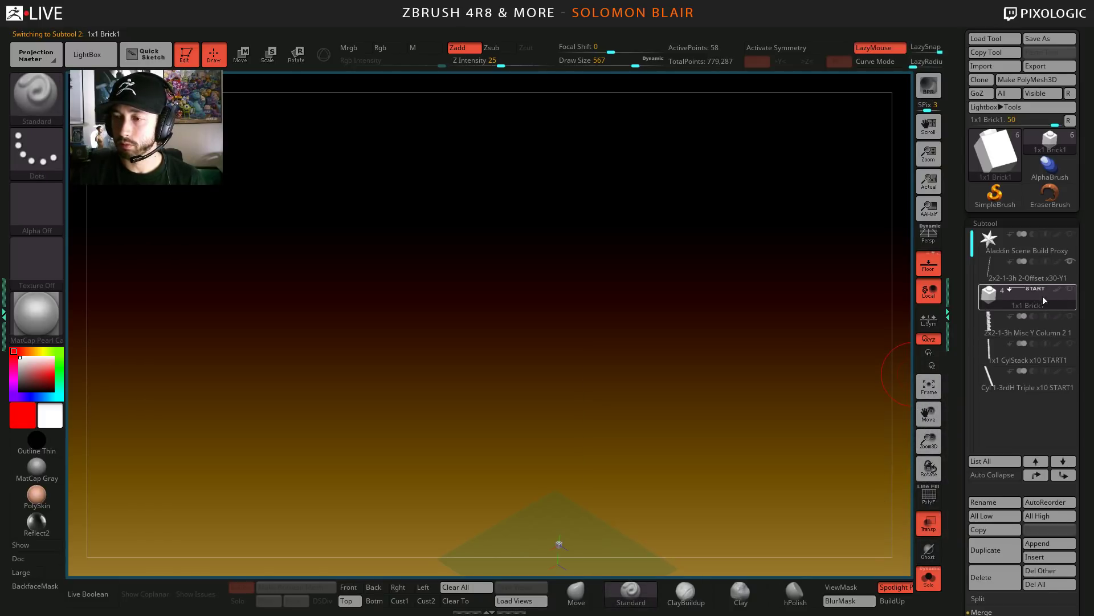
# - Check the 2x2-1-3h Misc Y Column 2 subtool and return to the 2-Offset x30 column to view its full height
pyautogui.press('Down')
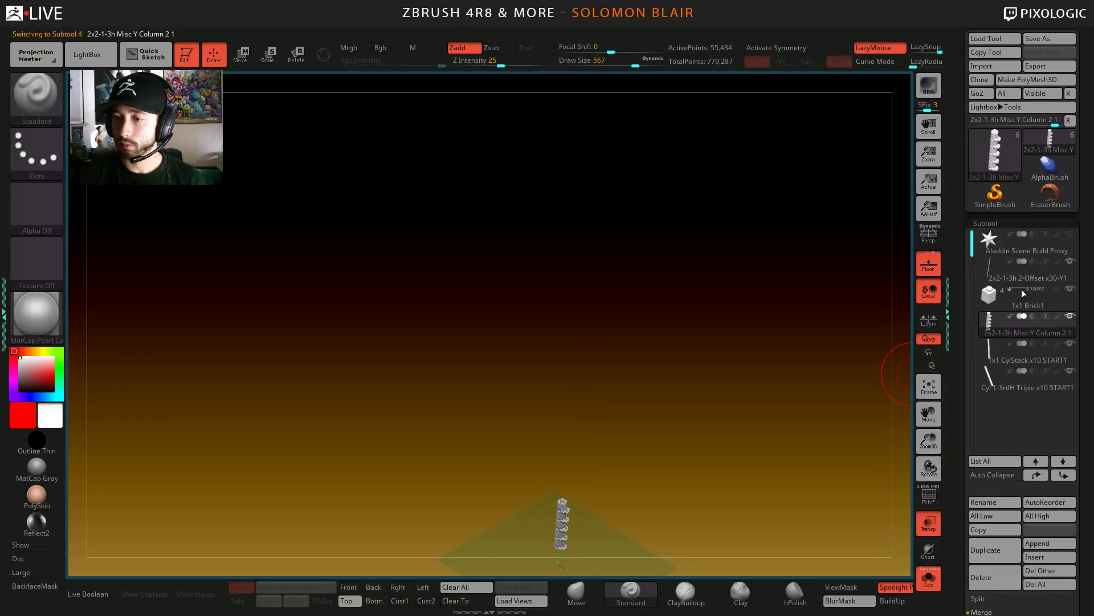
pyautogui.click(998, 272)
pyautogui.keyDown('alt'); pyautogui.moveTo(524, 488); pyautogui.dragTo(491, 392); pyautogui.keyUp('alt')
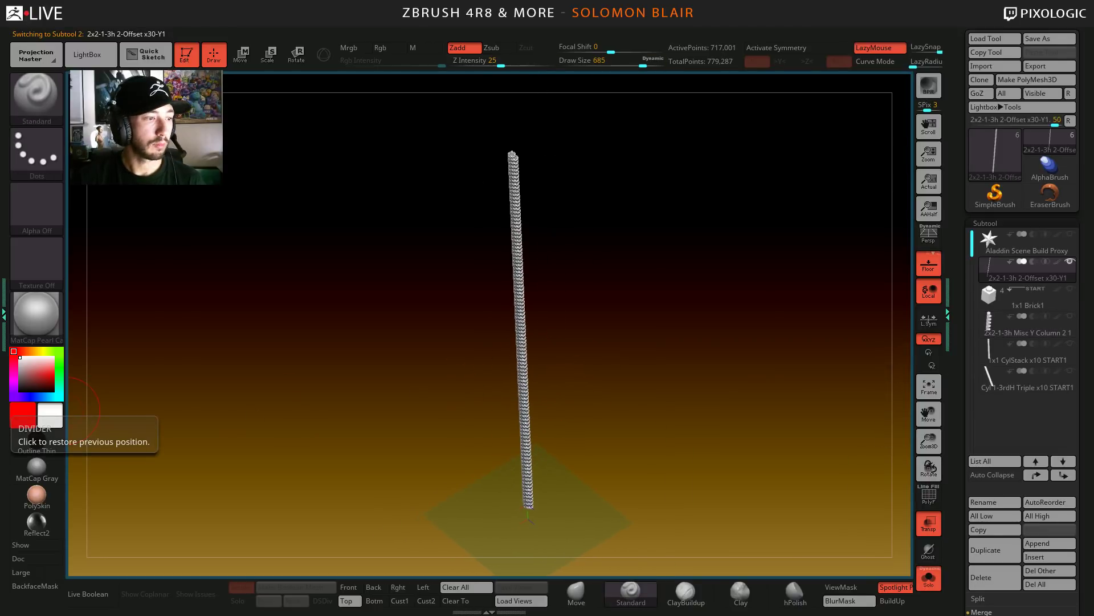
# - Switch to the Photos app to view the aladdin.jpg reference, close it, and return to the column in ZBrush
pyautogui.hotkey('alt', 'Tab')
pyautogui.moveTo(453, 84); pyautogui.dragTo(419, 84)
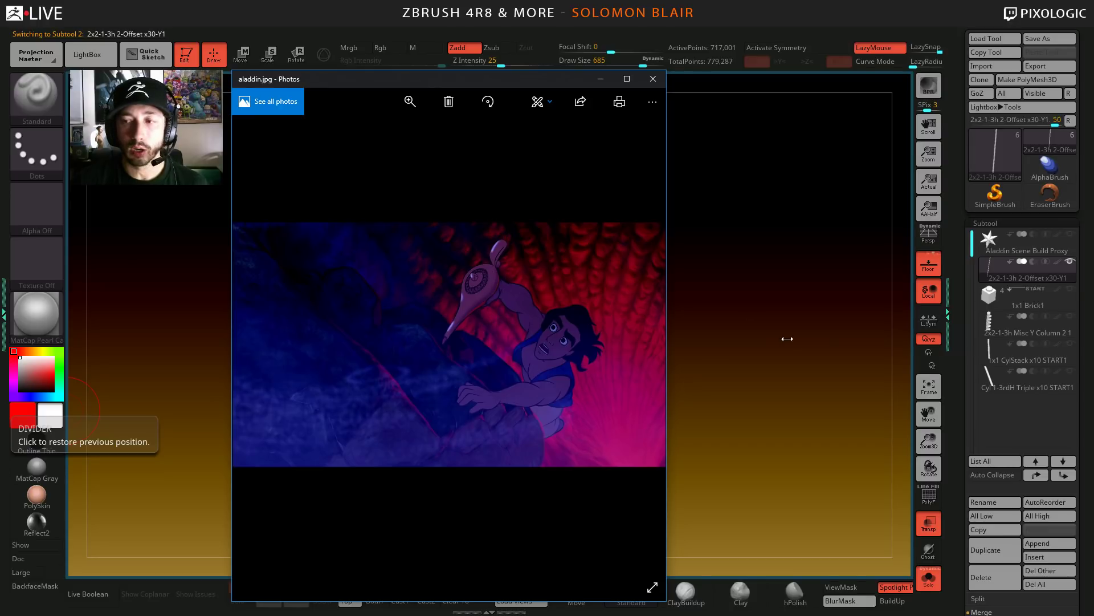
pyautogui.click(653, 79)
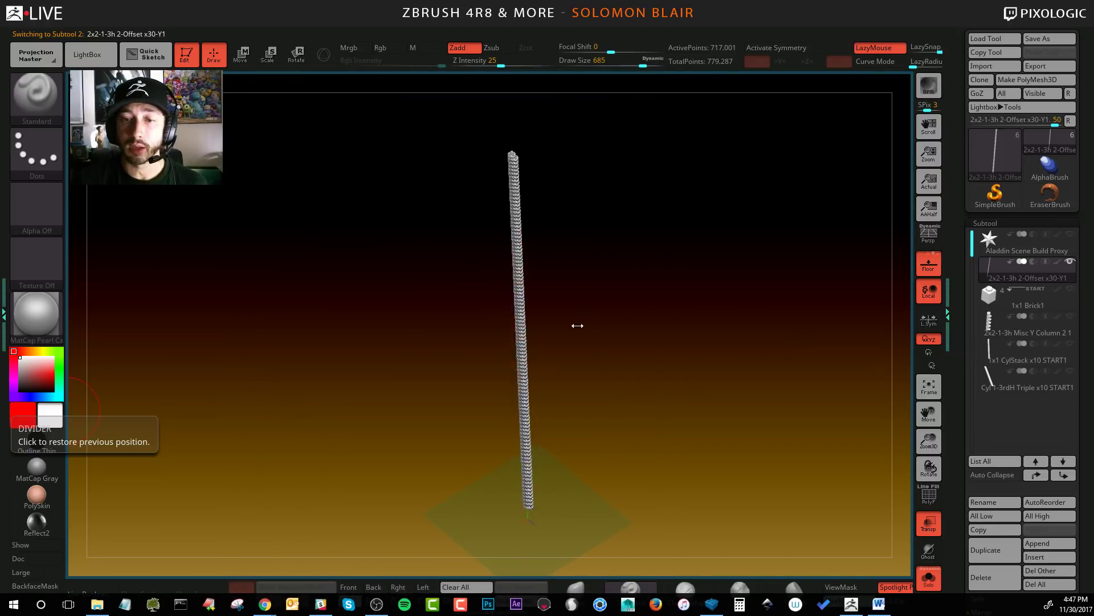
pyautogui.moveTo(576, 324)
pyautogui.mouseDown()
pyautogui.moveTo(581, 342)
pyautogui.moveTo(566, 313)
pyautogui.mouseUp()
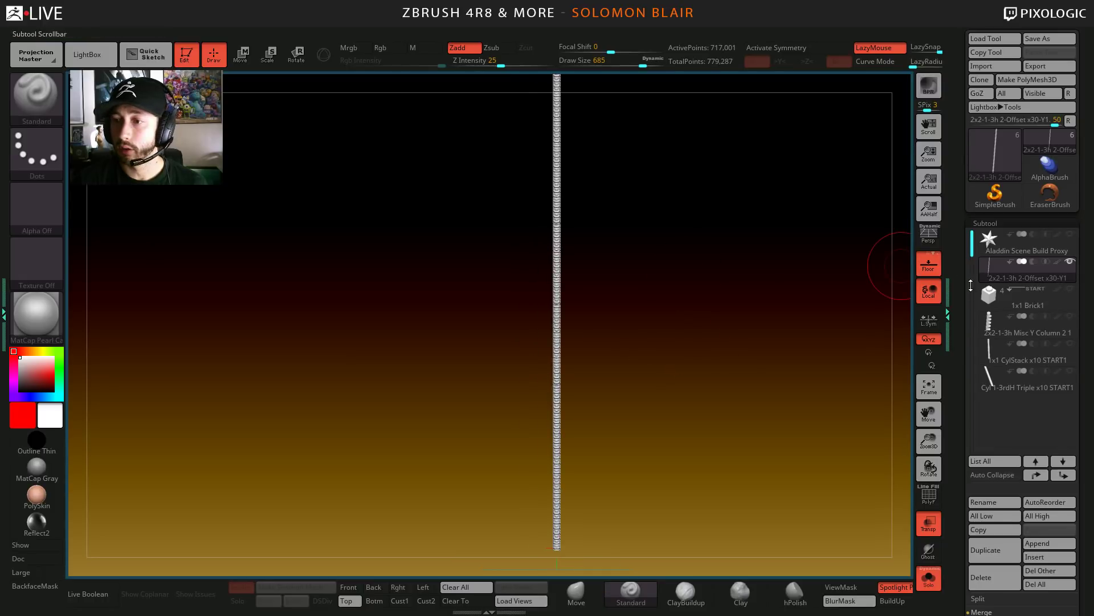
# - Select the 2x2-1-3h Misc Y Column 2 subtool, examine it up close, and reduce the Draw Size to 293
pyautogui.click(985, 330)
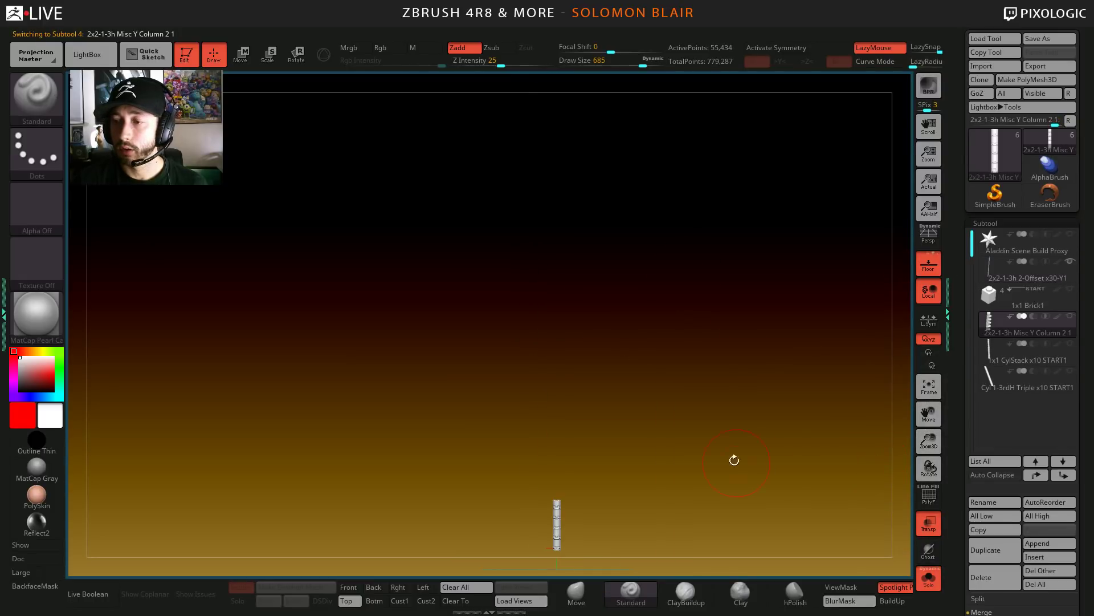
pyautogui.keyDown('alt'); pyautogui.moveTo(630, 529); pyautogui.dragTo(608, 362); pyautogui.keyUp('alt')
pyautogui.keyDown('ctrl'); pyautogui.moveTo(533, 359); pyautogui.dragTo(655, 386, button='right'); pyautogui.keyUp('ctrl')
pyautogui.moveTo(655, 386)
pyautogui.mouseDown()
pyautogui.moveTo(551, 386)
pyautogui.moveTo(562, 376)
pyautogui.mouseUp()
pyautogui.keyDown('ctrl'); pyautogui.moveTo(561, 376); pyautogui.dragTo(545, 369, button='right'); pyautogui.keyUp('ctrl')
pyautogui.press('s')
pyautogui.click(545, 370)
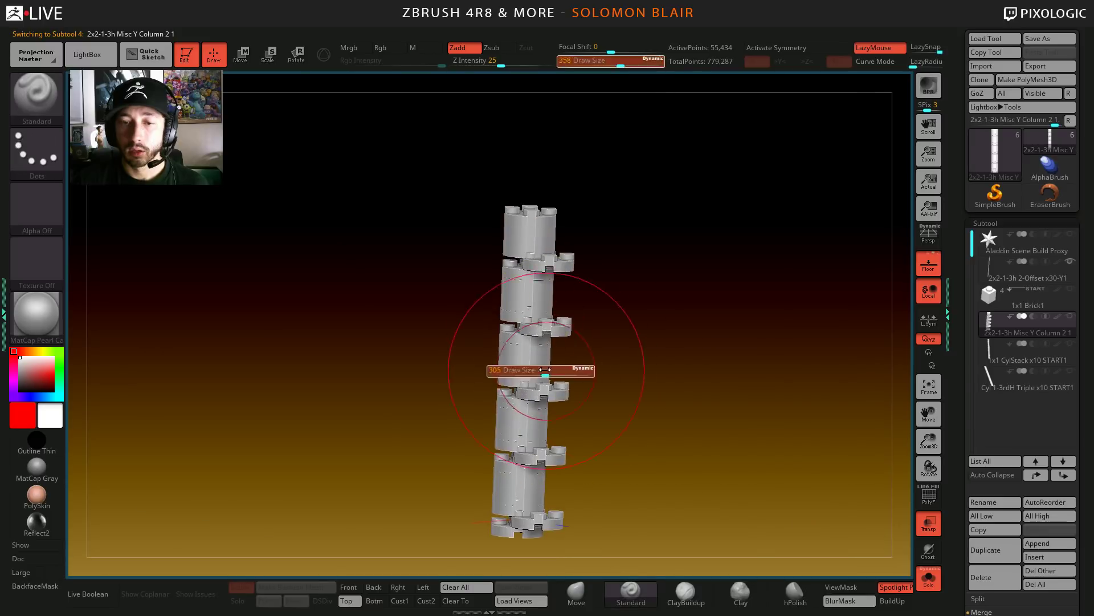
# - Select the 1x1 CylStack x10 subtool and turn off Solo mode to see it together with the surrounding column
pyautogui.click(1002, 344)
pyautogui.press('shift')
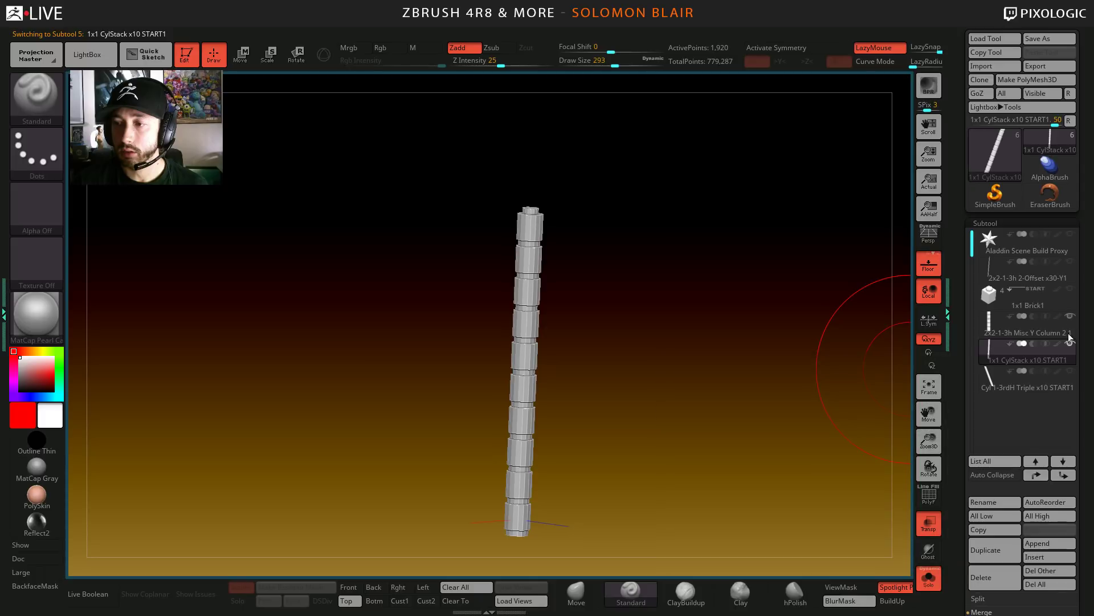
pyautogui.click(929, 577)
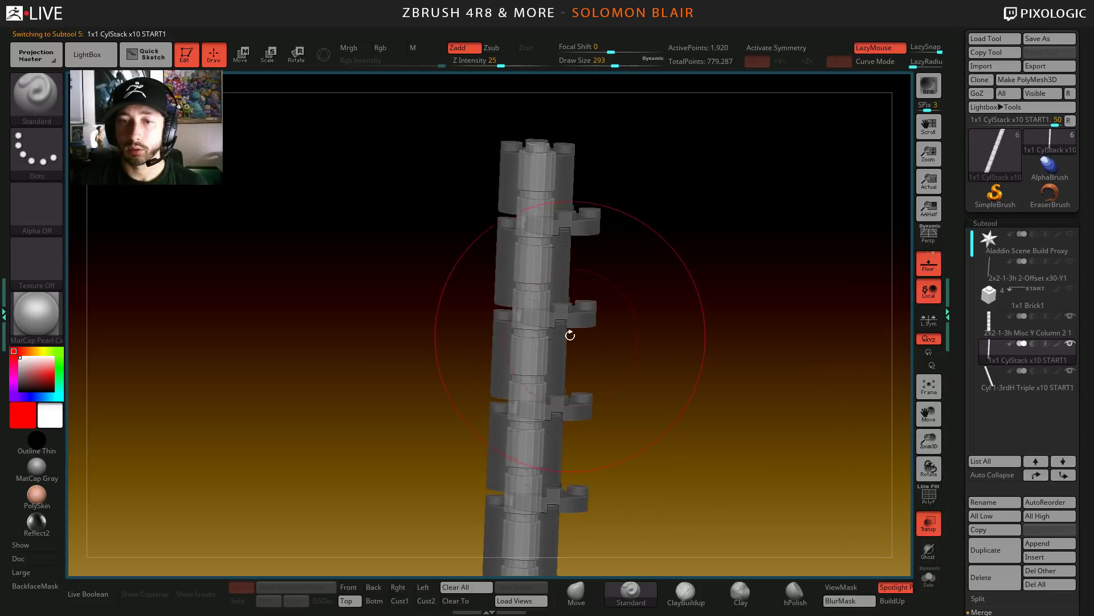
pyautogui.keyDown('shift'); pyautogui.moveTo(570, 335); pyautogui.dragTo(498, 302); pyautogui.keyUp('shift')
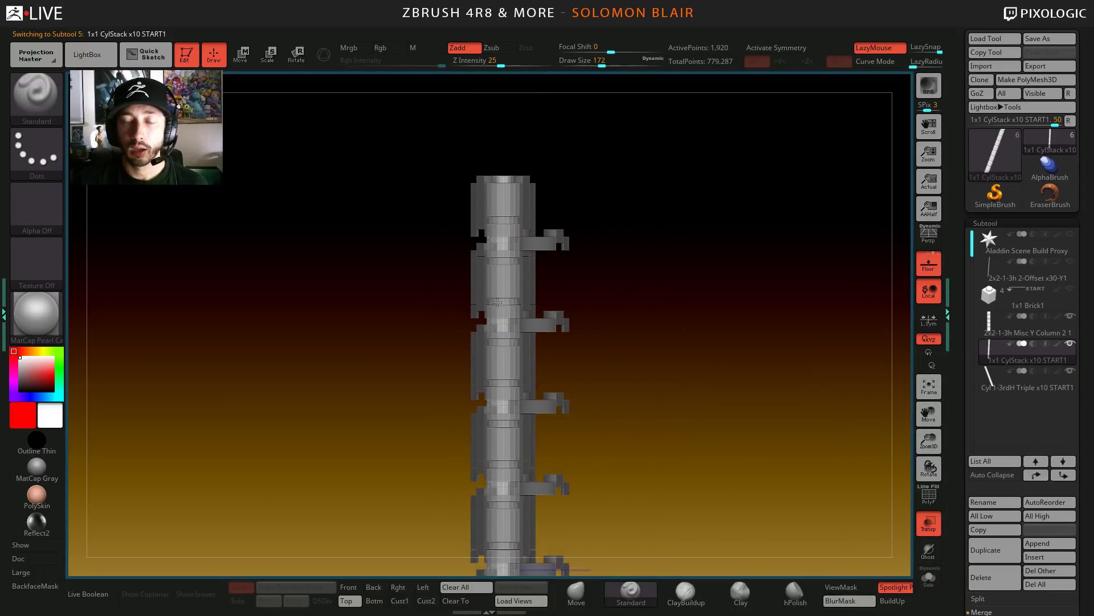
# - Examine how the cylinder stack fits inside the offset column and reduce the Draw Size to 59
pyautogui.keyDown('alt'); pyautogui.moveTo(497, 302); pyautogui.dragTo(508, 182, button='right'); pyautogui.keyUp('alt')
pyautogui.keyDown('ctrl'); pyautogui.moveTo(507, 182); pyautogui.dragTo(507, 120, button='right'); pyautogui.keyUp('ctrl')
pyautogui.moveTo(506, 120)
pyautogui.keyDown('alt'); pyautogui.mouseDown(button='right')
pyautogui.moveTo(502, 177)
pyautogui.moveTo(523, 266)
pyautogui.mouseUp(button='right'); pyautogui.keyUp('alt')
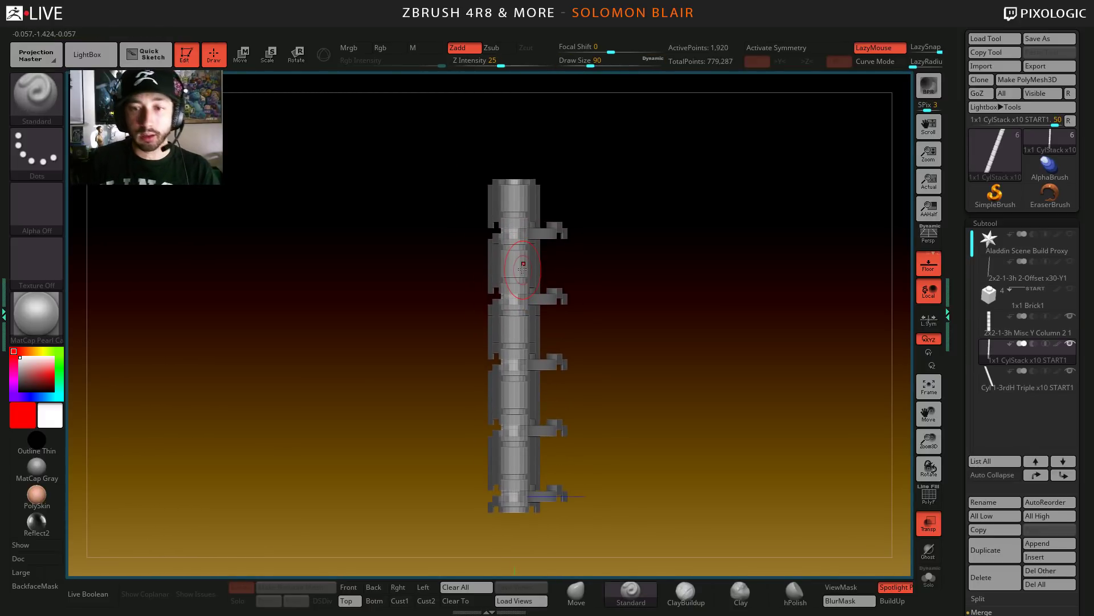
pyautogui.keyDown('ctrl'); pyautogui.moveTo(523, 269); pyautogui.dragTo(603, 394, button='right'); pyautogui.keyUp('ctrl')
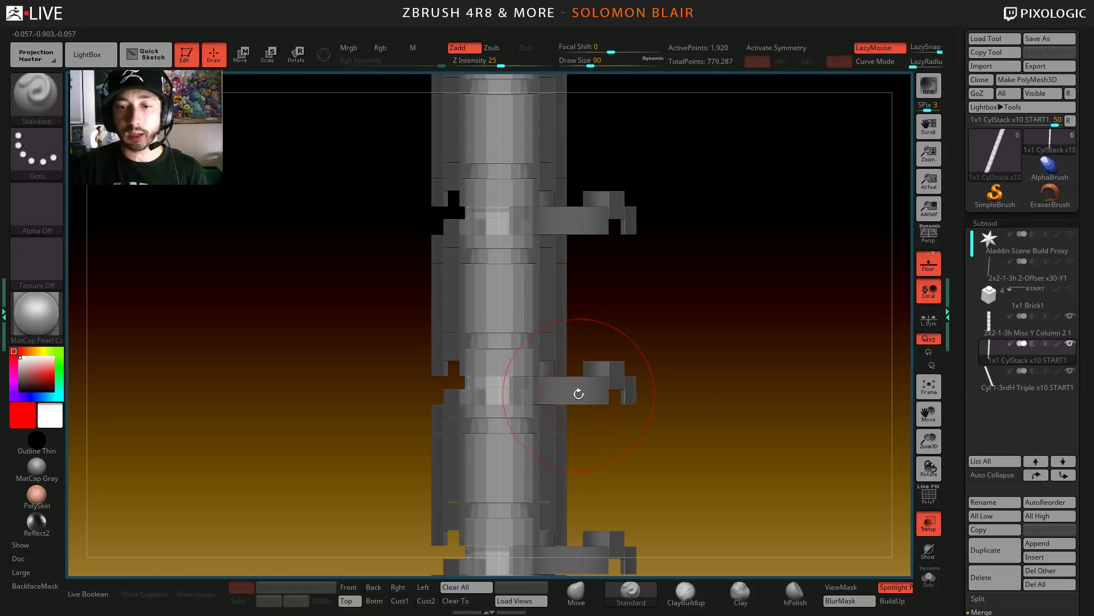
pyautogui.press('s')
pyautogui.moveTo(425, 298); pyautogui.dragTo(420, 299)
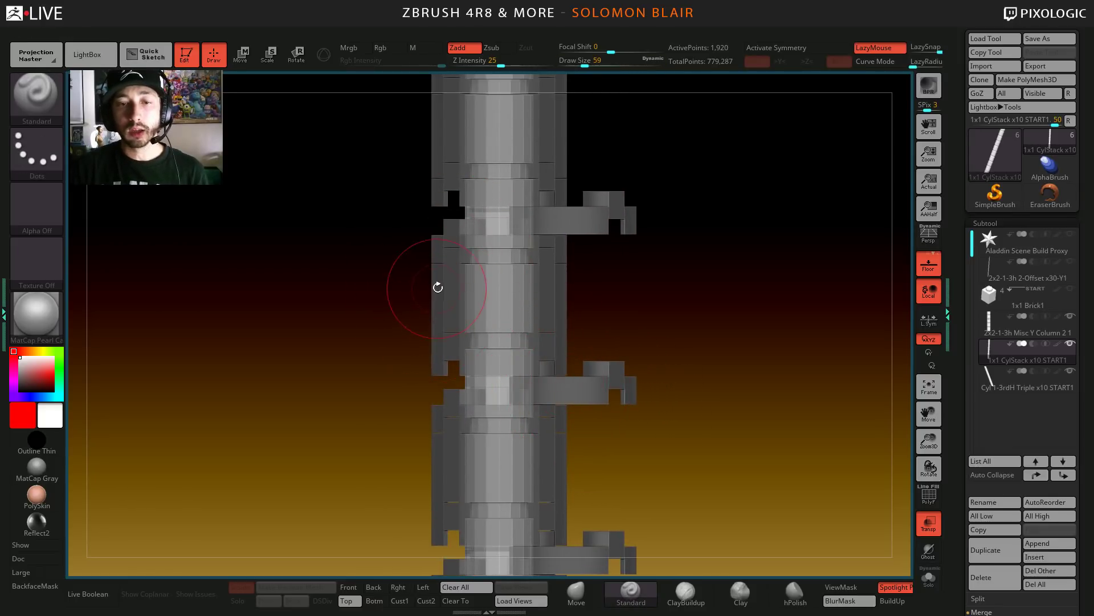
# - Select the 2x2-1-3h Misc Y Column 2 in the viewport and inspect its brick polygroups with PolyFrame, reducing the Draw Size to 31
pyautogui.moveTo(437, 286); pyautogui.dragTo(484, 296, button='right')
pyautogui.keyDown('alt'); pyautogui.click(448, 295); pyautogui.keyUp('alt')
pyautogui.hotkey('shift', 'f')
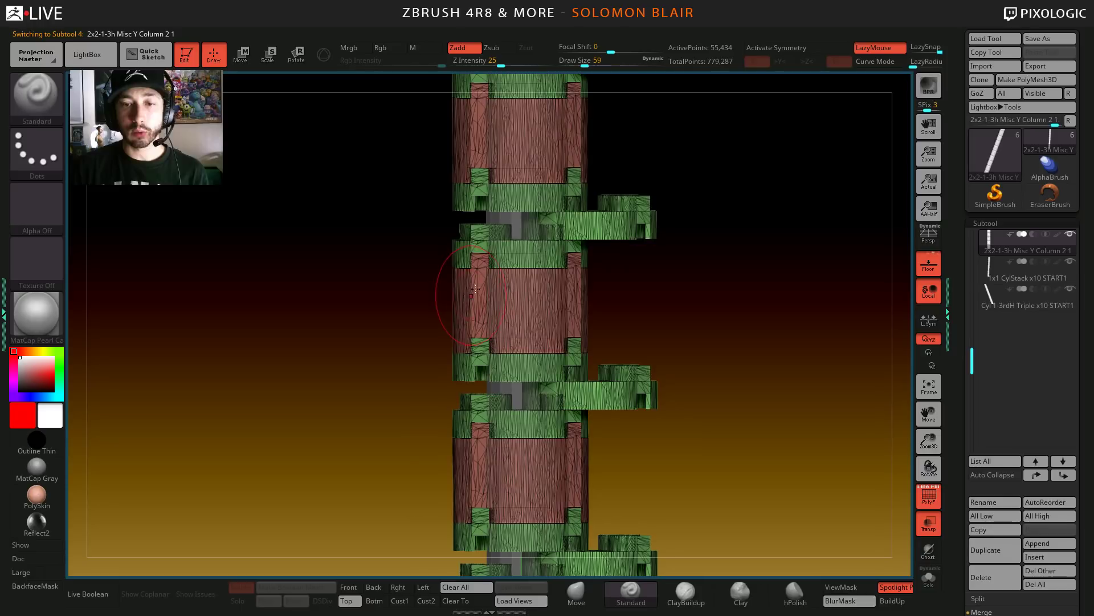
pyautogui.press('s')
pyautogui.moveTo(494, 295); pyautogui.dragTo(487, 296)
pyautogui.moveTo(488, 298); pyautogui.dragTo(510, 311, button='right')
pyautogui.hotkey('shift', 'f')
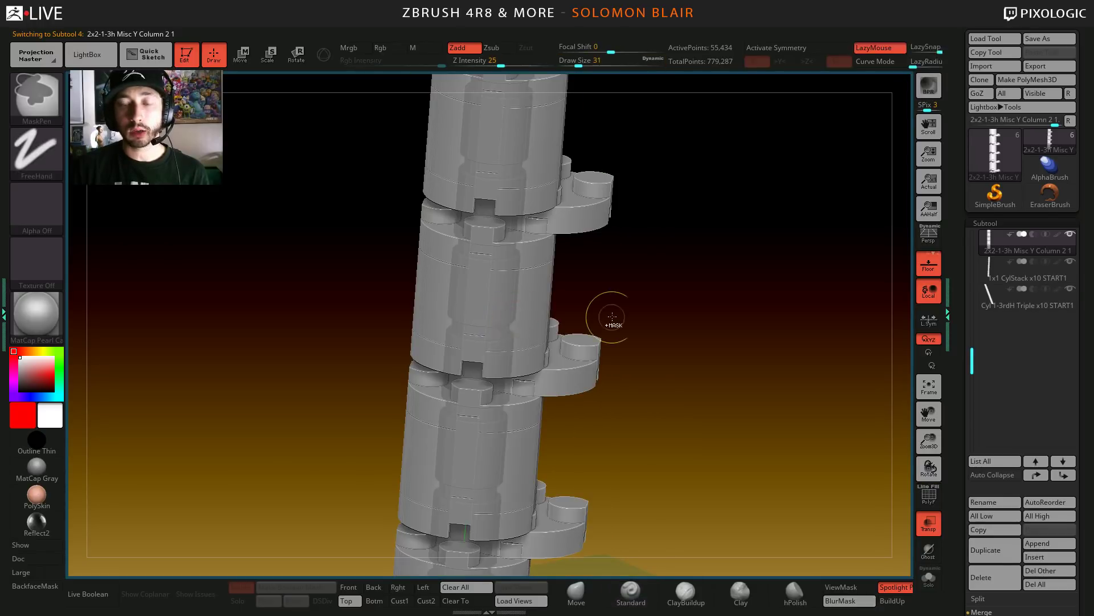
# - Frame the complete Misc Y column to examine it from several angles, and bring the earlier subtools back into the list
pyautogui.press('f')
pyautogui.moveTo(613, 318); pyautogui.dragTo(532, 311, button='right')
pyautogui.keyDown('ctrl'); pyautogui.moveTo(532, 311); pyautogui.dragTo(509, 308, button='right'); pyautogui.keyUp('ctrl')
pyautogui.hotkey('shift', 'f')
pyautogui.hotkey('shift', 'f')
pyautogui.moveTo(510, 308); pyautogui.dragTo(489, 278, button='right')
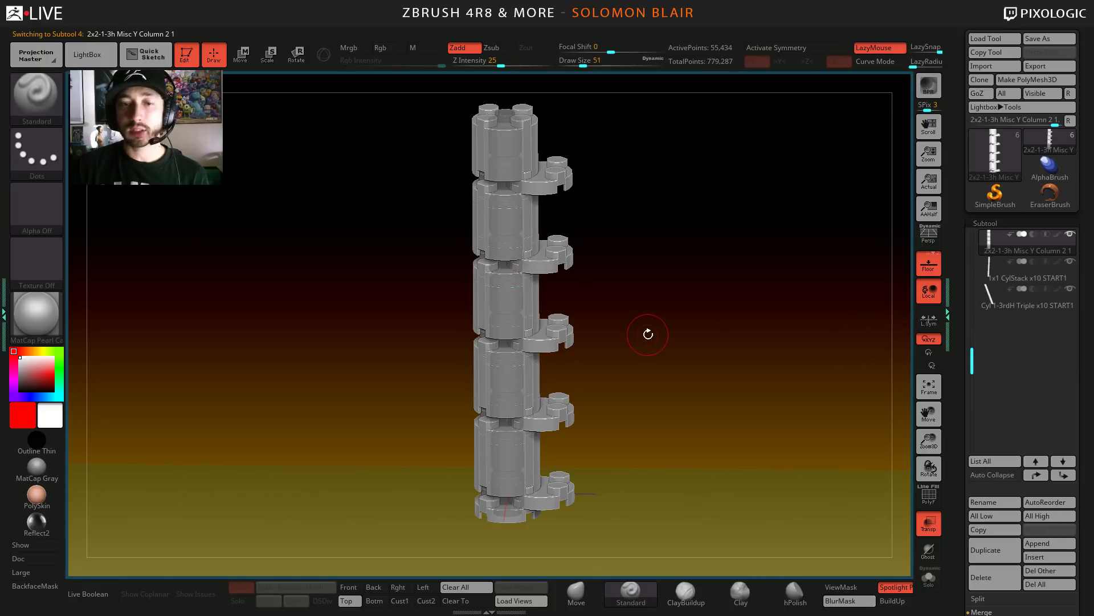
pyautogui.keyDown('shift'); pyautogui.moveTo(531, 289); pyautogui.dragTo(516, 239, button='right'); pyautogui.keyUp('shift')
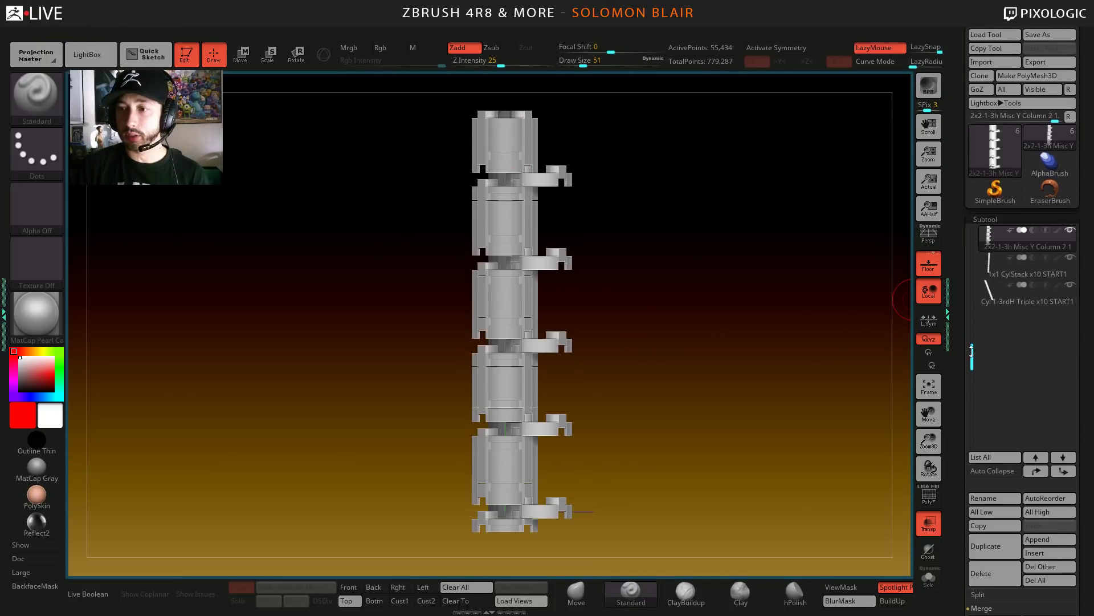
pyautogui.moveTo(972, 353); pyautogui.dragTo(973, 250)
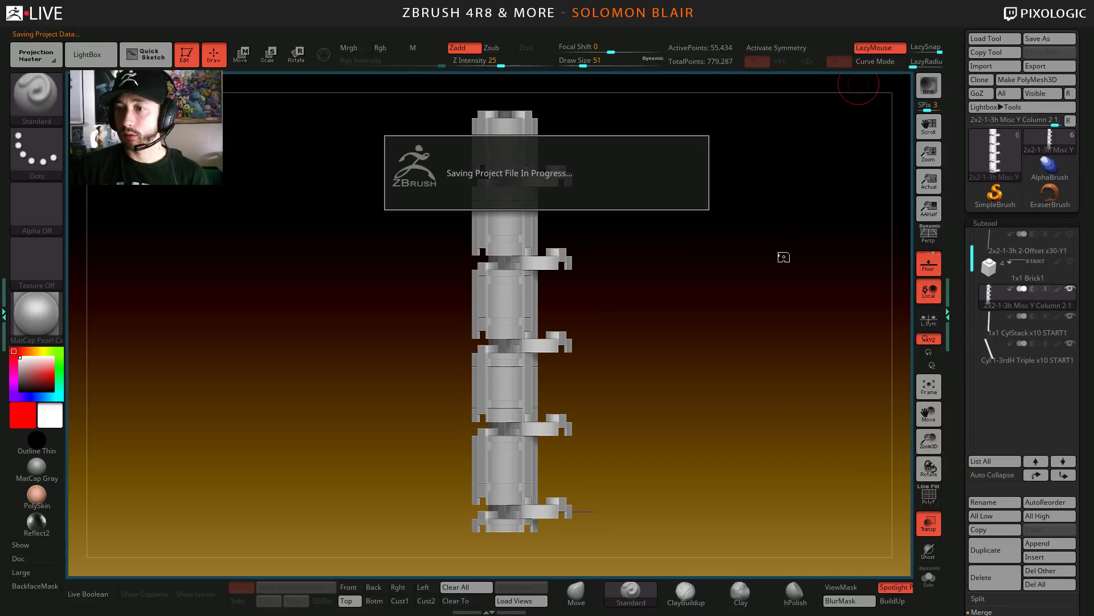
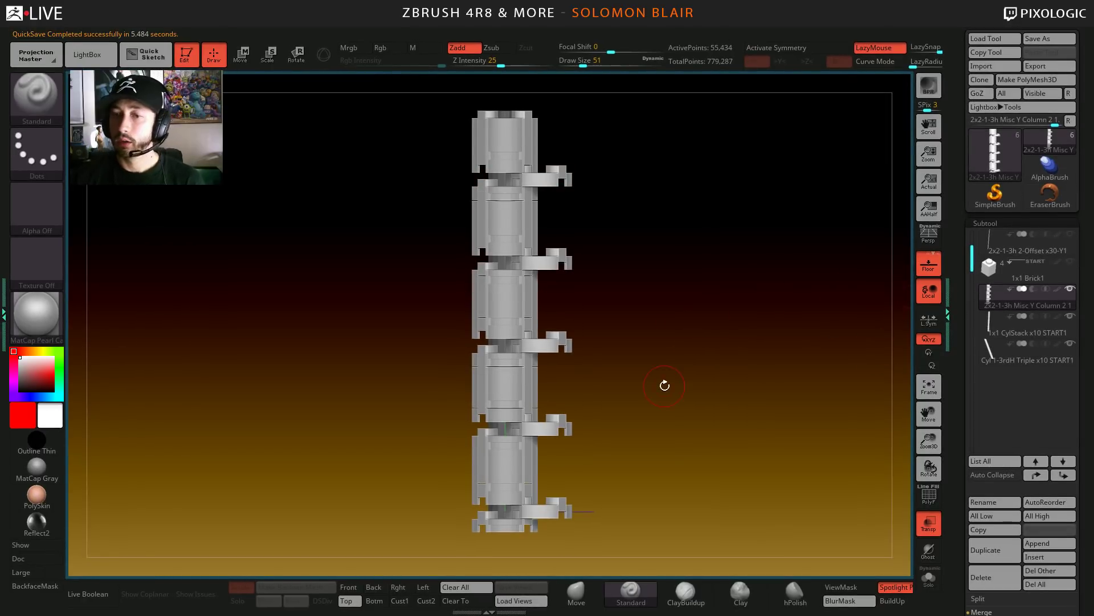
# - Duplicate the 2x2-1-3h Misc Y Column 2 1 subtool and move the copy above 1x1 Brick1 in the subtool order
pyautogui.moveTo(662, 384); pyautogui.dragTo(721, 395)
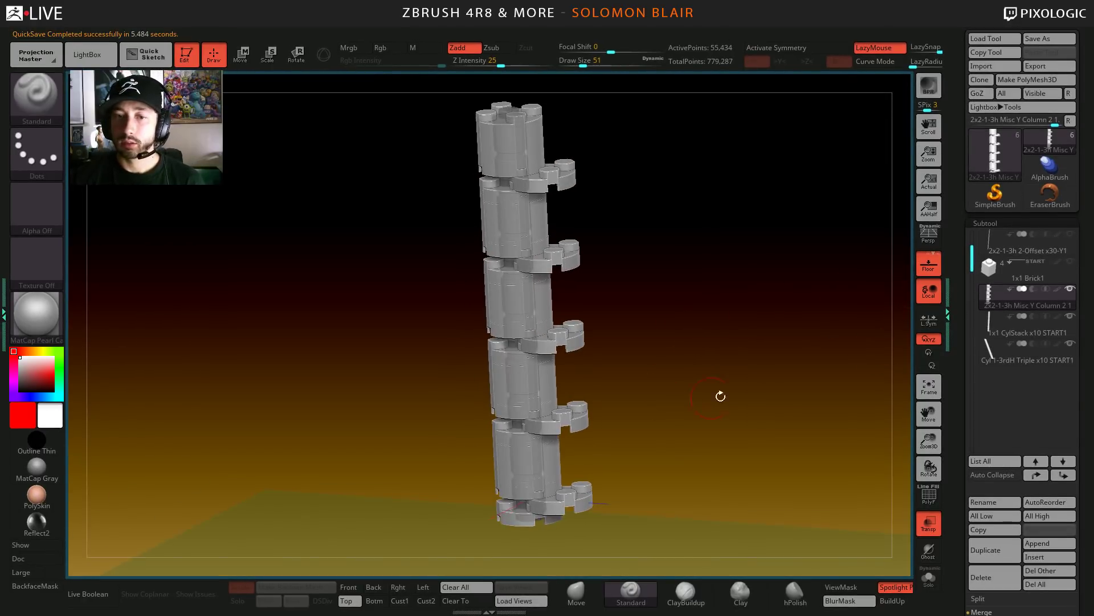
pyautogui.click(995, 549)
pyautogui.hotkey('ctrl', 'Up')
pyautogui.hotkey('ctrl', 'Up')
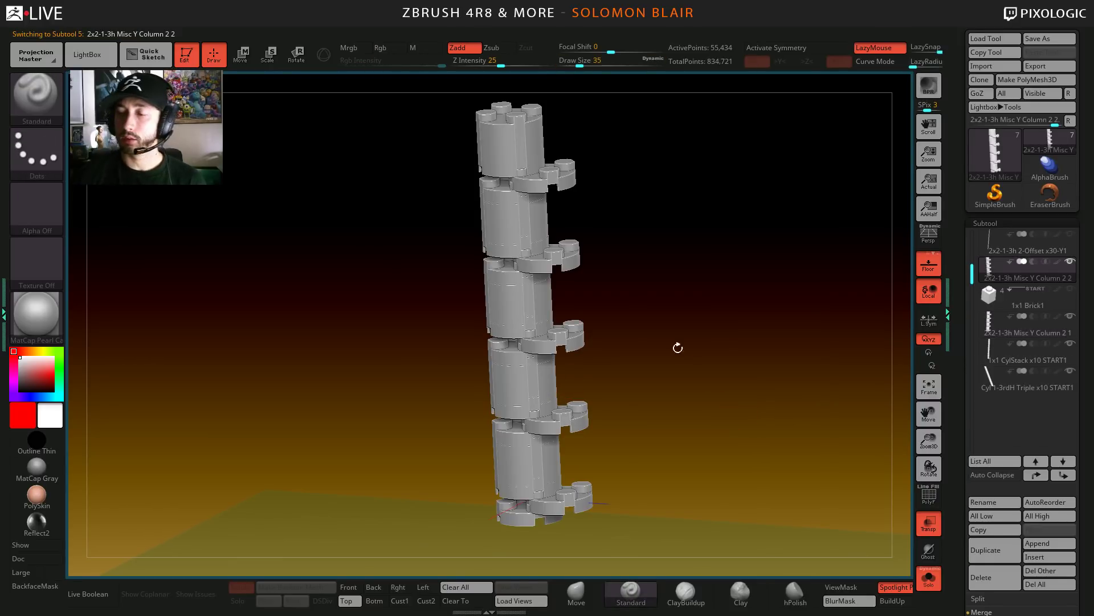
# - Hide the original Misc Y column, the 1x1 CylStack x10 and the Cyl 1-3rdH Triple x10 subtools
pyautogui.moveTo(747, 351); pyautogui.dragTo(770, 359)
pyautogui.click(1072, 316)
pyautogui.click(1072, 345)
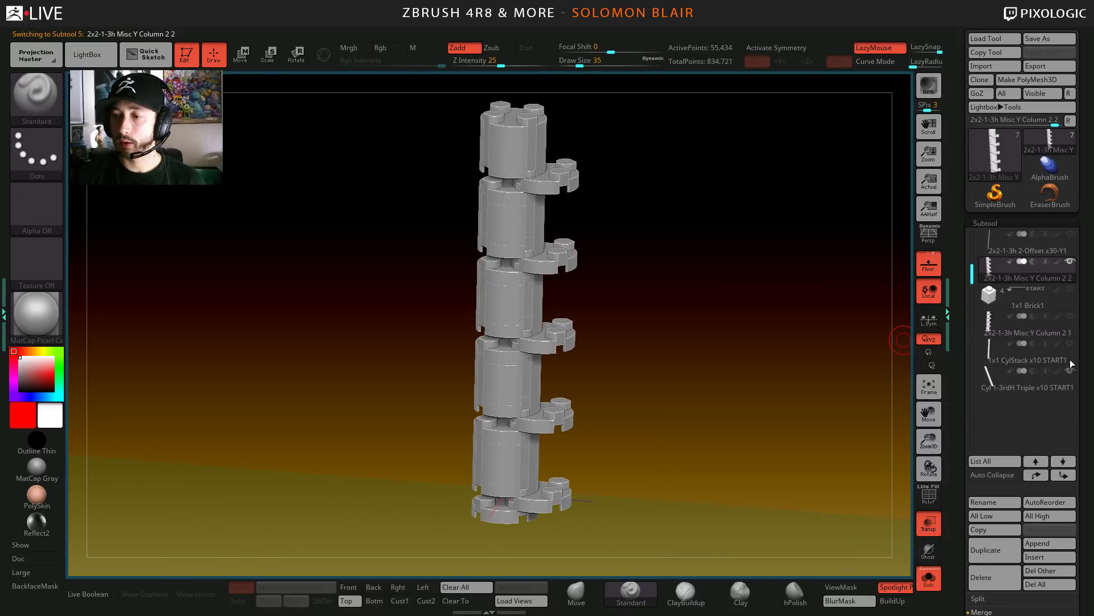
# - Rename the 2x2-1-3h 2-Offset x30-Y1 subtool as "Alladin Misc Column 1"
pyautogui.moveTo(972, 272); pyautogui.dragTo(972, 245)
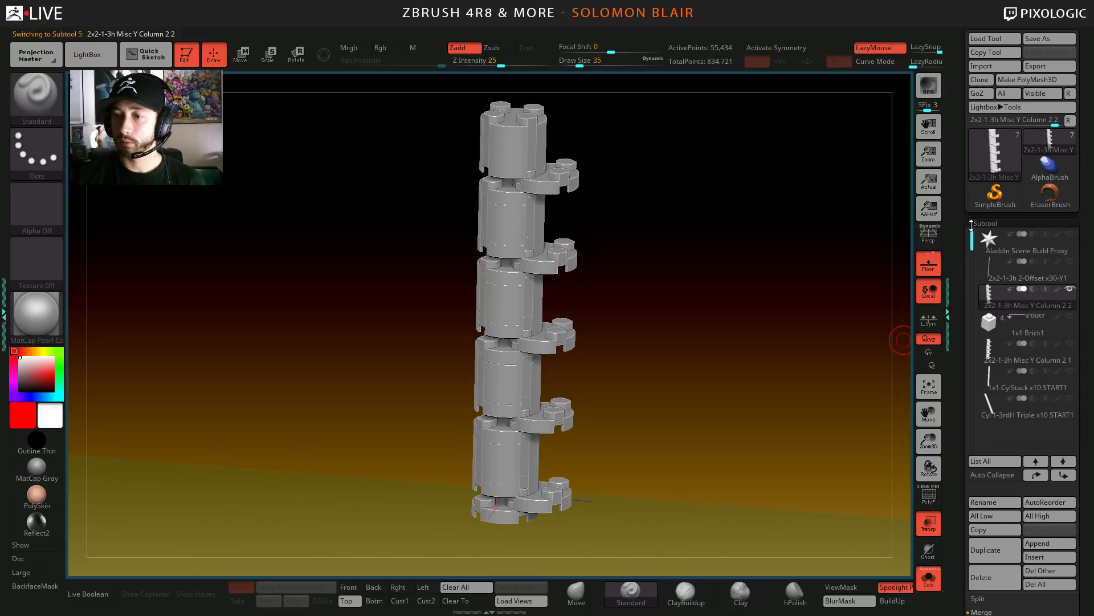
pyautogui.click(996, 268)
pyautogui.click(988, 503)
pyautogui.write('Alla')
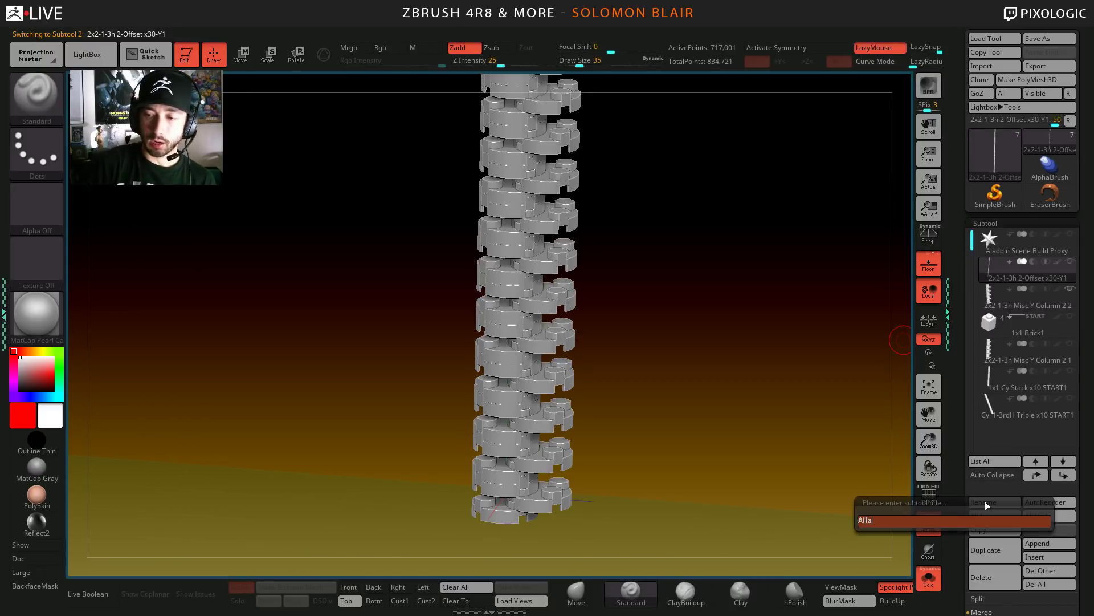
pyautogui.write('din Mi')
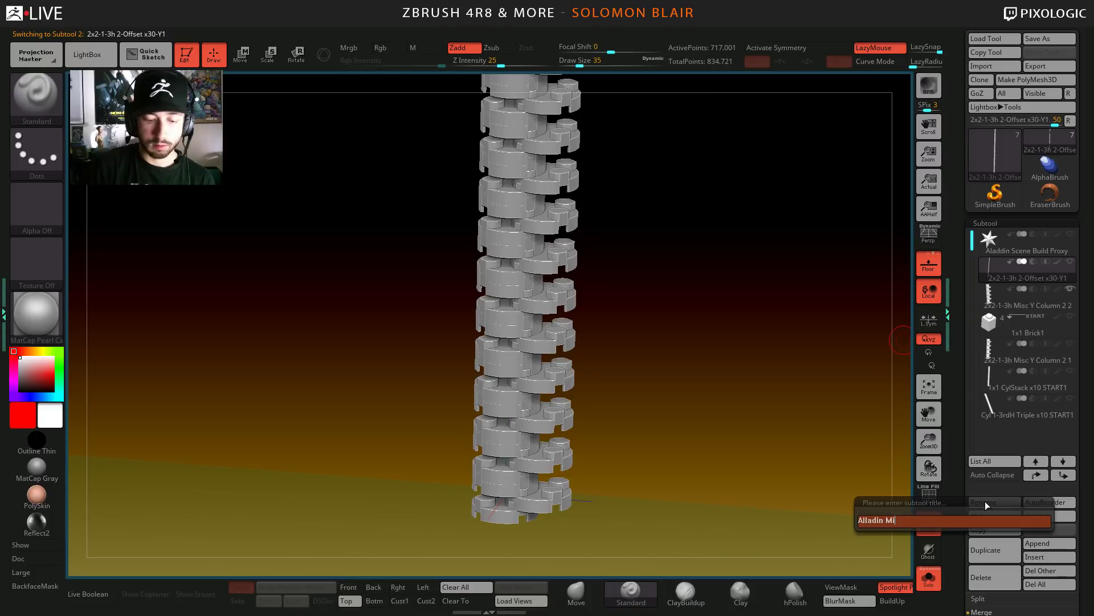
pyautogui.write('sc Column 1')
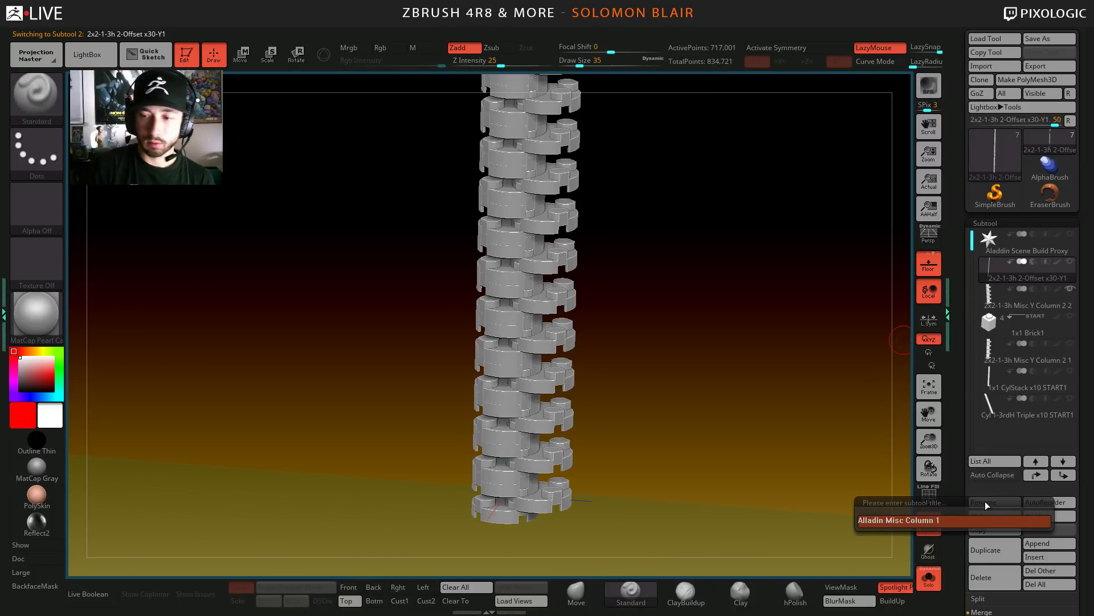
pyautogui.hotkey('ctrl', 'a')
pyautogui.press('Return')
# - Rename the duplicated 2x2-1-3h Misc Y Column 2 2 subtool as "Aladdin Misc Column 2"
pyautogui.click(994, 299)
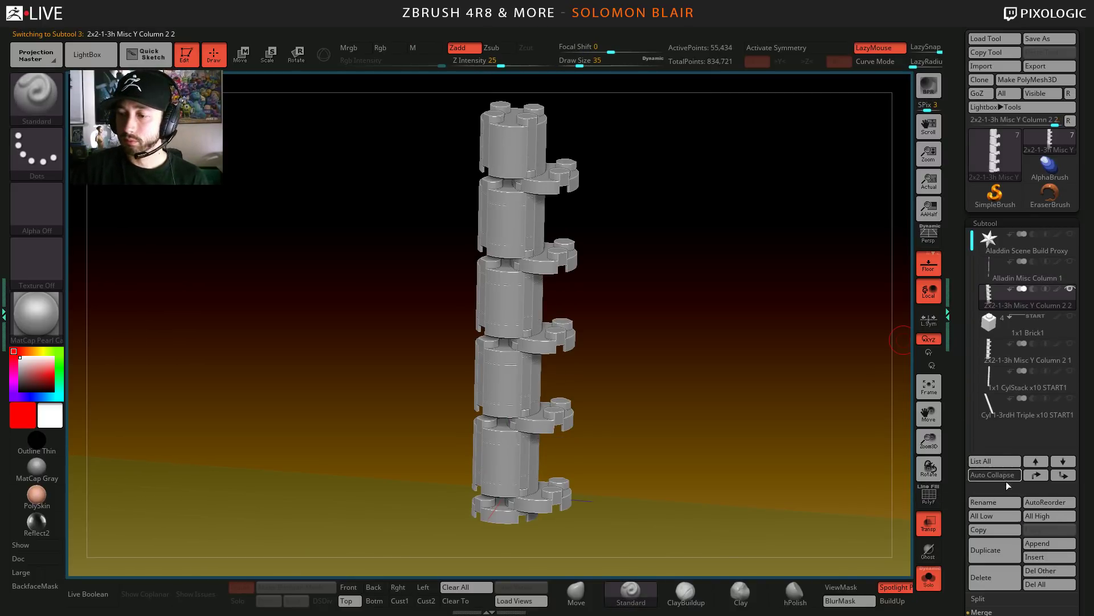
pyautogui.click(1004, 501)
pyautogui.write('Aladdin M')
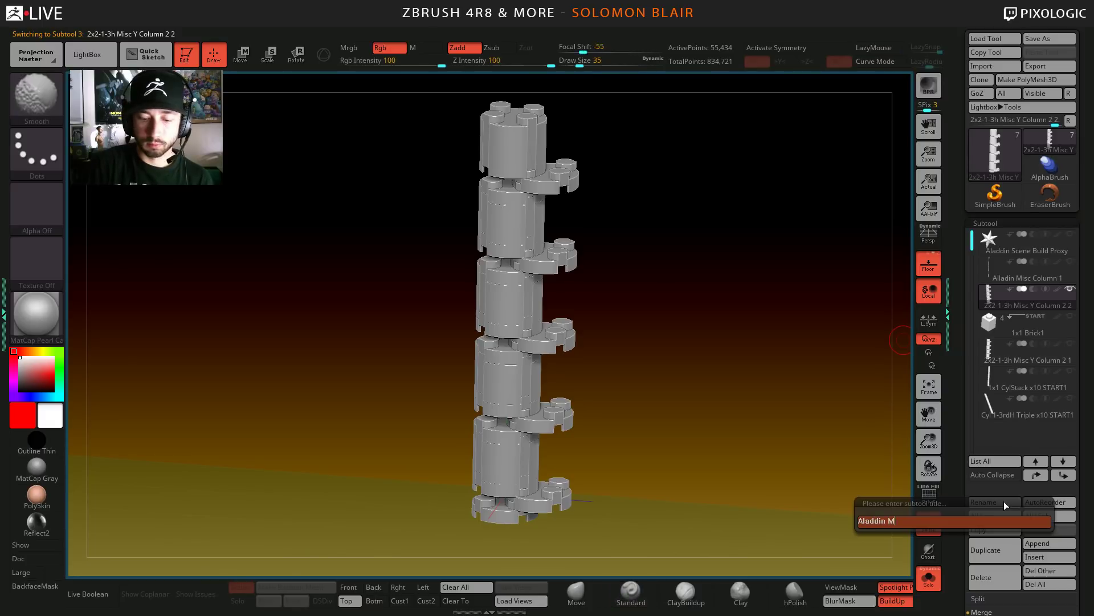
pyautogui.write('isc Column ')
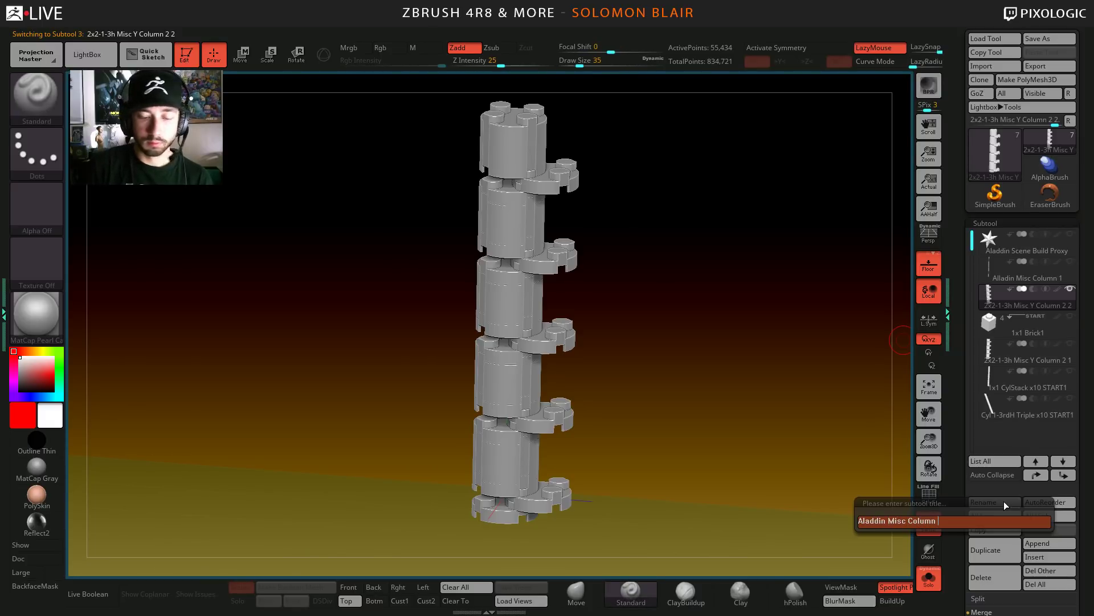
pyautogui.write('2')
pyautogui.press('Return')
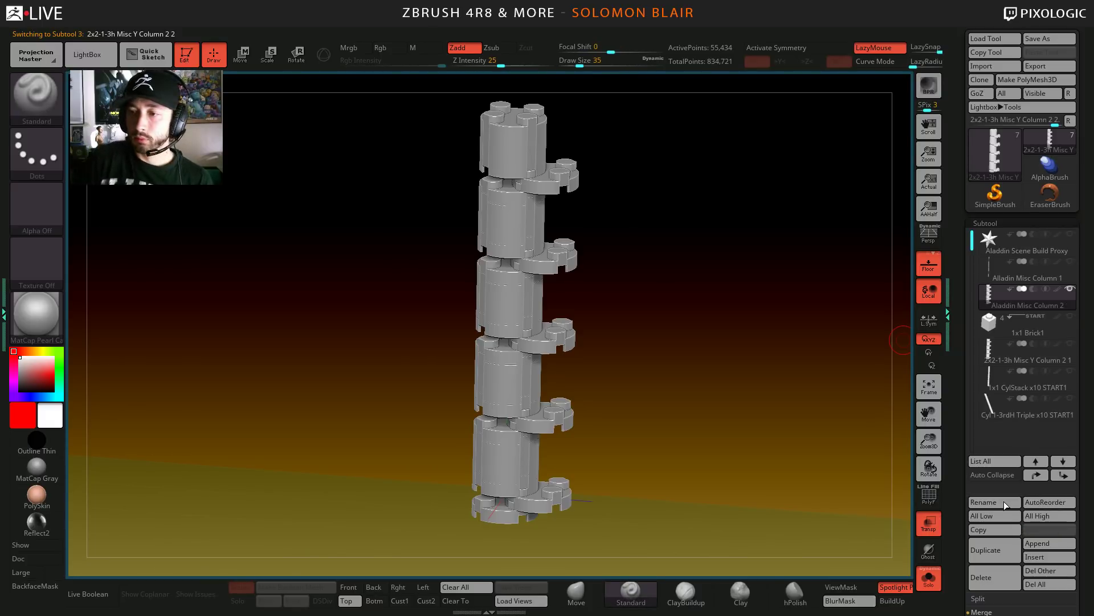
# - Turn on ArrayMesh for Aladdin Misc Column 2 and increase the Draw Size to 56
pyautogui.click(1009, 227)
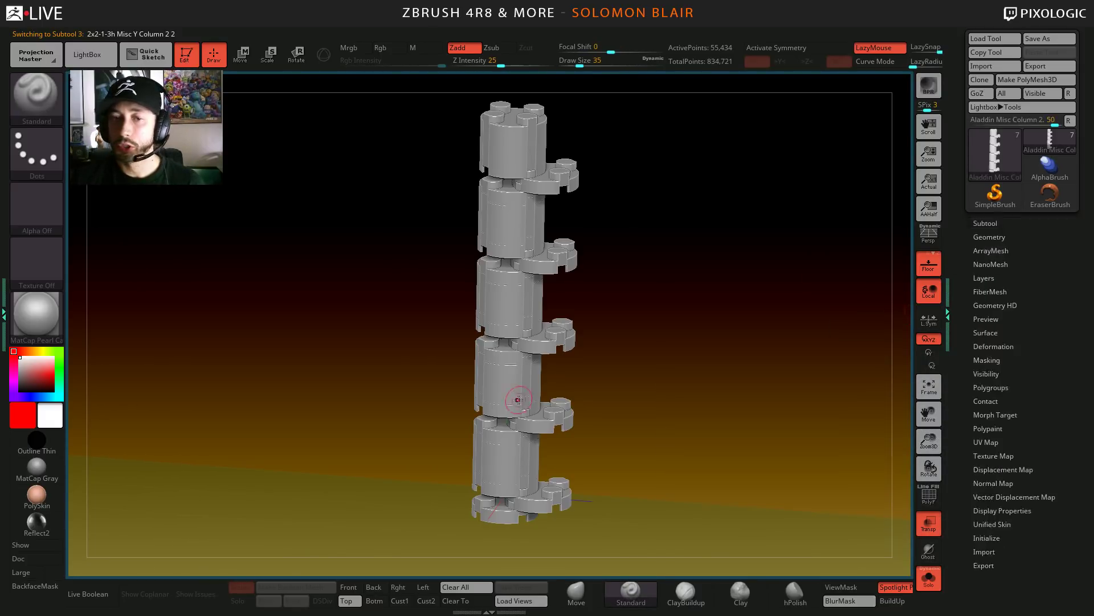
pyautogui.click(995, 249)
pyautogui.moveTo(678, 340); pyautogui.dragTo(604, 360)
pyautogui.press('s')
pyautogui.click(608, 350)
pyautogui.press('f')
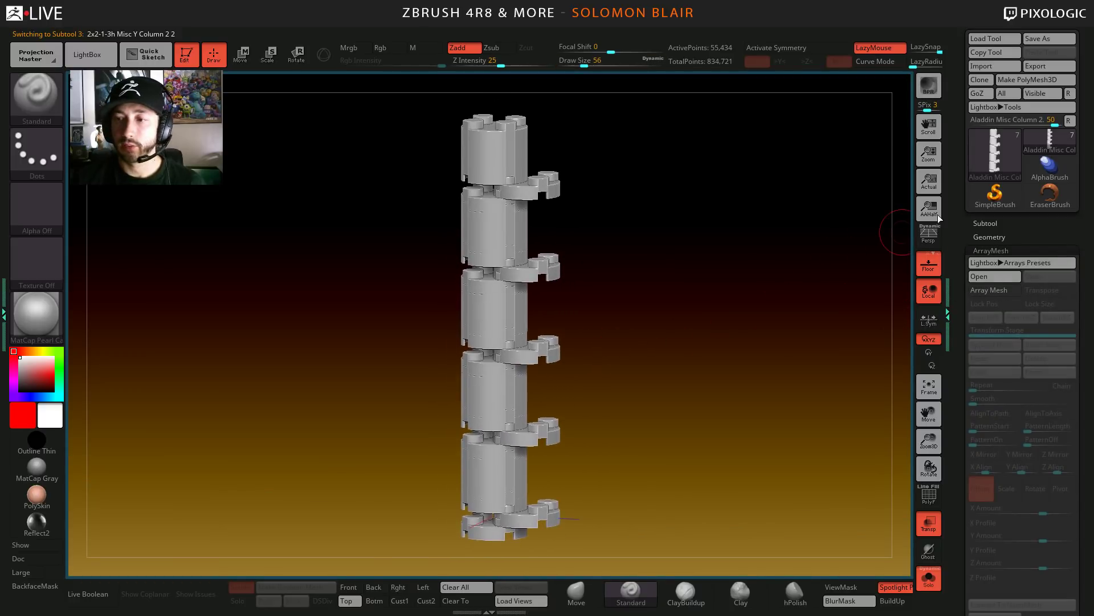
pyautogui.click(989, 290)
# - Load the 2x2_Stack_x10.ZAM preset from the 2x2 Cyl Column Array Presets folder onto the column
pyautogui.click(1003, 262)
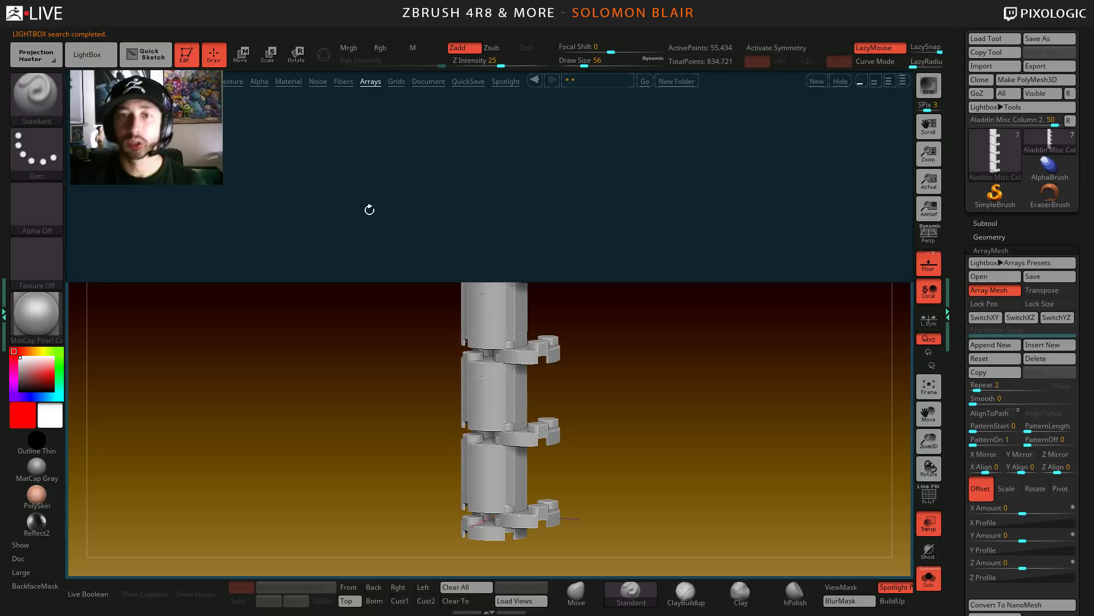
pyautogui.moveTo(744, 222); pyautogui.dragTo(572, 208)
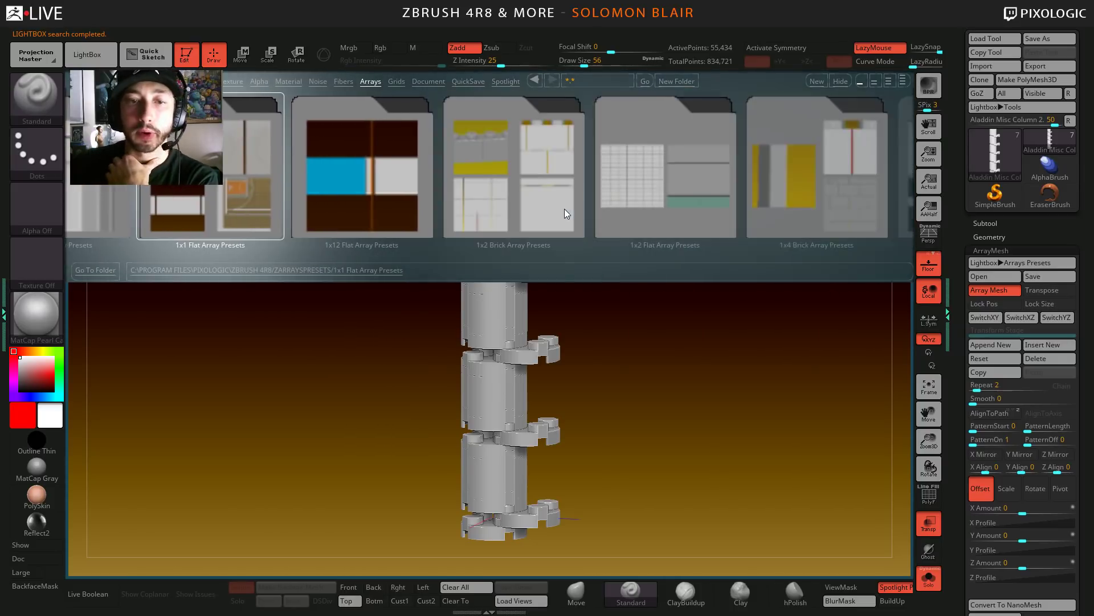
pyautogui.scroll(-5, 564, 209)
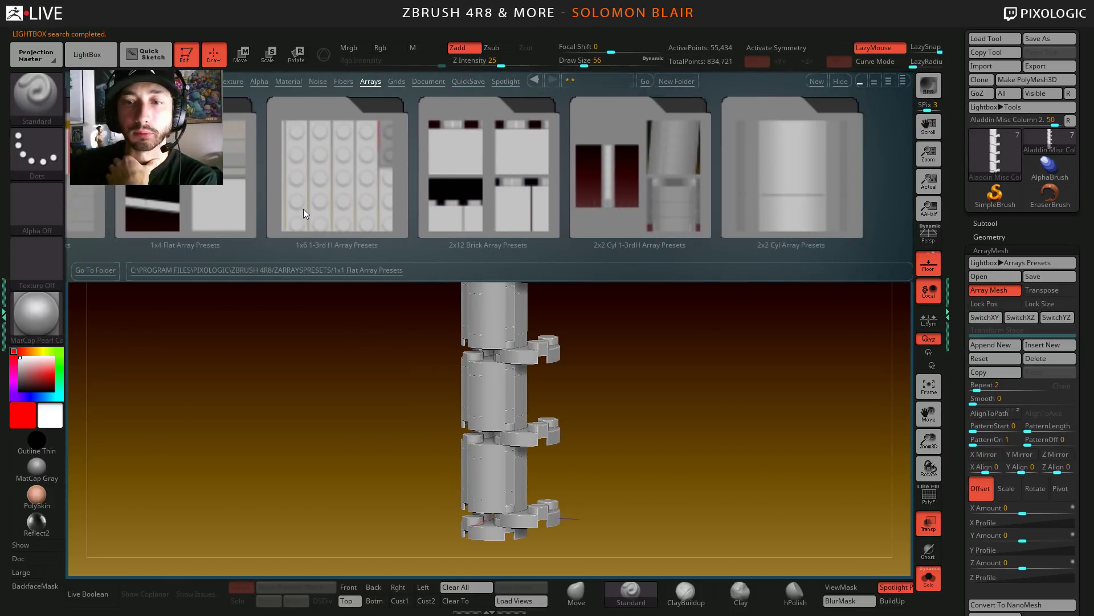
pyautogui.scroll(-4, 304, 208)
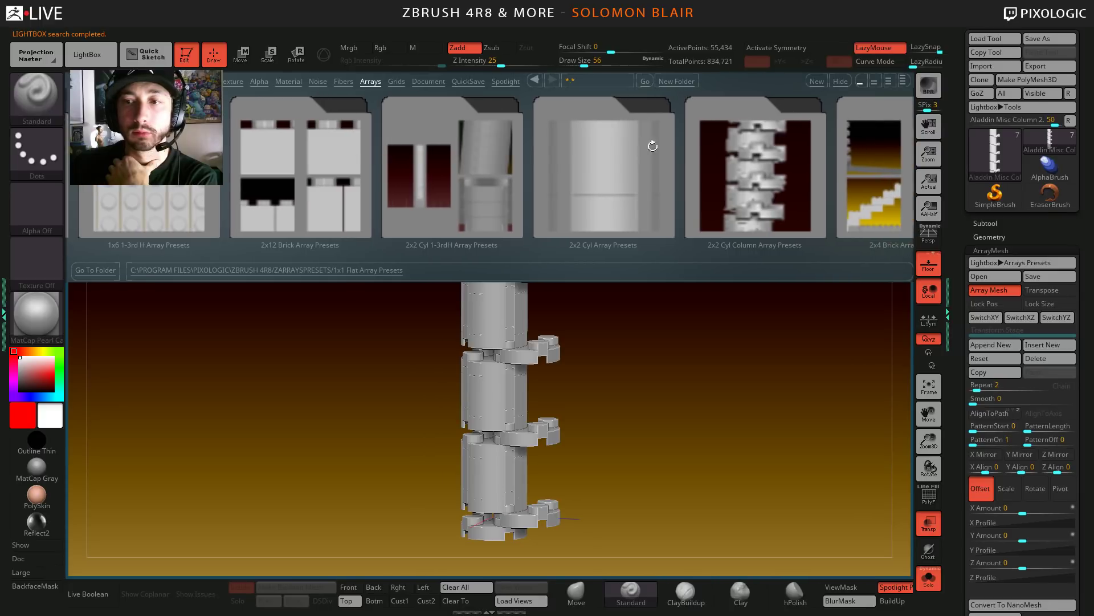
pyautogui.click(739, 145)
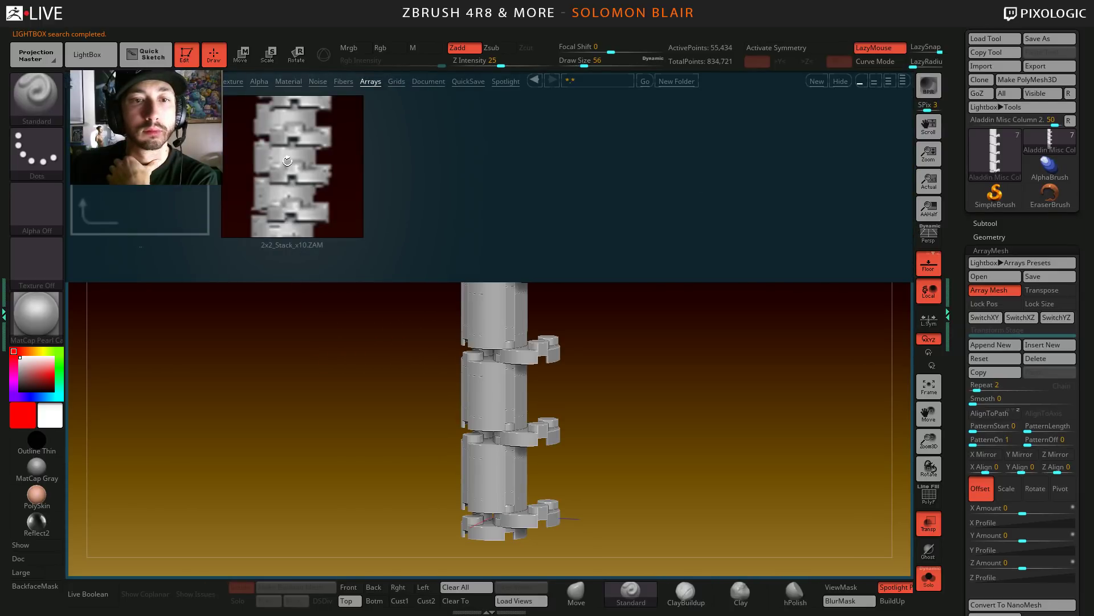
pyautogui.doubleClick(287, 161)
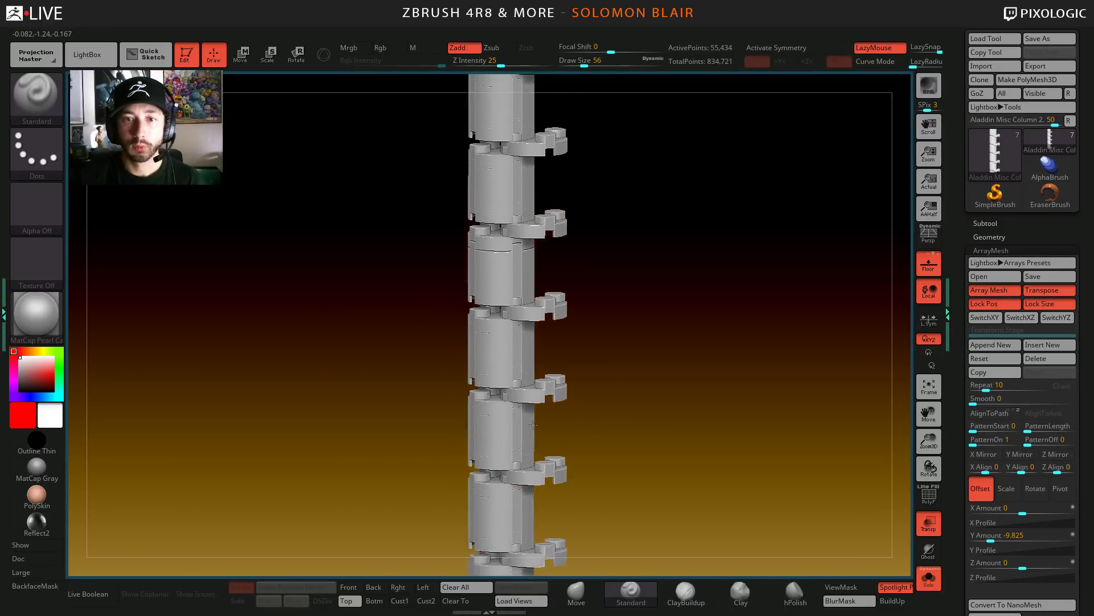
# - Examine the full arrayed column and closely inspect the joint between two repeats, reducing the Draw Size to 12
pyautogui.keyDown('ctrl'); pyautogui.moveTo(393, 423); pyautogui.dragTo(381, 291, button='right'); pyautogui.keyUp('ctrl')
pyautogui.keyDown('alt'); pyautogui.moveTo(382, 291); pyautogui.dragTo(379, 444, button='right'); pyautogui.keyUp('alt')
pyautogui.moveTo(380, 445); pyautogui.dragTo(385, 428, button='right')
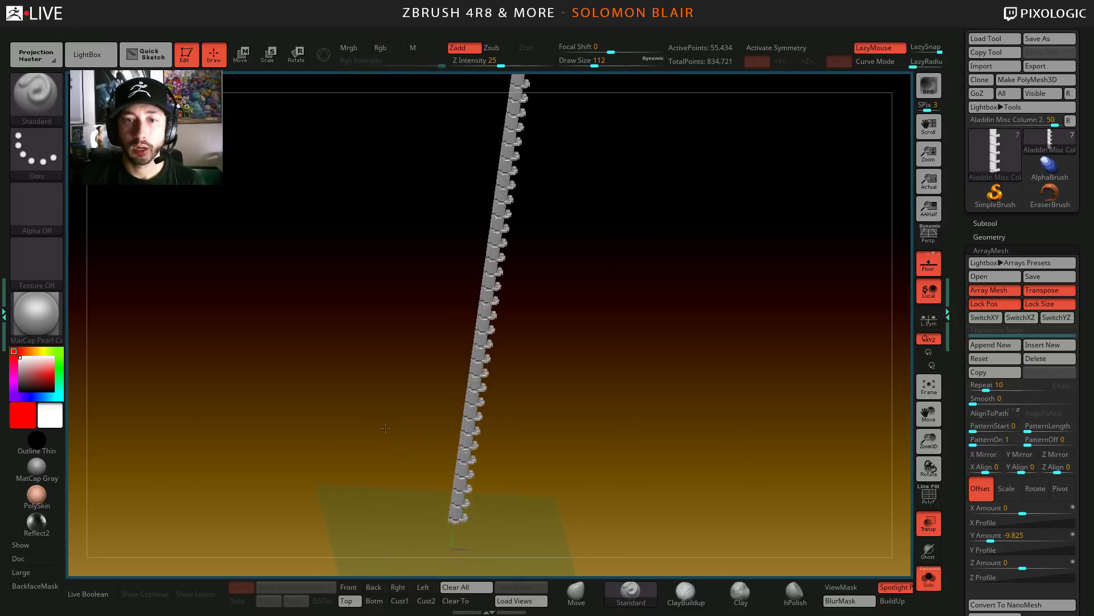
pyautogui.hotkey('shift', 'f')
pyautogui.moveTo(547, 349)
pyautogui.keyDown('ctrl'); pyautogui.mouseDown(button='right')
pyautogui.moveTo(505, 459)
pyautogui.moveTo(476, 420)
pyautogui.moveTo(459, 427)
pyautogui.moveTo(465, 492)
pyautogui.mouseUp(button='right'); pyautogui.keyUp('ctrl')
pyautogui.hotkey('shift', 'f')
pyautogui.moveTo(598, 456); pyautogui.dragTo(645, 483, button='right')
pyautogui.press('s')
pyautogui.moveTo(644, 484); pyautogui.dragTo(636, 484)
pyautogui.moveTo(638, 485)
pyautogui.keyDown('shift'); pyautogui.mouseDown(button='right')
pyautogui.moveTo(649, 504)
pyautogui.moveTo(572, 399)
pyautogui.moveTo(591, 402)
pyautogui.moveTo(584, 422)
pyautogui.mouseUp(button='right'); pyautogui.keyUp('shift')
# - Set the array's Y Amount to -9.81 and check the gaps between the repeated column sections
pyautogui.moveTo(964, 534); pyautogui.dragTo(966, 508)
pyautogui.click(988, 509)
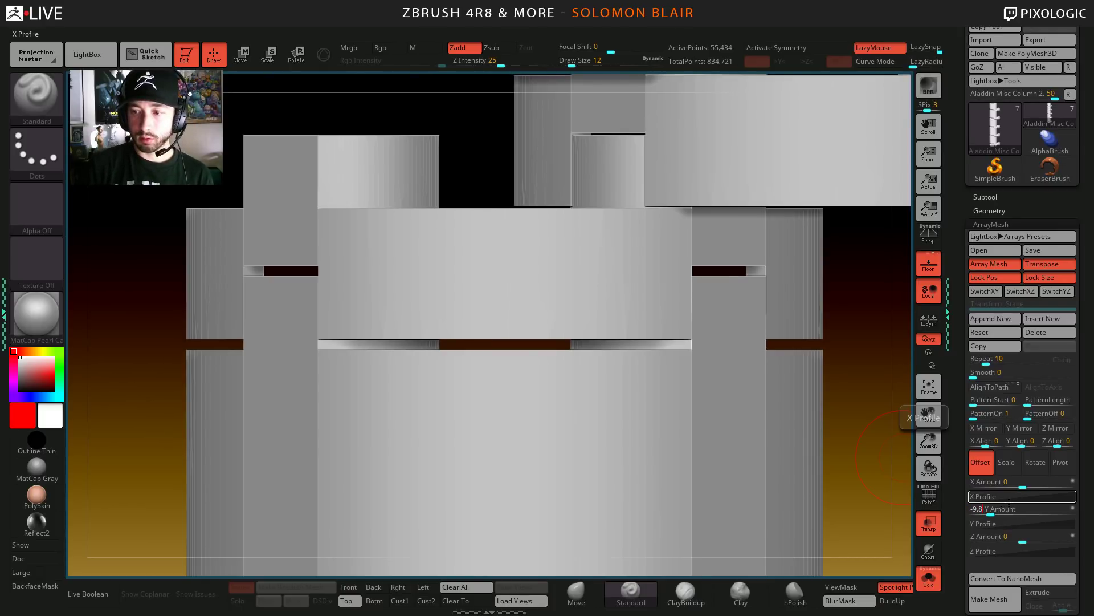
pyautogui.press('Return')
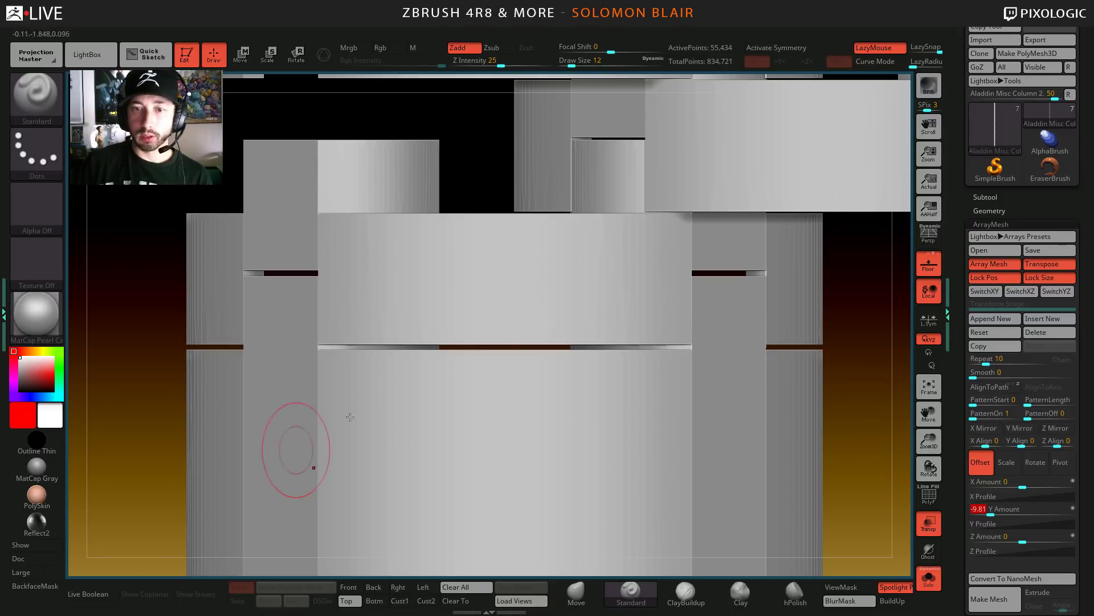
pyautogui.keyDown('alt'); pyautogui.moveTo(659, 297); pyautogui.dragTo(568, 330, button='right'); pyautogui.keyUp('alt')
pyautogui.keyDown('ctrl'); pyautogui.moveTo(568, 331); pyautogui.dragTo(630, 323, button='right'); pyautogui.keyUp('ctrl')
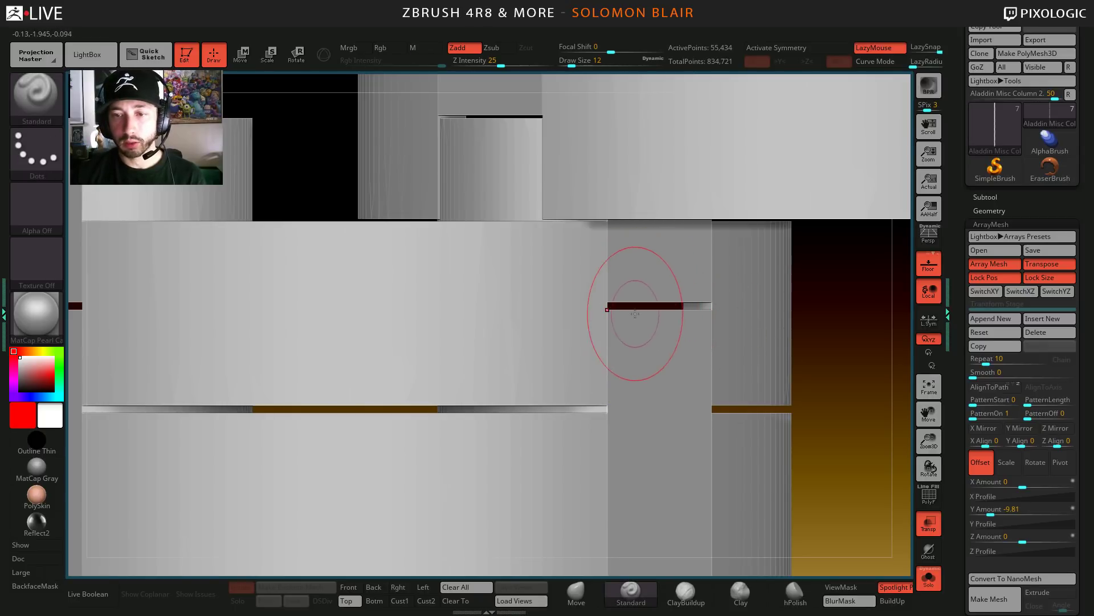
pyautogui.moveTo(537, 356)
pyautogui.keyDown('alt'); pyautogui.mouseDown(button='right')
pyautogui.moveTo(630, 303)
pyautogui.moveTo(339, 311)
pyautogui.moveTo(593, 366)
pyautogui.moveTo(464, 455)
pyautogui.moveTo(773, 450)
pyautogui.moveTo(898, 422)
pyautogui.mouseUp(button='right'); pyautogui.keyUp('alt')
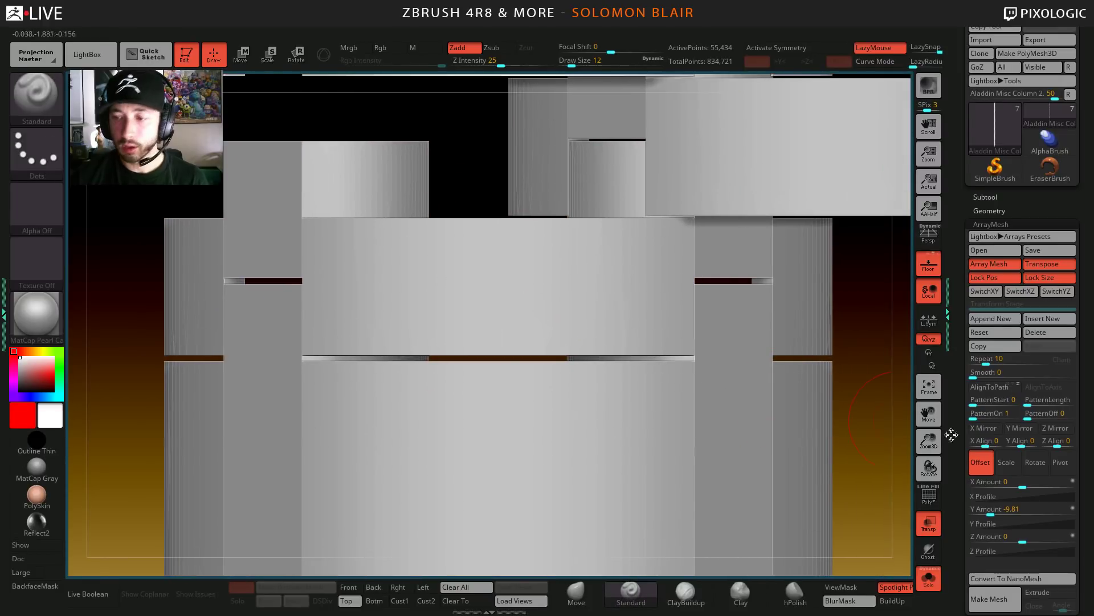
# - Set the array's Y Amount offset to -9.8 and check how the repeated sections meet
pyautogui.click(991, 508)
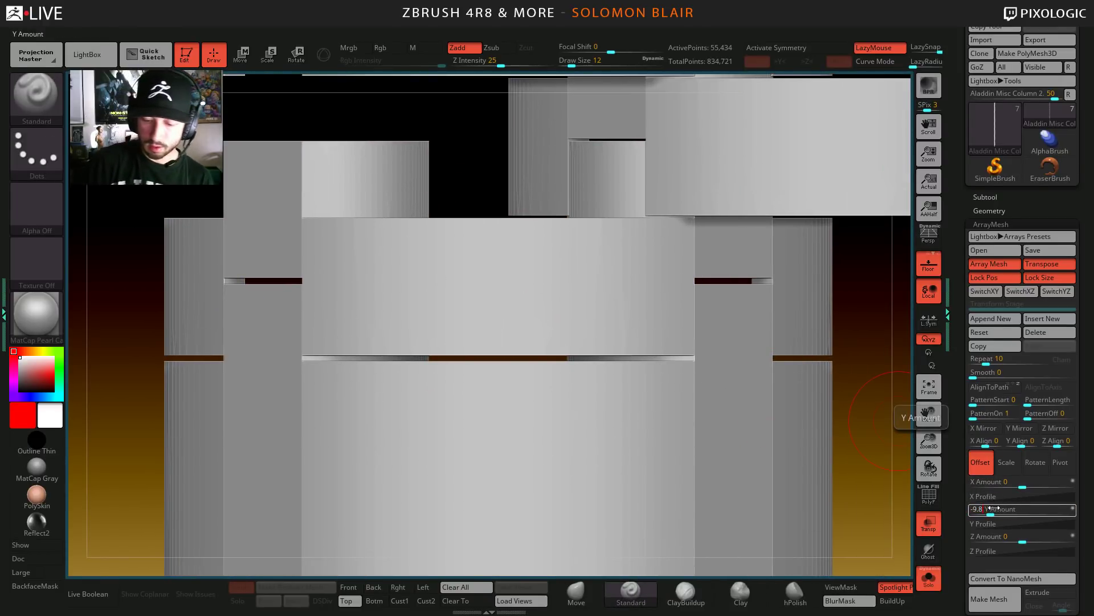
pyautogui.write('-9.8')
pyautogui.press('Return')
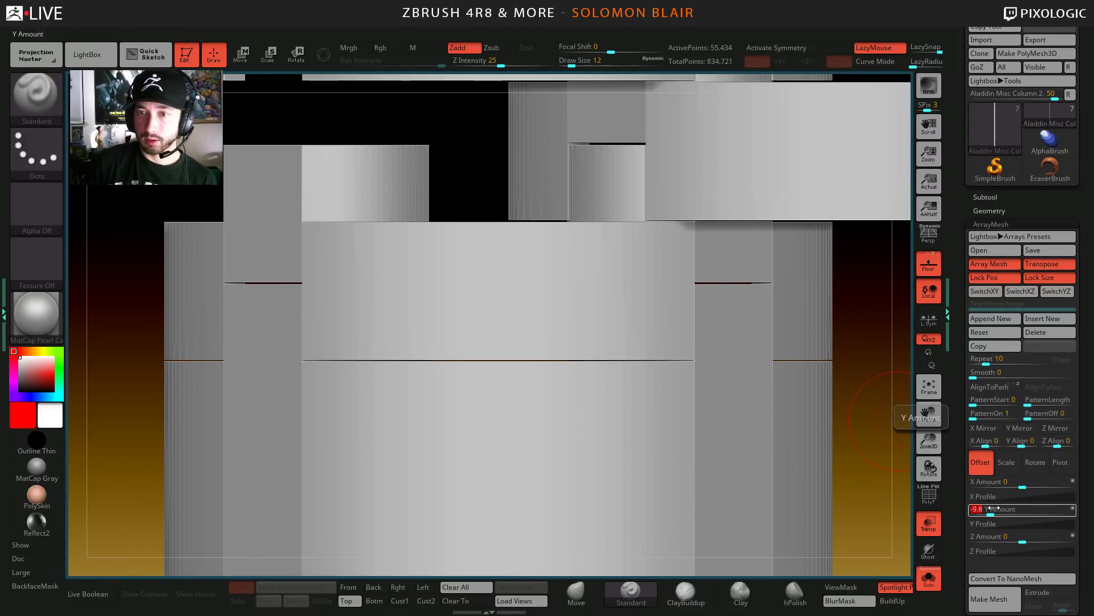
pyautogui.moveTo(606, 352)
pyautogui.keyDown('ctrl'); pyautogui.mouseDown(button='right')
pyautogui.moveTo(536, 322)
pyautogui.moveTo(483, 430)
pyautogui.moveTo(470, 370)
pyautogui.mouseUp(button='right'); pyautogui.keyUp('ctrl')
pyautogui.moveTo(482, 419)
pyautogui.mouseDown(button='right')
pyautogui.moveTo(557, 403)
pyautogui.moveTo(528, 454)
pyautogui.moveTo(433, 433)
pyautogui.moveTo(462, 488)
pyautogui.moveTo(471, 404)
pyautogui.moveTo(547, 450)
pyautogui.moveTo(547, 288)
pyautogui.moveTo(491, 315)
pyautogui.moveTo(527, 366)
pyautogui.moveTo(561, 348)
pyautogui.moveTo(567, 365)
pyautogui.moveTo(622, 340)
pyautogui.moveTo(611, 385)
pyautogui.moveTo(551, 365)
pyautogui.moveTo(551, 313)
pyautogui.mouseUp(button='right')
# - Show the column's polygroups with PolyFrame and increase the Draw Size to 51
pyautogui.hotkey('shift', 'f')
pyautogui.press('s')
pyautogui.click(558, 347)
pyautogui.press('s')
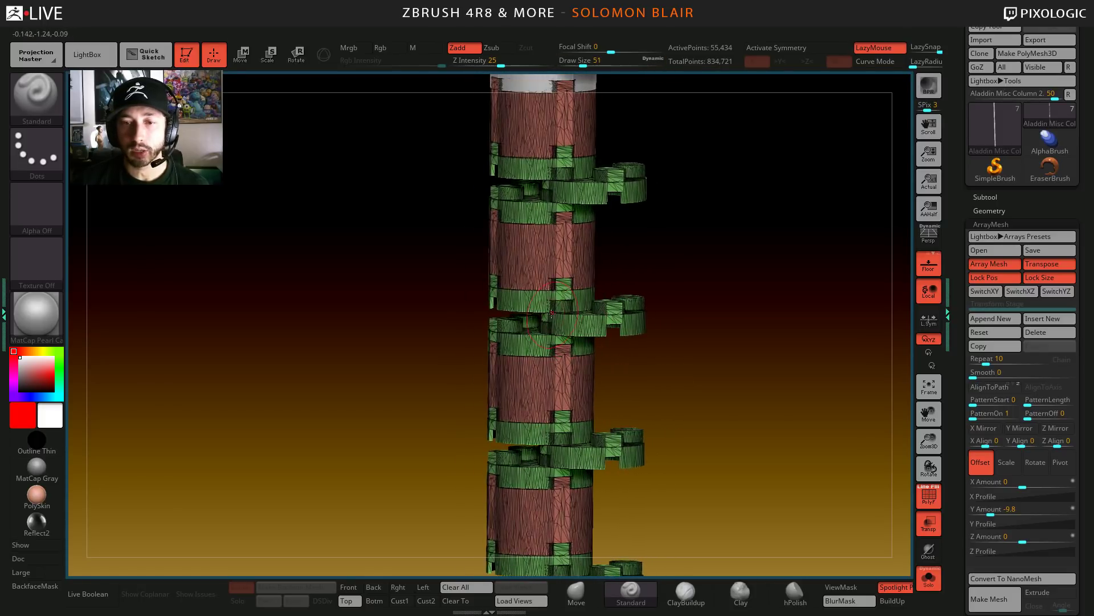
# - Turn off ArrayMesh temporarily, isolate the green polygroup of the base column, and restore the full geometry and the array
pyautogui.click(988, 264)
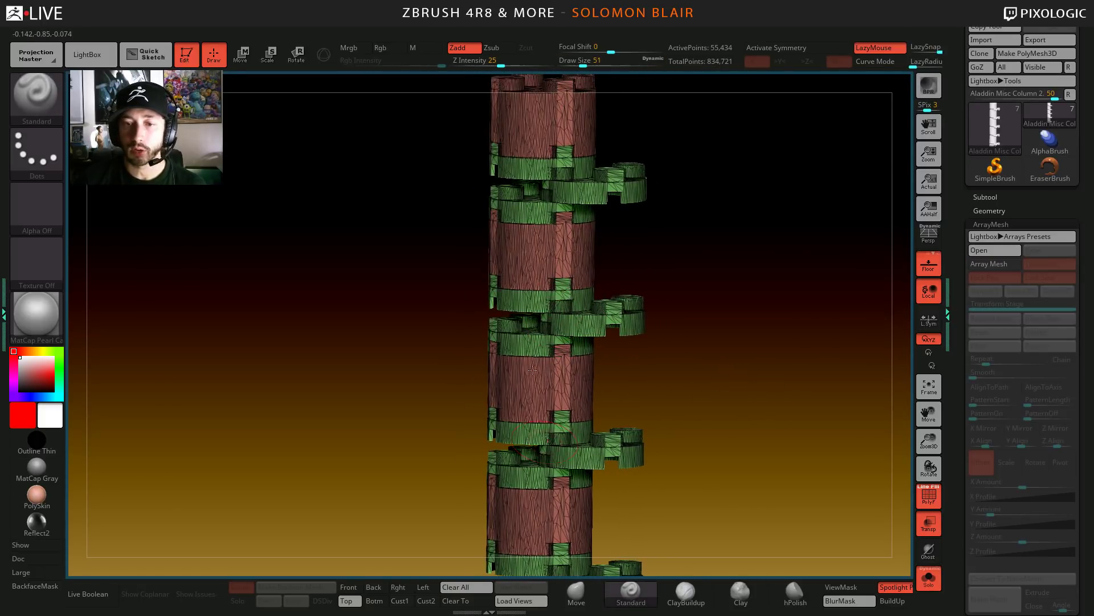
pyautogui.moveTo(534, 542)
pyautogui.keyDown('alt'); pyautogui.mouseDown(button='right')
pyautogui.moveTo(515, 354)
pyautogui.moveTo(536, 403)
pyautogui.mouseUp(button='right'); pyautogui.keyUp('alt')
pyautogui.press('s')
pyautogui.moveTo(522, 379); pyautogui.dragTo(515, 379)
pyautogui.keyDown('ctrl'); pyautogui.keyDown('shift'); pyautogui.click(510, 386); pyautogui.keyUp('shift'); pyautogui.keyUp('ctrl')
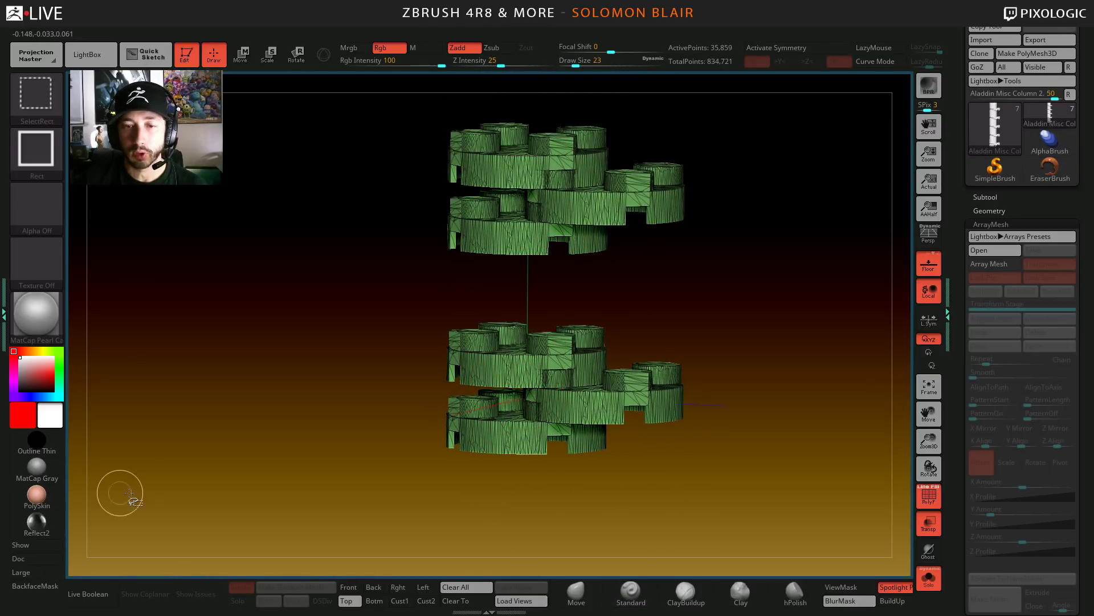
pyautogui.keyDown('ctrl'); pyautogui.keyDown('shift'); pyautogui.click(256, 421); pyautogui.keyUp('shift'); pyautogui.keyUp('ctrl')
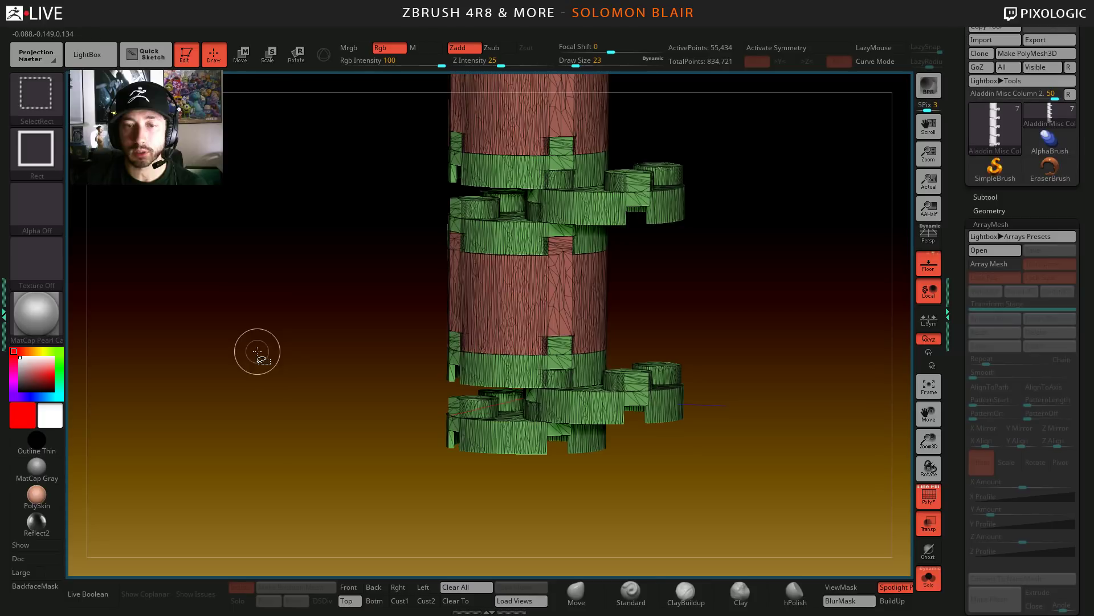
pyautogui.click(989, 264)
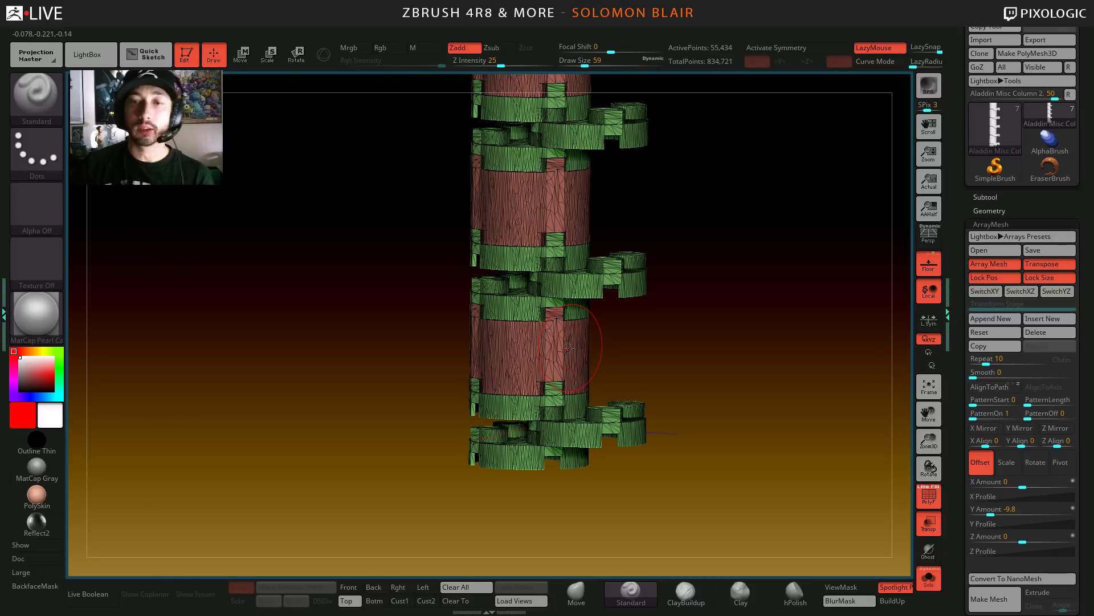
# - Expand the Split options for the Aladdin Misc Column 2 subtool with the arrayed column in view
pyautogui.keyDown('alt'); pyautogui.moveTo(586, 267); pyautogui.dragTo(572, 345, button='right'); pyautogui.keyUp('alt')
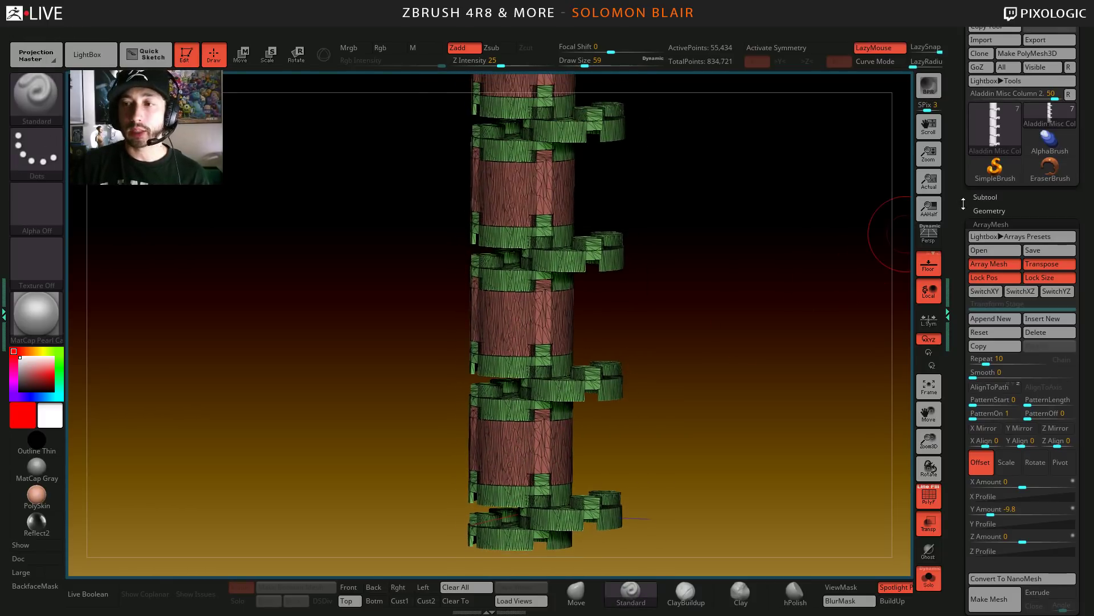
pyautogui.click(981, 197)
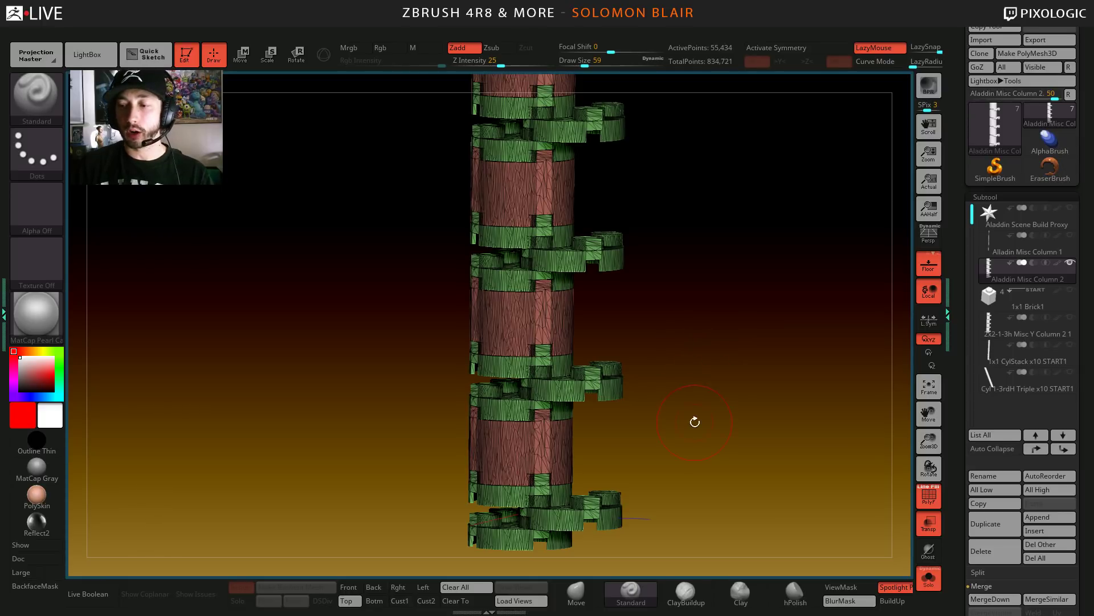
pyautogui.moveTo(953, 447); pyautogui.dragTo(953, 393)
pyautogui.click(979, 444)
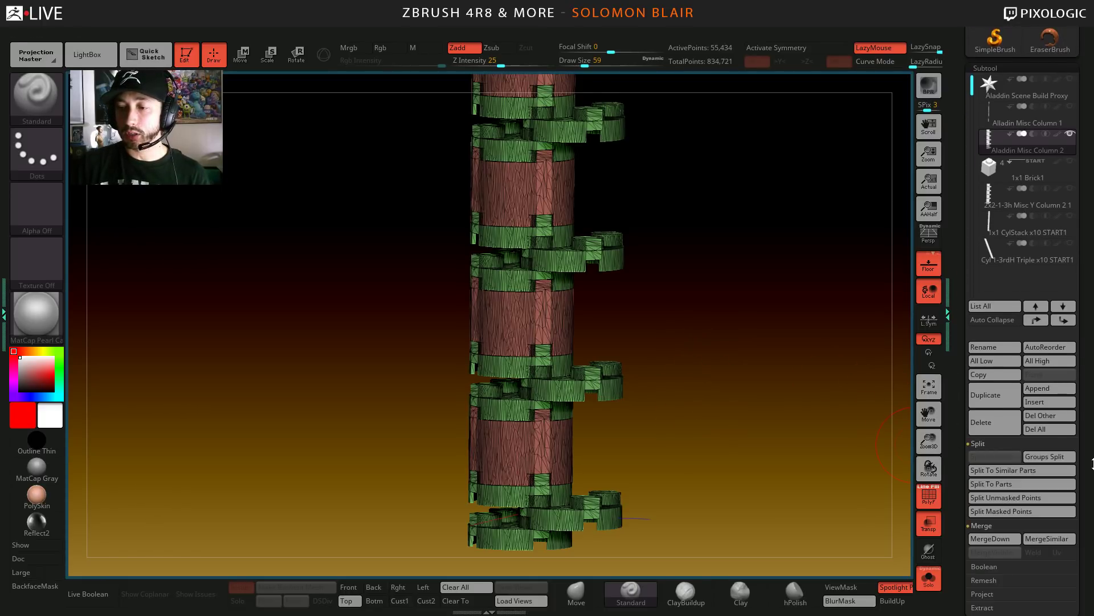
pyautogui.moveTo(565, 297)
pyautogui.keyDown('alt'); pyautogui.mouseDown(button='right')
pyautogui.moveTo(557, 322)
pyautogui.moveTo(648, 349)
pyautogui.mouseUp(button='right'); pyautogui.keyUp('alt')
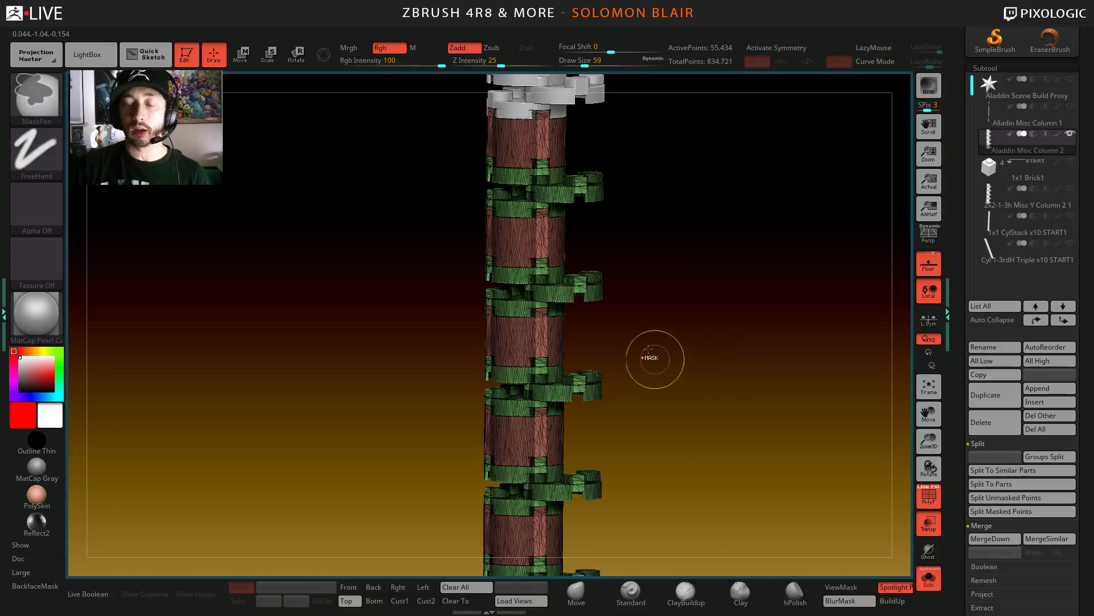
# - Hide the PolyFrame display, set the Draw Size to 293, and bake the Aladdin Misc Column 2 array into geometry with Make Mesh
pyautogui.click(998, 66)
pyautogui.click(947, 293)
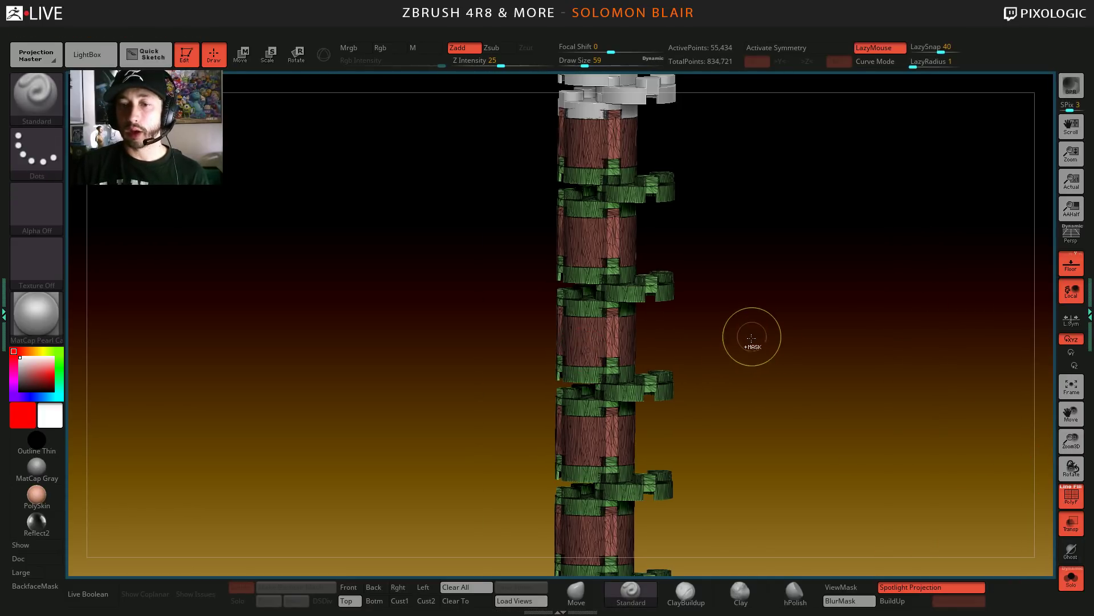
pyautogui.click(1089, 313)
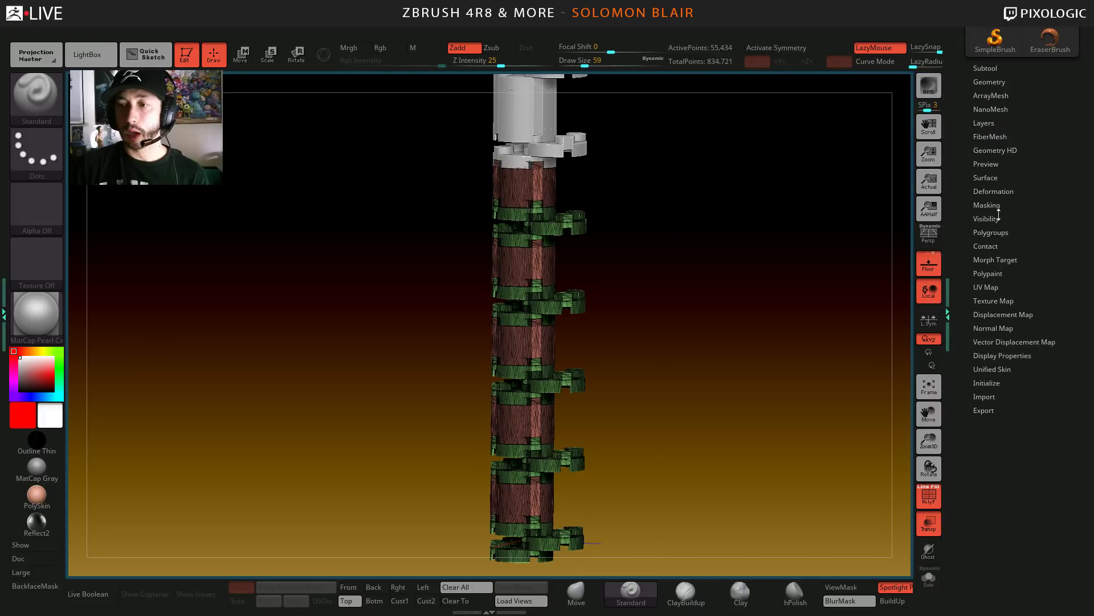
pyautogui.click(1001, 96)
pyautogui.moveTo(678, 330)
pyautogui.mouseDown()
pyautogui.moveTo(658, 344)
pyautogui.moveTo(675, 355)
pyautogui.moveTo(661, 412)
pyautogui.moveTo(622, 426)
pyautogui.mouseUp()
pyautogui.hotkey('shift', 'f')
pyautogui.press('s')
pyautogui.moveTo(622, 428)
pyautogui.mouseDown()
pyautogui.moveTo(675, 418)
pyautogui.moveTo(633, 406)
pyautogui.moveTo(621, 446)
pyautogui.moveTo(629, 435)
pyautogui.moveTo(830, 437)
pyautogui.mouseUp()
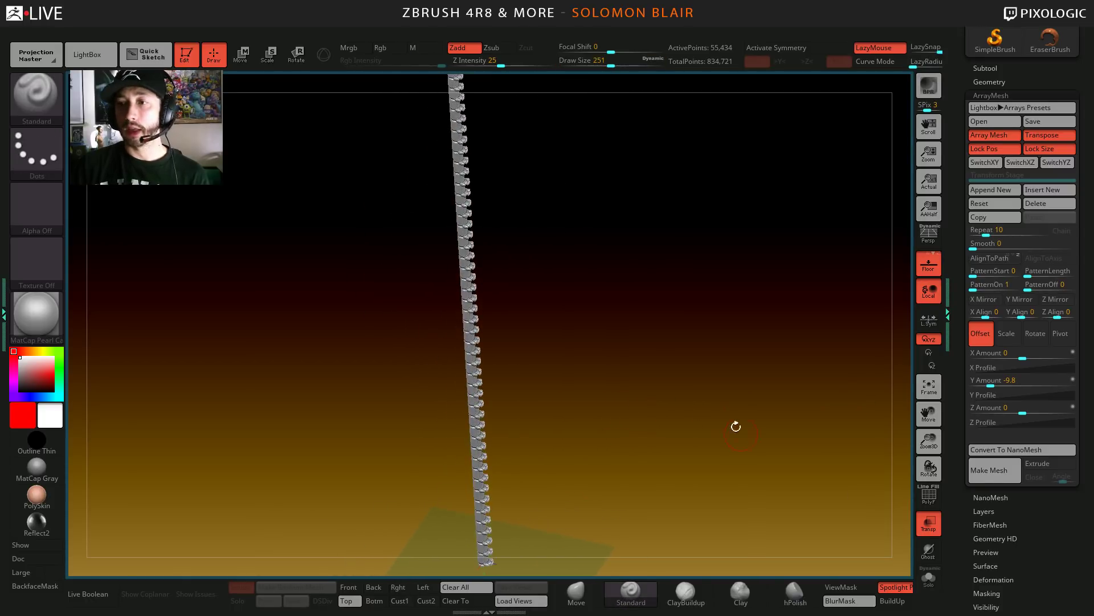
pyautogui.moveTo(736, 426); pyautogui.dragTo(743, 414)
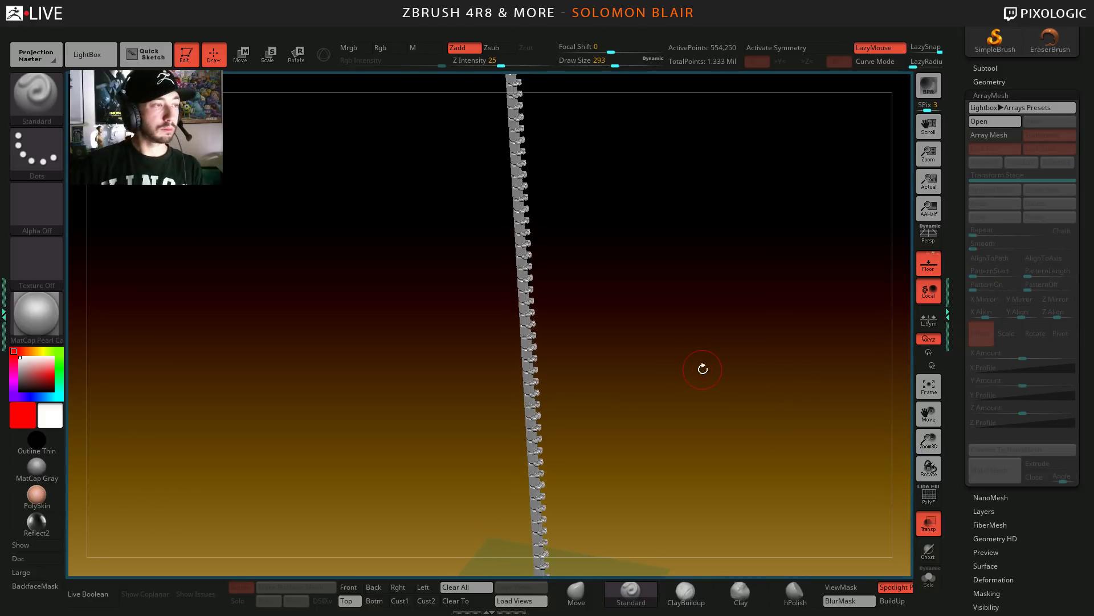
# - Compare the two finished Misc Column subtools with the starting column subtools, ending on Cyl 1-3rdH Triple x10 START1
pyautogui.click(986, 69)
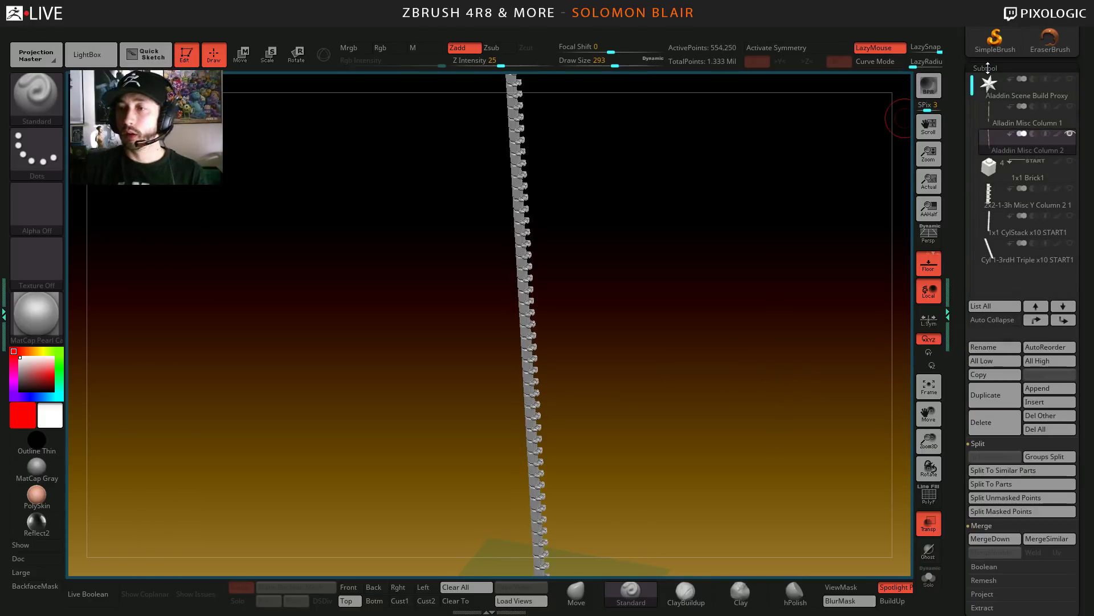
pyautogui.click(992, 114)
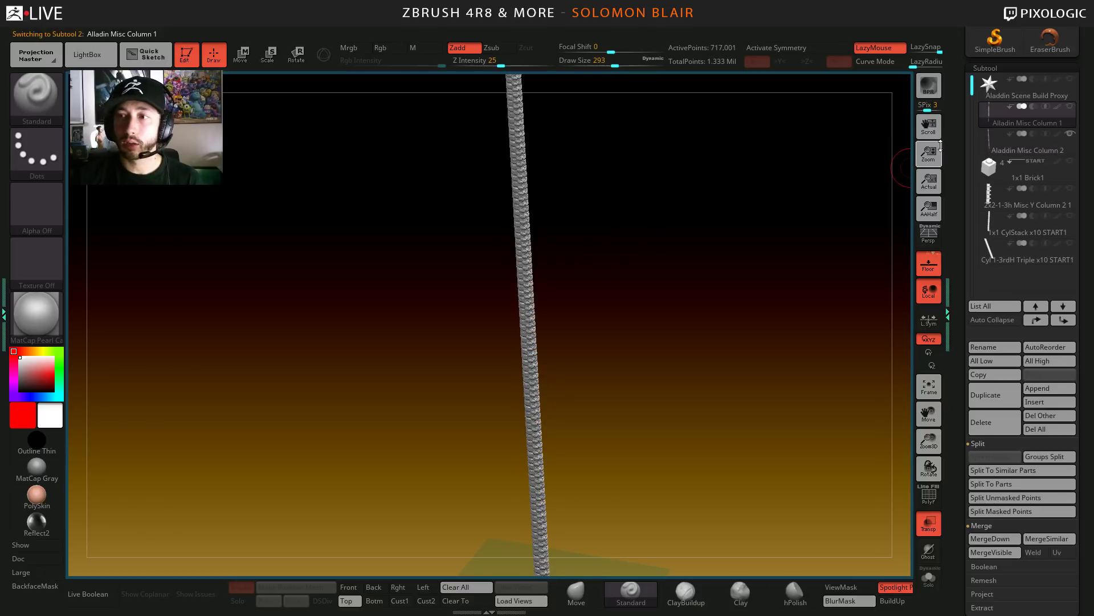
pyautogui.click(994, 136)
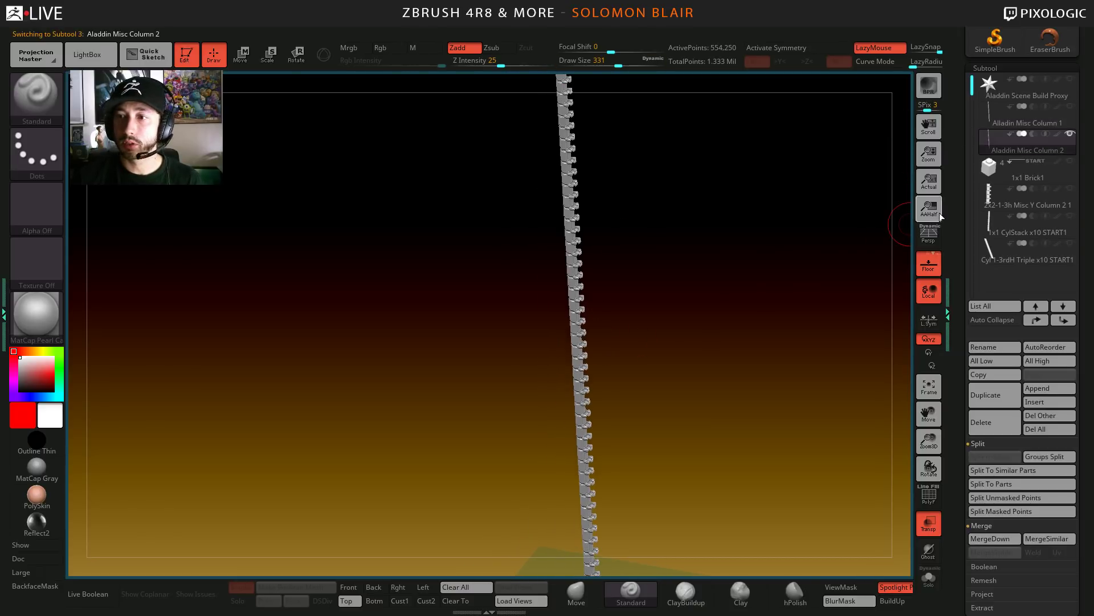
pyautogui.click(992, 194)
pyautogui.click(990, 225)
pyautogui.click(988, 251)
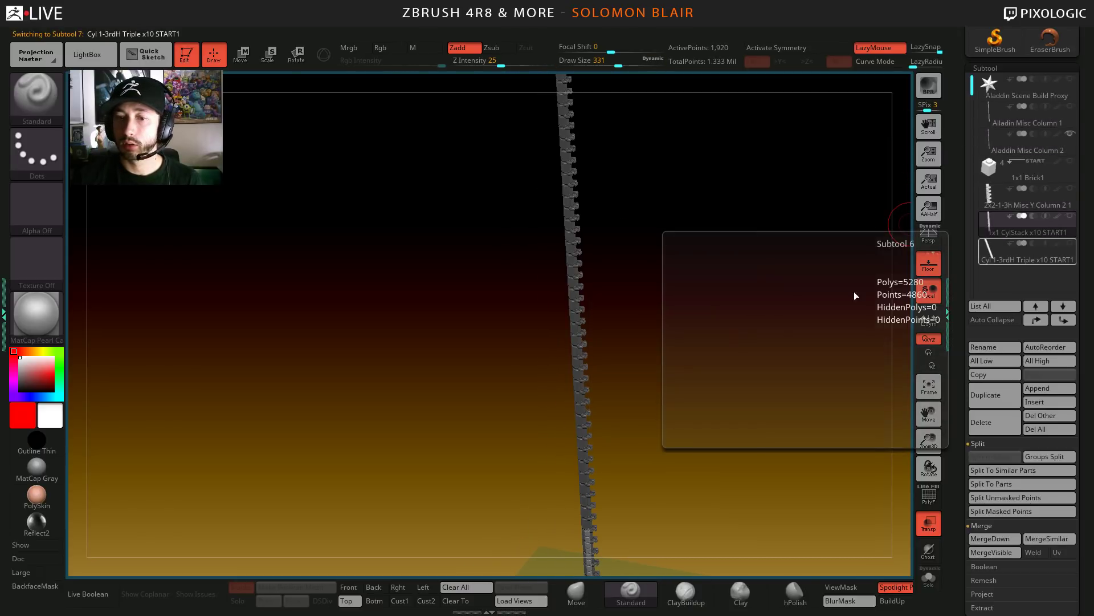
# - Isolate Cyl 1-3rdH Triple x10 START1 in Solo mode and compare it with the 1x1 CylStack x10 START1 subtool
pyautogui.moveTo(627, 478); pyautogui.dragTo(633, 447)
pyautogui.keyDown('alt'); pyautogui.moveTo(633, 447); pyautogui.dragTo(626, 416, button='right'); pyautogui.keyUp('alt')
pyautogui.moveTo(479, 371)
pyautogui.keyDown('ctrl'); pyautogui.mouseDown(button='right')
pyautogui.moveTo(665, 369)
pyautogui.moveTo(661, 311)
pyautogui.mouseUp(button='right'); pyautogui.keyUp('ctrl')
pyautogui.hotkey('ctrl', 'shift', 's')
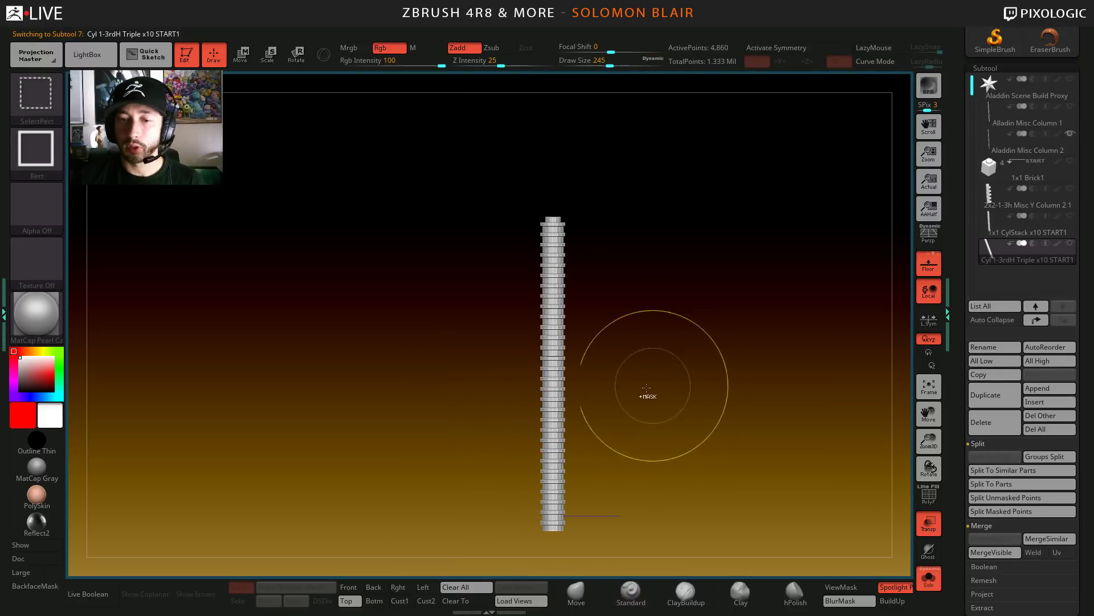
pyautogui.moveTo(539, 349)
pyautogui.keyDown('ctrl'); pyautogui.mouseDown(button='right')
pyautogui.moveTo(643, 388)
pyautogui.moveTo(664, 363)
pyautogui.mouseUp(button='right'); pyautogui.keyUp('ctrl')
pyautogui.moveTo(664, 362)
pyautogui.keyDown('alt'); pyautogui.mouseDown(button='right')
pyautogui.moveTo(598, 392)
pyautogui.moveTo(671, 362)
pyautogui.mouseUp(button='right'); pyautogui.keyUp('alt')
pyautogui.click(993, 220)
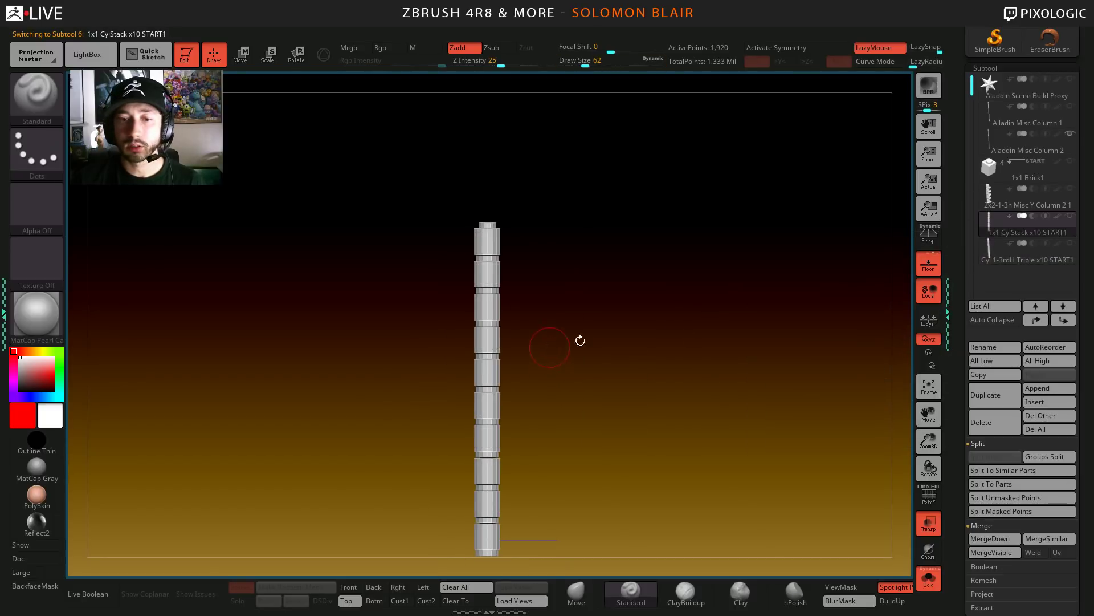
pyautogui.press(']')
pyautogui.press(']')
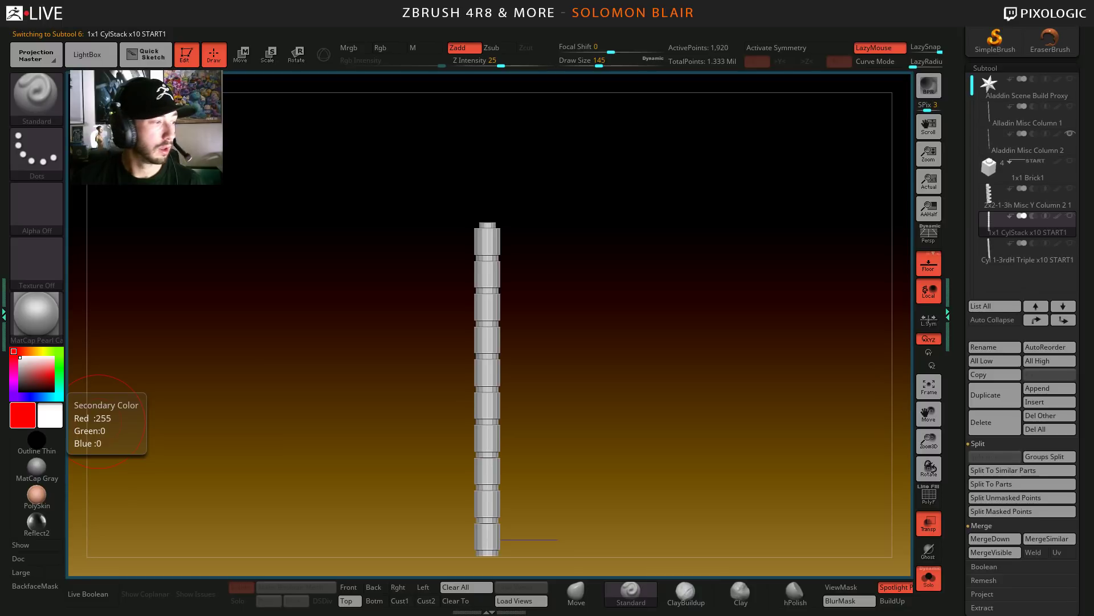
# - Switch to File Explorer, view the aladdin.jpg scene reference in Photos, close it, and return to ZBrush
pyautogui.hotkey('alt', 'Tab')
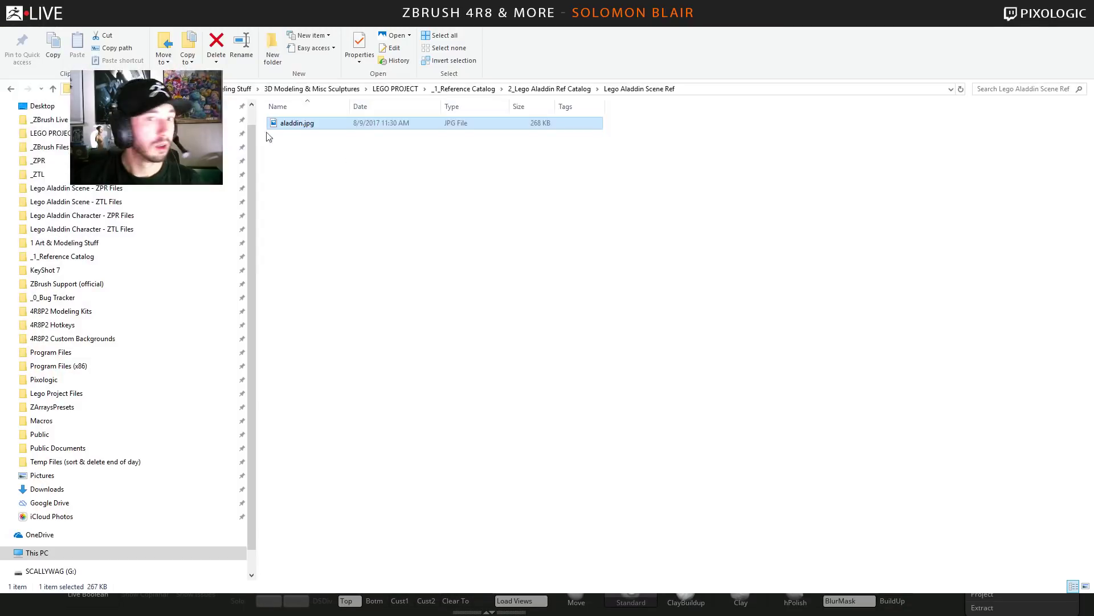
pyautogui.scroll(1, 216, 147)
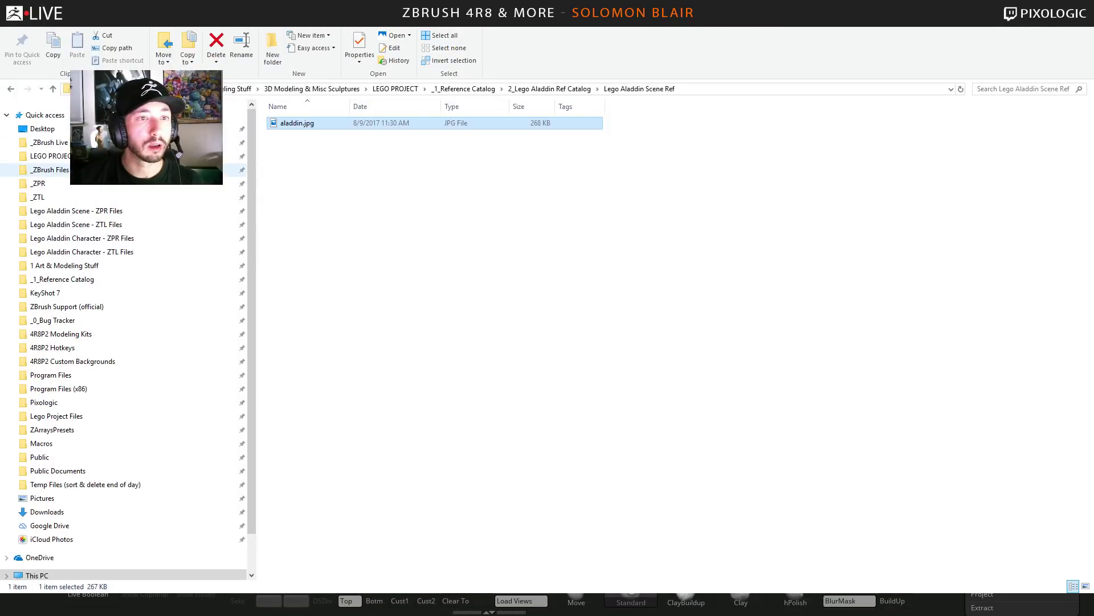
pyautogui.doubleClick(293, 123)
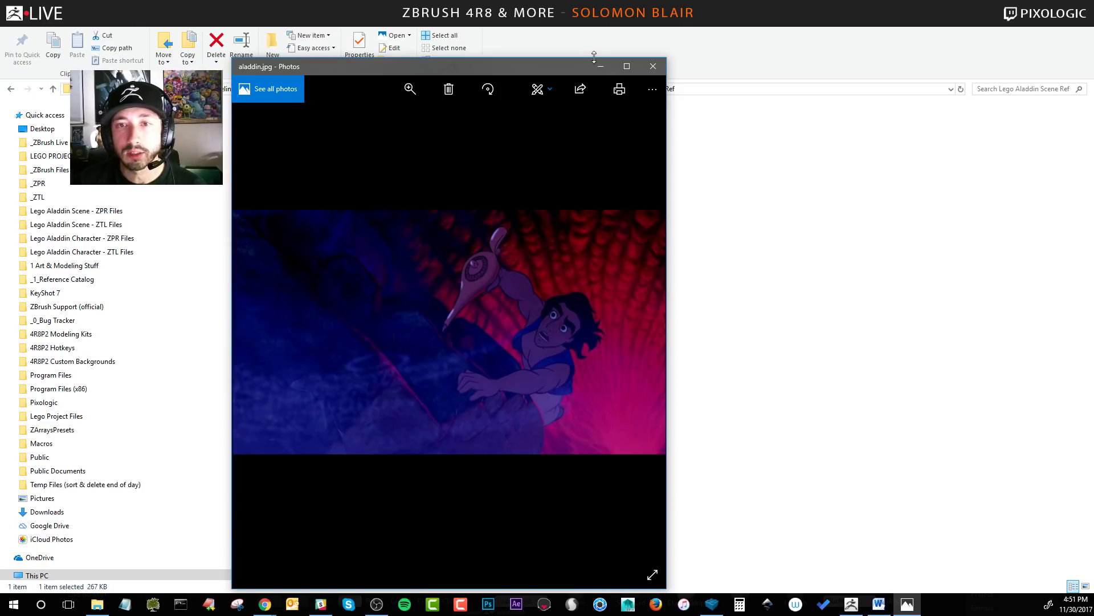
pyautogui.click(652, 63)
pyautogui.hotkey('alt', 'Tab')
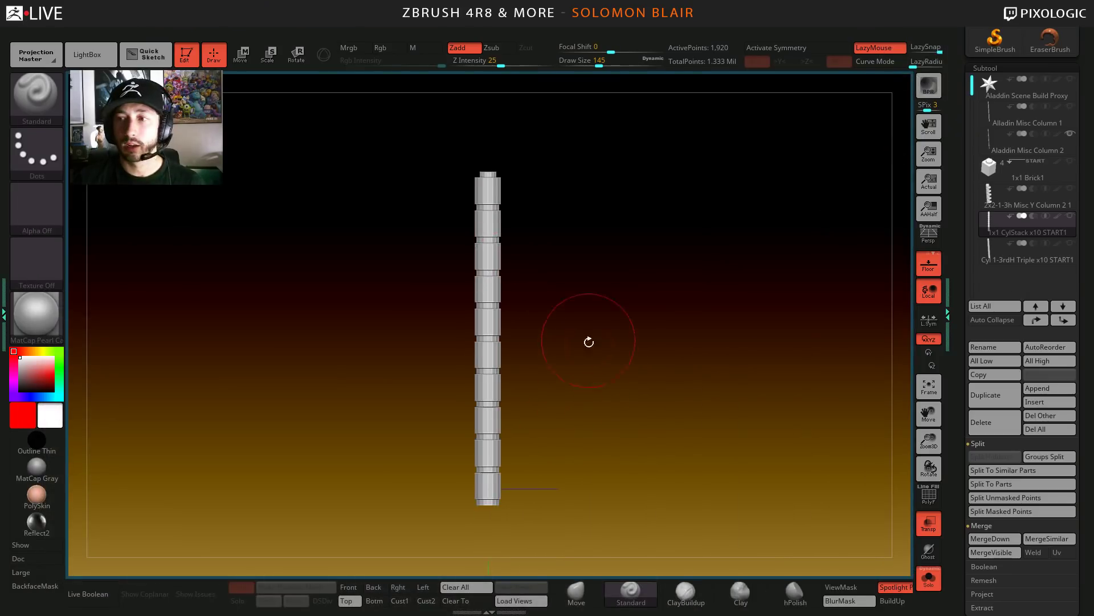
# - Set the Draw Size to 97 and duplicate the 1x1 CylStack x10 START1 subtool
pyautogui.moveTo(665, 333); pyautogui.dragTo(702, 344)
pyautogui.press('s')
pyautogui.moveTo(705, 344); pyautogui.dragTo(697, 345)
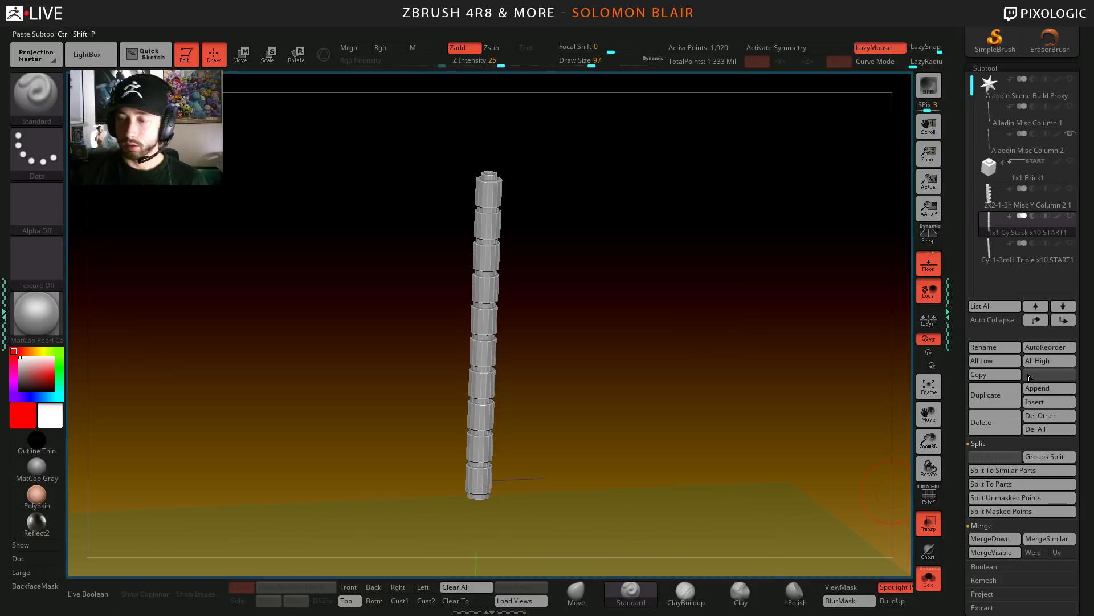
pyautogui.click(995, 396)
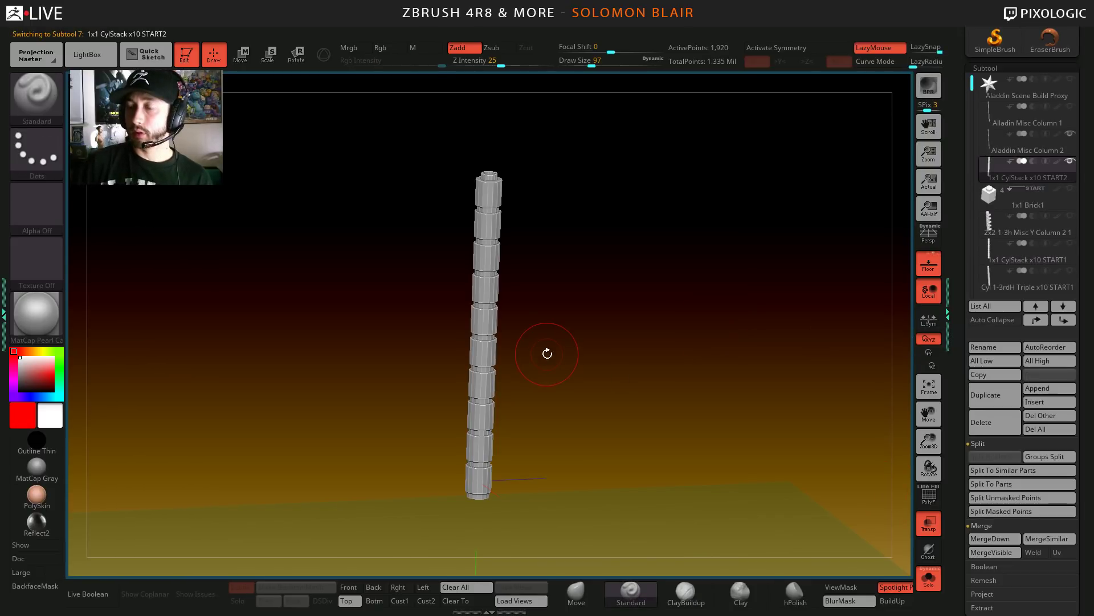
# - Rename the original 1x1 CylStack x10 START1 subtool as 1x1 CylStack x10 OG
pyautogui.click(987, 247)
pyautogui.click(985, 343)
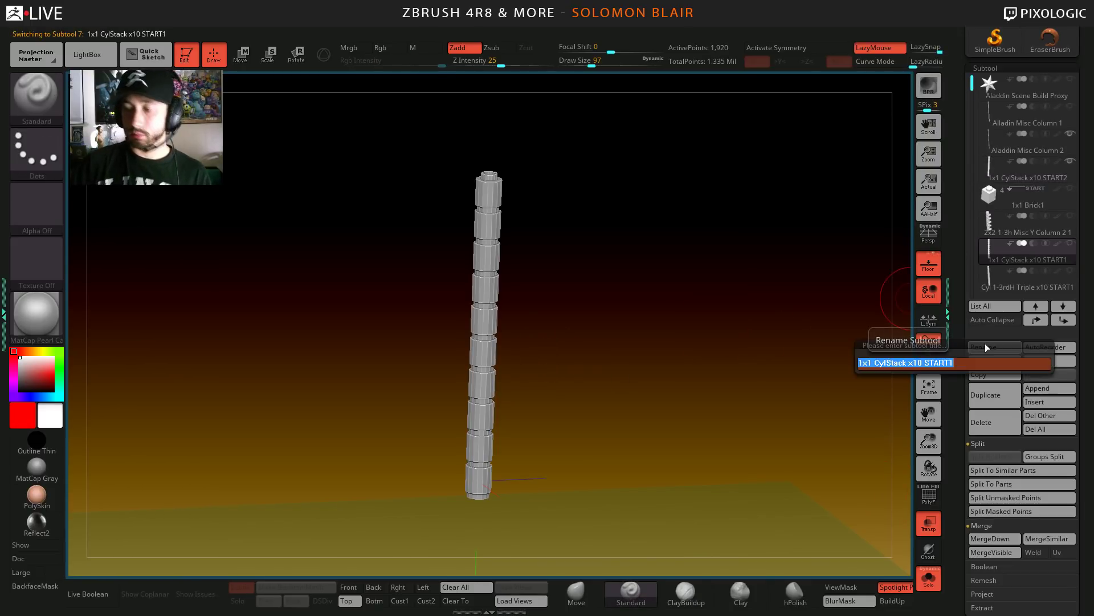
pyautogui.press('BackSpace')
pyautogui.press('BackSpace')
pyautogui.press('BackSpace')
pyautogui.press('BackSpace')
pyautogui.press('BackSpace')
pyautogui.press('BackSpace')
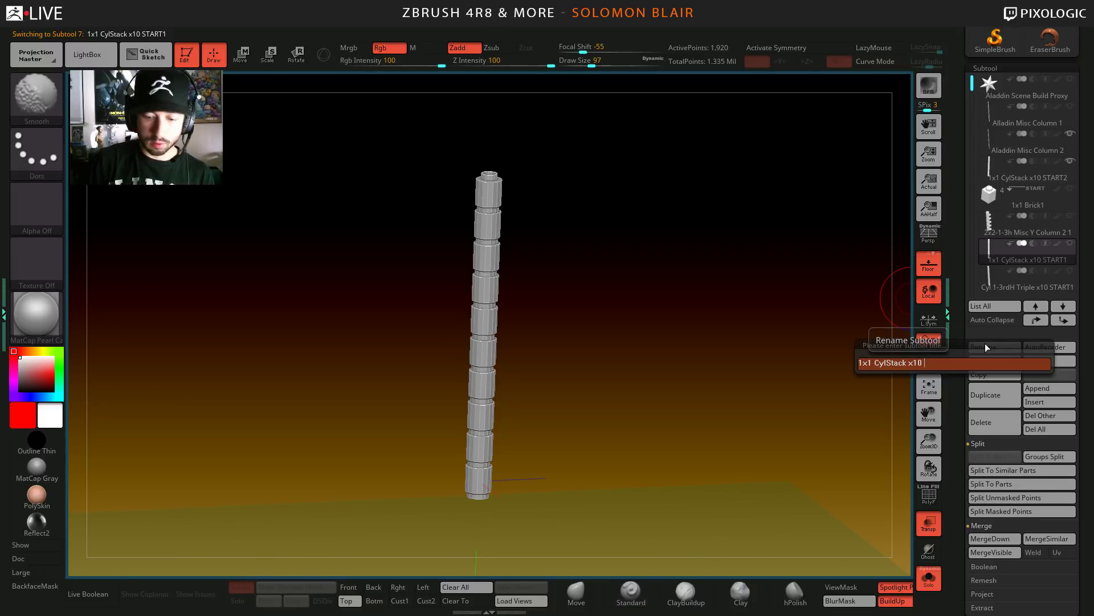
pyautogui.write('OG')
pyautogui.press('Return')
# - Rename the 2x2-1-3h Misc Y Column 2 1 subtool as 2x2-1-3h Misc Y Column 2 OG
pyautogui.press('Up')
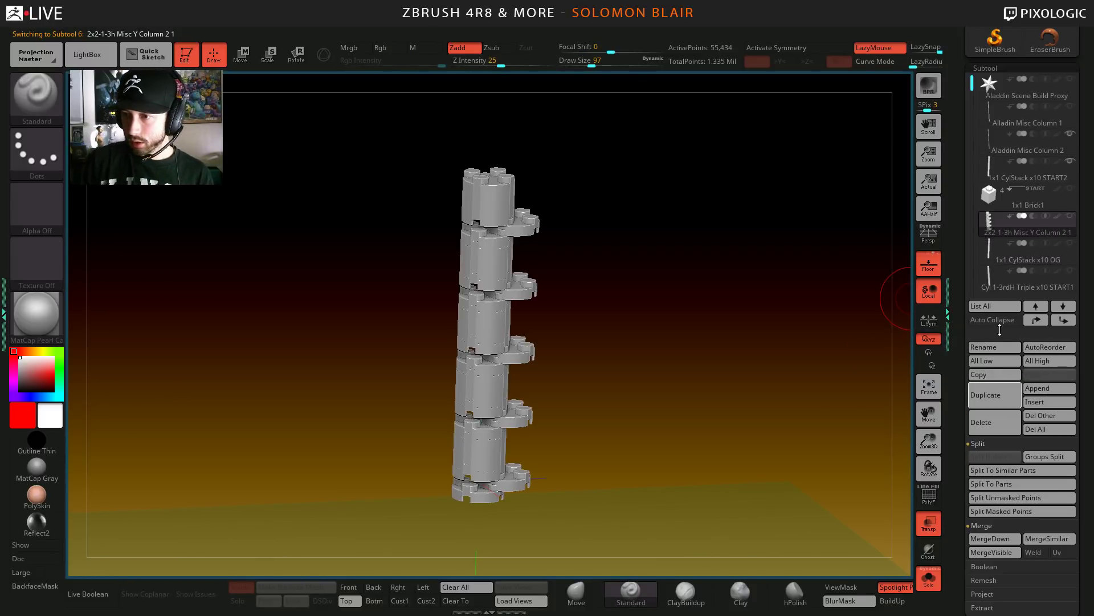
pyautogui.click(995, 346)
pyautogui.press('BackSpace')
pyautogui.press('BackSpace')
pyautogui.press('BackSpace')
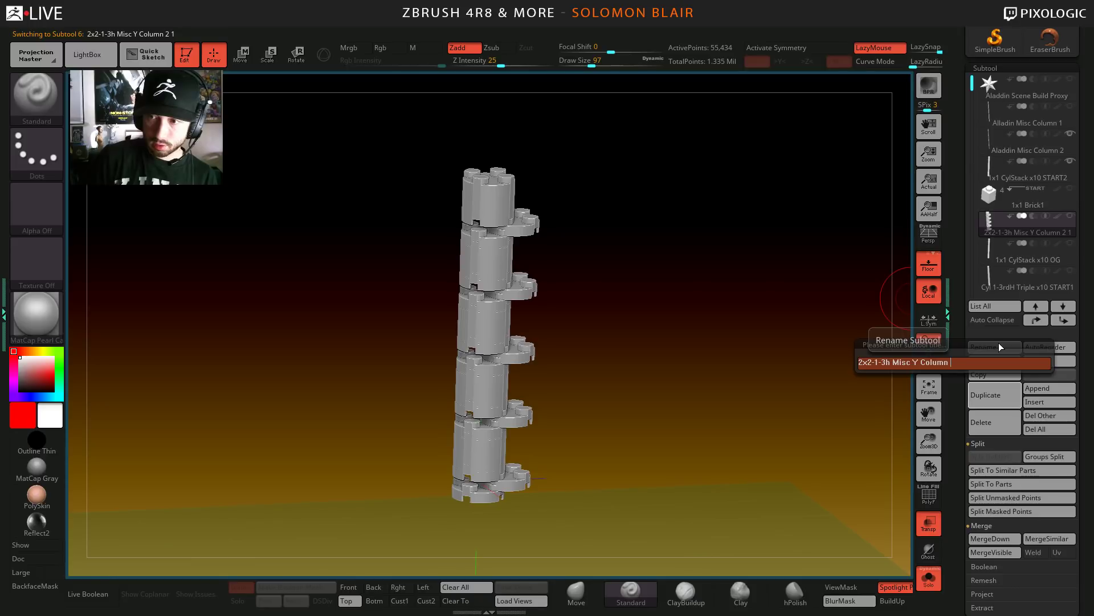
pyautogui.press('BackSpace')
pyautogui.press('BackSpace')
pyautogui.press('BackSpace')
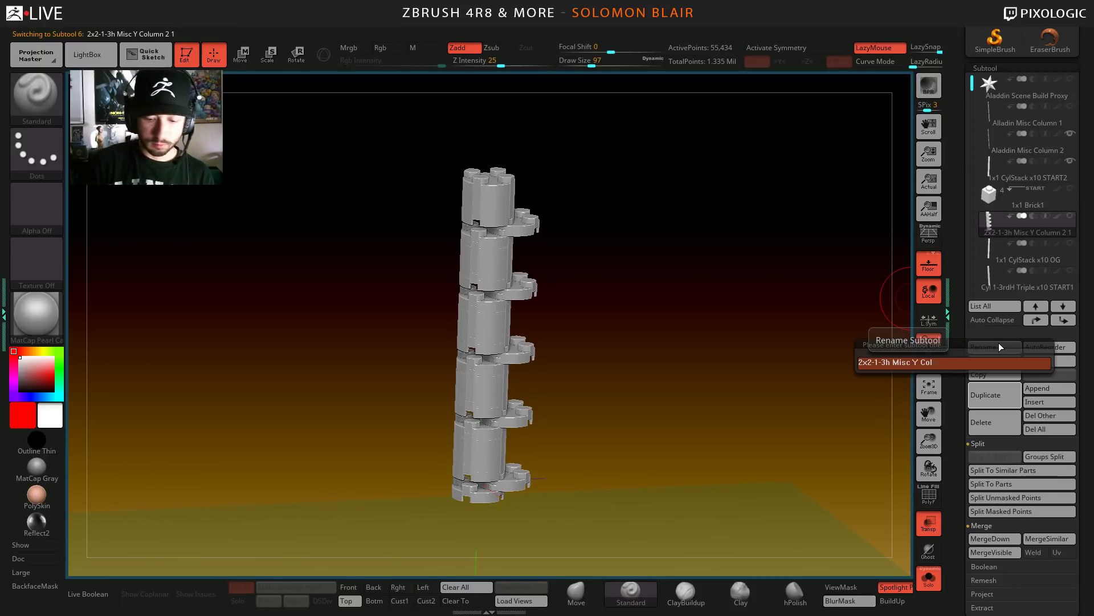
pyautogui.write('umn OG')
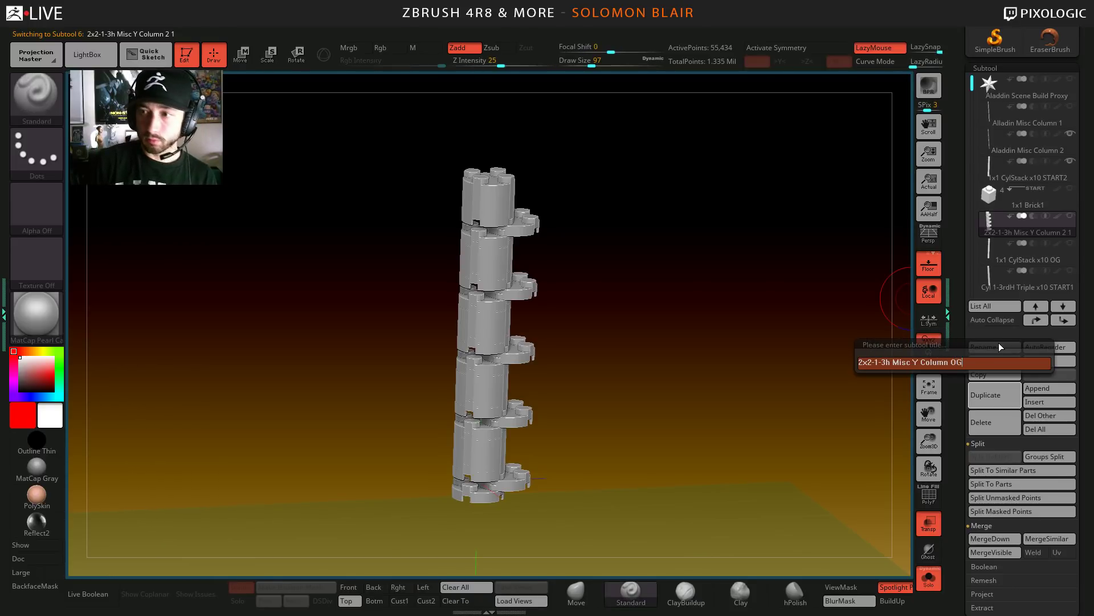
pyautogui.press('Left')
pyautogui.press('Left')
pyautogui.write('2')
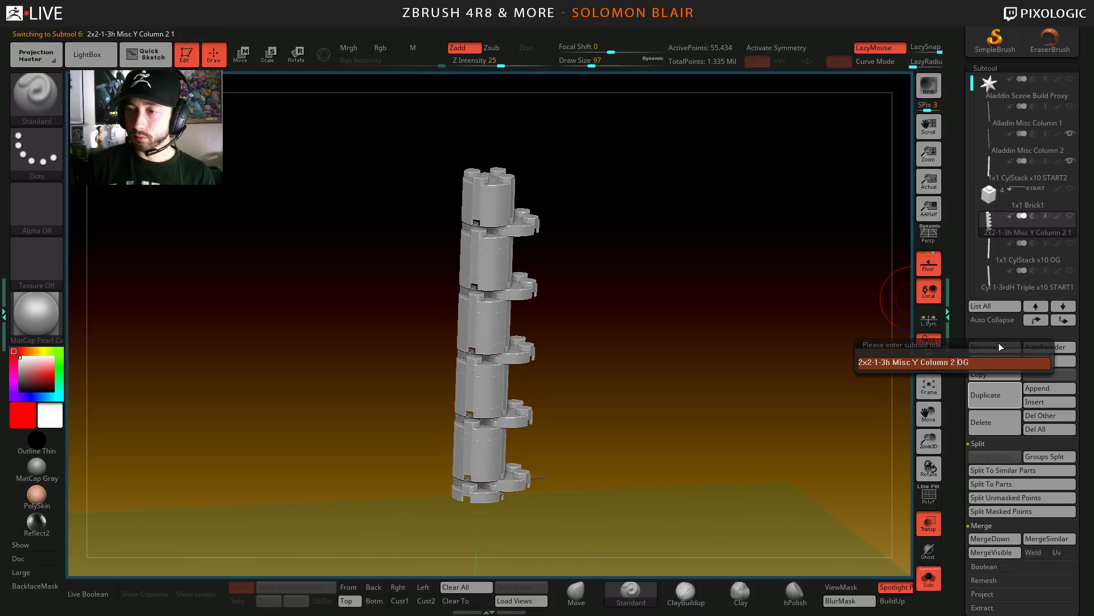
pyautogui.press('Return')
# - Rename the 1x1 CylStack x10 OG subtool as 1x1 CylStack x10 Column 1 OG
pyautogui.click(998, 248)
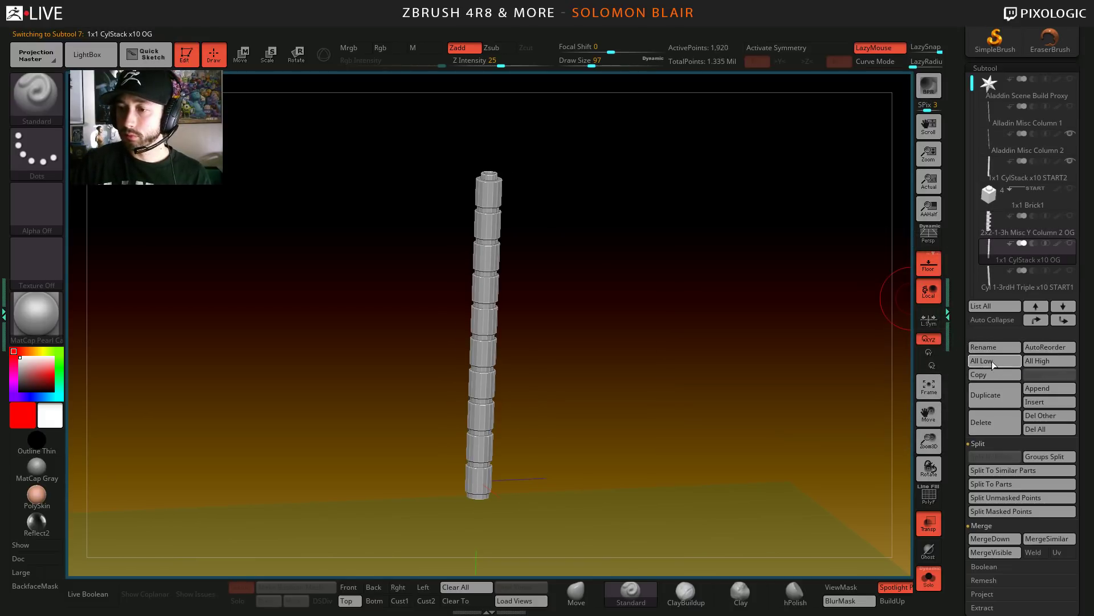
pyautogui.click(991, 350)
pyautogui.press('Left')
pyautogui.press('Left')
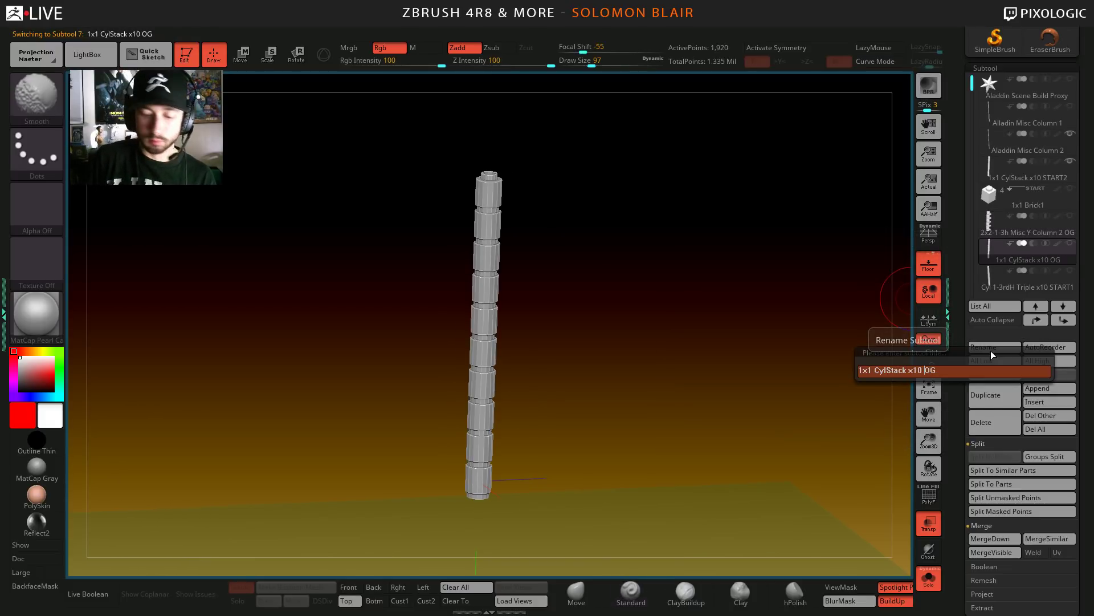
pyautogui.write('Column 1')
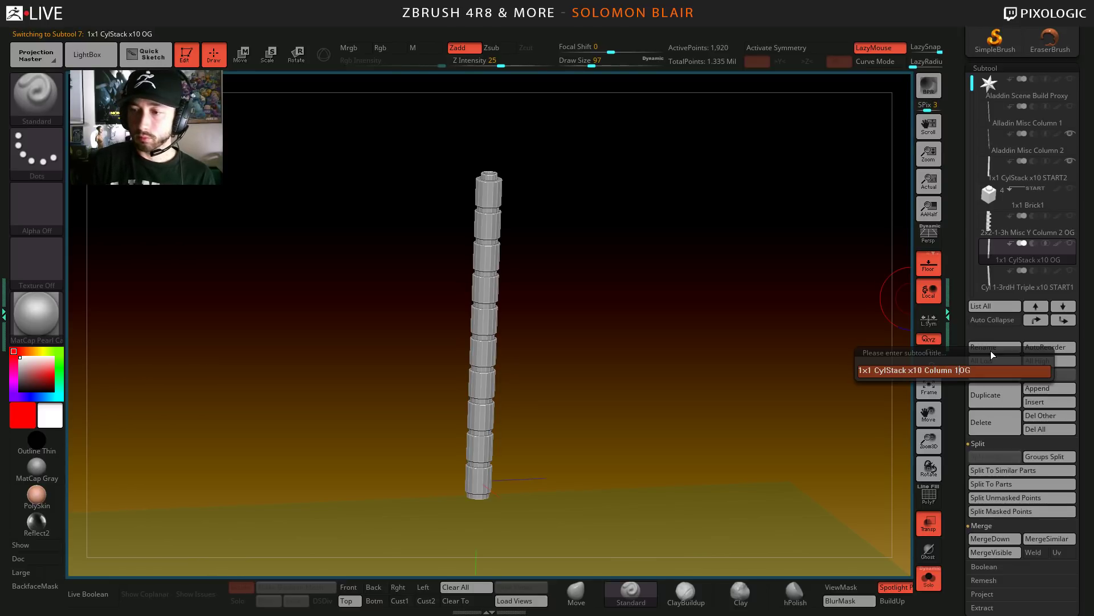
pyautogui.press('Return')
# - Rename the Cyl 1-3rdH Triple x10 START1 subtool as Cyl 1-3rdH Triple x10 Column OG
pyautogui.click(988, 280)
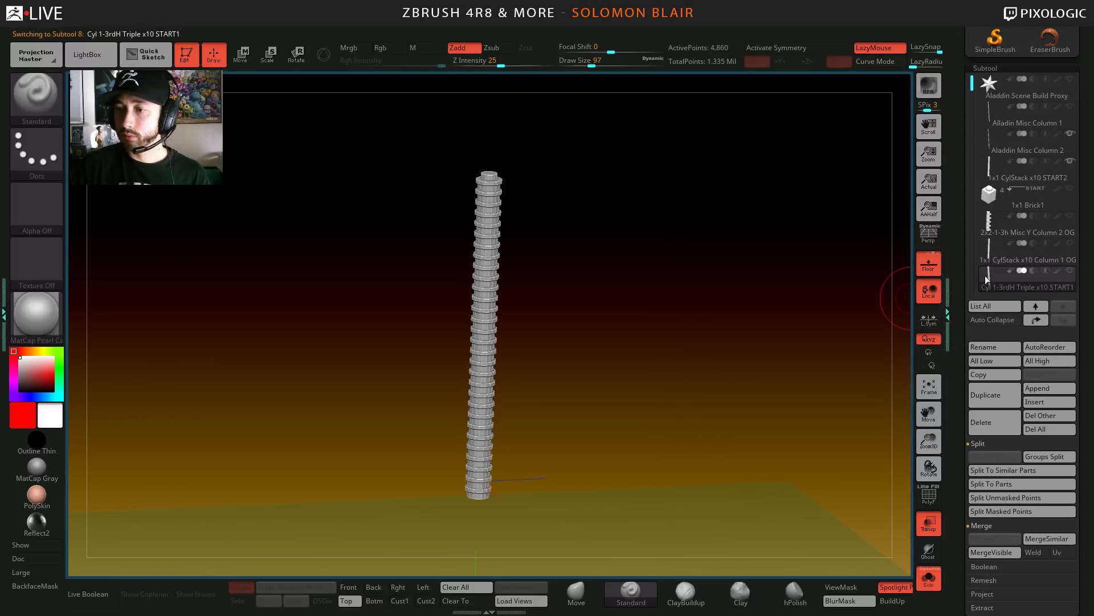
pyautogui.click(993, 347)
pyautogui.press('Right')
pyautogui.press('BackSpace')
pyautogui.press('BackSpace')
pyautogui.press('BackSpace')
pyautogui.press('BackSpace')
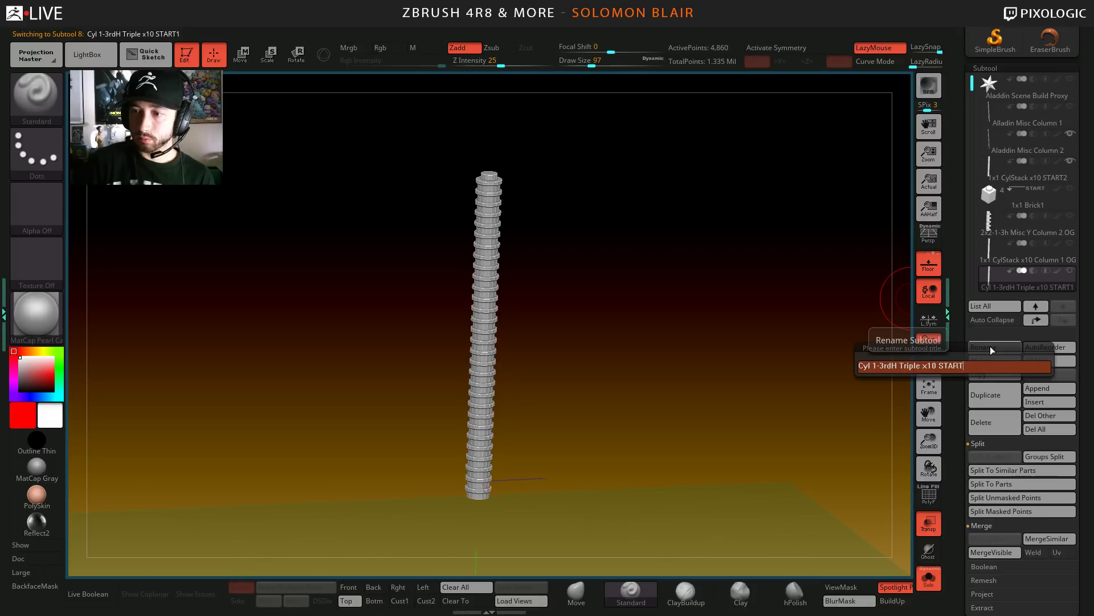
pyautogui.press('BackSpace')
pyautogui.press('BackSpace')
pyautogui.write('Colu')
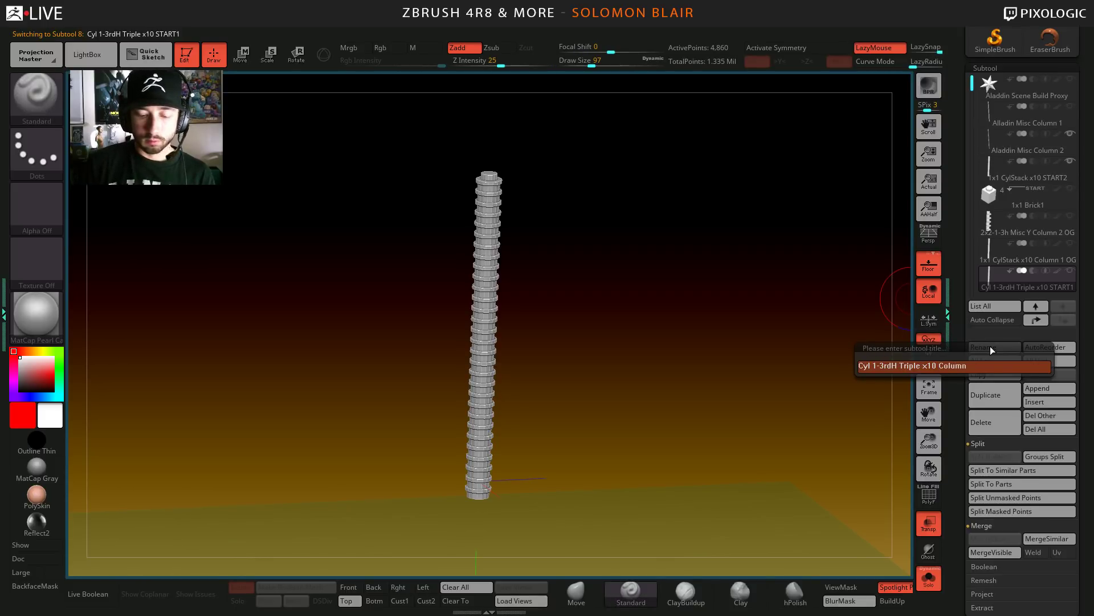
pyautogui.write('mn')
pyautogui.press('Return')
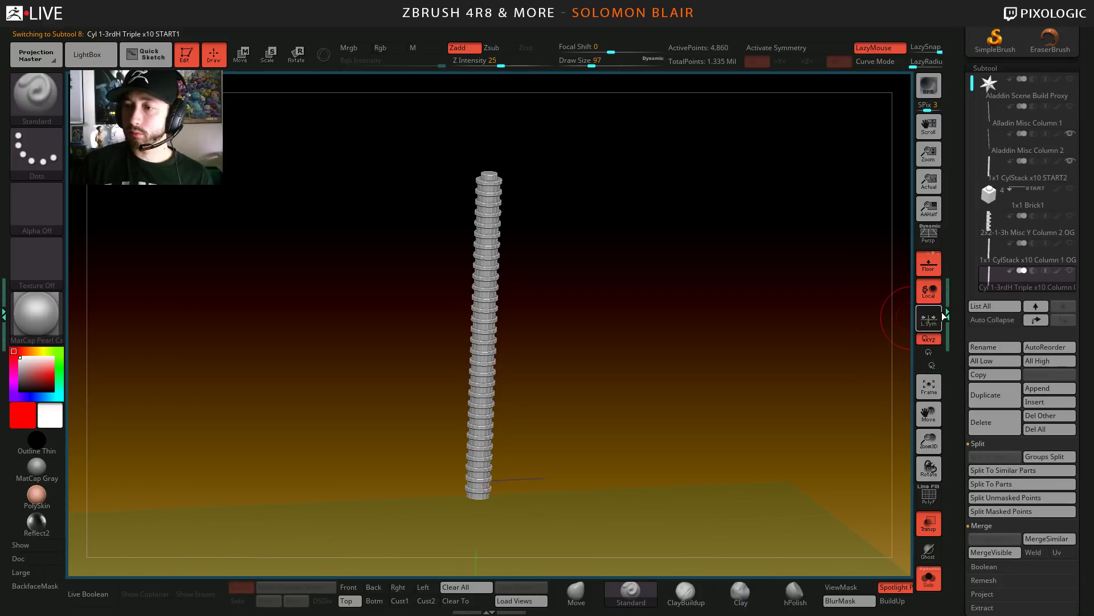
# - Remove the word Triple from the last column's title, making it Cyl 1-3rdH x10 Column OG
pyautogui.click(983, 347)
pyautogui.click(928, 365)
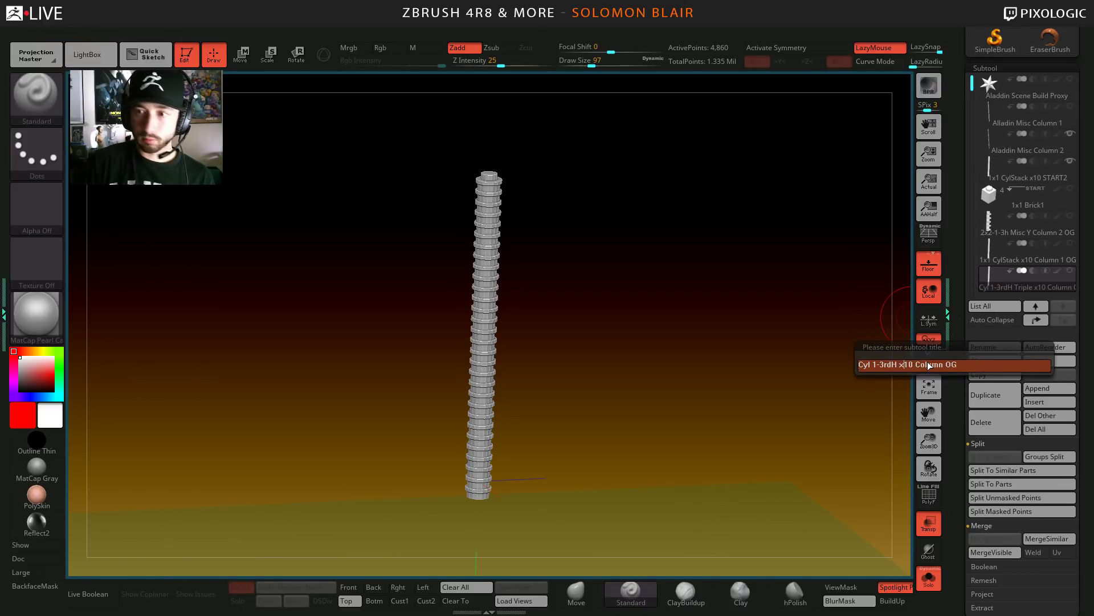
pyautogui.press('Return')
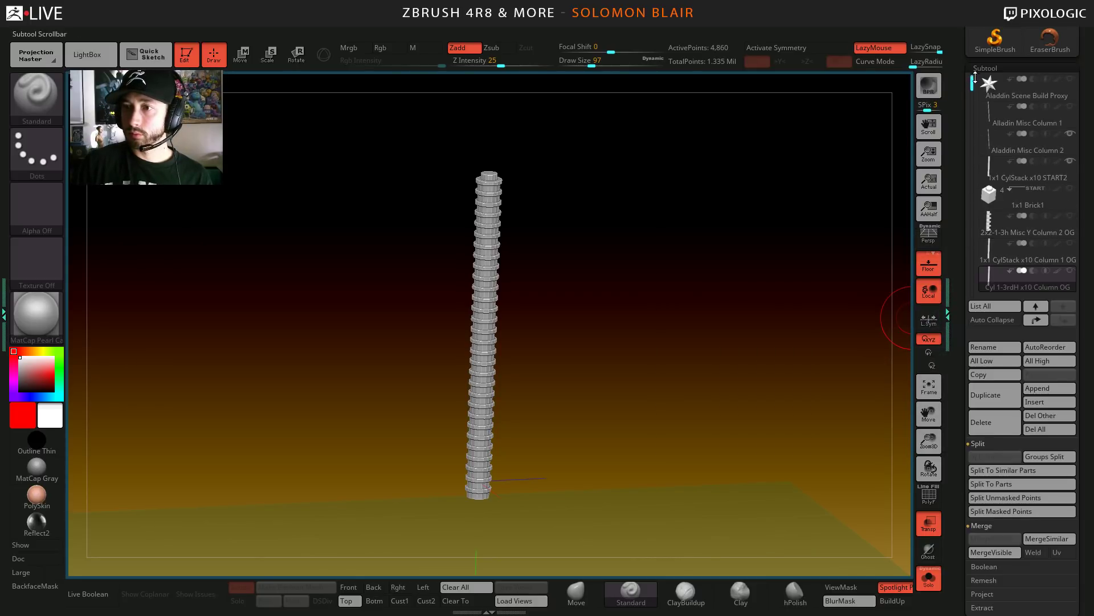
# - Rename the 1x1 CylStack x10 START2 subtool as 1x1 CylStack x10 Column 1
pyautogui.scroll(1, 969, 110)
pyautogui.click(995, 178)
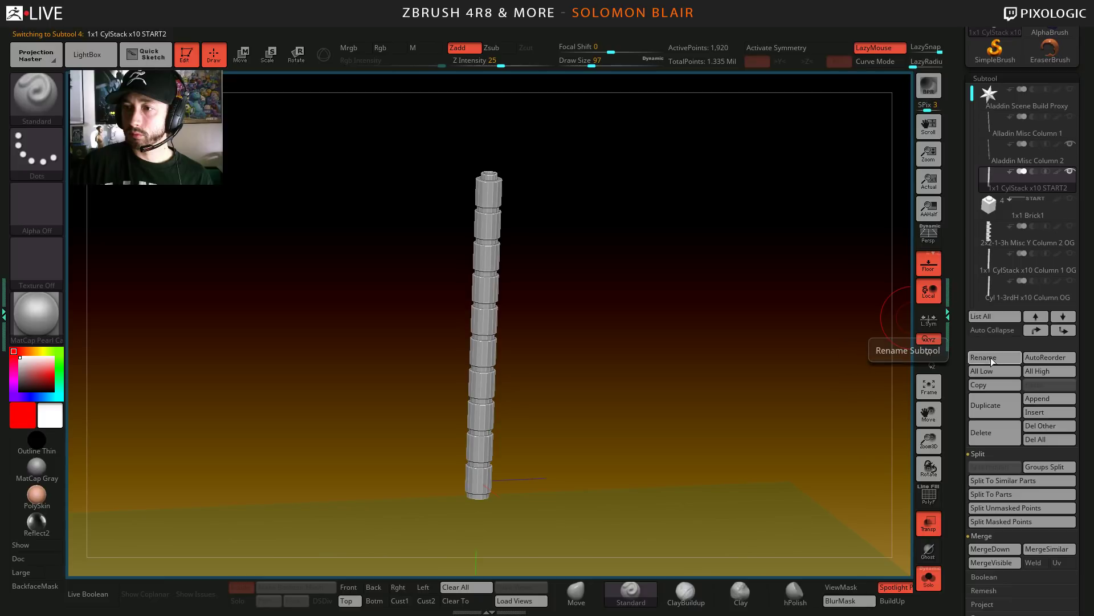
pyautogui.click(993, 358)
pyautogui.press('End')
pyautogui.press('BackSpace')
pyautogui.press('BackSpace')
pyautogui.press('BackSpace')
pyautogui.press('BackSpace')
pyautogui.press('BackSpace')
pyautogui.press('BackSpace')
pyautogui.press('BackSpace')
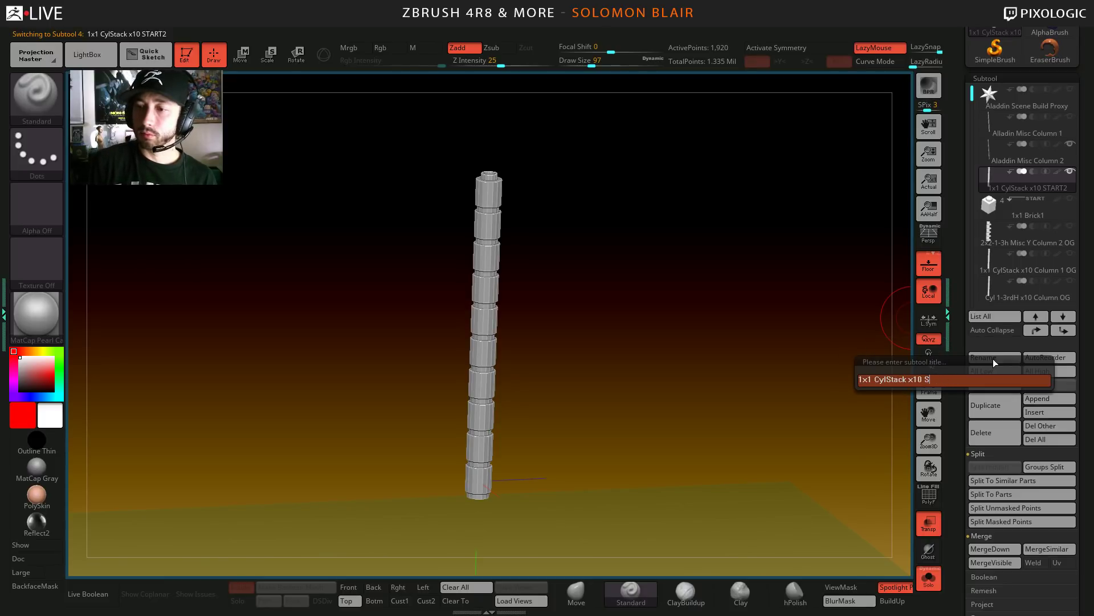
pyautogui.hotkey('ctrl', 'a')
pyautogui.press('Return')
pyautogui.click(986, 356)
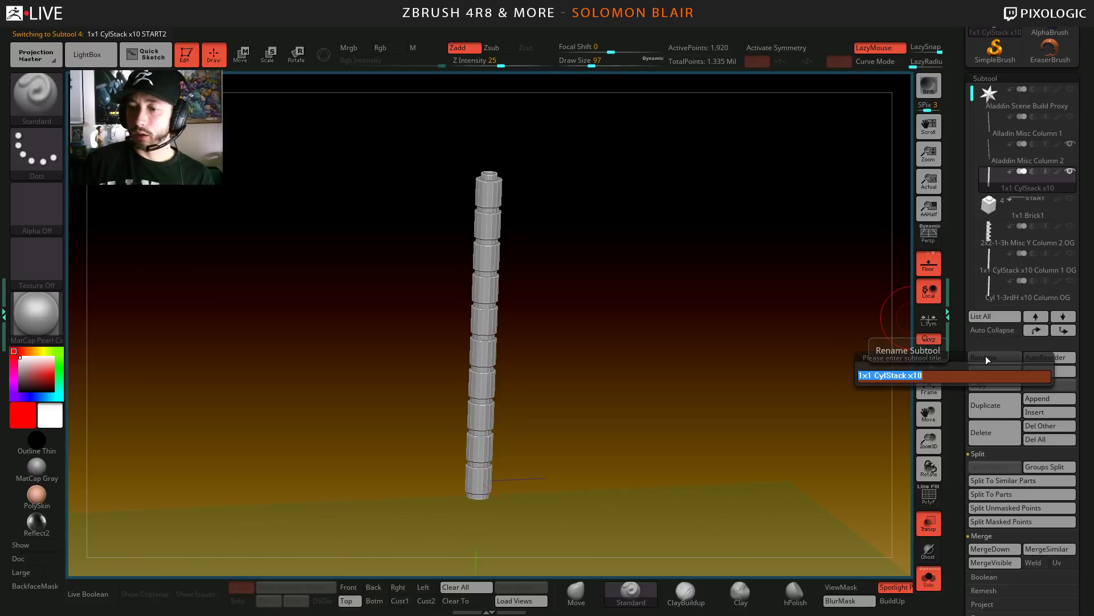
pyautogui.press('End')
pyautogui.write('C')
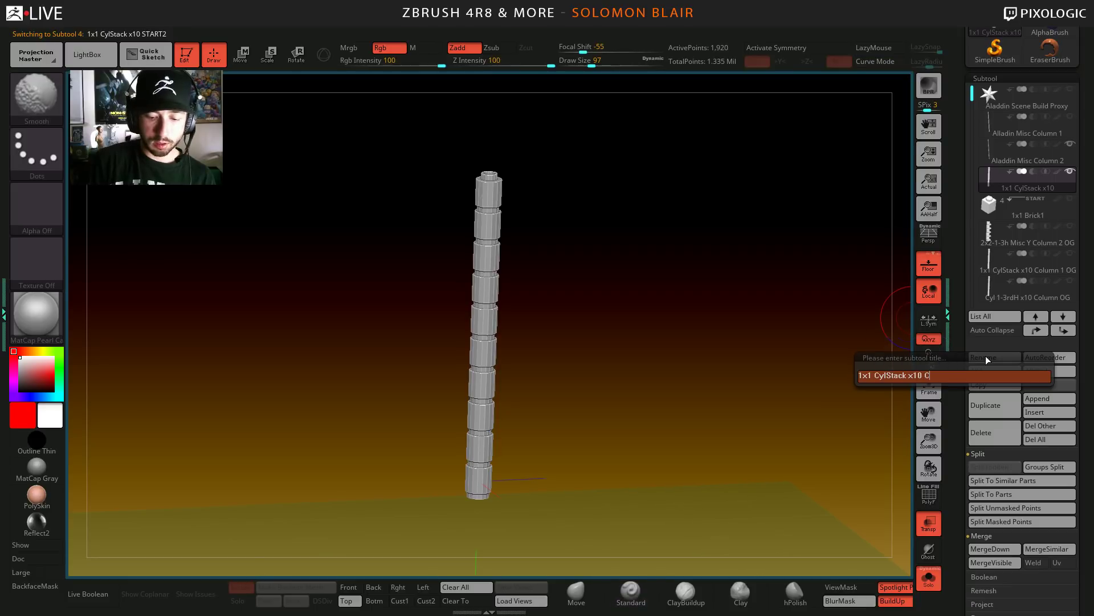
pyautogui.write('olumn 1')
pyautogui.press('Return')
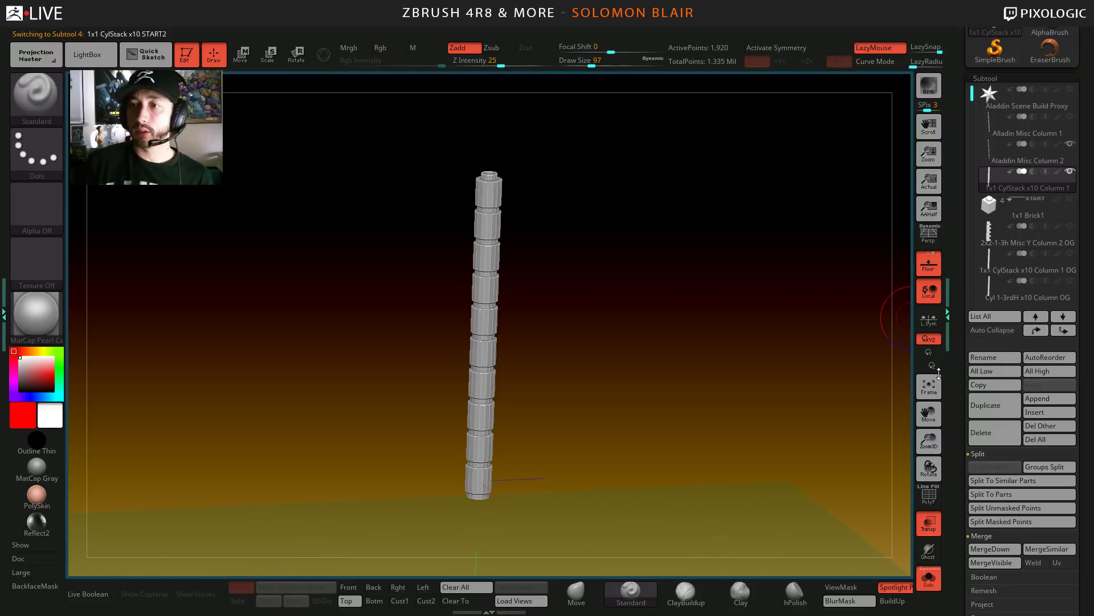
# - Apply the 2x2_Stack_x10.ZAM preset from the 2x2 Cyl Column Array Presets to the cylinder stack as an ArrayMesh
pyautogui.press('s')
pyautogui.click(440, 331)
pyautogui.keyDown('alt'); pyautogui.moveTo(562, 324); pyautogui.dragTo(572, 352); pyautogui.keyUp('alt')
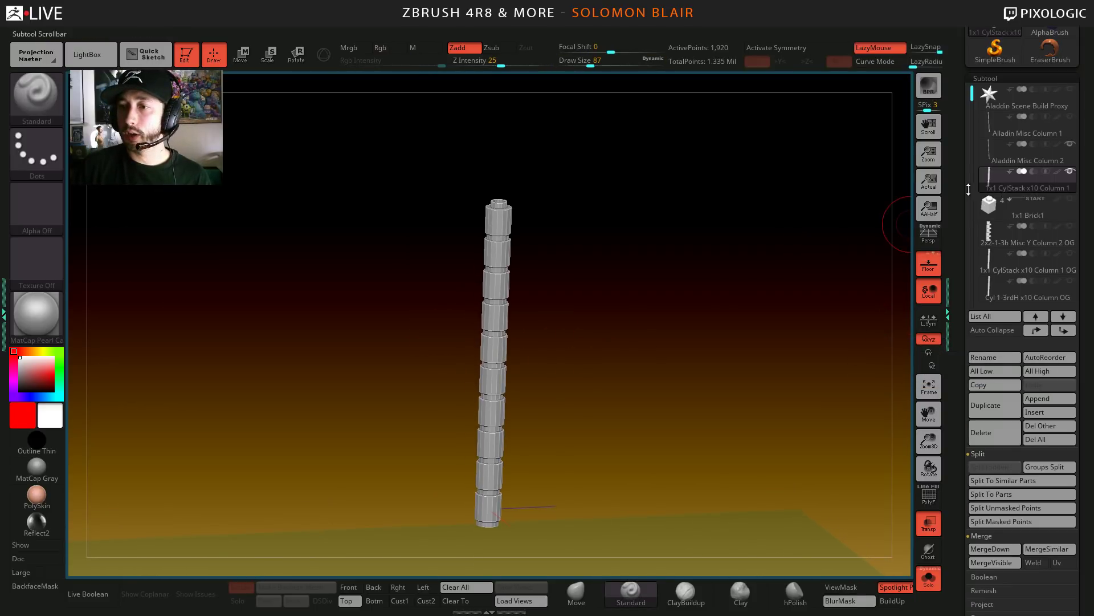
pyautogui.click(1001, 78)
pyautogui.click(998, 106)
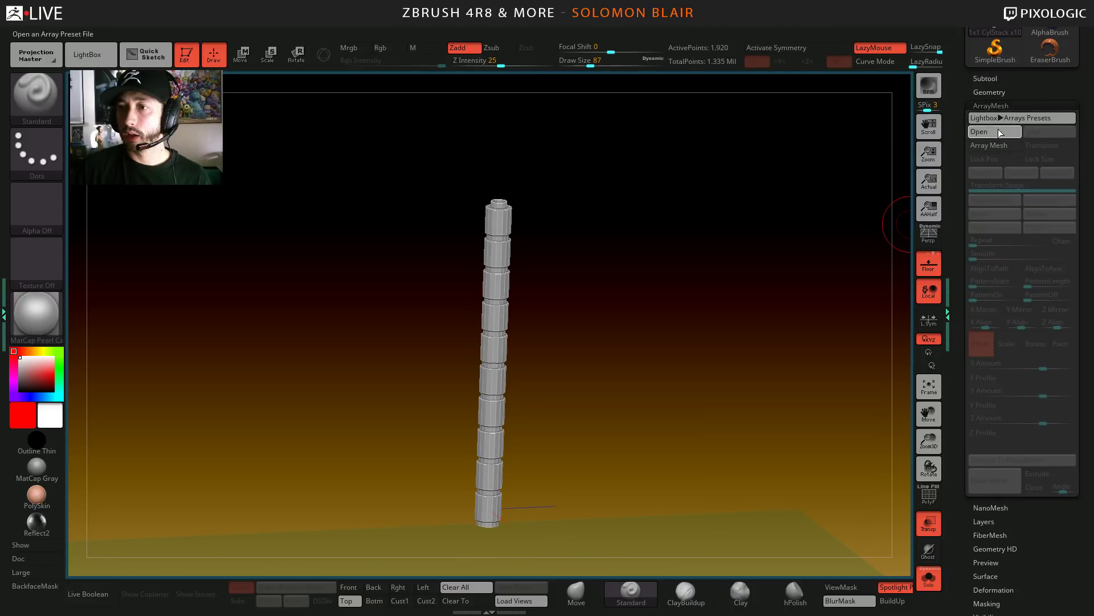
pyautogui.click(994, 118)
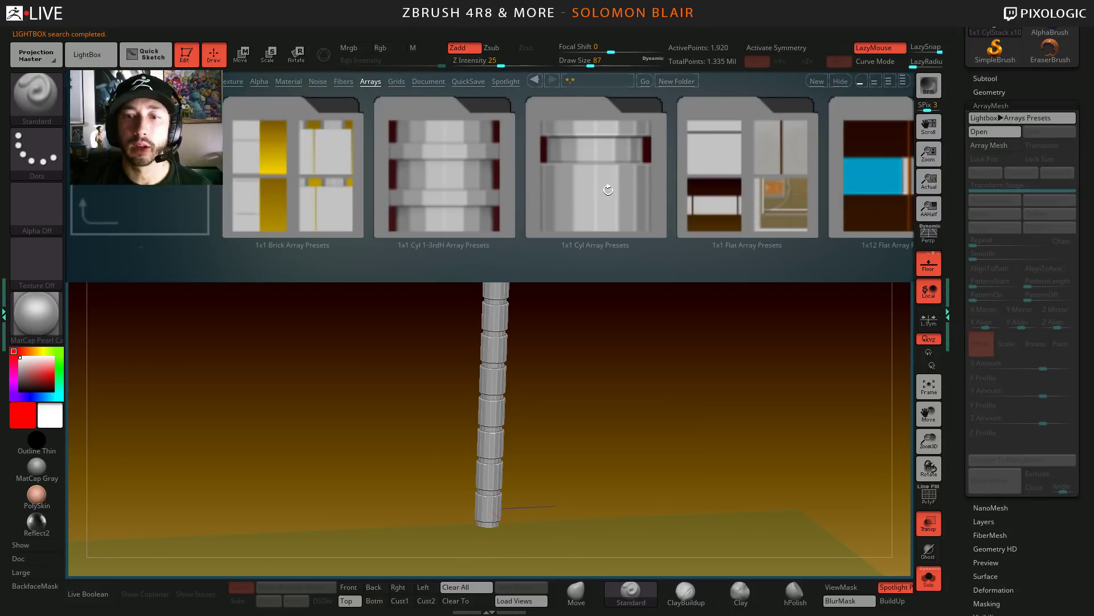
pyautogui.moveTo(603, 186); pyautogui.dragTo(109, 189)
pyautogui.moveTo(464, 189); pyautogui.dragTo(365, 180)
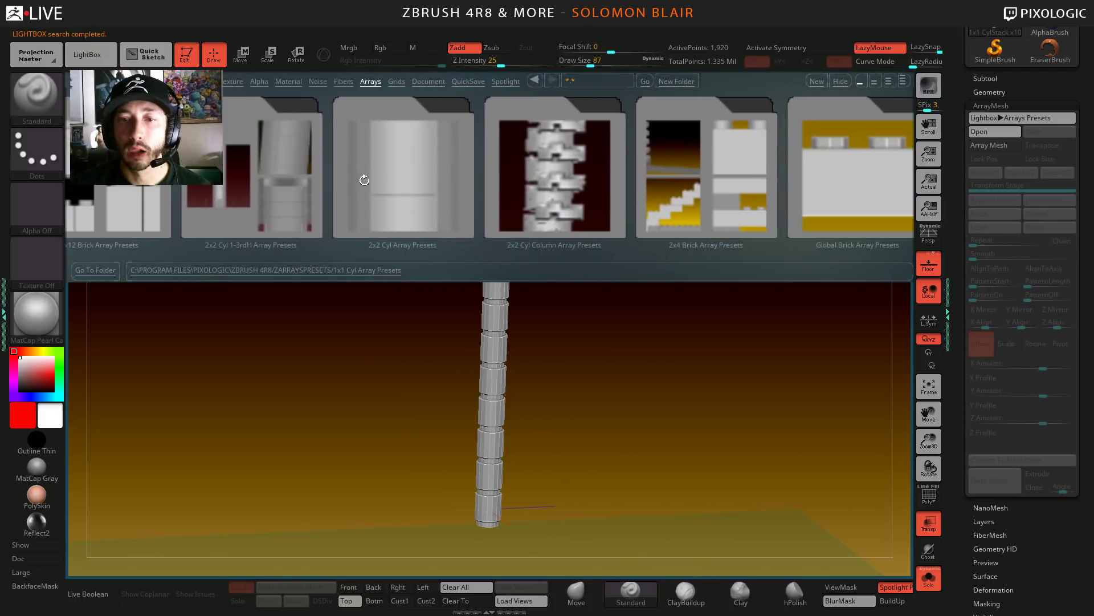
pyautogui.click(543, 177)
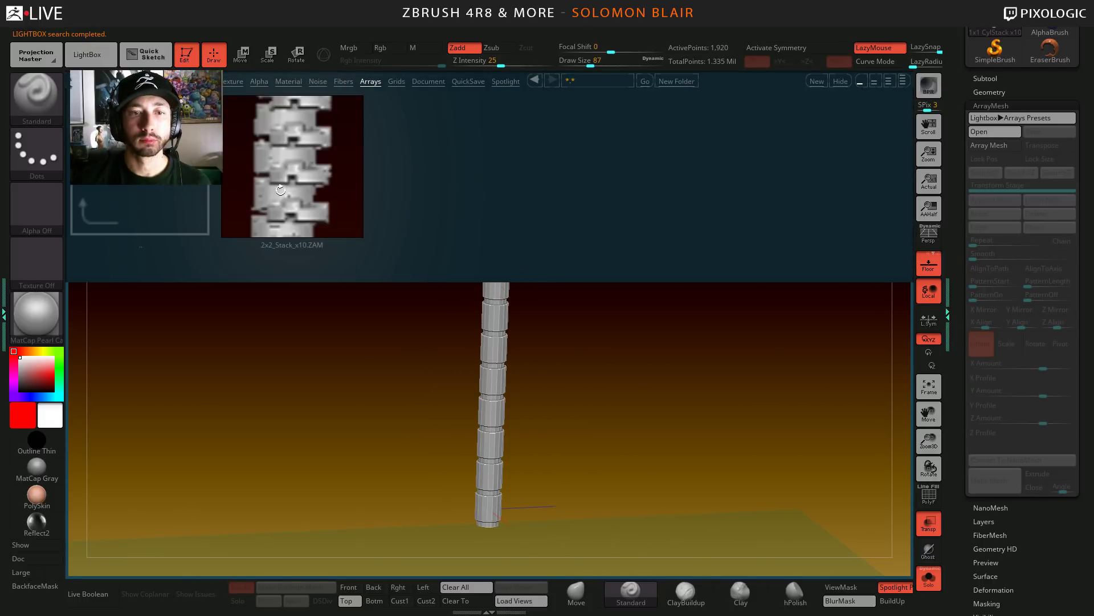
pyautogui.doubleClick(281, 190)
pyautogui.press(',')
# - Inspect the joint between the original cylinder stack and its first array copy up close
pyautogui.keyDown('alt'); pyautogui.moveTo(445, 274); pyautogui.dragTo(449, 340); pyautogui.keyUp('alt')
pyautogui.hotkey('shift', 'f')
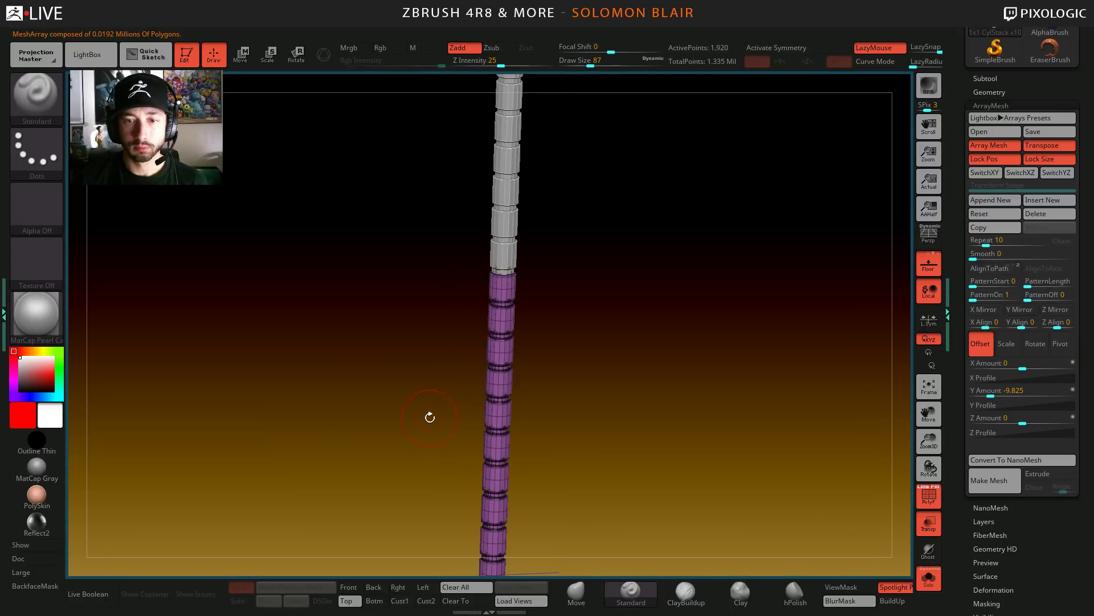
pyautogui.keyDown('shift'); pyautogui.moveTo(430, 417); pyautogui.dragTo(445, 399); pyautogui.keyUp('shift')
pyautogui.keyDown('ctrl'); pyautogui.moveTo(457, 346); pyautogui.dragTo(311, 358, button='right'); pyautogui.keyUp('ctrl')
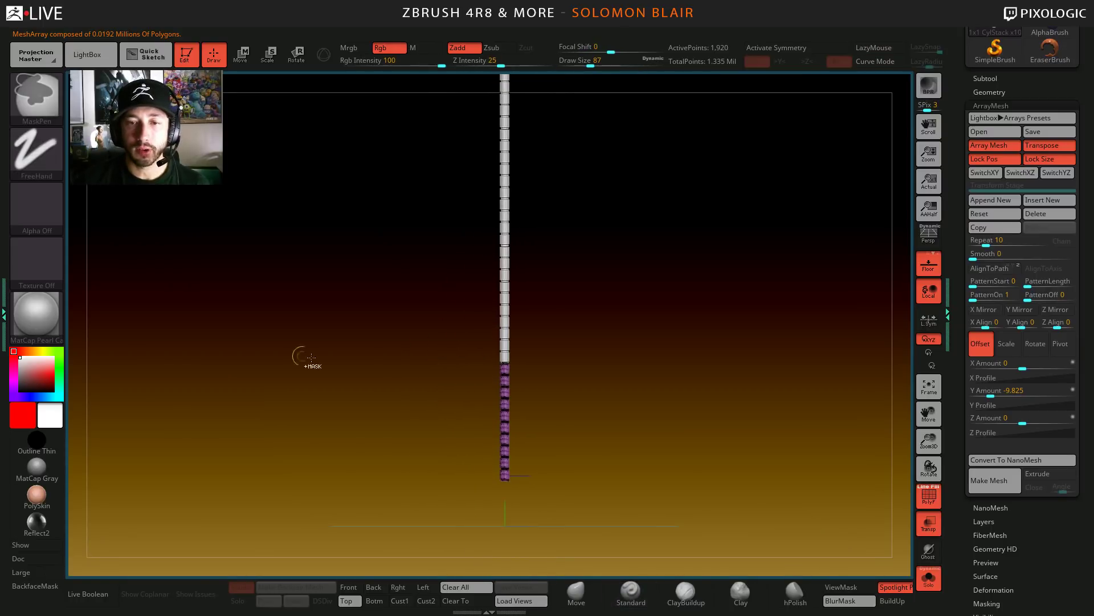
pyautogui.hotkey('shift', 'f')
pyautogui.hotkey('shift', 'f')
pyautogui.moveTo(508, 362)
pyautogui.keyDown('ctrl'); pyautogui.mouseDown(button='right')
pyautogui.moveTo(488, 384)
pyautogui.moveTo(572, 409)
pyautogui.moveTo(499, 405)
pyautogui.moveTo(536, 404)
pyautogui.mouseUp(button='right'); pyautogui.keyUp('ctrl')
pyautogui.press('s')
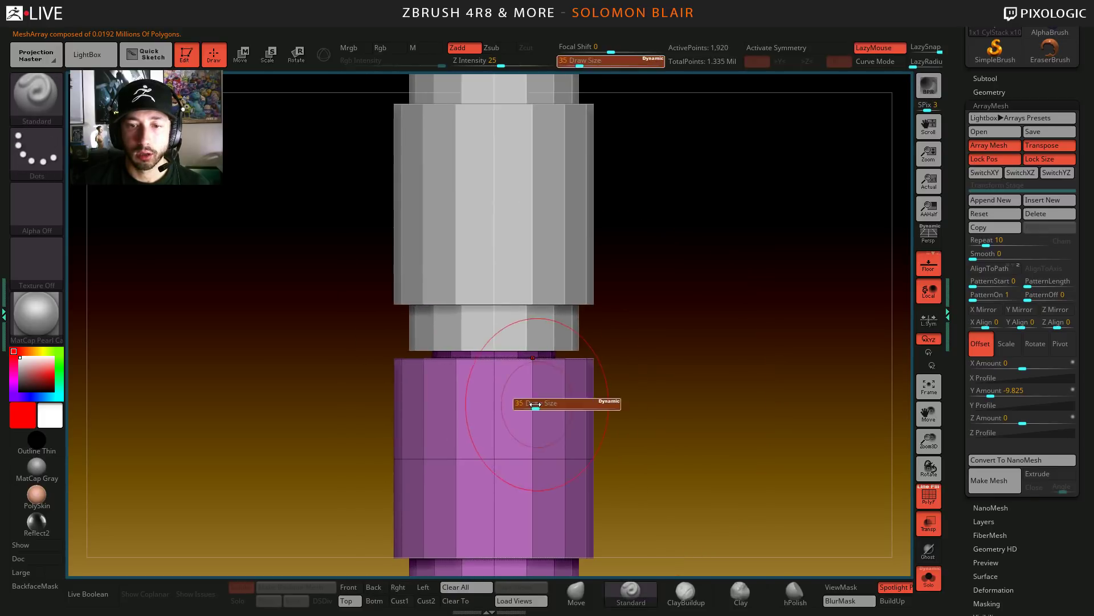
pyautogui.moveTo(536, 405); pyautogui.dragTo(527, 404)
pyautogui.moveTo(533, 392)
pyautogui.keyDown('alt'); pyautogui.mouseDown(button='right')
pyautogui.moveTo(537, 350)
pyautogui.moveTo(527, 369)
pyautogui.moveTo(547, 347)
pyautogui.moveTo(537, 354)
pyautogui.mouseUp(button='right'); pyautogui.keyUp('alt')
pyautogui.hotkey('shift', 'f')
pyautogui.hotkey('shift', 'f')
pyautogui.press('s')
pyautogui.moveTo(535, 352); pyautogui.dragTo(528, 351)
pyautogui.keyDown('ctrl'); pyautogui.moveTo(527, 351); pyautogui.dragTo(558, 354, button='right'); pyautogui.keyUp('ctrl')
pyautogui.moveTo(558, 354)
pyautogui.keyDown('ctrl'); pyautogui.mouseDown(button='right')
pyautogui.moveTo(552, 364)
pyautogui.moveTo(588, 368)
pyautogui.mouseUp(button='right'); pyautogui.keyUp('ctrl')
pyautogui.press('s')
pyautogui.moveTo(588, 367); pyautogui.dragTo(594, 368)
pyautogui.keyDown('alt'); pyautogui.moveTo(597, 368); pyautogui.dragTo(605, 370, button='right'); pyautogui.keyUp('alt')
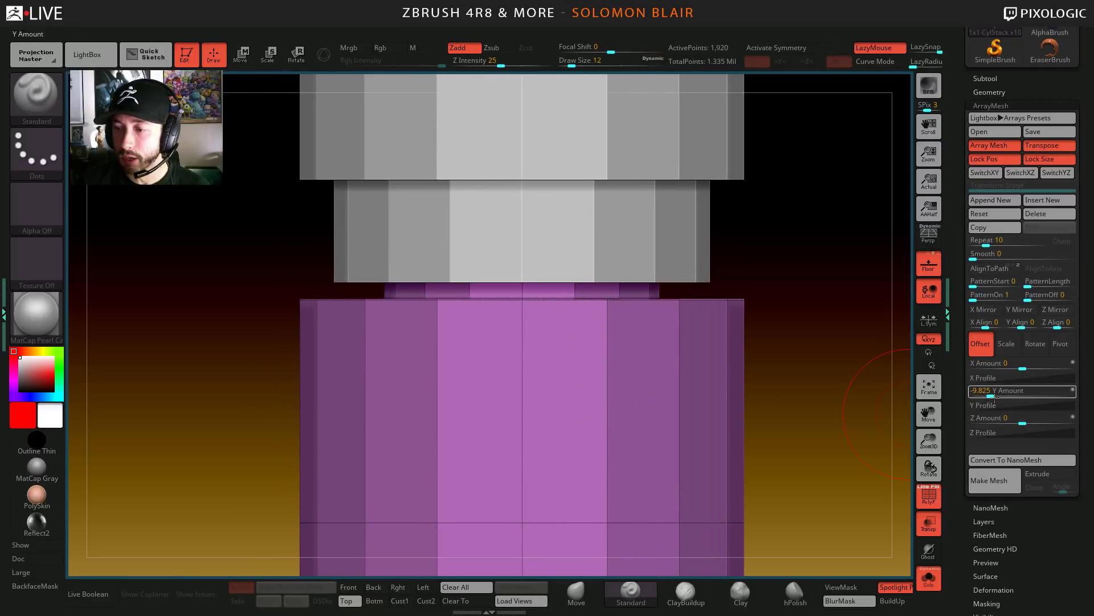
# - Set the array's Y Amount offset to -9.8
pyautogui.click(998, 398)
pyautogui.write('-9.82')
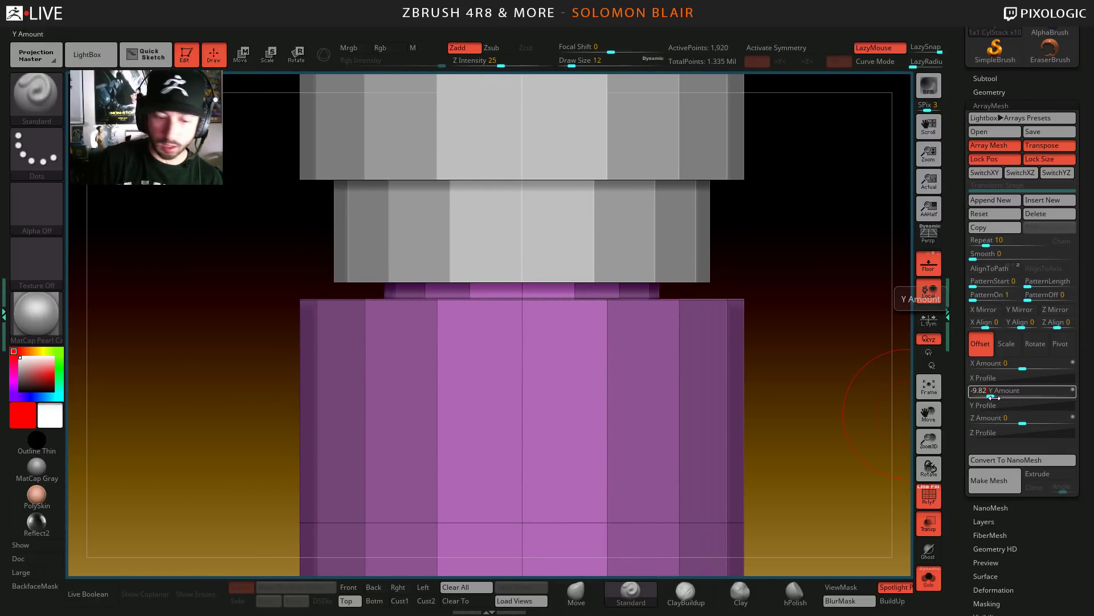
pyautogui.write('3')
pyautogui.press('Return')
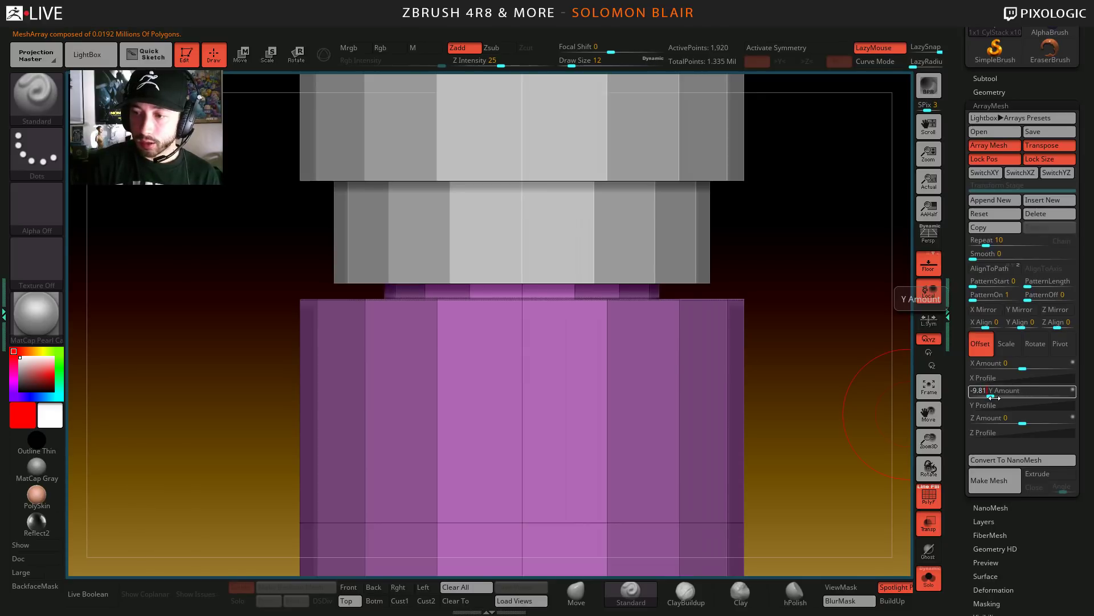
pyautogui.press('Return')
pyautogui.press('Return')
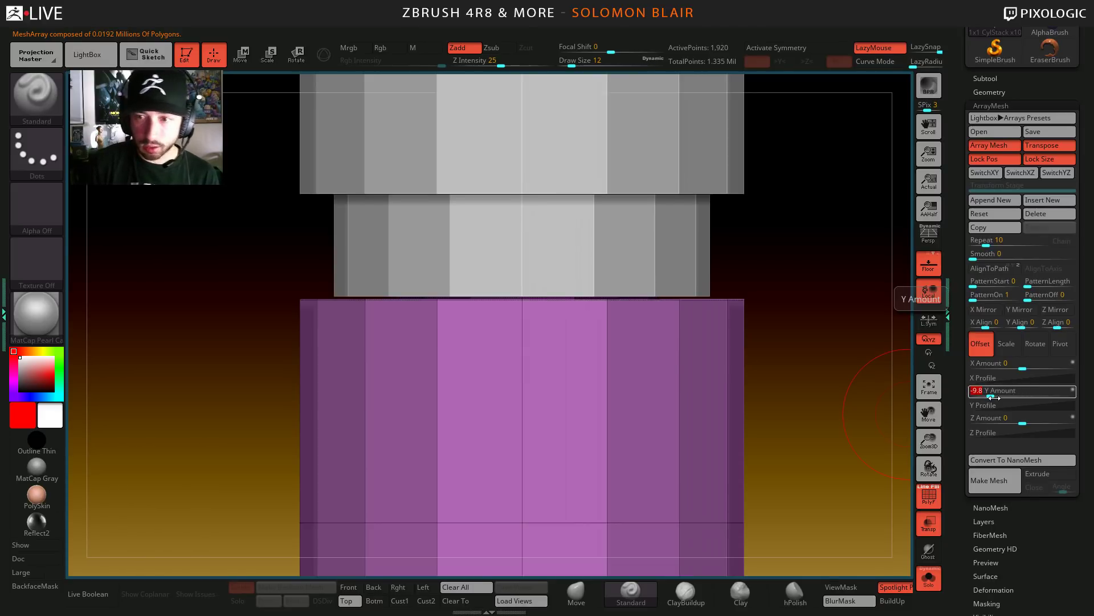
# - Check the joints and overall height of the arrayed column with the wireframe display off and on
pyautogui.keyDown('ctrl'); pyautogui.moveTo(762, 429); pyautogui.dragTo(279, 365, button='right'); pyautogui.keyUp('ctrl')
pyautogui.hotkey('shift', 'f')
pyautogui.keyDown('alt'); pyautogui.moveTo(459, 310); pyautogui.dragTo(271, 290, button='right'); pyautogui.keyUp('alt')
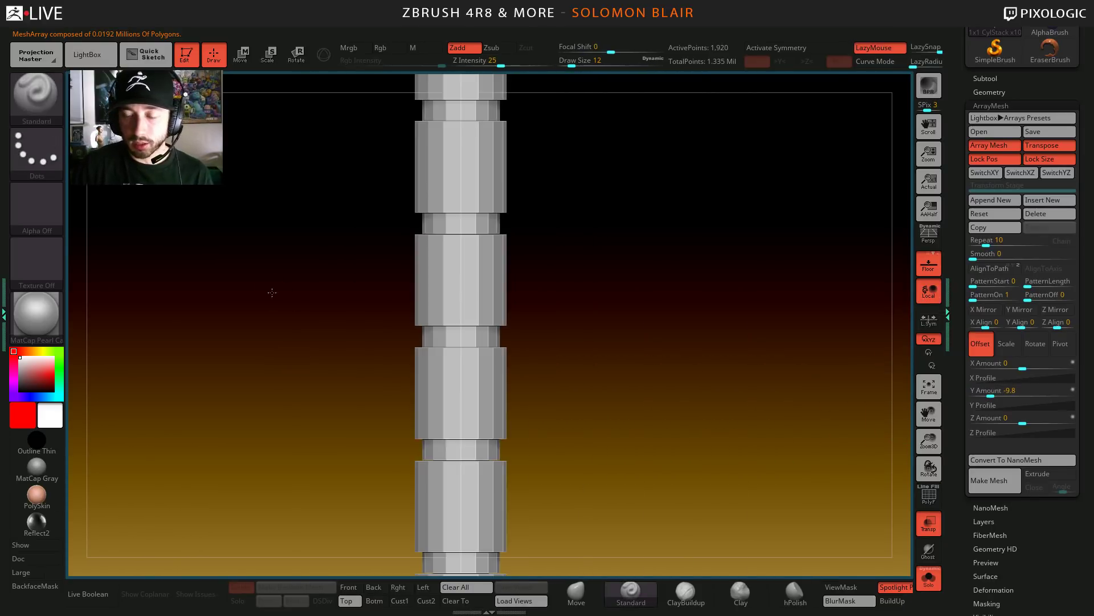
pyautogui.keyDown('ctrl'); pyautogui.moveTo(549, 365); pyautogui.dragTo(262, 347, button='right'); pyautogui.keyUp('ctrl')
pyautogui.hotkey('shift', 'f')
pyautogui.keyDown('alt'); pyautogui.moveTo(347, 321); pyautogui.dragTo(335, 415, button='right'); pyautogui.keyUp('alt')
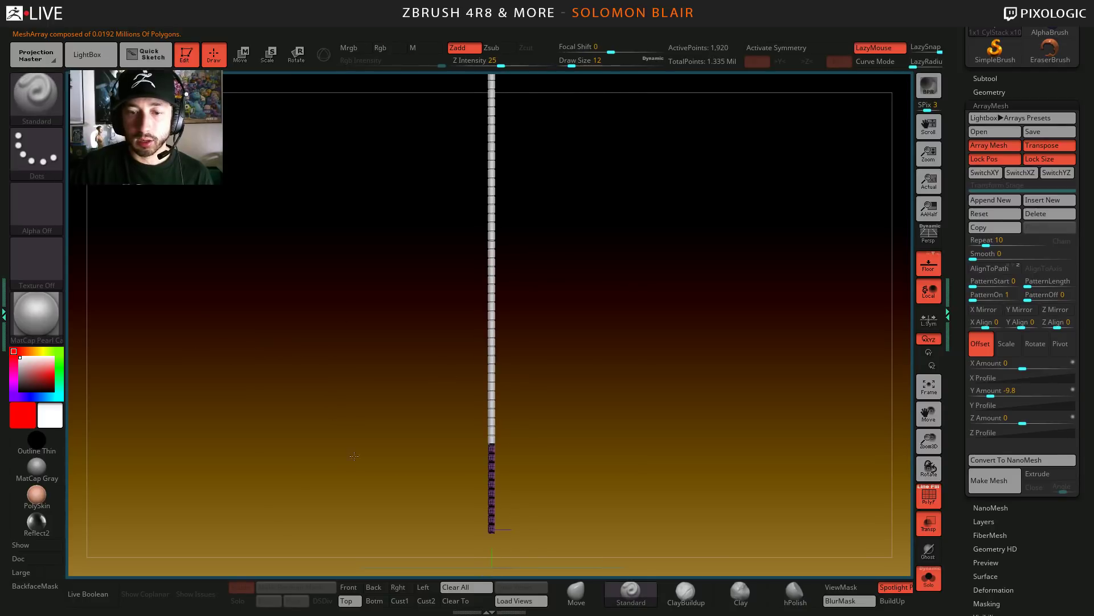
pyautogui.moveTo(354, 456)
pyautogui.mouseDown(button='right')
pyautogui.moveTo(366, 460)
pyautogui.moveTo(422, 393)
pyautogui.moveTo(354, 315)
pyautogui.moveTo(392, 354)
pyautogui.moveTo(397, 294)
pyautogui.moveTo(508, 293)
pyautogui.moveTo(569, 338)
pyautogui.mouseUp(button='right')
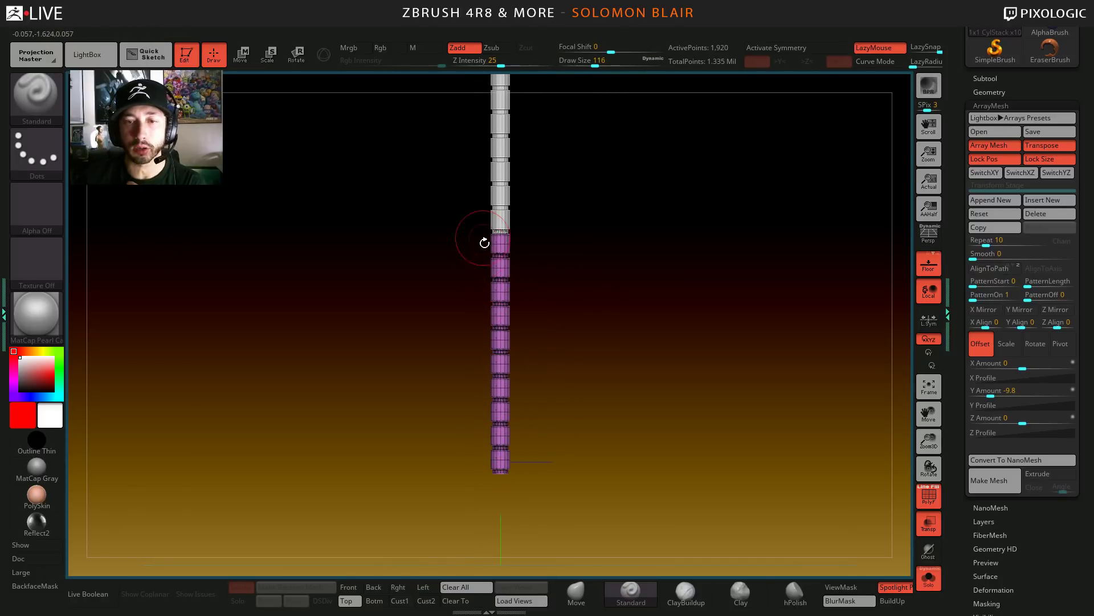
pyautogui.press('s')
pyautogui.click(544, 345)
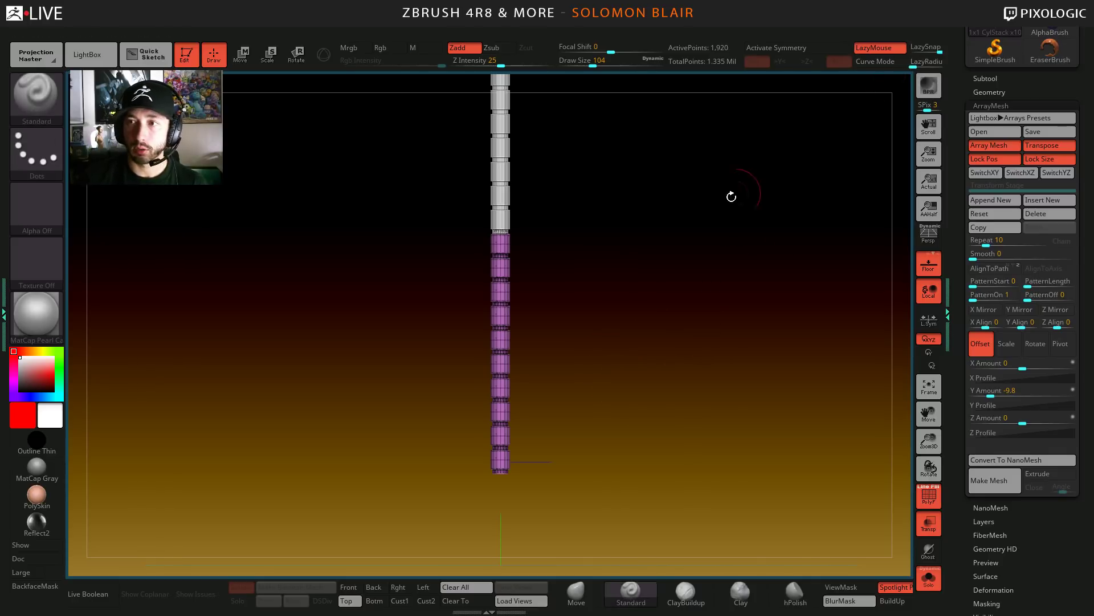
# - Apply Auto Groups to the original stack so each cylinder has its own polygroup
pyautogui.click(991, 106)
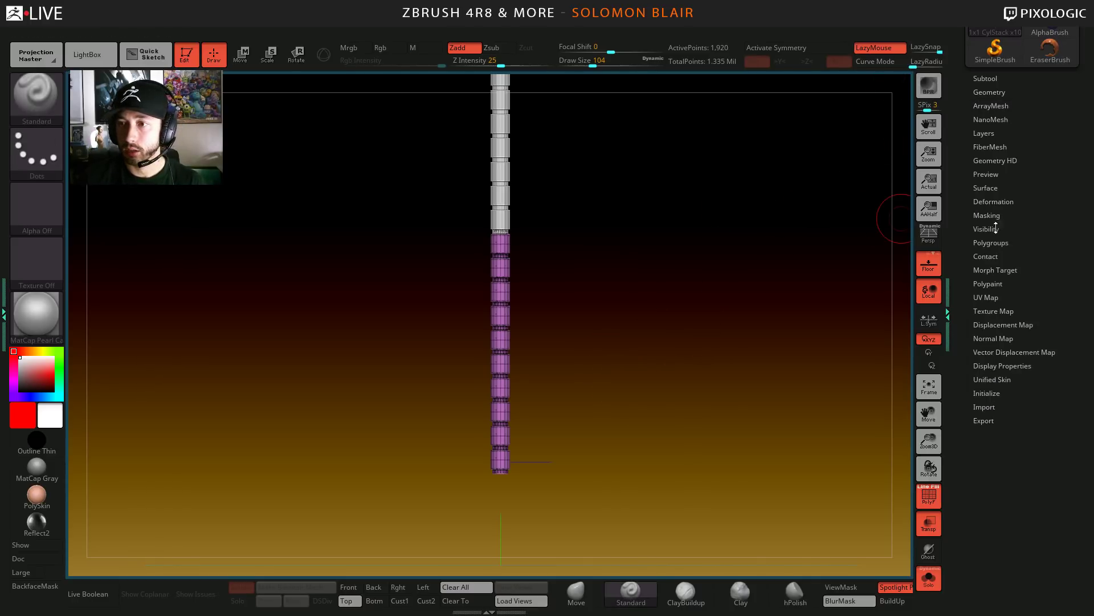
pyautogui.click(992, 243)
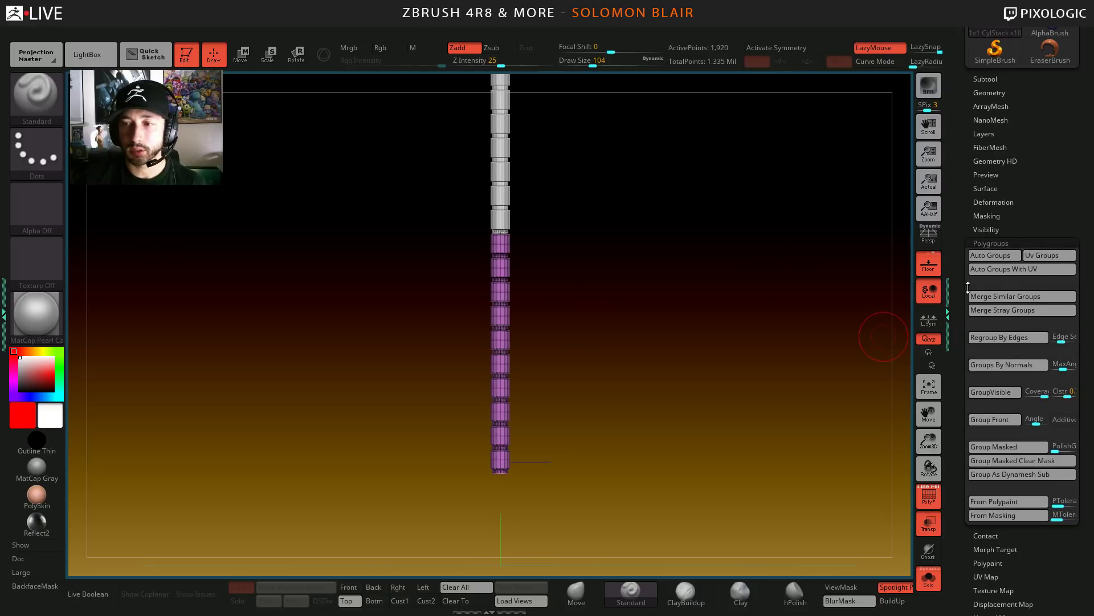
pyautogui.click(950, 296)
pyautogui.hotkey('ctrl', 'shift')
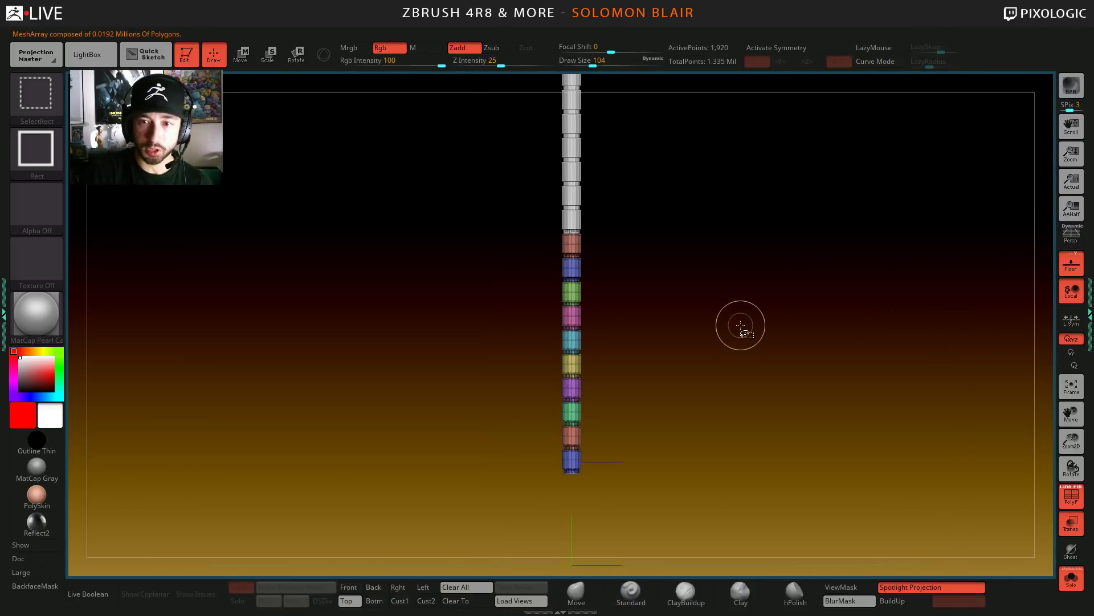
pyautogui.hotkey('ctrl', 'shift', 'w')
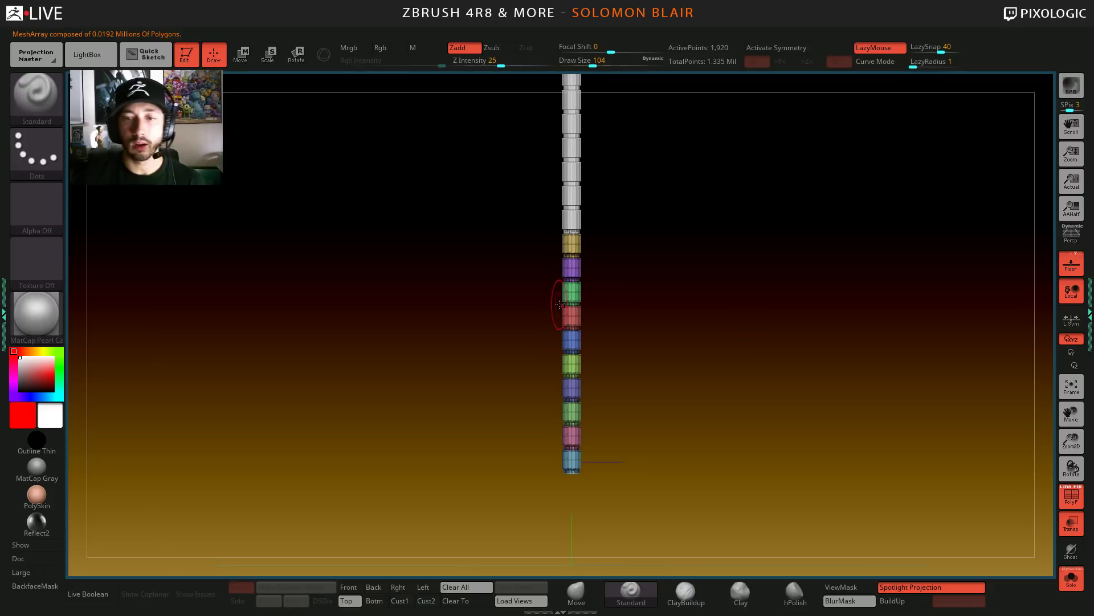
# - Hide every other cylinder of the original stack by polygroup
pyautogui.keyDown('ctrl'); pyautogui.moveTo(587, 310); pyautogui.dragTo(642, 396, button='right'); pyautogui.keyUp('ctrl')
pyautogui.keyDown('alt'); pyautogui.moveTo(613, 527); pyautogui.dragTo(597, 333, button='right'); pyautogui.keyUp('alt')
pyautogui.moveTo(648, 372)
pyautogui.keyDown('alt'); pyautogui.mouseDown(button='right')
pyautogui.moveTo(639, 276)
pyautogui.moveTo(603, 368)
pyautogui.mouseUp(button='right'); pyautogui.keyUp('alt')
pyautogui.keyDown('ctrl'); pyautogui.keyDown('shift'); pyautogui.click(540, 332); pyautogui.keyUp('shift'); pyautogui.keyUp('ctrl')
pyautogui.keyDown('ctrl'); pyautogui.keyDown('shift'); pyautogui.moveTo(414, 371); pyautogui.dragTo(438, 443); pyautogui.keyUp('shift'); pyautogui.keyUp('ctrl')
pyautogui.keyDown('ctrl'); pyautogui.keyDown('shift'); pyautogui.click(535, 202); pyautogui.keyUp('shift'); pyautogui.keyUp('ctrl')
pyautogui.keyDown('alt'); pyautogui.moveTo(461, 198); pyautogui.dragTo(459, 286, button='right'); pyautogui.keyUp('alt')
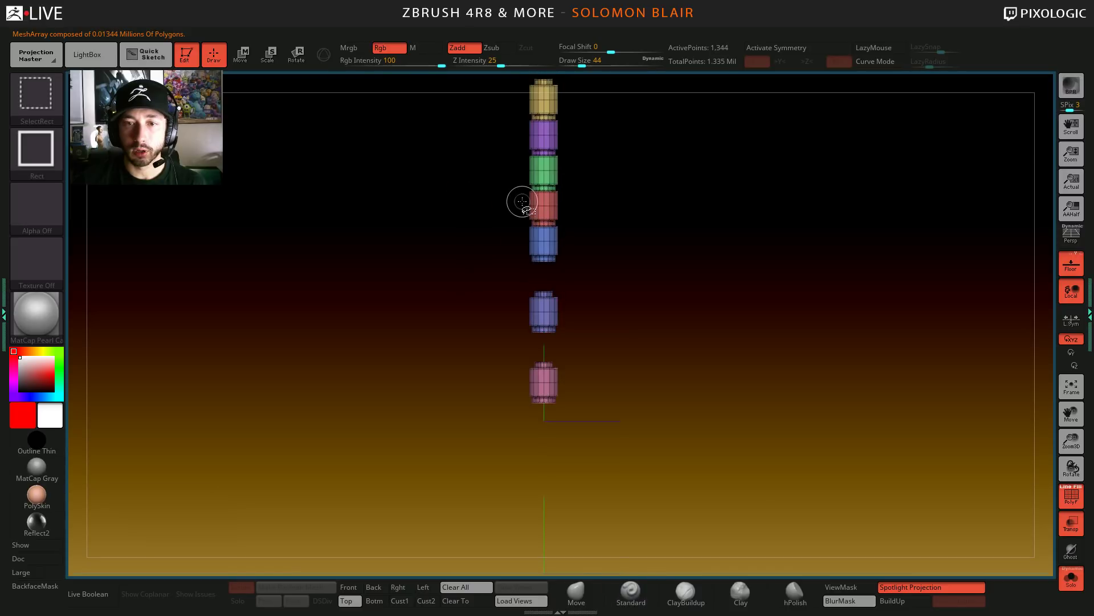
pyautogui.keyDown('ctrl'); pyautogui.keyDown('shift'); pyautogui.click(541, 140); pyautogui.keyUp('shift'); pyautogui.keyUp('ctrl')
pyautogui.keyDown('alt'); pyautogui.moveTo(543, 99); pyautogui.dragTo(534, 195, button='right'); pyautogui.keyUp('alt')
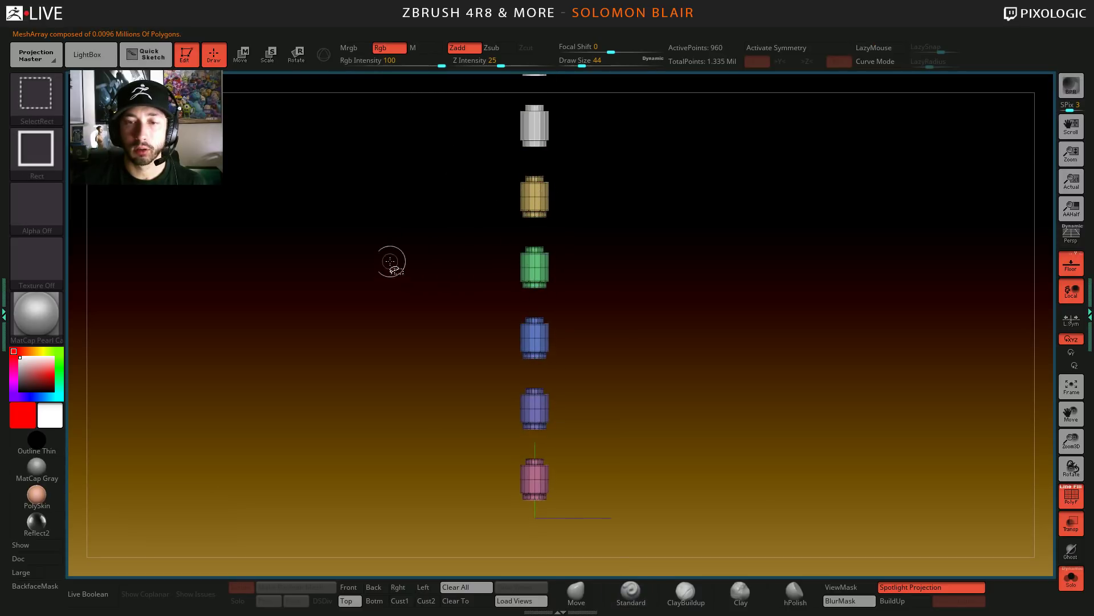
# - Merge each alternating set of cylinders into a single polygroup and show the whole stack again
pyautogui.press('ctrl')
pyautogui.keyDown('ctrl'); pyautogui.keyDown('shift'); pyautogui.moveTo(333, 298); pyautogui.dragTo(365, 430); pyautogui.keyUp('shift'); pyautogui.keyUp('ctrl')
pyautogui.hotkey('ctrl', 'w')
pyautogui.keyDown('ctrl'); pyautogui.keyDown('shift'); pyautogui.click(366, 342); pyautogui.keyUp('shift'); pyautogui.keyUp('ctrl')
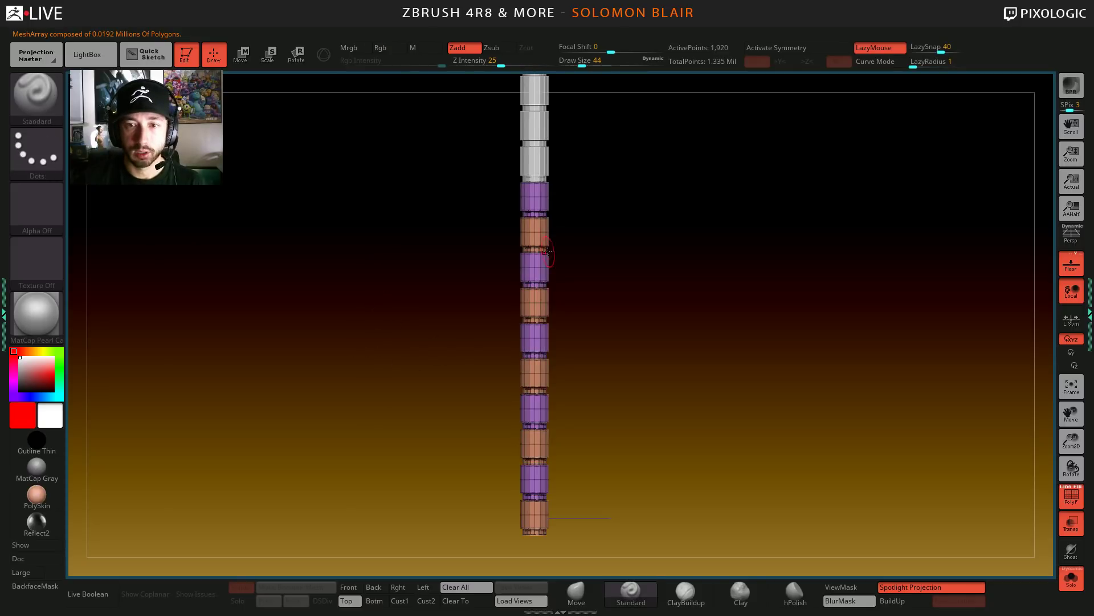
# - Convert the arrayed column into actual geometry with Make Mesh
pyautogui.moveTo(549, 257); pyautogui.dragTo(551, 293, button='right')
pyautogui.moveTo(576, 304)
pyautogui.mouseDown()
pyautogui.moveTo(567, 274)
pyautogui.moveTo(464, 327)
pyautogui.moveTo(603, 337)
pyautogui.moveTo(660, 266)
pyautogui.moveTo(721, 293)
pyautogui.moveTo(610, 393)
pyautogui.moveTo(674, 435)
pyautogui.moveTo(637, 449)
pyautogui.moveTo(1041, 379)
pyautogui.mouseUp()
pyautogui.press('ctrl')
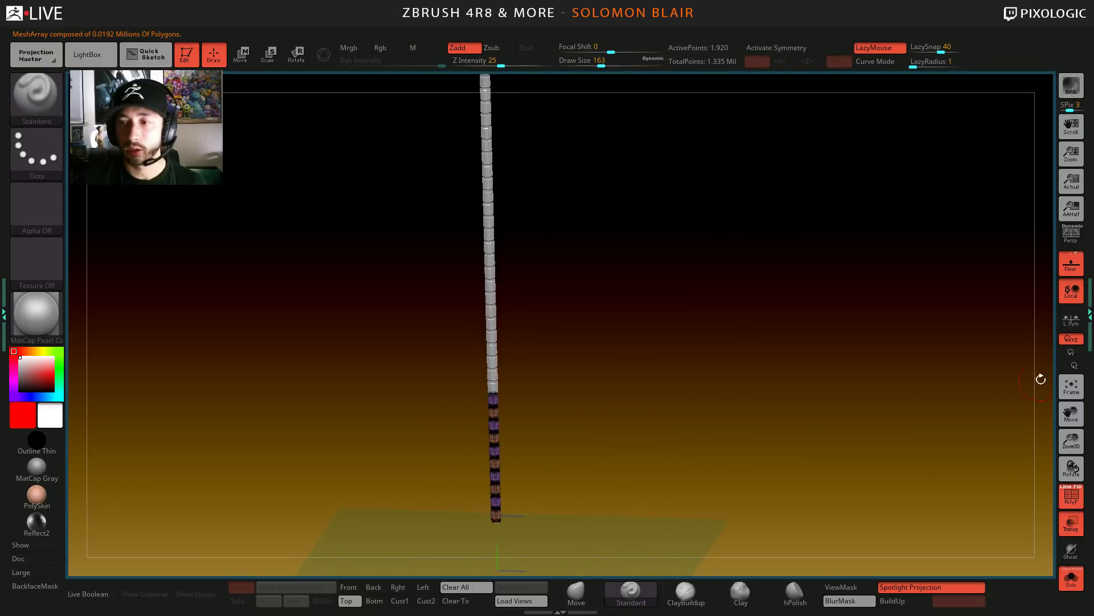
pyautogui.click(1087, 335)
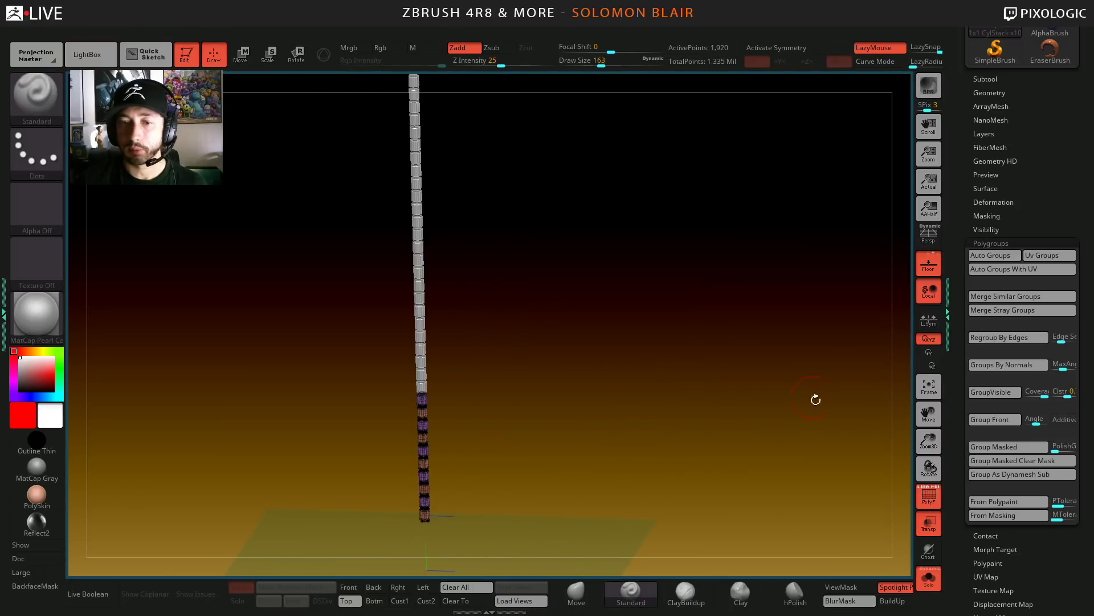
pyautogui.click(929, 579)
pyautogui.keyDown('alt'); pyautogui.moveTo(565, 391); pyautogui.dragTo(584, 417); pyautogui.keyUp('alt')
pyautogui.click(932, 580)
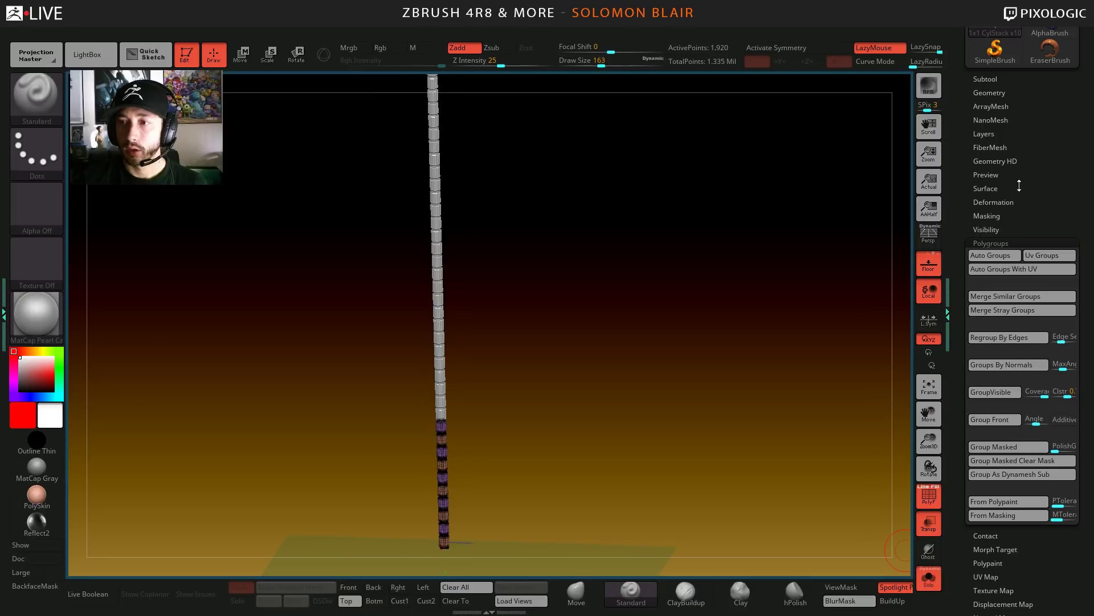
pyautogui.click(990, 107)
pyautogui.click(994, 473)
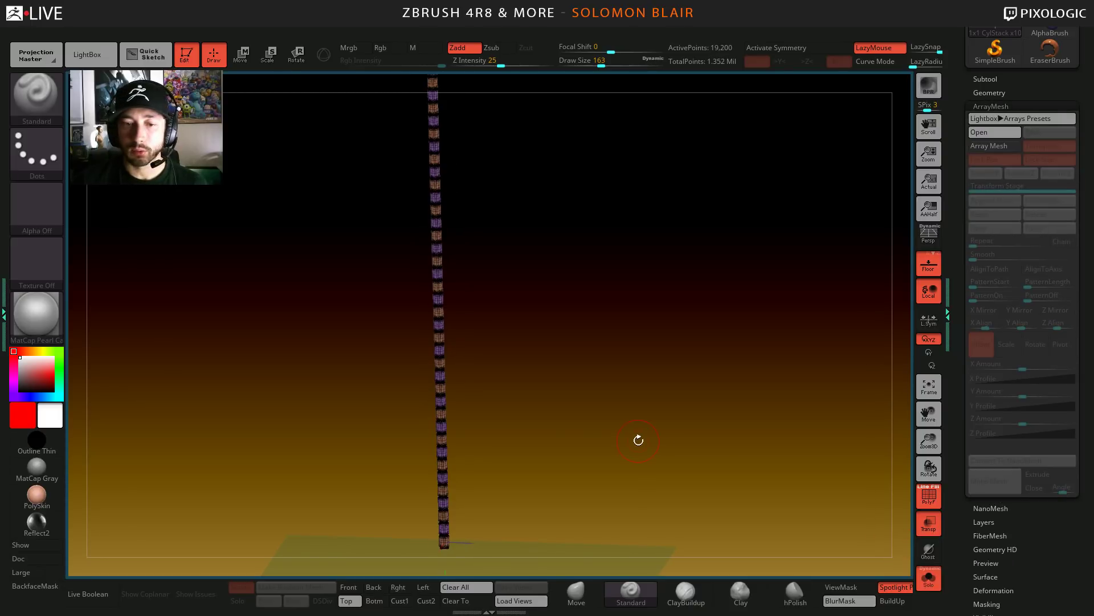
# - Examine the alternating polygroups and edges of the converted column up close
pyautogui.moveTo(549, 373)
pyautogui.keyDown('alt'); pyautogui.mouseDown(button='right')
pyautogui.moveTo(606, 361)
pyautogui.moveTo(643, 379)
pyautogui.moveTo(561, 382)
pyautogui.moveTo(684, 403)
pyautogui.moveTo(660, 359)
pyautogui.moveTo(665, 288)
pyautogui.moveTo(522, 348)
pyautogui.moveTo(684, 365)
pyautogui.moveTo(606, 250)
pyautogui.moveTo(596, 460)
pyautogui.moveTo(548, 379)
pyautogui.mouseUp(button='right'); pyautogui.keyUp('alt')
pyautogui.hotkey('shift', 'f')
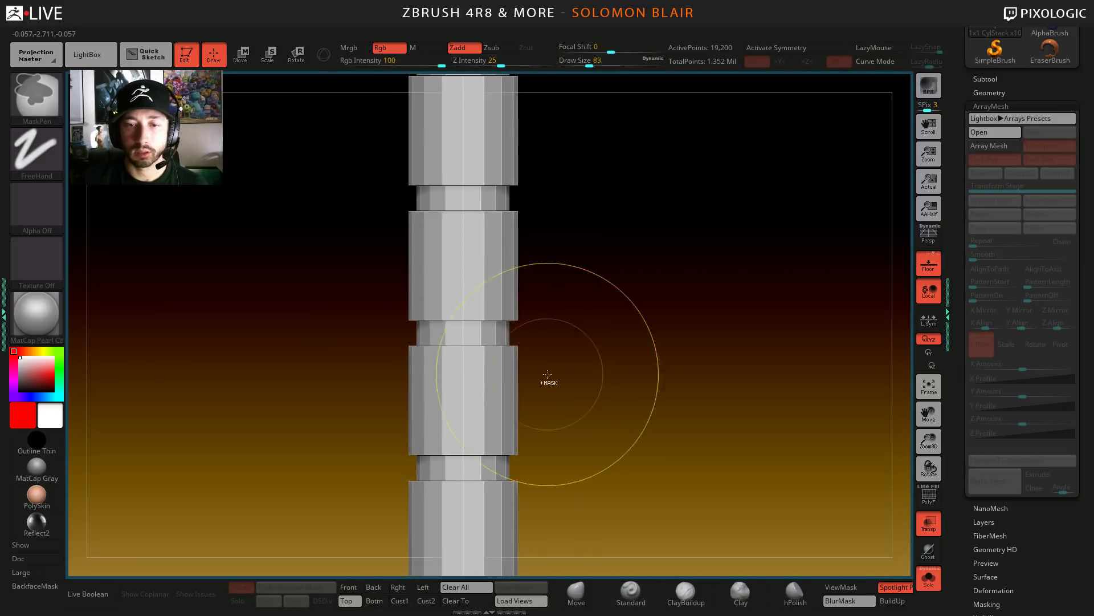
pyautogui.press('s')
pyautogui.moveTo(546, 374); pyautogui.dragTo(525, 373)
pyautogui.hotkey('shift', 'f')
pyautogui.moveTo(469, 365)
pyautogui.keyDown('ctrl'); pyautogui.mouseDown(button='right')
pyautogui.moveTo(479, 401)
pyautogui.moveTo(513, 348)
pyautogui.moveTo(534, 410)
pyautogui.mouseUp(button='right'); pyautogui.keyUp('ctrl')
pyautogui.press('s')
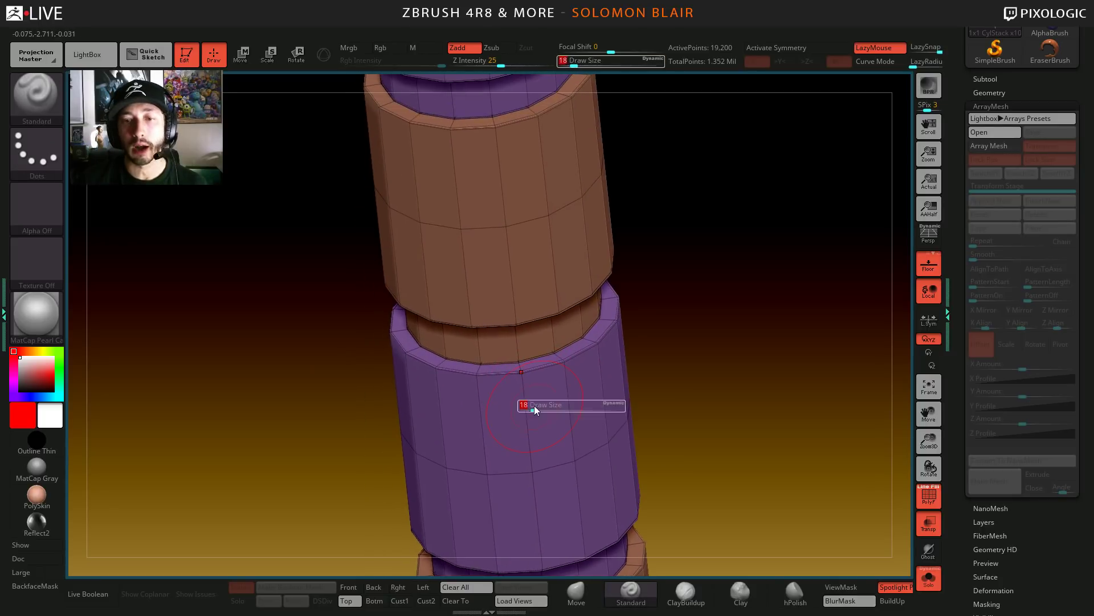
pyautogui.press('s')
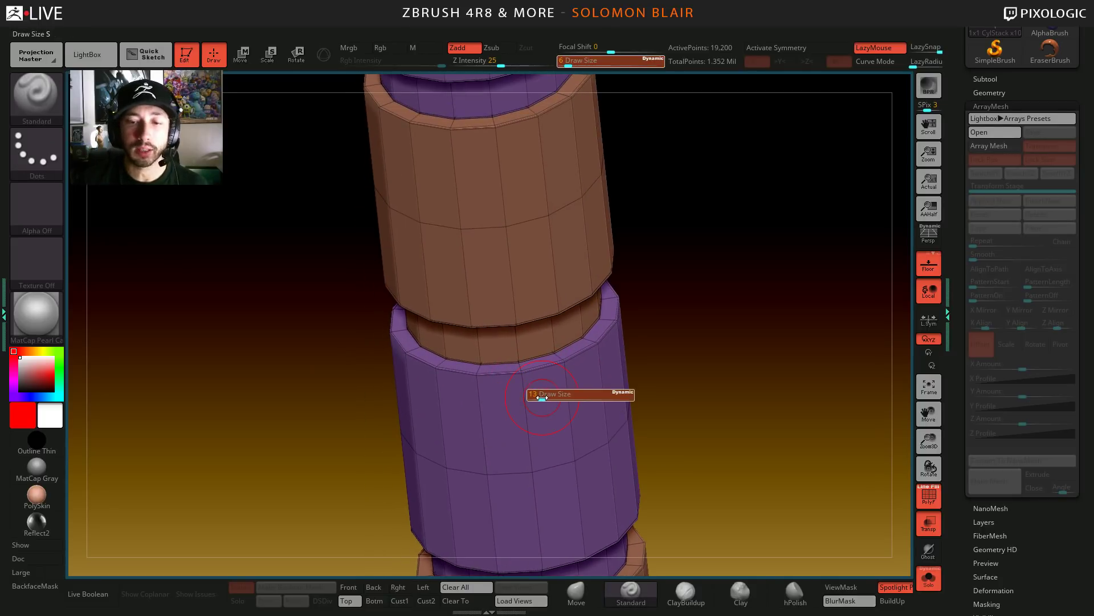
pyautogui.moveTo(538, 394); pyautogui.dragTo(542, 398)
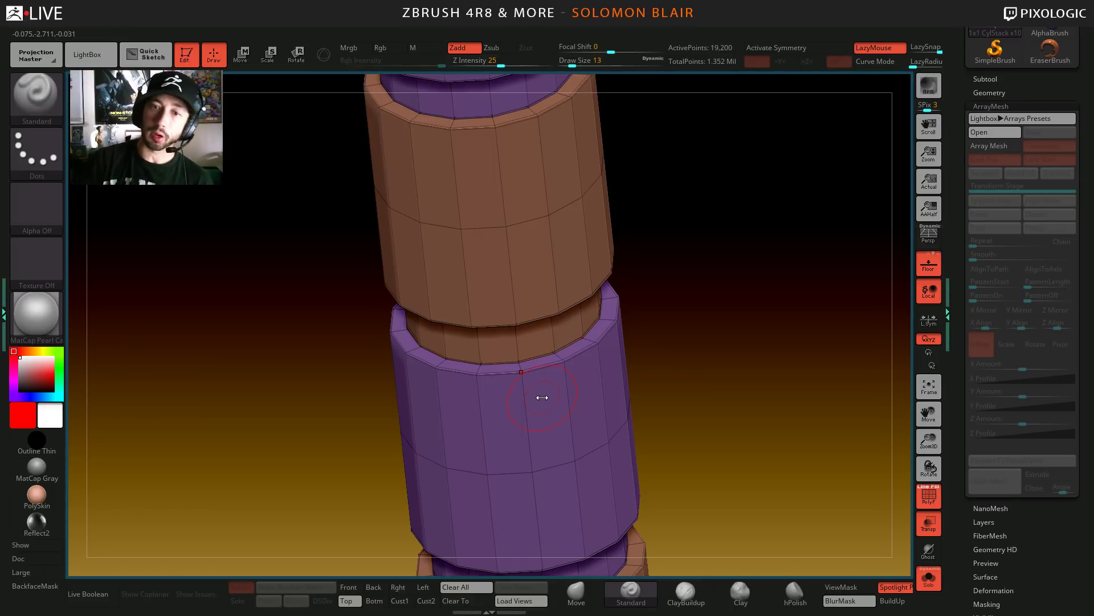
# - Preview the column with dynamic subdivision, hide the polyframe and turn the subdivision off again
pyautogui.keyDown('ctrl'); pyautogui.moveTo(542, 397); pyautogui.dragTo(454, 409, button='right'); pyautogui.keyUp('ctrl')
pyautogui.press('d')
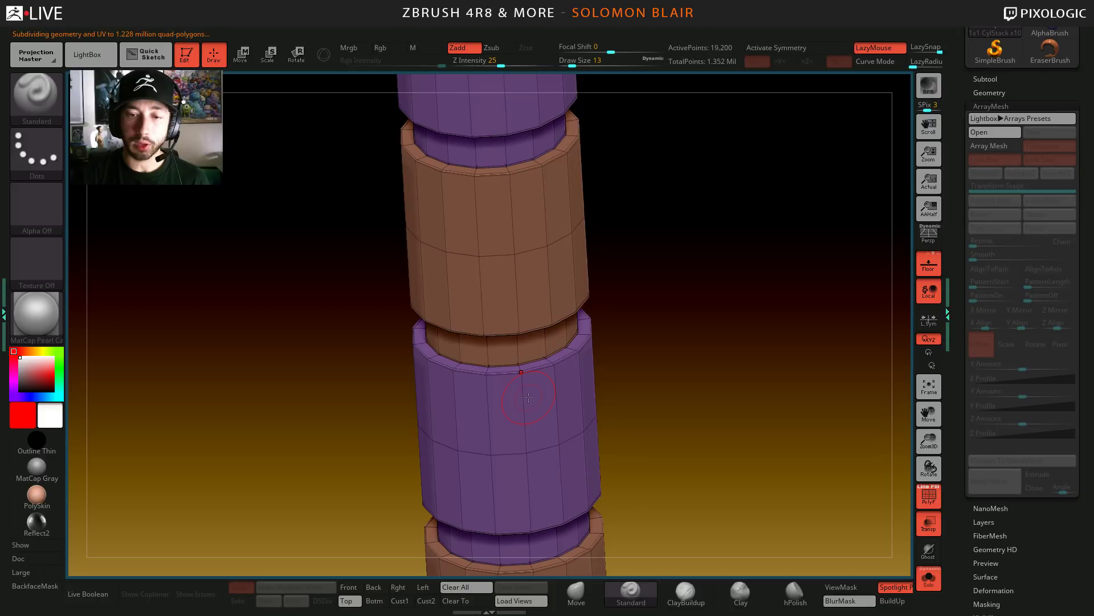
pyautogui.hotkey('shift', 'f')
pyautogui.keyDown('ctrl'); pyautogui.moveTo(555, 393); pyautogui.dragTo(513, 399, button='right'); pyautogui.keyUp('ctrl')
pyautogui.hotkey('shift', 'd')
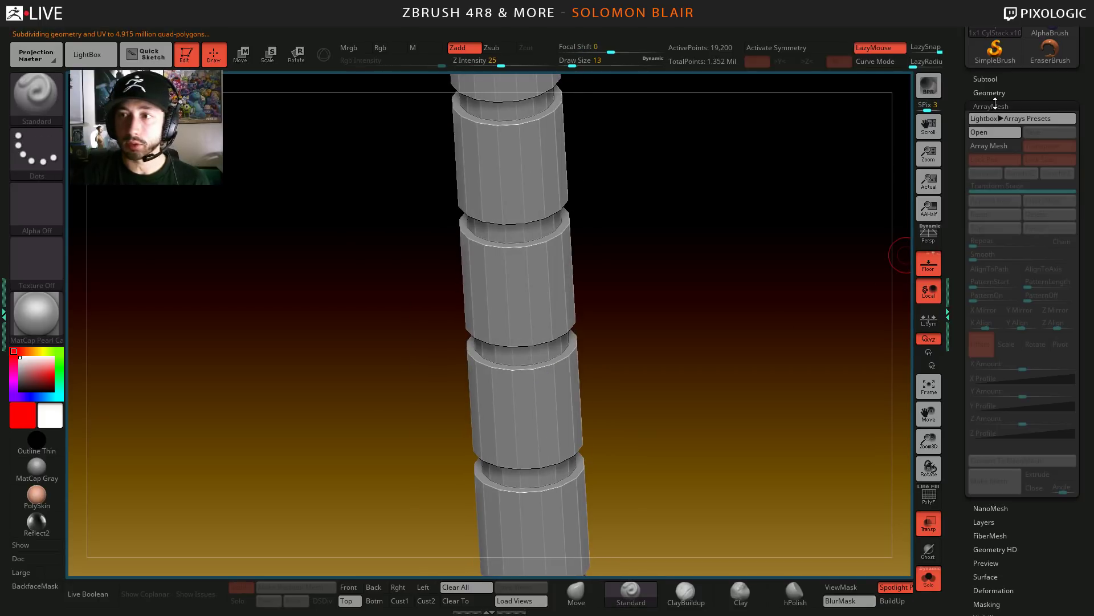
# - Show the Geometry settings, enable dynamic subdivision and examine the smoothed column along its full length
pyautogui.click(997, 91)
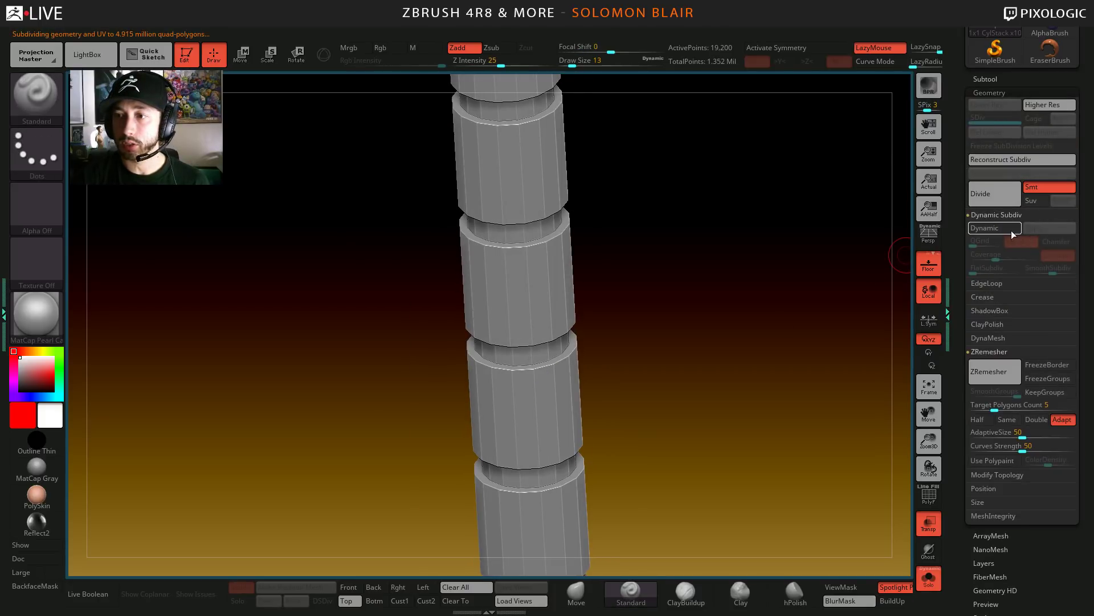
pyautogui.press('d')
pyautogui.hotkey('shift', 'f')
pyautogui.moveTo(513, 364); pyautogui.dragTo(261, 345, button='right')
pyautogui.hotkey('shift', 'f')
pyautogui.hotkey('shift', 'f')
pyautogui.hotkey('shift', 'f')
pyautogui.keyDown('ctrl'); pyautogui.moveTo(388, 371); pyautogui.dragTo(328, 369, button='right'); pyautogui.keyUp('ctrl')
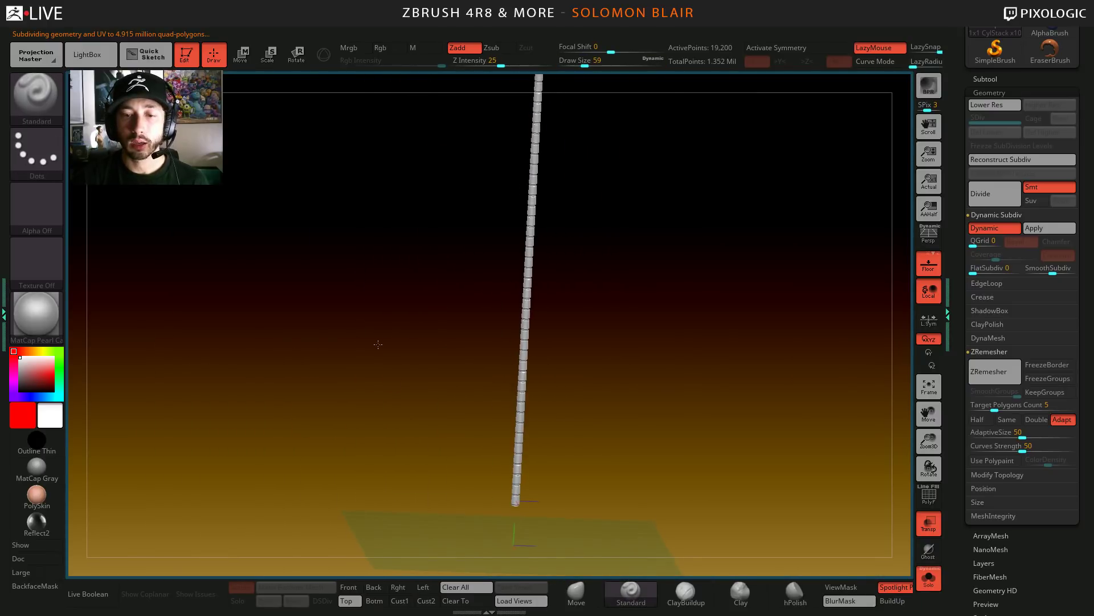
pyautogui.moveTo(378, 344)
pyautogui.keyDown('shift'); pyautogui.mouseDown(button='right')
pyautogui.moveTo(390, 410)
pyautogui.moveTo(411, 413)
pyautogui.moveTo(404, 448)
pyautogui.mouseUp(button='right'); pyautogui.keyUp('shift')
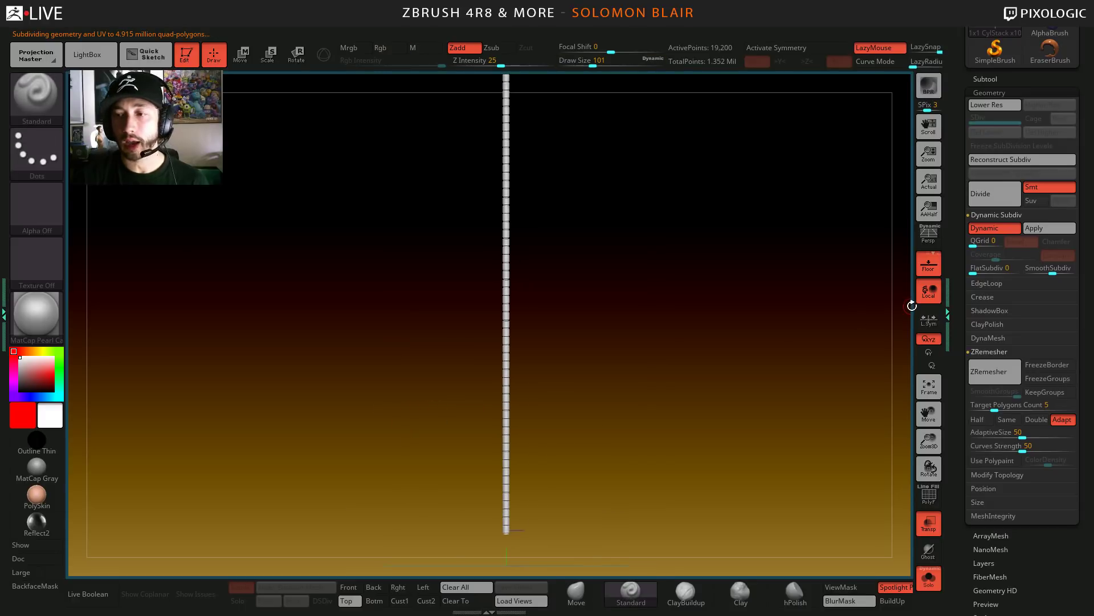
# - Show the Crease settings and examine the smoothed joint between two stacked cylinders up close
pyautogui.click(982, 297)
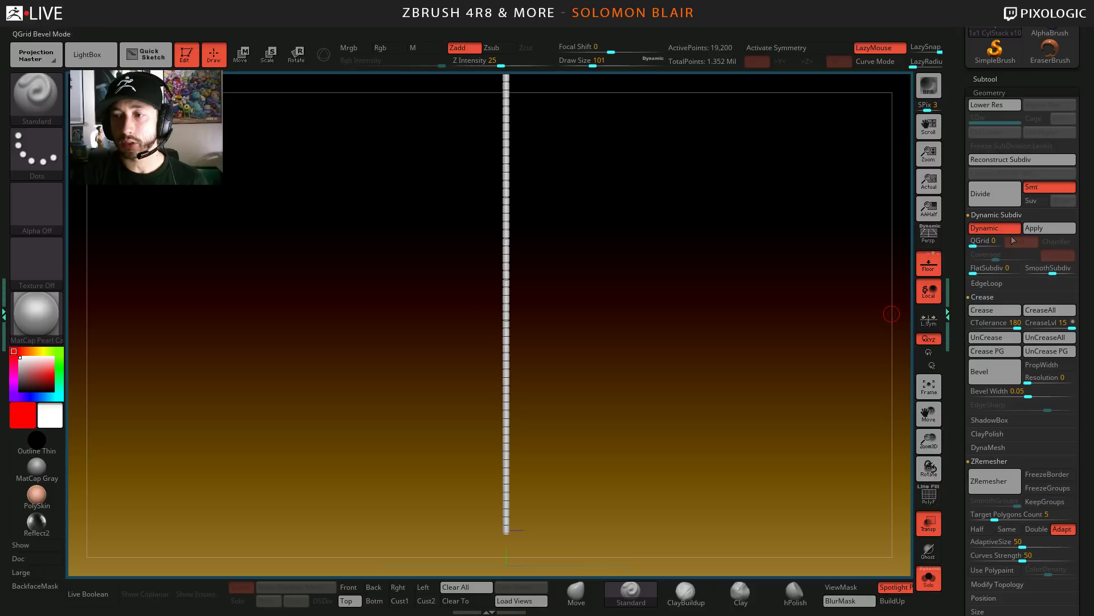
pyautogui.keyDown('alt'); pyautogui.moveTo(632, 312); pyautogui.dragTo(621, 385, button='right'); pyautogui.keyUp('alt')
pyautogui.press('s')
pyautogui.moveTo(618, 390); pyautogui.dragTo(625, 390)
pyautogui.moveTo(477, 399); pyautogui.dragTo(428, 411, button='right')
pyautogui.moveTo(428, 412)
pyautogui.keyDown('ctrl'); pyautogui.mouseDown(button='right')
pyautogui.moveTo(474, 385)
pyautogui.moveTo(542, 390)
pyautogui.mouseUp(button='right'); pyautogui.keyUp('ctrl')
pyautogui.press('s')
pyautogui.moveTo(542, 390); pyautogui.dragTo(531, 390)
pyautogui.keyDown('alt'); pyautogui.moveTo(490, 357); pyautogui.dragTo(544, 360, button='right'); pyautogui.keyUp('alt')
pyautogui.keyDown('ctrl'); pyautogui.moveTo(544, 360); pyautogui.dragTo(568, 401, button='right'); pyautogui.keyUp('ctrl')
pyautogui.moveTo(574, 364)
pyautogui.keyDown('ctrl'); pyautogui.mouseDown(button='right')
pyautogui.moveTo(582, 417)
pyautogui.moveTo(499, 422)
pyautogui.mouseUp(button='right'); pyautogui.keyUp('ctrl')
pyautogui.press('s')
pyautogui.moveTo(539, 423); pyautogui.dragTo(515, 423)
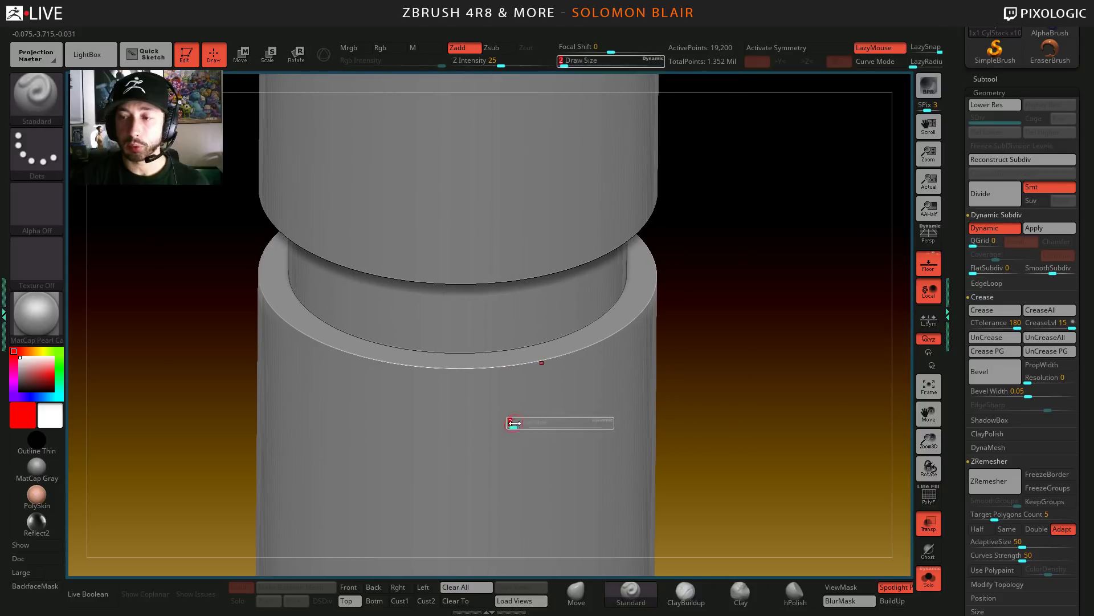
pyautogui.press('s')
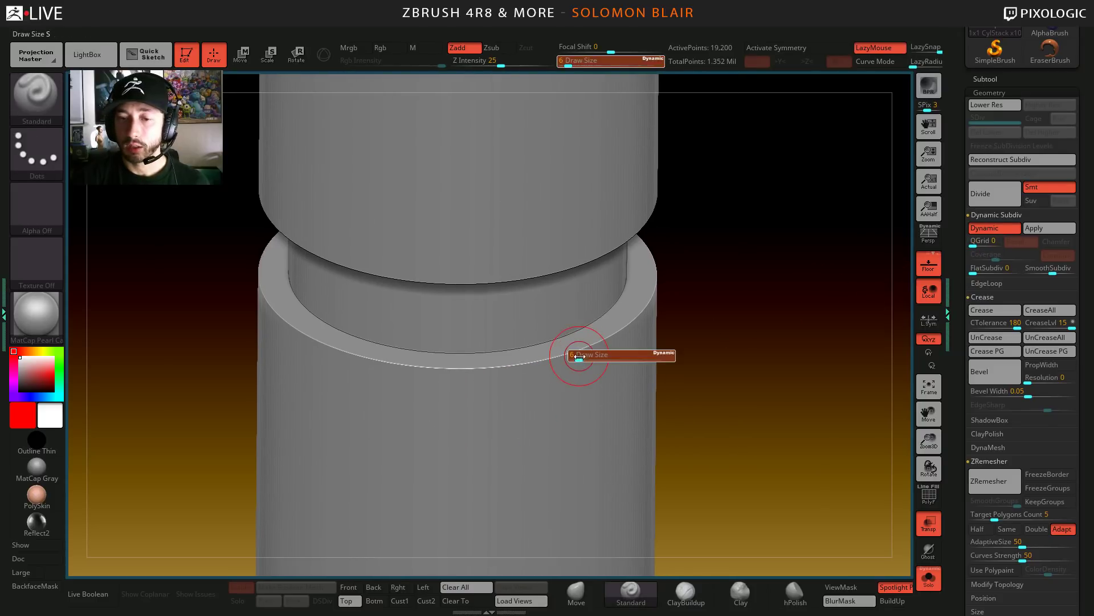
pyautogui.moveTo(577, 356); pyautogui.dragTo(579, 357)
pyautogui.moveTo(579, 355); pyautogui.dragTo(554, 355, button='right')
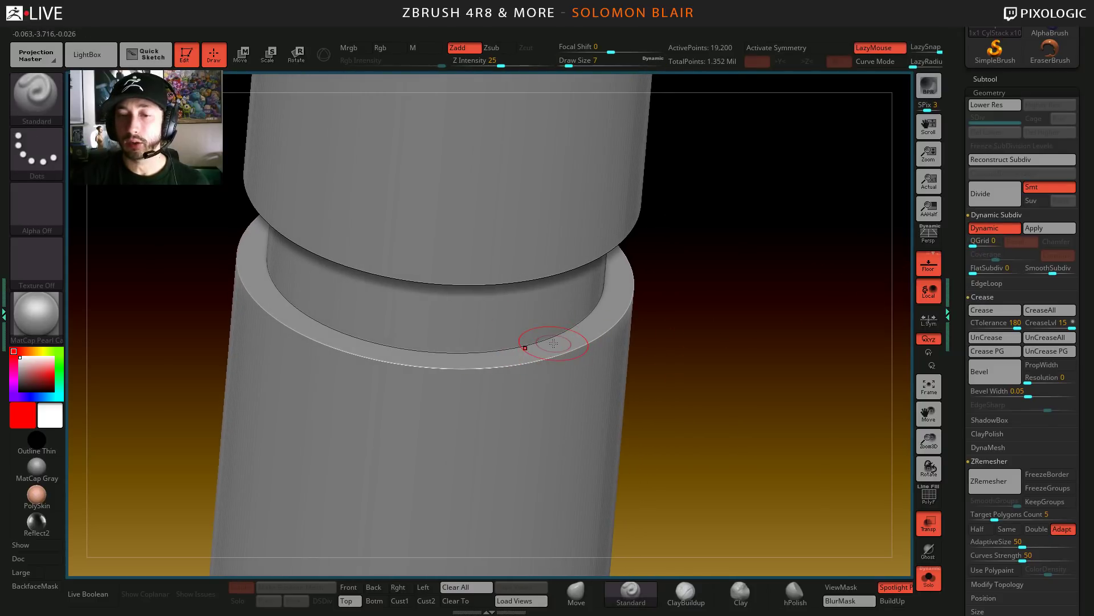
# - Compare the joint with and without dynamic subdivision, and apply QGrid 1 with a coverage of 0.0028
pyautogui.hotkey('shift', 'd')
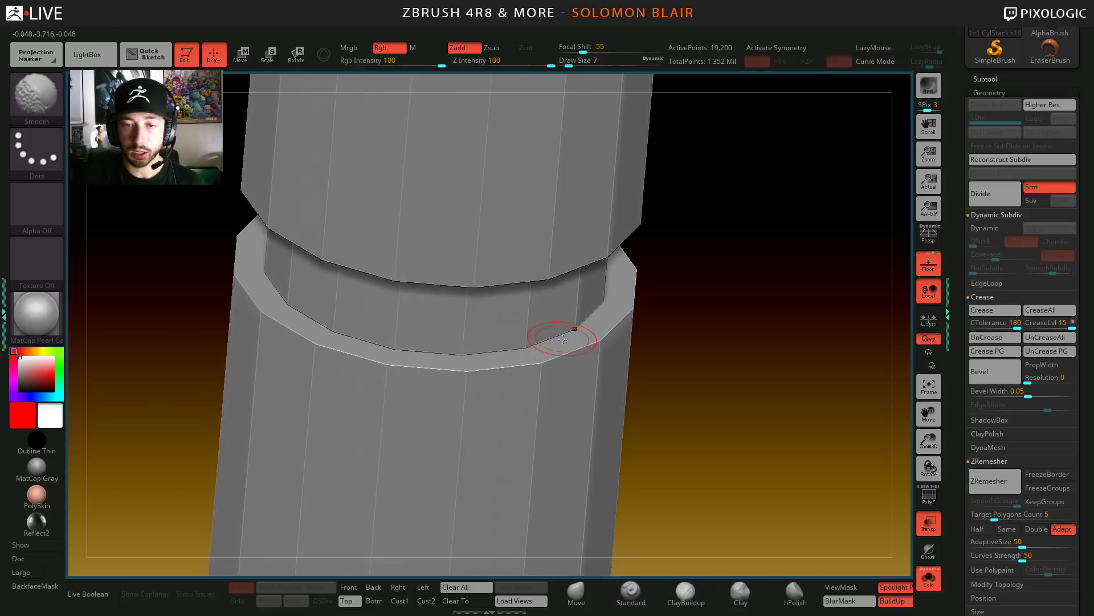
pyautogui.press('d')
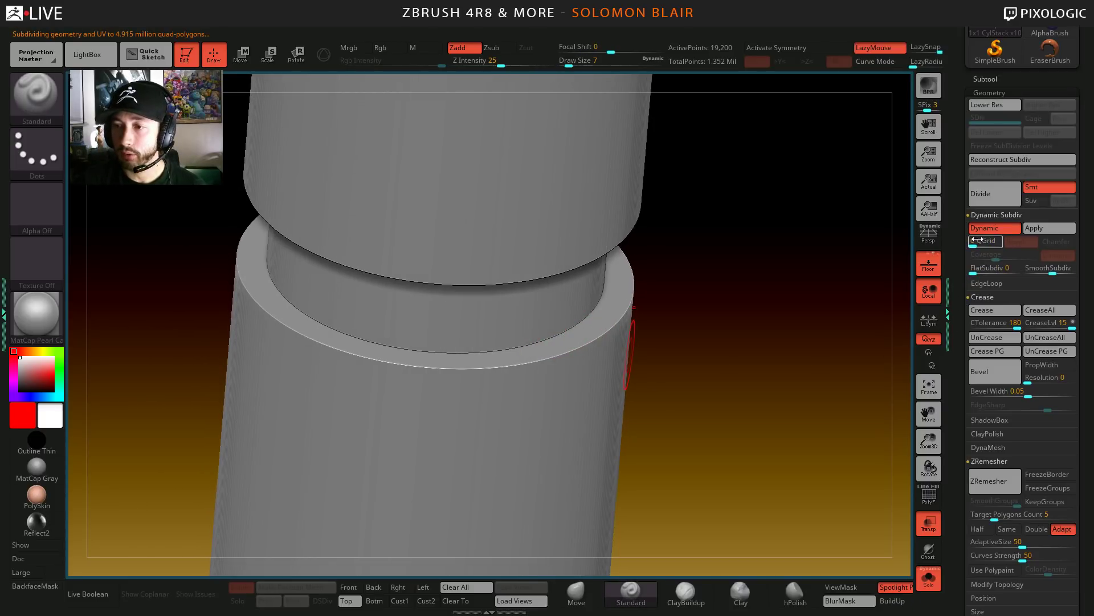
pyautogui.click(974, 244)
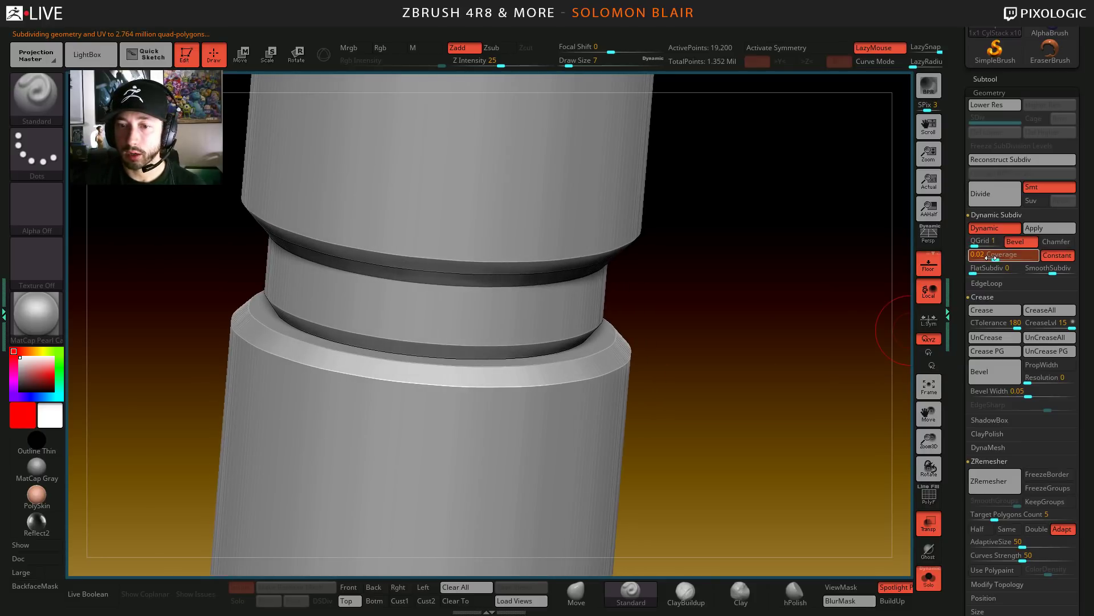
pyautogui.moveTo(992, 259); pyautogui.dragTo(988, 259)
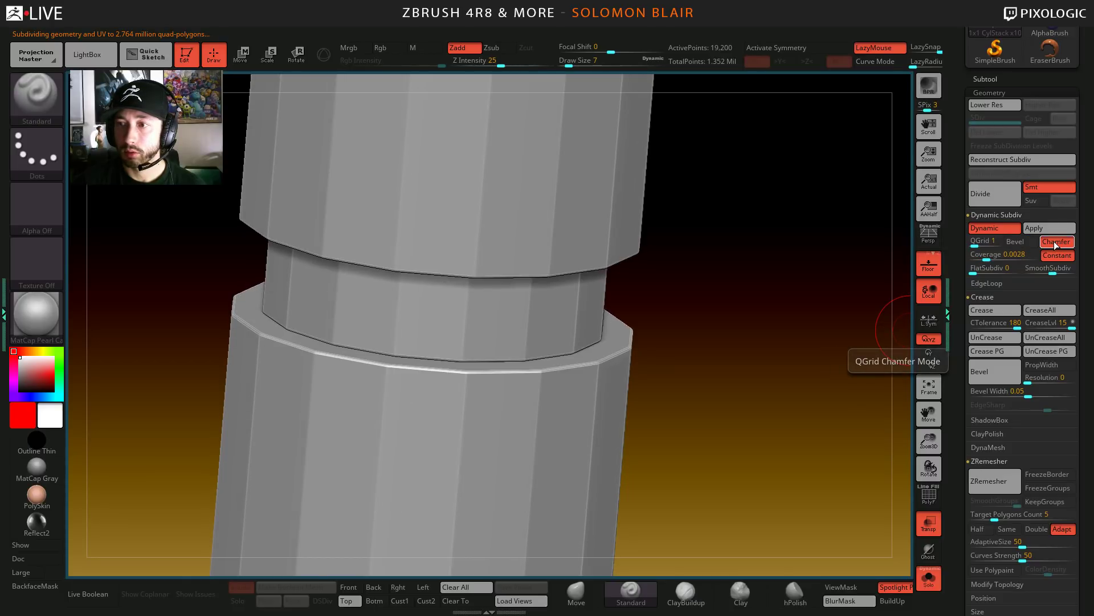
# - Keep QGrid in Bevel mode with a coverage of 0.0033 and raise QGrid to 2
pyautogui.click(1016, 242)
pyautogui.click(1018, 242)
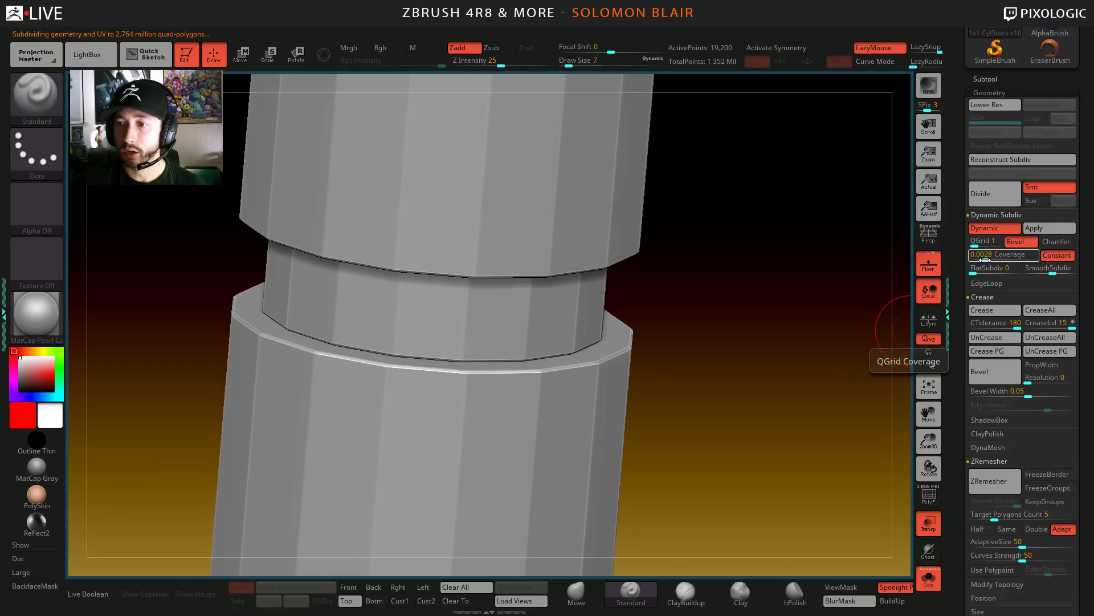
pyautogui.moveTo(985, 260); pyautogui.dragTo(986, 245)
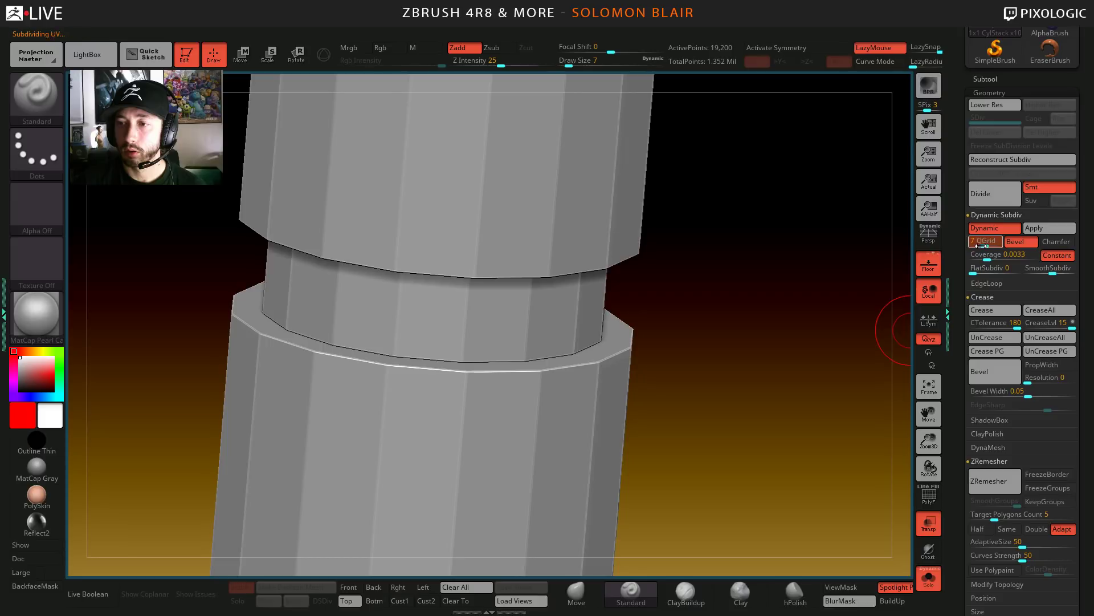
pyautogui.moveTo(978, 246); pyautogui.dragTo(976, 245)
# - Turn off QGrid Bevel mode and examine the cylinder rims with and without the polyframe
pyautogui.moveTo(491, 401)
pyautogui.mouseDown(button='right')
pyautogui.moveTo(489, 410)
pyautogui.moveTo(557, 368)
pyautogui.moveTo(272, 354)
pyautogui.mouseUp(button='right')
pyautogui.hotkey('shift', 'f')
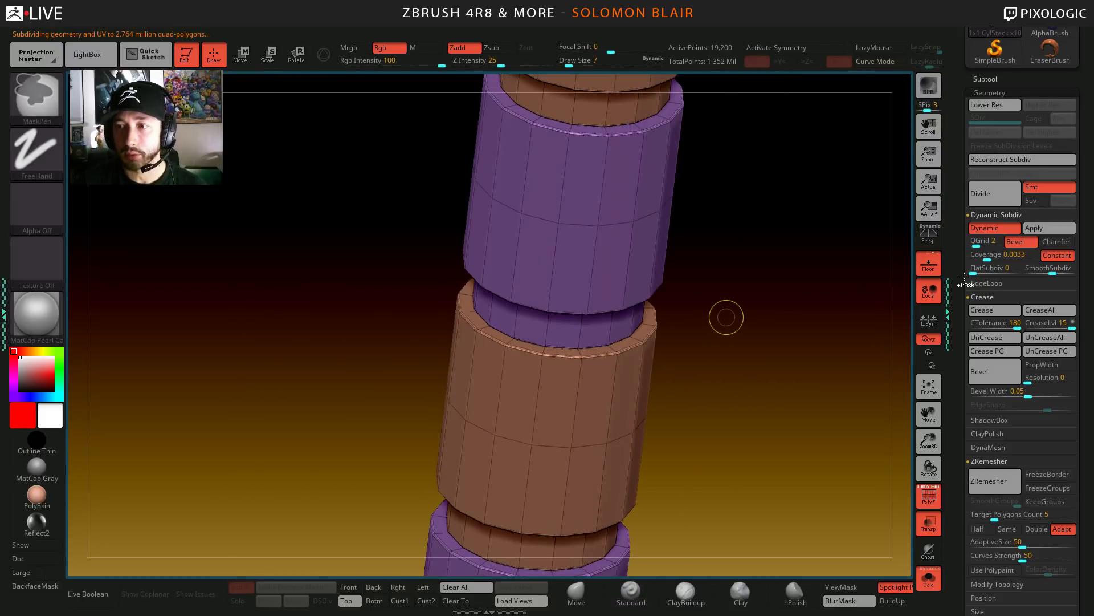
pyautogui.click(1017, 243)
pyautogui.moveTo(954, 247); pyautogui.dragTo(640, 353)
pyautogui.hotkey('shift', 'f')
pyautogui.keyDown('ctrl'); pyautogui.moveTo(718, 390); pyautogui.dragTo(440, 420, button='right'); pyautogui.keyUp('ctrl')
pyautogui.keyDown('ctrl'); pyautogui.moveTo(236, 403); pyautogui.dragTo(506, 428, button='right'); pyautogui.keyUp('ctrl')
# - With dynamic subdivision off, bevel the complete edge loop on a cylinder's upper outer rim with ZModeler, using Single Row and Linear Edge
pyautogui.hotkey('shift', 'd')
pyautogui.keyDown('ctrl'); pyautogui.moveTo(479, 352); pyautogui.dragTo(365, 320, button='right'); pyautogui.keyUp('ctrl')
pyautogui.hotkey('shift', 'f')
pyautogui.moveTo(511, 467)
pyautogui.keyDown('alt'); pyautogui.mouseDown(button='right')
pyautogui.moveTo(399, 467)
pyautogui.moveTo(399, 481)
pyautogui.moveTo(443, 358)
pyautogui.moveTo(447, 223)
pyautogui.moveTo(559, 290)
pyautogui.moveTo(647, 268)
pyautogui.mouseUp(button='right'); pyautogui.keyUp('alt')
pyautogui.press('space')
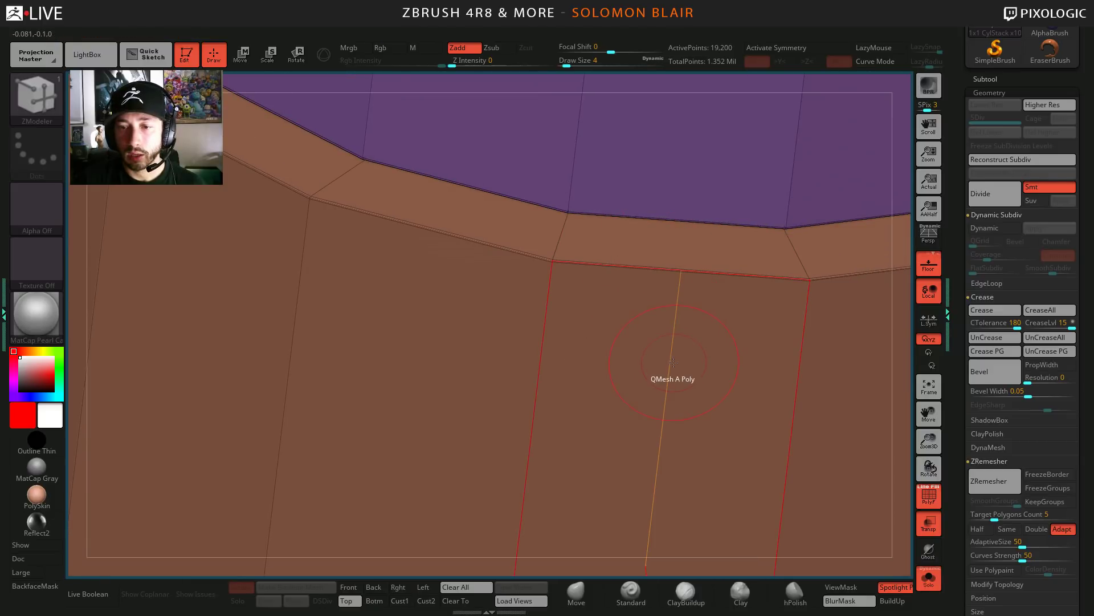
pyautogui.keyDown('ctrl'); pyautogui.moveTo(668, 373); pyautogui.dragTo(639, 323, button='right'); pyautogui.keyUp('ctrl')
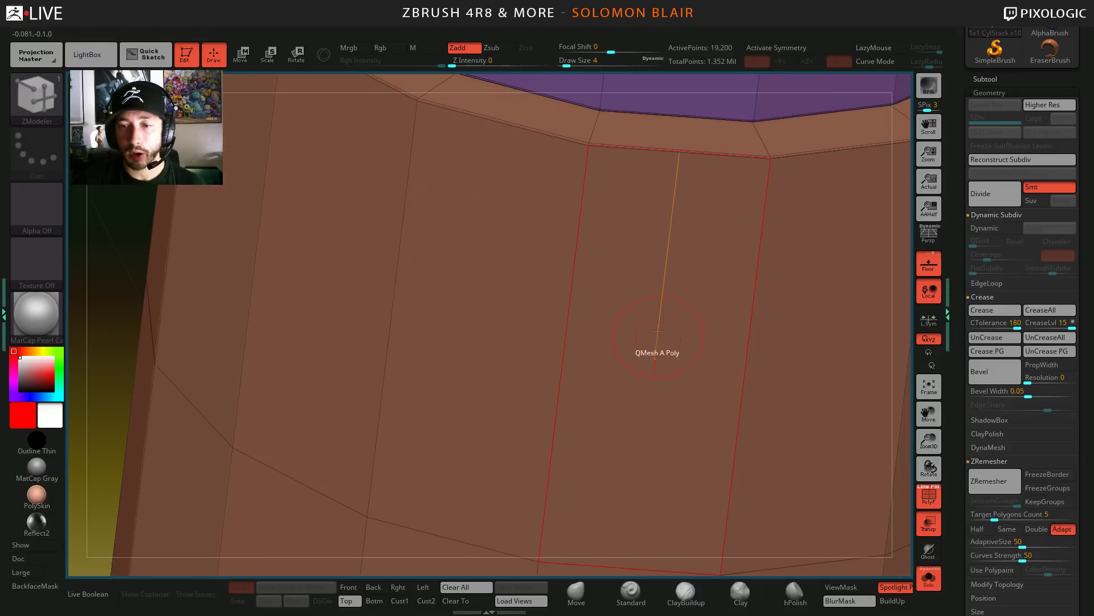
pyautogui.press('space')
pyautogui.click(573, 178)
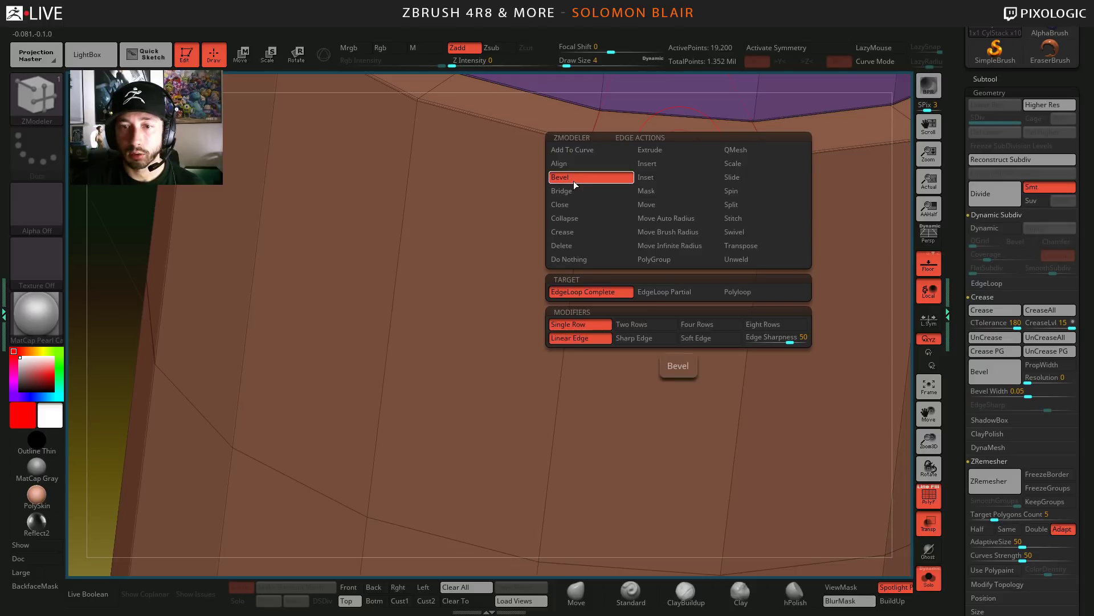
pyautogui.click(582, 320)
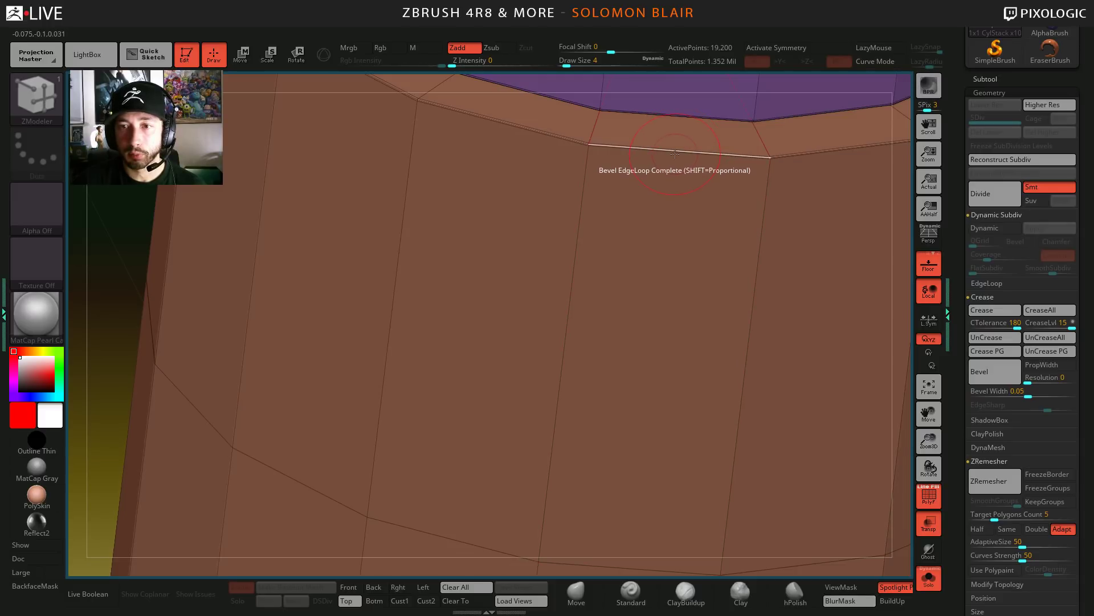
pyautogui.moveTo(674, 154); pyautogui.dragTo(674, 158)
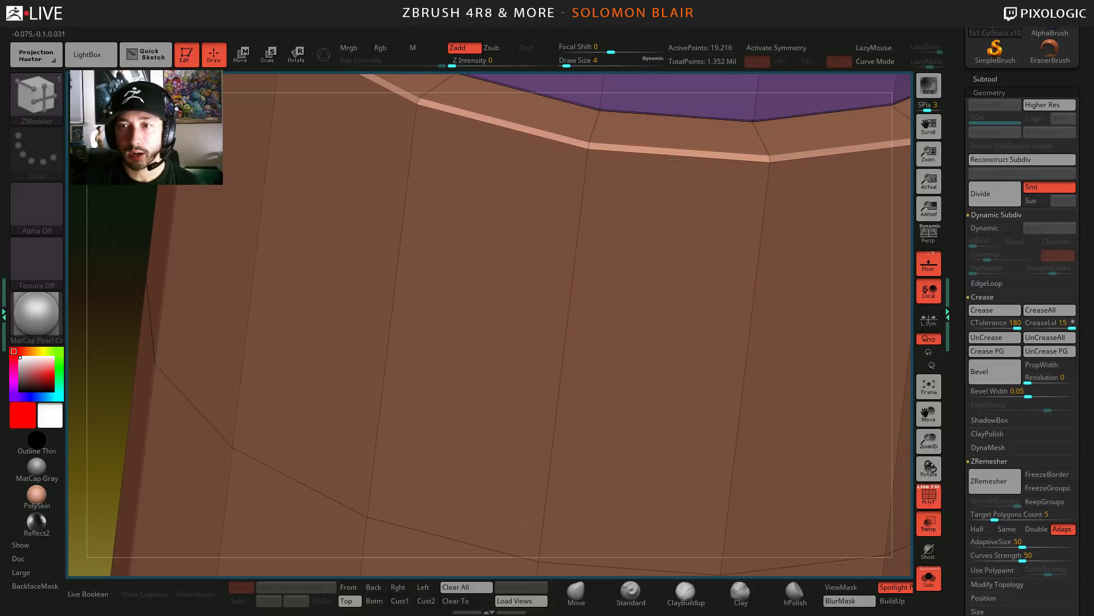
# - Crease the complete edge loops bordering the new rim bevel and turn on dynamic subdivision
pyautogui.keyDown('alt'); pyautogui.moveTo(535, 449); pyautogui.dragTo(516, 513, button='right'); pyautogui.keyUp('alt')
pyautogui.keyDown('ctrl'); pyautogui.moveTo(570, 285); pyautogui.dragTo(610, 393, button='right'); pyautogui.keyUp('ctrl')
pyautogui.press('space')
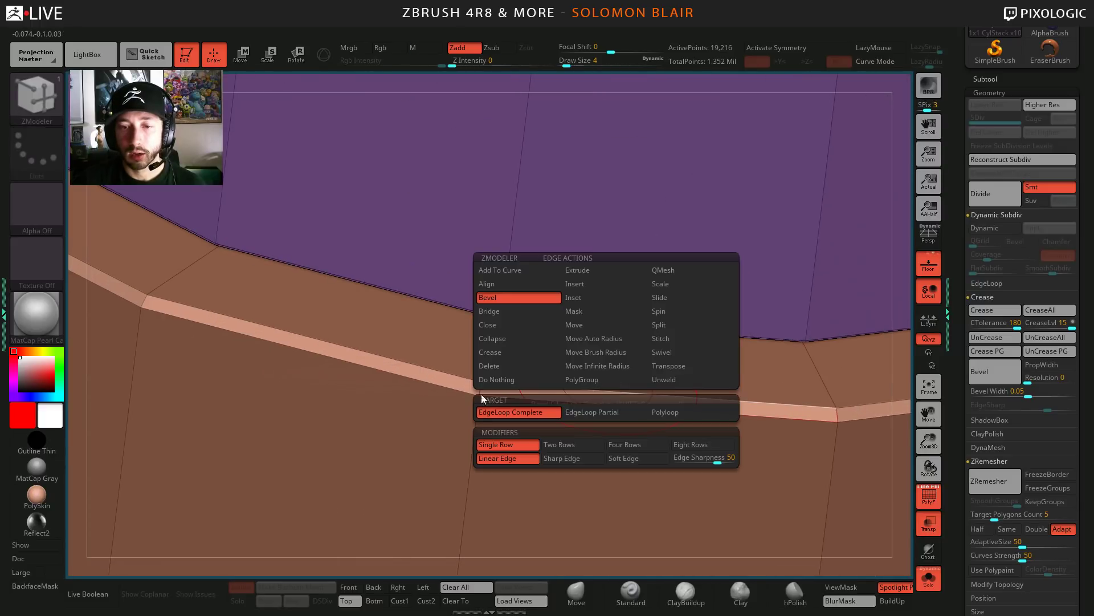
pyautogui.click(504, 351)
pyautogui.click(518, 428)
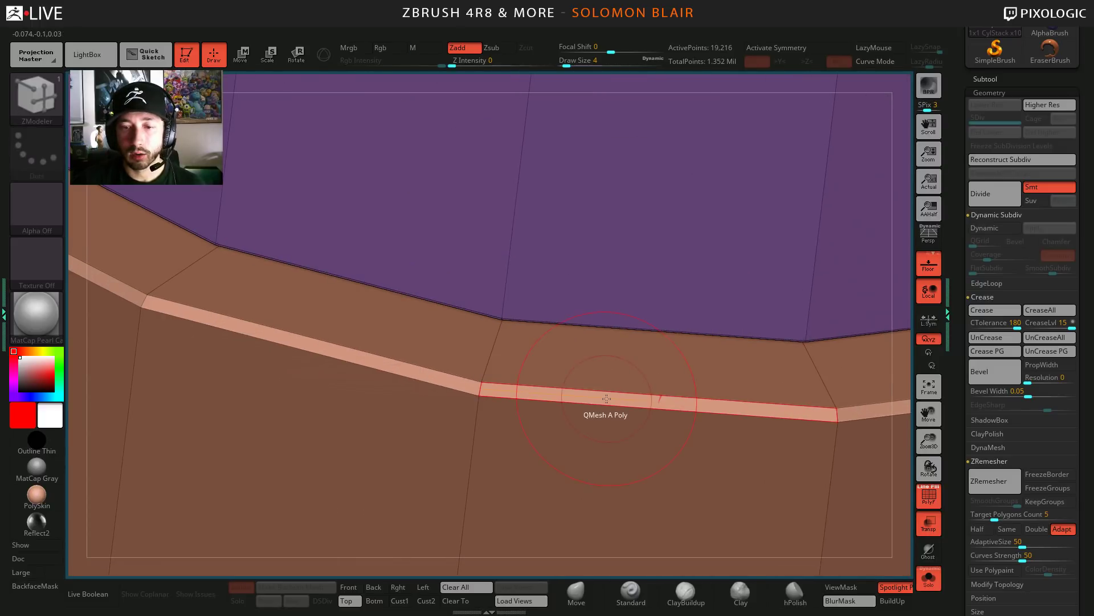
pyautogui.click(607, 391)
pyautogui.press('d')
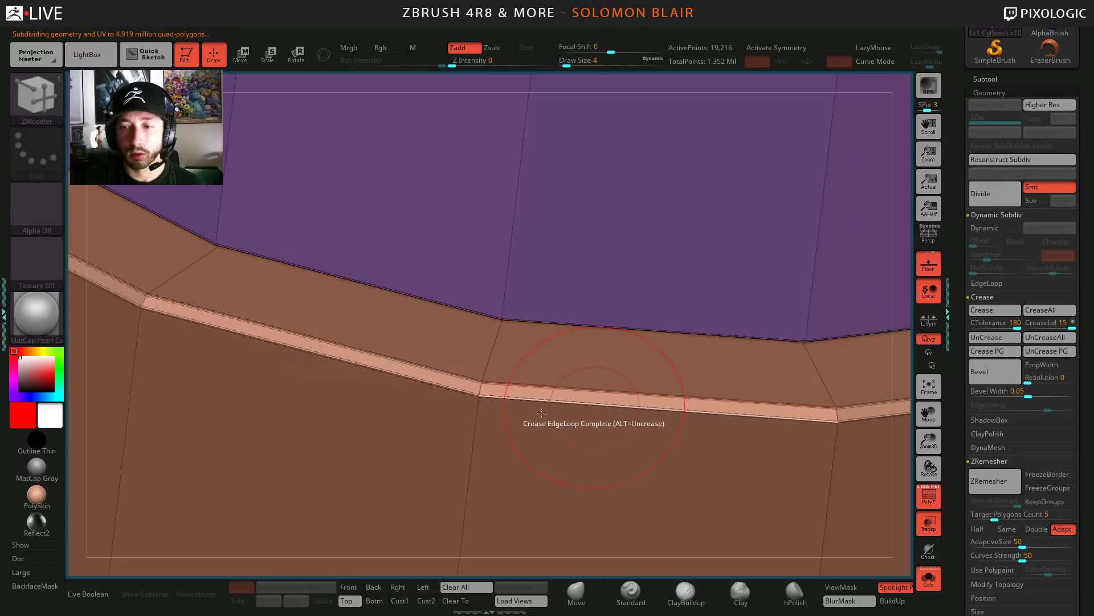
# - Undo the rim bevel and creases, and preview the column with dynamic subdivision at QGrid 1
pyautogui.keyDown('ctrl'); pyautogui.moveTo(566, 405); pyautogui.dragTo(589, 330, button='right'); pyautogui.keyUp('ctrl')
pyautogui.moveTo(595, 278)
pyautogui.keyDown('alt'); pyautogui.mouseDown(button='right')
pyautogui.moveTo(525, 369)
pyautogui.moveTo(558, 402)
pyautogui.mouseUp(button='right'); pyautogui.keyUp('alt')
pyautogui.press('s')
pyautogui.moveTo(558, 402); pyautogui.dragTo(562, 403)
pyautogui.moveTo(562, 403)
pyautogui.keyDown('ctrl'); pyautogui.mouseDown(button='right')
pyautogui.moveTo(361, 408)
pyautogui.moveTo(412, 394)
pyautogui.moveTo(430, 402)
pyautogui.mouseUp(button='right'); pyautogui.keyUp('ctrl')
pyautogui.hotkey('shift', 'd')
pyautogui.press('d')
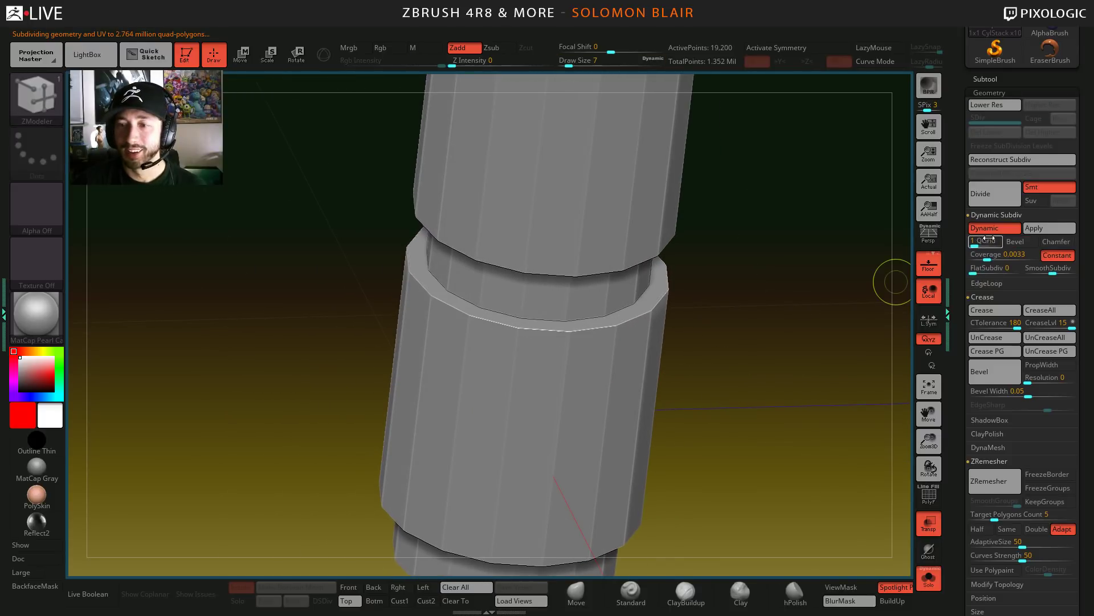
# - Turn off dynamic subdivision and Solo for the column, and bring the original stacks into view in the subtool list
pyautogui.moveTo(785, 348)
pyautogui.keyDown('ctrl'); pyautogui.mouseDown(button='right')
pyautogui.moveTo(682, 334)
pyautogui.moveTo(613, 365)
pyautogui.moveTo(616, 334)
pyautogui.moveTo(617, 391)
pyautogui.moveTo(750, 419)
pyautogui.mouseUp(button='right'); pyautogui.keyUp('ctrl')
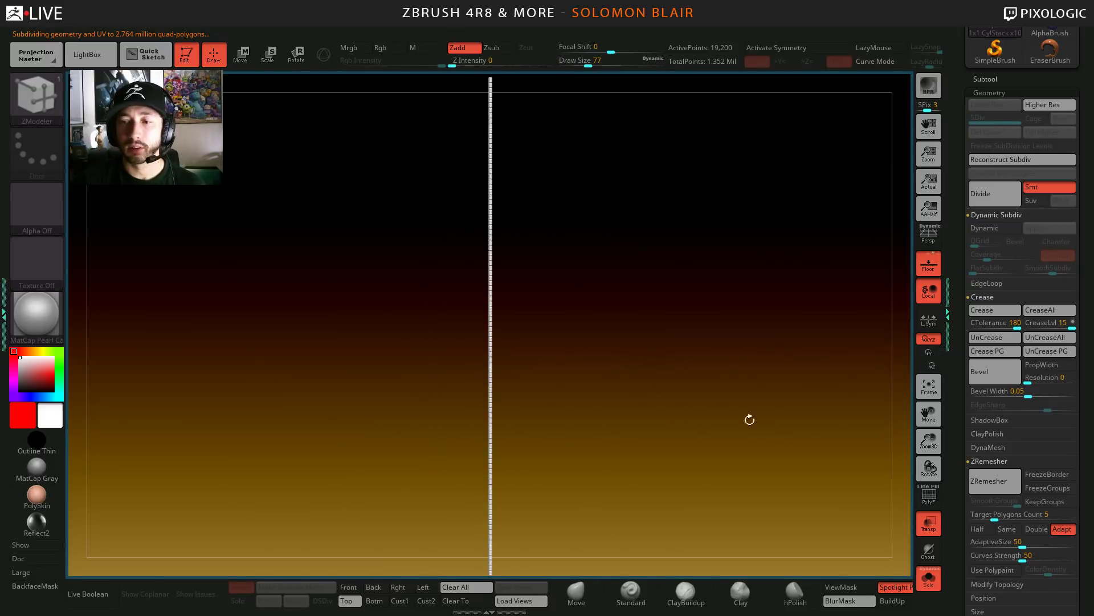
pyautogui.click(923, 582)
pyautogui.moveTo(682, 391)
pyautogui.keyDown('ctrl'); pyautogui.mouseDown(button='right')
pyautogui.moveTo(583, 217)
pyautogui.moveTo(559, 344)
pyautogui.moveTo(599, 368)
pyautogui.moveTo(671, 448)
pyautogui.mouseUp(button='right'); pyautogui.keyUp('ctrl')
pyautogui.moveTo(996, 79); pyautogui.dragTo(997, 187)
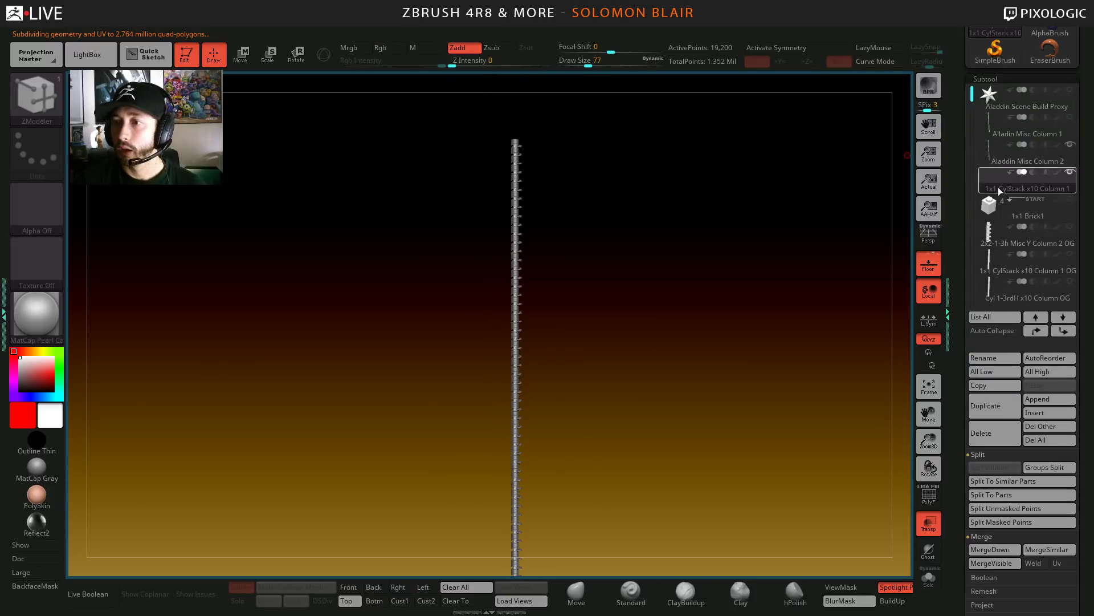
pyautogui.press('s')
pyautogui.moveTo(738, 328); pyautogui.dragTo(758, 327)
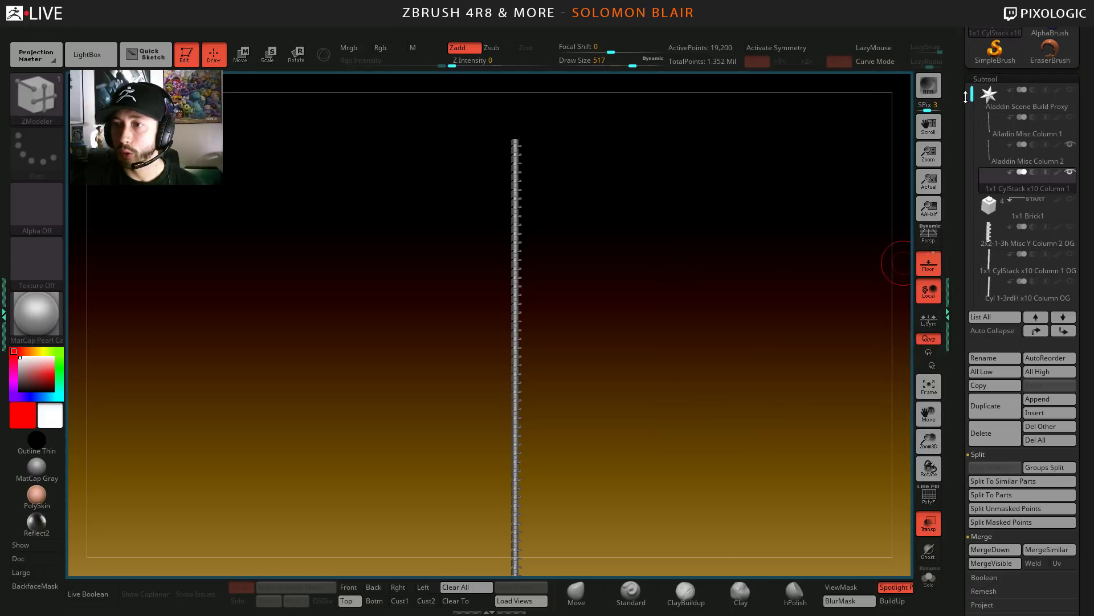
pyautogui.moveTo(971, 96); pyautogui.dragTo(971, 105)
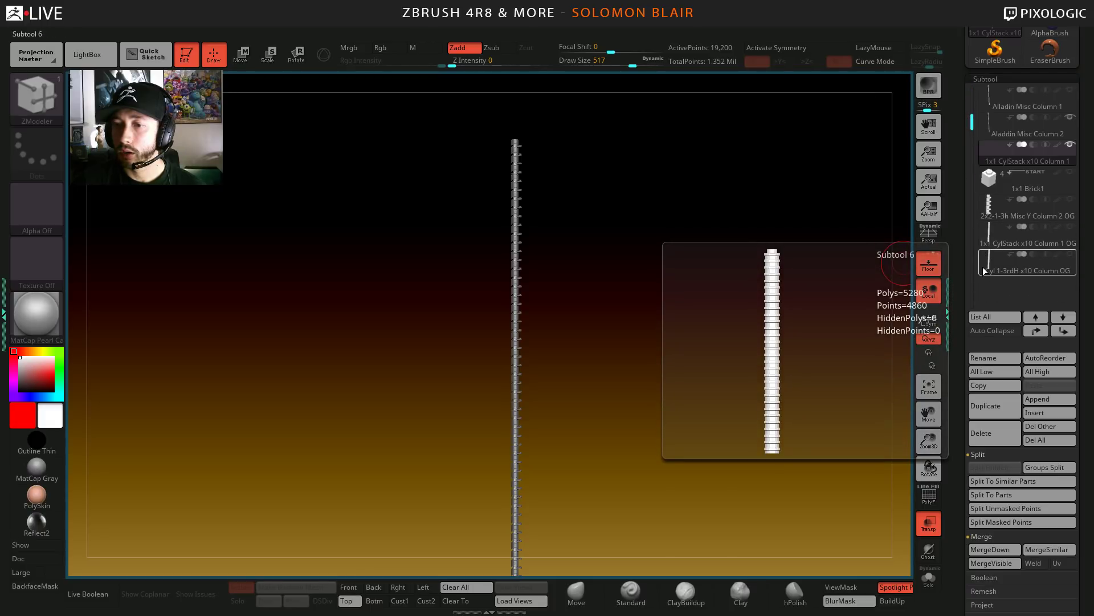
# - Isolate the Cyl 1-3rdH x10 Column OG subtool for inspection and switch to 1x1 CylStack x10 Column 1 OG
pyautogui.click(1026, 269)
pyautogui.hotkey('ctrl', 'shift', 's')
pyautogui.moveTo(516, 380)
pyautogui.keyDown('ctrl'); pyautogui.mouseDown(button='right')
pyautogui.moveTo(610, 337)
pyautogui.moveTo(596, 309)
pyautogui.mouseUp(button='right'); pyautogui.keyUp('ctrl')
pyautogui.press('s')
pyautogui.moveTo(596, 308); pyautogui.dragTo(575, 309)
pyautogui.keyDown('ctrl'); pyautogui.moveTo(465, 319); pyautogui.dragTo(612, 365, button='right'); pyautogui.keyUp('ctrl')
pyautogui.press('s')
pyautogui.moveTo(613, 365); pyautogui.dragTo(591, 363)
pyautogui.moveTo(509, 463)
pyautogui.keyDown('alt'); pyautogui.mouseDown(button='right')
pyautogui.moveTo(493, 359)
pyautogui.moveTo(476, 367)
pyautogui.moveTo(529, 382)
pyautogui.mouseUp(button='right'); pyautogui.keyUp('alt')
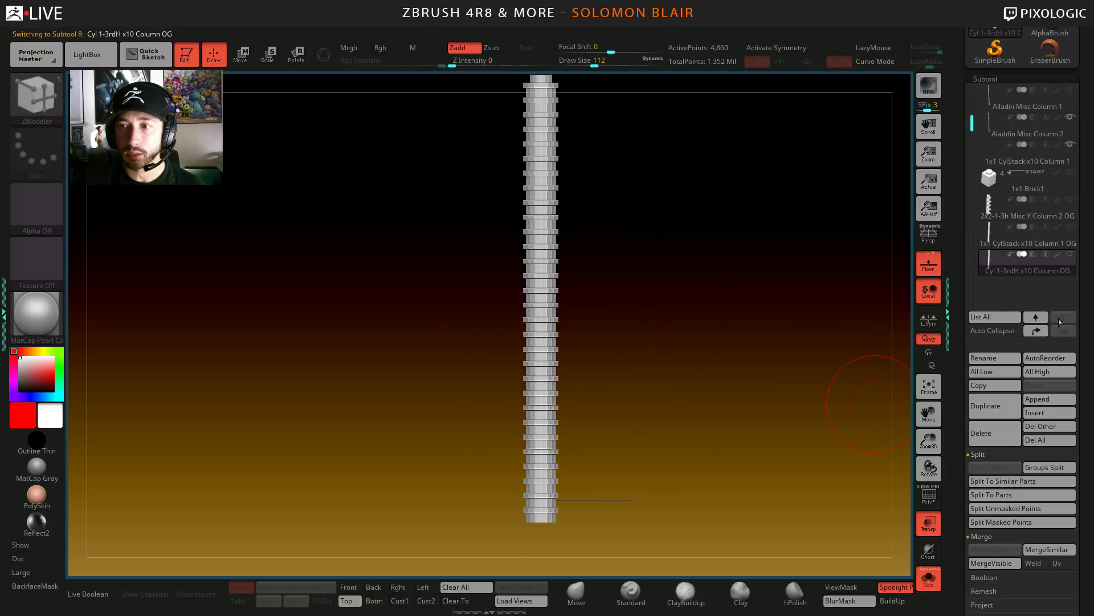
pyautogui.press('Up')
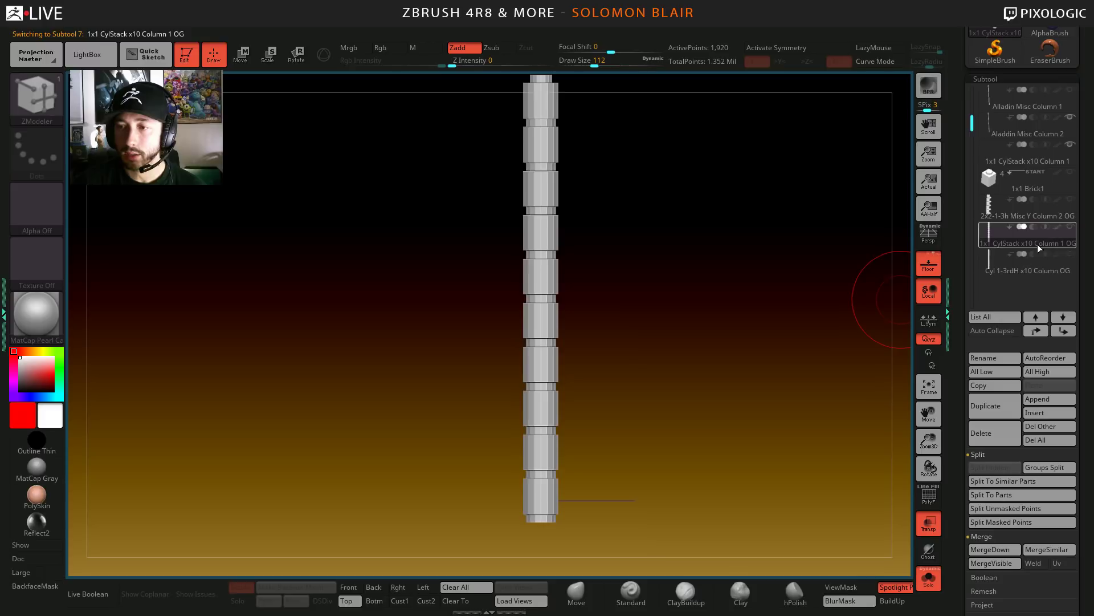
# - Array the Cyl 1-3rdH x10 Column OG subtool with the 2x2_Stack_x10 preset from the 2x2 Cyl Column Array Presets folder
pyautogui.click(992, 261)
pyautogui.keyDown('ctrl'); pyautogui.moveTo(685, 463); pyautogui.dragTo(615, 391, button='right'); pyautogui.keyUp('ctrl')
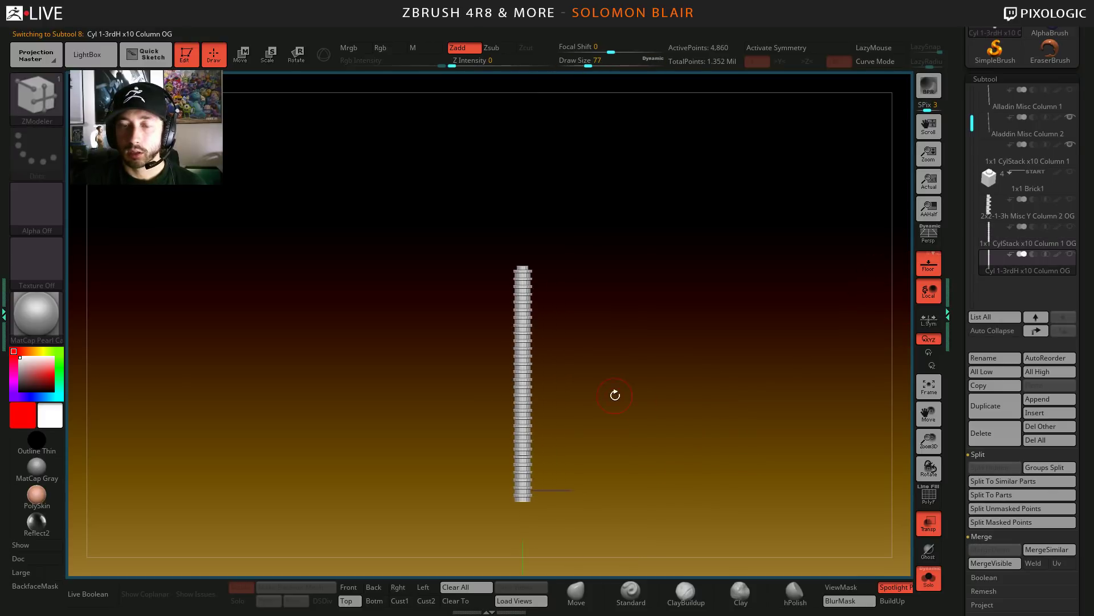
pyautogui.click(999, 78)
pyautogui.click(991, 107)
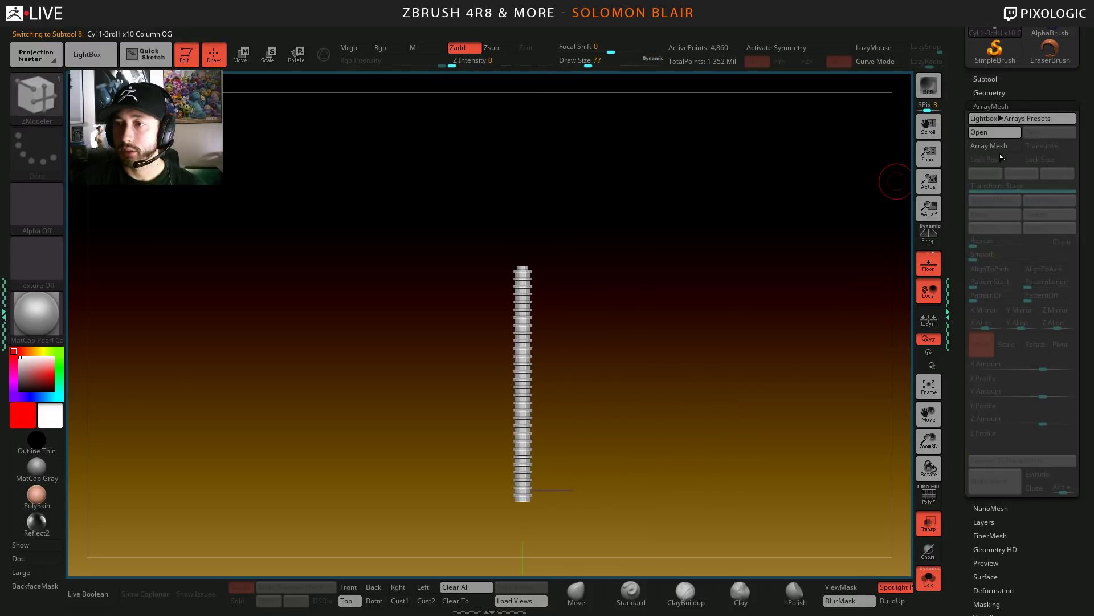
pyautogui.click(997, 120)
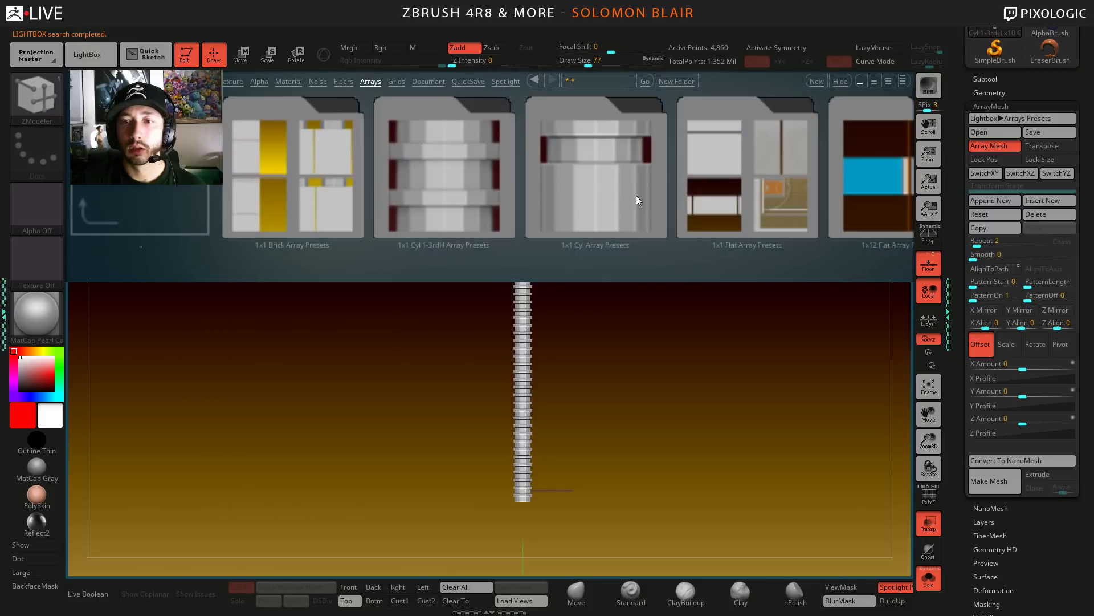
pyautogui.moveTo(636, 196); pyautogui.dragTo(166, 191)
pyautogui.moveTo(667, 192); pyautogui.dragTo(259, 196)
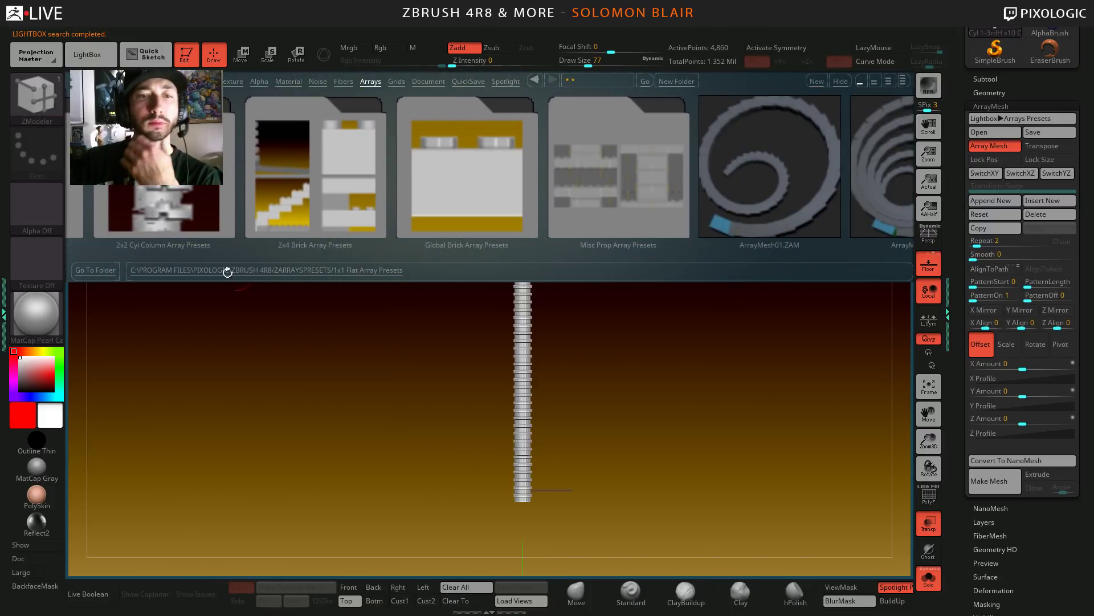
pyautogui.doubleClick(154, 184)
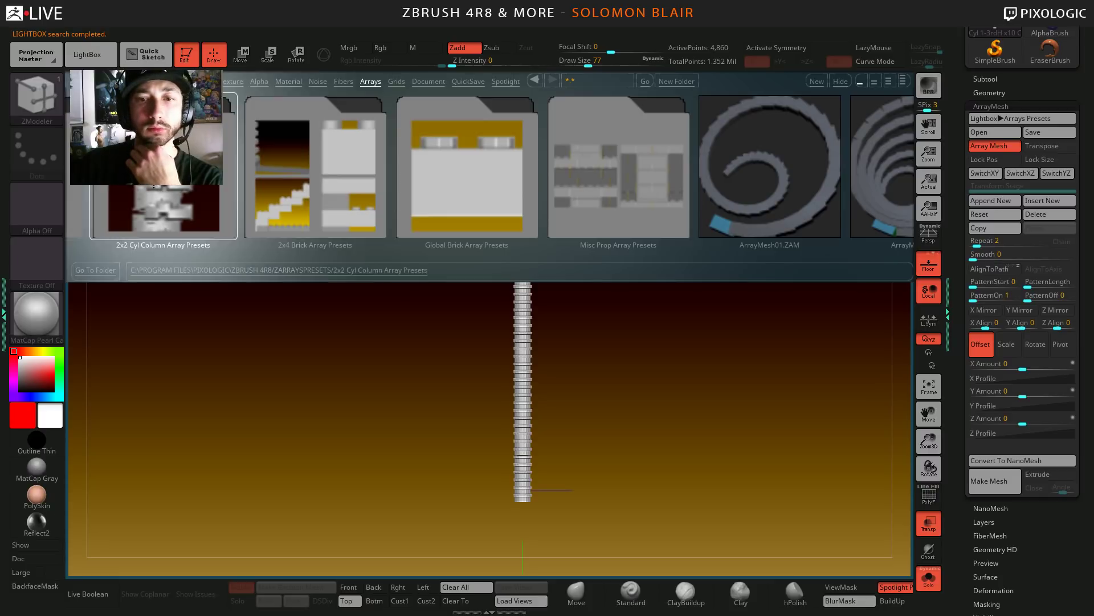
pyautogui.doubleClick(298, 184)
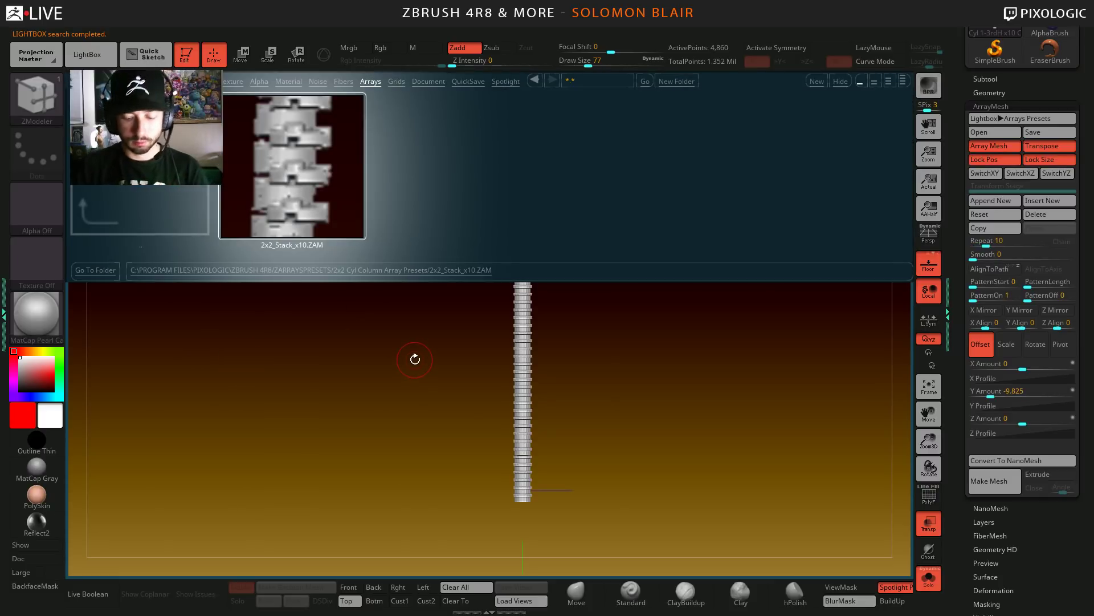
pyautogui.press(',')
# - Set the array's Y Amount to -9.801 and check the seam where the column copies meet
pyautogui.hotkey('shift', 'f')
pyautogui.moveTo(531, 334); pyautogui.dragTo(501, 357, button='right')
pyautogui.keyDown('ctrl'); pyautogui.moveTo(502, 357); pyautogui.dragTo(701, 404, button='right'); pyautogui.keyUp('ctrl')
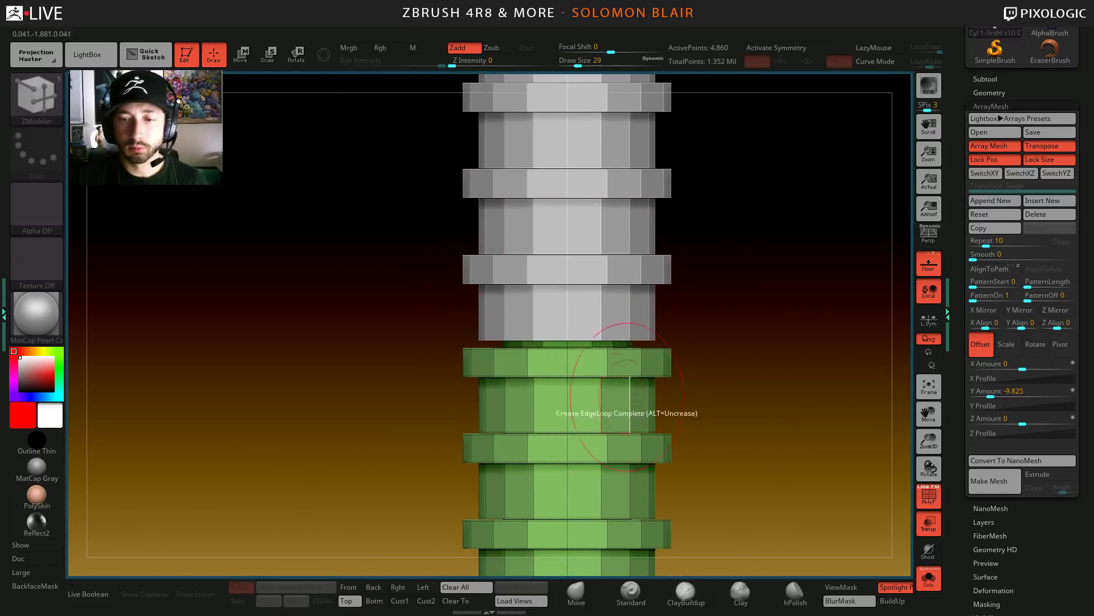
pyautogui.keyDown('alt'); pyautogui.moveTo(626, 394); pyautogui.dragTo(606, 369, button='right'); pyautogui.keyUp('alt')
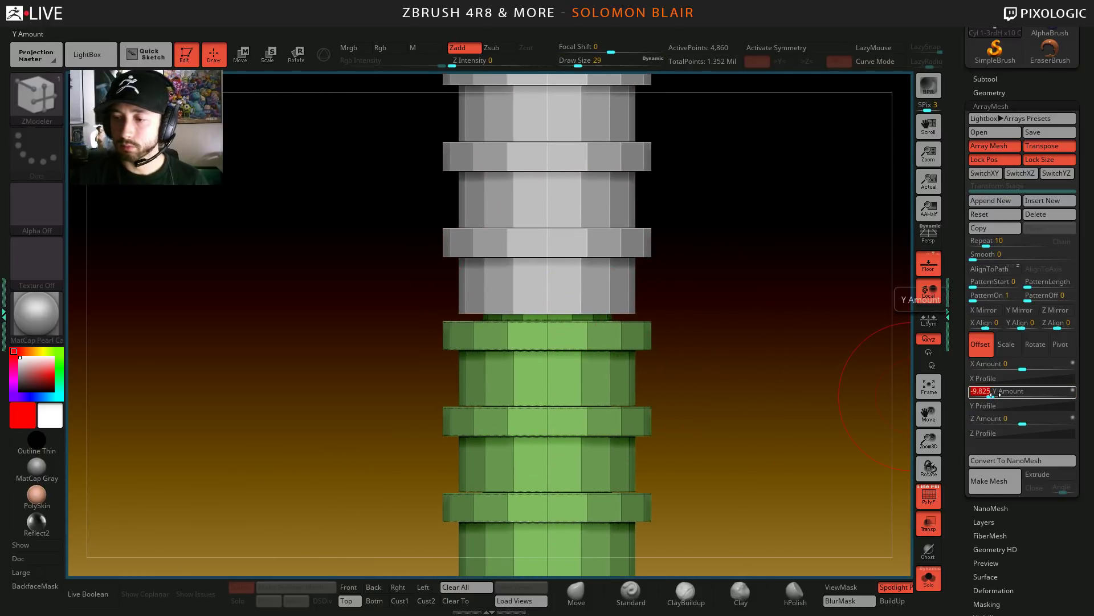
pyautogui.press('BackSpace')
pyautogui.press('BackSpace')
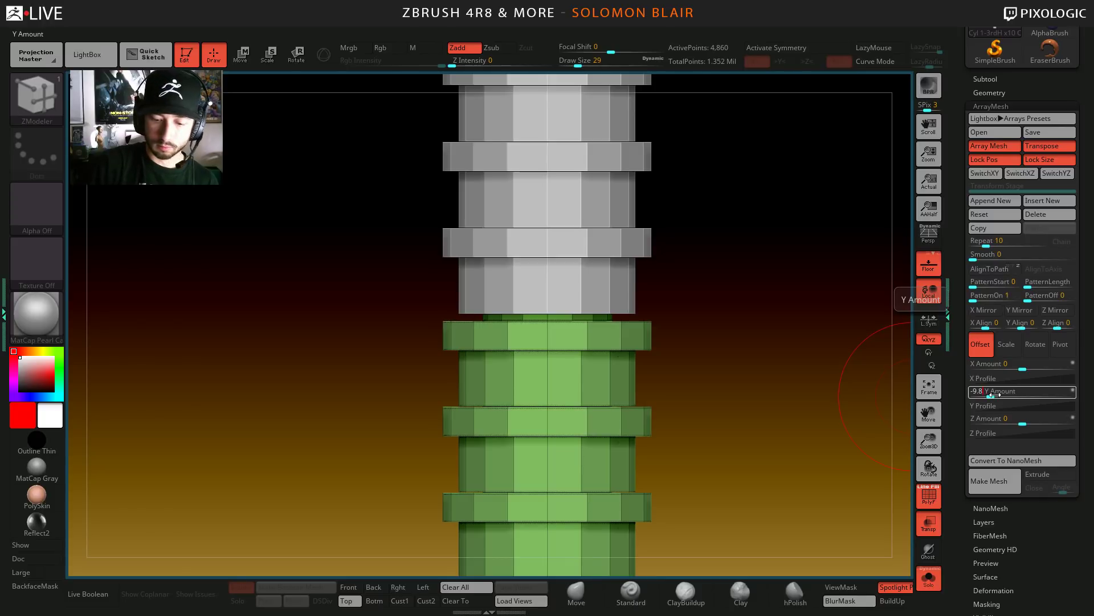
pyautogui.write('0')
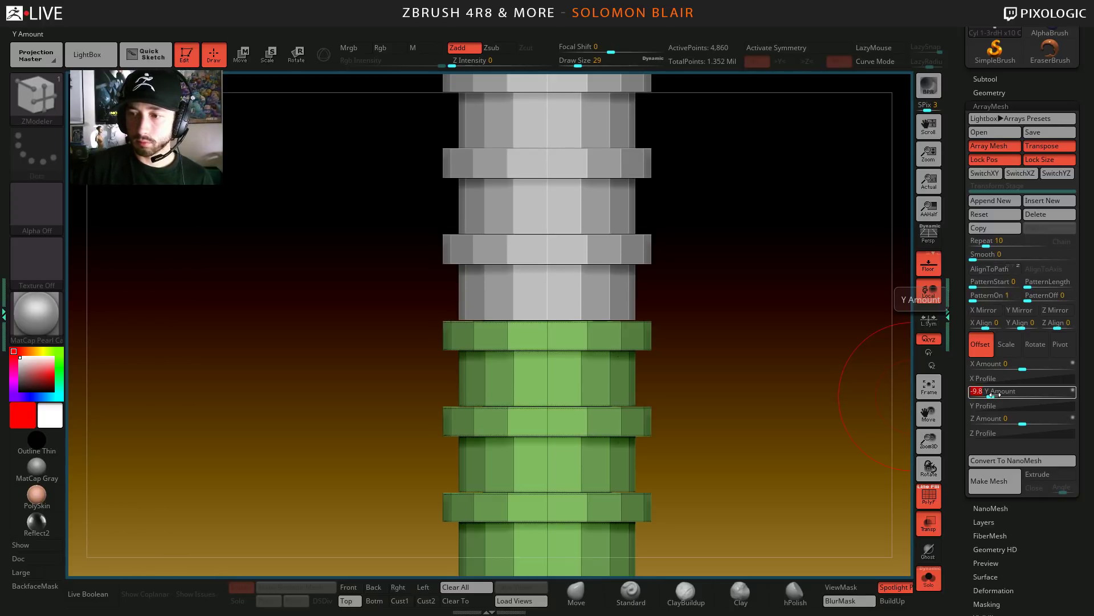
pyautogui.press('BackSpace')
pyautogui.write('01')
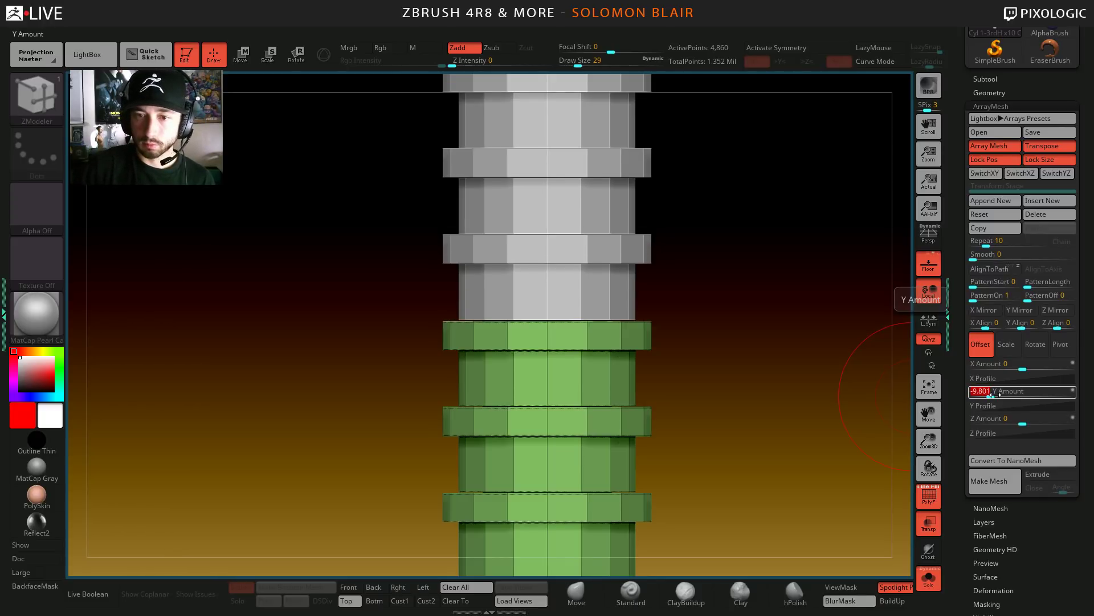
pyautogui.press('Return')
pyautogui.press('shift')
pyautogui.hotkey('shift', 'f')
pyautogui.keyDown('ctrl'); pyautogui.moveTo(589, 357); pyautogui.dragTo(506, 373, button='right'); pyautogui.keyUp('ctrl')
# - Try Y Amounts such as -9.7, -9.781 and -9.786 on the array while comparing the seam between copies
pyautogui.click(995, 391)
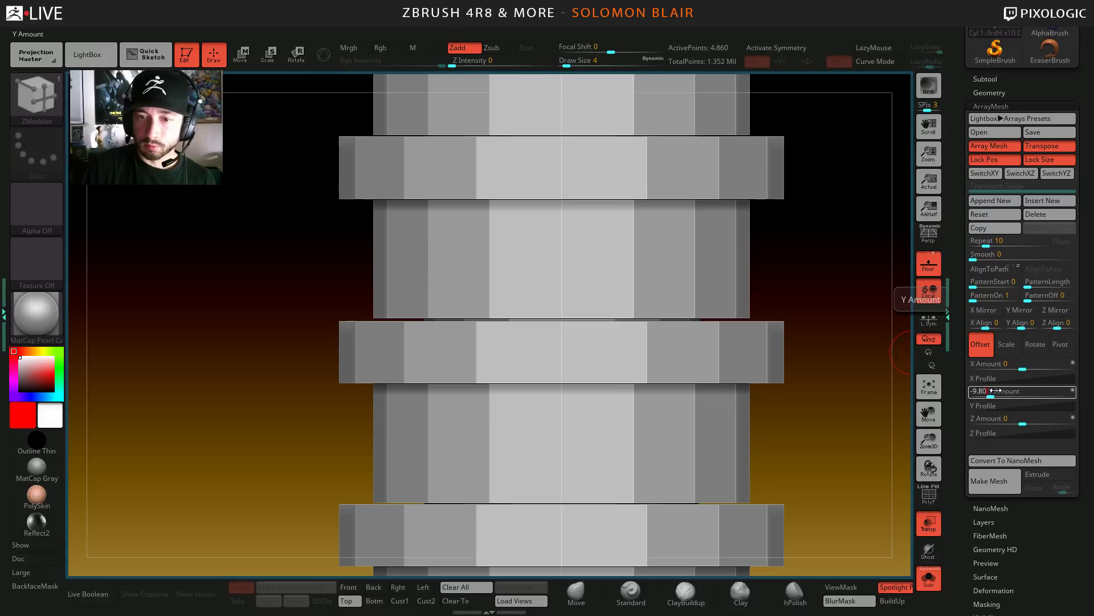
pyautogui.press('Return')
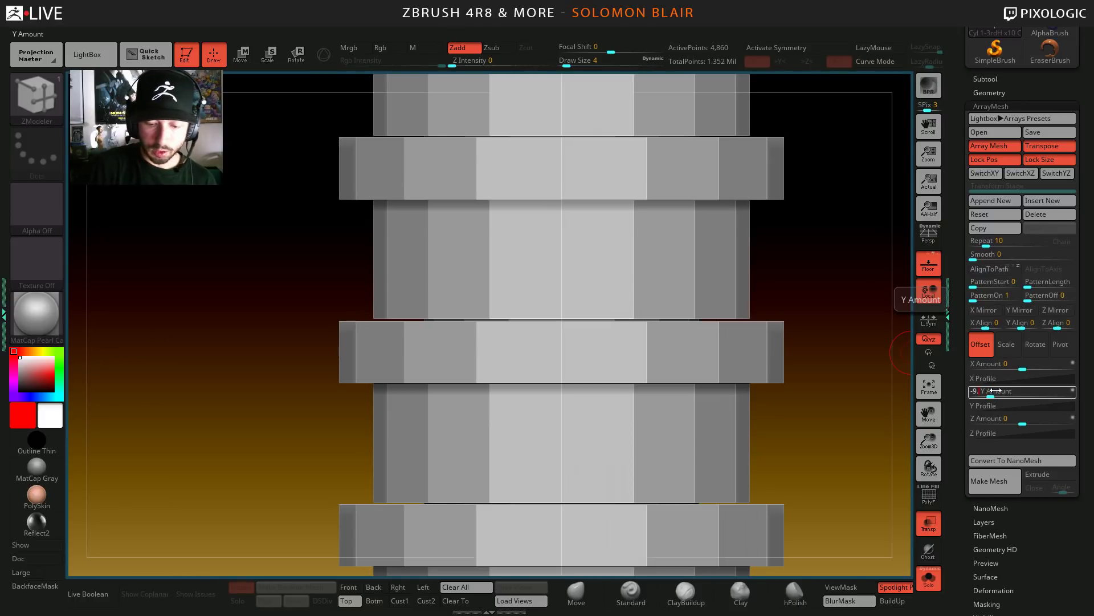
pyautogui.press('Return')
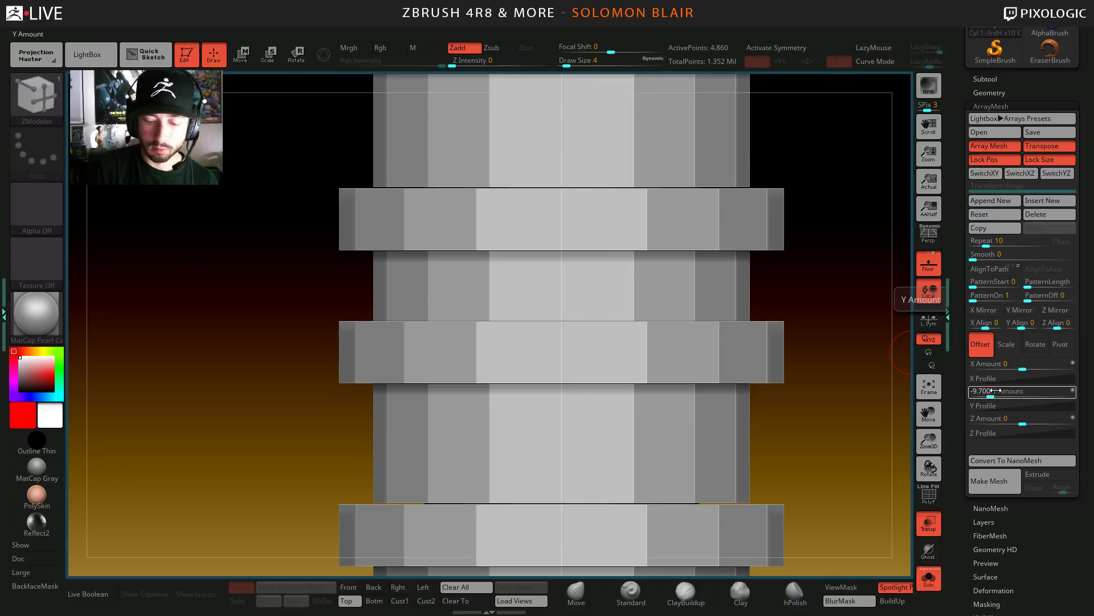
pyautogui.press('Return')
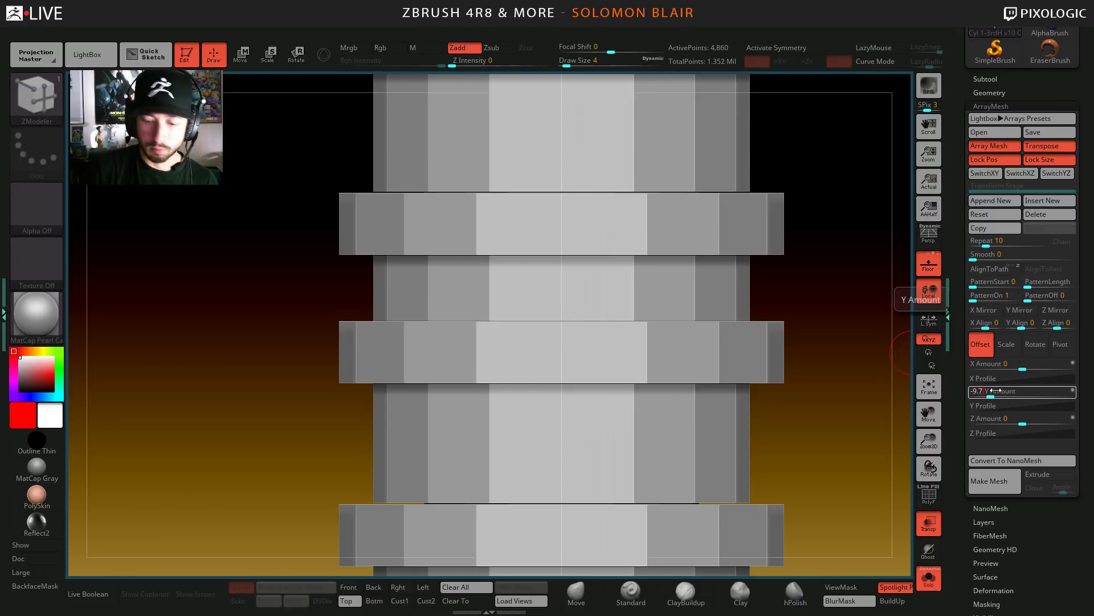
pyautogui.press('Return')
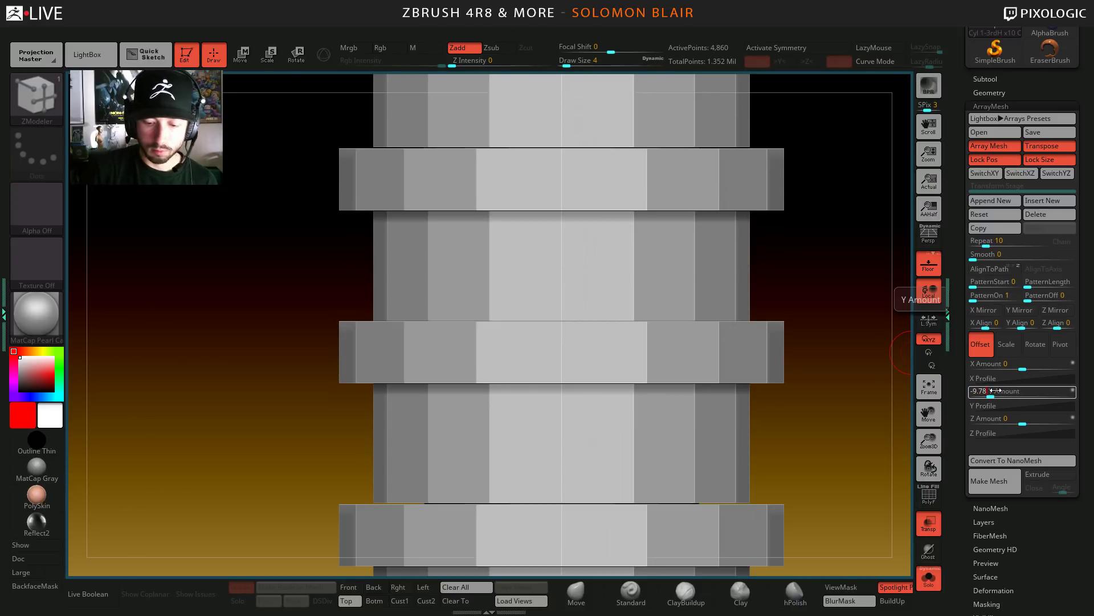
pyautogui.press('Return')
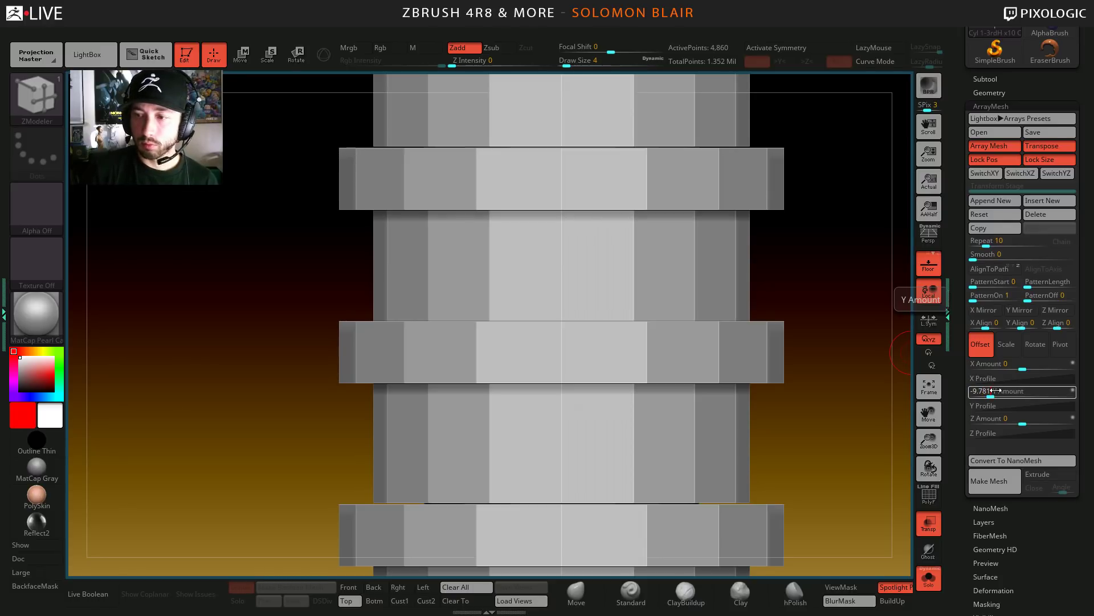
pyautogui.press('Return')
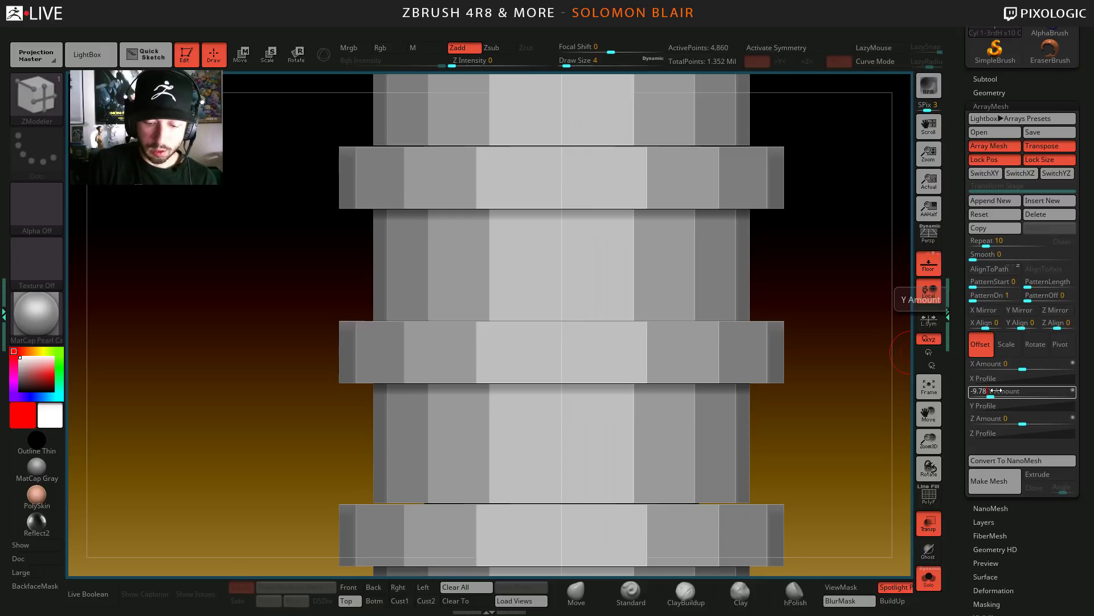
pyautogui.write('6')
pyautogui.press('Return')
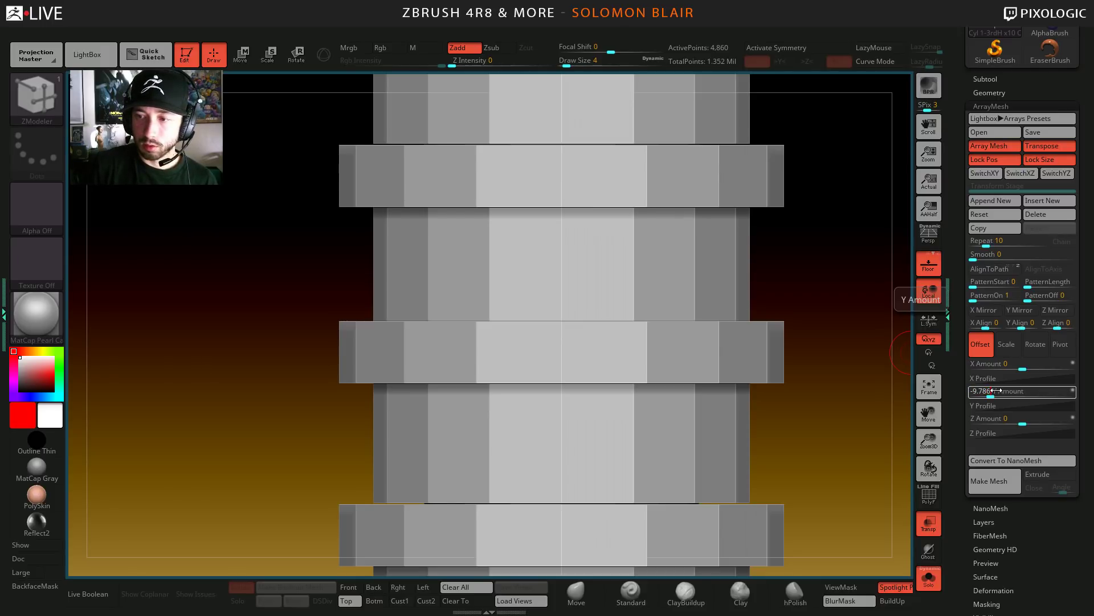
pyautogui.write('9')
pyautogui.press('Return')
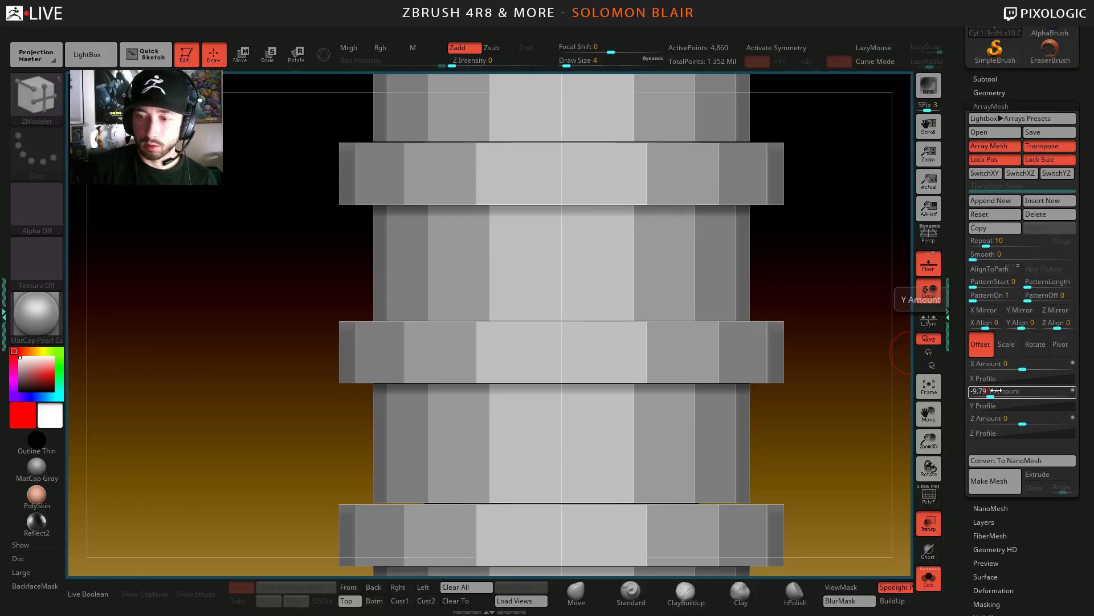
# - Set the array's Y Amount to -9.7999
pyautogui.press('Return')
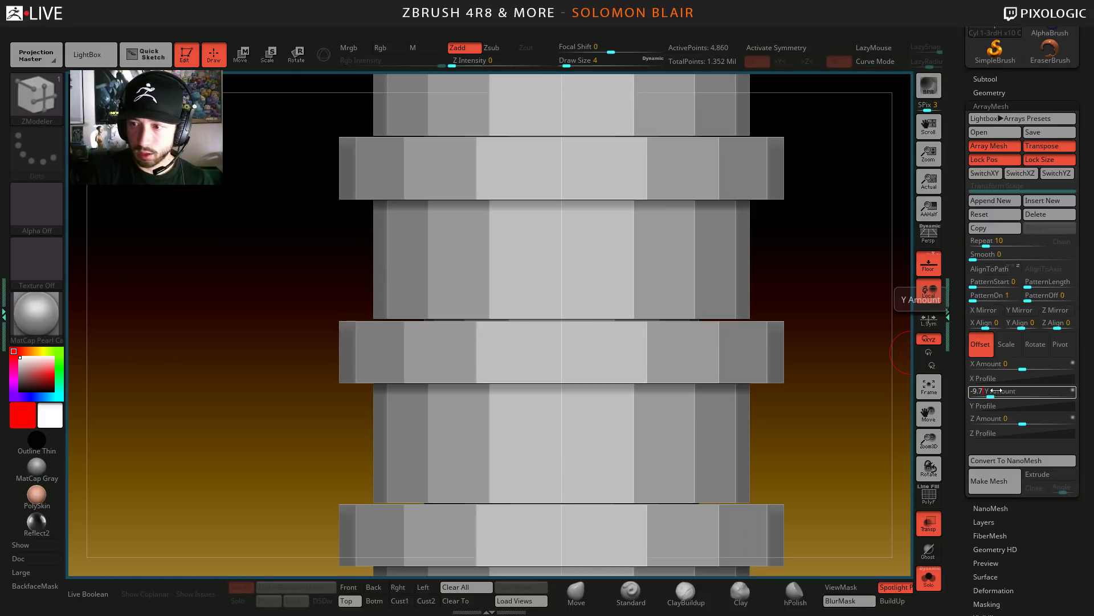
pyautogui.press('Return')
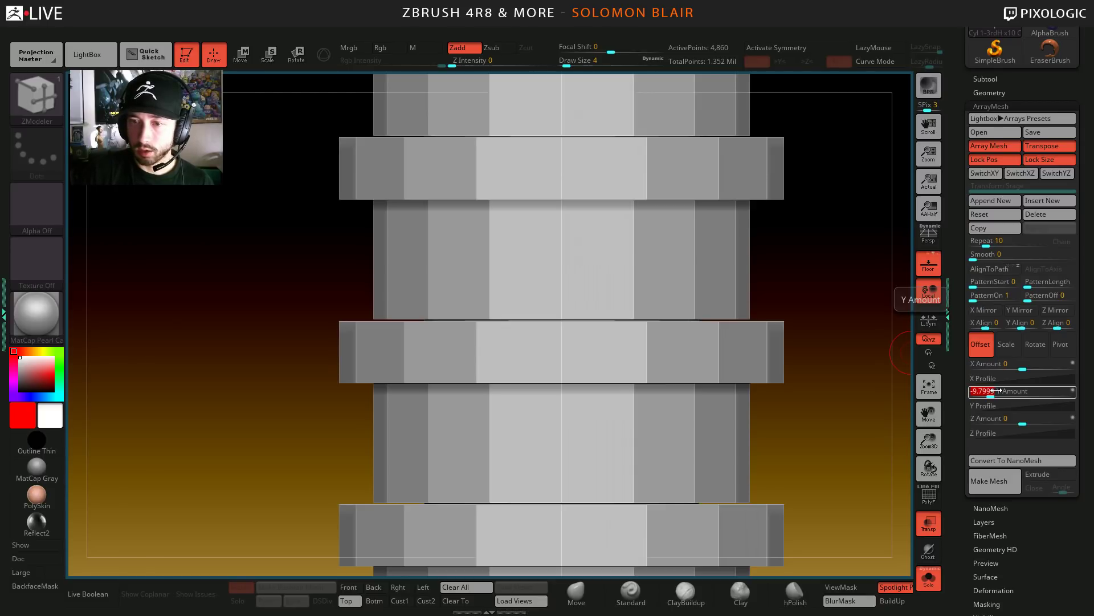
pyautogui.hotkey('shift', 'f')
pyautogui.moveTo(574, 331)
pyautogui.keyDown('ctrl'); pyautogui.mouseDown(button='right')
pyautogui.moveTo(408, 327)
pyautogui.moveTo(251, 342)
pyautogui.moveTo(291, 333)
pyautogui.moveTo(336, 350)
pyautogui.moveTo(392, 406)
pyautogui.moveTo(420, 288)
pyautogui.mouseUp(button='right'); pyautogui.keyUp('ctrl')
# - Give each piece of the column stack its own polygroup and inspect the seam between array copies, leaving the polyframe off
pyautogui.hotkey('ctrl', 'shift')
pyautogui.hotkey('ctrl', 'shift', 'w')
pyautogui.moveTo(420, 288); pyautogui.dragTo(386, 363)
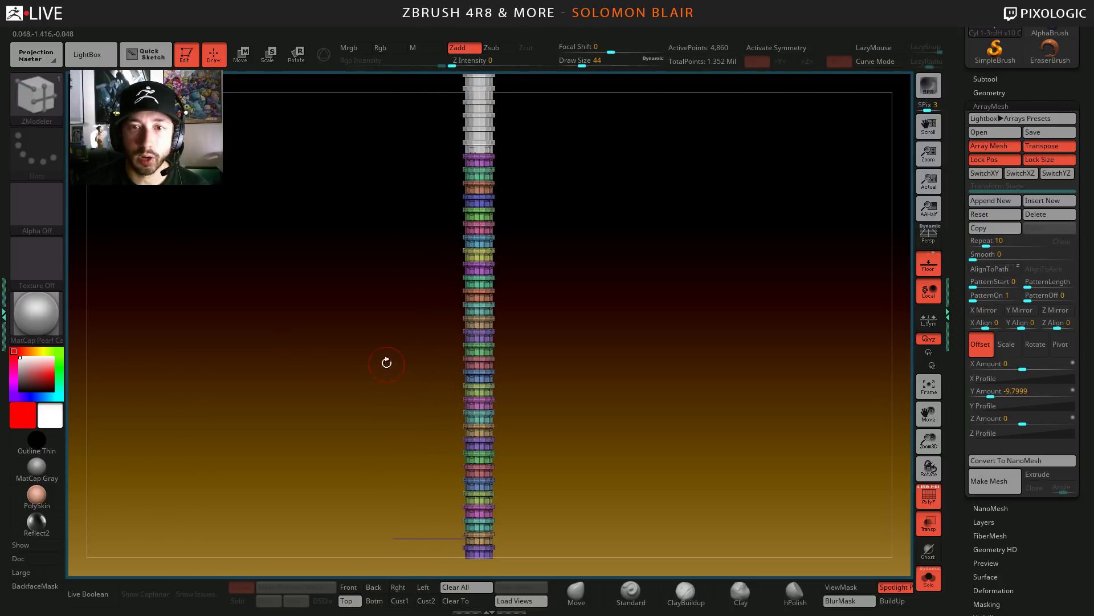
pyautogui.keyDown('alt'); pyautogui.moveTo(791, 336); pyautogui.dragTo(788, 413, button='right'); pyautogui.keyUp('alt')
pyautogui.press('s')
pyautogui.moveTo(641, 381); pyautogui.dragTo(652, 381)
pyautogui.keyDown('alt'); pyautogui.moveTo(652, 381); pyautogui.dragTo(668, 433, button='right'); pyautogui.keyUp('alt')
pyautogui.press('s')
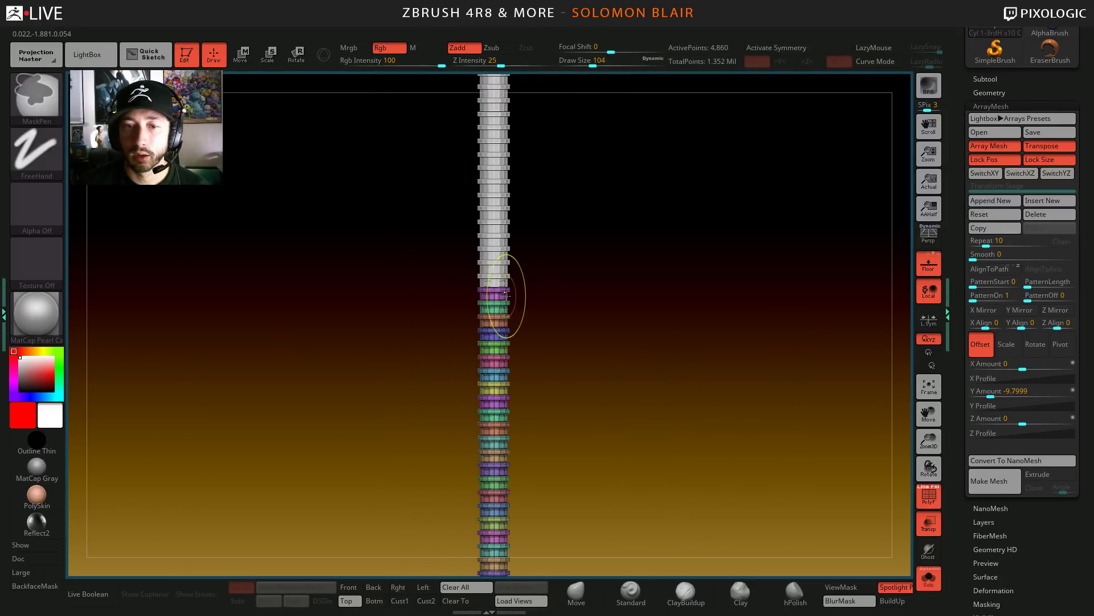
pyautogui.moveTo(507, 295)
pyautogui.keyDown('ctrl'); pyautogui.mouseDown(button='right')
pyautogui.moveTo(479, 333)
pyautogui.moveTo(472, 376)
pyautogui.mouseUp(button='right'); pyautogui.keyUp('ctrl')
pyautogui.keyDown('ctrl'); pyautogui.moveTo(513, 456); pyautogui.dragTo(525, 421, button='right'); pyautogui.keyUp('ctrl')
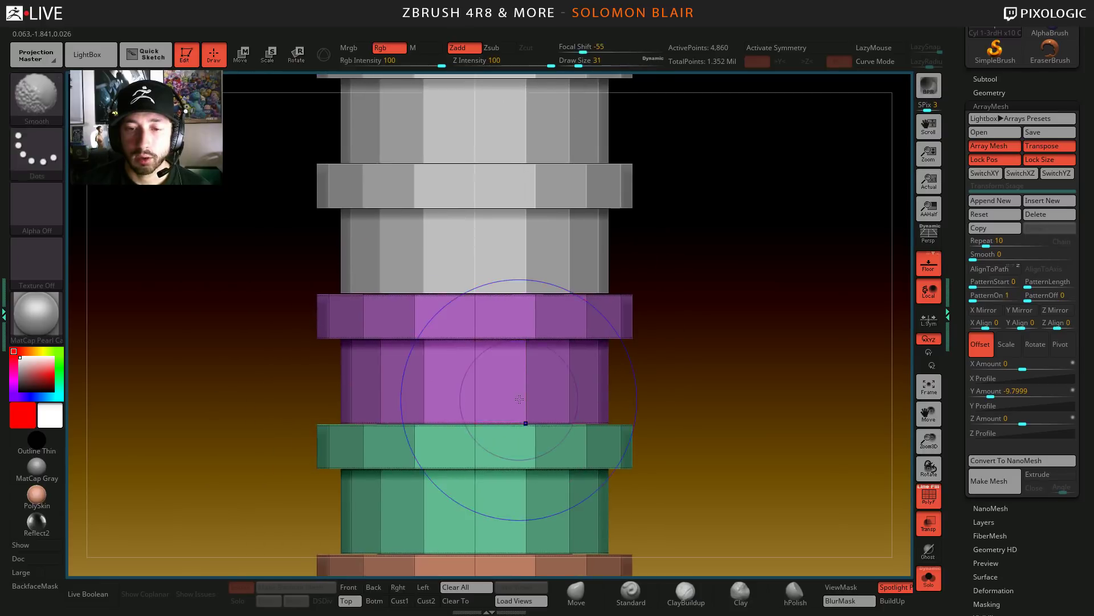
pyautogui.hotkey('shift', 'f')
pyautogui.keyDown('ctrl'); pyautogui.moveTo(547, 333); pyautogui.dragTo(510, 399, button='right'); pyautogui.keyUp('ctrl')
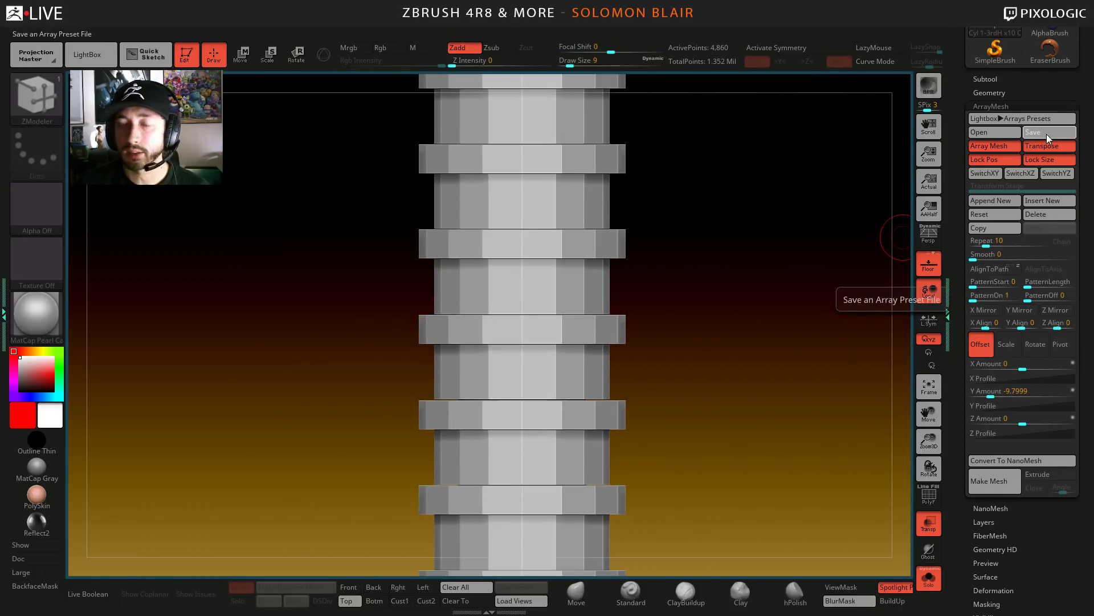
# - Save the array preset over 2x2_Stack_x10.ZAM in the 2x2 Cyl Column Array Presets folder
pyautogui.click(1047, 134)
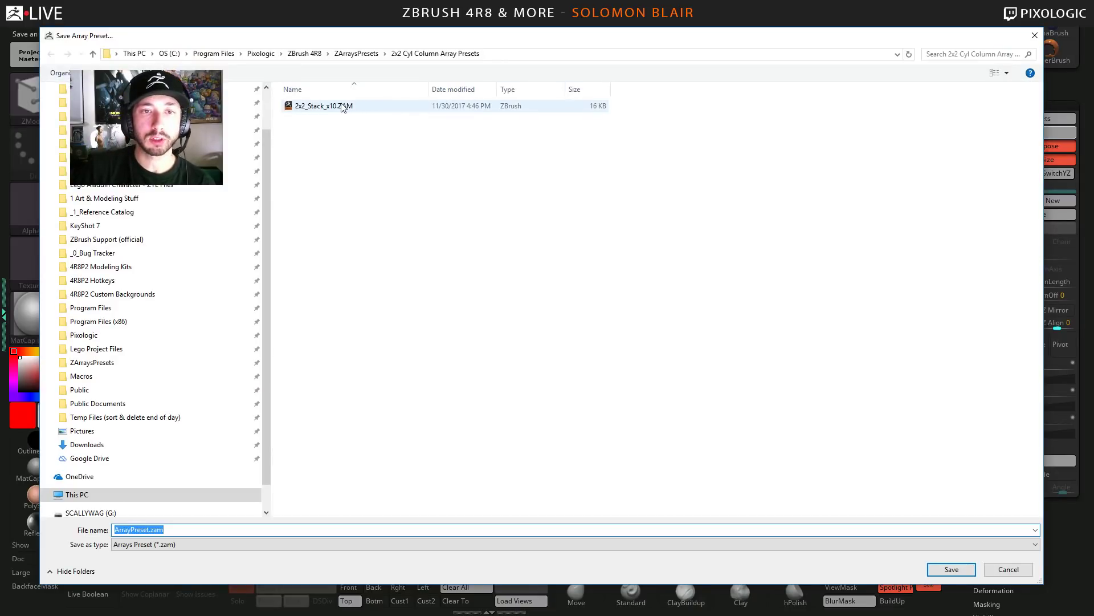
pyautogui.doubleClick(342, 106)
pyautogui.click(588, 305)
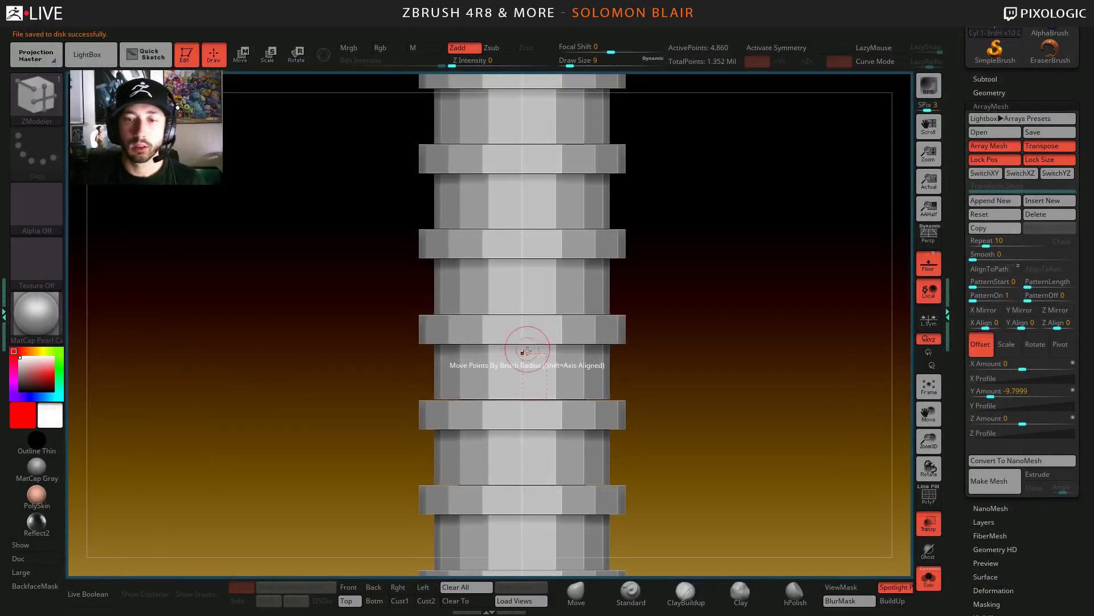
# - Examine the full height of the arrayed column from several angles
pyautogui.moveTo(525, 350)
pyautogui.keyDown('ctrl'); pyautogui.mouseDown(button='right')
pyautogui.moveTo(392, 381)
pyautogui.moveTo(396, 427)
pyautogui.moveTo(232, 428)
pyautogui.moveTo(384, 405)
pyautogui.mouseUp(button='right'); pyautogui.keyUp('ctrl')
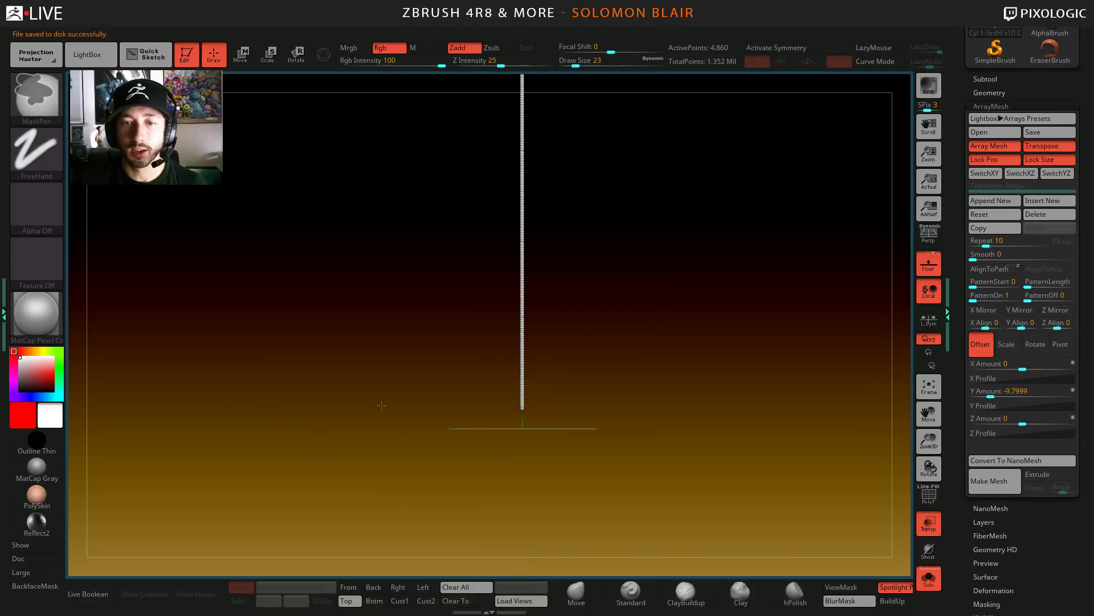
pyautogui.moveTo(428, 359)
pyautogui.keyDown('alt'); pyautogui.mouseDown(button='right')
pyautogui.moveTo(417, 430)
pyautogui.moveTo(443, 449)
pyautogui.moveTo(453, 389)
pyautogui.mouseUp(button='right'); pyautogui.keyUp('alt')
pyautogui.moveTo(645, 398); pyautogui.dragTo(610, 391, button='right')
pyautogui.moveTo(607, 373); pyautogui.dragTo(625, 403)
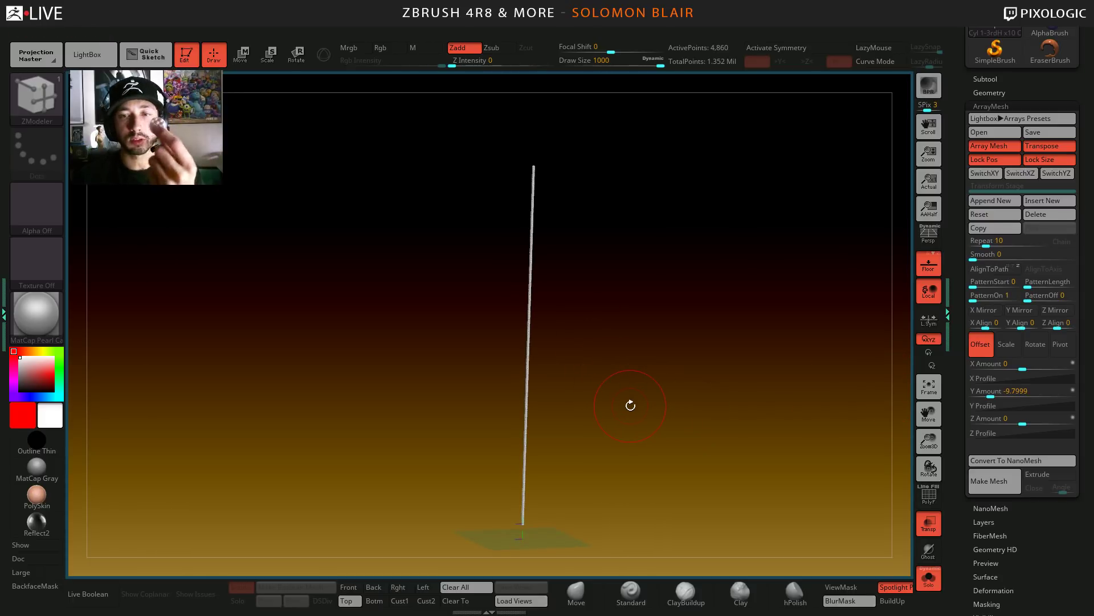
pyautogui.press('s')
pyautogui.click(572, 391)
pyautogui.keyDown('shift'); pyautogui.moveTo(565, 475); pyautogui.dragTo(568, 443); pyautogui.keyUp('shift')
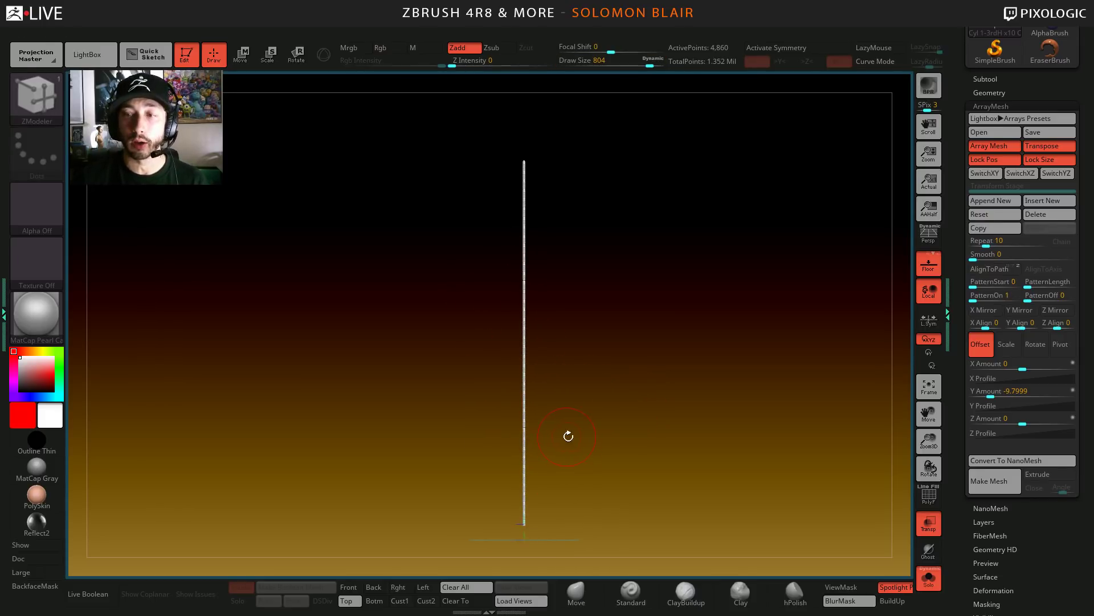
# - Turn off the array on Cyl 1-3rdH x10 Column OG and duplicate the subtool
pyautogui.click(992, 479)
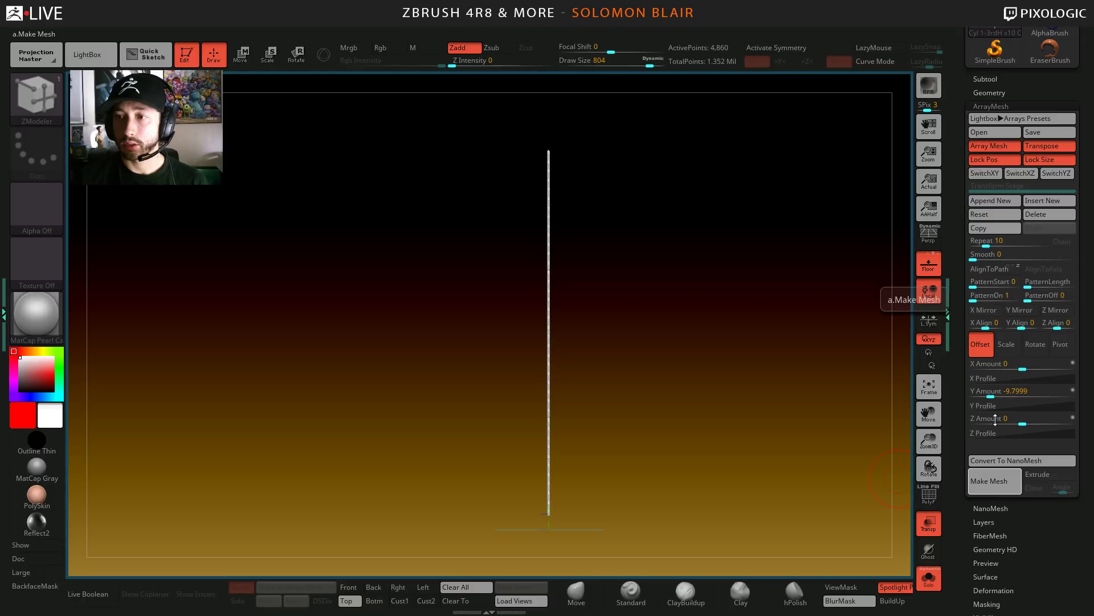
pyautogui.click(985, 79)
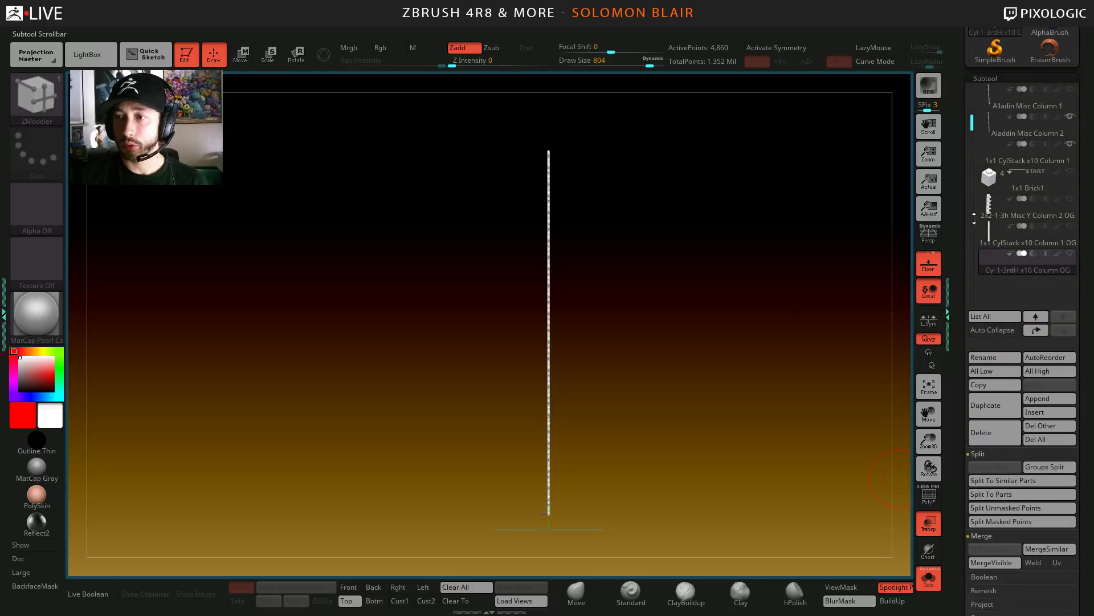
pyautogui.click(1000, 77)
pyautogui.click(999, 77)
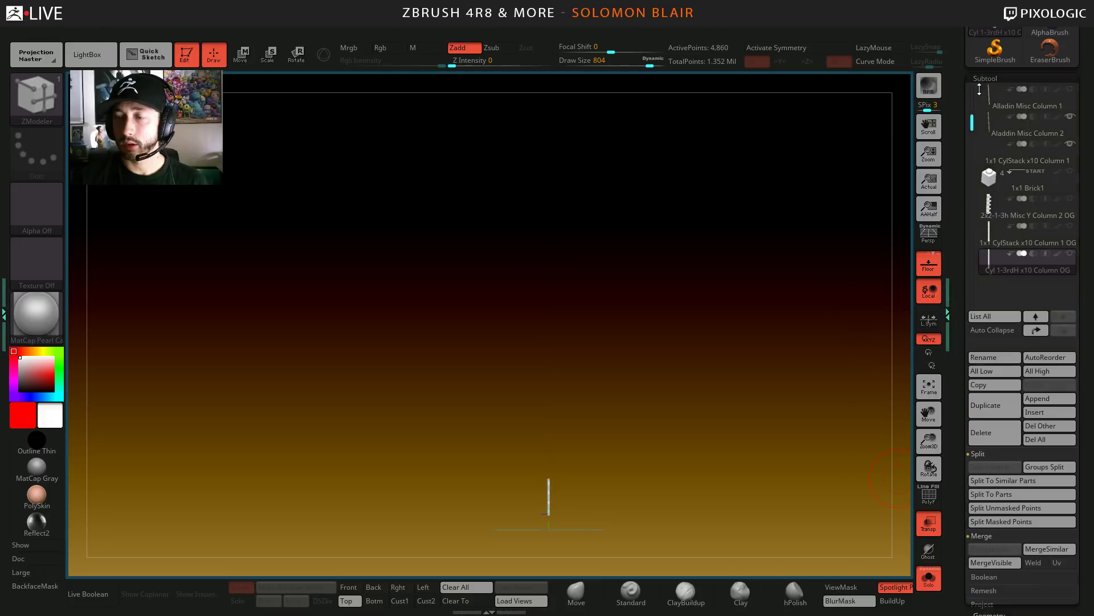
pyautogui.click(983, 414)
pyautogui.press('ctrl')
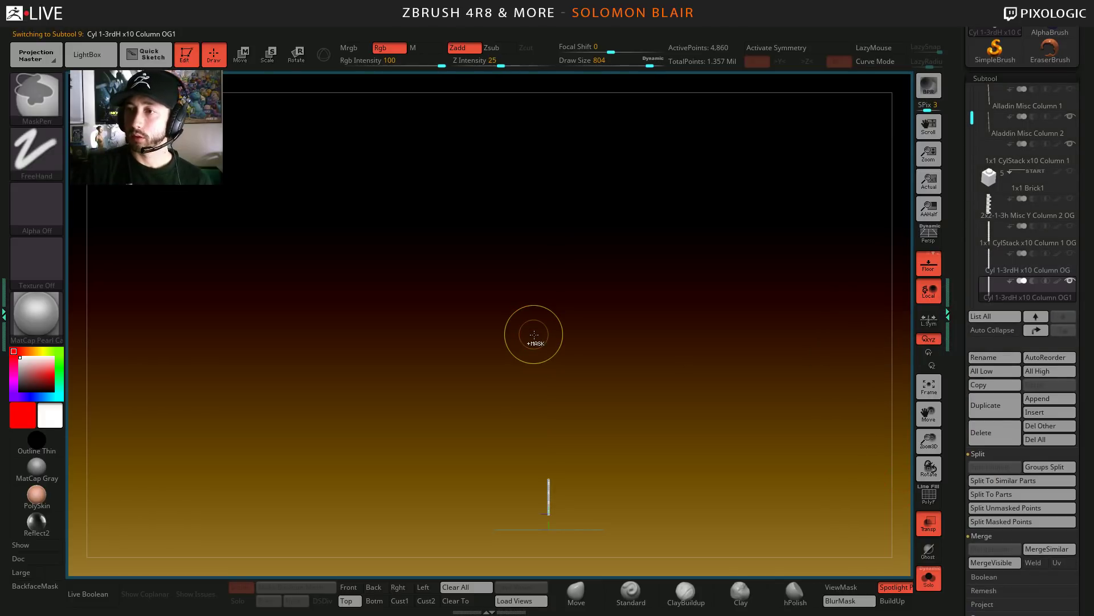
# - Move the duplicated Cyl 1-3rdH x10 subtool up the list, directly below 1x1 CylStack x10 Column 1
pyautogui.hotkey('ctrl', 'Up')
pyautogui.hotkey('ctrl', 'Up')
pyautogui.hotkey('ctrl', 'Up')
pyautogui.hotkey('ctrl', 'Up')
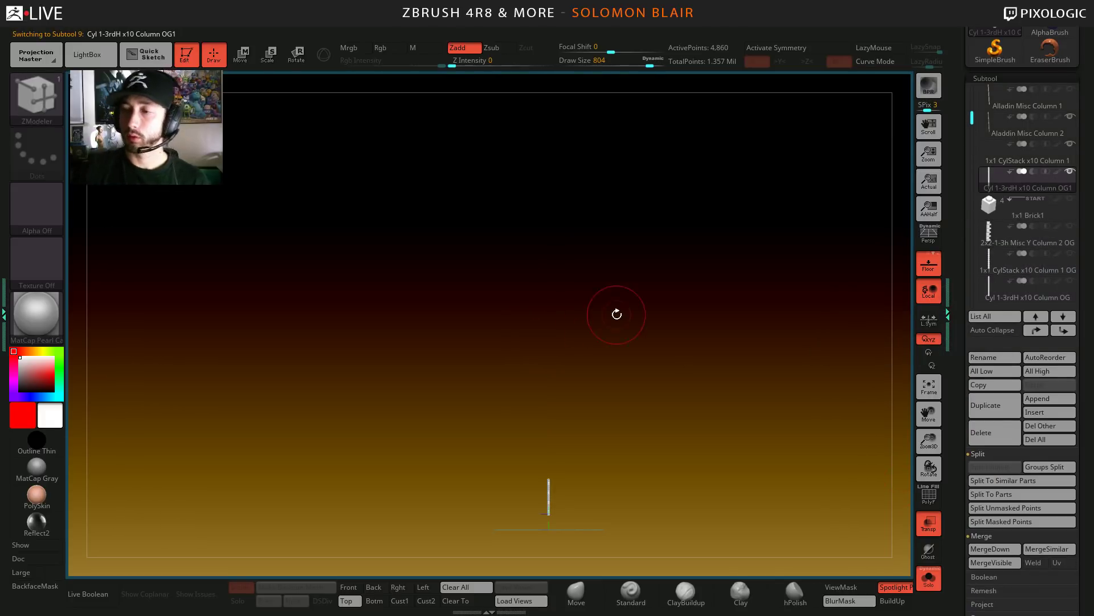
# - Check the array settings of the original Cyl 1-3rdH x10 Column OG subtool
pyautogui.click(985, 291)
pyautogui.click(991, 80)
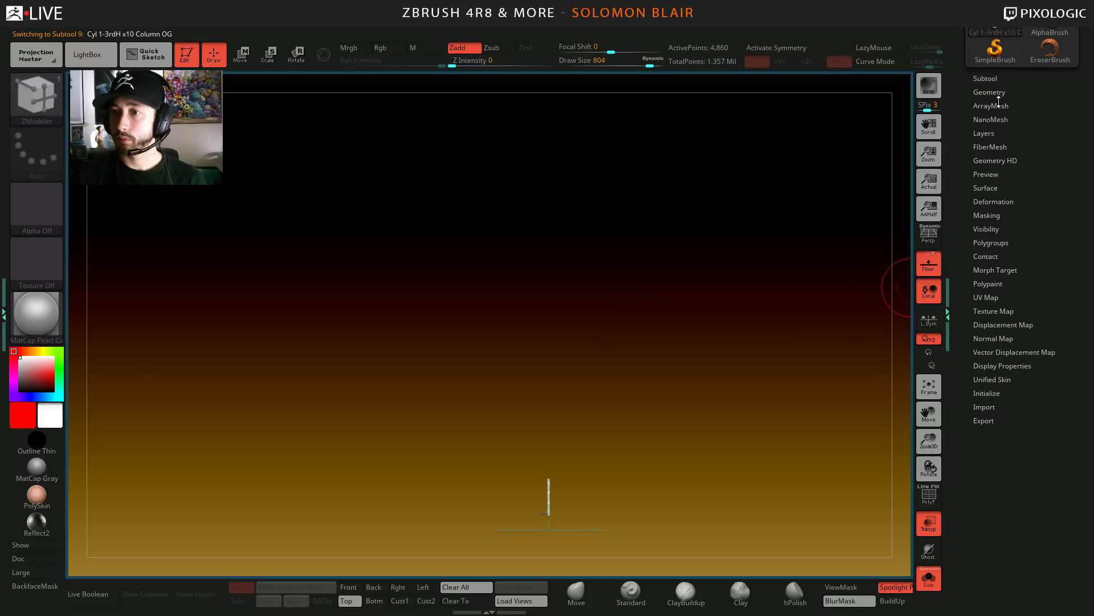
pyautogui.click(995, 106)
pyautogui.click(995, 145)
pyautogui.click(1050, 214)
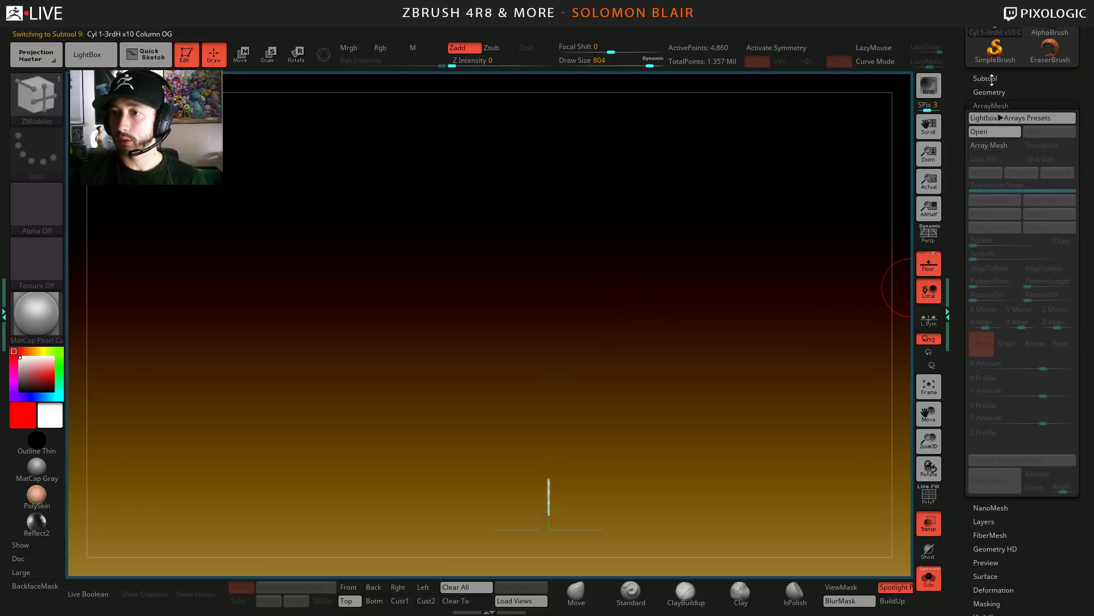
# - Rename the duplicated subtool as Cyl 1-3rdH x10 Column 1
pyautogui.click(992, 78)
pyautogui.click(992, 183)
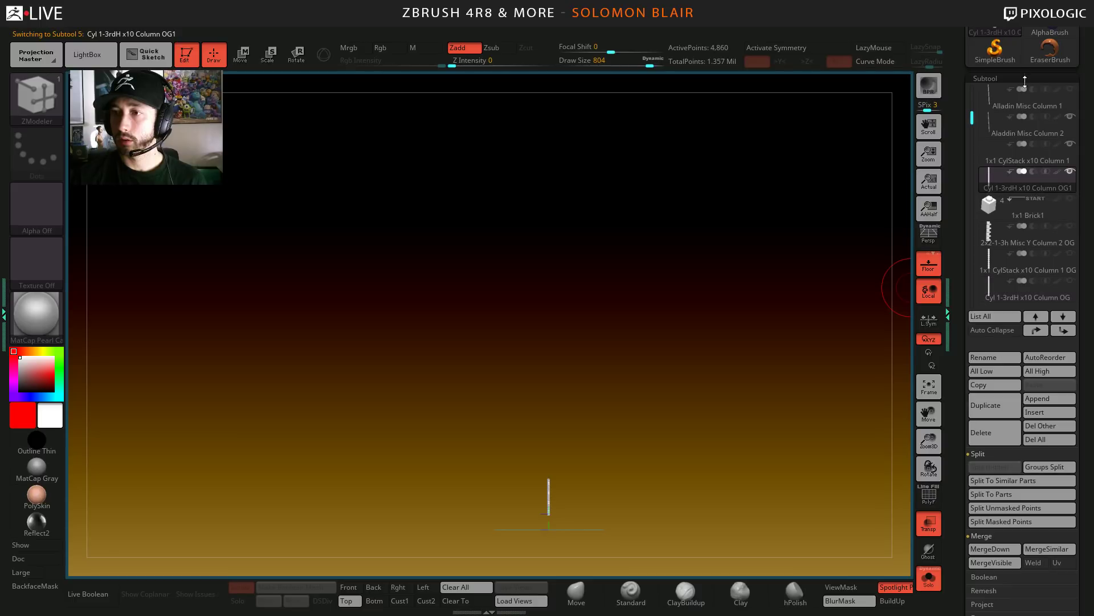
pyautogui.click(983, 359)
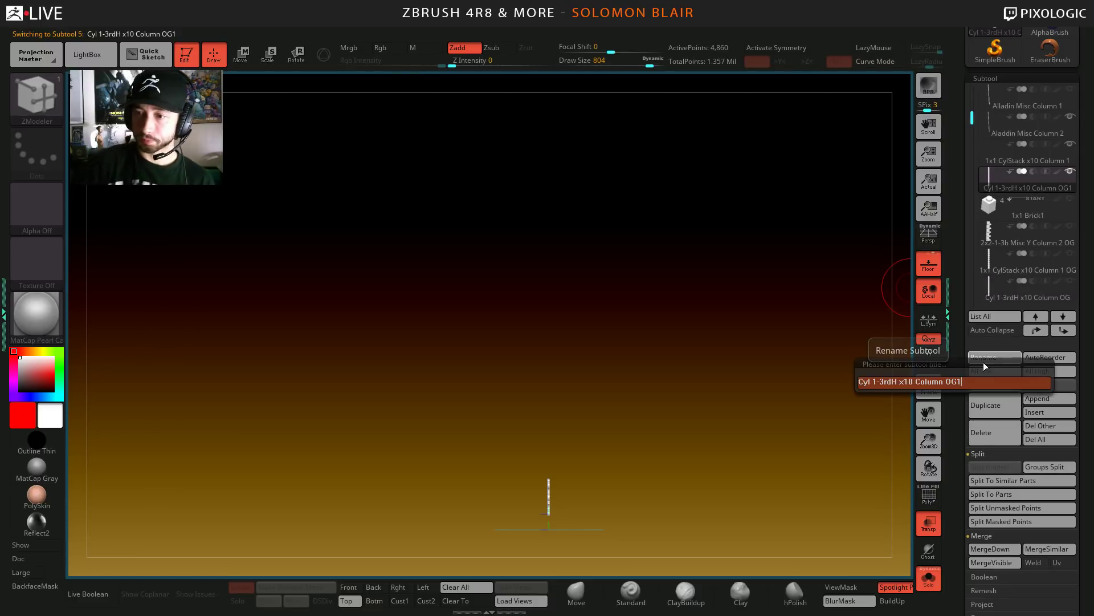
pyautogui.write('1')
pyautogui.press('Return')
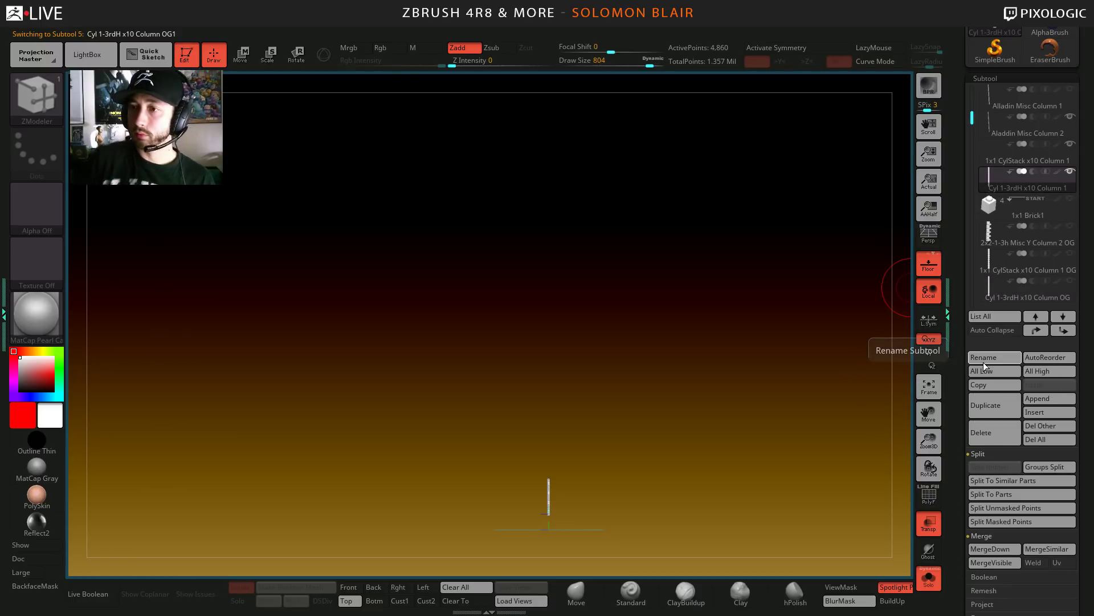
# - Turn the array on for Cyl 1-3rdH x10 Column 1 and convert it to real geometry with Make Mesh
pyautogui.click(1008, 79)
pyautogui.click(991, 106)
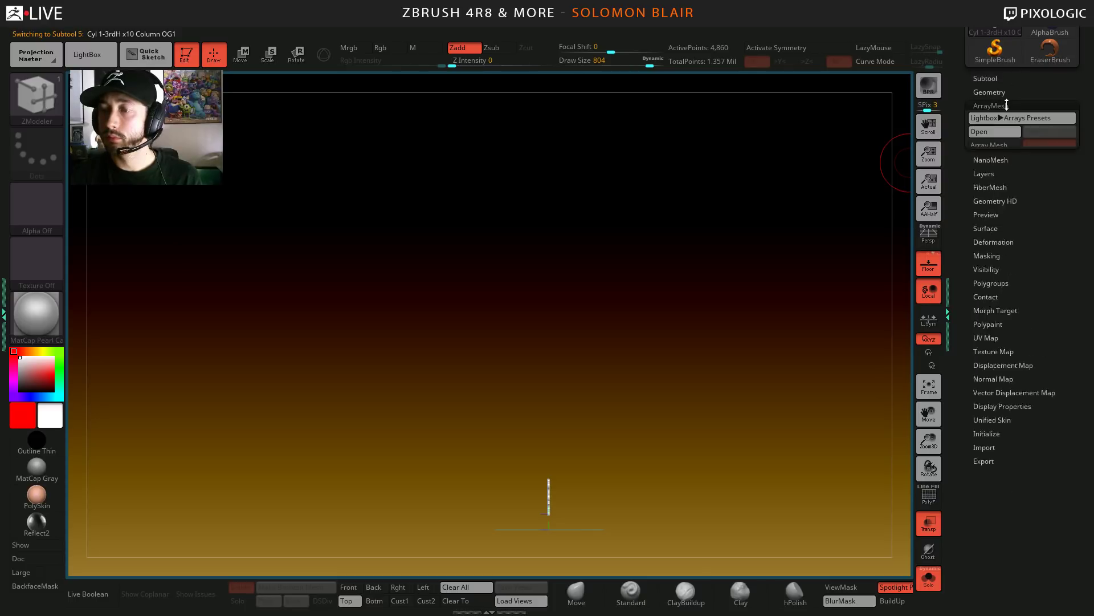
pyautogui.click(997, 146)
pyautogui.press('f')
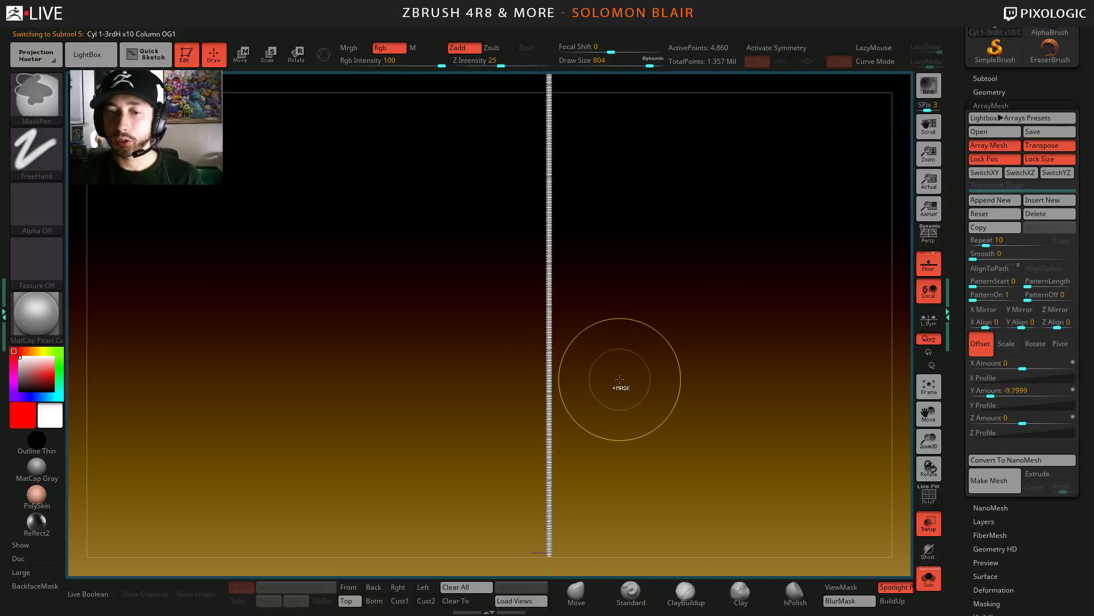
pyautogui.click(998, 479)
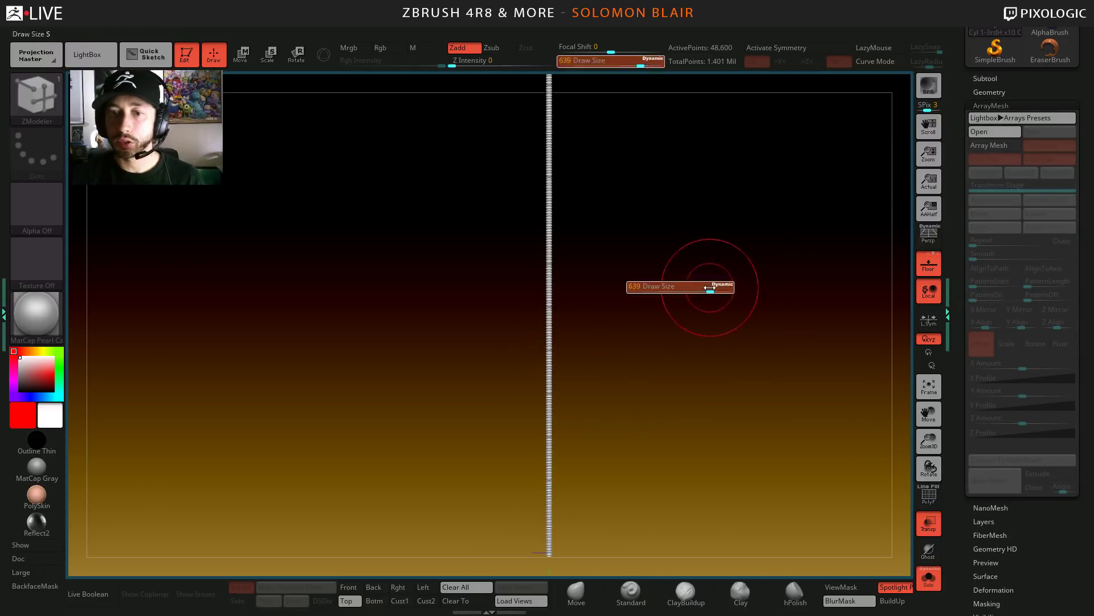
pyautogui.click(1018, 106)
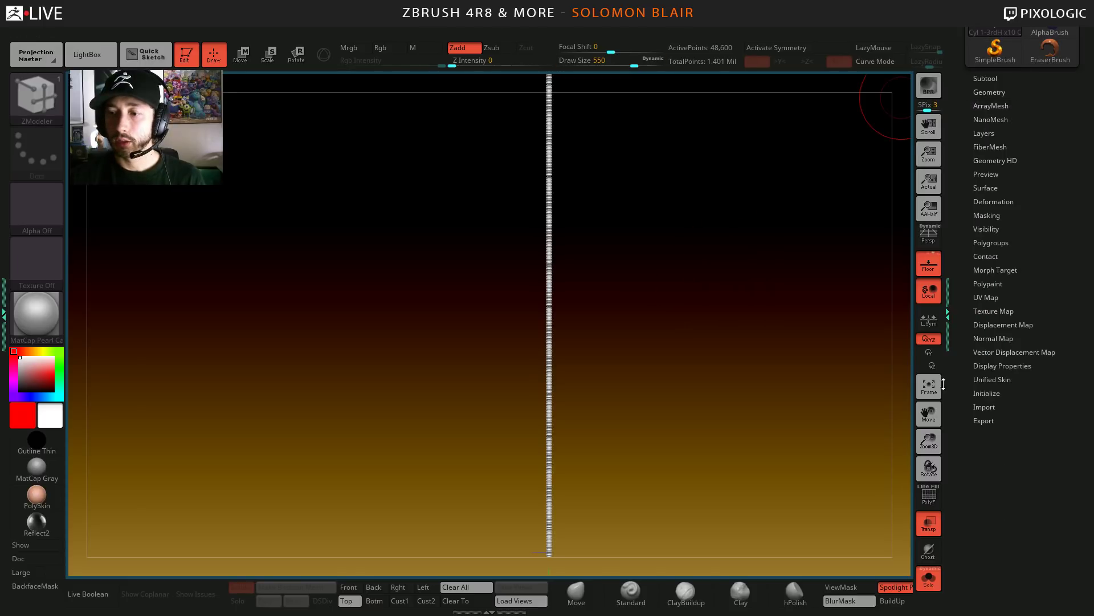
# - Enlarge the canvas area and turn off transparency to show the converted column among the other columns
pyautogui.click(951, 323)
pyautogui.moveTo(911, 330); pyautogui.dragTo(977, 504)
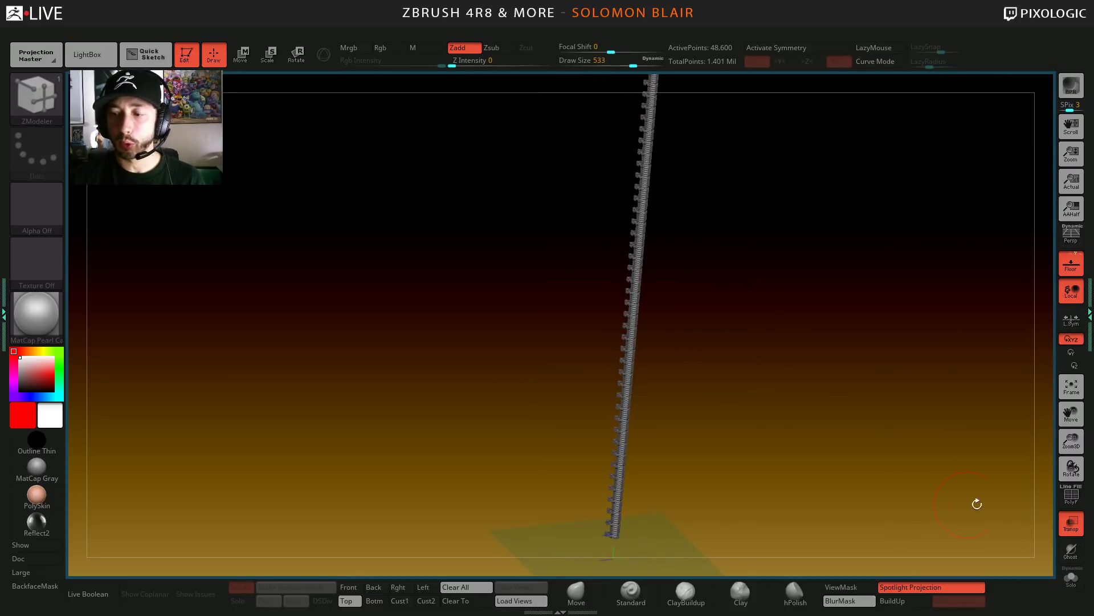
pyautogui.click(1071, 523)
pyautogui.moveTo(638, 371); pyautogui.dragTo(684, 381)
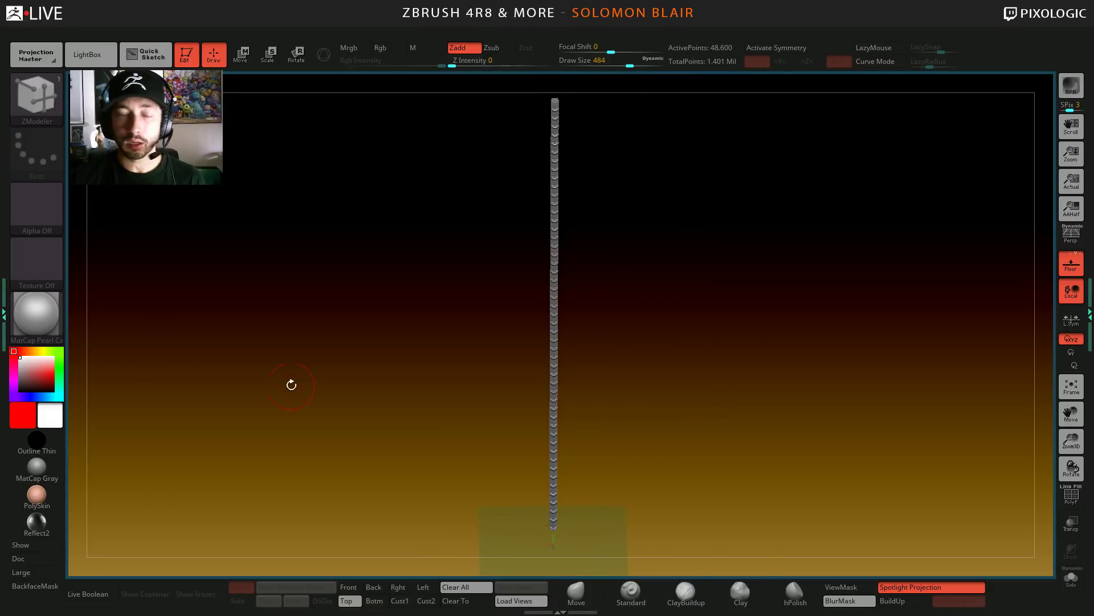
# - Consult the aladdin.jpg reference image, minimise it and return to the column in ZBrush
pyautogui.hotkey('alt', 'Tab')
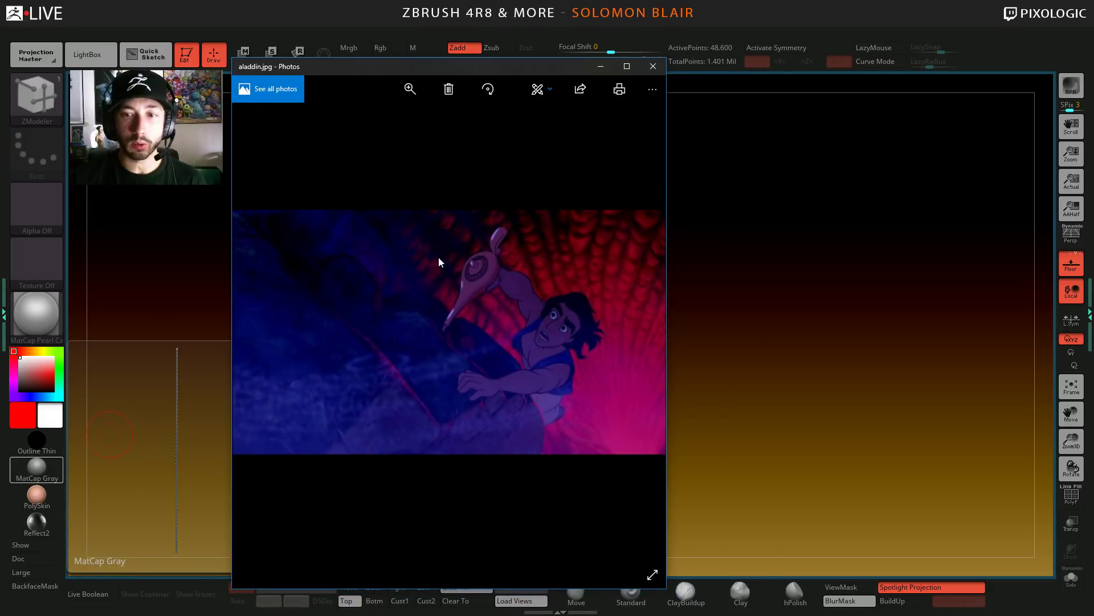
pyautogui.click(603, 66)
pyautogui.press('s')
pyautogui.moveTo(597, 335)
pyautogui.mouseDown()
pyautogui.moveTo(627, 337)
pyautogui.moveTo(650, 360)
pyautogui.mouseUp()
pyautogui.press('s')
# - Review the column subtools in the list and examine the overlapping columns from directly above
pyautogui.click(1089, 315)
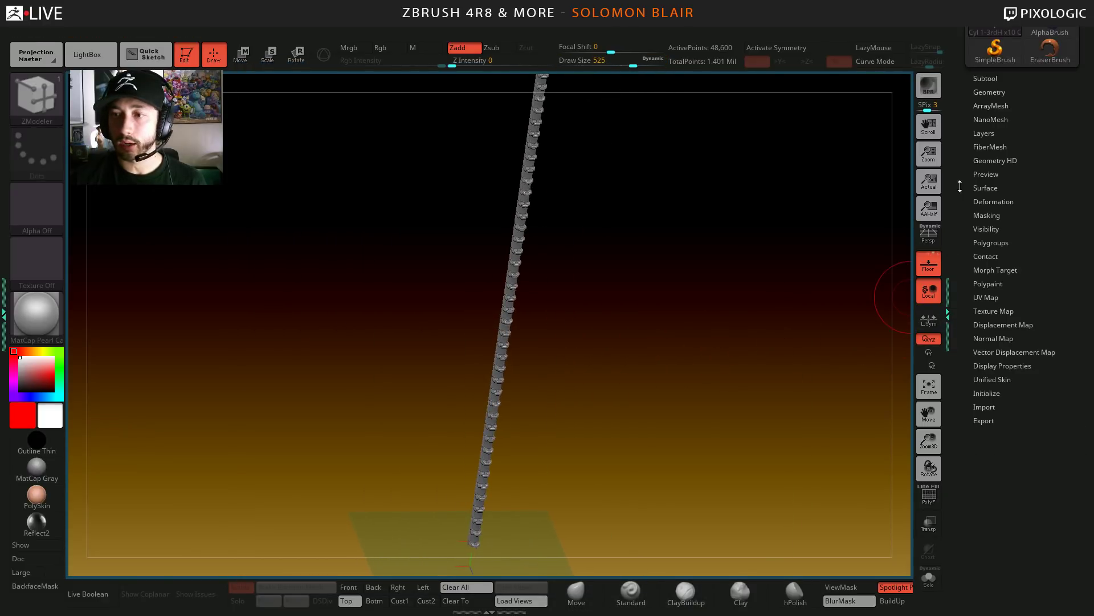
pyautogui.click(992, 106)
pyautogui.click(982, 79)
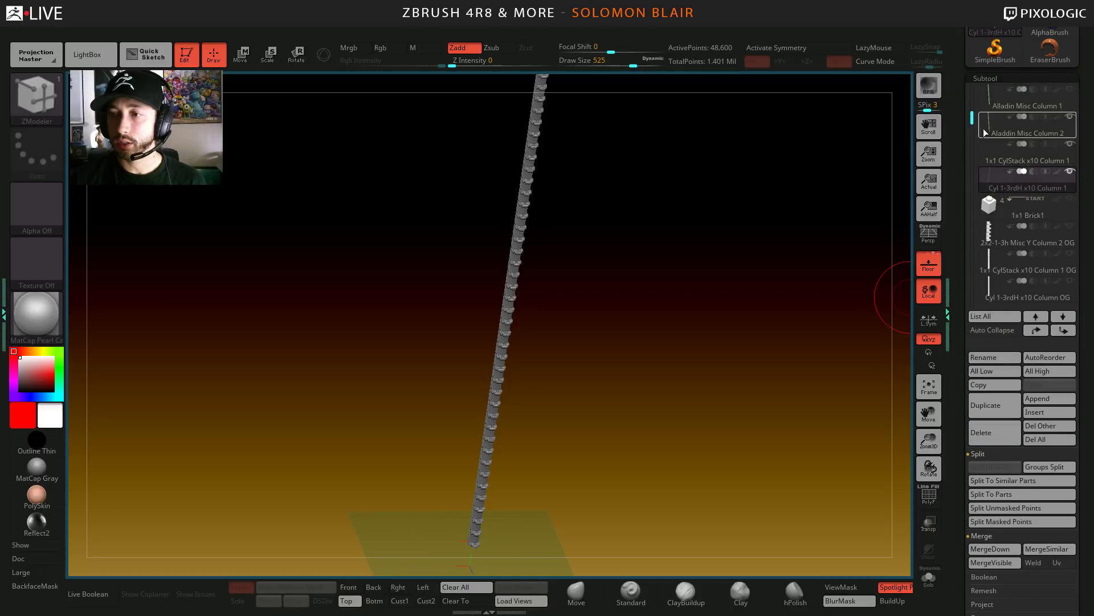
pyautogui.moveTo(973, 96); pyautogui.dragTo(974, 87)
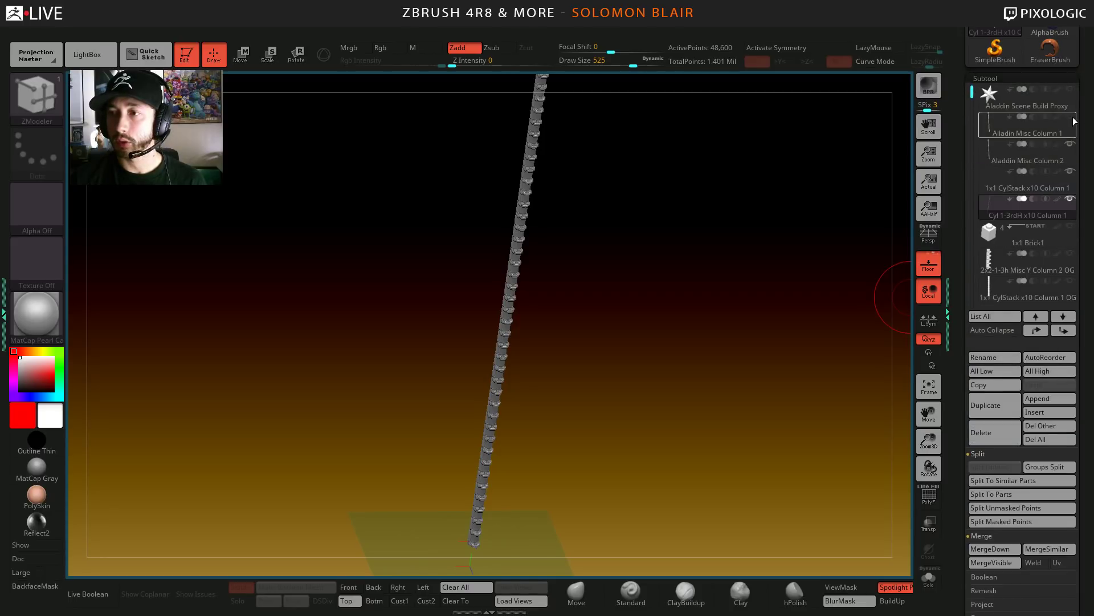
pyautogui.moveTo(664, 259); pyautogui.dragTo(574, 364)
pyautogui.moveTo(469, 301); pyautogui.dragTo(546, 341)
pyautogui.moveTo(566, 404); pyautogui.dragTo(651, 433)
pyautogui.moveTo(585, 274)
pyautogui.keyDown('alt'); pyautogui.mouseDown(button='right')
pyautogui.moveTo(549, 365)
pyautogui.moveTo(608, 394)
pyautogui.mouseUp(button='right'); pyautogui.keyUp('alt')
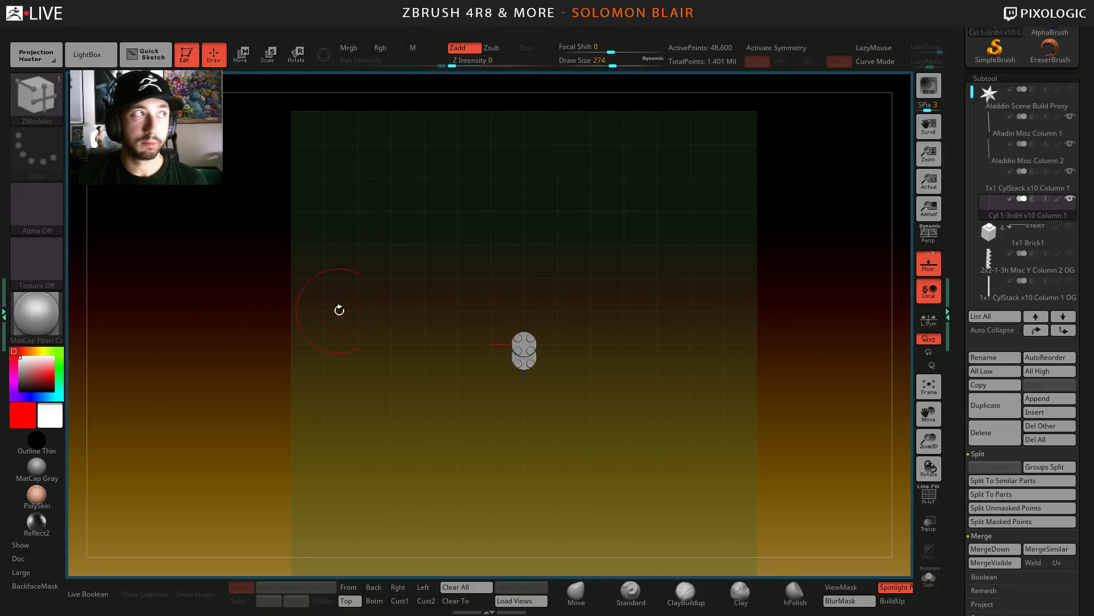
# - Switch to the ZBrushCentral stream thread in the browser and follow its link to examine the Division Watch ArrayMesh breakdowns
pyautogui.hotkey('alt', 'Tab')
pyautogui.doubleClick(535, 296)
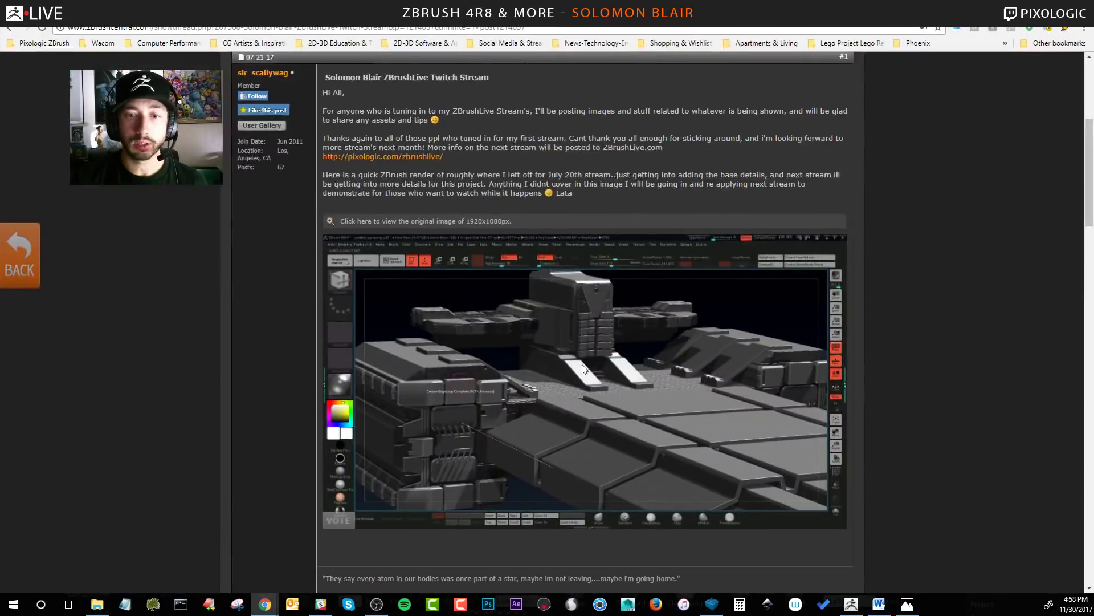
pyautogui.scroll(-15, 555, 336)
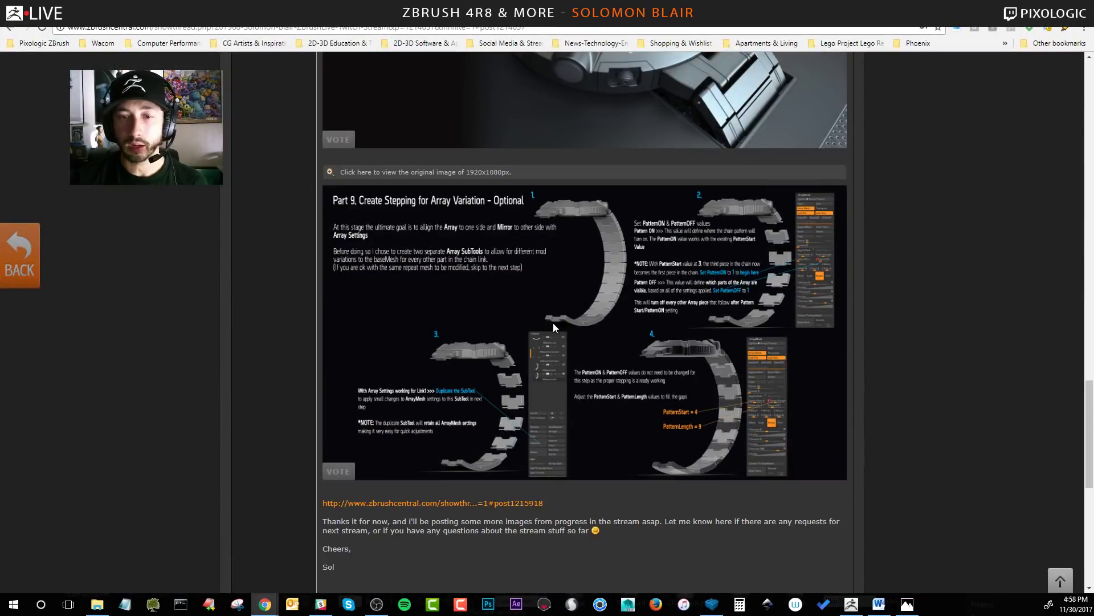
pyautogui.click(445, 505)
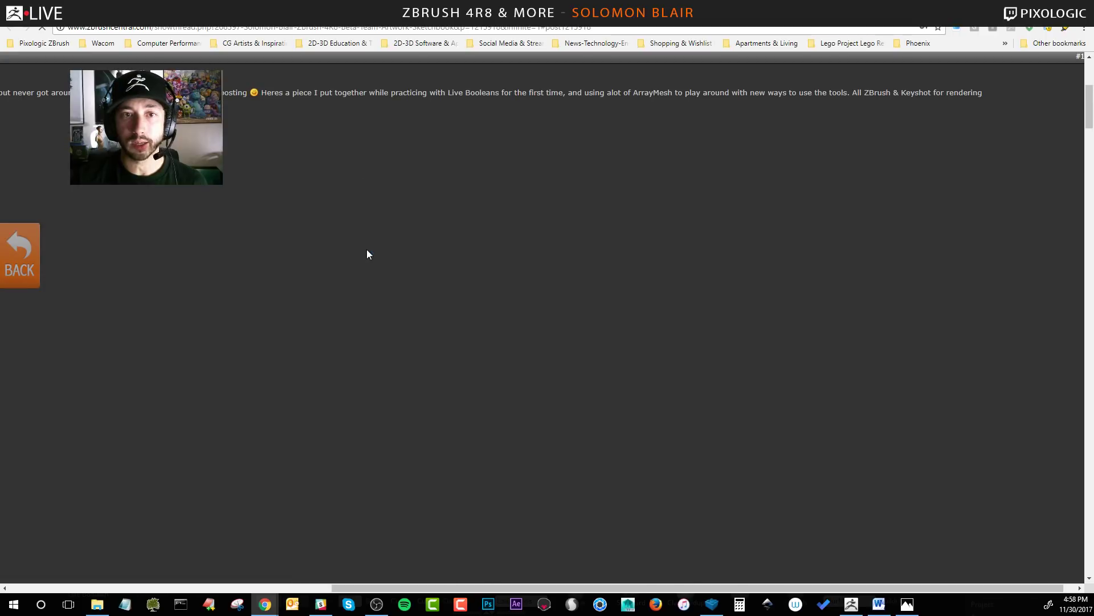
pyautogui.scroll(-15, 371, 249)
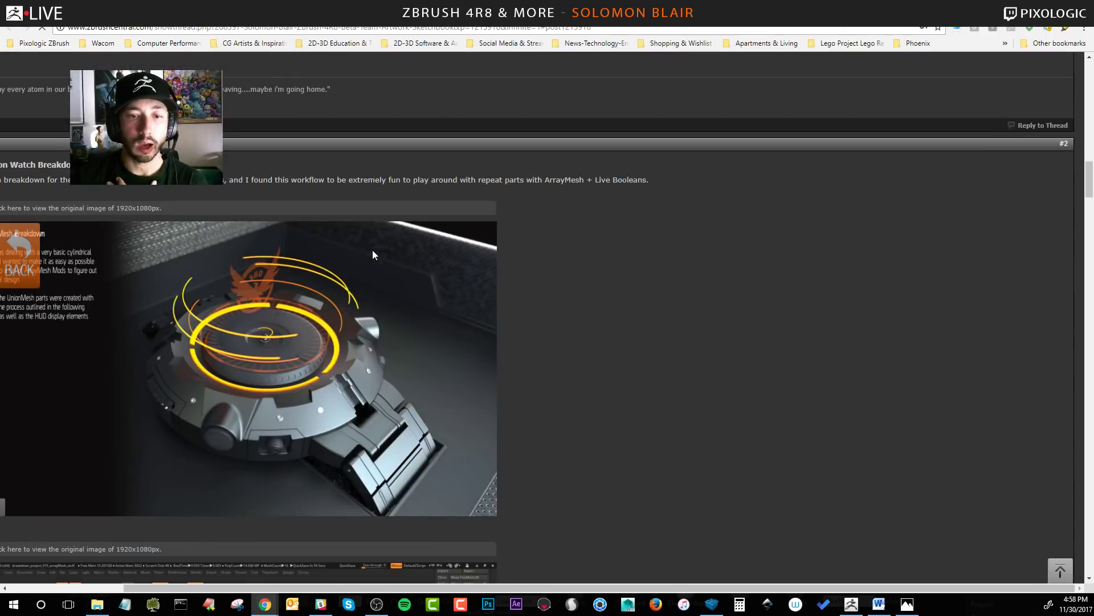
pyautogui.scroll(-20, 285, 263)
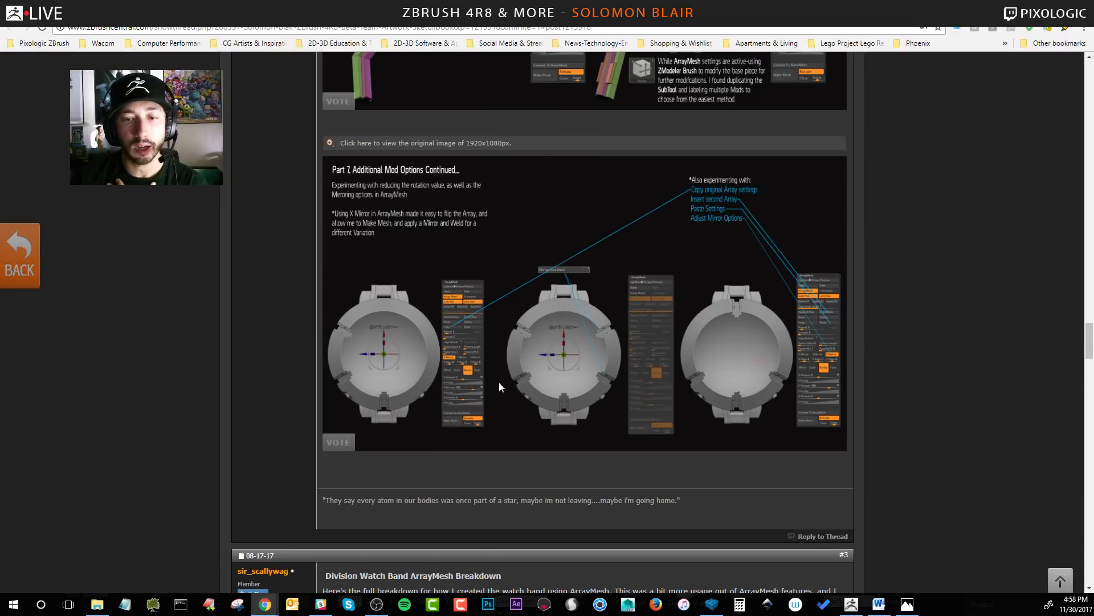
pyautogui.scroll(-7, 551, 356)
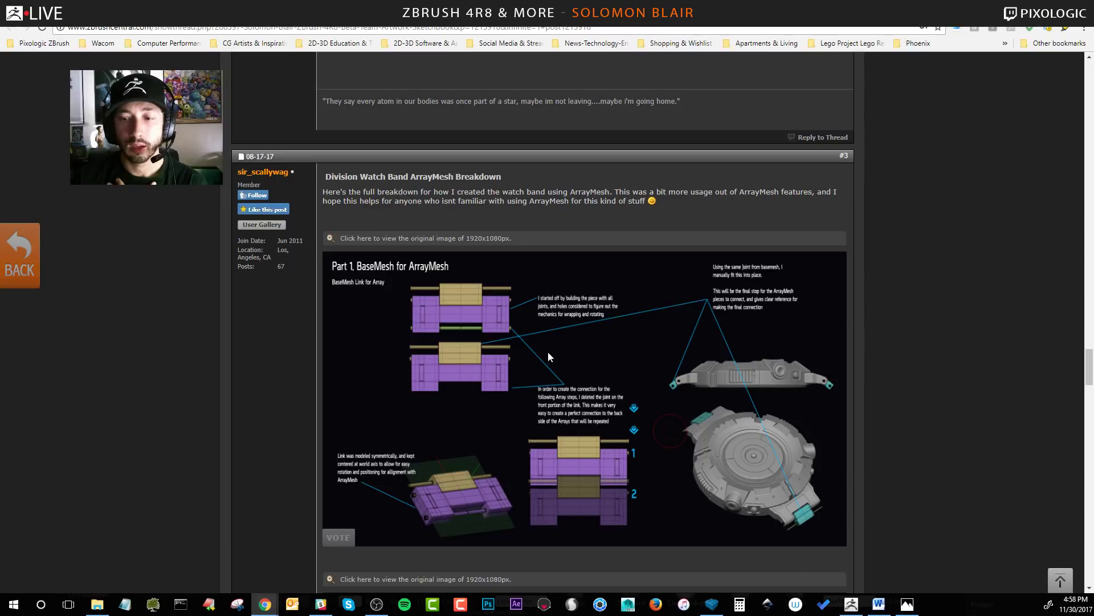
pyautogui.scroll(-13, 549, 349)
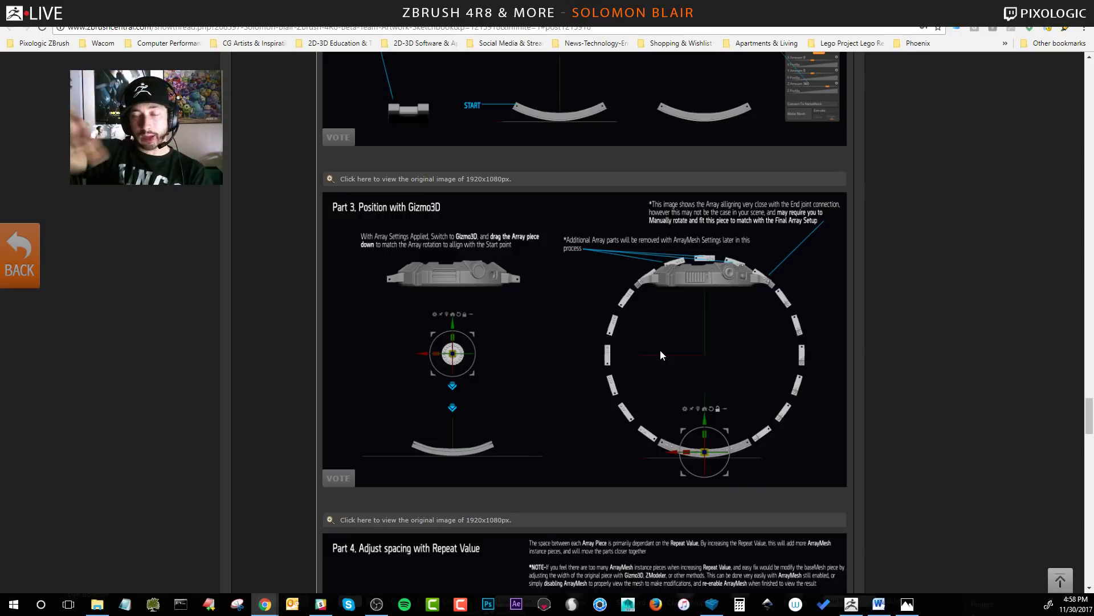
pyautogui.scroll(-17, 611, 321)
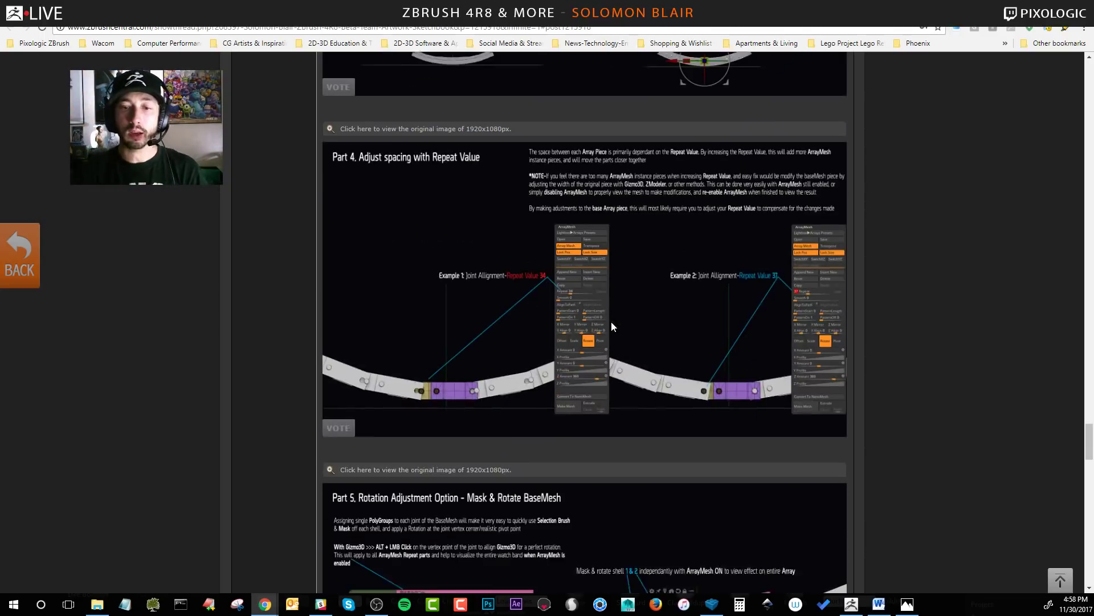
pyautogui.scroll(-15, 611, 324)
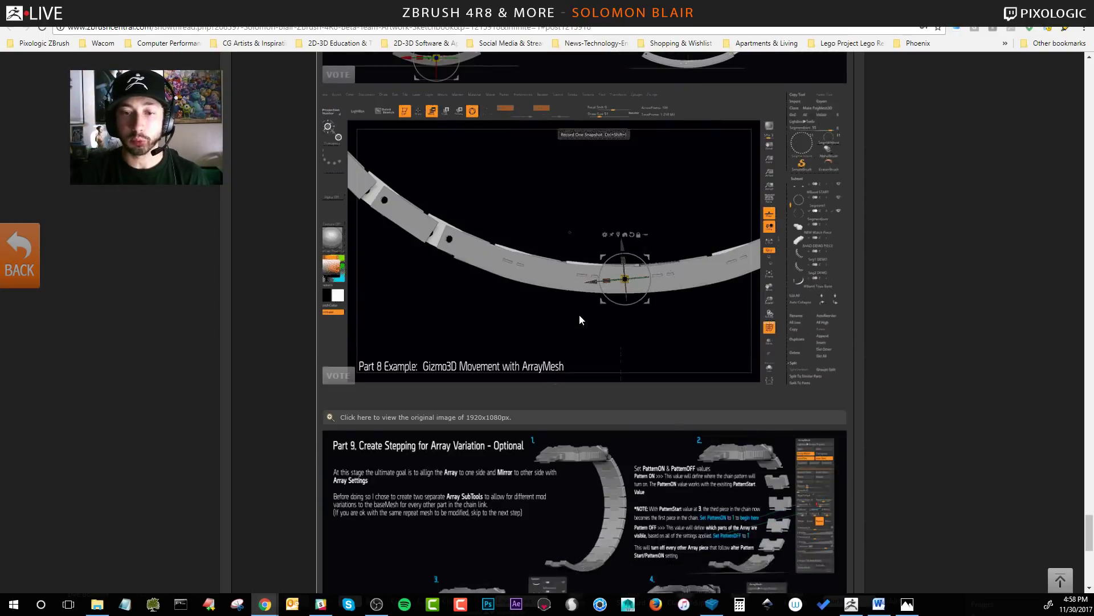
pyautogui.scroll(15, 621, 278)
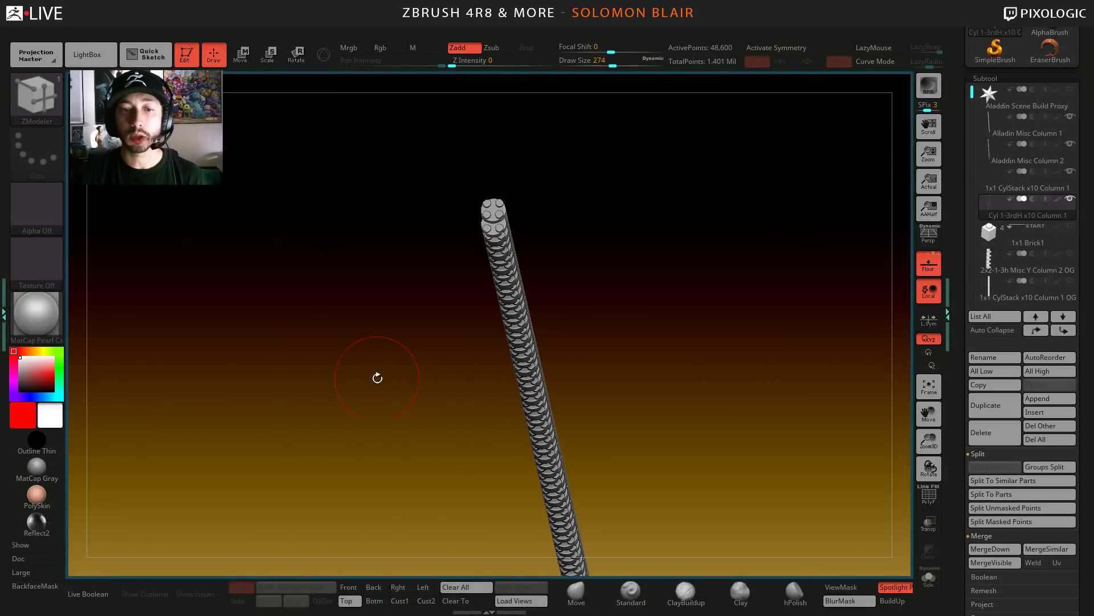
# - Back in ZBrush, hide the floor grid and frame the column tops closely from above, leaving the polyframe off
pyautogui.moveTo(378, 378); pyautogui.dragTo(422, 435)
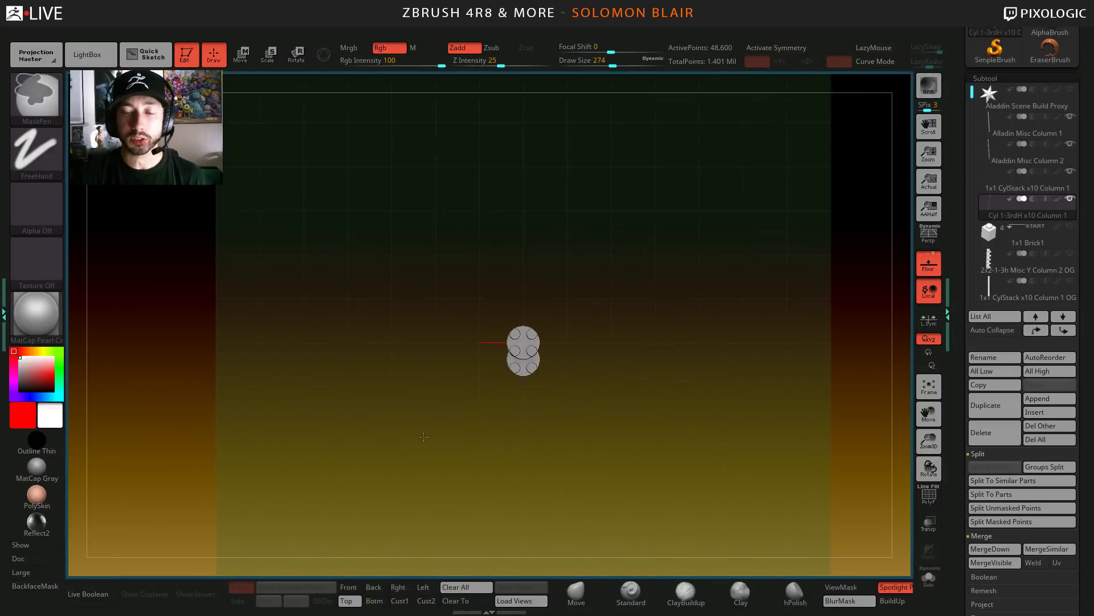
pyautogui.click(929, 264)
pyautogui.moveTo(679, 352)
pyautogui.keyDown('ctrl'); pyautogui.mouseDown(button='right')
pyautogui.moveTo(723, 376)
pyautogui.moveTo(667, 334)
pyautogui.mouseUp(button='right'); pyautogui.keyUp('ctrl')
pyautogui.hotkey('shift', 'f')
pyautogui.moveTo(667, 334)
pyautogui.keyDown('alt'); pyautogui.mouseDown()
pyautogui.moveTo(673, 326)
pyautogui.moveTo(668, 377)
pyautogui.mouseUp(); pyautogui.keyUp('alt')
pyautogui.hotkey('shift', 'f')
pyautogui.press('s')
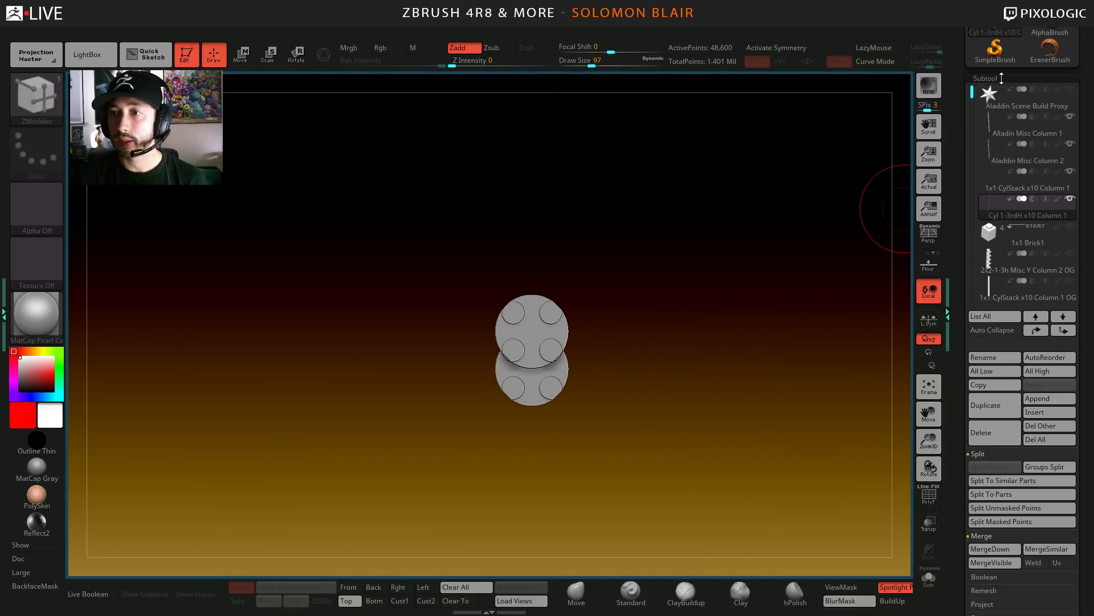
# - Turn on Array Mesh for the Alladin Misc Column 1 subtool and switch off its Transpose option
pyautogui.click(1020, 127)
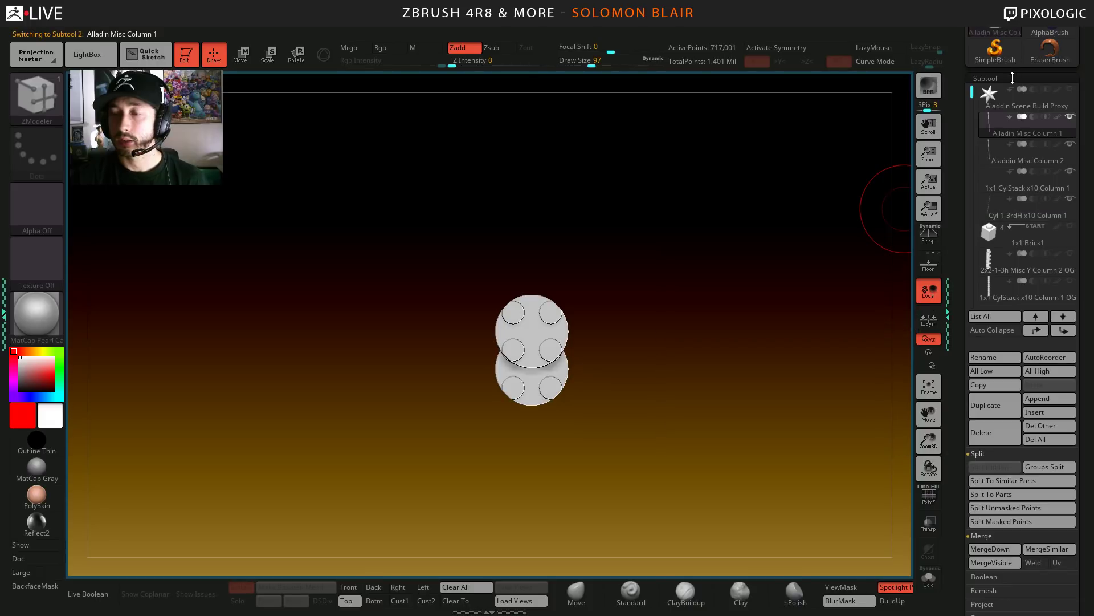
pyautogui.press('s')
pyautogui.moveTo(632, 381); pyautogui.dragTo(624, 381)
pyautogui.click(992, 79)
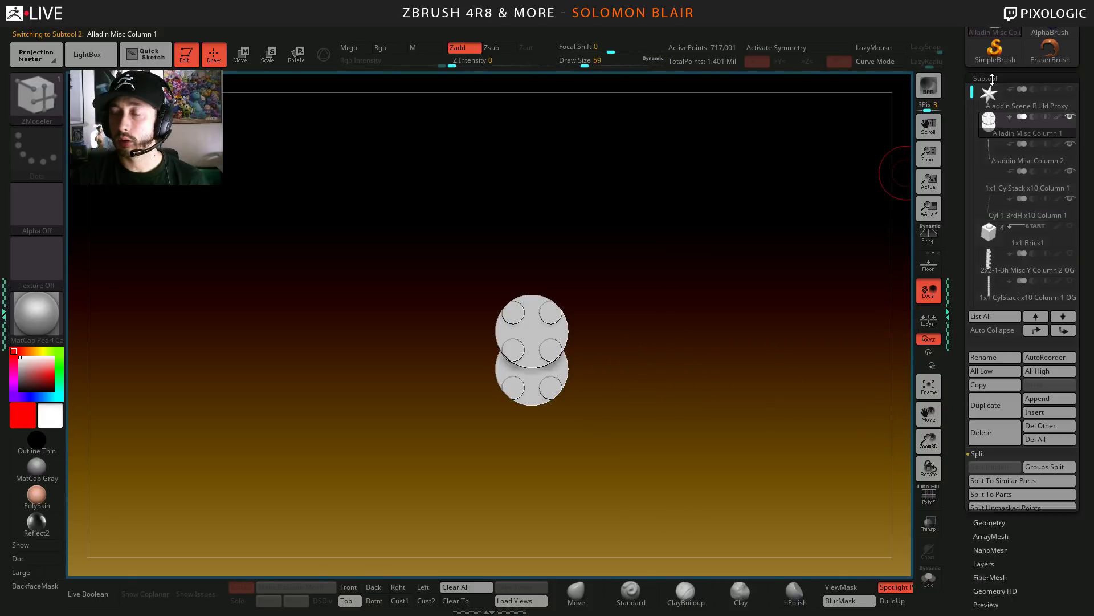
pyautogui.click(992, 78)
pyautogui.click(992, 79)
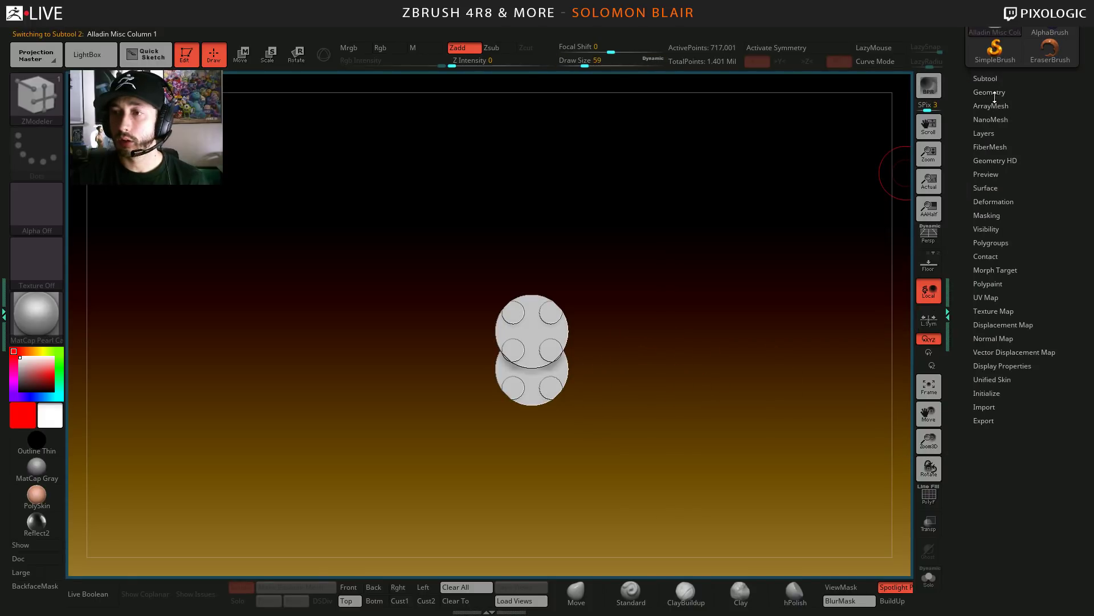
pyautogui.click(993, 104)
pyautogui.click(986, 145)
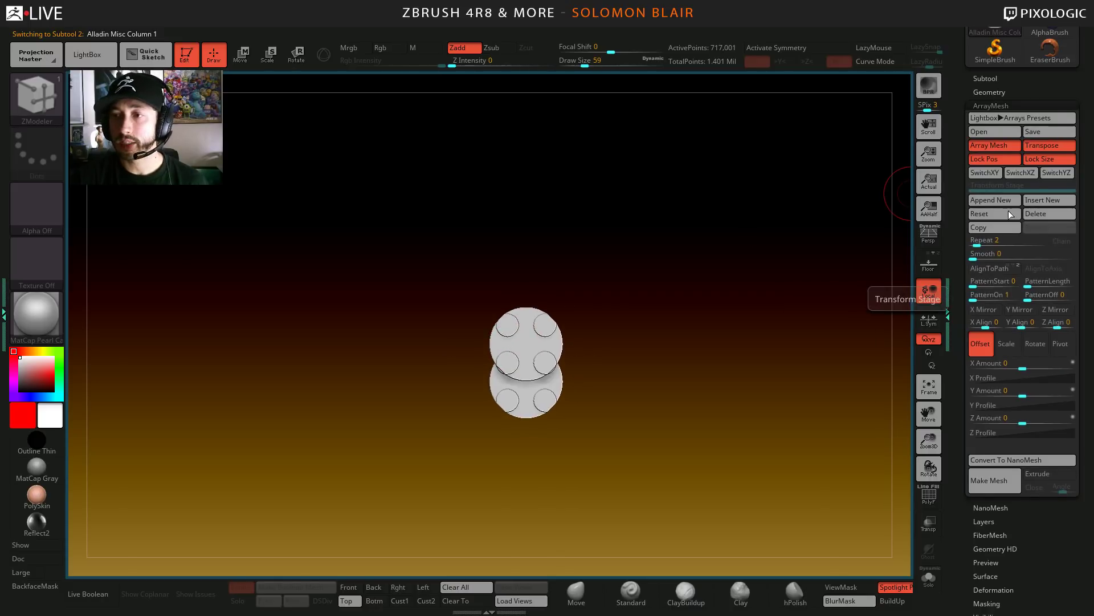
pyautogui.click(1041, 149)
# - Adjust the draw size over the columns and switch to the Move brush
pyautogui.press('s')
pyautogui.click(517, 353)
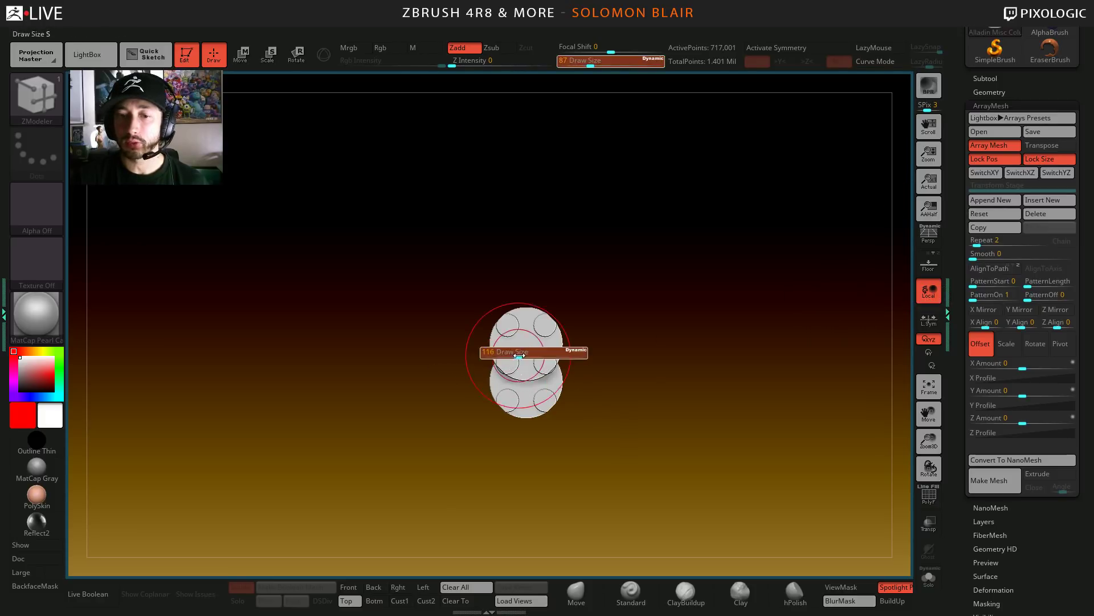
pyautogui.press('b')
pyautogui.press('m')
pyautogui.press('v')
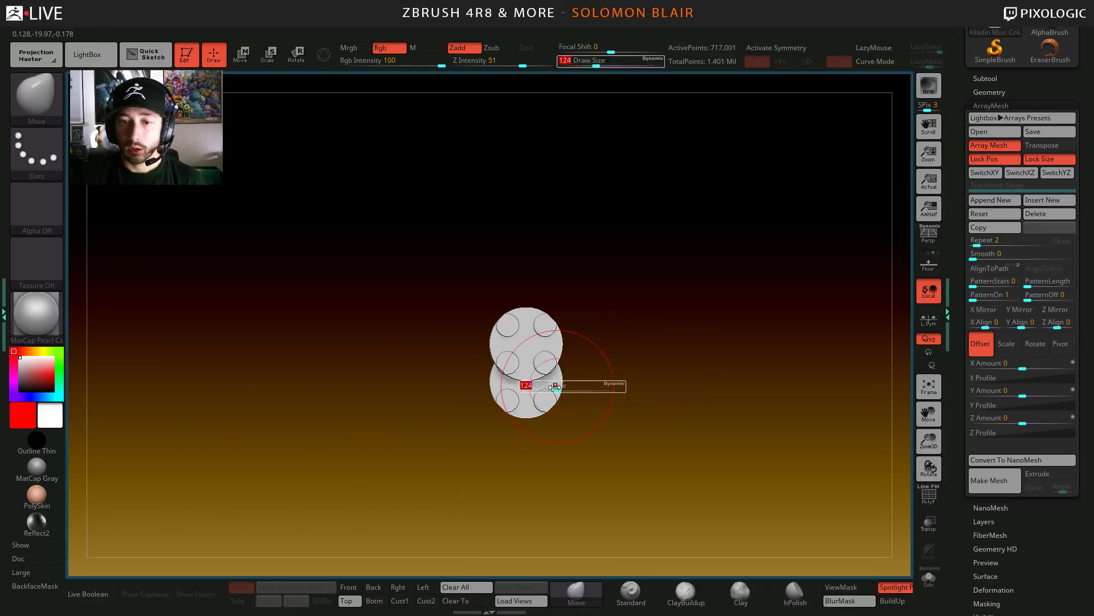
# - Turn on the polyframe and inspect the mesh density of the two overlapping columns from several angles
pyautogui.moveTo(603, 398)
pyautogui.mouseDown()
pyautogui.moveTo(630, 420)
pyautogui.moveTo(623, 435)
pyautogui.moveTo(584, 406)
pyautogui.mouseUp()
pyautogui.hotkey('shift', 'f')
pyautogui.keyDown('ctrl'); pyautogui.moveTo(584, 406); pyautogui.dragTo(593, 441, button='right'); pyautogui.keyUp('ctrl')
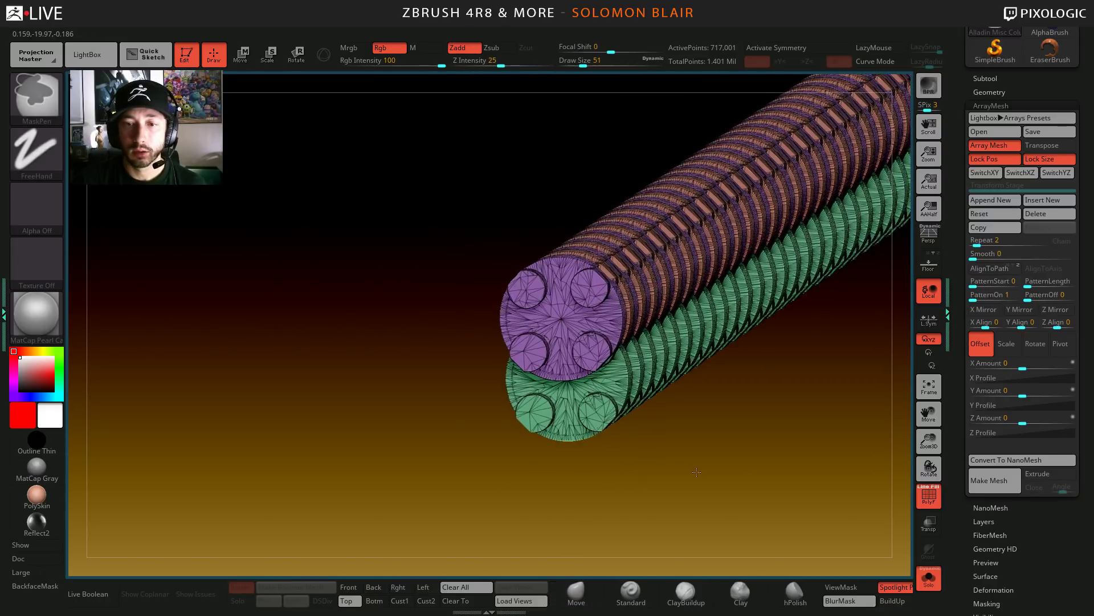
pyautogui.moveTo(593, 442)
pyautogui.mouseDown()
pyautogui.moveTo(675, 467)
pyautogui.moveTo(666, 203)
pyautogui.mouseUp()
pyautogui.press('[')
pyautogui.press('[')
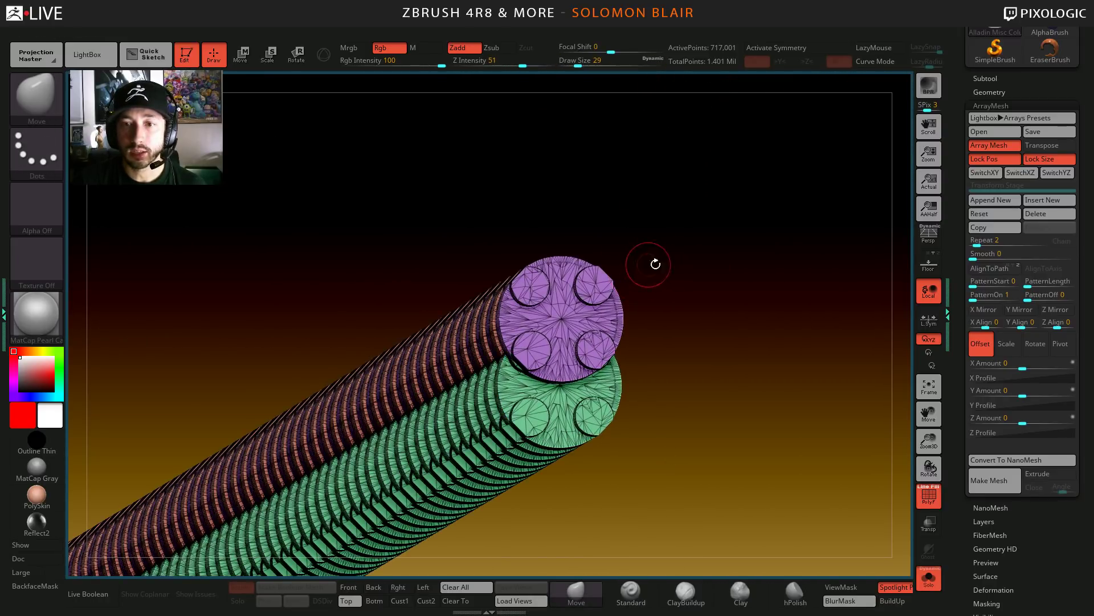
pyautogui.moveTo(652, 265)
pyautogui.mouseDown()
pyautogui.moveTo(365, 312)
pyautogui.moveTo(357, 325)
pyautogui.moveTo(396, 314)
pyautogui.mouseUp()
pyautogui.press('s')
pyautogui.press('s')
# - Pre-process the current column subtool in Decimation Master
pyautogui.click(737, 31)
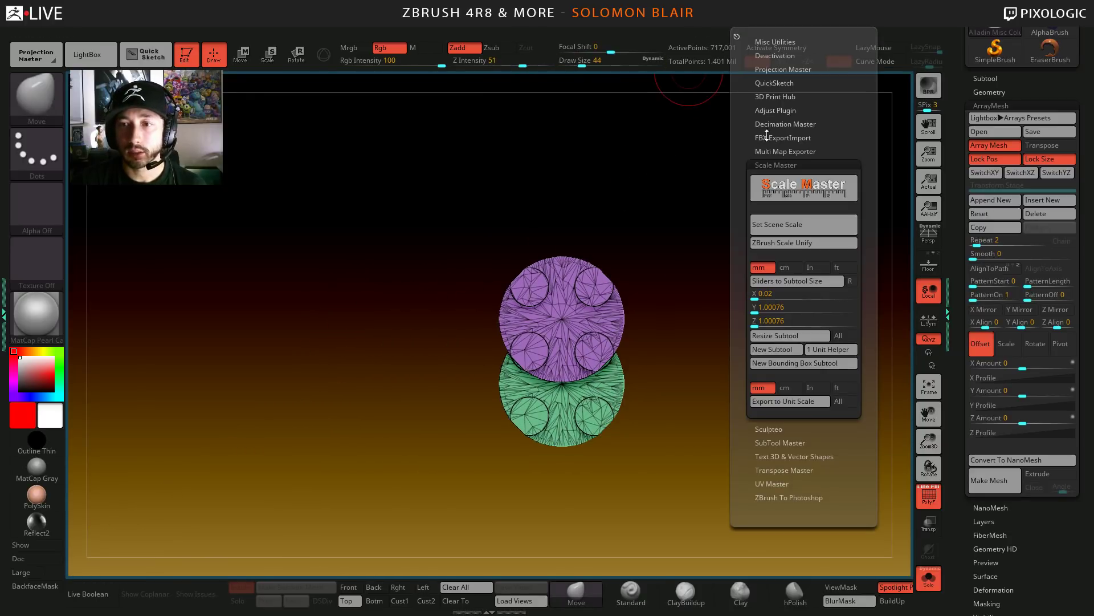
pyautogui.click(782, 125)
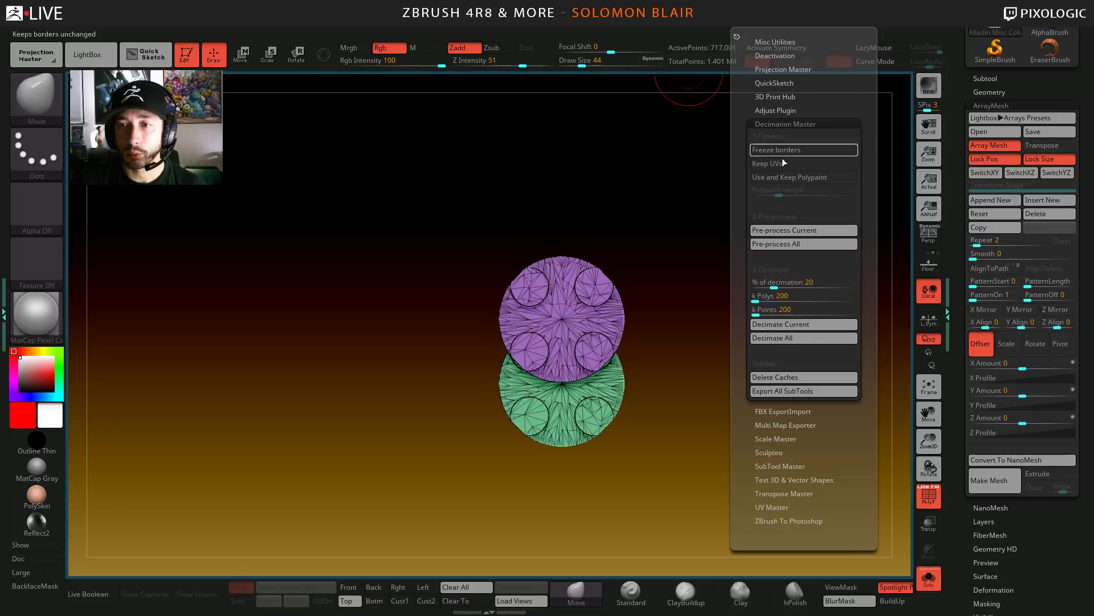
pyautogui.click(785, 230)
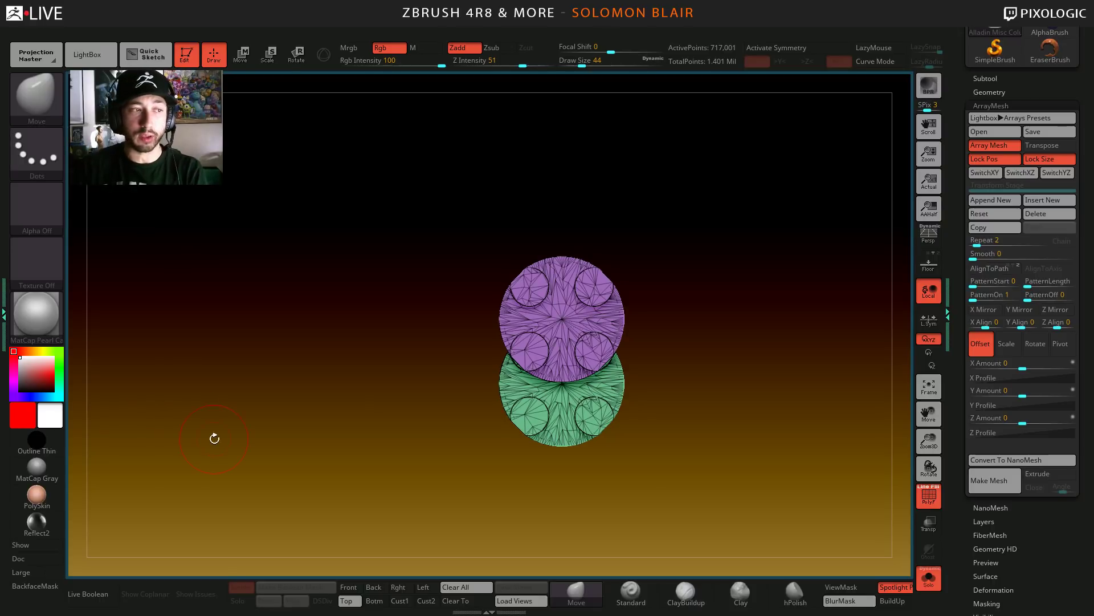
# - Turn off the polyframe and examine the overlapping studs and stacked pieces of the columns up close, from above and along their length
pyautogui.moveTo(371, 399)
pyautogui.mouseDown()
pyautogui.moveTo(371, 383)
pyautogui.moveTo(383, 384)
pyautogui.mouseUp()
pyautogui.hotkey('shift', 'f')
pyautogui.keyDown('alt'); pyautogui.moveTo(362, 433); pyautogui.dragTo(404, 319); pyautogui.keyUp('alt')
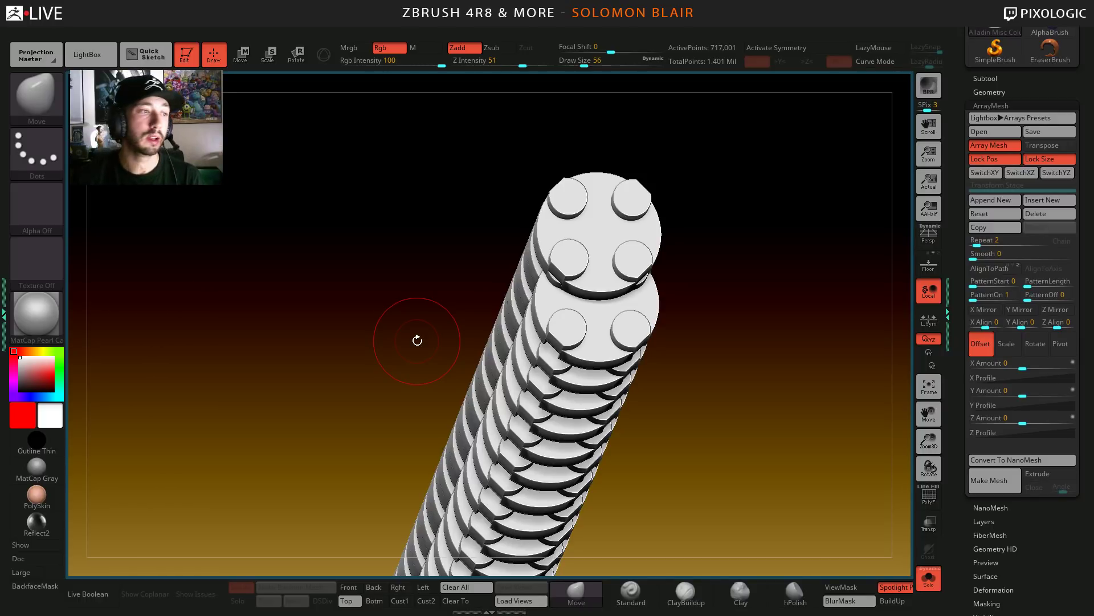
pyautogui.press('s')
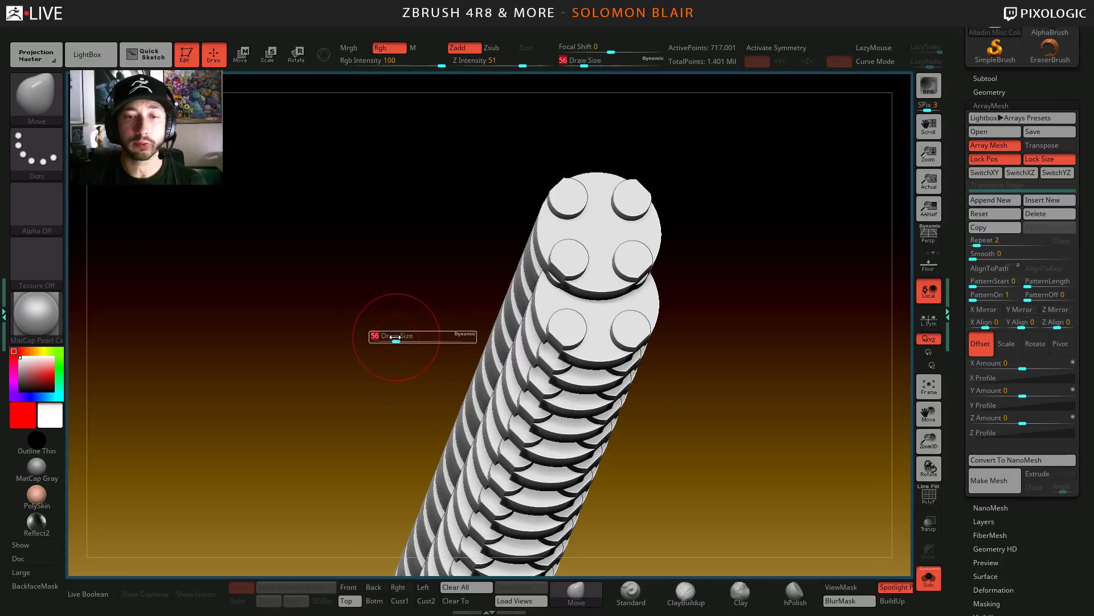
pyautogui.moveTo(399, 340)
pyautogui.mouseDown()
pyautogui.moveTo(381, 350)
pyautogui.moveTo(389, 341)
pyautogui.mouseUp()
pyautogui.press('s')
pyautogui.moveTo(389, 341); pyautogui.dragTo(524, 346)
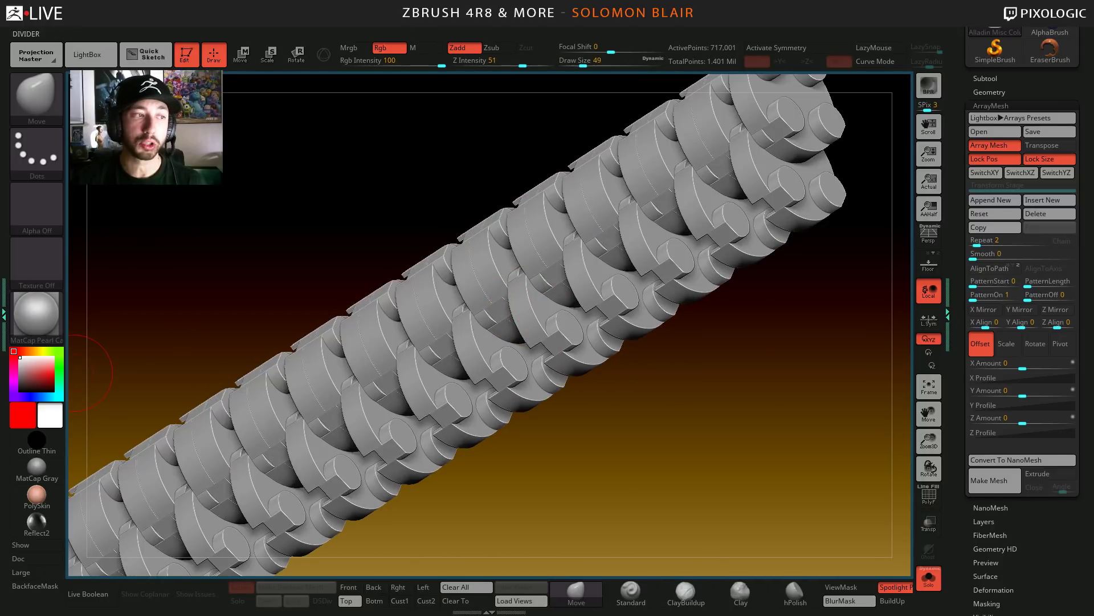
pyautogui.keyDown('alt'); pyautogui.moveTo(356, 423); pyautogui.dragTo(404, 413, button='right'); pyautogui.keyUp('alt')
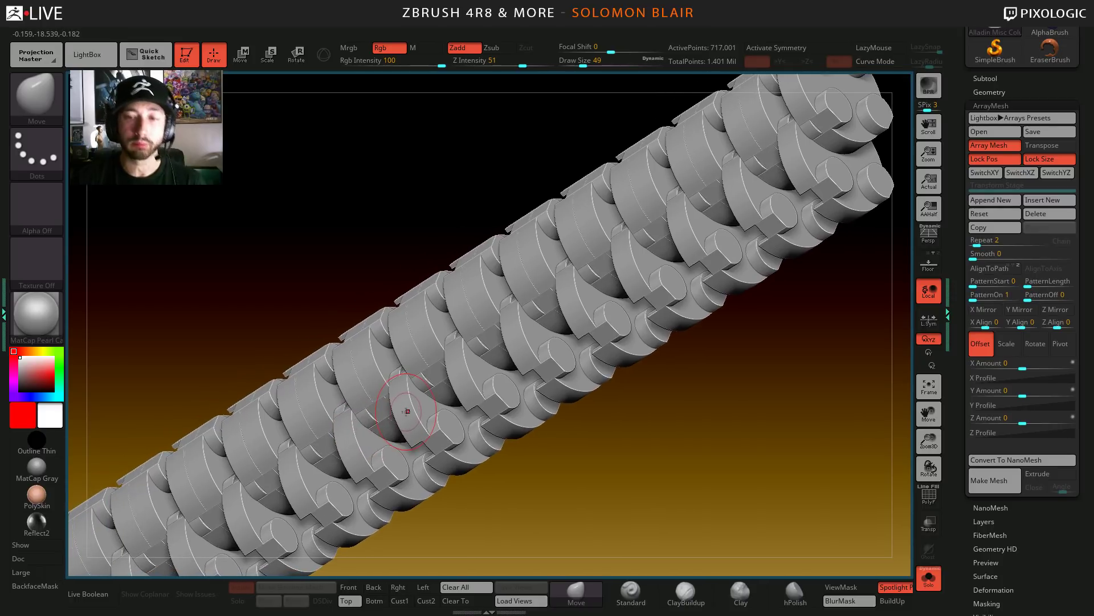
pyautogui.press('s')
pyautogui.moveTo(426, 411); pyautogui.dragTo(436, 411)
pyautogui.moveTo(420, 387)
pyautogui.keyDown('ctrl'); pyautogui.mouseDown(button='right')
pyautogui.moveTo(420, 417)
pyautogui.moveTo(531, 414)
pyautogui.moveTo(563, 398)
pyautogui.moveTo(519, 414)
pyautogui.moveTo(562, 394)
pyautogui.mouseUp(button='right'); pyautogui.keyUp('ctrl')
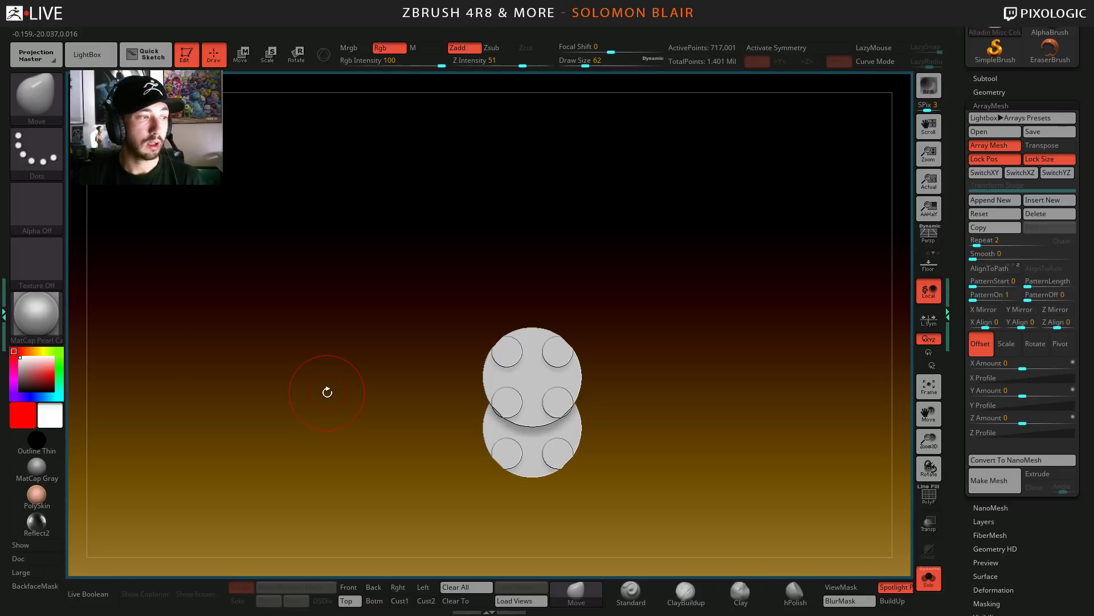
pyautogui.keyDown('ctrl'); pyautogui.moveTo(548, 391); pyautogui.dragTo(574, 422, button='right'); pyautogui.keyUp('ctrl')
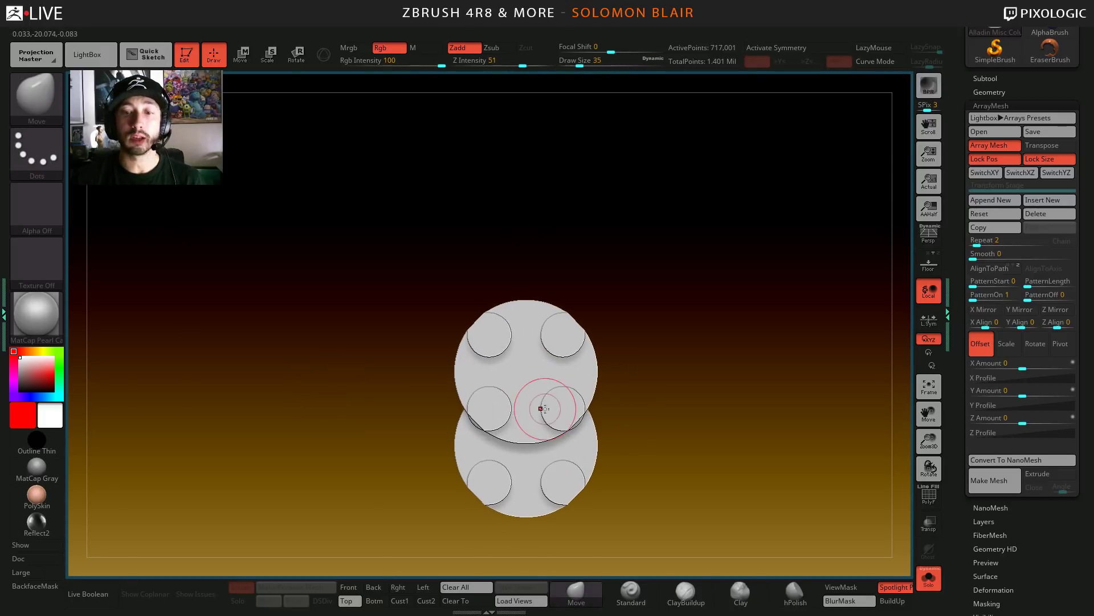
pyautogui.moveTo(579, 348)
pyautogui.keyDown('alt'); pyautogui.mouseDown(button='right')
pyautogui.moveTo(500, 416)
pyautogui.moveTo(540, 418)
pyautogui.moveTo(517, 350)
pyautogui.moveTo(459, 430)
pyautogui.moveTo(452, 386)
pyautogui.moveTo(344, 405)
pyautogui.moveTo(446, 360)
pyautogui.mouseUp(button='right'); pyautogui.keyUp('alt')
pyautogui.keyDown('ctrl'); pyautogui.moveTo(445, 257); pyautogui.dragTo(454, 274, button='right'); pyautogui.keyUp('ctrl')
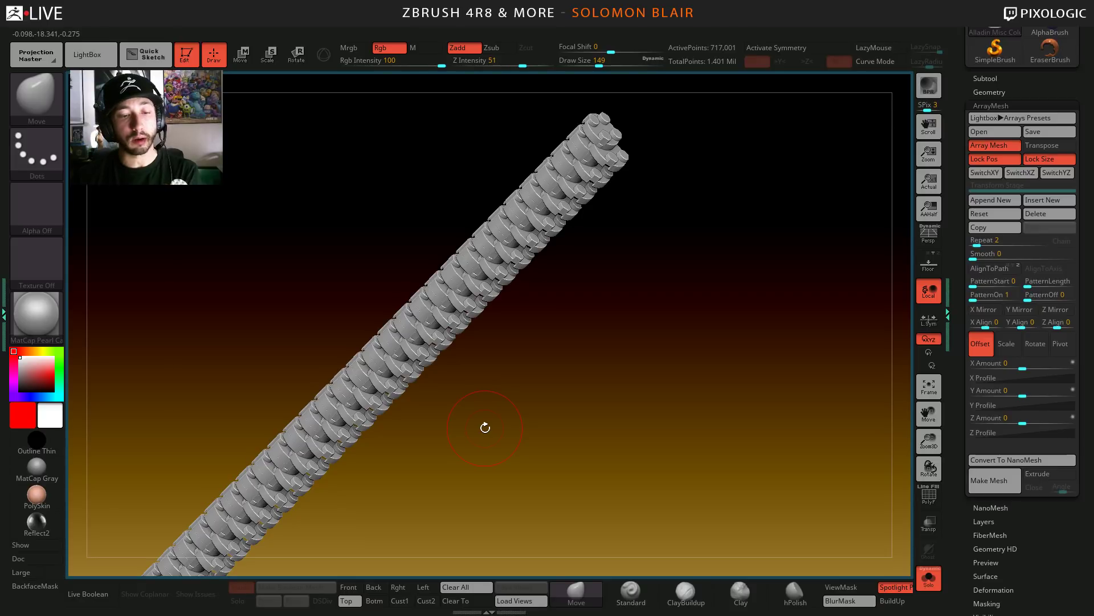
# - Try decimating the current column subtool at 20 percent, checking the polyframe and the surface up close
pyautogui.hotkey('shift', 'f')
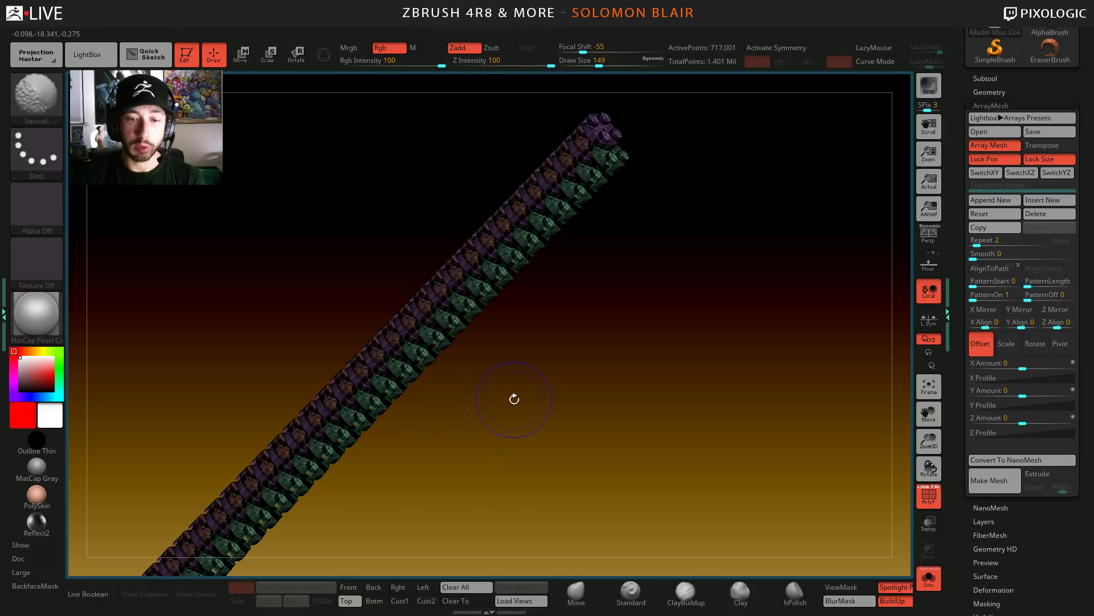
pyautogui.moveTo(561, 351); pyautogui.dragTo(598, 319)
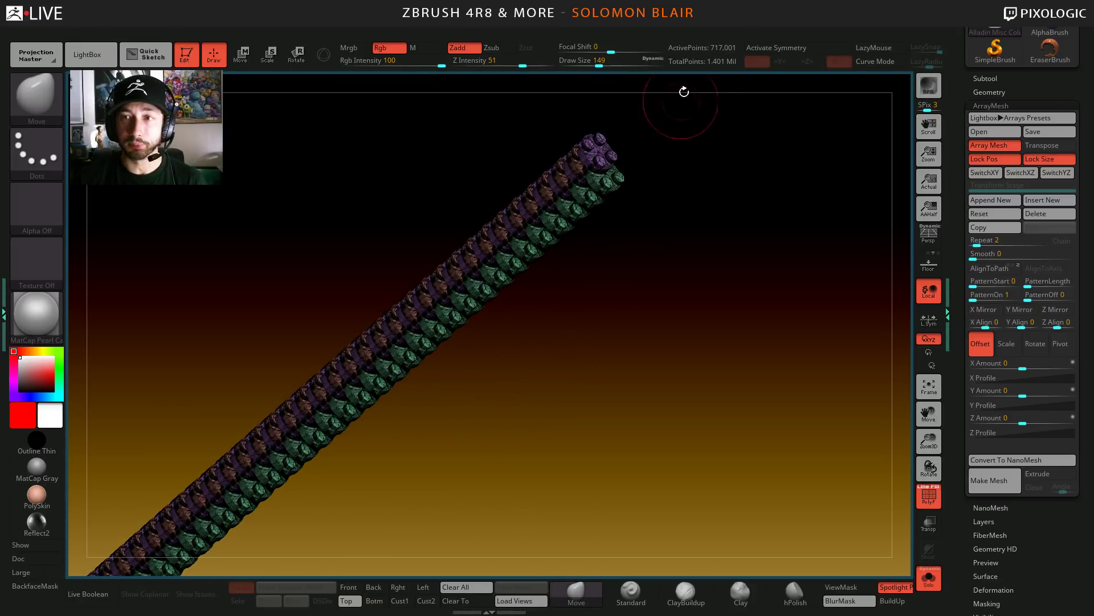
pyautogui.click(741, 28)
pyautogui.click(767, 324)
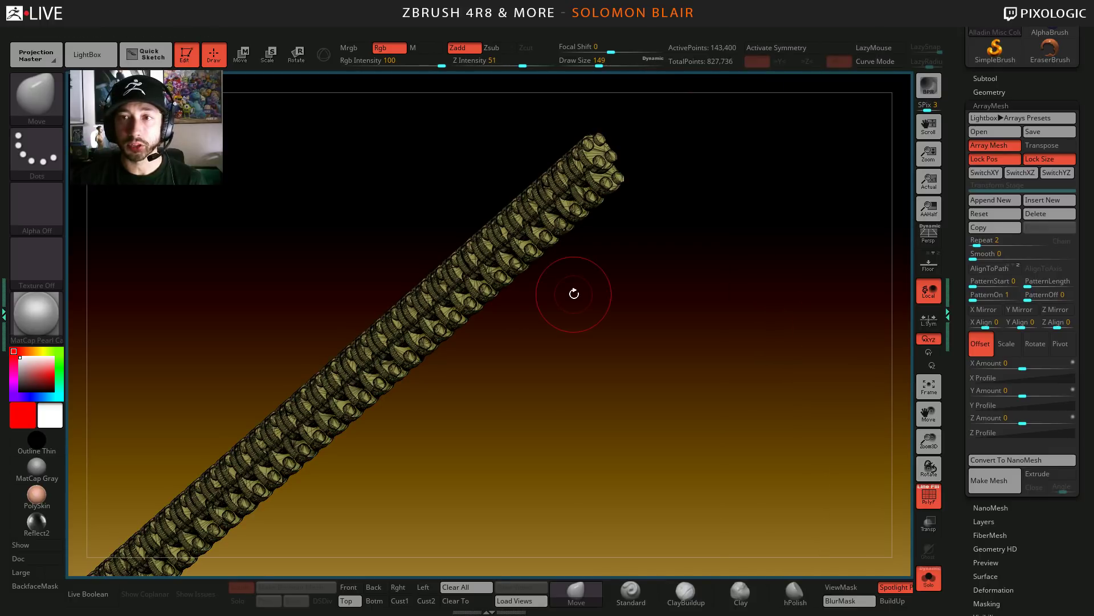
pyautogui.hotkey('shift', 'f')
pyautogui.moveTo(478, 243)
pyautogui.keyDown('ctrl'); pyautogui.mouseDown(button='right')
pyautogui.moveTo(496, 296)
pyautogui.moveTo(536, 307)
pyautogui.moveTo(578, 349)
pyautogui.moveTo(577, 365)
pyautogui.moveTo(496, 364)
pyautogui.mouseUp(button='right'); pyautogui.keyUp('ctrl')
pyautogui.moveTo(496, 365)
pyautogui.keyDown('ctrl'); pyautogui.mouseDown(button='right')
pyautogui.moveTo(415, 351)
pyautogui.moveTo(452, 253)
pyautogui.moveTo(541, 293)
pyautogui.moveTo(606, 340)
pyautogui.mouseUp(button='right'); pyautogui.keyUp('ctrl')
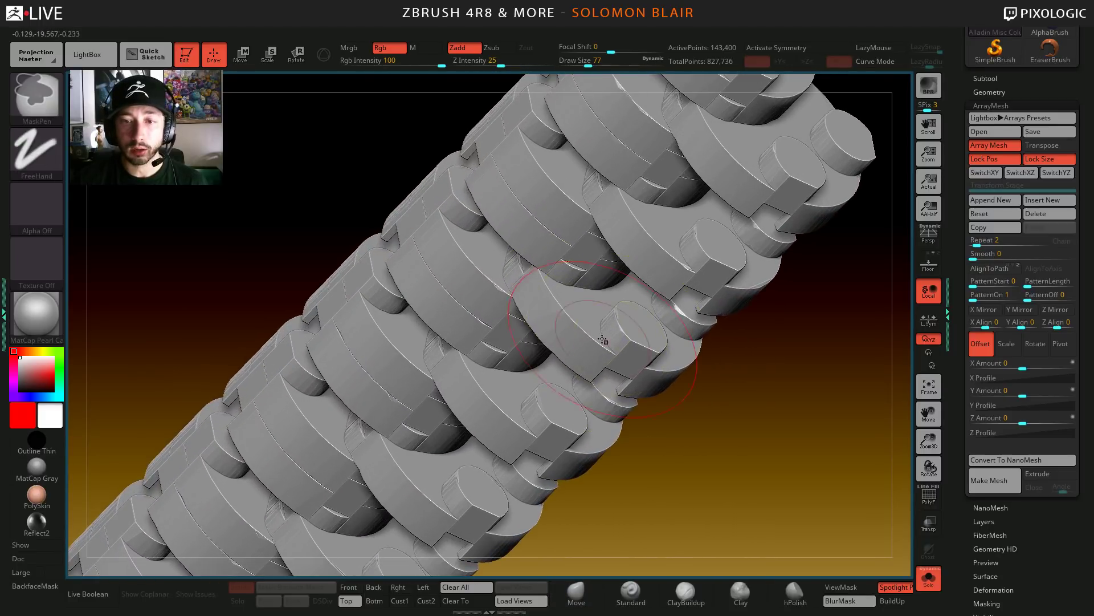
# - Decimate the current column subtool at 40 percent and check its wireframe and surface
pyautogui.moveTo(742, 27)
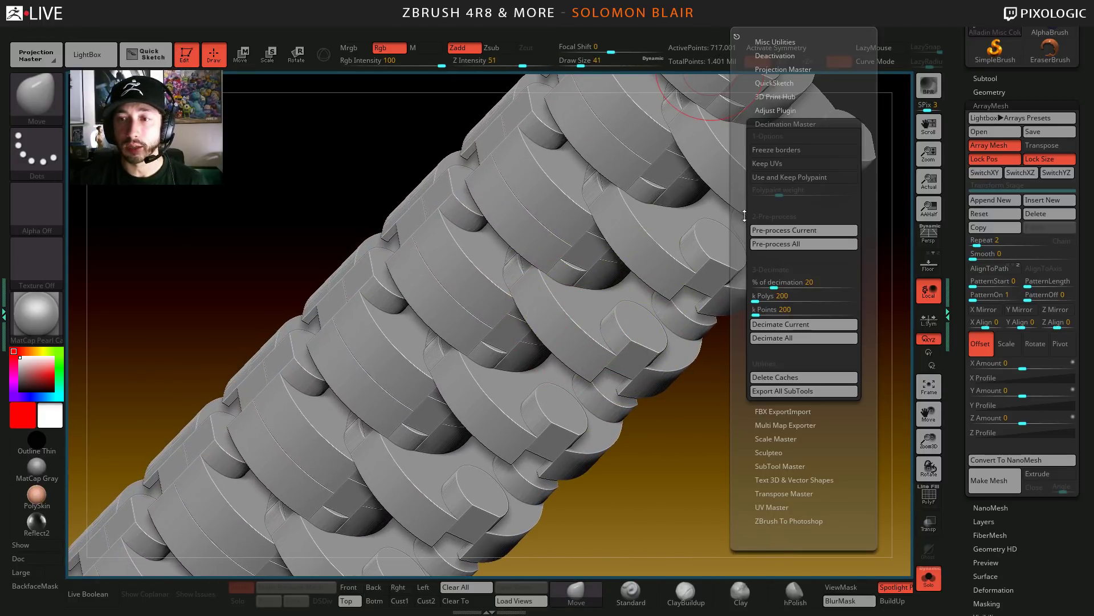
pyautogui.click(776, 288)
pyautogui.write('40')
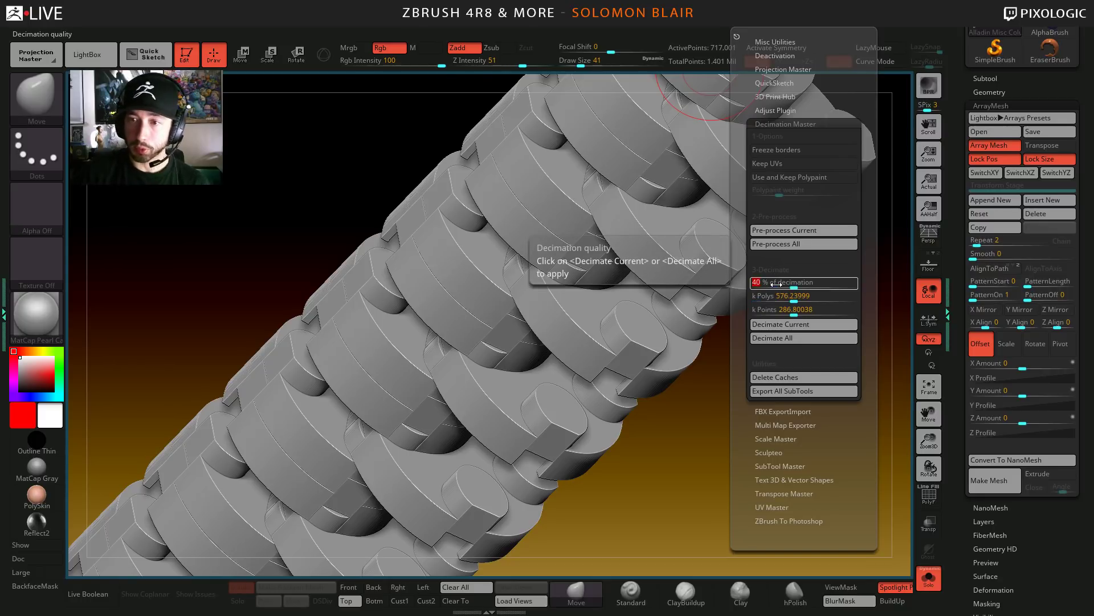
pyautogui.click(785, 324)
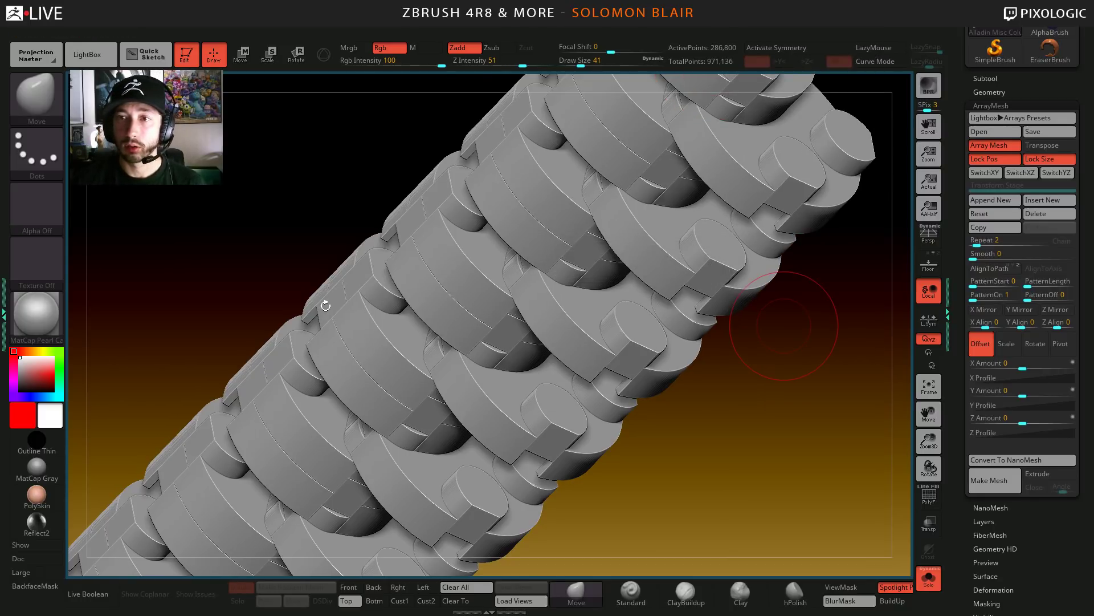
pyautogui.hotkey('shift', 'f')
pyautogui.hotkey('shift', 'f')
pyautogui.moveTo(542, 220)
pyautogui.keyDown('ctrl'); pyautogui.mouseDown(button='right')
pyautogui.moveTo(343, 363)
pyautogui.moveTo(490, 392)
pyautogui.moveTo(595, 473)
pyautogui.moveTo(603, 404)
pyautogui.moveTo(527, 408)
pyautogui.moveTo(602, 482)
pyautogui.moveTo(613, 433)
pyautogui.mouseUp(button='right'); pyautogui.keyUp('ctrl')
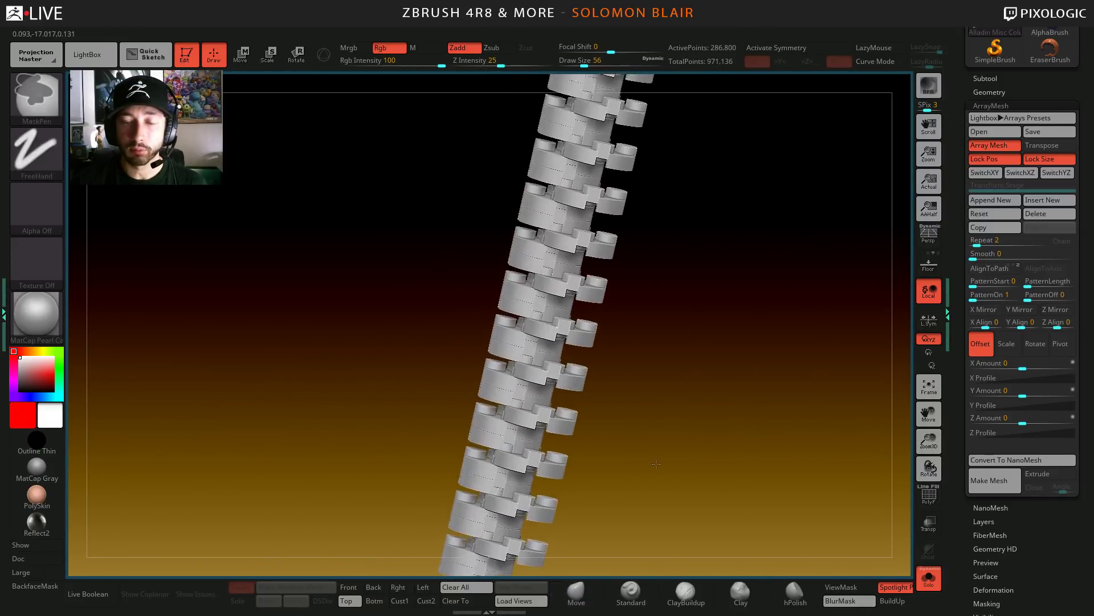
# - Check the aladdin.jpg reference in Photos, return to ZBrush and examine the decimated columns down to a distant top view
pyautogui.hotkey('alt', 'Tab')
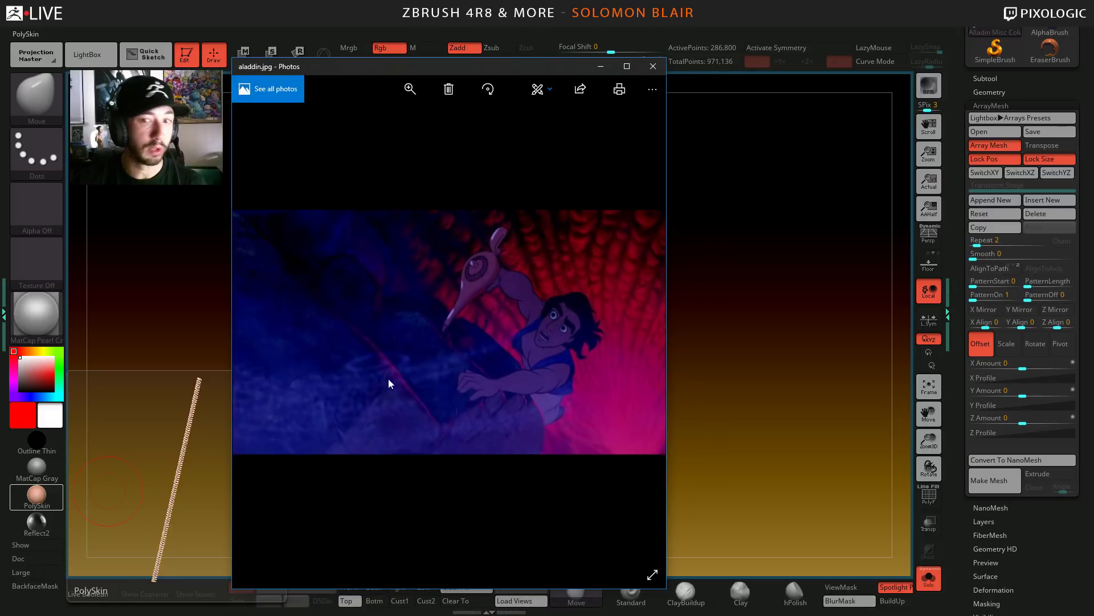
pyautogui.hotkey('alt', 'Tab')
pyautogui.moveTo(764, 299)
pyautogui.keyDown('ctrl'); pyautogui.mouseDown(button='right')
pyautogui.moveTo(493, 322)
pyautogui.moveTo(604, 408)
pyautogui.moveTo(615, 293)
pyautogui.moveTo(604, 315)
pyautogui.moveTo(594, 308)
pyautogui.moveTo(616, 311)
pyautogui.moveTo(536, 308)
pyautogui.moveTo(781, 367)
pyautogui.mouseUp(button='right'); pyautogui.keyUp('ctrl')
pyautogui.press('s')
pyautogui.hotkey('shift', 'f')
pyautogui.hotkey('shift', 'f')
pyautogui.keyDown('ctrl'); pyautogui.moveTo(567, 318); pyautogui.dragTo(445, 334, button='right'); pyautogui.keyUp('ctrl')
pyautogui.moveTo(444, 334)
pyautogui.mouseDown(button='right')
pyautogui.moveTo(503, 375)
pyautogui.moveTo(346, 366)
pyautogui.moveTo(534, 427)
pyautogui.moveTo(403, 361)
pyautogui.moveTo(462, 398)
pyautogui.moveTo(442, 318)
pyautogui.mouseUp(button='right')
pyautogui.moveTo(442, 319); pyautogui.dragTo(396, 533, button='right')
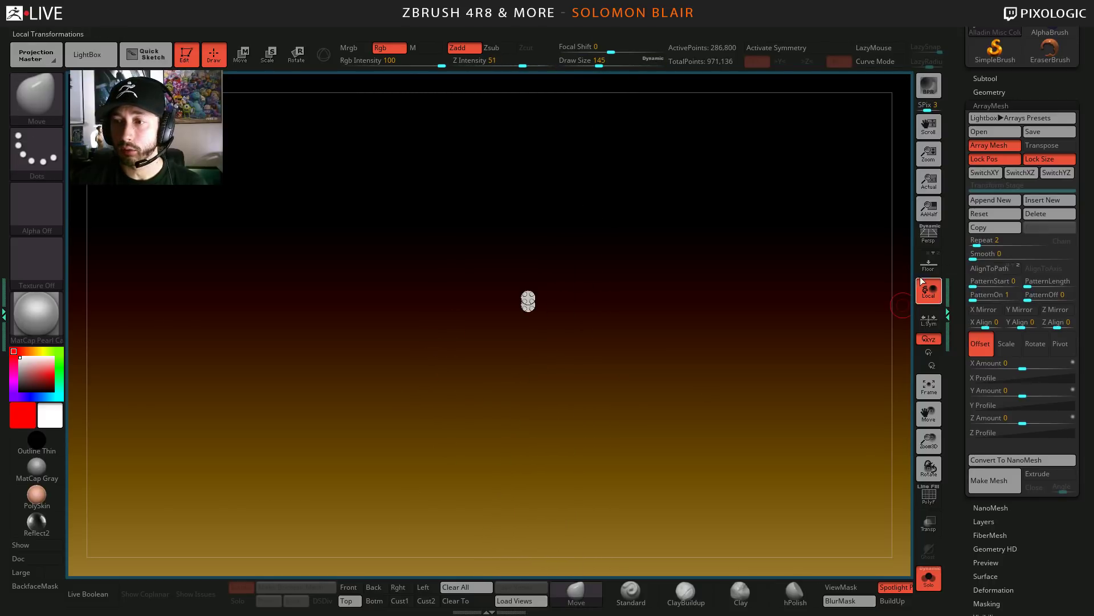
# - Show the floor grid and frame the column tops from directly above
pyautogui.click(928, 265)
pyautogui.keyDown('ctrl'); pyautogui.moveTo(506, 346); pyautogui.dragTo(552, 346, button='right'); pyautogui.keyUp('ctrl')
pyautogui.keyDown('ctrl'); pyautogui.moveTo(552, 346); pyautogui.dragTo(593, 328, button='right'); pyautogui.keyUp('ctrl')
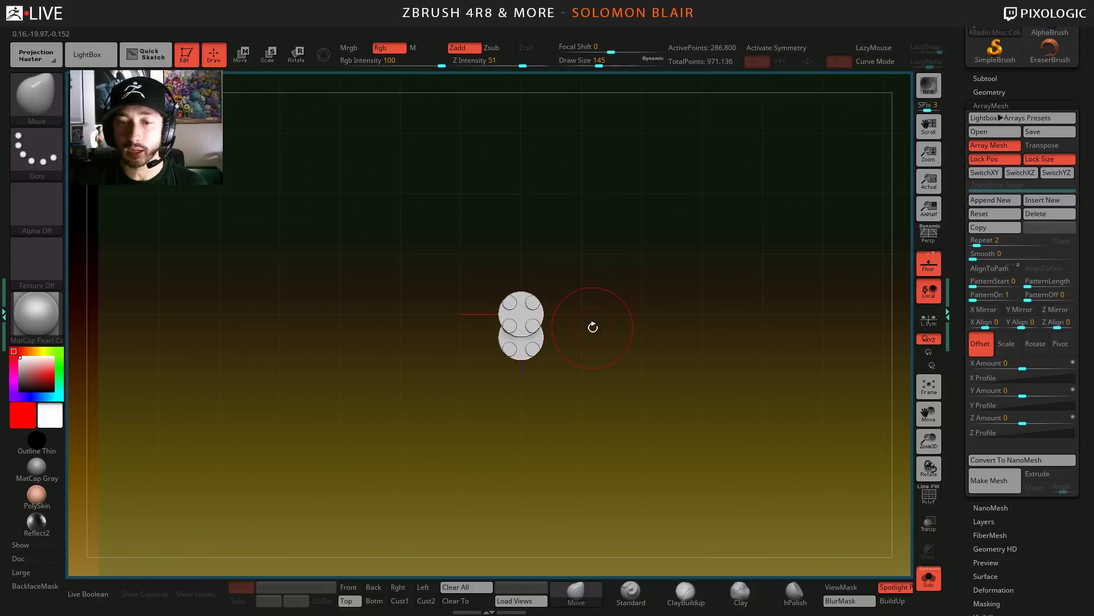
pyautogui.press('s')
pyautogui.moveTo(593, 327); pyautogui.dragTo(599, 327)
pyautogui.keyDown('alt'); pyautogui.moveTo(580, 363); pyautogui.dragTo(556, 403, button='right'); pyautogui.keyUp('alt')
# - Set the ArrayMesh repeat count to 10 and frame the column tops closer from above
pyautogui.click(976, 245)
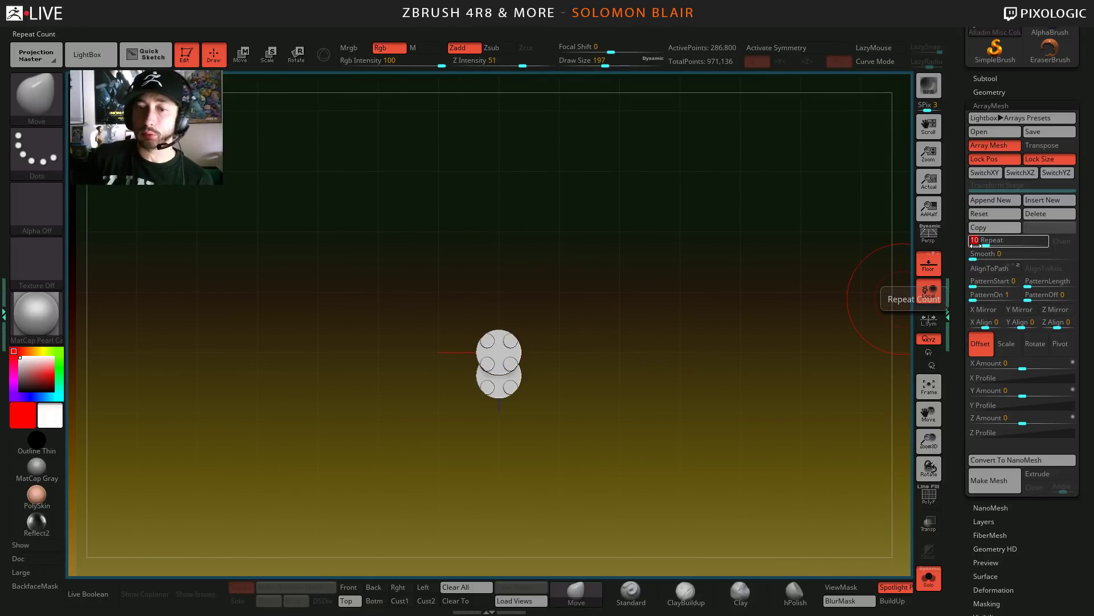
pyautogui.press('Return')
pyautogui.press('s')
pyautogui.moveTo(569, 340); pyautogui.dragTo(556, 340)
pyautogui.keyDown('ctrl'); pyautogui.moveTo(511, 357); pyautogui.dragTo(518, 325, button='right'); pyautogui.keyUp('ctrl')
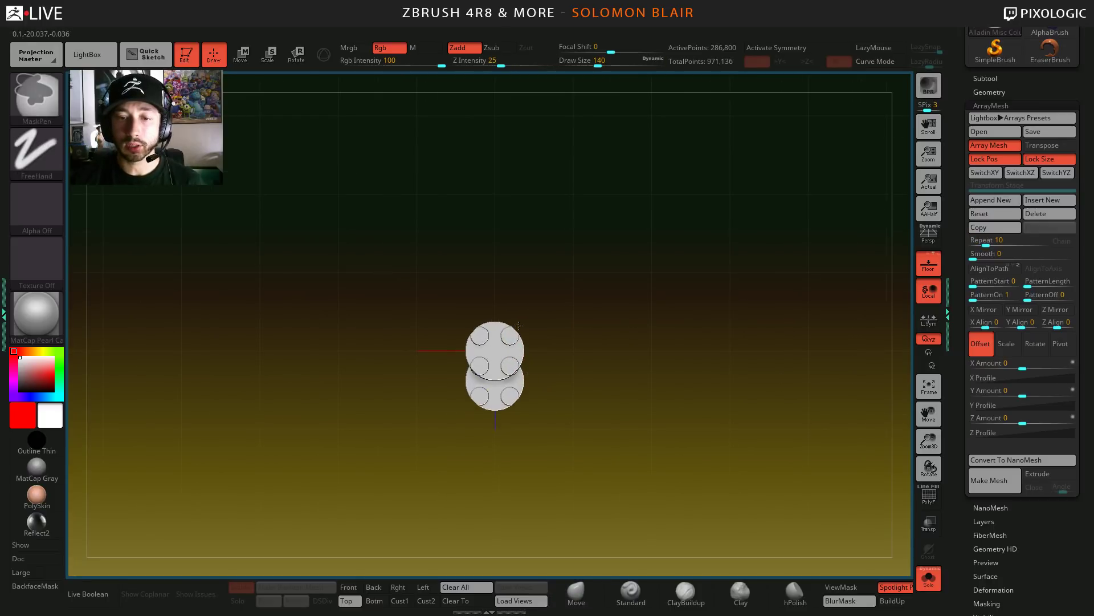
pyautogui.moveTo(519, 326)
pyautogui.mouseDown()
pyautogui.moveTo(520, 425)
pyautogui.moveTo(512, 412)
pyautogui.mouseUp()
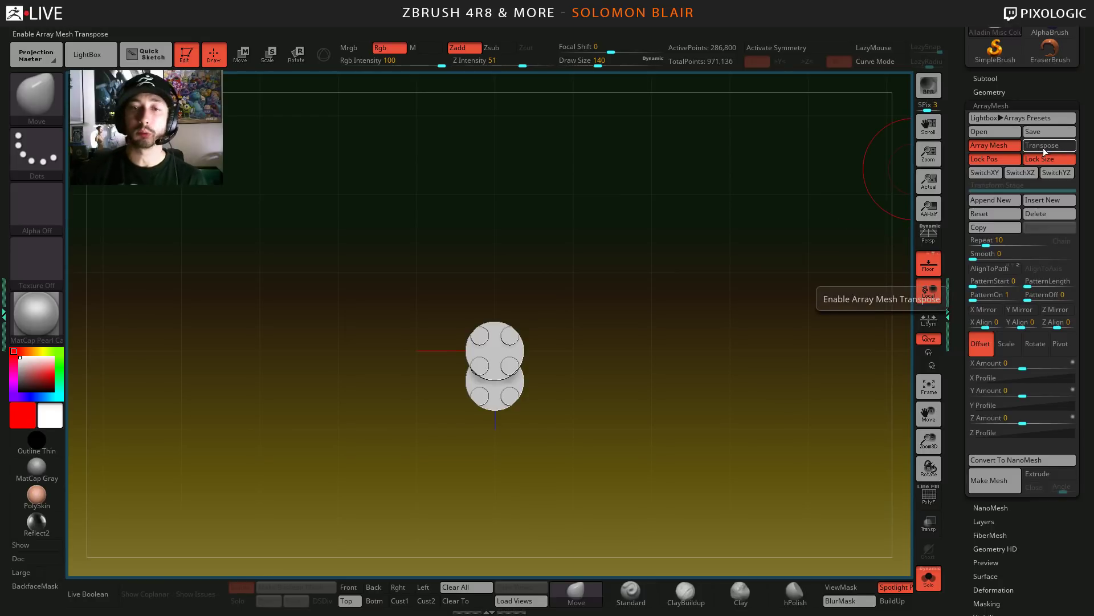
# - Try moving the array with ArrayMesh Transpose enabled, undo the move, and turn Transpose off again
pyautogui.click(1044, 146)
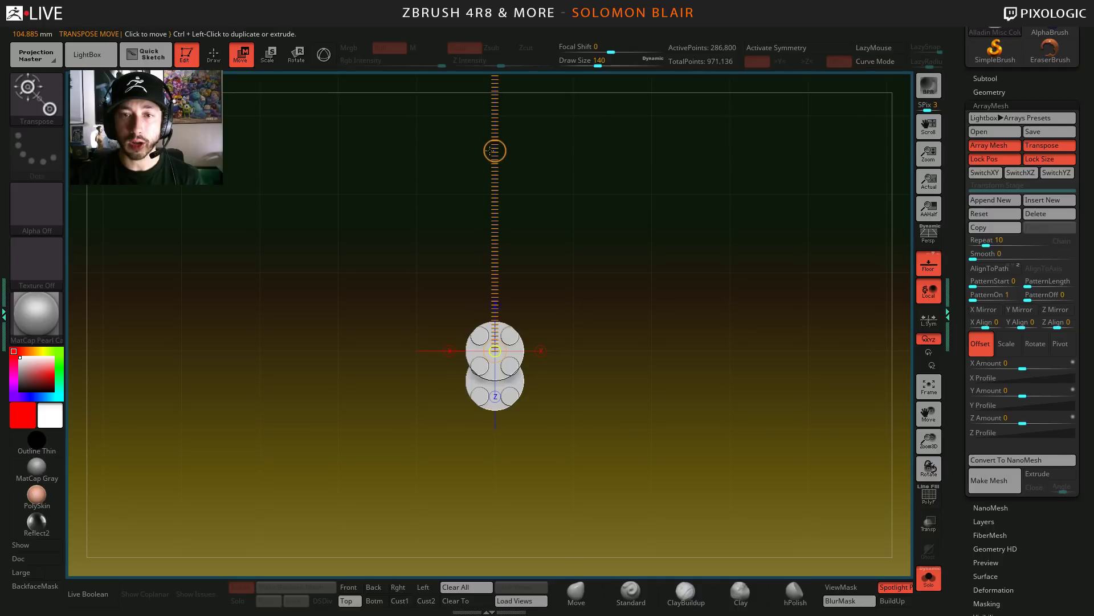
pyautogui.moveTo(495, 150); pyautogui.dragTo(495, 135)
pyautogui.hotkey('ctrl', 'z')
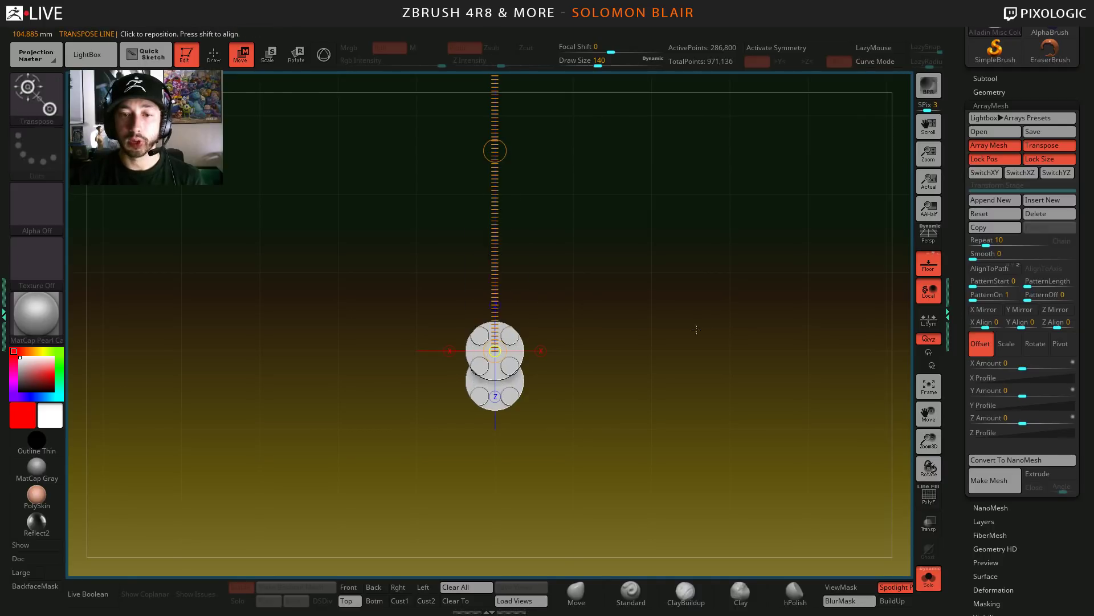
pyautogui.press('q')
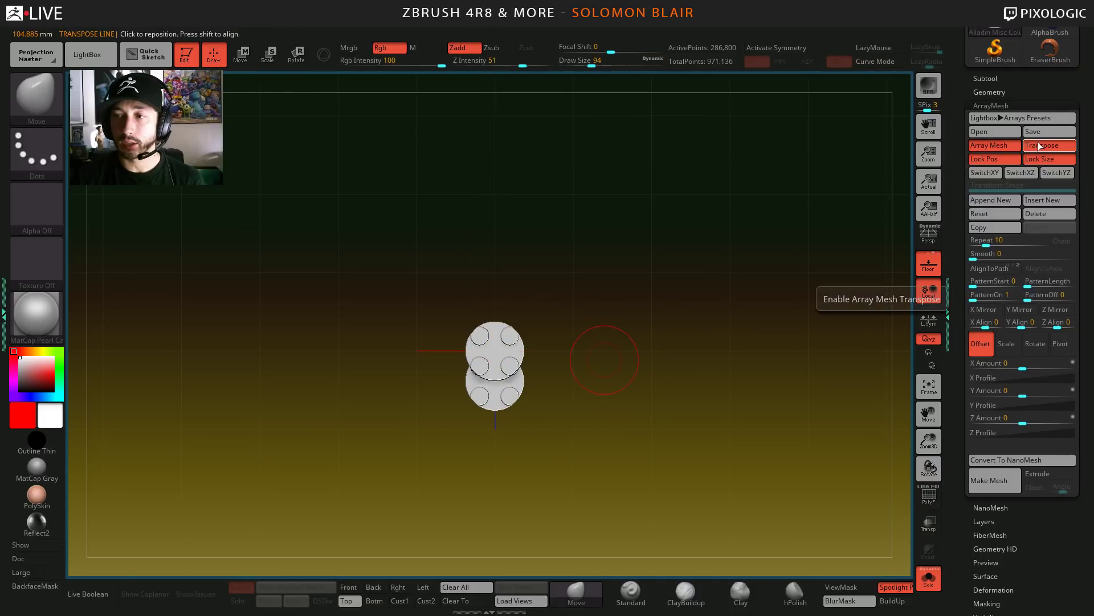
pyautogui.click(1039, 144)
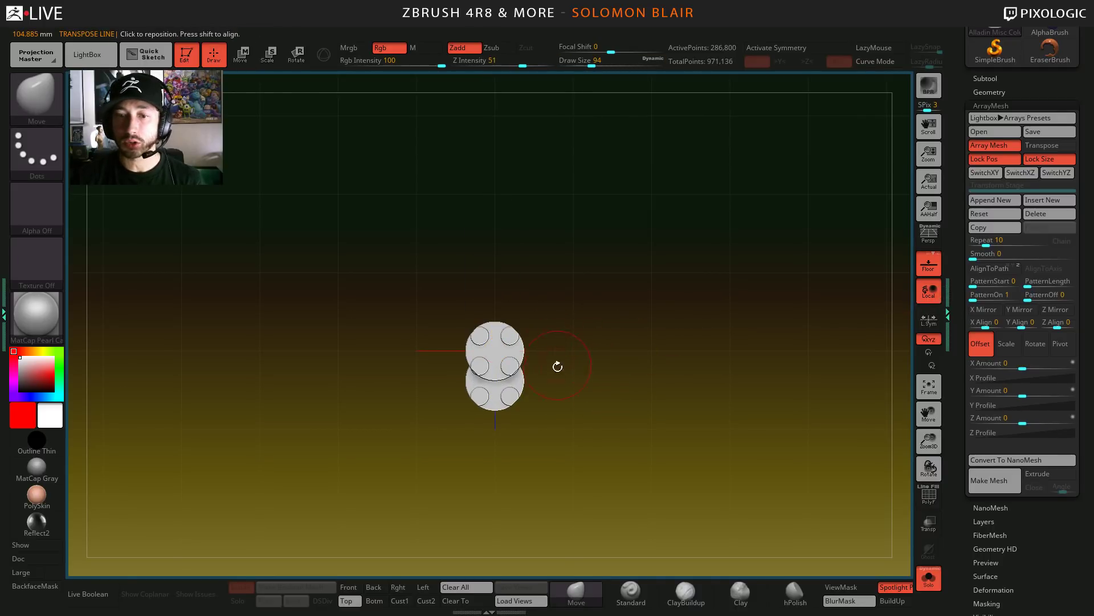
# - Switch the ArrayMesh amount settings from Offset to Rotate
pyautogui.click(1035, 345)
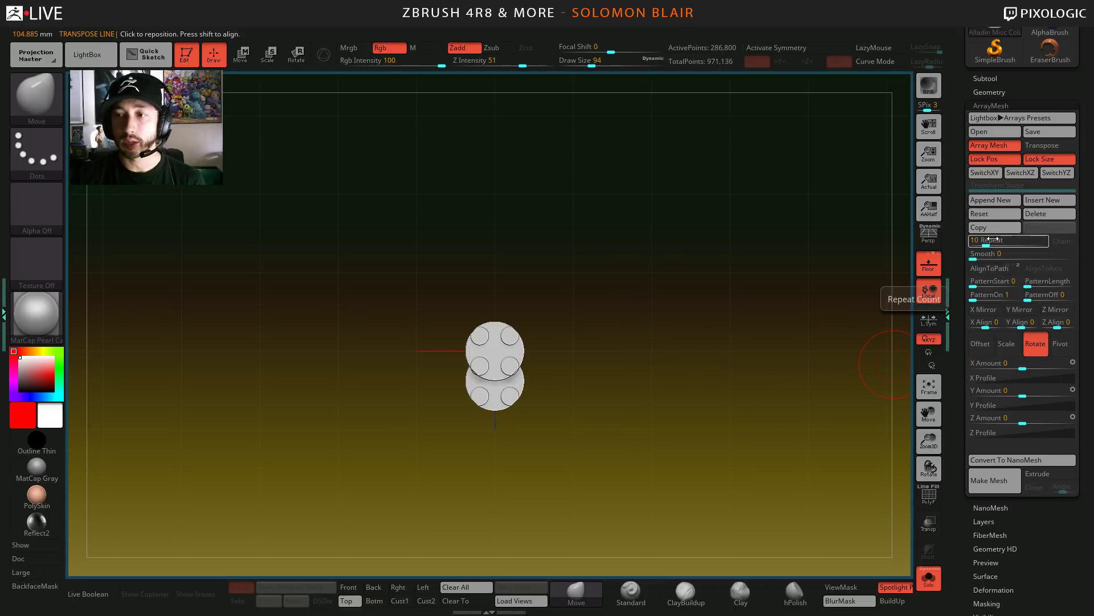
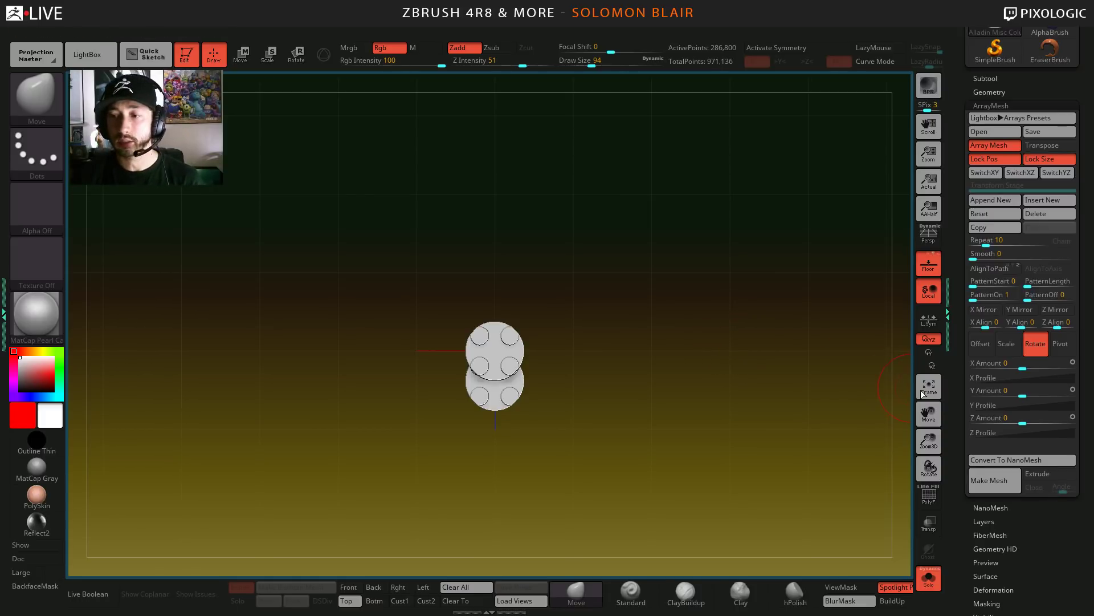
# - Set the ArrayMesh Y rotation amount to 360 so the columns are arrayed in a full circle
pyautogui.click(1026, 395)
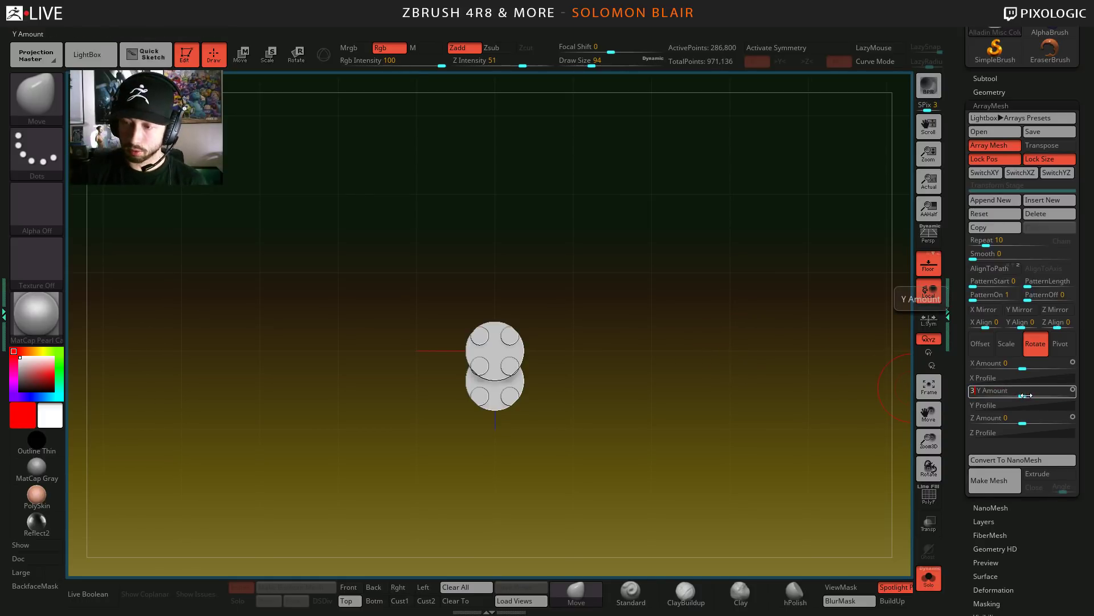
pyautogui.write('360')
pyautogui.press('Return')
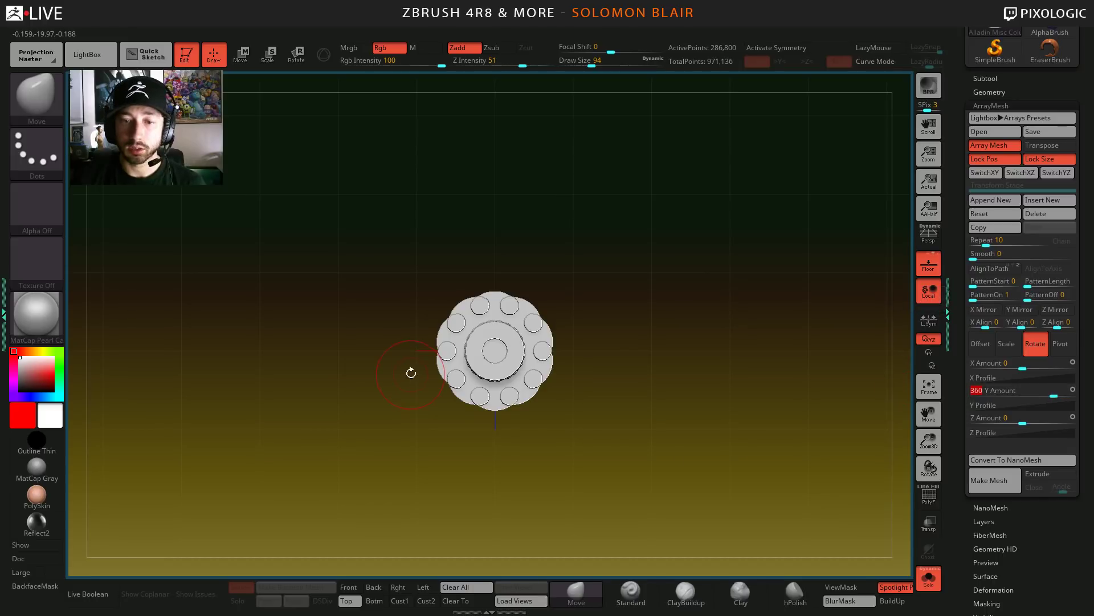
pyautogui.press('s')
pyautogui.moveTo(379, 403); pyautogui.dragTo(389, 408)
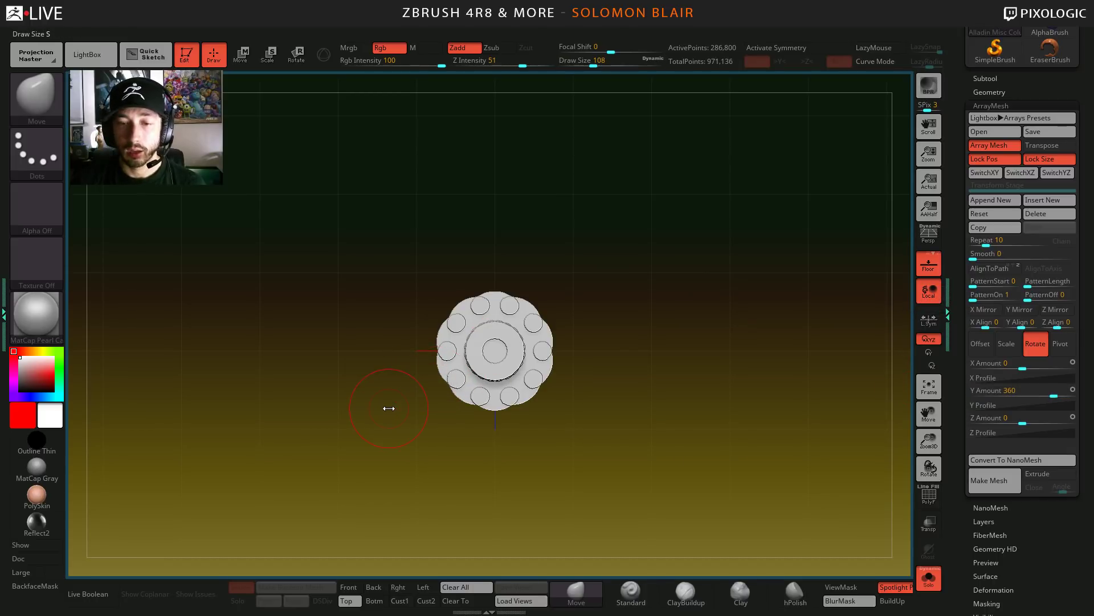
pyautogui.hotkey('shift', 'f')
pyautogui.hotkey('shift', 'f')
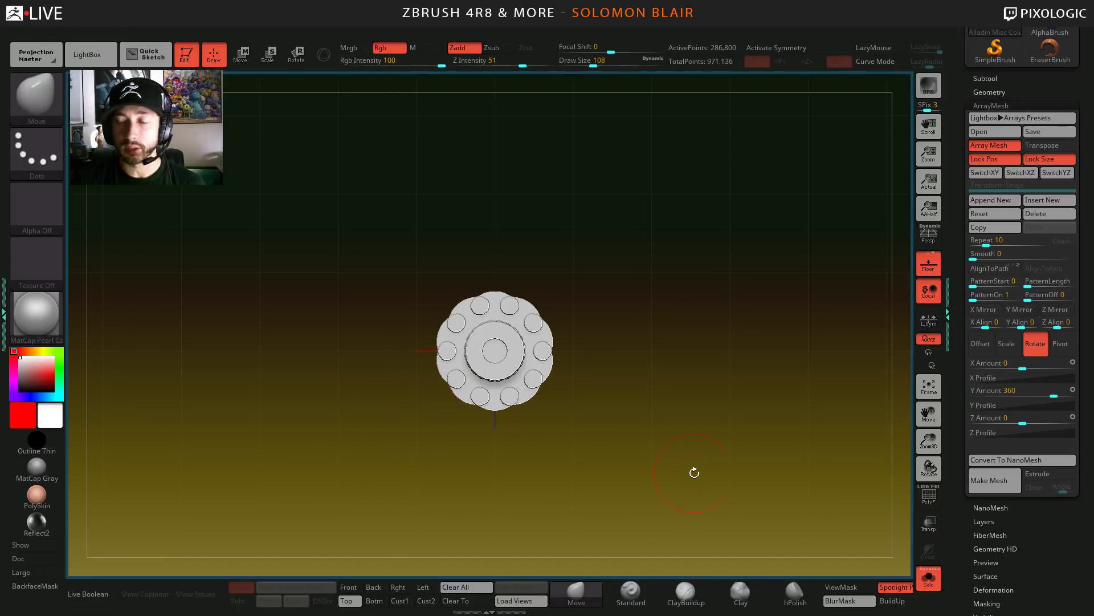
pyautogui.press('s')
pyautogui.moveTo(691, 475); pyautogui.dragTo(694, 474)
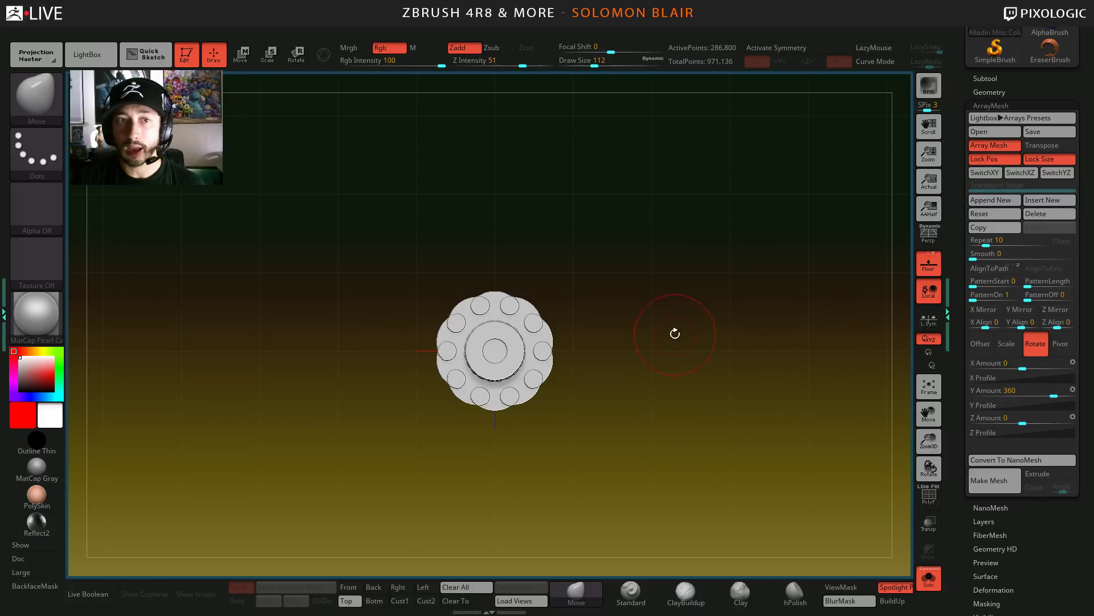
pyautogui.press('s')
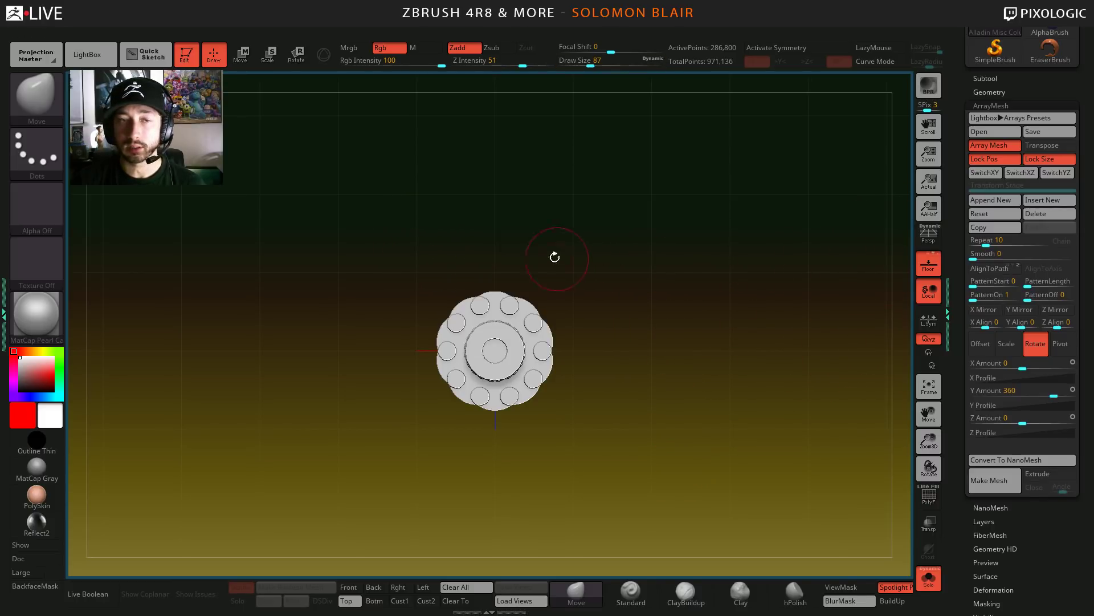
# - Switch to Move mode with the Gizmo 3D and send the gizmo to the axis origin
pyautogui.press('w')
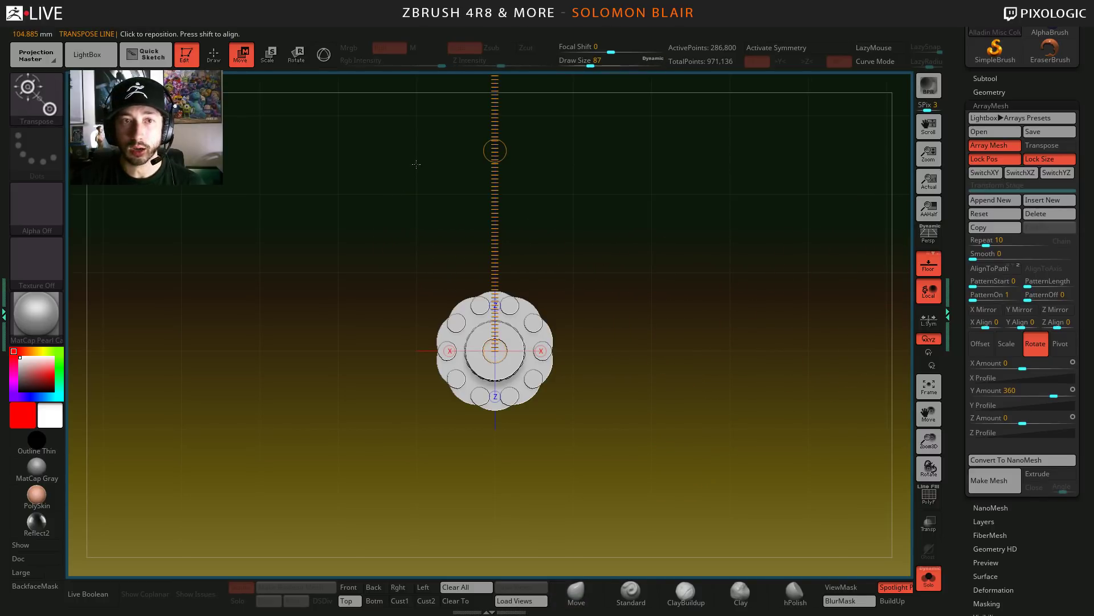
pyautogui.click(267, 55)
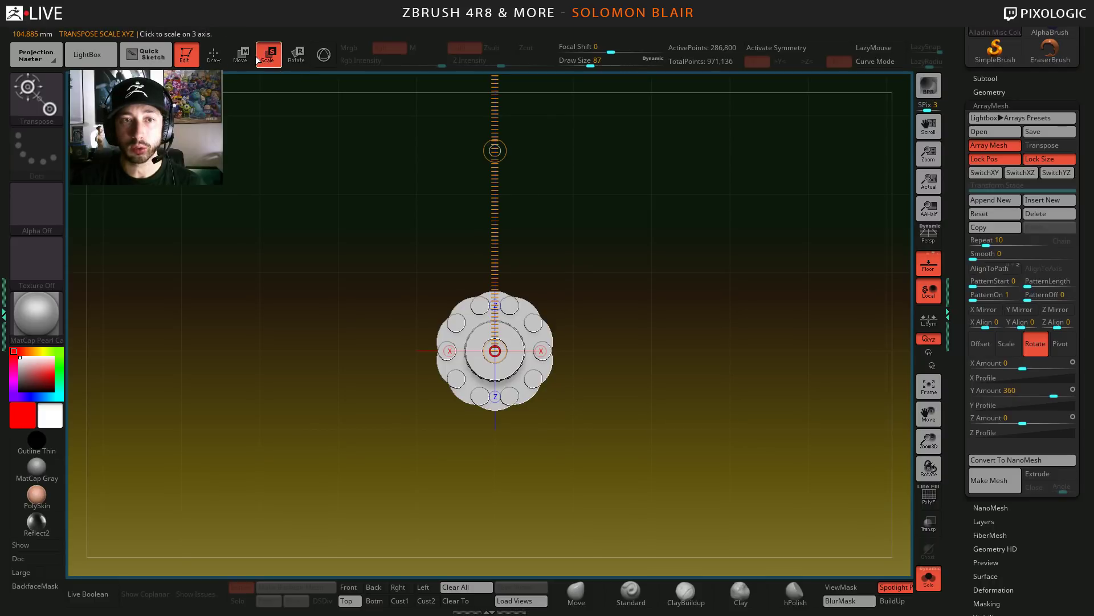
pyautogui.press('w')
pyautogui.click(323, 57)
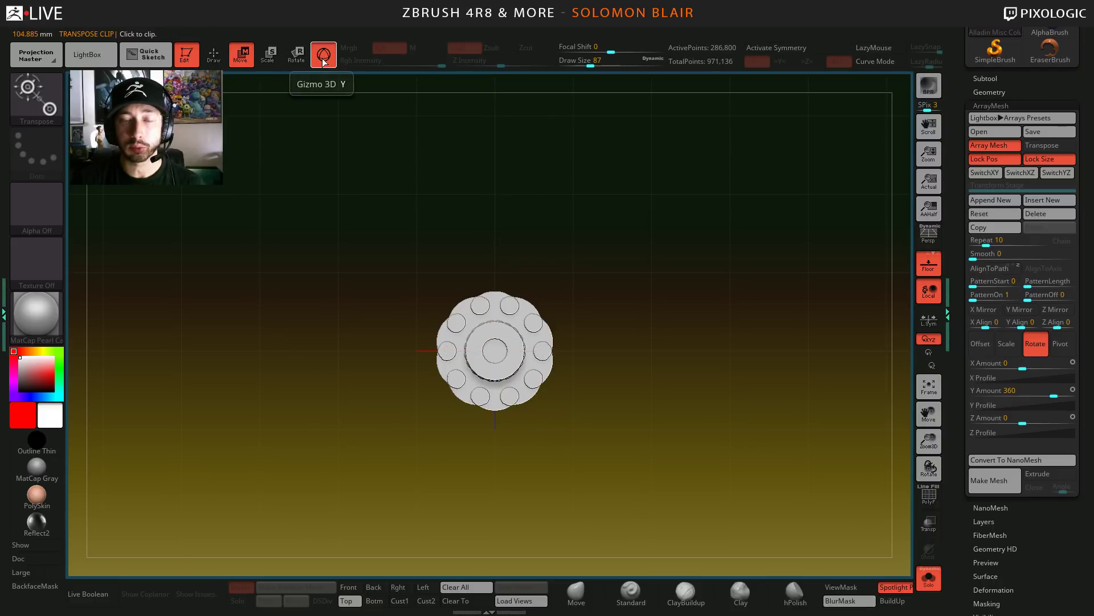
pyautogui.moveTo(441, 378)
pyautogui.keyDown('ctrl'); pyautogui.mouseDown(button='right')
pyautogui.moveTo(329, 450)
pyautogui.moveTo(499, 439)
pyautogui.moveTo(485, 450)
pyautogui.moveTo(697, 495)
pyautogui.moveTo(621, 264)
pyautogui.moveTo(414, 205)
pyautogui.mouseUp(button='right'); pyautogui.keyUp('ctrl')
pyautogui.click(484, 458)
pyautogui.keyDown('alt'); pyautogui.moveTo(414, 206); pyautogui.dragTo(512, 245, button='right'); pyautogui.keyUp('alt')
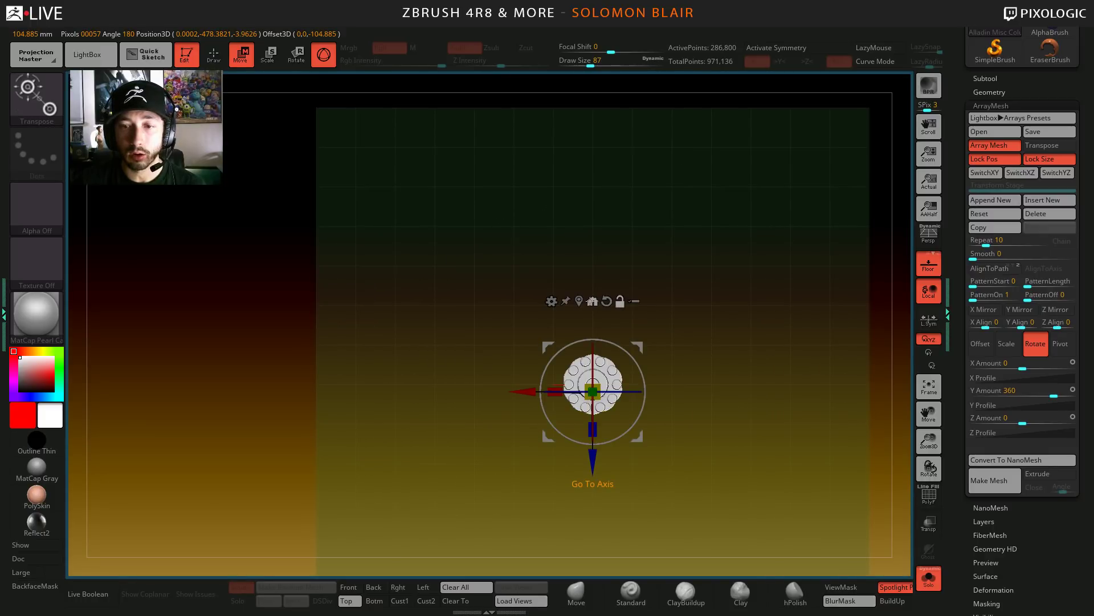
pyautogui.keyDown('alt'); pyautogui.click(591, 301); pyautogui.keyUp('alt')
# - Move the column outward along the Z axis to spread the rotated copies into a wide ring
pyautogui.keyDown('ctrl'); pyautogui.moveTo(673, 451); pyautogui.dragTo(947, 527, button='right'); pyautogui.keyUp('ctrl')
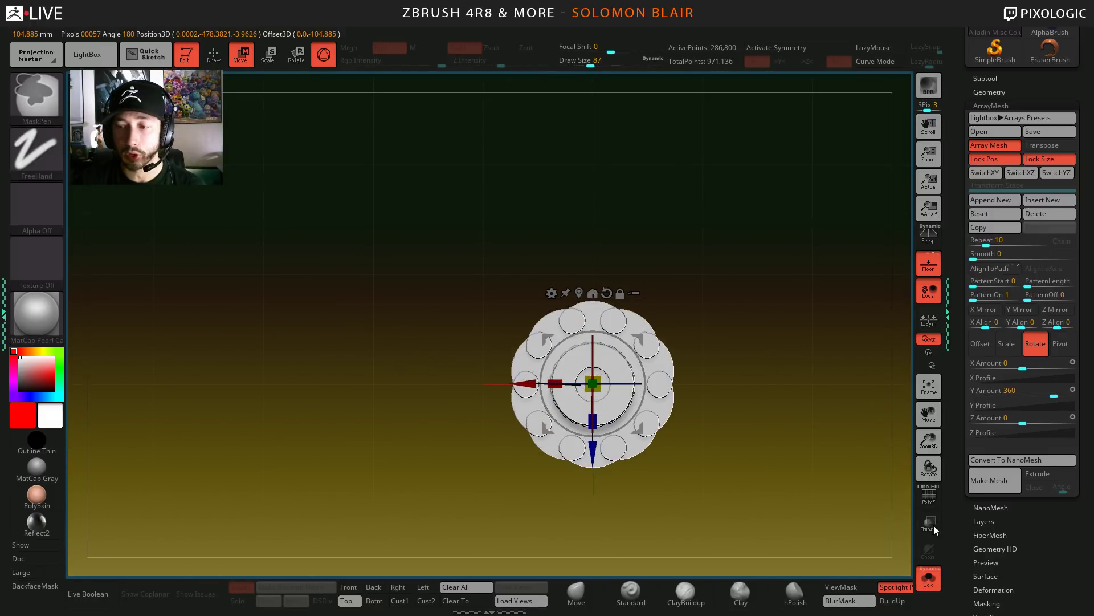
pyautogui.click(934, 529)
pyautogui.click(934, 531)
pyautogui.keyDown('alt'); pyautogui.moveTo(763, 436); pyautogui.dragTo(727, 424, button='right'); pyautogui.keyUp('alt')
pyautogui.keyDown('ctrl'); pyautogui.moveTo(589, 427); pyautogui.dragTo(485, 393, button='right'); pyautogui.keyUp('ctrl')
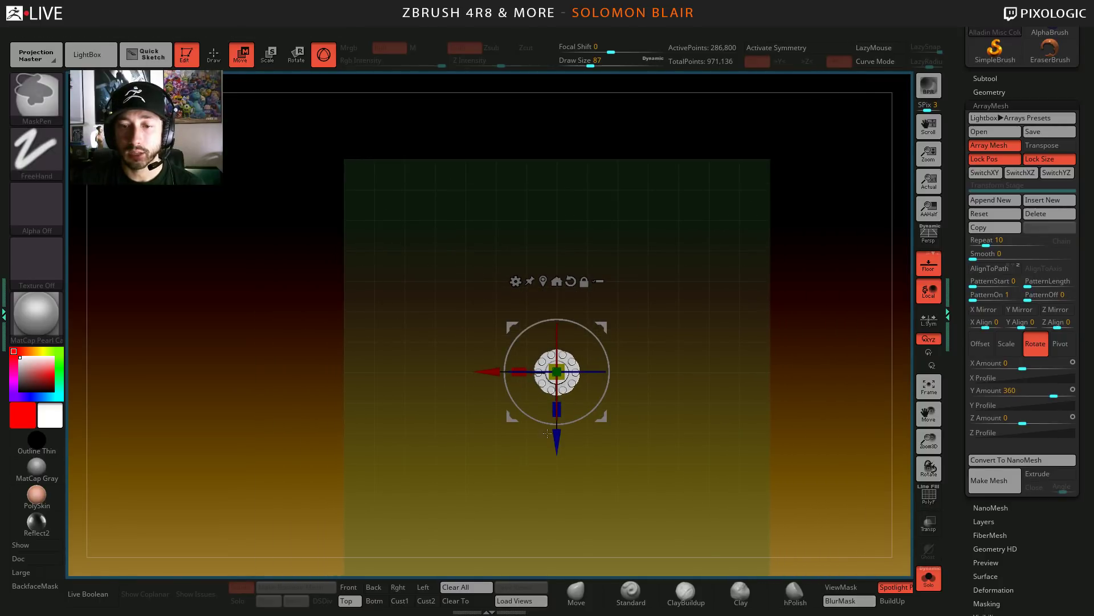
pyautogui.moveTo(550, 451); pyautogui.dragTo(548, 591)
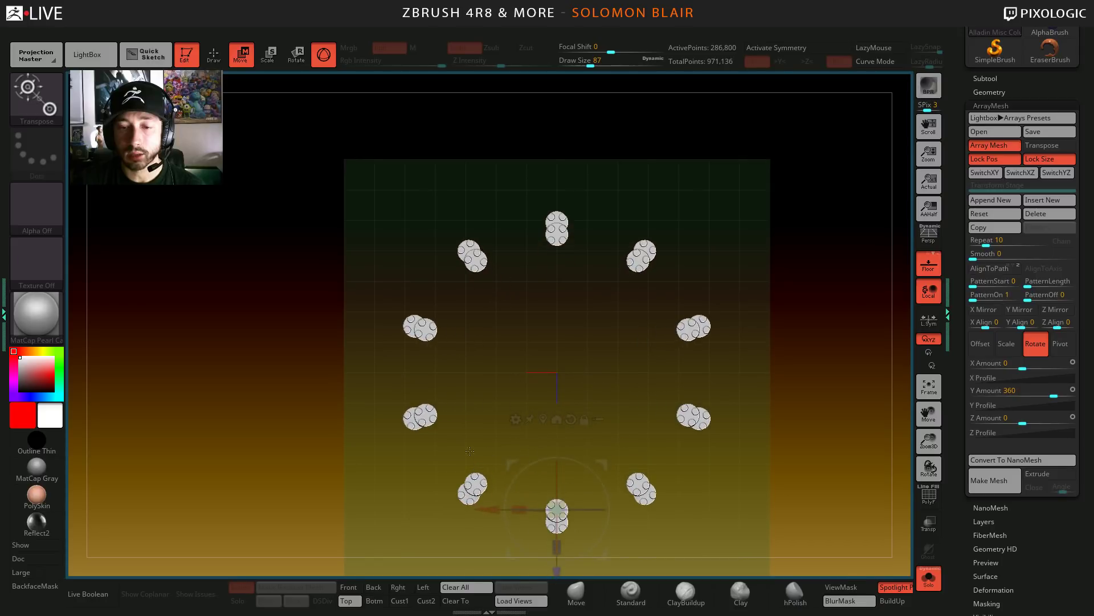
# - Adjust the column's Z position so the ring roughly follows the edges of the floor grid
pyautogui.moveTo(327, 422); pyautogui.dragTo(381, 462, button='right')
pyautogui.moveTo(381, 461); pyautogui.dragTo(557, 552)
pyautogui.moveTo(339, 452)
pyautogui.mouseDown()
pyautogui.moveTo(301, 461)
pyautogui.moveTo(336, 459)
pyautogui.moveTo(349, 442)
pyautogui.mouseUp()
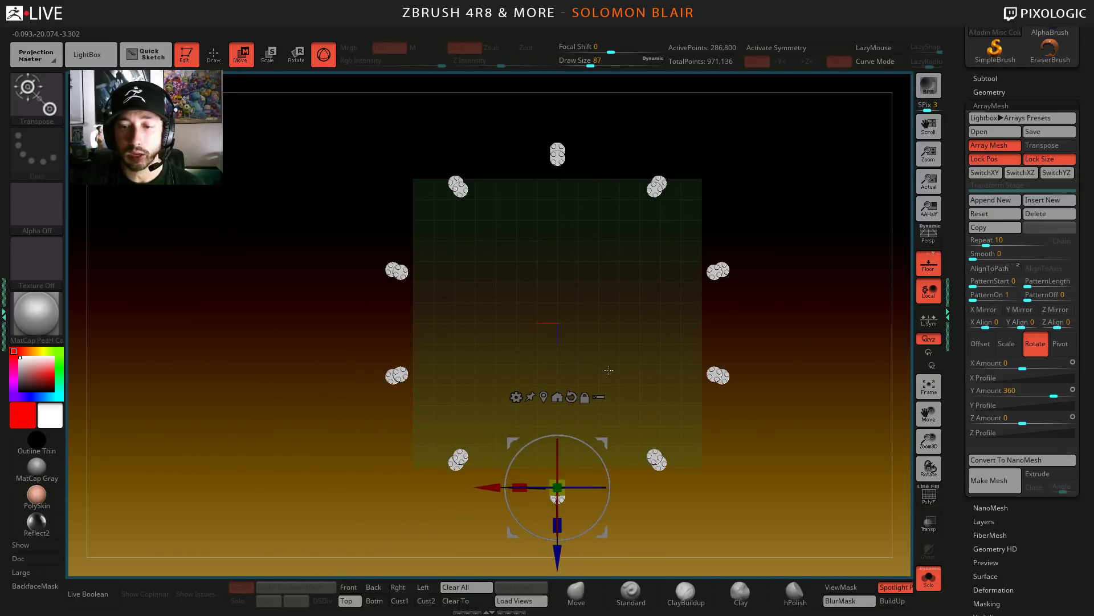
pyautogui.moveTo(620, 373)
pyautogui.keyDown('ctrl'); pyautogui.mouseDown(button='right')
pyautogui.moveTo(648, 386)
pyautogui.moveTo(670, 377)
pyautogui.mouseUp(button='right'); pyautogui.keyUp('ctrl')
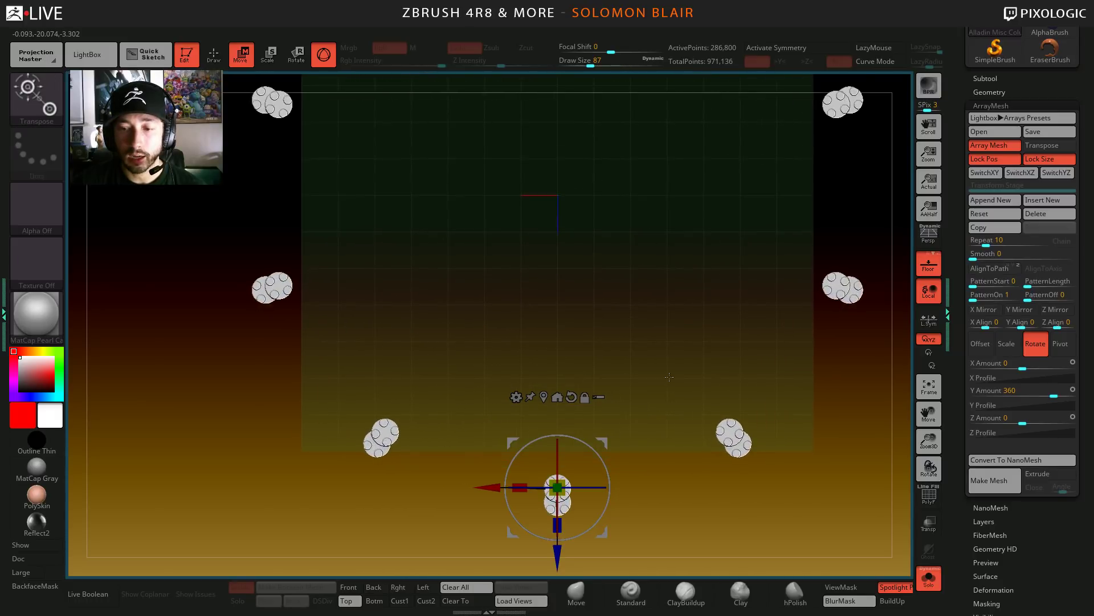
pyautogui.moveTo(557, 559); pyautogui.dragTo(570, 505)
pyautogui.moveTo(491, 295)
pyautogui.keyDown('alt'); pyautogui.mouseDown(button='right')
pyautogui.moveTo(496, 378)
pyautogui.moveTo(474, 320)
pyautogui.moveTo(479, 292)
pyautogui.mouseUp(button='right'); pyautogui.keyUp('alt')
# - Check the aladdin.jpg reference image in Photos, then minimize it to return to ZBrush
pyautogui.hotkey('alt', 'Tab')
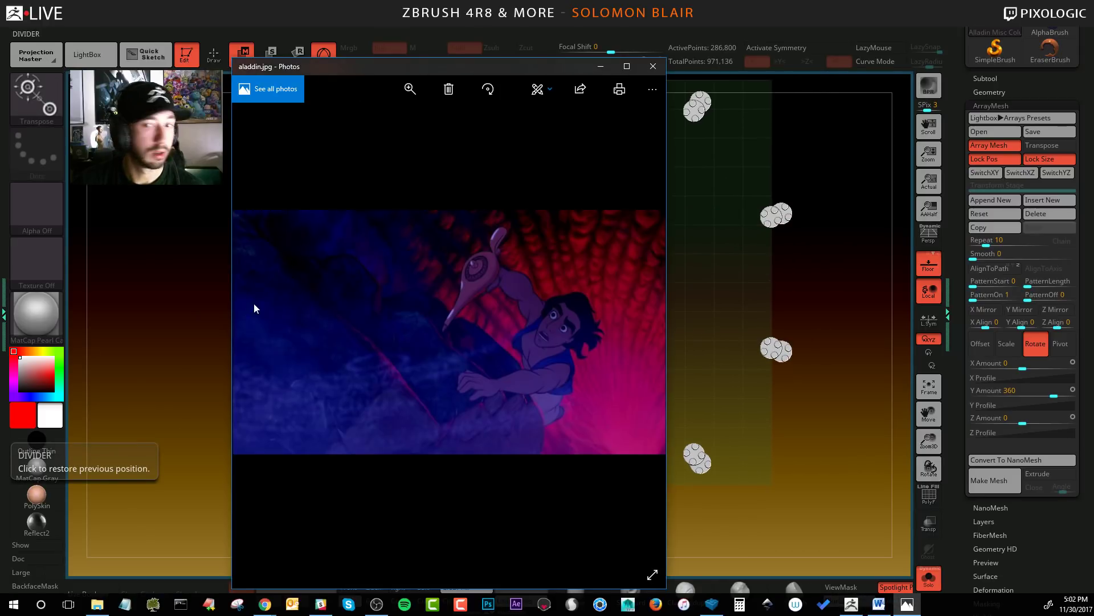
pyautogui.moveTo(462, 67); pyautogui.dragTo(372, 77)
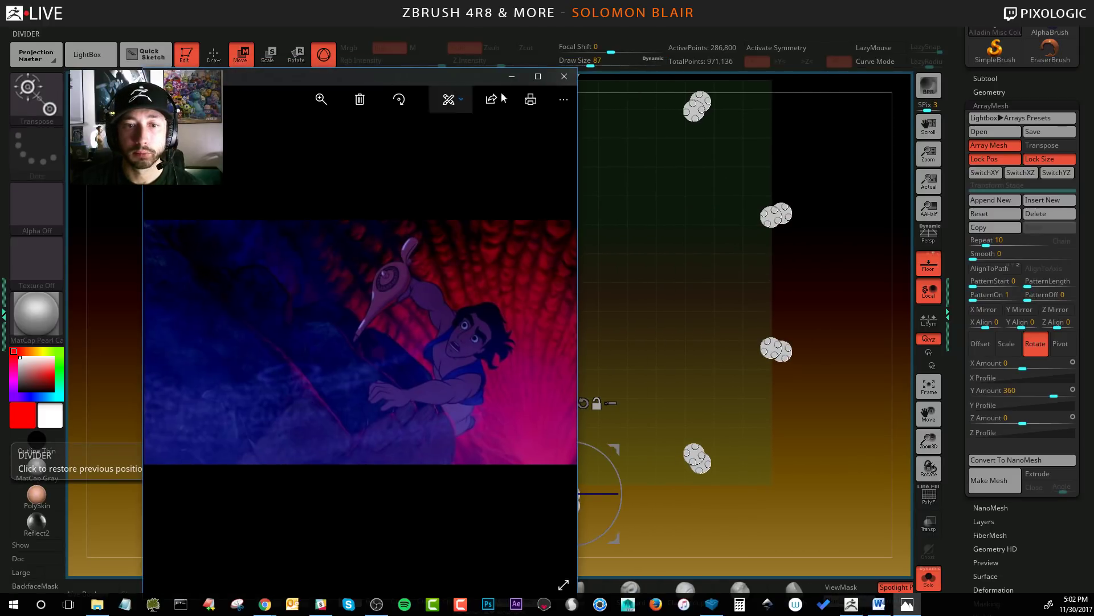
pyautogui.click(511, 77)
# - Examine the column ring from several angles, return to the view from above, and leave the move gizmo for Draw mode
pyautogui.keyDown('alt'); pyautogui.moveTo(518, 393); pyautogui.dragTo(478, 249, button='right'); pyautogui.keyUp('alt')
pyautogui.keyDown('ctrl'); pyautogui.moveTo(478, 249); pyautogui.dragTo(489, 323, button='right'); pyautogui.keyUp('ctrl')
pyautogui.moveTo(489, 323); pyautogui.dragTo(443, 333)
pyautogui.keyDown('ctrl'); pyautogui.moveTo(444, 333); pyautogui.dragTo(507, 285, button='right'); pyautogui.keyUp('ctrl')
pyautogui.moveTo(494, 340)
pyautogui.mouseDown()
pyautogui.moveTo(489, 363)
pyautogui.moveTo(494, 342)
pyautogui.mouseUp()
pyautogui.moveTo(484, 354); pyautogui.dragTo(420, 315, button='right')
pyautogui.keyDown('alt'); pyautogui.moveTo(428, 565); pyautogui.dragTo(458, 552, button='right'); pyautogui.keyUp('alt')
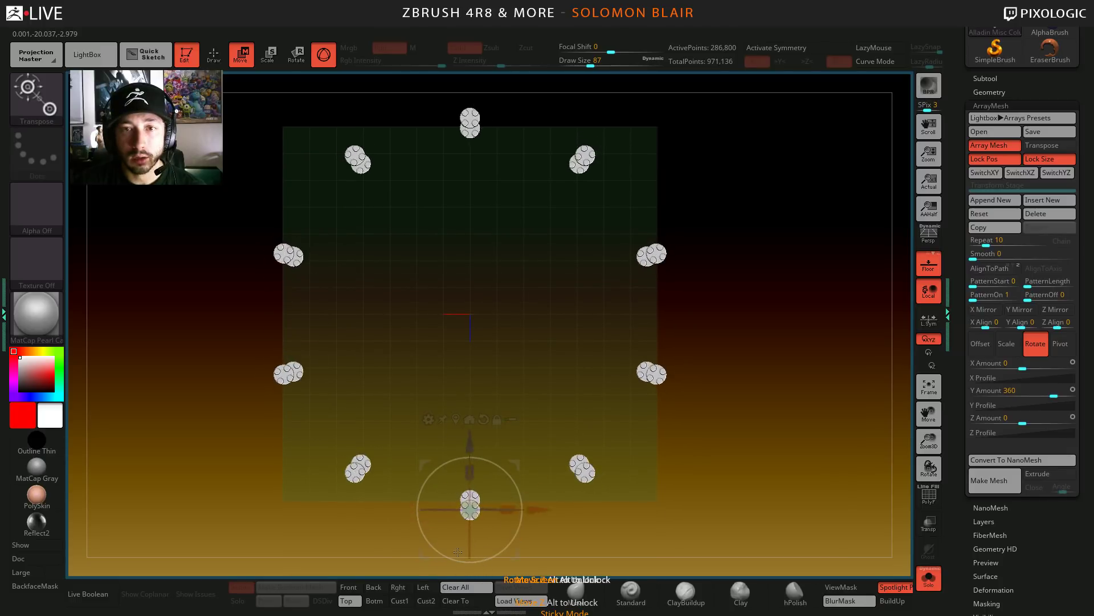
pyautogui.moveTo(460, 552); pyautogui.dragTo(460, 552)
pyautogui.press('q')
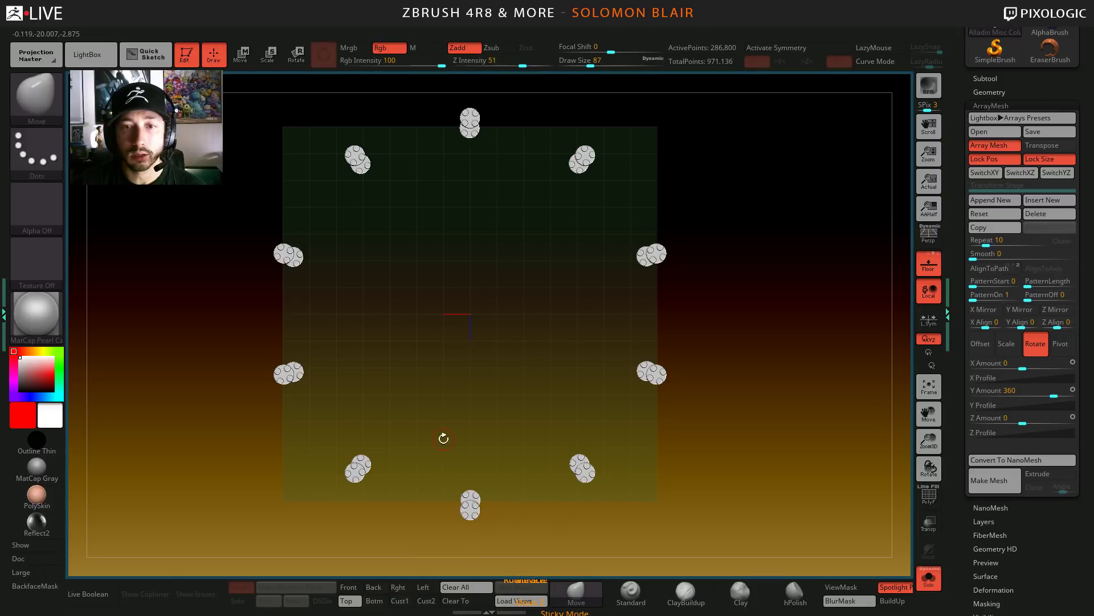
# - Try ArrayMesh repeat counts of 14 and 16 for the column ring, and settle on 12
pyautogui.keyDown('alt'); pyautogui.moveTo(441, 431); pyautogui.dragTo(459, 418, button='right'); pyautogui.keyUp('alt')
pyautogui.press('s')
pyautogui.moveTo(469, 417); pyautogui.dragTo(477, 418)
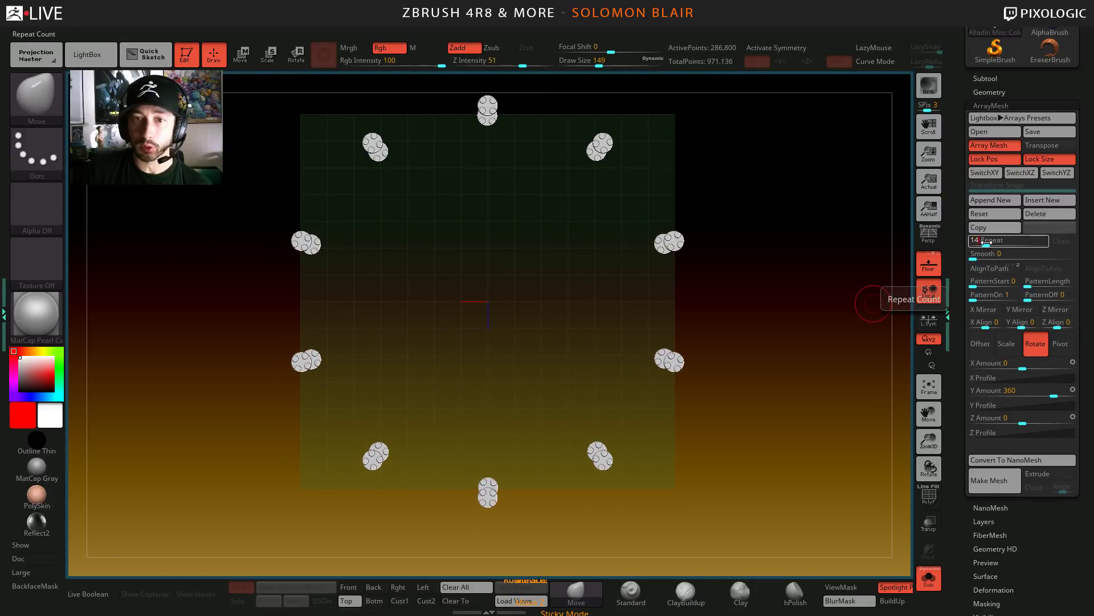
pyautogui.press('Return')
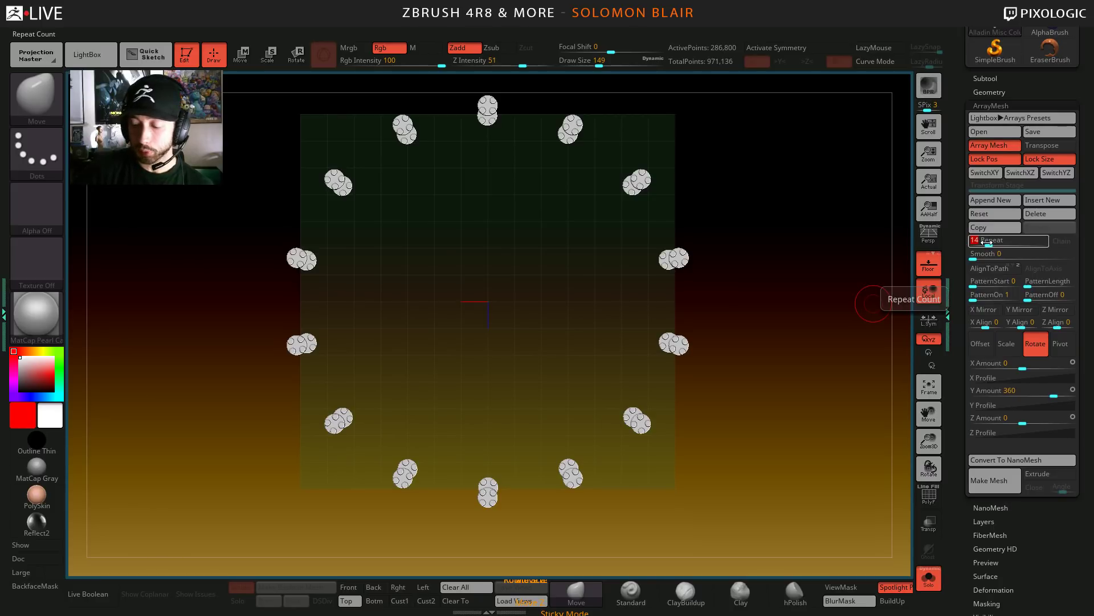
pyautogui.press('Return')
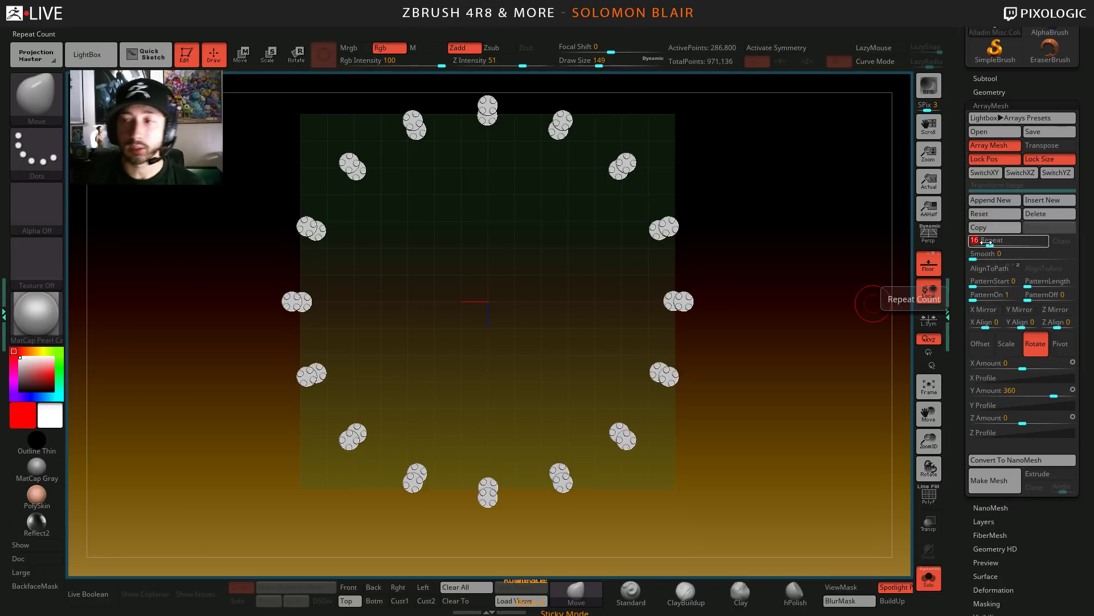
pyautogui.press('Return')
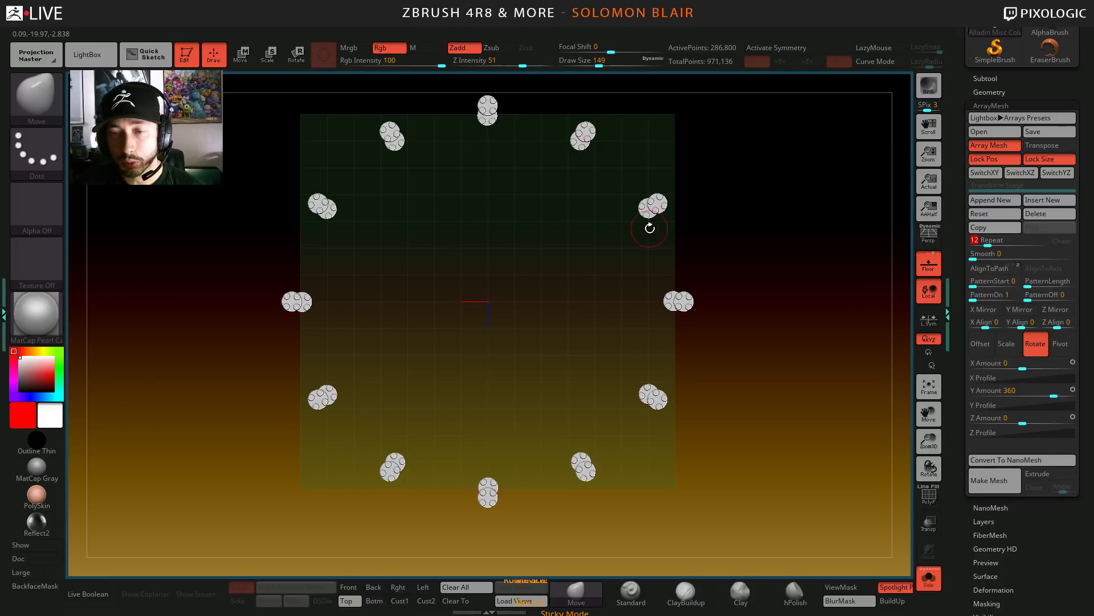
pyautogui.press('s')
pyautogui.moveTo(561, 254); pyautogui.dragTo(611, 283)
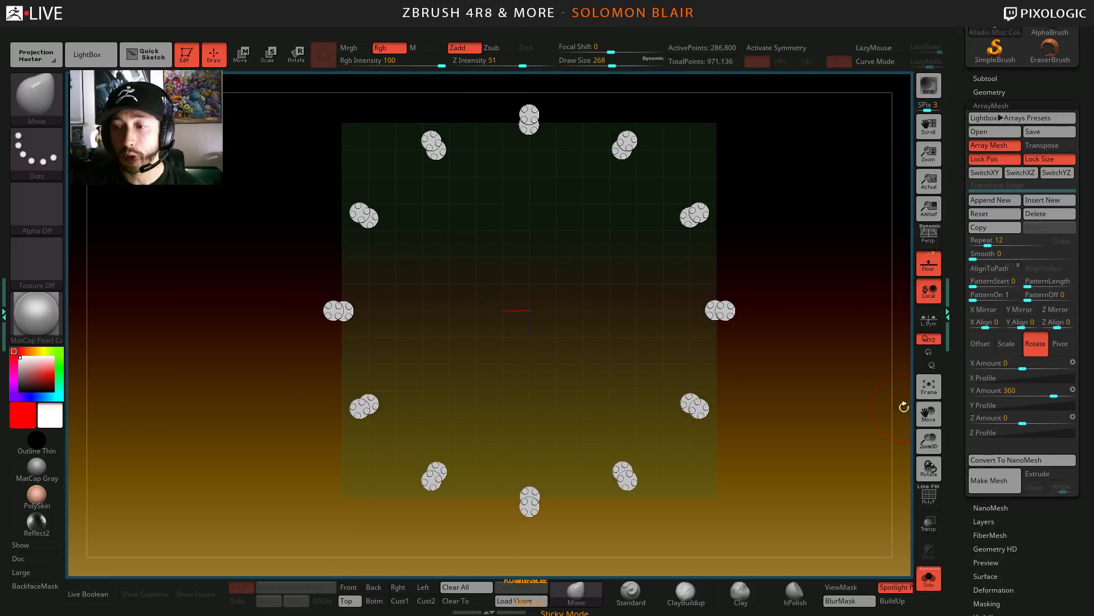
pyautogui.keyDown('alt'); pyautogui.moveTo(584, 319); pyautogui.dragTo(615, 330); pyautogui.keyUp('alt')
pyautogui.press('s')
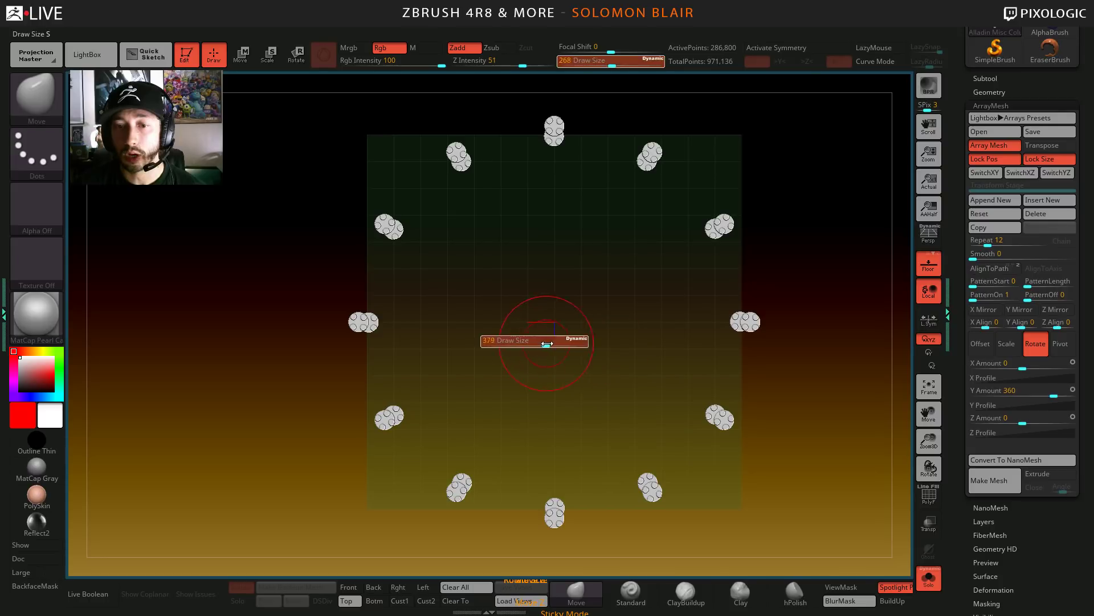
pyautogui.click(577, 342)
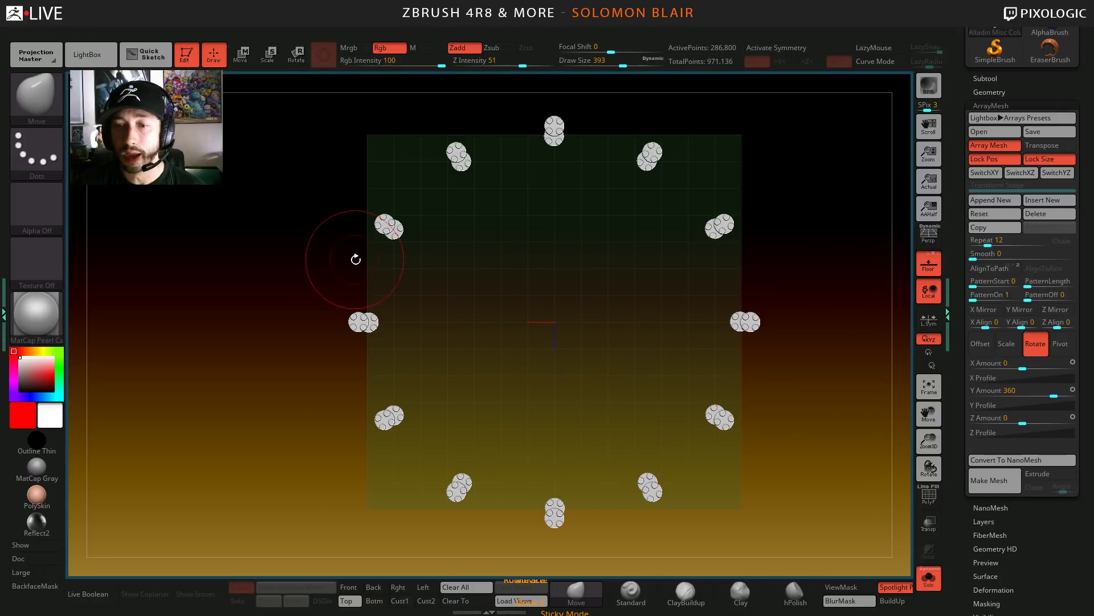
pyautogui.moveTo(355, 260)
pyautogui.mouseDown()
pyautogui.moveTo(388, 265)
pyautogui.moveTo(359, 265)
pyautogui.moveTo(387, 194)
pyautogui.mouseUp()
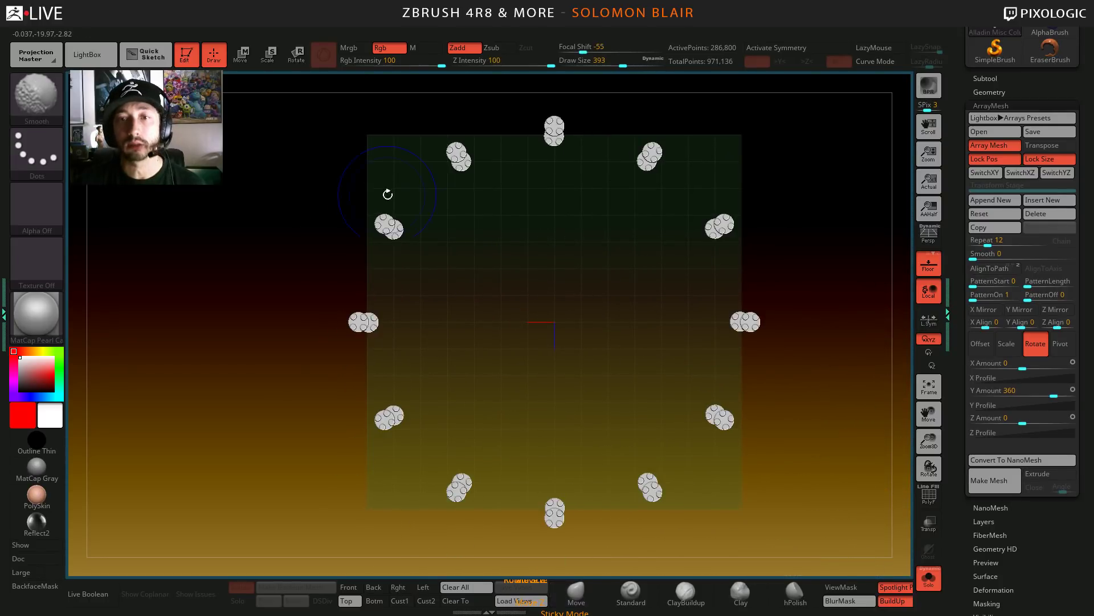
pyautogui.press('s')
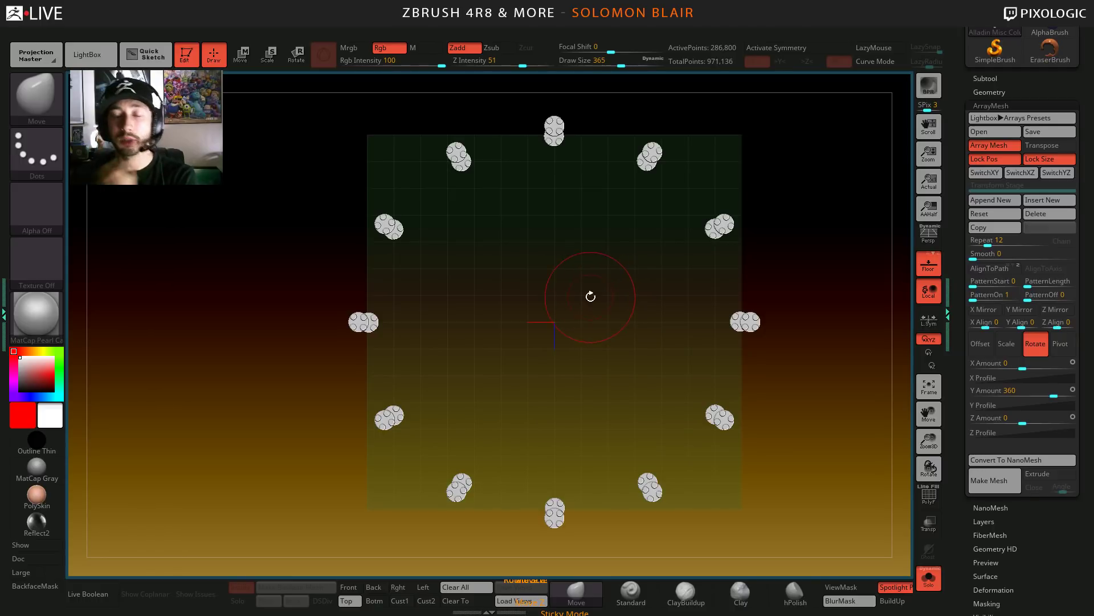
pyautogui.press('s')
pyautogui.click(586, 290)
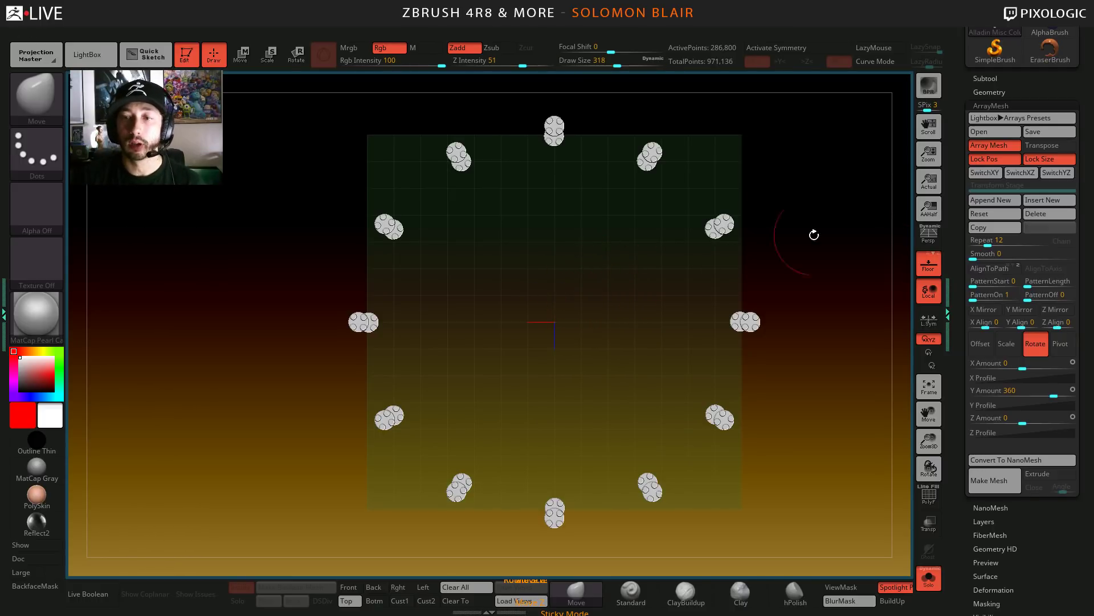
# - Copy the array stage settings of the first misc column and turn off its Array Mesh
pyautogui.click(1000, 105)
pyautogui.click(993, 78)
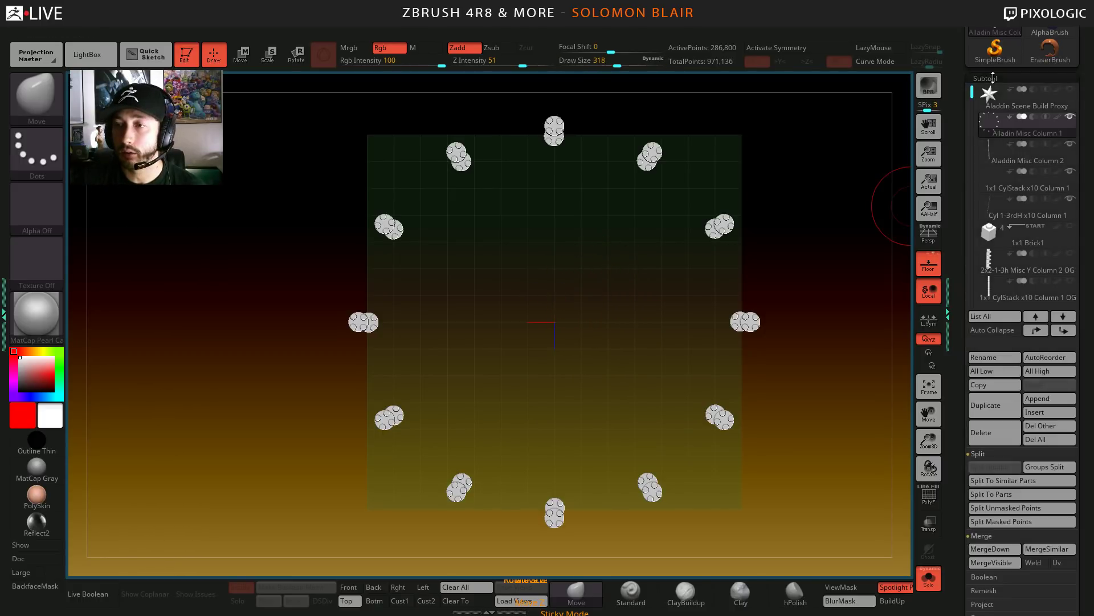
pyautogui.click(993, 78)
pyautogui.click(990, 106)
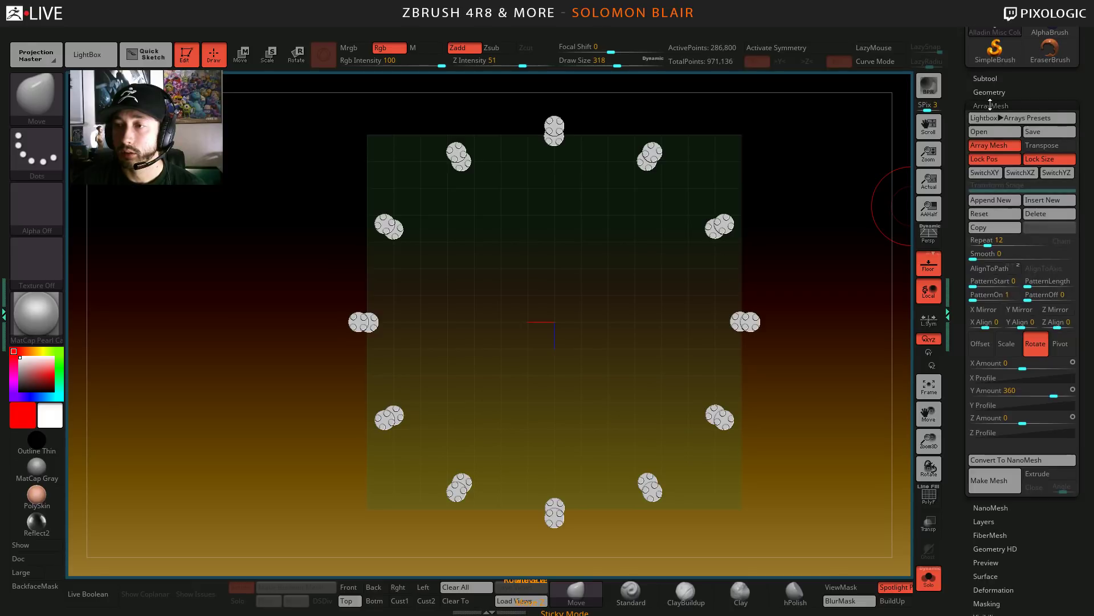
pyautogui.click(996, 227)
pyautogui.click(995, 133)
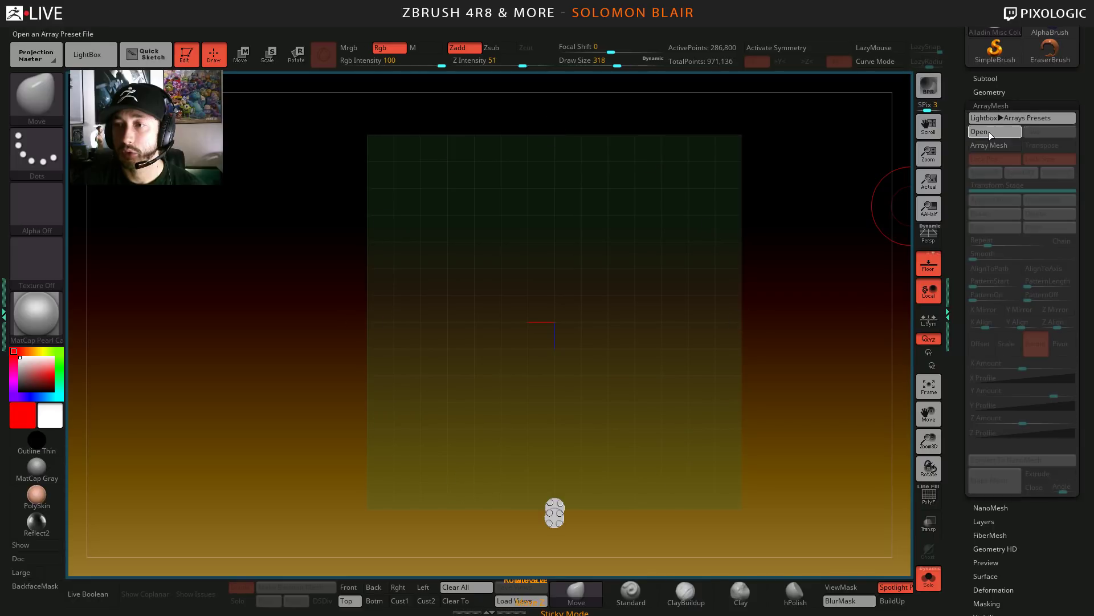
# - Make Aladdin Misc Column 2 the active subtool and frame it from above
pyautogui.click(996, 106)
pyautogui.click(988, 78)
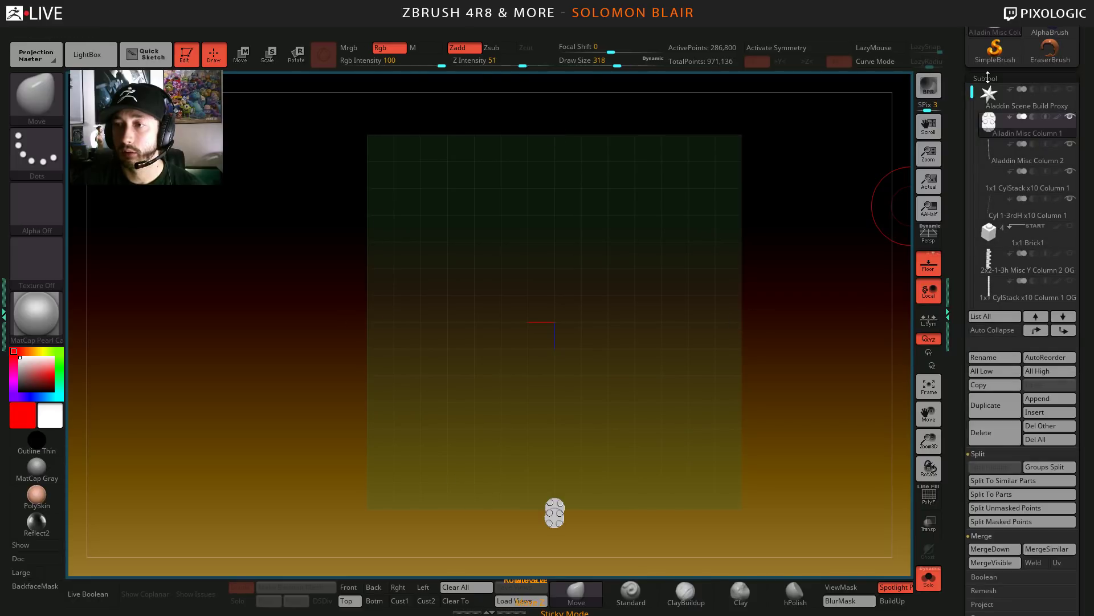
pyautogui.click(987, 151)
pyautogui.keyDown('ctrl'); pyautogui.moveTo(564, 327); pyautogui.dragTo(558, 422, button='right'); pyautogui.keyUp('ctrl')
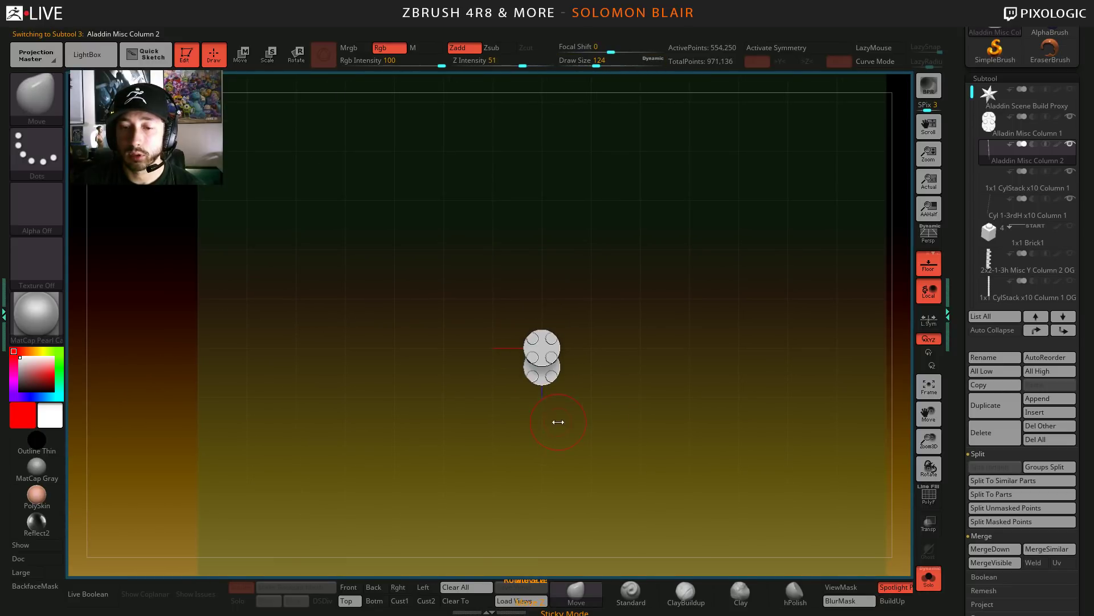
pyautogui.click(1010, 78)
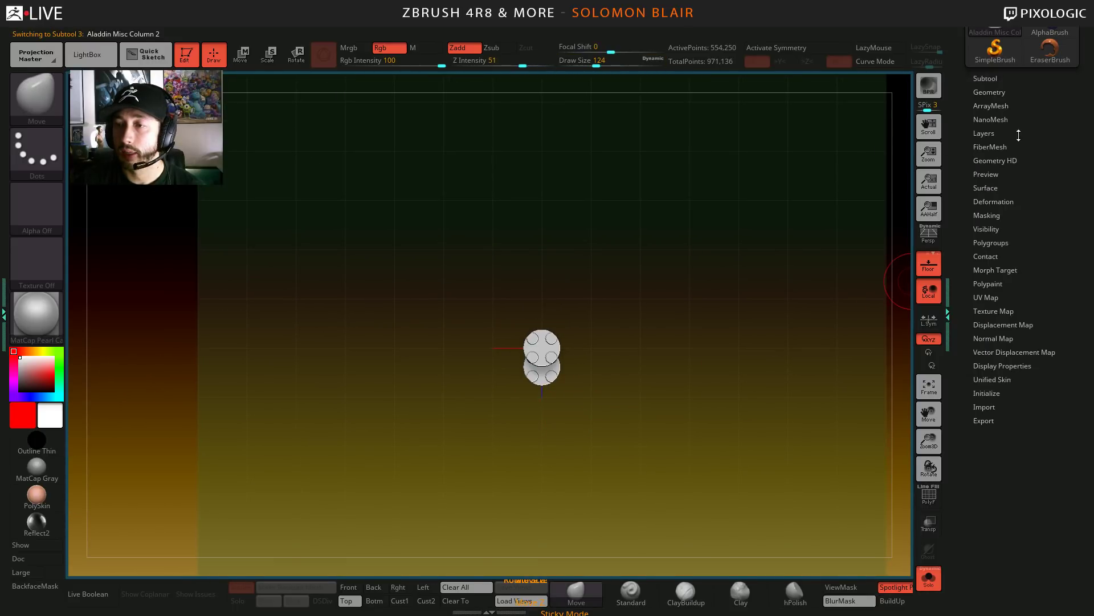
# - Turn on Array Mesh with Transpose off for Aladdin Misc Column 2 and paste the copied 12-repeat stage settings into it
pyautogui.click(977, 106)
pyautogui.click(988, 146)
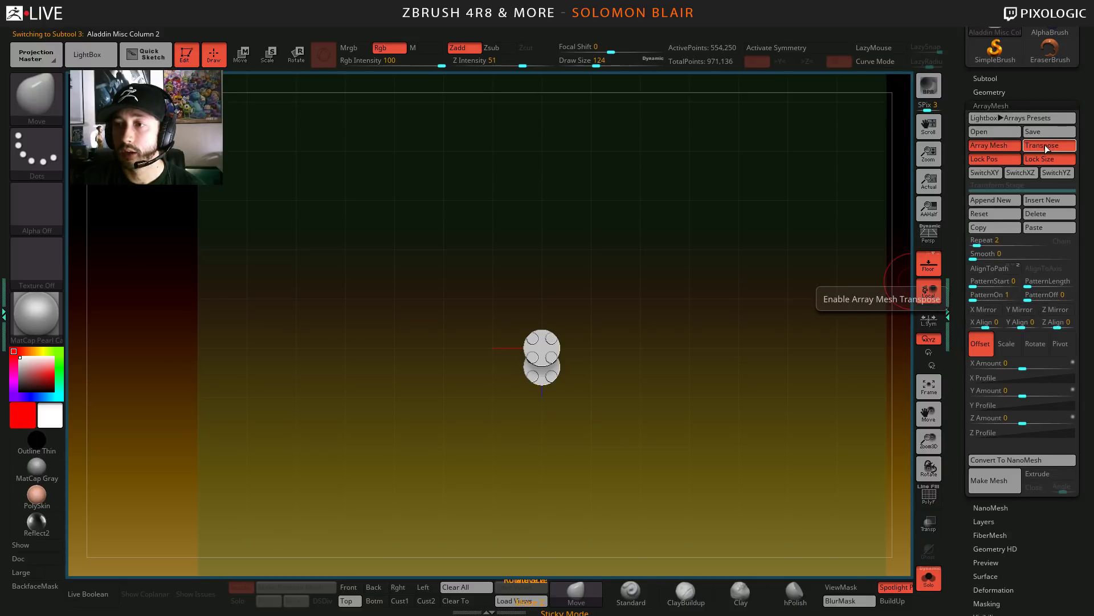
pyautogui.click(1042, 145)
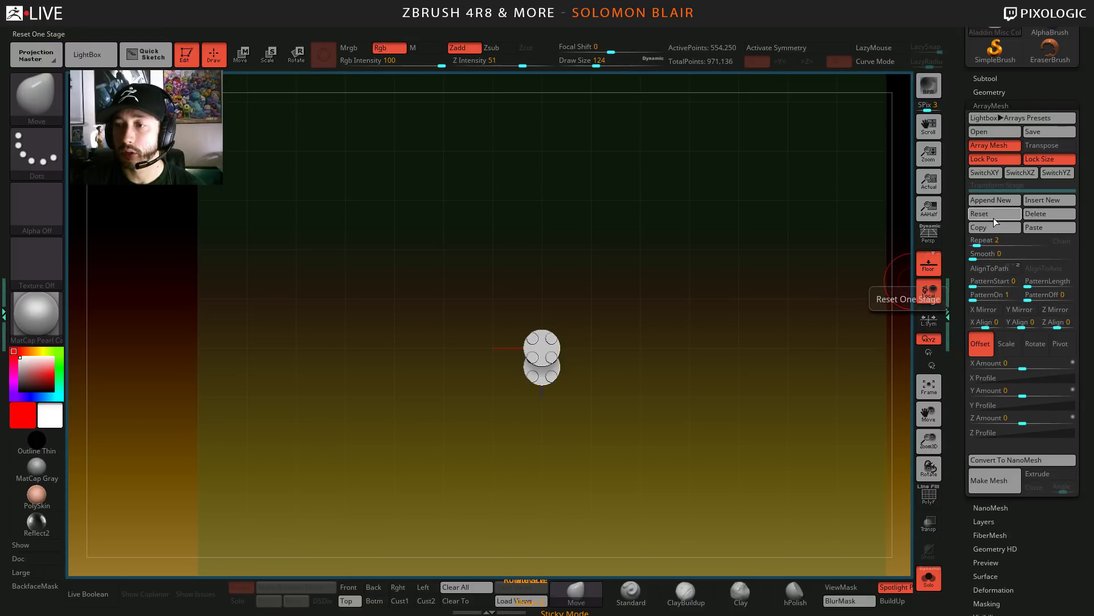
pyautogui.press('s')
pyautogui.moveTo(618, 323); pyautogui.dragTo(644, 342)
pyautogui.press('s')
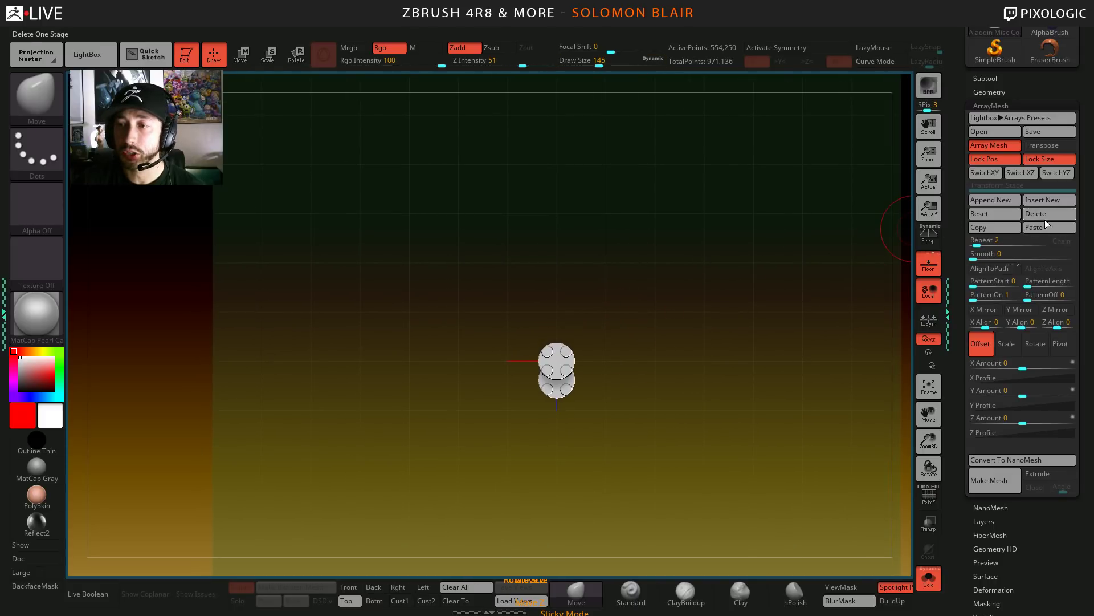
pyautogui.click(1042, 227)
pyautogui.keyDown('ctrl'); pyautogui.moveTo(624, 383); pyautogui.dragTo(624, 444, button='right'); pyautogui.keyUp('ctrl')
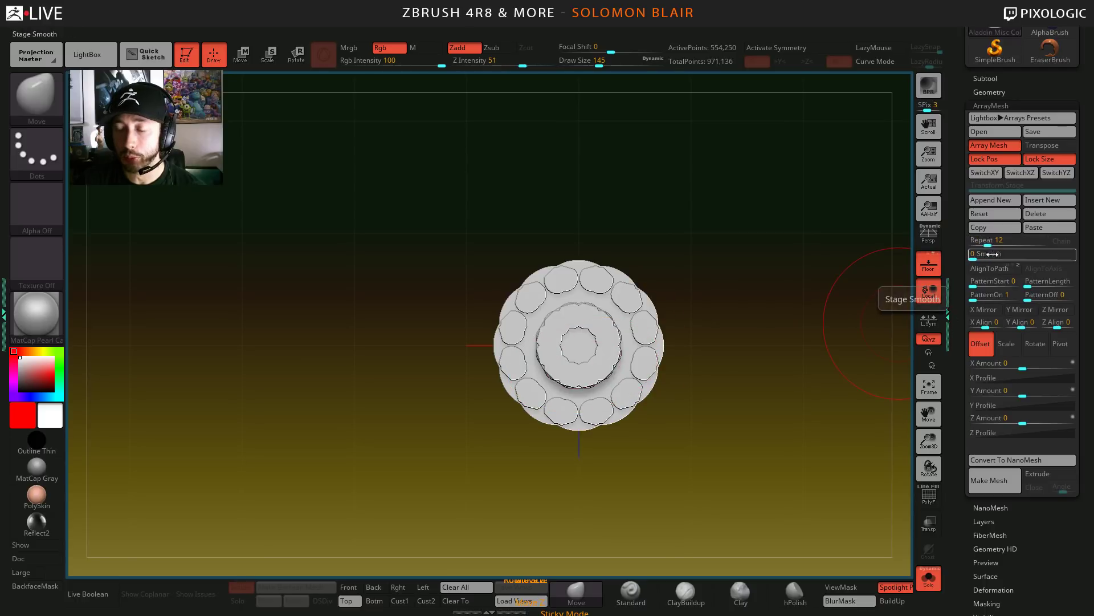
pyautogui.press('[')
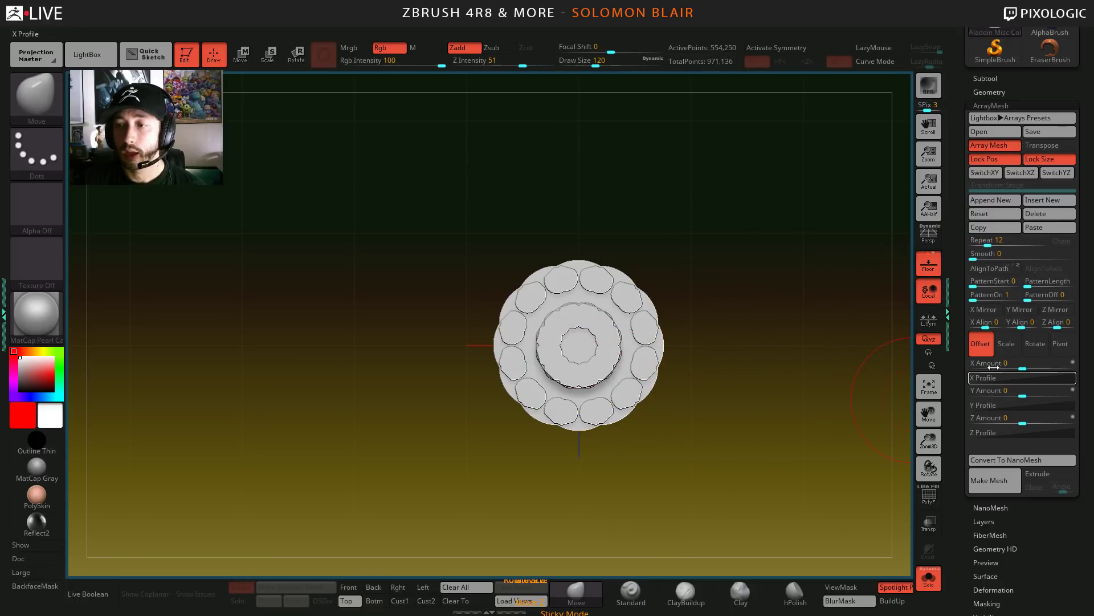
pyautogui.click(1036, 346)
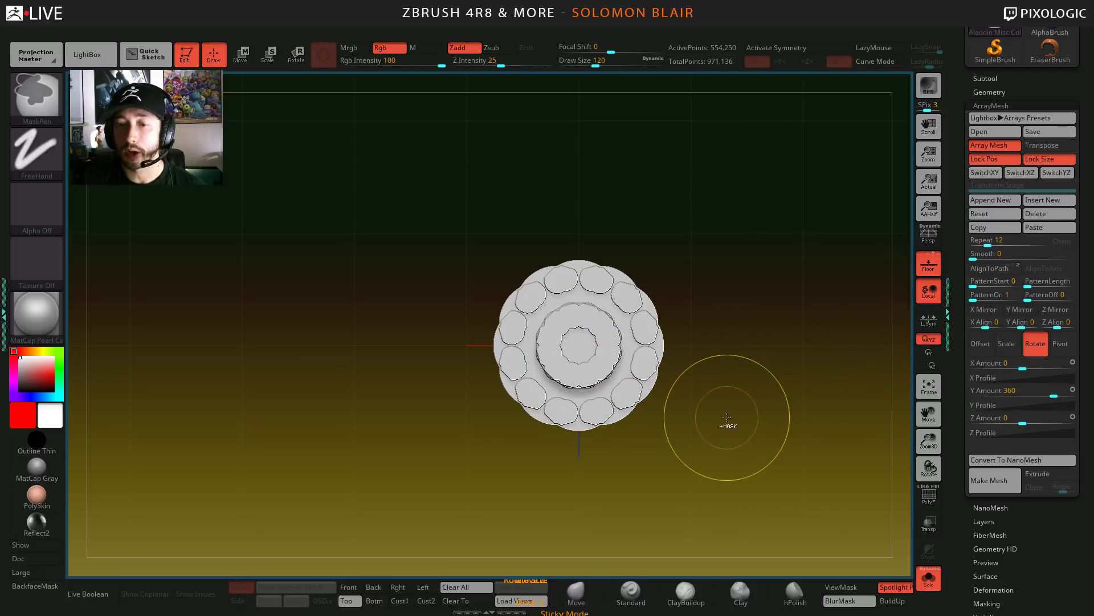
pyautogui.keyDown('ctrl'); pyautogui.moveTo(726, 417); pyautogui.dragTo(576, 402, button='right'); pyautogui.keyUp('ctrl')
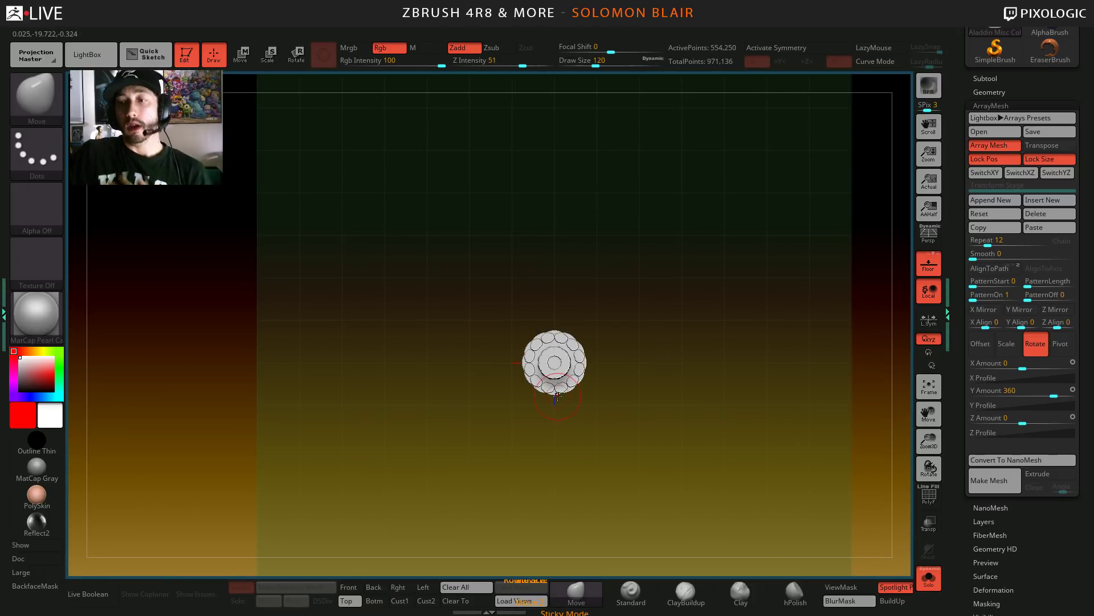
# - Turn the Array Mesh of Alladin Misc Column 1 back on, with Aladdin Misc Column 2 active again and all subtools shown
pyautogui.click(984, 78)
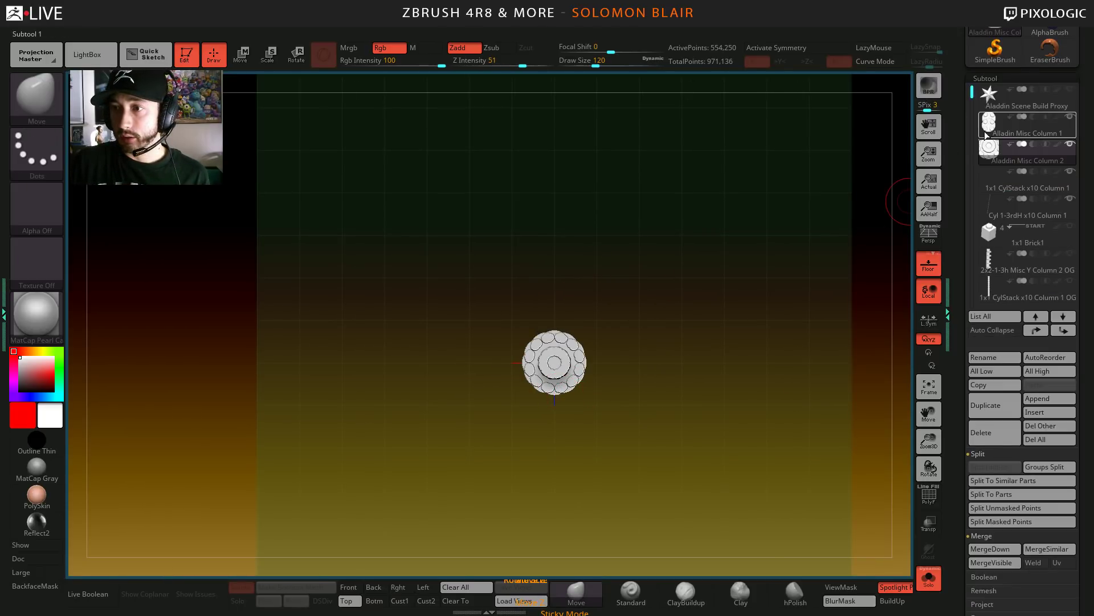
pyautogui.click(990, 125)
pyautogui.click(985, 78)
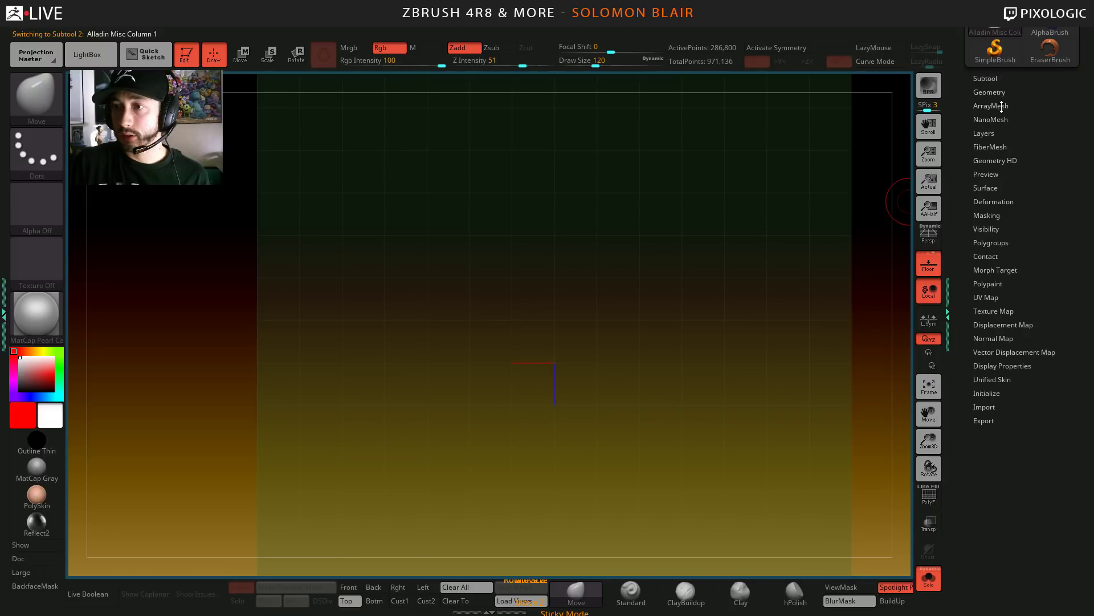
pyautogui.click(997, 105)
pyautogui.click(996, 147)
pyautogui.click(990, 105)
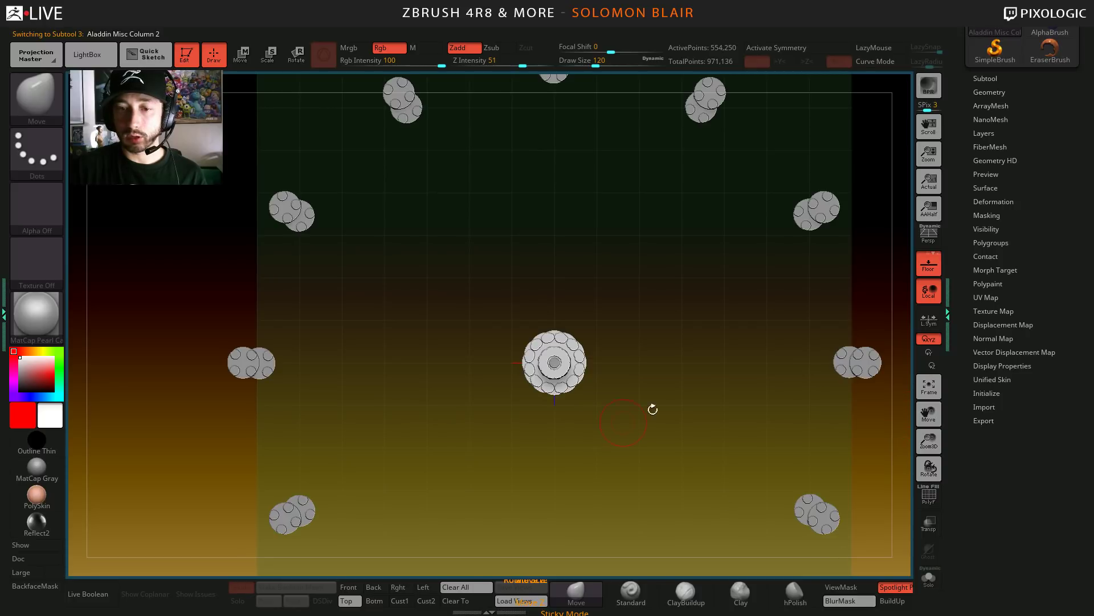
# - Move Aladdin Misc Column 2 outward along Z so its array spreads to nearly the radius of the first column ring
pyautogui.press('w')
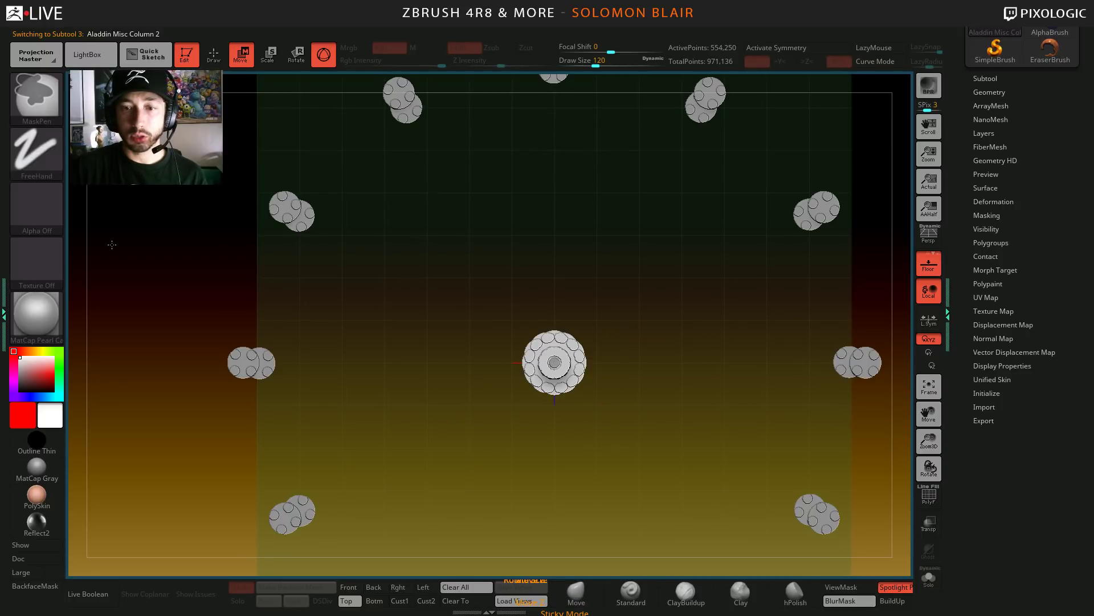
pyautogui.keyDown('ctrl'); pyautogui.moveTo(111, 245); pyautogui.dragTo(129, 255, button='right'); pyautogui.keyUp('ctrl')
pyautogui.click(412, 210)
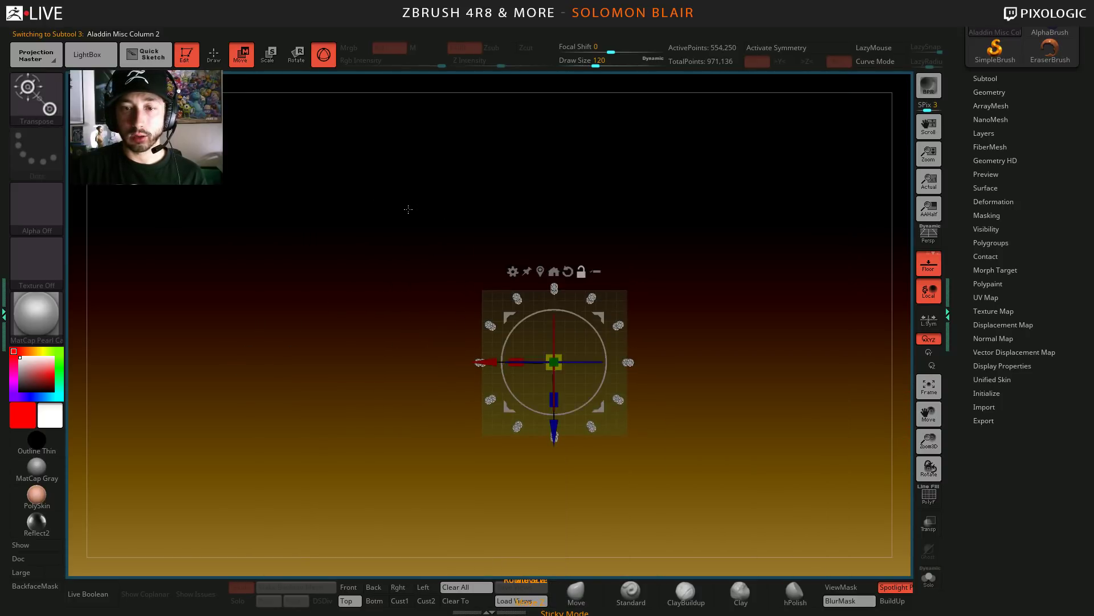
pyautogui.moveTo(354, 374)
pyautogui.keyDown('ctrl'); pyautogui.mouseDown(button='right')
pyautogui.moveTo(446, 451)
pyautogui.moveTo(516, 477)
pyautogui.mouseUp(button='right'); pyautogui.keyUp('ctrl')
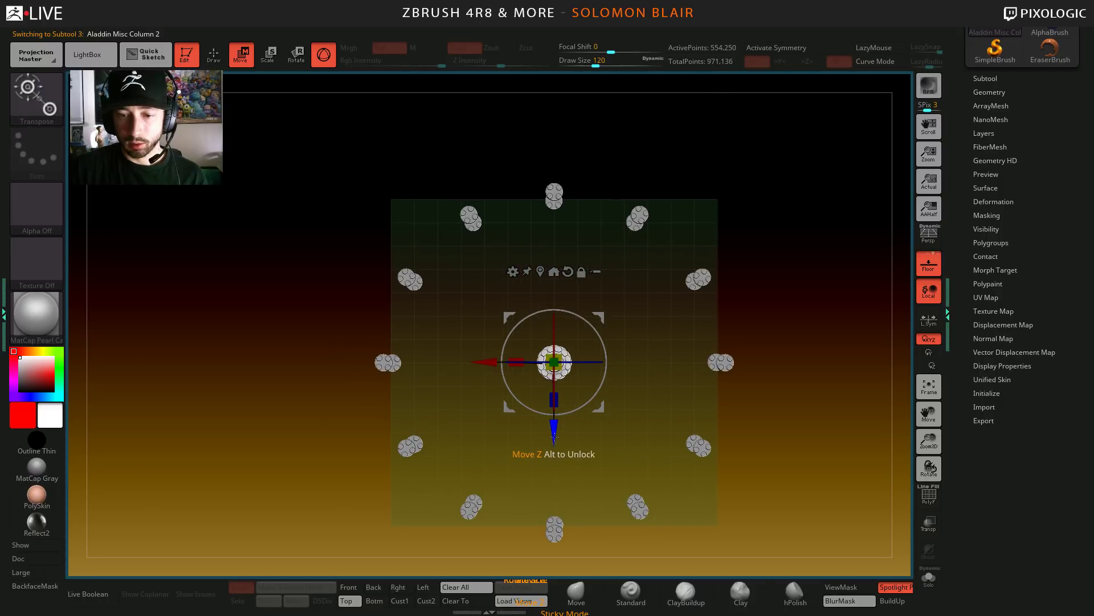
pyautogui.moveTo(553, 446); pyautogui.dragTo(550, 597)
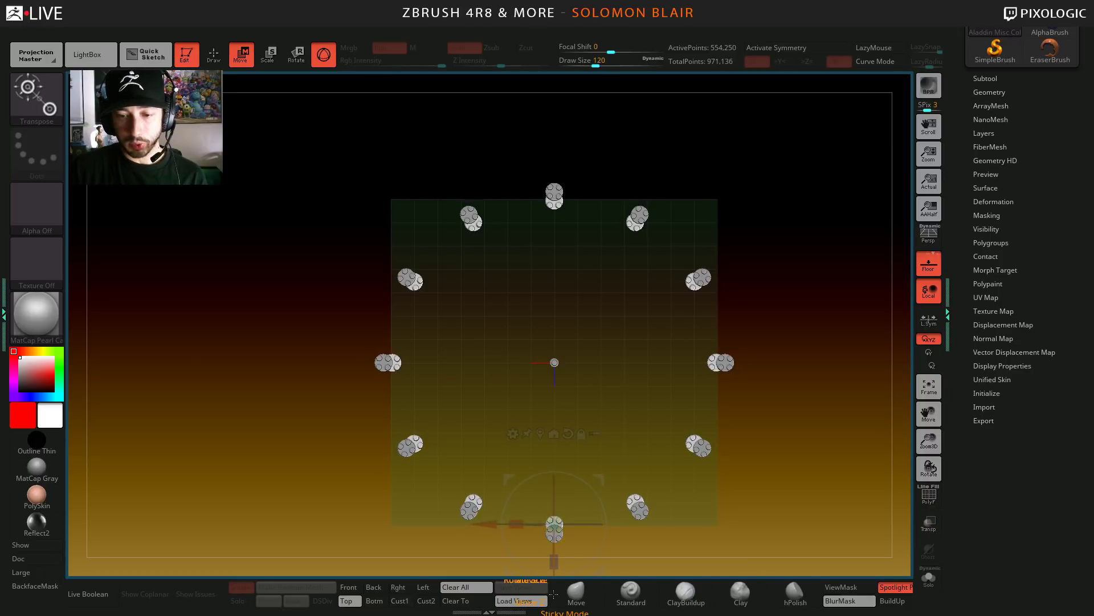
pyautogui.keyDown('alt'); pyautogui.moveTo(344, 557); pyautogui.dragTo(321, 358, button='right'); pyautogui.keyUp('alt')
pyautogui.moveTo(403, 383)
pyautogui.keyDown('ctrl'); pyautogui.mouseDown(button='right')
pyautogui.moveTo(493, 433)
pyautogui.moveTo(458, 334)
pyautogui.mouseUp(button='right'); pyautogui.keyUp('ctrl')
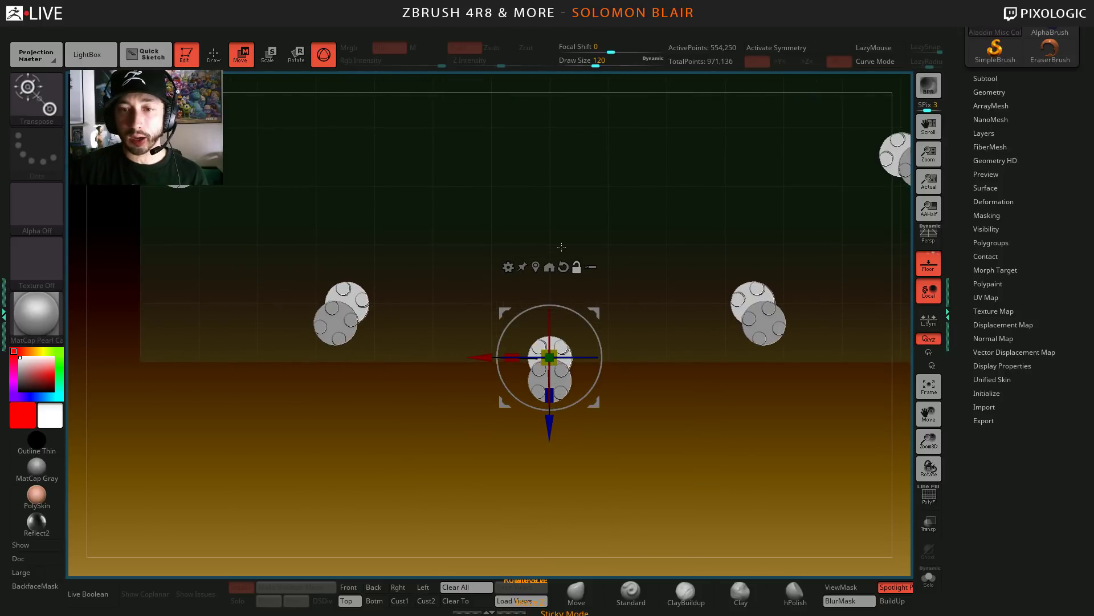
# - Place the move gizmo at the scene centre and rotate the second column ring so its columns sit between those of the first
pyautogui.click(550, 266)
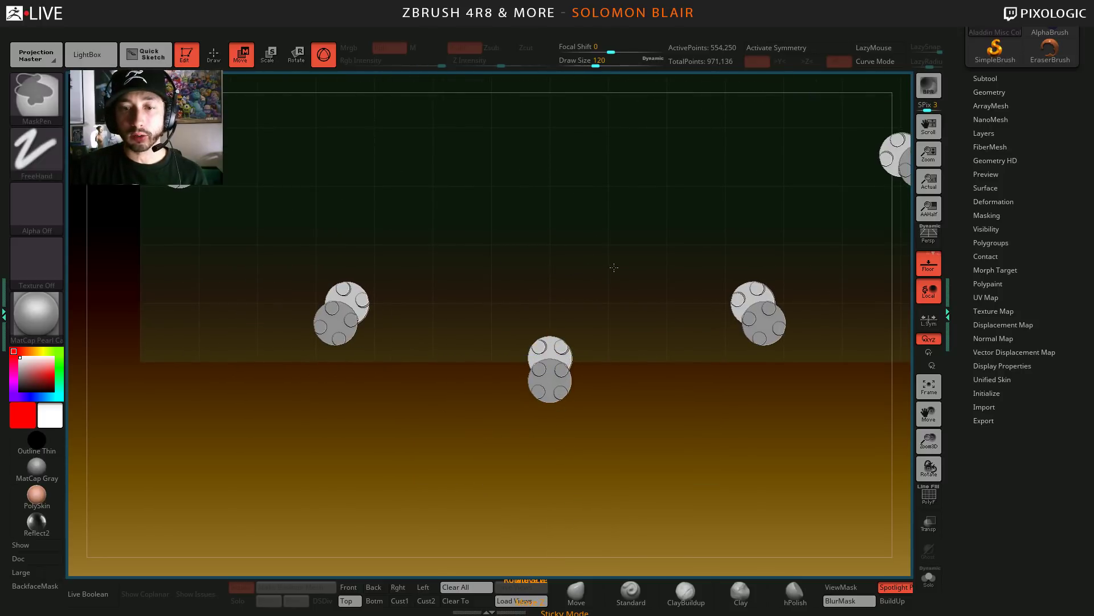
pyautogui.keyDown('ctrl'); pyautogui.moveTo(614, 266); pyautogui.dragTo(492, 260, button='right'); pyautogui.keyUp('ctrl')
pyautogui.keyDown('alt'); pyautogui.moveTo(514, 328); pyautogui.dragTo(514, 613, button='right'); pyautogui.keyUp('alt')
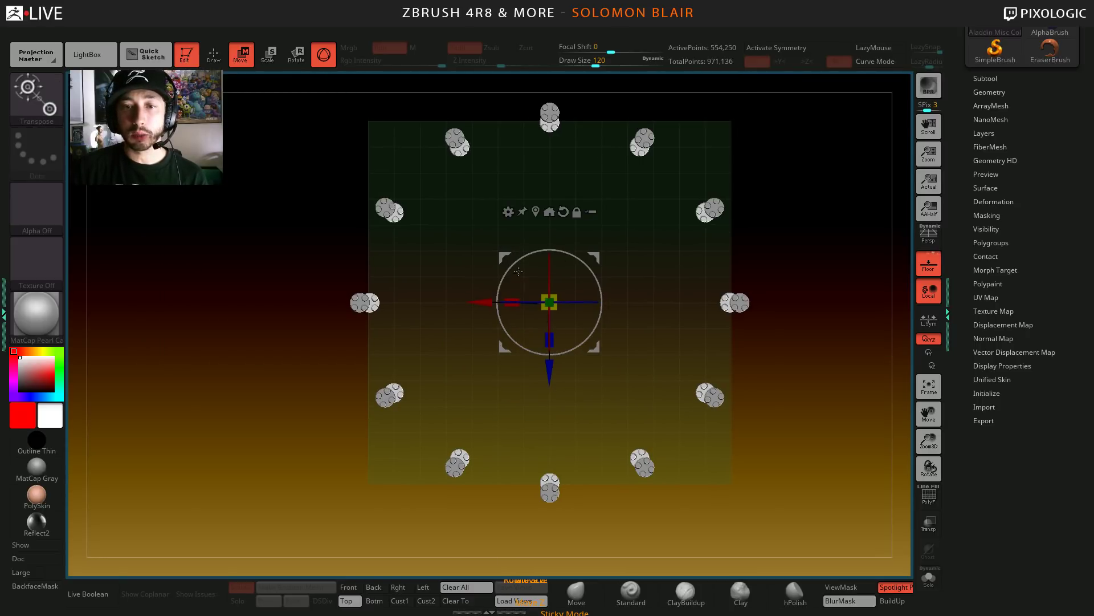
pyautogui.keyDown('ctrl'); pyautogui.moveTo(518, 271); pyautogui.dragTo(493, 264); pyautogui.keyUp('ctrl')
pyautogui.moveTo(428, 380)
pyautogui.mouseDown(button='right')
pyautogui.moveTo(354, 342)
pyautogui.moveTo(432, 371)
pyautogui.mouseUp(button='right')
pyautogui.moveTo(431, 369); pyautogui.dragTo(438, 391)
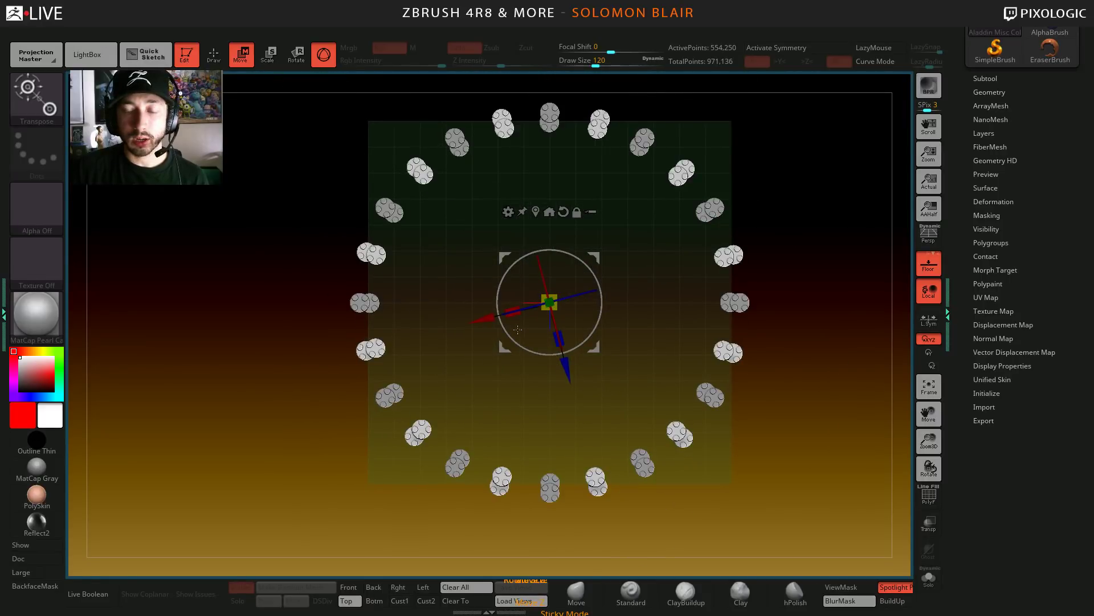
# - Recentre the gizmo on the Misc Column 2 mesh, nudge the ring slightly outward to match the first ring, and return to Draw mode
pyautogui.click(535, 212)
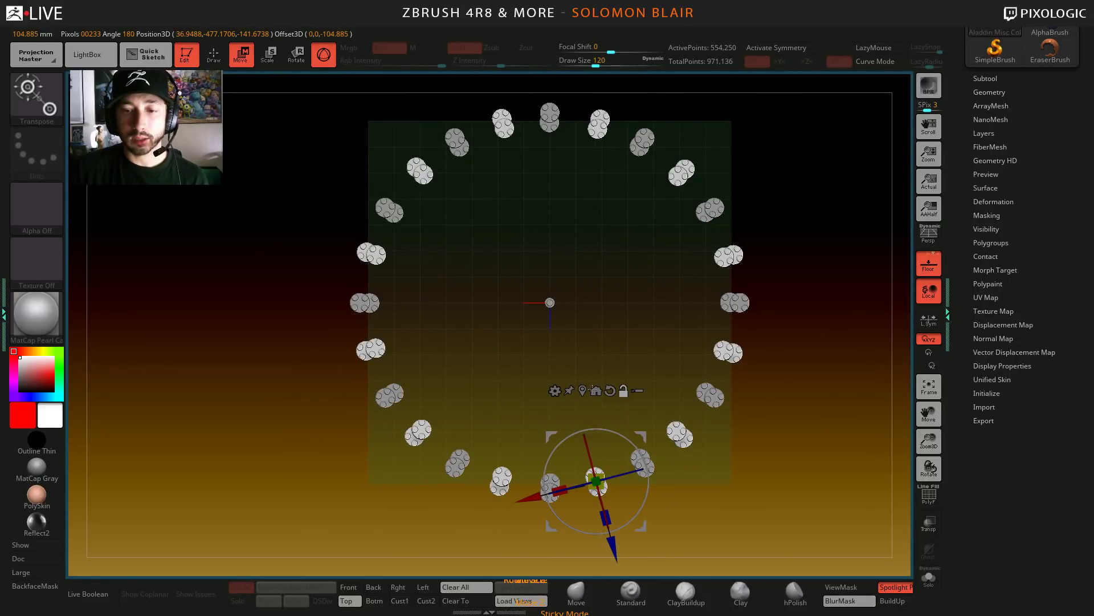
pyautogui.moveTo(594, 429)
pyautogui.mouseDown()
pyautogui.moveTo(609, 431)
pyautogui.moveTo(646, 494)
pyautogui.moveTo(607, 532)
pyautogui.mouseUp()
pyautogui.press('q')
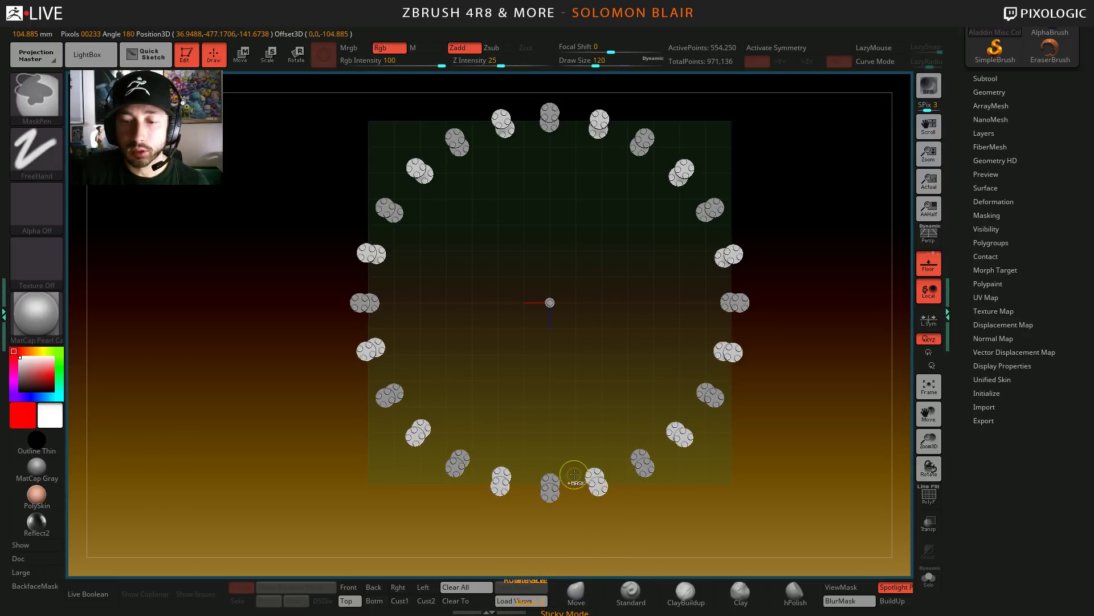
pyautogui.moveTo(596, 478)
pyautogui.keyDown('ctrl'); pyautogui.mouseDown(button='right')
pyautogui.moveTo(293, 446)
pyautogui.moveTo(430, 361)
pyautogui.mouseUp(button='right'); pyautogui.keyUp('ctrl')
pyautogui.press('f')
pyautogui.keyDown('alt'); pyautogui.moveTo(468, 416); pyautogui.dragTo(464, 408, button='right'); pyautogui.keyUp('alt')
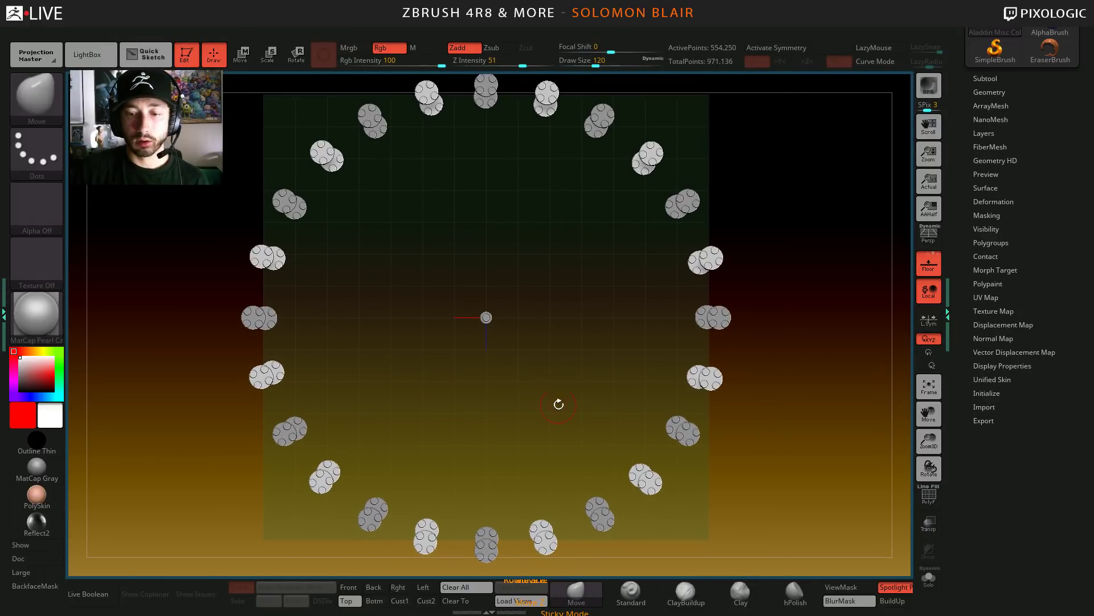
pyautogui.press('w')
pyautogui.moveTo(550, 480)
pyautogui.mouseDown()
pyautogui.moveTo(542, 486)
pyautogui.moveTo(558, 485)
pyautogui.mouseUp()
pyautogui.press('q')
pyautogui.keyDown('alt'); pyautogui.moveTo(711, 318); pyautogui.dragTo(721, 318, button='right'); pyautogui.keyUp('alt')
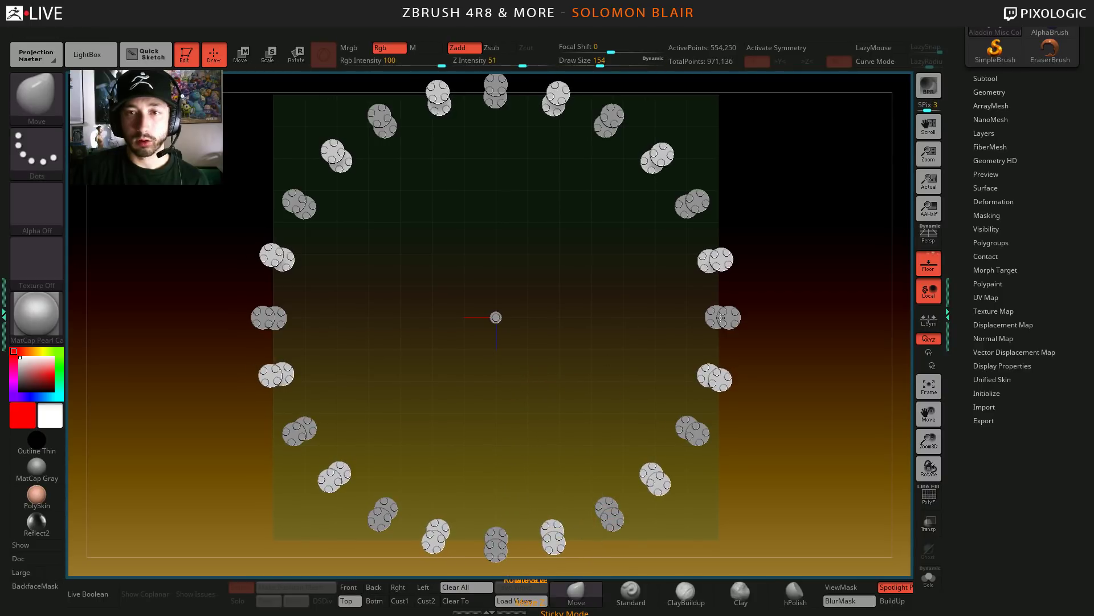
# - Make 1x1 CylStack x10 Column 1 the active subtool, isolate it, and frame it from above
pyautogui.click(987, 79)
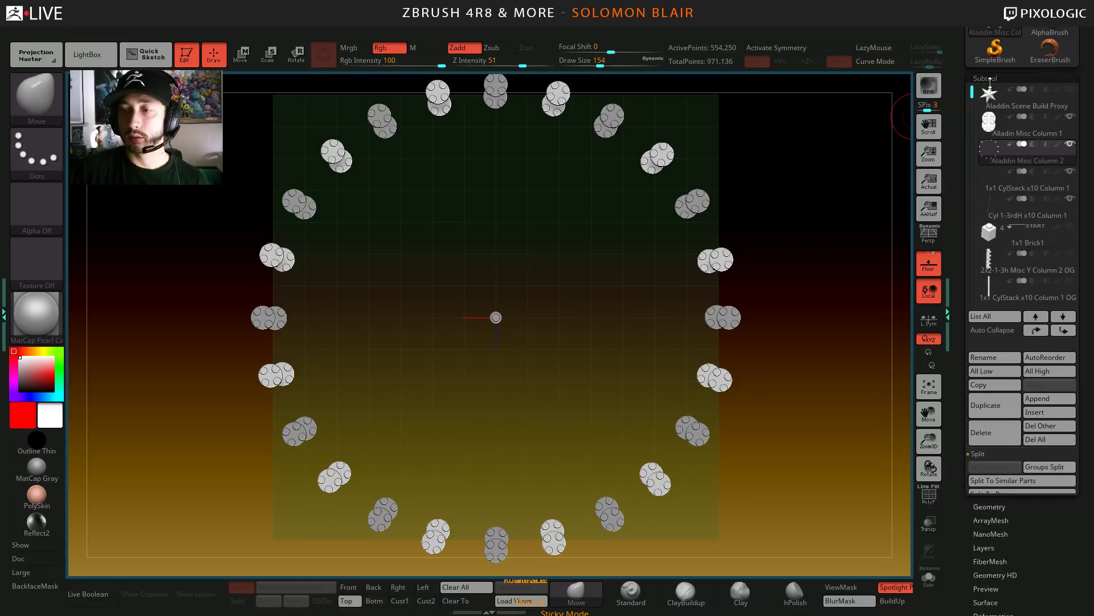
pyautogui.click(980, 176)
pyautogui.press('s')
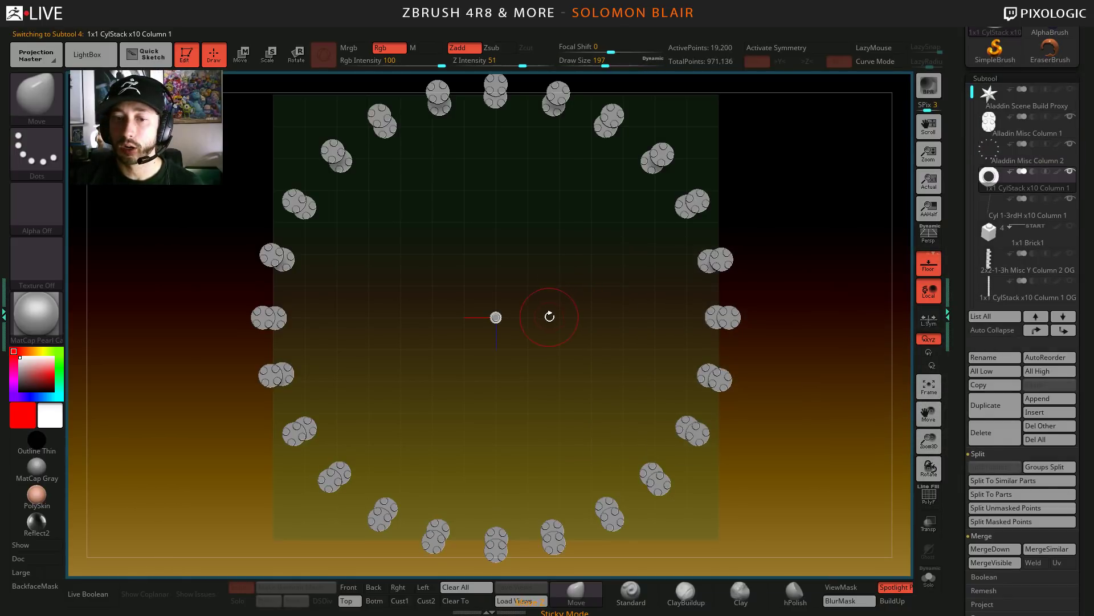
pyautogui.hotkey('ctrl', 'shift', 's')
pyautogui.moveTo(584, 393); pyautogui.dragTo(502, 310)
pyautogui.press('s')
pyautogui.moveTo(502, 310); pyautogui.dragTo(503, 311)
pyautogui.moveTo(502, 310)
pyautogui.keyDown('ctrl'); pyautogui.mouseDown(button='right')
pyautogui.moveTo(503, 335)
pyautogui.moveTo(510, 308)
pyautogui.moveTo(503, 320)
pyautogui.moveTo(669, 327)
pyautogui.moveTo(652, 426)
pyautogui.moveTo(645, 419)
pyautogui.mouseUp(button='right'); pyautogui.keyUp('ctrl')
pyautogui.press('s')
pyautogui.press('s')
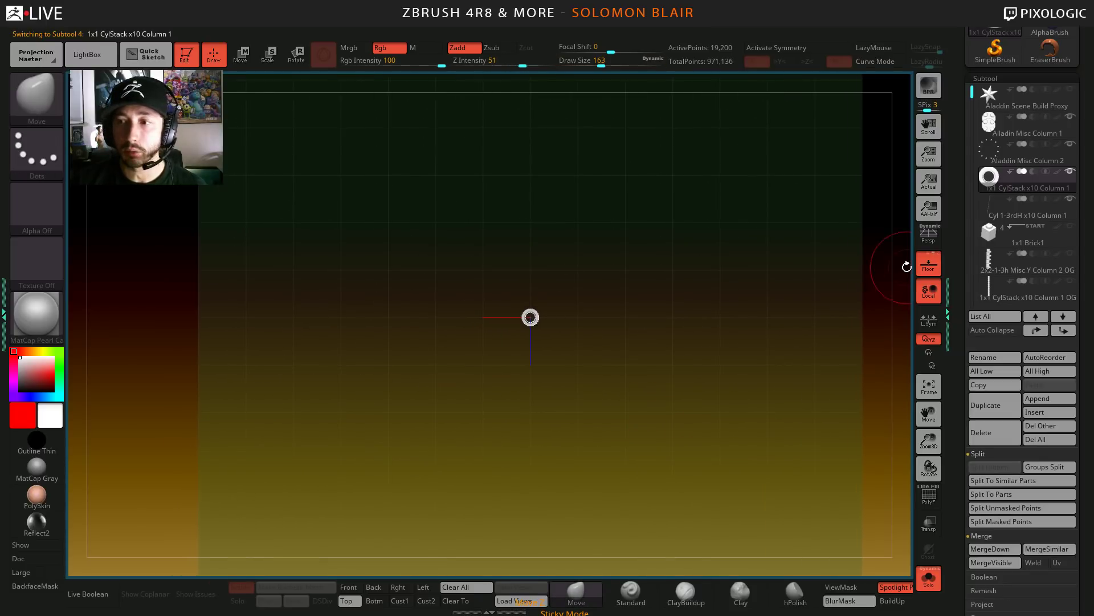
# - Check the Cyl 1-3rdH x10 Column 1 subtool, reselect 1x1 CylStack x10 Column 1, and show all subtools again
pyautogui.click(1008, 203)
pyautogui.click(1015, 181)
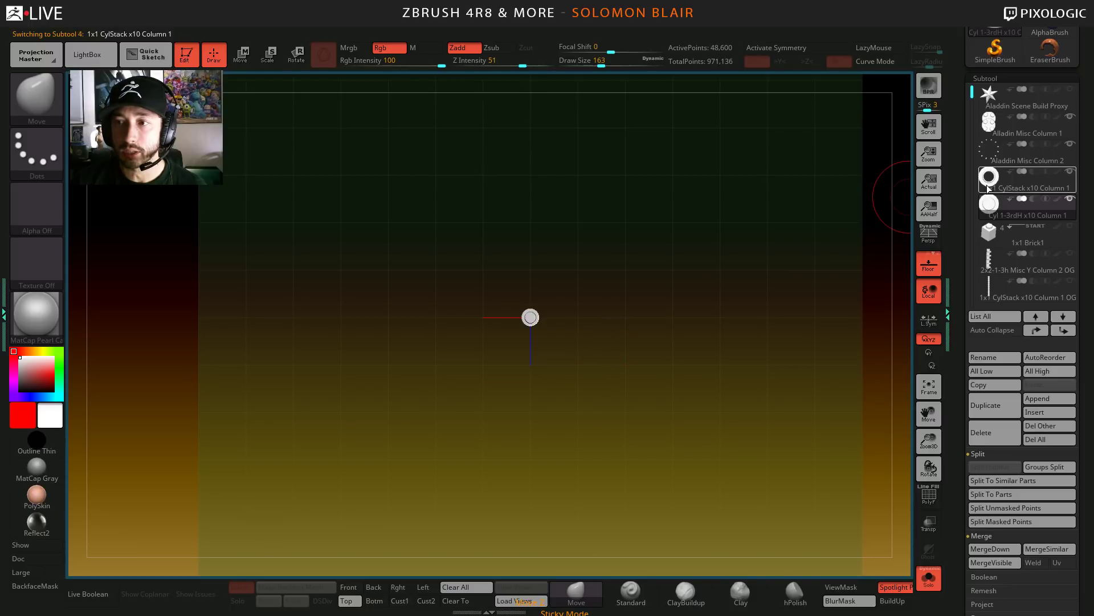
pyautogui.click(990, 78)
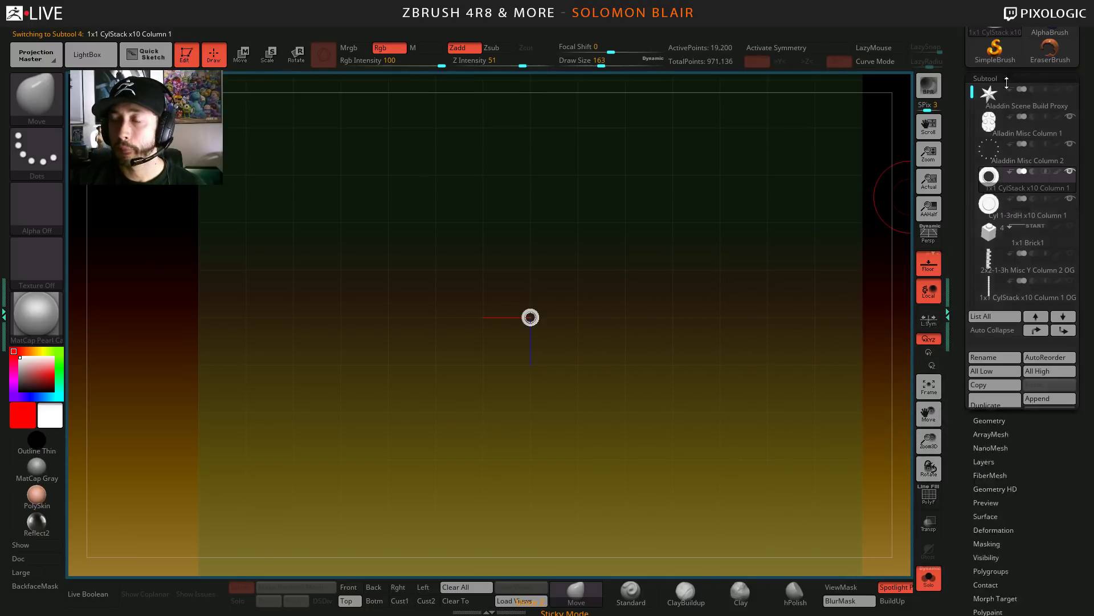
pyautogui.click(923, 579)
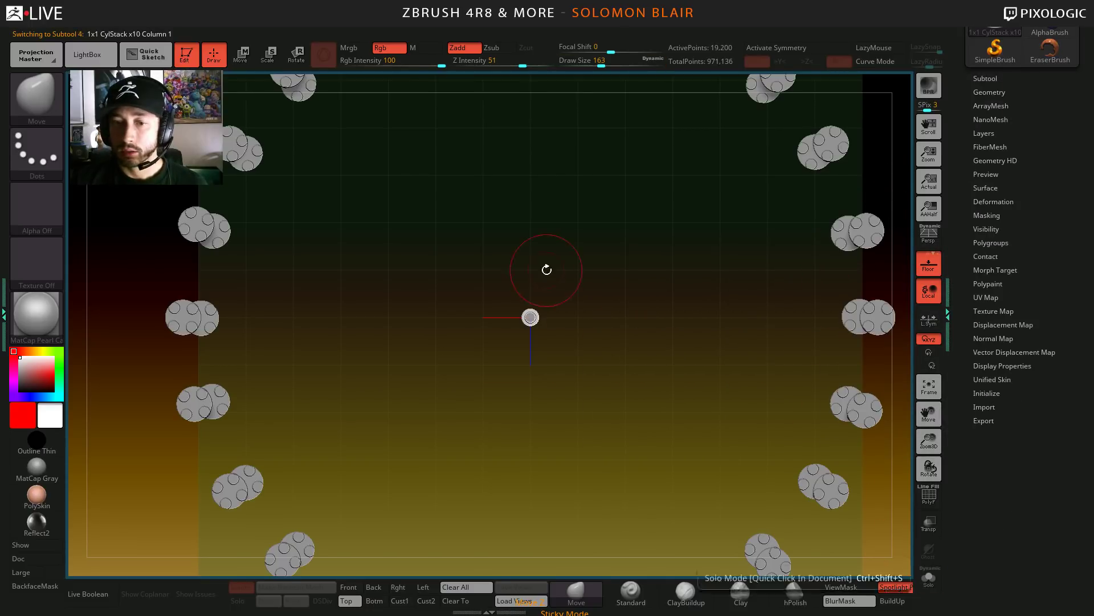
# - Turn on Array Mesh for 1x1 CylStack x10 Column 1 and paste the copied 12-repeat stage settings
pyautogui.click(992, 106)
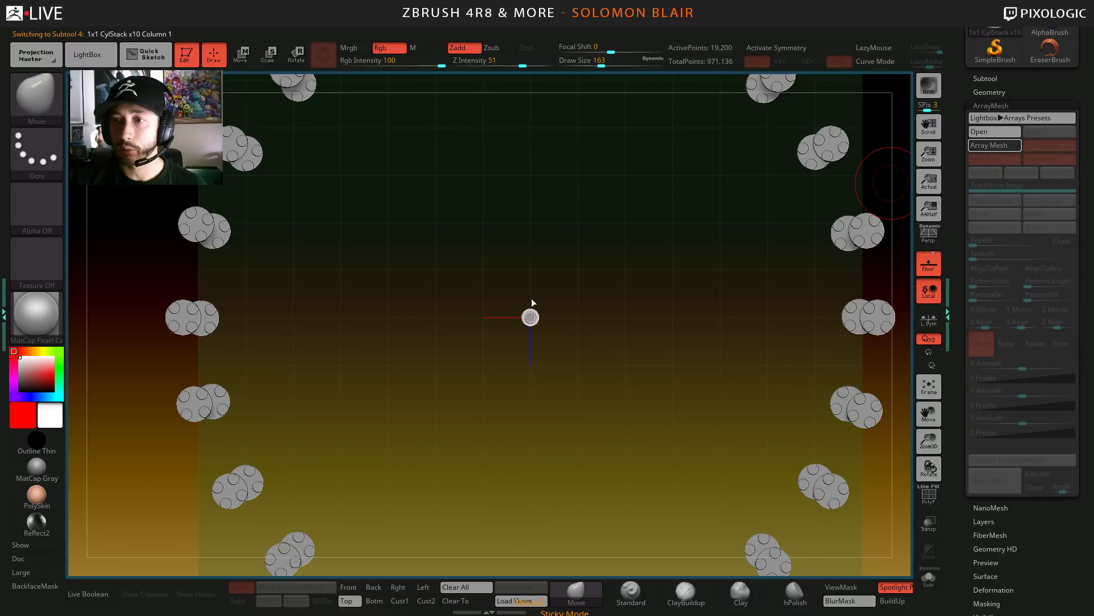
pyautogui.click(997, 145)
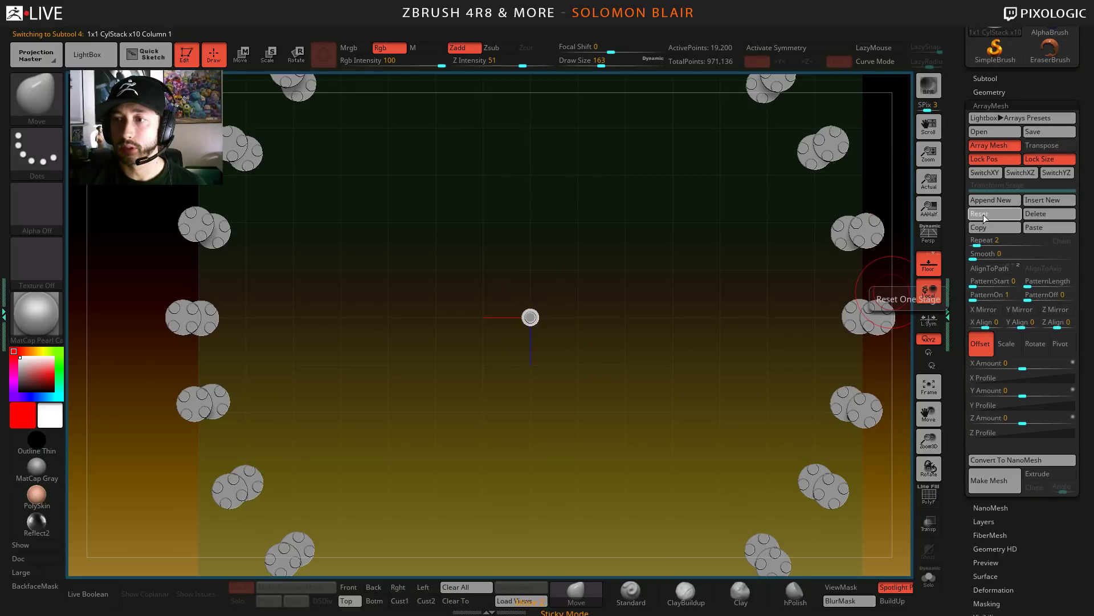
pyautogui.click(1047, 227)
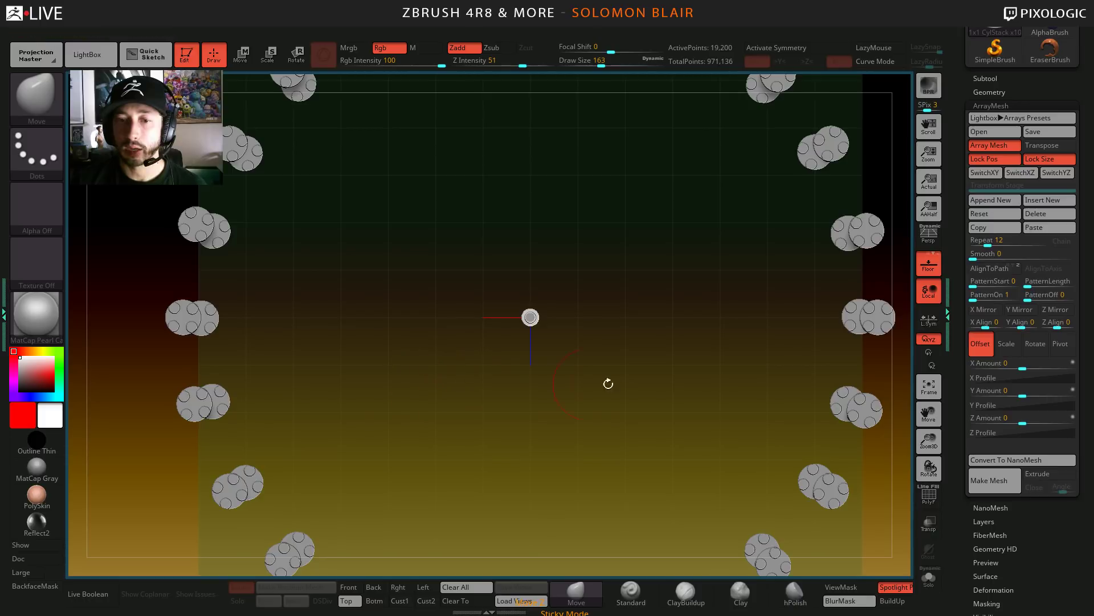
# - Unlock the gizmo of 1x1 CylStack x10 Column 1, centre it on the mesh in isolation, and bring back the surrounding column rings
pyautogui.press('w')
pyautogui.click(510, 227)
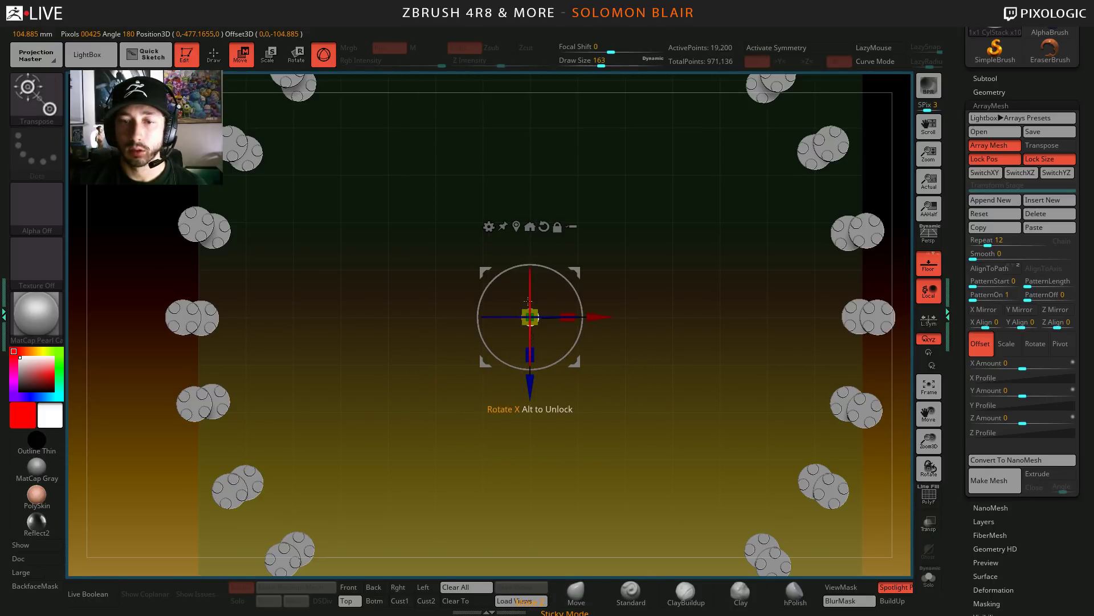
pyautogui.press('alt')
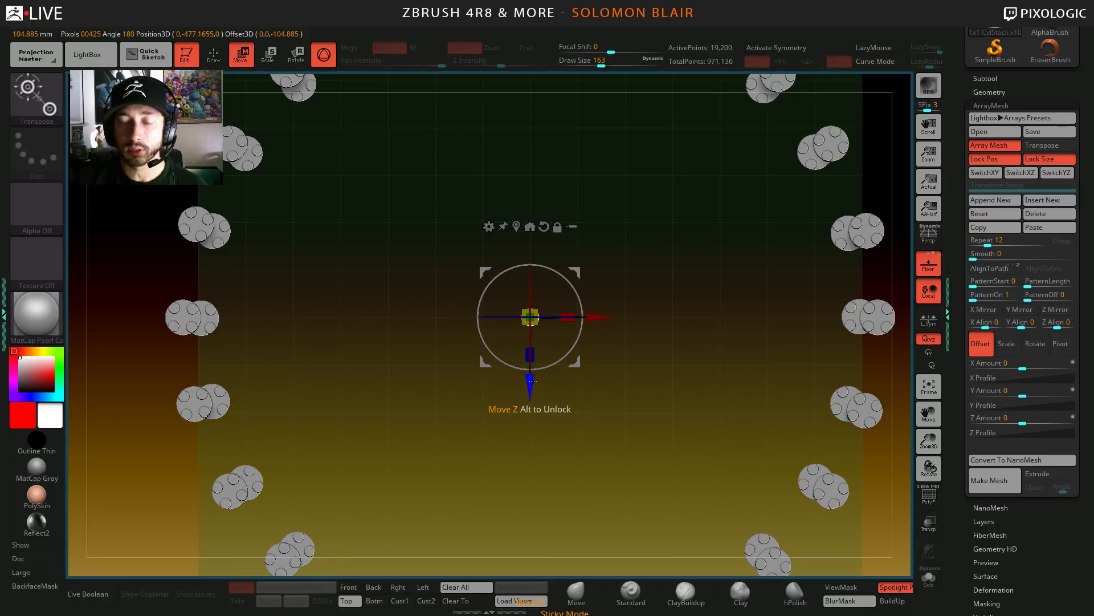
pyautogui.keyDown('ctrl'); pyautogui.keyDown('shift'); pyautogui.click(582, 182); pyautogui.keyUp('shift'); pyautogui.keyUp('ctrl')
pyautogui.keyDown('ctrl'); pyautogui.moveTo(581, 182); pyautogui.dragTo(590, 244, button='right'); pyautogui.keyUp('ctrl')
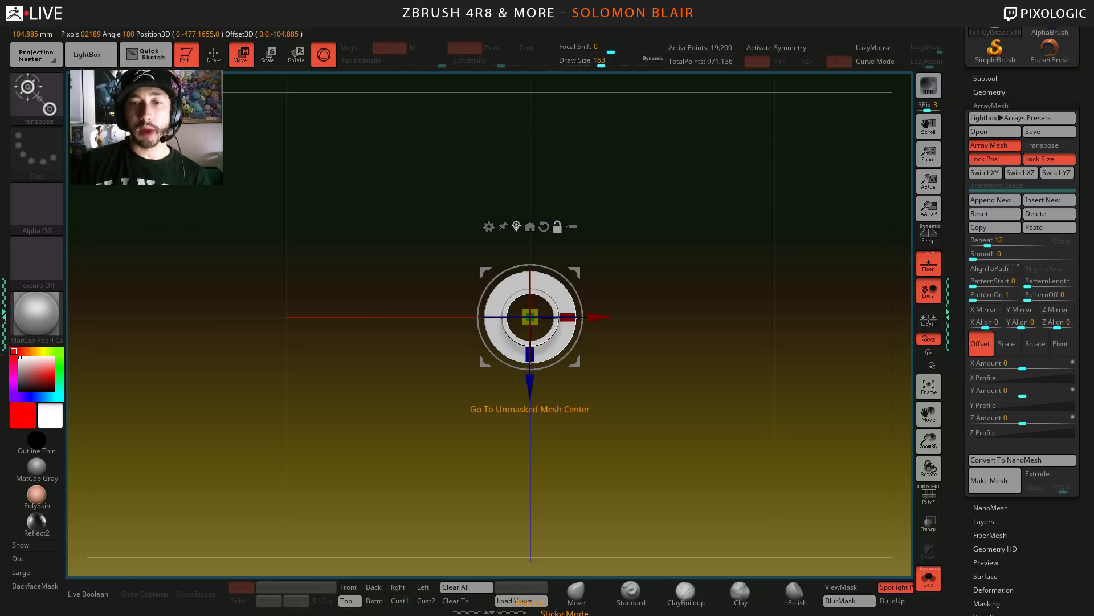
pyautogui.moveTo(604, 410)
pyautogui.keyDown('ctrl'); pyautogui.mouseDown(button='right')
pyautogui.moveTo(410, 431)
pyautogui.moveTo(394, 412)
pyautogui.moveTo(433, 422)
pyautogui.mouseUp(button='right'); pyautogui.keyUp('ctrl')
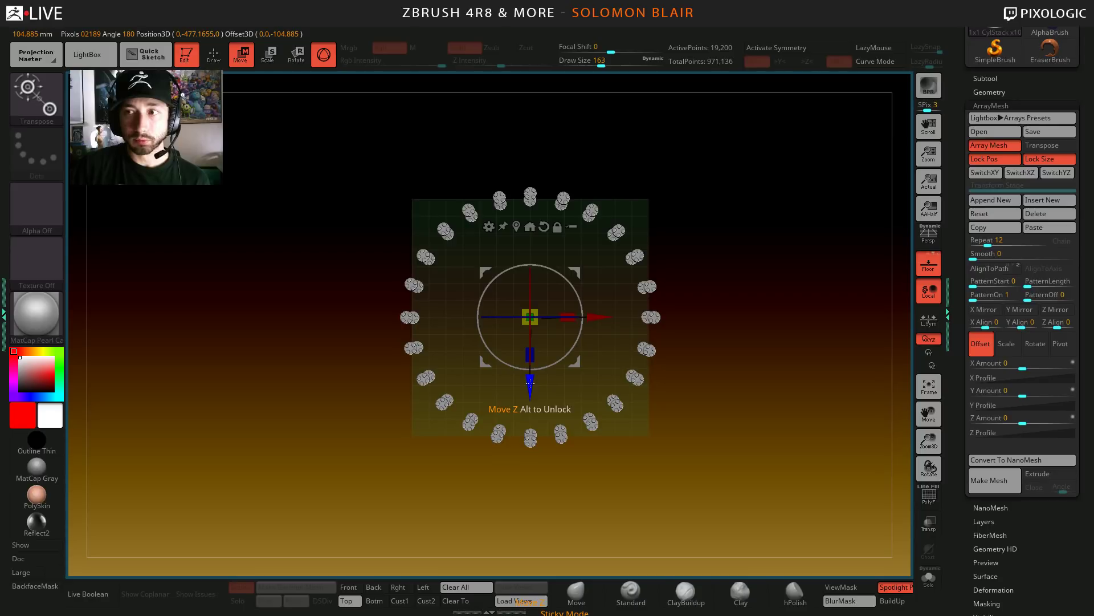
# - Move the arrayed cylinder stacks outward along Z until they overlap the inner edge of the misc columns, and return to Draw mode
pyautogui.moveTo(531, 382); pyautogui.dragTo(530, 489)
pyautogui.keyDown('ctrl'); pyautogui.moveTo(529, 490); pyautogui.dragTo(514, 523, button='right'); pyautogui.keyUp('ctrl')
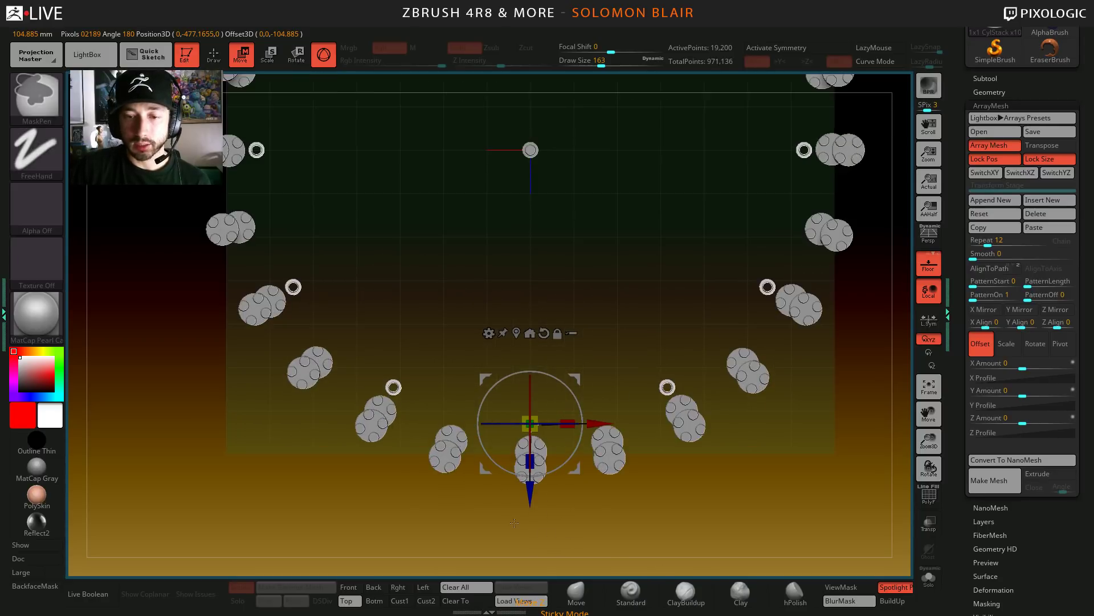
pyautogui.moveTo(530, 505); pyautogui.dragTo(539, 509)
pyautogui.keyDown('ctrl'); pyautogui.moveTo(539, 509); pyautogui.dragTo(1043, 598, button='right'); pyautogui.keyUp('ctrl')
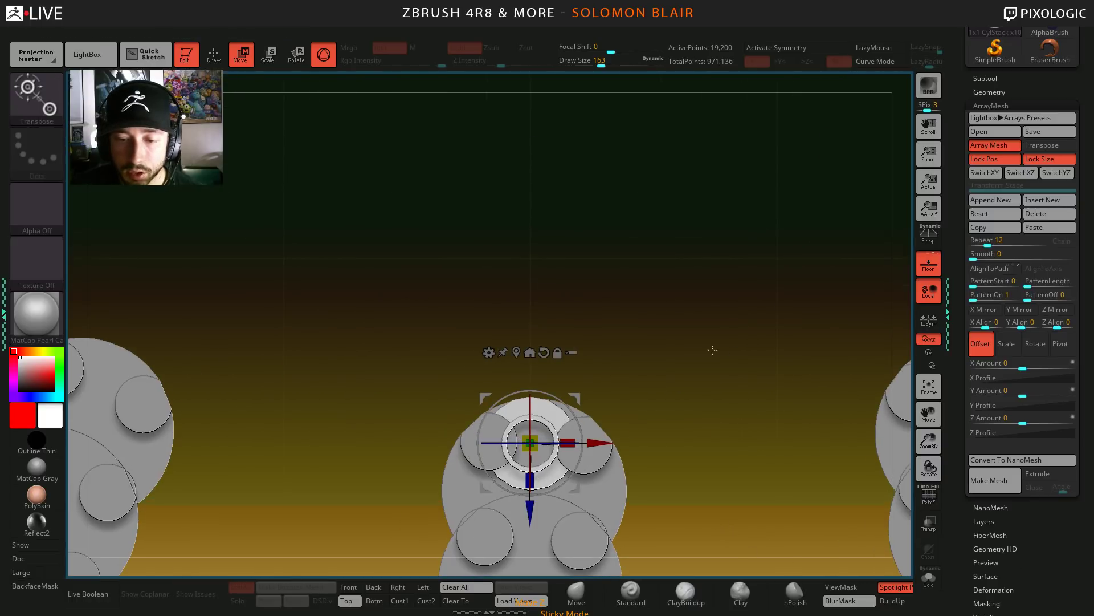
pyautogui.keyDown('alt'); pyautogui.moveTo(549, 521); pyautogui.dragTo(550, 340, button='right'); pyautogui.keyUp('alt')
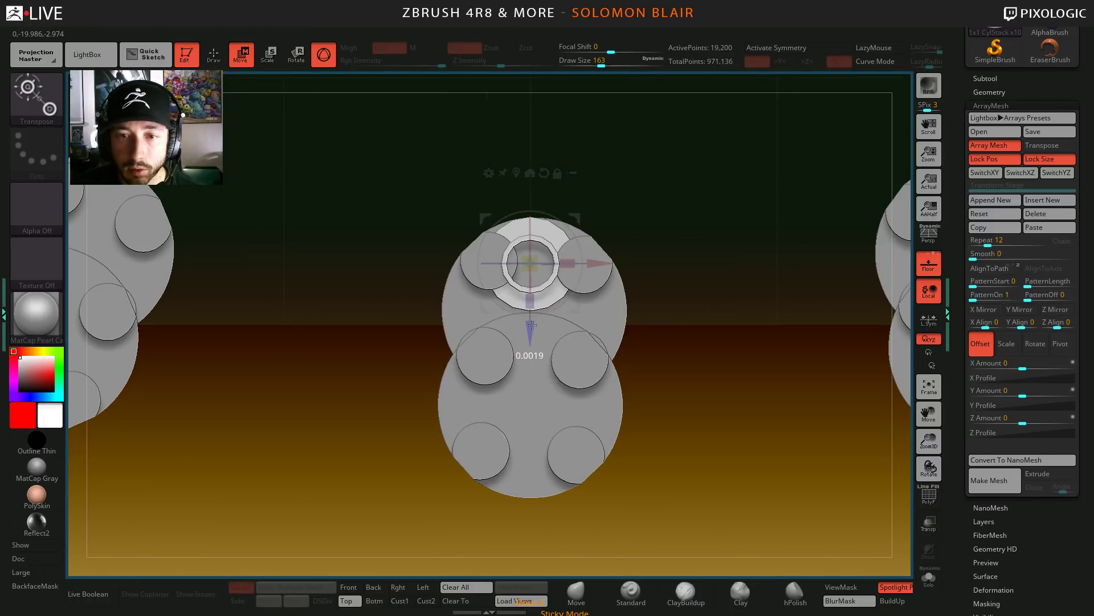
pyautogui.press('q')
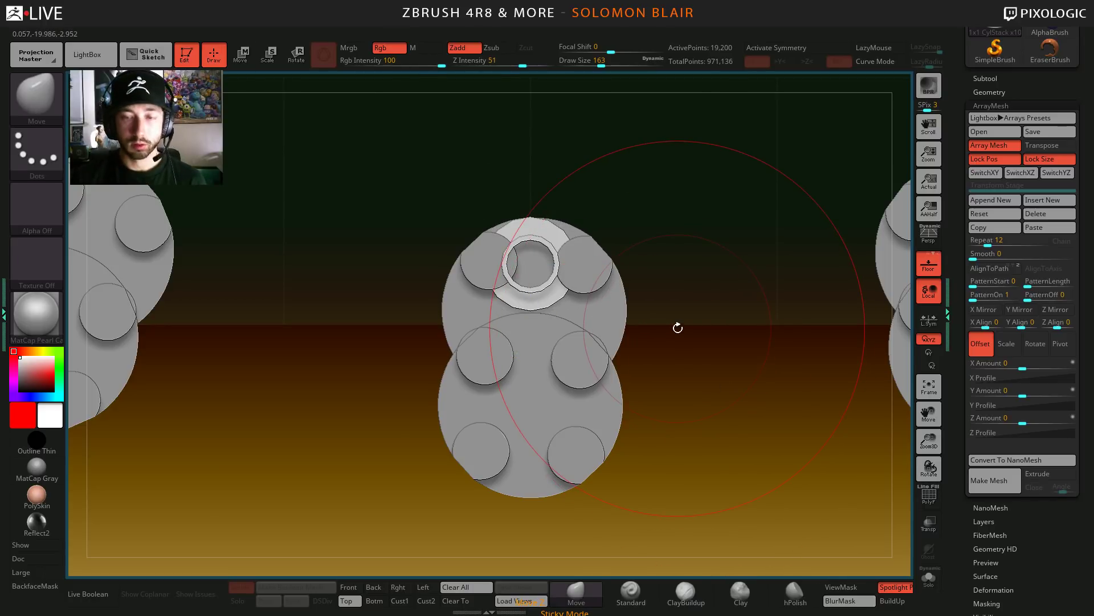
# - Send the gizmo to the scene centre and rotate the cylinder-stack ring slightly so each stack sits beside its misc column
pyautogui.press('f')
pyautogui.press('w')
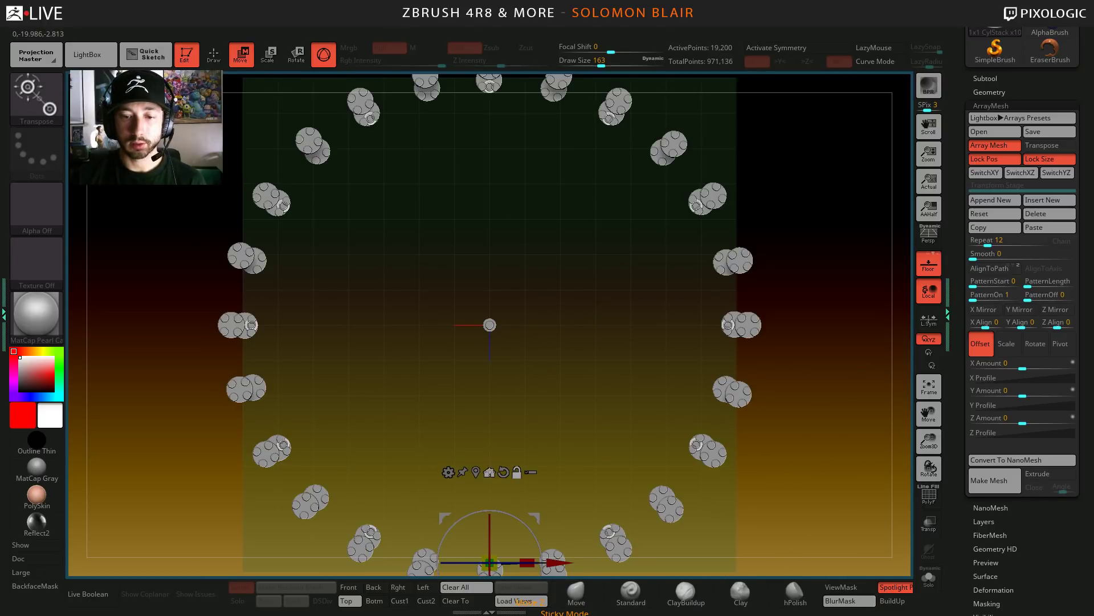
pyautogui.keyDown('alt'); pyautogui.click(489, 472); pyautogui.keyUp('alt')
pyautogui.moveTo(463, 277); pyautogui.dragTo(461, 306)
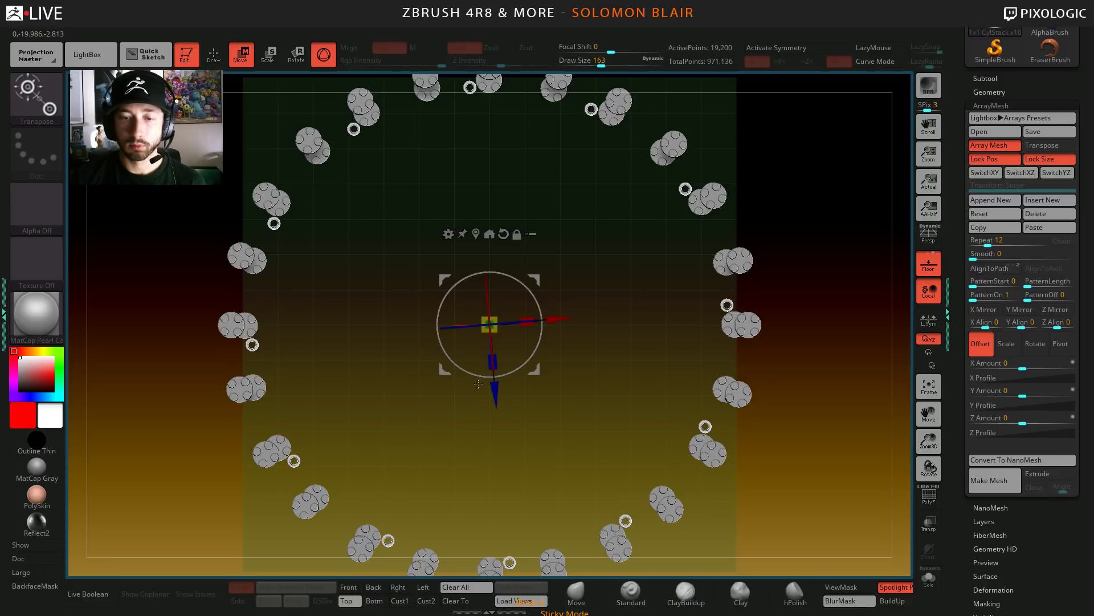
pyautogui.moveTo(479, 384)
pyautogui.mouseDown()
pyautogui.moveTo(477, 358)
pyautogui.moveTo(495, 366)
pyautogui.mouseUp()
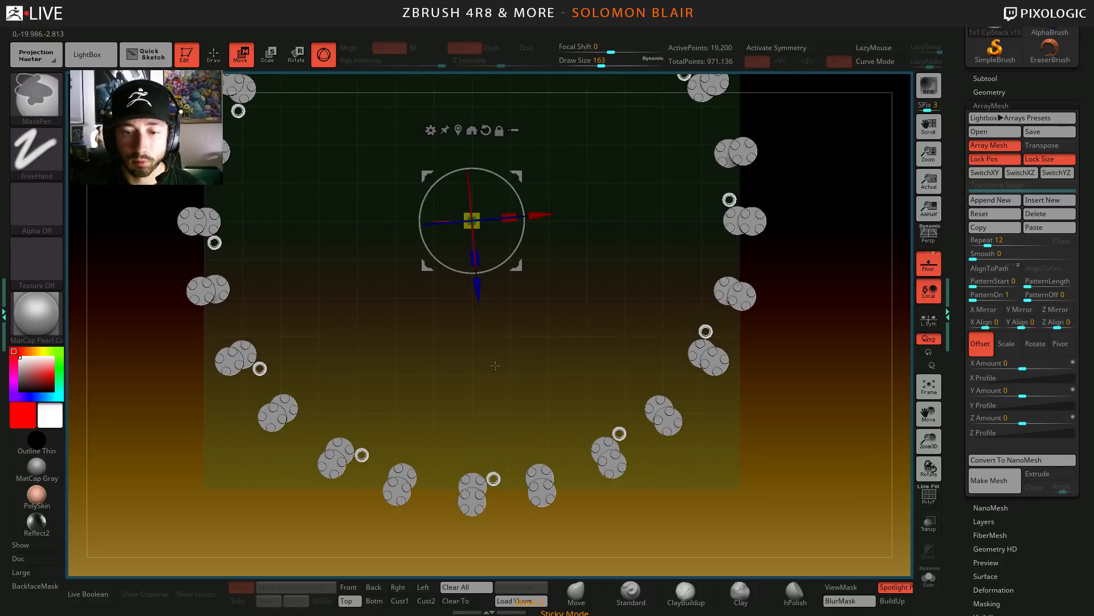
pyautogui.press('q')
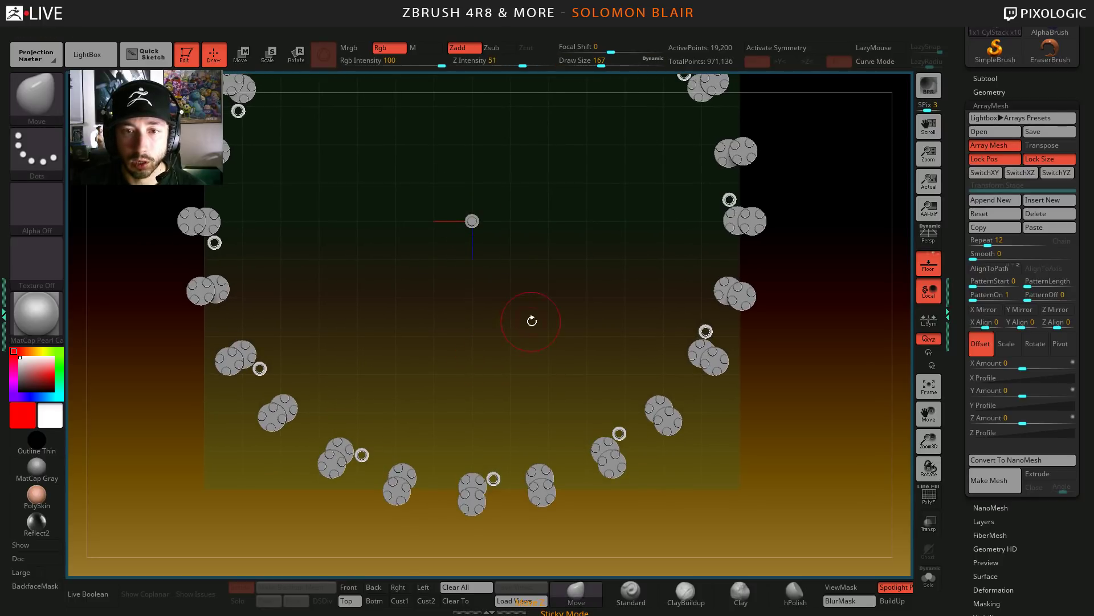
# - Try repeat counts of 14 and 20 on the cylinder-stack array and set the count back to 12
pyautogui.moveTo(532, 319); pyautogui.dragTo(556, 343)
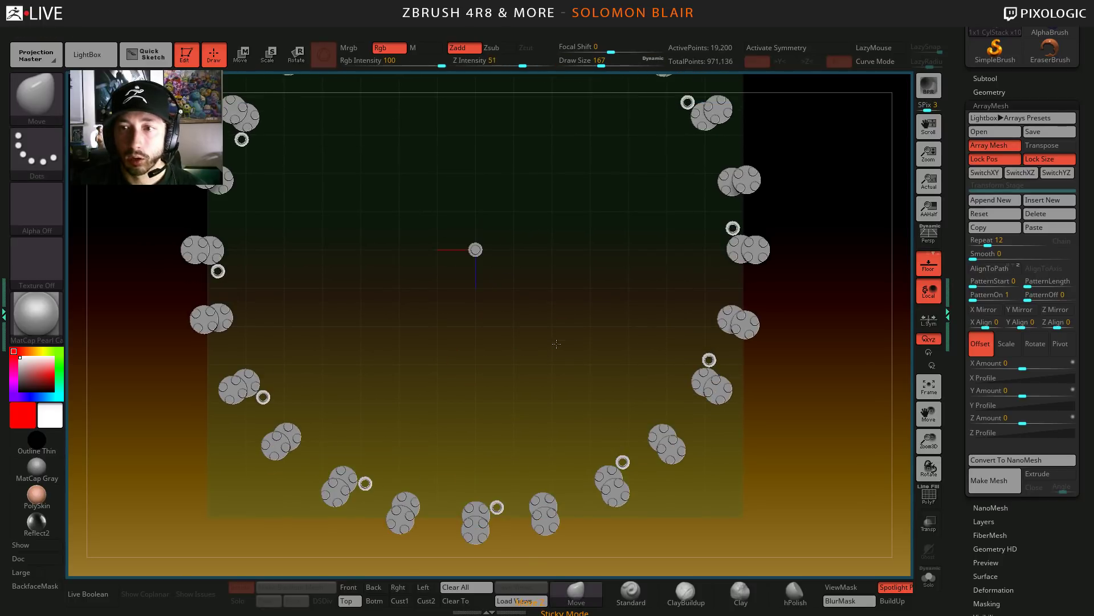
pyautogui.click(995, 240)
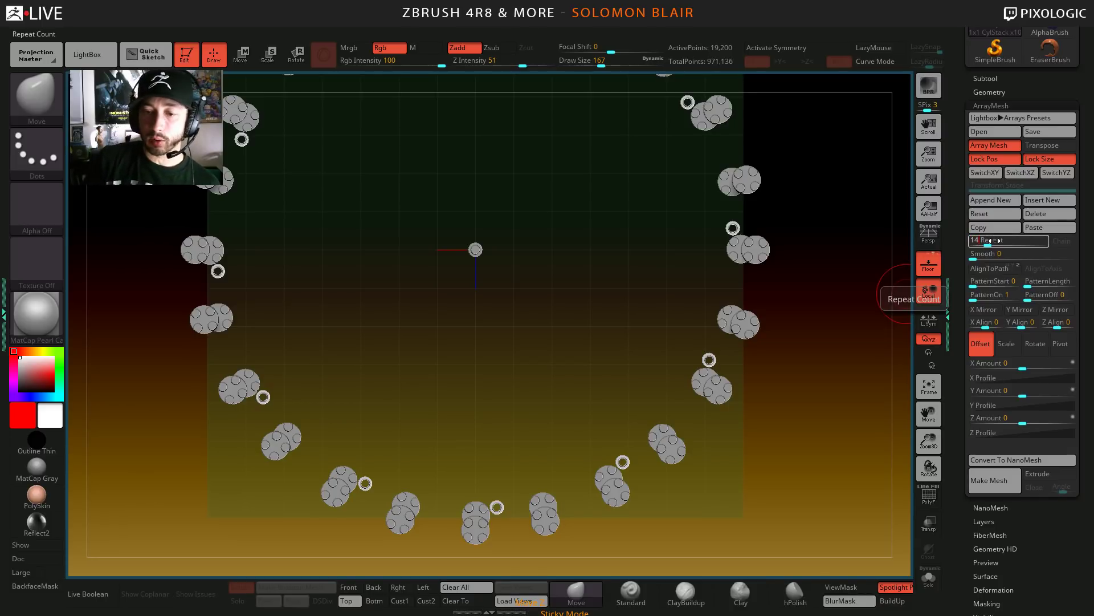
pyautogui.press('Return')
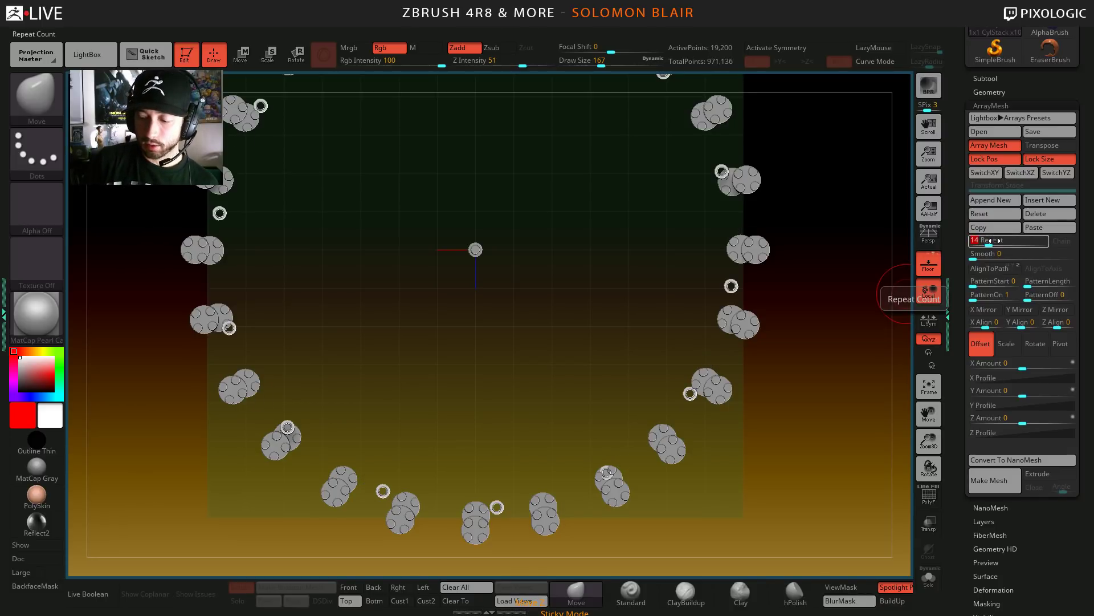
pyautogui.press('Return')
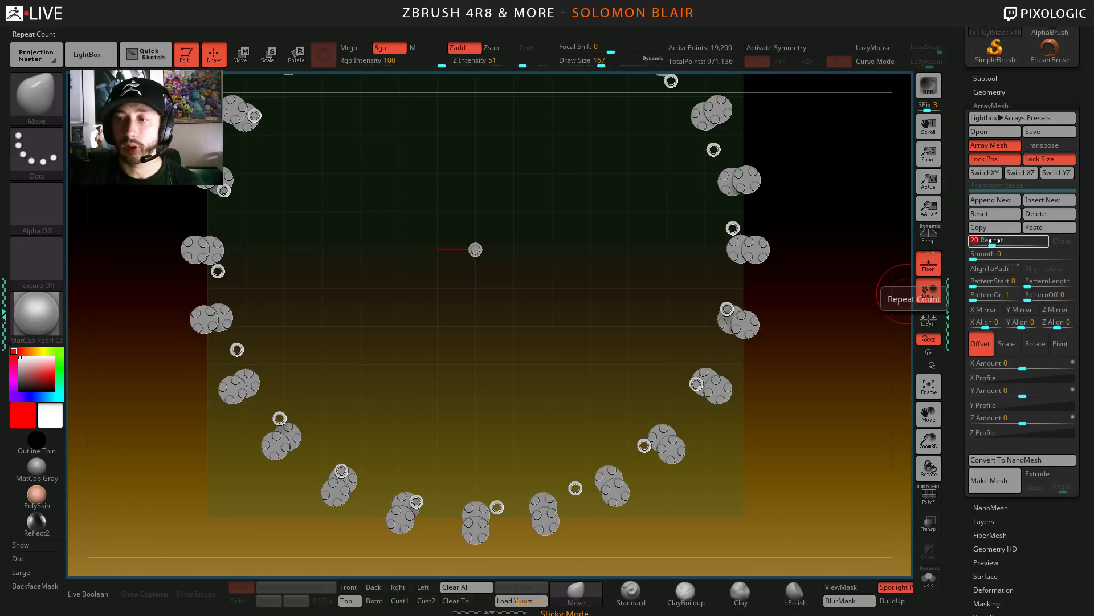
pyautogui.write('12')
pyautogui.press('Return')
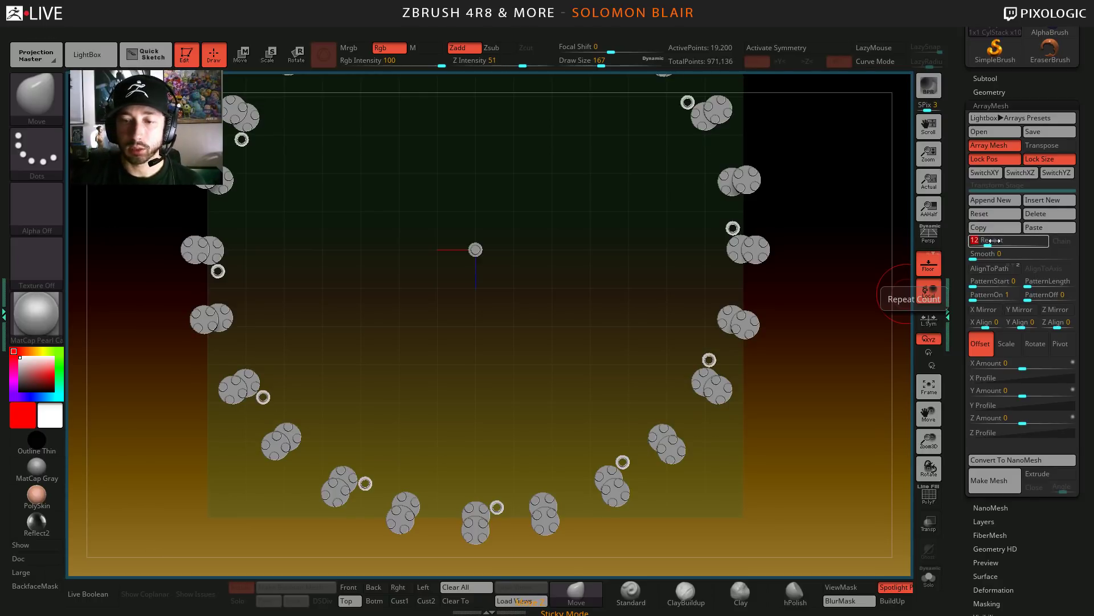
pyautogui.moveTo(534, 361)
pyautogui.mouseDown()
pyautogui.moveTo(538, 393)
pyautogui.moveTo(536, 362)
pyautogui.mouseUp()
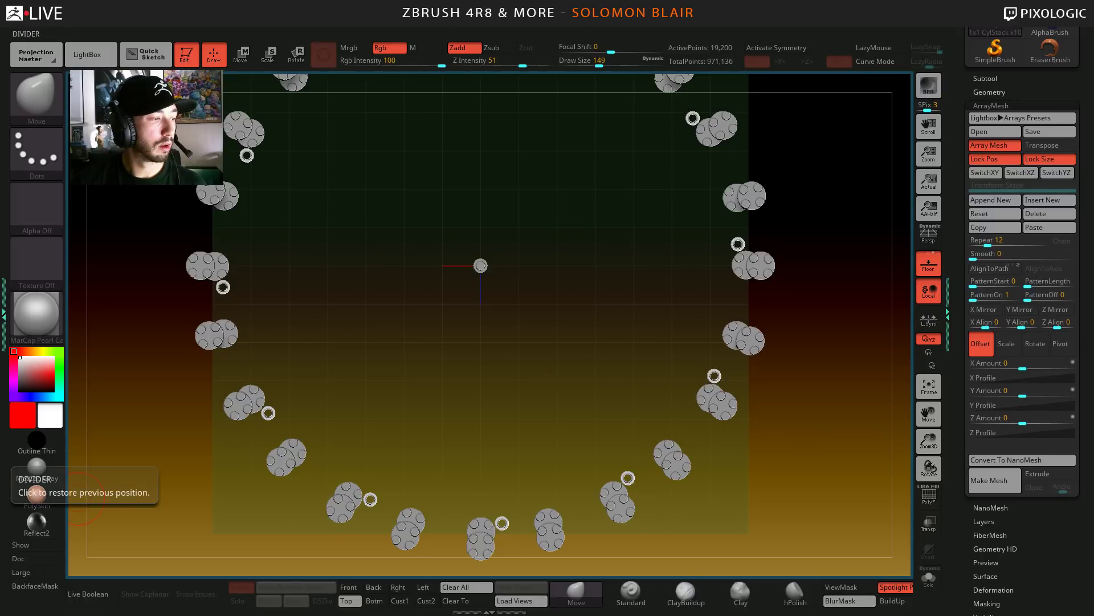
# - Switch to LEGO Digital Designer, discard the changes to lego_fence_scale_ref_v1.lxf, and return to ZBrush
pyautogui.hotkey('alt', 'Tab')
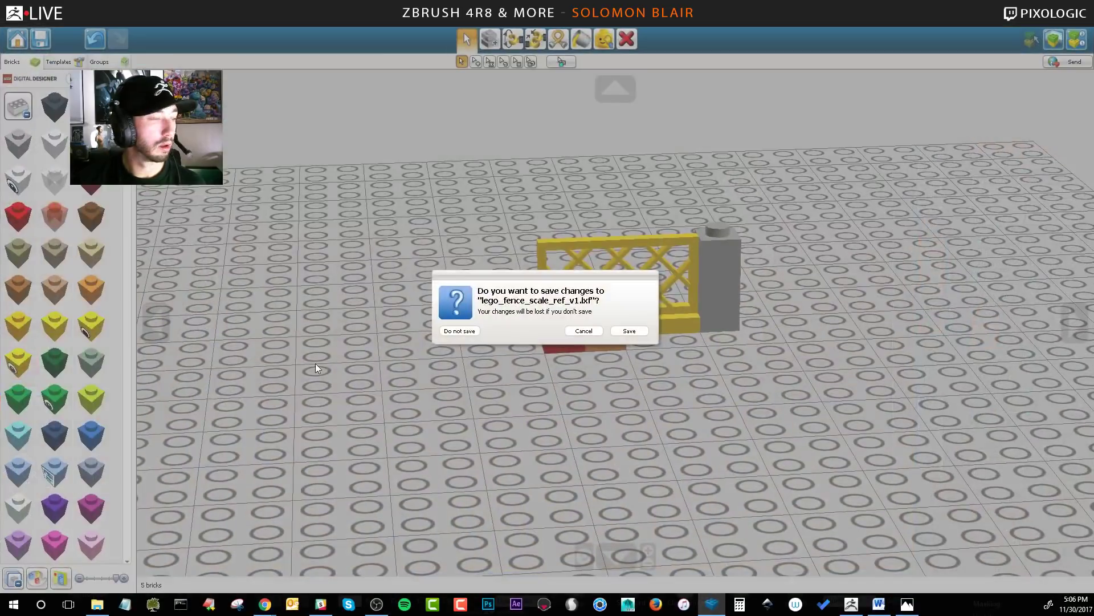
pyautogui.click(458, 331)
pyautogui.keyDown('alt'); pyautogui.moveTo(546, 403); pyautogui.dragTo(567, 378); pyautogui.keyUp('alt')
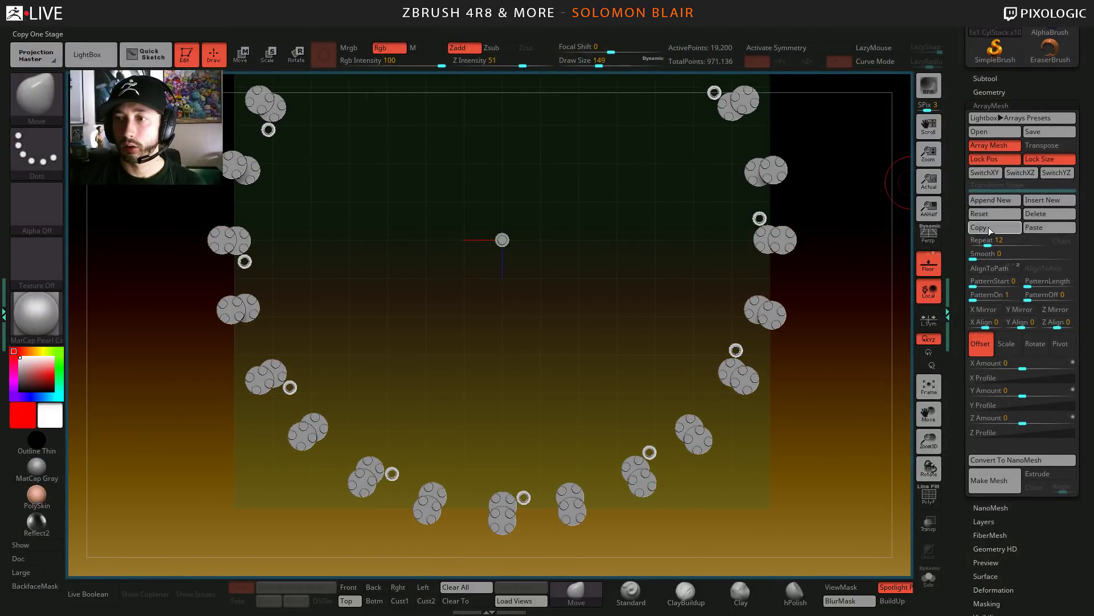
# - Make Cyl 1-3rdH x10 Column 1 the active subtool and turn on Array Mesh with the copied 12-repeat stage settings
pyautogui.click(995, 79)
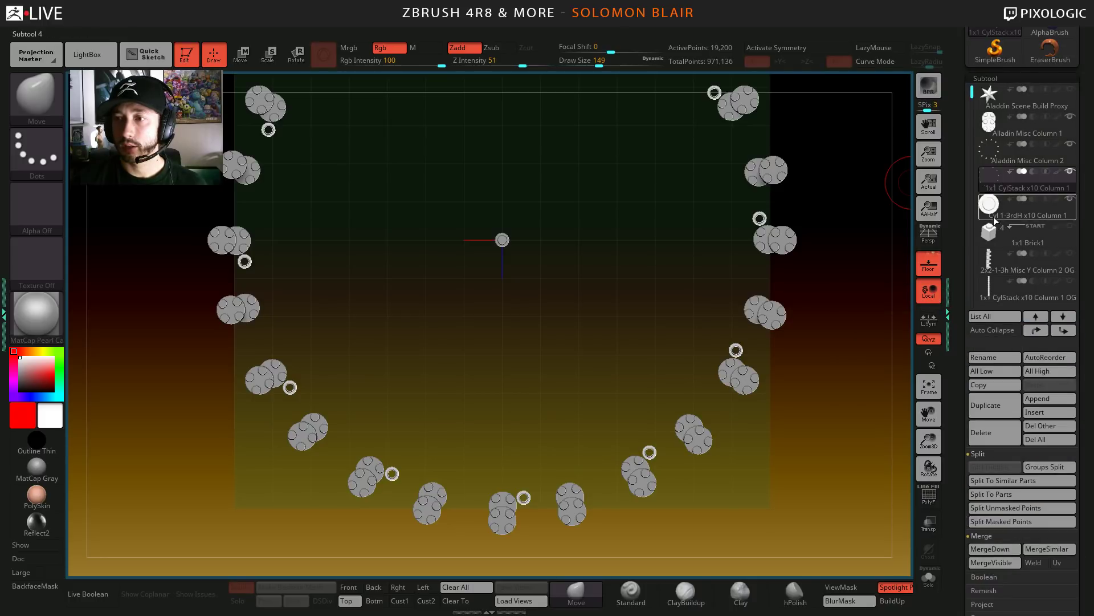
pyautogui.click(993, 216)
pyautogui.click(995, 78)
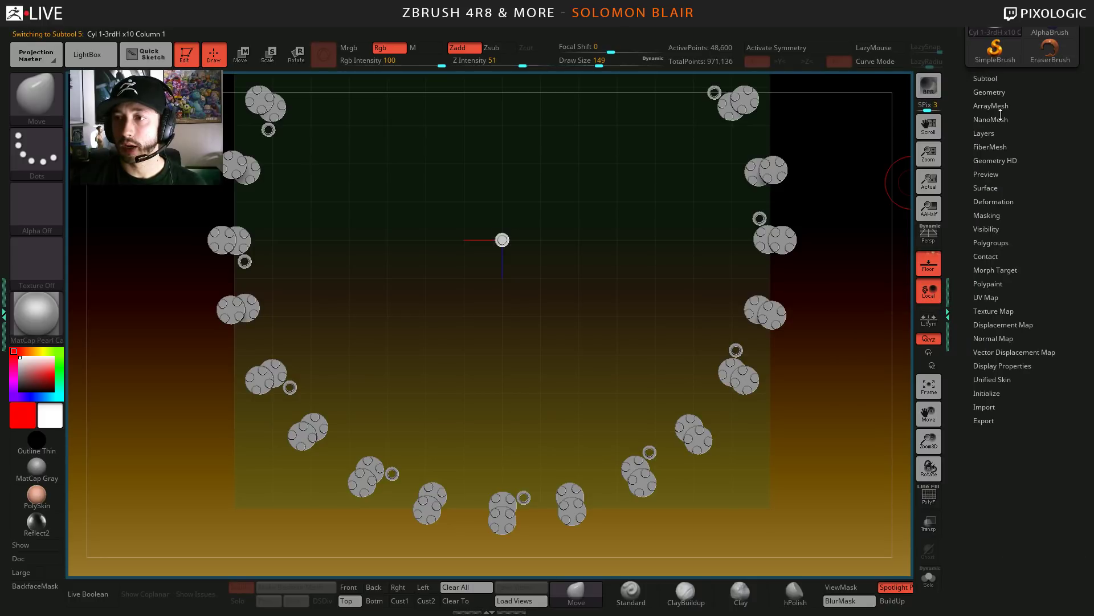
pyautogui.click(991, 106)
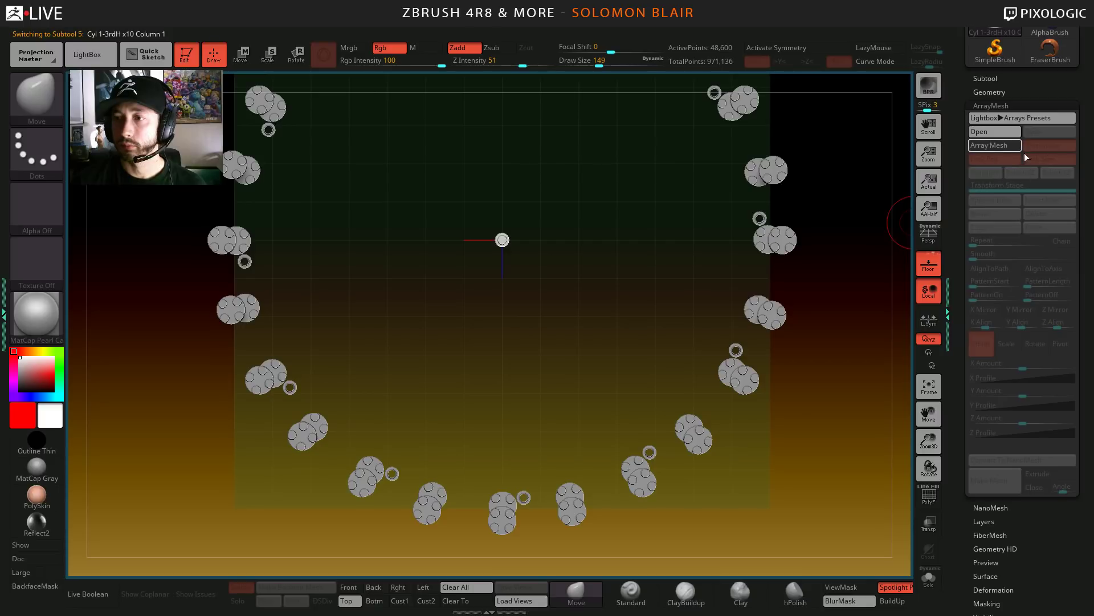
pyautogui.click(1020, 147)
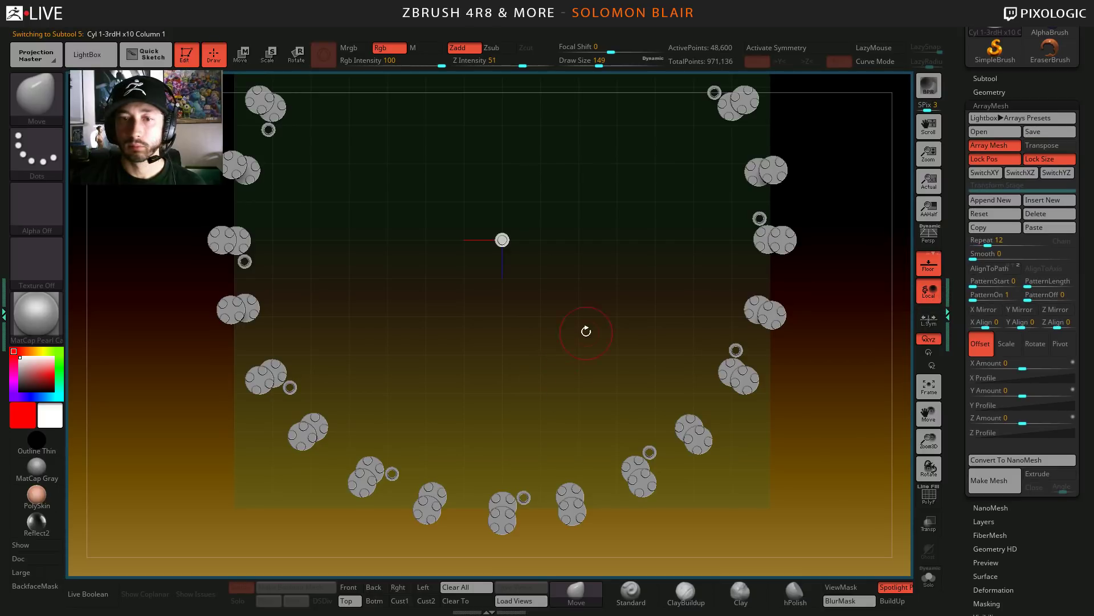
# - Move the Cyl 1-3rdH columns outward along Z onto the inner edge of the misc column ring and recentre the gizmo
pyautogui.press('w')
pyautogui.click(491, 443)
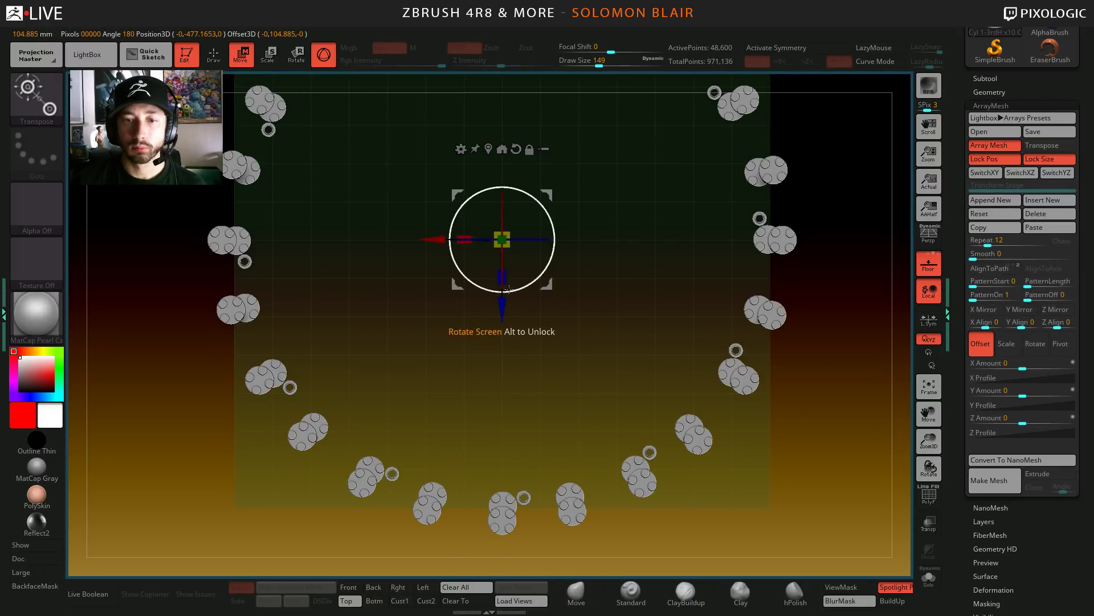
pyautogui.moveTo(503, 308); pyautogui.dragTo(503, 572)
pyautogui.keyDown('alt'); pyautogui.click(503, 405); pyautogui.keyUp('alt')
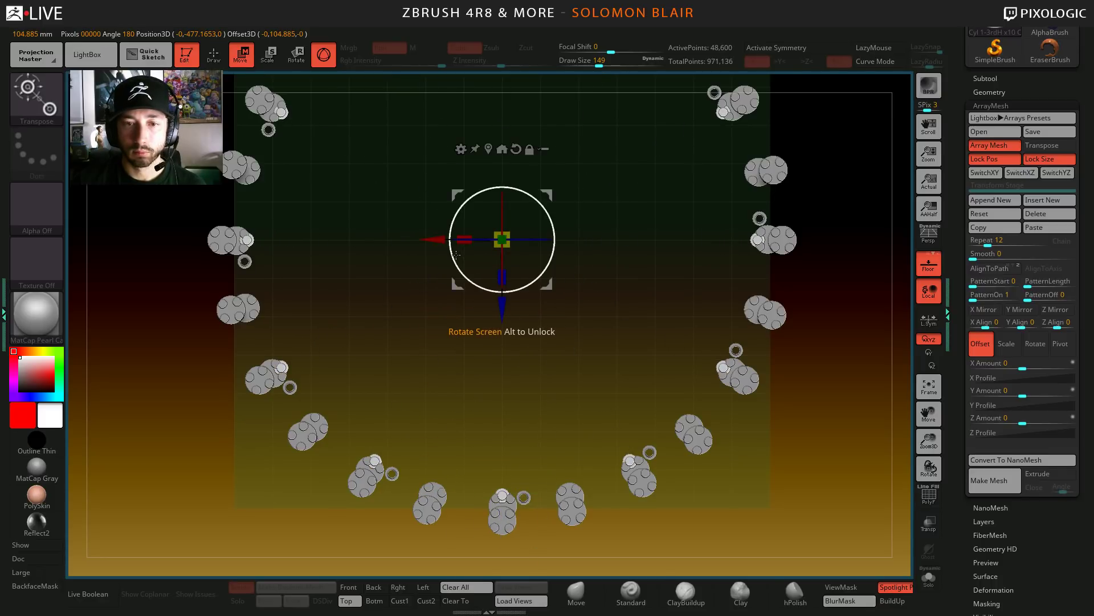
# - Rotate the Cyl 1-3rdH ring until its columns sit beside the cylinder stacks, nudge it slightly outward, and return to Draw mode
pyautogui.moveTo(457, 253); pyautogui.dragTo(465, 258)
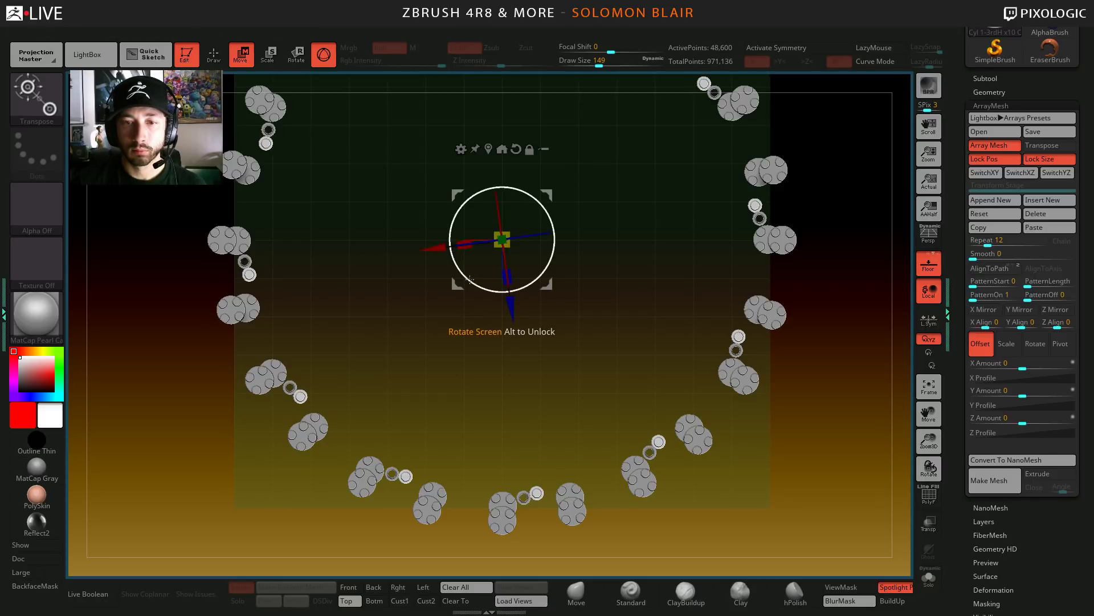
pyautogui.moveTo(512, 306); pyautogui.dragTo(518, 312)
pyautogui.press('q')
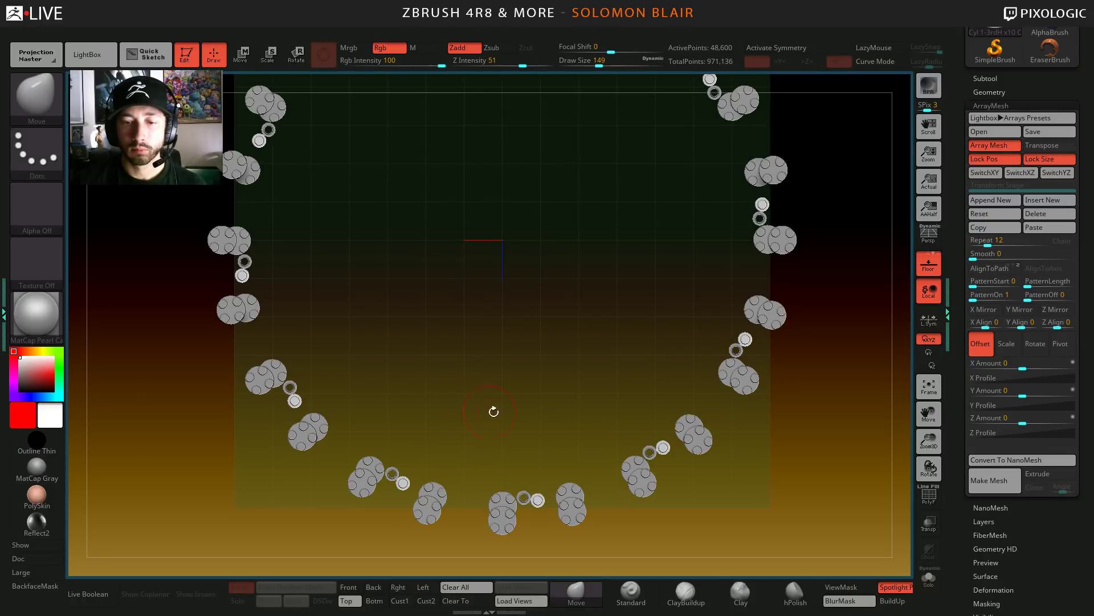
# - Examine the spacing and height of all the arrayed column rings from above and from angled views
pyautogui.keyDown('alt'); pyautogui.moveTo(500, 396); pyautogui.dragTo(543, 398); pyautogui.keyUp('alt')
pyautogui.press('s')
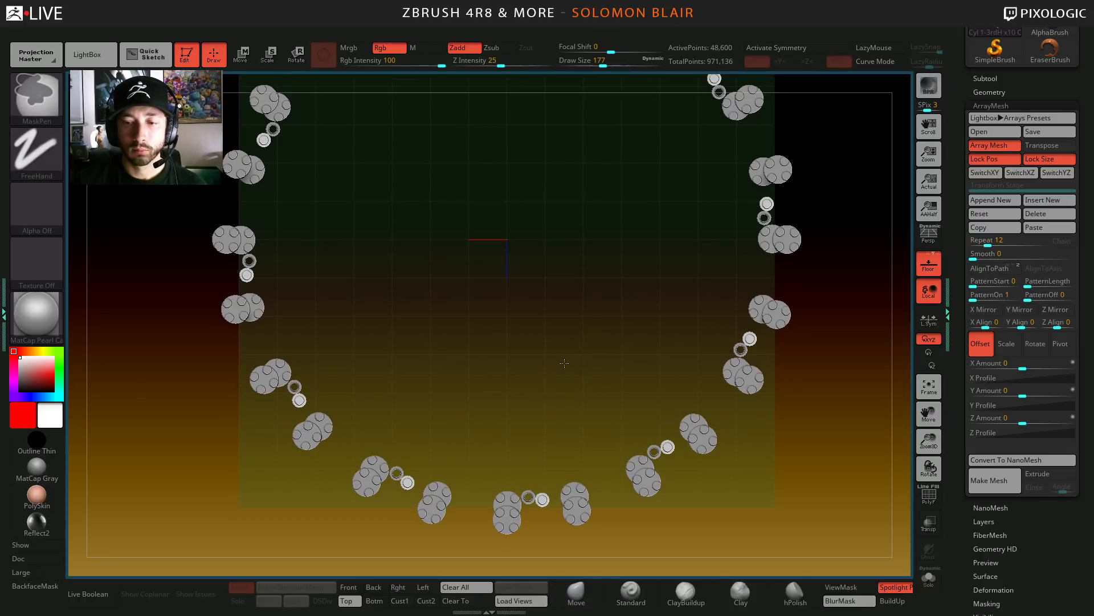
pyautogui.keyDown('ctrl'); pyautogui.moveTo(564, 365); pyautogui.dragTo(559, 361, button='right'); pyautogui.keyUp('ctrl')
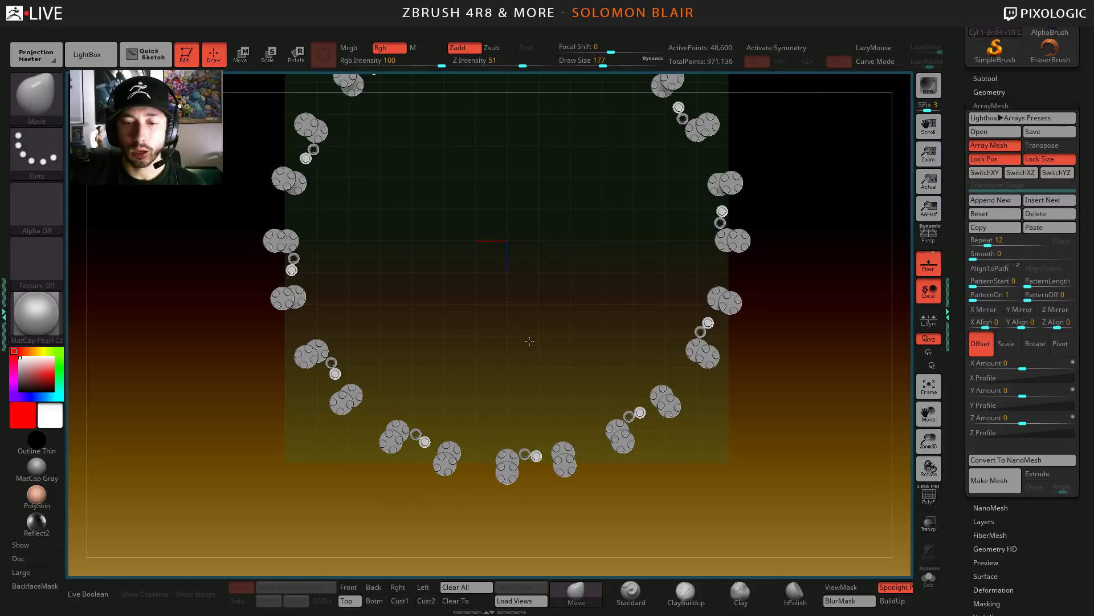
pyautogui.moveTo(530, 341)
pyautogui.mouseDown()
pyautogui.moveTo(499, 340)
pyautogui.moveTo(544, 337)
pyautogui.mouseUp()
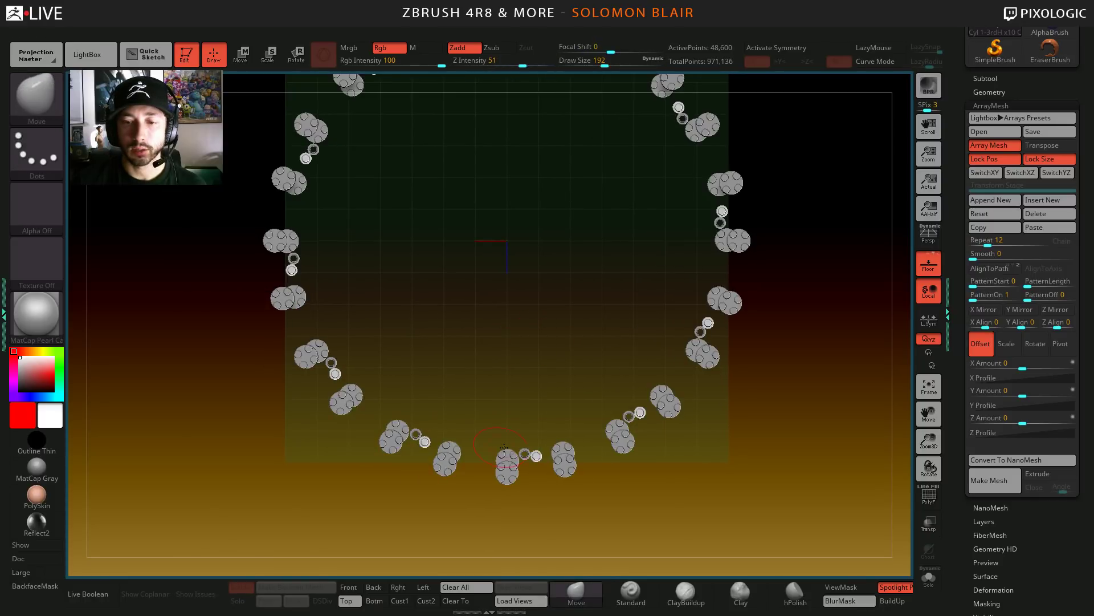
pyautogui.moveTo(505, 196); pyautogui.dragTo(446, 239)
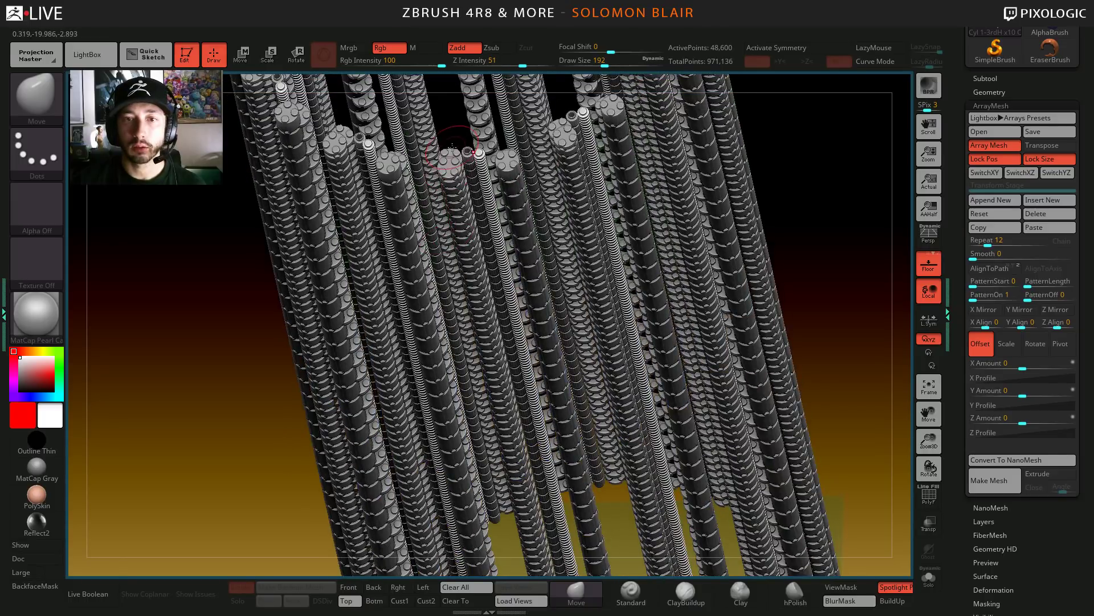
pyautogui.moveTo(452, 147); pyautogui.dragTo(465, 213)
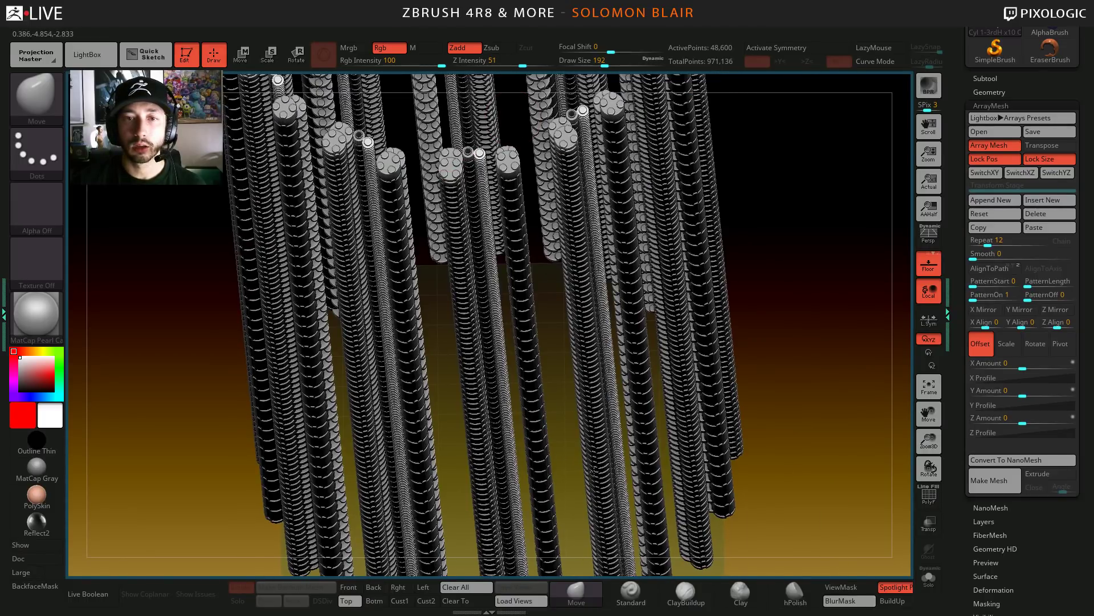
pyautogui.moveTo(513, 251); pyautogui.dragTo(515, 285)
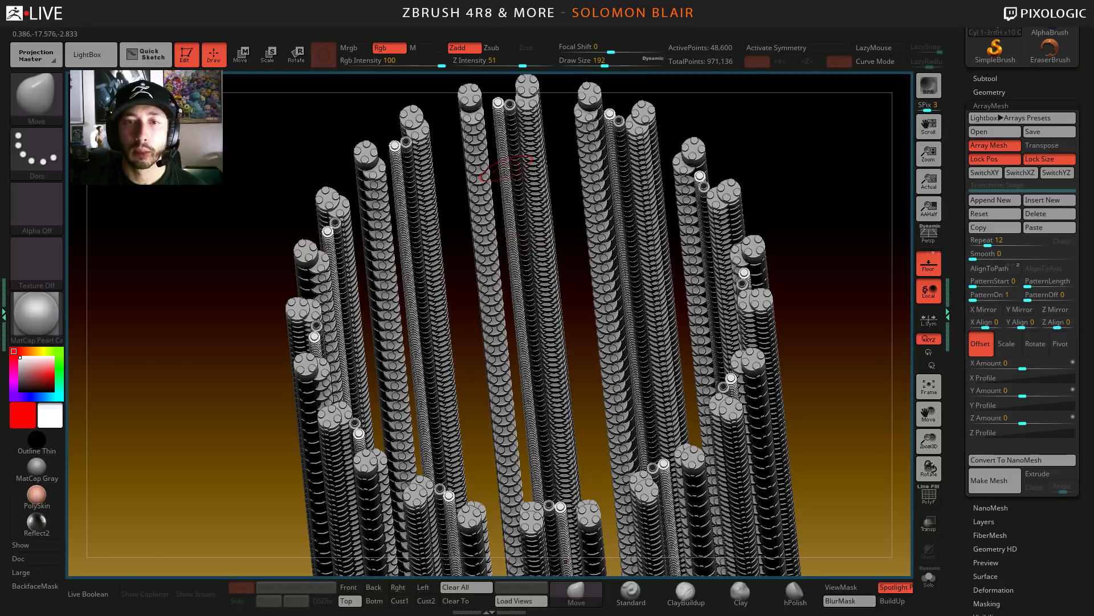
pyautogui.press('s')
pyautogui.moveTo(497, 175); pyautogui.dragTo(504, 176)
pyautogui.press('shift')
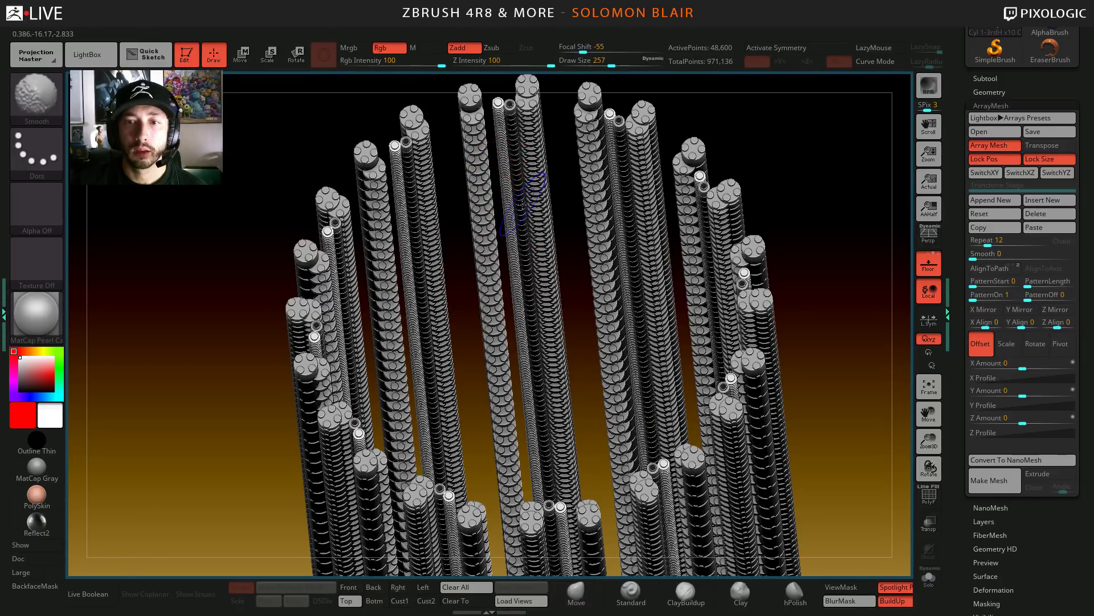
# - From a straight top view, select the 1x1 CylStack x10 Column 1 subtool and duplicate it as 1x1 CylStack x10 Column 2
pyautogui.hotkey('shift', 'f')
pyautogui.hotkey('shift', 'f')
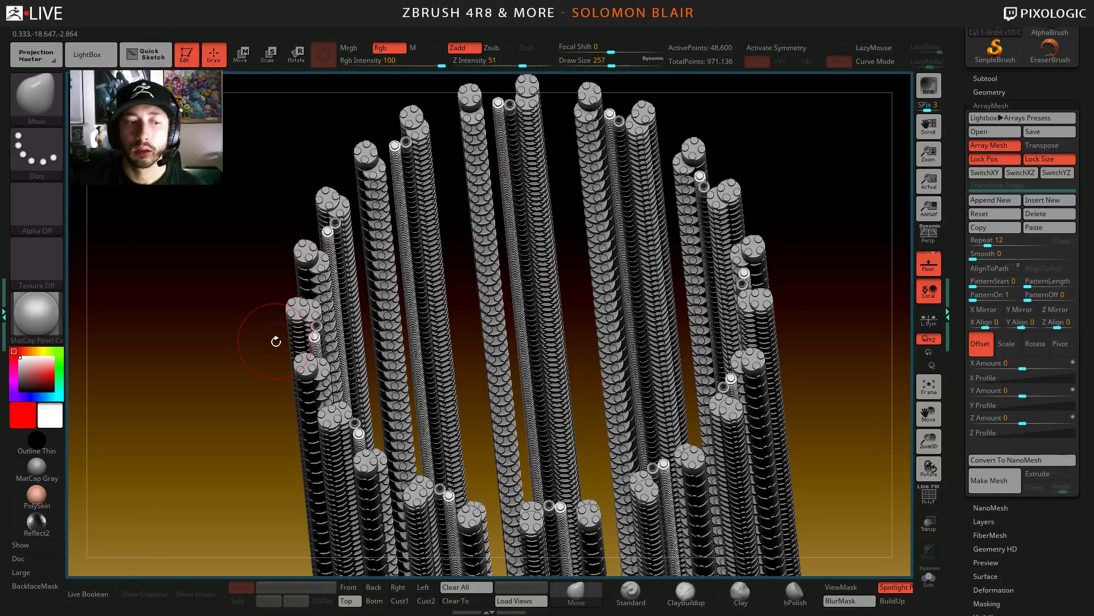
pyautogui.moveTo(460, 308)
pyautogui.mouseDown()
pyautogui.moveTo(448, 324)
pyautogui.moveTo(461, 327)
pyautogui.mouseUp()
pyautogui.moveTo(460, 326); pyautogui.dragTo(593, 296, button='right')
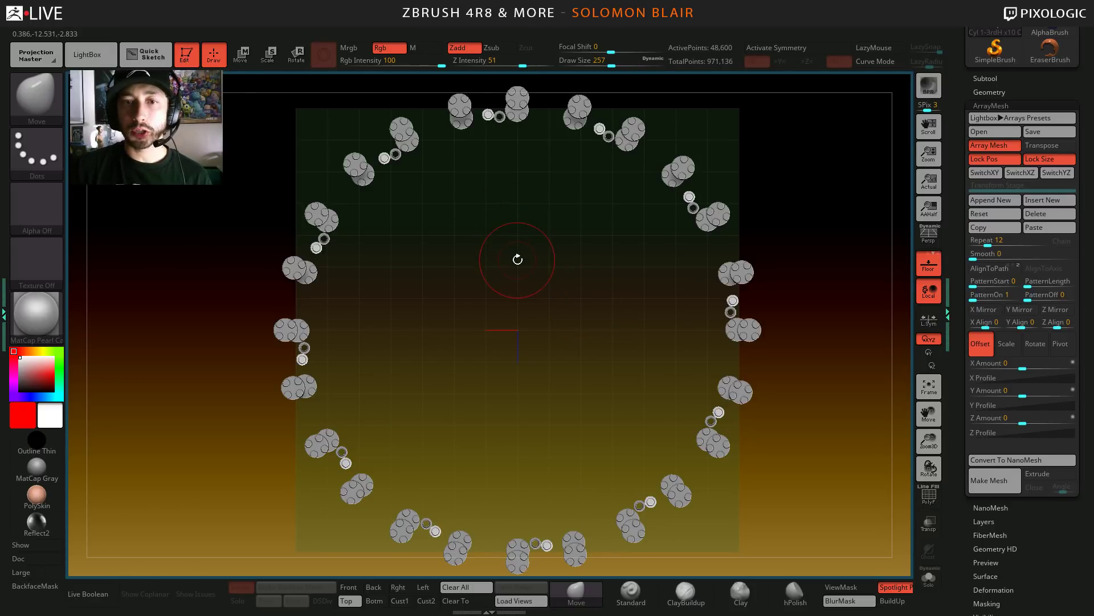
pyautogui.press('s')
pyautogui.moveTo(518, 259); pyautogui.dragTo(524, 259)
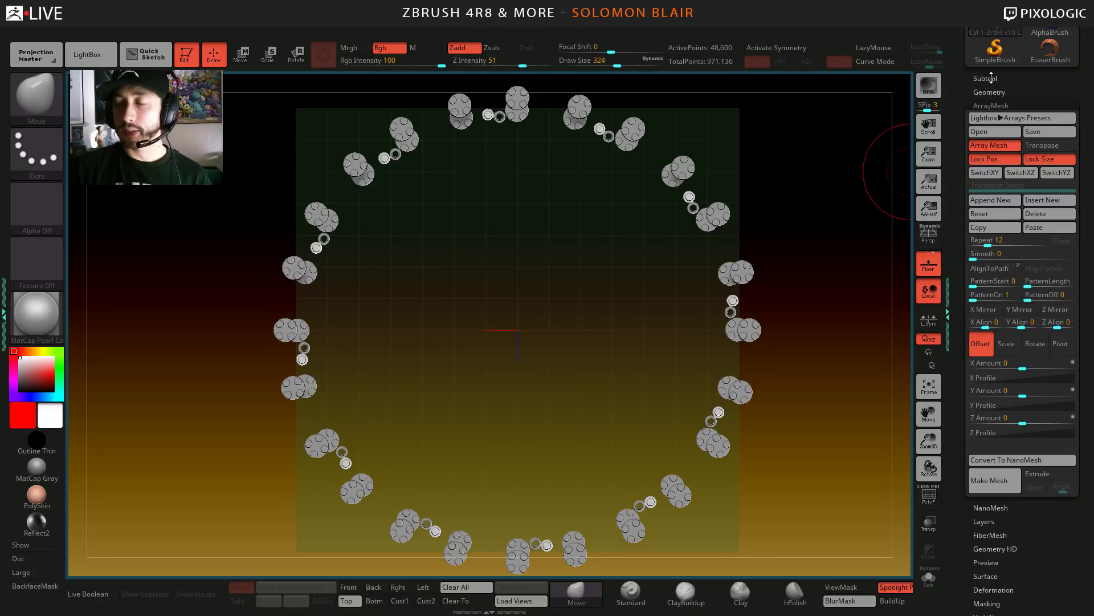
pyautogui.click(992, 78)
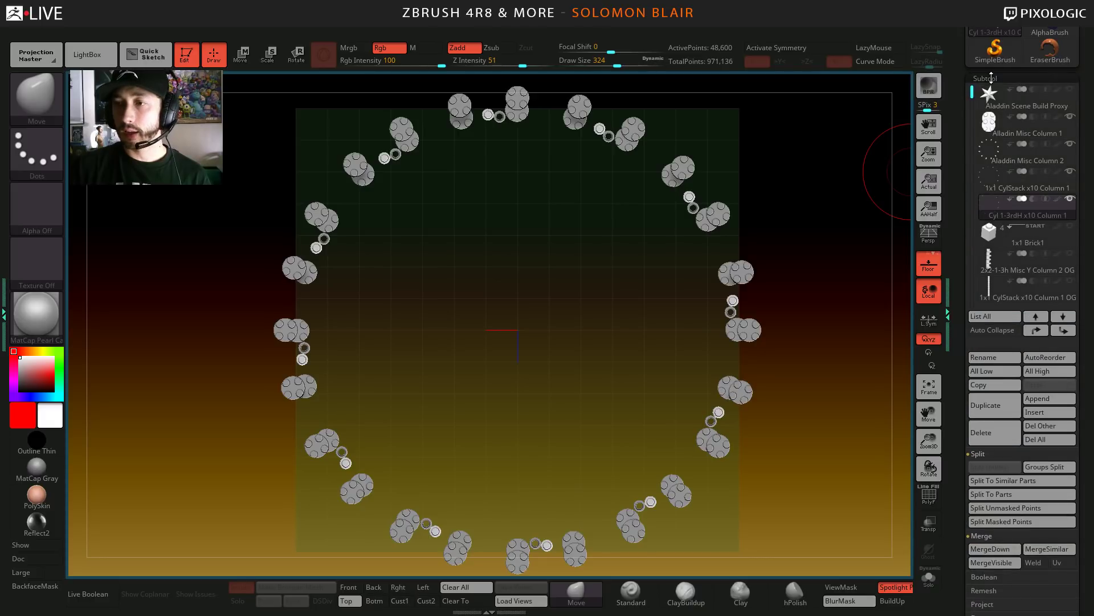
pyautogui.click(993, 178)
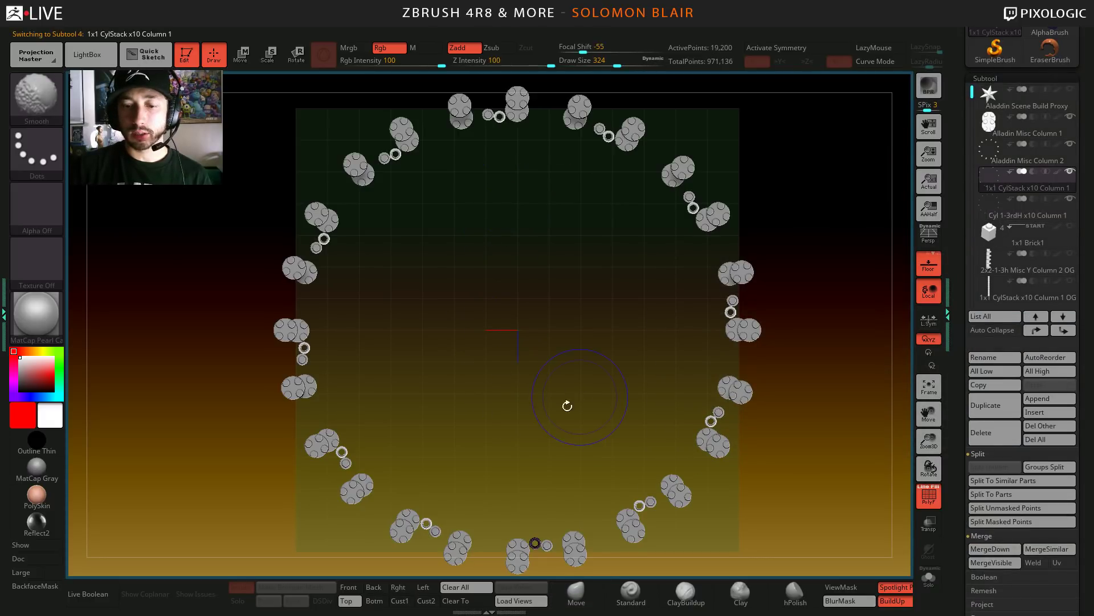
pyautogui.keyDown('alt'); pyautogui.moveTo(542, 456); pyautogui.dragTo(553, 371); pyautogui.keyUp('alt')
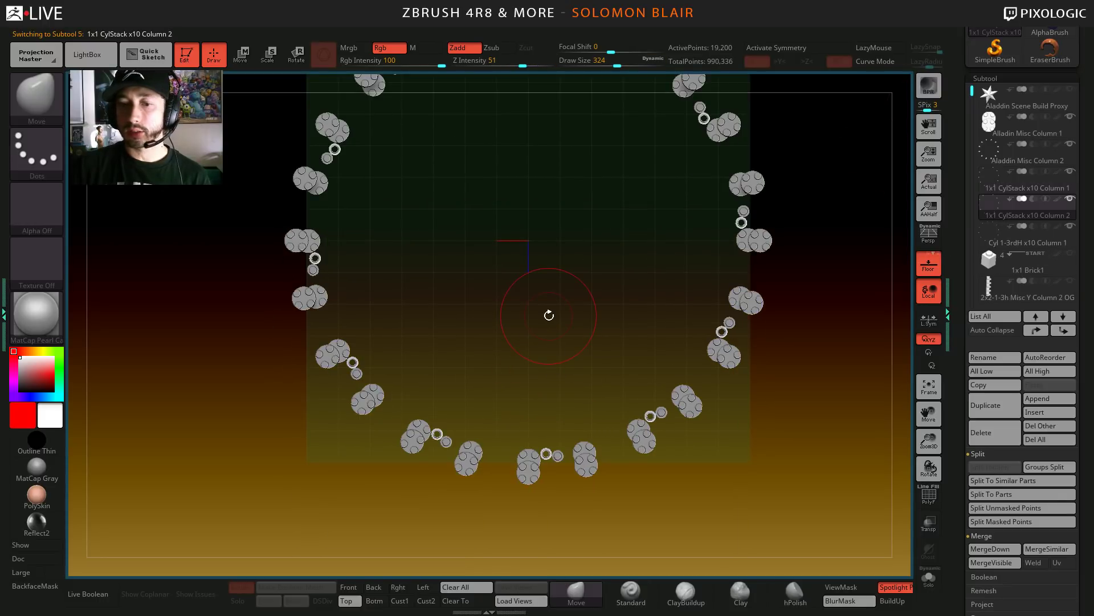
# - Rotate and shift the duplicated CylStack ring so its cylinders sit on the opposite side of the misc columns, and return to Draw mode
pyautogui.press('w')
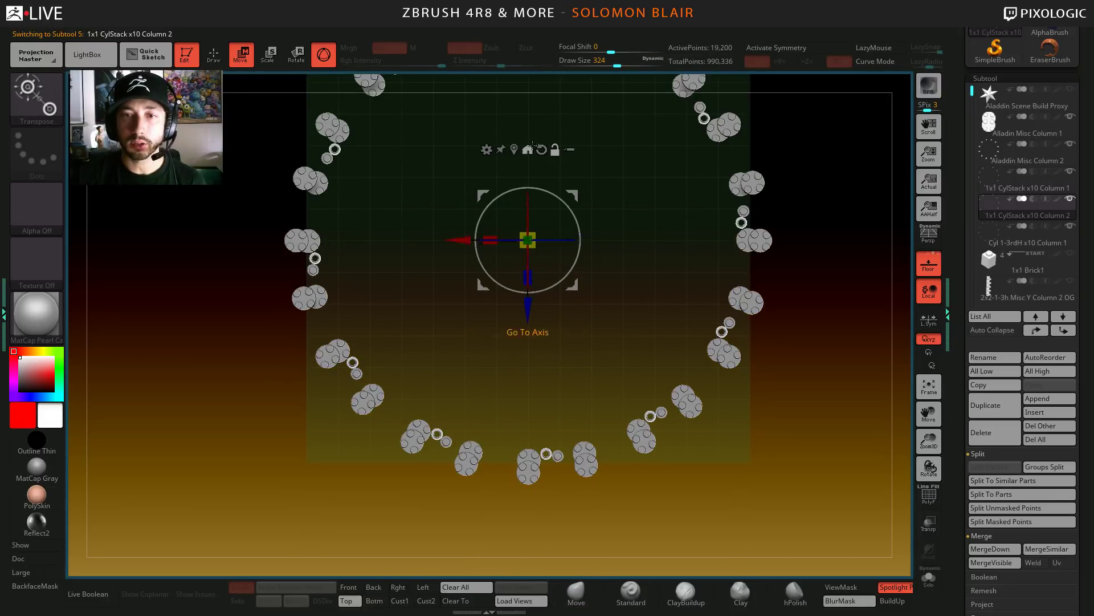
pyautogui.moveTo(491, 225)
pyautogui.mouseDown()
pyautogui.moveTo(480, 211)
pyautogui.moveTo(496, 208)
pyautogui.mouseUp()
pyautogui.moveTo(517, 299); pyautogui.dragTo(492, 290)
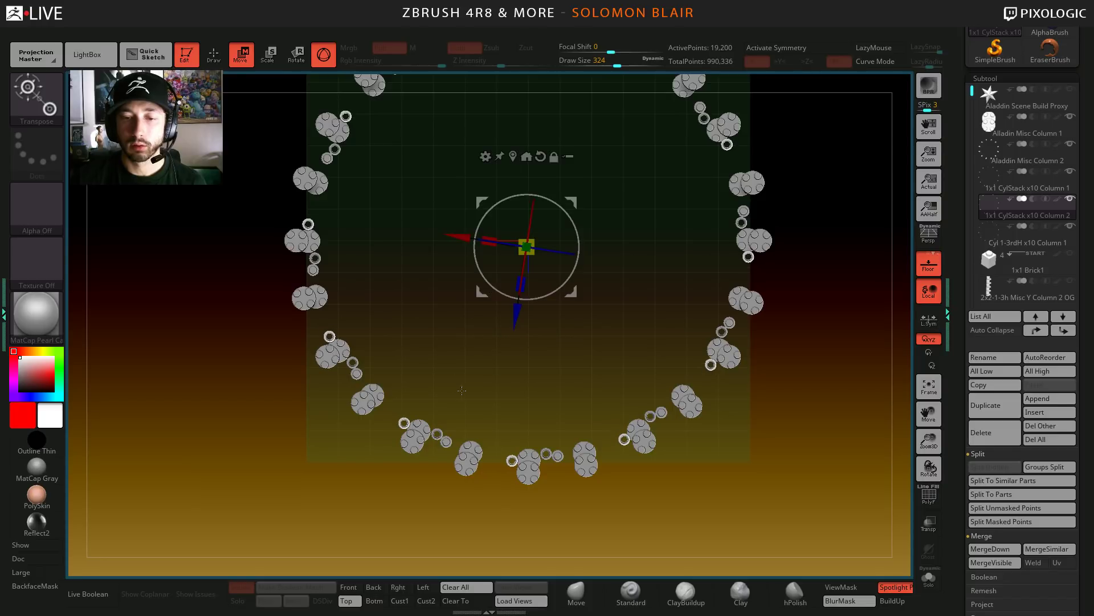
pyautogui.press('q')
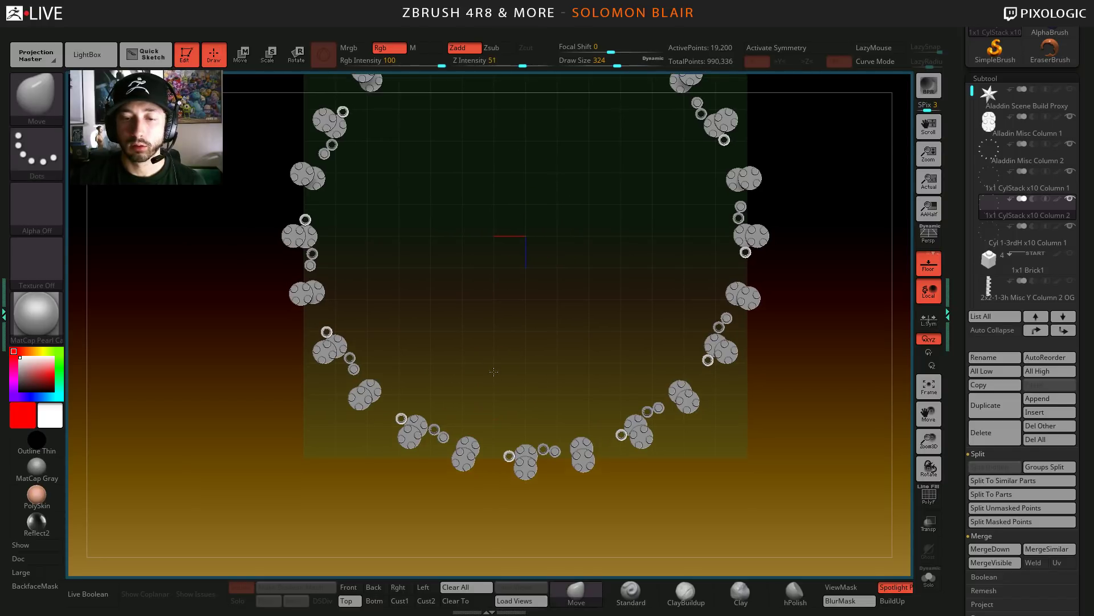
pyautogui.moveTo(497, 391)
pyautogui.mouseDown()
pyautogui.moveTo(510, 349)
pyautogui.moveTo(547, 431)
pyautogui.mouseUp()
pyautogui.press('s')
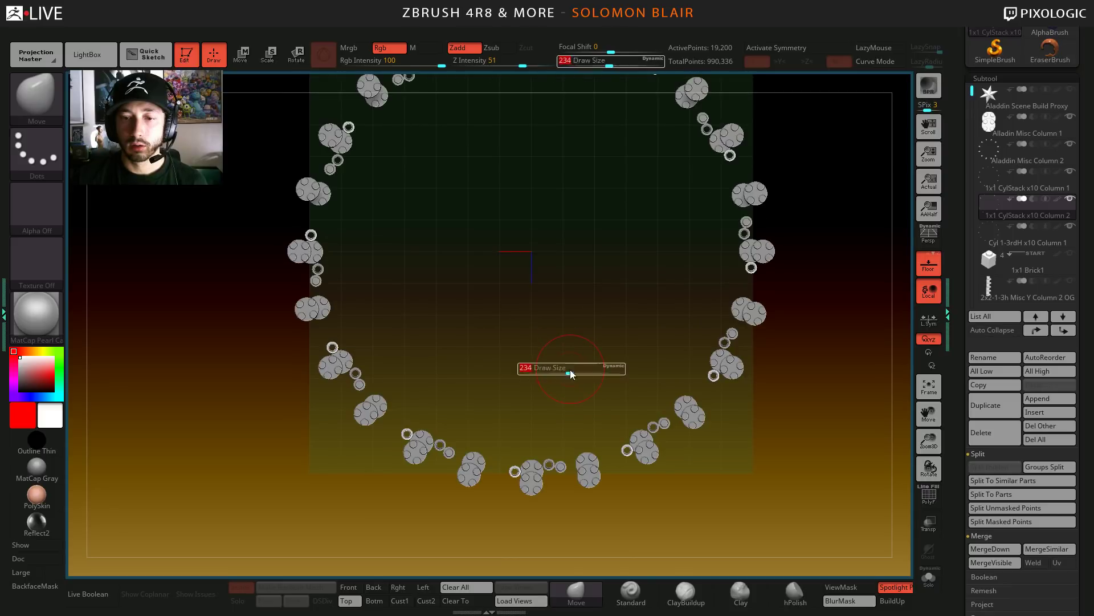
pyautogui.click(571, 373)
pyautogui.press('s')
pyautogui.click(584, 341)
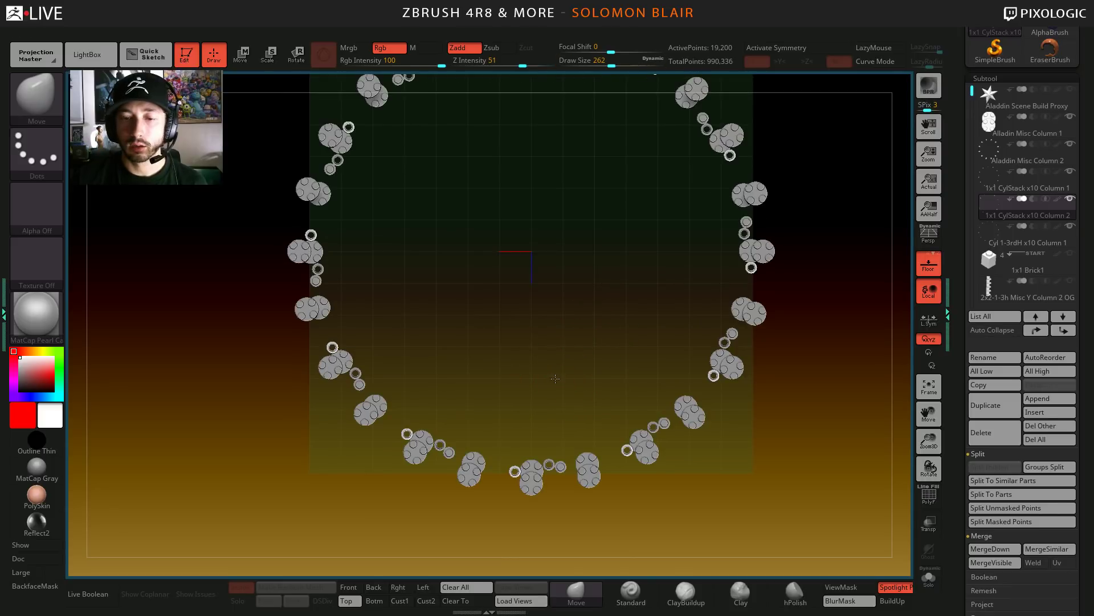
pyautogui.moveTo(558, 377); pyautogui.dragTo(552, 376)
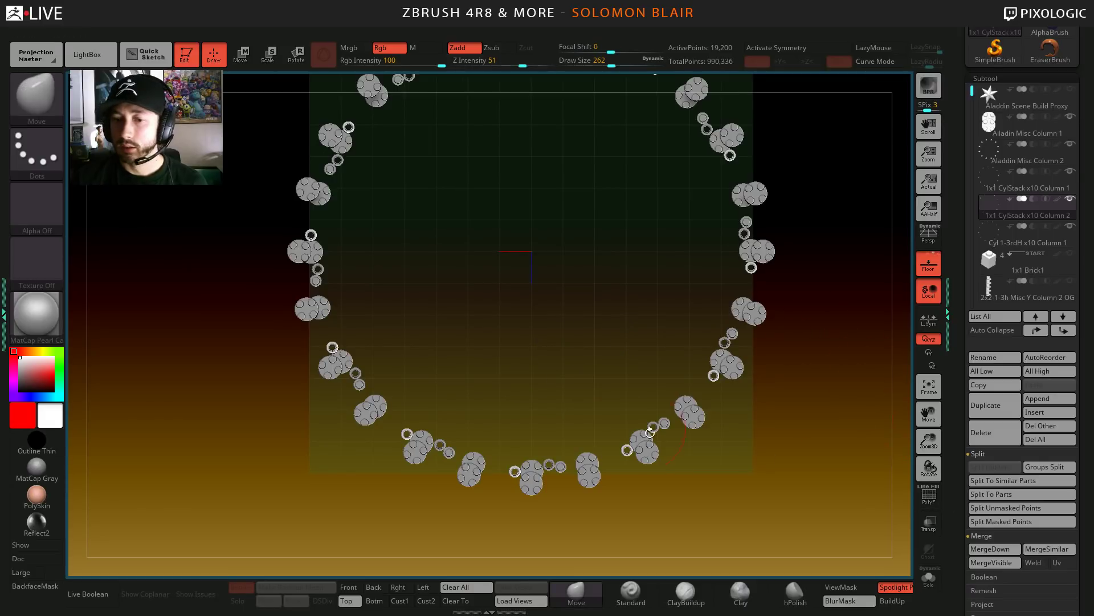
pyautogui.press('s')
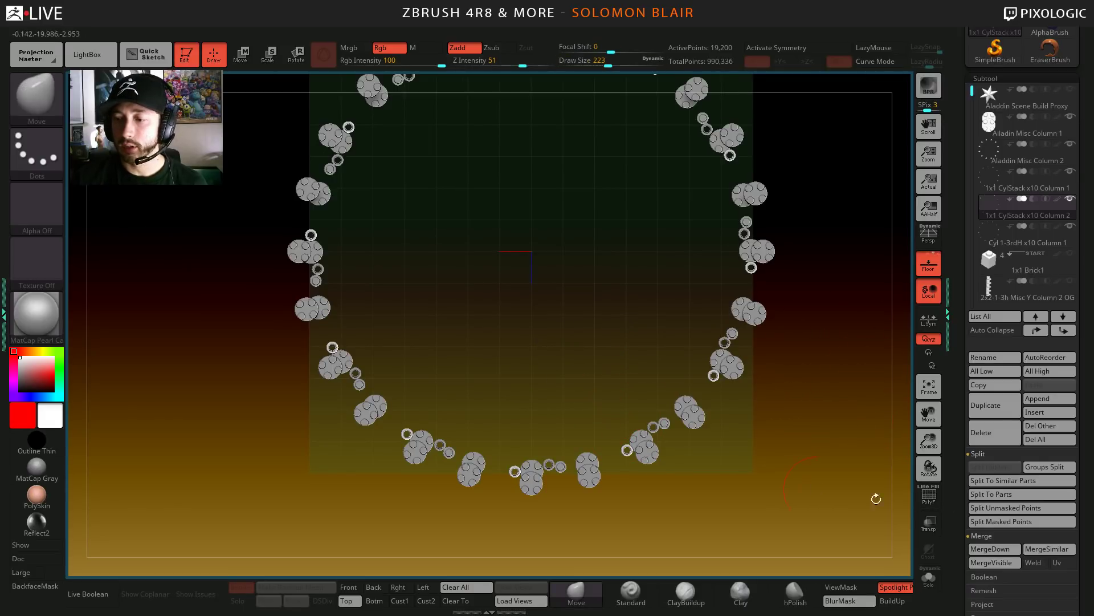
pyautogui.press('s')
pyautogui.moveTo(696, 404); pyautogui.dragTo(690, 404)
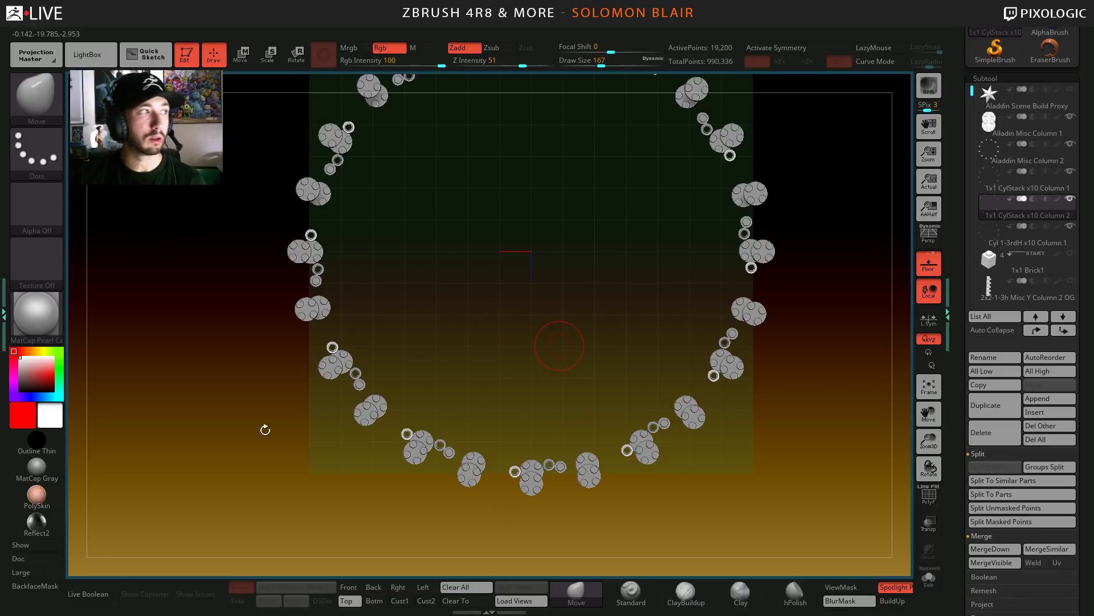
# - Switch to the Aladdin reference image to examine it, minimise it, and frame the whole column ring from above
pyautogui.hotkey('alt', 'Tab')
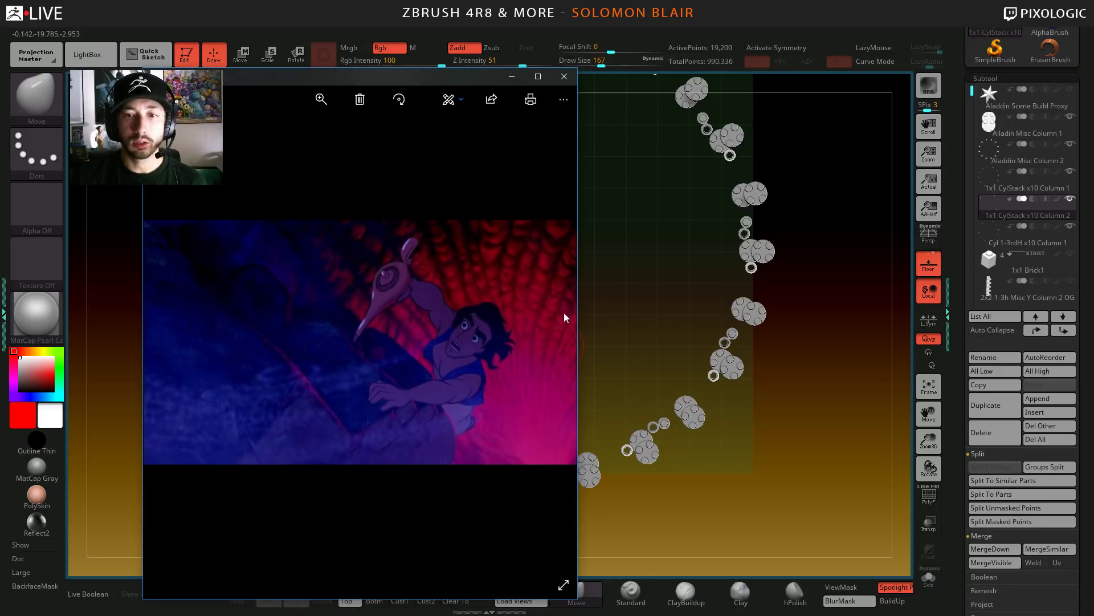
pyautogui.click(511, 77)
pyautogui.moveTo(542, 341); pyautogui.dragTo(482, 322)
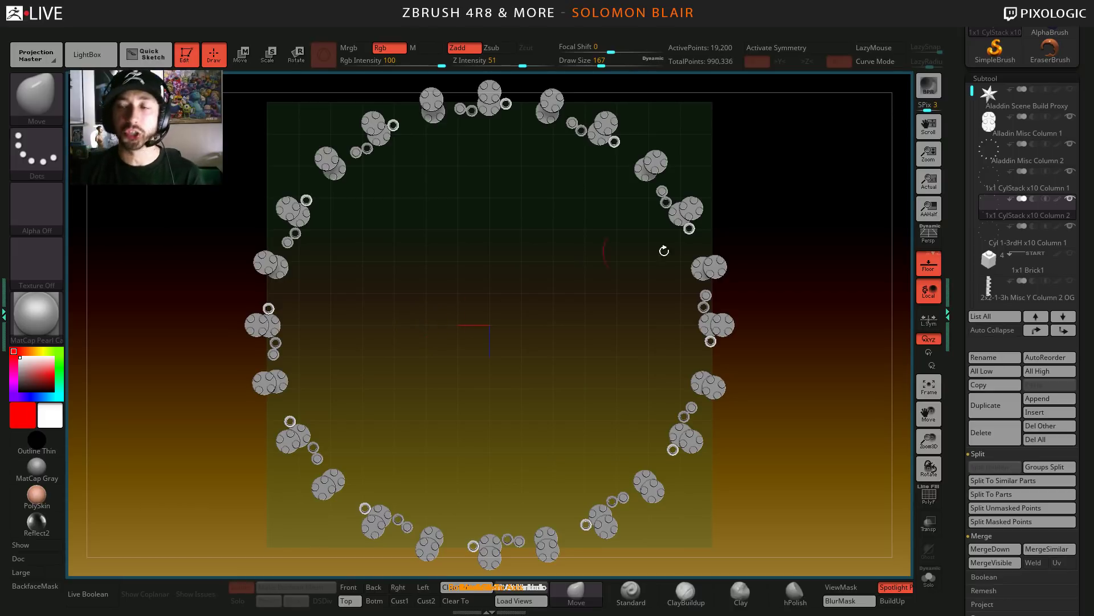
pyautogui.press(']')
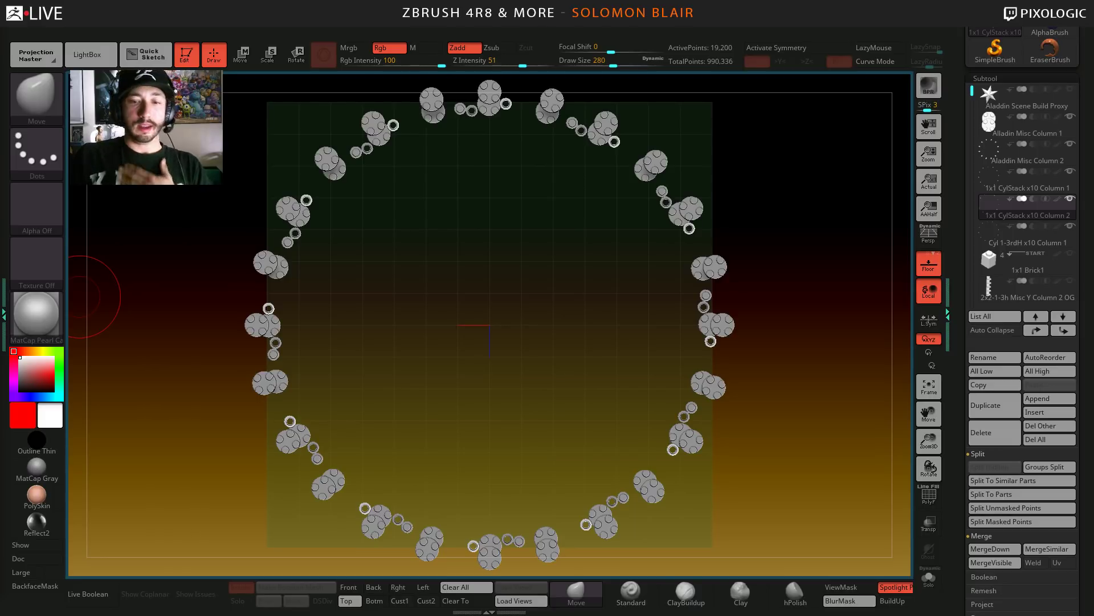
pyautogui.press('s')
pyautogui.click(389, 357)
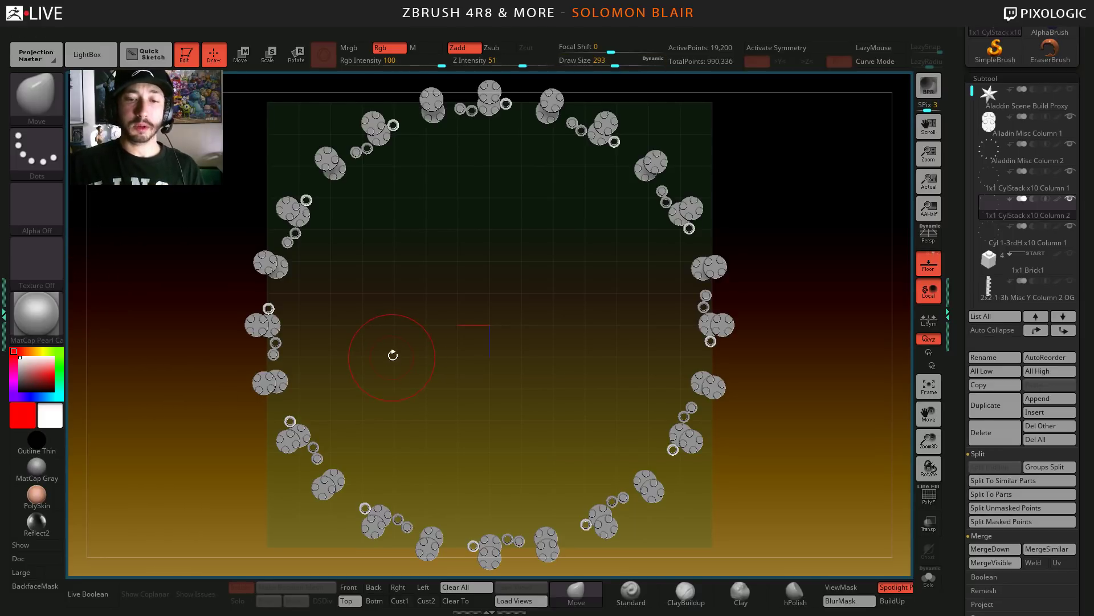
pyautogui.press('[')
pyautogui.press('[')
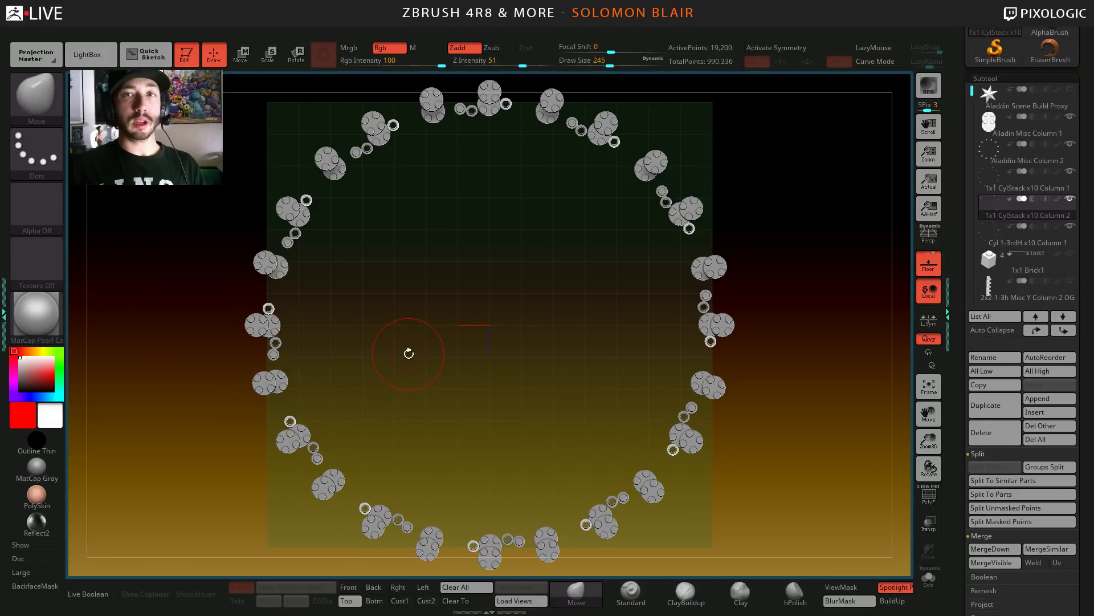
pyautogui.press('s')
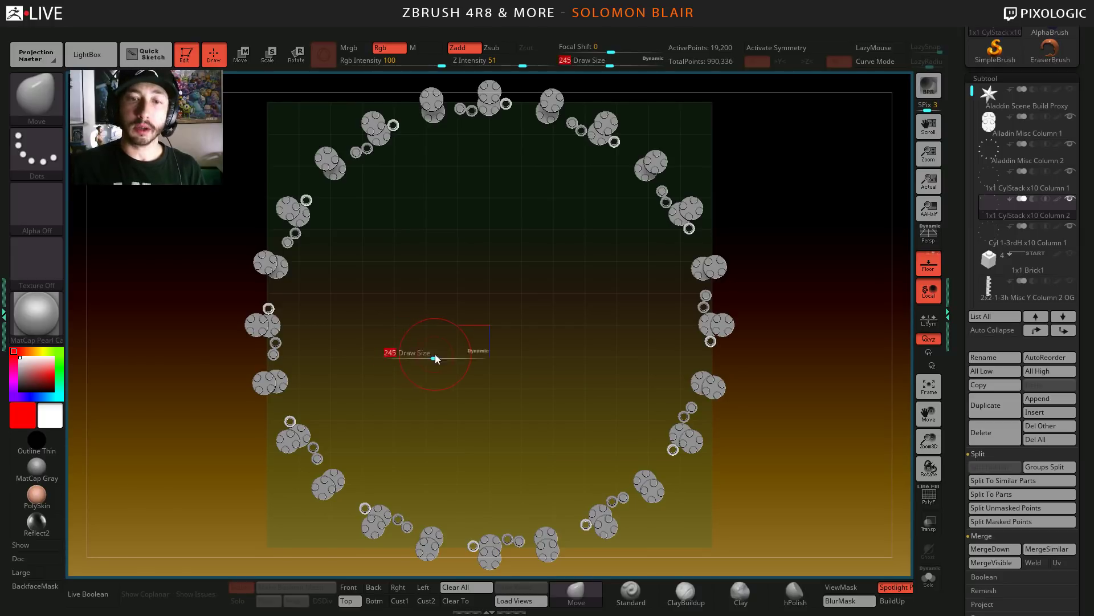
pyautogui.click(434, 358)
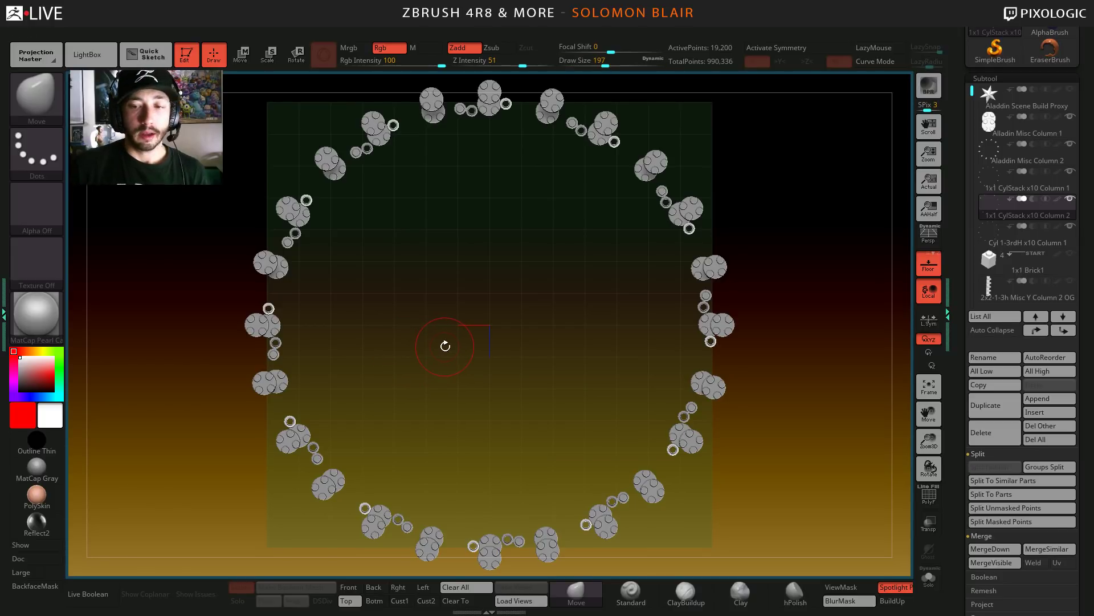
pyautogui.press('s')
pyautogui.click(435, 339)
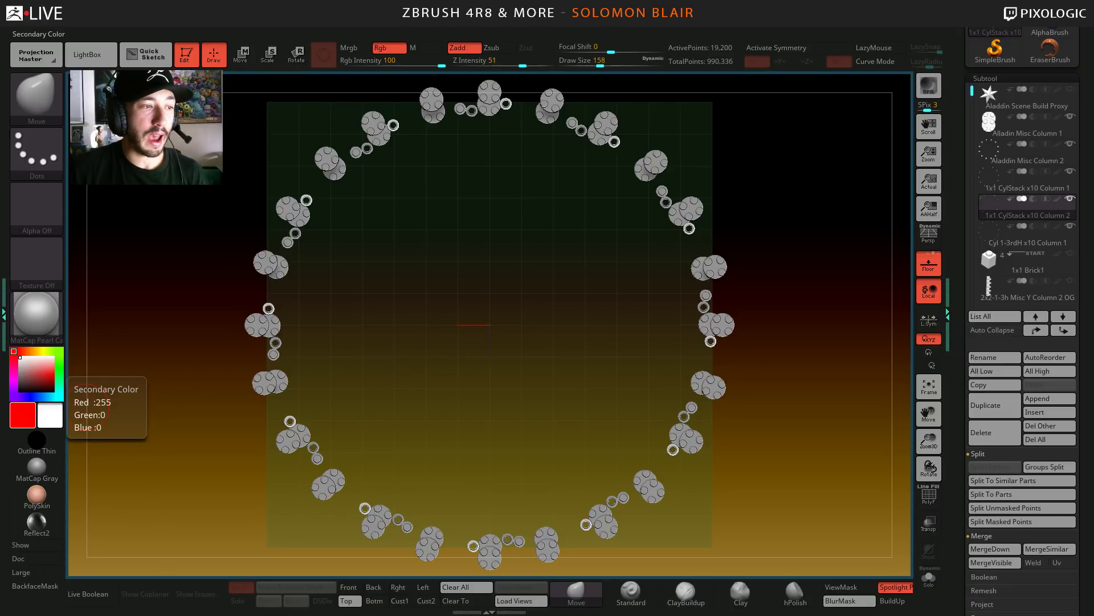
pyautogui.press('s')
pyautogui.click(466, 415)
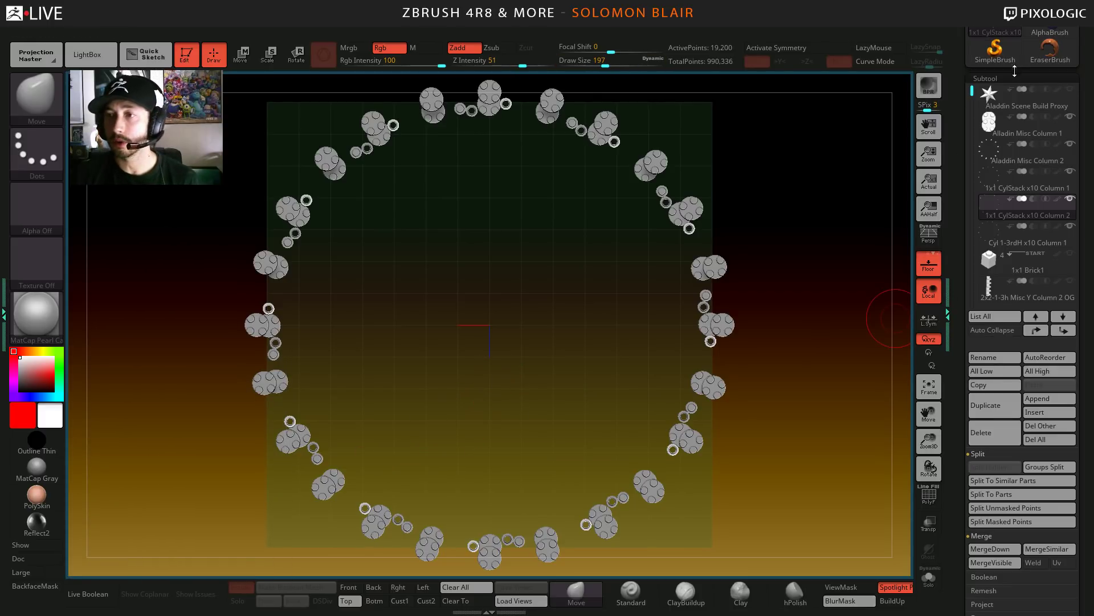
# - Convert the 12-repeat array of 1x1 CylStack x10 Column 2 into real geometry with Make Mesh
pyautogui.click(1014, 80)
pyautogui.click(991, 106)
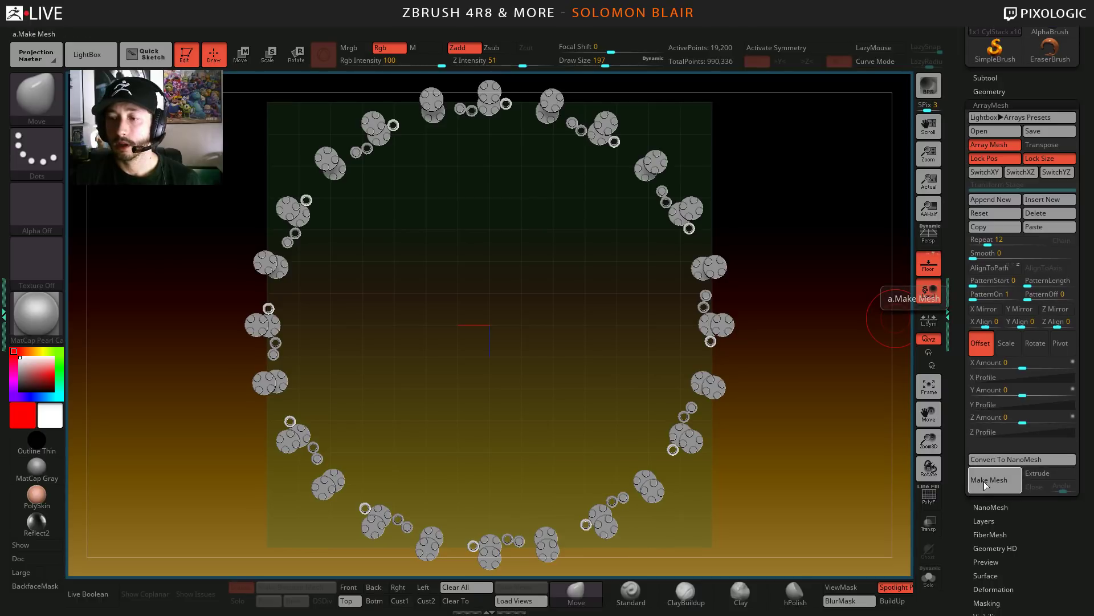
pyautogui.click(984, 481)
# - Select the Aladdin Misc Column 2 subtool and convert its array into real geometry with Make Mesh
pyautogui.click(989, 77)
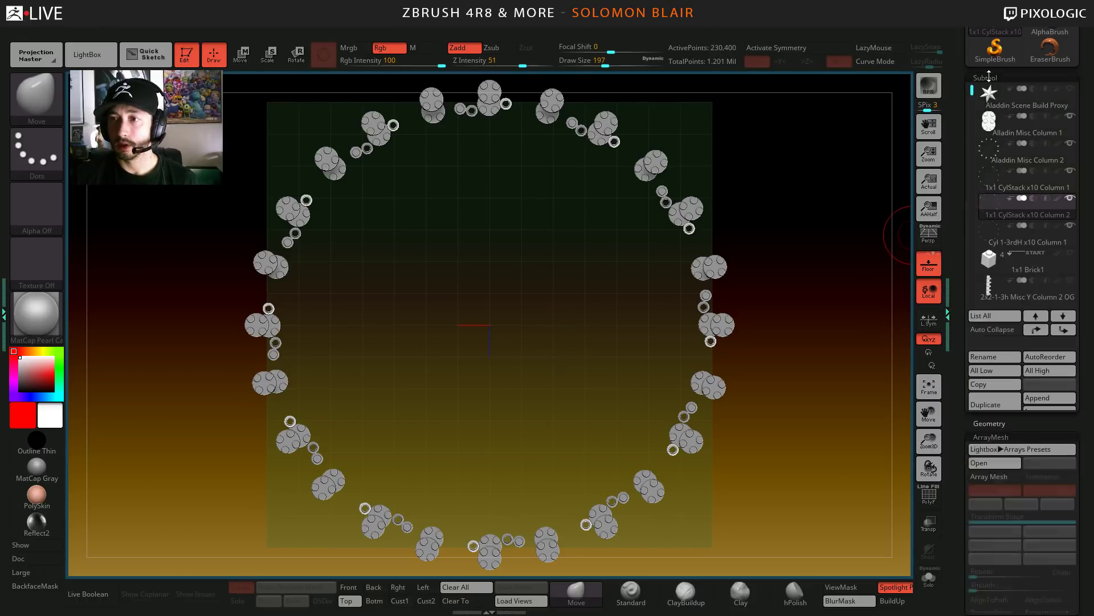
pyautogui.click(986, 151)
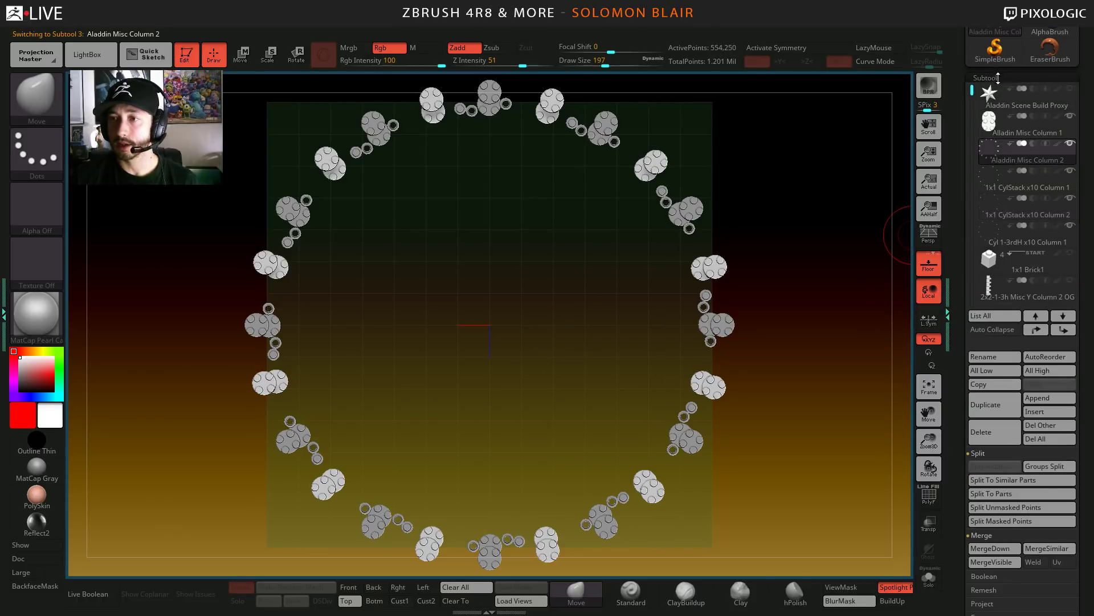
pyautogui.click(998, 78)
pyautogui.click(991, 105)
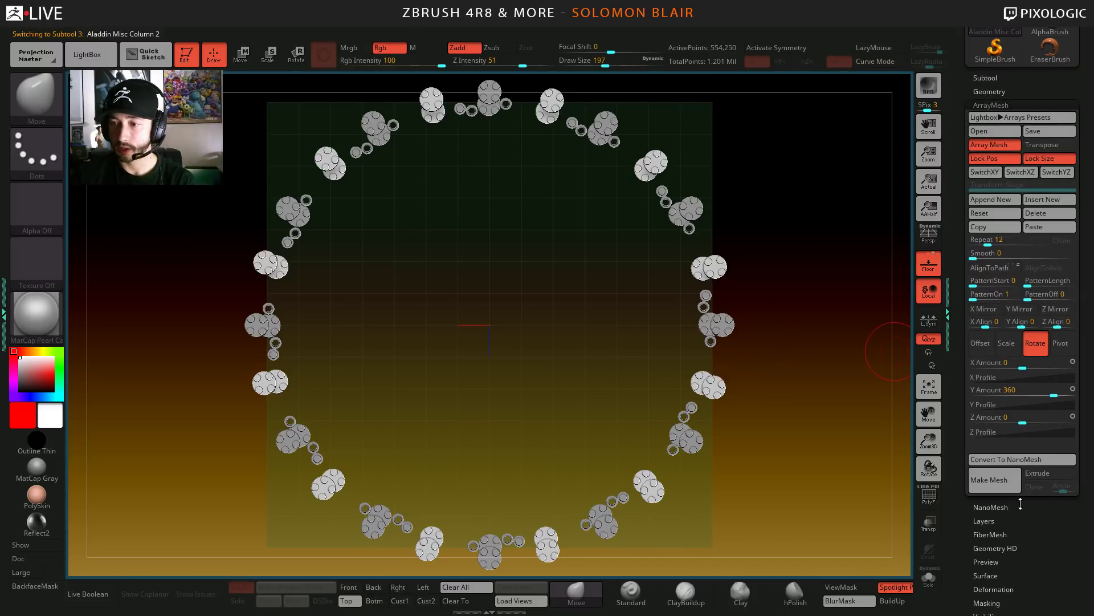
pyautogui.click(999, 486)
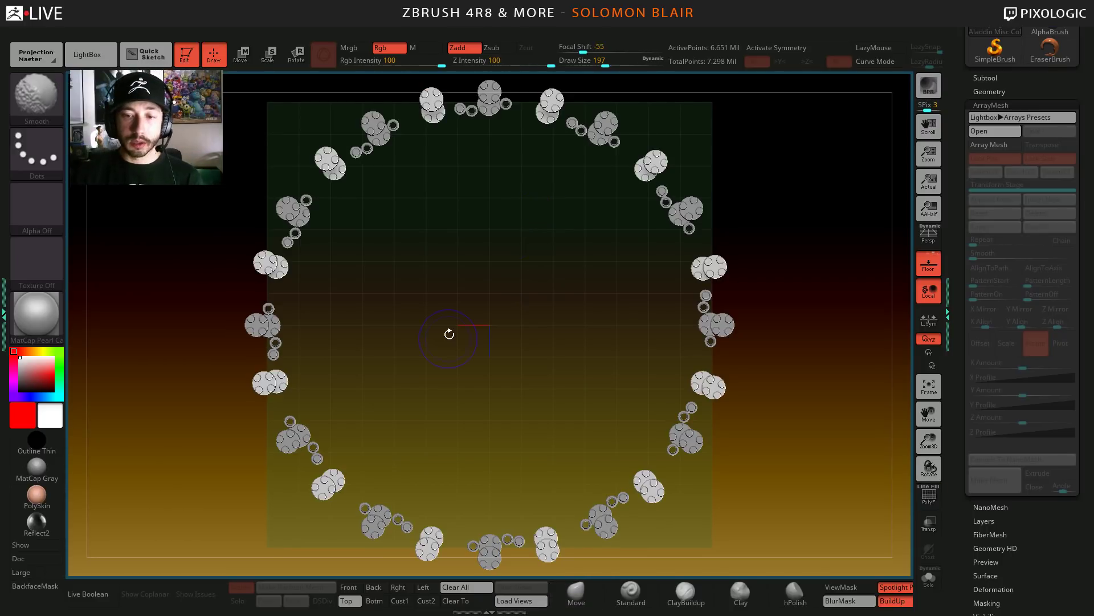
pyautogui.press('s')
pyautogui.press('s')
pyautogui.moveTo(479, 364); pyautogui.dragTo(481, 363)
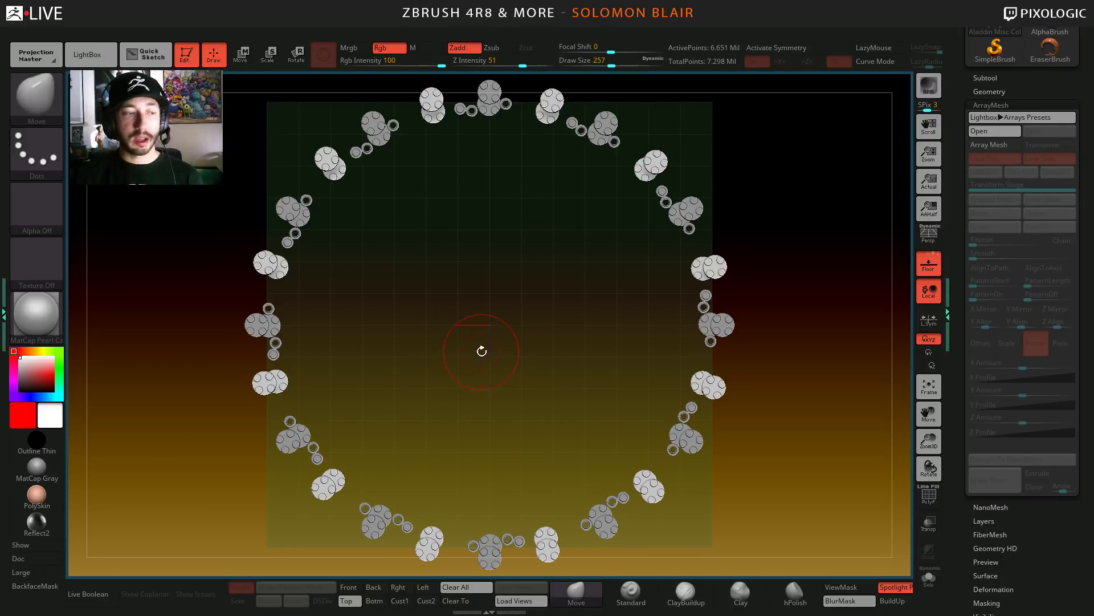
pyautogui.press('s')
pyautogui.click(485, 350)
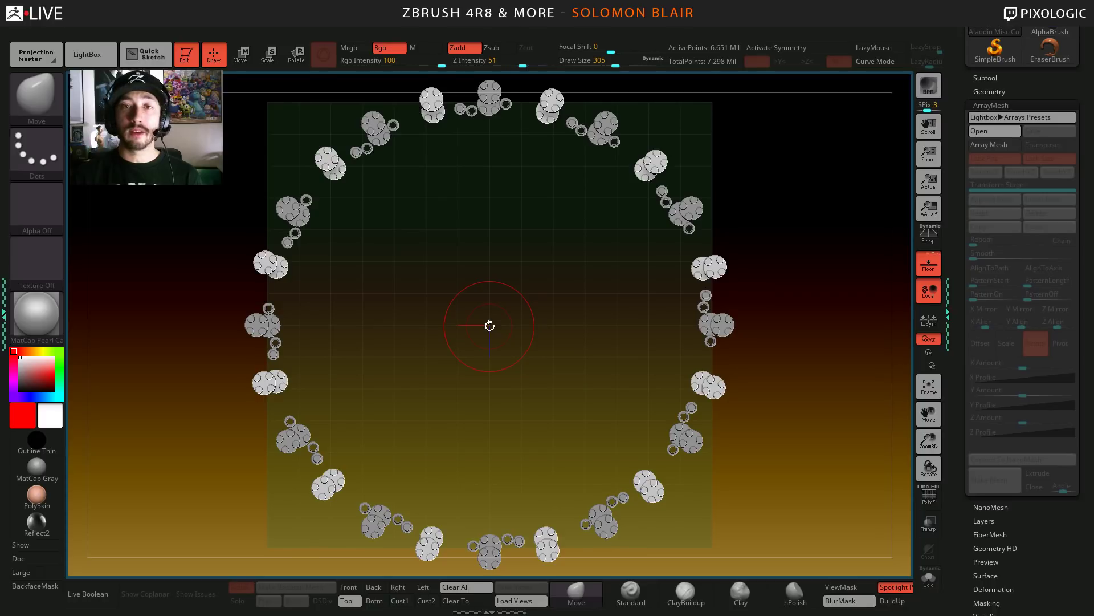
pyautogui.press('s')
pyautogui.click(490, 326)
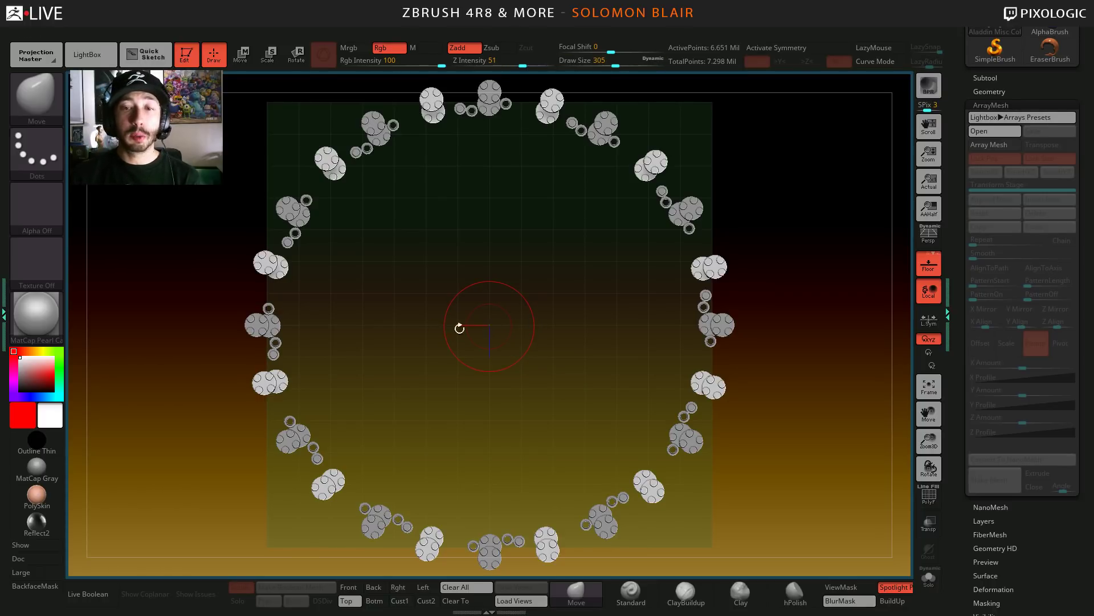
pyautogui.press('s')
pyautogui.click(495, 332)
pyautogui.hotkey('shift', 'f')
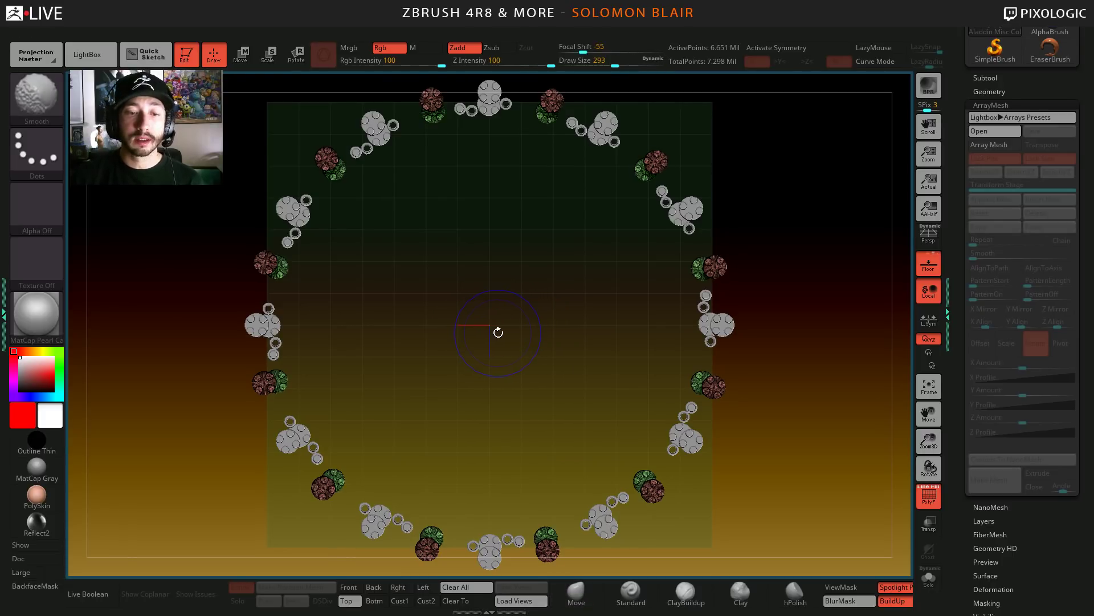
pyautogui.hotkey('shift', 'f')
pyautogui.press('s')
pyautogui.click(494, 343)
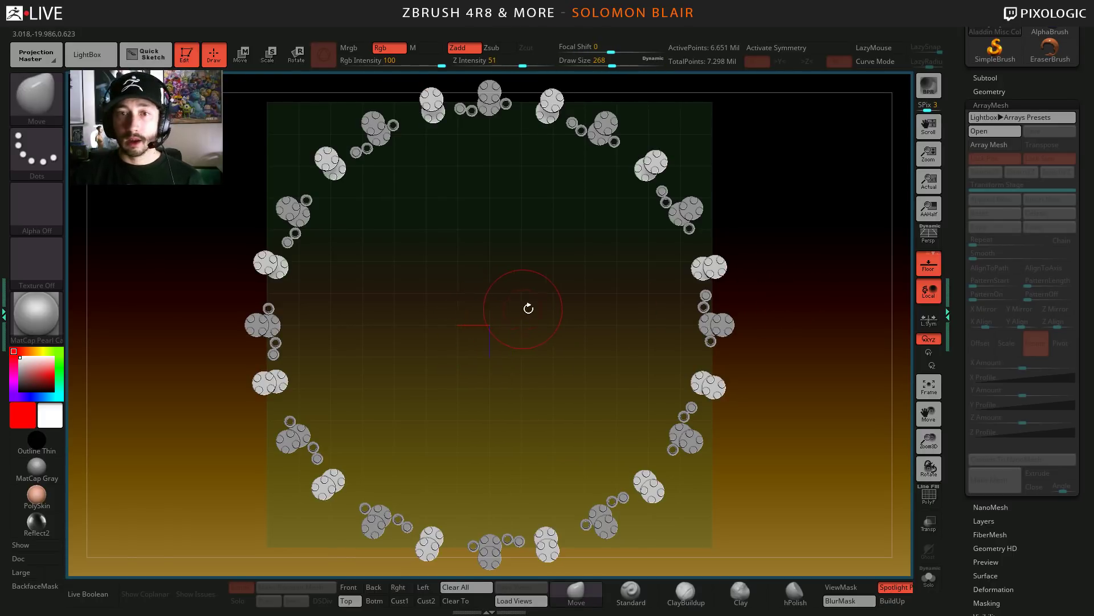
# - Select the 1x1 CylStack x10 Column 1 ring and turn its array into real geometry with Make Mesh
pyautogui.keyDown('alt'); pyautogui.click(724, 325); pyautogui.keyUp('alt')
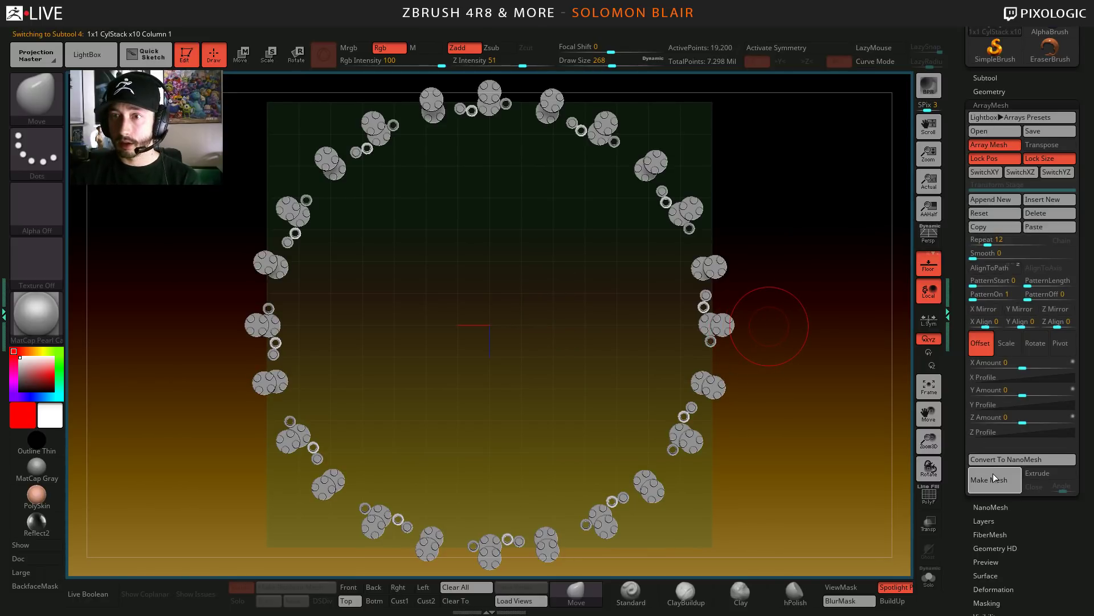
pyautogui.click(992, 479)
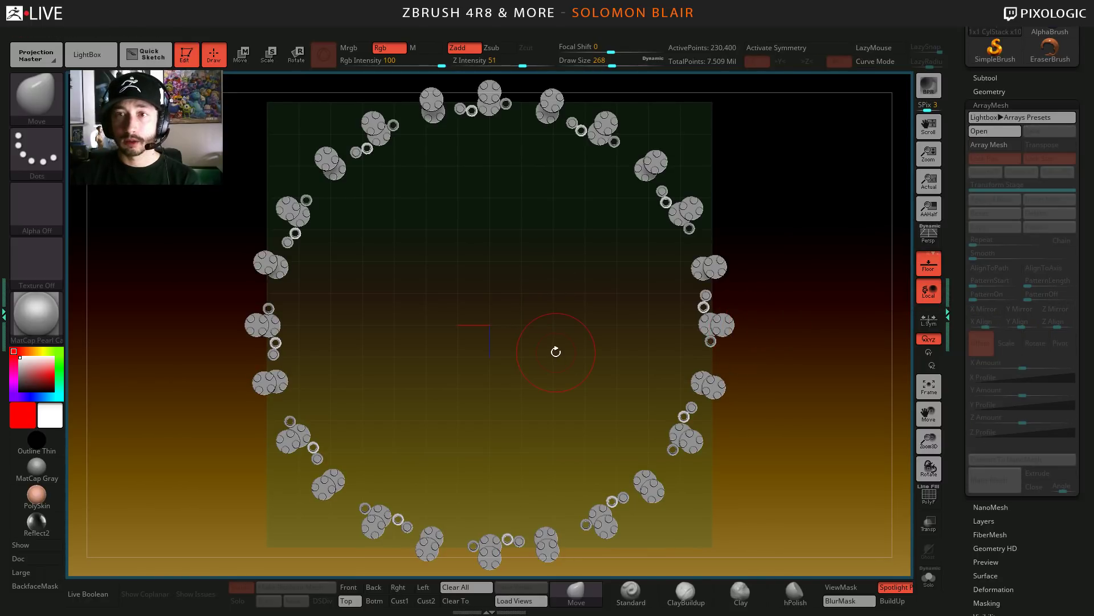
# - Convert the Cyl 1-3rdH x10 Column 1 array into real geometry and keep that subtool selected
pyautogui.press('Down')
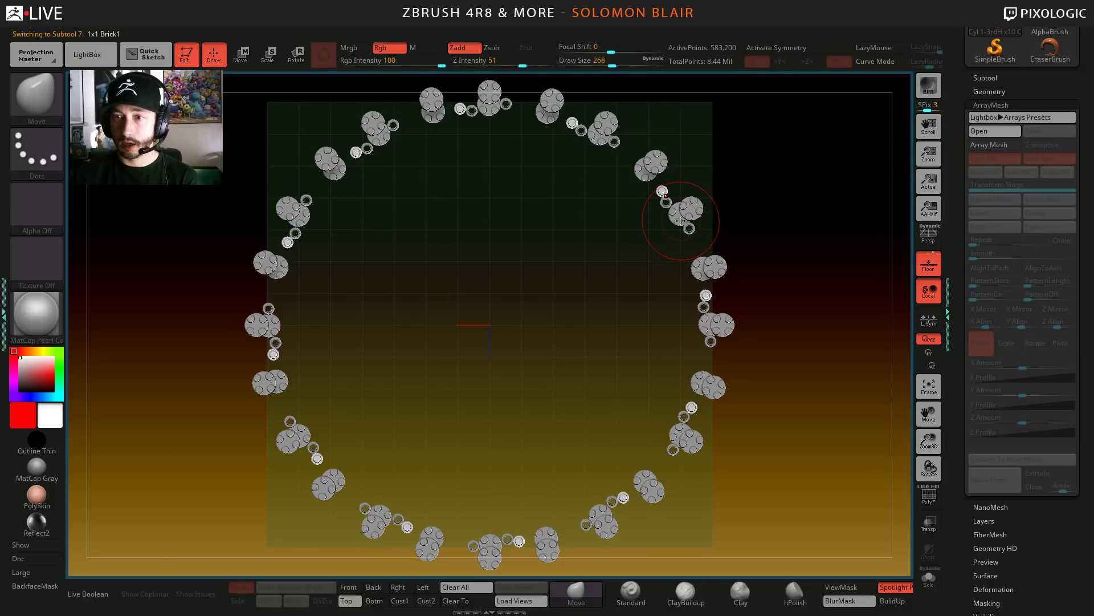
pyautogui.click(985, 78)
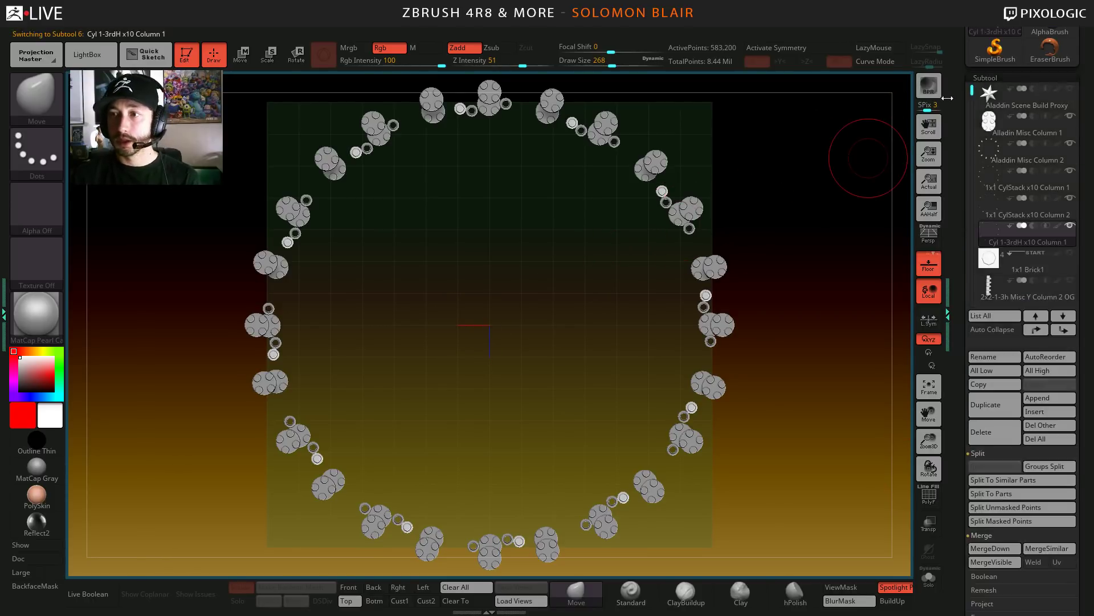
pyautogui.press('[')
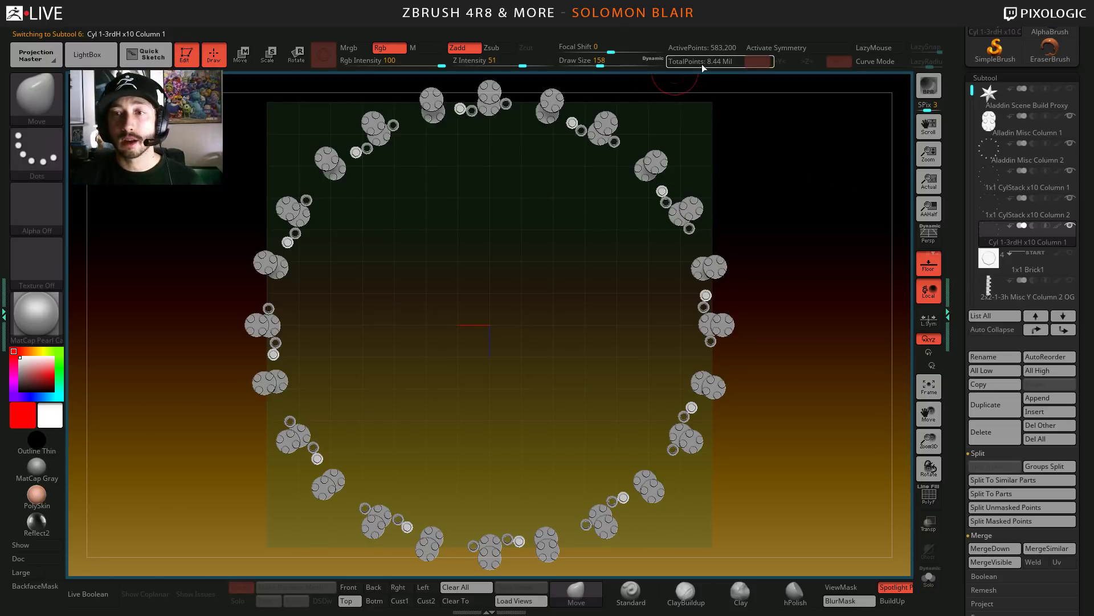
# - Isolate the Cyl 1-3rdH x10 Column 1 ring in the top view, hide its lower half and remove it with Del Hidden
pyautogui.press('s')
pyautogui.moveTo(489, 295); pyautogui.dragTo(496, 297)
pyautogui.moveTo(485, 298)
pyautogui.keyDown('ctrl'); pyautogui.mouseDown(button='right')
pyautogui.moveTo(461, 345)
pyautogui.moveTo(437, 358)
pyautogui.mouseUp(button='right'); pyautogui.keyUp('ctrl')
pyautogui.press('s')
pyautogui.moveTo(461, 345); pyautogui.dragTo(460, 357)
pyautogui.press('s')
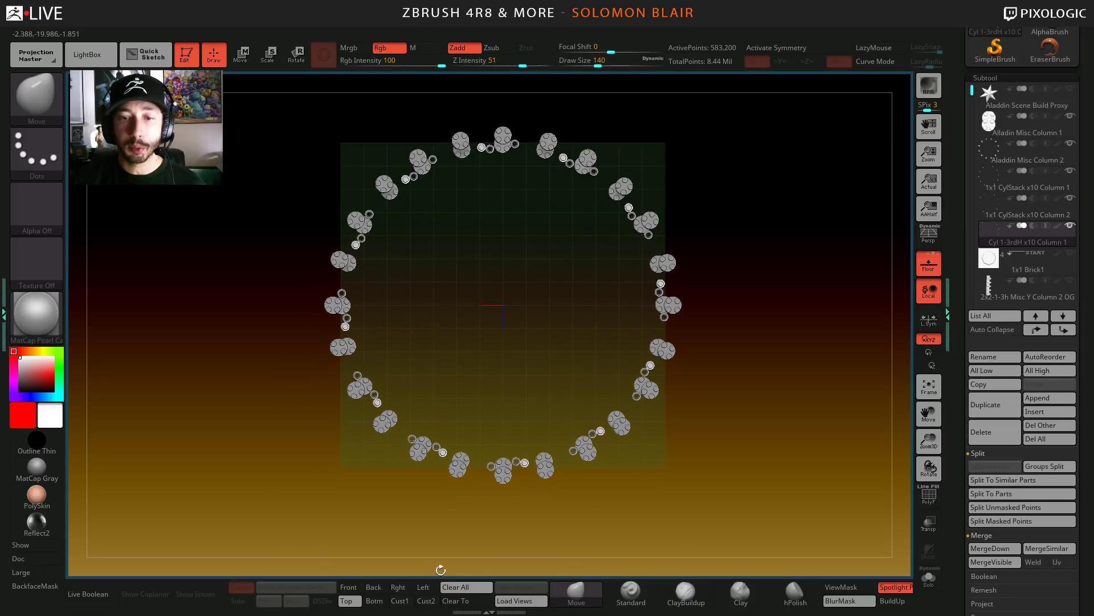
pyautogui.press('s')
pyautogui.moveTo(762, 390); pyautogui.dragTo(772, 392)
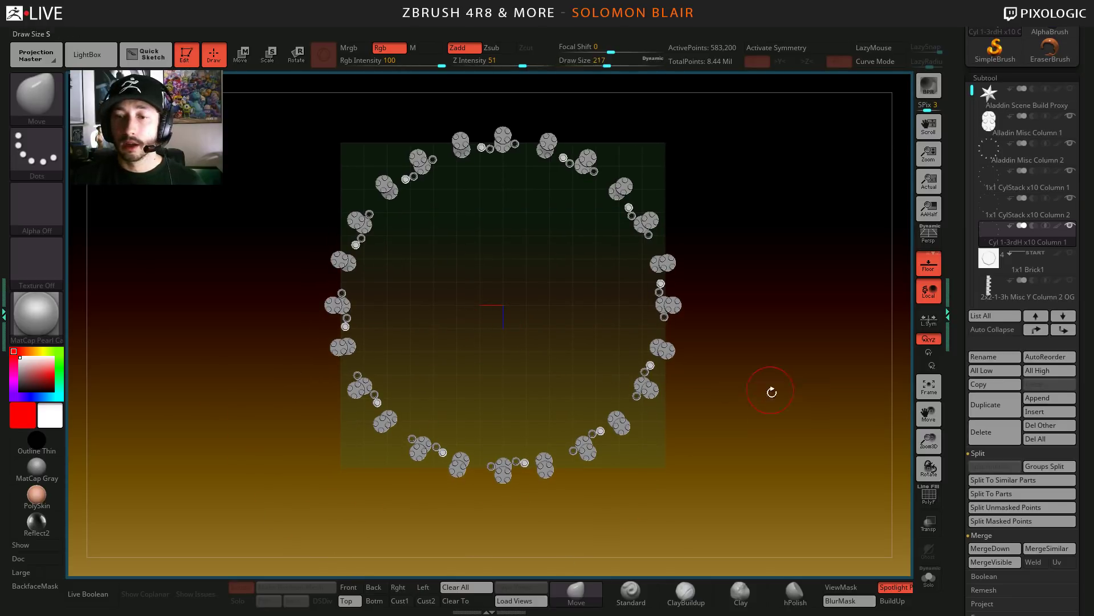
pyautogui.hotkey('ctrl', 'shift', 's')
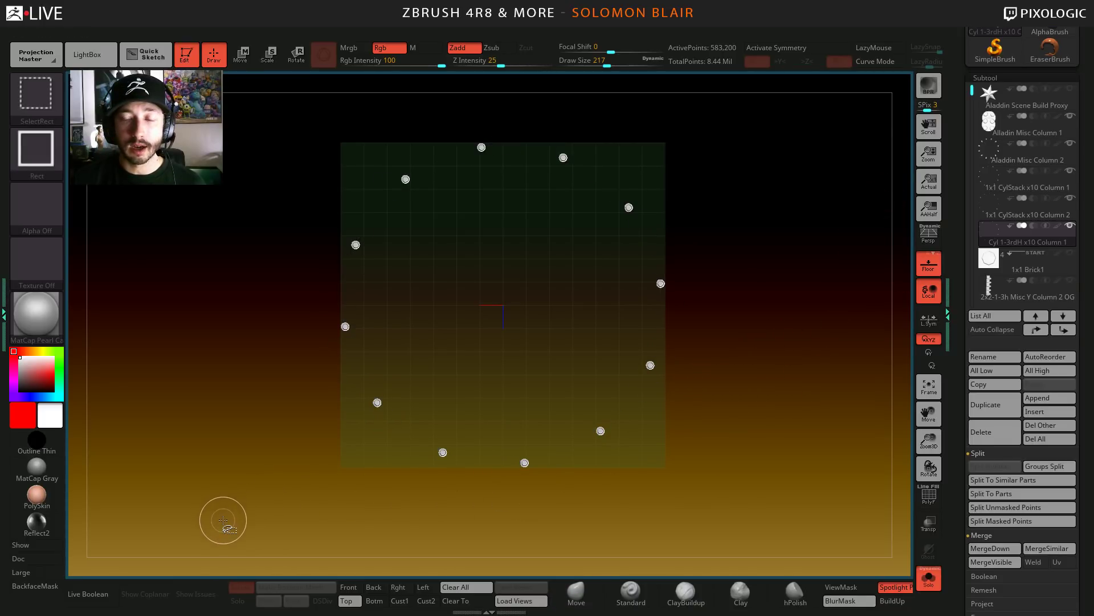
pyautogui.moveTo(218, 524)
pyautogui.keyDown('ctrl'); pyautogui.keyDown('shift'); pyautogui.mouseDown()
pyautogui.moveTo(810, 426)
pyautogui.moveTo(809, 301)
pyautogui.mouseUp(); pyautogui.keyUp('shift'); pyautogui.keyUp('ctrl')
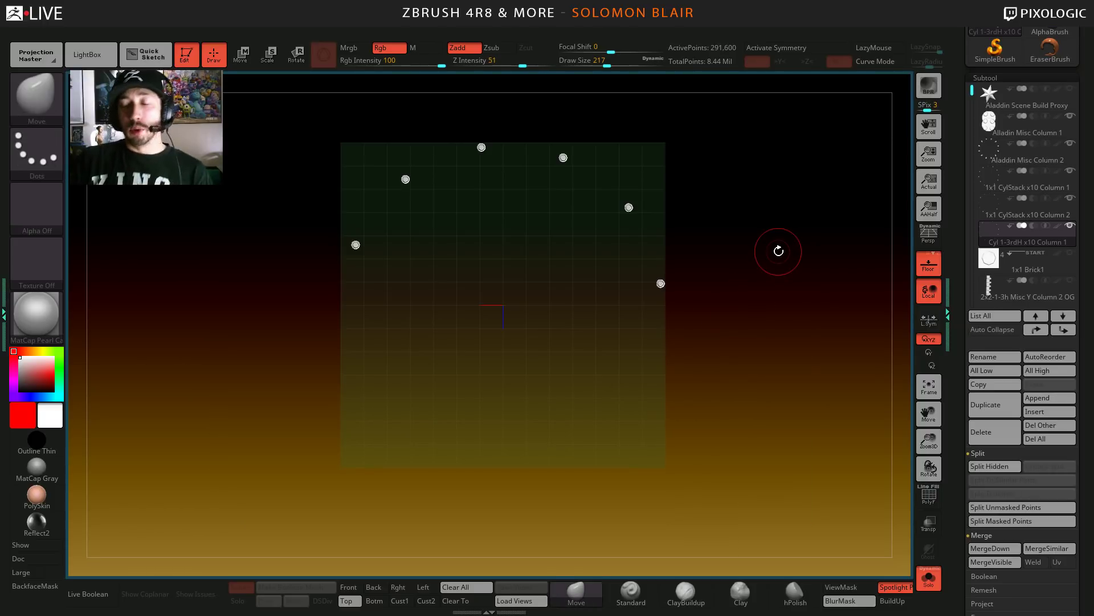
pyautogui.click(950, 314)
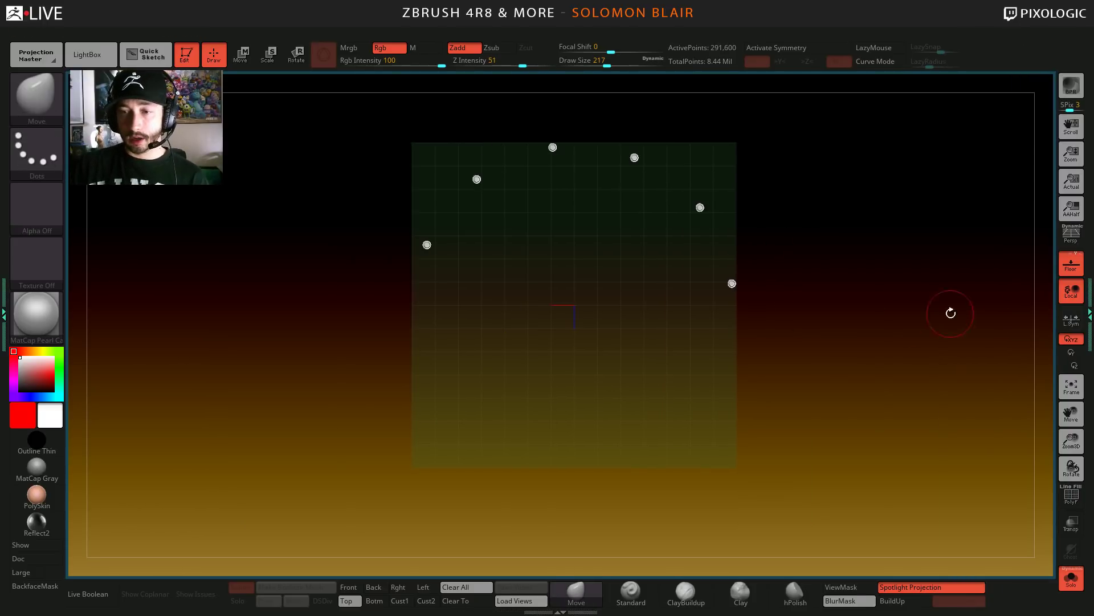
pyautogui.press('space')
pyautogui.click(839, 258)
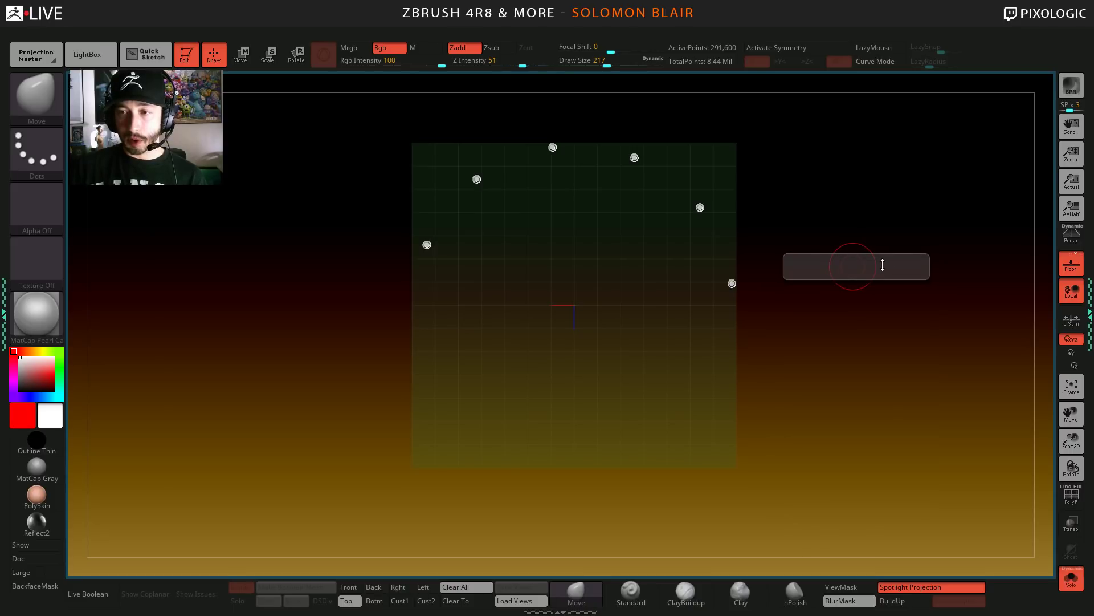
pyautogui.press('space')
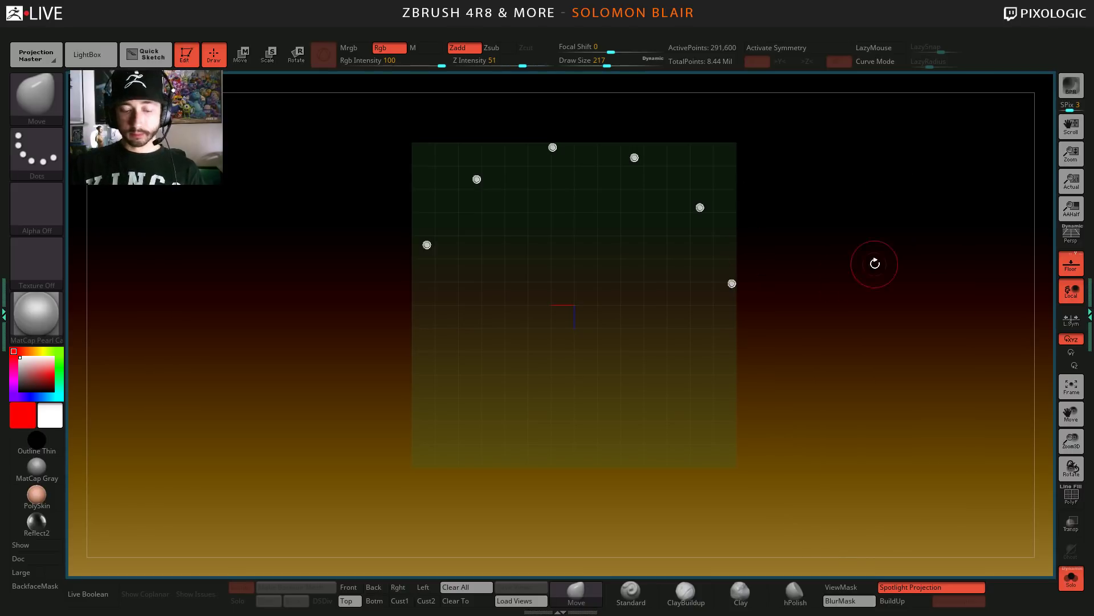
pyautogui.press('space')
pyautogui.click(855, 276)
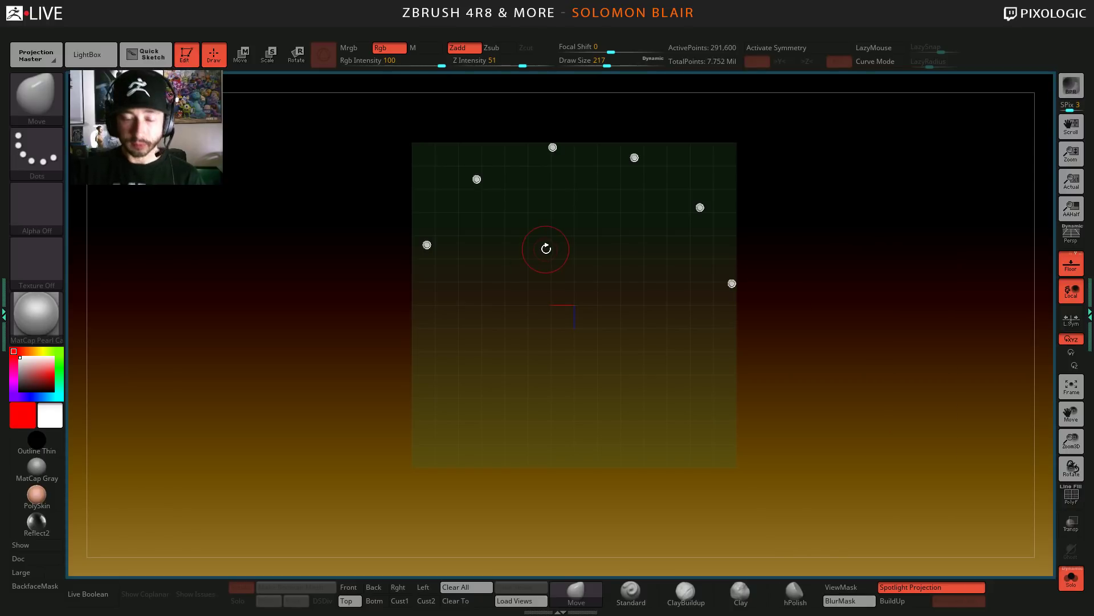
# - Select the 1x1 CylStack x10 Column 2 ring, hide its lower five columns and delete them with Del Hidden
pyautogui.keyDown('alt'); pyautogui.click(645, 336); pyautogui.keyUp('alt')
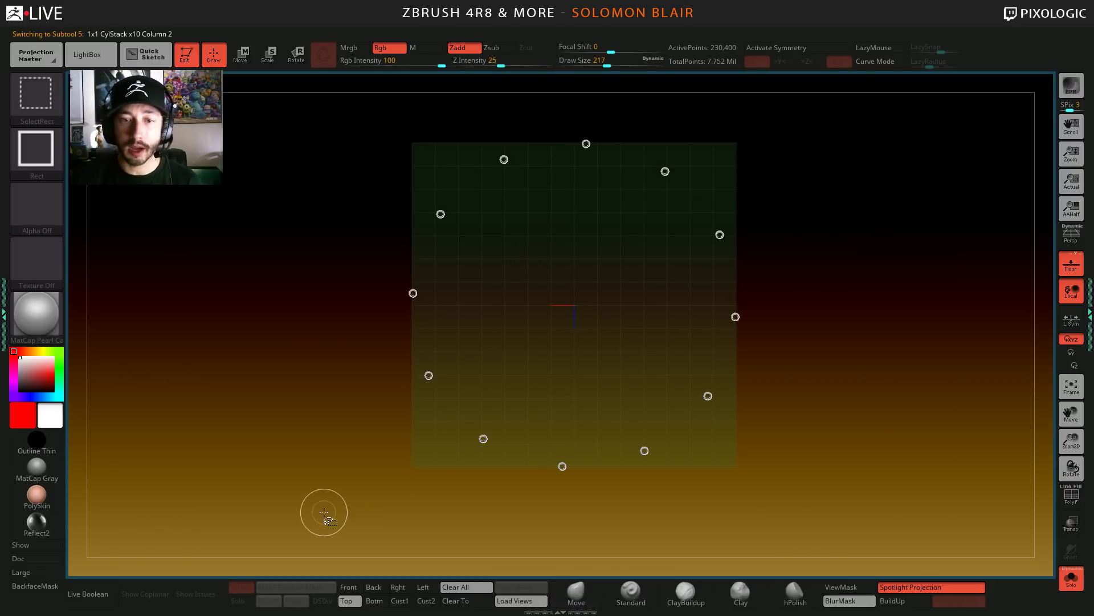
pyautogui.moveTo(326, 510)
pyautogui.keyDown('ctrl'); pyautogui.keyDown('shift'); pyautogui.mouseDown()
pyautogui.moveTo(923, 398)
pyautogui.moveTo(915, 349)
pyautogui.mouseUp(); pyautogui.keyUp('shift'); pyautogui.keyUp('ctrl')
pyautogui.press('space')
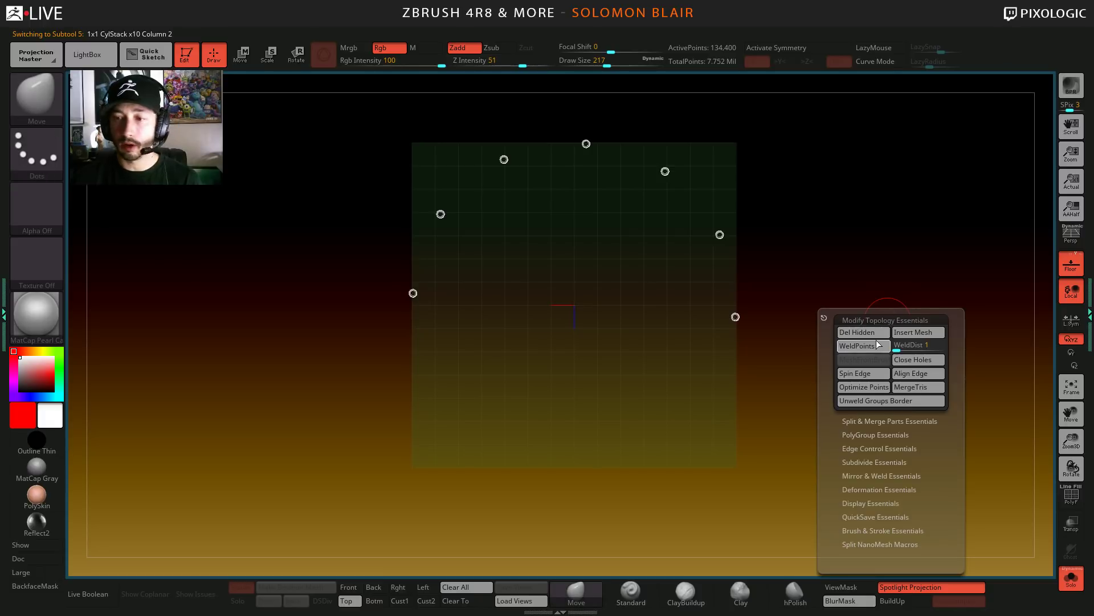
# - Select the 1x1 CylStack x10 Column 1 ring, hide its lower five columns and delete them with Del Hidden
pyautogui.press('Up')
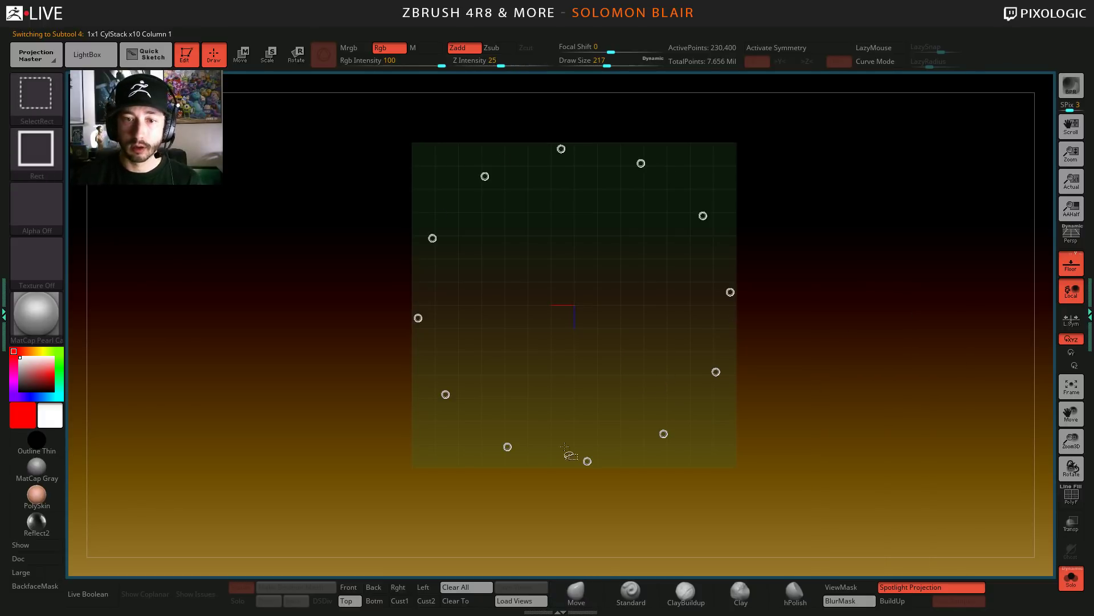
pyautogui.moveTo(293, 514)
pyautogui.keyDown('ctrl'); pyautogui.keyDown('shift'); pyautogui.mouseDown()
pyautogui.moveTo(682, 493)
pyautogui.moveTo(865, 327)
pyautogui.mouseUp(); pyautogui.keyUp('shift'); pyautogui.keyUp('ctrl')
pyautogui.hotkey('ctrl', 't')
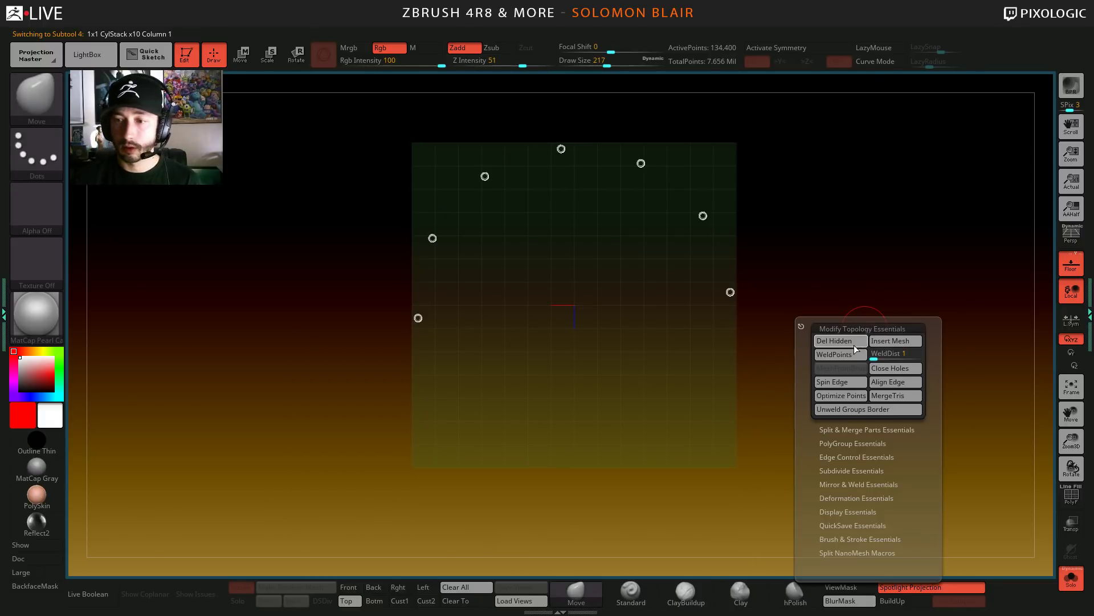
# - Select the Aladdin Misc Column 2 ring, hide its lower half and delete the hidden columns
pyautogui.keyDown('alt'); pyautogui.click(485, 355); pyautogui.keyUp('alt')
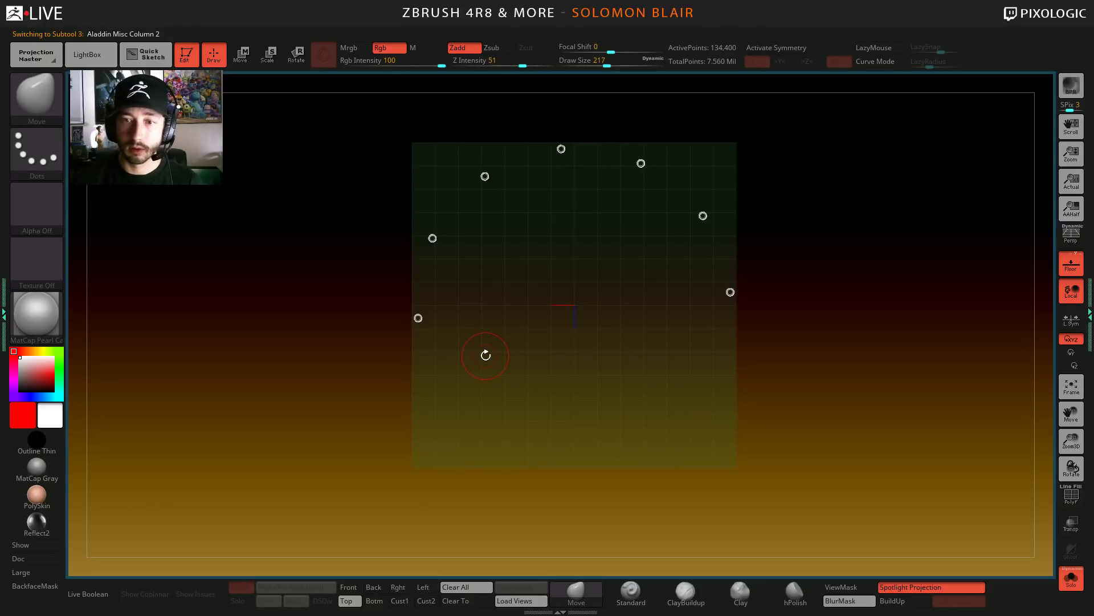
pyautogui.moveTo(289, 507)
pyautogui.keyDown('ctrl'); pyautogui.keyDown('shift'); pyautogui.mouseDown()
pyautogui.moveTo(503, 492)
pyautogui.moveTo(876, 322)
pyautogui.mouseUp(); pyautogui.keyUp('shift'); pyautogui.keyUp('ctrl')
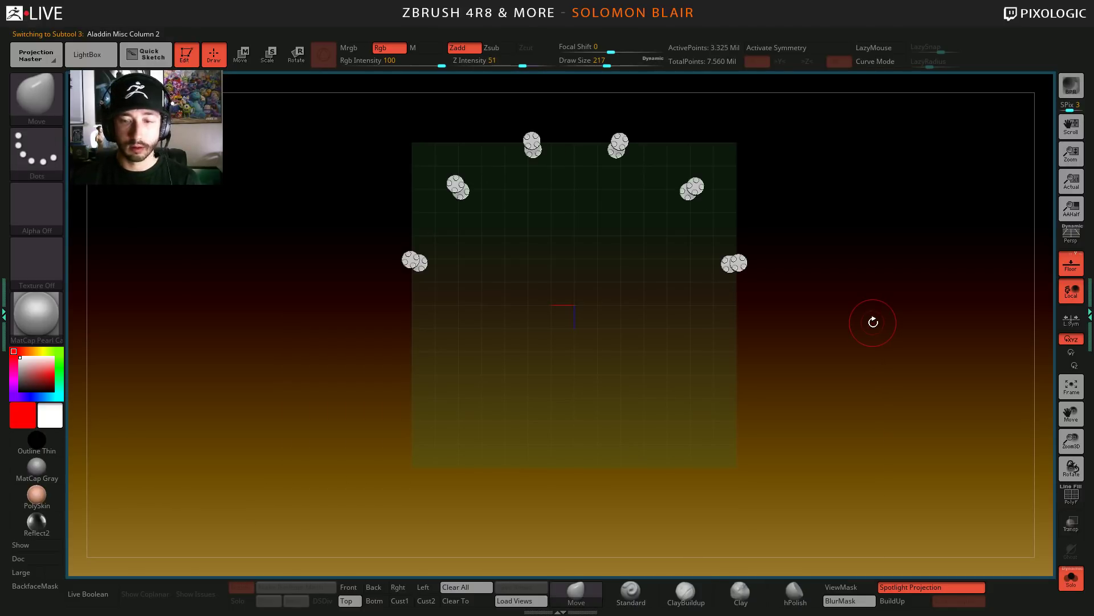
pyautogui.press('t')
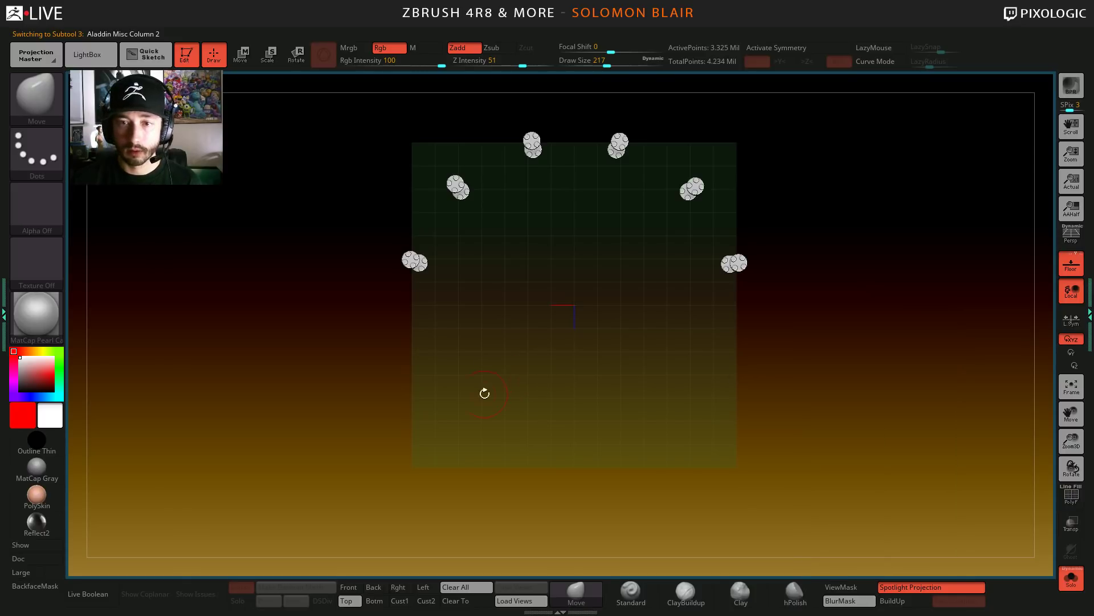
# - Switch to the Alladin Misc Column 1 ring and try to hide its lower columns with a rectangular selection
pyautogui.keyDown('alt'); pyautogui.click(474, 400); pyautogui.keyUp('alt')
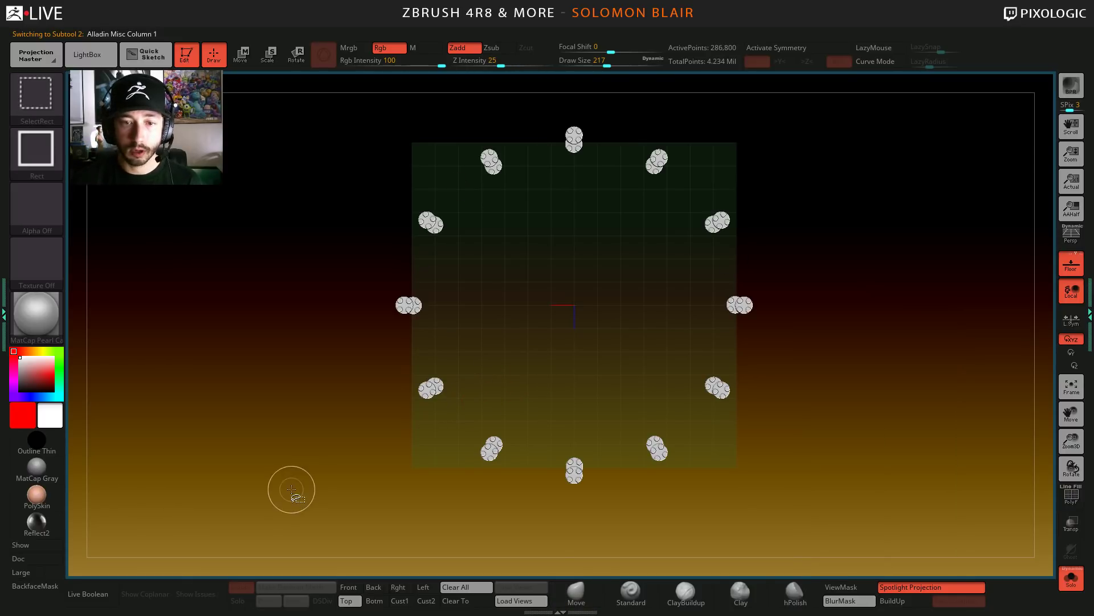
pyautogui.keyDown('ctrl'); pyautogui.keyDown('alt'); pyautogui.keyDown('shift'); pyautogui.moveTo(292, 489); pyautogui.dragTo(896, 342); pyautogui.keyUp('shift'); pyautogui.keyUp('alt'); pyautogui.keyUp('ctrl')
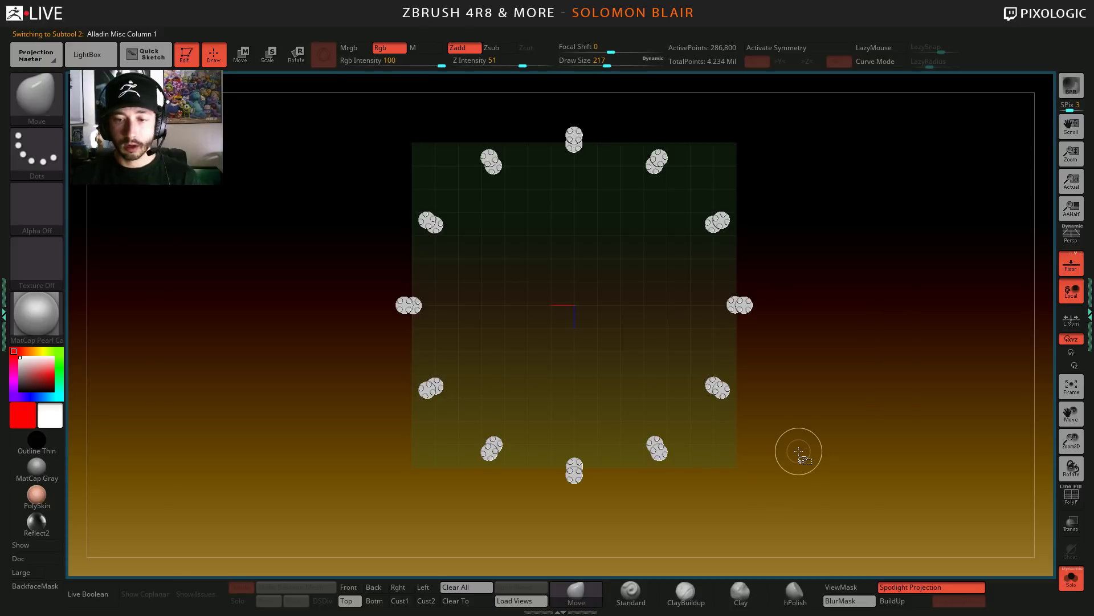
pyautogui.keyDown('ctrl'); pyautogui.keyDown('alt'); pyautogui.keyDown('shift'); pyautogui.moveTo(303, 536); pyautogui.dragTo(911, 350); pyautogui.keyUp('shift'); pyautogui.keyUp('alt'); pyautogui.keyUp('ctrl')
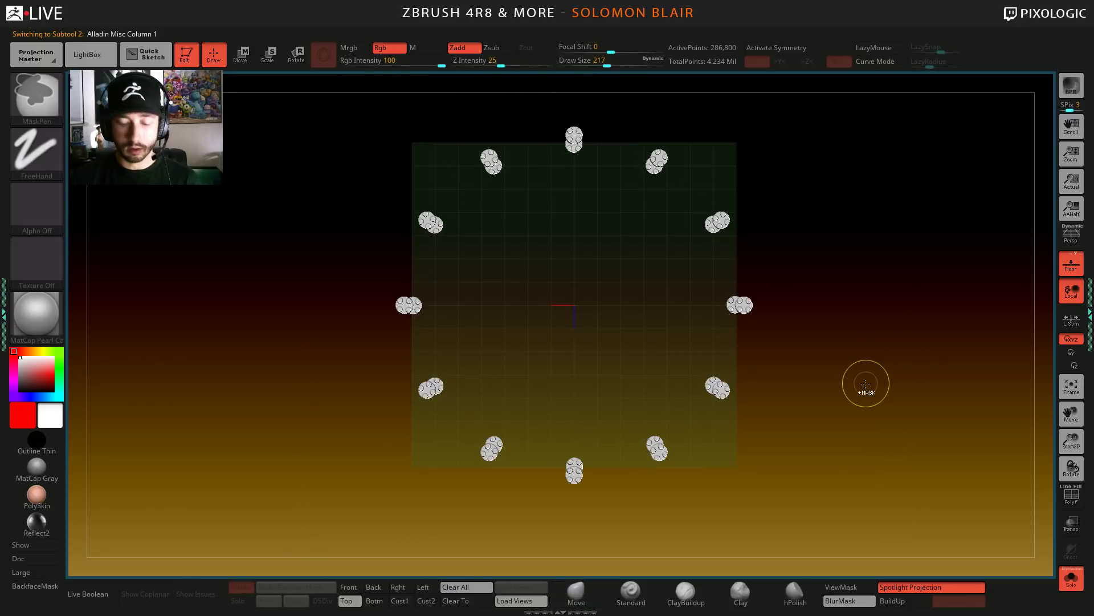
pyautogui.keyDown('ctrl'); pyautogui.keyDown('alt'); pyautogui.keyDown('shift'); pyautogui.moveTo(336, 530); pyautogui.dragTo(905, 359); pyautogui.keyUp('shift'); pyautogui.keyUp('alt'); pyautogui.keyUp('ctrl')
# - Convert the Alladin Misc Column 1 array into real geometry with Make Mesh
pyautogui.moveTo(789, 422); pyautogui.dragTo(907, 399)
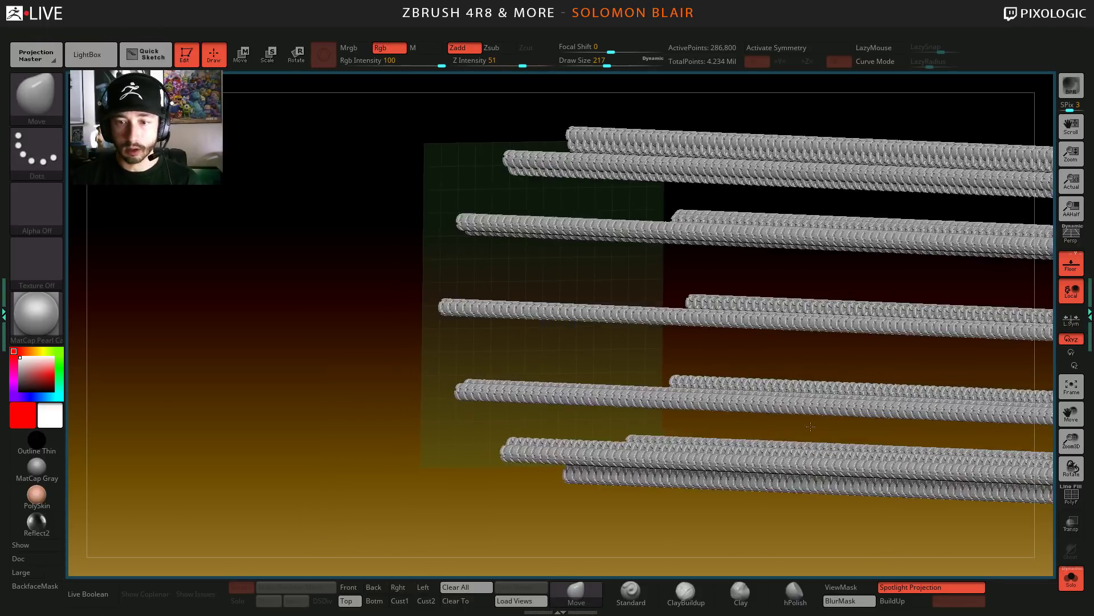
pyautogui.click(1088, 337)
pyautogui.click(988, 95)
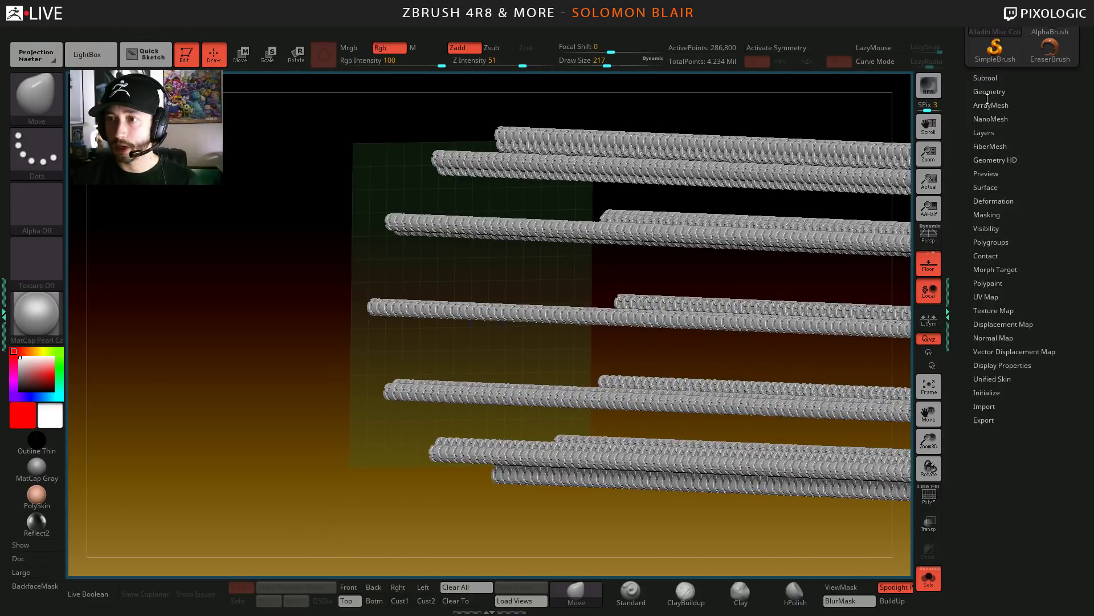
pyautogui.click(982, 104)
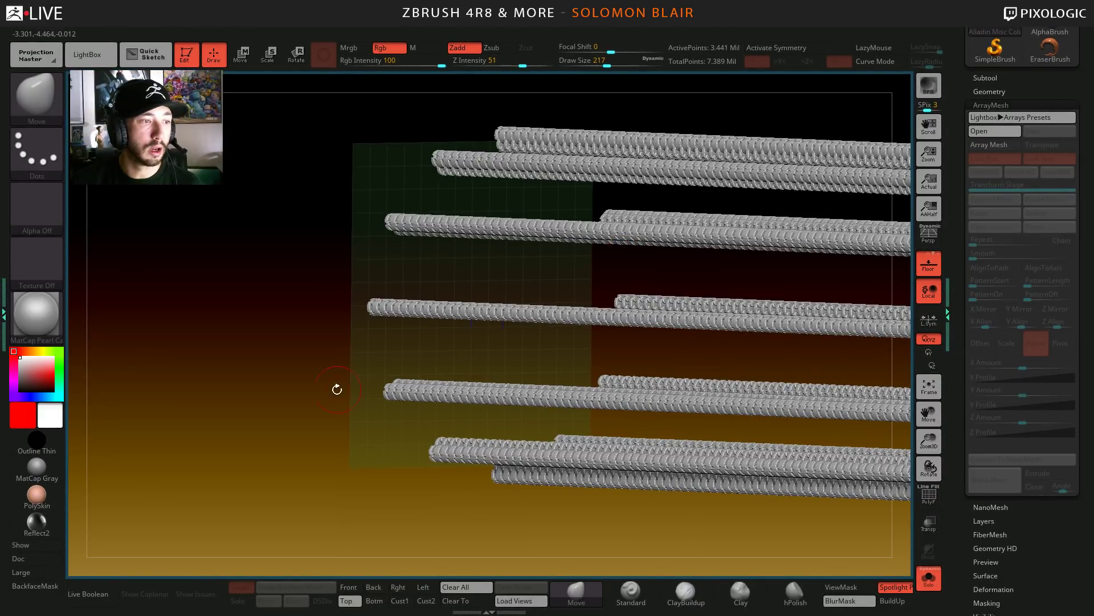
# - Delete the lower five columns of the Alladin Misc Column 1 ring with Del Hidden and turn off Solo
pyautogui.press('s')
pyautogui.moveTo(337, 389); pyautogui.dragTo(348, 389)
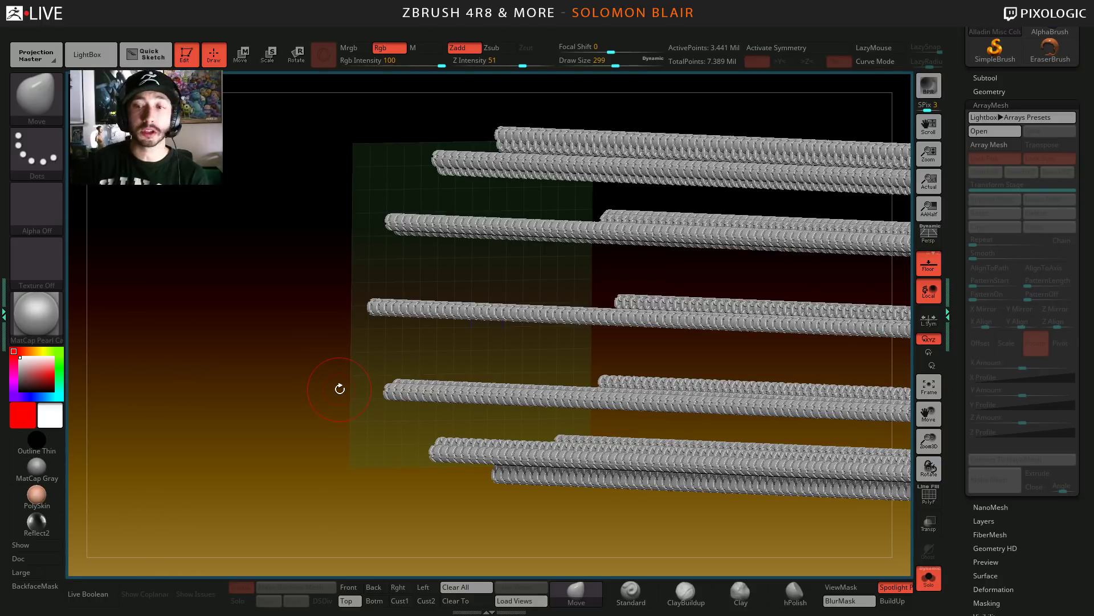
pyautogui.keyDown('ctrl'); pyautogui.moveTo(492, 325); pyautogui.dragTo(364, 344, button='right'); pyautogui.keyUp('ctrl')
pyautogui.keyDown('ctrl'); pyautogui.moveTo(502, 380); pyautogui.dragTo(553, 369, button='right'); pyautogui.keyUp('ctrl')
pyautogui.hotkey('shift', 'f')
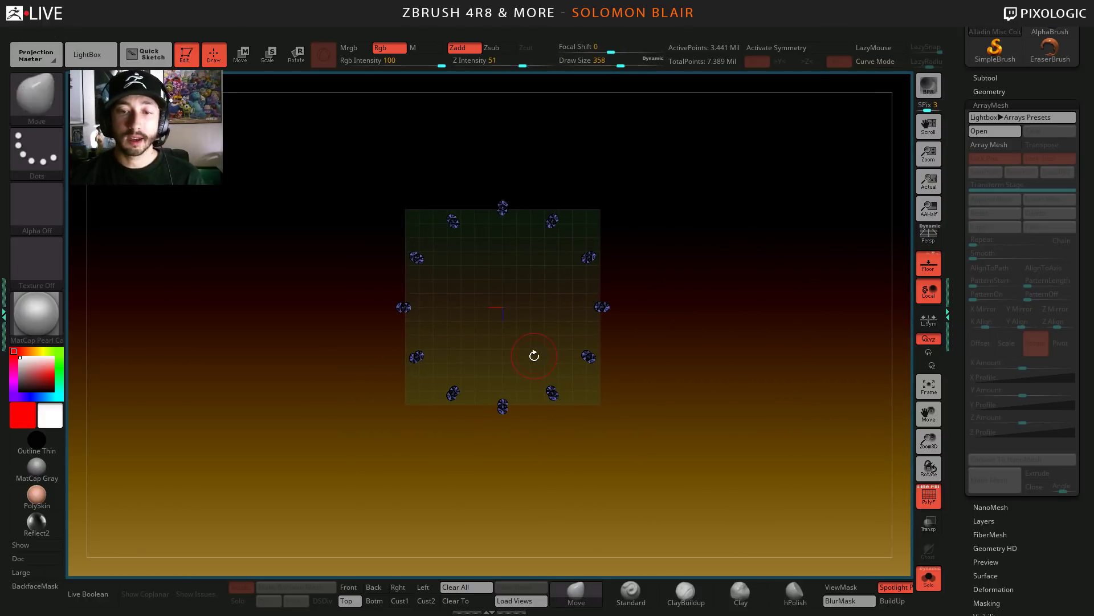
pyautogui.keyDown('ctrl'); pyautogui.moveTo(391, 357); pyautogui.dragTo(485, 371, button='right'); pyautogui.keyUp('ctrl')
pyautogui.hotkey('shift', 'f')
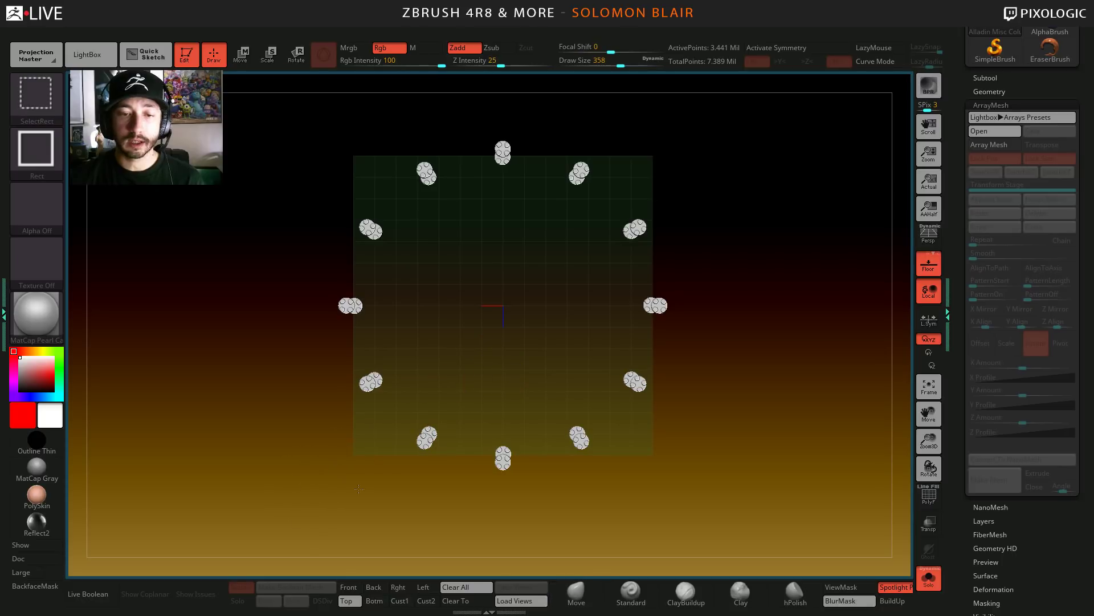
pyautogui.keyDown('ctrl'); pyautogui.keyDown('shift'); pyautogui.moveTo(311, 488); pyautogui.dragTo(789, 331); pyautogui.keyUp('shift'); pyautogui.keyUp('ctrl')
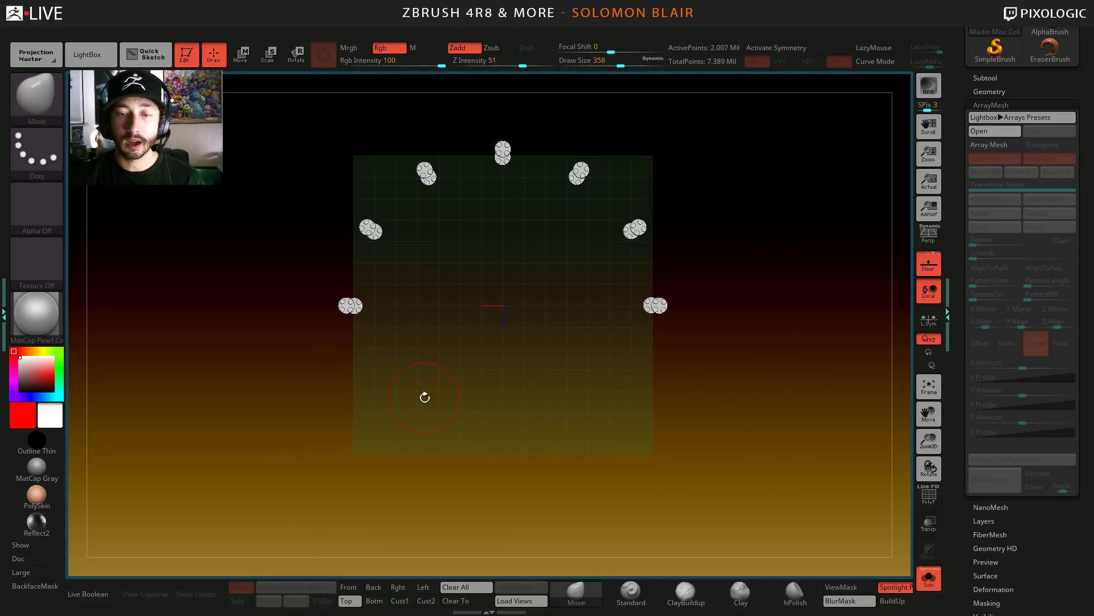
pyautogui.press('s')
pyautogui.keyDown('alt'); pyautogui.moveTo(732, 376); pyautogui.dragTo(750, 418, button='right'); pyautogui.keyUp('alt')
pyautogui.press('2')
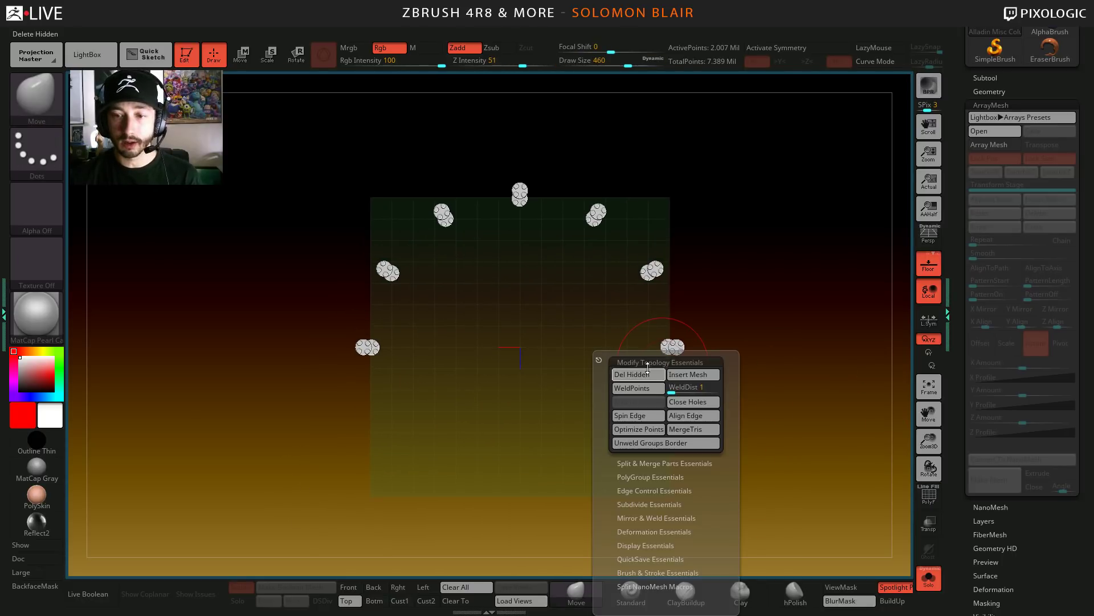
pyautogui.click(637, 375)
pyautogui.hotkey('shift', 'alt', 's')
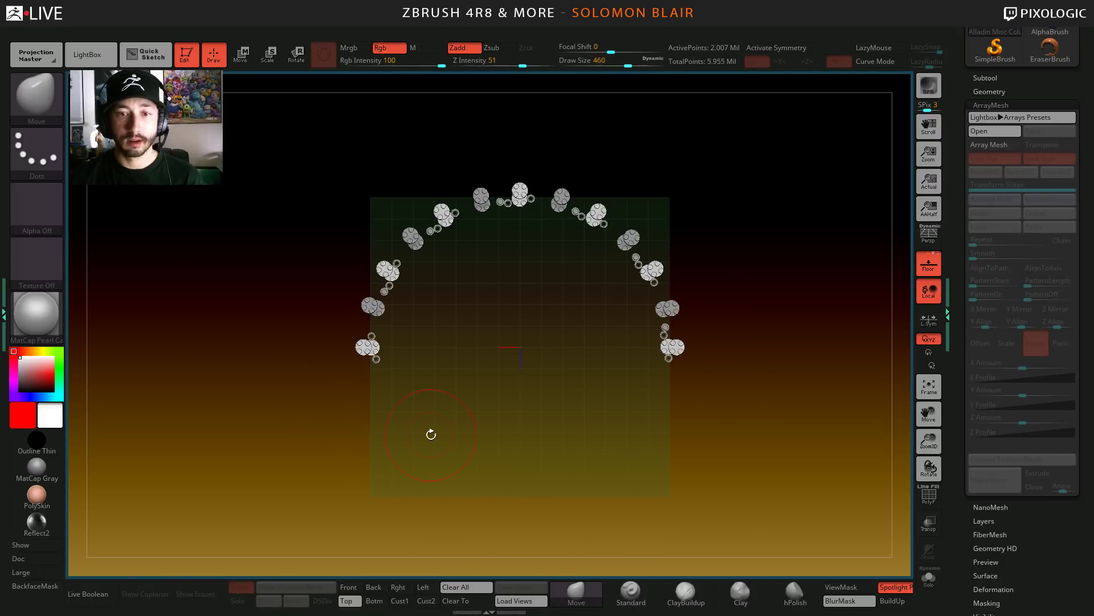
# - Frame the remaining half-ring of columns from above and run a QuickSave of the project
pyautogui.moveTo(396, 374)
pyautogui.keyDown('ctrl'); pyautogui.mouseDown(button='right')
pyautogui.moveTo(416, 376)
pyautogui.moveTo(342, 319)
pyautogui.mouseUp(button='right'); pyautogui.keyUp('ctrl')
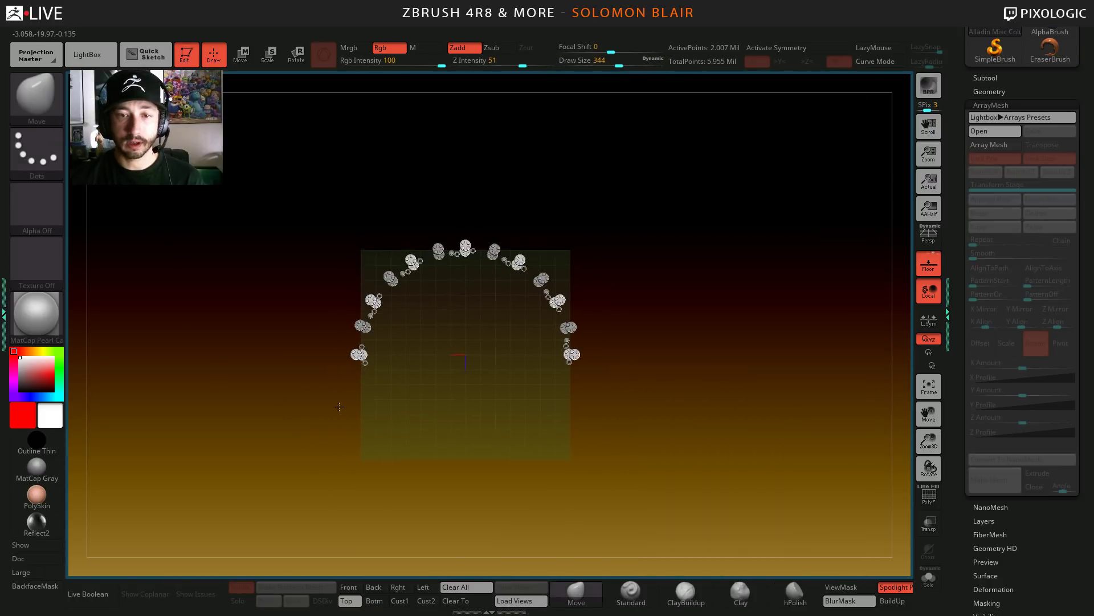
pyautogui.keyDown('alt'); pyautogui.moveTo(456, 319); pyautogui.dragTo(357, 521, button='right'); pyautogui.keyUp('alt')
pyautogui.moveTo(356, 521)
pyautogui.mouseDown(button='right')
pyautogui.moveTo(393, 473)
pyautogui.moveTo(336, 490)
pyautogui.moveTo(356, 522)
pyautogui.mouseUp(button='right')
pyautogui.keyDown('alt'); pyautogui.moveTo(239, 484); pyautogui.dragTo(342, 306); pyautogui.keyUp('alt')
pyautogui.keyDown('ctrl'); pyautogui.moveTo(415, 336); pyautogui.dragTo(427, 369, button='right'); pyautogui.keyUp('ctrl')
pyautogui.hotkey('ctrl', 'h')
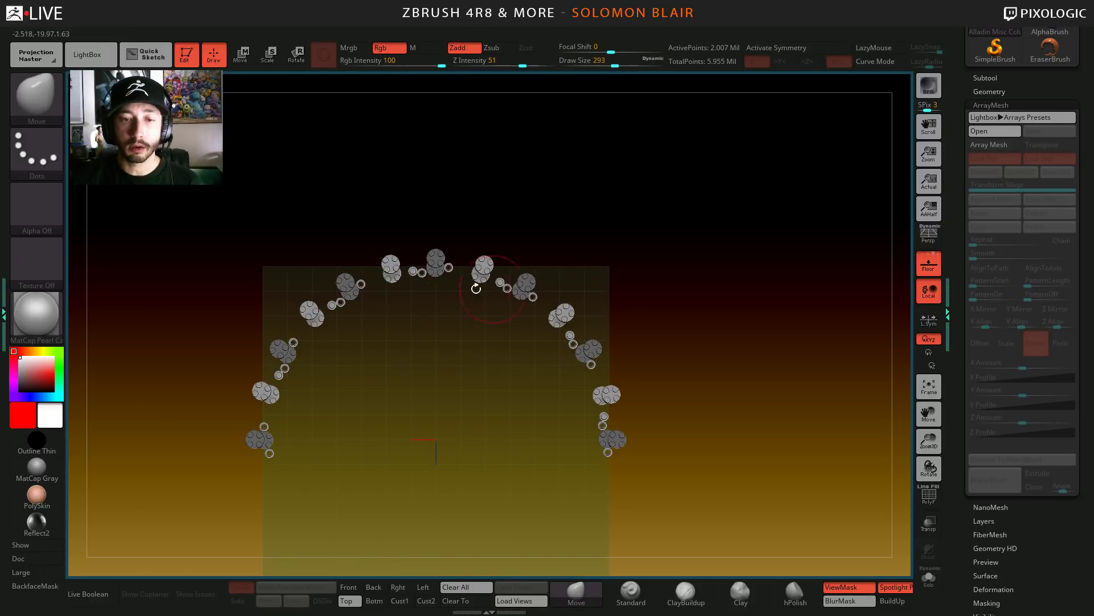
pyautogui.keyDown('ctrl'); pyautogui.moveTo(412, 445); pyautogui.dragTo(439, 572); pyautogui.keyUp('ctrl')
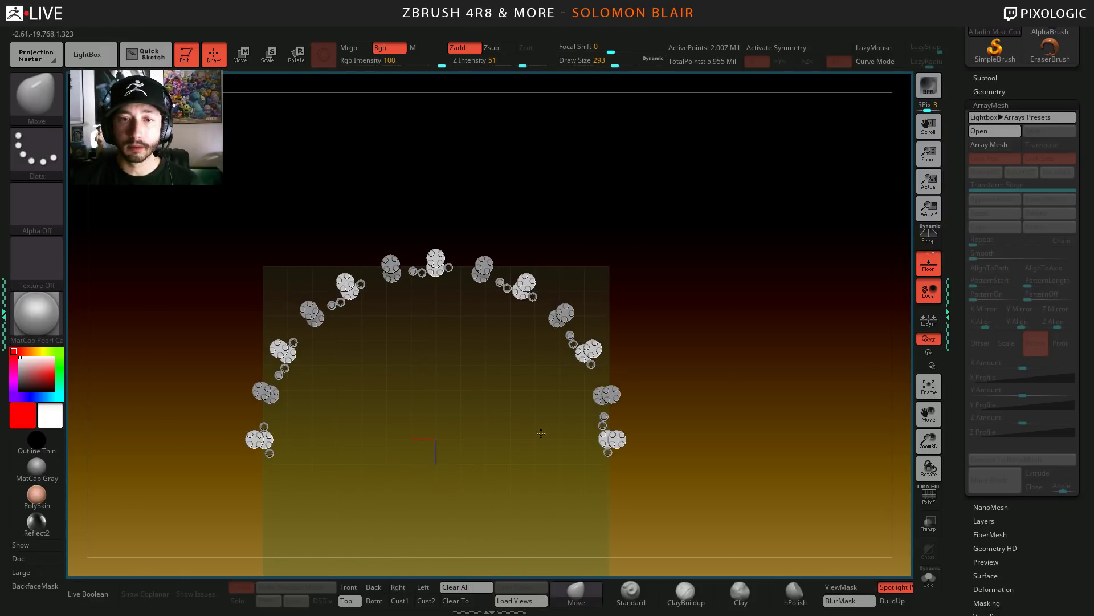
pyautogui.keyDown('alt'); pyautogui.moveTo(438, 465); pyautogui.dragTo(558, 421); pyautogui.keyUp('alt')
pyautogui.keyDown('alt'); pyautogui.moveTo(564, 373); pyautogui.dragTo(552, 406); pyautogui.keyUp('alt')
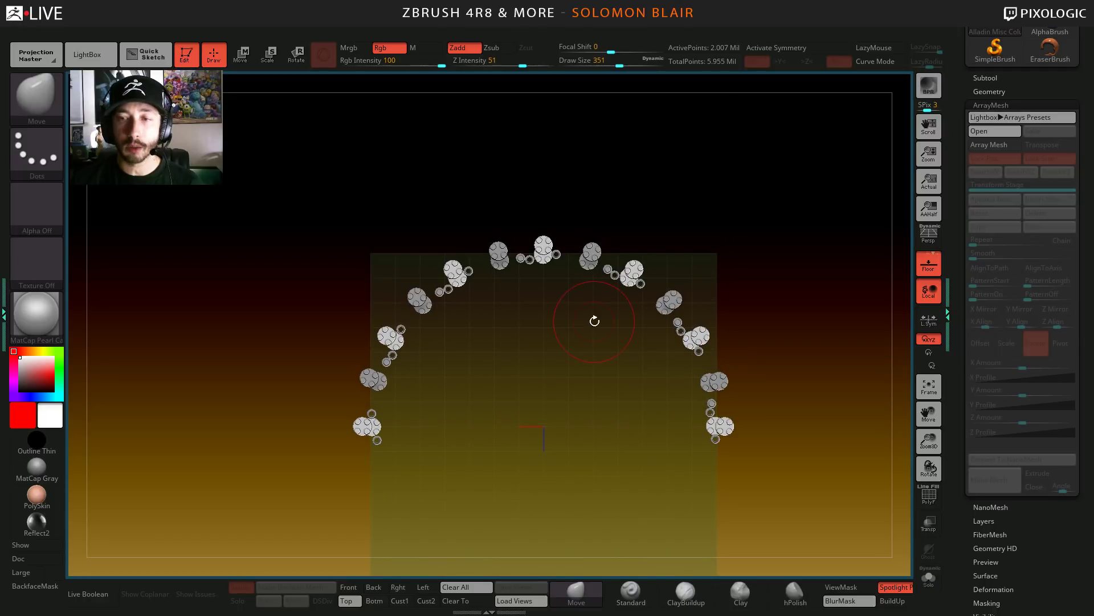
pyautogui.click(790, 27)
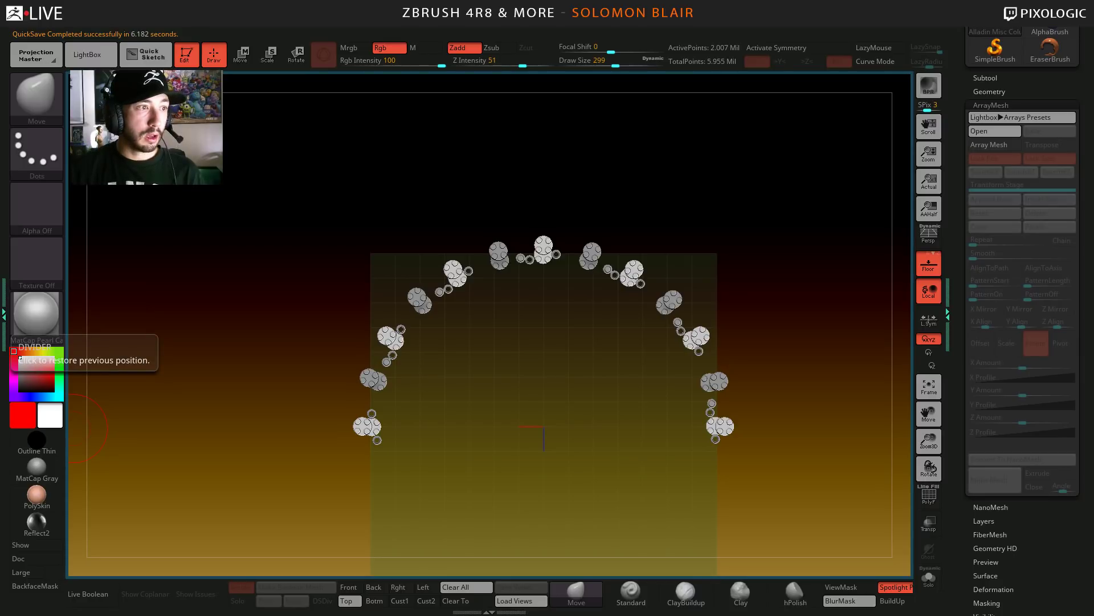
pyautogui.moveTo(36, 316)
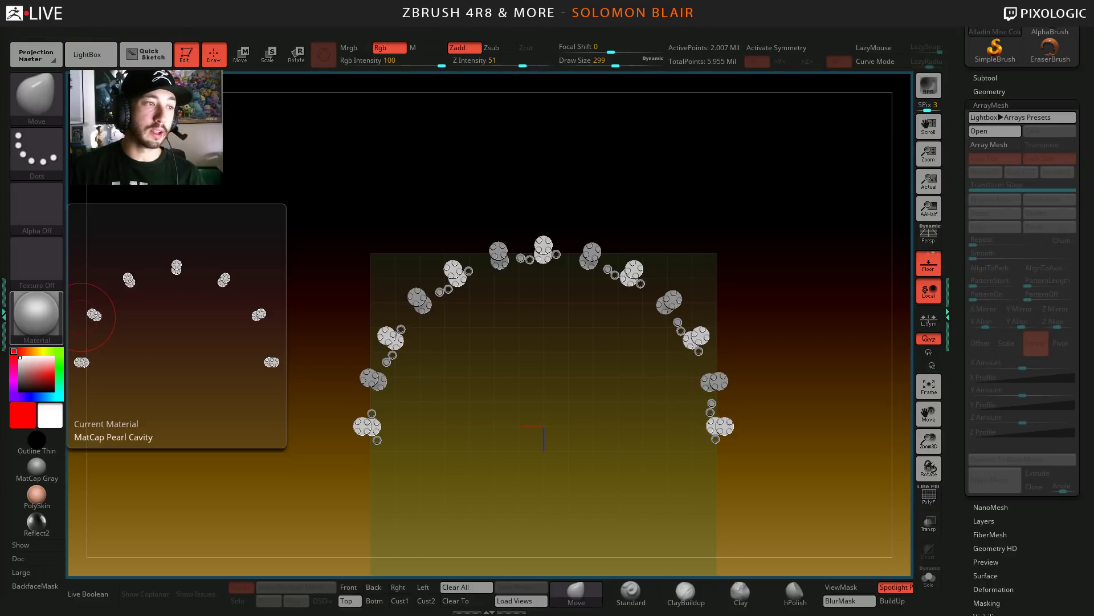
pyautogui.moveTo(329, 462)
pyautogui.mouseDown()
pyautogui.moveTo(290, 466)
pyautogui.moveTo(340, 470)
pyautogui.mouseUp()
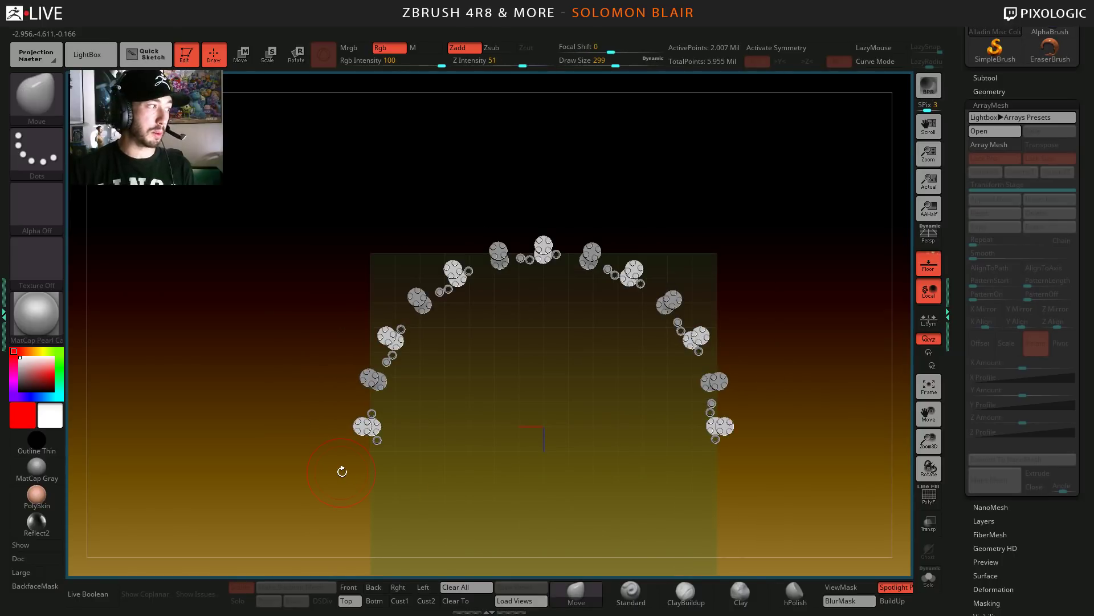
pyautogui.press('s')
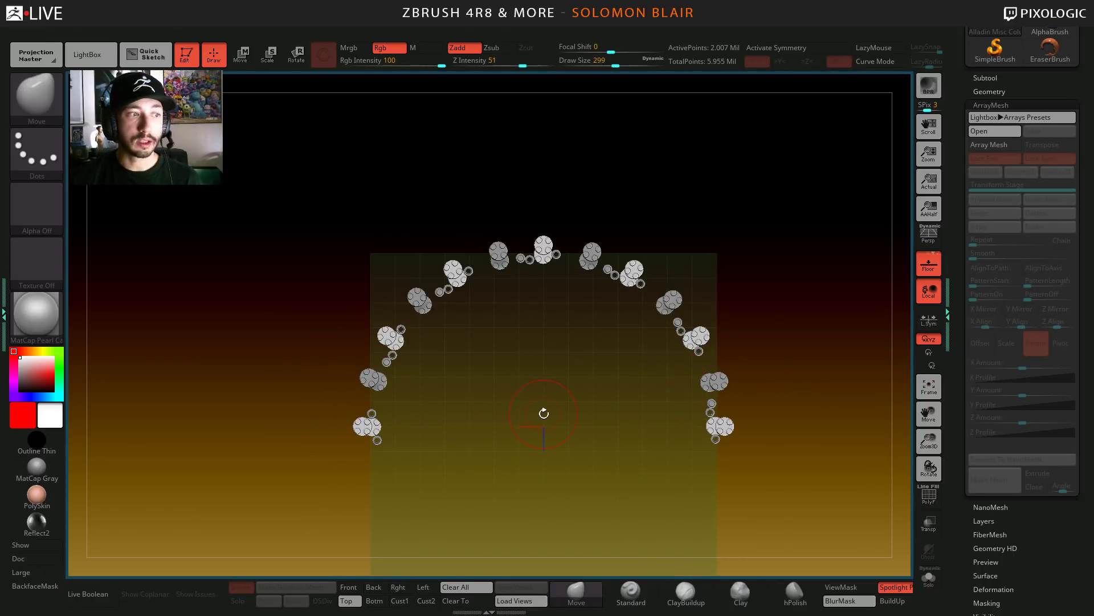
pyautogui.press('s')
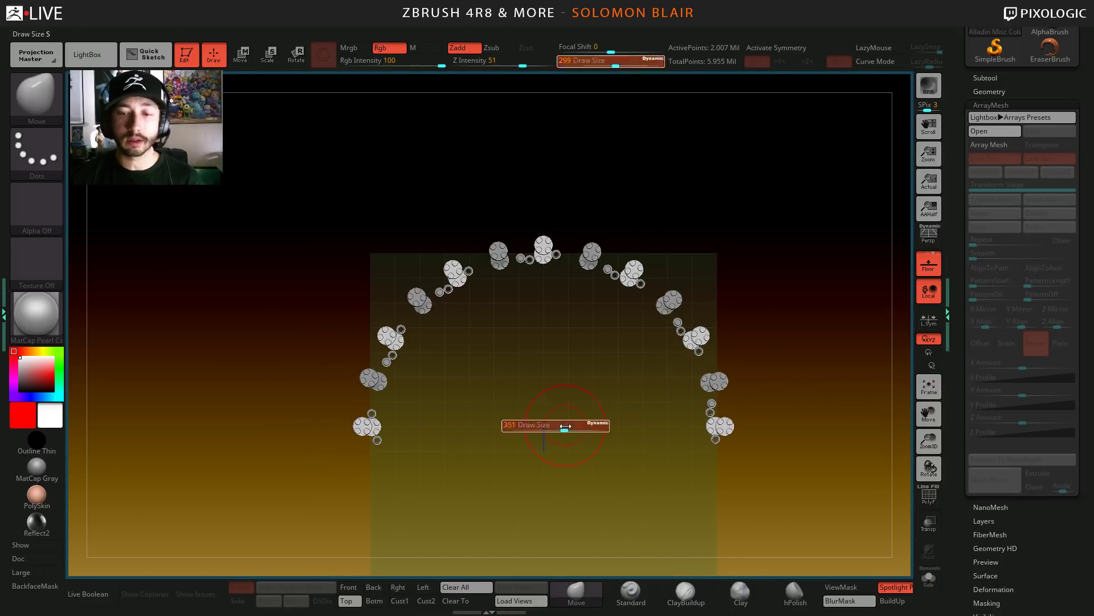
pyautogui.click(565, 427)
pyautogui.keyDown('alt'); pyautogui.moveTo(677, 357); pyautogui.dragTo(679, 354); pyautogui.keyUp('alt')
# - Open the subtool list and make the 1x1 CylStack x10 Column 2 ring the active subtool
pyautogui.click(984, 78)
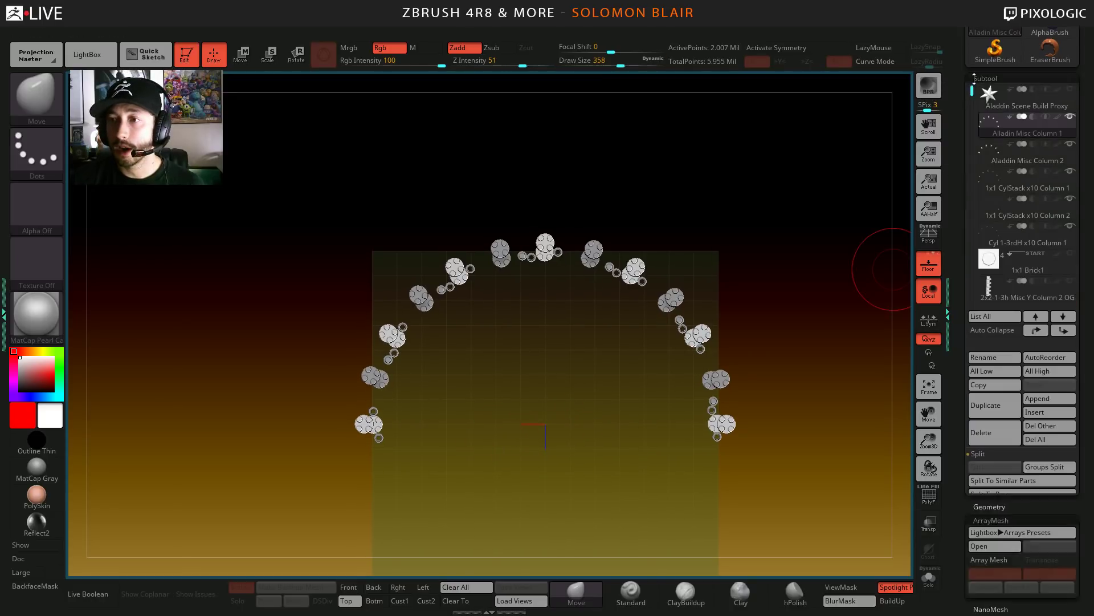
pyautogui.press('s')
pyautogui.click(518, 369)
pyautogui.moveTo(518, 369)
pyautogui.keyDown('ctrl'); pyautogui.mouseDown(button='right')
pyautogui.moveTo(449, 352)
pyautogui.moveTo(450, 386)
pyautogui.mouseUp(button='right'); pyautogui.keyUp('ctrl')
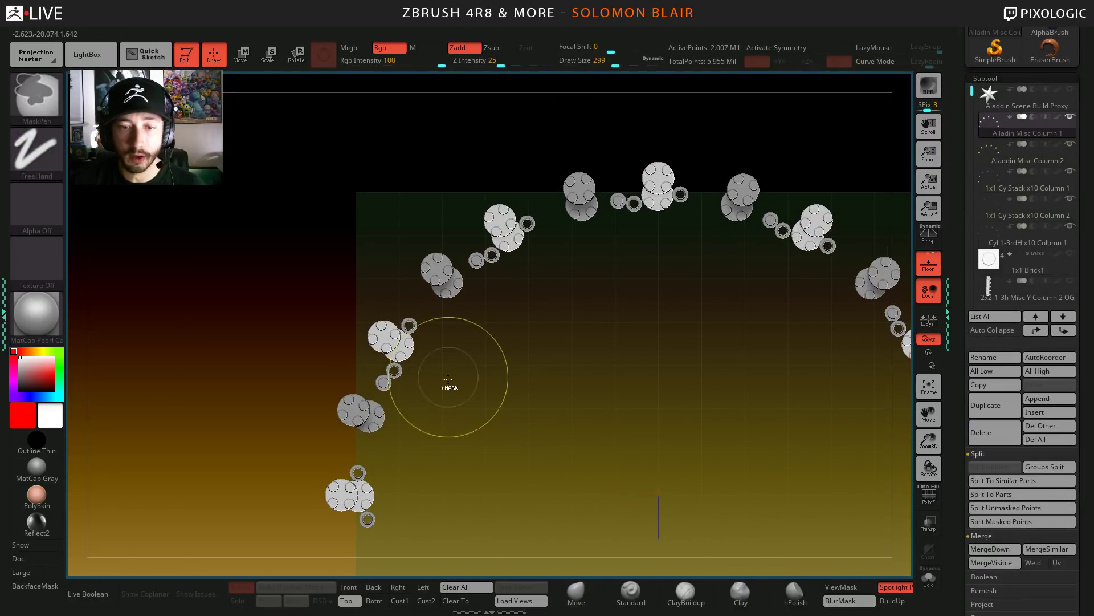
pyautogui.keyDown('ctrl'); pyautogui.moveTo(364, 529); pyautogui.dragTo(357, 476, button='right'); pyautogui.keyUp('ctrl')
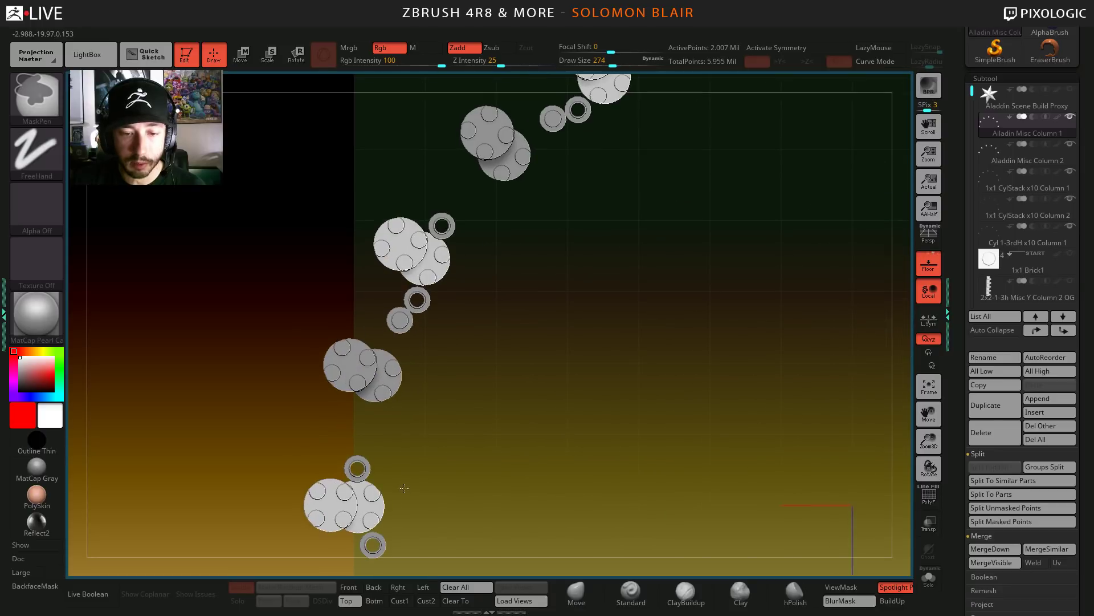
pyautogui.keyDown('alt'); pyautogui.click(358, 476); pyautogui.keyUp('alt')
pyautogui.moveTo(459, 436)
pyautogui.mouseDown(button='right')
pyautogui.moveTo(176, 420)
pyautogui.moveTo(227, 462)
pyautogui.moveTo(240, 409)
pyautogui.moveTo(549, 484)
pyautogui.mouseUp(button='right')
pyautogui.hotkey('shift', 'f')
pyautogui.hotkey('shift', 'f')
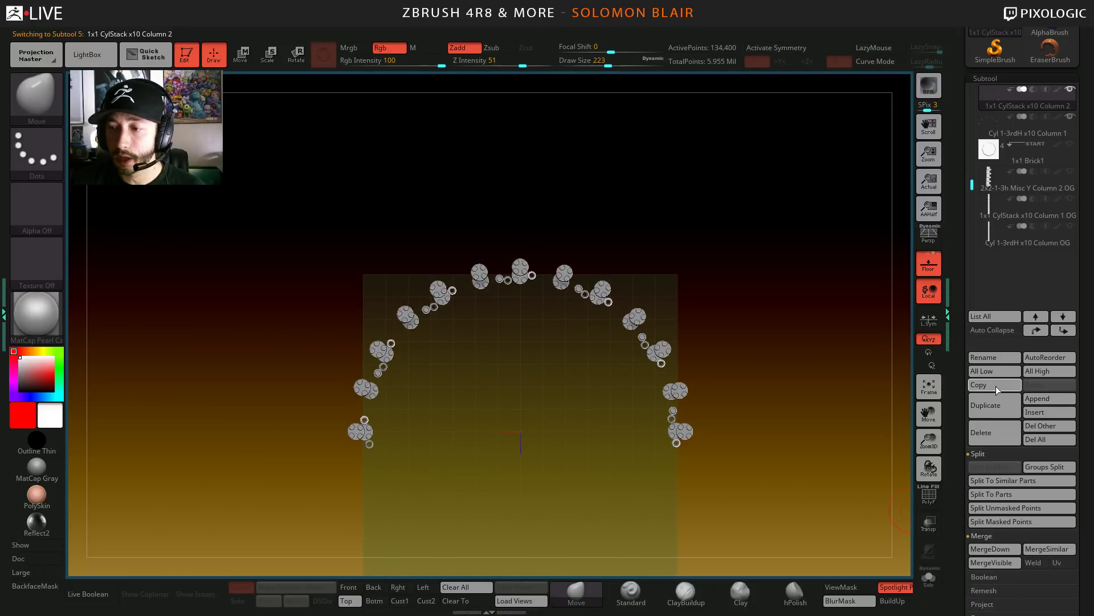
# - Duplicate the 1x1 CylStack x10 Column 2 ring and reset the gizmo's position and orientation to the scene centre
pyautogui.click(994, 405)
pyautogui.press('w')
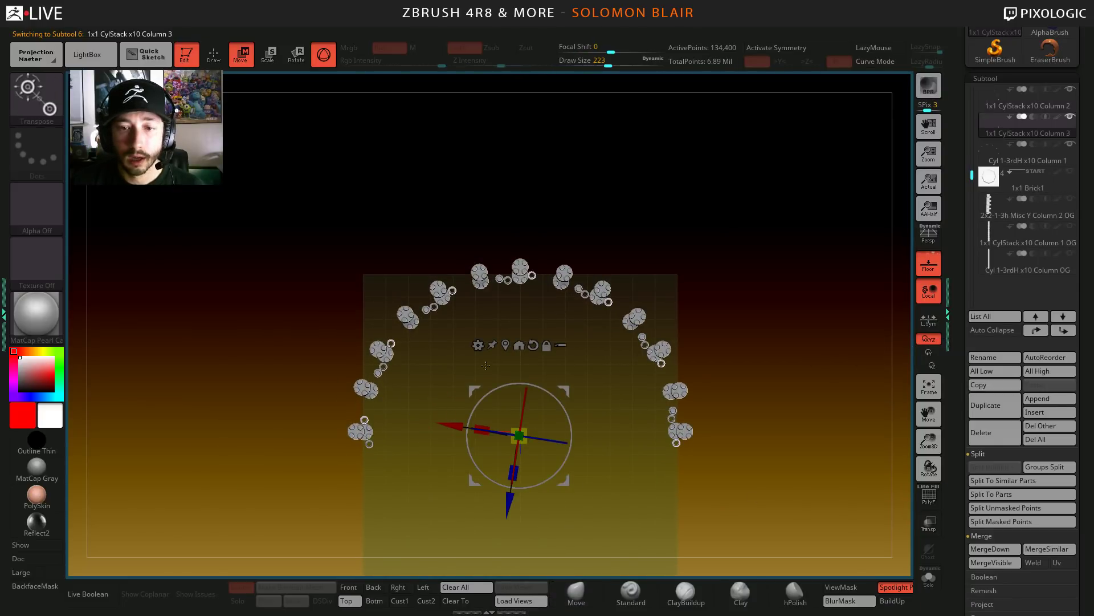
pyautogui.keyDown('alt'); pyautogui.click(519, 345); pyautogui.keyUp('alt')
pyautogui.keyDown('alt'); pyautogui.click(534, 341); pyautogui.keyUp('alt')
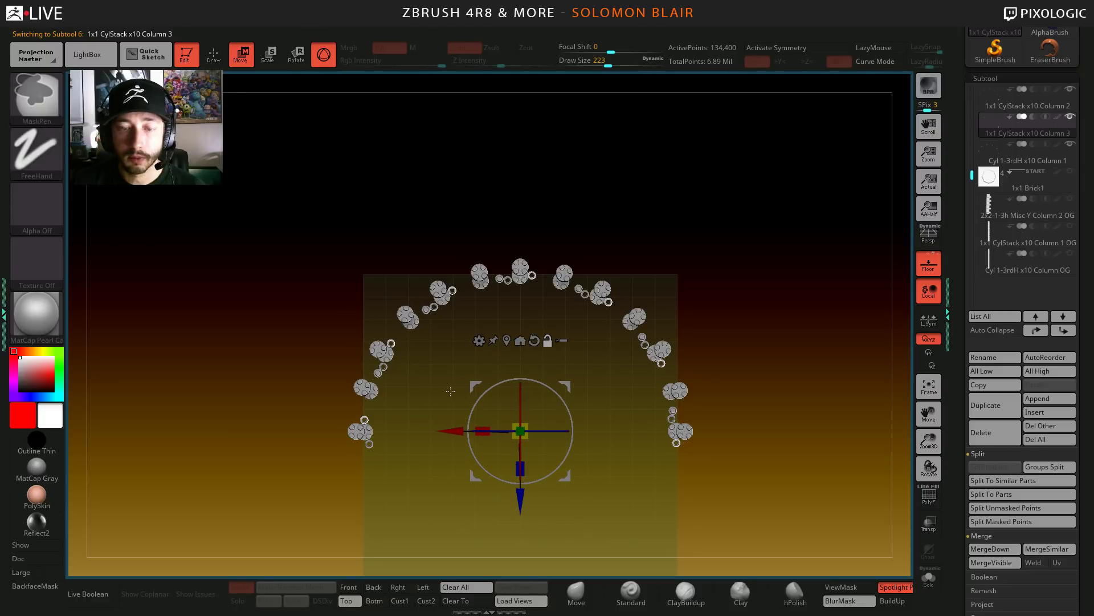
# - Try rotating the duplicated ring around its centre with the gizmo so its cylinders sit beside the existing thin columns
pyautogui.keyDown('ctrl'); pyautogui.moveTo(451, 391); pyautogui.dragTo(455, 428, button='right'); pyautogui.keyUp('ctrl')
pyautogui.moveTo(486, 394); pyautogui.dragTo(490, 391)
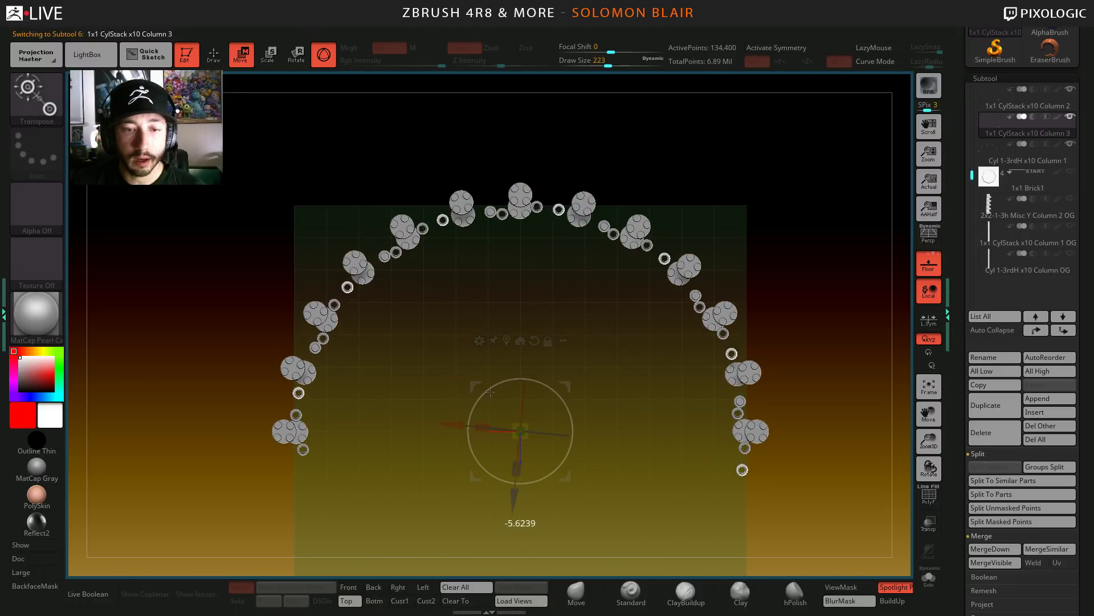
pyautogui.keyDown('ctrl'); pyautogui.moveTo(764, 365); pyautogui.dragTo(869, 316, button='right'); pyautogui.keyUp('ctrl')
pyautogui.click(946, 318)
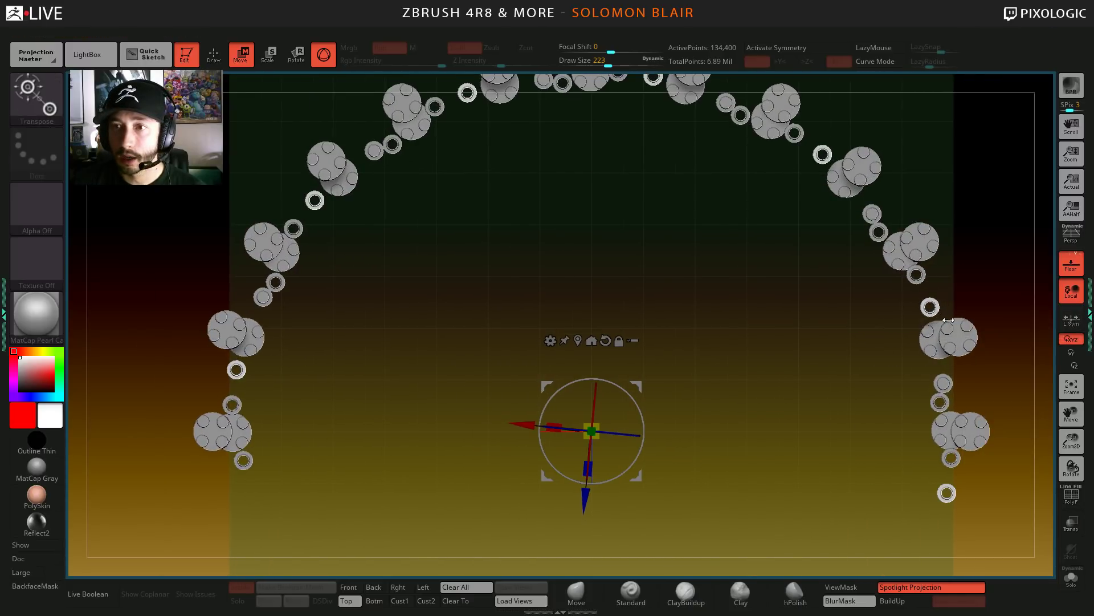
pyautogui.keyDown('alt'); pyautogui.moveTo(426, 362); pyautogui.dragTo(484, 348, button='right'); pyautogui.keyUp('alt')
pyautogui.keyDown('alt'); pyautogui.moveTo(560, 333); pyautogui.dragTo(704, 335, button='right'); pyautogui.keyUp('alt')
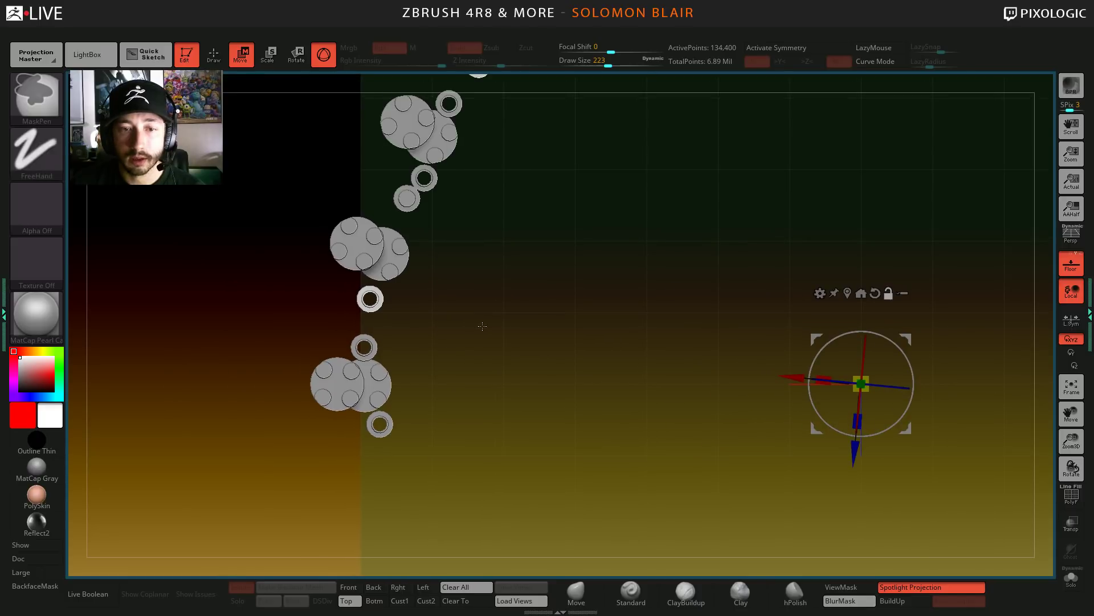
pyautogui.keyDown('ctrl'); pyautogui.moveTo(481, 326); pyautogui.dragTo(620, 334, button='right'); pyautogui.keyUp('ctrl')
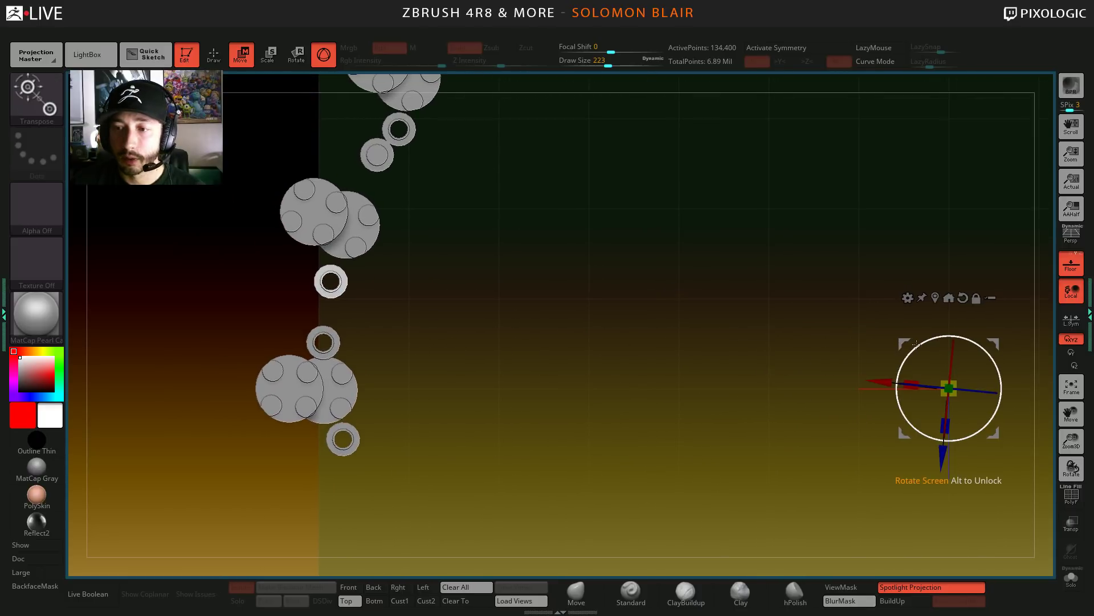
pyautogui.moveTo(917, 343); pyautogui.dragTo(914, 344)
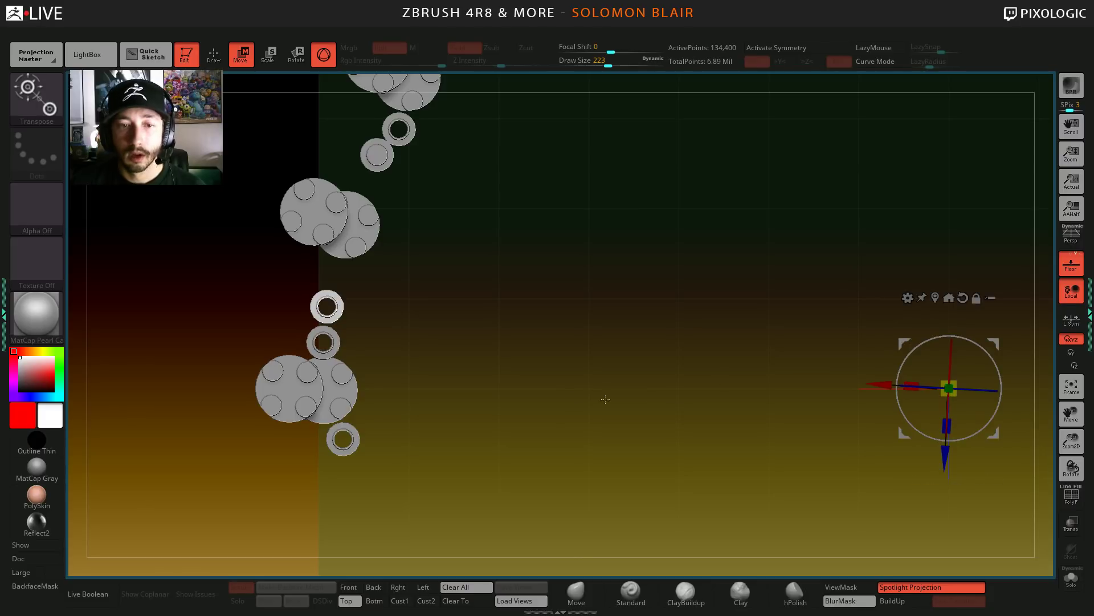
pyautogui.keyDown('ctrl'); pyautogui.moveTo(603, 398); pyautogui.dragTo(128, 363, button='right'); pyautogui.keyUp('ctrl')
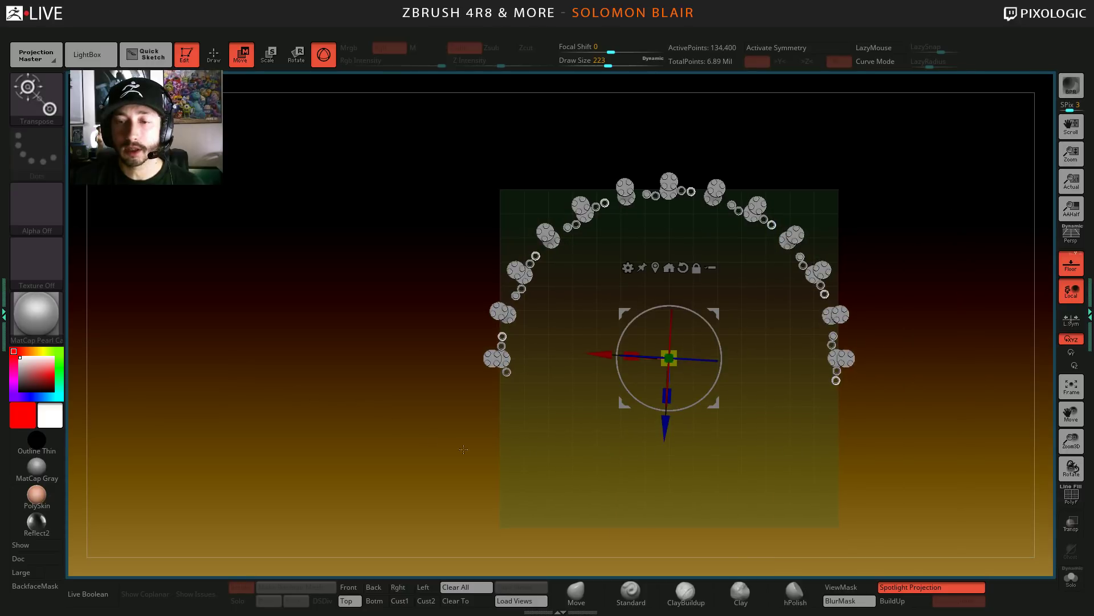
# - Undo the gizmo rotations of the duplicated ring and return to Draw mode
pyautogui.keyDown('ctrl'); pyautogui.moveTo(433, 445); pyautogui.dragTo(476, 455, button='right'); pyautogui.keyUp('ctrl')
pyautogui.hotkey('ctrl', 'z')
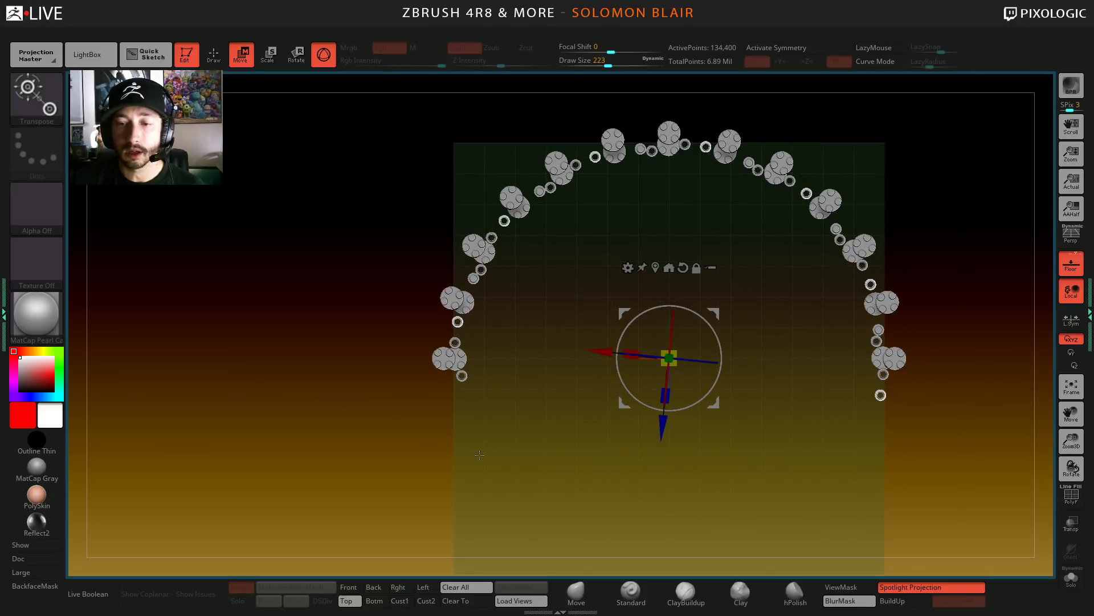
pyautogui.hotkey('ctrl', 'z')
pyautogui.press('q')
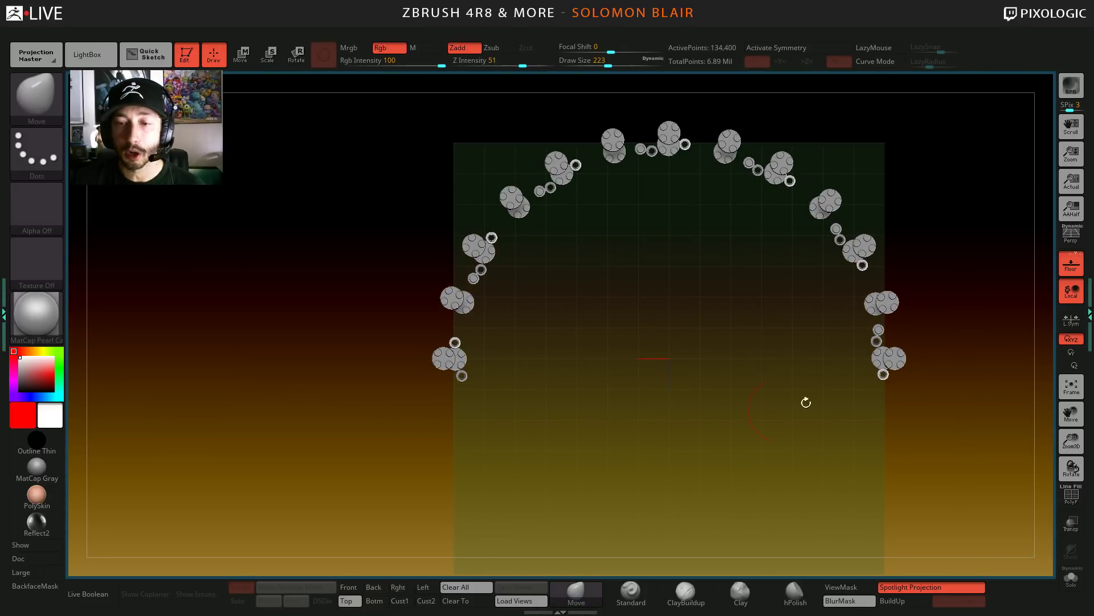
# - Close the subtool list and open the Deformation settings for the duplicated ring
pyautogui.click(1090, 316)
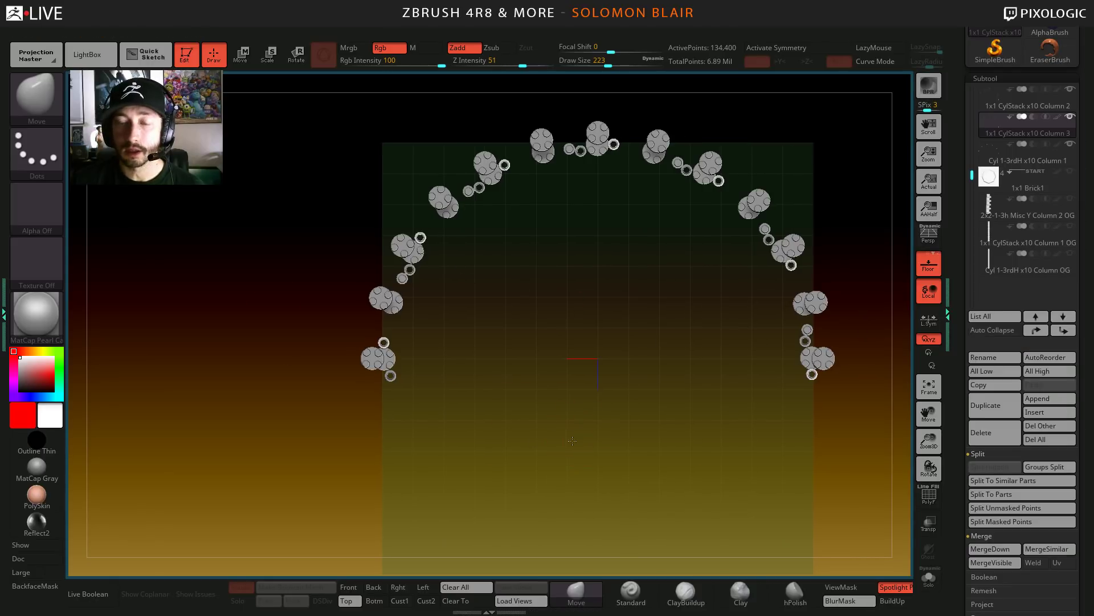
pyautogui.keyDown('alt'); pyautogui.moveTo(572, 440); pyautogui.dragTo(555, 462); pyautogui.keyUp('alt')
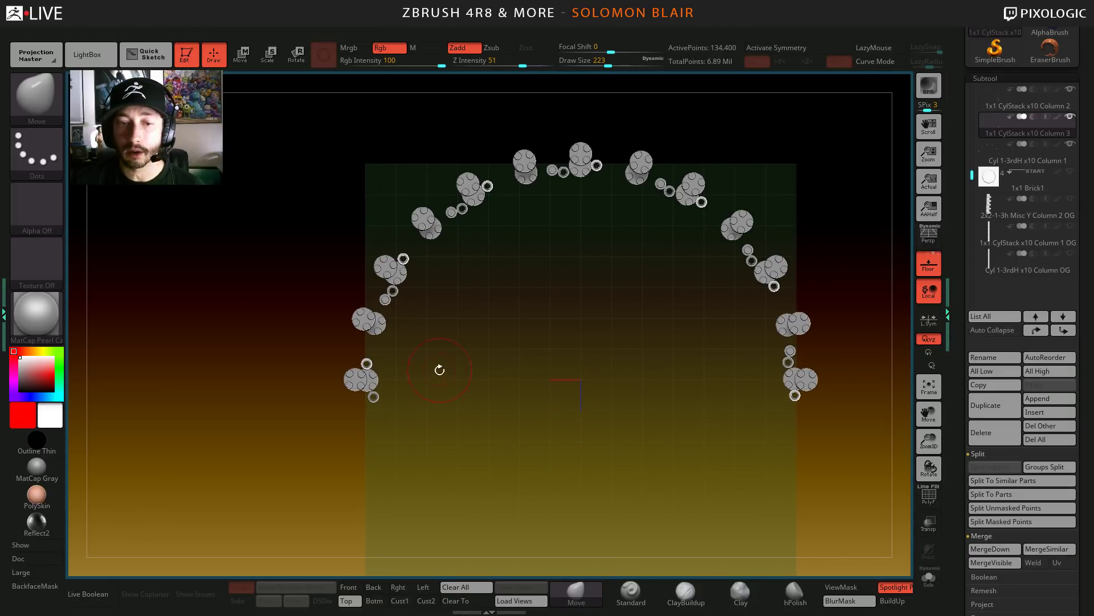
pyautogui.click(1005, 80)
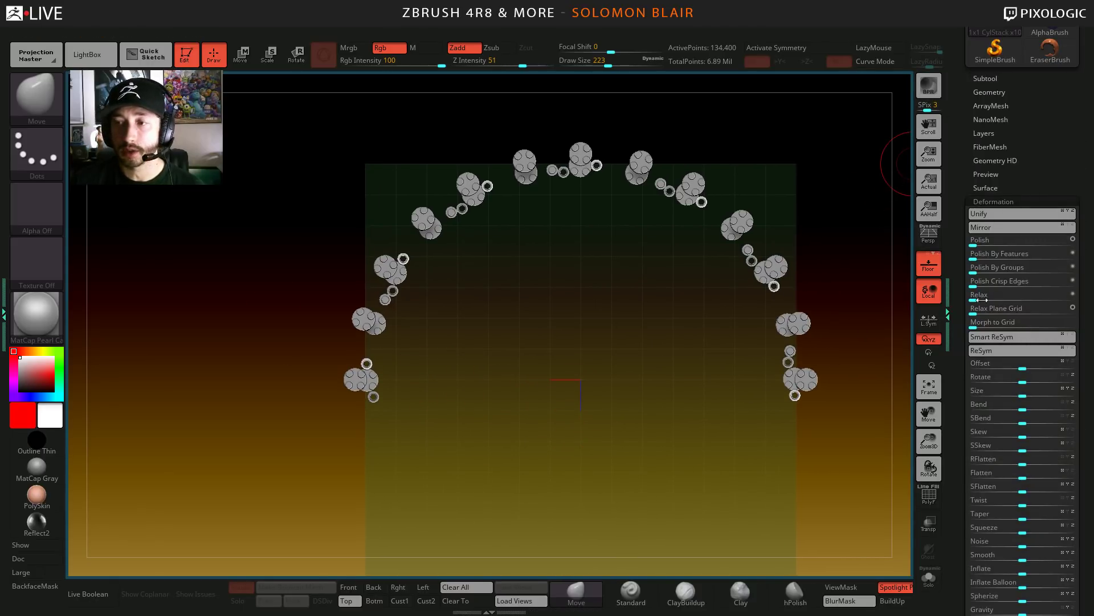
pyautogui.keyDown('alt'); pyautogui.moveTo(614, 383); pyautogui.dragTo(596, 394); pyautogui.keyUp('alt')
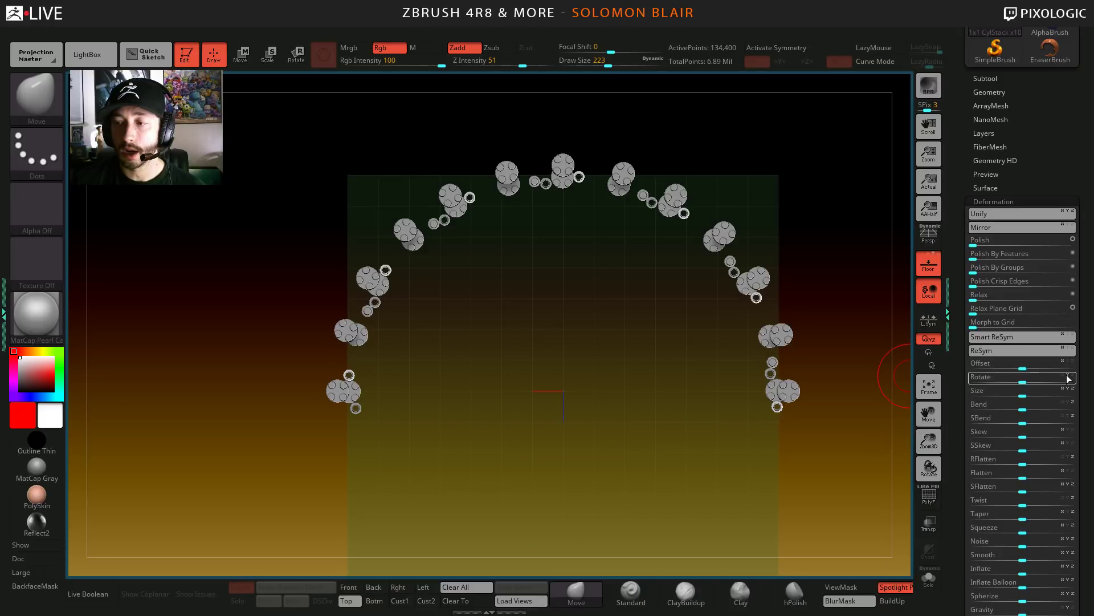
# - Try rotating the duplicated ring with the Deformation Rotate value at -20, and undo the trial rotations
pyautogui.moveTo(1023, 384)
pyautogui.mouseDown()
pyautogui.moveTo(1034, 382)
pyautogui.moveTo(1023, 380)
pyautogui.mouseUp()
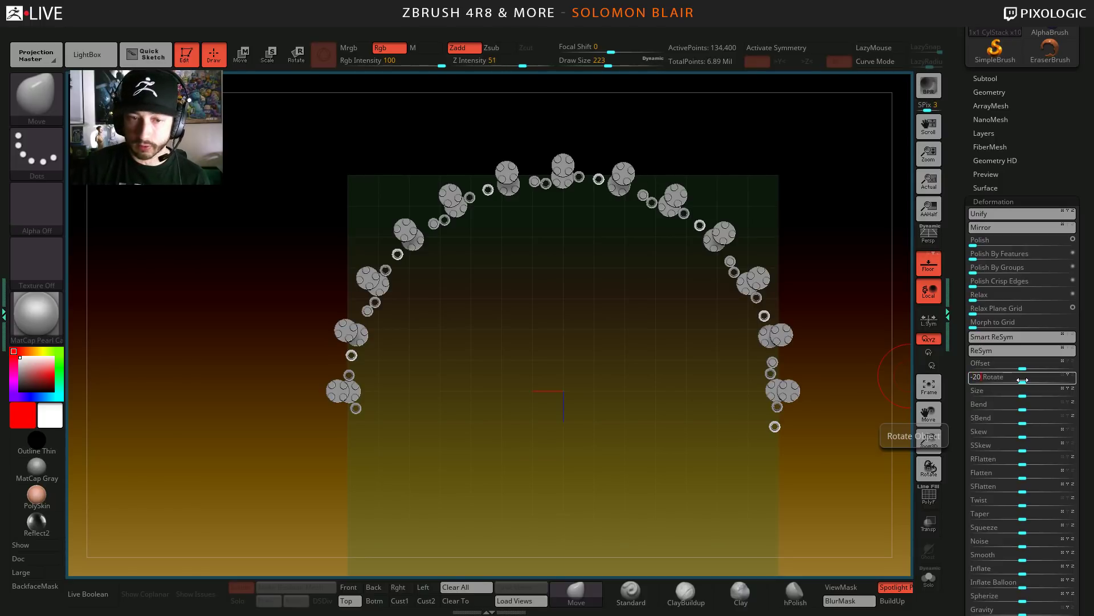
pyautogui.press('Return')
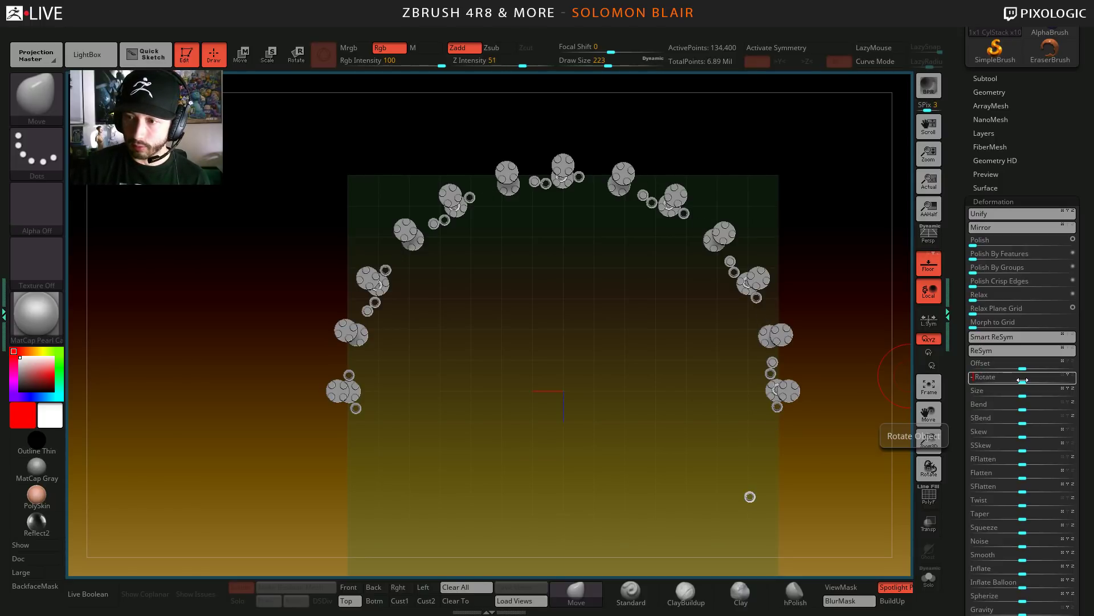
pyautogui.hotkey('ctrl', 'z')
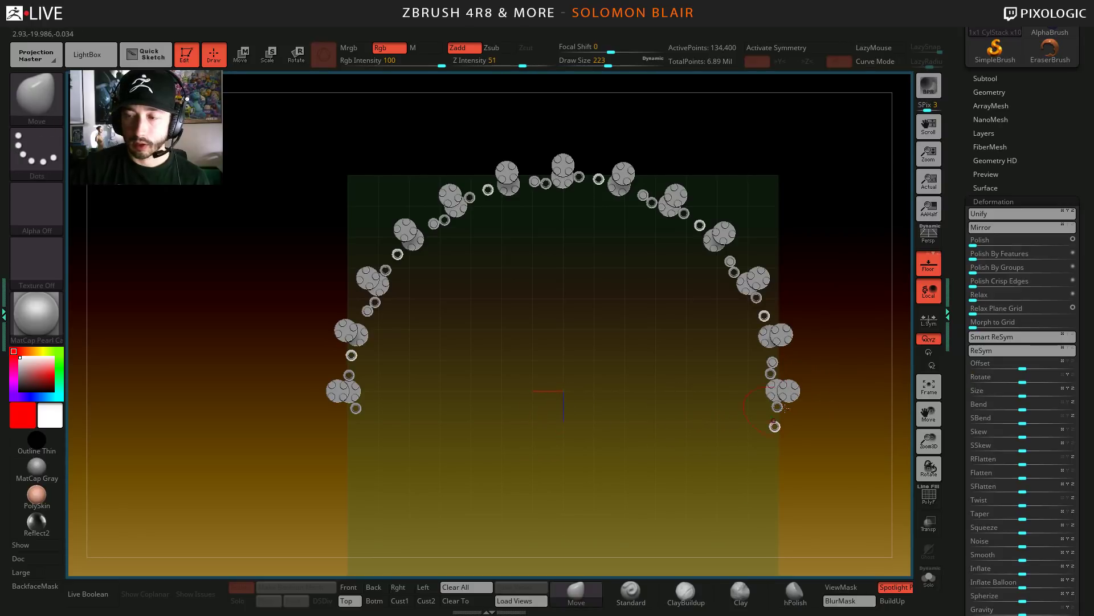
pyautogui.click(1032, 378)
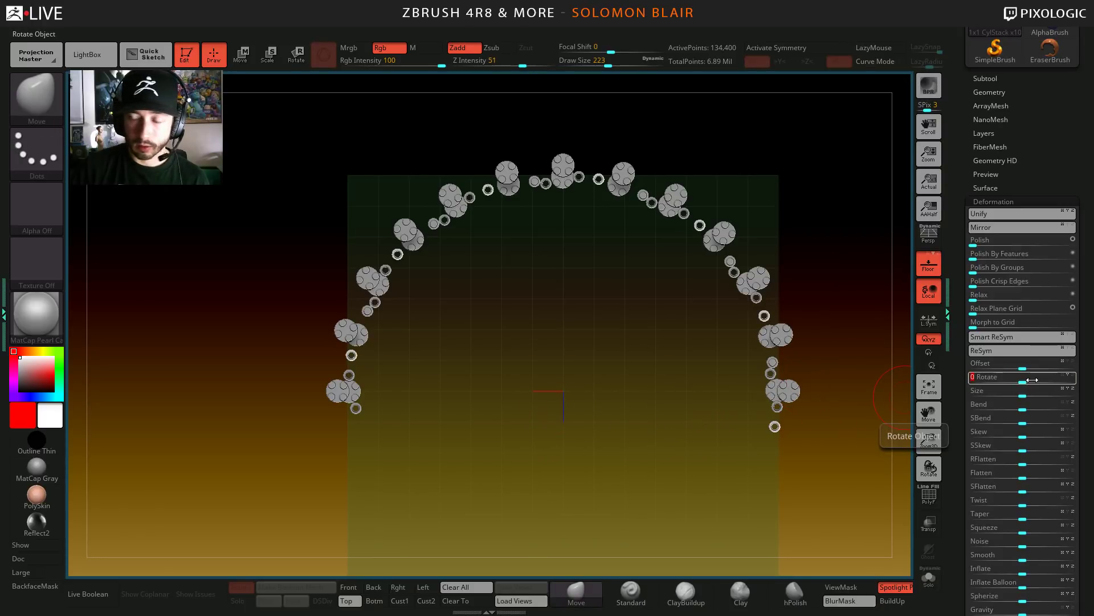
pyautogui.keyDown('alt'); pyautogui.moveTo(452, 435); pyautogui.dragTo(447, 435); pyautogui.keyUp('alt')
pyautogui.hotkey('ctrl', 'z')
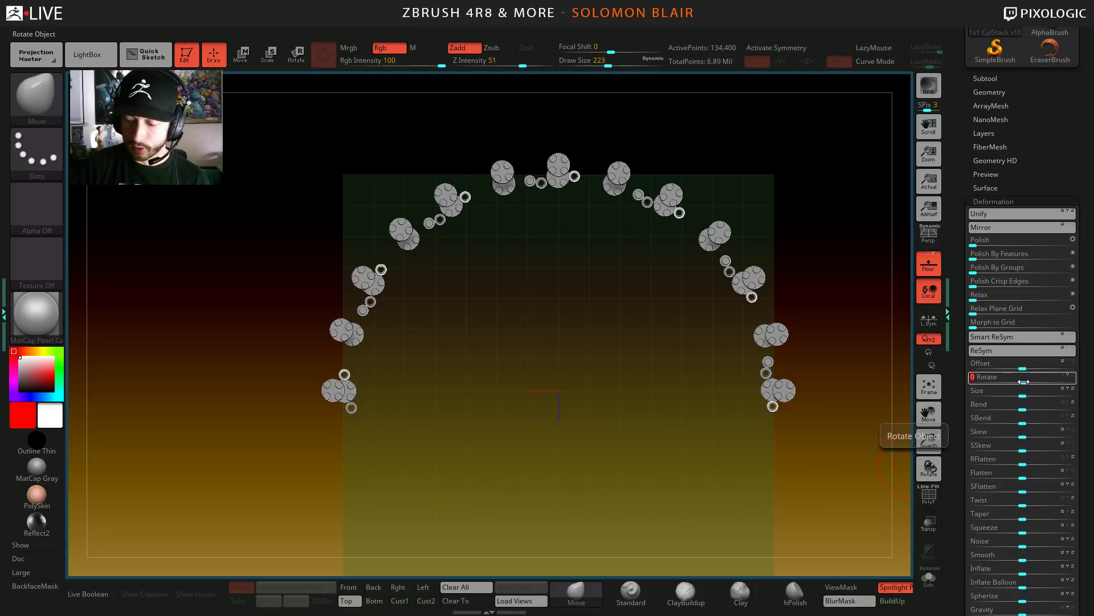
# - Rotate the duplicated ring about the Y axis in small Deformation Rotate increments, finishing with 1, so its cylinders sit against the neighbouring columns
pyautogui.press('Return')
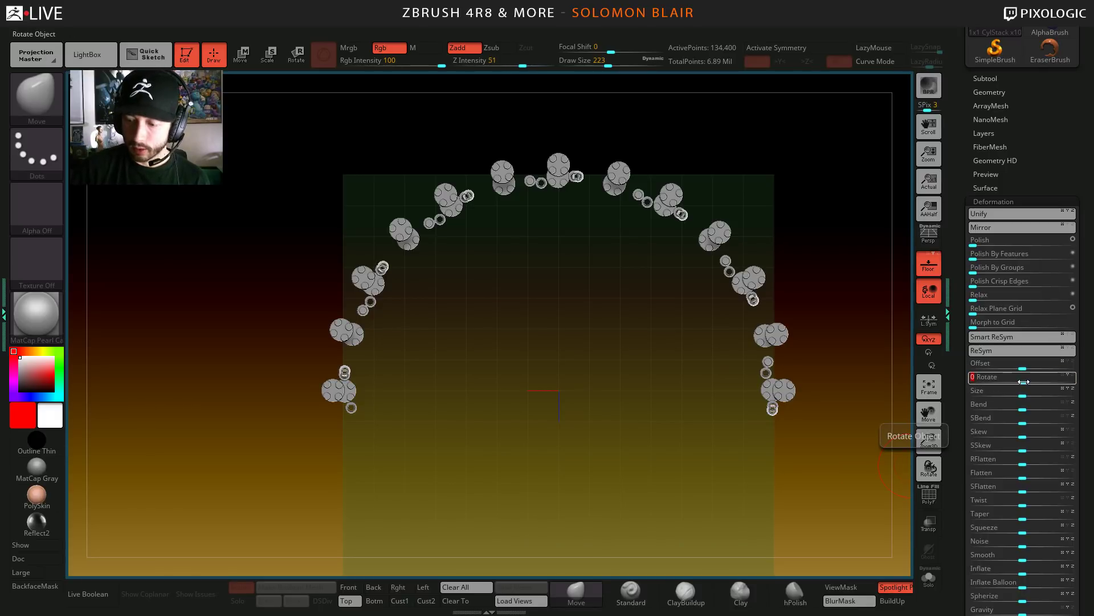
pyautogui.press('Return')
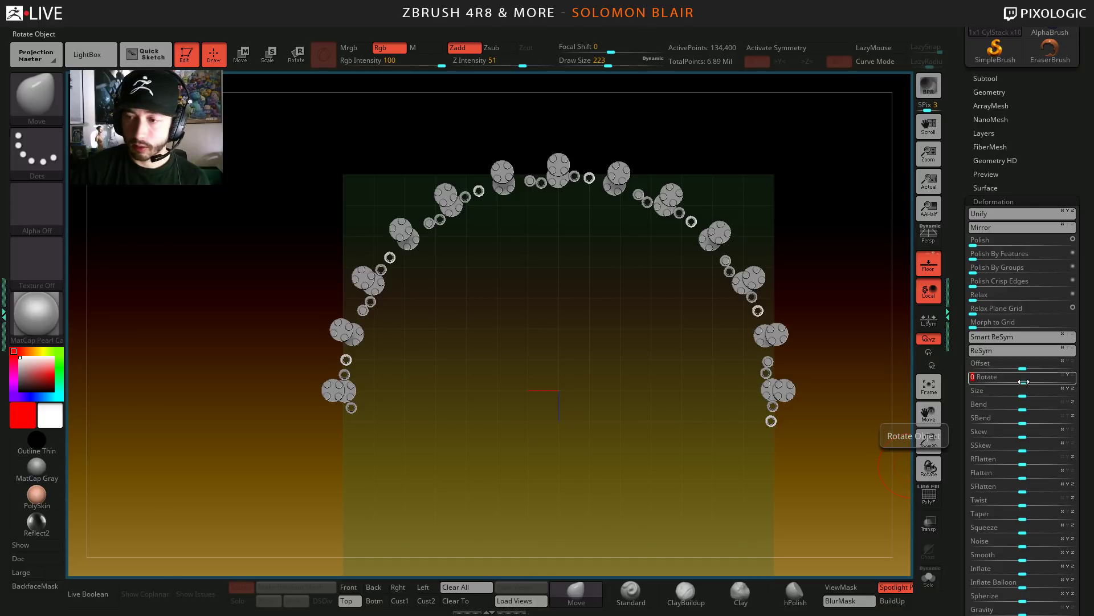
pyautogui.write('1')
pyautogui.press('Return')
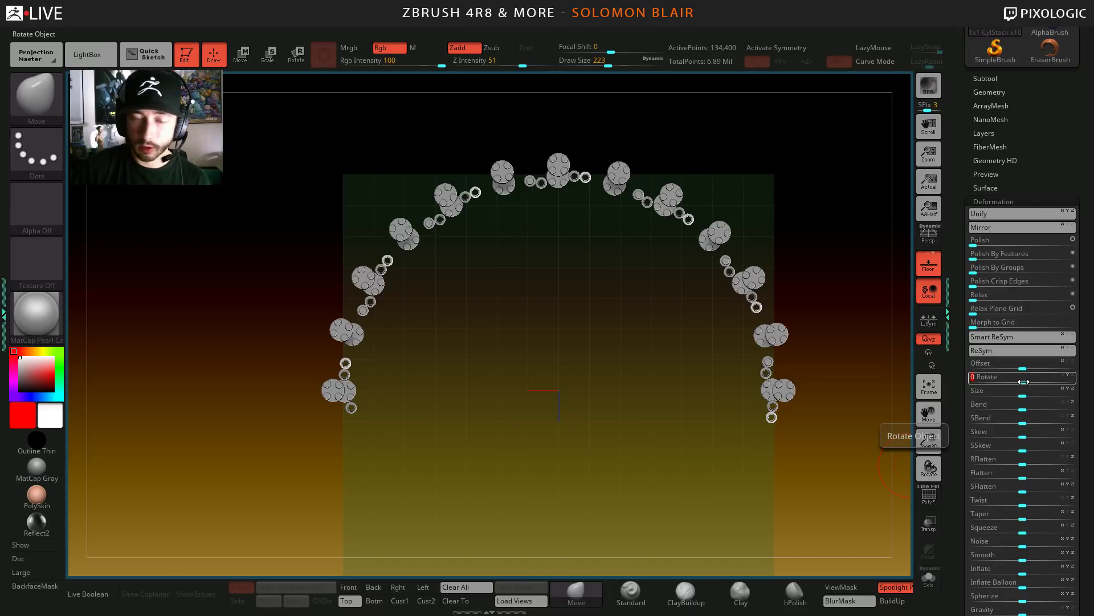
# - Try scaling the duplicated ring about its central gizmo from the top view, and return to Draw mode
pyautogui.keyDown('ctrl'); pyautogui.moveTo(349, 372); pyautogui.dragTo(443, 385, button='right'); pyautogui.keyUp('ctrl')
pyautogui.press('f')
pyautogui.press('w')
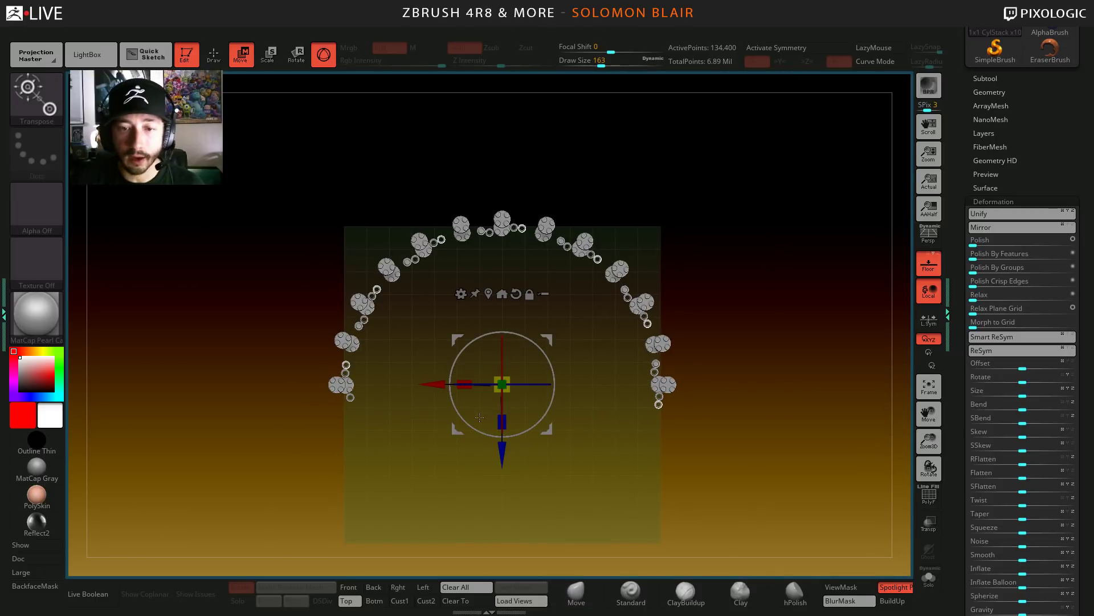
pyautogui.keyDown('ctrl'); pyautogui.moveTo(434, 445); pyautogui.dragTo(449, 446, button='right'); pyautogui.keyUp('ctrl')
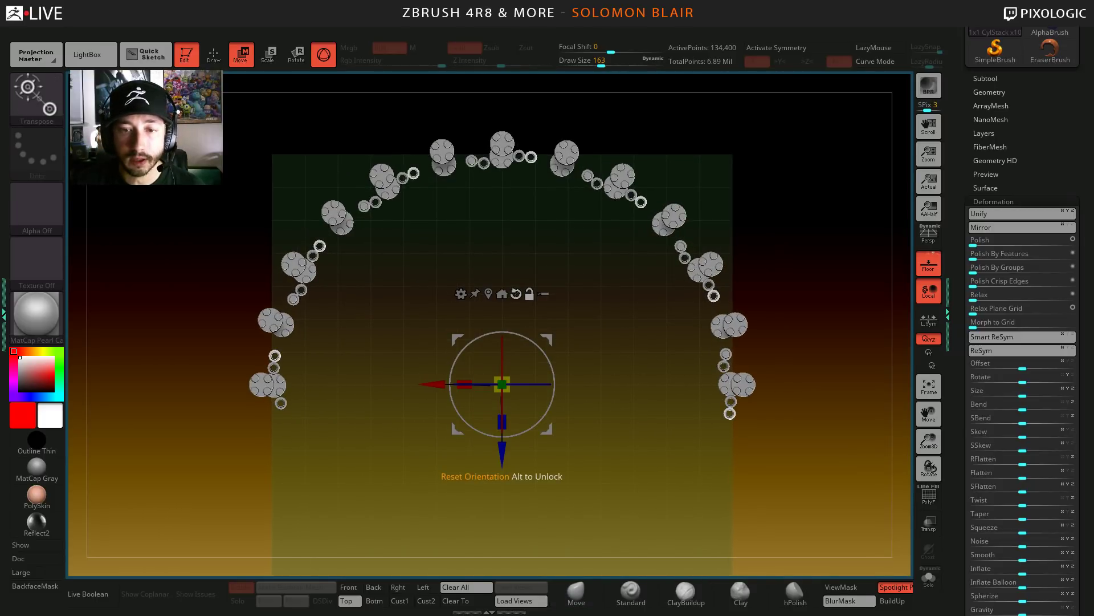
pyautogui.moveTo(506, 380)
pyautogui.mouseDown()
pyautogui.moveTo(513, 375)
pyautogui.moveTo(502, 375)
pyautogui.mouseUp()
pyautogui.press('q')
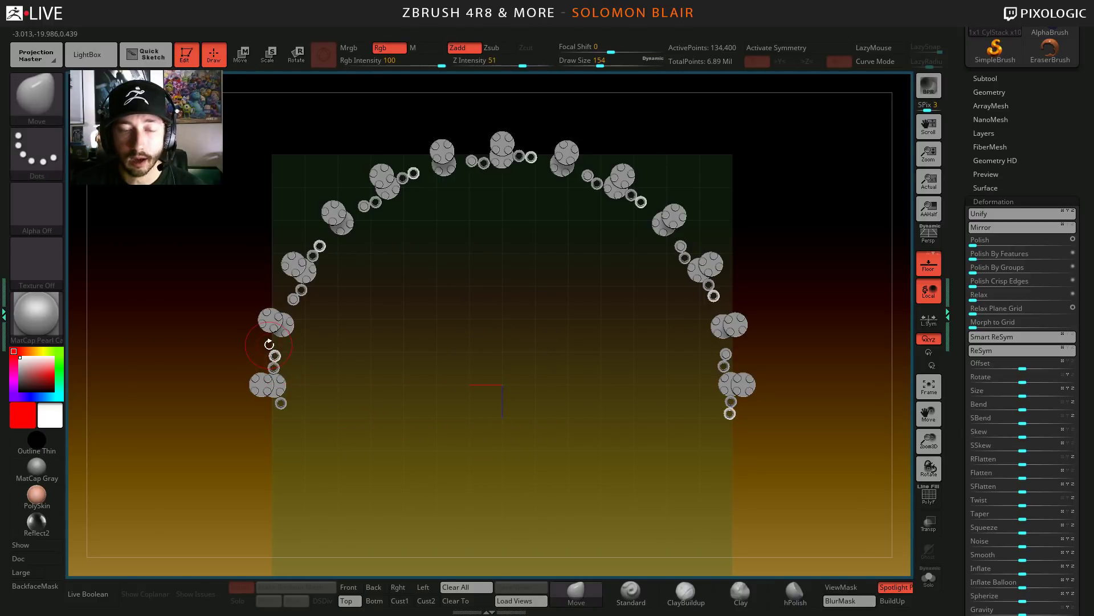
# - Try placing the Move gizmo's pivot at the bottom edge of a column in the front view
pyautogui.press('w')
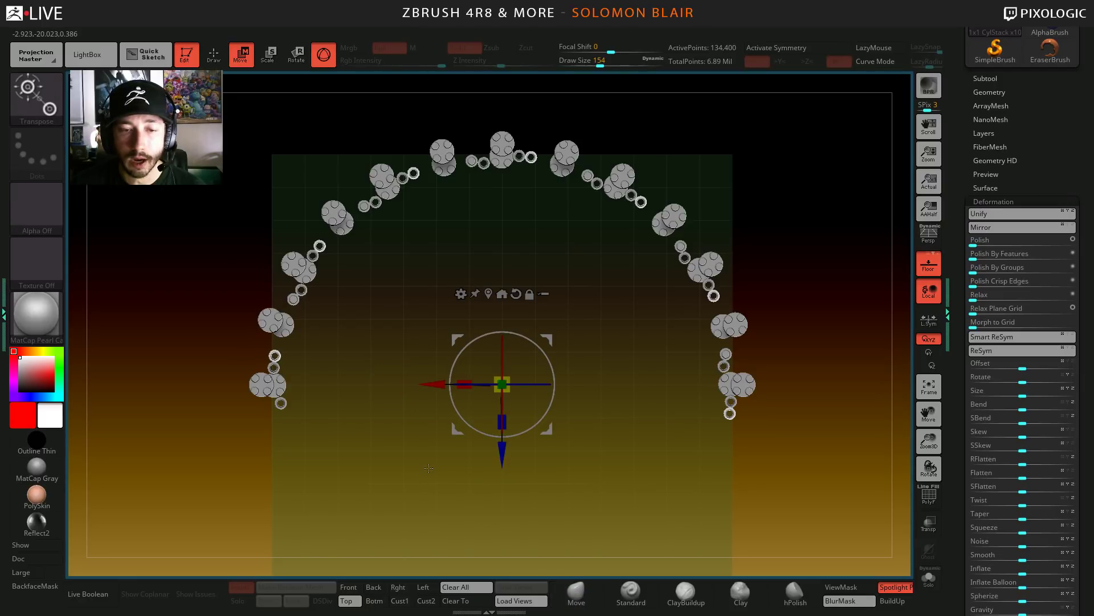
pyautogui.moveTo(679, 407); pyautogui.dragTo(672, 325)
pyautogui.keyDown('ctrl'); pyautogui.moveTo(670, 407); pyautogui.dragTo(661, 496, button='right'); pyautogui.keyUp('ctrl')
pyautogui.hotkey('shift', 's')
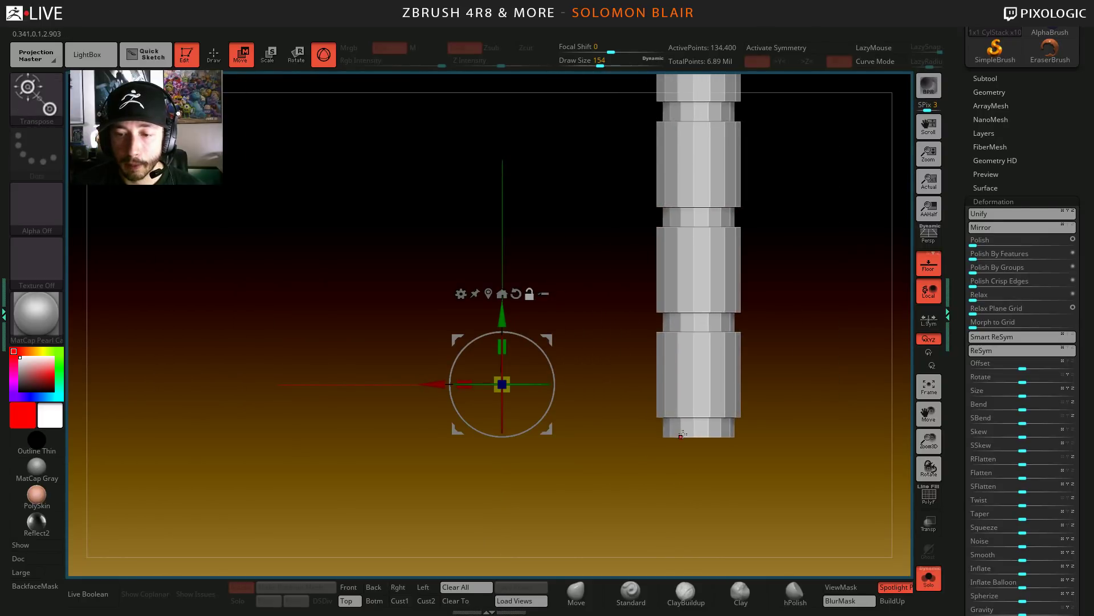
pyautogui.click(682, 434)
pyautogui.moveTo(678, 451)
pyautogui.keyDown('ctrl'); pyautogui.mouseDown(button='right')
pyautogui.moveTo(664, 487)
pyautogui.moveTo(621, 407)
pyautogui.moveTo(593, 408)
pyautogui.moveTo(516, 453)
pyautogui.mouseUp(button='right'); pyautogui.keyUp('ctrl')
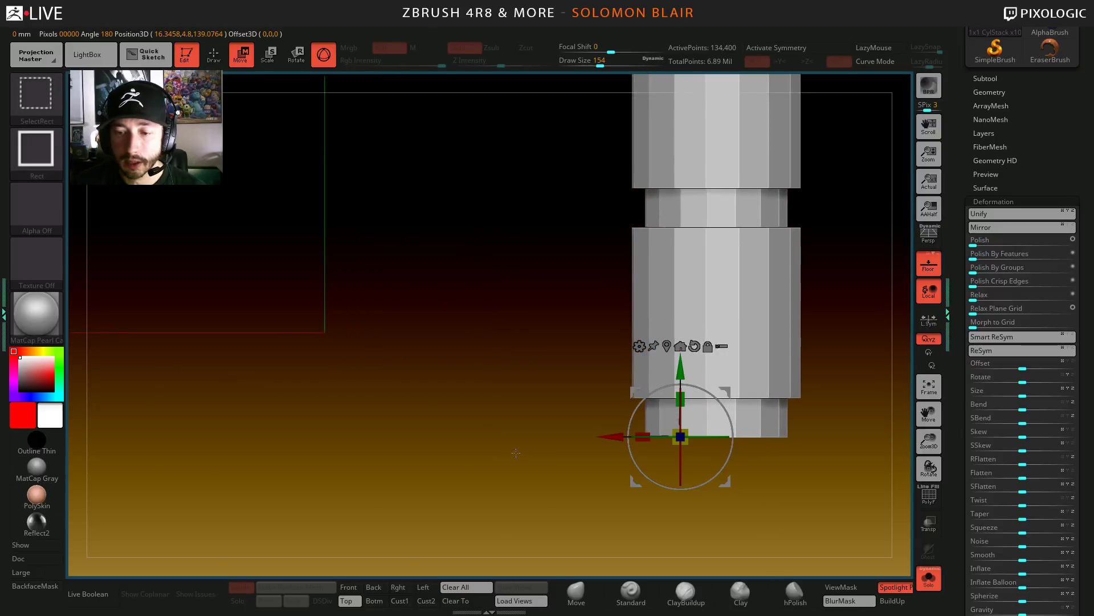
# - Send the gizmo back to the ring's central axis, and undo the trial change
pyautogui.hotkey('ctrl', 'shift', 's')
pyautogui.hotkey('ctrl', 'shift', 's')
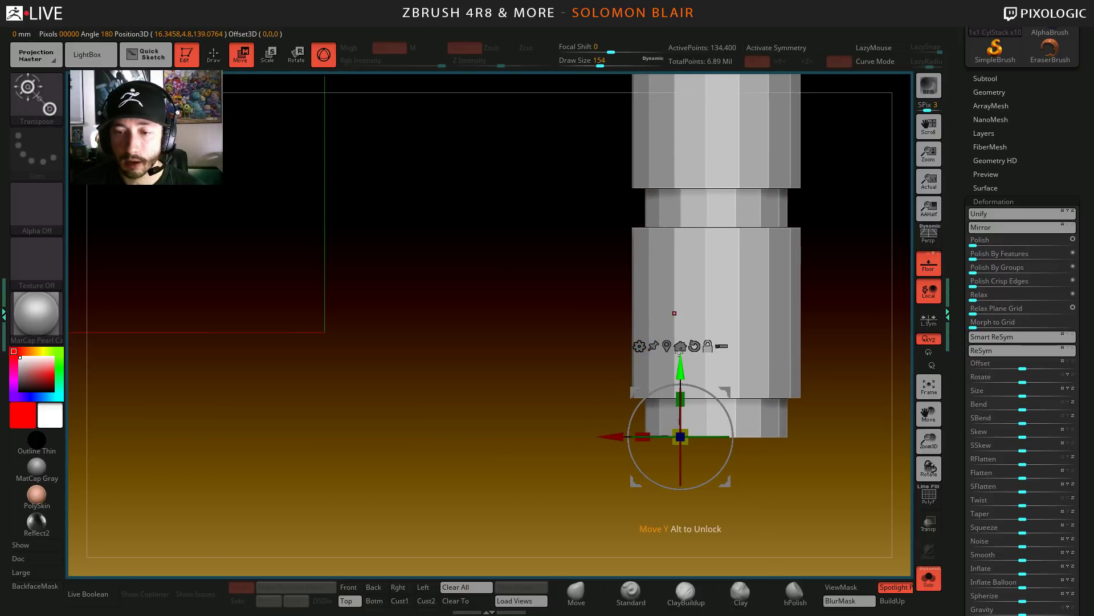
pyautogui.click(680, 346)
pyautogui.moveTo(322, 260); pyautogui.dragTo(322, 278)
pyautogui.hotkey('ctrl', 'z')
pyautogui.keyDown('ctrl'); pyautogui.moveTo(582, 421); pyautogui.dragTo(320, 448, button='right'); pyautogui.keyUp('ctrl')
pyautogui.keyDown('ctrl'); pyautogui.moveTo(320, 448); pyautogui.dragTo(322, 516, button='right'); pyautogui.keyUp('ctrl')
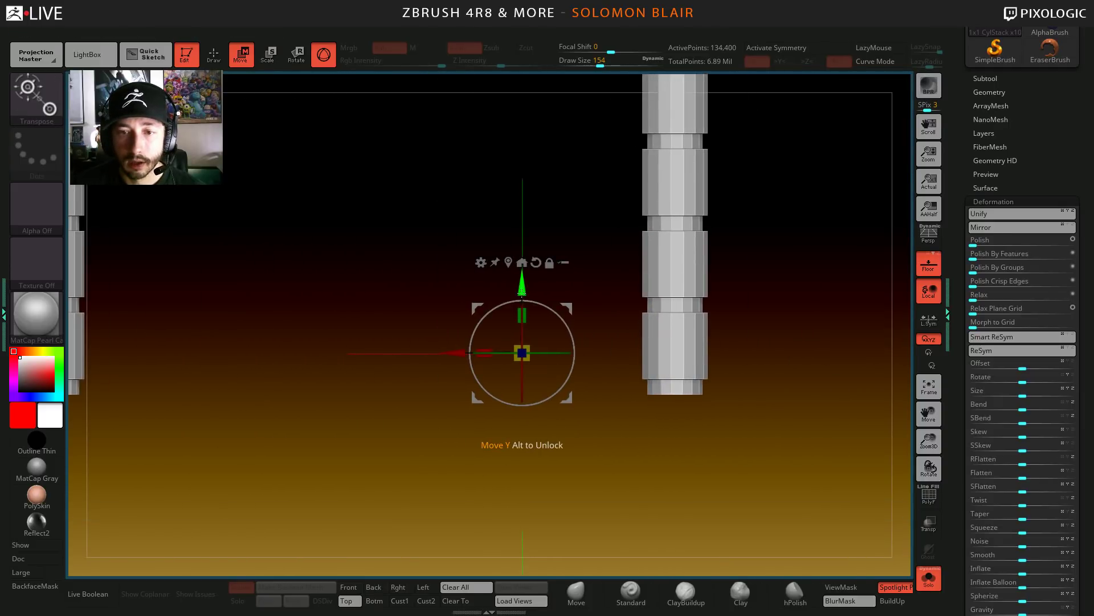
# - Test-move the gizmo off the axis, return it to the centre, and flip it so its Y arrow points down
pyautogui.keyDown('ctrl'); pyautogui.moveTo(502, 289); pyautogui.dragTo(496, 335, button='right'); pyautogui.keyUp('ctrl')
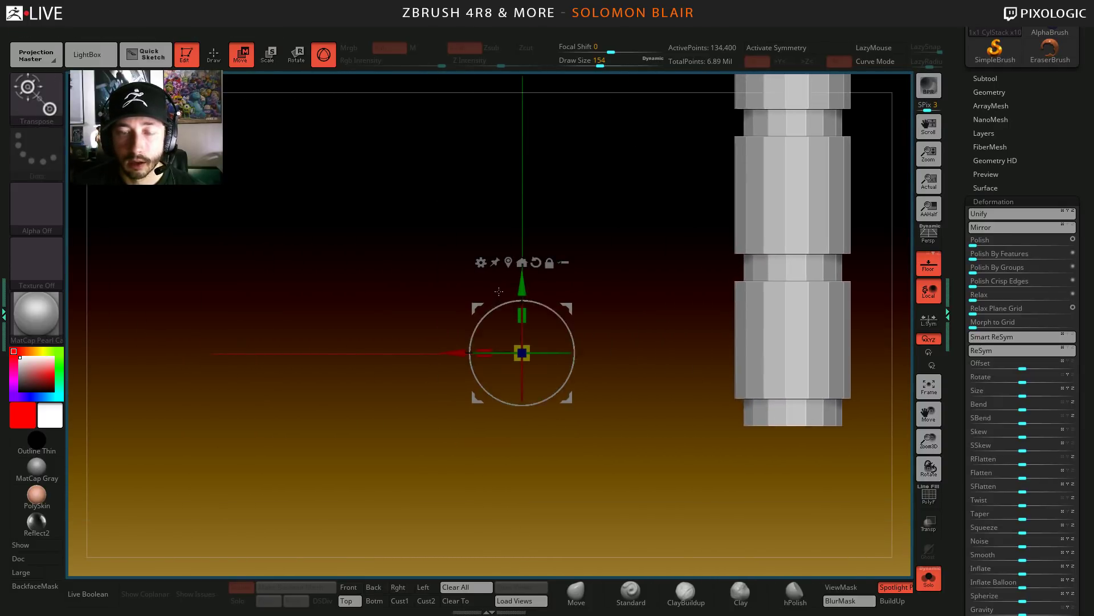
pyautogui.moveTo(477, 308); pyautogui.dragTo(463, 284)
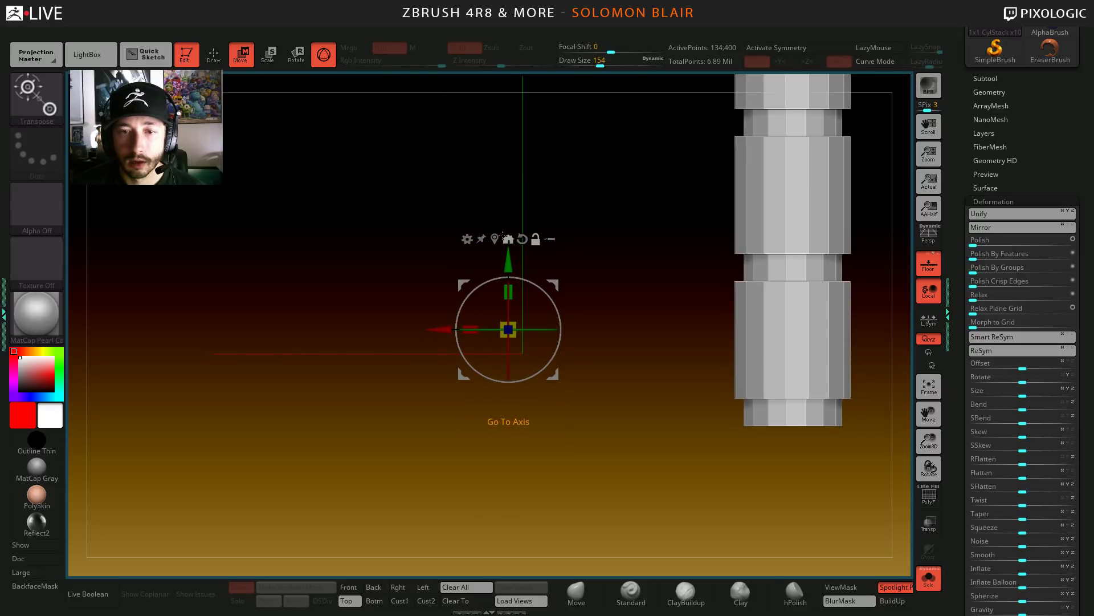
pyautogui.click(509, 237)
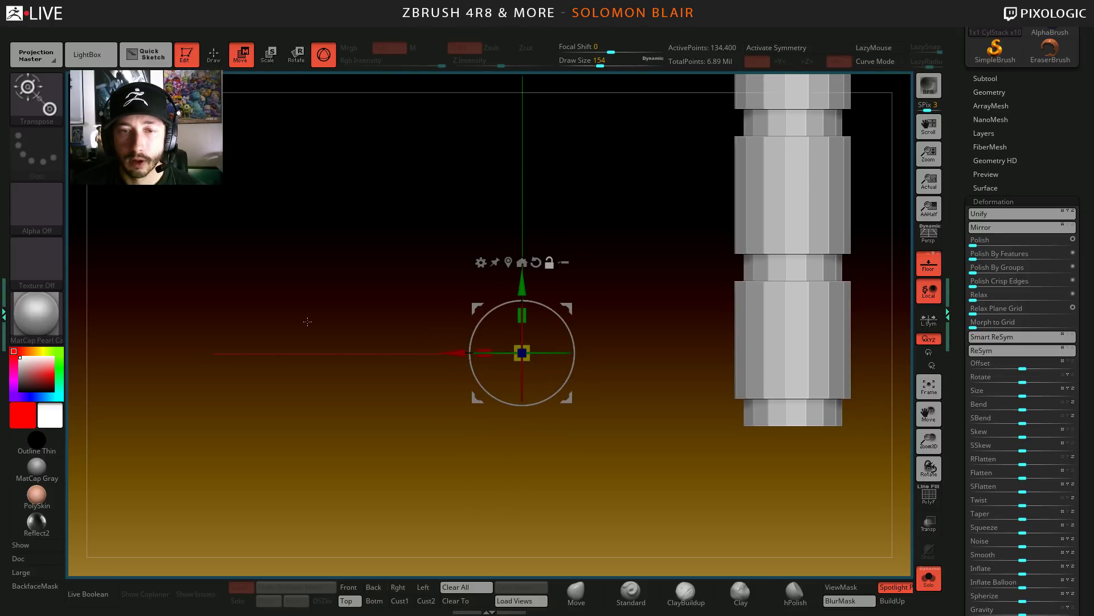
pyautogui.press('q')
pyautogui.press('w')
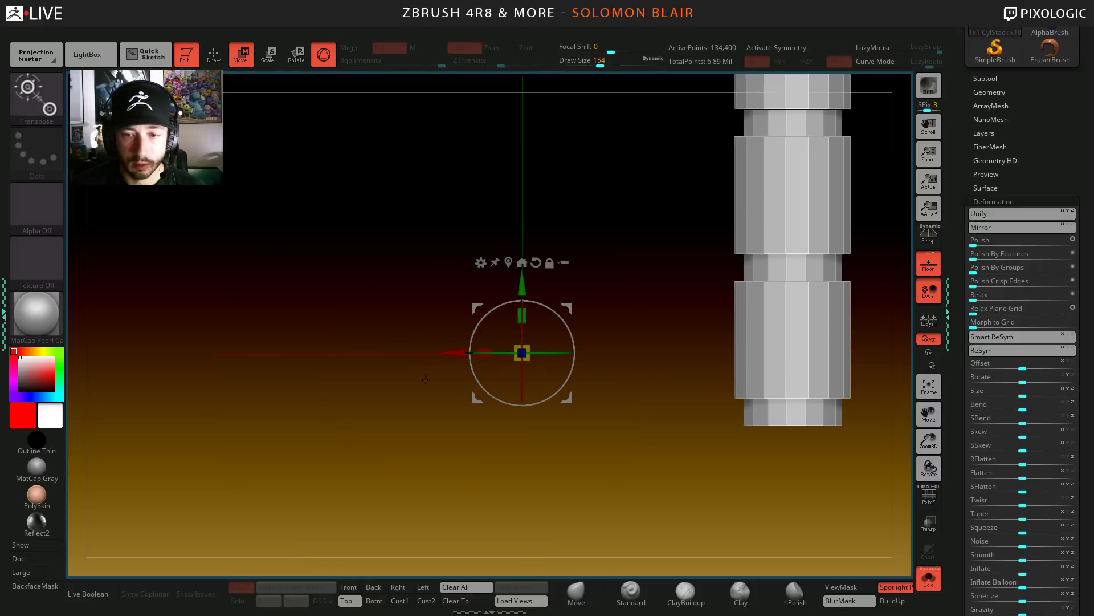
pyautogui.moveTo(461, 337); pyautogui.dragTo(613, 404)
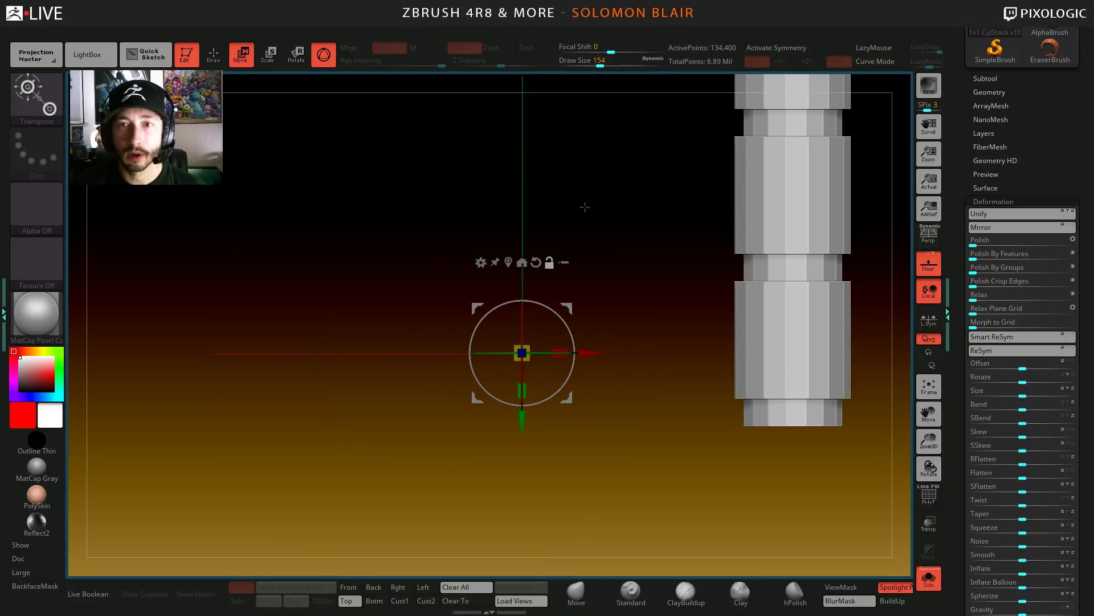
# - Set the Gizmo 3D Gizmo Size preference to 600
pyautogui.click(439, 31)
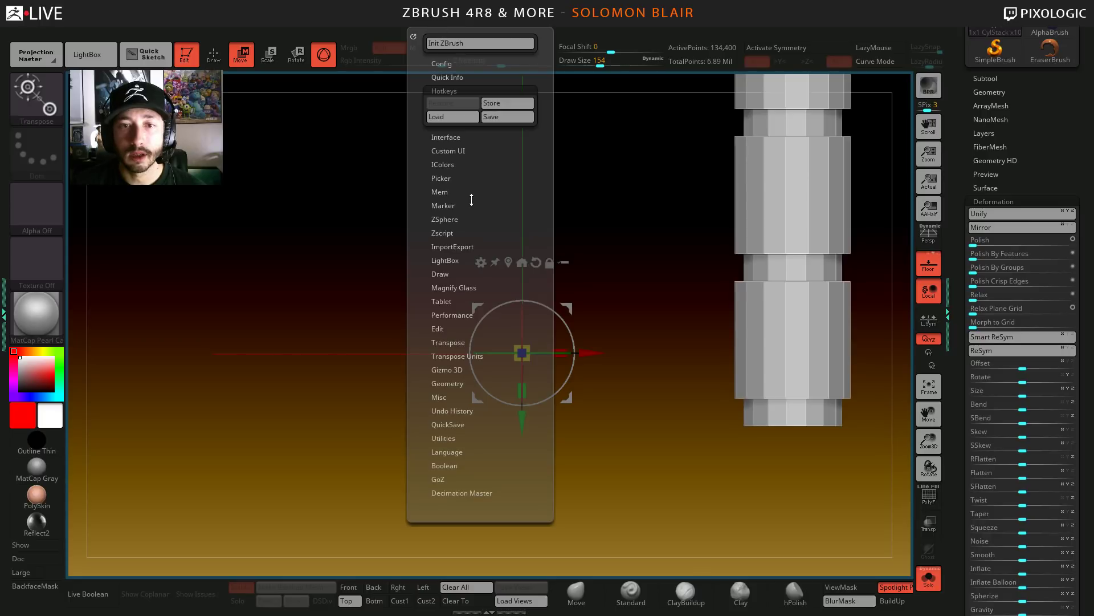
pyautogui.click(450, 90)
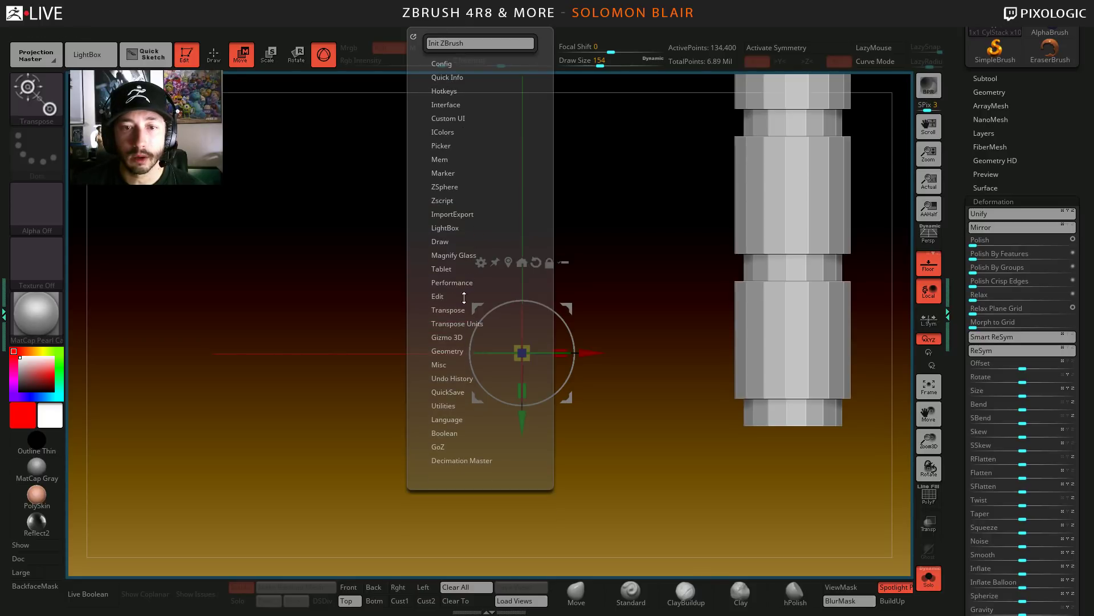
pyautogui.click(444, 336)
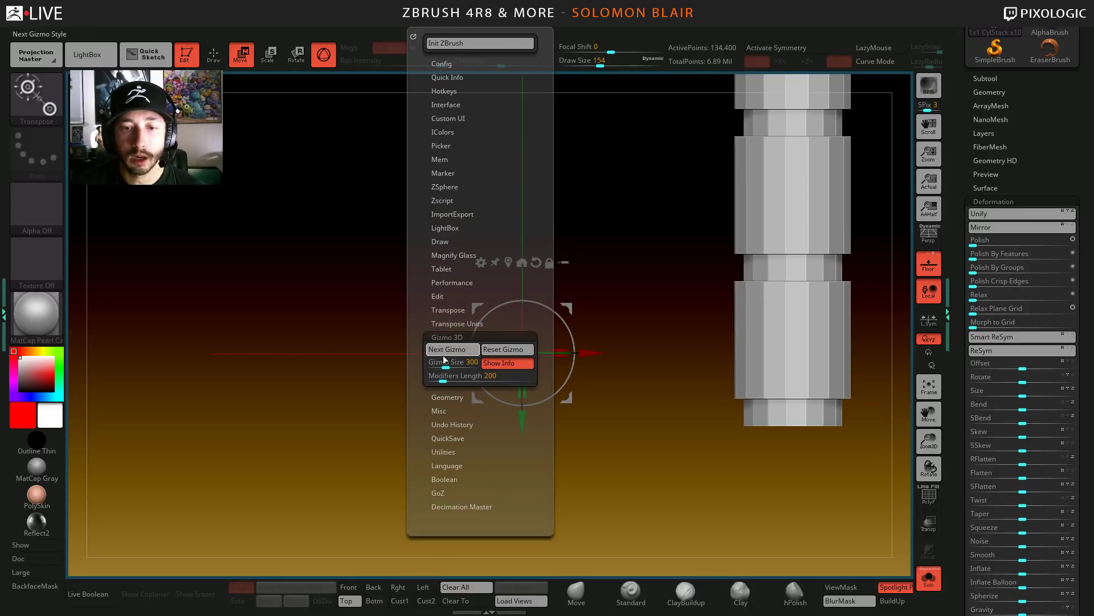
pyautogui.moveTo(453, 363); pyautogui.dragTo(484, 367)
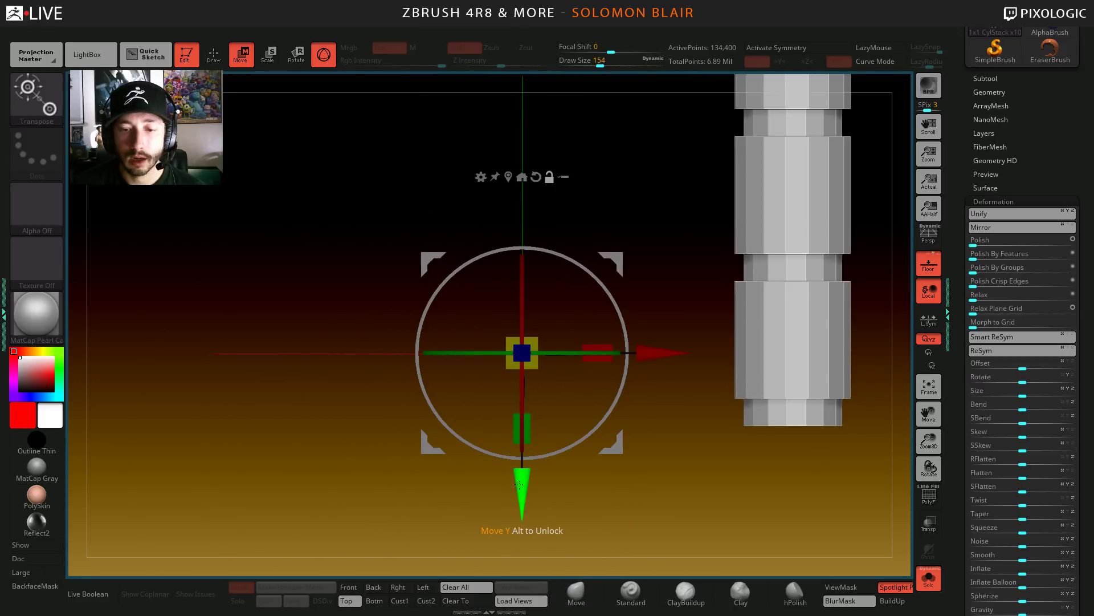
# - Lower the gizmo's pivot to the columns' base level while keeping it on the ring's central axis, and show the whole arc from the top
pyautogui.moveTo(519, 484); pyautogui.dragTo(513, 563)
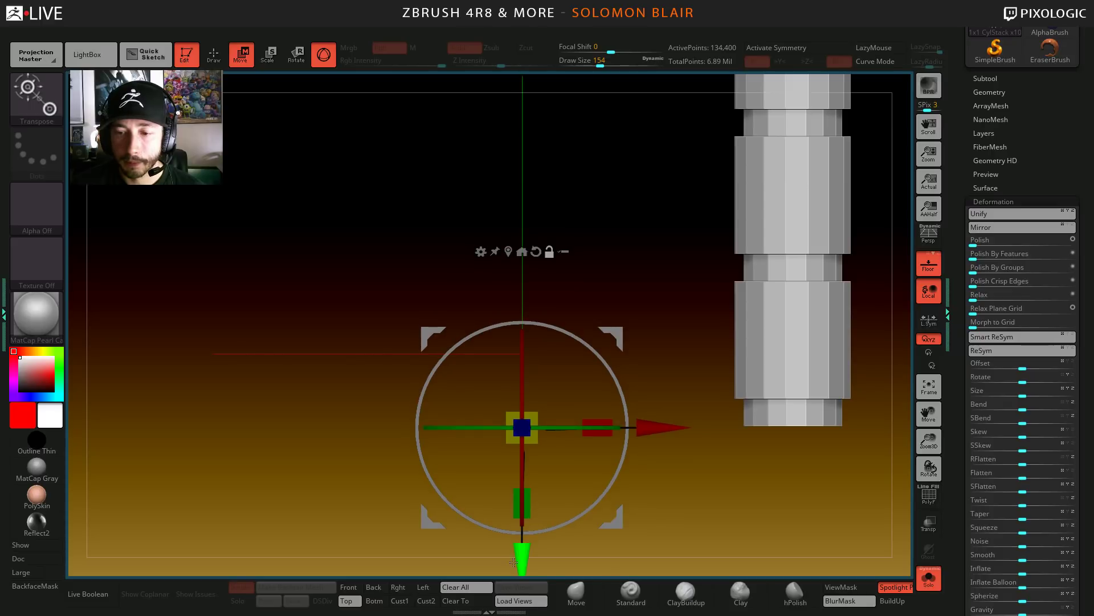
pyautogui.moveTo(656, 428); pyautogui.dragTo(719, 429)
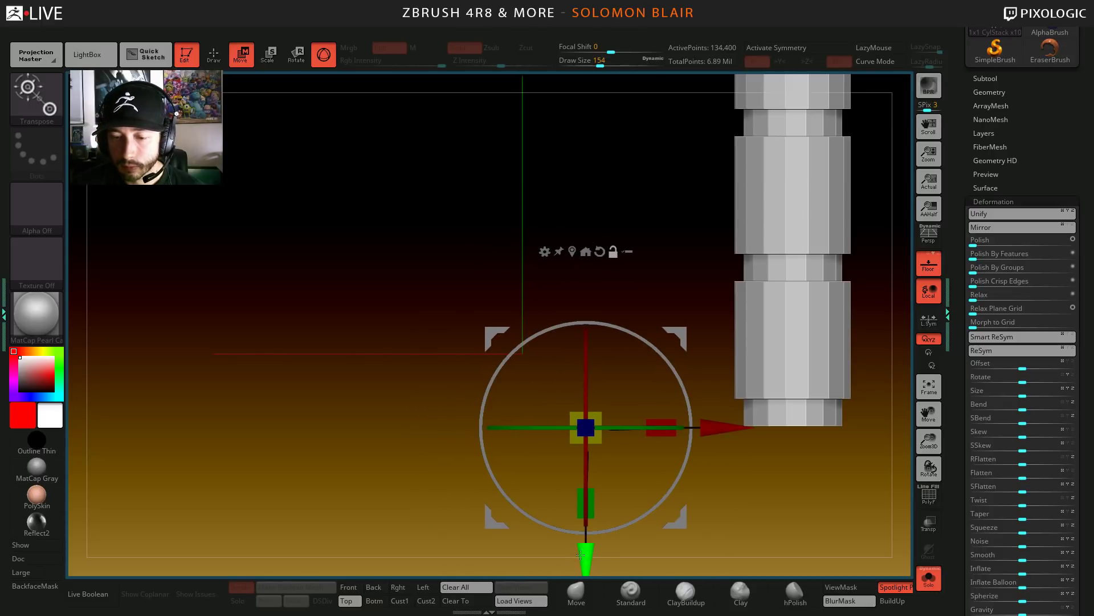
pyautogui.moveTo(586, 554); pyautogui.dragTo(590, 553)
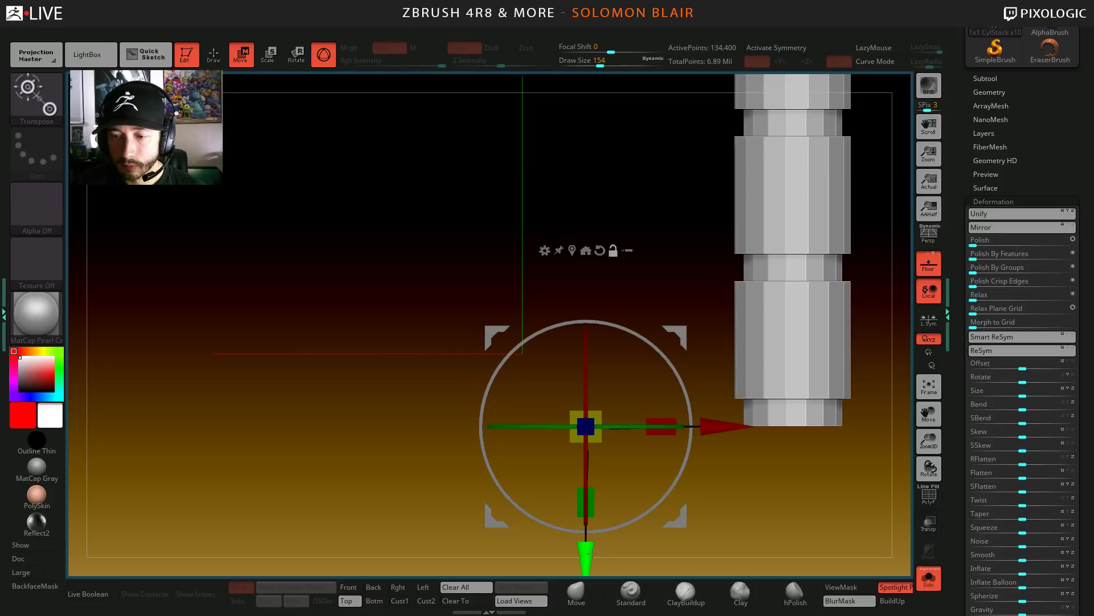
pyautogui.moveTo(716, 430); pyautogui.dragTo(653, 431)
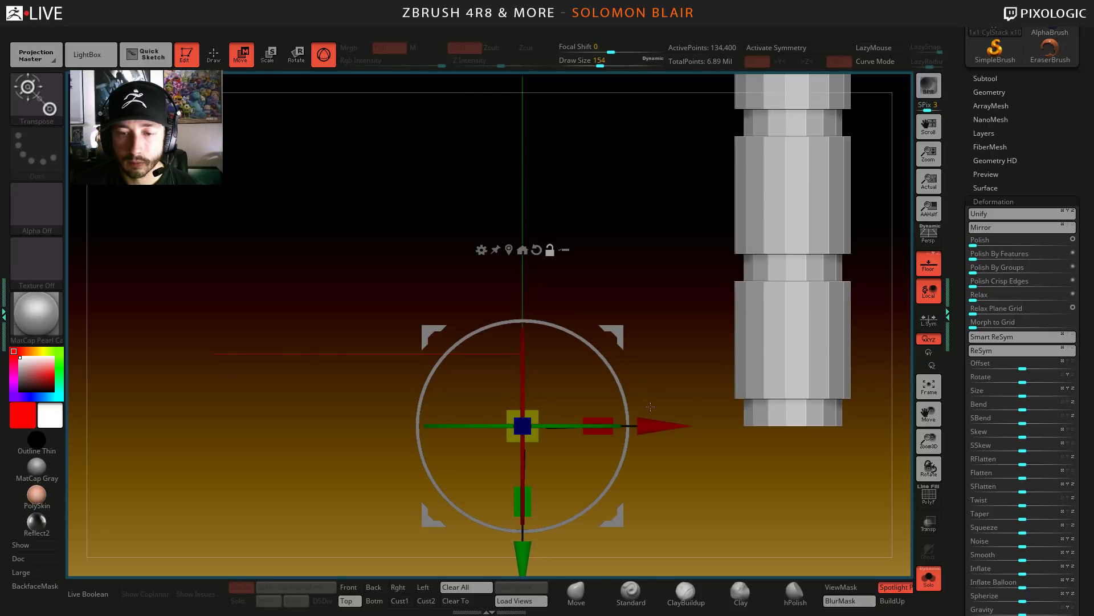
pyautogui.press('q')
pyautogui.keyDown('ctrl'); pyautogui.moveTo(577, 323); pyautogui.dragTo(577, 239, button='right'); pyautogui.keyUp('ctrl')
pyautogui.keyDown('ctrl'); pyautogui.moveTo(268, 371); pyautogui.dragTo(273, 486, button='right'); pyautogui.keyUp('ctrl')
pyautogui.press('w')
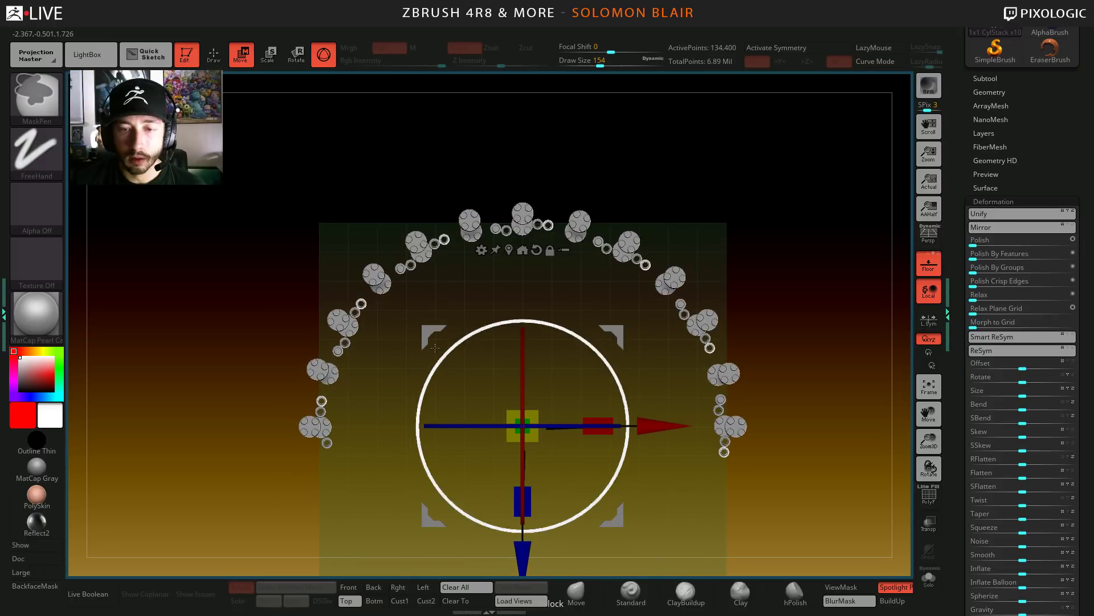
# - Reduce the Gizmo Size to 200, and set it back to 300
pyautogui.click(437, 28)
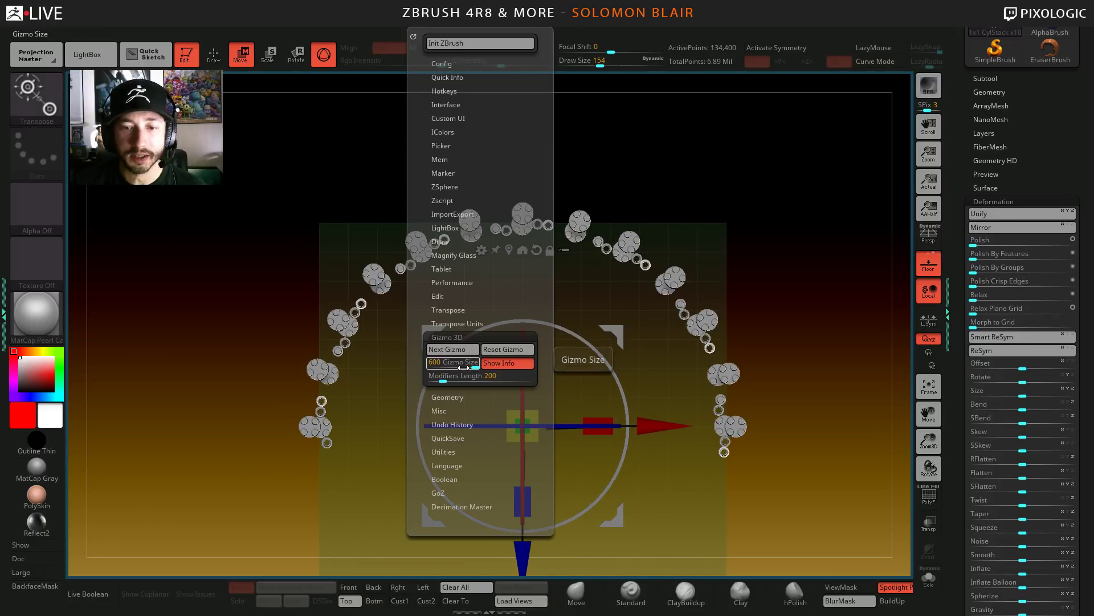
pyautogui.moveTo(475, 367); pyautogui.dragTo(445, 370)
pyautogui.keyDown('ctrl'); pyautogui.moveTo(399, 370); pyautogui.dragTo(397, 393, button='right'); pyautogui.keyUp('ctrl')
pyautogui.click(420, 33)
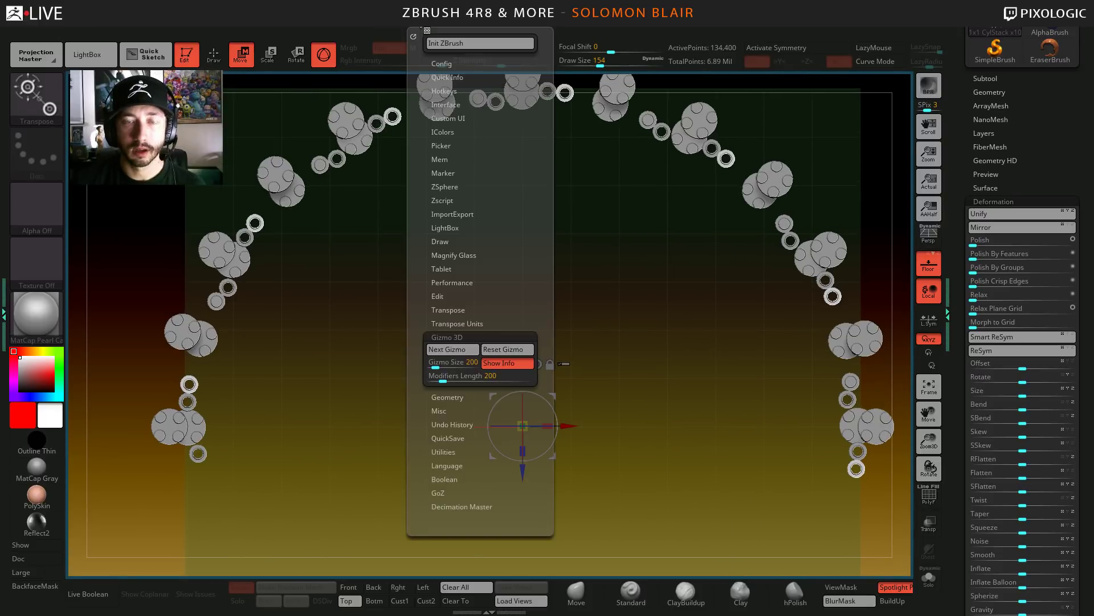
pyautogui.click(444, 362)
pyautogui.click(447, 363)
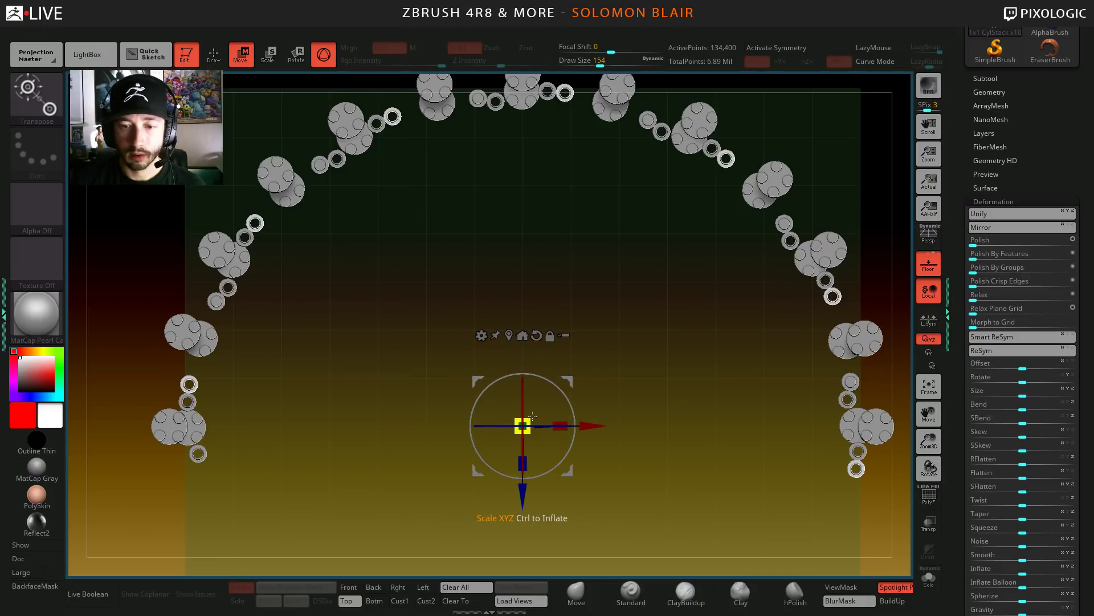
# - Scale the duplicated thin cylinder ring slightly inward about the arc's centre, and return to Draw mode
pyautogui.moveTo(529, 420); pyautogui.dragTo(521, 422)
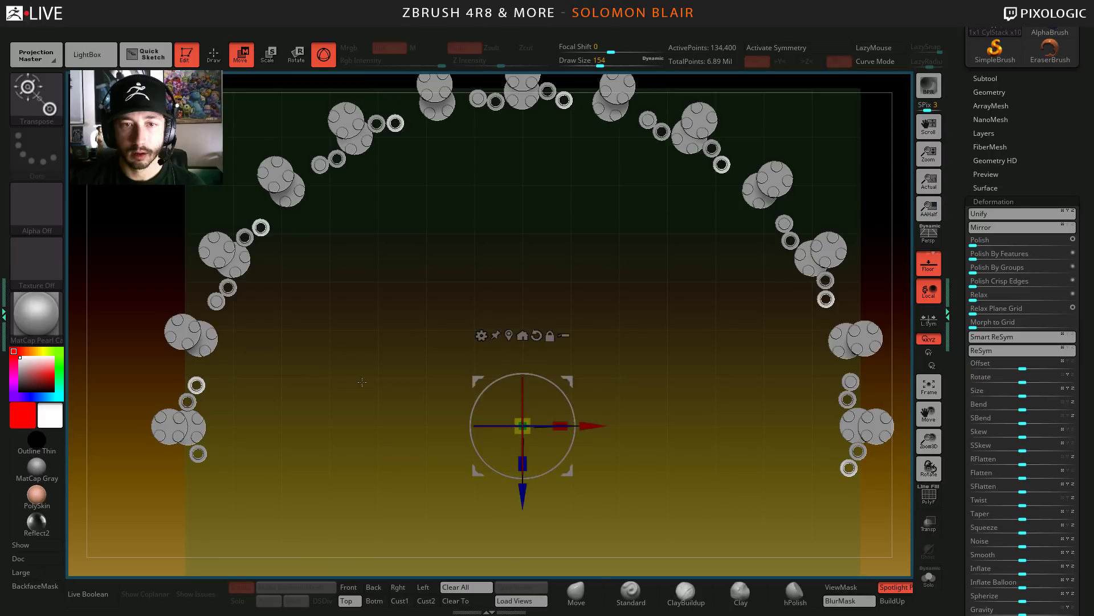
pyautogui.press('q')
pyautogui.keyDown('alt'); pyautogui.moveTo(379, 367); pyautogui.dragTo(413, 368); pyautogui.keyUp('alt')
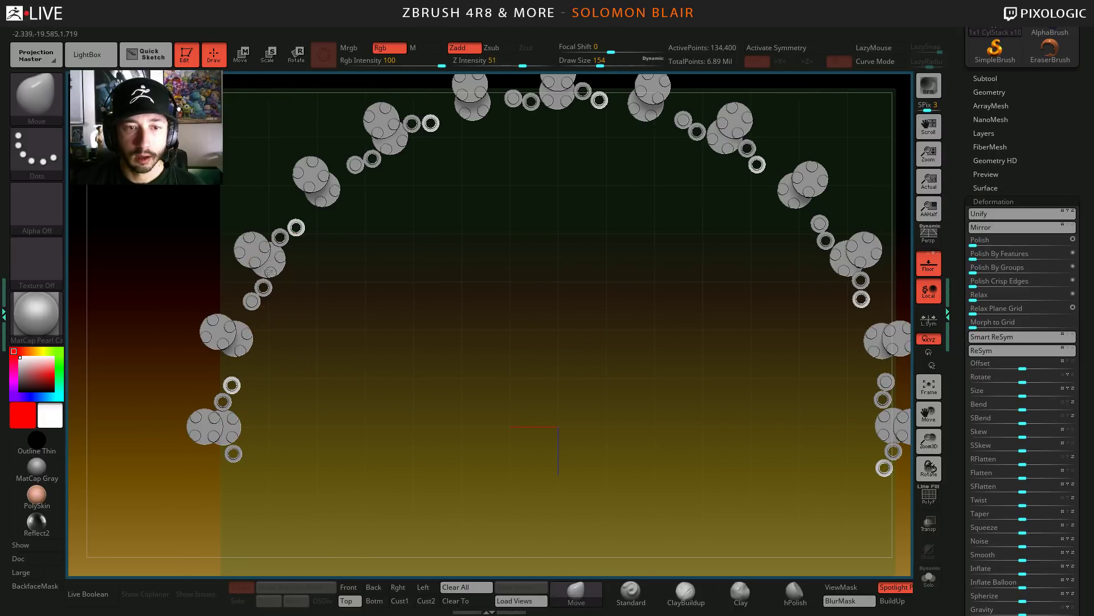
# - Select the Cyl 1-3rdH x10 Column 1 ring, turn on its polyframe display, and duplicate the subtool
pyautogui.moveTo(258, 252); pyautogui.dragTo(228, 288)
pyautogui.moveTo(127, 241); pyautogui.dragTo(132, 245)
pyautogui.hotkey('shift', 'f')
pyautogui.hotkey('ctrl', 'shift')
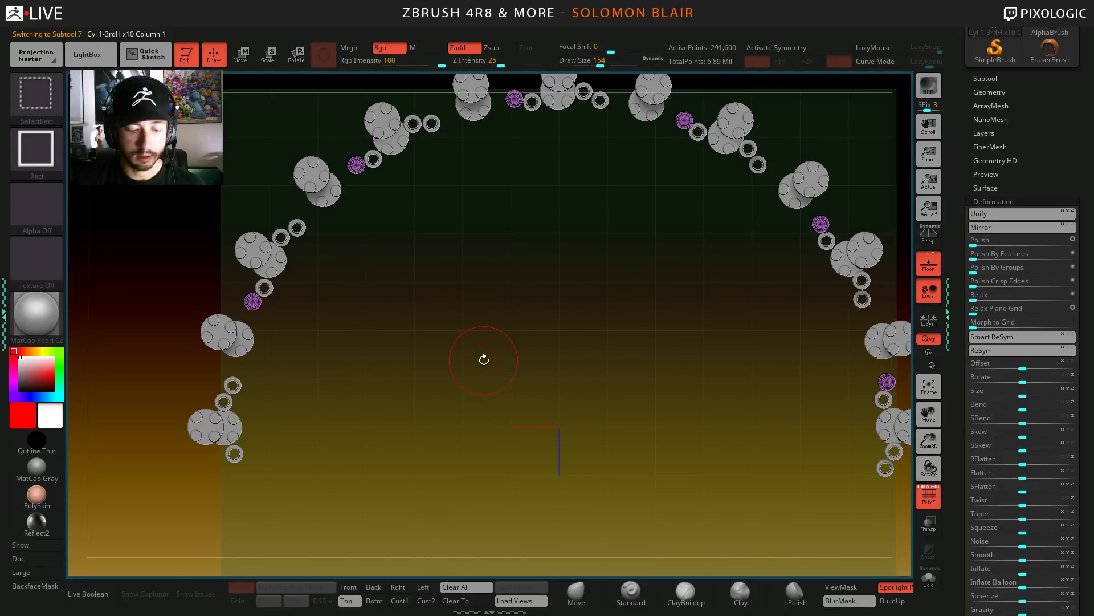
pyautogui.hotkey('ctrl', 'shift')
pyautogui.hotkey('ctrl', 'shift', 'd')
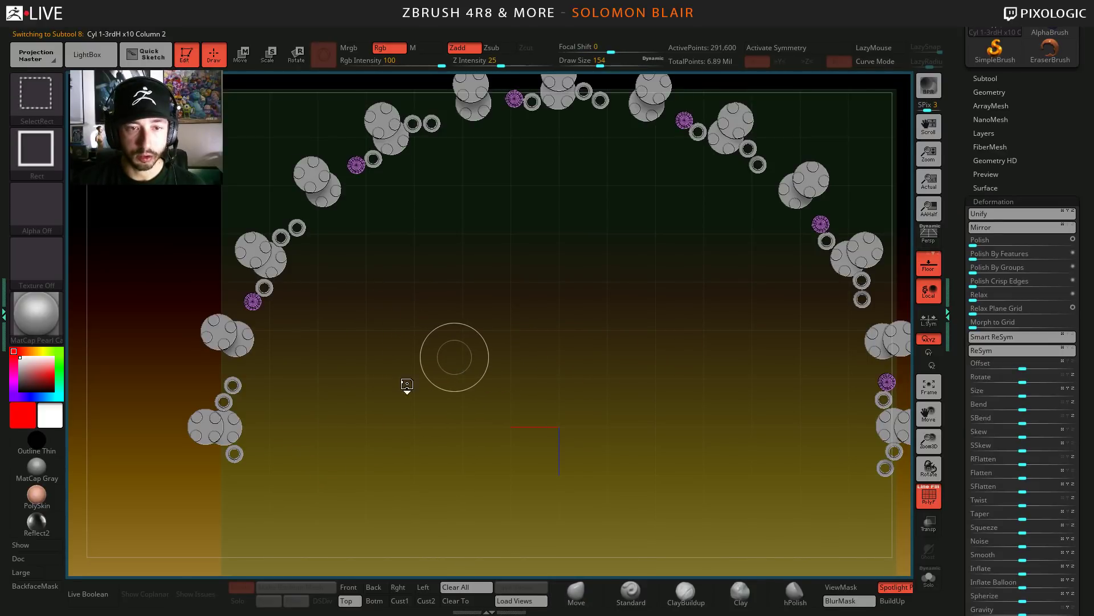
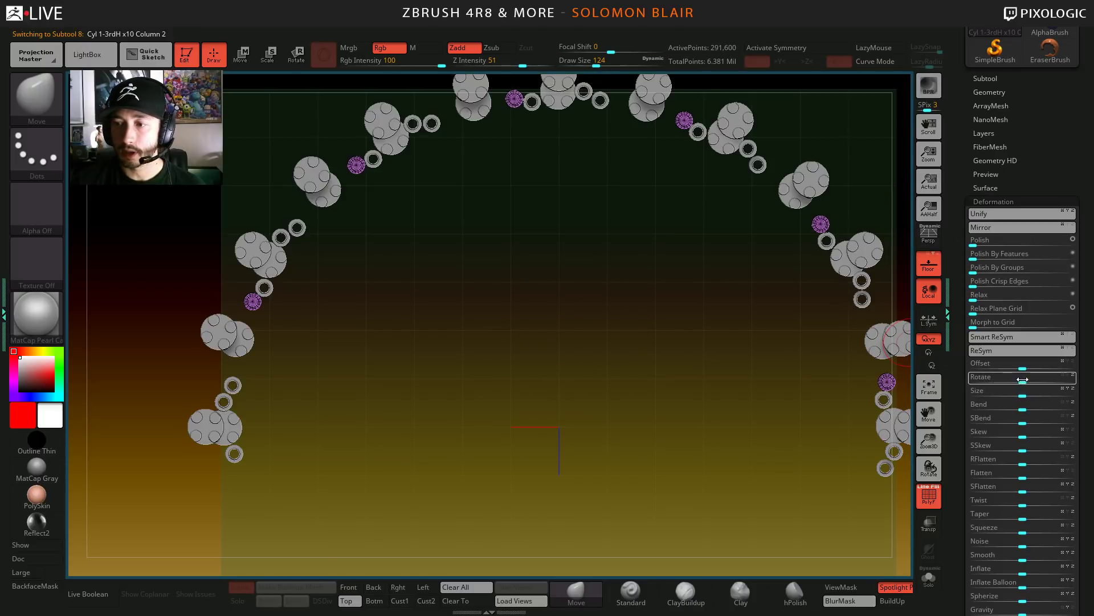
# - Limit the Rotate deformation to the Y axis and turn the Cyl 1-3rdH x10 Column 2 set until it sits beside the paired ring columns
pyautogui.click(1067, 376)
pyautogui.click(1072, 376)
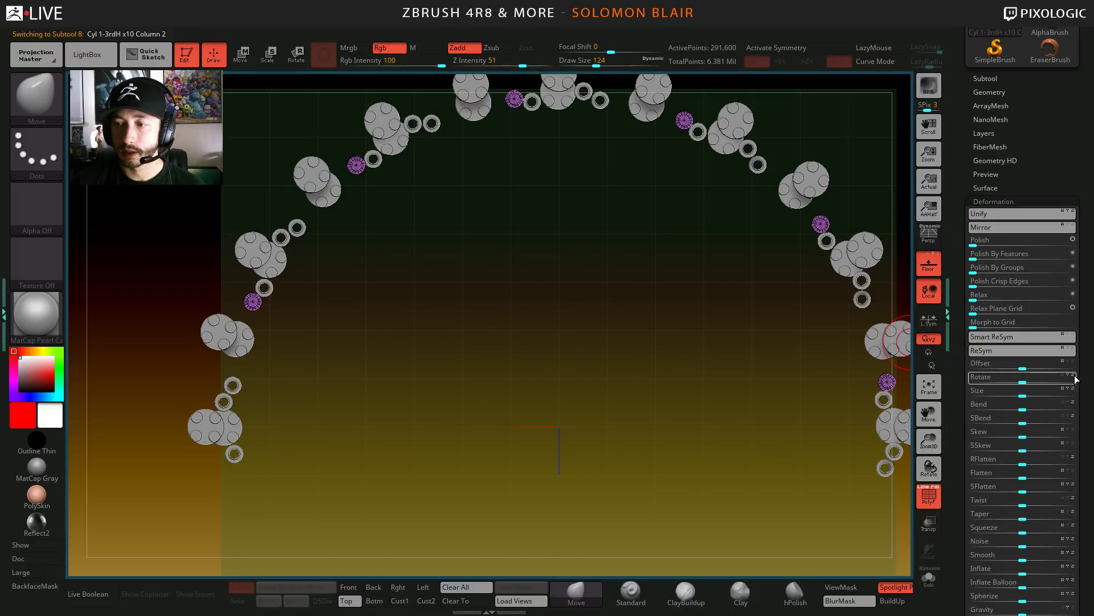
pyautogui.click(1034, 381)
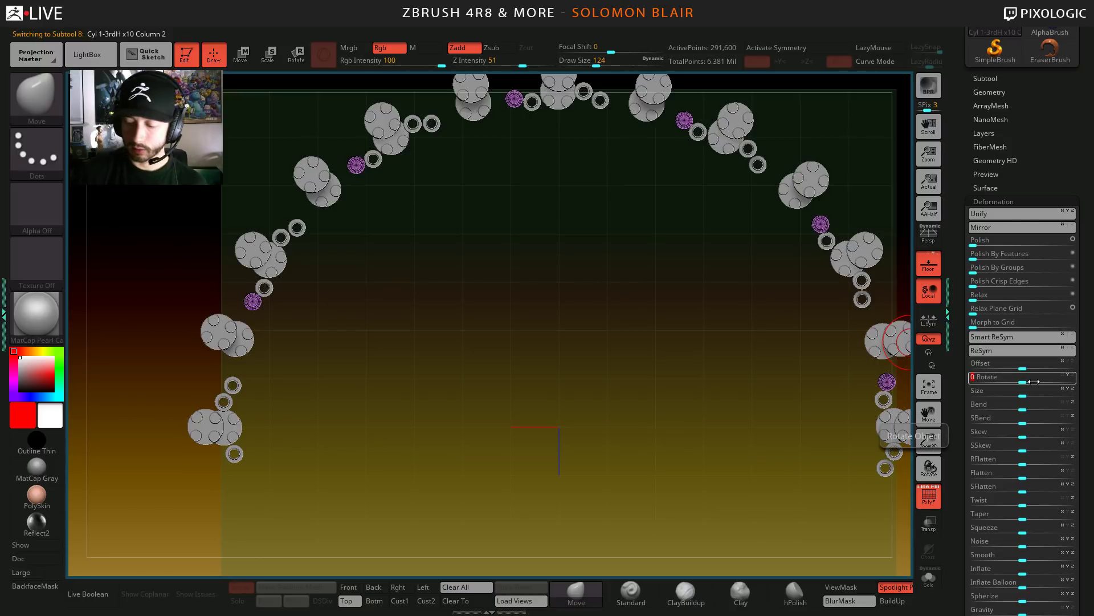
pyautogui.moveTo(1034, 382); pyautogui.dragTo(1035, 381)
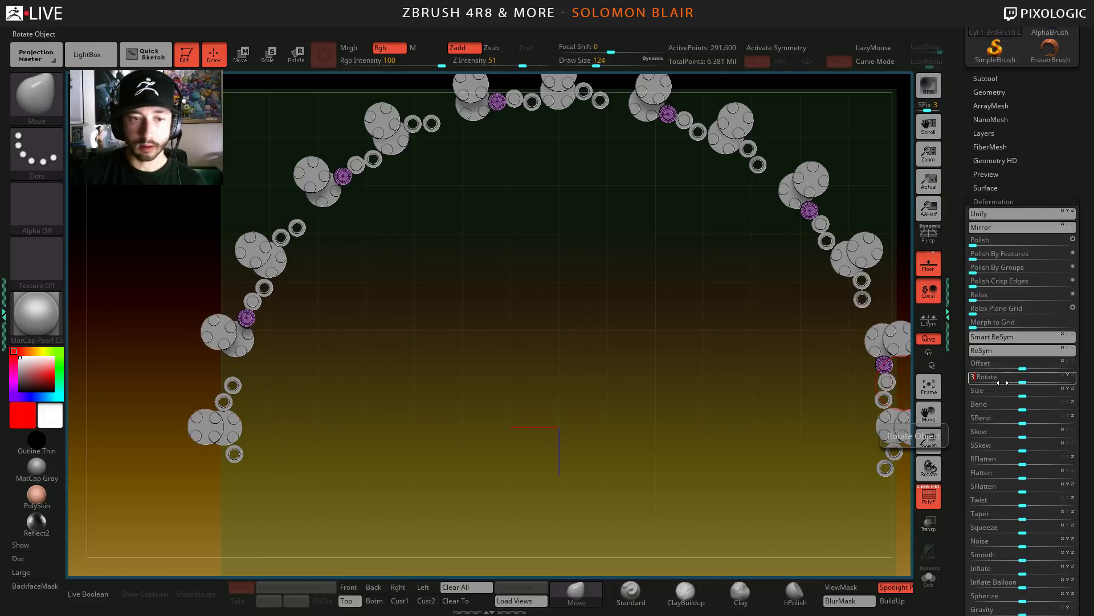
pyautogui.moveTo(1002, 382); pyautogui.dragTo(1003, 382)
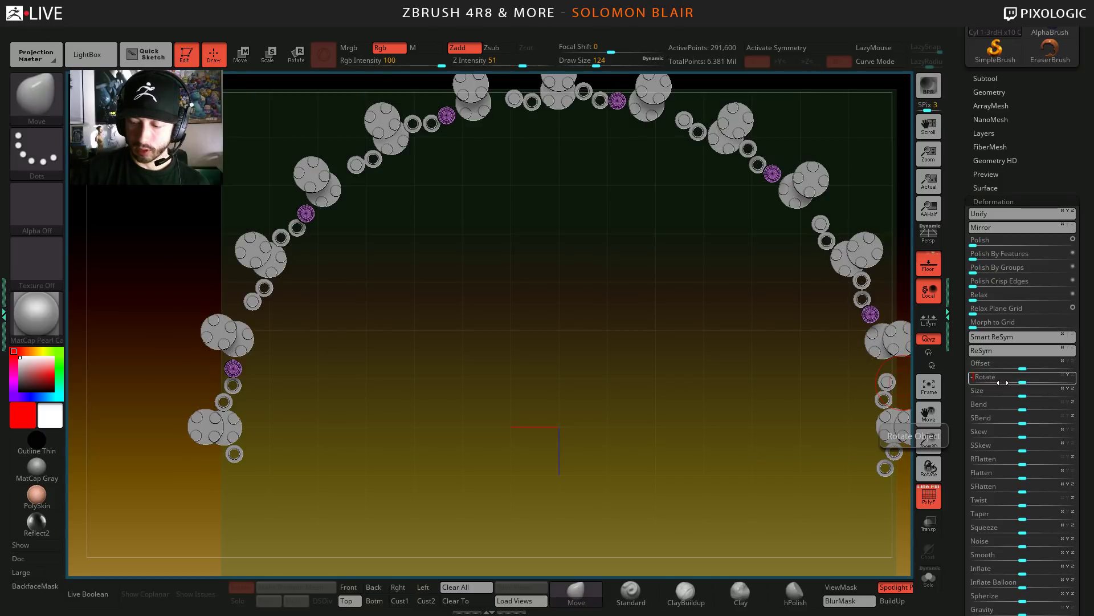
pyautogui.moveTo(1003, 383); pyautogui.dragTo(1003, 383)
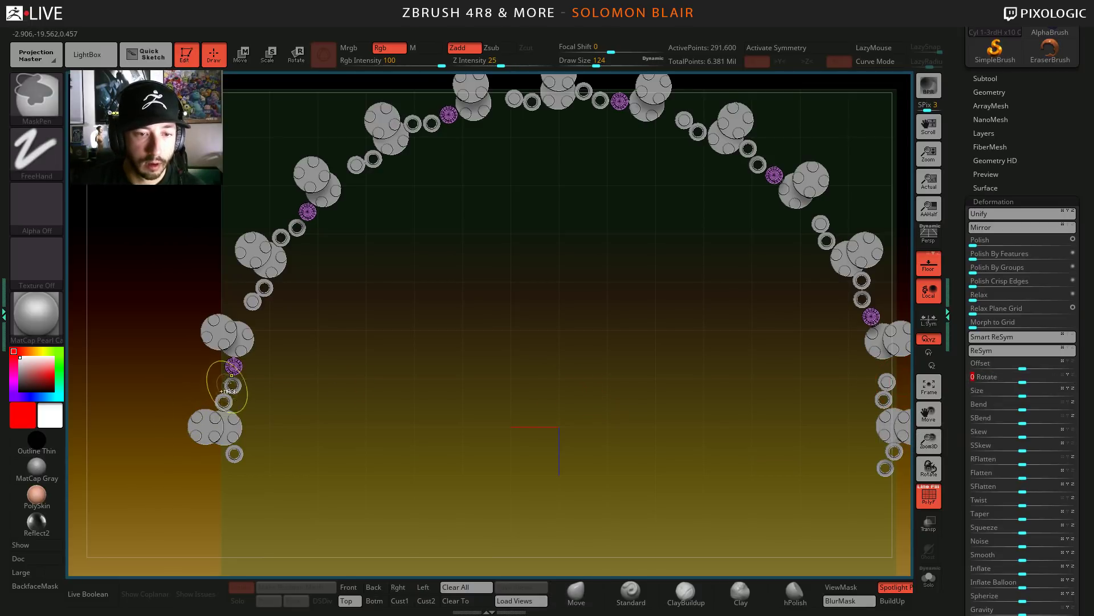
# - Examine the spacing between the rotated thin columns and their neighbours, close up and around the whole arc from above and the front
pyautogui.moveTo(231, 376)
pyautogui.keyDown('ctrl'); pyautogui.mouseDown(button='right')
pyautogui.moveTo(460, 464)
pyautogui.moveTo(542, 448)
pyautogui.mouseUp(button='right'); pyautogui.keyUp('ctrl')
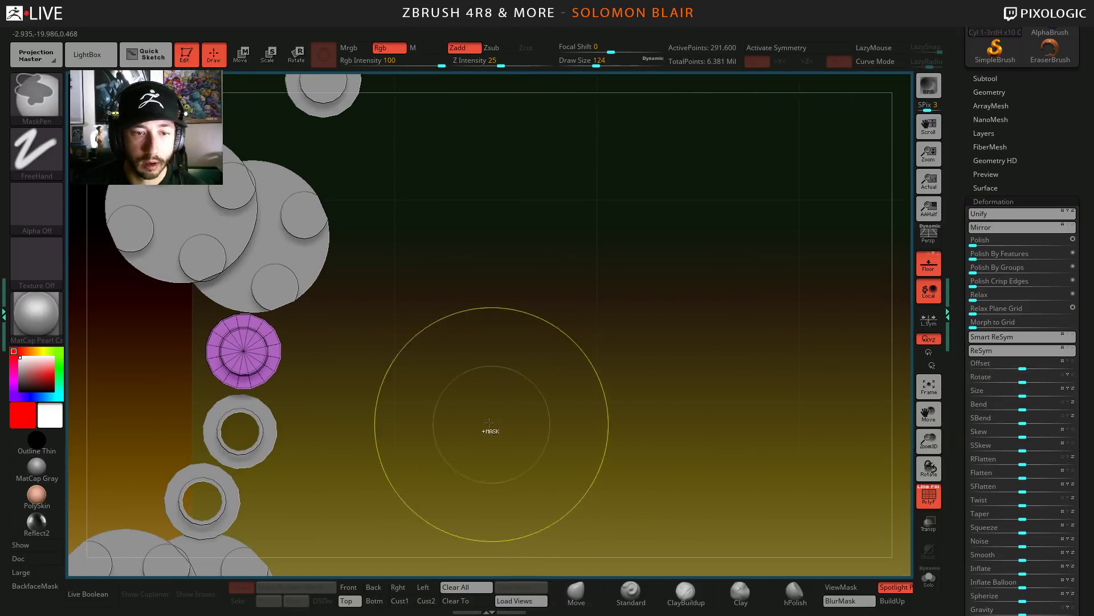
pyautogui.press('s')
pyautogui.click(263, 336)
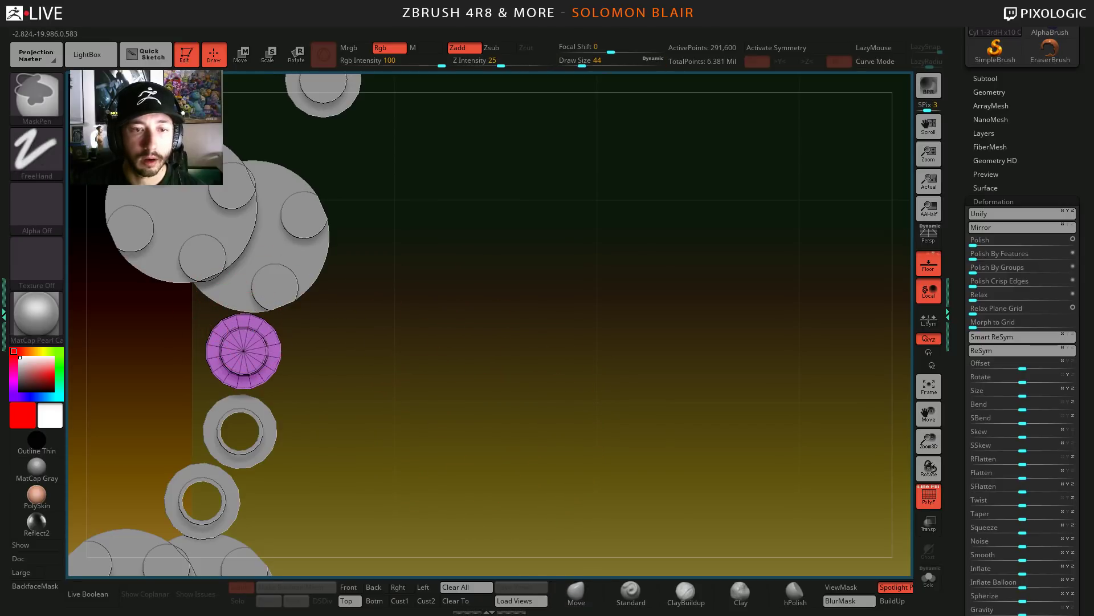
pyautogui.keyDown('ctrl'); pyautogui.moveTo(329, 340); pyautogui.dragTo(169, 334, button='right'); pyautogui.keyUp('ctrl')
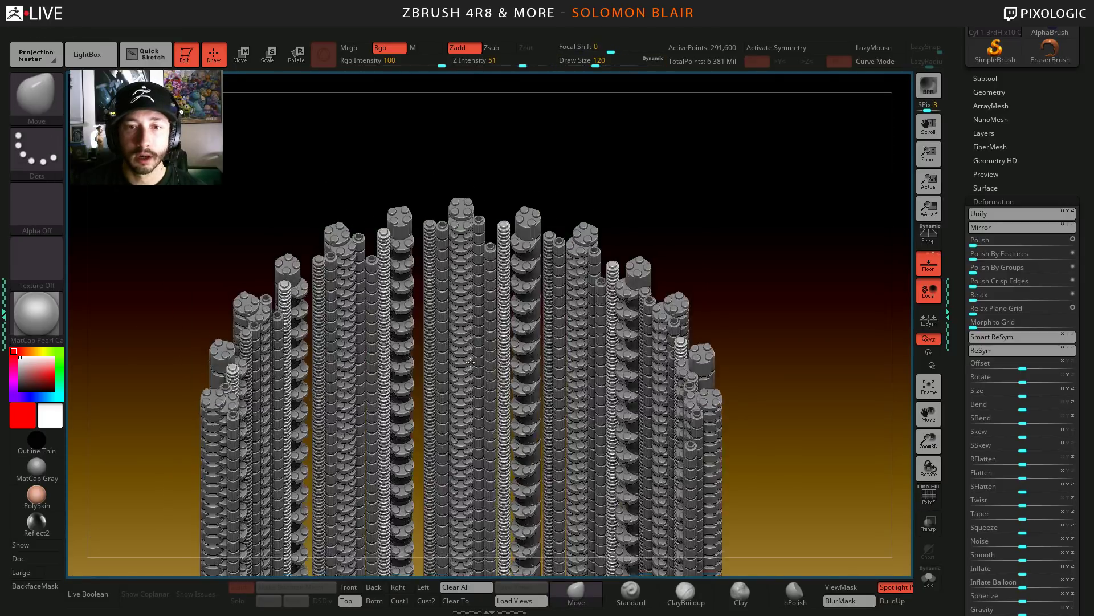
pyautogui.keyDown('shift'); pyautogui.moveTo(466, 452); pyautogui.dragTo(449, 421); pyautogui.keyUp('shift')
pyautogui.keyDown('alt'); pyautogui.moveTo(448, 420); pyautogui.dragTo(473, 180, button='right'); pyautogui.keyUp('alt')
pyautogui.press('s')
pyautogui.click(491, 328)
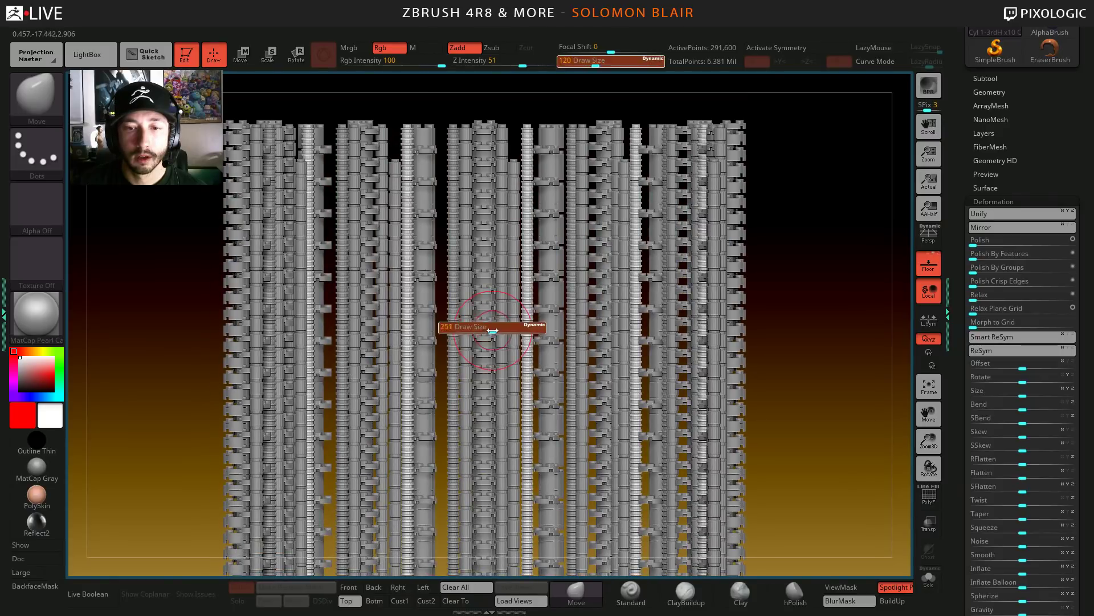
pyautogui.moveTo(491, 329)
pyautogui.keyDown('alt'); pyautogui.mouseDown(button='right')
pyautogui.moveTo(481, 245)
pyautogui.moveTo(488, 311)
pyautogui.moveTo(473, 406)
pyautogui.moveTo(488, 418)
pyautogui.mouseUp(button='right'); pyautogui.keyUp('alt')
pyautogui.keyDown('alt'); pyautogui.moveTo(567, 362); pyautogui.dragTo(638, 310, button='right'); pyautogui.keyUp('alt')
pyautogui.press('s')
pyautogui.click(461, 345)
pyautogui.moveTo(442, 333)
pyautogui.keyDown('alt'); pyautogui.mouseDown(button='right')
pyautogui.moveTo(460, 347)
pyautogui.moveTo(481, 318)
pyautogui.mouseUp(button='right'); pyautogui.keyUp('alt')
pyautogui.press('s')
pyautogui.click(398, 364)
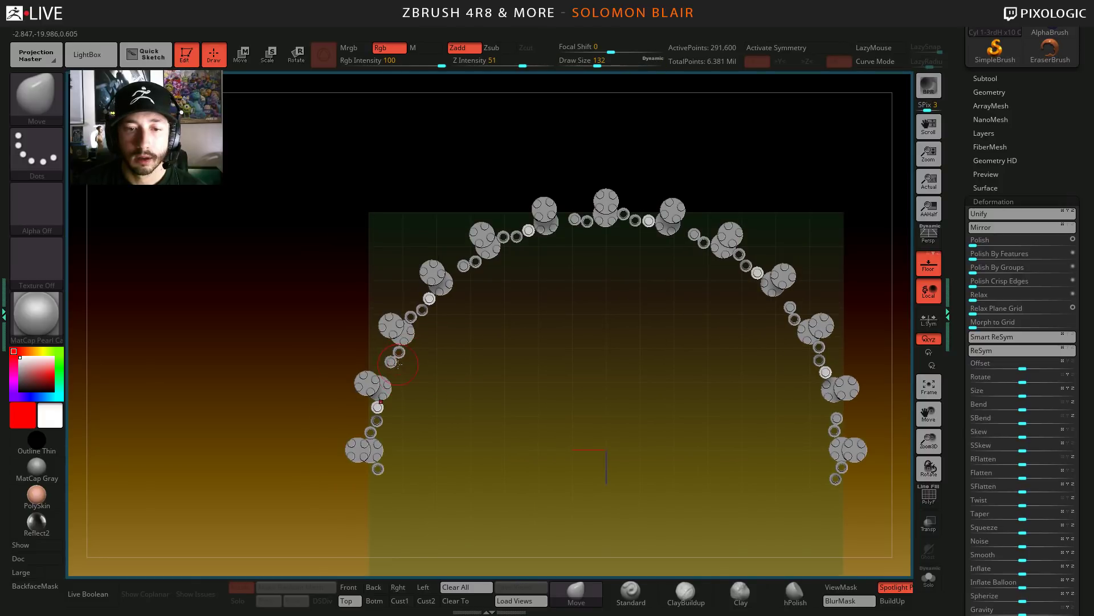
# - Select the 1x1 CylStack x10 Column 2 subtool, show its polyframe and reset its gizmo orientation
pyautogui.moveTo(422, 386)
pyautogui.keyDown('alt'); pyautogui.mouseDown(button='right')
pyautogui.moveTo(422, 351)
pyautogui.moveTo(439, 338)
pyautogui.moveTo(503, 364)
pyautogui.mouseUp(button='right'); pyautogui.keyUp('alt')
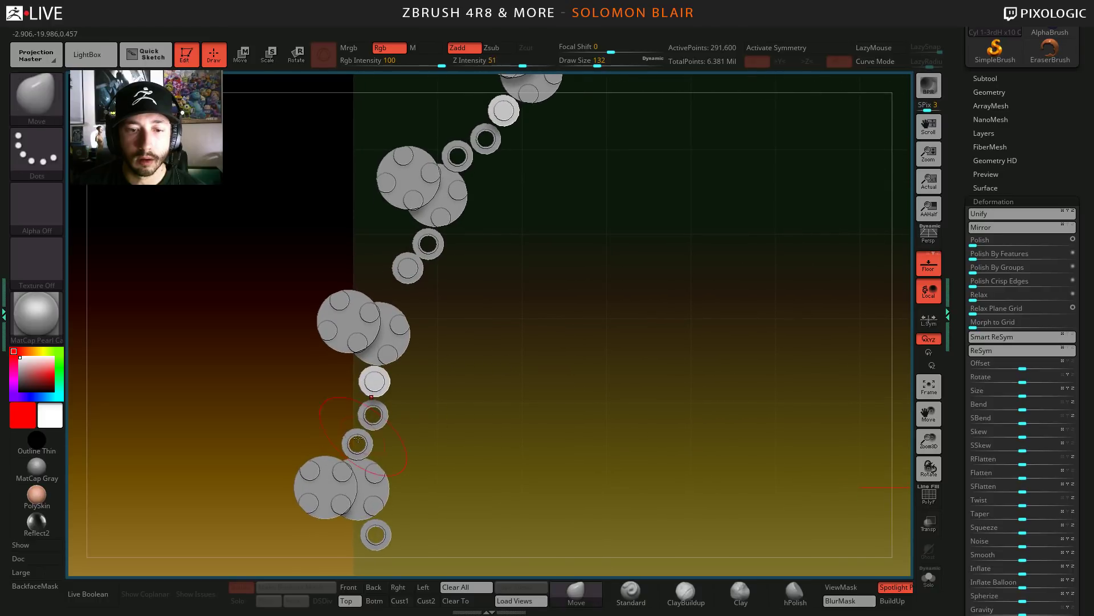
pyautogui.keyDown('ctrl'); pyautogui.moveTo(366, 394); pyautogui.dragTo(346, 479, button='right'); pyautogui.keyUp('ctrl')
pyautogui.keyDown('alt'); pyautogui.click(345, 489); pyautogui.keyUp('alt')
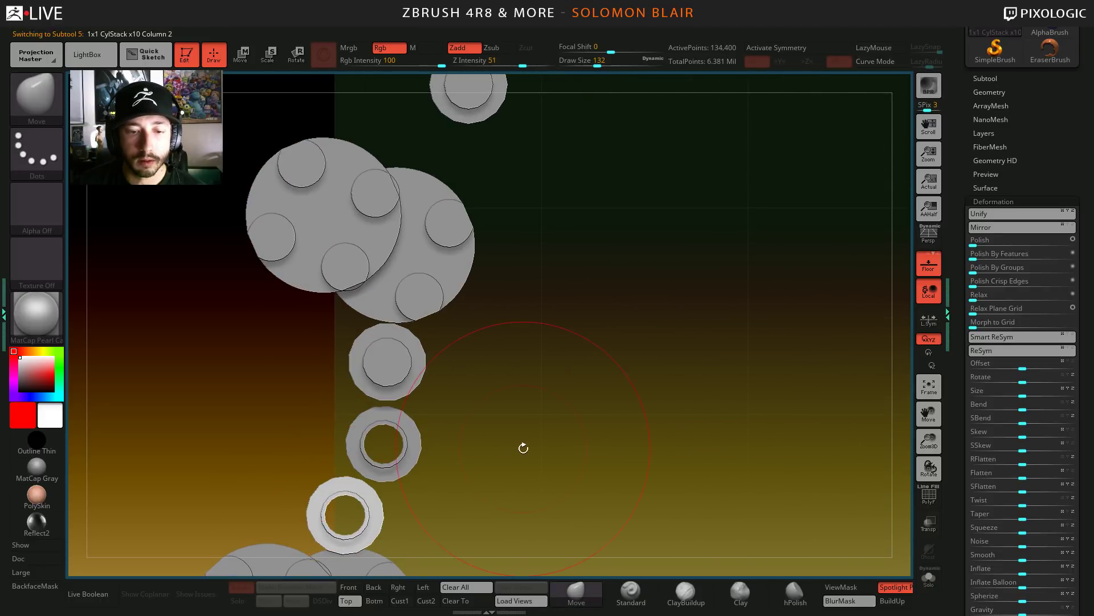
pyautogui.press('b')
pyautogui.press('m')
pyautogui.press('v')
pyautogui.hotkey('shift', 'f')
pyautogui.keyDown('alt'); pyautogui.moveTo(558, 444); pyautogui.dragTo(228, 341, button='right'); pyautogui.keyUp('alt')
pyautogui.keyDown('alt'); pyautogui.moveTo(512, 354); pyautogui.dragTo(459, 422); pyautogui.keyUp('alt')
pyautogui.press('w')
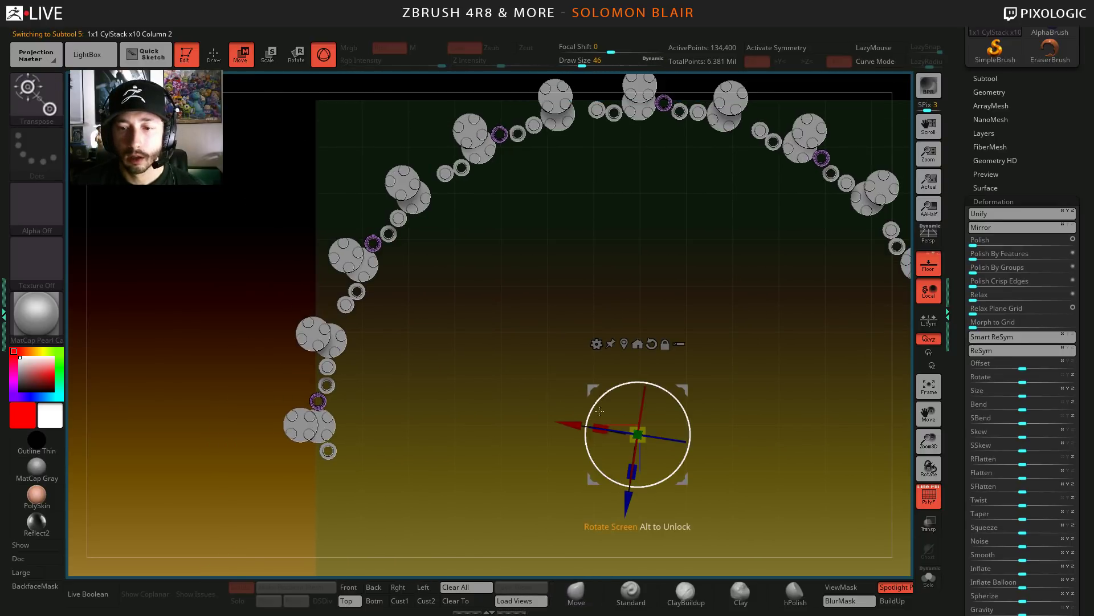
pyautogui.click(651, 344)
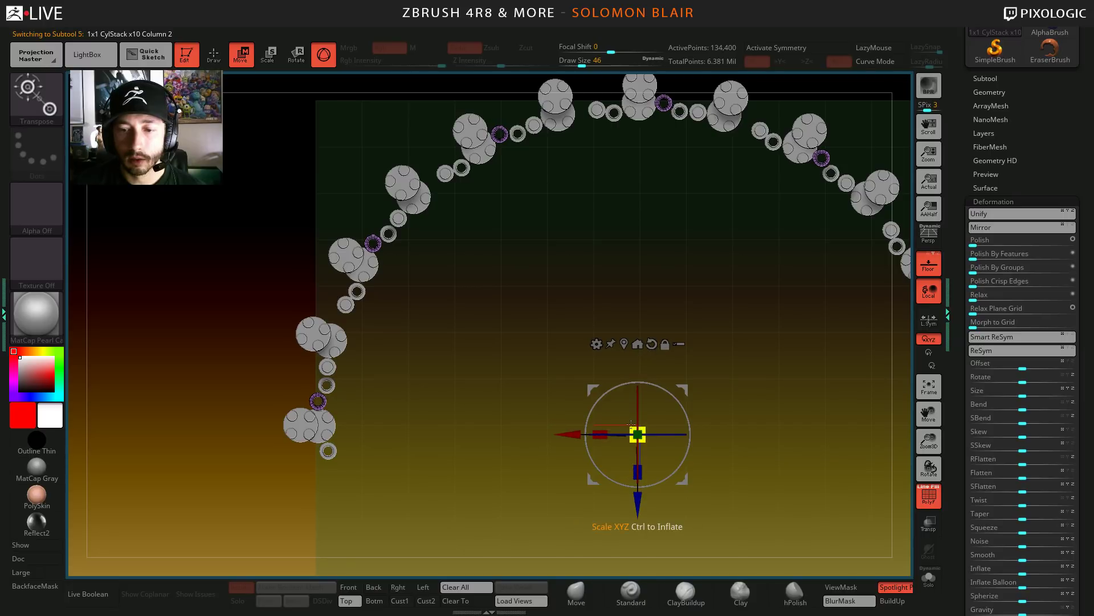
pyautogui.moveTo(631, 423); pyautogui.dragTo(626, 421)
# - Rotate the 1x1 CylStack x10 Column 2 set by -0.1 about the Y axis and hide the polyframe
pyautogui.keyDown('ctrl'); pyautogui.moveTo(415, 349); pyautogui.dragTo(413, 372, button='right'); pyautogui.keyUp('ctrl')
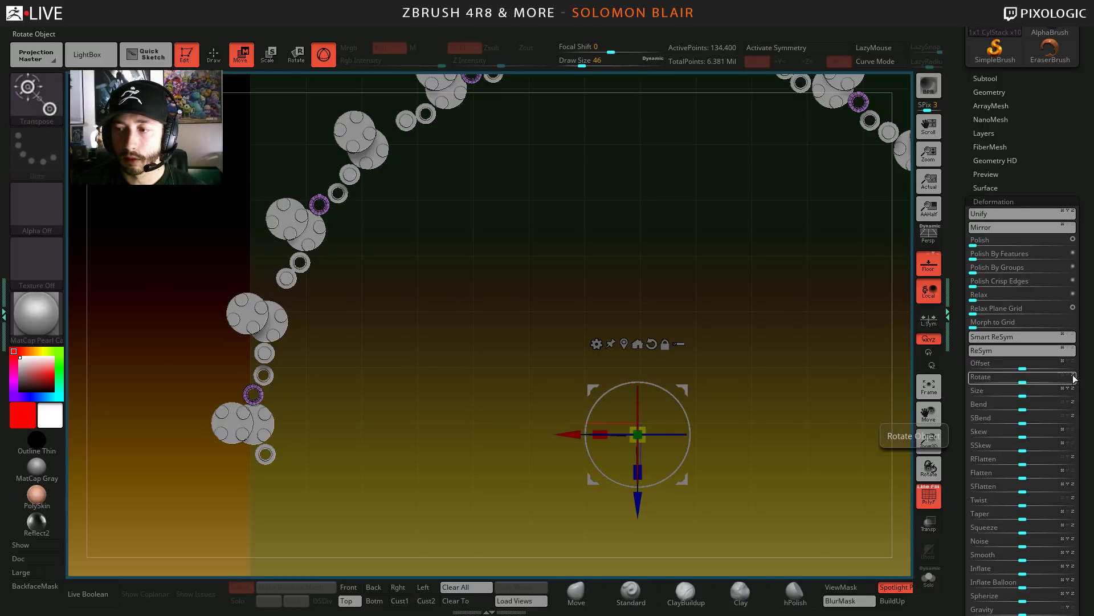
pyautogui.press('q')
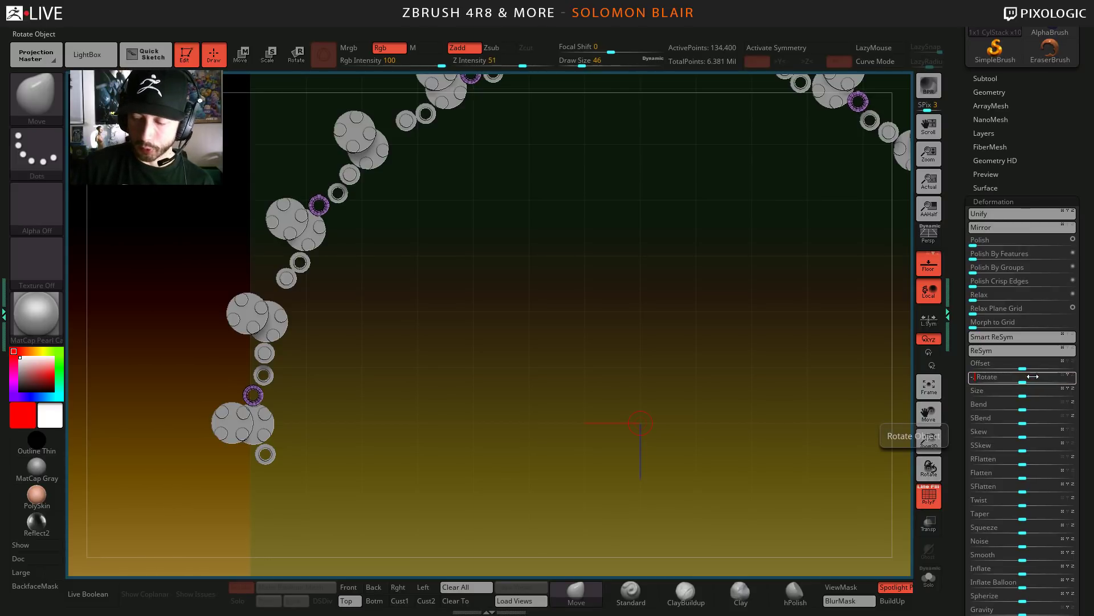
pyautogui.press('Return')
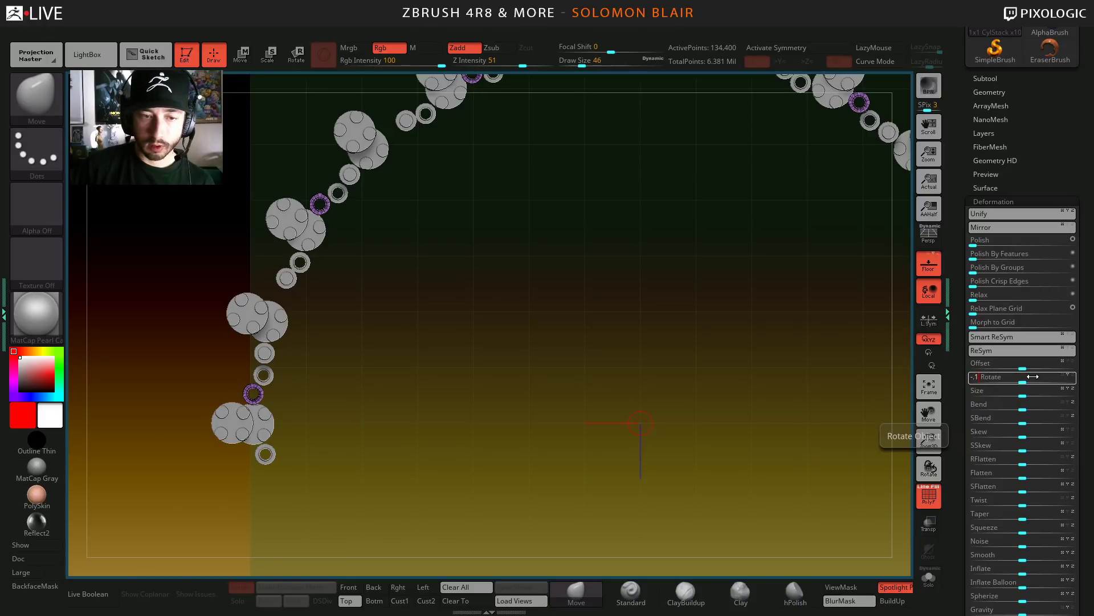
pyautogui.hotkey('shift', 'f')
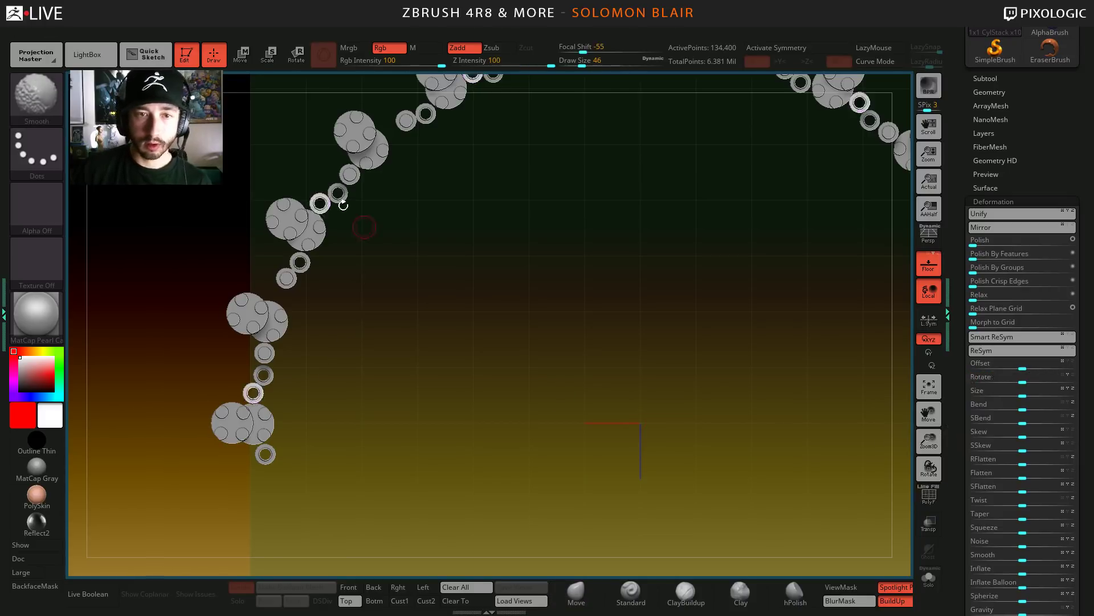
# - Select the Cyl 1-3rdH x10 Column 1 subtool with its polyframe shown and duplicate it
pyautogui.keyDown('alt'); pyautogui.moveTo(307, 178); pyautogui.dragTo(305, 294); pyautogui.keyUp('alt')
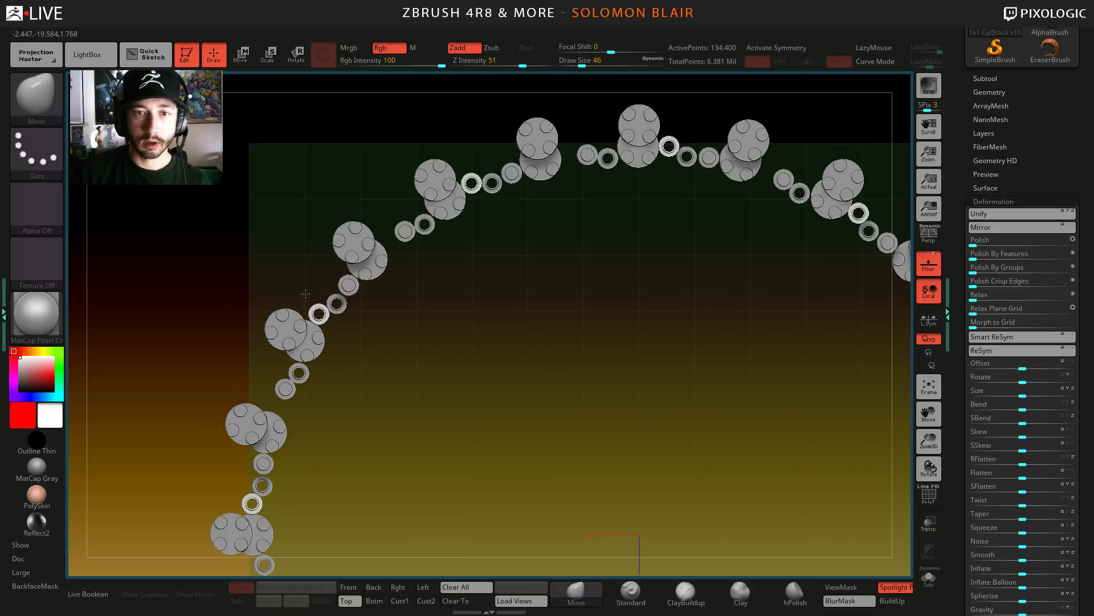
pyautogui.keyDown('alt'); pyautogui.click(405, 229); pyautogui.keyUp('alt')
pyautogui.hotkey('shift', 'f')
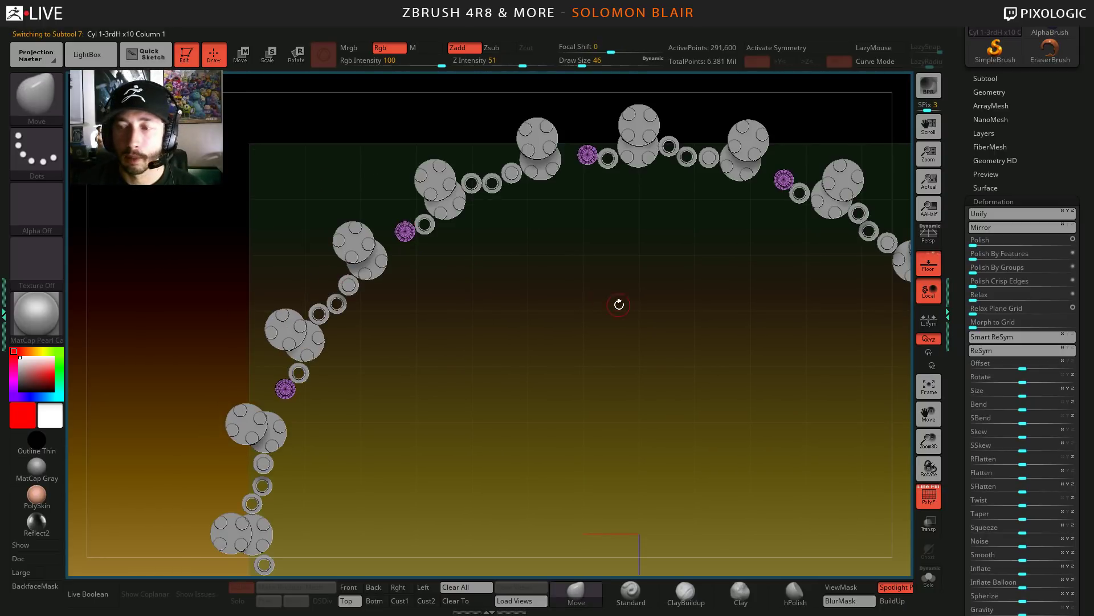
pyautogui.press('s')
pyautogui.moveTo(443, 316); pyautogui.dragTo(541, 347)
pyautogui.keyDown('alt'); pyautogui.moveTo(498, 332); pyautogui.dragTo(622, 211, button='right'); pyautogui.keyUp('alt')
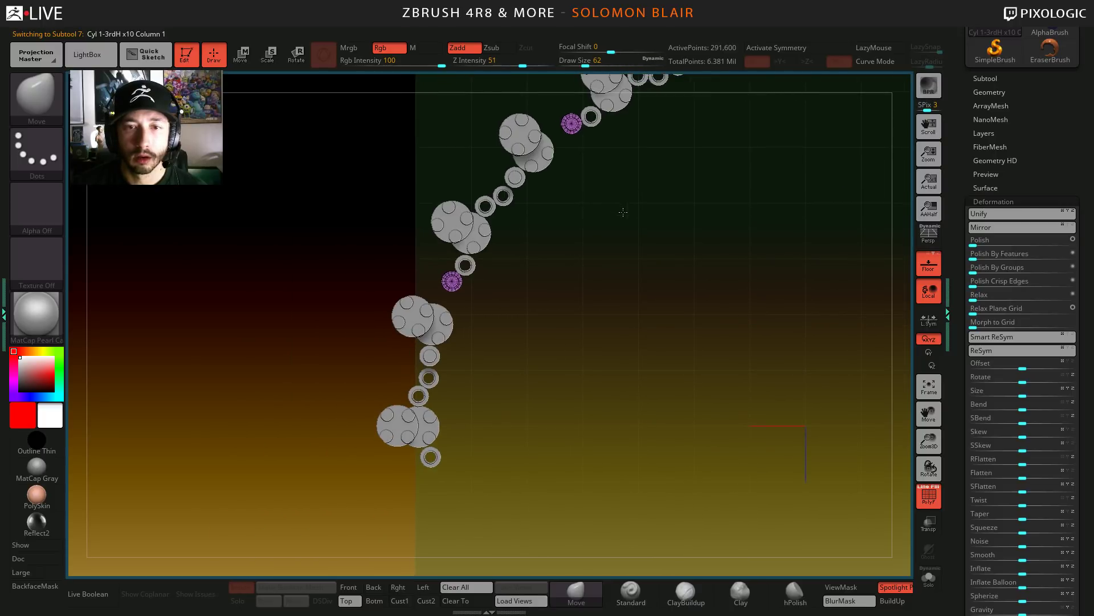
pyautogui.moveTo(454, 284)
pyautogui.keyDown('ctrl'); pyautogui.mouseDown(button='right')
pyautogui.moveTo(606, 332)
pyautogui.moveTo(542, 366)
pyautogui.mouseUp(button='right'); pyautogui.keyUp('ctrl')
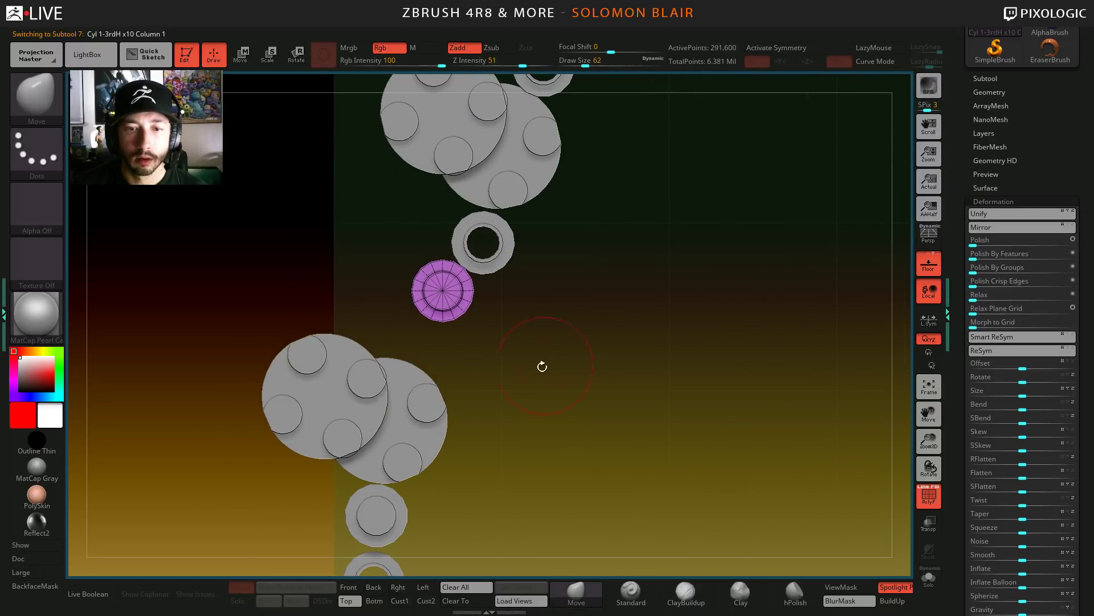
pyautogui.press('[')
pyautogui.keyDown('ctrl'); pyautogui.moveTo(451, 300); pyautogui.dragTo(189, 293, button='right'); pyautogui.keyUp('ctrl')
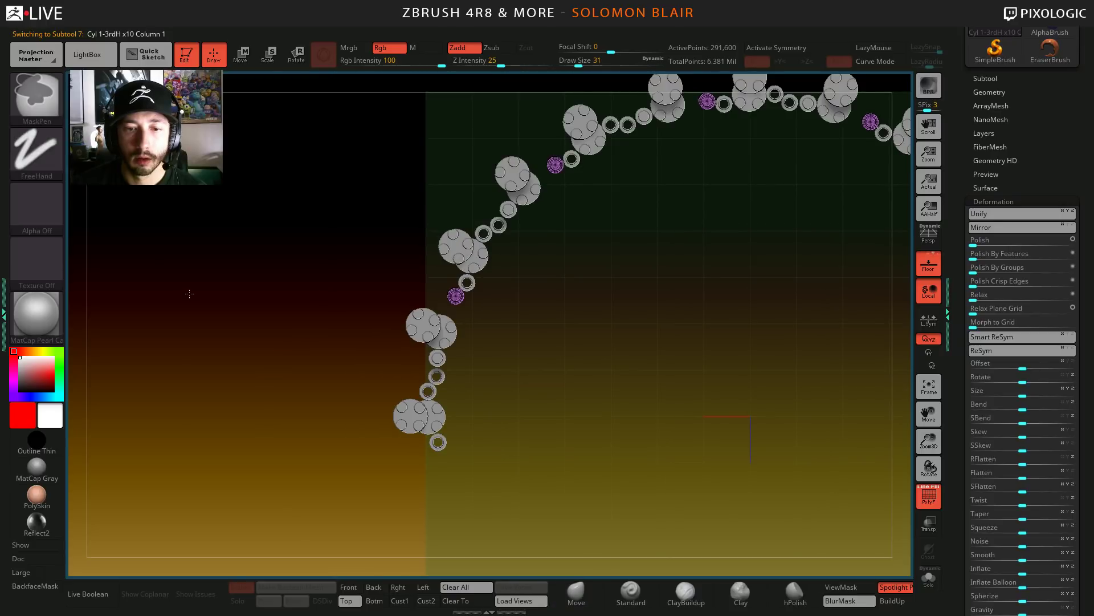
pyautogui.hotkey('ctrl', 'shift')
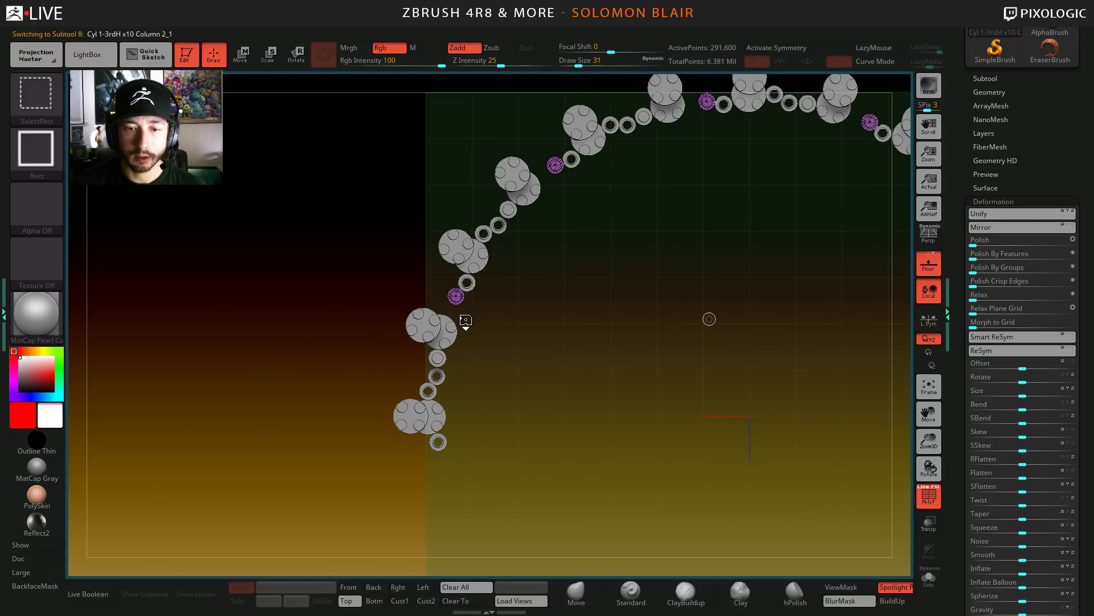
pyautogui.hotkey('ctrl', 'shift', 'd')
# - Isolate the duplicated columns and mask all of them except the one nearest the arc's left end, then show all subtools again
pyautogui.keyDown('ctrl'); pyautogui.moveTo(527, 330); pyautogui.dragTo(520, 360, button='right'); pyautogui.keyUp('ctrl')
pyautogui.hotkey('ctrl', 'shift', 's')
pyautogui.keyDown('ctrl'); pyautogui.moveTo(423, 386); pyautogui.dragTo(419, 407, button='right'); pyautogui.keyUp('ctrl')
pyautogui.keyDown('ctrl'); pyautogui.moveTo(402, 409); pyautogui.dragTo(590, 257); pyautogui.keyUp('ctrl')
pyautogui.keyDown('ctrl'); pyautogui.click(638, 336); pyautogui.keyUp('ctrl')
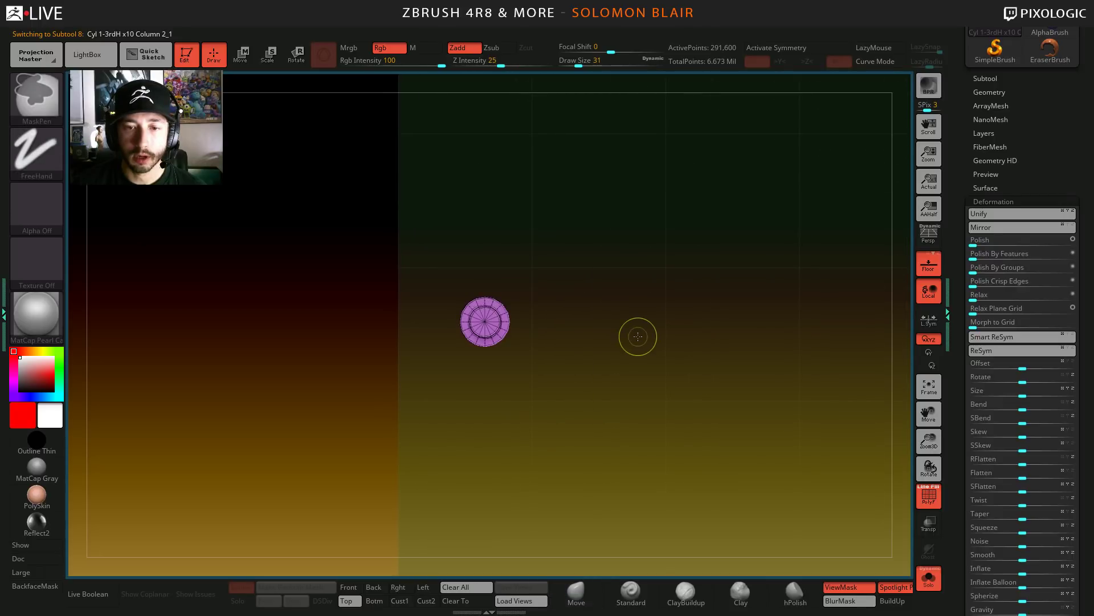
pyautogui.keyDown('ctrl'); pyautogui.moveTo(475, 345); pyautogui.dragTo(396, 340, button='right'); pyautogui.keyUp('ctrl')
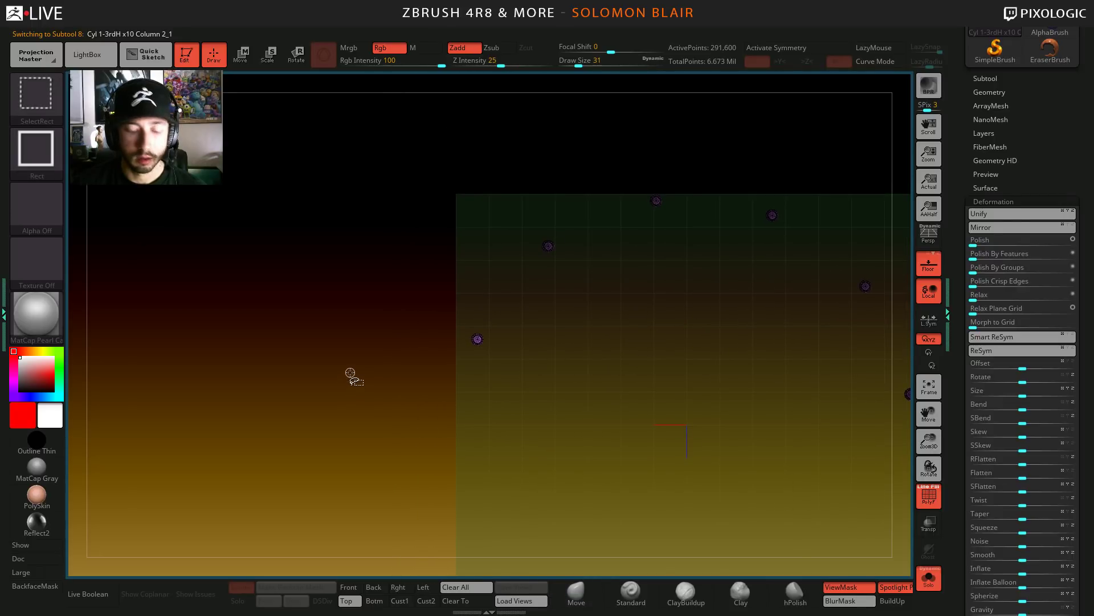
pyautogui.hotkey('ctrl', 'shift', 's')
pyautogui.keyDown('ctrl'); pyautogui.moveTo(475, 345); pyautogui.dragTo(444, 356, button='right'); pyautogui.keyUp('ctrl')
pyautogui.keyDown('alt'); pyautogui.moveTo(445, 356); pyautogui.dragTo(581, 390, button='right'); pyautogui.keyUp('alt')
# - Centre the gizmo on the duplicated column nearest the arc's left end and reset the gizmo orientation
pyautogui.press('w')
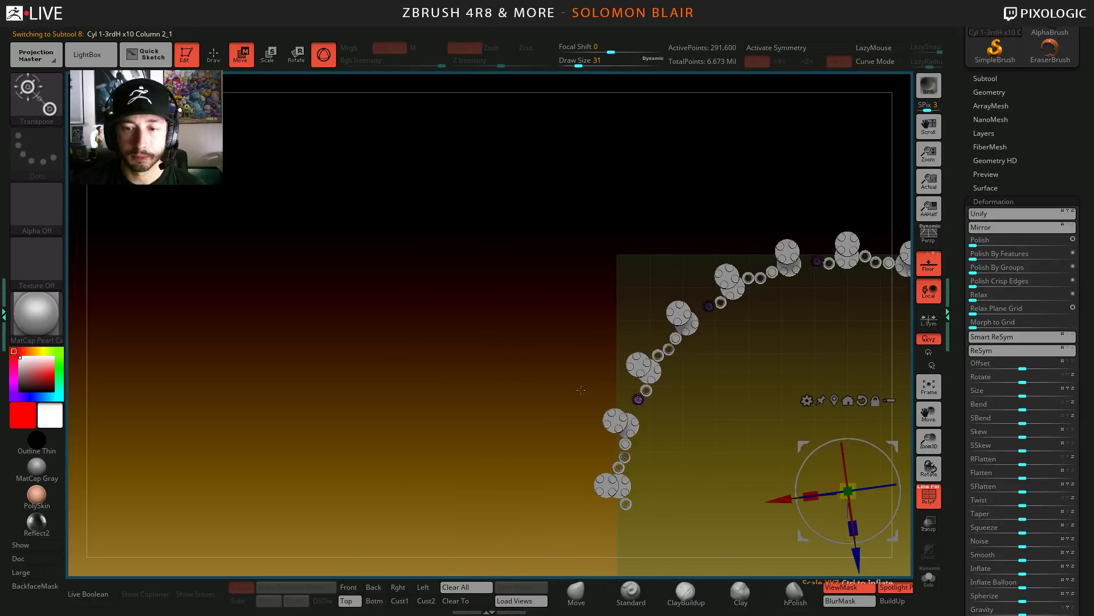
pyautogui.keyDown('alt'); pyautogui.click(638, 400); pyautogui.keyUp('alt')
pyautogui.hotkey('ctrl', 'h')
pyautogui.click(639, 399)
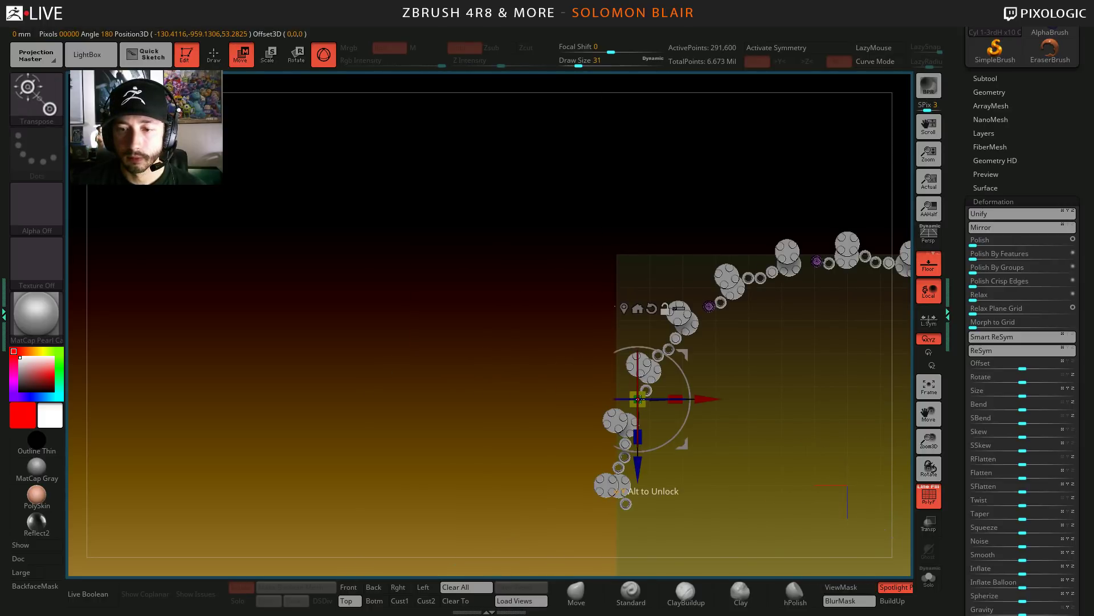
pyautogui.keyDown('alt'); pyautogui.click(654, 309); pyautogui.keyUp('alt')
# - Try to move the duplicated column off its original, into the gap before the adjacent large stacks
pyautogui.keyDown('ctrl'); pyautogui.moveTo(520, 367); pyautogui.dragTo(530, 456, button='right'); pyautogui.keyUp('ctrl')
pyautogui.moveTo(633, 462); pyautogui.dragTo(634, 524)
pyautogui.moveTo(577, 467); pyautogui.dragTo(588, 466)
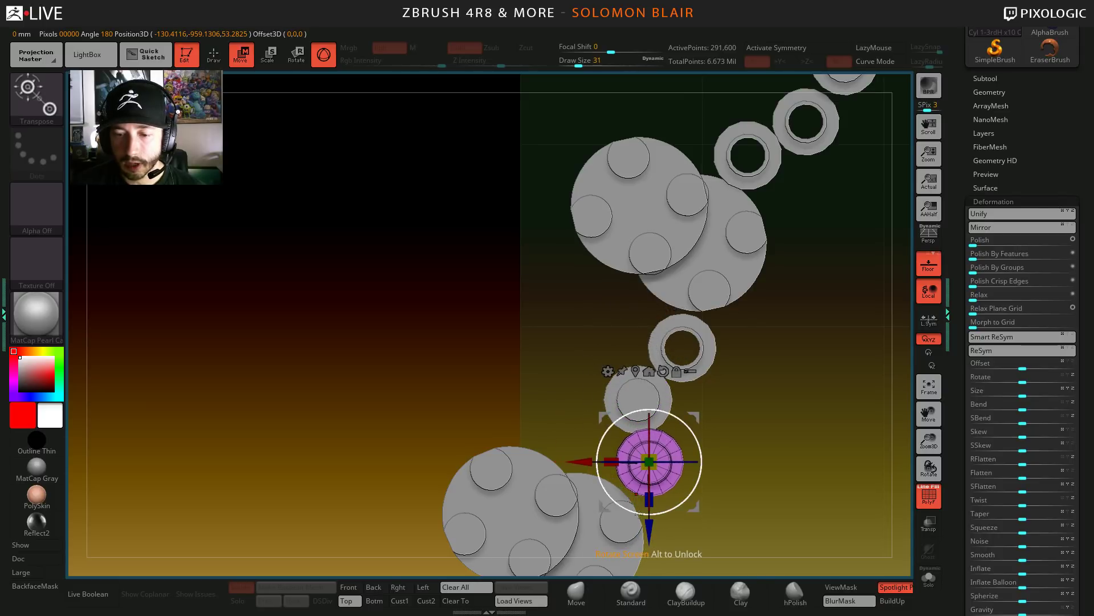
pyautogui.moveTo(645, 522); pyautogui.dragTo(648, 529)
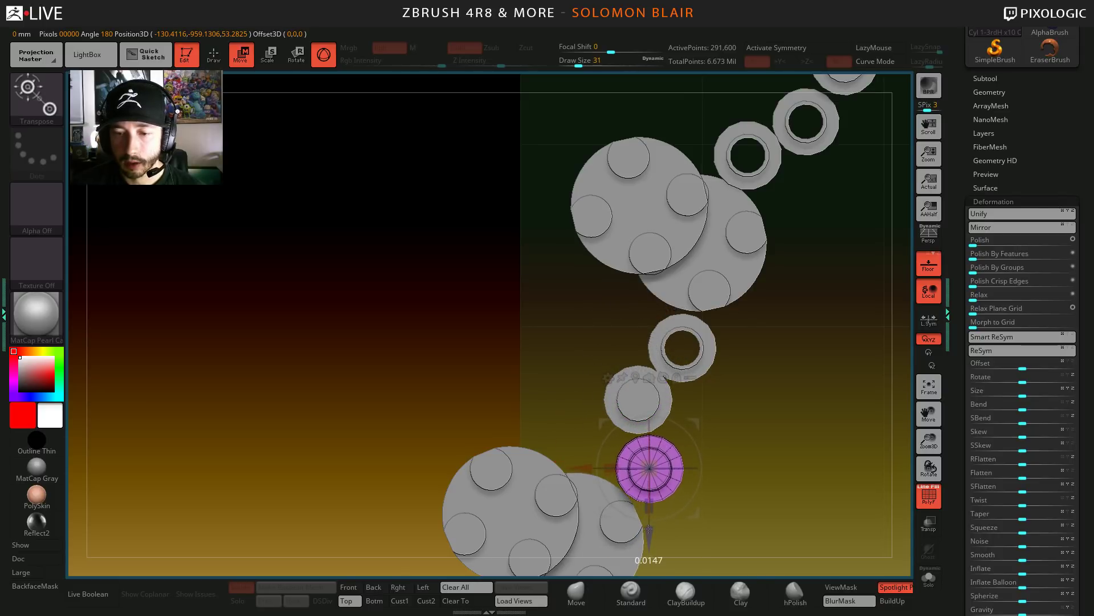
pyautogui.press('q')
pyautogui.moveTo(769, 386)
pyautogui.keyDown('ctrl'); pyautogui.mouseDown(button='right')
pyautogui.moveTo(528, 313)
pyautogui.moveTo(353, 348)
pyautogui.mouseUp(button='right'); pyautogui.keyUp('ctrl')
pyautogui.press('ctrl')
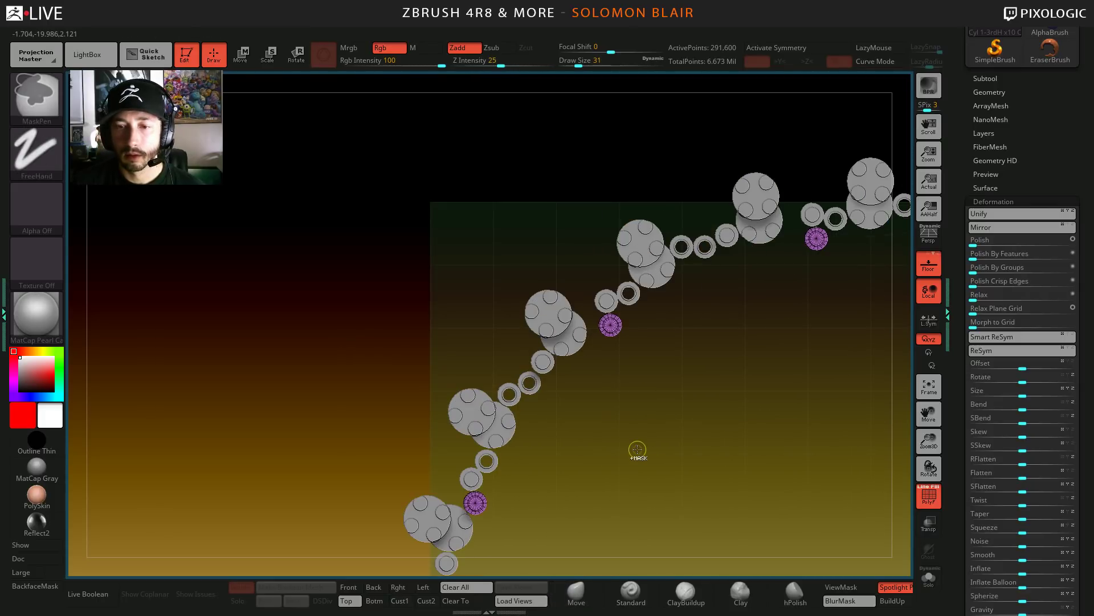
# - Undo the moves of the duplicated columns
pyautogui.hotkey('ctrl', 'z')
pyautogui.hotkey('ctrl', 'z')
pyautogui.hotkey('ctrl', 'z')
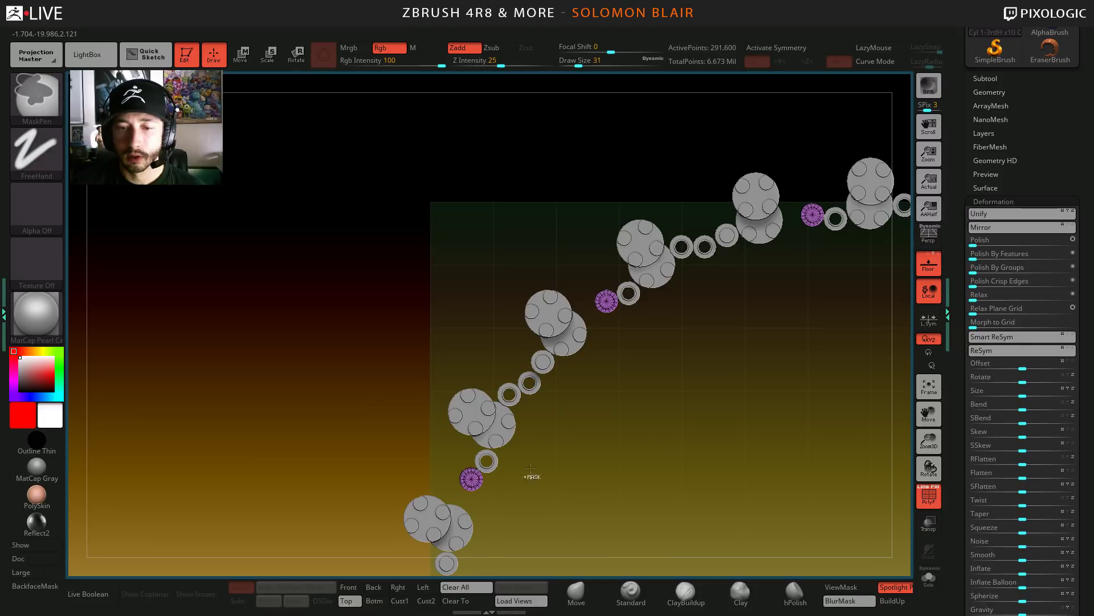
# - Mask the other duplicated columns and move only the one nearest the arc's left end beside its original
pyautogui.moveTo(349, 386); pyautogui.dragTo(522, 545)
pyautogui.press('w')
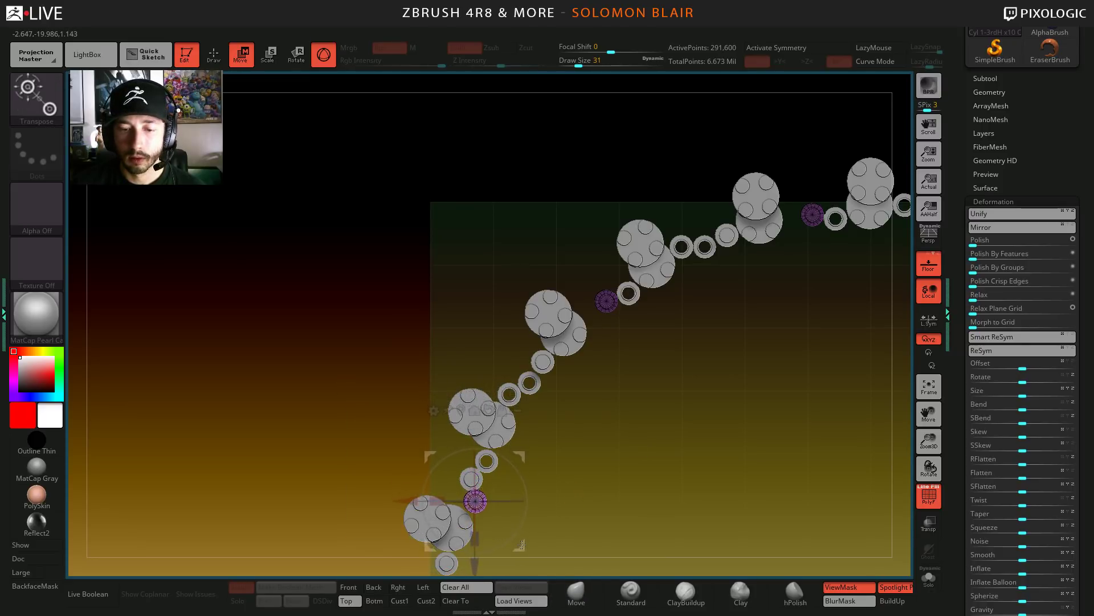
pyautogui.press('q')
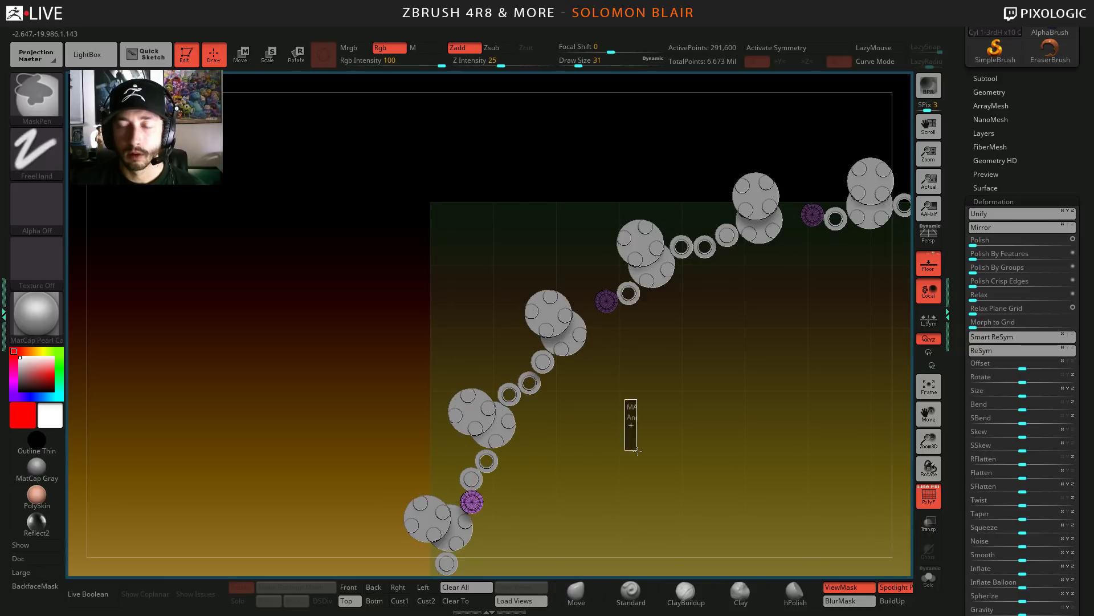
# - Mask the other duplicated columns and move the second one from the arc's left end about 0.16 into the gap beside its original
pyautogui.keyDown('ctrl'); pyautogui.keyDown('shift'); pyautogui.click(609, 302); pyautogui.keyUp('shift'); pyautogui.keyUp('ctrl')
pyautogui.keyDown('ctrl'); pyautogui.moveTo(787, 370); pyautogui.dragTo(764, 427, button='right'); pyautogui.keyUp('ctrl')
pyautogui.moveTo(493, 468)
pyautogui.keyDown('ctrl'); pyautogui.mouseDown()
pyautogui.moveTo(707, 342)
pyautogui.moveTo(771, 199)
pyautogui.mouseUp(); pyautogui.keyUp('ctrl')
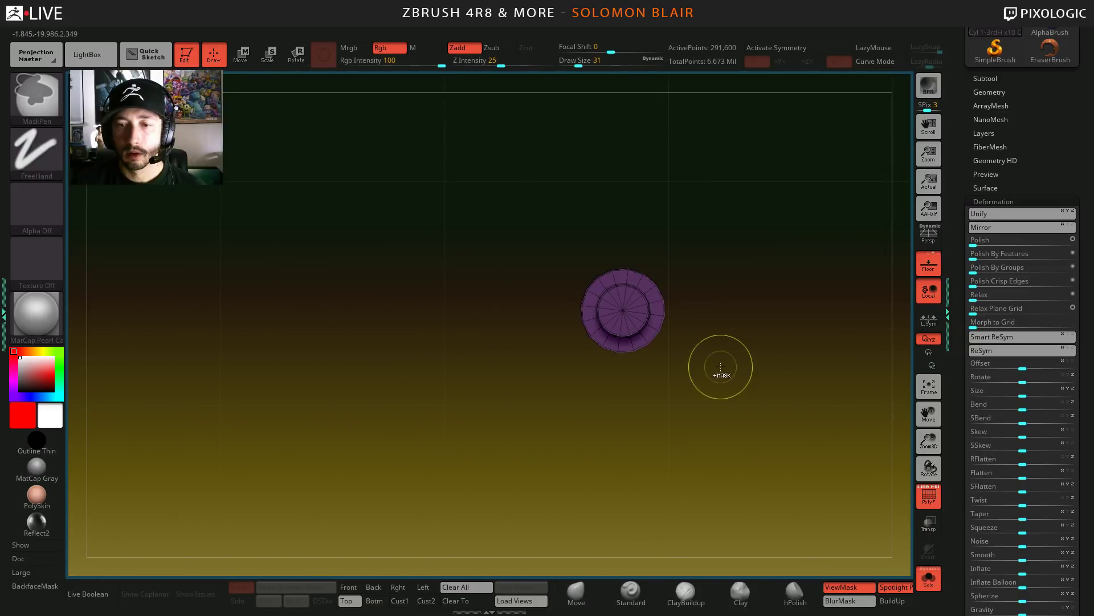
pyautogui.keyDown('ctrl'); pyautogui.keyDown('shift'); pyautogui.click(758, 429); pyautogui.keyUp('shift'); pyautogui.keyUp('ctrl')
pyautogui.keyDown('ctrl'); pyautogui.click(677, 416); pyautogui.keyUp('ctrl')
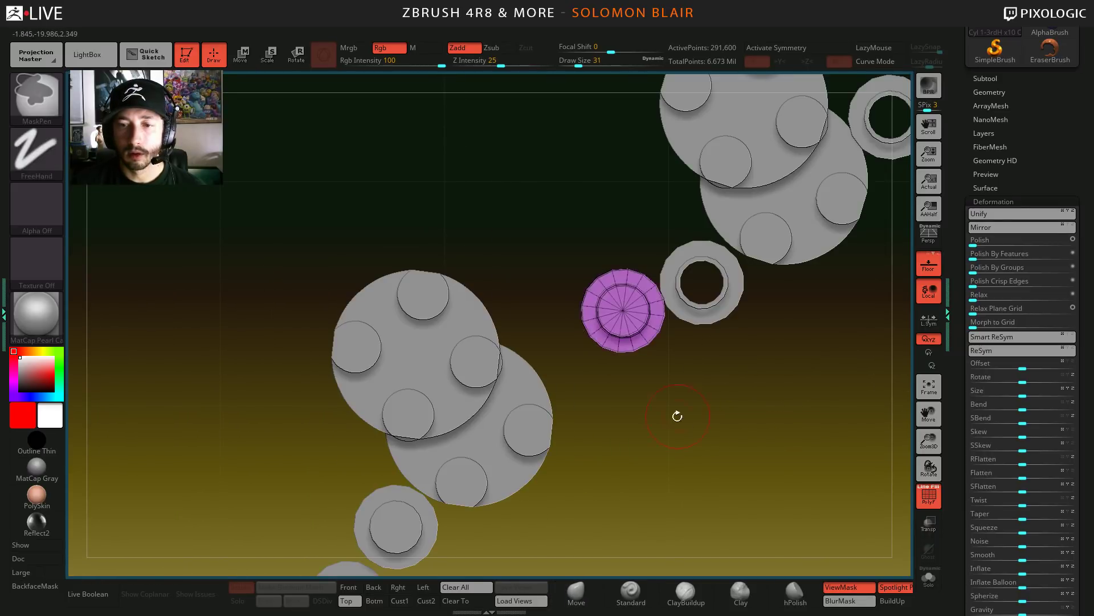
pyautogui.press('w')
pyautogui.click(635, 219)
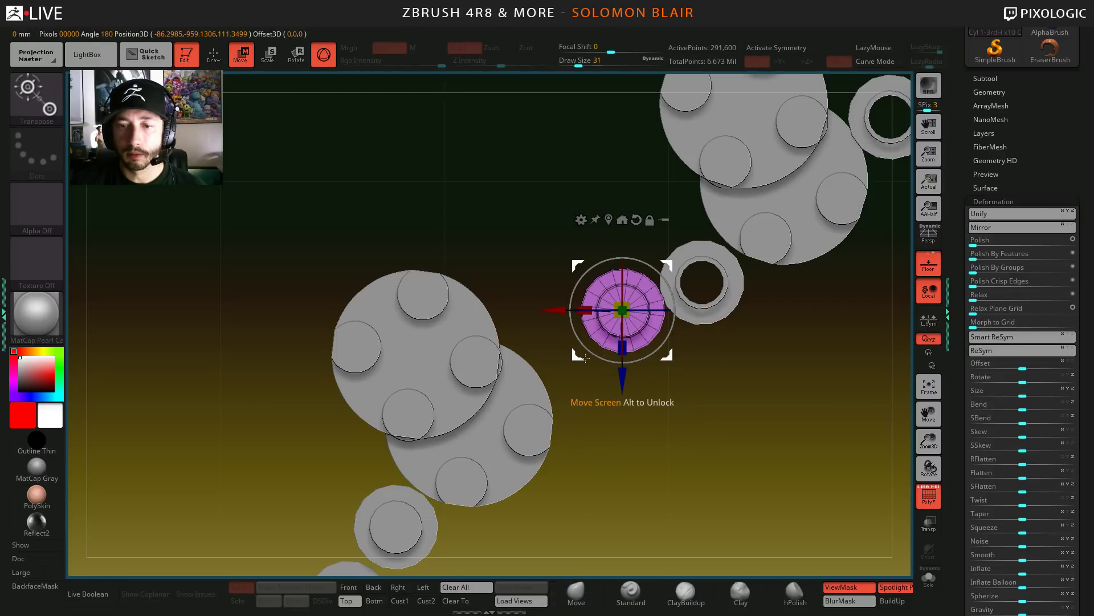
pyautogui.keyDown('ctrl'); pyautogui.moveTo(581, 356); pyautogui.dragTo(548, 430); pyautogui.keyUp('ctrl')
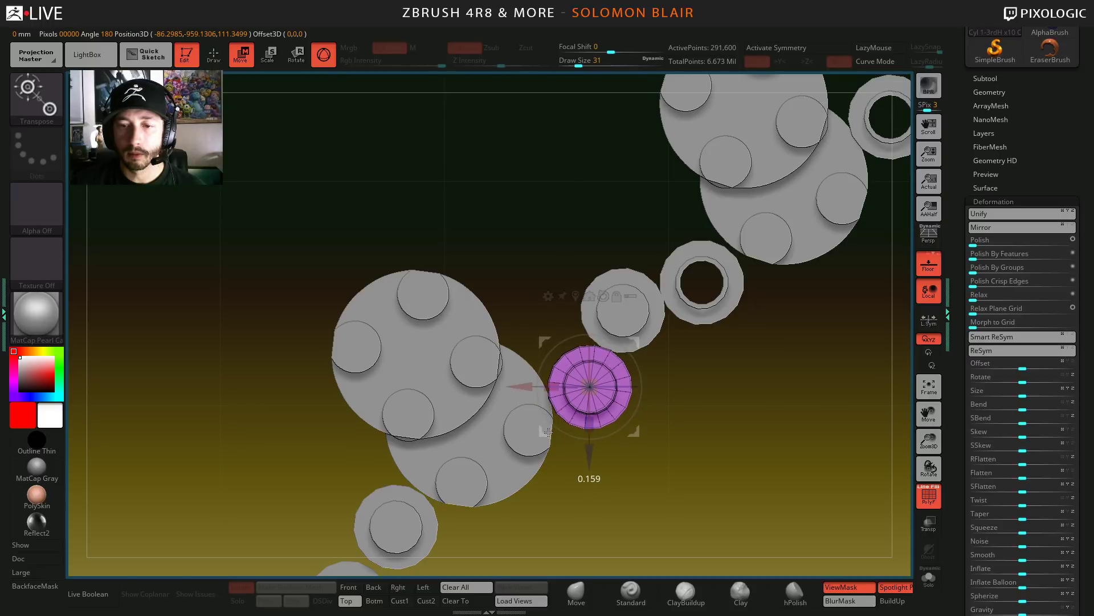
pyautogui.press('q')
# - Mask every duplicated thin column except the third one from the arc's left end
pyautogui.keyDown('ctrl'); pyautogui.moveTo(212, 366); pyautogui.dragTo(215, 368, button='right'); pyautogui.keyUp('ctrl')
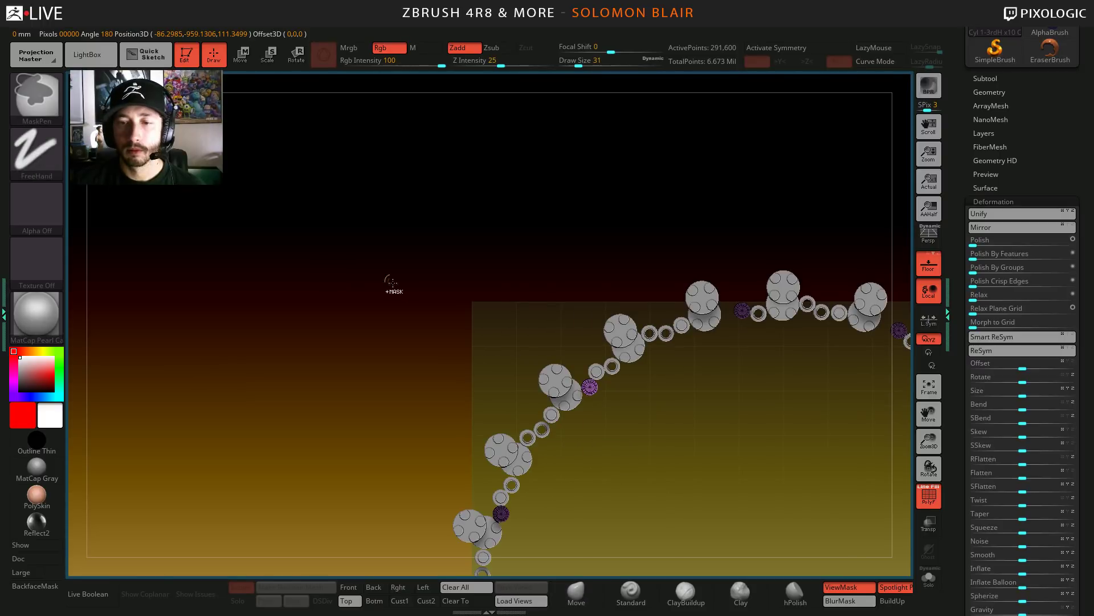
pyautogui.keyDown('alt'); pyautogui.moveTo(393, 283); pyautogui.dragTo(232, 244, button='right'); pyautogui.keyUp('alt')
pyautogui.moveTo(575, 269)
pyautogui.keyDown('ctrl'); pyautogui.mouseDown(button='right')
pyautogui.moveTo(654, 319)
pyautogui.moveTo(638, 338)
pyautogui.moveTo(657, 322)
pyautogui.mouseUp(button='right'); pyautogui.keyUp('ctrl')
pyautogui.hotkey('ctrl', 'h')
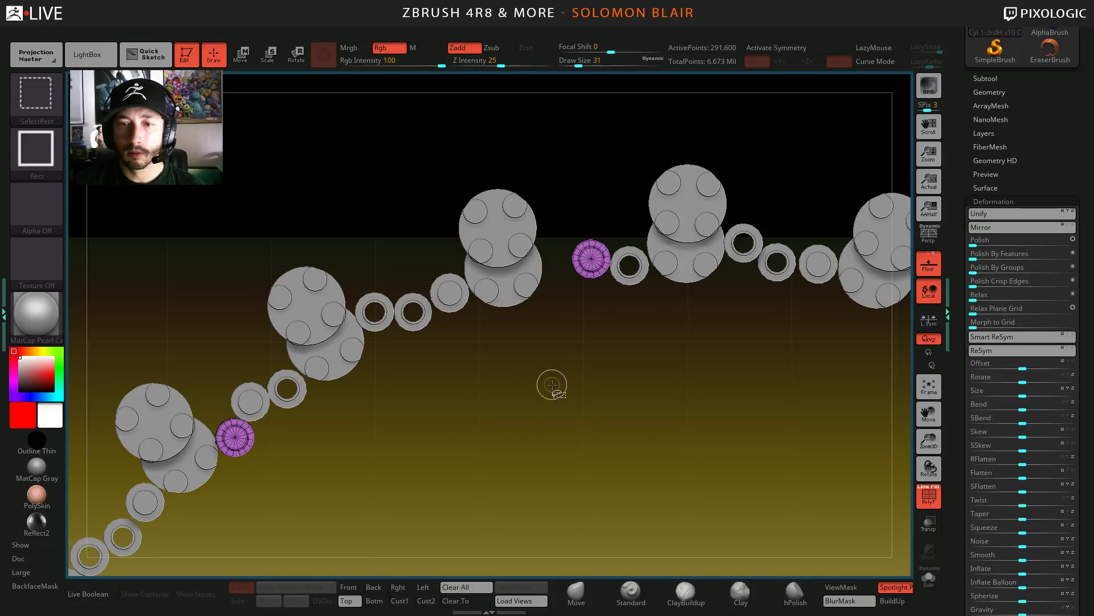
pyautogui.keyDown('ctrl'); pyautogui.moveTo(535, 399); pyautogui.dragTo(665, 197); pyautogui.keyUp('ctrl')
pyautogui.keyDown('ctrl'); pyautogui.click(627, 411); pyautogui.keyUp('ctrl')
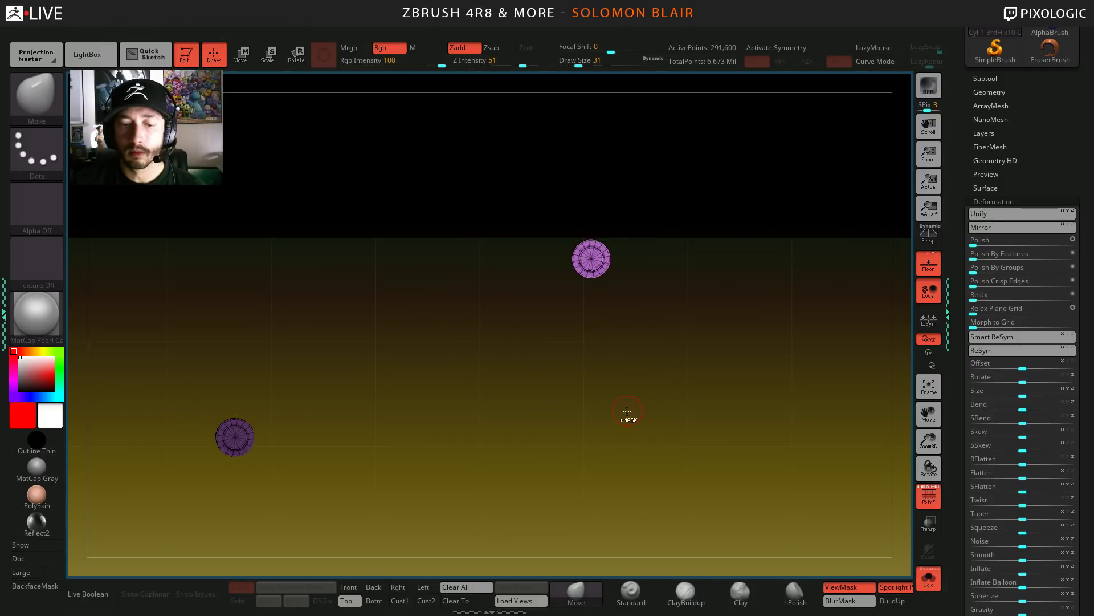
# - Centre the gizmo on the unmasked third column and move it about 0.16 into the gap against the neighbouring large stack
pyautogui.press('w')
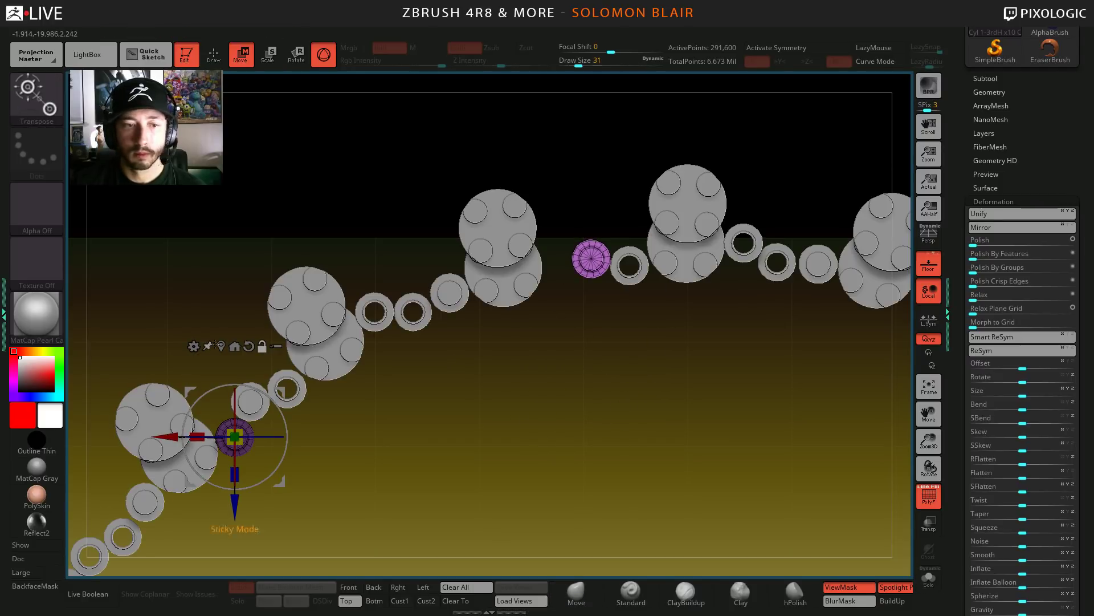
pyautogui.click(220, 346)
pyautogui.moveTo(556, 281); pyautogui.dragTo(516, 325)
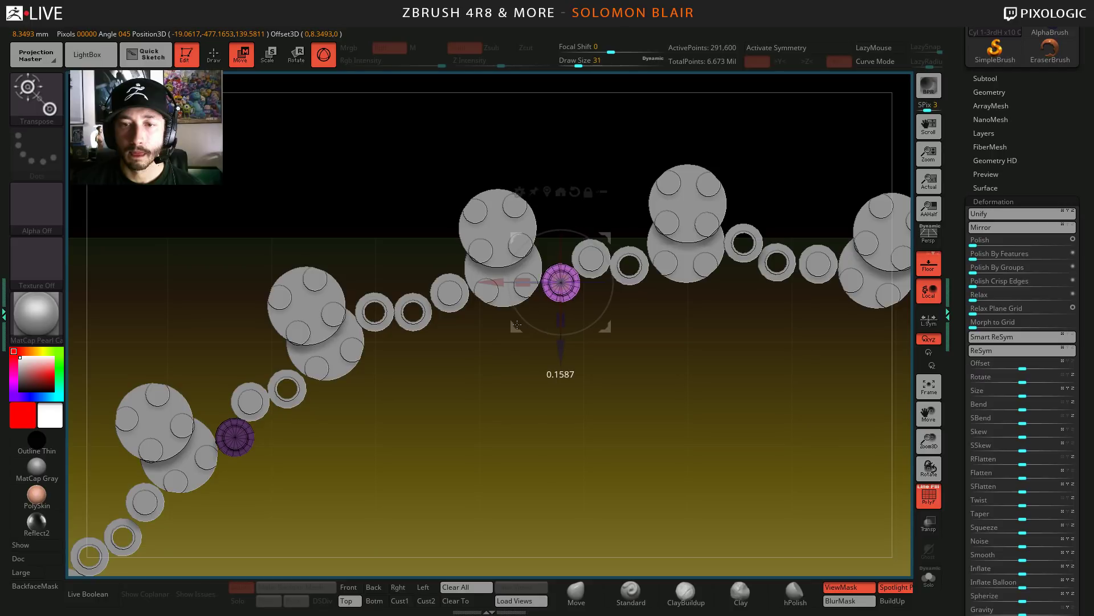
pyautogui.keyDown('ctrl'); pyautogui.moveTo(730, 430); pyautogui.dragTo(547, 336, button='right'); pyautogui.keyUp('ctrl')
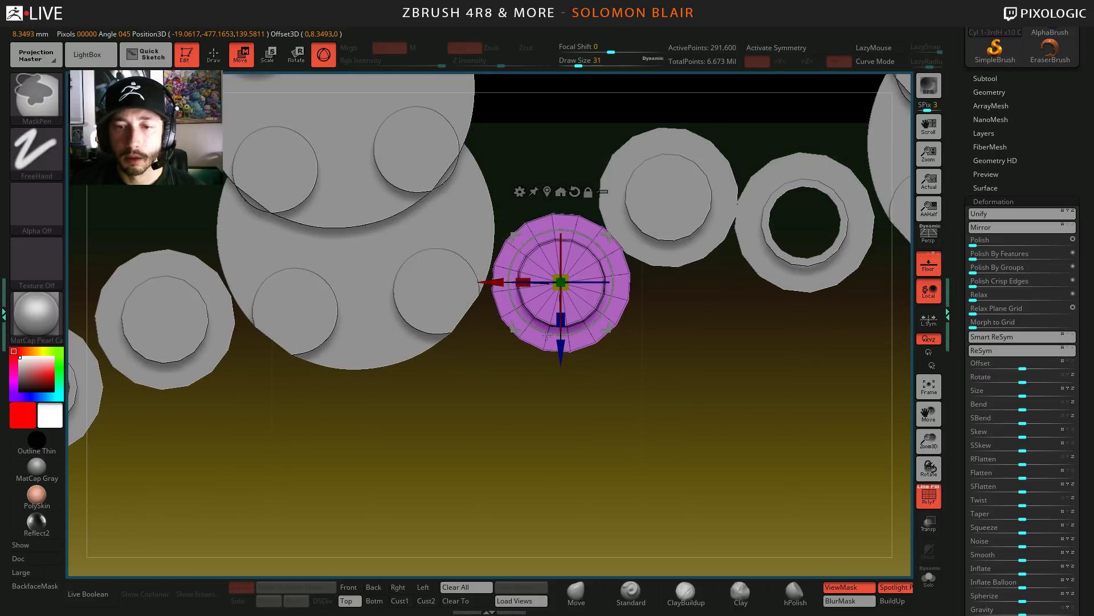
pyautogui.moveTo(491, 284); pyautogui.dragTo(490, 283)
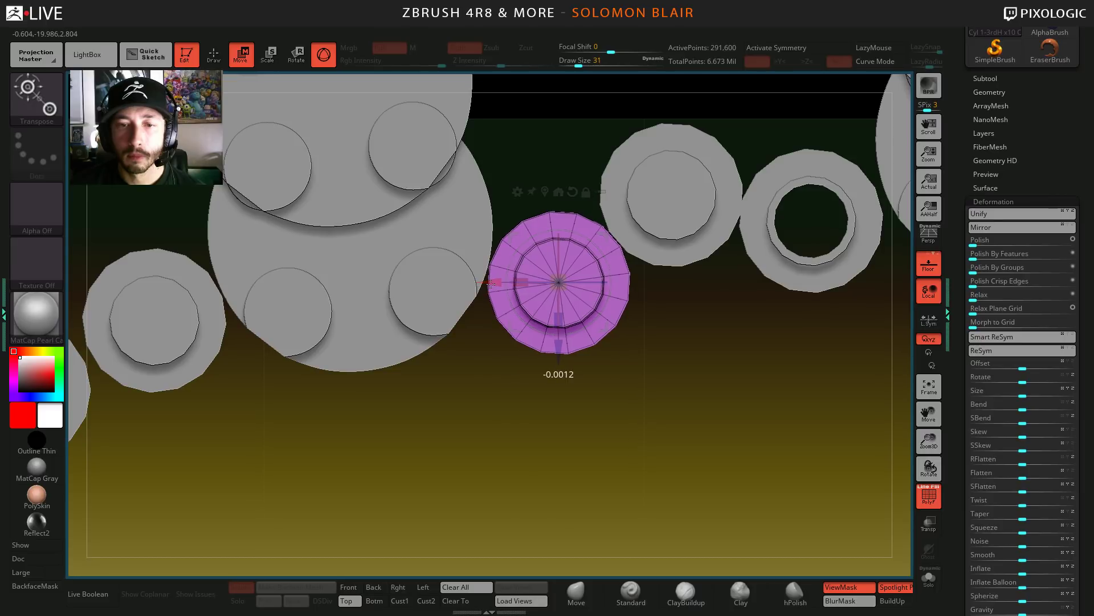
# - Isolate the duplicated thin columns and give each of the six its own polygroup
pyautogui.press('q')
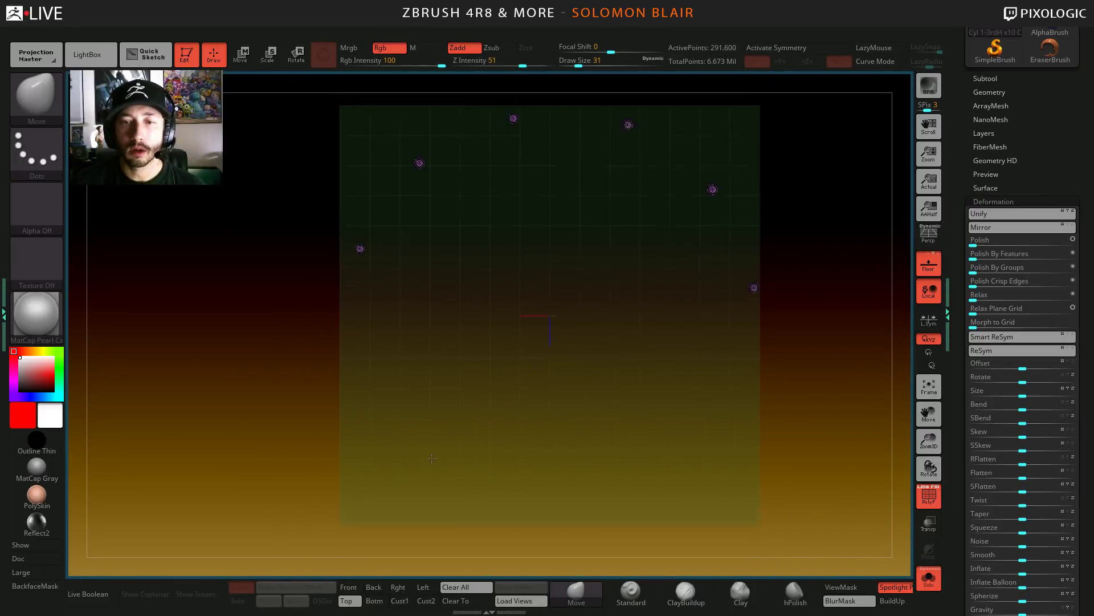
pyautogui.keyDown('alt'); pyautogui.moveTo(432, 459); pyautogui.dragTo(412, 529, button='right'); pyautogui.keyUp('alt')
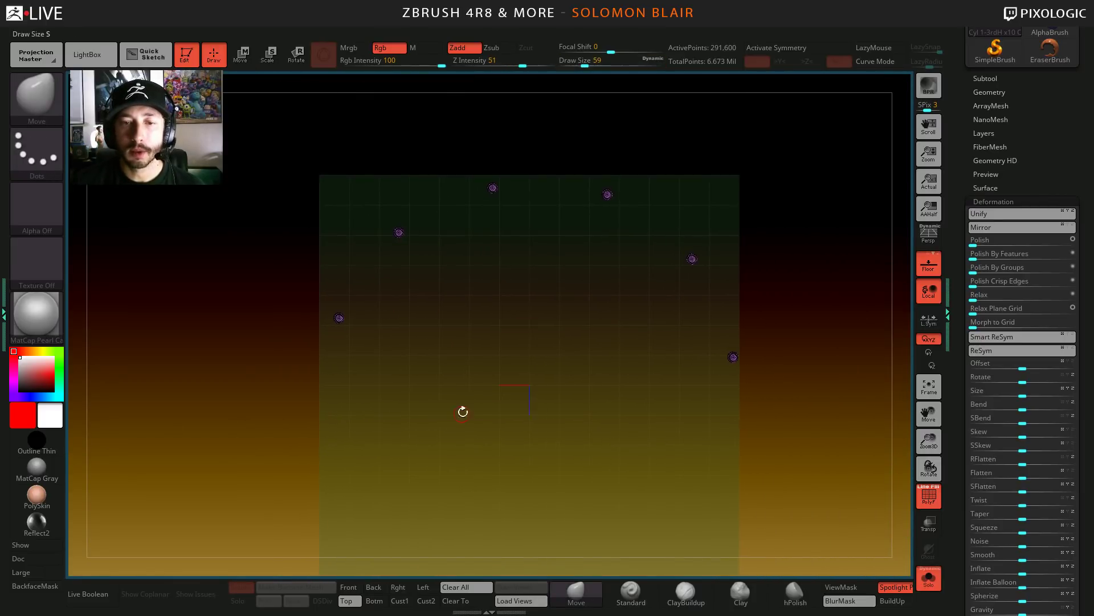
pyautogui.keyDown('ctrl'); pyautogui.moveTo(462, 410); pyautogui.dragTo(486, 389, button='right'); pyautogui.keyUp('ctrl')
pyautogui.keyDown('alt'); pyautogui.moveTo(354, 380); pyautogui.dragTo(366, 386, button='right'); pyautogui.keyUp('alt')
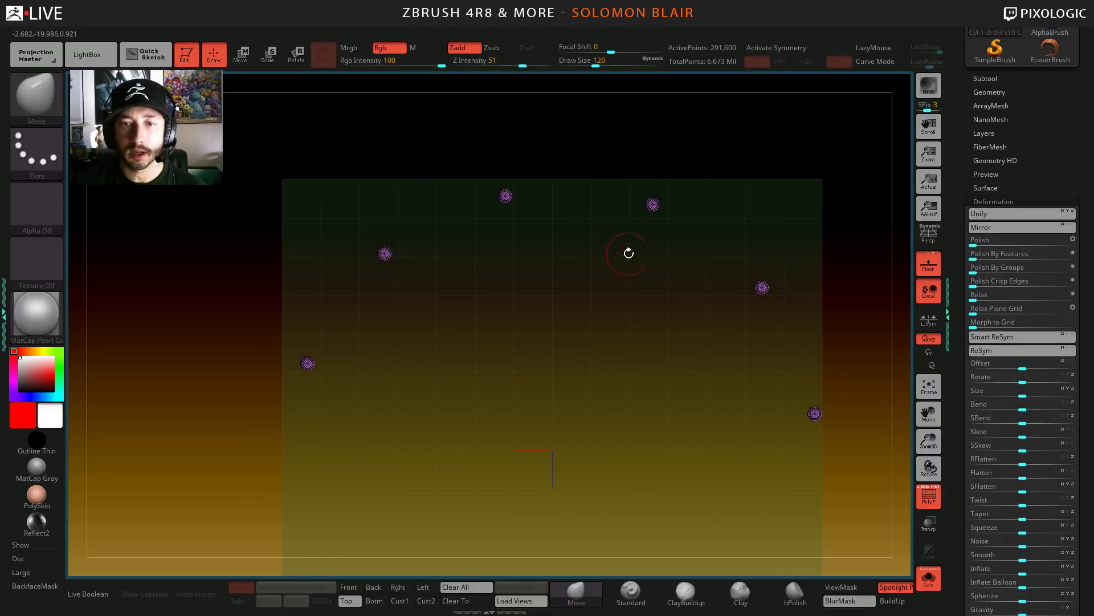
pyautogui.keyDown('ctrl'); pyautogui.moveTo(259, 295); pyautogui.dragTo(398, 459); pyautogui.keyUp('ctrl')
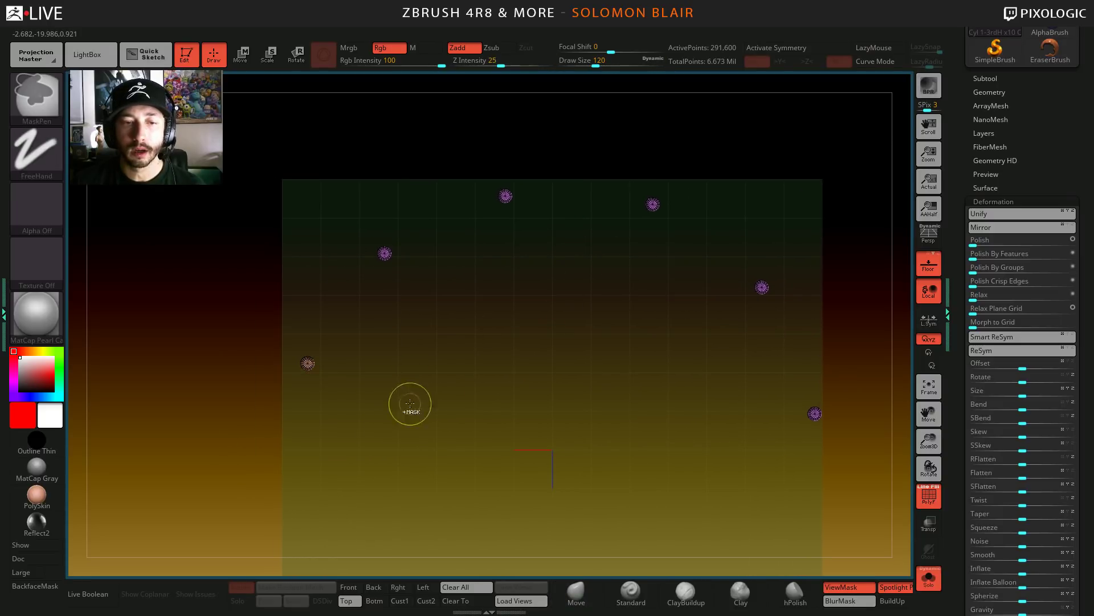
pyautogui.keyDown('ctrl'); pyautogui.moveTo(267, 178); pyautogui.dragTo(418, 304); pyautogui.keyUp('ctrl')
pyautogui.keyDown('ctrl'); pyautogui.moveTo(481, 147); pyautogui.dragTo(565, 264); pyautogui.keyUp('ctrl')
pyautogui.keyDown('ctrl'); pyautogui.moveTo(628, 121); pyautogui.dragTo(692, 337); pyautogui.keyUp('ctrl')
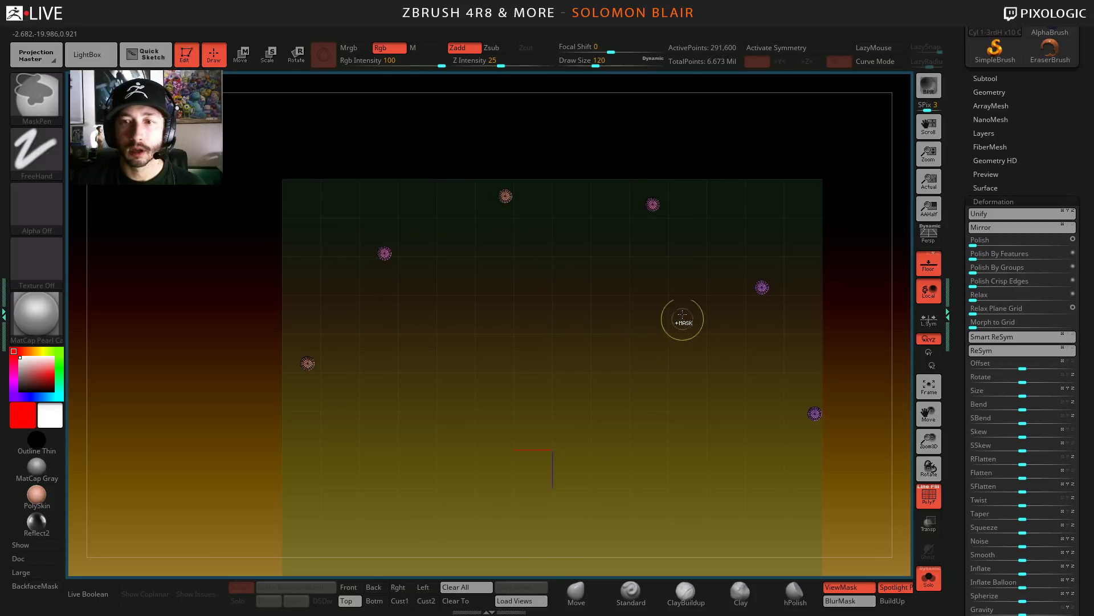
pyautogui.keyDown('ctrl'); pyautogui.moveTo(703, 240); pyautogui.dragTo(810, 334); pyautogui.keyUp('ctrl')
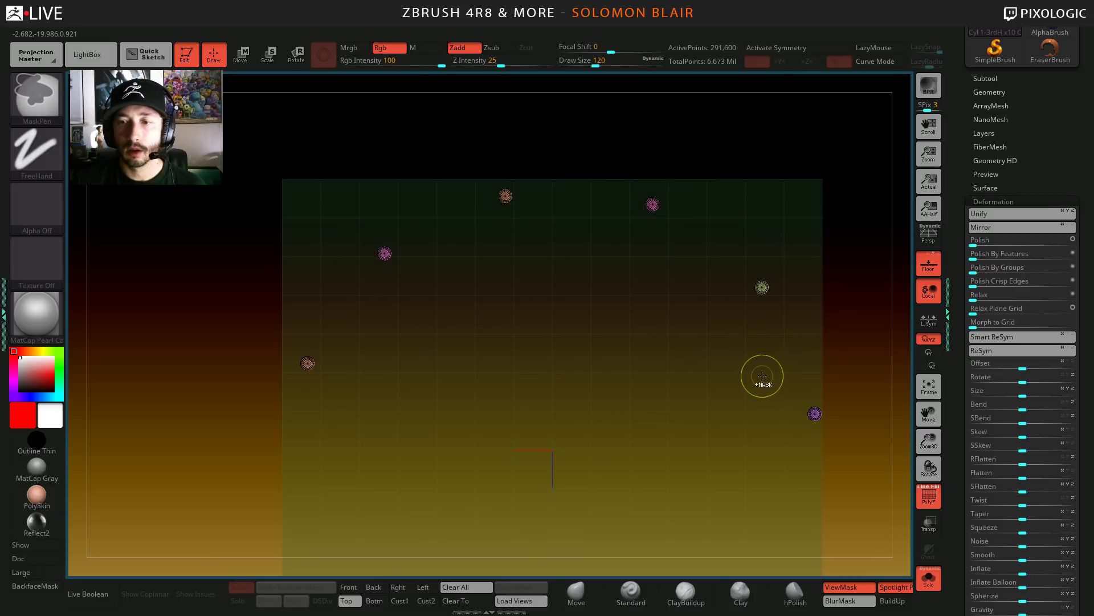
pyautogui.keyDown('ctrl'); pyautogui.moveTo(763, 375); pyautogui.dragTo(832, 441); pyautogui.keyUp('ctrl')
pyautogui.keyDown('ctrl'); pyautogui.moveTo(774, 377); pyautogui.dragTo(886, 517); pyautogui.keyUp('ctrl')
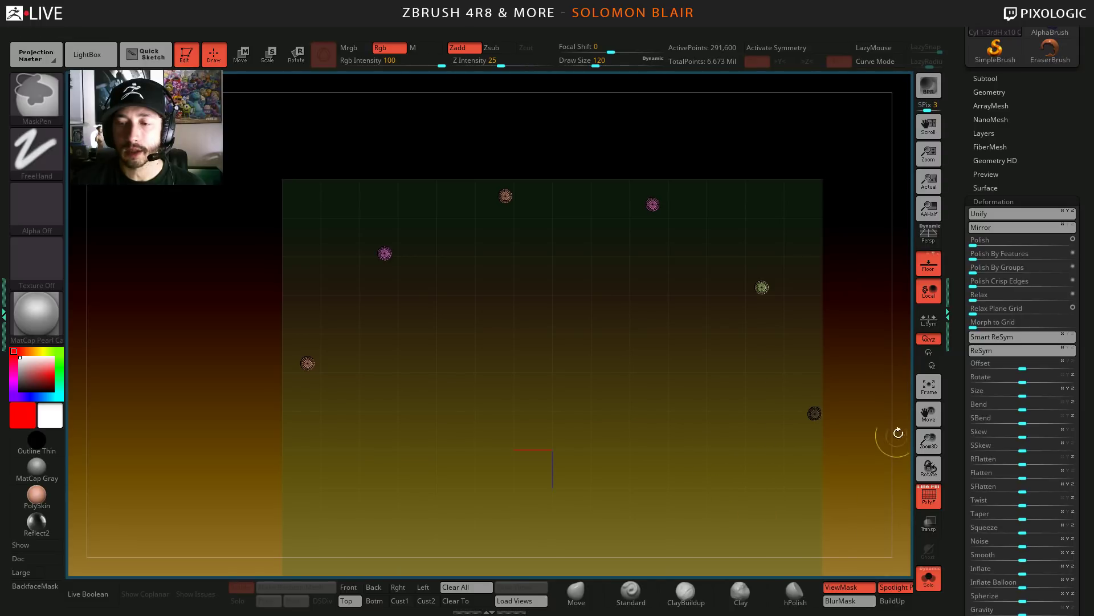
pyautogui.keyDown('ctrl'); pyautogui.moveTo(495, 293); pyautogui.dragTo(533, 138); pyautogui.keyUp('ctrl')
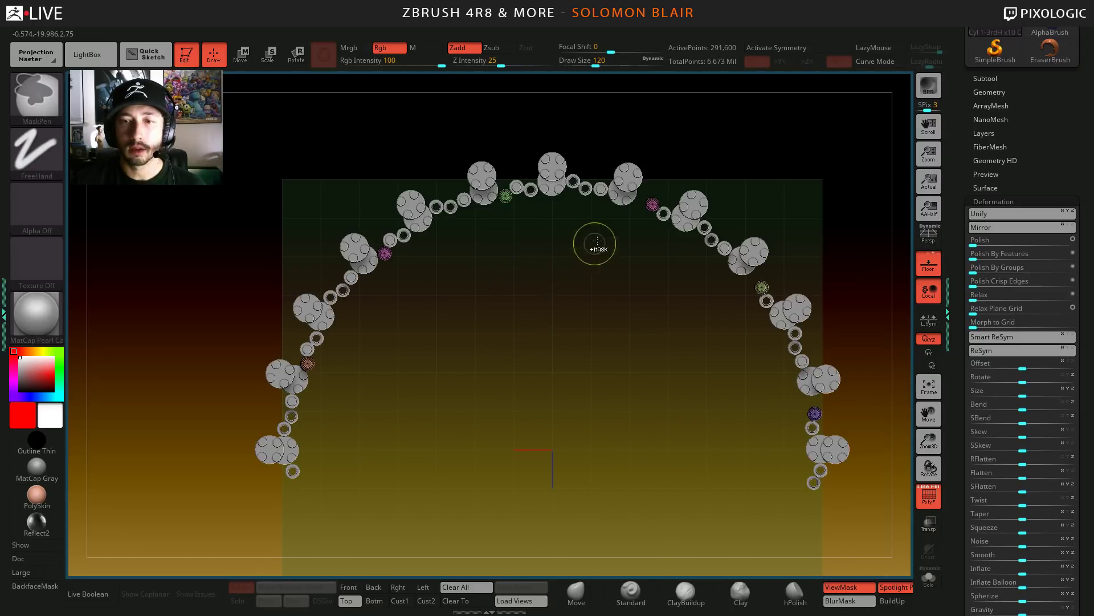
# - Set the draw size to 51 and move the first duplicated column right of the arc's top about 0.16 against the large stack
pyautogui.keyDown('ctrl'); pyautogui.moveTo(848, 304); pyautogui.dragTo(538, 305, button='right'); pyautogui.keyUp('ctrl')
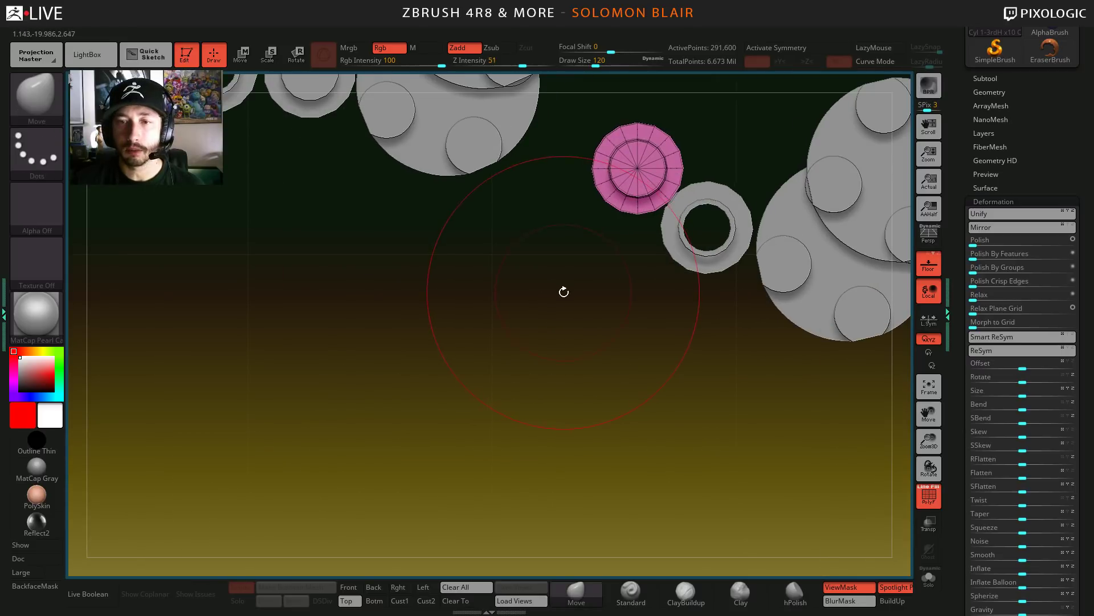
pyautogui.keyDown('alt'); pyautogui.moveTo(509, 425); pyautogui.dragTo(508, 433, button='right'); pyautogui.keyUp('alt')
pyautogui.keyDown('alt'); pyautogui.moveTo(488, 378); pyautogui.dragTo(439, 514, button='right'); pyautogui.keyUp('alt')
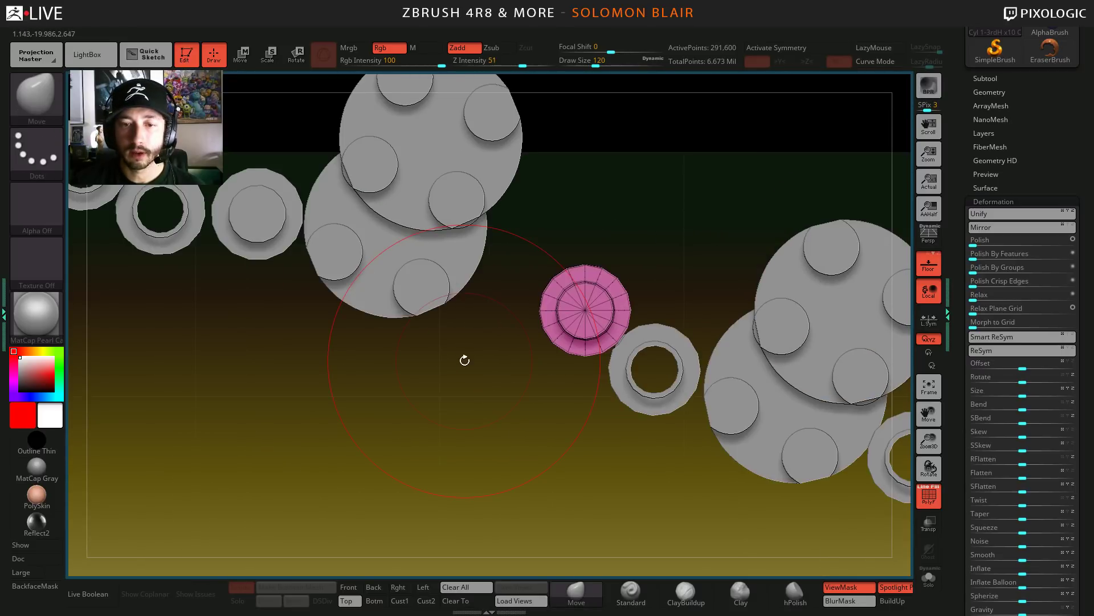
pyautogui.press('s')
pyautogui.moveTo(472, 397); pyautogui.dragTo(460, 396)
pyautogui.press('w')
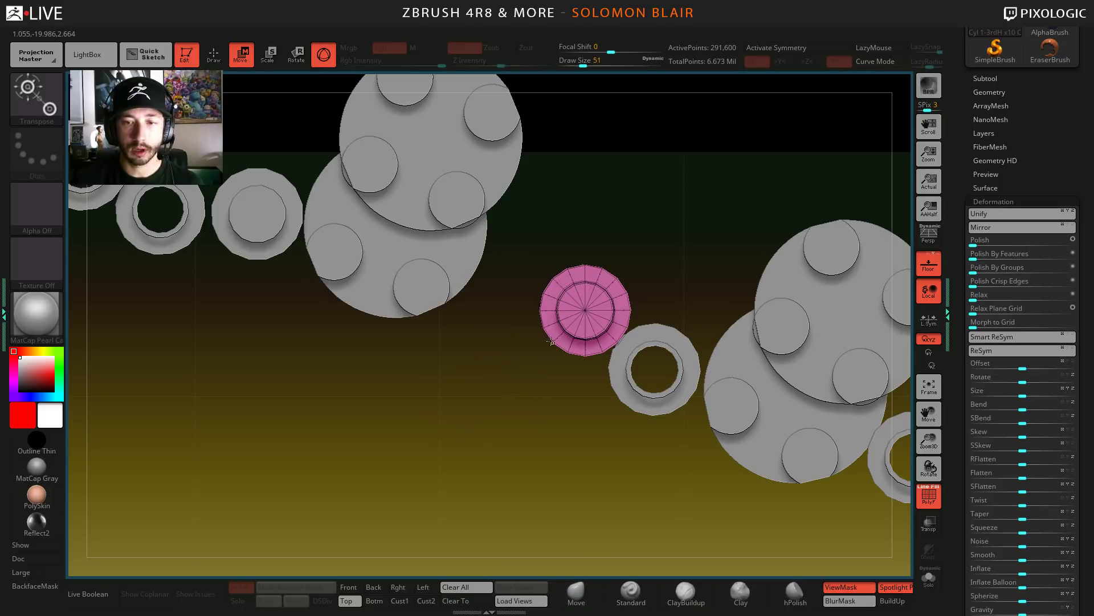
pyautogui.press('y')
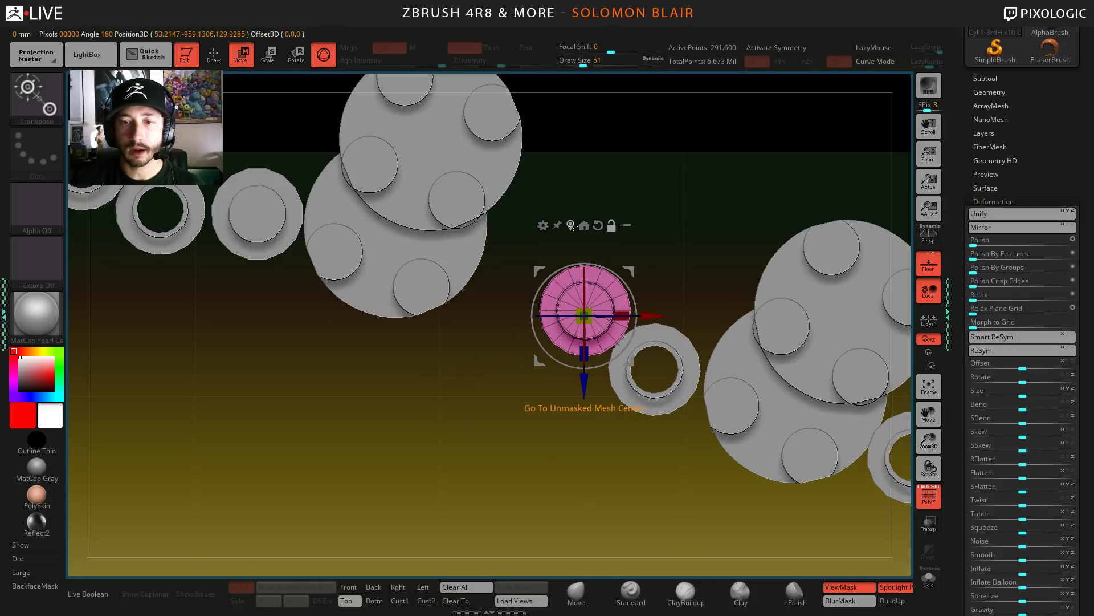
pyautogui.click(571, 225)
pyautogui.moveTo(537, 356); pyautogui.dragTo(450, 365)
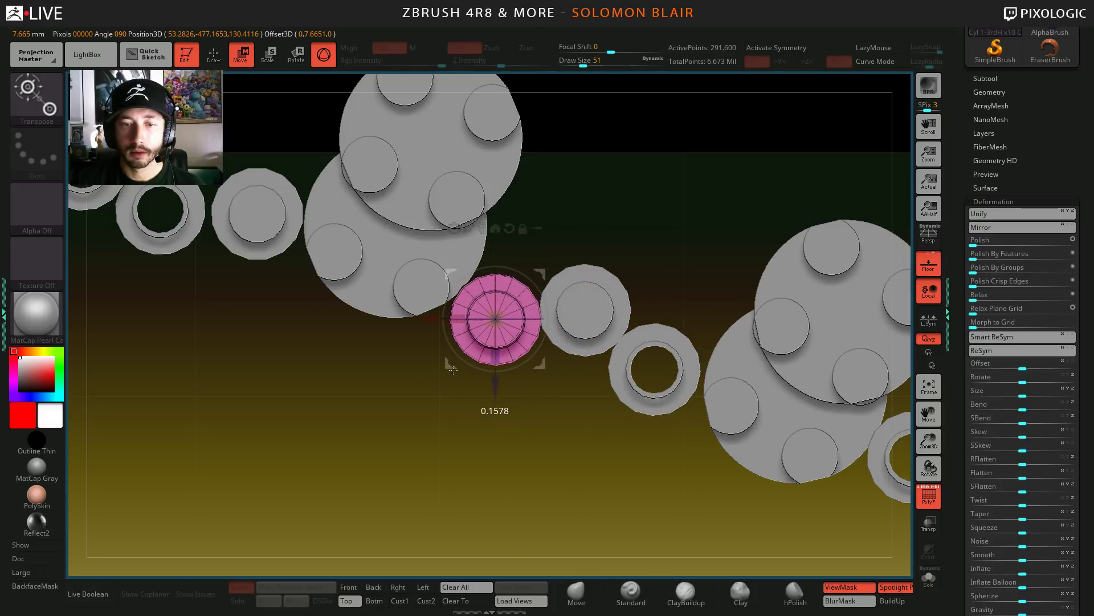
pyautogui.press('q')
# - Centre the gizmo on the second duplicated column from the arc's right end and move it off its original against the neighbouring large stack
pyautogui.keyDown('ctrl'); pyautogui.moveTo(291, 435); pyautogui.dragTo(290, 432, button='right'); pyautogui.keyUp('ctrl')
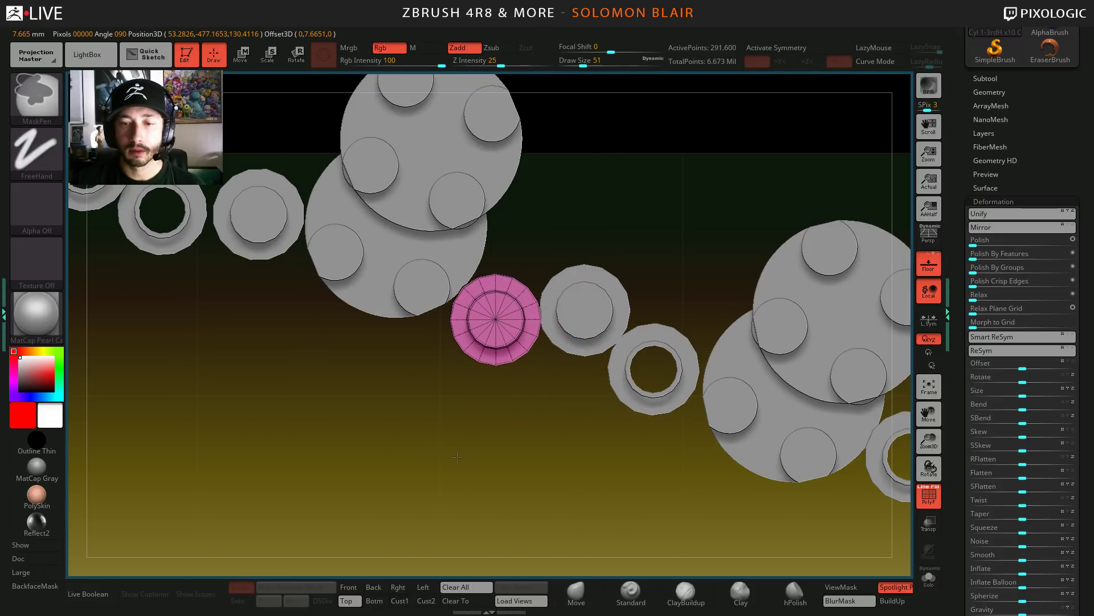
pyautogui.keyDown('ctrl'); pyautogui.moveTo(457, 457); pyautogui.dragTo(477, 441, button='right'); pyautogui.keyUp('ctrl')
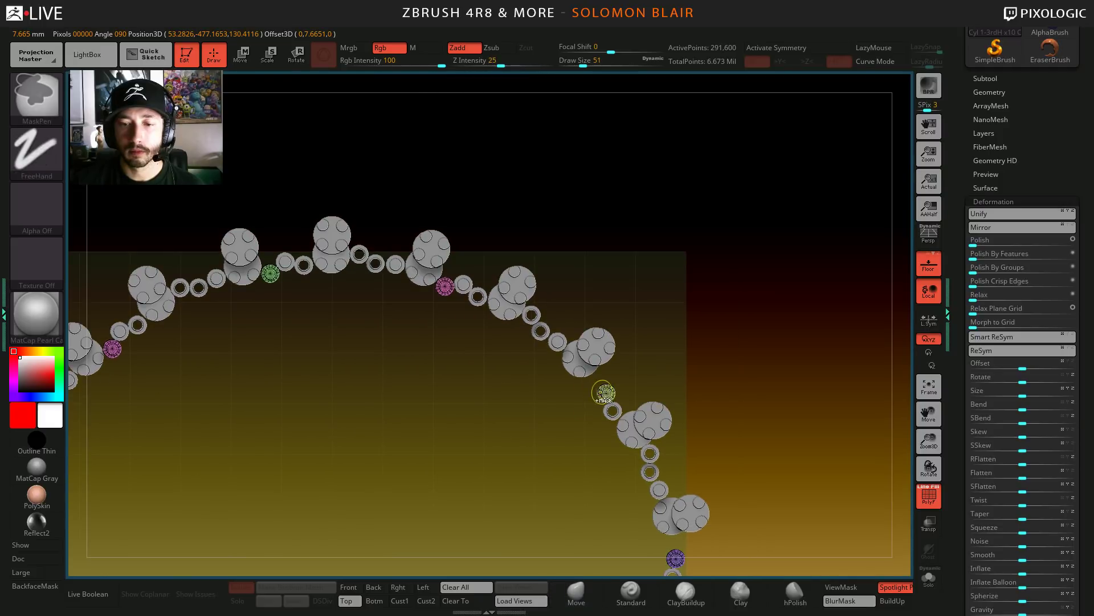
pyautogui.press('f')
pyautogui.keyDown('ctrl'); pyautogui.moveTo(642, 521); pyautogui.dragTo(573, 483, button='right'); pyautogui.keyUp('ctrl')
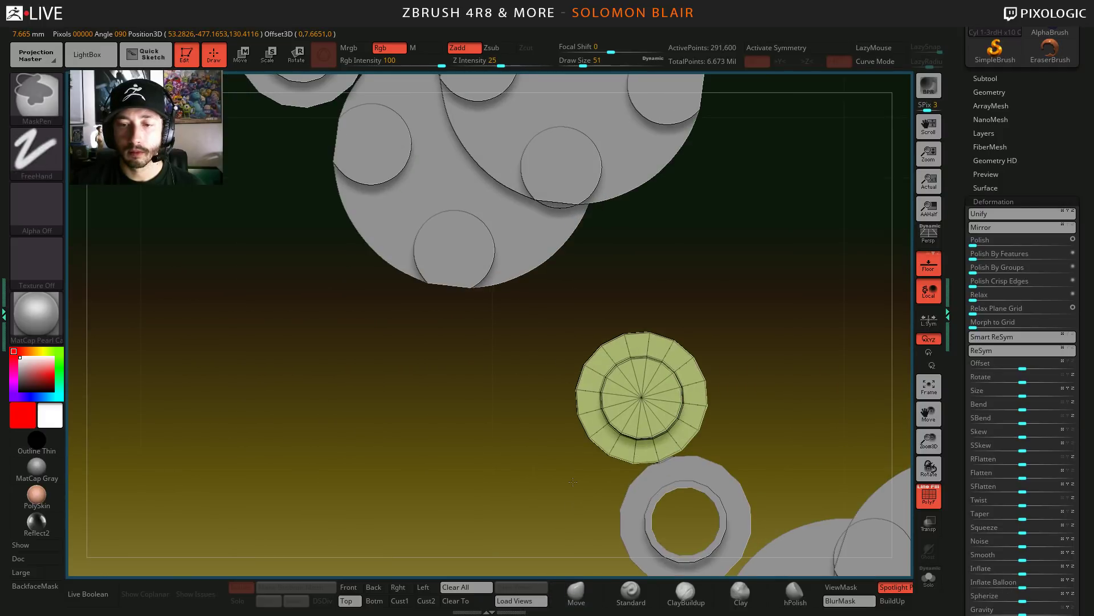
pyautogui.press('w')
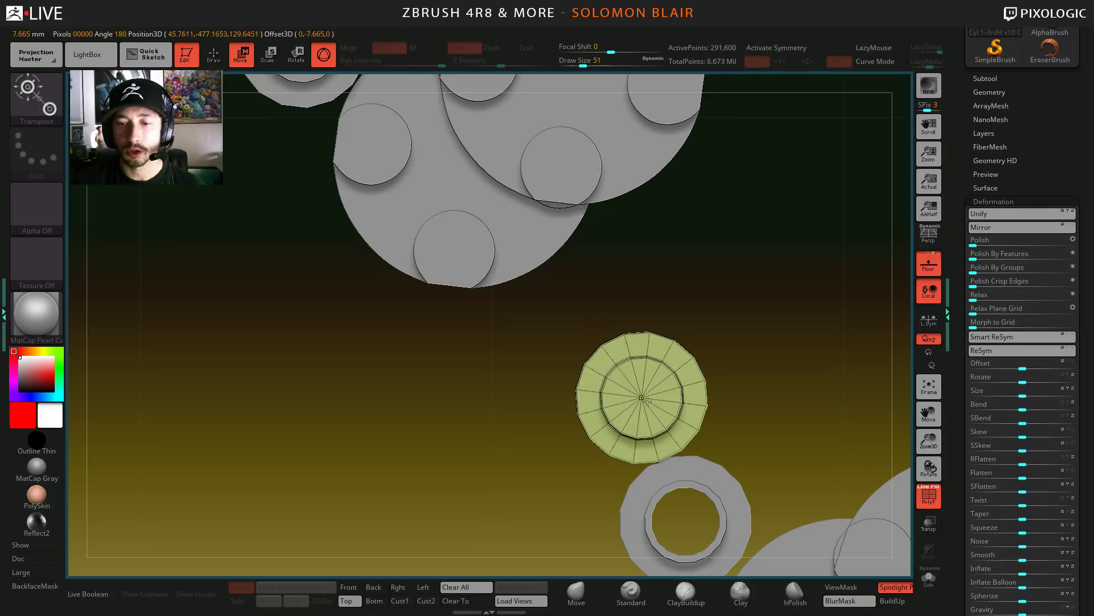
pyautogui.press('y')
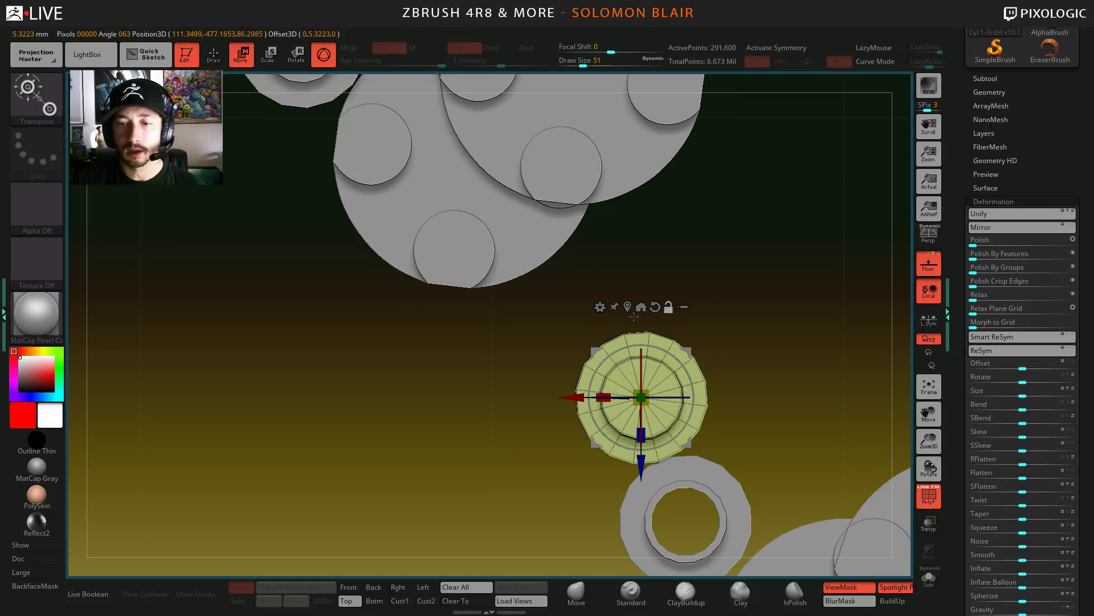
pyautogui.moveTo(596, 346)
pyautogui.mouseDown()
pyautogui.moveTo(477, 317)
pyautogui.moveTo(472, 302)
pyautogui.mouseUp()
pyautogui.press('q')
# - Move the second duplicated thin column into contact with the neighbouring large stack and clear the mask
pyautogui.keyDown('ctrl'); pyautogui.moveTo(370, 396); pyautogui.dragTo(385, 472); pyautogui.keyUp('ctrl')
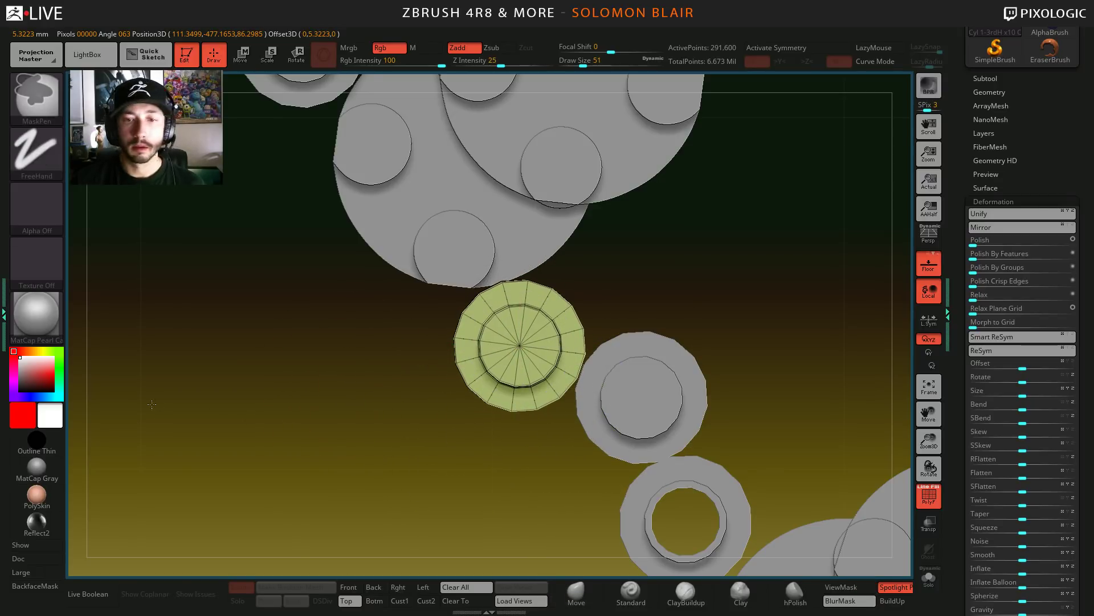
pyautogui.keyDown('ctrl'); pyautogui.moveTo(151, 403); pyautogui.dragTo(215, 416, button='right'); pyautogui.keyUp('ctrl')
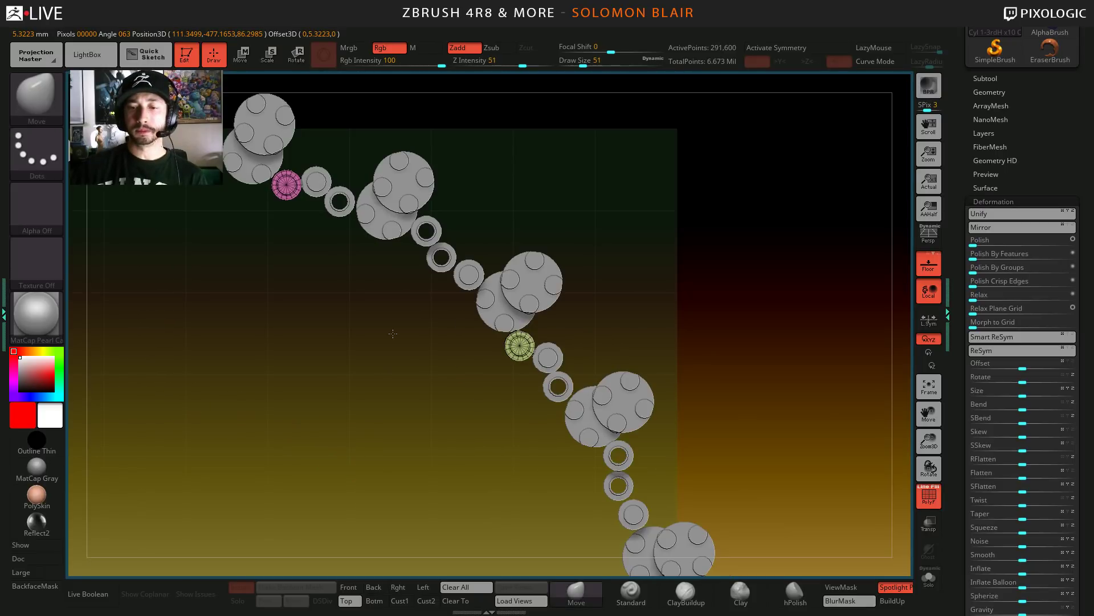
pyautogui.keyDown('alt'); pyautogui.moveTo(366, 456); pyautogui.dragTo(393, 334, button='right'); pyautogui.keyUp('alt')
# - Centre the gizmo on the duplicated thin column near the arc's right end and move it against the large stack above it
pyautogui.keyDown('alt'); pyautogui.moveTo(540, 449); pyautogui.dragTo(444, 334, button='right'); pyautogui.keyUp('alt')
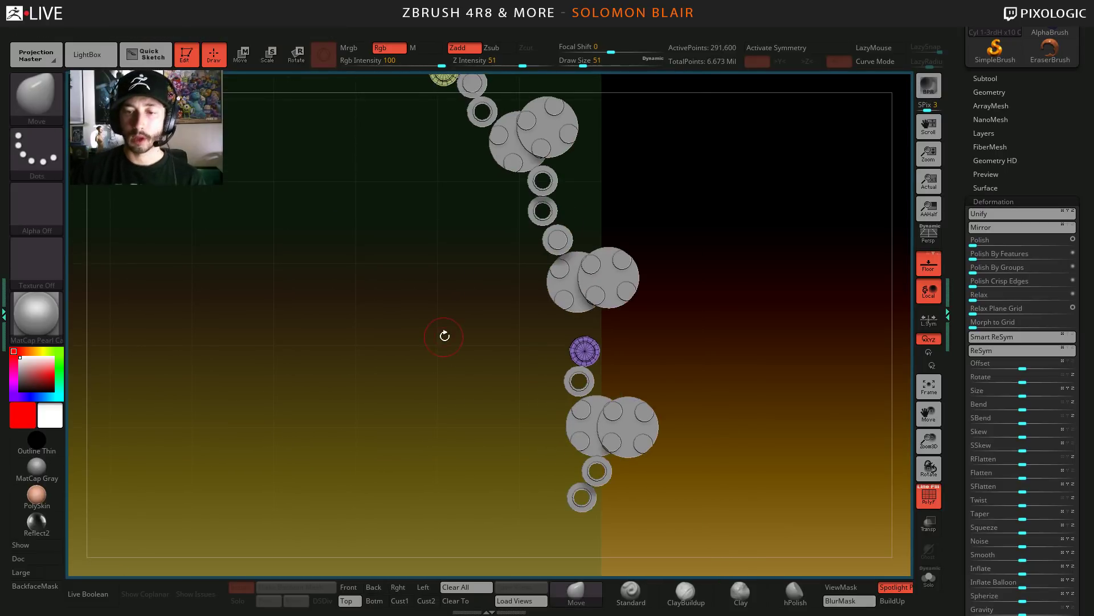
pyautogui.keyDown('ctrl'); pyautogui.moveTo(512, 391); pyautogui.dragTo(542, 405, button='right'); pyautogui.keyUp('ctrl')
pyautogui.hotkey('shift', 's')
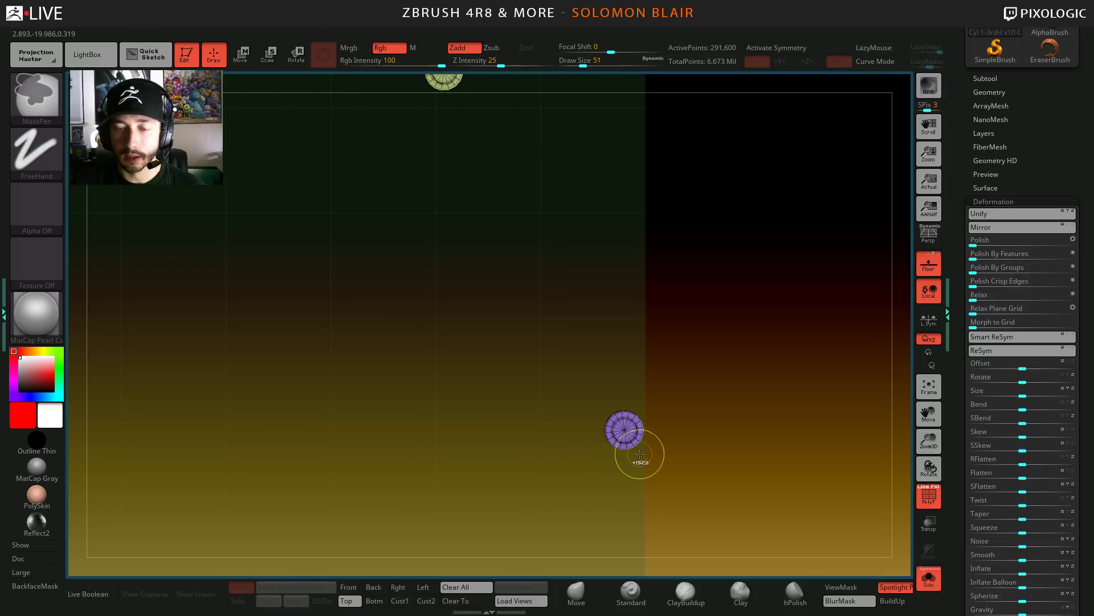
pyautogui.press('w')
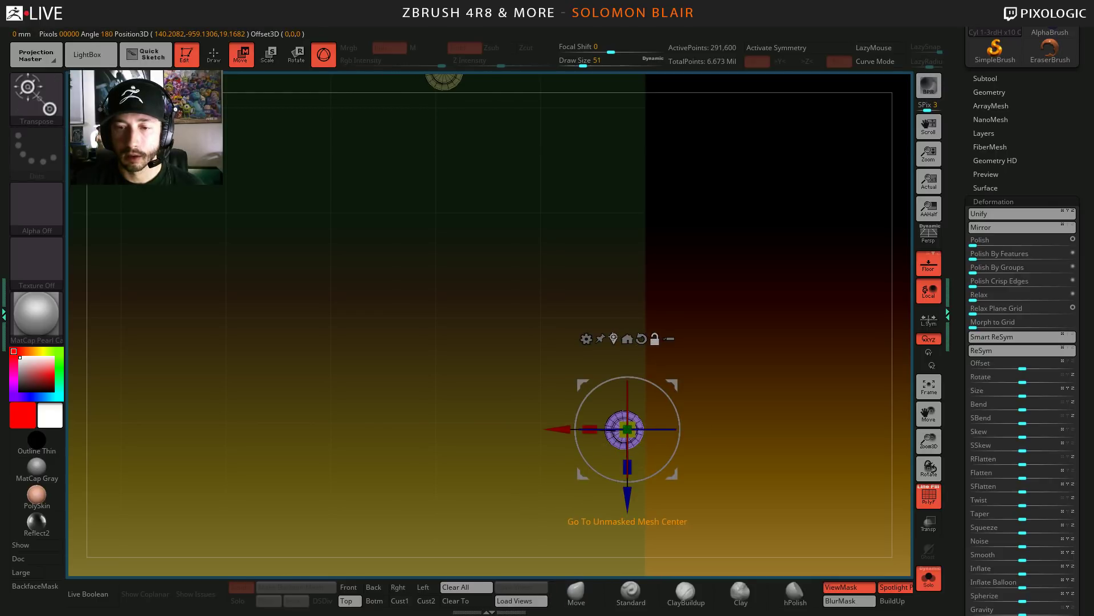
pyautogui.click(614, 338)
pyautogui.click(651, 339)
pyautogui.hotkey('ctrl', 'shift', 's')
pyautogui.keyDown('ctrl'); pyautogui.moveTo(547, 460); pyautogui.dragTo(527, 465, button='right'); pyautogui.keyUp('ctrl')
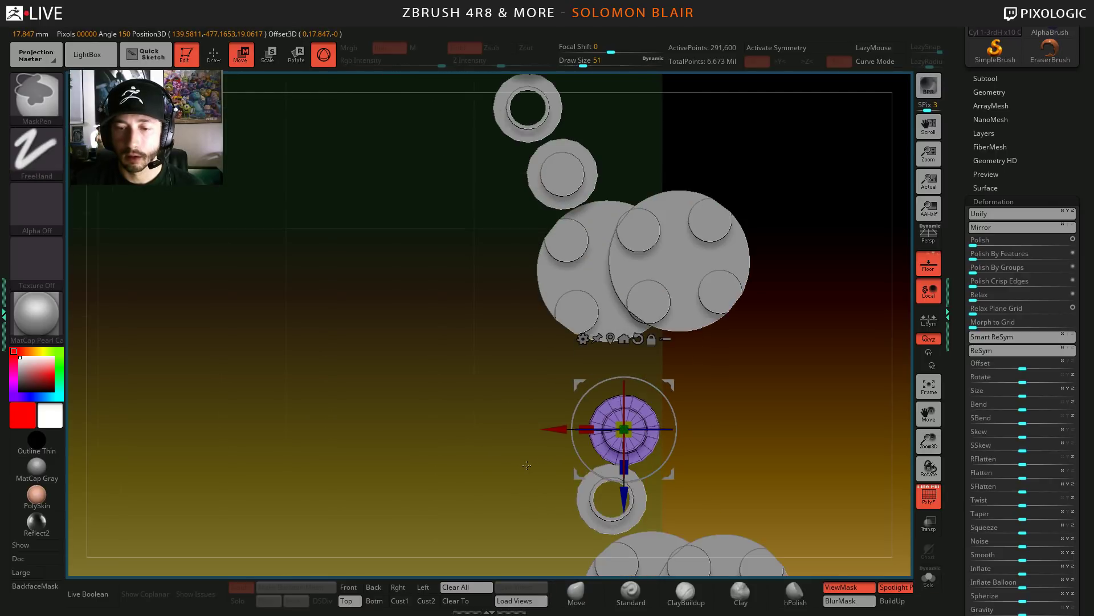
pyautogui.moveTo(572, 385)
pyautogui.keyDown('ctrl'); pyautogui.mouseDown()
pyautogui.moveTo(517, 330)
pyautogui.moveTo(528, 328)
pyautogui.mouseUp(); pyautogui.keyUp('ctrl')
pyautogui.press('q')
pyautogui.moveTo(399, 377)
pyautogui.keyDown('ctrl'); pyautogui.mouseDown()
pyautogui.moveTo(410, 418)
pyautogui.moveTo(427, 419)
pyautogui.mouseUp(); pyautogui.keyUp('ctrl')
# - Hide the polyframe display and set the draw size to 83
pyautogui.moveTo(428, 419)
pyautogui.keyDown('ctrl'); pyautogui.mouseDown(button='right')
pyautogui.moveTo(427, 406)
pyautogui.moveTo(376, 457)
pyautogui.moveTo(372, 448)
pyautogui.mouseUp(button='right'); pyautogui.keyUp('ctrl')
pyautogui.press('s')
pyautogui.moveTo(367, 389)
pyautogui.mouseDown(button='right')
pyautogui.moveTo(399, 328)
pyautogui.moveTo(458, 293)
pyautogui.moveTo(423, 288)
pyautogui.moveTo(474, 254)
pyautogui.mouseUp(button='right')
pyautogui.hotkey('shift', 'f')
pyautogui.moveTo(689, 368)
pyautogui.keyDown('ctrl'); pyautogui.mouseDown(button='right')
pyautogui.moveTo(395, 371)
pyautogui.moveTo(384, 381)
pyautogui.mouseUp(button='right'); pyautogui.keyUp('ctrl')
pyautogui.press('s')
pyautogui.moveTo(393, 376); pyautogui.dragTo(385, 375)
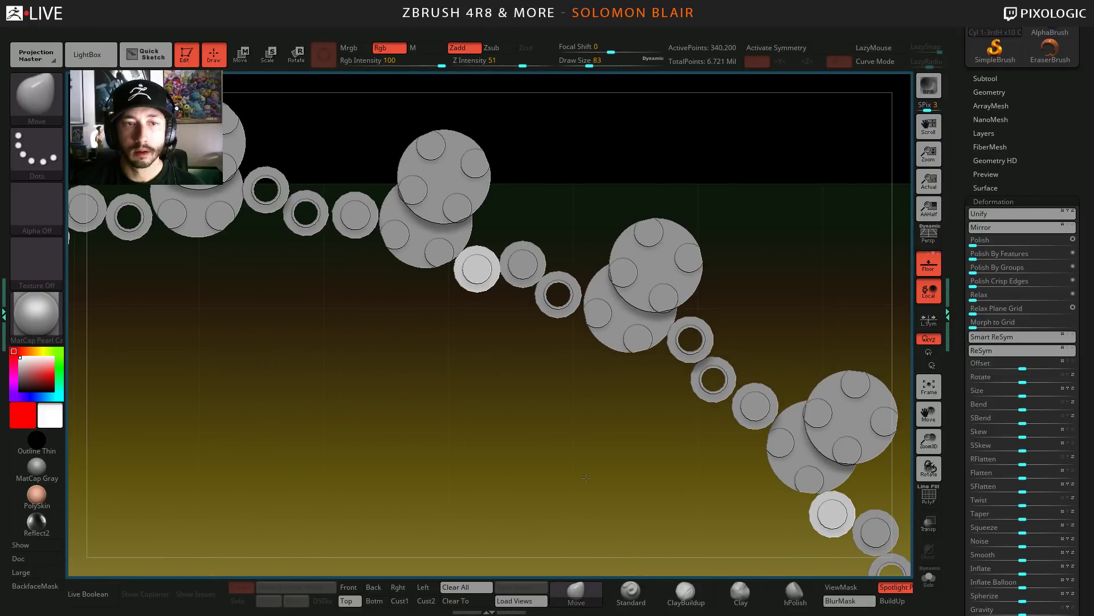
# - Switch to the Alladin Misc Column 1 subtool and isolate its large columns with the polyframe shown
pyautogui.keyDown('alt'); pyautogui.moveTo(322, 284); pyautogui.dragTo(513, 386, button='right'); pyautogui.keyUp('alt')
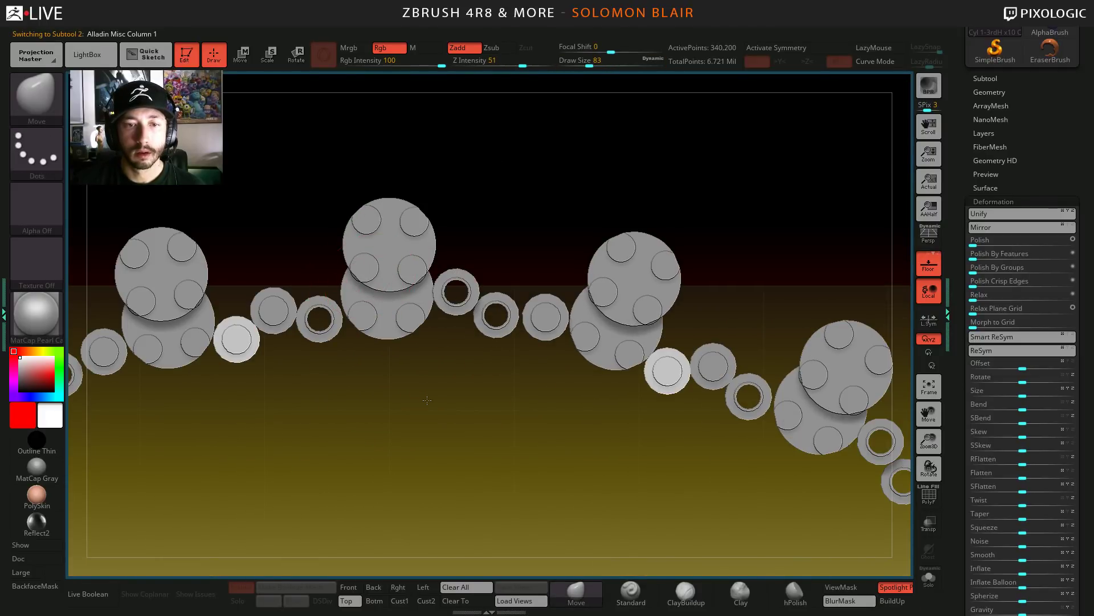
pyautogui.hotkey('shift', 'f')
pyautogui.hotkey('ctrl', 'shift', 's')
pyautogui.keyDown('ctrl'); pyautogui.moveTo(429, 289); pyautogui.dragTo(368, 389, button='right'); pyautogui.keyUp('ctrl')
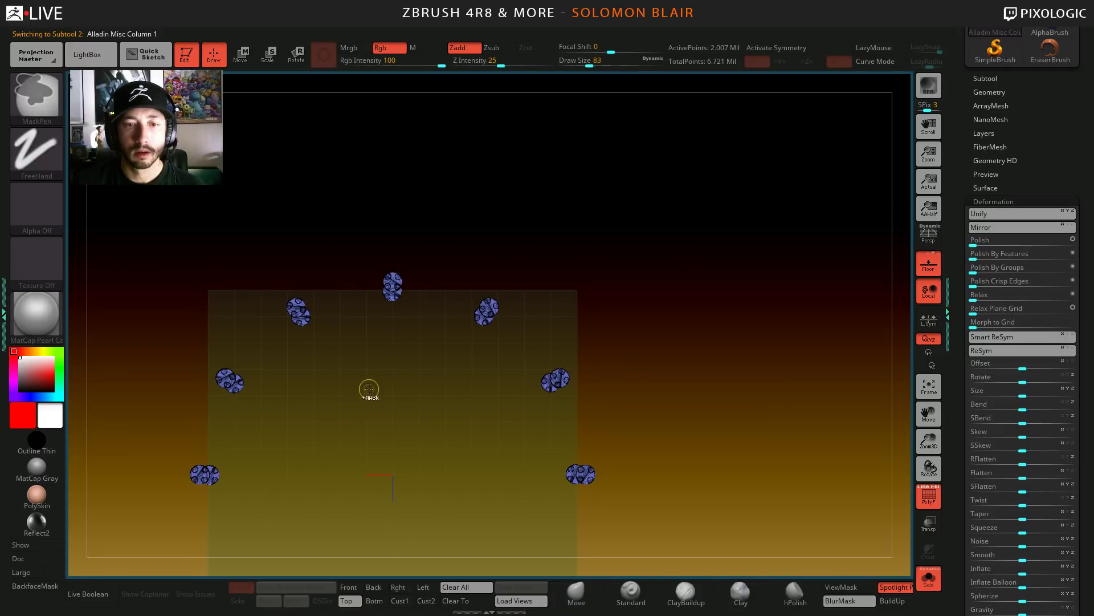
pyautogui.keyDown('alt'); pyautogui.moveTo(409, 419); pyautogui.dragTo(512, 368, button='right'); pyautogui.keyUp('alt')
# - Set the draw size to 358, show the whole arc again, and re-isolate the large columns
pyautogui.press('s')
pyautogui.hotkey('ctrl', 'shift', 's')
pyautogui.moveTo(495, 246)
pyautogui.mouseDown(button='right')
pyautogui.moveTo(497, 213)
pyautogui.moveTo(497, 240)
pyautogui.moveTo(435, 326)
pyautogui.moveTo(433, 316)
pyautogui.moveTo(499, 339)
pyautogui.mouseUp(button='right')
pyautogui.hotkey('shift', 'f')
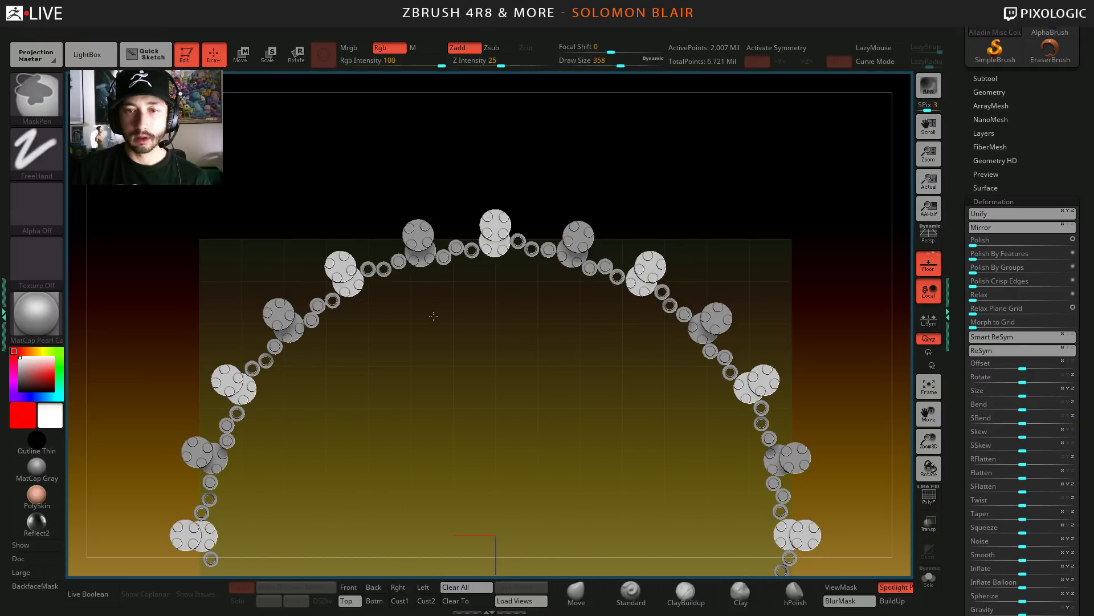
pyautogui.hotkey('shift', 'f')
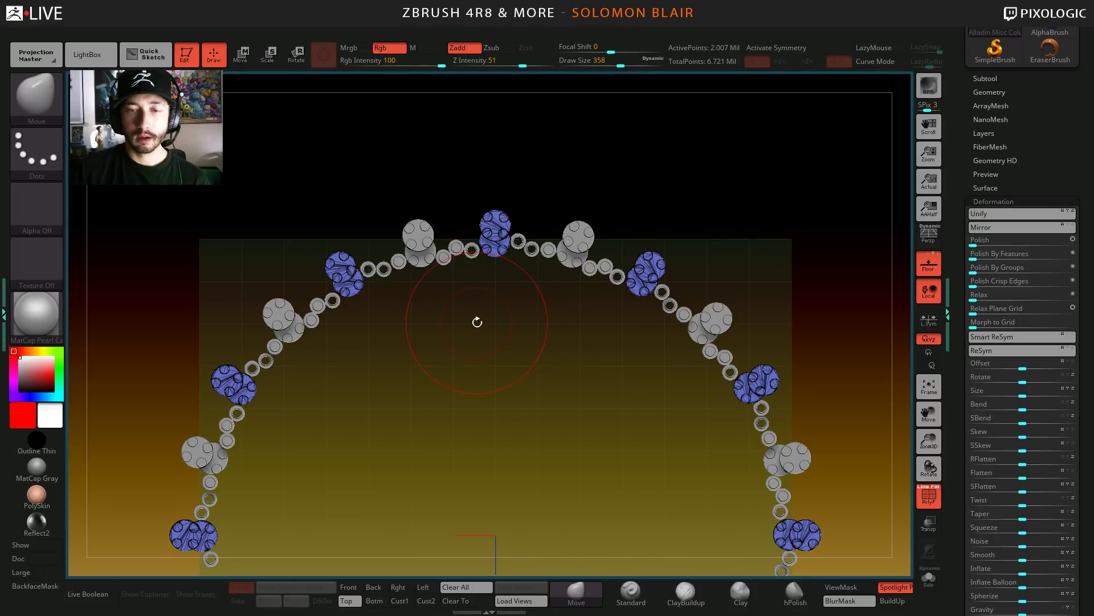
pyautogui.hotkey('shift', 's')
# - Split the isolated large columns into separate polygroups with Auto Groups
pyautogui.keyDown('ctrl'); pyautogui.moveTo(457, 349); pyautogui.dragTo(526, 153); pyautogui.keyUp('ctrl')
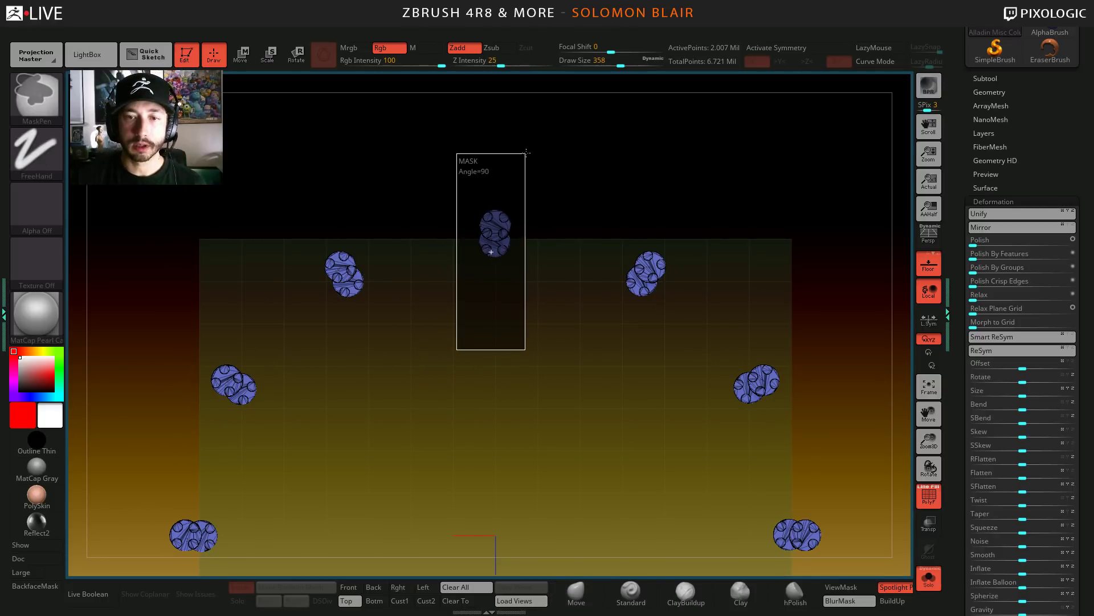
pyautogui.moveTo(587, 371); pyautogui.dragTo(570, 314, button='right')
pyautogui.click(995, 202)
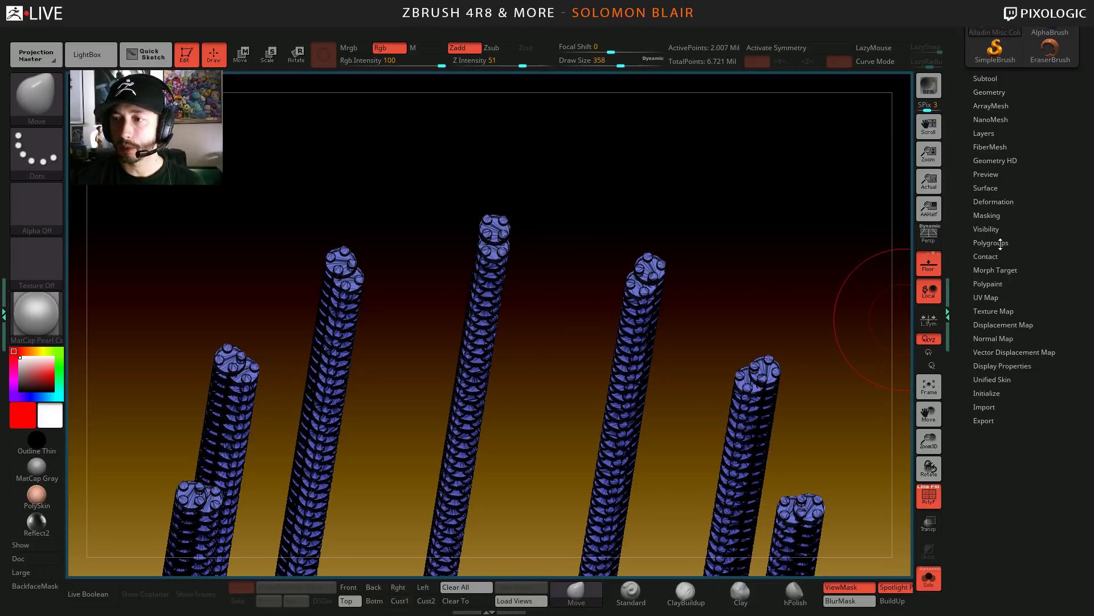
pyautogui.click(997, 243)
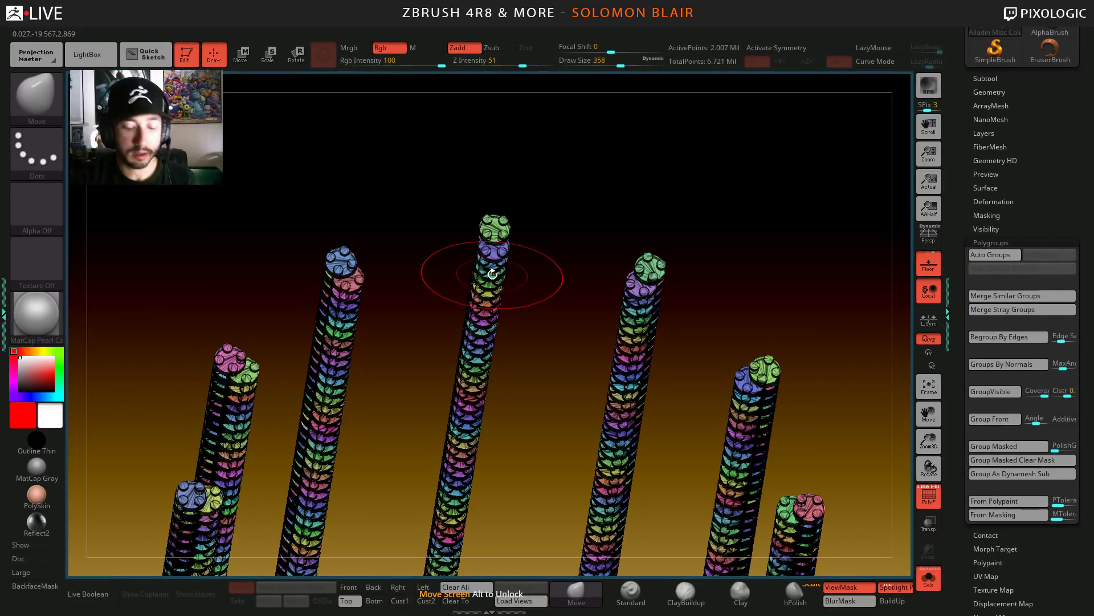
pyautogui.hotkey('shift', 'f')
pyautogui.keyDown('ctrl'); pyautogui.moveTo(498, 255); pyautogui.dragTo(508, 311, button='right'); pyautogui.keyUp('ctrl')
# - Set the draw size to 158 and regroup all the visible large columns into a single polygroup
pyautogui.hotkey('shift', 'f')
pyautogui.press('s')
pyautogui.moveTo(445, 320); pyautogui.dragTo(441, 321)
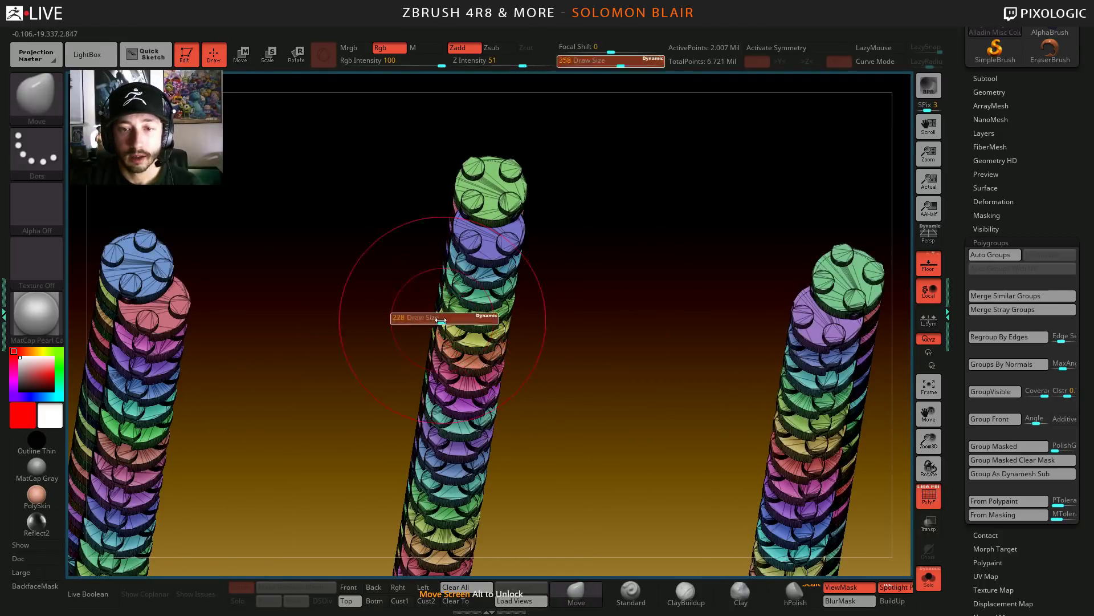
pyautogui.moveTo(441, 321)
pyautogui.keyDown('ctrl'); pyautogui.keyDown('alt'); pyautogui.mouseDown(button='right')
pyautogui.moveTo(403, 302)
pyautogui.moveTo(428, 282)
pyautogui.moveTo(263, 300)
pyautogui.moveTo(542, 321)
pyautogui.mouseUp(button='right'); pyautogui.keyUp('alt'); pyautogui.keyUp('ctrl')
pyautogui.hotkey('ctrl', 'w')
# - Mask each of the seven large columns along the arc in turn and give each its own polygroup
pyautogui.moveTo(472, 232)
pyautogui.mouseDown(button='right')
pyautogui.moveTo(464, 306)
pyautogui.moveTo(441, 319)
pyautogui.mouseUp(button='right')
pyautogui.moveTo(242, 498)
pyautogui.keyDown('ctrl'); pyautogui.mouseDown()
pyautogui.moveTo(361, 422)
pyautogui.moveTo(393, 427)
pyautogui.mouseUp(); pyautogui.keyUp('ctrl')
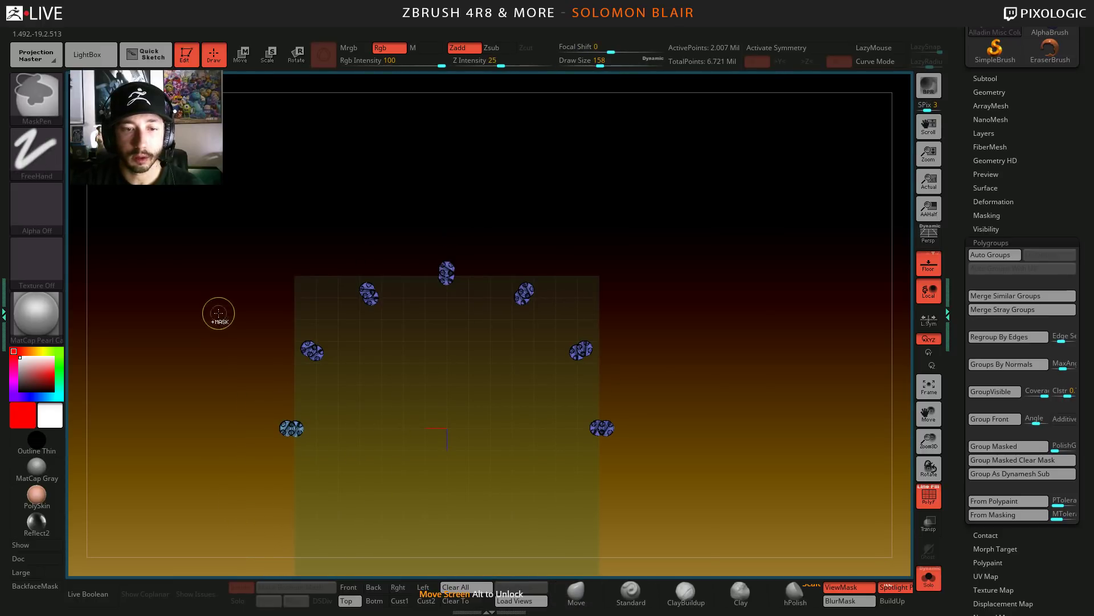
pyautogui.keyDown('ctrl'); pyautogui.moveTo(220, 311); pyautogui.dragTo(358, 402); pyautogui.keyUp('ctrl')
pyautogui.keyDown('ctrl'); pyautogui.moveTo(303, 233); pyautogui.dragTo(398, 333); pyautogui.keyUp('ctrl')
pyautogui.keyDown('ctrl'); pyautogui.moveTo(444, 262); pyautogui.dragTo(470, 360); pyautogui.keyUp('ctrl')
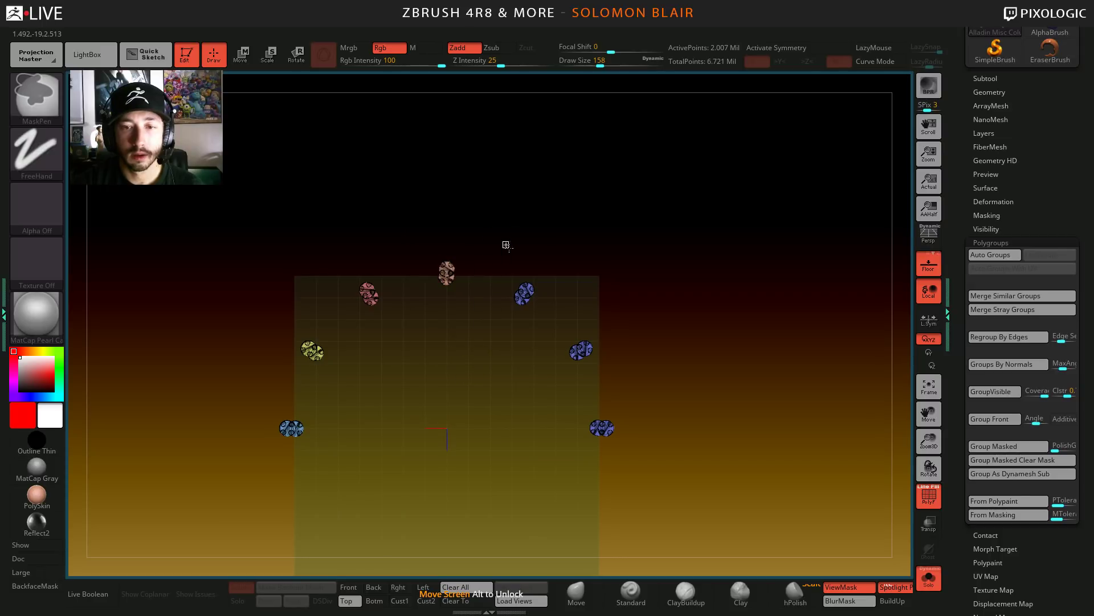
pyautogui.moveTo(505, 244)
pyautogui.keyDown('ctrl'); pyautogui.mouseDown()
pyautogui.moveTo(563, 342)
pyautogui.moveTo(614, 399)
pyautogui.mouseUp(); pyautogui.keyUp('ctrl')
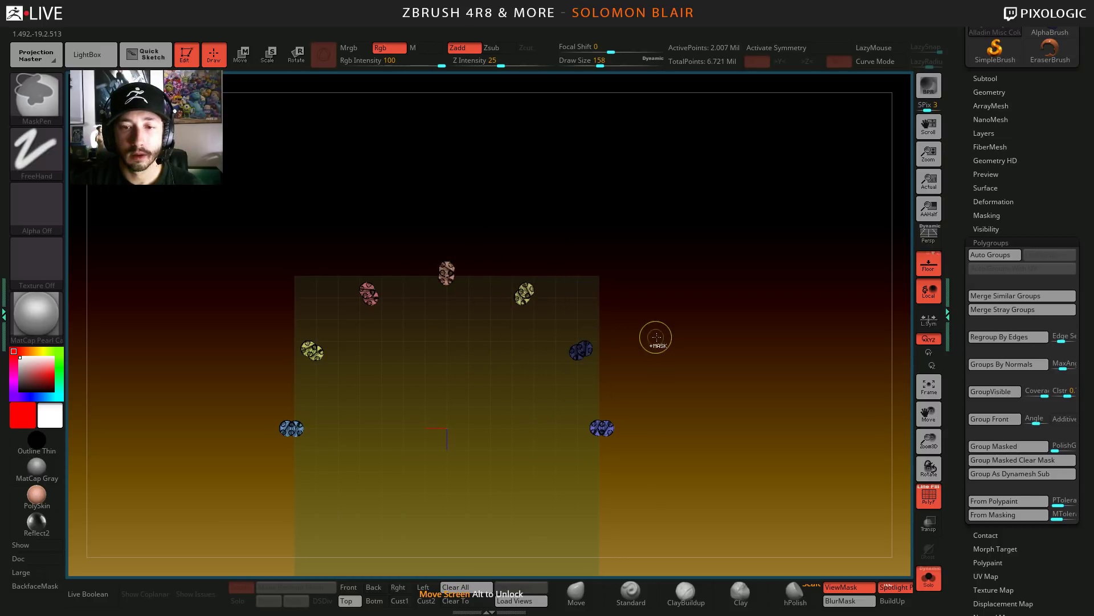
pyautogui.keyDown('ctrl'); pyautogui.moveTo(626, 517); pyautogui.dragTo(559, 391); pyautogui.keyUp('ctrl')
pyautogui.hotkey('ctrl', 'w')
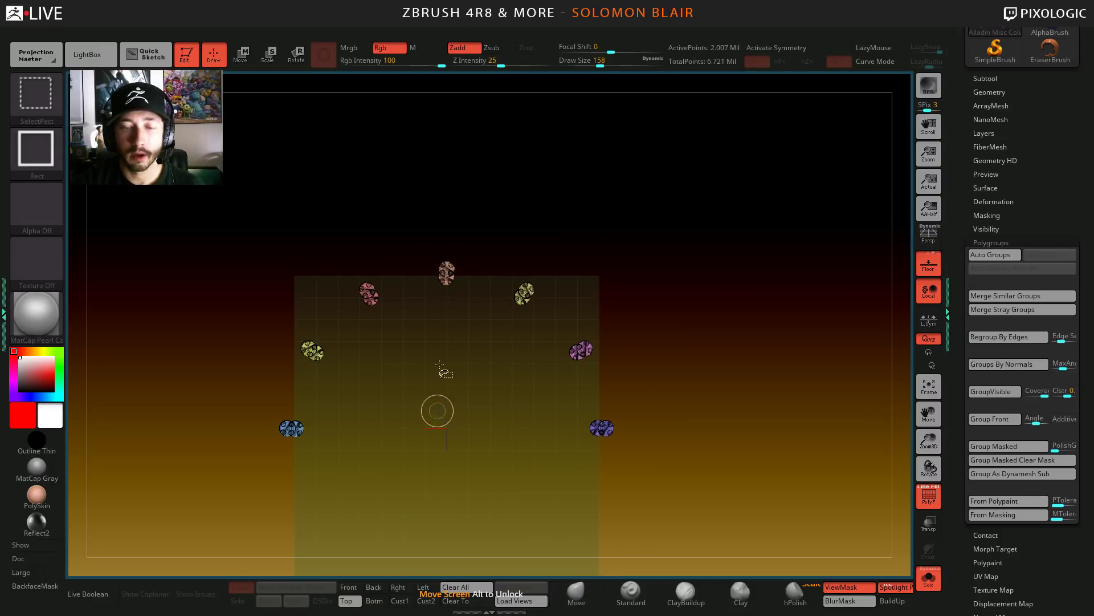
# - Show the whole arc, centre the gizmo on the large column at its top, and move it inward between the adjoining rings
pyautogui.hotkey('ctrl', 'shift', 's')
pyautogui.keyDown('alt'); pyautogui.moveTo(615, 336); pyautogui.dragTo(618, 412); pyautogui.keyUp('alt')
pyautogui.press('w')
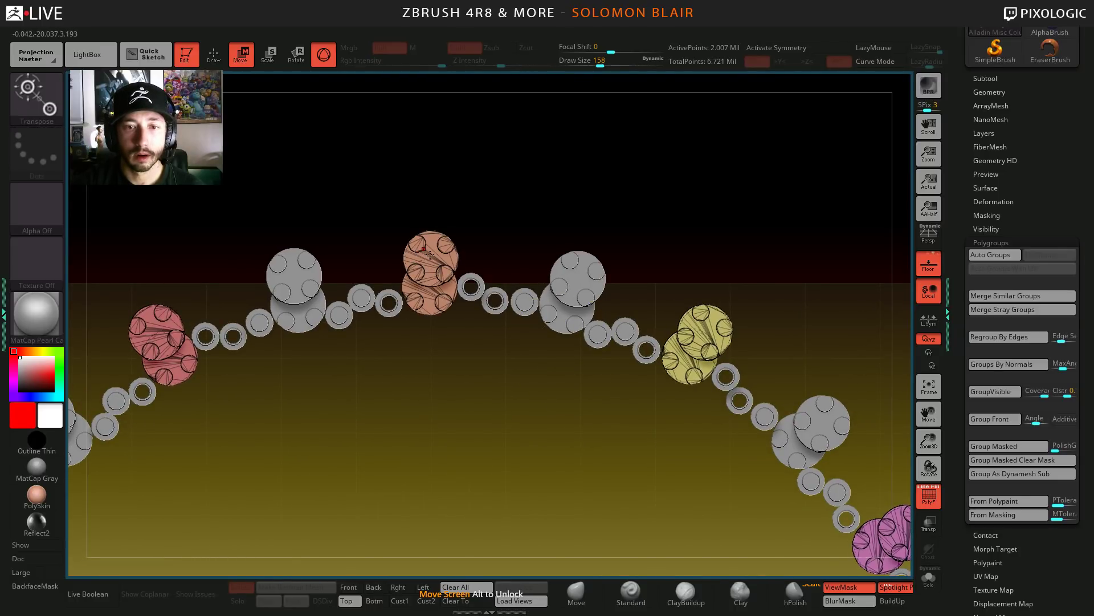
pyautogui.keyDown('ctrl'); pyautogui.click(429, 260); pyautogui.keyUp('ctrl')
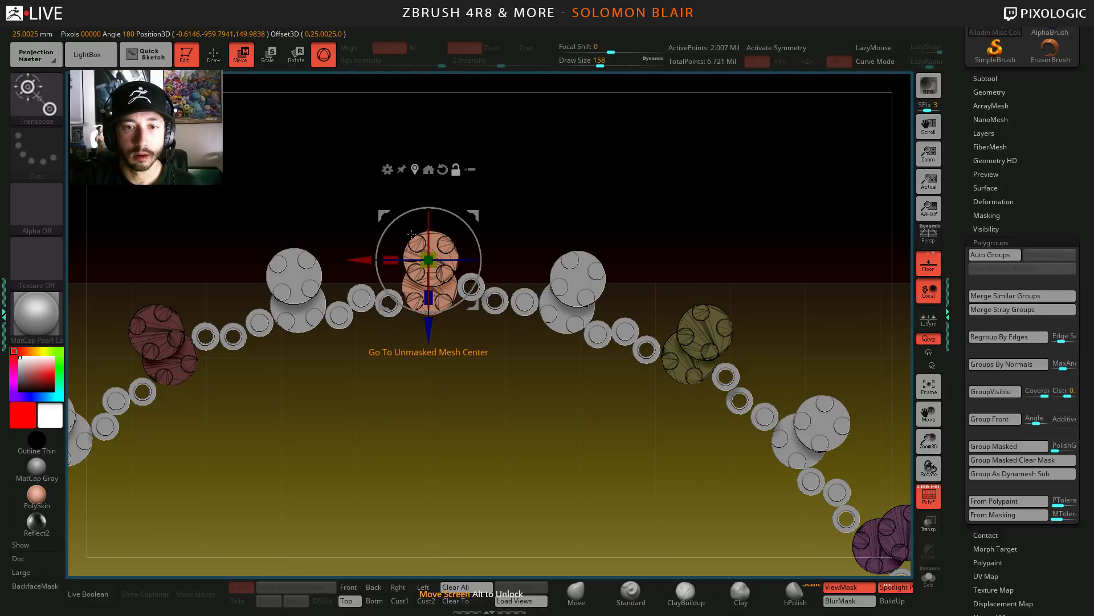
pyautogui.moveTo(428, 328); pyautogui.dragTo(431, 379)
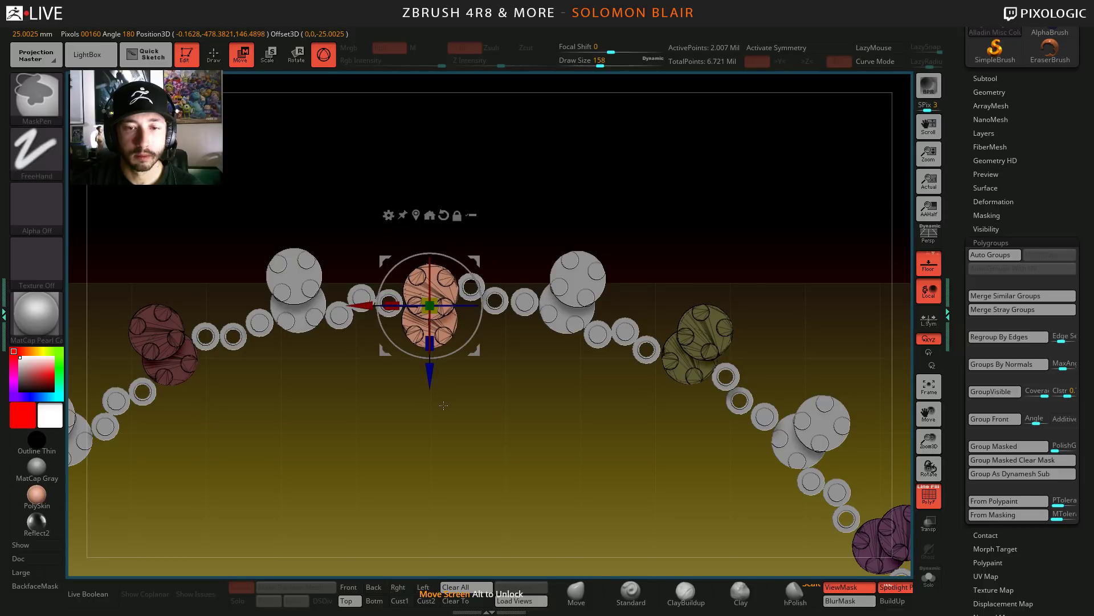
# - Rotate the arc's top large column slightly between its neighbouring rings and clear the mask
pyautogui.keyDown('ctrl'); pyautogui.moveTo(607, 454); pyautogui.dragTo(609, 469, button='right'); pyautogui.keyUp('ctrl')
pyautogui.keyDown('ctrl'); pyautogui.moveTo(518, 434); pyautogui.dragTo(519, 479, button='right'); pyautogui.keyUp('ctrl')
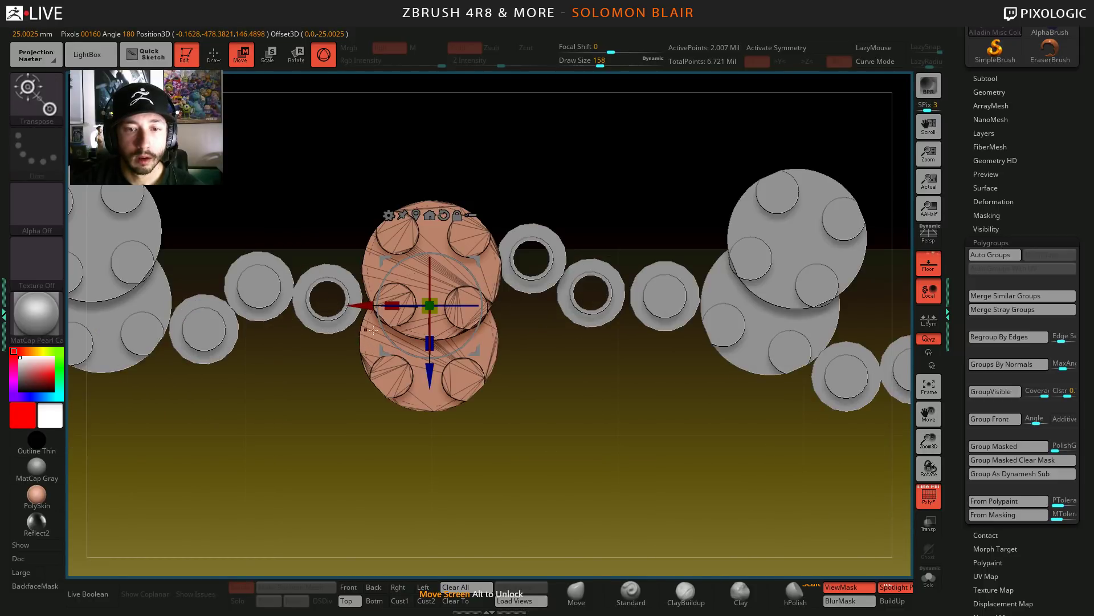
pyautogui.moveTo(385, 329); pyautogui.dragTo(387, 335)
pyautogui.press('q')
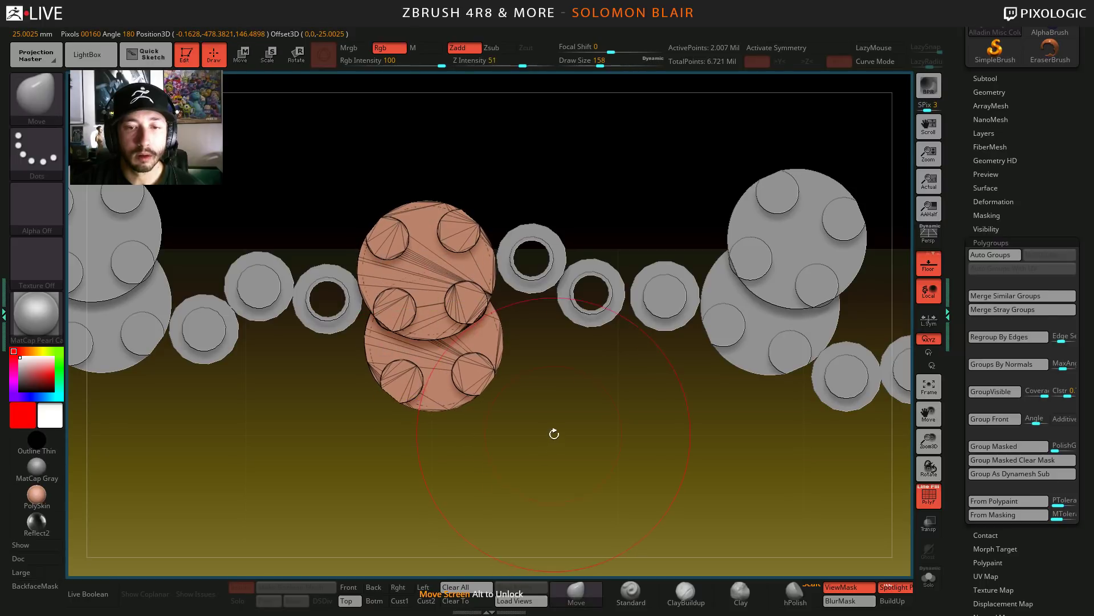
pyautogui.press('s')
pyautogui.click(544, 445)
pyautogui.keyDown('ctrl'); pyautogui.moveTo(544, 451); pyautogui.dragTo(544, 376, button='right'); pyautogui.keyUp('ctrl')
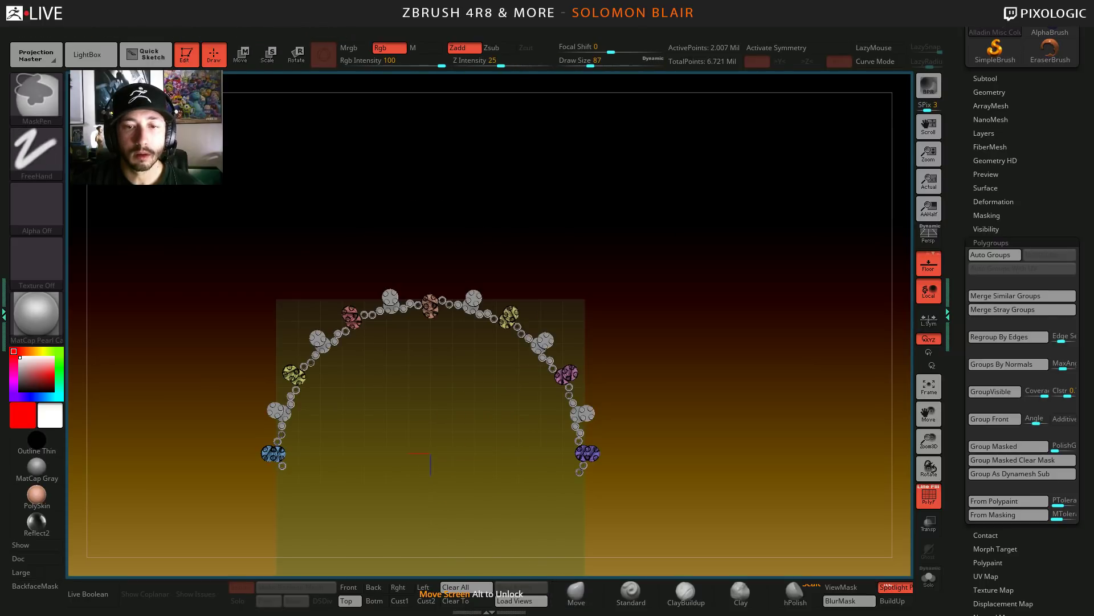
# - Hide the polyframe display and set the draw size to 116
pyautogui.hotkey('shift', 'f')
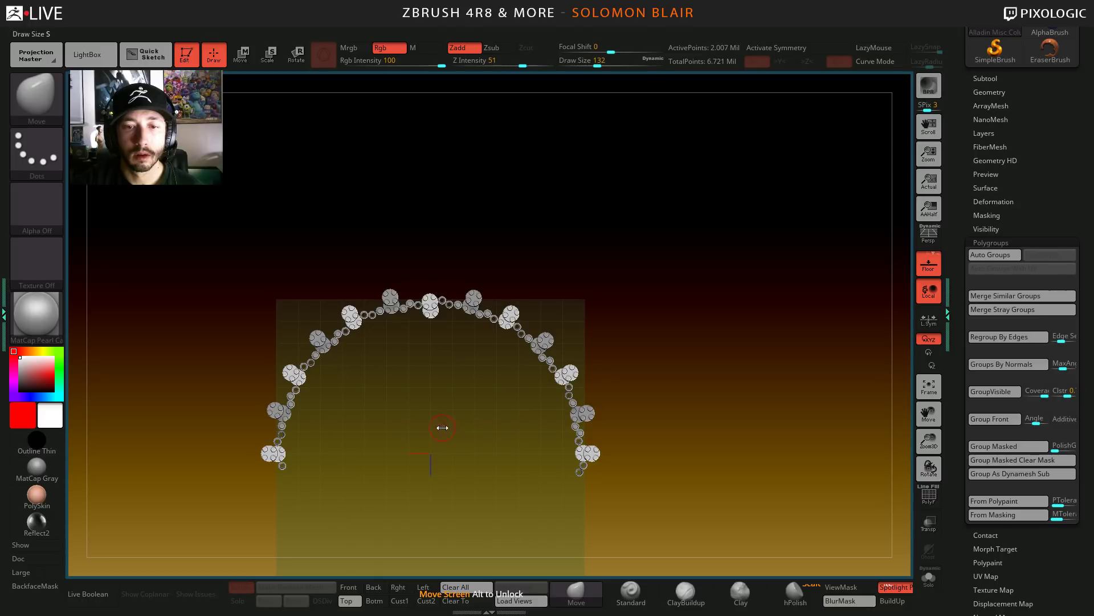
pyautogui.moveTo(442, 428)
pyautogui.keyDown('alt'); pyautogui.mouseDown(button='right')
pyautogui.moveTo(483, 420)
pyautogui.moveTo(427, 392)
pyautogui.moveTo(426, 373)
pyautogui.moveTo(501, 371)
pyautogui.moveTo(518, 279)
pyautogui.moveTo(561, 232)
pyautogui.moveTo(464, 300)
pyautogui.moveTo(516, 375)
pyautogui.moveTo(497, 377)
pyautogui.mouseUp(button='right'); pyautogui.keyUp('alt')
pyautogui.press('s')
pyautogui.click(477, 427)
pyautogui.press('ctrl')
pyautogui.press('s')
pyautogui.click(488, 324)
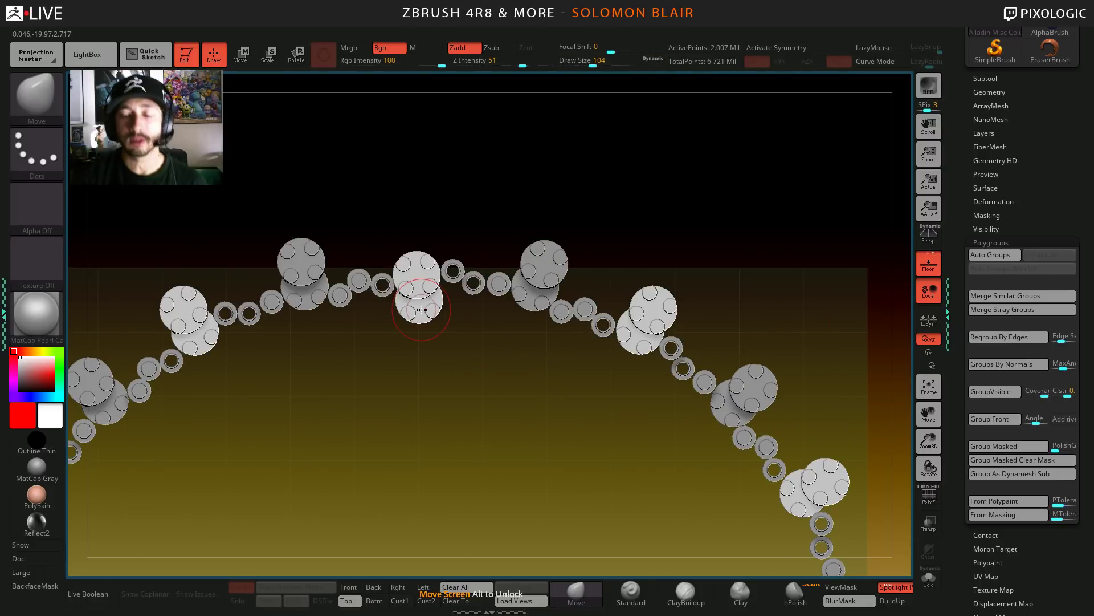
pyautogui.press('s')
pyautogui.moveTo(593, 436); pyautogui.dragTo(576, 436)
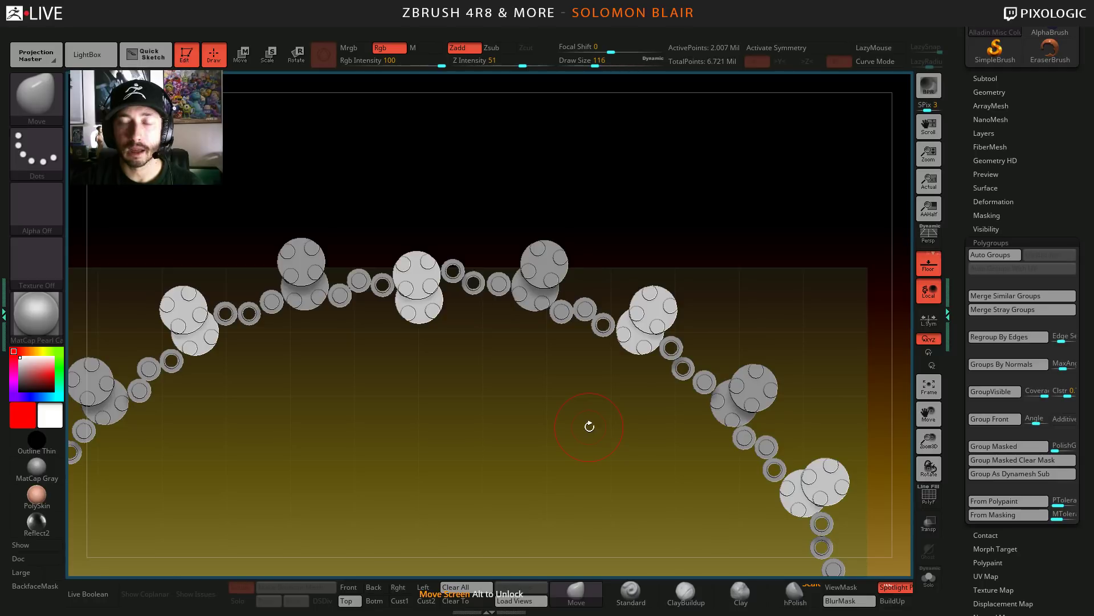
# - Isolate the next large column right of the arc's top with a mask, move it inward about 4.05, and clear the mask
pyautogui.moveTo(566, 403)
pyautogui.keyDown('ctrl'); pyautogui.mouseDown()
pyautogui.moveTo(601, 391)
pyautogui.moveTo(703, 258)
pyautogui.mouseUp(); pyautogui.keyUp('ctrl')
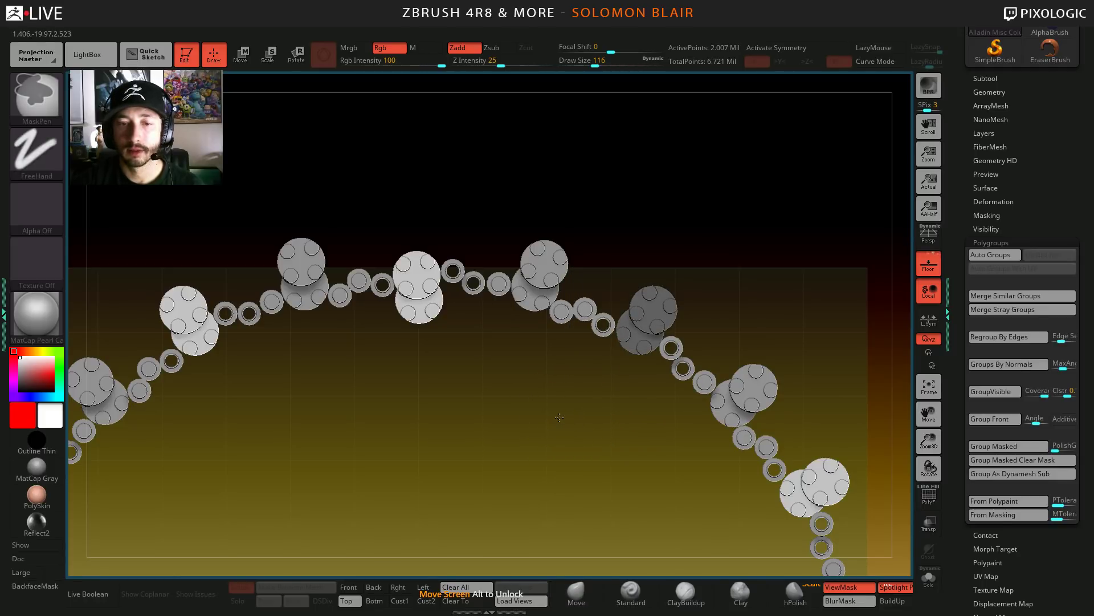
pyautogui.keyDown('ctrl'); pyautogui.click(559, 417); pyautogui.keyUp('ctrl')
pyautogui.press('w')
pyautogui.click(417, 196)
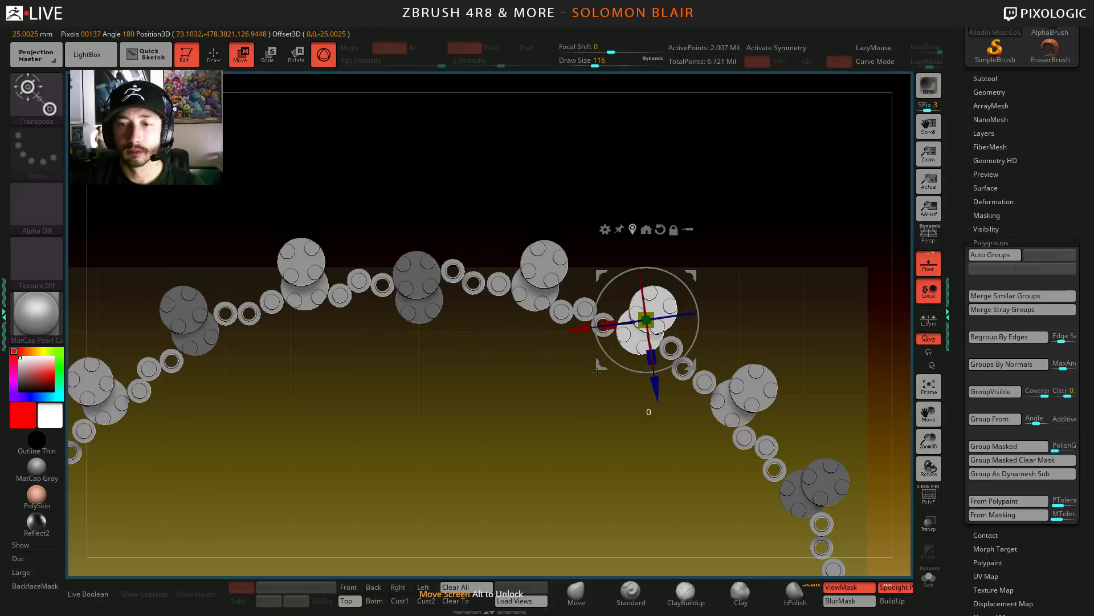
pyautogui.moveTo(599, 368)
pyautogui.mouseDown()
pyautogui.moveTo(582, 397)
pyautogui.moveTo(585, 372)
pyautogui.mouseUp()
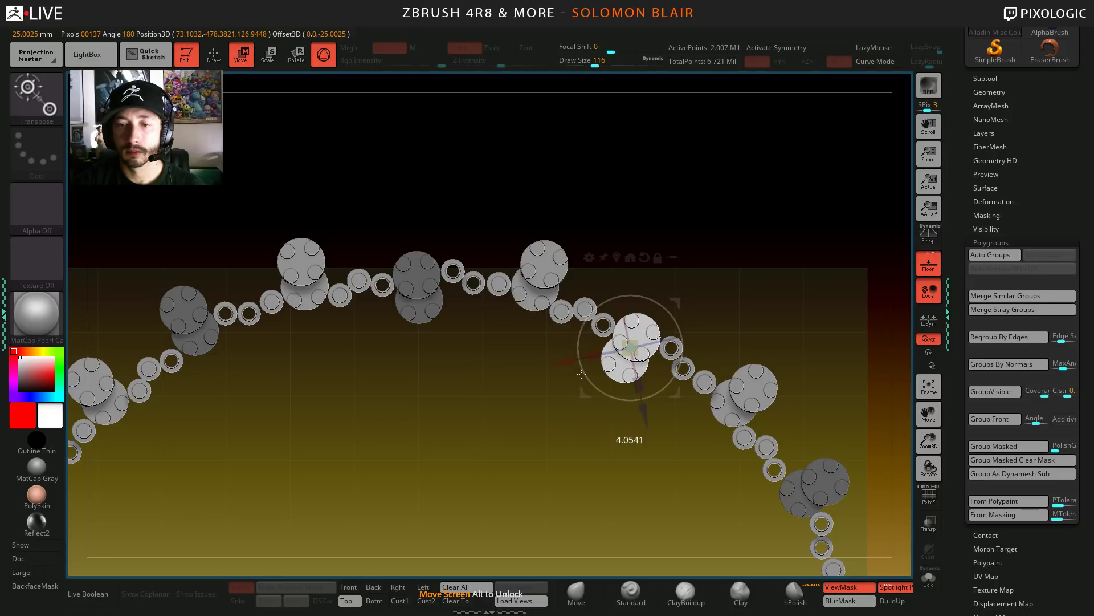
pyautogui.keyDown('ctrl'); pyautogui.moveTo(650, 469); pyautogui.dragTo(688, 434); pyautogui.keyUp('ctrl')
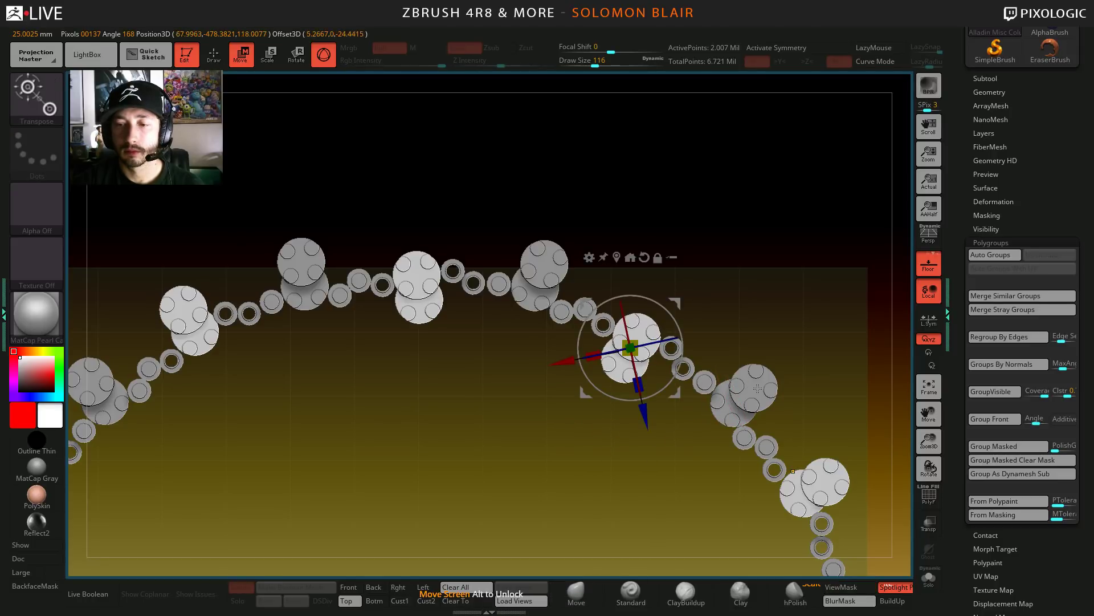
# - Mask all but the following large column down the arc's right side, centre the gizmo on it, and move it inward
pyautogui.keyDown('ctrl'); pyautogui.moveTo(757, 389); pyautogui.dragTo(758, 389); pyautogui.keyUp('ctrl')
pyautogui.keyDown('alt'); pyautogui.click(772, 298); pyautogui.keyUp('alt')
pyautogui.click(744, 298)
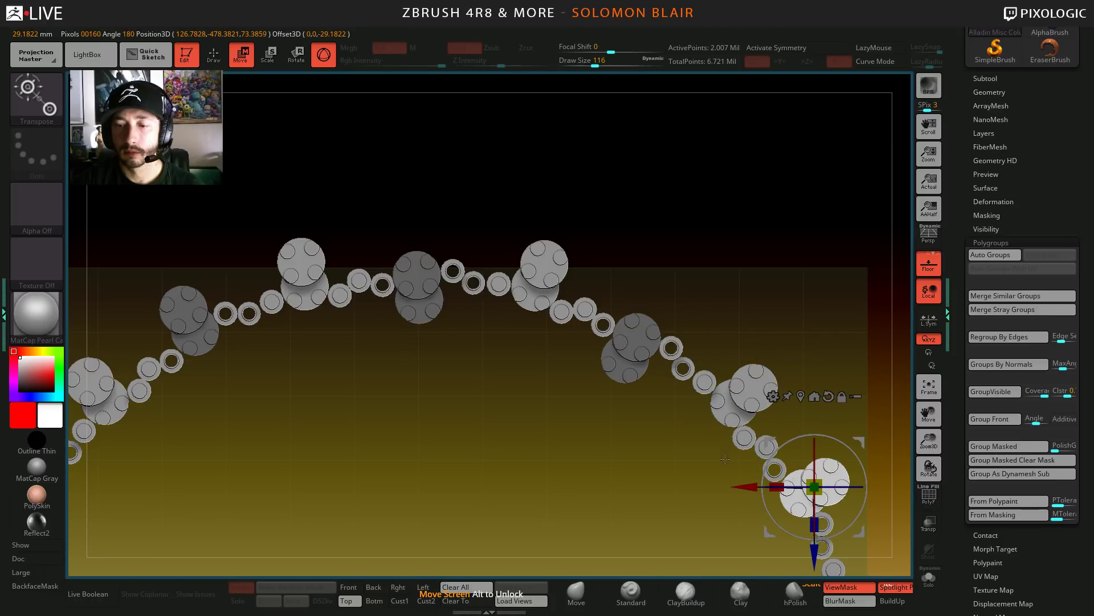
pyautogui.moveTo(763, 531); pyautogui.dragTo(738, 544)
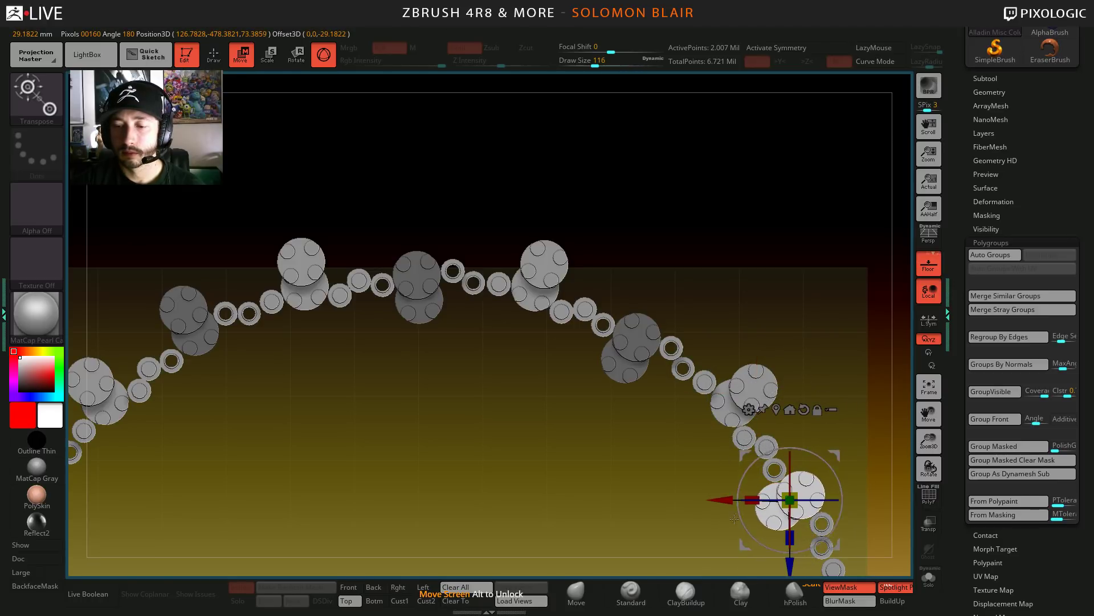
pyautogui.press('q')
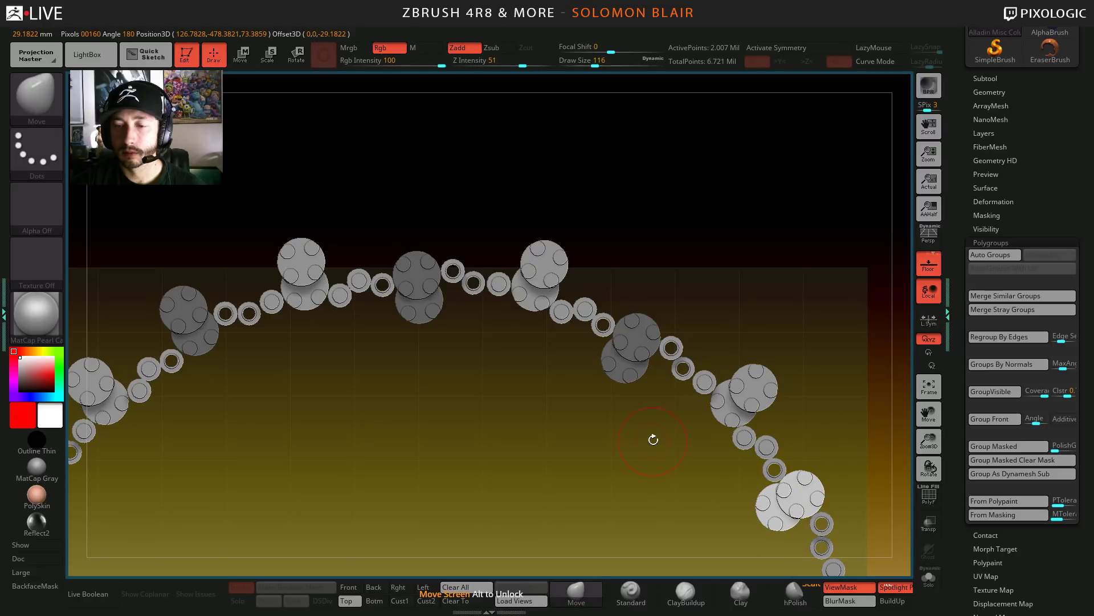
# - Clear the mask and switch to the Aladdin Misc Column 2 subtool in the top view
pyautogui.moveTo(652, 439); pyautogui.dragTo(606, 482)
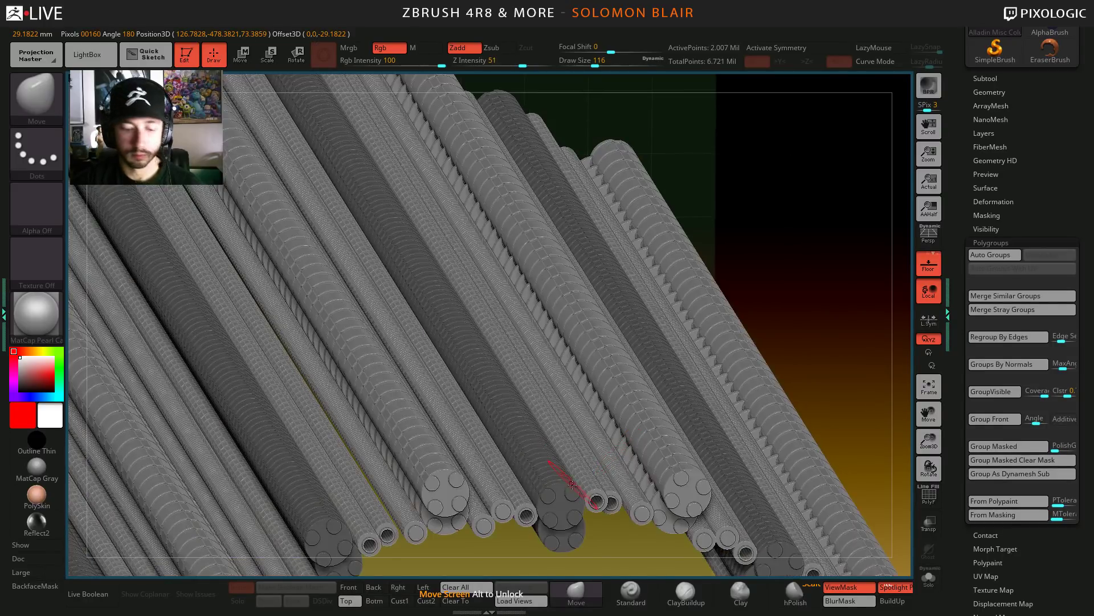
pyautogui.moveTo(606, 538); pyautogui.dragTo(589, 327)
pyautogui.press('ctrl')
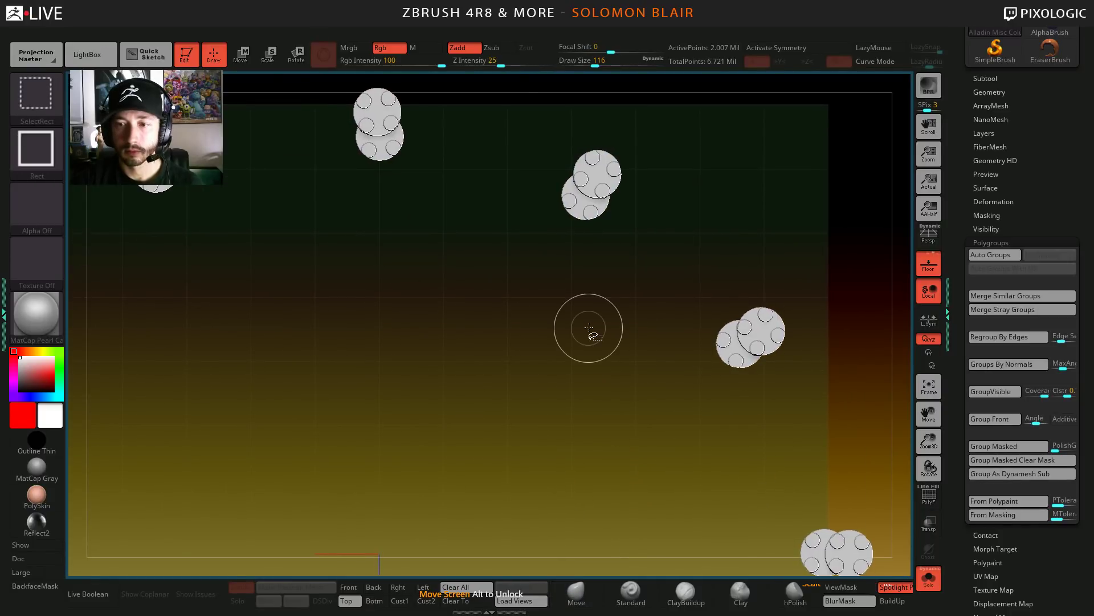
pyautogui.hotkey('ctrl', 'shift')
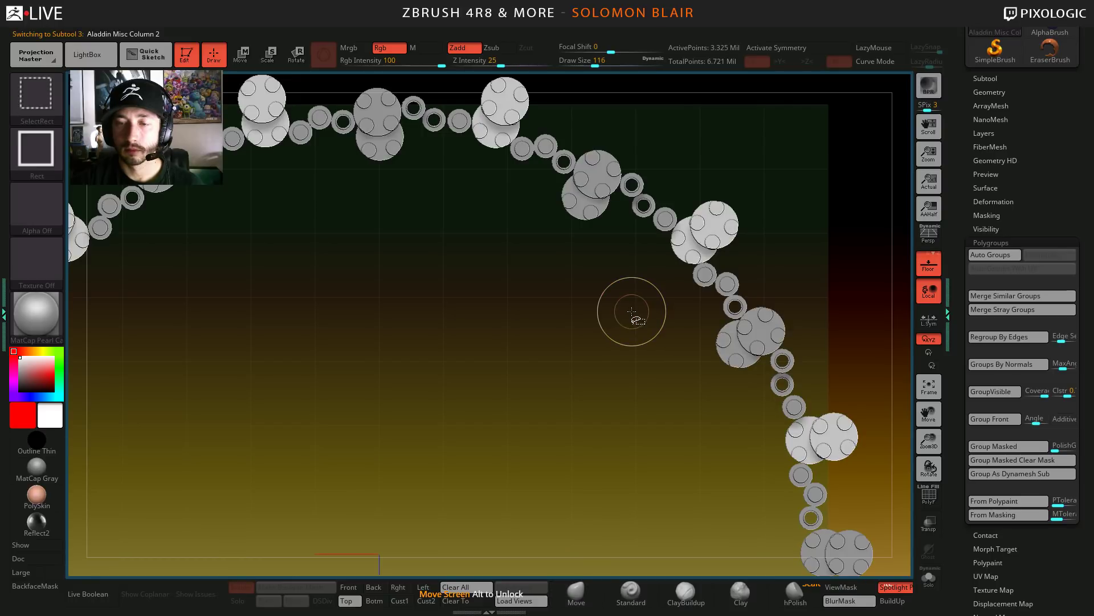
# - Mask all but the subtool's large column on the arc's upper right and move it inward about 0.2
pyautogui.keyDown('ctrl'); pyautogui.moveTo(633, 317); pyautogui.dragTo(805, 140); pyautogui.keyUp('ctrl')
pyautogui.press('w')
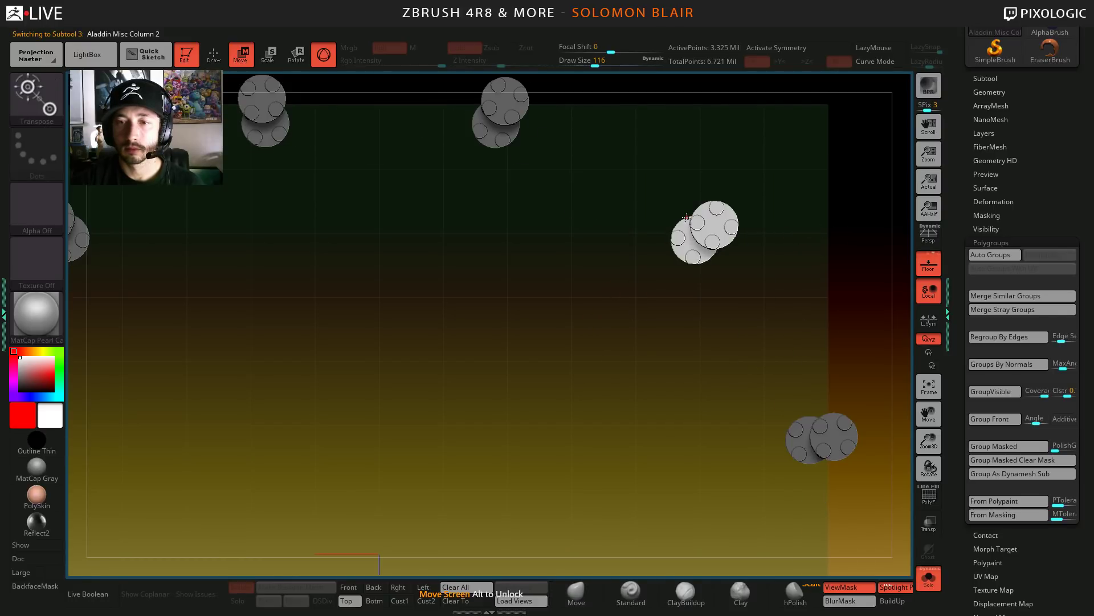
pyautogui.keyDown('alt'); pyautogui.click(725, 140); pyautogui.keyUp('alt')
pyautogui.hotkey('ctrl', 'shift')
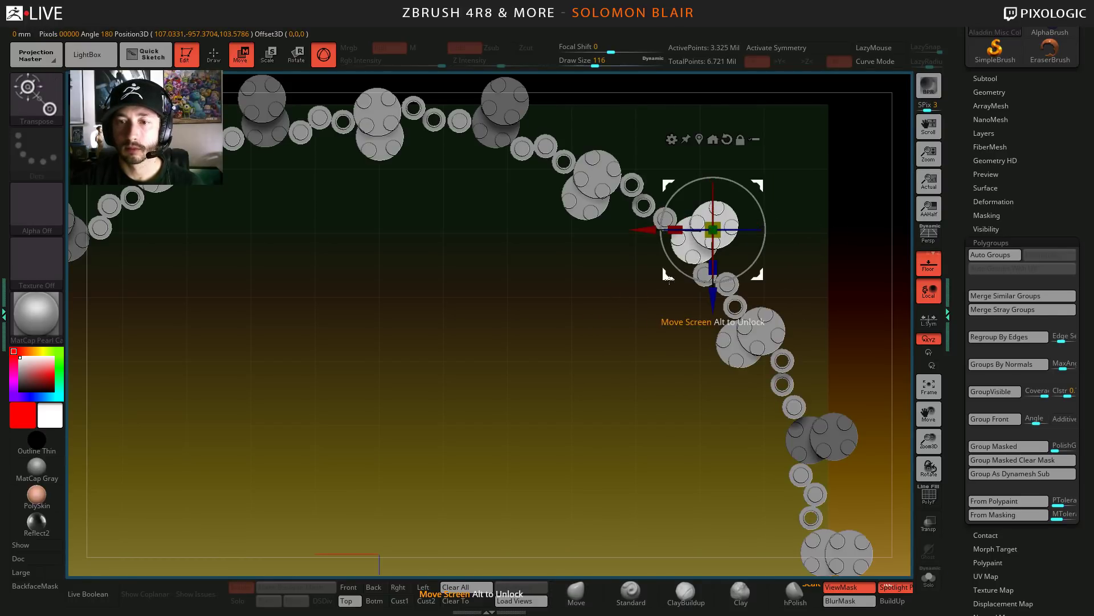
pyautogui.moveTo(667, 281); pyautogui.dragTo(643, 299)
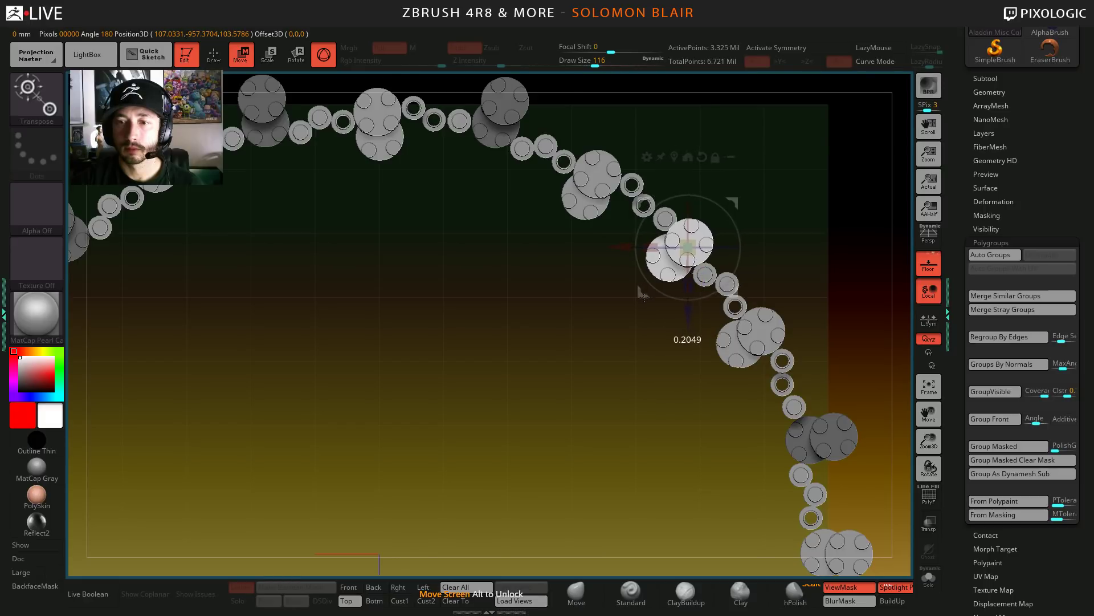
# - Isolate the subtool's lowest large column on the arc's right side, move it inward about 0.19 and down about 0.02, and clear the mask
pyautogui.press('q')
pyautogui.keyDown('ctrl'); pyautogui.moveTo(655, 429); pyautogui.dragTo(878, 398); pyautogui.keyUp('ctrl')
pyautogui.keyDown('ctrl'); pyautogui.click(600, 454); pyautogui.keyUp('ctrl')
pyautogui.press('w')
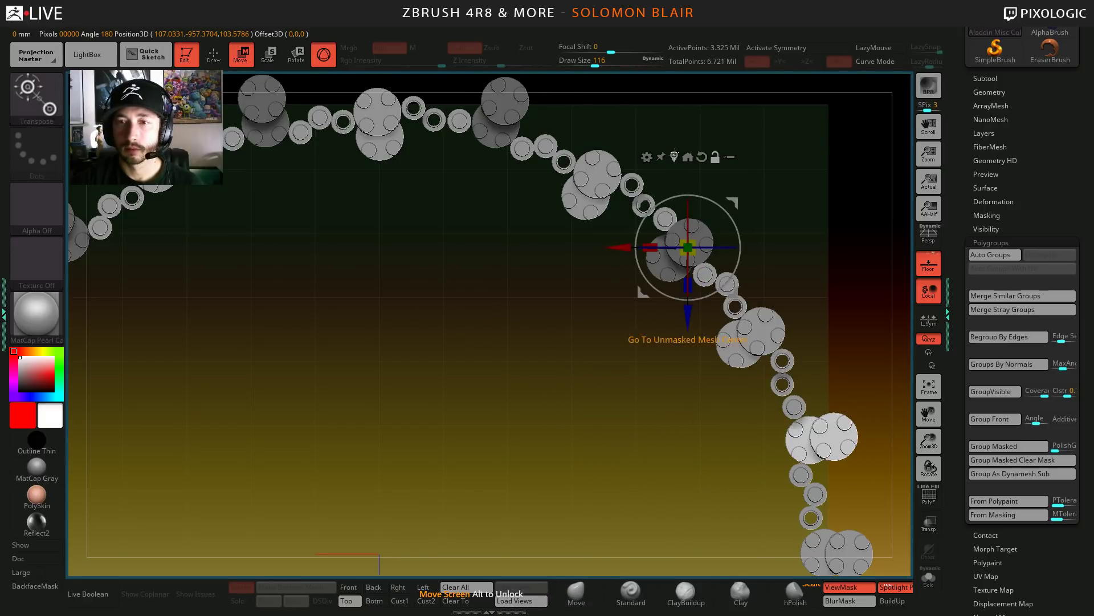
pyautogui.click(674, 156)
pyautogui.moveTo(751, 438); pyautogui.dragTo(724, 440)
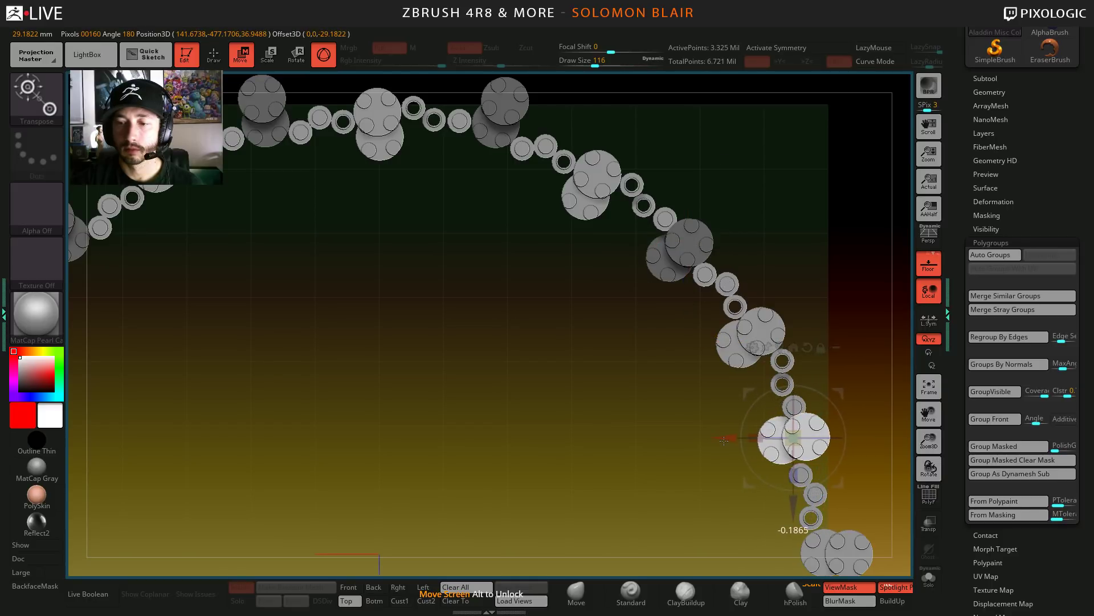
pyautogui.moveTo(789, 508); pyautogui.dragTo(789, 508)
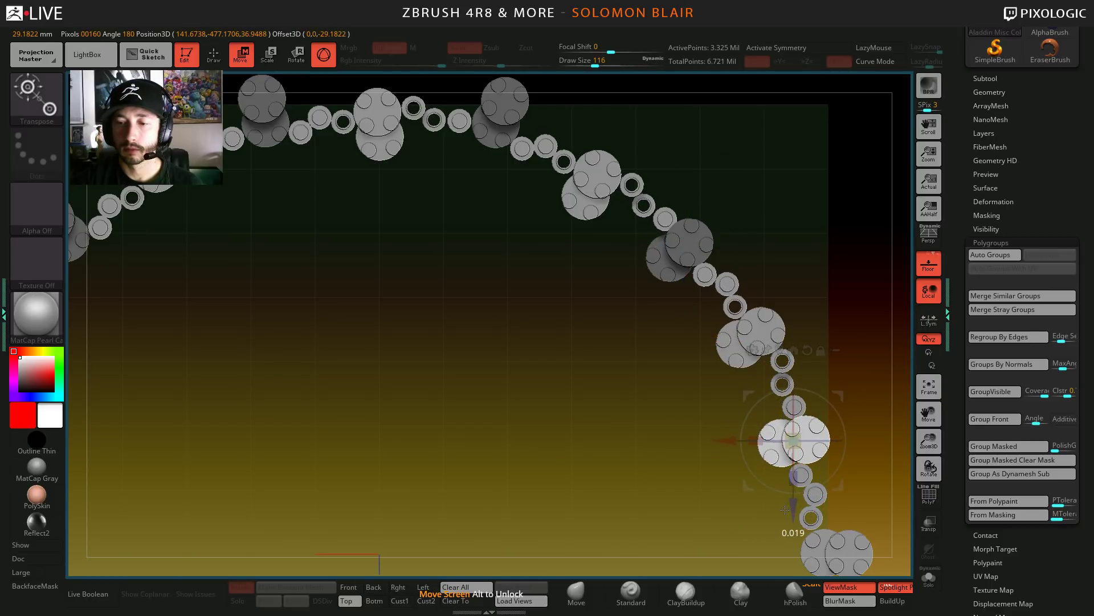
pyautogui.press('q')
pyautogui.keyDown('ctrl'); pyautogui.moveTo(570, 433); pyautogui.dragTo(585, 453); pyautogui.keyUp('ctrl')
# - Examine the spacing and alignment of the large columns along the whole arc from above
pyautogui.keyDown('ctrl'); pyautogui.moveTo(585, 454); pyautogui.dragTo(338, 418, button='right'); pyautogui.keyUp('ctrl')
pyautogui.press('s')
pyautogui.hotkey('shift', 'f')
pyautogui.hotkey('shift', 'f')
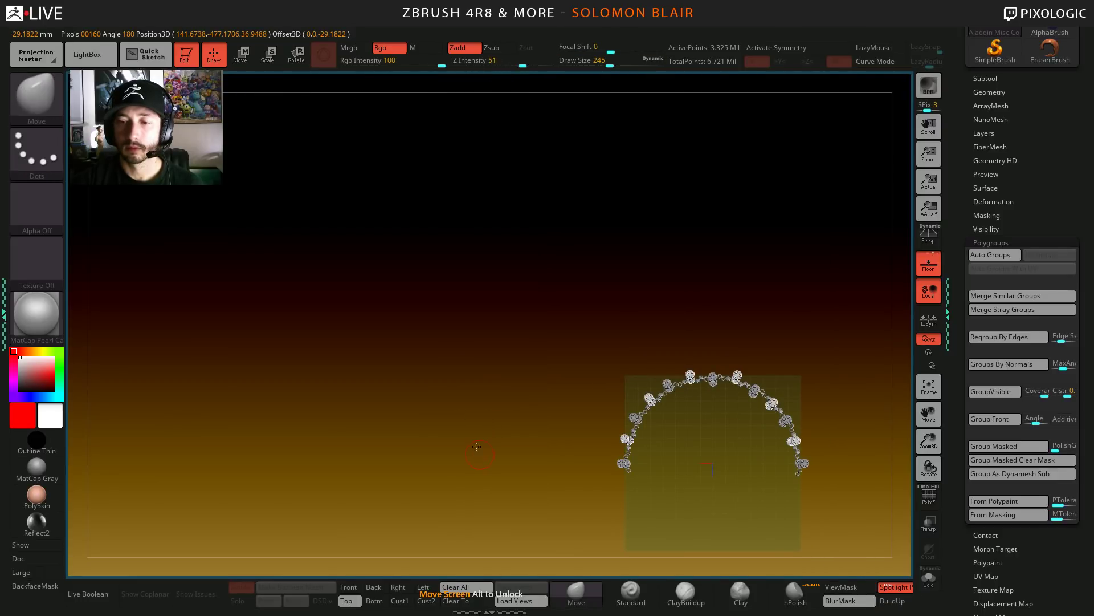
pyautogui.moveTo(481, 424)
pyautogui.mouseDown(button='right')
pyautogui.moveTo(473, 384)
pyautogui.moveTo(481, 434)
pyautogui.moveTo(307, 392)
pyautogui.mouseUp(button='right')
pyautogui.moveTo(315, 342)
pyautogui.mouseDown(button='right')
pyautogui.moveTo(321, 303)
pyautogui.moveTo(574, 318)
pyautogui.moveTo(549, 315)
pyautogui.moveTo(567, 469)
pyautogui.mouseUp(button='right')
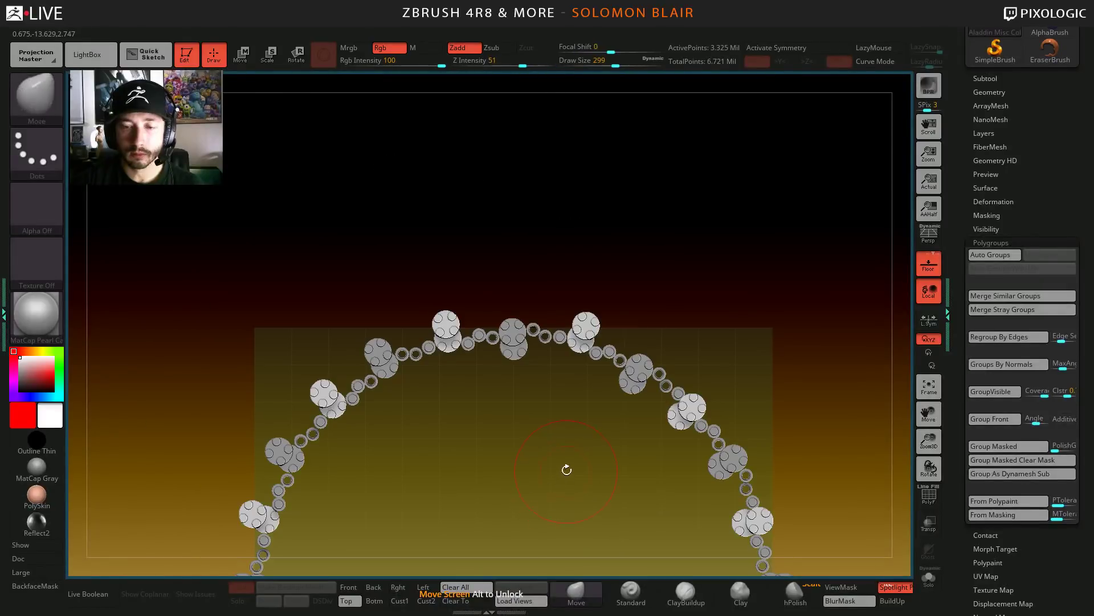
pyautogui.press('w')
pyautogui.keyDown('alt'); pyautogui.moveTo(754, 431); pyautogui.dragTo(754, 359, button='right'); pyautogui.keyUp('alt')
pyautogui.click(755, 358)
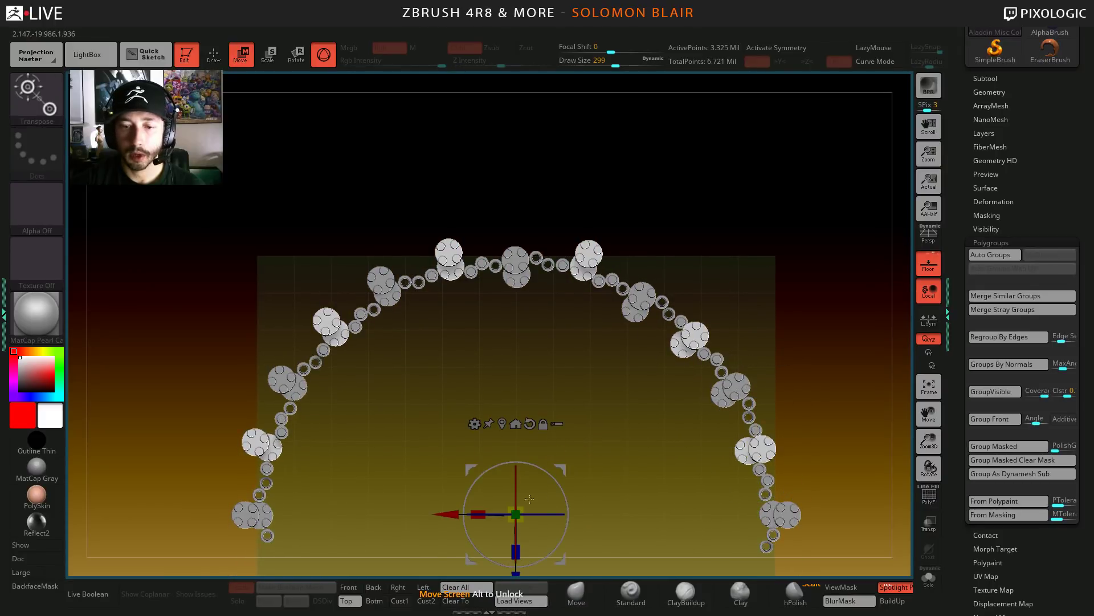
pyautogui.keyDown('alt'); pyautogui.moveTo(619, 375); pyautogui.dragTo(618, 323, button='right'); pyautogui.keyUp('alt')
pyautogui.moveTo(510, 536); pyautogui.dragTo(509, 540)
pyautogui.press('q')
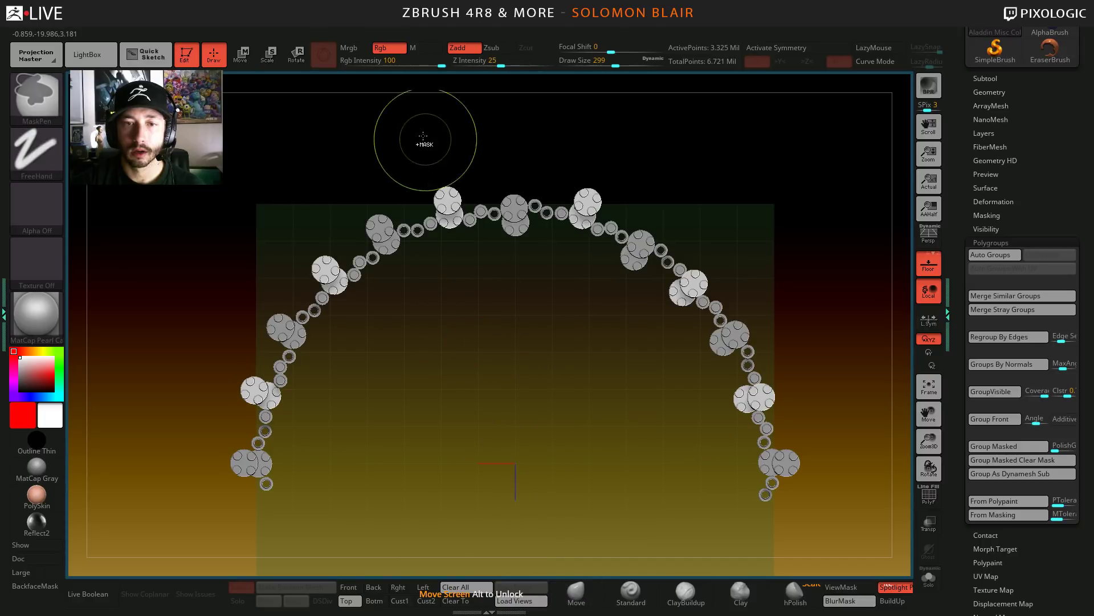
# - Isolate the two large columns flanking the arc's top, centre the gizmo on the pair, and move both inward
pyautogui.keyDown('ctrl'); pyautogui.moveTo(415, 127); pyautogui.dragTo(552, 293); pyautogui.keyUp('ctrl')
pyautogui.press('w')
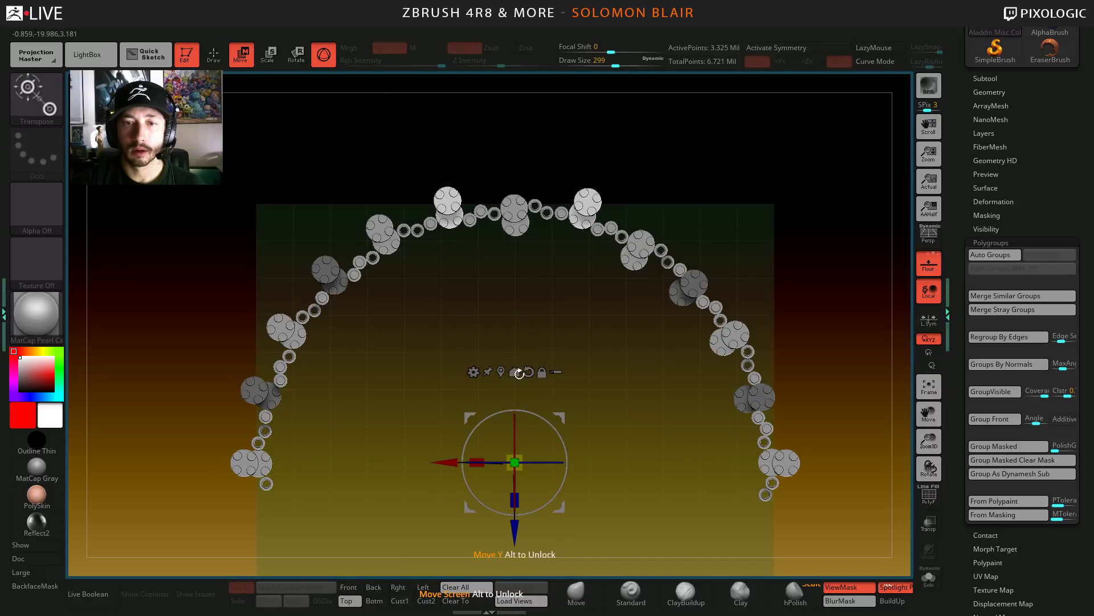
pyautogui.click(514, 372)
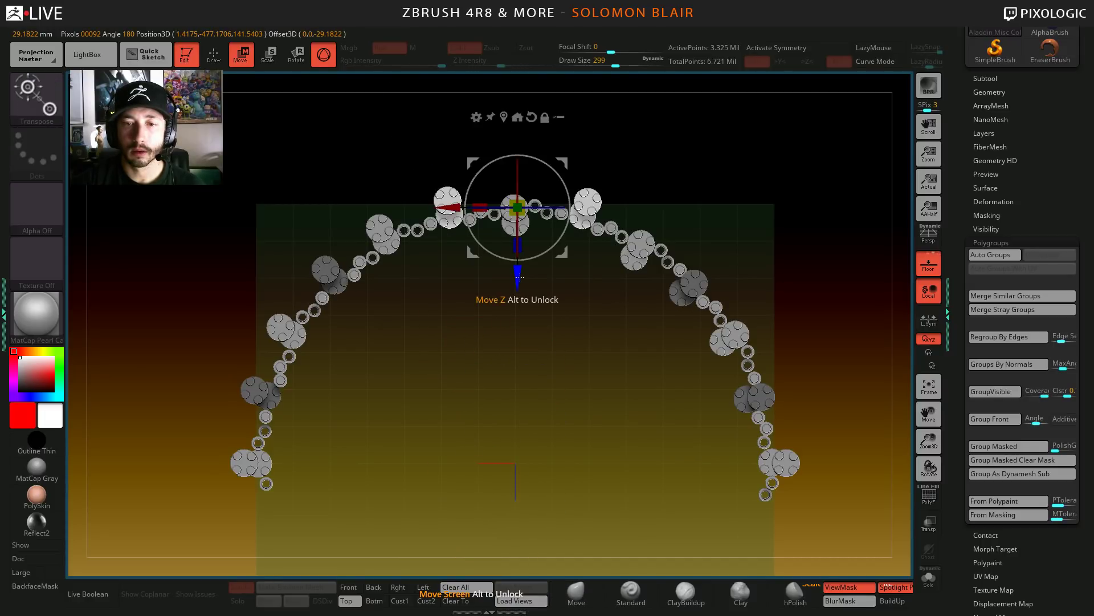
pyautogui.moveTo(519, 278)
pyautogui.mouseDown()
pyautogui.moveTo(521, 323)
pyautogui.moveTo(540, 332)
pyautogui.mouseUp()
# - Isolate the large column just left of the arc's top and shift it slightly sideways between its neighbouring columns
pyautogui.keyDown('ctrl'); pyautogui.moveTo(540, 332); pyautogui.dragTo(504, 372, button='right'); pyautogui.keyUp('ctrl')
pyautogui.keyDown('ctrl'); pyautogui.moveTo(558, 373); pyautogui.dragTo(763, 104); pyautogui.keyUp('ctrl')
pyautogui.click(504, 132)
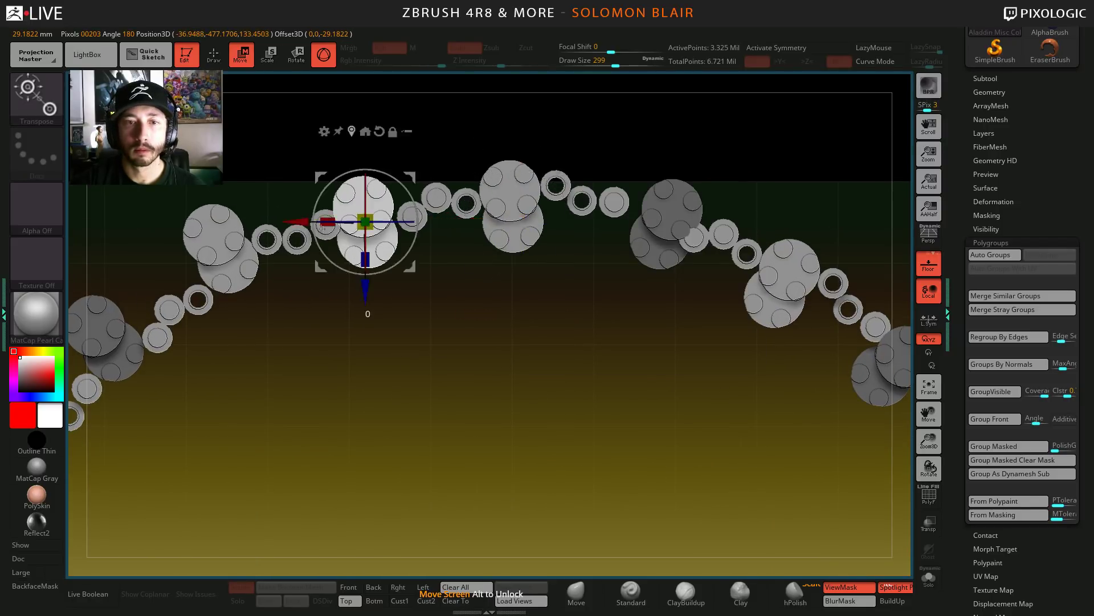
pyautogui.moveTo(304, 222); pyautogui.dragTo(301, 222)
# - Isolate the large column just right of the arc's top, move it sideways about 0.08 toward the centre, and clear the mask
pyautogui.press('q')
pyautogui.moveTo(593, 362)
pyautogui.keyDown('ctrl'); pyautogui.mouseDown()
pyautogui.moveTo(600, 384)
pyautogui.moveTo(719, 137)
pyautogui.mouseUp(); pyautogui.keyUp('ctrl')
pyautogui.keyDown('ctrl'); pyautogui.click(615, 349); pyautogui.keyUp('ctrl')
pyautogui.press('w')
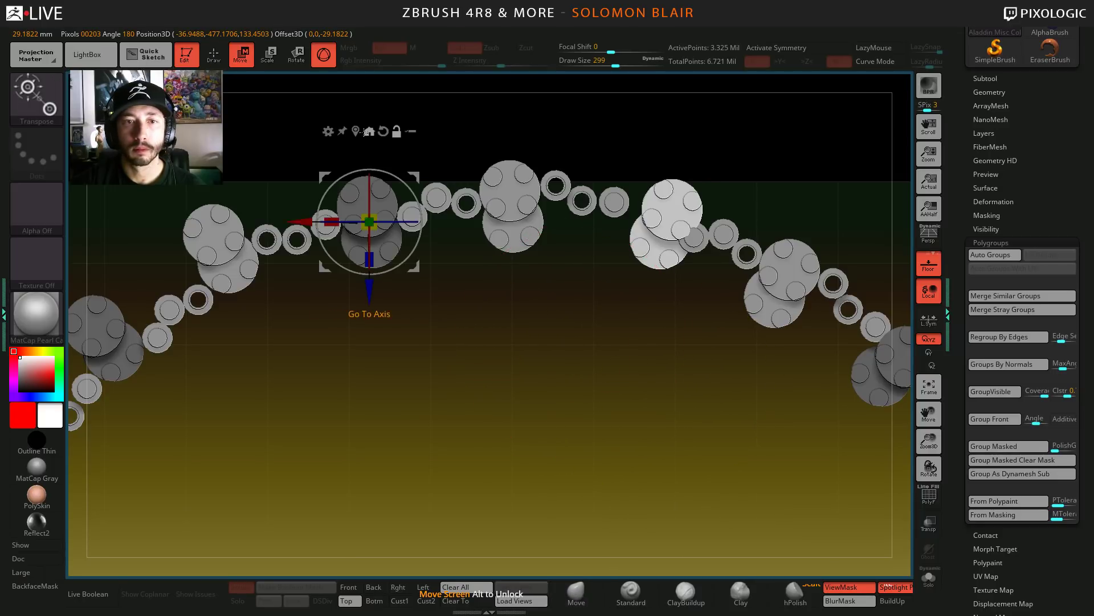
pyautogui.click(368, 132)
pyautogui.moveTo(606, 223); pyautogui.dragTo(587, 219)
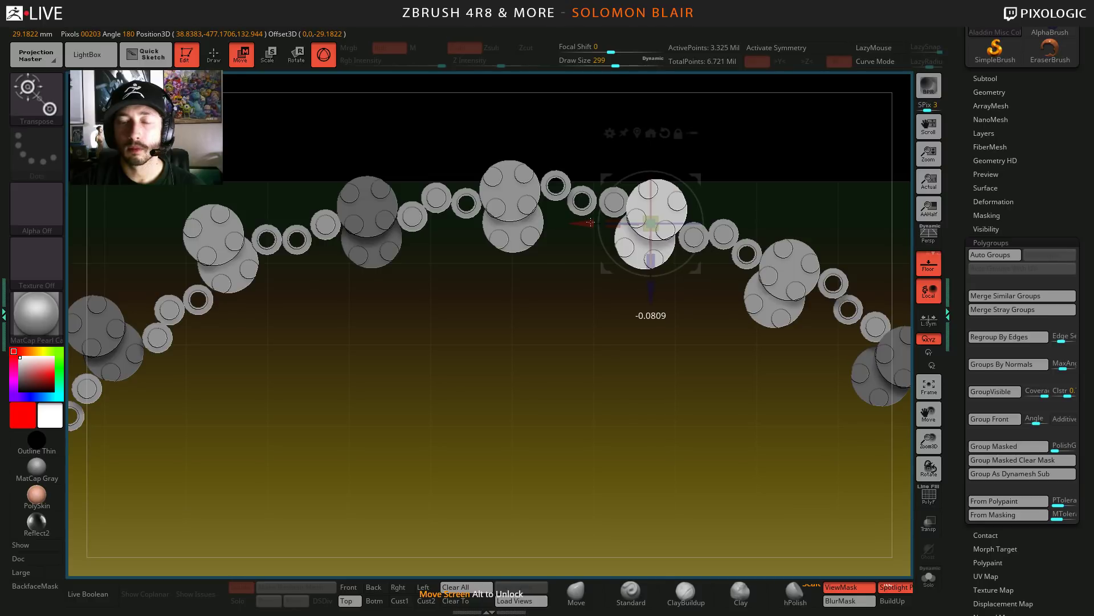
pyautogui.press('q')
pyautogui.keyDown('ctrl'); pyautogui.moveTo(507, 406); pyautogui.dragTo(530, 473); pyautogui.keyUp('ctrl')
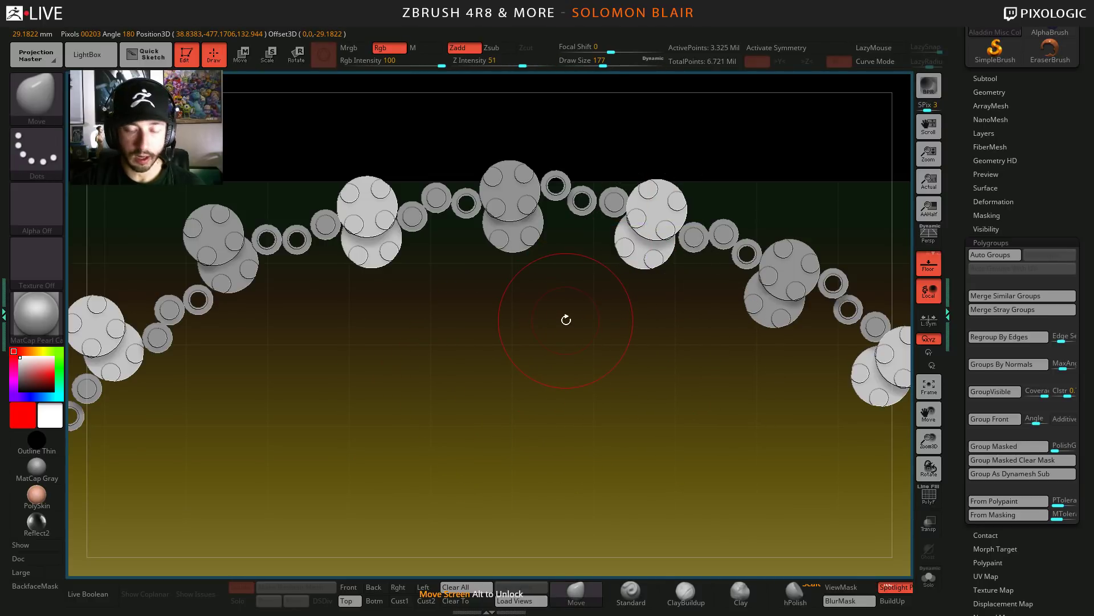
# - Switch to the Alladin Misc Column 1 subtool over the arc's left side and choose MaskLasso as the masking brush
pyautogui.keyDown('ctrl'); pyautogui.moveTo(566, 320); pyautogui.dragTo(442, 372, button='right'); pyautogui.keyUp('ctrl')
pyautogui.keyDown('ctrl'); pyautogui.moveTo(500, 397); pyautogui.dragTo(227, 397, button='right'); pyautogui.keyUp('ctrl')
pyautogui.press('s')
pyautogui.moveTo(377, 454); pyautogui.dragTo(388, 454)
pyautogui.moveTo(399, 447)
pyautogui.mouseDown(button='right')
pyautogui.moveTo(565, 305)
pyautogui.moveTo(460, 289)
pyautogui.moveTo(413, 502)
pyautogui.mouseUp(button='right')
pyautogui.moveTo(388, 330)
pyautogui.keyDown('ctrl'); pyautogui.mouseDown(button='right')
pyautogui.moveTo(586, 404)
pyautogui.moveTo(764, 403)
pyautogui.mouseUp(button='right'); pyautogui.keyUp('ctrl')
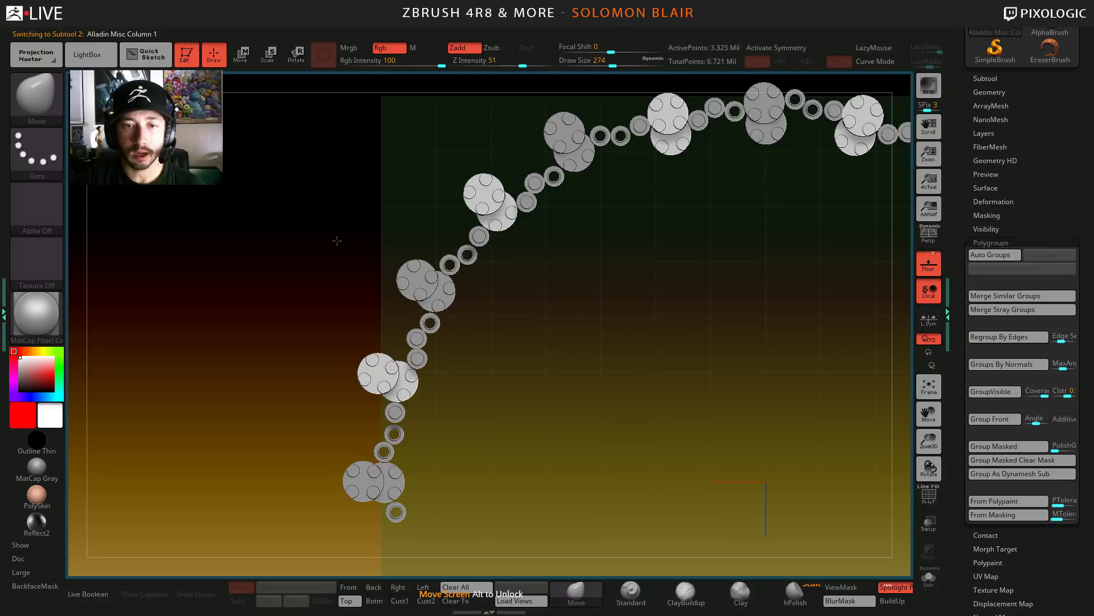
pyautogui.keyDown('ctrl'); pyautogui.click(40, 94); pyautogui.keyUp('ctrl')
pyautogui.keyDown('ctrl'); pyautogui.click(287, 155); pyautogui.keyUp('ctrl')
# - Isolate the subtool's middle large column on the arc's left side, centre the gizmo on it, move it inward about 0.17, and clear the mask
pyautogui.moveTo(358, 326)
pyautogui.keyDown('ctrl'); pyautogui.mouseDown()
pyautogui.moveTo(490, 257)
pyautogui.moveTo(382, 240)
pyautogui.mouseUp(); pyautogui.keyUp('ctrl')
pyautogui.keyDown('ctrl'); pyautogui.click(281, 242); pyautogui.keyUp('ctrl')
pyautogui.press('w')
pyautogui.click(411, 267)
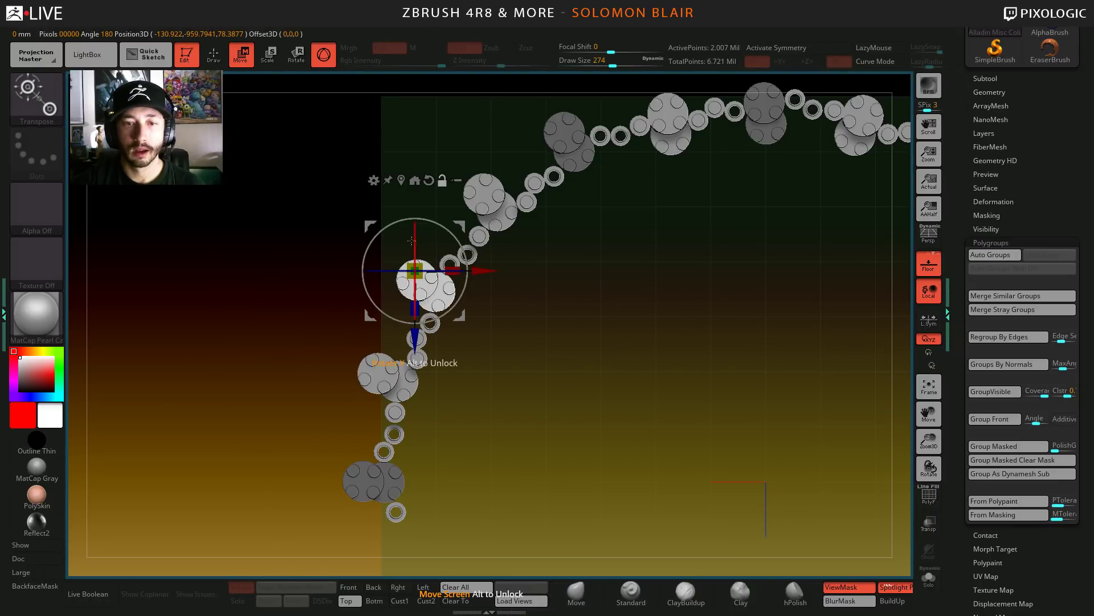
pyautogui.click(401, 180)
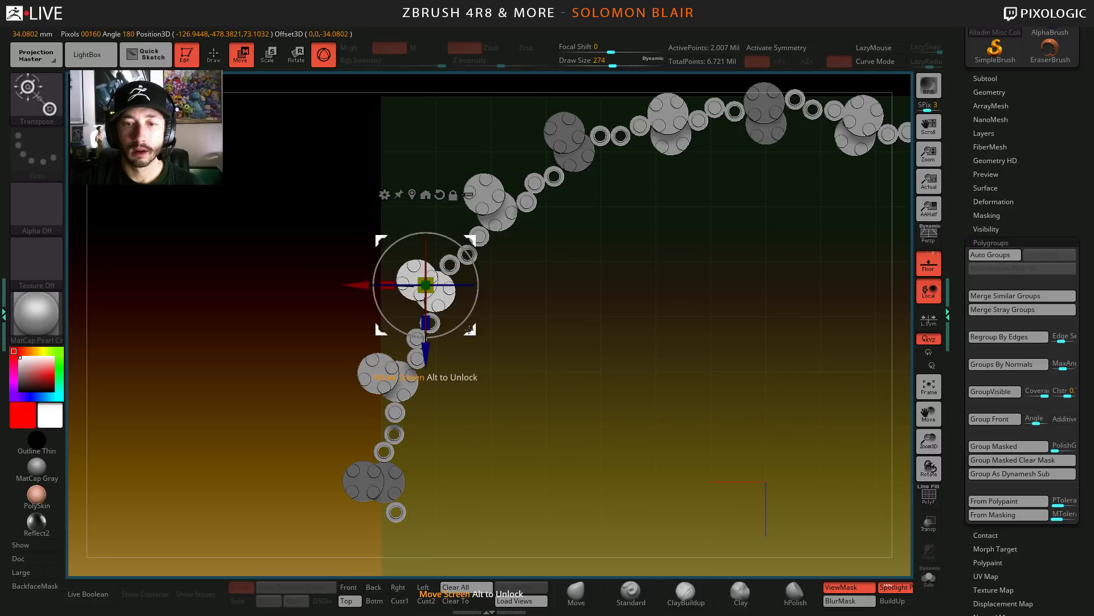
pyautogui.moveTo(473, 333); pyautogui.dragTo(489, 341)
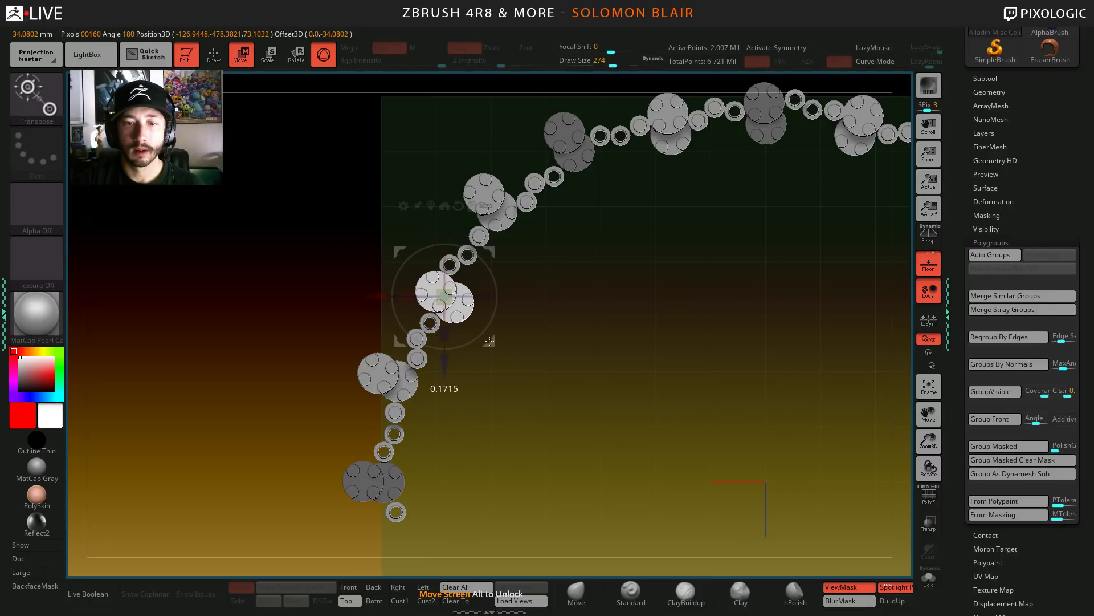
pyautogui.press('q')
pyautogui.hotkey('ctrl', 'h')
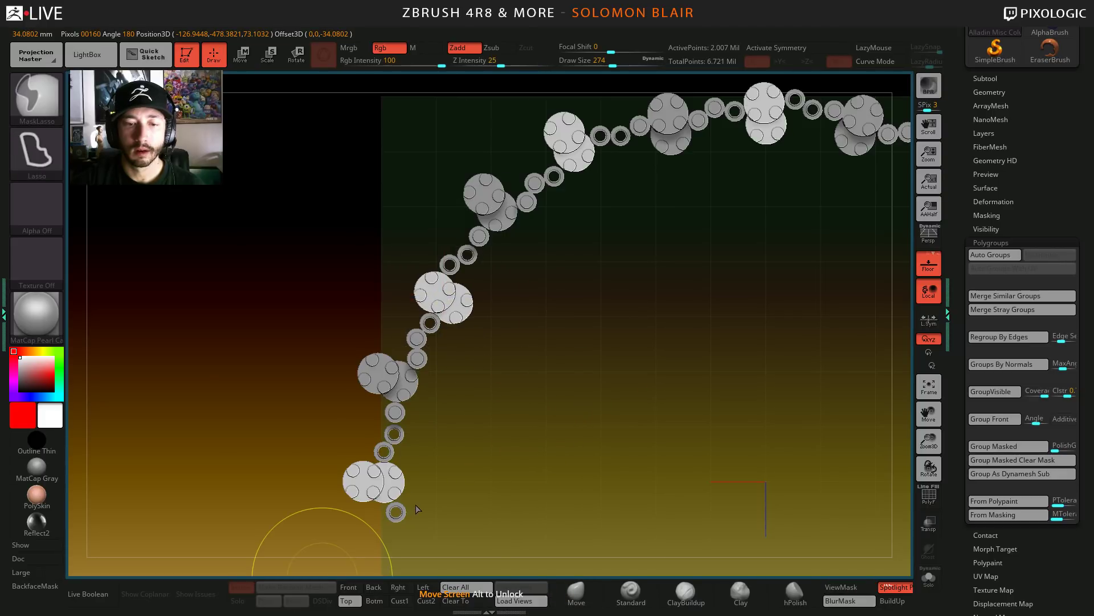
# - Isolate the lowest large column on the arc's left side, move it inward, rotate it about 11 degrees, and clear the mask
pyautogui.moveTo(449, 547)
pyautogui.keyDown('ctrl'); pyautogui.mouseDown()
pyautogui.moveTo(482, 478)
pyautogui.moveTo(286, 488)
pyautogui.moveTo(448, 453)
pyautogui.moveTo(472, 494)
pyautogui.mouseUp(); pyautogui.keyUp('ctrl')
pyautogui.keyDown('ctrl'); pyautogui.click(471, 484); pyautogui.keyUp('ctrl')
pyautogui.press('w')
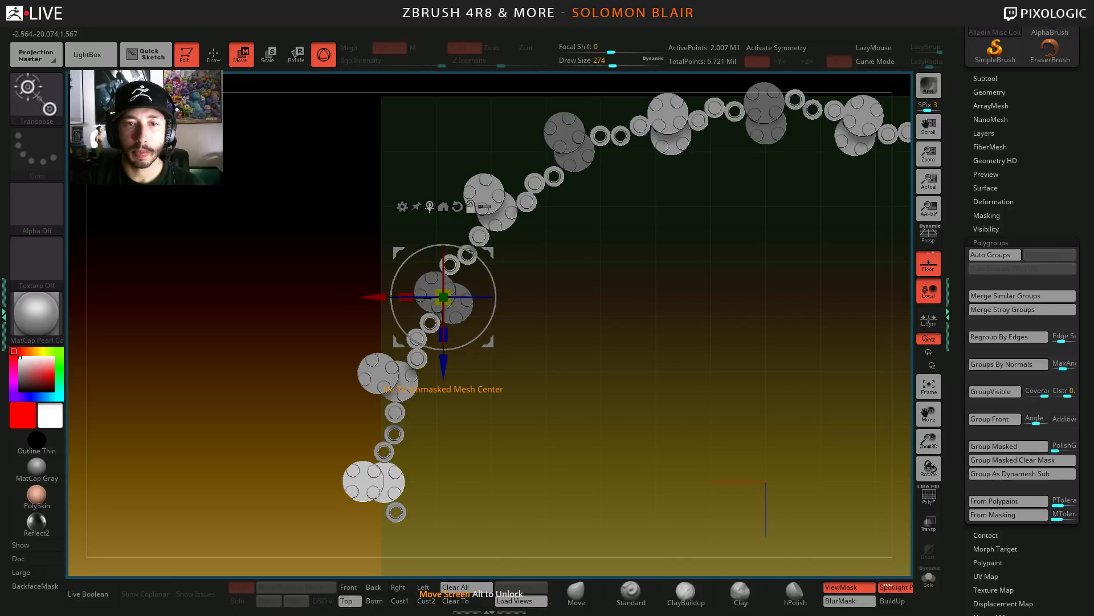
pyautogui.click(443, 206)
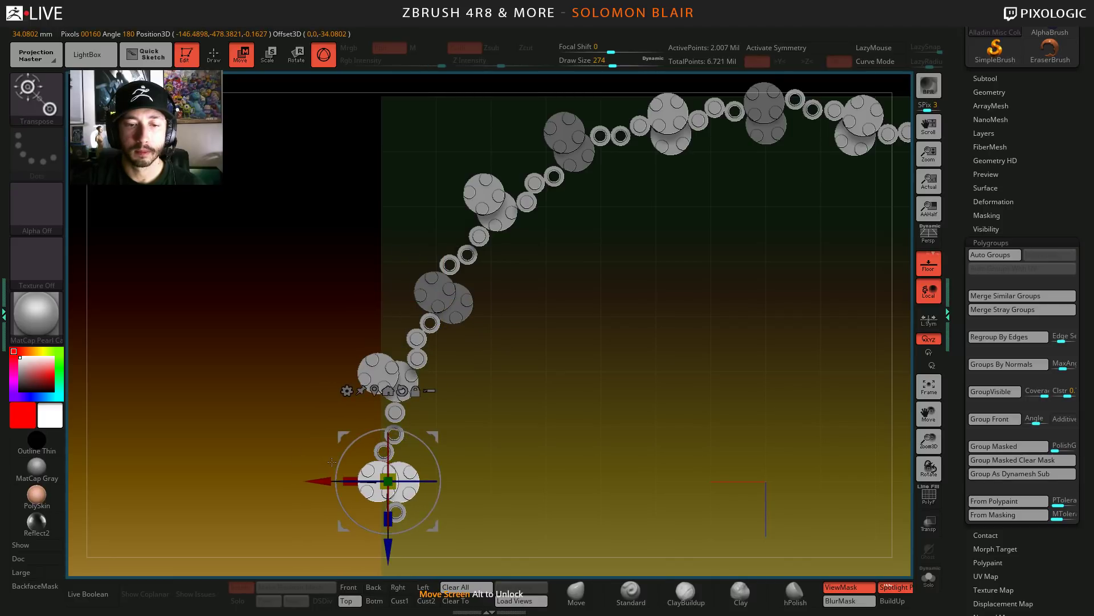
pyautogui.moveTo(337, 461); pyautogui.dragTo(332, 467)
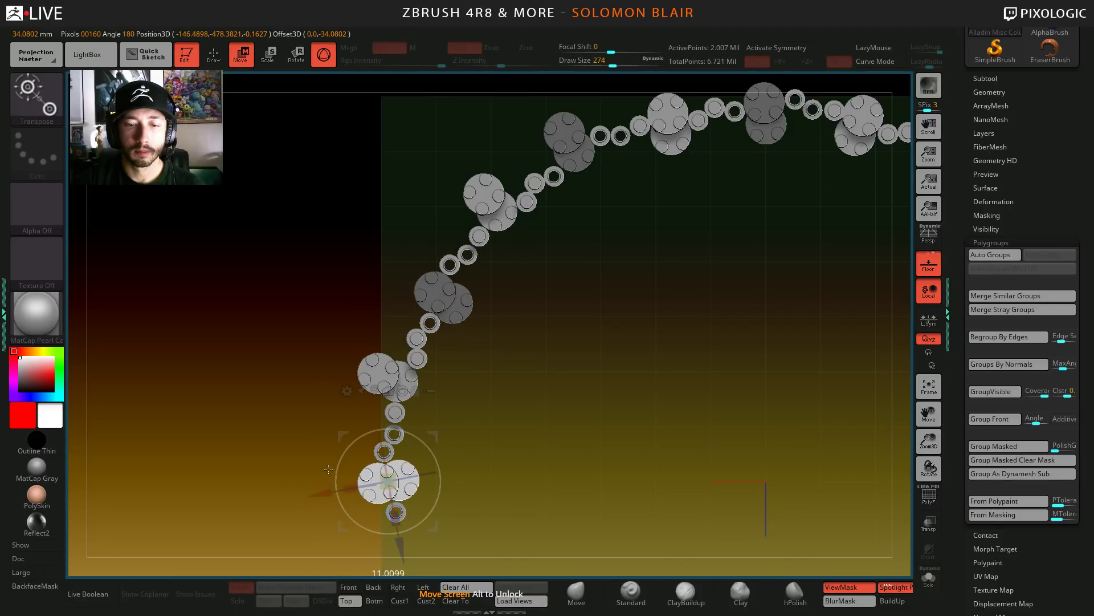
pyautogui.press('q')
pyautogui.keyDown('ctrl'); pyautogui.moveTo(552, 434); pyautogui.dragTo(582, 410); pyautogui.keyUp('ctrl')
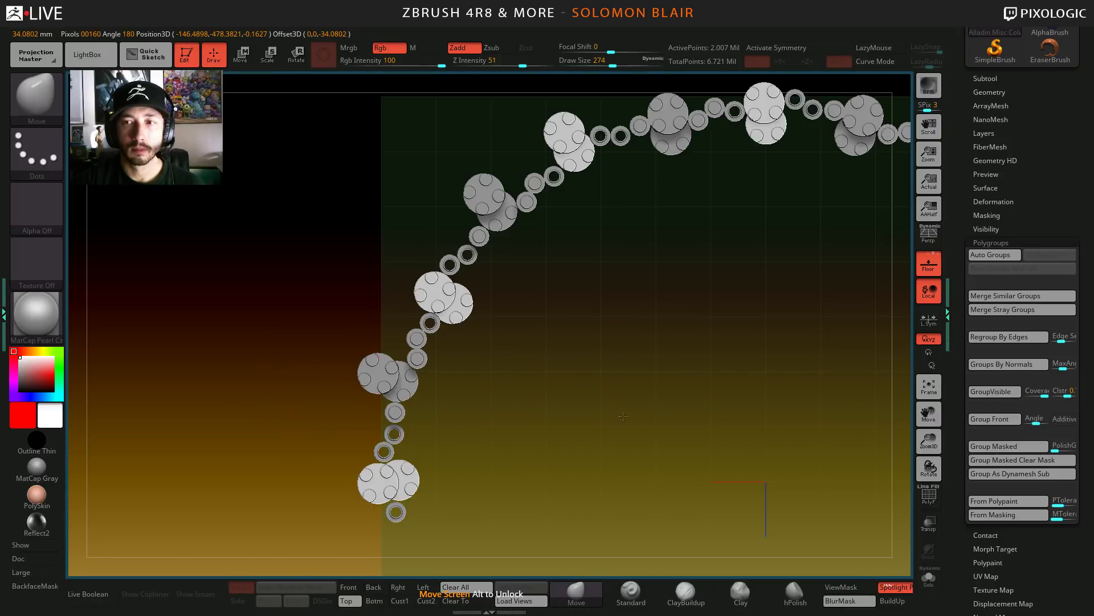
# - Bring more of the arc into view and collapse the tool tray to widen the canvas
pyautogui.keyDown('alt'); pyautogui.moveTo(685, 420); pyautogui.dragTo(560, 429); pyautogui.keyUp('alt')
pyautogui.press('s')
pyautogui.moveTo(487, 401); pyautogui.dragTo(481, 402)
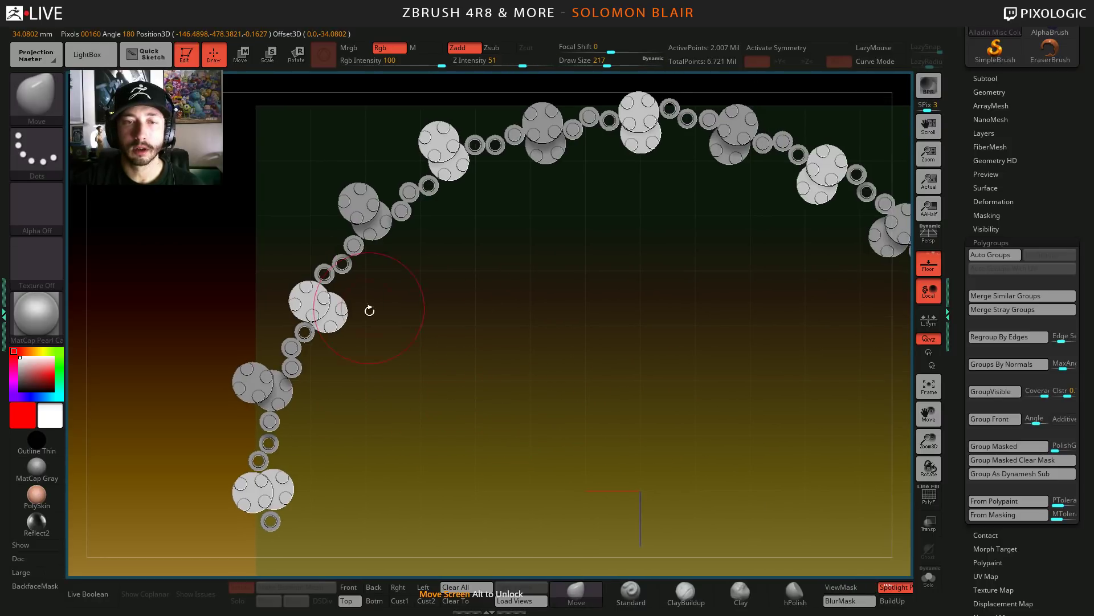
pyautogui.click(954, 283)
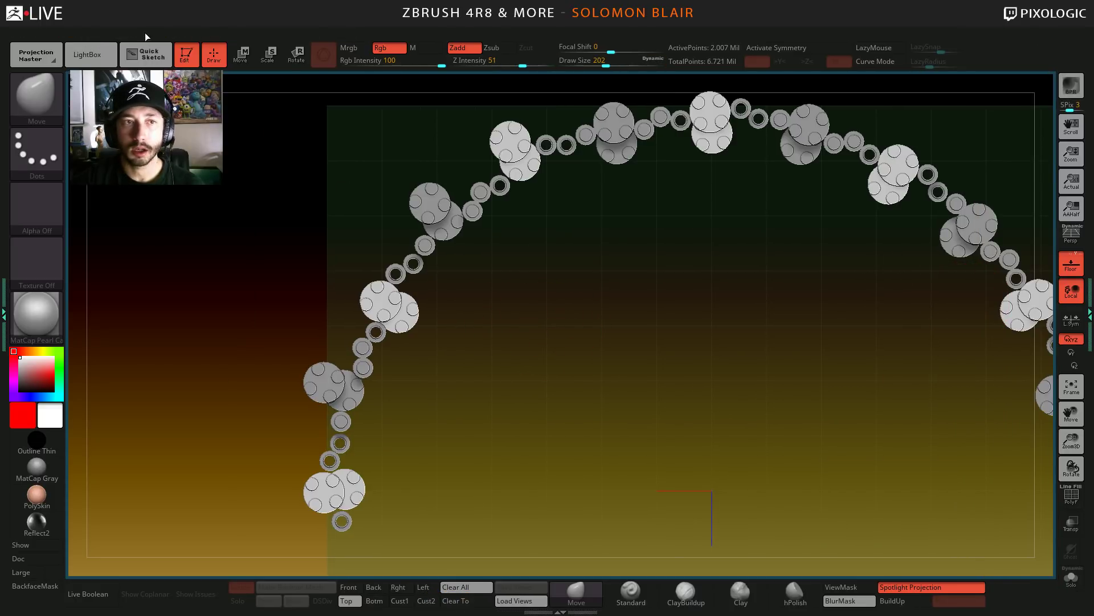
# - Show the movie timeline above the canvas
pyautogui.click(117, 25)
pyautogui.moveTo(103, 318); pyautogui.dragTo(101, 307)
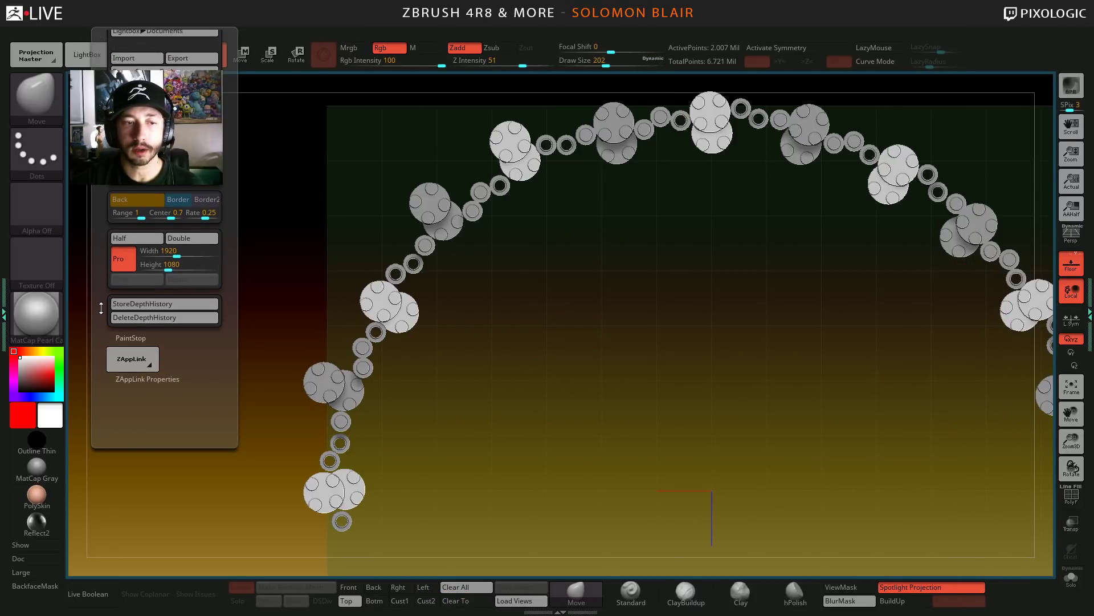
pyautogui.moveTo(467, 289); pyautogui.dragTo(320, 218)
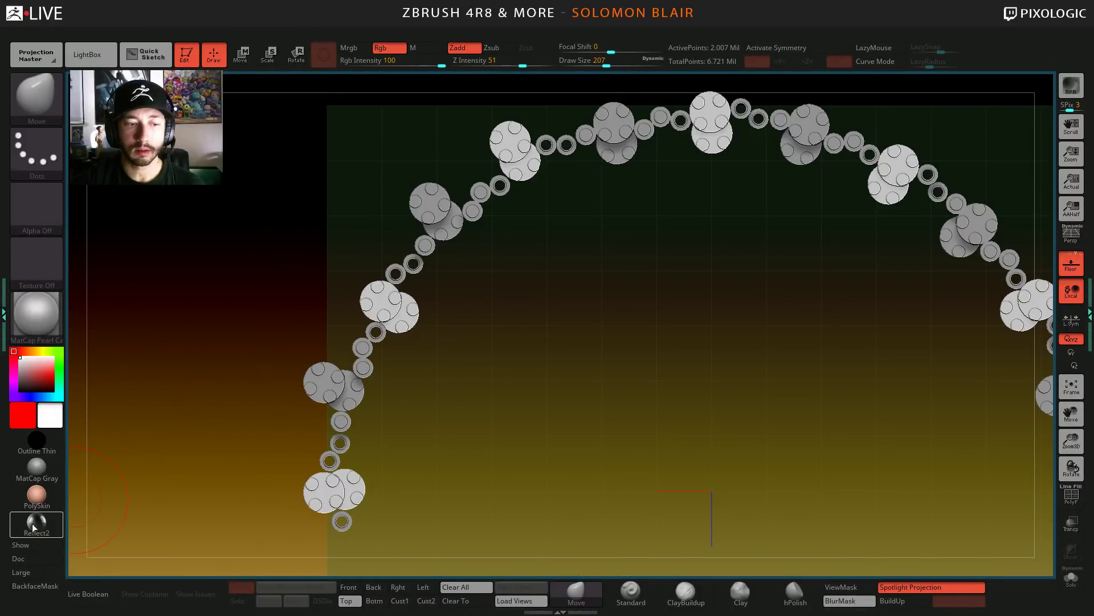
pyautogui.click(363, 28)
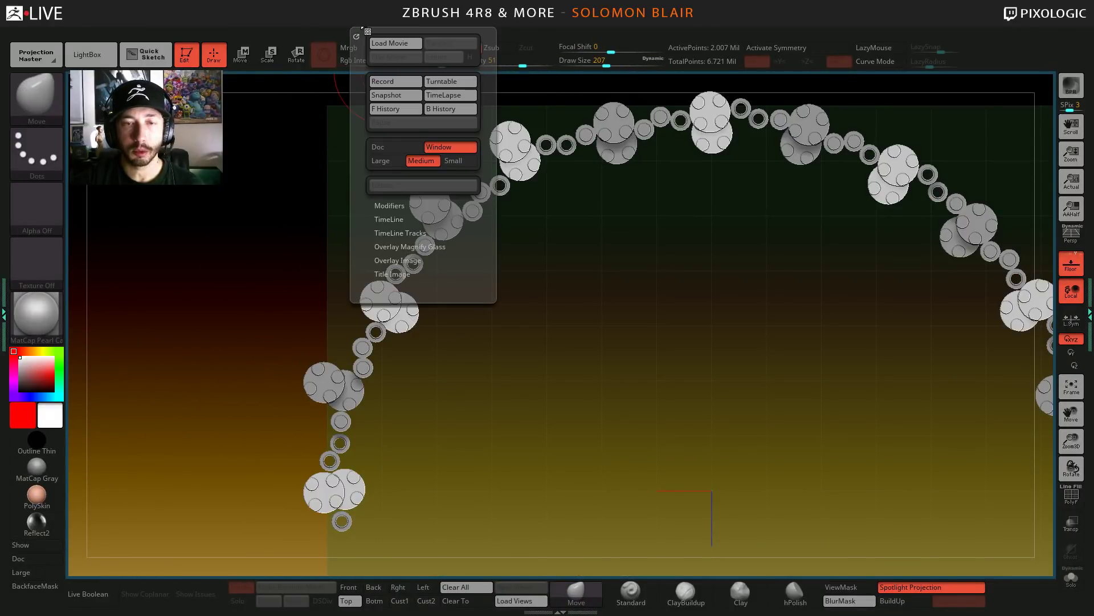
pyautogui.click(394, 219)
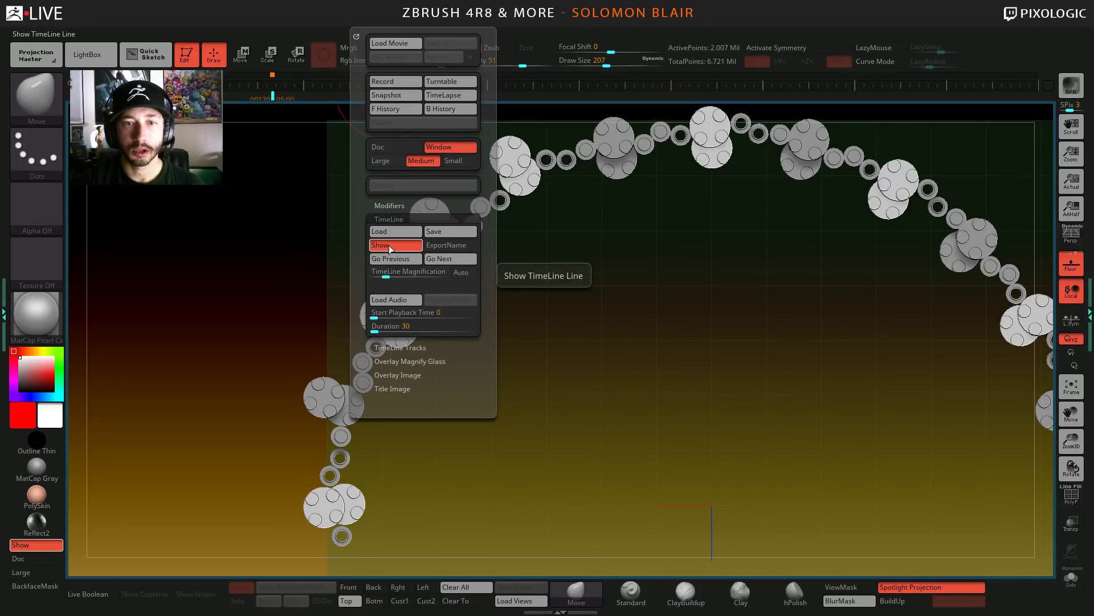
pyautogui.click(389, 245)
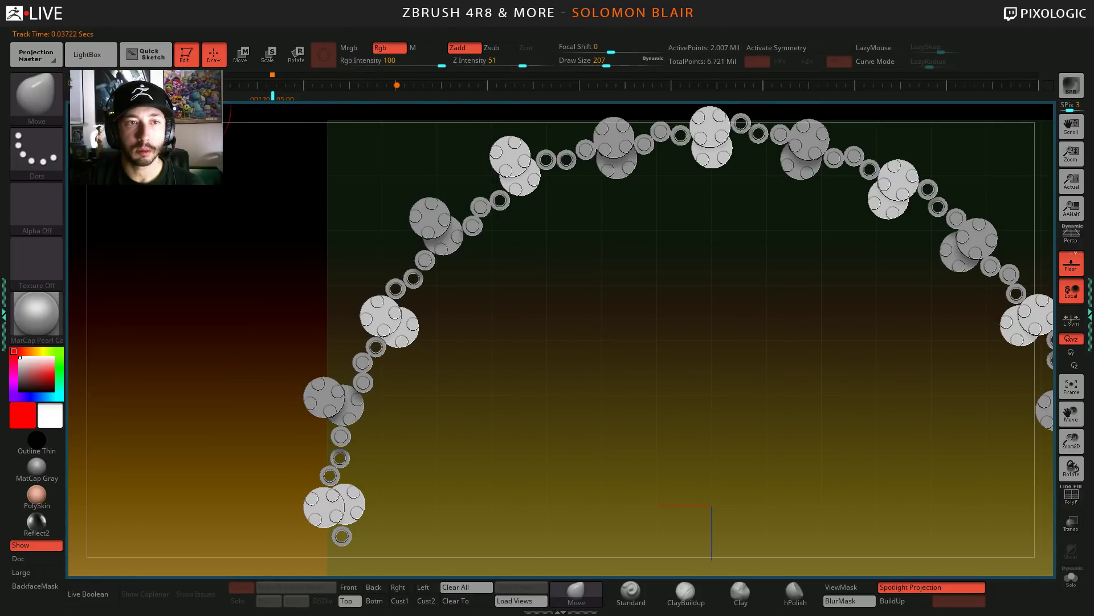
# - Move the timeline to the keyframe at about 4.06 seconds and switch from the top view to a front view of the columns
pyautogui.click(122, 85)
pyautogui.click(396, 85)
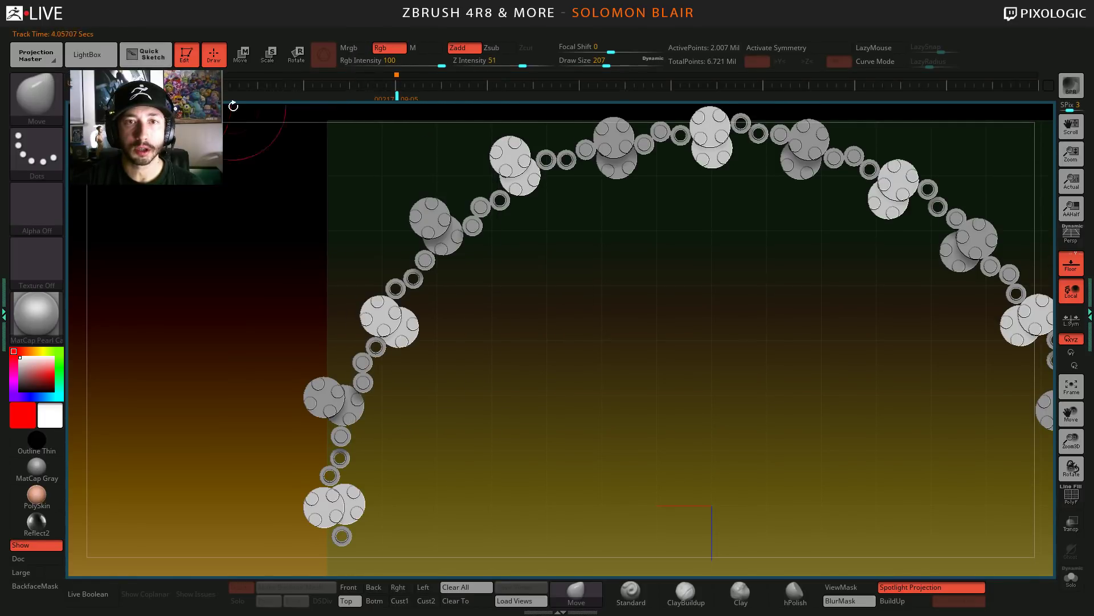
pyautogui.keyDown('ctrl'); pyautogui.moveTo(210, 223); pyautogui.dragTo(313, 359, button='right'); pyautogui.keyUp('ctrl')
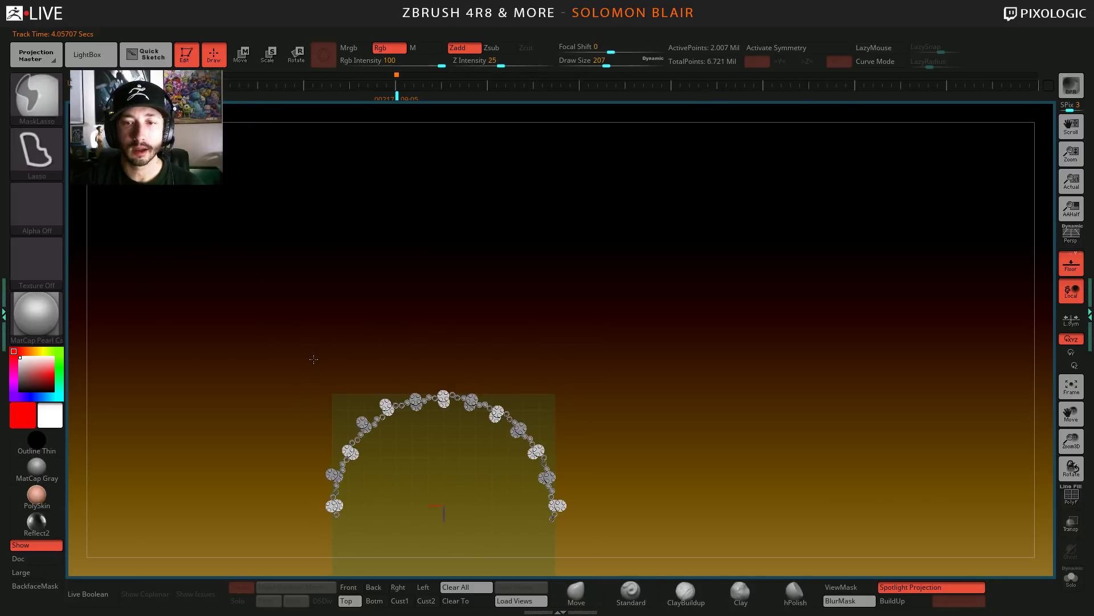
pyautogui.moveTo(415, 422); pyautogui.dragTo(415, 380, button='right')
pyautogui.keyDown('ctrl'); pyautogui.moveTo(415, 287); pyautogui.dragTo(466, 308, button='right'); pyautogui.keyUp('ctrl')
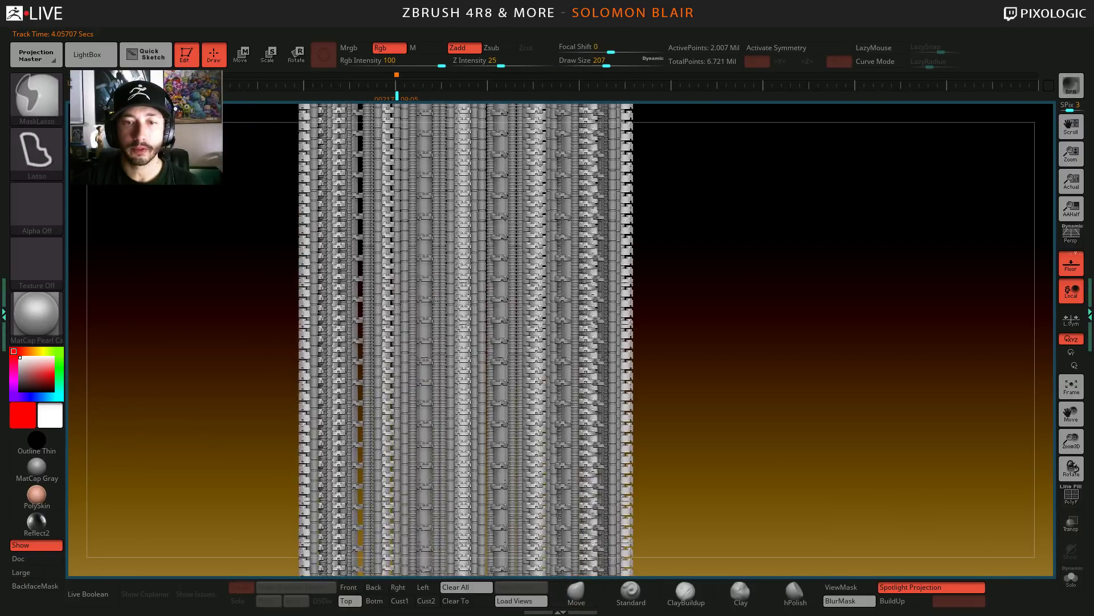
# - Examine the column wall from the front and from slightly above, around its upper edge
pyautogui.press('s')
pyautogui.moveTo(474, 311); pyautogui.dragTo(489, 309)
pyautogui.keyDown('alt'); pyautogui.moveTo(489, 303); pyautogui.dragTo(516, 358, button='right'); pyautogui.keyUp('alt')
pyautogui.press('s')
pyautogui.moveTo(482, 290); pyautogui.dragTo(488, 289)
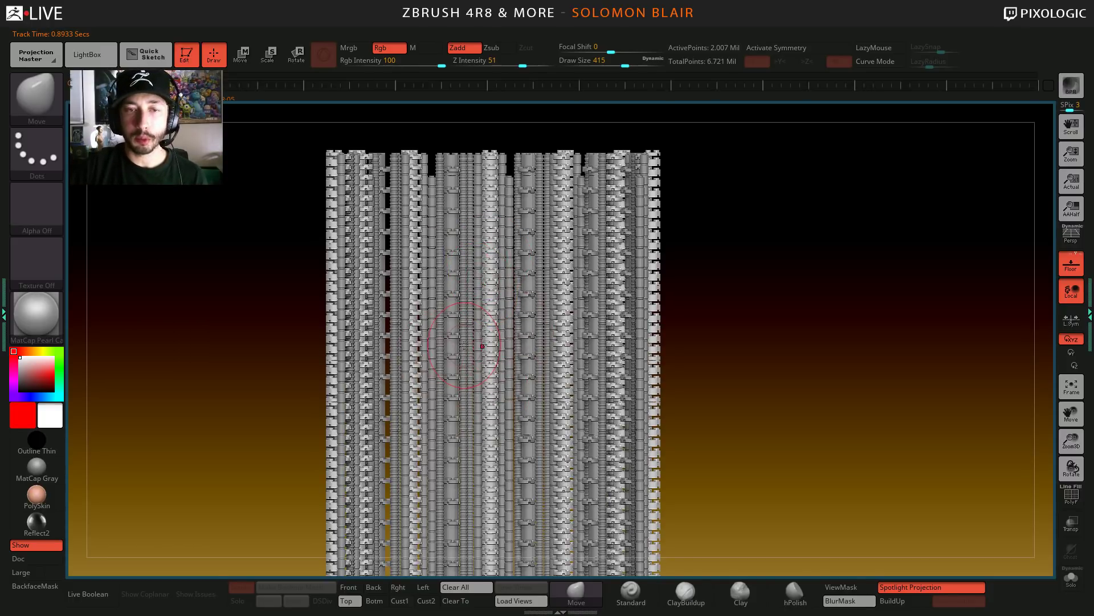
pyautogui.keyDown('alt'); pyautogui.moveTo(489, 318); pyautogui.dragTo(660, 368, button='right'); pyautogui.keyUp('alt')
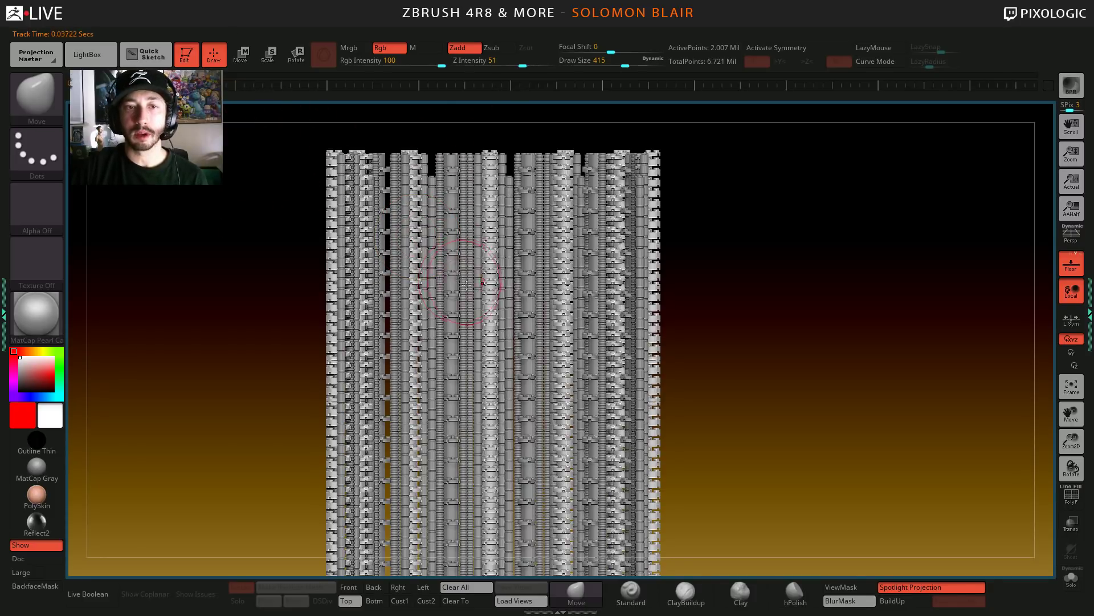
pyautogui.moveTo(465, 280)
pyautogui.mouseDown(button='right')
pyautogui.moveTo(497, 403)
pyautogui.moveTo(520, 323)
pyautogui.mouseUp(button='right')
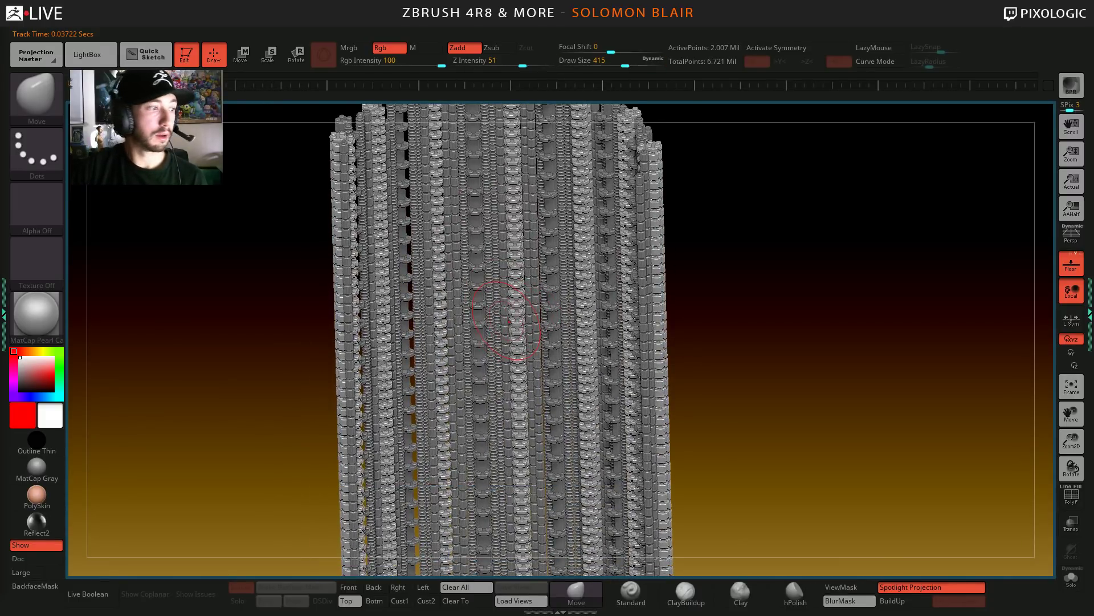
# - Bring up the Aladdin movie still in the photo viewer for comparison with the columns, and return to ZBrush
pyautogui.hotkey('alt', 'Tab')
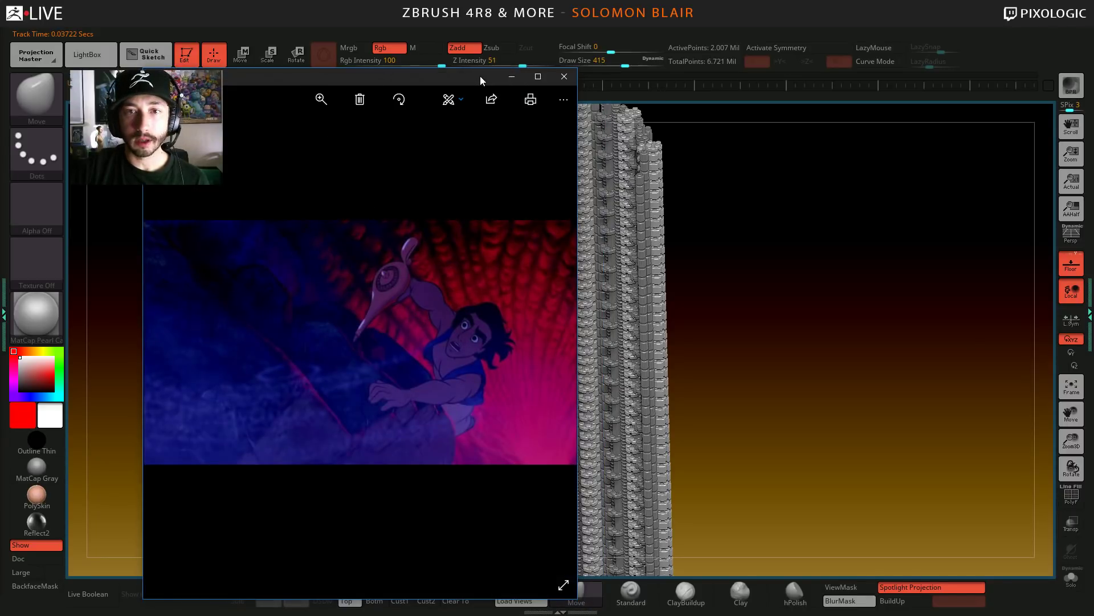
pyautogui.moveTo(480, 76); pyautogui.dragTo(368, 80)
pyautogui.hotkey('alt', 'Tab')
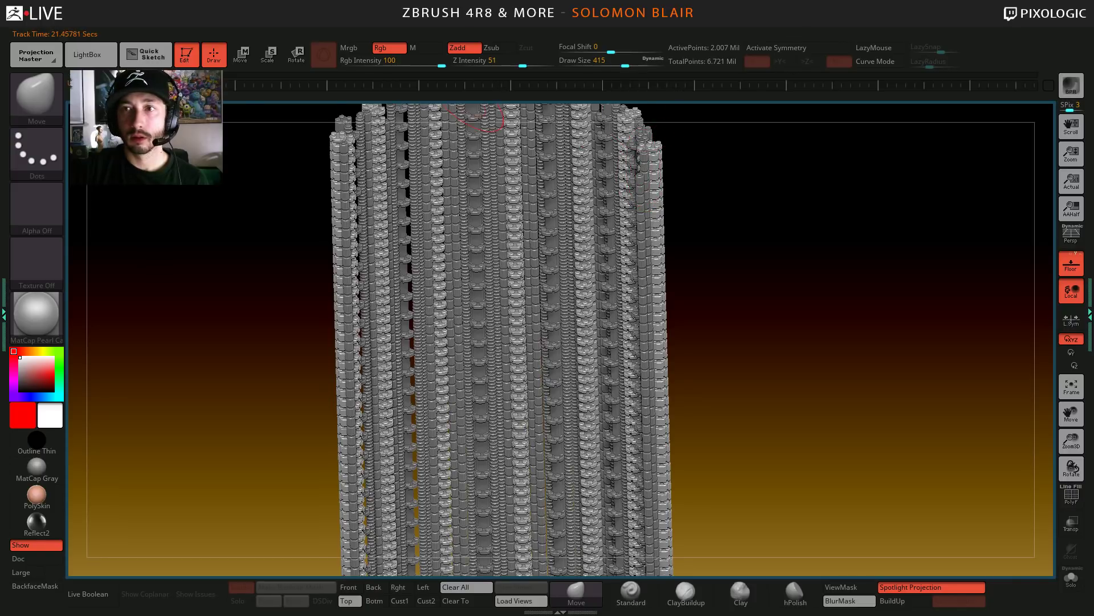
# - Quick-save the project and turn on perspective for the column arc
pyautogui.hotkey('ctrl', 's')
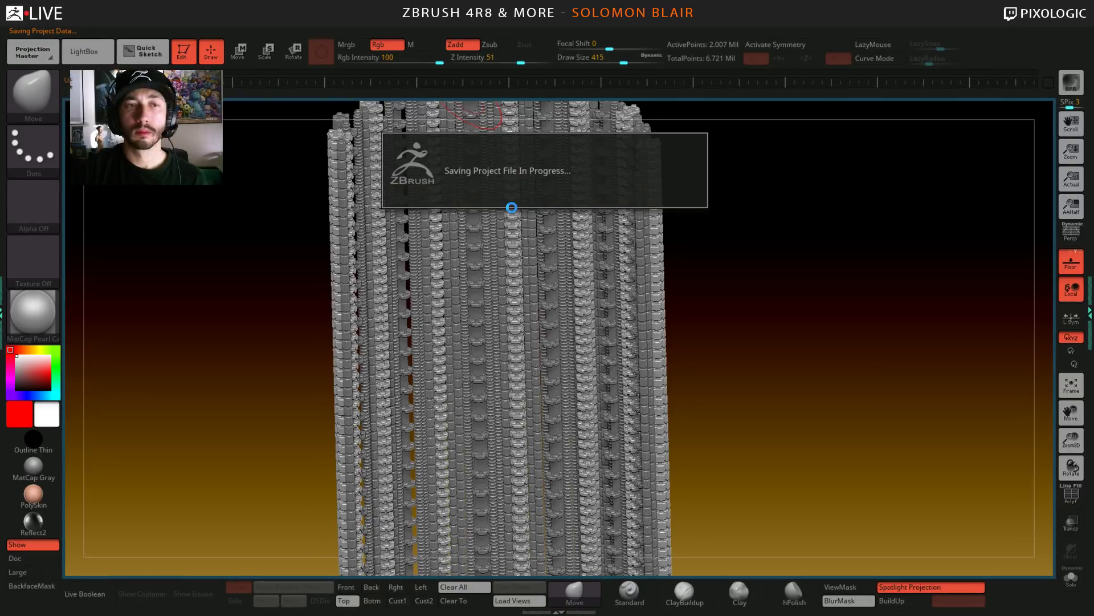
pyautogui.moveTo(507, 227); pyautogui.dragTo(664, 277, button='right')
pyautogui.click(1071, 244)
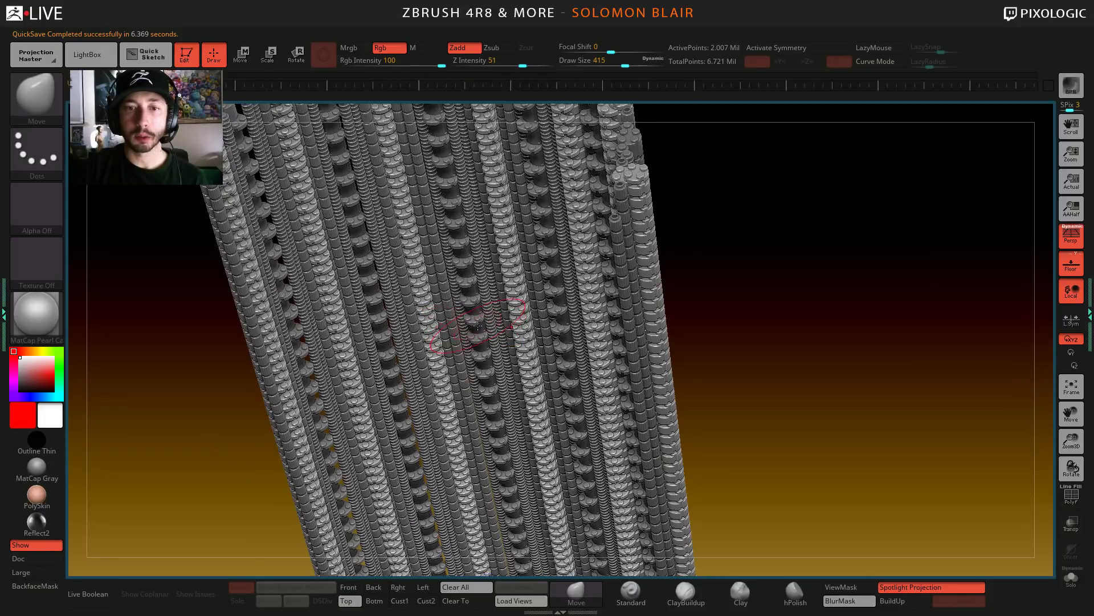
pyautogui.moveTo(474, 327); pyautogui.dragTo(480, 349, button='right')
pyautogui.keyDown('alt'); pyautogui.moveTo(450, 292); pyautogui.dragTo(587, 335, button='right'); pyautogui.keyUp('alt')
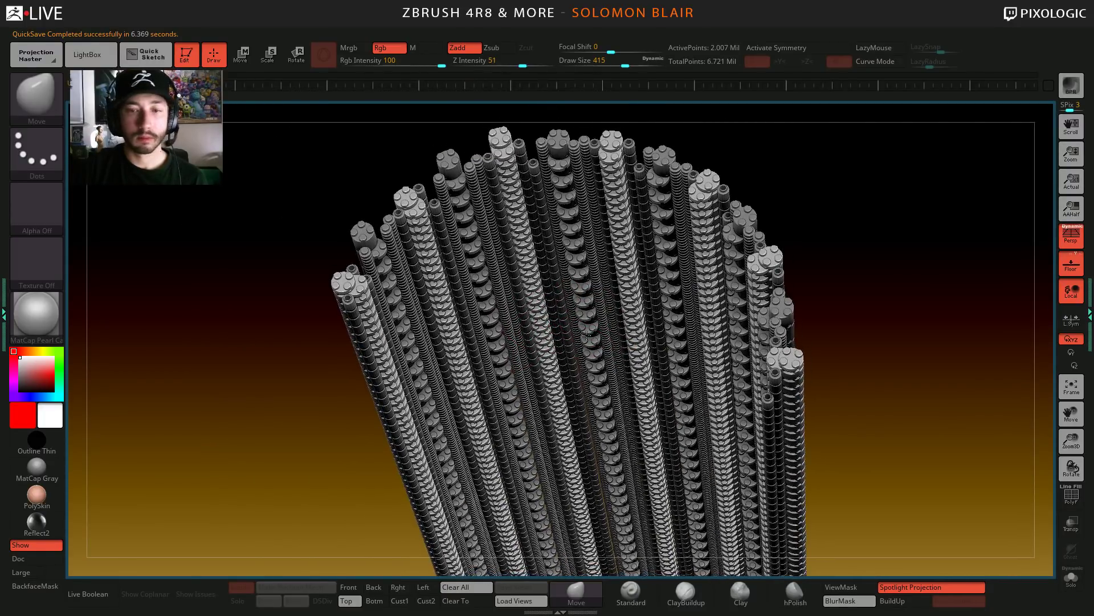
# - Examine the inner side of the column arc in perspective, from its tops down to a close view
pyautogui.press('s')
pyautogui.moveTo(571, 345); pyautogui.dragTo(574, 346)
pyautogui.keyDown('alt'); pyautogui.moveTo(580, 359); pyautogui.dragTo(575, 344, button='right'); pyautogui.keyUp('alt')
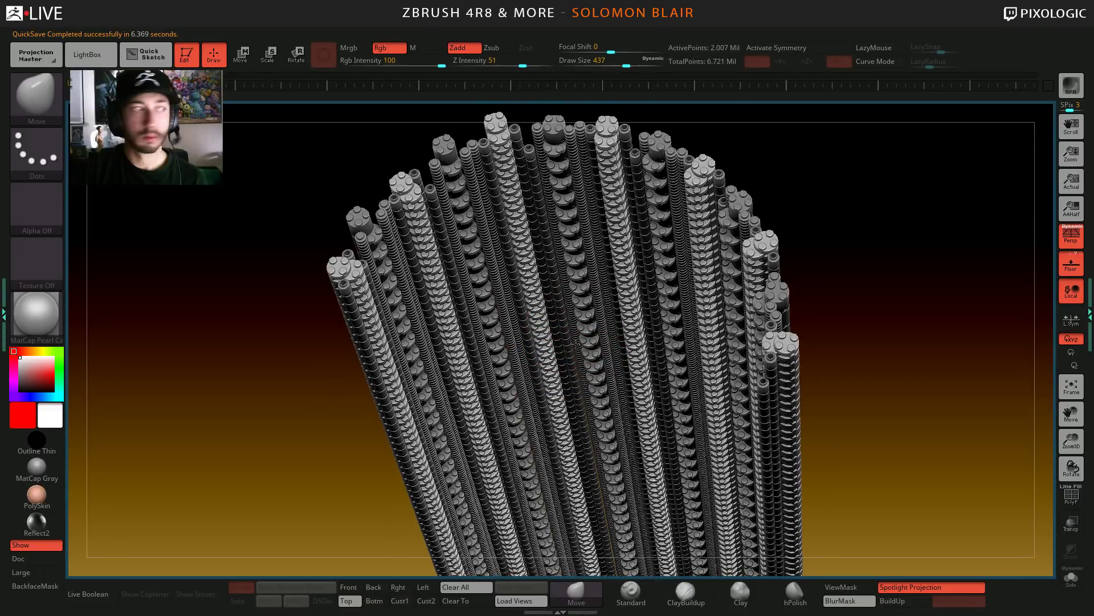
pyautogui.press('s')
pyautogui.moveTo(593, 342); pyautogui.dragTo(594, 342)
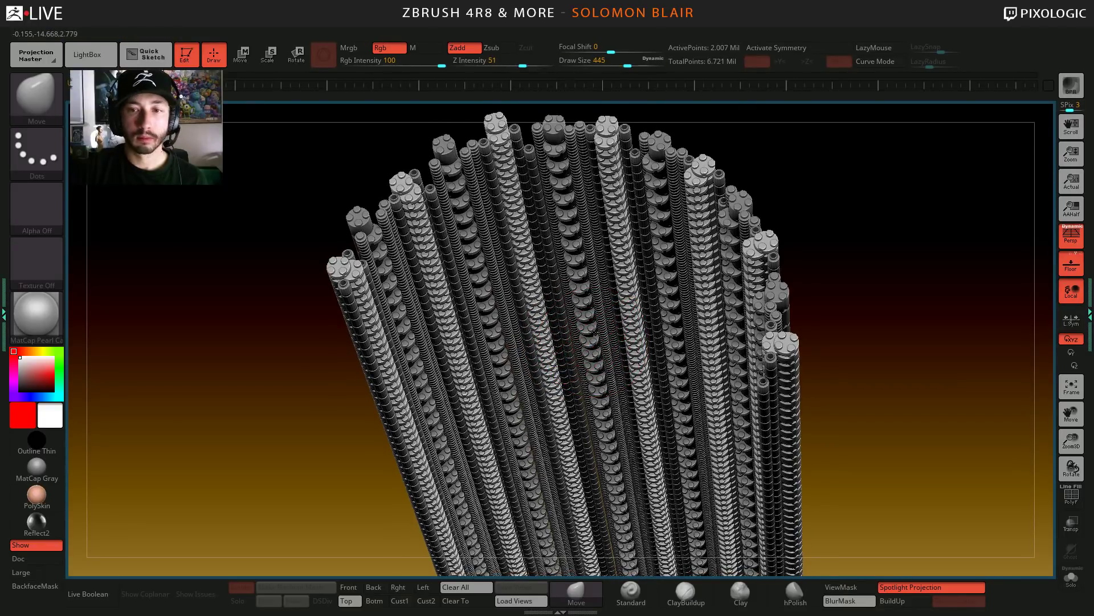
pyautogui.moveTo(594, 332)
pyautogui.mouseDown(button='right')
pyautogui.moveTo(611, 332)
pyautogui.moveTo(613, 456)
pyautogui.moveTo(628, 317)
pyautogui.moveTo(613, 305)
pyautogui.moveTo(600, 237)
pyautogui.mouseUp(button='right')
pyautogui.press('ctrl')
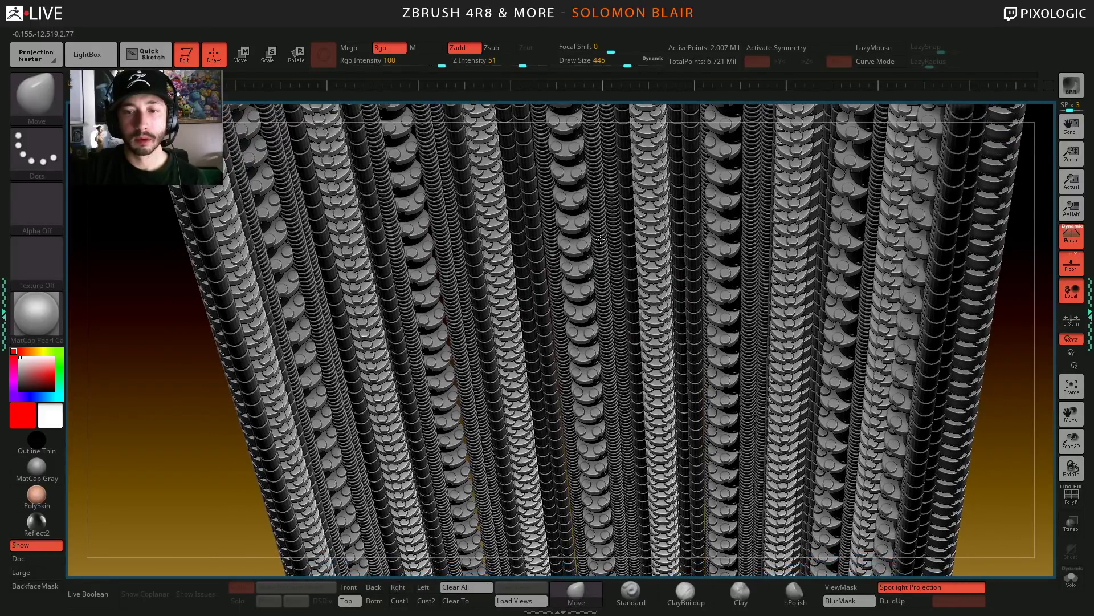
# - Set the camera's angle of view to 70
pyautogui.click(143, 26)
pyautogui.moveTo(201, 296); pyautogui.dragTo(224, 299)
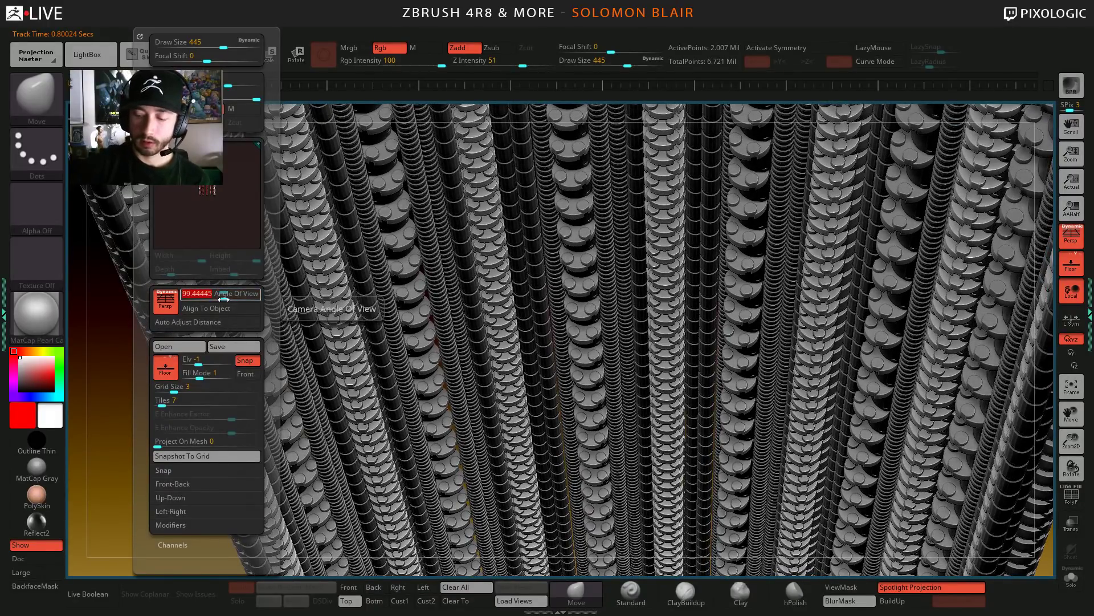
pyautogui.write('70')
pyautogui.press('Return')
# - Examine the columns up close with the new camera angle, and look over the full height of the arc
pyautogui.press('s')
pyautogui.moveTo(555, 276); pyautogui.dragTo(549, 276)
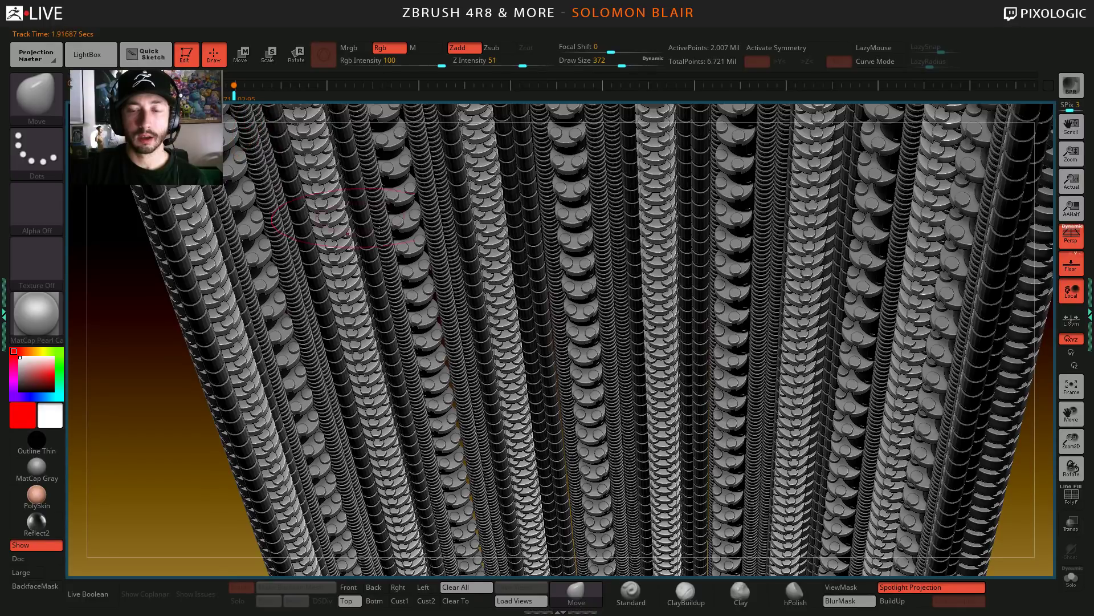
pyautogui.press('s')
pyautogui.moveTo(419, 260); pyautogui.dragTo(408, 261)
pyautogui.press('s')
pyautogui.moveTo(380, 325); pyautogui.dragTo(368, 324)
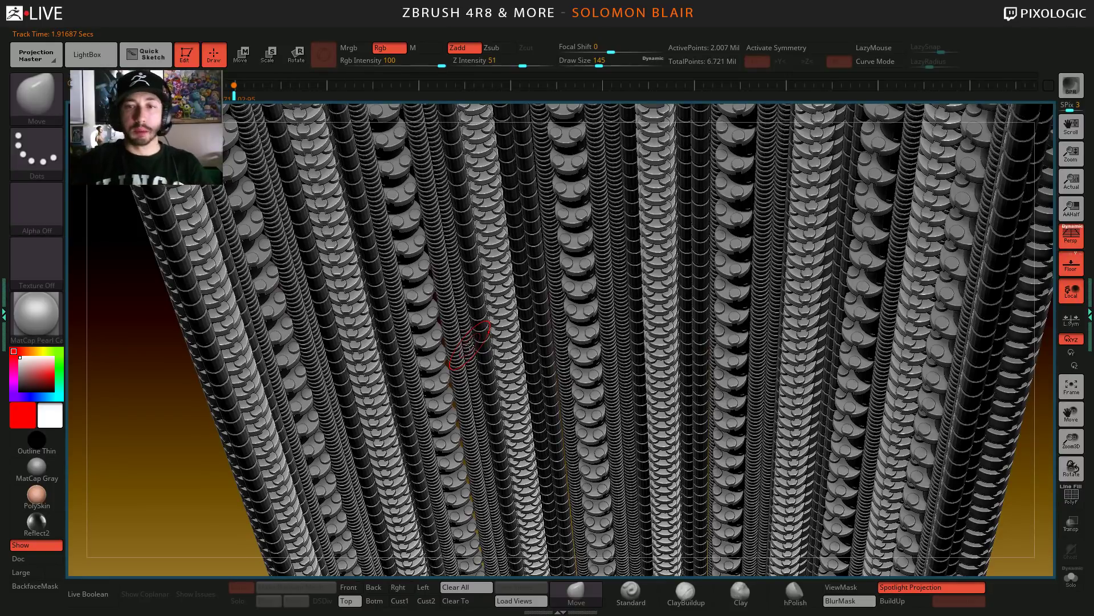
pyautogui.press('ctrl')
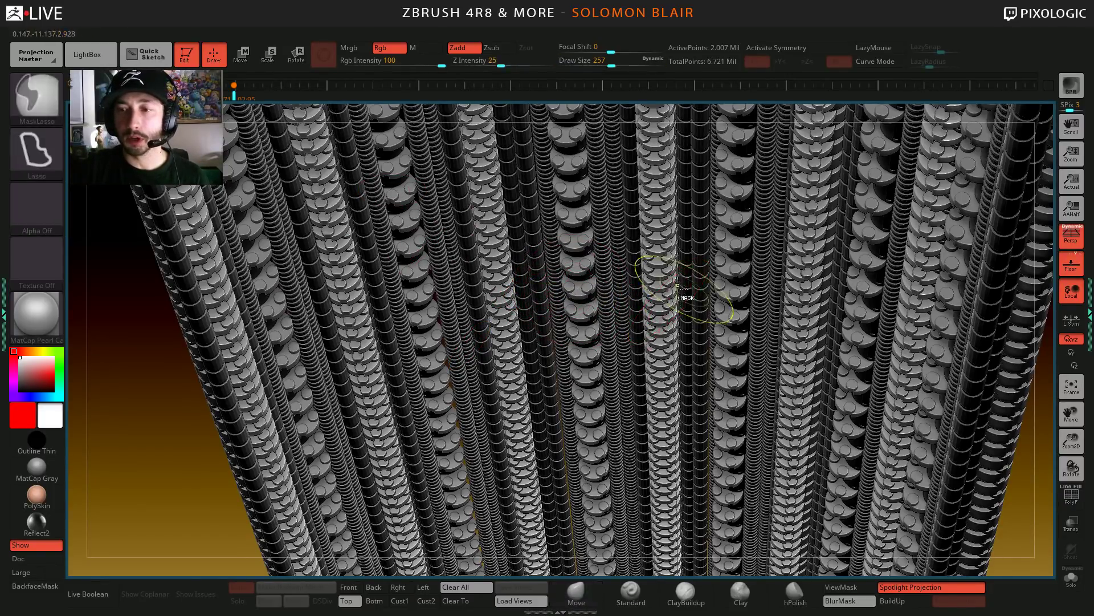
pyautogui.keyDown('ctrl'); pyautogui.moveTo(685, 298); pyautogui.dragTo(456, 276, button='right'); pyautogui.keyUp('ctrl')
pyautogui.press('s')
pyautogui.moveTo(459, 314); pyautogui.dragTo(469, 313)
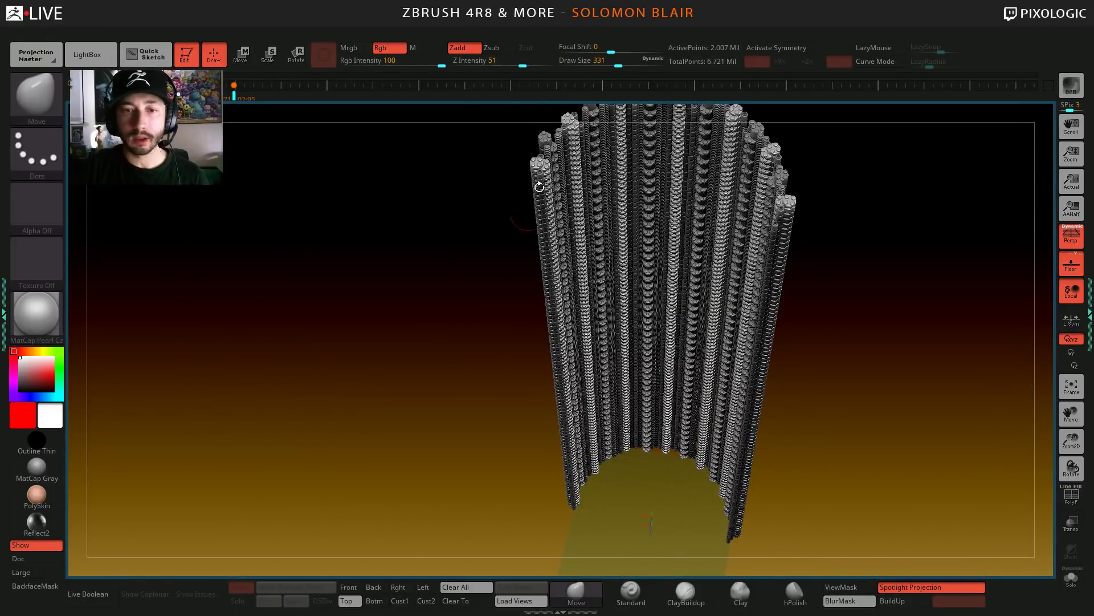
pyautogui.click(638, 28)
pyautogui.click(677, 194)
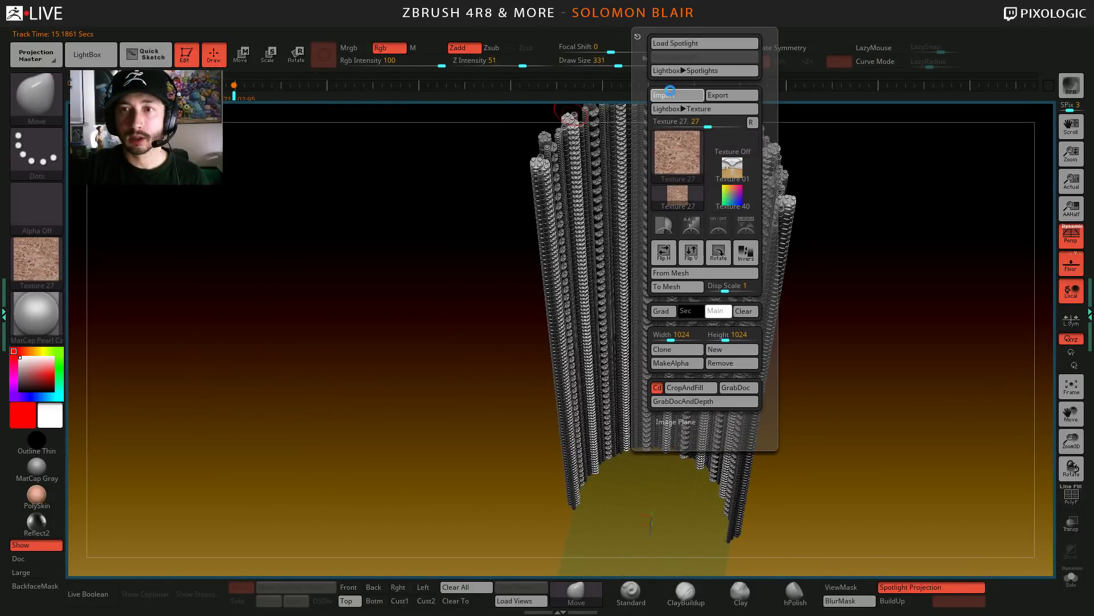
pyautogui.click(677, 96)
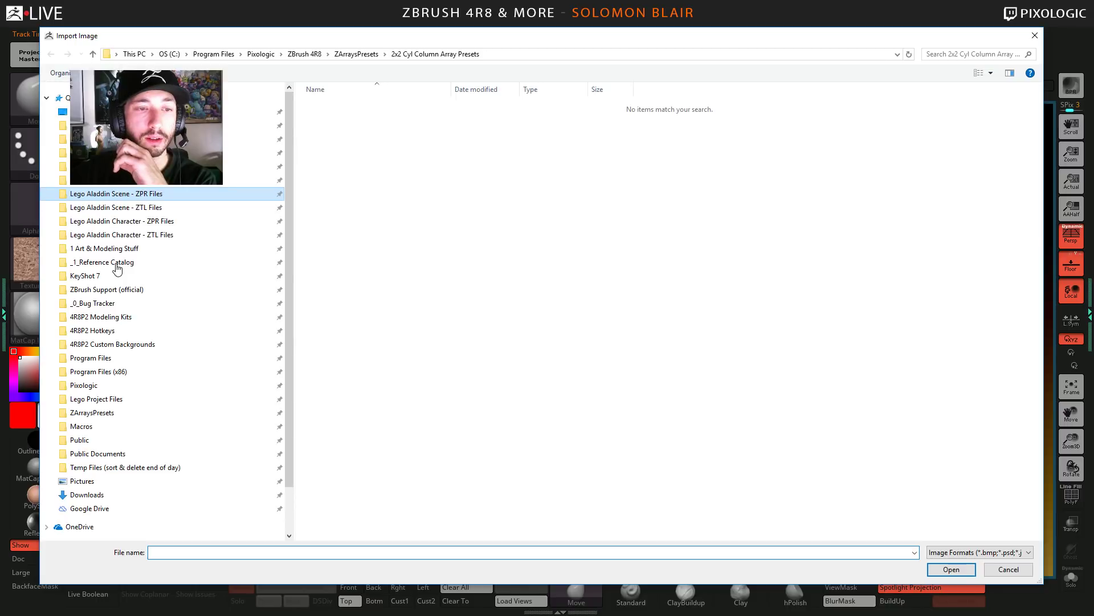
pyautogui.click(986, 569)
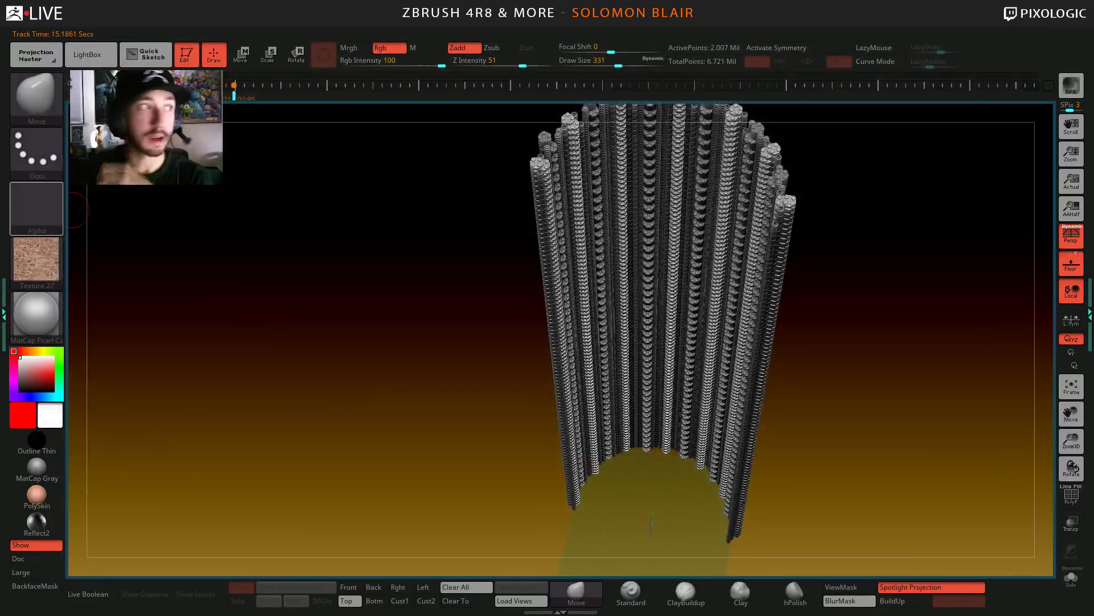
# - Switch to File Explorer and view test10_hd1080.jpg from the Lego Aladdin WIP renders inside Image Reference & Renders For Stream
pyautogui.hotkey('alt', 'Tab')
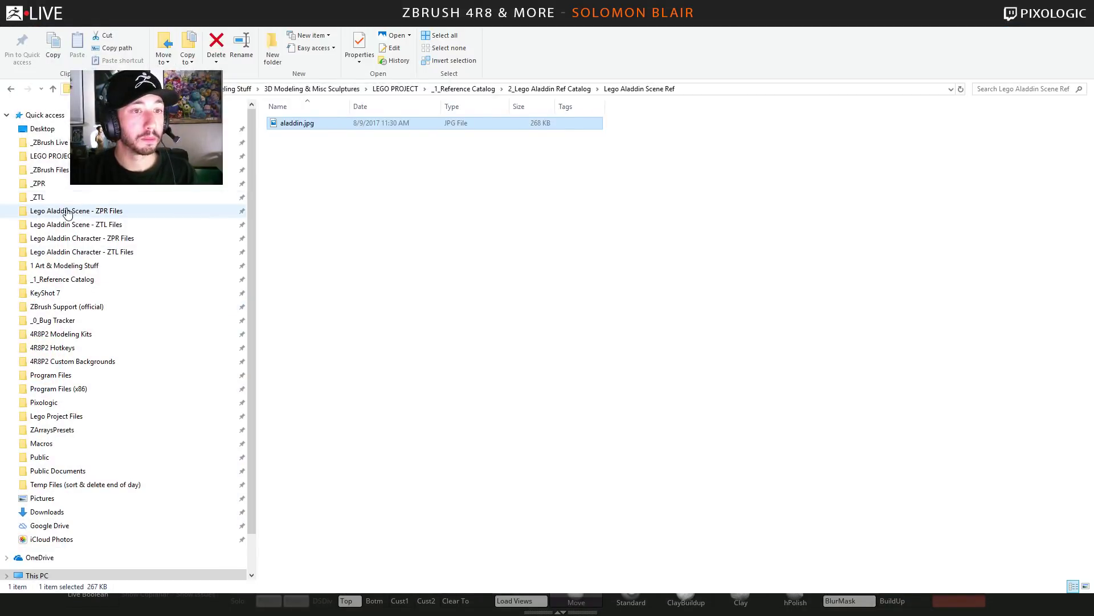
pyautogui.click(49, 142)
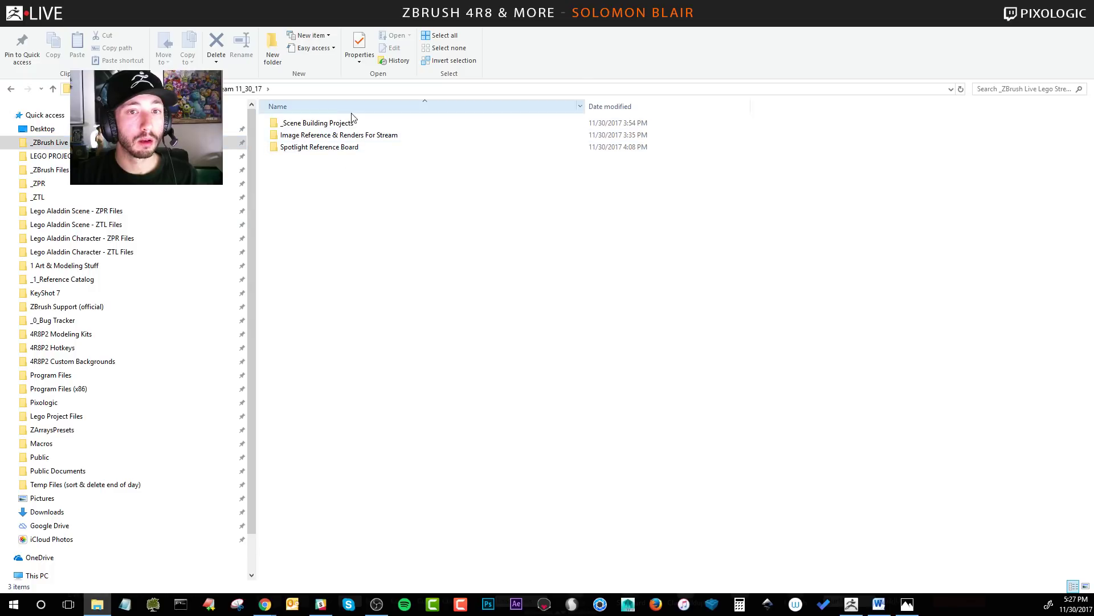
pyautogui.doubleClick(313, 135)
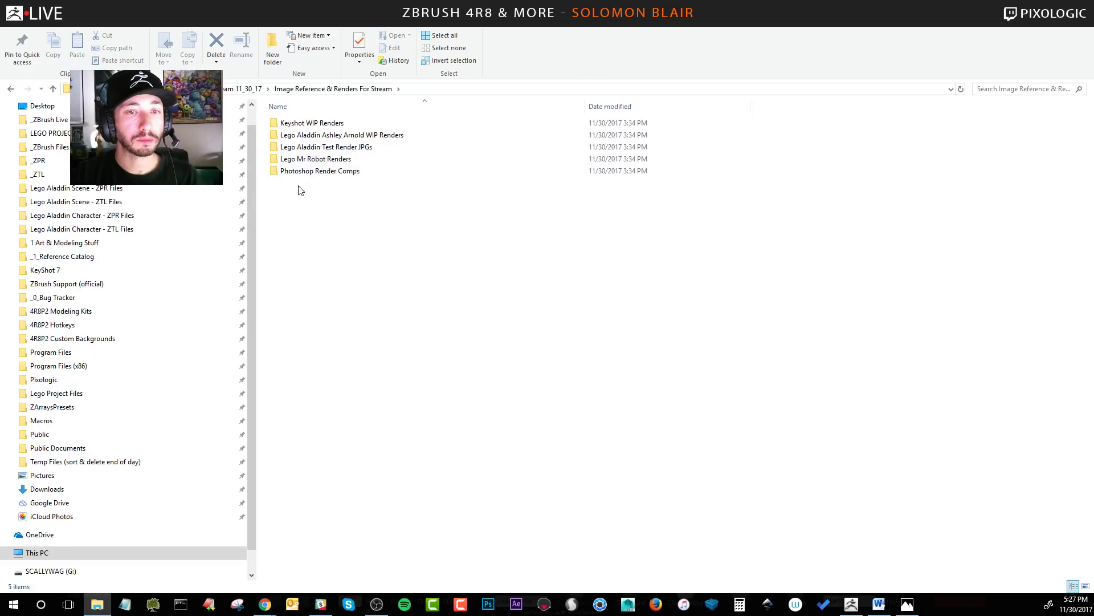
pyautogui.doubleClick(341, 140)
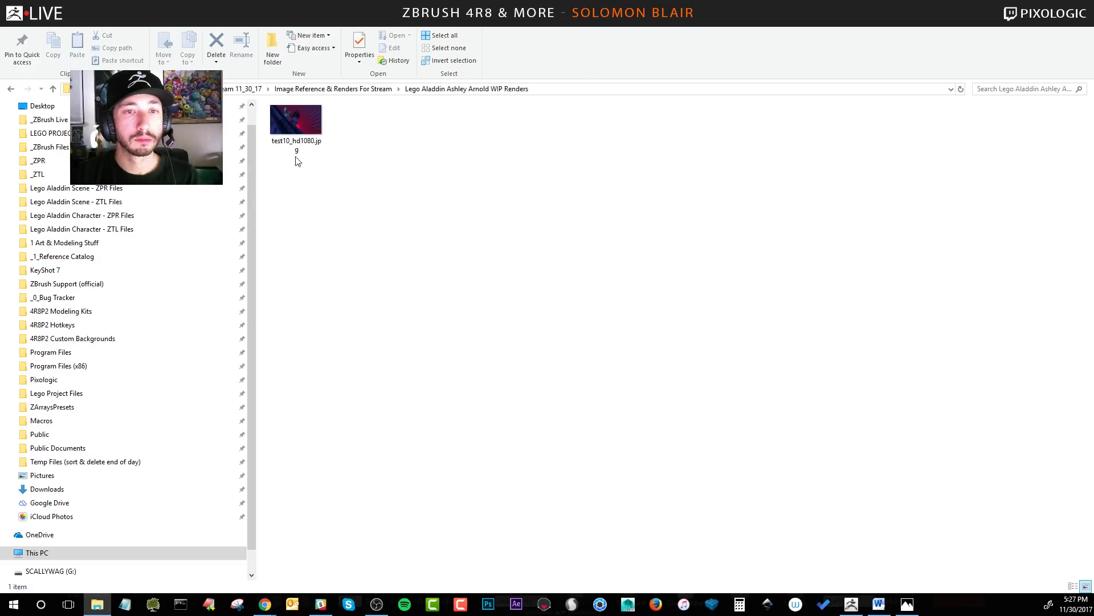
pyautogui.doubleClick(296, 150)
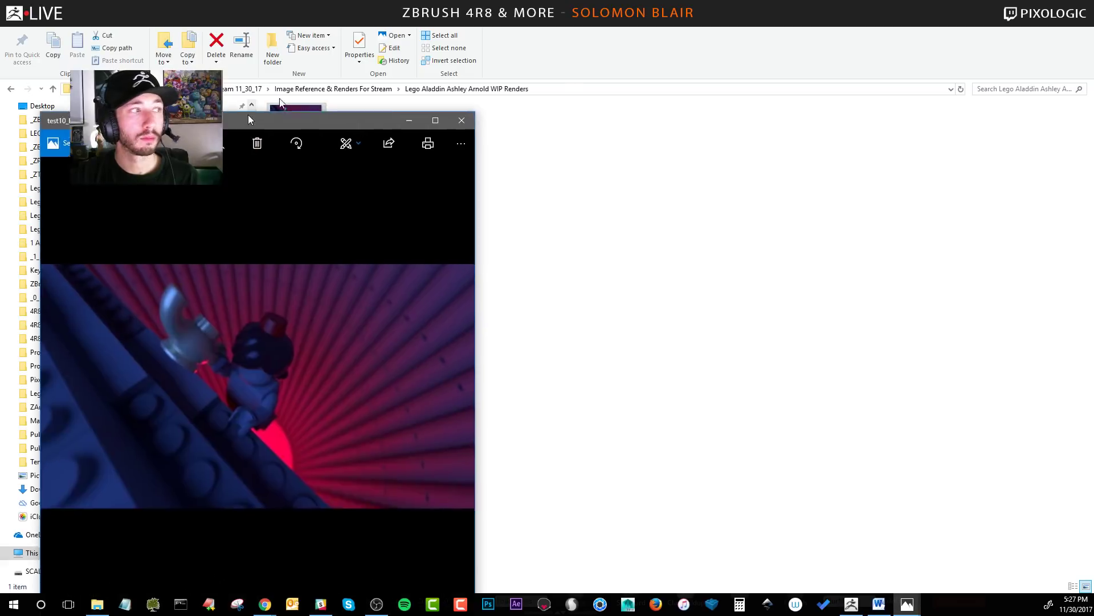
pyautogui.moveTo(247, 115); pyautogui.dragTo(327, 28)
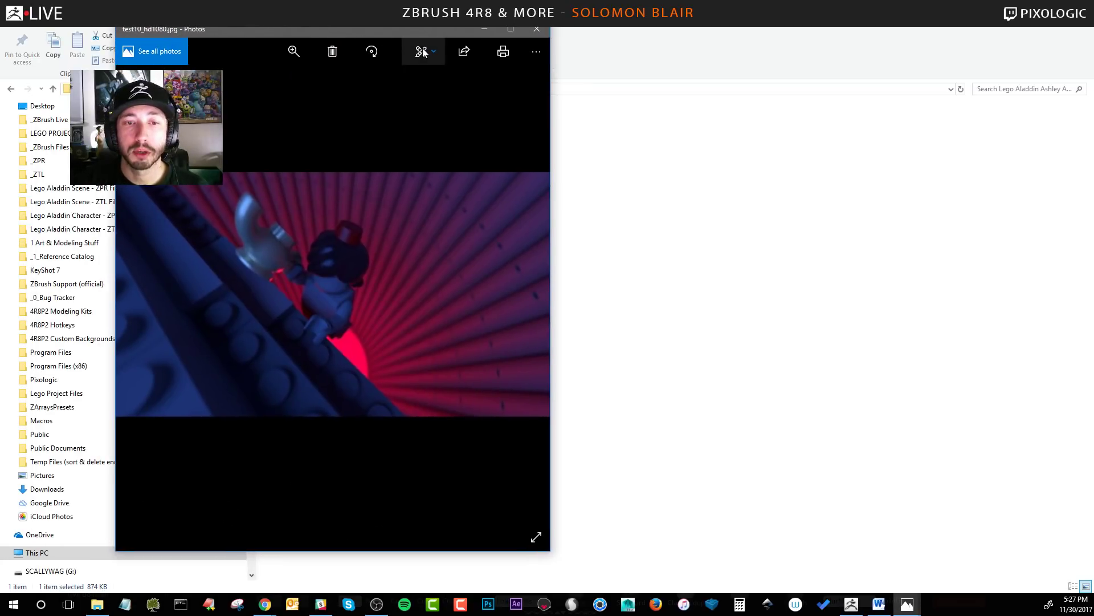
pyautogui.click(482, 30)
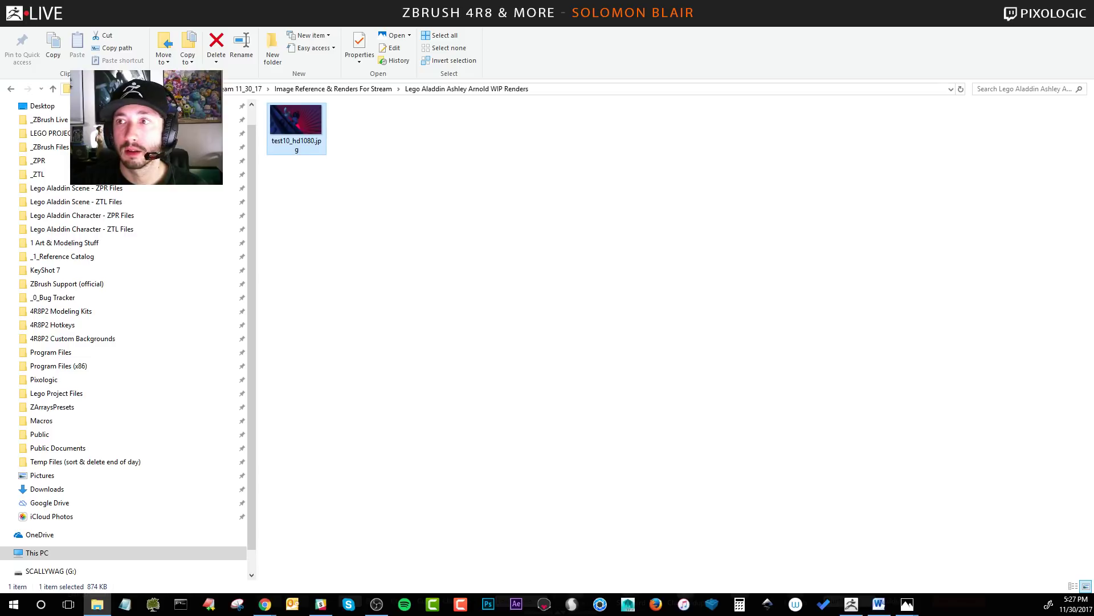
# - Return to ZBrush, look at the column arc from above, and turn off perspective
pyautogui.hotkey('alt', 'Tab')
pyautogui.moveTo(570, 291)
pyautogui.mouseDown(button='right')
pyautogui.moveTo(524, 319)
pyautogui.moveTo(513, 312)
pyautogui.moveTo(503, 386)
pyautogui.moveTo(428, 419)
pyautogui.mouseUp(button='right')
pyautogui.press('s')
pyautogui.click(806, 325)
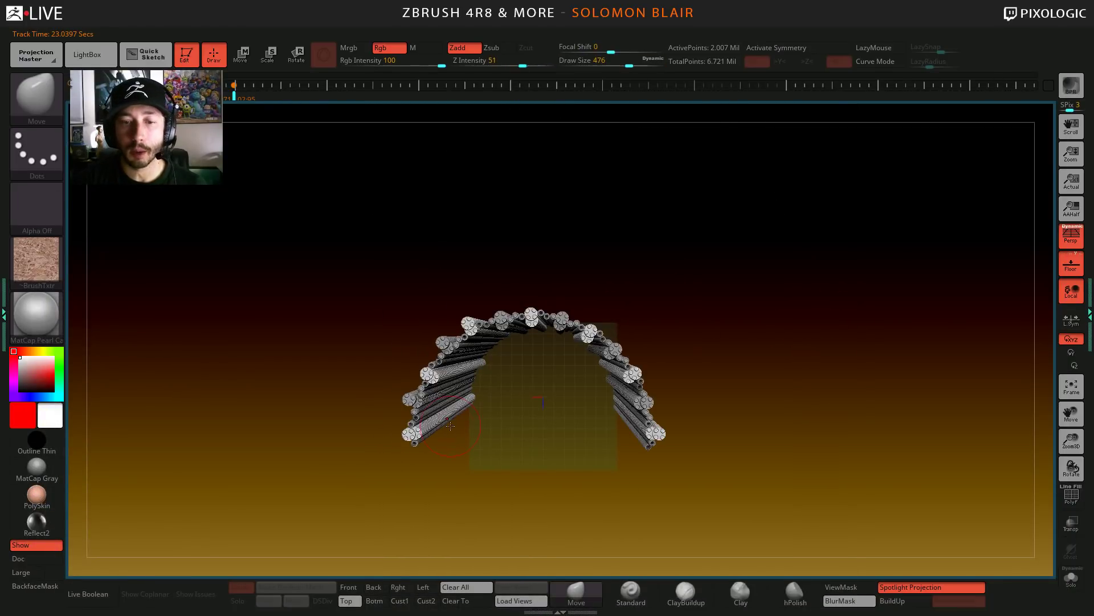
pyautogui.click(1071, 233)
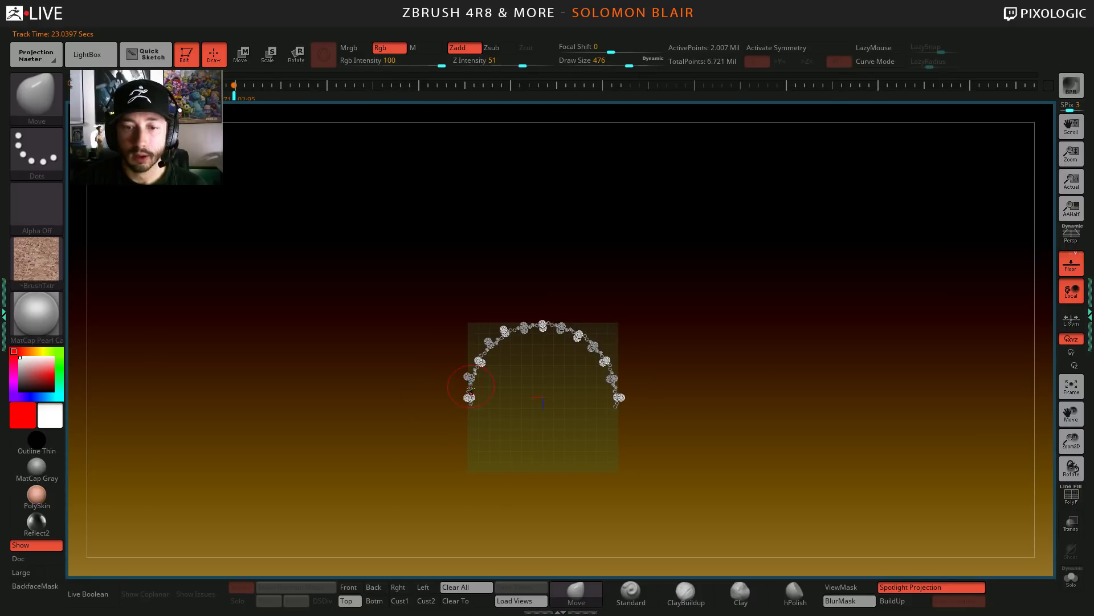
# - Examine the column arc without perspective, from an angled view and straight from the front
pyautogui.press('s')
pyautogui.moveTo(581, 457); pyautogui.dragTo(586, 457)
pyautogui.moveTo(505, 432)
pyautogui.keyDown('ctrl'); pyautogui.mouseDown(button='right')
pyautogui.moveTo(521, 436)
pyautogui.moveTo(550, 379)
pyautogui.mouseUp(button='right'); pyautogui.keyUp('ctrl')
pyautogui.press('s')
pyautogui.press('s')
pyautogui.moveTo(534, 397); pyautogui.dragTo(540, 398)
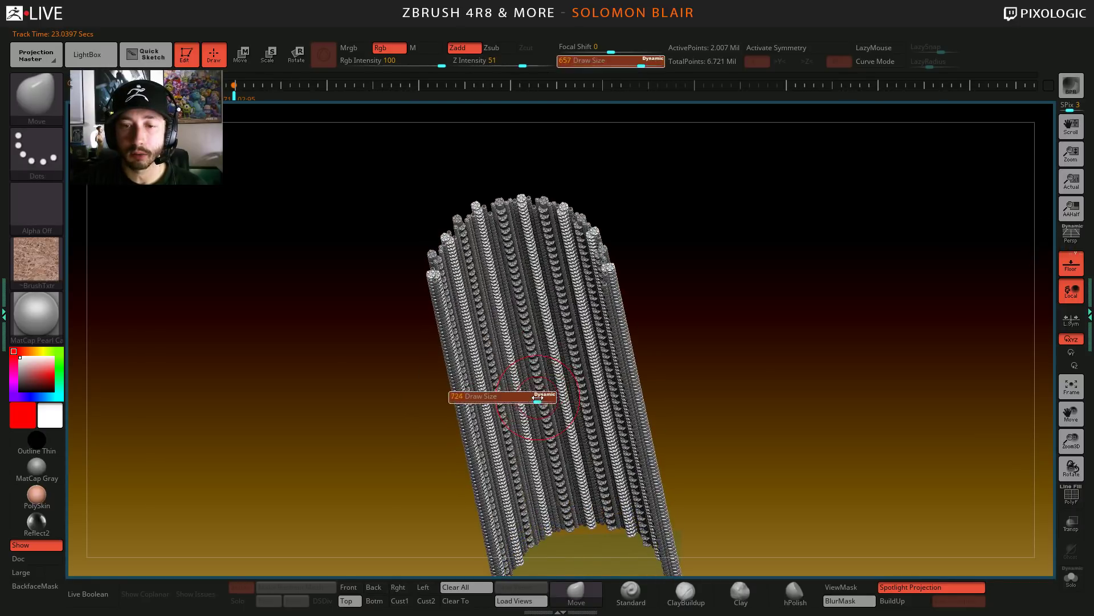
pyautogui.moveTo(484, 417)
pyautogui.mouseDown(button='right')
pyautogui.moveTo(578, 379)
pyautogui.moveTo(541, 343)
pyautogui.moveTo(563, 359)
pyautogui.mouseUp(button='right')
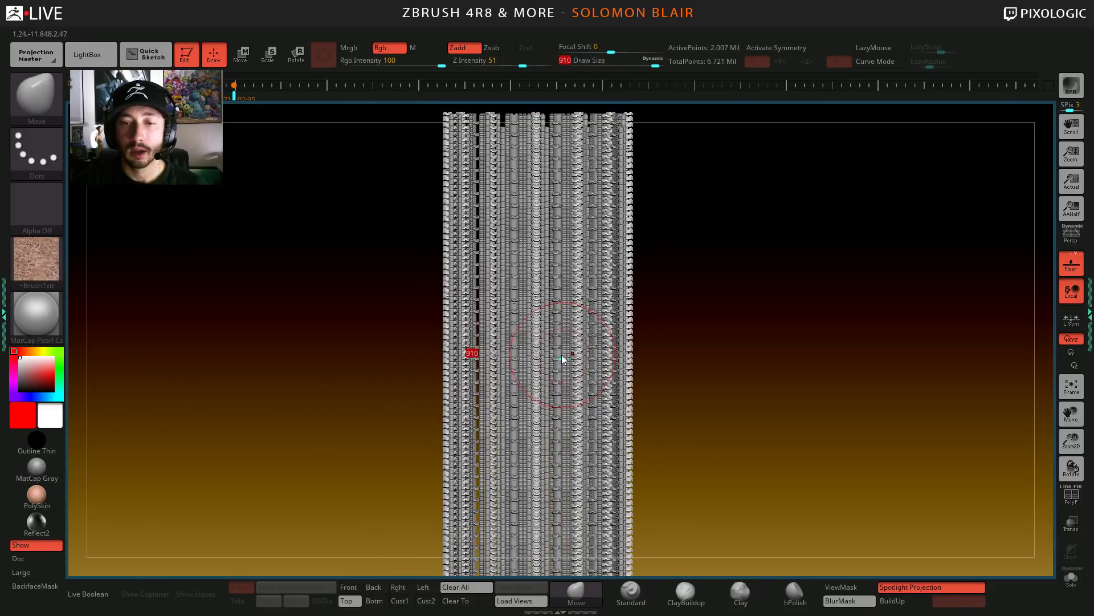
pyautogui.keyDown('alt'); pyautogui.moveTo(536, 320); pyautogui.dragTo(547, 366, button='right'); pyautogui.keyUp('alt')
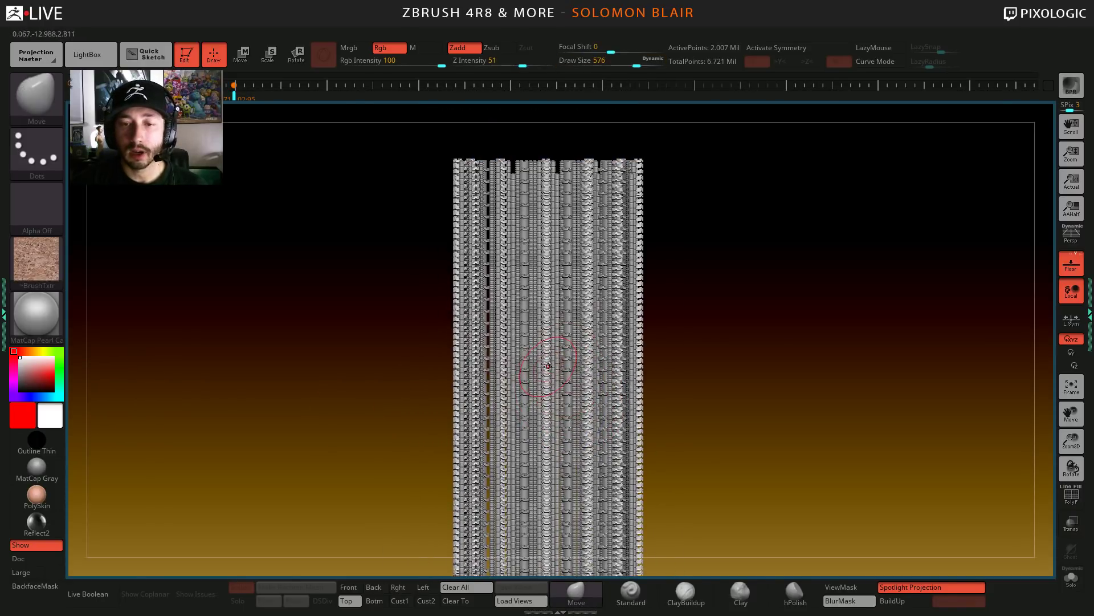
# - Restore the tool tray beside the canvas and collapse its expanded section
pyautogui.click(1090, 313)
pyautogui.click(998, 239)
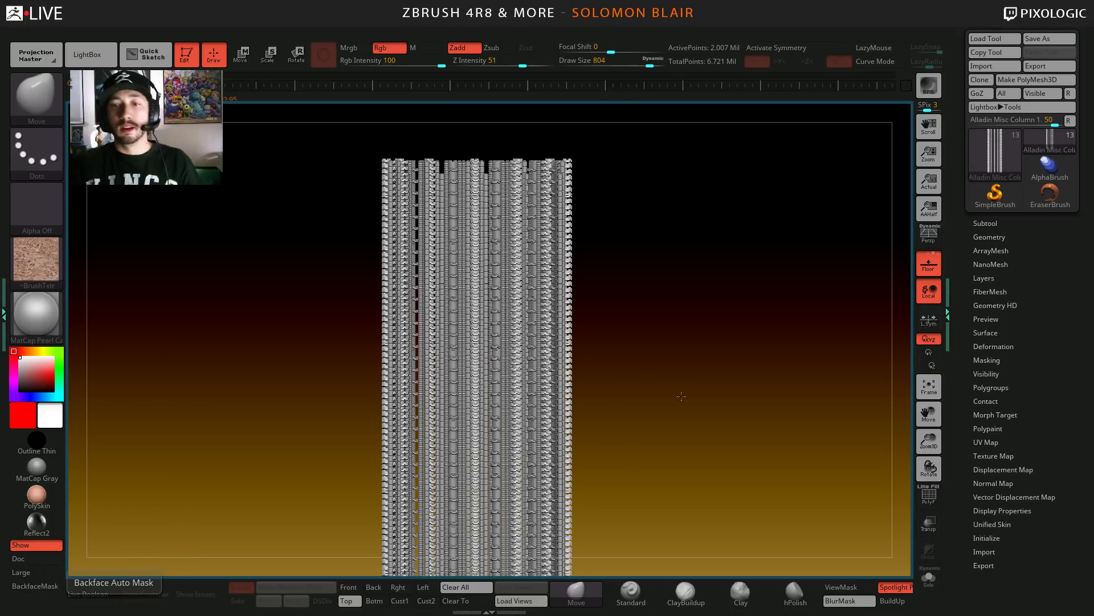
# - Examine the column arc from a raised angle and straight from the front
pyautogui.press('s')
pyautogui.moveTo(679, 396)
pyautogui.mouseDown()
pyautogui.moveTo(633, 376)
pyautogui.moveTo(662, 348)
pyautogui.mouseUp()
pyautogui.press('s')
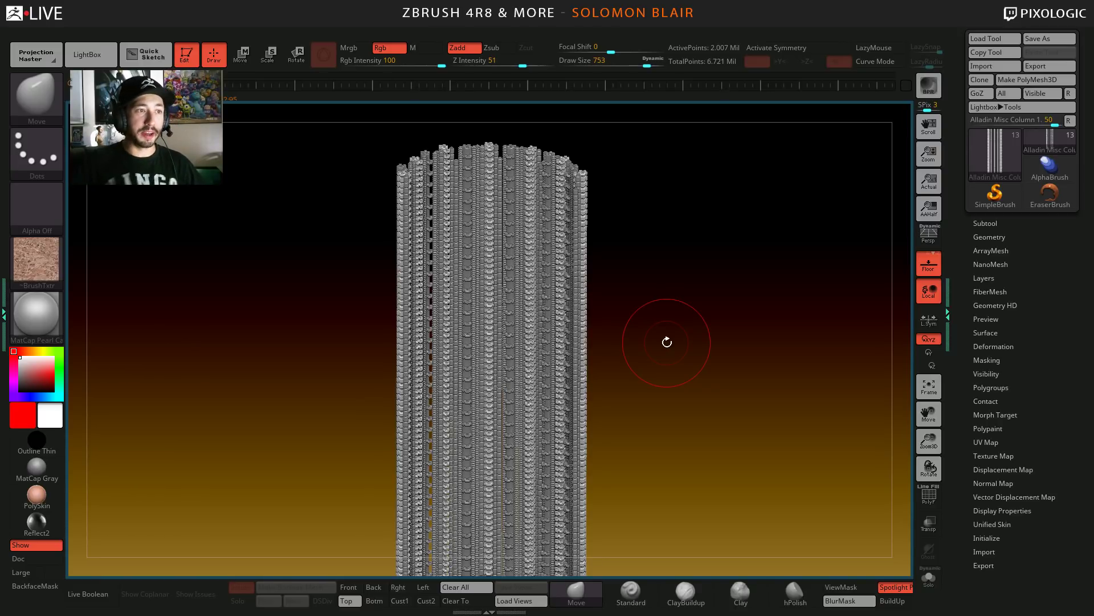
pyautogui.moveTo(36, 495)
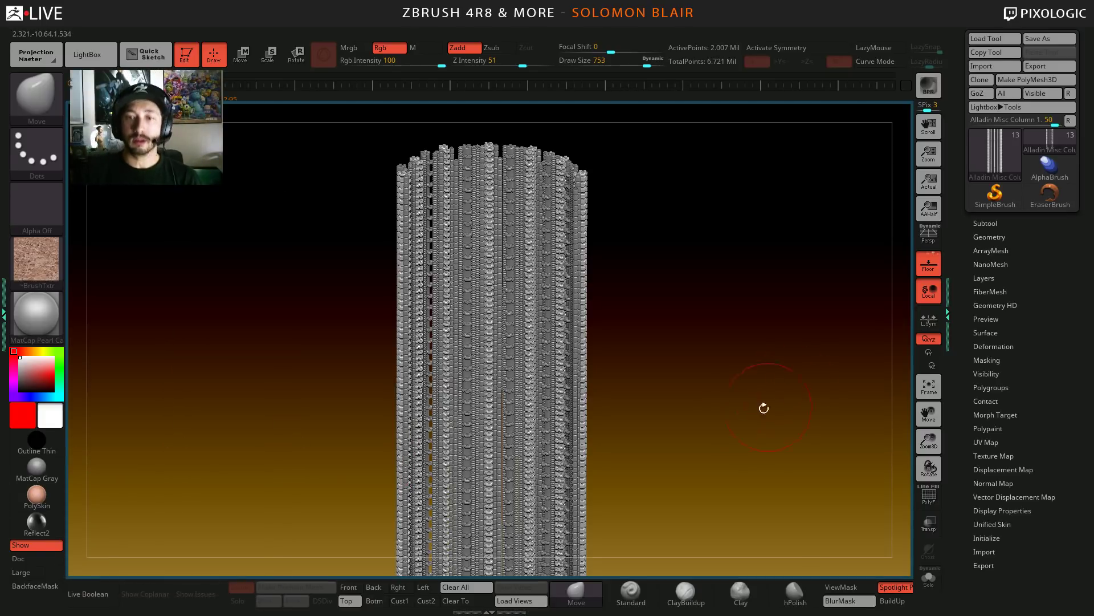
pyautogui.moveTo(651, 348)
pyautogui.keyDown('alt'); pyautogui.mouseDown()
pyautogui.moveTo(674, 380)
pyautogui.moveTo(663, 375)
pyautogui.mouseUp(); pyautogui.keyUp('alt')
pyautogui.moveTo(517, 399)
pyautogui.keyDown('alt'); pyautogui.mouseDown(button='right')
pyautogui.moveTo(507, 317)
pyautogui.moveTo(477, 361)
pyautogui.moveTo(470, 306)
pyautogui.moveTo(514, 325)
pyautogui.moveTo(515, 392)
pyautogui.moveTo(535, 416)
pyautogui.mouseUp(button='right'); pyautogui.keyUp('alt')
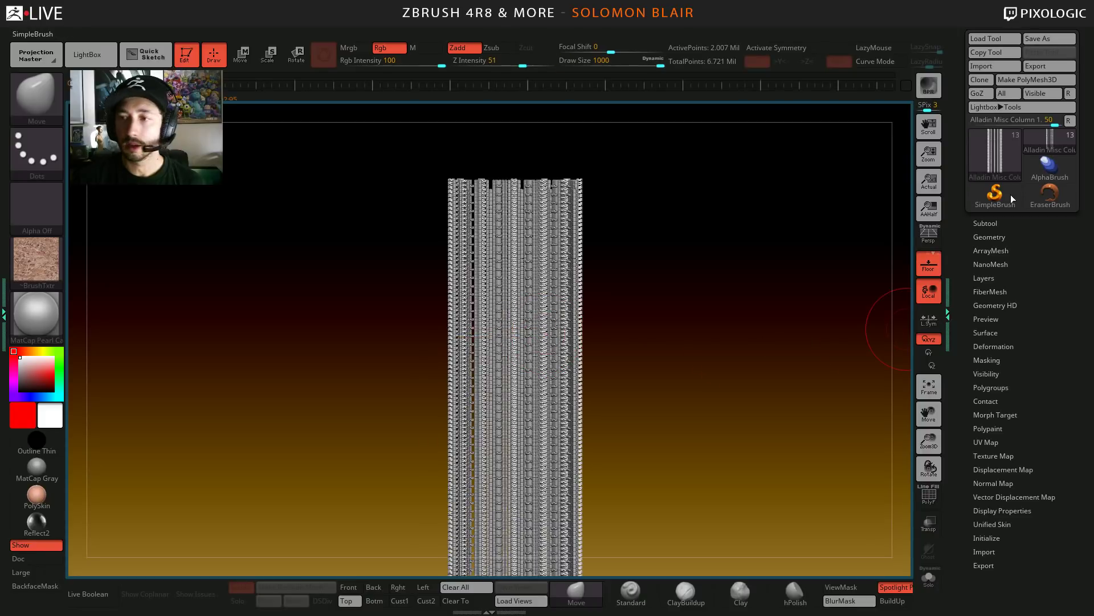
# - Expand the subtool list and hide the timeline above the canvas
pyautogui.click(985, 223)
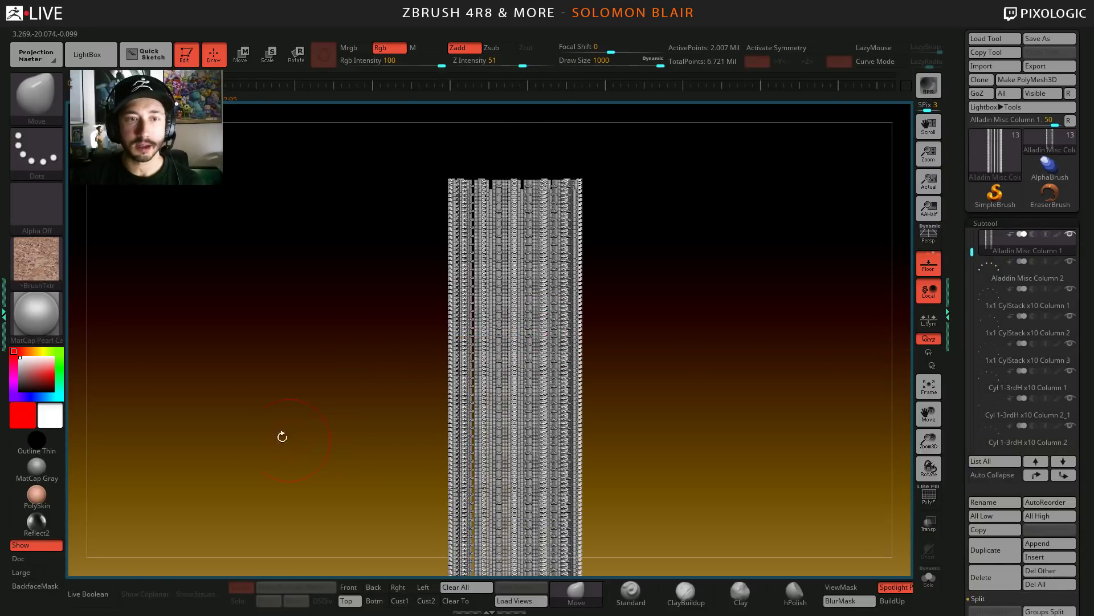
pyautogui.click(38, 546)
pyautogui.moveTo(365, 372); pyautogui.dragTo(371, 425, button='right')
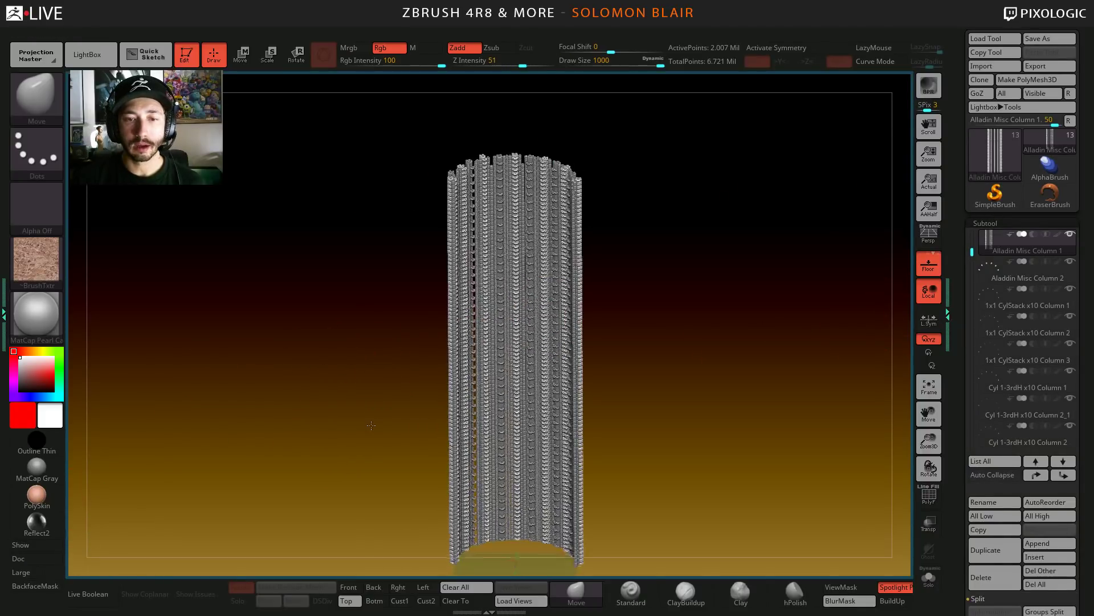
pyautogui.moveTo(372, 425); pyautogui.dragTo(374, 386)
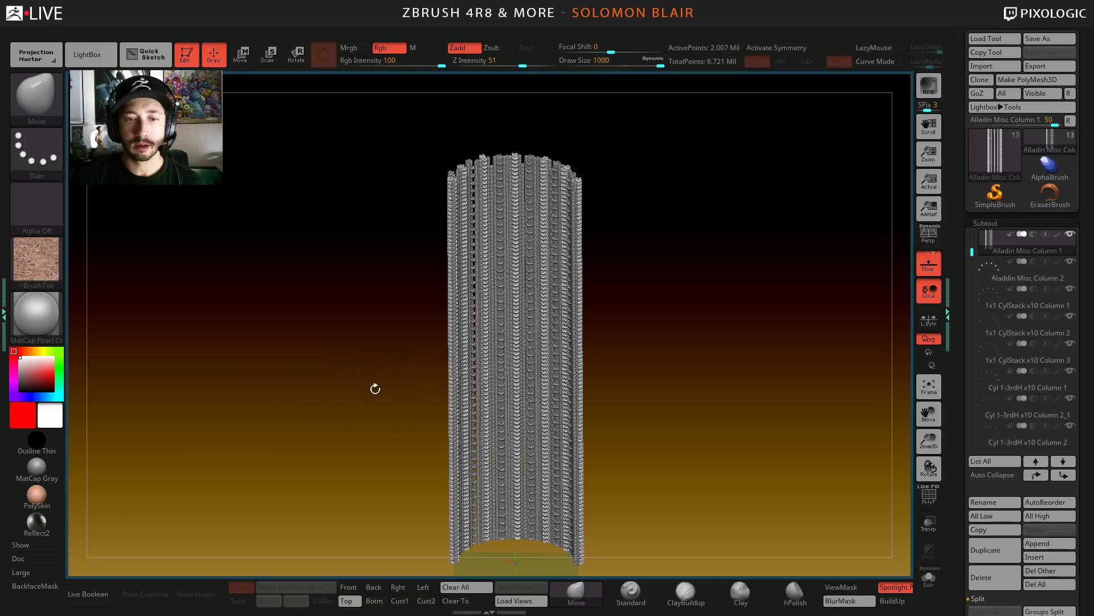
pyautogui.click(354, 30)
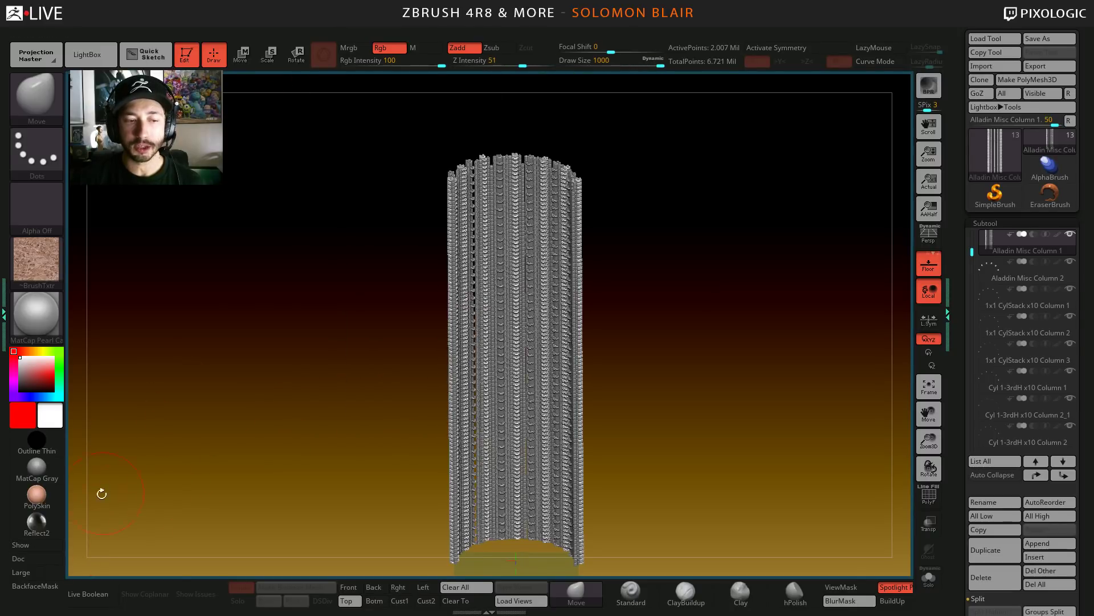
pyautogui.click(34, 545)
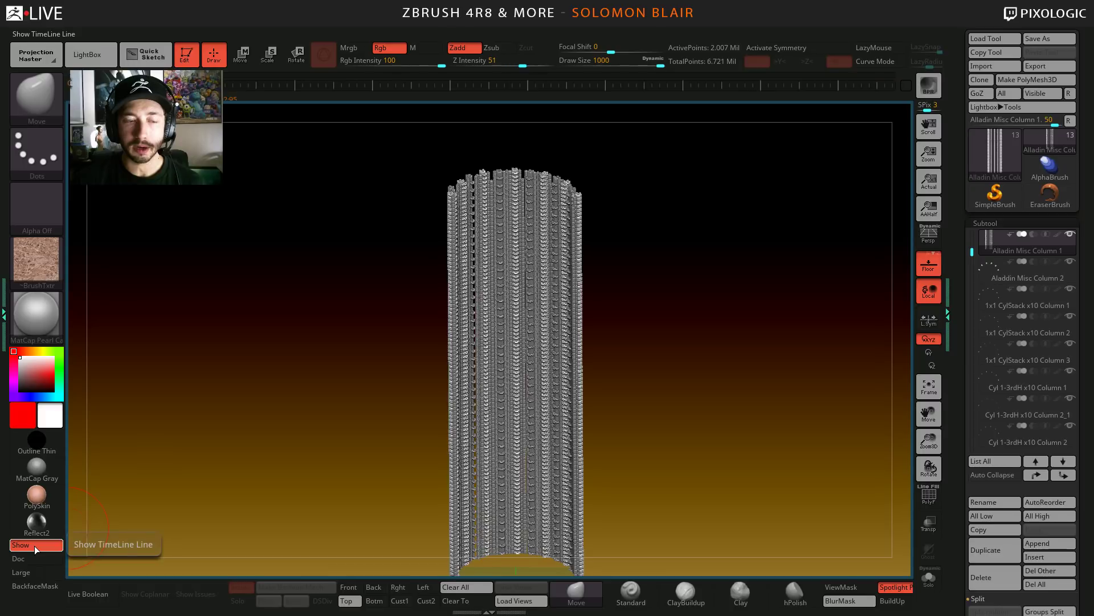
pyautogui.click(35, 545)
pyautogui.press('[')
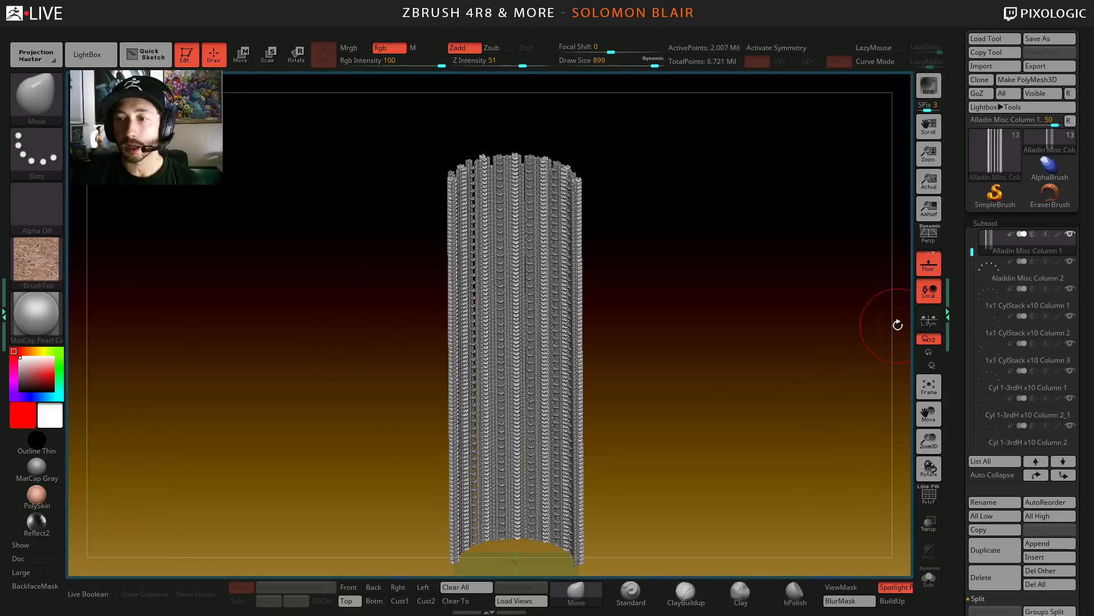
# - Examine the column arc from tilted angles and bring the start of the subtool list into view
pyautogui.moveTo(973, 251)
pyautogui.mouseDown()
pyautogui.moveTo(975, 286)
pyautogui.moveTo(975, 228)
pyautogui.mouseUp()
pyautogui.press('s')
pyautogui.moveTo(570, 349); pyautogui.dragTo(579, 350)
pyautogui.moveTo(575, 349); pyautogui.dragTo(463, 349, button='right')
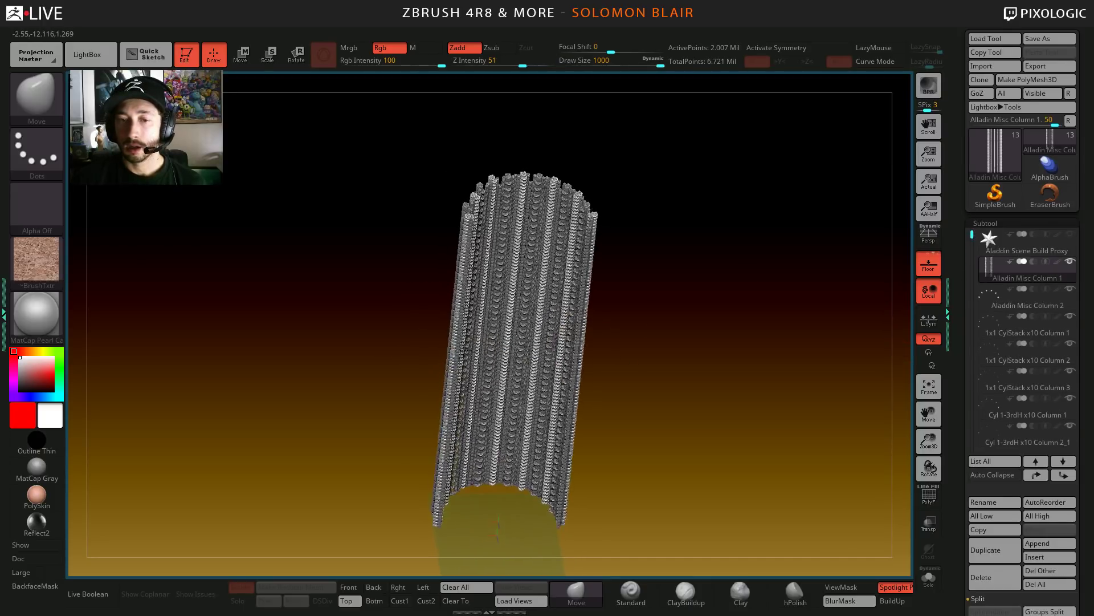
pyautogui.press('ctrl')
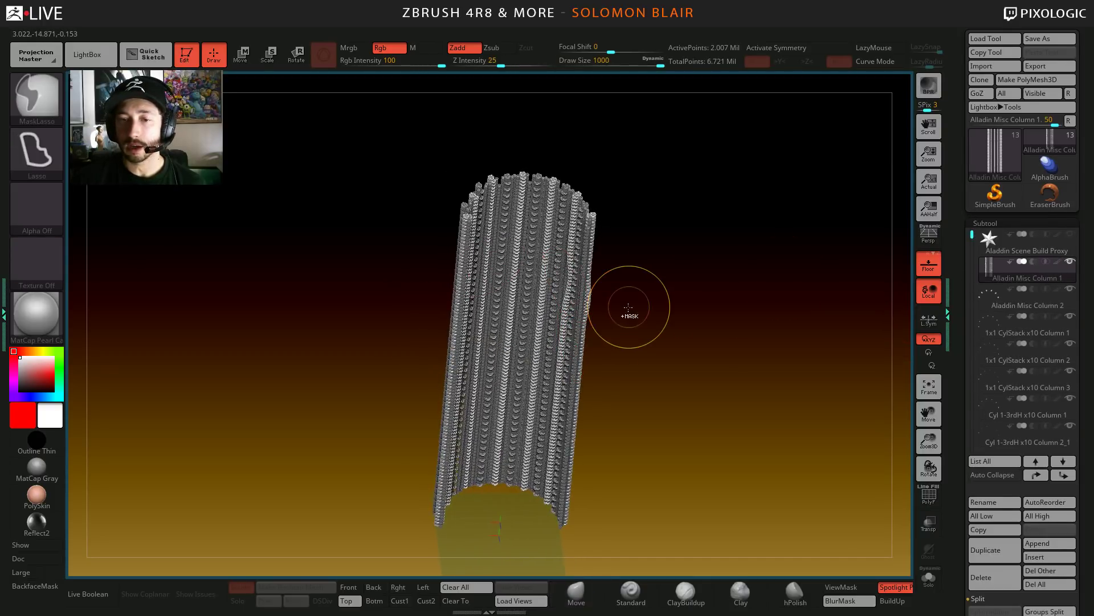
pyautogui.moveTo(701, 324); pyautogui.dragTo(856, 333)
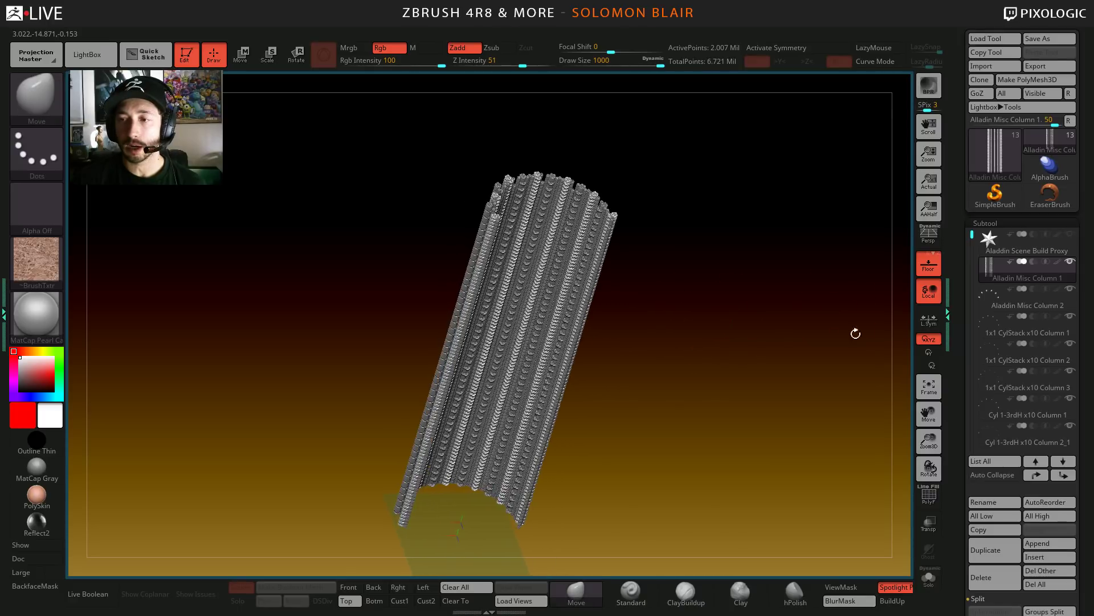
pyautogui.moveTo(960, 268); pyautogui.dragTo(975, 215)
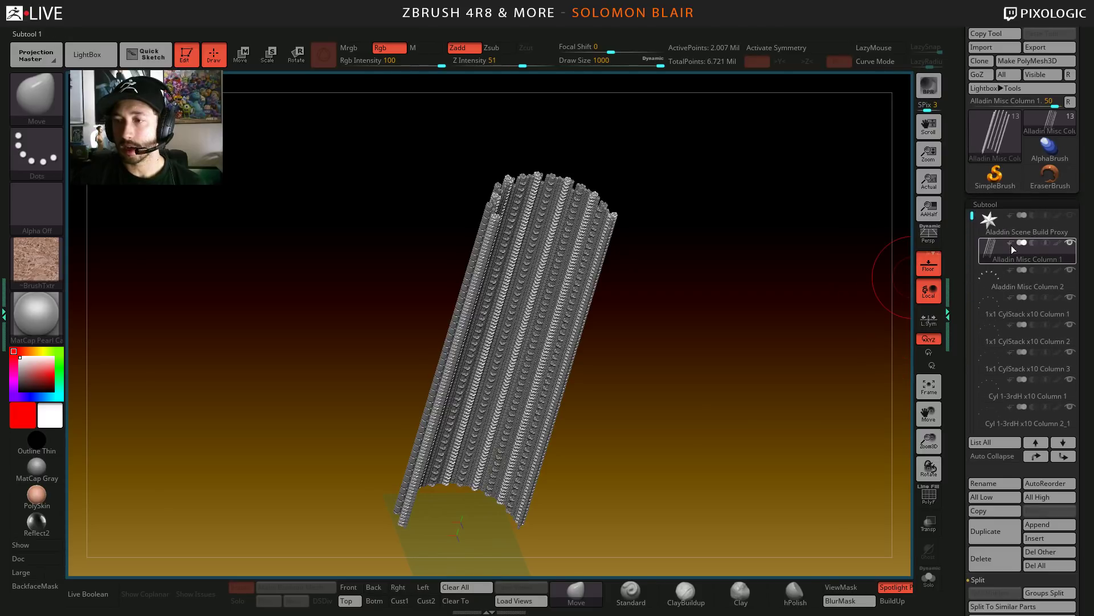
pyautogui.moveTo(972, 219)
pyautogui.mouseDown()
pyautogui.moveTo(973, 260)
pyautogui.moveTo(973, 216)
pyautogui.mouseUp()
# - Select the 1x1 Brick1 subtool and inspect the brick up close and from a distance
pyautogui.moveTo(1016, 387)
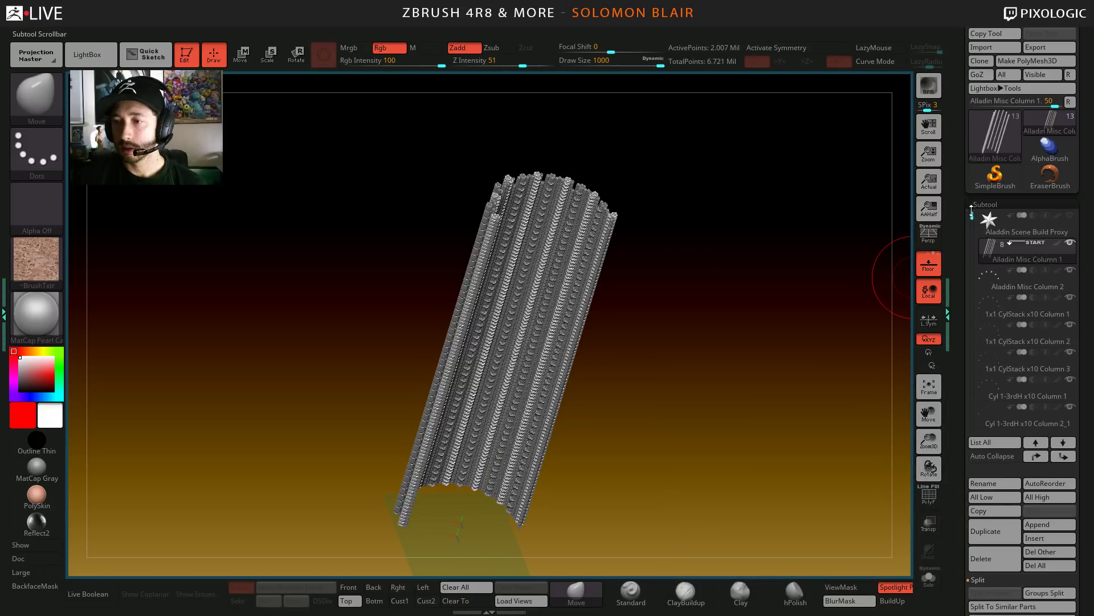
pyautogui.click(1010, 267)
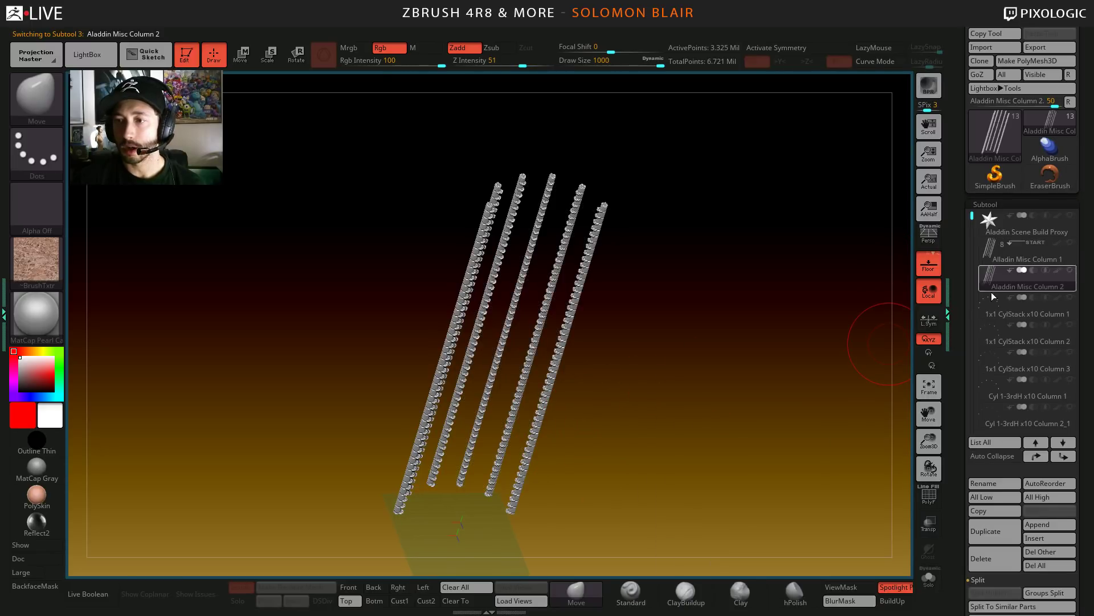
pyautogui.moveTo(972, 225); pyautogui.dragTo(972, 305)
pyautogui.click(979, 334)
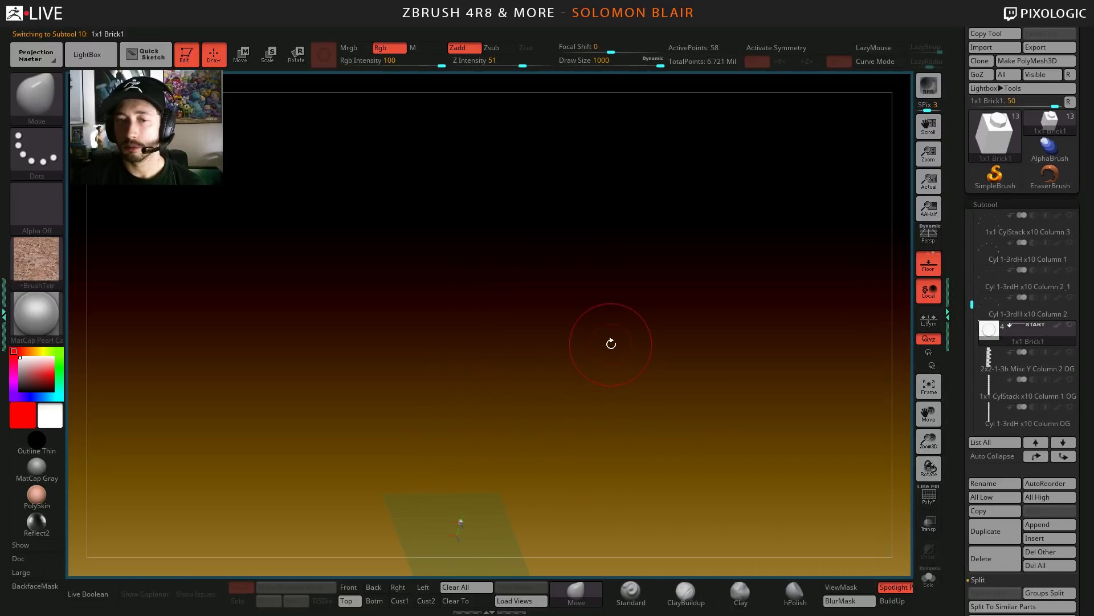
pyautogui.keyDown('alt'); pyautogui.moveTo(484, 507); pyautogui.dragTo(542, 384, button='right'); pyautogui.keyUp('alt')
pyautogui.press('s')
pyautogui.press('f')
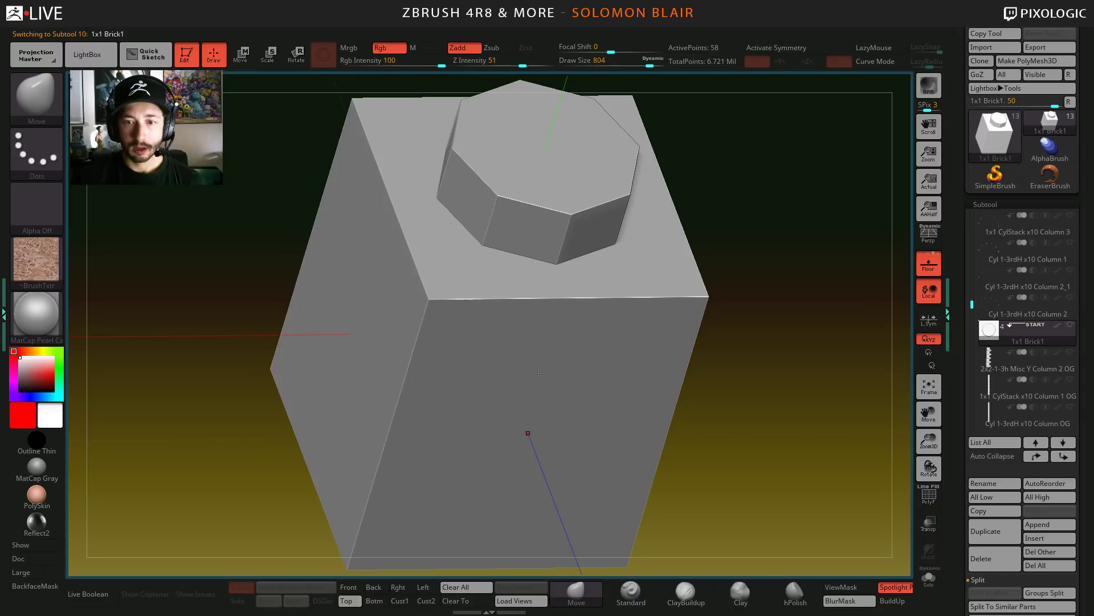
pyautogui.keyDown('ctrl'); pyautogui.moveTo(569, 301); pyautogui.dragTo(223, 366, button='right'); pyautogui.keyUp('ctrl')
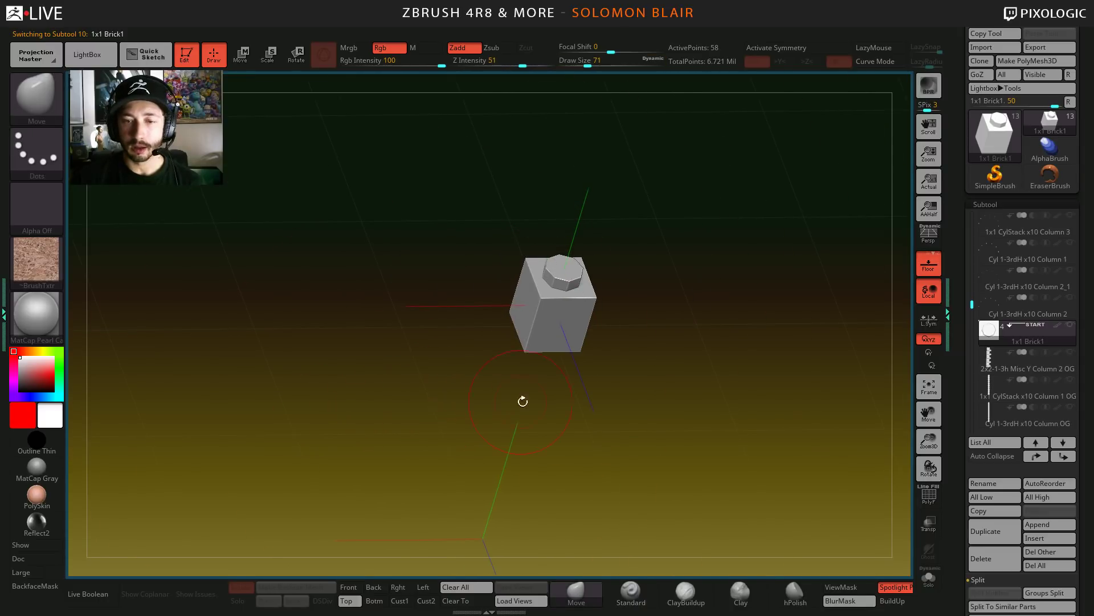
pyautogui.moveTo(520, 399); pyautogui.dragTo(566, 396)
# - Move the 1x1 Brick1 subtool down to the end of the subtool list
pyautogui.moveTo(972, 305); pyautogui.dragTo(970, 316)
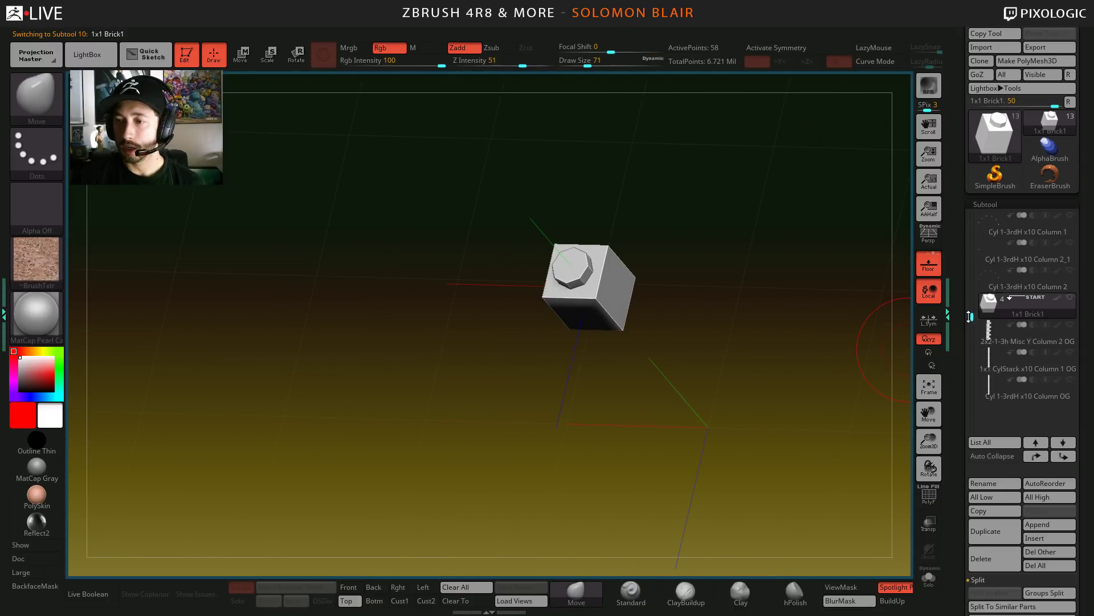
pyautogui.hotkey('ctrl', 'Down')
pyautogui.hotkey('ctrl', 'Down')
pyautogui.hotkey('ctrl', 'Down')
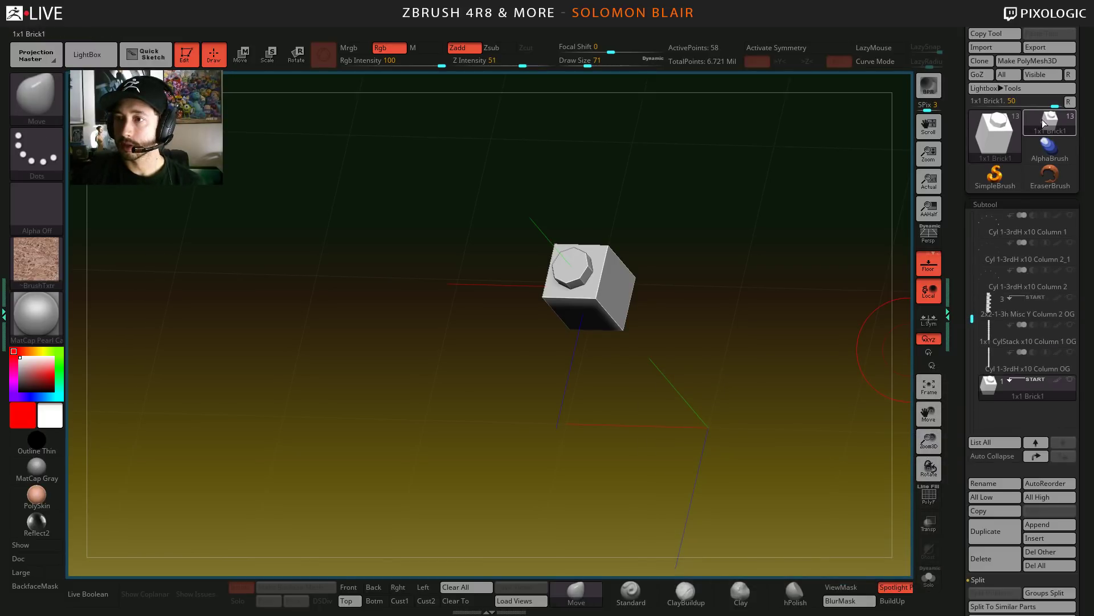
# - Switch to the Spacers Alignment XYZ tool and isolate its 1x1 Brick subtool
pyautogui.click(995, 134)
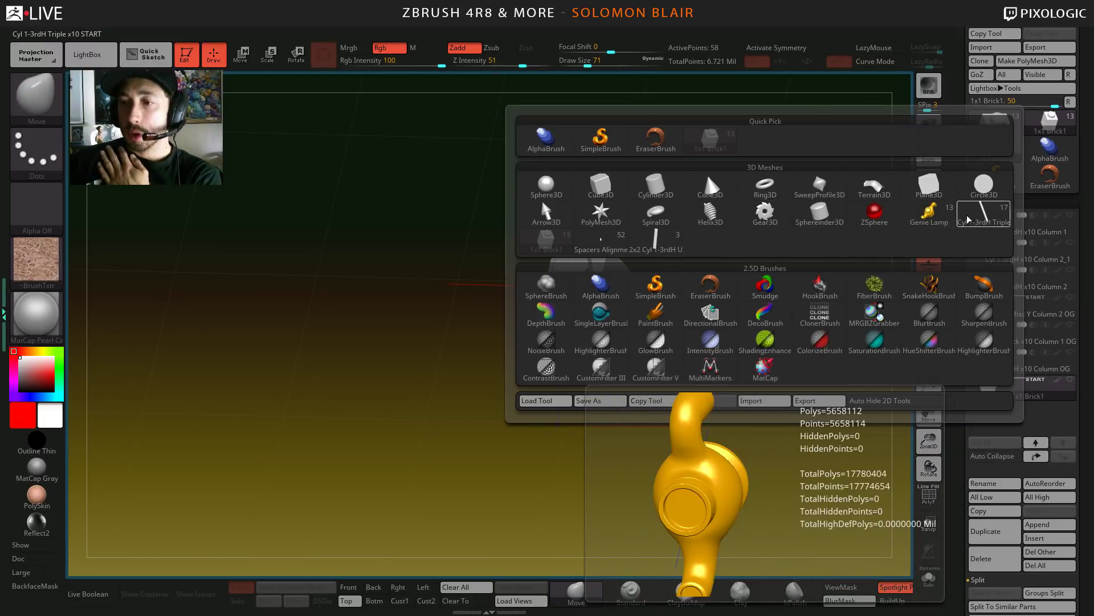
pyautogui.click(600, 238)
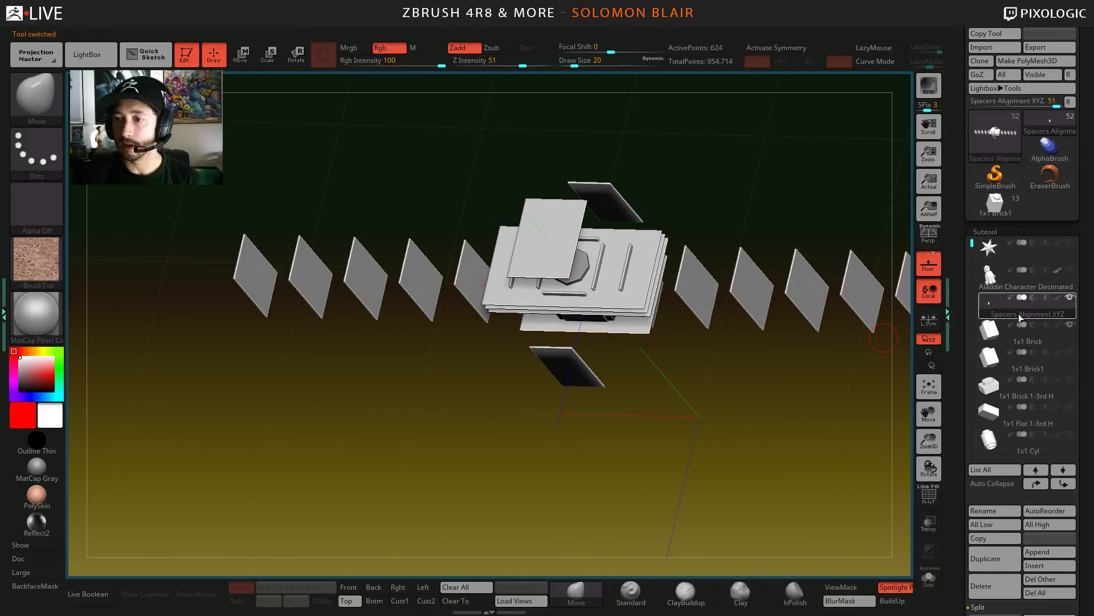
pyautogui.moveTo(1019, 313)
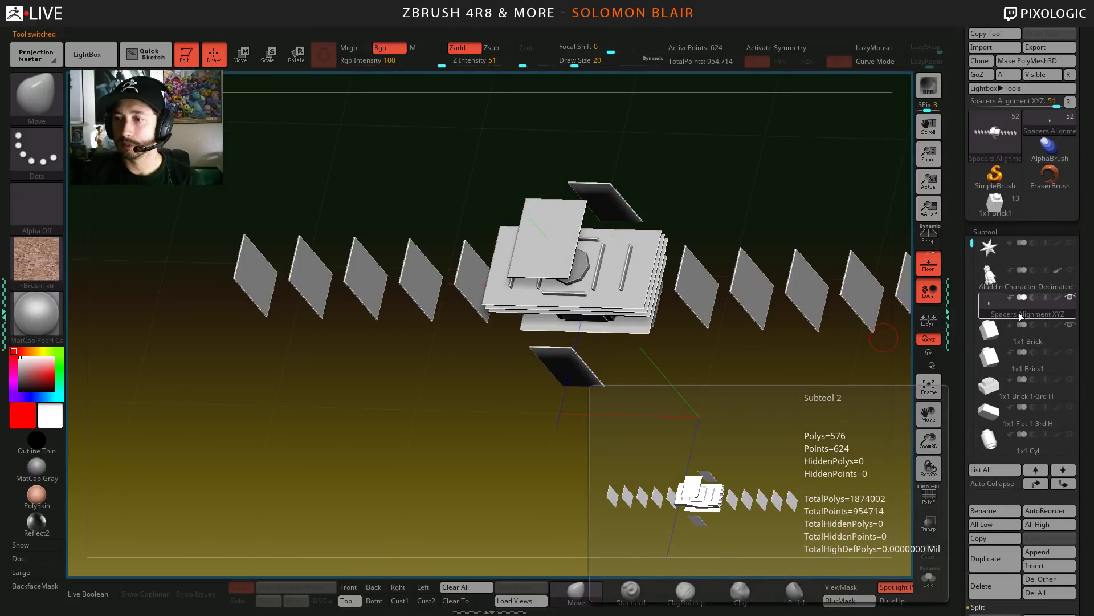
pyautogui.click(1031, 340)
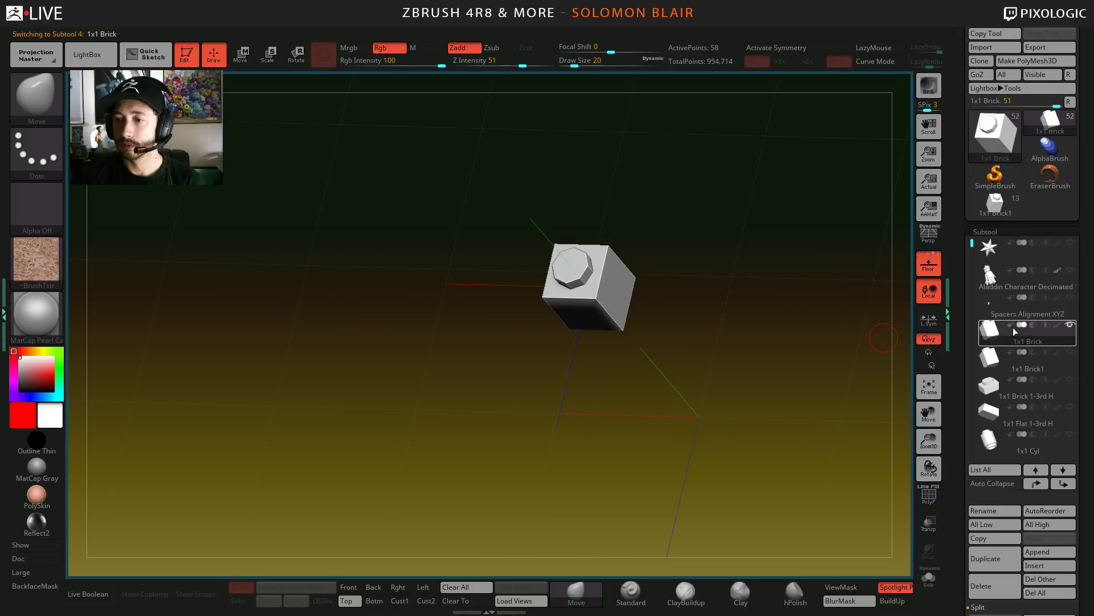
pyautogui.keyDown('shift'); pyautogui.click(1069, 325); pyautogui.keyUp('shift')
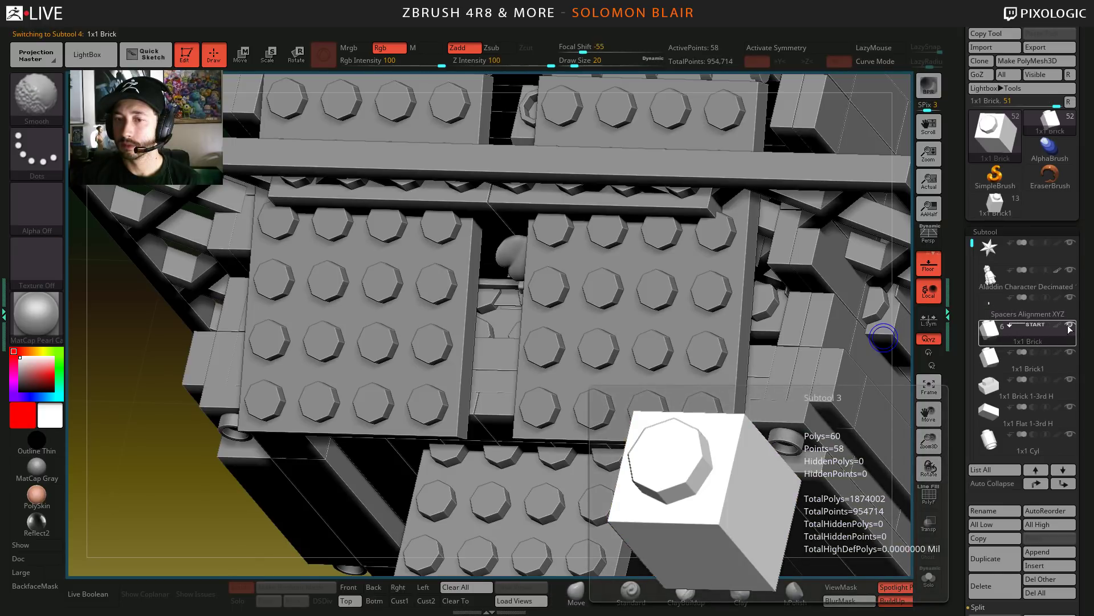
pyautogui.keyDown('shift'); pyautogui.click(1070, 326); pyautogui.keyUp('shift')
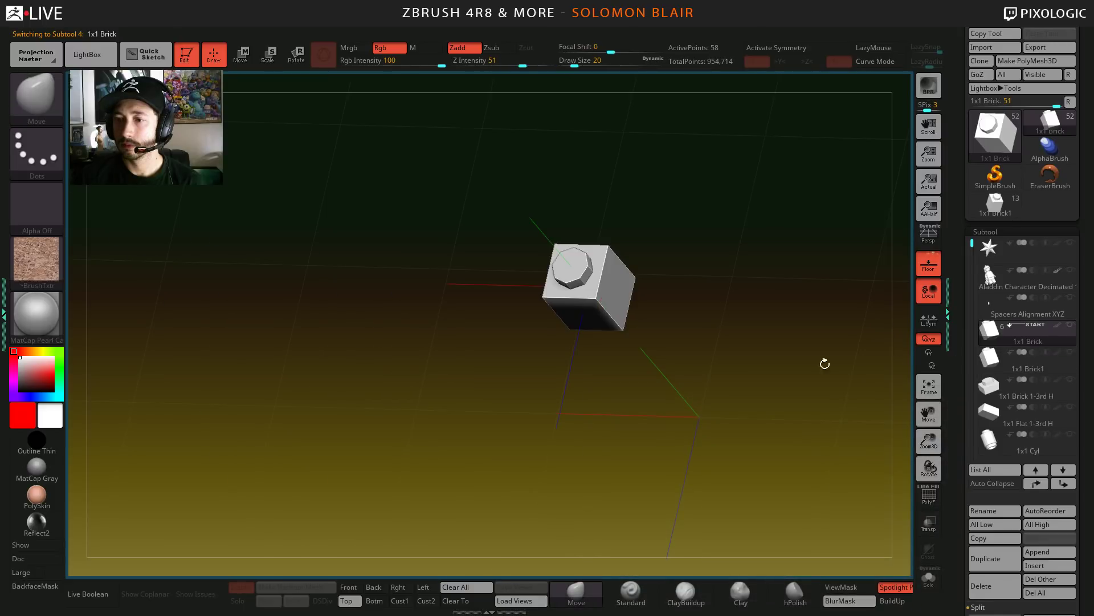
# - View the 1x1 Brick from the front, check the test10_hd1080.jpg render in Photos, and return to ZBrush
pyautogui.moveTo(970, 242); pyautogui.dragTo(969, 267)
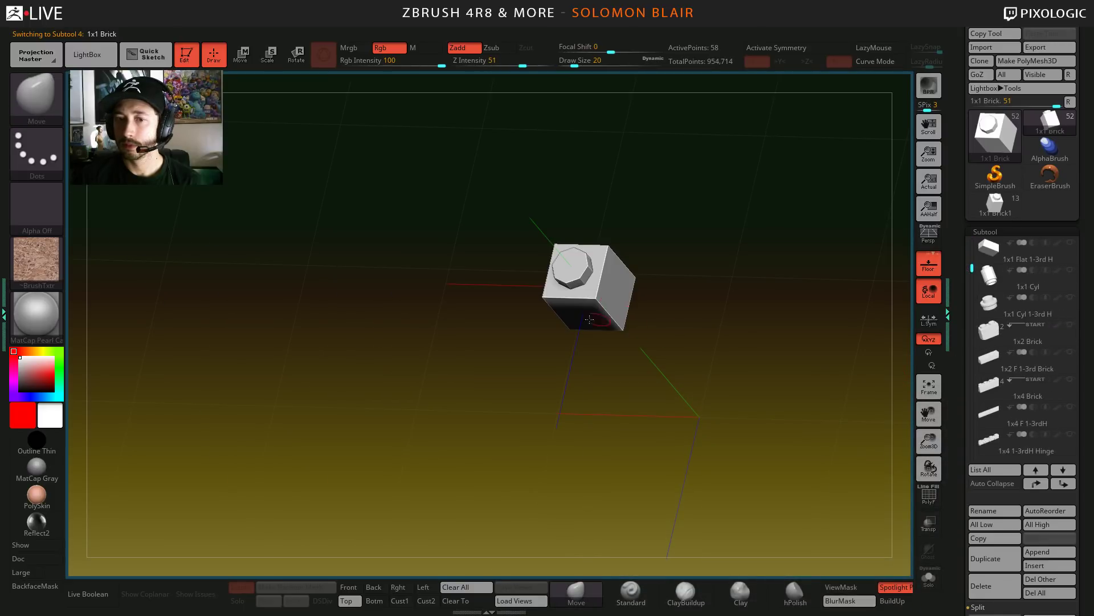
pyautogui.moveTo(602, 312); pyautogui.dragTo(605, 297, button='right')
pyautogui.press('s')
pyautogui.moveTo(605, 300); pyautogui.dragTo(609, 300)
pyautogui.keyDown('alt'); pyautogui.moveTo(535, 338); pyautogui.dragTo(528, 388); pyautogui.keyUp('alt')
pyautogui.moveTo(36, 523)
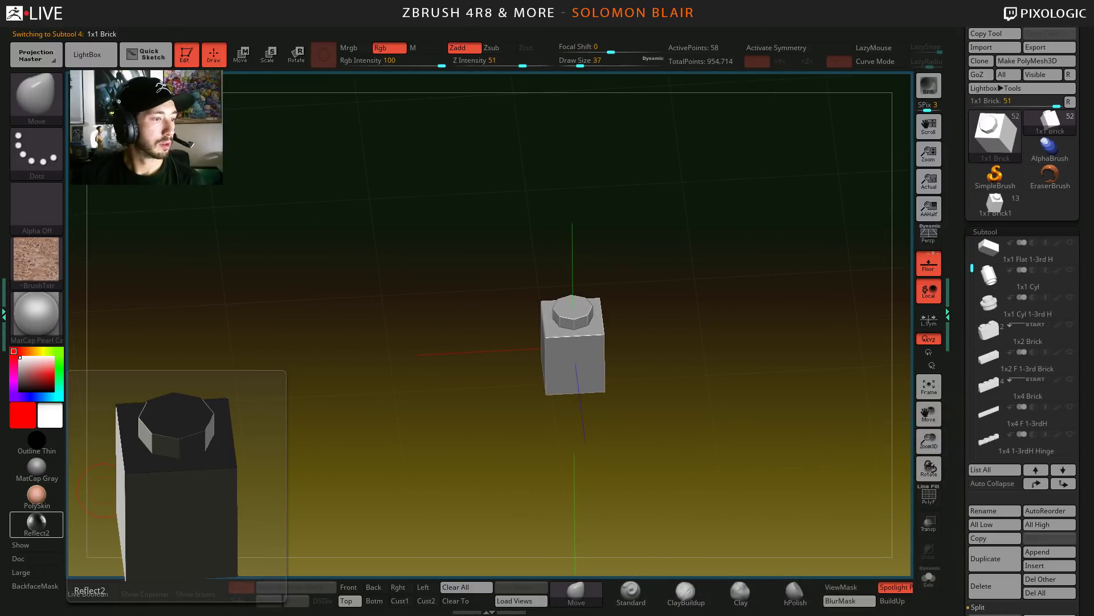
pyautogui.hotkey('alt', 'Tab')
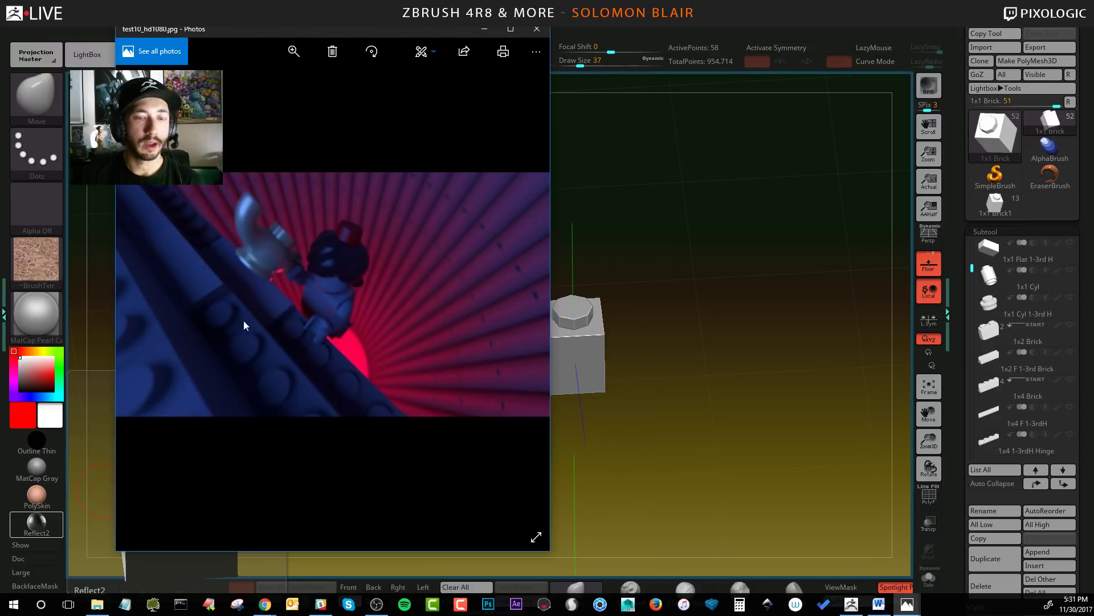
pyautogui.click(485, 31)
# - Select the 2x4 Brick subtool and examine it from above at different angles
pyautogui.moveTo(973, 268); pyautogui.dragTo(973, 354)
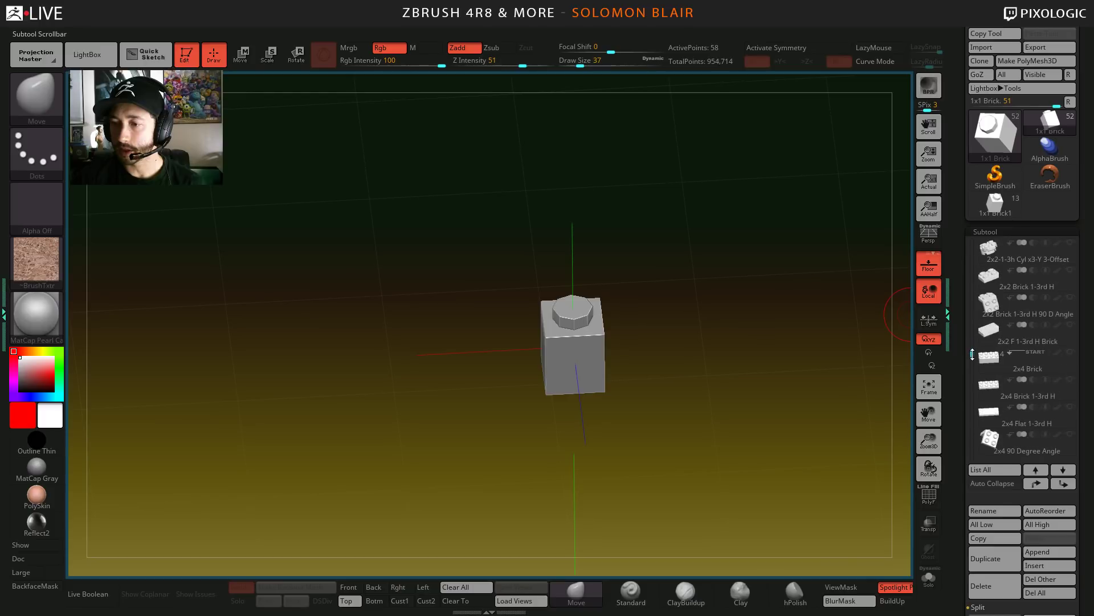
pyautogui.click(985, 361)
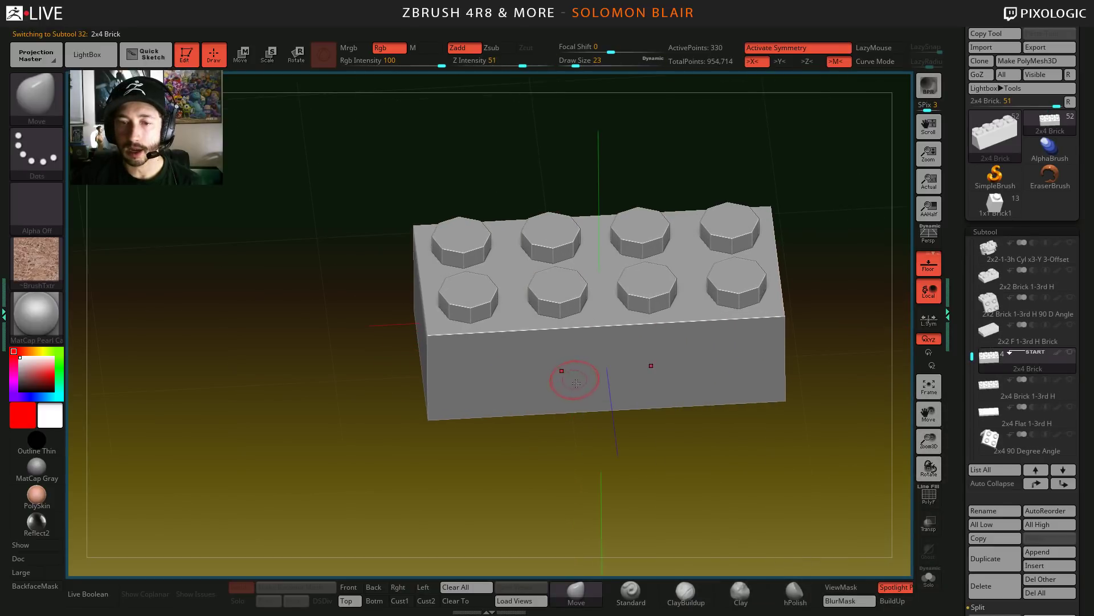
pyautogui.hotkey('shift', 'f')
pyautogui.hotkey('shift', 'f')
pyautogui.hotkey('shift', 'd')
pyautogui.press('s')
pyautogui.keyDown('ctrl'); pyautogui.moveTo(689, 447); pyautogui.dragTo(620, 465, button='right'); pyautogui.keyUp('ctrl')
pyautogui.moveTo(972, 356); pyautogui.dragTo(968, 353)
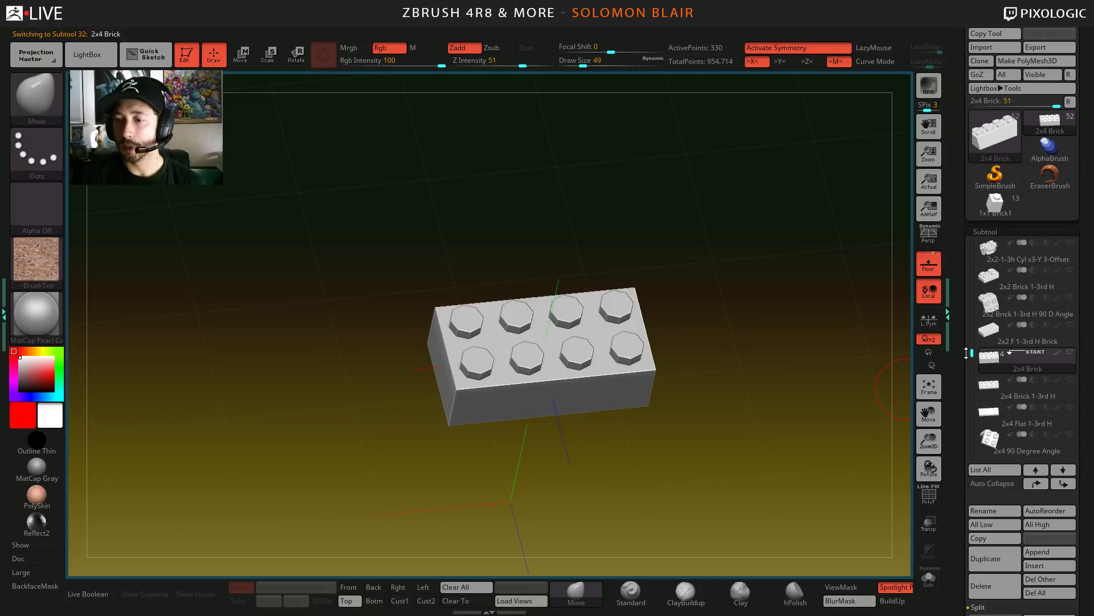
pyautogui.press(']')
pyautogui.keyDown('alt'); pyautogui.moveTo(787, 405); pyautogui.dragTo(706, 405); pyautogui.keyUp('alt')
pyautogui.press('[')
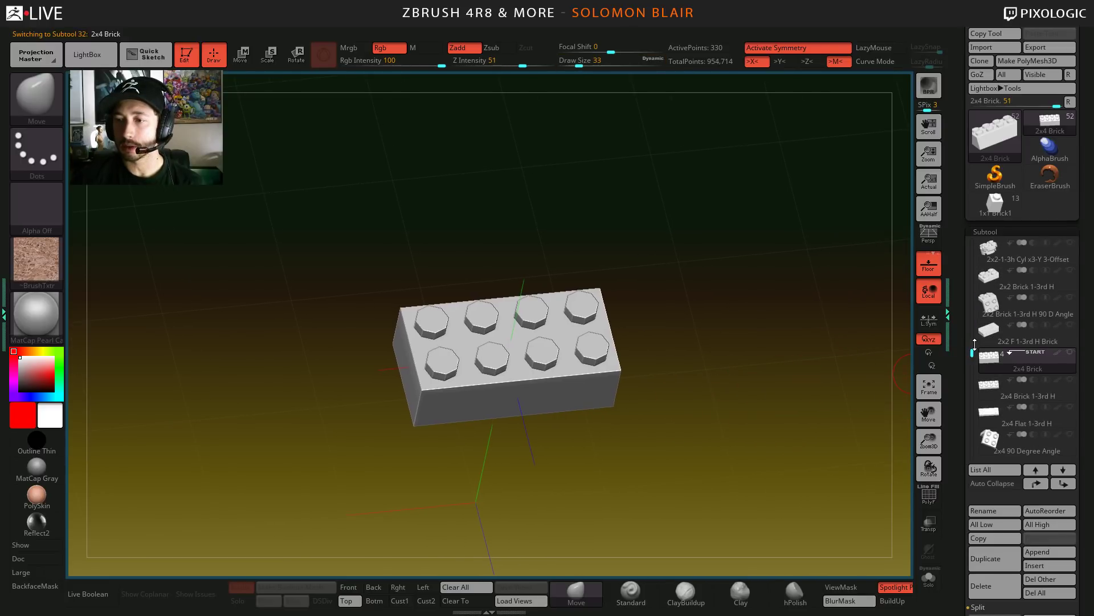
pyautogui.moveTo(960, 351); pyautogui.dragTo(961, 363)
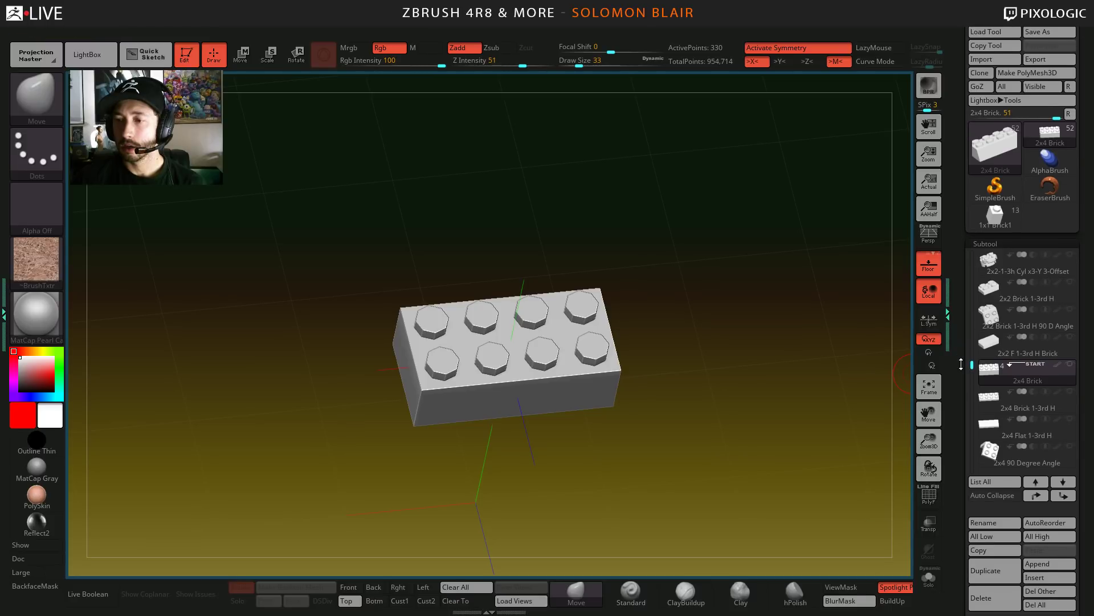
# - Insert the library's 2x4 Brick into the column tool, directly below its 1x1 Brick1 subtool
pyautogui.click(987, 214)
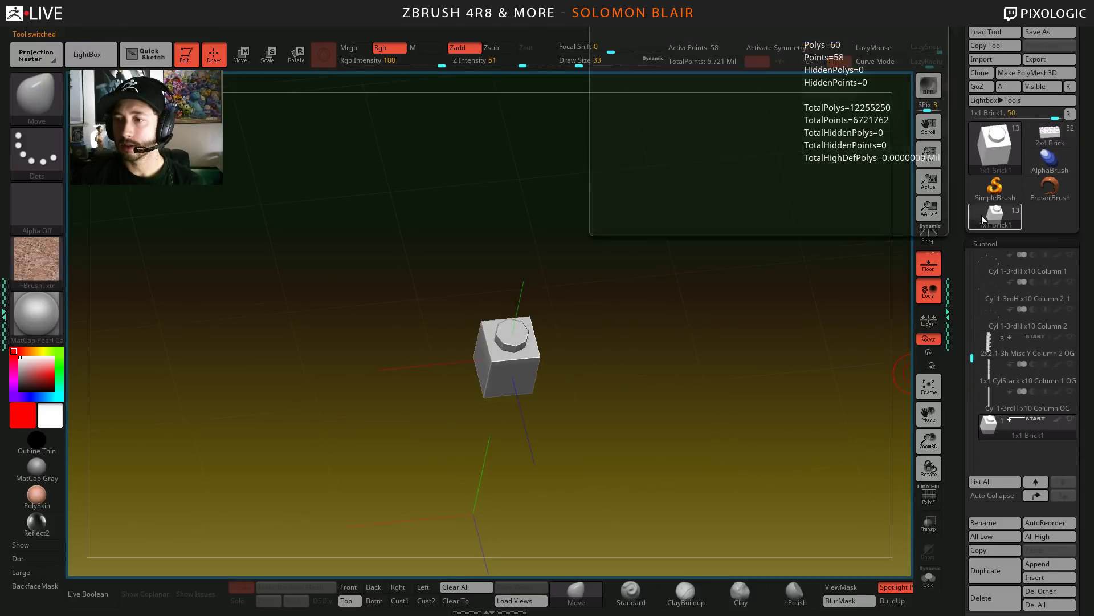
pyautogui.scroll(-3, 973, 466)
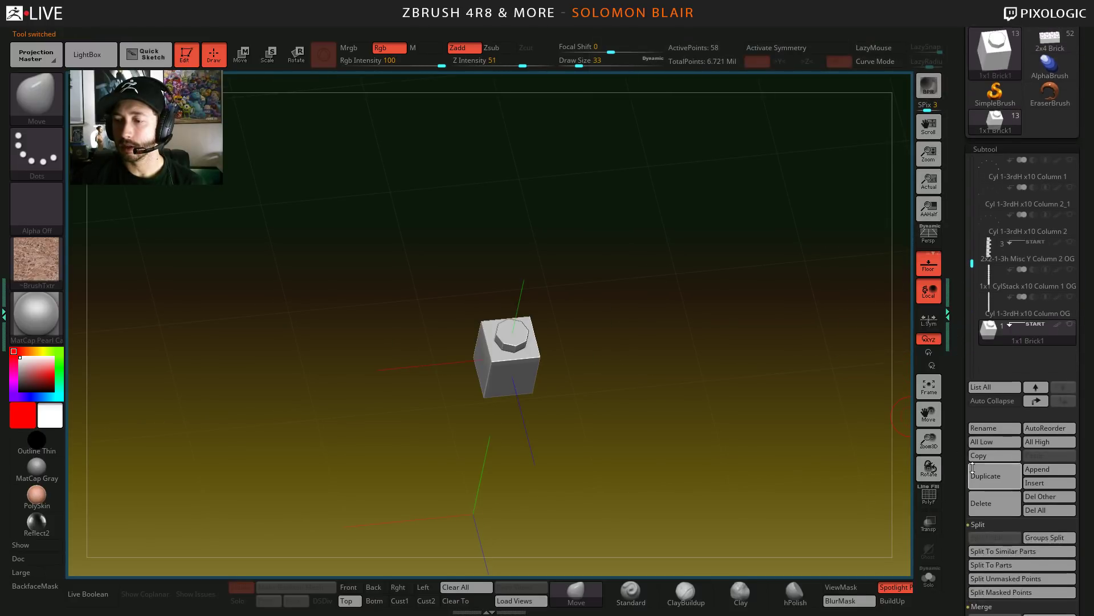
pyautogui.click(1038, 485)
pyautogui.click(706, 385)
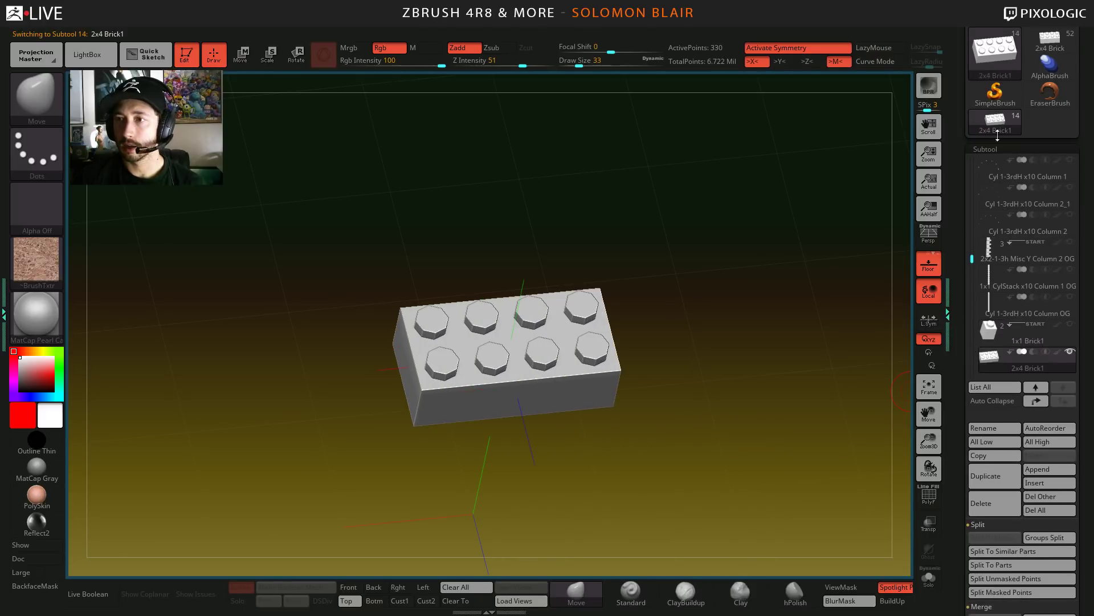
# - Switch back to the brick library tool and compare the test10_hd1080.jpg render with the Aladdin film still in Photos
pyautogui.click(1049, 42)
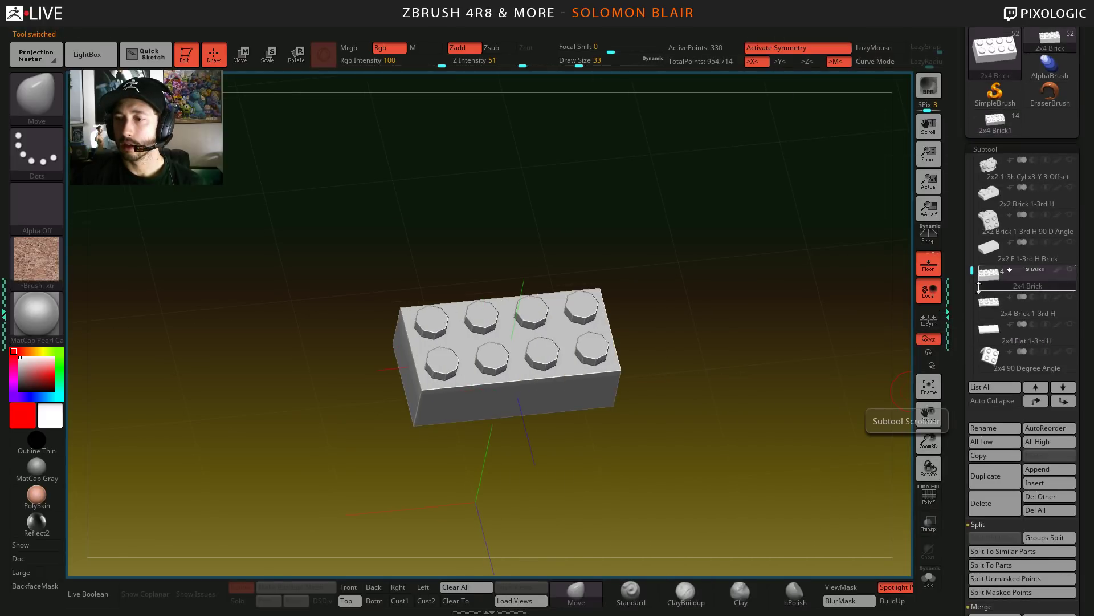
pyautogui.moveTo(979, 287); pyautogui.dragTo(976, 177)
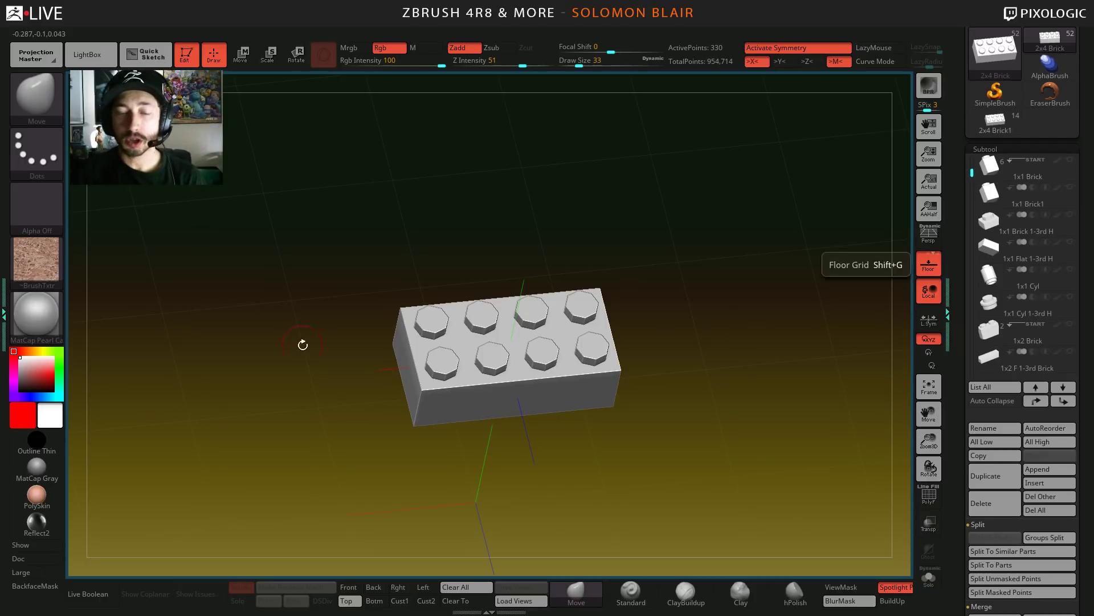
pyautogui.moveTo(36, 522)
pyautogui.hotkey('alt', 'Tab')
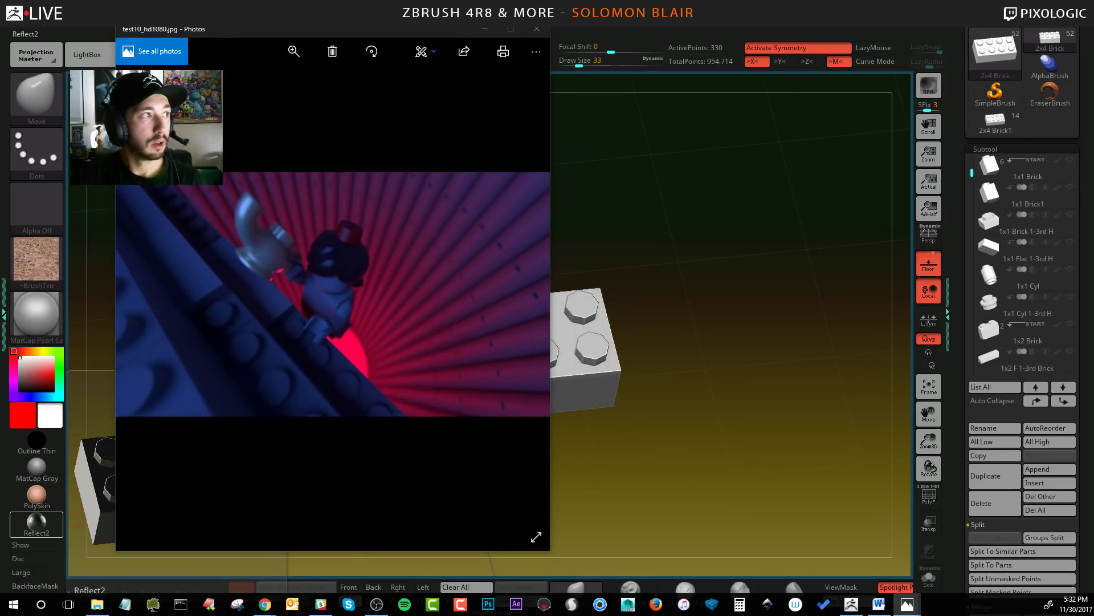
pyautogui.moveTo(0, 99); pyautogui.dragTo(334, 80)
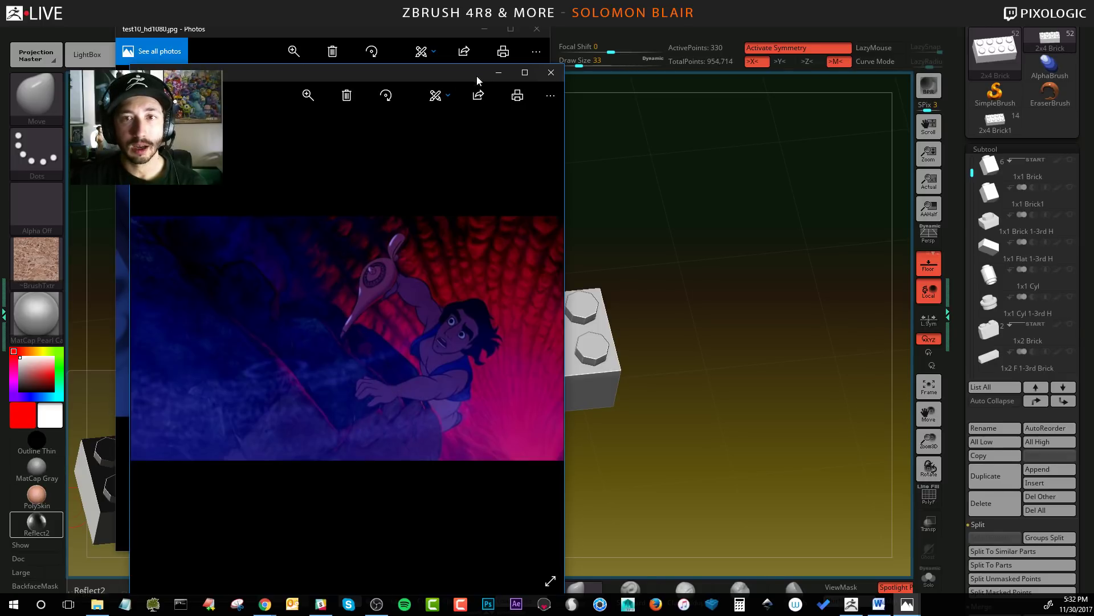
pyautogui.click(494, 74)
pyautogui.click(483, 29)
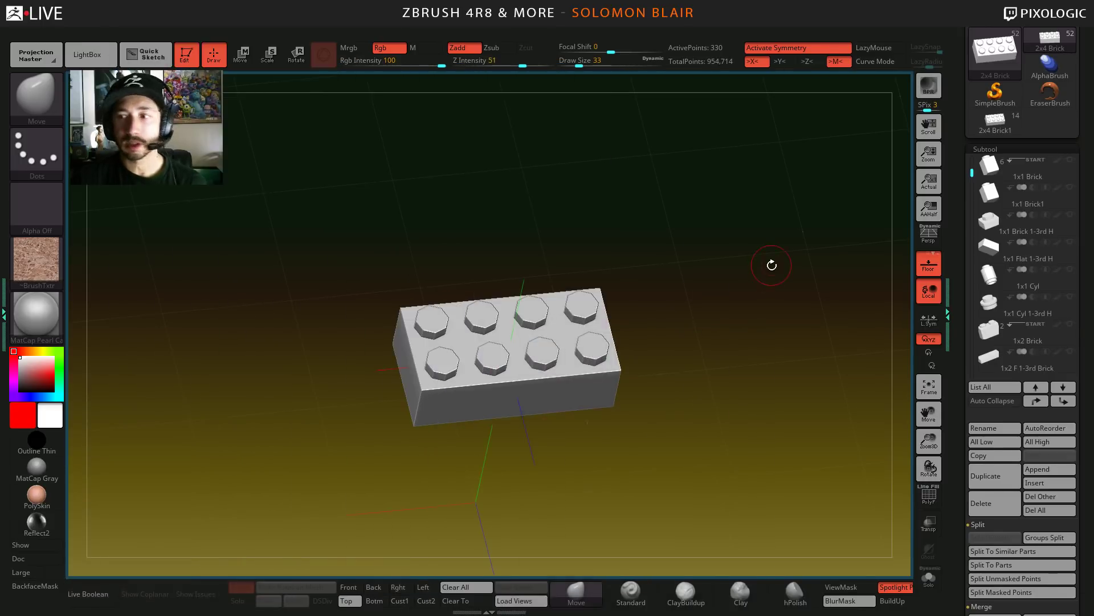
# - Select the library's 1x1 Brick 1-3rd H and insert it into the column tool below the 2x4 brick
pyautogui.click(987, 216)
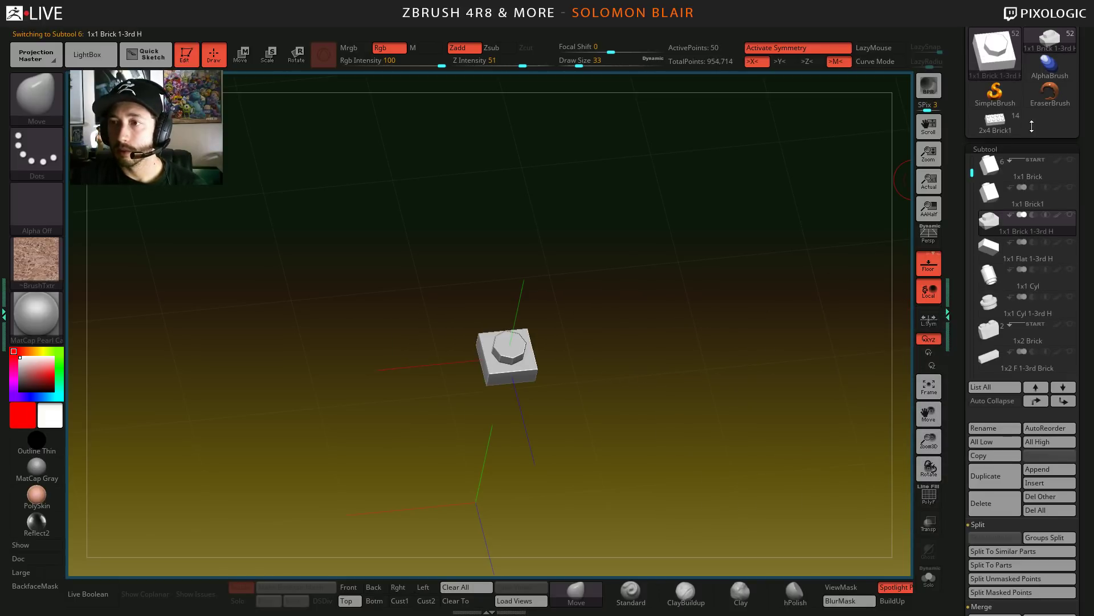
pyautogui.click(994, 122)
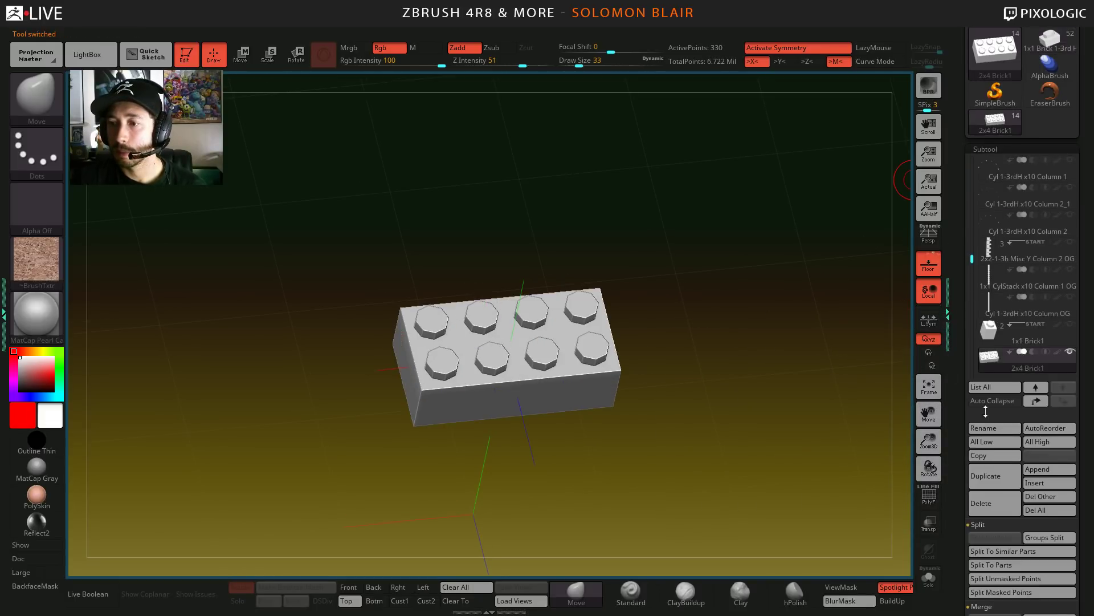
pyautogui.click(1035, 484)
pyautogui.click(772, 355)
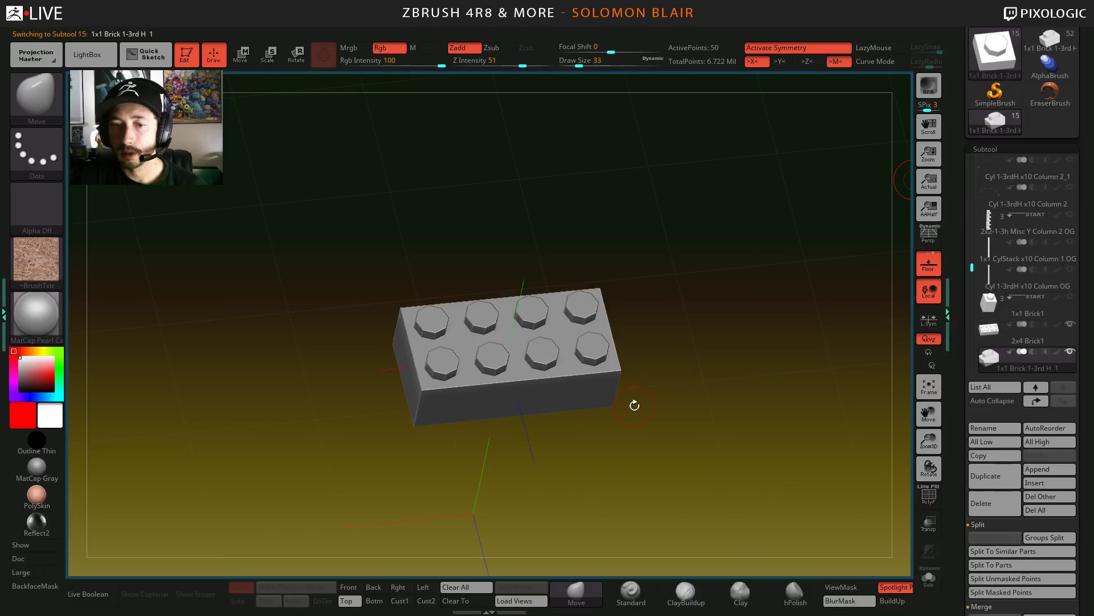
# - Inspect the library's 1x1 Flat 1-3rd H with PolyFrame on and insert it into the column tool
pyautogui.click(1050, 40)
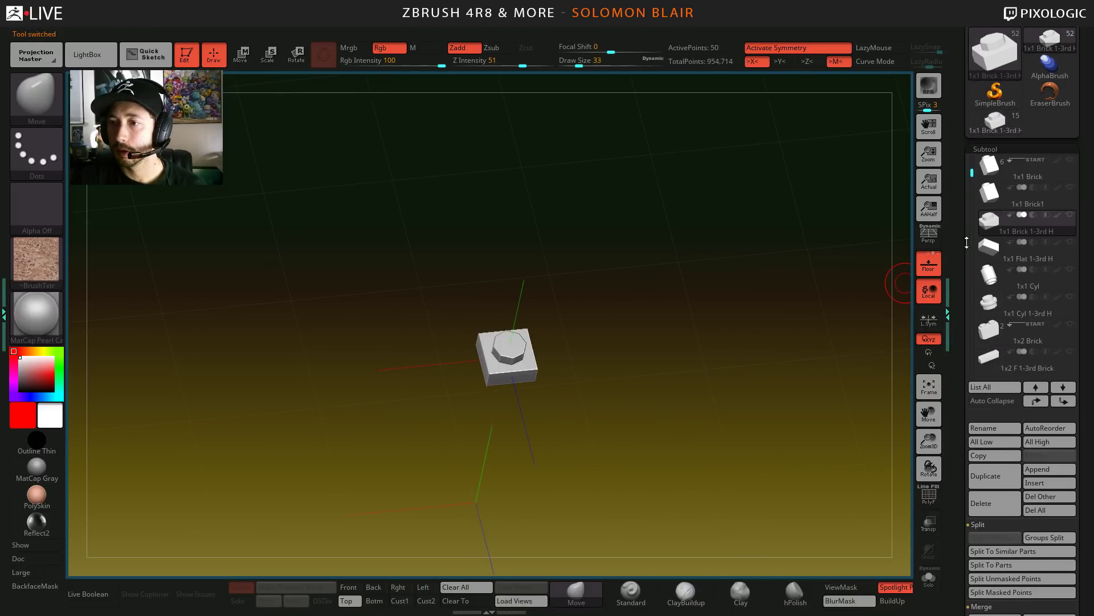
pyautogui.click(984, 245)
pyautogui.press('f')
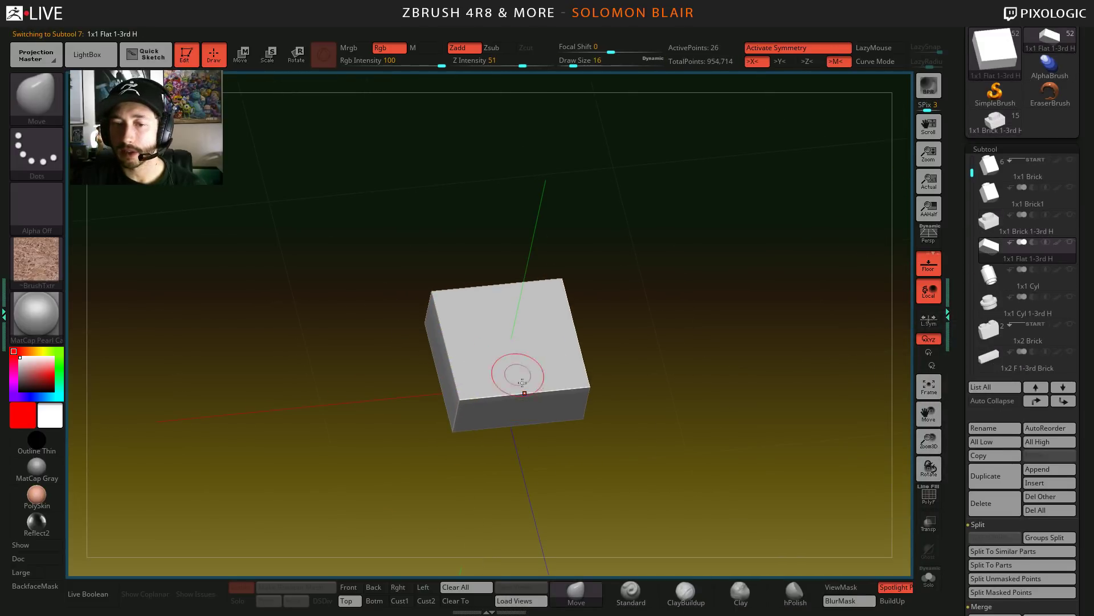
pyautogui.hotkey('shift', 'f')
pyautogui.moveTo(519, 363)
pyautogui.keyDown('ctrl'); pyautogui.mouseDown(button='right')
pyautogui.moveTo(576, 373)
pyautogui.moveTo(657, 285)
pyautogui.mouseUp(button='right'); pyautogui.keyUp('ctrl')
pyautogui.keyDown('alt'); pyautogui.moveTo(657, 285); pyautogui.dragTo(707, 363); pyautogui.keyUp('alt')
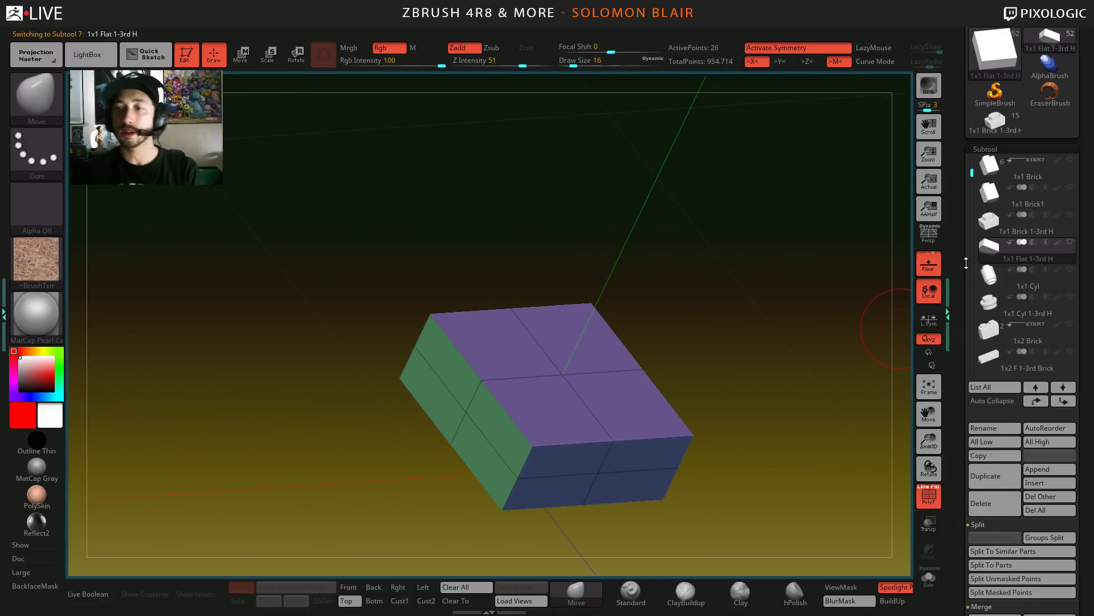
pyautogui.click(996, 120)
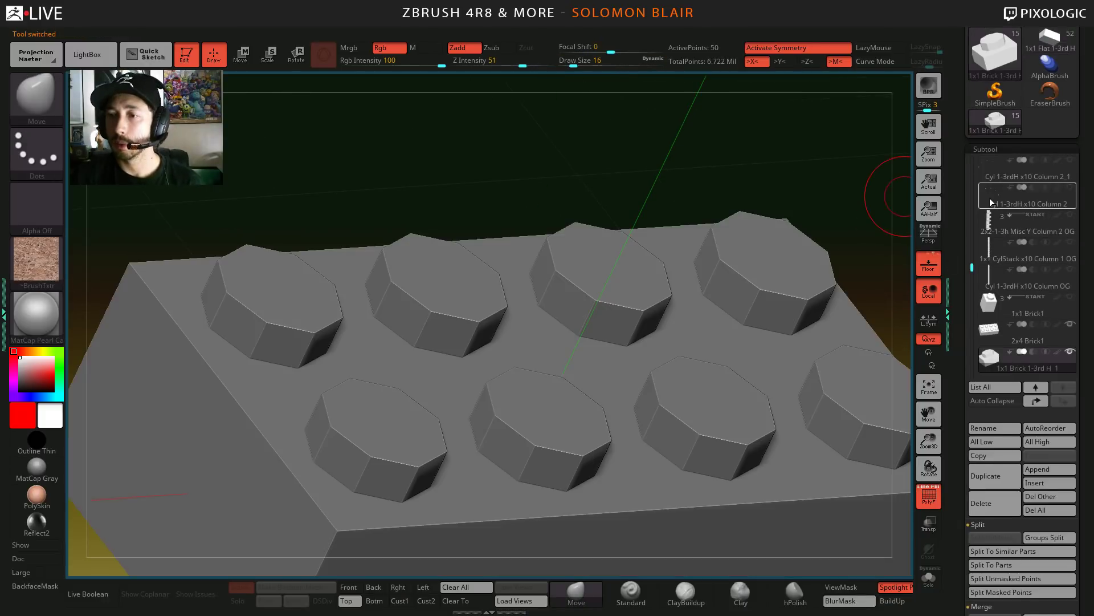
pyautogui.click(1039, 487)
pyautogui.click(765, 354)
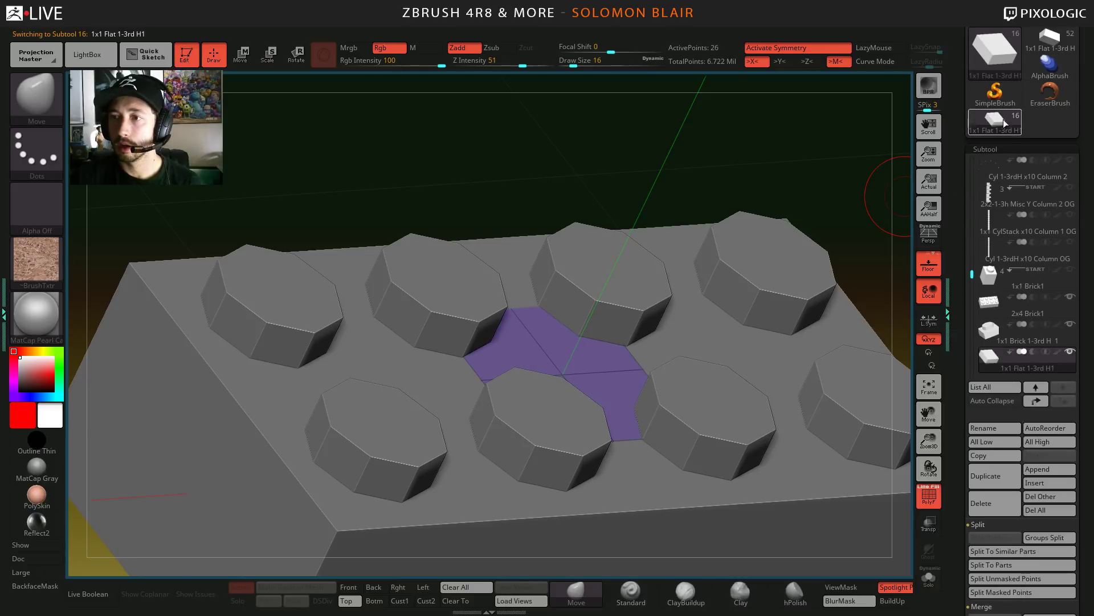
# - Select the library's 1x4 Brick and insert it into the column tool below the 1x1 flat piece
pyautogui.click(1050, 47)
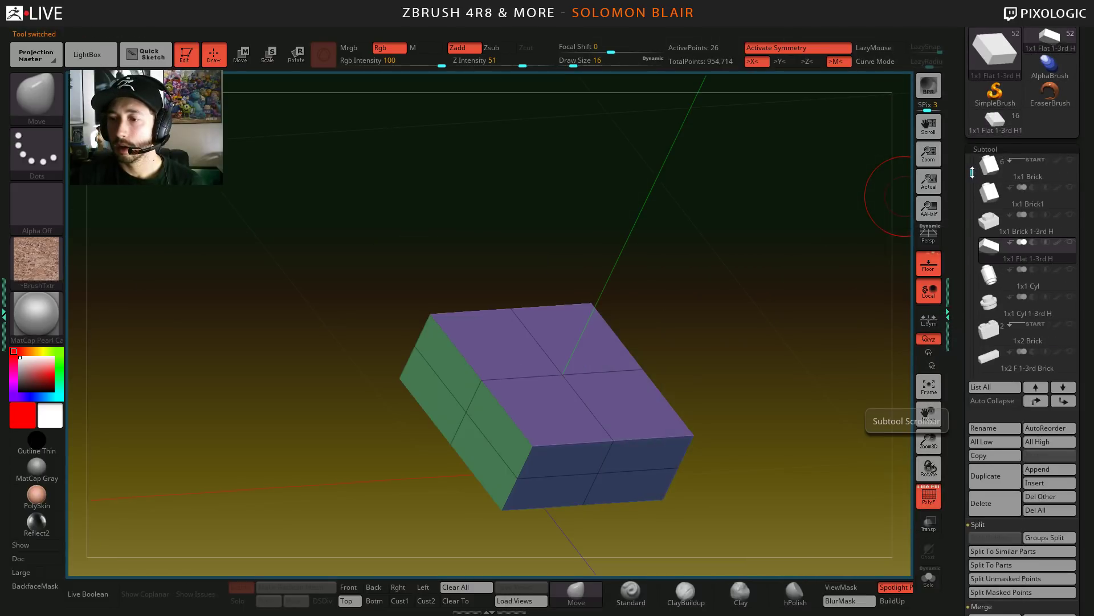
pyautogui.scroll(-2, 972, 188)
pyautogui.click(981, 245)
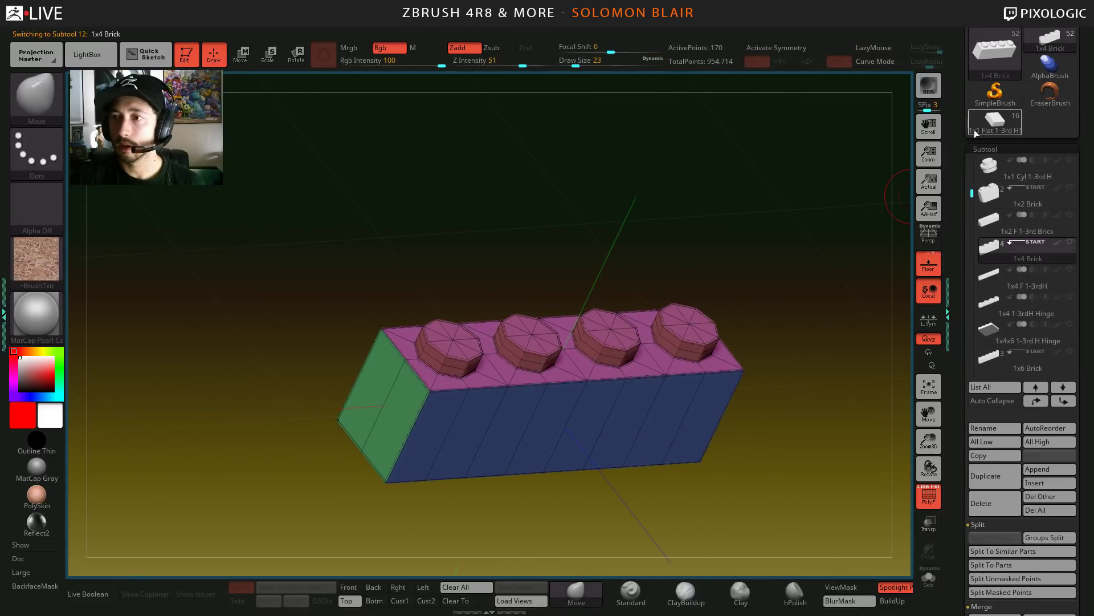
pyautogui.click(971, 124)
pyautogui.click(1038, 482)
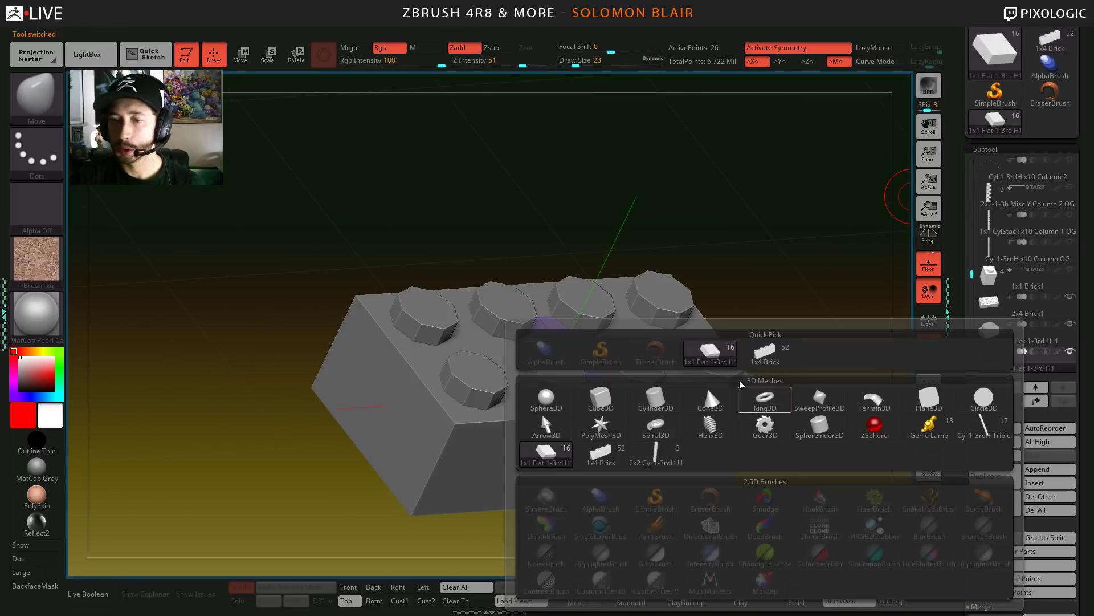
pyautogui.click(713, 354)
pyautogui.moveTo(798, 256); pyautogui.dragTo(832, 297)
# - Select the library's 1x4 F 1-3rdH piece and insert it into the column tool below the 1x4 brick
pyautogui.click(1049, 40)
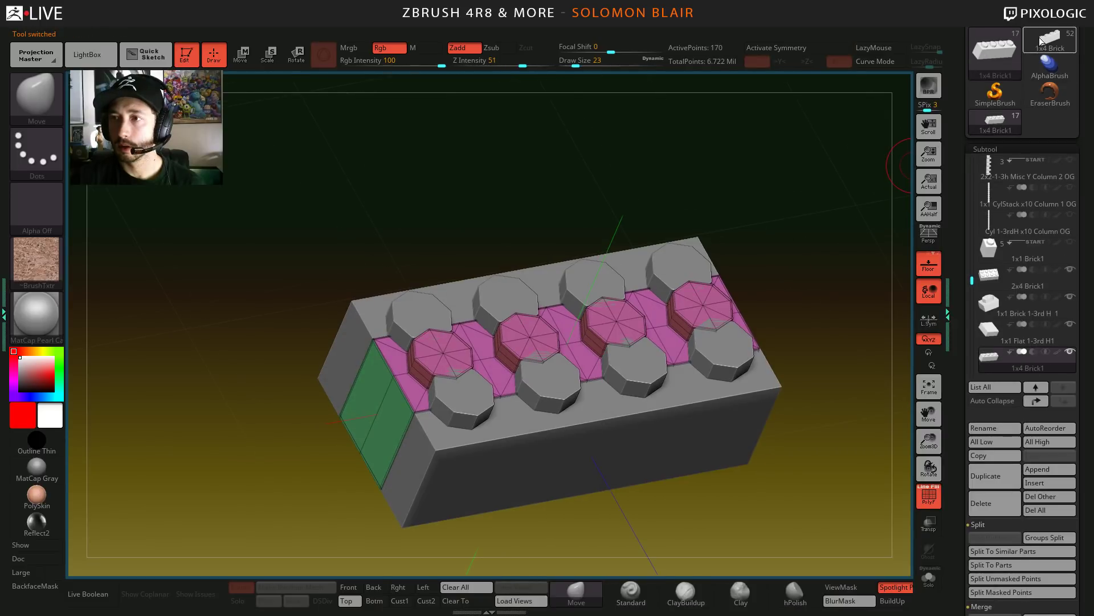
pyautogui.click(992, 278)
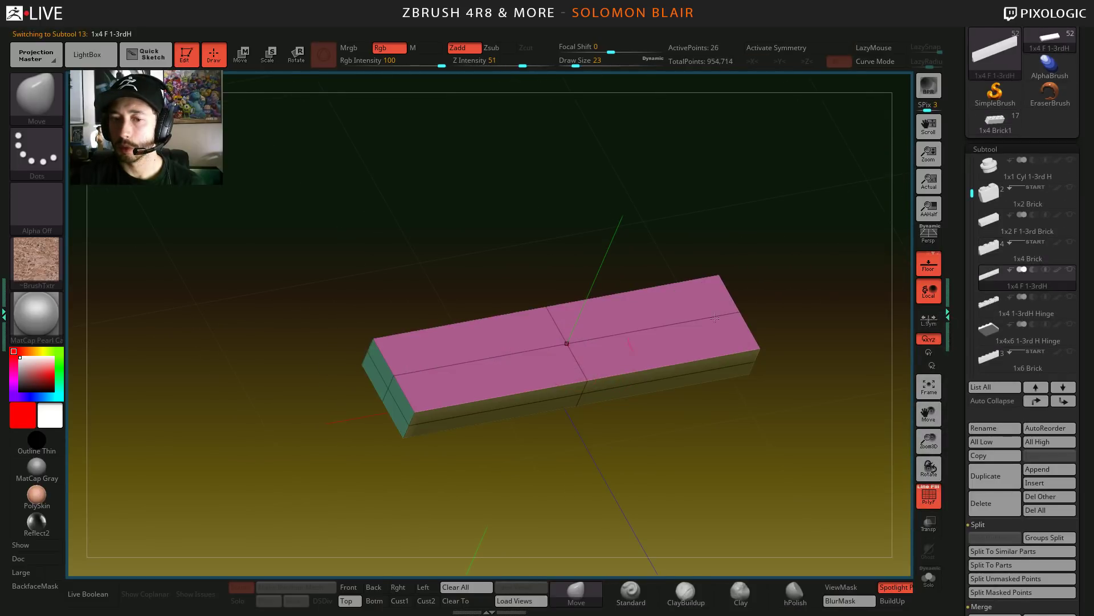
pyautogui.click(995, 118)
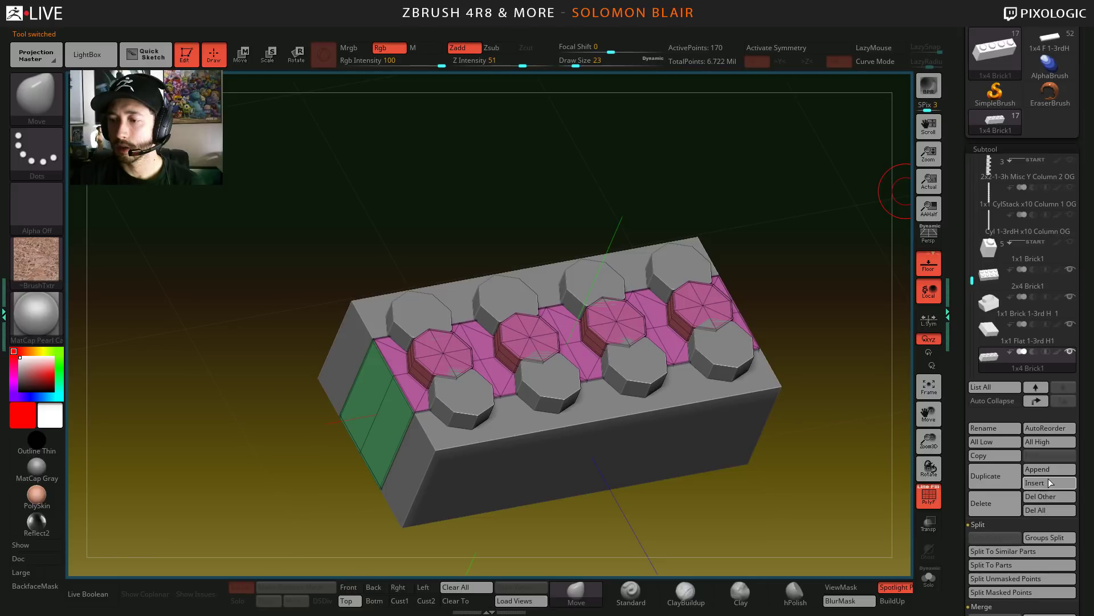
pyautogui.click(1051, 482)
pyautogui.click(765, 399)
# - Examine the library's 1x4 1-3rdH Hinge together with the 1x4x6 1-3rd H Hinge, with PolyFrame off
pyautogui.click(1050, 41)
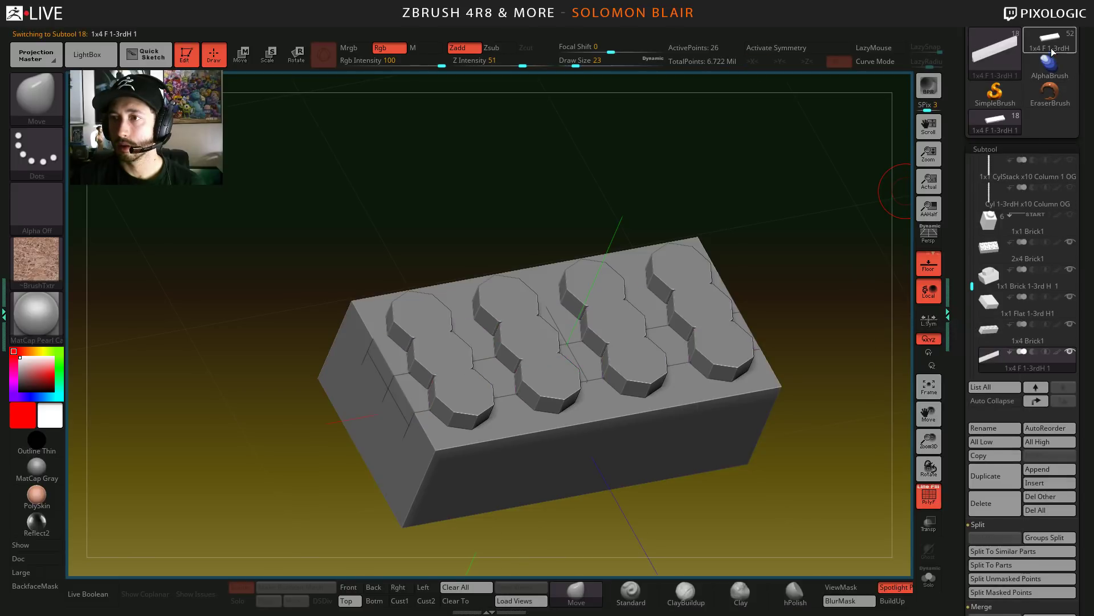
pyautogui.moveTo(991, 302)
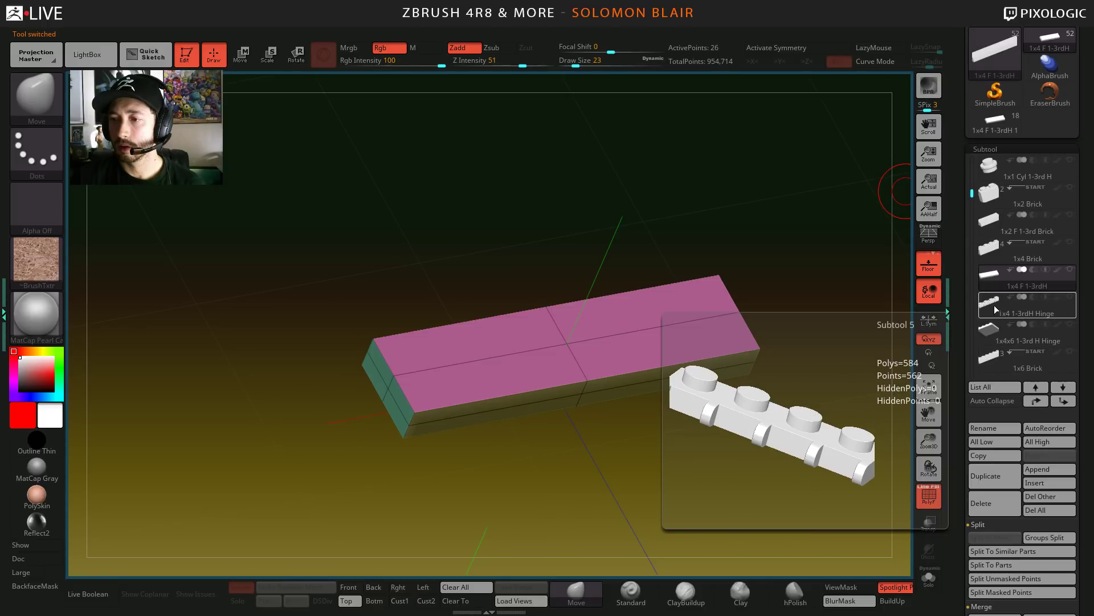
pyautogui.click(996, 308)
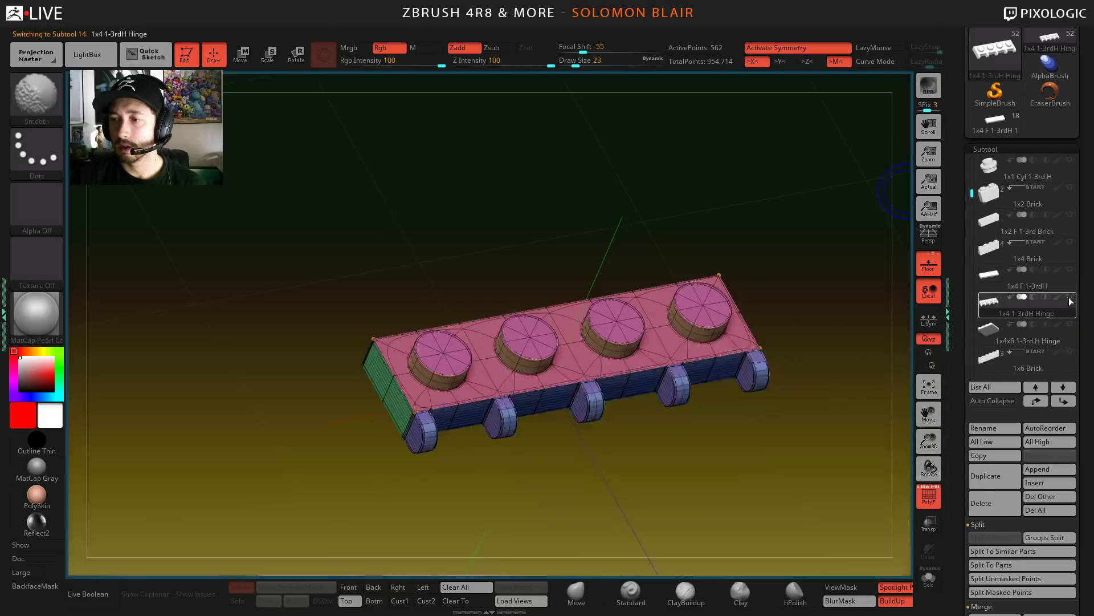
pyautogui.click(1069, 326)
pyautogui.hotkey('shift', 'f')
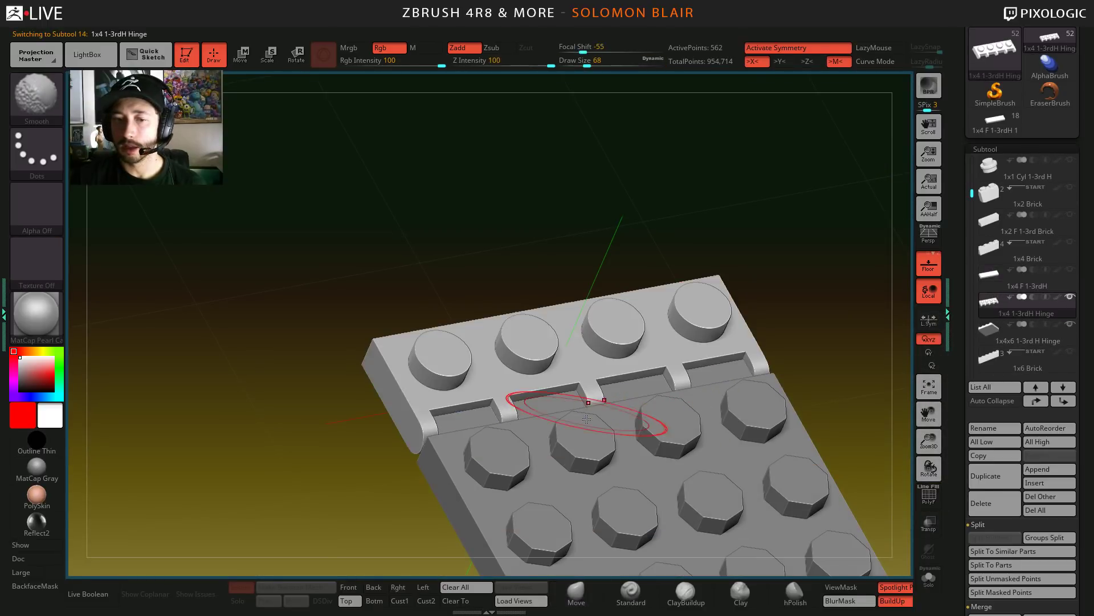
pyautogui.keyDown('alt'); pyautogui.moveTo(732, 404); pyautogui.dragTo(587, 399, button='right'); pyautogui.keyUp('alt')
pyautogui.moveTo(588, 399)
pyautogui.keyDown('ctrl'); pyautogui.mouseDown(button='right')
pyautogui.moveTo(545, 379)
pyautogui.moveTo(607, 336)
pyautogui.mouseUp(button='right'); pyautogui.keyUp('ctrl')
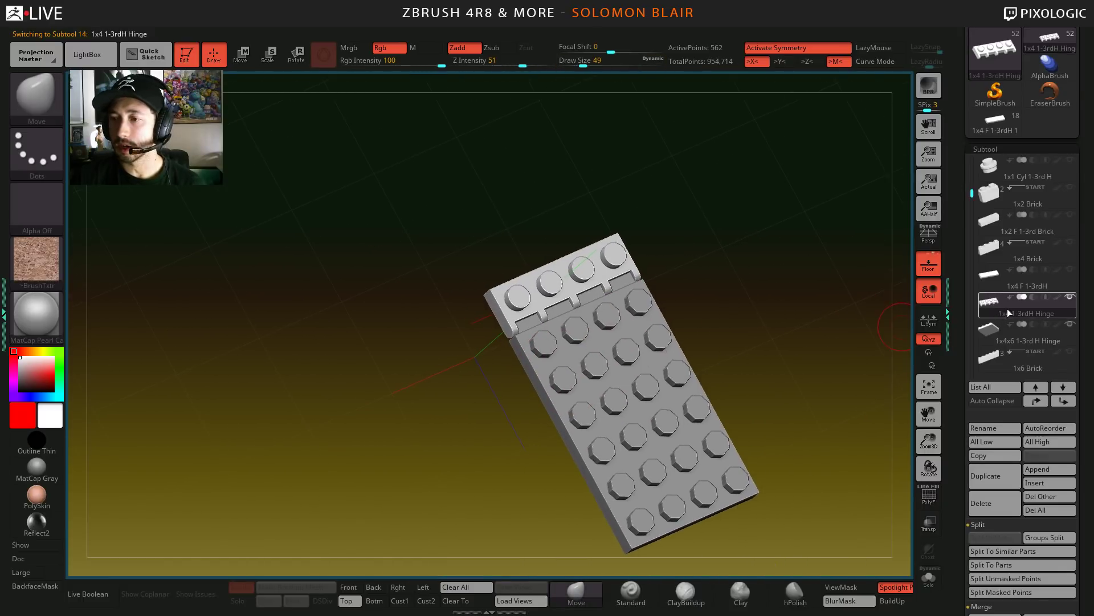
pyautogui.click(1034, 340)
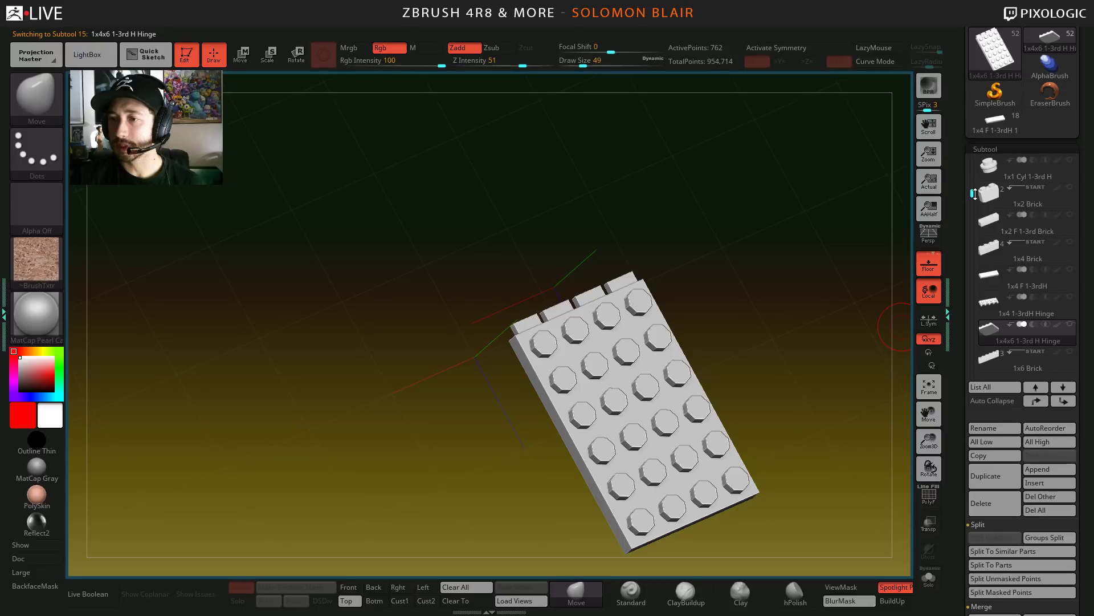
pyautogui.moveTo(975, 194); pyautogui.dragTo(974, 203)
pyautogui.keyDown('alt'); pyautogui.moveTo(639, 325); pyautogui.dragTo(604, 342, button='right'); pyautogui.keyUp('alt')
pyautogui.press('x')
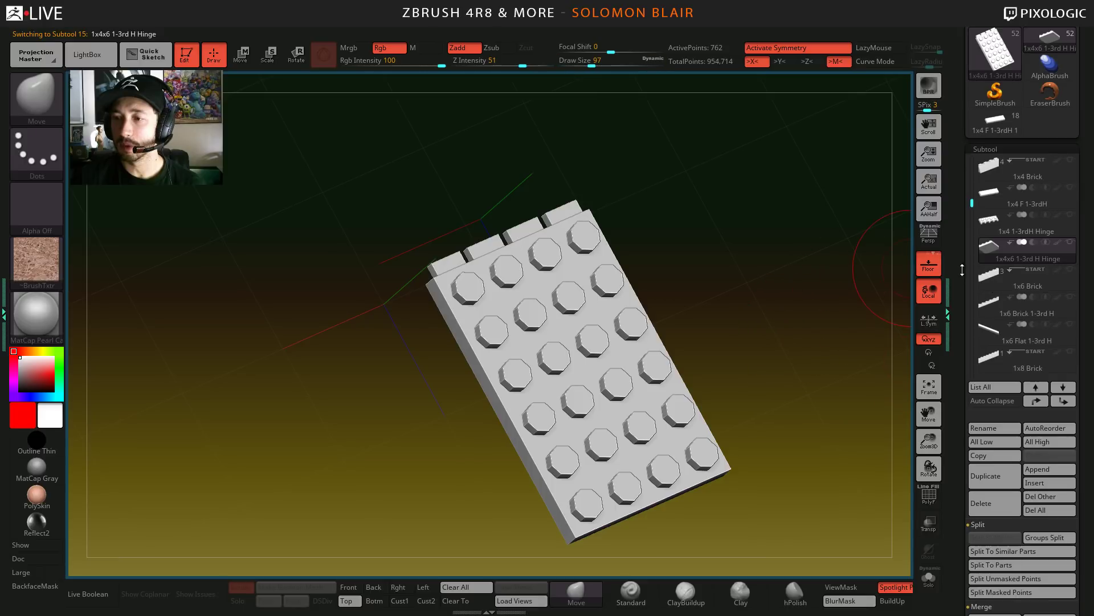
# - Select the library's 1x6 Brick and append it to the column tool's subtool list
pyautogui.click(992, 285)
pyautogui.click(995, 121)
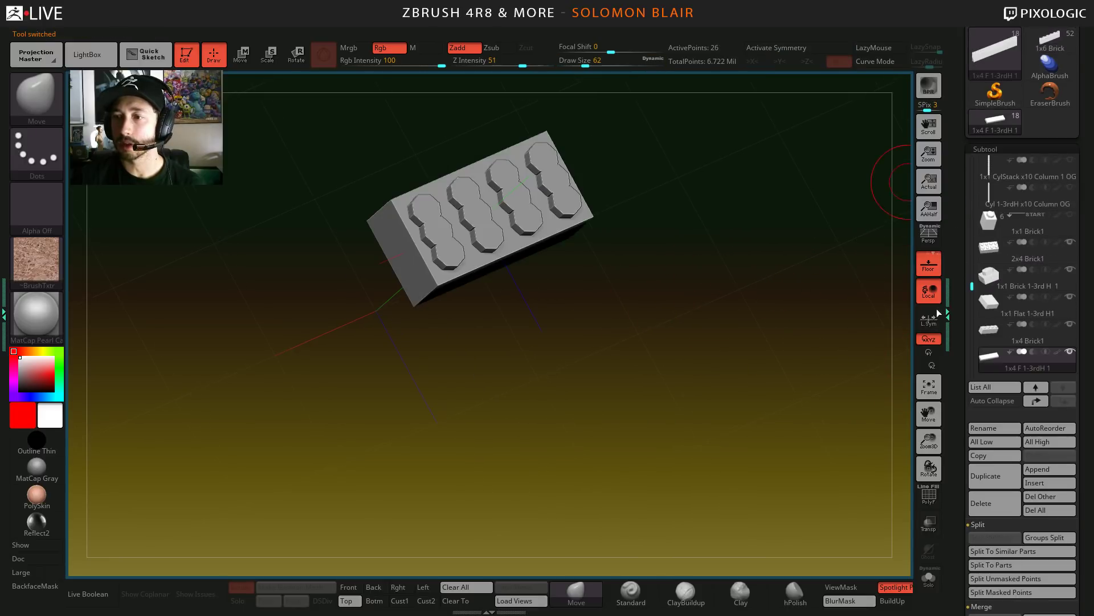
pyautogui.click(1049, 468)
pyautogui.click(764, 353)
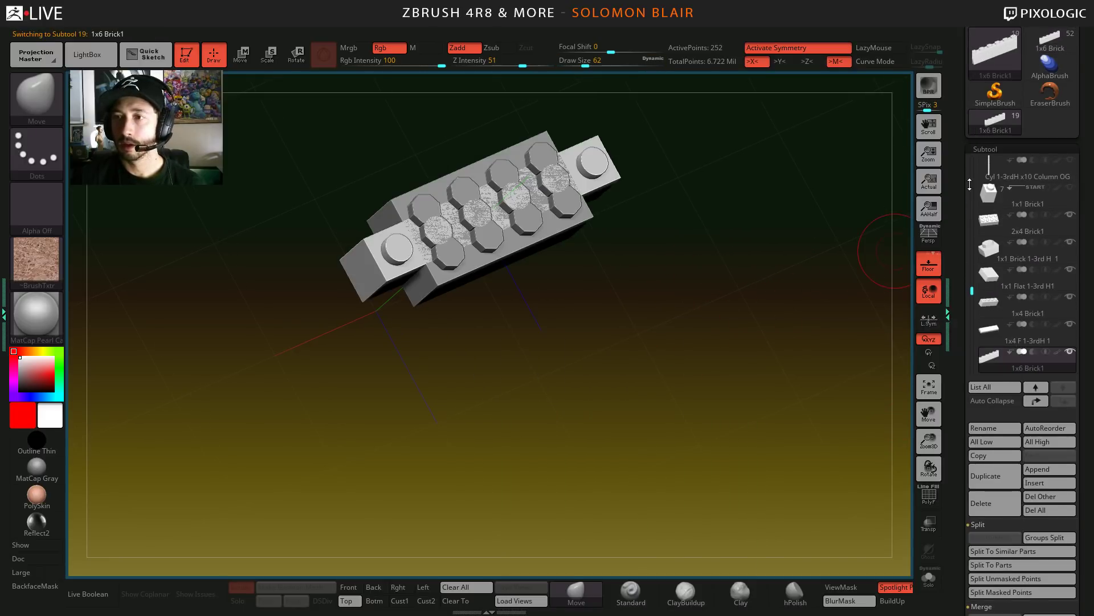
# - Look through the brick library's subtools, return to the column tool, and review the bricks gathered in its list
pyautogui.click(1049, 40)
pyautogui.scroll(5, 973, 203)
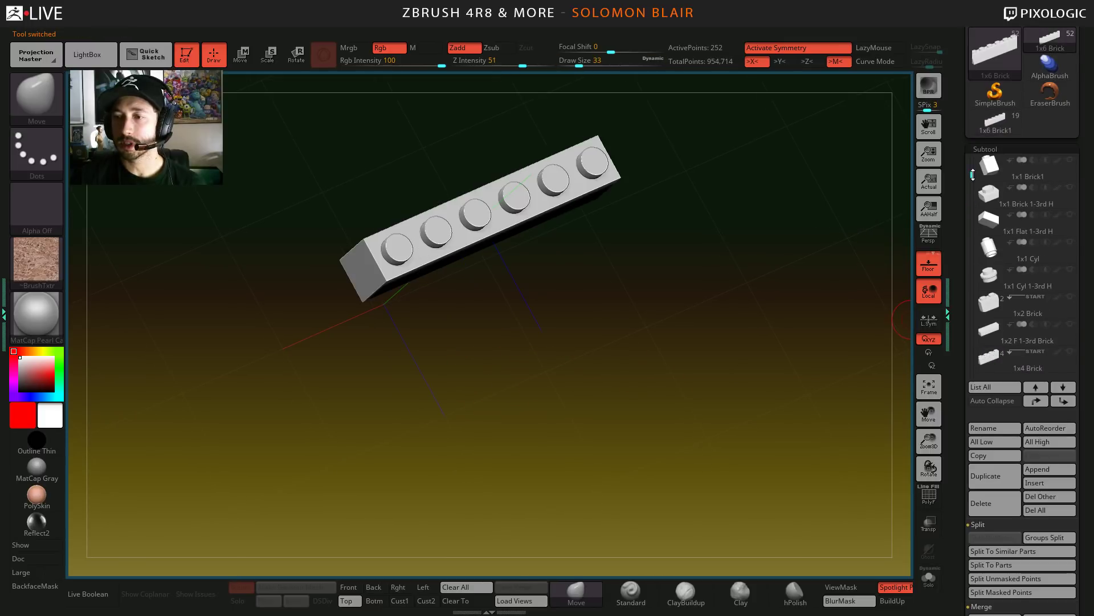
pyautogui.scroll(3, 964, 186)
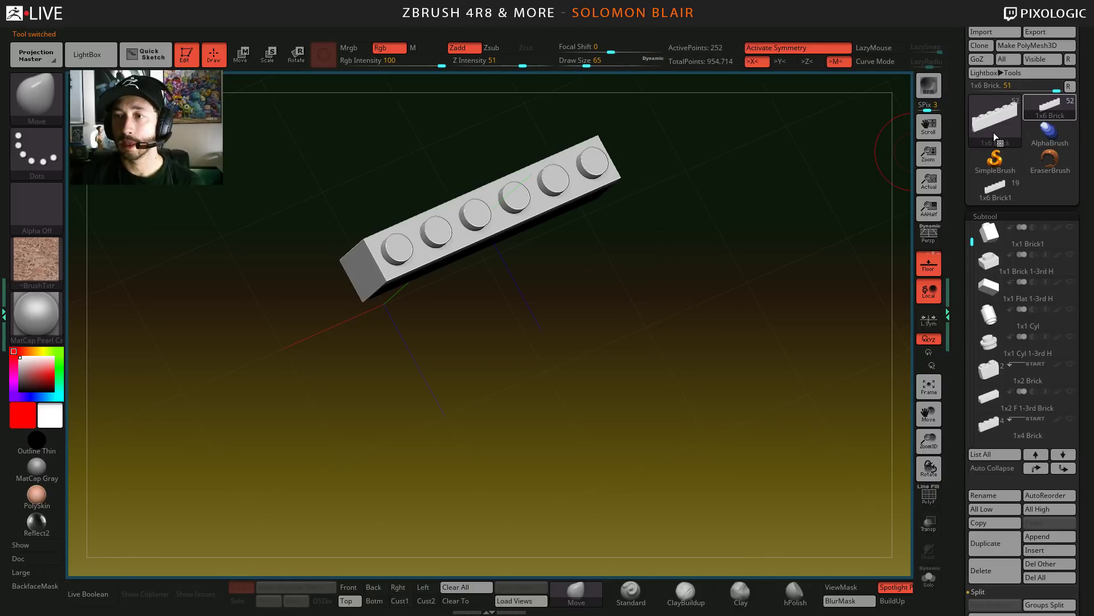
pyautogui.keyDown('alt'); pyautogui.moveTo(773, 274); pyautogui.dragTo(789, 374); pyautogui.keyUp('alt')
pyautogui.moveTo(972, 242); pyautogui.dragTo(972, 282)
pyautogui.click(987, 194)
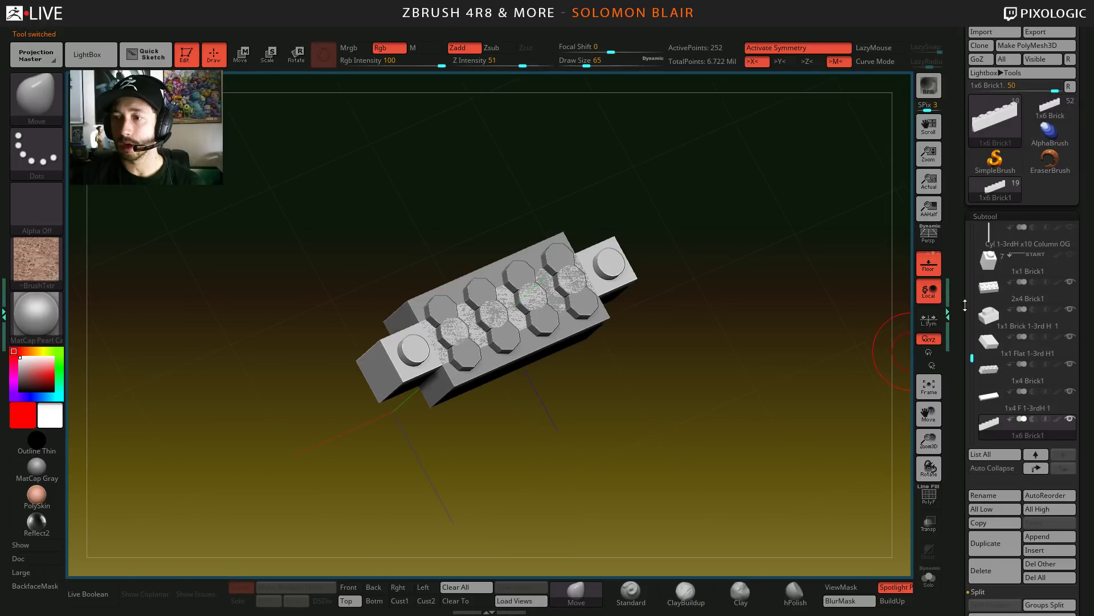
pyautogui.moveTo(972, 360); pyautogui.dragTo(971, 339)
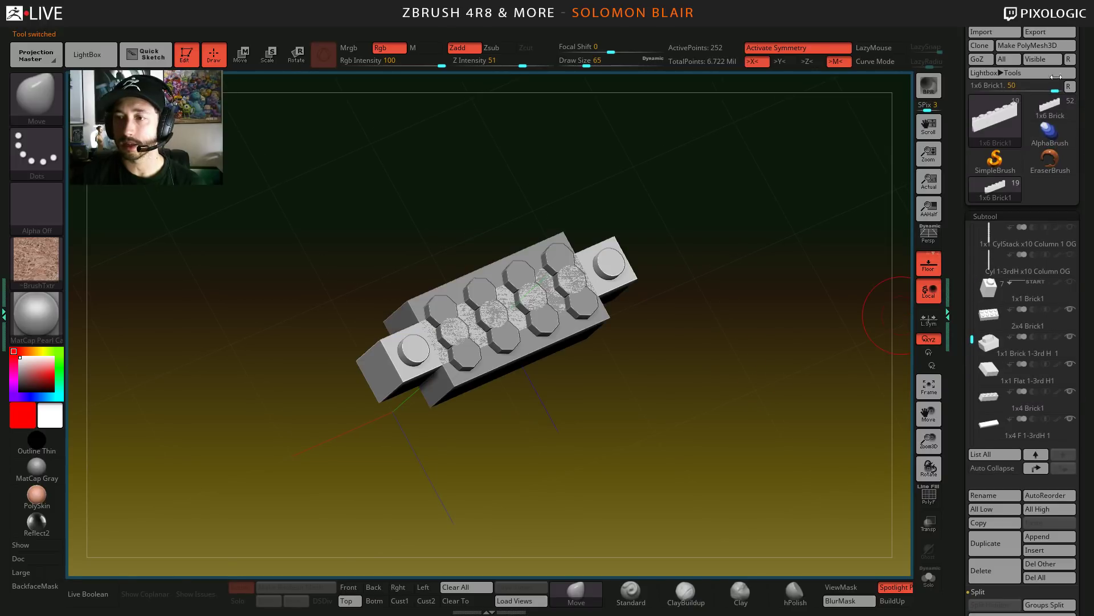
# - Examine the bricks gathered in the column tool together, including the preview of the 2x4 brick
pyautogui.keyDown('ctrl'); pyautogui.moveTo(634, 356); pyautogui.dragTo(591, 439, button='right'); pyautogui.keyUp('ctrl')
pyautogui.hotkey('shift', 'f')
pyautogui.hotkey('shift', 'f')
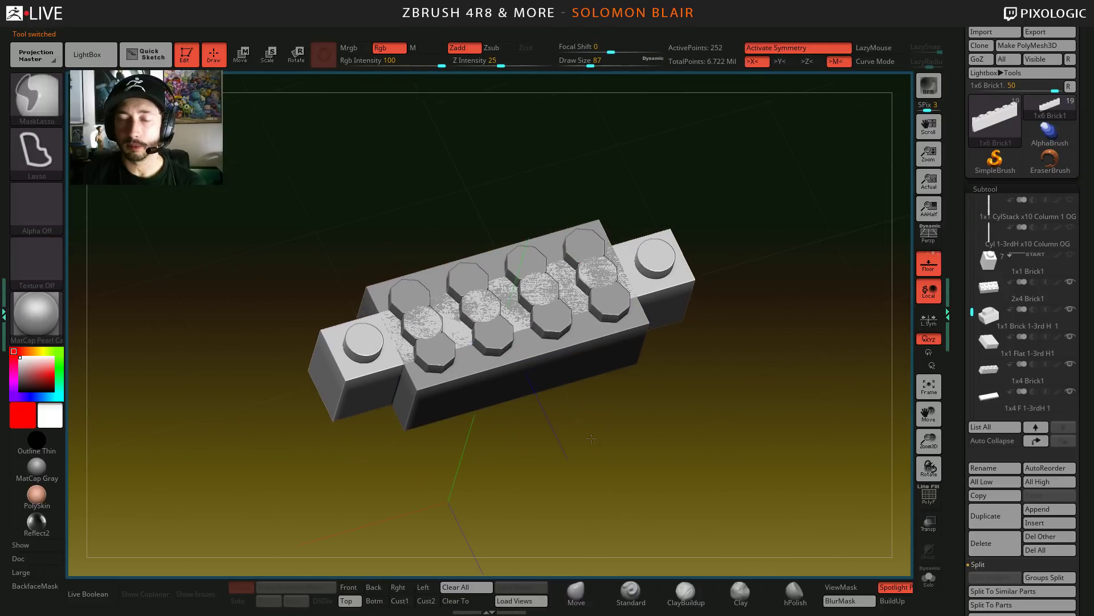
pyautogui.keyDown('alt'); pyautogui.moveTo(587, 439); pyautogui.dragTo(633, 440); pyautogui.keyUp('alt')
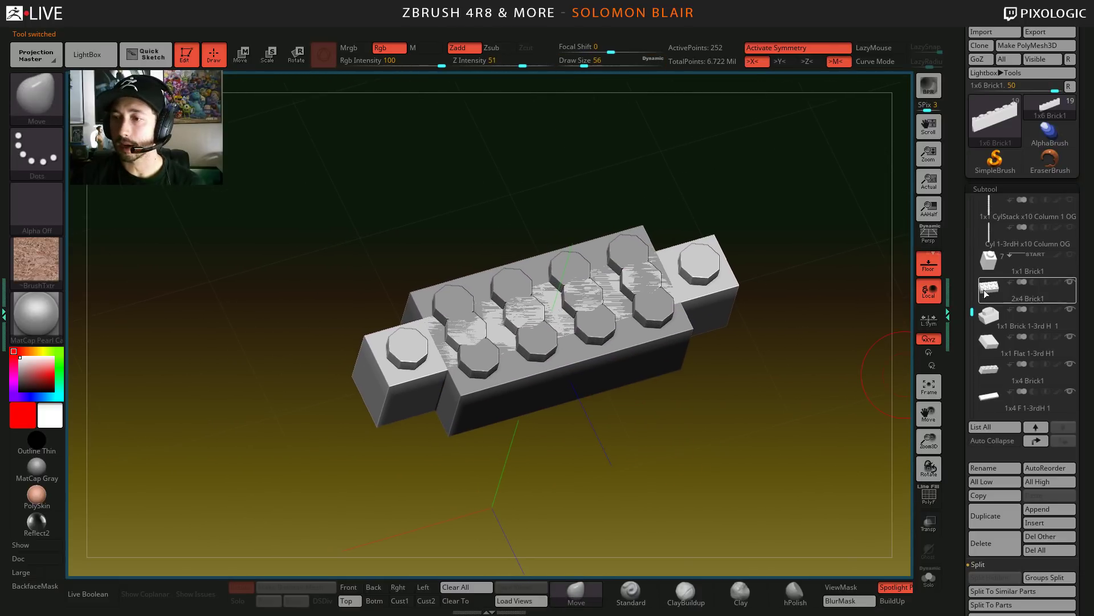
pyautogui.moveTo(984, 295)
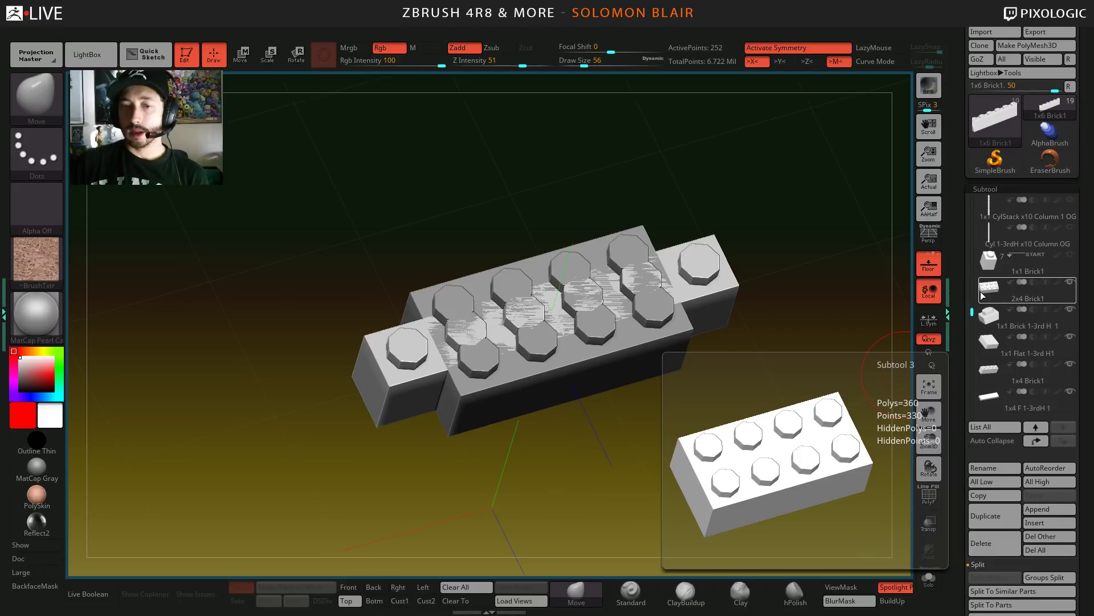
pyautogui.keyDown('ctrl'); pyautogui.moveTo(749, 440); pyautogui.dragTo(758, 393, button='right'); pyautogui.keyUp('ctrl')
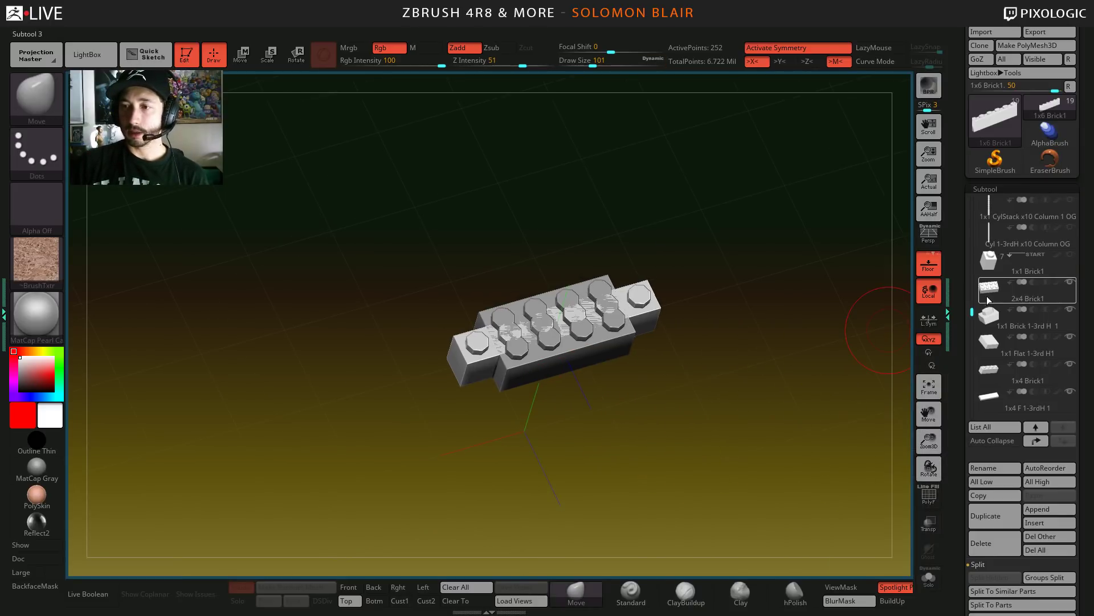
# - Isolate the 2x4 brick with Solo and switch the active subtool to the 1x4 brick
pyautogui.click(987, 300)
pyautogui.keyDown('ctrl'); pyautogui.moveTo(667, 395); pyautogui.dragTo(593, 419, button='right'); pyautogui.keyUp('ctrl')
pyautogui.hotkey('shift', 's')
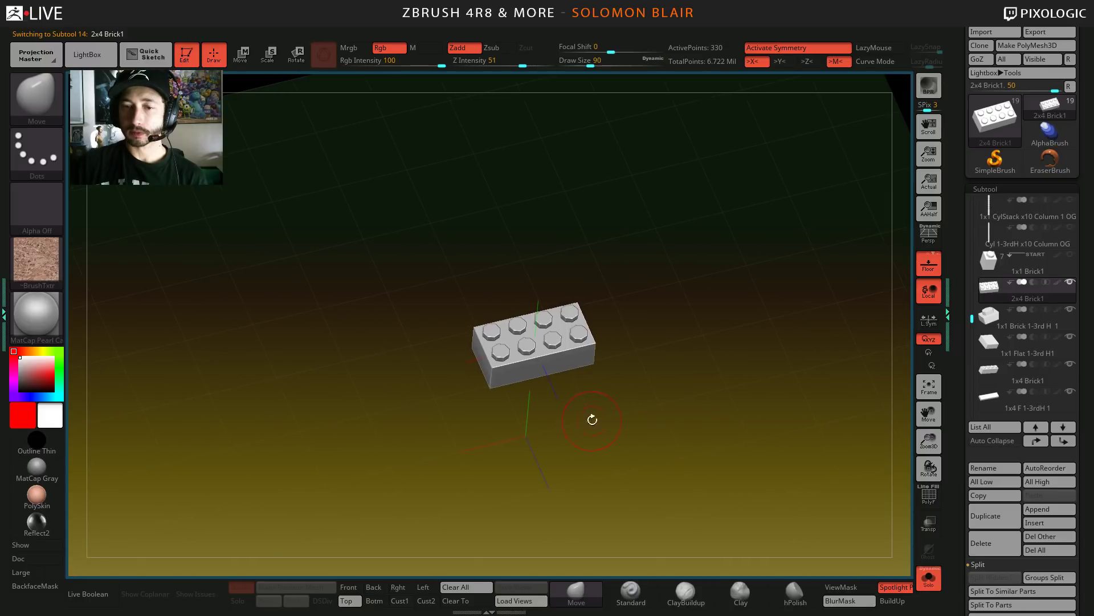
pyautogui.click(993, 373)
# - Check the Aladdin reference image and return to the 1x4 brick in ZBrush
pyautogui.moveTo(37, 523)
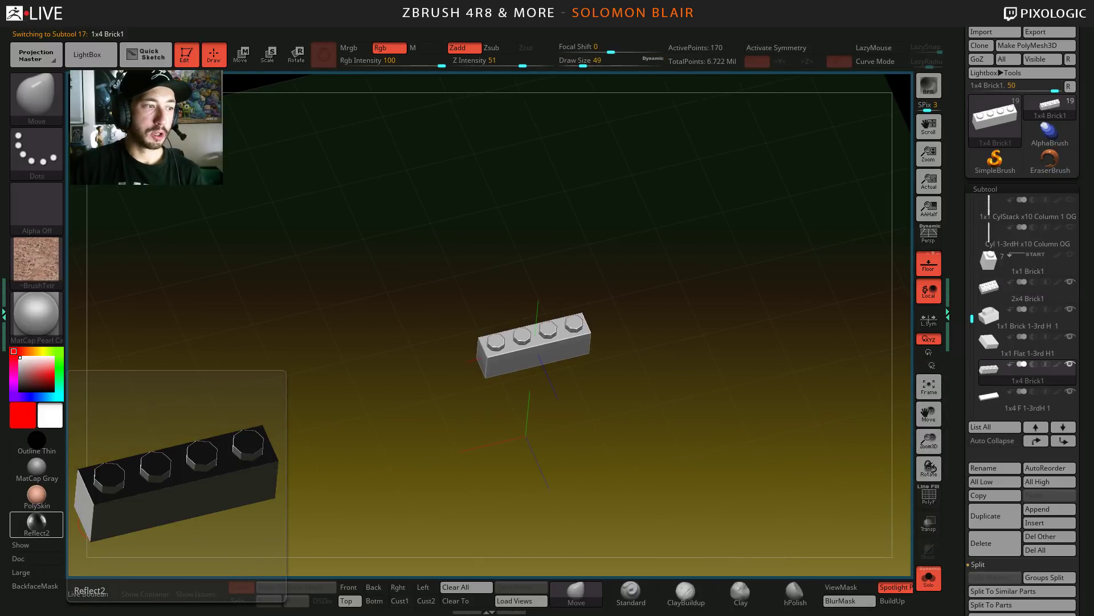
pyautogui.hotkey('alt', 'Tab')
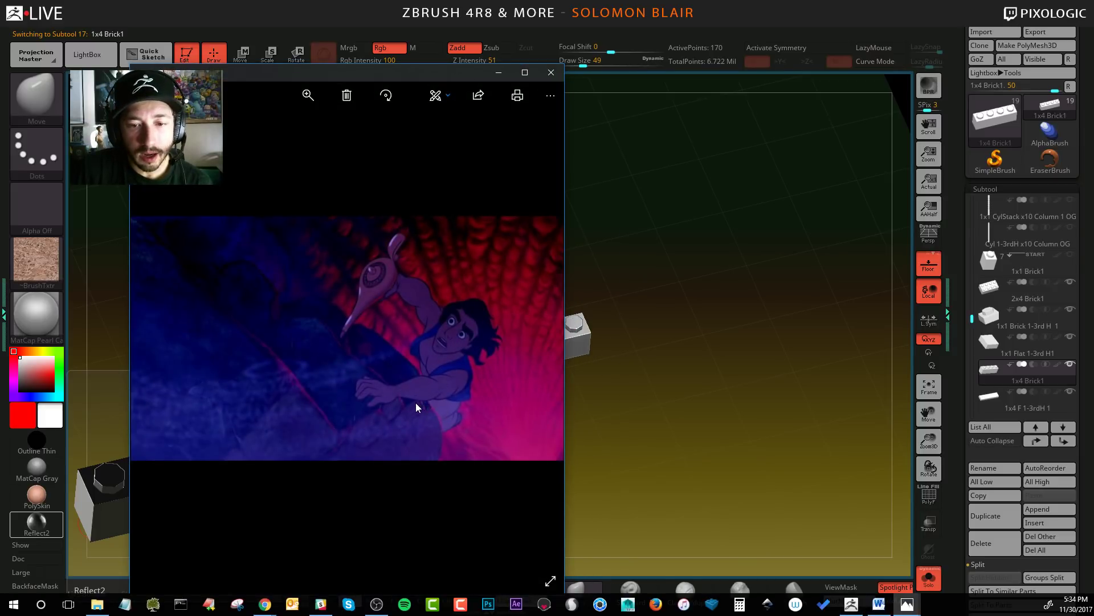
pyautogui.click(494, 75)
pyautogui.moveTo(473, 423); pyautogui.dragTo(508, 420)
# - Move the 1x4 brick above the 1x1 brick in the column tool's subtool list
pyautogui.press('ctrl')
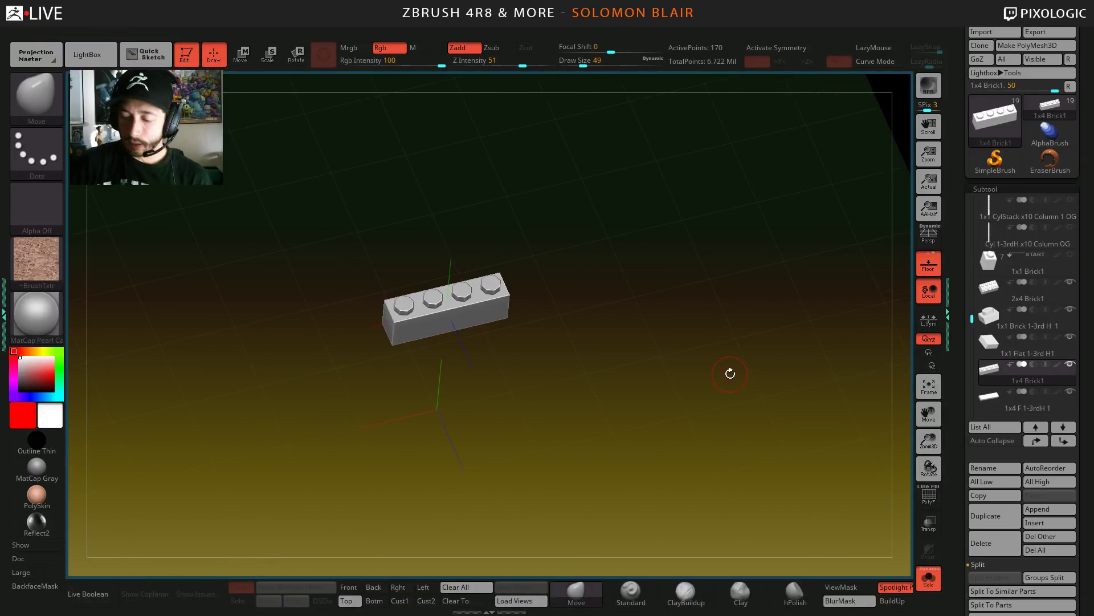
pyautogui.press('ctrl')
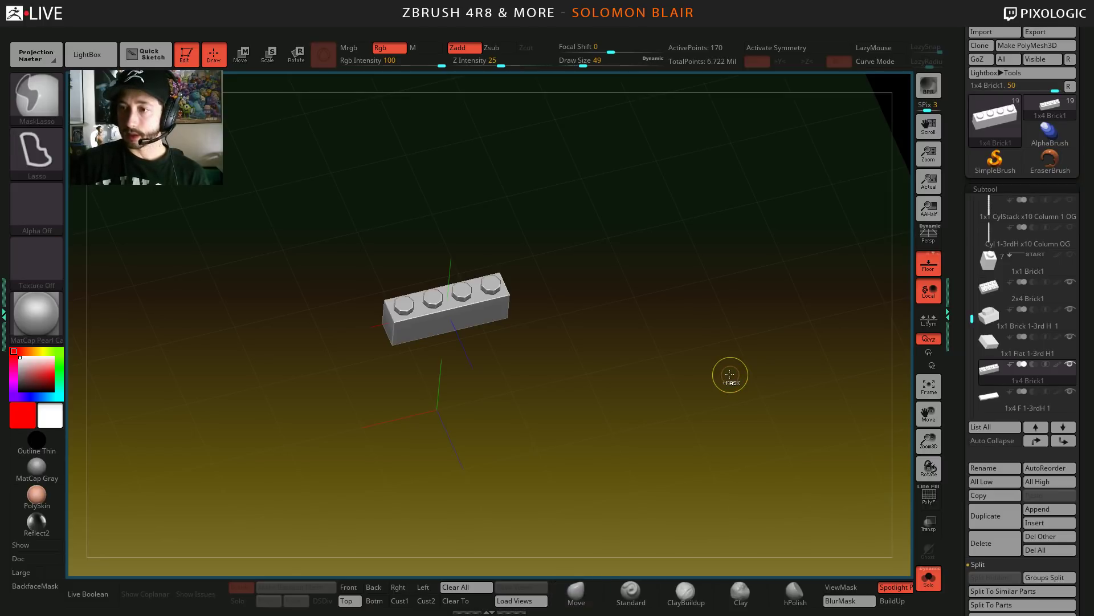
pyautogui.hotkey('ctrl', 'Up')
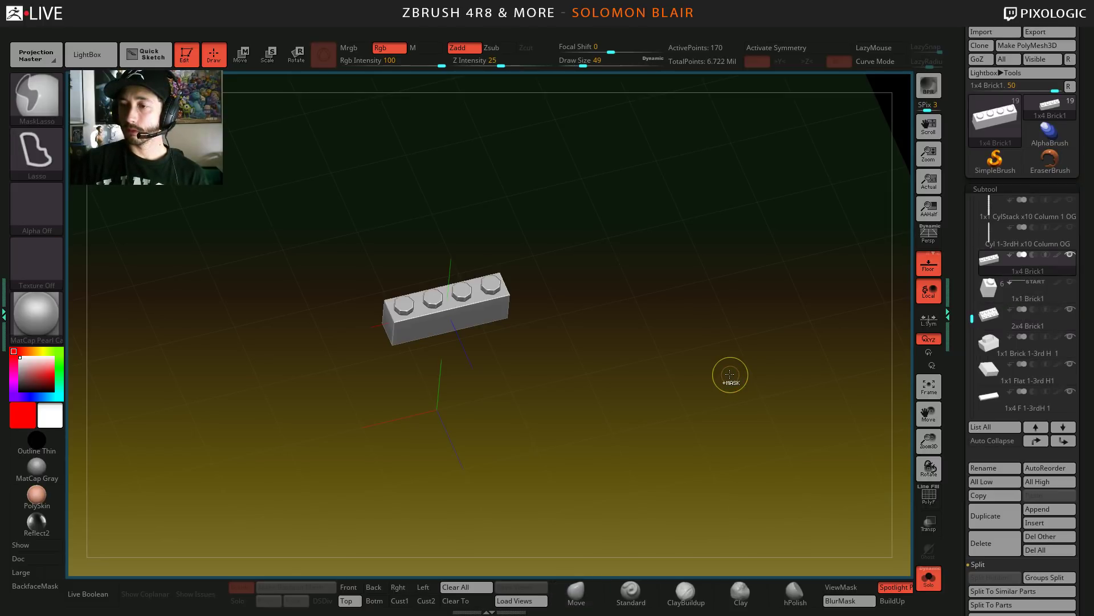
# - Rename the 1x4 brick's subtool as "1x4 Stairs Working" and clear its group start flag
pyautogui.click(989, 468)
pyautogui.press('End')
pyautogui.press('BackSpace')
pyautogui.press('BackSpace')
pyautogui.press('BackSpace')
pyautogui.press('BackSpace')
pyautogui.press('BackSpace')
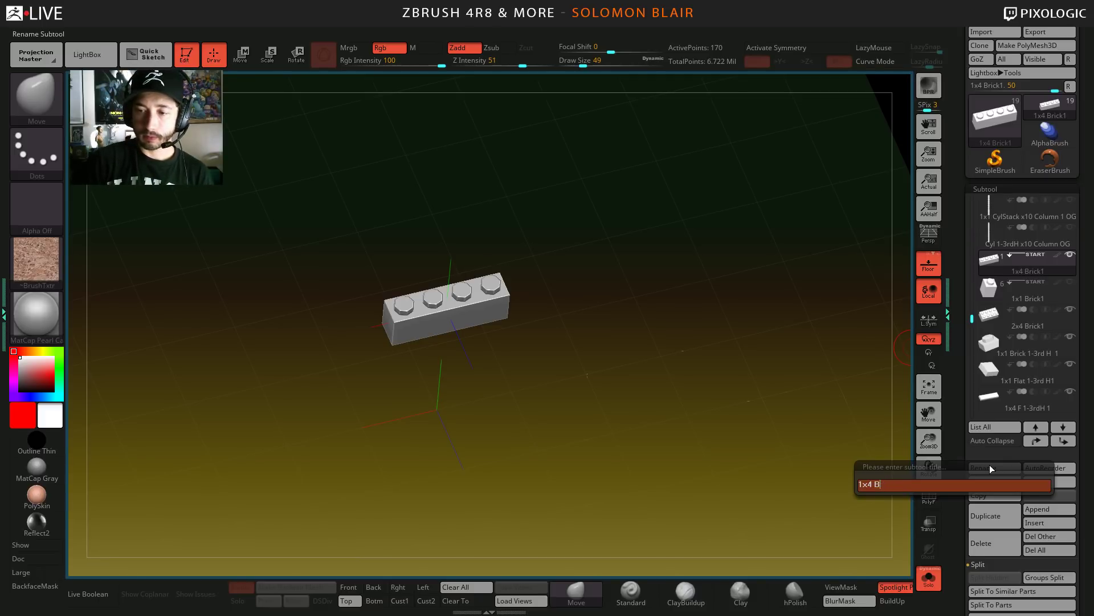
pyautogui.press('BackSpace')
pyautogui.write('Staiot')
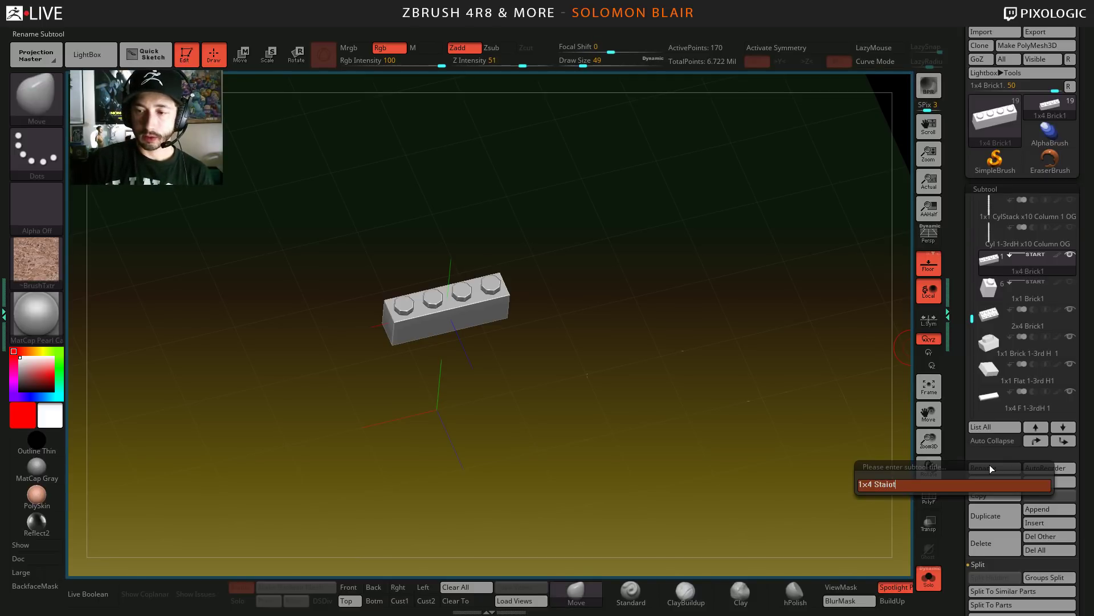
pyautogui.press('BackSpace')
pyautogui.press('BackSpace')
pyautogui.write('rs ')
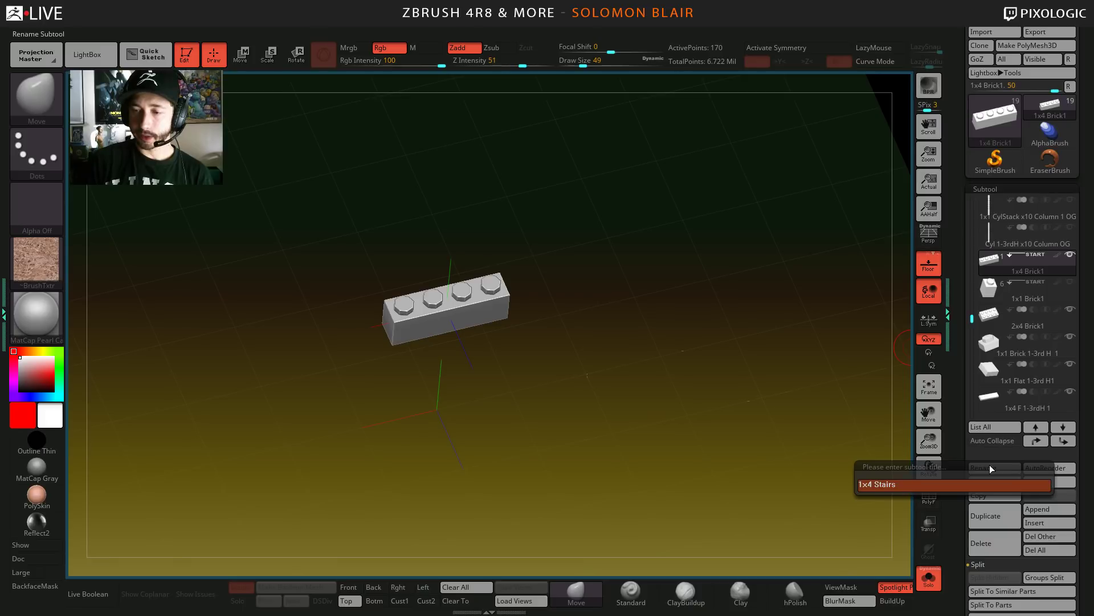
pyautogui.write('Wor')
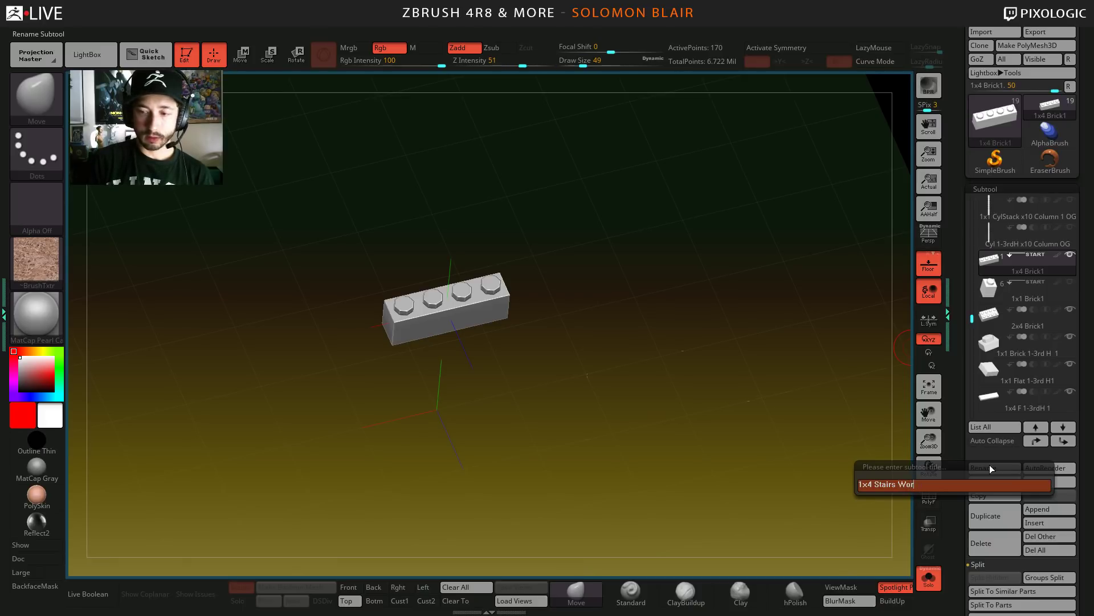
pyautogui.write('king')
pyautogui.press('Return')
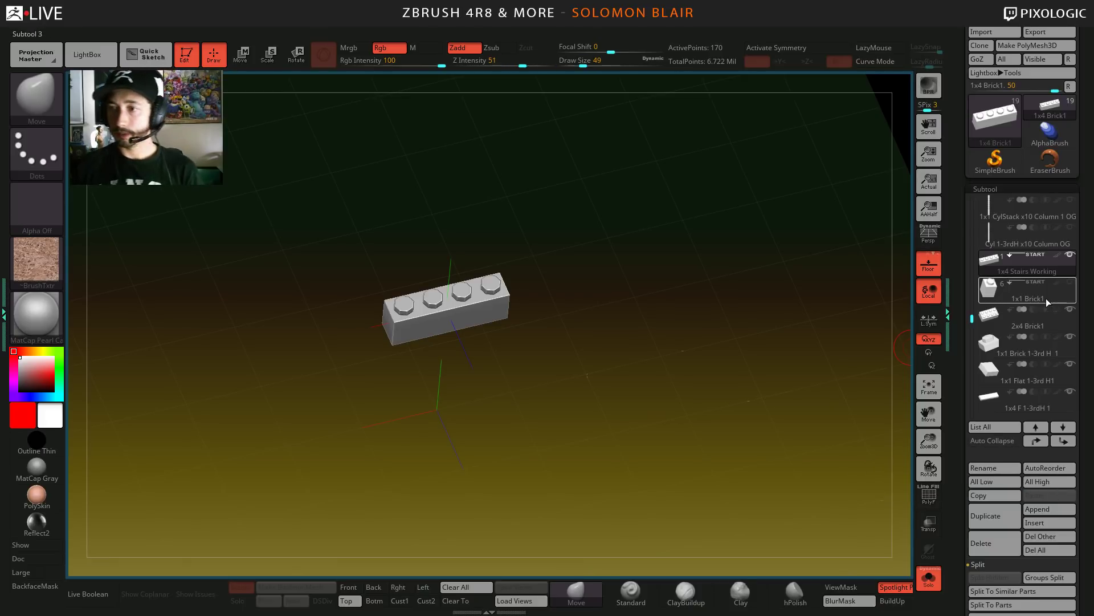
pyautogui.press('shift')
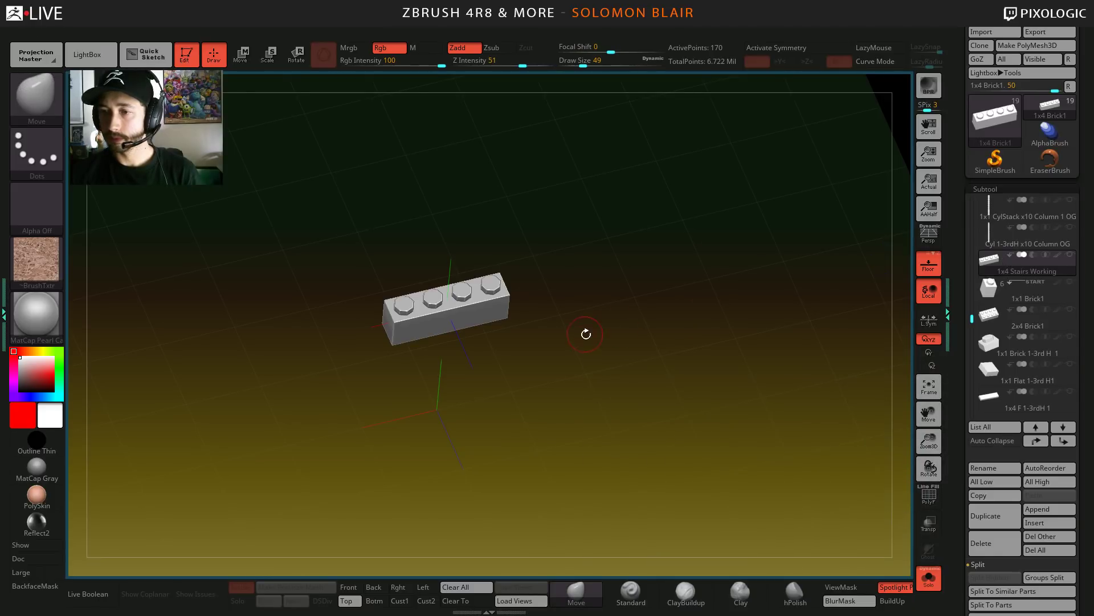
# - Show the 1x4 brick from the front and open the "1x4 Brick Array Presets" folder among the ArrayMesh presets
pyautogui.moveTo(586, 333)
pyautogui.mouseDown()
pyautogui.moveTo(482, 377)
pyautogui.moveTo(547, 369)
pyautogui.mouseUp()
pyautogui.moveTo(617, 425)
pyautogui.keyDown('alt'); pyautogui.mouseDown()
pyautogui.moveTo(581, 420)
pyautogui.moveTo(609, 425)
pyautogui.mouseUp(); pyautogui.keyUp('alt')
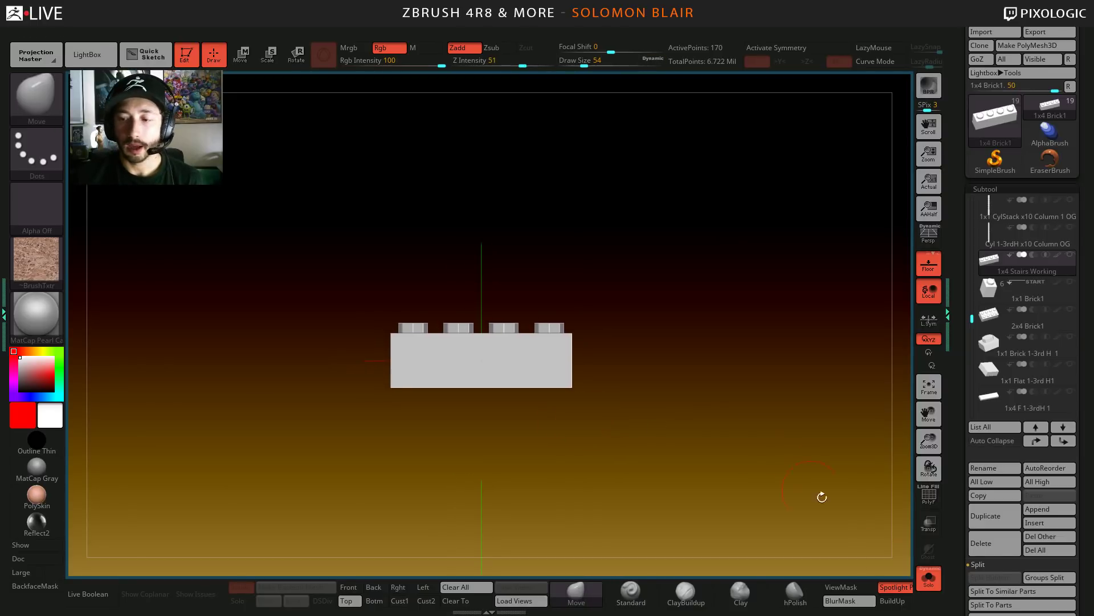
pyautogui.moveTo(578, 259)
pyautogui.keyDown('alt'); pyautogui.mouseDown()
pyautogui.moveTo(596, 271)
pyautogui.moveTo(582, 267)
pyautogui.mouseUp(); pyautogui.keyUp('alt')
pyautogui.click(1001, 188)
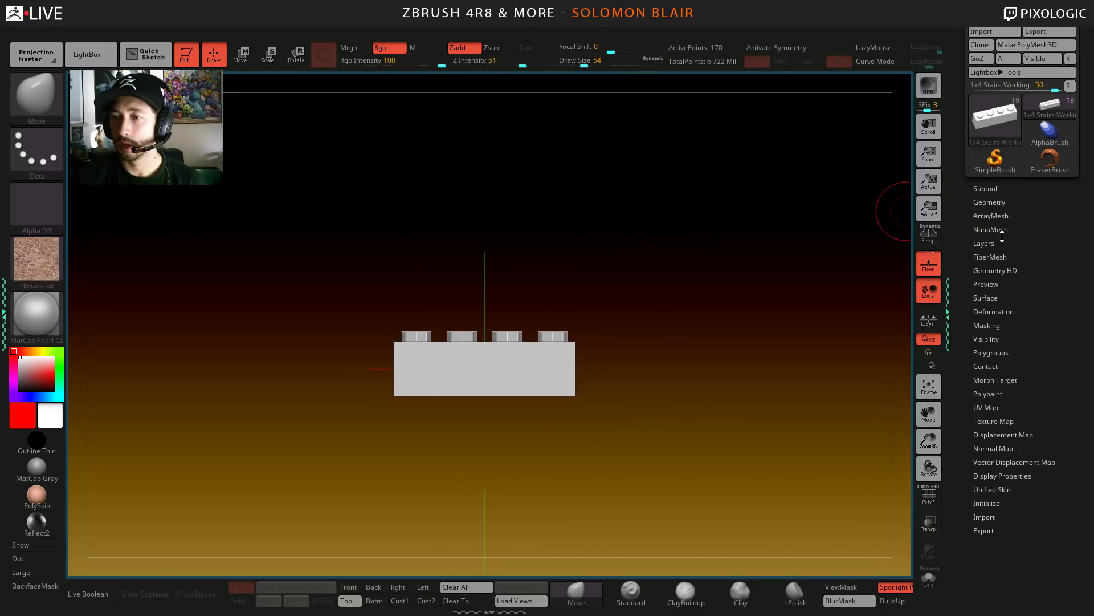
pyautogui.click(1001, 215)
pyautogui.click(999, 228)
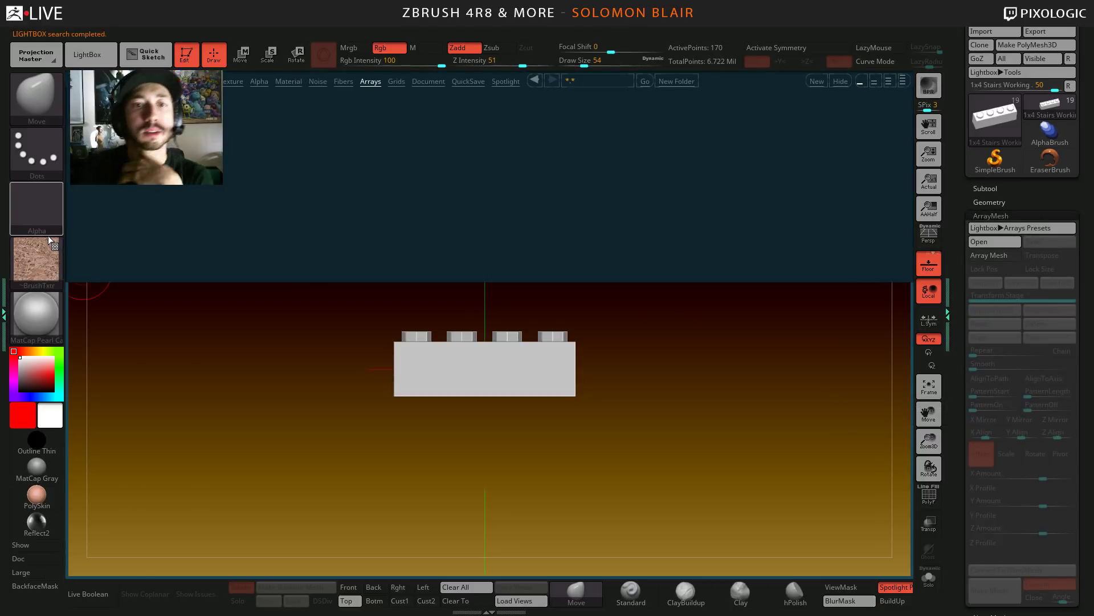
pyautogui.moveTo(584, 199); pyautogui.dragTo(337, 197)
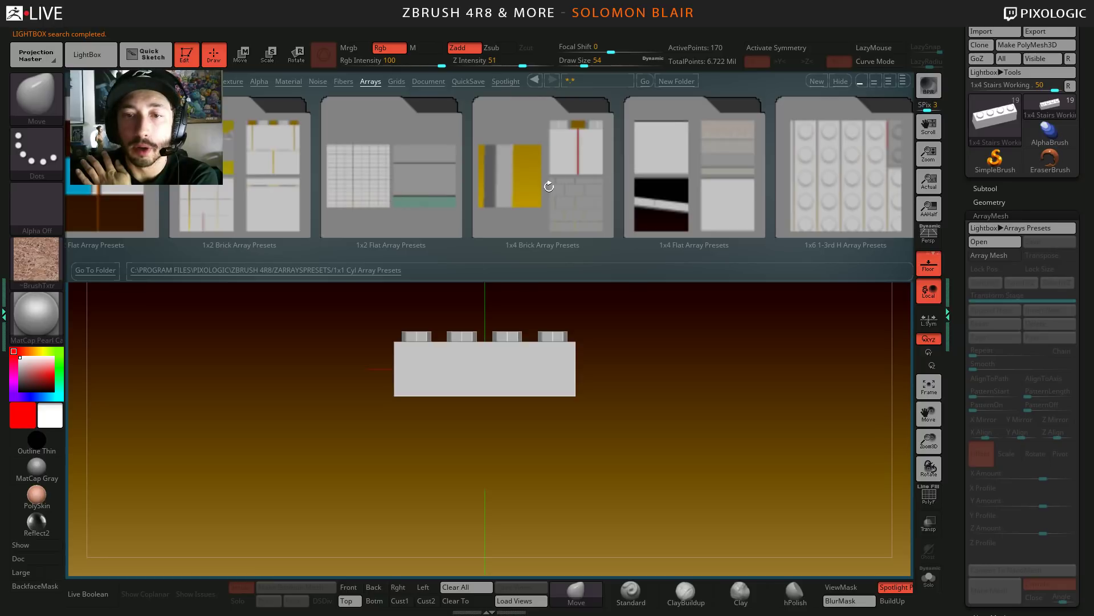
pyautogui.click(549, 183)
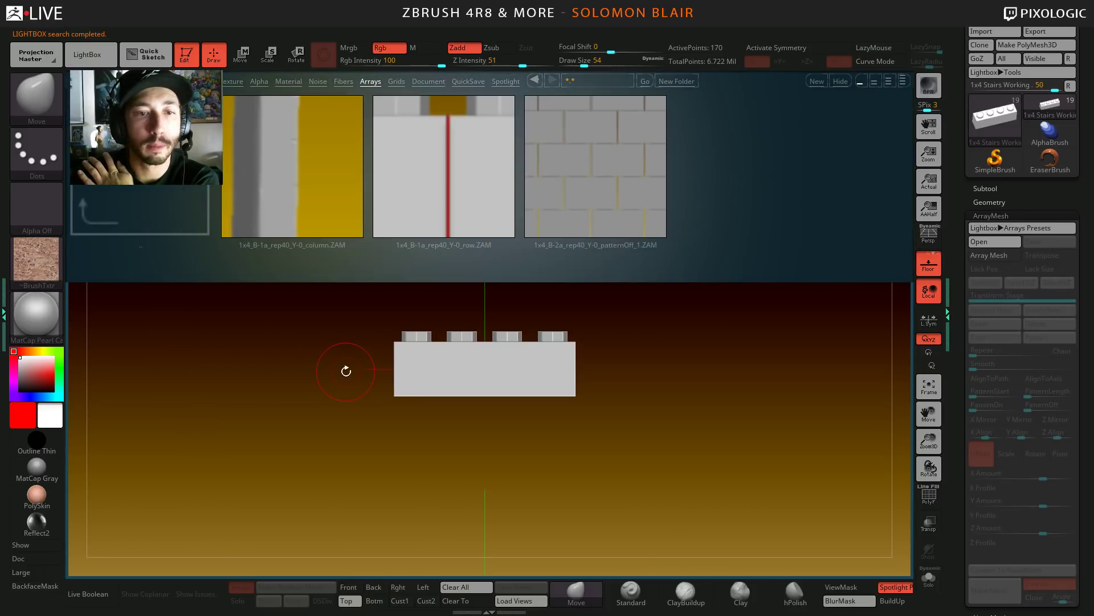
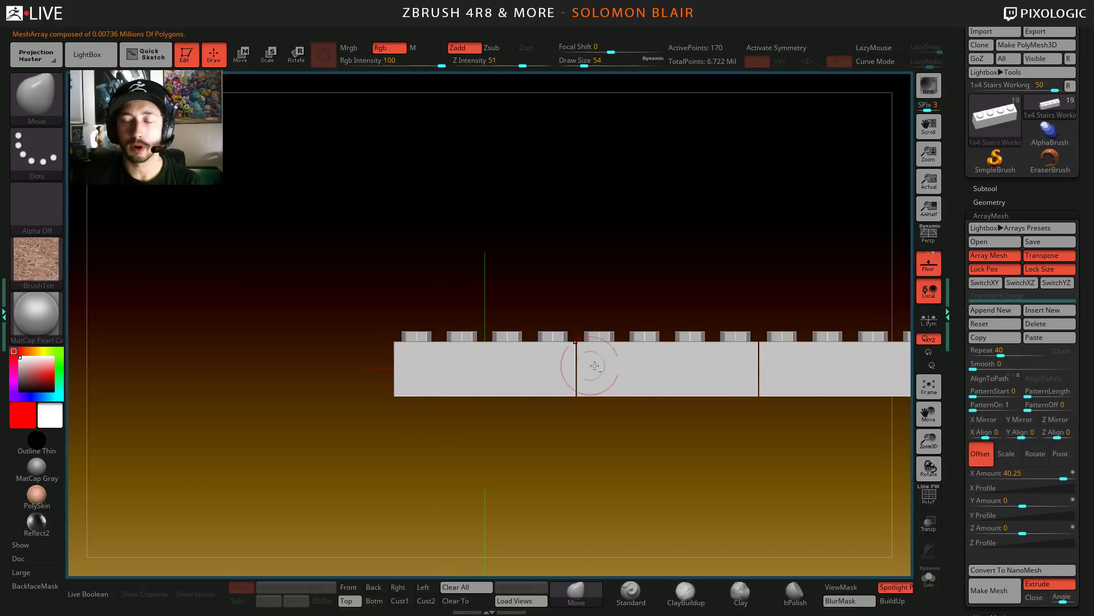
# - Examine the arrayed row of 1x4 bricks along its length and the gaps between neighbouring bricks
pyautogui.moveTo(578, 340)
pyautogui.keyDown('ctrl'); pyautogui.mouseDown(button='right')
pyautogui.moveTo(479, 396)
pyautogui.moveTo(506, 408)
pyautogui.moveTo(424, 440)
pyautogui.mouseUp(button='right'); pyautogui.keyUp('ctrl')
pyautogui.press('s')
pyautogui.moveTo(424, 439); pyautogui.dragTo(461, 440)
pyautogui.moveTo(461, 440)
pyautogui.keyDown('ctrl'); pyautogui.mouseDown(button='right')
pyautogui.moveTo(396, 413)
pyautogui.moveTo(498, 391)
pyautogui.moveTo(511, 401)
pyautogui.mouseUp(button='right'); pyautogui.keyUp('ctrl')
pyautogui.press('s')
pyautogui.moveTo(512, 401); pyautogui.dragTo(483, 406)
pyautogui.moveTo(486, 416)
pyautogui.keyDown('alt'); pyautogui.mouseDown(button='right')
pyautogui.moveTo(508, 450)
pyautogui.moveTo(469, 428)
pyautogui.moveTo(558, 433)
pyautogui.moveTo(574, 414)
pyautogui.mouseUp(button='right'); pyautogui.keyUp('alt')
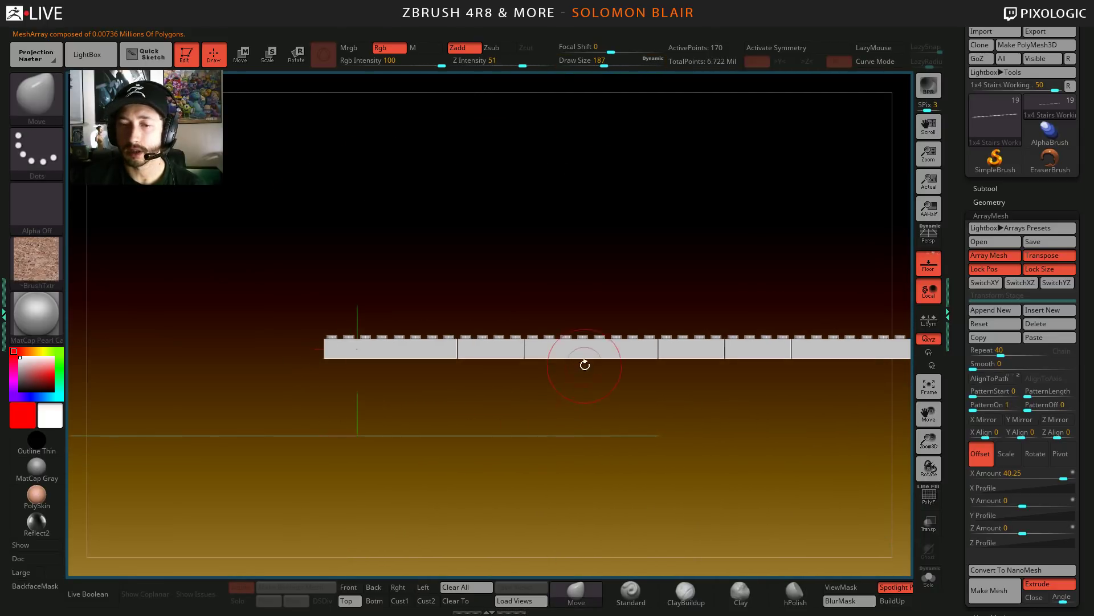
pyautogui.keyDown('ctrl'); pyautogui.moveTo(444, 359); pyautogui.dragTo(464, 367, button='right'); pyautogui.keyUp('ctrl')
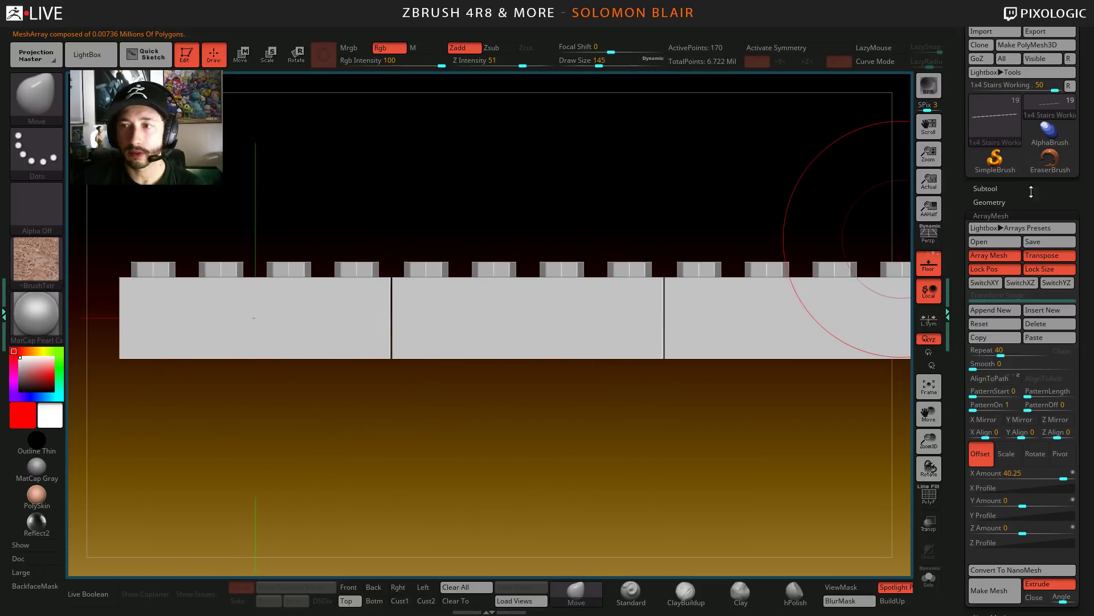
# - Insert the Spacers Alignment XYZ mesh from the other tool as a subtool below Aladdin Scene Build Proxy
pyautogui.click(1001, 185)
pyautogui.moveTo(973, 302); pyautogui.dragTo(974, 181)
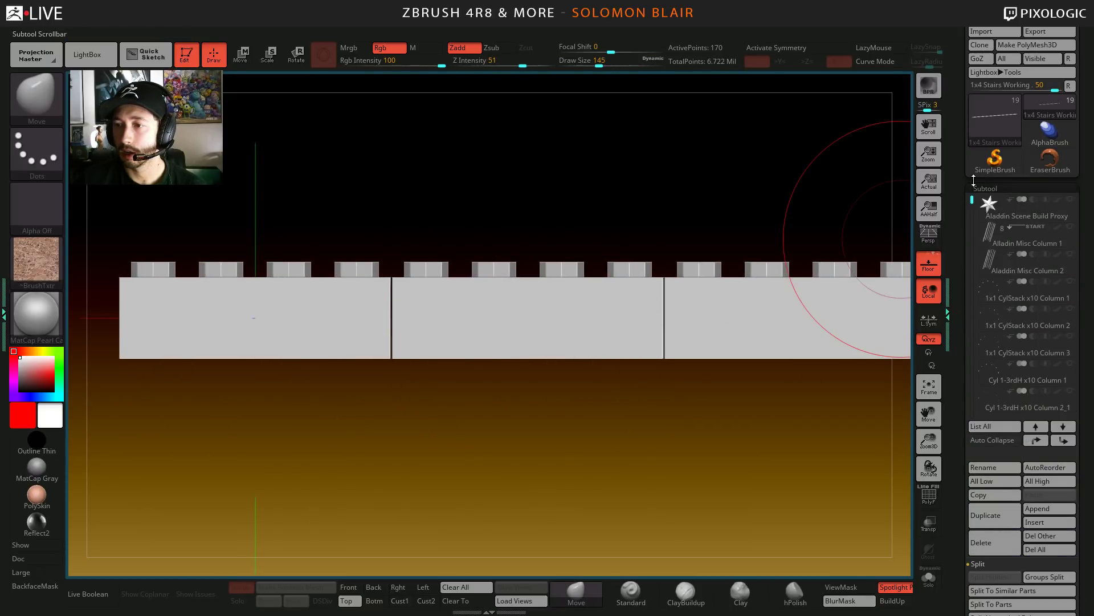
pyautogui.click(1033, 104)
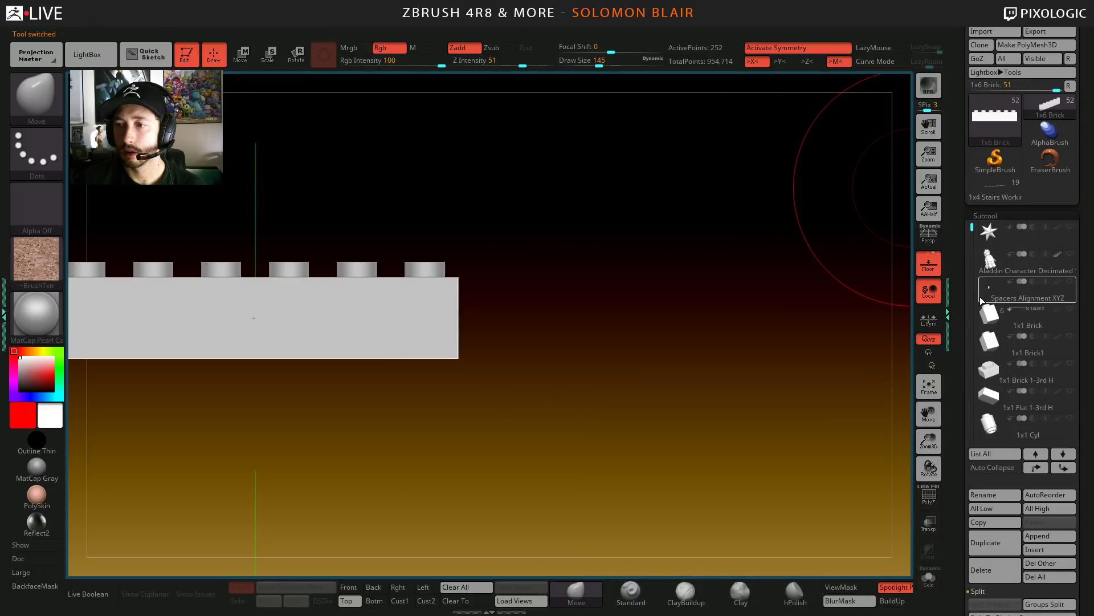
pyautogui.click(996, 184)
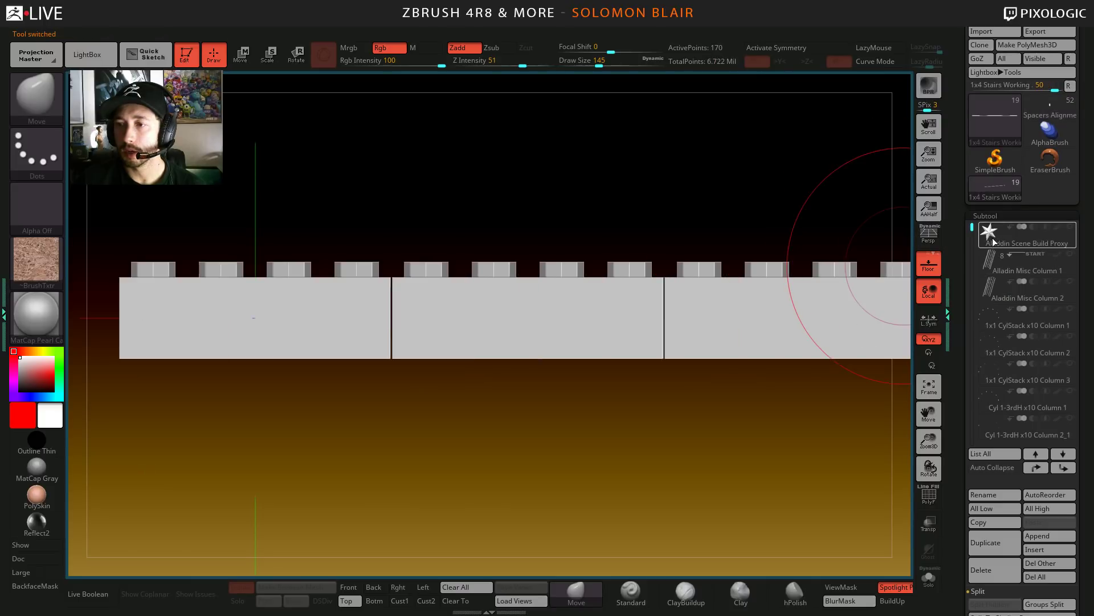
pyautogui.click(993, 241)
pyautogui.click(1042, 548)
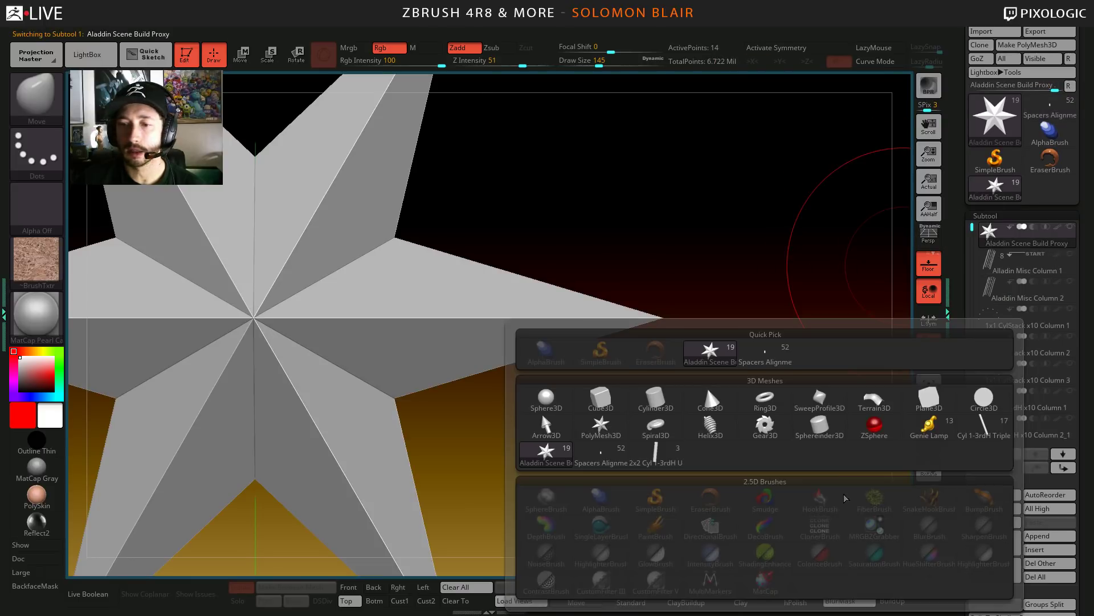
pyautogui.click(764, 351)
# - Make the 1x4 Stairs Working subtool active and turn on transparency to view it together with the alignment spacers
pyautogui.keyDown('ctrl'); pyautogui.moveTo(401, 428); pyautogui.dragTo(194, 360, button='right'); pyautogui.keyUp('ctrl')
pyautogui.moveTo(194, 359)
pyautogui.keyDown('alt'); pyautogui.mouseDown(button='right')
pyautogui.moveTo(403, 394)
pyautogui.moveTo(399, 412)
pyautogui.moveTo(440, 332)
pyautogui.moveTo(537, 334)
pyautogui.mouseUp(button='right'); pyautogui.keyUp('alt')
pyautogui.hotkey('shift', 'f')
pyautogui.hotkey('shift', 'f')
pyautogui.press('s')
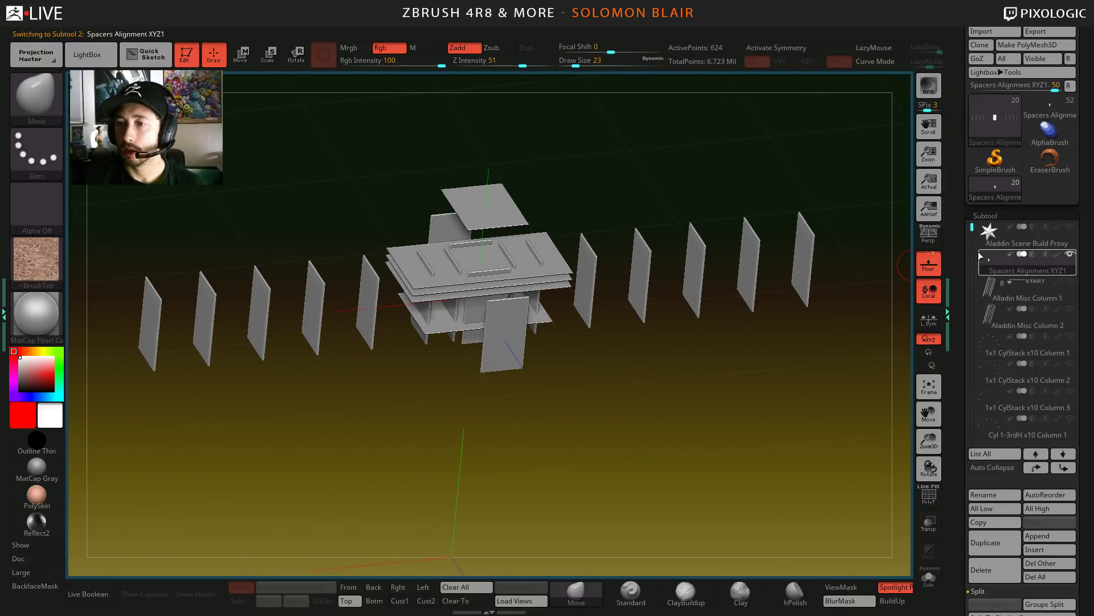
pyautogui.moveTo(972, 228); pyautogui.dragTo(973, 329)
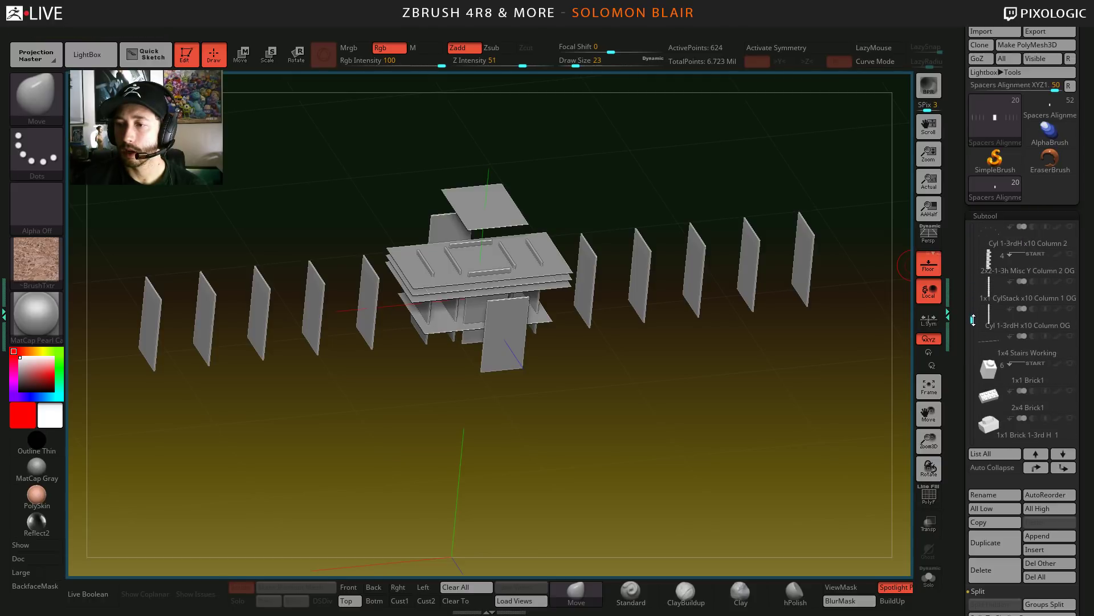
pyautogui.click(991, 344)
pyautogui.moveTo(741, 399)
pyautogui.mouseDown()
pyautogui.moveTo(610, 411)
pyautogui.moveTo(686, 354)
pyautogui.moveTo(628, 326)
pyautogui.moveTo(628, 350)
pyautogui.mouseUp()
pyautogui.hotkey('shift', 'f')
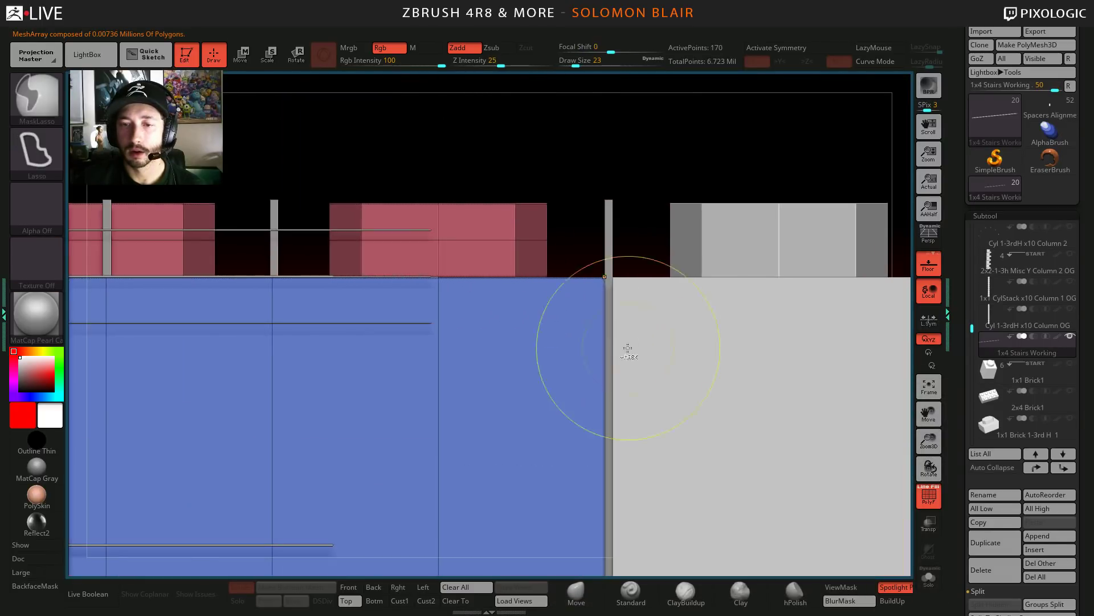
pyautogui.keyDown('alt'); pyautogui.moveTo(617, 306); pyautogui.dragTo(614, 247); pyautogui.keyUp('alt')
pyautogui.click(927, 524)
# - Compare the brick joints with the alignment spacers up close and inspect the array's full length
pyautogui.keyDown('ctrl'); pyautogui.moveTo(678, 305); pyautogui.dragTo(865, 349, button='right'); pyautogui.keyUp('ctrl')
pyautogui.press('s')
pyautogui.moveTo(561, 284); pyautogui.dragTo(556, 283)
pyautogui.moveTo(570, 239)
pyautogui.mouseDown(button='right')
pyautogui.moveTo(610, 262)
pyautogui.moveTo(634, 256)
pyautogui.moveTo(655, 228)
pyautogui.moveTo(674, 296)
pyautogui.moveTo(535, 293)
pyautogui.moveTo(460, 379)
pyautogui.moveTo(450, 472)
pyautogui.mouseUp(button='right')
pyautogui.hotkey('shift', 'f')
pyautogui.keyDown('alt'); pyautogui.moveTo(593, 469); pyautogui.dragTo(446, 470, button='right'); pyautogui.keyUp('alt')
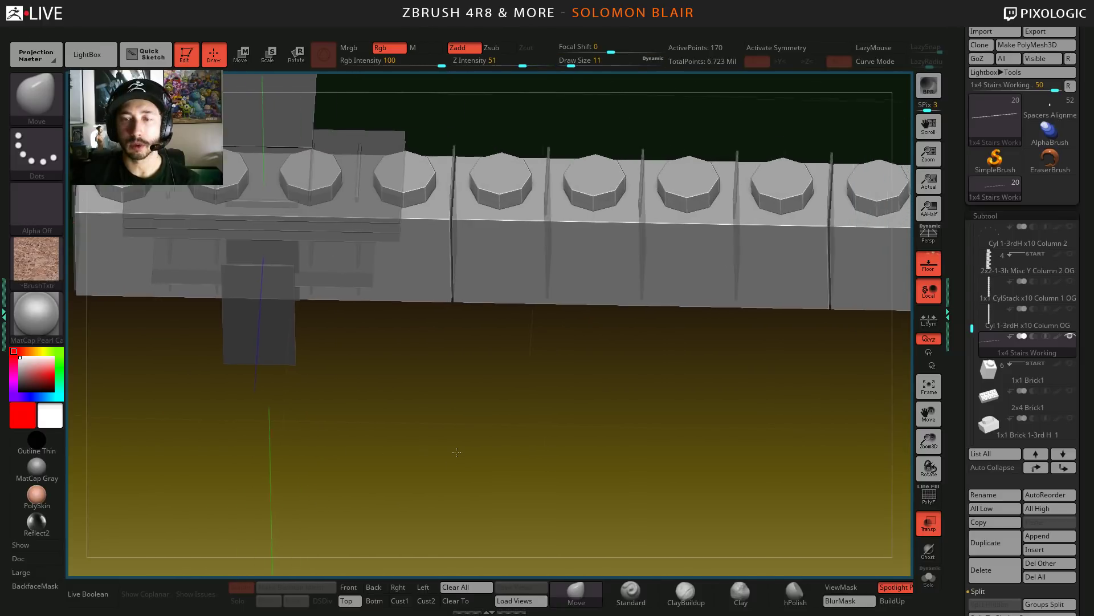
pyautogui.keyDown('ctrl'); pyautogui.moveTo(547, 473); pyautogui.dragTo(566, 397, button='right'); pyautogui.keyUp('ctrl')
pyautogui.press('s')
pyautogui.moveTo(566, 397); pyautogui.dragTo(611, 396)
pyautogui.keyDown('alt'); pyautogui.moveTo(642, 383); pyautogui.dragTo(405, 426, button='right'); pyautogui.keyUp('alt')
pyautogui.moveTo(549, 409)
pyautogui.keyDown('alt'); pyautogui.mouseDown(button='right')
pyautogui.moveTo(308, 424)
pyautogui.moveTo(376, 445)
pyautogui.mouseUp(button='right'); pyautogui.keyUp('alt')
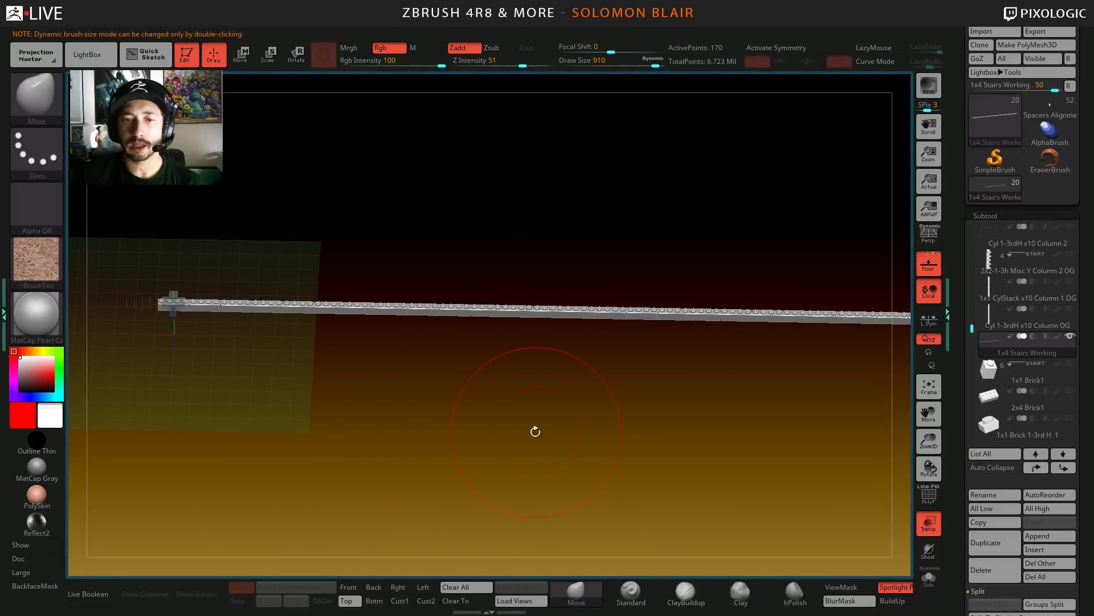
pyautogui.moveTo(535, 433)
pyautogui.keyDown('ctrl'); pyautogui.mouseDown(button='right')
pyautogui.moveTo(384, 422)
pyautogui.moveTo(383, 432)
pyautogui.moveTo(470, 455)
pyautogui.mouseUp(button='right'); pyautogui.keyUp('ctrl')
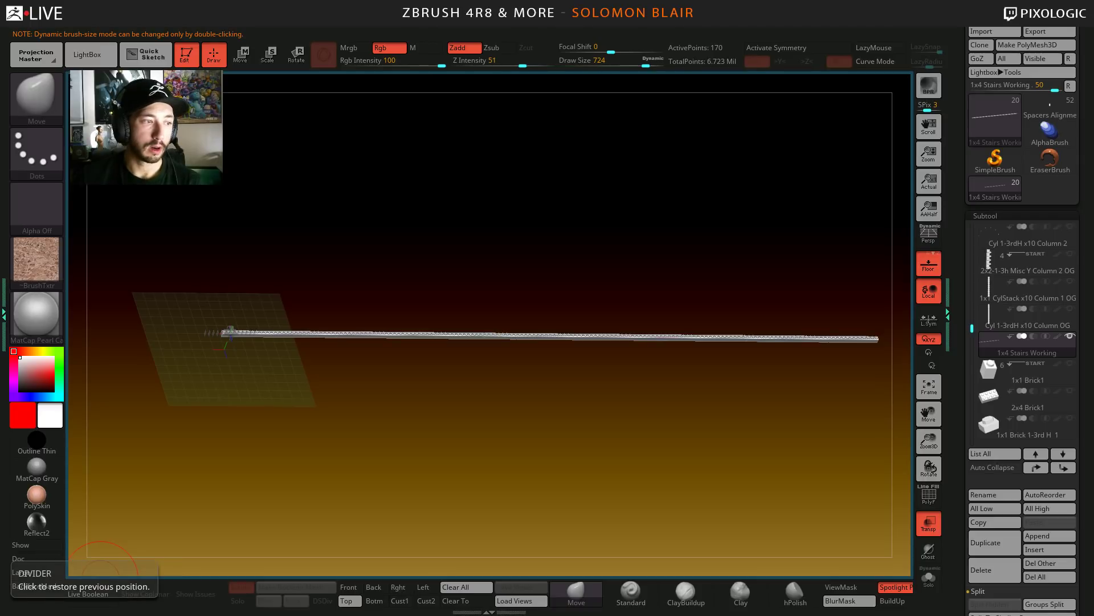
# - Switch to File Explorer and look through the Renders & Comps folder of LEGO PROJECT for a Mr Robot render
pyautogui.click(97, 604)
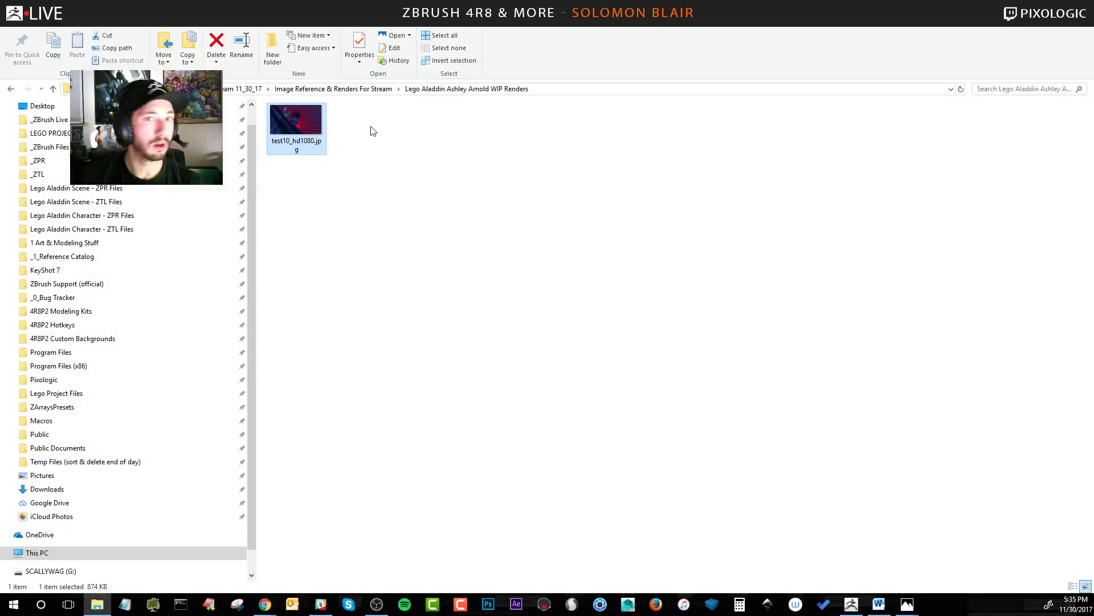
pyautogui.scroll(1, 57, 131)
pyautogui.click(51, 155)
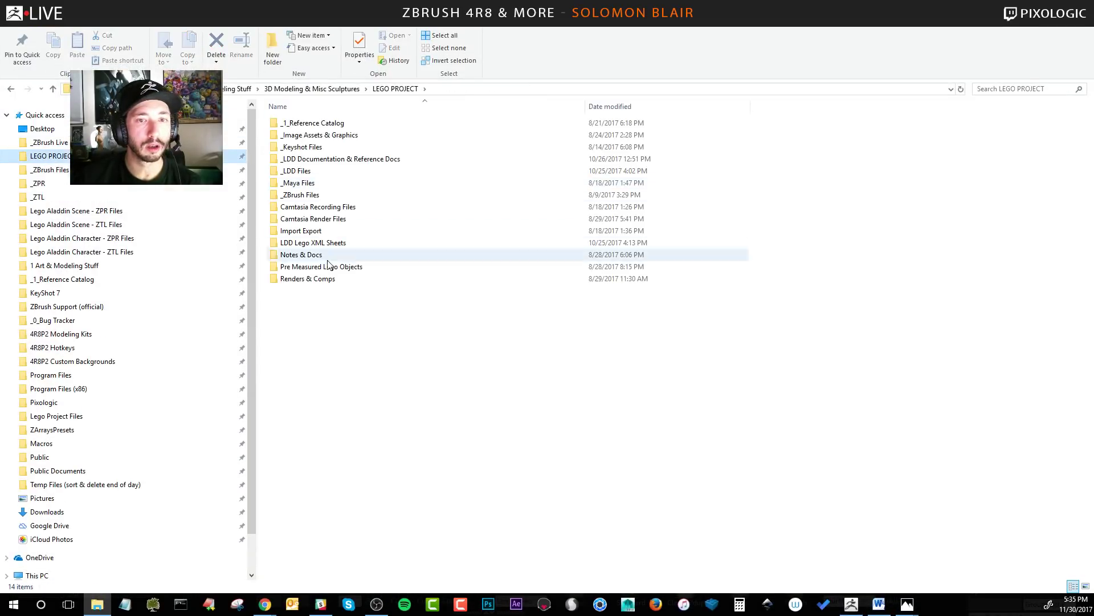
pyautogui.doubleClick(298, 279)
pyautogui.doubleClick(342, 161)
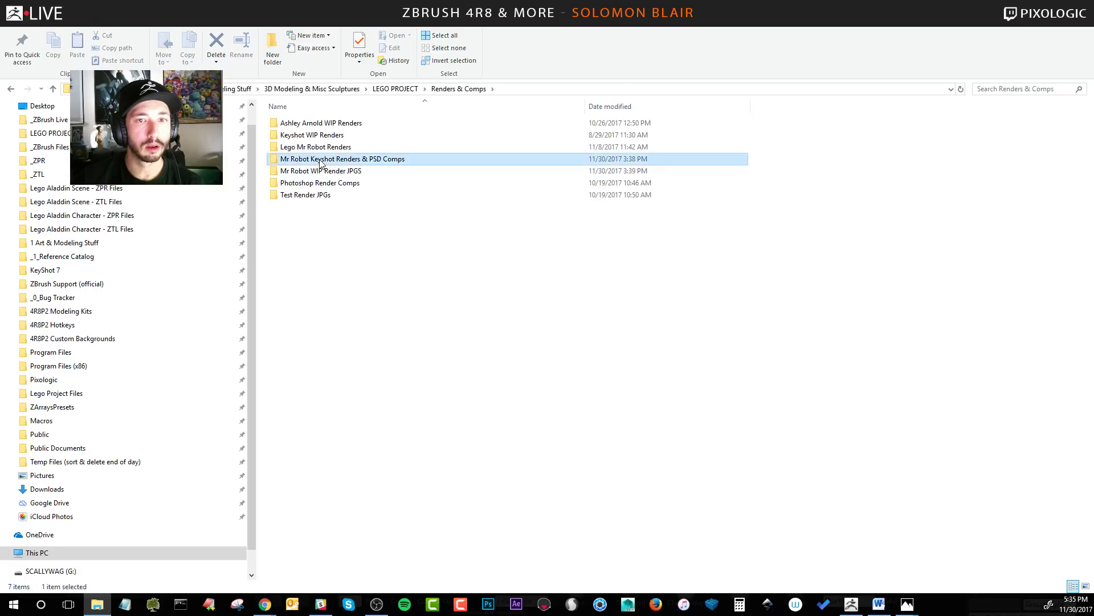
pyautogui.click(471, 90)
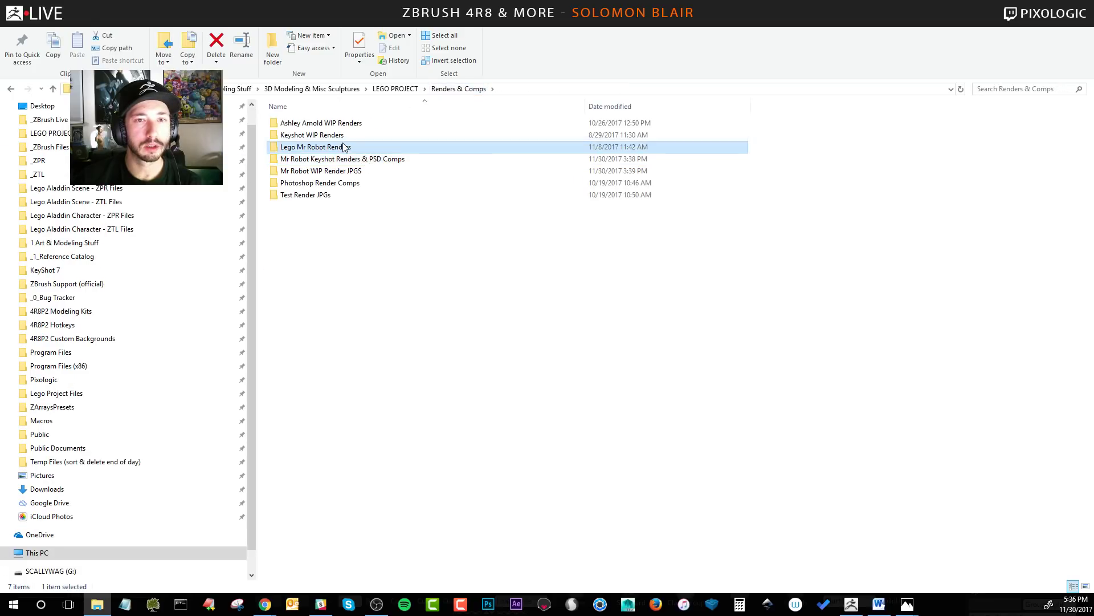
pyautogui.doubleClick(343, 151)
pyautogui.click(466, 90)
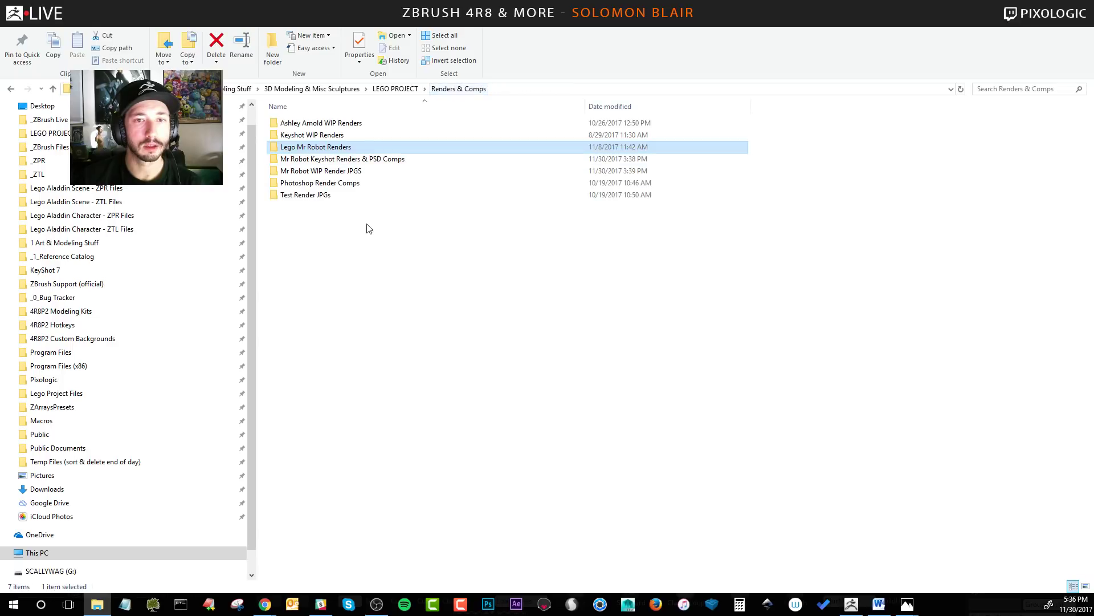
# - View Mr_robot_scene_wip_comp_1.jpg from the Mr Robot WIP Render JPGS folder and return to ZBrush
pyautogui.doubleClick(342, 170)
pyautogui.doubleClick(296, 122)
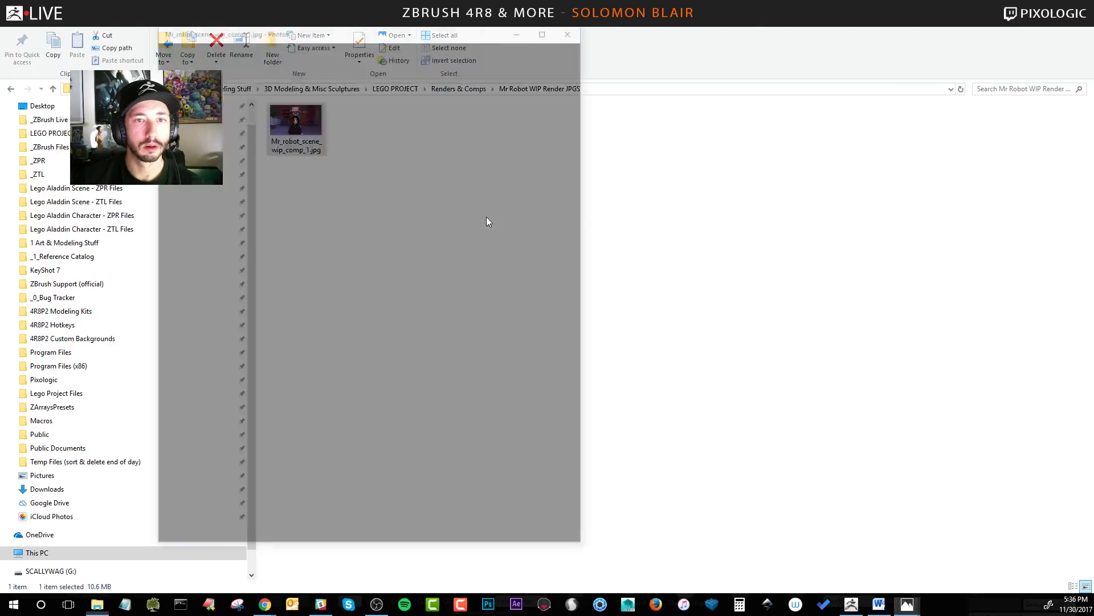
pyautogui.click(547, 28)
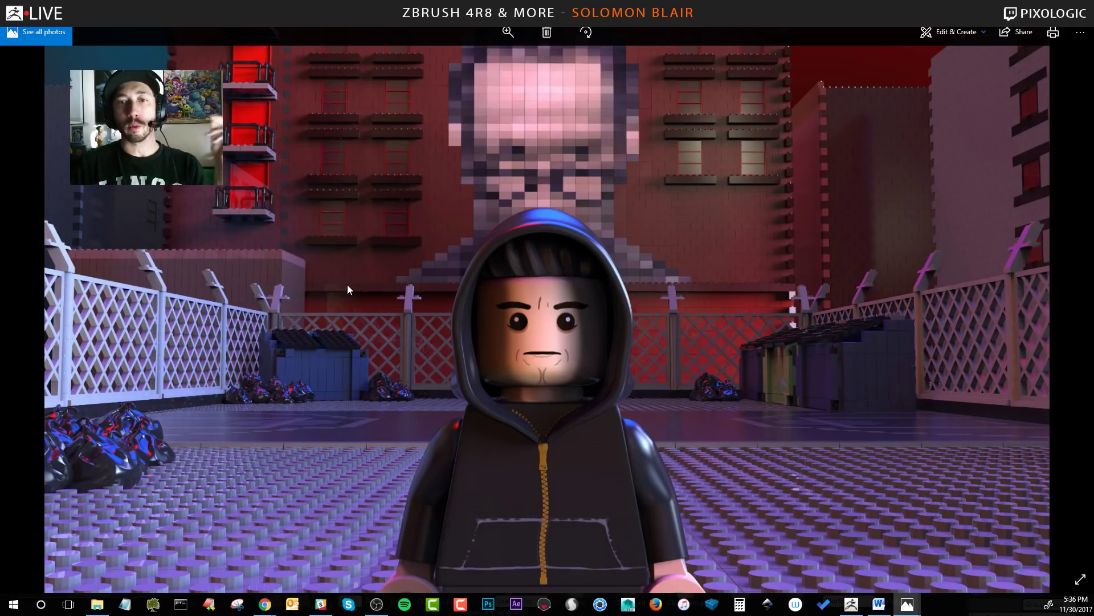
pyautogui.click(1028, 8)
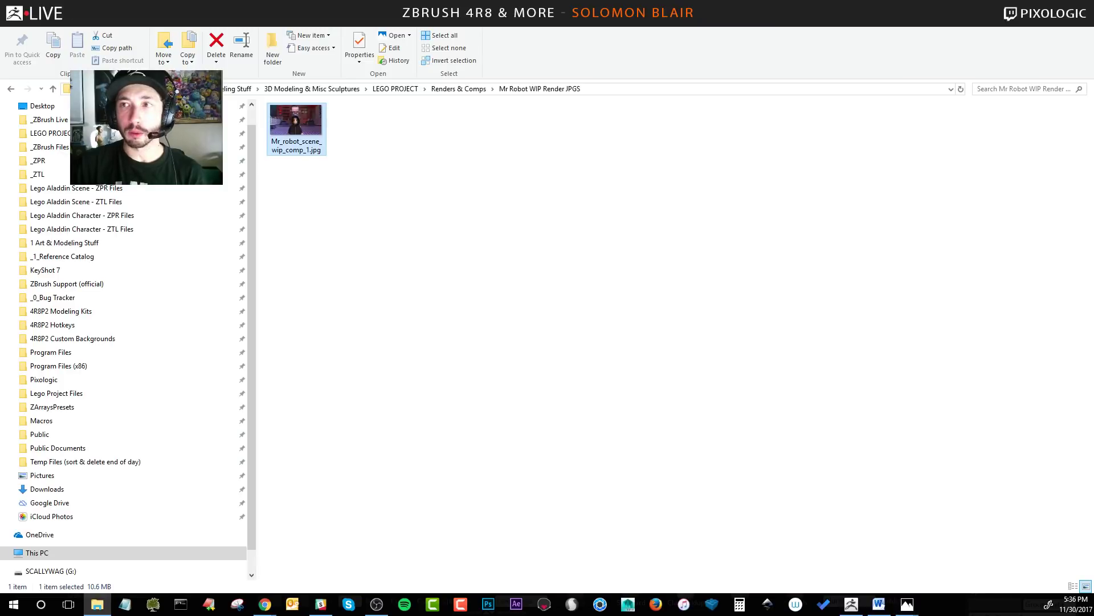
pyautogui.click(1028, 8)
# - Close the subtool list and open the ArrayMesh settings of the 1x4 Stairs Working subtool
pyautogui.moveTo(572, 384); pyautogui.dragTo(558, 404)
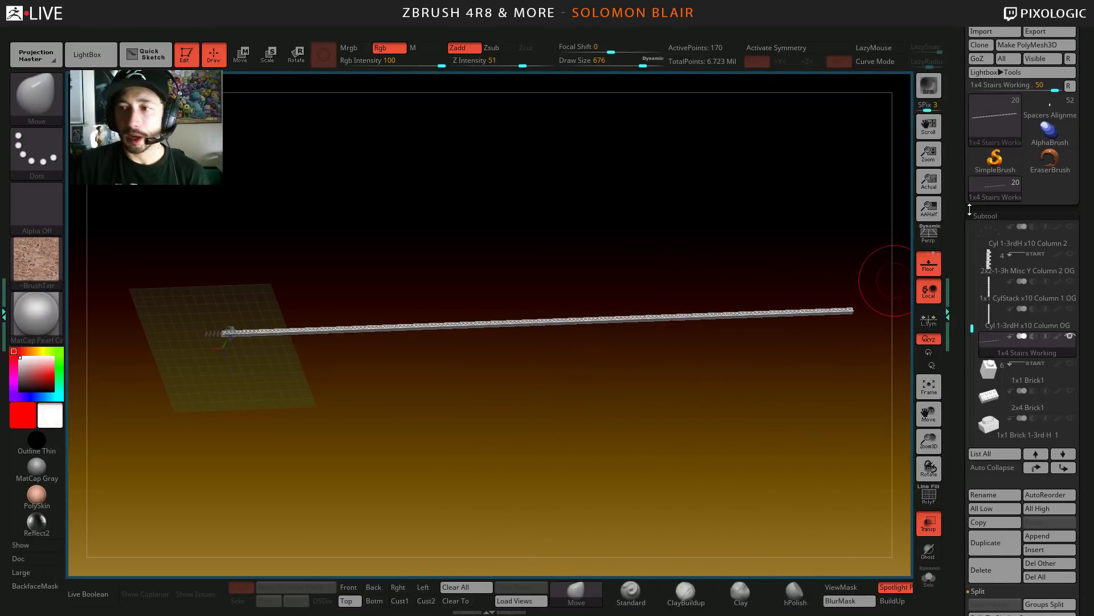
pyautogui.click(996, 215)
pyautogui.moveTo(621, 367); pyautogui.dragTo(607, 396)
pyautogui.click(987, 245)
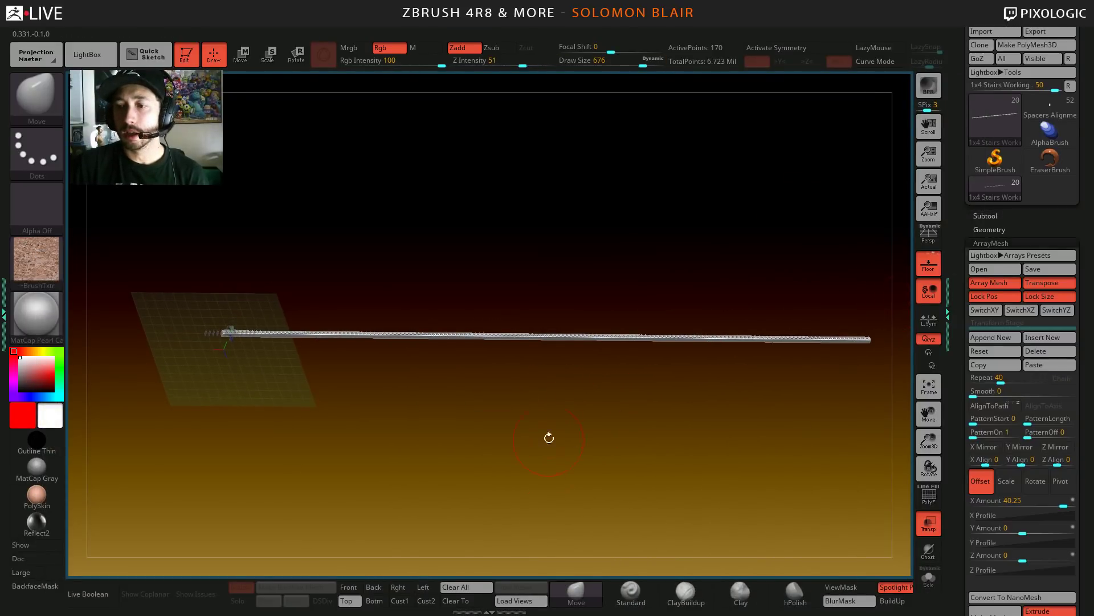
# - Try a different repeat count for the 1x4 brick array and undo the change
pyautogui.keyDown('alt'); pyautogui.moveTo(549, 437); pyautogui.dragTo(531, 417); pyautogui.keyUp('alt')
pyautogui.moveTo(479, 423)
pyautogui.keyDown('ctrl'); pyautogui.mouseDown(button='right')
pyautogui.moveTo(464, 428)
pyautogui.moveTo(507, 417)
pyautogui.mouseUp(button='right'); pyautogui.keyUp('ctrl')
pyautogui.keyDown('ctrl'); pyautogui.moveTo(350, 288); pyautogui.dragTo(359, 349, button='right'); pyautogui.keyUp('ctrl')
pyautogui.press('s')
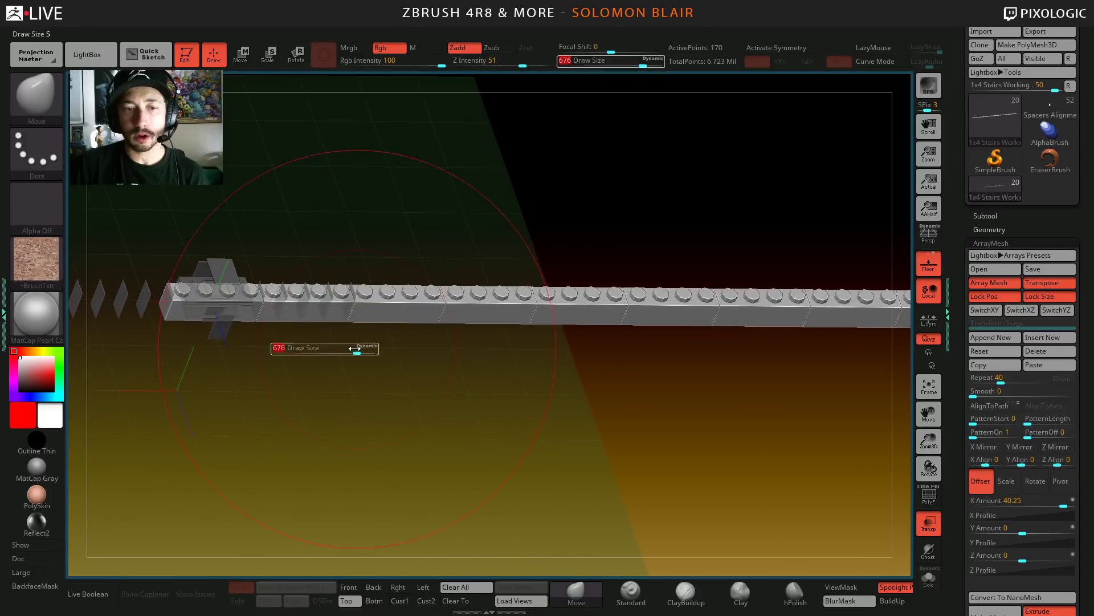
pyautogui.moveTo(358, 350); pyautogui.dragTo(348, 350)
pyautogui.moveTo(347, 349)
pyautogui.mouseDown(button='right')
pyautogui.moveTo(353, 316)
pyautogui.moveTo(370, 365)
pyautogui.moveTo(374, 336)
pyautogui.mouseUp(button='right')
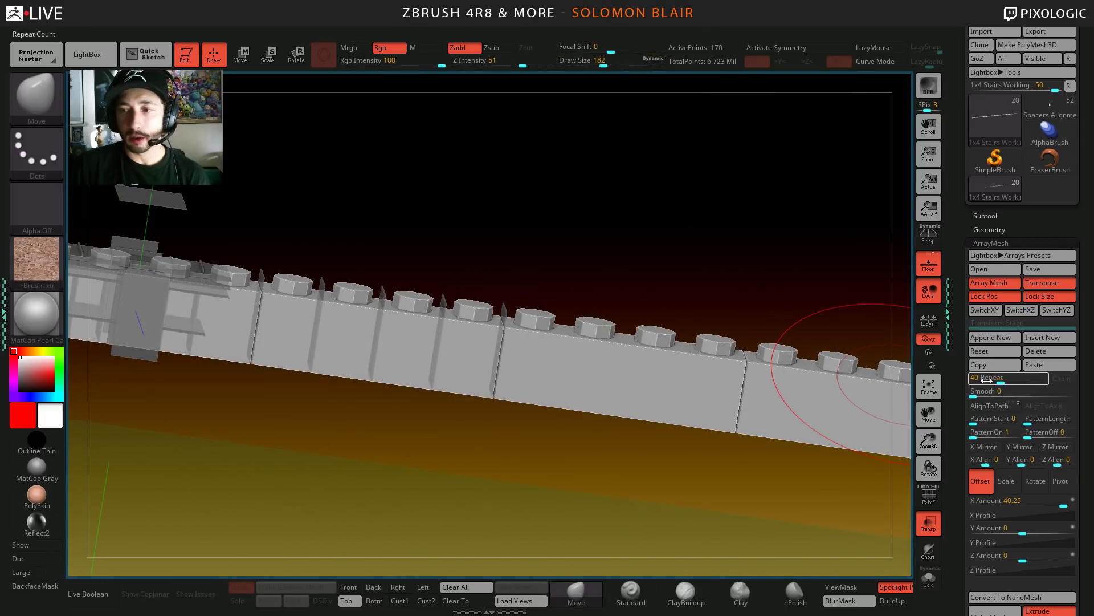
pyautogui.moveTo(1008, 381); pyautogui.dragTo(1010, 383)
pyautogui.hotkey('ctrl', 'z')
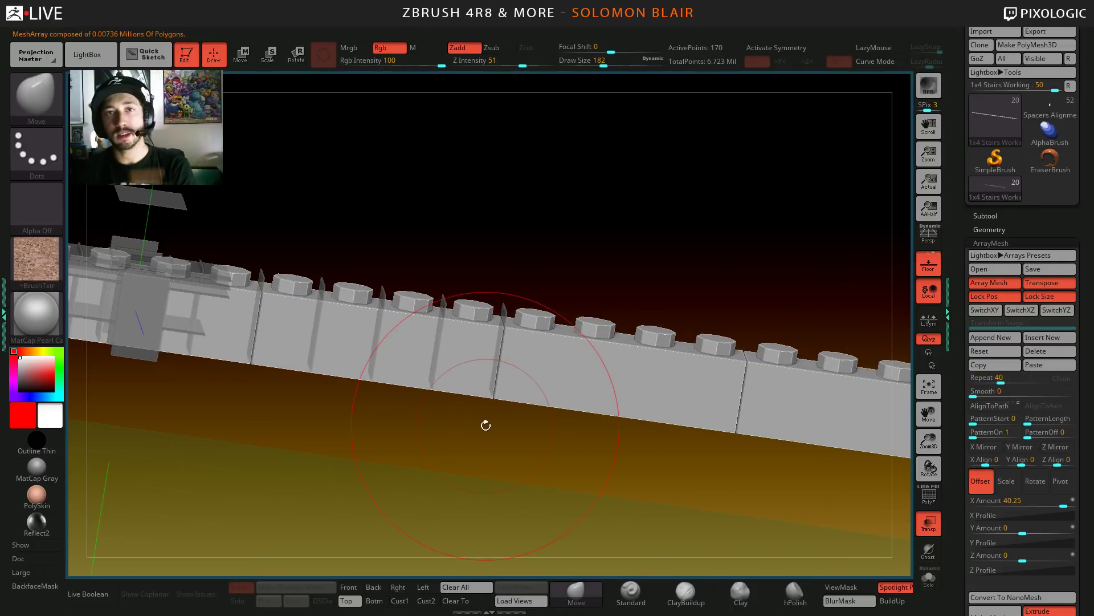
# - Examine the brick array beside the spacers along with its pattern start and pattern length settings
pyautogui.moveTo(486, 425); pyautogui.dragTo(456, 417, button='right')
pyautogui.moveTo(244, 303)
pyautogui.keyDown('ctrl'); pyautogui.mouseDown(button='right')
pyautogui.moveTo(286, 347)
pyautogui.moveTo(423, 278)
pyautogui.moveTo(399, 365)
pyautogui.mouseUp(button='right'); pyautogui.keyUp('ctrl')
pyautogui.moveTo(399, 365)
pyautogui.mouseDown(button='right')
pyautogui.moveTo(452, 372)
pyautogui.moveTo(740, 300)
pyautogui.mouseUp(button='right')
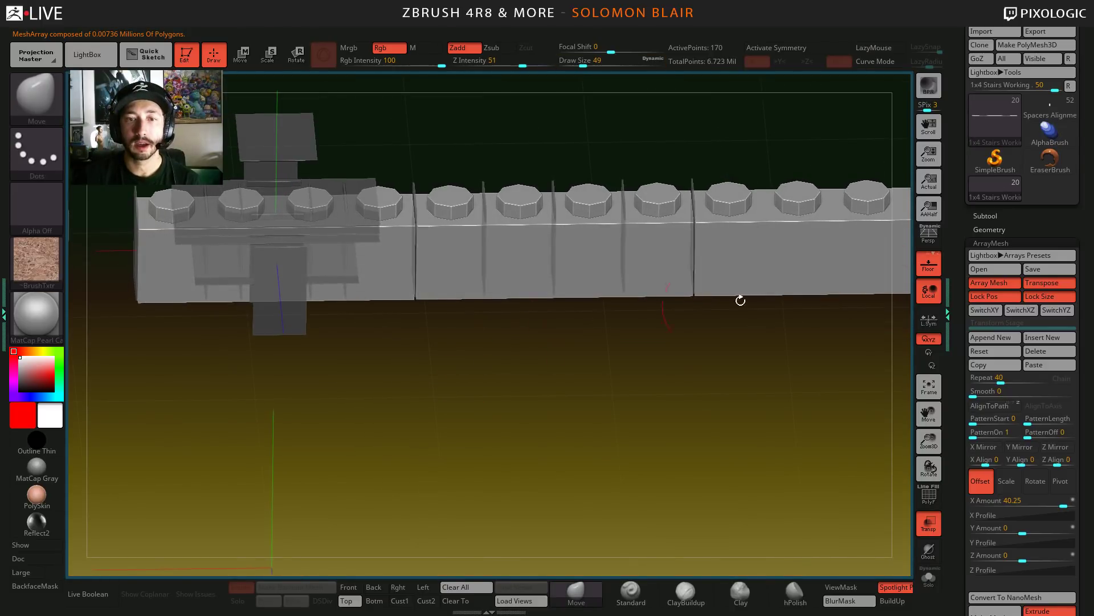
pyautogui.moveTo(756, 337); pyautogui.dragTo(577, 441, button='right')
pyautogui.keyDown('alt'); pyautogui.moveTo(537, 334); pyautogui.dragTo(423, 416, button='right'); pyautogui.keyUp('alt')
pyautogui.keyDown('alt'); pyautogui.moveTo(524, 424); pyautogui.dragTo(770, 429, button='right'); pyautogui.keyUp('alt')
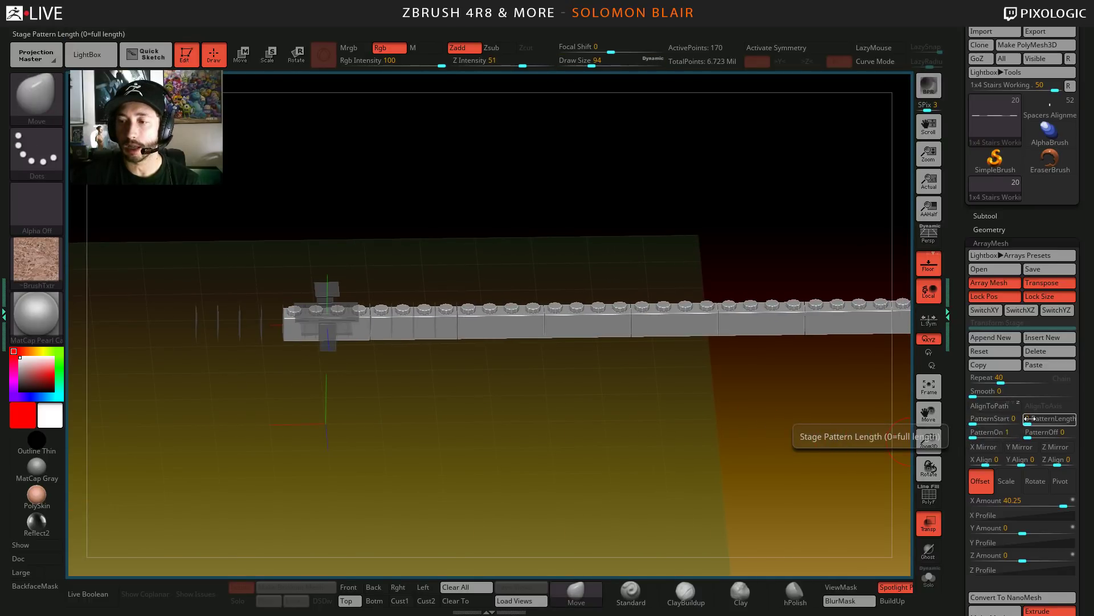
pyautogui.moveTo(681, 437)
pyautogui.mouseDown(button='right')
pyautogui.moveTo(657, 462)
pyautogui.moveTo(684, 459)
pyautogui.mouseUp(button='right')
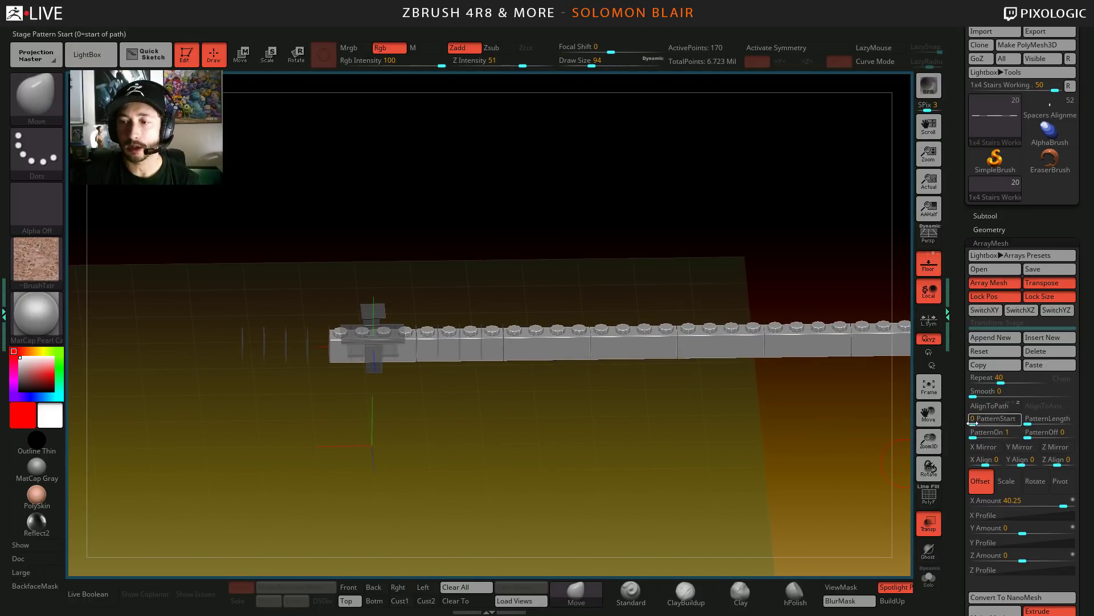
pyautogui.keyDown('alt'); pyautogui.moveTo(715, 426); pyautogui.dragTo(535, 439); pyautogui.keyUp('alt')
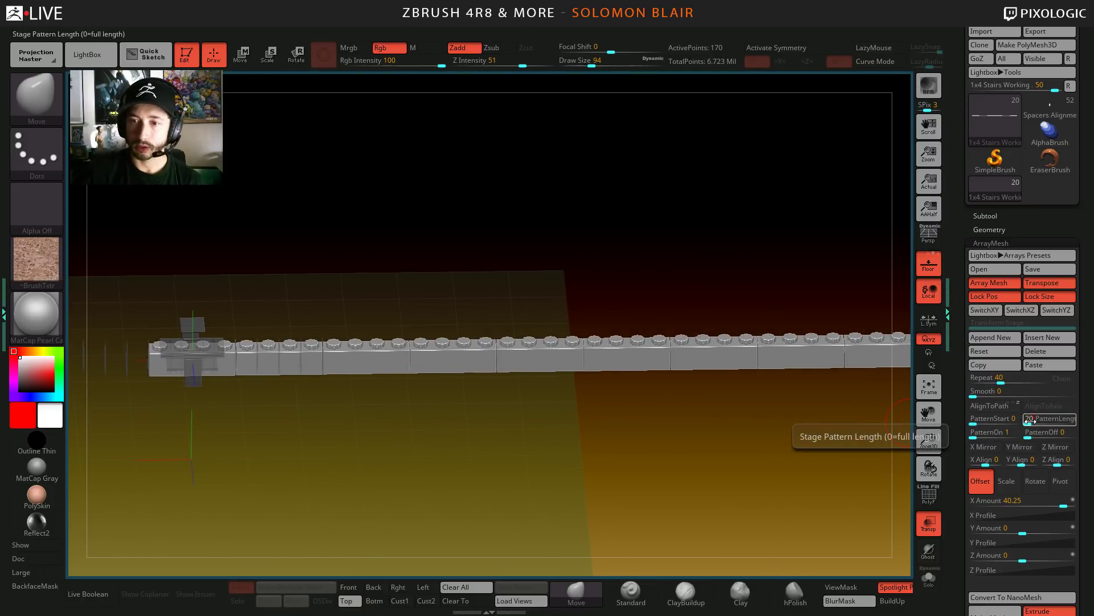
# - Try pattern lengths of 20, 3 and 8 for the 1x4 brick array
pyautogui.press('Return')
pyautogui.keyDown('ctrl'); pyautogui.moveTo(742, 408); pyautogui.dragTo(578, 460, button='right'); pyautogui.keyUp('ctrl')
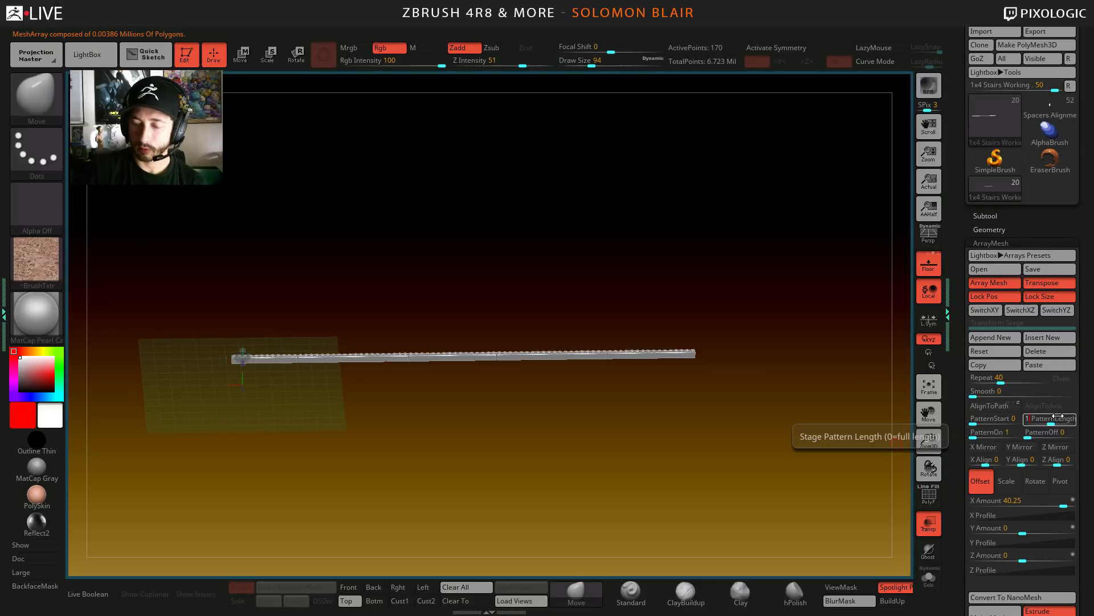
pyautogui.press('Return')
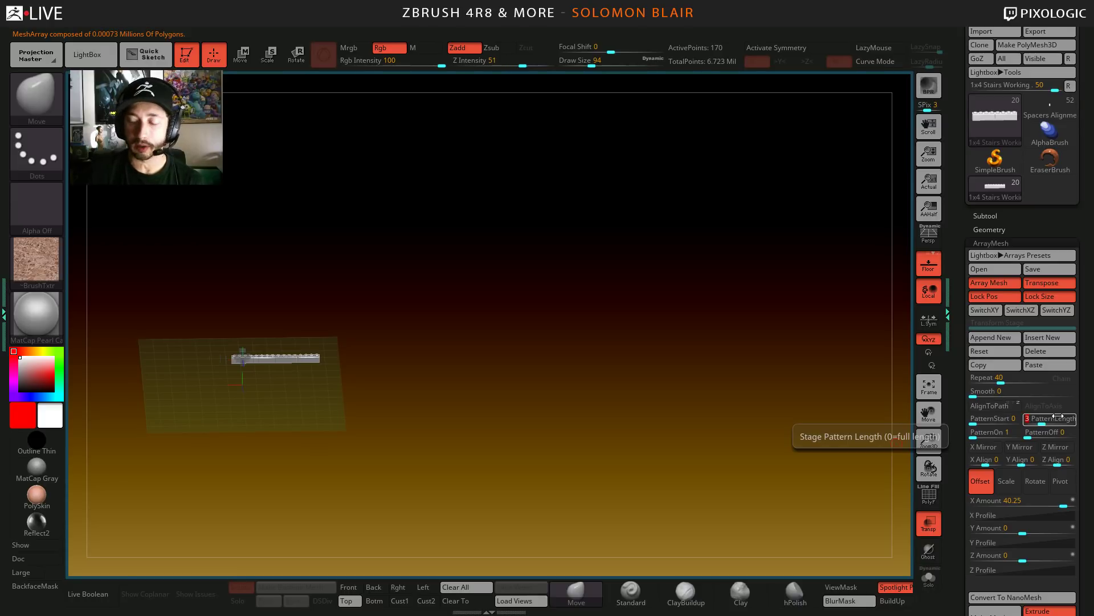
pyautogui.write('0')
pyautogui.press('Return')
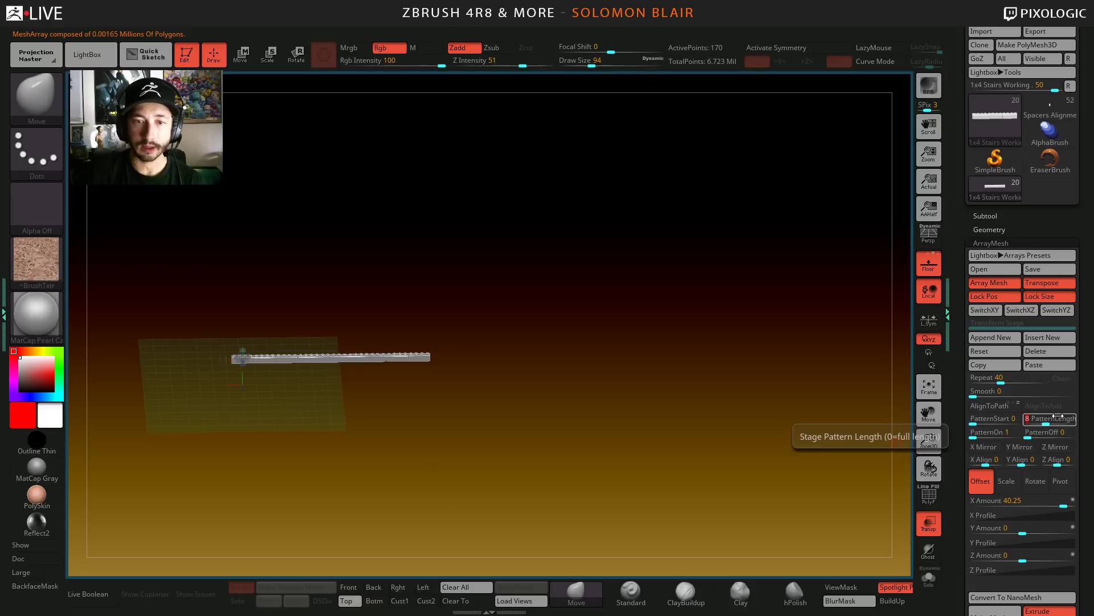
# - Set the 1x4 brick array's pattern length to 6
pyautogui.keyDown('ctrl'); pyautogui.moveTo(405, 394); pyautogui.dragTo(409, 416, button='right'); pyautogui.keyUp('ctrl')
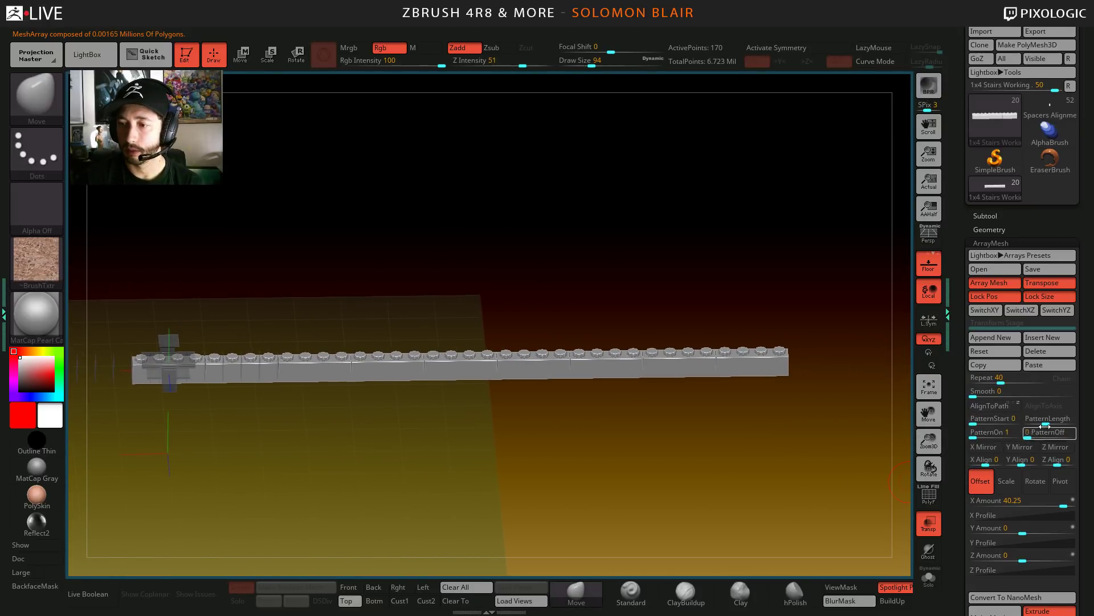
pyautogui.write('6')
pyautogui.press('Return')
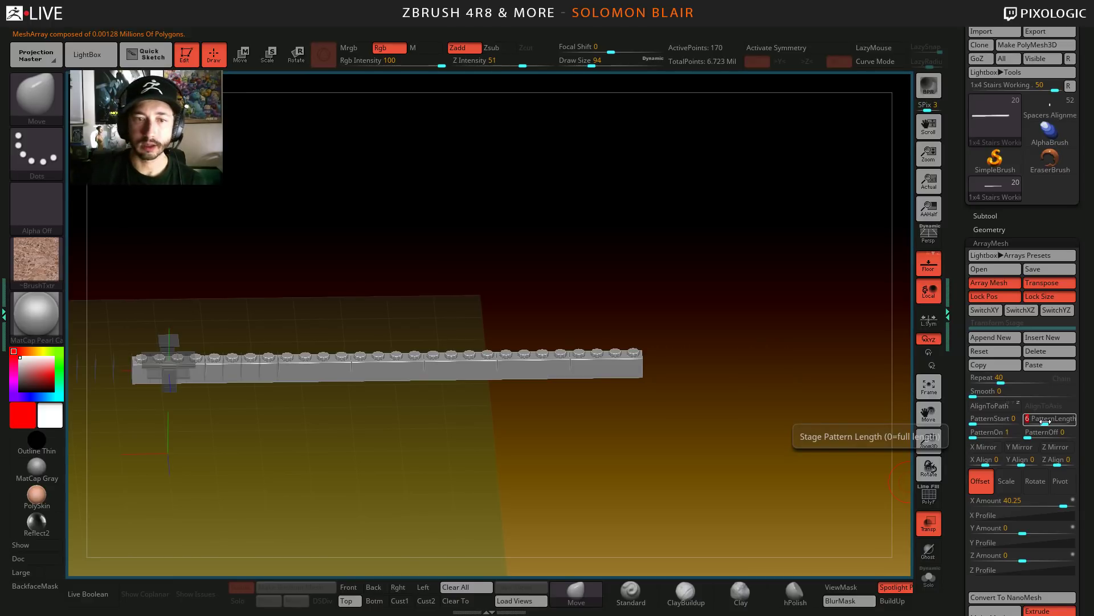
# - Try moving the 1x4 brick array with the transpose line and undo the change
pyautogui.moveTo(384, 474)
pyautogui.keyDown('alt'); pyautogui.mouseDown(button='right')
pyautogui.moveTo(462, 456)
pyautogui.moveTo(374, 351)
pyautogui.moveTo(363, 375)
pyautogui.moveTo(464, 327)
pyautogui.moveTo(588, 337)
pyautogui.mouseUp(button='right'); pyautogui.keyUp('alt')
pyautogui.press('s')
pyautogui.click(362, 376)
pyautogui.press('w')
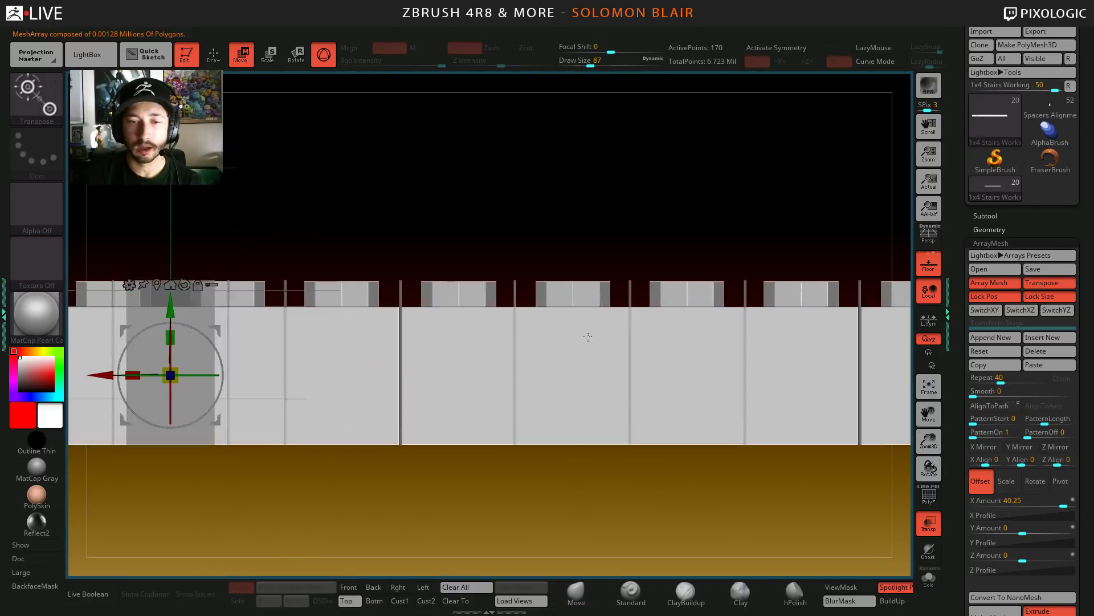
pyautogui.keyDown('alt'); pyautogui.moveTo(587, 337); pyautogui.dragTo(626, 317); pyautogui.keyUp('alt')
pyautogui.click(323, 54)
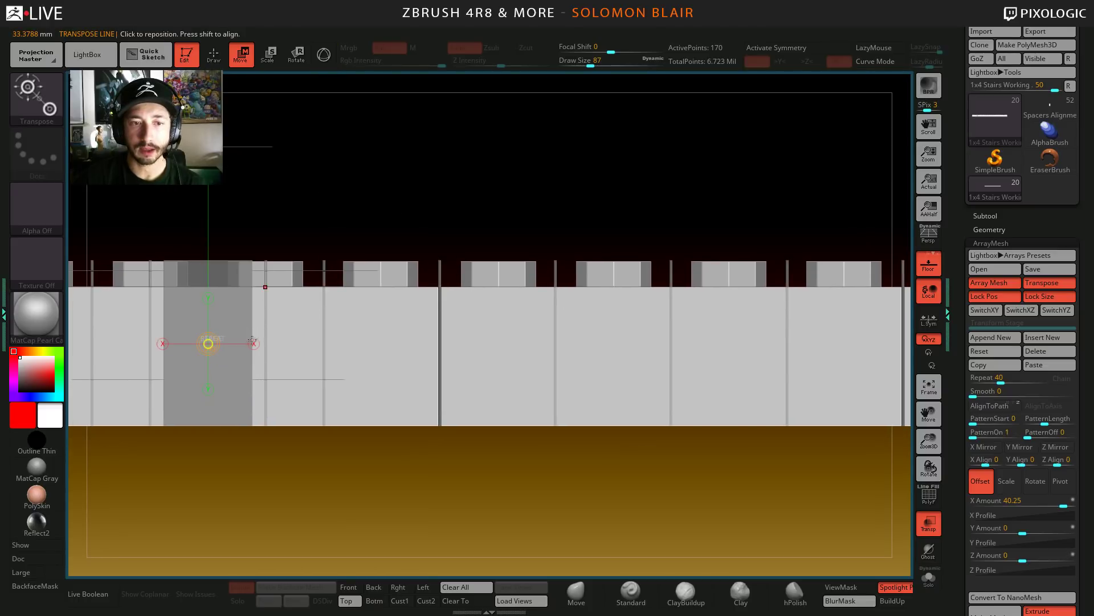
pyautogui.moveTo(252, 341); pyautogui.dragTo(275, 339)
pyautogui.moveTo(459, 344); pyautogui.dragTo(527, 362)
pyautogui.hotkey('ctrl', 'z')
pyautogui.press('q')
pyautogui.keyDown('ctrl'); pyautogui.moveTo(563, 387); pyautogui.dragTo(165, 342, button='right'); pyautogui.keyUp('ctrl')
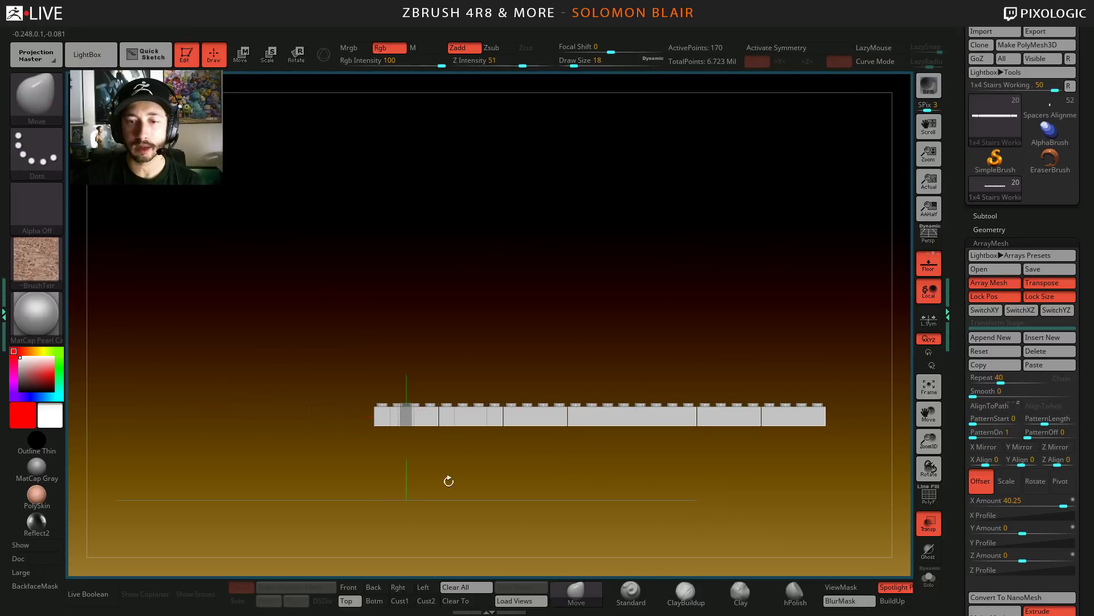
# - Show the polyframe on the 1x4 brick array and turn off its Extrude option
pyautogui.keyDown('alt'); pyautogui.moveTo(447, 482); pyautogui.dragTo(349, 440, button='right'); pyautogui.keyUp('alt')
pyautogui.keyDown('alt'); pyautogui.moveTo(657, 419); pyautogui.dragTo(692, 456, button='right'); pyautogui.keyUp('alt')
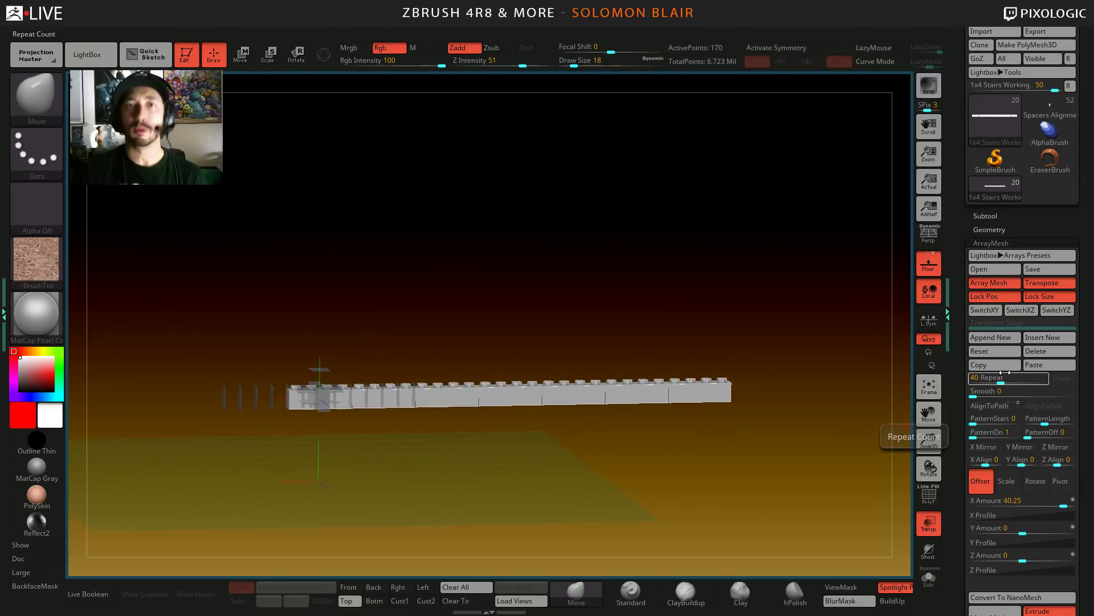
pyautogui.keyDown('alt'); pyautogui.moveTo(554, 456); pyautogui.dragTo(831, 379, button='right'); pyautogui.keyUp('alt')
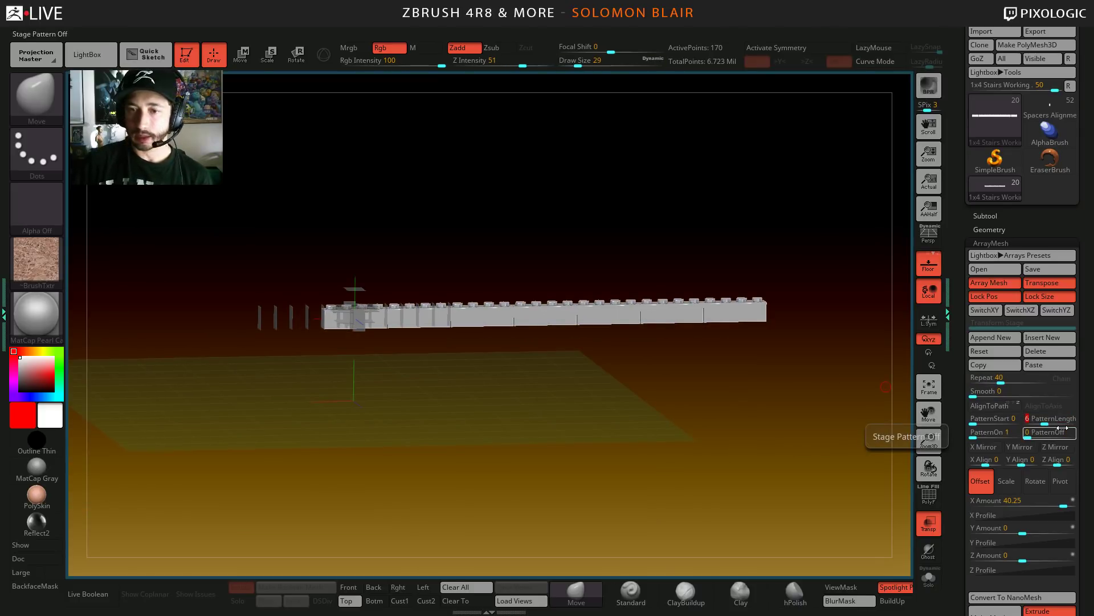
pyautogui.moveTo(647, 427)
pyautogui.keyDown('alt'); pyautogui.mouseDown()
pyautogui.moveTo(596, 443)
pyautogui.moveTo(632, 420)
pyautogui.mouseUp(); pyautogui.keyUp('alt')
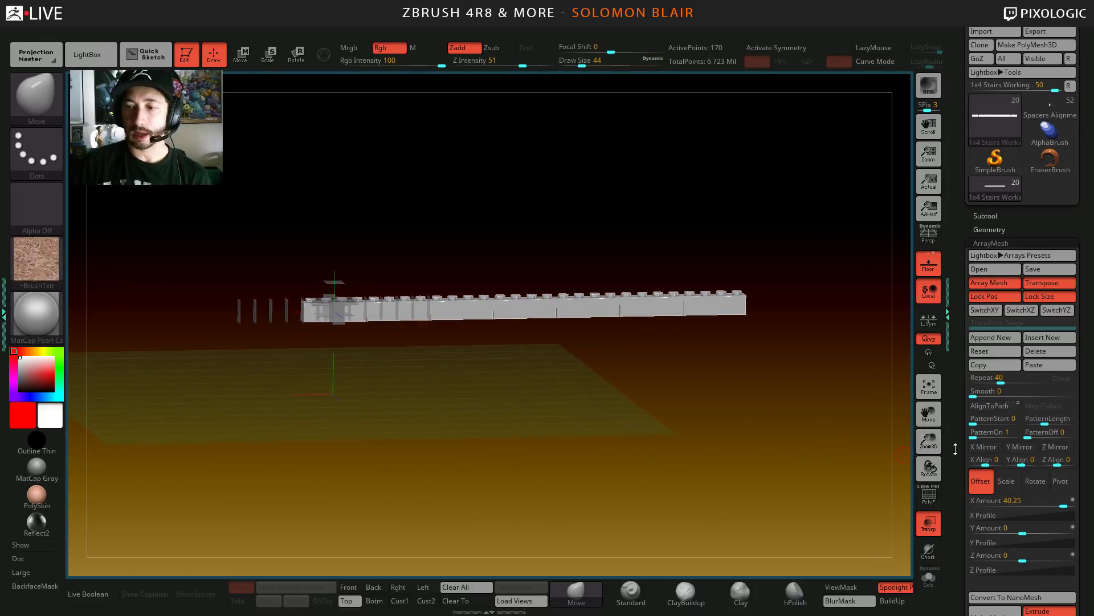
pyautogui.hotkey('shift', 'f')
pyautogui.moveTo(684, 371); pyautogui.dragTo(576, 422)
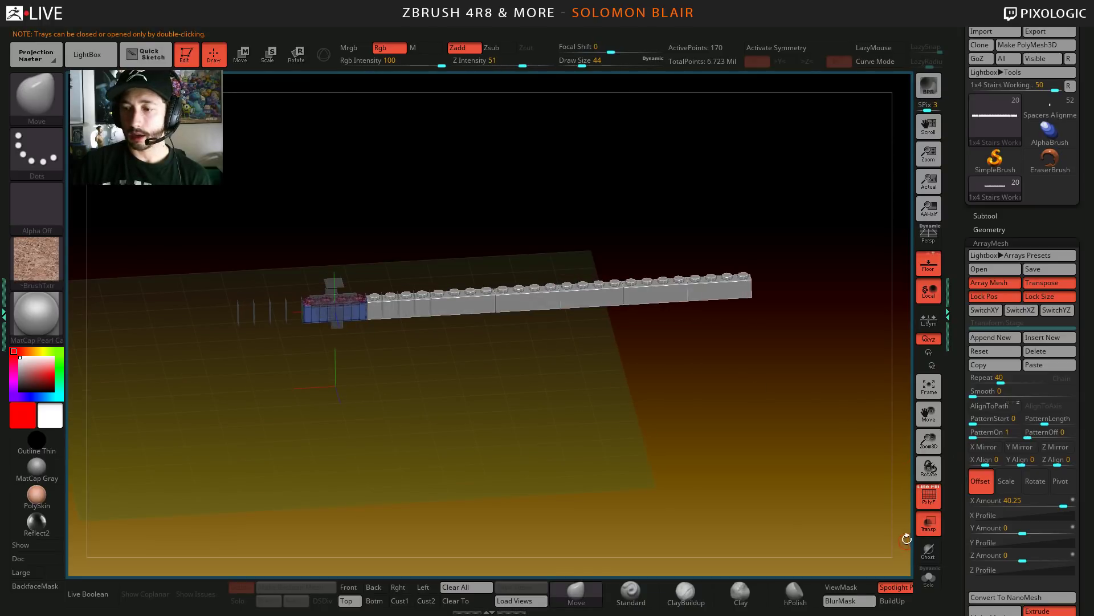
pyautogui.moveTo(957, 506); pyautogui.dragTo(962, 438)
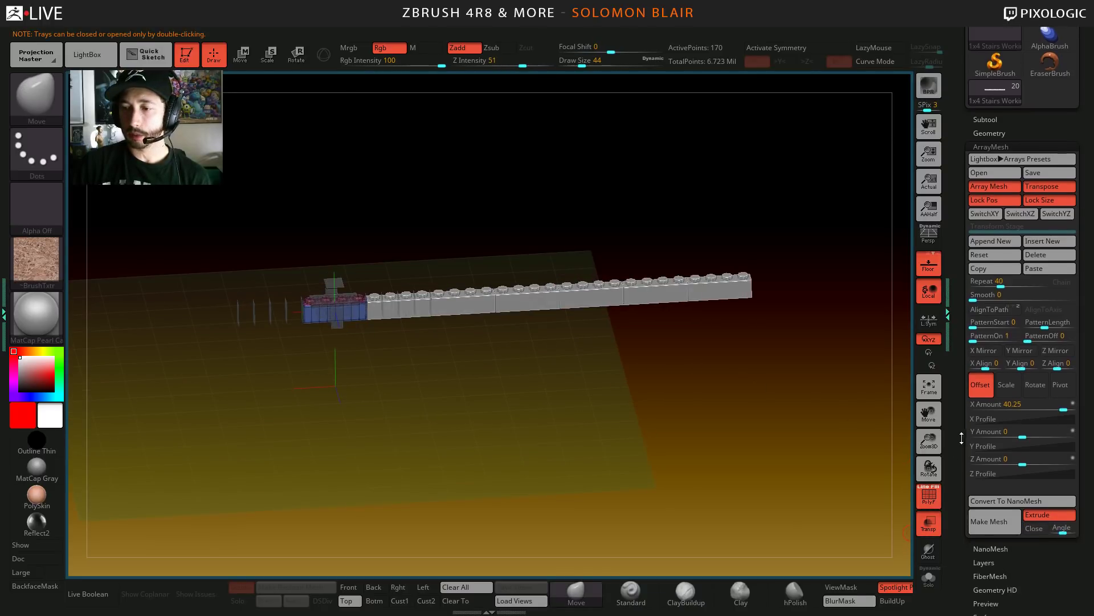
pyautogui.click(1060, 518)
pyautogui.moveTo(591, 513); pyautogui.dragTo(694, 432)
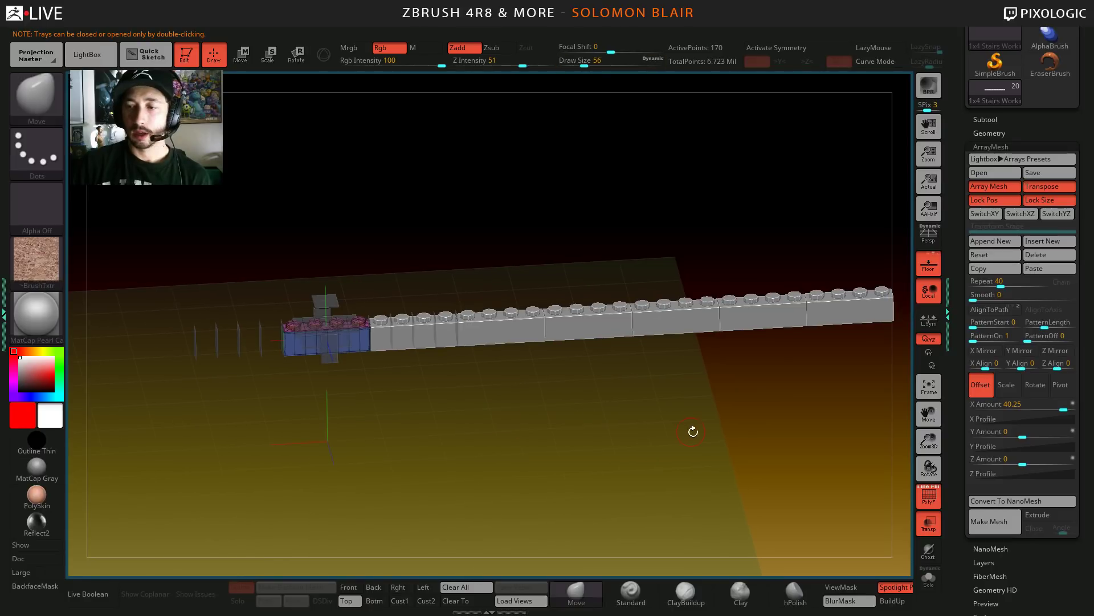
pyautogui.moveTo(593, 496)
pyautogui.mouseDown()
pyautogui.moveTo(508, 445)
pyautogui.moveTo(559, 454)
pyautogui.moveTo(565, 495)
pyautogui.moveTo(584, 391)
pyautogui.moveTo(653, 402)
pyautogui.moveTo(598, 445)
pyautogui.moveTo(594, 431)
pyautogui.mouseUp()
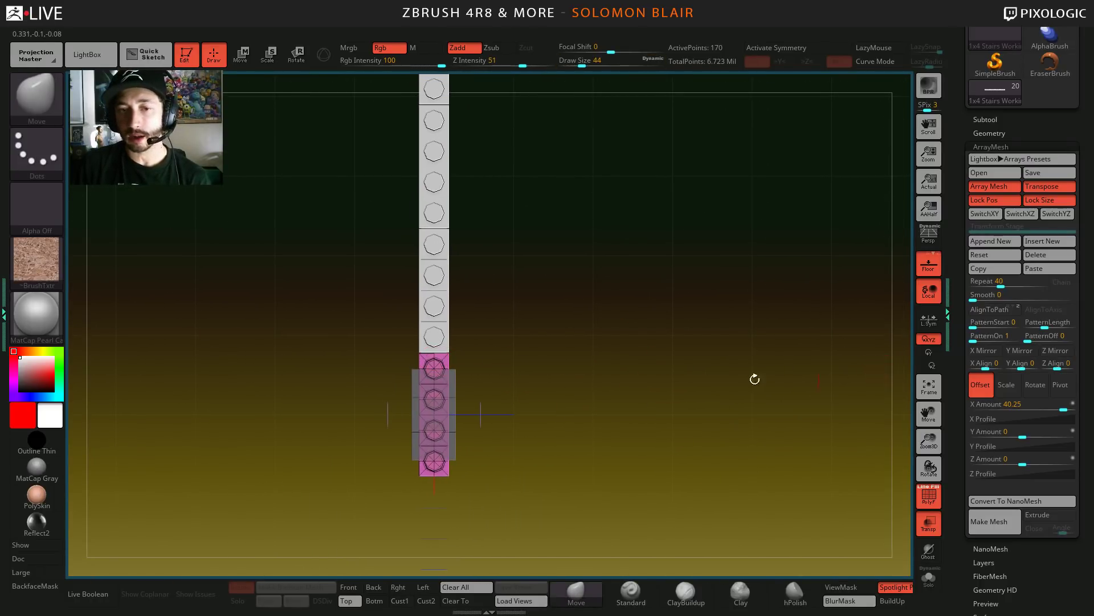
# - Save the array preset in the 1x4 Brick Array Presets folder as 1x4_B-1a_rep6_Y-0_row.ZAM
pyautogui.moveTo(755, 378)
pyautogui.keyDown('ctrl'); pyautogui.mouseDown(button='right')
pyautogui.moveTo(511, 381)
pyautogui.moveTo(513, 439)
pyautogui.moveTo(542, 435)
pyautogui.mouseUp(button='right'); pyautogui.keyUp('ctrl')
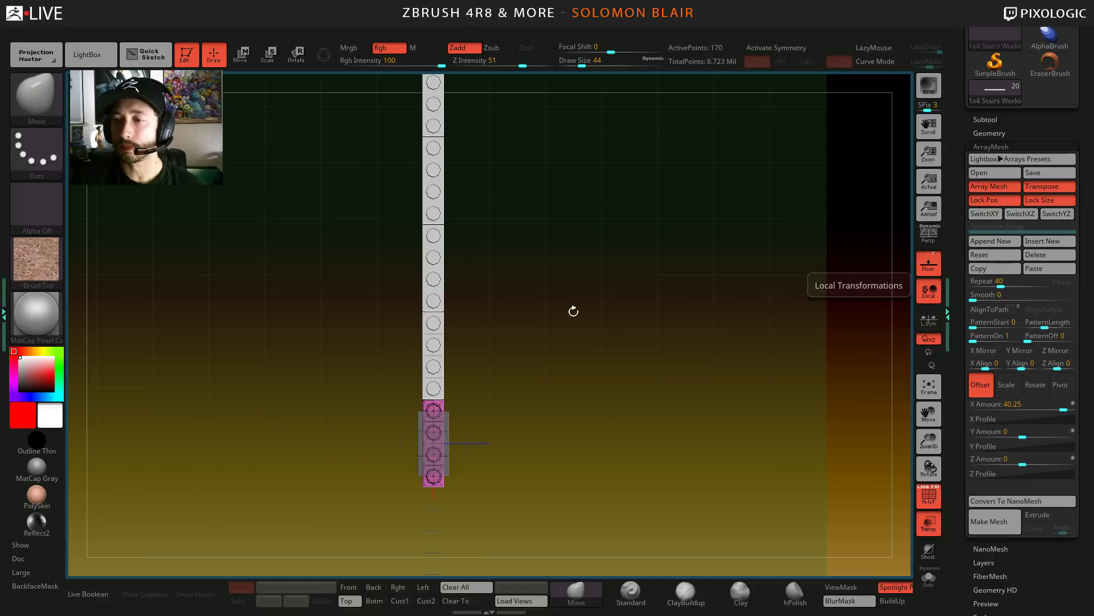
pyautogui.press('s')
pyautogui.click(508, 329)
pyautogui.click(1052, 172)
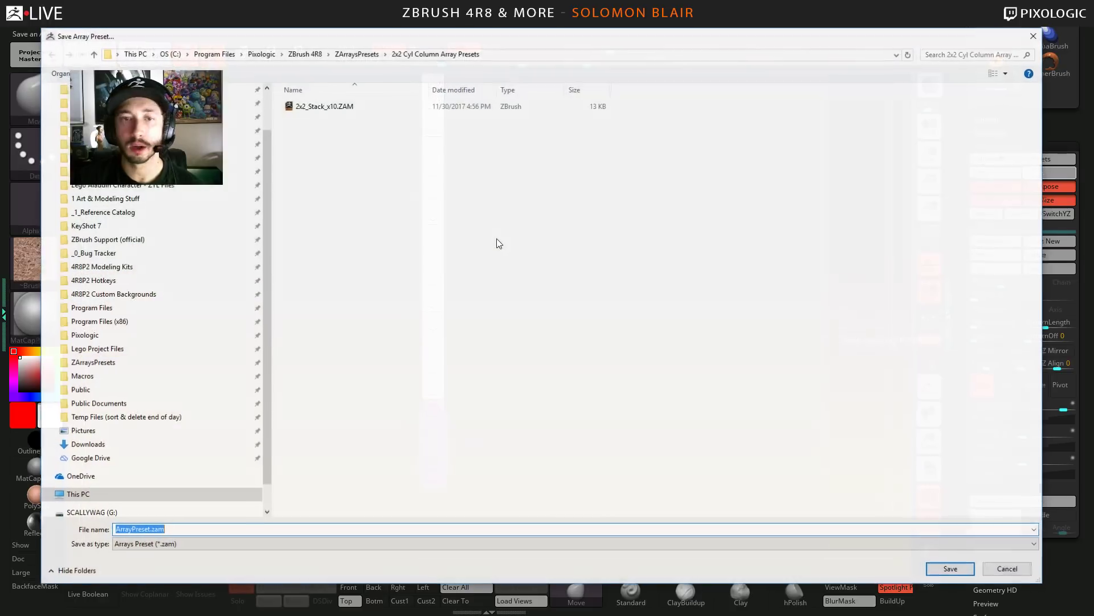
pyautogui.click(358, 52)
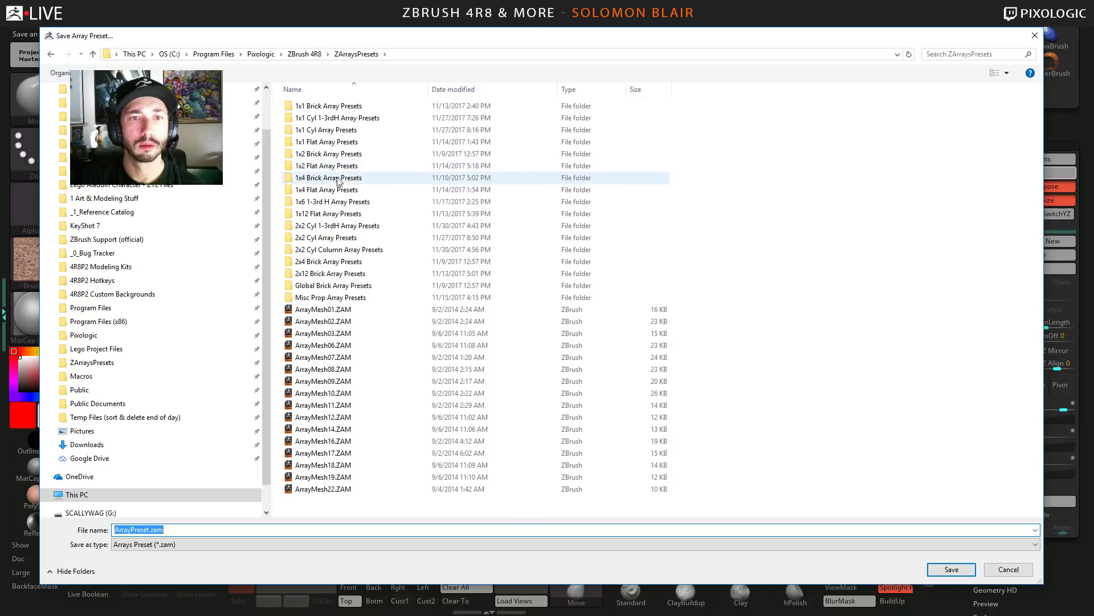
pyautogui.doubleClick(339, 179)
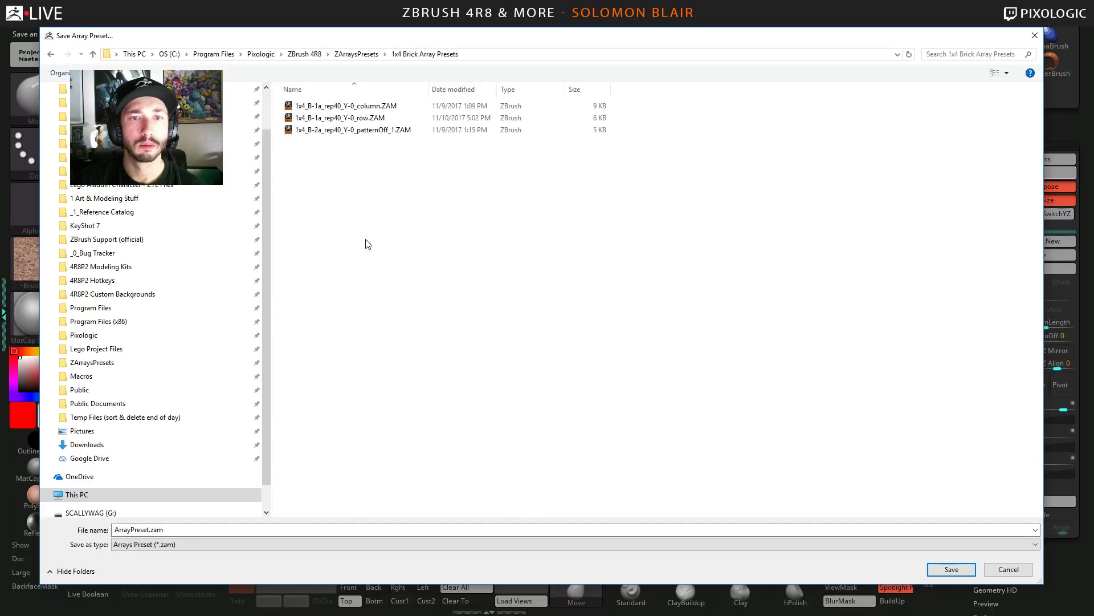
pyautogui.click(340, 117)
pyautogui.click(189, 530)
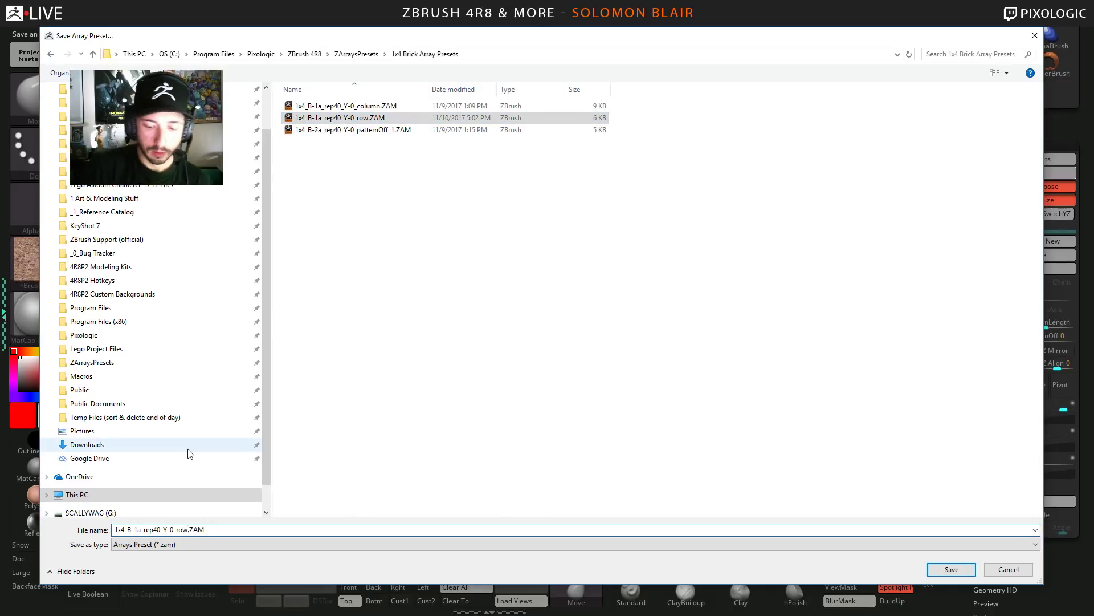
pyautogui.write('_v')
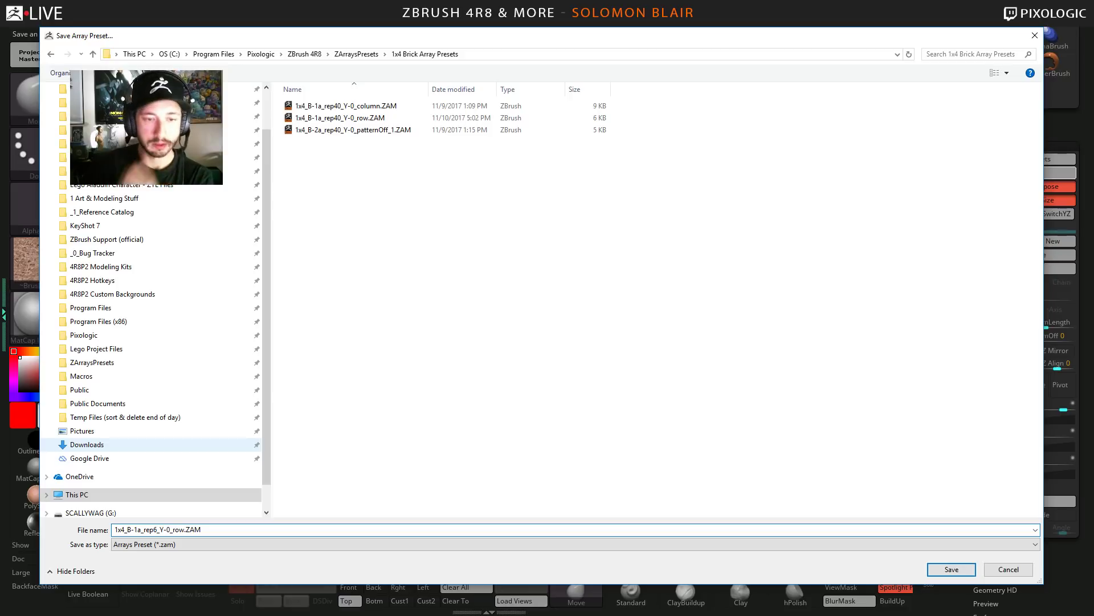
pyautogui.press('Return')
# - Convert the 1x4 brick array into real mesh and delete the remaining array stage
pyautogui.keyDown('alt'); pyautogui.moveTo(553, 325); pyautogui.dragTo(564, 340); pyautogui.keyUp('alt')
pyautogui.hotkey('shift', 'f')
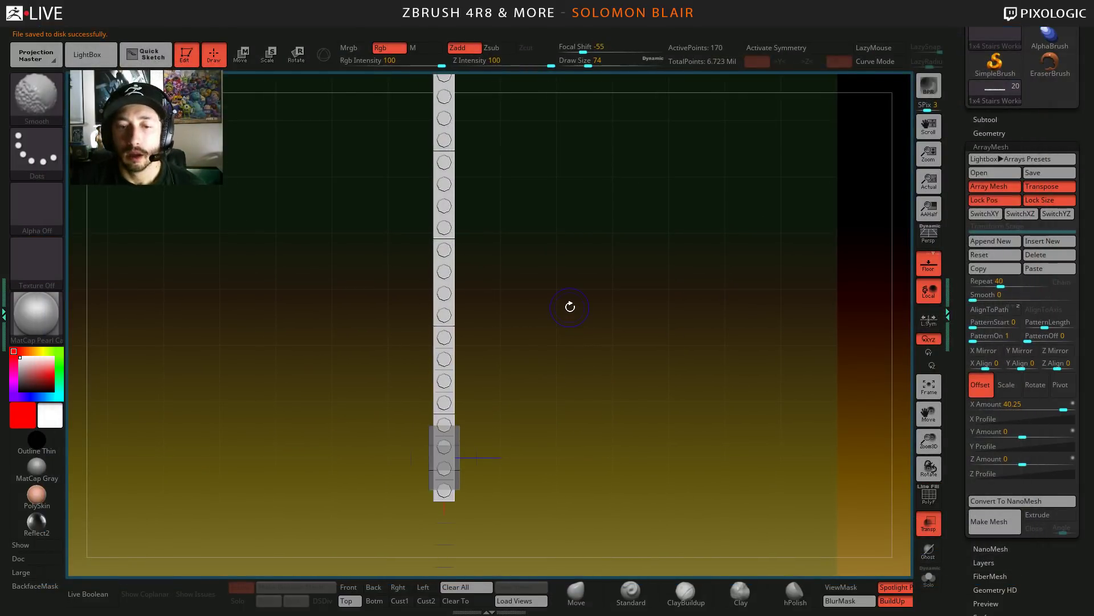
pyautogui.hotkey('shift', 'f')
pyautogui.click(1005, 514)
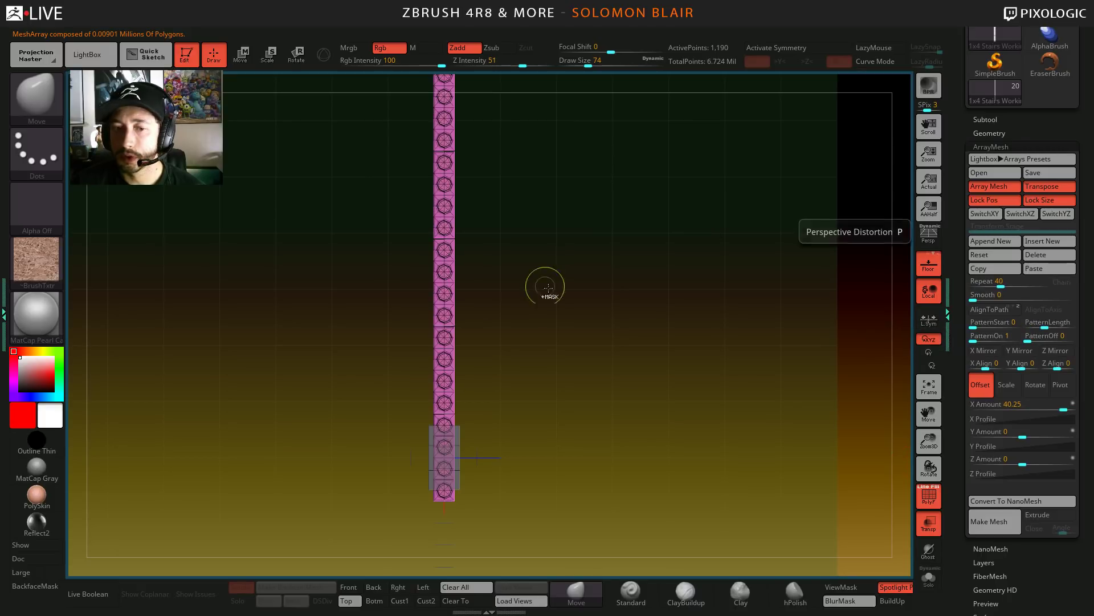
pyautogui.click(1061, 254)
pyautogui.click(1061, 254)
# - Hide the polyframe, show the 2x4 Brick1 subtool and make it the active one
pyautogui.click(986, 119)
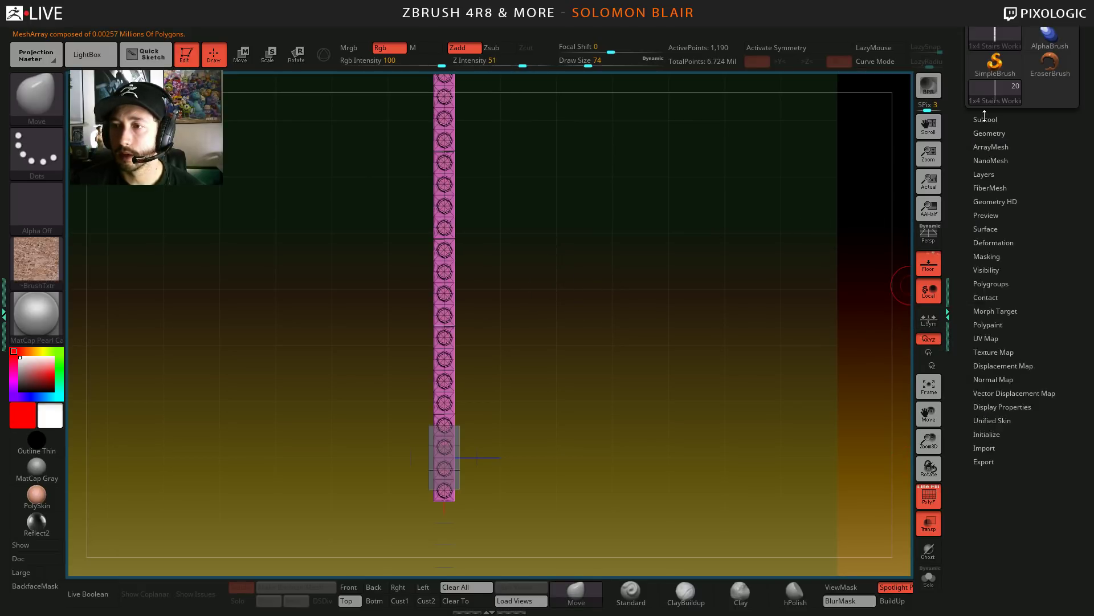
pyautogui.moveTo(563, 314); pyautogui.dragTo(399, 325)
pyautogui.hotkey('shift', 'f')
pyautogui.moveTo(973, 220); pyautogui.dragTo(972, 135)
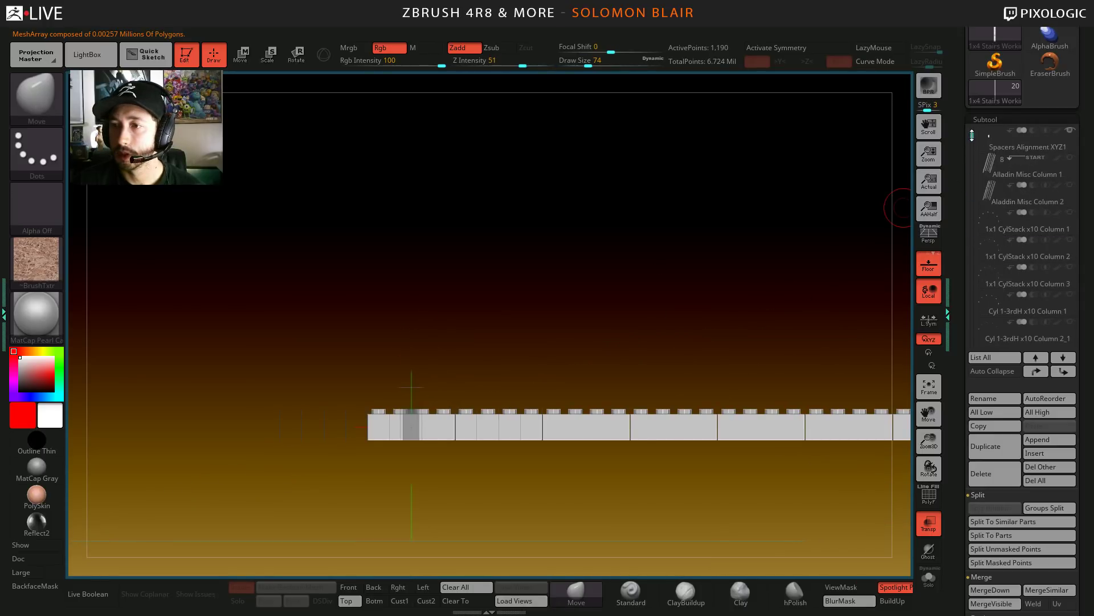
pyautogui.moveTo(895, 205); pyautogui.dragTo(863, 219)
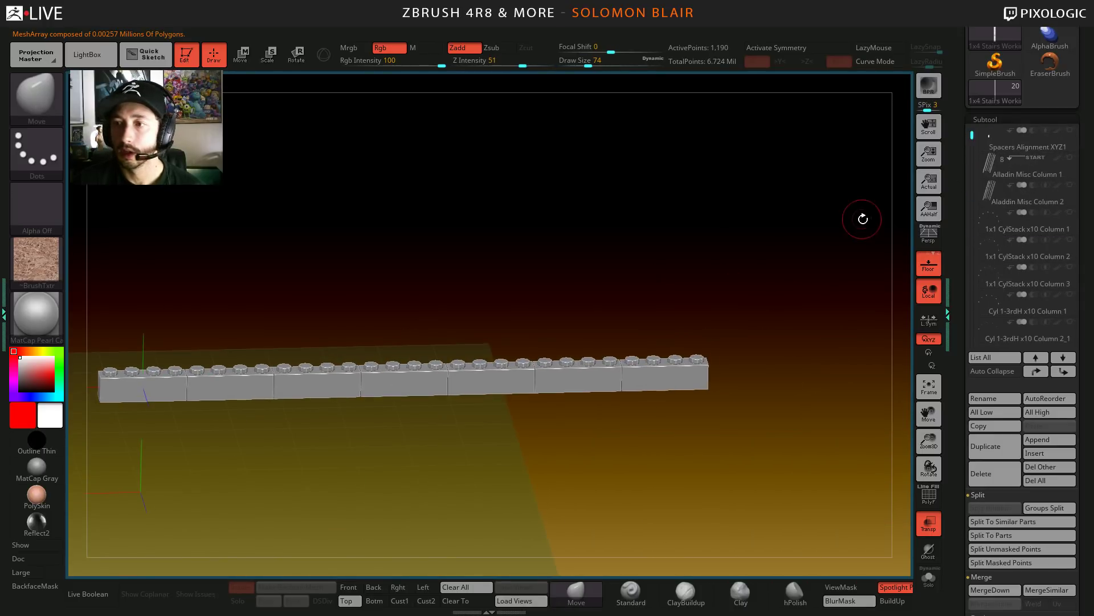
pyautogui.moveTo(971, 137); pyautogui.dragTo(973, 240)
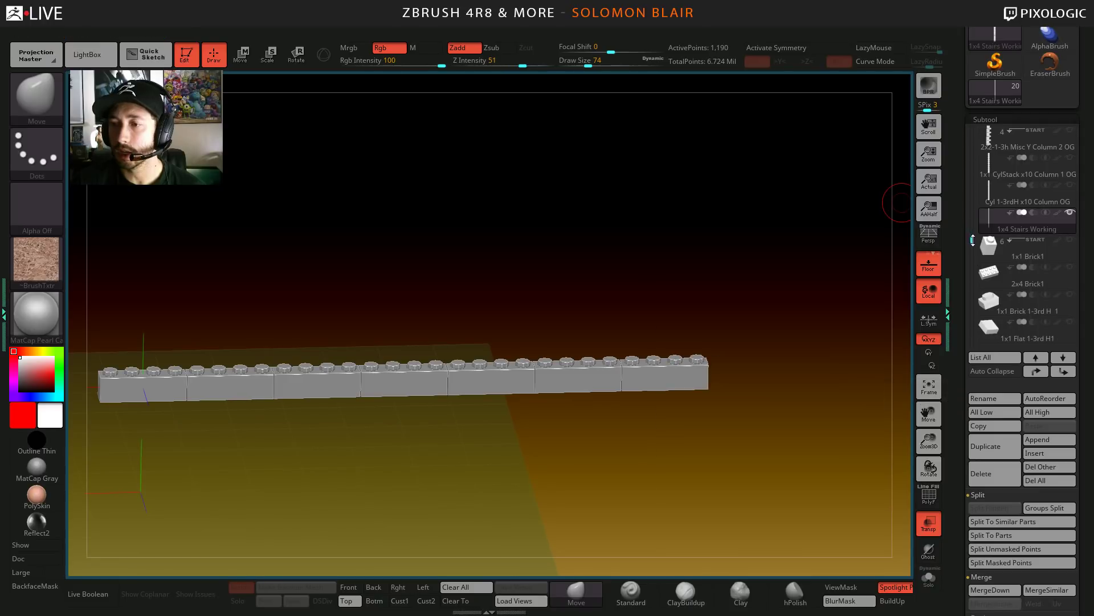
pyautogui.click(1070, 271)
pyautogui.click(988, 279)
pyautogui.keyDown('alt'); pyautogui.moveTo(488, 432); pyautogui.dragTo(627, 485); pyautogui.keyUp('alt')
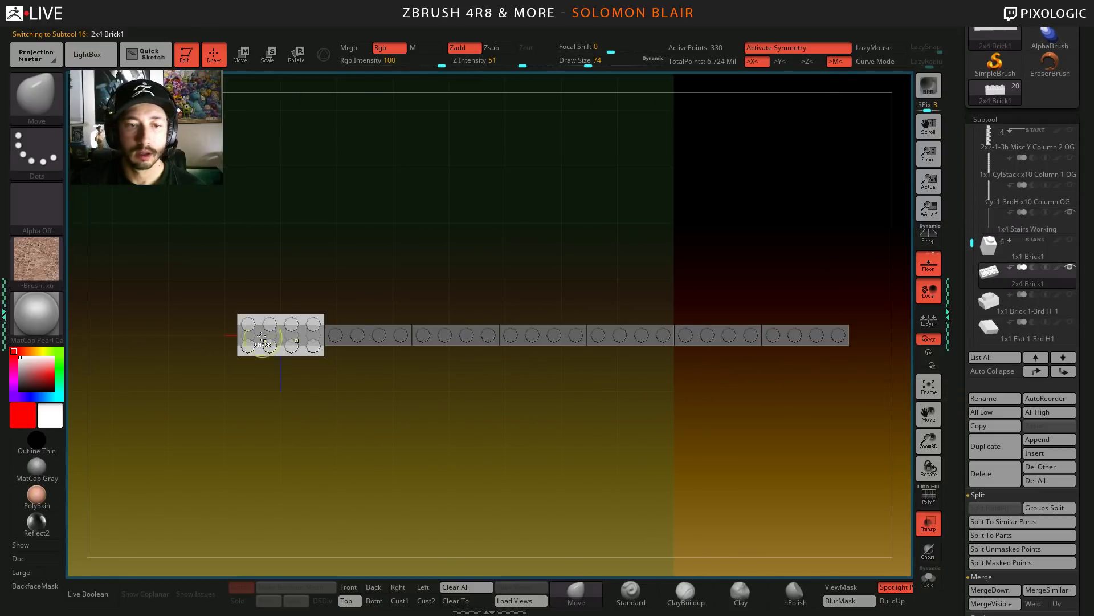
pyautogui.keyDown('ctrl'); pyautogui.moveTo(261, 336); pyautogui.dragTo(282, 377, button='right'); pyautogui.keyUp('ctrl')
pyautogui.keyDown('ctrl'); pyautogui.moveTo(488, 339); pyautogui.dragTo(831, 323, button='right'); pyautogui.keyUp('ctrl')
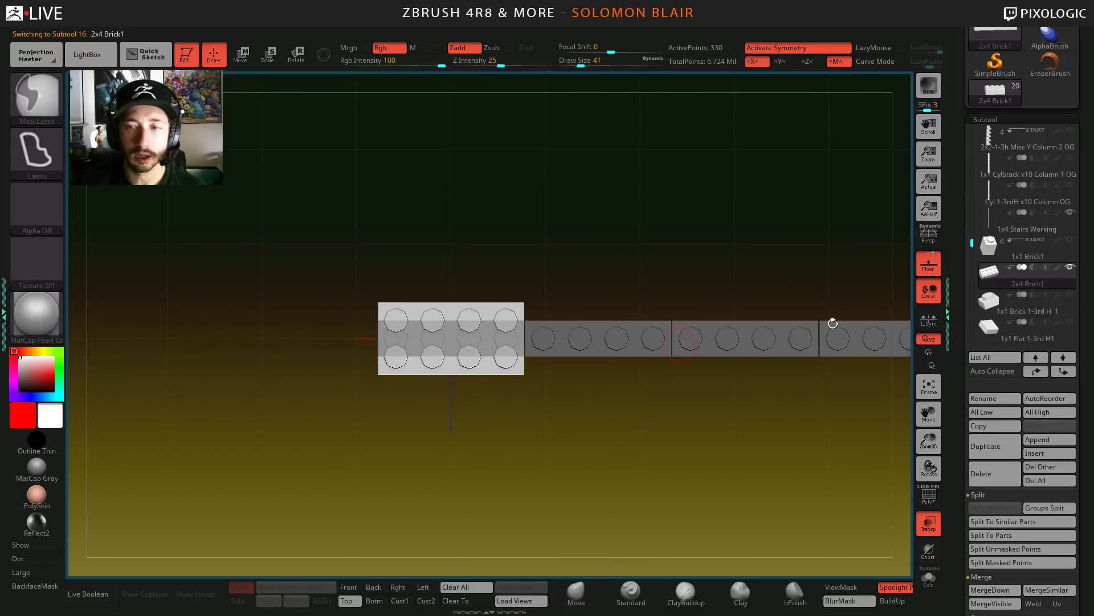
# - Enable ArrayMesh on the 2x4 brick and load the 1x4_B-1a_rep6_Y-0_row.ZAM preset from the 1x4 Brick Array Presets folder
pyautogui.click(989, 121)
pyautogui.click(993, 148)
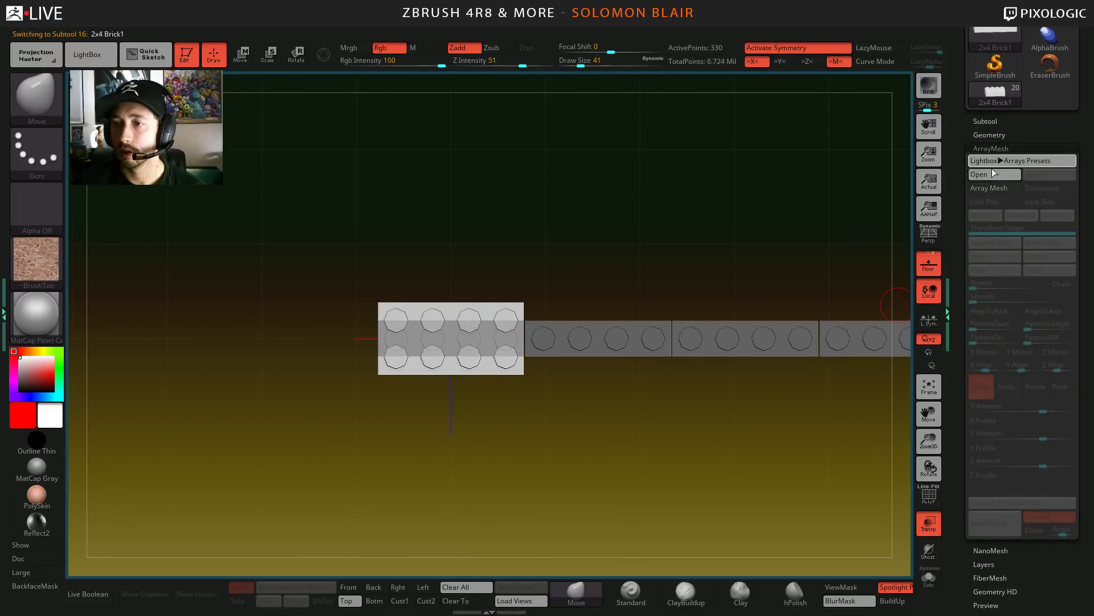
pyautogui.click(987, 188)
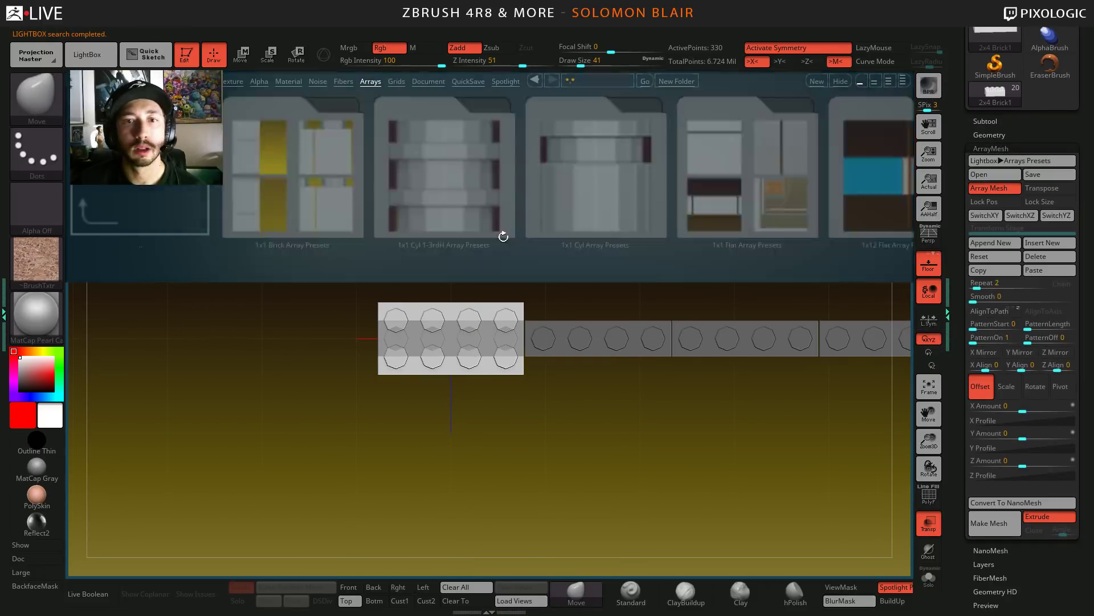
pyautogui.moveTo(498, 192); pyautogui.dragTo(368, 193)
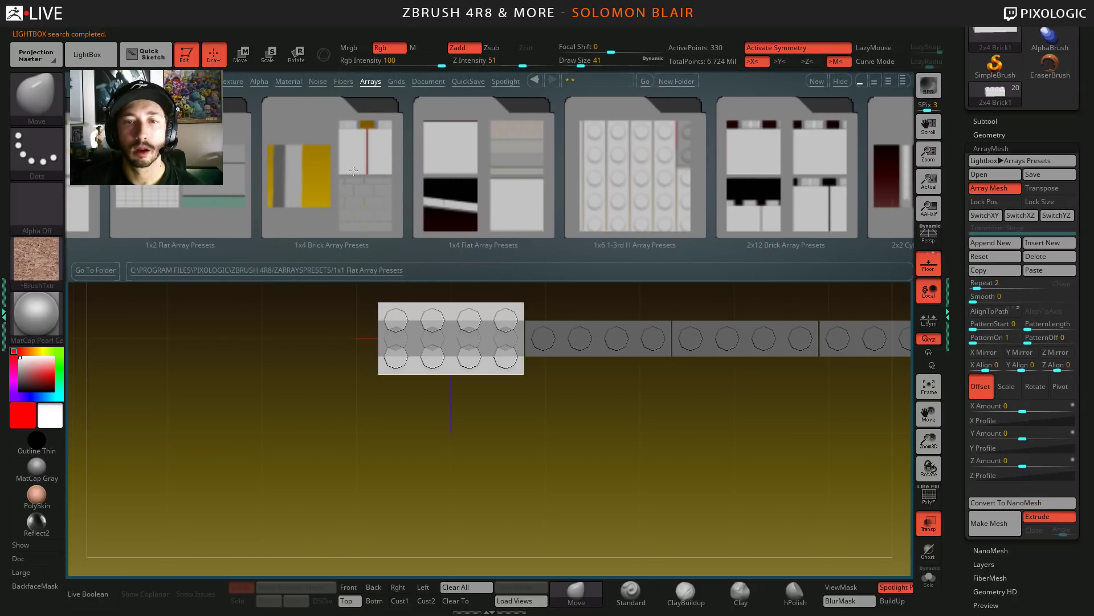
pyautogui.doubleClick(353, 171)
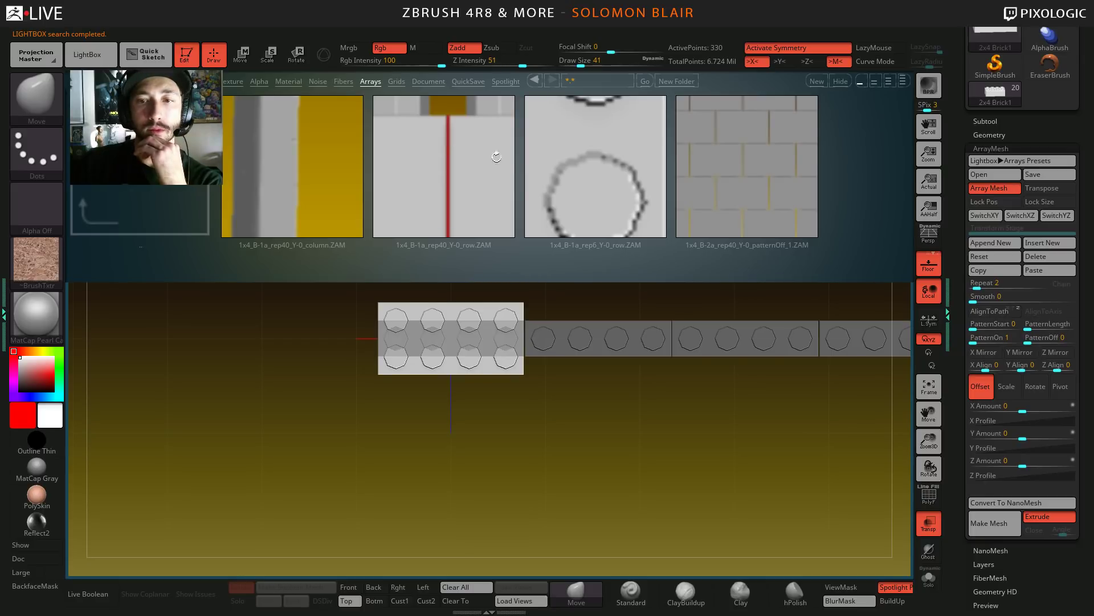
pyautogui.doubleClick(610, 172)
pyautogui.press(',')
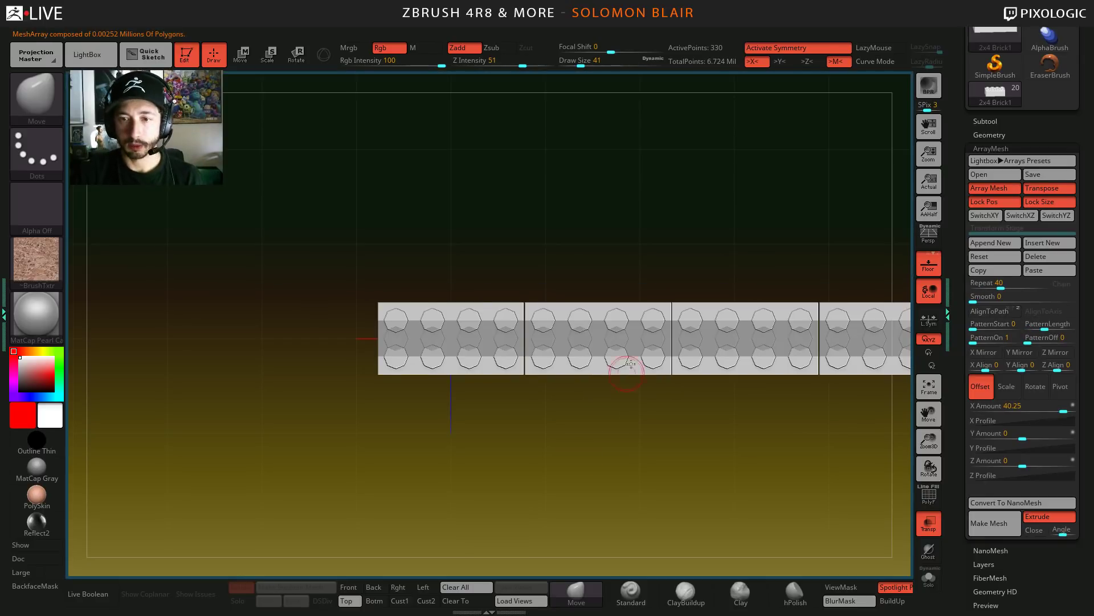
# - Move the 2x4 brick array along Z with the gizmo, away from the overlapping 1x4 stair row
pyautogui.keyDown('ctrl'); pyautogui.moveTo(633, 365); pyautogui.dragTo(239, 398, button='right'); pyautogui.keyUp('ctrl')
pyautogui.moveTo(240, 399)
pyautogui.keyDown('ctrl'); pyautogui.mouseDown(button='right')
pyautogui.moveTo(472, 436)
pyautogui.moveTo(393, 407)
pyautogui.moveTo(404, 395)
pyautogui.moveTo(329, 371)
pyautogui.moveTo(451, 337)
pyautogui.mouseUp(button='right'); pyautogui.keyUp('ctrl')
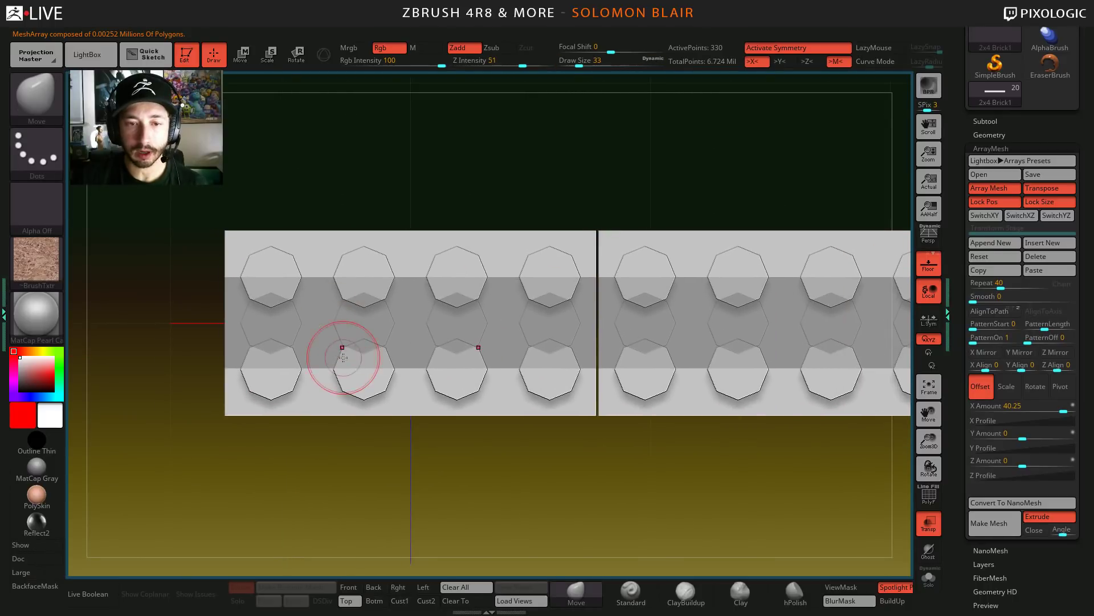
pyautogui.keyDown('alt'); pyautogui.moveTo(344, 356); pyautogui.dragTo(402, 405, button='right'); pyautogui.keyUp('alt')
pyautogui.press('s')
pyautogui.moveTo(424, 391); pyautogui.dragTo(418, 391)
pyautogui.keyDown('alt'); pyautogui.moveTo(548, 374); pyautogui.dragTo(549, 343, button='right'); pyautogui.keyUp('alt')
pyautogui.keyDown('alt'); pyautogui.moveTo(626, 298); pyautogui.dragTo(663, 282, button='right'); pyautogui.keyUp('alt')
pyautogui.press('w')
pyautogui.keyDown('ctrl'); pyautogui.moveTo(568, 374); pyautogui.dragTo(376, 243, button='right'); pyautogui.keyUp('ctrl')
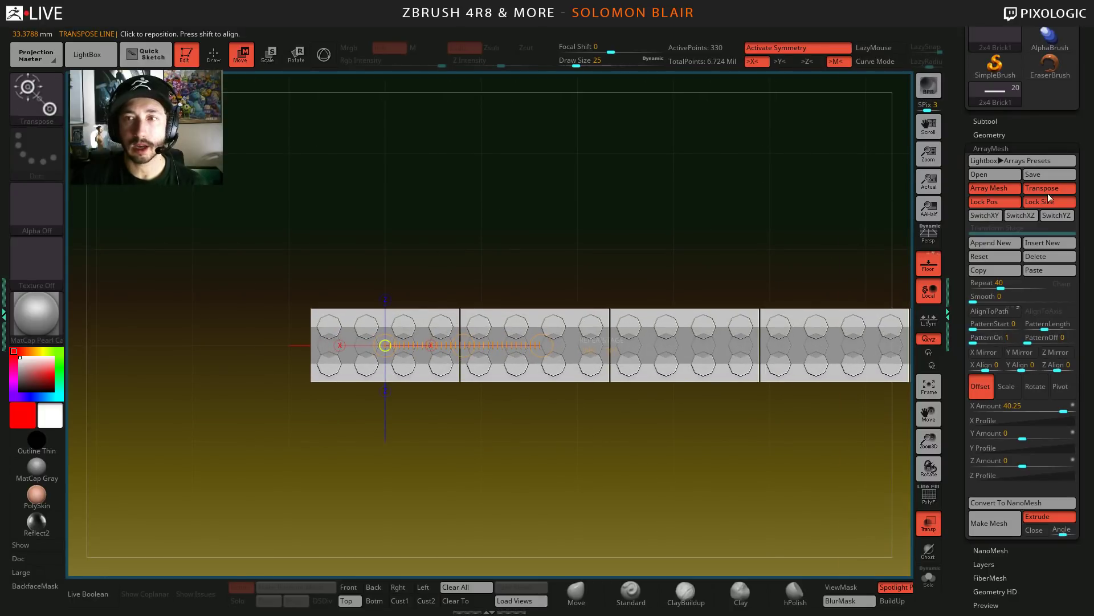
pyautogui.click(324, 57)
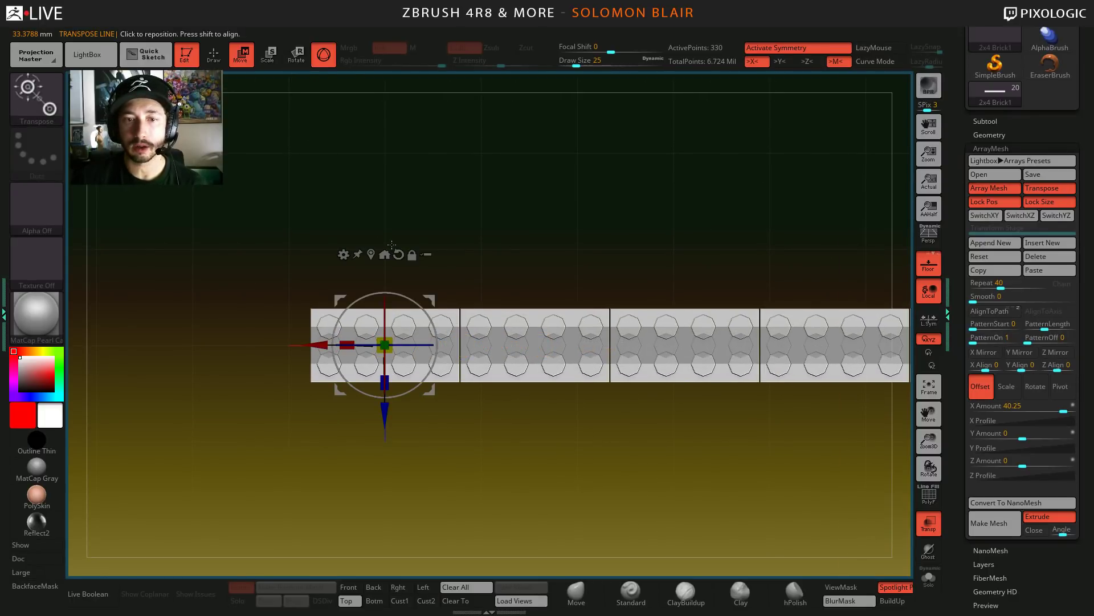
pyautogui.moveTo(385, 427); pyautogui.dragTo(385, 476)
pyautogui.keyDown('ctrl'); pyautogui.moveTo(516, 378); pyautogui.dragTo(644, 385, button='right'); pyautogui.keyUp('ctrl')
# - Fine-tune the 2x4 array's Z position so its long edge sits with a narrow gap beside the 1x4 row
pyautogui.moveTo(425, 402); pyautogui.dragTo(424, 414)
pyautogui.keyDown('ctrl'); pyautogui.moveTo(564, 303); pyautogui.dragTo(599, 344, button='right'); pyautogui.keyUp('ctrl')
pyautogui.keyDown('alt'); pyautogui.moveTo(312, 453); pyautogui.dragTo(312, 332); pyautogui.keyUp('alt')
pyautogui.keyDown('ctrl'); pyautogui.moveTo(444, 336); pyautogui.dragTo(461, 271, button='right'); pyautogui.keyUp('ctrl')
pyautogui.keyDown('alt'); pyautogui.moveTo(462, 271); pyautogui.dragTo(514, 362, button='right'); pyautogui.keyUp('alt')
pyautogui.moveTo(359, 431); pyautogui.dragTo(359, 440)
pyautogui.press('q')
pyautogui.moveTo(383, 413)
pyautogui.keyDown('ctrl'); pyautogui.mouseDown(button='right')
pyautogui.moveTo(388, 394)
pyautogui.moveTo(342, 342)
pyautogui.mouseUp(button='right'); pyautogui.keyUp('ctrl')
pyautogui.keyDown('ctrl'); pyautogui.moveTo(342, 342); pyautogui.dragTo(347, 325, button='right'); pyautogui.keyUp('ctrl')
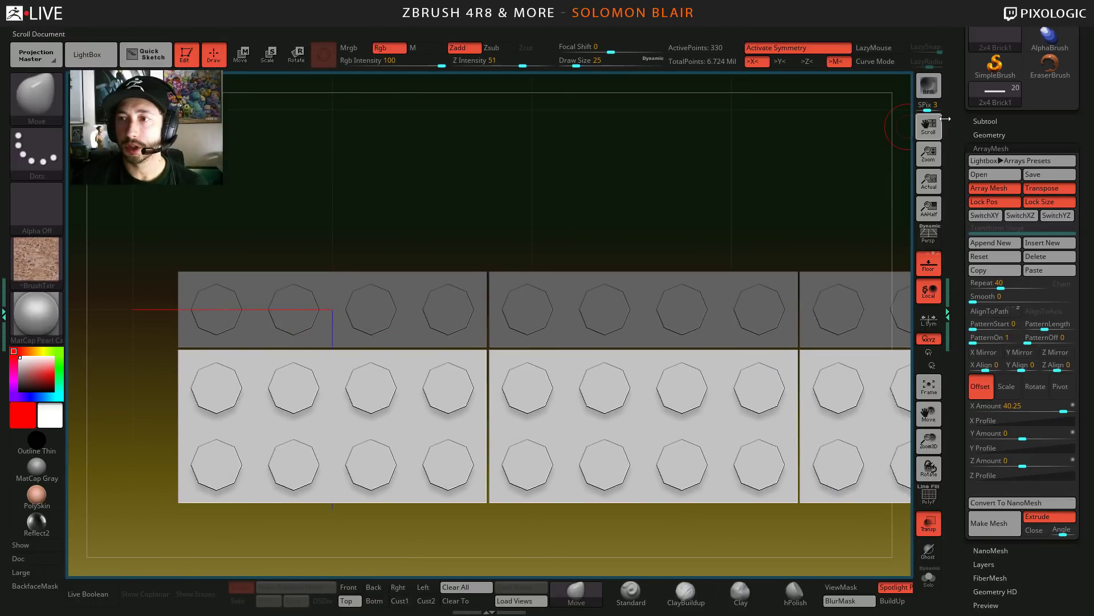
# - Make the Spacers Alignment XYZ1 subtool active
pyautogui.click(984, 121)
pyautogui.moveTo(977, 238); pyautogui.dragTo(985, 111)
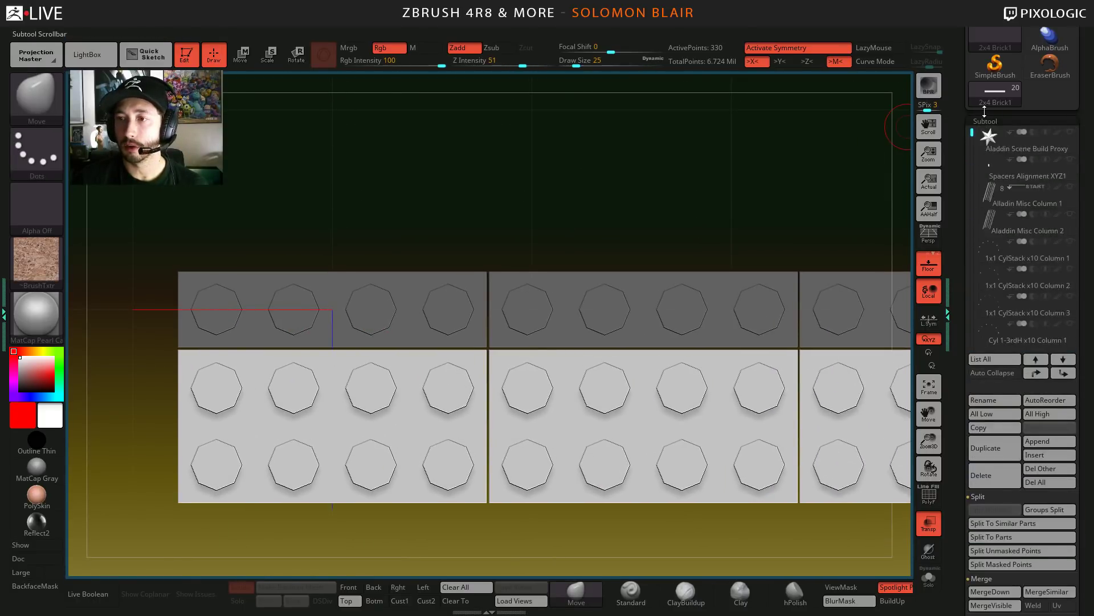
pyautogui.click(989, 165)
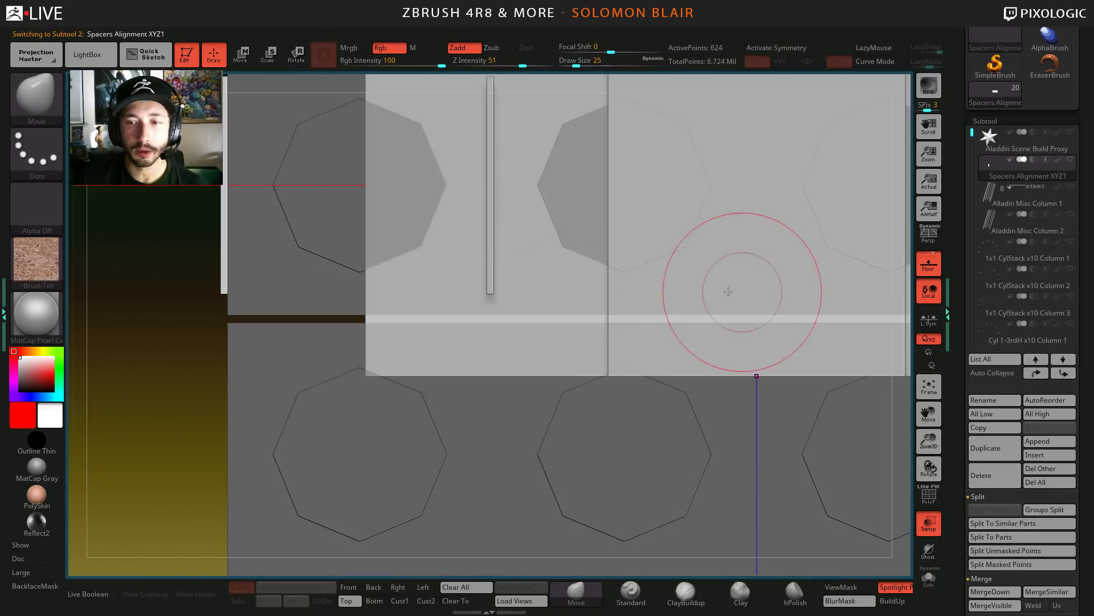
# - Show polygroup wireframes and solo the Spacers Alignment XYZ1 subtool
pyautogui.keyDown('alt'); pyautogui.moveTo(728, 292); pyautogui.dragTo(437, 285, button='right'); pyautogui.keyUp('alt')
pyautogui.moveTo(515, 334); pyautogui.dragTo(536, 239, button='right')
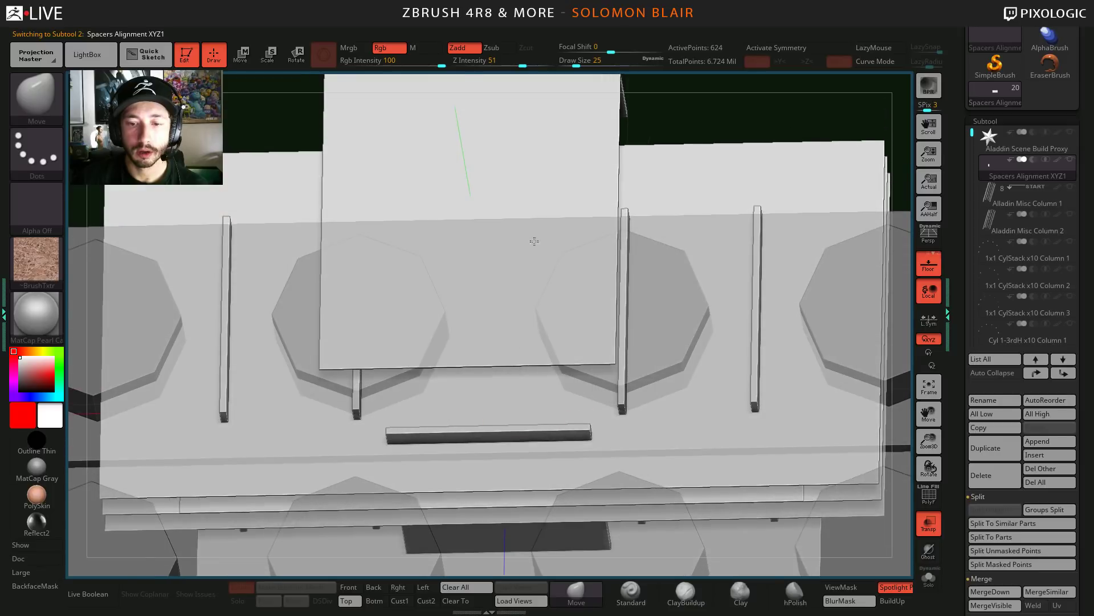
pyautogui.keyDown('alt'); pyautogui.moveTo(504, 458); pyautogui.dragTo(512, 255, button='right'); pyautogui.keyUp('alt')
pyautogui.moveTo(440, 257); pyautogui.dragTo(510, 281, button='right')
pyautogui.hotkey('shift', 'f')
pyautogui.hotkey('shift', 's')
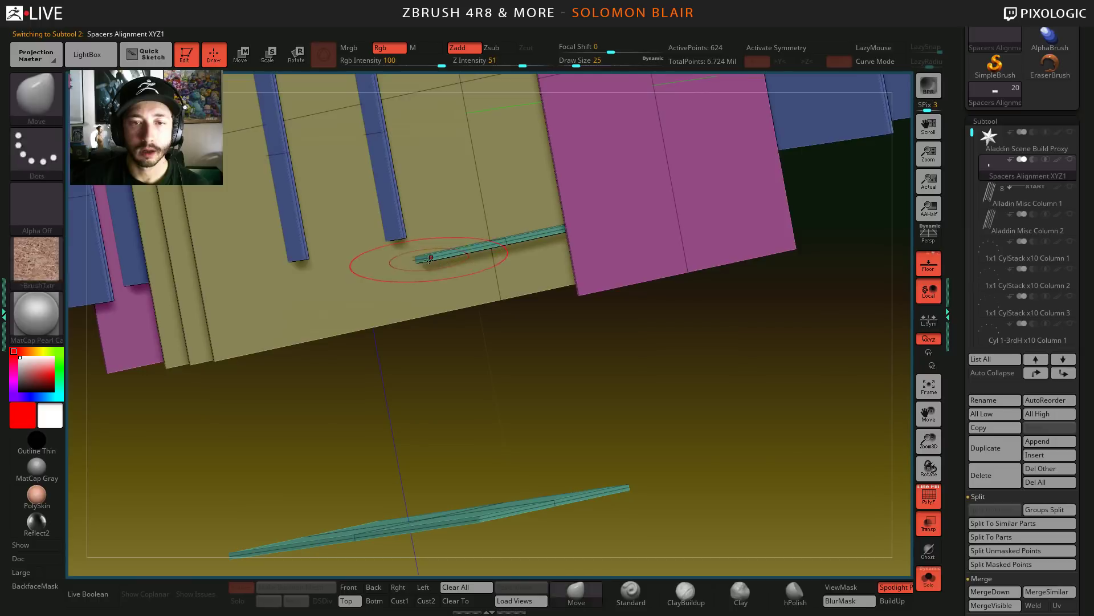
# - Isolate the thin horizontal spacer bar beside the plates and mask every other spacer piece
pyautogui.keyDown('ctrl'); pyautogui.moveTo(429, 257); pyautogui.dragTo(488, 308, button='right'); pyautogui.keyUp('ctrl')
pyautogui.keyDown('ctrl'); pyautogui.keyDown('shift'); pyautogui.moveTo(491, 330); pyautogui.dragTo(407, 264); pyautogui.keyUp('shift'); pyautogui.keyUp('ctrl')
pyautogui.press('ctrl')
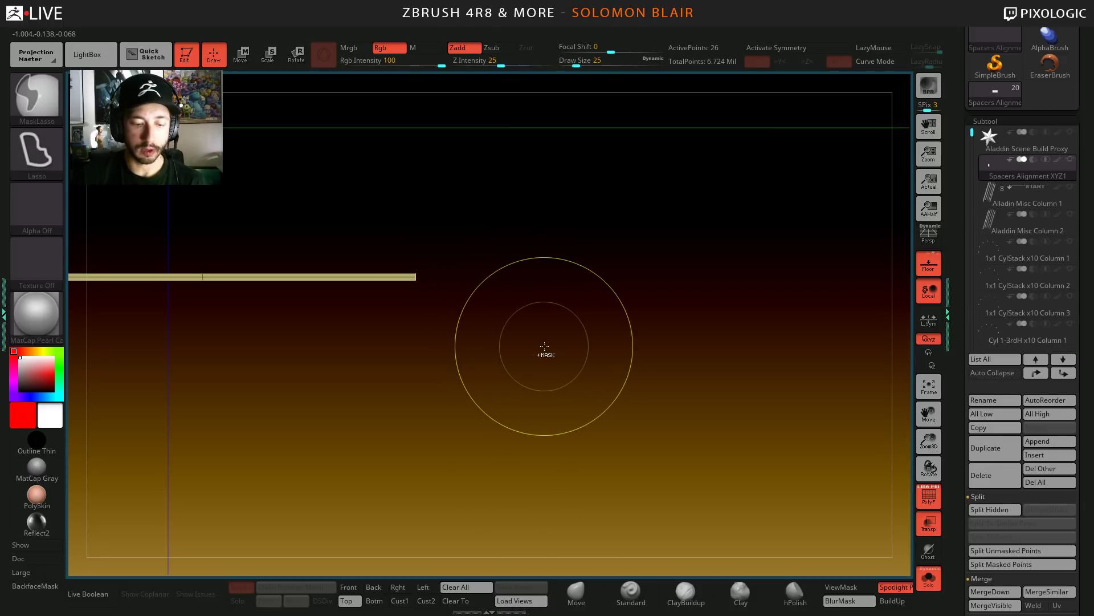
pyautogui.keyDown('ctrl'); pyautogui.keyDown('shift'); pyautogui.click(535, 377); pyautogui.keyUp('shift'); pyautogui.keyUp('ctrl')
pyautogui.keyDown('ctrl'); pyautogui.moveTo(590, 393); pyautogui.dragTo(562, 336, button='right'); pyautogui.keyUp('ctrl')
pyautogui.moveTo(562, 337); pyautogui.dragTo(601, 386, button='right')
# - Center the gizmo on the unmasked spacer bar and stretch it along X until it extends past both sides of the plates
pyautogui.press('w')
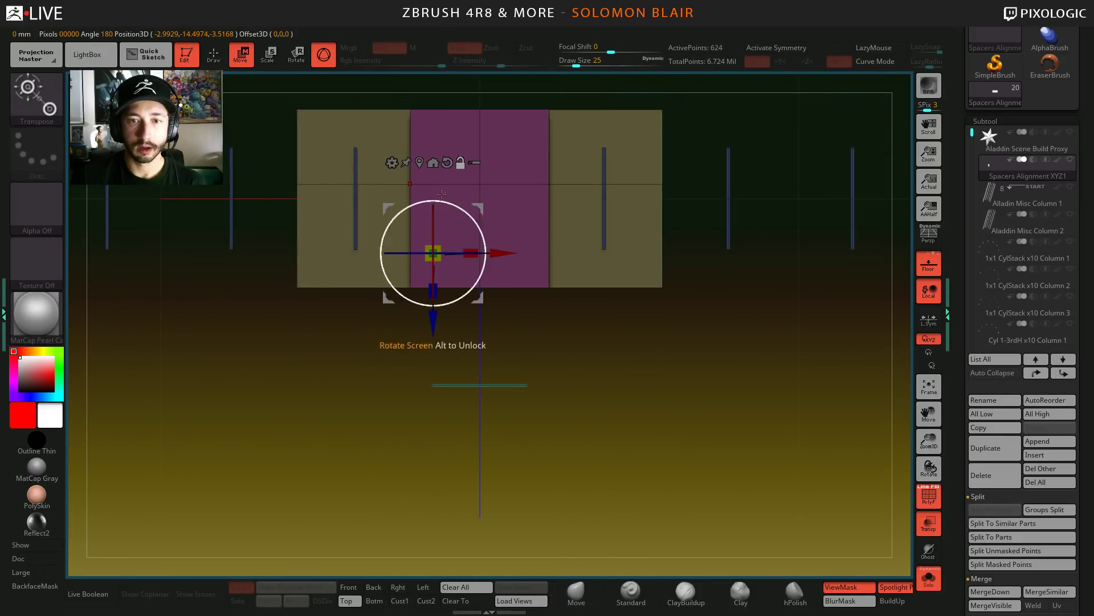
pyautogui.keyDown('alt'); pyautogui.click(448, 162); pyautogui.keyUp('alt')
pyautogui.keyDown('alt'); pyautogui.click(420, 163); pyautogui.keyUp('alt')
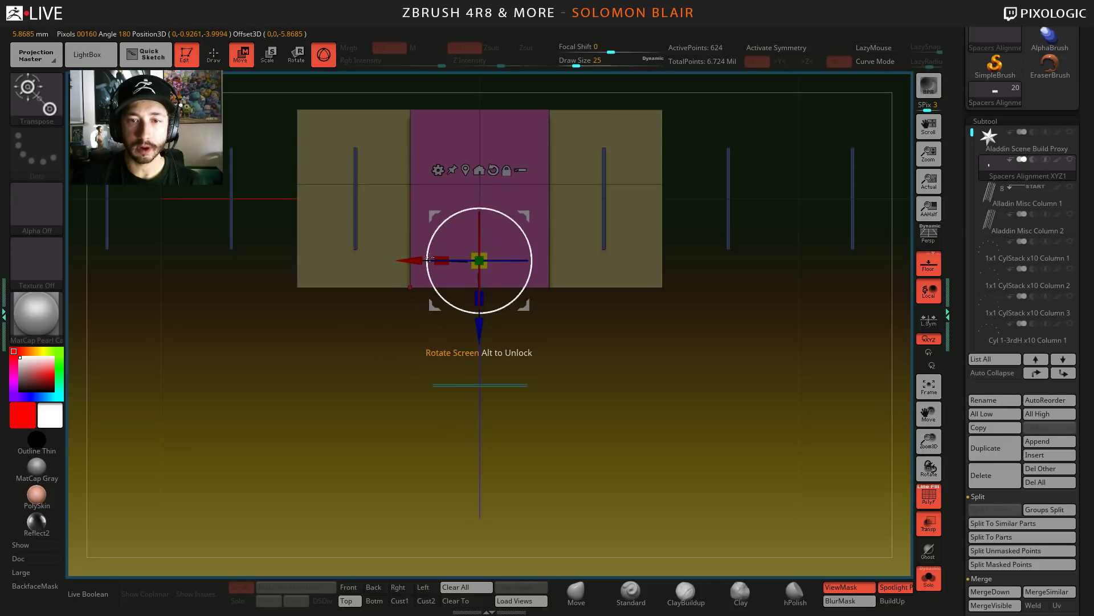
pyautogui.moveTo(406, 260); pyautogui.dragTo(416, 259)
pyautogui.moveTo(190, 257); pyautogui.dragTo(170, 257)
pyautogui.press('q')
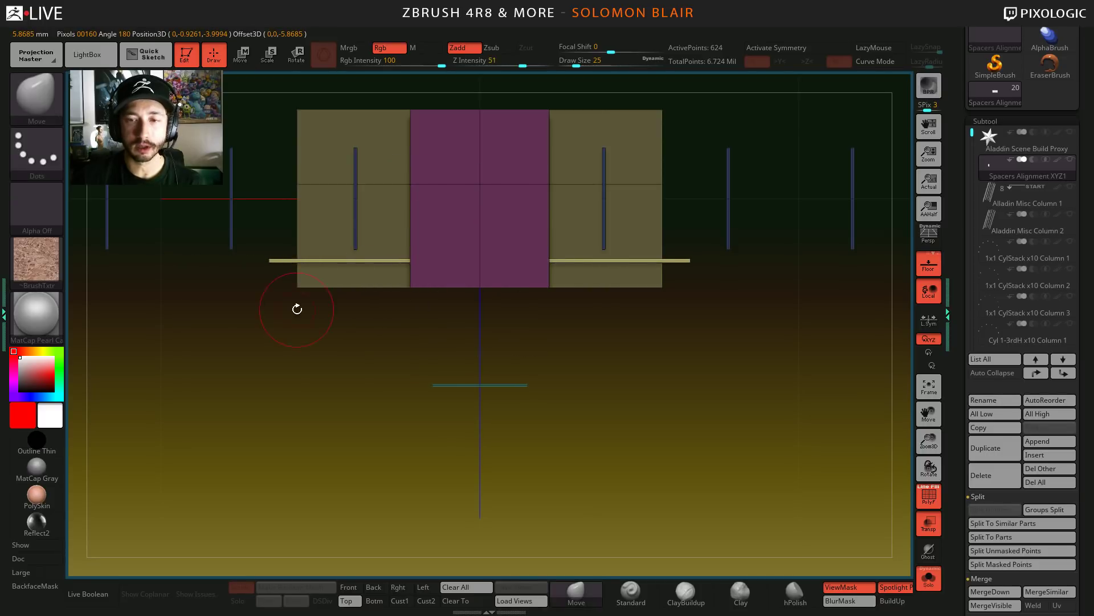
# - Clear the mask, leave solo mode and inspect the stretched spacer against the gap between the brick rows
pyautogui.keyDown('ctrl'); pyautogui.moveTo(302, 319); pyautogui.dragTo(365, 383); pyautogui.keyUp('ctrl')
pyautogui.keyDown('ctrl'); pyautogui.keyDown('shift'); pyautogui.click(366, 386); pyautogui.keyUp('shift'); pyautogui.keyUp('ctrl')
pyautogui.keyDown('ctrl'); pyautogui.moveTo(364, 248); pyautogui.dragTo(655, 330, button='right'); pyautogui.keyUp('ctrl')
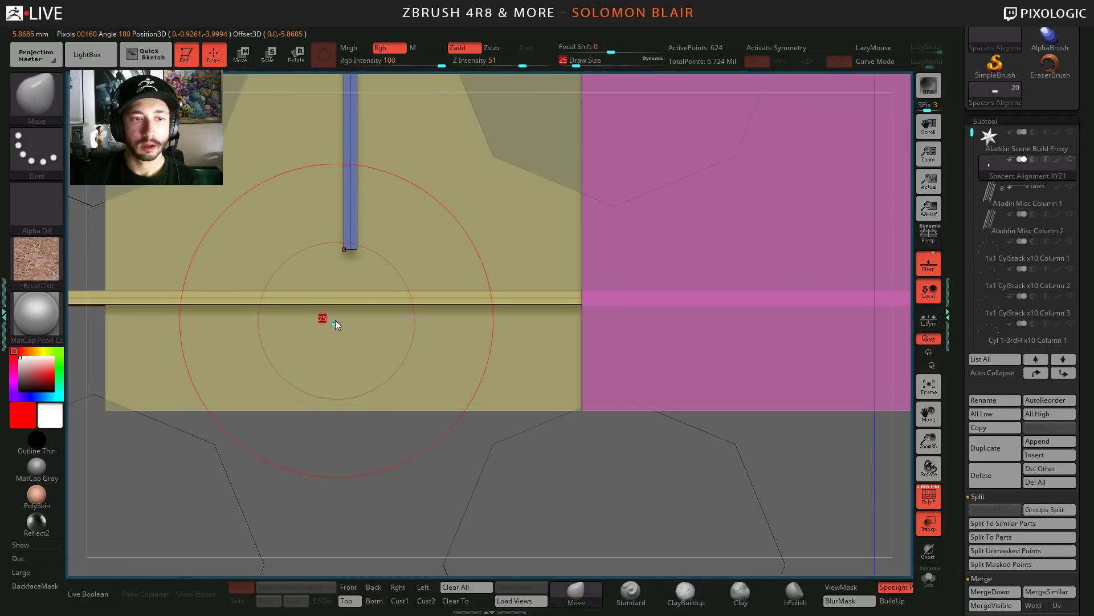
pyautogui.keyDown('alt'); pyautogui.moveTo(335, 320); pyautogui.dragTo(716, 320, button='right'); pyautogui.keyUp('alt')
pyautogui.keyDown('ctrl'); pyautogui.moveTo(369, 295); pyautogui.dragTo(616, 342, button='right'); pyautogui.keyUp('ctrl')
pyautogui.press('[')
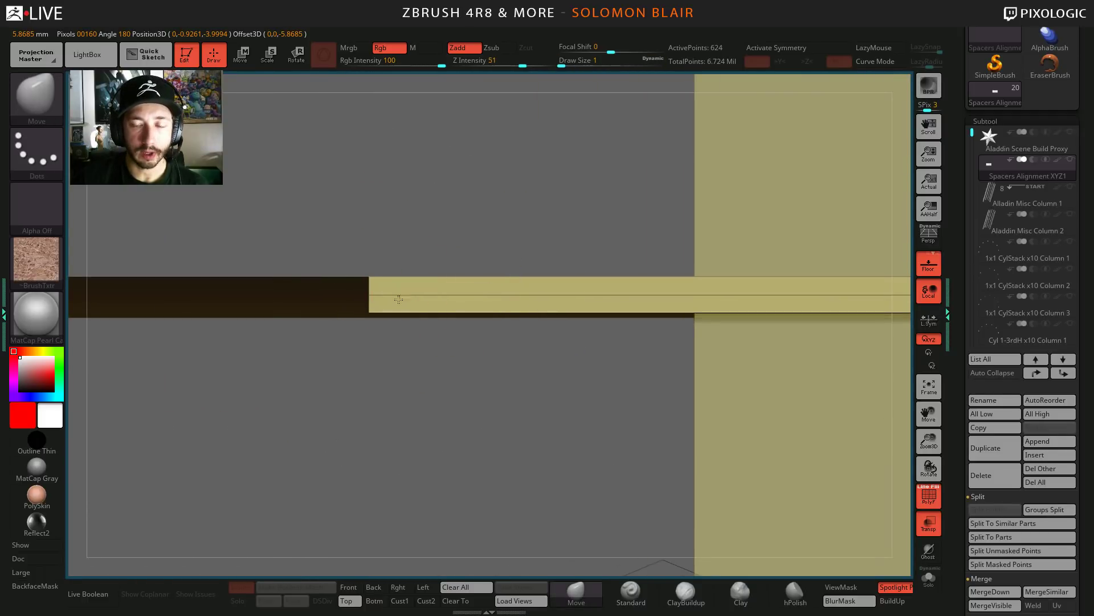
pyautogui.keyDown('alt'); pyautogui.moveTo(398, 296); pyautogui.dragTo(320, 335, button='right'); pyautogui.keyUp('alt')
pyautogui.moveTo(420, 323)
pyautogui.keyDown('ctrl'); pyautogui.mouseDown(button='right')
pyautogui.moveTo(542, 325)
pyautogui.moveTo(490, 378)
pyautogui.mouseUp(button='right'); pyautogui.keyUp('ctrl')
# - Hide the polygroup wireframes and make the 2x4 brick the active subtool
pyautogui.keyDown('alt'); pyautogui.moveTo(677, 402); pyautogui.dragTo(347, 340, button='right'); pyautogui.keyUp('alt')
pyautogui.hotkey('shift', 'f')
pyautogui.moveTo(498, 358)
pyautogui.keyDown('alt'); pyautogui.mouseDown(button='right')
pyautogui.moveTo(429, 385)
pyautogui.moveTo(452, 356)
pyautogui.mouseUp(button='right'); pyautogui.keyUp('alt')
pyautogui.press(']')
pyautogui.keyDown('alt'); pyautogui.click(609, 395); pyautogui.keyUp('alt')
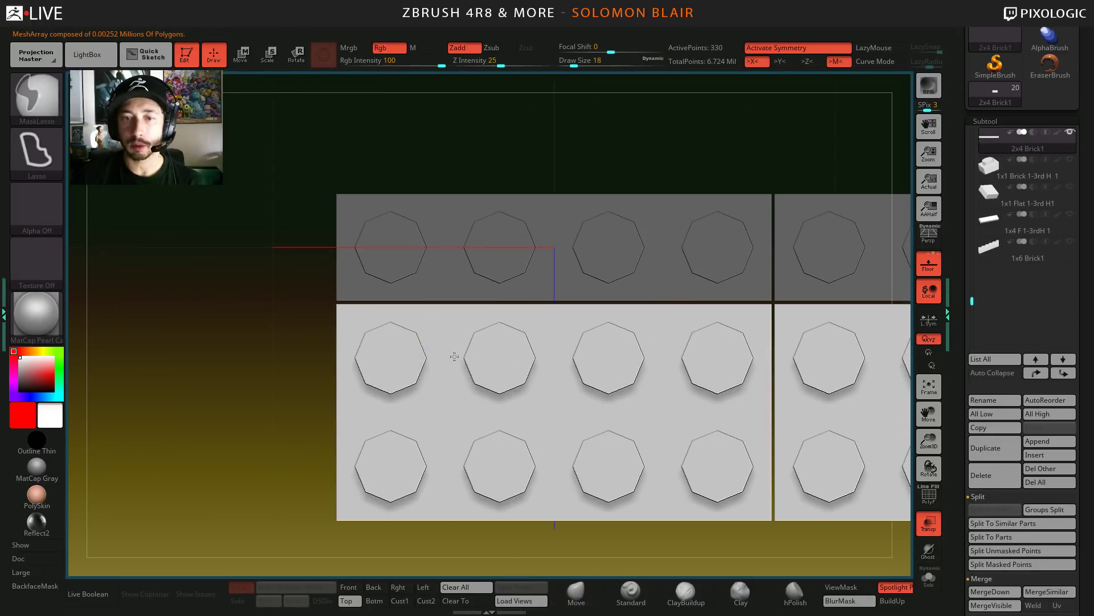
# - Turn on visibility for the Spacers Alignment XYZ1 subtool over the two brick rows
pyautogui.moveTo(972, 282); pyautogui.dragTo(969, 129)
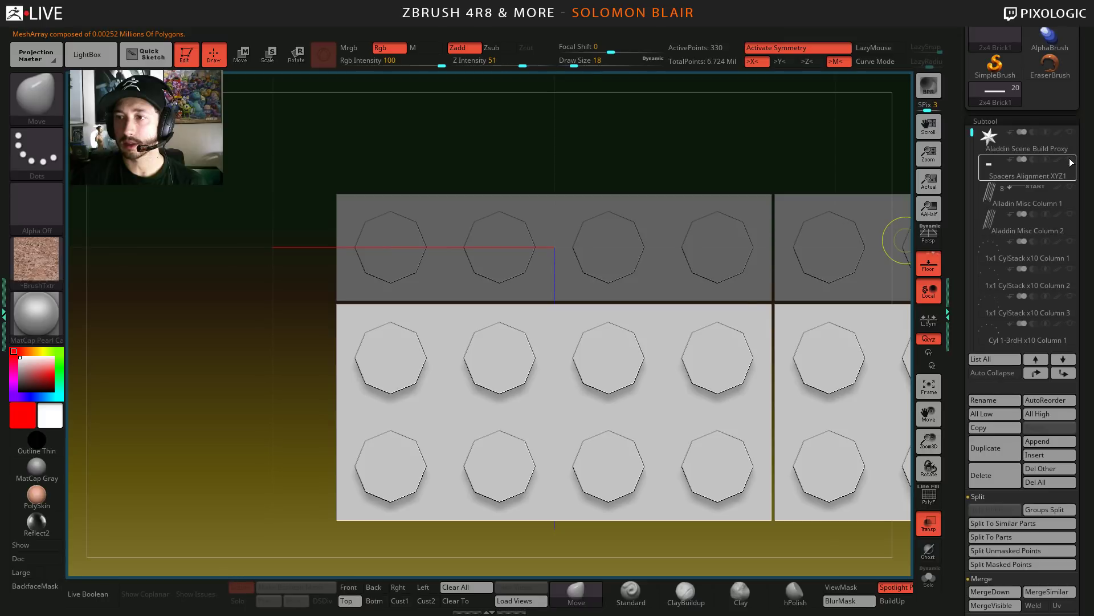
pyautogui.click(1070, 159)
pyautogui.keyDown('ctrl'); pyautogui.moveTo(467, 328); pyautogui.dragTo(520, 347, button='right'); pyautogui.keyUp('ctrl')
pyautogui.keyDown('alt'); pyautogui.moveTo(403, 333); pyautogui.dragTo(482, 375, button='right'); pyautogui.keyUp('alt')
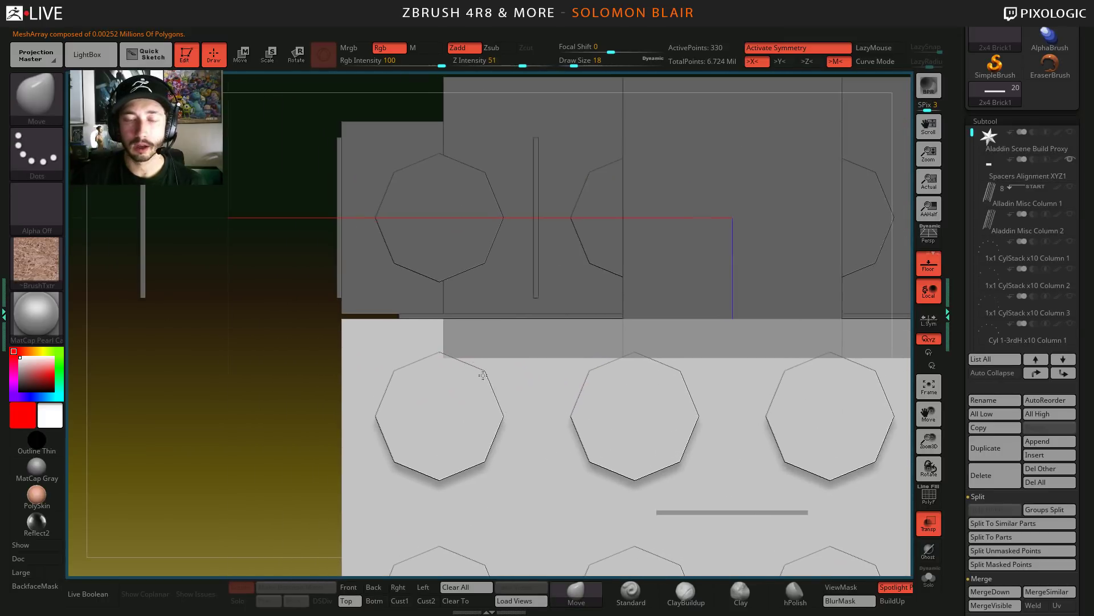
# - Line up the 2x4 array's long edge with the stretched spacer between the two rows, using the move gizmo
pyautogui.press('w')
pyautogui.keyDown('ctrl'); pyautogui.moveTo(421, 342); pyautogui.dragTo(461, 356, button='right'); pyautogui.keyUp('ctrl')
pyautogui.keyDown('alt'); pyautogui.moveTo(497, 323); pyautogui.dragTo(335, 351, button='right'); pyautogui.keyUp('alt')
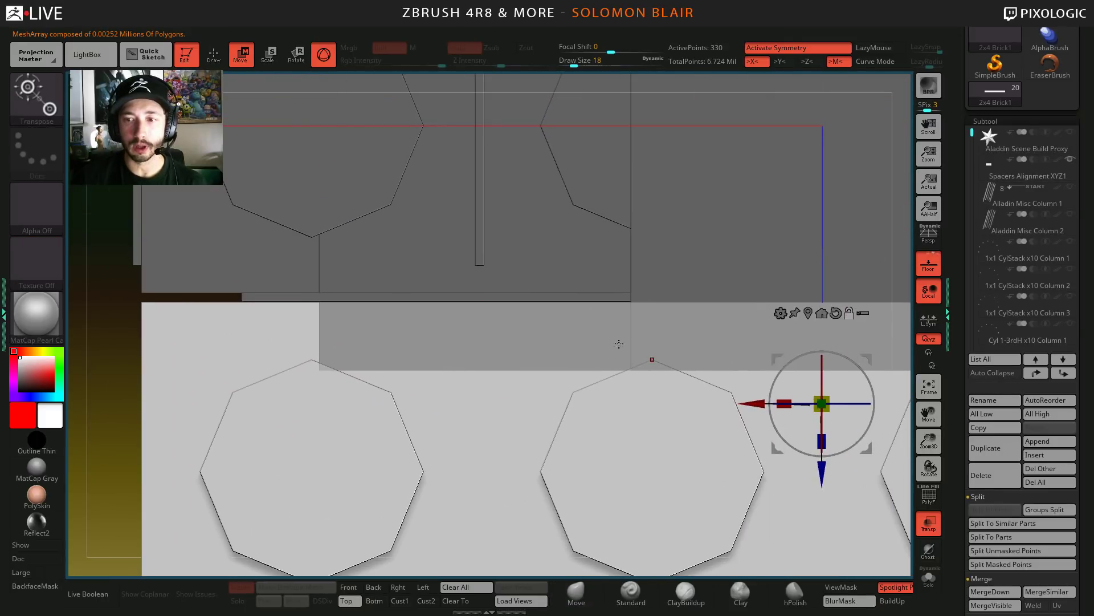
pyautogui.click(221, 311)
pyautogui.keyDown('alt'); pyautogui.click(235, 220); pyautogui.keyUp('alt')
pyautogui.keyDown('ctrl'); pyautogui.moveTo(490, 319); pyautogui.dragTo(634, 390, button='right'); pyautogui.keyUp('ctrl')
pyautogui.moveTo(225, 388); pyautogui.dragTo(235, 379)
pyautogui.press('q')
pyautogui.moveTo(484, 399)
pyautogui.keyDown('ctrl'); pyautogui.mouseDown(button='right')
pyautogui.moveTo(452, 374)
pyautogui.moveTo(437, 388)
pyautogui.moveTo(212, 382)
pyautogui.mouseUp(button='right'); pyautogui.keyUp('ctrl')
pyautogui.keyDown('ctrl'); pyautogui.moveTo(318, 437); pyautogui.dragTo(284, 362, button='right'); pyautogui.keyUp('ctrl')
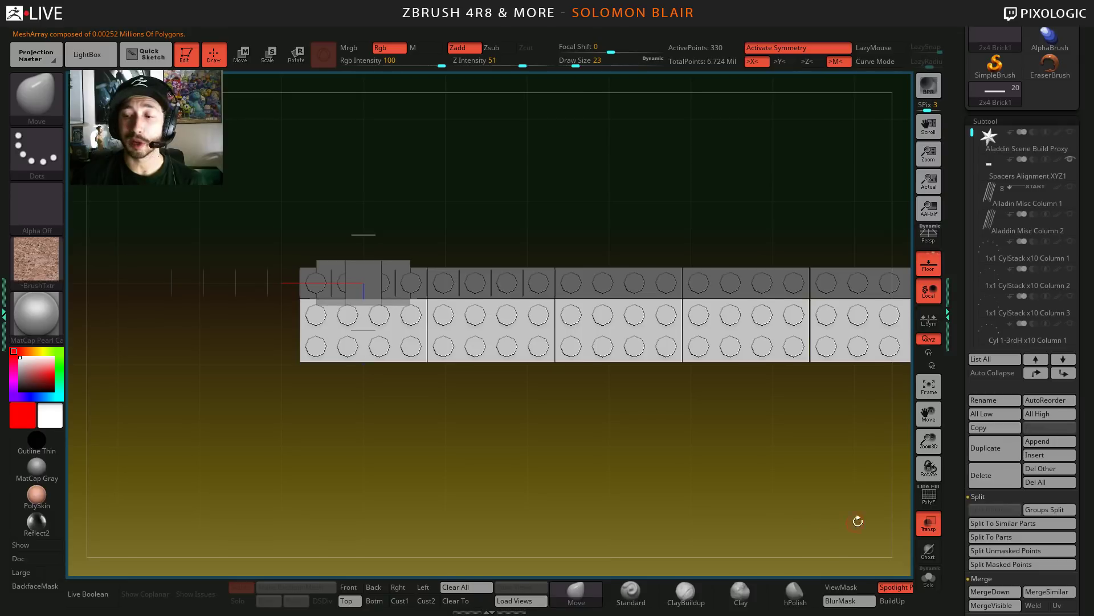
# - Turn off transparency and inspect the aligned 1x4 and 2x4 rows together with the spacers
pyautogui.click(928, 529)
pyautogui.keyDown('ctrl'); pyautogui.moveTo(379, 315); pyautogui.dragTo(547, 410, button='right'); pyautogui.keyUp('ctrl')
pyautogui.hotkey('shift', 'f')
pyautogui.hotkey('shift', 'f')
pyautogui.keyDown('ctrl'); pyautogui.moveTo(452, 360); pyautogui.dragTo(267, 336, button='right'); pyautogui.keyUp('ctrl')
pyautogui.keyDown('ctrl'); pyautogui.moveTo(268, 337); pyautogui.dragTo(268, 346, button='right'); pyautogui.keyUp('ctrl')
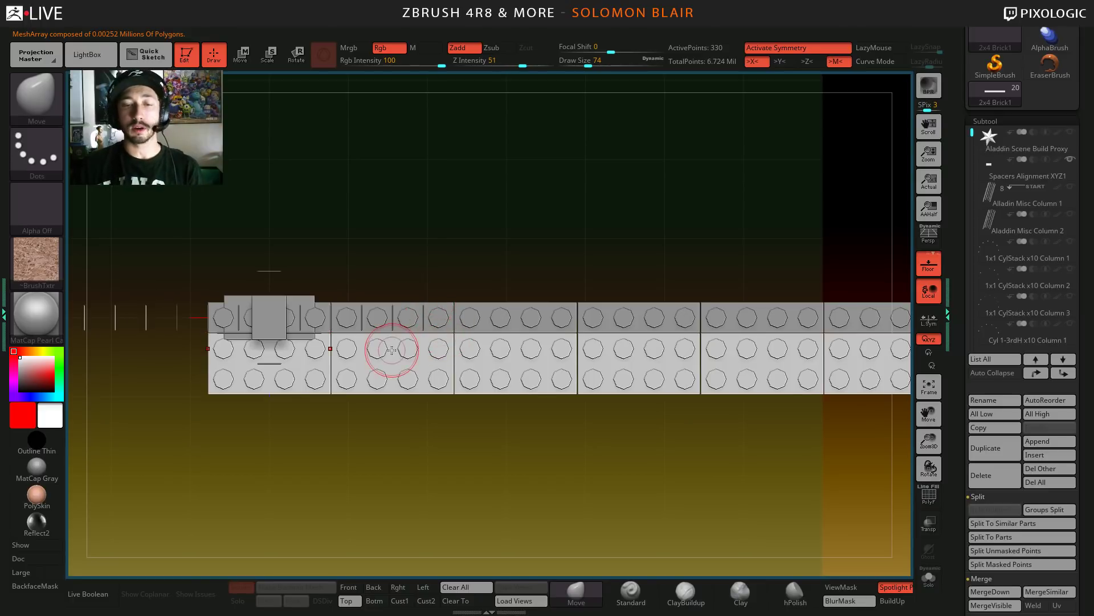
pyautogui.moveTo(391, 351); pyautogui.dragTo(579, 342, button='right')
pyautogui.keyDown('ctrl'); pyautogui.moveTo(484, 321); pyautogui.dragTo(527, 340, button='right'); pyautogui.keyUp('ctrl')
pyautogui.keyDown('ctrl'); pyautogui.moveTo(433, 306); pyautogui.dragTo(576, 319, button='right'); pyautogui.keyUp('ctrl')
pyautogui.press('s')
pyautogui.moveTo(562, 311); pyautogui.dragTo(548, 310)
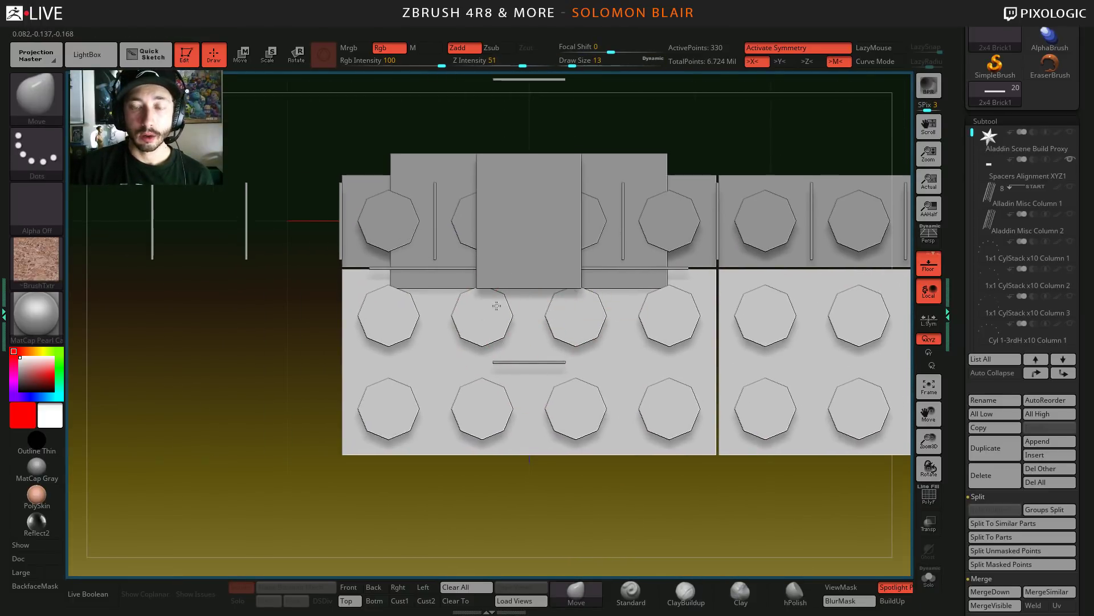
# - Make Spacers Alignment XYZ1 active and solo it with polygroup wireframes shown
pyautogui.keyDown('alt'); pyautogui.moveTo(496, 305); pyautogui.dragTo(392, 290, button='right'); pyautogui.keyUp('alt')
pyautogui.keyDown('alt'); pyautogui.click(279, 253); pyautogui.keyUp('alt')
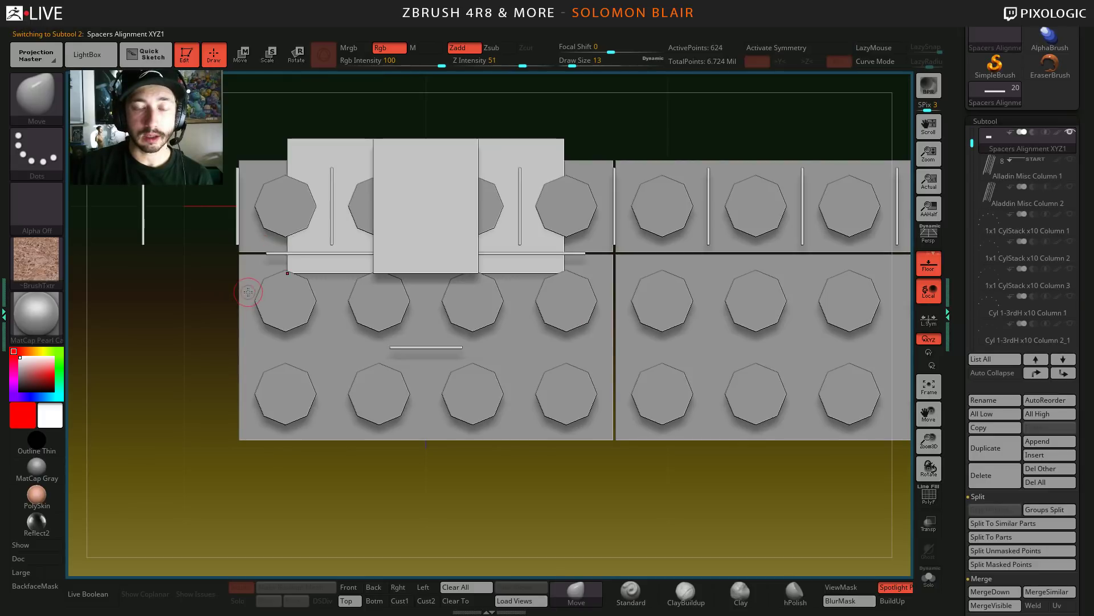
pyautogui.hotkey('ctrl', 'shift', 's')
pyautogui.keyDown('ctrl'); pyautogui.moveTo(247, 279); pyautogui.dragTo(317, 310, button='right'); pyautogui.keyUp('ctrl')
pyautogui.hotkey('shift', 'f')
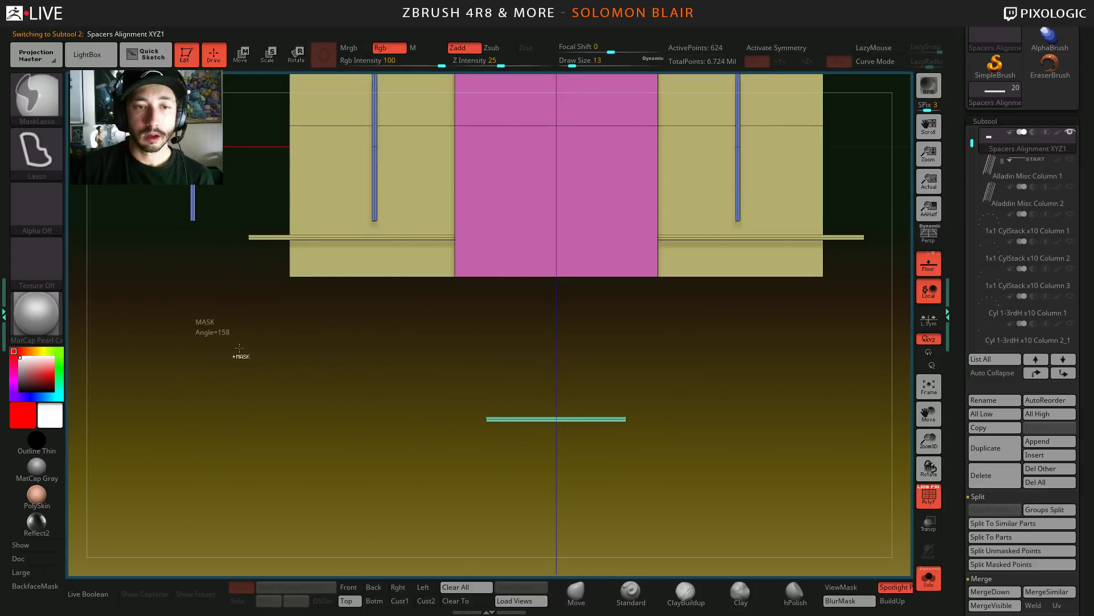
# - Isolate the stretched horizontal spacer, mask the remaining spacers and bring up the move gizmo on it
pyautogui.keyDown('ctrl'); pyautogui.keyDown('shift'); pyautogui.moveTo(220, 334); pyautogui.dragTo(262, 194); pyautogui.keyUp('shift'); pyautogui.keyUp('ctrl')
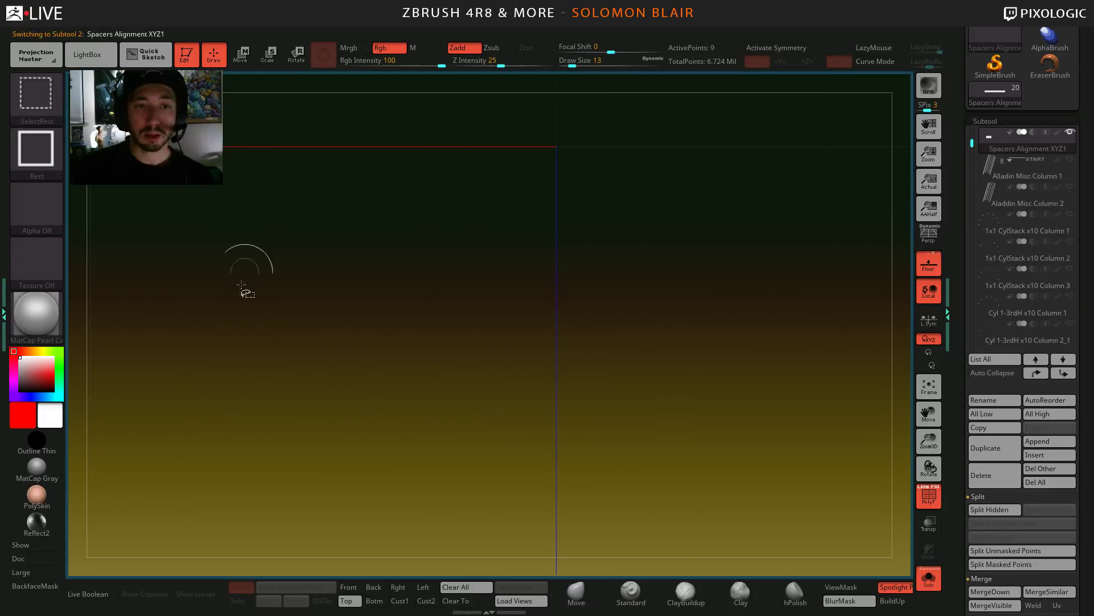
pyautogui.keyDown('ctrl'); pyautogui.click(223, 342); pyautogui.keyUp('ctrl')
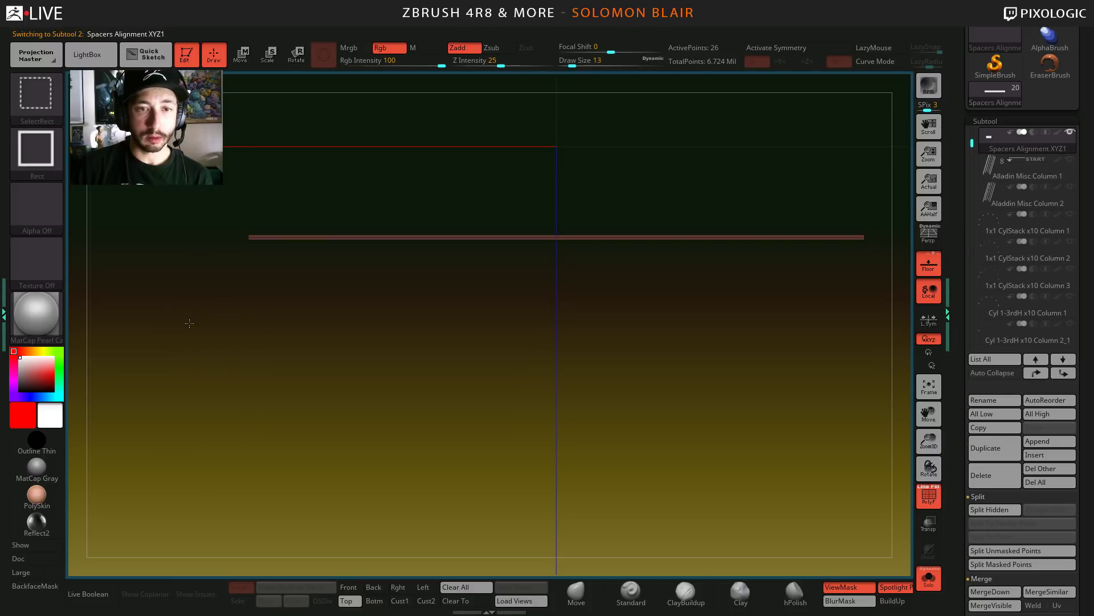
pyautogui.keyDown('ctrl'); pyautogui.keyDown('shift'); pyautogui.click(168, 399); pyautogui.keyUp('shift'); pyautogui.keyUp('ctrl')
pyautogui.keyDown('ctrl'); pyautogui.click(206, 430); pyautogui.keyUp('ctrl')
pyautogui.press('w')
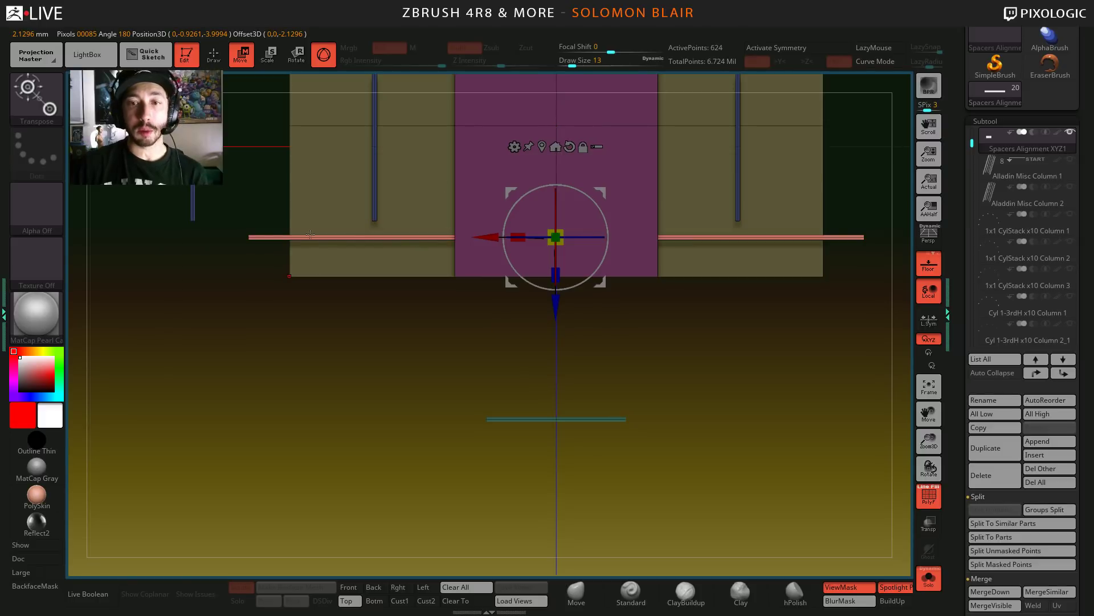
# - Leave solo mode and duplicate the stretched spacer along Z to the outer long edge of the 2x4 row
pyautogui.hotkey('alt', 'shift', 's')
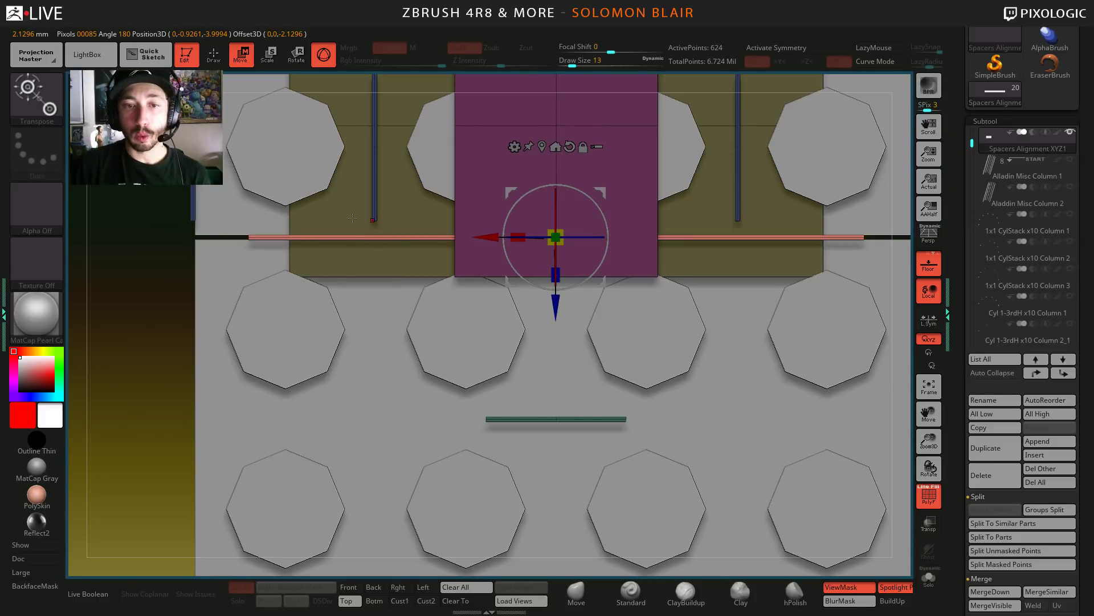
pyautogui.keyDown('alt'); pyautogui.moveTo(370, 277); pyautogui.dragTo(366, 314, button='right'); pyautogui.keyUp('alt')
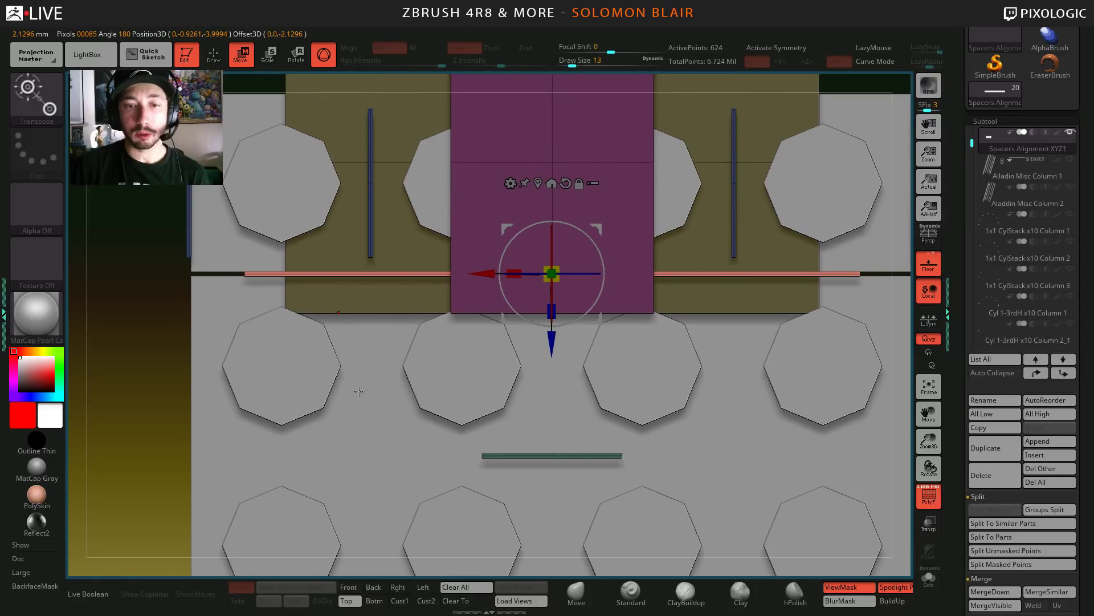
pyautogui.keyDown('alt'); pyautogui.moveTo(358, 392); pyautogui.dragTo(354, 293, button='right'); pyautogui.keyUp('alt')
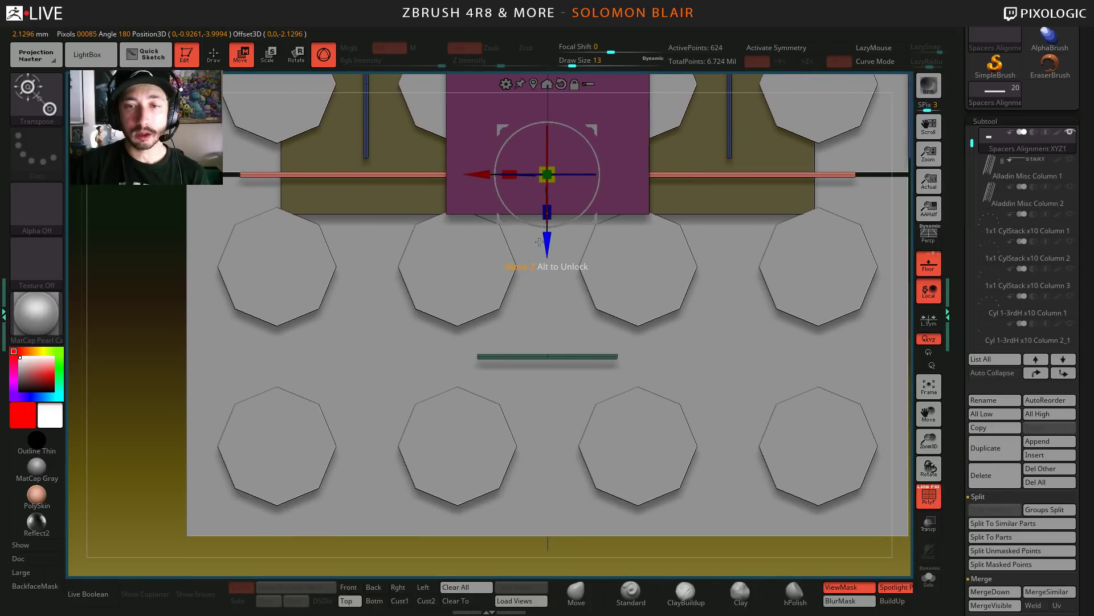
pyautogui.keyDown('ctrl'); pyautogui.moveTo(548, 244); pyautogui.dragTo(501, 598); pyautogui.keyUp('ctrl')
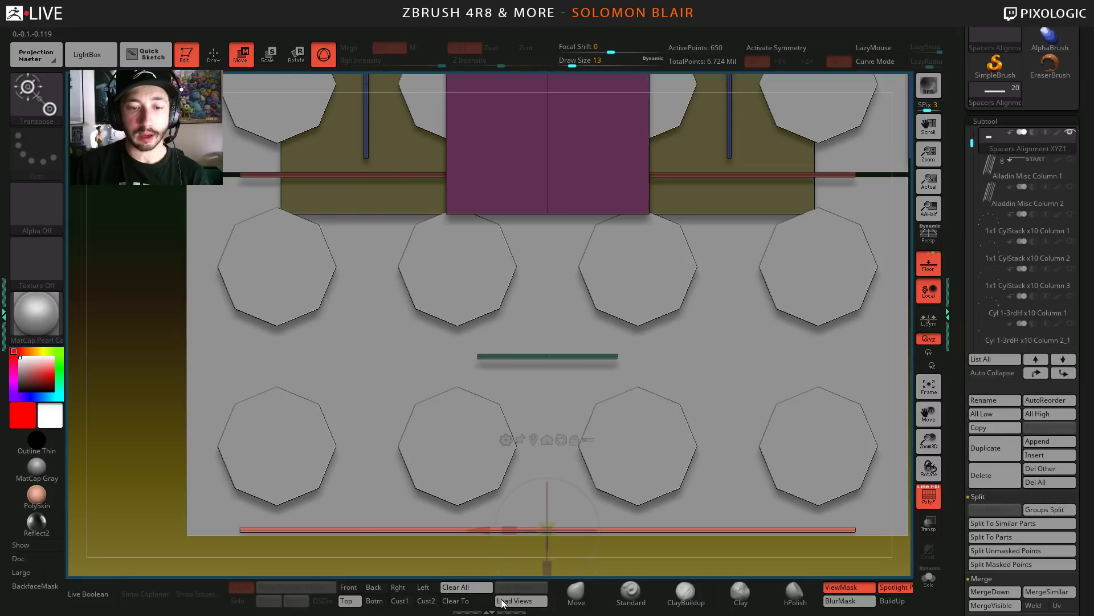
pyautogui.keyDown('alt'); pyautogui.moveTo(304, 377); pyautogui.dragTo(304, 180, button='right'); pyautogui.keyUp('alt')
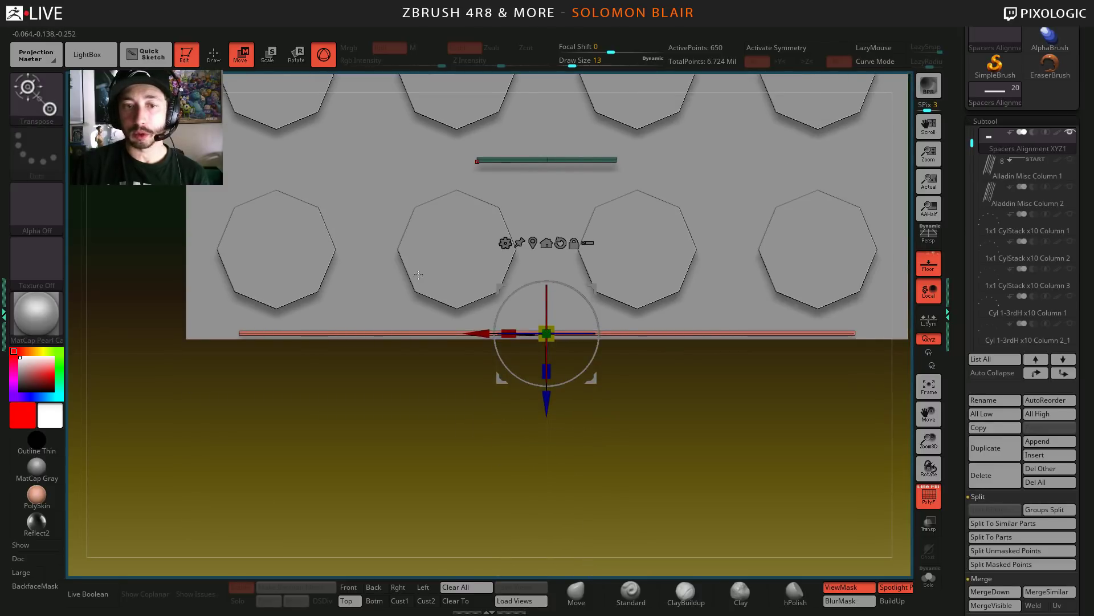
# - Fine-tune the copied spacer's Z position so it sits flush against the 2x4 row's outer edge, and clear the mask
pyautogui.keyDown('ctrl'); pyautogui.moveTo(419, 274); pyautogui.dragTo(528, 448, button='right'); pyautogui.keyUp('ctrl')
pyautogui.moveTo(579, 484)
pyautogui.mouseDown()
pyautogui.moveTo(578, 531)
pyautogui.moveTo(580, 503)
pyautogui.mouseUp()
pyautogui.keyDown('ctrl'); pyautogui.moveTo(581, 445); pyautogui.dragTo(582, 507, button='right'); pyautogui.keyUp('ctrl')
pyautogui.moveTo(582, 507); pyautogui.dragTo(582, 504)
pyautogui.keyDown('ctrl'); pyautogui.moveTo(484, 435); pyautogui.dragTo(492, 485, button='right'); pyautogui.keyUp('ctrl')
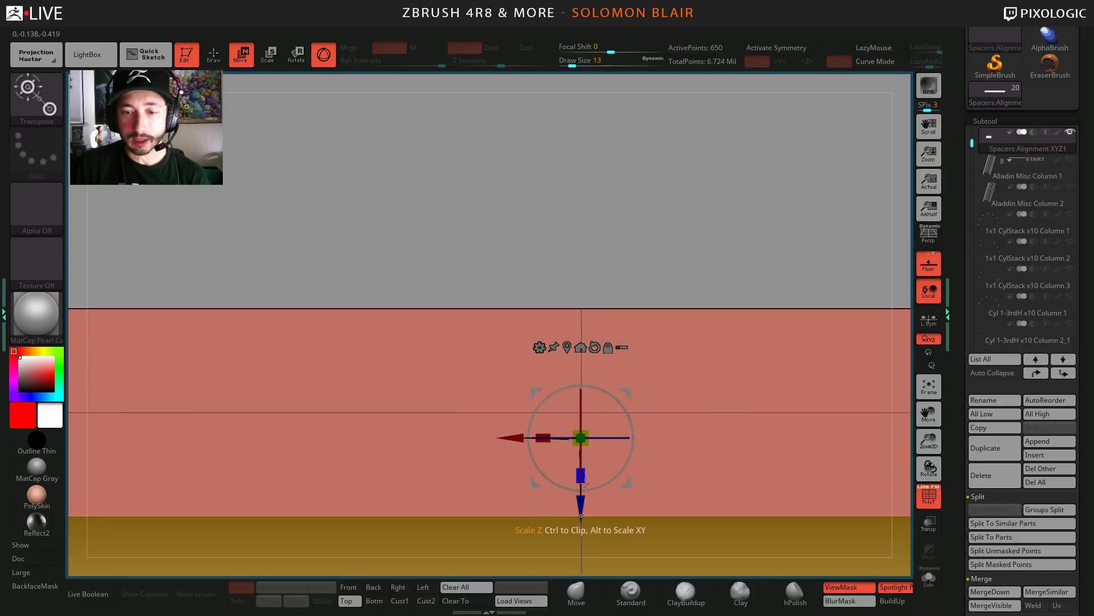
pyautogui.keyDown('alt'); pyautogui.moveTo(581, 504); pyautogui.dragTo(581, 390); pyautogui.keyUp('alt')
pyautogui.keyDown('ctrl'); pyautogui.moveTo(593, 359); pyautogui.dragTo(606, 417, button='right'); pyautogui.keyUp('ctrl')
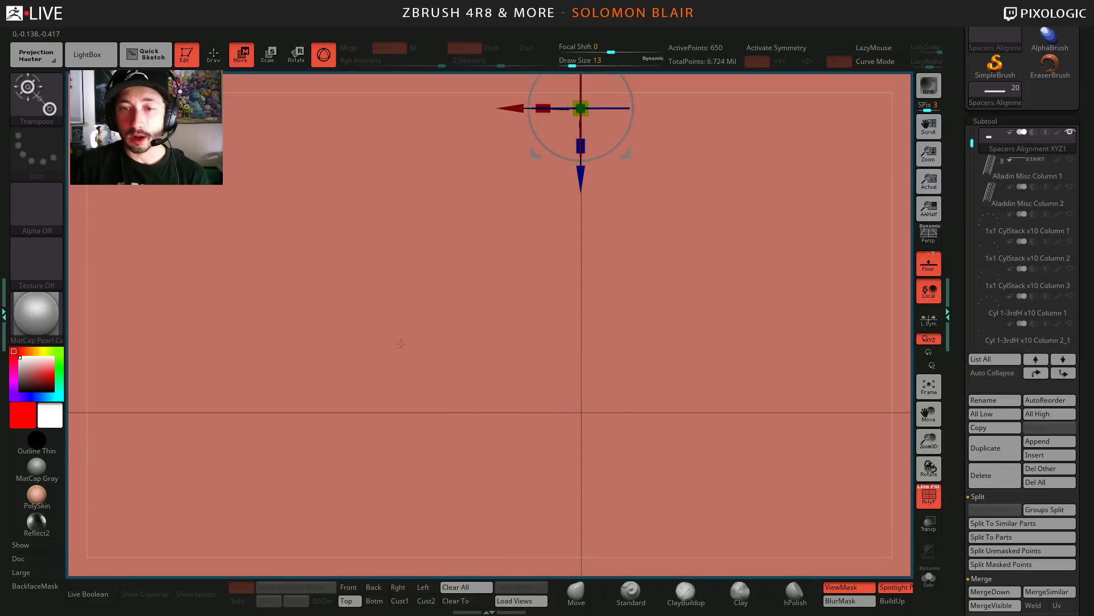
pyautogui.keyDown('alt'); pyautogui.moveTo(401, 342); pyautogui.dragTo(406, 525, button='right'); pyautogui.keyUp('alt')
pyautogui.moveTo(588, 363); pyautogui.dragTo(588, 358)
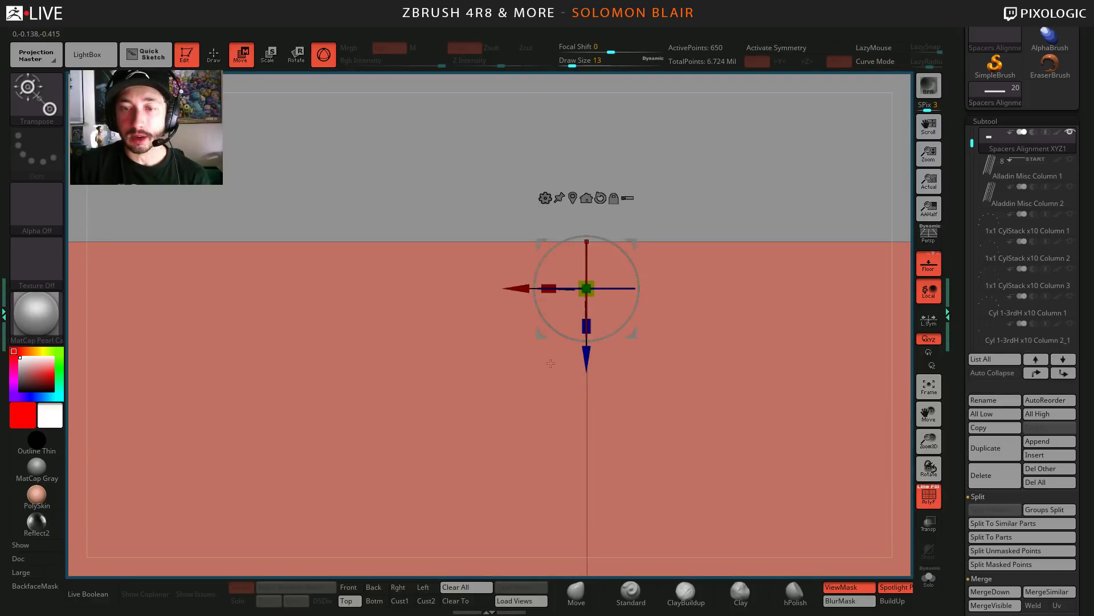
pyautogui.keyDown('ctrl'); pyautogui.moveTo(587, 358); pyautogui.dragTo(176, 299, button='right'); pyautogui.keyUp('ctrl')
pyautogui.keyDown('ctrl'); pyautogui.moveTo(546, 381); pyautogui.dragTo(536, 337, button='right'); pyautogui.keyUp('ctrl')
pyautogui.keyDown('alt'); pyautogui.moveTo(536, 336); pyautogui.dragTo(468, 480, button='right'); pyautogui.keyUp('alt')
pyautogui.keyDown('ctrl'); pyautogui.moveTo(468, 480); pyautogui.dragTo(302, 468, button='right'); pyautogui.keyUp('ctrl')
pyautogui.keyDown('alt'); pyautogui.moveTo(220, 486); pyautogui.dragTo(700, 406, button='right'); pyautogui.keyUp('alt')
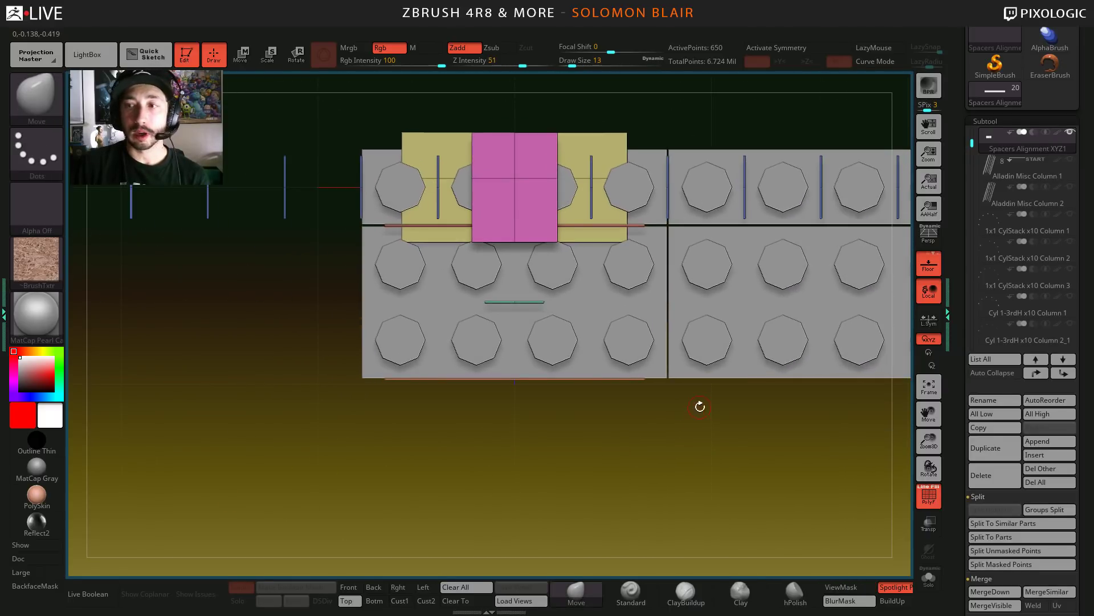
# - Make the 2x4 brick active and open its ArrayMesh settings with the whole row in view
pyautogui.keyDown('alt'); pyautogui.click(452, 315); pyautogui.keyUp('alt')
pyautogui.keyDown('ctrl'); pyautogui.moveTo(237, 362); pyautogui.dragTo(268, 372, button='right'); pyautogui.keyUp('ctrl')
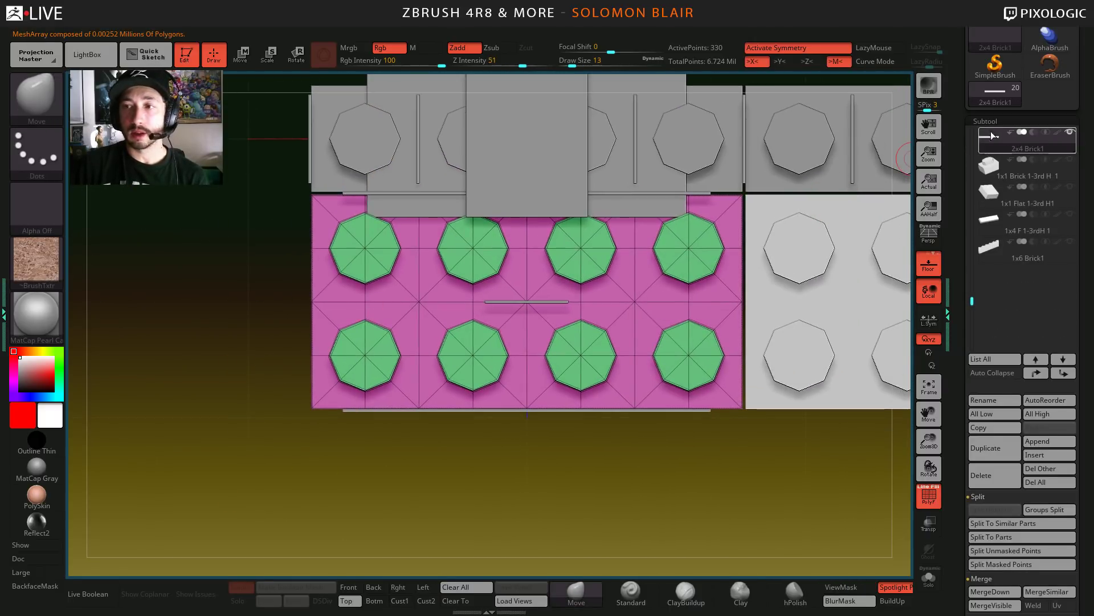
pyautogui.click(1017, 121)
pyautogui.click(989, 148)
pyautogui.keyDown('ctrl'); pyautogui.moveTo(690, 248); pyautogui.dragTo(214, 371, button='right'); pyautogui.keyUp('ctrl')
pyautogui.keyDown('alt'); pyautogui.moveTo(327, 373); pyautogui.dragTo(253, 385, button='right'); pyautogui.keyUp('alt')
pyautogui.keyDown('alt'); pyautogui.moveTo(389, 372); pyautogui.dragTo(443, 362, button='right'); pyautogui.keyUp('alt')
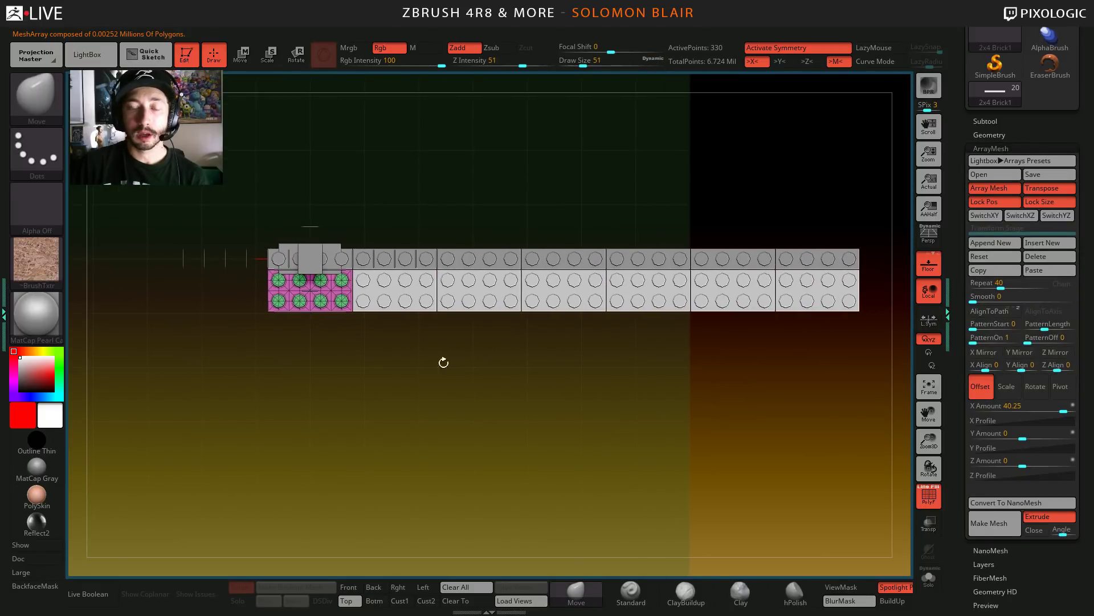
# - Insert a Cylinder3D subtool directly below the 2x4 brick in the subtool list
pyautogui.keyDown('alt'); pyautogui.moveTo(339, 371); pyautogui.dragTo(334, 346, button='right'); pyautogui.keyUp('alt')
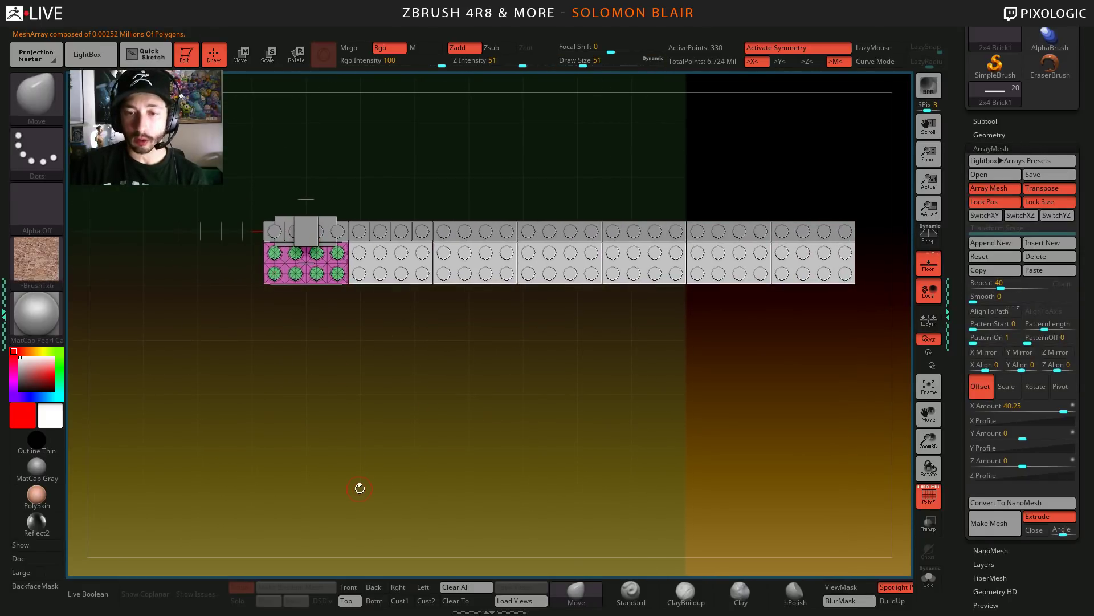
pyautogui.keyDown('alt'); pyautogui.moveTo(390, 474); pyautogui.dragTo(427, 478, button='right'); pyautogui.keyUp('alt')
pyautogui.press('s')
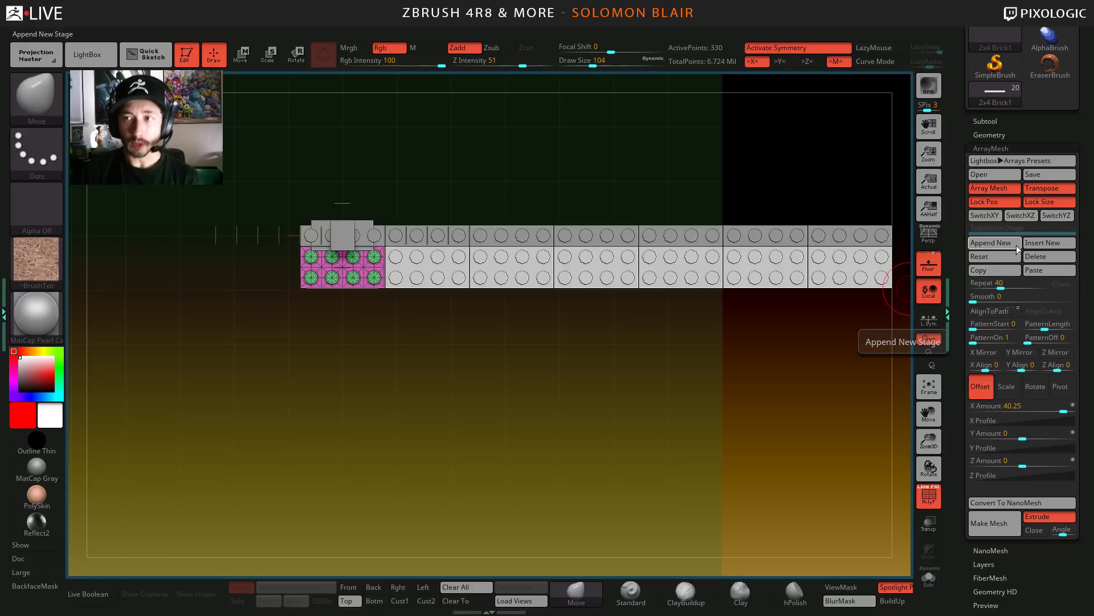
pyautogui.click(985, 119)
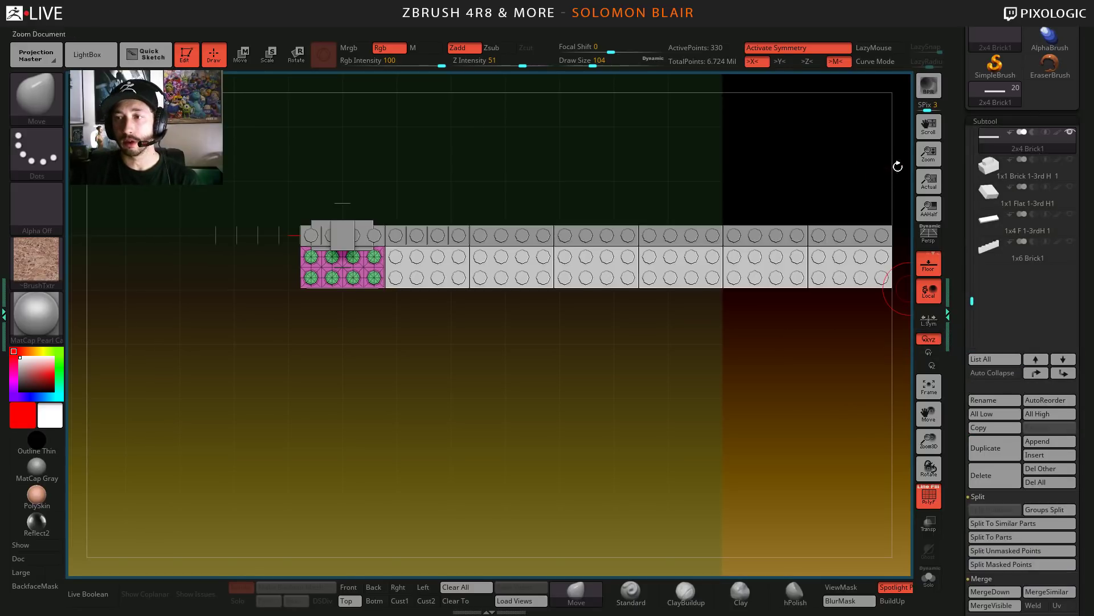
pyautogui.moveTo(964, 246); pyautogui.dragTo(964, 259)
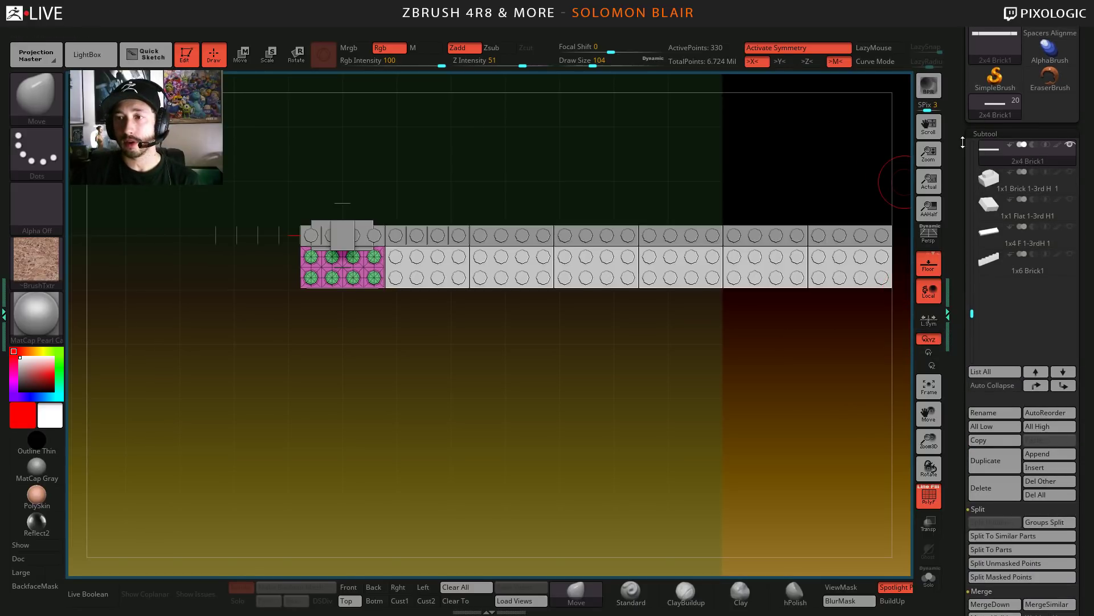
pyautogui.click(1044, 468)
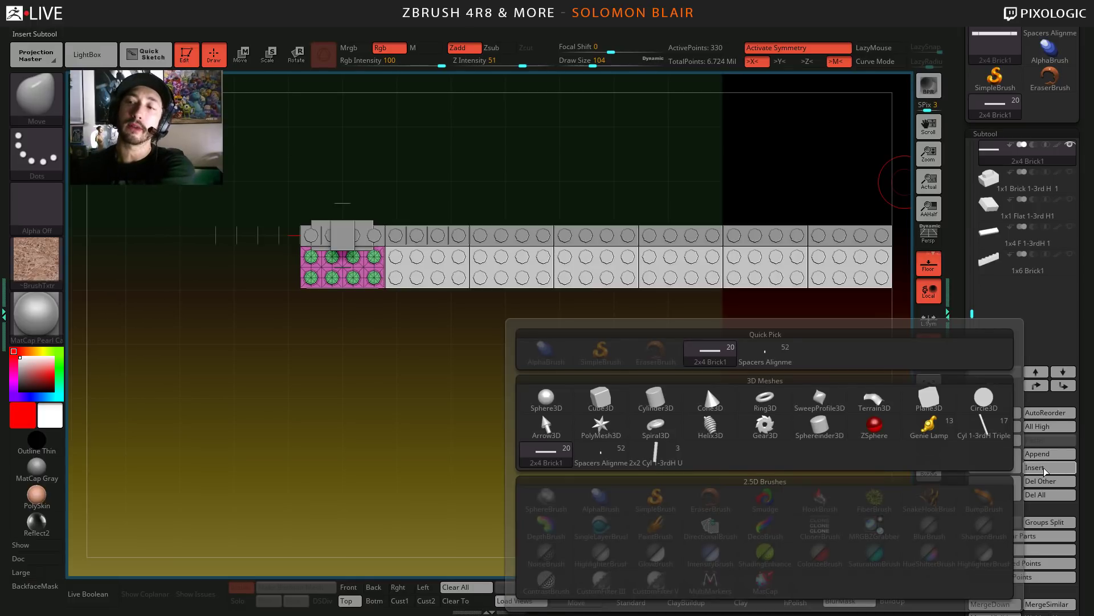
pyautogui.moveTo(661, 410)
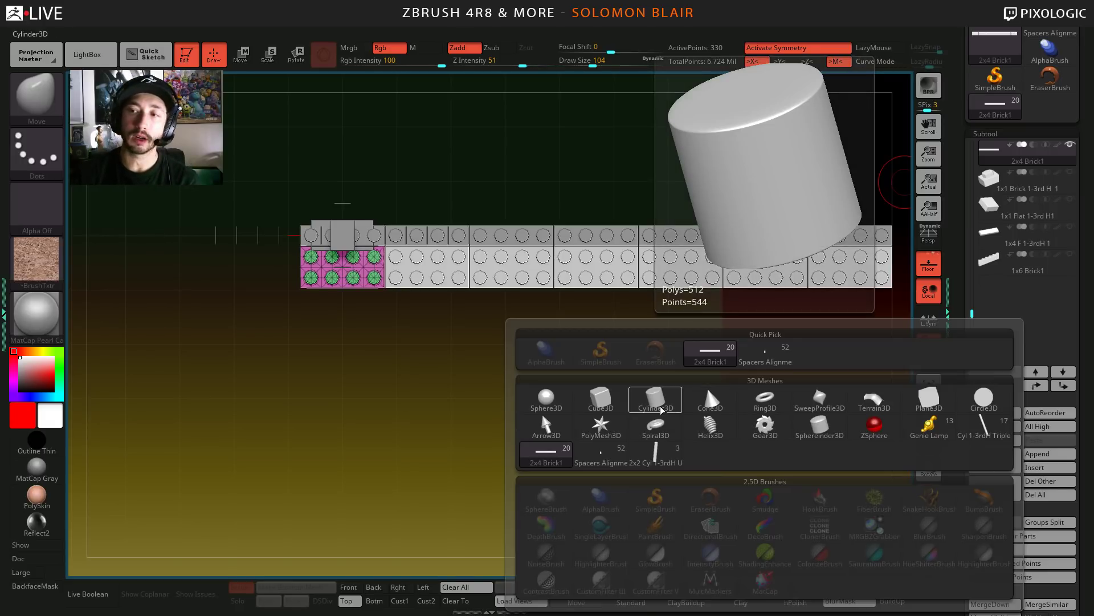
pyautogui.click(660, 407)
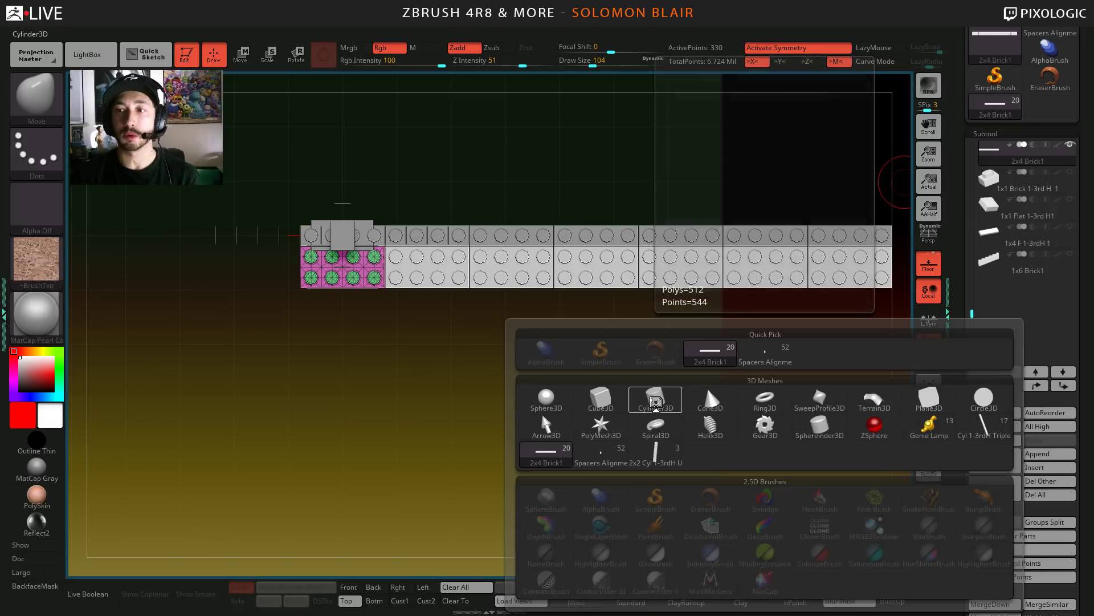
pyautogui.moveTo(988, 173)
pyautogui.click(989, 261)
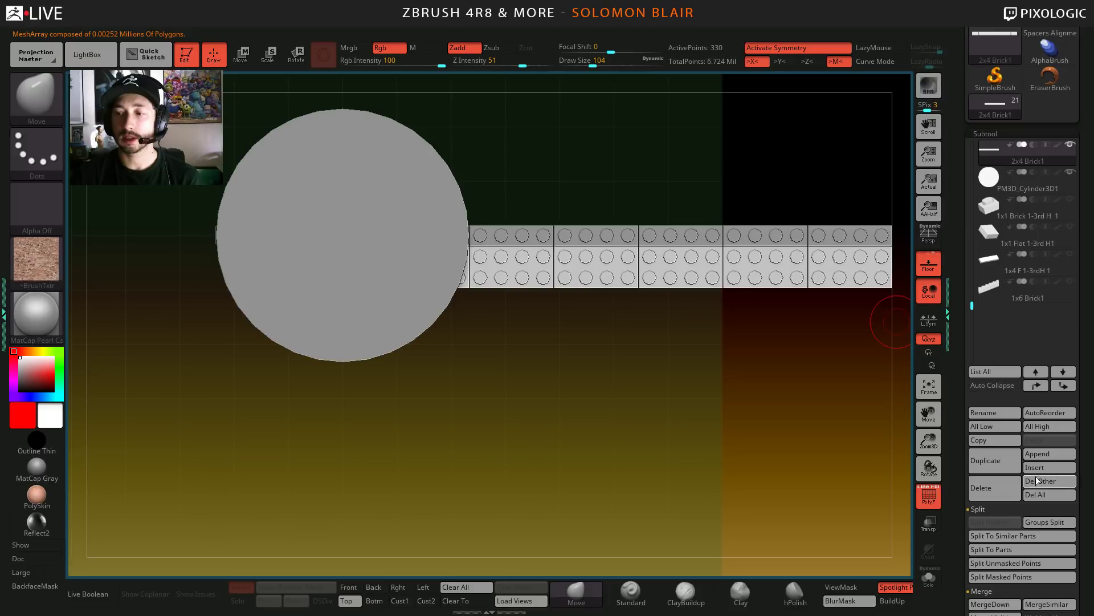
# - Append a Cube3D subtool at the end of the subtool list
pyautogui.click(1041, 452)
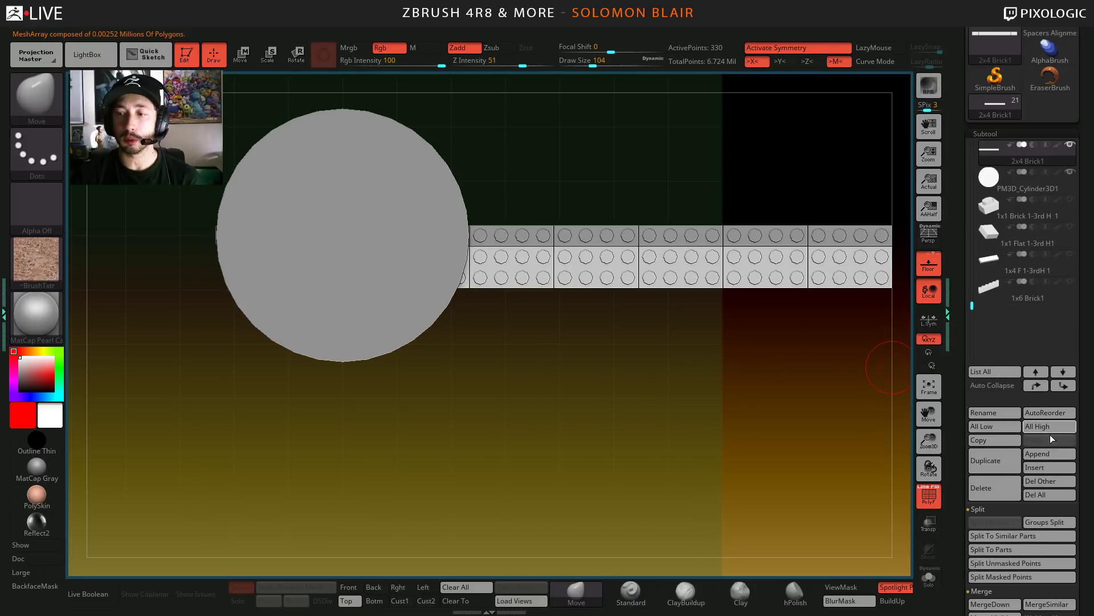
pyautogui.click(1046, 454)
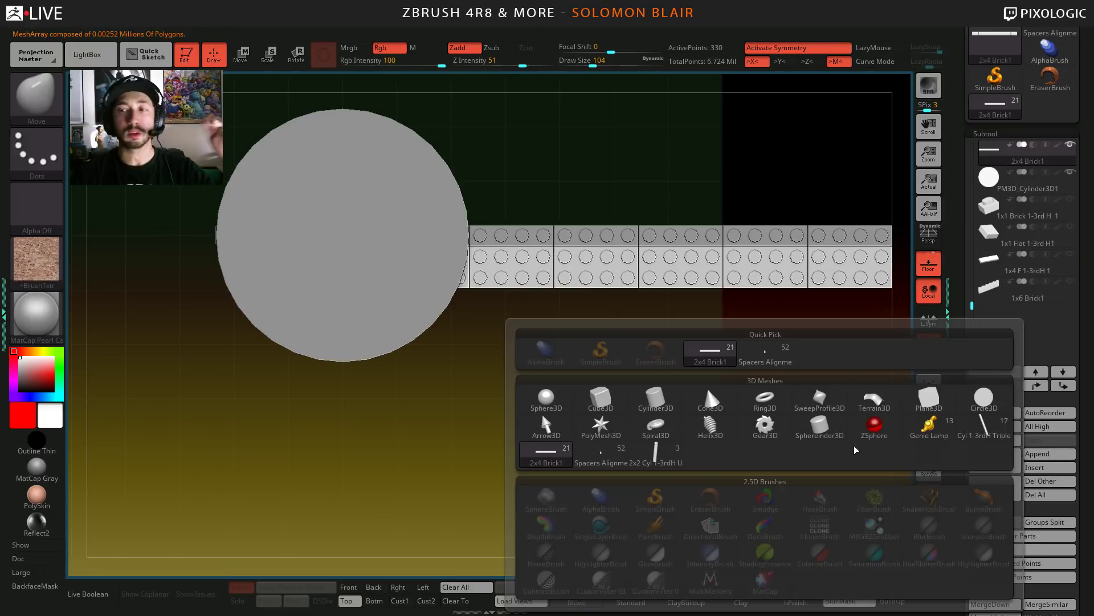
pyautogui.click(615, 409)
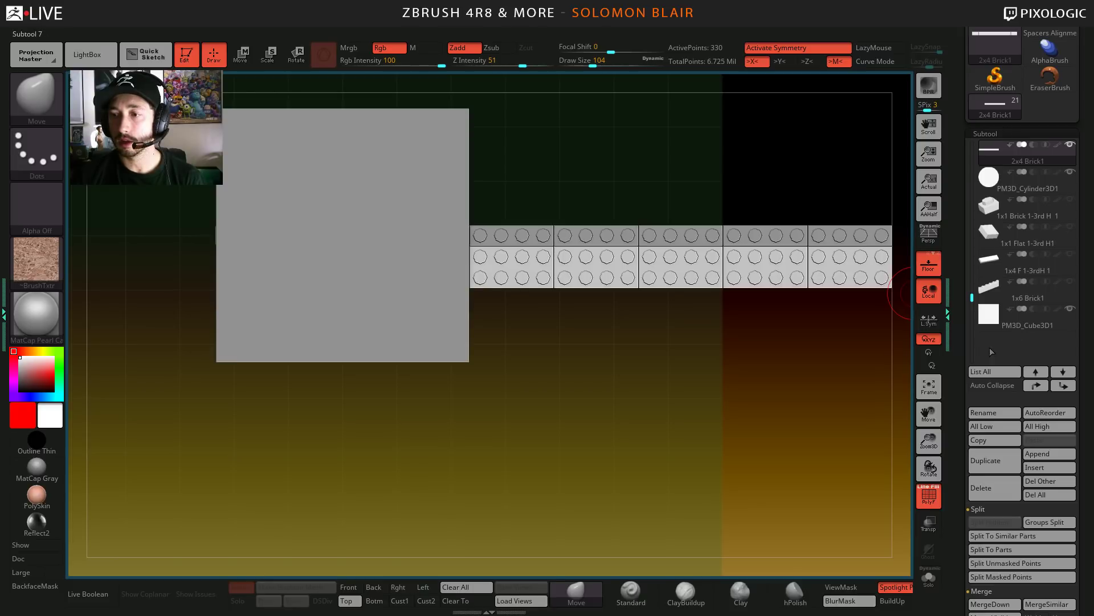
# - Delete the trial cube and cylinder subtools, accepting the non-undoable deletion without further reminders
pyautogui.click(1015, 317)
pyautogui.click(989, 481)
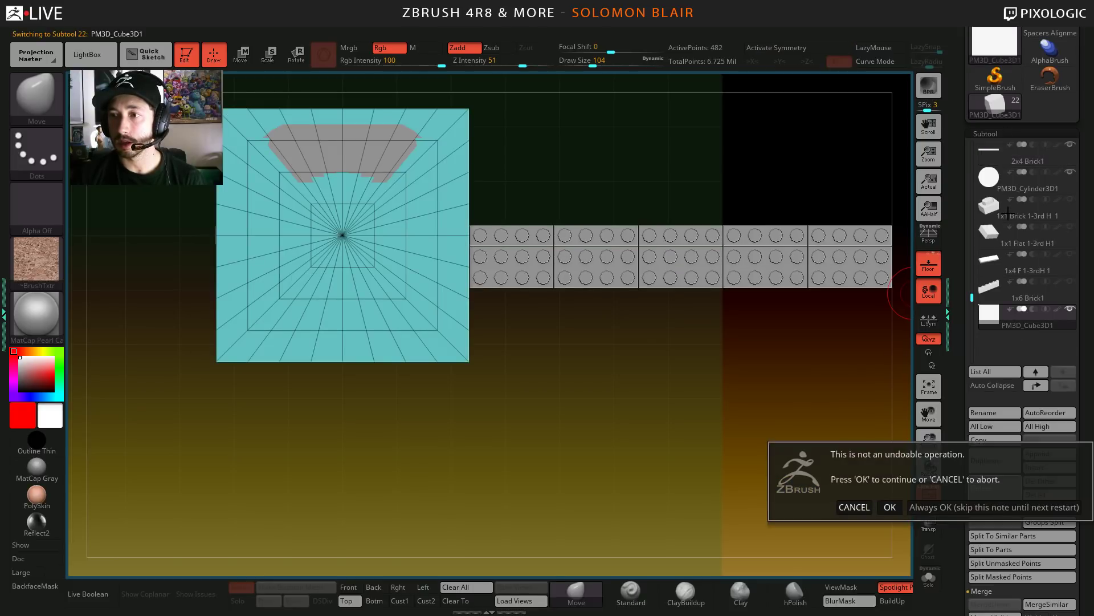
pyautogui.click(945, 509)
pyautogui.click(983, 187)
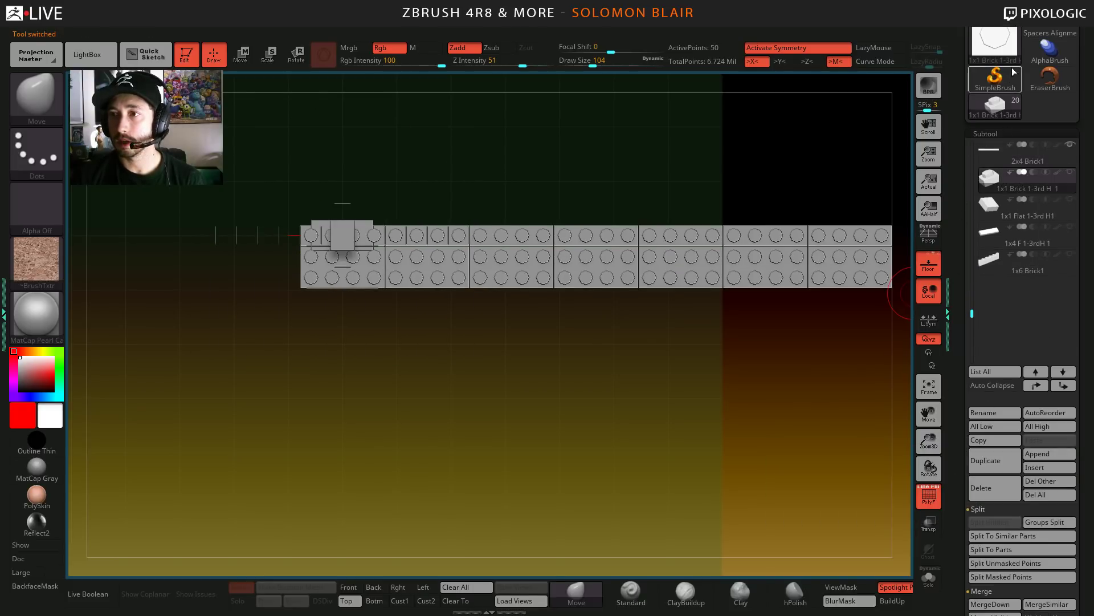
# - Return from the spacers tool to the brick tool and make the 2x4 brick row the active subtool
pyautogui.click(1044, 29)
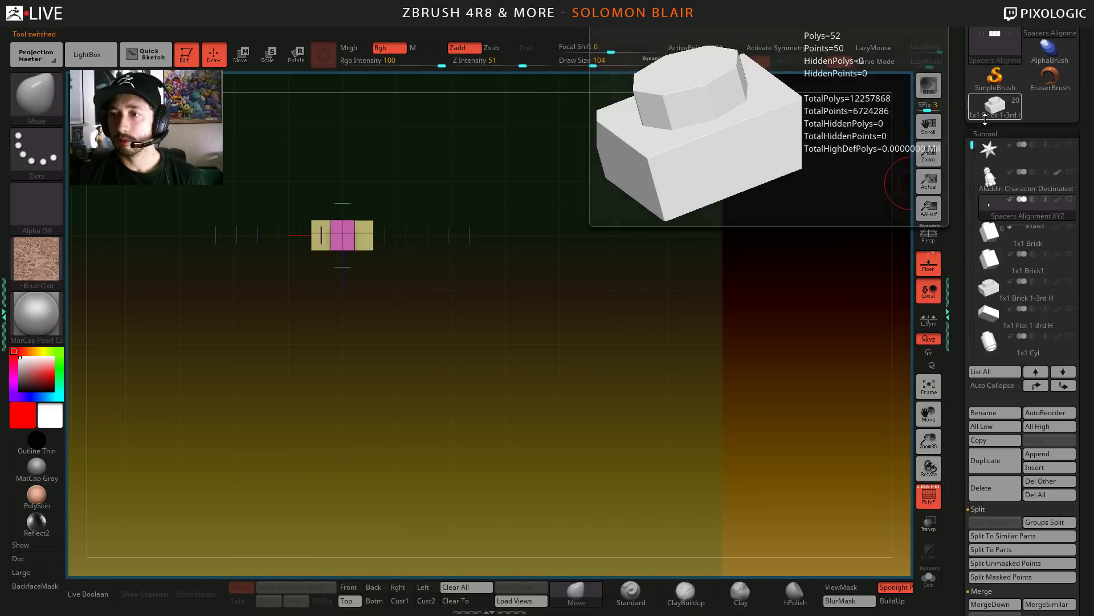
pyautogui.click(995, 109)
pyautogui.moveTo(967, 306); pyautogui.dragTo(968, 296)
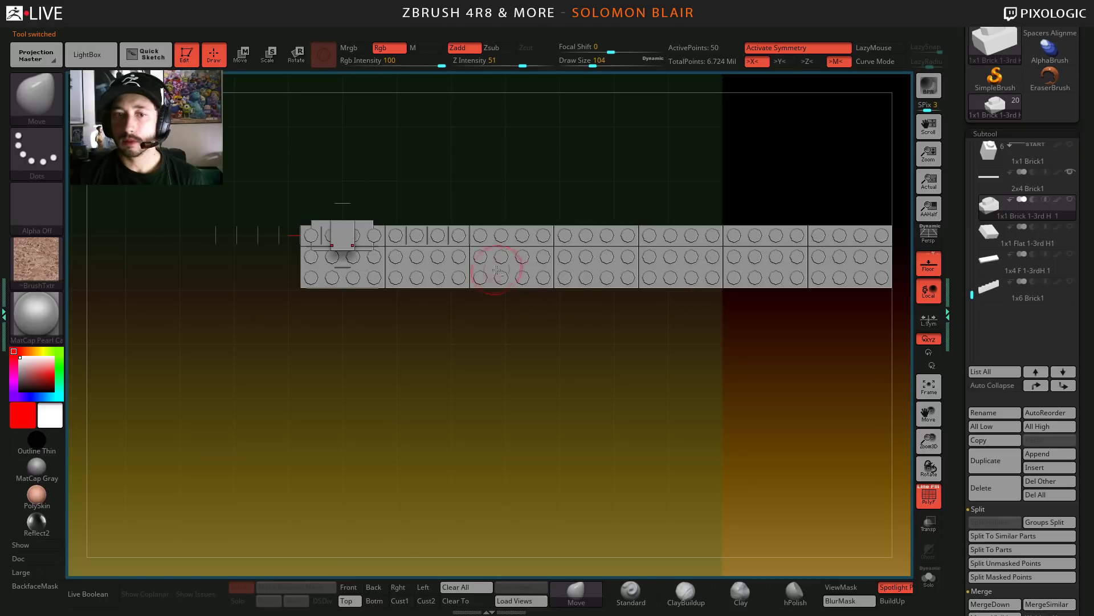
pyautogui.keyDown('alt'); pyautogui.click(494, 266); pyautogui.keyUp('alt')
pyautogui.press('s')
pyautogui.moveTo(440, 347)
pyautogui.keyDown('alt'); pyautogui.mouseDown()
pyautogui.moveTo(419, 388)
pyautogui.moveTo(365, 414)
pyautogui.moveTo(407, 436)
pyautogui.mouseUp(); pyautogui.keyUp('alt')
pyautogui.press('s')
pyautogui.keyDown('alt'); pyautogui.moveTo(620, 390); pyautogui.dragTo(642, 397); pyautogui.keyUp('alt')
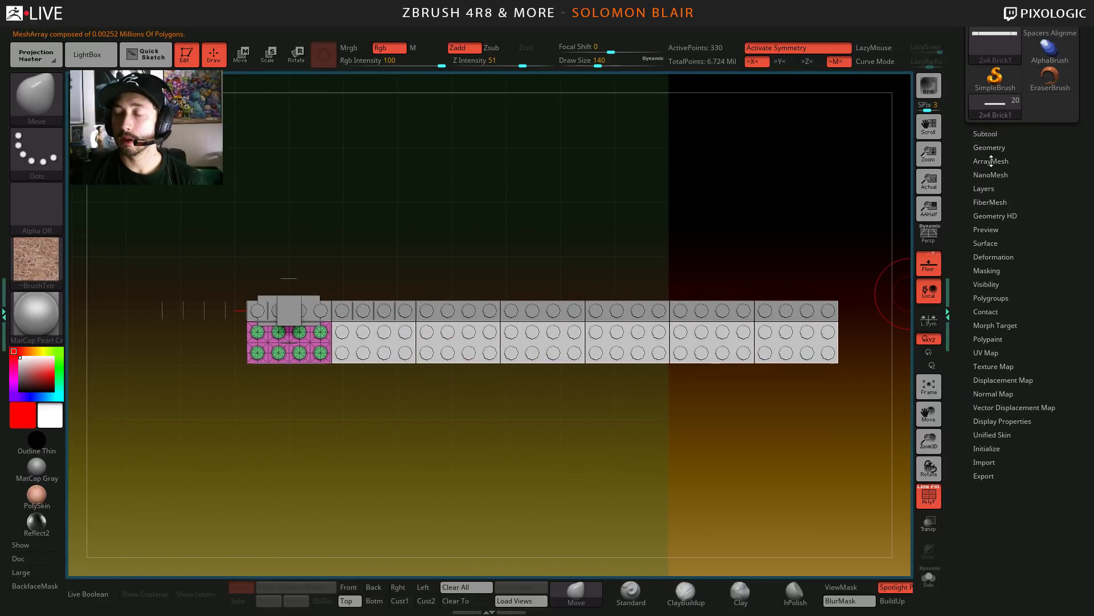
# - Insert a new ArrayMesh stage for the 2x4 brick row
pyautogui.click(991, 161)
pyautogui.keyDown('alt'); pyautogui.moveTo(634, 342); pyautogui.dragTo(651, 339, button='right'); pyautogui.keyUp('alt')
pyautogui.moveTo(432, 313)
pyautogui.keyDown('ctrl'); pyautogui.mouseDown(button='right')
pyautogui.moveTo(432, 343)
pyautogui.moveTo(393, 350)
pyautogui.mouseUp(button='right'); pyautogui.keyUp('ctrl')
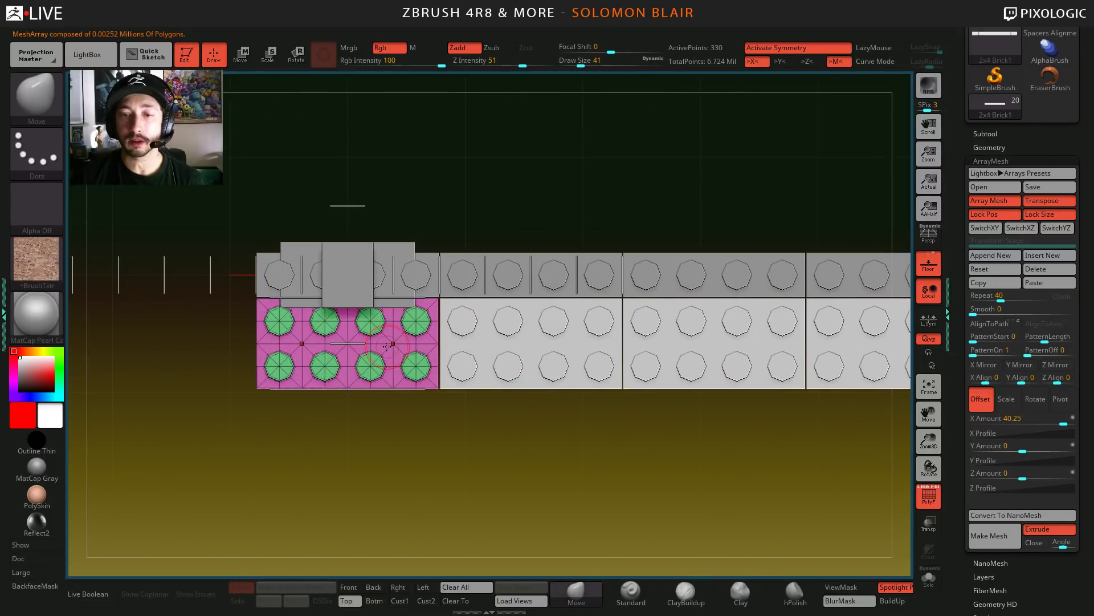
pyautogui.keyDown('alt'); pyautogui.moveTo(447, 396); pyautogui.dragTo(493, 357, button='right'); pyautogui.keyUp('alt')
pyautogui.keyDown('ctrl'); pyautogui.moveTo(493, 356); pyautogui.dragTo(516, 363, button='right'); pyautogui.keyUp('ctrl')
pyautogui.keyDown('alt'); pyautogui.moveTo(516, 363); pyautogui.dragTo(519, 336, button='right'); pyautogui.keyUp('alt')
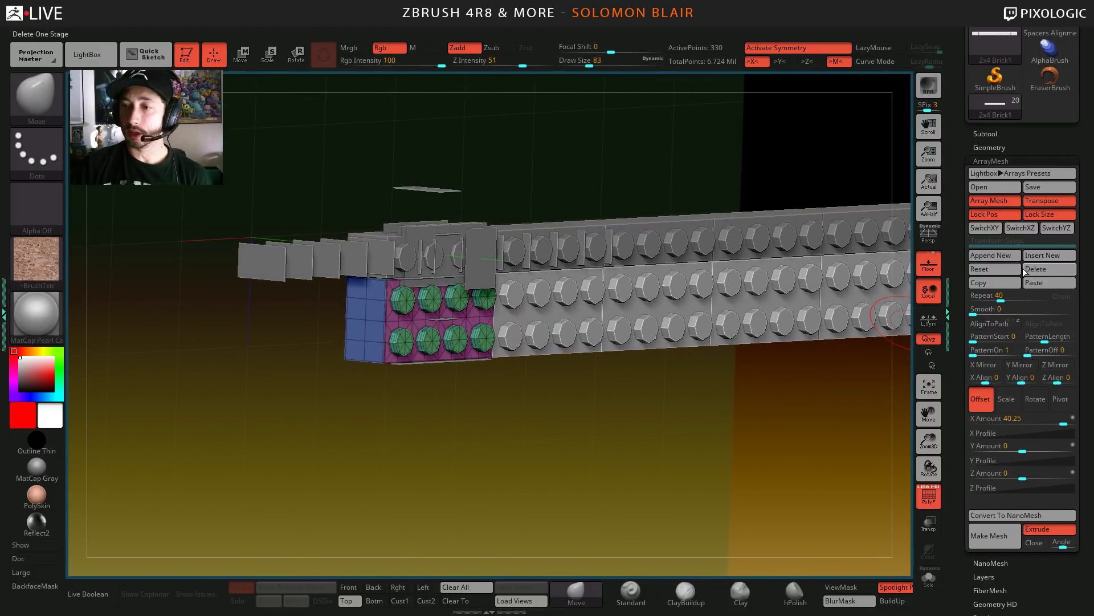
pyautogui.click(1050, 254)
pyautogui.keyDown('shift'); pyautogui.moveTo(456, 433); pyautogui.dragTo(474, 444, button='right'); pyautogui.keyUp('shift')
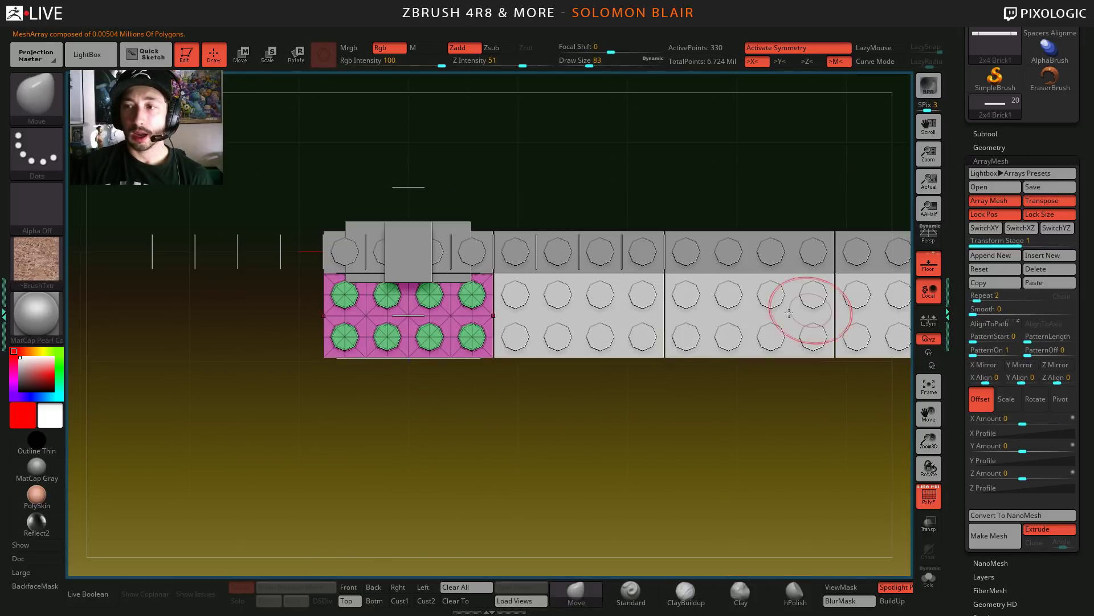
# - Use the transpose line to offset the new array stage to a Z Amount of about -0.67, placing a second 2x4 row beside the first
pyautogui.press('w')
pyautogui.press('y')
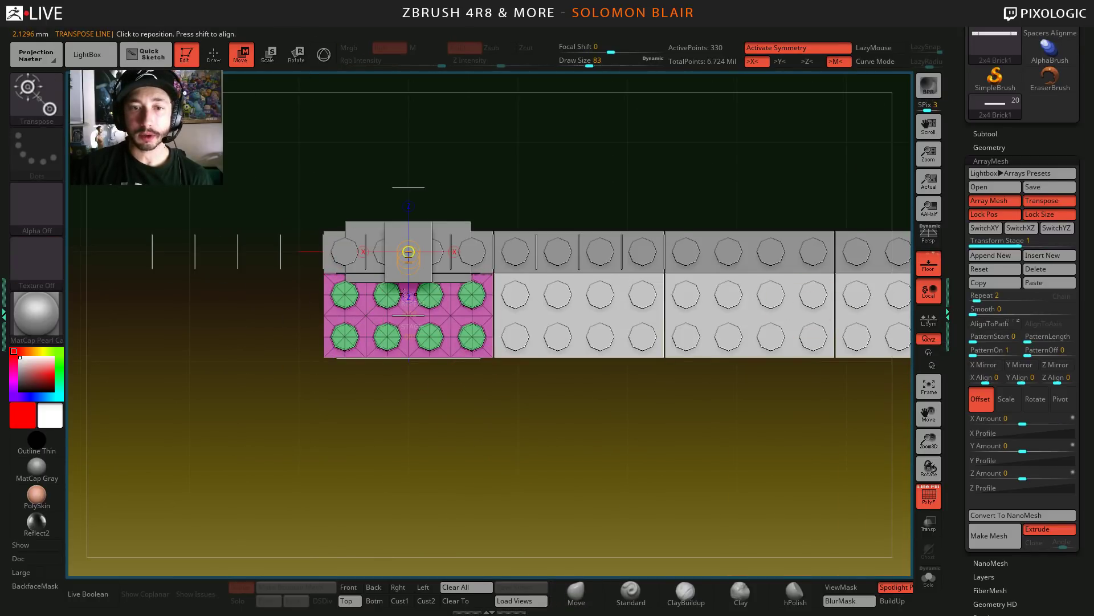
pyautogui.keyDown('shift'); pyautogui.moveTo(414, 271); pyautogui.dragTo(408, 523); pyautogui.keyUp('shift')
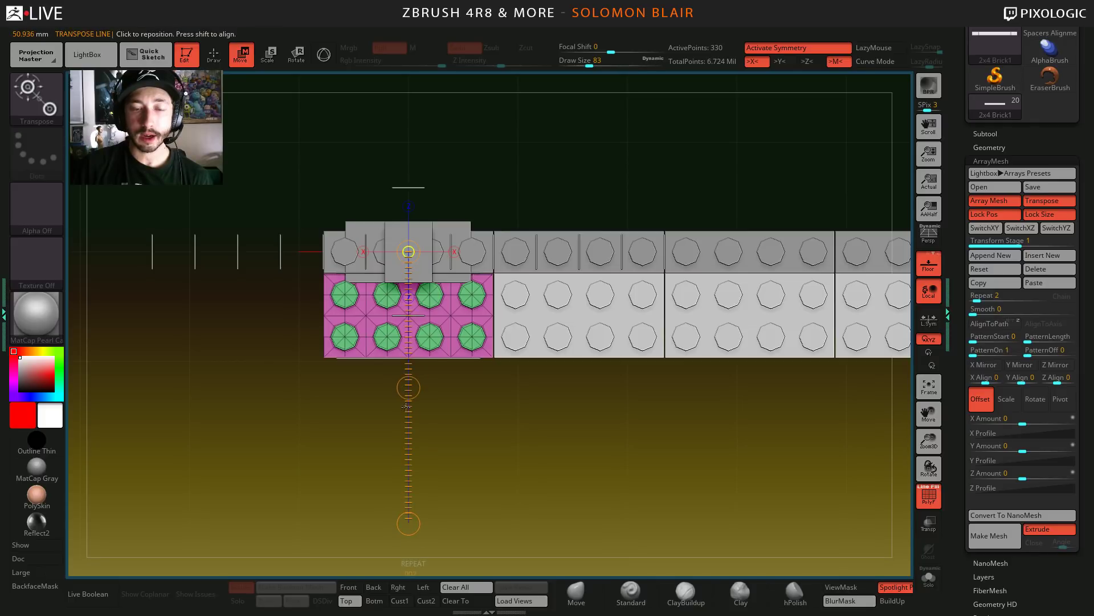
pyautogui.moveTo(408, 388); pyautogui.dragTo(408, 427)
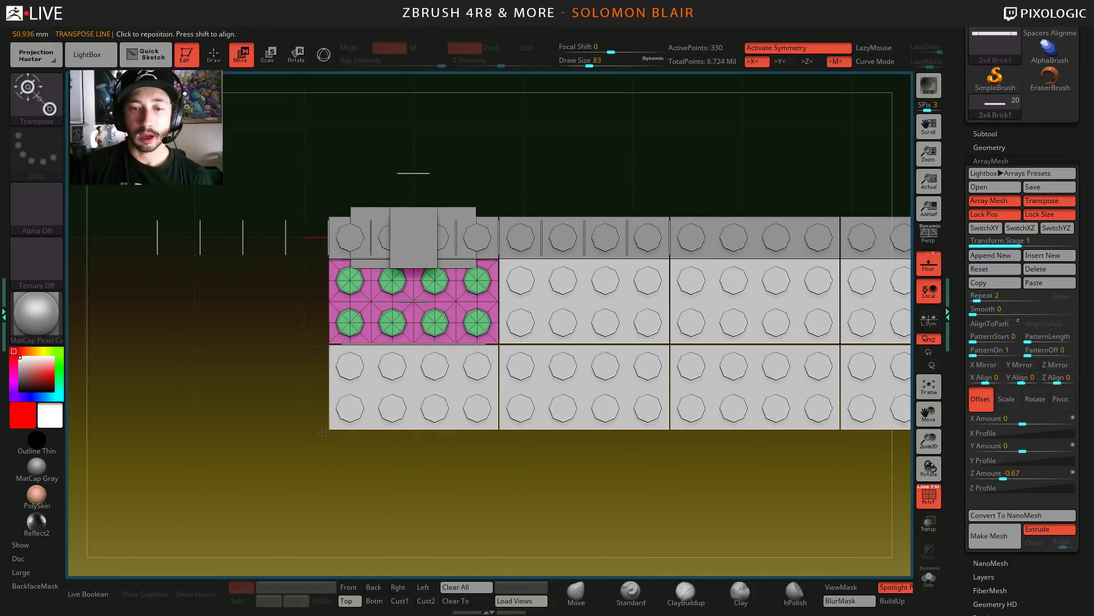
pyautogui.keyDown('alt'); pyautogui.moveTo(526, 364); pyautogui.dragTo(260, 376, button='right'); pyautogui.keyUp('alt')
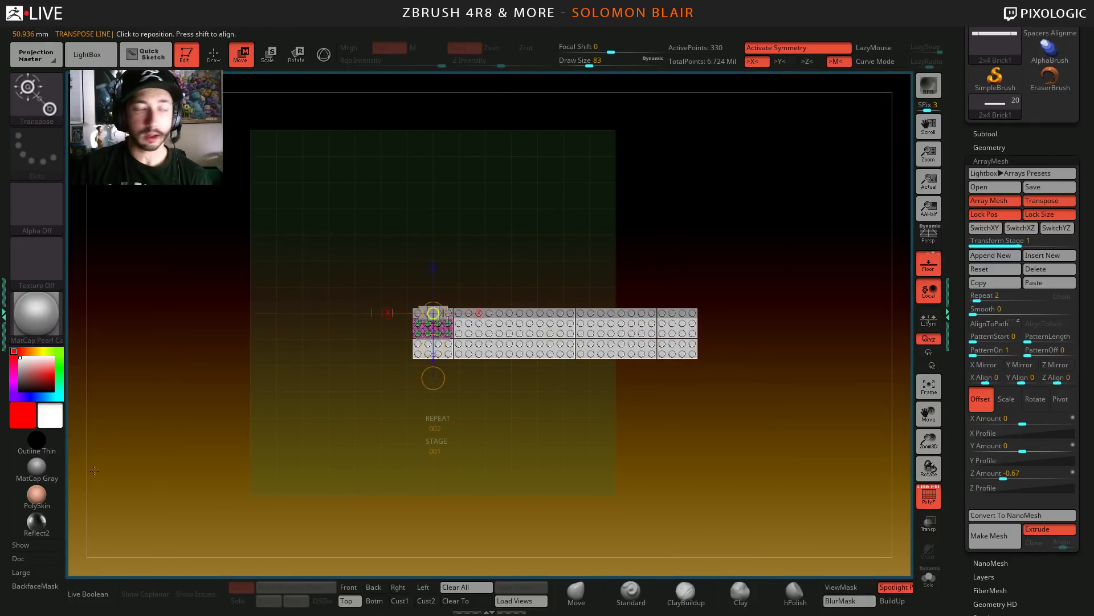
# - Compare the Lego test render with the animated Aladdin reference image and return to ZBrush
pyautogui.moveTo(36, 523)
pyautogui.hotkey('alt', 'Tab')
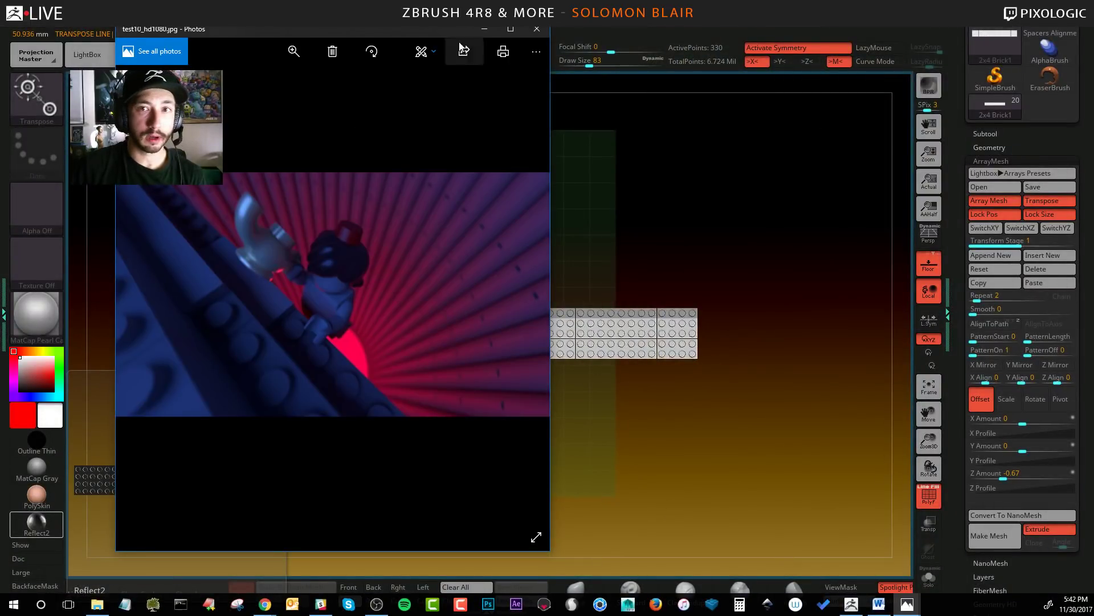
pyautogui.hotkey('alt', 'Tab')
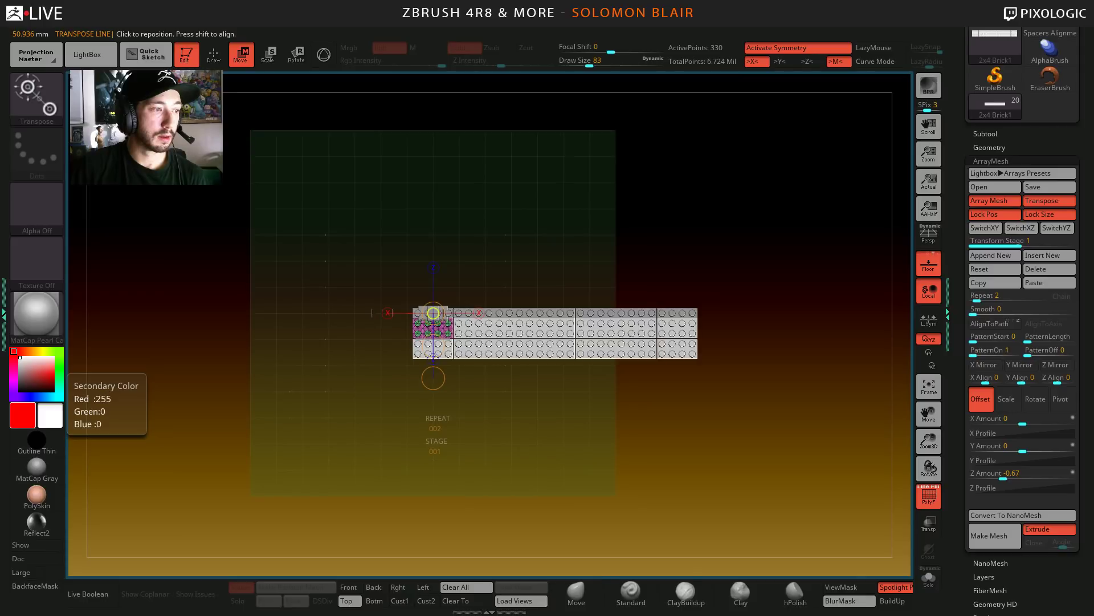
pyautogui.hotkey('alt', 'Tab')
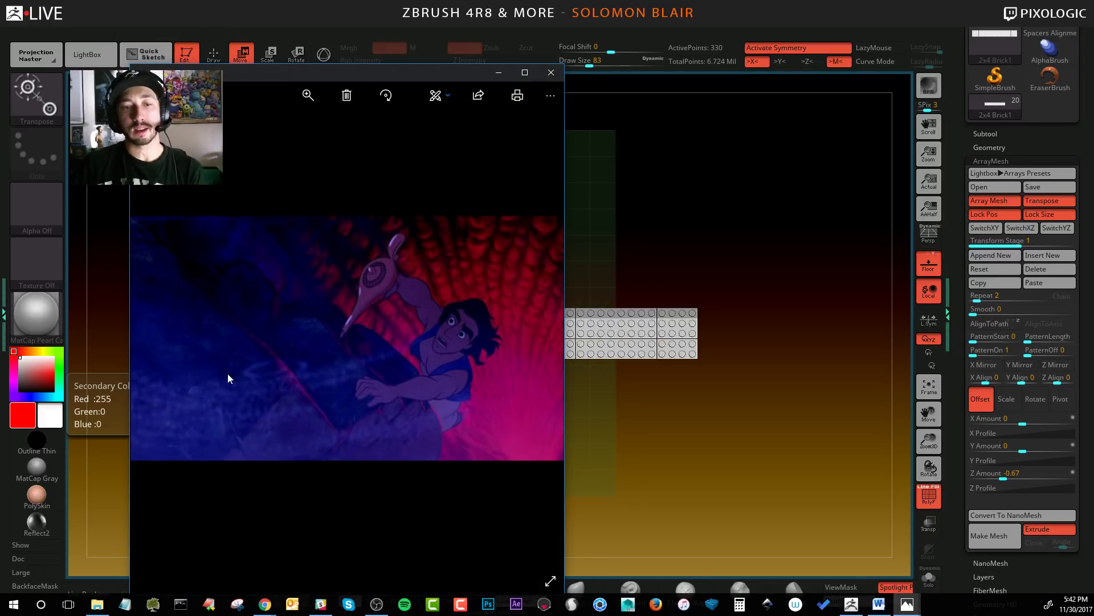
pyautogui.click(499, 73)
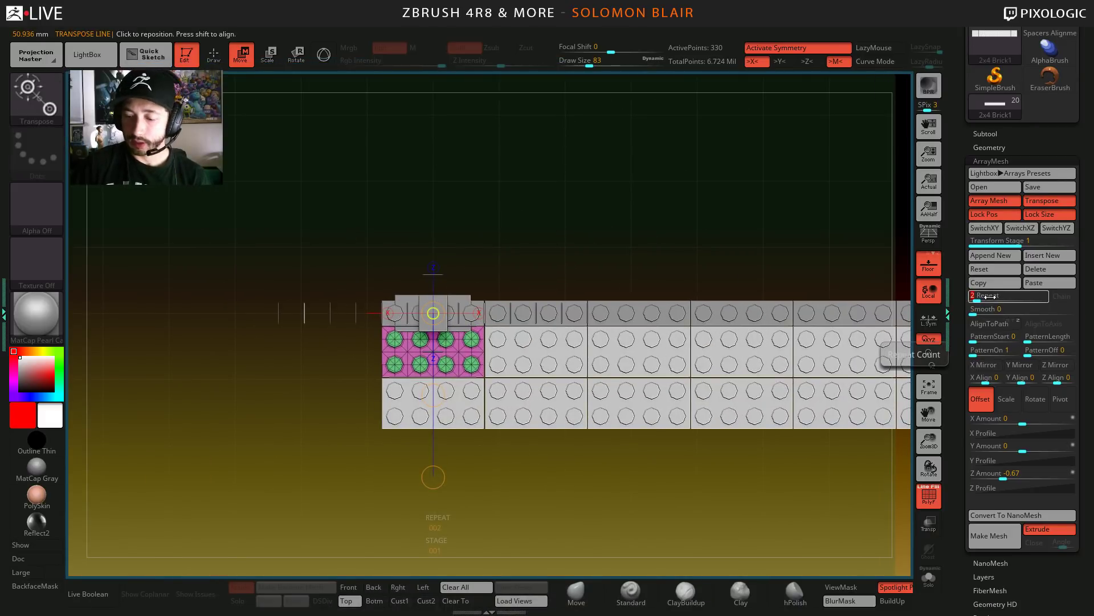
# - Set the stage's Repeat to 6 and spread the 2x4 rows along Z to a Z Amount of about -2.07
pyautogui.press('Return')
pyautogui.keyDown('alt'); pyautogui.moveTo(552, 398); pyautogui.dragTo(557, 276, button='right'); pyautogui.keyUp('alt')
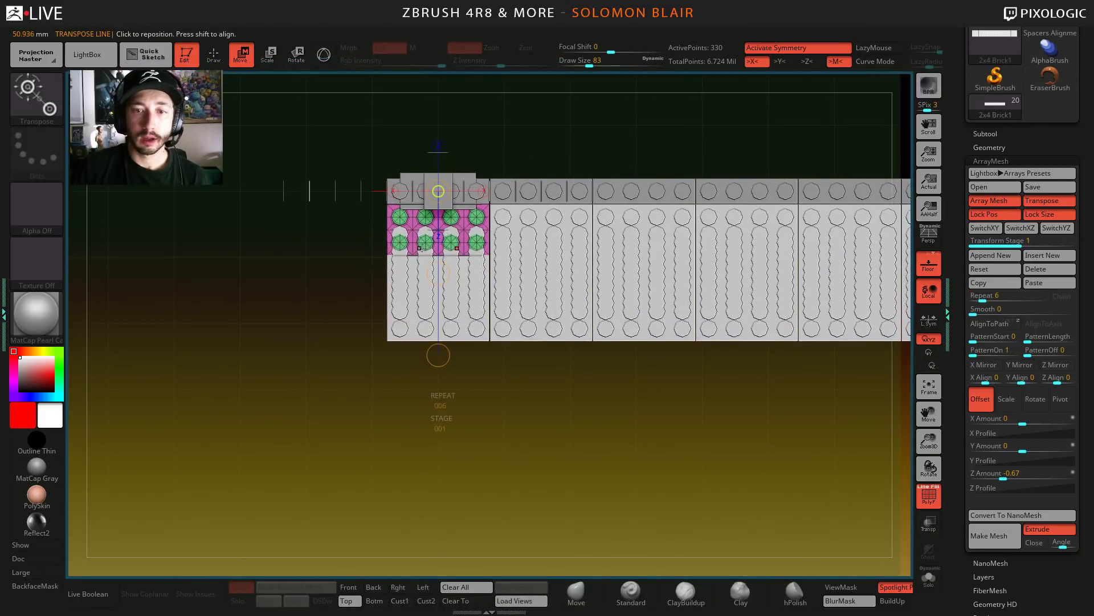
pyautogui.moveTo(437, 274); pyautogui.dragTo(428, 393)
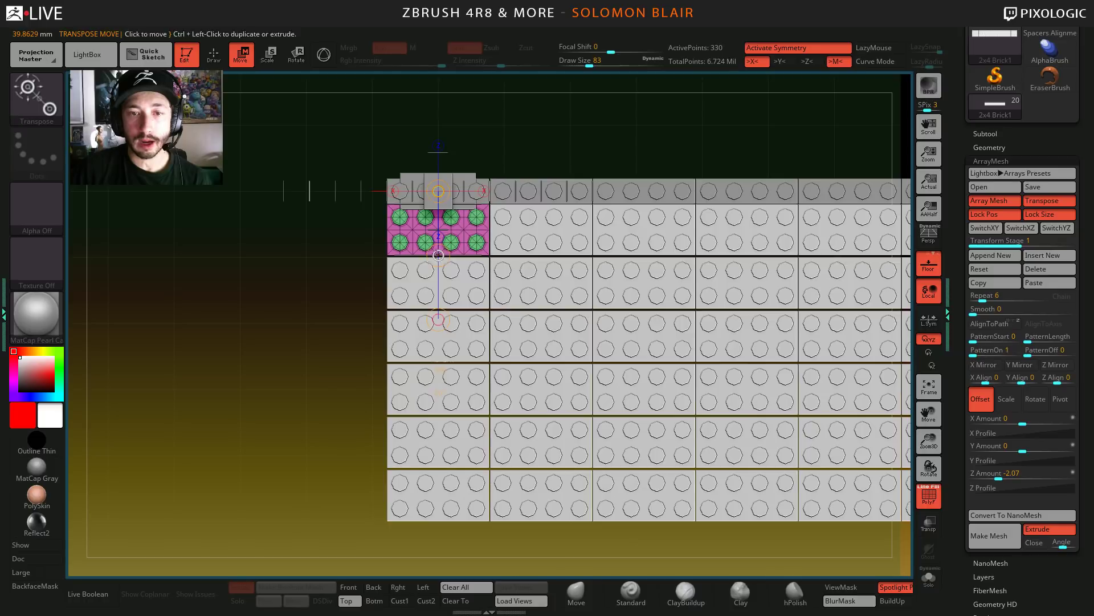
# - Reduce the Draw Size to 5 in Draw mode for precise alignment at the first 2x4 brick's outer long edge
pyautogui.keyDown('ctrl'); pyautogui.moveTo(421, 258); pyautogui.dragTo(611, 323, button='right'); pyautogui.keyUp('ctrl')
pyautogui.keyDown('ctrl'); pyautogui.moveTo(536, 296); pyautogui.dragTo(884, 406, button='right'); pyautogui.keyUp('ctrl')
pyautogui.keyDown('ctrl'); pyautogui.moveTo(375, 311); pyautogui.dragTo(400, 325, button='right'); pyautogui.keyUp('ctrl')
pyautogui.keyDown('alt'); pyautogui.moveTo(367, 163); pyautogui.dragTo(354, 302, button='right'); pyautogui.keyUp('alt')
pyautogui.keyDown('alt'); pyautogui.moveTo(378, 546); pyautogui.dragTo(441, 281, button='right'); pyautogui.keyUp('alt')
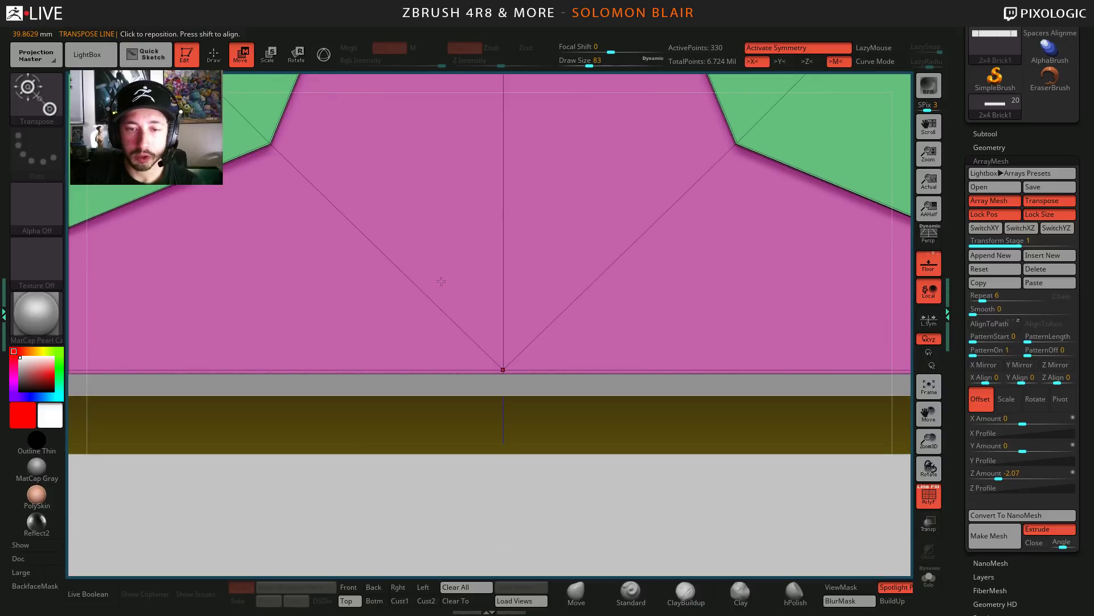
pyautogui.press('q')
pyautogui.press('s')
pyautogui.moveTo(456, 332); pyautogui.dragTo(432, 332)
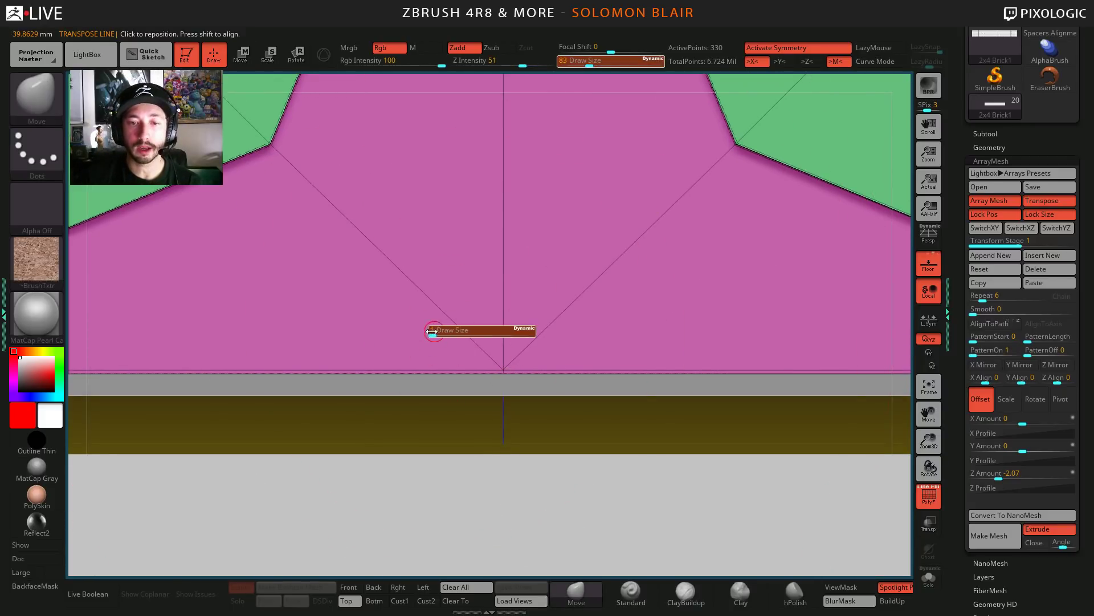
pyautogui.press('s')
pyautogui.moveTo(496, 311); pyautogui.dragTo(503, 311)
pyautogui.keyDown('ctrl'); pyautogui.moveTo(513, 303); pyautogui.dragTo(368, 314, button='right'); pyautogui.keyUp('ctrl')
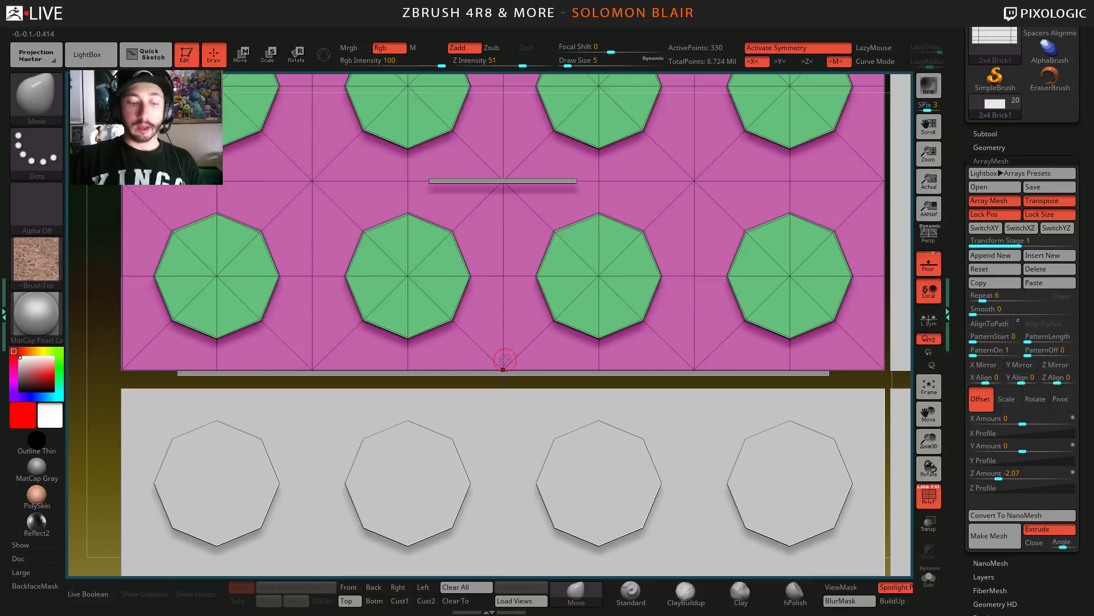
# - Use the transpose line at the first brick's outer long edge to tighten the row spacing to a Z Amount of about -2.01
pyautogui.press('ctrl')
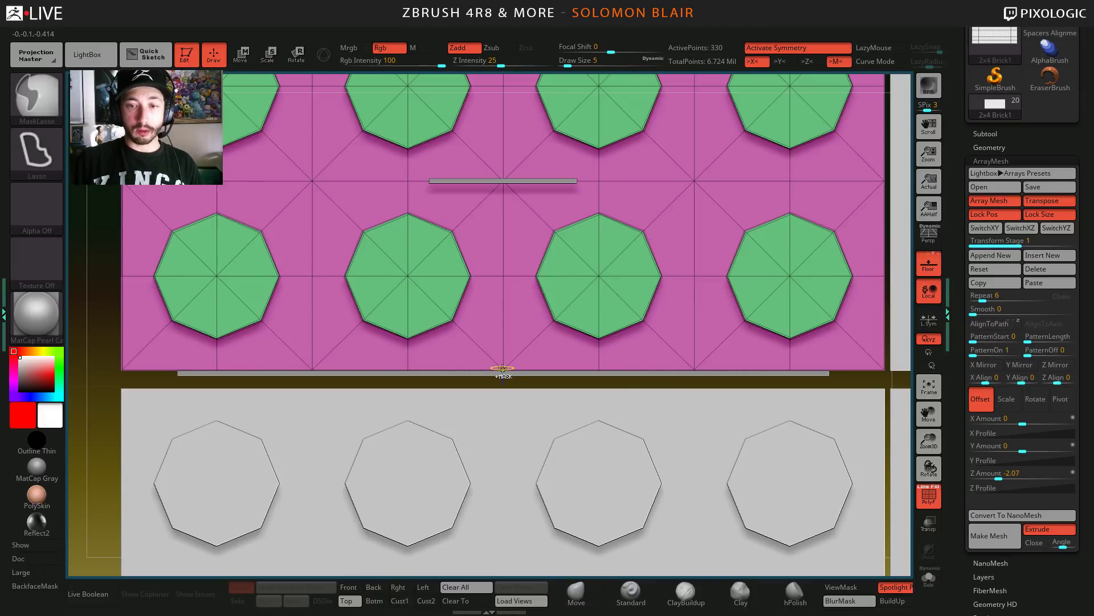
pyautogui.moveTo(505, 363)
pyautogui.keyDown('ctrl'); pyautogui.mouseDown(button='right')
pyautogui.moveTo(564, 401)
pyautogui.moveTo(582, 541)
pyautogui.moveTo(404, 234)
pyautogui.moveTo(501, 365)
pyautogui.moveTo(630, 467)
pyautogui.moveTo(562, 440)
pyautogui.moveTo(583, 450)
pyautogui.moveTo(536, 562)
pyautogui.moveTo(403, 497)
pyautogui.mouseUp(button='right'); pyautogui.keyUp('ctrl')
pyautogui.keyDown('alt'); pyautogui.moveTo(264, 405); pyautogui.dragTo(201, 291, button='right'); pyautogui.keyUp('alt')
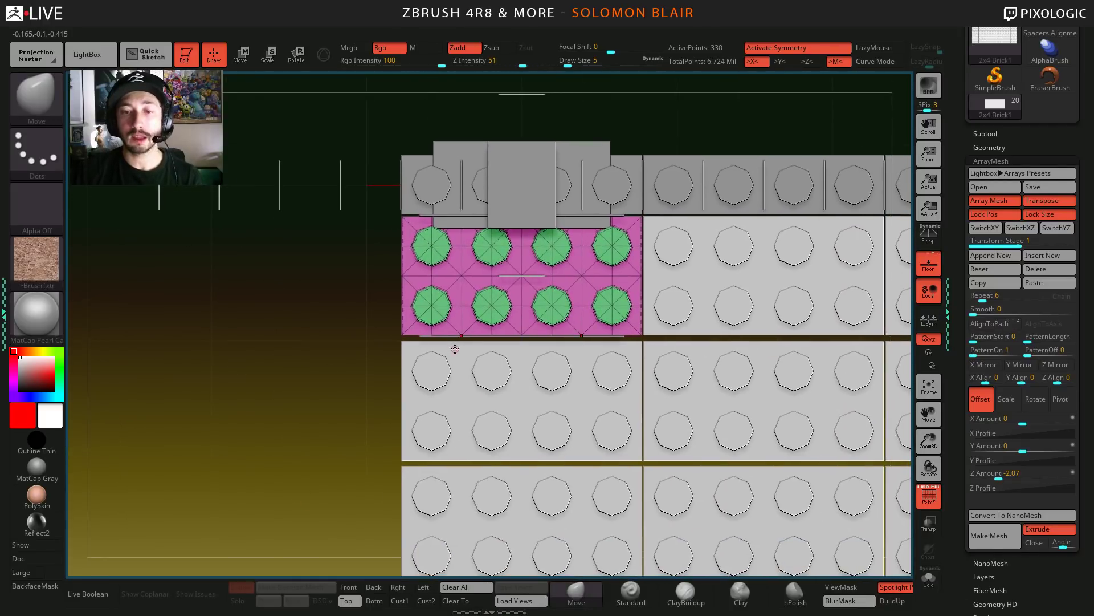
pyautogui.moveTo(533, 339)
pyautogui.keyDown('ctrl'); pyautogui.mouseDown(button='right')
pyautogui.moveTo(884, 454)
pyautogui.moveTo(875, 365)
pyautogui.mouseUp(button='right'); pyautogui.keyUp('ctrl')
pyautogui.press('w')
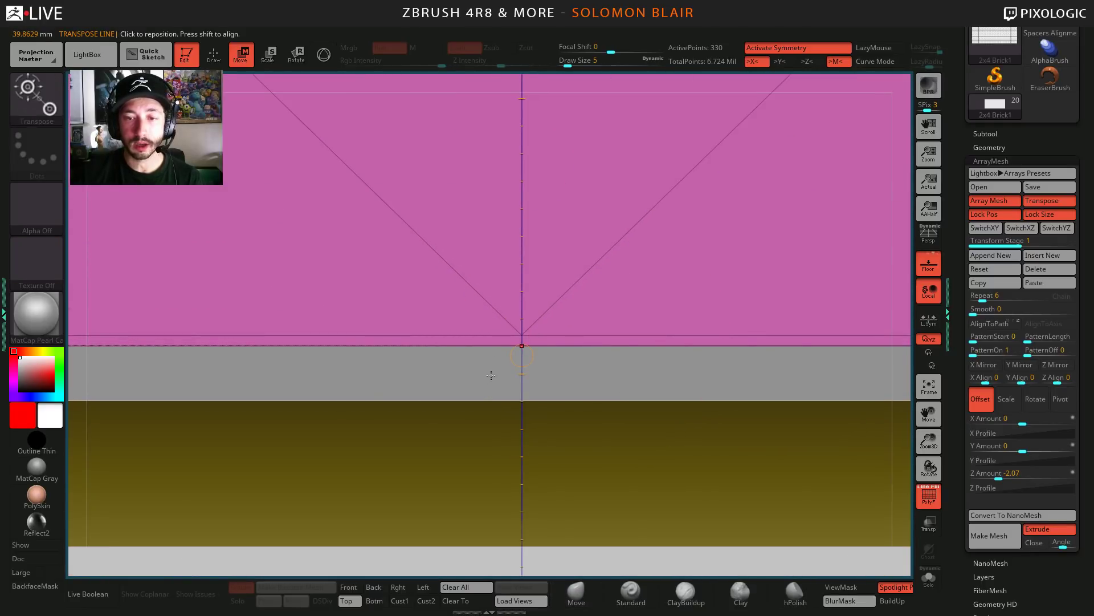
pyautogui.moveTo(522, 355); pyautogui.dragTo(516, 179)
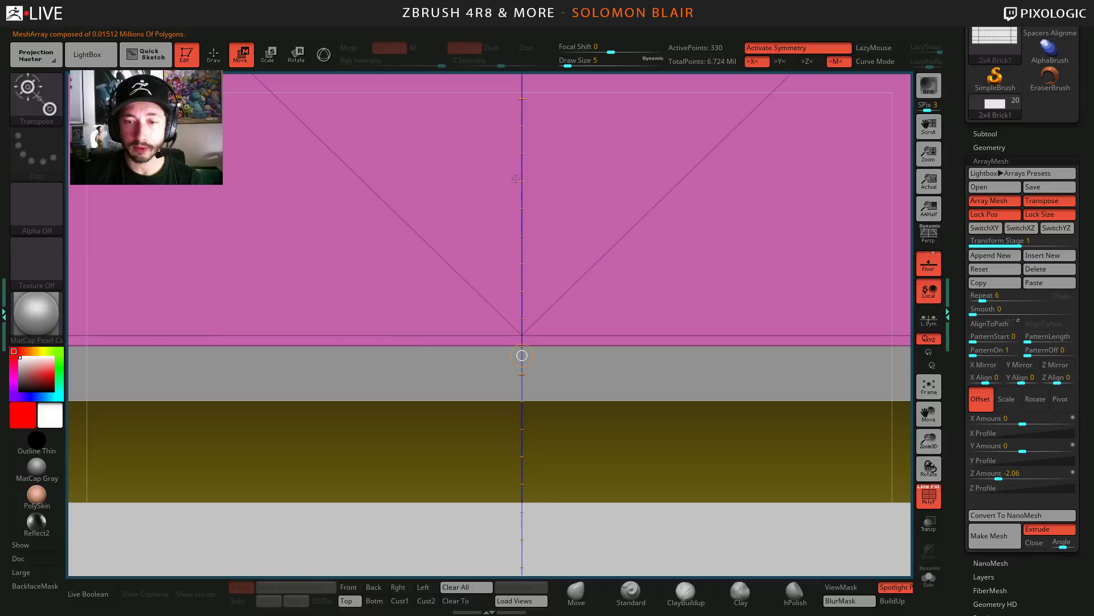
pyautogui.moveTo(521, 356); pyautogui.dragTo(522, 295)
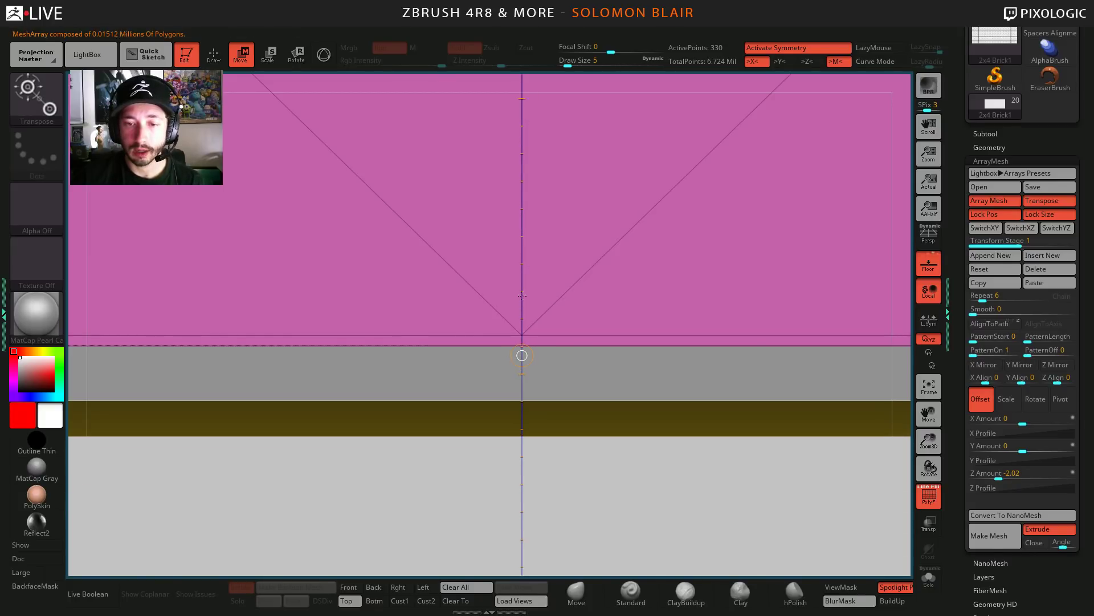
pyautogui.moveTo(532, 228); pyautogui.dragTo(533, 198)
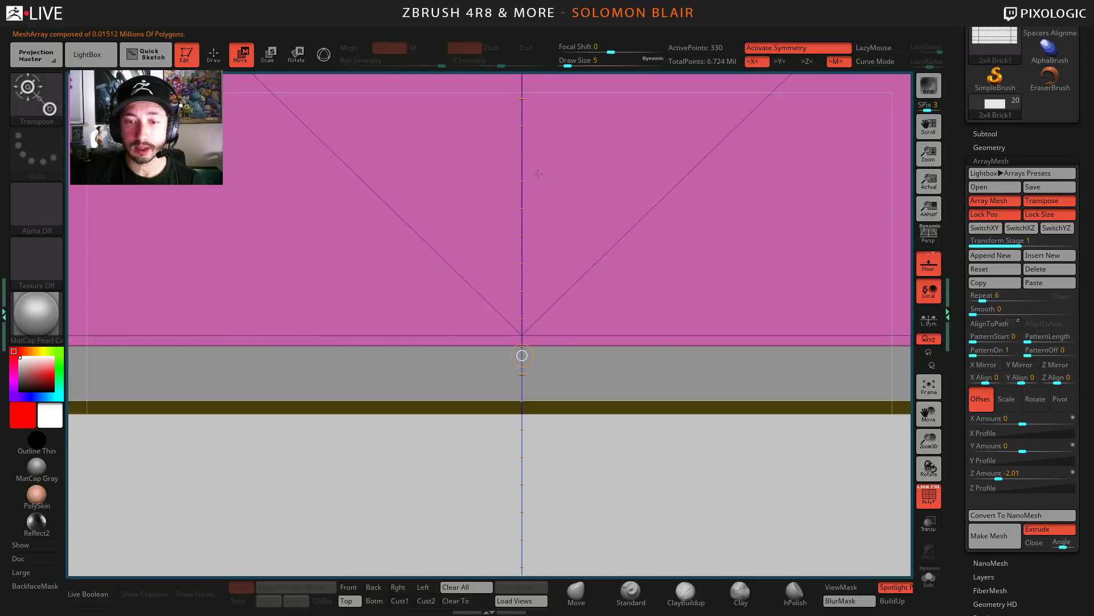
pyautogui.moveTo(569, 79); pyautogui.dragTo(579, 206)
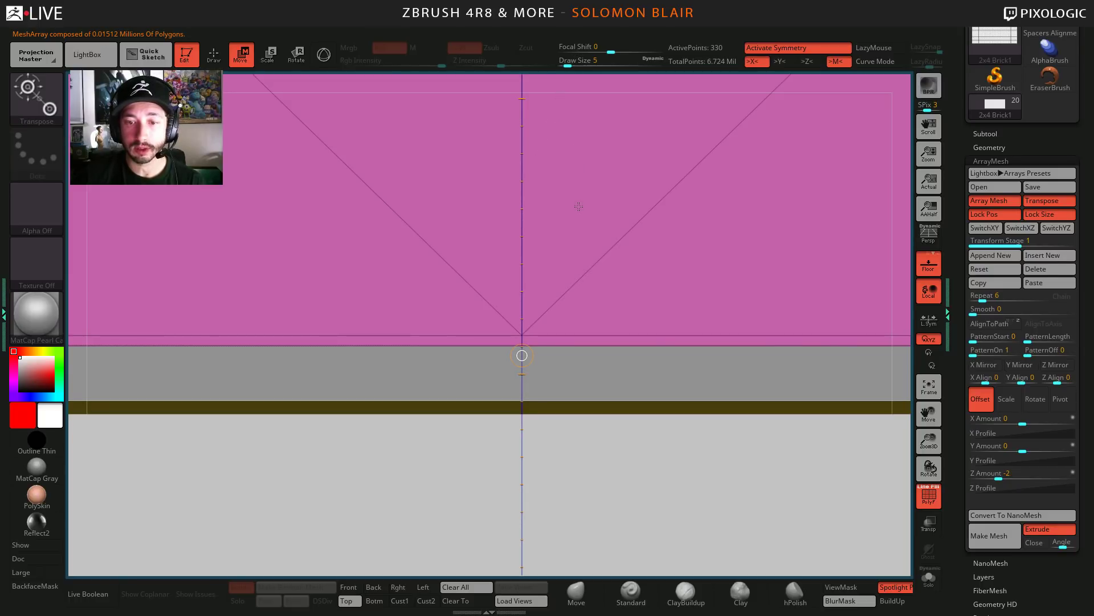
# - Turn on transparency in Draw mode and set the stage's Z Amount to -2.004, aligning the next row with the spacer's edge
pyautogui.press('q')
pyautogui.keyDown('alt'); pyautogui.moveTo(478, 427); pyautogui.dragTo(497, 382); pyautogui.keyUp('alt')
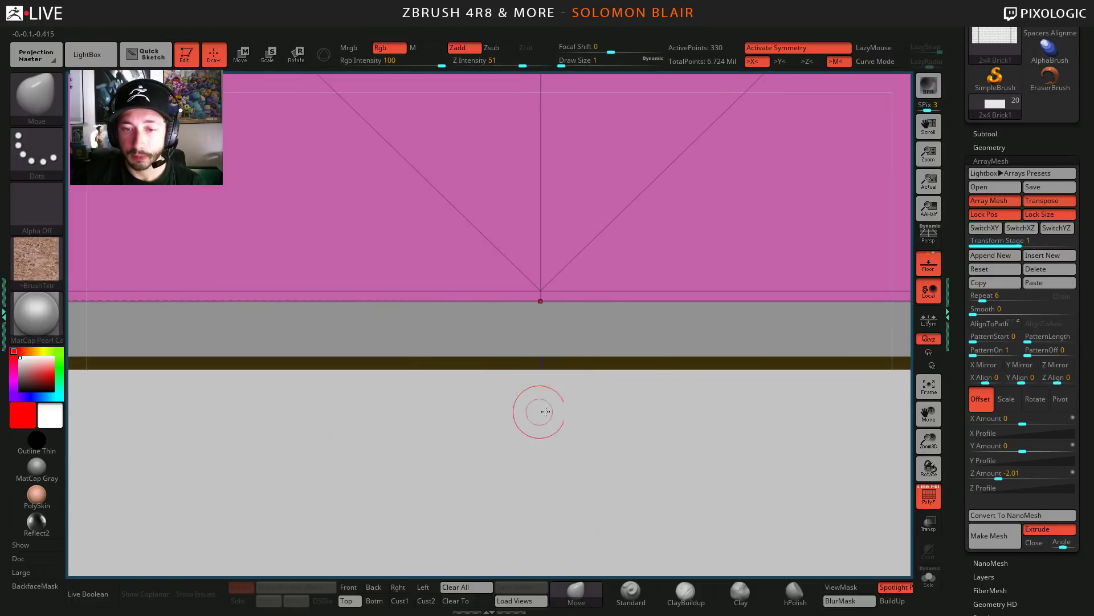
pyautogui.click(928, 523)
pyautogui.keyDown('ctrl'); pyautogui.moveTo(564, 359); pyautogui.dragTo(591, 362, button='right'); pyautogui.keyUp('ctrl')
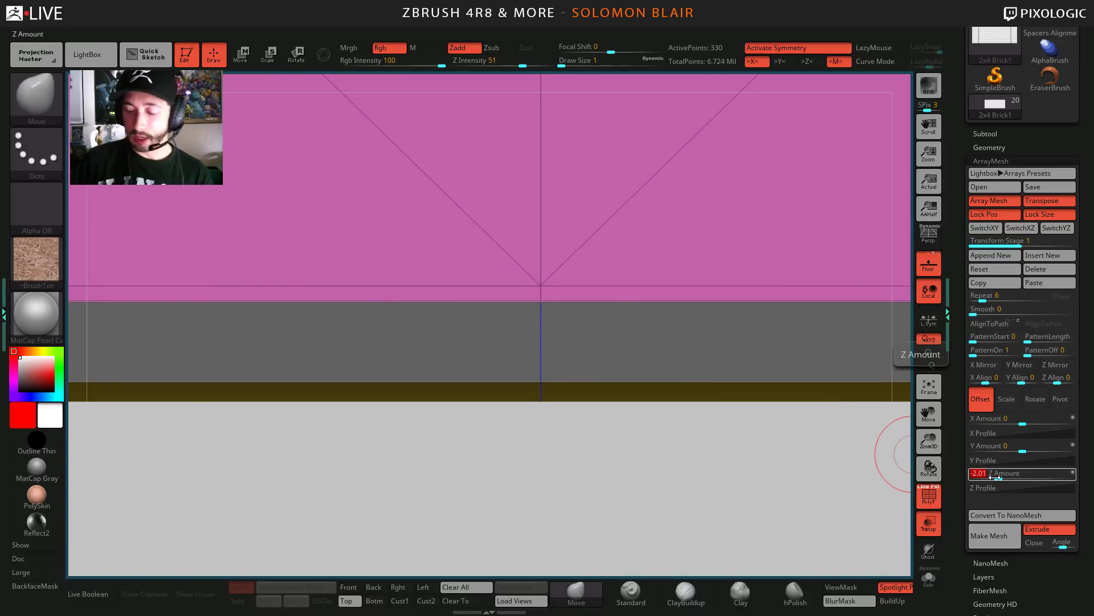
pyautogui.press('Return')
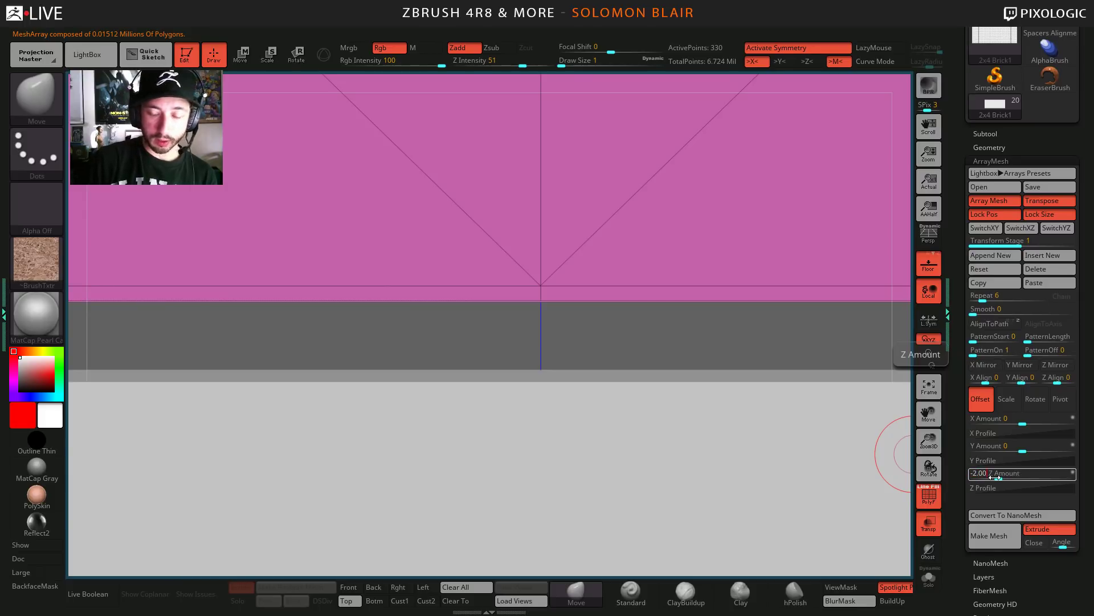
pyautogui.press('Return')
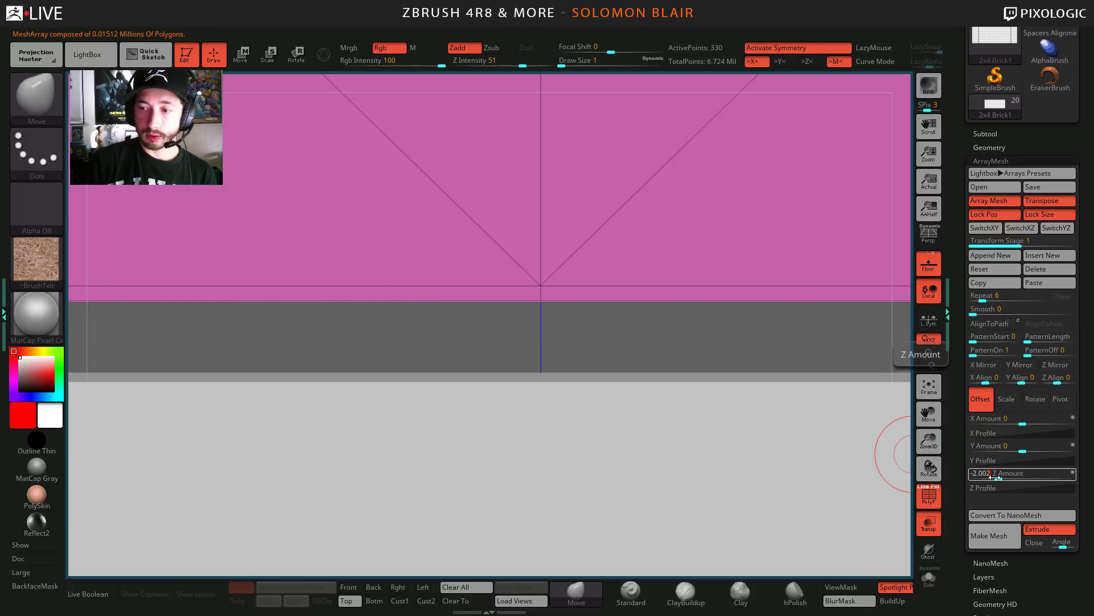
pyautogui.press('Return')
pyautogui.press('Return')
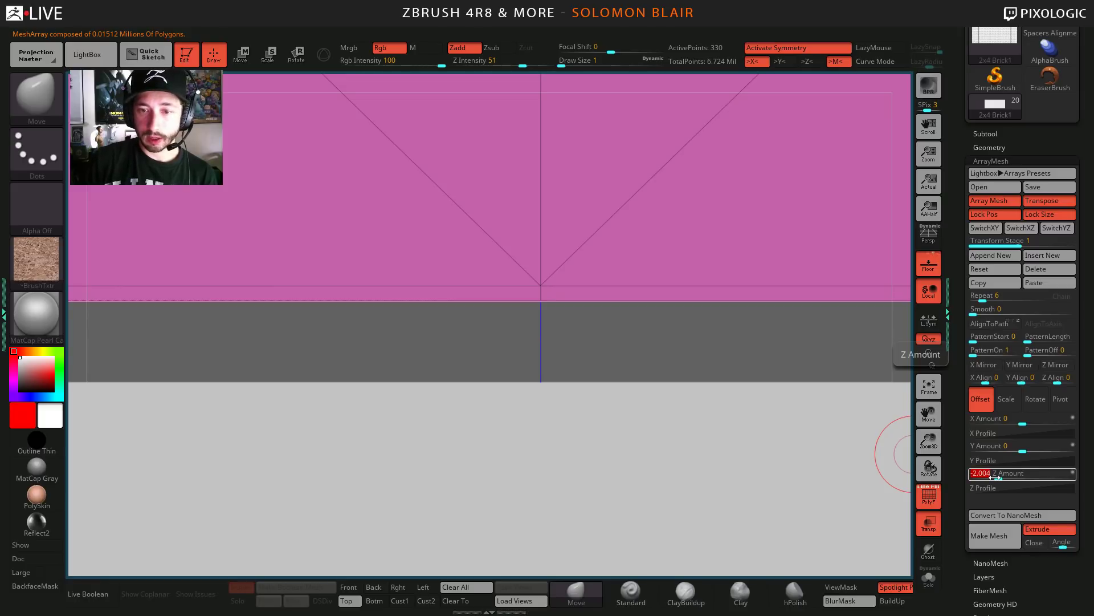
# - Raise the Draw Size to about 54 and inspect the arrayed 2x4 brick rows from above and from the side
pyautogui.moveTo(446, 302)
pyautogui.keyDown('ctrl'); pyautogui.mouseDown(button='right')
pyautogui.moveTo(396, 459)
pyautogui.moveTo(43, 382)
pyautogui.mouseUp(button='right'); pyautogui.keyUp('ctrl')
pyautogui.moveTo(450, 365)
pyautogui.keyDown('alt'); pyautogui.mouseDown(button='right')
pyautogui.moveTo(445, 257)
pyautogui.moveTo(445, 361)
pyautogui.mouseUp(button='right'); pyautogui.keyUp('alt')
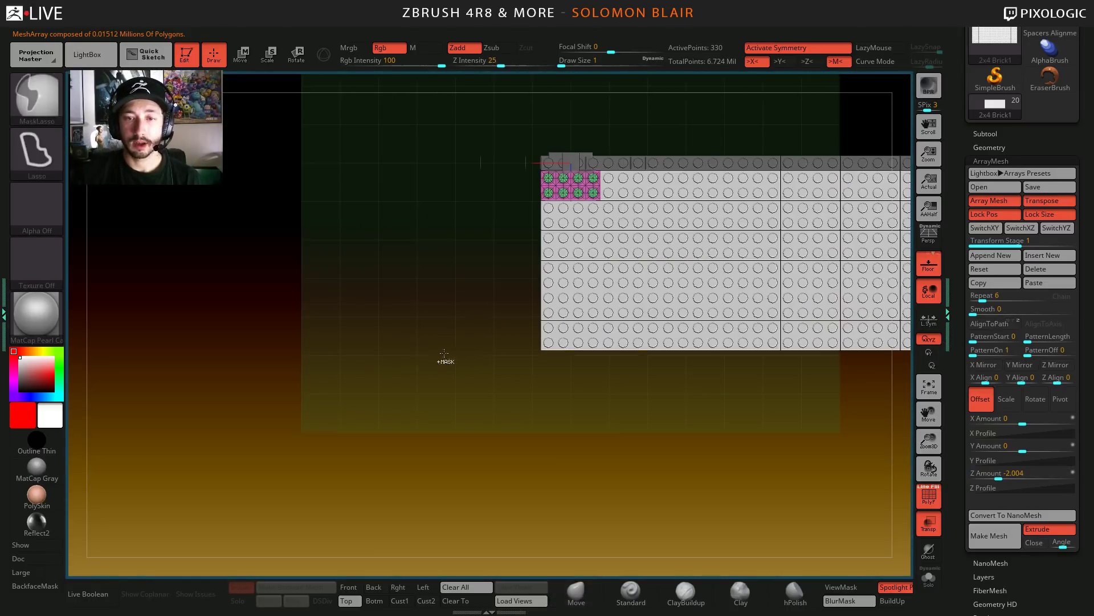
pyautogui.keyDown('alt'); pyautogui.moveTo(500, 341); pyautogui.dragTo(451, 402, button='right'); pyautogui.keyUp('alt')
pyautogui.moveTo(450, 402)
pyautogui.keyDown('ctrl'); pyautogui.mouseDown(button='right')
pyautogui.moveTo(464, 413)
pyautogui.moveTo(440, 373)
pyautogui.moveTo(448, 368)
pyautogui.moveTo(506, 394)
pyautogui.moveTo(398, 361)
pyautogui.moveTo(328, 395)
pyautogui.moveTo(222, 379)
pyautogui.mouseUp(button='right'); pyautogui.keyUp('ctrl')
pyautogui.moveTo(222, 379)
pyautogui.keyDown('ctrl'); pyautogui.mouseDown(button='right')
pyautogui.moveTo(237, 399)
pyautogui.moveTo(287, 403)
pyautogui.mouseUp(button='right'); pyautogui.keyUp('ctrl')
pyautogui.press('s')
pyautogui.moveTo(287, 403); pyautogui.dragTo(298, 403)
pyautogui.moveTo(347, 362)
pyautogui.mouseDown(button='right')
pyautogui.moveTo(442, 296)
pyautogui.moveTo(411, 350)
pyautogui.moveTo(526, 363)
pyautogui.moveTo(489, 304)
pyautogui.moveTo(507, 391)
pyautogui.moveTo(410, 393)
pyautogui.mouseUp(button='right')
pyautogui.moveTo(411, 394); pyautogui.dragTo(447, 361, button='right')
pyautogui.moveTo(516, 354)
pyautogui.keyDown('alt'); pyautogui.mouseDown(button='right')
pyautogui.moveTo(542, 313)
pyautogui.moveTo(488, 346)
pyautogui.mouseUp(button='right'); pyautogui.keyUp('alt')
pyautogui.moveTo(565, 319)
pyautogui.keyDown('shift'); pyautogui.mouseDown(button='right')
pyautogui.moveTo(540, 323)
pyautogui.moveTo(581, 346)
pyautogui.mouseUp(button='right'); pyautogui.keyUp('shift')
pyautogui.press('s')
pyautogui.keyDown('alt'); pyautogui.moveTo(827, 305); pyautogui.dragTo(853, 321, button='right'); pyautogui.keyUp('alt')
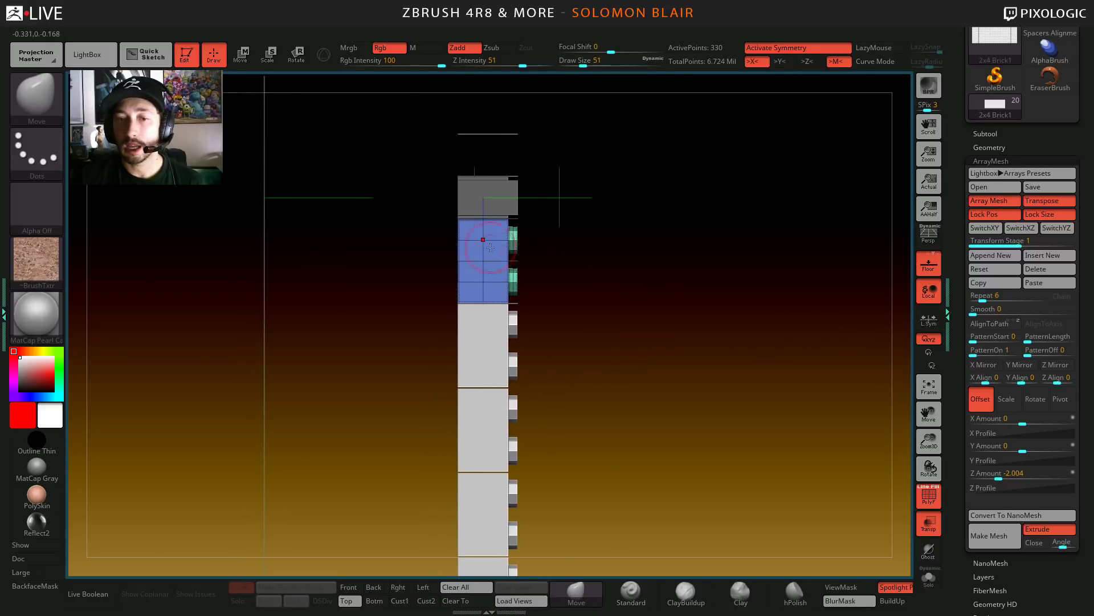
pyautogui.moveTo(490, 247); pyautogui.dragTo(633, 334, button='right')
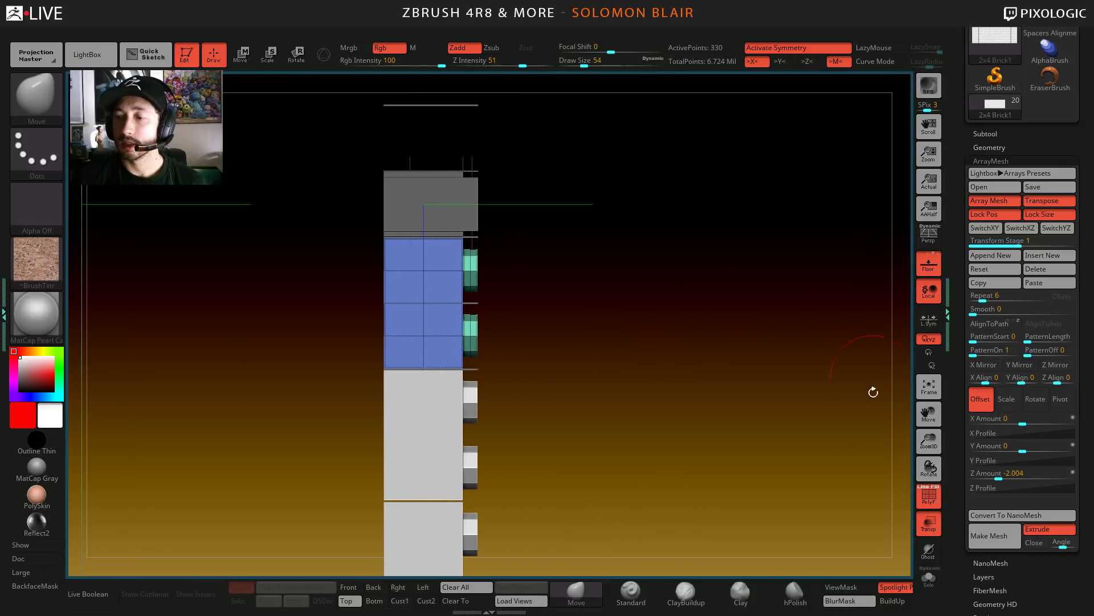
pyautogui.keyDown('alt'); pyautogui.moveTo(533, 324); pyautogui.dragTo(567, 297, button='right'); pyautogui.keyUp('alt')
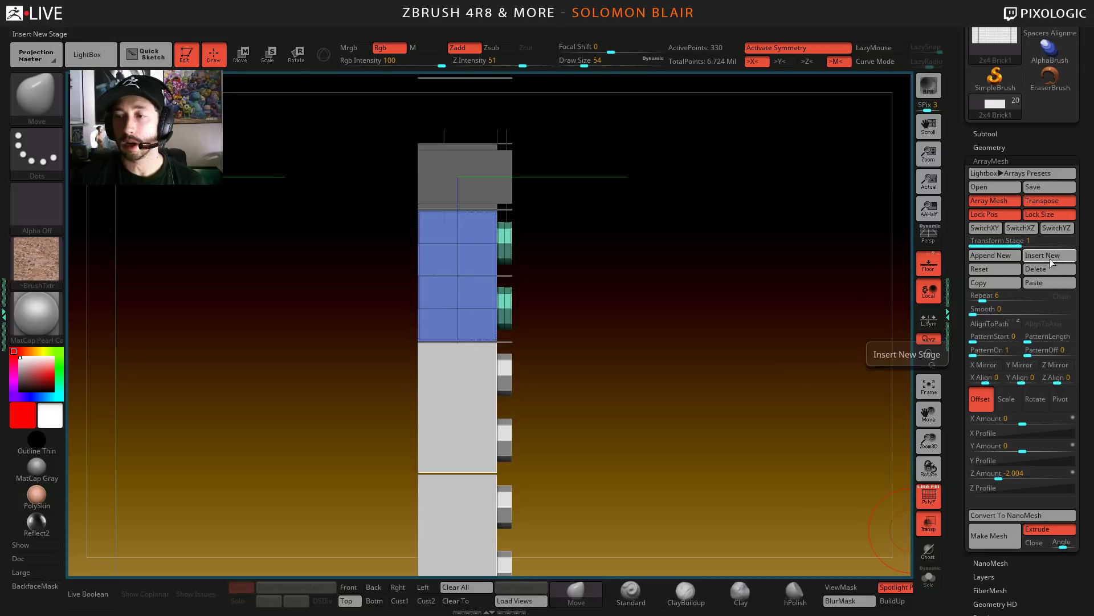
# - Compare Transform Stages 1 and 2, return to stage 1 and convert both array stages into real mesh
pyautogui.moveTo(1012, 247); pyautogui.dragTo(1047, 245)
pyautogui.keyDown('ctrl'); pyautogui.moveTo(643, 342); pyautogui.dragTo(906, 298, button='right'); pyautogui.keyUp('ctrl')
pyautogui.click(998, 245)
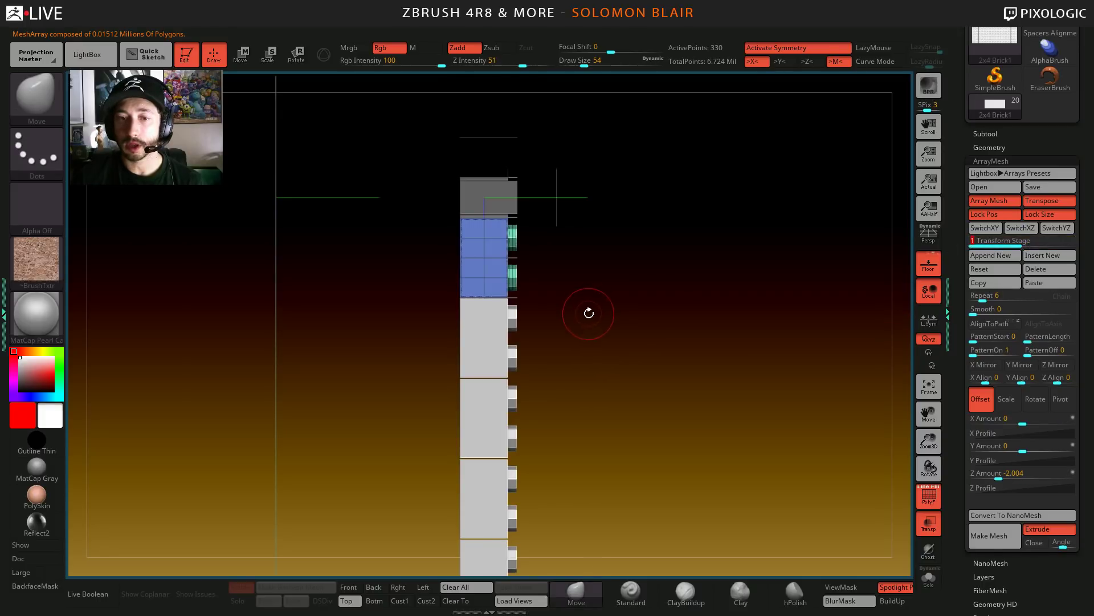
pyautogui.click(1033, 240)
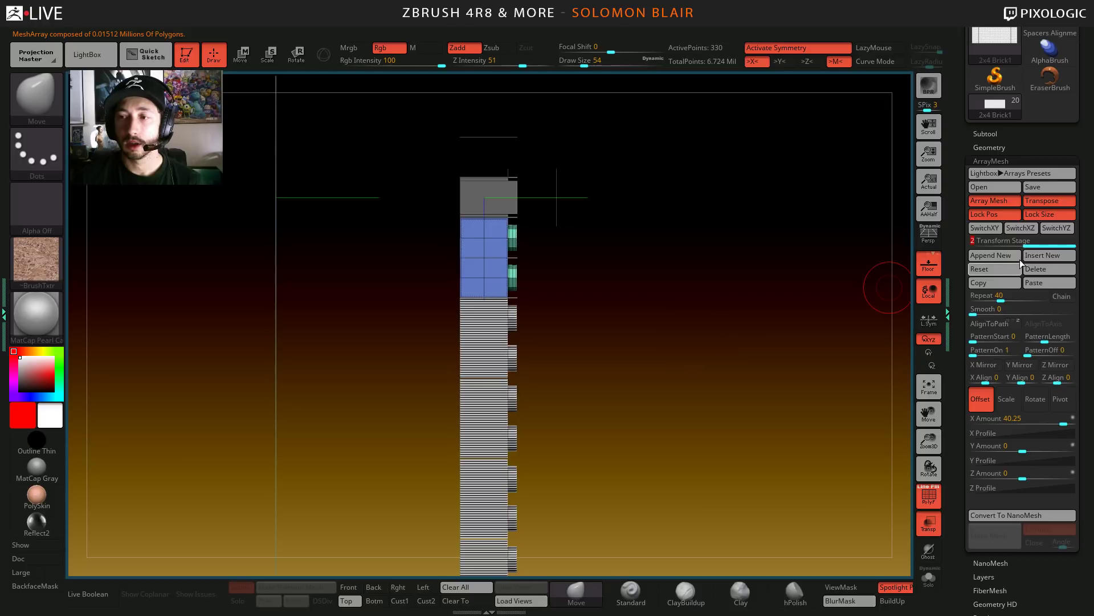
pyautogui.click(994, 243)
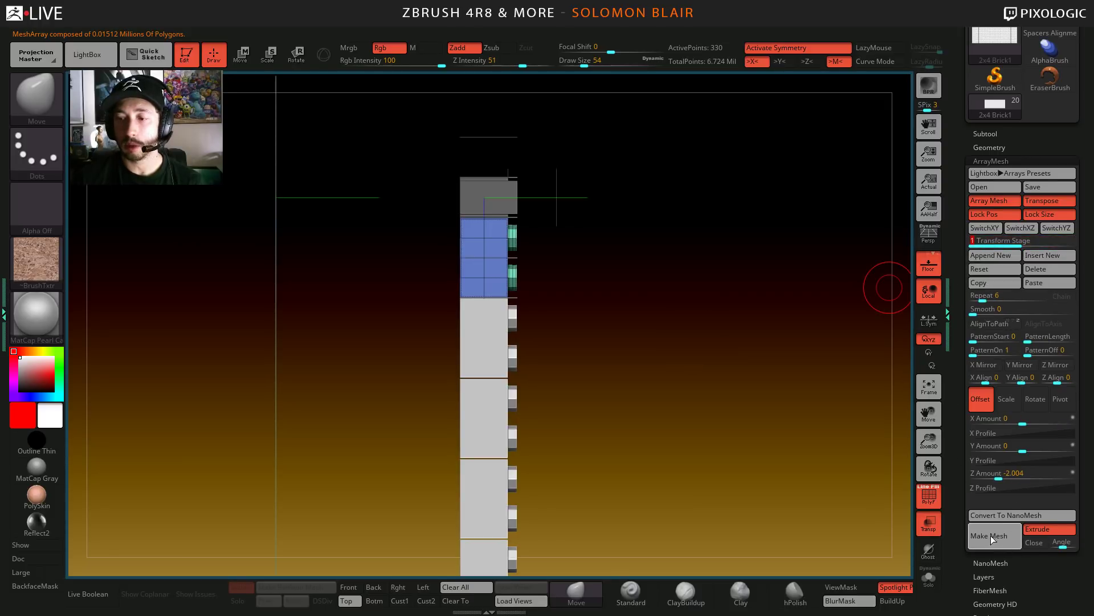
pyautogui.click(990, 535)
pyautogui.click(991, 536)
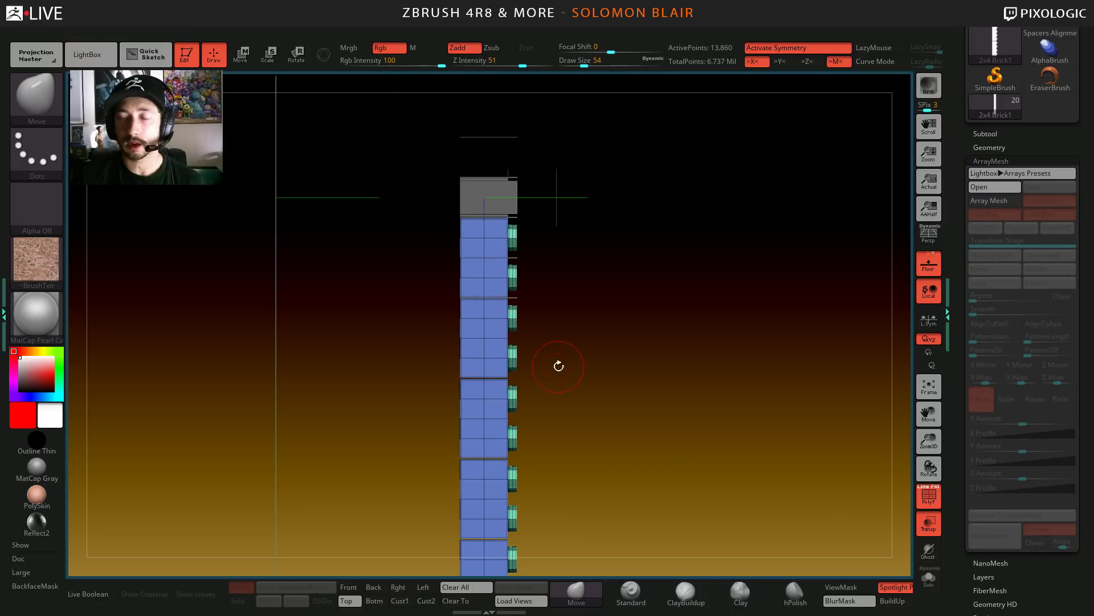
# - Check the converted bricks from the side and undo both mesh conversions
pyautogui.keyDown('alt'); pyautogui.moveTo(558, 364); pyautogui.dragTo(595, 396); pyautogui.keyUp('alt')
pyautogui.moveTo(635, 329); pyautogui.dragTo(612, 294)
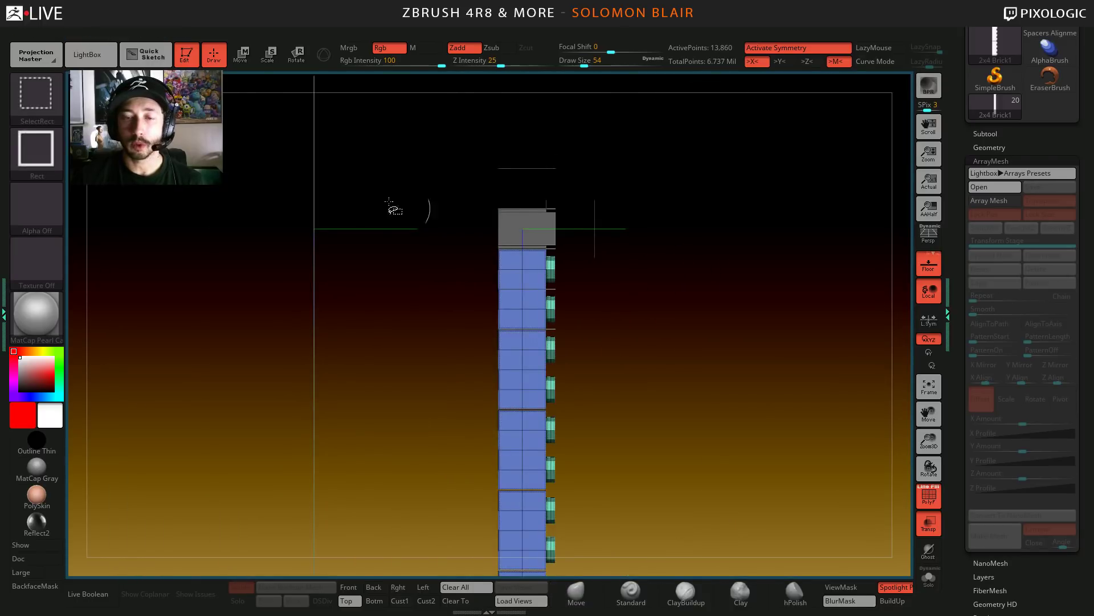
pyautogui.keyDown('ctrl'); pyautogui.keyDown('shift'); pyautogui.moveTo(383, 170); pyautogui.dragTo(645, 261); pyautogui.keyUp('shift'); pyautogui.keyUp('ctrl')
pyautogui.keyDown('ctrl'); pyautogui.keyDown('shift'); pyautogui.click(690, 275); pyautogui.keyUp('shift'); pyautogui.keyUp('ctrl')
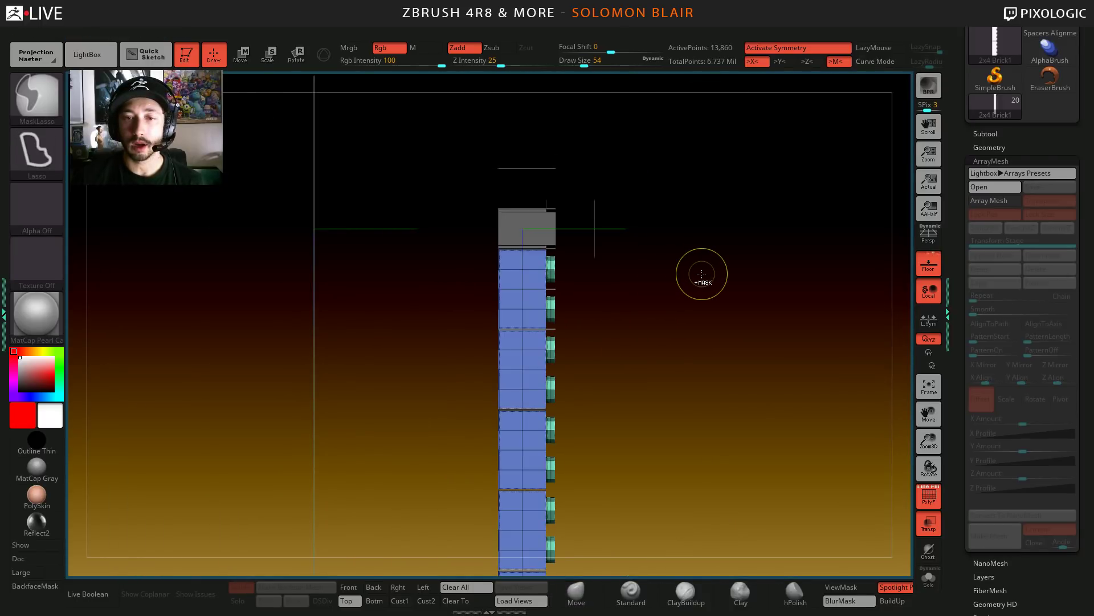
pyautogui.hotkey('ctrl', 'z')
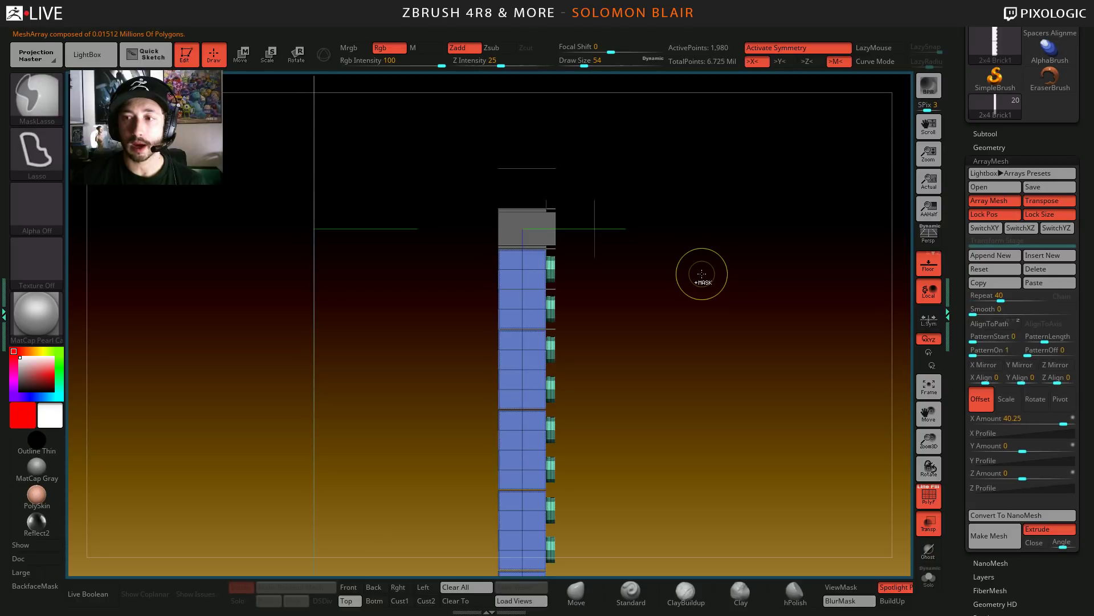
pyautogui.hotkey('ctrl', 'z')
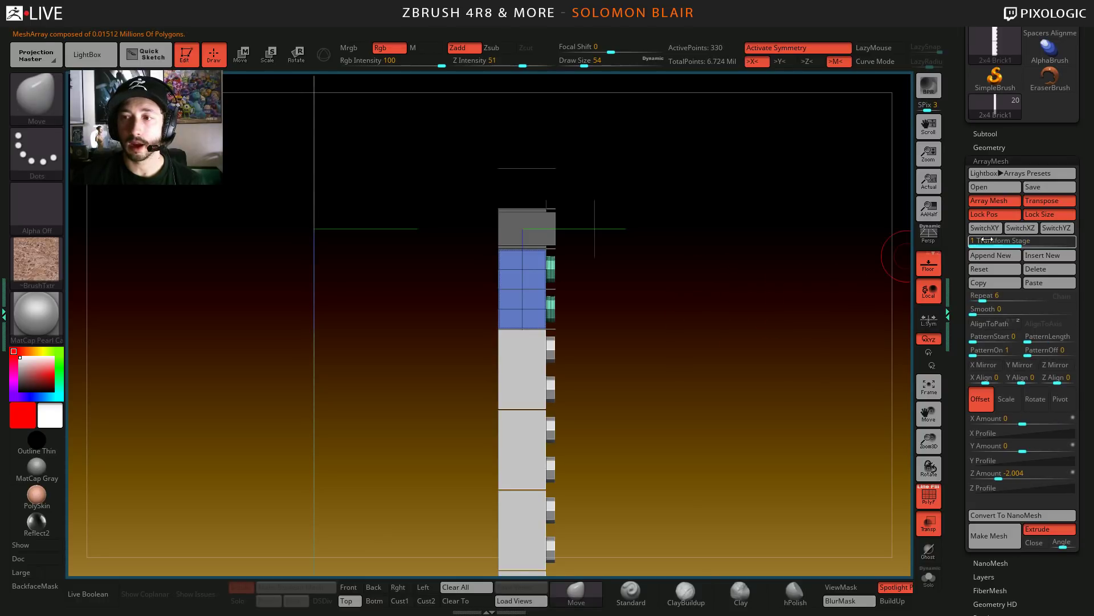
# - Compare Transform Stages 1 and 2 of the brick array in an angled view with the polyframe hidden
pyautogui.moveTo(992, 240); pyautogui.dragTo(1048, 241)
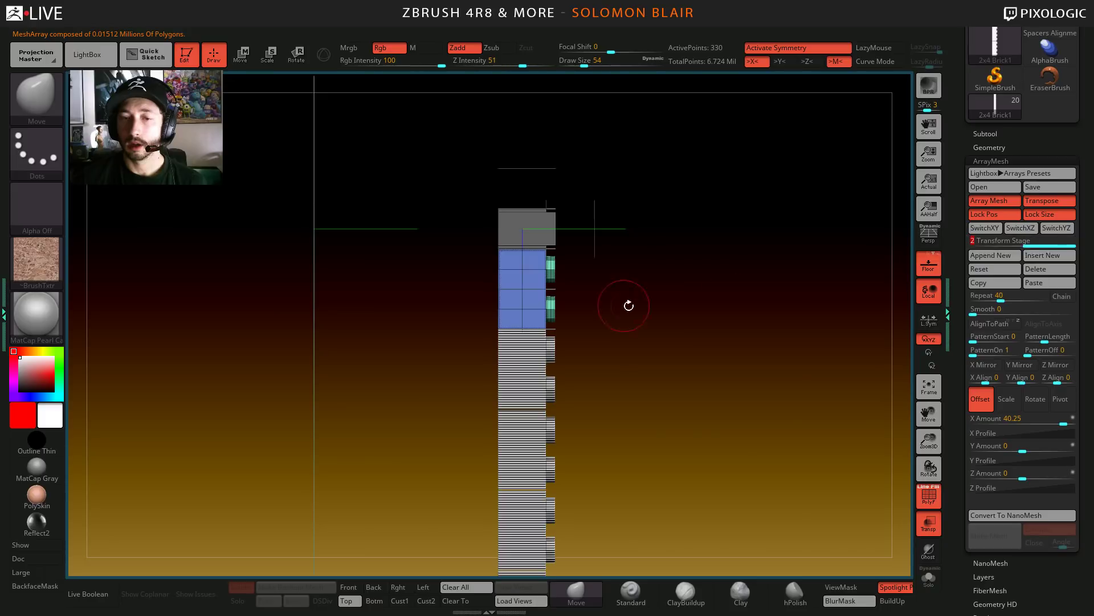
pyautogui.moveTo(628, 303); pyautogui.dragTo(527, 289)
pyautogui.hotkey('shift', 'f')
pyautogui.hotkey('shift', 'f')
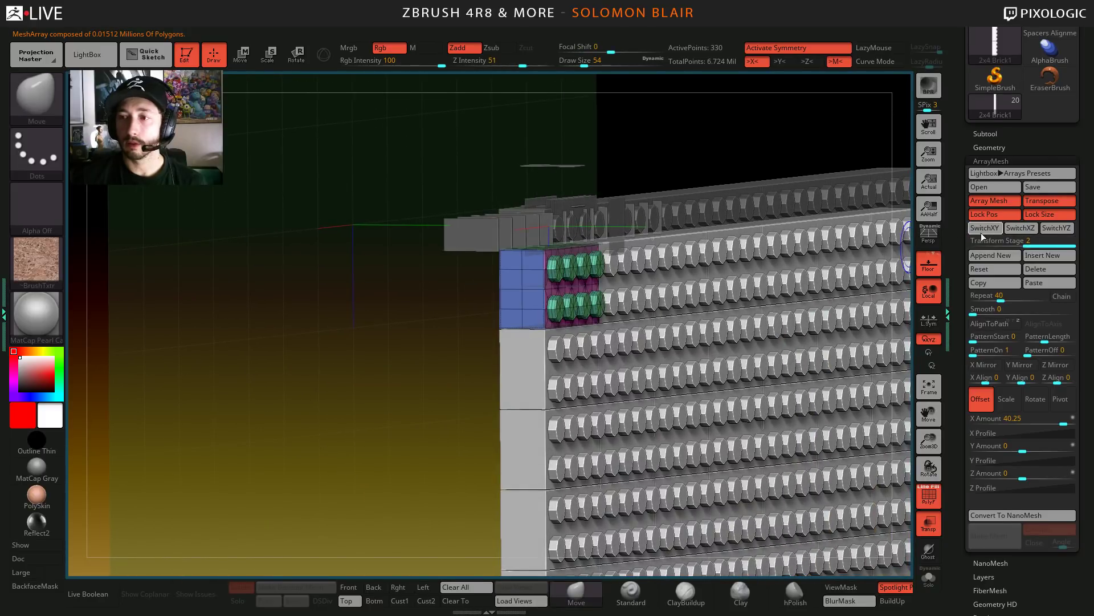
pyautogui.hotkey('ctrl', 'z')
pyautogui.keyDown('alt'); pyautogui.moveTo(667, 337); pyautogui.dragTo(591, 326, button='right'); pyautogui.keyUp('alt')
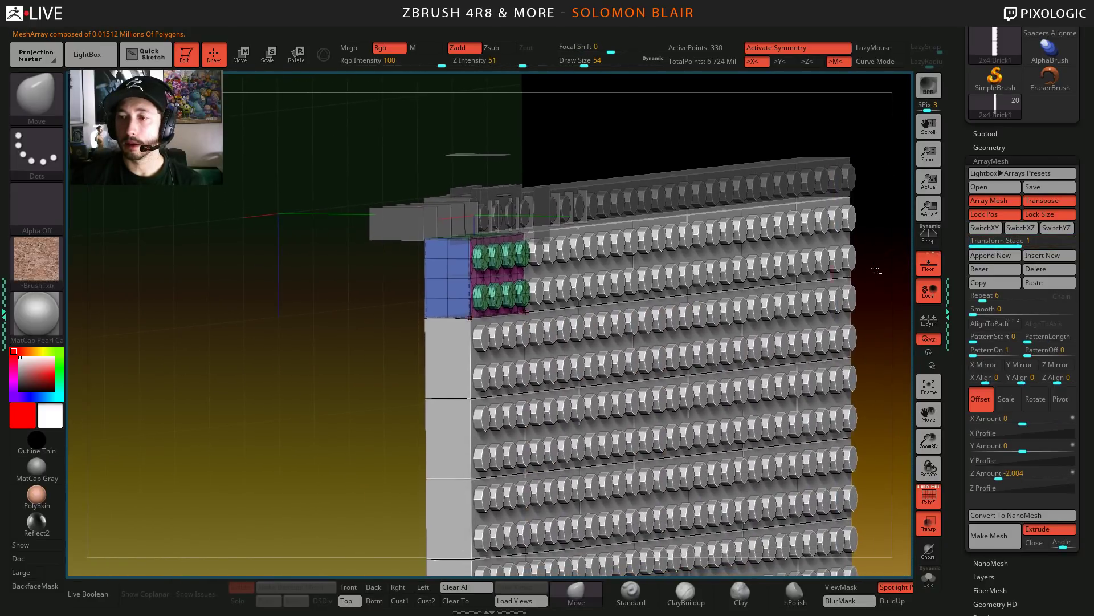
pyautogui.moveTo(1014, 238); pyautogui.dragTo(1063, 239)
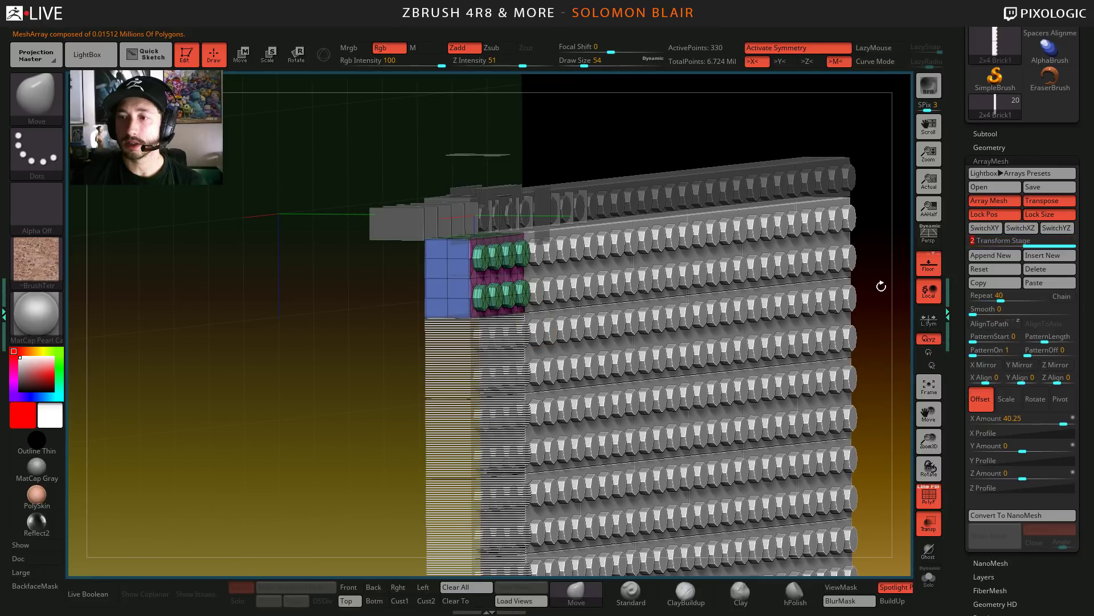
pyautogui.hotkey('shift', 'f')
pyautogui.moveTo(533, 318); pyautogui.dragTo(641, 313, button='right')
pyautogui.moveTo(1011, 242); pyautogui.dragTo(976, 241)
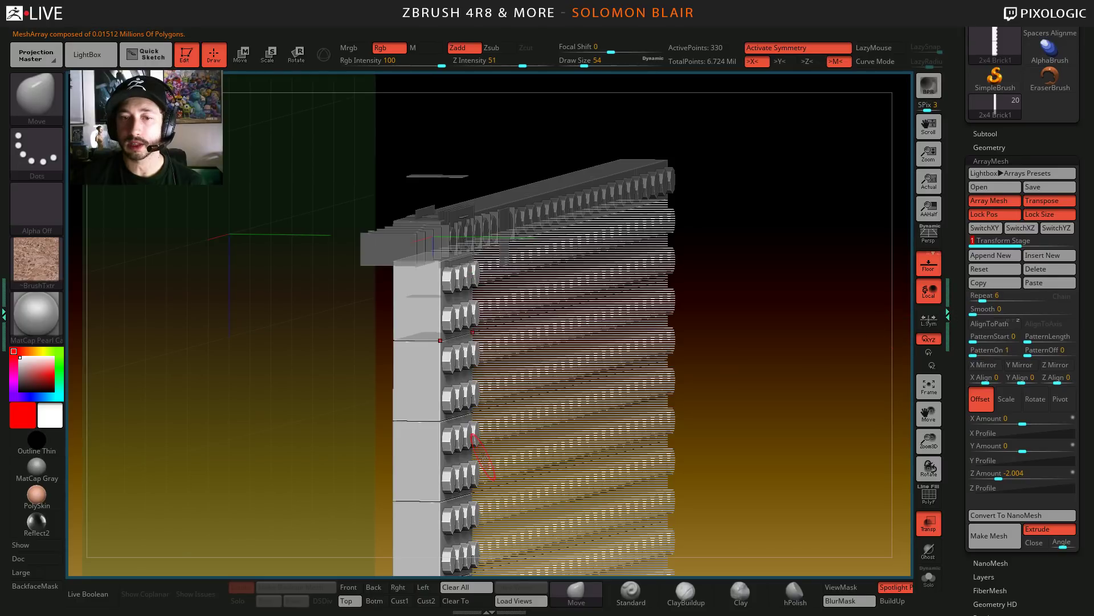
# - From Transform Stage 1, convert the whole 2x4 brick array into real mesh and show its polyframe in the top view
pyautogui.moveTo(499, 399); pyautogui.dragTo(498, 316, button='right')
pyautogui.keyDown('alt'); pyautogui.moveTo(425, 301); pyautogui.dragTo(328, 298, button='right'); pyautogui.keyUp('alt')
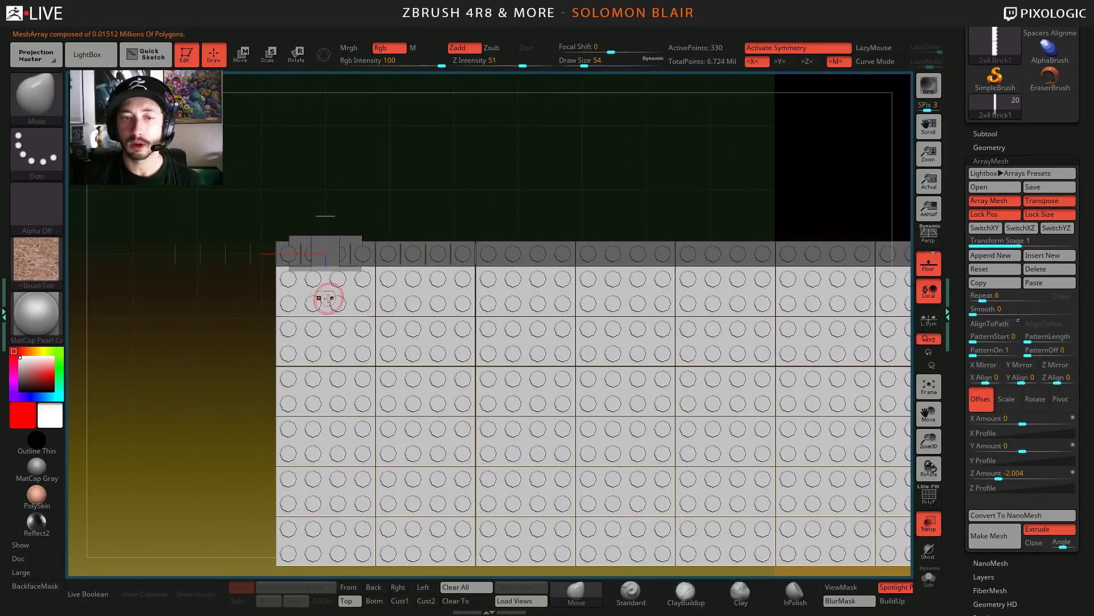
pyautogui.keyDown('alt'); pyautogui.moveTo(545, 290); pyautogui.dragTo(467, 293); pyautogui.keyUp('alt')
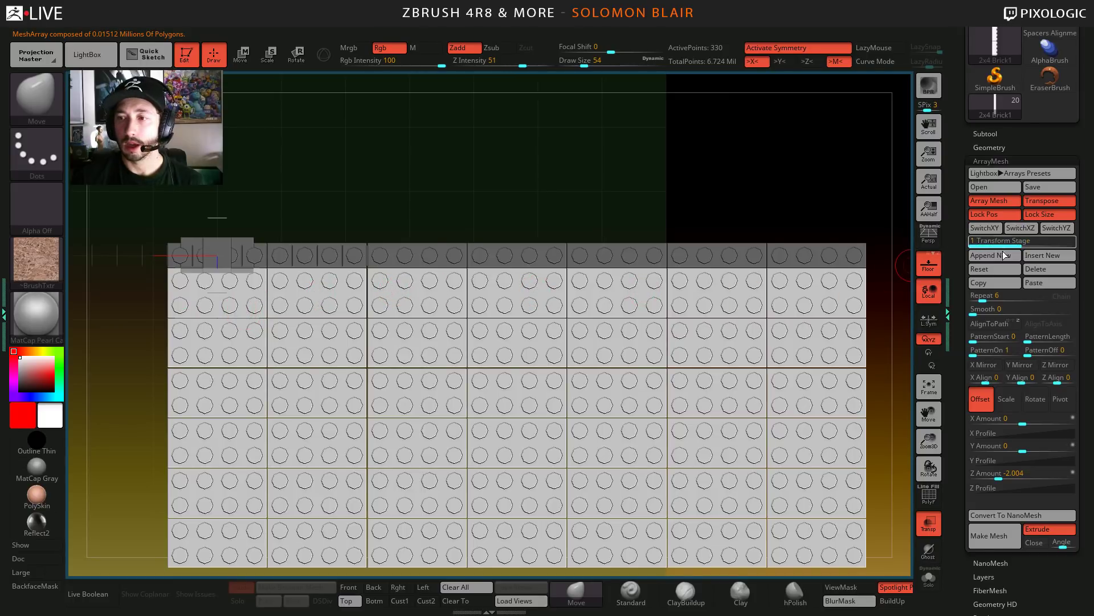
pyautogui.moveTo(1030, 244); pyautogui.dragTo(1049, 245)
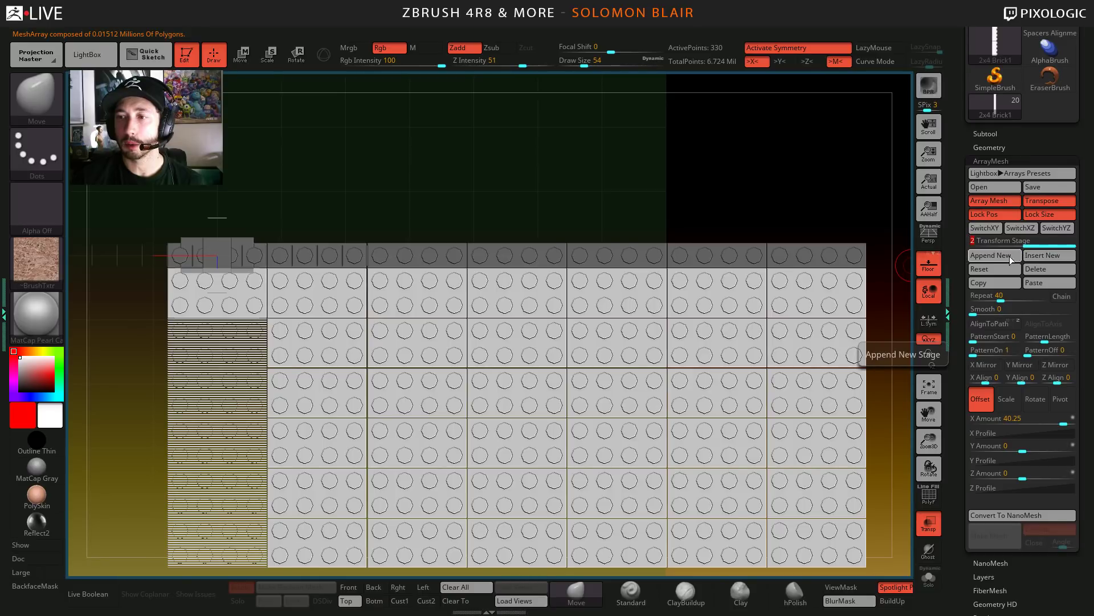
pyautogui.moveTo(1042, 245); pyautogui.dragTo(955, 245)
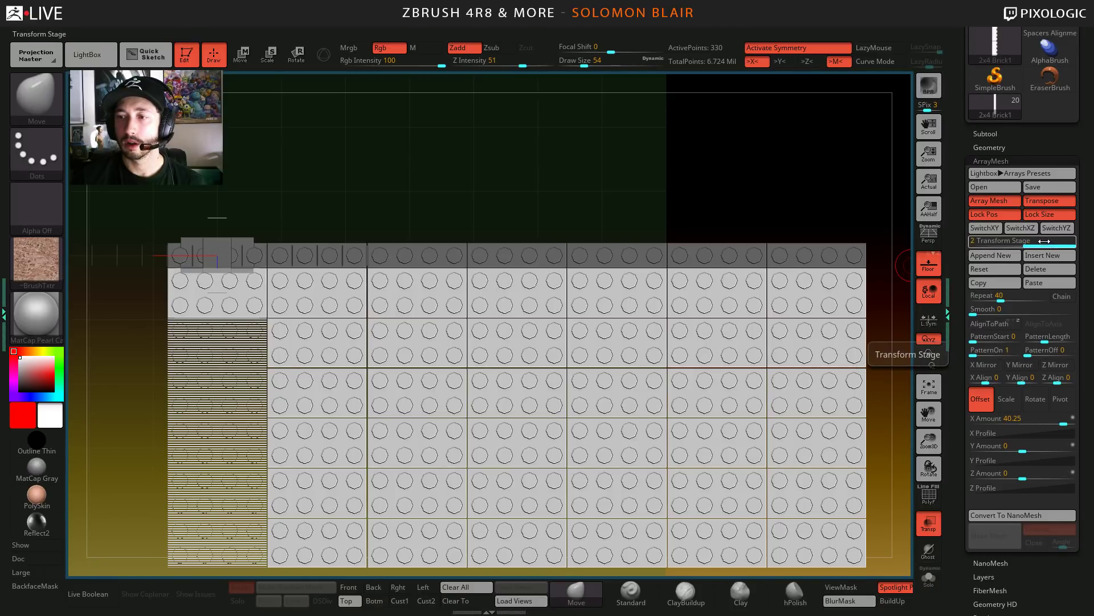
pyautogui.click(1004, 539)
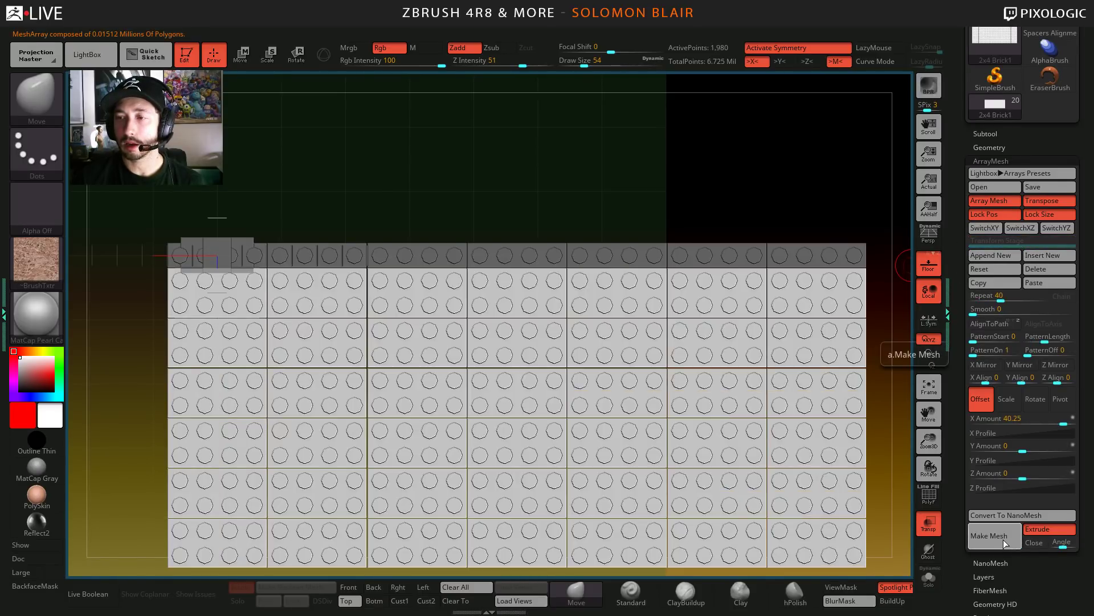
pyautogui.hotkey('shift', 'f')
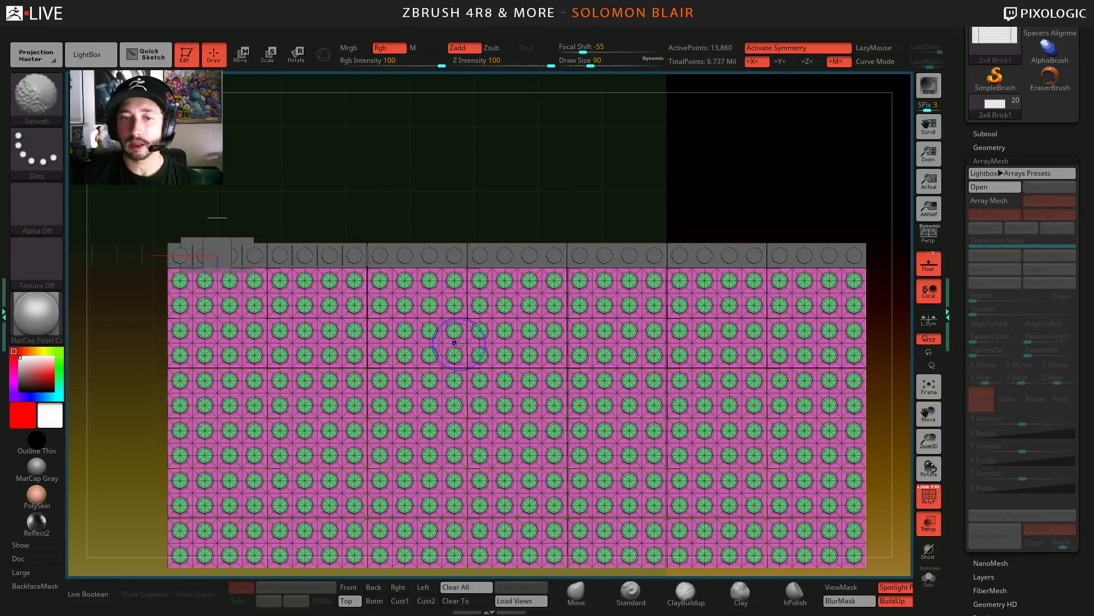
# - Solo the converted 2x4 brick array with its polyframe hidden and duplicate the complete subtool
pyautogui.hotkey('shift', 'f')
pyautogui.hotkey('ctrl', 'shift', 's')
pyautogui.keyDown('ctrl'); pyautogui.moveTo(406, 313); pyautogui.dragTo(397, 259, button='right'); pyautogui.keyUp('ctrl')
pyautogui.keyDown('ctrl'); pyautogui.keyDown('shift'); pyautogui.moveTo(189, 230); pyautogui.dragTo(794, 298); pyautogui.keyUp('shift'); pyautogui.keyUp('ctrl')
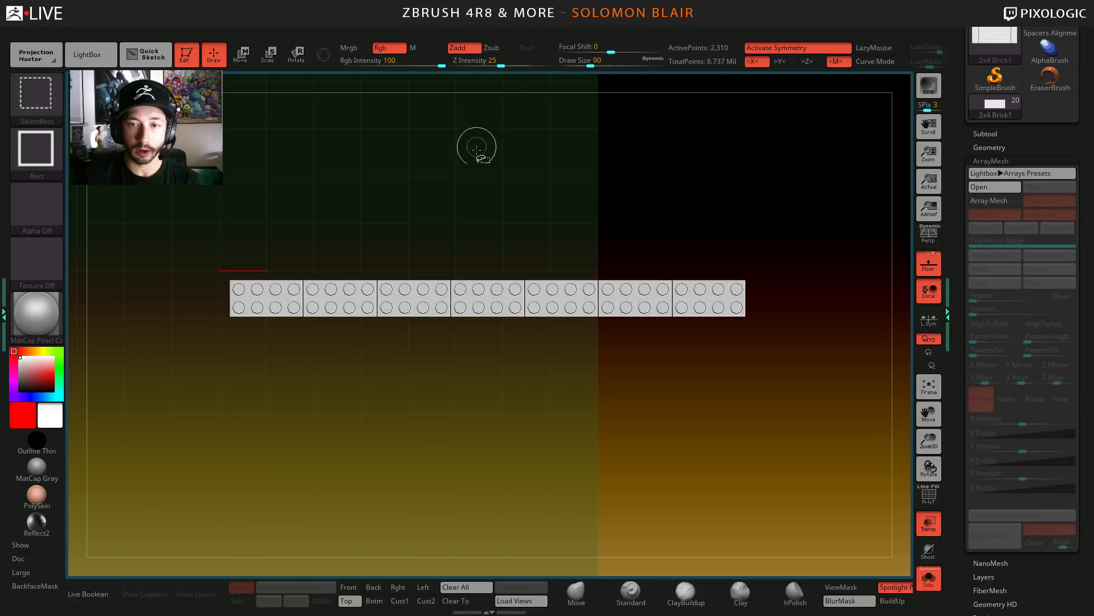
pyautogui.click(985, 134)
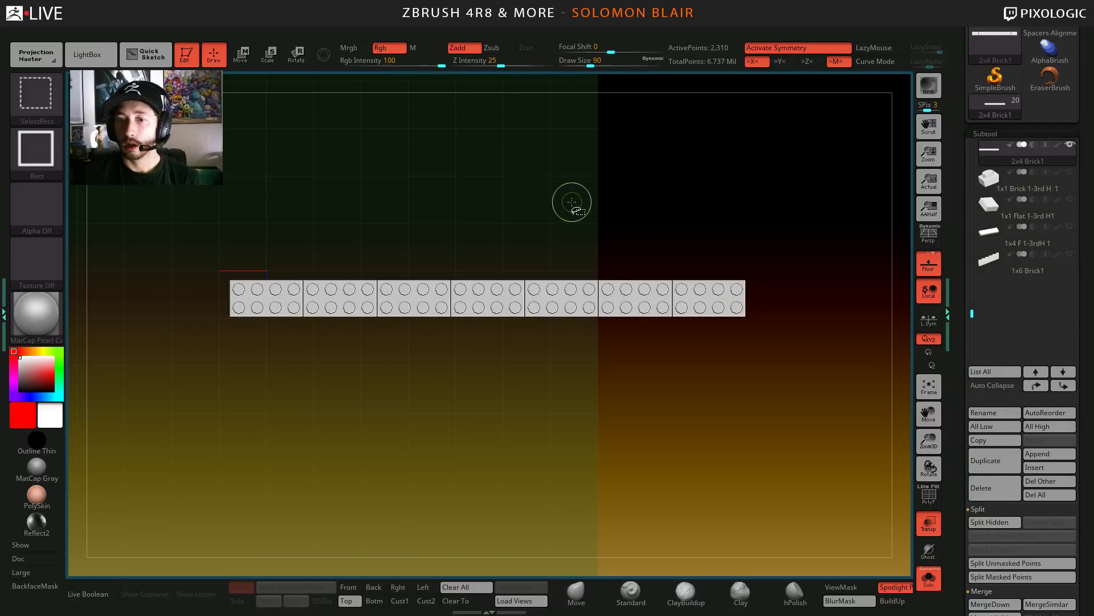
pyautogui.keyDown('ctrl'); pyautogui.keyDown('shift'); pyautogui.click(498, 231); pyautogui.keyUp('shift'); pyautogui.keyUp('ctrl')
pyautogui.click(995, 460)
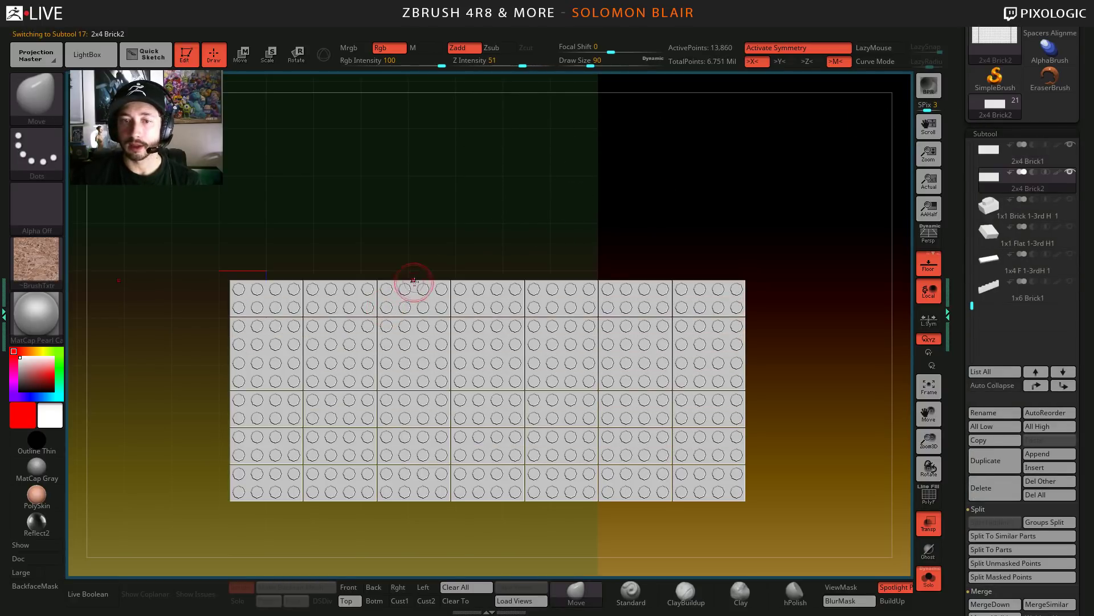
# - Rename the original brick array subtool as 2x4 Brick Array Base
pyautogui.click(992, 150)
pyautogui.click(992, 412)
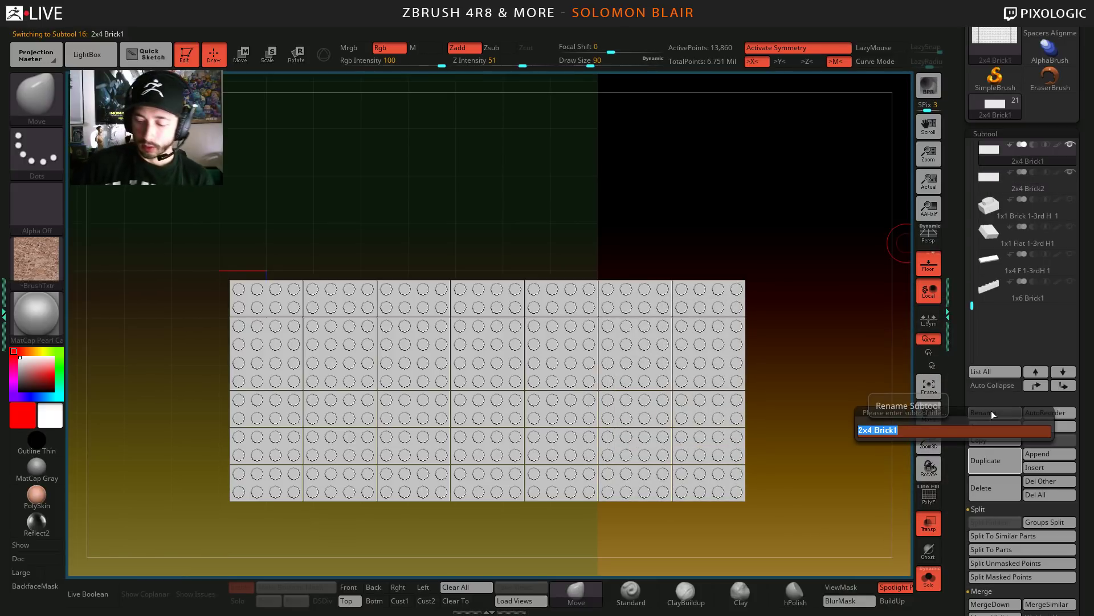
pyautogui.press('End')
pyautogui.press('BackSpace')
pyautogui.write('Array Base')
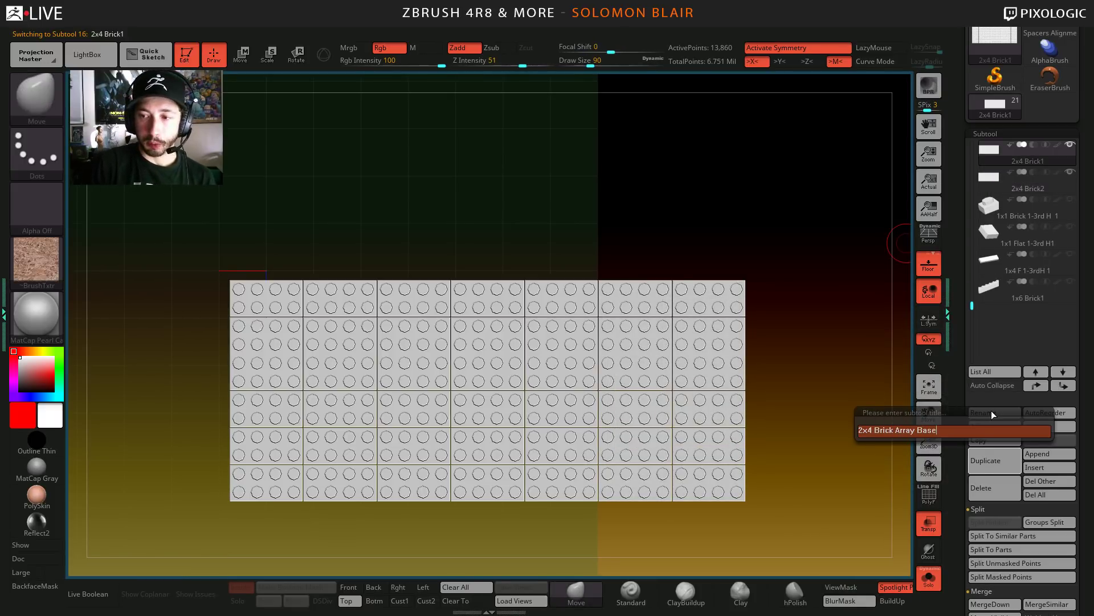
pyautogui.press('Return')
# - Rename the duplicated brick array subtool as 2x4 Brick Stair Step
pyautogui.click(1020, 180)
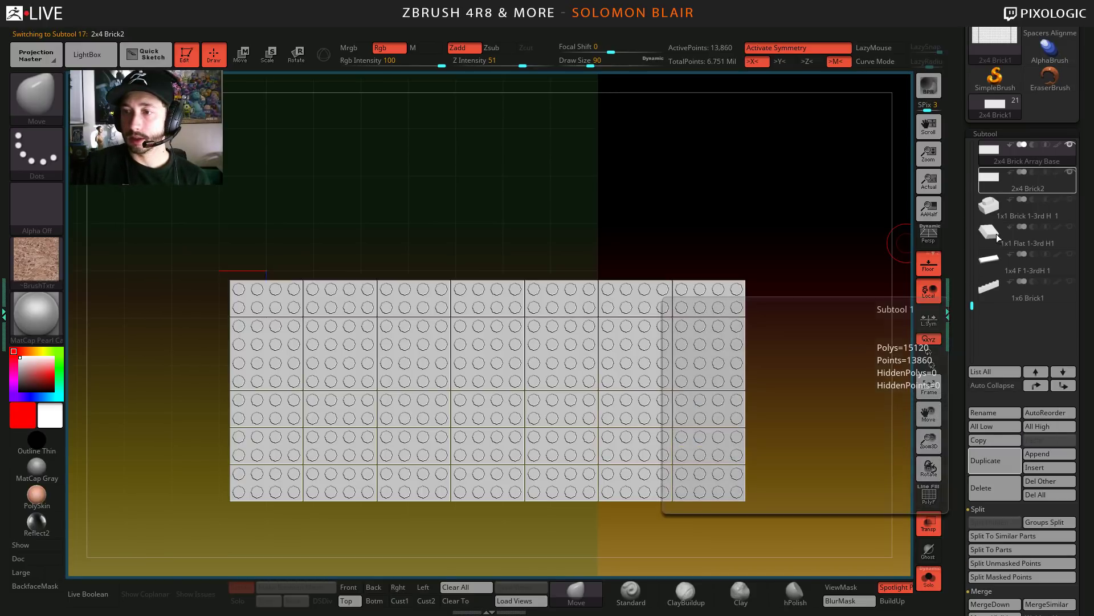
pyautogui.click(1005, 413)
pyautogui.press('BackSpace')
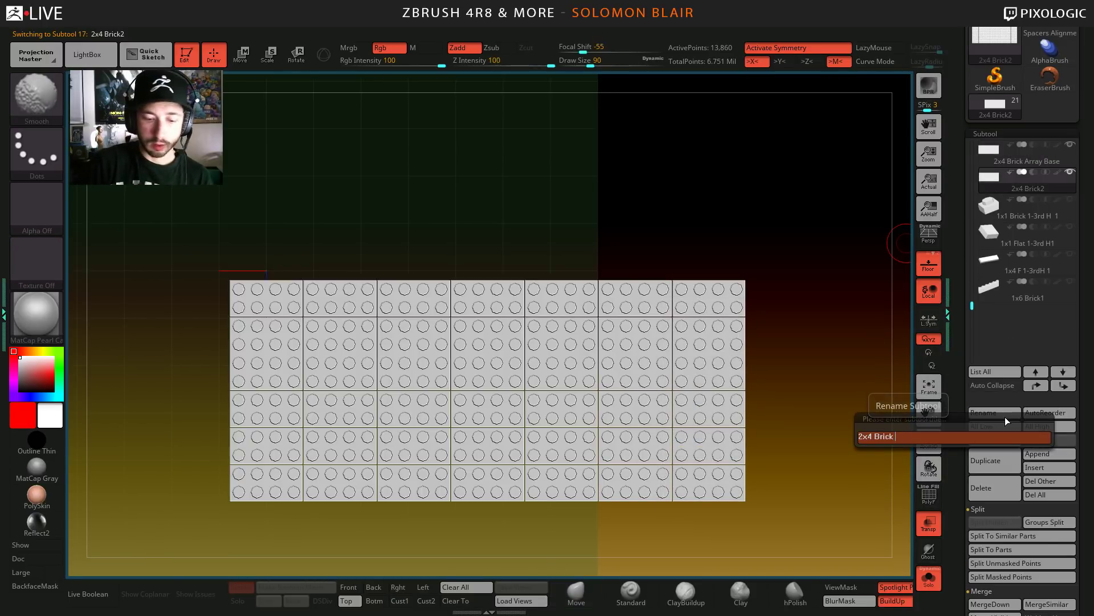
pyautogui.write('Row')
pyautogui.press('BackSpace')
pyautogui.press('BackSpace')
pyautogui.press('BackSpace')
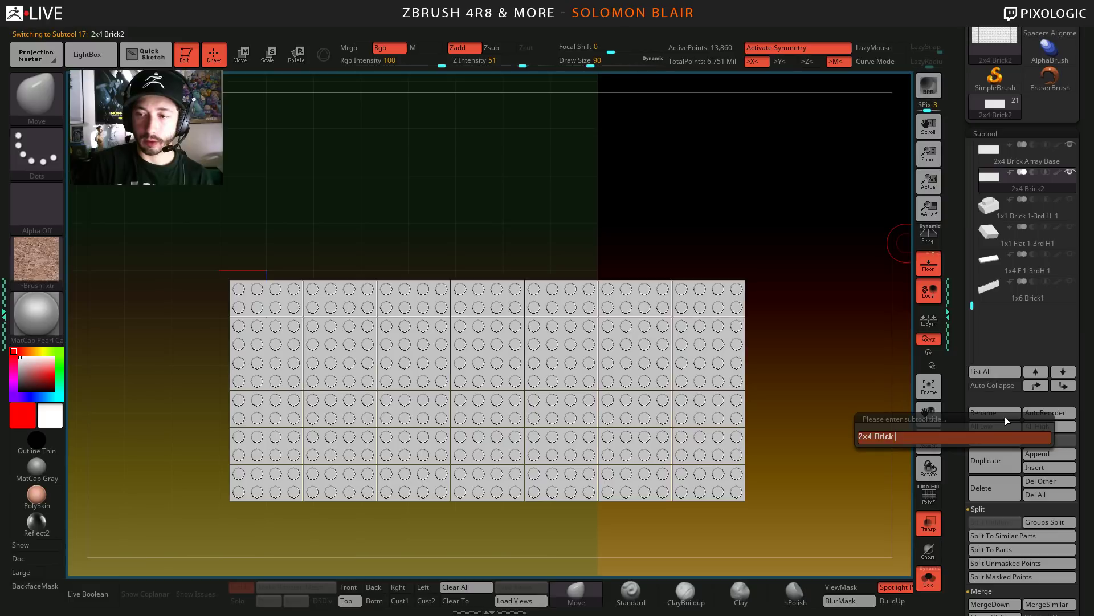
pyautogui.write('Stair Step')
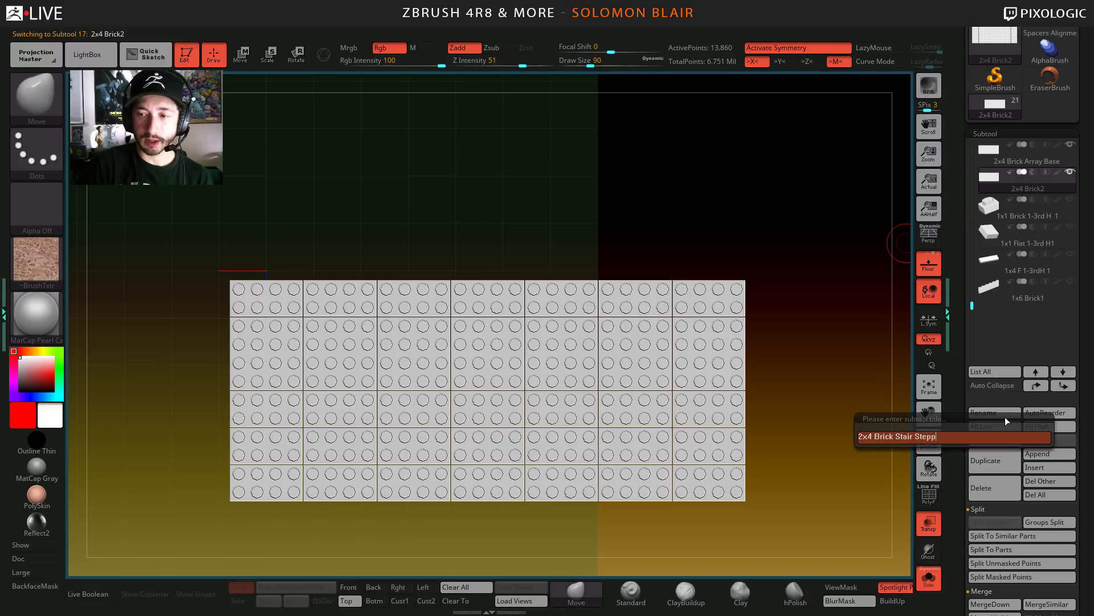
pyautogui.press('Return')
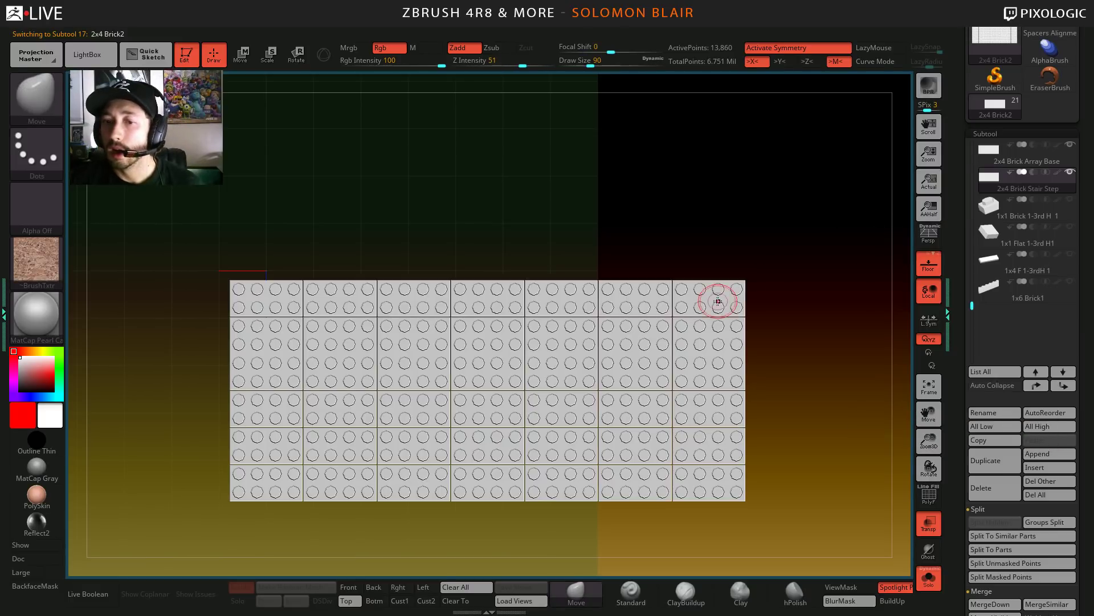
# - Show only the first row of whole bricks in 2x4 Brick Stair Step, using a rectangle selection and Grow All visibility
pyautogui.click(990, 180)
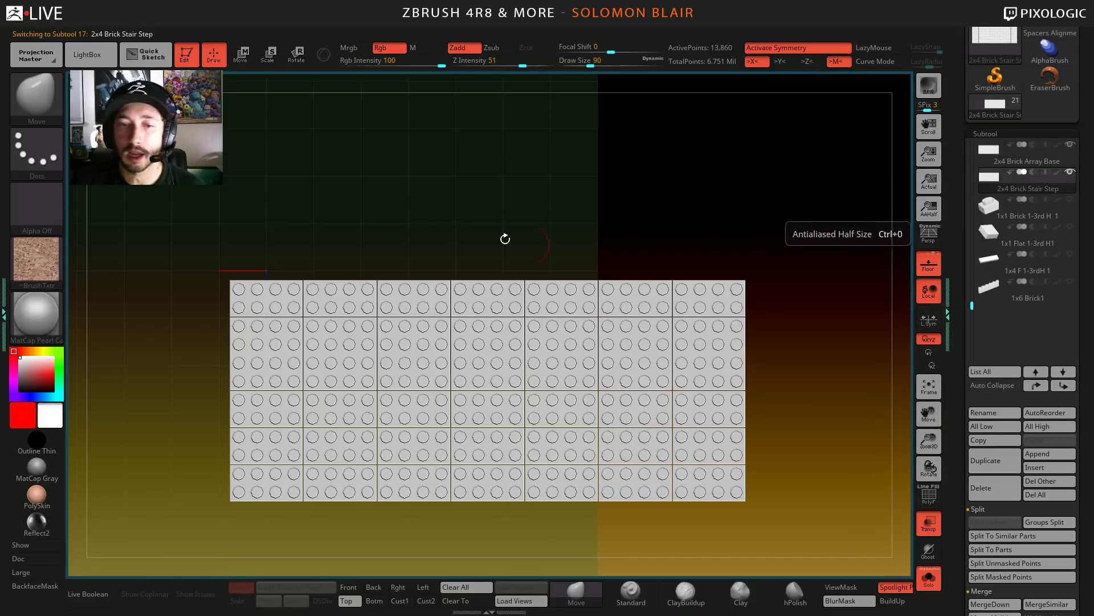
pyautogui.keyDown('ctrl'); pyautogui.keyDown('shift'); pyautogui.moveTo(158, 223); pyautogui.dragTo(816, 284); pyautogui.keyUp('shift'); pyautogui.keyUp('ctrl')
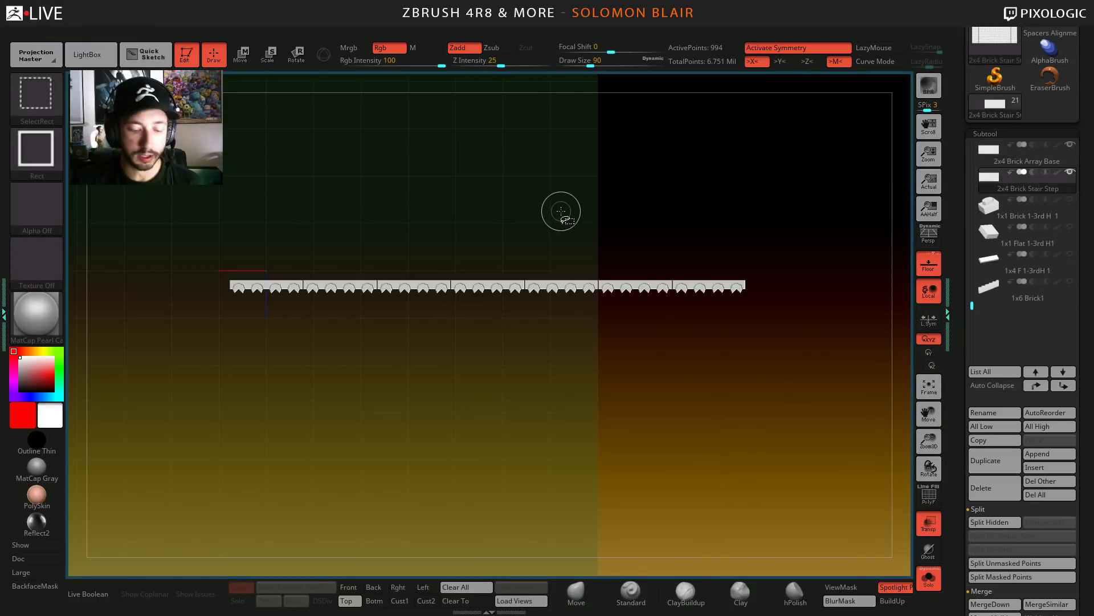
pyautogui.keyDown('ctrl'); pyautogui.keyDown('shift'); pyautogui.click(203, 233); pyautogui.keyUp('shift'); pyautogui.keyUp('ctrl')
pyautogui.keyDown('ctrl'); pyautogui.keyDown('shift'); pyautogui.moveTo(176, 241); pyautogui.dragTo(912, 310); pyautogui.keyUp('shift'); pyautogui.keyUp('ctrl')
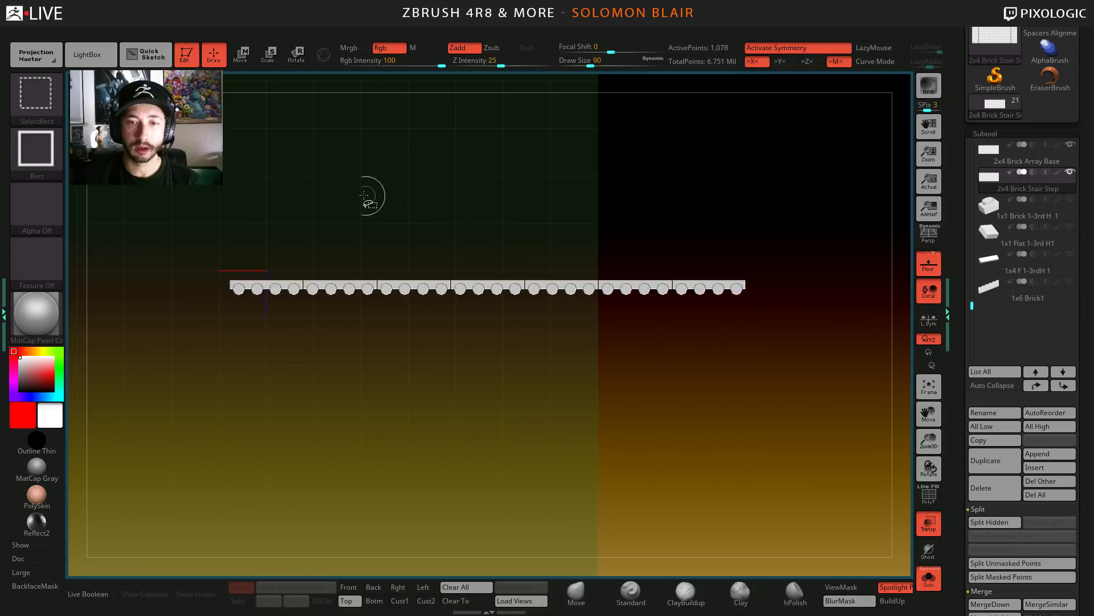
pyautogui.keyDown('ctrl'); pyautogui.keyDown('shift'); pyautogui.click(399, 181); pyautogui.keyUp('shift'); pyautogui.keyUp('ctrl')
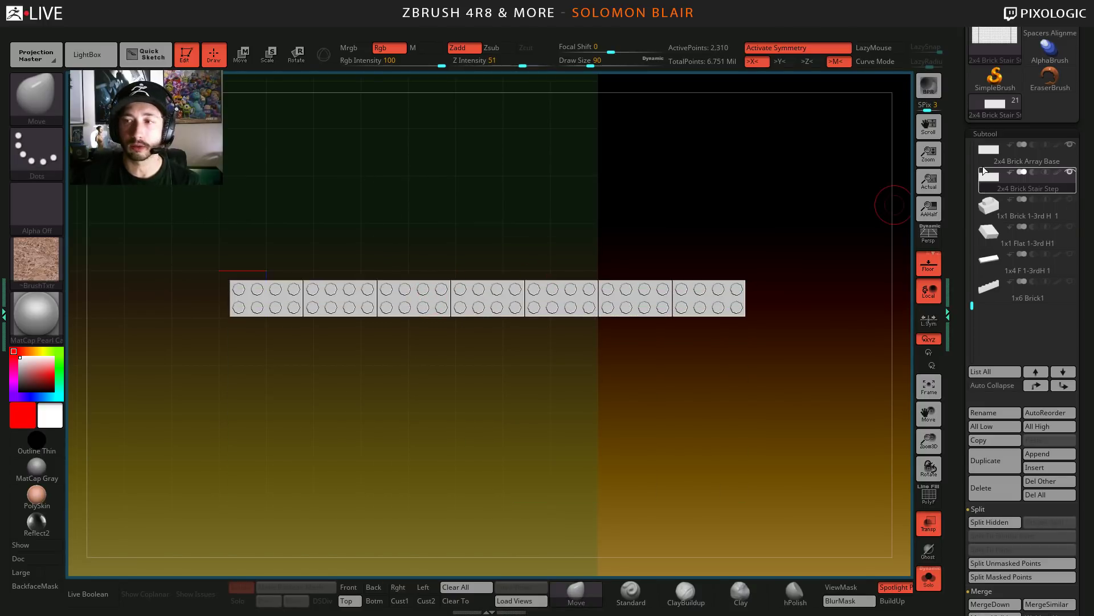
pyautogui.click(1002, 132)
pyautogui.click(986, 284)
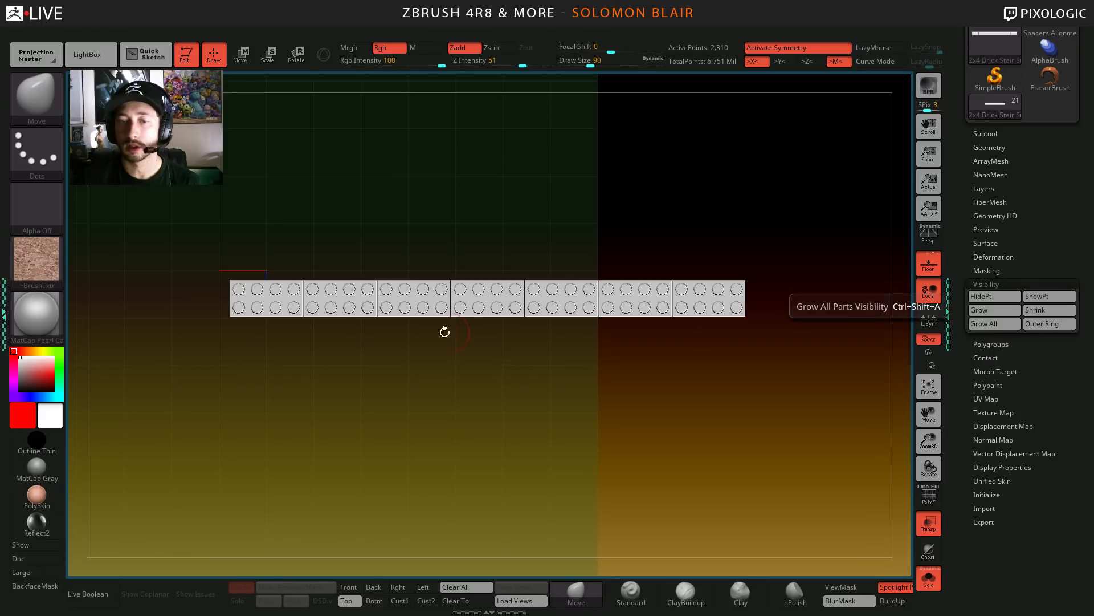
pyautogui.moveTo(191, 254)
pyautogui.keyDown('ctrl'); pyautogui.keyDown('shift'); pyautogui.mouseDown()
pyautogui.moveTo(374, 273)
pyautogui.moveTo(838, 290)
pyautogui.mouseUp(); pyautogui.keyUp('shift'); pyautogui.keyUp('ctrl')
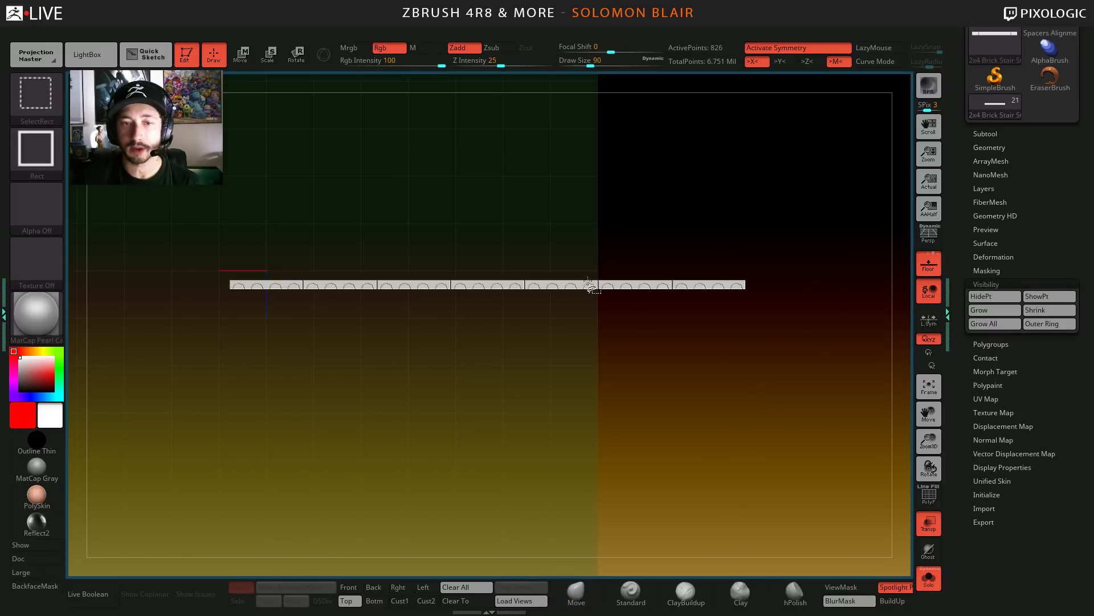
pyautogui.hotkey('ctrl', 'shift', 'a')
# - Delete the hidden bricks from 2x4 Brick Stair Step and leave solo mode
pyautogui.press('space')
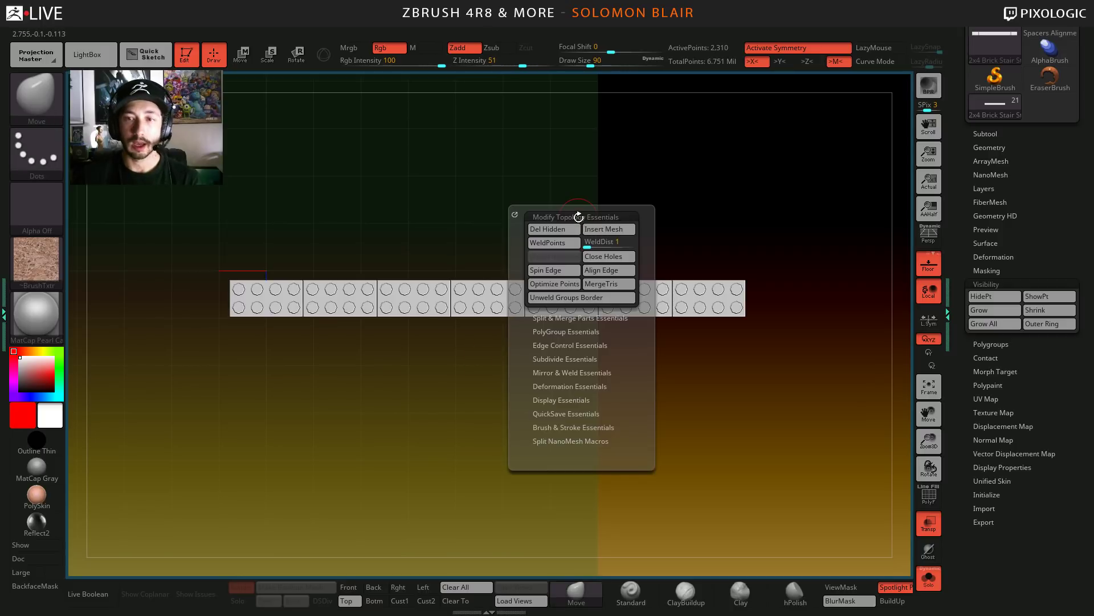
pyautogui.click(557, 231)
pyautogui.hotkey('ctrl', 'shift', 's')
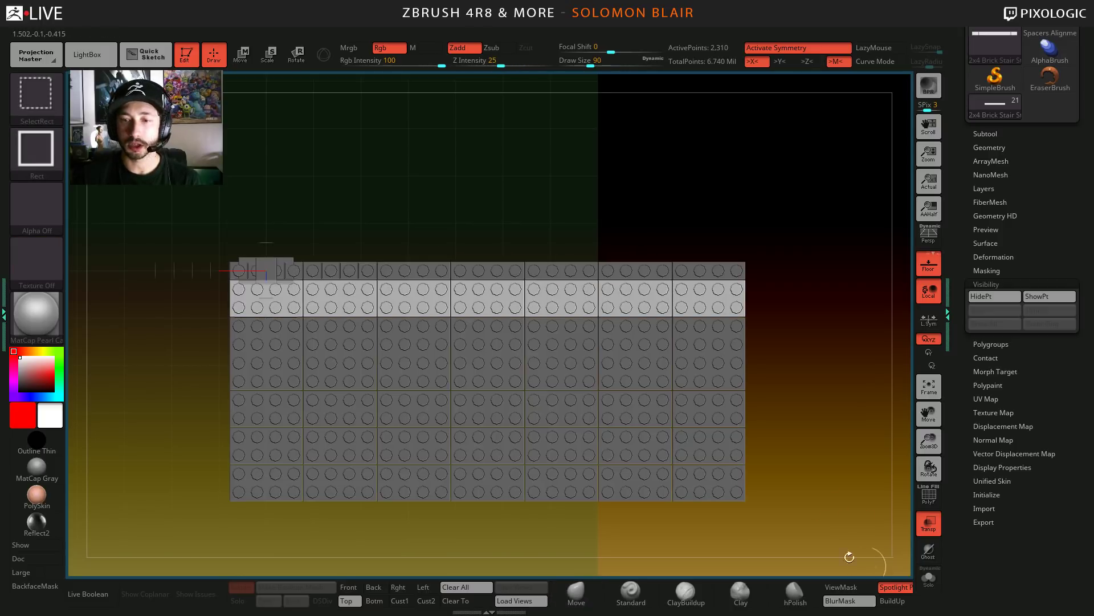
# - Turn off transparency and make the Spacers Alignment XYZ1 subtool active with its polyframe shown
pyautogui.moveTo(508, 396)
pyautogui.mouseDown(button='right')
pyautogui.moveTo(564, 412)
pyautogui.moveTo(593, 447)
pyautogui.moveTo(604, 445)
pyautogui.mouseUp(button='right')
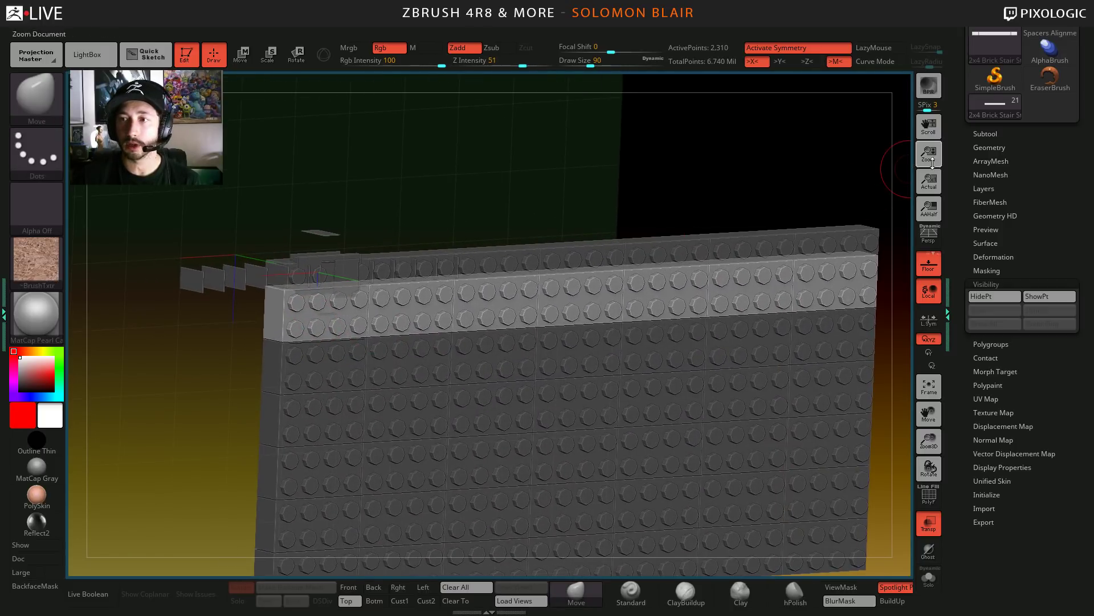
pyautogui.click(925, 529)
pyautogui.click(1003, 162)
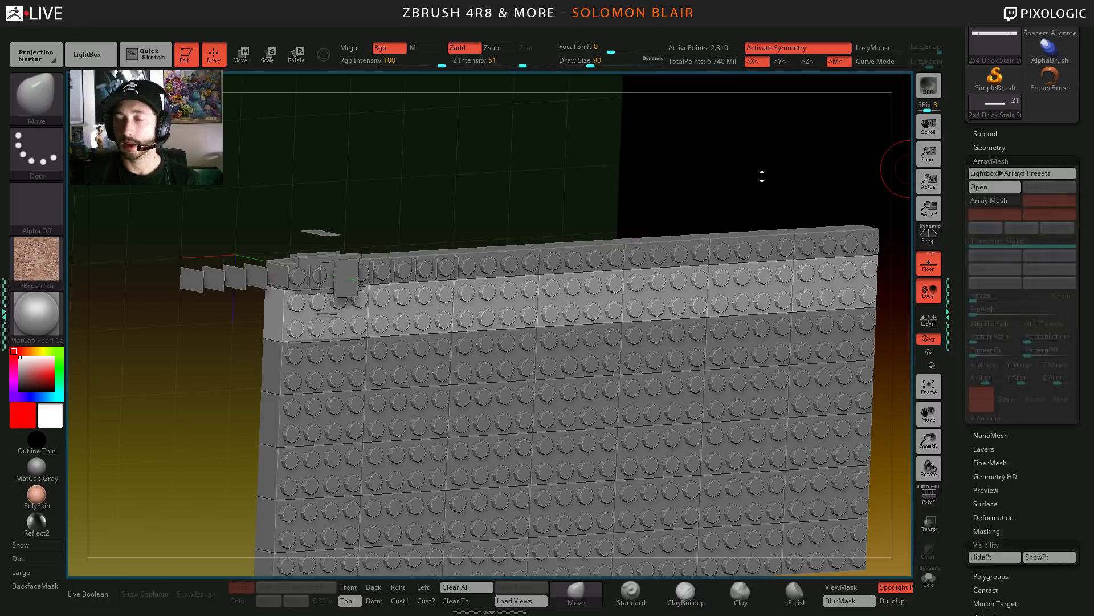
pyautogui.keyDown('ctrl'); pyautogui.moveTo(759, 177); pyautogui.dragTo(735, 120, button='right'); pyautogui.keyUp('ctrl')
pyautogui.moveTo(656, 297)
pyautogui.keyDown('shift'); pyautogui.mouseDown(button='right')
pyautogui.moveTo(621, 313)
pyautogui.moveTo(723, 369)
pyautogui.moveTo(625, 334)
pyautogui.moveTo(656, 359)
pyautogui.moveTo(642, 399)
pyautogui.moveTo(661, 433)
pyautogui.mouseUp(button='right'); pyautogui.keyUp('shift')
pyautogui.press('s')
pyautogui.moveTo(554, 236)
pyautogui.mouseDown(button='right')
pyautogui.moveTo(603, 223)
pyautogui.moveTo(617, 329)
pyautogui.mouseUp(button='right')
pyautogui.keyDown('alt'); pyautogui.click(617, 329); pyautogui.keyUp('alt')
pyautogui.hotkey('shift', 'f')
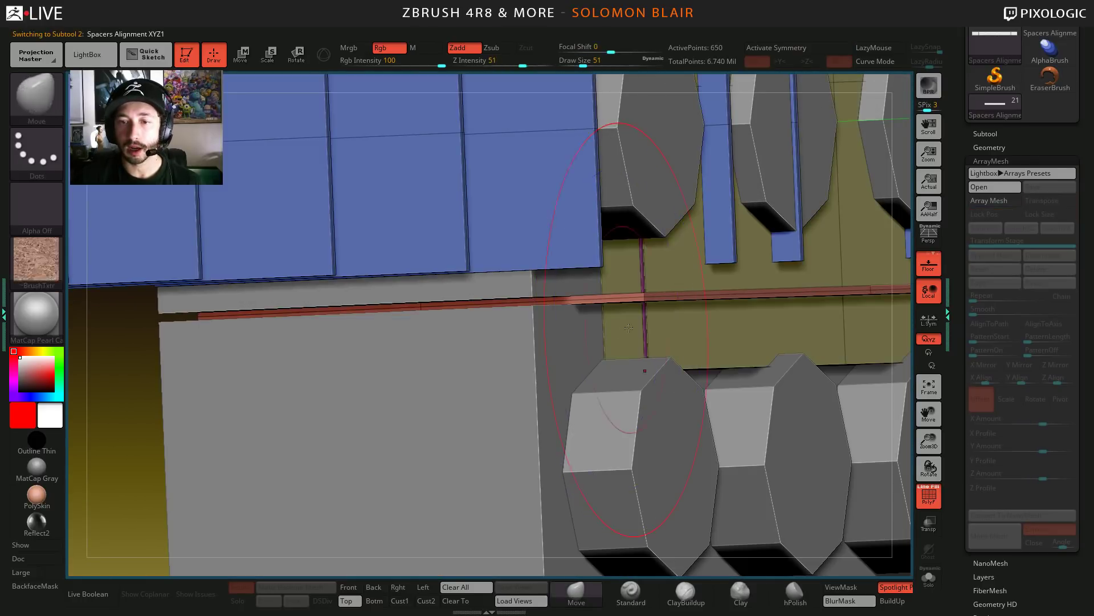
# - Solo the spacers subtool and isolate one olive flat spacer plate from the stack
pyautogui.keyDown('ctrl'); pyautogui.moveTo(618, 428); pyautogui.dragTo(625, 276, button='right'); pyautogui.keyUp('ctrl')
pyautogui.hotkey('ctrl', 'shift', 's')
pyautogui.moveTo(621, 222)
pyautogui.keyDown('ctrl'); pyautogui.mouseDown(button='right')
pyautogui.moveTo(615, 280)
pyautogui.moveTo(548, 319)
pyautogui.mouseUp(button='right'); pyautogui.keyUp('ctrl')
pyautogui.keyDown('ctrl'); pyautogui.moveTo(547, 319); pyautogui.dragTo(562, 376, button='right'); pyautogui.keyUp('ctrl')
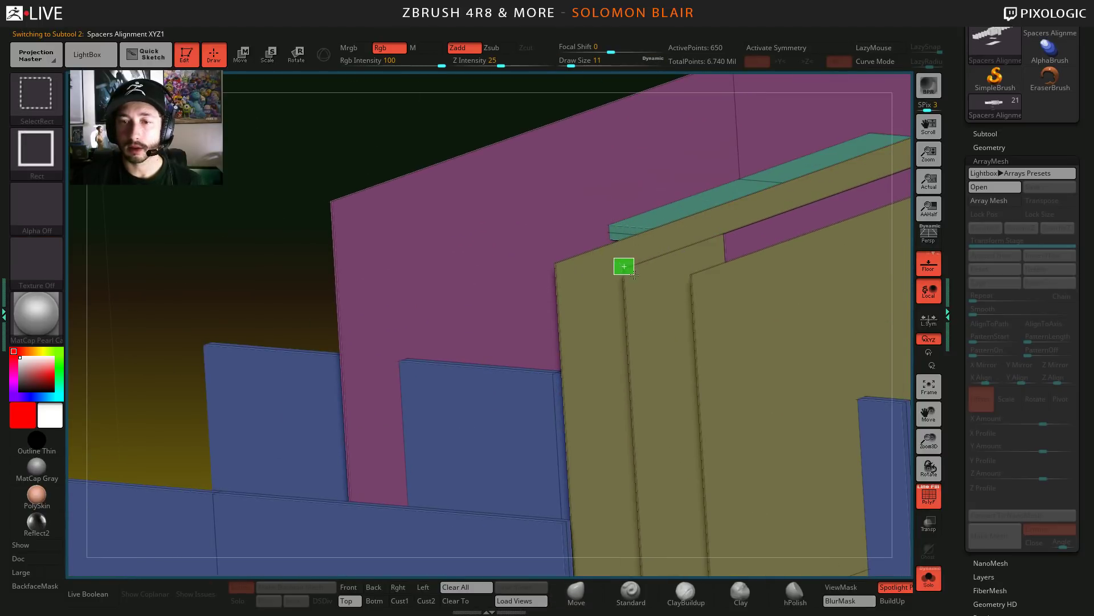
pyautogui.keyDown('ctrl'); pyautogui.keyDown('shift'); pyautogui.click(624, 266); pyautogui.keyUp('shift'); pyautogui.keyUp('ctrl')
pyautogui.keyDown('ctrl'); pyautogui.moveTo(628, 342); pyautogui.dragTo(379, 283, button='right'); pyautogui.keyUp('ctrl')
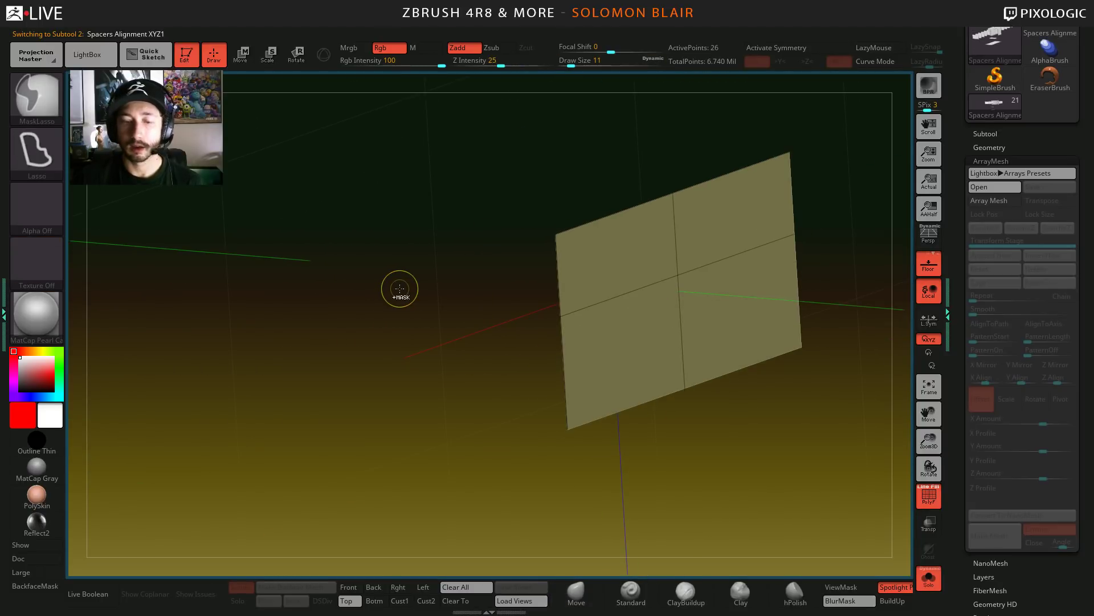
# - Show all spacers again with everything except the chosen plate masked, and view them with the bricks from the top
pyautogui.keyDown('ctrl'); pyautogui.keyDown('shift'); pyautogui.click(251, 288); pyautogui.keyUp('shift'); pyautogui.keyUp('ctrl')
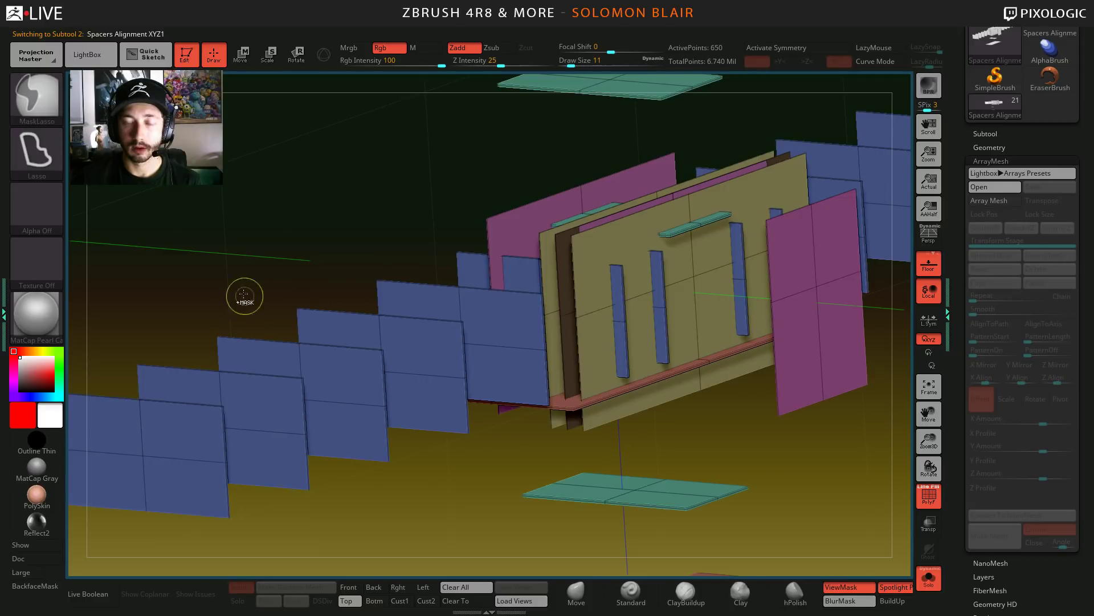
pyautogui.moveTo(268, 232)
pyautogui.keyDown('ctrl'); pyautogui.mouseDown(button='right')
pyautogui.moveTo(265, 179)
pyautogui.moveTo(273, 222)
pyautogui.mouseUp(button='right'); pyautogui.keyUp('ctrl')
pyautogui.keyDown('ctrl'); pyautogui.keyDown('shift'); pyautogui.click(279, 225); pyautogui.keyUp('shift'); pyautogui.keyUp('ctrl')
pyautogui.keyDown('alt'); pyautogui.moveTo(376, 200); pyautogui.dragTo(320, 228, button='right'); pyautogui.keyUp('alt')
pyautogui.moveTo(319, 228); pyautogui.dragTo(301, 214, button='right')
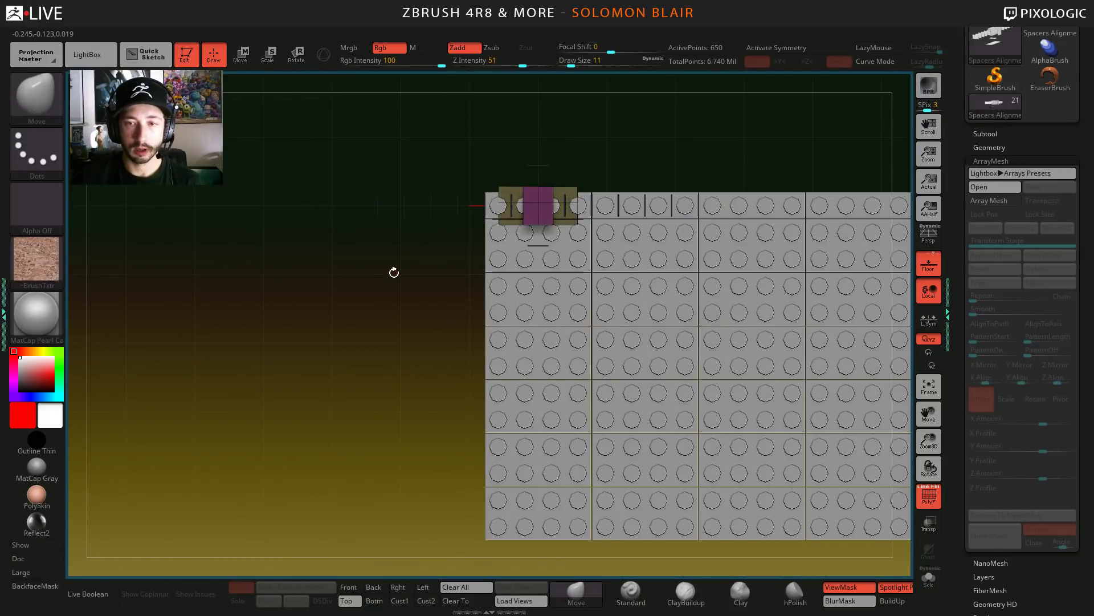
# - Switch the masking brush from MaskLasso to MaskPen and mask the back half of the spacer plate
pyautogui.press('w')
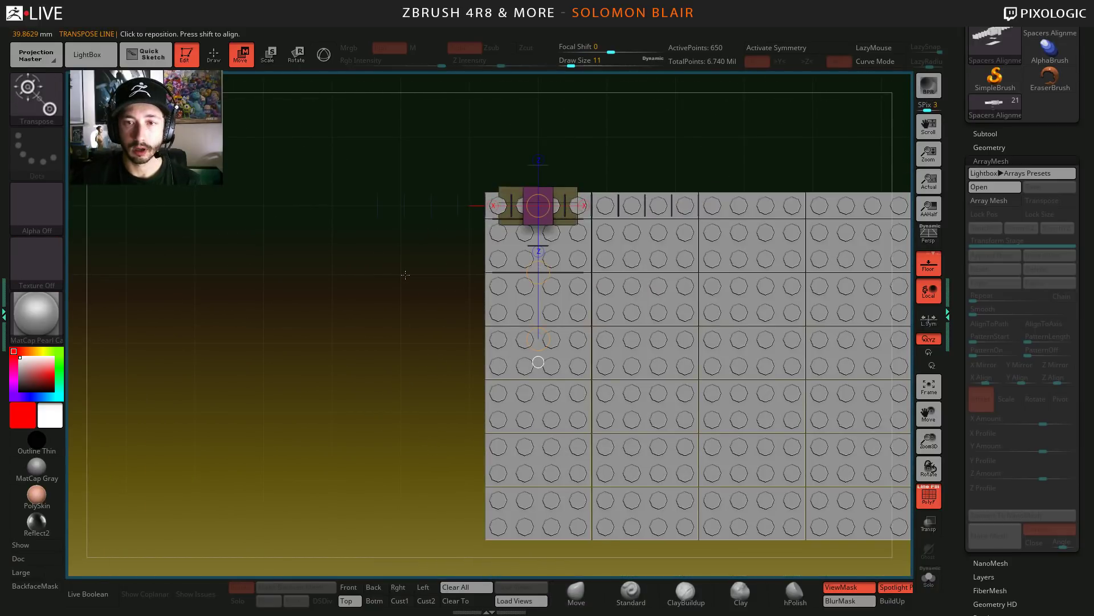
pyautogui.click(324, 54)
pyautogui.press('q')
pyautogui.keyDown('ctrl'); pyautogui.moveTo(388, 141); pyautogui.dragTo(685, 204); pyautogui.keyUp('ctrl')
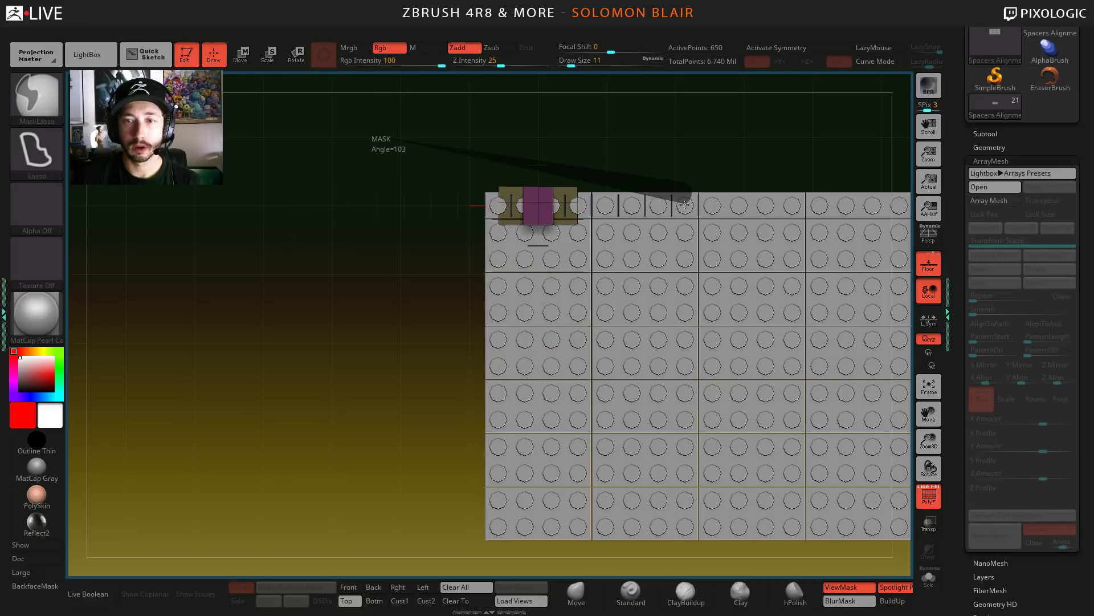
pyautogui.keyDown('ctrl'); pyautogui.moveTo(548, 181); pyautogui.dragTo(393, 143); pyautogui.keyUp('ctrl')
pyautogui.click(36, 96)
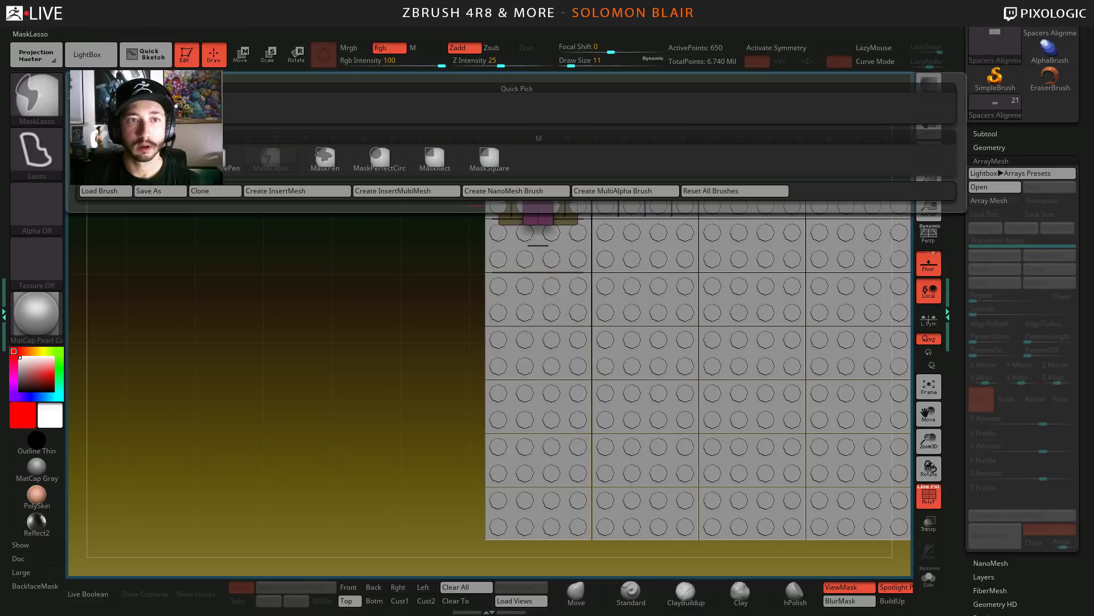
pyautogui.keyDown('ctrl'); pyautogui.click(325, 160); pyautogui.keyUp('ctrl')
pyautogui.keyDown('ctrl'); pyautogui.moveTo(318, 129); pyautogui.dragTo(693, 202); pyautogui.keyUp('ctrl')
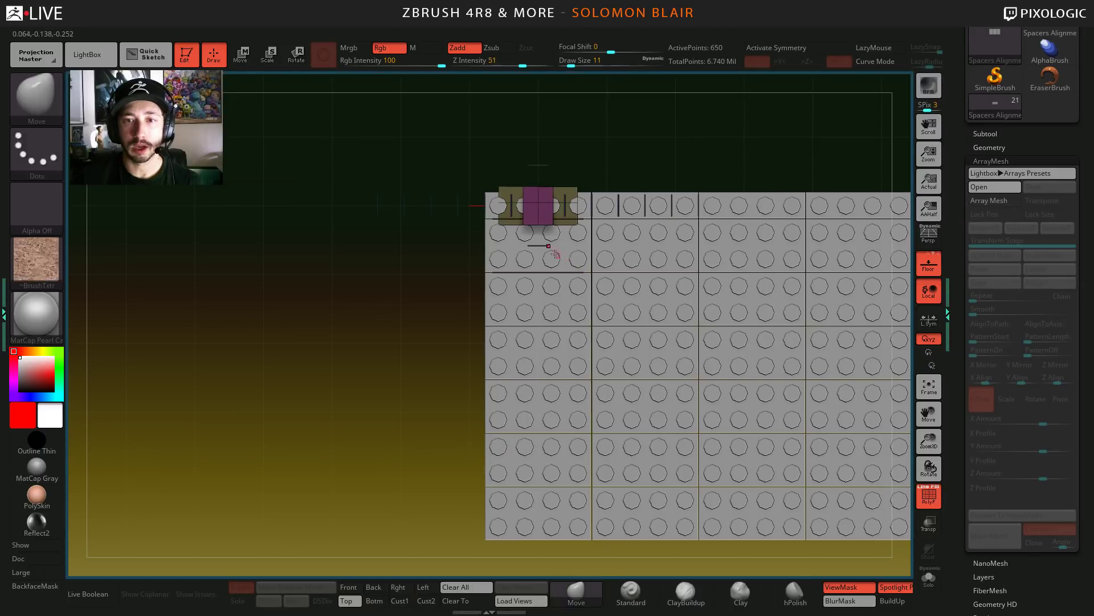
# - Stretch the plate's unmasked half along Z over the brick rows and inspect it at an angle
pyautogui.press('w')
pyautogui.keyDown('ctrl'); pyautogui.moveTo(538, 341); pyautogui.dragTo(538, 517); pyautogui.keyUp('ctrl')
pyautogui.press('q')
pyautogui.press('q')
pyautogui.moveTo(415, 320)
pyautogui.mouseDown(button='right')
pyautogui.moveTo(455, 320)
pyautogui.moveTo(459, 399)
pyautogui.mouseUp(button='right')
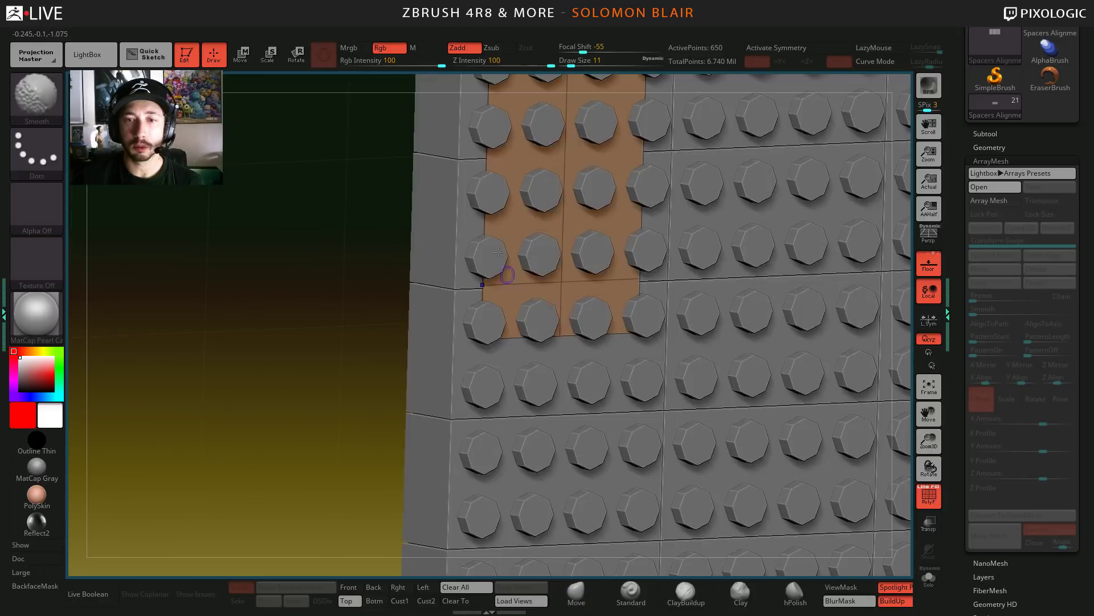
# - Clear the mask on the spacers with the polyframe hidden and solo the stretched plate's subtool
pyautogui.hotkey('shift', 'f')
pyautogui.moveTo(521, 228)
pyautogui.keyDown('alt'); pyautogui.mouseDown(button='right')
pyautogui.moveTo(487, 426)
pyautogui.moveTo(499, 363)
pyautogui.moveTo(490, 279)
pyautogui.moveTo(318, 309)
pyautogui.moveTo(260, 338)
pyautogui.mouseUp(button='right'); pyautogui.keyUp('alt')
pyautogui.hotkey('ctrl', 'h')
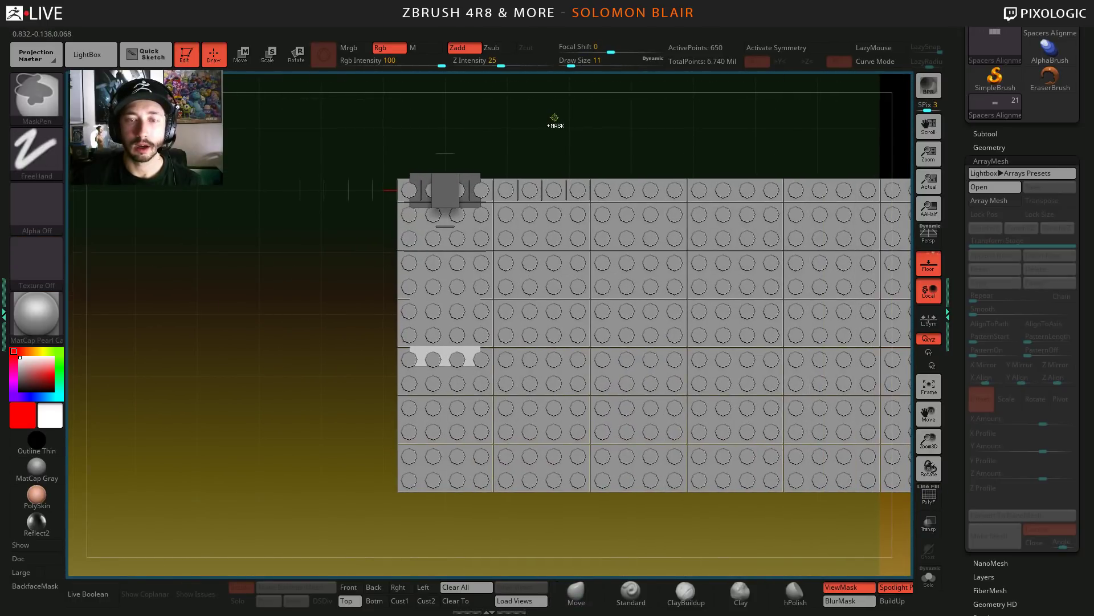
pyautogui.keyDown('ctrl'); pyautogui.moveTo(562, 141); pyautogui.dragTo(568, 149); pyautogui.keyUp('ctrl')
pyautogui.hotkey('ctrl', 'shift', 's')
pyautogui.keyDown('ctrl'); pyautogui.moveTo(435, 357); pyautogui.dragTo(481, 393, button='right'); pyautogui.keyUp('ctrl')
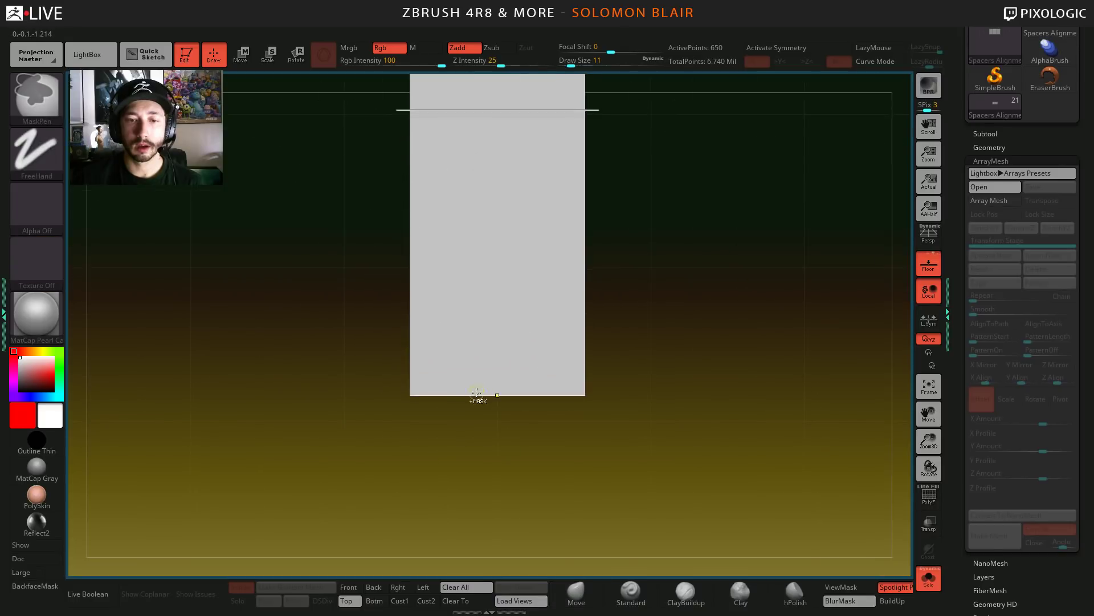
# - Show the polyframe and mask the spacers so that only the long plate's left edge stays free
pyautogui.hotkey('shift', 'f')
pyautogui.keyDown('ctrl'); pyautogui.moveTo(385, 420); pyautogui.dragTo(295, 364, button='right'); pyautogui.keyUp('ctrl')
pyautogui.moveTo(353, 497)
pyautogui.keyDown('ctrl'); pyautogui.mouseDown()
pyautogui.moveTo(391, 434)
pyautogui.moveTo(440, 170)
pyautogui.mouseUp(); pyautogui.keyUp('ctrl')
pyautogui.keyDown('ctrl'); pyautogui.keyDown('shift'); pyautogui.click(118, 345); pyautogui.keyUp('shift'); pyautogui.keyUp('ctrl')
pyautogui.keyDown('ctrl'); pyautogui.click(159, 354); pyautogui.keyUp('ctrl')
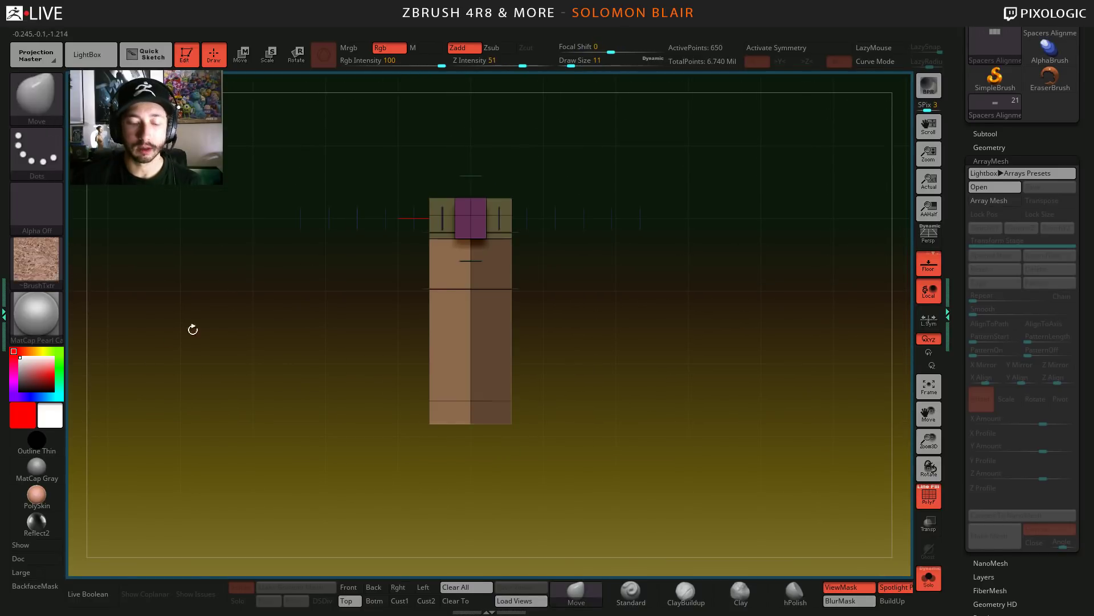
# - Move the long plate's free left edge outward along X to the side of the brick array, with the bricks shown
pyautogui.press('w')
pyautogui.click(457, 383)
pyautogui.hotkey('ctrl', 'shift', 's')
pyautogui.keyDown('ctrl'); pyautogui.moveTo(317, 335); pyautogui.dragTo(349, 359, button='right'); pyautogui.keyUp('ctrl')
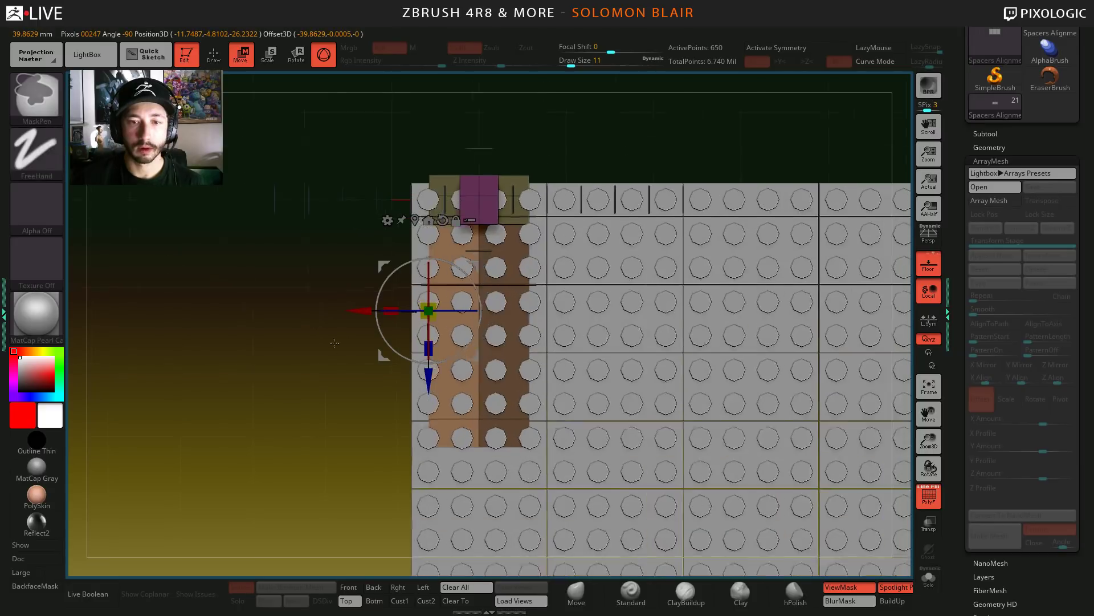
pyautogui.moveTo(362, 312)
pyautogui.mouseDown()
pyautogui.moveTo(341, 312)
pyautogui.moveTo(296, 381)
pyautogui.mouseUp()
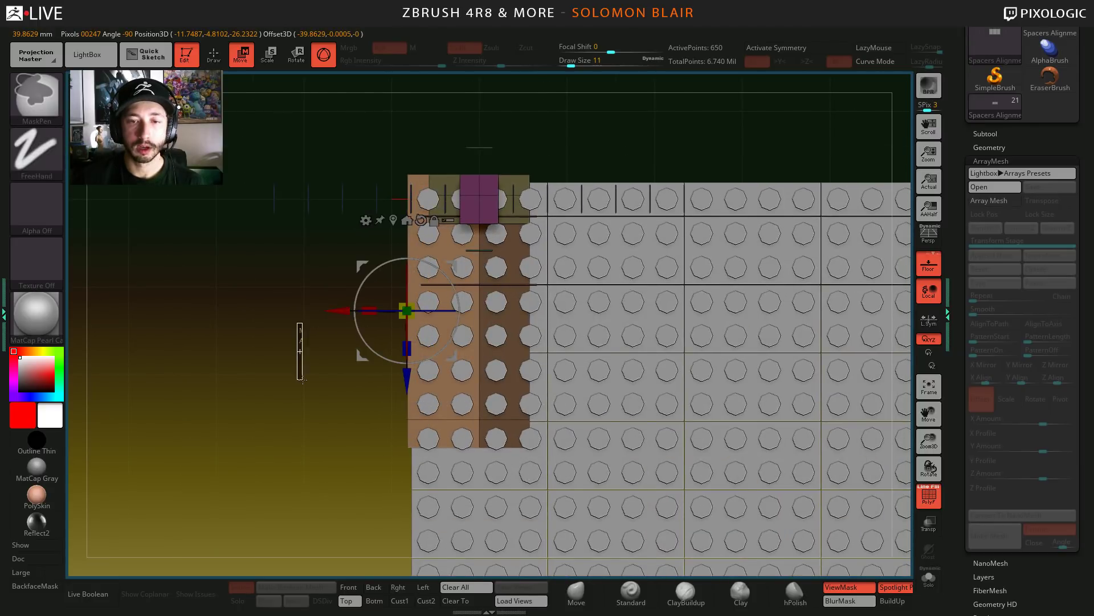
# - Clear the mask on the spacers and hide the polyframe
pyautogui.moveTo(296, 380)
pyautogui.mouseDown(button='right')
pyautogui.moveTo(313, 376)
pyautogui.moveTo(313, 342)
pyautogui.mouseUp(button='right')
pyautogui.press('q')
pyautogui.hotkey('shift', 'f')
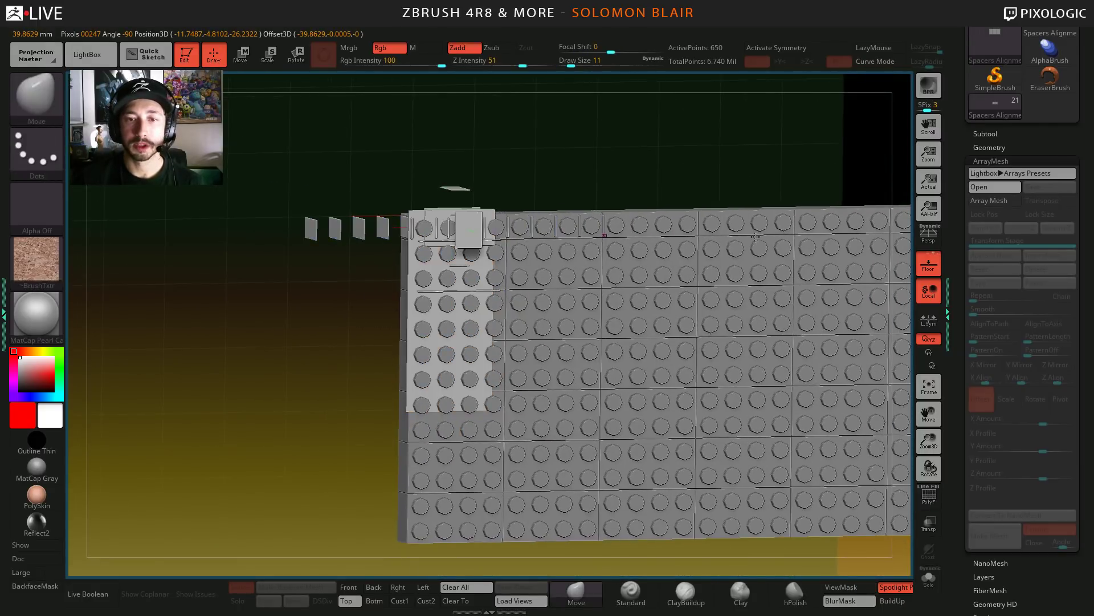
# - Select the 2x4 Brick Stair Step subtool and turn on Array Mesh for it, viewed from the side
pyautogui.click(977, 134)
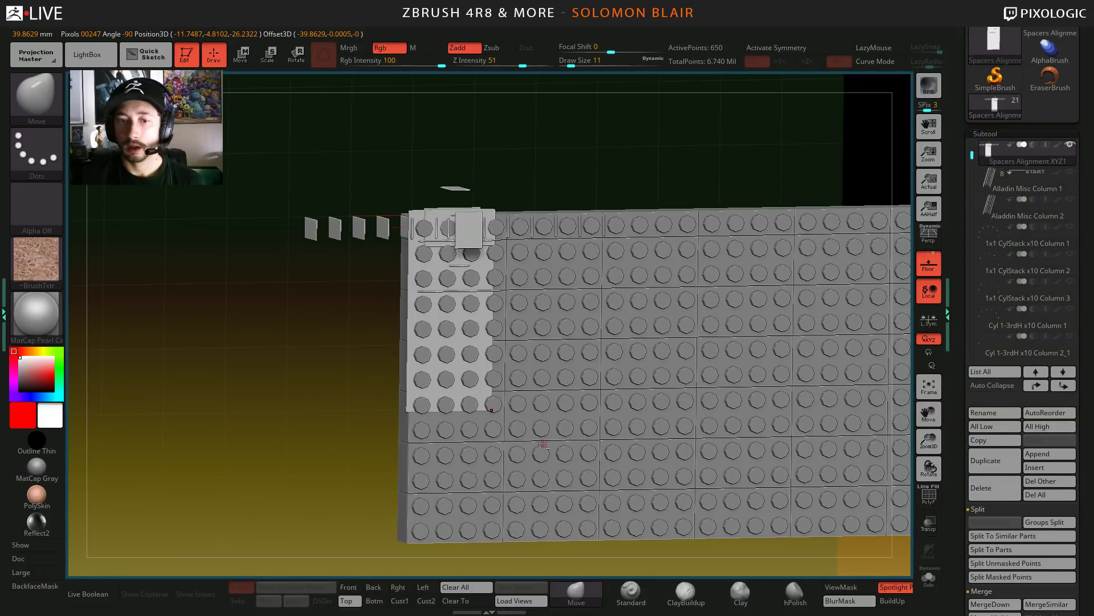
pyautogui.moveTo(967, 158); pyautogui.dragTo(963, 241)
pyautogui.click(996, 345)
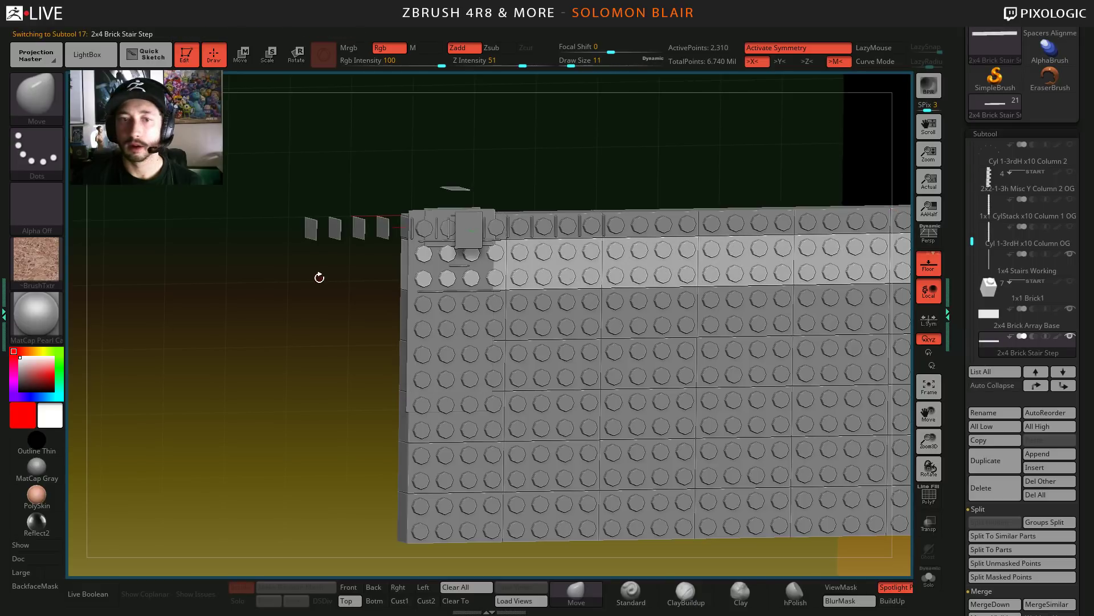
pyautogui.moveTo(369, 268)
pyautogui.keyDown('ctrl'); pyautogui.mouseDown(button='right')
pyautogui.moveTo(342, 302)
pyautogui.moveTo(355, 313)
pyautogui.moveTo(593, 344)
pyautogui.moveTo(537, 382)
pyautogui.moveTo(525, 276)
pyautogui.moveTo(519, 302)
pyautogui.moveTo(593, 303)
pyautogui.moveTo(448, 279)
pyautogui.mouseUp(button='right'); pyautogui.keyUp('ctrl')
pyautogui.keyDown('ctrl'); pyautogui.moveTo(404, 341); pyautogui.dragTo(572, 371, button='right'); pyautogui.keyUp('ctrl')
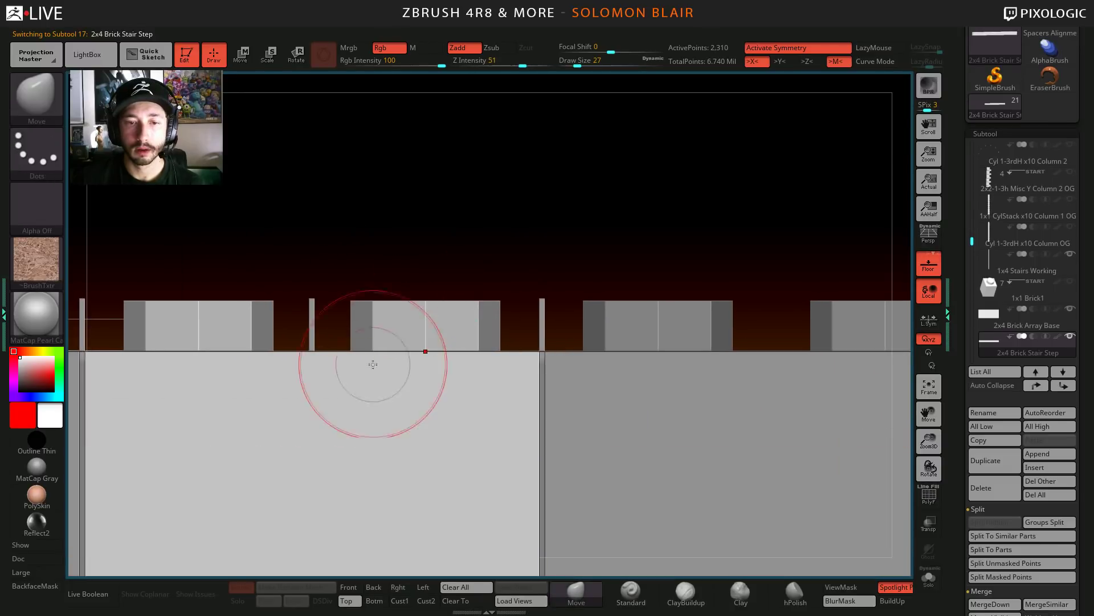
pyautogui.moveTo(374, 364)
pyautogui.keyDown('ctrl'); pyautogui.mouseDown(button='right')
pyautogui.moveTo(572, 400)
pyautogui.moveTo(284, 405)
pyautogui.moveTo(625, 303)
pyautogui.moveTo(942, 101)
pyautogui.mouseUp(button='right'); pyautogui.keyUp('ctrl')
pyautogui.click(996, 132)
pyautogui.click(998, 162)
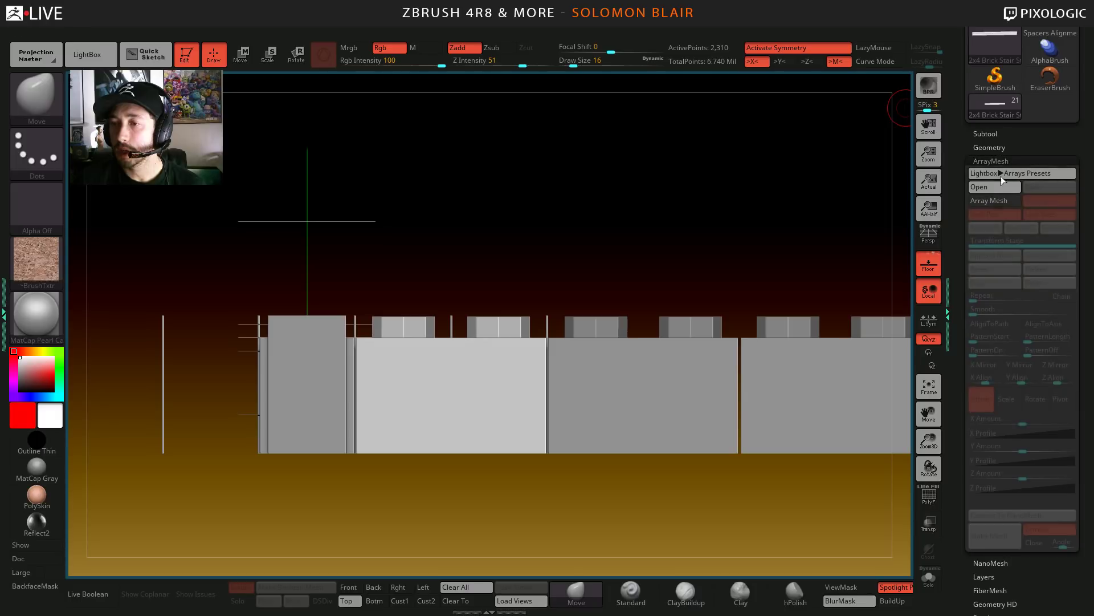
pyautogui.click(998, 201)
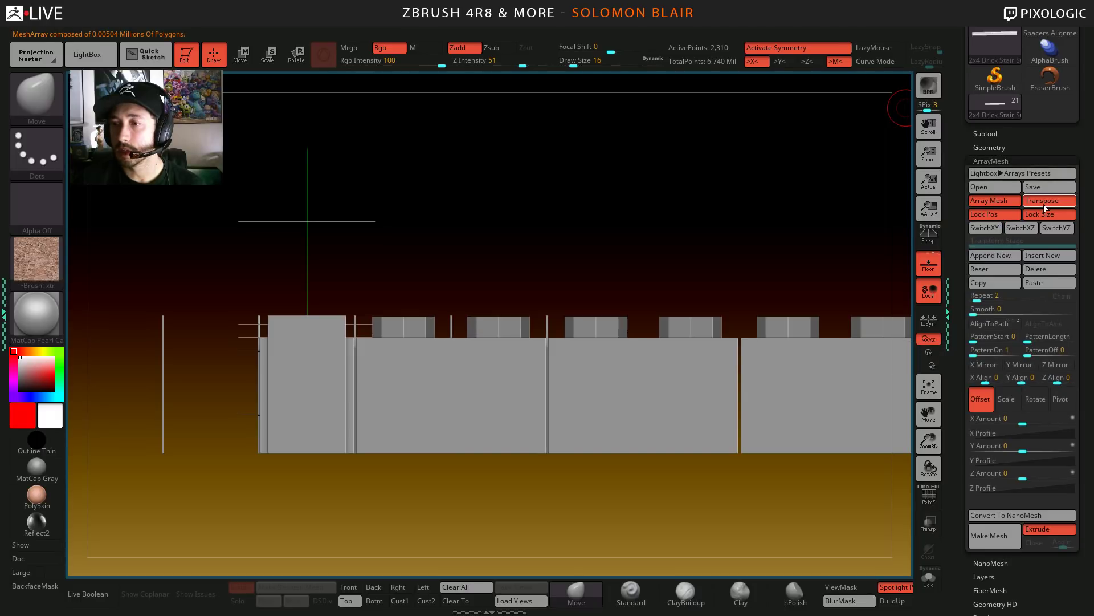
# - Try pasting the previously copied array settings onto the stair step's array mesh
pyautogui.keyDown('ctrl'); pyautogui.moveTo(523, 360); pyautogui.dragTo(433, 302, button='right'); pyautogui.keyUp('ctrl')
pyautogui.moveTo(434, 302)
pyautogui.mouseDown(button='right')
pyautogui.moveTo(480, 371)
pyautogui.moveTo(518, 376)
pyautogui.moveTo(484, 347)
pyautogui.moveTo(454, 357)
pyautogui.mouseUp(button='right')
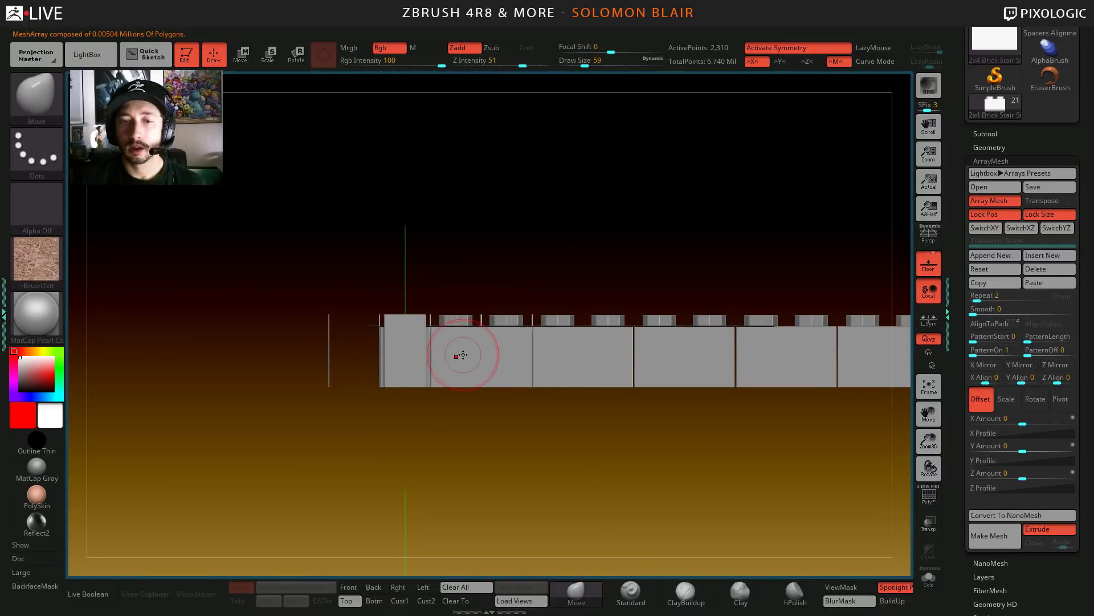
pyautogui.press('s')
pyautogui.moveTo(459, 357); pyautogui.dragTo(474, 357)
pyautogui.keyDown('alt'); pyautogui.moveTo(485, 357); pyautogui.dragTo(361, 345, button='right'); pyautogui.keyUp('alt')
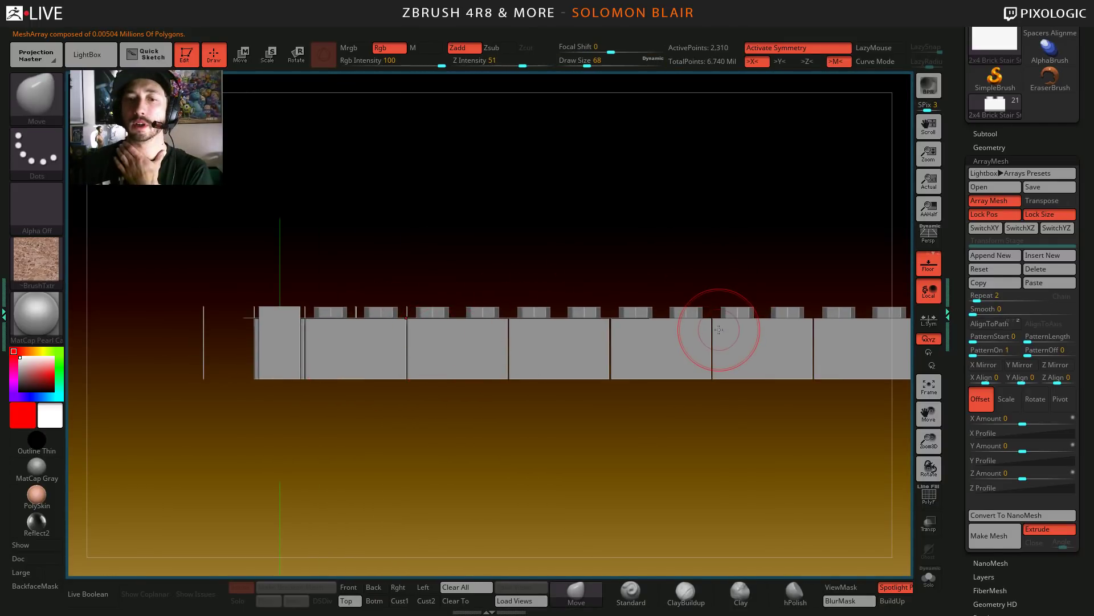
pyautogui.click(1046, 281)
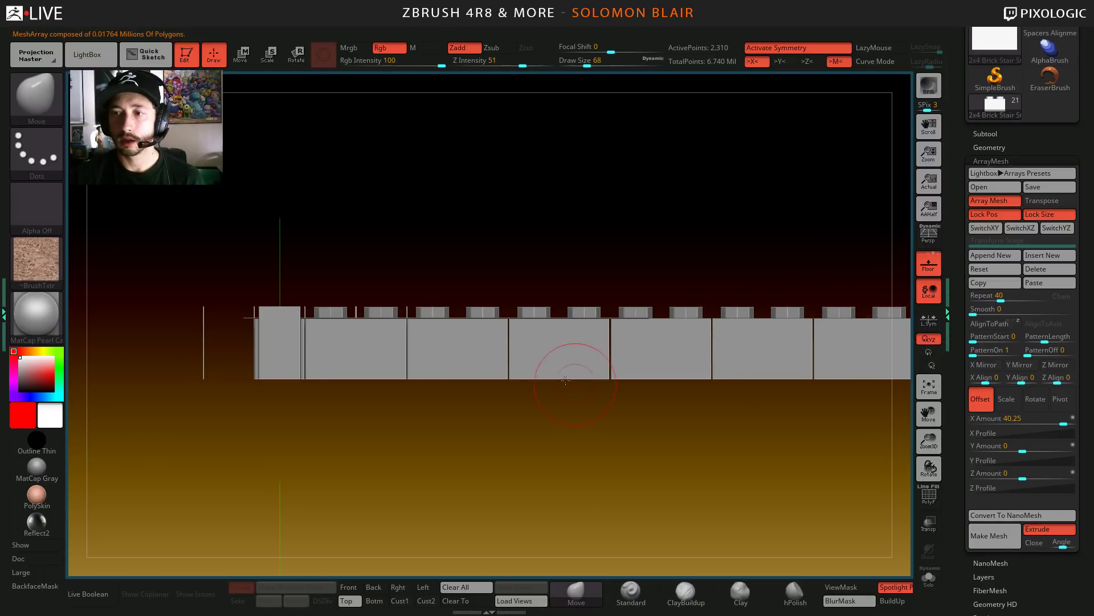
# - Inspect the soloed stair step with the polyframe shown and undo its pasted array settings and array mesh
pyautogui.keyDown('shift'); pyautogui.moveTo(551, 417); pyautogui.dragTo(562, 391, button='right'); pyautogui.keyUp('shift')
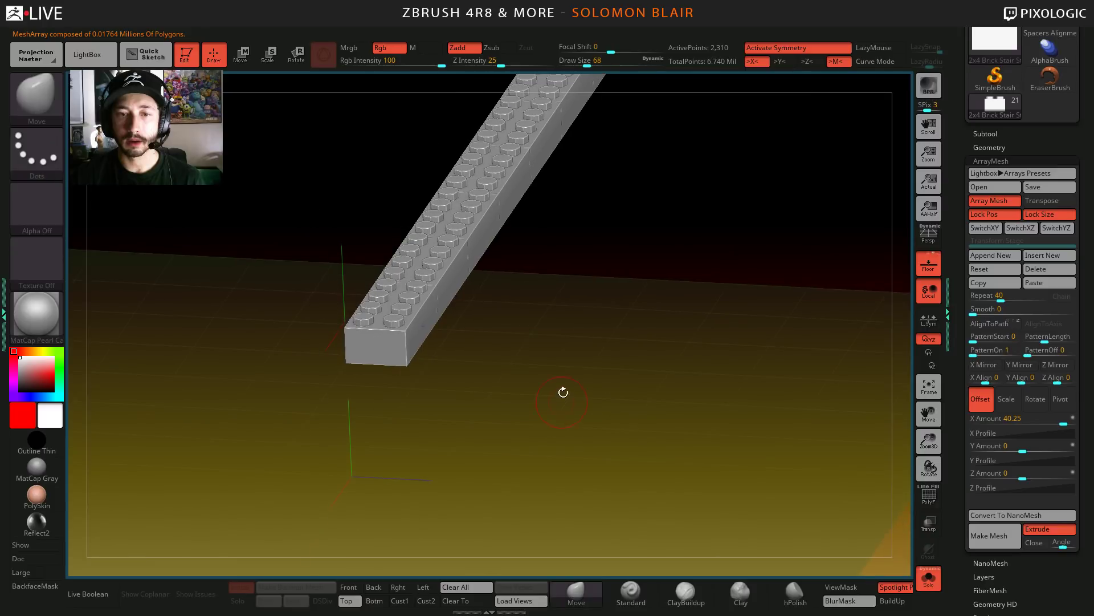
pyautogui.hotkey('shift', 'f')
pyautogui.moveTo(563, 391); pyautogui.dragTo(618, 394)
pyautogui.press('ctrl')
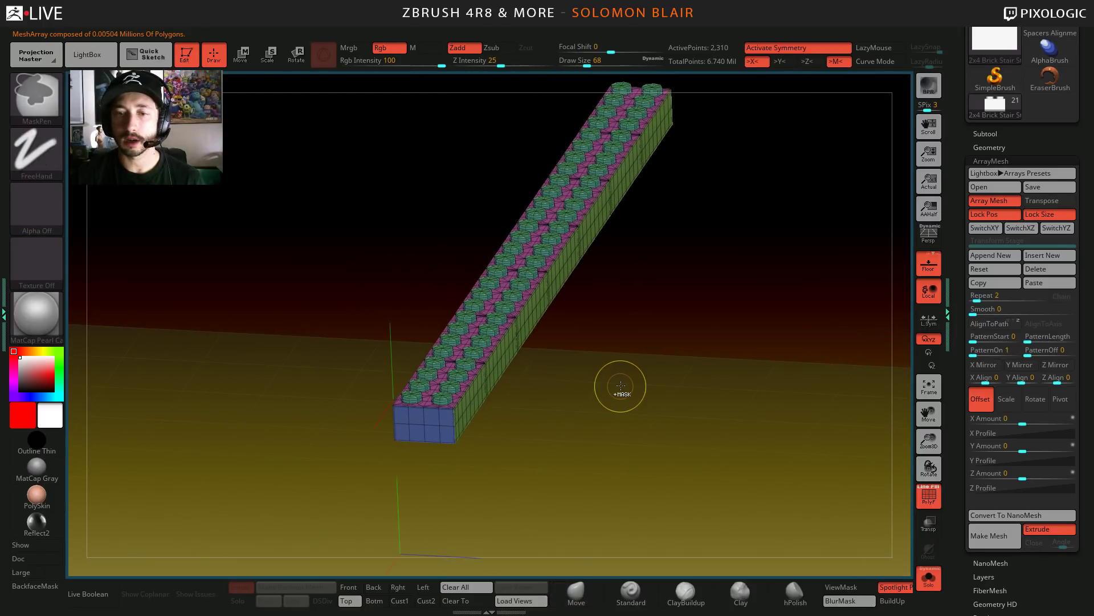
pyautogui.hotkey('ctrl', 'z')
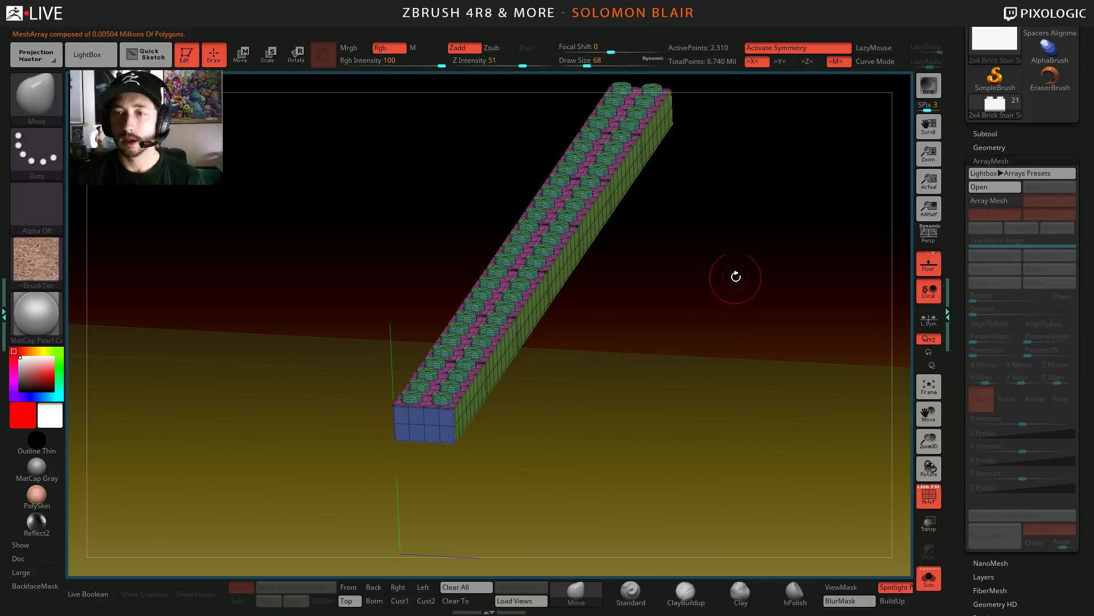
# - Select the 2x4 Brick Array Base subtool and undo its mesh conversion to get back the live array
pyautogui.click(985, 133)
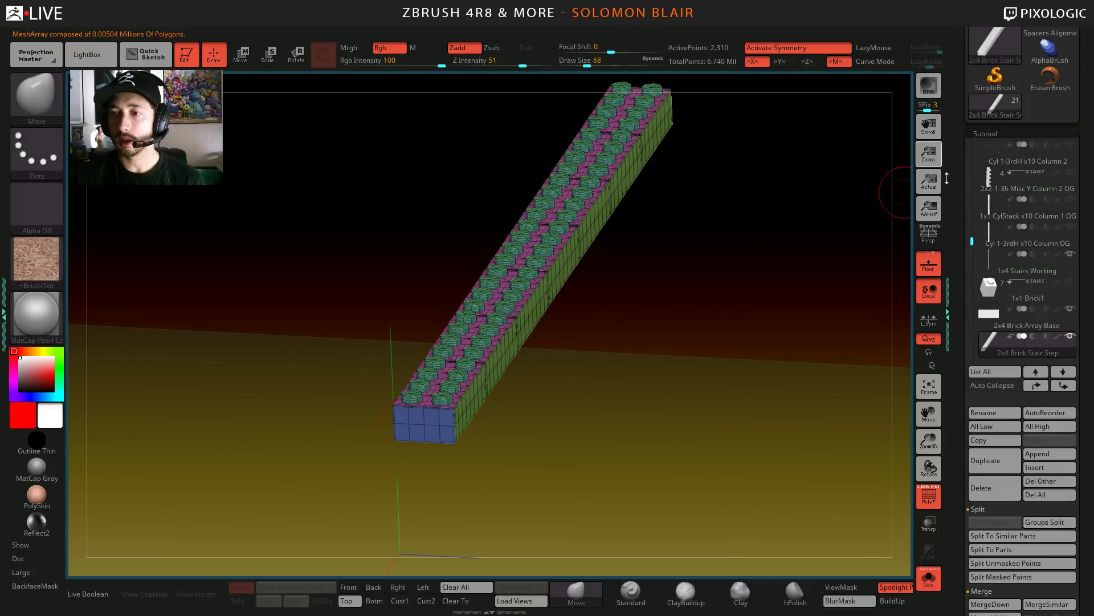
pyautogui.click(990, 314)
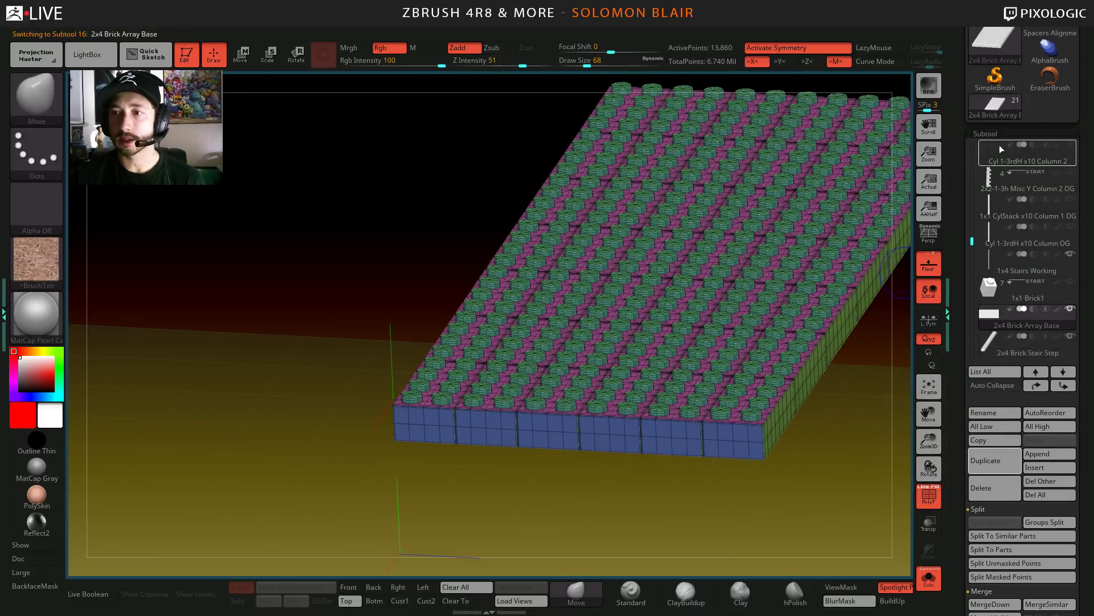
pyautogui.click(985, 132)
pyautogui.click(991, 161)
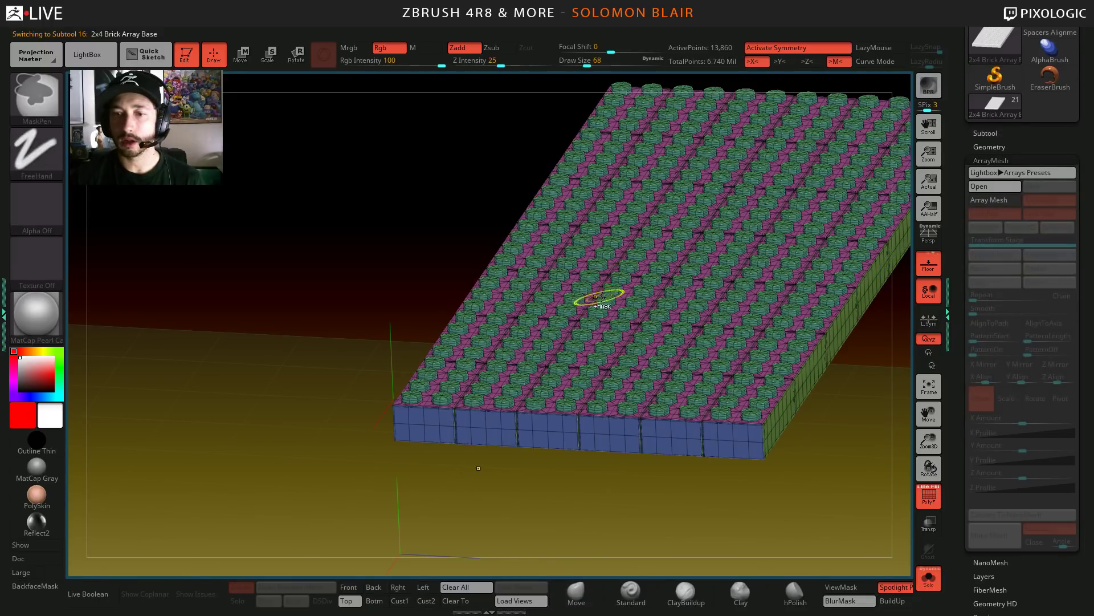
pyautogui.hotkey('ctrl', 'z')
pyautogui.hotkey('ctrl', 'z')
pyautogui.hotkey('ctrl', 'z')
pyautogui.hotkey('ctrl', 'z')
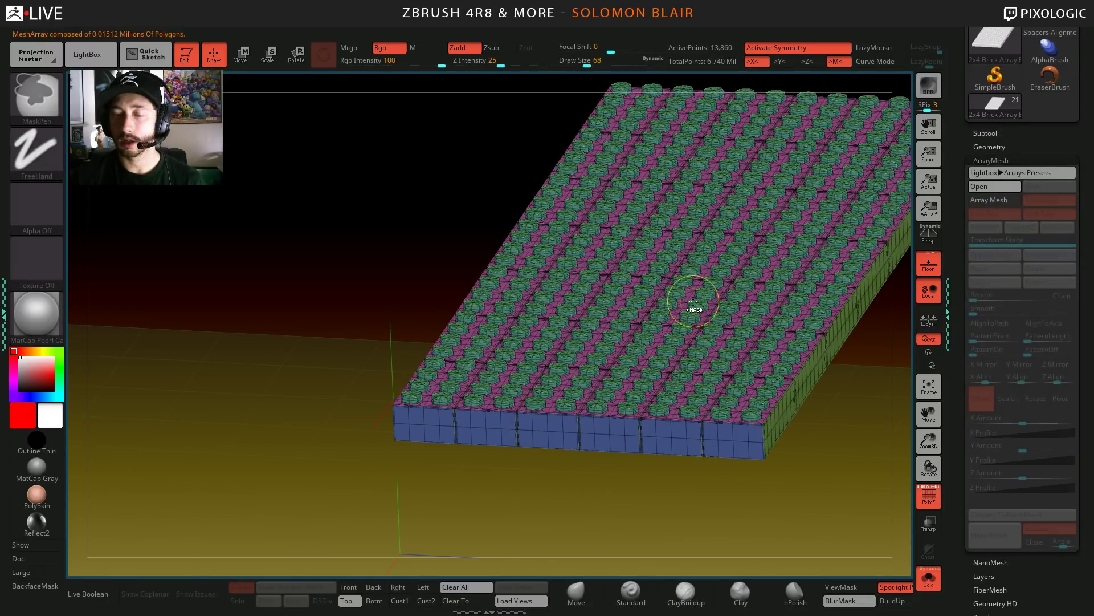
pyautogui.hotkey('ctrl', 'z')
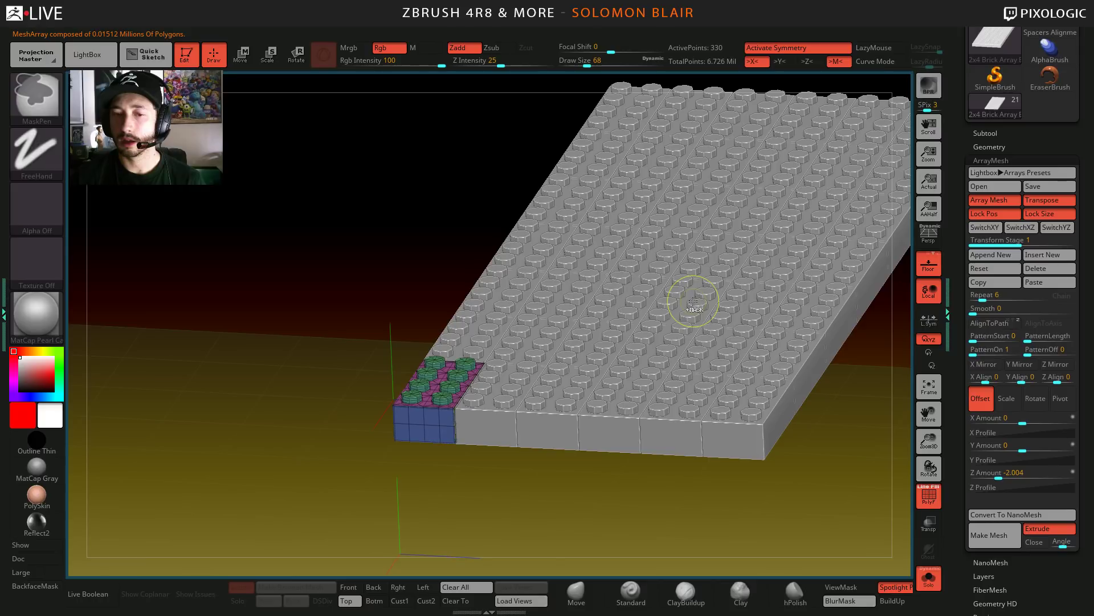
# - Copy the base array's stage 1 settings, with Repeat 6 and Z Amount -2.004, and convert the array to a mesh
pyautogui.moveTo(1004, 242)
pyautogui.mouseDown()
pyautogui.moveTo(1026, 241)
pyautogui.moveTo(997, 241)
pyautogui.mouseUp()
pyautogui.click(992, 283)
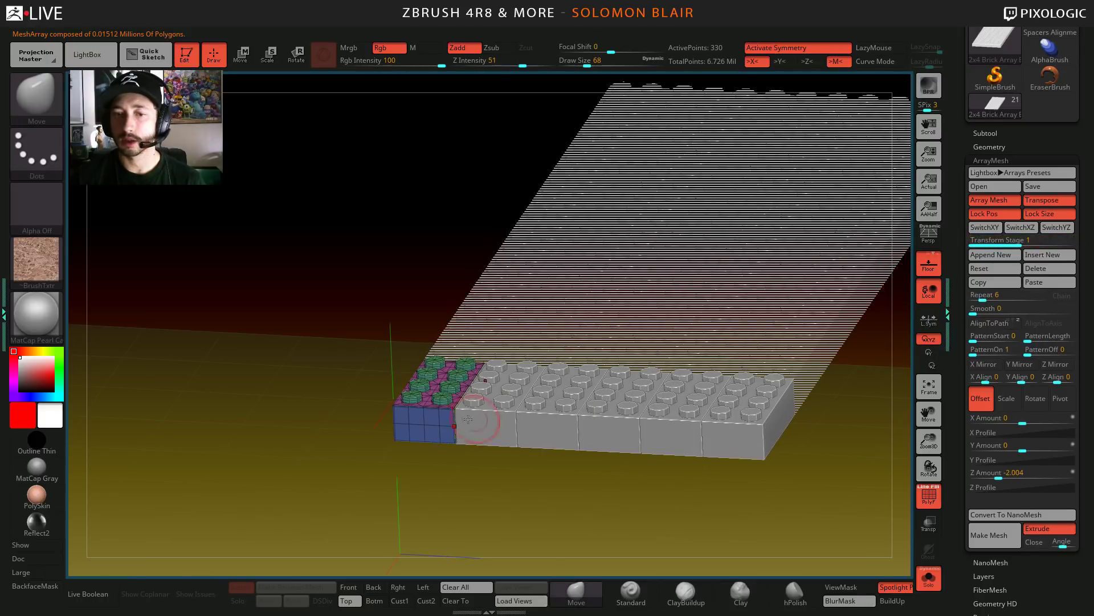
pyautogui.click(1000, 544)
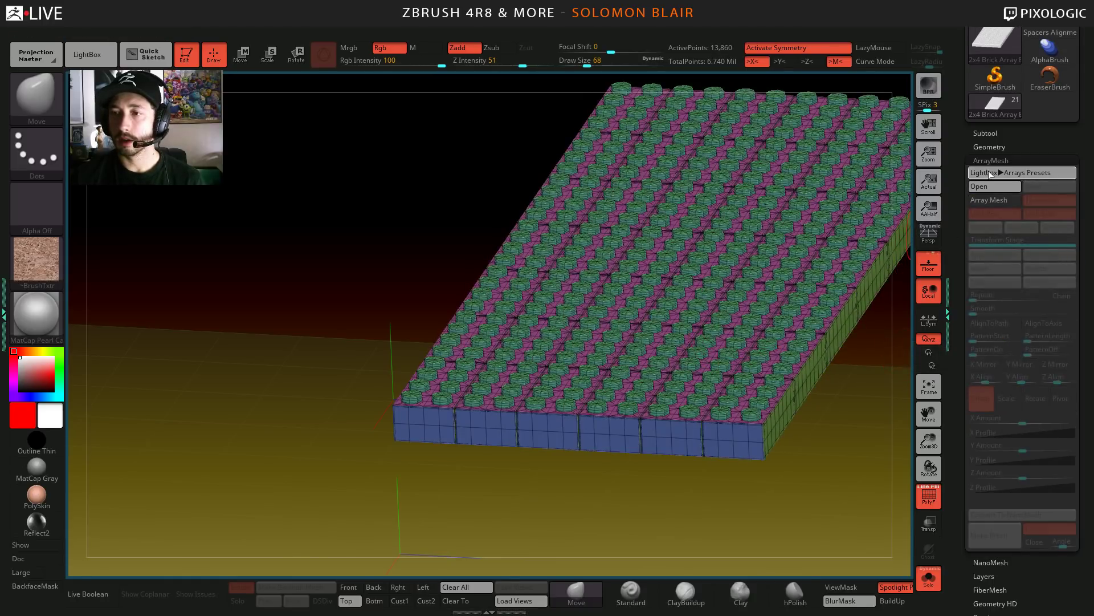
pyautogui.click(990, 172)
pyautogui.click(990, 172)
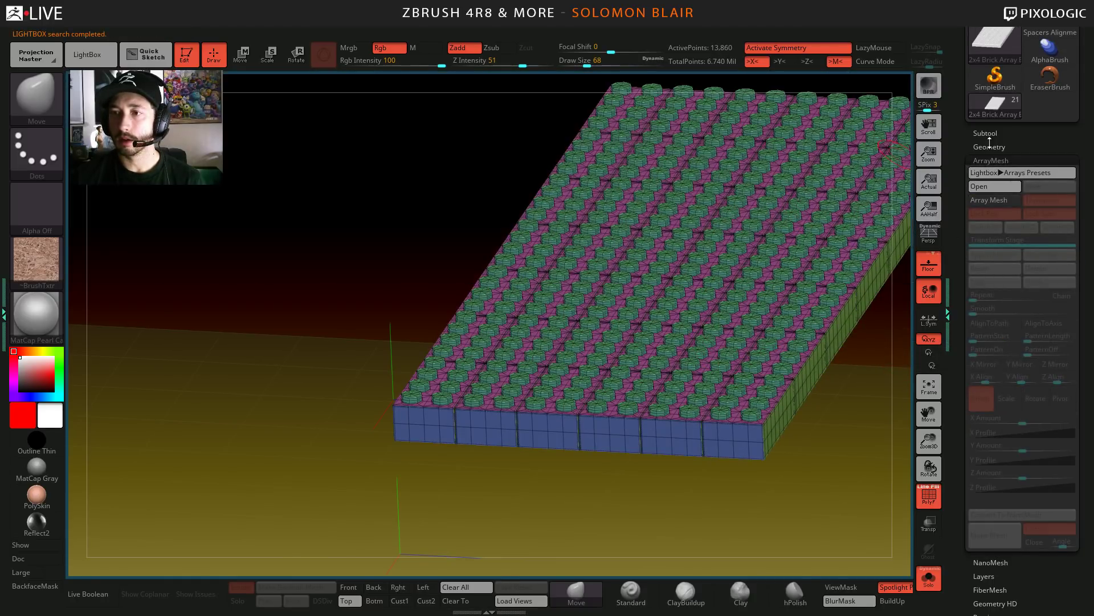
# - Turn on Array Mesh for the 2x4 Brick Stair Step subtool and paste the copied stage settings
pyautogui.click(985, 133)
pyautogui.click(990, 347)
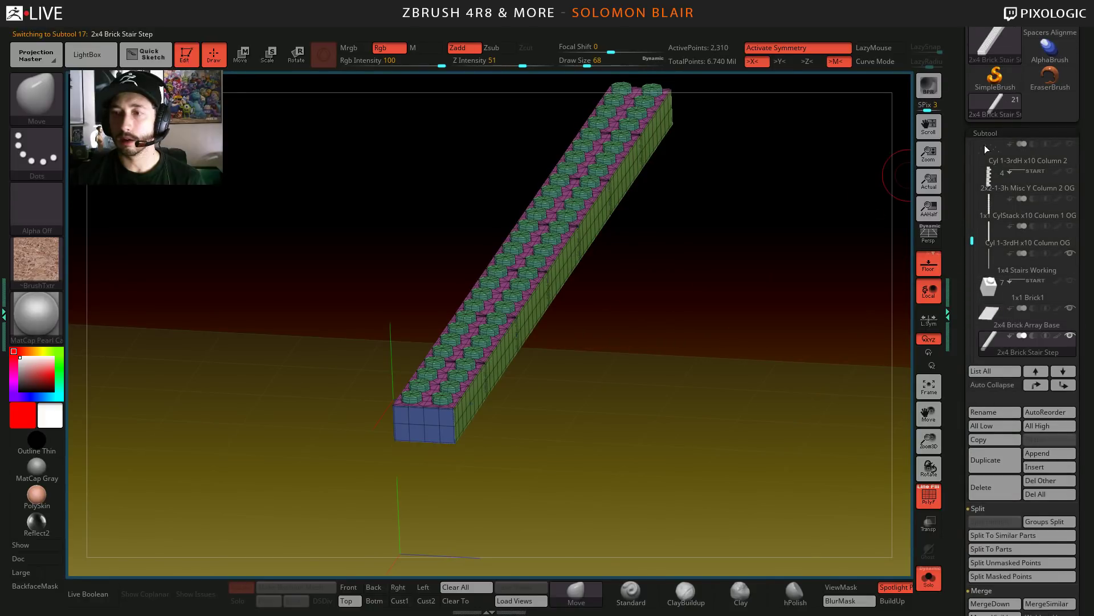
pyautogui.click(1007, 133)
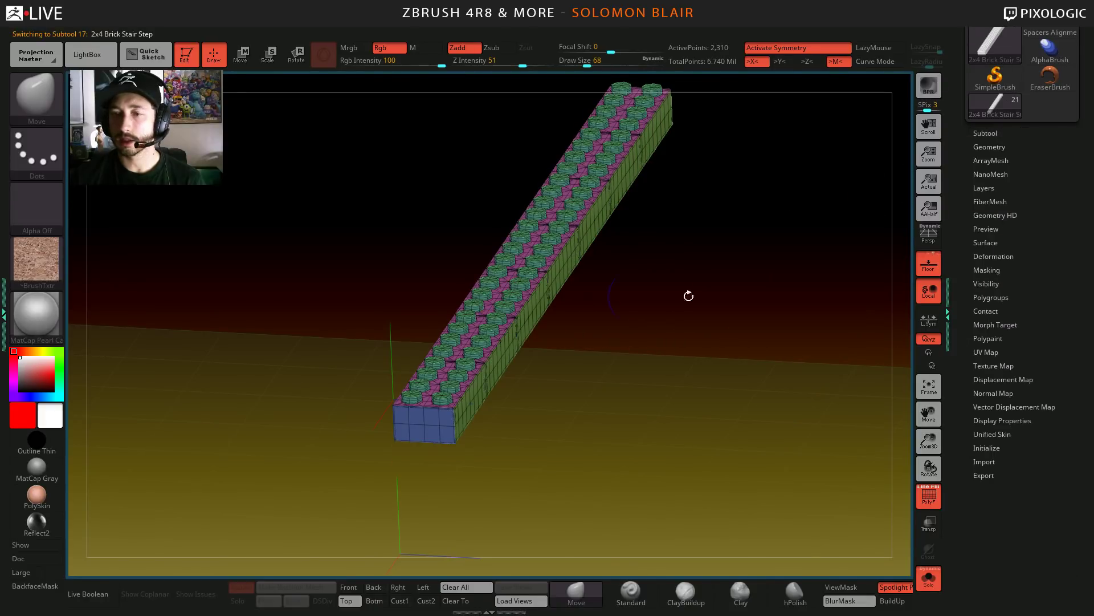
pyautogui.click(991, 160)
pyautogui.click(995, 200)
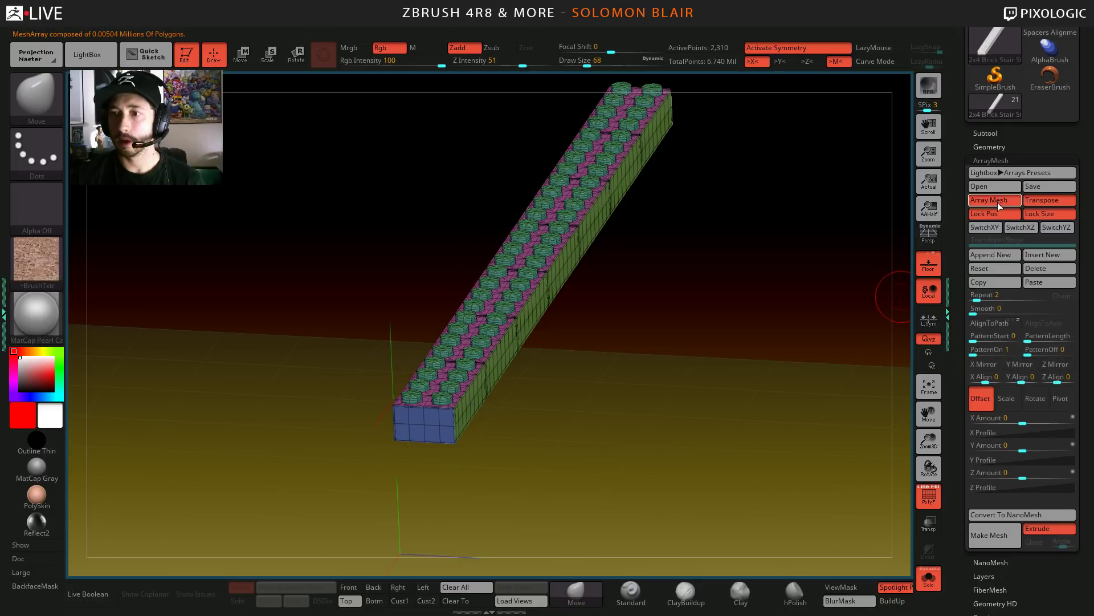
pyautogui.click(1043, 282)
# - Replace the gizmo with a transpose line drawn vertically upward from the array's origin in side view, with the other subtools shown
pyautogui.keyDown('shift'); pyautogui.moveTo(510, 397); pyautogui.dragTo(532, 356, button='right'); pyautogui.keyUp('shift')
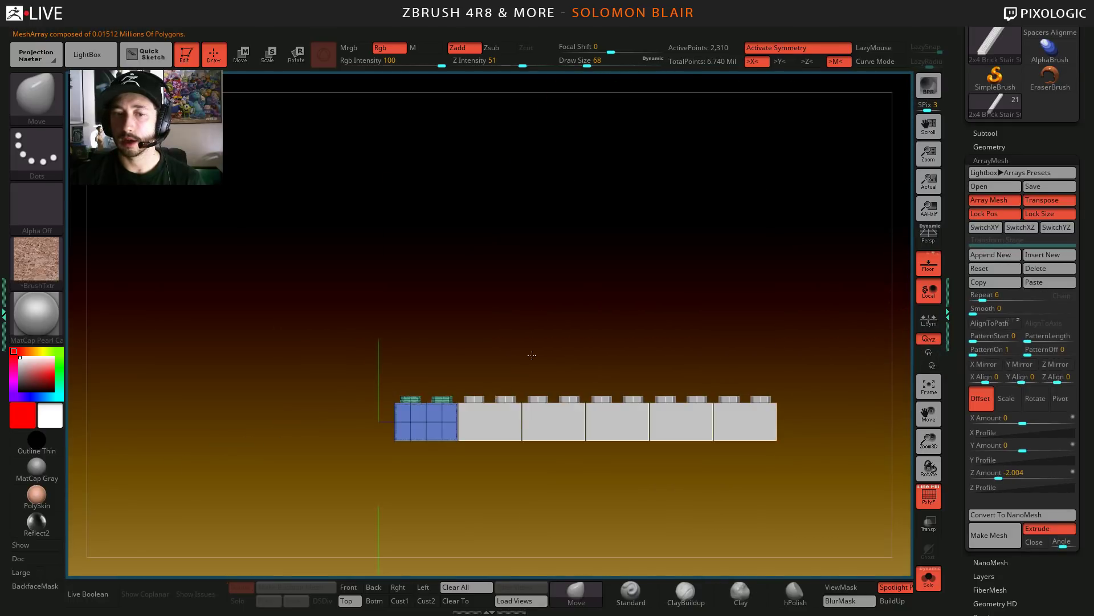
pyautogui.moveTo(433, 329)
pyautogui.keyDown('ctrl'); pyautogui.mouseDown(button='right')
pyautogui.moveTo(481, 340)
pyautogui.moveTo(481, 252)
pyautogui.moveTo(522, 291)
pyautogui.mouseUp(button='right'); pyautogui.keyUp('ctrl')
pyautogui.keyDown('ctrl'); pyautogui.keyDown('shift'); pyautogui.click(476, 323); pyautogui.keyUp('shift'); pyautogui.keyUp('ctrl')
pyautogui.press('s')
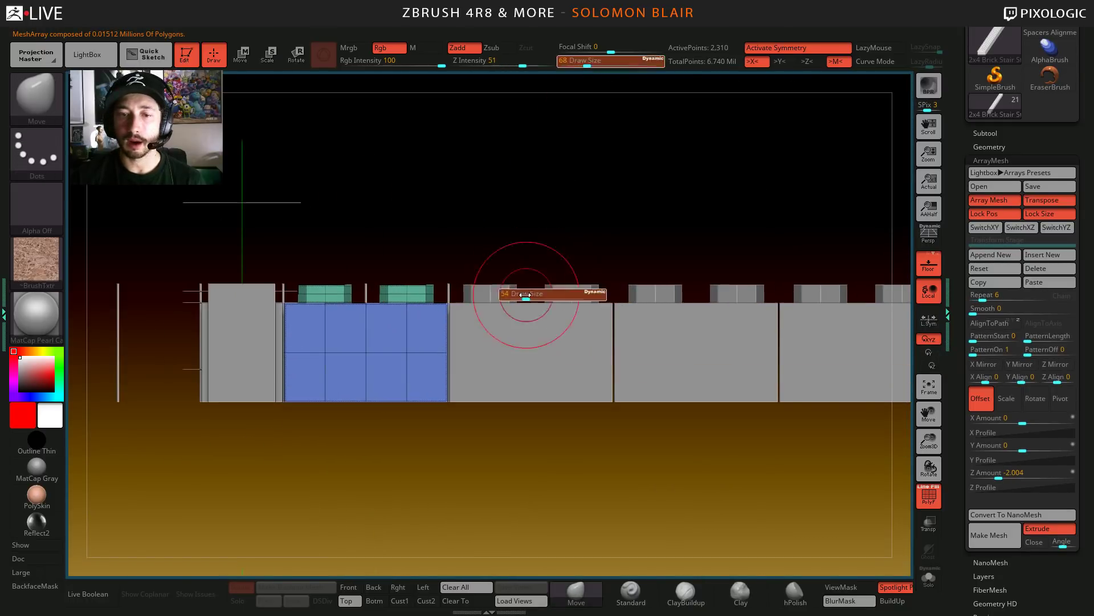
pyautogui.moveTo(525, 295); pyautogui.dragTo(518, 295)
pyautogui.keyDown('alt'); pyautogui.moveTo(540, 348); pyautogui.dragTo(456, 302, button='right'); pyautogui.keyUp('alt')
pyautogui.press('s')
pyautogui.moveTo(498, 324); pyautogui.dragTo(500, 324)
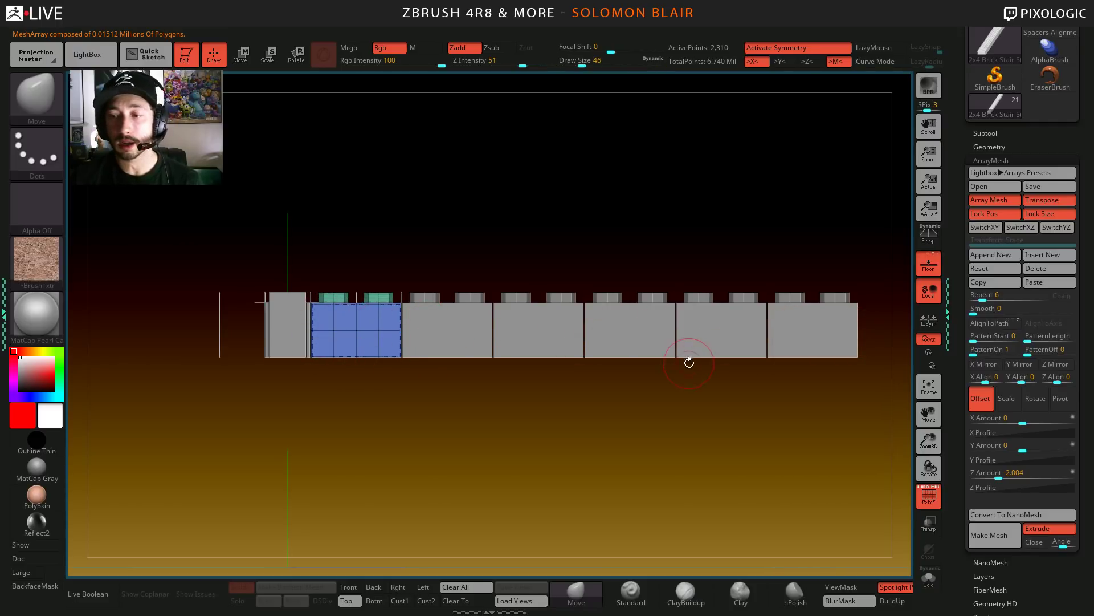
pyautogui.press('e')
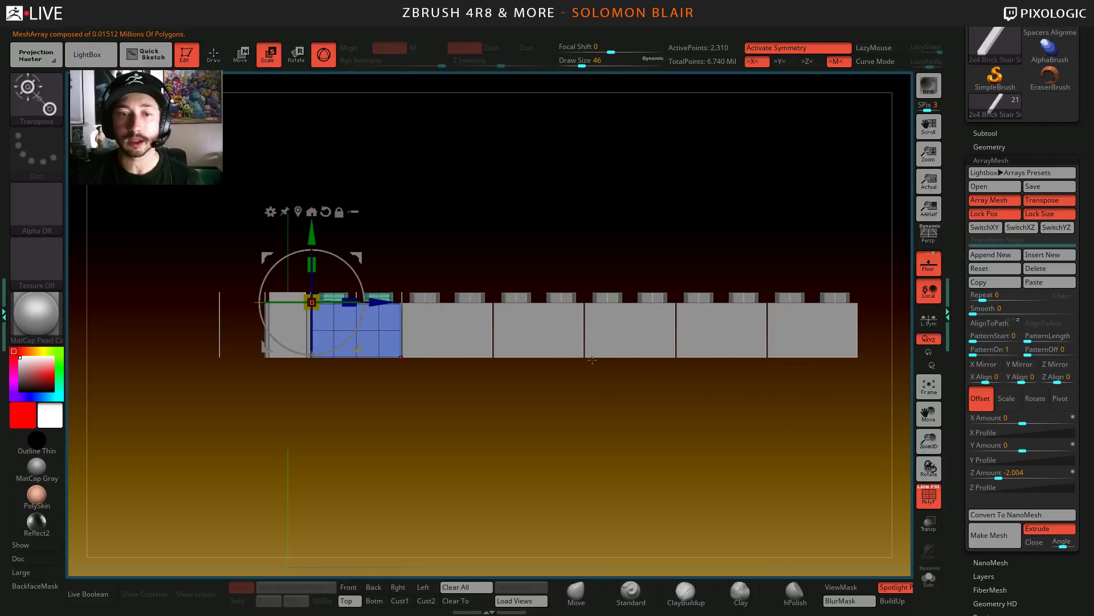
pyautogui.click(327, 56)
pyautogui.moveTo(292, 283); pyautogui.dragTo(287, 103)
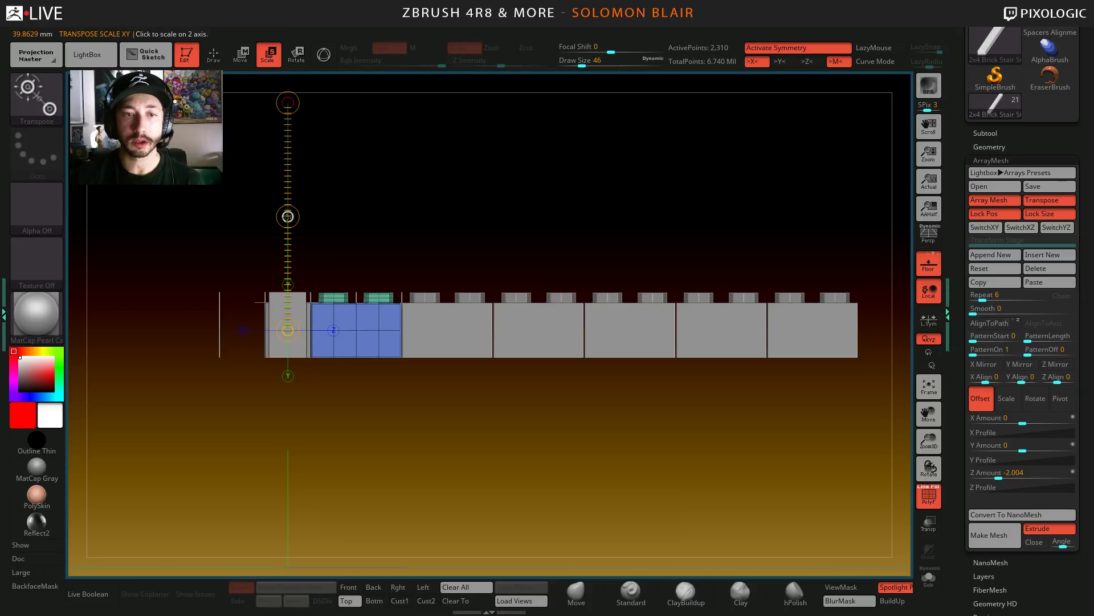
# - Raise the array copies along Y like stairs by moving the array stage to a Y Amount of -1.09
pyautogui.moveTo(288, 216); pyautogui.dragTo(302, 197)
pyautogui.hotkey('ctrl', 'z')
pyautogui.press('w')
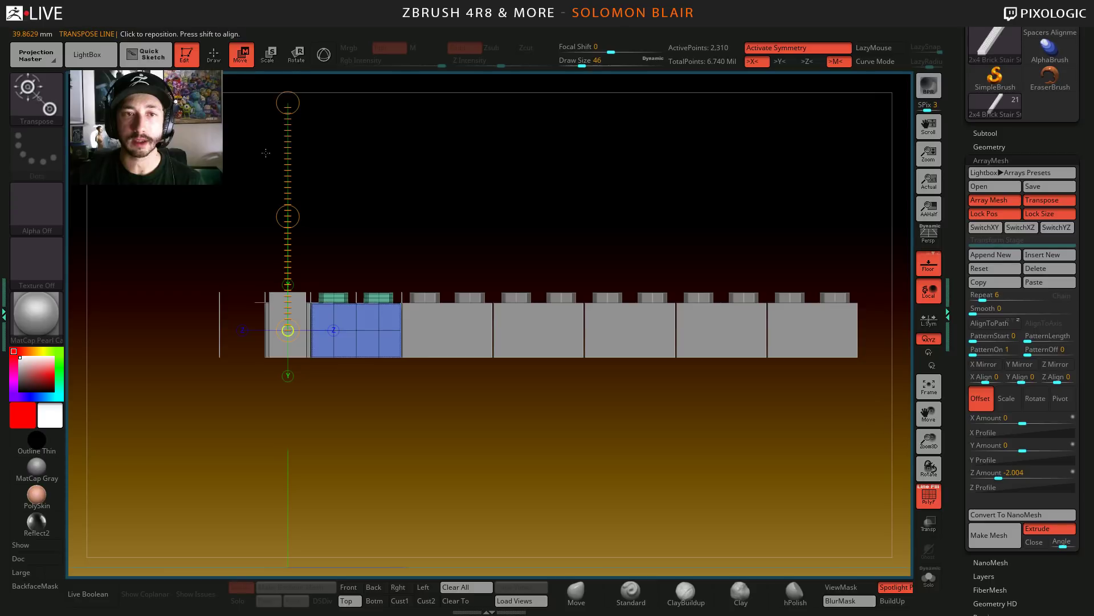
pyautogui.moveTo(287, 217); pyautogui.dragTo(285, 102)
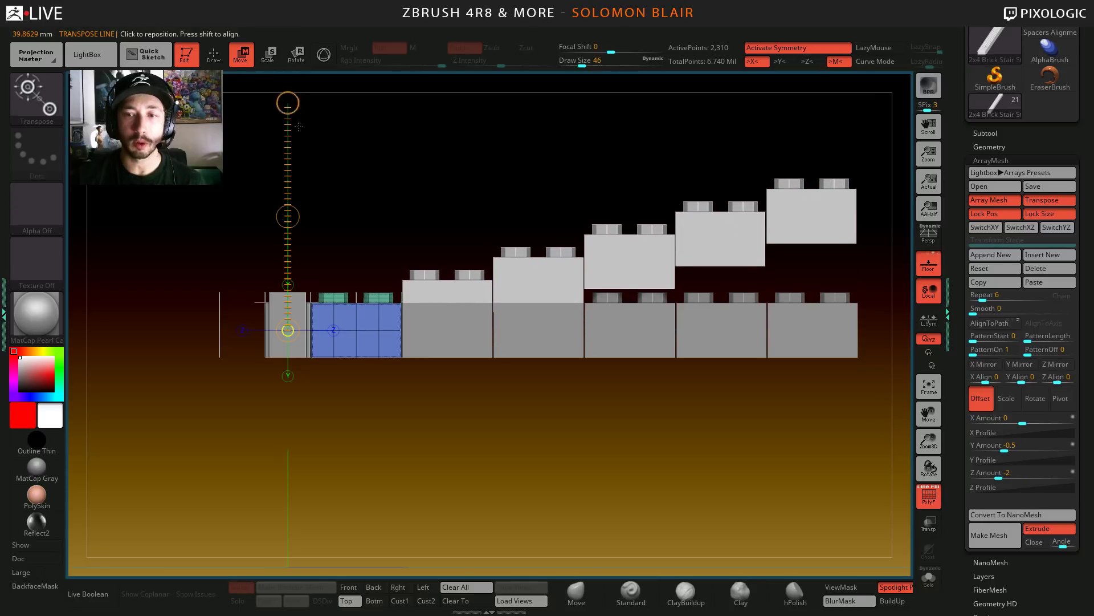
pyautogui.moveTo(418, 239)
pyautogui.keyDown('ctrl'); pyautogui.mouseDown(button='right')
pyautogui.moveTo(417, 213)
pyautogui.moveTo(435, 230)
pyautogui.mouseUp(button='right'); pyautogui.keyUp('ctrl')
pyautogui.moveTo(308, 261); pyautogui.dragTo(308, 155)
pyautogui.keyDown('ctrl'); pyautogui.moveTo(308, 319); pyautogui.dragTo(308, 356, button='right'); pyautogui.keyUp('ctrl')
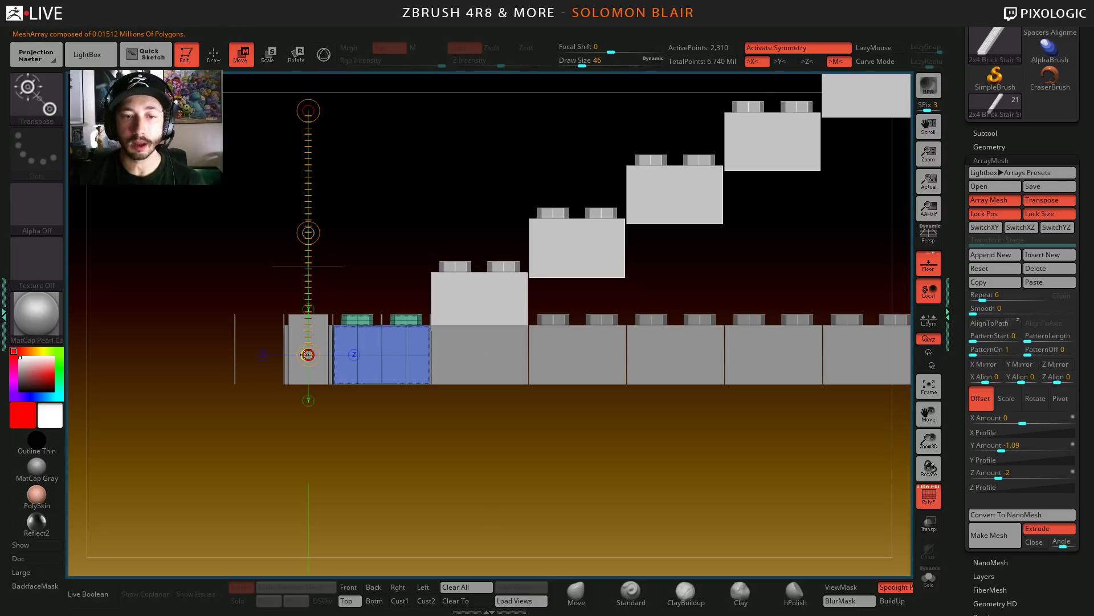
# - Redraw the transpose line vertically, about 6.4 mm long, from the base row up into the first raised stair brick
pyautogui.click(480, 346)
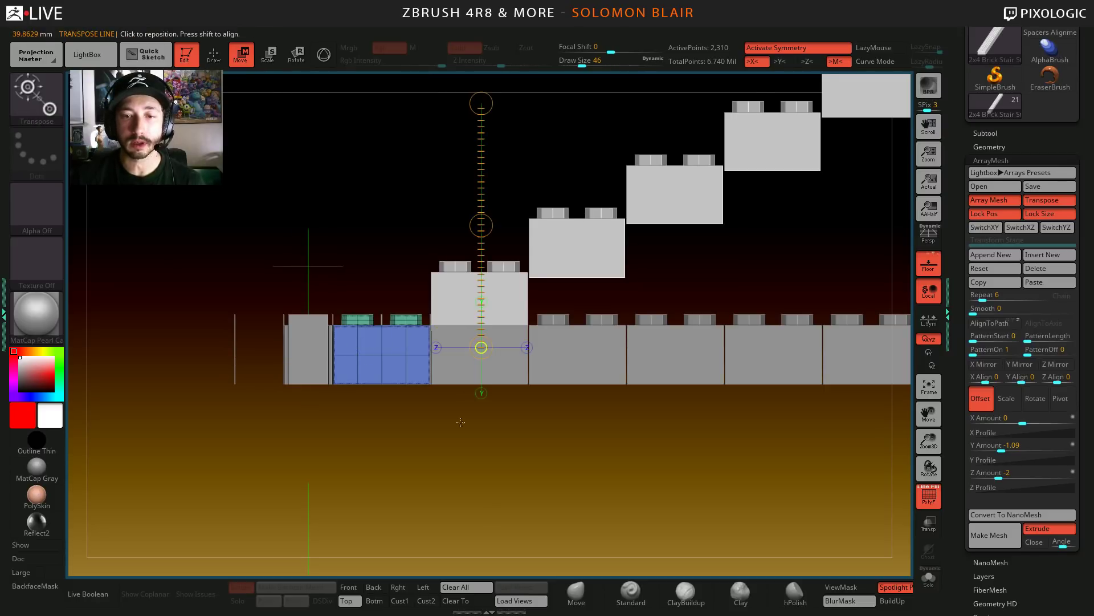
pyautogui.keyDown('ctrl'); pyautogui.moveTo(481, 346); pyautogui.dragTo(469, 261, button='right'); pyautogui.keyUp('ctrl')
pyautogui.keyDown('alt'); pyautogui.moveTo(461, 111); pyautogui.dragTo(453, 220); pyautogui.keyUp('alt')
pyautogui.moveTo(458, 299); pyautogui.dragTo(462, 348)
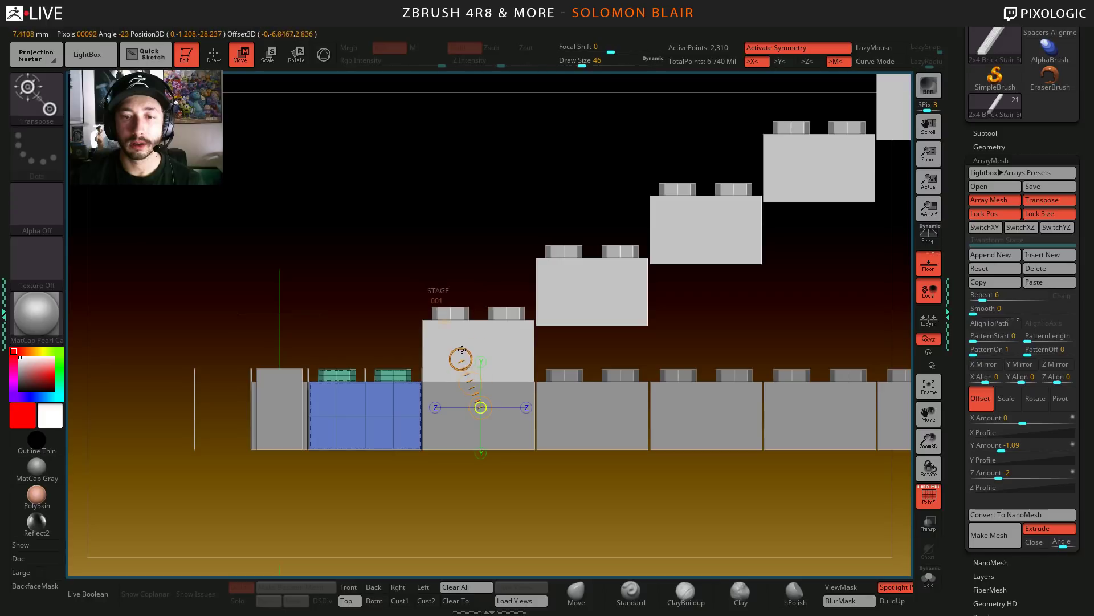
pyautogui.keyDown('ctrl'); pyautogui.moveTo(453, 376); pyautogui.dragTo(537, 312, button='right'); pyautogui.keyUp('ctrl')
pyautogui.moveTo(537, 311); pyautogui.dragTo(810, 412)
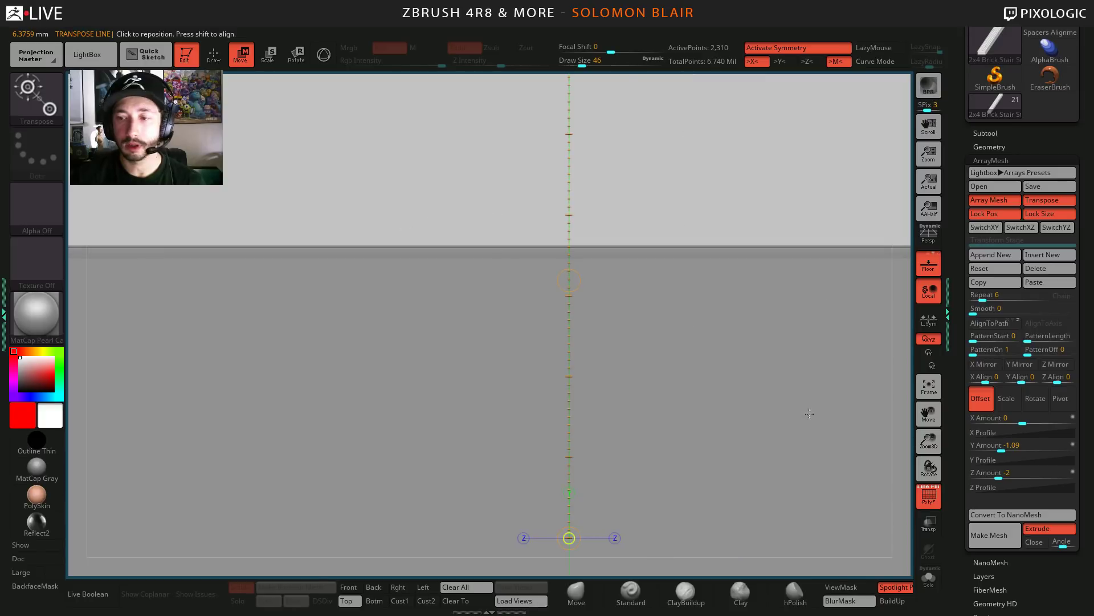
# - Turn on transparency and move the array stage upward to a Y Amount of -1.21 to bring the first stair onto the base row
pyautogui.click(937, 532)
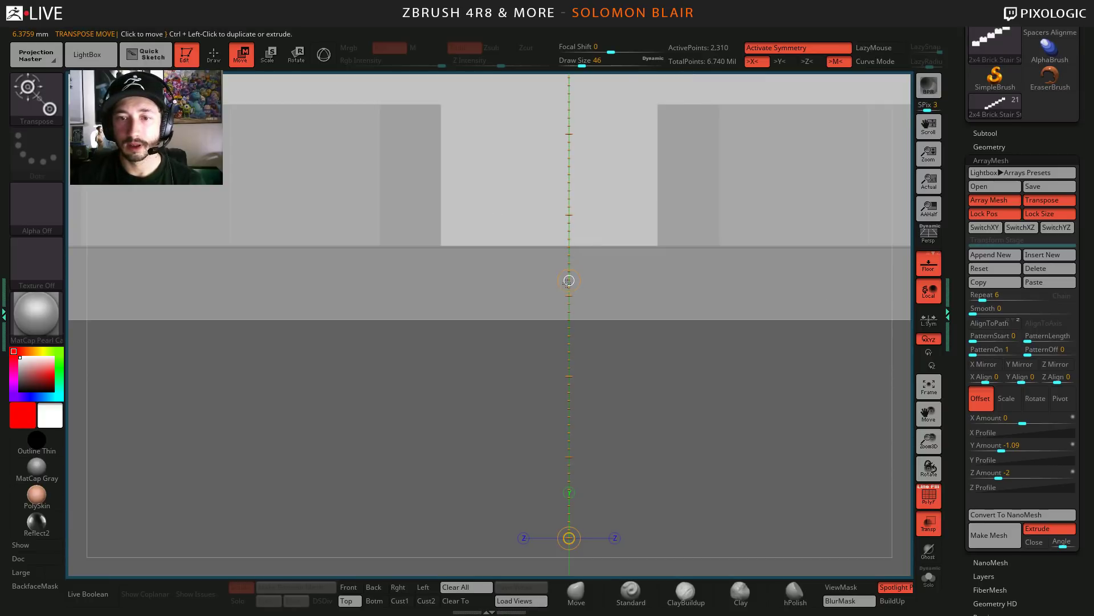
pyautogui.moveTo(569, 280); pyautogui.dragTo(541, 290)
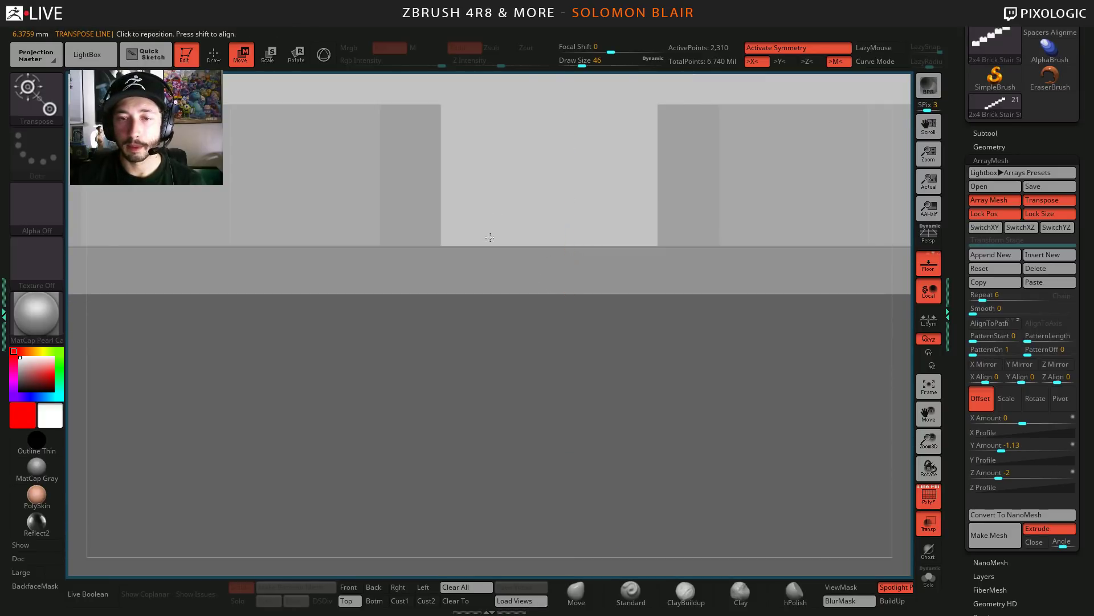
pyautogui.keyDown('ctrl'); pyautogui.moveTo(490, 237); pyautogui.dragTo(525, 256, button='right'); pyautogui.keyUp('ctrl')
pyautogui.keyDown('alt'); pyautogui.moveTo(441, 286); pyautogui.dragTo(47, 280, button='right'); pyautogui.keyUp('alt')
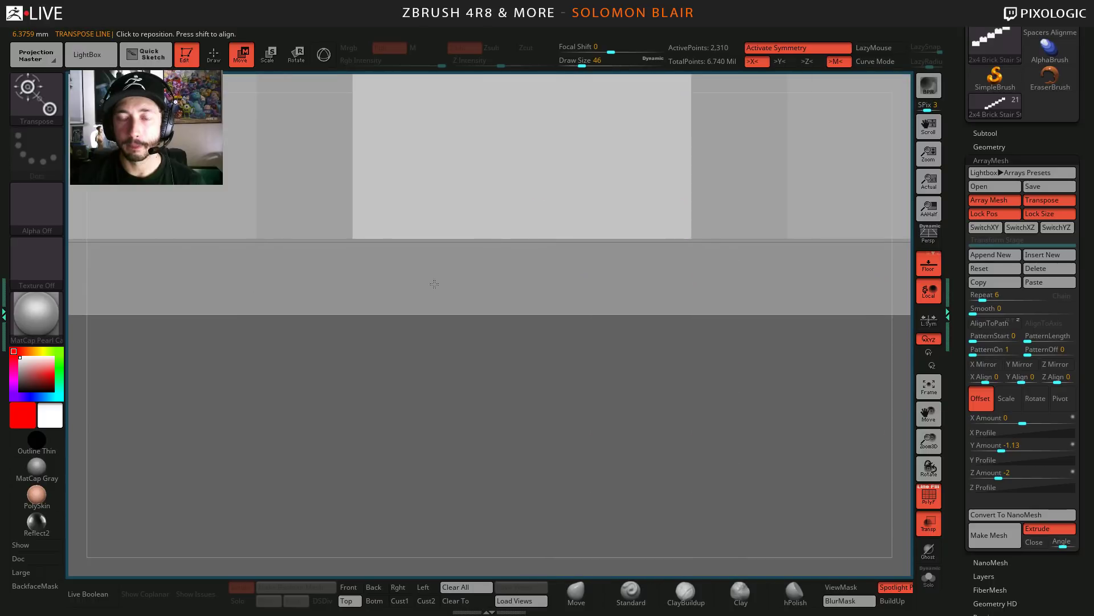
pyautogui.moveTo(575, 293); pyautogui.dragTo(542, 198)
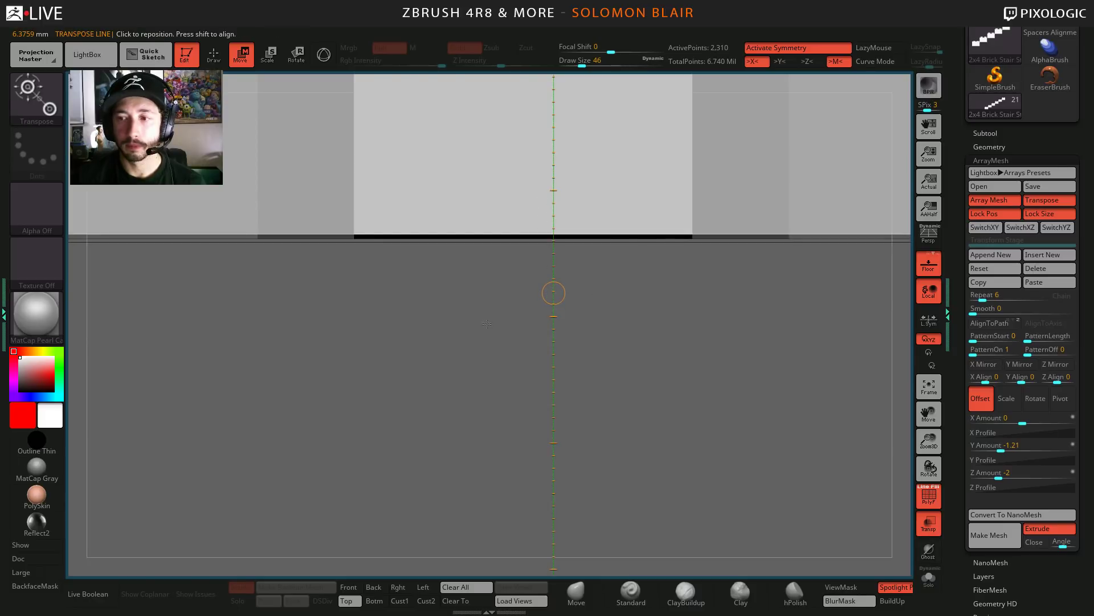
# - Switch to Draw mode and refine the array's Y Amount numerically, trying -1.2, -1.205 and -1.206
pyautogui.press('q')
pyautogui.press('Return')
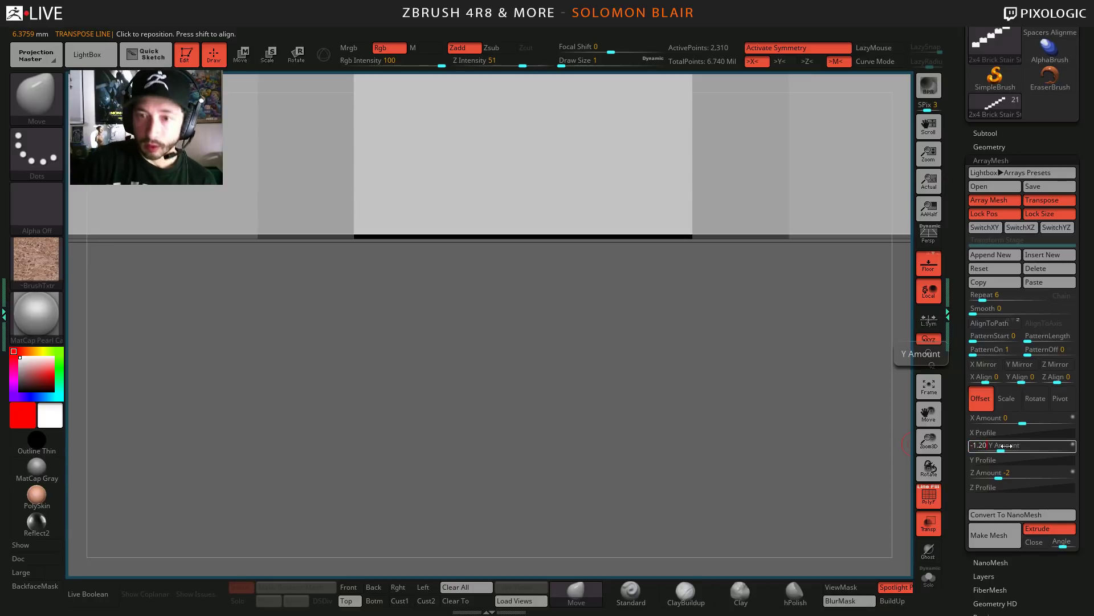
pyautogui.press('Return')
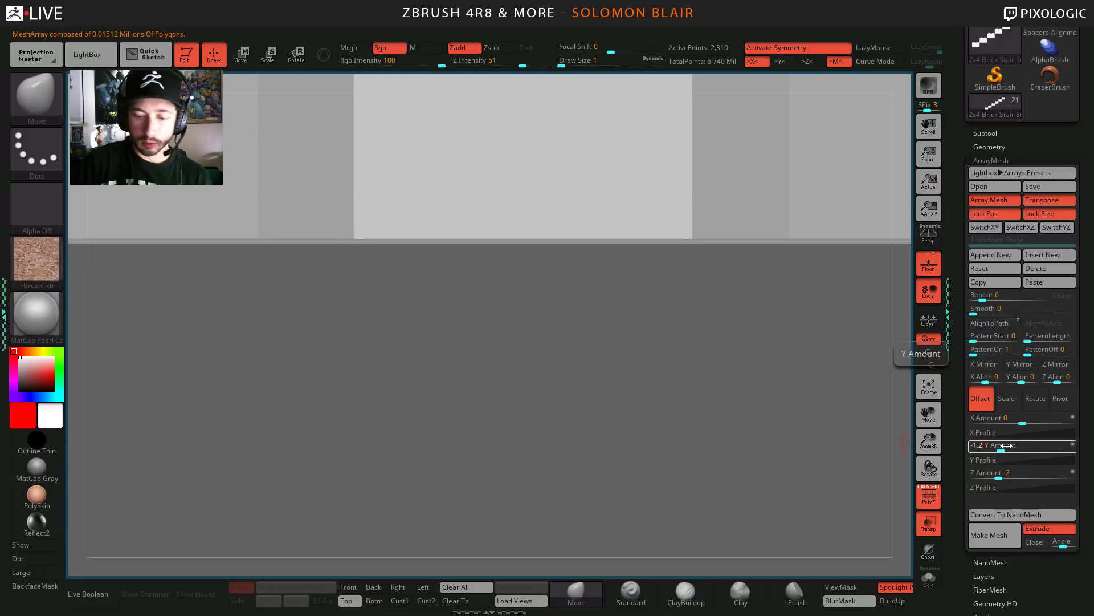
pyautogui.write('5')
pyautogui.press('Return')
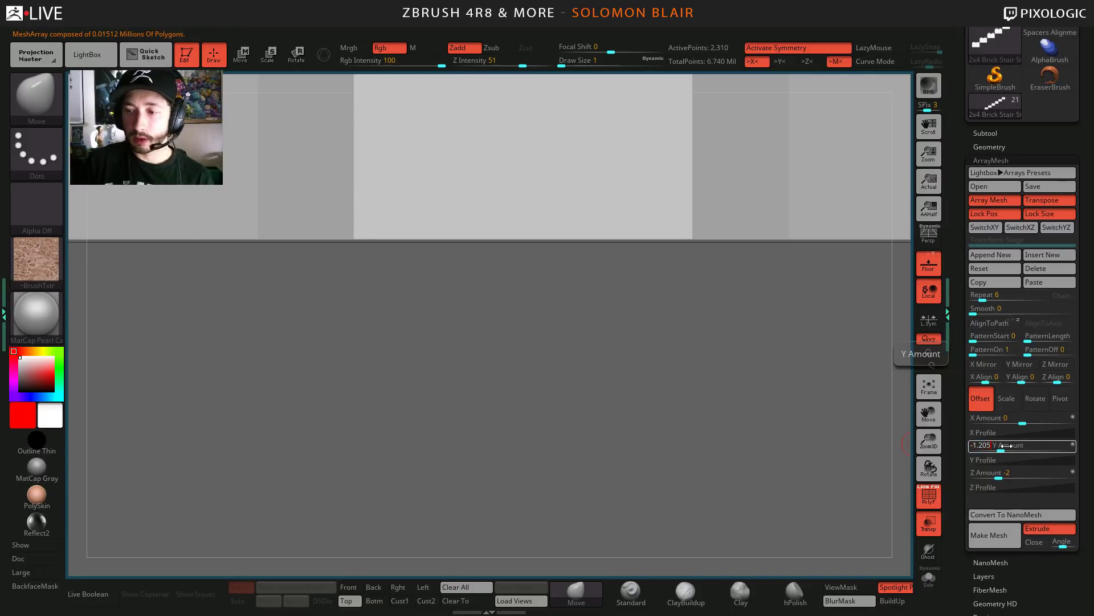
pyautogui.press('Return')
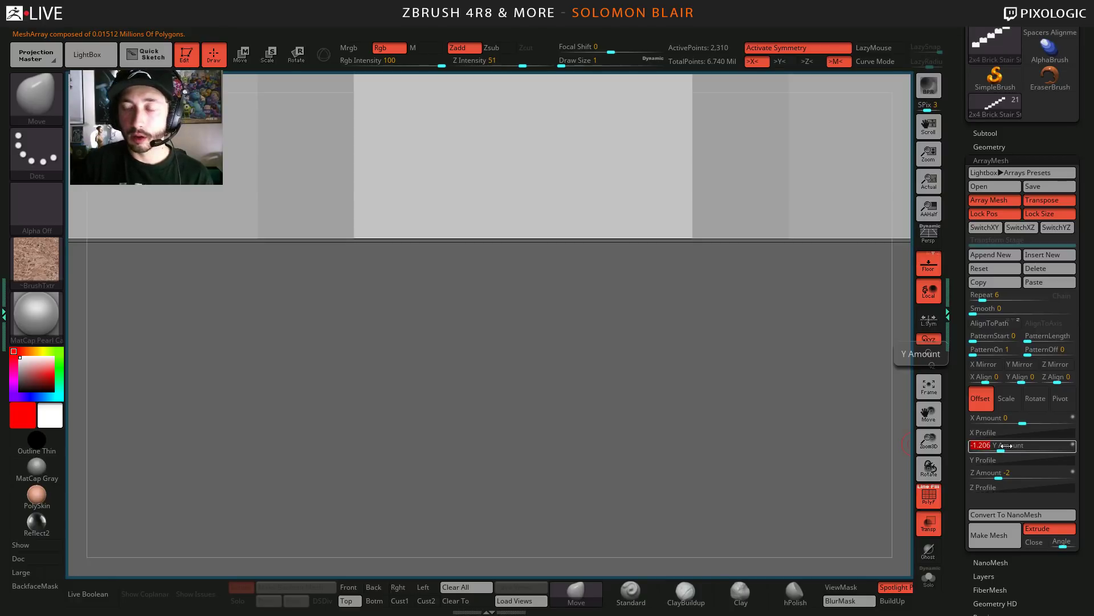
# - Check the joint between the first stair and the base up close, and set the Y Amount to -1.2055
pyautogui.keyDown('alt'); pyautogui.moveTo(694, 136); pyautogui.dragTo(435, 299, button='right'); pyautogui.keyUp('alt')
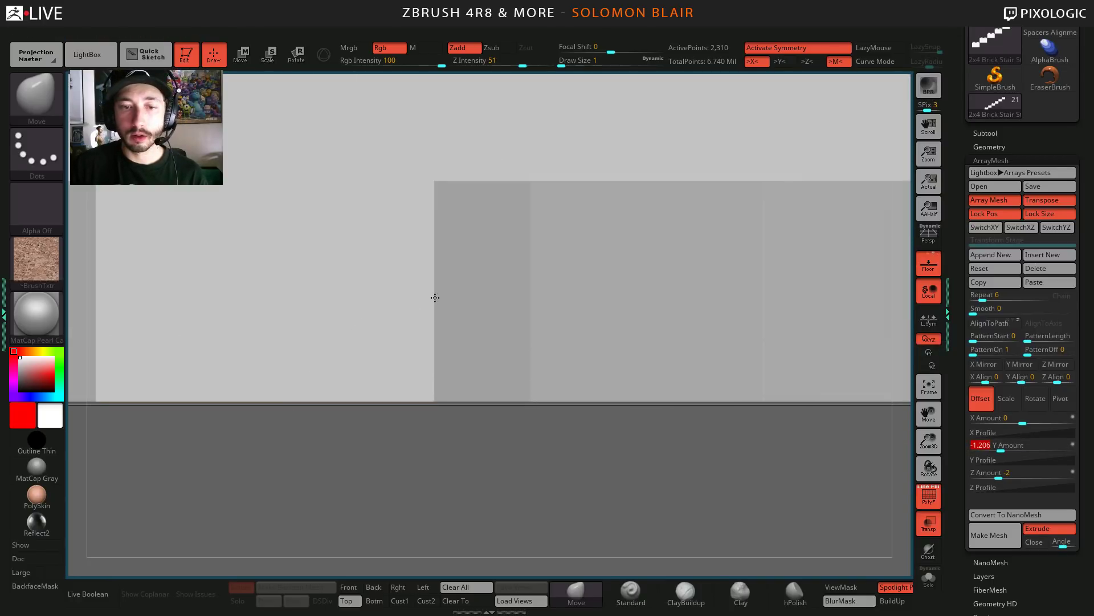
pyautogui.moveTo(535, 265); pyautogui.dragTo(594, 285, button='right')
pyautogui.click(1014, 446)
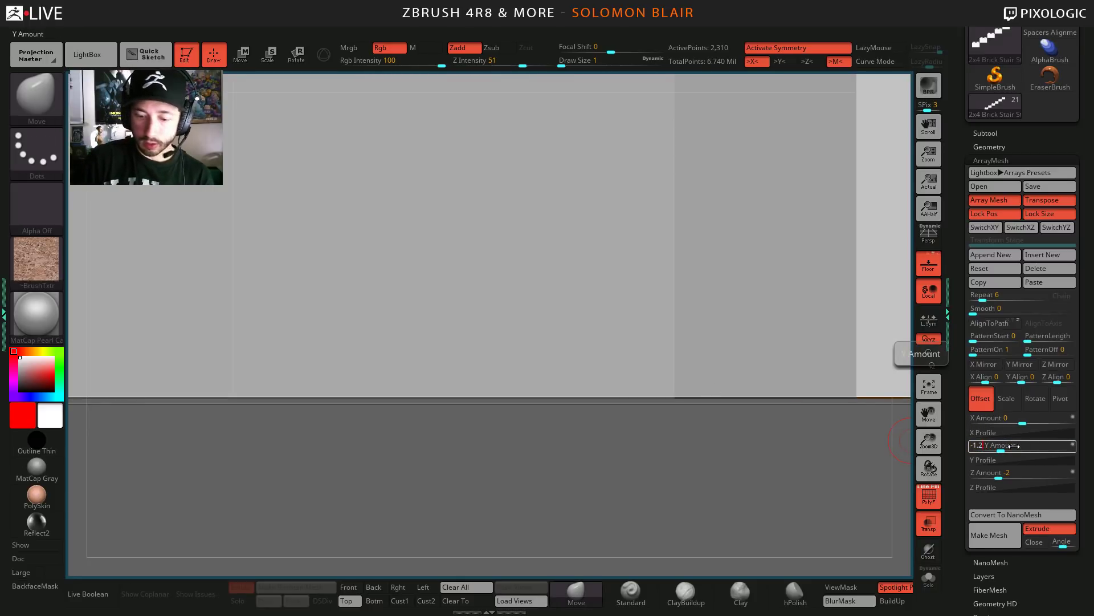
pyautogui.press('Return')
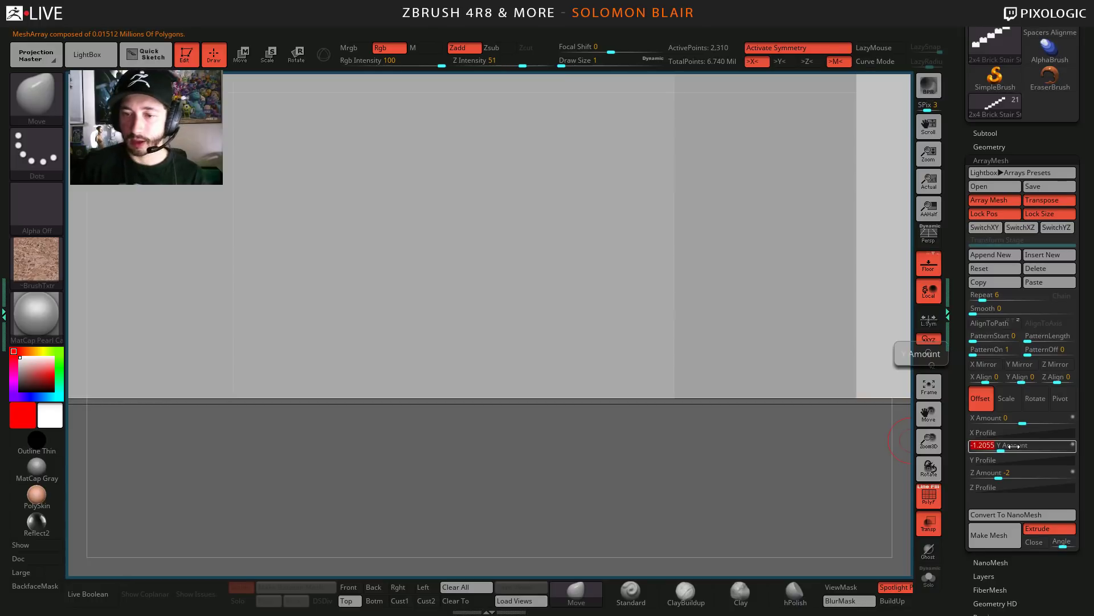
pyautogui.keyDown('ctrl'); pyautogui.moveTo(498, 352); pyautogui.dragTo(420, 325, button='right'); pyautogui.keyUp('ctrl')
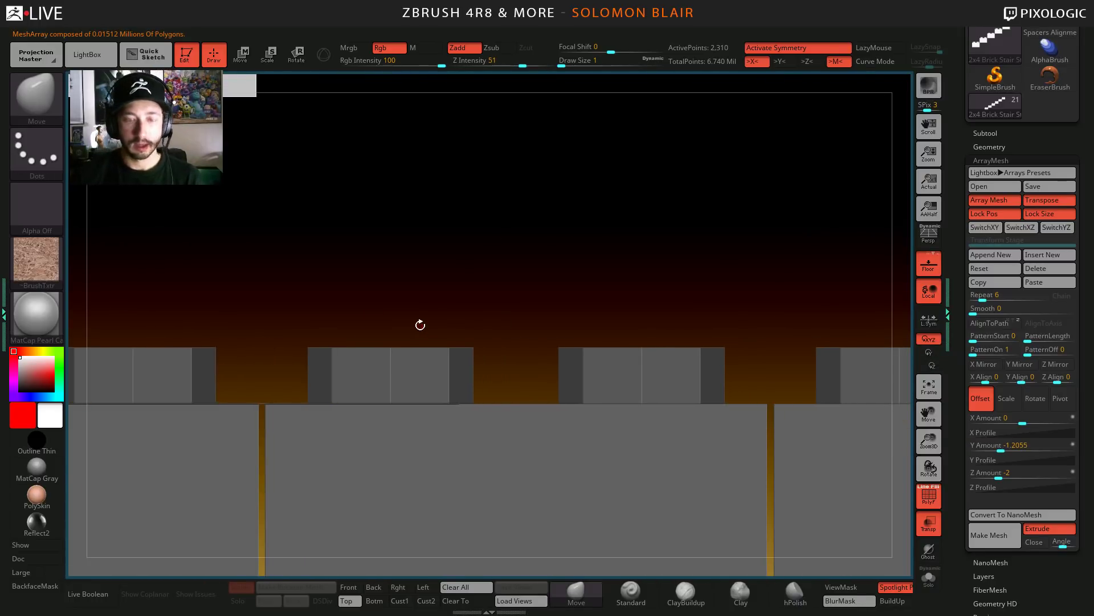
# - Examine the whole staircase from the side and at an angle for the alignment of each step with its neighbours and the base
pyautogui.press('f')
pyautogui.press('s')
pyautogui.click(417, 385)
pyautogui.moveTo(399, 385)
pyautogui.keyDown('alt'); pyautogui.mouseDown(button='right')
pyautogui.moveTo(408, 239)
pyautogui.moveTo(398, 261)
pyautogui.moveTo(576, 313)
pyautogui.mouseUp(button='right'); pyautogui.keyUp('alt')
pyautogui.keyDown('ctrl'); pyautogui.moveTo(396, 276); pyautogui.dragTo(316, 284, button='right'); pyautogui.keyUp('ctrl')
pyautogui.keyDown('alt'); pyautogui.moveTo(385, 310); pyautogui.dragTo(509, 354, button='right'); pyautogui.keyUp('alt')
pyautogui.keyDown('ctrl'); pyautogui.moveTo(647, 344); pyautogui.dragTo(108, 328, button='right'); pyautogui.keyUp('ctrl')
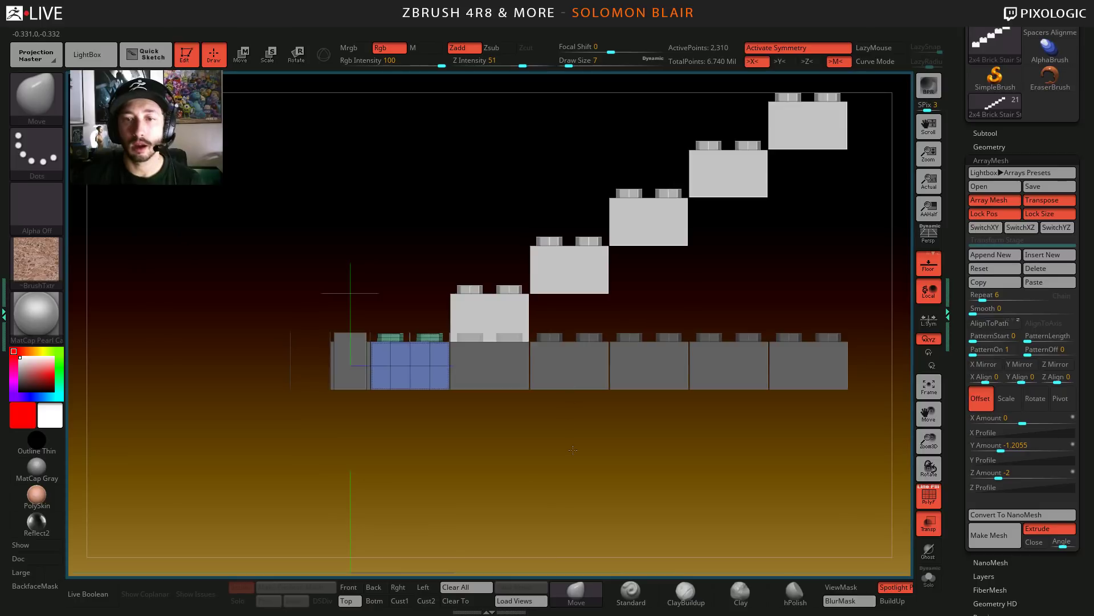
pyautogui.moveTo(573, 450); pyautogui.dragTo(557, 444, button='right')
pyautogui.hotkey('shift', 'f')
pyautogui.hotkey('shift', 'f')
pyautogui.keyDown('ctrl'); pyautogui.moveTo(716, 481); pyautogui.dragTo(657, 466, button='right'); pyautogui.keyUp('ctrl')
pyautogui.moveTo(562, 442)
pyautogui.mouseDown(button='right')
pyautogui.moveTo(597, 467)
pyautogui.moveTo(681, 484)
pyautogui.moveTo(600, 489)
pyautogui.mouseUp(button='right')
pyautogui.press('s')
pyautogui.press('s')
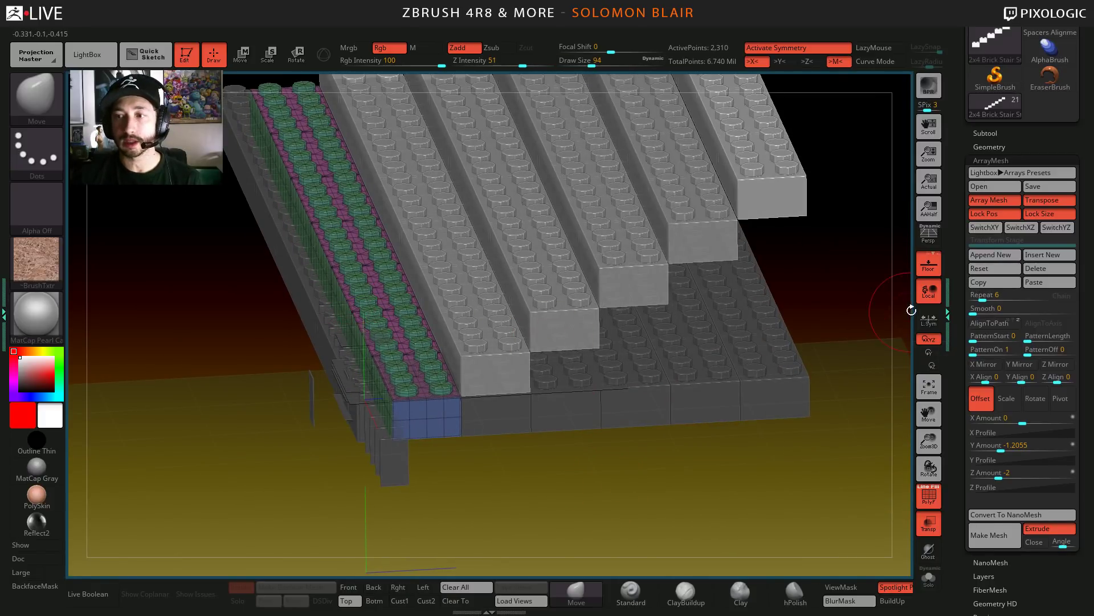
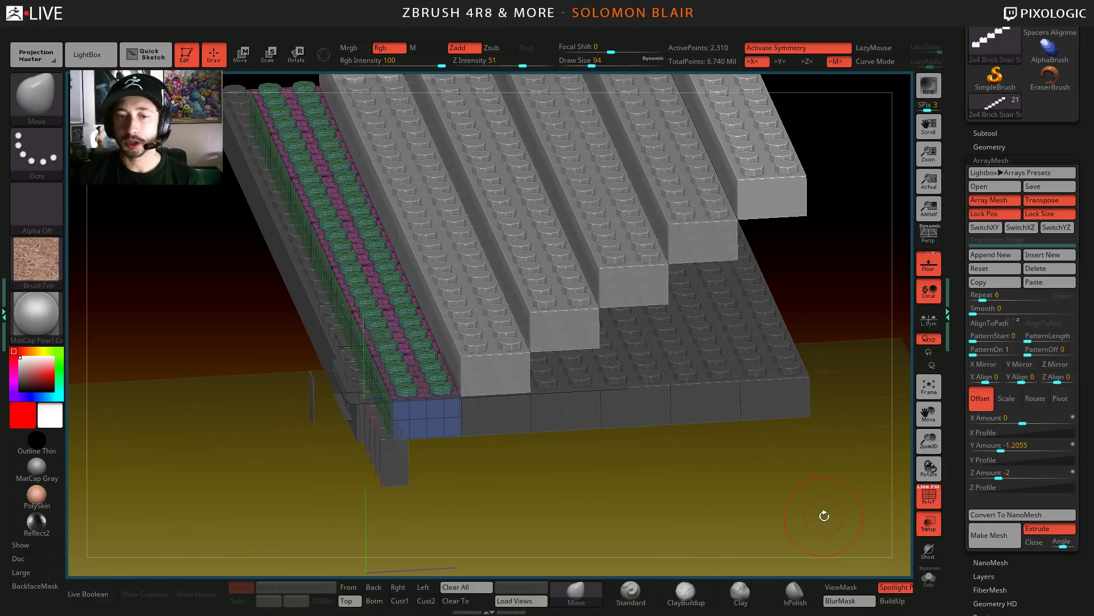
# - Convert the staircase array into a real mesh, and turn off the polyframe and transparency displays
pyautogui.click(997, 529)
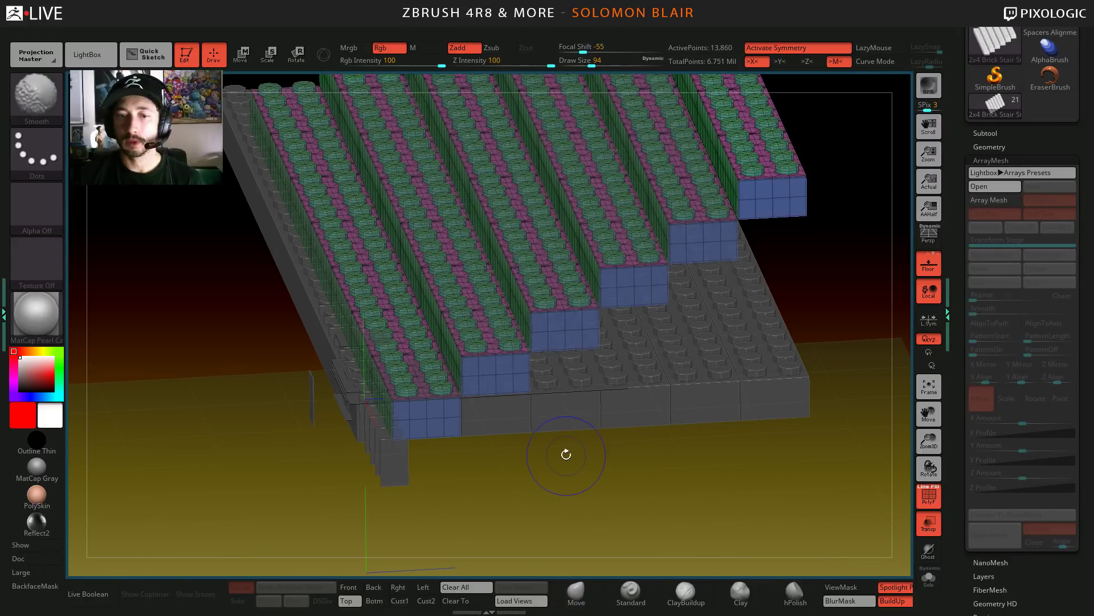
pyautogui.hotkey('shift', 'f')
pyautogui.click(929, 521)
pyautogui.moveTo(595, 505); pyautogui.dragTo(587, 459)
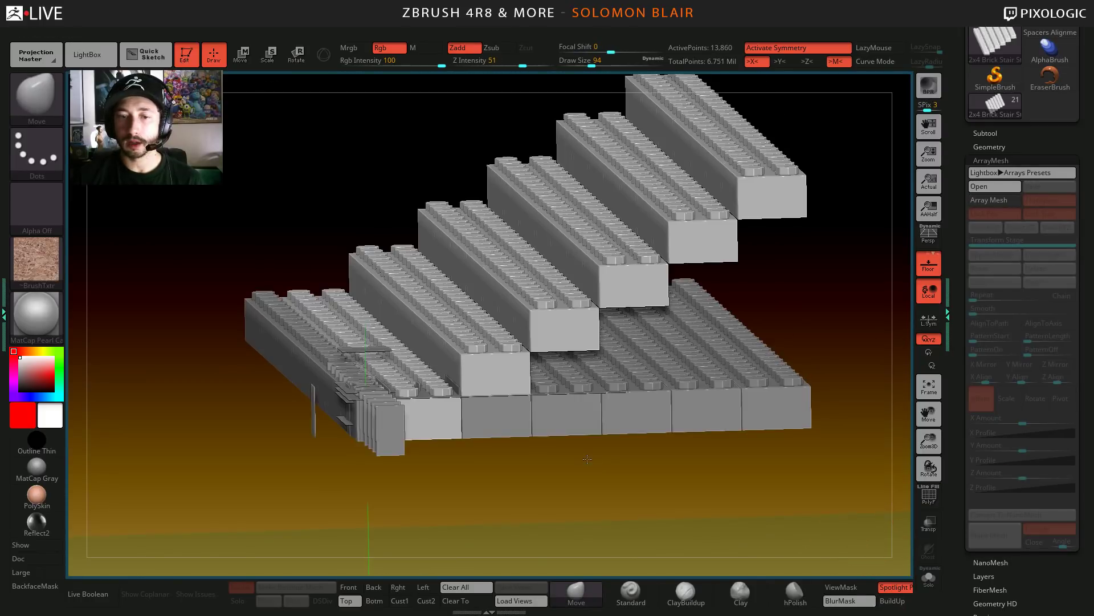
# - Select the 2x4 Brick Array Base subtool, show its polyframe and isolate it with Solo in a side view
pyautogui.keyDown('alt'); pyautogui.click(510, 430); pyautogui.keyUp('alt')
pyautogui.keyDown('shift'); pyautogui.moveTo(550, 496); pyautogui.dragTo(604, 513); pyautogui.keyUp('shift')
pyautogui.hotkey('shift', 'f')
pyautogui.hotkey('ctrl', 'shift', 's')
pyautogui.keyDown('alt'); pyautogui.moveTo(518, 498); pyautogui.dragTo(503, 439); pyautogui.keyUp('alt')
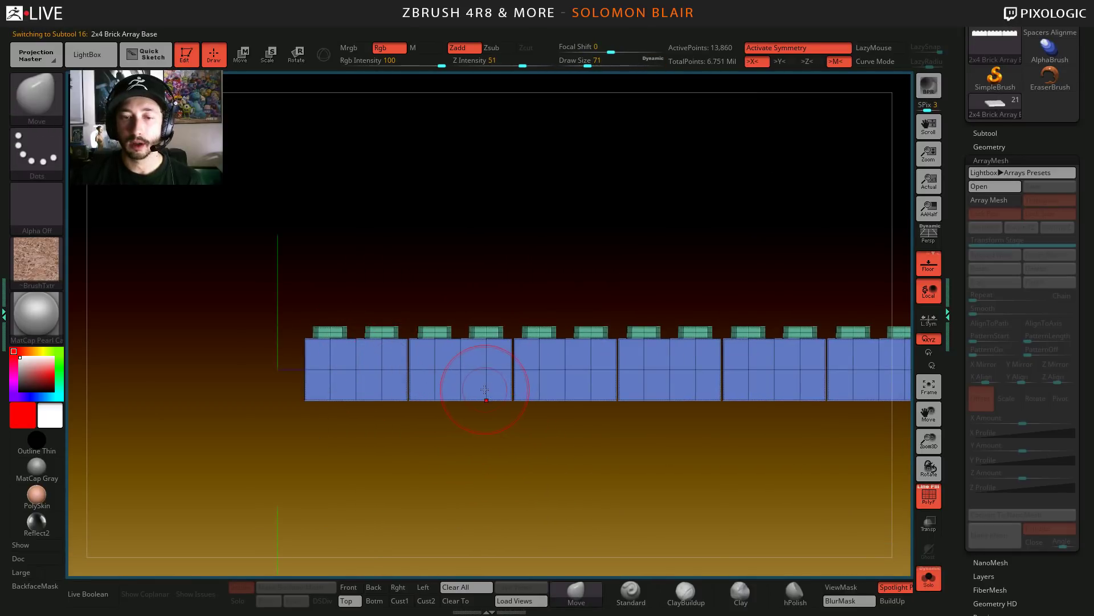
# - Isolate the first and second brick rows of the base in turn, and give the second row its own polygroup
pyautogui.keyDown('ctrl'); pyautogui.keyDown('shift'); pyautogui.moveTo(213, 274); pyautogui.dragTo(345, 453); pyautogui.keyUp('shift'); pyautogui.keyUp('ctrl')
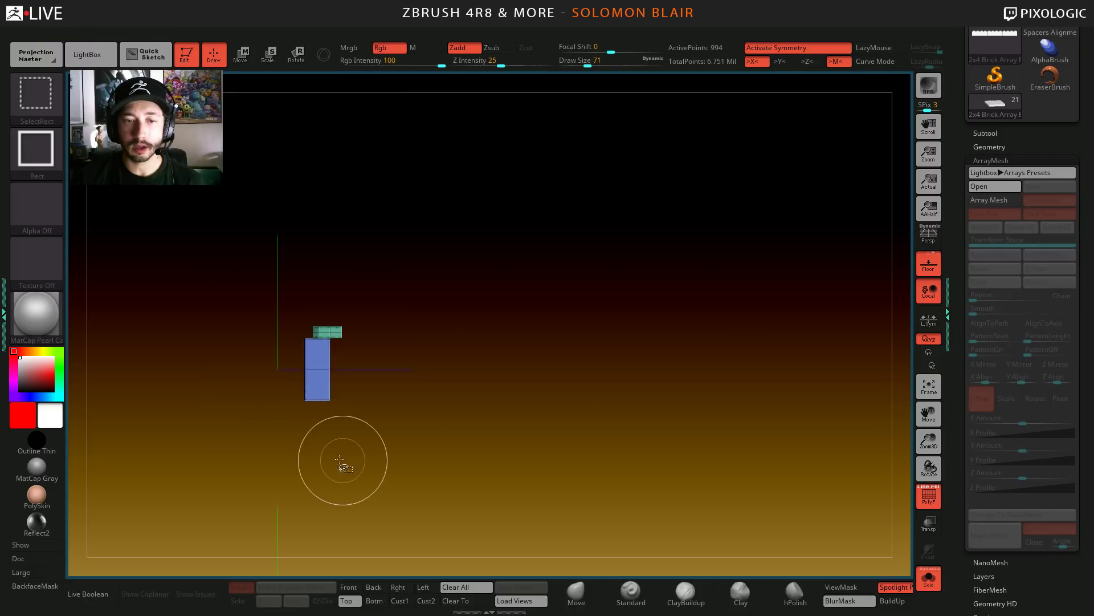
pyautogui.keyDown('ctrl'); pyautogui.keyDown('shift'); pyautogui.click(155, 422); pyautogui.keyUp('shift'); pyautogui.keyUp('ctrl')
pyautogui.keyDown('ctrl'); pyautogui.keyDown('shift'); pyautogui.moveTo(445, 249); pyautogui.dragTo(483, 433); pyautogui.keyUp('shift'); pyautogui.keyUp('ctrl')
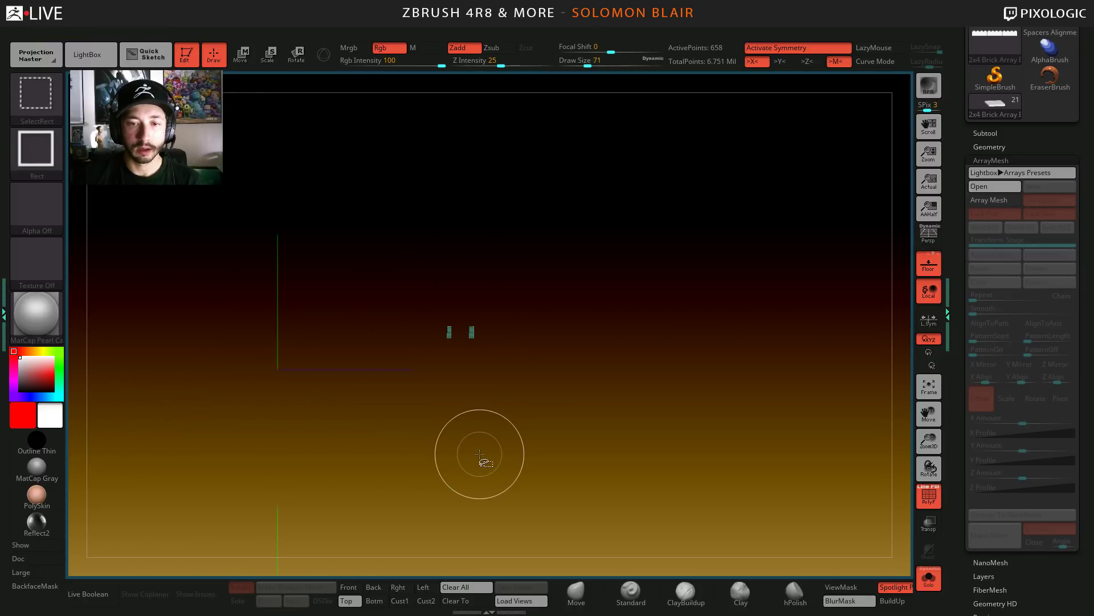
pyautogui.keyDown('ctrl'); pyautogui.keyDown('shift'); pyautogui.click(480, 454); pyautogui.keyUp('shift'); pyautogui.keyUp('ctrl')
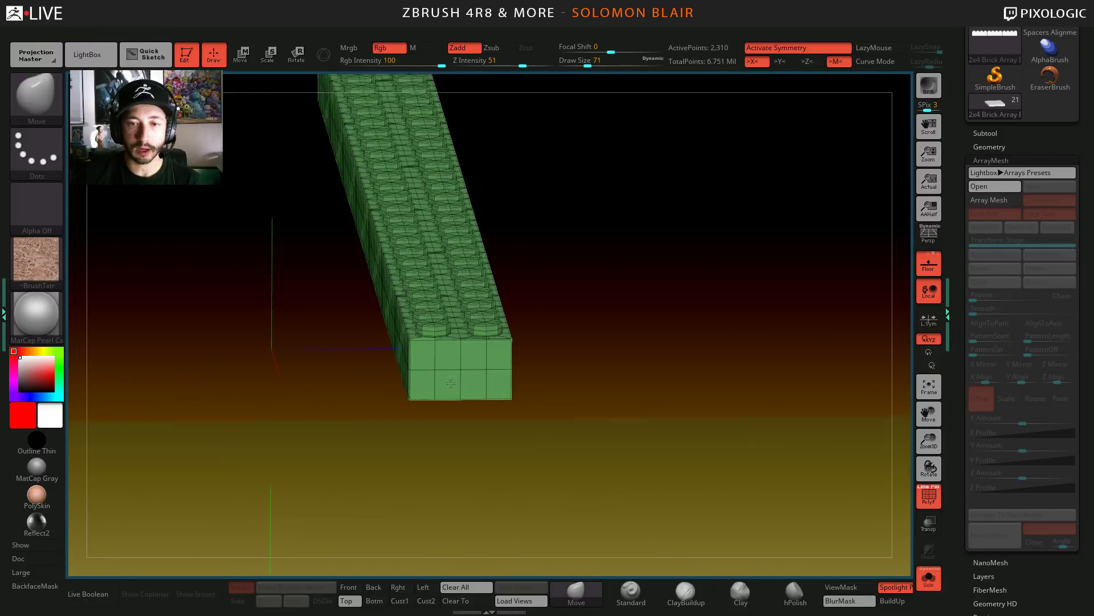
pyautogui.keyDown('ctrl'); pyautogui.keyDown('shift'); pyautogui.click(530, 443); pyautogui.keyUp('shift'); pyautogui.keyUp('ctrl')
# - Isolate the third and fourth brick rows of the base one at a time and assign each its own polygroup
pyautogui.keyDown('shift'); pyautogui.moveTo(574, 500); pyautogui.dragTo(570, 399); pyautogui.keyUp('shift')
pyautogui.keyDown('ctrl'); pyautogui.keyDown('shift'); pyautogui.moveTo(556, 299); pyautogui.dragTo(579, 426); pyautogui.keyUp('shift'); pyautogui.keyUp('ctrl')
pyautogui.keyDown('ctrl'); pyautogui.keyDown('shift'); pyautogui.click(592, 452); pyautogui.keyUp('shift'); pyautogui.keyUp('ctrl')
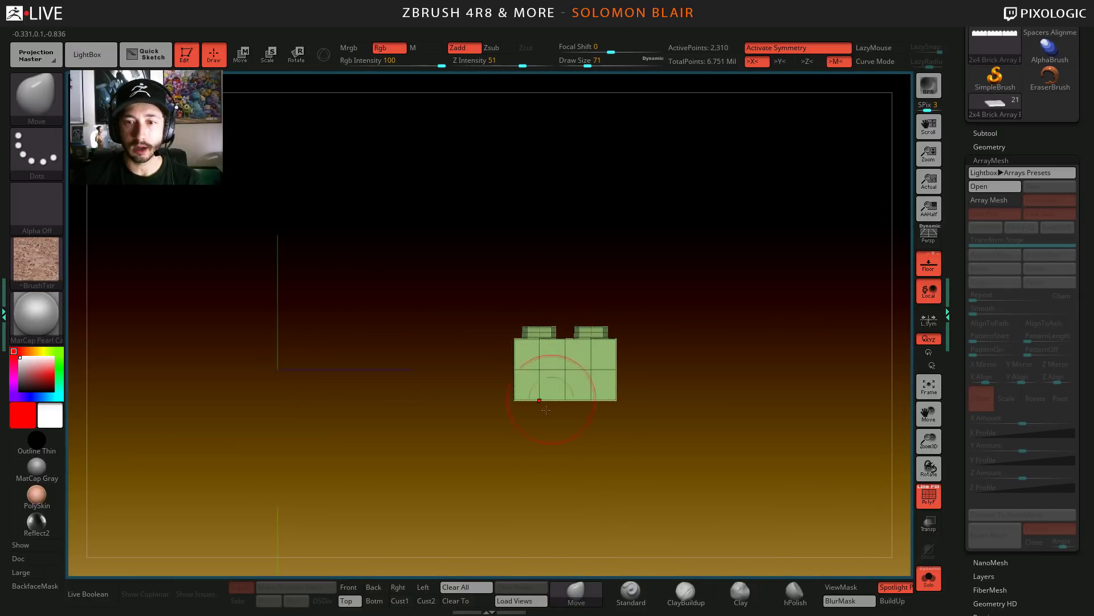
pyautogui.moveTo(535, 494); pyautogui.dragTo(533, 449)
pyautogui.keyDown('ctrl'); pyautogui.keyDown('shift'); pyautogui.click(558, 484); pyautogui.keyUp('shift'); pyautogui.keyUp('ctrl')
pyautogui.hotkey('ctrl', 'shift', 'a')
pyautogui.hotkey('ctrl', 'w')
pyautogui.keyDown('ctrl'); pyautogui.keyDown('shift'); pyautogui.click(696, 457); pyautogui.keyUp('shift'); pyautogui.keyUp('ctrl')
# - Isolate the fifth brick row, expand the visible part to the complete bricks, and assign it its own polygroup
pyautogui.keyDown('ctrl'); pyautogui.keyDown('shift'); pyautogui.moveTo(556, 297); pyautogui.dragTo(627, 428); pyautogui.keyUp('shift'); pyautogui.keyUp('ctrl')
pyautogui.hotkey('ctrl', 'w')
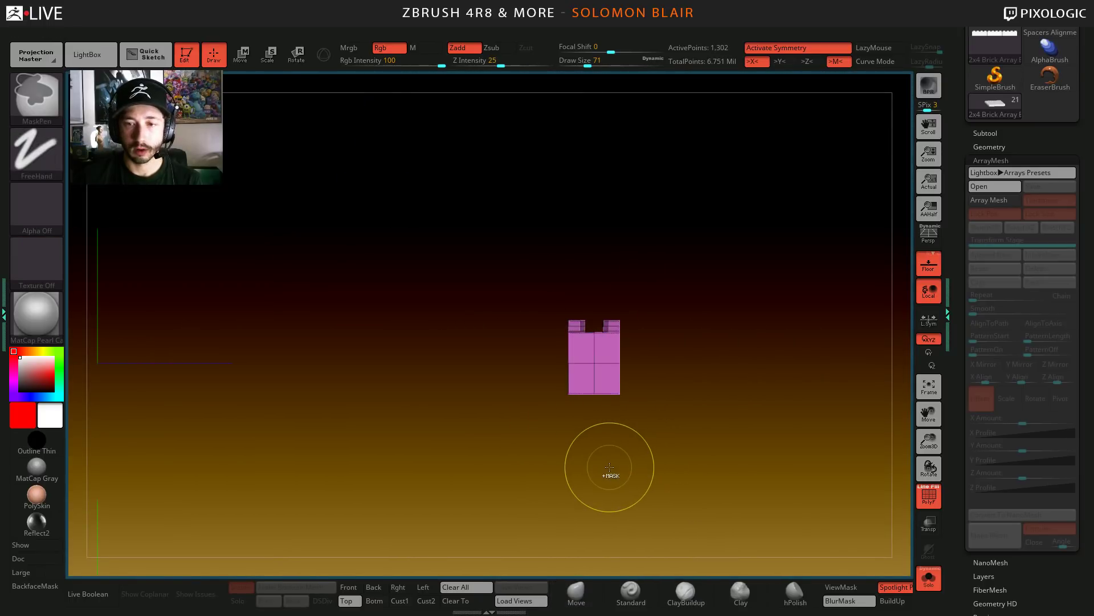
pyautogui.hotkey('ctrl', 'shift', 'a')
pyautogui.hotkey('ctrl', 'w')
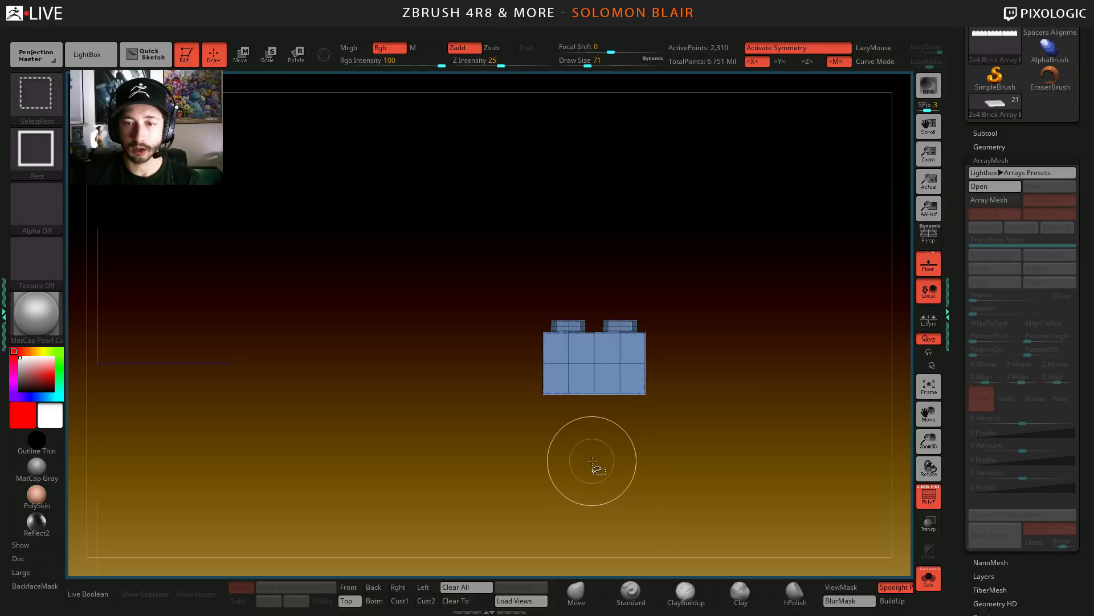
pyautogui.keyDown('ctrl'); pyautogui.keyDown('shift'); pyautogui.click(592, 459); pyautogui.keyUp('shift'); pyautogui.keyUp('ctrl')
# - Isolate the sixth brick row of the base, expand it to complete bricks, and give it a new polygroup
pyautogui.keyDown('ctrl'); pyautogui.keyDown('shift'); pyautogui.moveTo(679, 269); pyautogui.dragTo(730, 394); pyautogui.keyUp('shift'); pyautogui.keyUp('ctrl')
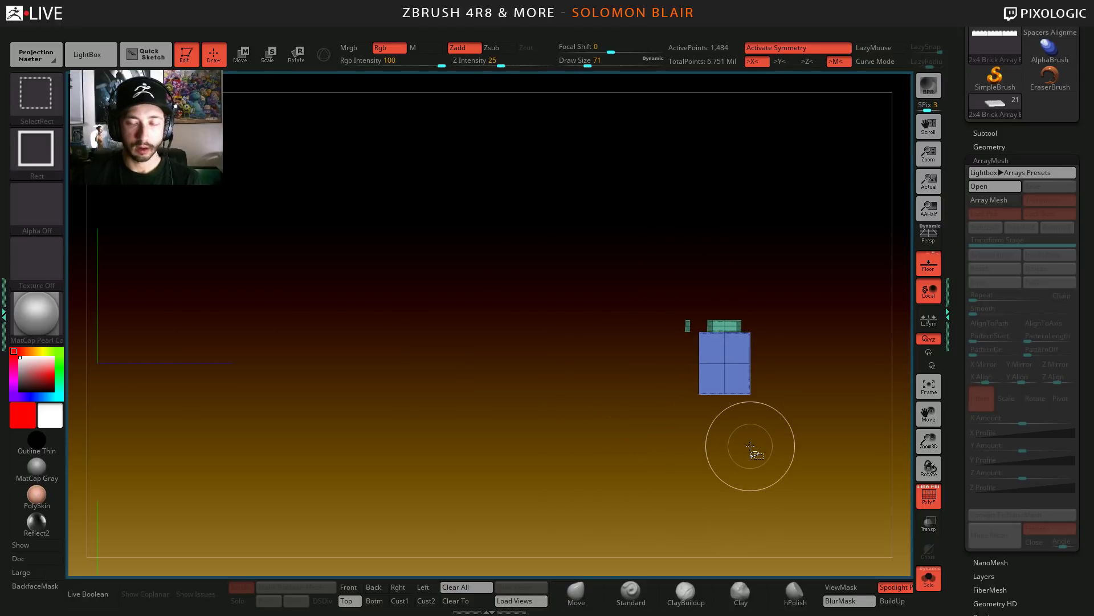
pyautogui.hotkey('ctrl', 'shift', 'a')
pyautogui.keyDown('alt'); pyautogui.moveTo(625, 498); pyautogui.dragTo(585, 533); pyautogui.keyUp('alt')
pyautogui.keyDown('ctrl'); pyautogui.moveTo(584, 533); pyautogui.dragTo(597, 484, button='right'); pyautogui.keyUp('ctrl')
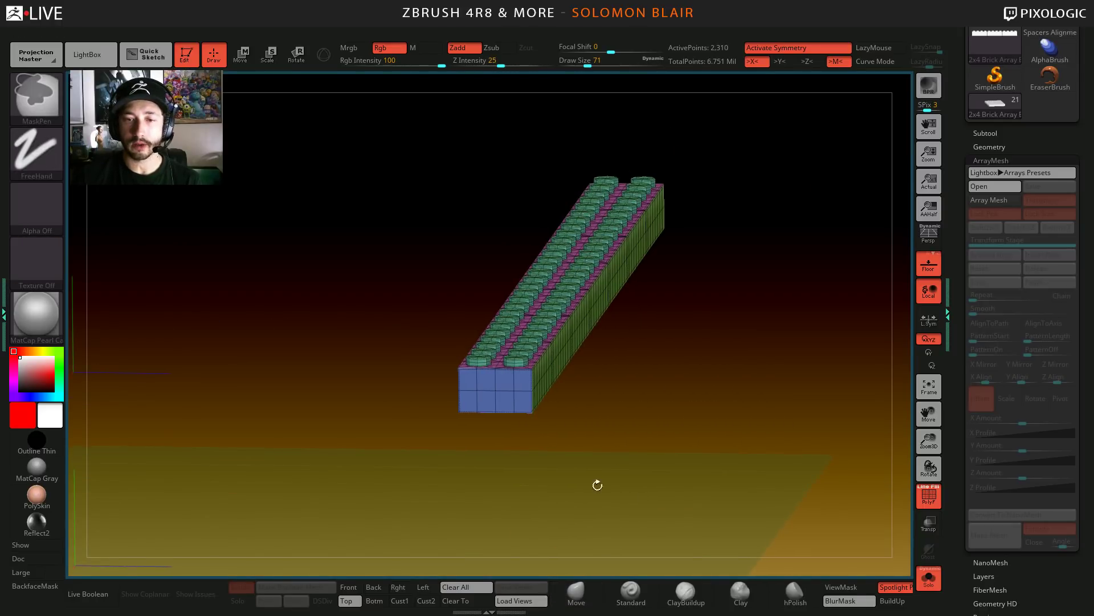
pyautogui.moveTo(597, 484)
pyautogui.keyDown('shift'); pyautogui.mouseDown()
pyautogui.moveTo(535, 461)
pyautogui.moveTo(605, 453)
pyautogui.mouseUp(); pyautogui.keyUp('shift')
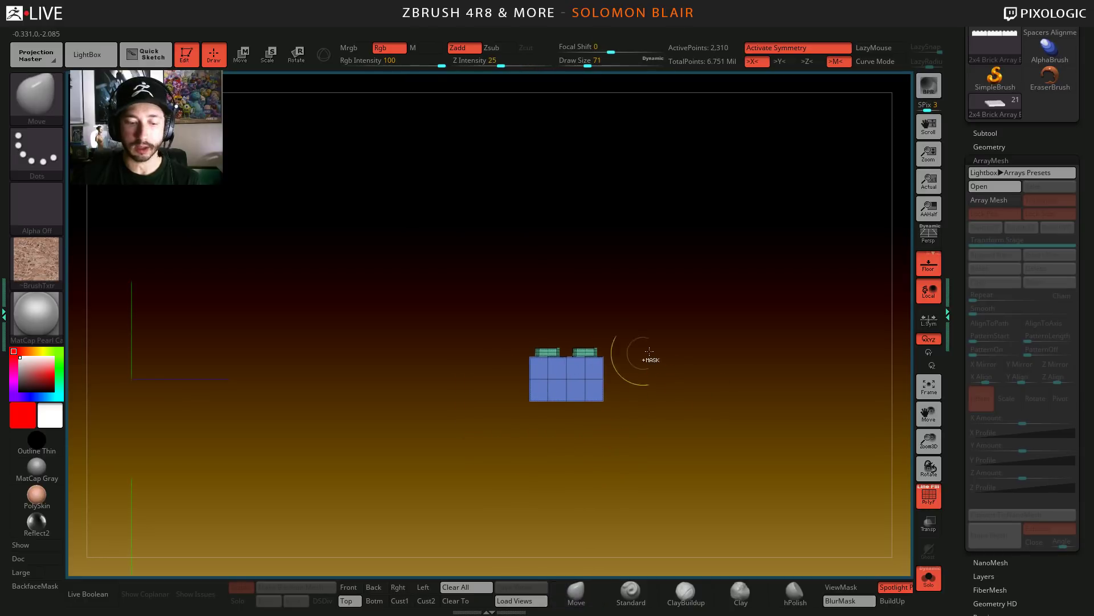
pyautogui.hotkey('ctrl', 'w')
pyautogui.press('s')
pyautogui.click(460, 403)
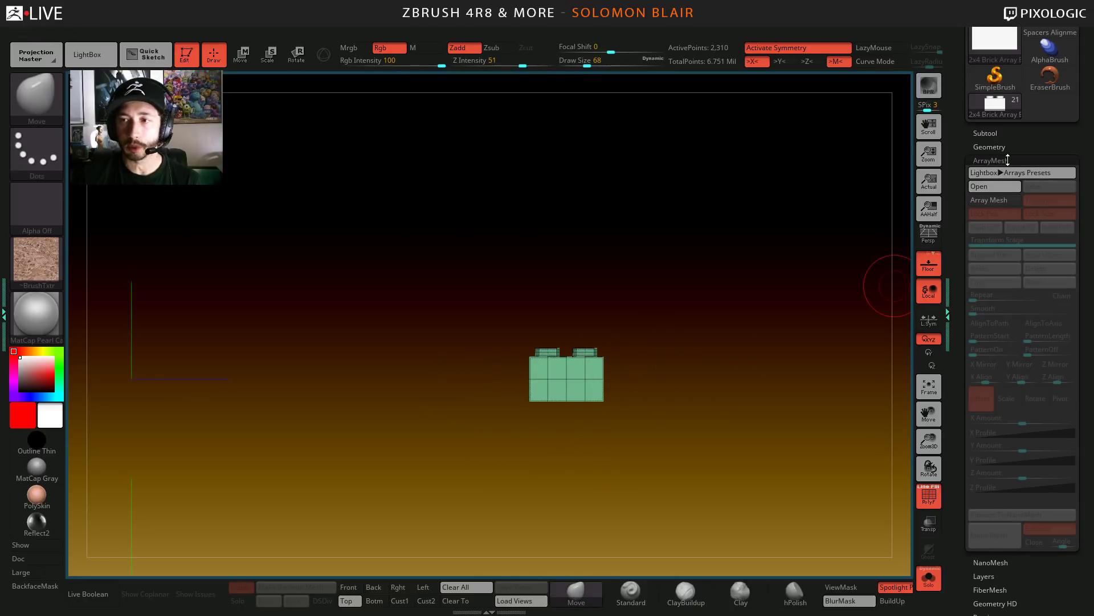
# - Locate the Group Visible command among the polygroup options
pyautogui.click(1007, 160)
pyautogui.click(985, 297)
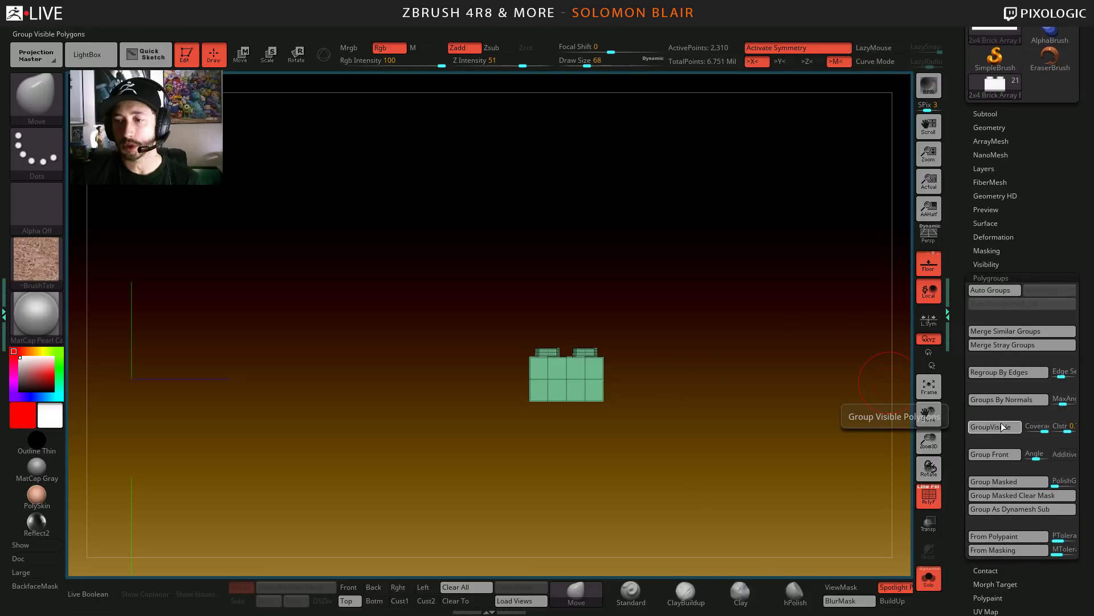
pyautogui.click(1017, 278)
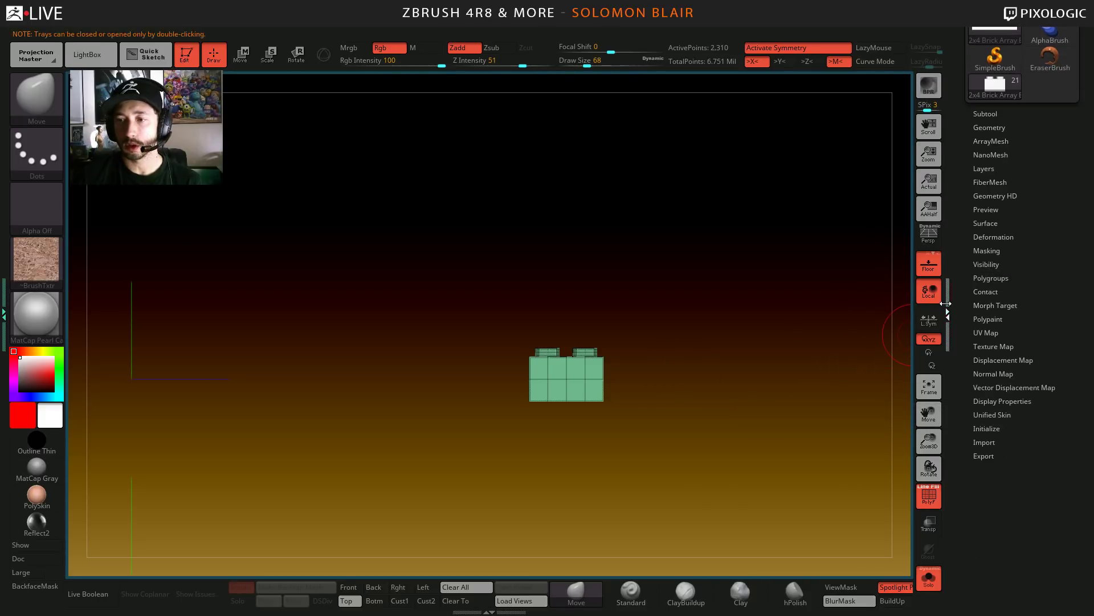
pyautogui.doubleClick(946, 304)
# - Leave Solo mode, unhide all brick rows of the base and frame the whole base
pyautogui.keyDown('alt'); pyautogui.moveTo(657, 413); pyautogui.dragTo(628, 435, button='right'); pyautogui.keyUp('alt')
pyautogui.hotkey('ctrl', 'shift', 's')
pyautogui.keyDown('ctrl'); pyautogui.moveTo(518, 451); pyautogui.dragTo(443, 443, button='right'); pyautogui.keyUp('ctrl')
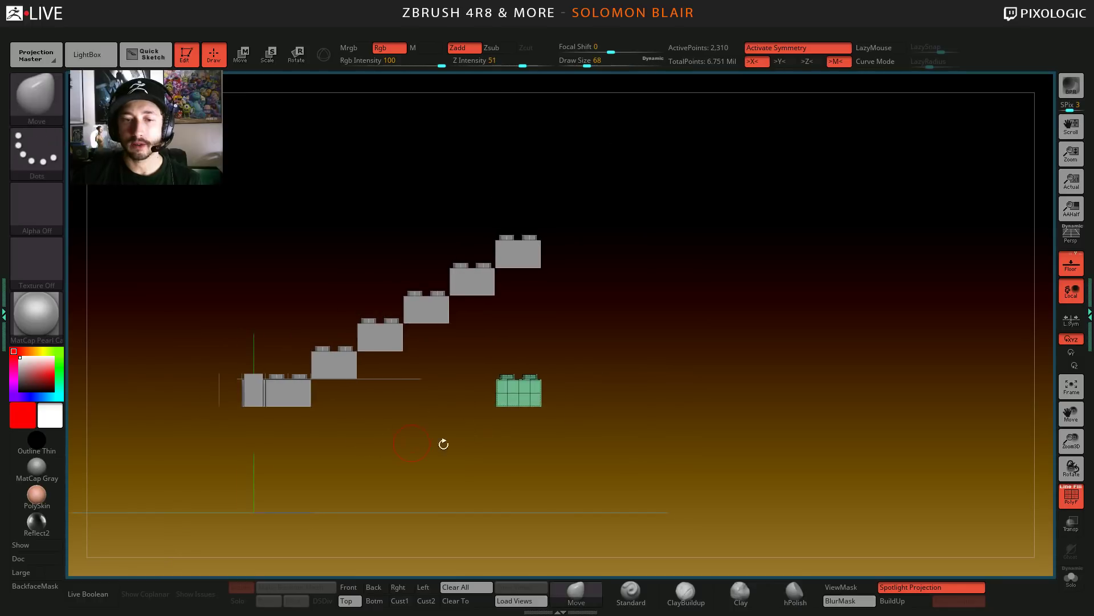
pyautogui.keyDown('ctrl'); pyautogui.keyDown('shift'); pyautogui.click(576, 432); pyautogui.keyUp('shift'); pyautogui.keyUp('ctrl')
pyautogui.press('f')
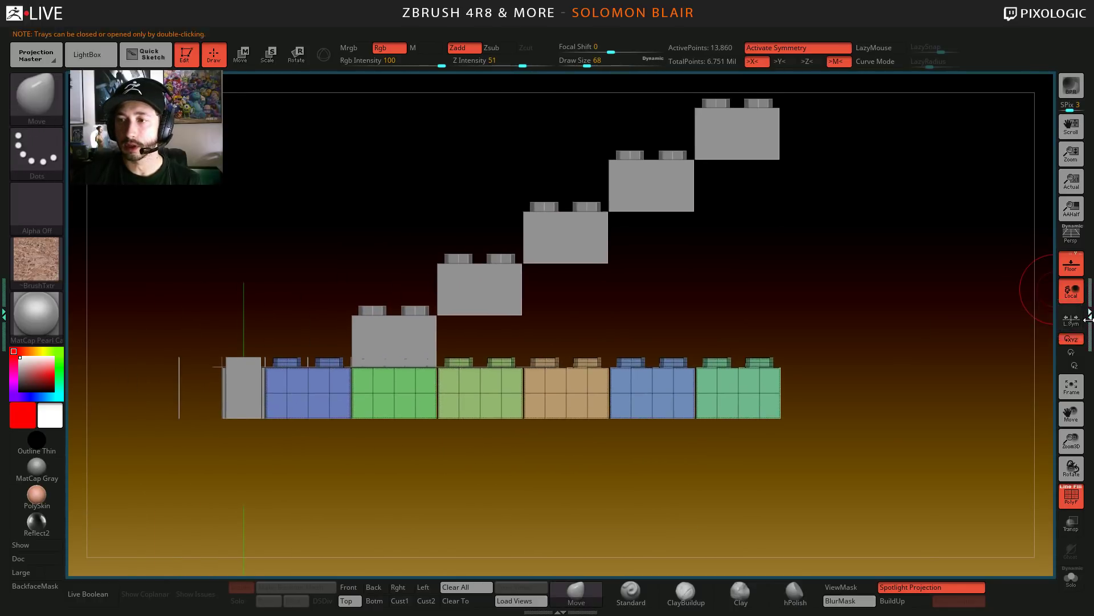
# - Rename the base subtool as "2x4 Brick Bottom Row 1"
pyautogui.doubleClick(1087, 315)
pyautogui.click(995, 109)
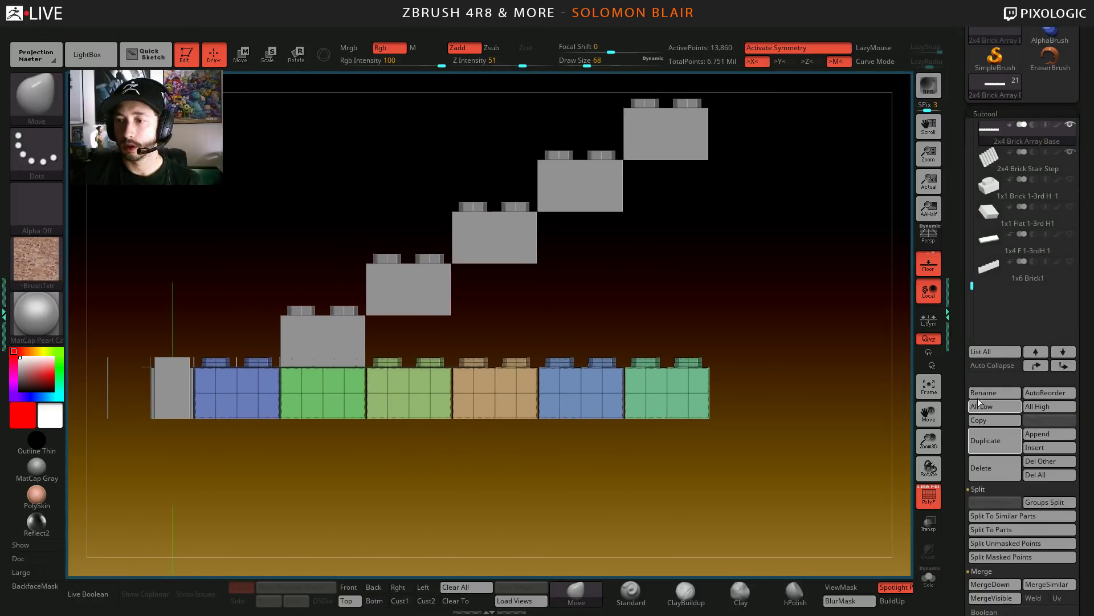
pyautogui.click(981, 394)
pyautogui.press('End')
pyautogui.press('BackSpace')
pyautogui.press('BackSpace')
pyautogui.press('BackSpace')
pyautogui.press('BackSpace')
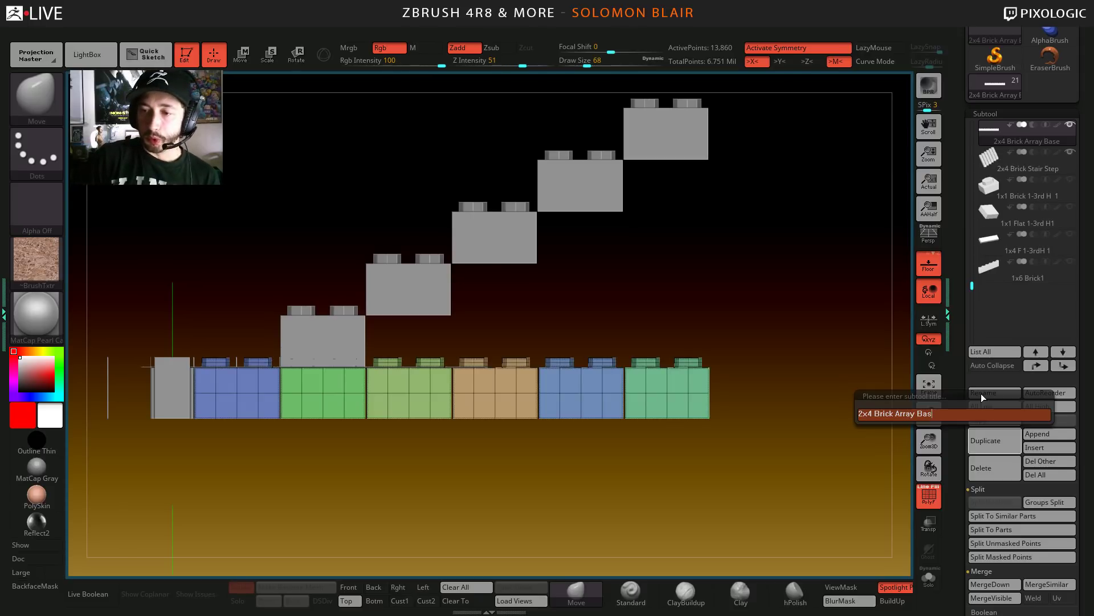
pyautogui.press('BackSpace')
pyautogui.press('BackSpace')
pyautogui.press('BackSpace')
pyautogui.press('BackSpace')
pyautogui.press('BackSpace')
pyautogui.press('BackSpace')
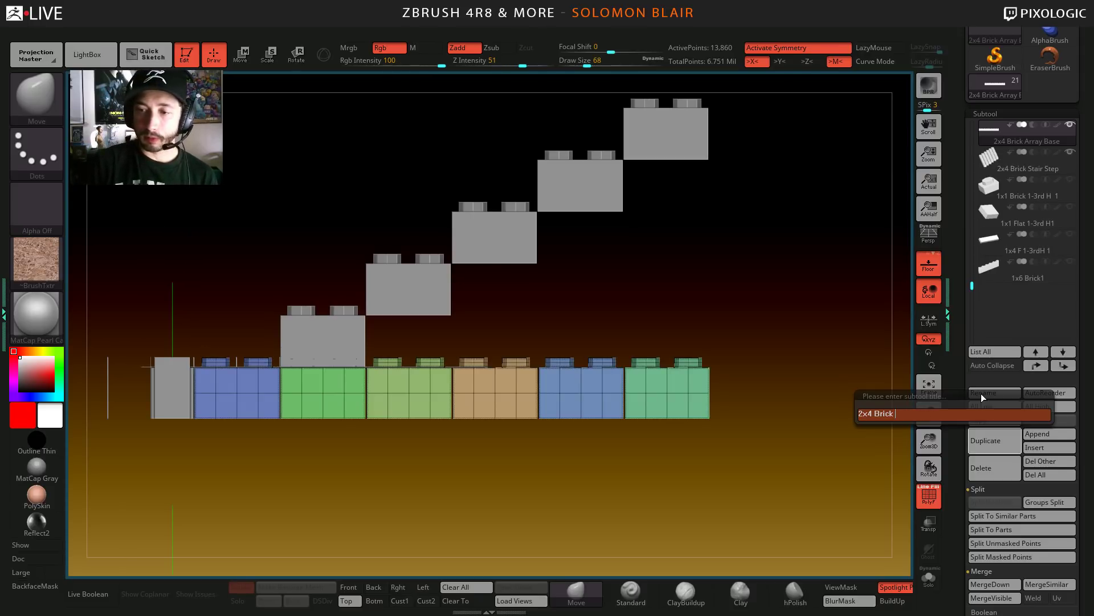
pyautogui.write('Bo')
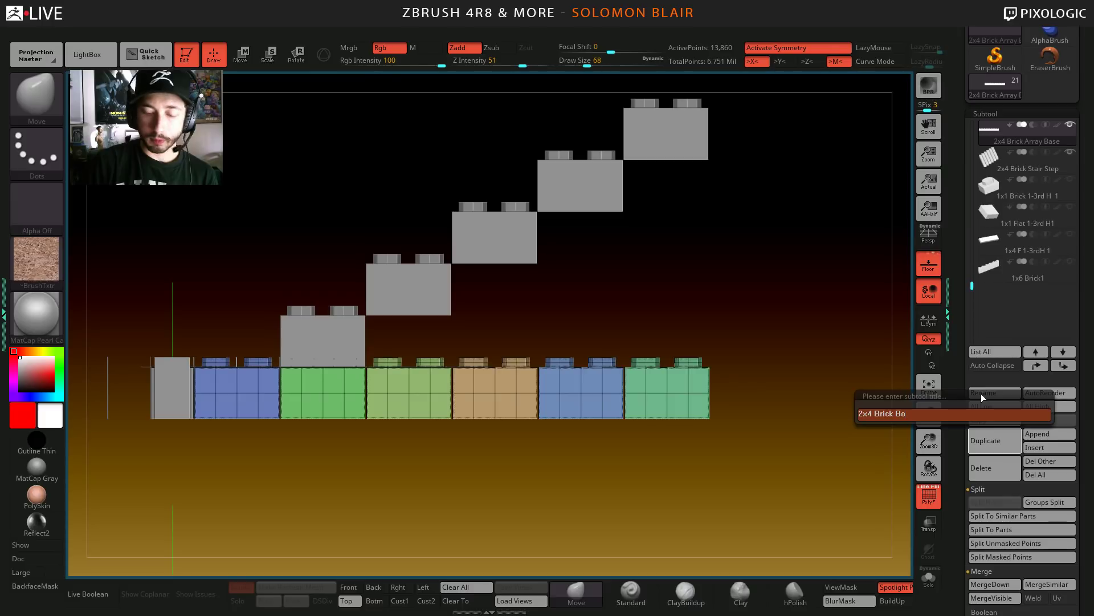
pyautogui.write('ttom Row 1')
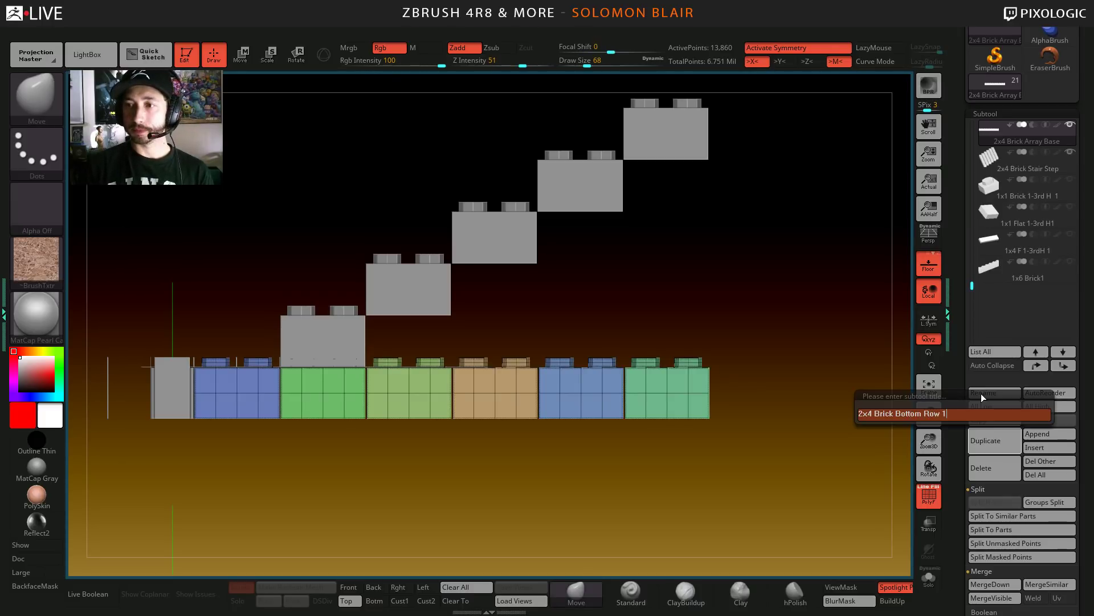
pyautogui.press('Return')
# - Split the base into separate subtools by polygroup with Always OK, and select the brick row directly beneath the lowest raised step
pyautogui.click(1043, 502)
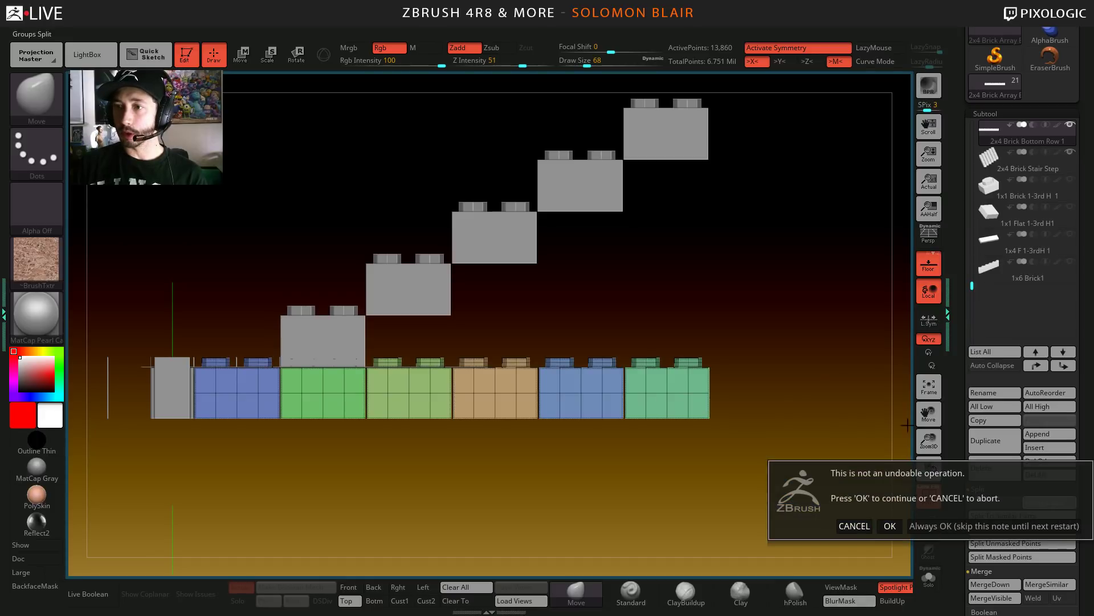
pyautogui.click(935, 527)
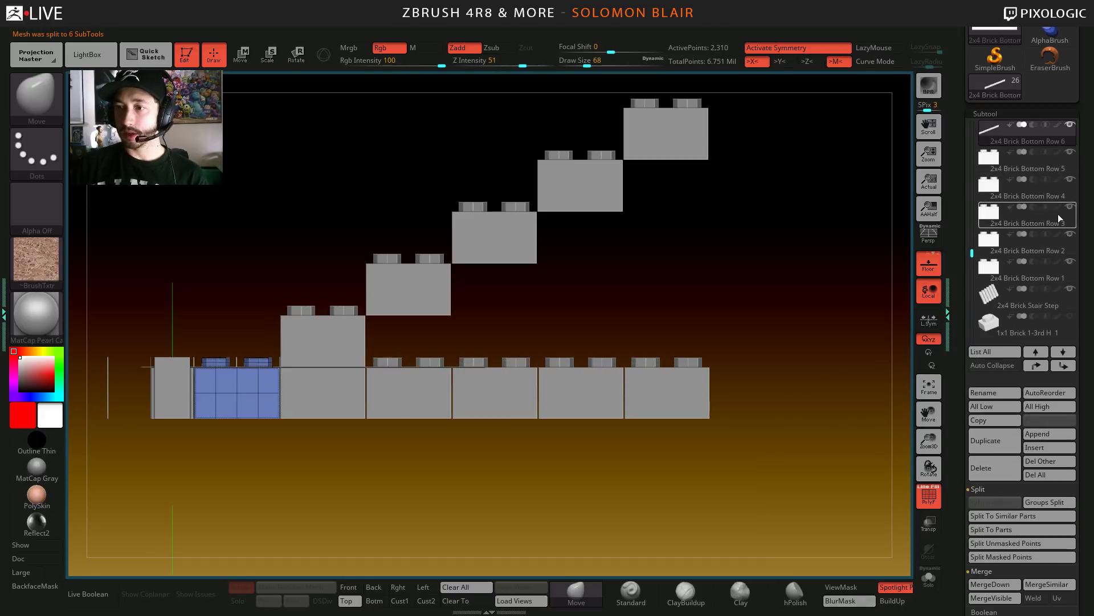
pyautogui.moveTo(383, 393)
pyautogui.keyDown('alt'); pyautogui.mouseDown(button='right')
pyautogui.moveTo(432, 373)
pyautogui.moveTo(438, 388)
pyautogui.mouseUp(button='right'); pyautogui.keyUp('alt')
pyautogui.press('s')
pyautogui.moveTo(449, 371); pyautogui.dragTo(442, 371)
pyautogui.moveTo(409, 371)
pyautogui.keyDown('alt'); pyautogui.mouseDown(button='right')
pyautogui.moveTo(401, 396)
pyautogui.moveTo(429, 397)
pyautogui.mouseUp(button='right'); pyautogui.keyUp('alt')
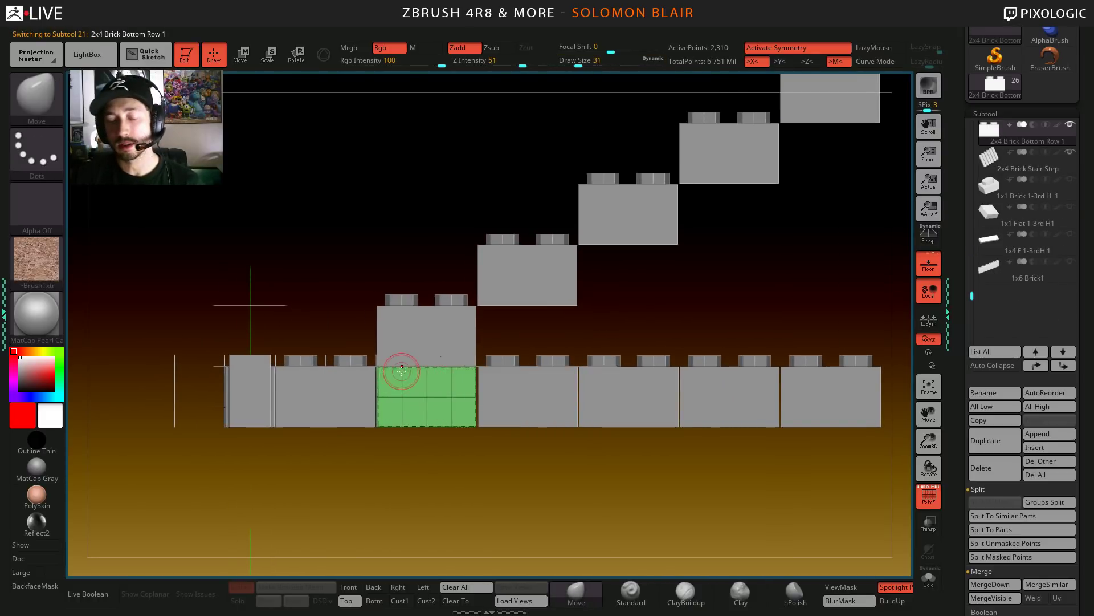
# - Turn on Array Mesh for the selected bottom row and paste the copied staircase array settings
pyautogui.click(1014, 115)
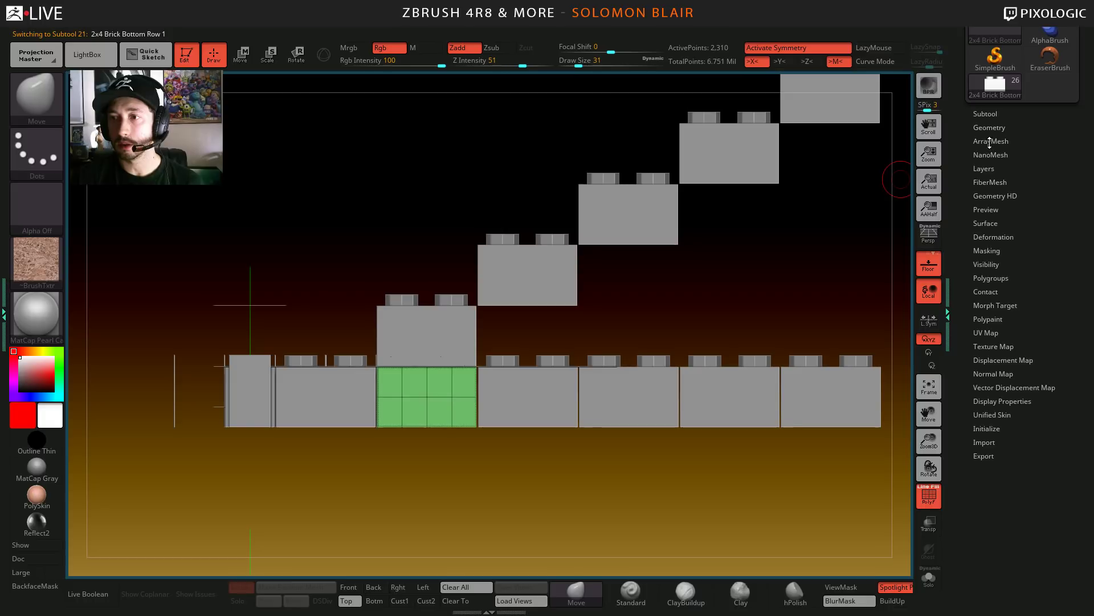
pyautogui.click(990, 142)
pyautogui.click(1038, 263)
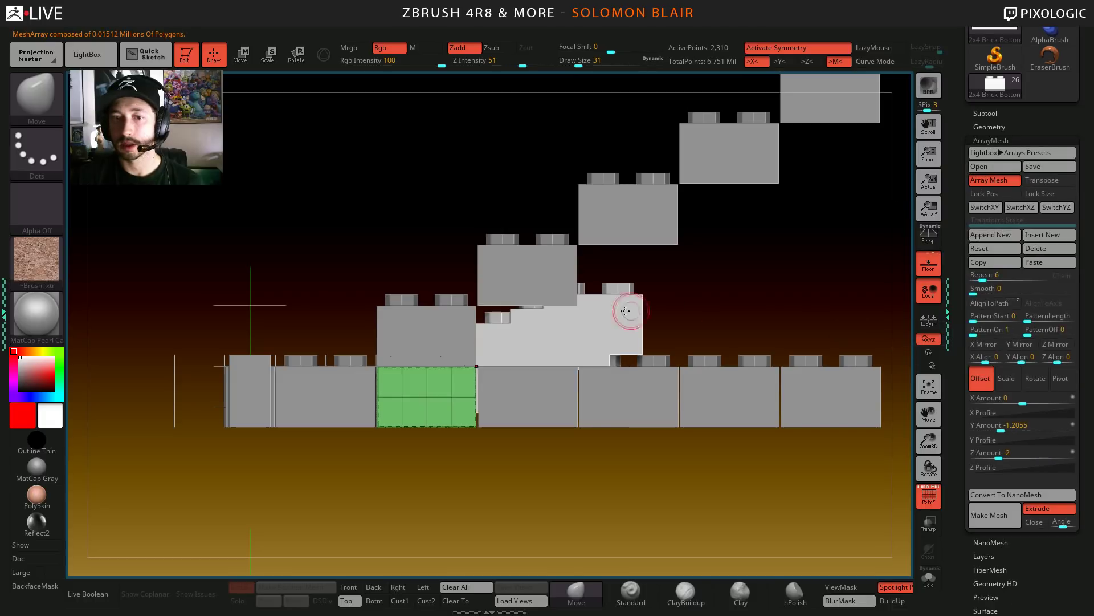
# - Try to move the pasted array along the base with a transpose line, and undo the array changes including the paste
pyautogui.moveTo(628, 311)
pyautogui.keyDown('alt'); pyautogui.mouseDown(button='right')
pyautogui.moveTo(535, 320)
pyautogui.moveTo(411, 391)
pyautogui.moveTo(468, 407)
pyautogui.moveTo(506, 349)
pyautogui.moveTo(538, 372)
pyautogui.moveTo(508, 337)
pyautogui.moveTo(429, 341)
pyautogui.moveTo(588, 331)
pyautogui.mouseUp(button='right'); pyautogui.keyUp('alt')
pyautogui.press('w')
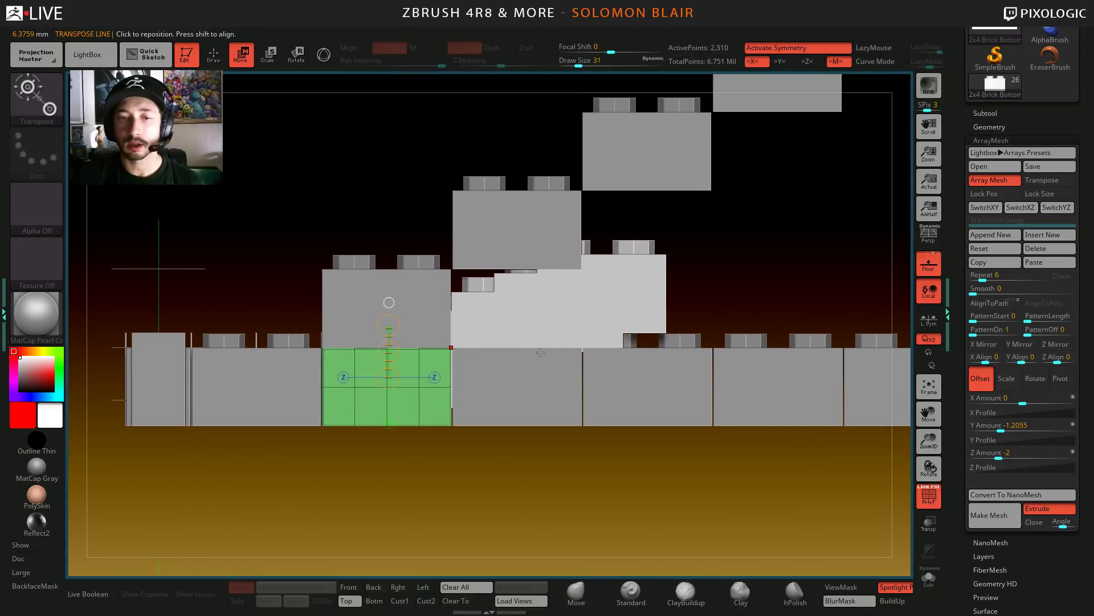
pyautogui.keyDown('shift'); pyautogui.moveTo(390, 317); pyautogui.dragTo(596, 374); pyautogui.keyUp('shift')
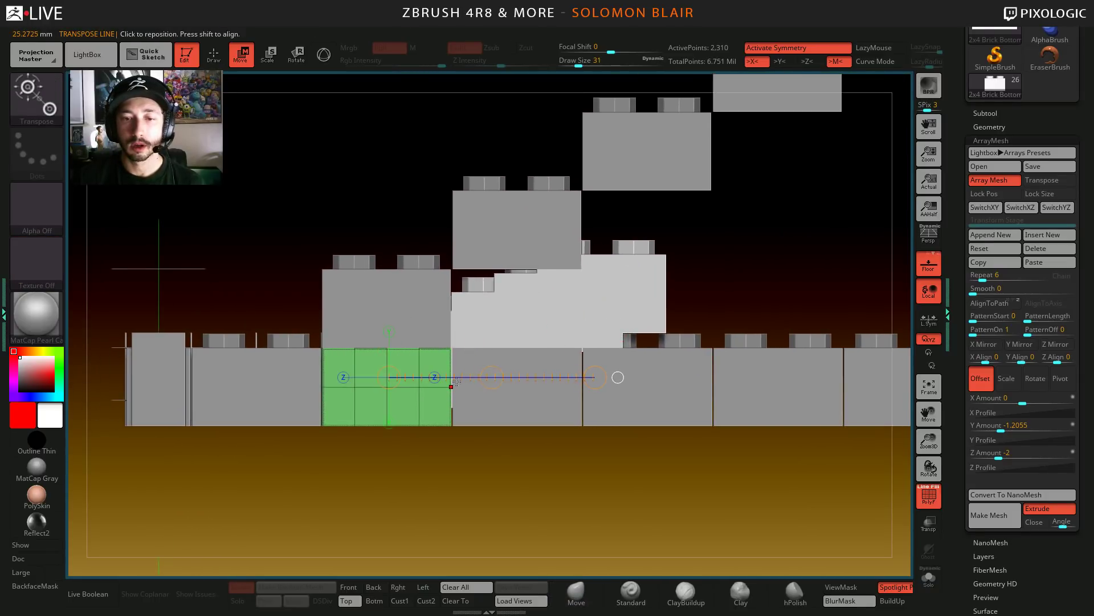
pyautogui.moveTo(495, 374); pyautogui.dragTo(804, 372)
pyautogui.hotkey('ctrl', 'z')
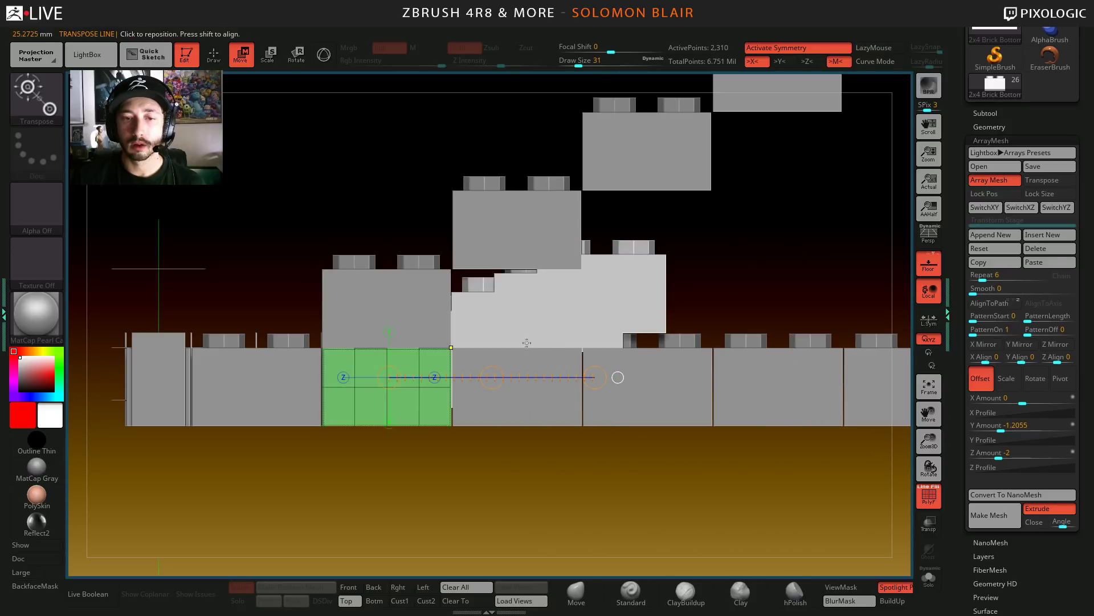
pyautogui.press('q')
pyautogui.hotkey('ctrl', 'z')
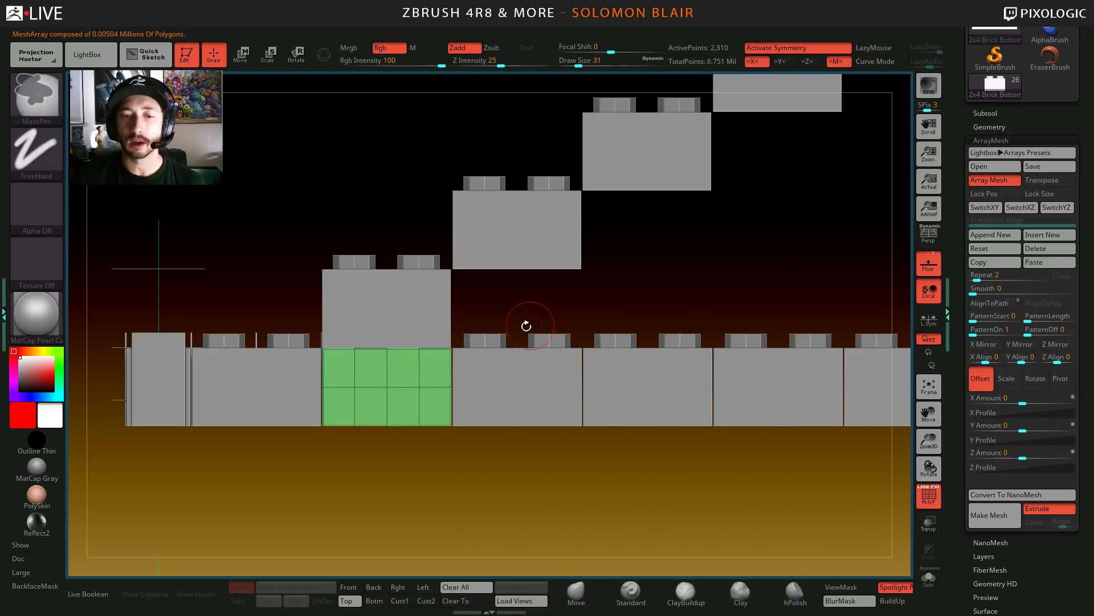
# - Turn on Lock Pos and Lock Size for the row's array and paste the copied staircase settings again
pyautogui.click(999, 194)
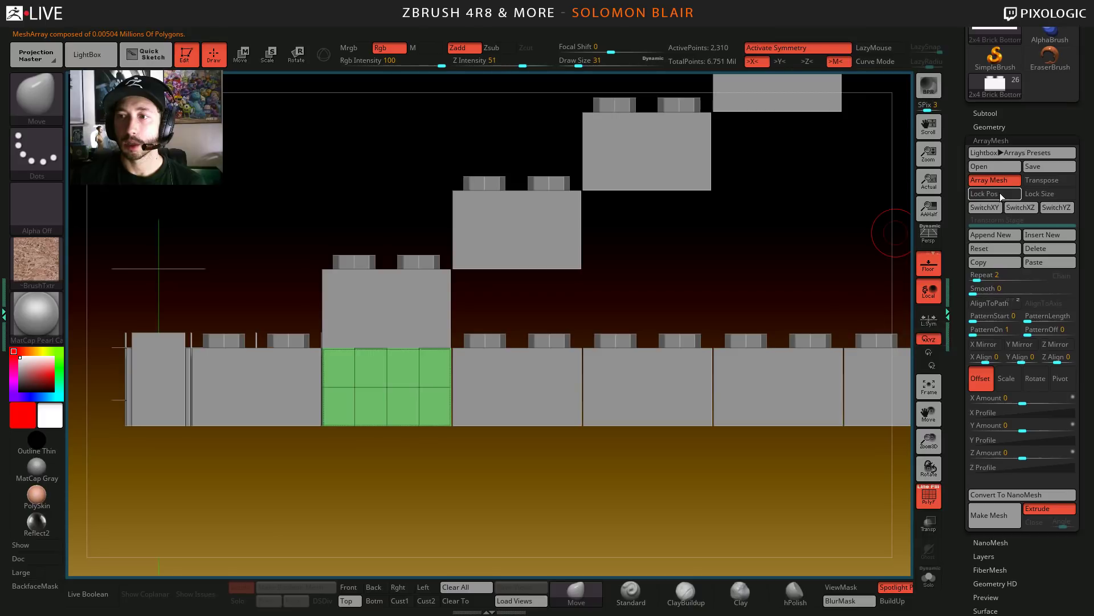
pyautogui.click(1041, 191)
pyautogui.click(1055, 263)
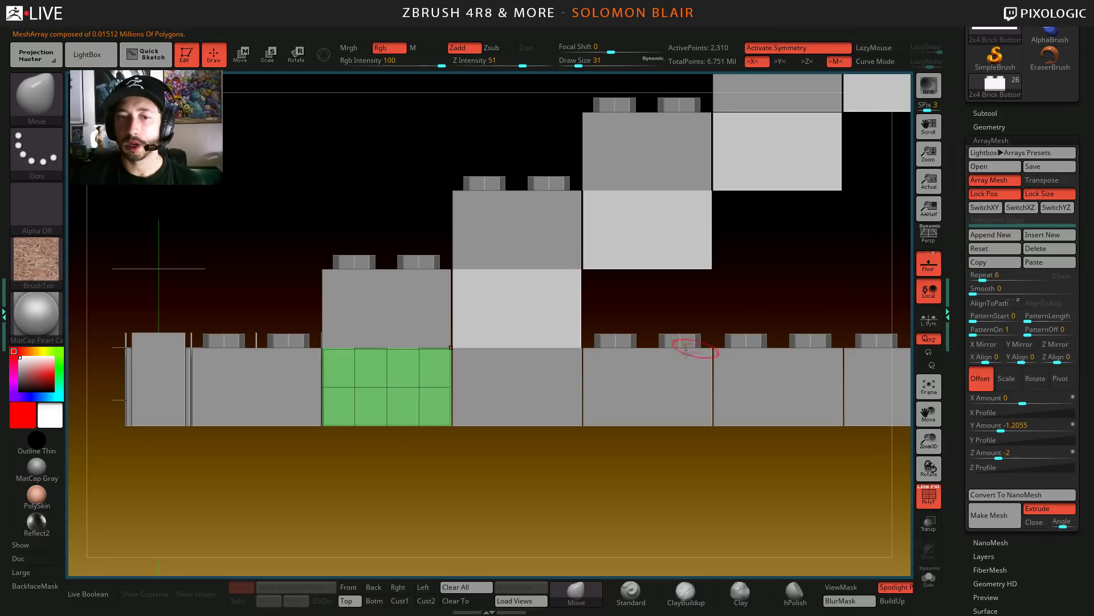
# - Examine from the side, with the polyframe off, how the second array fits beneath the staircase and along the base
pyautogui.keyDown('ctrl'); pyautogui.moveTo(506, 294); pyautogui.dragTo(504, 336, button='right'); pyautogui.keyUp('ctrl')
pyautogui.press('s')
pyautogui.moveTo(505, 336); pyautogui.dragTo(516, 336)
pyautogui.moveTo(516, 337)
pyautogui.keyDown('ctrl'); pyautogui.mouseDown(button='right')
pyautogui.moveTo(503, 308)
pyautogui.moveTo(515, 317)
pyautogui.moveTo(503, 356)
pyautogui.mouseUp(button='right'); pyautogui.keyUp('ctrl')
pyautogui.keyDown('ctrl'); pyautogui.moveTo(503, 355); pyautogui.dragTo(576, 328, button='right'); pyautogui.keyUp('ctrl')
pyautogui.keyDown('ctrl'); pyautogui.moveTo(486, 316); pyautogui.dragTo(562, 366, button='right'); pyautogui.keyUp('ctrl')
pyautogui.hotkey('shift', 'f')
pyautogui.keyDown('alt'); pyautogui.moveTo(457, 420); pyautogui.dragTo(607, 385, button='right'); pyautogui.keyUp('alt')
pyautogui.keyDown('shift'); pyautogui.moveTo(608, 384); pyautogui.dragTo(557, 386, button='right'); pyautogui.keyUp('shift')
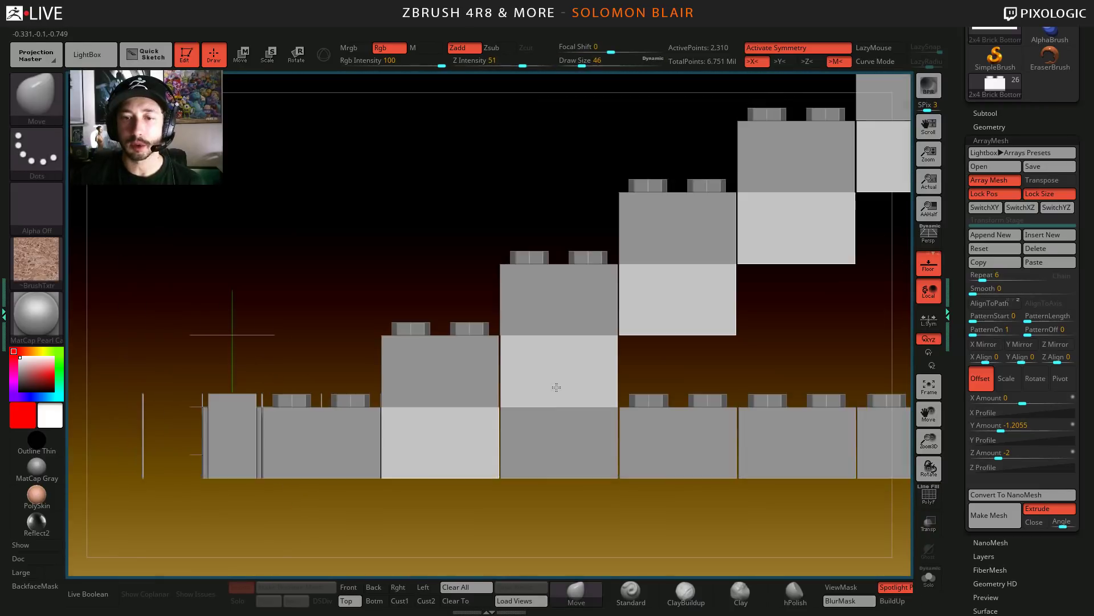
pyautogui.keyDown('alt'); pyautogui.moveTo(667, 382); pyautogui.dragTo(540, 341, button='right'); pyautogui.keyUp('alt')
pyautogui.moveTo(464, 393)
pyautogui.keyDown('alt'); pyautogui.mouseDown(button='right')
pyautogui.moveTo(470, 348)
pyautogui.moveTo(458, 332)
pyautogui.mouseUp(button='right'); pyautogui.keyUp('alt')
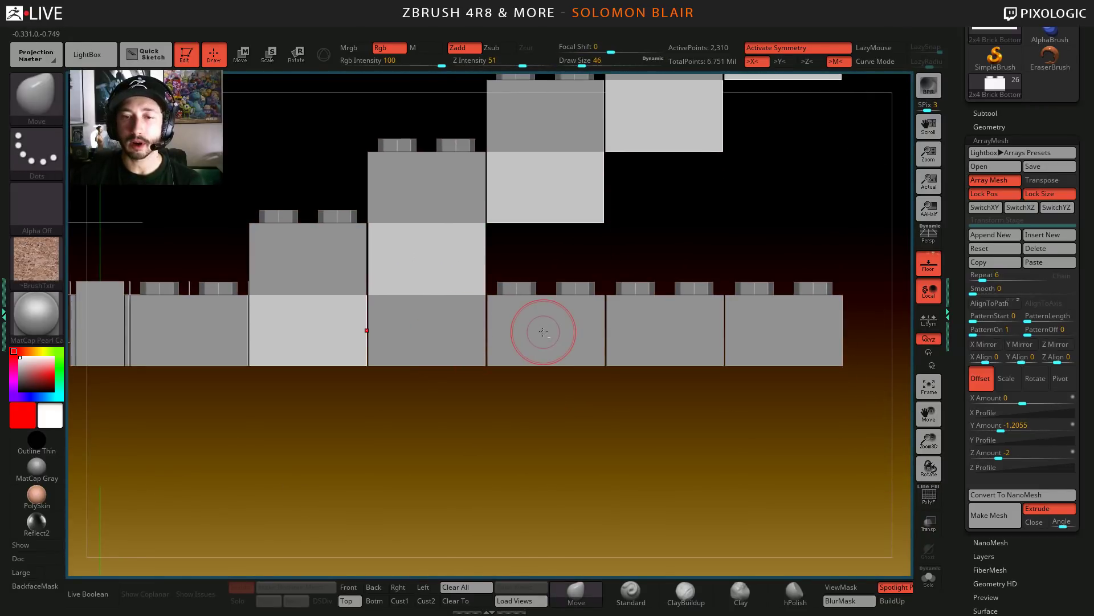
# - Convert the Bottom Row 1 array to real mesh and give 2x4 Brick Bottom Row 2 an Array Mesh with the copied staircase settings
pyautogui.click(989, 514)
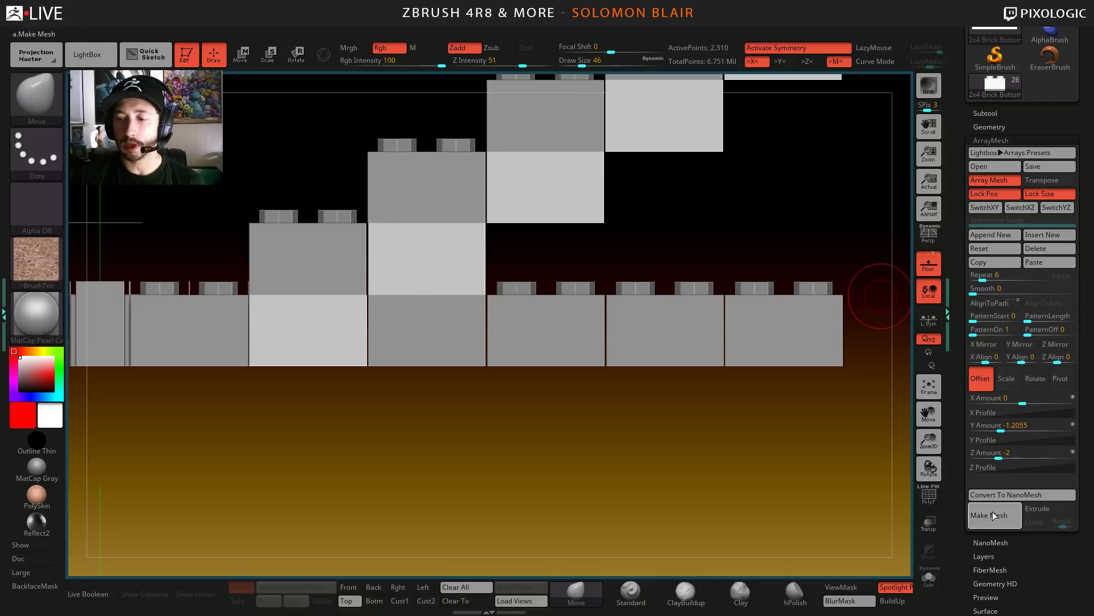
pyautogui.keyDown('alt'); pyautogui.click(468, 342); pyautogui.keyUp('alt')
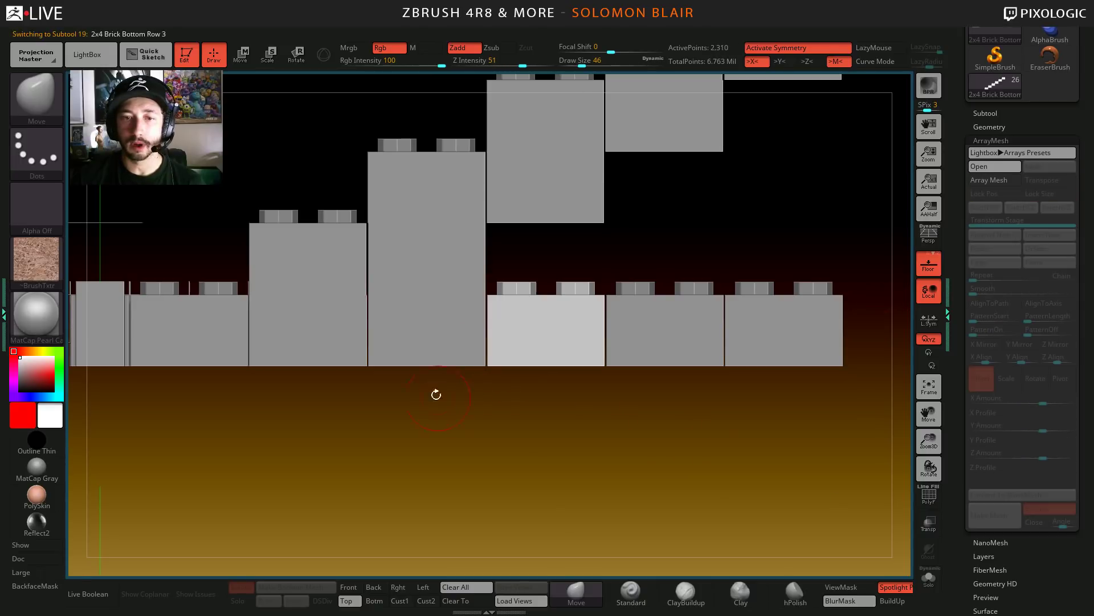
pyautogui.click(990, 181)
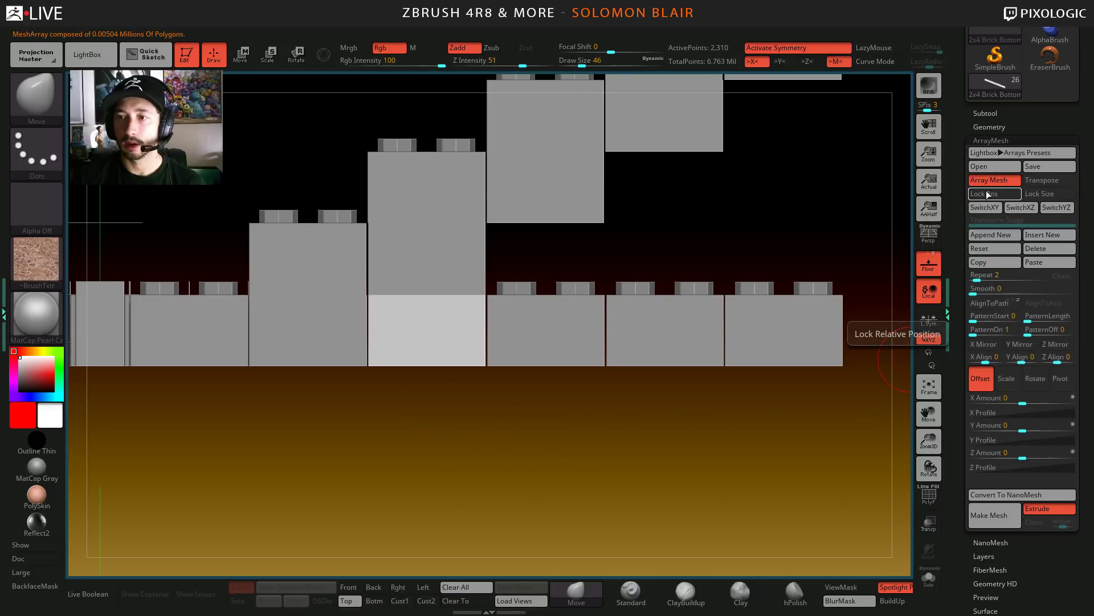
pyautogui.click(1034, 261)
# - Turn on Array Mesh for 2x4 Brick Bottom Row 3 and Row 4, pasting the copied staircase array settings onto each
pyautogui.keyDown('alt'); pyautogui.click(714, 356); pyautogui.keyUp('alt')
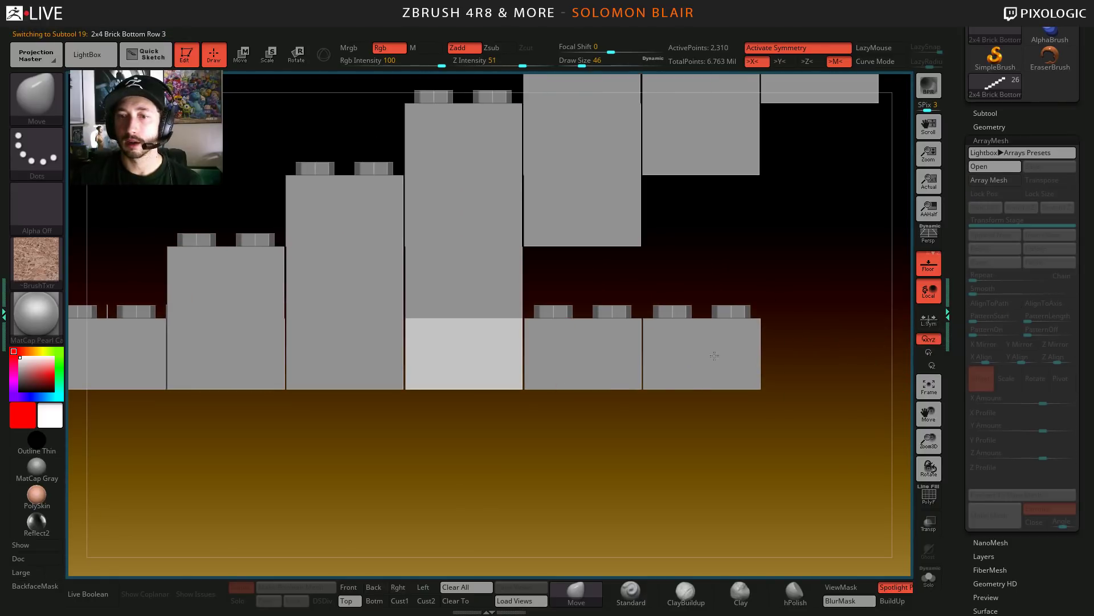
pyautogui.click(982, 181)
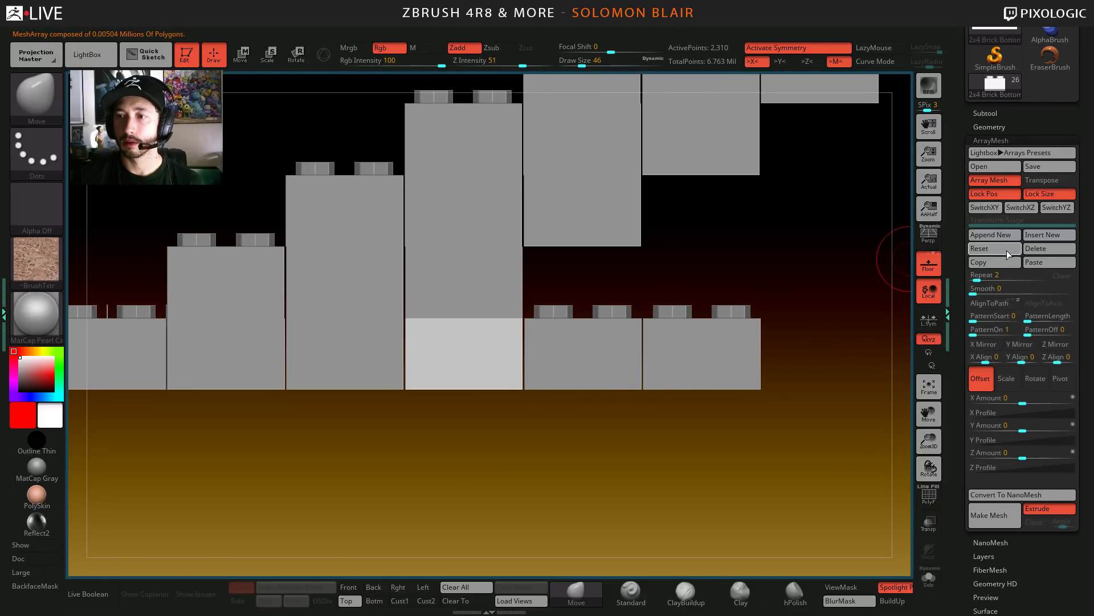
pyautogui.click(1039, 264)
pyautogui.keyDown('alt'); pyautogui.click(589, 371); pyautogui.keyUp('alt')
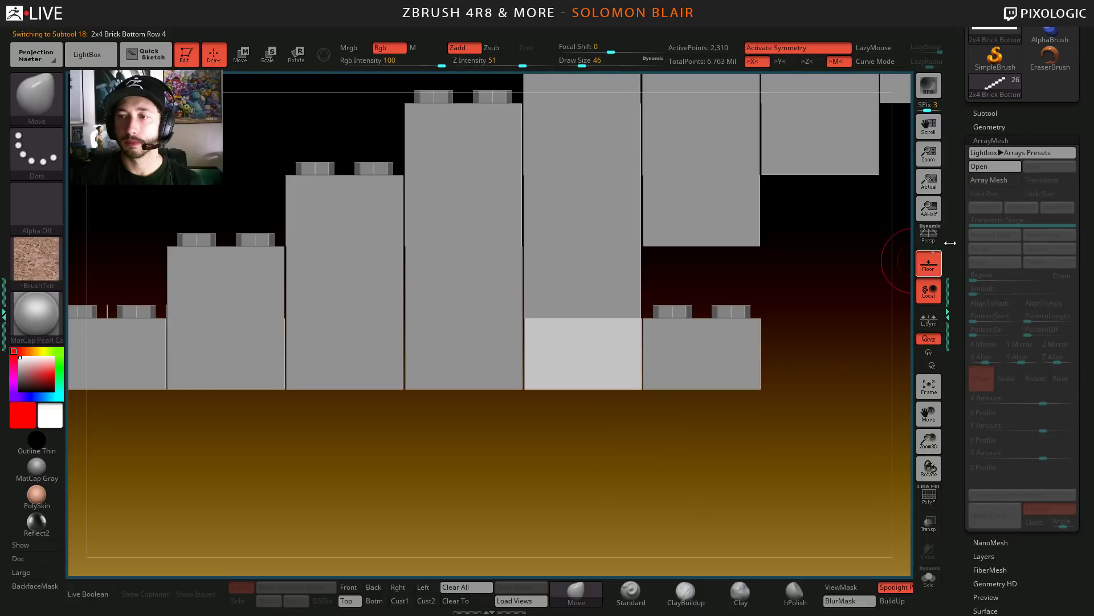
pyautogui.click(997, 181)
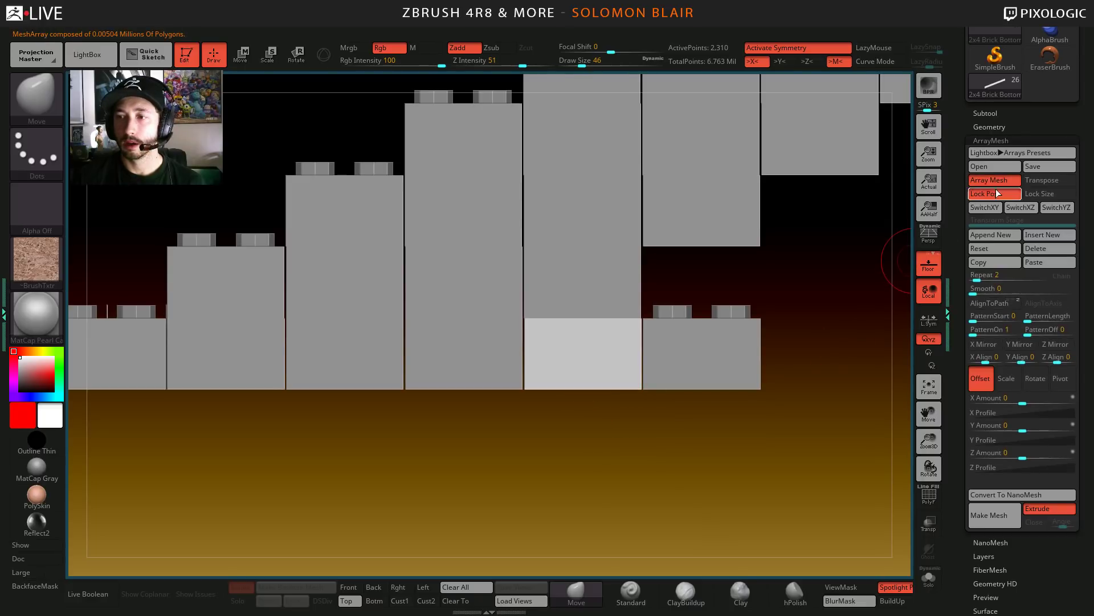
pyautogui.click(1035, 262)
# - Convert the 2x4 Brick Bottom Row 4 array to real mesh
pyautogui.keyDown('ctrl'); pyautogui.moveTo(836, 315); pyautogui.dragTo(906, 238, button='right'); pyautogui.keyUp('ctrl')
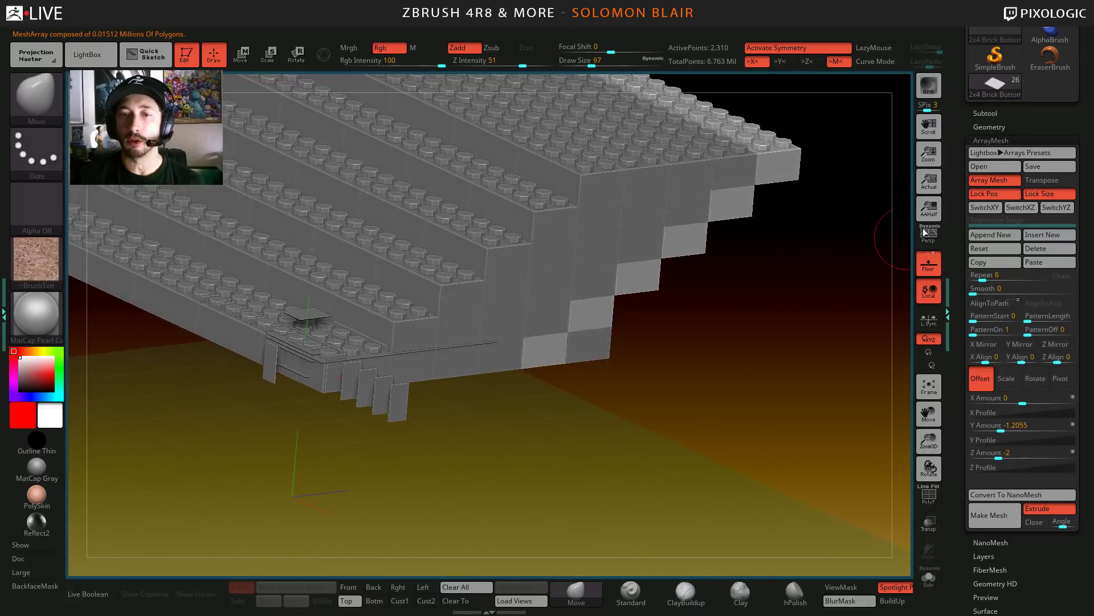
pyautogui.moveTo(571, 380); pyautogui.dragTo(525, 364, button='right')
pyautogui.press('s')
pyautogui.moveTo(525, 364); pyautogui.dragTo(510, 364)
pyautogui.moveTo(509, 364)
pyautogui.mouseDown(button='right')
pyautogui.moveTo(522, 376)
pyautogui.moveTo(580, 332)
pyautogui.moveTo(592, 349)
pyautogui.moveTo(667, 341)
pyautogui.mouseUp(button='right')
pyautogui.moveTo(666, 232); pyautogui.dragTo(690, 422)
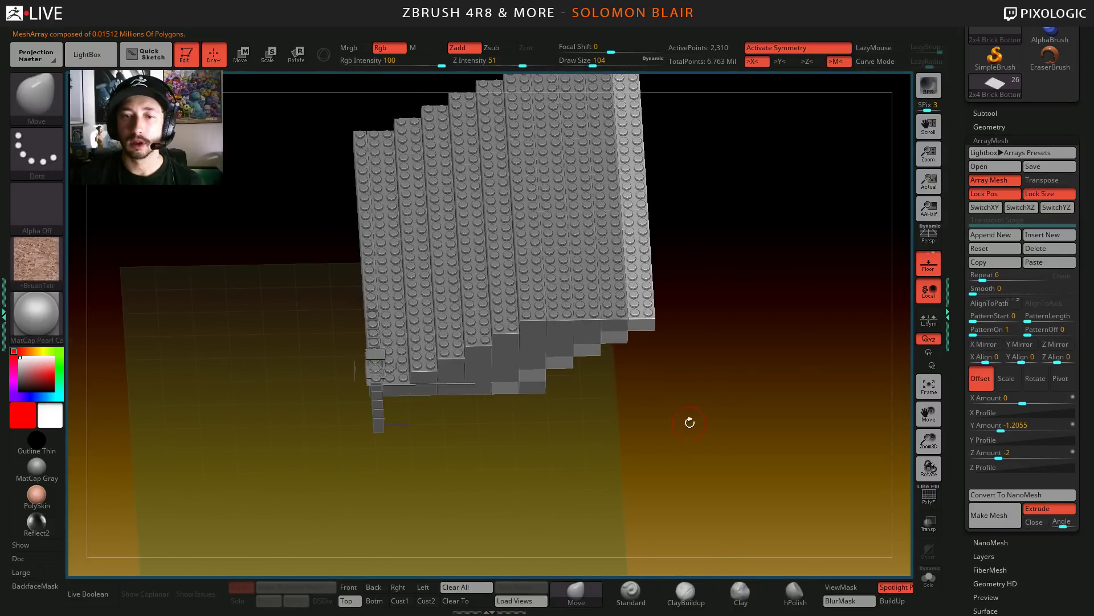
pyautogui.click(993, 522)
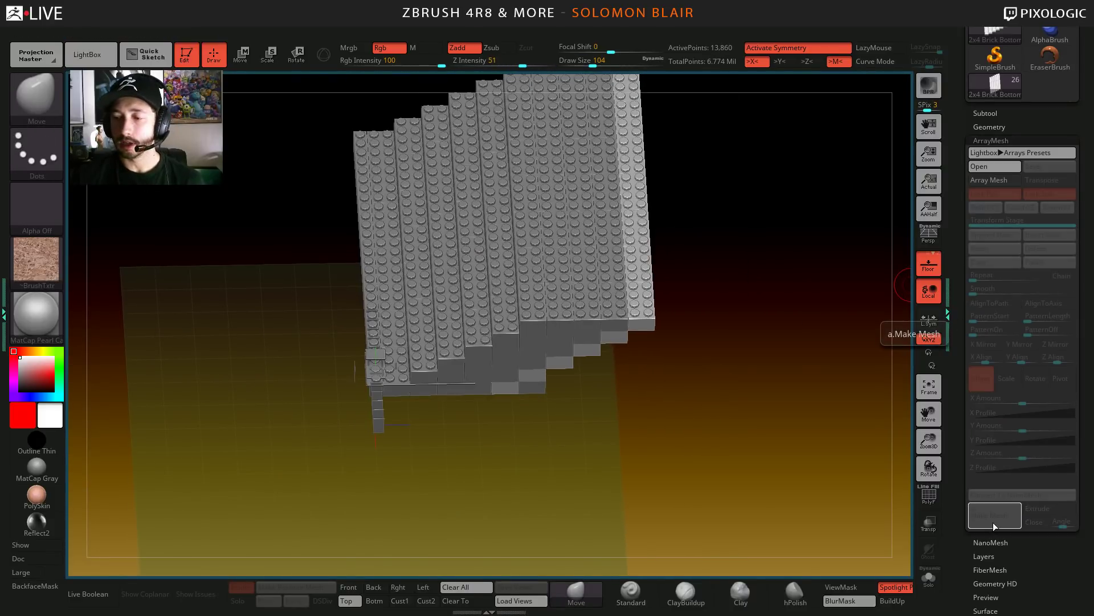
# - Convert the remaining arrays on 2x4 Brick Bottom Row 3 and Row 2 to real mesh
pyautogui.press('Up')
pyautogui.press('Up')
pyautogui.press('Up')
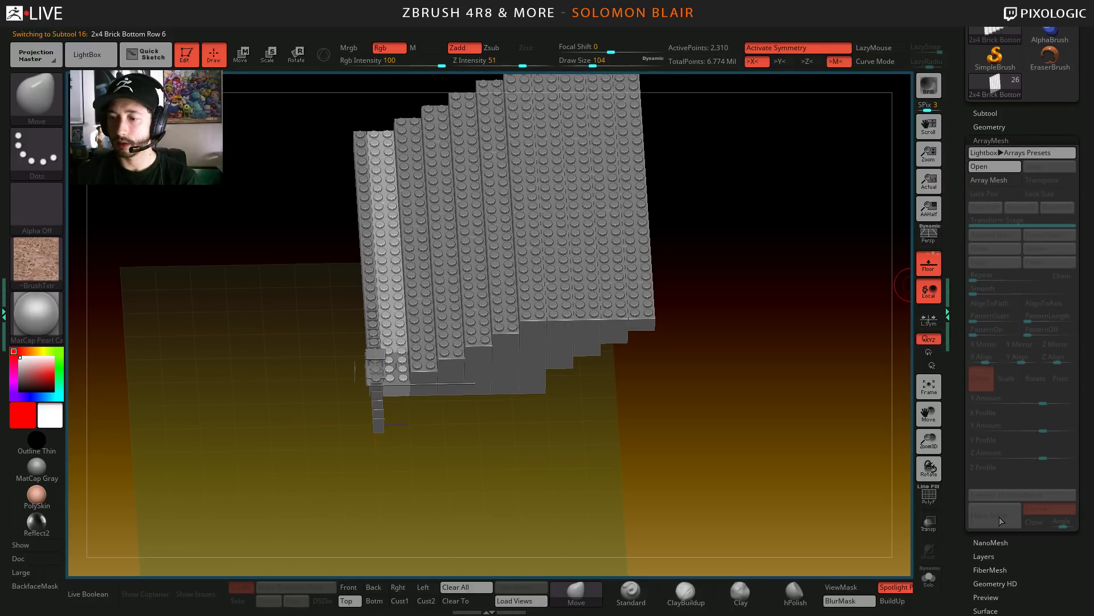
pyautogui.press('Down')
pyautogui.press('Down')
pyautogui.press('Down')
pyautogui.press('Down')
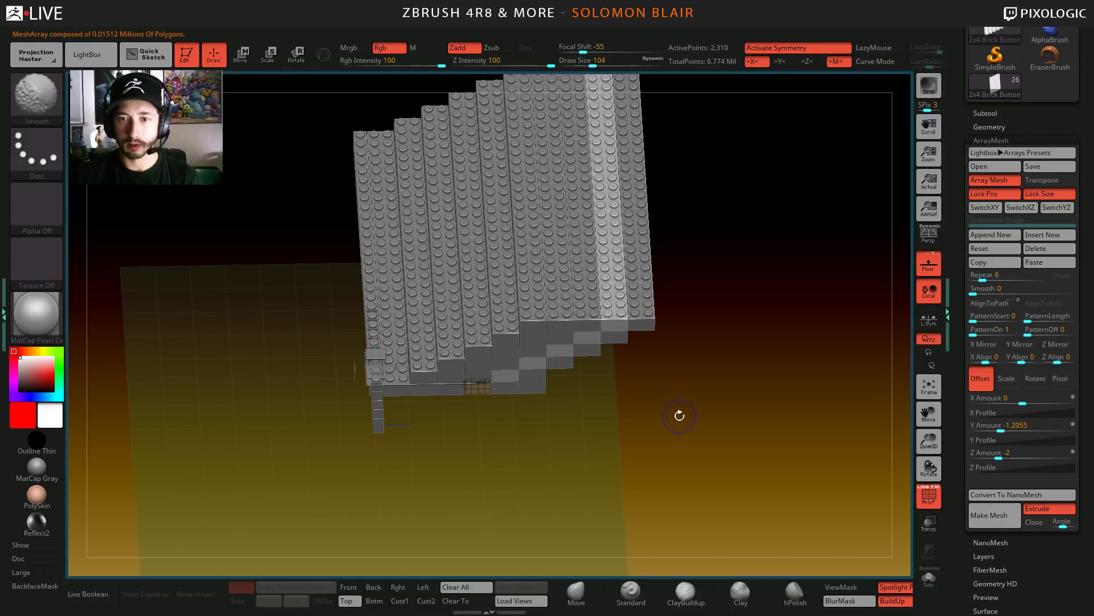
pyautogui.click(1029, 509)
pyautogui.click(1033, 509)
pyautogui.keyDown('shift'); pyautogui.moveTo(679, 428); pyautogui.dragTo(672, 403); pyautogui.keyUp('shift')
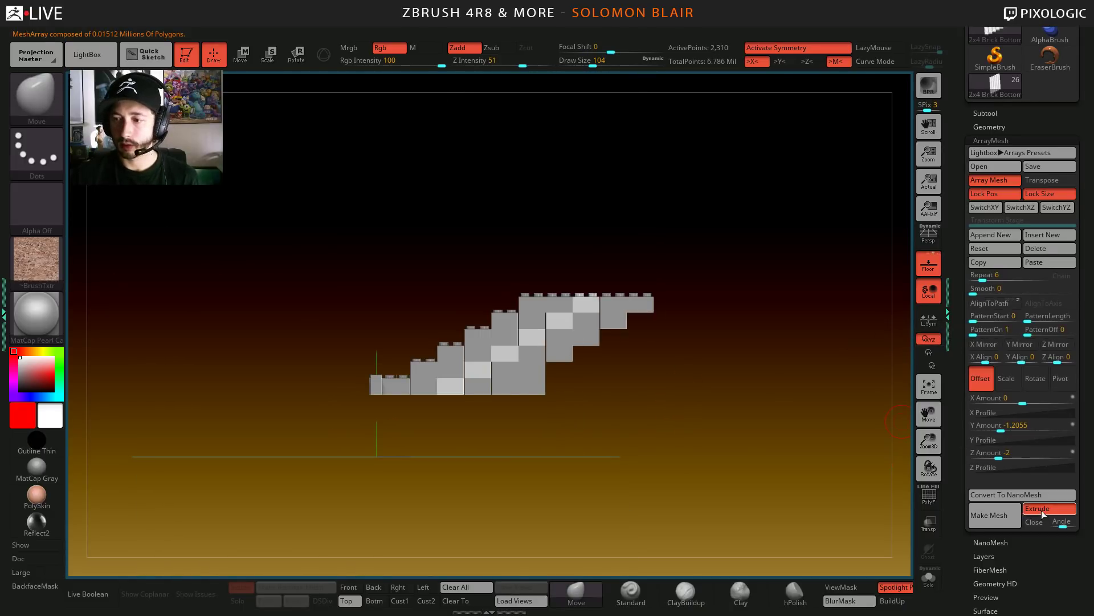
pyautogui.click(1004, 515)
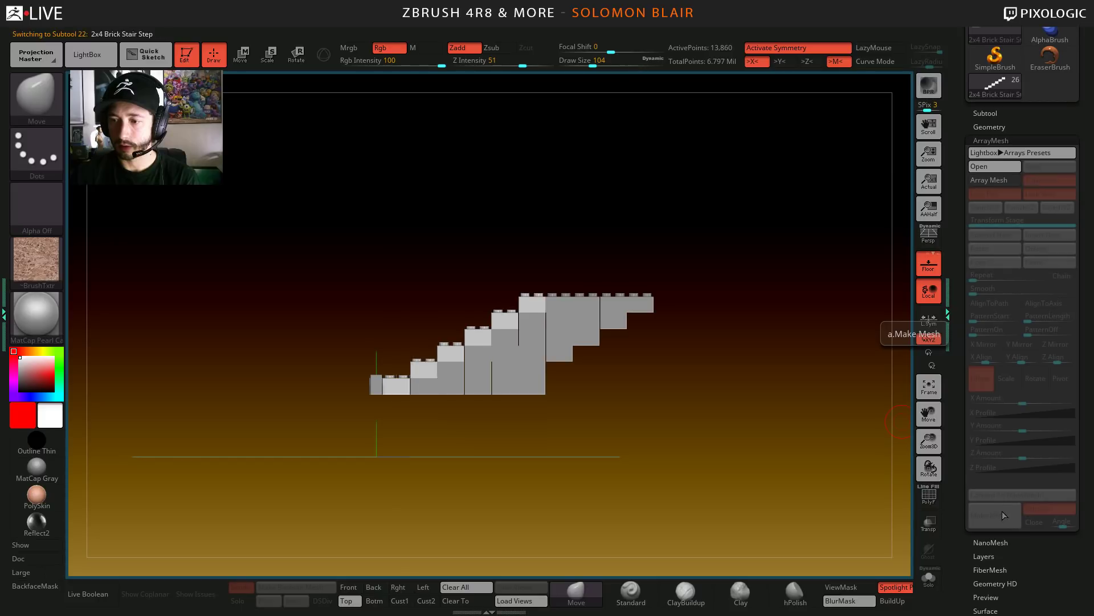
# - Check the brick row and stair step entries in the subtool list and examine the assembled staircase at an angle
pyautogui.press('Down')
pyautogui.press('Down')
pyautogui.press('Down')
pyautogui.press('Down')
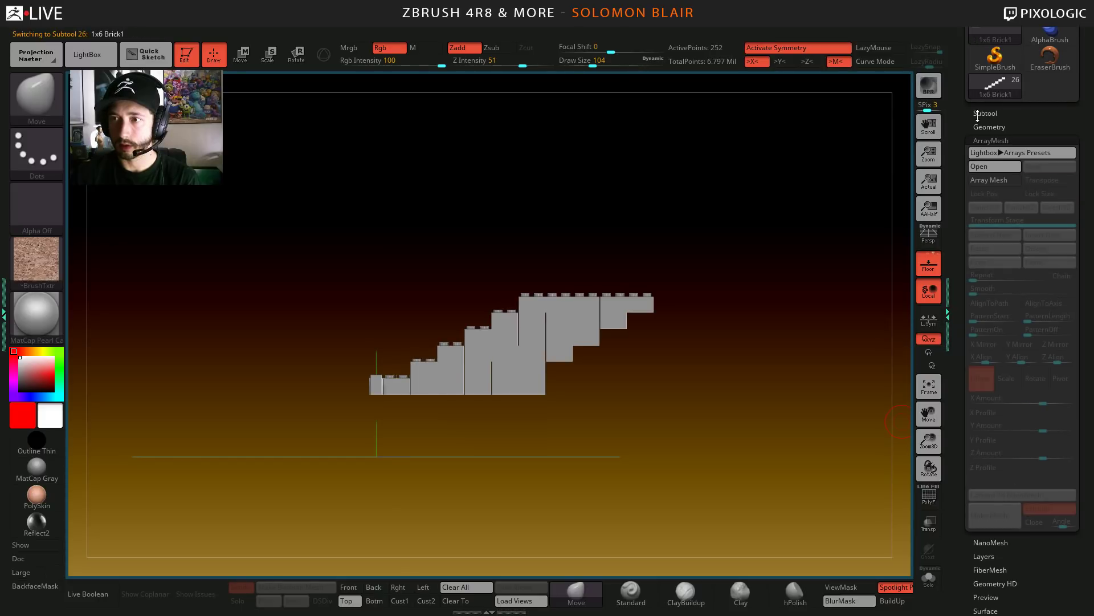
pyautogui.click(978, 114)
pyautogui.click(986, 215)
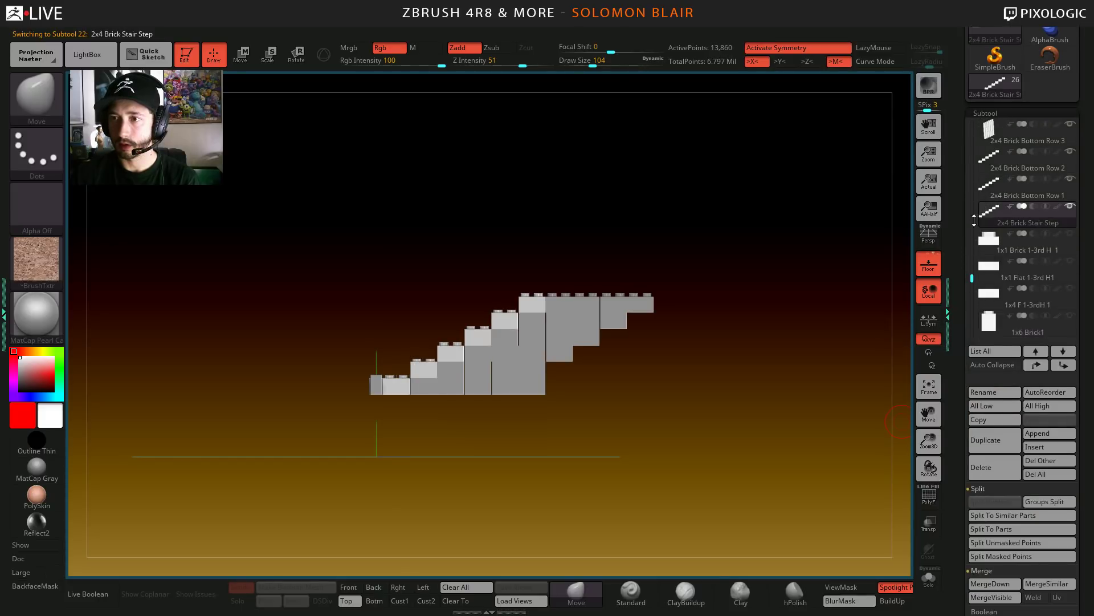
pyautogui.moveTo(974, 269); pyautogui.dragTo(975, 257)
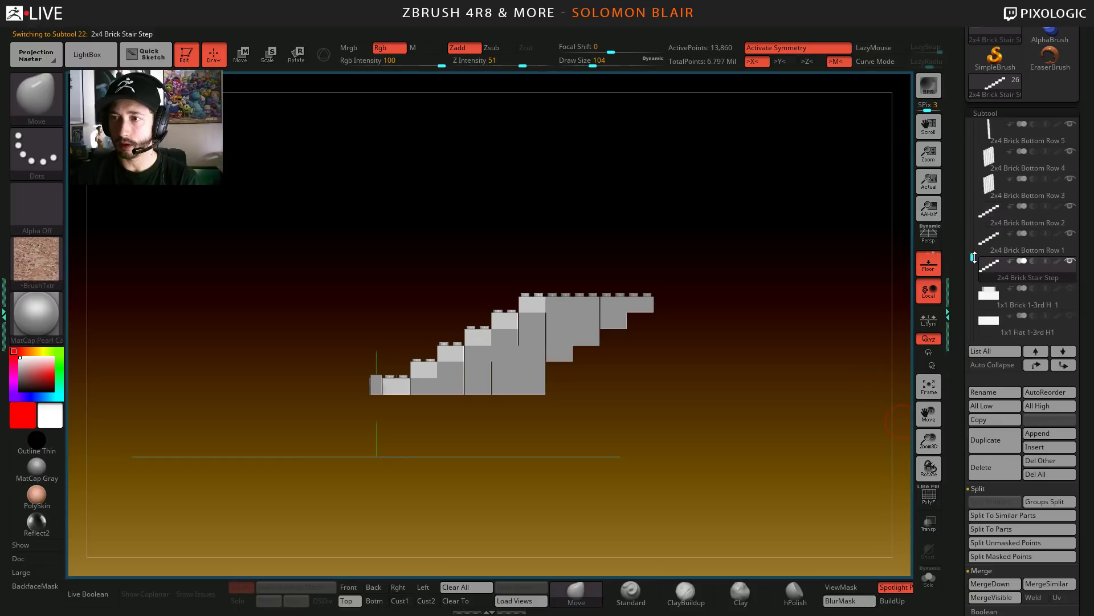
pyautogui.click(981, 214)
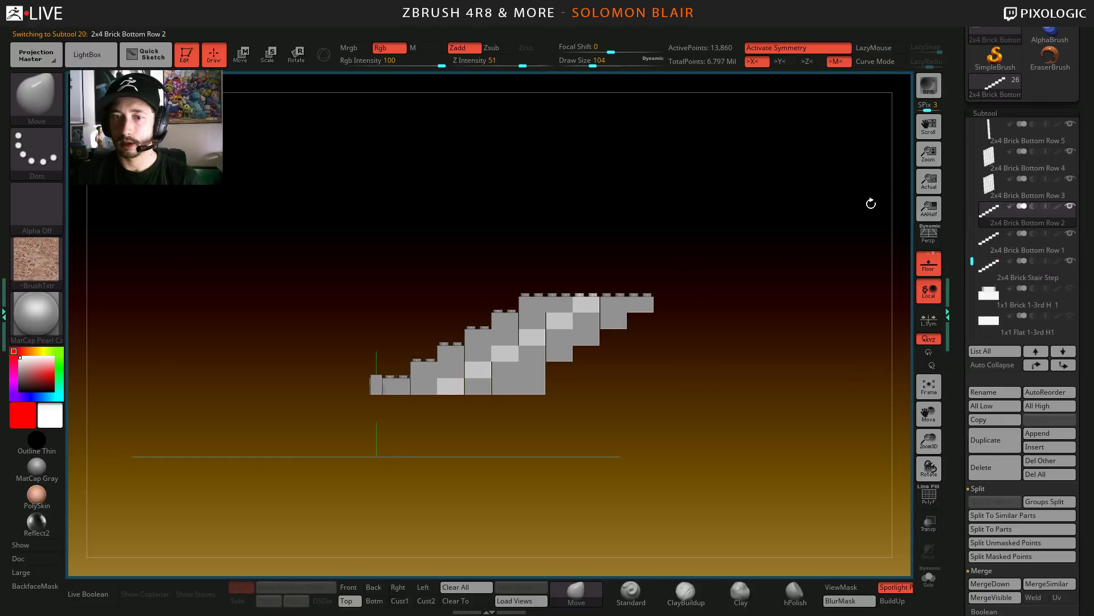
pyautogui.click(1001, 108)
pyautogui.click(1000, 112)
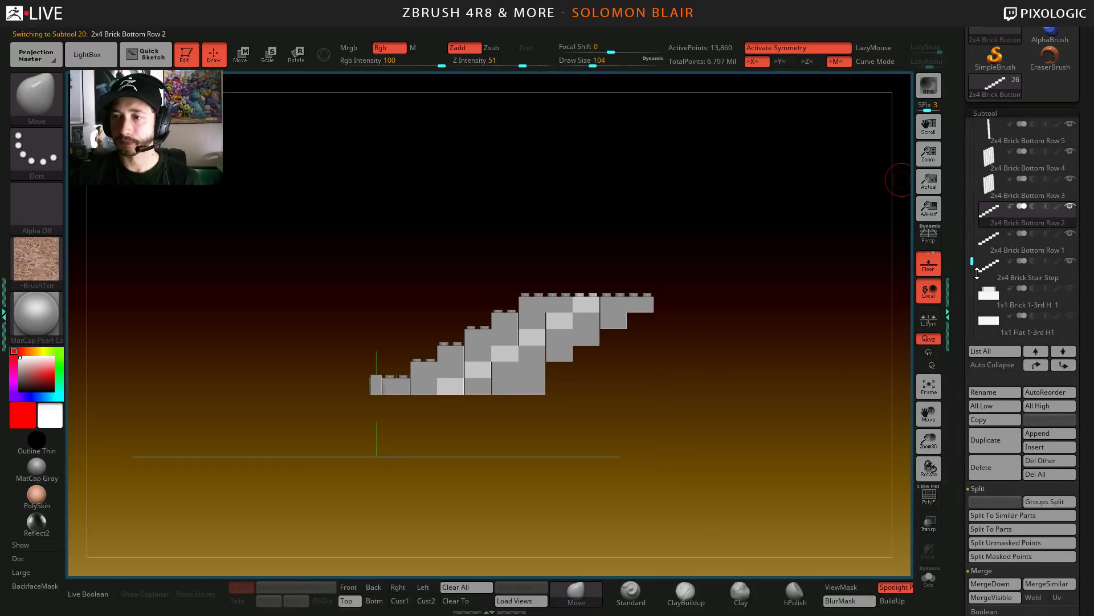
pyautogui.moveTo(989, 277)
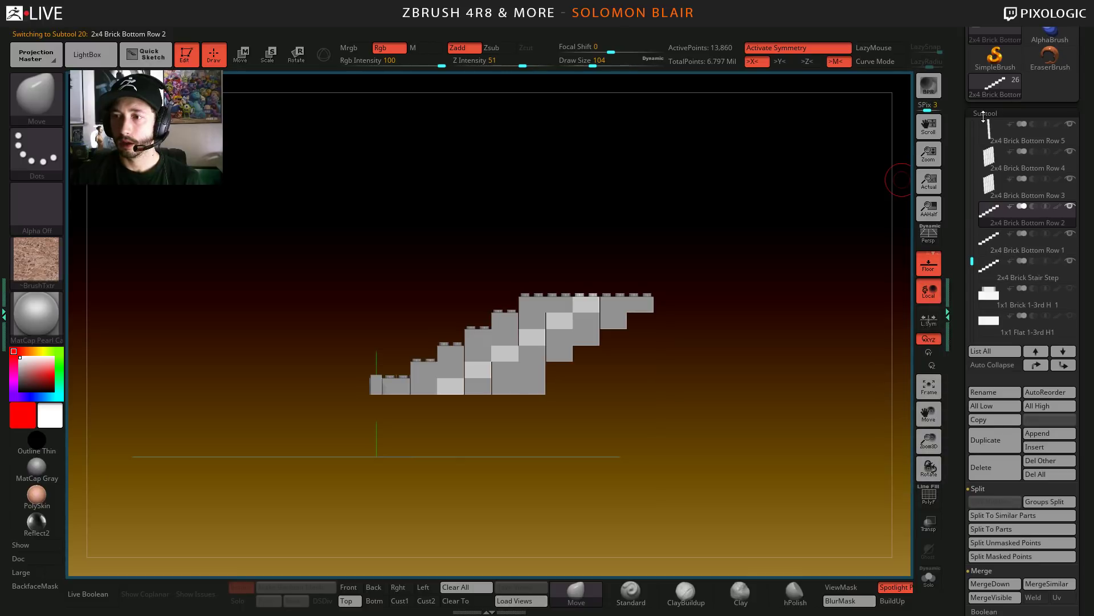
pyautogui.moveTo(561, 343)
pyautogui.keyDown('ctrl'); pyautogui.mouseDown(button='right')
pyautogui.moveTo(605, 342)
pyautogui.moveTo(709, 374)
pyautogui.mouseUp(button='right'); pyautogui.keyUp('ctrl')
pyautogui.hotkey('ctrl', 'shift', 's')
pyautogui.hotkey('ctrl', 'shift', 's')
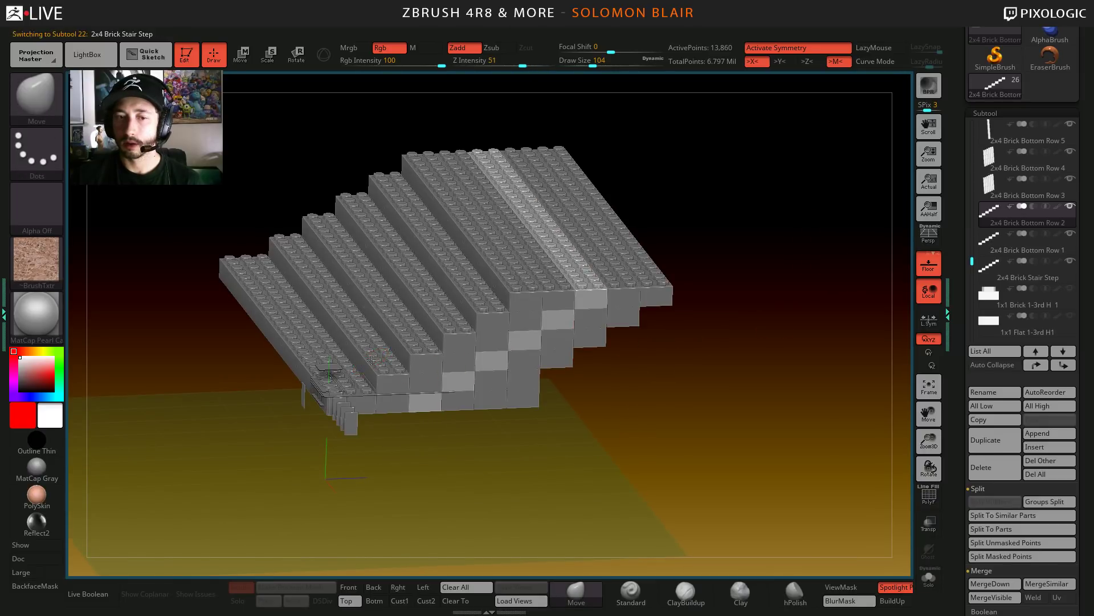
# - Merge 2x4 Brick Bottom Row 6 down repeatedly with the other bottom rows and the stair step into one subtool
pyautogui.keyDown('alt'); pyautogui.click(371, 360); pyautogui.keyUp('alt')
pyautogui.moveTo(972, 301); pyautogui.dragTo(965, 238)
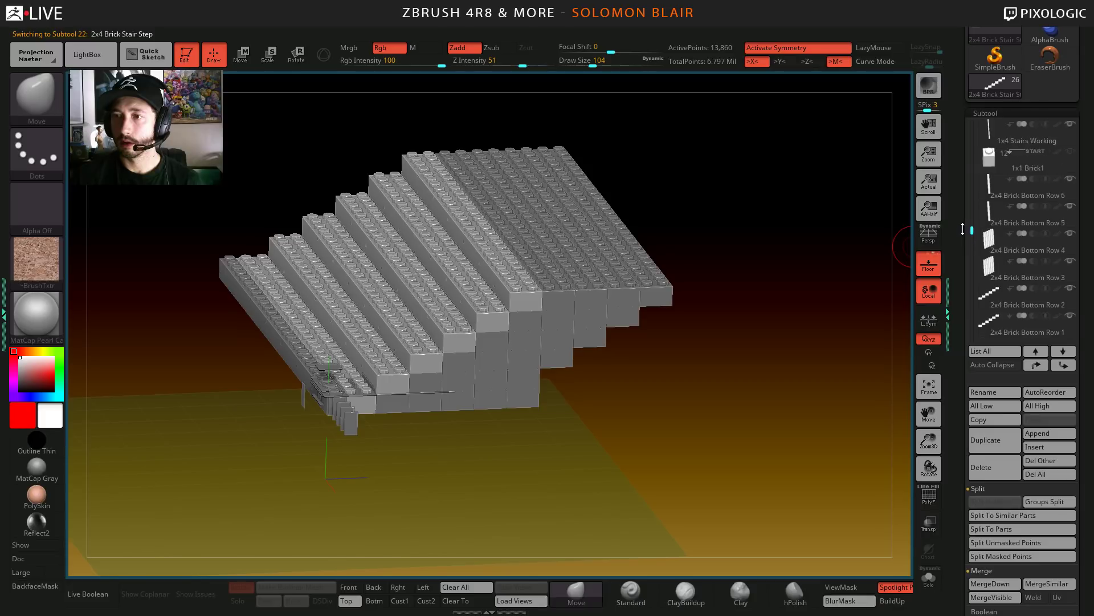
pyautogui.moveTo(984, 247)
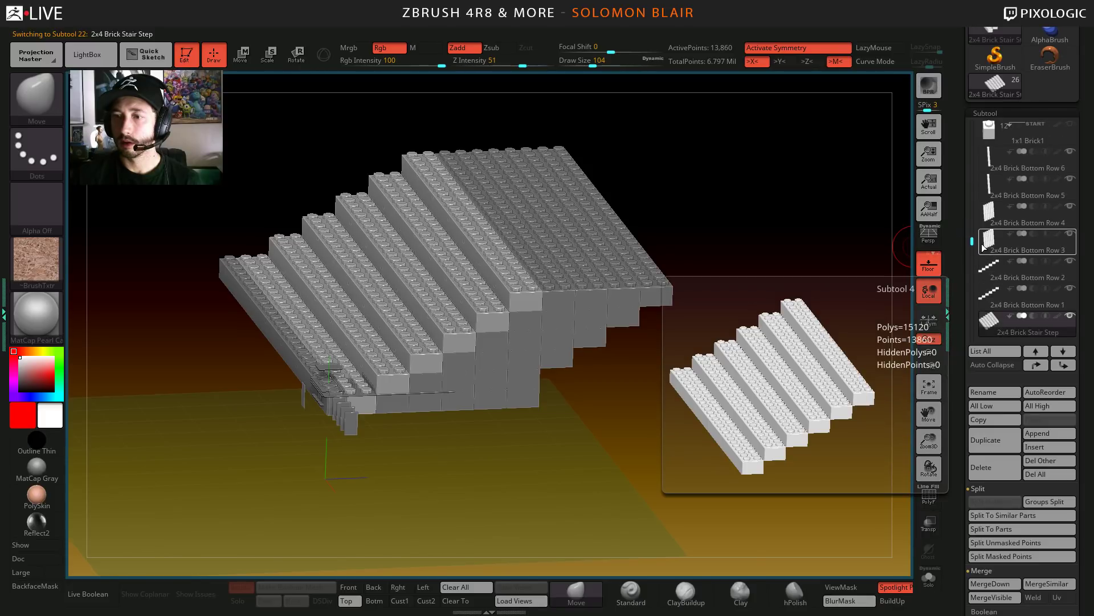
pyautogui.moveTo(988, 190)
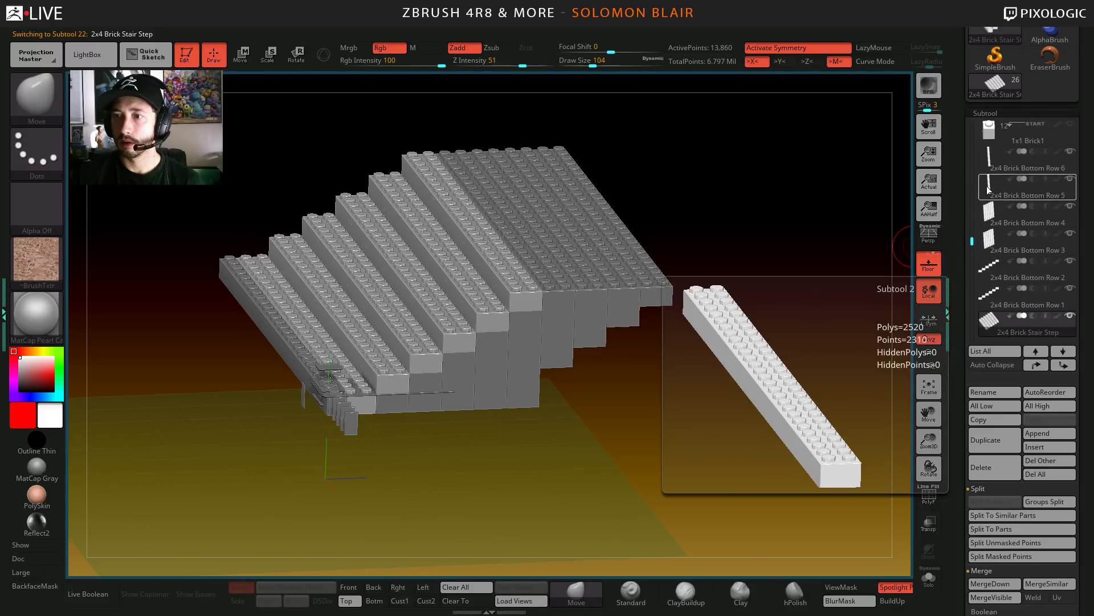
pyautogui.click(986, 156)
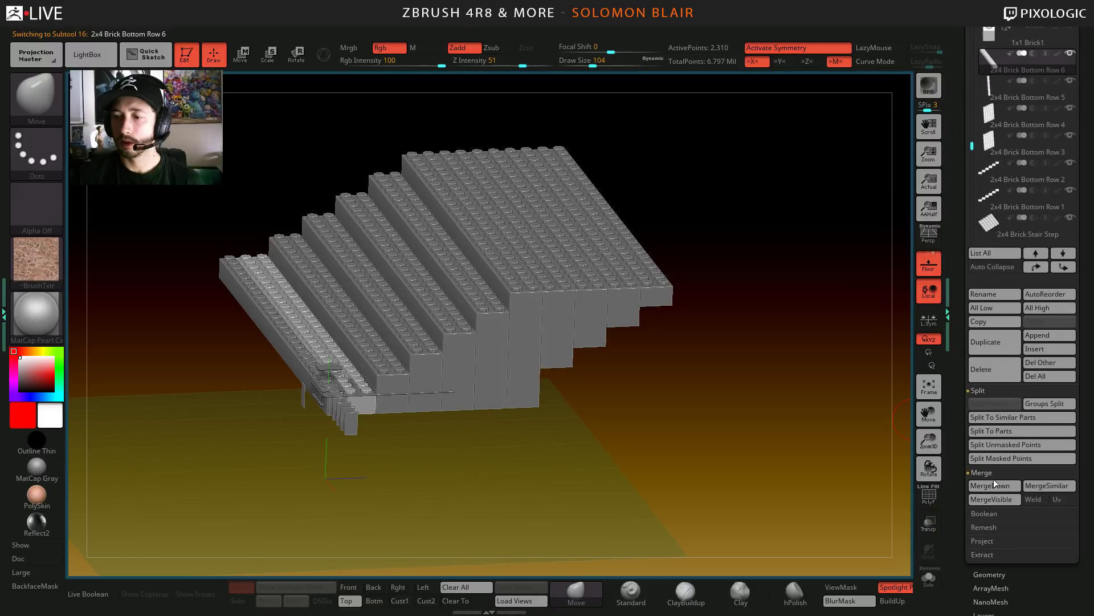
pyautogui.click(994, 483)
pyautogui.press('Return')
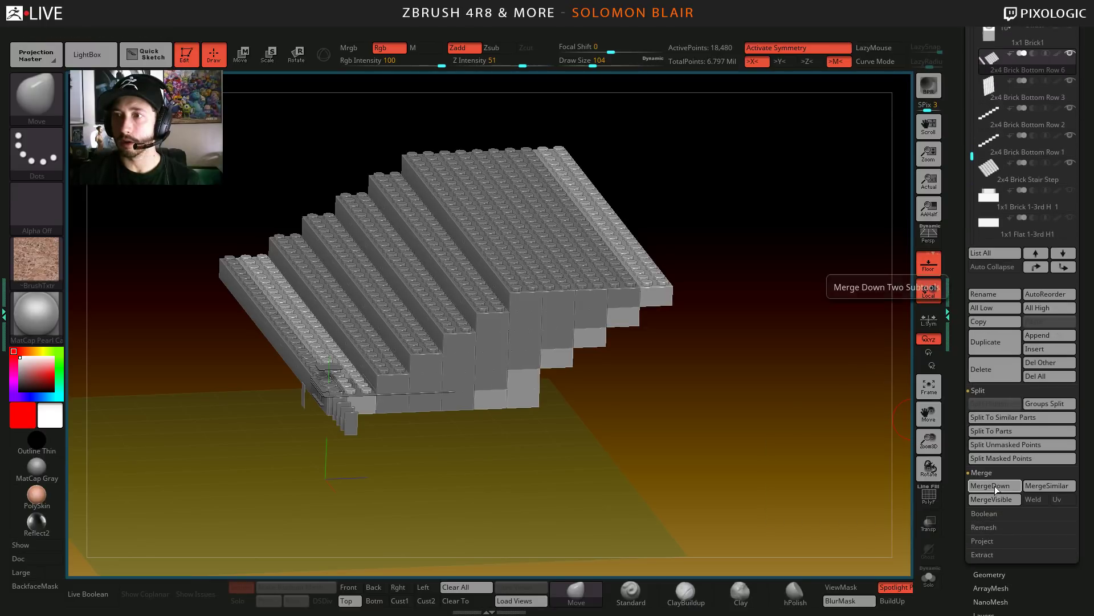
pyautogui.click(995, 486)
pyautogui.click(995, 487)
pyautogui.click(995, 487)
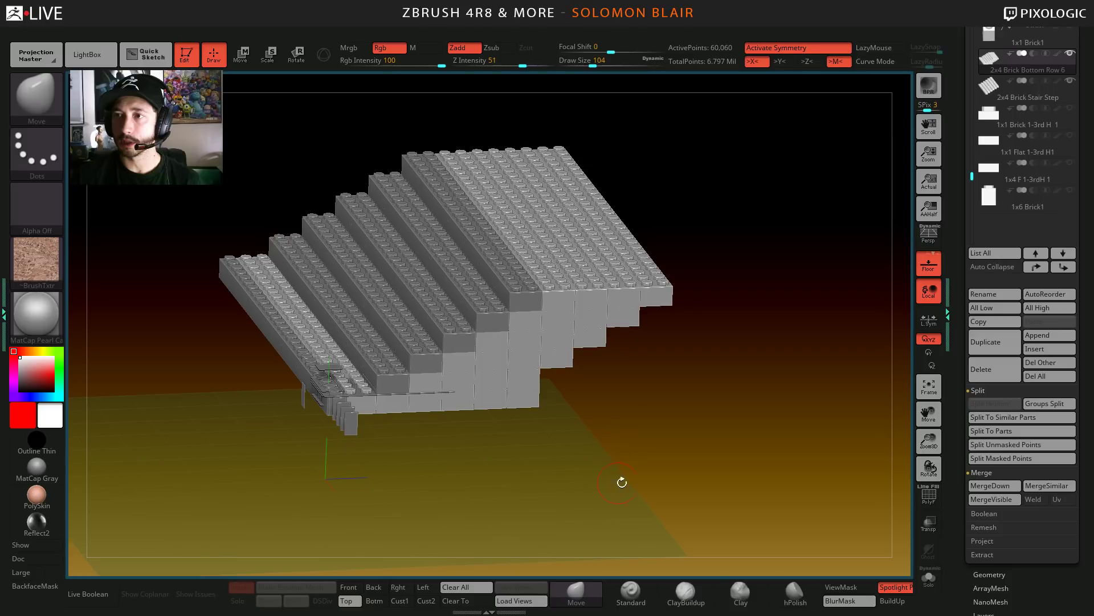
# - Isolate the merged staircase subtool and show its polygroups with the polyframe in a straight side view
pyautogui.moveTo(413, 436); pyautogui.dragTo(426, 476)
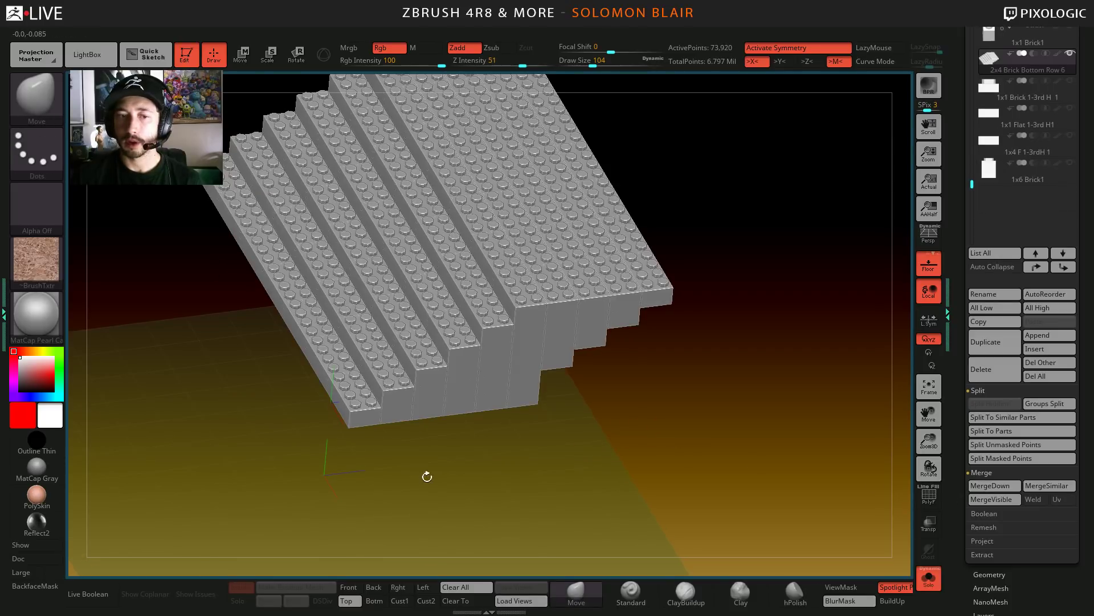
pyautogui.moveTo(969, 178); pyautogui.dragTo(971, 29)
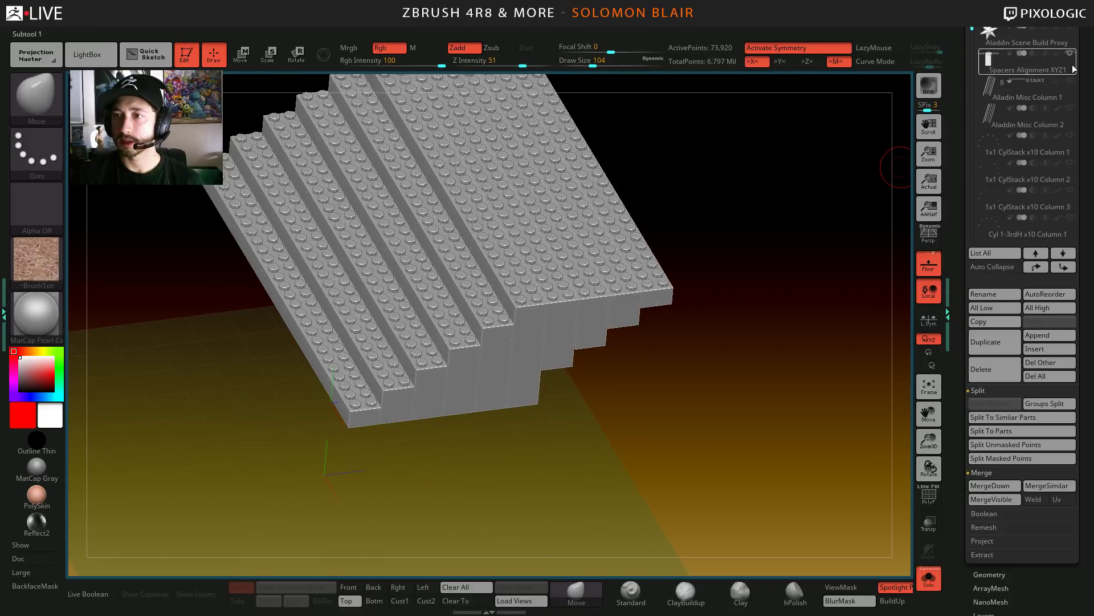
pyautogui.keyDown('ctrl'); pyautogui.moveTo(485, 334); pyautogui.dragTo(499, 459, button='right'); pyautogui.keyUp('ctrl')
pyautogui.hotkey('shift', 'f')
pyautogui.keyDown('ctrl'); pyautogui.moveTo(470, 373); pyautogui.dragTo(502, 272, button='right'); pyautogui.keyUp('ctrl')
pyautogui.keyDown('ctrl'); pyautogui.moveTo(503, 271); pyautogui.dragTo(581, 279, button='right'); pyautogui.keyUp('ctrl')
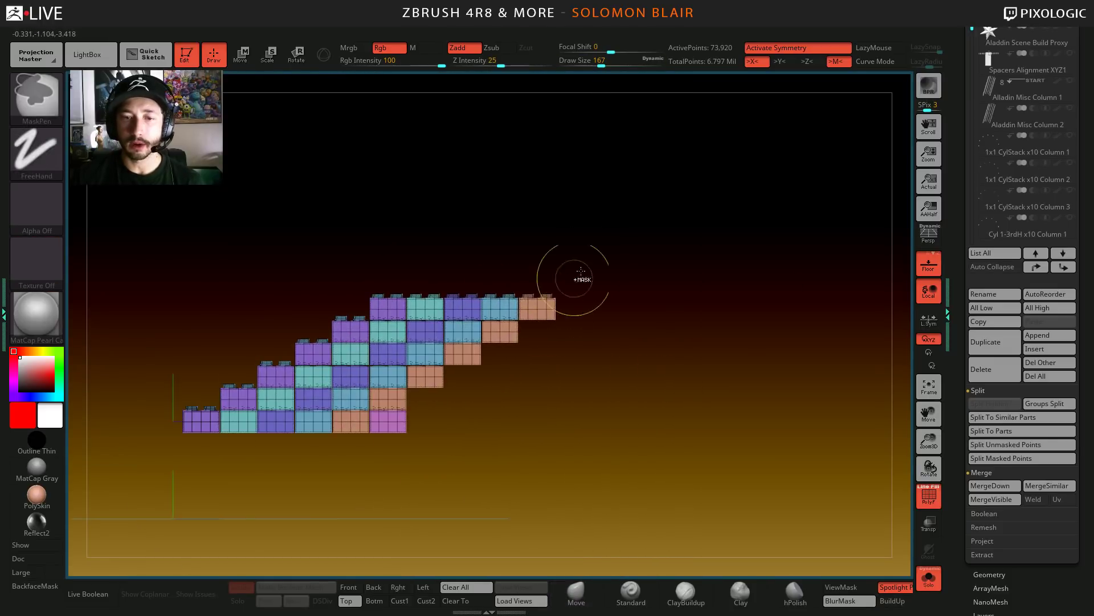
# - Hide the overhanging bricks behind the top step, leaving only the full brick columns beneath the staircase visible
pyautogui.keyDown('ctrl'); pyautogui.keyDown('alt'); pyautogui.keyDown('shift'); pyautogui.moveTo(607, 240); pyautogui.dragTo(429, 437); pyautogui.keyUp('shift'); pyautogui.keyUp('alt'); pyautogui.keyUp('ctrl')
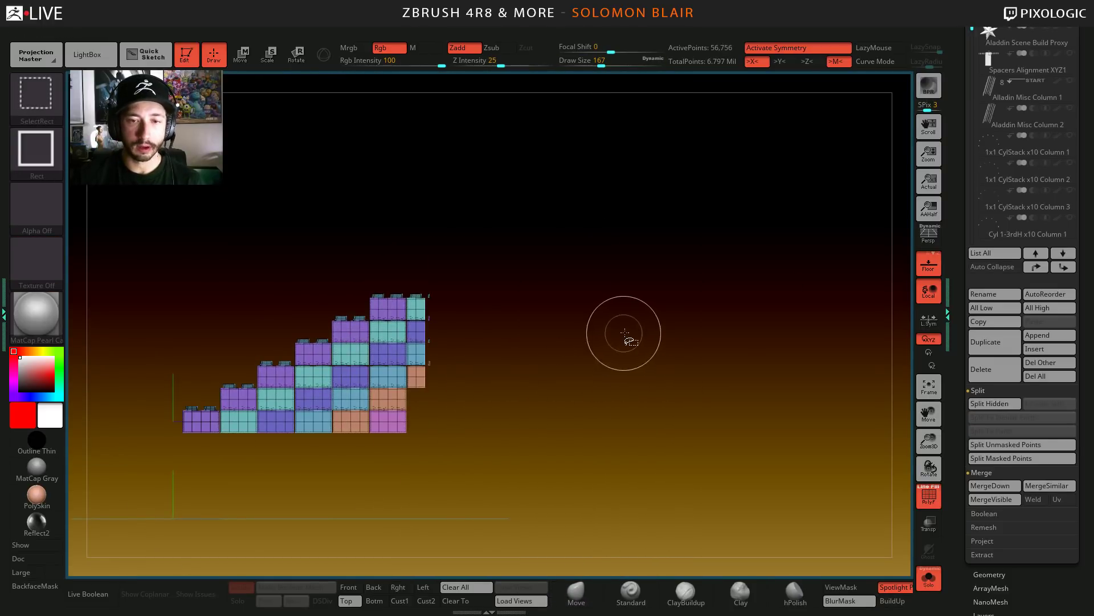
pyautogui.keyDown('ctrl'); pyautogui.keyDown('shift'); pyautogui.moveTo(650, 196); pyautogui.dragTo(668, 359); pyautogui.keyUp('shift'); pyautogui.keyUp('ctrl')
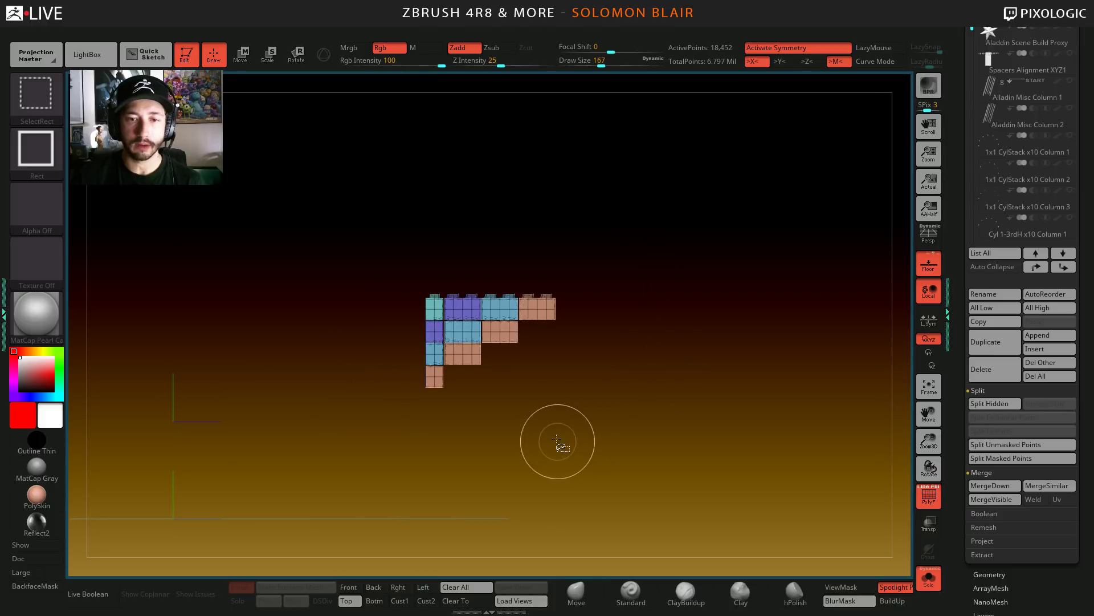
pyautogui.hotkey('ctrl', 'shift', 'a')
pyautogui.moveTo(520, 405); pyautogui.dragTo(660, 370, button='right')
pyautogui.keyDown('ctrl'); pyautogui.keyDown('shift'); pyautogui.moveTo(664, 371); pyautogui.dragTo(688, 404); pyautogui.keyUp('shift'); pyautogui.keyUp('ctrl')
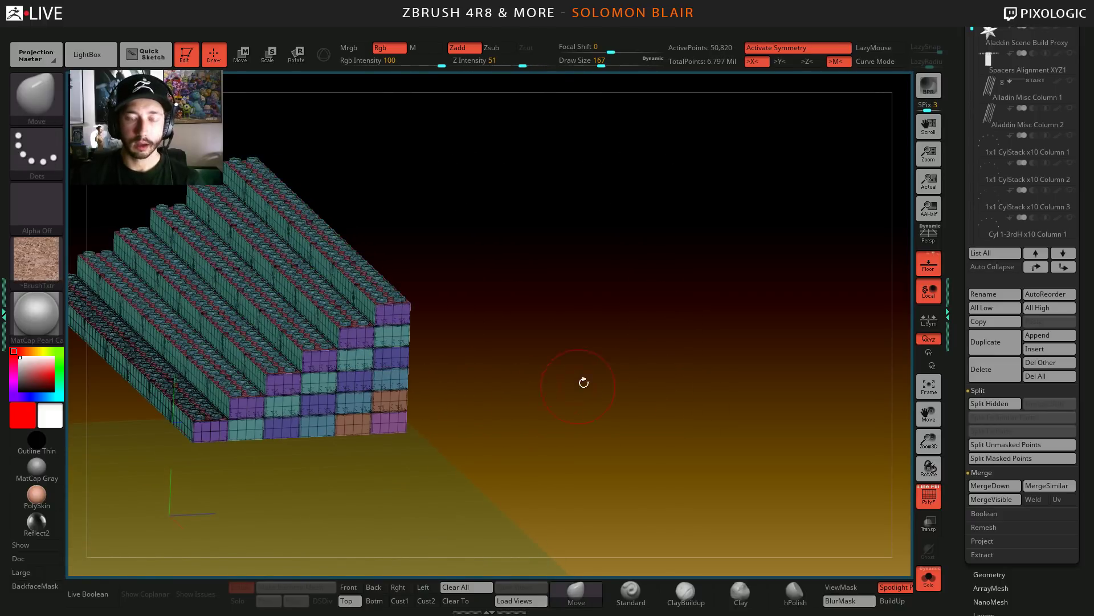
# - Split the hidden overhanging bricks off the merged staircase into their own subtool
pyautogui.press('space')
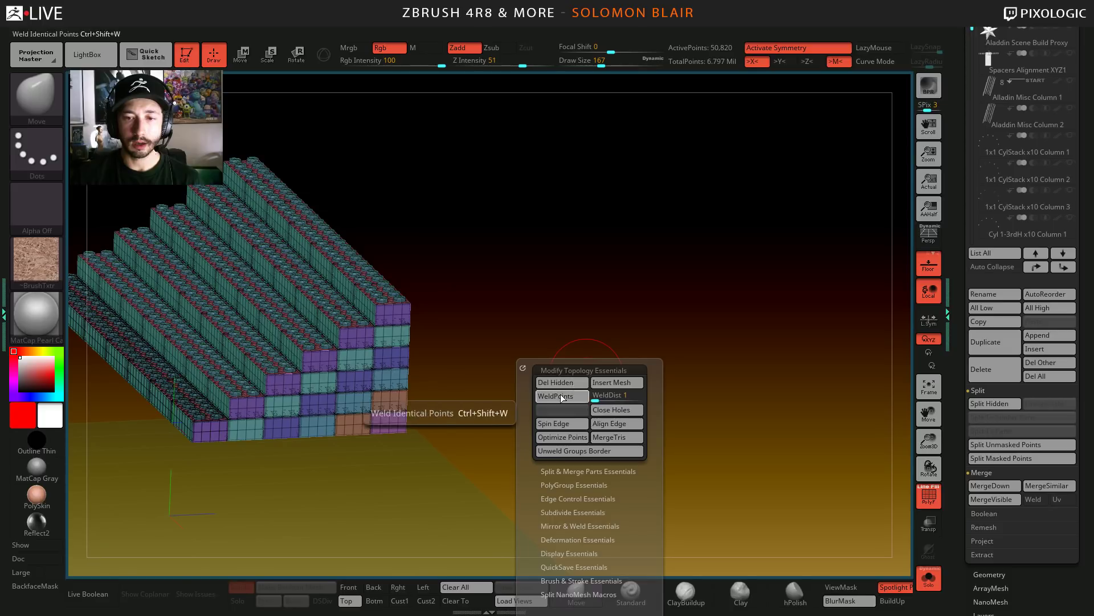
pyautogui.click(557, 370)
pyautogui.click(554, 383)
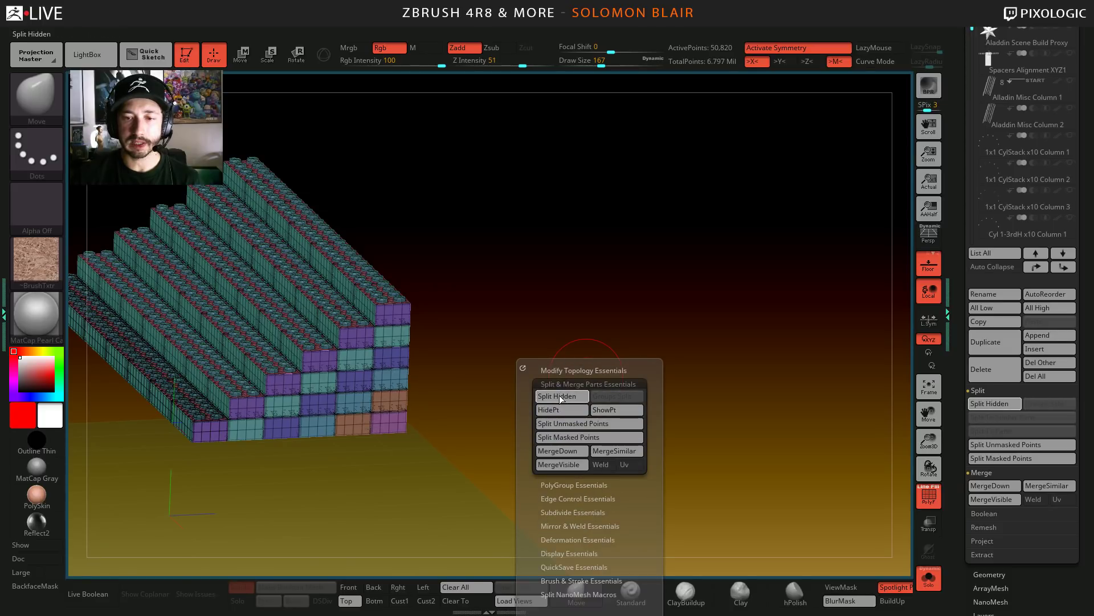
pyautogui.click(557, 394)
pyautogui.keyDown('alt'); pyautogui.moveTo(403, 378); pyautogui.dragTo(497, 443, button='right'); pyautogui.keyUp('alt')
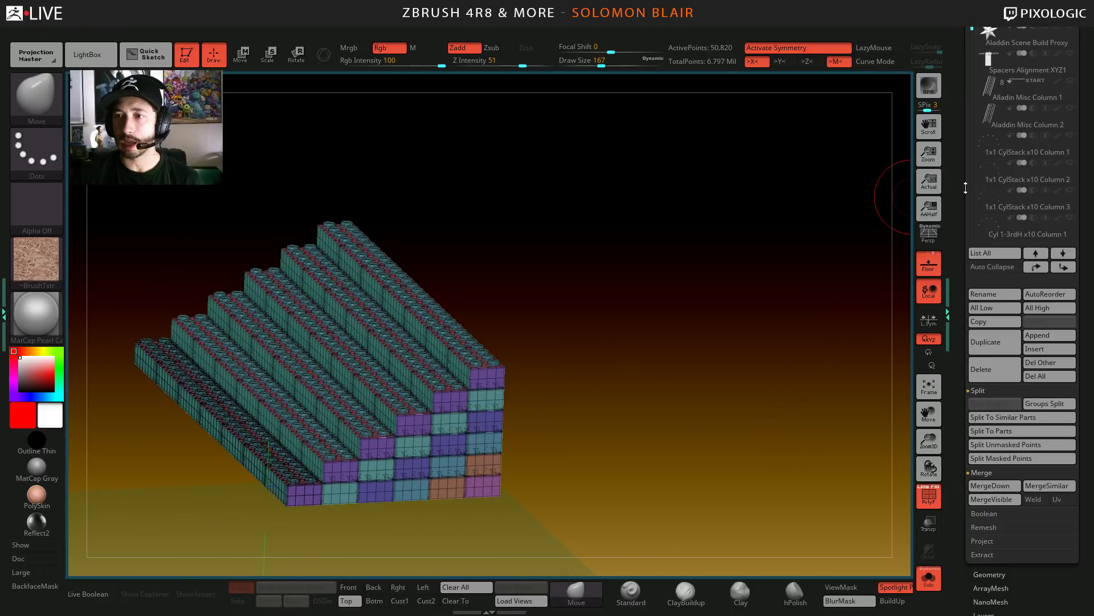
pyautogui.moveTo(965, 187); pyautogui.dragTo(966, 260)
pyautogui.moveTo(973, 101); pyautogui.dragTo(973, 209)
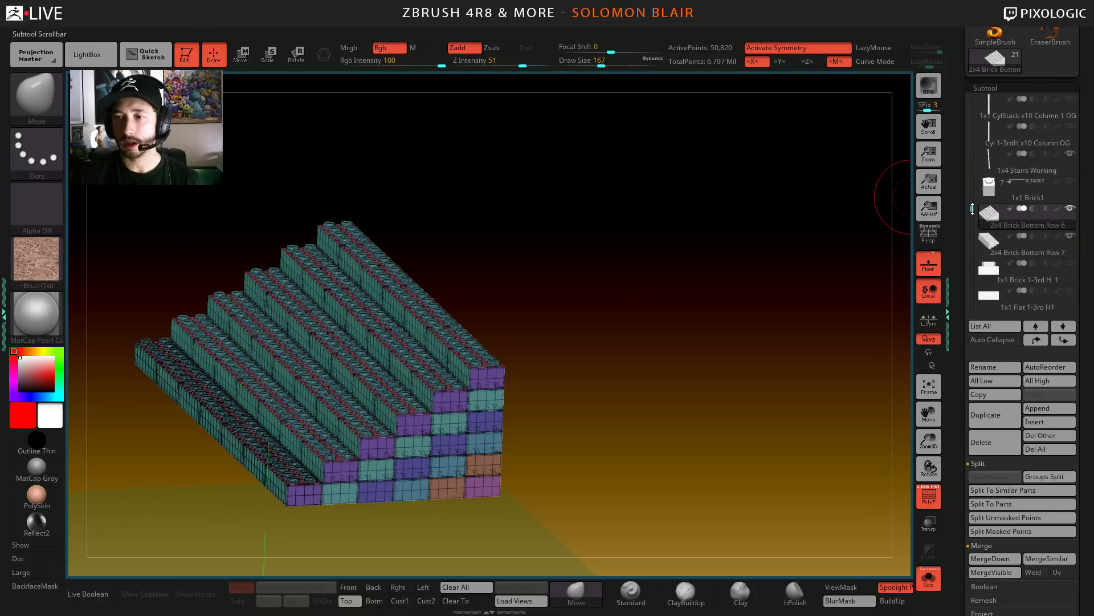
pyautogui.press('s')
pyautogui.click(588, 312)
pyautogui.keyDown('alt'); pyautogui.moveTo(474, 329); pyautogui.dragTo(502, 328); pyautogui.keyUp('alt')
pyautogui.press('s')
pyautogui.click(531, 326)
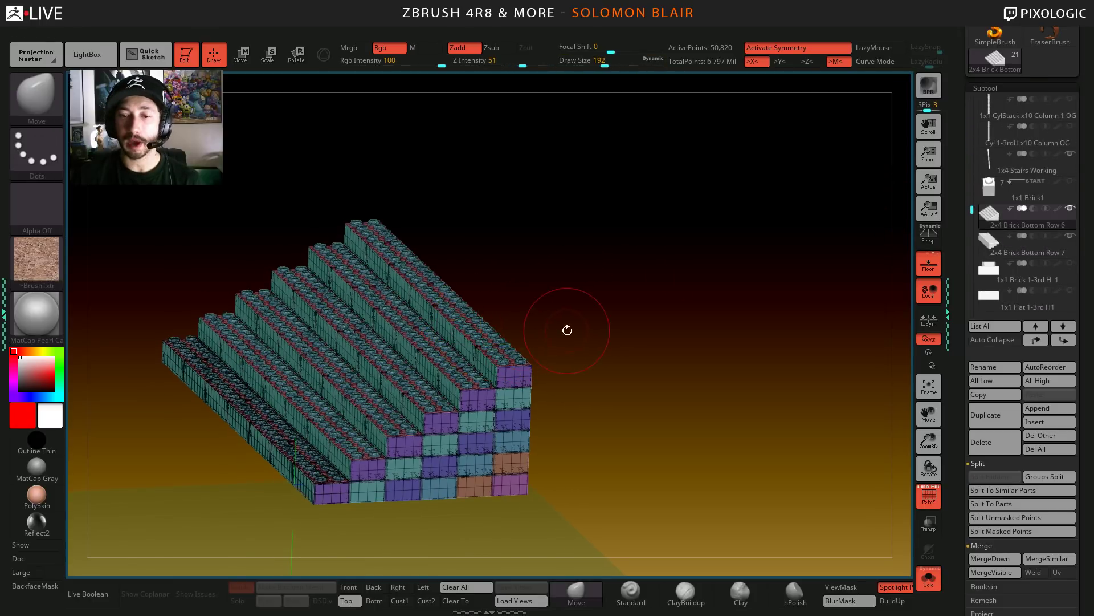
# - Rename the subtool of split-off overhanging bricks as "2x4 Brick Bottom Row Array Split B"
pyautogui.click(1020, 247)
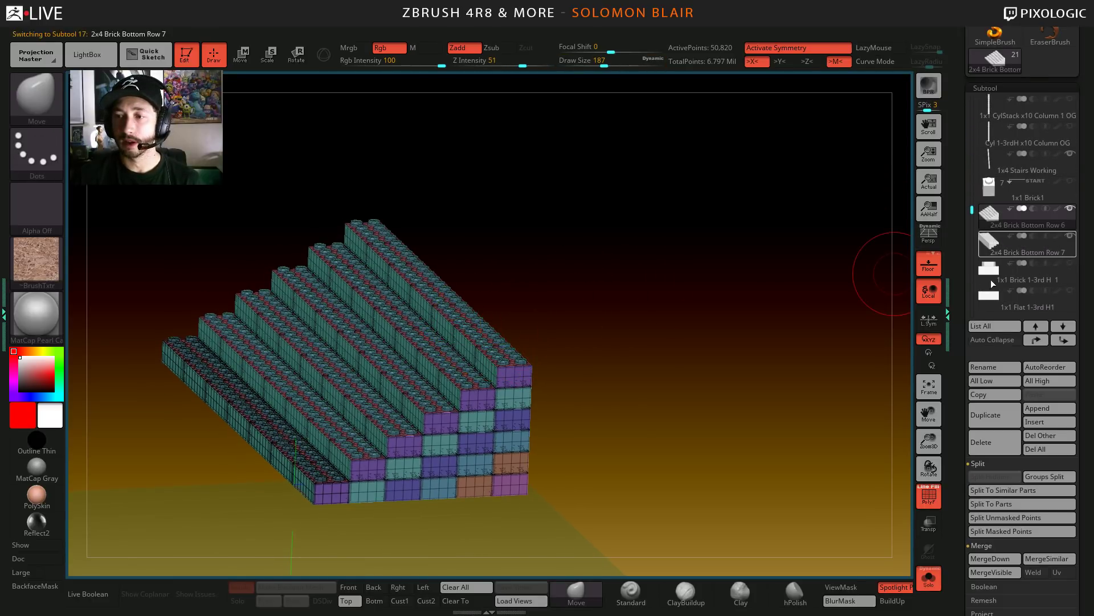
pyautogui.click(988, 367)
pyautogui.press('BackSpace')
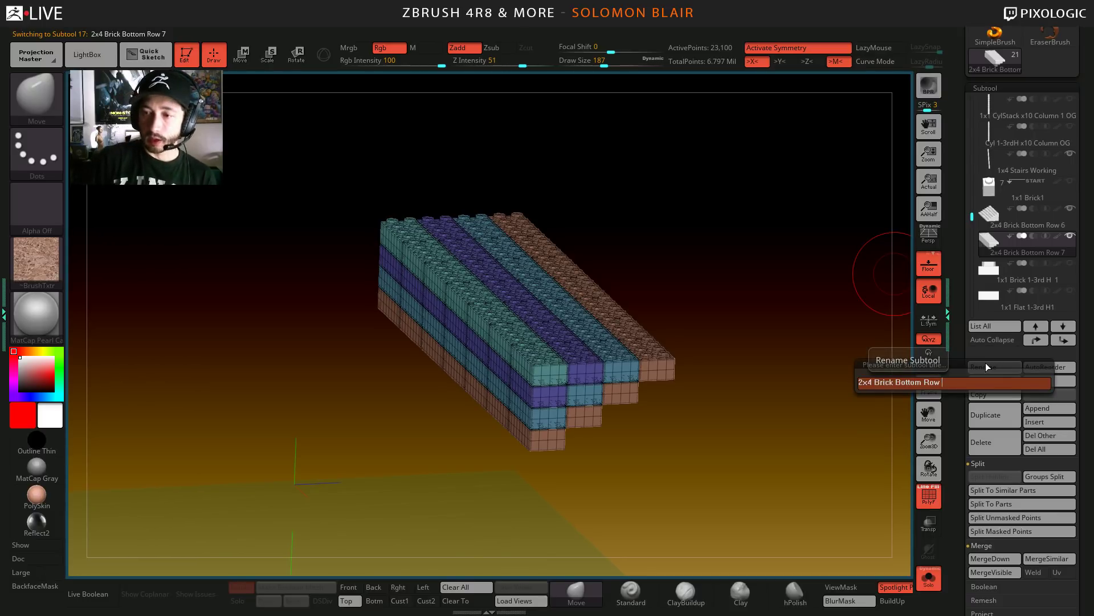
pyautogui.write('Array')
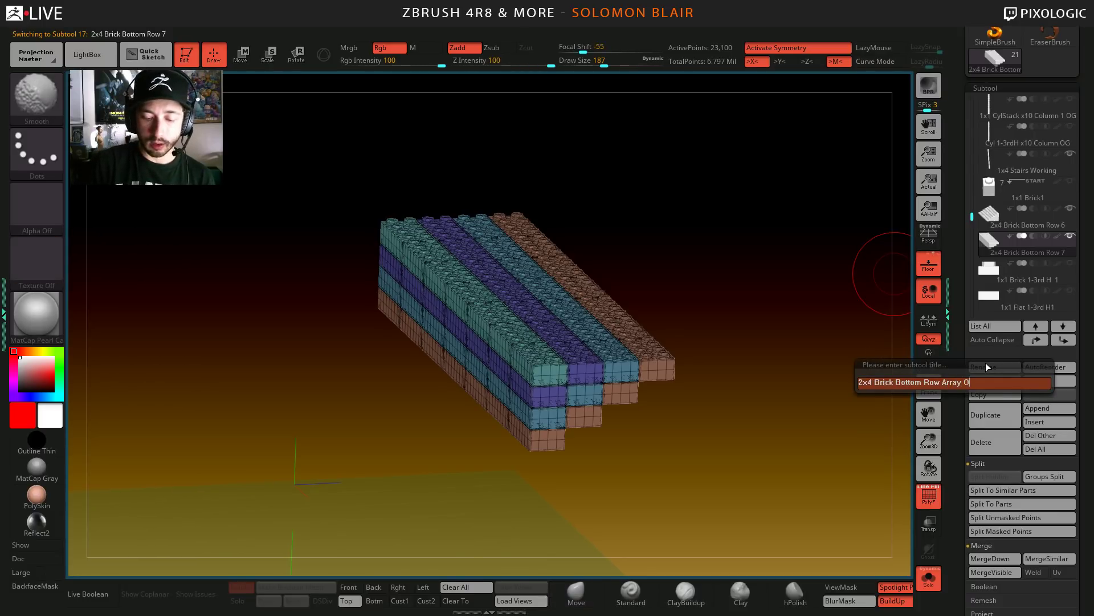
pyautogui.write(' B')
pyautogui.press('BackSpace')
pyautogui.write('Spli')
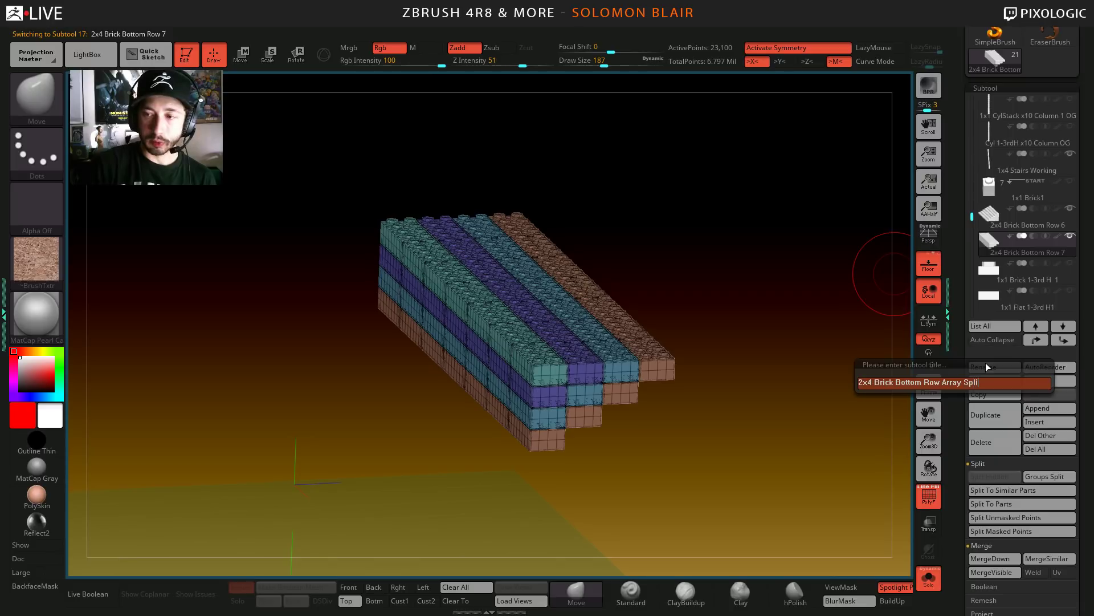
pyautogui.write('t BUp')
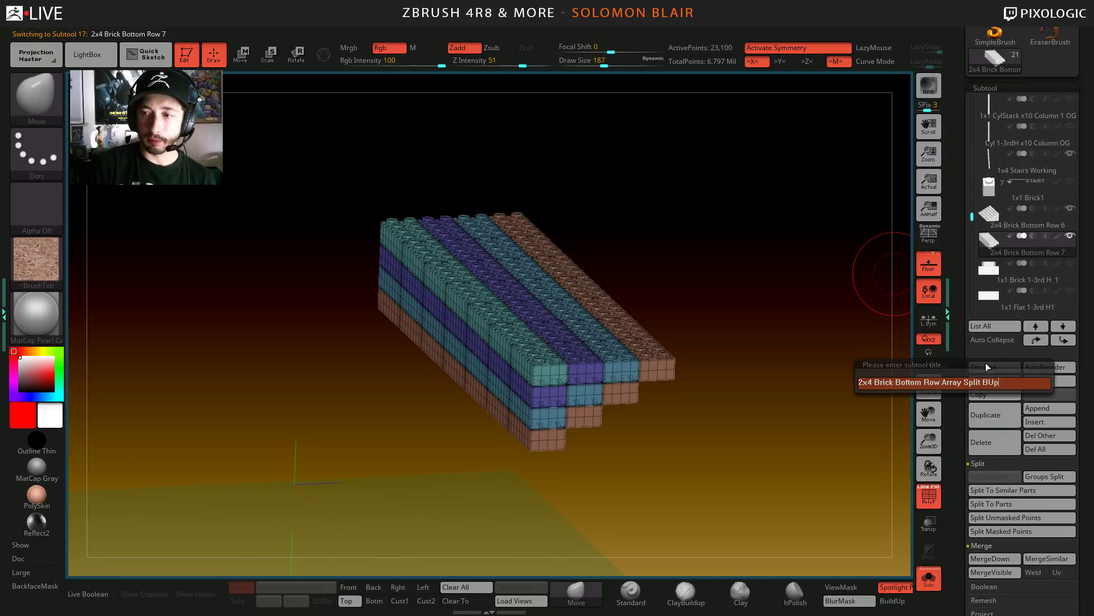
pyautogui.press('Return')
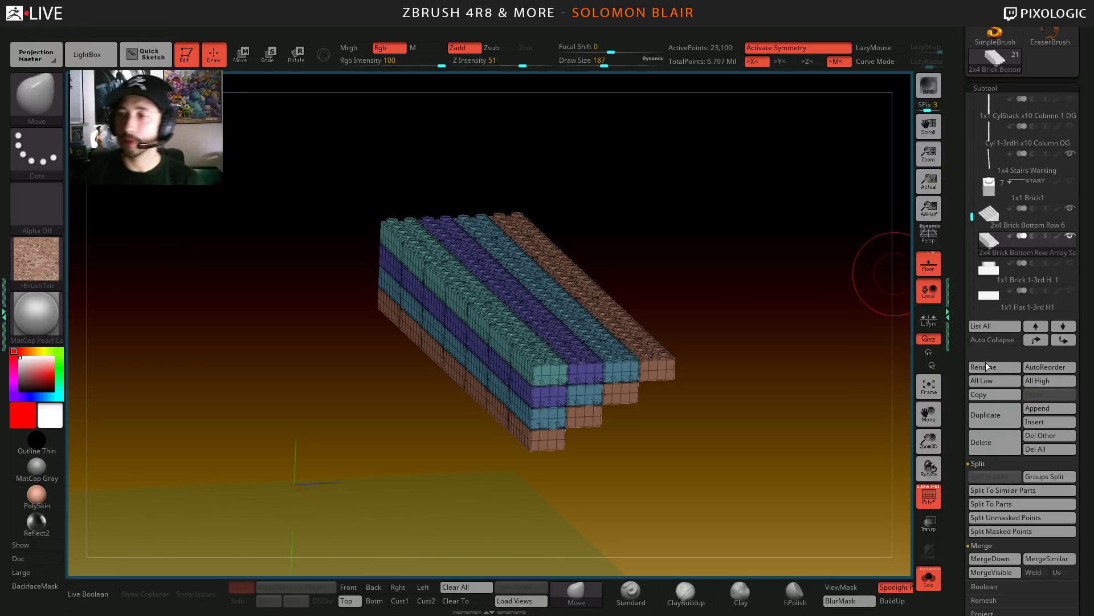
# - Select the 2x4 Brick Bottom Row 6 staircase, turn off its polyframe and view it straight from above
pyautogui.click(985, 226)
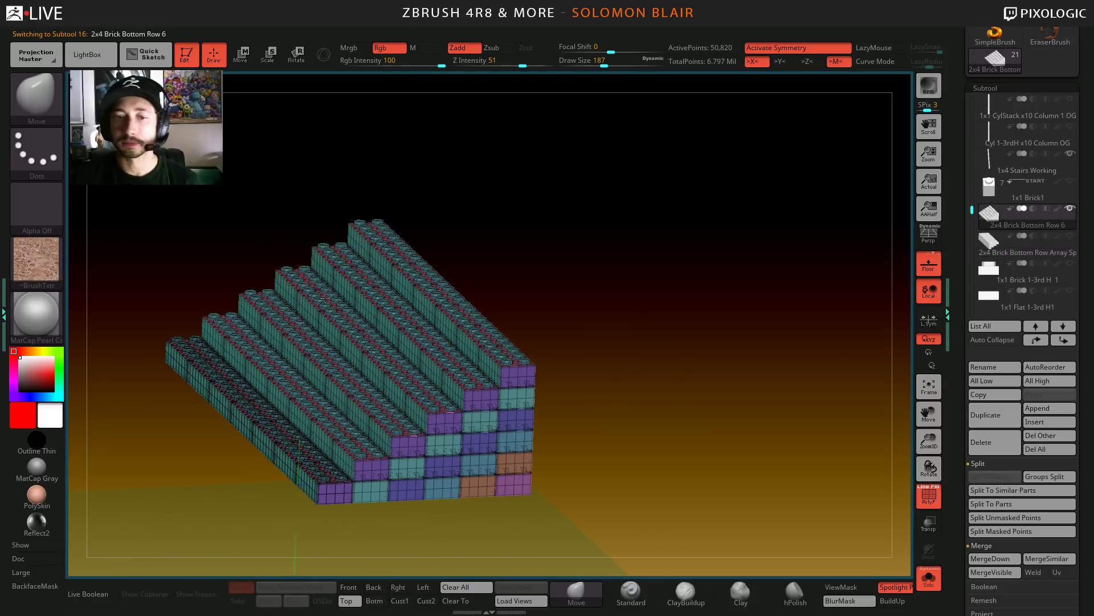
pyautogui.hotkey('shift', 'f')
pyautogui.keyDown('alt'); pyautogui.moveTo(318, 369); pyautogui.dragTo(433, 354, button='right'); pyautogui.keyUp('alt')
pyautogui.press('s')
pyautogui.moveTo(432, 356); pyautogui.dragTo(435, 356)
pyautogui.moveTo(435, 377)
pyautogui.keyDown('ctrl'); pyautogui.mouseDown(button='right')
pyautogui.moveTo(434, 352)
pyautogui.moveTo(535, 395)
pyautogui.moveTo(660, 413)
pyautogui.moveTo(536, 384)
pyautogui.mouseUp(button='right'); pyautogui.keyUp('ctrl')
pyautogui.press('s')
pyautogui.moveTo(567, 368); pyautogui.dragTo(559, 366)
pyautogui.moveTo(570, 374)
pyautogui.keyDown('ctrl'); pyautogui.mouseDown(button='right')
pyautogui.moveTo(572, 429)
pyautogui.moveTo(548, 496)
pyautogui.moveTo(450, 285)
pyautogui.mouseUp(button='right'); pyautogui.keyUp('ctrl')
pyautogui.moveTo(450, 285)
pyautogui.keyDown('shift'); pyautogui.mouseDown(button='right')
pyautogui.moveTo(433, 262)
pyautogui.moveTo(425, 370)
pyautogui.mouseUp(button='right'); pyautogui.keyUp('shift')
# - Isolate the tallest brick column of the staircase and mask all the other columns
pyautogui.keyDown('ctrl'); pyautogui.keyDown('shift'); pyautogui.moveTo(617, 157); pyautogui.dragTo(540, 465); pyautogui.keyUp('shift'); pyautogui.keyUp('ctrl')
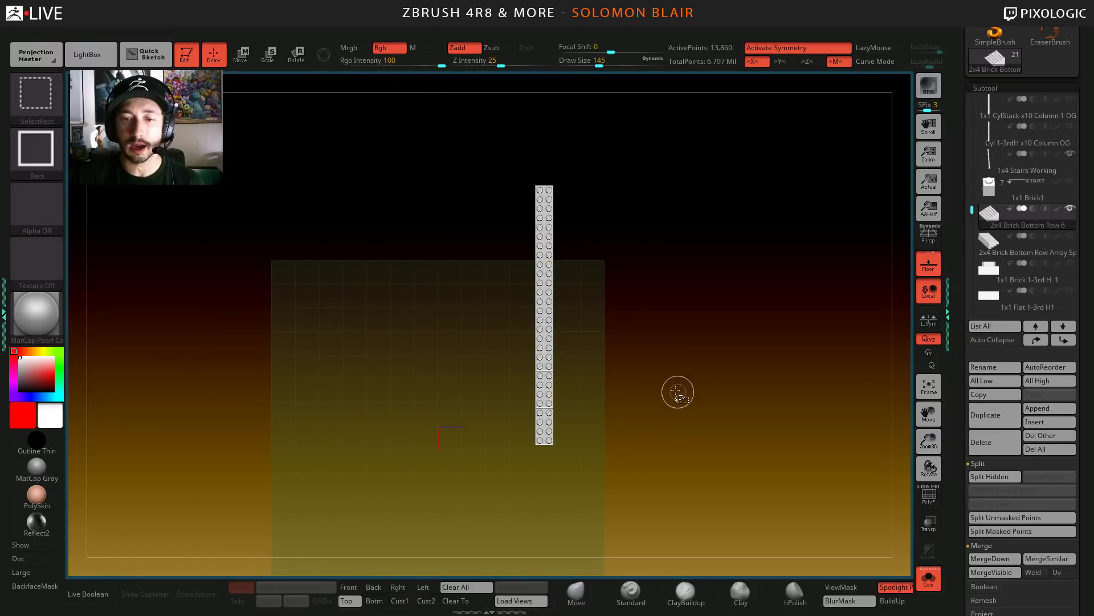
pyautogui.keyDown('ctrl'); pyautogui.click(683, 382); pyautogui.keyUp('ctrl')
pyautogui.keyDown('ctrl'); pyautogui.keyDown('shift'); pyautogui.click(664, 429); pyautogui.keyUp('shift'); pyautogui.keyUp('ctrl')
pyautogui.keyDown('ctrl'); pyautogui.click(658, 431); pyautogui.keyUp('ctrl')
pyautogui.press('w')
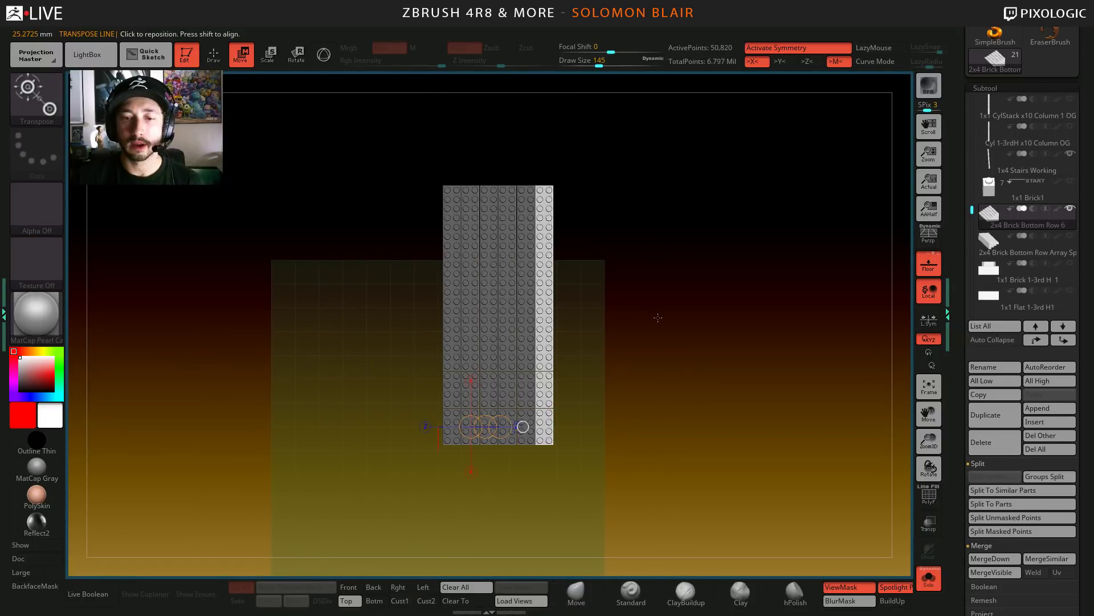
pyautogui.press('q')
# - Examine the whole staircase from the front, including the end of the lowest step
pyautogui.moveTo(668, 372)
pyautogui.mouseDown(button='right')
pyautogui.moveTo(645, 315)
pyautogui.moveTo(709, 394)
pyautogui.moveTo(628, 383)
pyautogui.moveTo(379, 395)
pyautogui.moveTo(330, 540)
pyautogui.moveTo(477, 450)
pyautogui.moveTo(504, 398)
pyautogui.mouseUp(button='right')
pyautogui.moveTo(211, 396)
pyautogui.keyDown('alt'); pyautogui.mouseDown(button='right')
pyautogui.moveTo(283, 354)
pyautogui.moveTo(321, 305)
pyautogui.moveTo(336, 325)
pyautogui.mouseUp(button='right'); pyautogui.keyUp('alt')
pyautogui.press('s')
pyautogui.moveTo(399, 398); pyautogui.dragTo(394, 398)
pyautogui.moveTo(394, 397)
pyautogui.keyDown('ctrl'); pyautogui.mouseDown(button='right')
pyautogui.moveTo(440, 403)
pyautogui.moveTo(449, 377)
pyautogui.mouseUp(button='right'); pyautogui.keyUp('ctrl')
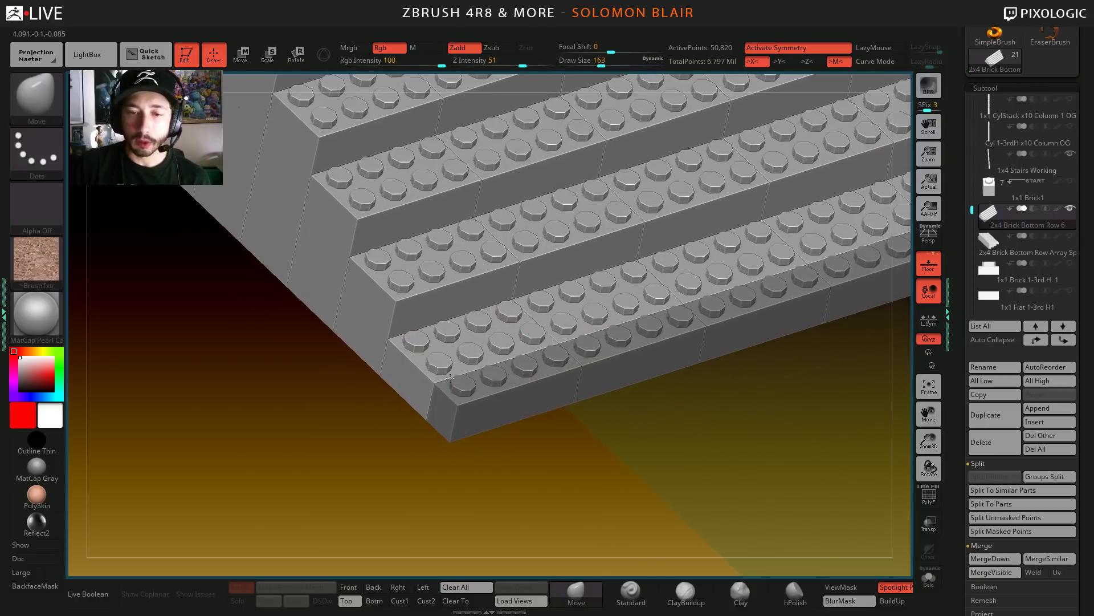
pyautogui.keyDown('ctrl'); pyautogui.moveTo(508, 464); pyautogui.dragTo(433, 478, button='right'); pyautogui.keyUp('ctrl')
pyautogui.moveTo(433, 478)
pyautogui.mouseDown(button='right')
pyautogui.moveTo(412, 485)
pyautogui.moveTo(501, 439)
pyautogui.mouseUp(button='right')
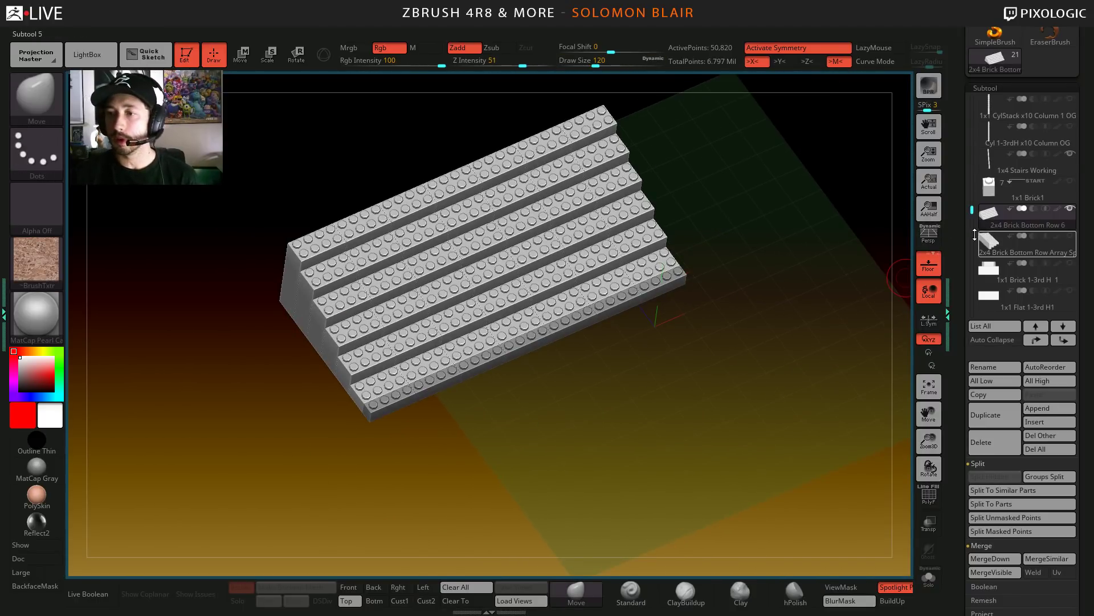
# - Check the small one-third-height pieces in the subtool list, viewing 1x1 Flat 1-3rd H1 in isolation
pyautogui.moveTo(972, 209); pyautogui.dragTo(976, 220)
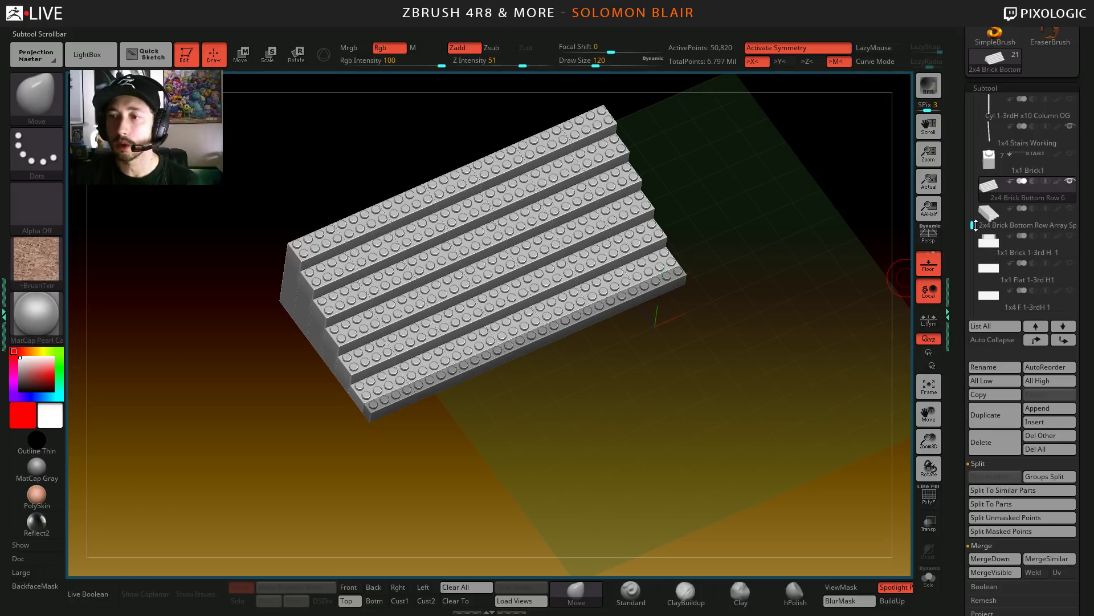
pyautogui.click(991, 244)
pyautogui.keyDown('shift'); pyautogui.moveTo(540, 379); pyautogui.dragTo(901, 357, button='right'); pyautogui.keyUp('shift')
pyautogui.click(996, 282)
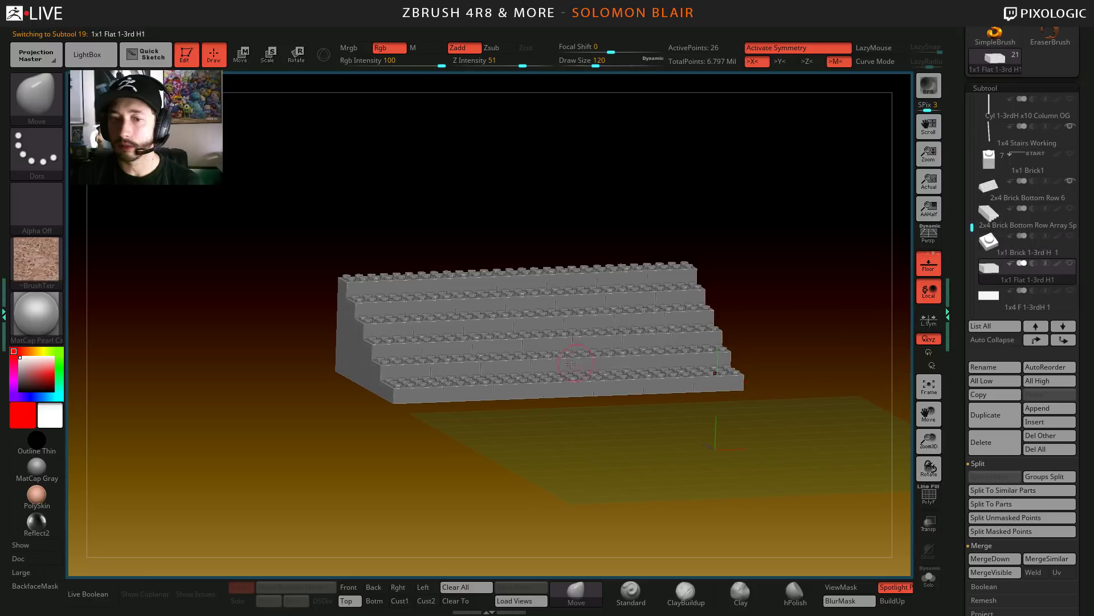
pyautogui.moveTo(577, 359); pyautogui.dragTo(547, 433, button='right')
pyautogui.click(928, 587)
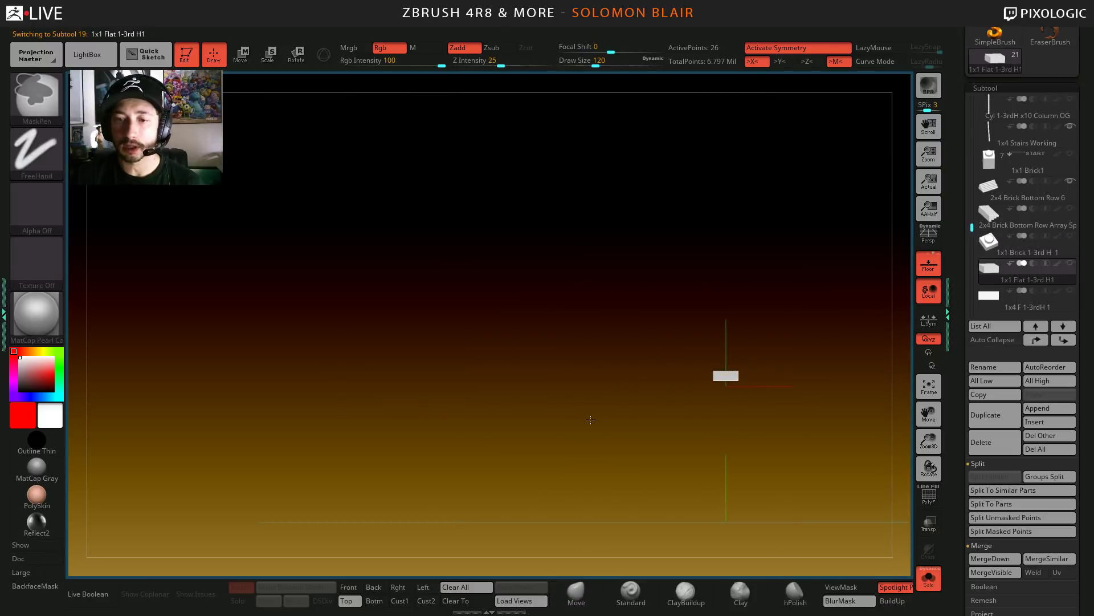
pyautogui.moveTo(576, 348); pyautogui.dragTo(620, 415)
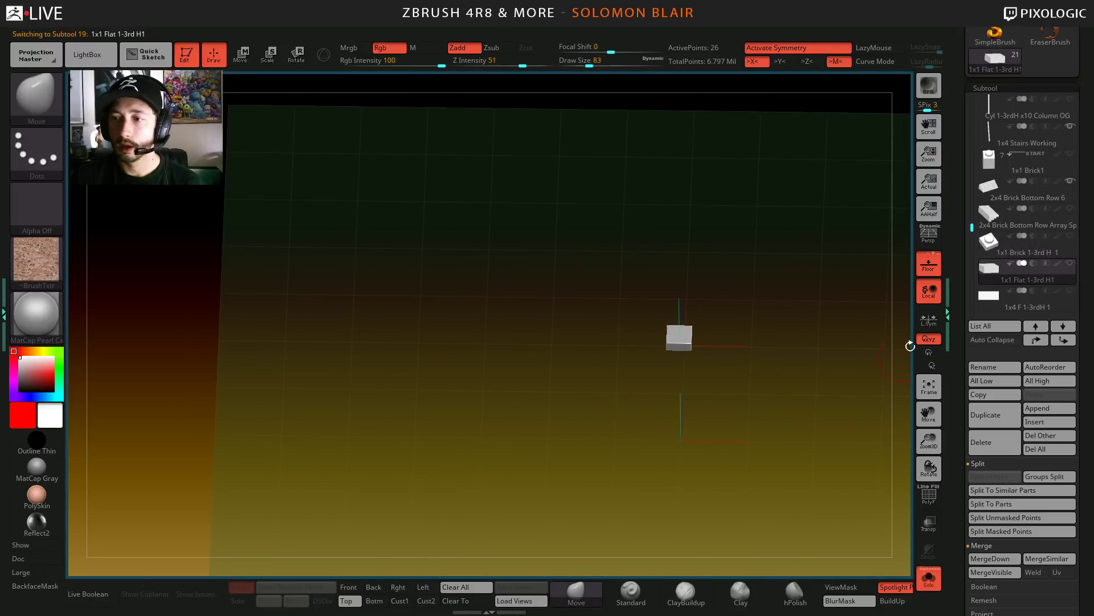
pyautogui.moveTo(962, 229); pyautogui.dragTo(961, 251)
# - Select the 1x4 F 1-3rdH 1 flat piece and show it through a transparent staircase in a close front view
pyautogui.click(1020, 244)
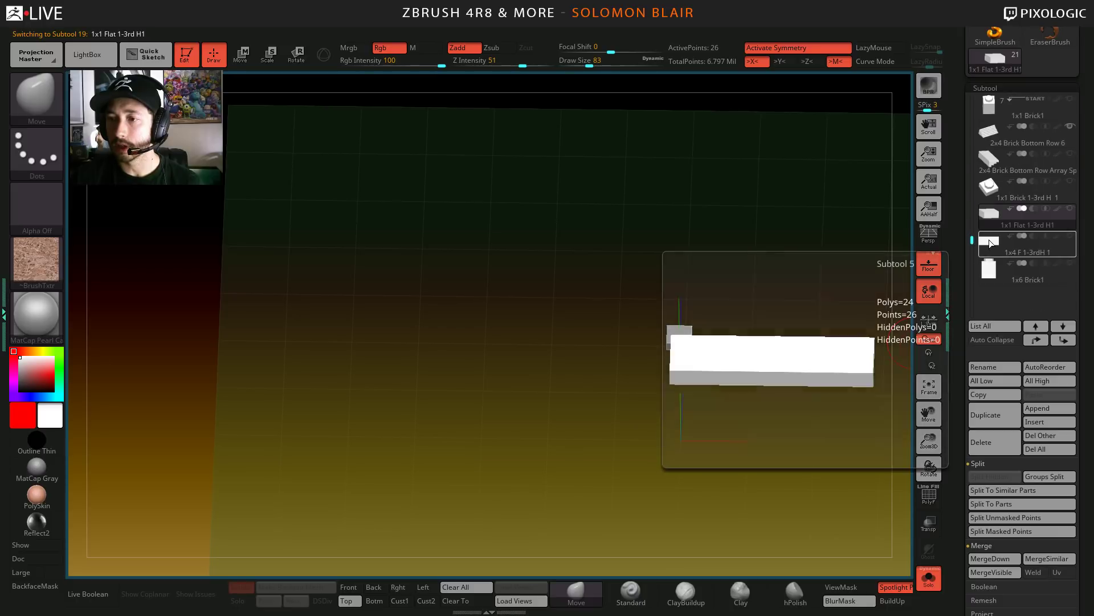
pyautogui.click(929, 577)
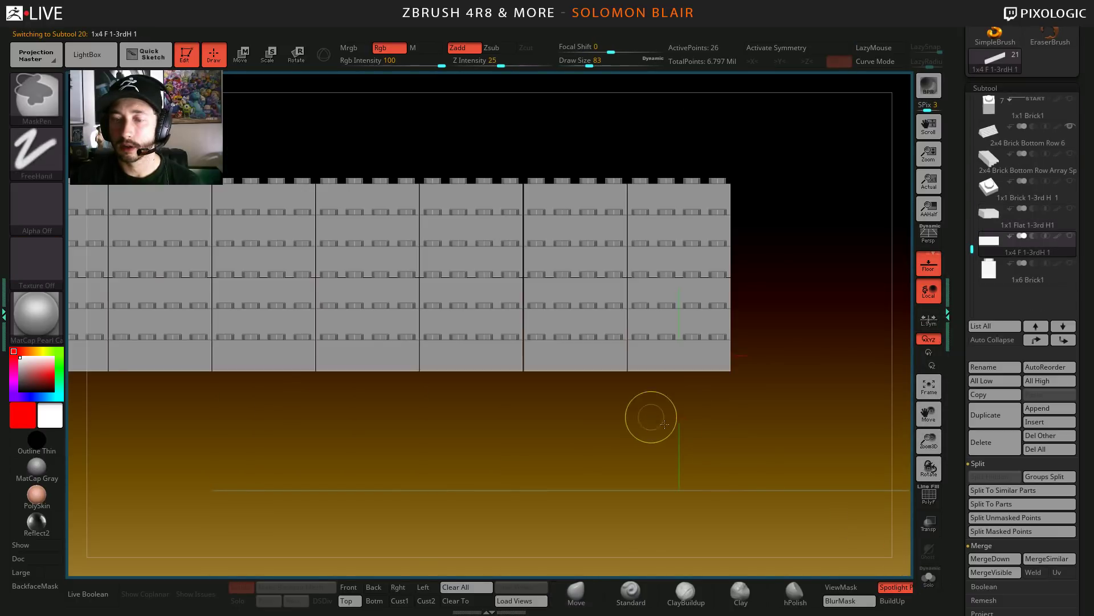
pyautogui.click(922, 529)
pyautogui.moveTo(593, 359)
pyautogui.keyDown('ctrl'); pyautogui.mouseDown(button='right')
pyautogui.moveTo(703, 389)
pyautogui.moveTo(499, 388)
pyautogui.mouseUp(button='right'); pyautogui.keyUp('ctrl')
pyautogui.keyDown('ctrl'); pyautogui.moveTo(511, 333); pyautogui.dragTo(575, 334, button='right'); pyautogui.keyUp('ctrl')
pyautogui.keyDown('ctrl'); pyautogui.moveTo(780, 284); pyautogui.dragTo(618, 284, button='right'); pyautogui.keyUp('ctrl')
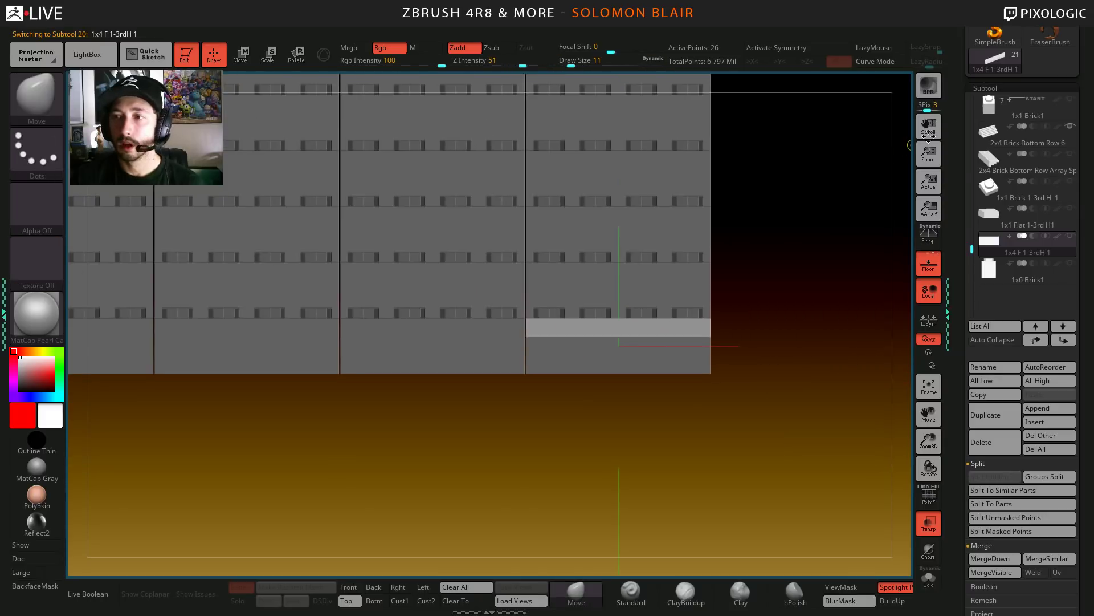
# - Turn on Array Mesh for the 1x4 flat piece with its position and size locked
pyautogui.click(991, 88)
pyautogui.click(992, 115)
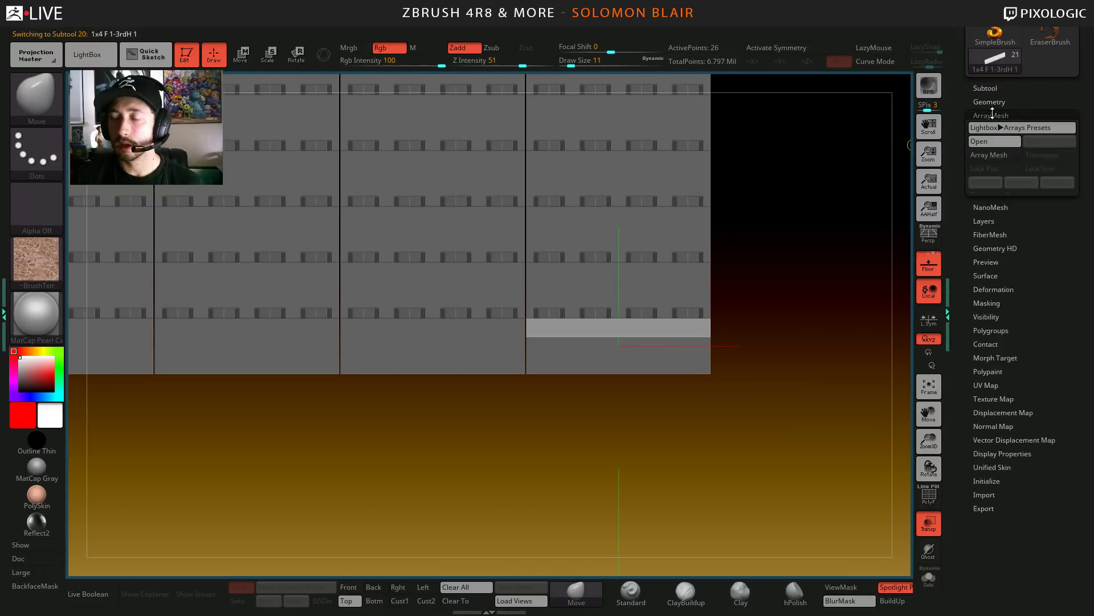
pyautogui.click(990, 156)
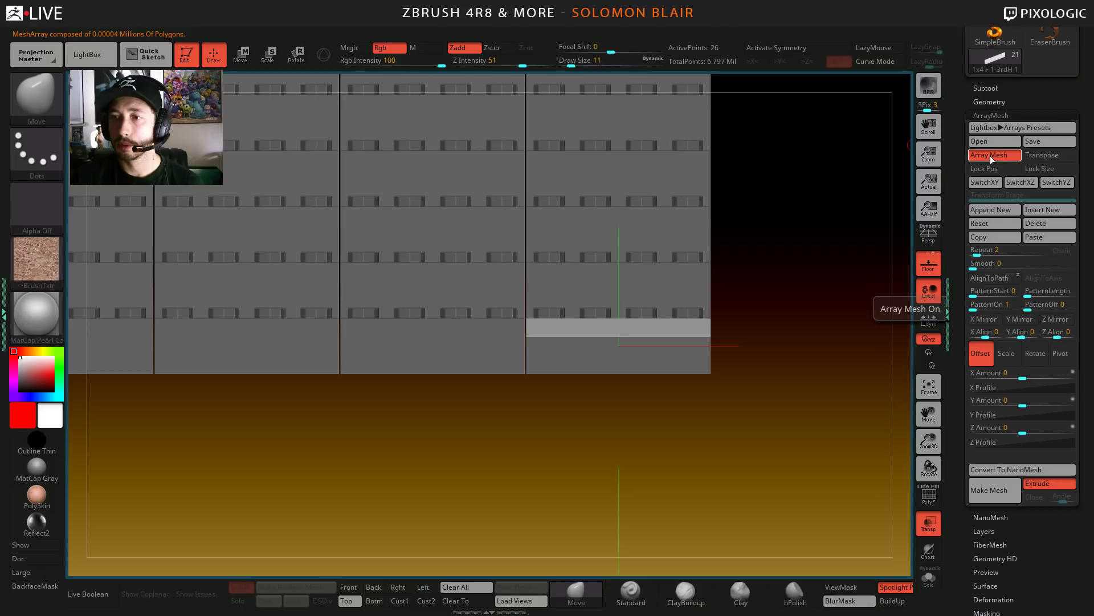
pyautogui.keyDown('alt'); pyautogui.moveTo(563, 249); pyautogui.dragTo(593, 298, button='right'); pyautogui.keyUp('alt')
pyautogui.press('s')
pyautogui.click(604, 303)
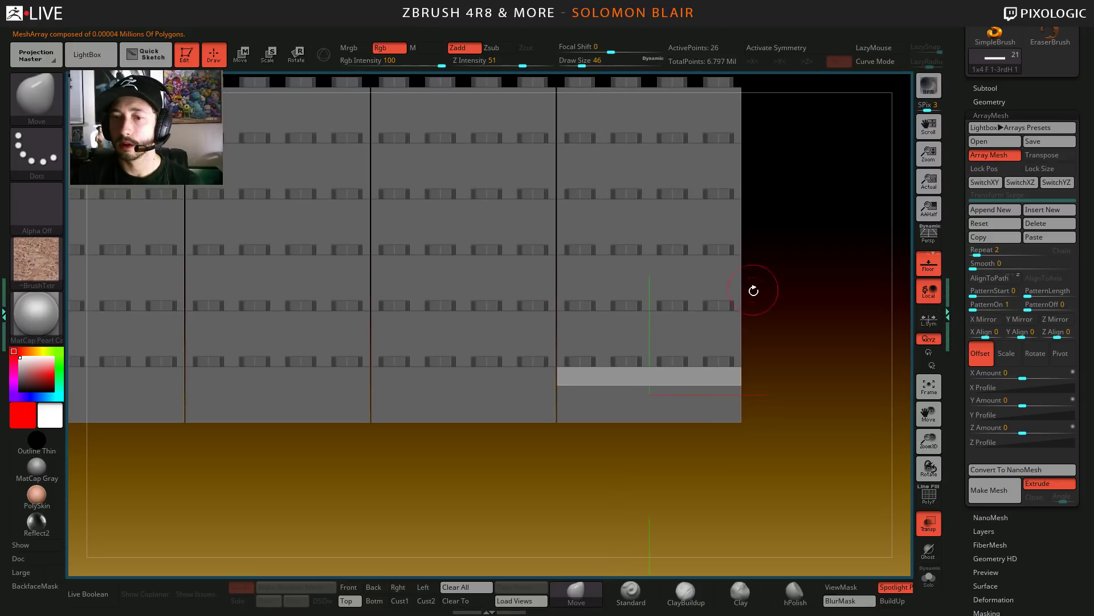
pyautogui.click(1001, 168)
pyautogui.click(1041, 169)
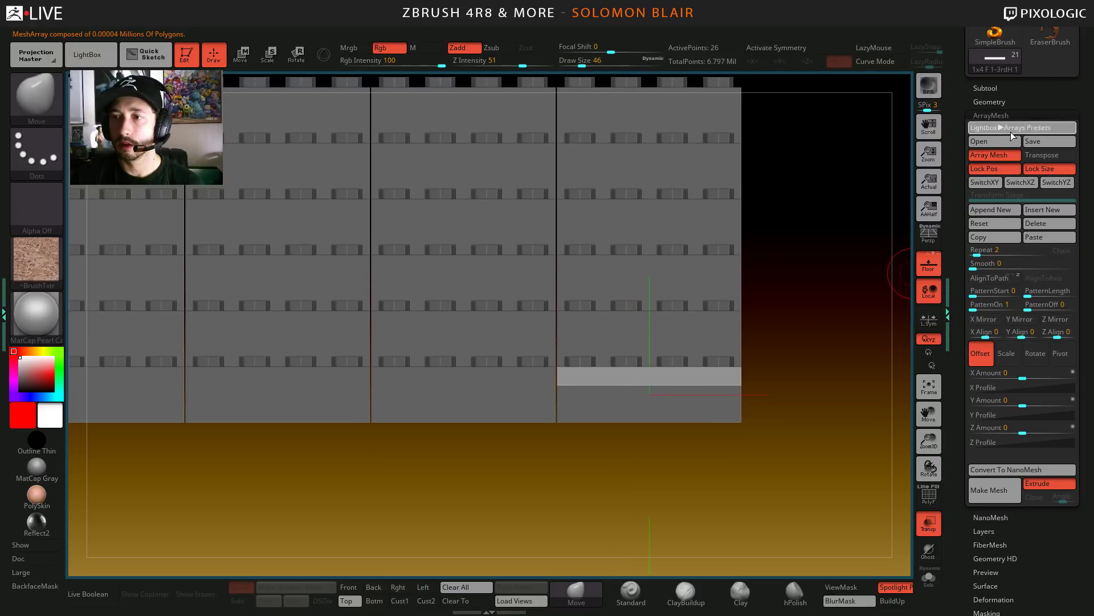
# - Load the 1x4_B-1a_rep6_Y-0_row preset from the 1x4 Brick Array Presets onto the flat piece
pyautogui.click(1011, 128)
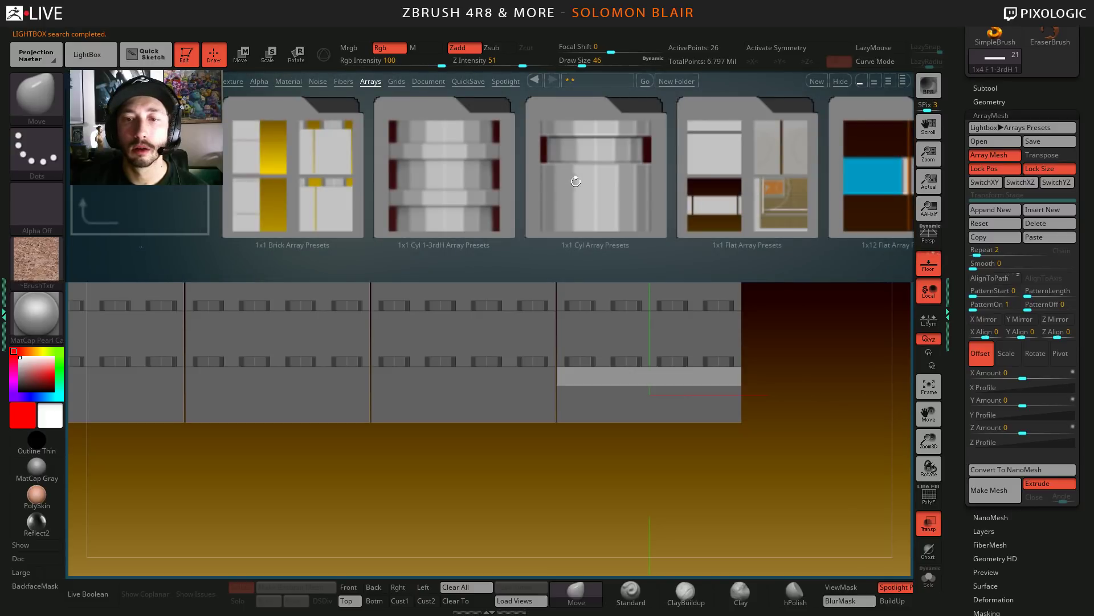
pyautogui.moveTo(602, 182); pyautogui.dragTo(422, 180)
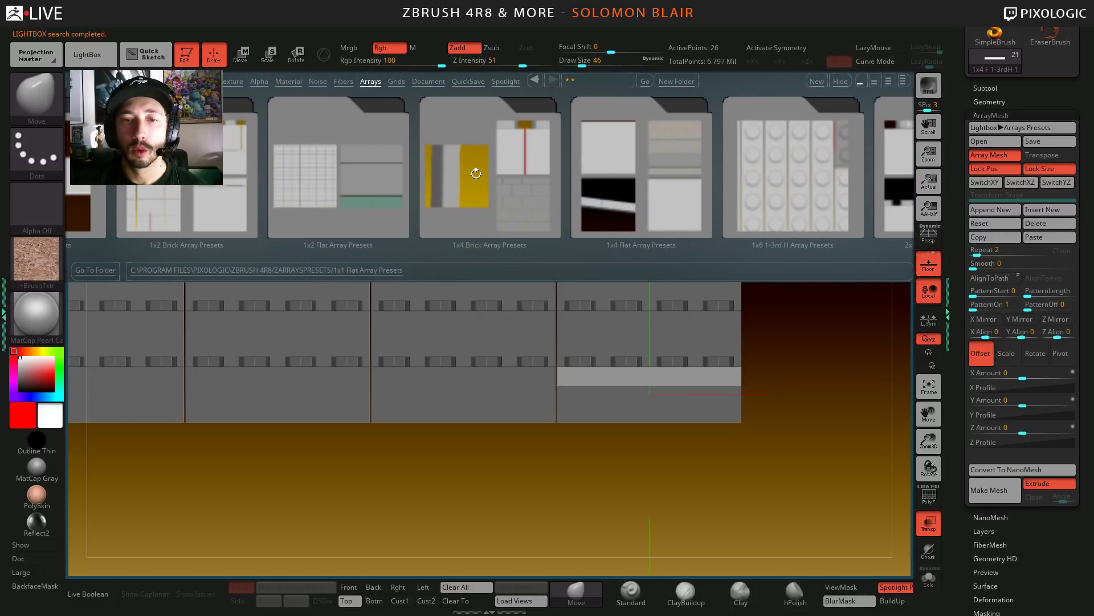
pyautogui.click(485, 170)
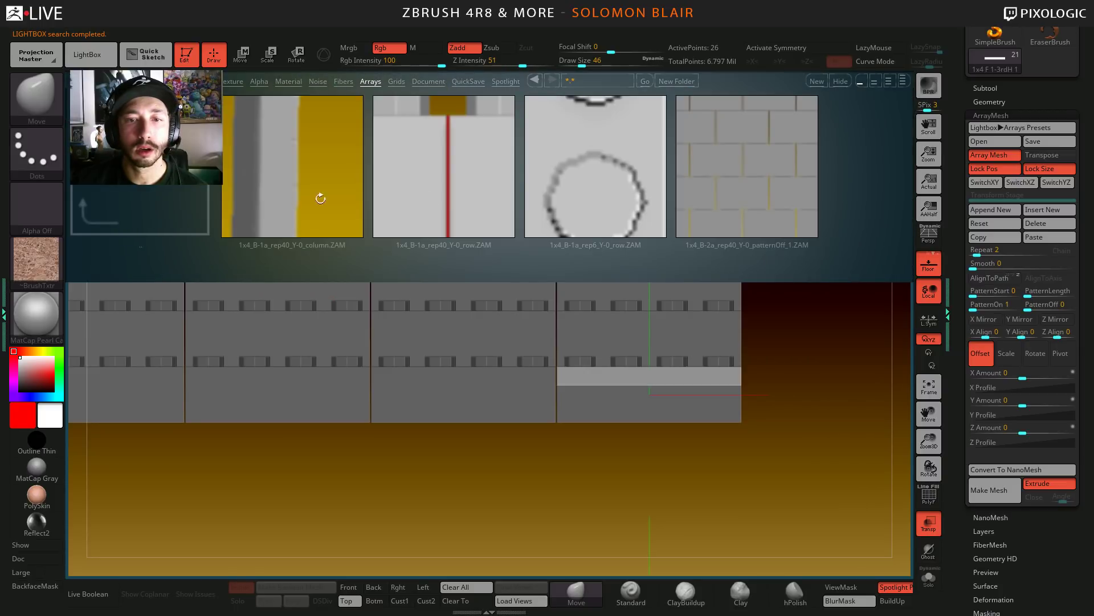
pyautogui.doubleClick(582, 197)
pyautogui.press(',')
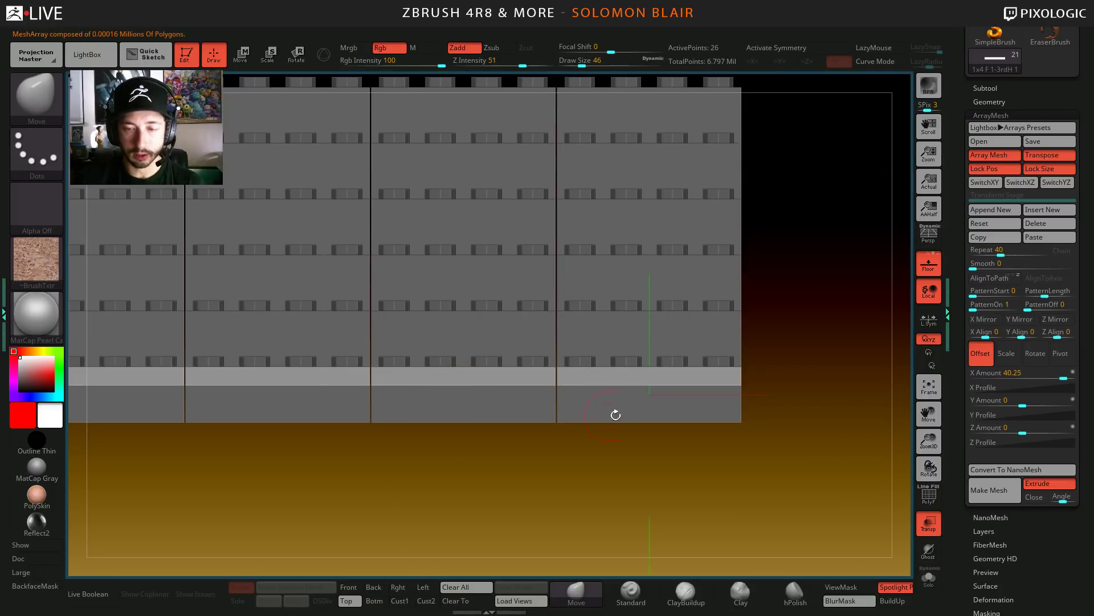
# - Move the arrayed flat row straight up until its underside meets the base of the lowest step's studs
pyautogui.press('w')
pyautogui.click(332, 64)
pyautogui.keyDown('ctrl'); pyautogui.moveTo(648, 217); pyautogui.dragTo(649, 300, button='right'); pyautogui.keyUp('ctrl')
pyautogui.moveTo(649, 299); pyautogui.dragTo(659, 221)
pyautogui.press('q')
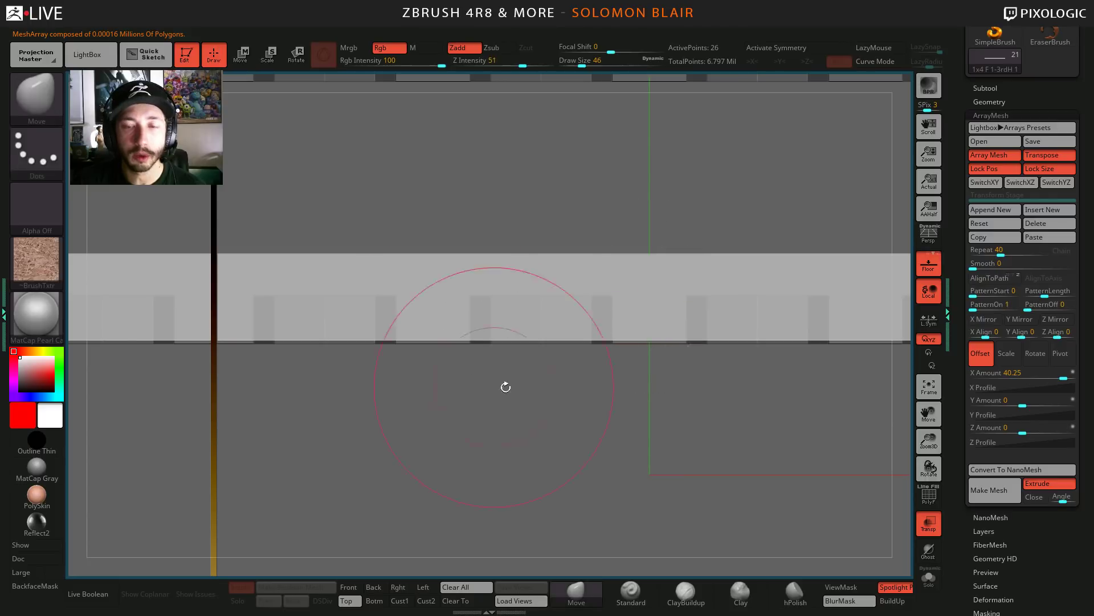
# - Turn off the transparency and examine how the arrayed flat row sits along the lowest stair step
pyautogui.keyDown('ctrl'); pyautogui.moveTo(505, 386); pyautogui.dragTo(501, 433, button='right'); pyautogui.keyUp('ctrl')
pyautogui.click(929, 522)
pyautogui.moveTo(474, 395)
pyautogui.mouseDown(button='right')
pyautogui.moveTo(570, 447)
pyautogui.moveTo(606, 450)
pyautogui.mouseUp(button='right')
pyautogui.keyDown('alt'); pyautogui.moveTo(547, 429); pyautogui.dragTo(398, 448, button='right'); pyautogui.keyUp('alt')
pyautogui.moveTo(397, 448)
pyautogui.mouseDown()
pyautogui.moveTo(449, 403)
pyautogui.moveTo(471, 430)
pyautogui.moveTo(440, 412)
pyautogui.mouseUp()
pyautogui.keyDown('alt'); pyautogui.moveTo(353, 346); pyautogui.dragTo(394, 369, button='right'); pyautogui.keyUp('alt')
pyautogui.press('s')
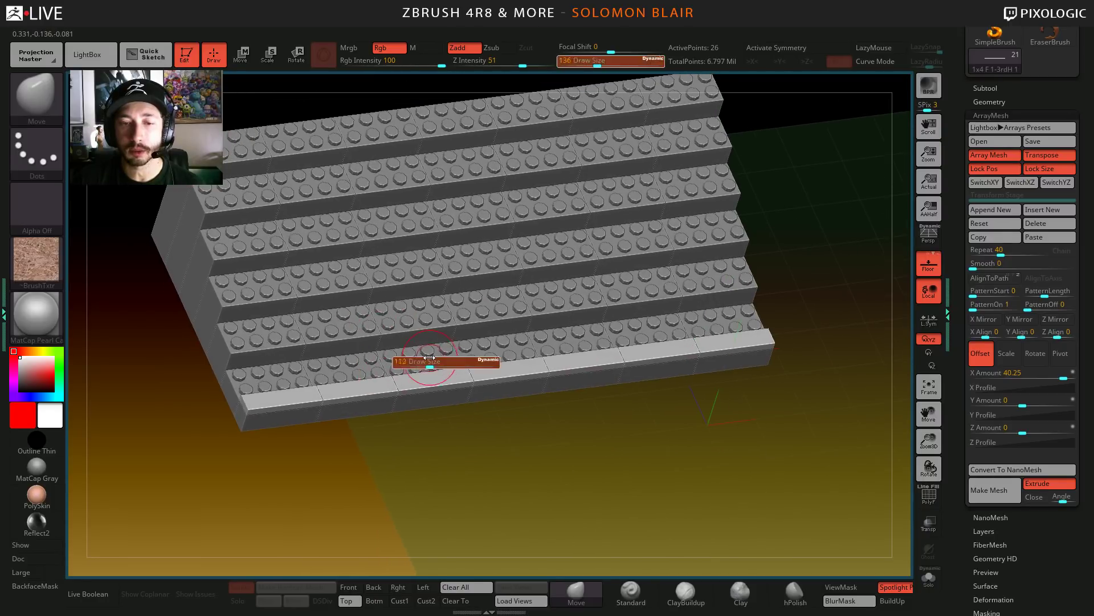
pyautogui.moveTo(429, 364); pyautogui.dragTo(424, 364)
pyautogui.moveTo(425, 364)
pyautogui.keyDown('ctrl'); pyautogui.mouseDown(button='right')
pyautogui.moveTo(591, 339)
pyautogui.moveTo(520, 345)
pyautogui.mouseUp(button='right'); pyautogui.keyUp('ctrl')
pyautogui.moveTo(521, 346); pyautogui.dragTo(613, 390)
pyautogui.moveTo(723, 454); pyautogui.dragTo(650, 371)
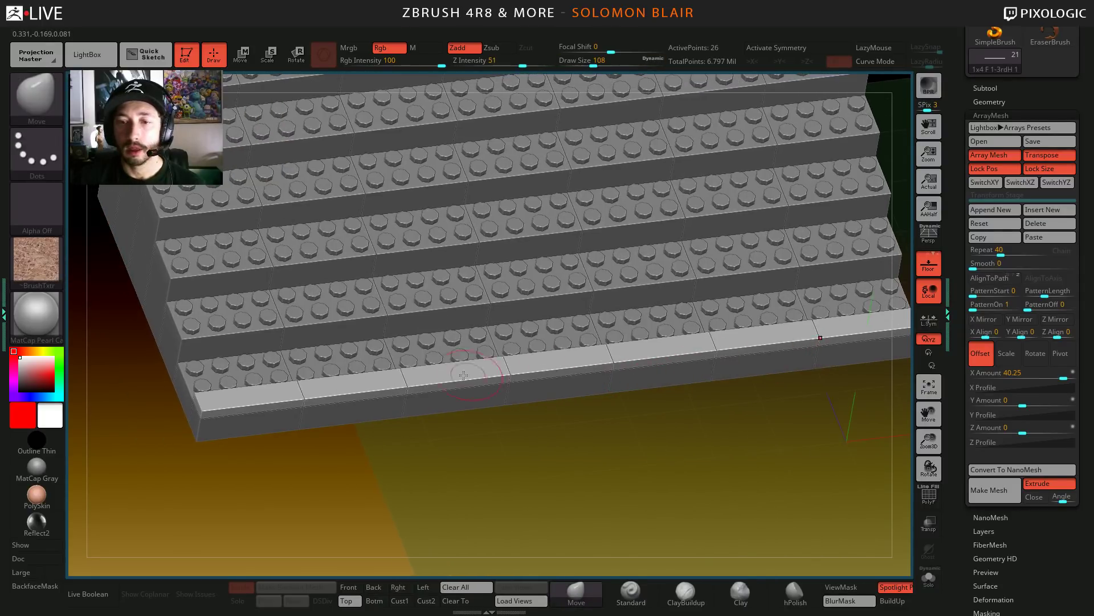
pyautogui.moveTo(958, 313); pyautogui.dragTo(958, 333)
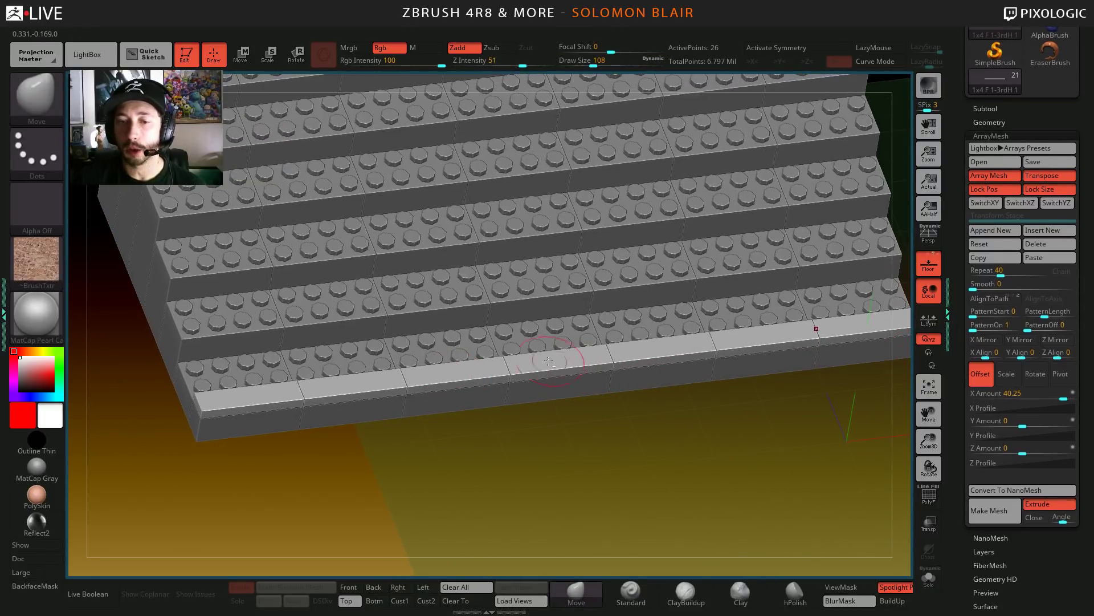
# - Set the array's PatternOff to 3 for the 1x4 flat row on the lowest stair step
pyautogui.keyDown('alt'); pyautogui.moveTo(816, 327); pyautogui.dragTo(749, 318, button='right'); pyautogui.keyUp('alt')
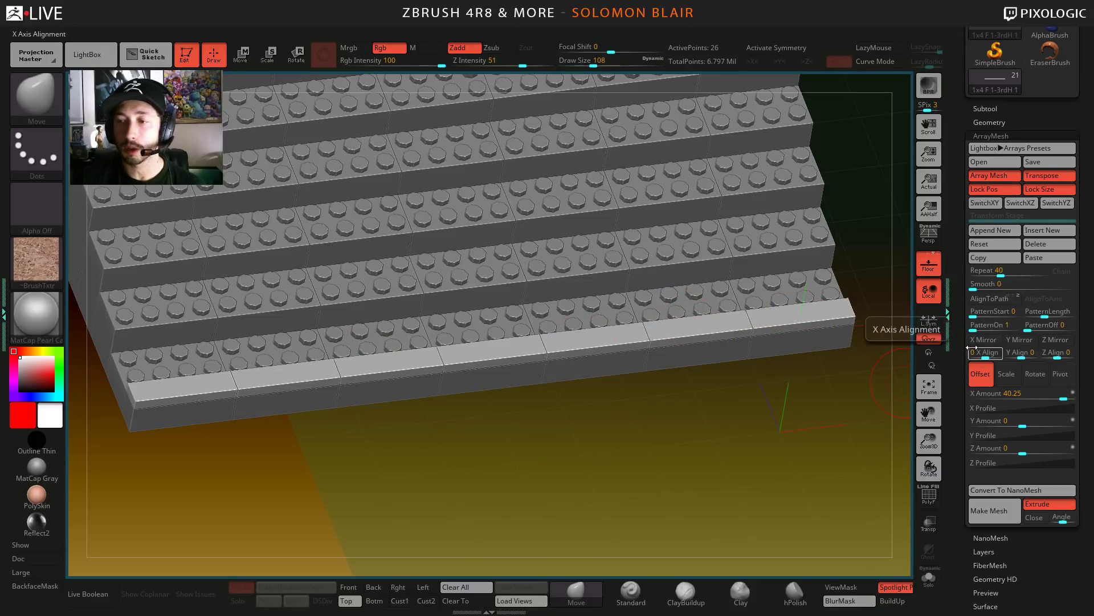
pyautogui.click(1038, 325)
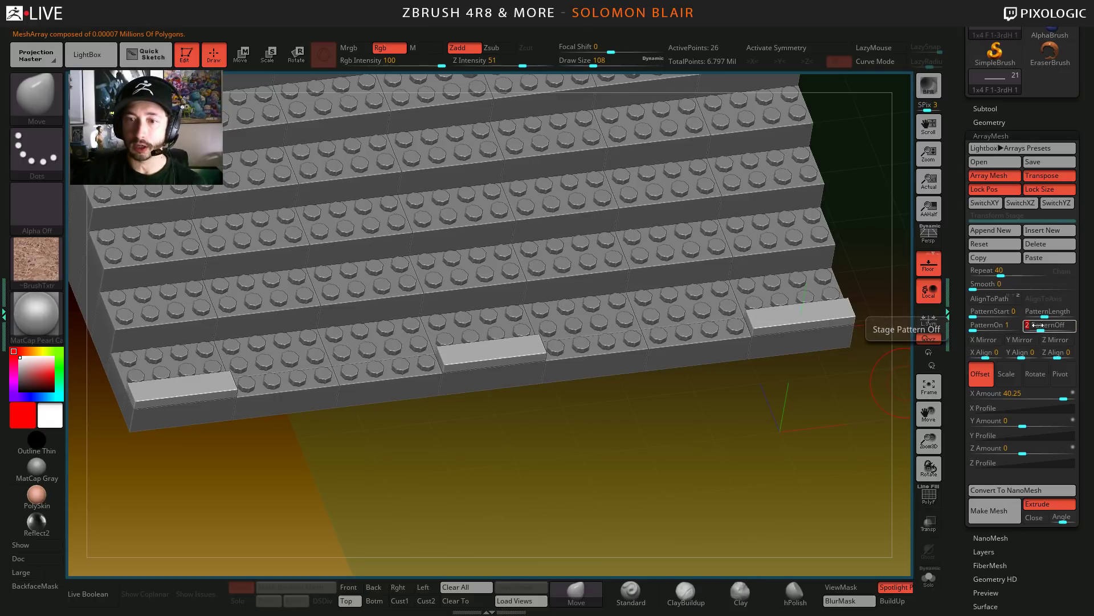
pyautogui.click(1038, 325)
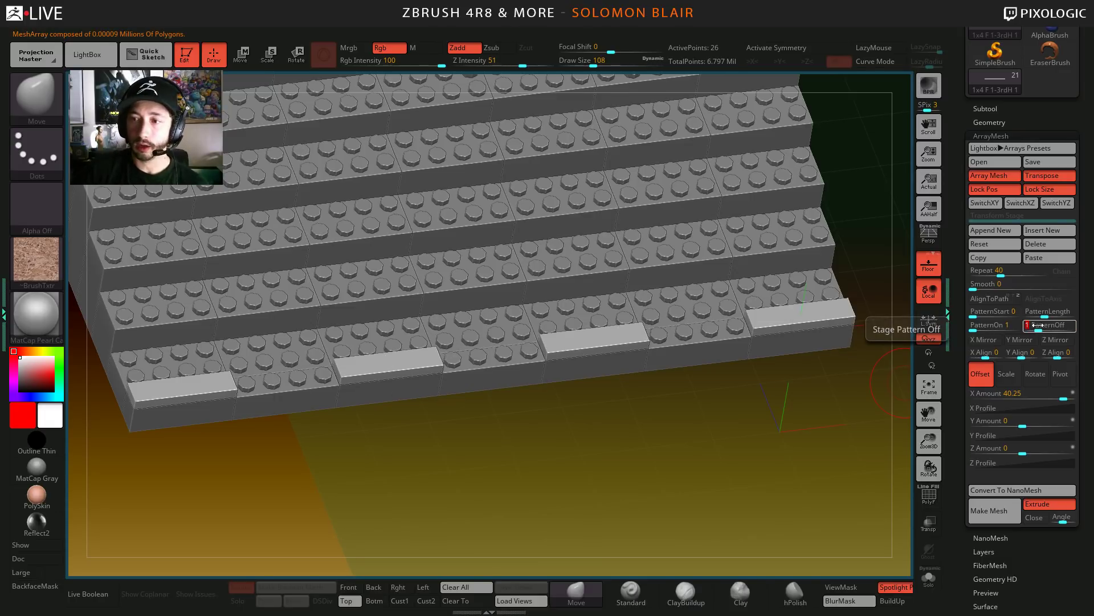
pyautogui.moveTo(792, 391); pyautogui.dragTo(824, 384)
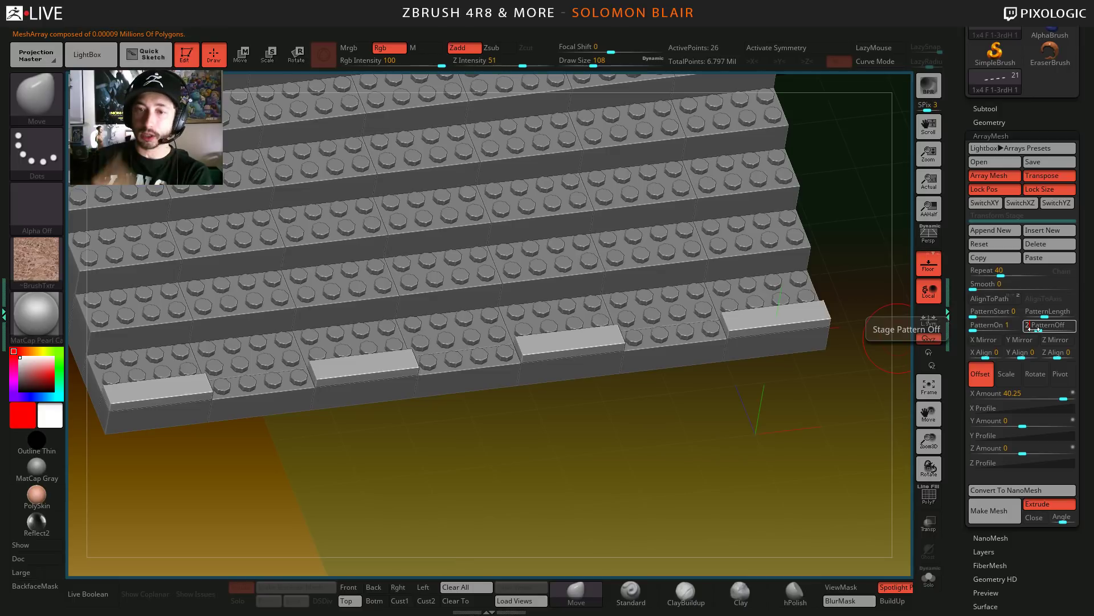
pyautogui.moveTo(1034, 329); pyautogui.dragTo(1035, 330)
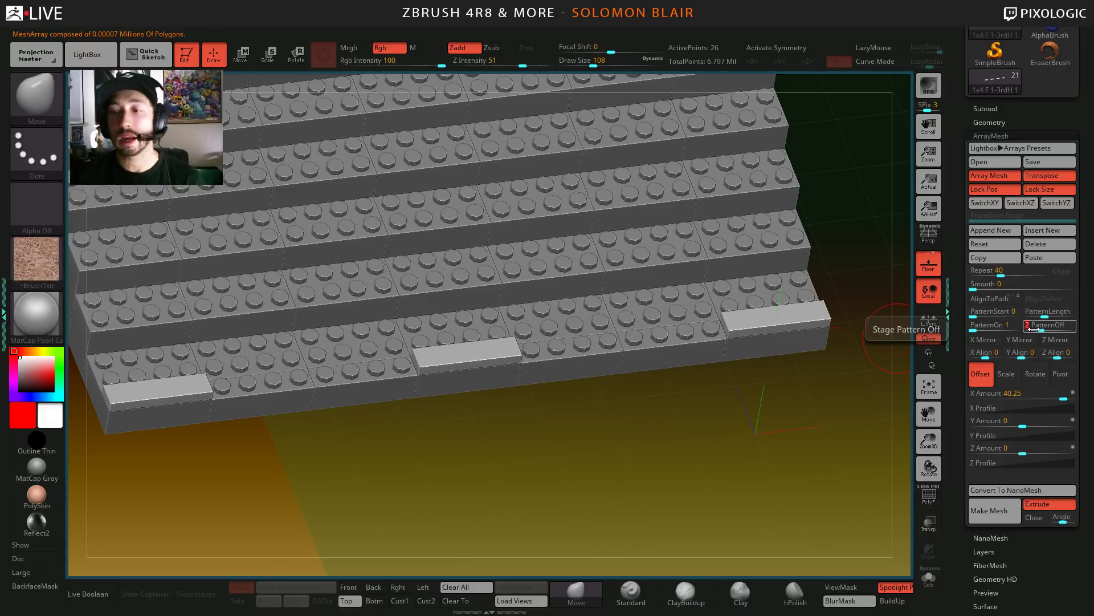
pyautogui.moveTo(1033, 329); pyautogui.dragTo(1034, 330)
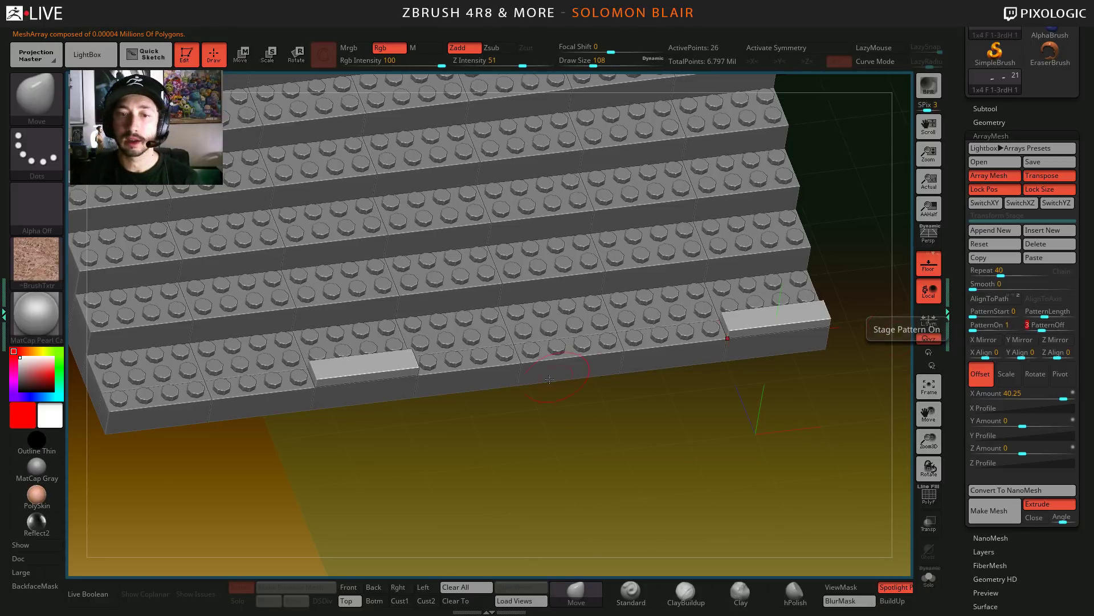
pyautogui.keyDown('alt'); pyautogui.moveTo(650, 419); pyautogui.dragTo(664, 491); pyautogui.keyUp('alt')
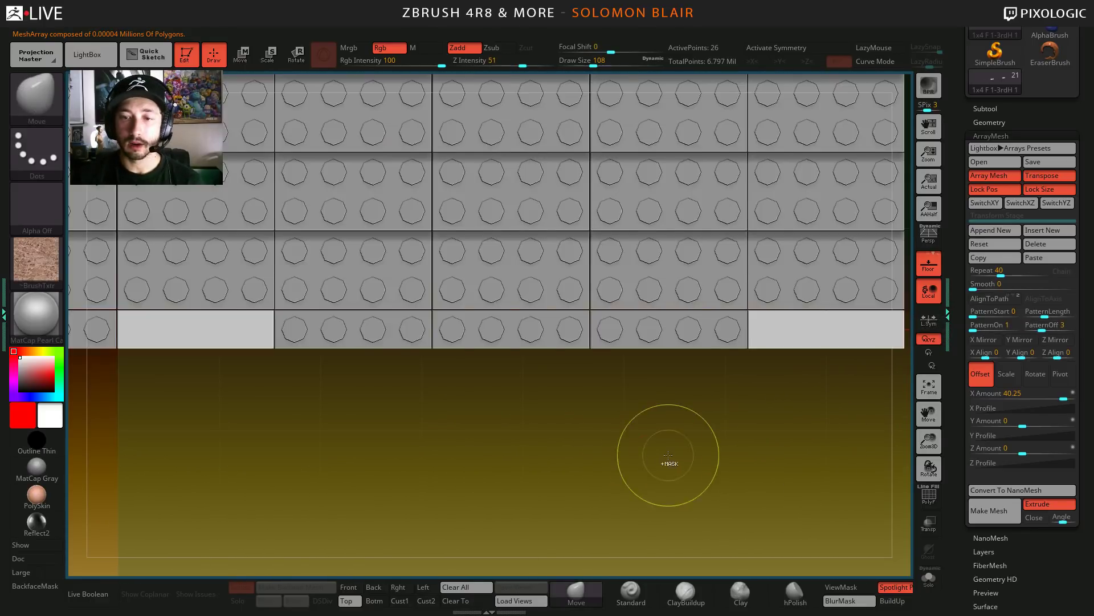
# - Duplicate the patterned 1x4 flat row as a new subtool
pyautogui.keyDown('ctrl'); pyautogui.moveTo(668, 455); pyautogui.dragTo(646, 448, button='right'); pyautogui.keyUp('ctrl')
pyautogui.press('s')
pyautogui.moveTo(646, 448)
pyautogui.mouseDown()
pyautogui.moveTo(576, 435)
pyautogui.moveTo(634, 435)
pyautogui.mouseUp()
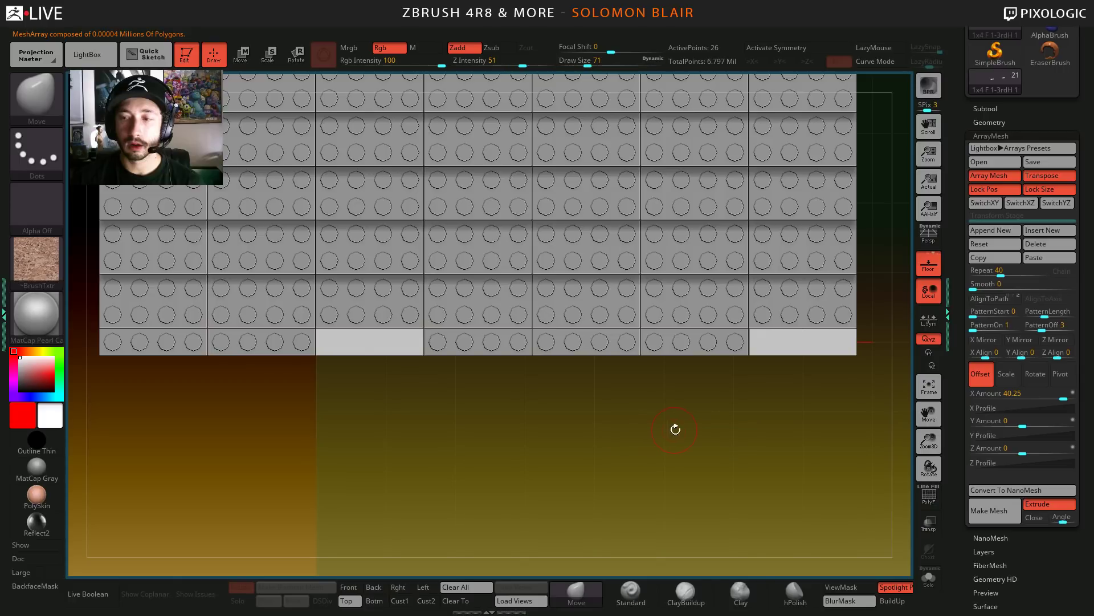
pyautogui.hotkey('ctrl', 'shift')
pyautogui.keyDown('ctrl'); pyautogui.keyDown('shift'); pyautogui.click(695, 399); pyautogui.keyUp('shift'); pyautogui.keyUp('ctrl')
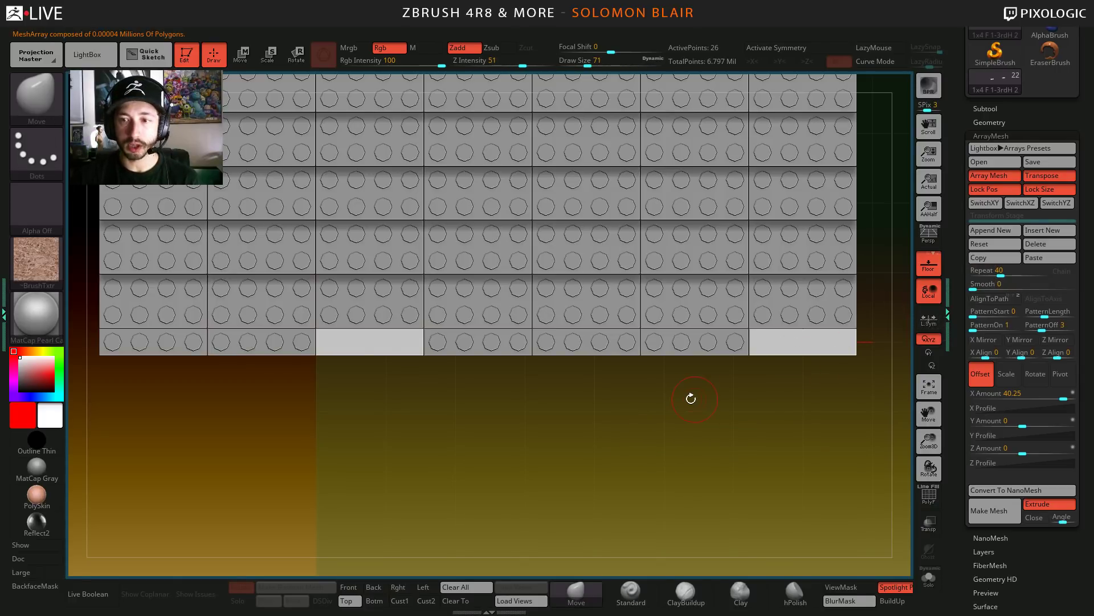
pyautogui.press('w')
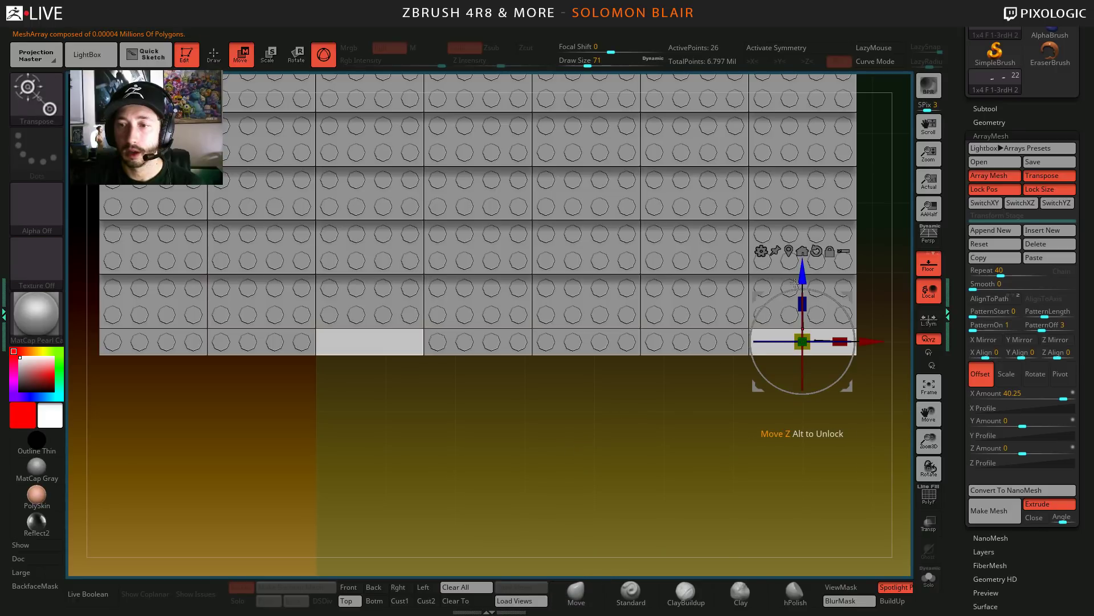
pyautogui.moveTo(808, 270); pyautogui.dragTo(808, 234)
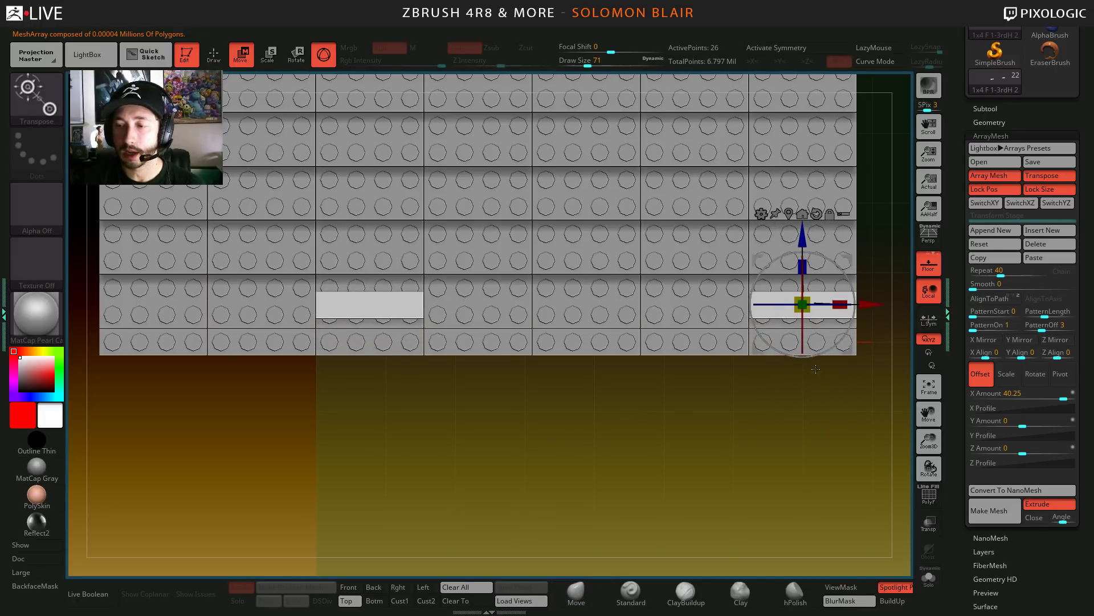
pyautogui.hotkey('ctrl', 'z')
# - Select the duplicated subtool 1x4 F 1-3rdH 2 and move it back and up onto the second stair step
pyautogui.click(976, 108)
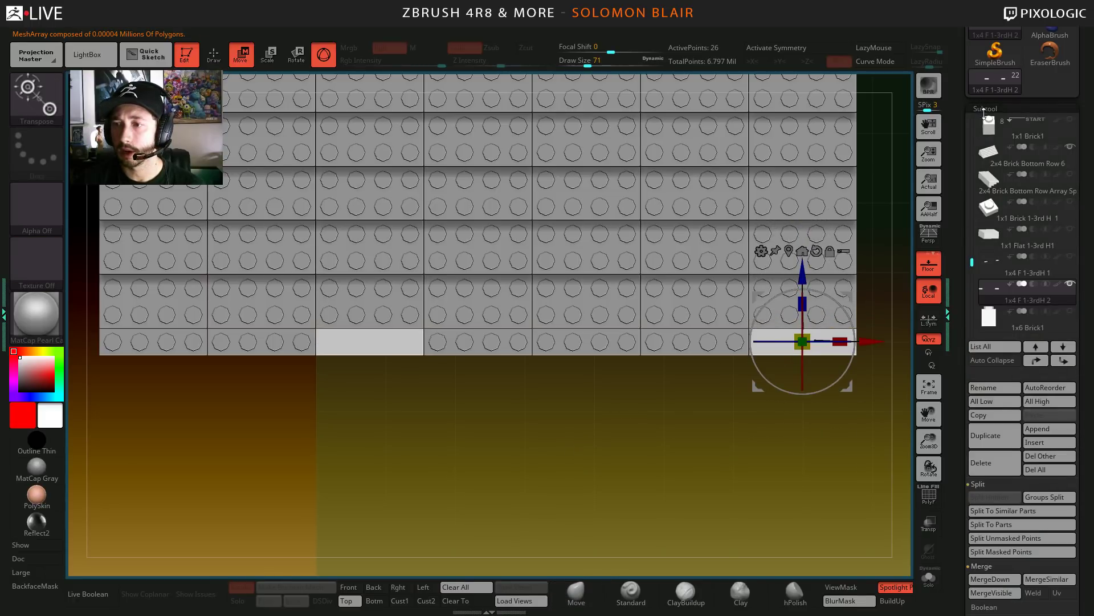
pyautogui.click(991, 262)
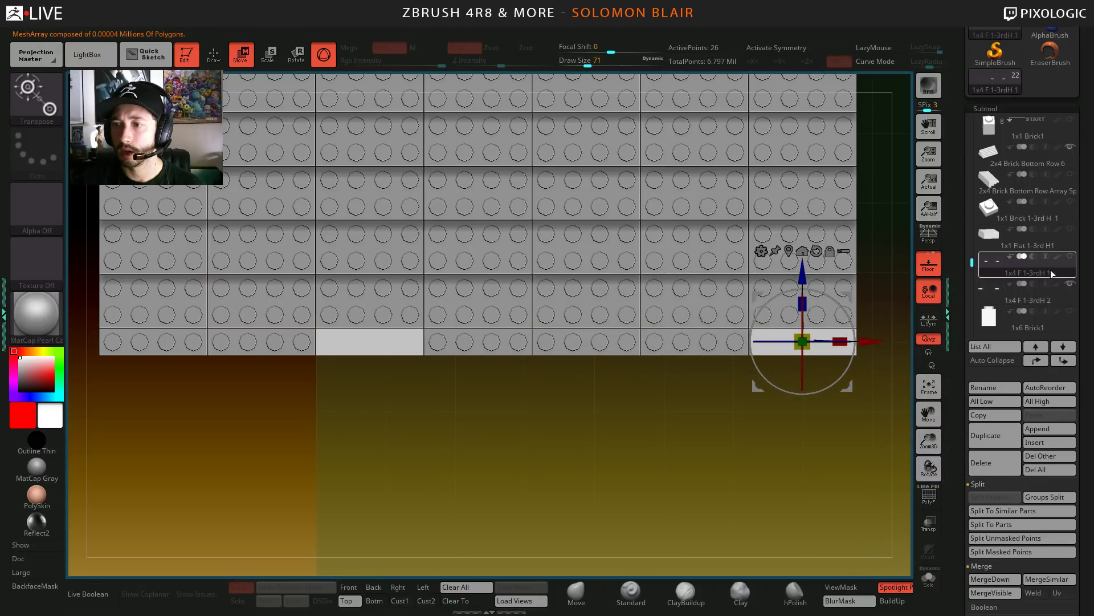
pyautogui.click(987, 285)
pyautogui.keyDown('ctrl'); pyautogui.moveTo(807, 228); pyautogui.dragTo(806, 274, button='right'); pyautogui.keyUp('ctrl')
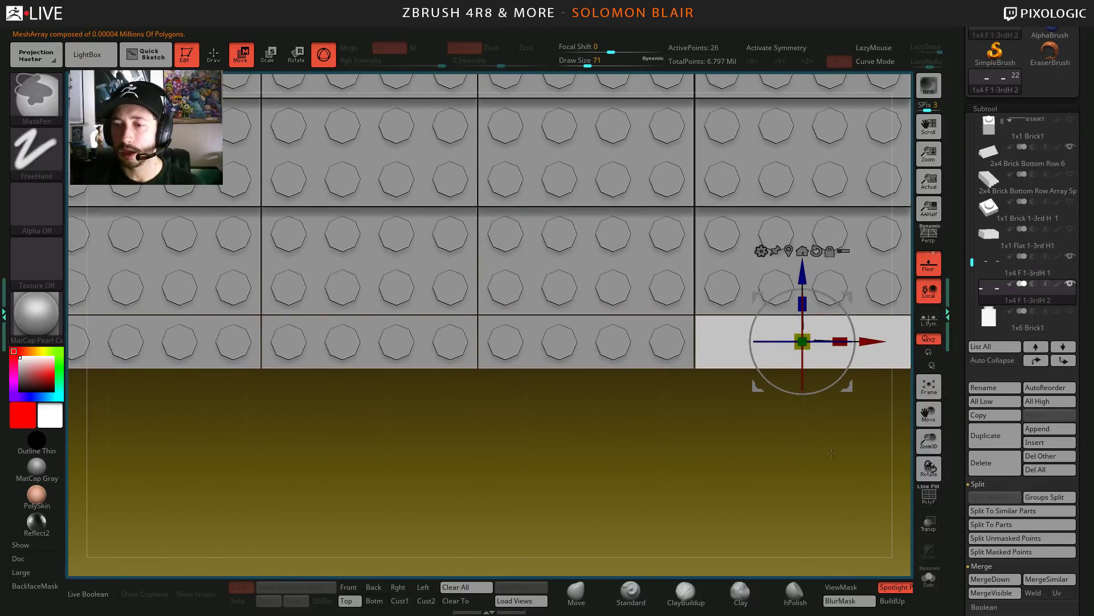
pyautogui.moveTo(806, 274); pyautogui.dragTo(805, 196)
pyautogui.keyDown('alt'); pyautogui.moveTo(802, 197); pyautogui.dragTo(599, 323, button='right'); pyautogui.keyUp('alt')
pyautogui.moveTo(689, 316); pyautogui.dragTo(696, 256)
pyautogui.press('q')
pyautogui.moveTo(516, 324)
pyautogui.keyDown('ctrl'); pyautogui.mouseDown(button='right')
pyautogui.moveTo(401, 440)
pyautogui.moveTo(558, 444)
pyautogui.mouseUp(button='right'); pyautogui.keyUp('ctrl')
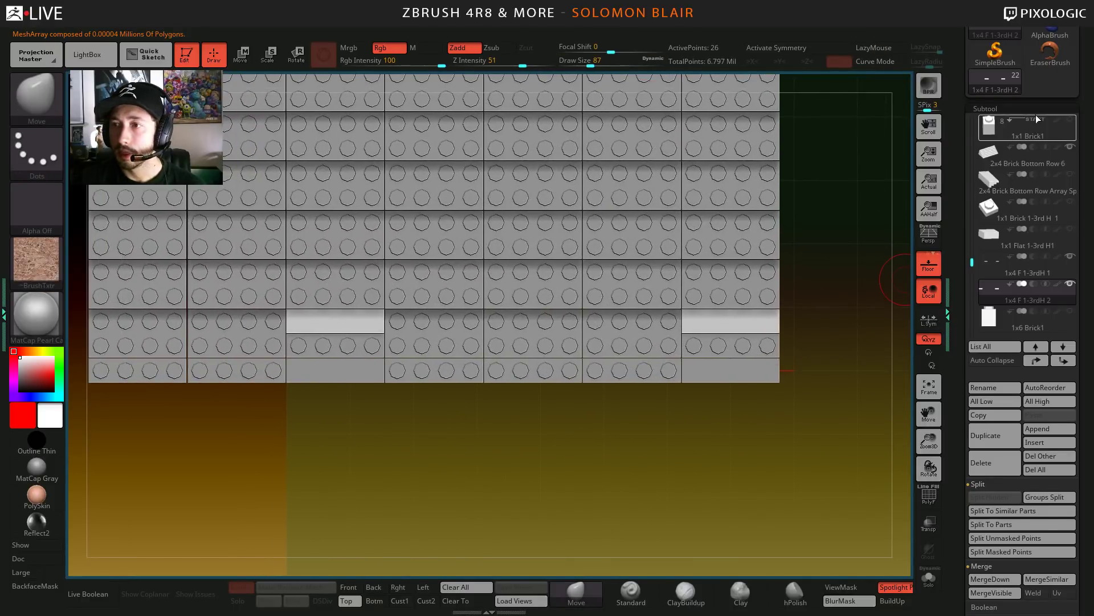
# - Set the array's PatternOff to 1 for the second step's flat row, so pieces and gaps alternate
pyautogui.click(986, 108)
pyautogui.click(991, 136)
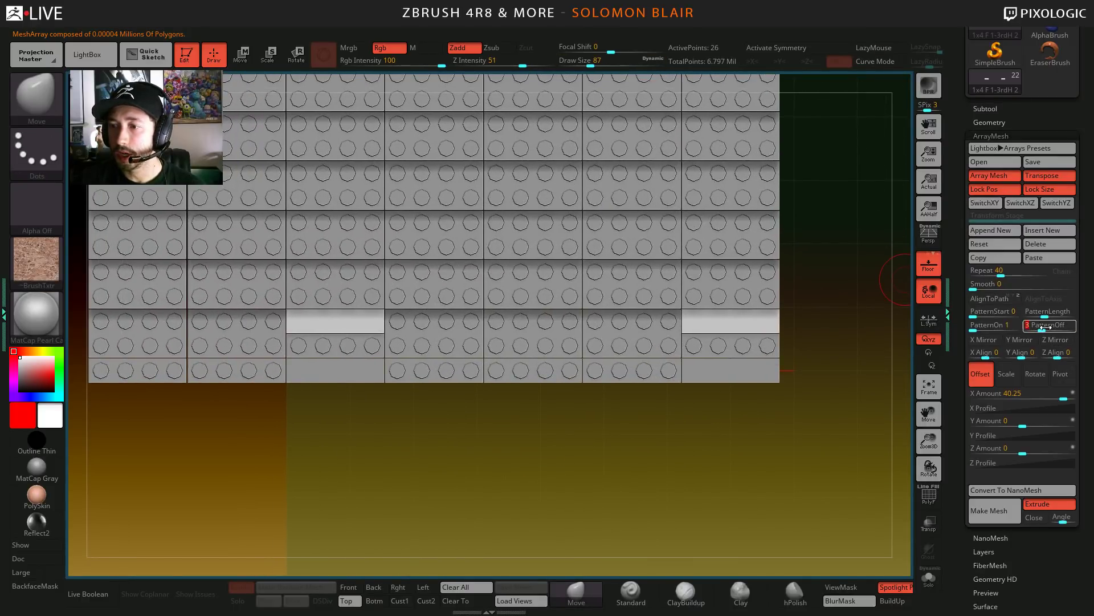
pyautogui.moveTo(1046, 327); pyautogui.dragTo(1042, 327)
pyautogui.moveTo(781, 395); pyautogui.dragTo(744, 365)
pyautogui.press('s')
pyautogui.moveTo(471, 348); pyautogui.dragTo(475, 349)
pyautogui.keyDown('alt'); pyautogui.moveTo(480, 347); pyautogui.dragTo(552, 350, button='right'); pyautogui.keyUp('alt')
pyautogui.moveTo(671, 363); pyautogui.dragTo(642, 379)
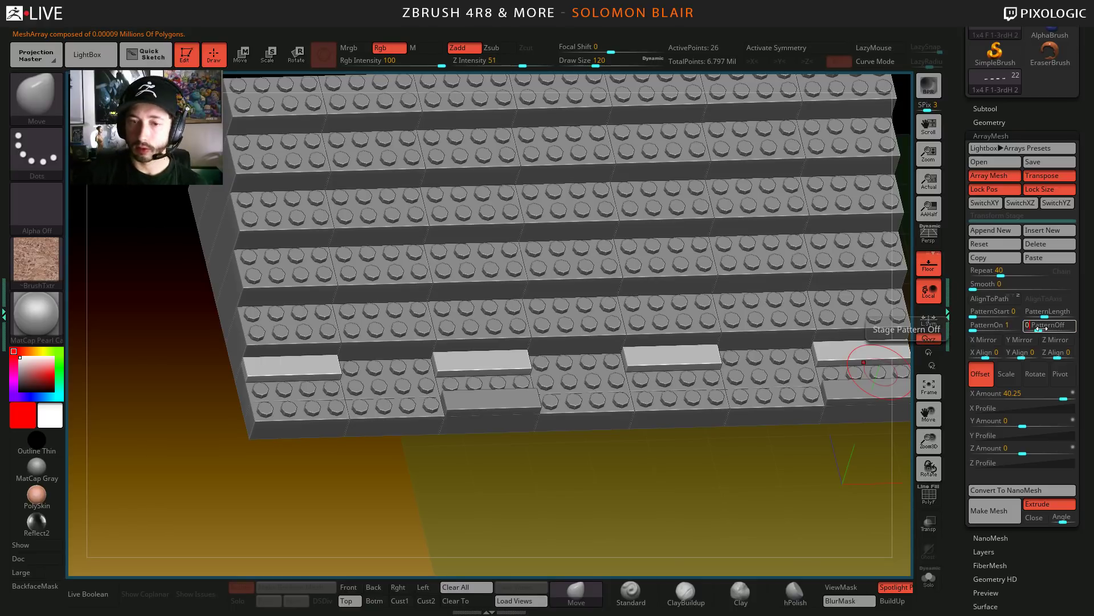
pyautogui.press('Return')
pyautogui.keyDown('ctrl'); pyautogui.moveTo(530, 311); pyautogui.dragTo(633, 449, button='right'); pyautogui.keyUp('ctrl')
pyautogui.hotkey('shift', 'f')
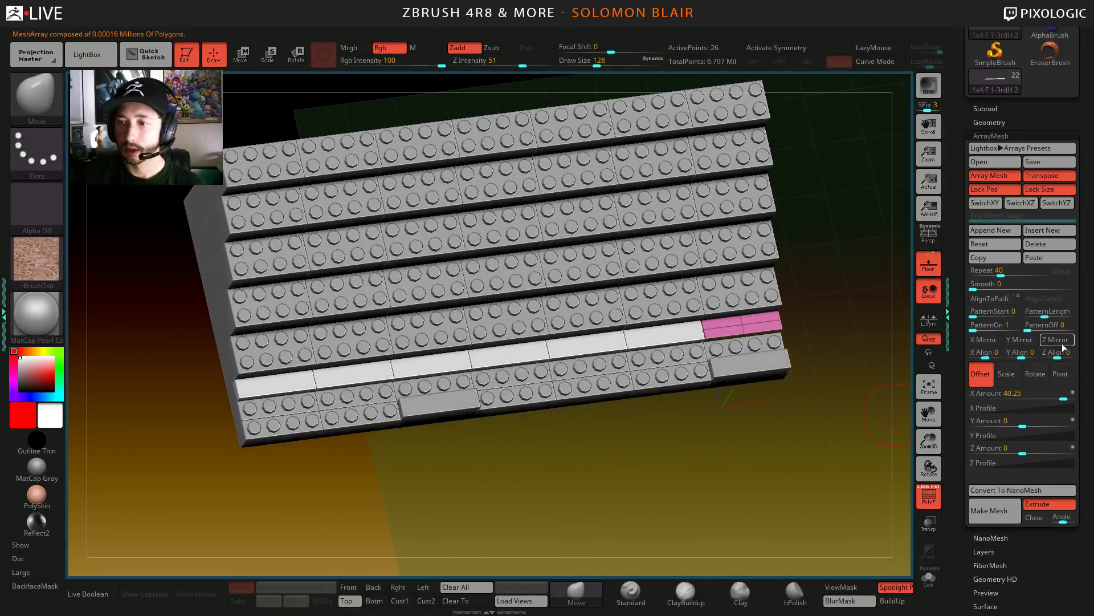
pyautogui.moveTo(1034, 328); pyautogui.dragTo(1038, 327)
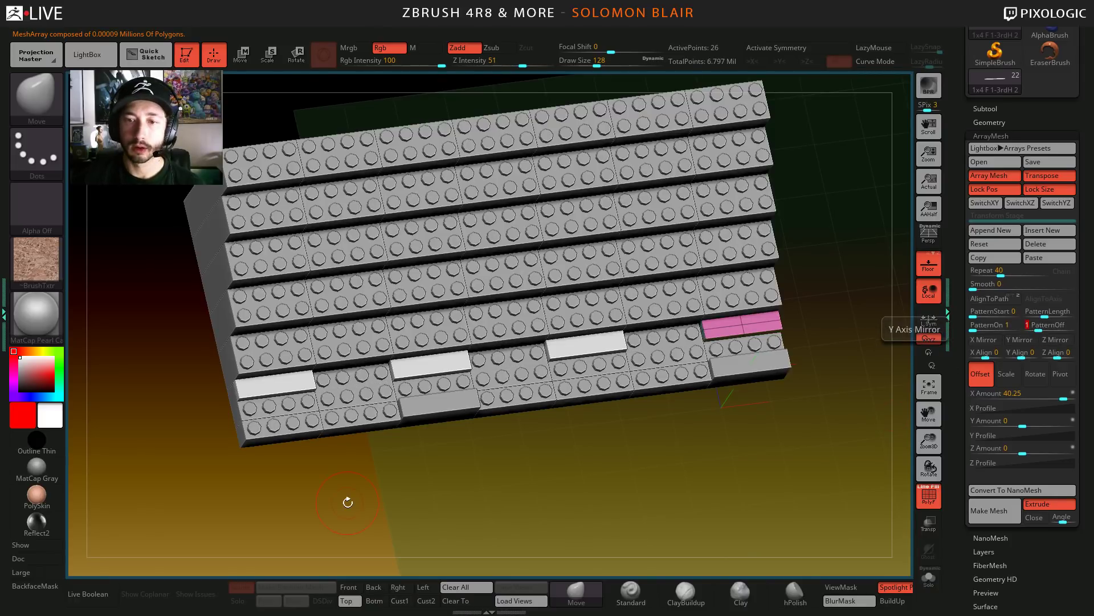
pyautogui.moveTo(400, 479); pyautogui.dragTo(429, 485, button='right')
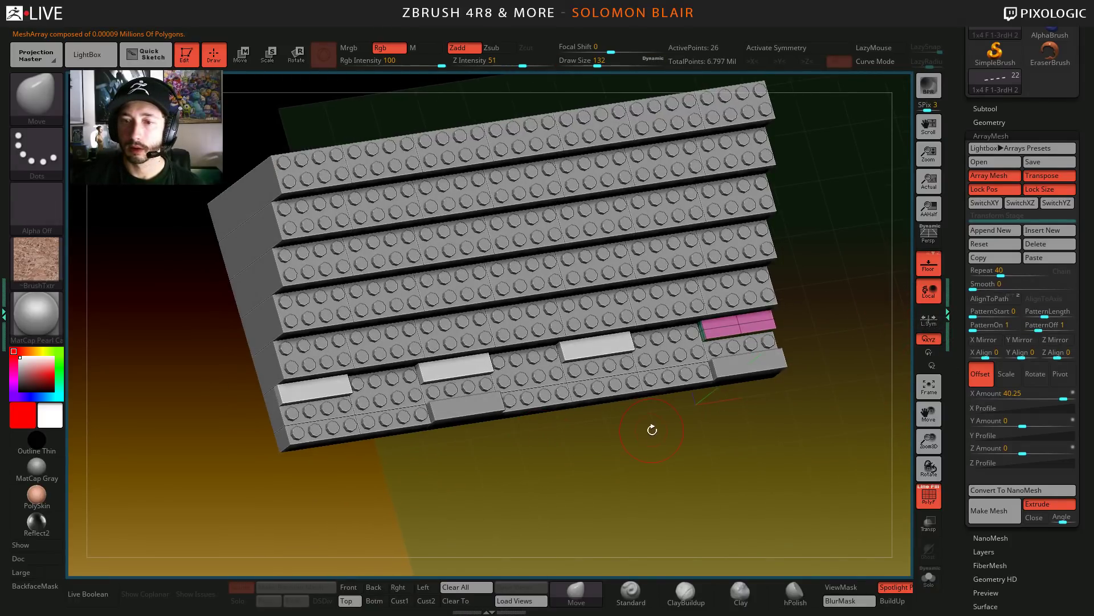
pyautogui.moveTo(653, 430)
pyautogui.mouseDown(button='right')
pyautogui.moveTo(489, 413)
pyautogui.moveTo(486, 443)
pyautogui.moveTo(559, 433)
pyautogui.mouseUp(button='right')
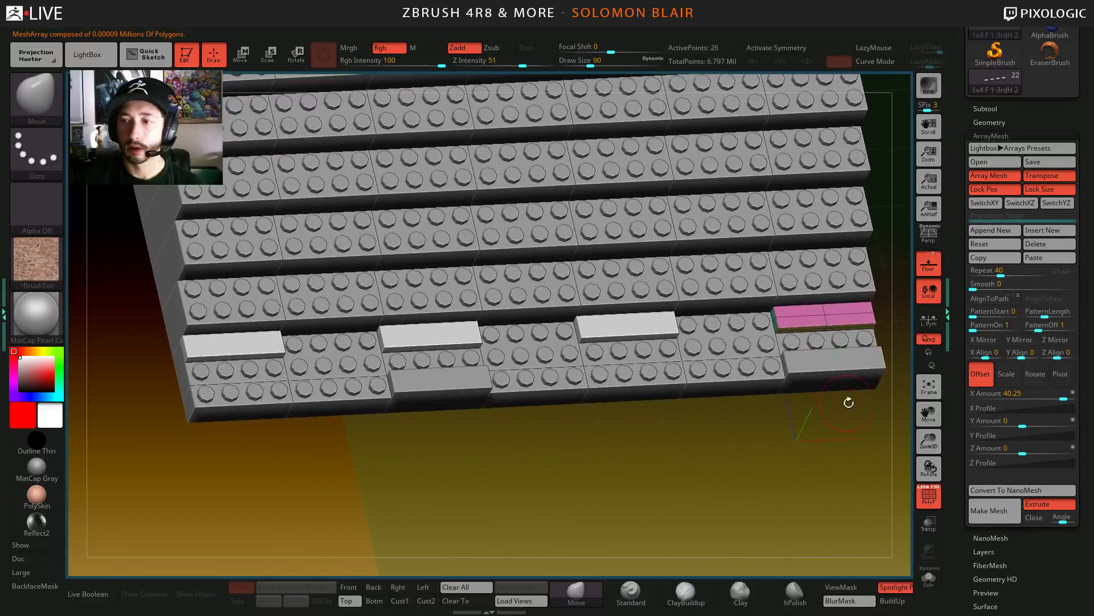
# - Convert both arrayed 1x4 flat rows into real meshes with Extrude turned off
pyautogui.click(1046, 505)
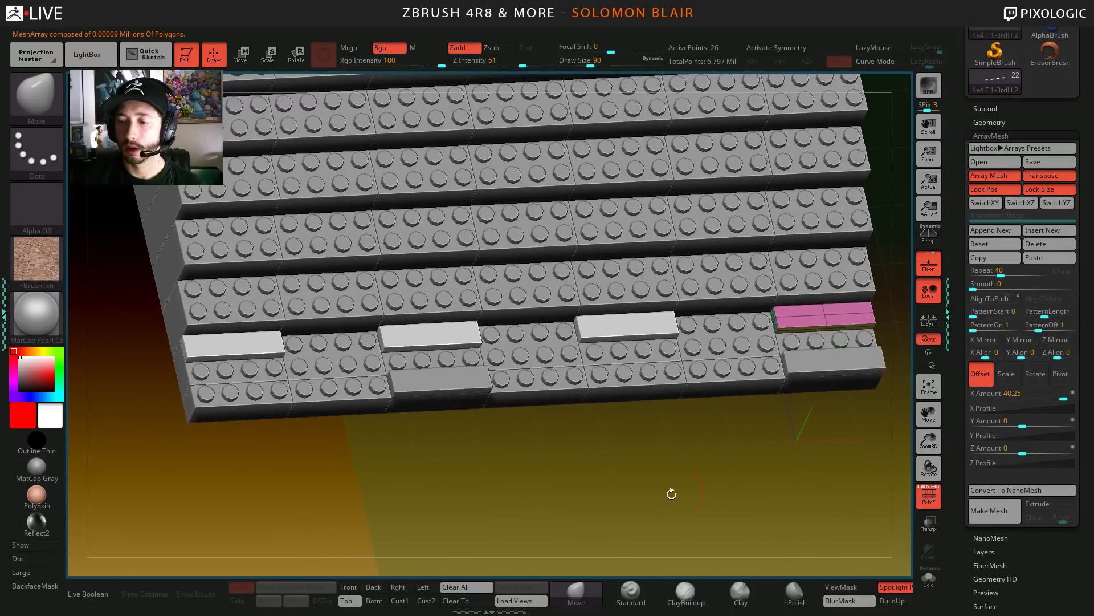
pyautogui.click(986, 514)
pyautogui.hotkey('ctrl', 'z')
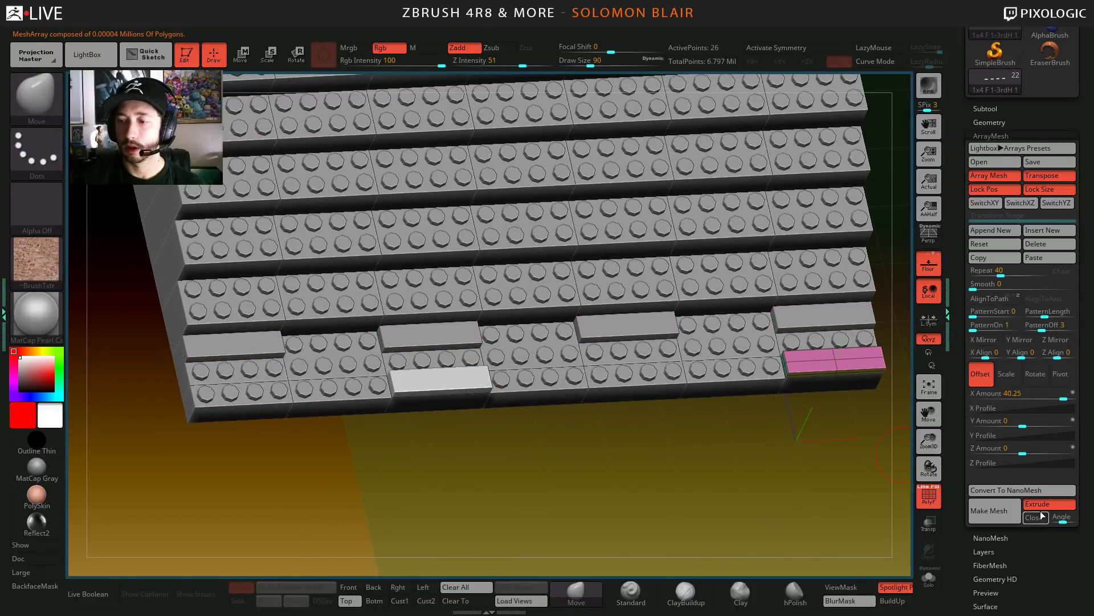
pyautogui.click(997, 510)
pyautogui.keyDown('alt'); pyautogui.moveTo(564, 440); pyautogui.dragTo(622, 427); pyautogui.keyUp('alt')
pyautogui.hotkey('shift', 'f')
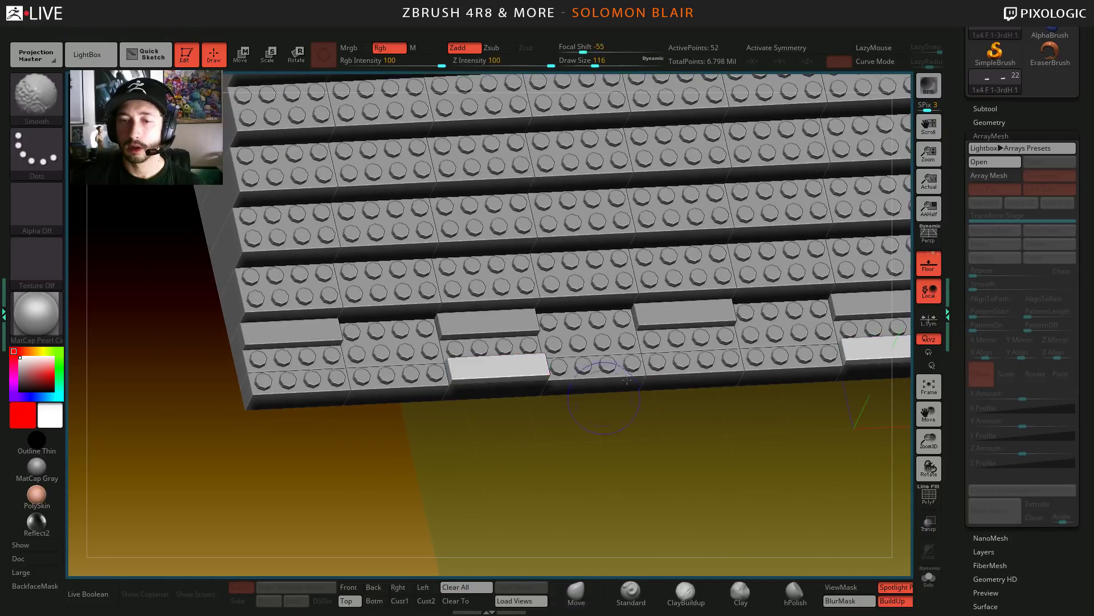
# - Select the second step's flat row and examine its pieces by isolating a single piece and soloing the row
pyautogui.keyDown('alt'); pyautogui.click(664, 307); pyautogui.keyUp('alt')
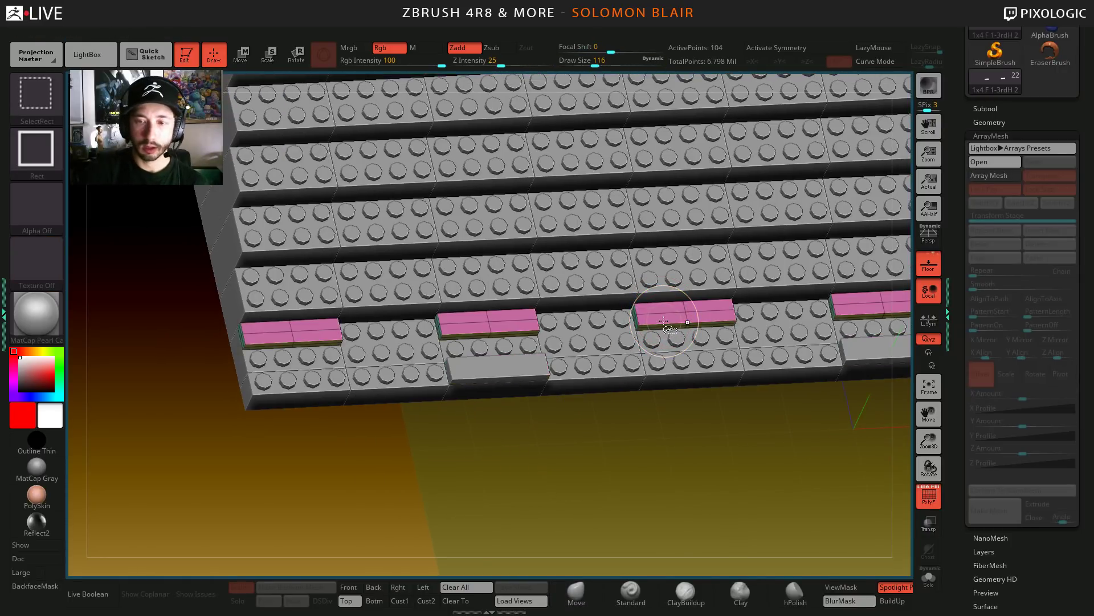
pyautogui.hotkey('shift', 'f')
pyautogui.keyDown('alt'); pyautogui.moveTo(679, 353); pyautogui.dragTo(534, 360); pyautogui.keyUp('alt')
pyautogui.keyDown('ctrl'); pyautogui.keyDown('shift'); pyautogui.click(511, 318); pyautogui.keyUp('shift'); pyautogui.keyUp('ctrl')
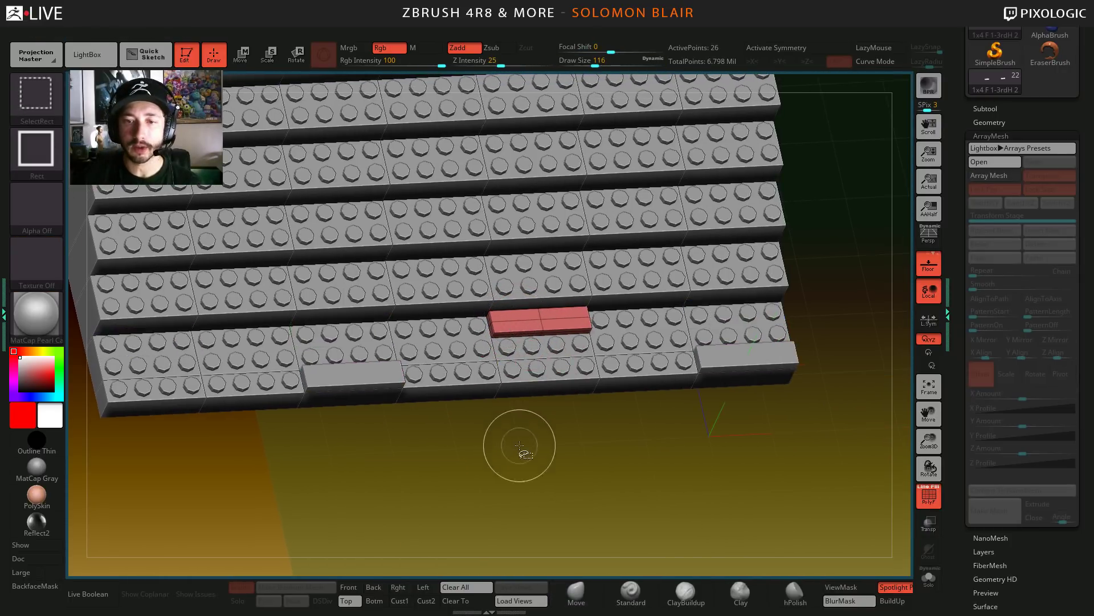
pyautogui.keyDown('ctrl'); pyautogui.keyDown('shift'); pyautogui.moveTo(520, 450); pyautogui.dragTo(569, 510); pyautogui.keyUp('shift'); pyautogui.keyUp('ctrl')
pyautogui.keyDown('ctrl'); pyautogui.moveTo(569, 510); pyautogui.dragTo(603, 465, button='right'); pyautogui.keyUp('ctrl')
pyautogui.hotkey('shift', 'f')
pyautogui.hotkey('ctrl', 'z')
pyautogui.hotkey('ctrl', 'shift', 's')
pyautogui.keyDown('ctrl'); pyautogui.keyDown('shift'); pyautogui.click(597, 443); pyautogui.keyUp('shift'); pyautogui.keyUp('ctrl')
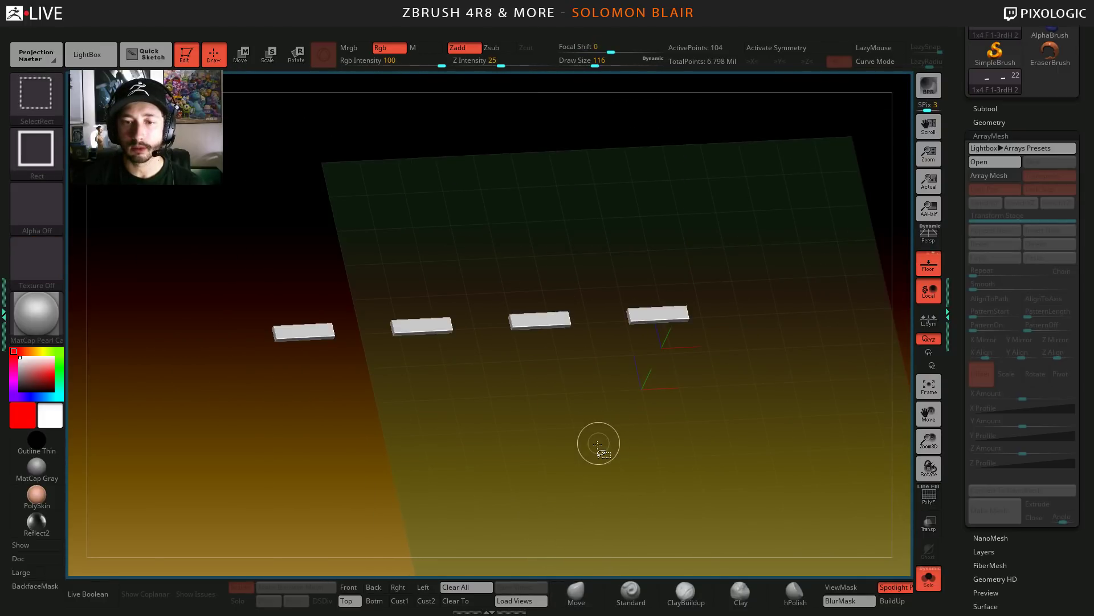
pyautogui.hotkey('ctrl', 'shift', 's')
# - Hide the two flat pieces on the second step that sit directly behind the pieces of the lowest step
pyautogui.keyDown('ctrl'); pyautogui.moveTo(540, 439); pyautogui.dragTo(564, 445, button='right'); pyautogui.keyUp('ctrl')
pyautogui.press('s')
pyautogui.moveTo(562, 444); pyautogui.dragTo(558, 445)
pyautogui.moveTo(513, 422); pyautogui.dragTo(436, 353, button='right')
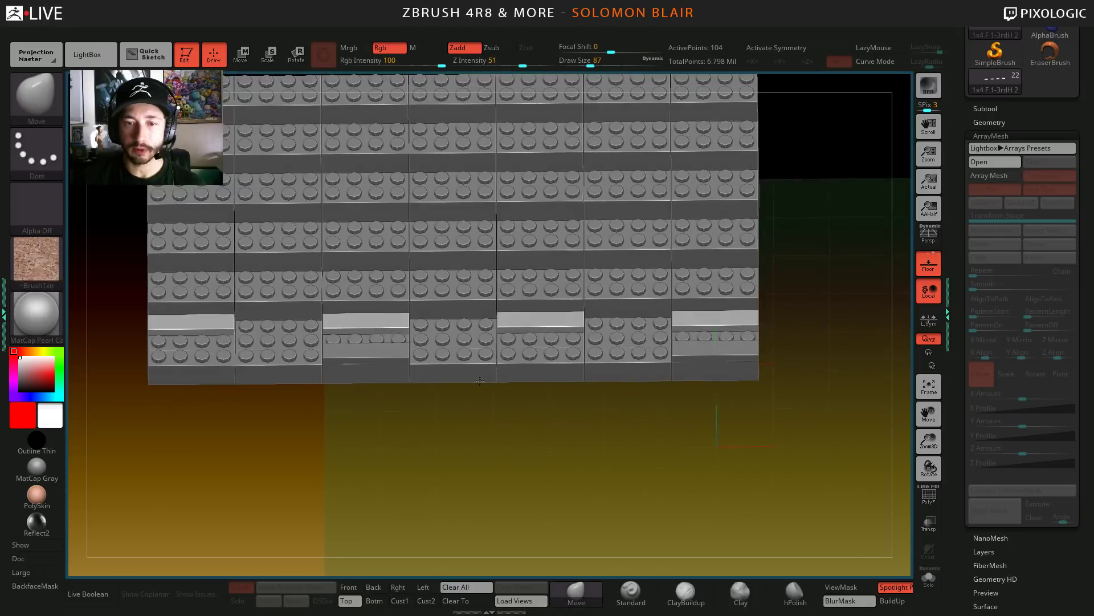
pyautogui.press('s')
pyautogui.moveTo(432, 350); pyautogui.dragTo(429, 351)
pyautogui.moveTo(430, 354)
pyautogui.mouseDown(button='right')
pyautogui.moveTo(516, 424)
pyautogui.moveTo(487, 447)
pyautogui.mouseUp(button='right')
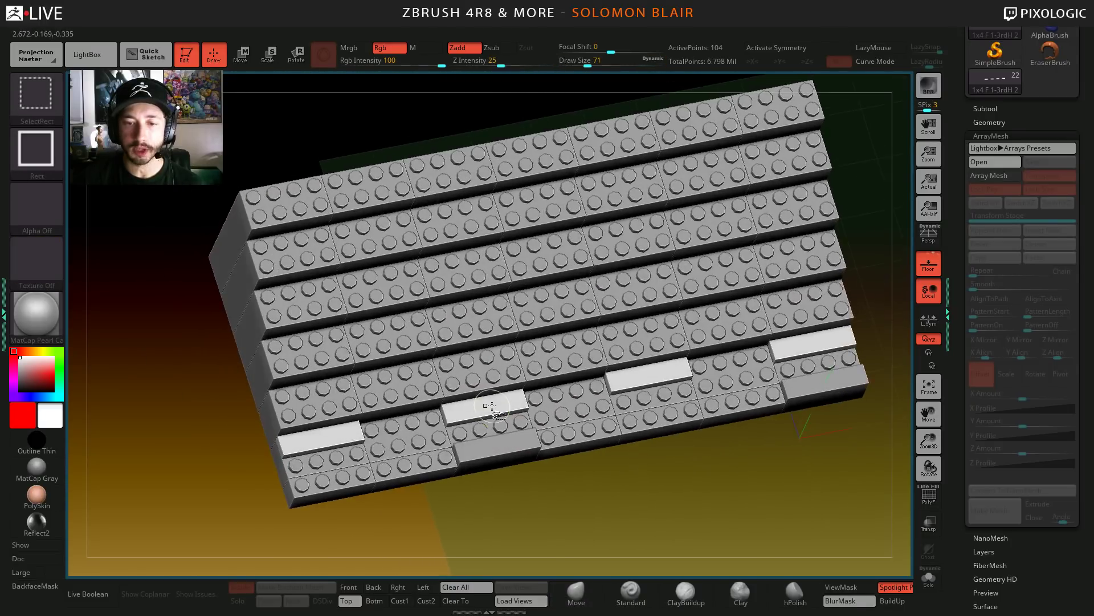
pyautogui.keyDown('ctrl'); pyautogui.keyDown('shift'); pyautogui.click(486, 448); pyautogui.keyUp('shift'); pyautogui.keyUp('ctrl')
pyautogui.keyDown('ctrl'); pyautogui.keyDown('shift'); pyautogui.moveTo(629, 514); pyautogui.dragTo(630, 513); pyautogui.keyUp('shift'); pyautogui.keyUp('ctrl')
pyautogui.keyDown('alt'); pyautogui.moveTo(630, 507); pyautogui.dragTo(620, 468, button='right'); pyautogui.keyUp('alt')
pyautogui.press('s')
pyautogui.moveTo(605, 467); pyautogui.dragTo(608, 467)
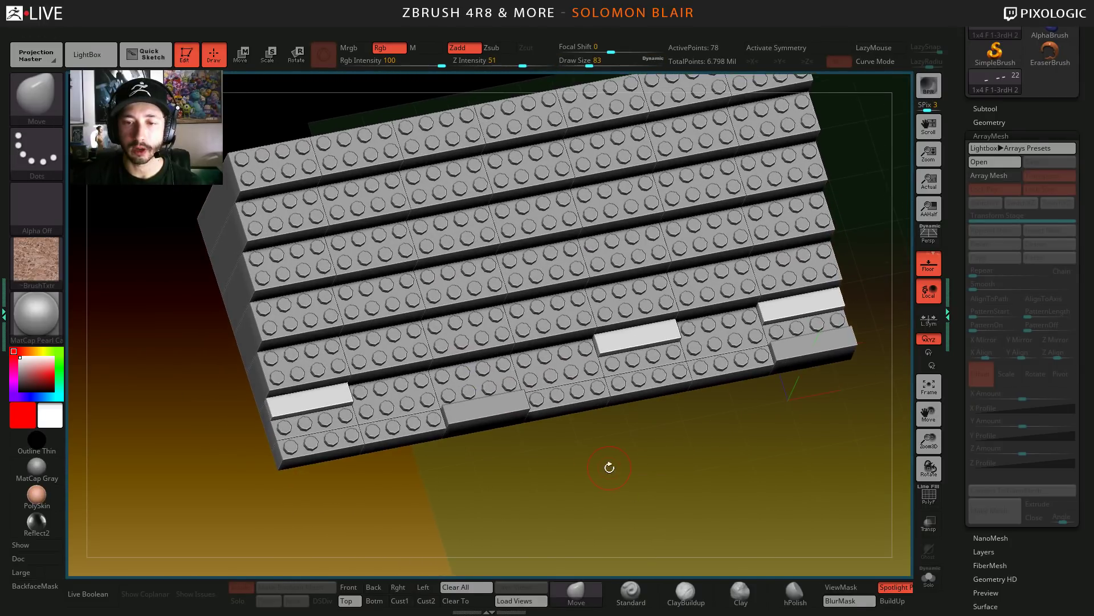
pyautogui.keyDown('alt'); pyautogui.moveTo(609, 467); pyautogui.dragTo(666, 441, button='right'); pyautogui.keyUp('alt')
pyautogui.keyDown('ctrl'); pyautogui.keyDown('shift'); pyautogui.click(839, 286); pyautogui.keyUp('shift'); pyautogui.keyUp('ctrl')
pyautogui.keyDown('ctrl'); pyautogui.keyDown('shift'); pyautogui.moveTo(722, 509); pyautogui.dragTo(759, 524); pyautogui.keyUp('shift'); pyautogui.keyUp('ctrl')
# - Delete the hidden pieces from the second step's row and turn on the polyframe display
pyautogui.press('space')
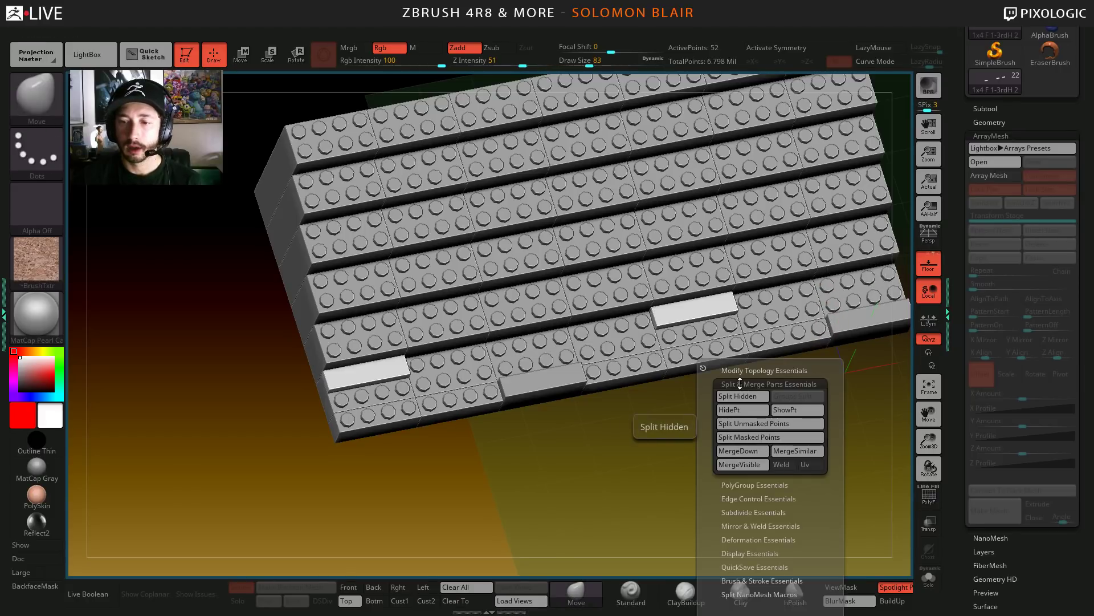
pyautogui.click(742, 369)
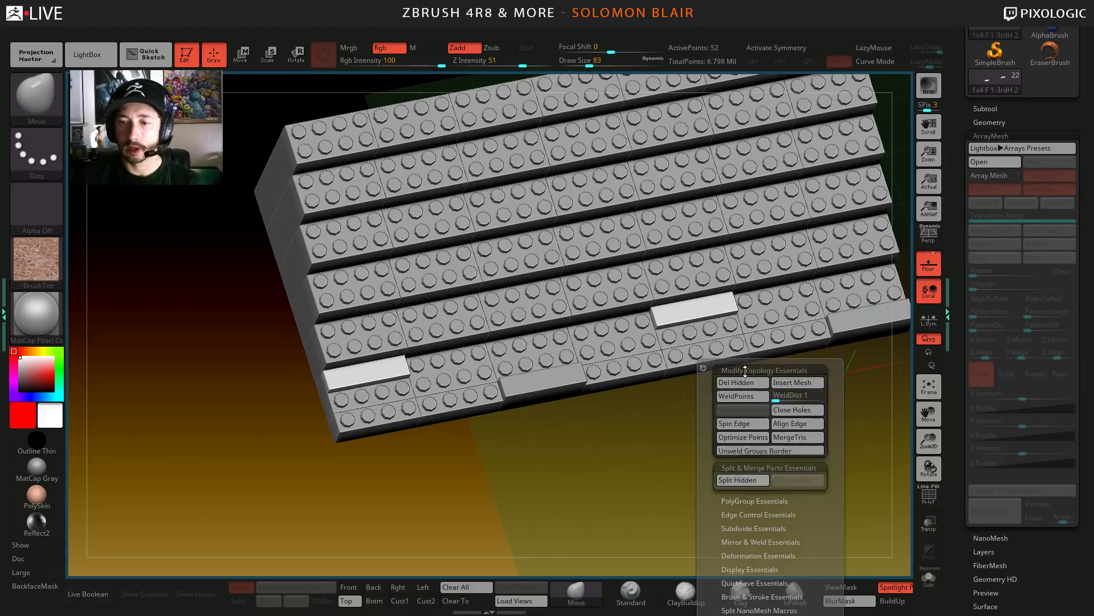
pyautogui.click(737, 384)
pyautogui.keyDown('alt'); pyautogui.moveTo(639, 448); pyautogui.dragTo(575, 445, button='right'); pyautogui.keyUp('alt')
pyautogui.hotkey('shift', 'f')
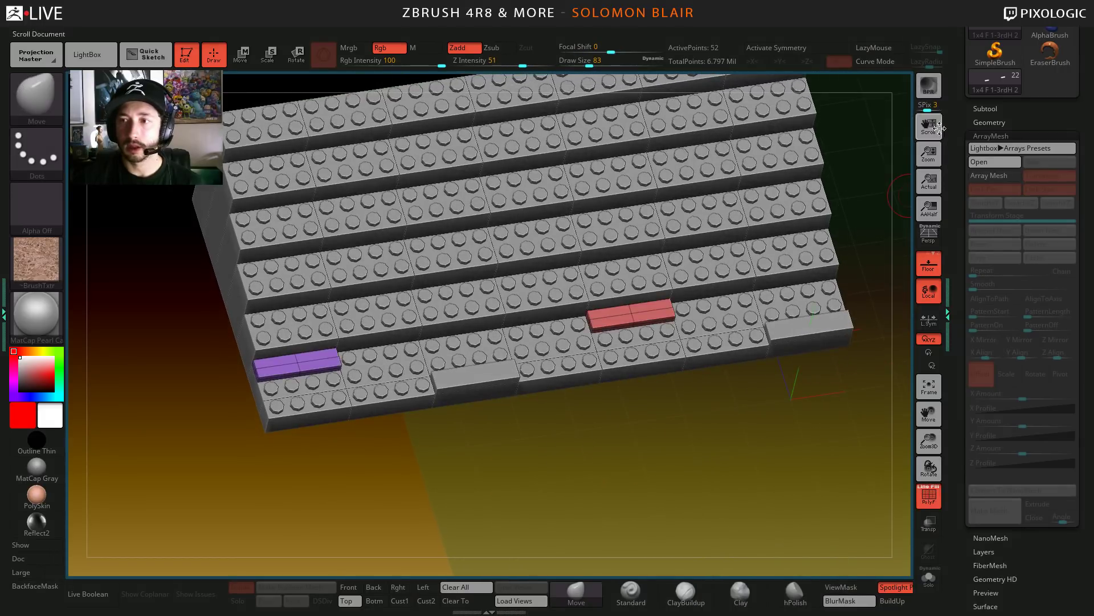
# - Select the 1x1 Flat 1-3rd H1 subtool and turn on transparency to see it inside the staircase
pyautogui.click(983, 108)
pyautogui.moveTo(972, 323); pyautogui.dragTo(981, 258)
pyautogui.click(992, 263)
pyautogui.click(992, 234)
pyautogui.moveTo(684, 466)
pyautogui.keyDown('shift'); pyautogui.mouseDown()
pyautogui.moveTo(738, 432)
pyautogui.moveTo(686, 450)
pyautogui.moveTo(686, 464)
pyautogui.mouseUp(); pyautogui.keyUp('shift')
pyautogui.click(929, 524)
pyautogui.keyDown('ctrl'); pyautogui.moveTo(660, 452); pyautogui.dragTo(692, 521, button='right'); pyautogui.keyUp('ctrl')
pyautogui.keyDown('alt'); pyautogui.moveTo(720, 411); pyautogui.dragTo(499, 337, button='right'); pyautogui.keyUp('alt')
# - Turn off symmetry and center the transform gizmo on the 1x1 flat piece
pyautogui.press('w')
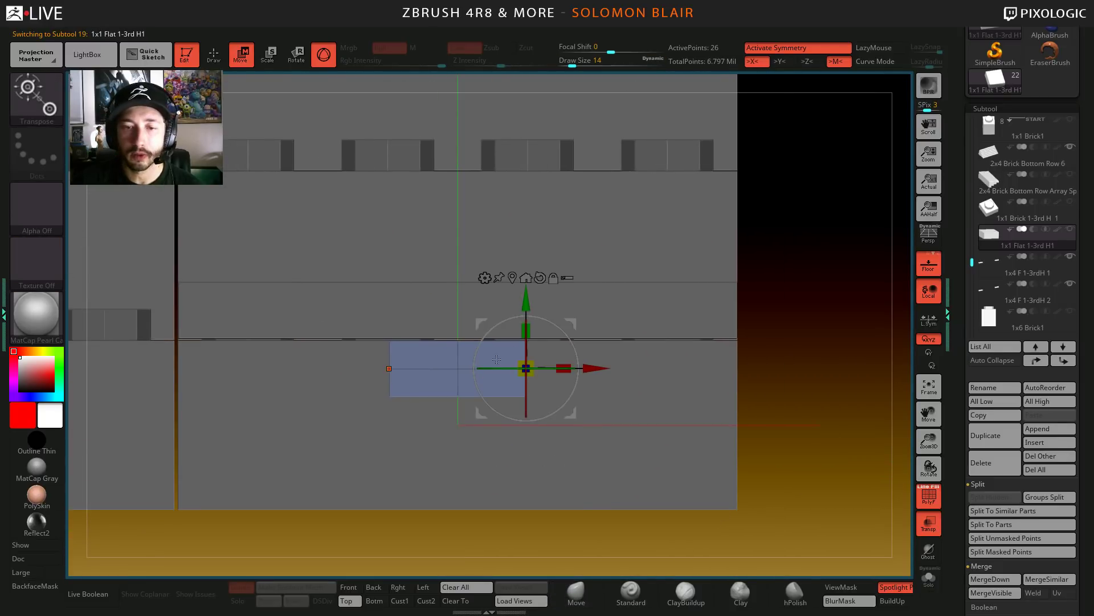
pyautogui.press('x')
pyautogui.click(512, 279)
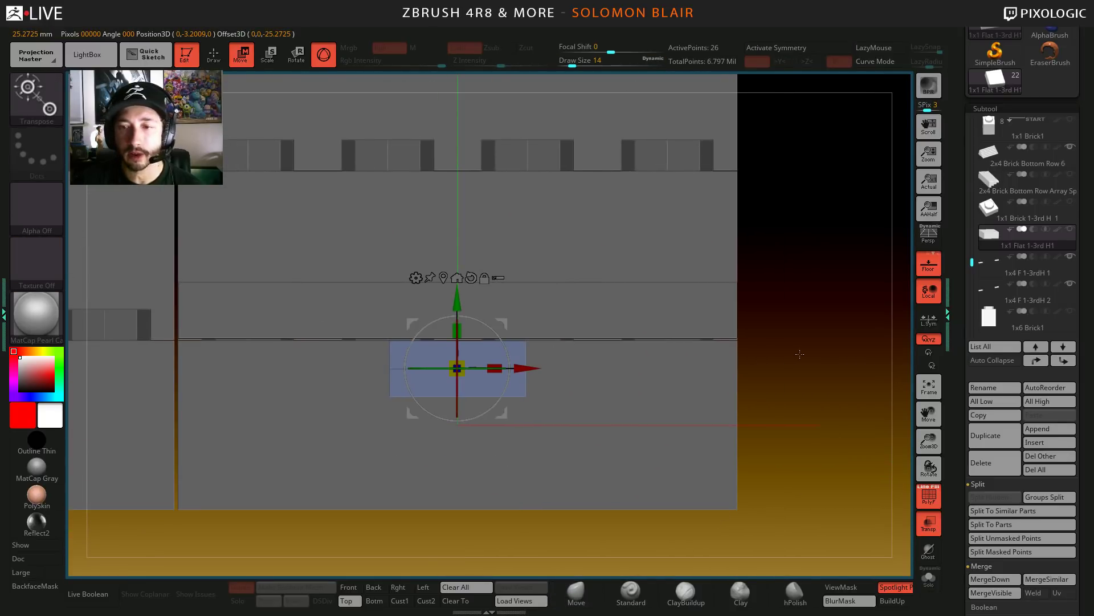
# - Move the 1x1 flat piece along X until its outer edge lines up with the staircase's side edge
pyautogui.moveTo(529, 365); pyautogui.dragTo(718, 367)
pyautogui.keyDown('ctrl'); pyautogui.moveTo(718, 367); pyautogui.dragTo(724, 427, button='right'); pyautogui.keyUp('ctrl')
pyautogui.moveTo(722, 369); pyautogui.dragTo(768, 369)
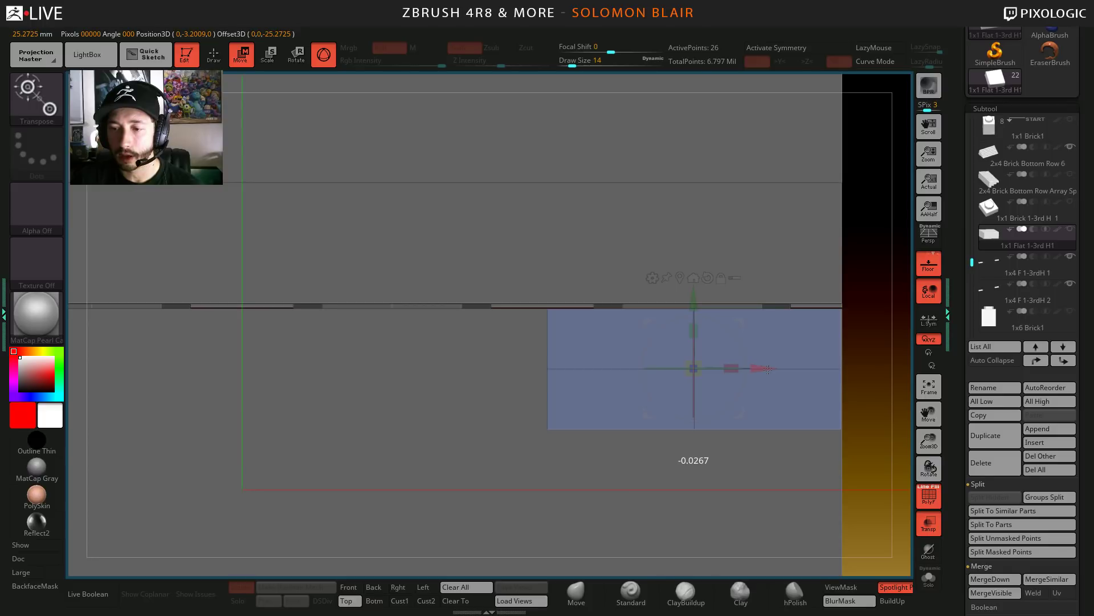
pyautogui.moveTo(770, 369); pyautogui.dragTo(769, 369)
pyautogui.keyDown('ctrl'); pyautogui.moveTo(767, 376); pyautogui.dragTo(393, 426, button='right'); pyautogui.keyUp('ctrl')
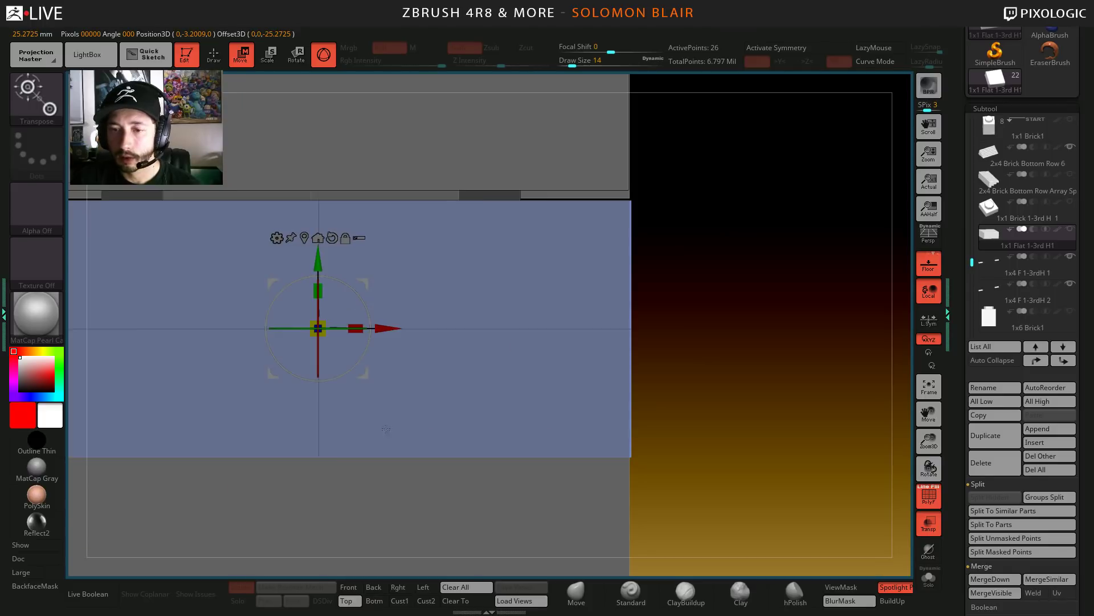
pyautogui.keyDown('alt'); pyautogui.moveTo(395, 332); pyautogui.dragTo(680, 332); pyautogui.keyUp('alt')
pyautogui.keyDown('ctrl'); pyautogui.moveTo(688, 268); pyautogui.dragTo(691, 321, button='right'); pyautogui.keyUp('ctrl')
pyautogui.moveTo(679, 328); pyautogui.dragTo(668, 327)
# - Raise the 1x1 flat piece along Y so that it rests on top of the lowest step
pyautogui.press('q')
pyautogui.keyDown('ctrl'); pyautogui.moveTo(551, 344); pyautogui.dragTo(320, 384, button='right'); pyautogui.keyUp('ctrl')
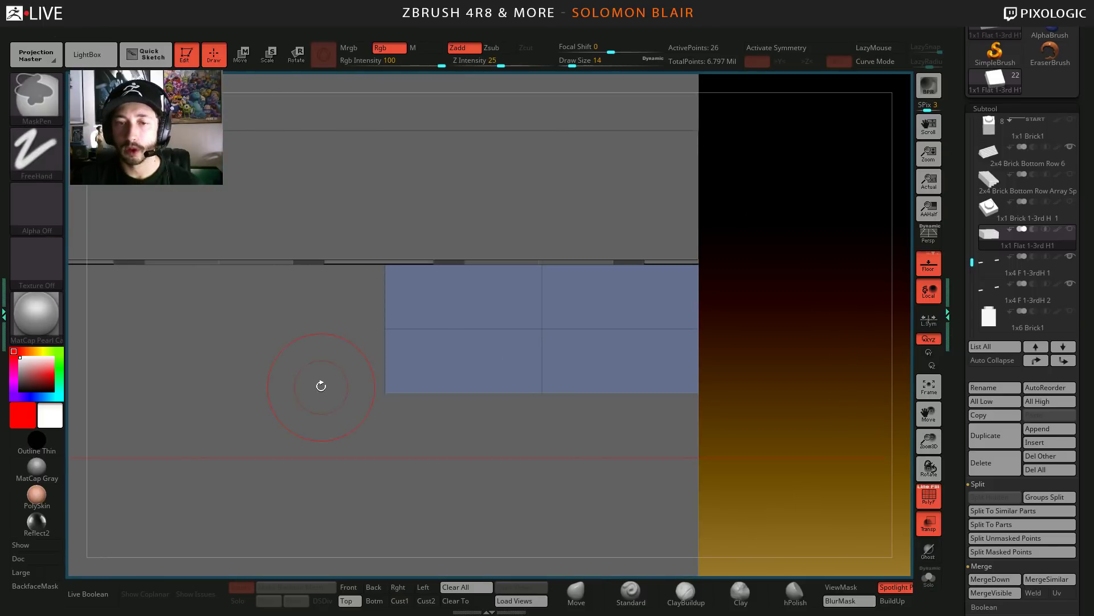
pyautogui.keyDown('ctrl'); pyautogui.moveTo(406, 339); pyautogui.dragTo(646, 258, button='right'); pyautogui.keyUp('ctrl')
pyautogui.press('w')
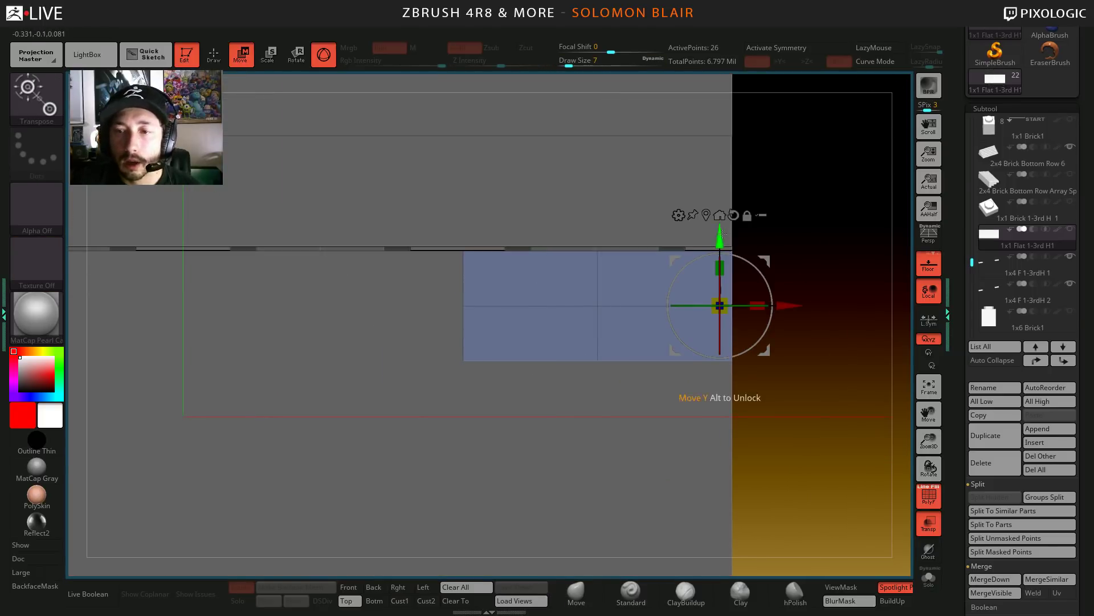
pyautogui.moveTo(722, 233); pyautogui.dragTo(713, 119)
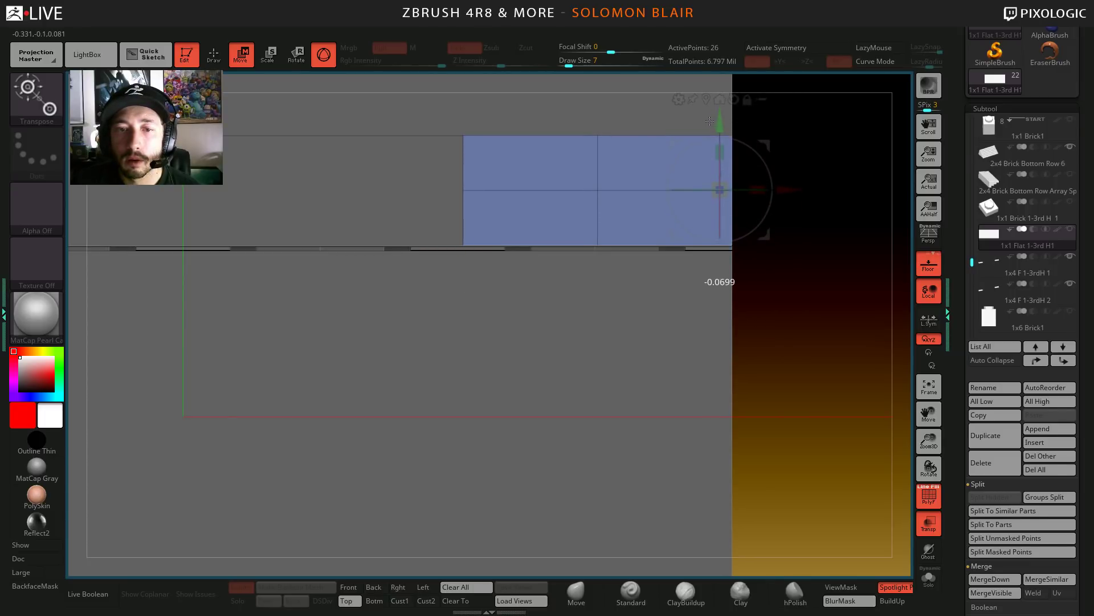
pyautogui.moveTo(708, 122); pyautogui.dragTo(708, 121)
pyautogui.press('q')
pyautogui.moveTo(634, 179)
pyautogui.keyDown('ctrl'); pyautogui.mouseDown(button='right')
pyautogui.moveTo(377, 327)
pyautogui.moveTo(439, 369)
pyautogui.mouseUp(button='right'); pyautogui.keyUp('ctrl')
pyautogui.press('s')
# - Apply the ArrayMesh preset 1x1_B-1a_rep40_Y-0_row from the 1x1 Brick Array Presets to the 1x1 flat piece
pyautogui.moveTo(464, 323)
pyautogui.keyDown('alt'); pyautogui.mouseDown(button='right')
pyautogui.moveTo(542, 435)
pyautogui.moveTo(581, 439)
pyautogui.moveTo(610, 424)
pyautogui.moveTo(606, 411)
pyautogui.mouseUp(button='right'); pyautogui.keyUp('alt')
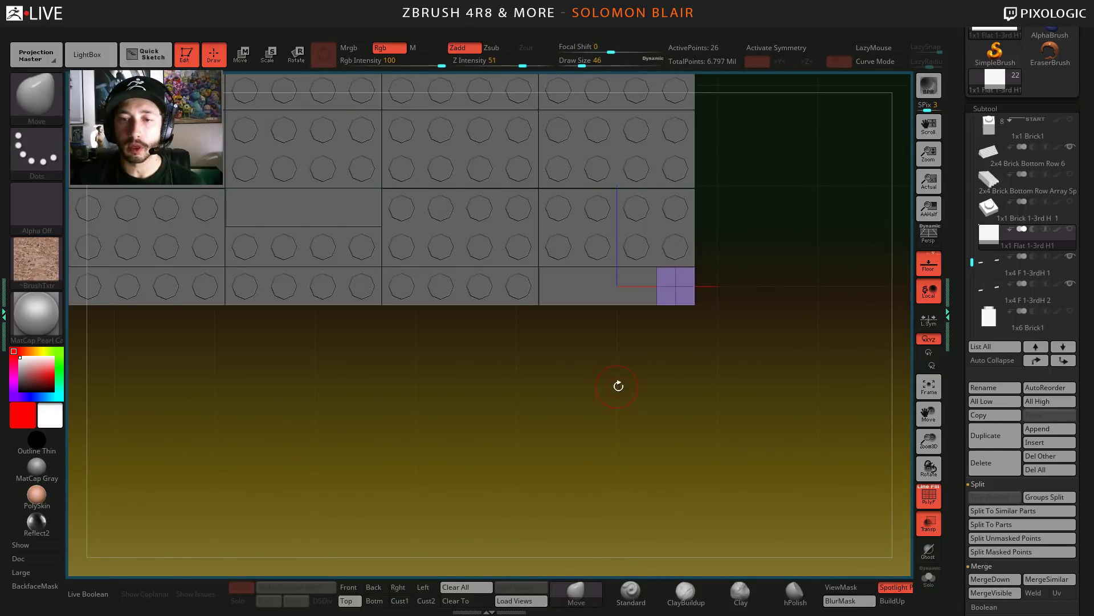
pyautogui.keyDown('alt'); pyautogui.moveTo(614, 251); pyautogui.dragTo(619, 321, button='right'); pyautogui.keyUp('alt')
pyautogui.keyDown('ctrl'); pyautogui.moveTo(696, 444); pyautogui.dragTo(720, 415, button='right'); pyautogui.keyUp('ctrl')
pyautogui.click(1023, 229)
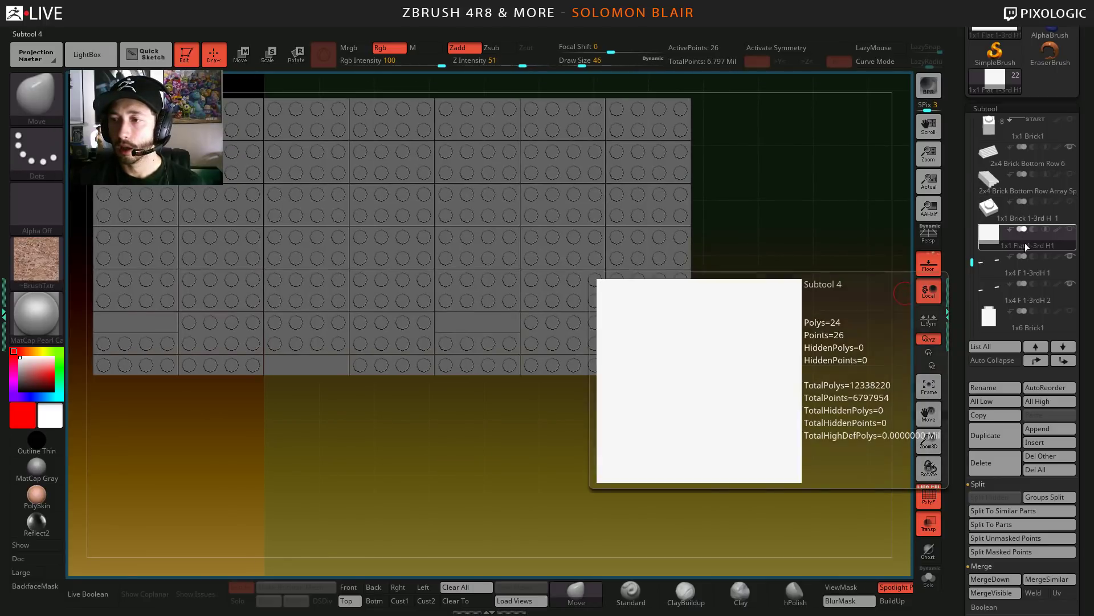
pyautogui.click(992, 108)
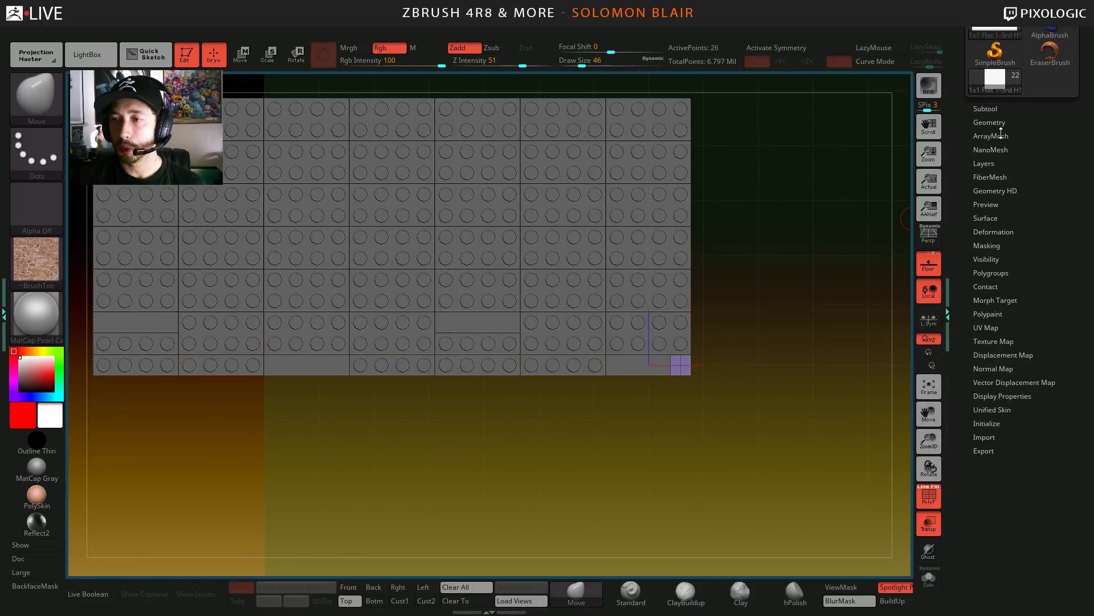
pyautogui.click(991, 135)
pyautogui.click(1003, 149)
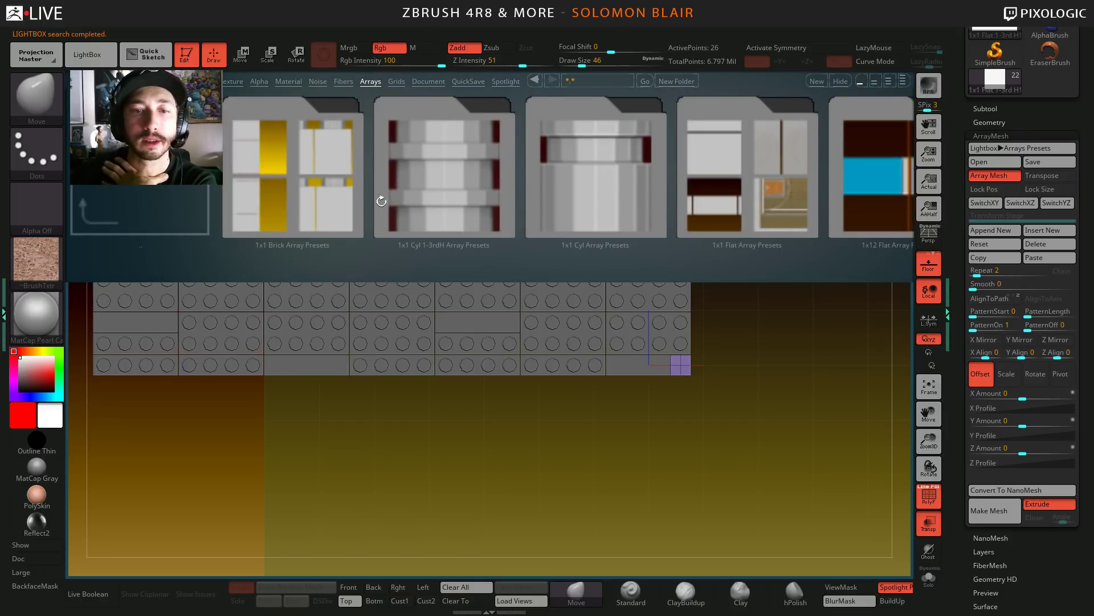
pyautogui.click(295, 197)
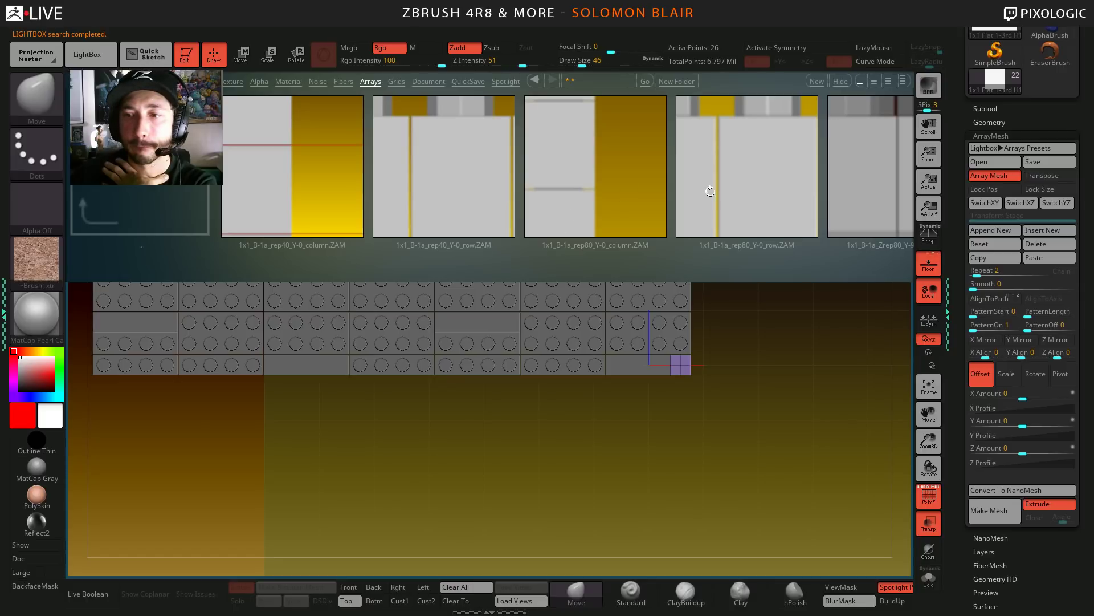
pyautogui.click(710, 192)
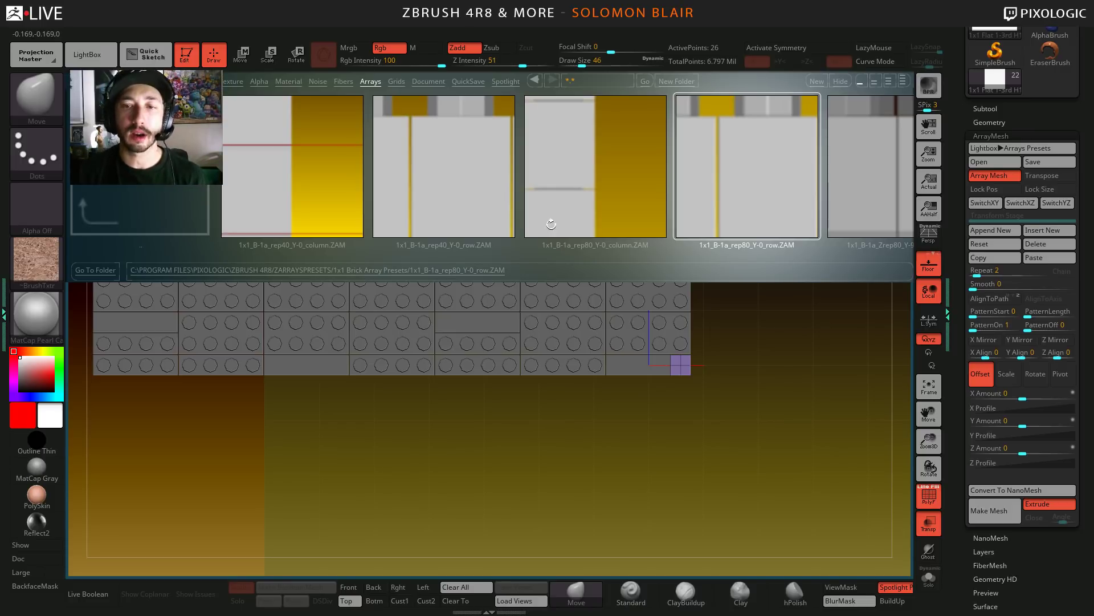
pyautogui.doubleClick(437, 175)
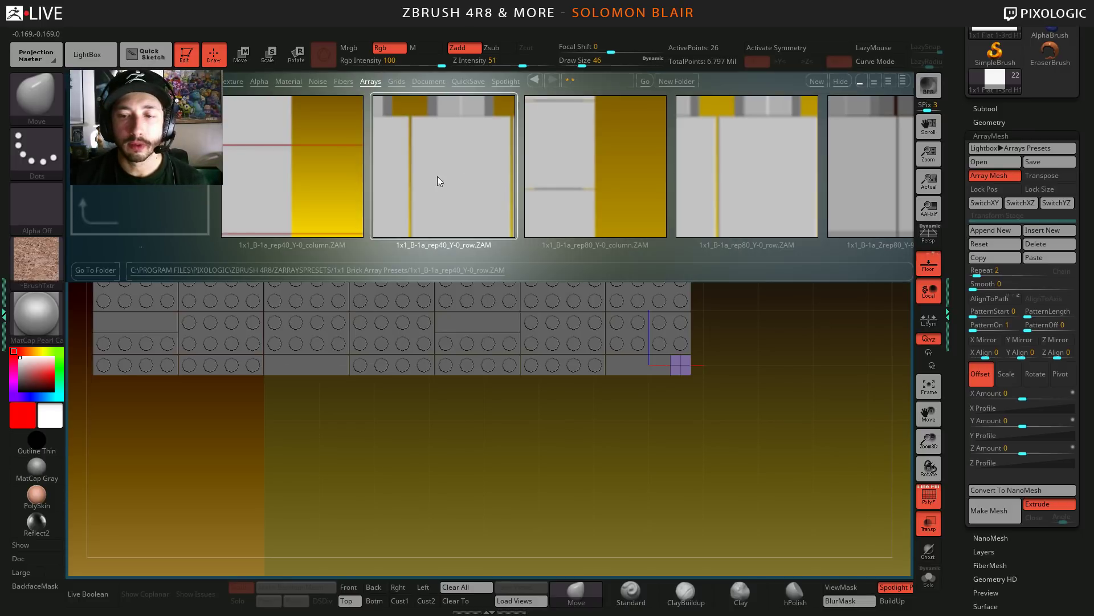
pyautogui.press(',')
# - Shorten the array's X offset to about 20.06 with the array's transpose line to bring the 1x1 flats closer together
pyautogui.moveTo(353, 376)
pyautogui.keyDown('alt'); pyautogui.mouseDown()
pyautogui.moveTo(609, 369)
pyautogui.moveTo(596, 391)
pyautogui.moveTo(407, 403)
pyautogui.mouseUp(); pyautogui.keyUp('alt')
pyautogui.press('s')
pyautogui.moveTo(555, 382)
pyautogui.keyDown('alt'); pyautogui.mouseDown(button='right')
pyautogui.moveTo(408, 374)
pyautogui.moveTo(422, 434)
pyautogui.moveTo(490, 456)
pyautogui.mouseUp(button='right'); pyautogui.keyUp('alt')
pyautogui.press('s')
pyautogui.keyDown('alt'); pyautogui.moveTo(414, 398); pyautogui.dragTo(655, 364, button='right'); pyautogui.keyUp('alt')
pyautogui.press('w')
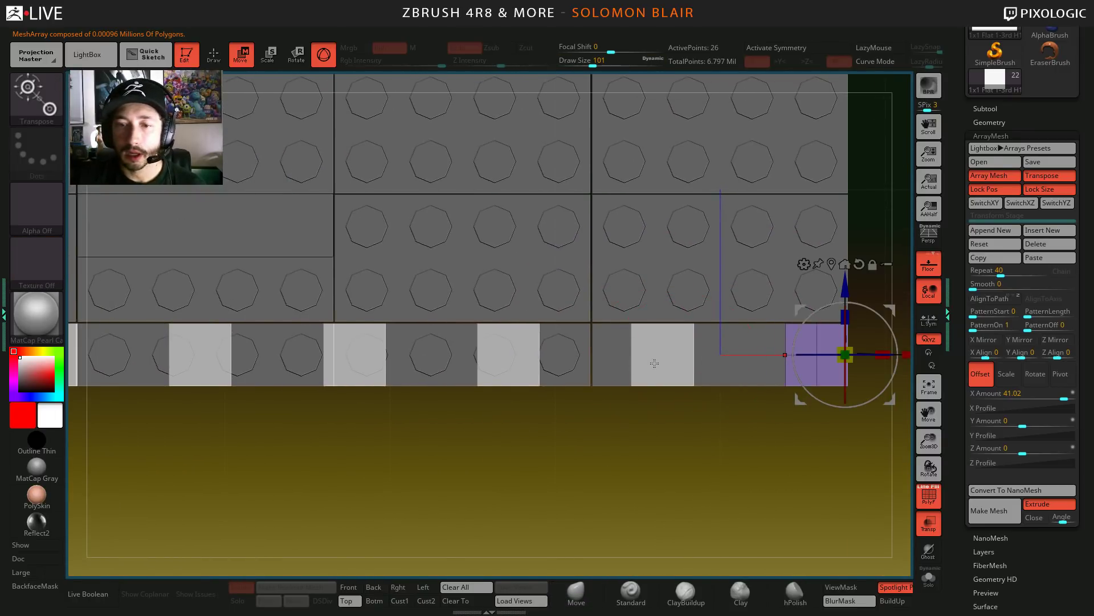
pyautogui.click(321, 57)
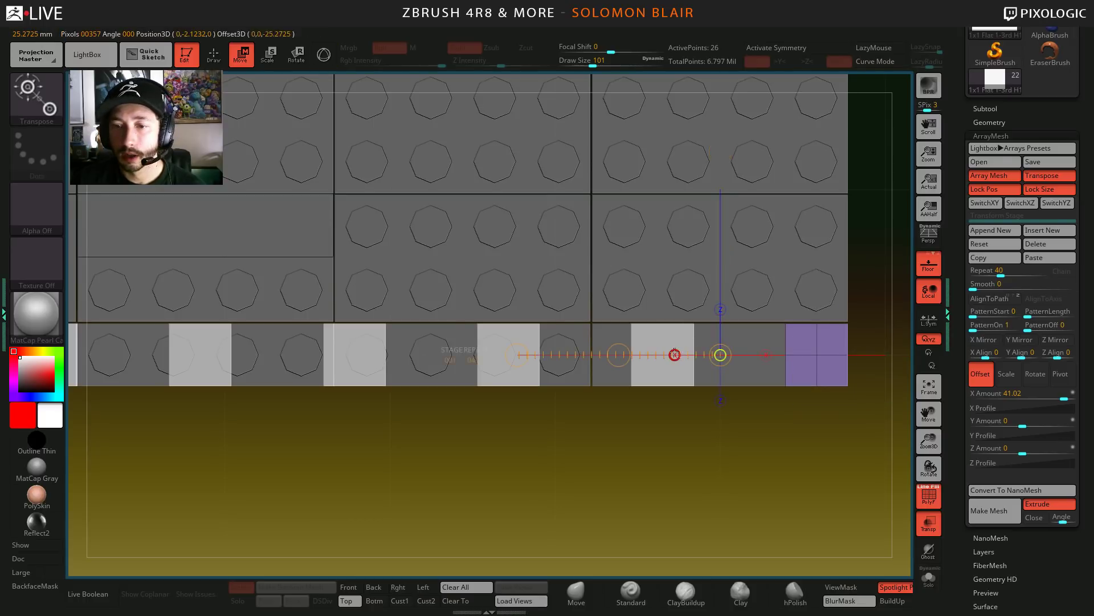
pyautogui.moveTo(618, 355); pyautogui.dragTo(1092, 405)
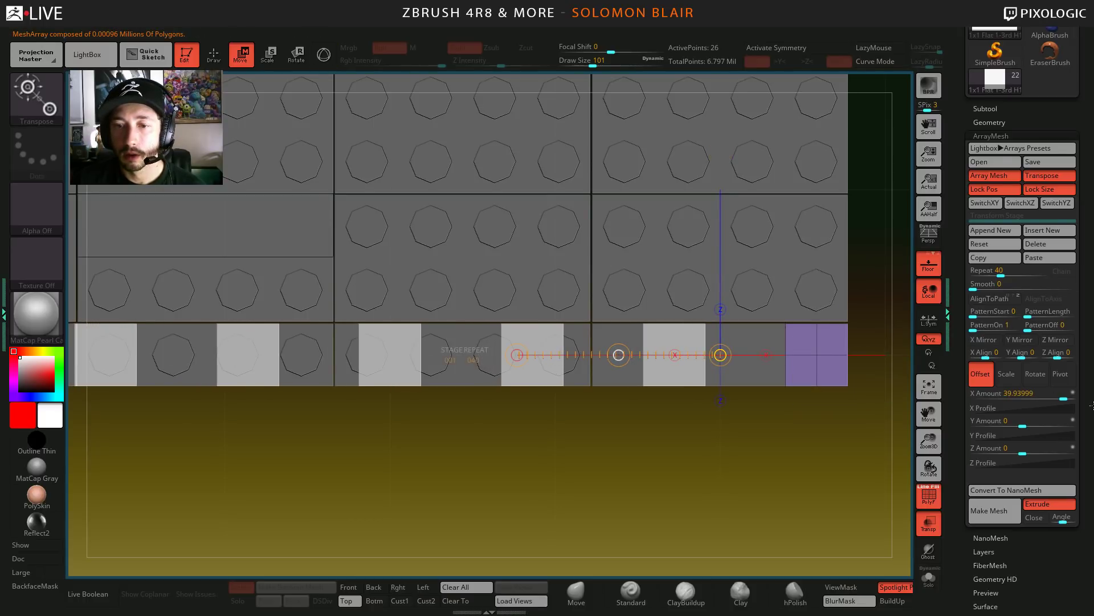
pyautogui.moveTo(618, 355); pyautogui.dragTo(929, 365)
pyautogui.keyDown('ctrl'); pyautogui.moveTo(399, 433); pyautogui.dragTo(239, 422, button='right'); pyautogui.keyUp('ctrl')
pyautogui.moveTo(698, 355); pyautogui.dragTo(1077, 365)
pyautogui.keyDown('ctrl'); pyautogui.moveTo(656, 403); pyautogui.dragTo(688, 368, button='right'); pyautogui.keyUp('ctrl')
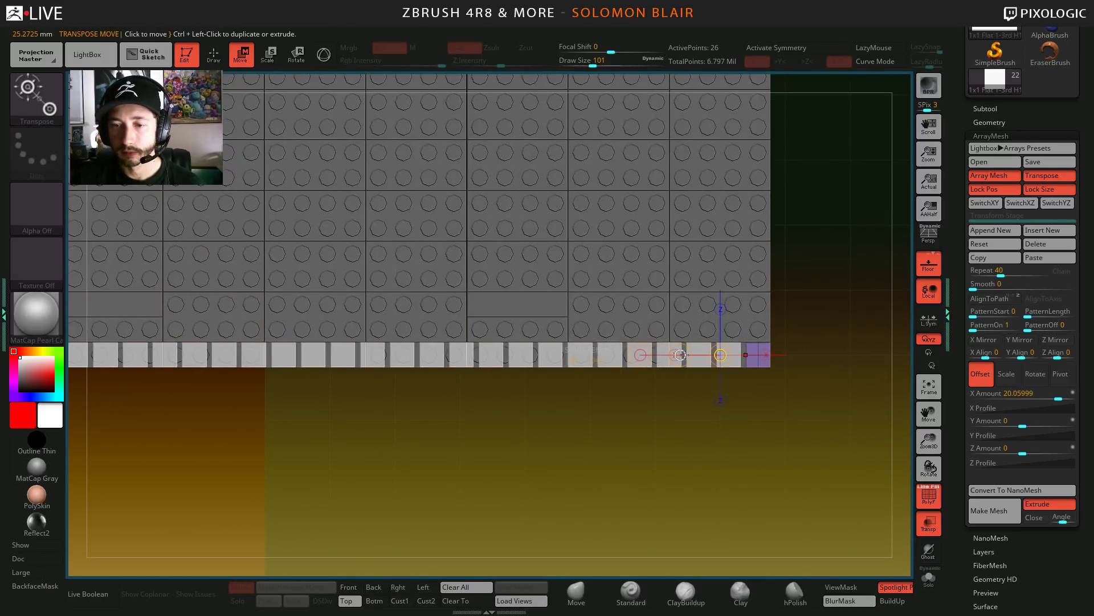
# - Fine-tune the array's X Amount to about 17.12 so that the 1x1 flats match the brick spacing
pyautogui.moveTo(682, 355); pyautogui.dragTo(873, 354)
pyautogui.keyDown('ctrl'); pyautogui.moveTo(621, 433); pyautogui.dragTo(675, 391, button='right'); pyautogui.keyUp('ctrl')
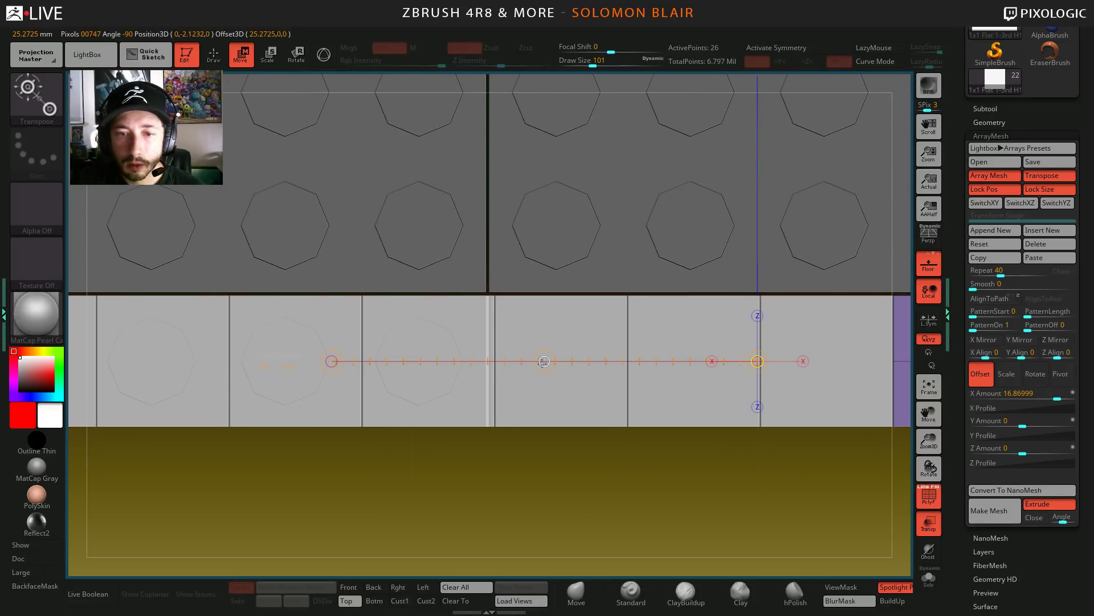
pyautogui.moveTo(544, 361); pyautogui.dragTo(464, 361)
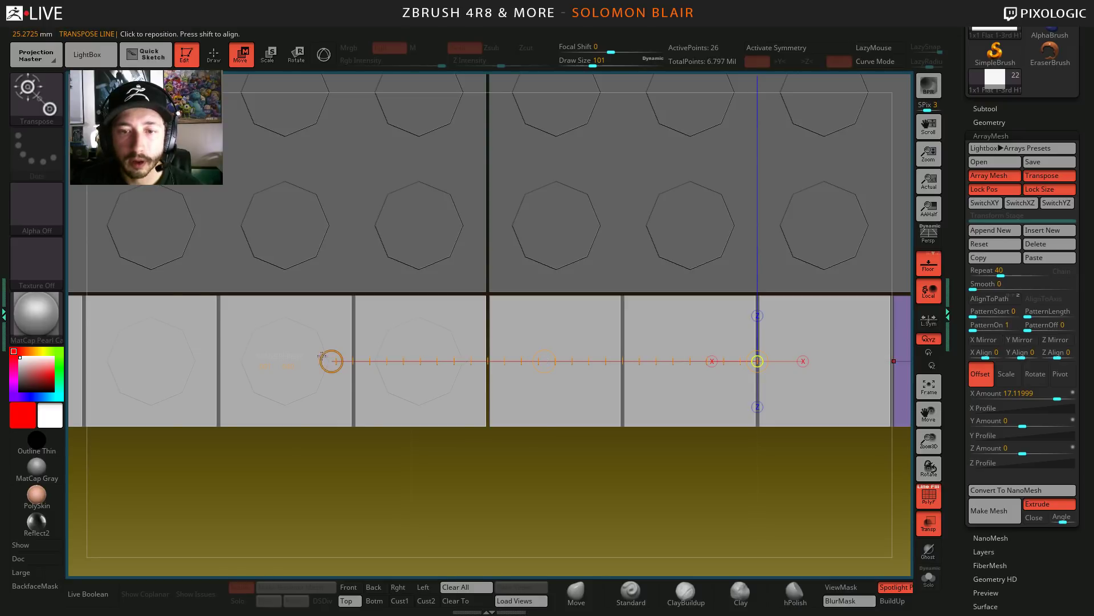
# - Limit the array's Pattern Length so that the row of 1x1 flats spans only the width of the staircase
pyautogui.press('q')
pyautogui.moveTo(321, 356)
pyautogui.keyDown('ctrl'); pyautogui.mouseDown(button='right')
pyautogui.moveTo(333, 466)
pyautogui.moveTo(171, 449)
pyautogui.moveTo(284, 436)
pyautogui.mouseUp(button='right'); pyautogui.keyUp('ctrl')
pyautogui.keyDown('ctrl'); pyautogui.moveTo(284, 437); pyautogui.dragTo(404, 448, button='right'); pyautogui.keyUp('ctrl')
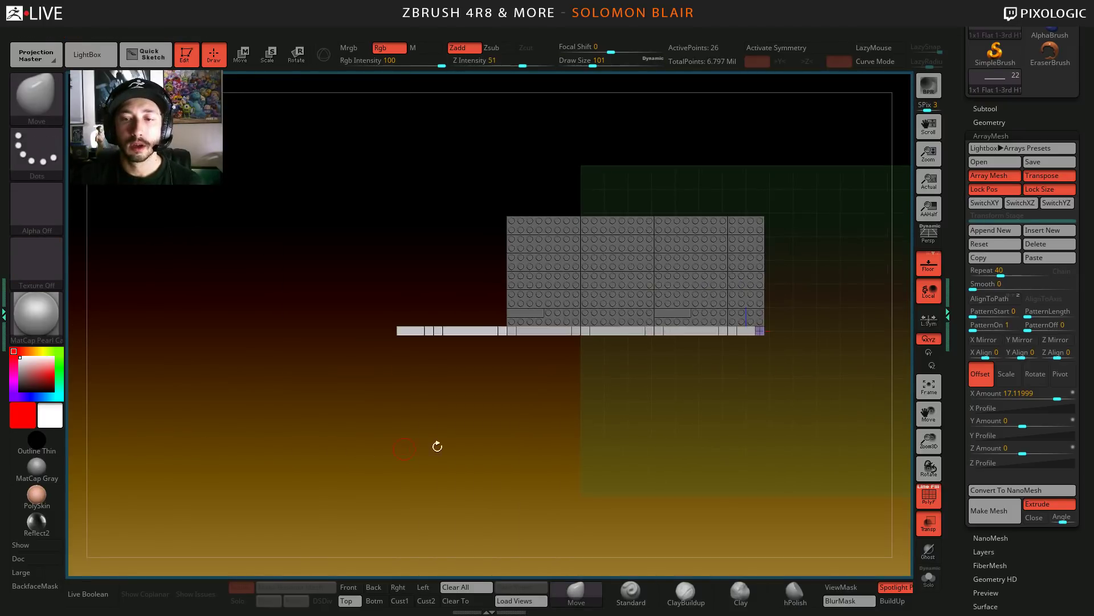
pyautogui.moveTo(438, 446); pyautogui.dragTo(594, 430)
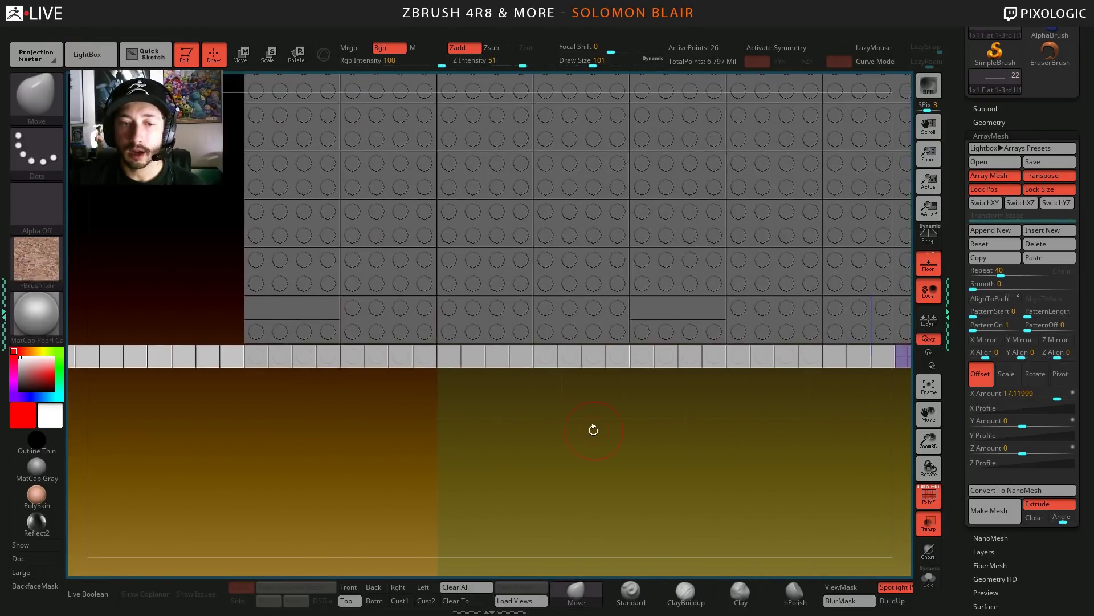
pyautogui.keyDown('alt'); pyautogui.moveTo(594, 429); pyautogui.dragTo(640, 396, button='right'); pyautogui.keyUp('alt')
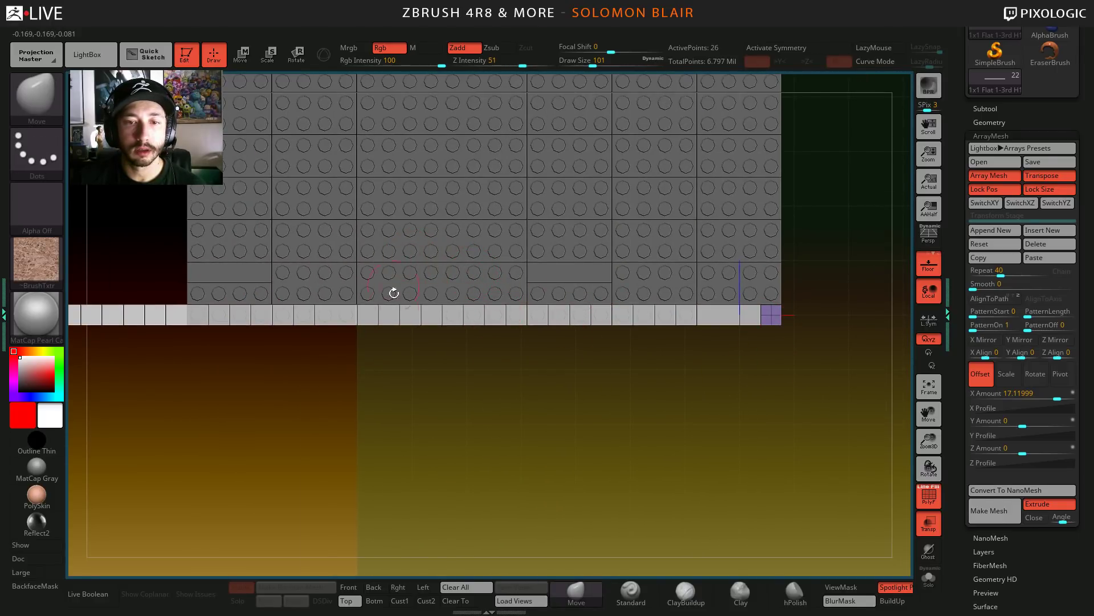
pyautogui.click(1027, 317)
pyautogui.write('25')
pyautogui.press('Return')
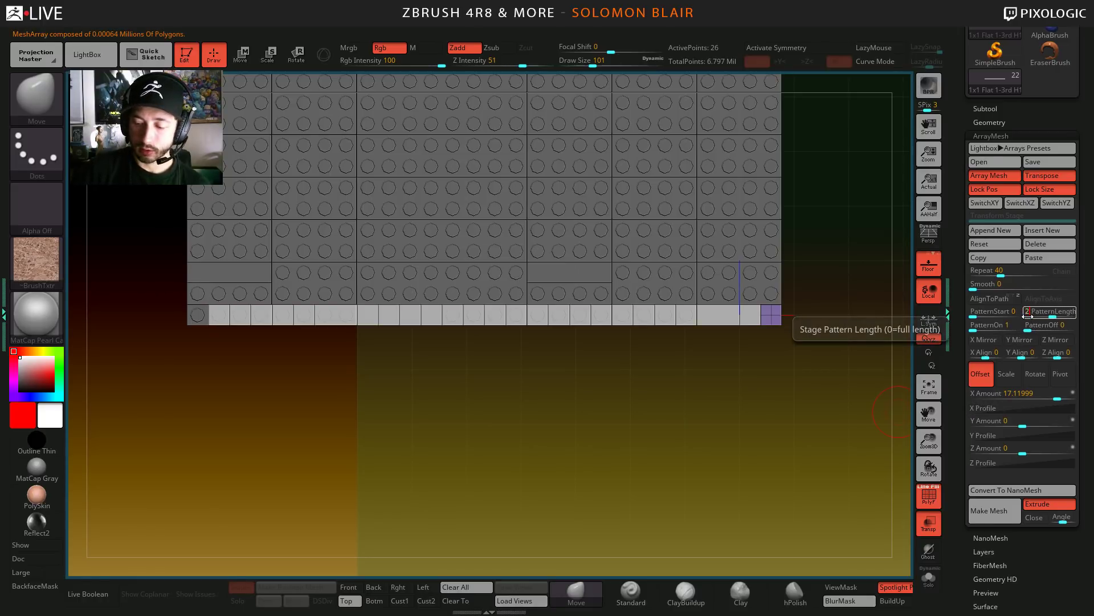
pyautogui.moveTo(448, 382)
pyautogui.mouseDown()
pyautogui.moveTo(524, 427)
pyautogui.moveTo(562, 409)
pyautogui.mouseUp()
pyautogui.hotkey('shift', 'f')
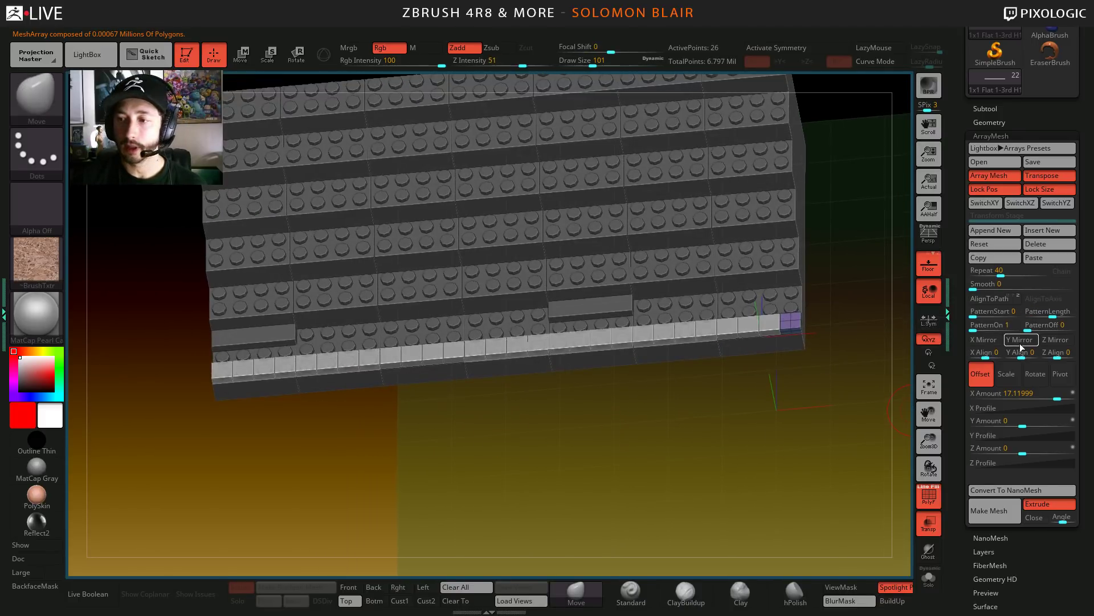
# - Set the array's Pattern Off to 1 to leave a one-piece gap between neighbouring 1x1 flats
pyautogui.write('2')
pyautogui.press('Return')
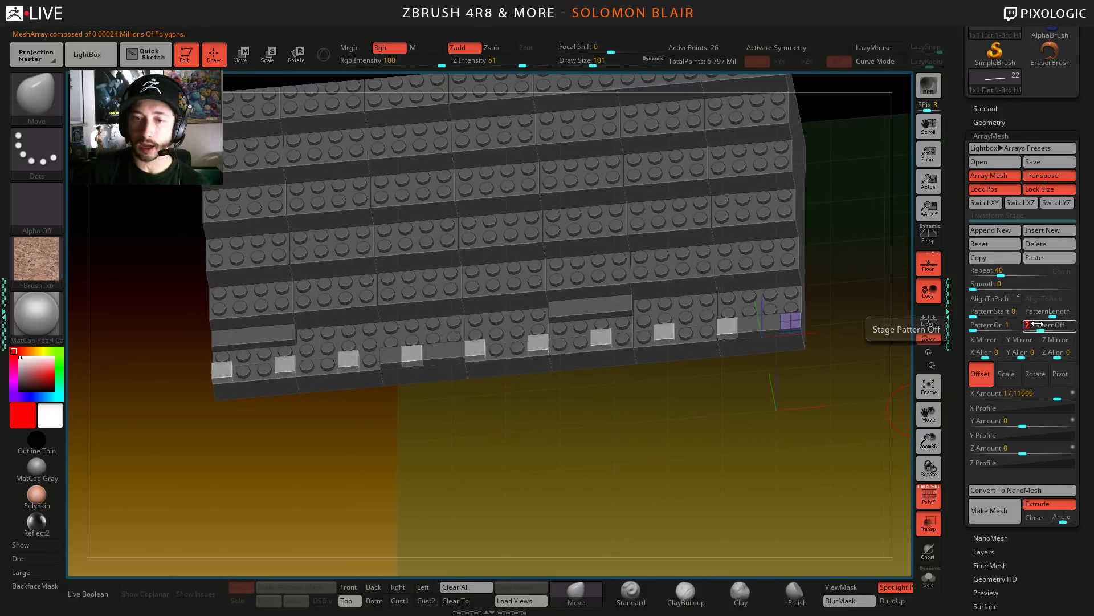
pyautogui.write('1')
pyautogui.press('Return')
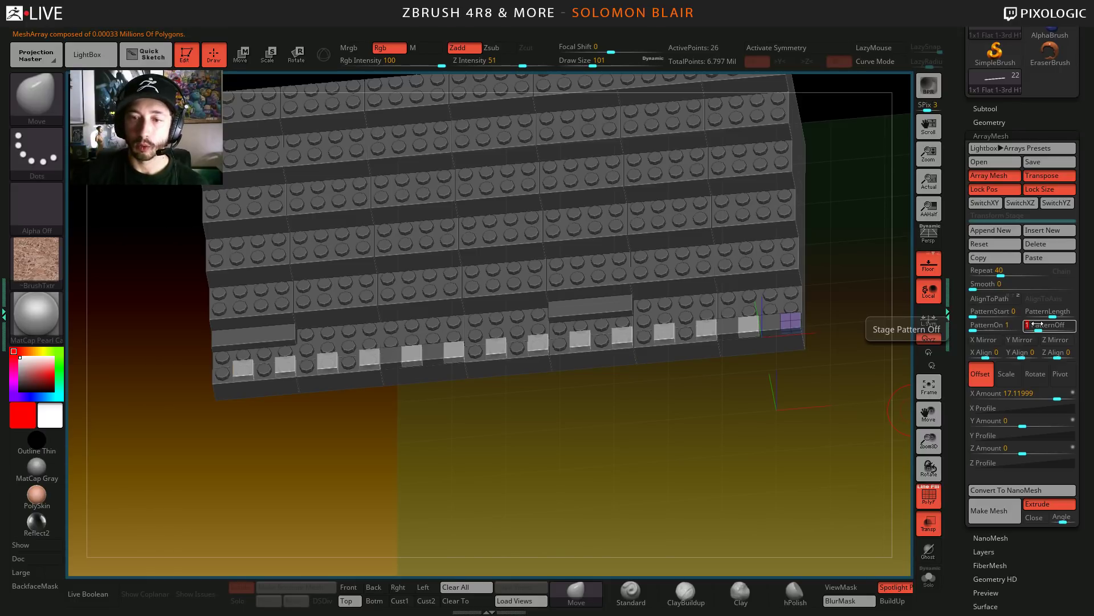
# - Center the transform gizmo on the source 1x1 flat and move the arrayed row back along Z onto the second step's front studs
pyautogui.moveTo(564, 419); pyautogui.dragTo(561, 457)
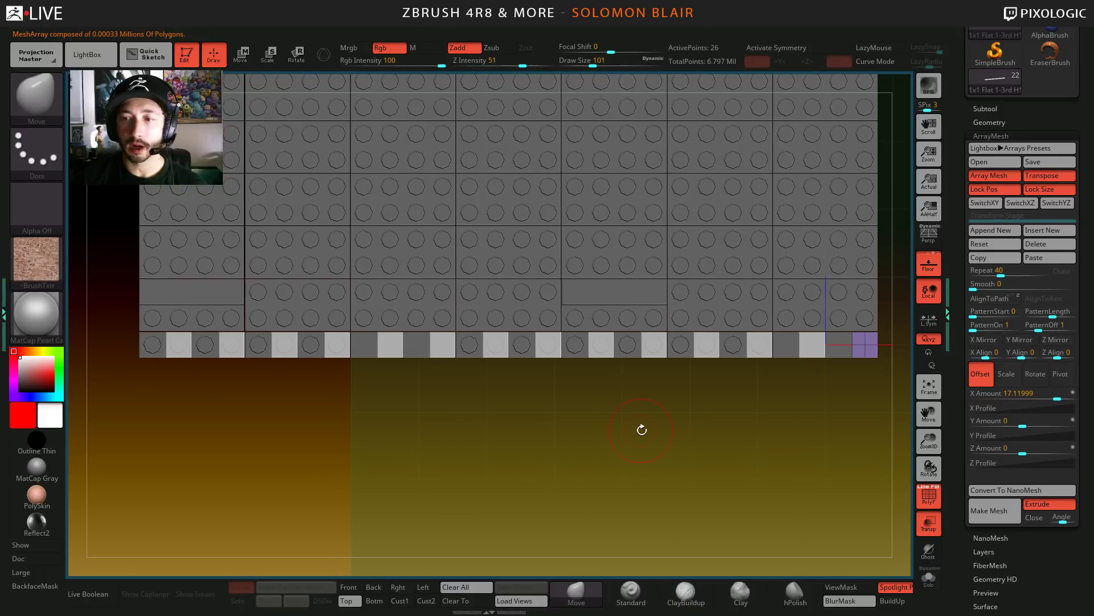
pyautogui.press('w')
pyautogui.keyDown('alt'); pyautogui.moveTo(743, 432); pyautogui.dragTo(588, 452); pyautogui.keyUp('alt')
pyautogui.click(328, 57)
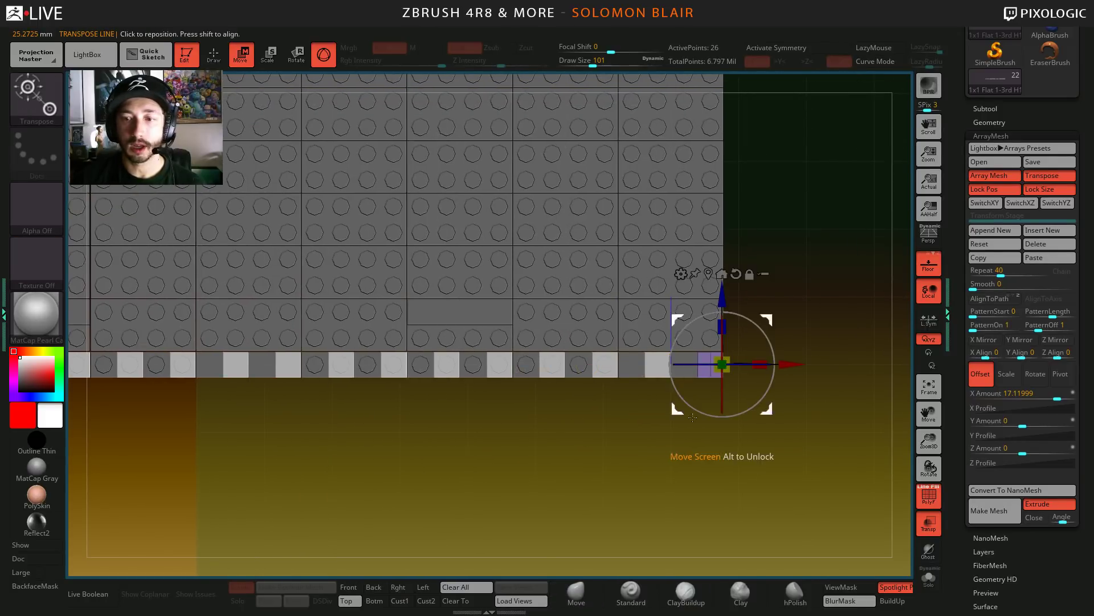
pyautogui.keyDown('ctrl'); pyautogui.moveTo(570, 188); pyautogui.dragTo(627, 257, button='right'); pyautogui.keyUp('ctrl')
pyautogui.click(709, 273)
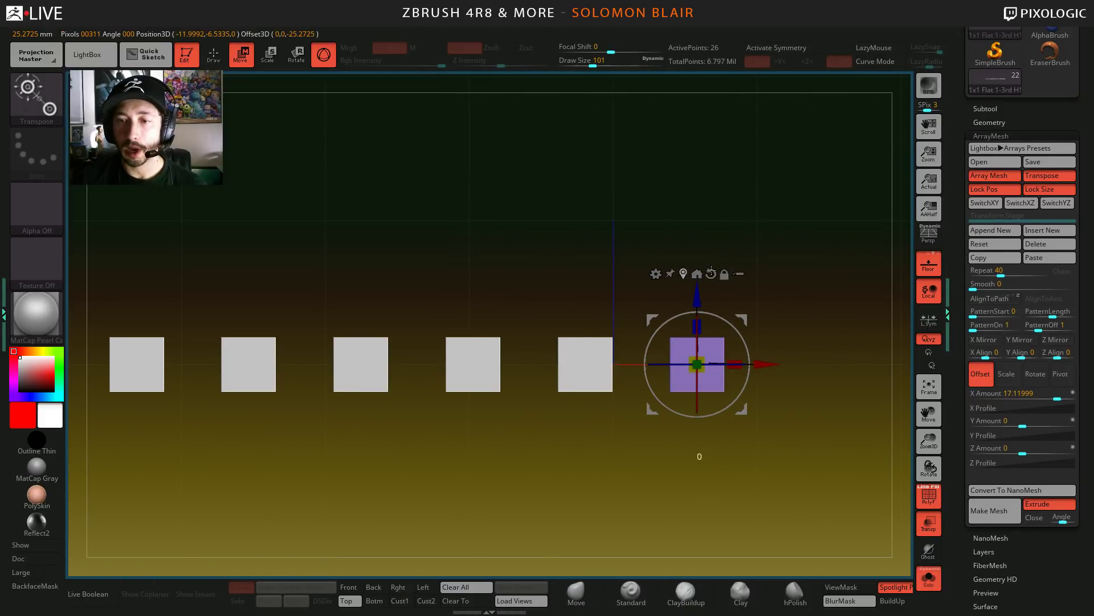
pyautogui.keyDown('ctrl'); pyautogui.moveTo(707, 268); pyautogui.dragTo(697, 288, button='right'); pyautogui.keyUp('ctrl')
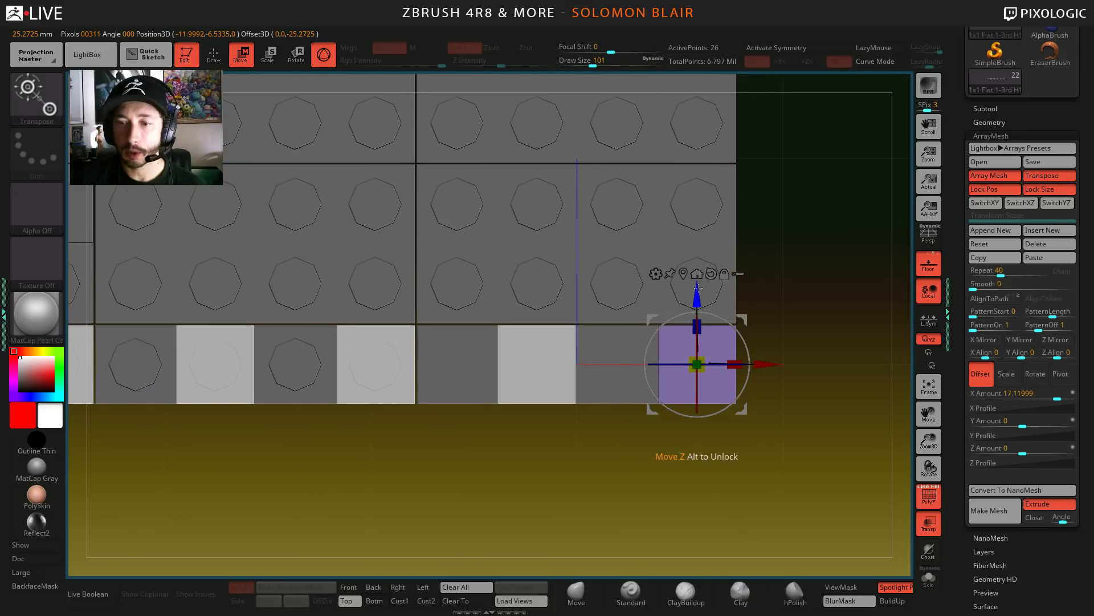
pyautogui.moveTo(697, 287); pyautogui.dragTo(697, 210)
pyautogui.keyDown('ctrl'); pyautogui.moveTo(697, 210); pyautogui.dragTo(704, 226, button='right'); pyautogui.keyUp('ctrl')
pyautogui.moveTo(704, 227); pyautogui.dragTo(707, 216)
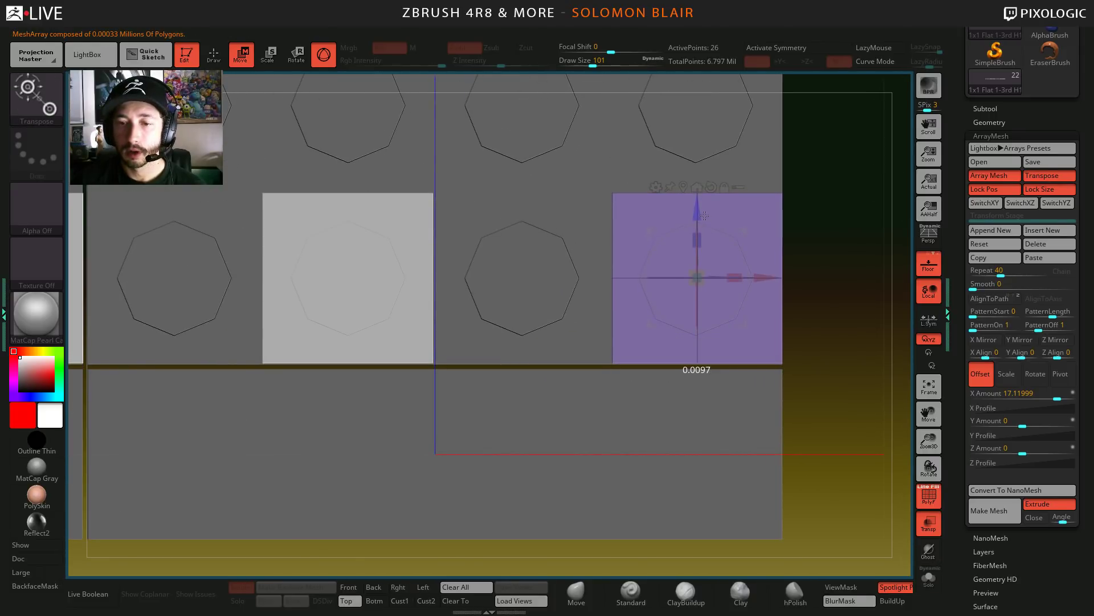
pyautogui.keyDown('ctrl'); pyautogui.moveTo(703, 216); pyautogui.dragTo(684, 240, button='right'); pyautogui.keyUp('ctrl')
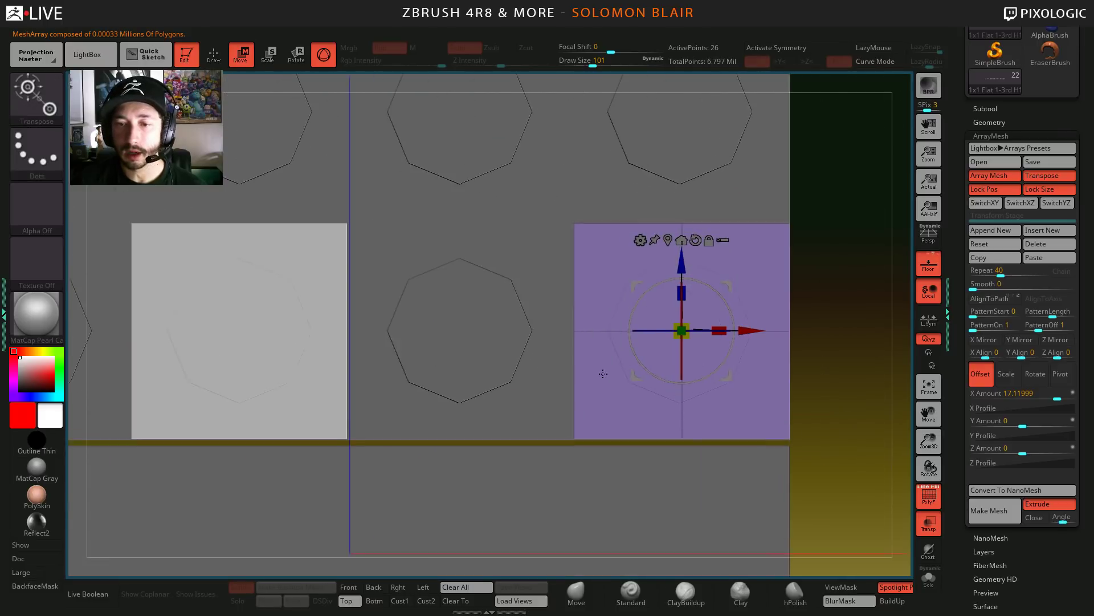
pyautogui.keyDown('alt'); pyautogui.moveTo(553, 369); pyautogui.dragTo(589, 417, button='right'); pyautogui.keyUp('alt')
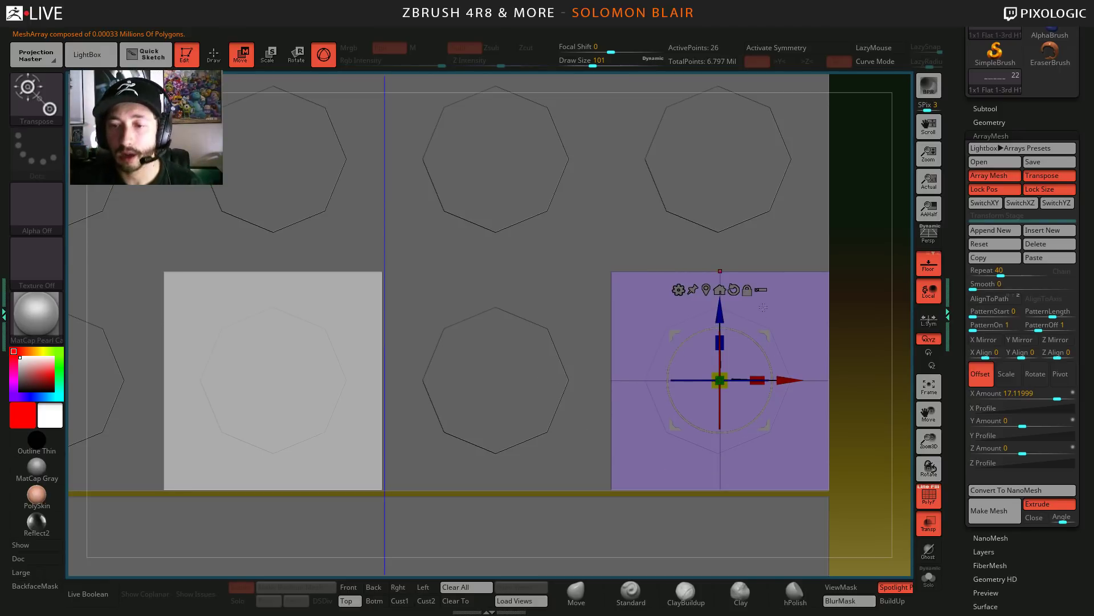
# - Rotate the arrayed 1x1 flats slightly clockwise in the top view and turn off the polyframe and transparency displays
pyautogui.moveTo(673, 337)
pyautogui.mouseDown()
pyautogui.moveTo(689, 334)
pyautogui.moveTo(641, 345)
pyautogui.moveTo(635, 383)
pyautogui.moveTo(672, 323)
pyautogui.moveTo(684, 336)
pyautogui.mouseUp()
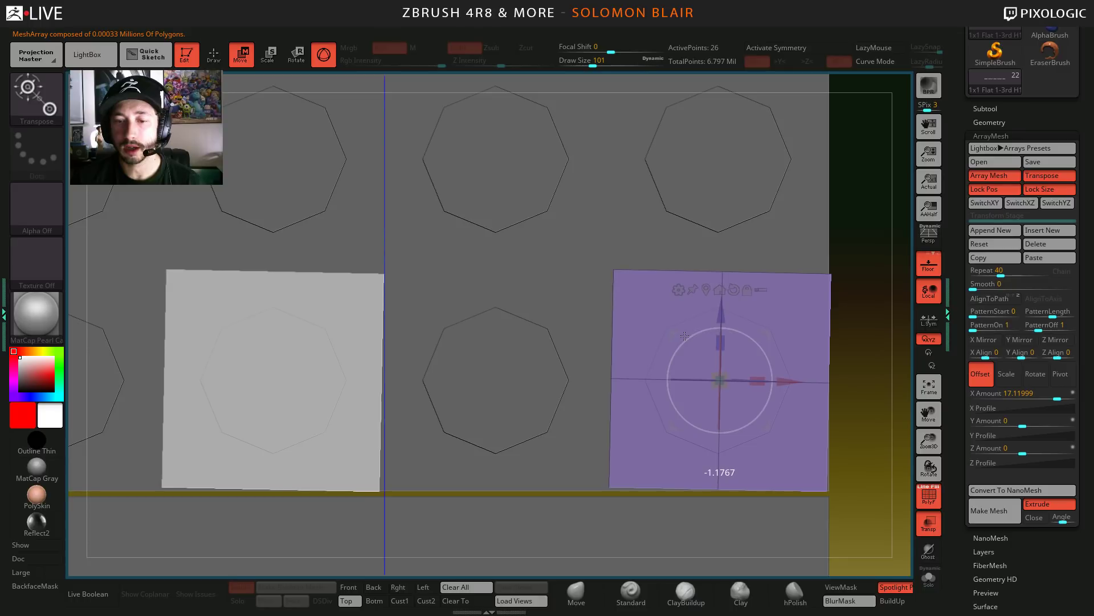
pyautogui.press('q')
pyautogui.moveTo(567, 378)
pyautogui.keyDown('ctrl'); pyautogui.mouseDown(button='right')
pyautogui.moveTo(237, 384)
pyautogui.moveTo(496, 386)
pyautogui.moveTo(275, 395)
pyautogui.moveTo(636, 463)
pyautogui.moveTo(328, 432)
pyautogui.mouseUp(button='right'); pyautogui.keyUp('ctrl')
pyautogui.press('s')
pyautogui.click(511, 395)
pyautogui.click(928, 520)
pyautogui.keyDown('alt'); pyautogui.moveTo(647, 469); pyautogui.dragTo(498, 479, button='right'); pyautogui.keyUp('alt')
pyautogui.moveTo(498, 479)
pyautogui.mouseDown(button='right')
pyautogui.moveTo(490, 390)
pyautogui.moveTo(477, 415)
pyautogui.moveTo(616, 419)
pyautogui.mouseUp(button='right')
pyautogui.moveTo(615, 419); pyautogui.dragTo(633, 485, button='right')
pyautogui.keyDown('ctrl'); pyautogui.moveTo(632, 484); pyautogui.dragTo(719, 485, button='right'); pyautogui.keyUp('ctrl')
# - Fine-tune the rotation of the 1x1 flats on the second step and check the whole row on the staircase
pyautogui.press('w')
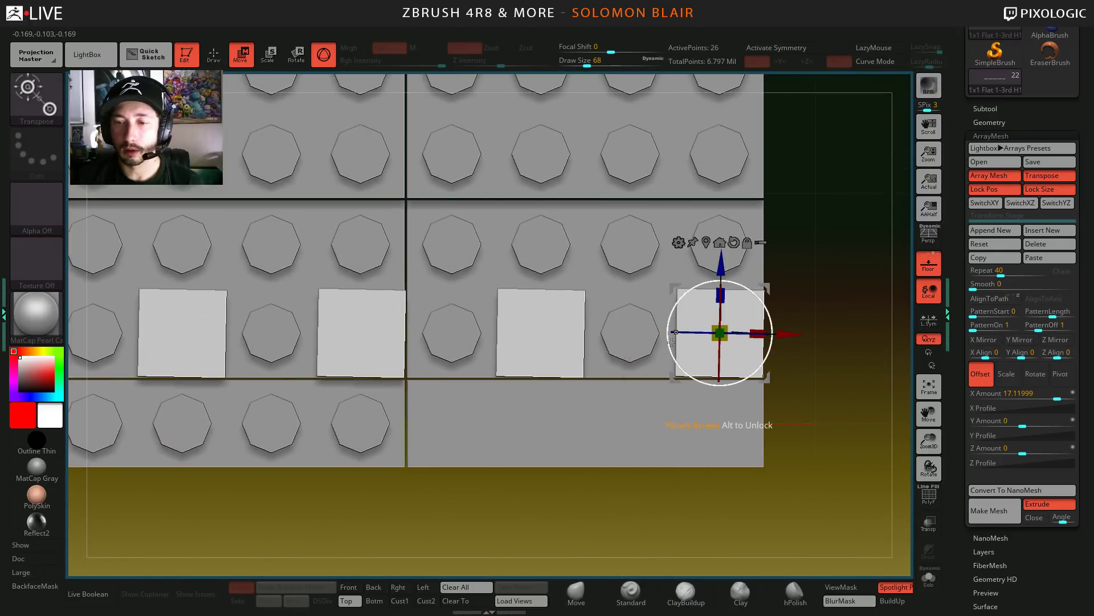
pyautogui.keyDown('ctrl'); pyautogui.moveTo(671, 341); pyautogui.dragTo(721, 305, button='right'); pyautogui.keyUp('ctrl')
pyautogui.moveTo(775, 302); pyautogui.dragTo(764, 308)
pyautogui.press('q')
pyautogui.moveTo(740, 318)
pyautogui.keyDown('ctrl'); pyautogui.mouseDown(button='right')
pyautogui.moveTo(506, 442)
pyautogui.moveTo(78, 384)
pyautogui.mouseUp(button='right'); pyautogui.keyUp('ctrl')
pyautogui.moveTo(394, 484)
pyautogui.mouseDown(button='right')
pyautogui.moveTo(525, 433)
pyautogui.moveTo(312, 480)
pyautogui.moveTo(347, 494)
pyautogui.mouseUp(button='right')
pyautogui.moveTo(348, 494)
pyautogui.keyDown('alt'); pyautogui.mouseDown(button='right')
pyautogui.moveTo(484, 474)
pyautogui.moveTo(466, 461)
pyautogui.moveTo(523, 479)
pyautogui.moveTo(676, 436)
pyautogui.mouseUp(button='right'); pyautogui.keyUp('alt')
pyautogui.press('s')
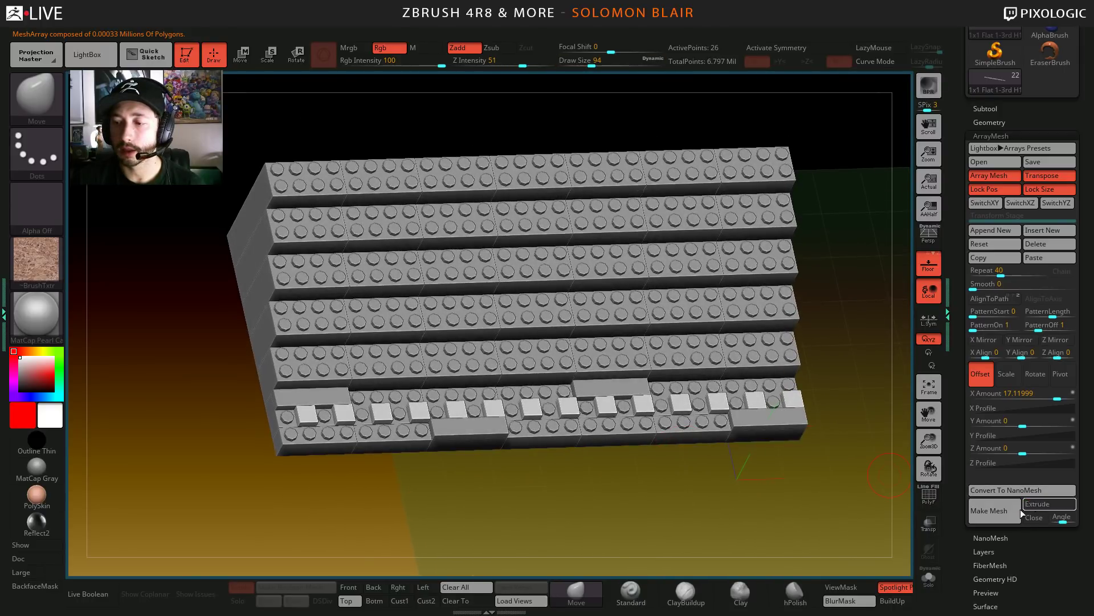
# - Convert the arrayed 1x1 flats into a real mesh with Make Mesh and turn on the polyframe display
pyautogui.click(999, 511)
pyautogui.hotkey('shift', 'f')
pyautogui.moveTo(712, 479)
pyautogui.keyDown('shift'); pyautogui.mouseDown(button='right')
pyautogui.moveTo(642, 464)
pyautogui.moveTo(627, 412)
pyautogui.moveTo(627, 444)
pyautogui.mouseUp(button='right'); pyautogui.keyUp('shift')
pyautogui.moveTo(791, 389)
pyautogui.keyDown('alt'); pyautogui.mouseDown(button='right')
pyautogui.moveTo(694, 372)
pyautogui.moveTo(570, 387)
pyautogui.mouseUp(button='right'); pyautogui.keyUp('alt')
pyautogui.moveTo(570, 387)
pyautogui.keyDown('ctrl'); pyautogui.mouseDown(button='right')
pyautogui.moveTo(576, 406)
pyautogui.moveTo(593, 384)
pyautogui.moveTo(581, 393)
pyautogui.mouseUp(button='right'); pyautogui.keyUp('ctrl')
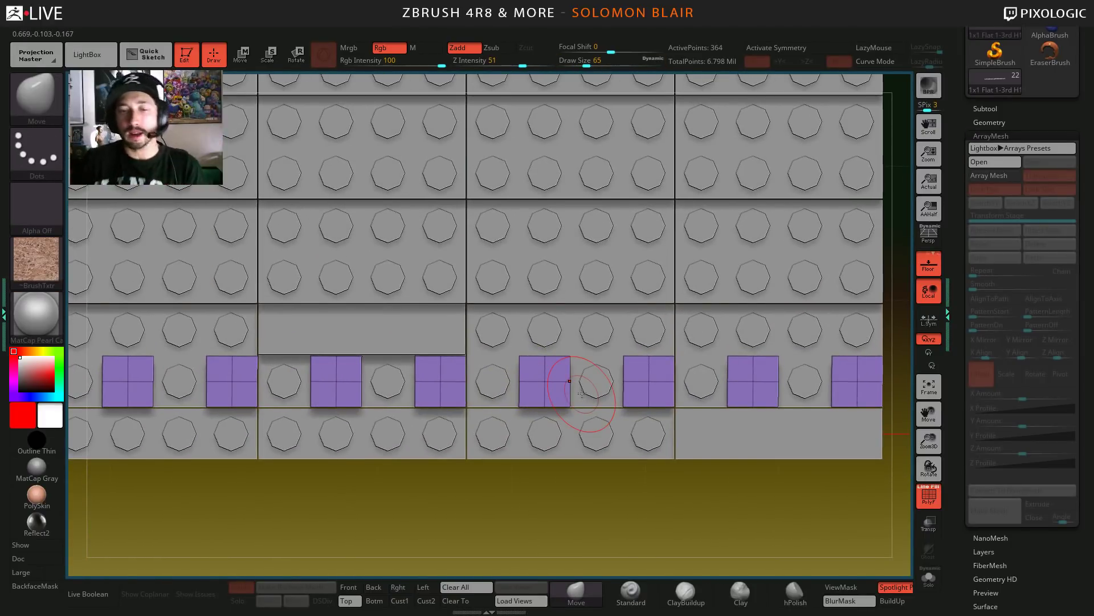
# - Auto-group the mesh so that every 1x1 flat on the second step has its own polygroup
pyautogui.moveTo(516, 377)
pyautogui.keyDown('alt'); pyautogui.mouseDown(button='right')
pyautogui.moveTo(281, 332)
pyautogui.moveTo(365, 318)
pyautogui.mouseUp(button='right'); pyautogui.keyUp('alt')
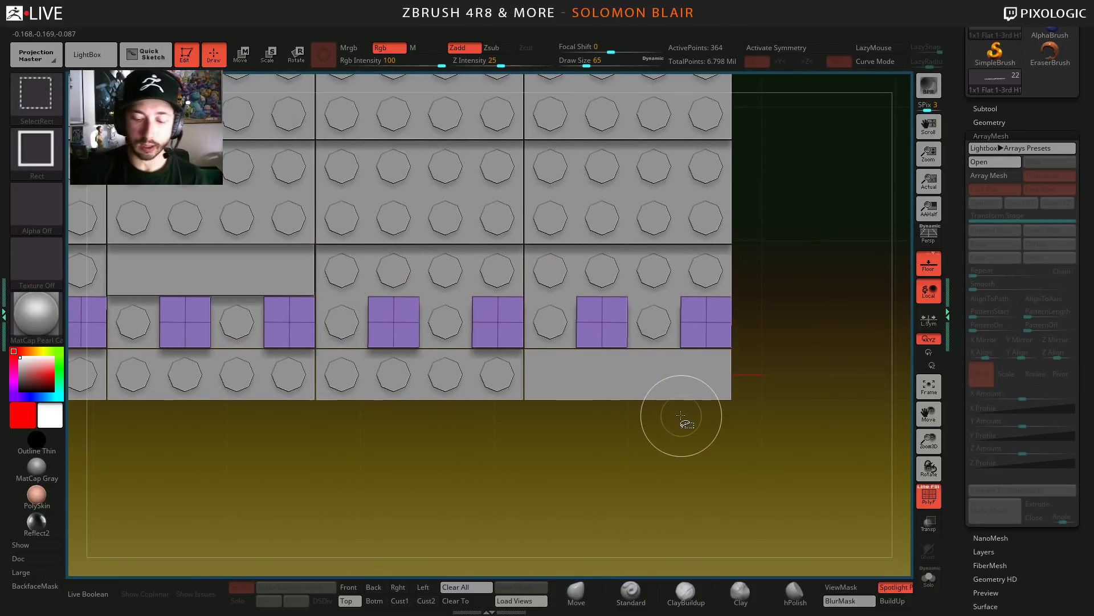
pyautogui.hotkey('ctrl', 'shift', 'w')
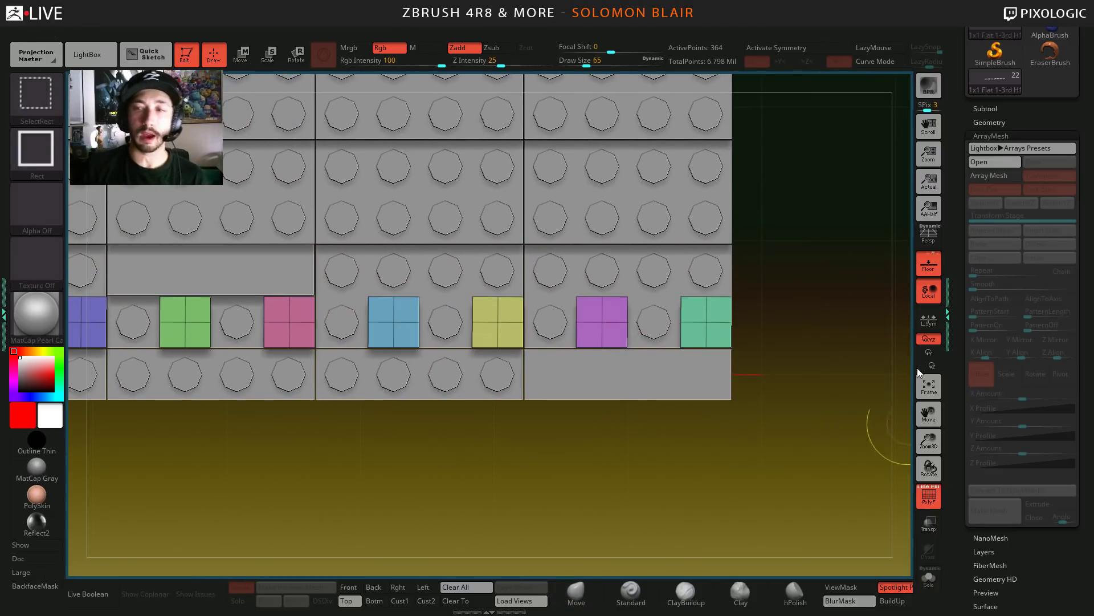
pyautogui.click(991, 135)
pyautogui.click(991, 273)
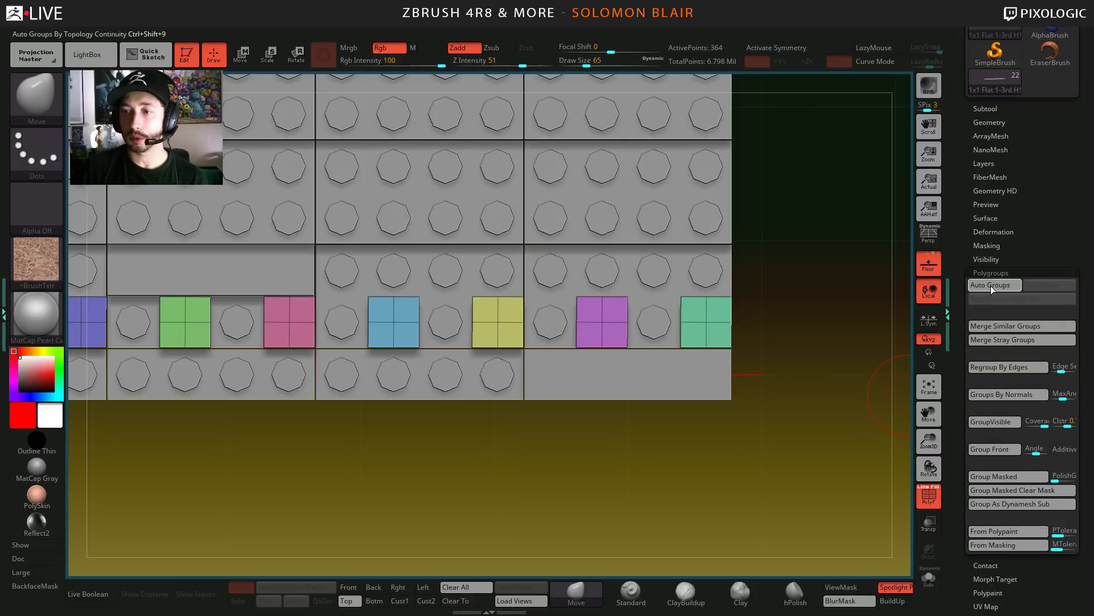
pyautogui.keyDown('ctrl'); pyautogui.moveTo(438, 297); pyautogui.dragTo(444, 372, button='right'); pyautogui.keyUp('ctrl')
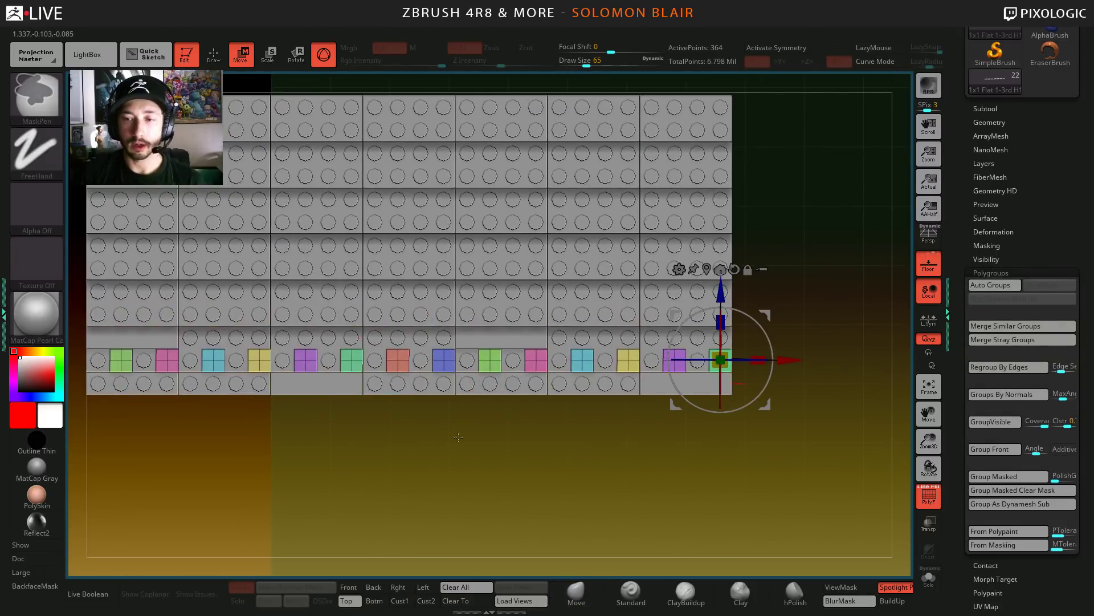
# - Mask all 1x1 flats except the yellow one, center the transform gizmo on it and turn on local symmetry
pyautogui.keyDown('ctrl'); pyautogui.moveTo(484, 364); pyautogui.dragTo(496, 446, button='right'); pyautogui.keyUp('ctrl')
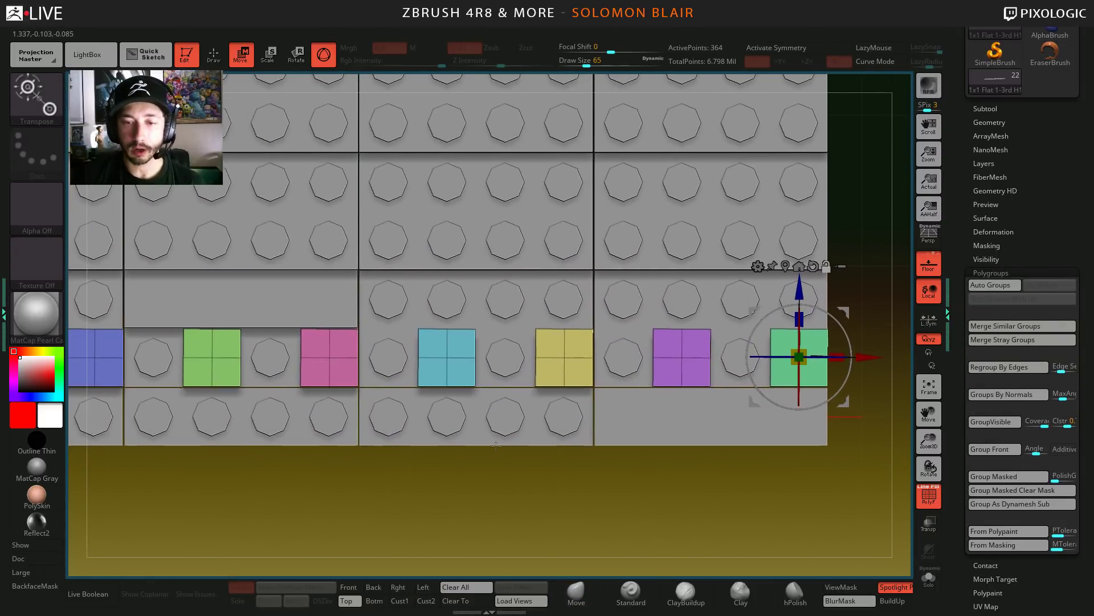
pyautogui.click(564, 358)
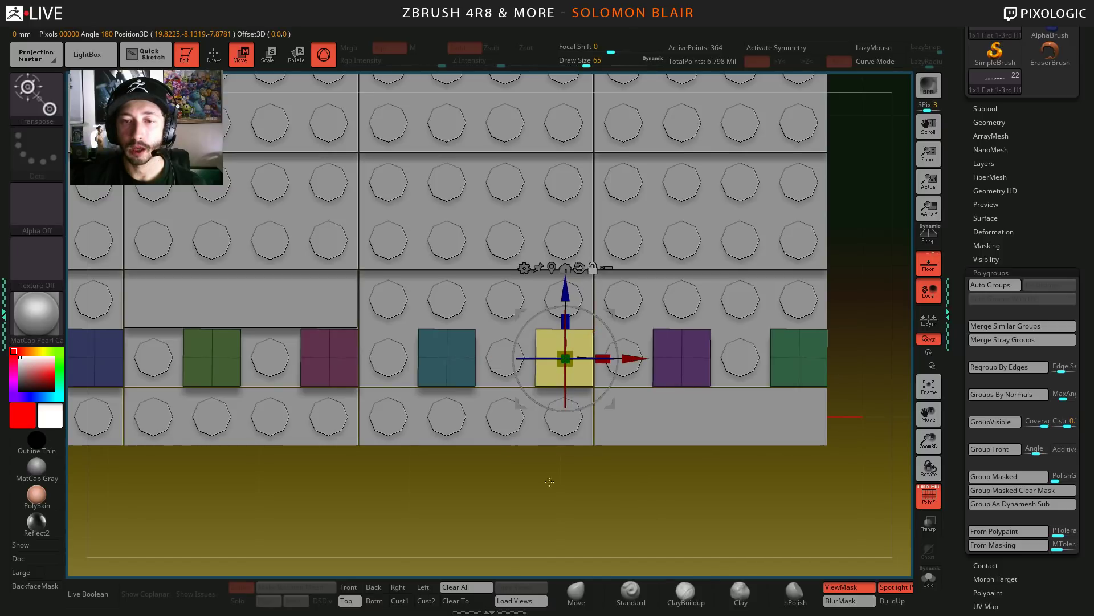
pyautogui.keyDown('ctrl'); pyautogui.moveTo(549, 481); pyautogui.dragTo(548, 518, button='right'); pyautogui.keyUp('ctrl')
pyautogui.click(930, 320)
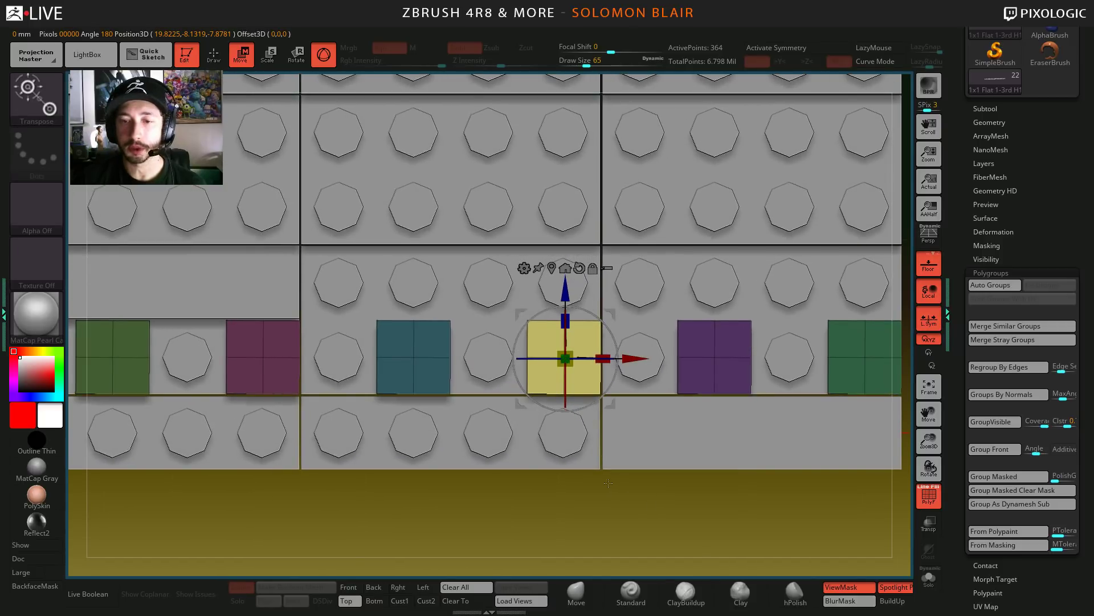
pyautogui.keyDown('ctrl'); pyautogui.moveTo(654, 365); pyautogui.dragTo(757, 338, button='right'); pyautogui.keyUp('ctrl')
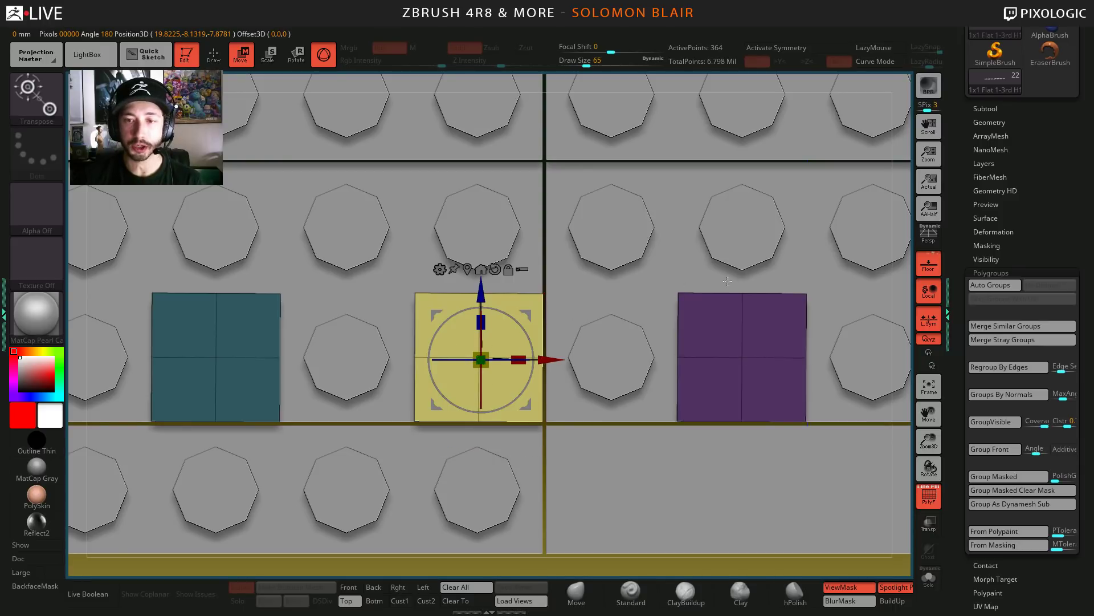
# - Look through the deformation and the global and local mirror options for mirroring the unmasked yellow flat
pyautogui.click(1000, 125)
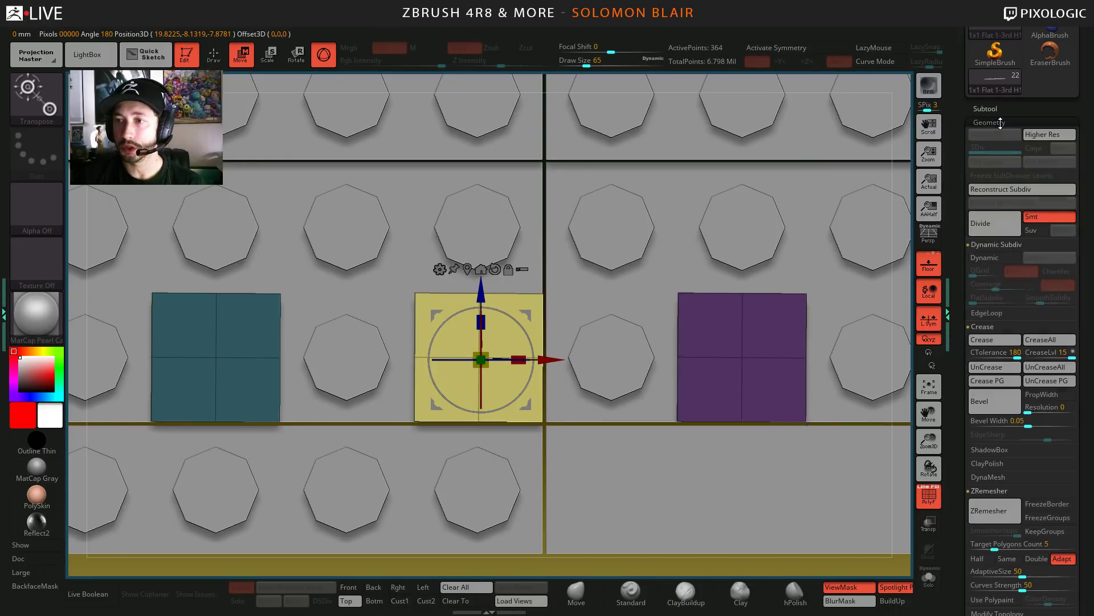
pyautogui.click(1001, 122)
pyautogui.click(997, 232)
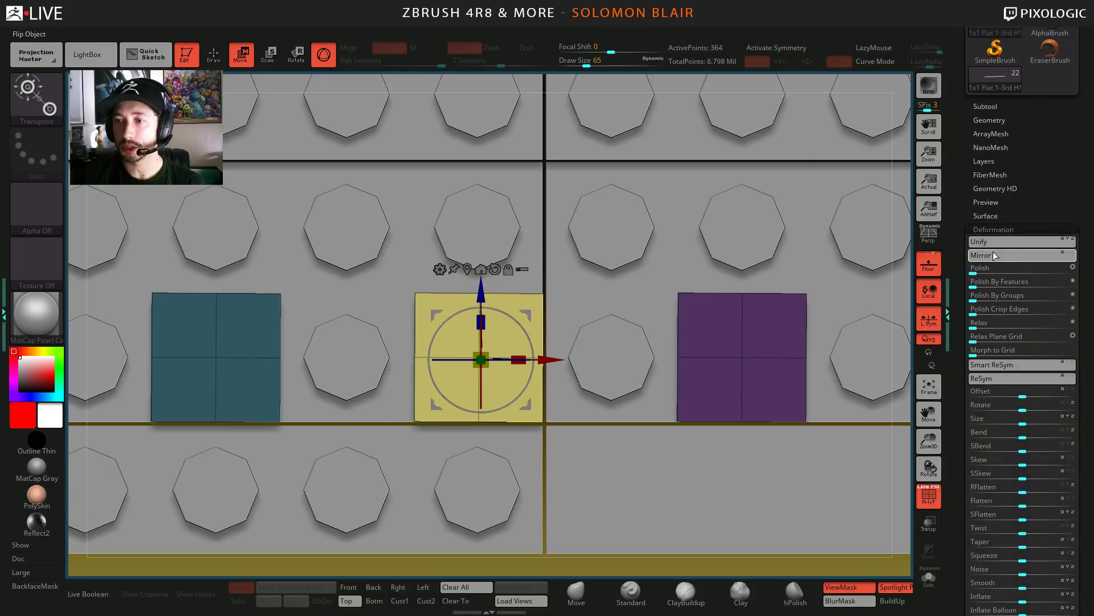
pyautogui.click(948, 292)
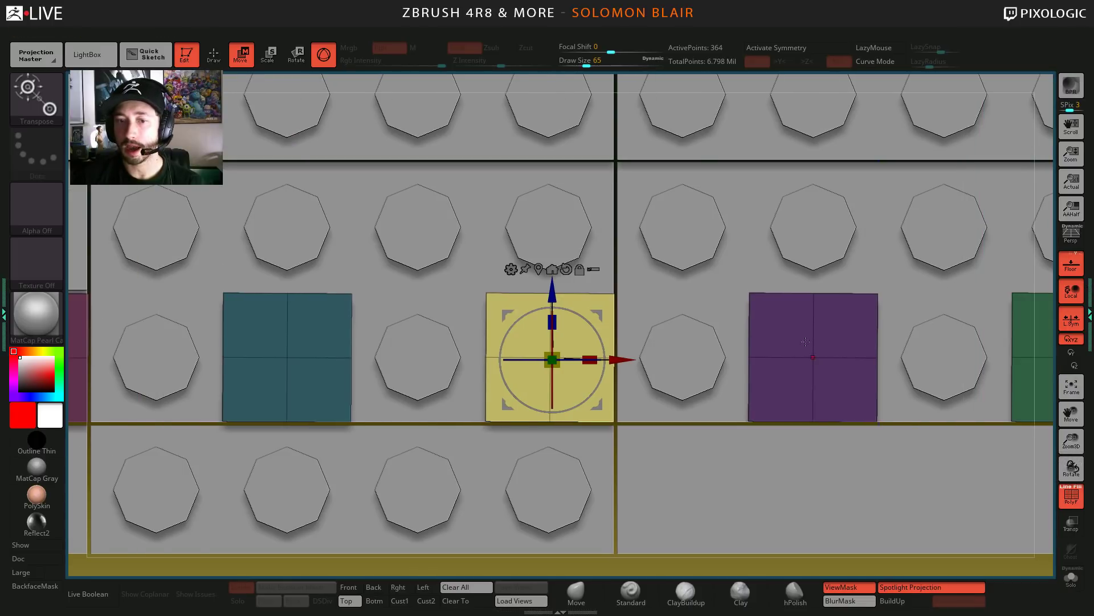
pyautogui.press('space')
pyautogui.click(660, 336)
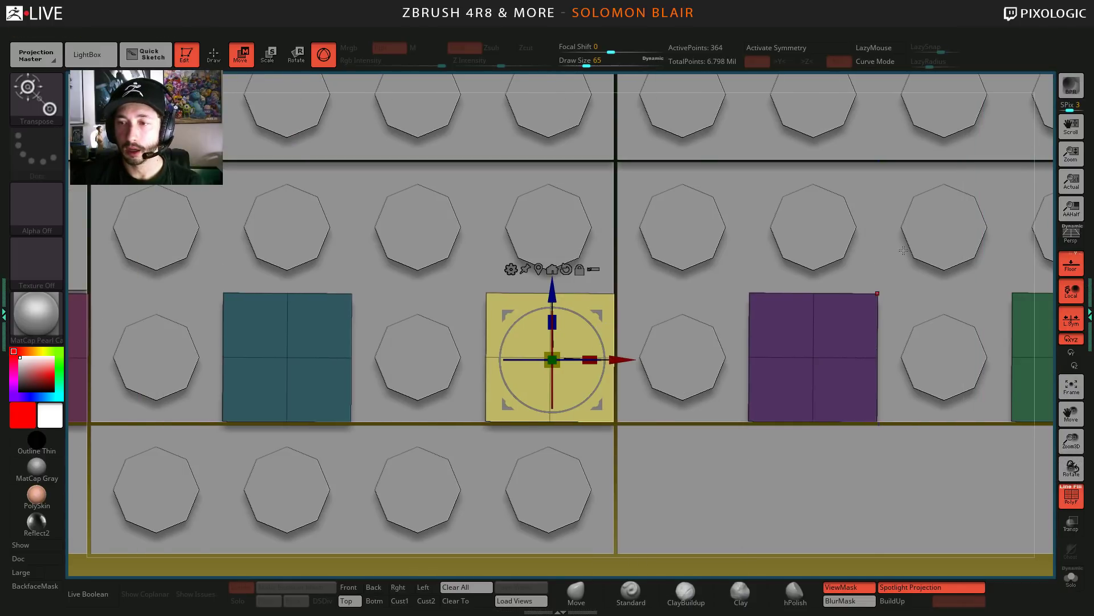
pyautogui.press('space')
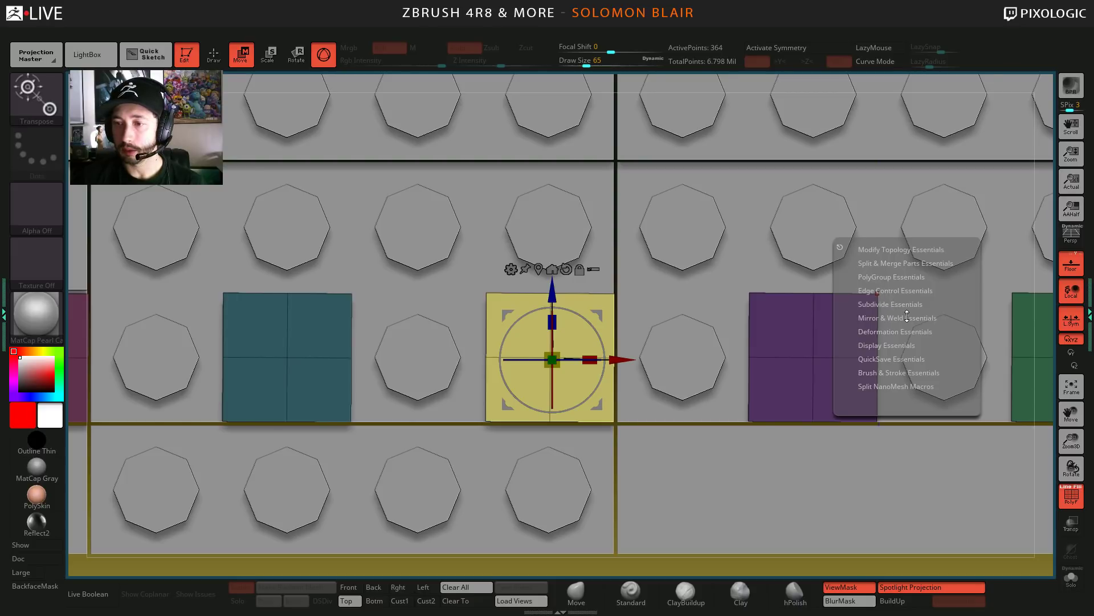
pyautogui.moveTo(907, 318)
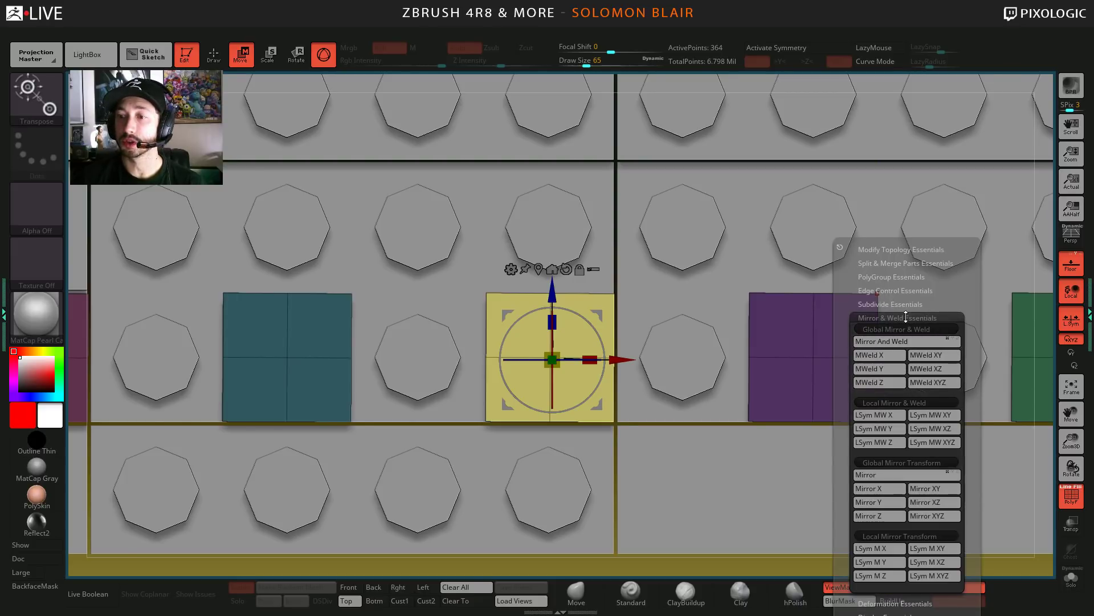
pyautogui.moveTo(846, 340); pyautogui.dragTo(851, 297)
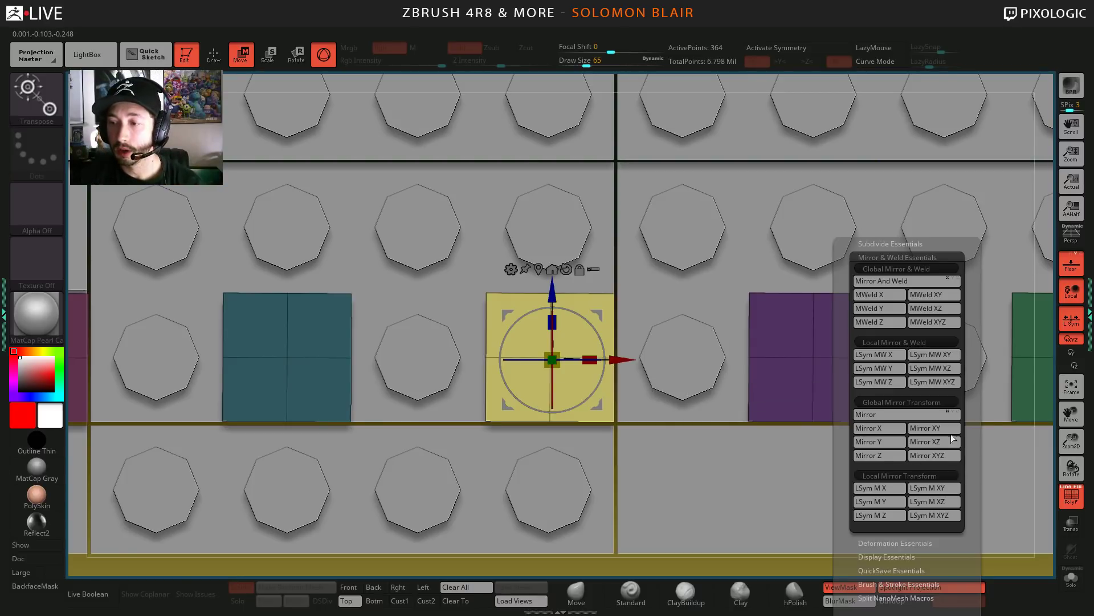
# - Turn off local symmetry and try a local mirror transform of the yellow flat along X
pyautogui.click(1068, 325)
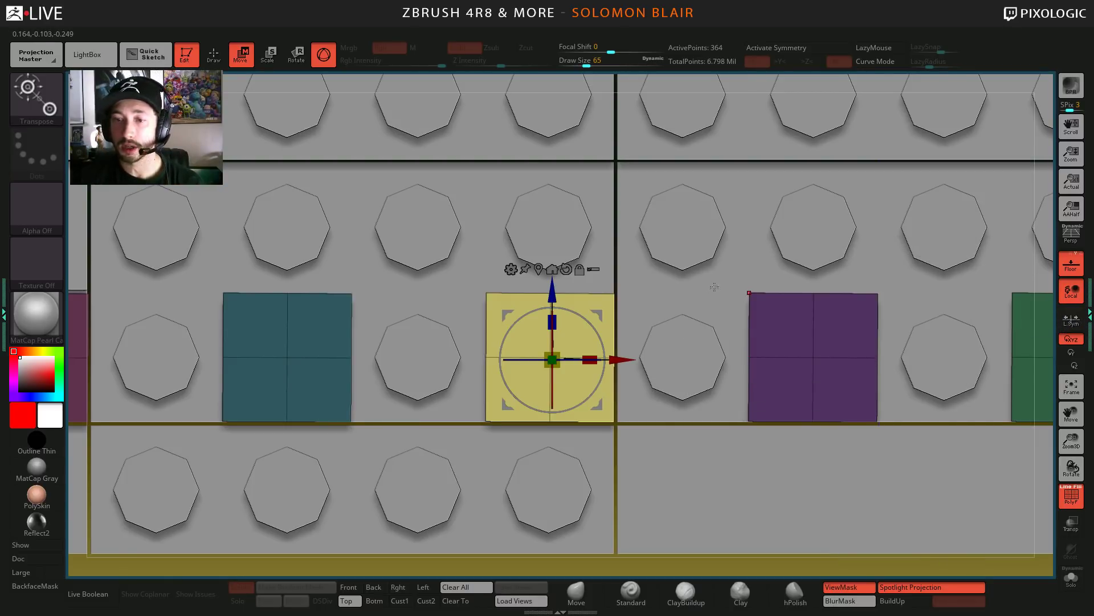
pyautogui.press('space')
pyautogui.click(759, 262)
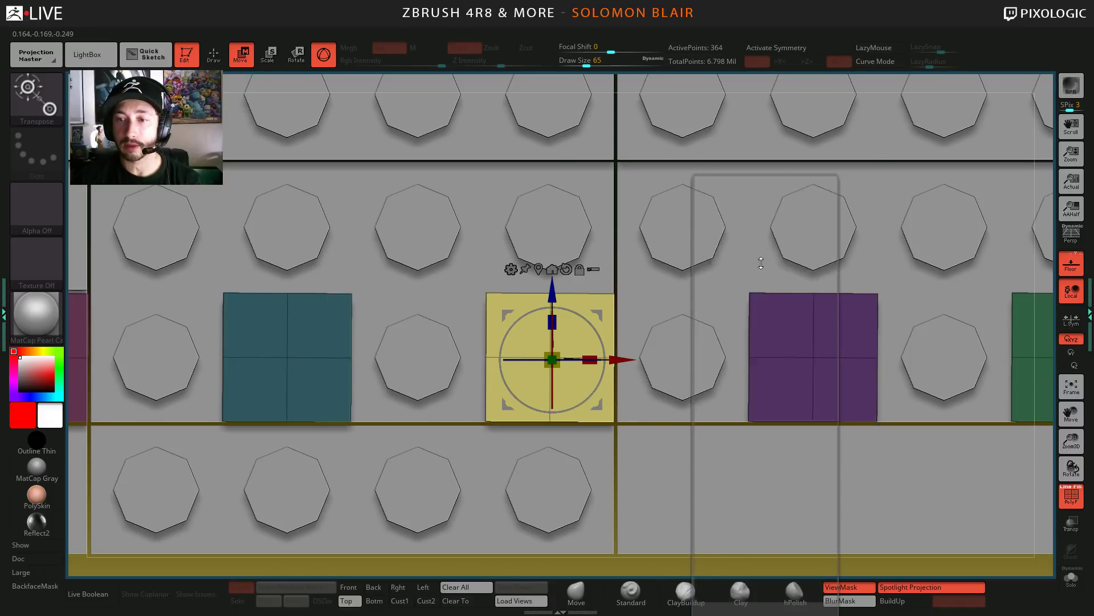
pyautogui.click(754, 279)
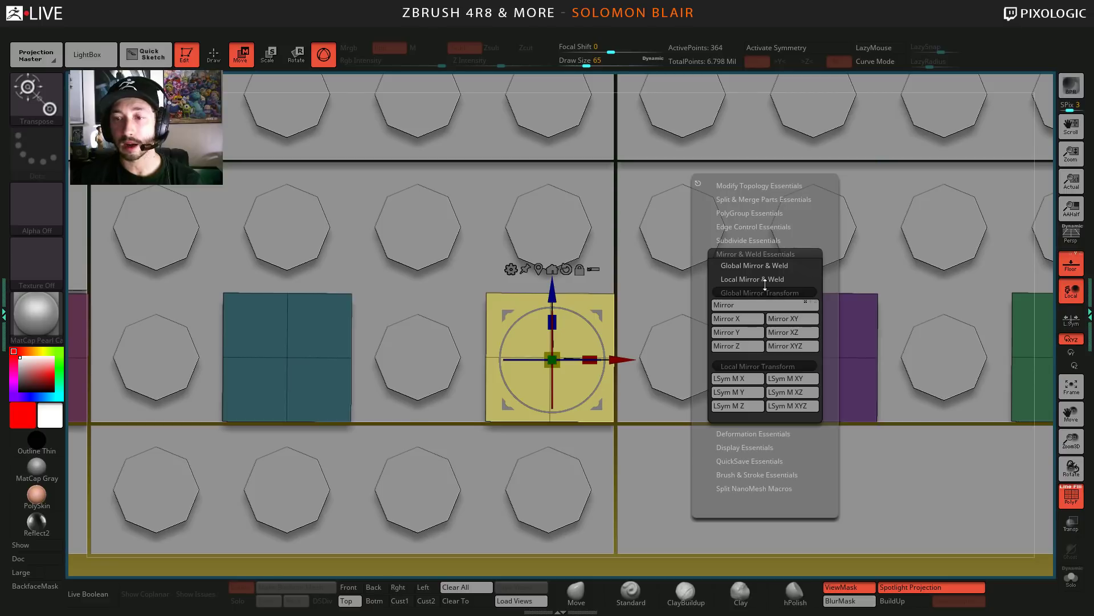
pyautogui.click(761, 292)
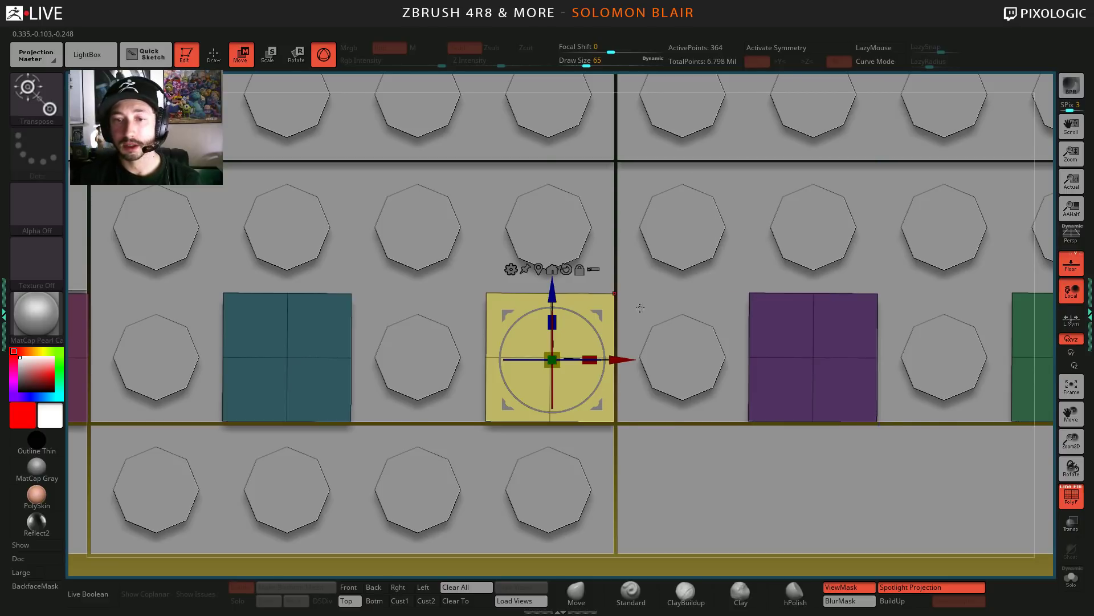
pyautogui.press('space')
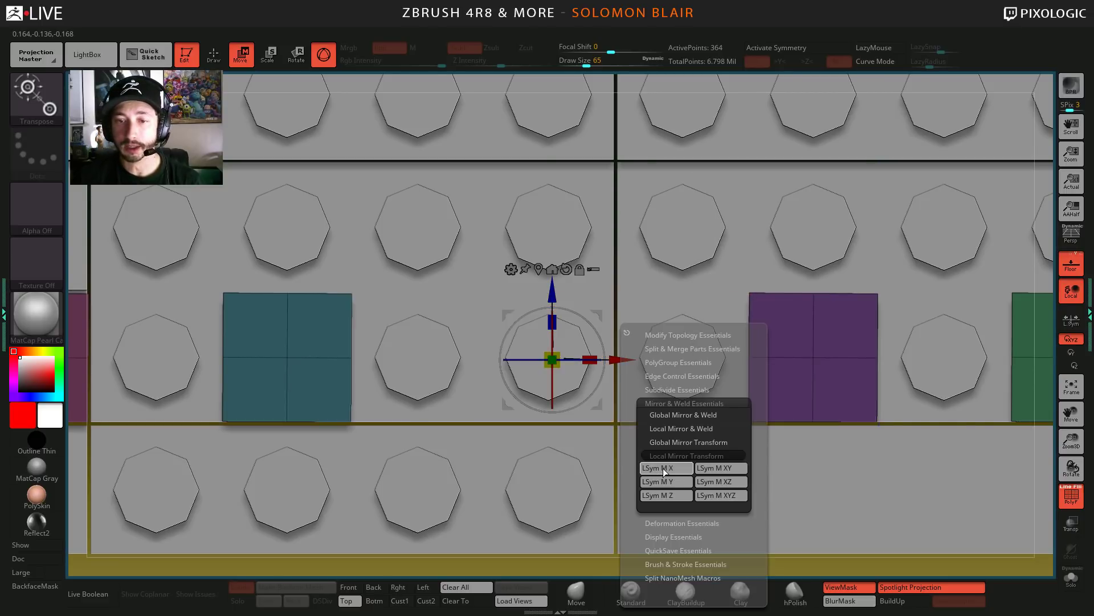
pyautogui.click(665, 468)
# - Retry the local X mirror on the yellow flat with the end of the staircase in view
pyautogui.keyDown('alt'); pyautogui.moveTo(952, 344); pyautogui.dragTo(983, 319); pyautogui.keyUp('alt')
pyautogui.press('space')
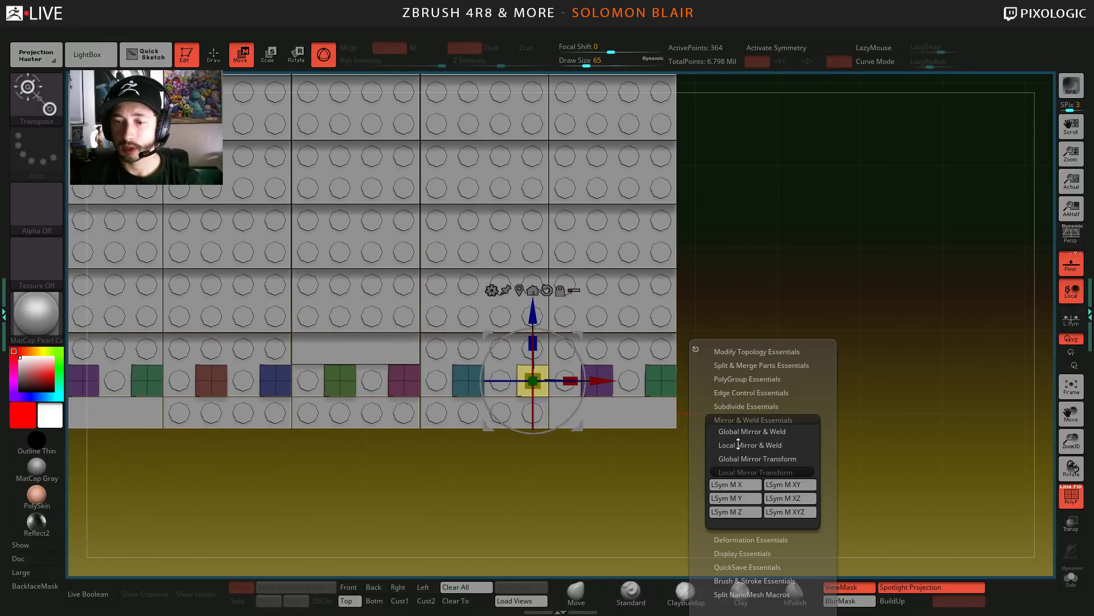
pyautogui.click(735, 485)
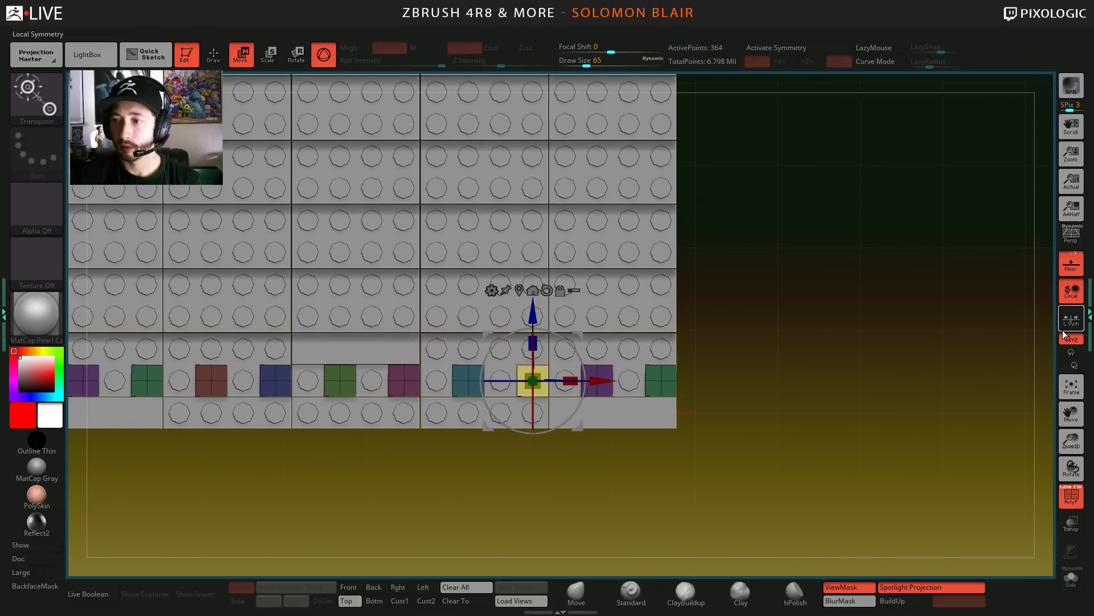
pyautogui.press('space')
pyautogui.click(728, 484)
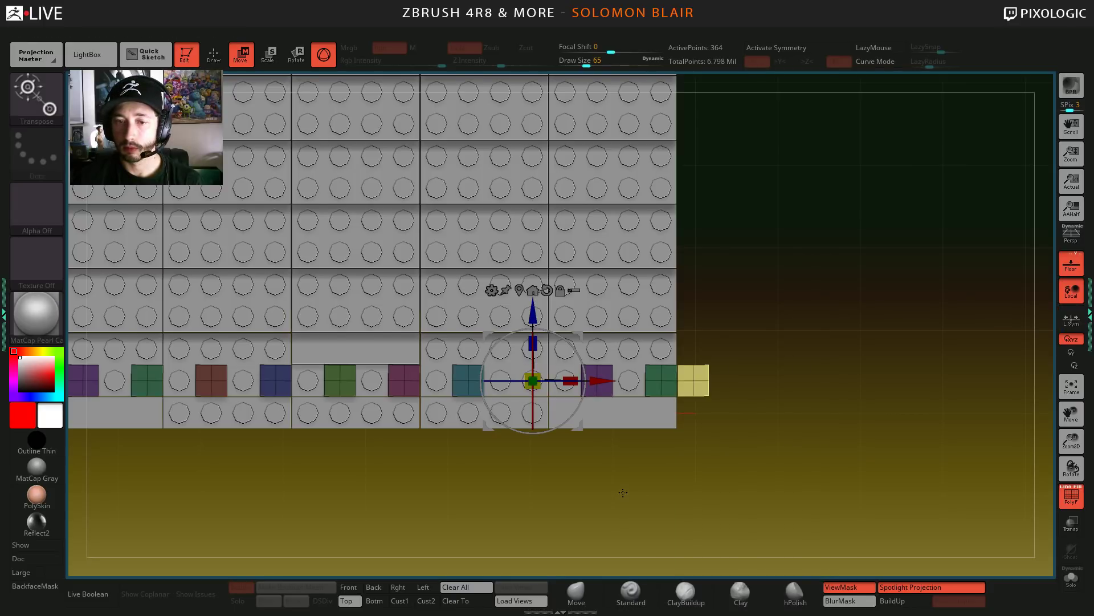
pyautogui.keyDown('ctrl'); pyautogui.moveTo(907, 343); pyautogui.dragTo(914, 399, button='right'); pyautogui.keyUp('ctrl')
# - Try the Deformation Mirror on the yellow flat, then undo the mirroring and remove the mask
pyautogui.press('q')
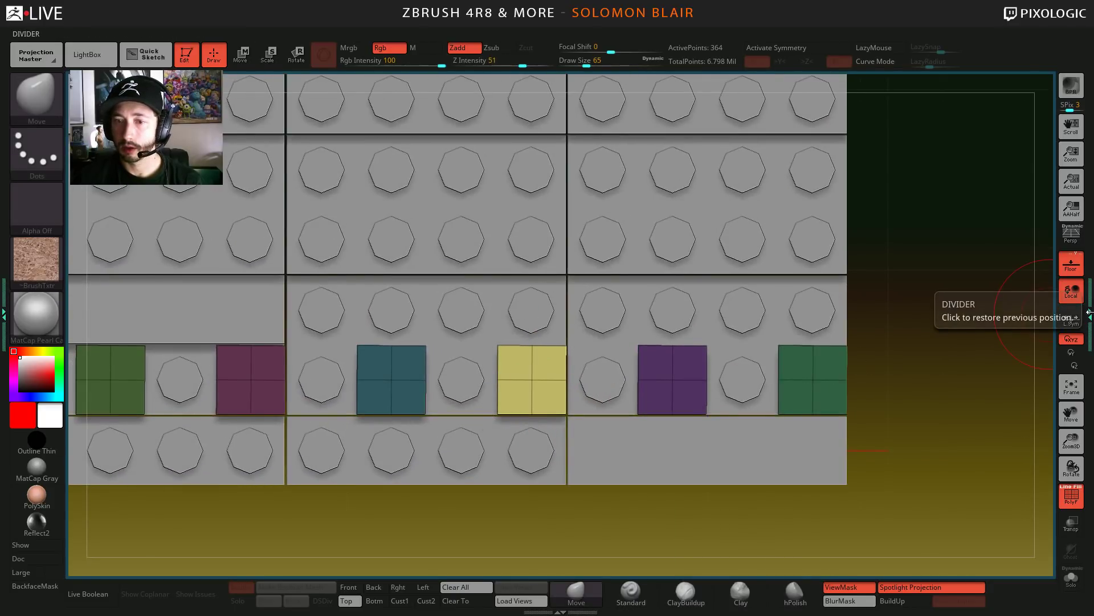
pyautogui.click(1090, 313)
pyautogui.press('w')
pyautogui.click(990, 260)
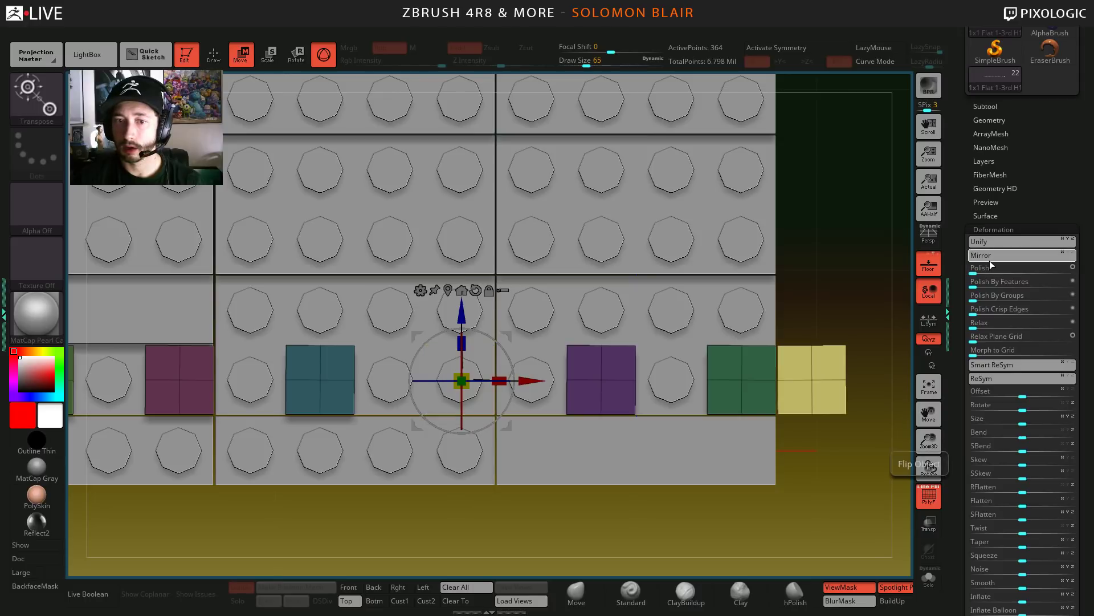
pyautogui.hotkey('ctrl', 'z')
pyautogui.hotkey('ctrl', 'h')
pyautogui.press('q')
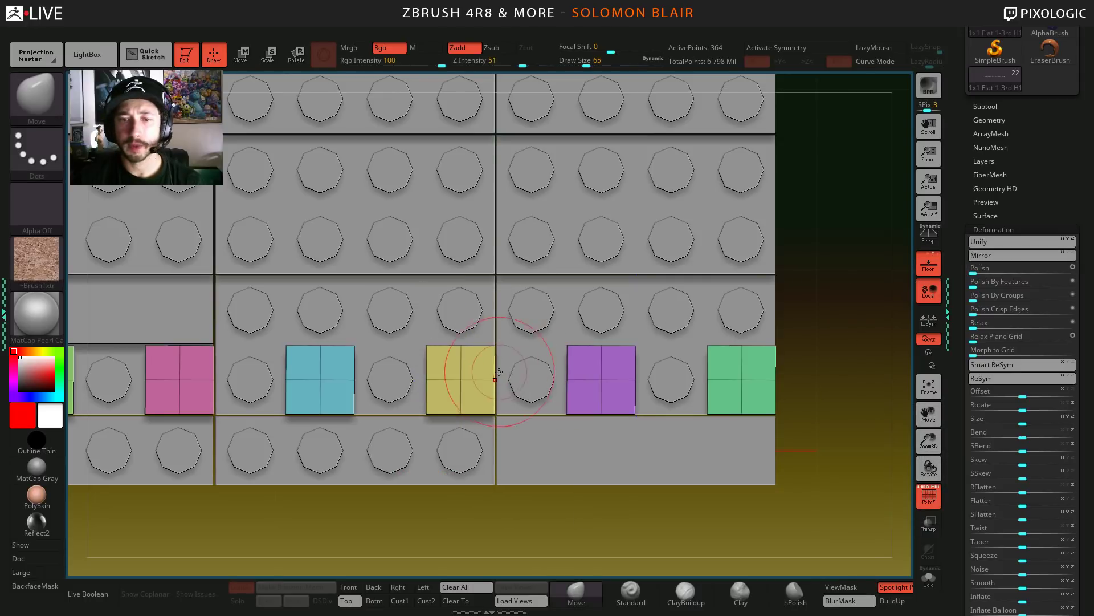
# - Mask everything but the yellow 1x1 flat again and rotate that flat slightly in the top view
pyautogui.keyDown('alt'); pyautogui.moveTo(473, 377); pyautogui.dragTo(551, 331, button='right'); pyautogui.keyUp('alt')
pyautogui.keyDown('ctrl'); pyautogui.moveTo(551, 332); pyautogui.dragTo(470, 512, button='right'); pyautogui.keyUp('ctrl')
pyautogui.keyDown('ctrl'); pyautogui.moveTo(470, 512); pyautogui.dragTo(670, 241); pyautogui.keyUp('ctrl')
pyautogui.keyDown('ctrl'); pyautogui.click(613, 519); pyautogui.keyUp('ctrl')
pyautogui.press('w')
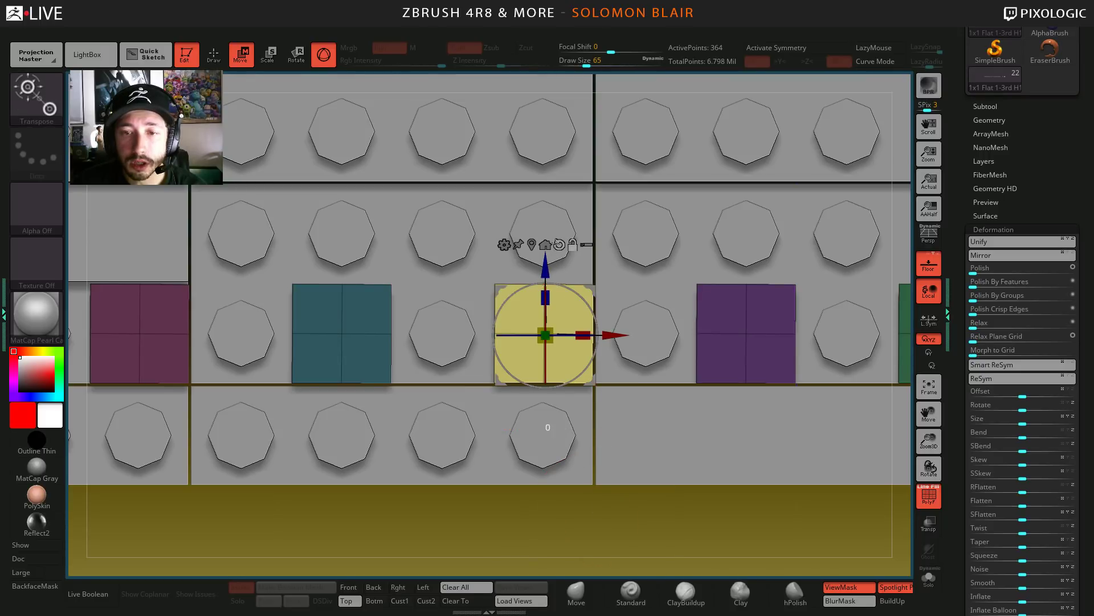
pyautogui.keyDown('ctrl'); pyautogui.moveTo(442, 319); pyautogui.dragTo(442, 362, button='right'); pyautogui.keyUp('ctrl')
pyautogui.moveTo(563, 296); pyautogui.dragTo(622, 385)
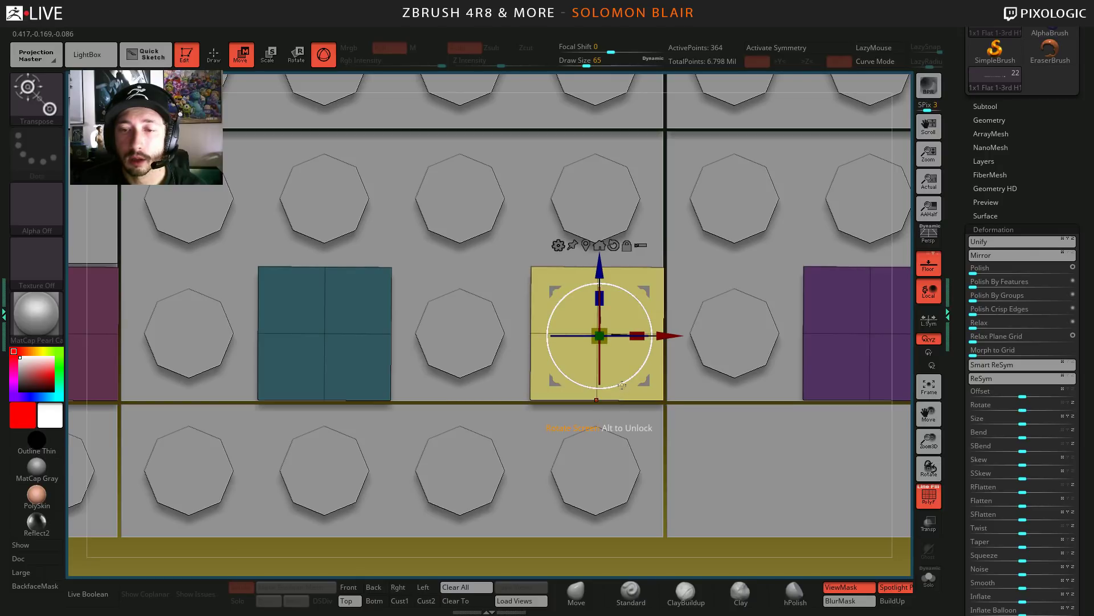
# - Clear the mask, turn off the polyframe and check from the front and side how the 1x1 flats sit on the studs
pyautogui.press('q')
pyautogui.moveTo(527, 331)
pyautogui.keyDown('alt'); pyautogui.mouseDown(button='right')
pyautogui.moveTo(517, 376)
pyautogui.moveTo(566, 386)
pyautogui.mouseUp(button='right'); pyautogui.keyUp('alt')
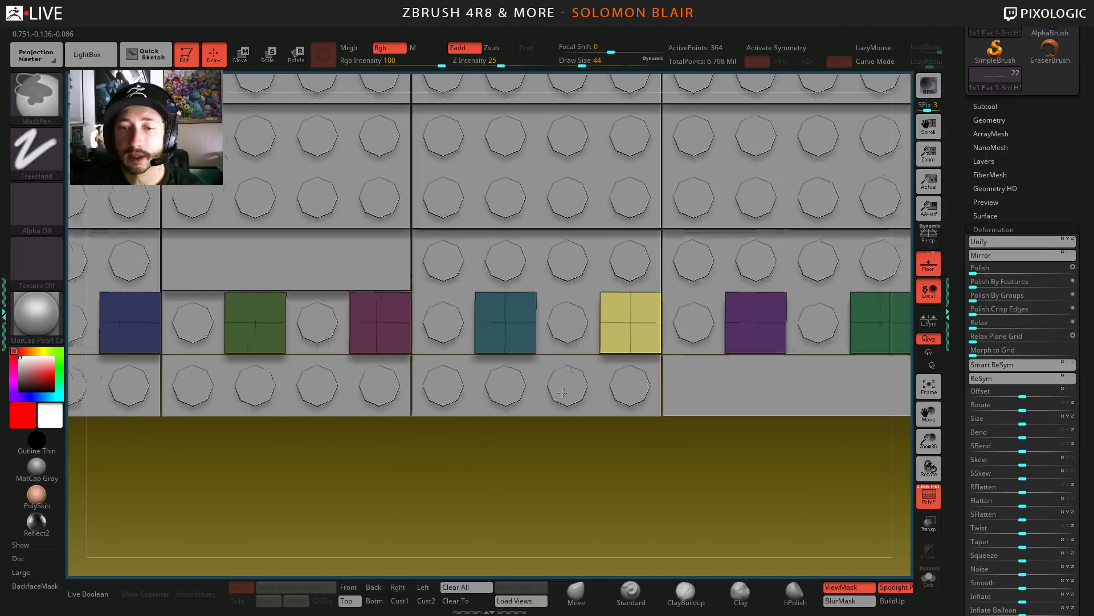
pyautogui.keyDown('ctrl'); pyautogui.moveTo(561, 436); pyautogui.dragTo(556, 455); pyautogui.keyUp('ctrl')
pyautogui.keyDown('ctrl'); pyautogui.moveTo(556, 454); pyautogui.dragTo(501, 319, button='right'); pyautogui.keyUp('ctrl')
pyautogui.hotkey('shift', 'f')
pyautogui.keyDown('ctrl'); pyautogui.moveTo(502, 319); pyautogui.dragTo(464, 320, button='right'); pyautogui.keyUp('ctrl')
pyautogui.keyDown('ctrl'); pyautogui.moveTo(447, 371); pyautogui.dragTo(516, 405, button='right'); pyautogui.keyUp('ctrl')
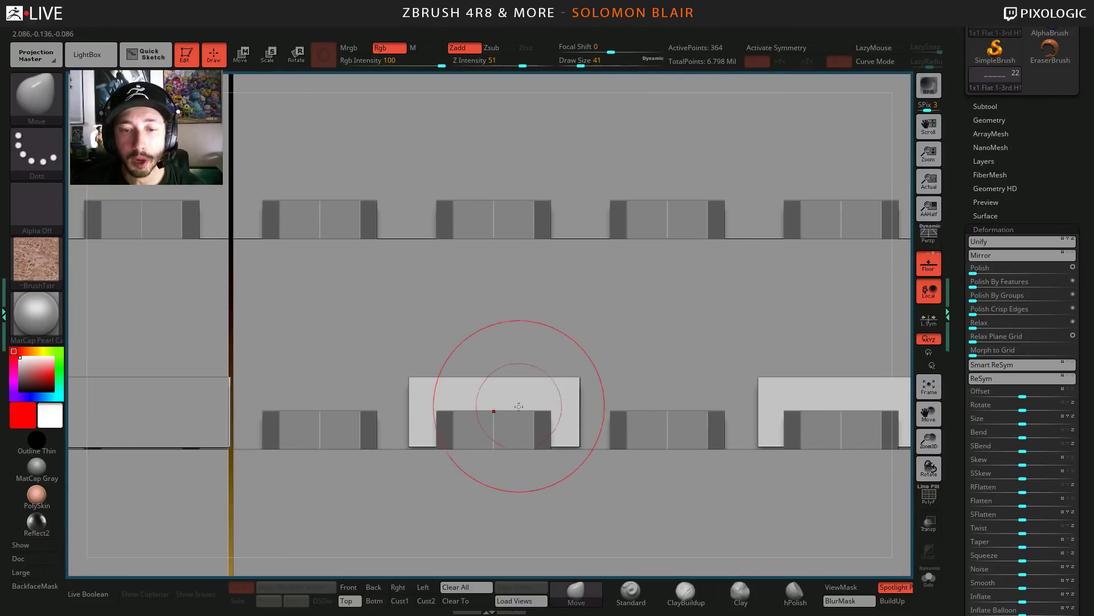
pyautogui.keyDown('alt'); pyautogui.moveTo(495, 443); pyautogui.dragTo(512, 405, button='right'); pyautogui.keyUp('alt')
pyautogui.keyDown('ctrl'); pyautogui.moveTo(467, 364); pyautogui.dragTo(555, 377, button='right'); pyautogui.keyUp('ctrl')
pyautogui.keyDown('ctrl'); pyautogui.moveTo(554, 377); pyautogui.dragTo(627, 365, button='right'); pyautogui.keyUp('ctrl')
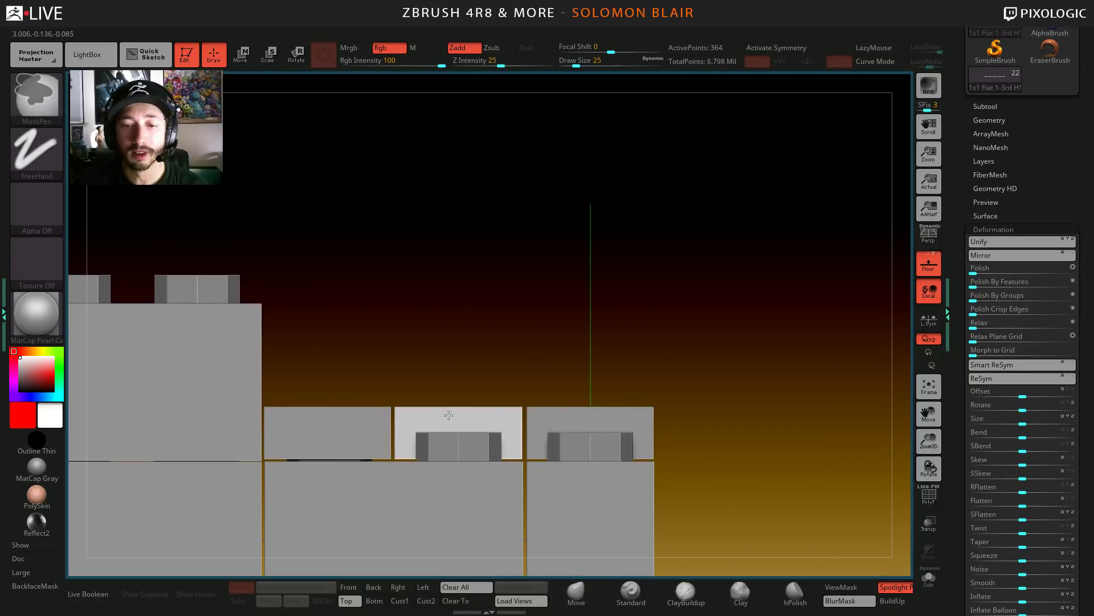
# - Duplicate the row of 1x1 flats straight up above the second step in the side view with the transform gizmo
pyautogui.keyDown('ctrl'); pyautogui.moveTo(447, 415); pyautogui.dragTo(502, 334, button='right'); pyautogui.keyUp('ctrl')
pyautogui.moveTo(502, 334); pyautogui.dragTo(573, 379, button='right')
pyautogui.moveTo(573, 379)
pyautogui.keyDown('shift'); pyautogui.mouseDown(button='right')
pyautogui.moveTo(626, 306)
pyautogui.moveTo(602, 287)
pyautogui.mouseUp(button='right'); pyautogui.keyUp('shift')
pyautogui.press('w')
pyautogui.click(516, 223)
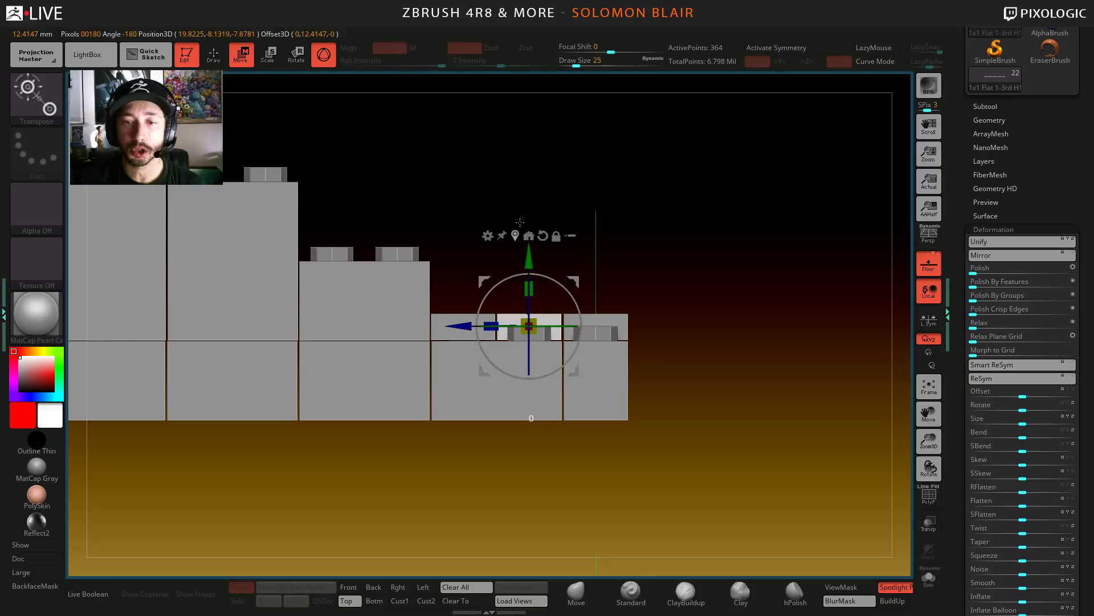
pyautogui.click(558, 234)
pyautogui.keyDown('alt'); pyautogui.moveTo(448, 242); pyautogui.dragTo(521, 293, button='right'); pyautogui.keyUp('alt')
pyautogui.keyDown('ctrl'); pyautogui.moveTo(600, 311); pyautogui.dragTo(599, 231); pyautogui.keyUp('ctrl')
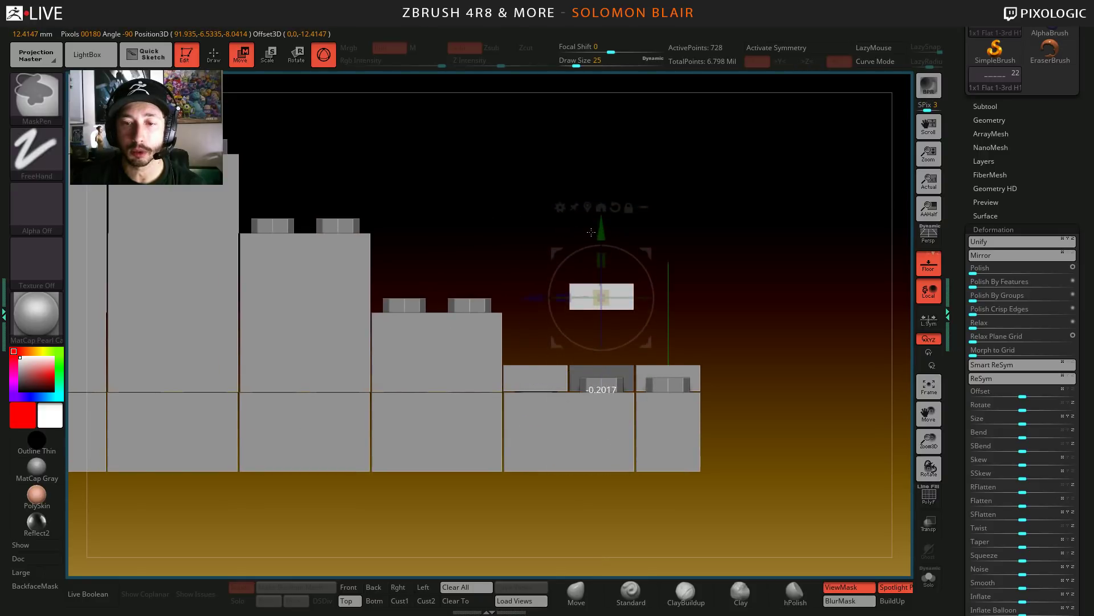
# - Move the duplicated row of 1x1 flats back onto the front studs of the next higher step
pyautogui.keyDown('ctrl'); pyautogui.moveTo(529, 293); pyautogui.dragTo(401, 289); pyautogui.keyUp('ctrl')
pyautogui.keyDown('ctrl'); pyautogui.moveTo(401, 289); pyautogui.dragTo(423, 376, button='right'); pyautogui.keyUp('ctrl')
pyautogui.hotkey('ctrl', 'z')
pyautogui.moveTo(727, 285); pyautogui.dragTo(435, 293)
pyautogui.moveTo(505, 212); pyautogui.dragTo(502, 218)
pyautogui.press('q')
# - Turn on the polyframe, clear the mask and isolate the pink end flat together with its duplicate on the next step
pyautogui.moveTo(508, 217)
pyautogui.keyDown('ctrl'); pyautogui.mouseDown(button='right')
pyautogui.moveTo(446, 284)
pyautogui.moveTo(602, 404)
pyautogui.moveTo(587, 437)
pyautogui.mouseUp(button='right'); pyautogui.keyUp('ctrl')
pyautogui.hotkey('shift', 'f')
pyautogui.keyDown('alt'); pyautogui.moveTo(751, 277); pyautogui.dragTo(766, 390, button='right'); pyautogui.keyUp('alt')
pyautogui.hotkey('ctrl', 'h')
pyautogui.keyDown('ctrl'); pyautogui.keyDown('shift'); pyautogui.click(542, 326); pyautogui.keyUp('shift'); pyautogui.keyUp('ctrl')
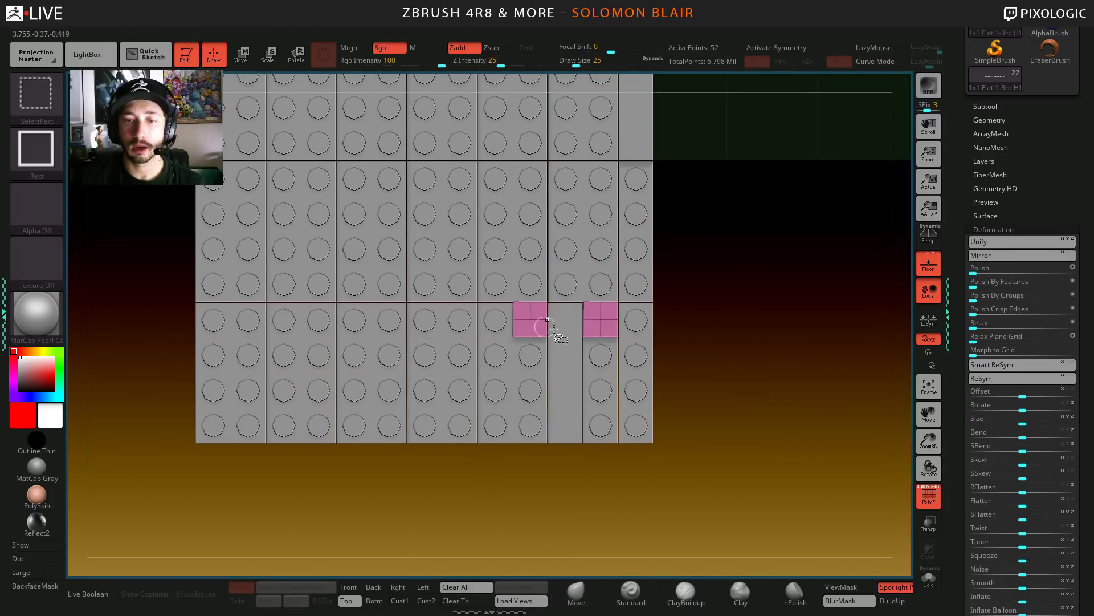
# - Give the isolated duplicate flat its own polygroup, isolate it, and hide it while bringing the other 1x1 flats back into view
pyautogui.keyDown('ctrl'); pyautogui.keyDown('shift'); pyautogui.click(760, 332); pyautogui.keyUp('shift'); pyautogui.keyUp('ctrl')
pyautogui.hotkey('ctrl', 'w')
pyautogui.keyDown('ctrl'); pyautogui.keyDown('shift'); pyautogui.click(530, 322); pyautogui.keyUp('shift'); pyautogui.keyUp('ctrl')
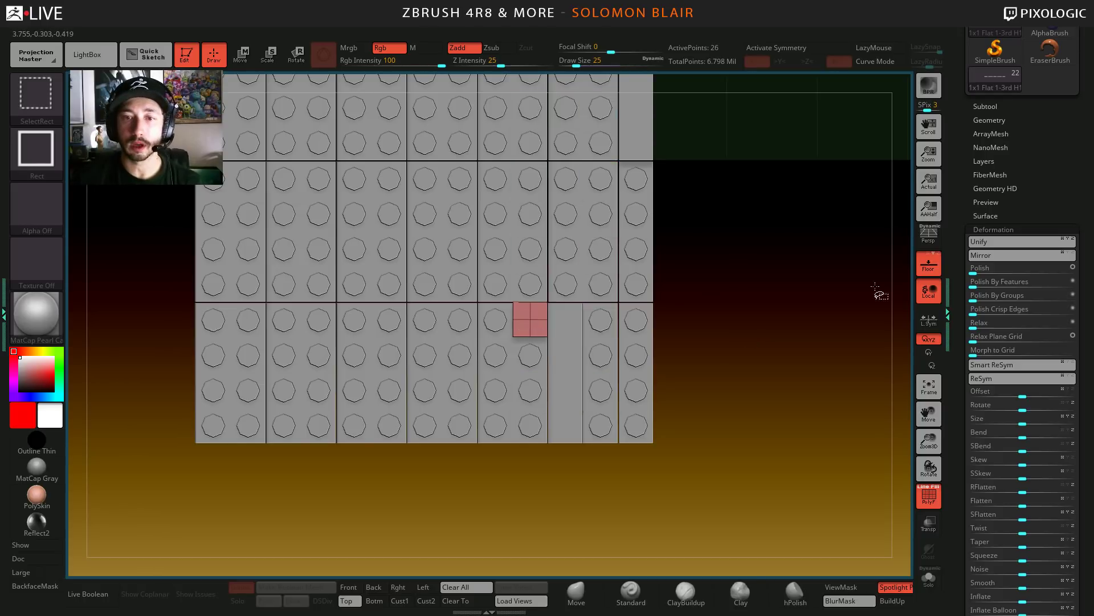
pyautogui.keyDown('ctrl'); pyautogui.keyDown('shift'); pyautogui.click(798, 406); pyautogui.keyUp('shift'); pyautogui.keyUp('ctrl')
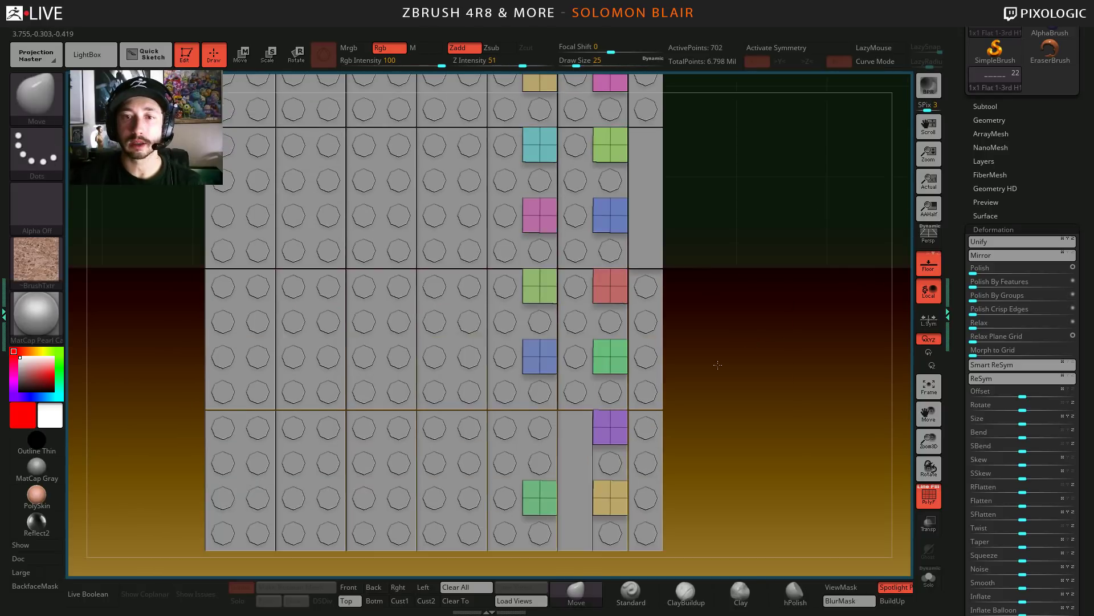
# - Hide more 1x1 flats at irregular intervals along the duplicated row, leaving six scattered ones on that step
pyautogui.keyDown('alt'); pyautogui.moveTo(803, 159); pyautogui.dragTo(797, 376); pyautogui.keyUp('alt')
pyautogui.keyDown('ctrl'); pyautogui.keyDown('shift'); pyautogui.click(531, 217); pyautogui.keyUp('shift'); pyautogui.keyUp('ctrl')
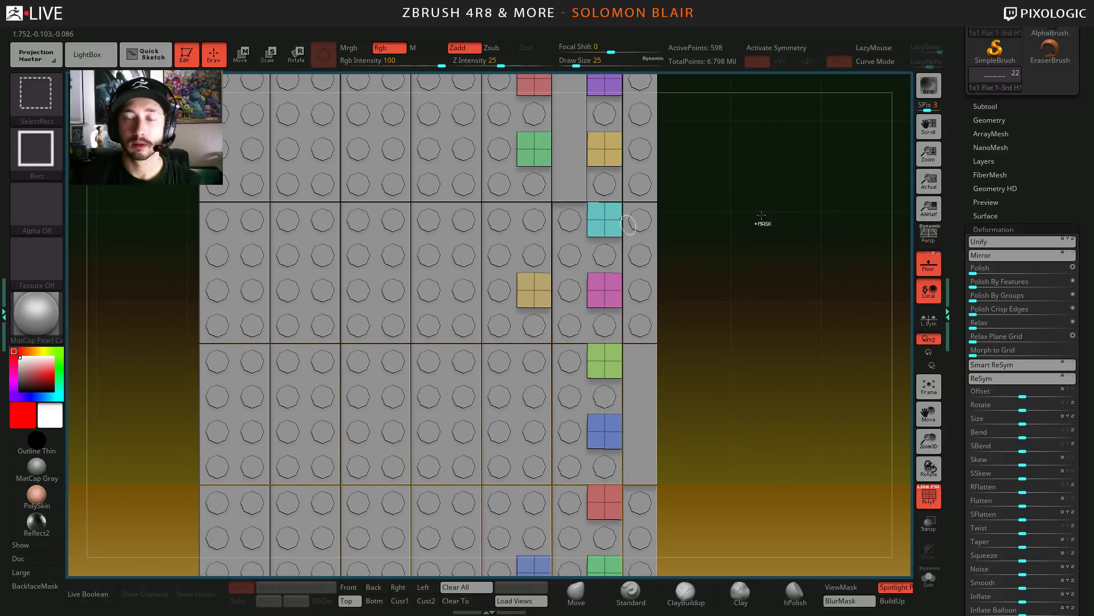
pyautogui.keyDown('alt'); pyautogui.moveTo(760, 219); pyautogui.dragTo(756, 403); pyautogui.keyUp('alt')
pyautogui.keyDown('ctrl'); pyautogui.keyDown('shift'); pyautogui.click(535, 206); pyautogui.keyUp('shift'); pyautogui.keyUp('ctrl')
pyautogui.keyDown('ctrl'); pyautogui.keyDown('shift'); pyautogui.click(532, 132); pyautogui.keyUp('shift'); pyautogui.keyUp('ctrl')
pyautogui.keyDown('alt'); pyautogui.moveTo(804, 115); pyautogui.dragTo(772, 325); pyautogui.keyUp('alt')
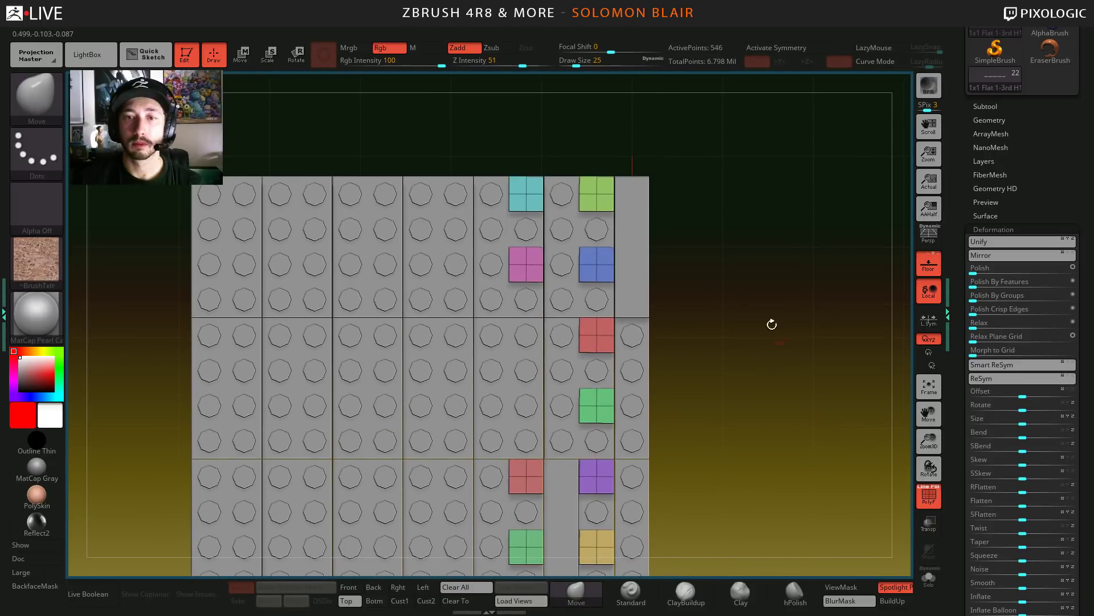
pyautogui.keyDown('ctrl'); pyautogui.keyDown('shift'); pyautogui.click(514, 188); pyautogui.keyUp('shift'); pyautogui.keyUp('ctrl')
# - Delete the hidden 1x1 flats from the mesh and turn off the polyframe
pyautogui.press('space')
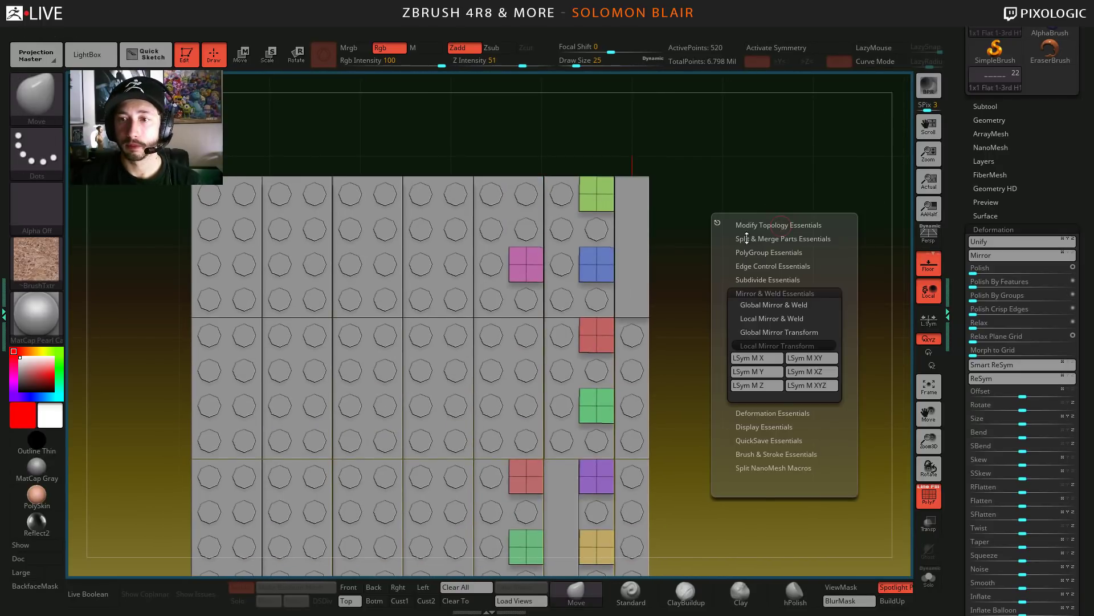
pyautogui.click(752, 225)
pyautogui.click(754, 238)
pyautogui.moveTo(508, 279)
pyautogui.keyDown('ctrl'); pyautogui.mouseDown(button='right')
pyautogui.moveTo(276, 334)
pyautogui.moveTo(289, 274)
pyautogui.moveTo(299, 293)
pyautogui.moveTo(329, 283)
pyautogui.moveTo(364, 416)
pyautogui.moveTo(336, 416)
pyautogui.mouseUp(button='right'); pyautogui.keyUp('ctrl')
pyautogui.hotkey('shift', 'f')
pyautogui.press('s')
pyautogui.click(299, 274)
pyautogui.moveTo(336, 416); pyautogui.dragTo(862, 187)
# - Show the column subtools again and view them from above together with the staircase
pyautogui.click(992, 106)
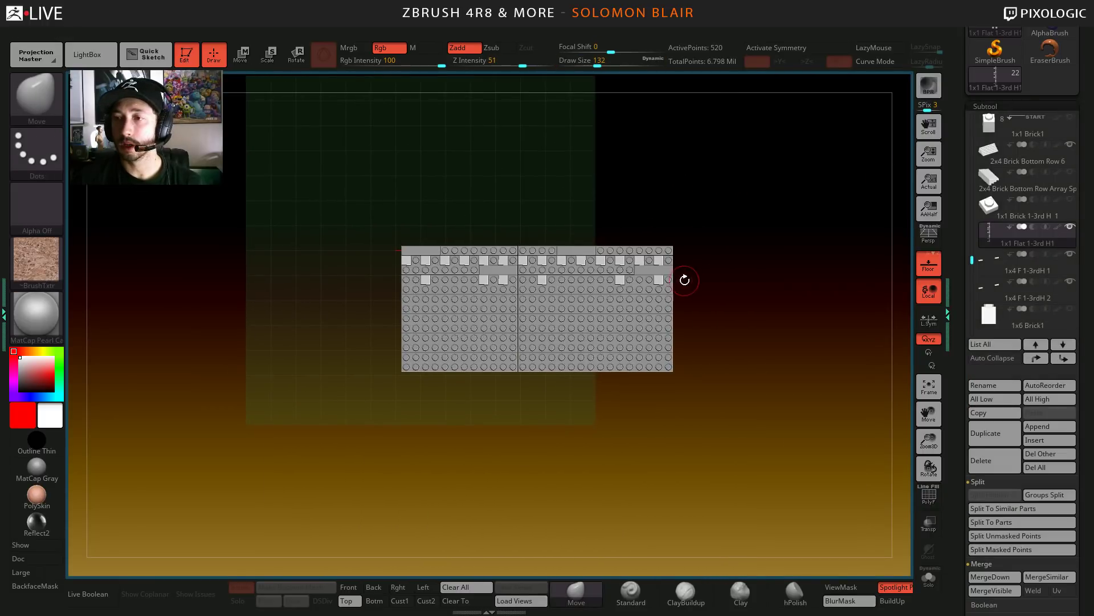
pyautogui.keyDown('alt'); pyautogui.moveTo(684, 279); pyautogui.dragTo(667, 316, button='right'); pyautogui.keyUp('alt')
pyautogui.moveTo(973, 259); pyautogui.dragTo(982, 108)
pyautogui.click(1070, 172)
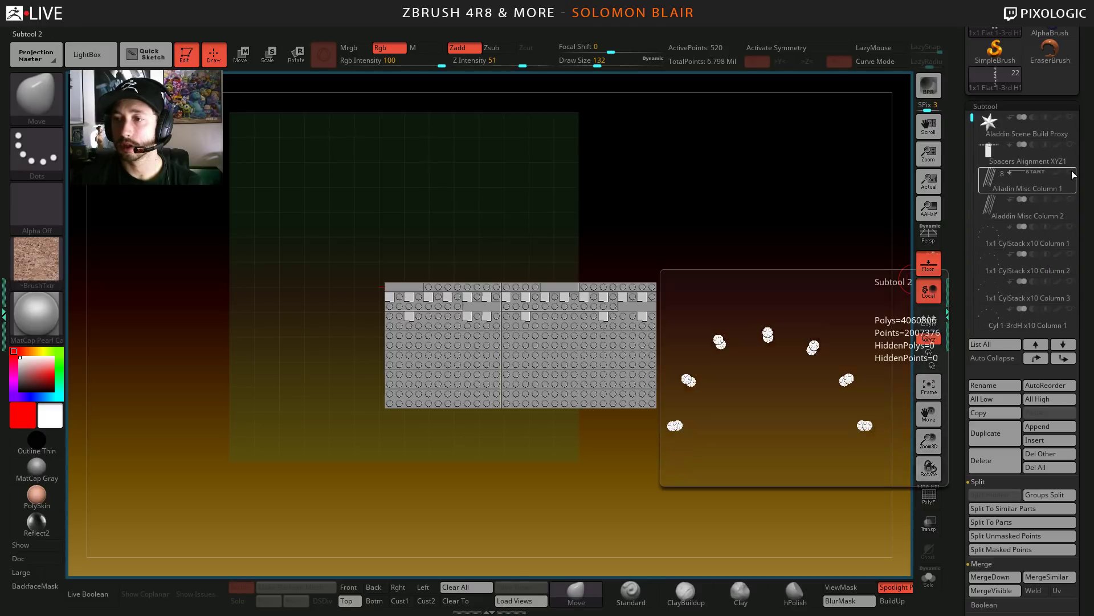
pyautogui.moveTo(448, 467); pyautogui.dragTo(551, 279)
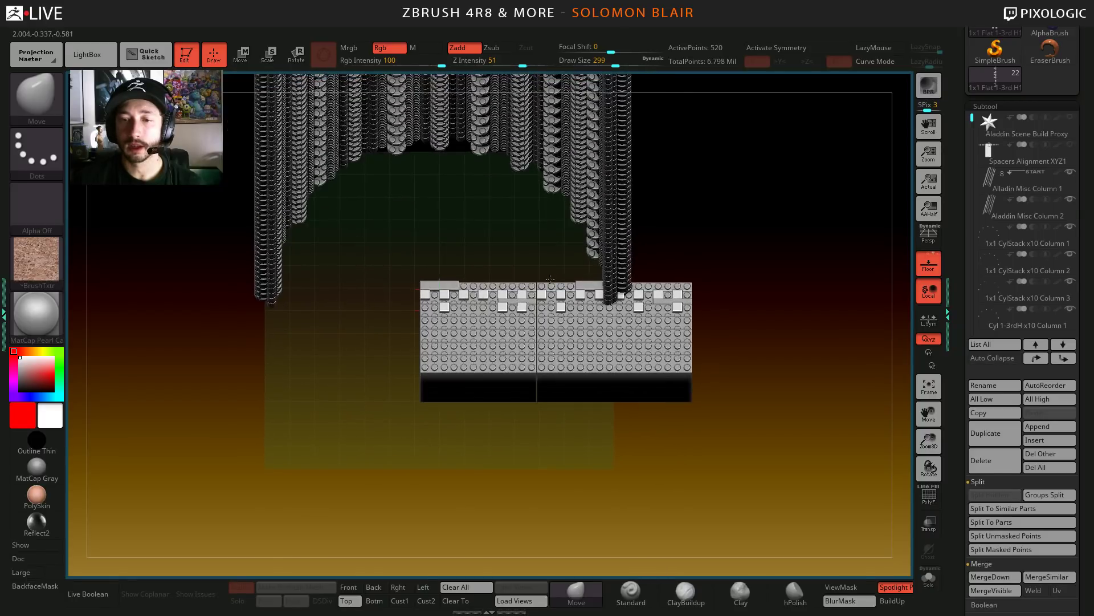
pyautogui.moveTo(527, 384); pyautogui.dragTo(513, 429, button='right')
pyautogui.press('s')
pyautogui.click(492, 437)
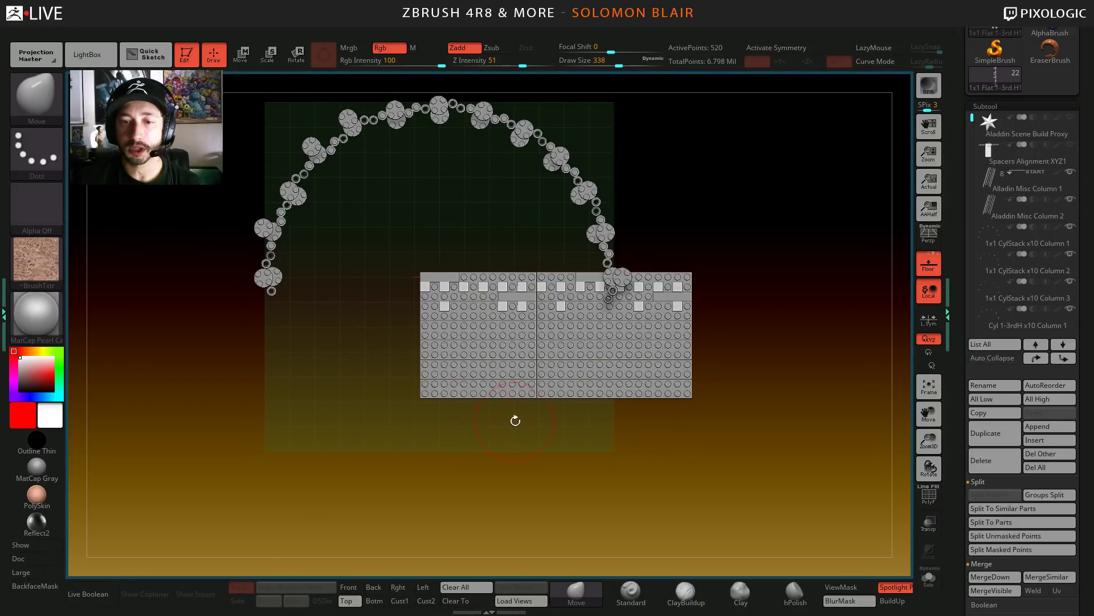
pyautogui.keyDown('alt'); pyautogui.moveTo(583, 310); pyautogui.dragTo(603, 317, button='right'); pyautogui.keyUp('alt')
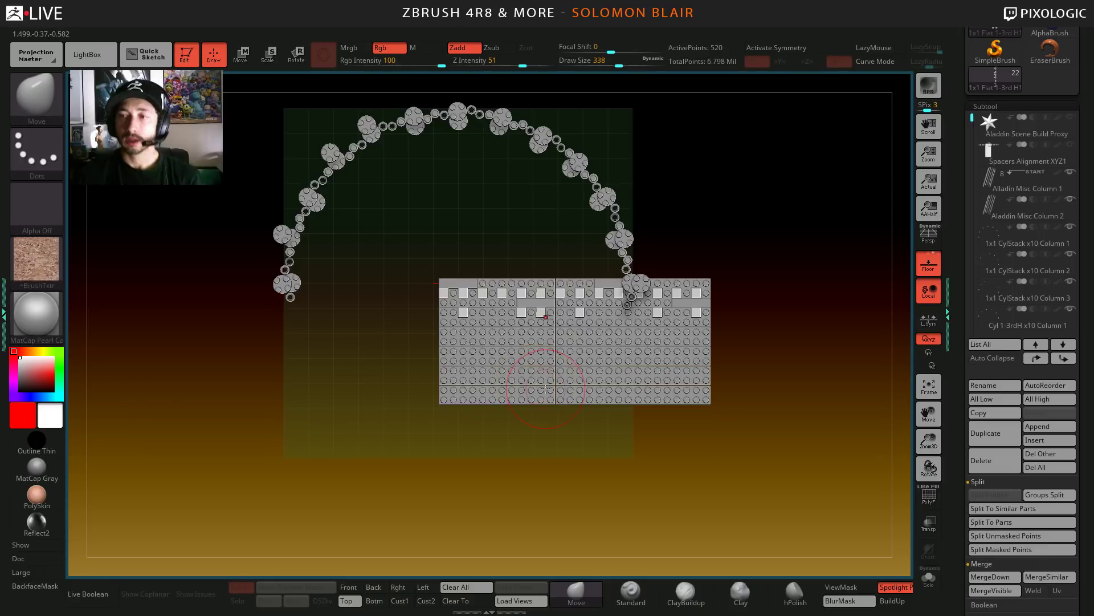
# - Return to the 1x1 flat subtool in the subtool list and reduce the Draw Size to 217
pyautogui.moveTo(972, 119); pyautogui.dragTo(972, 250)
pyautogui.press('s')
pyautogui.click(582, 465)
pyautogui.keyDown('alt'); pyautogui.moveTo(578, 465); pyautogui.dragTo(603, 482, button='right'); pyautogui.keyUp('alt')
pyautogui.press('s')
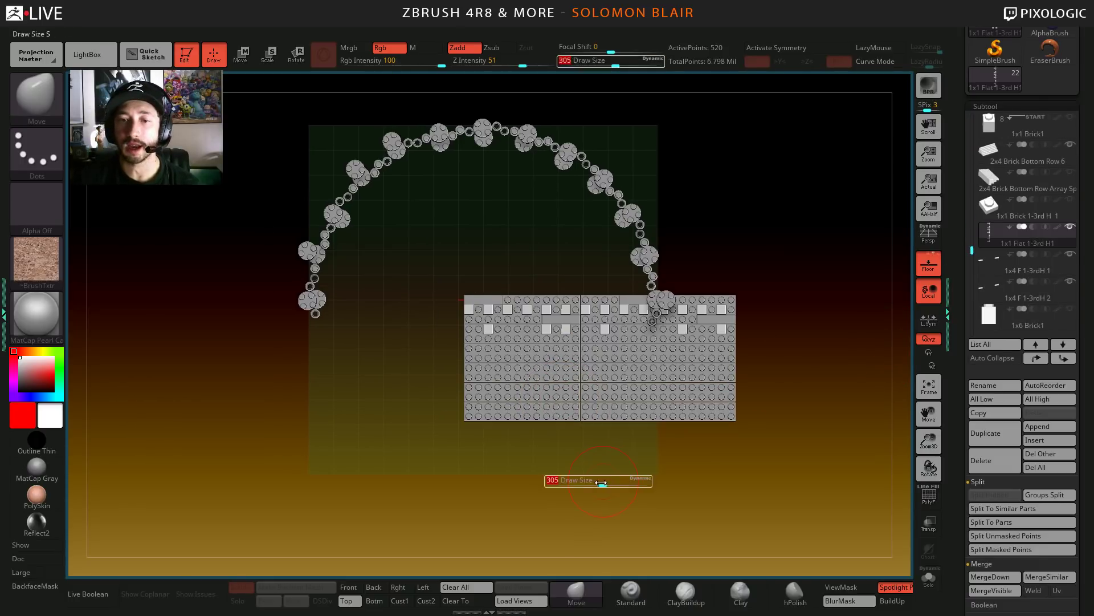
pyautogui.moveTo(602, 483); pyautogui.dragTo(596, 483)
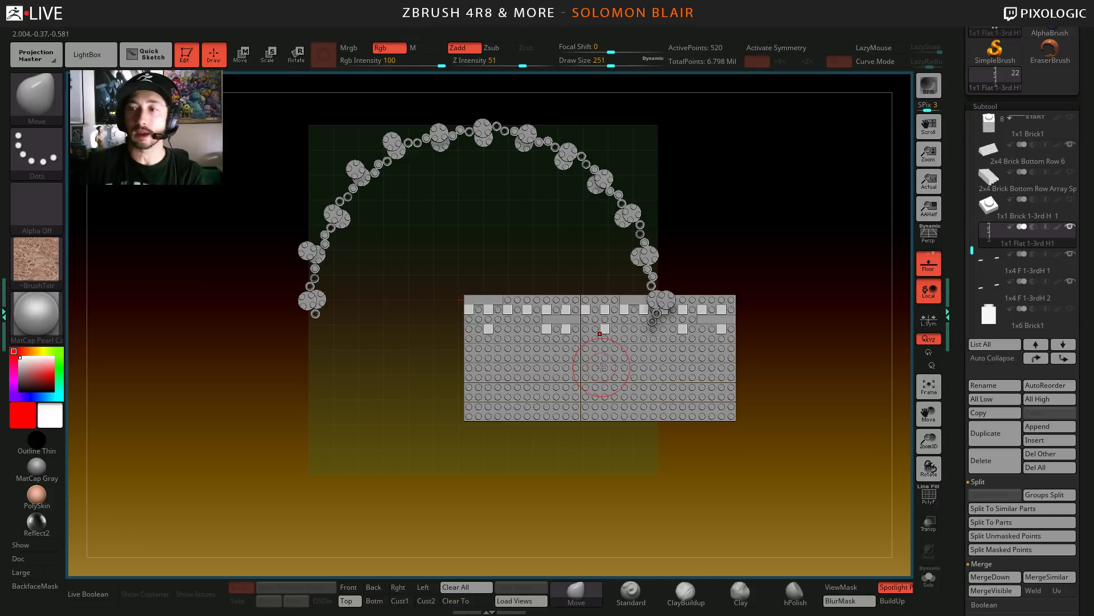
pyautogui.press('s')
pyautogui.keyDown('alt'); pyautogui.moveTo(536, 389); pyautogui.dragTo(507, 385, button='right'); pyautogui.keyUp('alt')
pyautogui.press('s')
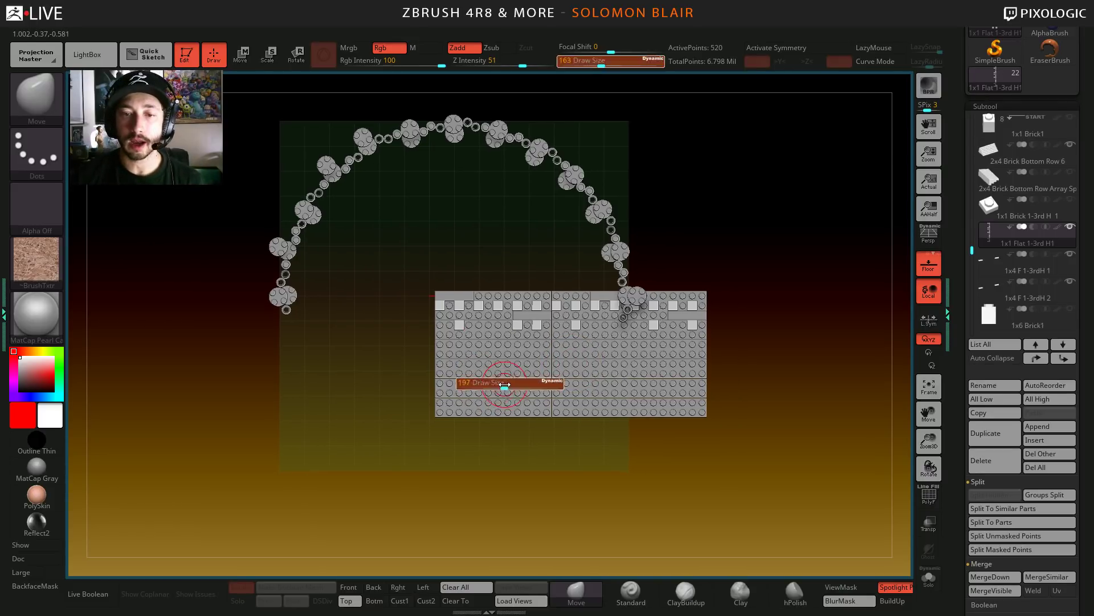
pyautogui.click(504, 385)
# - Select the 2x4 Brick Bottom Row 6 subtool, turn off symmetry, center the move gizmo on its mesh and enable transposing all selected subtools
pyautogui.press('w')
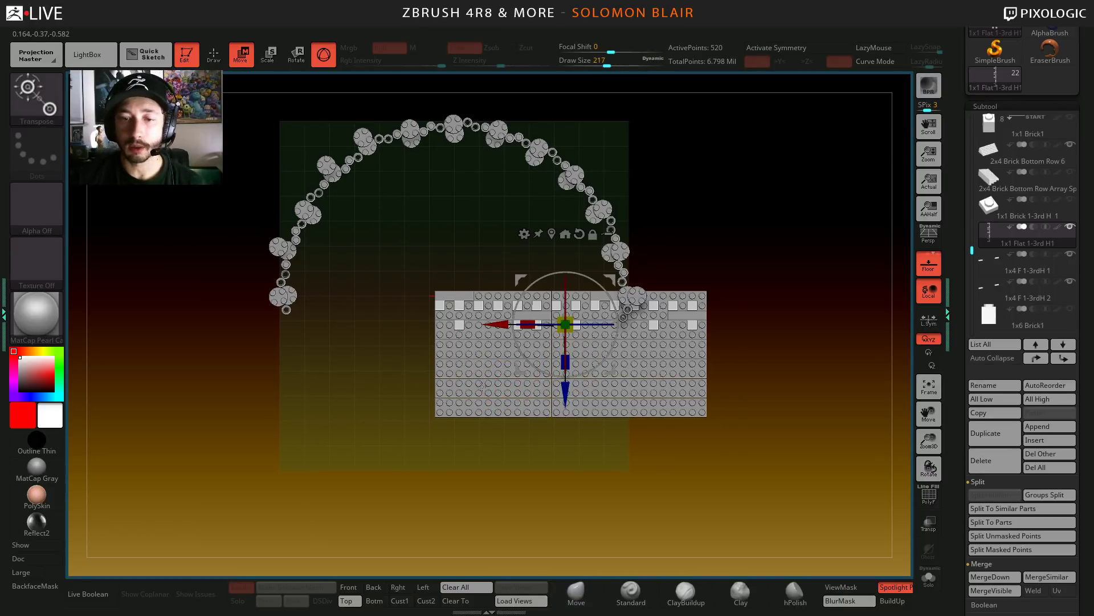
pyautogui.click(478, 359)
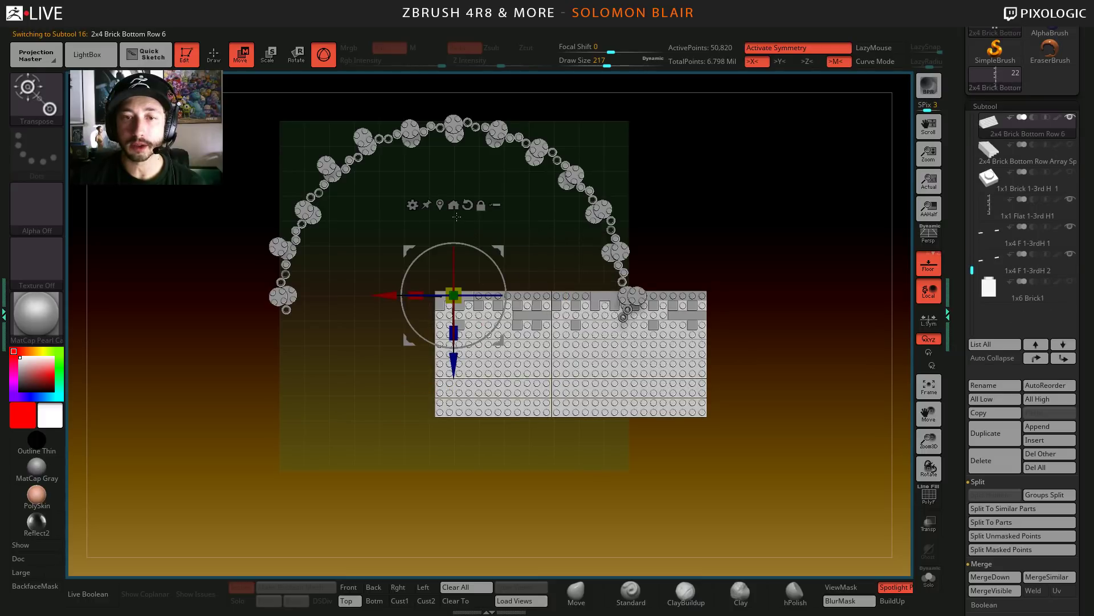
pyautogui.press('x')
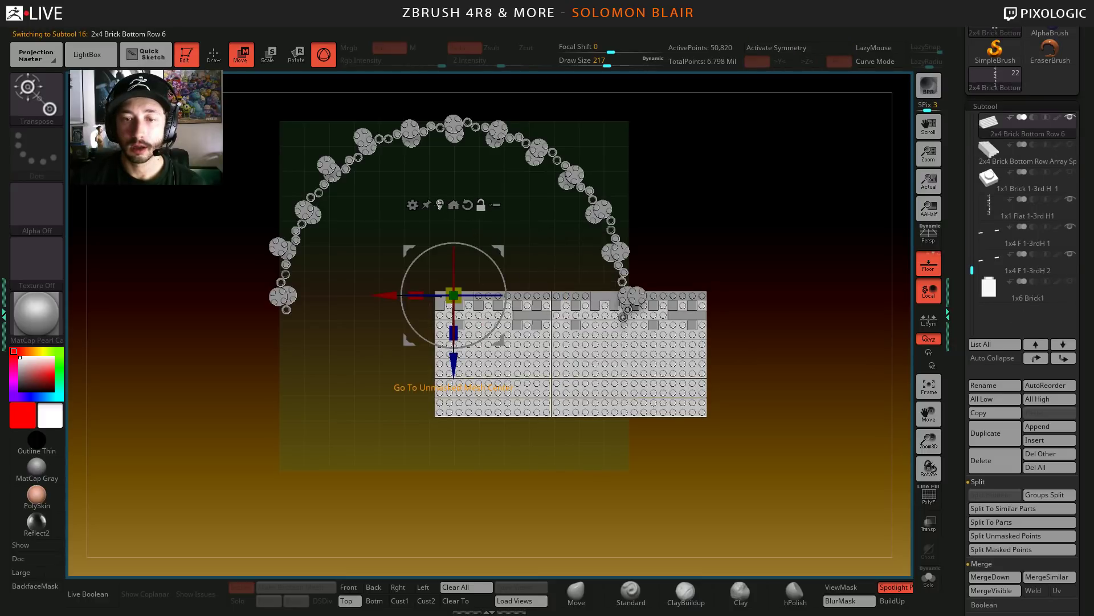
pyautogui.click(440, 204)
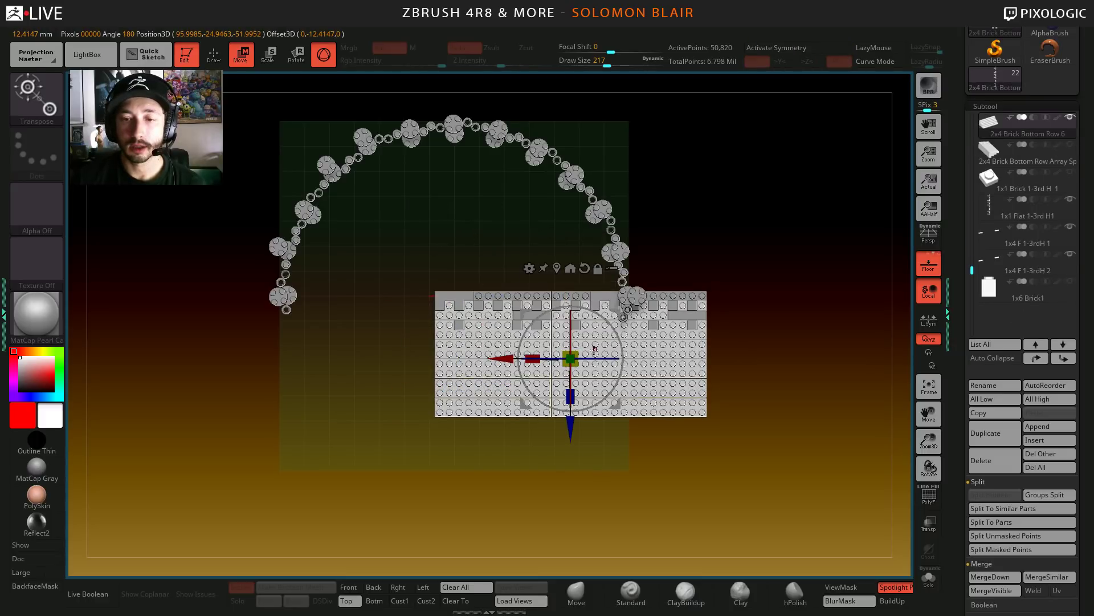
pyautogui.click(612, 269)
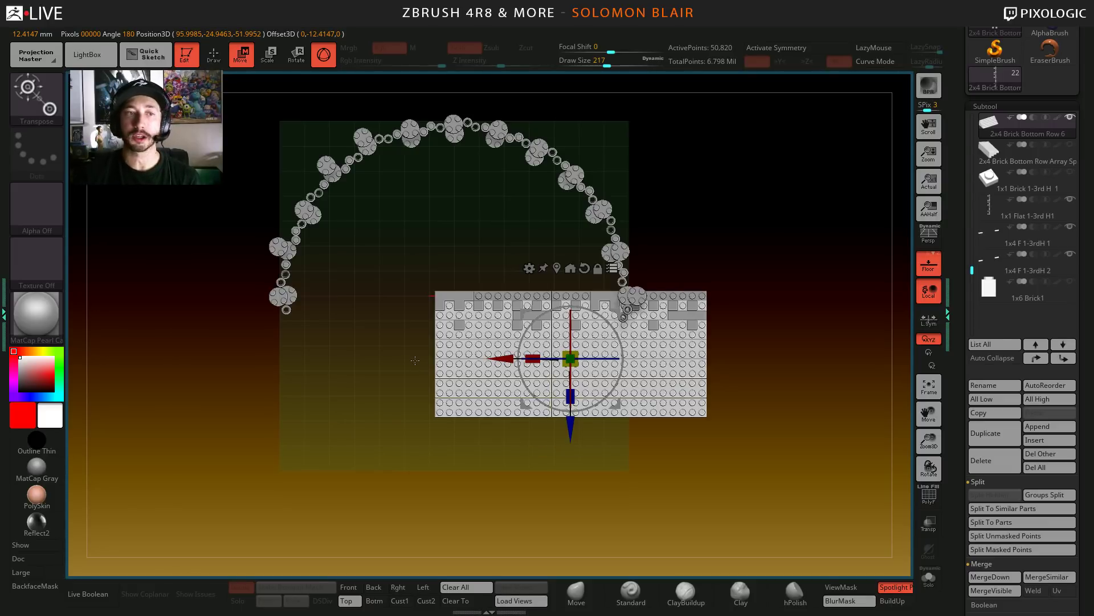
# - Exclude every column subtool from the transpose selection, keeping only the staircase bricks and flats selected
pyautogui.hotkey('ctrl', 'shift')
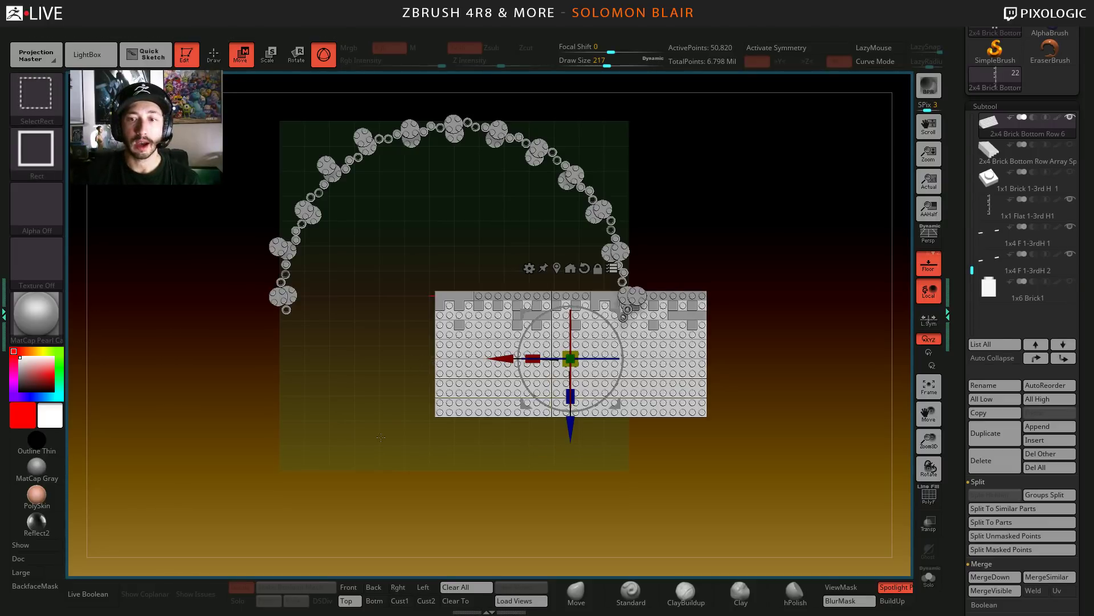
pyautogui.moveTo(333, 488)
pyautogui.keyDown('ctrl'); pyautogui.keyDown('shift'); pyautogui.mouseDown()
pyautogui.moveTo(630, 418)
pyautogui.moveTo(760, 349)
pyautogui.moveTo(809, 282)
pyautogui.mouseUp(); pyautogui.keyUp('shift'); pyautogui.keyUp('ctrl')
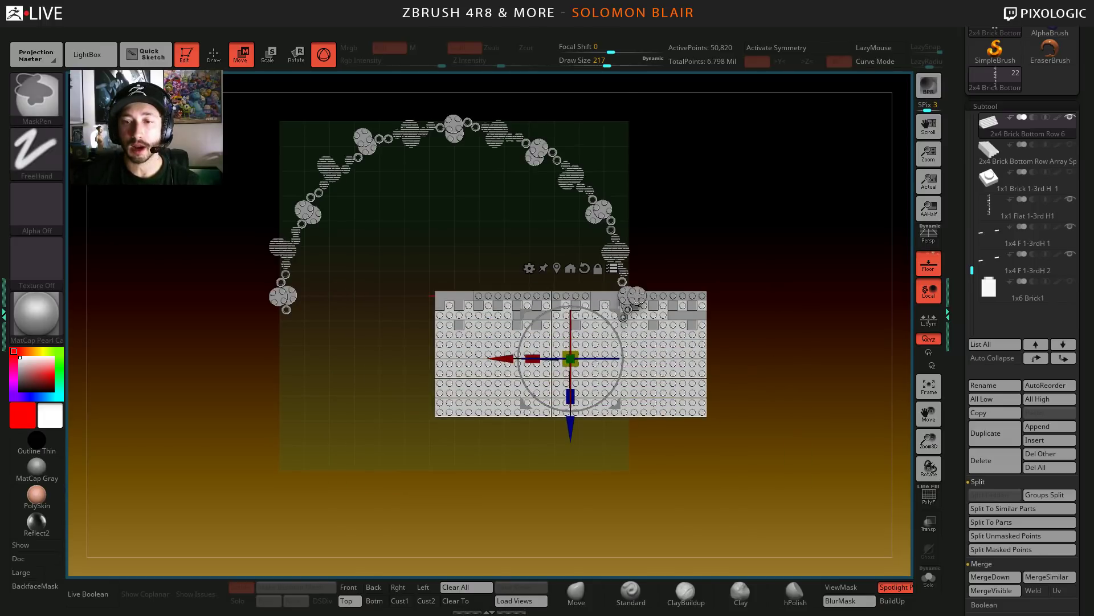
pyautogui.press('f')
pyautogui.keyDown('ctrl'); pyautogui.moveTo(739, 321); pyautogui.dragTo(740, 365, button='right'); pyautogui.keyUp('ctrl')
pyautogui.keyDown('alt'); pyautogui.moveTo(593, 80); pyautogui.dragTo(620, 175, button='right'); pyautogui.keyUp('alt')
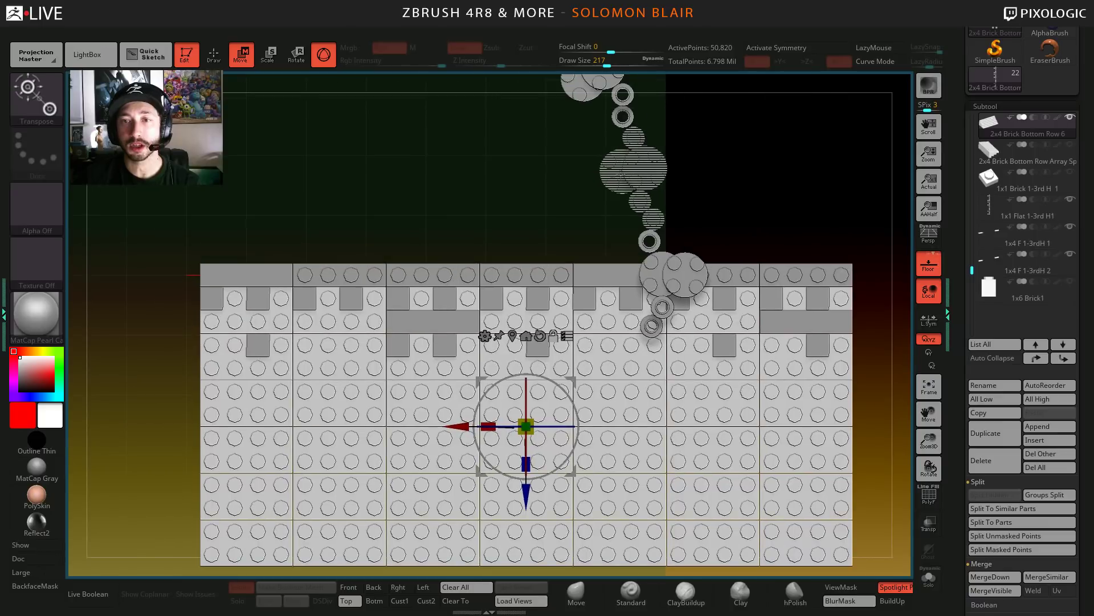
pyautogui.keyDown('alt'); pyautogui.moveTo(625, 123); pyautogui.dragTo(635, 330); pyautogui.keyUp('alt')
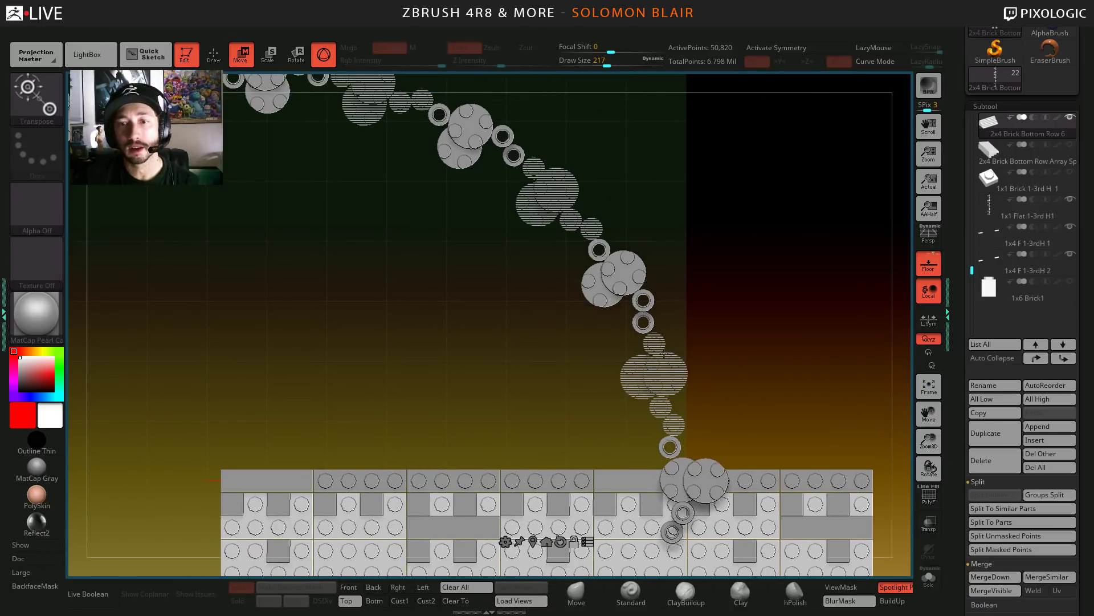
pyautogui.hotkey('ctrl', 'shift')
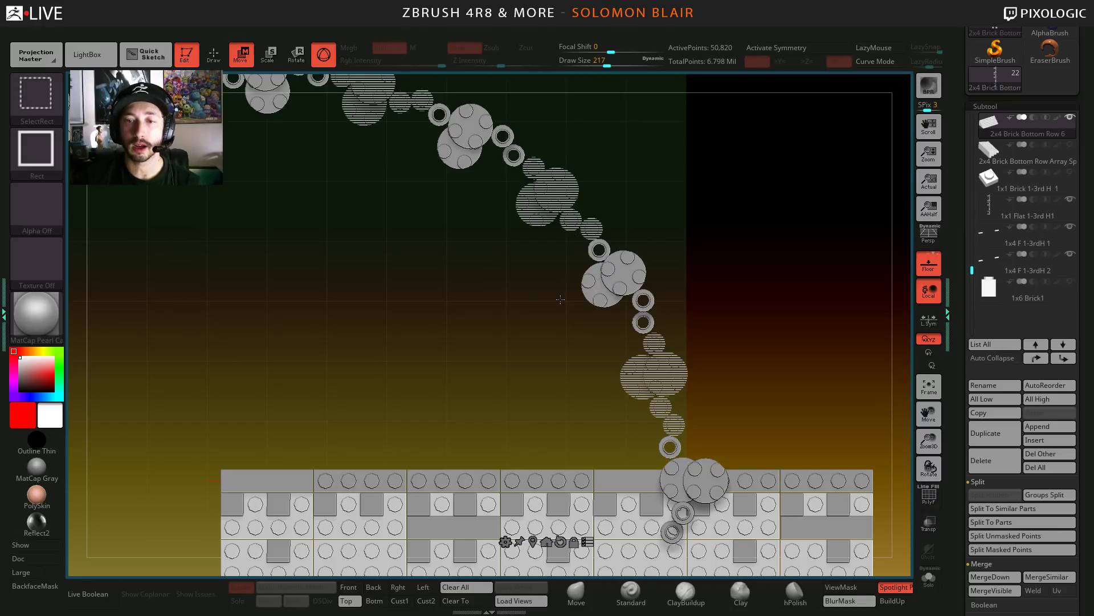
pyautogui.keyDown('ctrl'); pyautogui.keyDown('shift'); pyautogui.click(593, 257); pyautogui.keyUp('shift'); pyautogui.keyUp('ctrl')
pyautogui.keyDown('ctrl'); pyautogui.keyDown('shift'); pyautogui.click(593, 291); pyautogui.keyUp('shift'); pyautogui.keyUp('ctrl')
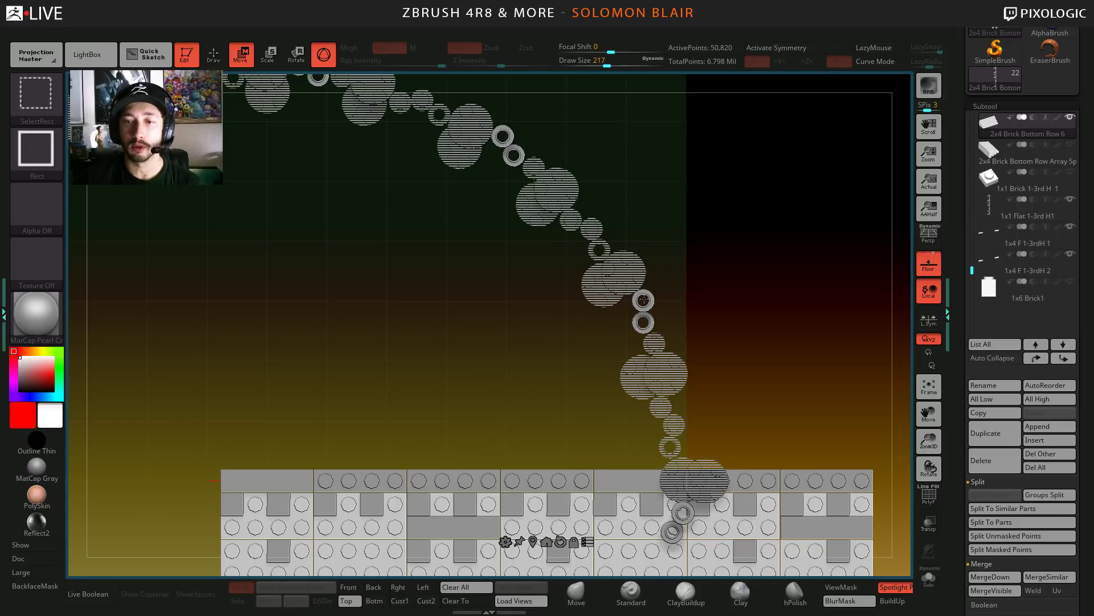
pyautogui.keyDown('ctrl'); pyautogui.keyDown('shift'); pyautogui.click(639, 324); pyautogui.keyUp('shift'); pyautogui.keyUp('ctrl')
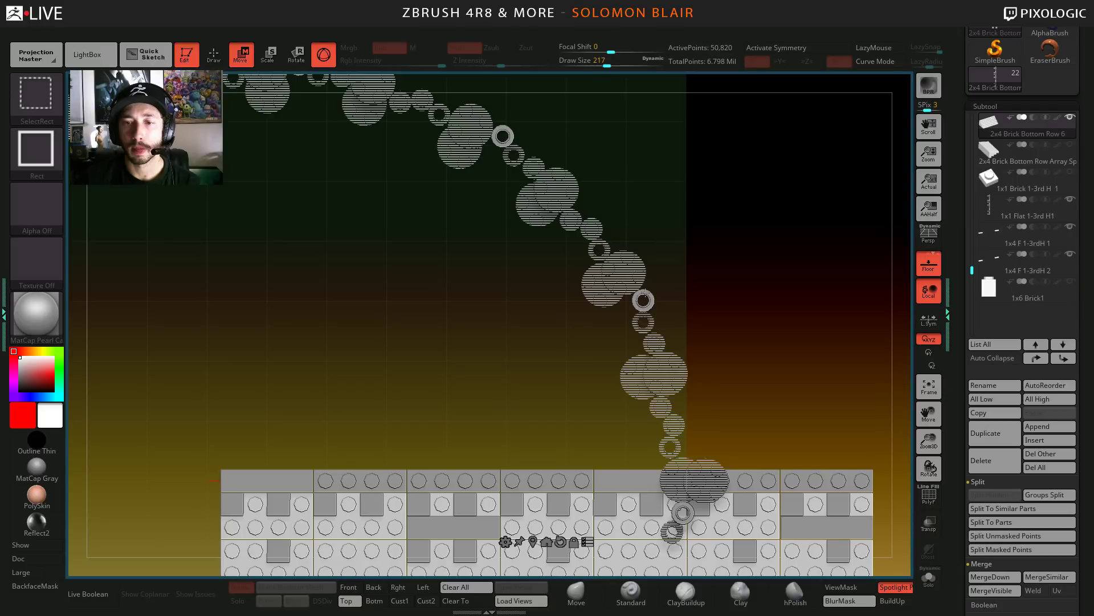
pyautogui.keyDown('ctrl'); pyautogui.keyDown('shift'); pyautogui.click(645, 293); pyautogui.keyUp('shift'); pyautogui.keyUp('ctrl')
# - Move the selected staircase bricks and flats along X to center them within the arc of columns
pyautogui.moveTo(380, 284)
pyautogui.keyDown('alt'); pyautogui.mouseDown()
pyautogui.moveTo(736, 283)
pyautogui.moveTo(304, 190)
pyautogui.moveTo(351, 232)
pyautogui.moveTo(341, 215)
pyautogui.moveTo(306, 291)
pyautogui.mouseUp(); pyautogui.keyUp('alt')
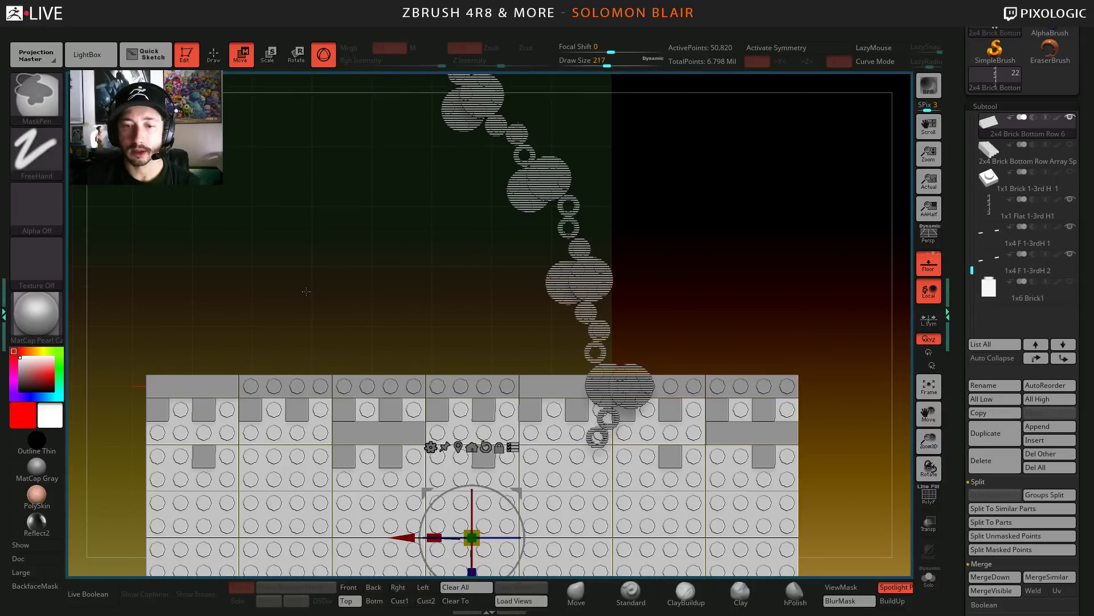
pyautogui.keyDown('ctrl'); pyautogui.moveTo(306, 292); pyautogui.dragTo(420, 289, button='right'); pyautogui.keyUp('ctrl')
pyautogui.moveTo(541, 390); pyautogui.dragTo(439, 393)
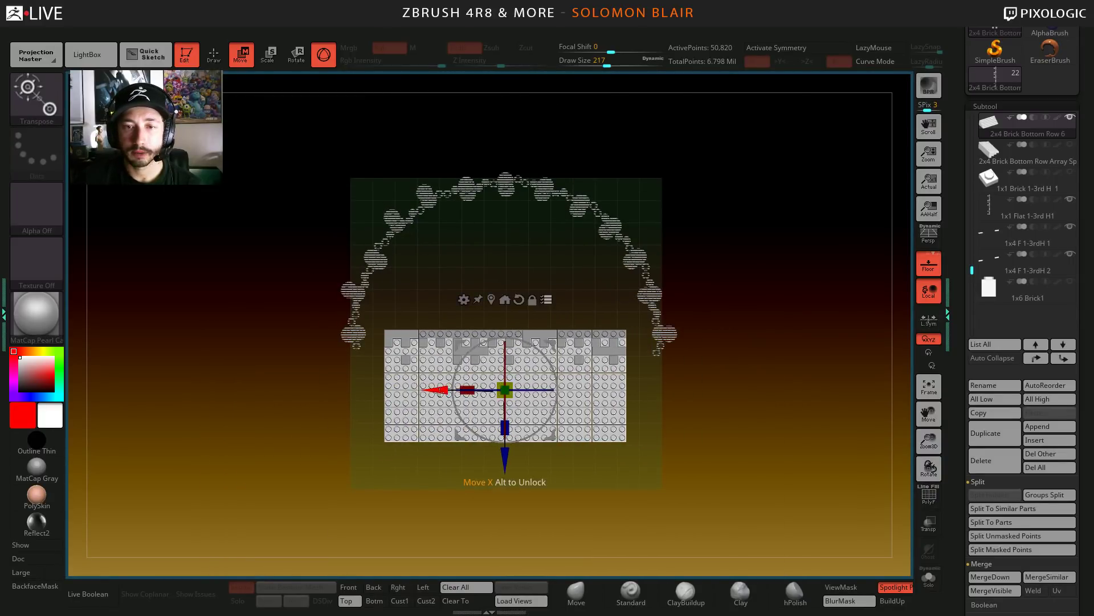
# - Raise the selected staircase bricks and flats along Y in the front view to partway up the columns
pyautogui.moveTo(361, 457); pyautogui.dragTo(388, 337, button='right')
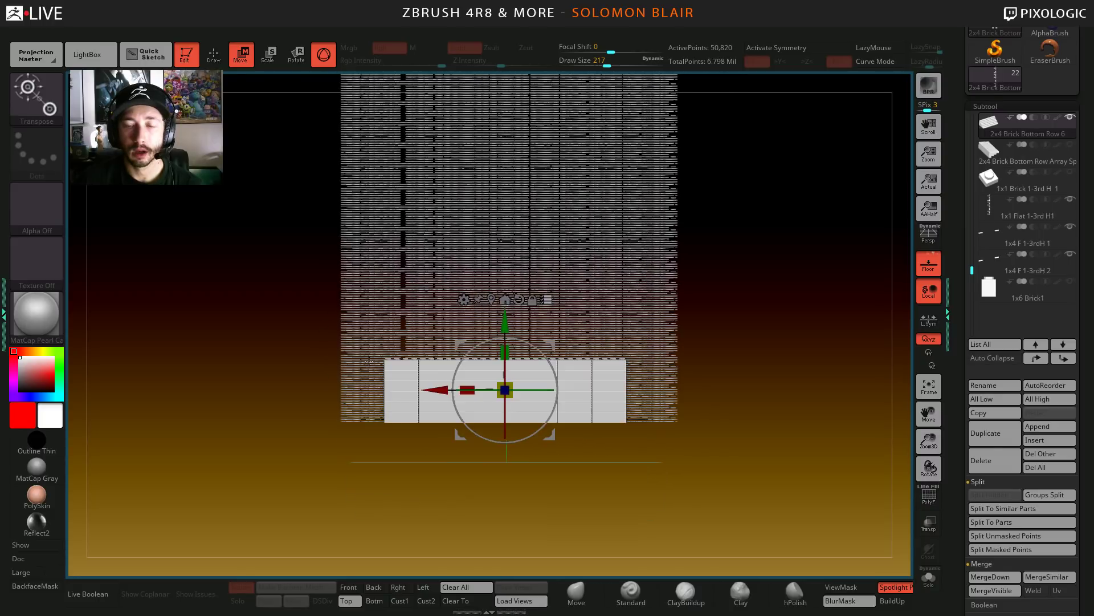
pyautogui.moveTo(505, 322); pyautogui.dragTo(505, 150)
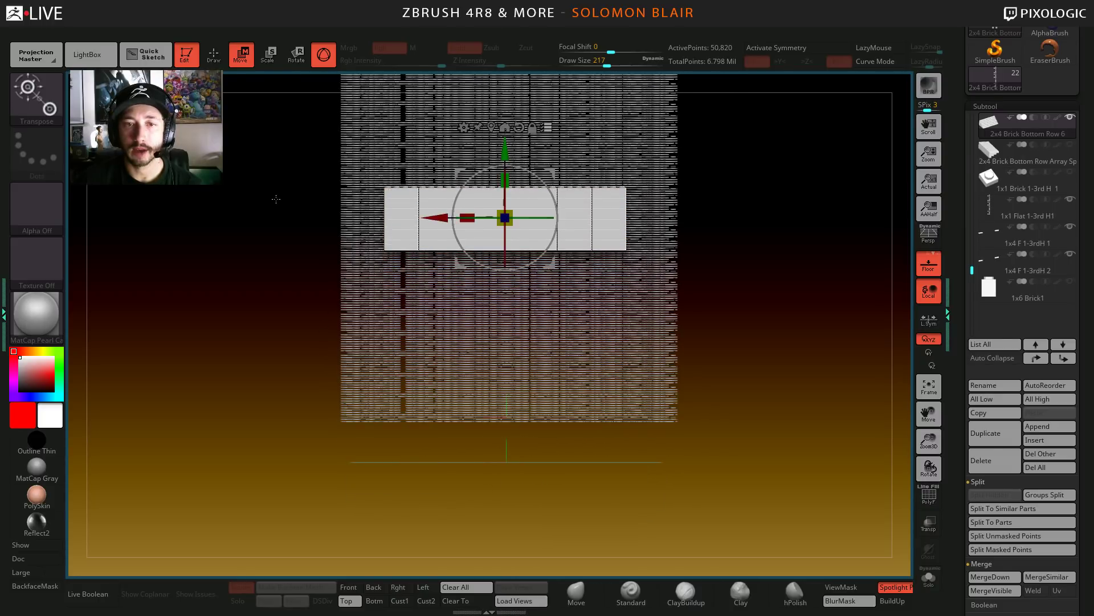
pyautogui.keyDown('alt'); pyautogui.moveTo(482, 156); pyautogui.dragTo(470, 323, button='right'); pyautogui.keyUp('alt')
pyautogui.keyDown('alt'); pyautogui.moveTo(496, 479); pyautogui.dragTo(496, 407, button='right'); pyautogui.keyUp('alt')
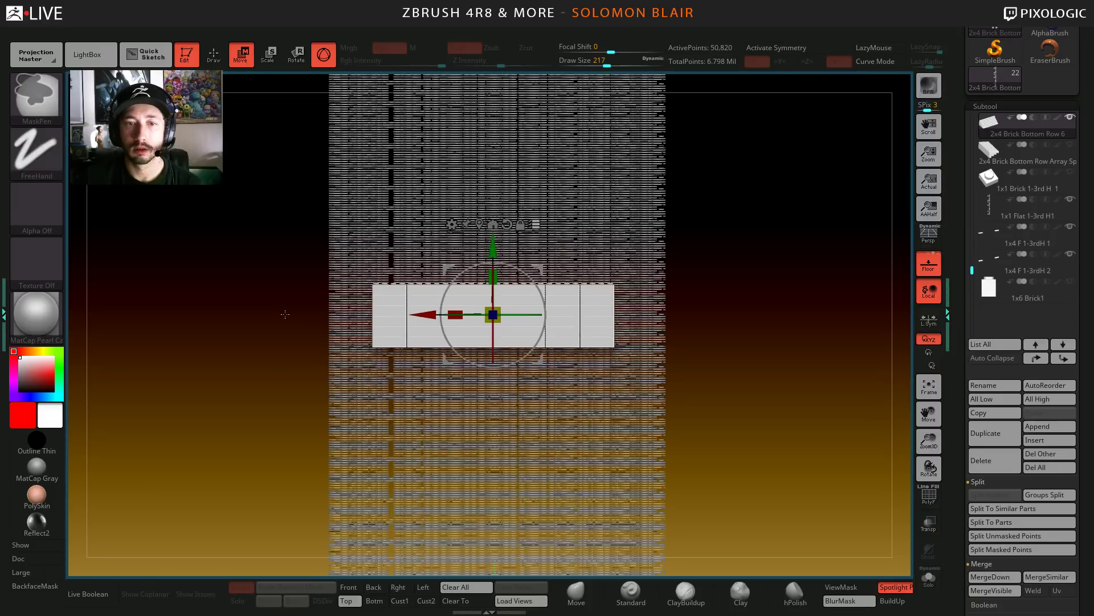
pyautogui.keyDown('ctrl'); pyautogui.moveTo(283, 313); pyautogui.dragTo(315, 313, button='right'); pyautogui.keyUp('ctrl')
pyautogui.keyDown('alt'); pyautogui.moveTo(473, 260); pyautogui.dragTo(466, 346, button='right'); pyautogui.keyUp('alt')
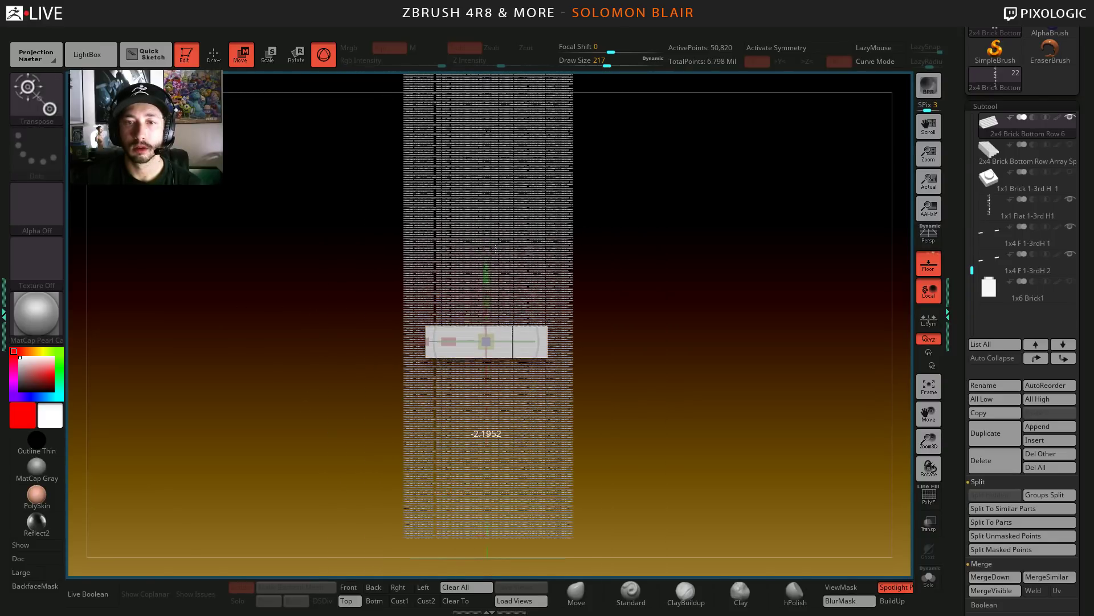
pyautogui.moveTo(495, 248); pyautogui.dragTo(493, 210)
pyautogui.keyDown('alt'); pyautogui.moveTo(283, 284); pyautogui.dragTo(282, 416, button='right'); pyautogui.keyUp('alt')
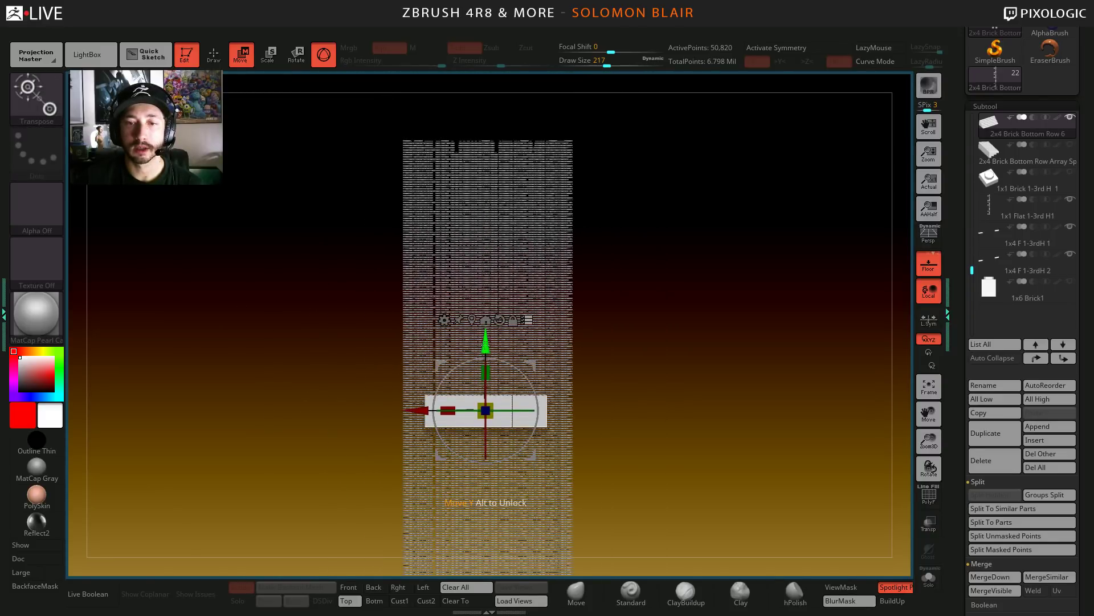
# - Show the timeline and move the selected staircase further up along Y in an angled view from above
pyautogui.click(45, 549)
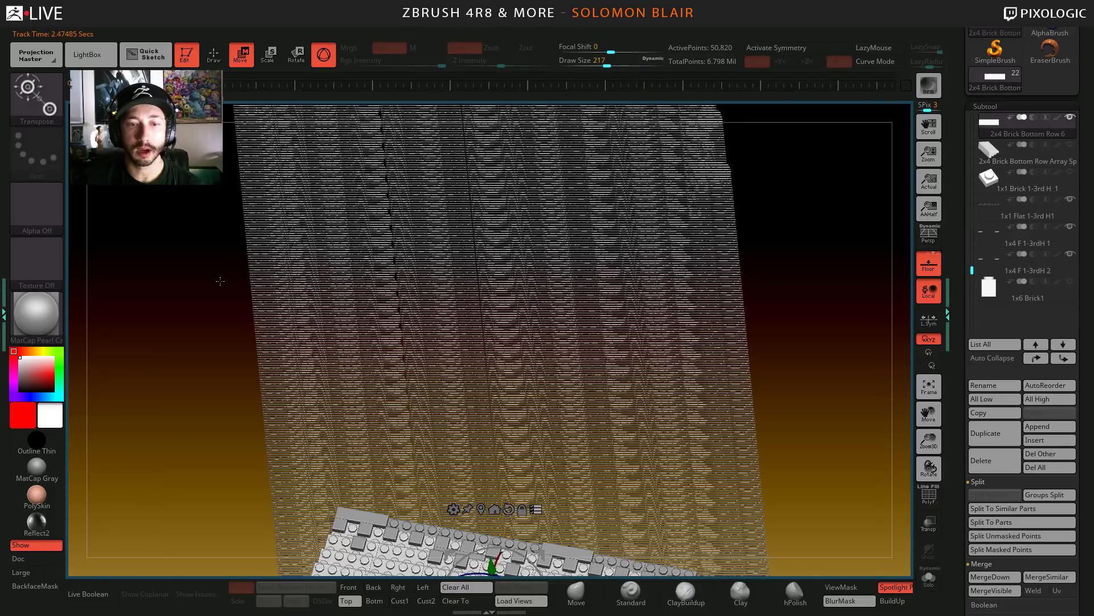
pyautogui.keyDown('ctrl'); pyautogui.moveTo(388, 336); pyautogui.dragTo(288, 275, button='right'); pyautogui.keyUp('ctrl')
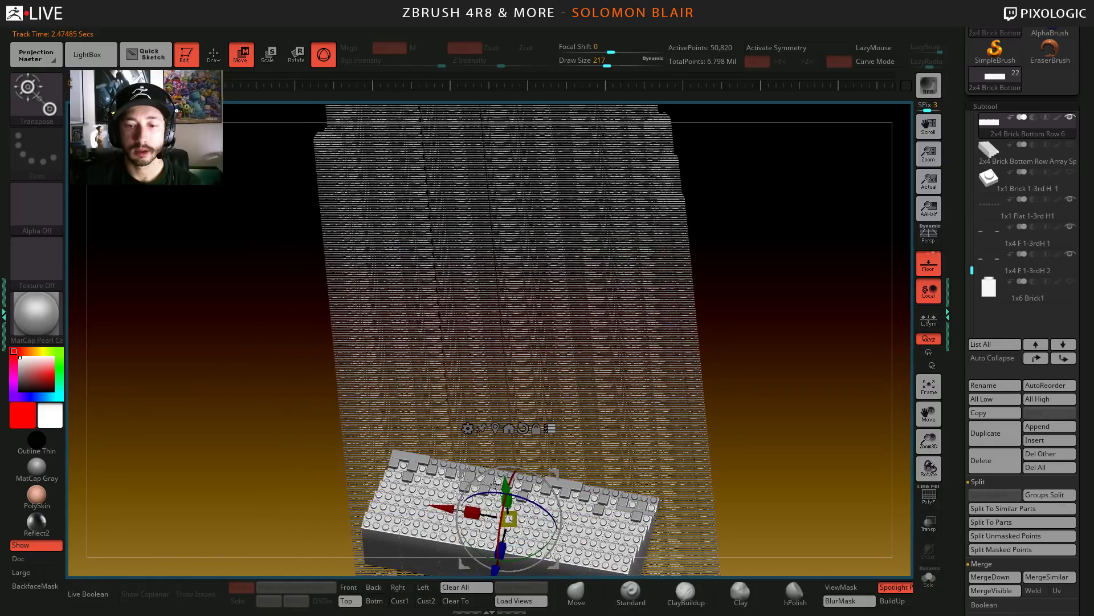
pyautogui.moveTo(501, 486); pyautogui.dragTo(483, 356)
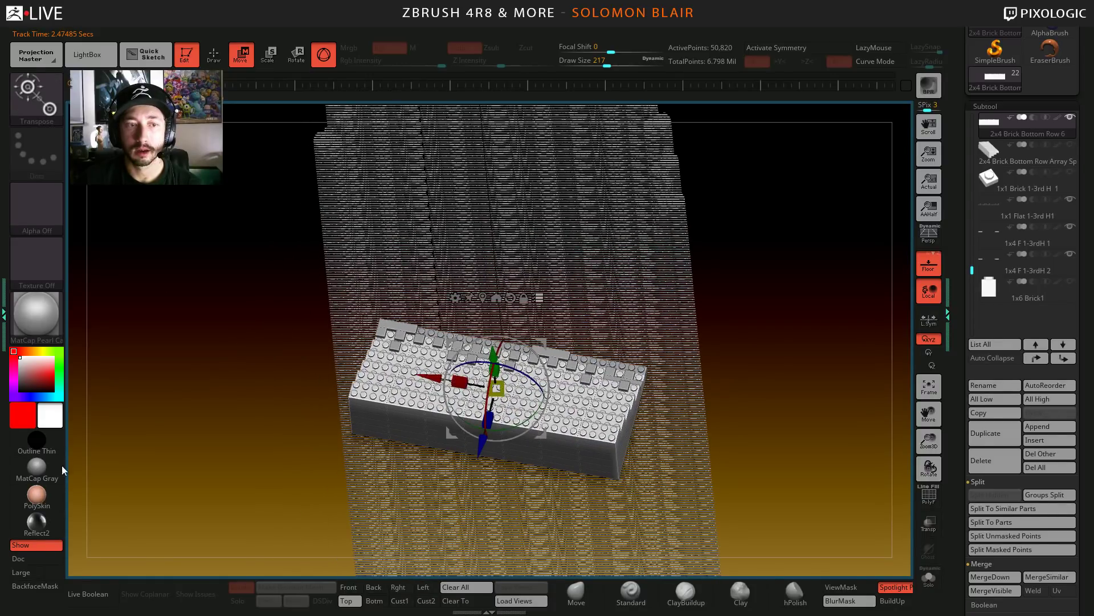
# - Hide the timeline and show the staircase and arc of columns in the top view
pyautogui.click(38, 548)
pyautogui.keyDown('shift'); pyautogui.moveTo(199, 419); pyautogui.dragTo(276, 439); pyautogui.keyUp('shift')
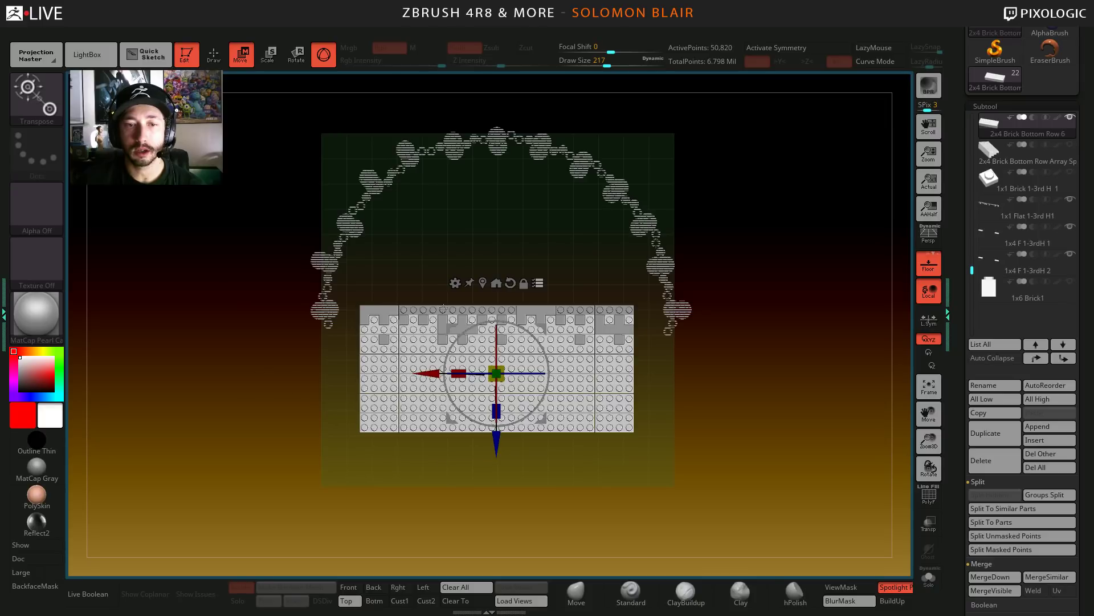
pyautogui.keyDown('ctrl'); pyautogui.keyDown('shift'); pyautogui.moveTo(157, 203); pyautogui.dragTo(219, 405); pyautogui.keyUp('shift'); pyautogui.keyUp('ctrl')
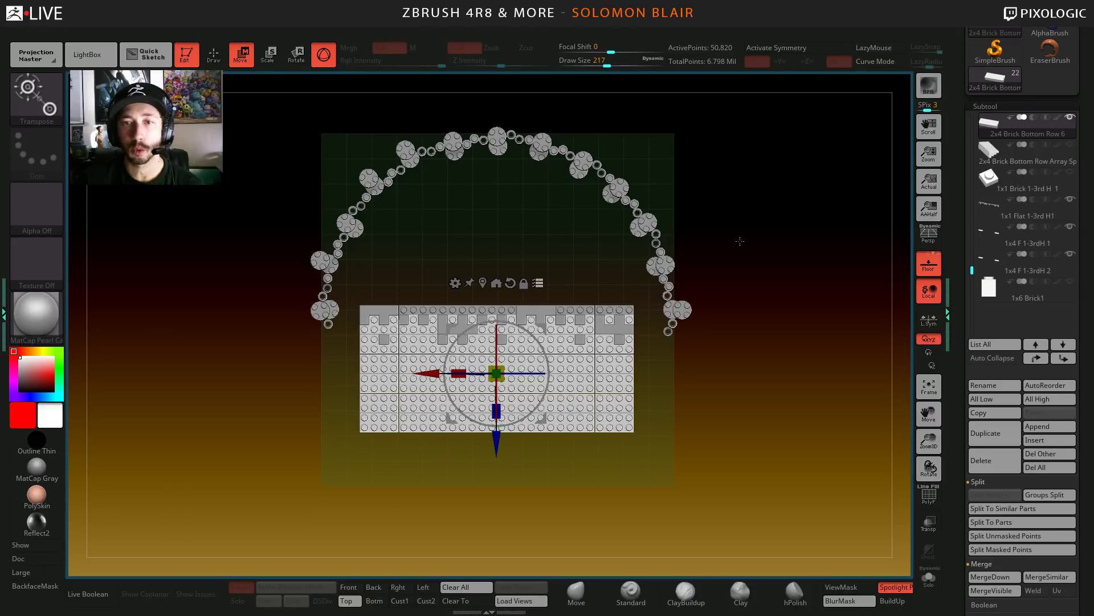
# - Try to move the staircase forward along Z, undo that move, and turn off transposing of all selected subtools
pyautogui.moveTo(496, 450); pyautogui.dragTo(488, 489)
pyautogui.hotkey('ctrl', 'z')
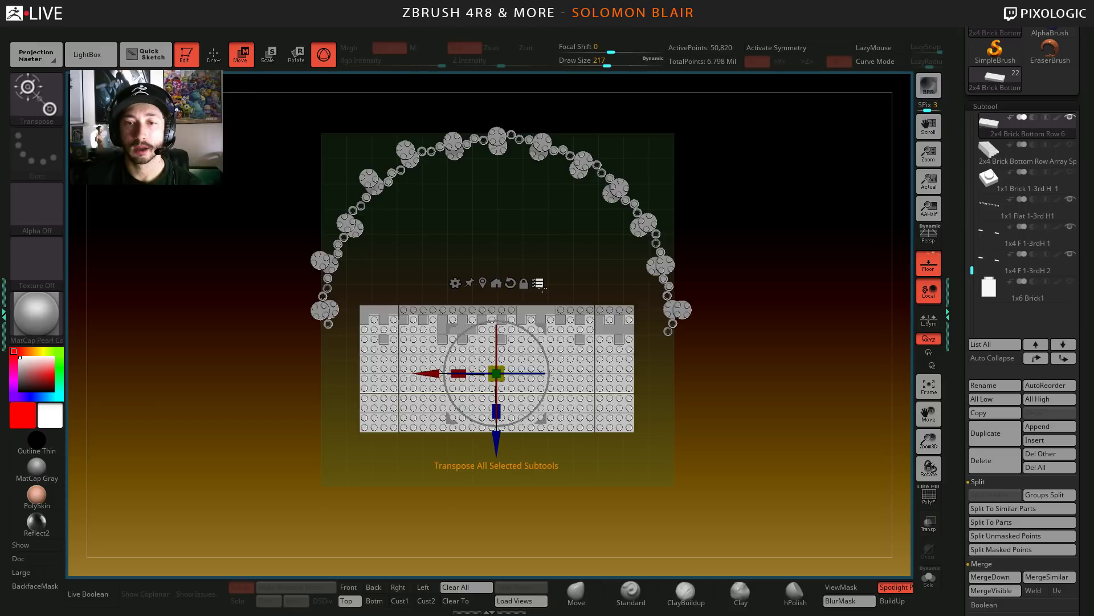
pyautogui.click(536, 283)
pyautogui.press('q')
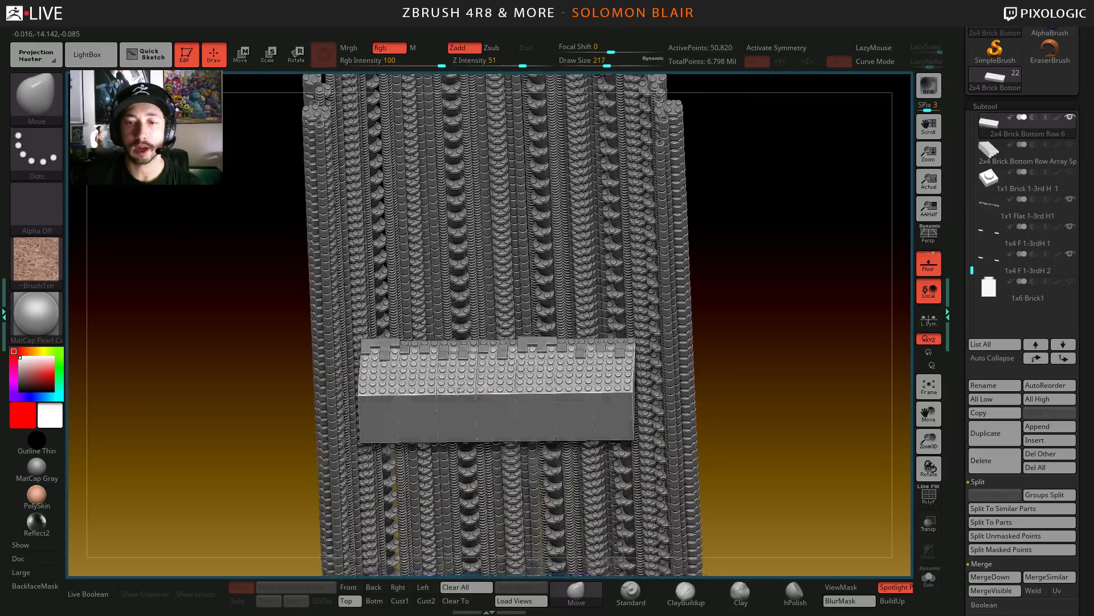
# - Enable perspective and examine the staircase's bricks, scattered flats and front face against the surrounding columns from several angles and distances
pyautogui.moveTo(475, 395); pyautogui.dragTo(473, 494, button='right')
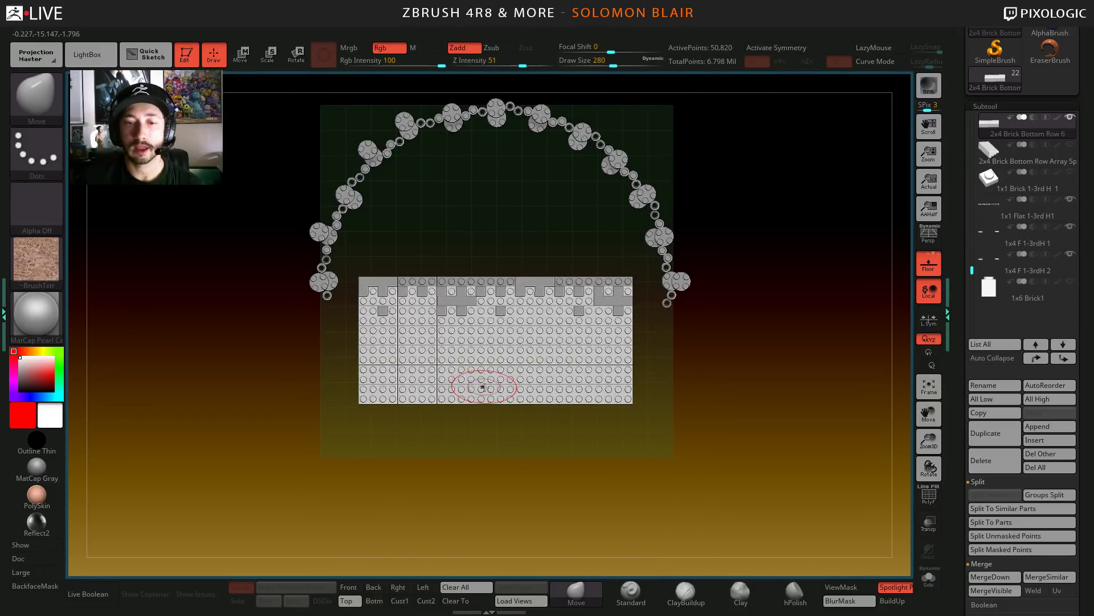
pyautogui.moveTo(482, 387)
pyautogui.mouseDown(button='right')
pyautogui.moveTo(494, 256)
pyautogui.moveTo(530, 420)
pyautogui.mouseUp(button='right')
pyautogui.click(928, 235)
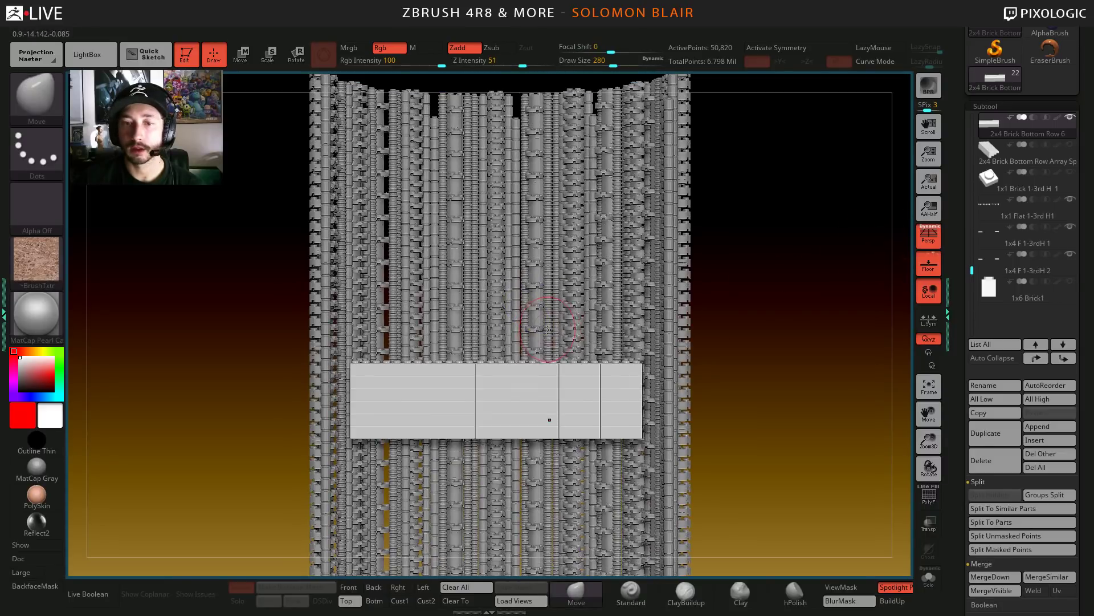
pyautogui.moveTo(524, 379)
pyautogui.mouseDown(button='right')
pyautogui.moveTo(523, 393)
pyautogui.moveTo(524, 378)
pyautogui.mouseUp(button='right')
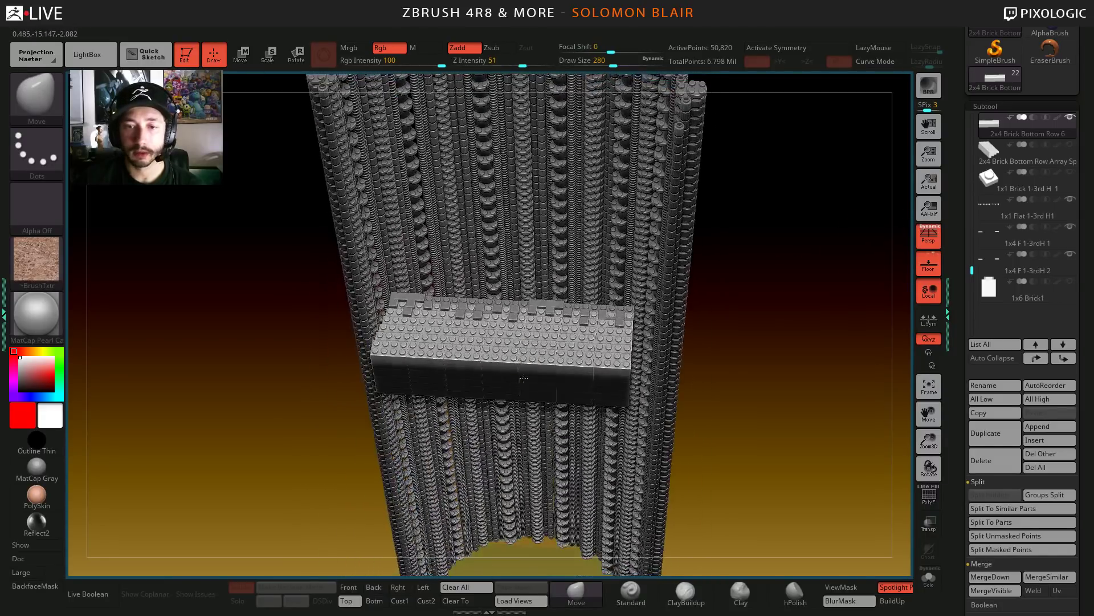
pyautogui.moveTo(534, 333)
pyautogui.mouseDown(button='right')
pyautogui.moveTo(531, 293)
pyautogui.moveTo(537, 386)
pyautogui.moveTo(577, 355)
pyautogui.mouseUp(button='right')
pyautogui.press('s')
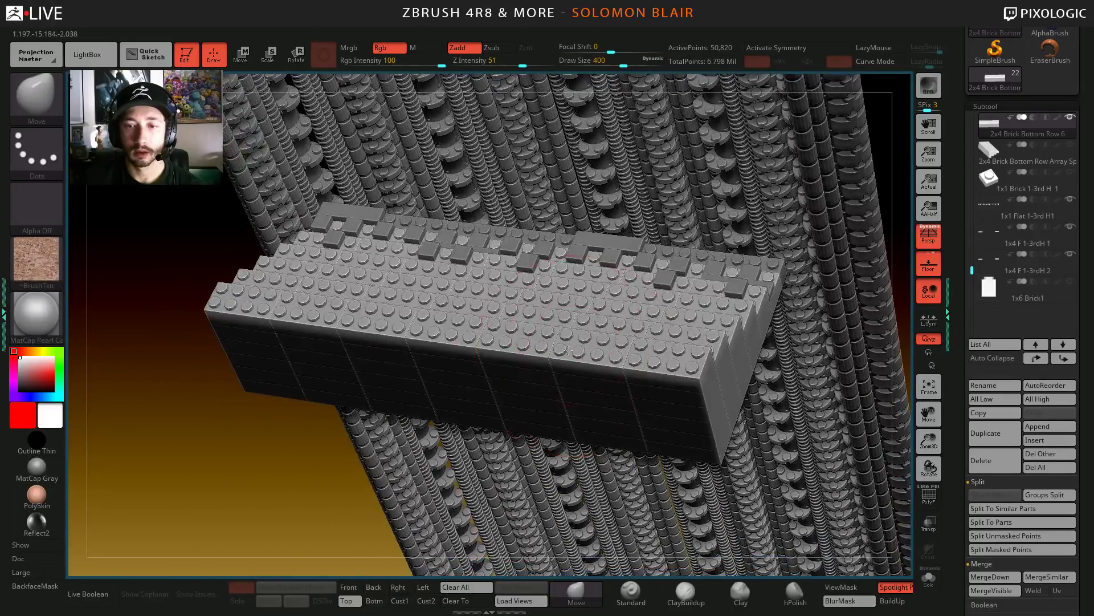
pyautogui.press('ctrl')
pyautogui.press('s')
pyautogui.moveTo(531, 327); pyautogui.dragTo(522, 327)
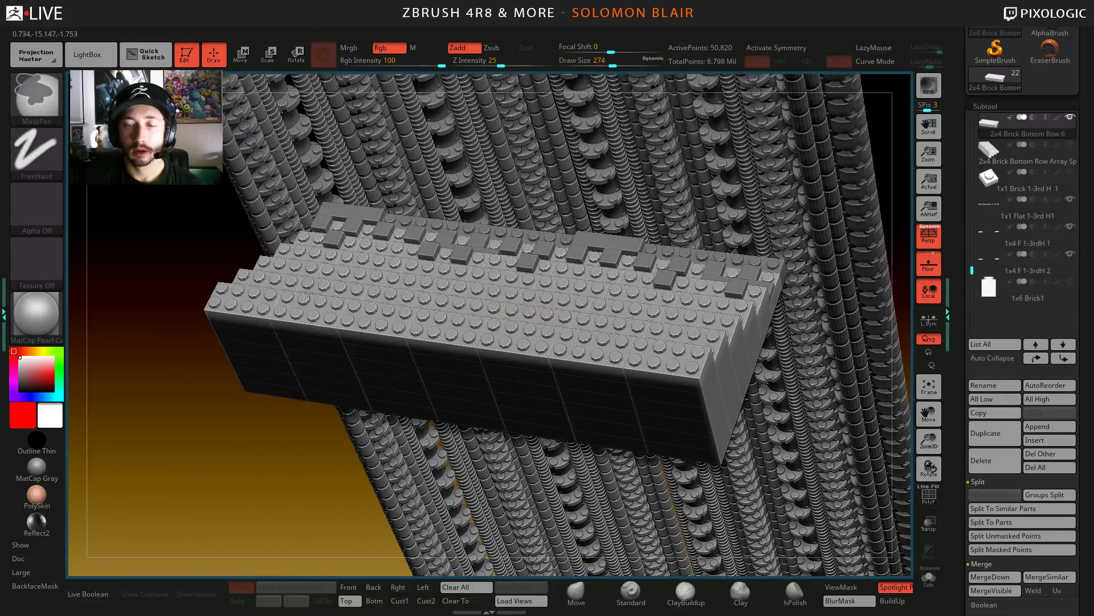
pyautogui.moveTo(484, 388)
pyautogui.keyDown('ctrl'); pyautogui.mouseDown(button='right')
pyautogui.moveTo(481, 341)
pyautogui.moveTo(587, 325)
pyautogui.moveTo(701, 364)
pyautogui.mouseUp(button='right'); pyautogui.keyUp('ctrl')
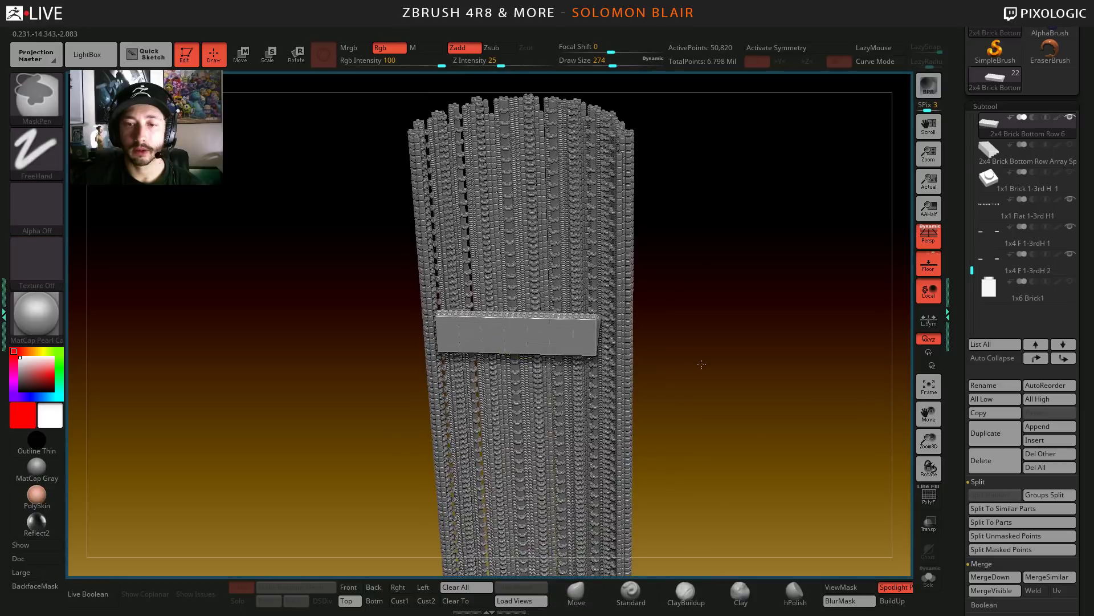
pyautogui.moveTo(510, 325)
pyautogui.keyDown('ctrl'); pyautogui.mouseDown(button='right')
pyautogui.moveTo(509, 390)
pyautogui.moveTo(527, 393)
pyautogui.mouseUp(button='right'); pyautogui.keyUp('ctrl')
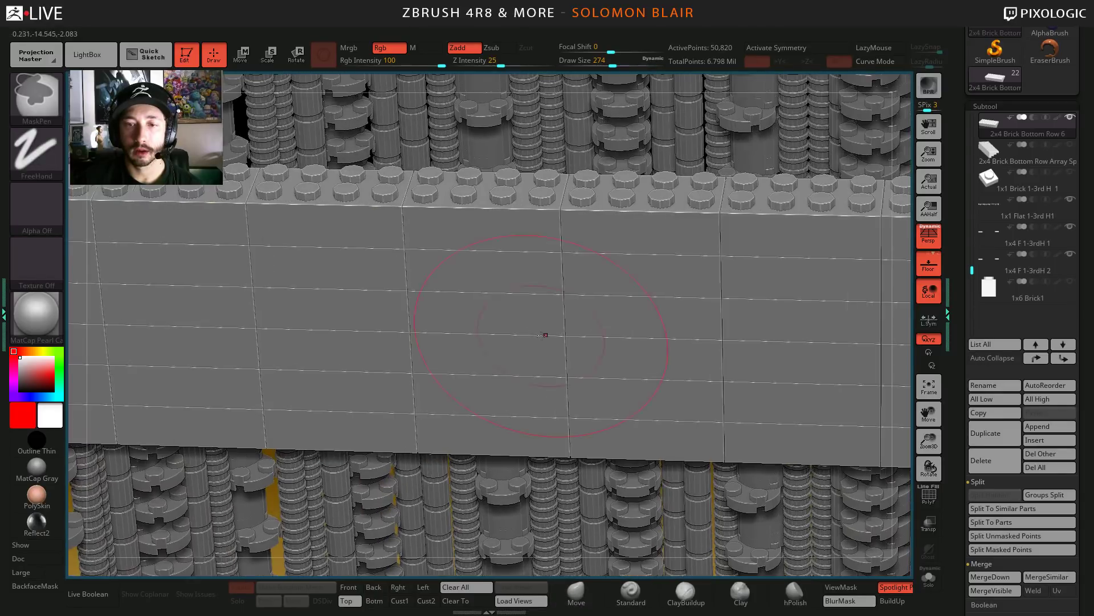
pyautogui.moveTo(547, 339); pyautogui.dragTo(543, 347, button='right')
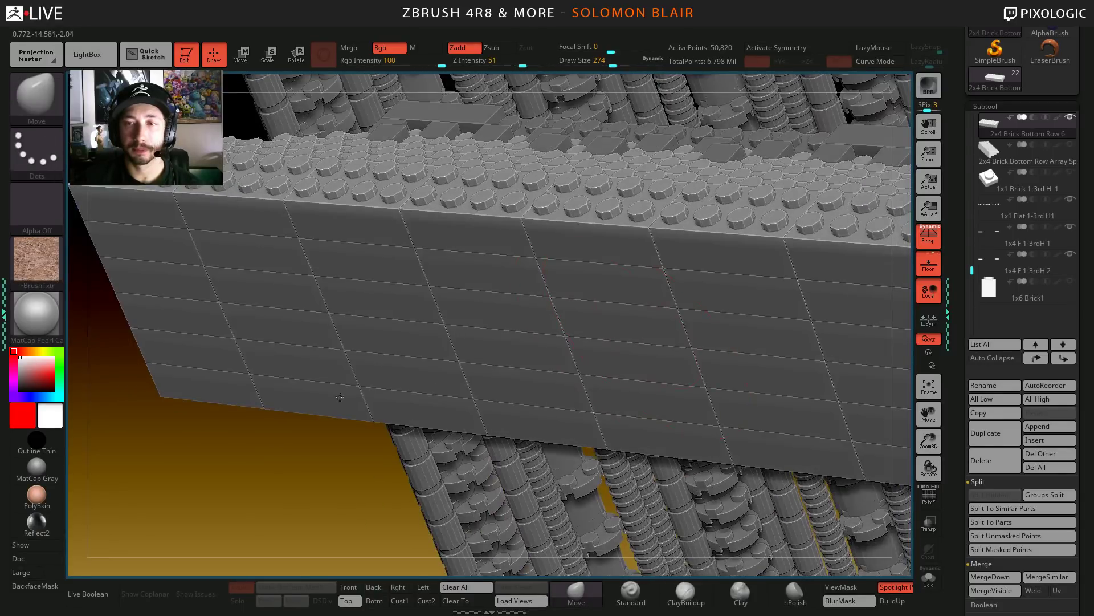
pyautogui.moveTo(340, 397); pyautogui.dragTo(295, 322, button='right')
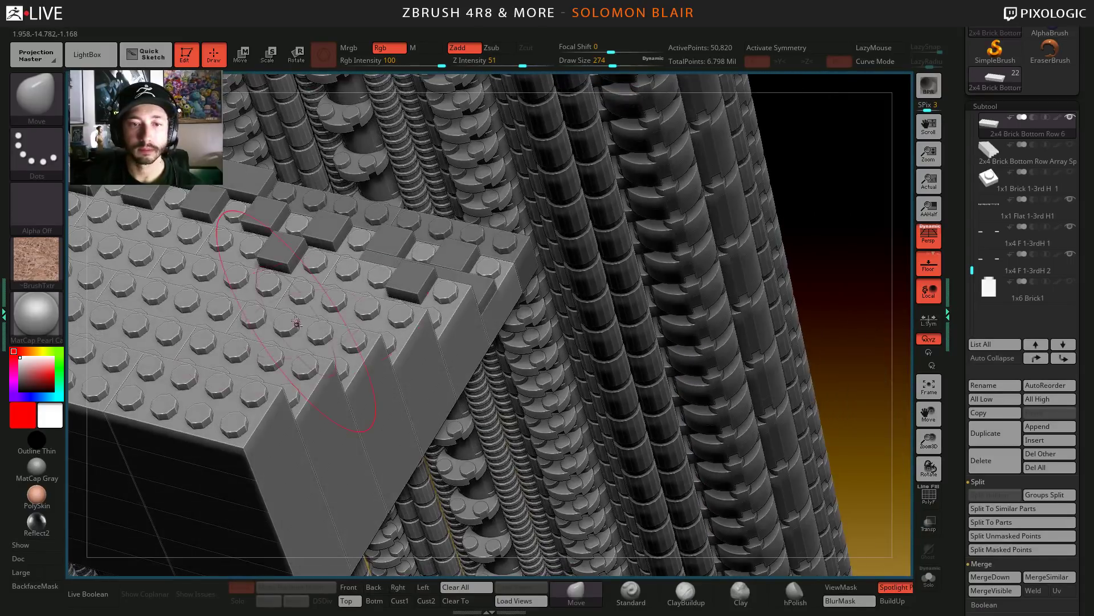
pyautogui.moveTo(564, 431)
pyautogui.keyDown('alt'); pyautogui.mouseDown(button='right')
pyautogui.moveTo(606, 443)
pyautogui.moveTo(516, 424)
pyautogui.moveTo(469, 438)
pyautogui.mouseUp(button='right'); pyautogui.keyUp('alt')
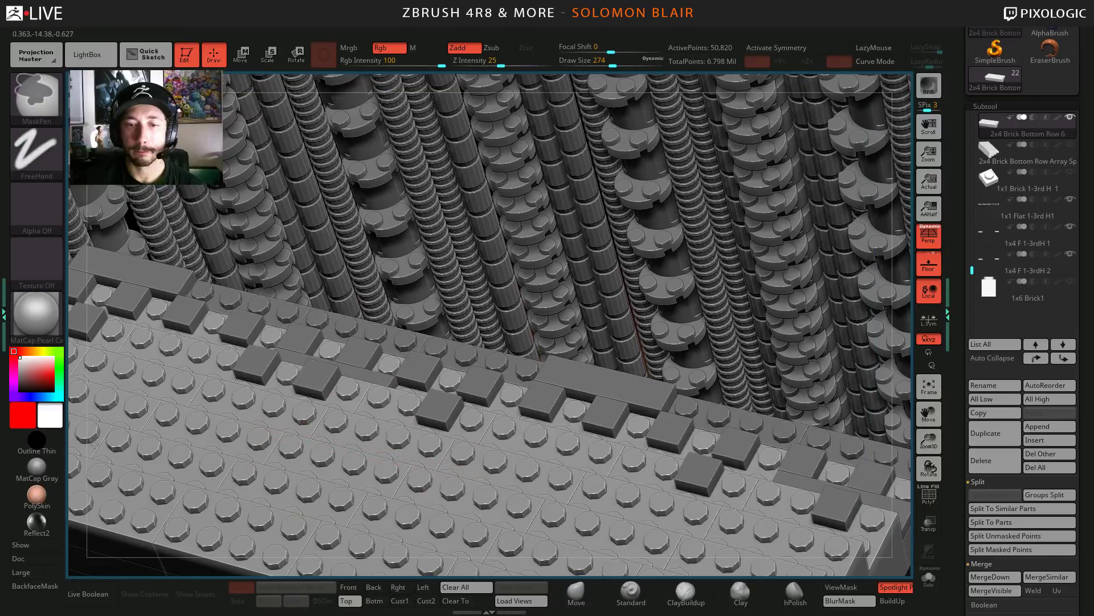
pyautogui.moveTo(95, 444)
pyautogui.keyDown('ctrl'); pyautogui.mouseDown(button='right')
pyautogui.moveTo(274, 274)
pyautogui.moveTo(415, 452)
pyautogui.moveTo(522, 366)
pyautogui.mouseUp(button='right'); pyautogui.keyUp('ctrl')
# - Disable perspective and move the selected staircase bricks and flats forward along Z in the top view, toward the open side of the column arc
pyautogui.moveTo(522, 366)
pyautogui.keyDown('ctrl'); pyautogui.mouseDown(button='right')
pyautogui.moveTo(501, 391)
pyautogui.moveTo(501, 416)
pyautogui.mouseUp(button='right'); pyautogui.keyUp('ctrl')
pyautogui.click(928, 236)
pyautogui.press('w')
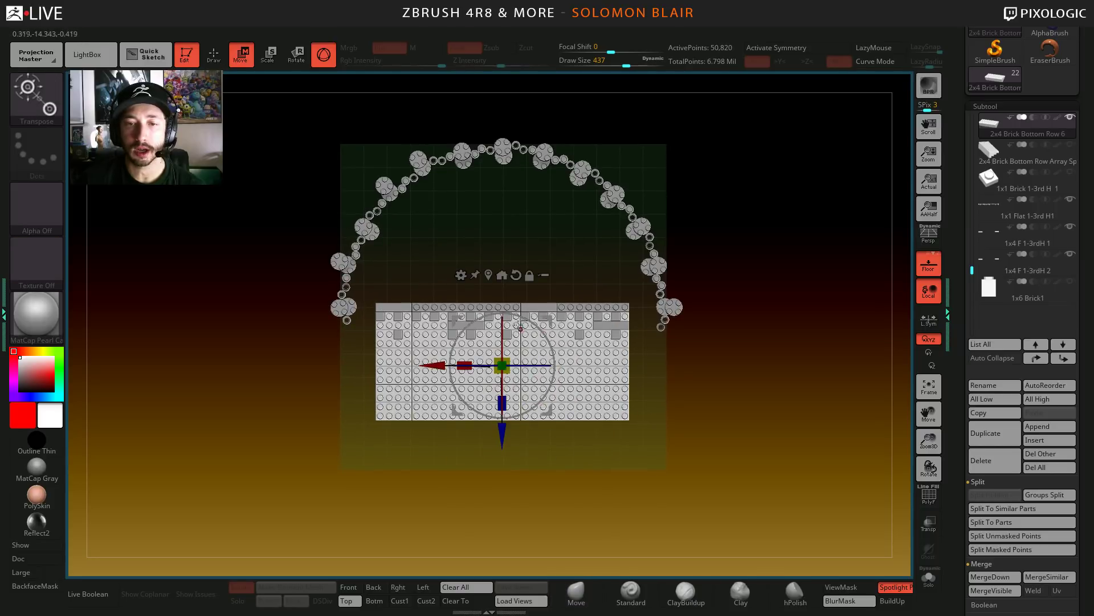
pyautogui.moveTo(637, 295)
pyautogui.keyDown('ctrl'); pyautogui.keyDown('shift'); pyautogui.mouseDown()
pyautogui.moveTo(391, 469)
pyautogui.moveTo(367, 468)
pyautogui.mouseUp(); pyautogui.keyUp('shift'); pyautogui.keyUp('ctrl')
pyautogui.moveTo(502, 437); pyautogui.dragTo(502, 522)
pyautogui.keyDown('ctrl'); pyautogui.keyDown('shift'); pyautogui.moveTo(714, 468); pyautogui.dragTo(700, 416); pyautogui.keyUp('shift'); pyautogui.keyUp('ctrl')
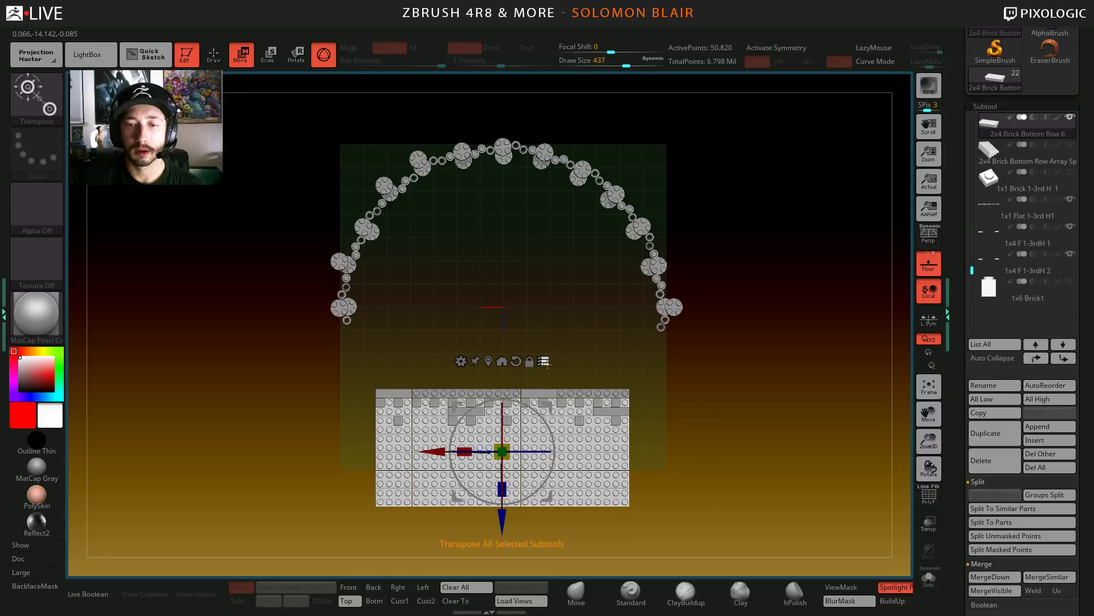
# - Return to Draw mode and examine the repositioned staircase against the columns, finishing in the front view
pyautogui.press('q')
pyautogui.moveTo(446, 459); pyautogui.dragTo(462, 413, button='right')
pyautogui.press('s')
pyautogui.moveTo(476, 454); pyautogui.dragTo(460, 455)
pyautogui.moveTo(438, 407)
pyautogui.keyDown('alt'); pyautogui.mouseDown(button='right')
pyautogui.moveTo(400, 350)
pyautogui.moveTo(512, 413)
pyautogui.moveTo(549, 402)
pyautogui.moveTo(450, 375)
pyautogui.mouseUp(button='right'); pyautogui.keyUp('alt')
pyautogui.moveTo(535, 416)
pyautogui.keyDown('ctrl'); pyautogui.mouseDown(button='right')
pyautogui.moveTo(539, 433)
pyautogui.moveTo(552, 368)
pyautogui.moveTo(544, 351)
pyautogui.moveTo(535, 360)
pyautogui.moveTo(533, 319)
pyautogui.moveTo(551, 334)
pyautogui.mouseUp(button='right'); pyautogui.keyUp('ctrl')
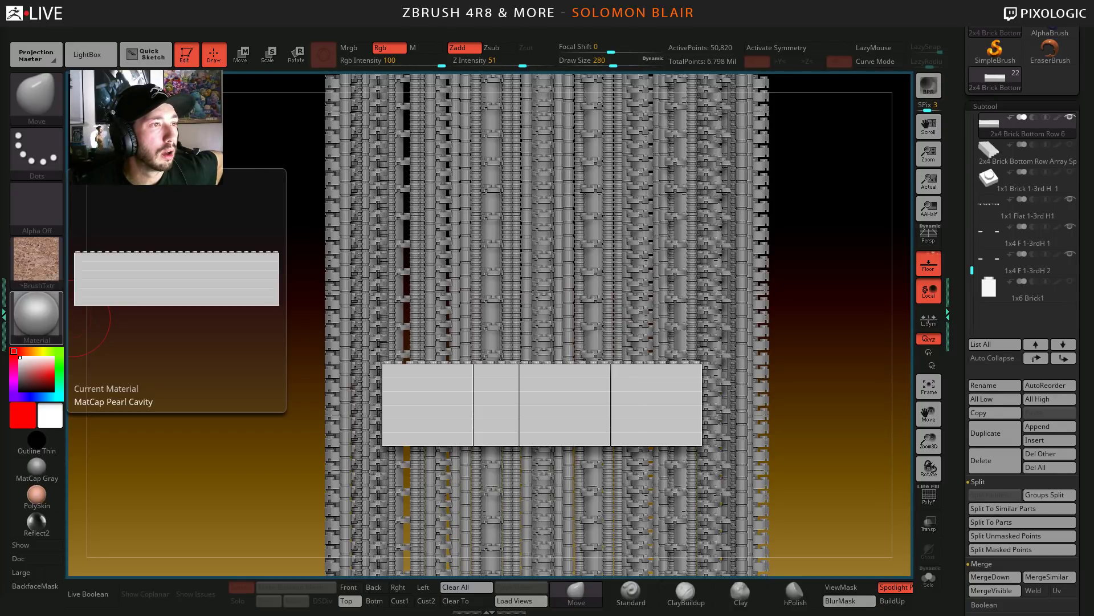
# - Send the visible staircase and columns to KeyShot through the ZBrush to KeyShot Bridge
pyautogui.click(474, 29)
pyautogui.click(490, 119)
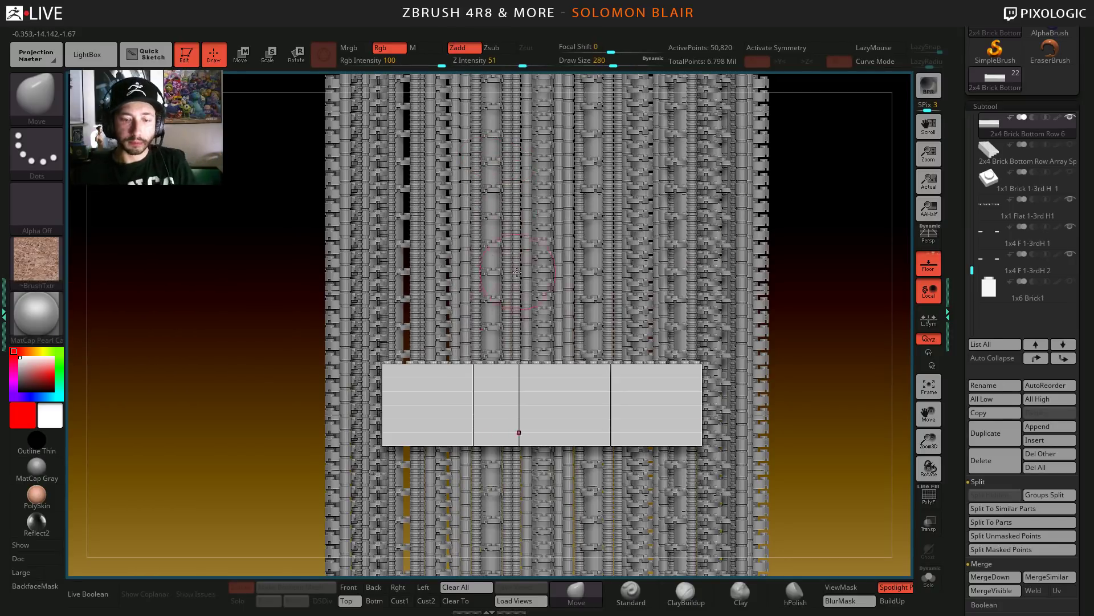
pyautogui.press('shift')
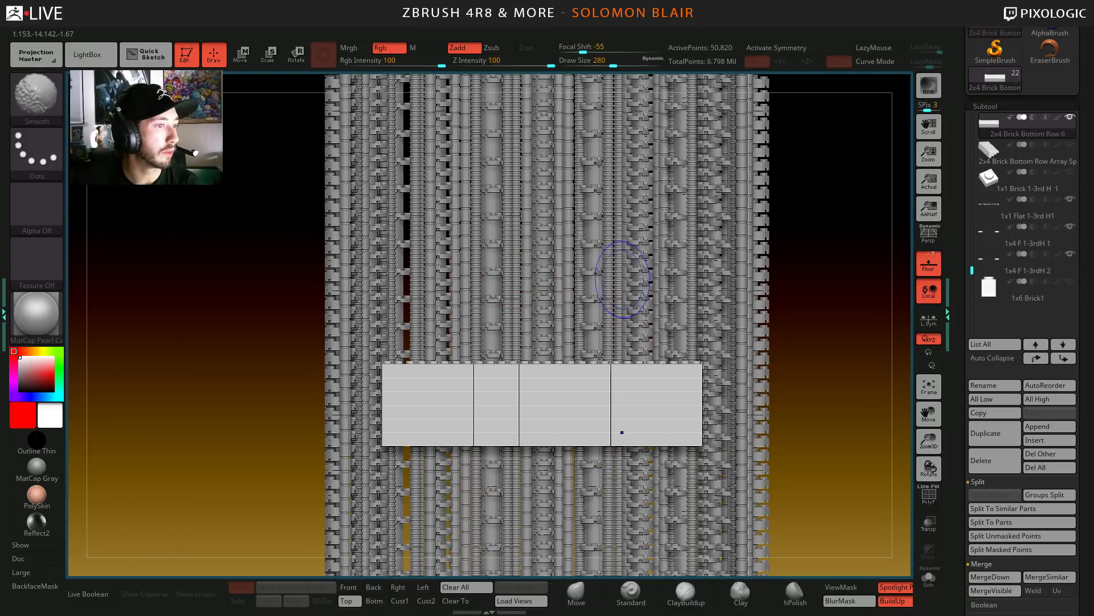
pyautogui.hotkey('shift', 'r')
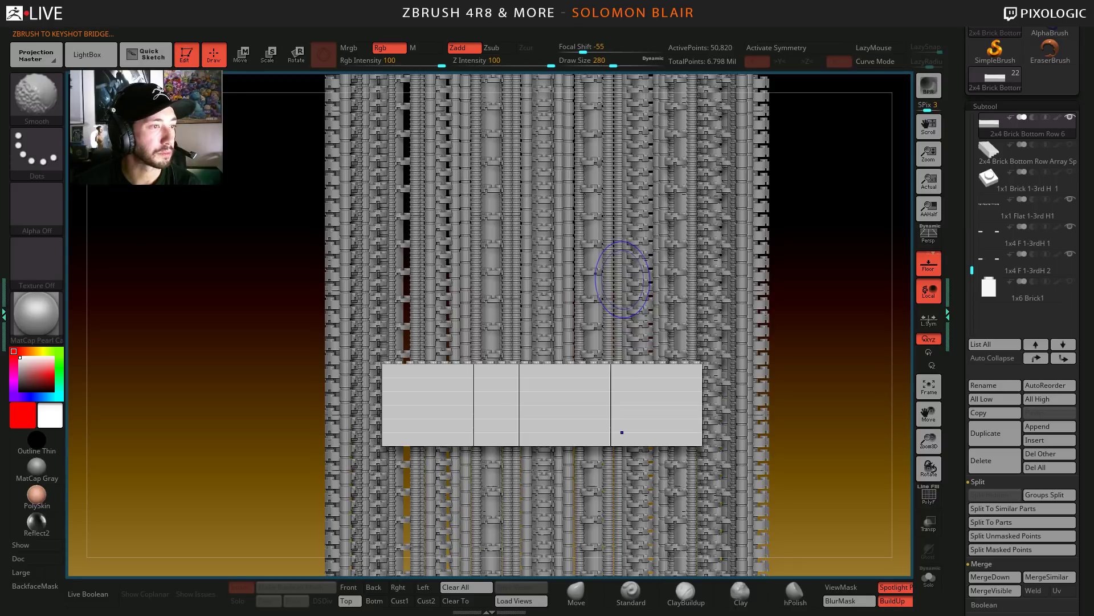
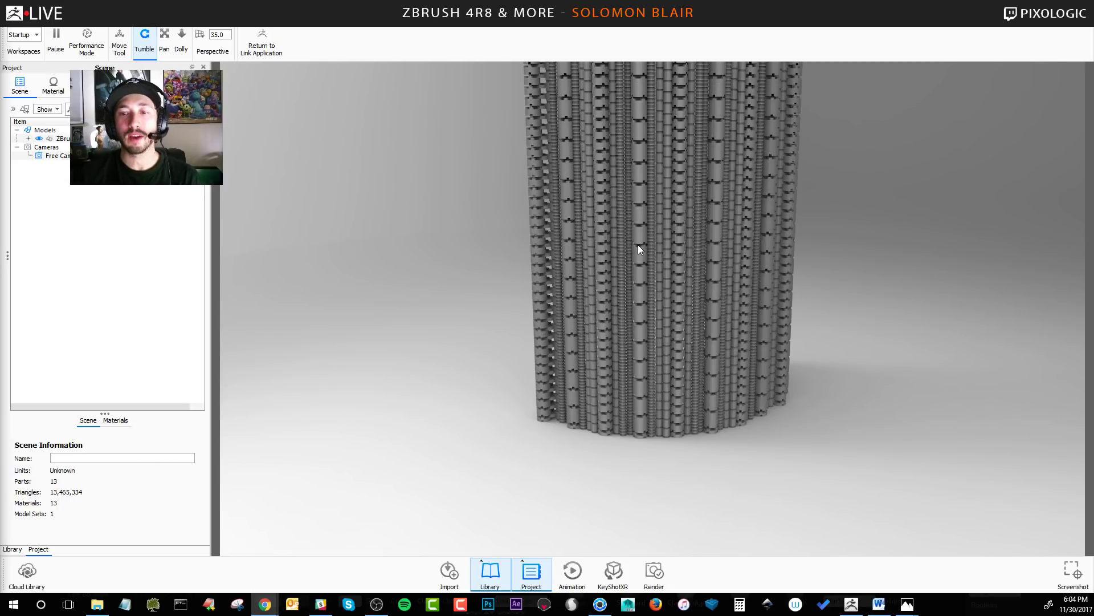
# - Switch to ZBrush and turn on the polygroup wireframe display for the staircase bricks, seen straight from the side
pyautogui.moveTo(639, 249); pyautogui.dragTo(567, 308)
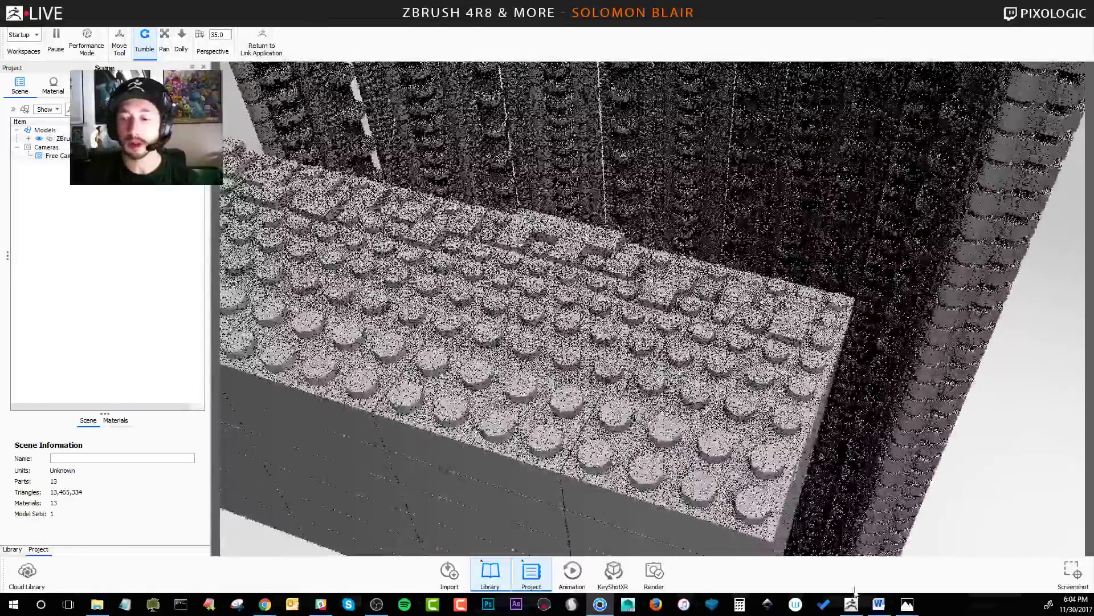
pyautogui.click(853, 603)
pyautogui.moveTo(625, 437); pyautogui.dragTo(445, 456, button='right')
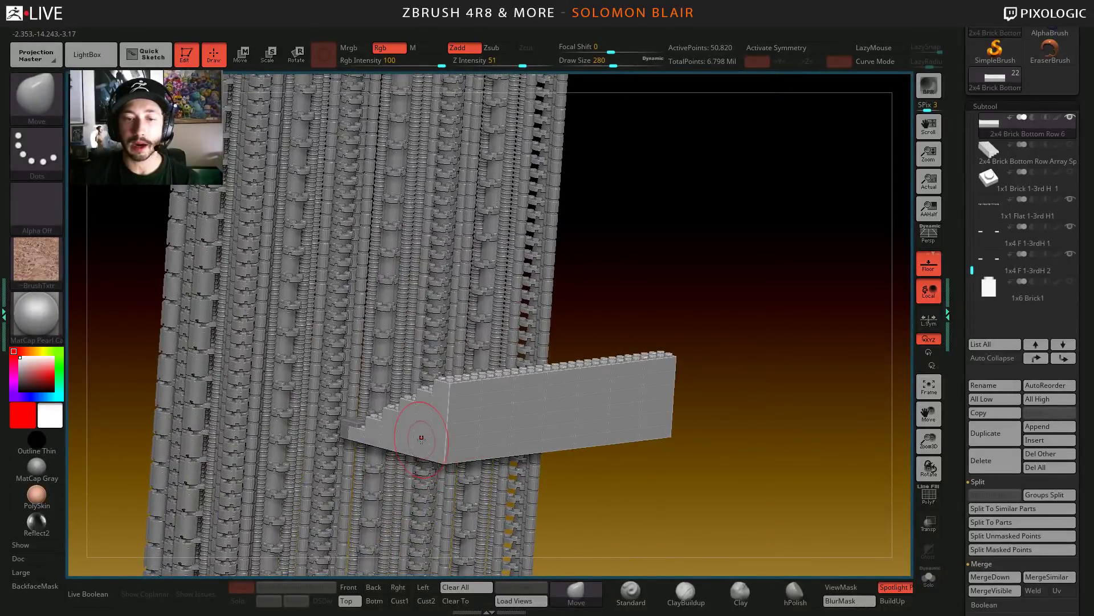
pyautogui.moveTo(410, 507); pyautogui.dragTo(278, 541, button='right')
pyautogui.hotkey('shift', 'f')
pyautogui.keyDown('ctrl'); pyautogui.moveTo(358, 454); pyautogui.dragTo(357, 515, button='right'); pyautogui.keyUp('ctrl')
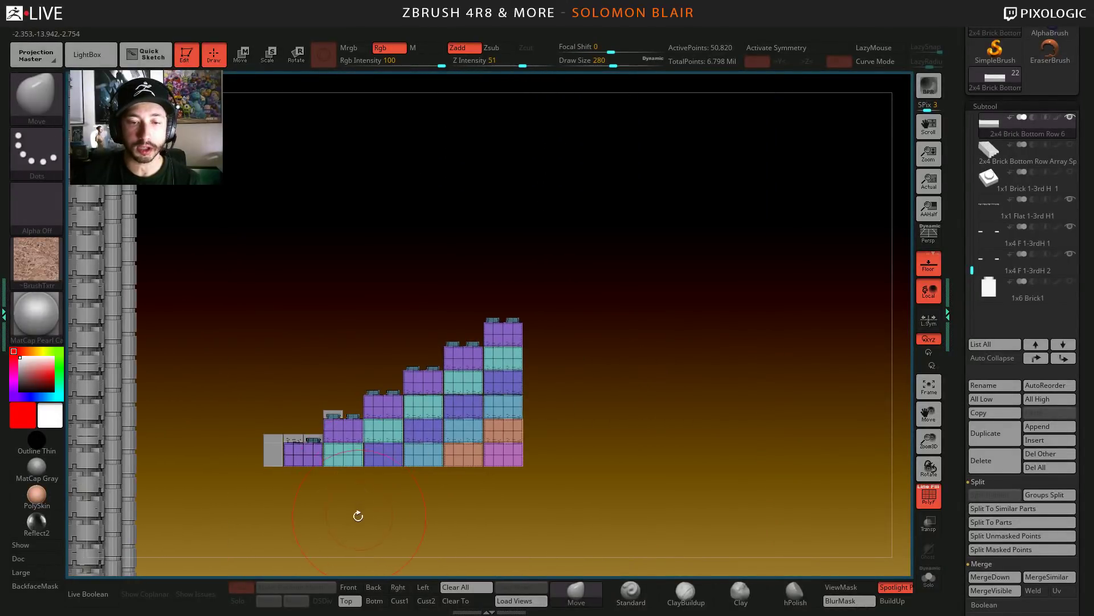
# - Hide all the filler brick polygroups beneath the staircase so that only the top brick of each step stays visible
pyautogui.keyDown('ctrl'); pyautogui.keyDown('shift'); pyautogui.click(341, 461); pyautogui.keyUp('shift'); pyautogui.keyUp('ctrl')
pyautogui.keyDown('ctrl'); pyautogui.keyDown('shift'); pyautogui.moveTo(391, 508); pyautogui.dragTo(426, 510); pyautogui.keyUp('shift'); pyautogui.keyUp('ctrl')
pyautogui.keyDown('ctrl'); pyautogui.keyDown('shift'); pyautogui.click(399, 464); pyautogui.keyUp('shift'); pyautogui.keyUp('ctrl')
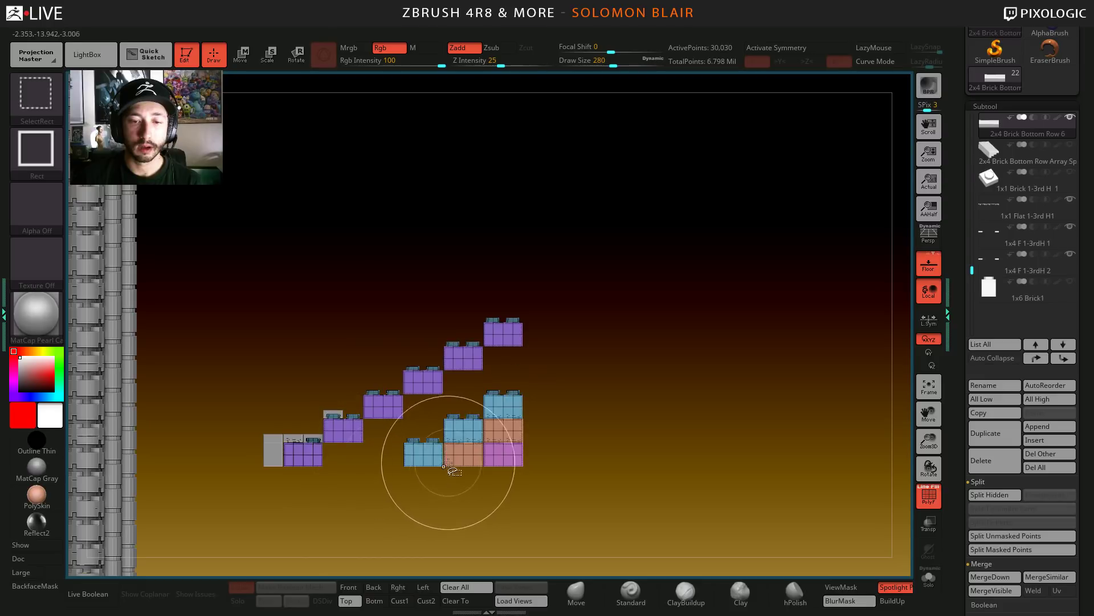
pyautogui.keyDown('ctrl'); pyautogui.keyDown('shift'); pyautogui.click(433, 459); pyautogui.keyUp('shift'); pyautogui.keyUp('ctrl')
pyautogui.keyDown('ctrl'); pyautogui.keyDown('shift'); pyautogui.click(464, 456); pyautogui.keyUp('shift'); pyautogui.keyUp('ctrl')
pyautogui.keyDown('ctrl'); pyautogui.keyDown('shift'); pyautogui.click(501, 454); pyautogui.keyUp('shift'); pyautogui.keyUp('ctrl')
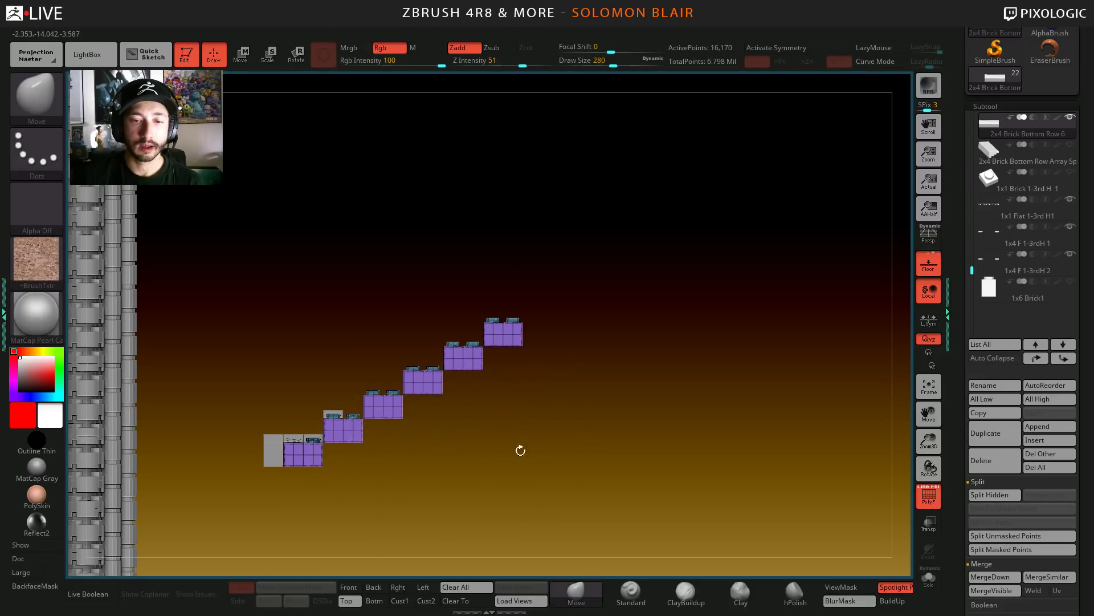
# - Separate the hidden filler bricks from the visible top step bricks into their own subtool with Split Hidden
pyautogui.press('s')
pyautogui.moveTo(418, 383); pyautogui.dragTo(415, 384)
pyautogui.moveTo(414, 351)
pyautogui.mouseDown(button='right')
pyautogui.moveTo(478, 399)
pyautogui.moveTo(562, 429)
pyautogui.mouseUp(button='right')
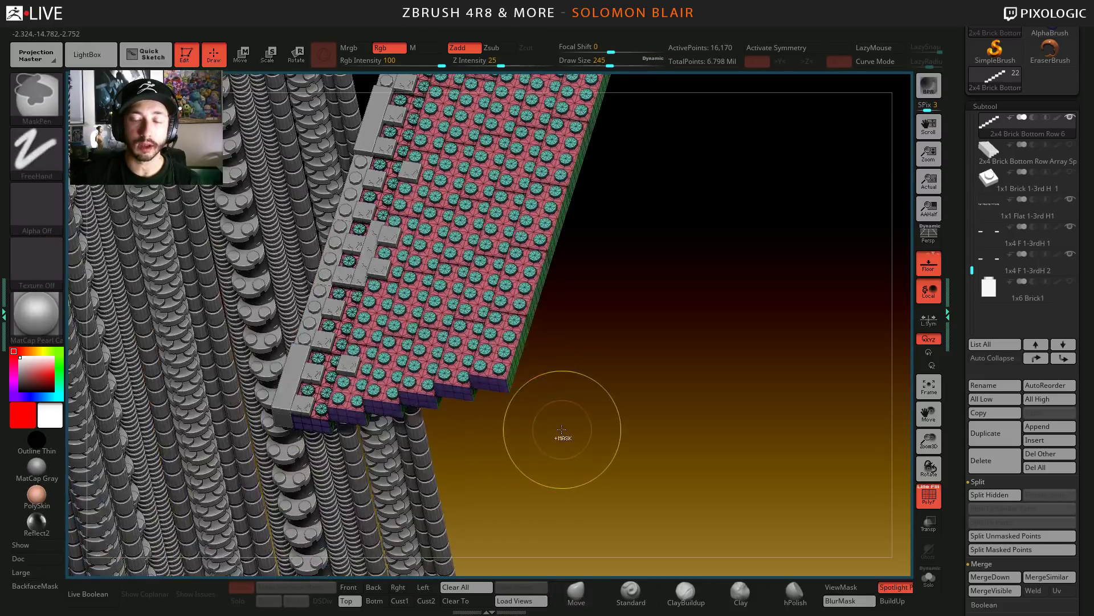
pyautogui.moveTo(562, 431); pyautogui.dragTo(562, 391)
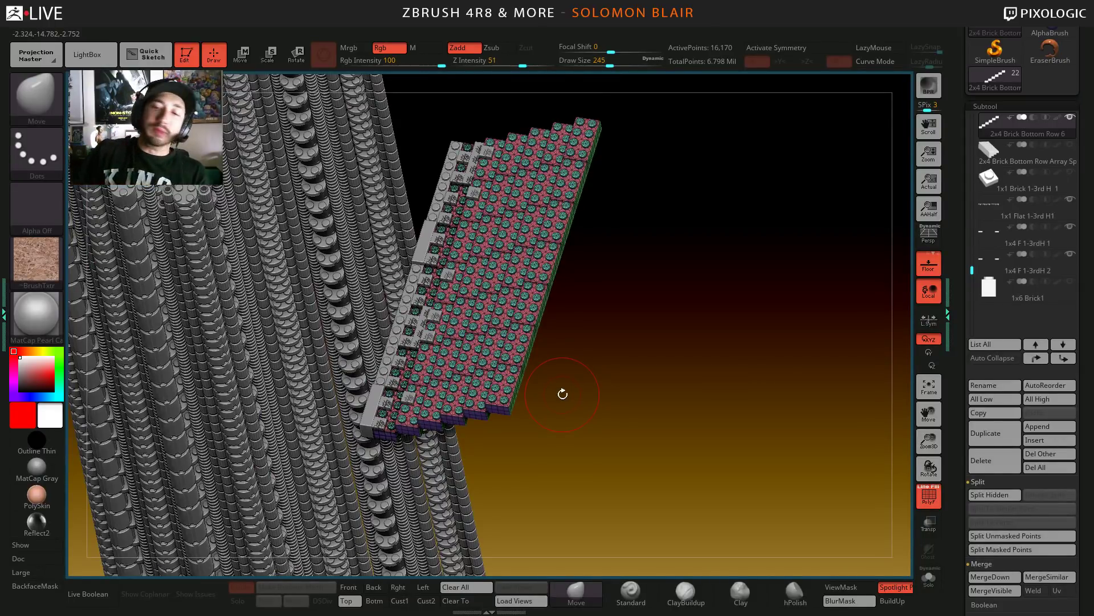
pyautogui.press('2')
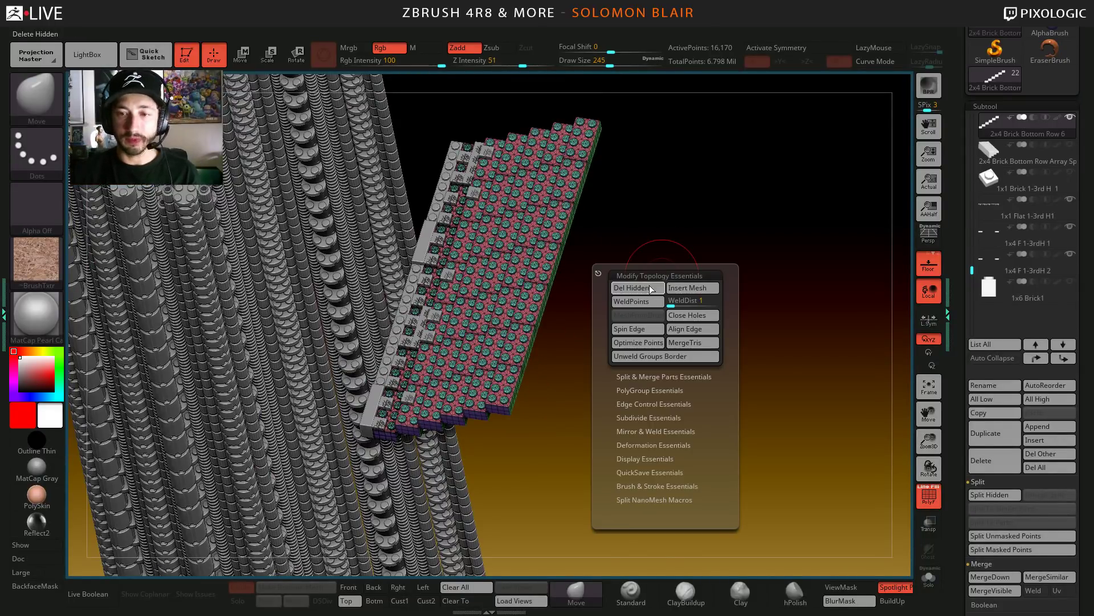
pyautogui.click(641, 276)
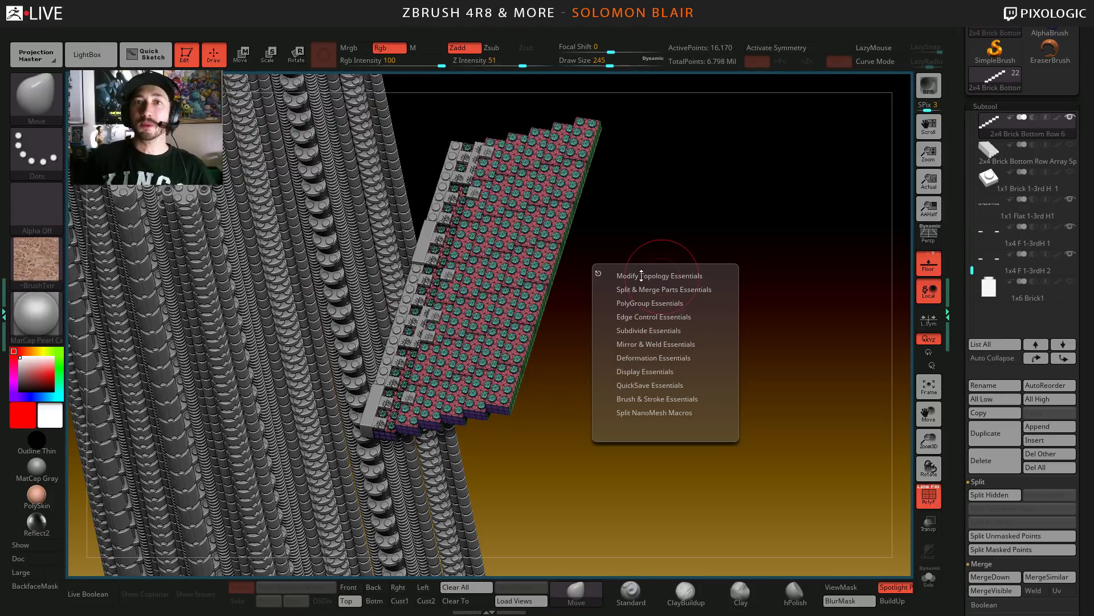
pyautogui.click(641, 275)
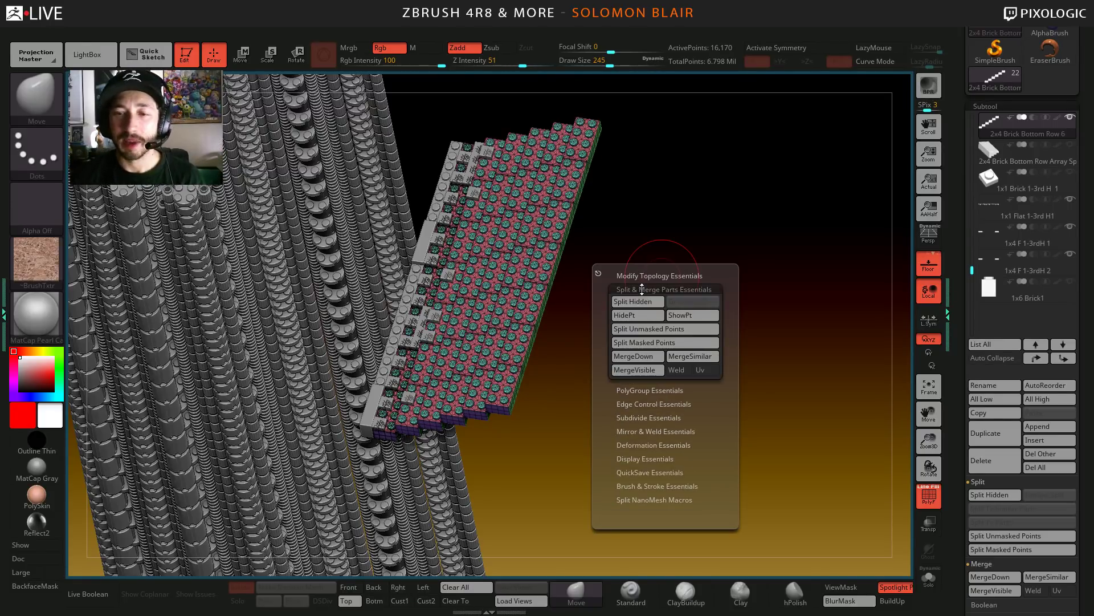
pyautogui.click(635, 300)
# - Check the split-off filler bricks, reselect the top step bricks subtool and turn off the polygroup wireframe display
pyautogui.moveTo(428, 353); pyautogui.dragTo(467, 416, button='right')
pyautogui.press('s')
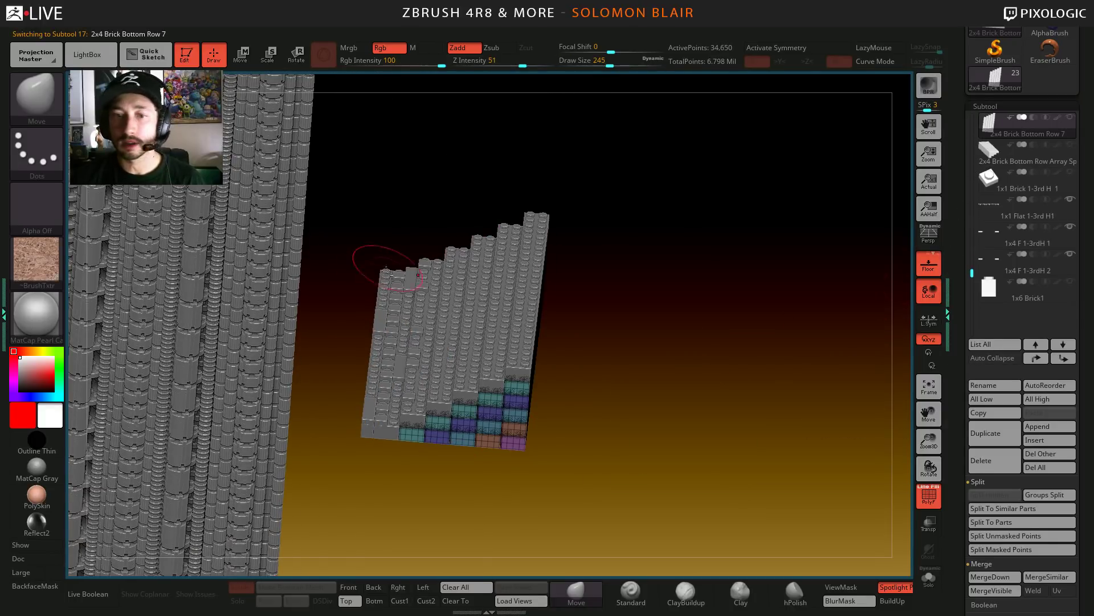
pyautogui.keyDown('ctrl'); pyautogui.moveTo(385, 259); pyautogui.dragTo(267, 317, button='right'); pyautogui.keyUp('ctrl')
pyautogui.moveTo(324, 343)
pyautogui.mouseDown()
pyautogui.moveTo(325, 357)
pyautogui.moveTo(300, 354)
pyautogui.moveTo(300, 374)
pyautogui.mouseUp()
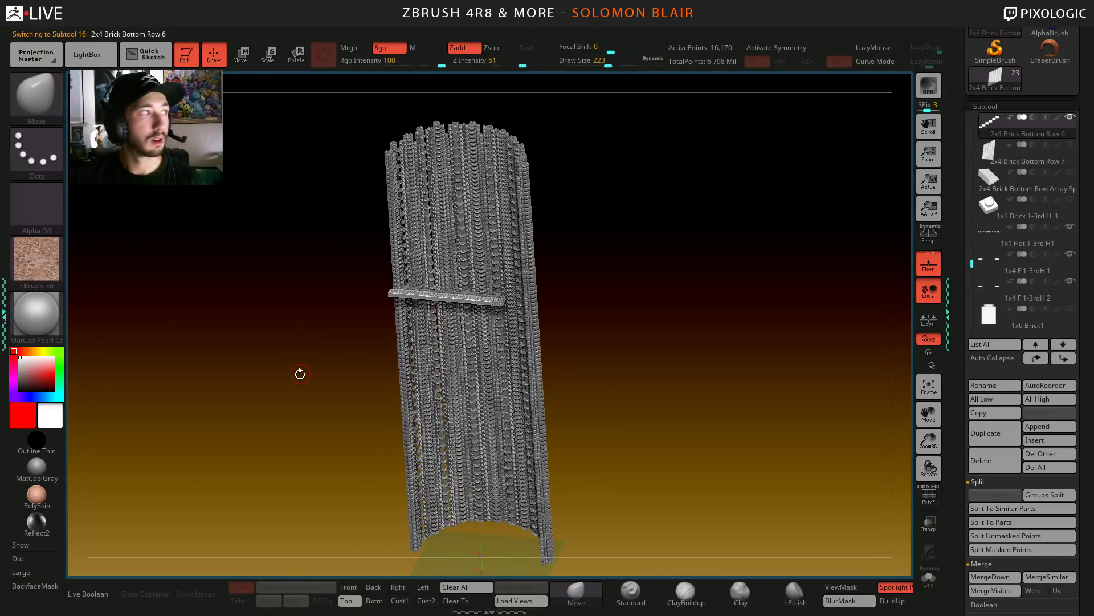
# - Switch to KeyShot and set the free camera's target on the studded surface of the staircase
pyautogui.hotkey('alt', 'Tab')
pyautogui.moveTo(636, 323)
pyautogui.mouseDown()
pyautogui.moveTo(609, 316)
pyautogui.moveTo(584, 327)
pyautogui.moveTo(453, 272)
pyautogui.moveTo(590, 331)
pyautogui.moveTo(591, 285)
pyautogui.moveTo(659, 334)
pyautogui.moveTo(633, 303)
pyautogui.moveTo(636, 319)
pyautogui.mouseUp()
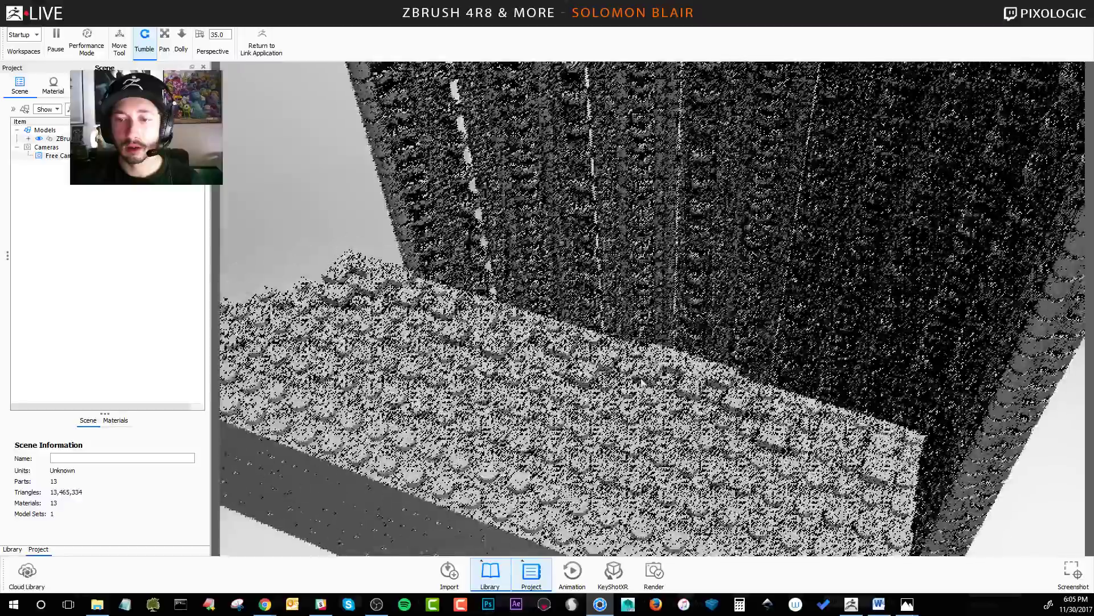
pyautogui.moveTo(642, 379); pyautogui.dragTo(643, 269, button='middle')
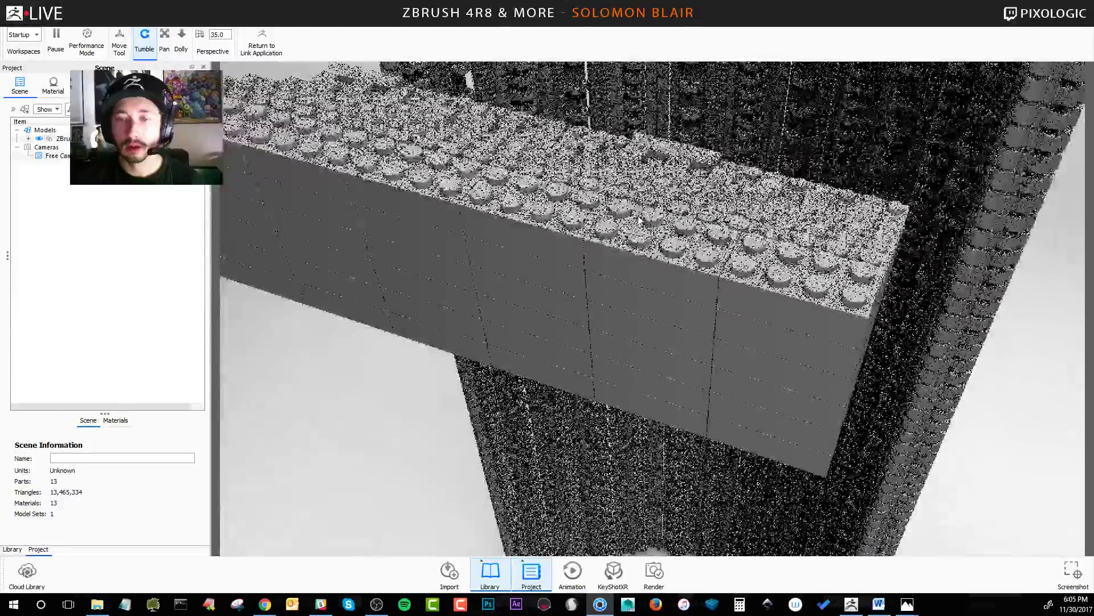
pyautogui.rightClick(637, 216)
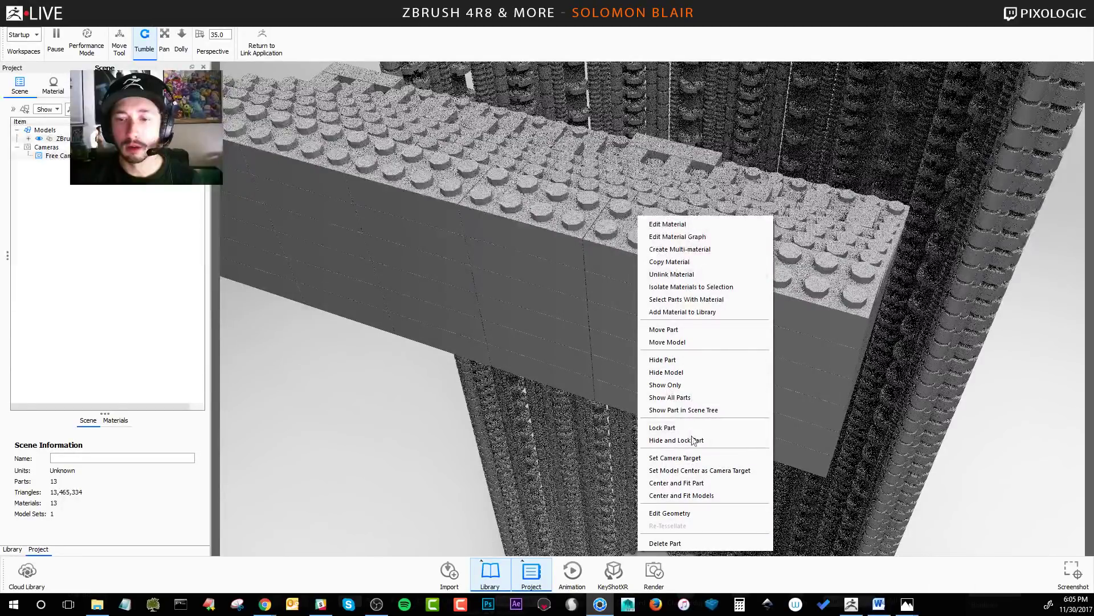
pyautogui.click(587, 219)
pyautogui.scroll(-5, 587, 219)
pyautogui.click(614, 297)
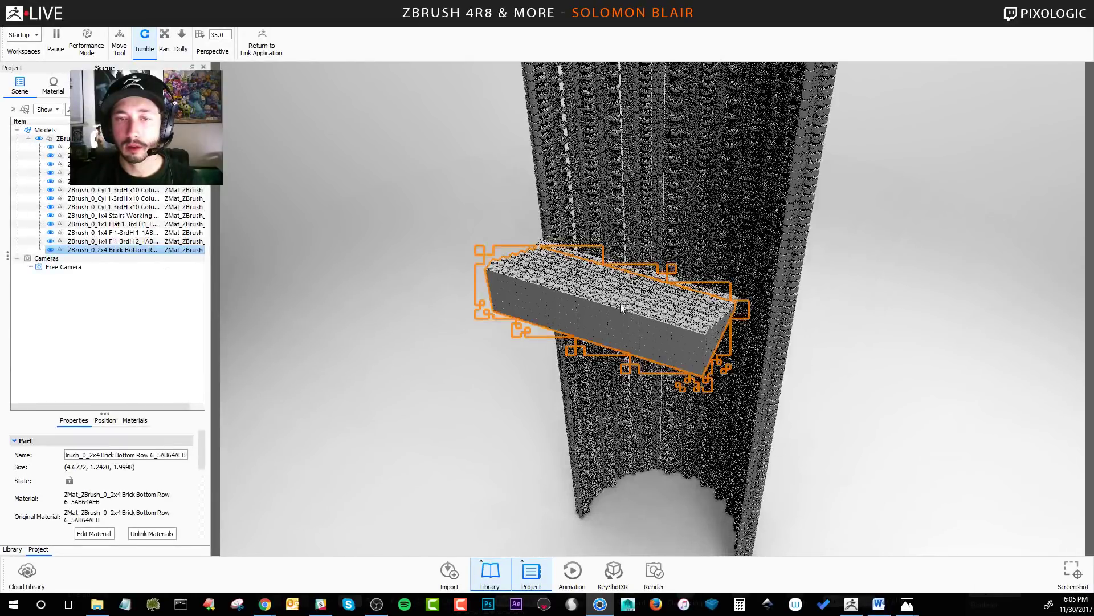
pyautogui.click(275, 254)
pyautogui.click(63, 267)
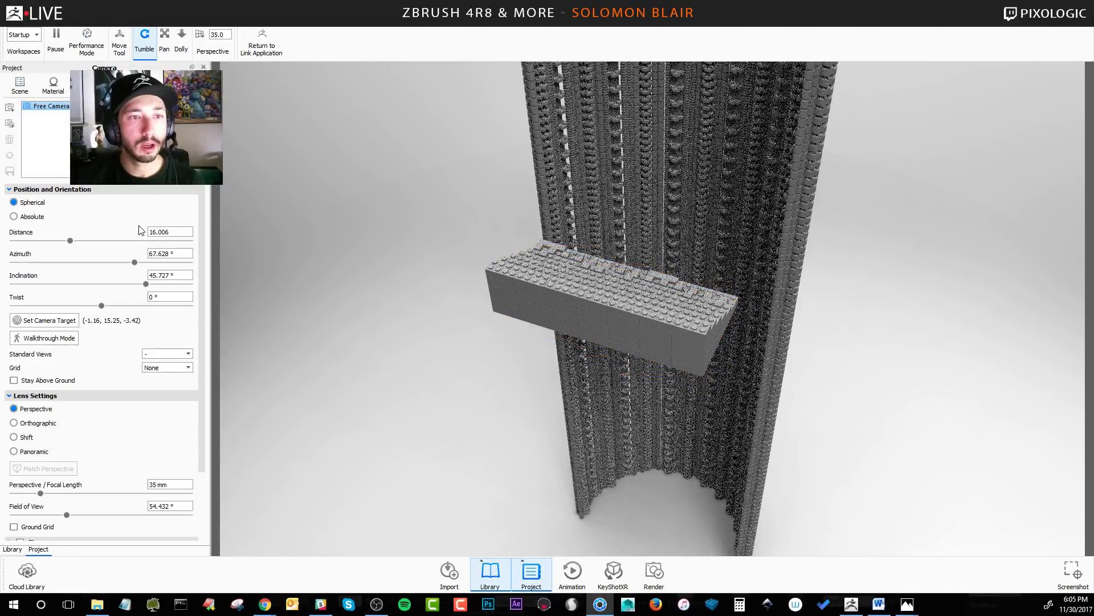
pyautogui.click(626, 300)
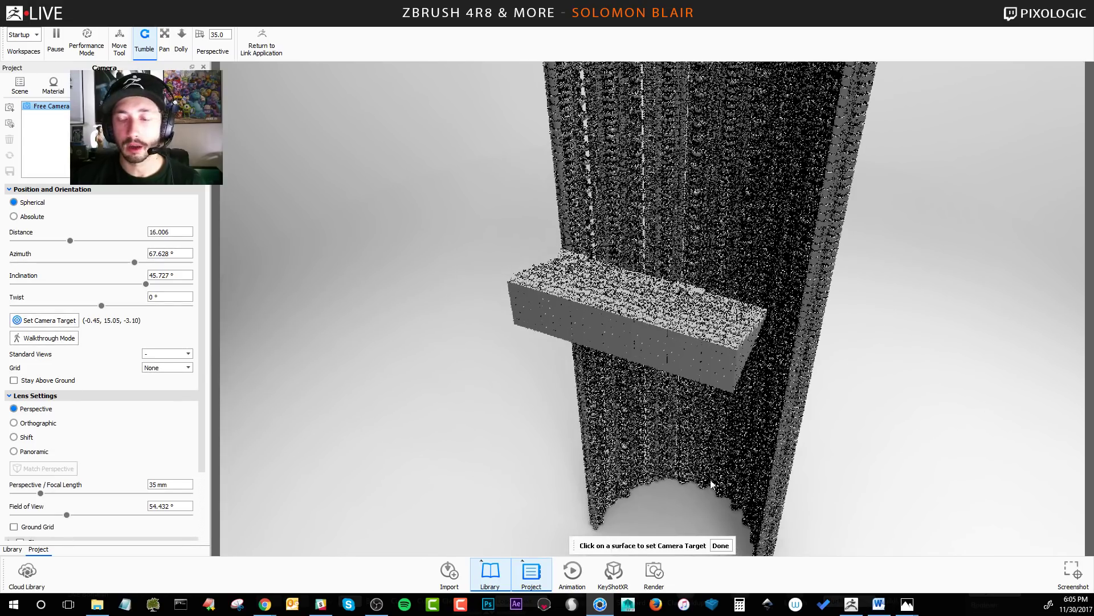
pyautogui.click(720, 545)
# - Examine the staircase's studs and scattered flats against the column arc up close at several camera inclinations and distances
pyautogui.scroll(6, 650, 332)
pyautogui.scroll(3, 650, 332)
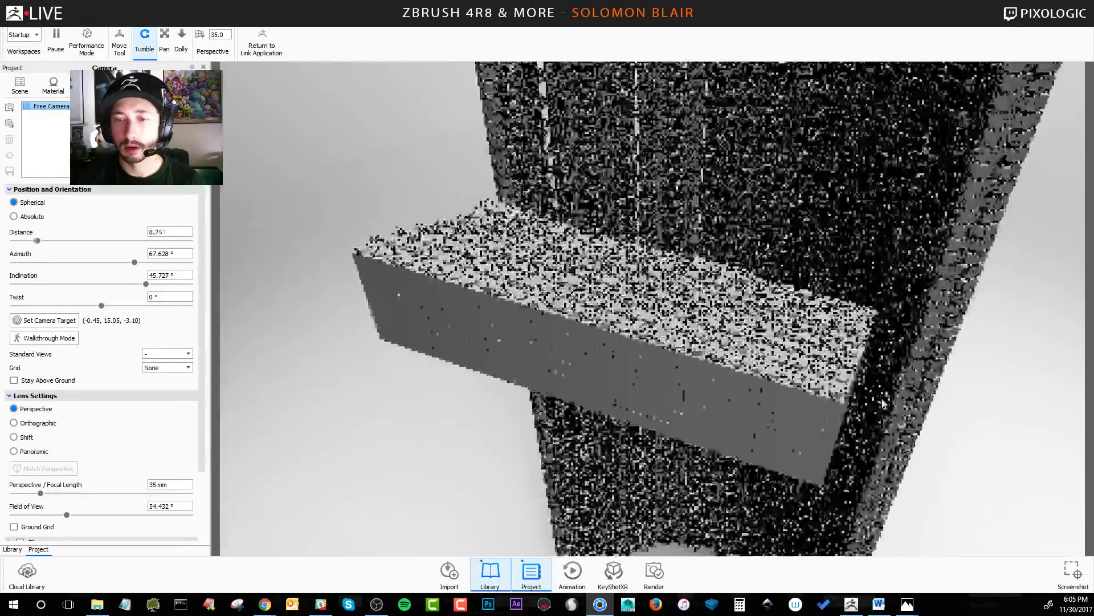
pyautogui.moveTo(650, 332); pyautogui.dragTo(609, 402)
pyautogui.scroll(2, 610, 402)
pyautogui.moveTo(758, 290); pyautogui.dragTo(667, 386, button='middle')
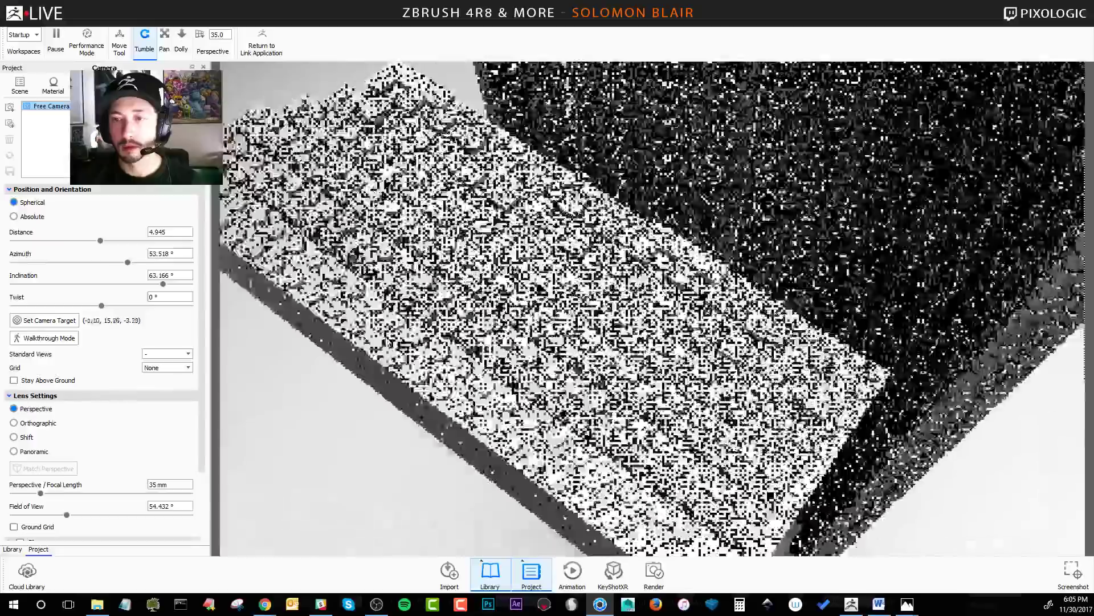
pyautogui.scroll(5, 670, 387)
pyautogui.moveTo(673, 386); pyautogui.dragTo(677, 416)
pyautogui.scroll(1, 677, 416)
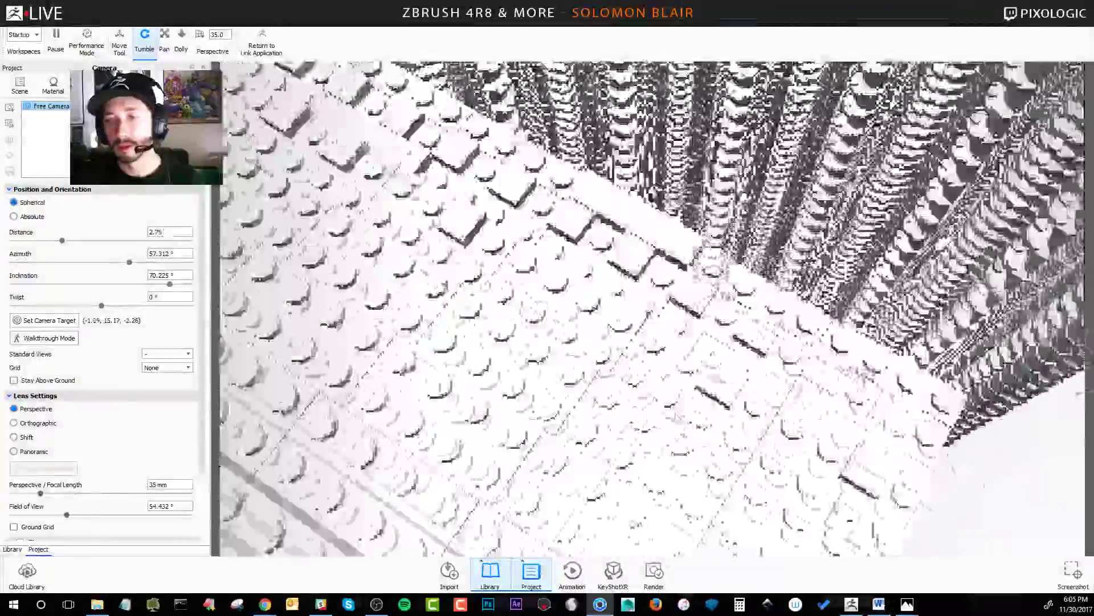
pyautogui.moveTo(677, 415); pyautogui.dragTo(684, 524, button='middle')
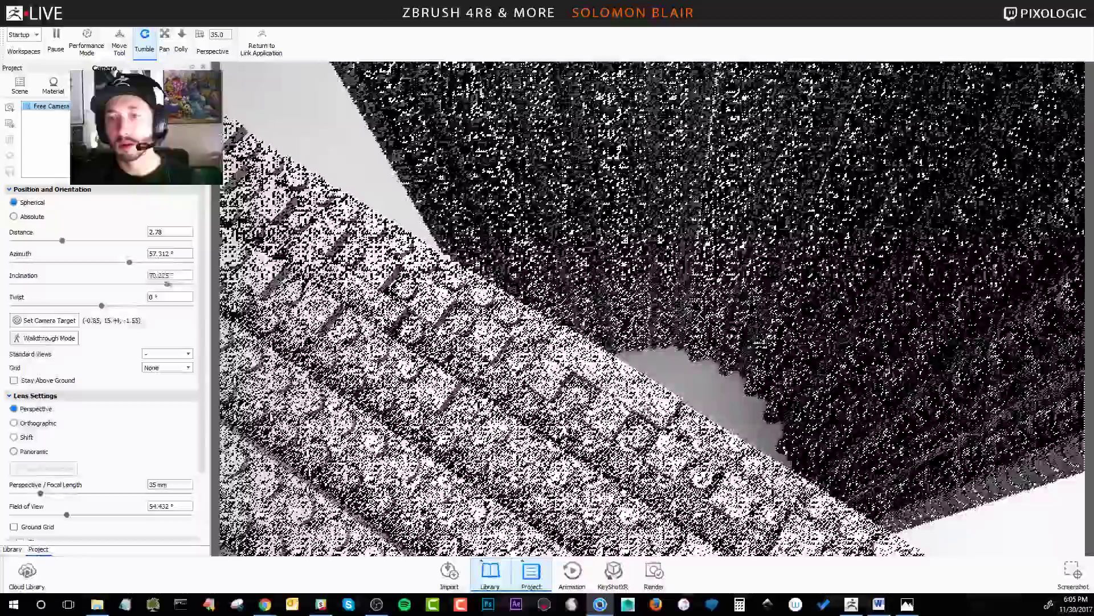
pyautogui.moveTo(684, 524); pyautogui.dragTo(684, 467)
pyautogui.moveTo(684, 468); pyautogui.dragTo(736, 478, button='middle')
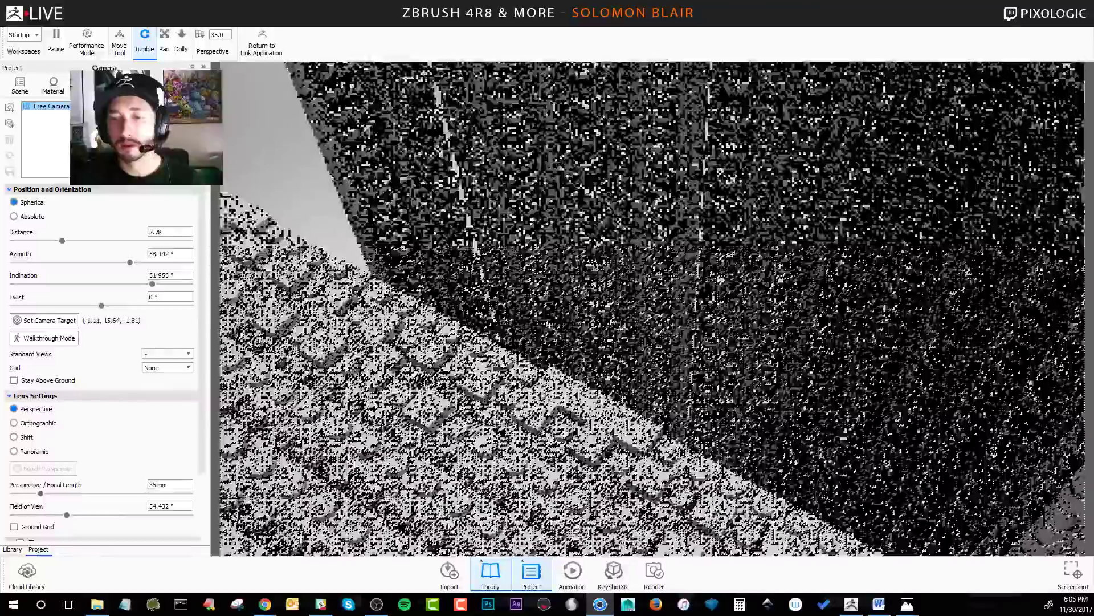
pyautogui.moveTo(608, 359); pyautogui.dragTo(638, 387)
pyautogui.scroll(2, 639, 388)
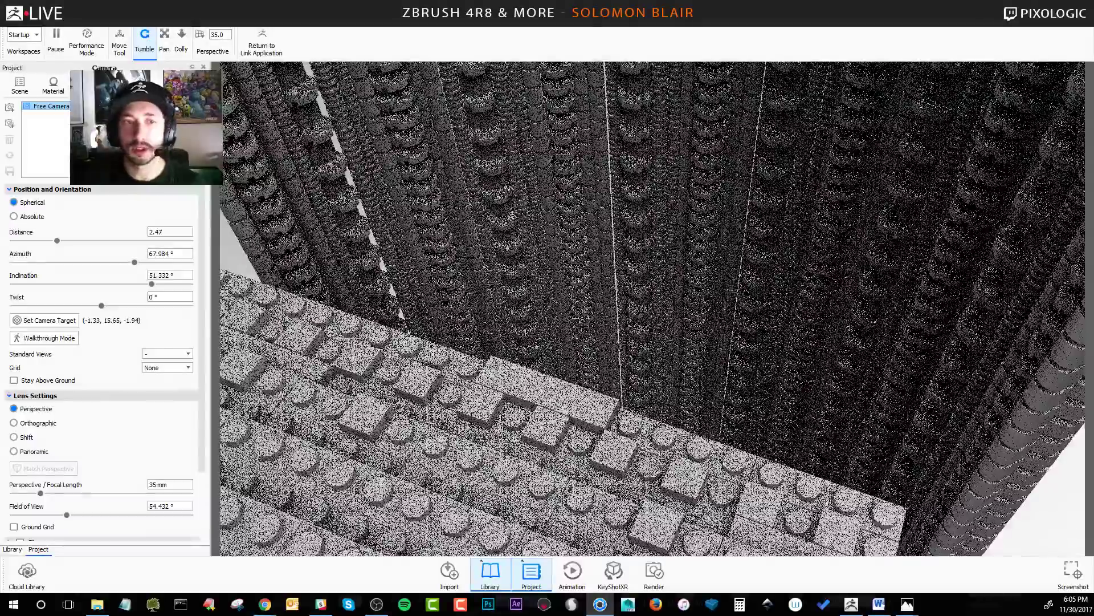
pyautogui.scroll(-3, 610, 254)
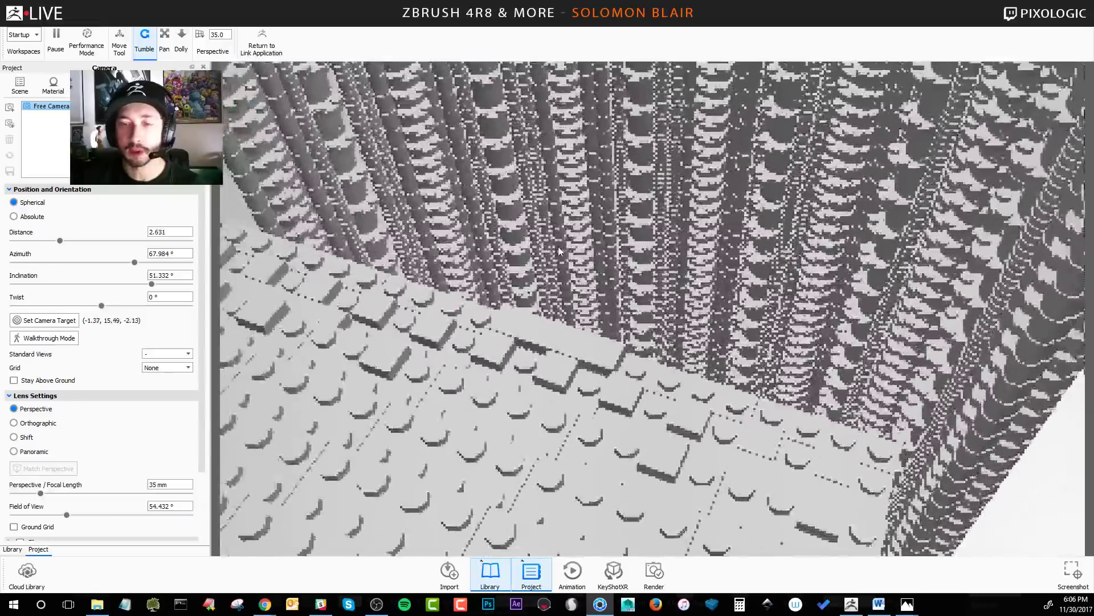
pyautogui.scroll(1, 566, 276)
pyautogui.scroll(-2, 520, 296)
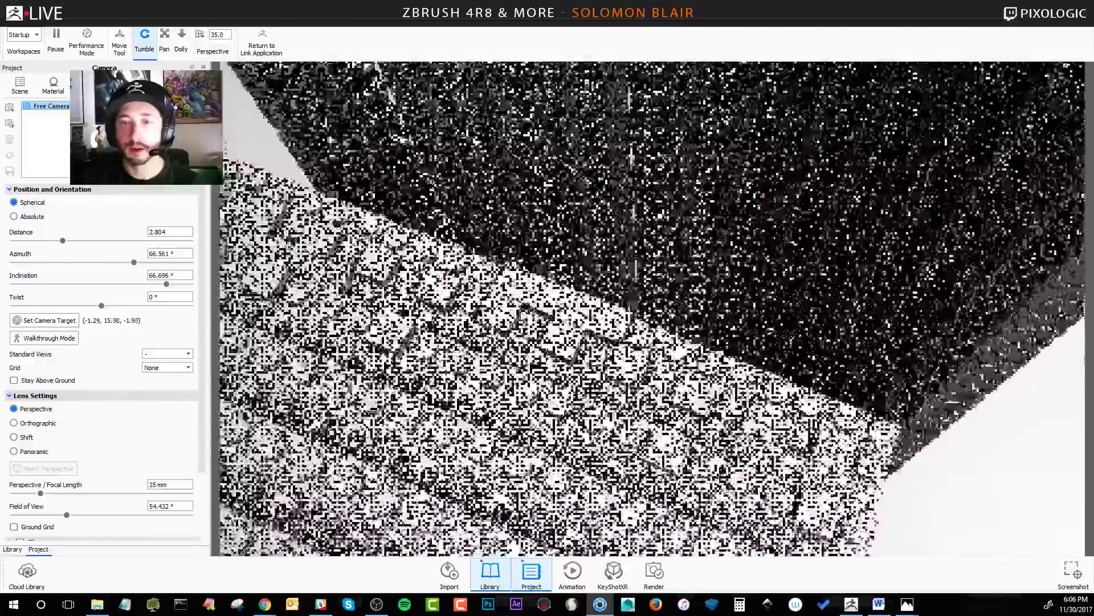
pyautogui.scroll(-2, 652, 308)
pyautogui.moveTo(652, 308); pyautogui.dragTo(650, 342)
pyautogui.moveTo(649, 342); pyautogui.dragTo(632, 416, button='middle')
pyautogui.moveTo(551, 295); pyautogui.dragTo(671, 251)
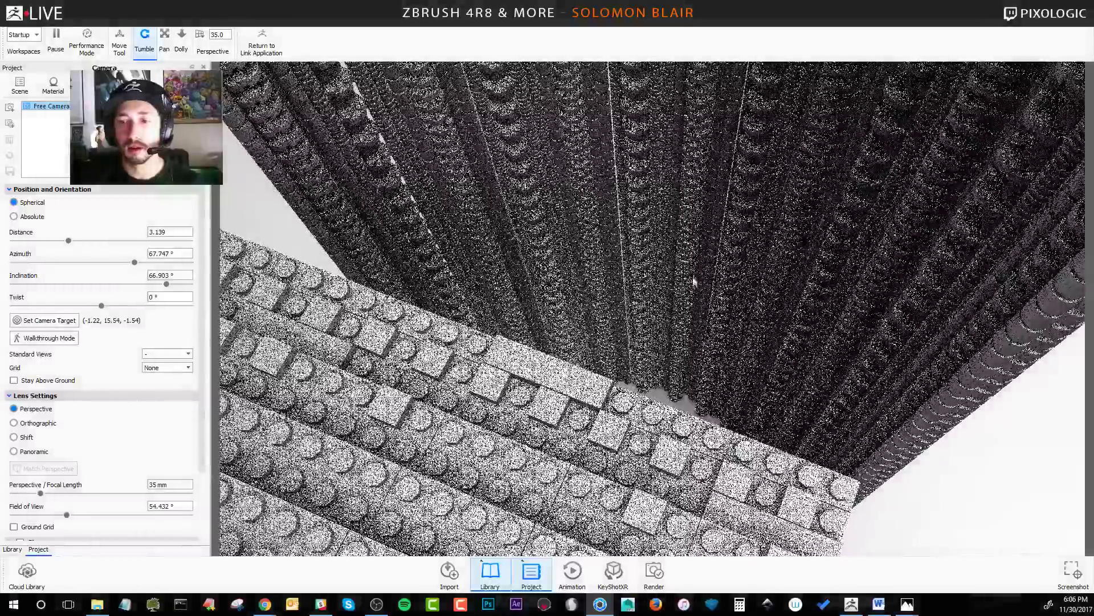
pyautogui.moveTo(644, 363); pyautogui.dragTo(640, 356)
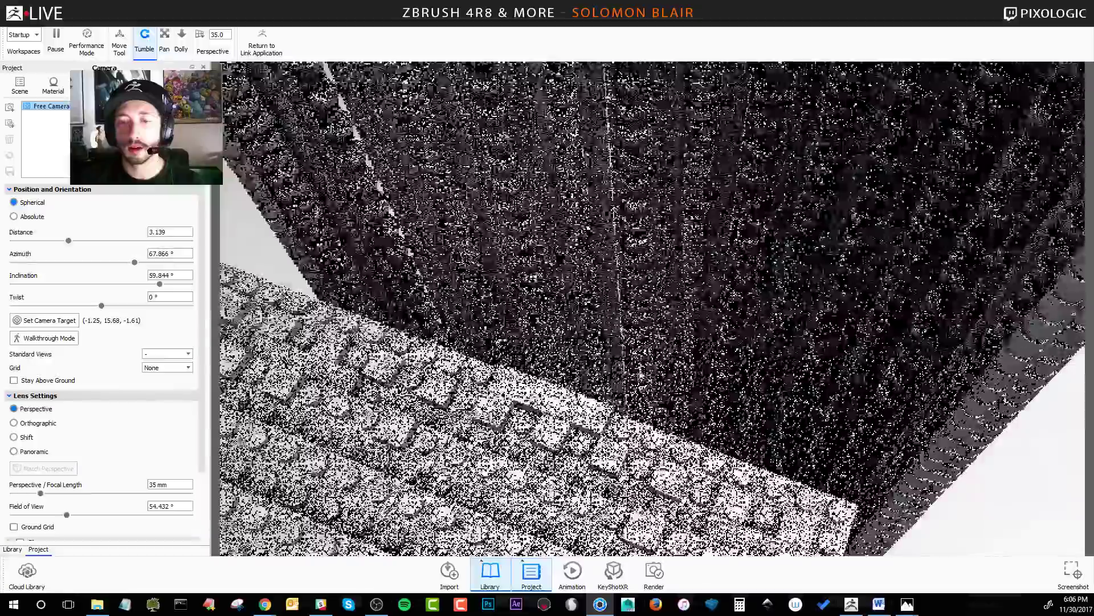
pyautogui.moveTo(531, 331); pyautogui.dragTo(547, 302, button='middle')
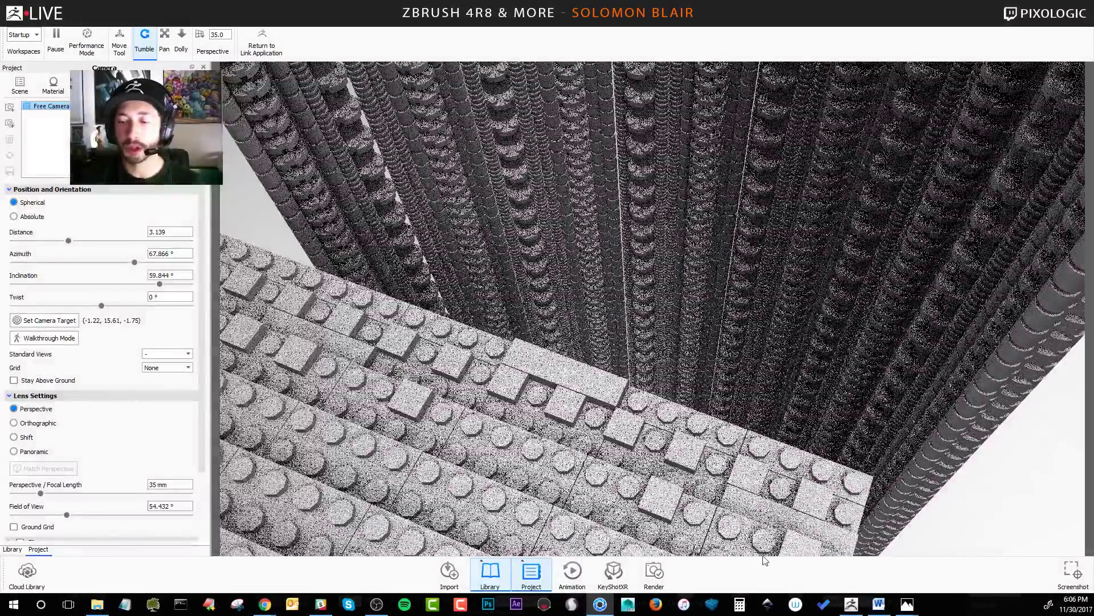
# - Switch to ZBrush, QuickSave the project and open lego_aladdin_scene_v1.ZPR from the Lego Aladdin Scene - ZPR Files folder
pyautogui.click(851, 604)
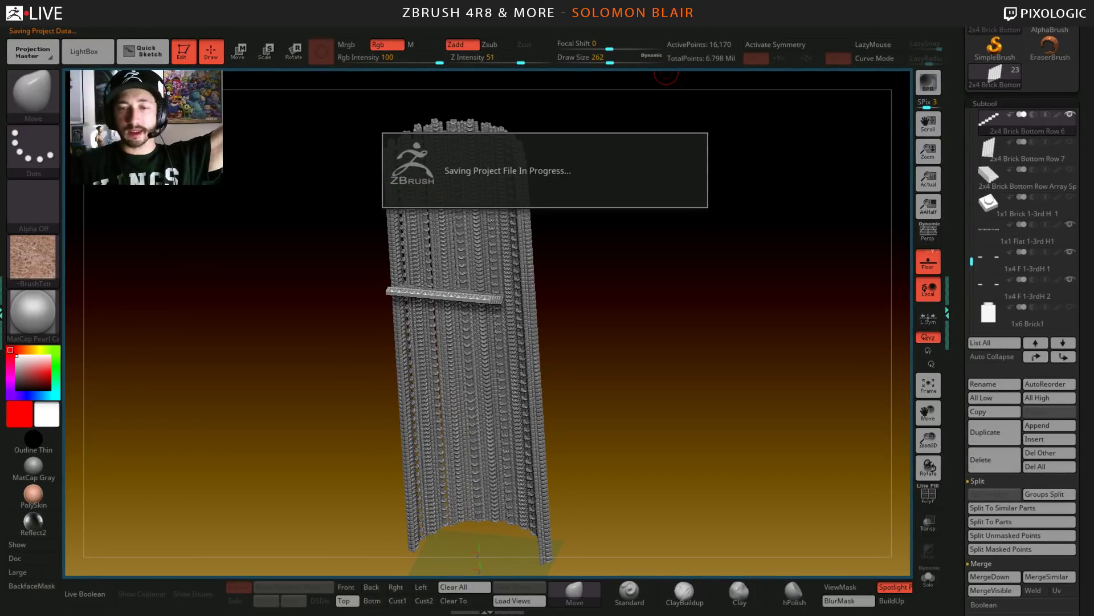
pyautogui.click(190, 28)
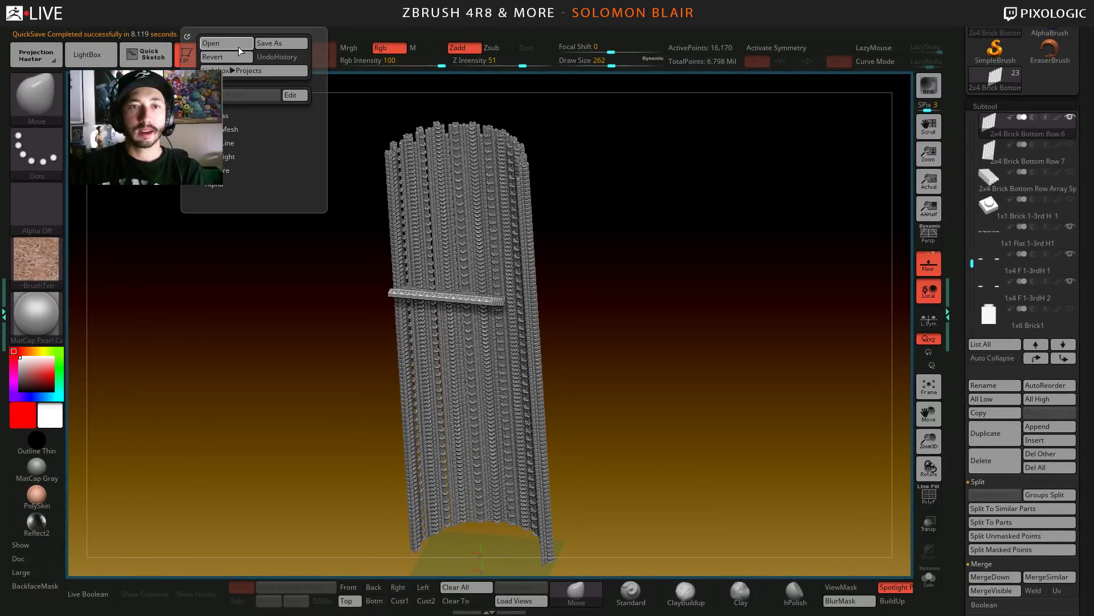
pyautogui.click(237, 46)
pyautogui.click(598, 342)
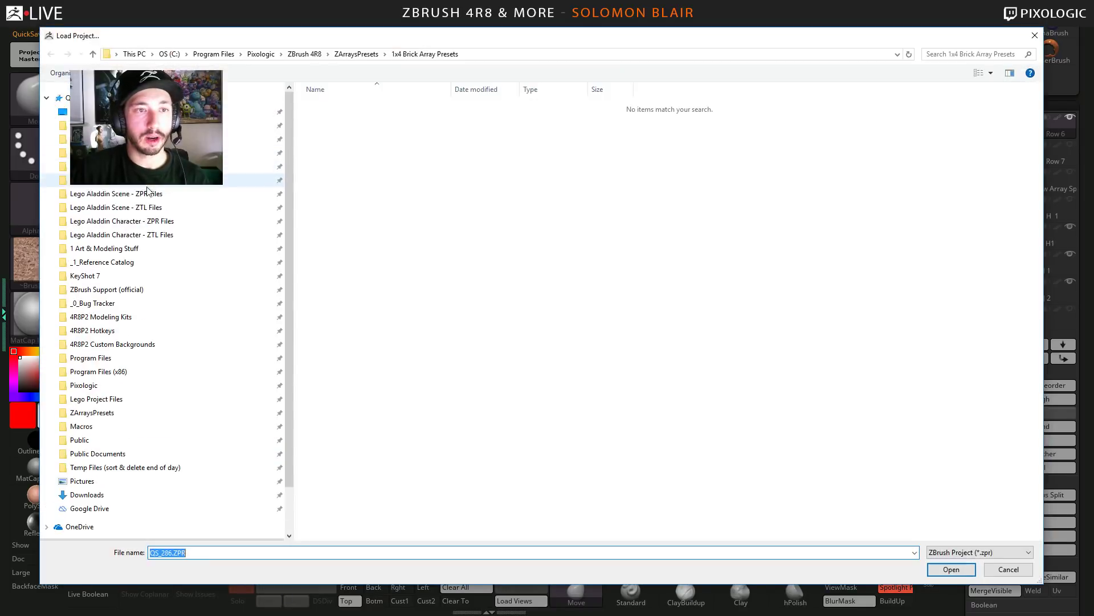
pyautogui.click(182, 196)
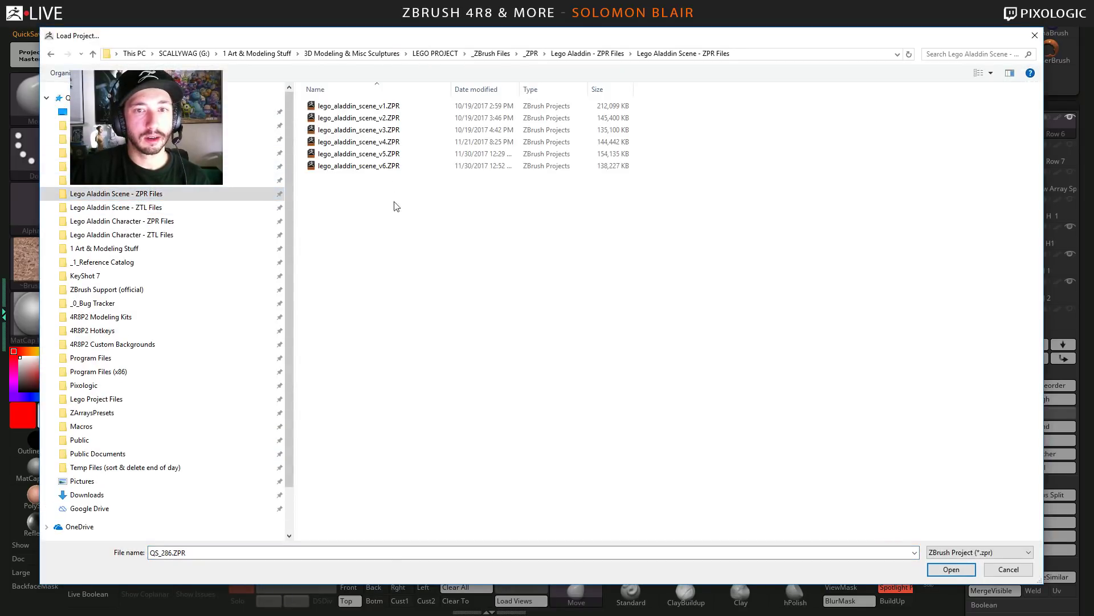
pyautogui.click(376, 106)
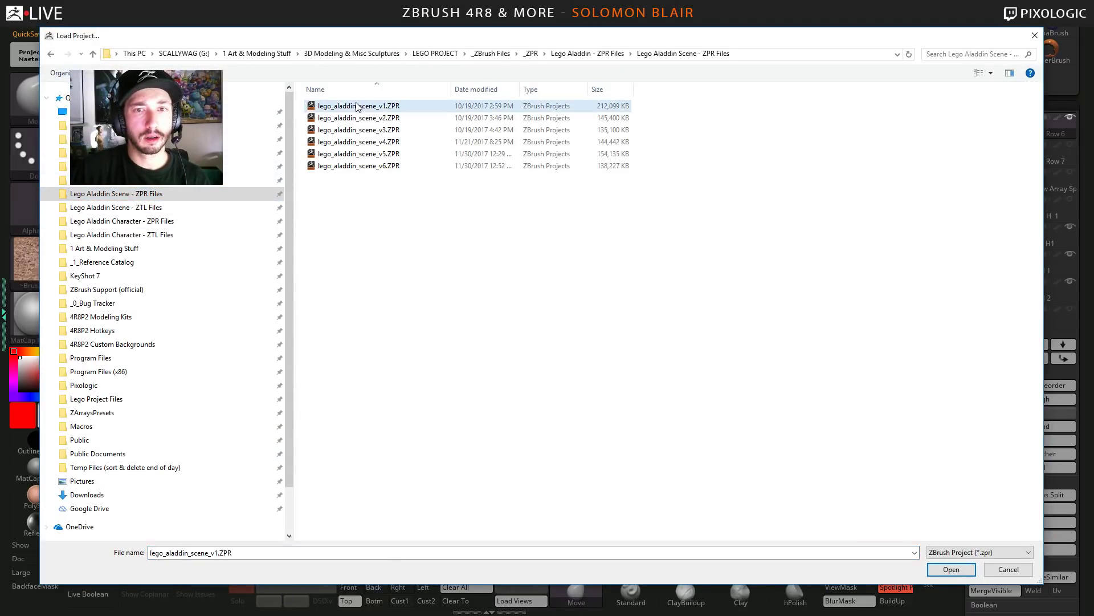
pyautogui.doubleClick(374, 106)
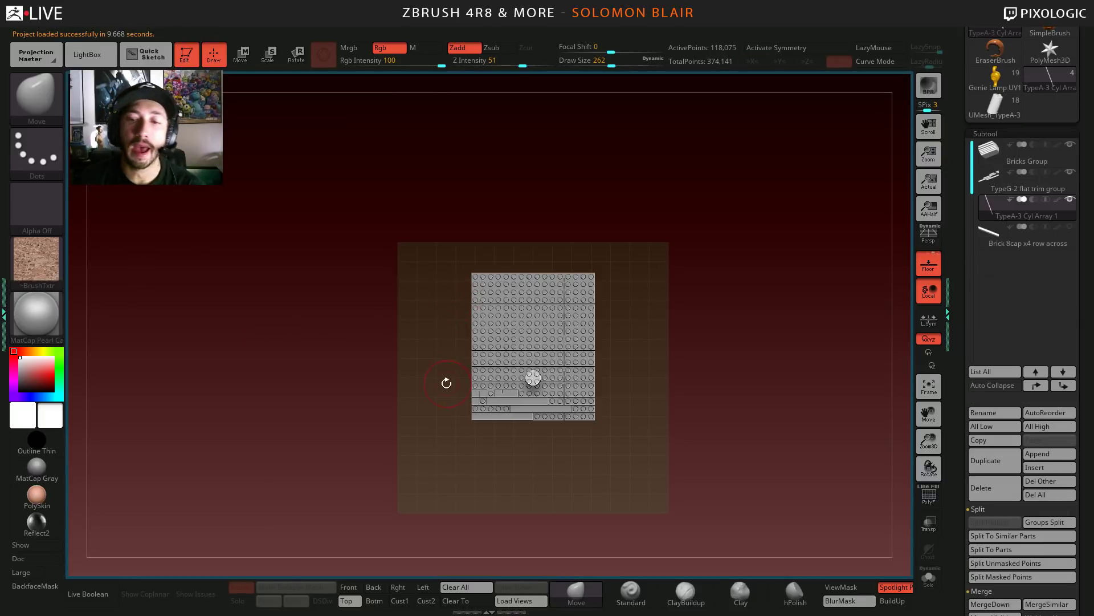
# - Examine the loaded scene's studded brick base, flat trim and single tall column from several angles
pyautogui.moveTo(446, 383); pyautogui.dragTo(487, 372)
pyautogui.keyDown('ctrl'); pyautogui.moveTo(516, 319); pyautogui.dragTo(527, 399, button='right'); pyautogui.keyUp('ctrl')
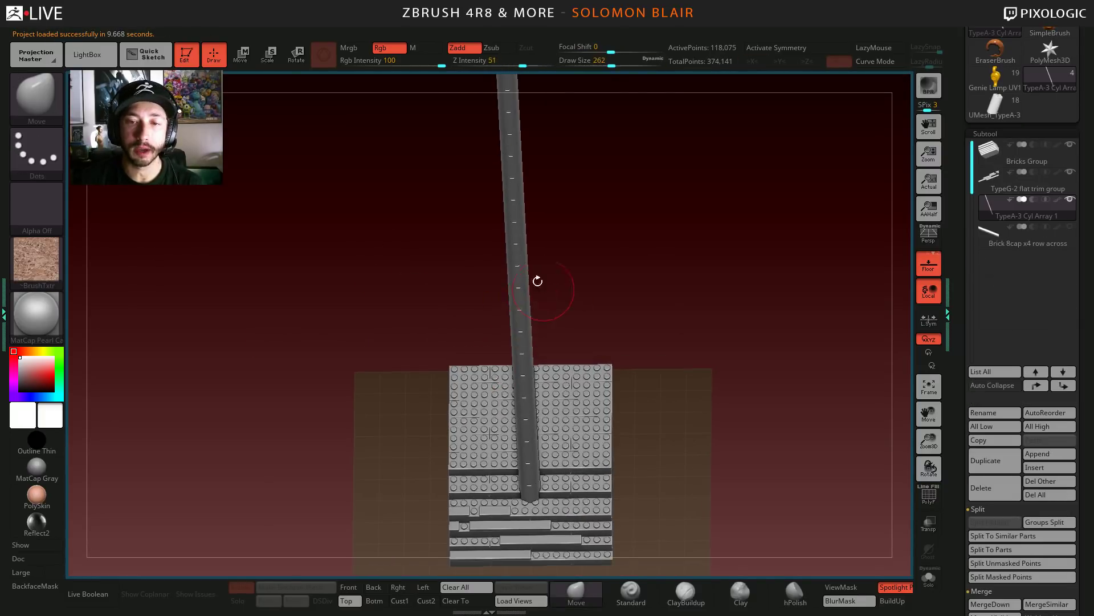
pyautogui.keyDown('ctrl'); pyautogui.moveTo(537, 281); pyautogui.dragTo(609, 489, button='right'); pyautogui.keyUp('ctrl')
pyautogui.moveTo(536, 310)
pyautogui.keyDown('shift'); pyautogui.mouseDown(button='right')
pyautogui.moveTo(540, 378)
pyautogui.moveTo(521, 351)
pyautogui.moveTo(442, 353)
pyautogui.mouseUp(button='right'); pyautogui.keyUp('shift')
pyautogui.press('s')
pyautogui.moveTo(442, 354)
pyautogui.mouseDown(button='right')
pyautogui.moveTo(451, 307)
pyautogui.moveTo(513, 421)
pyautogui.moveTo(718, 458)
pyautogui.mouseUp(button='right')
pyautogui.keyDown('ctrl'); pyautogui.moveTo(644, 399); pyautogui.dragTo(672, 239, button='right'); pyautogui.keyUp('ctrl')
pyautogui.keyDown('ctrl'); pyautogui.moveTo(673, 239); pyautogui.dragTo(681, 274, button='right'); pyautogui.keyUp('ctrl')
# - Make the Genie Lamp UV1 tool with the Aladdin figure's subtools the active tool
pyautogui.click(994, 79)
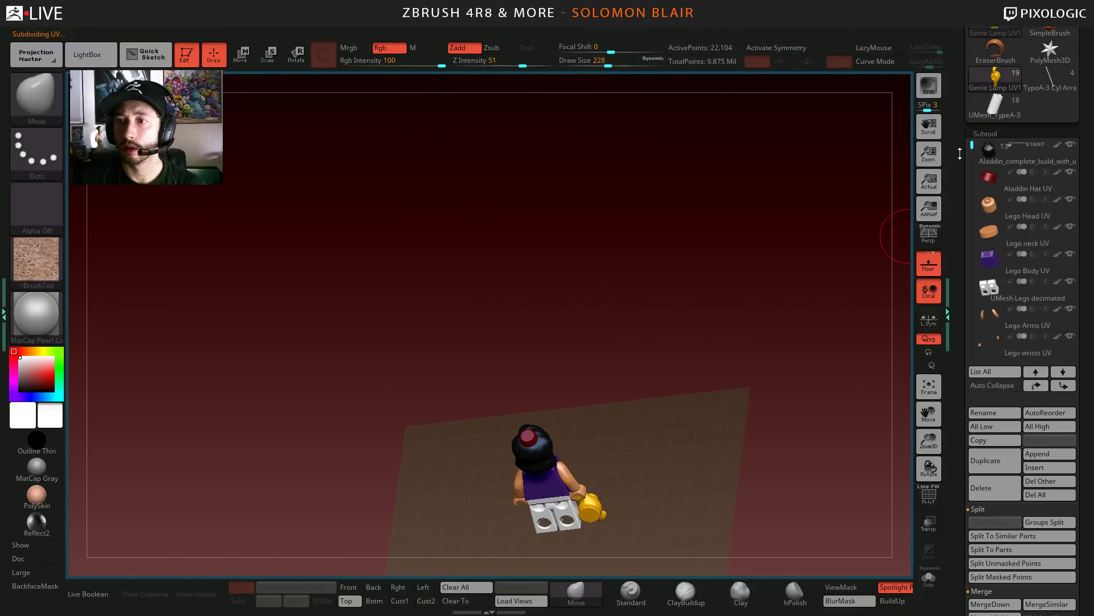
# - Look through the master brick catalog tool and return to the TypeA-3 Cyl Array scene tool
pyautogui.moveTo(972, 147); pyautogui.dragTo(943, 343)
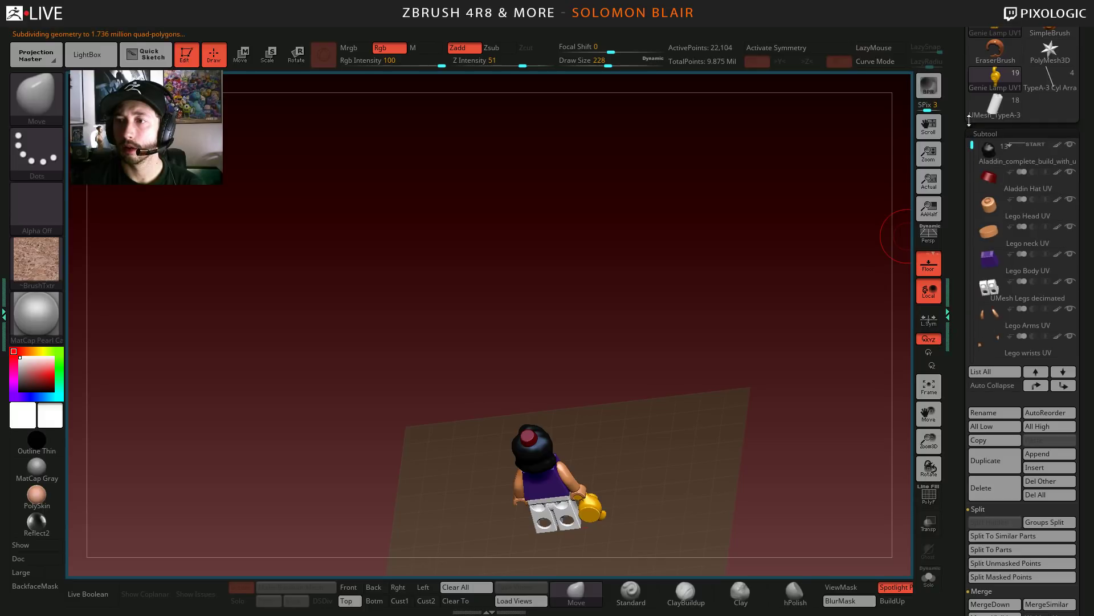
pyautogui.click(995, 108)
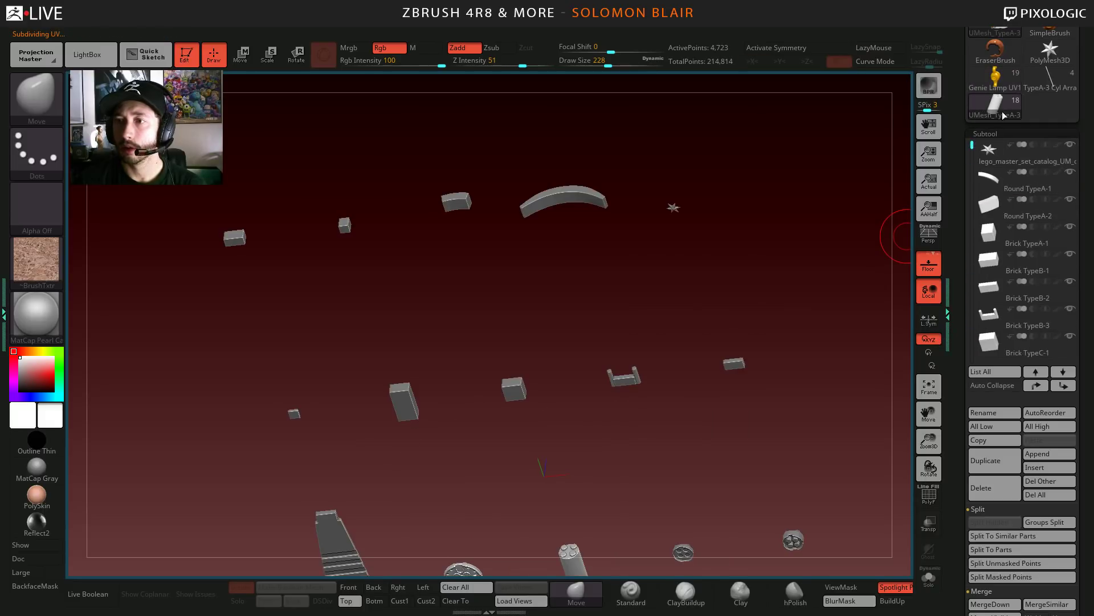
pyautogui.click(1049, 78)
pyautogui.moveTo(667, 209); pyautogui.dragTo(664, 203)
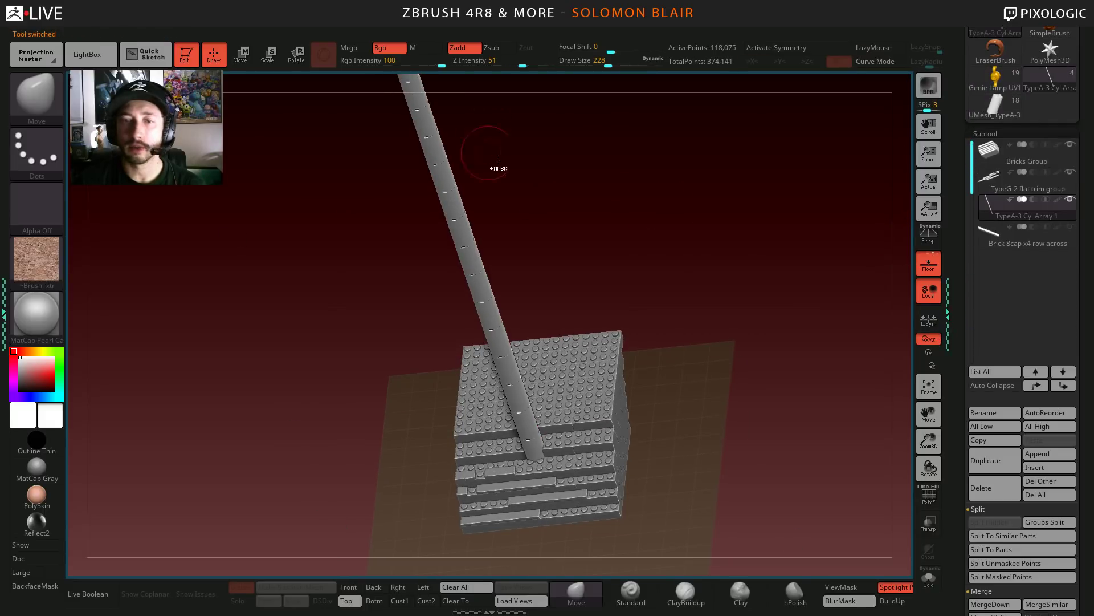
# - Open the project with the posed Aladdin figure without saving changes to the current one
pyautogui.moveTo(193, 29)
pyautogui.click(227, 42)
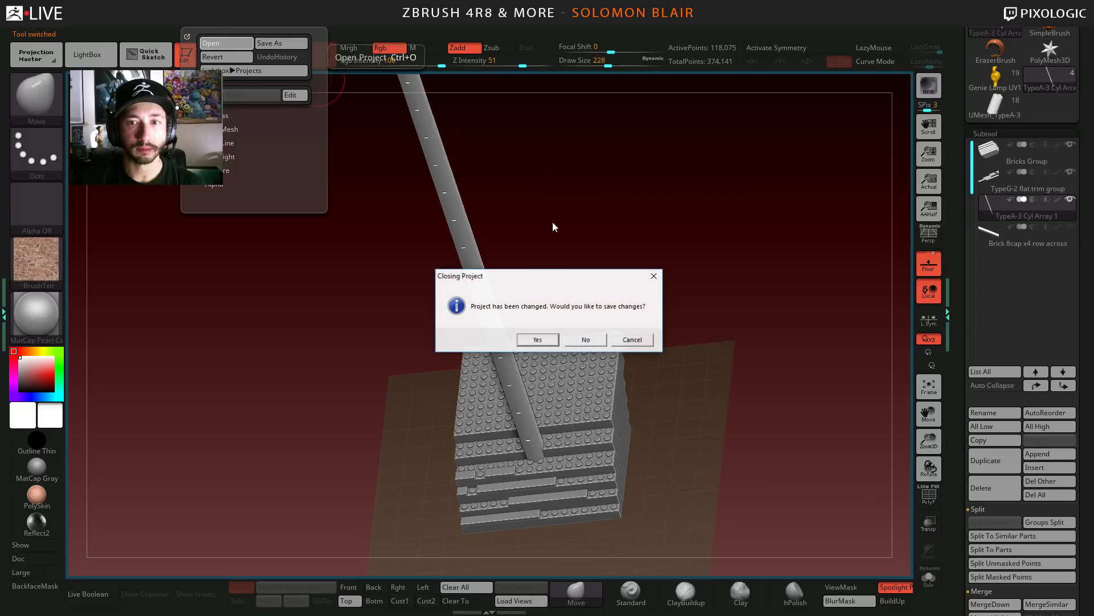
pyautogui.click(586, 340)
pyautogui.doubleClick(366, 133)
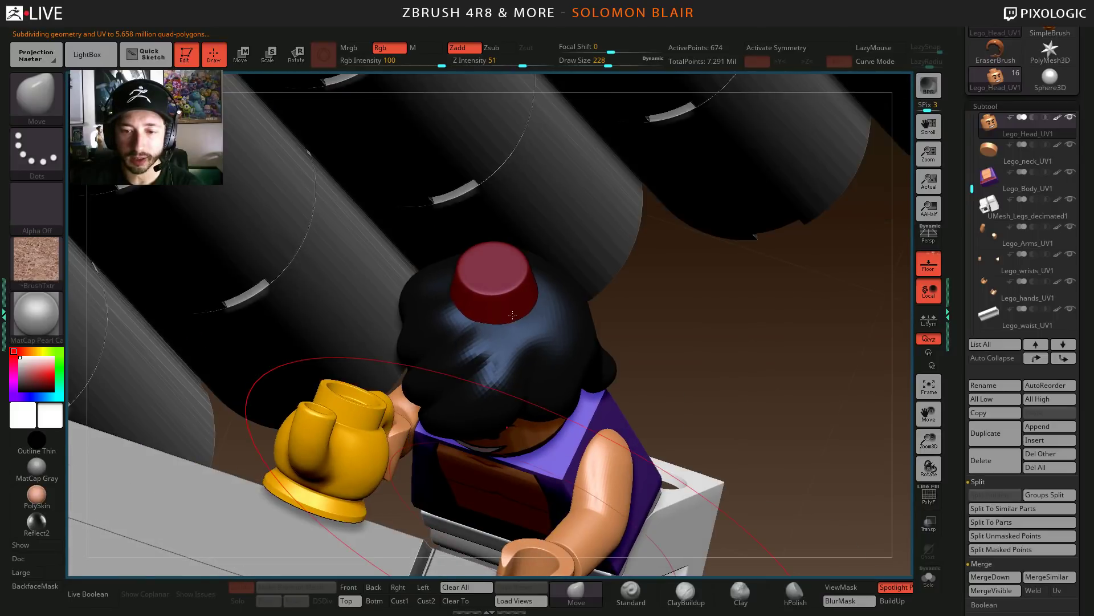
# - Examine the Aladdin figure up close against the studs and columns, making the tall columns and Bricks_Group the active subtool in turn
pyautogui.keyDown('alt'); pyautogui.moveTo(513, 315); pyautogui.dragTo(466, 128, button='right'); pyautogui.keyUp('alt')
pyautogui.moveTo(598, 382); pyautogui.dragTo(618, 383, button='right')
pyautogui.keyDown('alt'); pyautogui.moveTo(755, 411); pyautogui.dragTo(657, 379, button='right'); pyautogui.keyUp('alt')
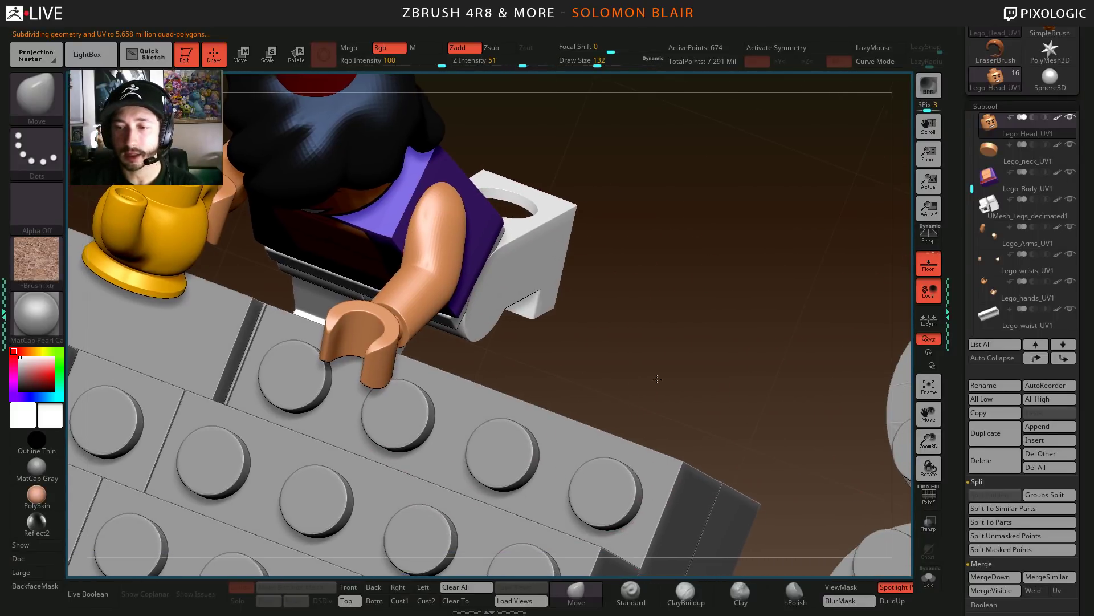
pyautogui.keyDown('alt'); pyautogui.moveTo(657, 378); pyautogui.dragTo(514, 343); pyautogui.keyUp('alt')
pyautogui.keyDown('alt'); pyautogui.click(786, 374); pyautogui.keyUp('alt')
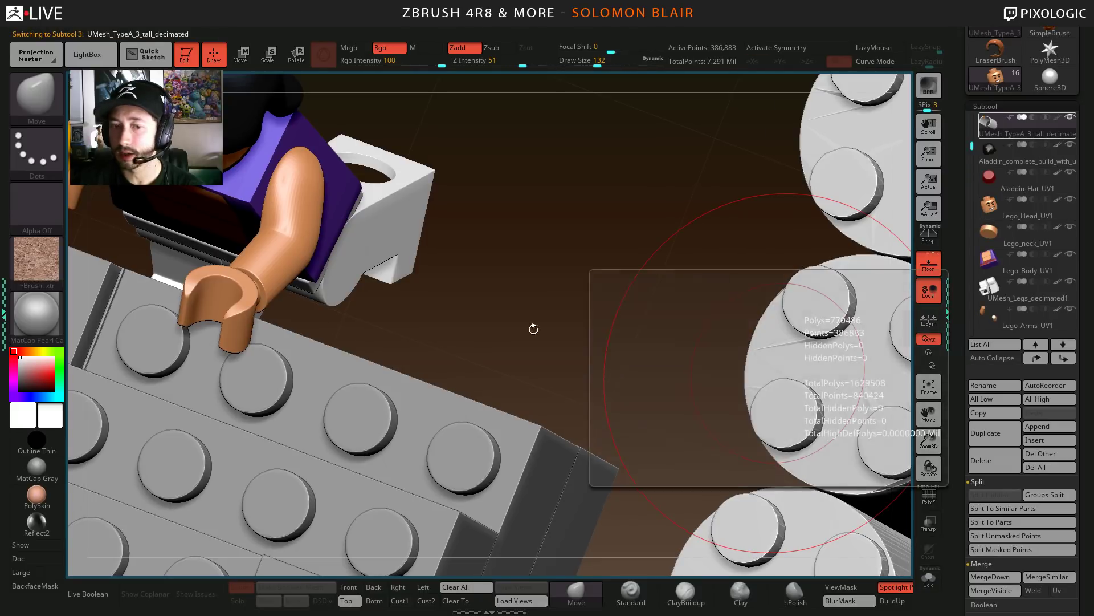
pyautogui.keyDown('alt'); pyautogui.click(423, 387); pyautogui.keyUp('alt')
pyautogui.moveTo(430, 368)
pyautogui.mouseDown()
pyautogui.moveTo(229, 316)
pyautogui.moveTo(249, 311)
pyautogui.moveTo(237, 318)
pyautogui.mouseUp()
pyautogui.press('s')
pyautogui.press('s')
# - Examine the Aladdin figure with the lamp on top of the stepped brick base from several angles and distances
pyautogui.press('s')
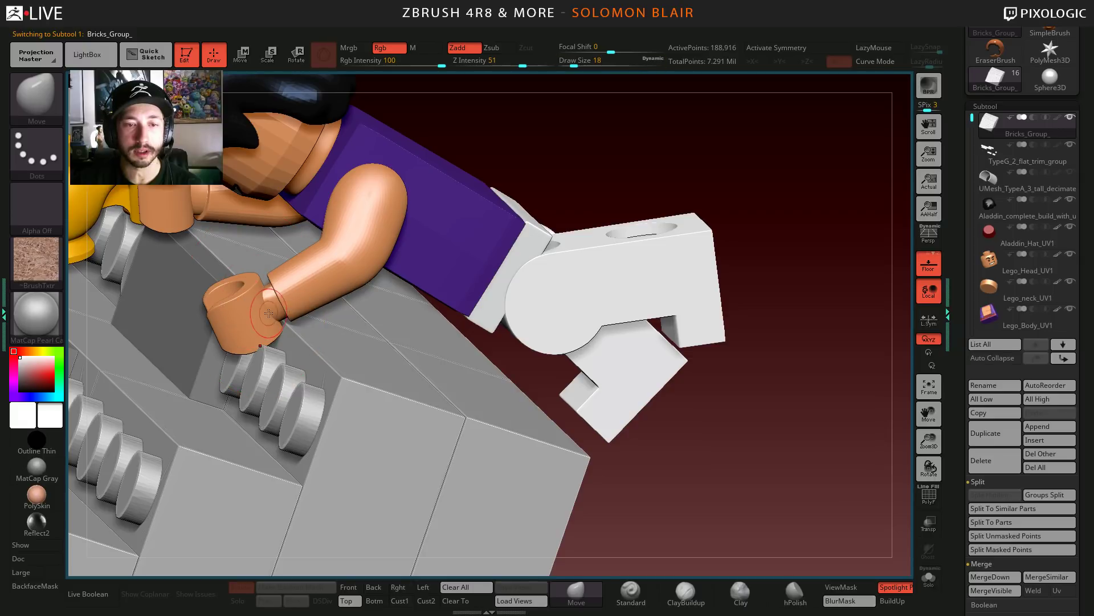
pyautogui.moveTo(288, 314)
pyautogui.keyDown('ctrl'); pyautogui.mouseDown(button='right')
pyautogui.moveTo(267, 279)
pyautogui.moveTo(308, 293)
pyautogui.mouseUp(button='right'); pyautogui.keyUp('ctrl')
pyautogui.press('s')
pyautogui.moveTo(309, 293); pyautogui.dragTo(319, 293)
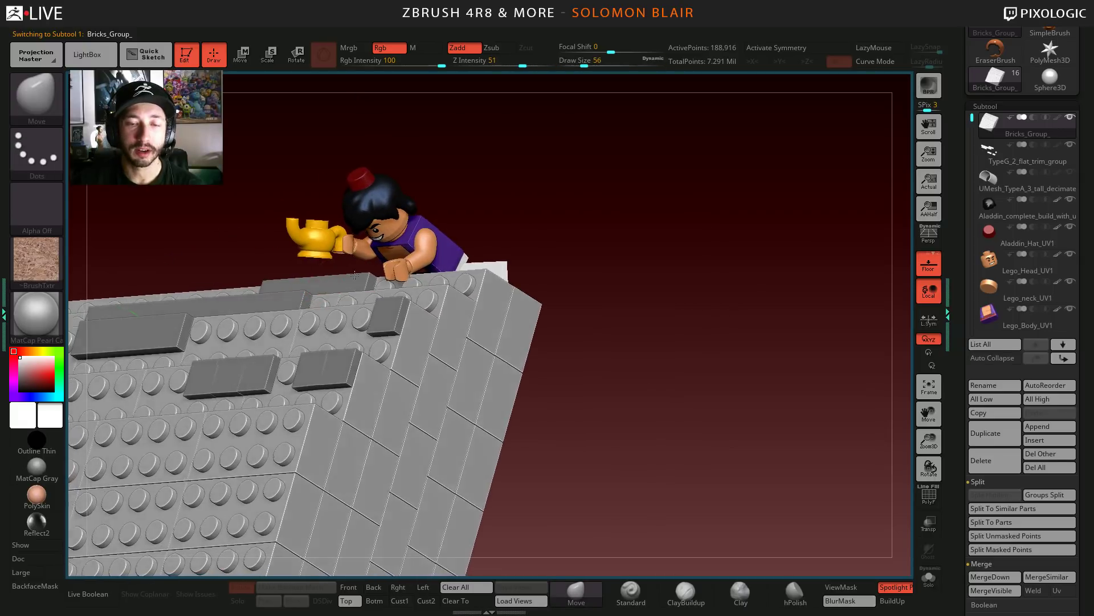
pyautogui.moveTo(355, 275); pyautogui.dragTo(386, 226, button='right')
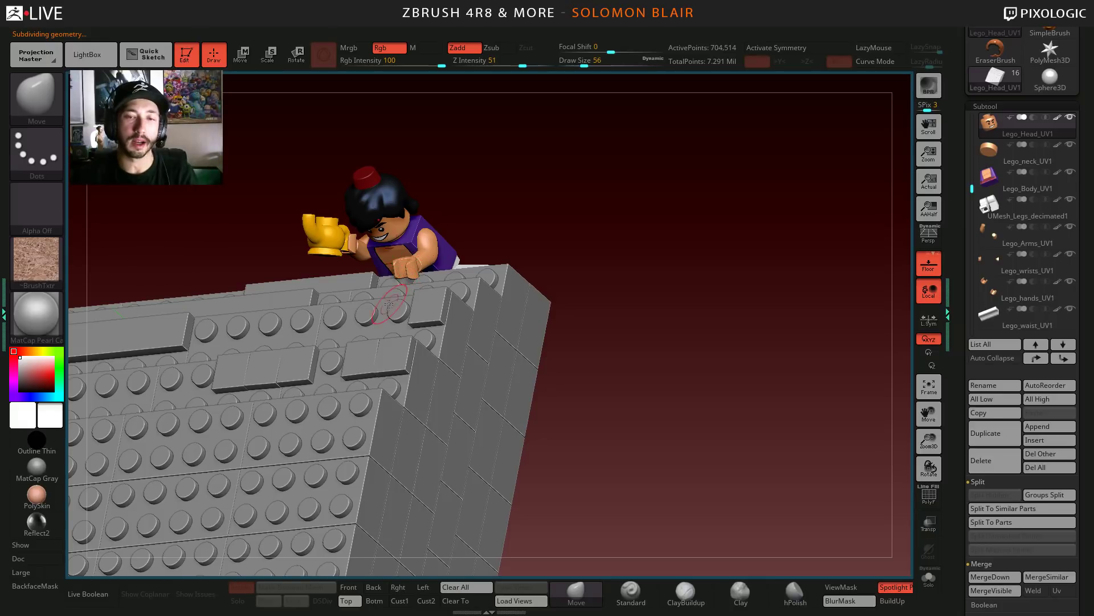
pyautogui.moveTo(388, 304)
pyautogui.mouseDown(button='right')
pyautogui.moveTo(433, 374)
pyautogui.moveTo(379, 311)
pyautogui.mouseUp(button='right')
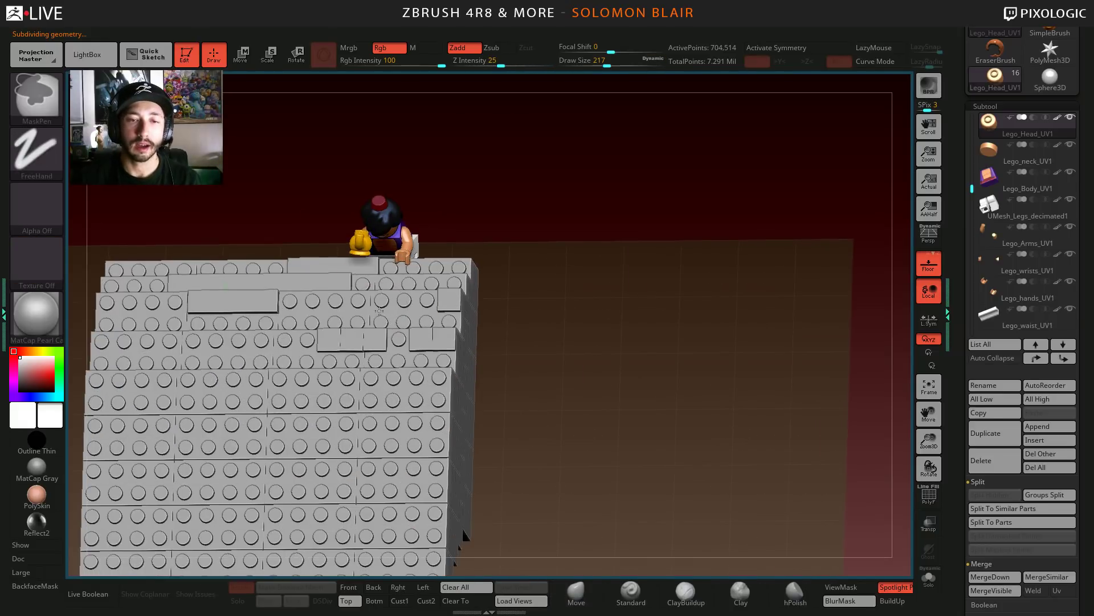
pyautogui.moveTo(570, 338); pyautogui.dragTo(533, 339, button='right')
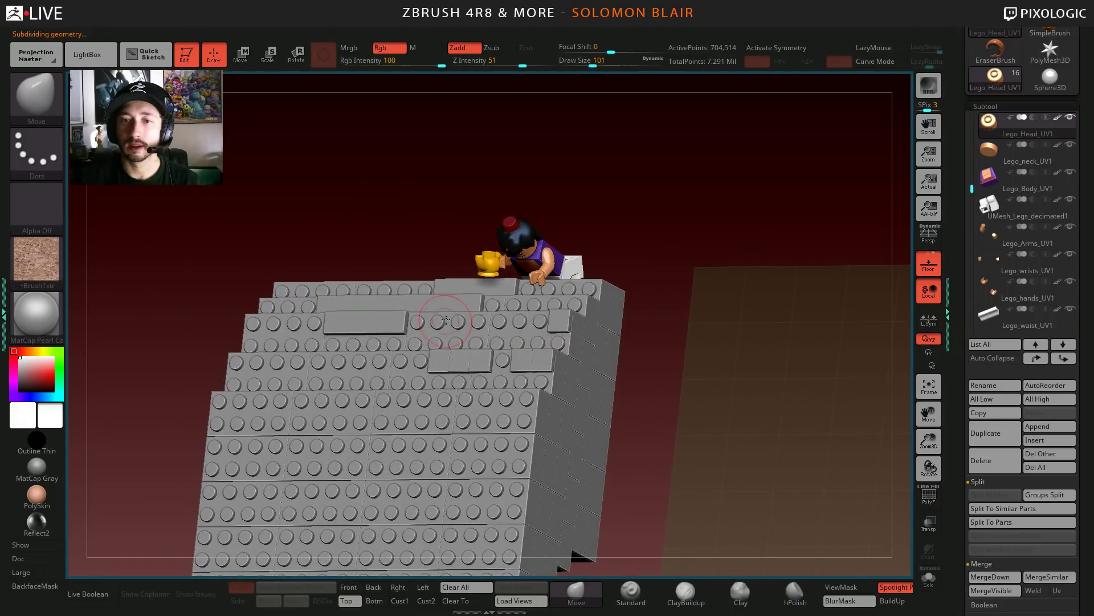
pyautogui.keyDown('ctrl'); pyautogui.moveTo(445, 321); pyautogui.dragTo(801, 185, button='right'); pyautogui.keyUp('ctrl')
pyautogui.keyDown('ctrl'); pyautogui.moveTo(463, 337); pyautogui.dragTo(509, 336, button='right'); pyautogui.keyUp('ctrl')
# - Switch to LEGO Digital Designer, open the lego_fence_scale_ref_v1 model and select the yellow fence
pyautogui.moveTo(37, 495)
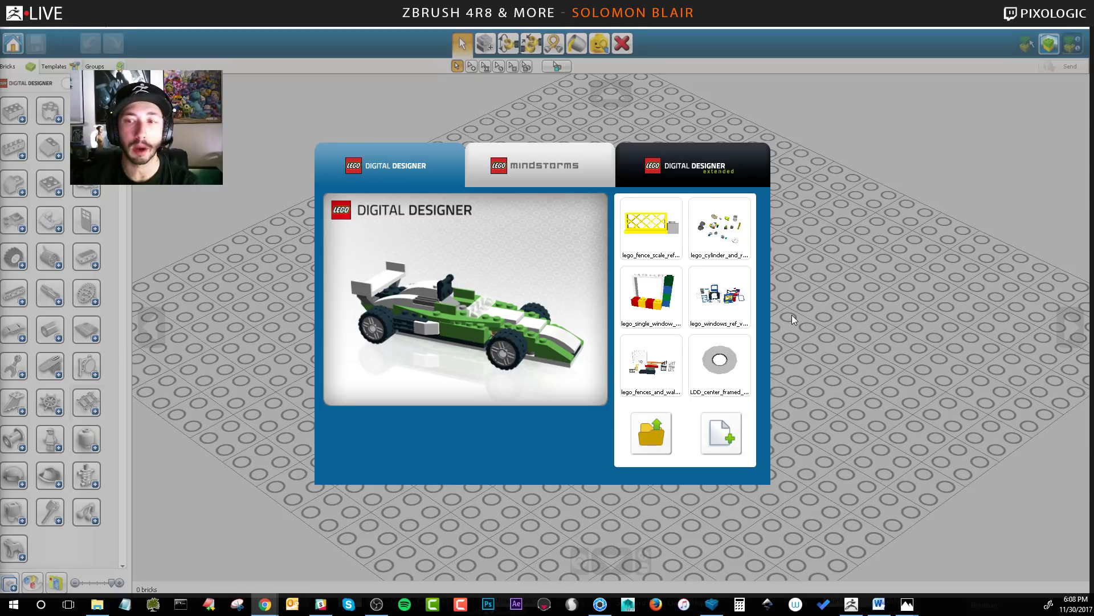
pyautogui.click(653, 225)
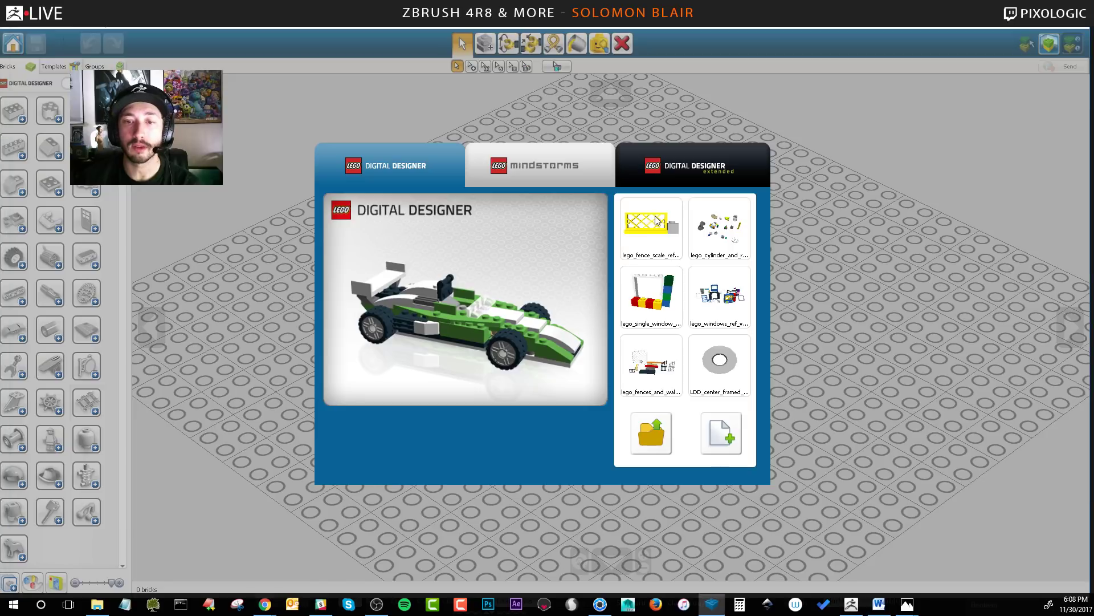
pyautogui.click(579, 278)
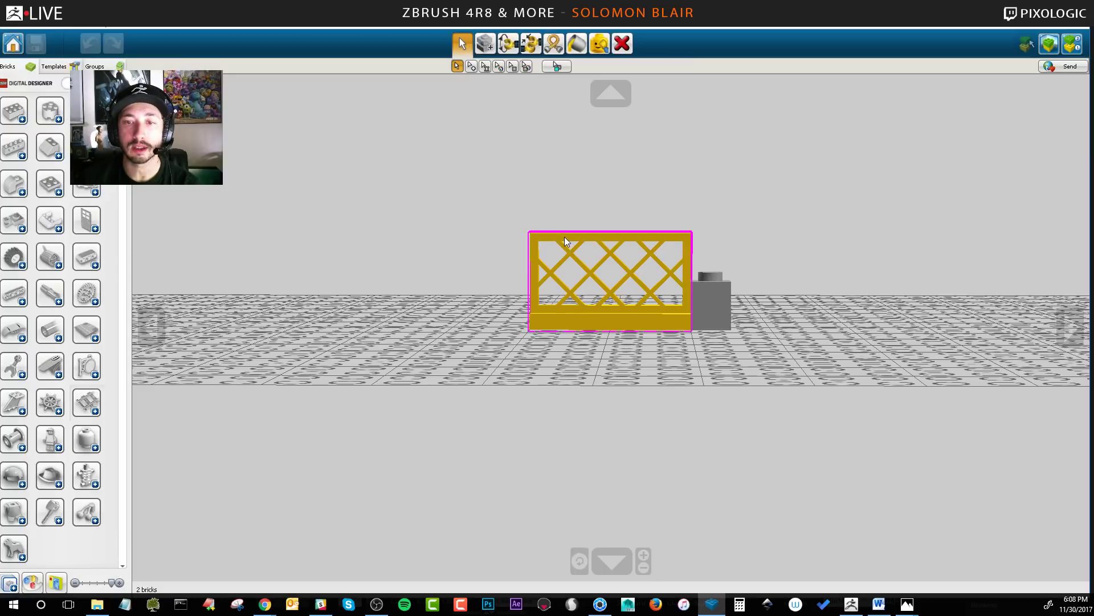
# - Check the file format offered by Export BOM for the fence model, without exporting
pyautogui.click(9, 27)
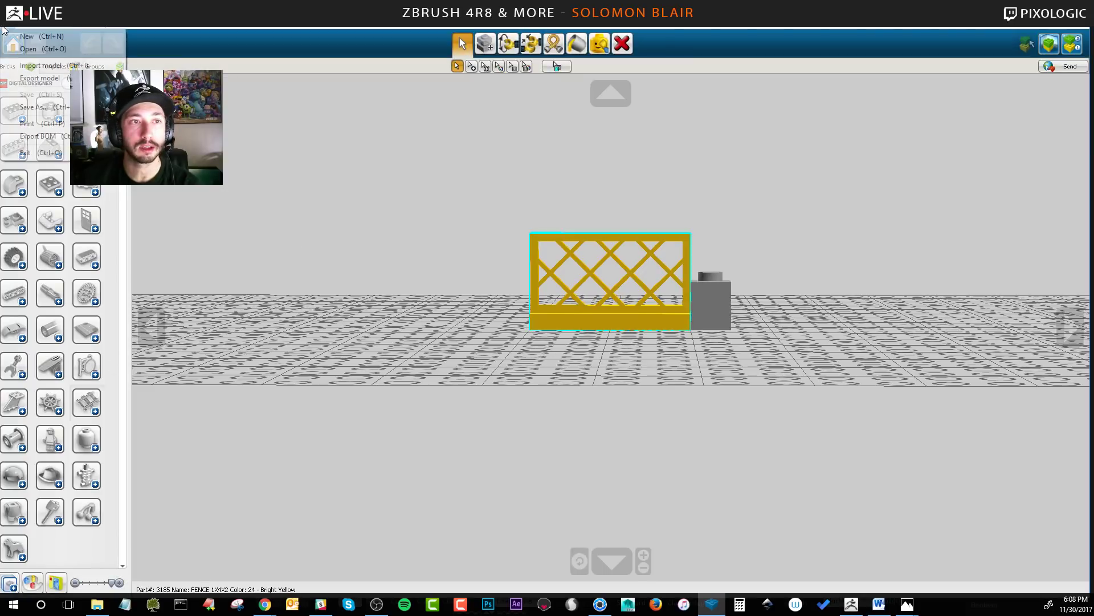
pyautogui.click(40, 136)
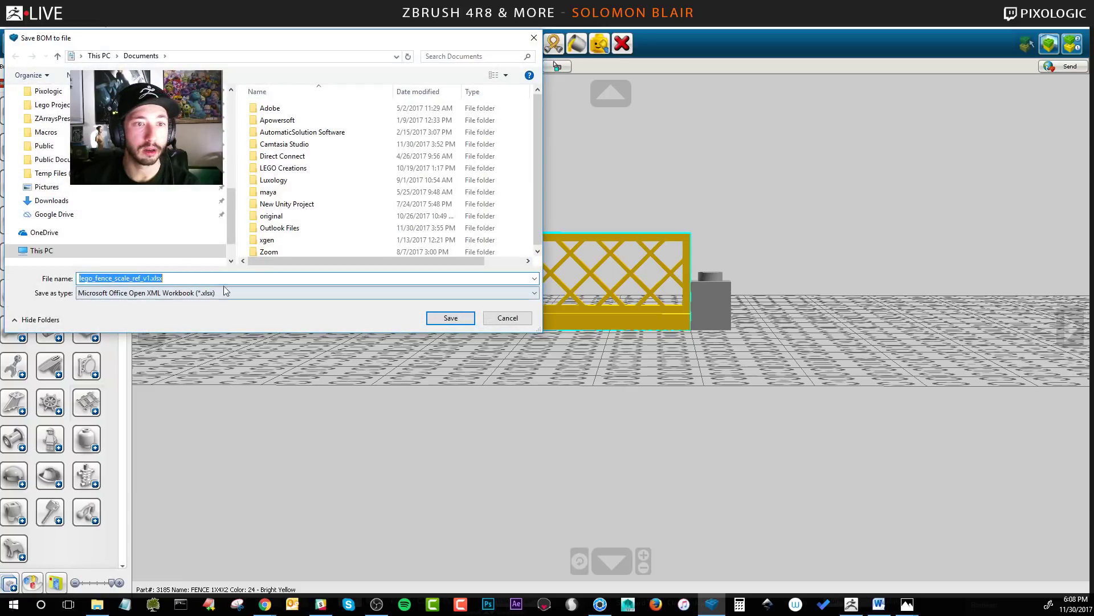
pyautogui.click(507, 319)
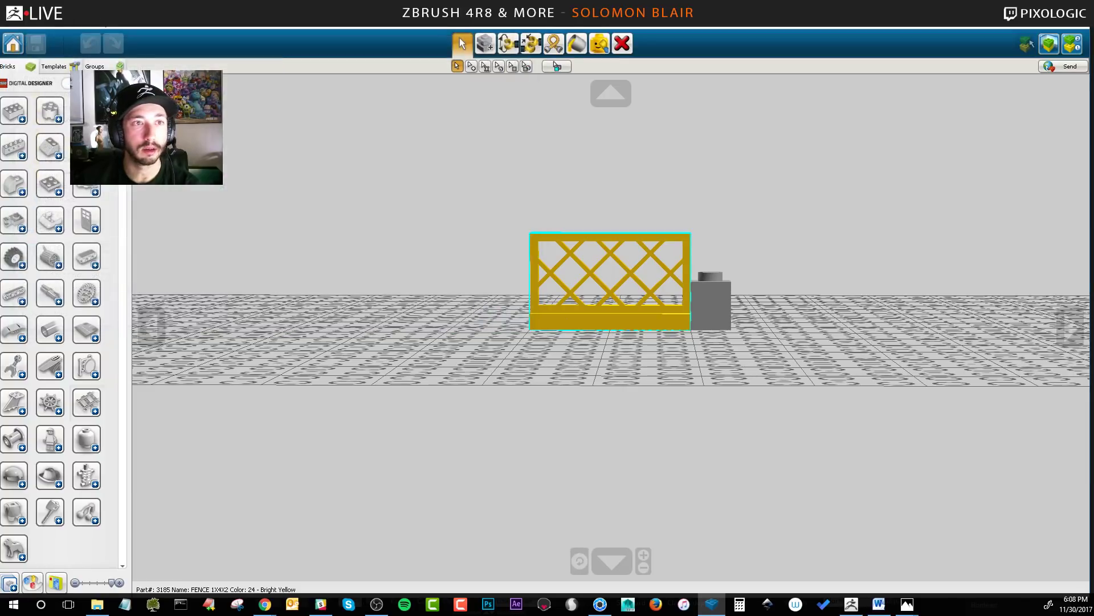
# - Check the file types offered for saving the fence model under another name, without saving
pyautogui.moveTo(101, 16)
pyautogui.mouseDown()
pyautogui.moveTo(219, 6)
pyautogui.moveTo(106, 11)
pyautogui.mouseUp()
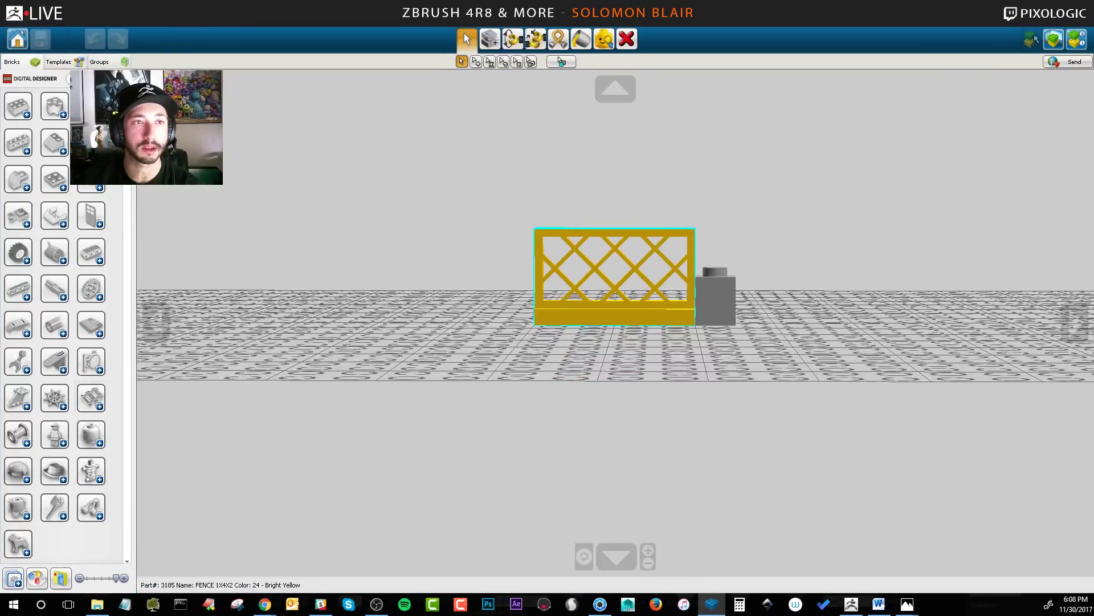
pyautogui.click(12, 21)
pyautogui.click(38, 102)
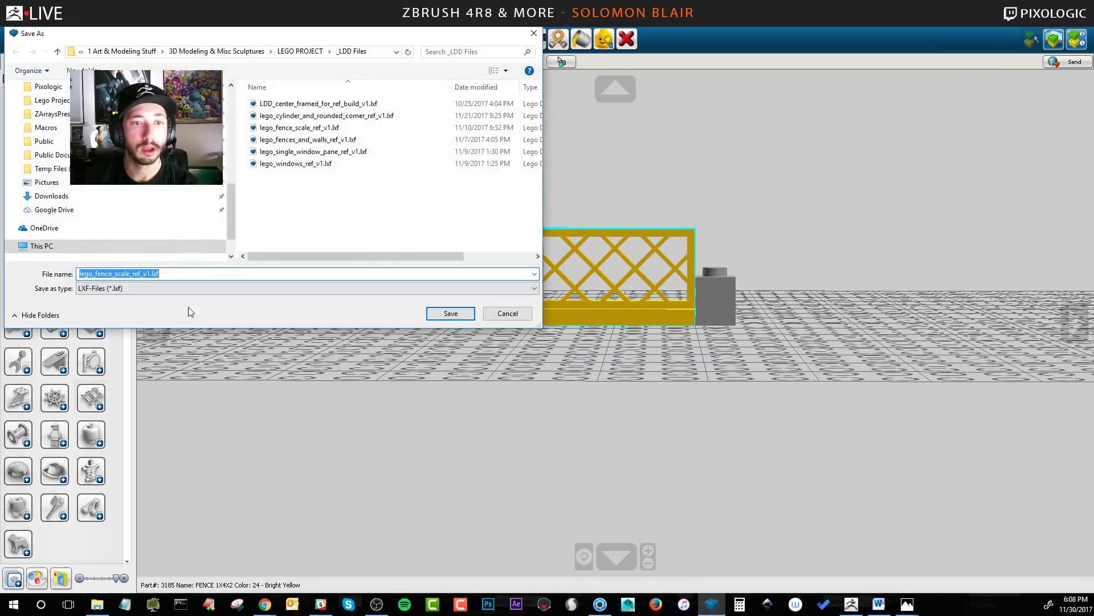
pyautogui.click(164, 288)
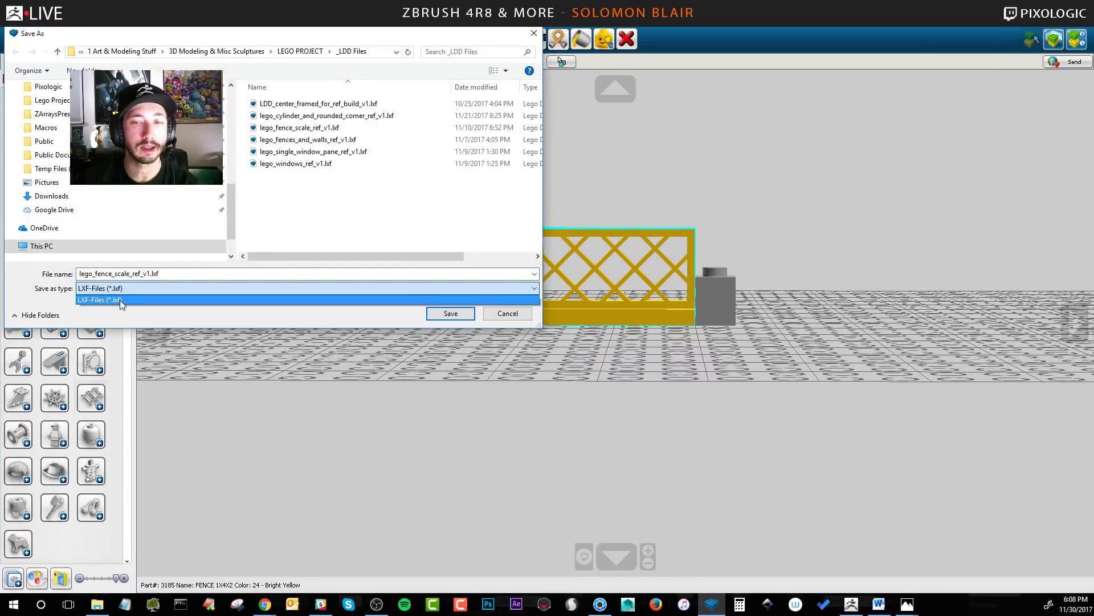
pyautogui.click(505, 319)
pyautogui.click(505, 318)
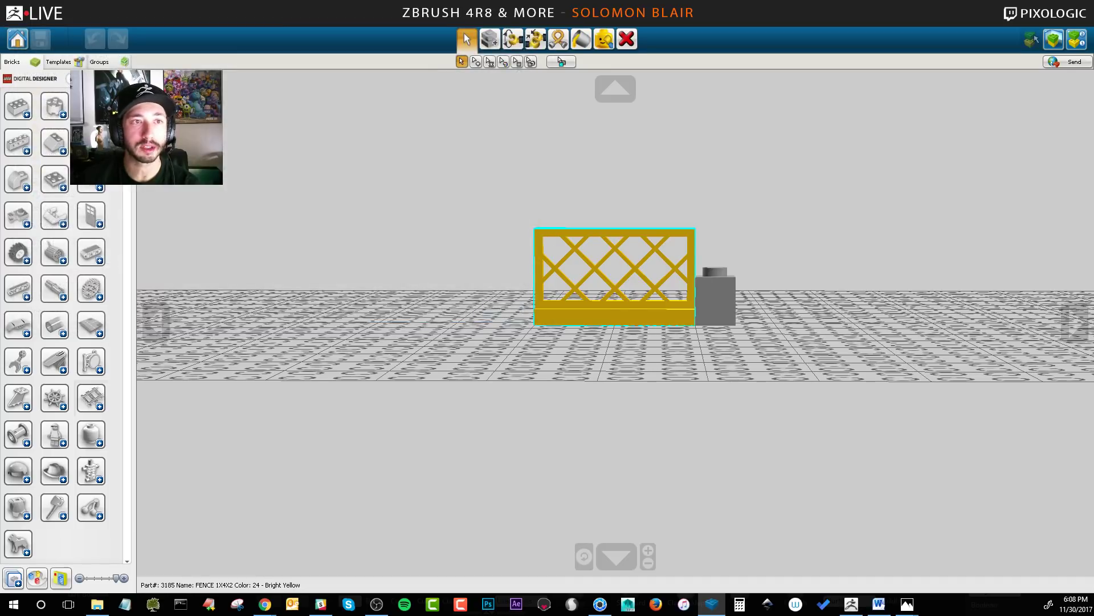
# - Recheck the bill-of-materials export's file type and destination folder, without saving the workbook
pyautogui.click(11, 26)
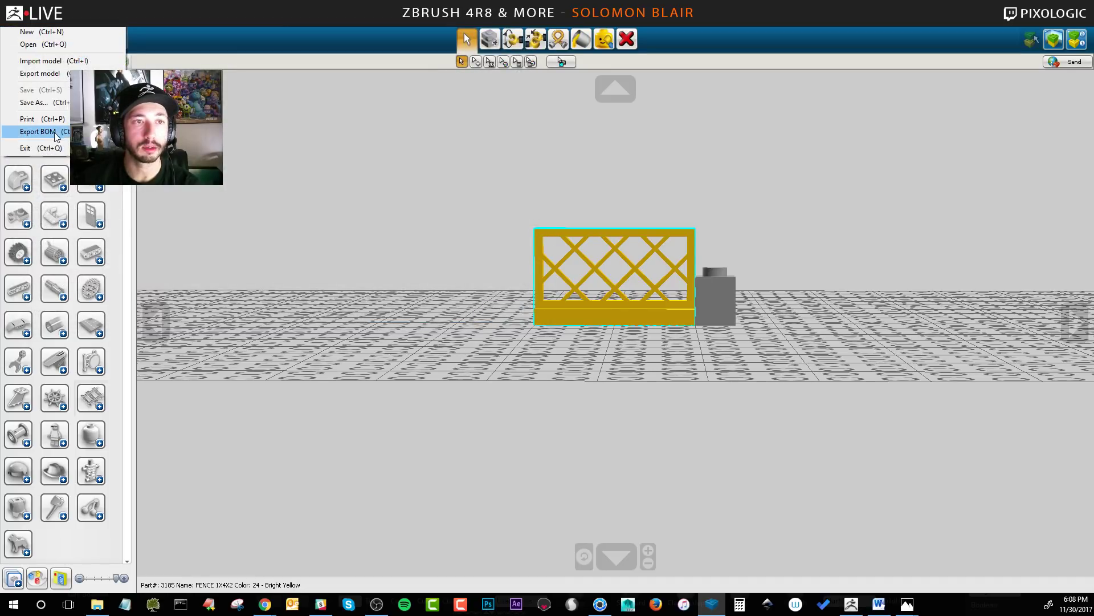
pyautogui.click(57, 132)
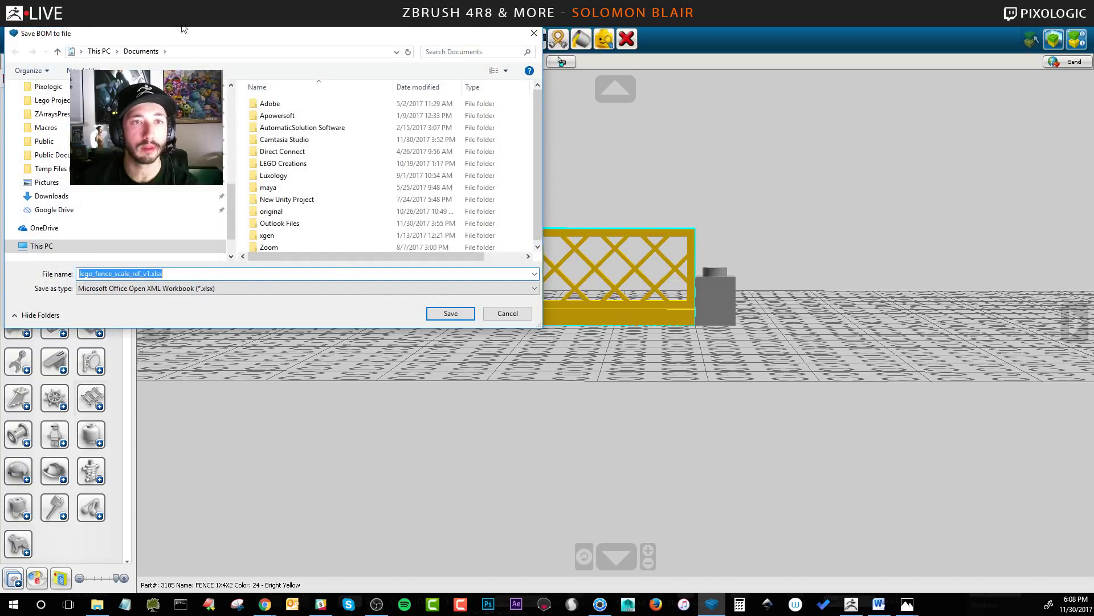
pyautogui.moveTo(184, 28); pyautogui.dragTo(278, 52)
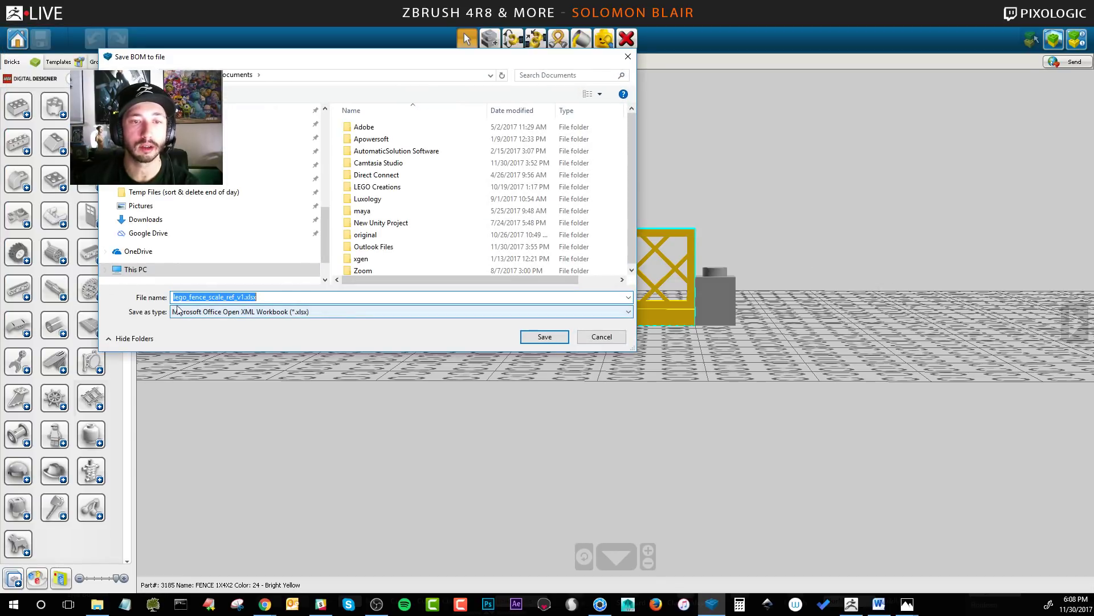
pyautogui.moveTo(296, 60); pyautogui.dragTo(338, 77)
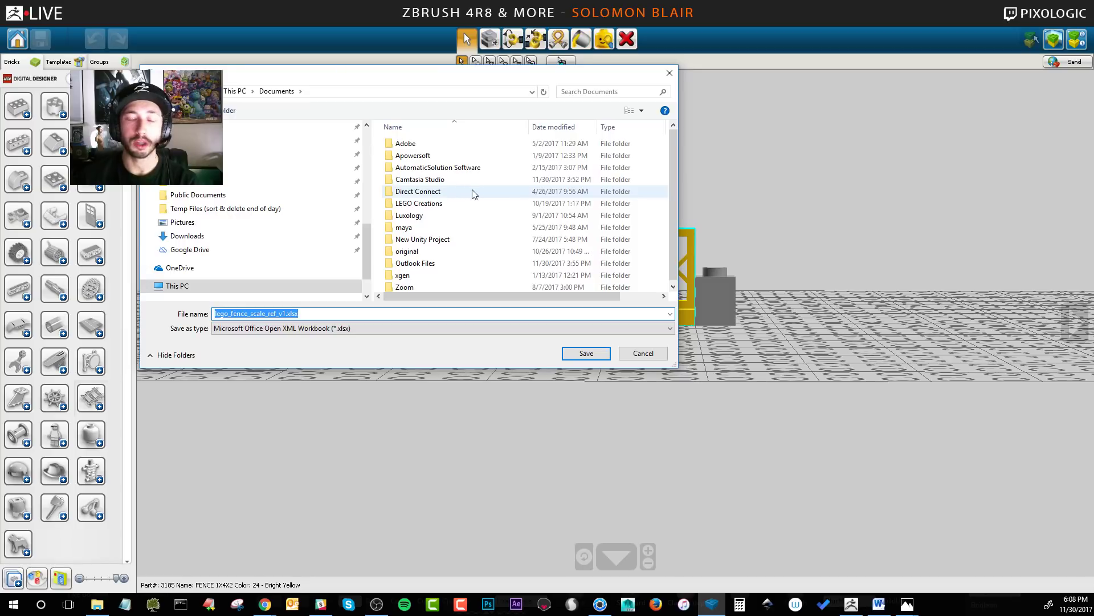
pyautogui.click(641, 354)
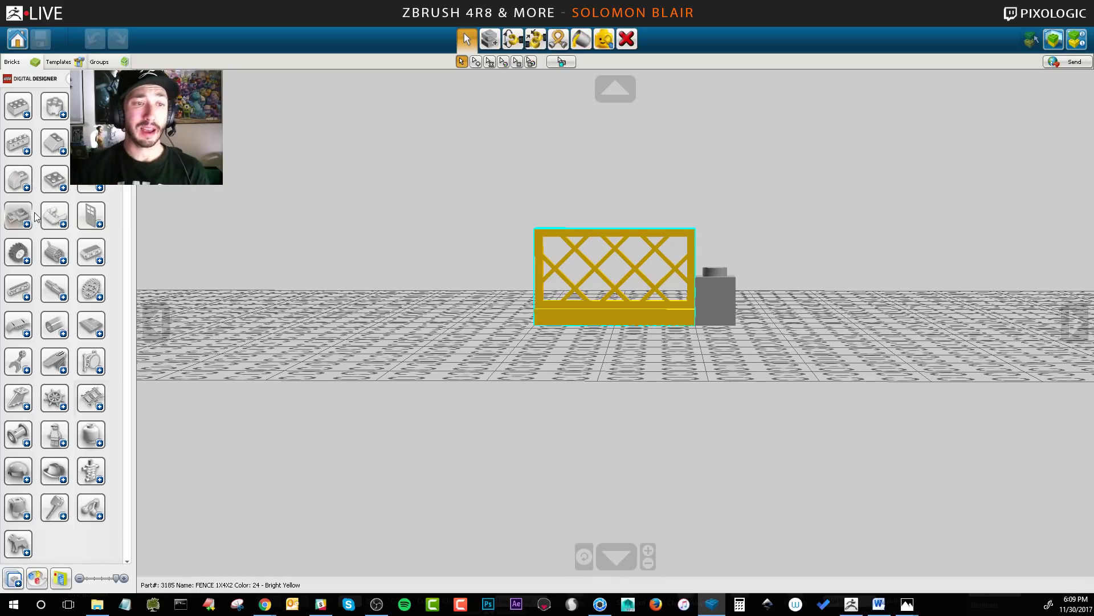
# - Expand the wheels brick category and place a lime green rim on the baseplate beside the fence
pyautogui.click(18, 251)
pyautogui.click(403, 329)
pyautogui.click(92, 323)
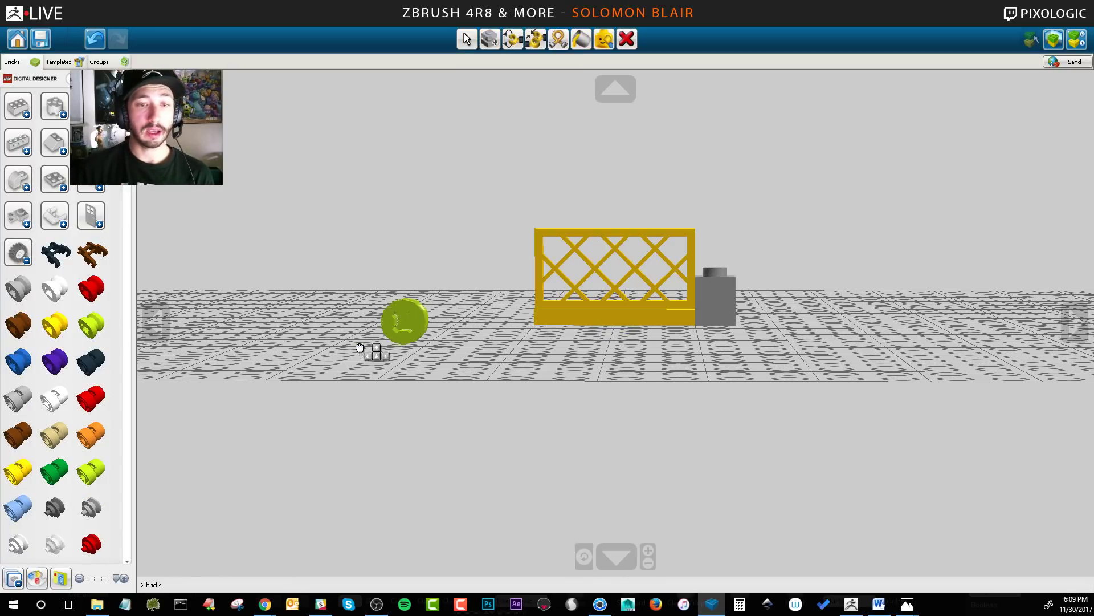
pyautogui.click(356, 348)
# - Place a black treaded tire on the baseplate behind the lime green rim
pyautogui.moveTo(317, 362); pyautogui.dragTo(119, 498, button='right')
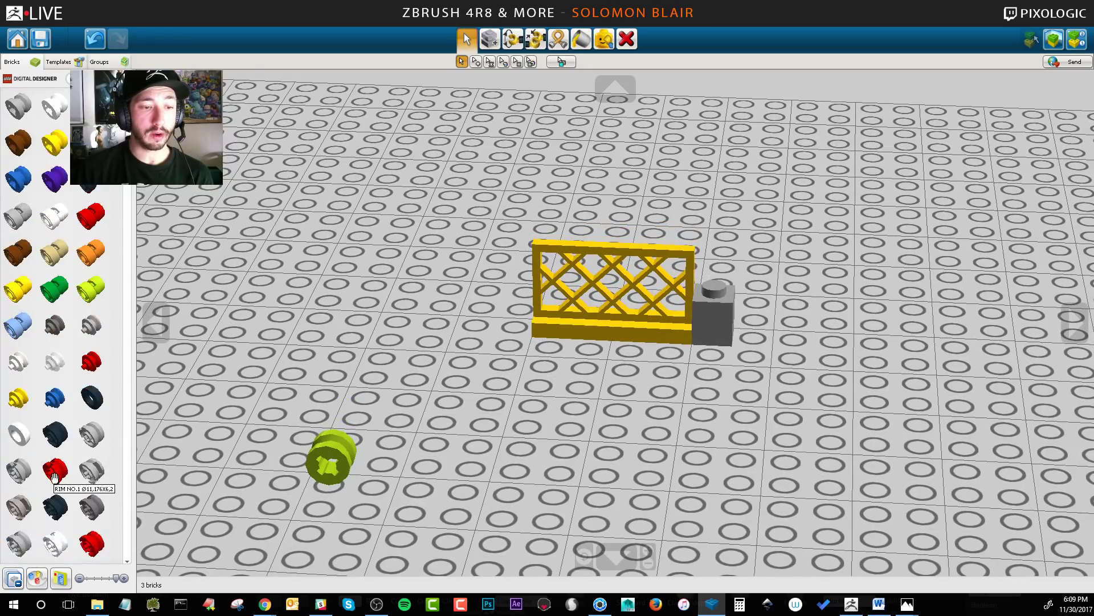
pyautogui.scroll(-6, 68, 433)
pyautogui.click(73, 352)
pyautogui.click(344, 336)
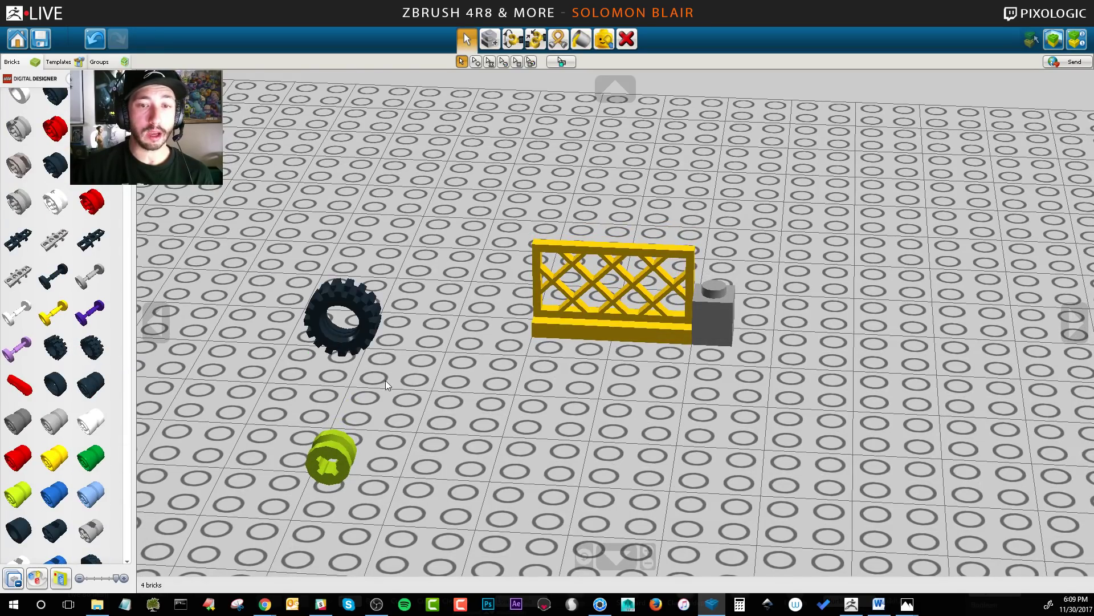
# - Examine the placed tire and rim from other angles and browse the remaining rims, tires and wheels in the category
pyautogui.moveTo(372, 355); pyautogui.dragTo(545, 383, button='right')
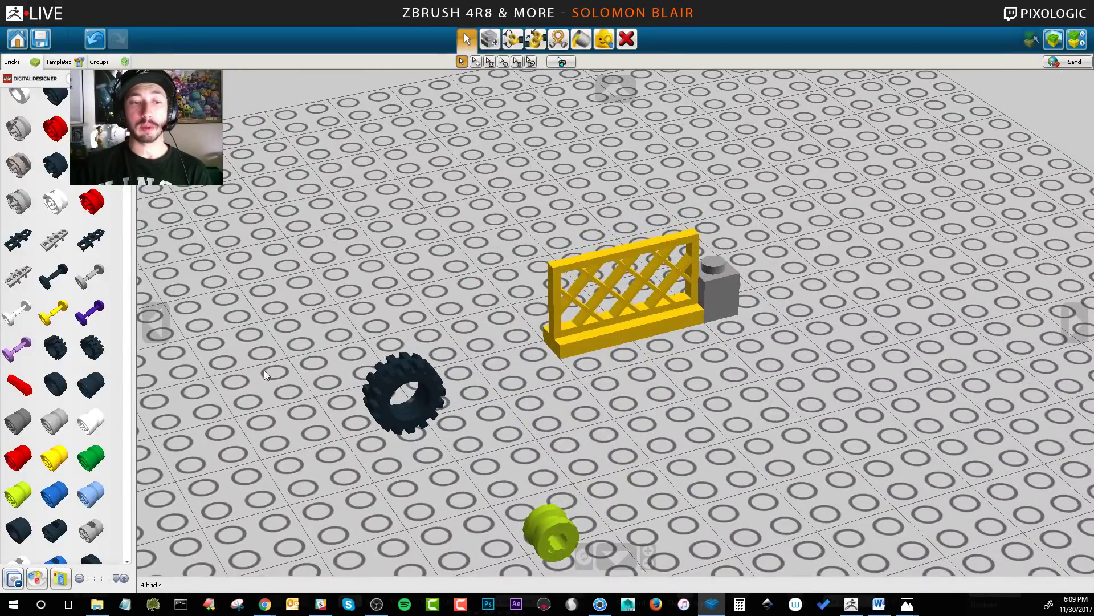
pyautogui.moveTo(264, 370); pyautogui.dragTo(171, 319, button='right')
pyautogui.scroll(-3, 35, 265)
pyautogui.scroll(-10, 35, 266)
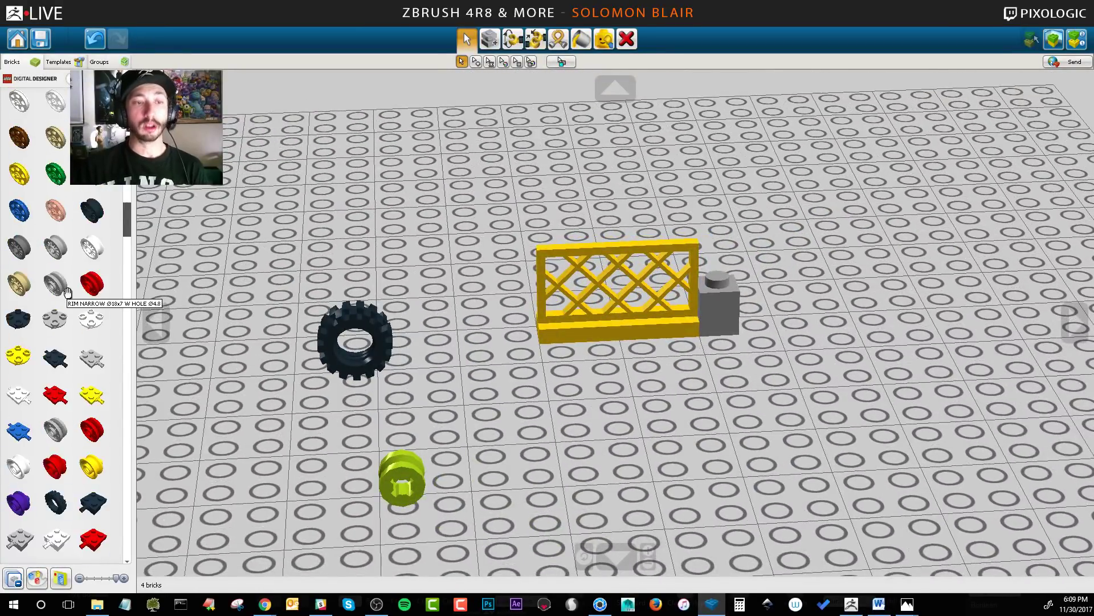
pyautogui.scroll(-10, 65, 293)
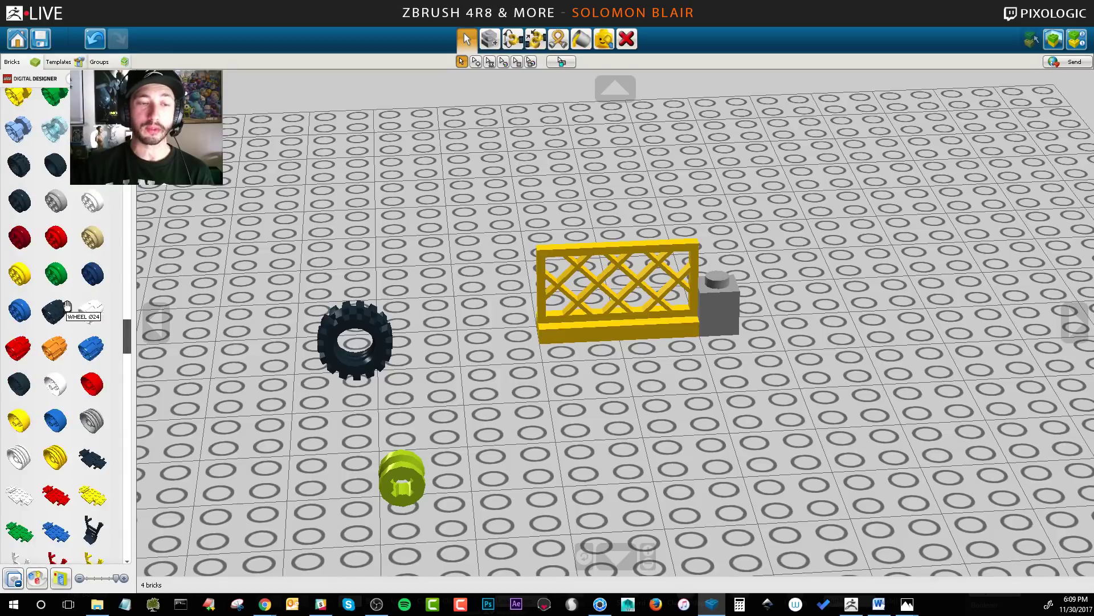
pyautogui.scroll(-8, 85, 358)
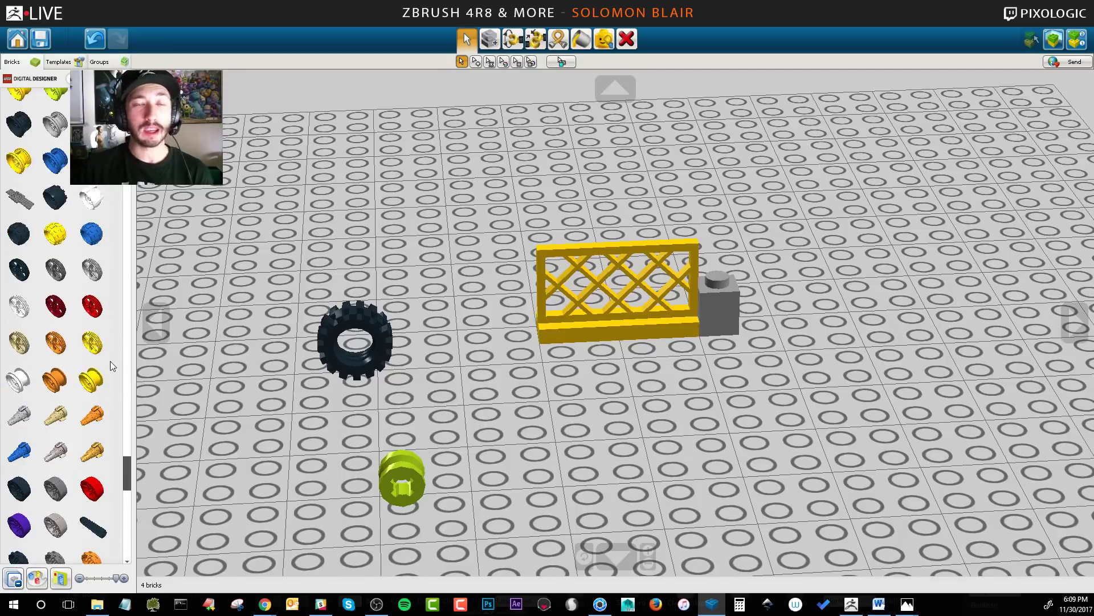
pyautogui.scroll(-10, 112, 366)
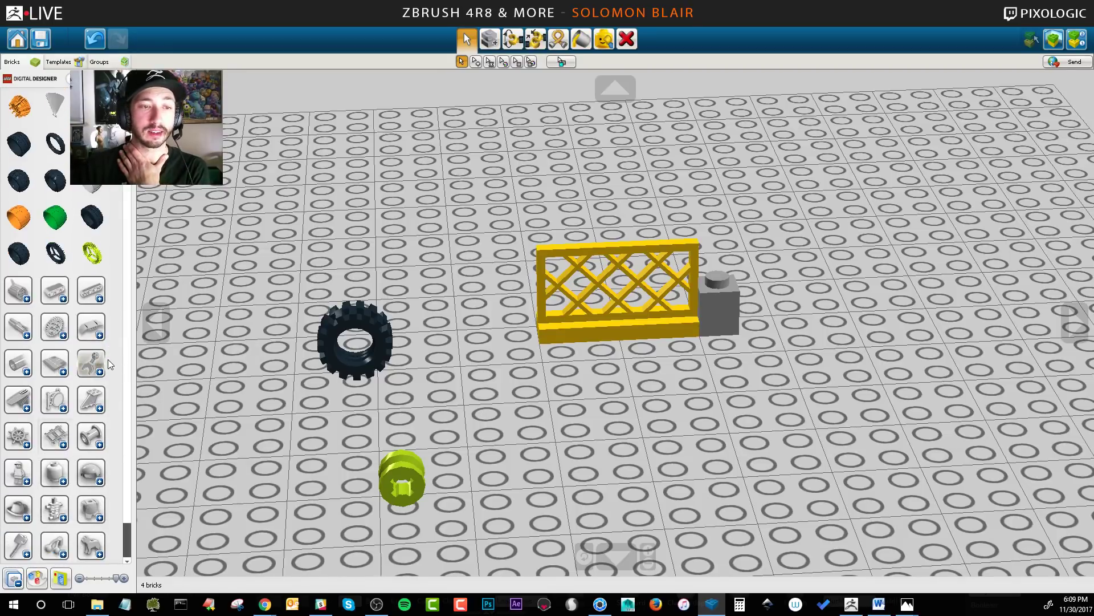
# - Place the large dark grey spiked wheel on the baseplate behind the black tire and examine it from several angles
pyautogui.click(56, 231)
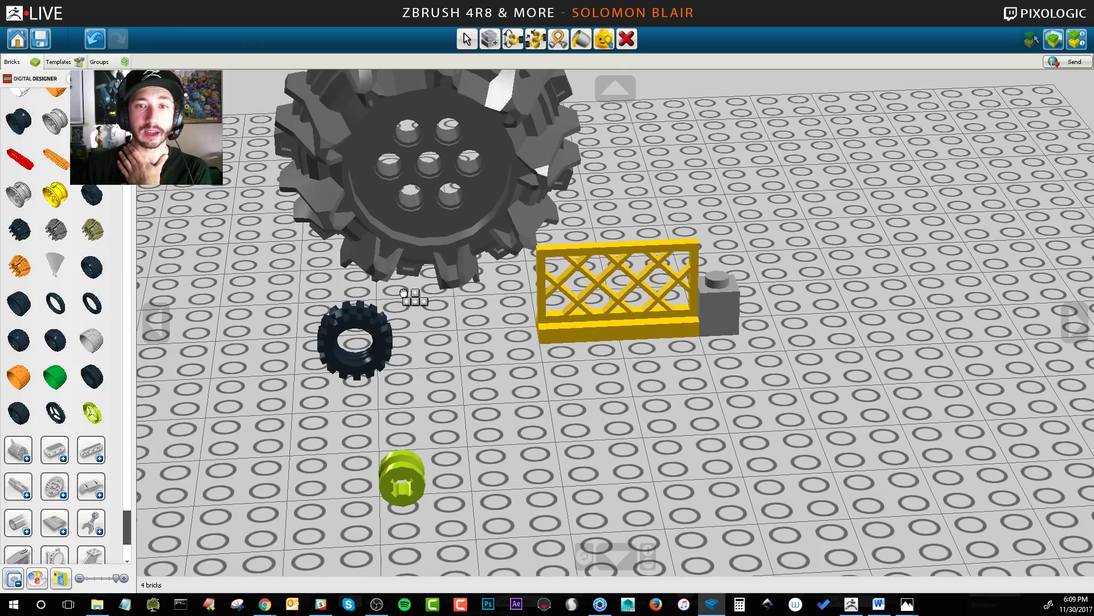
pyautogui.click(412, 298)
pyautogui.moveTo(413, 298); pyautogui.dragTo(312, 248, button='right')
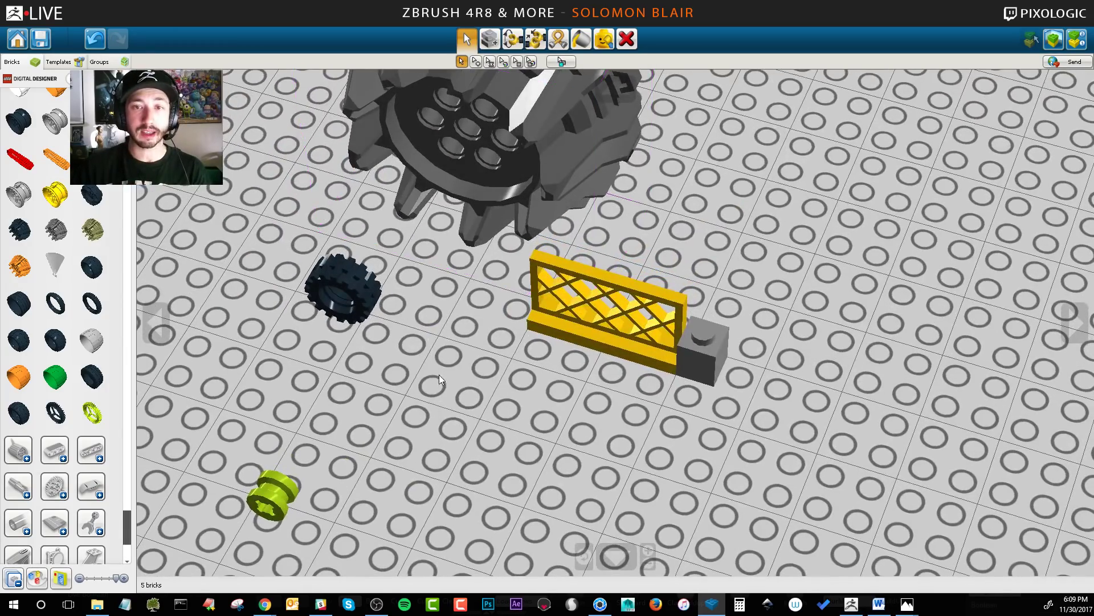
pyautogui.moveTo(442, 376); pyautogui.dragTo(453, 306, button='right')
pyautogui.moveTo(448, 302); pyautogui.dragTo(458, 504)
pyautogui.moveTo(493, 286); pyautogui.dragTo(576, 264, button='right')
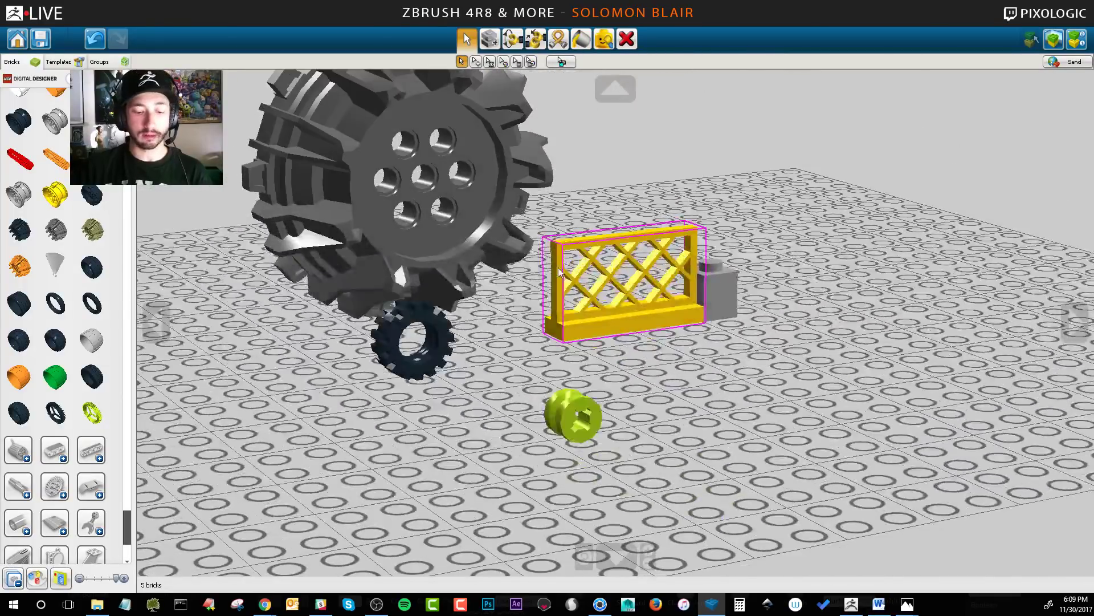
pyautogui.press('f')
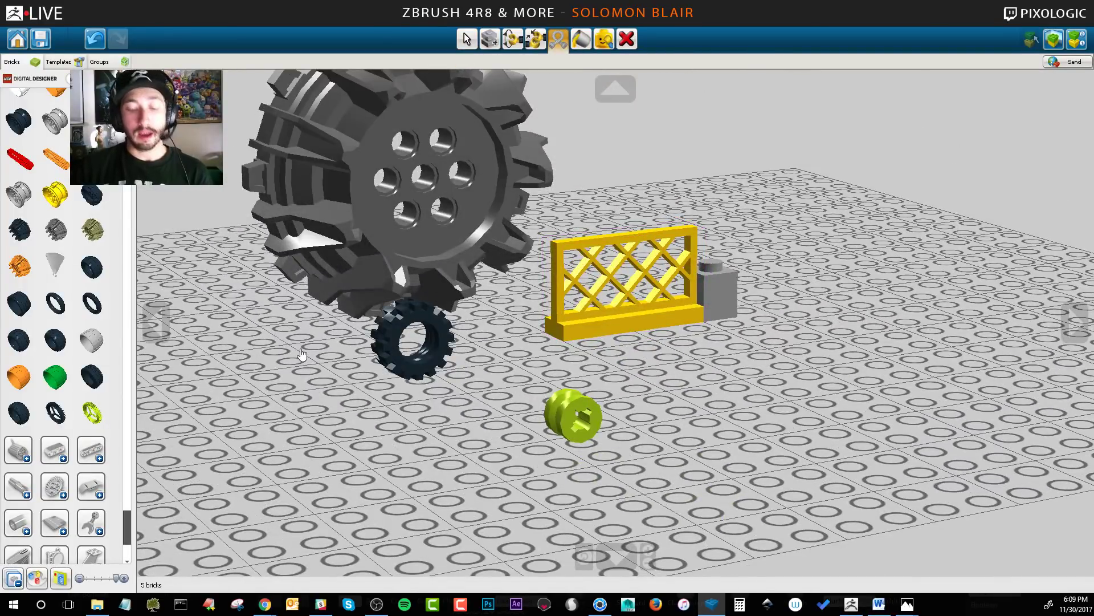
pyautogui.press('Escape')
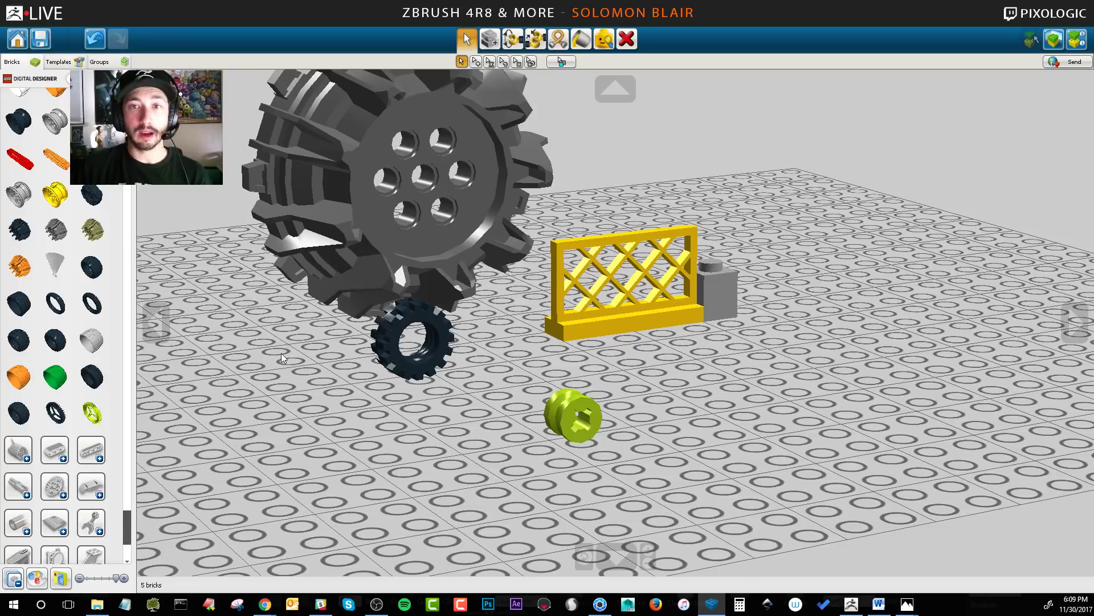
pyautogui.moveTo(287, 349); pyautogui.dragTo(313, 407, button='right')
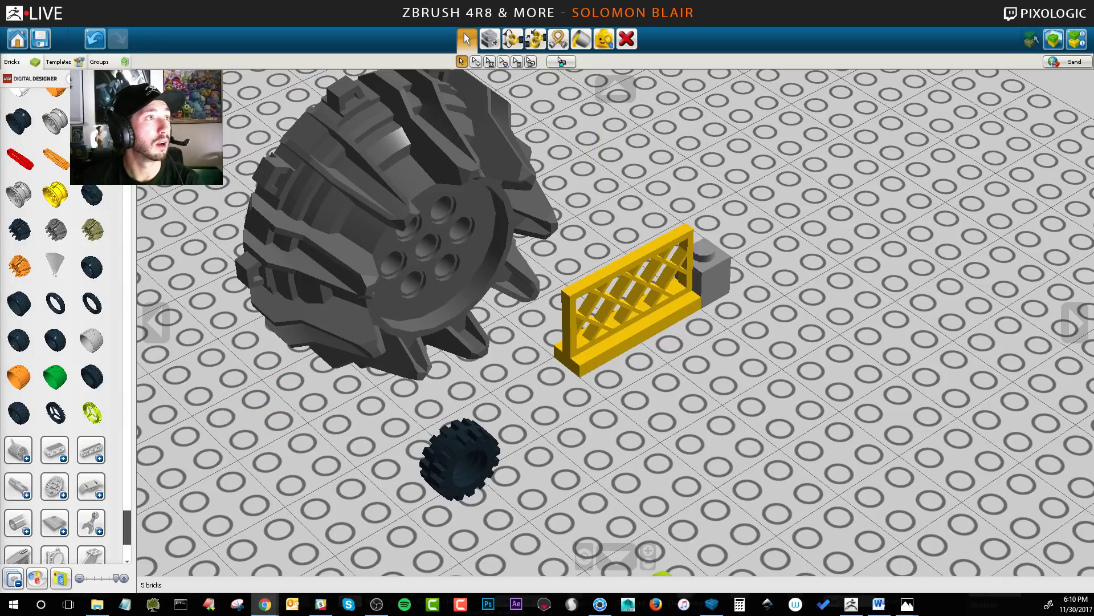
# - Switch to Chrome, search the web for "LDRAW application" and open the LDraw.org home page
pyautogui.hotkey('alt', 'Tab')
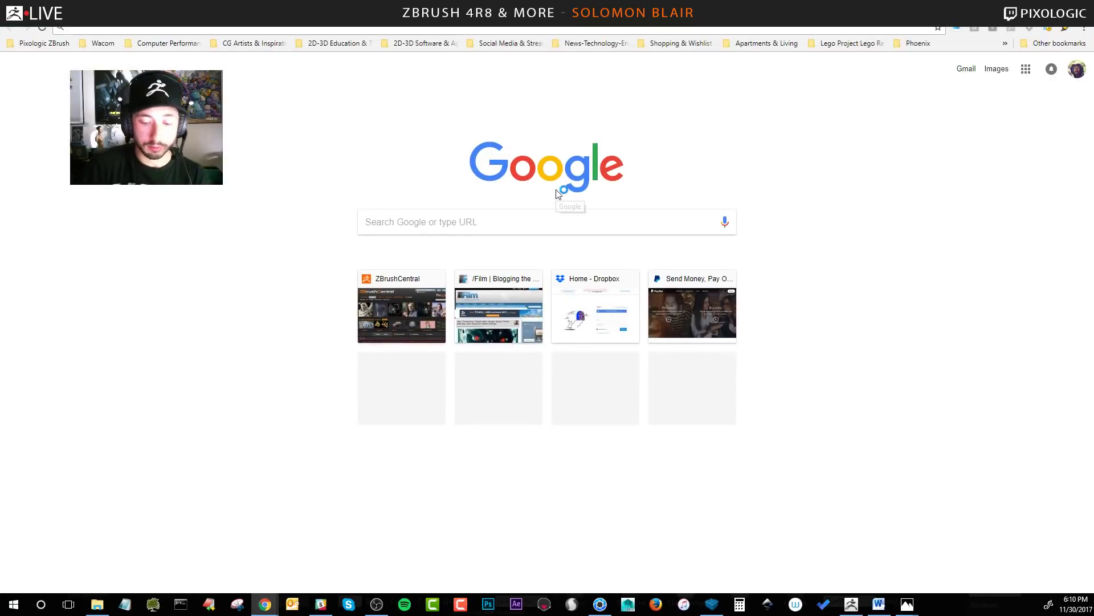
pyautogui.write('LDR')
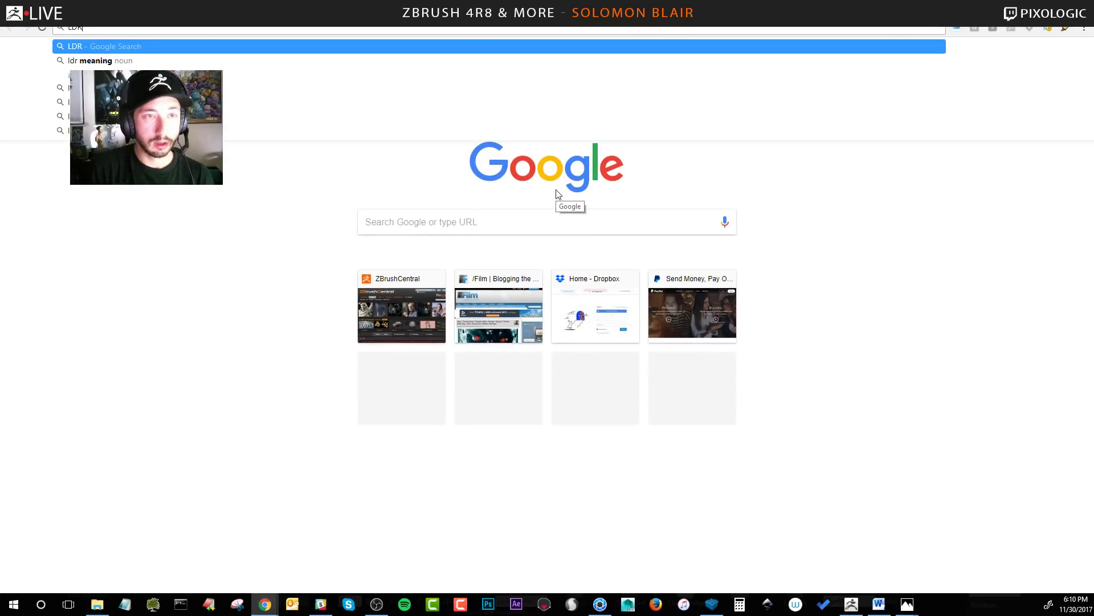
pyautogui.write('AW a')
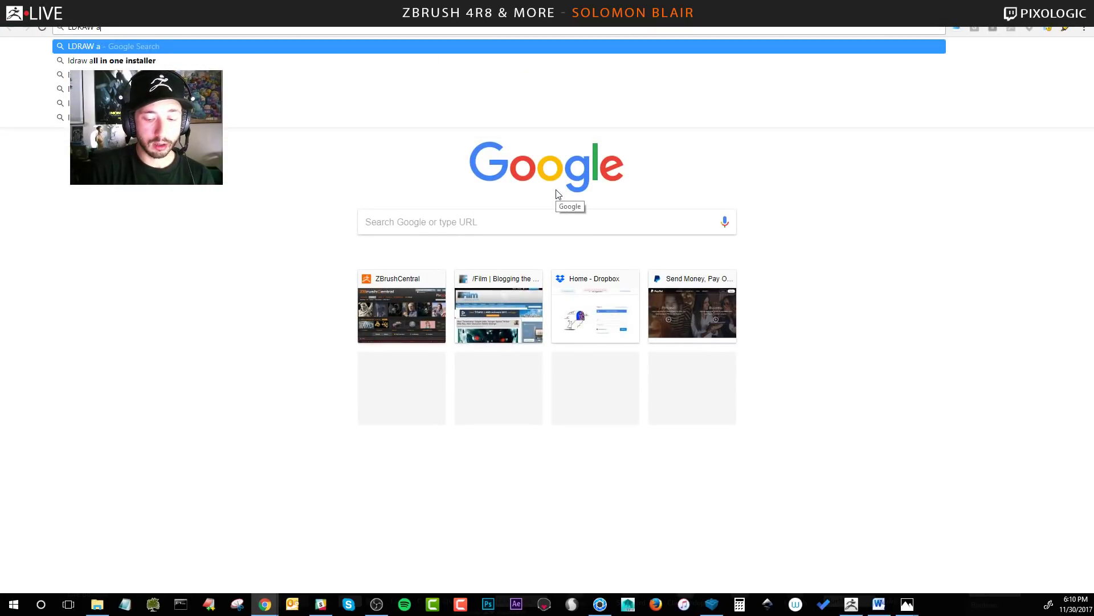
pyautogui.write('pplication')
pyautogui.press('Return')
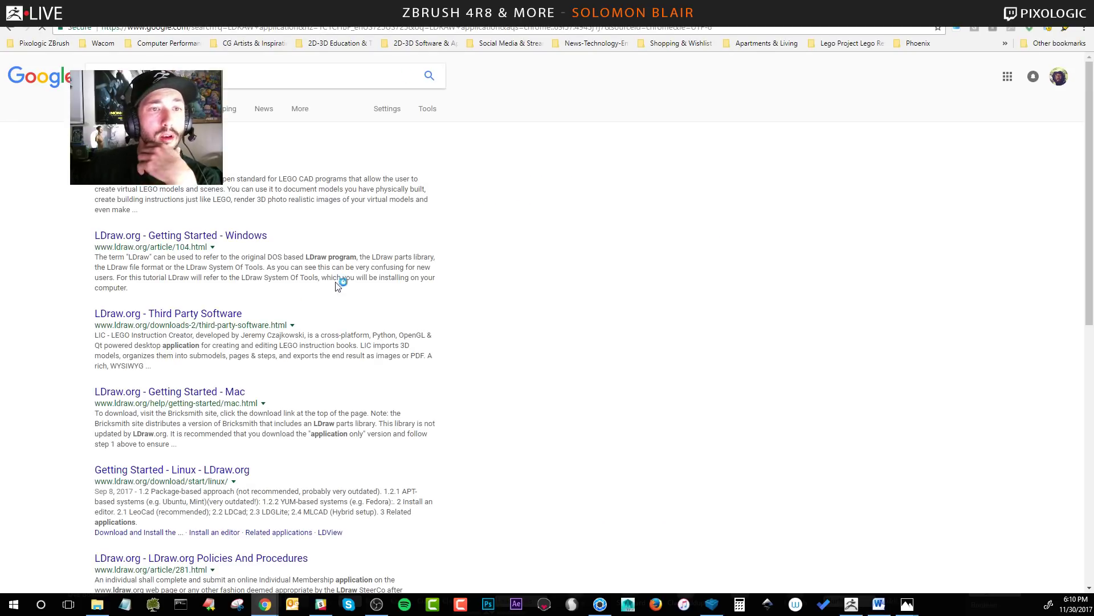
pyautogui.click(137, 158)
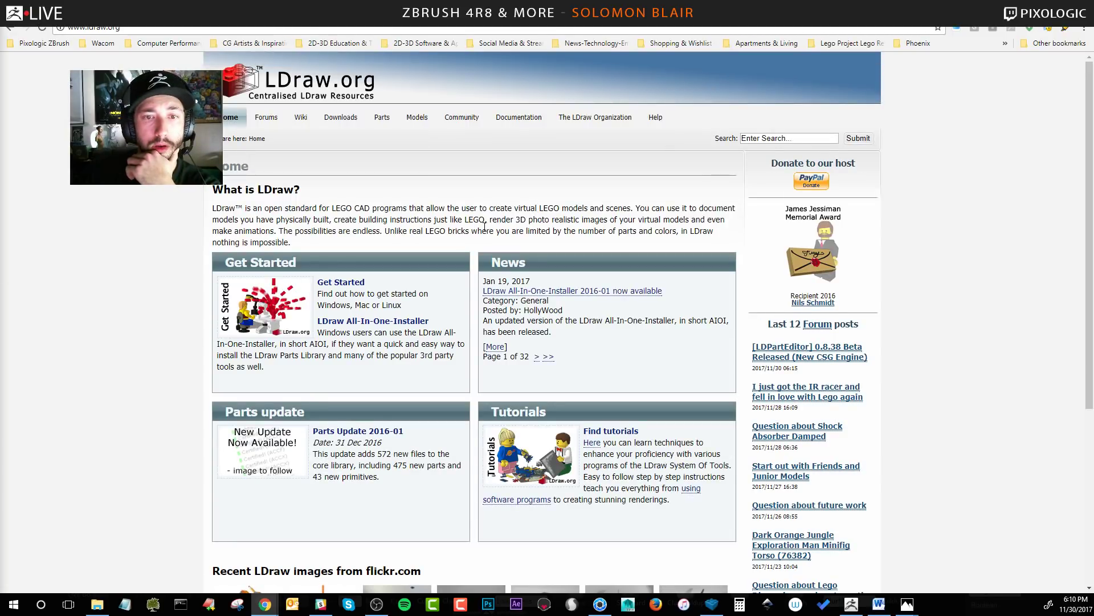
# - Read the "What is LDraw?" introduction and look over the sections and recent images on the home page
pyautogui.moveTo(345, 118)
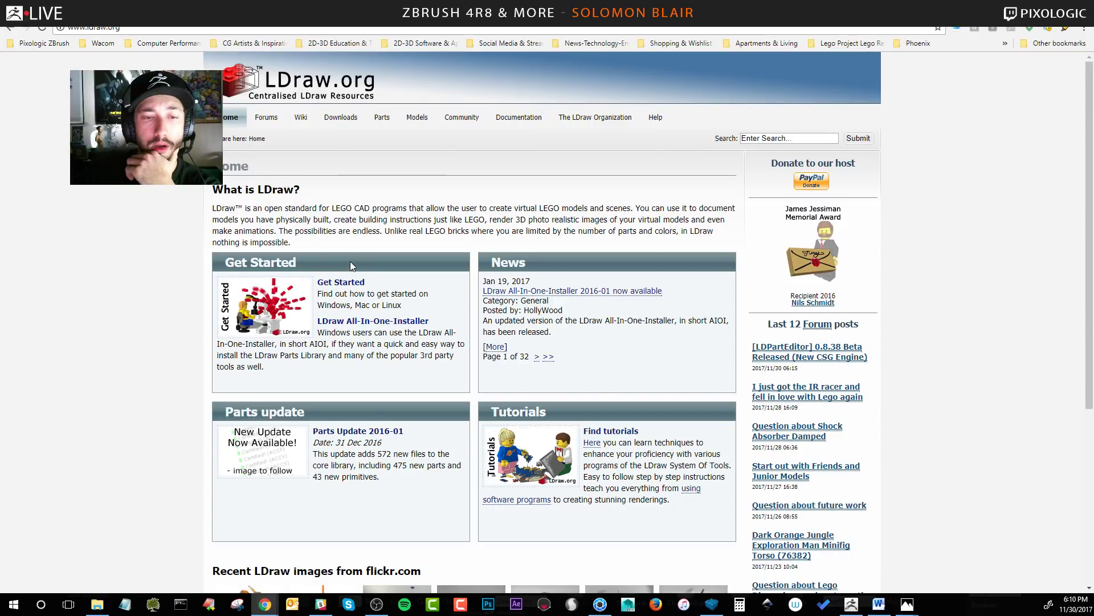
pyautogui.moveTo(428, 208); pyautogui.dragTo(485, 220)
pyautogui.click(405, 230)
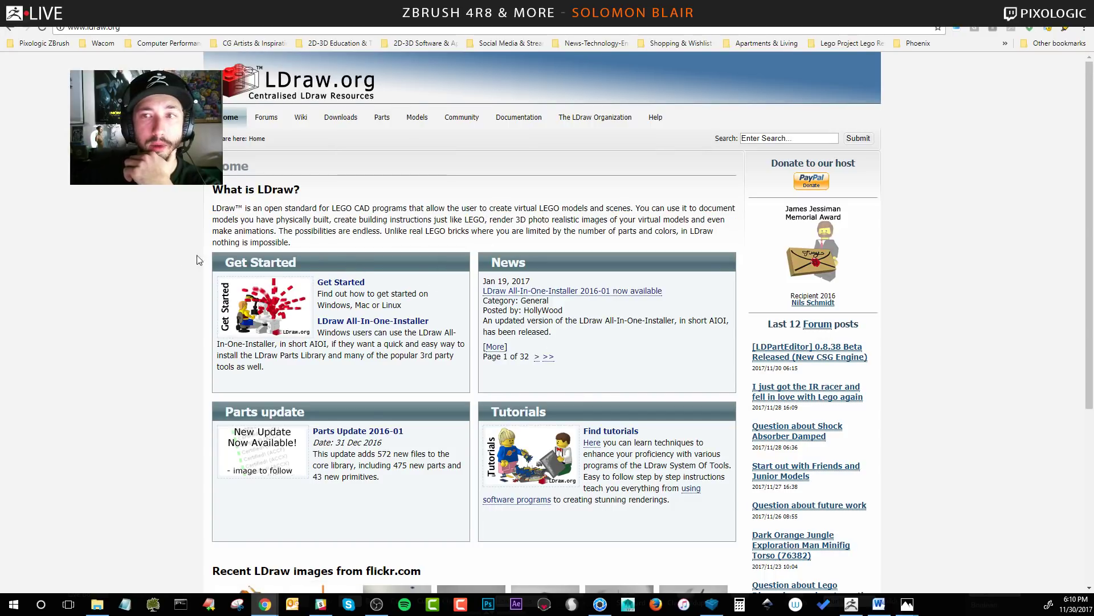
pyautogui.scroll(-2, 220, 260)
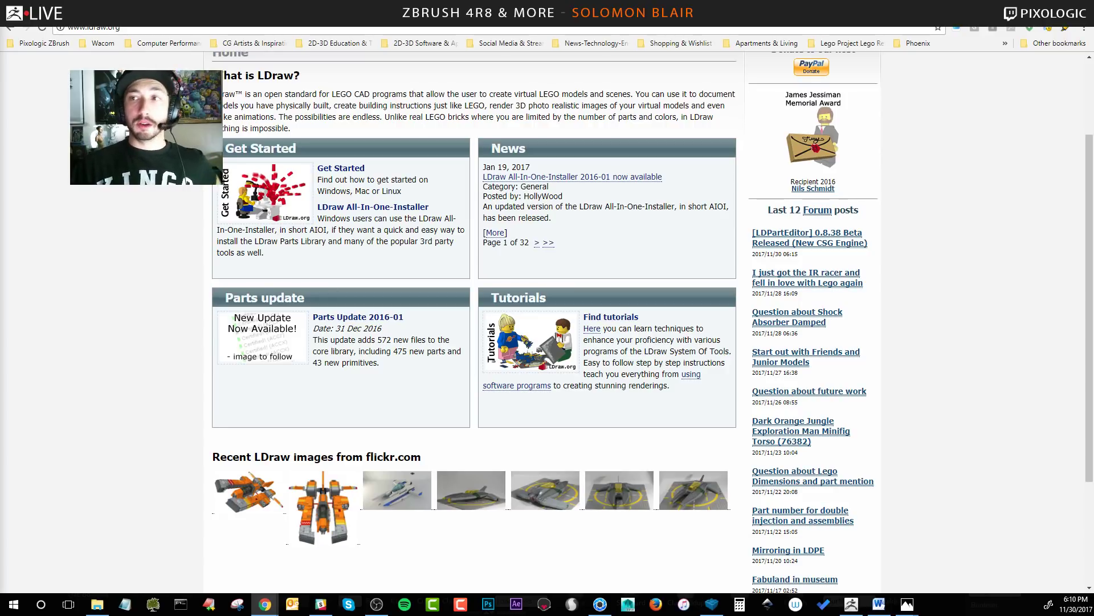
# - Open the "Lego - Dimensions" page from the "Lego Project Lego Reference Links" bookmarks folder
pyautogui.click(1085, 28)
pyautogui.moveTo(981, 114)
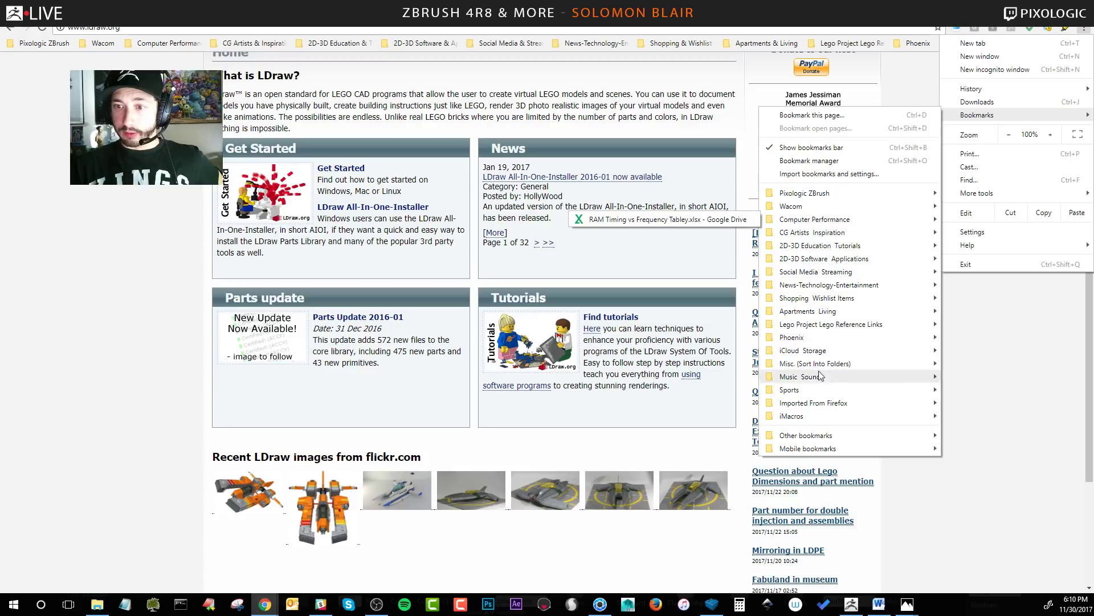
pyautogui.moveTo(826, 325)
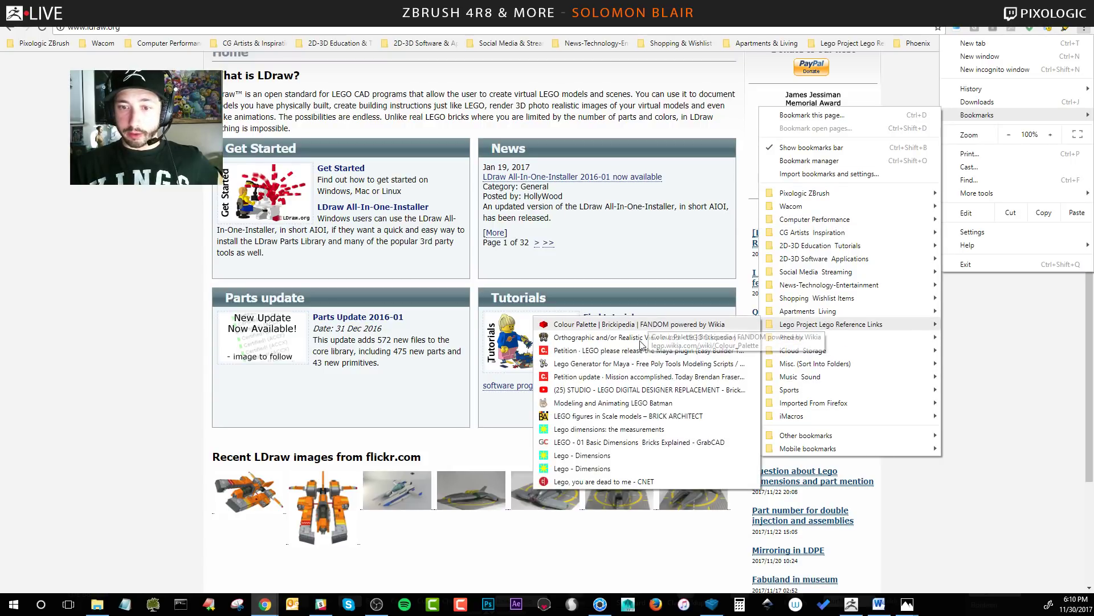
pyautogui.click(612, 456)
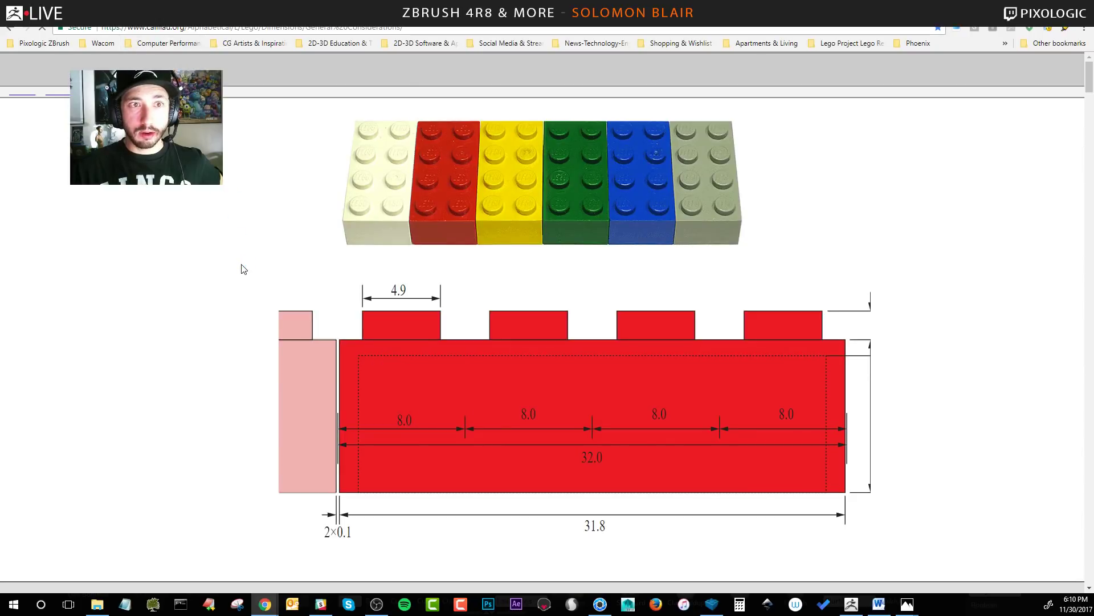
# - Examine the basic Lego brick's dimension drawings, covering the side view, underside and stud width, and skim the dimension list
pyautogui.scroll(-6, 191, 281)
pyautogui.scroll(-6, 192, 279)
pyautogui.scroll(7, 195, 275)
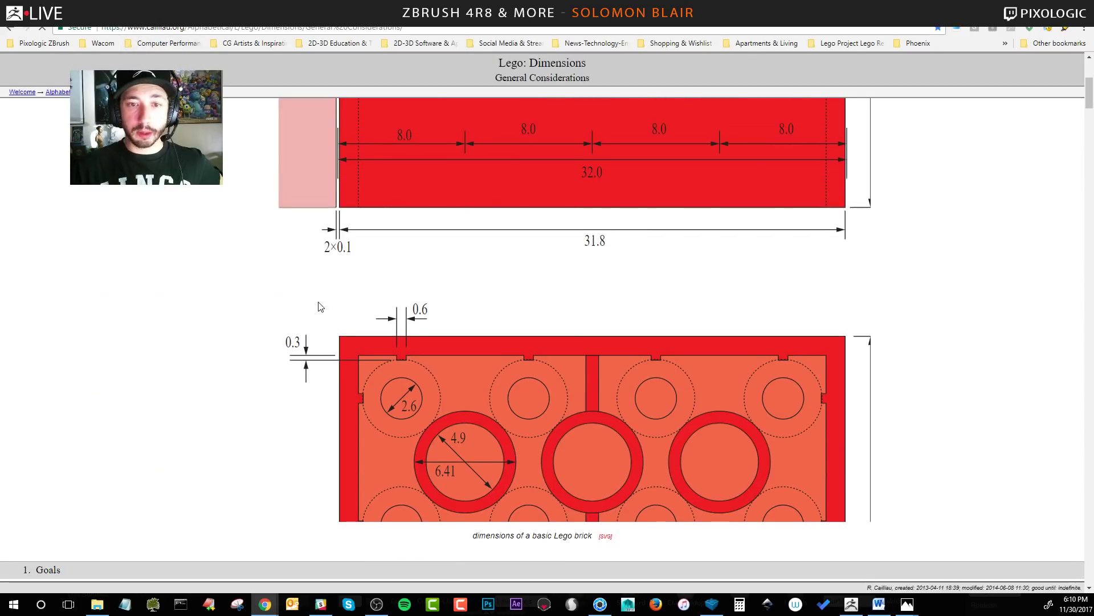
pyautogui.scroll(2, 327, 336)
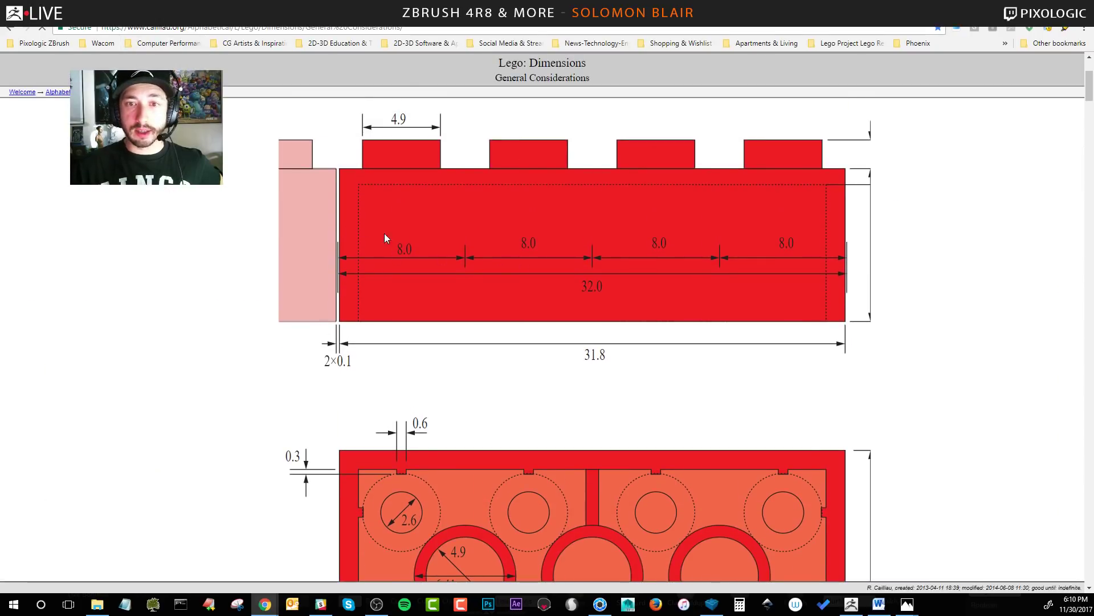
pyautogui.scroll(-3, 485, 248)
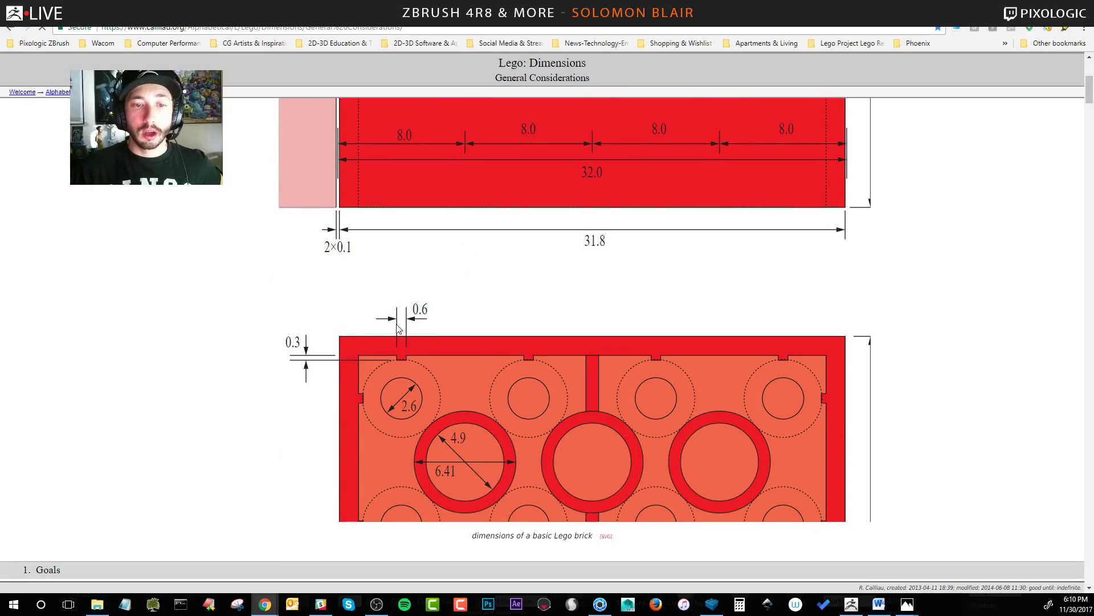
pyautogui.scroll(-10, 395, 307)
pyautogui.scroll(-8, 398, 311)
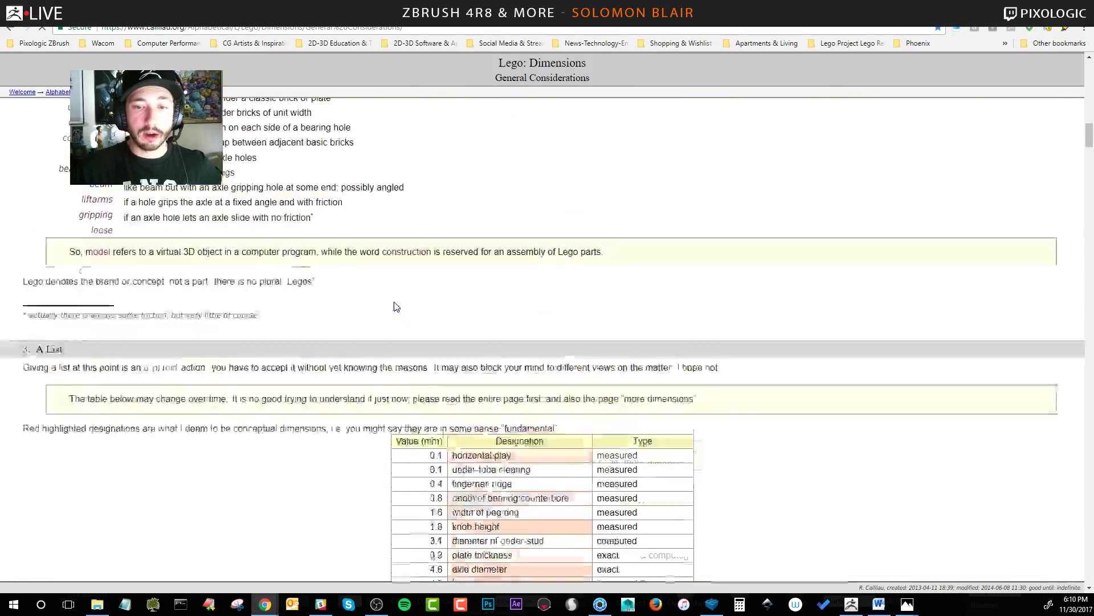
pyautogui.scroll(15, 397, 307)
pyautogui.scroll(6, 403, 292)
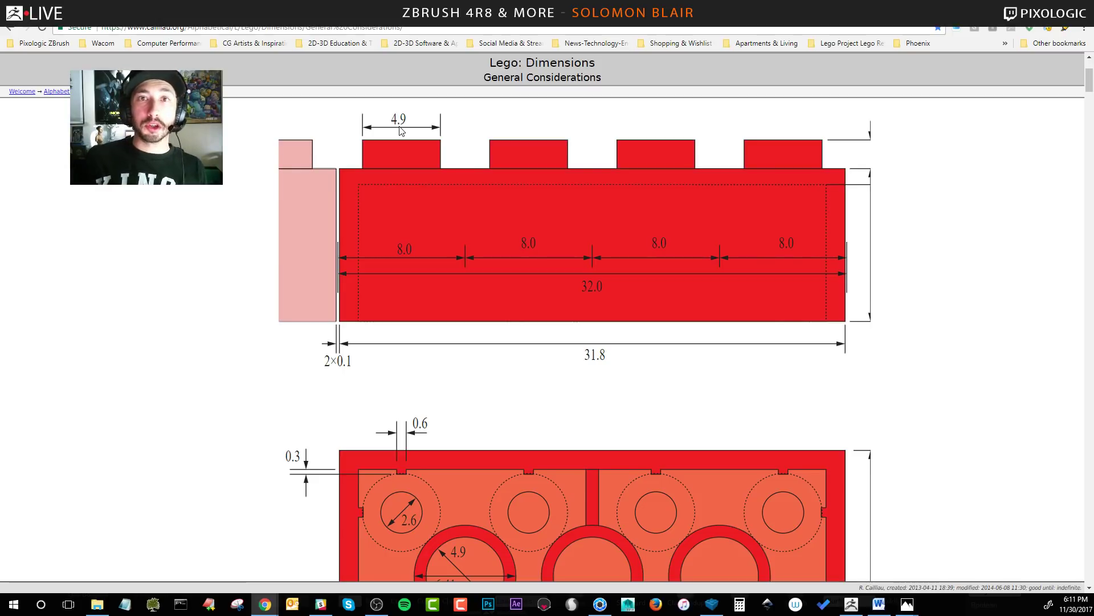
pyautogui.scroll(3, 360, 274)
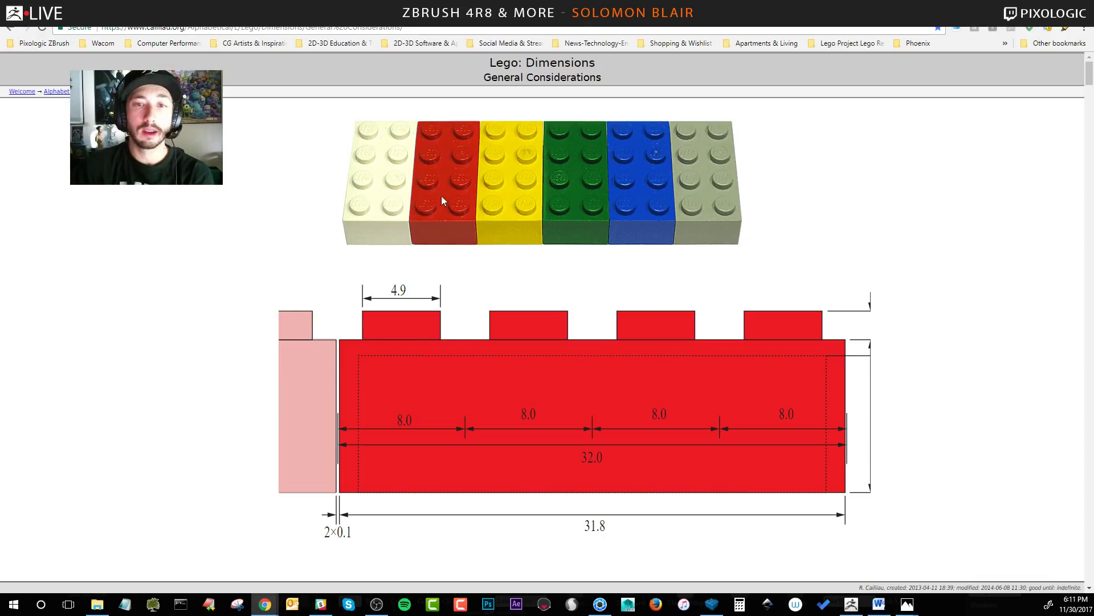
# - Check LEGO Digital Designer, return to Chrome and examine the LeoCAD website's Tower Bridge, wrecker truck and street sweeper screenshots
pyautogui.hotkey('alt', 'Tab')
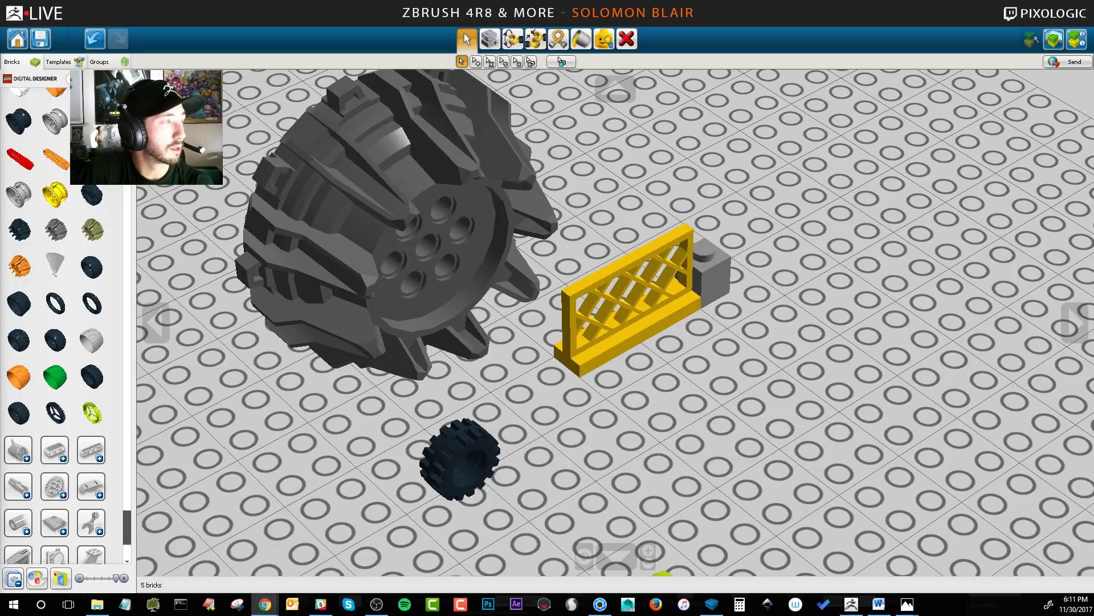
pyautogui.hotkey('alt', 'Tab')
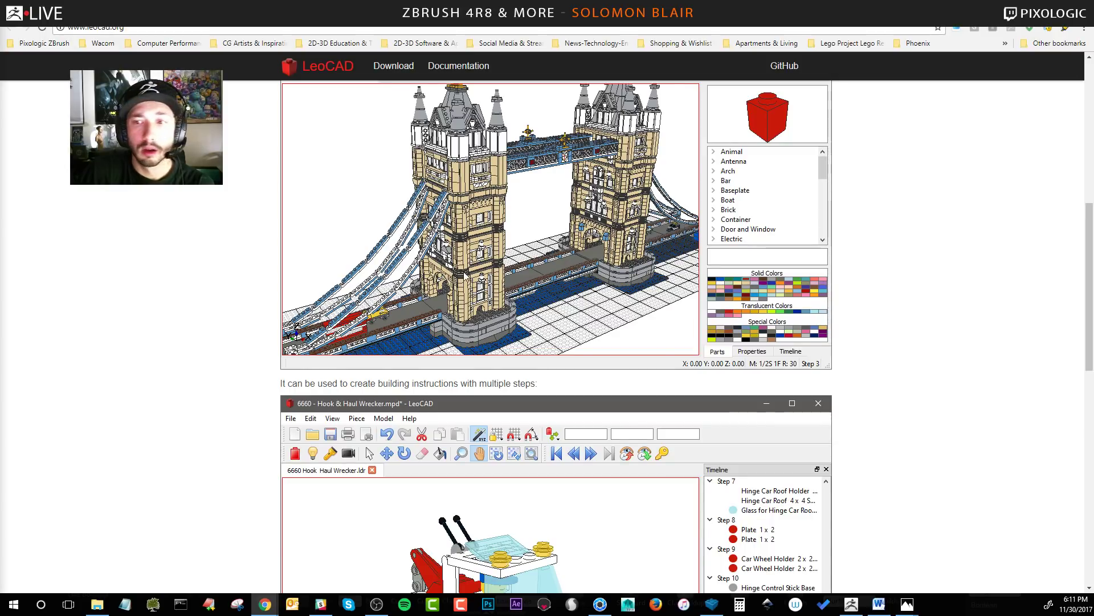
pyautogui.scroll(3, 464, 274)
pyautogui.scroll(-8, 240, 269)
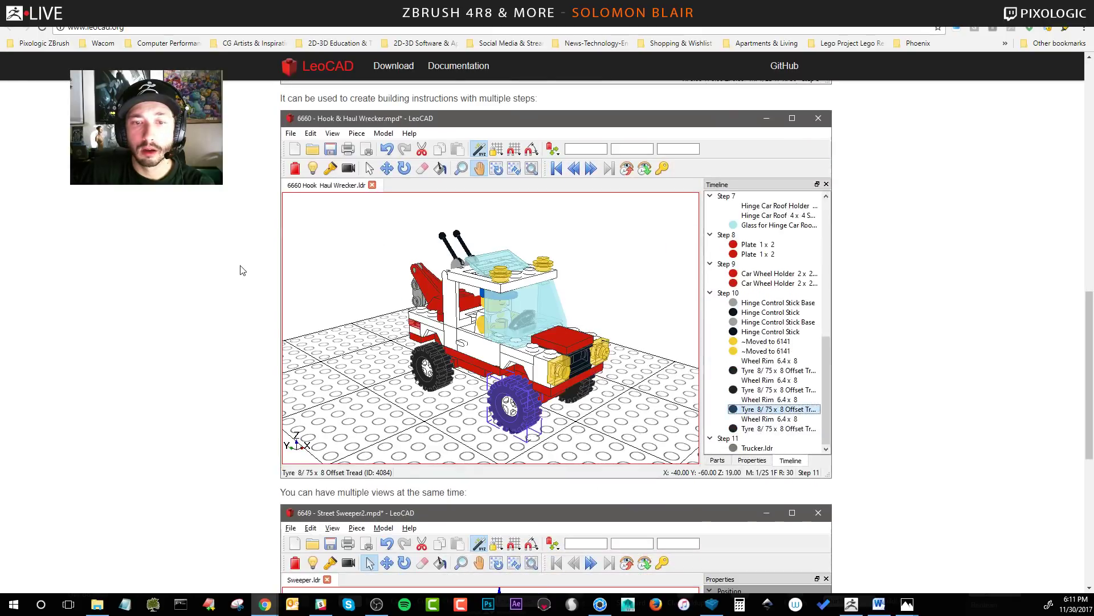
pyautogui.scroll(-7, 240, 270)
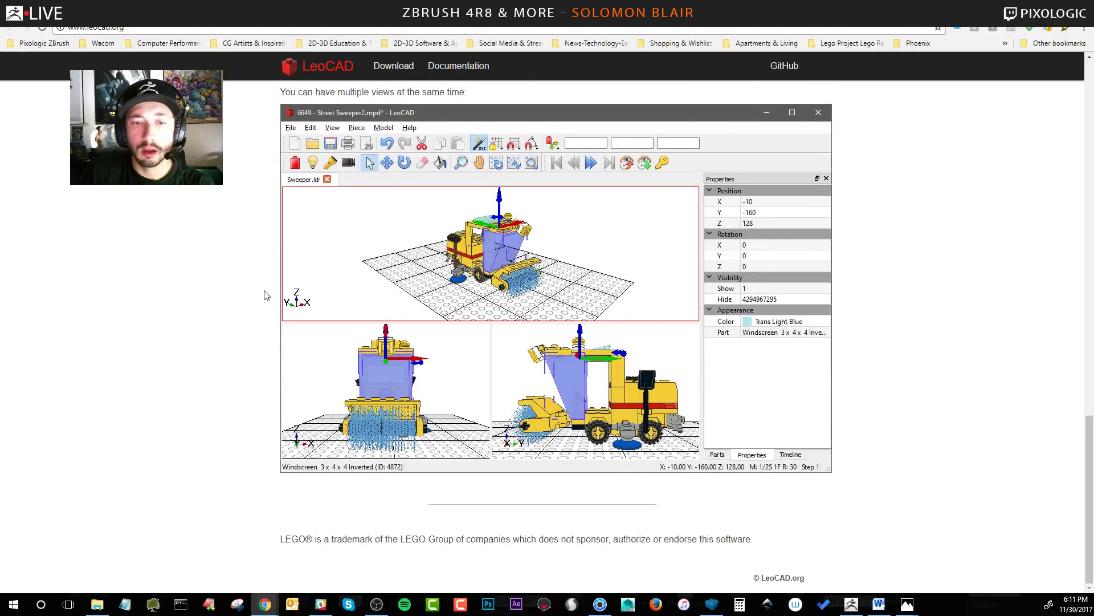
pyautogui.scroll(15, 266, 293)
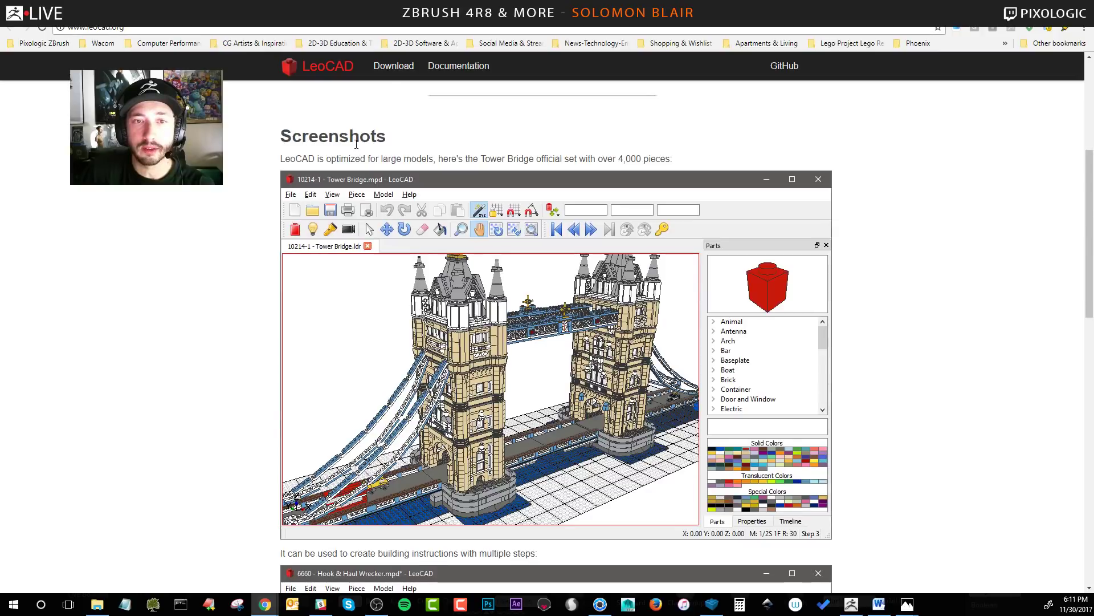
pyautogui.moveTo(352, 139); pyautogui.dragTo(373, 137)
pyautogui.click(380, 134)
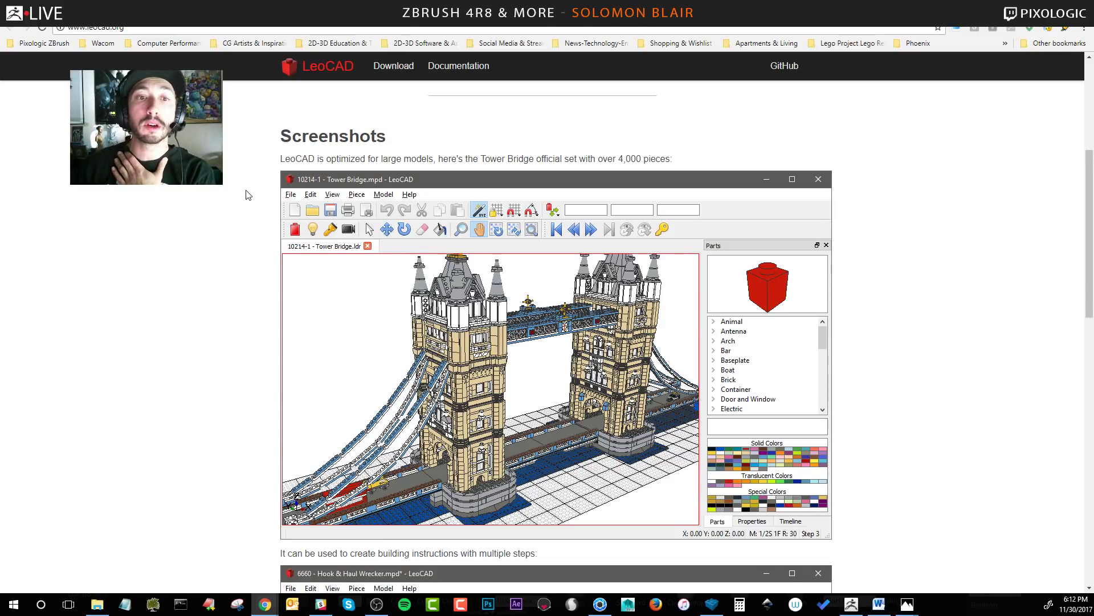
pyautogui.scroll(-2, 100, 210)
pyautogui.scroll(-1, 122, 221)
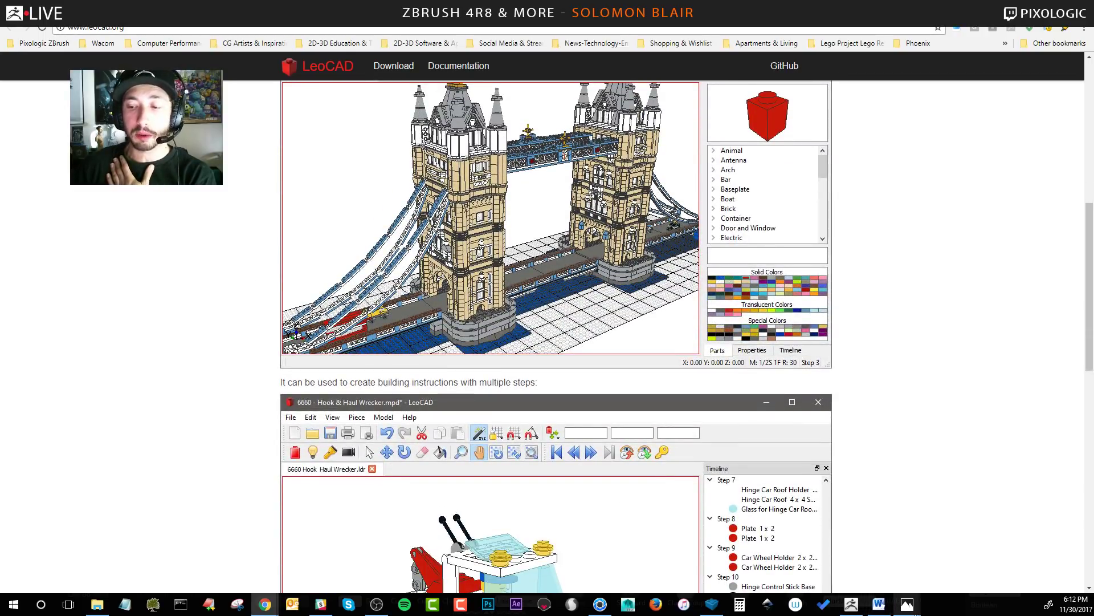
# - View the Mr_robot_scene_wip_comp_1 render in Photos, then return to the LeoCAD page
pyautogui.moveTo(911, 610)
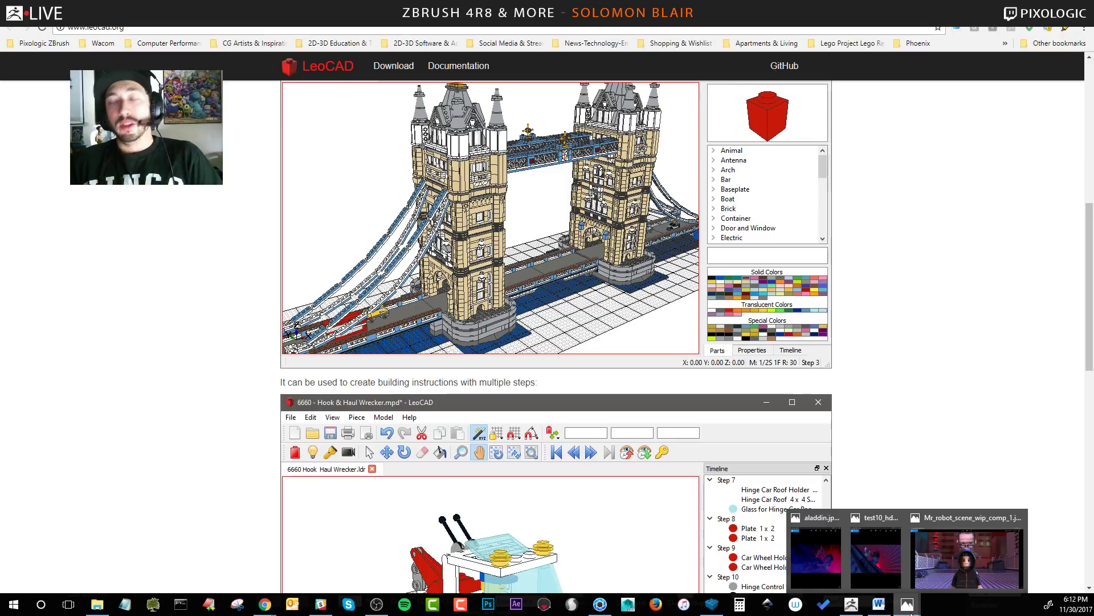
pyautogui.click(960, 579)
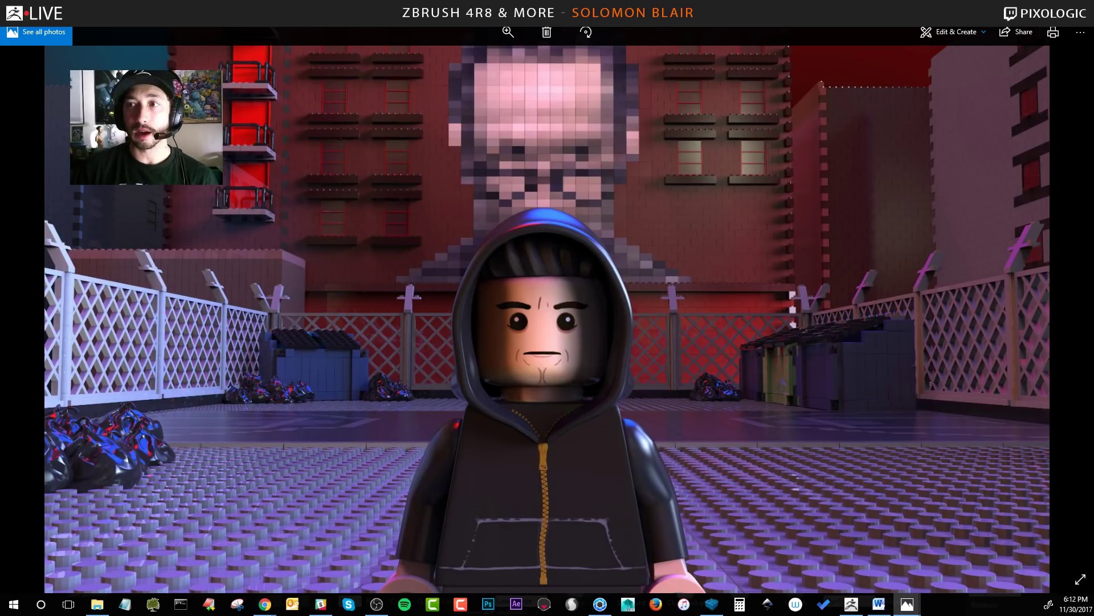
pyautogui.hotkey('alt', 'Tab')
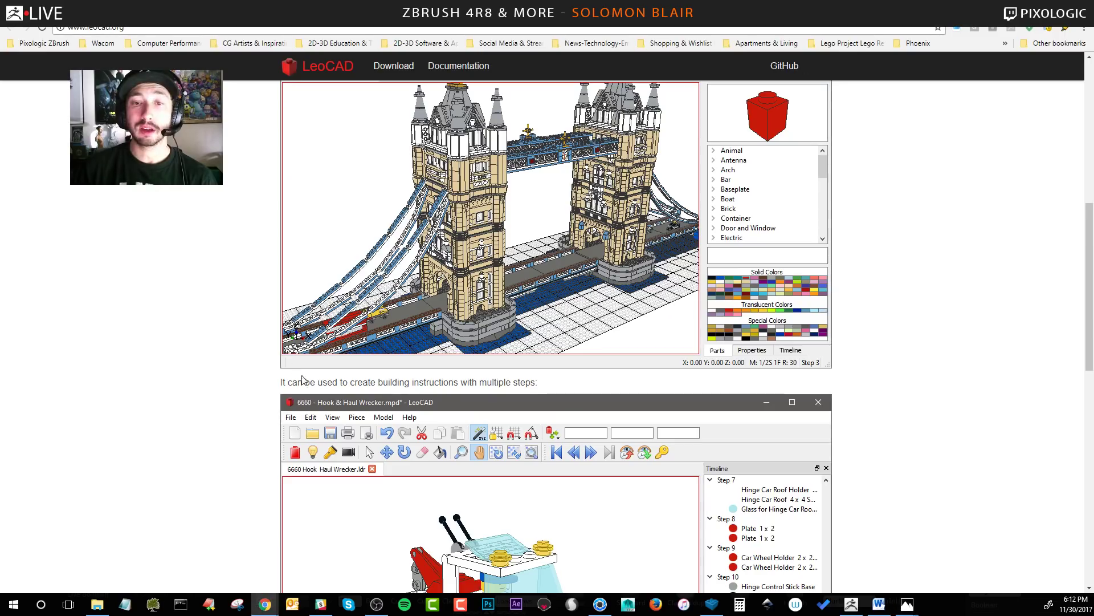
# - Switch to File Explorer and browse the Lego Aladdin test render and Arnold WIP render folders in "Image Reference & Renders For Stream"
pyautogui.click(906, 603)
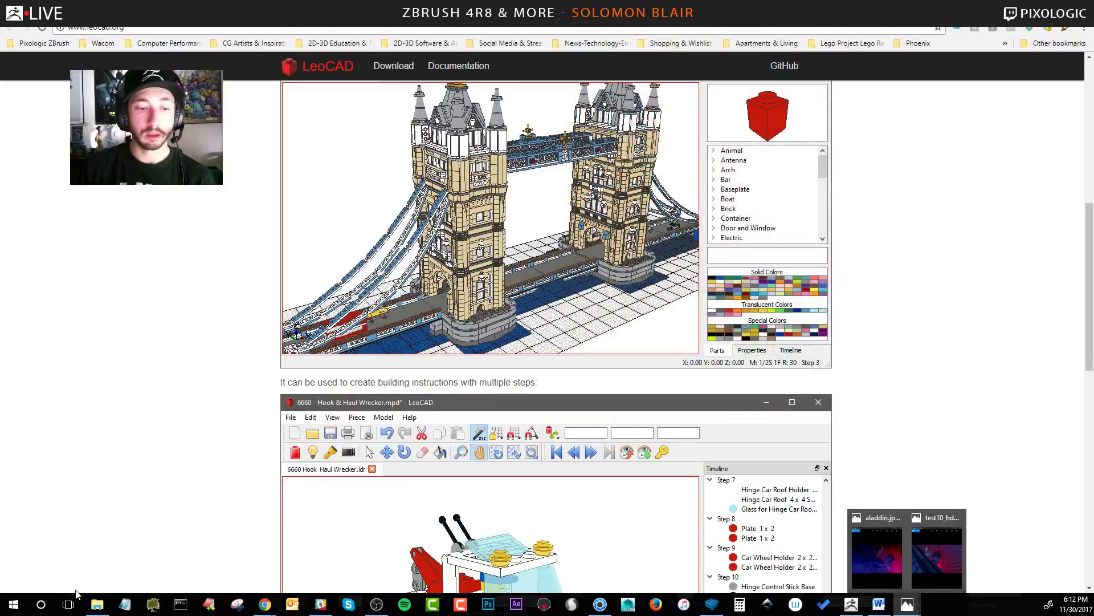
pyautogui.click(97, 604)
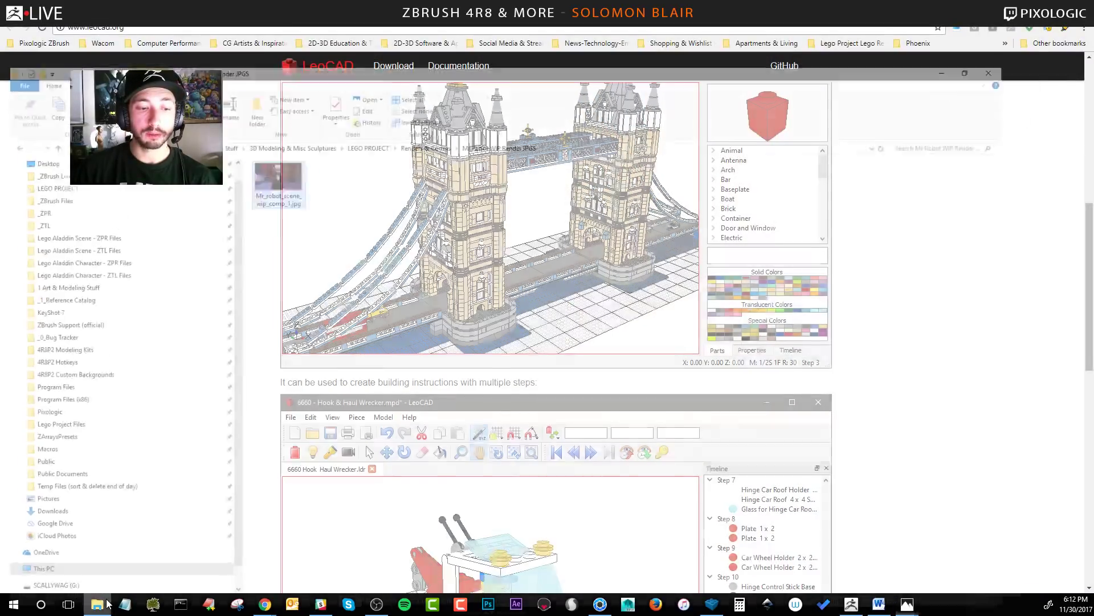
pyautogui.click(49, 142)
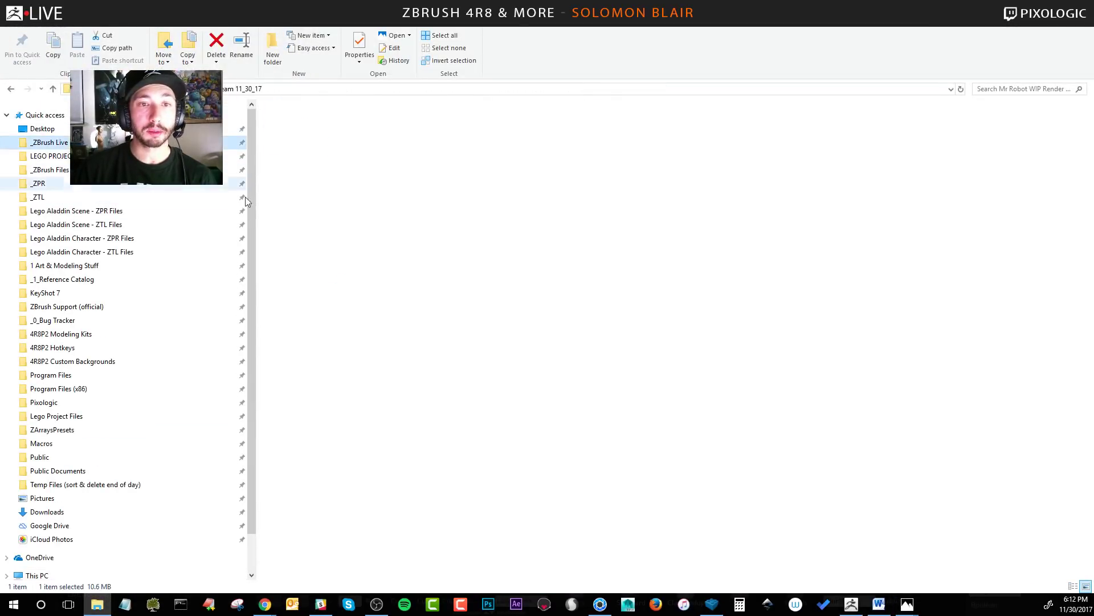
pyautogui.doubleClick(323, 137)
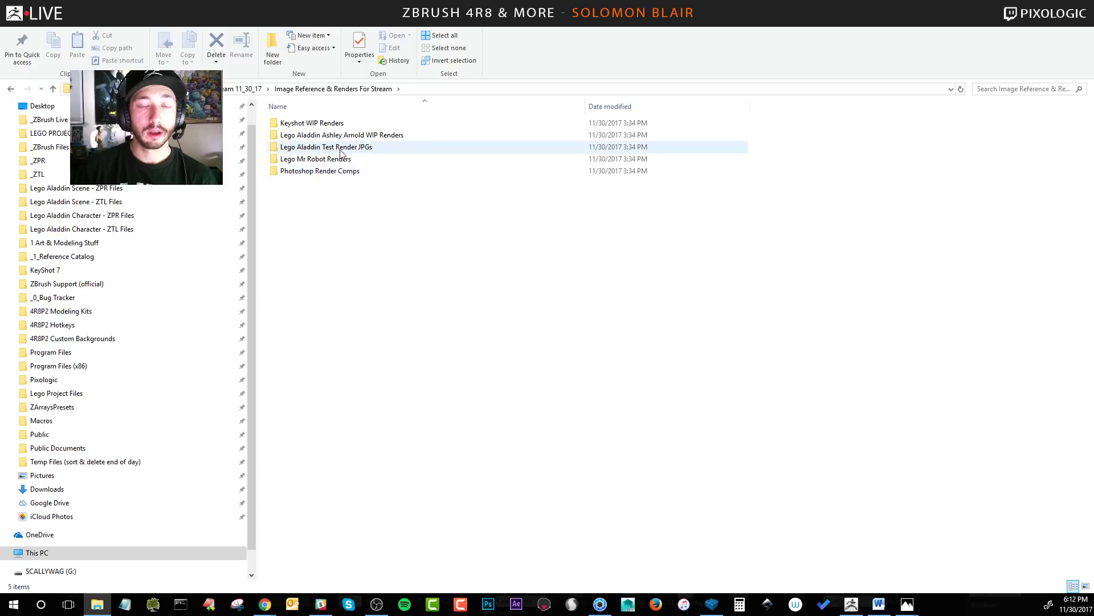
pyautogui.doubleClick(358, 146)
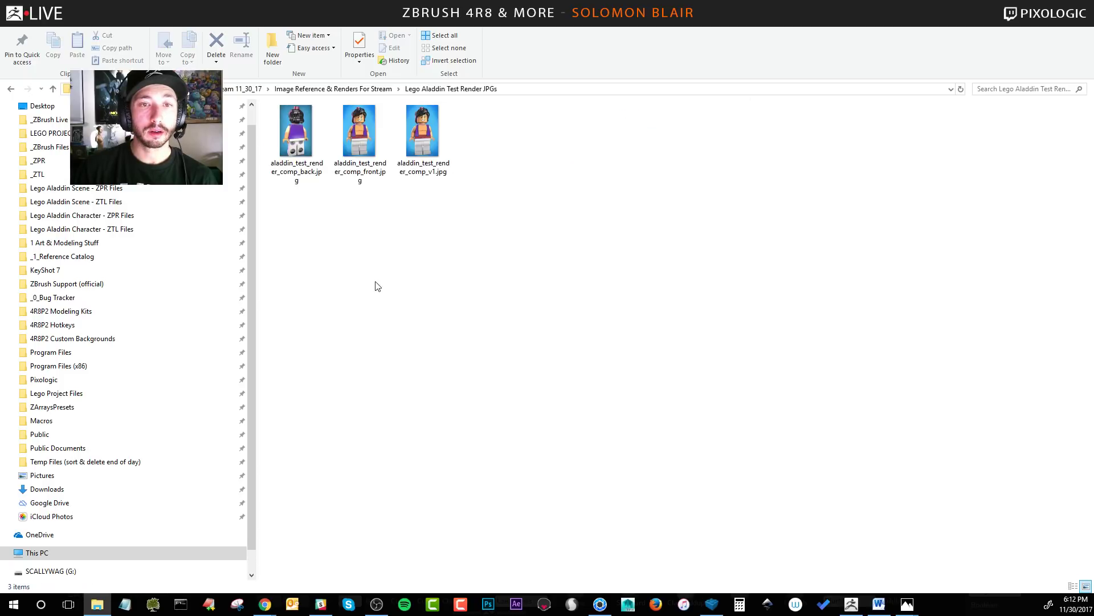
pyautogui.hotkey('alt', 'Left')
pyautogui.doubleClick(339, 135)
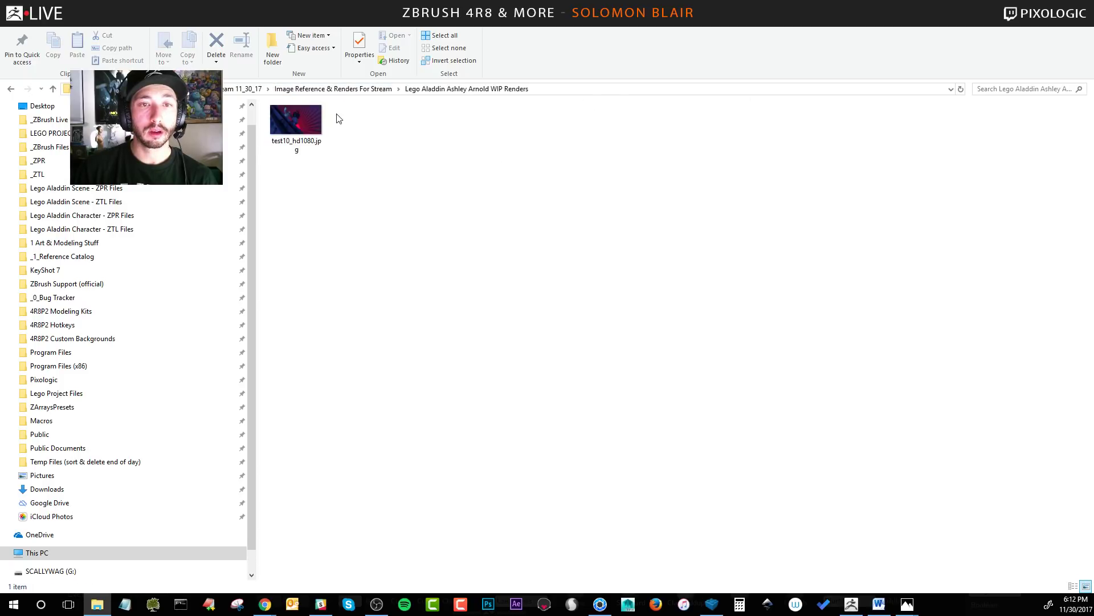
# - View castle_tower_build_wip_v2.tif from the "Keyshot WIP Renders" folder in a maximized Photos window
pyautogui.click(345, 91)
pyautogui.doubleClick(320, 123)
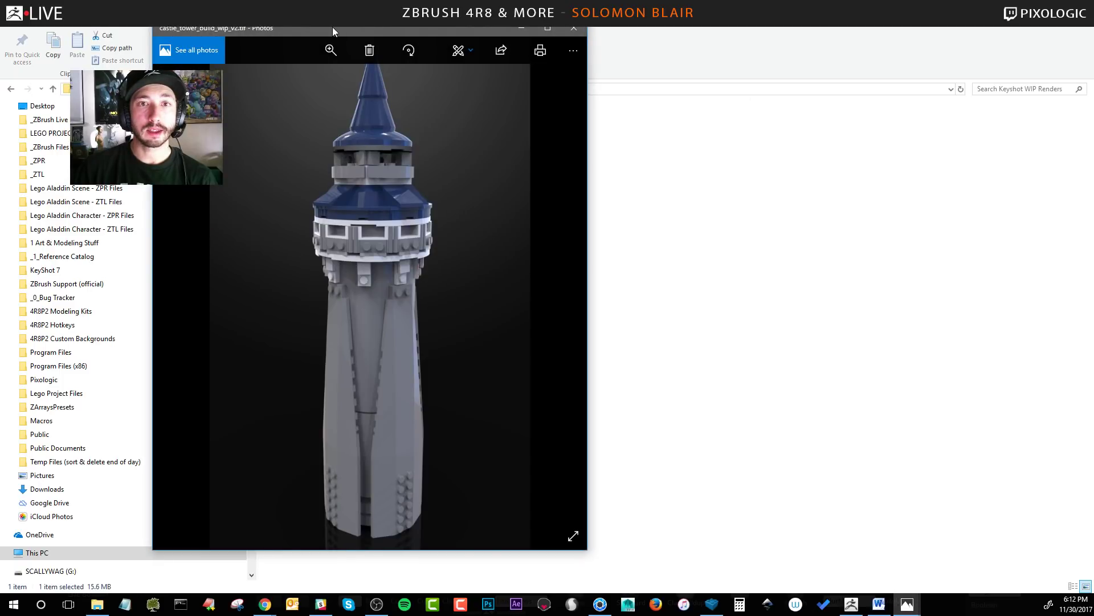
pyautogui.doubleClick(333, 28)
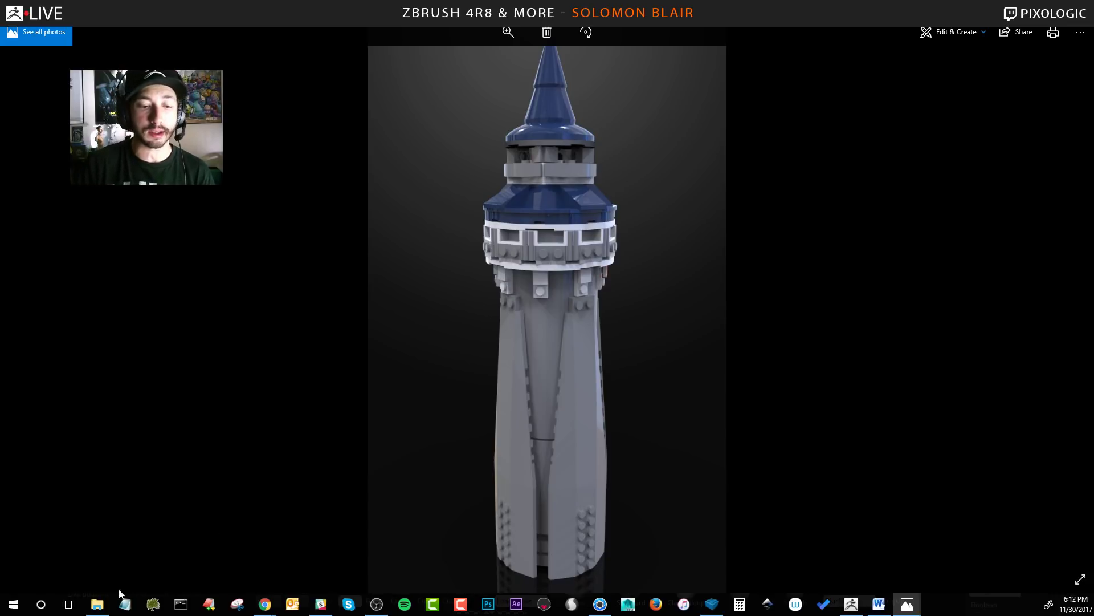
# - From _1_Reference Catalog, open the "Lego Sleeping Beauty Castle" folder and view _PRIMARY_sleeping_beauty_castle_large_1.jpg in a maximized window
pyautogui.click(97, 605)
pyautogui.scroll(1, 111, 333)
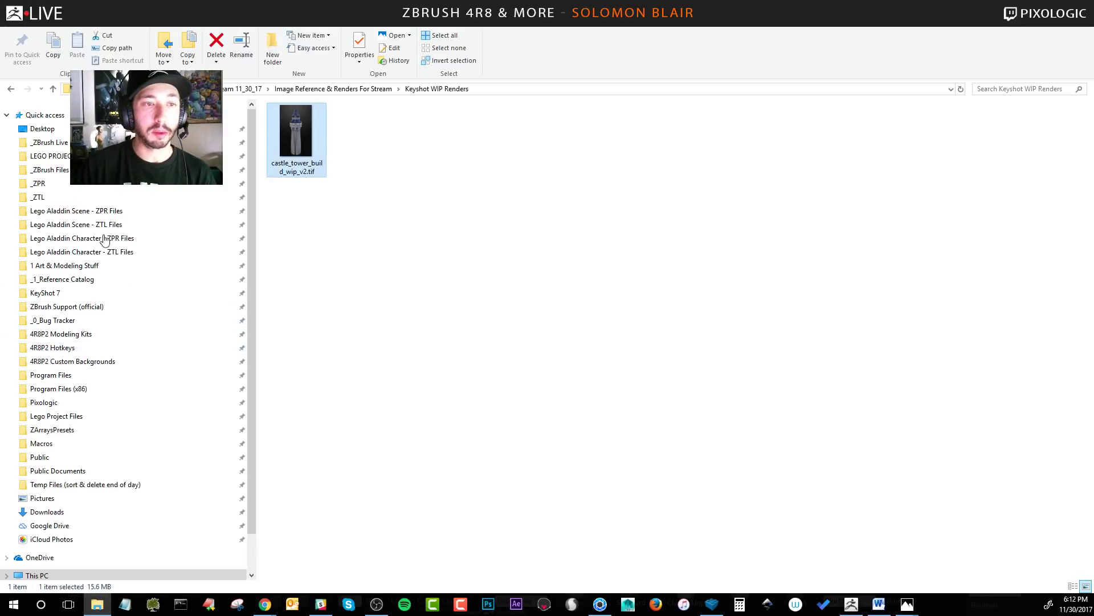
pyautogui.click(70, 280)
pyautogui.doubleClick(353, 244)
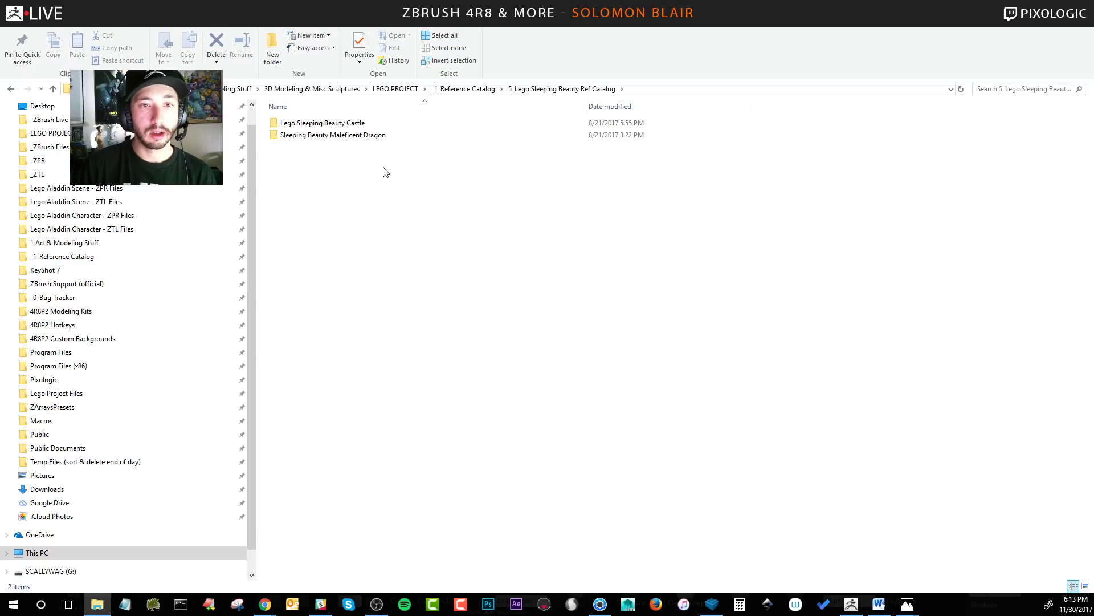
pyautogui.doubleClick(342, 124)
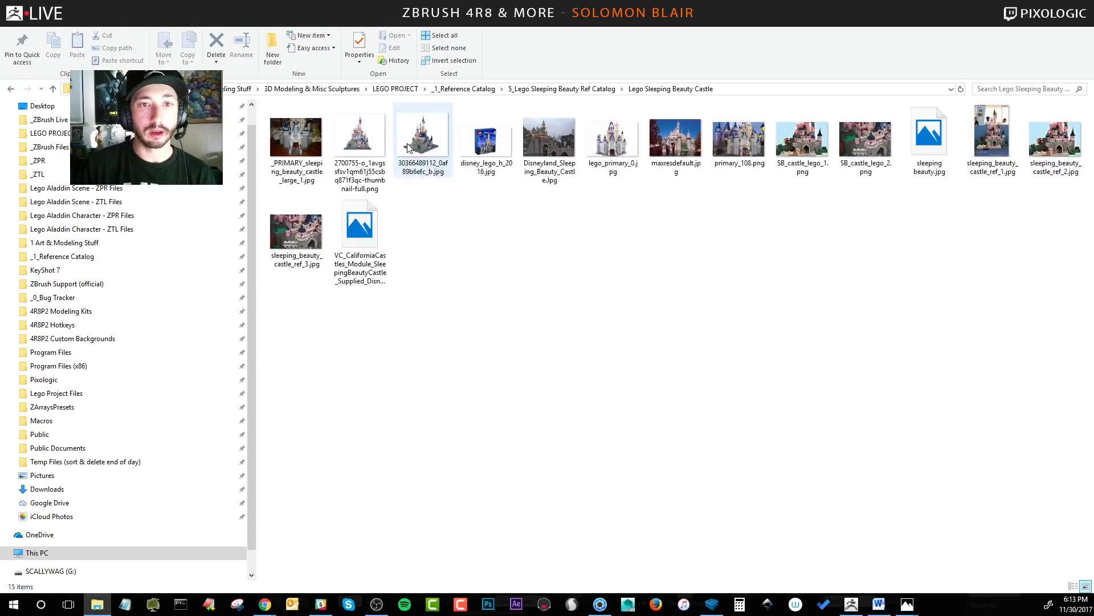
pyautogui.doubleClick(296, 139)
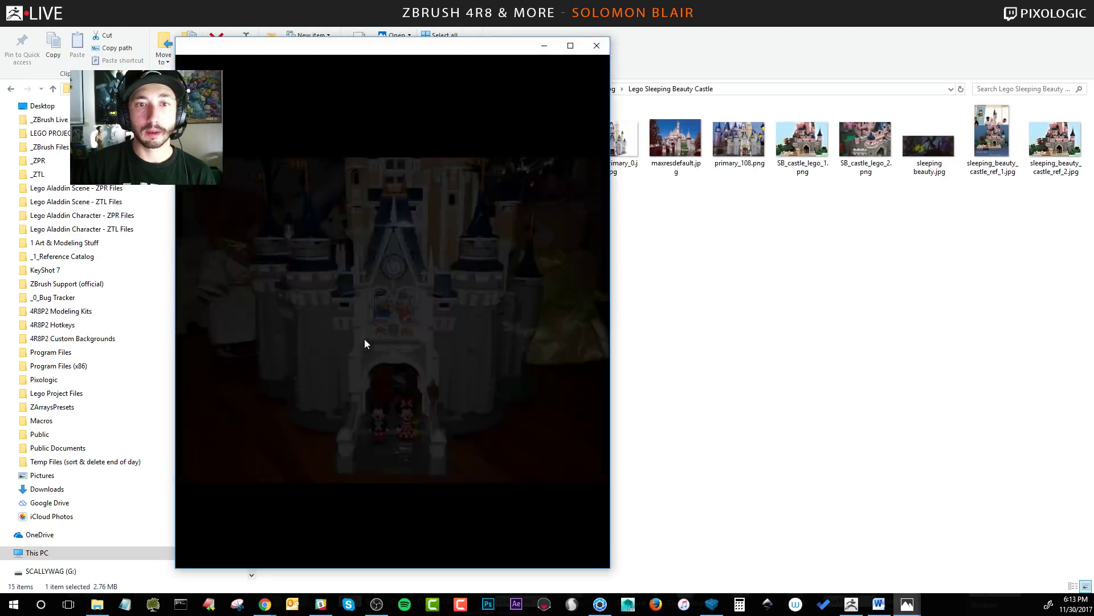
pyautogui.doubleClick(392, 45)
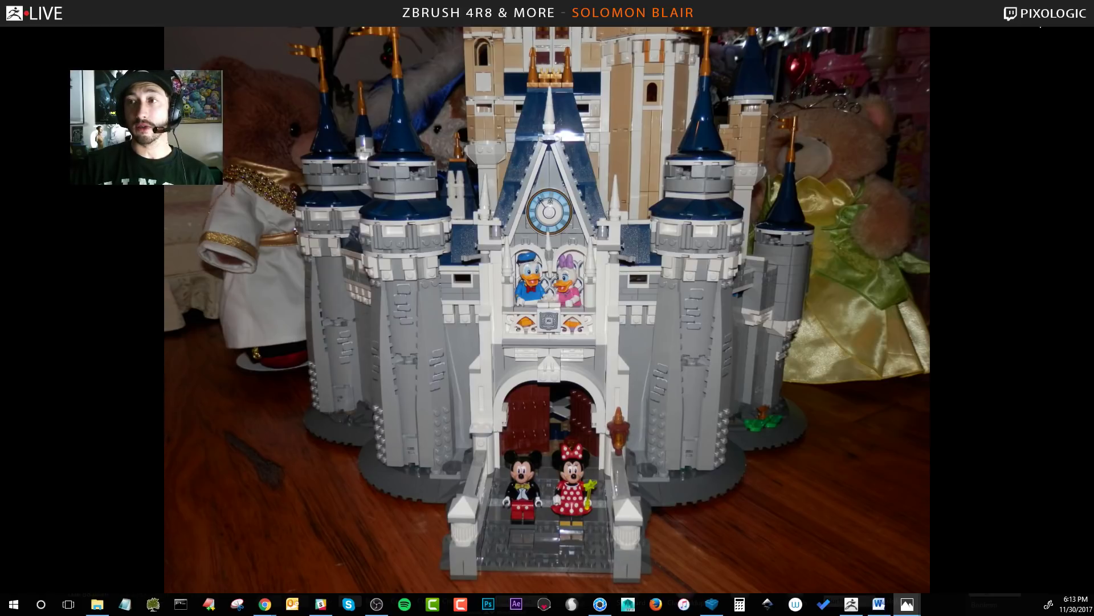
# - Return to the castle reference folder and view Disneyland_Sleeping_Beauty_Castle.Jpg and sleeping_beauty_castle_ref_3.jpg, closing each image
pyautogui.hotkey('alt', 'Tab')
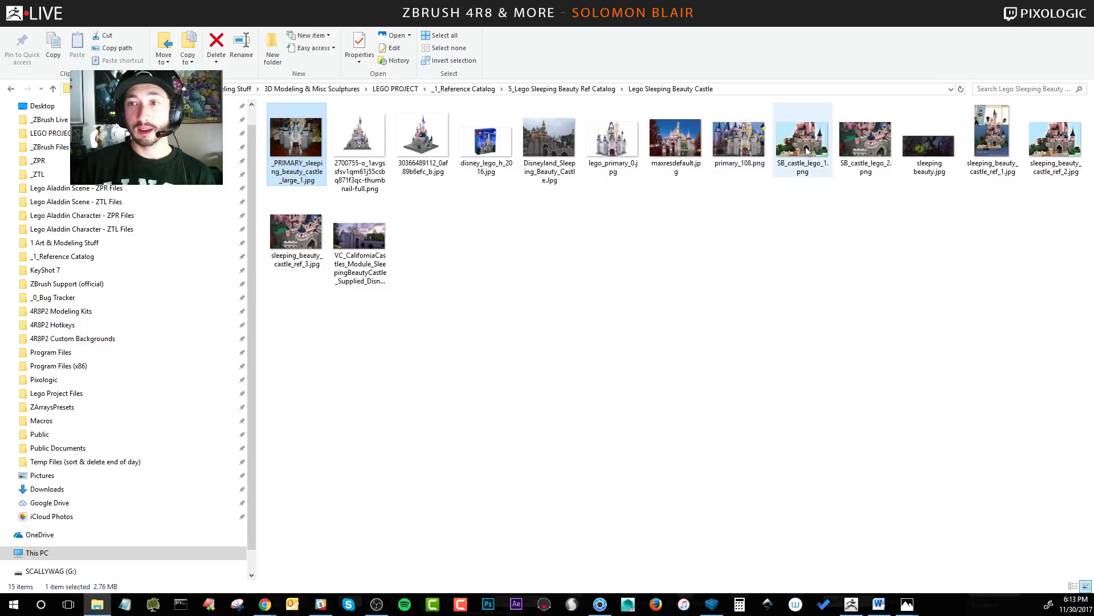
pyautogui.doubleClick(548, 139)
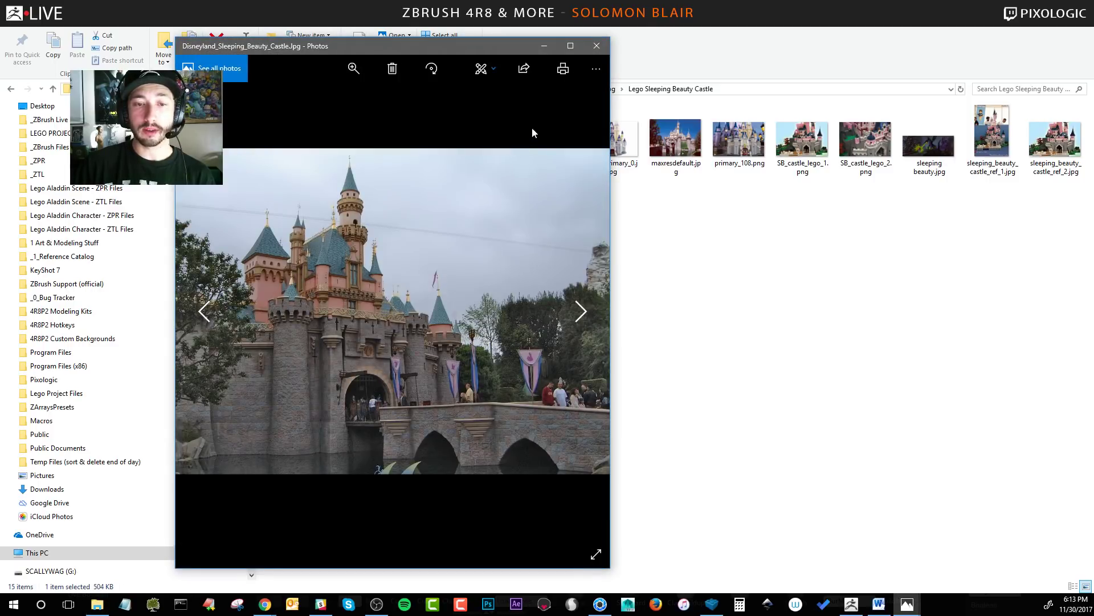
pyautogui.click(597, 45)
pyautogui.doubleClick(315, 238)
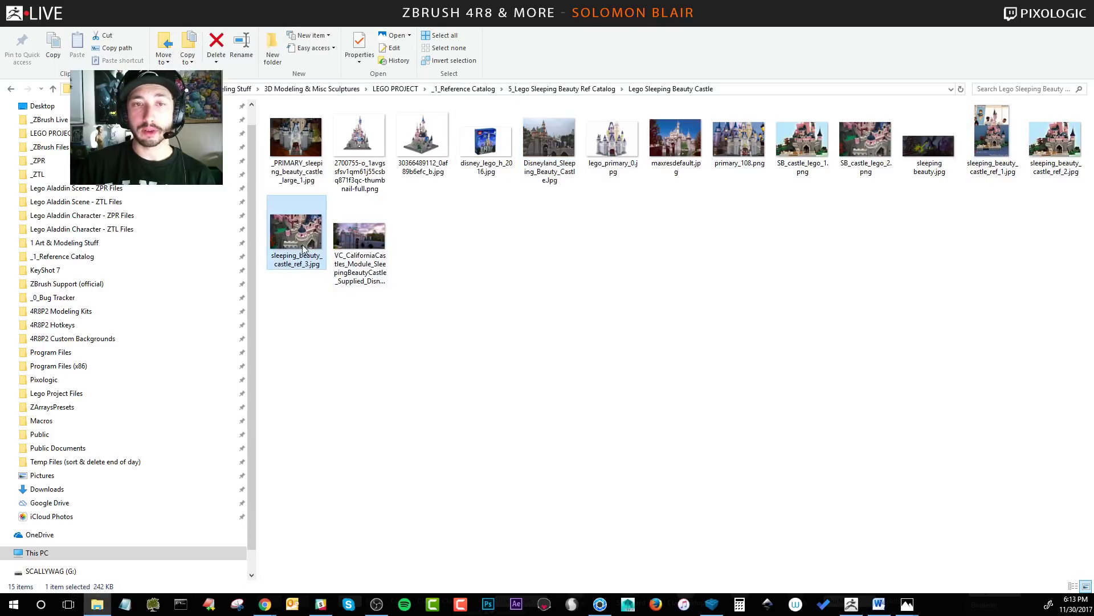
pyautogui.click(598, 311)
pyautogui.click(596, 45)
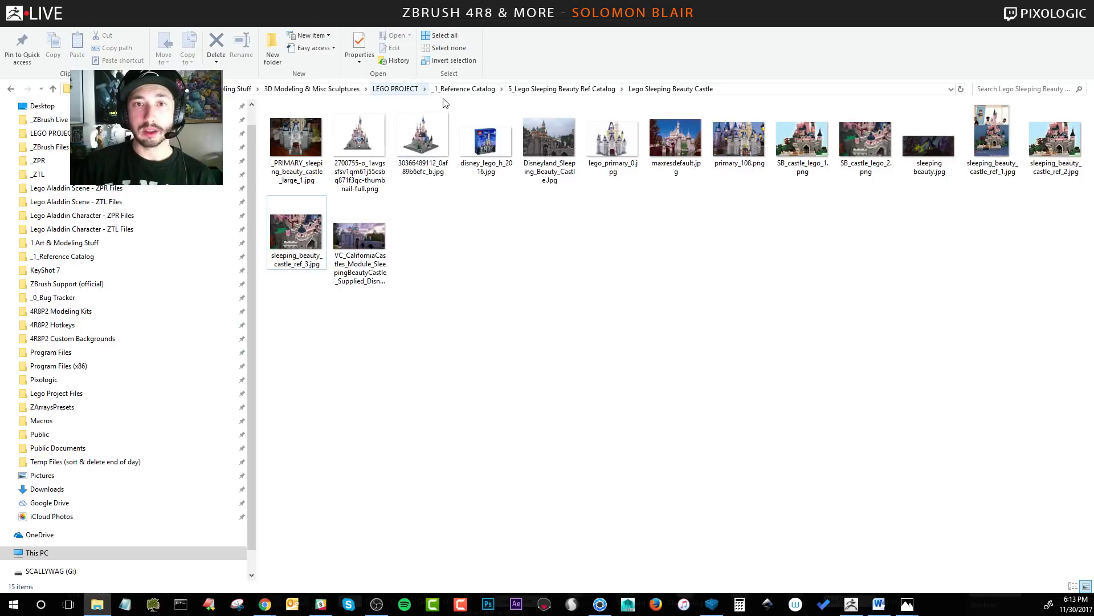
# - Browse the LEGO PROJECT folder's reference catalog, "Renders & Comps" and "Pre Measured Lego Objects", ending in "3D Modeling & Misc Sculptures"
pyautogui.click(521, 89)
pyautogui.click(450, 90)
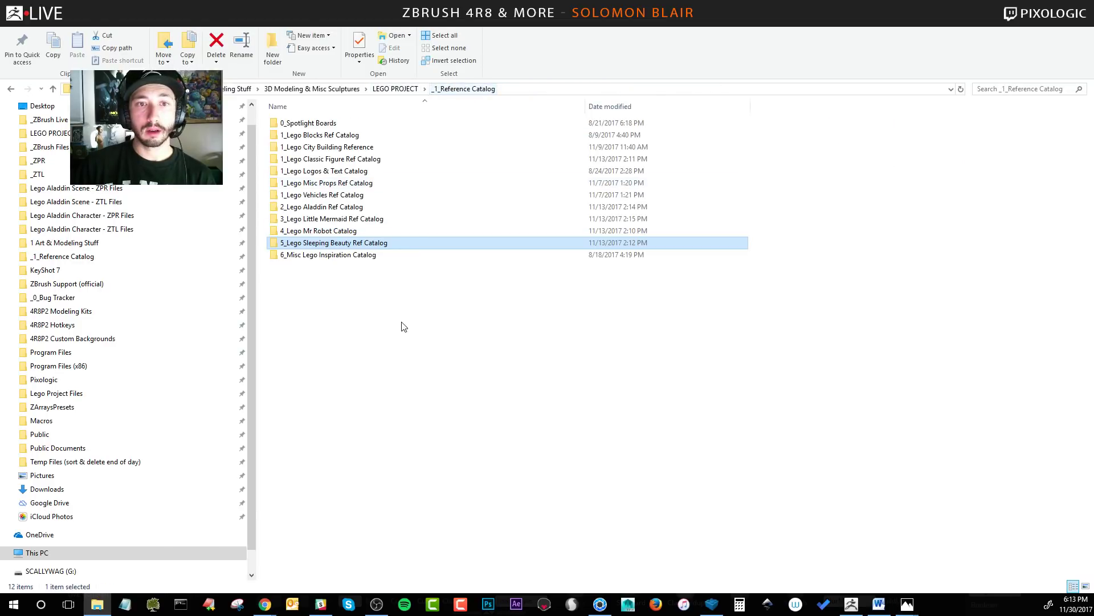
pyautogui.click(394, 89)
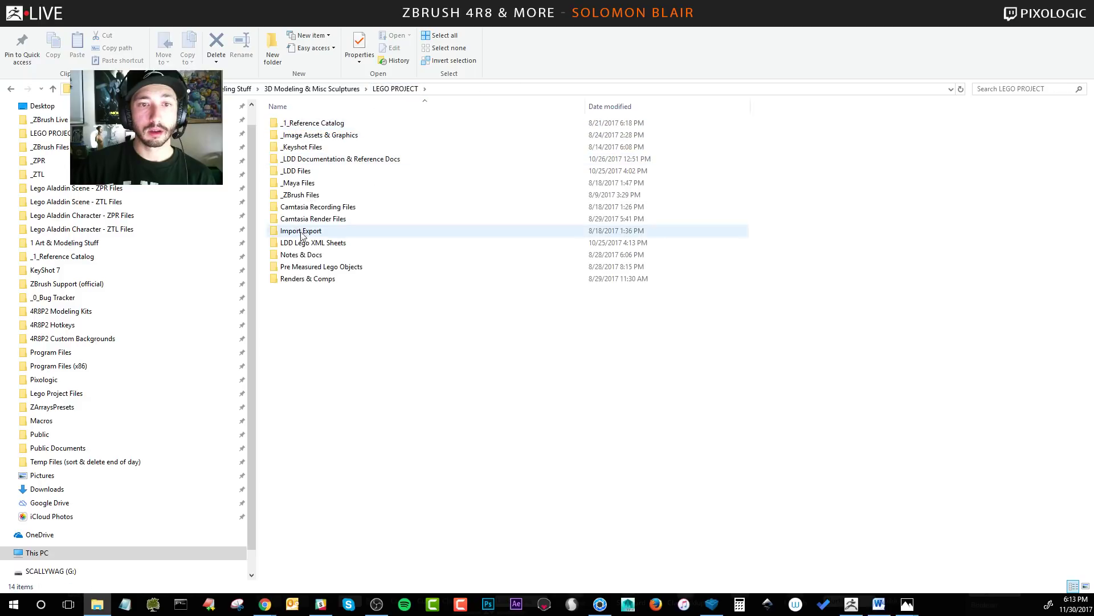
pyautogui.doubleClick(321, 280)
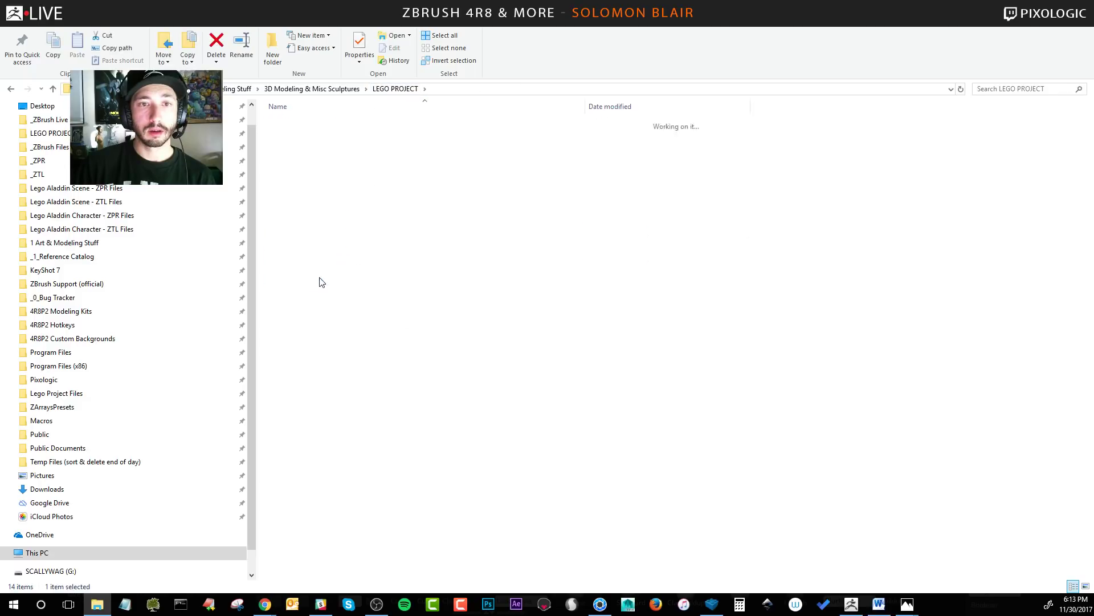
pyautogui.click(395, 89)
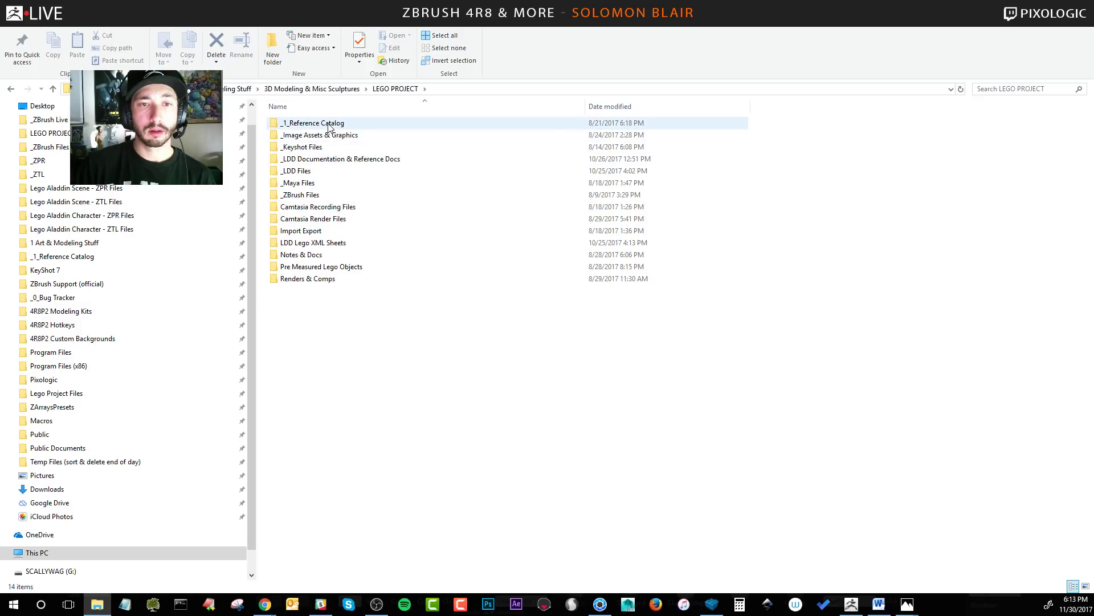
pyautogui.doubleClick(317, 268)
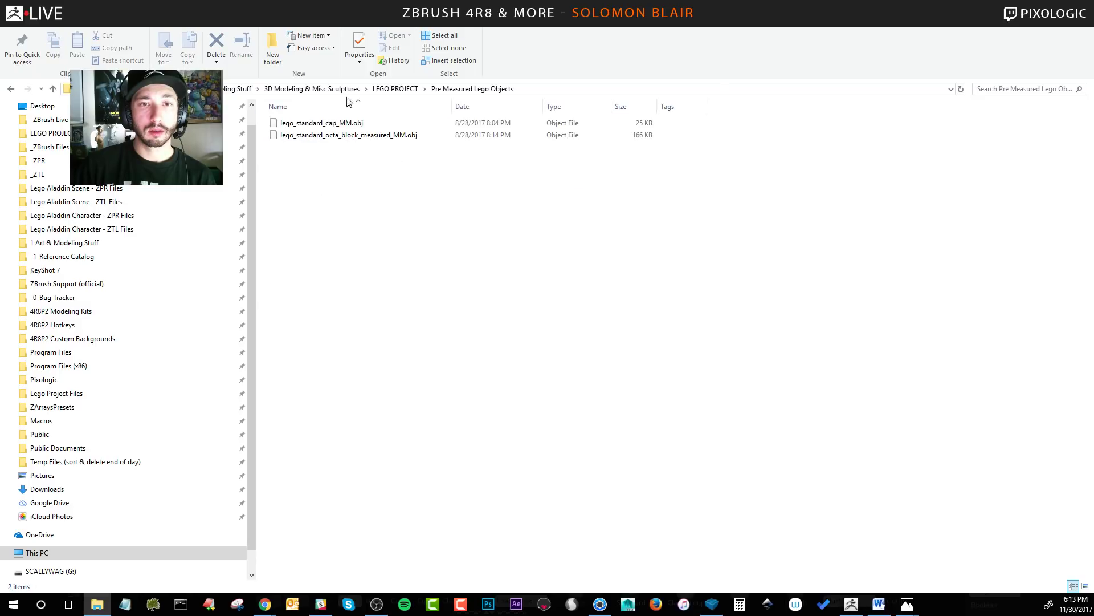
pyautogui.click(395, 89)
pyautogui.doubleClick(346, 272)
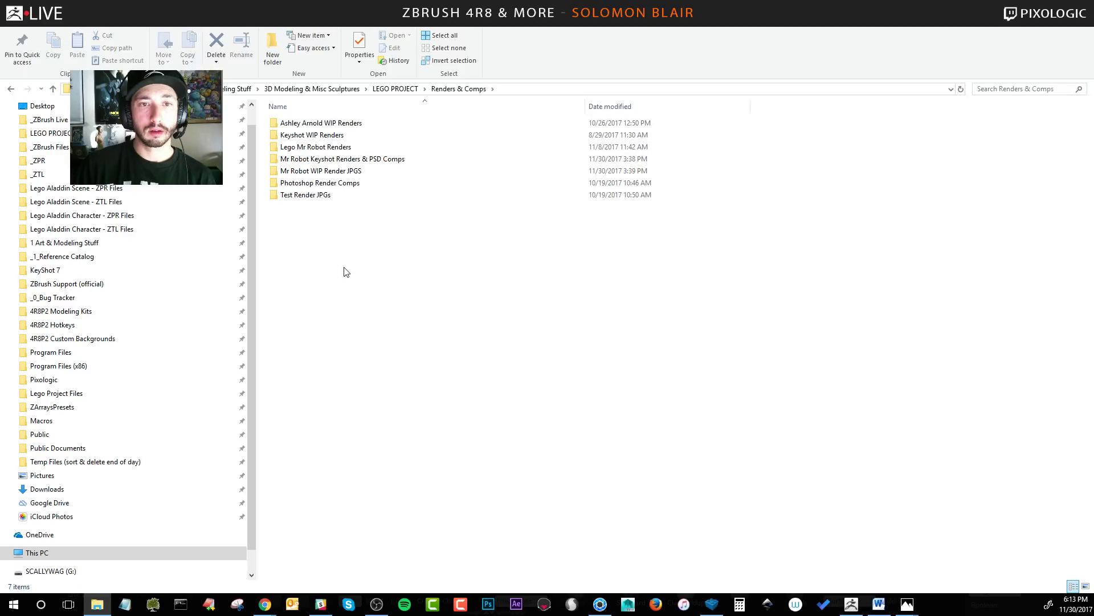
pyautogui.click(337, 88)
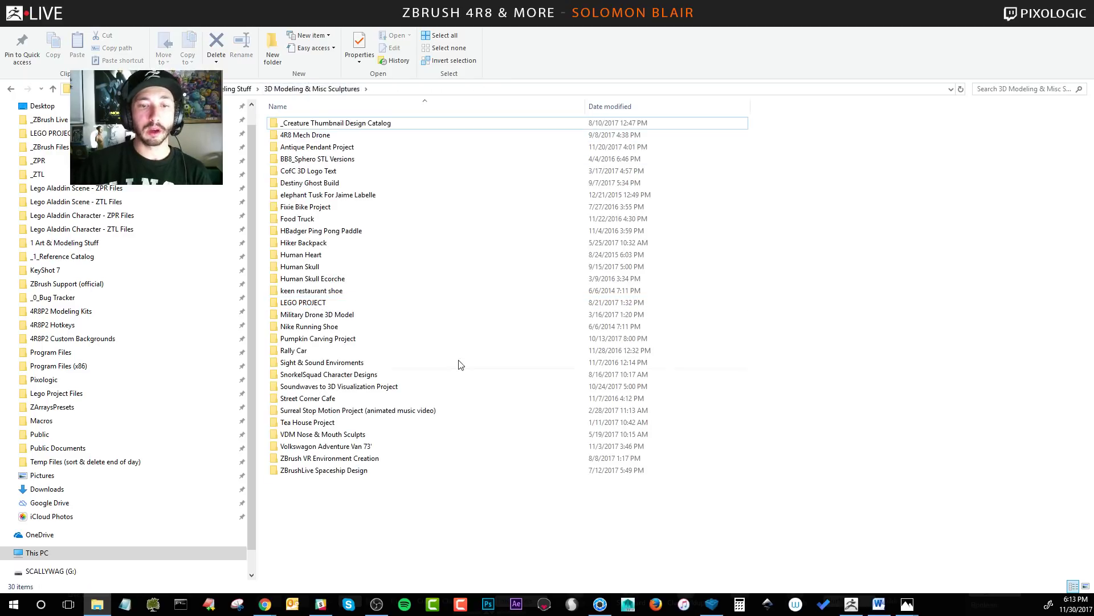
# - Put File Explorer away, close the Sleeping Beauty Castle photo and return to the castle tower render
pyautogui.click(1029, 8)
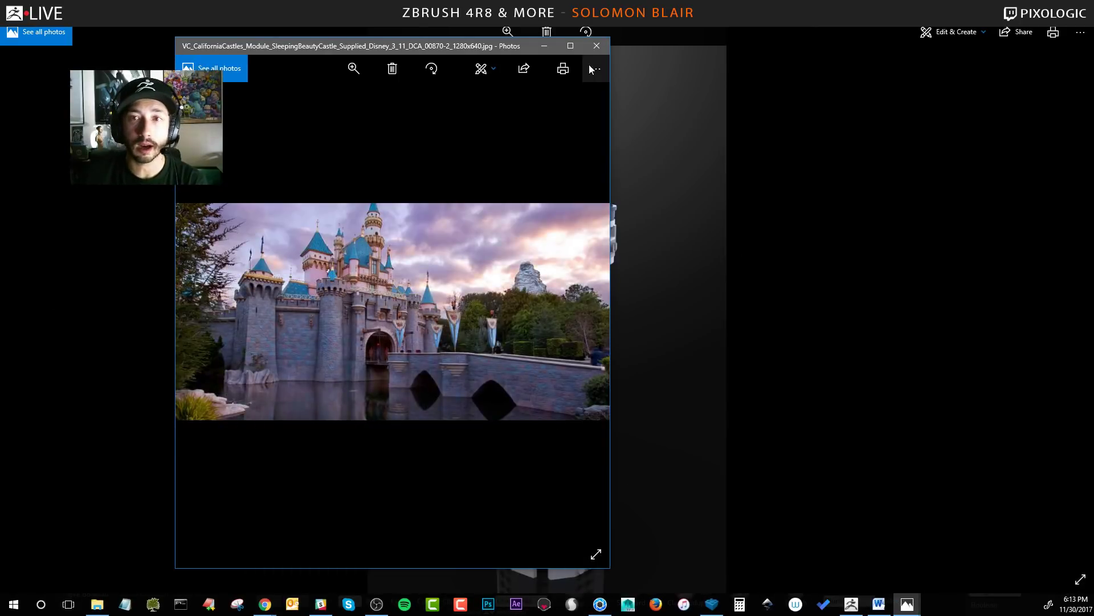
pyautogui.click(600, 48)
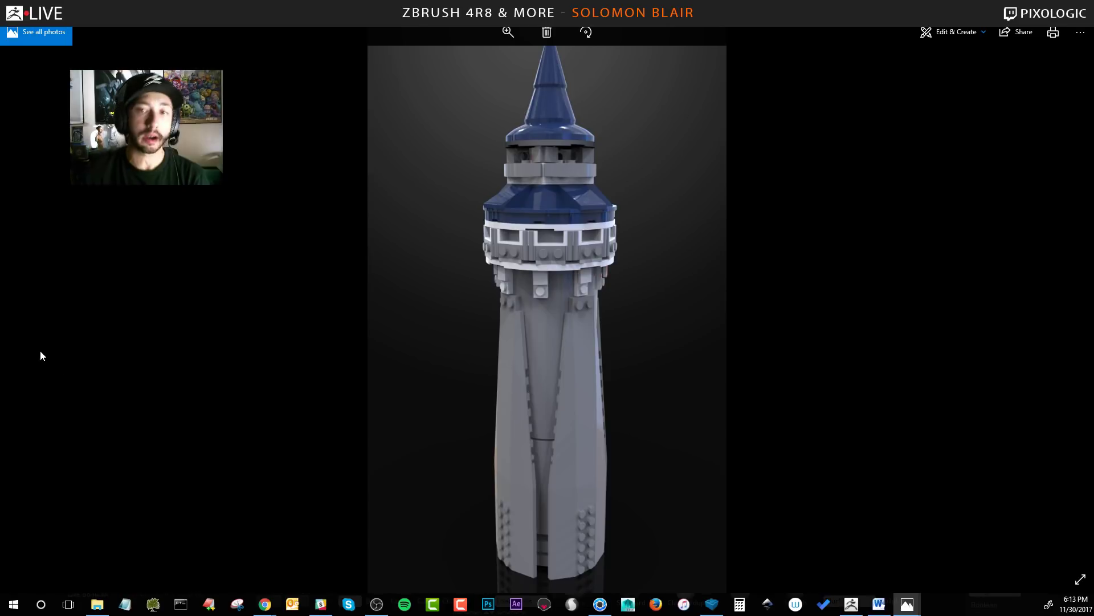
pyautogui.hotkey('alt', 'Tab')
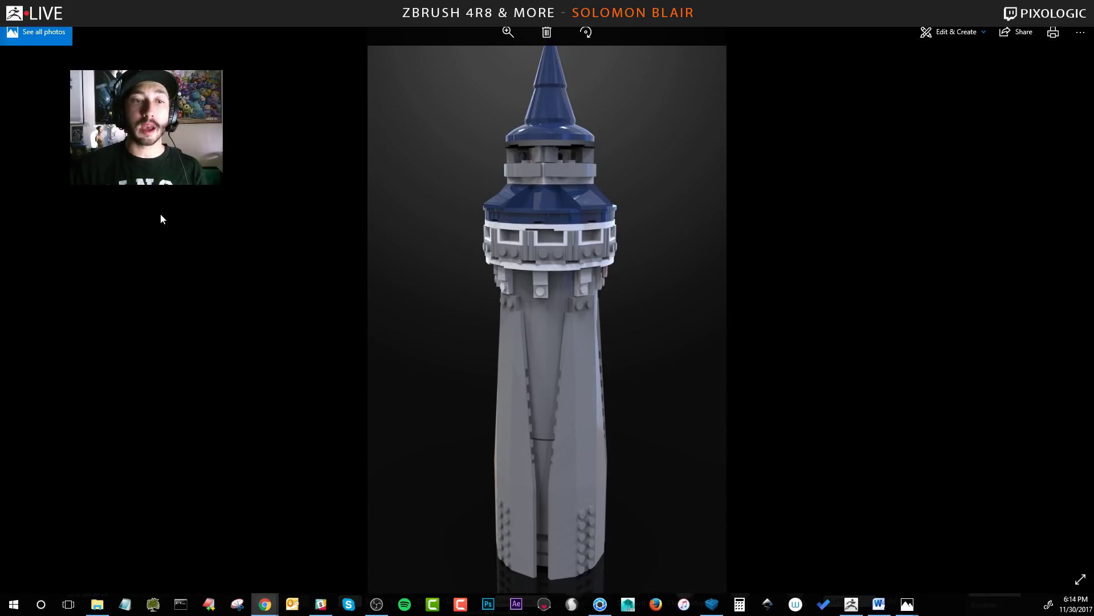
pyautogui.click(354, 249)
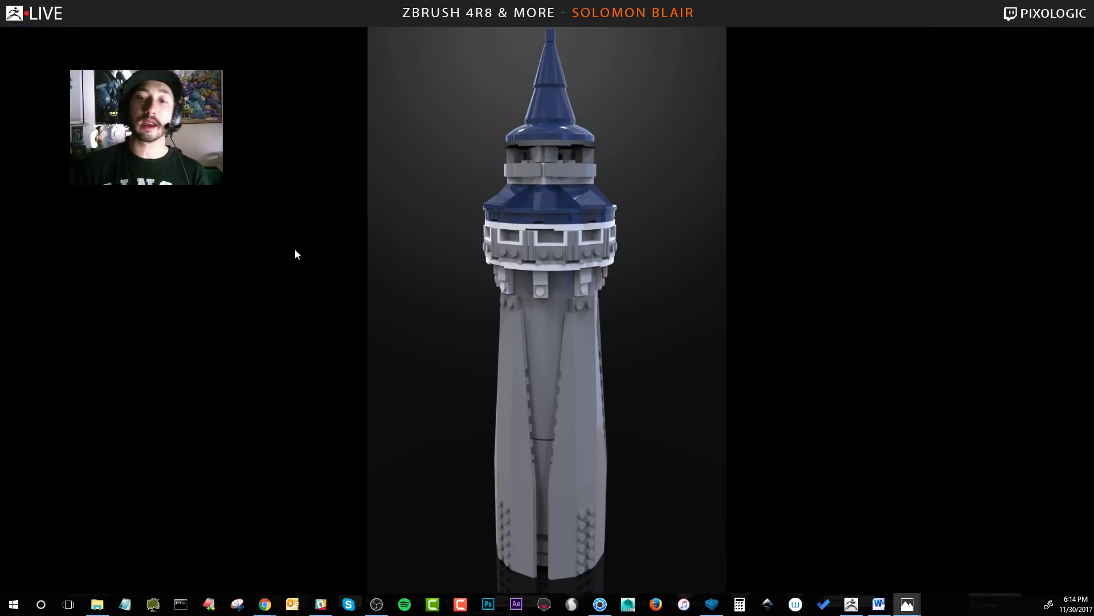